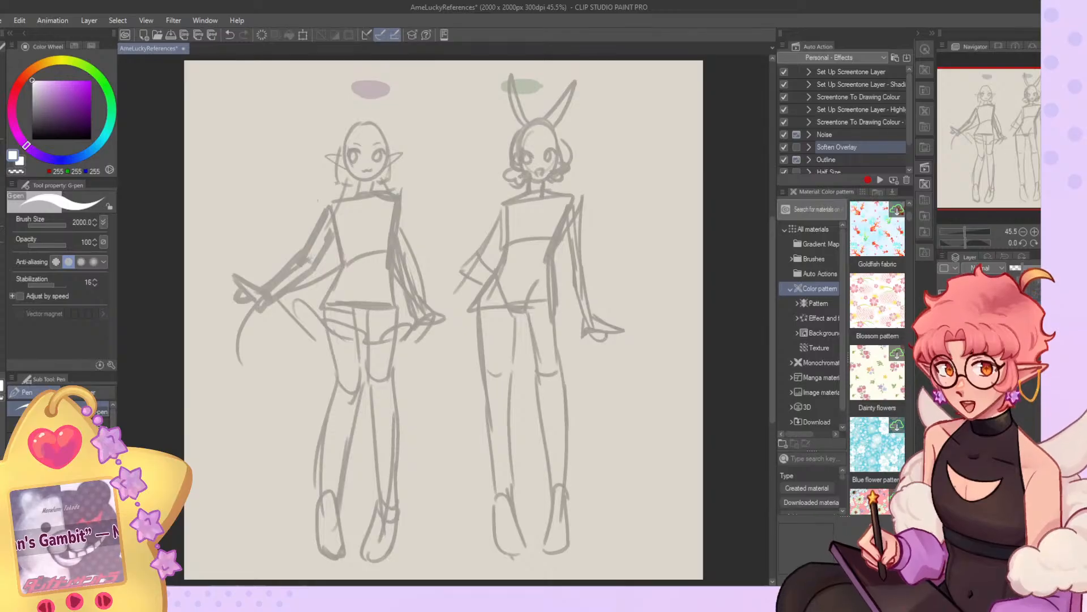
# Show the two coloured character reference pictures beside the body sketches and view them.
pyautogui.click(943, 323)
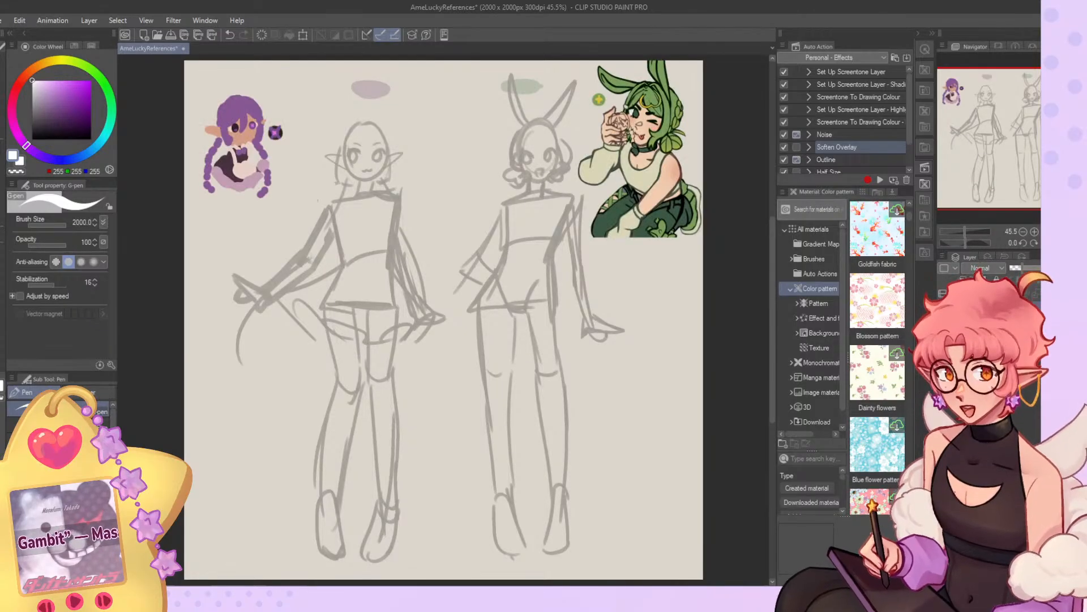
pyautogui.scroll(1, 724, 77)
pyautogui.scroll(-1, 707, 152)
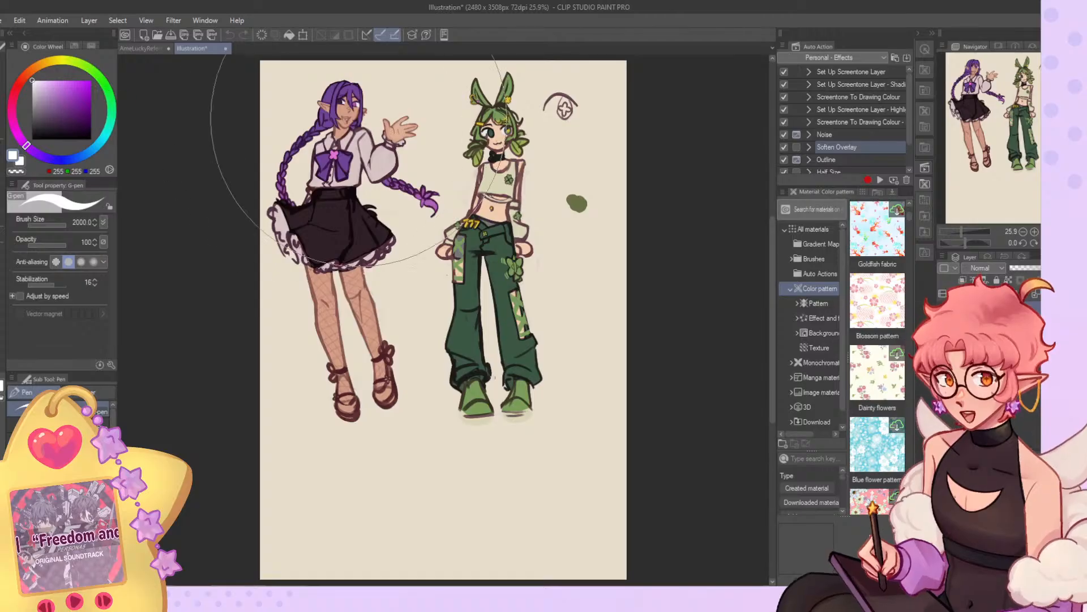
# Crop the empty area below the coloured characters' feet, reducing the Illustration canvas to about 2480 x 2613 px.
pyautogui.scroll(-1, 371, 273)
pyautogui.scroll(-2, 367, 212)
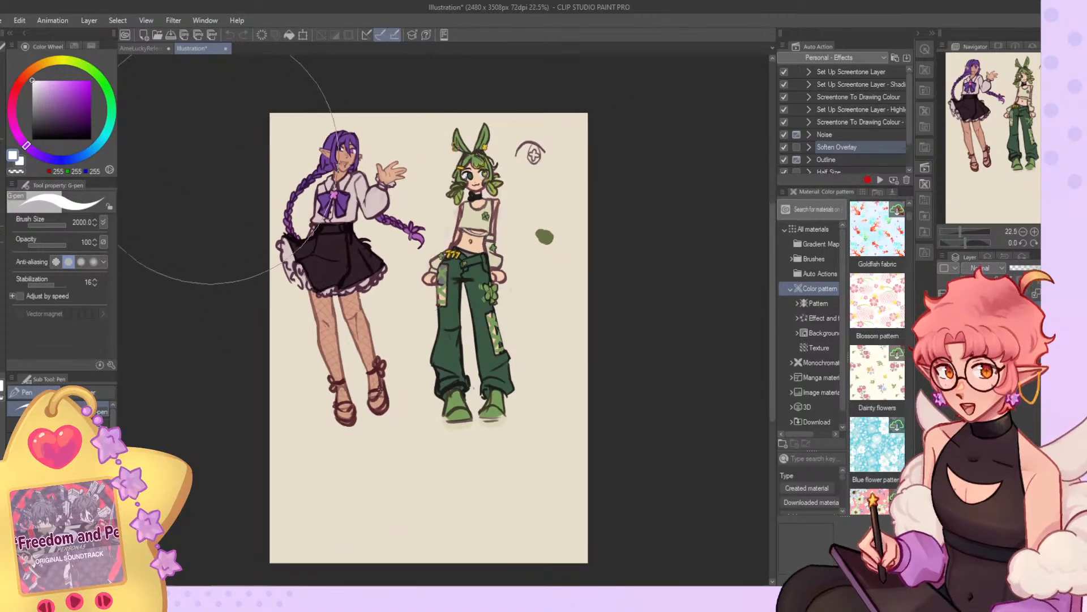
pyautogui.click(4, 121)
pyautogui.click(34, 410)
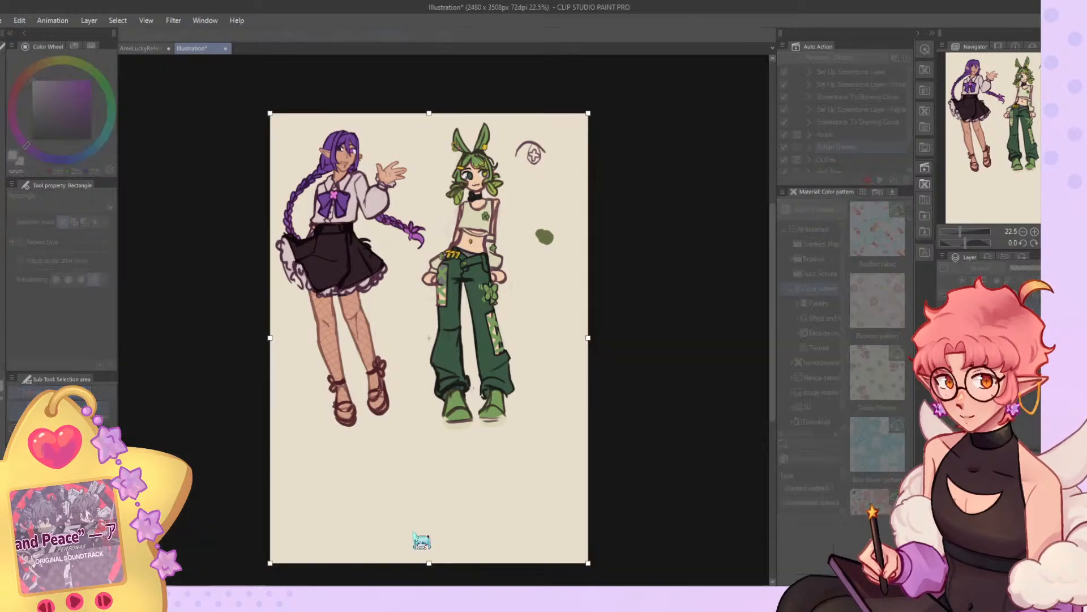
pyautogui.hotkey('ctrl', 'a')
pyautogui.hotkey('ctrl', 't')
pyautogui.moveTo(428, 563); pyautogui.dragTo(429, 448)
pyautogui.press('Return')
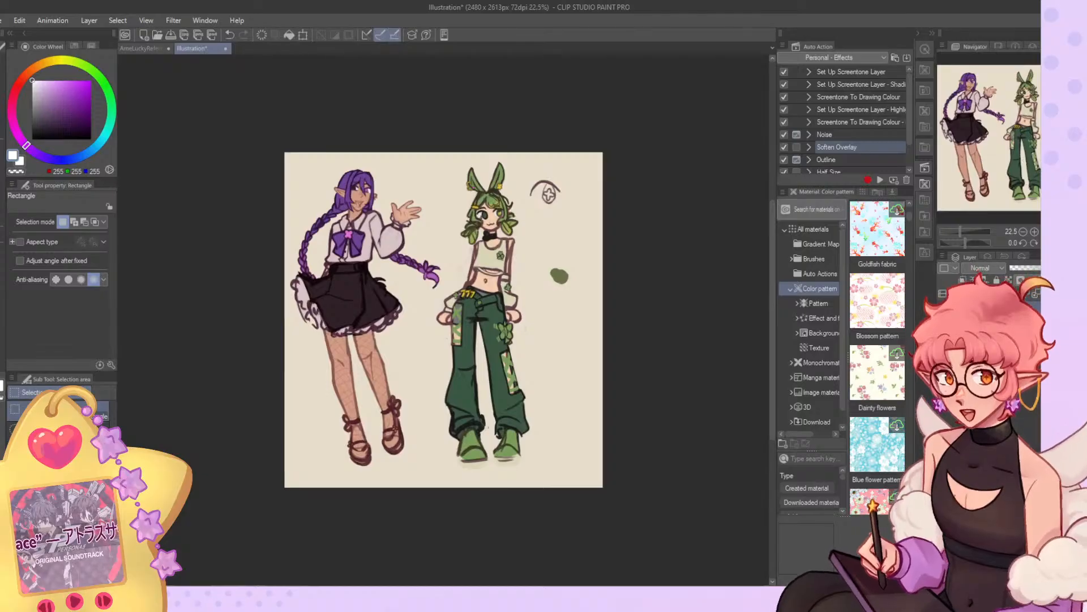
pyautogui.hotkey('ctrl', '0')
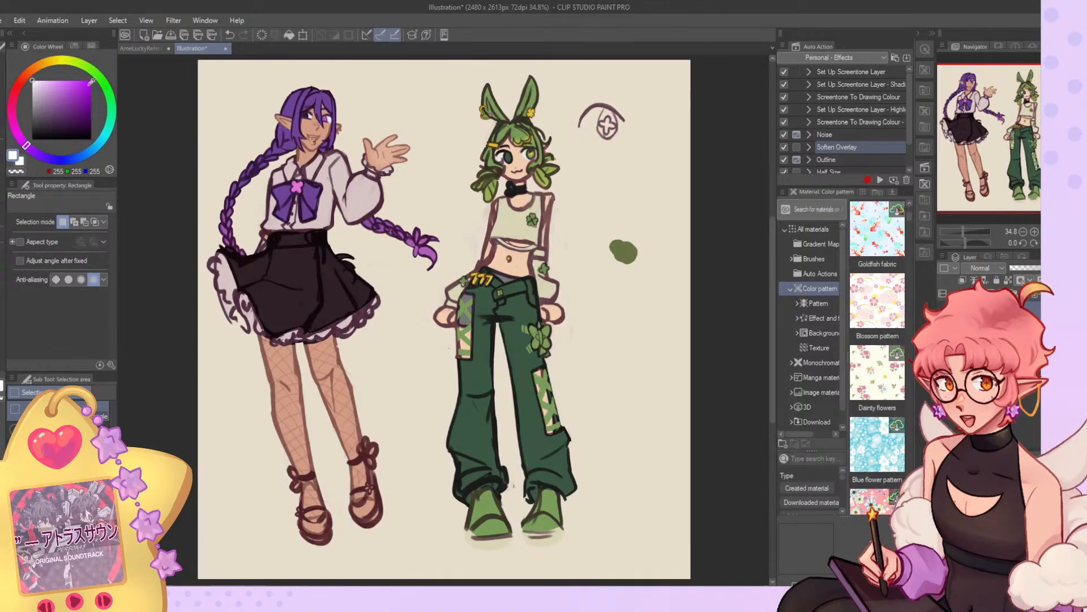
# Move both coloured characters together slightly to the right and down so they sit more centrally on the canvas.
pyautogui.press('k')
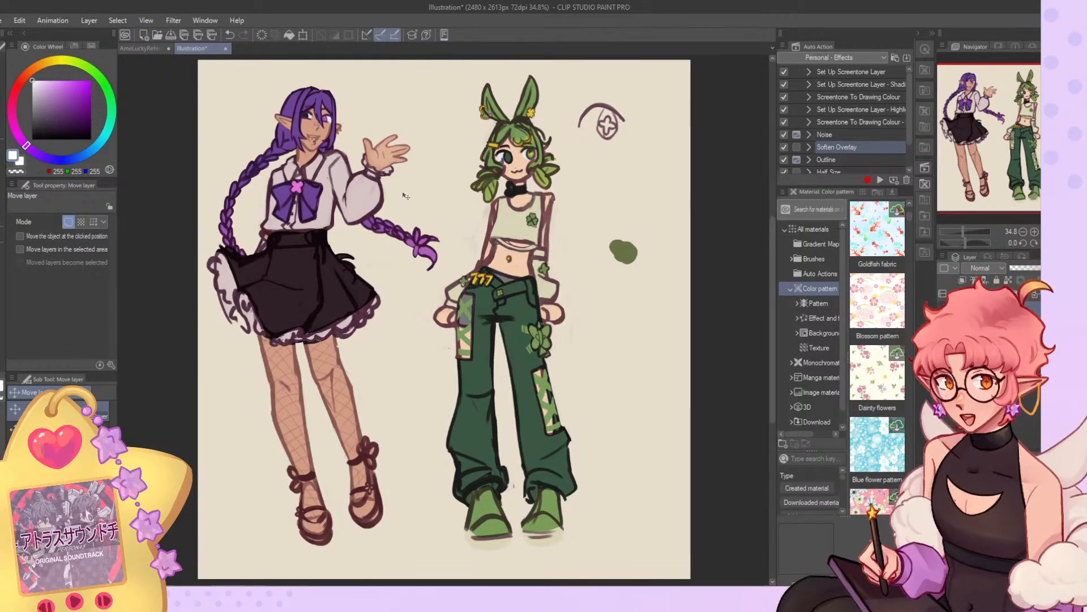
pyautogui.click(985, 475)
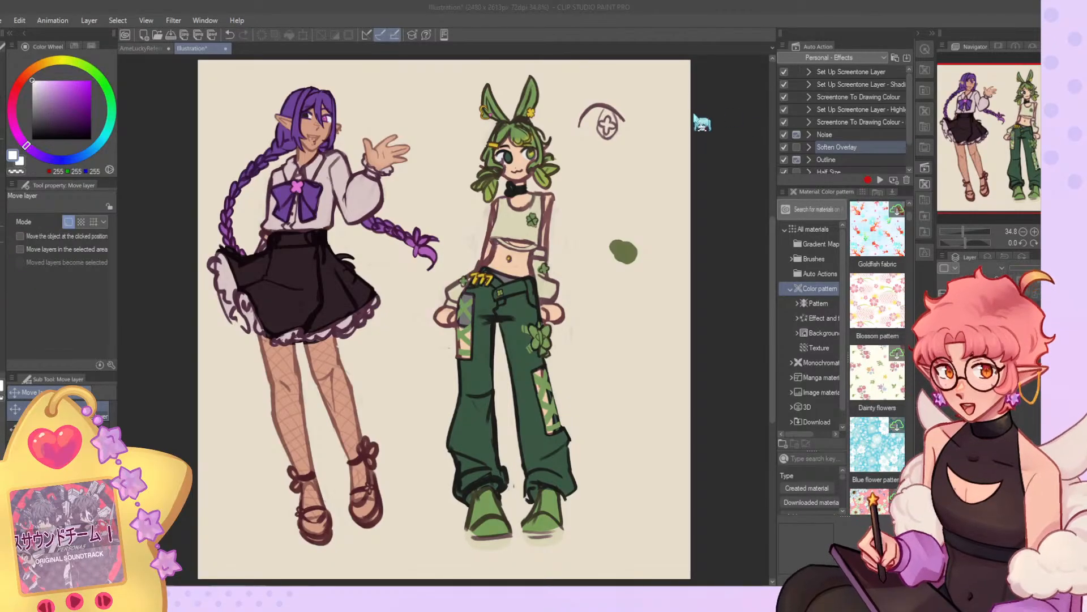
pyautogui.click(986, 363)
pyautogui.moveTo(555, 331); pyautogui.dragTo(569, 339)
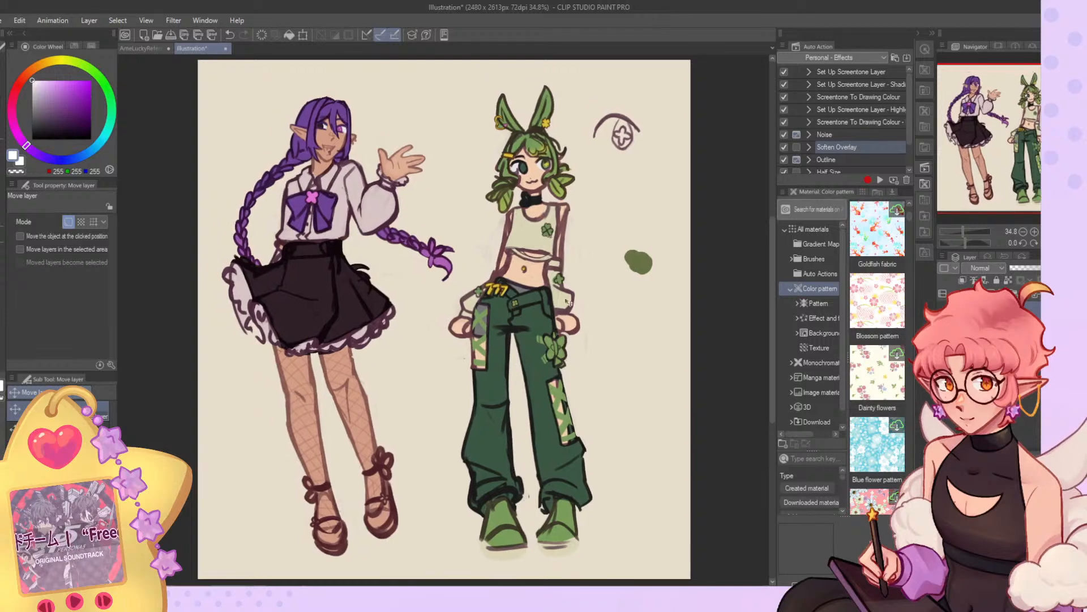
pyautogui.moveTo(557, 292); pyautogui.dragTo(574, 289)
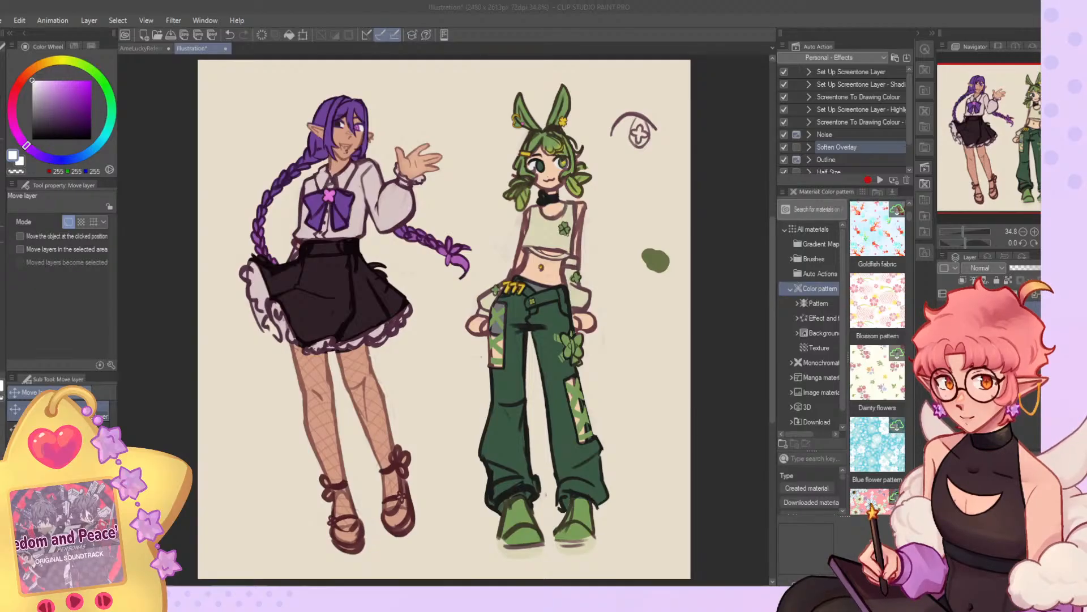
# Switch to the AmeLuckyReferences document and hide the two coloured reference pictures.
pyautogui.click(142, 48)
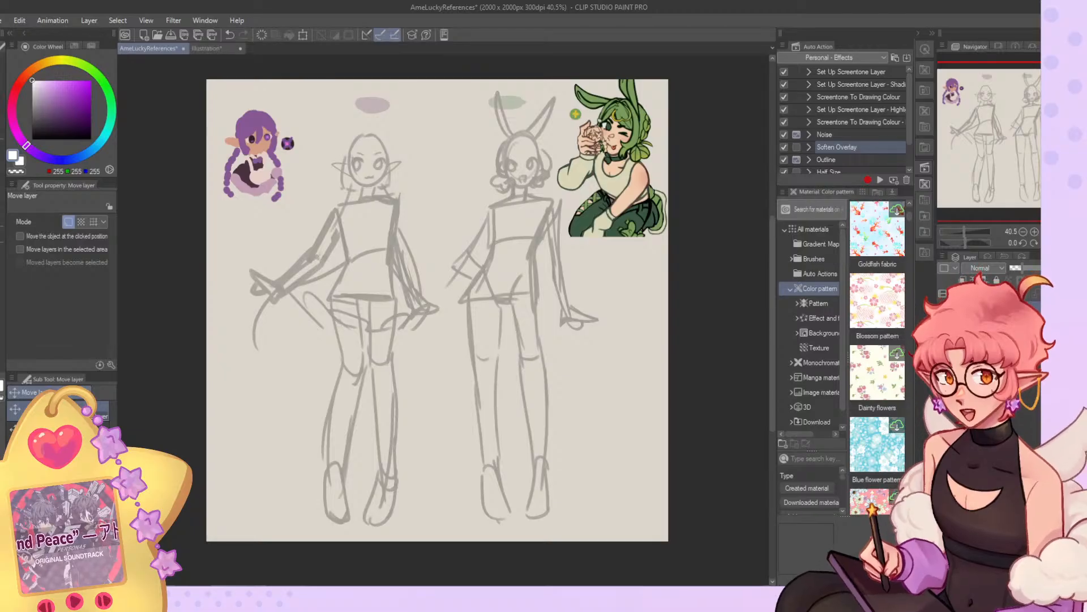
pyautogui.click(943, 309)
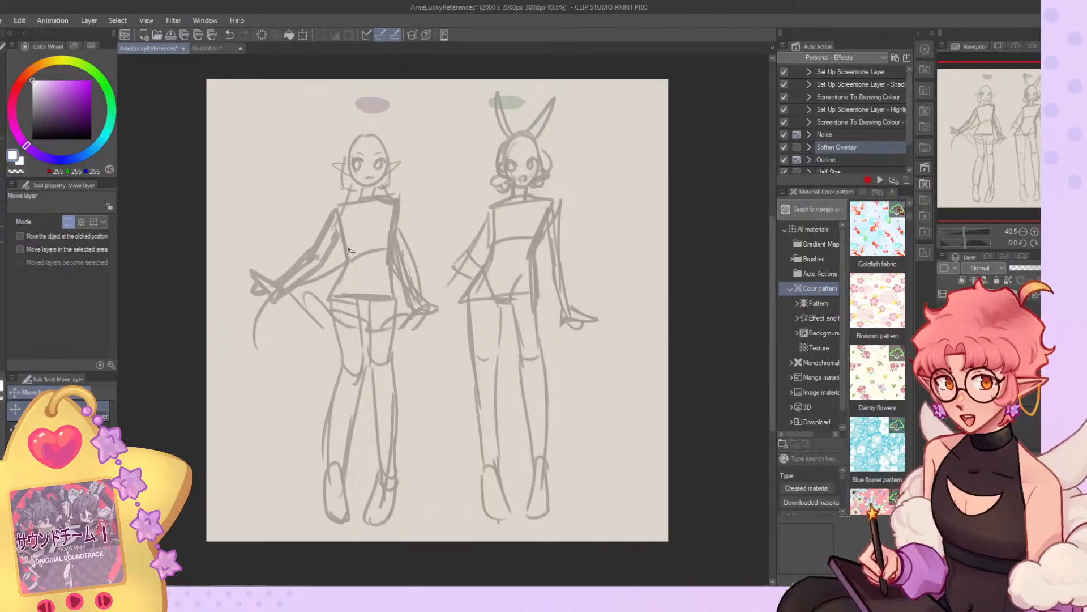
# Try to swap the positions of the elf and bunny-eared body sketches, and undo both moves.
pyautogui.moveTo(175, 217); pyautogui.dragTo(262, 217)
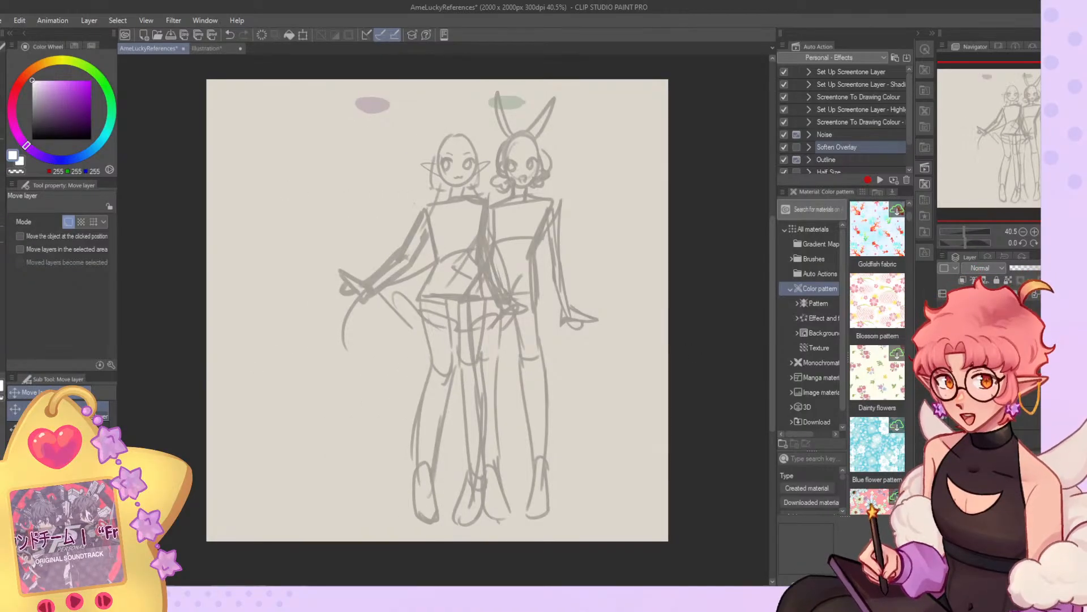
pyautogui.moveTo(589, 331); pyautogui.dragTo(409, 332)
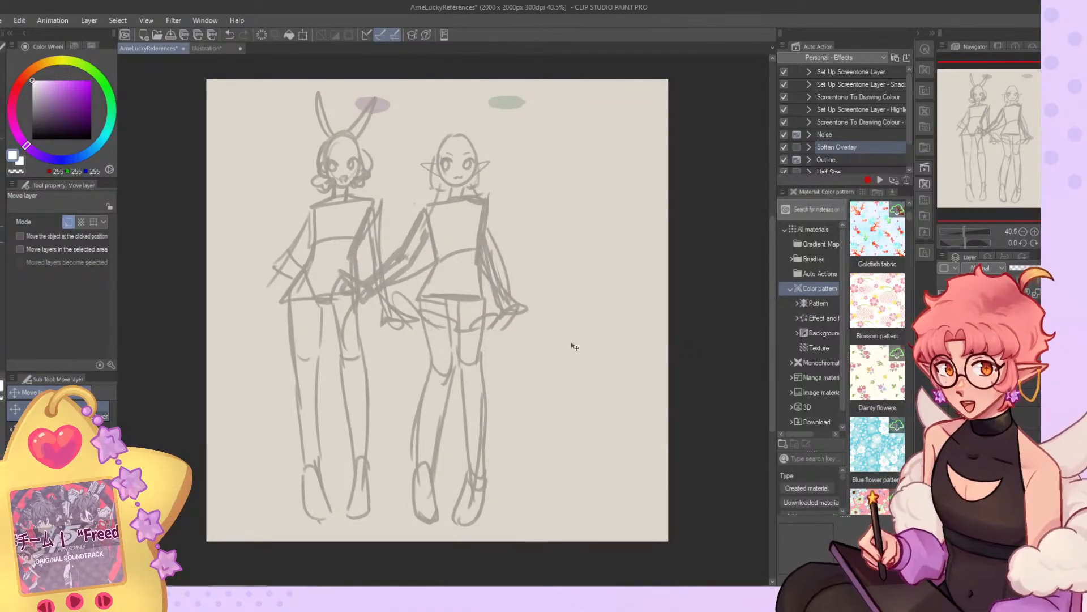
pyautogui.hotkey('ctrl', 'z')
pyautogui.hotkey('ctrl', 'z')
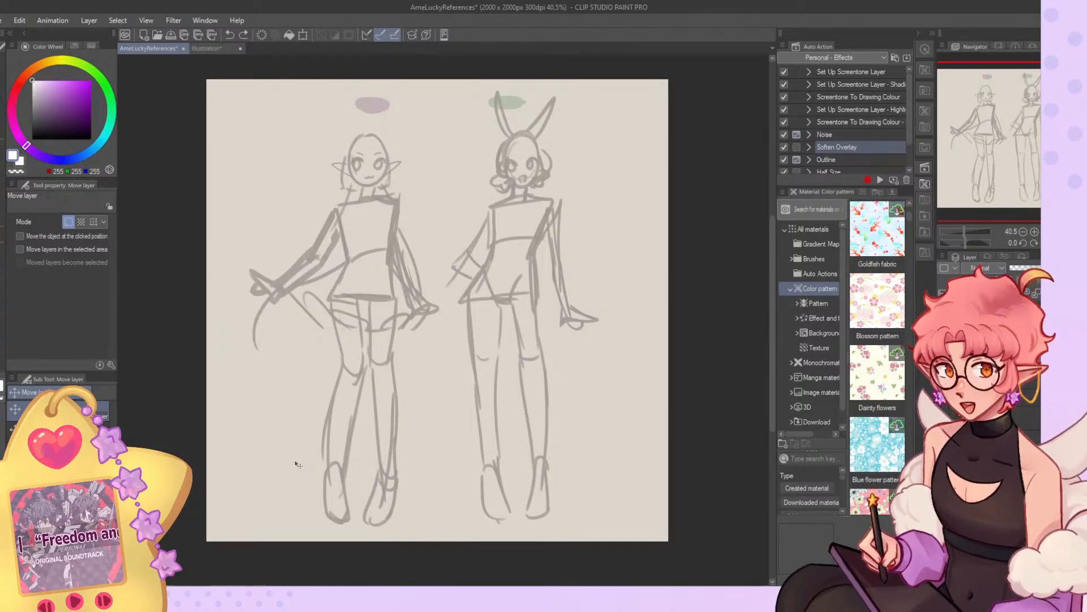
# Choose the Gouache brush, sample the purple swatch above the elf sketch and add a new layer.
pyautogui.press('o')
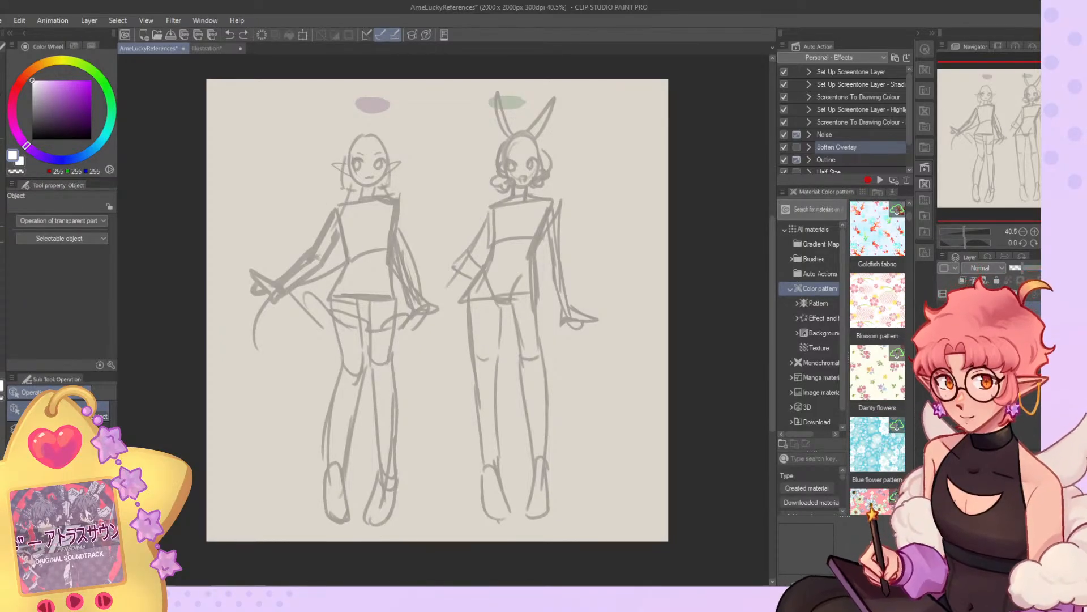
pyautogui.press('b')
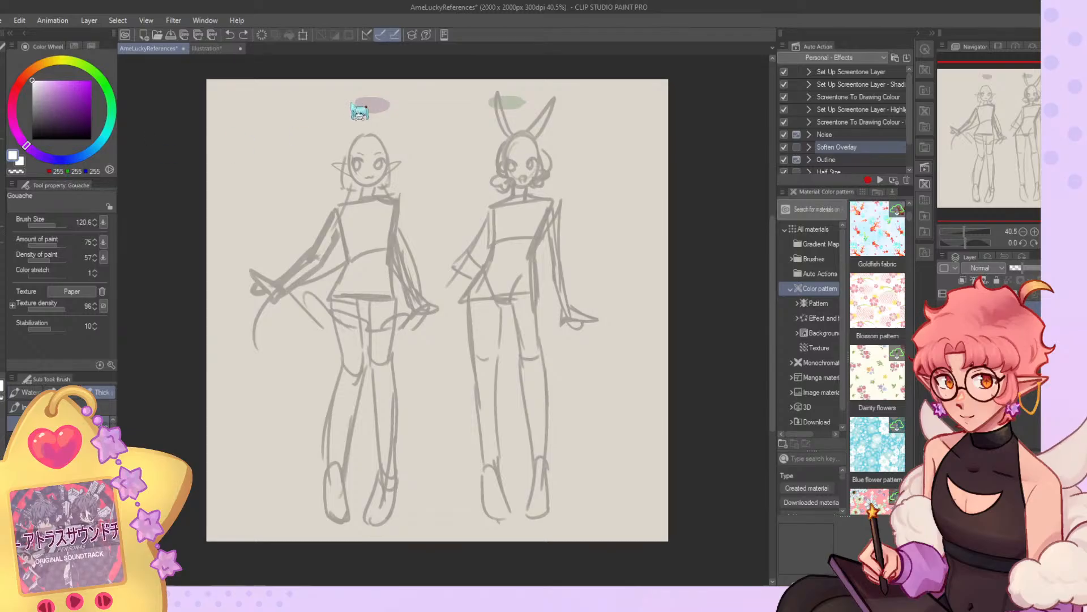
pyautogui.keyDown('alt'); pyautogui.click(374, 102); pyautogui.keyUp('alt')
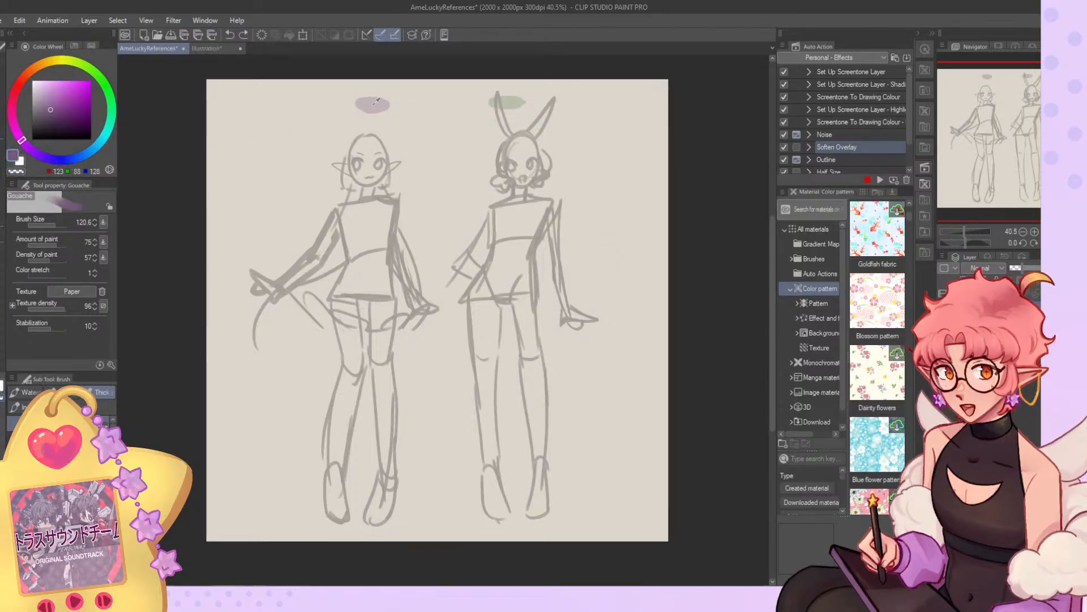
pyautogui.hotkey('ctrl', 'shift', 'n')
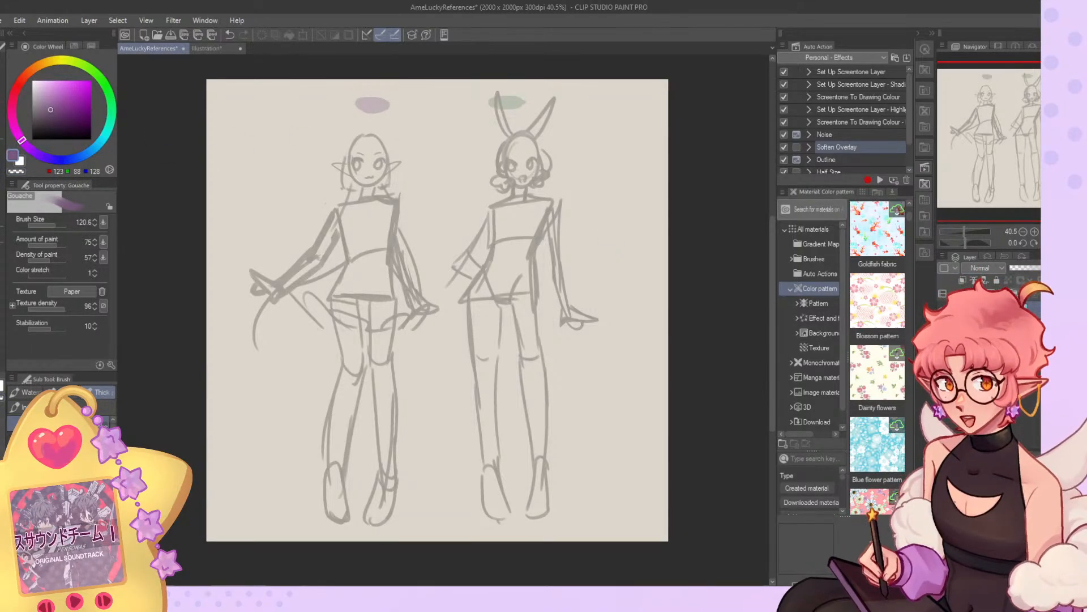
# Select the Group New Character Ref auto action and set the secondary drawing colour to black.
pyautogui.scroll(-2, 895, 150)
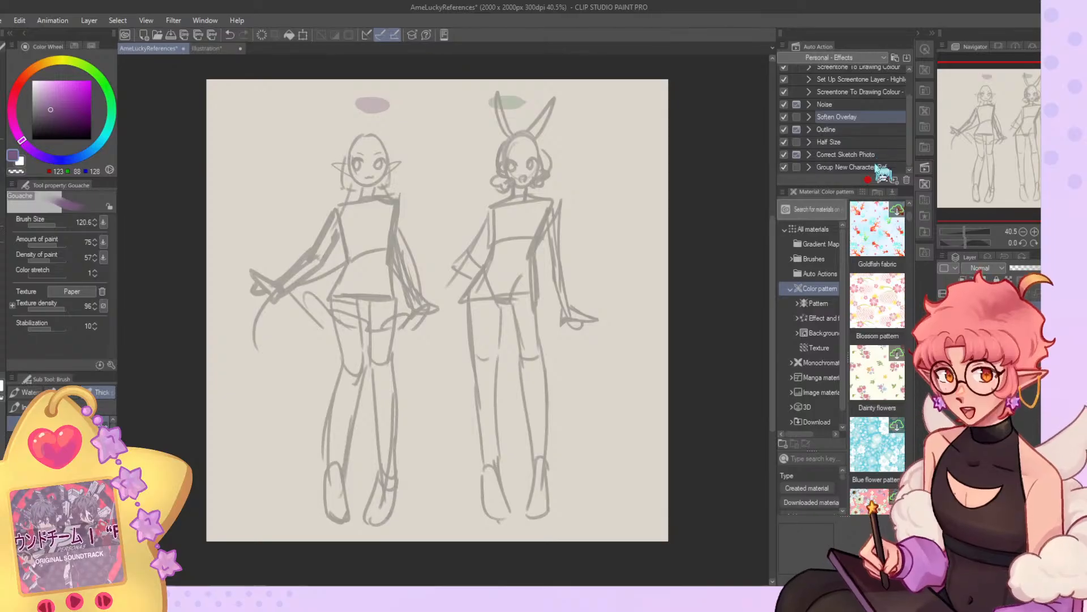
pyautogui.click(879, 167)
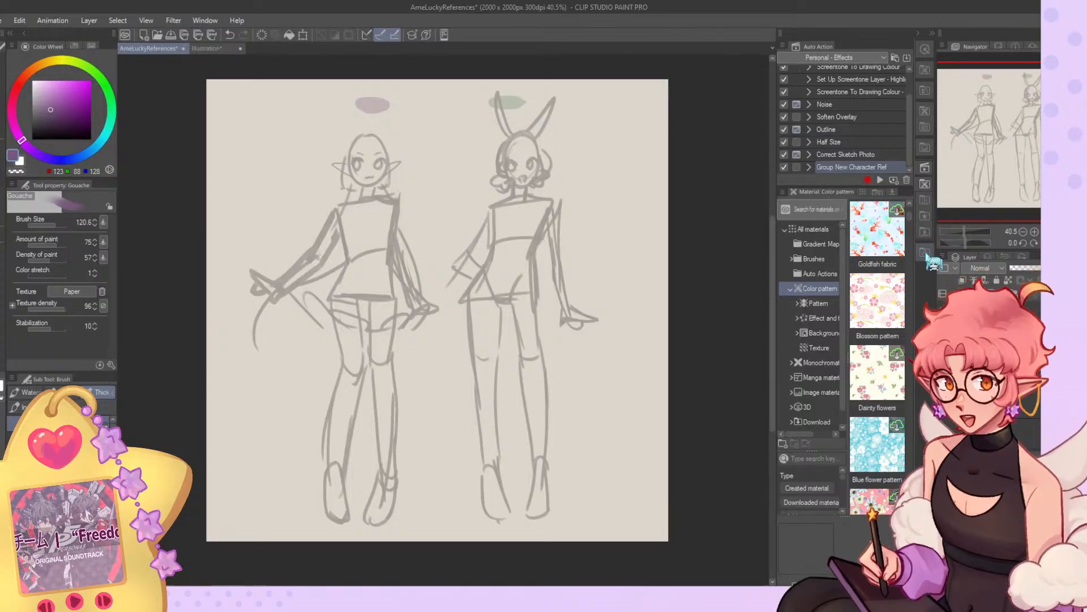
pyautogui.click(21, 162)
pyautogui.click(33, 139)
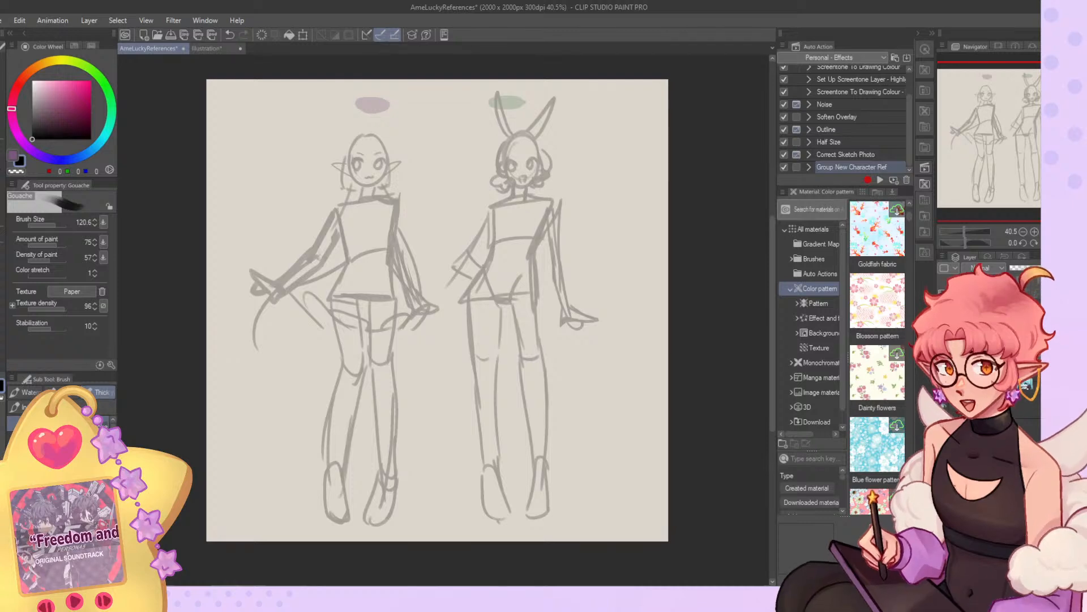
# Adjust the opacity of the body sketches to a faint grey suitable for drawing over.
pyautogui.moveTo(1021, 268); pyautogui.dragTo(1047, 268)
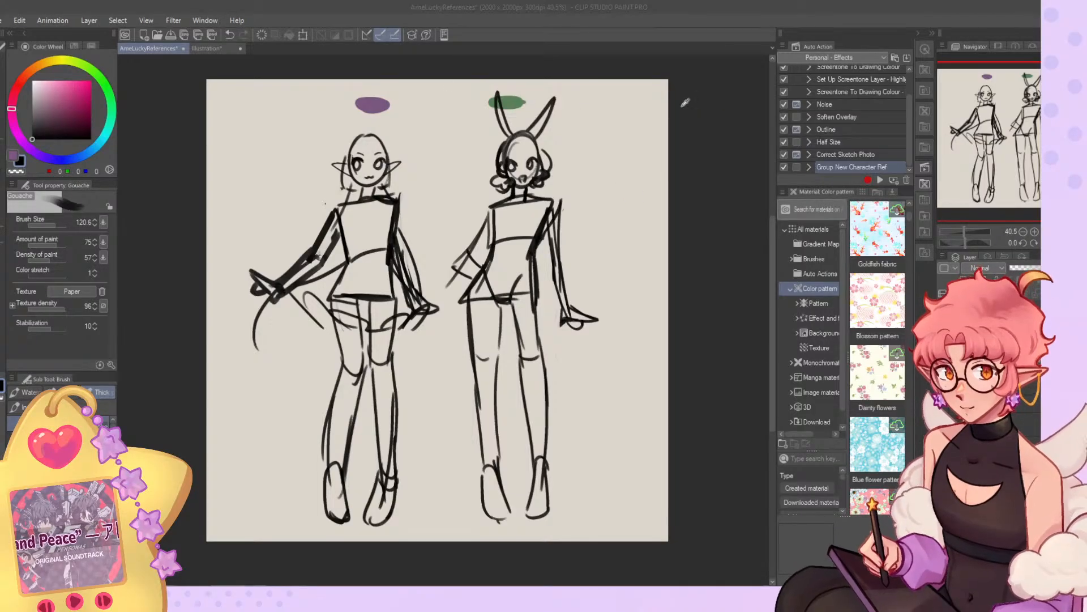
pyautogui.click(963, 99)
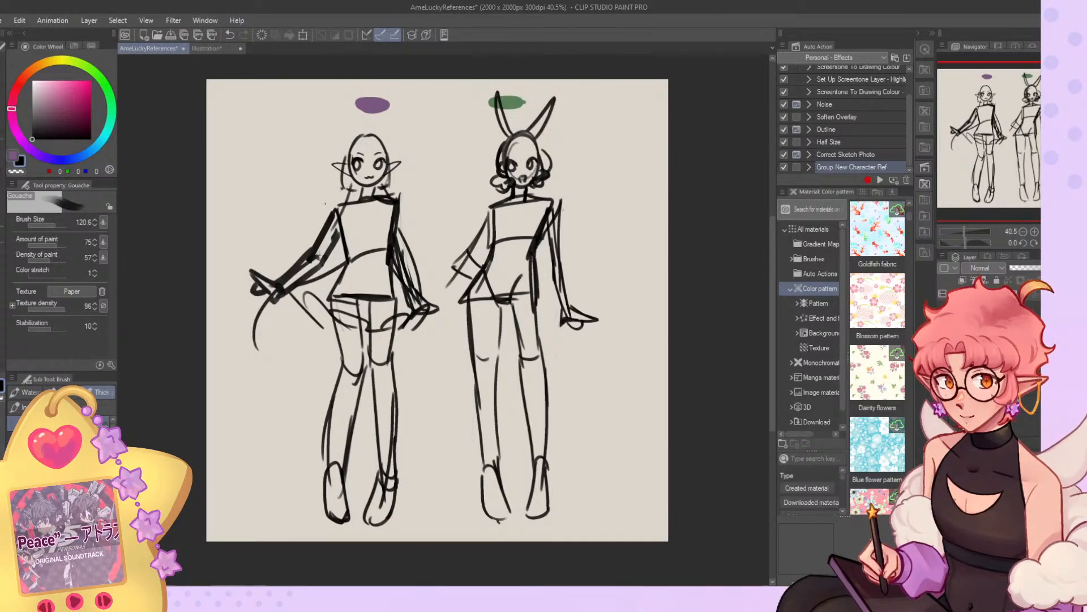
pyautogui.click(1038, 267)
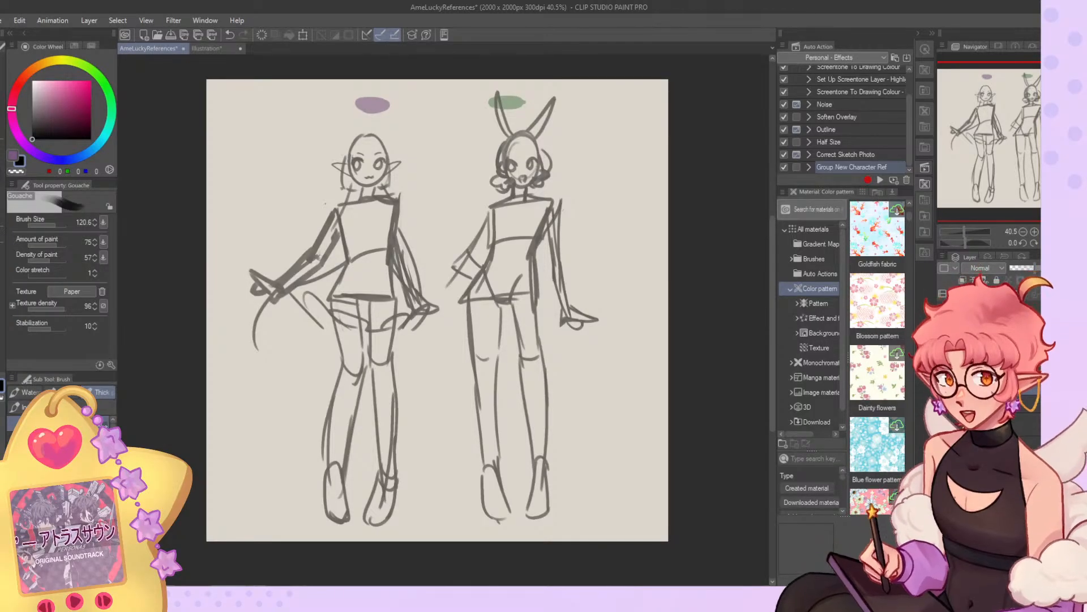
pyautogui.hotkey('ctrl', 'z')
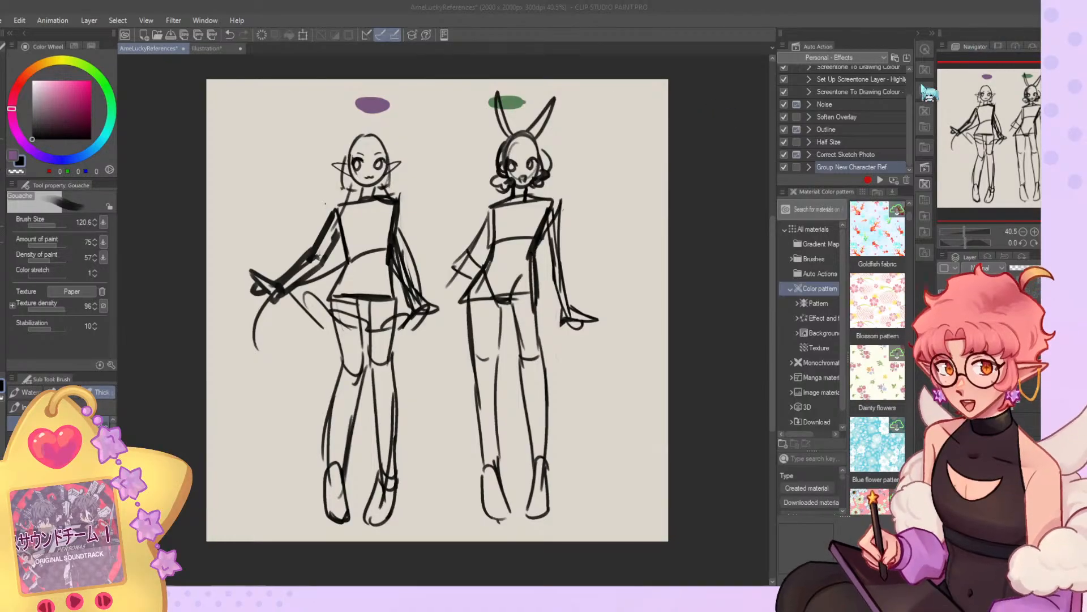
pyautogui.click(958, 103)
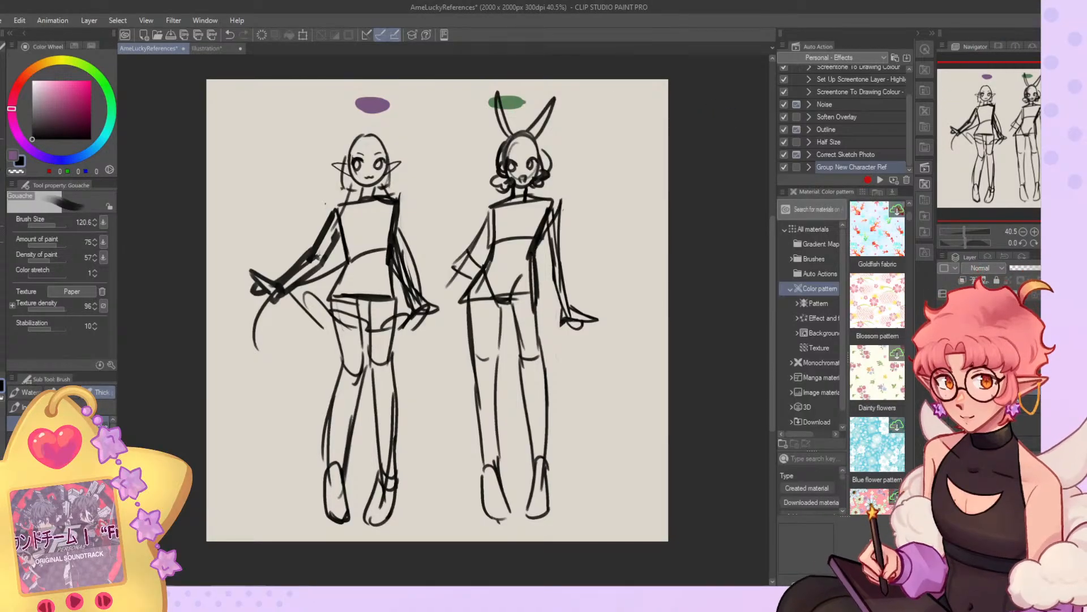
pyautogui.moveTo(1013, 270); pyautogui.dragTo(1022, 267)
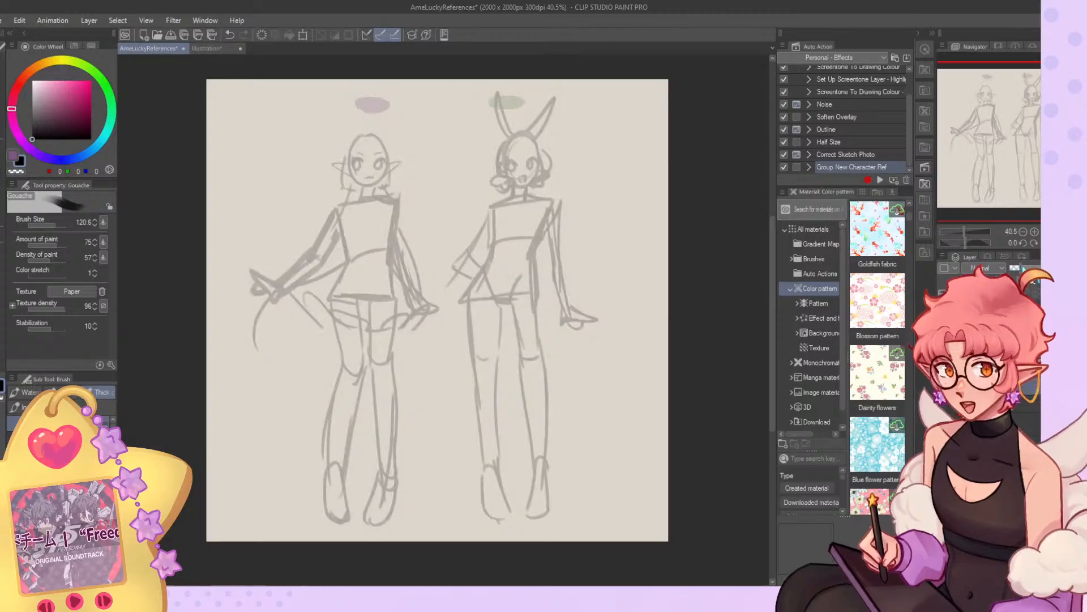
# Try sketching the elf figure's head oval and lower face curve with the Gouache brush at size 17.7.
pyautogui.click(957, 293)
pyautogui.scroll(3, 365, 178)
pyautogui.click(58, 223)
pyautogui.moveTo(55, 226); pyautogui.dragTo(49, 226)
pyautogui.moveTo(367, 122)
pyautogui.mouseDown()
pyautogui.moveTo(346, 167)
pyautogui.moveTo(398, 172)
pyautogui.moveTo(359, 187)
pyautogui.mouseUp()
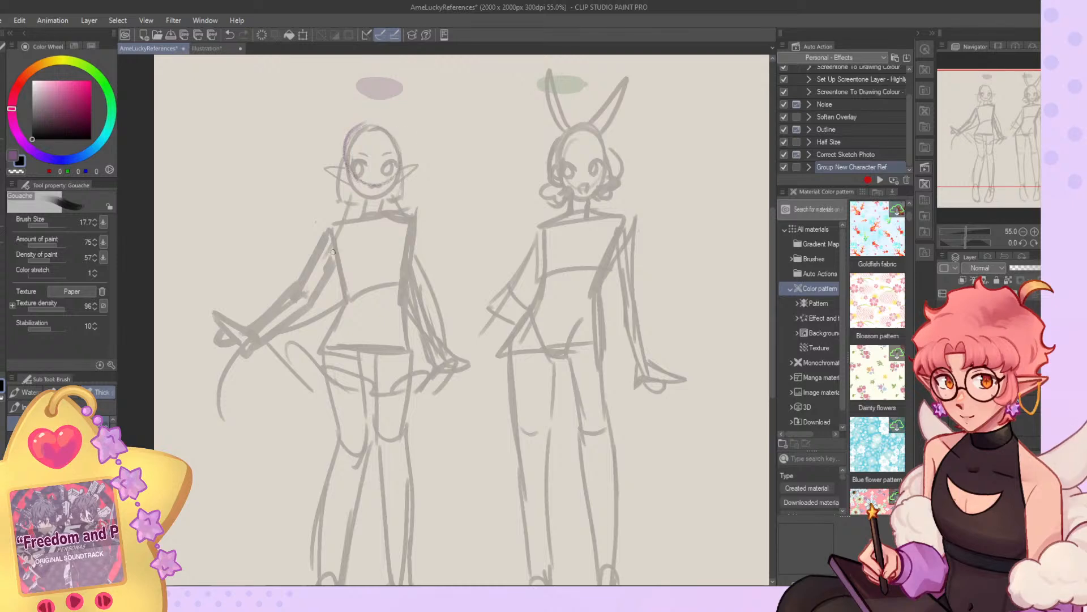
pyautogui.scroll(2, 267, 416)
pyautogui.scroll(-2, 267, 416)
pyautogui.scroll(3, 356, 123)
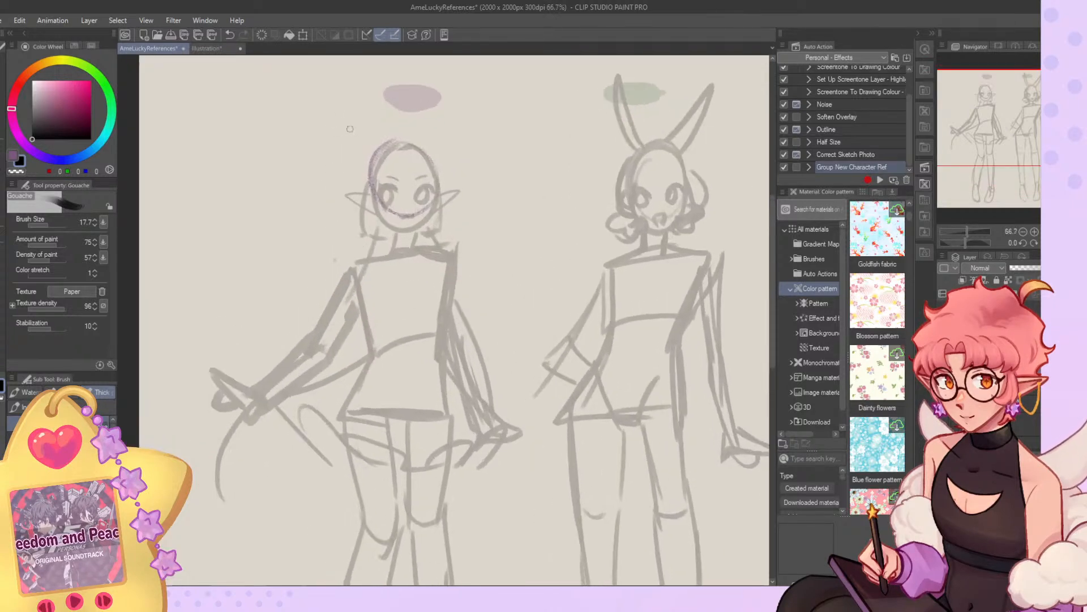
# Reduce the brush size to 8.4 and redraw the elf figure's head oval with a vertical centre line.
pyautogui.moveTo(54, 226); pyautogui.dragTo(46, 226)
pyautogui.hotkey('ctrl', 'z')
pyautogui.hotkey('ctrl', 'z')
pyautogui.moveTo(386, 157); pyautogui.dragTo(412, 231)
pyautogui.moveTo(412, 142)
pyautogui.mouseDown()
pyautogui.moveTo(440, 215)
pyautogui.moveTo(378, 198)
pyautogui.moveTo(453, 166)
pyautogui.moveTo(416, 233)
pyautogui.moveTo(383, 208)
pyautogui.moveTo(444, 161)
pyautogui.moveTo(413, 228)
pyautogui.mouseUp()
pyautogui.hotkey('ctrl', 'z')
pyautogui.hotkey('ctrl', 'z')
pyautogui.moveTo(419, 159); pyautogui.dragTo(421, 257)
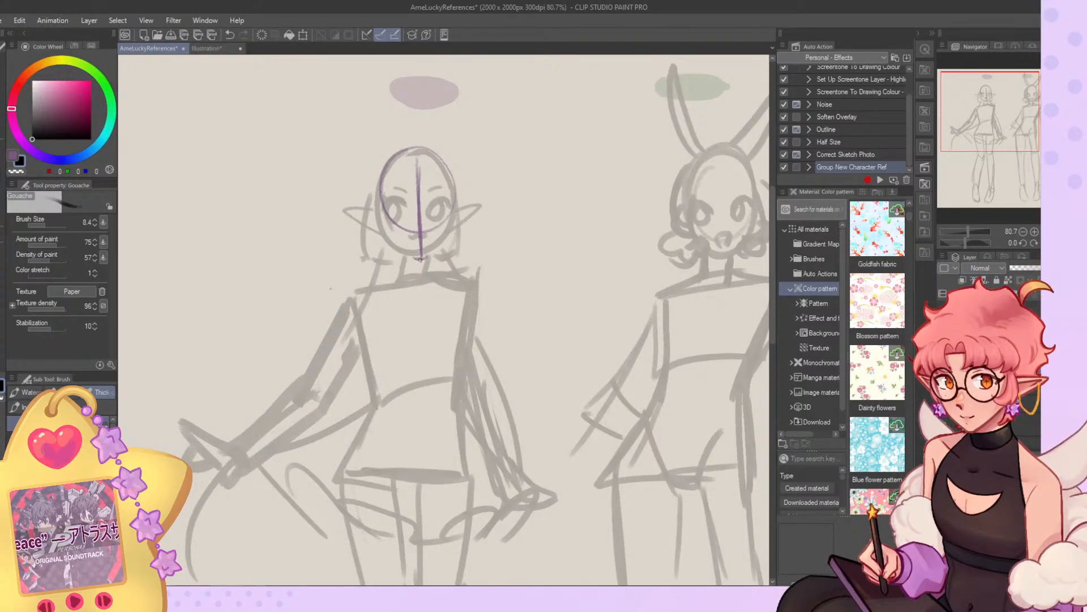
# Undo the centre line and face guides and redraw the elf figure's head outline as a clean oval.
pyautogui.hotkey('ctrl', 'z')
pyautogui.hotkey('ctrl', 'z')
pyautogui.hotkey('ctrl', 'z')
pyautogui.moveTo(404, 155)
pyautogui.mouseDown()
pyautogui.moveTo(384, 193)
pyautogui.moveTo(446, 184)
pyautogui.mouseUp()
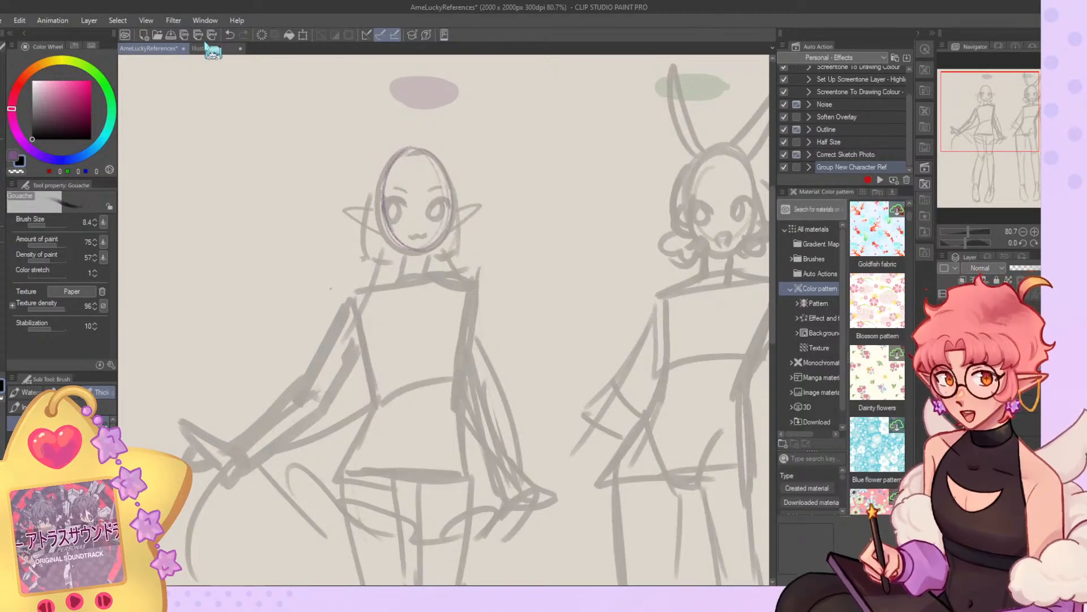
pyautogui.click(208, 49)
pyautogui.click(144, 49)
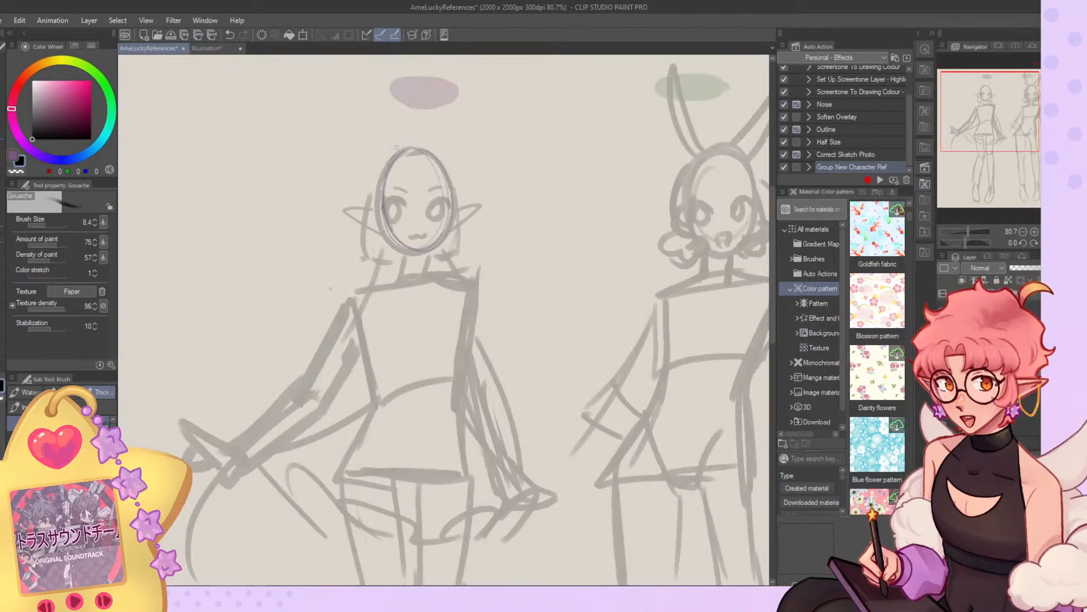
# Mirror the canvas view horizontally and rework the strokes of the elf figure's head outline and face guide.
pyautogui.moveTo(453, 204)
pyautogui.mouseDown()
pyautogui.moveTo(478, 197)
pyautogui.moveTo(455, 223)
pyautogui.mouseUp()
pyautogui.hotkey('ctrl', 'z')
pyautogui.click(1057, 243)
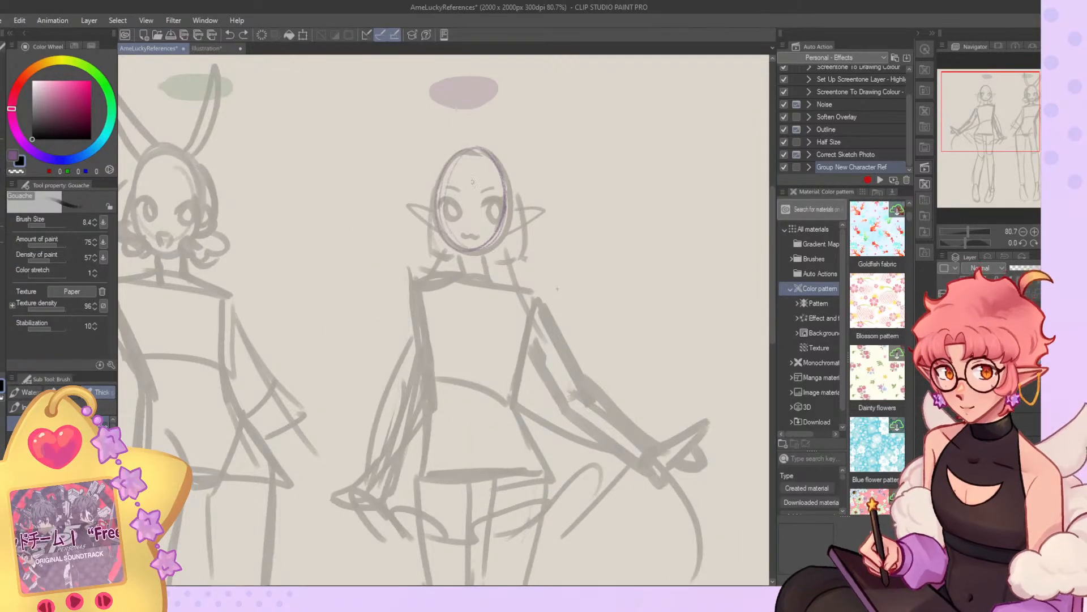
pyautogui.hotkey('ctrl', 'z')
pyautogui.moveTo(452, 164)
pyautogui.mouseDown()
pyautogui.moveTo(488, 150)
pyautogui.moveTo(501, 164)
pyautogui.moveTo(478, 149)
pyautogui.moveTo(441, 182)
pyautogui.moveTo(496, 211)
pyautogui.mouseUp()
pyautogui.hotkey('ctrl', 'z')
pyautogui.hotkey('ctrl', '0')
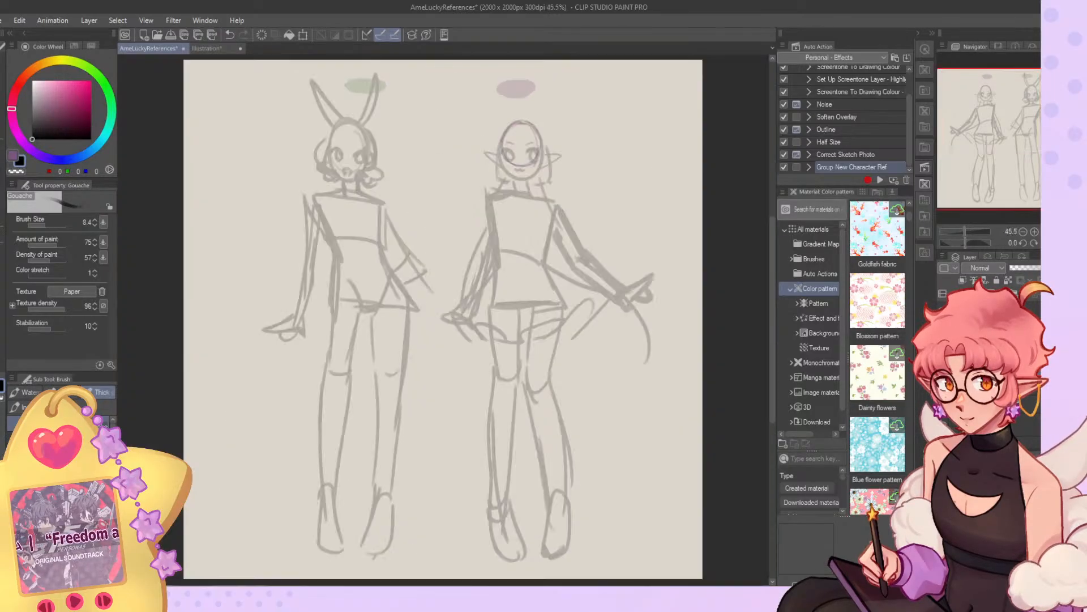
# Hide the faint body poses, enlarge the brush to 15.2 and sketch the elf figure's face centre line, tapered jaw and short neck.
pyautogui.click(943, 328)
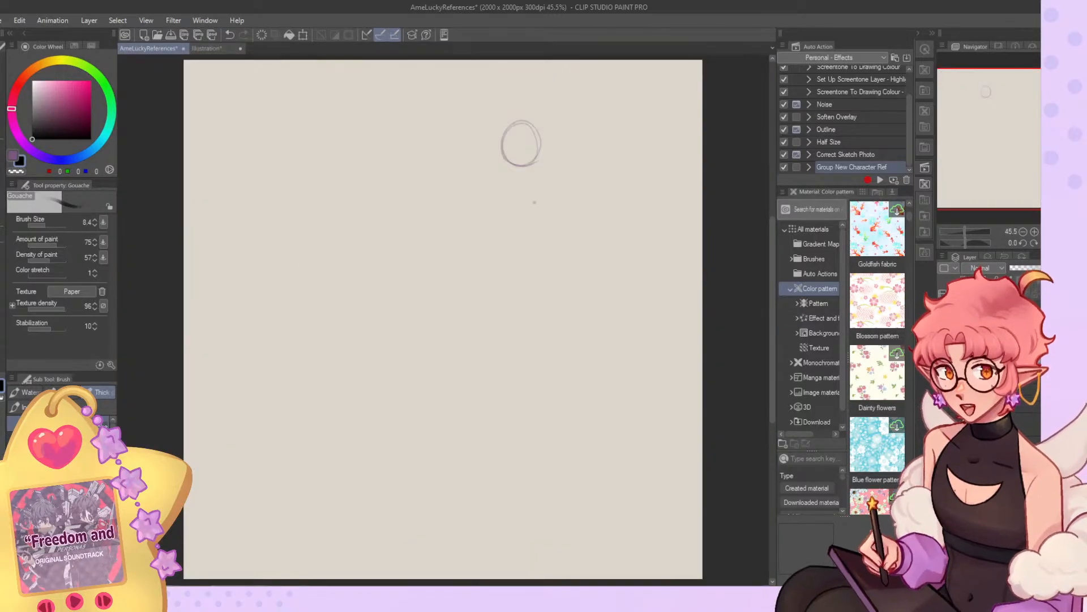
pyautogui.moveTo(518, 125)
pyautogui.mouseDown()
pyautogui.moveTo(519, 165)
pyautogui.moveTo(503, 159)
pyautogui.moveTo(533, 180)
pyautogui.mouseUp()
pyautogui.click(48, 225)
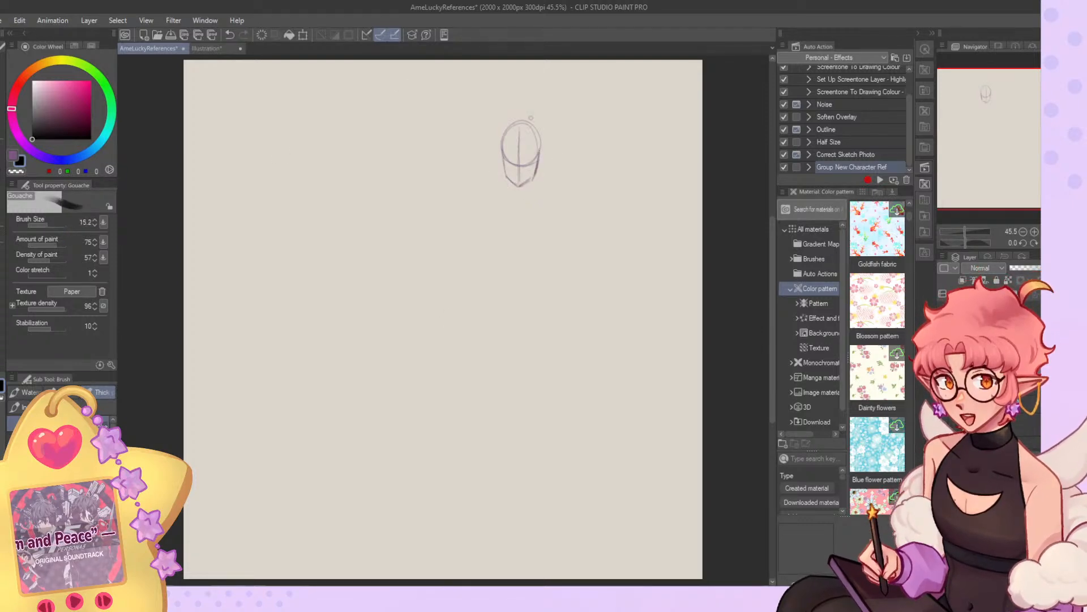
pyautogui.moveTo(518, 122)
pyautogui.mouseDown()
pyautogui.moveTo(504, 164)
pyautogui.moveTo(531, 181)
pyautogui.mouseUp()
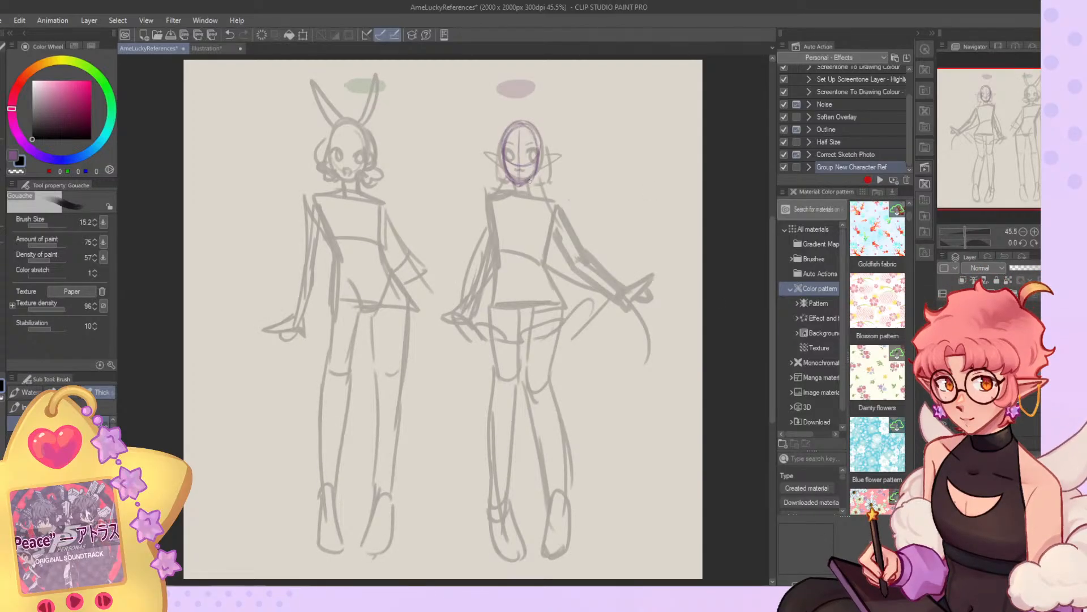
pyautogui.moveTo(529, 181)
pyautogui.mouseDown()
pyautogui.moveTo(529, 200)
pyautogui.moveTo(514, 196)
pyautogui.mouseUp()
# Flip the canvas view back and sketch the elf figure's shoulder line and the tapering sides of the torso.
pyautogui.press('h')
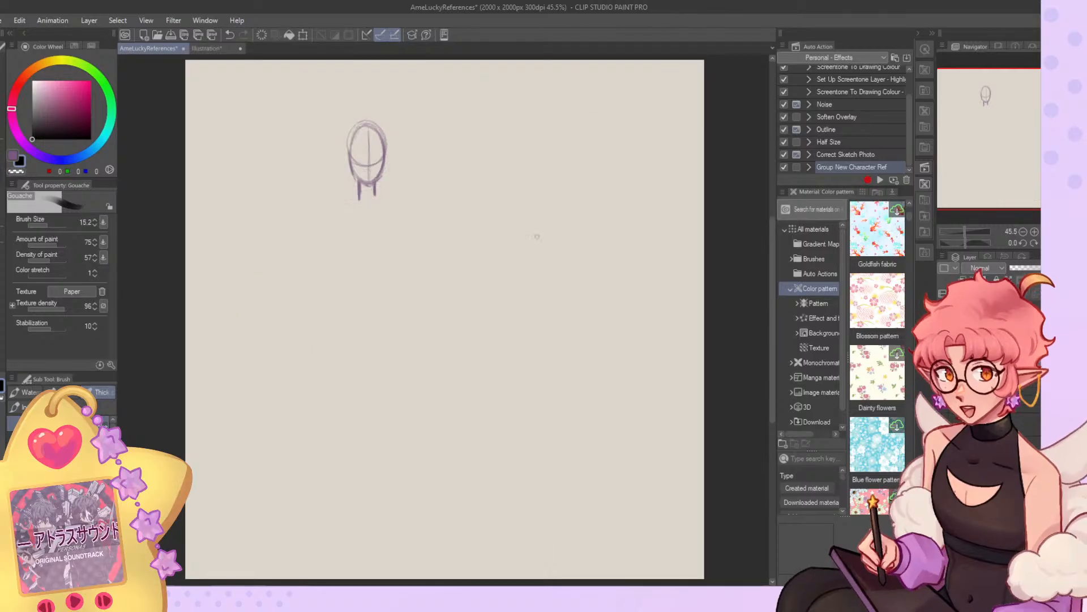
pyautogui.moveTo(331, 200)
pyautogui.mouseDown()
pyautogui.moveTo(405, 193)
pyautogui.moveTo(402, 249)
pyautogui.mouseUp()
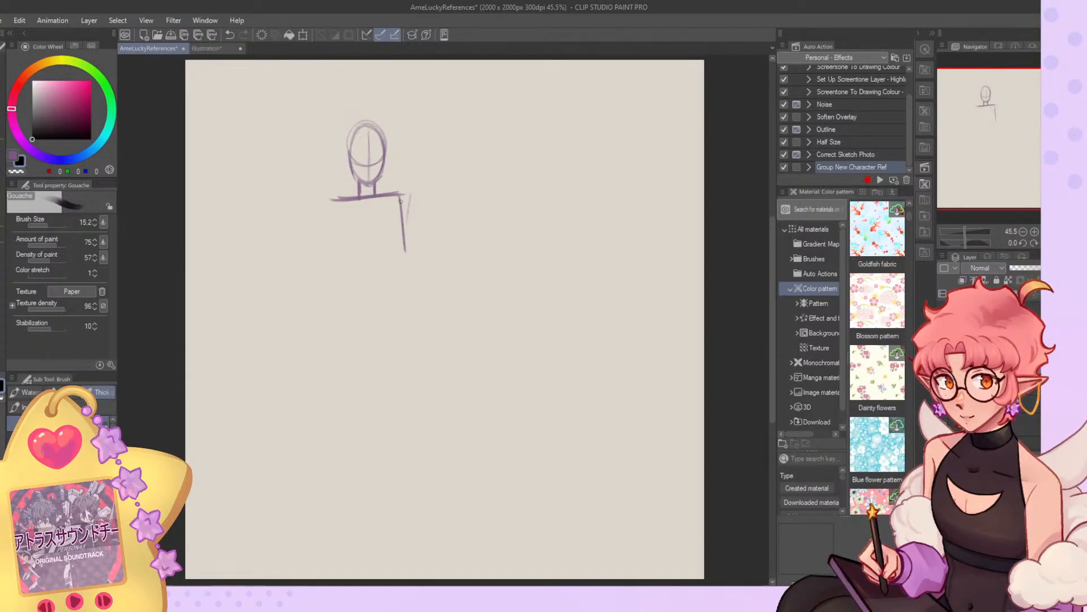
pyautogui.hotkey('ctrl', 'z')
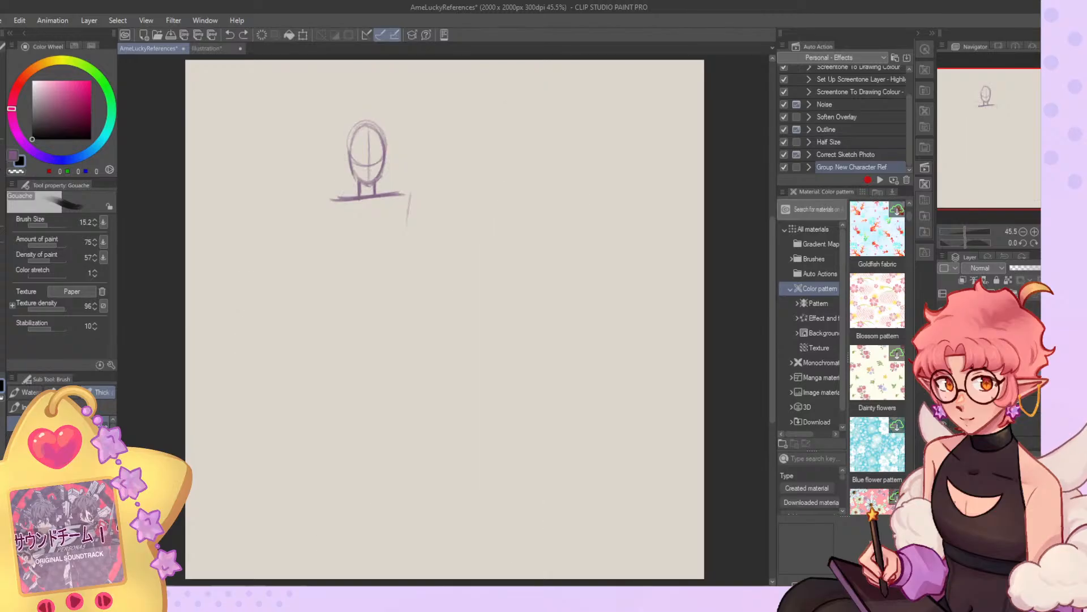
pyautogui.moveTo(403, 201)
pyautogui.mouseDown()
pyautogui.moveTo(388, 270)
pyautogui.moveTo(387, 257)
pyautogui.mouseUp()
pyautogui.moveTo(332, 200)
pyautogui.mouseDown()
pyautogui.moveTo(341, 261)
pyautogui.moveTo(338, 252)
pyautogui.moveTo(379, 267)
pyautogui.moveTo(384, 251)
pyautogui.moveTo(370, 248)
pyautogui.moveTo(341, 315)
pyautogui.mouseUp()
pyautogui.hotkey('ctrl', 'z')
pyautogui.hotkey('ctrl', 'z')
# Sketch the elf figure's waist and hip block and add the V-shaped pelvis lines inside it.
pyautogui.moveTo(338, 269)
pyautogui.mouseDown()
pyautogui.moveTo(314, 304)
pyautogui.moveTo(362, 313)
pyautogui.mouseUp()
pyautogui.moveTo(390, 260); pyautogui.dragTo(388, 313)
pyautogui.moveTo(315, 309); pyautogui.dragTo(389, 311)
pyautogui.hotkey('ctrl', 'z')
pyautogui.hotkey('ctrl', 'z')
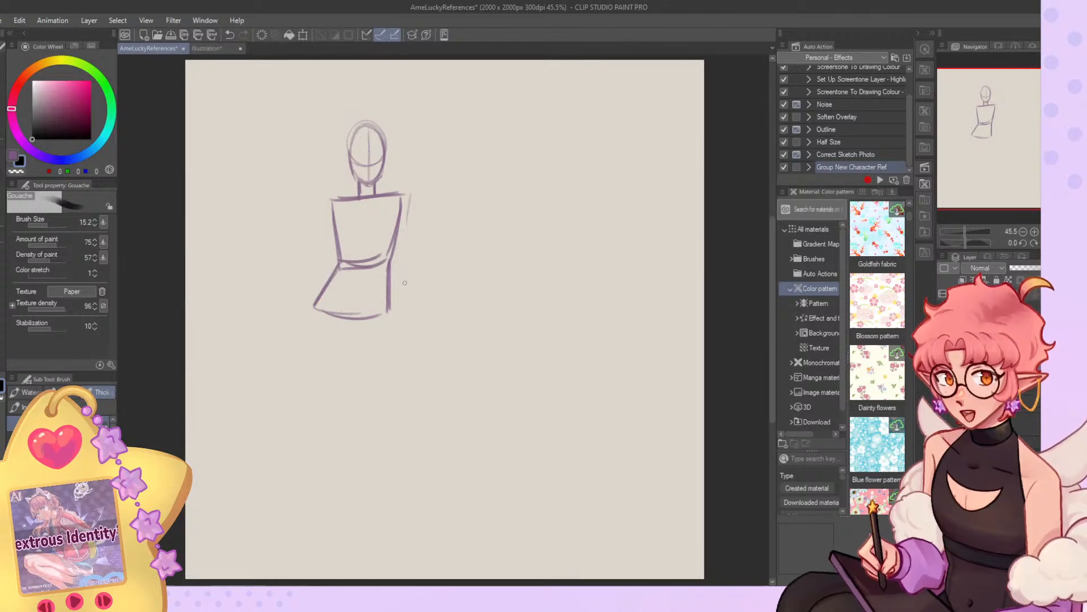
pyautogui.moveTo(337, 269)
pyautogui.mouseDown()
pyautogui.moveTo(340, 295)
pyautogui.moveTo(338, 286)
pyautogui.moveTo(345, 329)
pyautogui.moveTo(360, 327)
pyautogui.moveTo(389, 278)
pyautogui.mouseUp()
pyautogui.moveTo(361, 332); pyautogui.dragTo(387, 279)
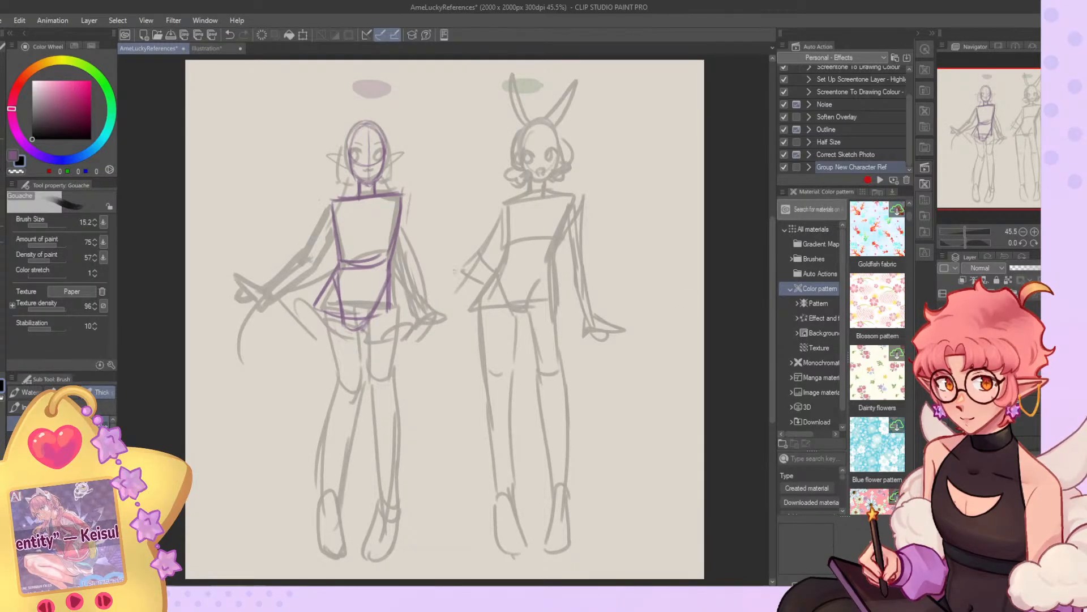
# Sketch the elf figure's thighs over the faint pose and carry the straight leg down to its calf and foot.
pyautogui.moveTo(317, 307); pyautogui.dragTo(342, 395)
pyautogui.moveTo(350, 321); pyautogui.dragTo(364, 391)
pyautogui.moveTo(339, 286); pyautogui.dragTo(361, 373)
pyautogui.moveTo(361, 323); pyautogui.dragTo(372, 403)
pyautogui.moveTo(389, 300); pyautogui.dragTo(397, 461)
pyautogui.moveTo(364, 395)
pyautogui.mouseDown()
pyautogui.moveTo(382, 515)
pyautogui.moveTo(377, 468)
pyautogui.moveTo(379, 509)
pyautogui.moveTo(396, 494)
pyautogui.mouseUp()
pyautogui.moveTo(396, 447)
pyautogui.mouseDown()
pyautogui.moveTo(401, 507)
pyautogui.moveTo(397, 483)
pyautogui.moveTo(365, 549)
pyautogui.moveTo(396, 560)
pyautogui.mouseUp()
pyautogui.moveTo(404, 503)
pyautogui.mouseDown()
pyautogui.moveTo(399, 549)
pyautogui.moveTo(378, 564)
pyautogui.mouseUp()
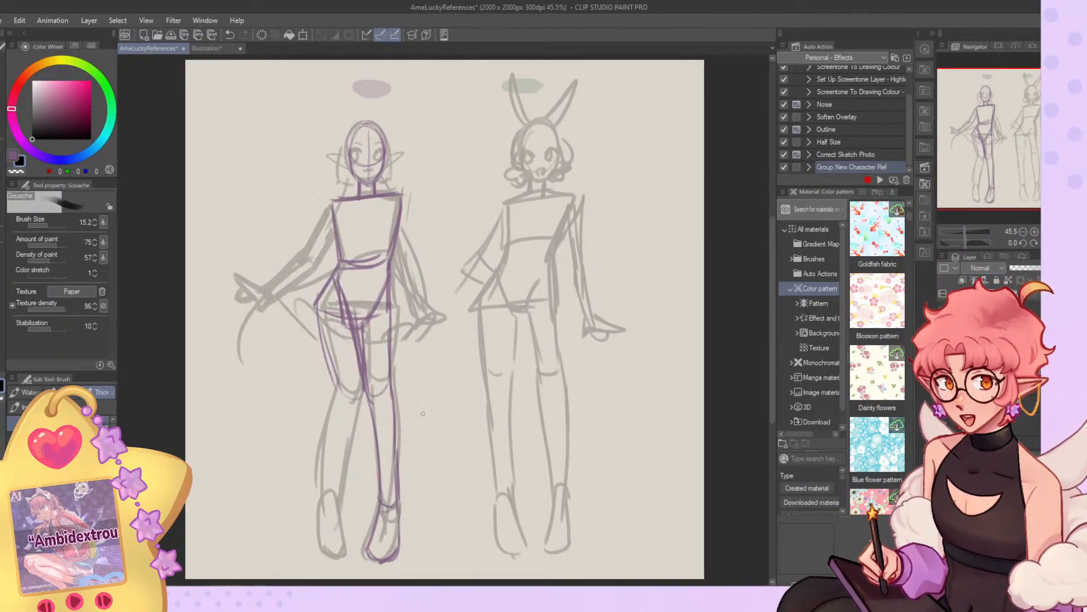
pyautogui.moveTo(464, 143)
pyautogui.mouseDown()
pyautogui.moveTo(492, 167)
pyautogui.moveTo(473, 184)
pyautogui.moveTo(471, 243)
pyautogui.mouseUp()
pyautogui.moveTo(456, 203)
pyautogui.mouseDown()
pyautogui.moveTo(491, 199)
pyautogui.moveTo(428, 220)
pyautogui.moveTo(502, 214)
pyautogui.mouseUp()
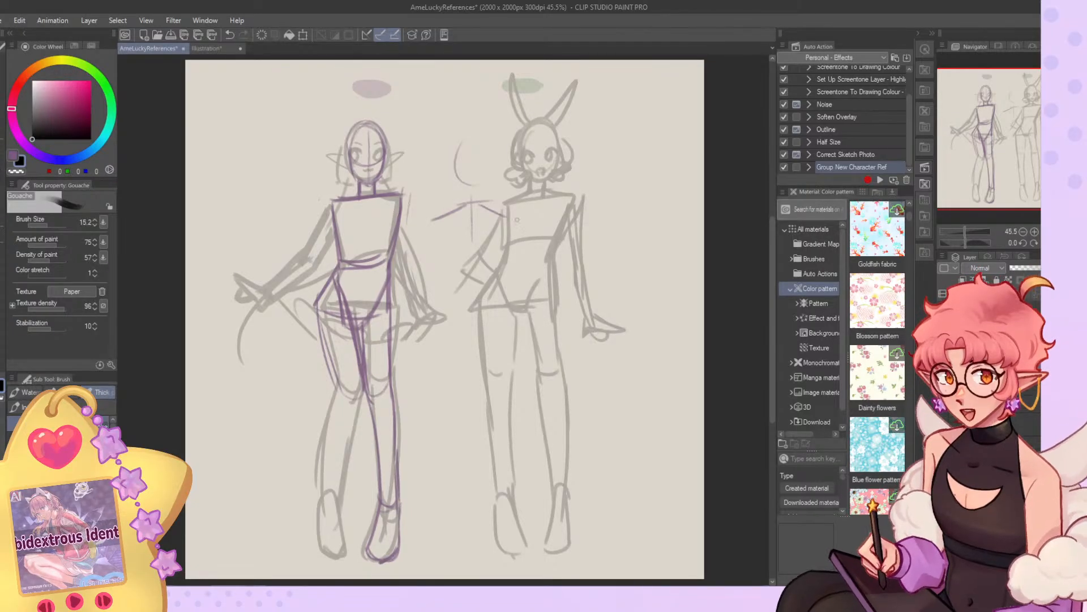
pyautogui.moveTo(470, 248)
pyautogui.mouseDown()
pyautogui.moveTo(456, 297)
pyautogui.moveTo(484, 290)
pyautogui.mouseUp()
pyautogui.hotkey('ctrl', 'z')
pyautogui.hotkey('ctrl', 'z')
pyautogui.hotkey('ctrl', 'z')
pyautogui.hotkey('ctrl', 'z')
pyautogui.hotkey('ctrl', 'z')
pyautogui.hotkey('ctrl', 'z')
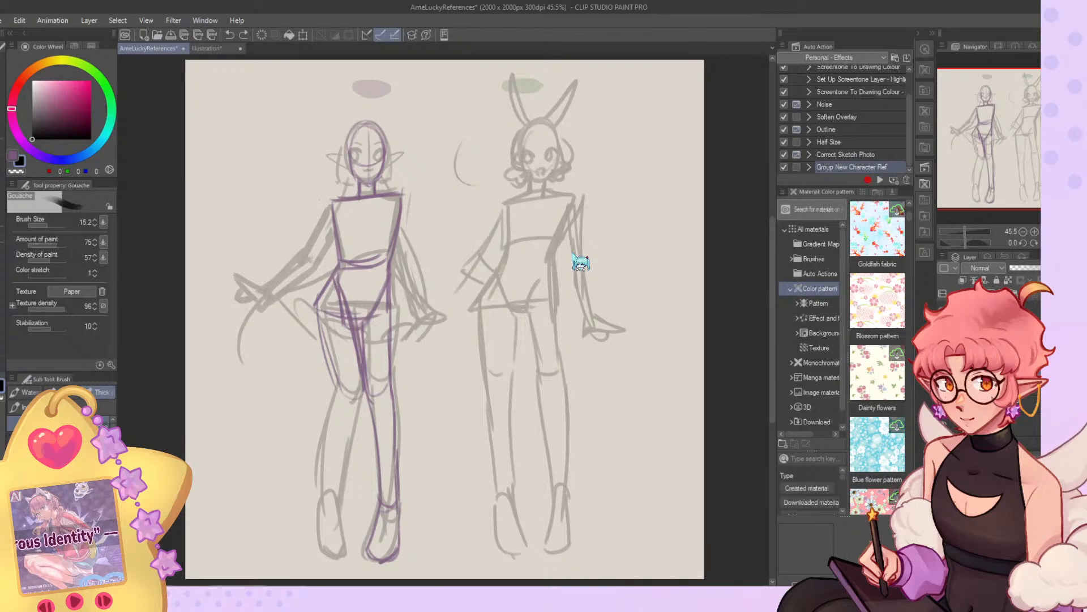
pyautogui.hotkey('ctrl', 'z')
# Sketch the bent leg's rounded knee, tapering calf and pointed foot over the faint elf pose.
pyautogui.moveTo(357, 318)
pyautogui.mouseDown()
pyautogui.moveTo(363, 374)
pyautogui.moveTo(351, 399)
pyautogui.mouseUp()
pyautogui.moveTo(329, 361)
pyautogui.mouseDown()
pyautogui.moveTo(354, 396)
pyautogui.moveTo(340, 384)
pyautogui.moveTo(328, 409)
pyautogui.moveTo(321, 478)
pyautogui.mouseUp()
pyautogui.moveTo(332, 420); pyautogui.dragTo(323, 498)
pyautogui.moveTo(329, 442)
pyautogui.mouseDown()
pyautogui.moveTo(322, 499)
pyautogui.moveTo(344, 501)
pyautogui.mouseUp()
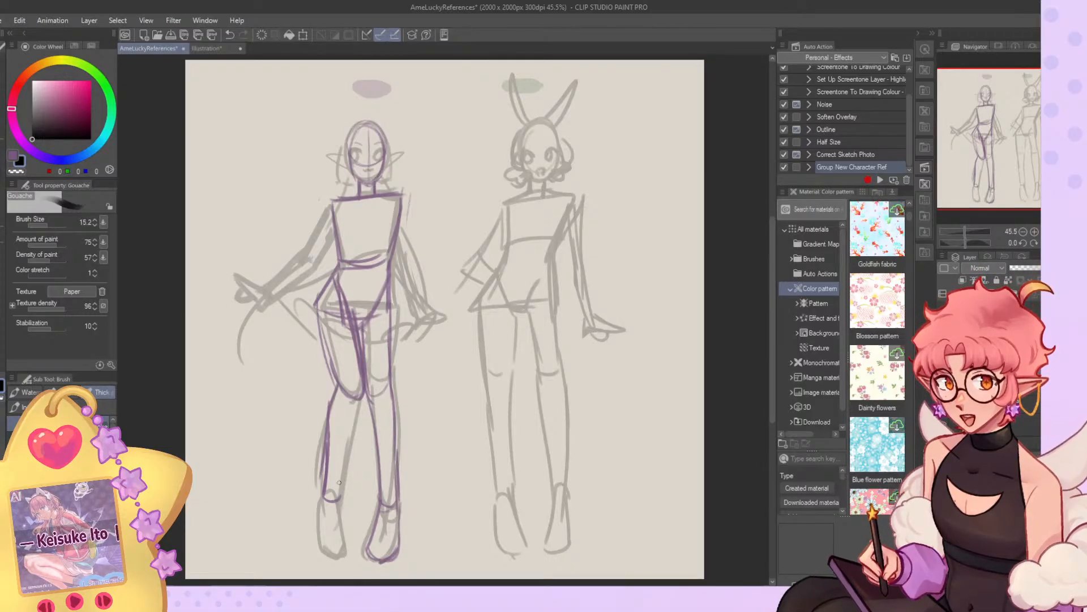
pyautogui.moveTo(367, 388)
pyautogui.mouseDown()
pyautogui.moveTo(338, 511)
pyautogui.moveTo(341, 492)
pyautogui.moveTo(338, 561)
pyautogui.mouseUp()
pyautogui.moveTo(325, 491)
pyautogui.mouseDown()
pyautogui.moveTo(318, 512)
pyautogui.moveTo(340, 561)
pyautogui.mouseUp()
pyautogui.moveTo(342, 522)
pyautogui.mouseDown()
pyautogui.moveTo(353, 551)
pyautogui.moveTo(339, 561)
pyautogui.moveTo(338, 523)
pyautogui.moveTo(352, 560)
pyautogui.mouseUp()
# Clean up the elf figure's raised hip with the transparent colour, redraw its outer thigh curve and check it in the mirrored view.
pyautogui.press('c')
pyautogui.press('c')
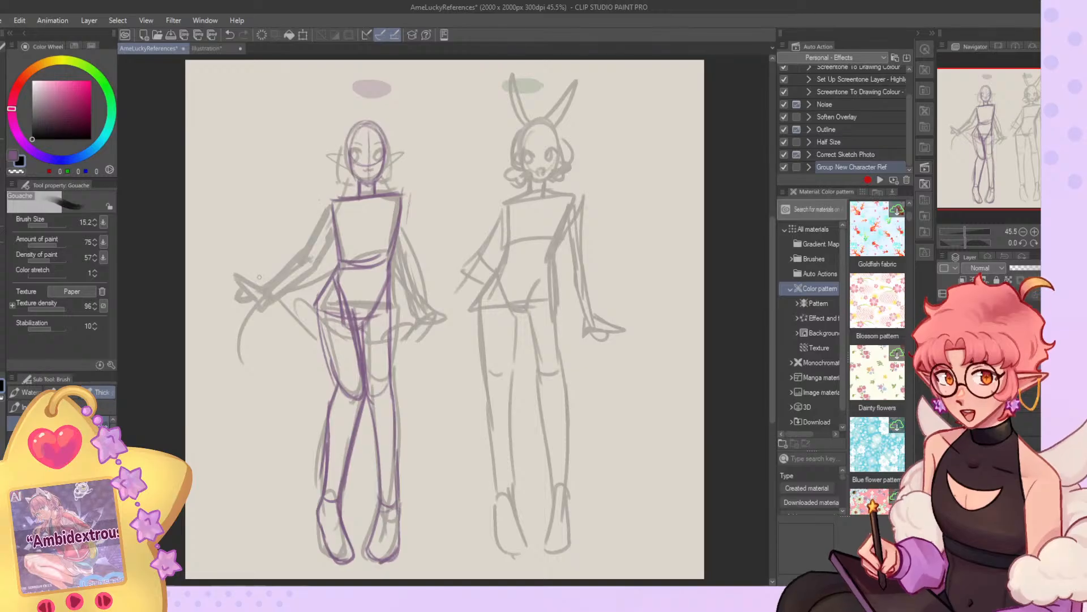
pyautogui.moveTo(332, 277)
pyautogui.mouseDown()
pyautogui.moveTo(322, 335)
pyautogui.moveTo(315, 321)
pyautogui.moveTo(335, 379)
pyautogui.mouseUp()
pyautogui.press('c')
pyautogui.moveTo(315, 315); pyautogui.dragTo(331, 374)
pyautogui.moveTo(317, 295); pyautogui.dragTo(313, 319)
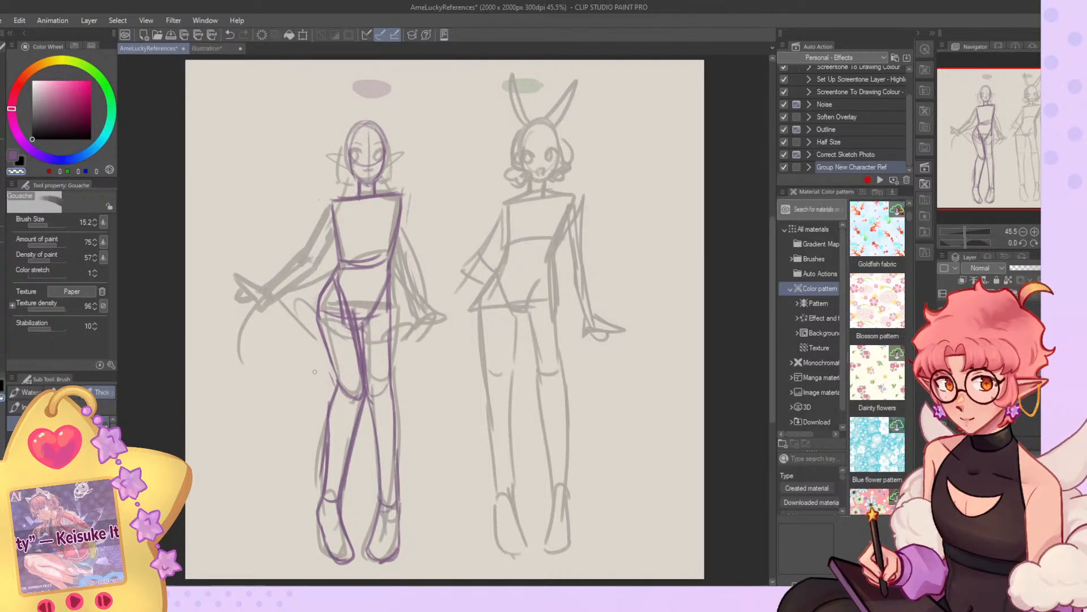
pyautogui.click(1057, 243)
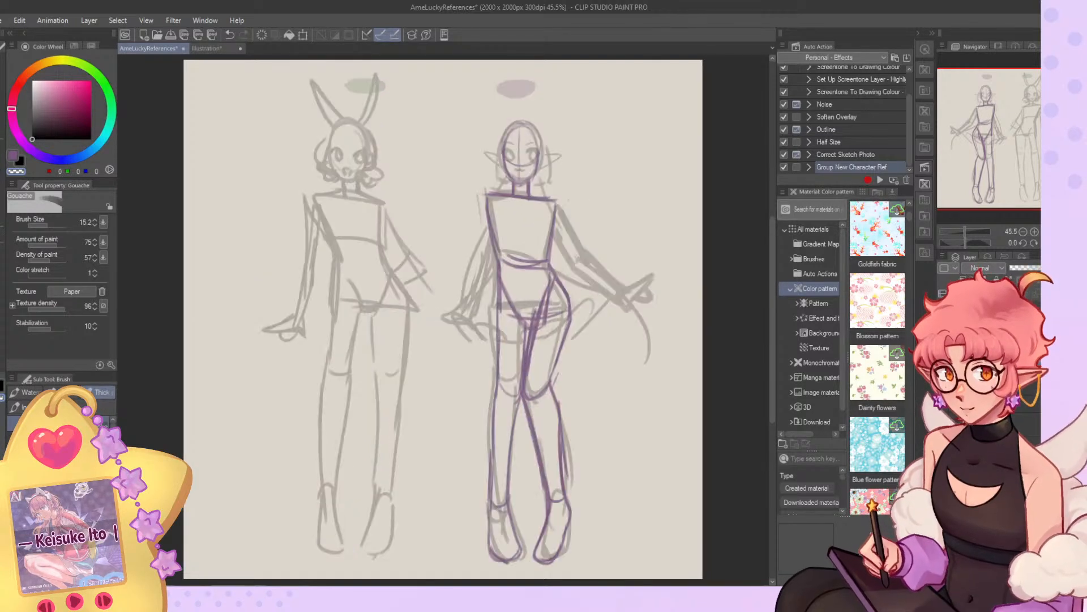
pyautogui.click(1057, 243)
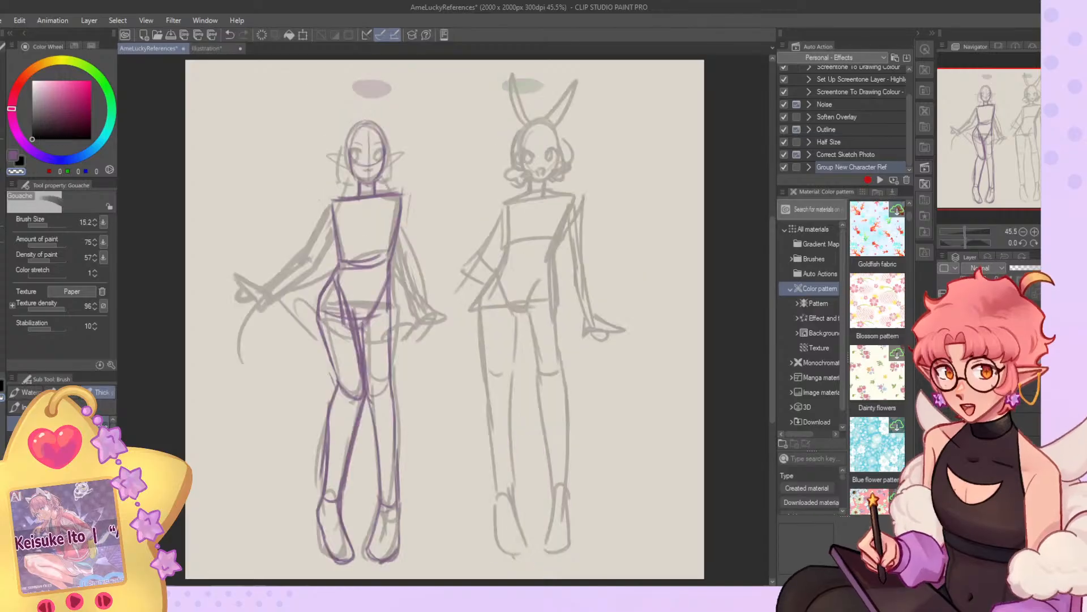
# Narrow the elf figure's torso by erasing the shoulder end nearest the bunny figure and redrawing the torso sides.
pyautogui.moveTo(380, 194)
pyautogui.mouseDown()
pyautogui.moveTo(403, 194)
pyautogui.moveTo(391, 258)
pyautogui.moveTo(401, 193)
pyautogui.moveTo(408, 208)
pyautogui.mouseUp()
pyautogui.press('c')
pyautogui.press('c')
pyautogui.press('c')
pyautogui.moveTo(336, 200)
pyautogui.mouseDown()
pyautogui.moveTo(346, 274)
pyautogui.moveTo(342, 265)
pyautogui.moveTo(282, 298)
pyautogui.moveTo(295, 318)
pyautogui.mouseUp()
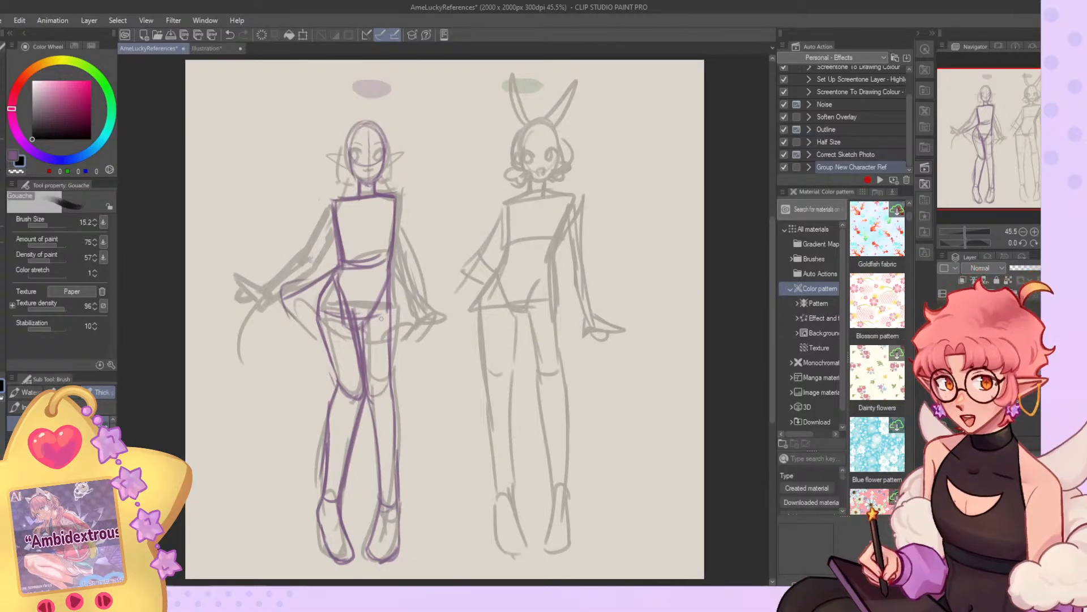
pyautogui.hotkey('ctrl', 'z')
pyautogui.moveTo(394, 263)
pyautogui.mouseDown()
pyautogui.moveTo(442, 301)
pyautogui.moveTo(433, 303)
pyautogui.mouseUp()
pyautogui.hotkey('ctrl', 'z')
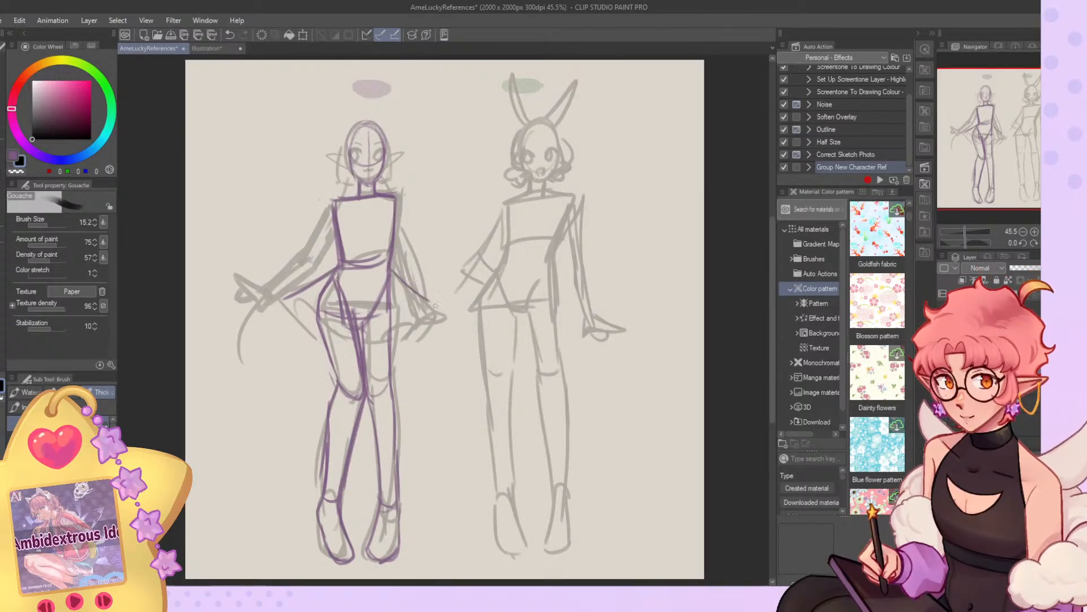
pyautogui.hotkey('ctrl', 'z')
pyautogui.moveTo(392, 274); pyautogui.dragTo(366, 326)
pyautogui.hotkey('ctrl', 'z')
pyautogui.hotkey('ctrl', 'z')
# Erase the overlapping lines between the elf figure's pelvis and bent leg and redraw the inner thigh line.
pyautogui.moveTo(310, 285)
pyautogui.mouseDown()
pyautogui.moveTo(284, 298)
pyautogui.moveTo(357, 359)
pyautogui.moveTo(337, 292)
pyautogui.moveTo(322, 315)
pyautogui.moveTo(325, 342)
pyautogui.mouseUp()
pyautogui.press('c')
pyautogui.moveTo(344, 284); pyautogui.dragTo(366, 381)
pyautogui.press('c')
pyautogui.moveTo(359, 340); pyautogui.dragTo(364, 387)
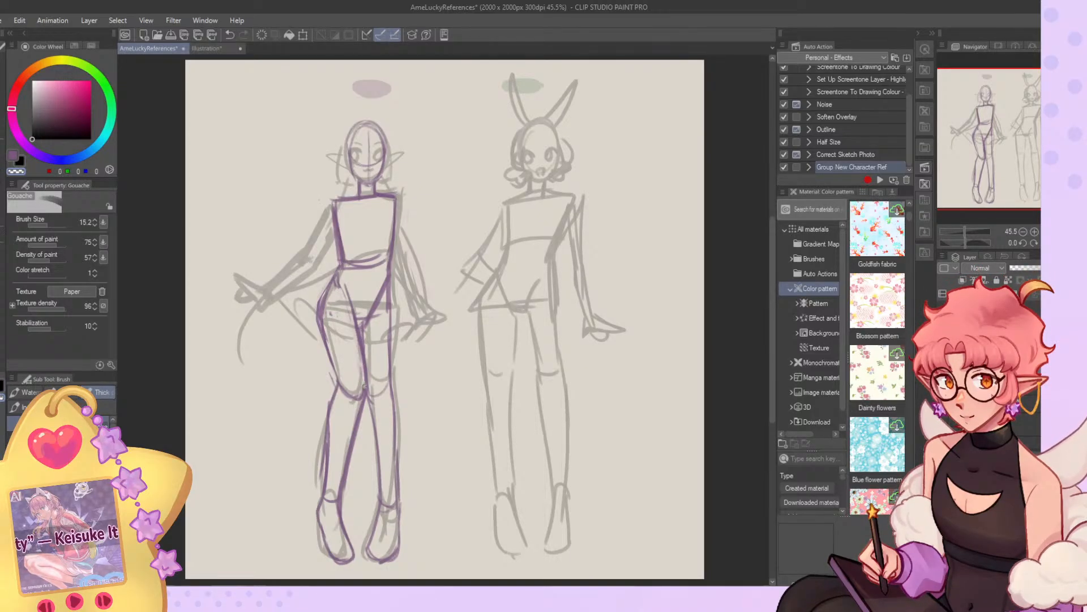
# Rework the straight leg's thigh outline from hip to knee, alternating between drawing and erasing with the transparent colour.
pyautogui.press('c')
pyautogui.moveTo(366, 317)
pyautogui.mouseDown()
pyautogui.moveTo(364, 387)
pyautogui.moveTo(389, 379)
pyautogui.moveTo(391, 363)
pyautogui.mouseUp()
pyautogui.moveTo(391, 276); pyautogui.dragTo(392, 367)
pyautogui.press('c')
pyautogui.hotkey('ctrl', 'z')
pyautogui.press('c')
pyautogui.moveTo(390, 279); pyautogui.dragTo(391, 377)
pyautogui.press('c')
pyautogui.press('c')
pyautogui.moveTo(392, 299); pyautogui.dragTo(390, 378)
# Refine the straight leg's outer calf line and check the body sketch with the faint poses hidden and shown again.
pyautogui.press('c')
pyautogui.moveTo(392, 318); pyautogui.dragTo(389, 388)
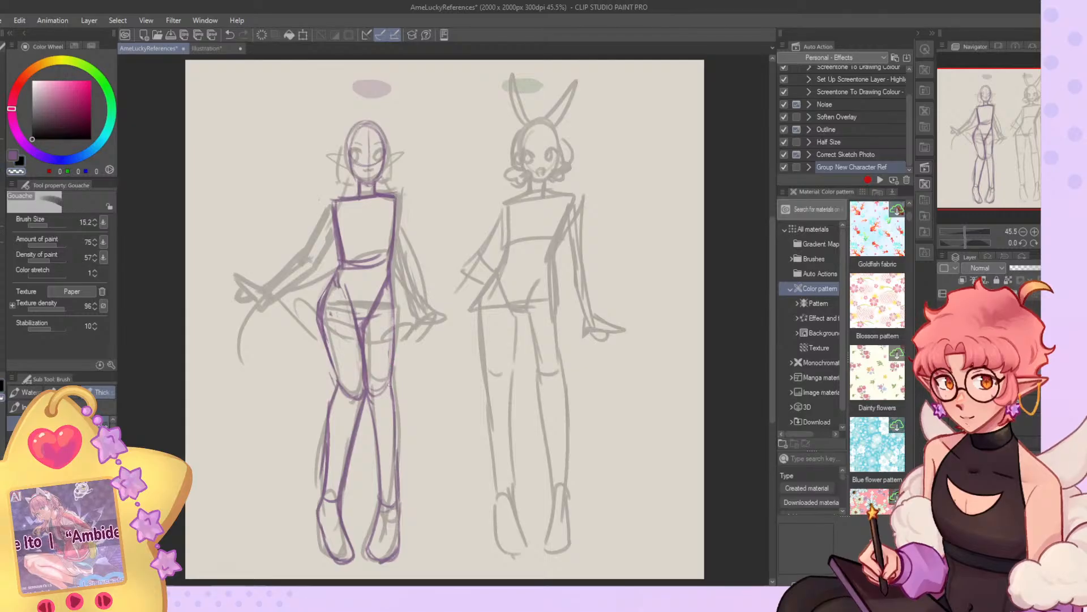
pyautogui.moveTo(396, 330); pyautogui.dragTo(394, 502)
pyautogui.press('c')
pyautogui.press('c')
pyautogui.moveTo(399, 462); pyautogui.dragTo(398, 512)
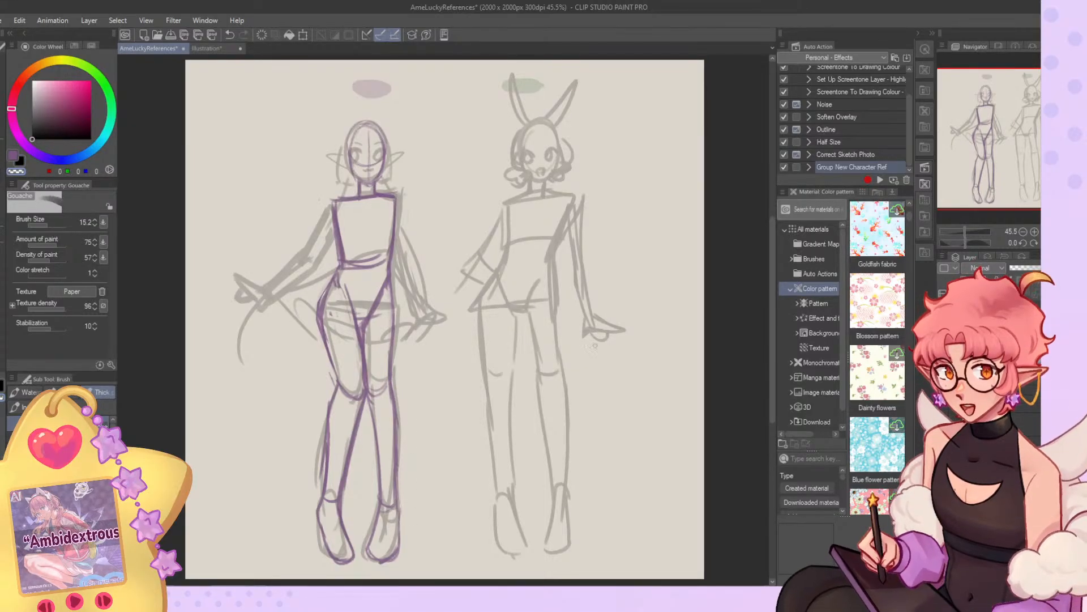
pyautogui.click(941, 391)
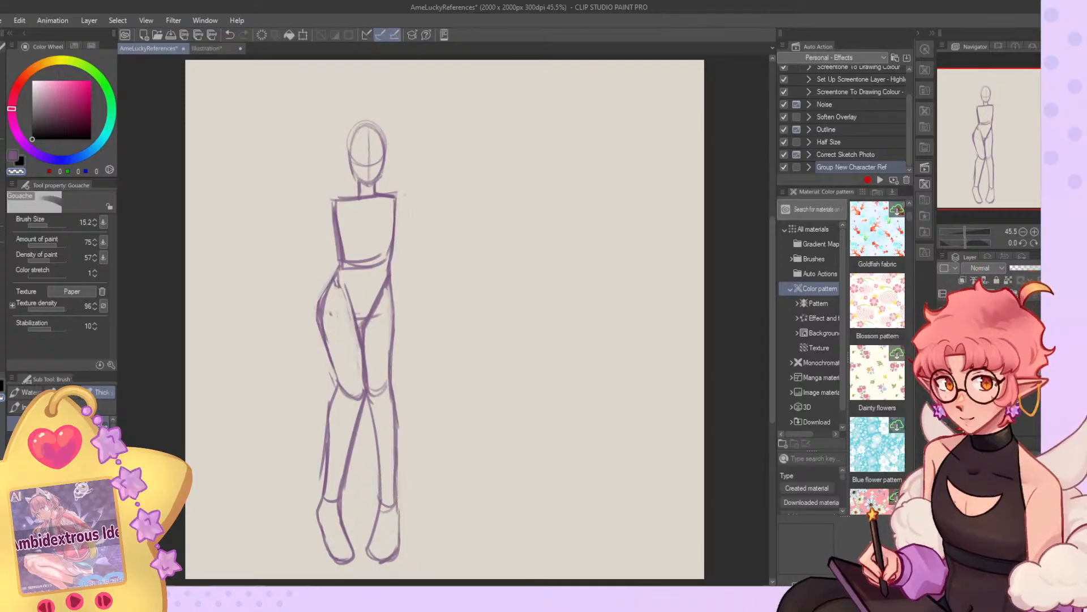
pyautogui.click(941, 392)
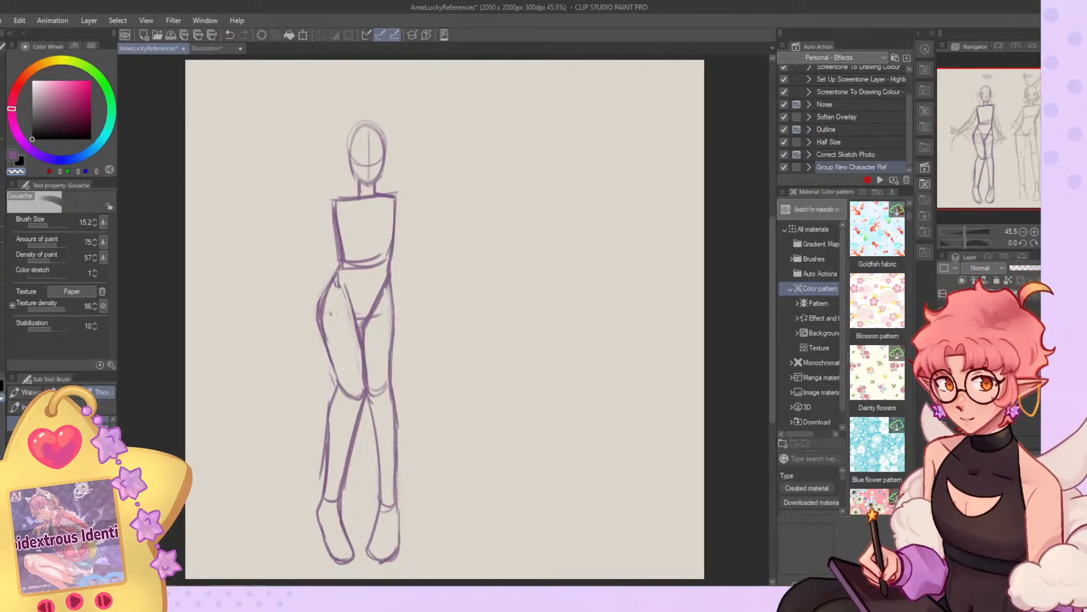
# Reshape the elf figure's upper torso by erasing and redrawing both sides so they slant inward from the shoulders to the waist.
pyautogui.press('c')
pyautogui.moveTo(344, 198)
pyautogui.mouseDown()
pyautogui.moveTo(327, 203)
pyautogui.moveTo(345, 256)
pyautogui.moveTo(339, 223)
pyautogui.mouseUp()
pyautogui.press('c')
pyautogui.press('c')
pyautogui.moveTo(399, 196); pyautogui.dragTo(390, 266)
pyautogui.press('c')
pyautogui.press('c')
# Mark the wrist of the elf figure's outstretched arm and consult the coloured Illustration document for reference.
pyautogui.moveTo(263, 283); pyautogui.dragTo(277, 297)
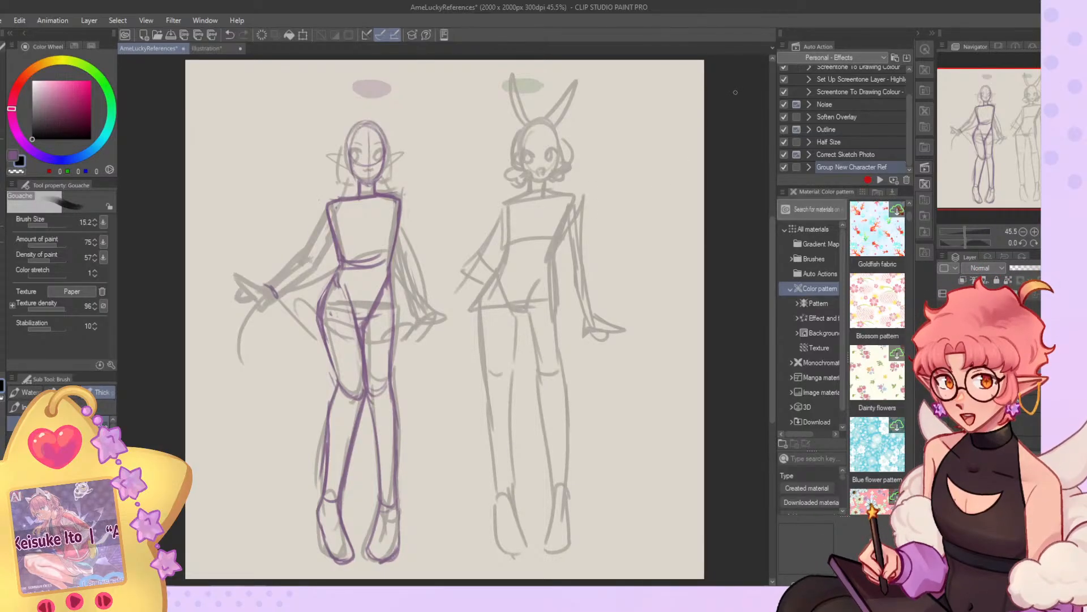
pyautogui.hotkey('ctrl', 'z')
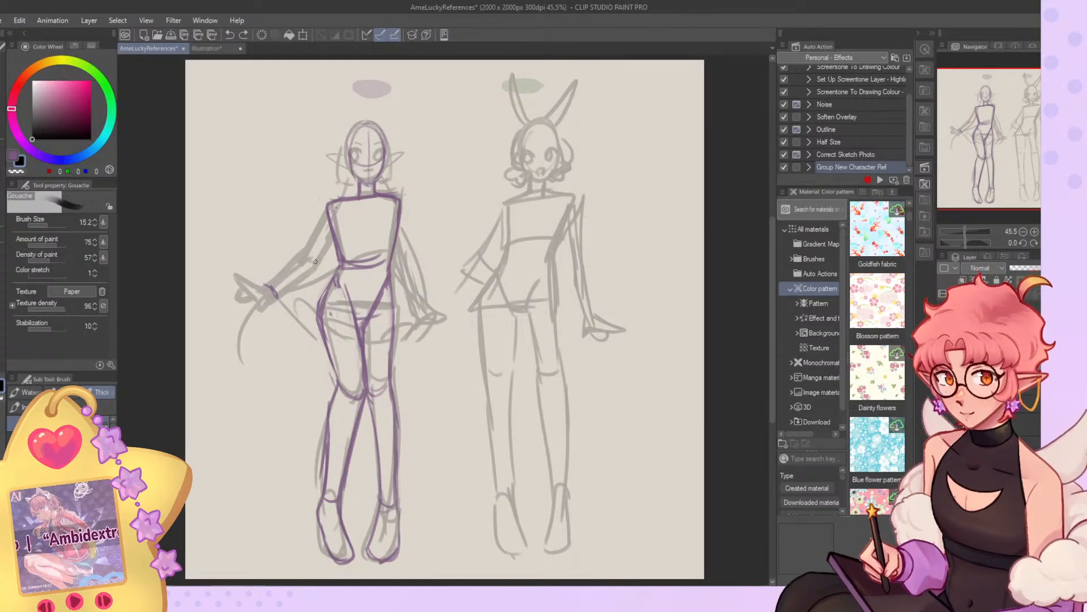
pyautogui.click(219, 49)
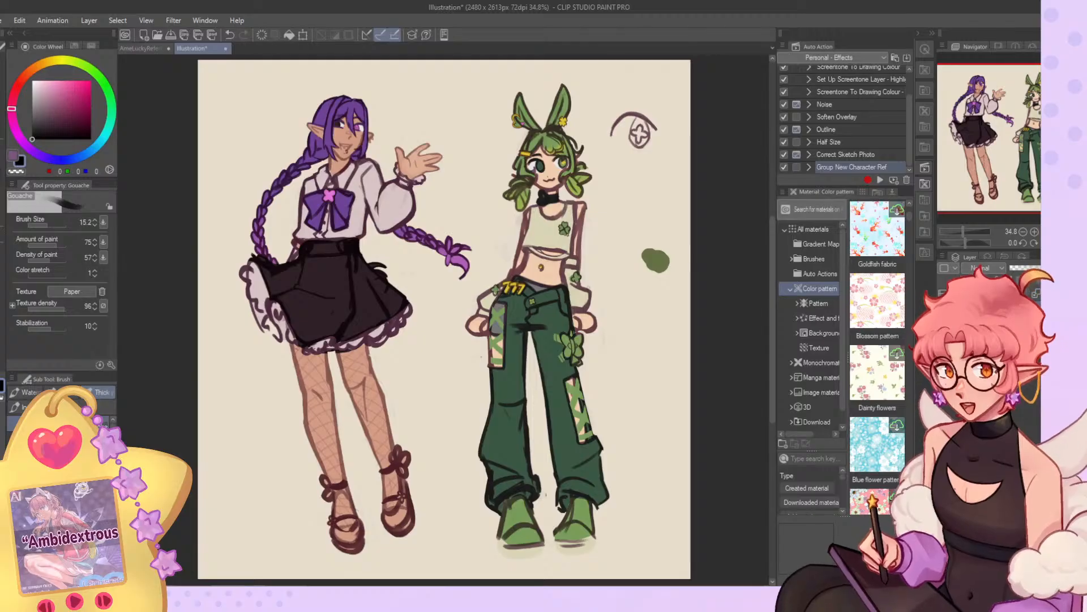
pyautogui.click(155, 48)
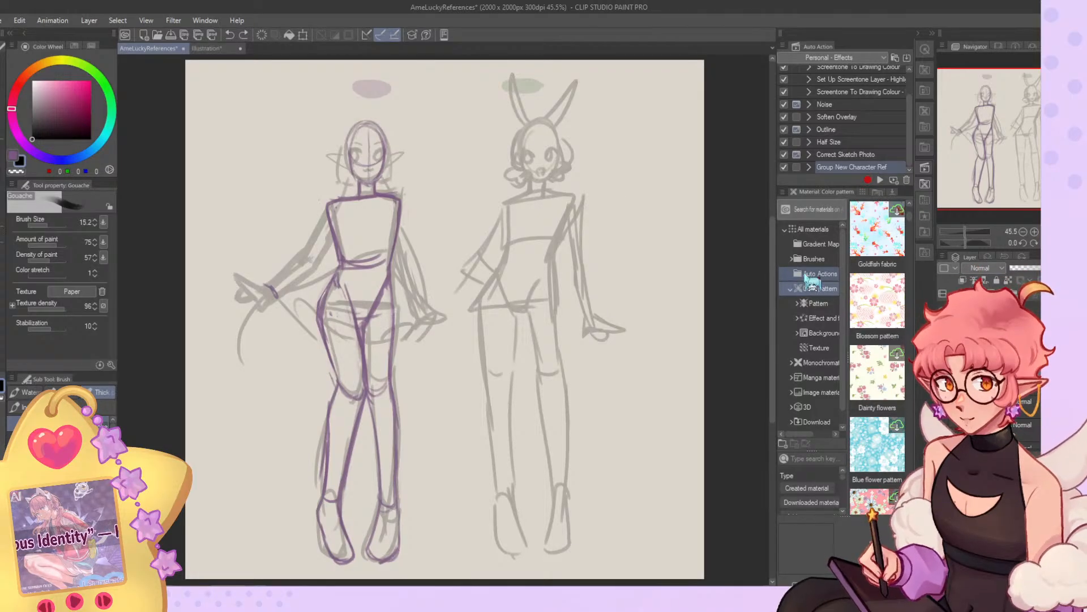
# Sketch the elf figure's outstretched arm from shoulder to wrist with a rough hand, undoing and redrawing unsatisfactory strokes.
pyautogui.moveTo(327, 204)
pyautogui.mouseDown()
pyautogui.moveTo(297, 258)
pyautogui.moveTo(317, 265)
pyautogui.moveTo(334, 237)
pyautogui.moveTo(272, 280)
pyautogui.moveTo(315, 266)
pyautogui.moveTo(307, 281)
pyautogui.moveTo(272, 298)
pyautogui.mouseUp()
pyautogui.hotkey('ctrl', 'z')
pyautogui.hotkey('ctrl', 'z')
pyautogui.hotkey('ctrl', 'z')
pyautogui.hotkey('ctrl', 'z')
pyautogui.hotkey('ctrl', 'z')
pyautogui.moveTo(300, 260)
pyautogui.mouseDown()
pyautogui.moveTo(259, 287)
pyautogui.moveTo(279, 293)
pyautogui.moveTo(267, 296)
pyautogui.moveTo(315, 271)
pyautogui.moveTo(261, 282)
pyautogui.moveTo(233, 262)
pyautogui.moveTo(246, 287)
pyautogui.mouseUp()
pyautogui.hotkey('ctrl', 'z')
pyautogui.hotkey('ctrl', 'z')
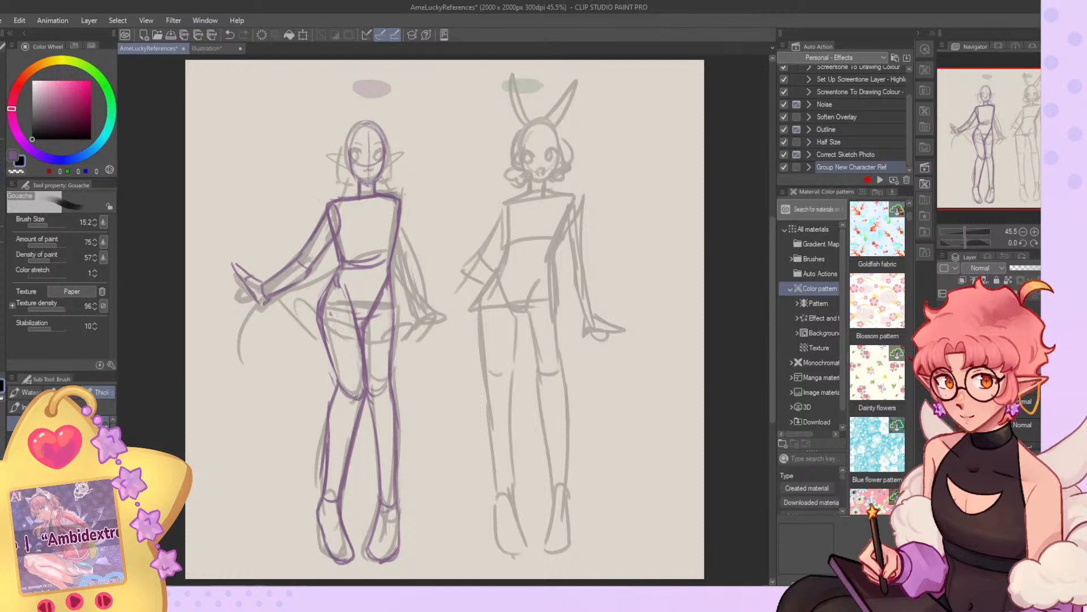
pyautogui.hotkey('ctrl', 'z')
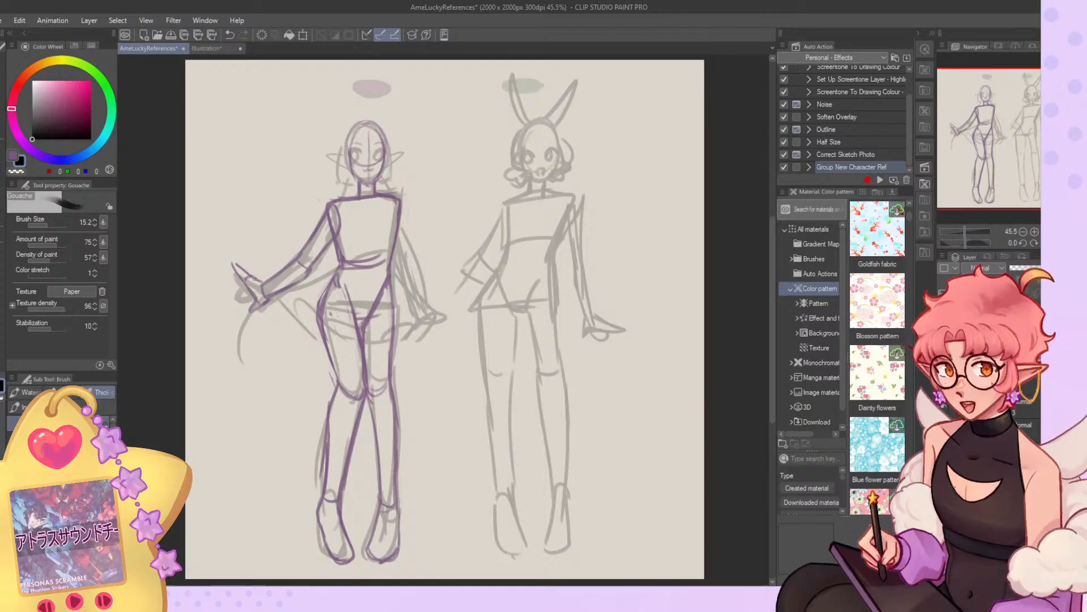
# Enlarge the brush to 31.9, erase the rough hand with the transparent colour and redraw its thumb and curled fingers.
pyautogui.click(50, 225)
pyautogui.press('c')
pyautogui.moveTo(261, 281)
pyautogui.mouseDown()
pyautogui.moveTo(254, 257)
pyautogui.moveTo(251, 276)
pyautogui.moveTo(243, 271)
pyautogui.moveTo(255, 301)
pyautogui.moveTo(240, 283)
pyautogui.mouseUp()
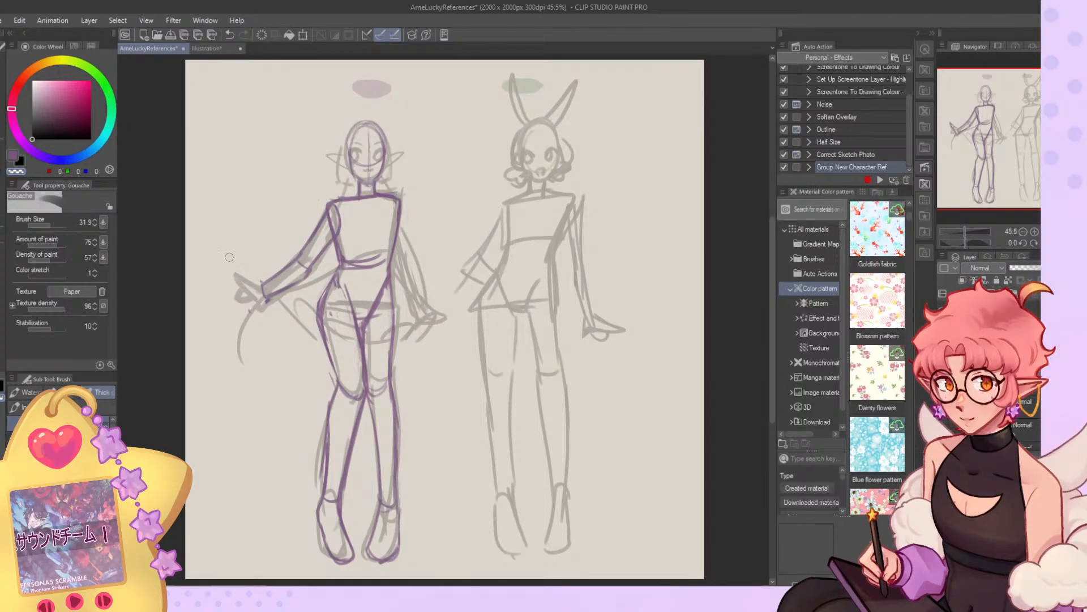
pyautogui.press('c')
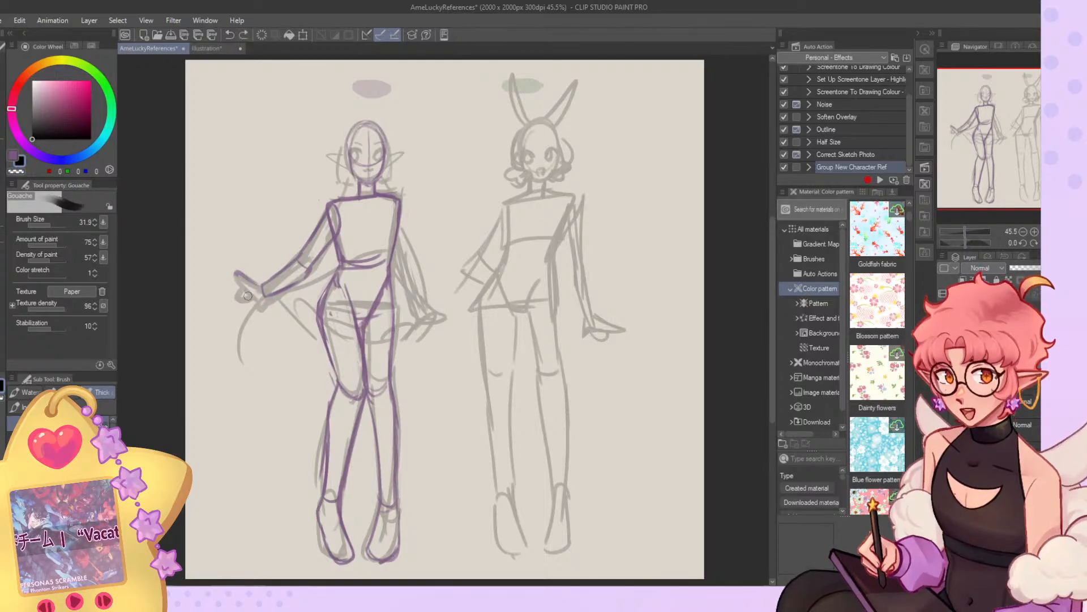
pyautogui.moveTo(239, 276); pyautogui.dragTo(254, 298)
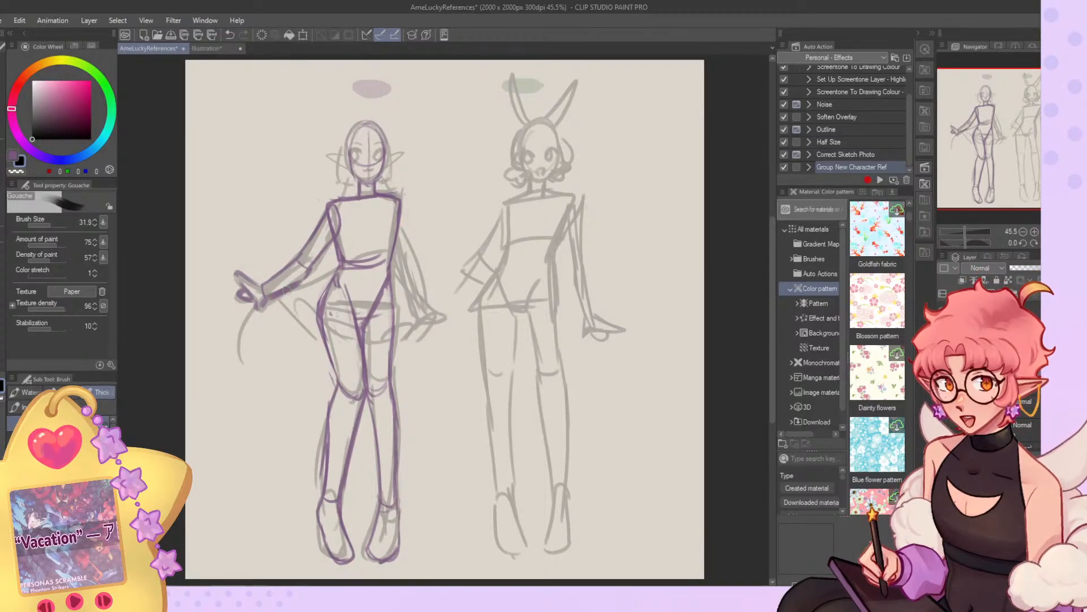
# Reduce the brush size to 15.2 and tidy the outstretched arm's wrist and forearm lines with the transparent colour.
pyautogui.press('c')
pyautogui.press('c')
pyautogui.press('c')
pyautogui.press('c')
pyautogui.click(48, 225)
pyautogui.press('c')
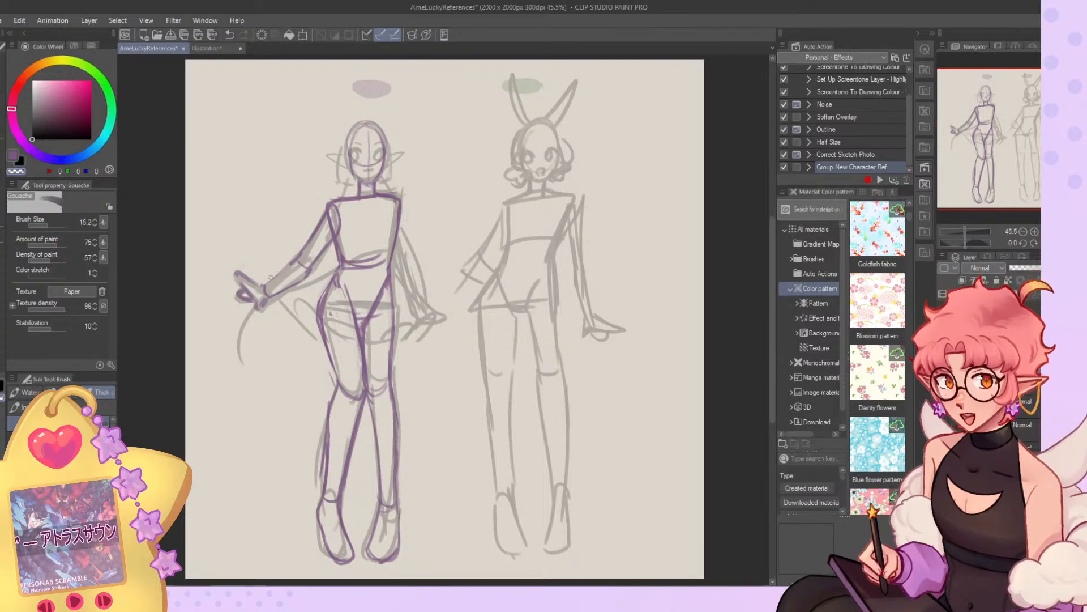
pyautogui.press('c')
pyautogui.press('c')
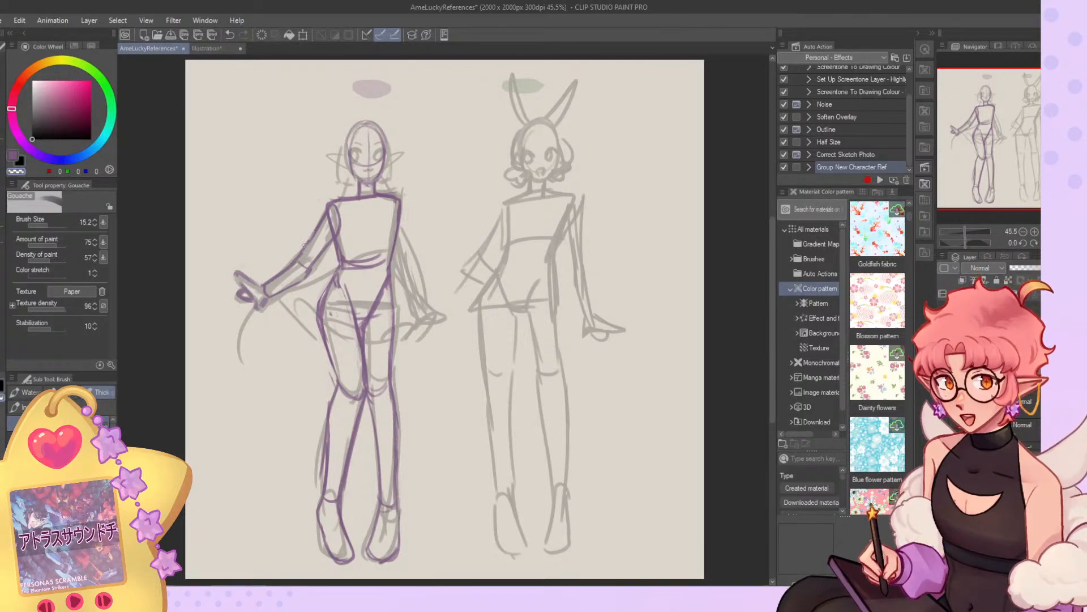
pyautogui.press('c')
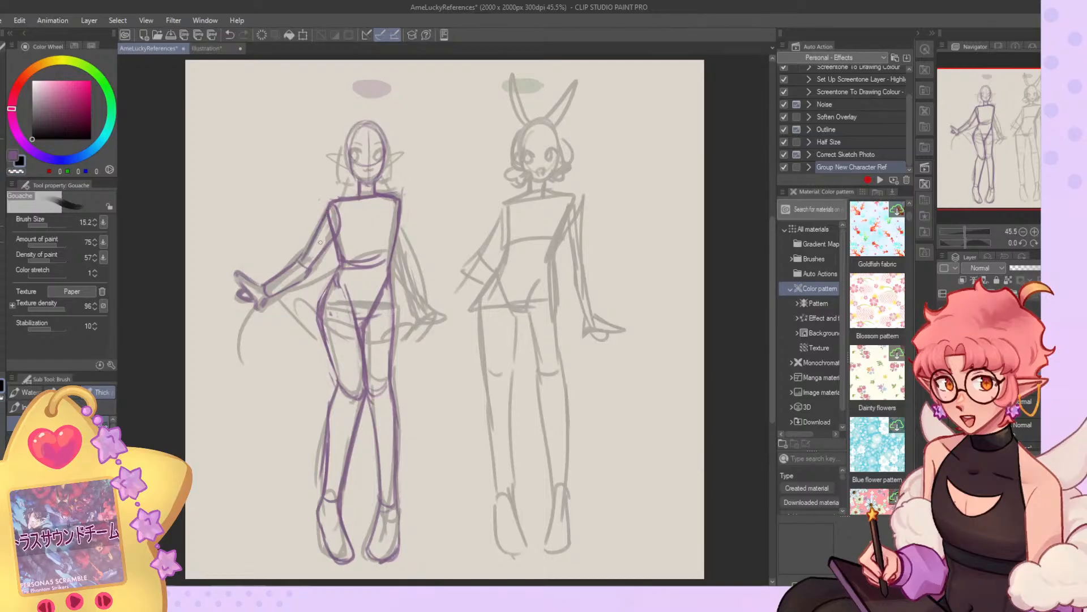
# Sketch the elf figure's lowered second arm with its hand over the faint pose and mirror the canvas.
pyautogui.moveTo(402, 227)
pyautogui.mouseDown()
pyautogui.moveTo(400, 280)
pyautogui.moveTo(417, 315)
pyautogui.moveTo(413, 266)
pyautogui.moveTo(429, 311)
pyautogui.mouseUp()
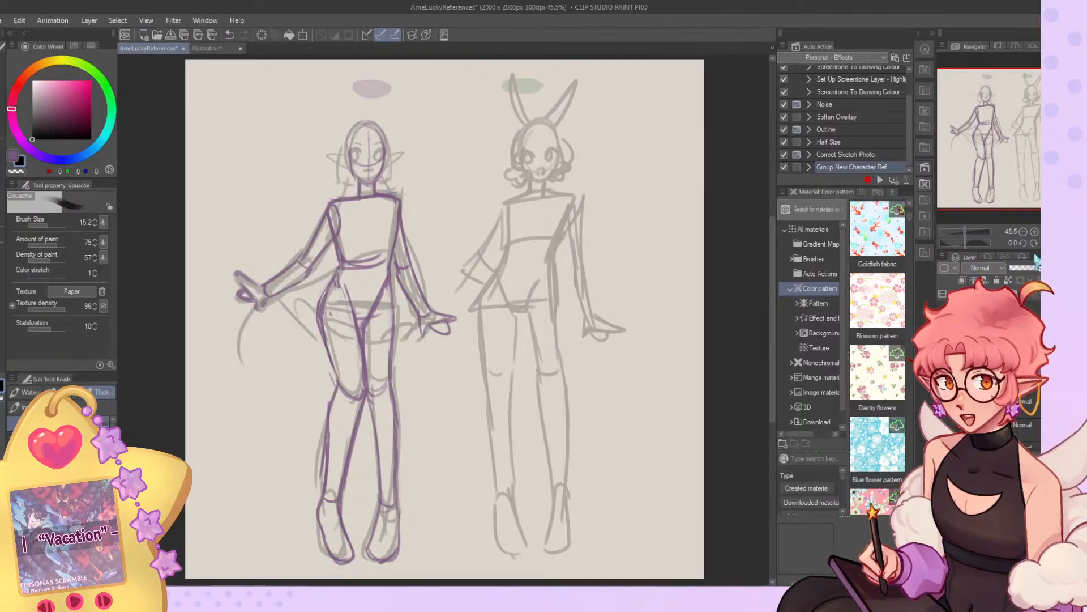
pyautogui.press('h')
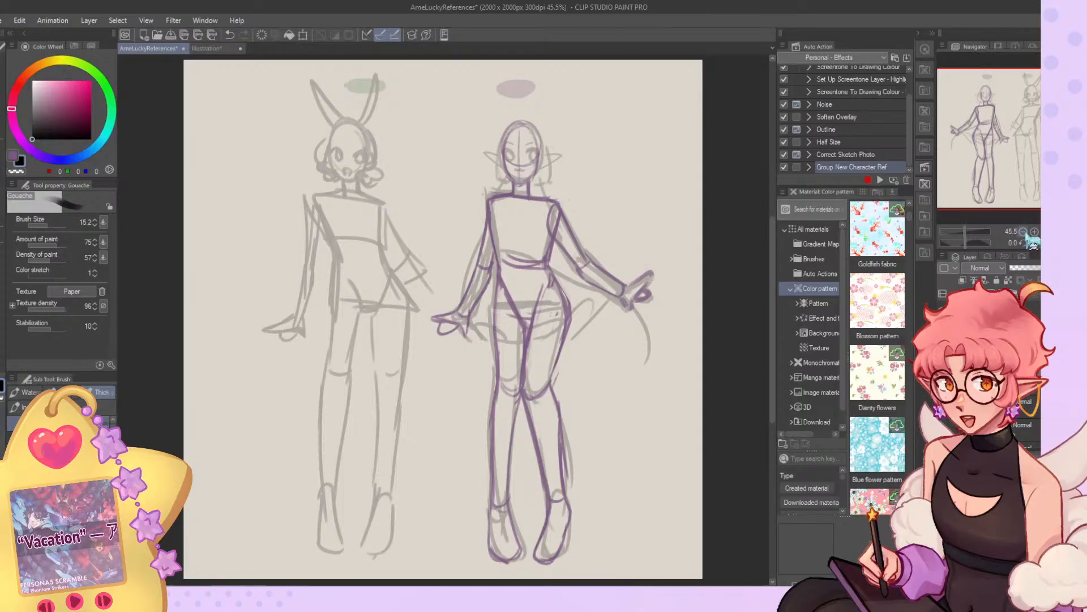
# Enlarge the Gouache brush to about 187.9 and erase both of the elf figure's purple arms with the transparent colour.
pyautogui.click(47, 225)
pyautogui.click(57, 225)
pyautogui.press('c')
pyautogui.moveTo(580, 201)
pyautogui.mouseDown()
pyautogui.moveTo(585, 261)
pyautogui.moveTo(639, 265)
pyautogui.mouseUp()
pyautogui.moveTo(469, 233)
pyautogui.mouseDown()
pyautogui.moveTo(463, 356)
pyautogui.moveTo(442, 318)
pyautogui.mouseUp()
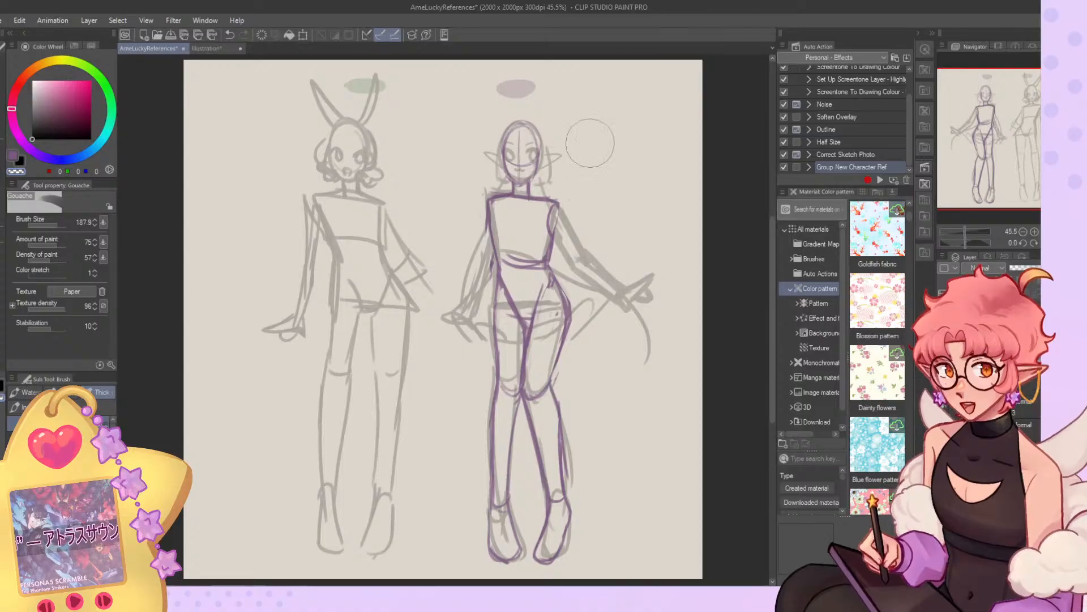
# Erase the elf figure's purple waist, hips and legs, using the G-pen at size 1725.2 with the transparent colour.
pyautogui.click(53, 225)
pyautogui.moveTo(575, 323); pyautogui.dragTo(560, 369)
pyautogui.click(1, 149)
pyautogui.click(62, 225)
pyautogui.click(527, 469)
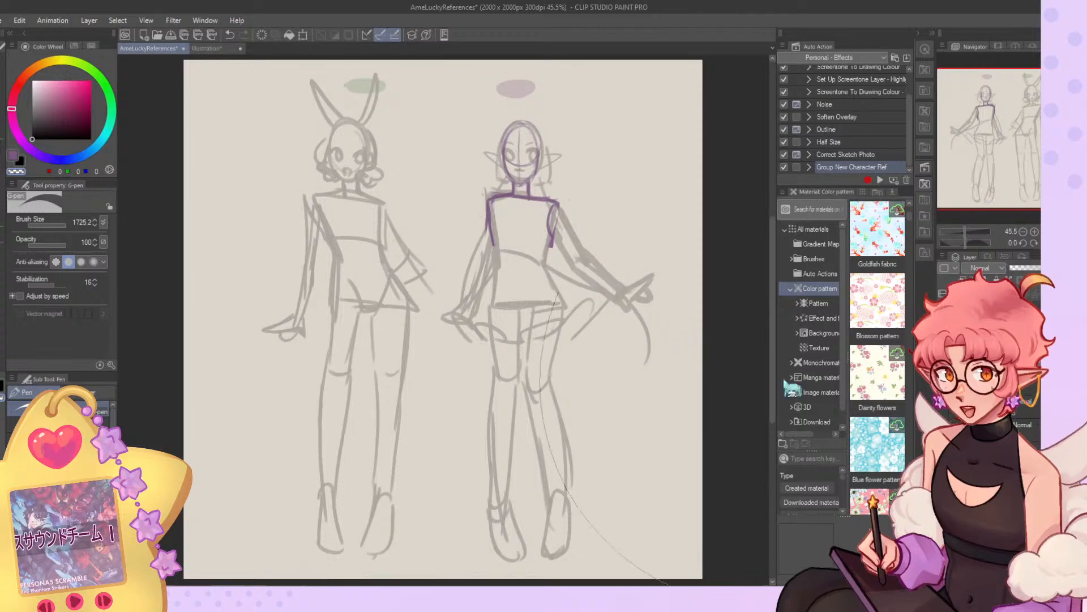
# Hide the faint pose sketches and redraw the torso's sides and waist line with the Gouache brush at size 23.7.
pyautogui.click(942, 426)
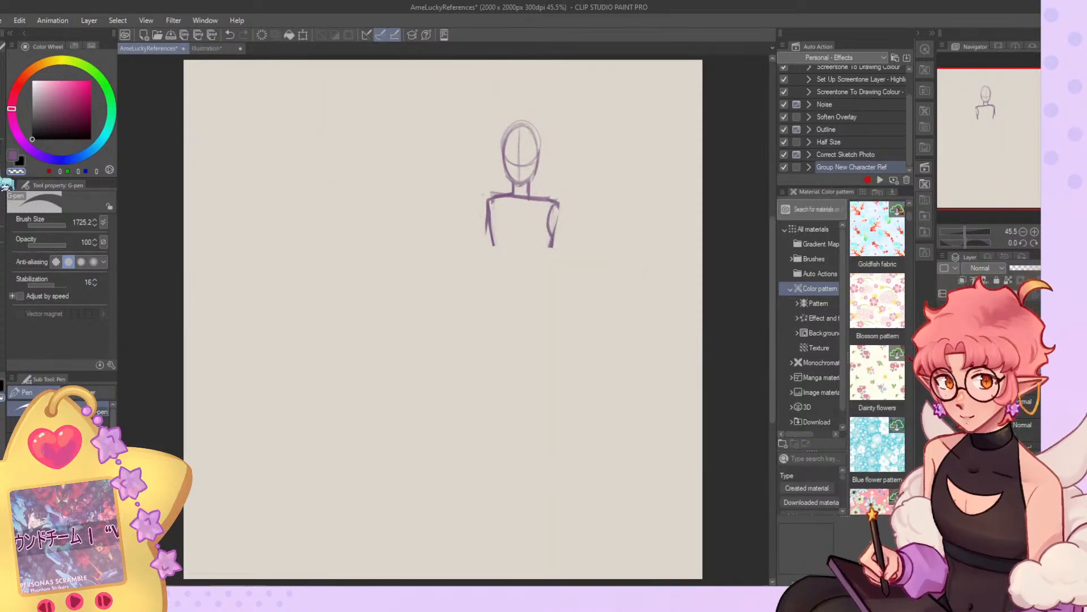
pyautogui.click(2, 179)
pyautogui.moveTo(492, 208); pyautogui.dragTo(492, 246)
pyautogui.click(50, 225)
pyautogui.hotkey('ctrl', 'z')
pyautogui.moveTo(489, 205); pyautogui.dragTo(491, 244)
pyautogui.hotkey('ctrl', 'z')
pyautogui.press('c')
pyautogui.moveTo(489, 200); pyautogui.dragTo(495, 271)
pyautogui.moveTo(495, 270); pyautogui.dragTo(537, 259)
pyautogui.hotkey('ctrl', 'z')
pyautogui.moveTo(559, 203); pyautogui.dragTo(547, 262)
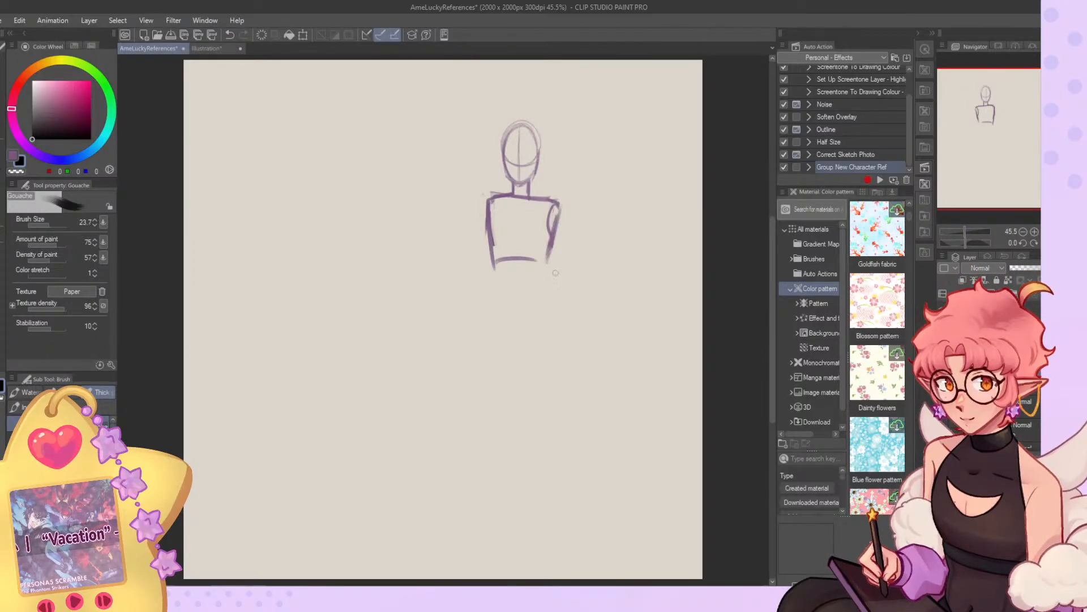
# Show only the faint pose sketches without the purple body and create a separate document for them.
pyautogui.click(1025, 419)
pyautogui.click(943, 391)
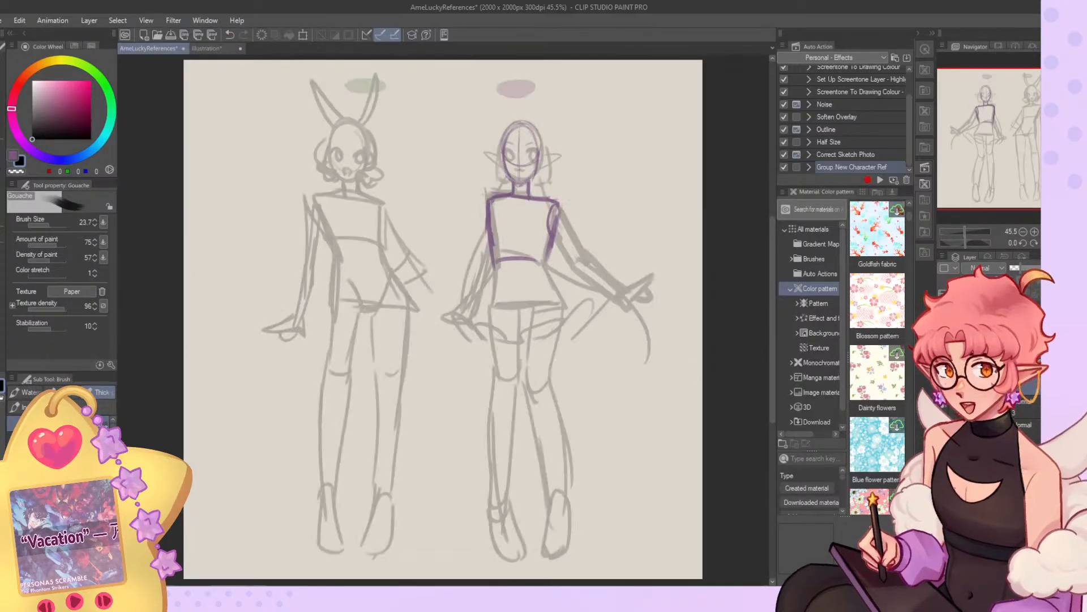
pyautogui.click(1034, 293)
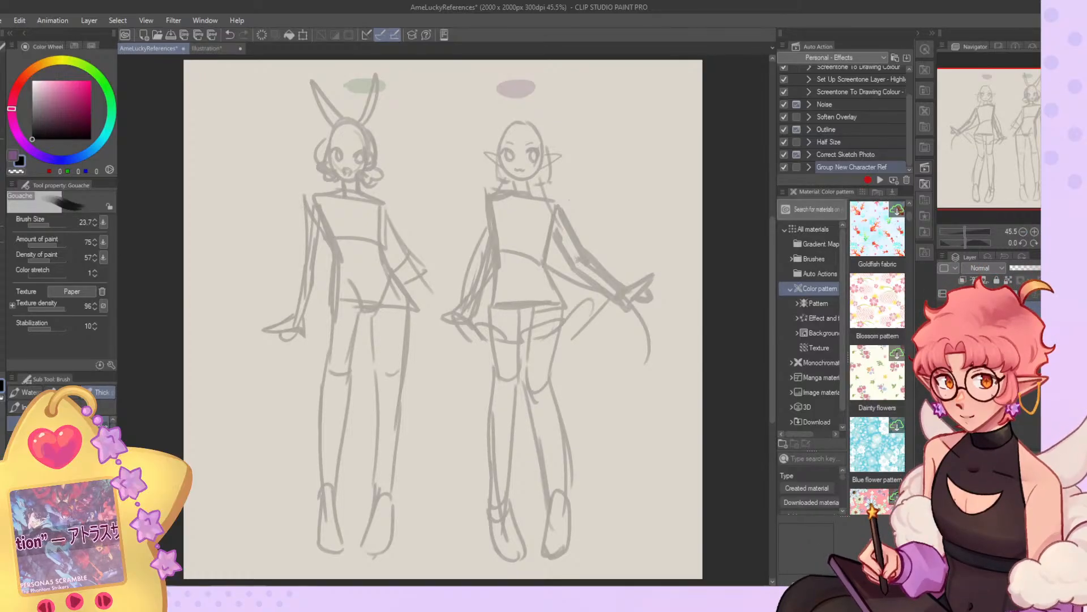
pyautogui.click(1, 21)
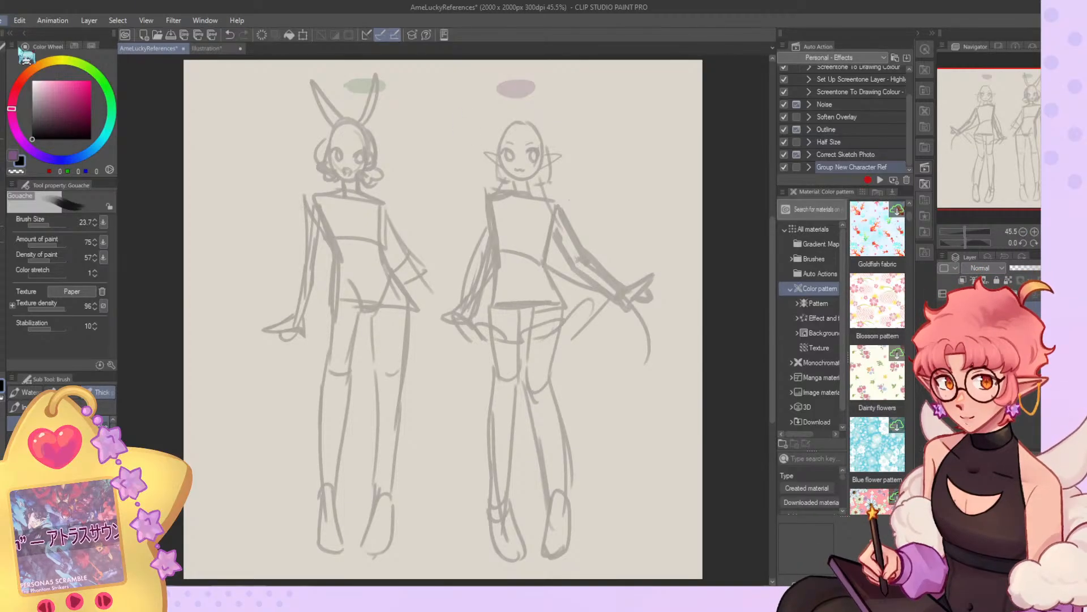
pyautogui.click(17, 47)
pyautogui.click(142, 49)
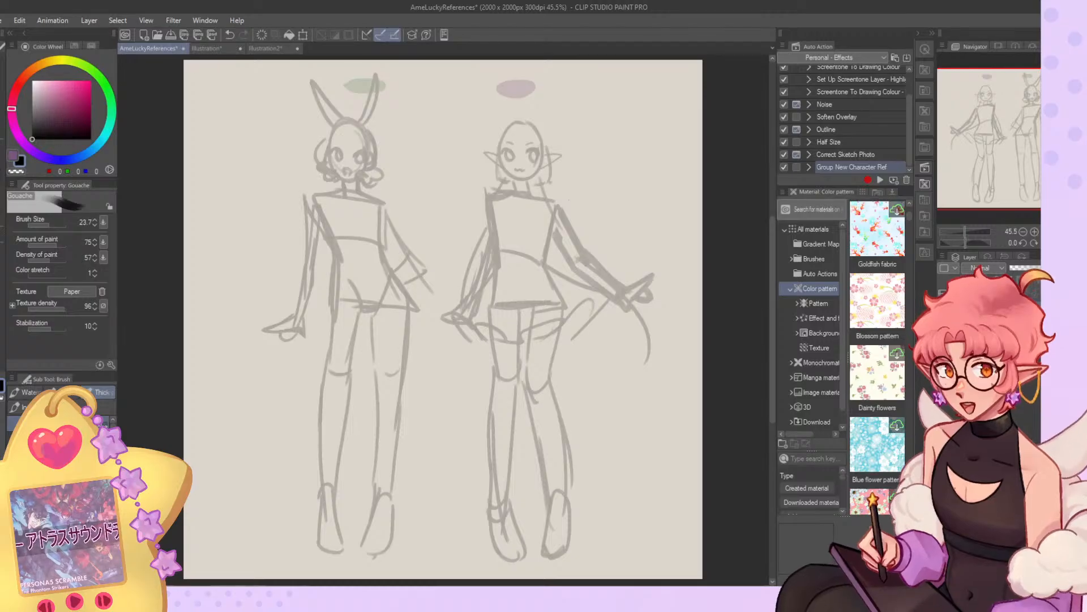
# Hide the faint pose sketches in AmeLuckyReferences and show only the purple head and torso.
pyautogui.hotkey('ctrl', 'z')
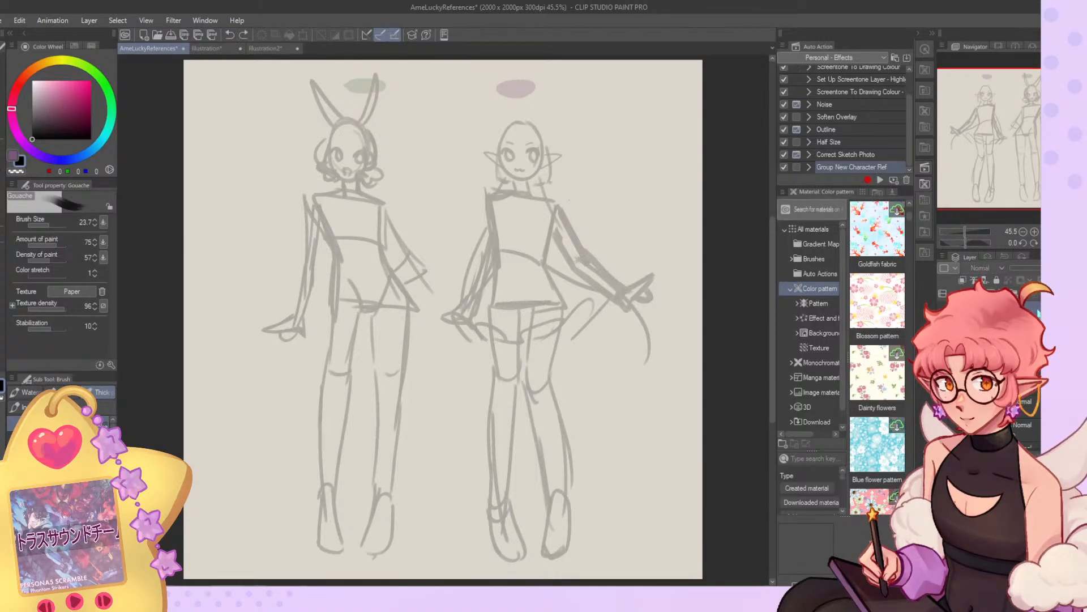
pyautogui.hotkey('ctrl', 'z')
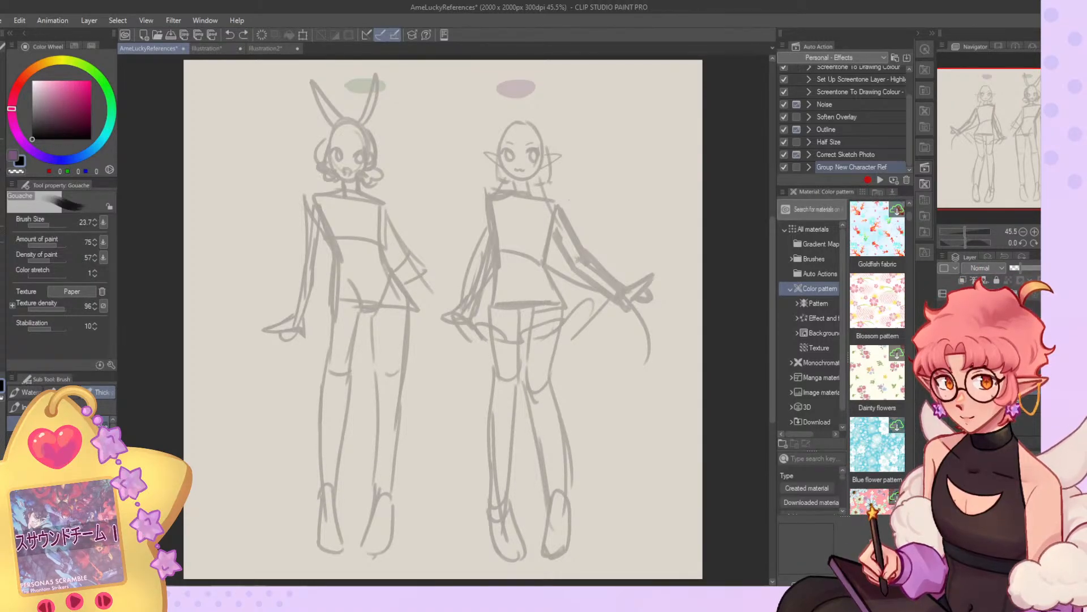
pyautogui.hotkey('ctrl', 'z')
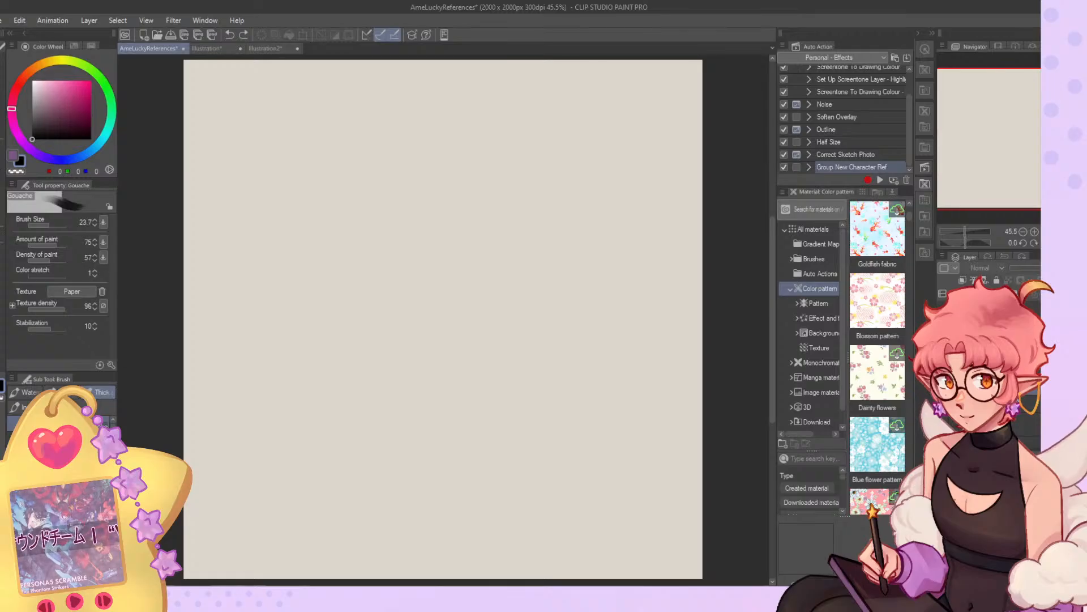
pyautogui.hotkey('ctrl', 'y')
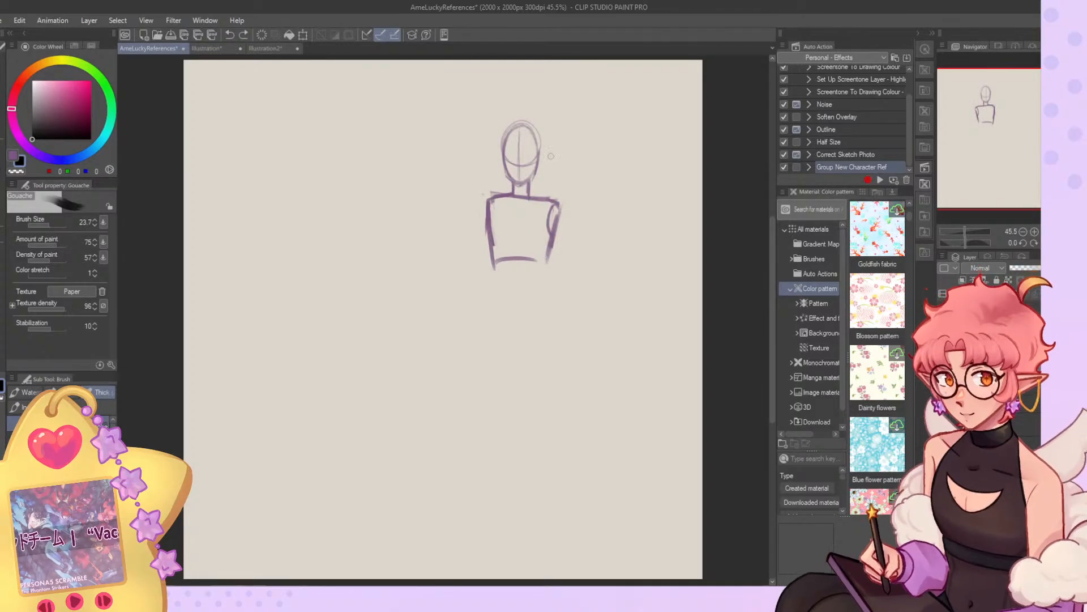
# Detach the Illustration2 document with the faint pose sketches into its own window and return to AmeLuckyReferences.
pyautogui.click(265, 49)
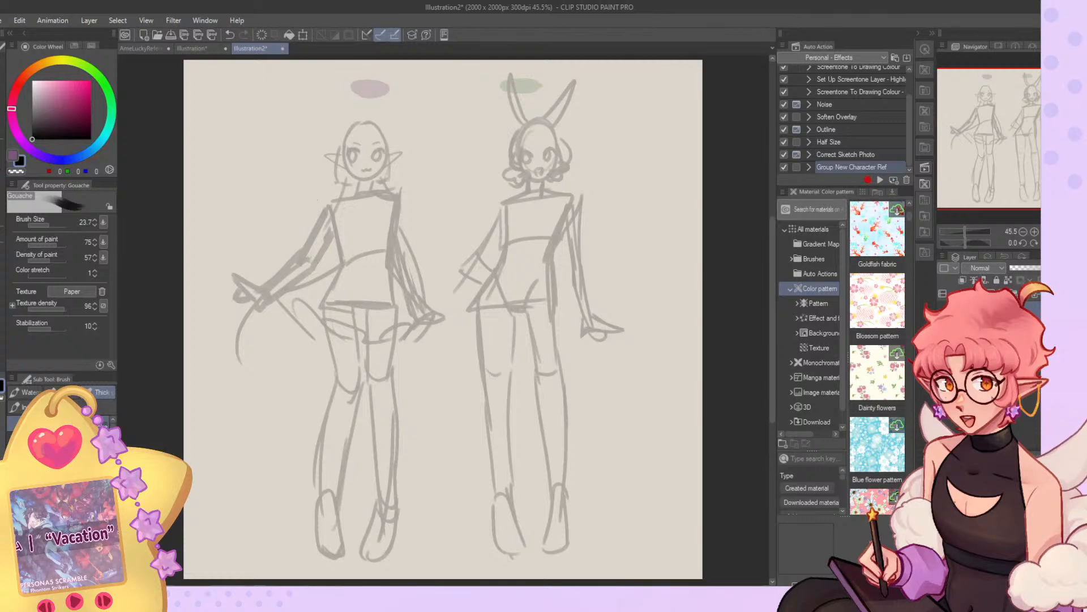
pyautogui.moveTo(252, 49); pyautogui.dragTo(317, 200)
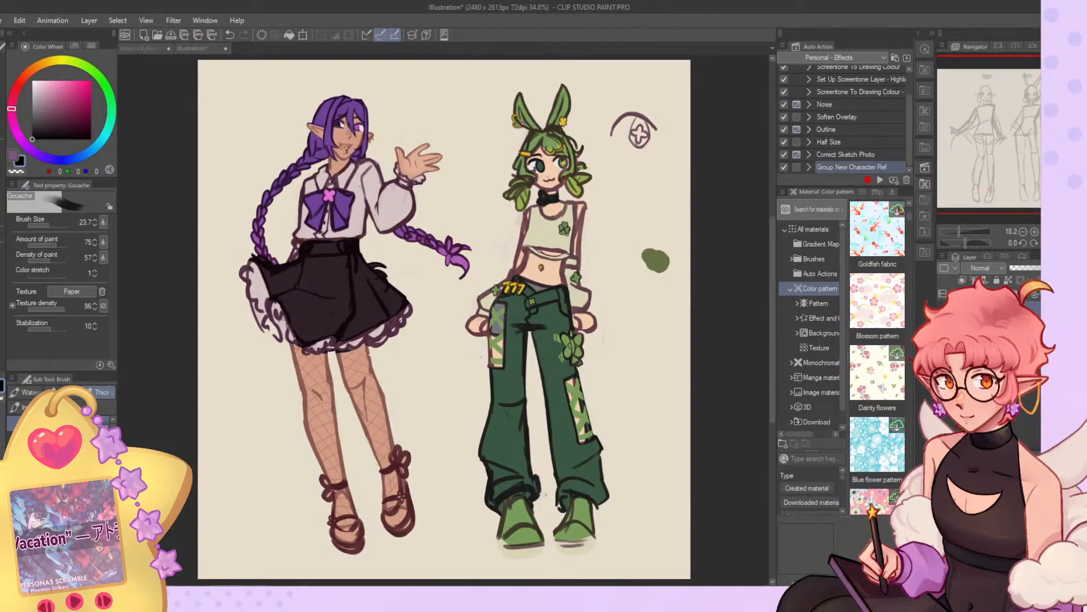
pyautogui.click(144, 48)
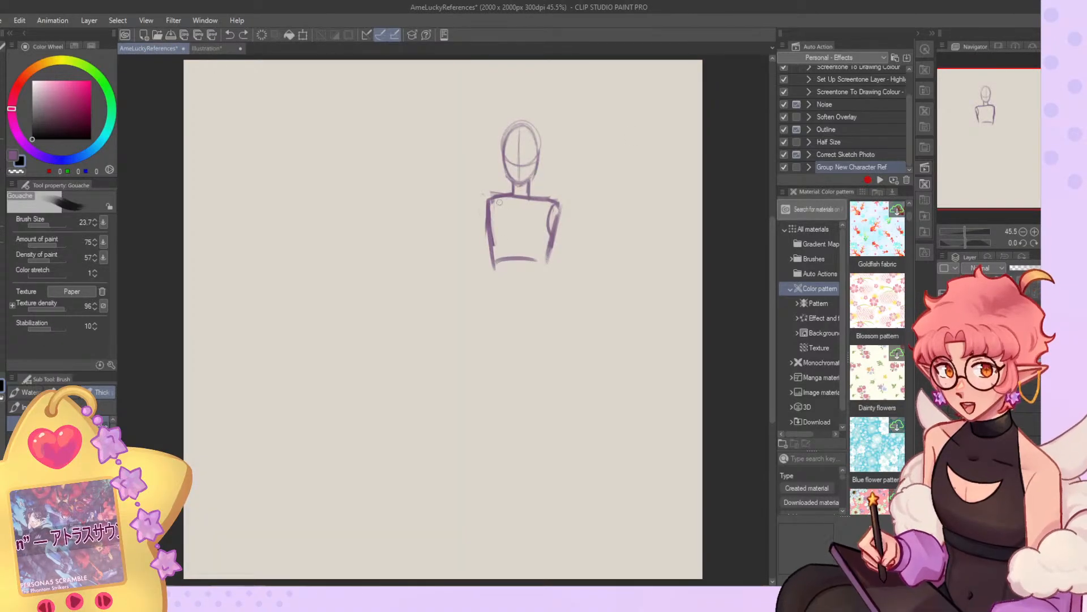
# Mirror the canvas back and sketch the figure's pelvis and hip shape below the waist line.
pyautogui.click(1057, 243)
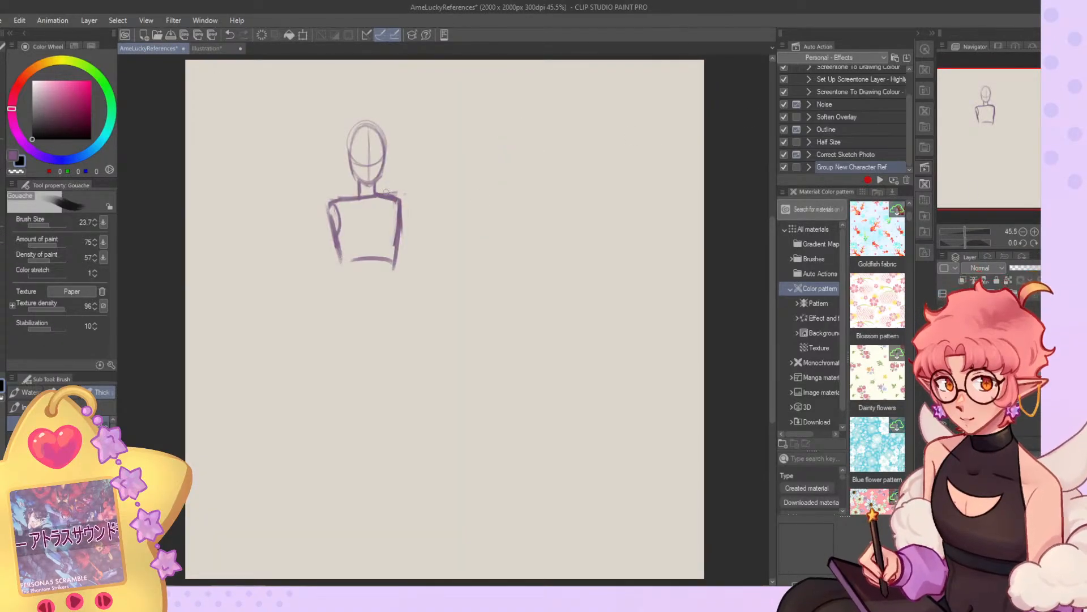
pyautogui.moveTo(350, 258)
pyautogui.mouseDown()
pyautogui.moveTo(340, 290)
pyautogui.moveTo(318, 306)
pyautogui.moveTo(372, 310)
pyautogui.mouseUp()
pyautogui.moveTo(398, 266); pyautogui.dragTo(395, 313)
pyautogui.moveTo(327, 313); pyautogui.dragTo(393, 312)
pyautogui.moveTo(340, 265); pyautogui.dragTo(360, 326)
pyautogui.moveTo(394, 281)
pyautogui.mouseDown()
pyautogui.moveTo(363, 327)
pyautogui.moveTo(372, 324)
pyautogui.mouseUp()
# Try single hip, thigh and leg strokes below the pelvis, undoing each one.
pyautogui.moveTo(332, 276); pyautogui.dragTo(328, 354)
pyautogui.hotkey('ctrl', 'z')
pyautogui.moveTo(337, 289); pyautogui.dragTo(356, 406)
pyautogui.hotkey('ctrl', 'z')
pyautogui.moveTo(346, 307); pyautogui.dragTo(347, 395)
pyautogui.hotkey('ctrl', 'z')
pyautogui.moveTo(387, 304)
pyautogui.mouseDown()
pyautogui.moveTo(371, 447)
pyautogui.moveTo(379, 492)
pyautogui.mouseUp()
pyautogui.hotkey('ctrl', 'z')
# Try to sketch both thighs down to the knees and undo the strokes.
pyautogui.hotkey('ctrl', 'z')
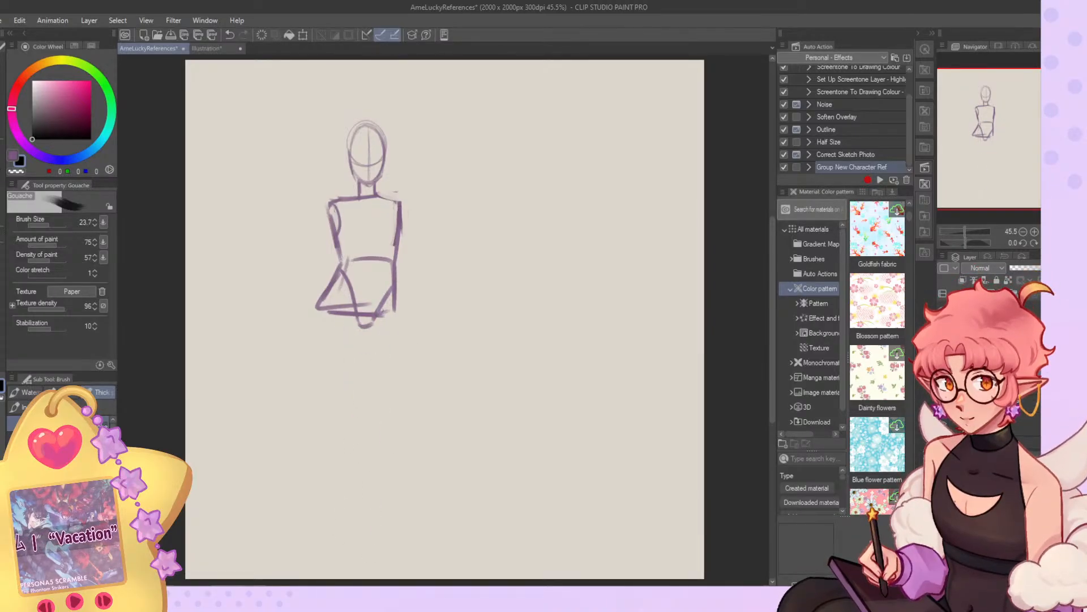
pyautogui.moveTo(326, 311)
pyautogui.mouseDown()
pyautogui.moveTo(346, 387)
pyautogui.moveTo(360, 390)
pyautogui.mouseUp()
pyautogui.moveTo(358, 320); pyautogui.dragTo(365, 390)
pyautogui.moveTo(371, 347)
pyautogui.mouseDown()
pyautogui.moveTo(378, 390)
pyautogui.moveTo(392, 384)
pyautogui.mouseUp()
pyautogui.moveTo(396, 306); pyautogui.dragTo(394, 386)
pyautogui.hotkey('ctrl', 'z')
pyautogui.hotkey('ctrl', 'z')
pyautogui.hotkey('ctrl', 'z')
pyautogui.hotkey('ctrl', 'z')
pyautogui.hotkey('ctrl', 'z')
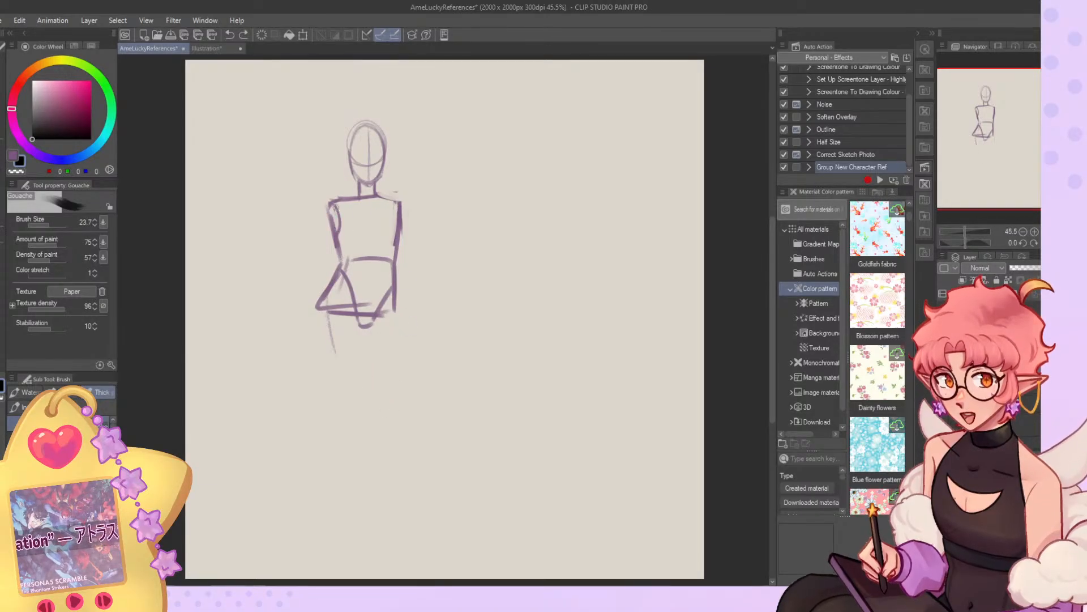
# Draw a straight arm line slanting out from the shoulder and trim the outer hip and crotch with the transparent colour.
pyautogui.moveTo(334, 220); pyautogui.dragTo(267, 328)
pyautogui.press('c')
pyautogui.moveTo(329, 296); pyautogui.dragTo(316, 312)
pyautogui.moveTo(329, 278); pyautogui.dragTo(312, 328)
pyautogui.moveTo(378, 327); pyautogui.dragTo(357, 325)
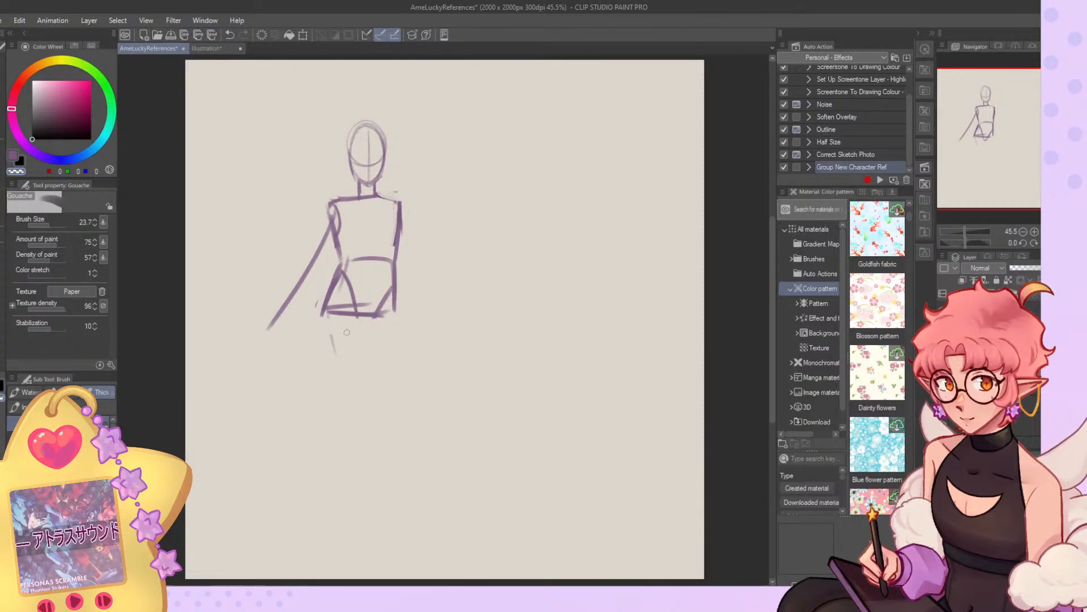
pyautogui.press('c')
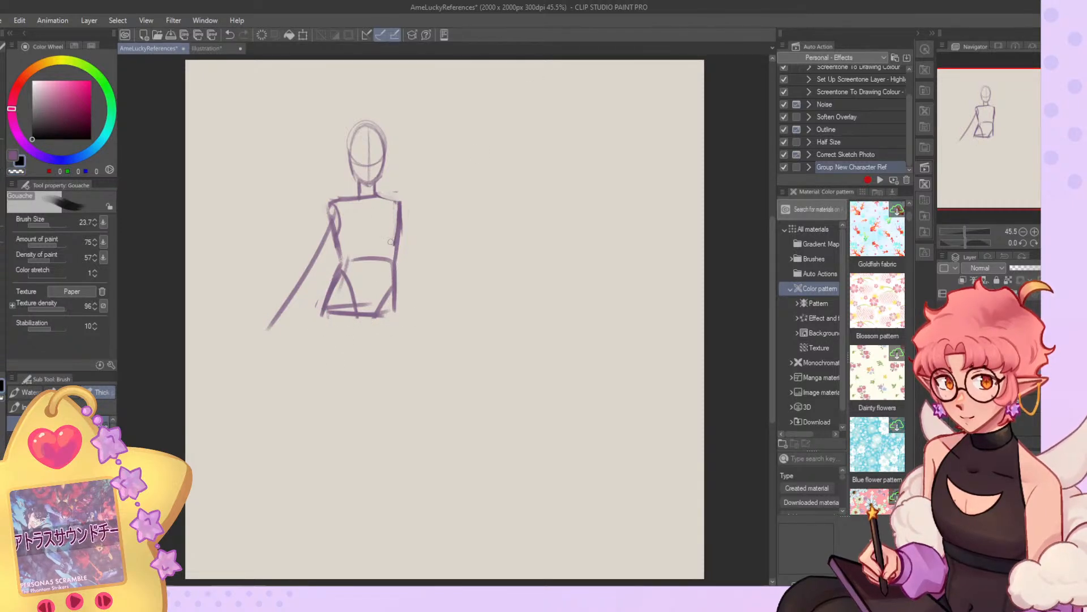
# Erase and redraw the waist and hip contours more narrowly, and add a vertical centre line down the torso.
pyautogui.press('c')
pyautogui.moveTo(341, 235); pyautogui.dragTo(341, 262)
pyautogui.moveTo(334, 235); pyautogui.dragTo(325, 309)
pyautogui.moveTo(337, 262); pyautogui.dragTo(321, 318)
pyautogui.press('c')
pyautogui.moveTo(344, 264); pyautogui.dragTo(329, 311)
pyautogui.moveTo(400, 219)
pyautogui.mouseDown()
pyautogui.moveTo(390, 265)
pyautogui.moveTo(398, 317)
pyautogui.moveTo(391, 290)
pyautogui.moveTo(384, 304)
pyautogui.mouseUp()
pyautogui.press('c')
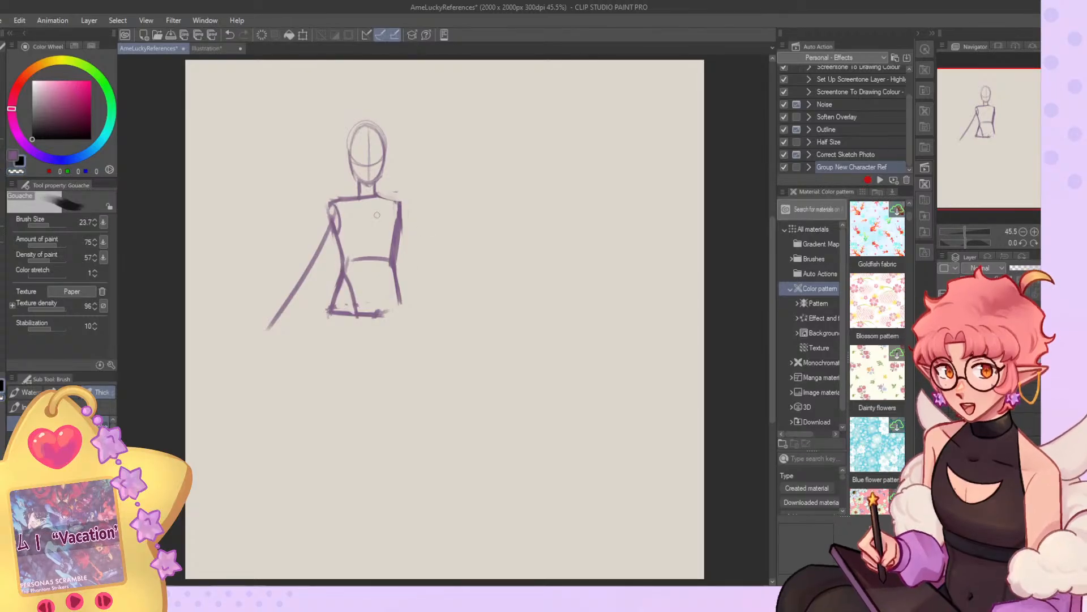
pyautogui.press('c')
pyautogui.moveTo(372, 205); pyautogui.dragTo(378, 311)
# Sketch the second arm with an open hand and complete the first arm with its inner contour and rough hand.
pyautogui.moveTo(401, 214)
pyautogui.mouseDown()
pyautogui.moveTo(425, 288)
pyautogui.moveTo(474, 309)
pyautogui.moveTo(440, 321)
pyautogui.mouseUp()
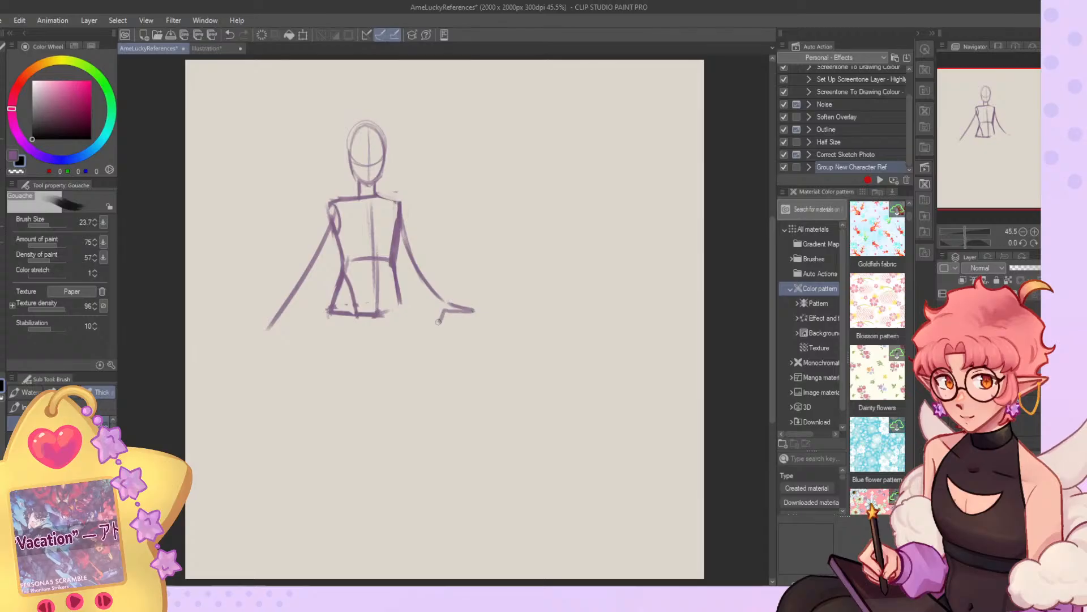
pyautogui.moveTo(397, 253); pyautogui.dragTo(434, 313)
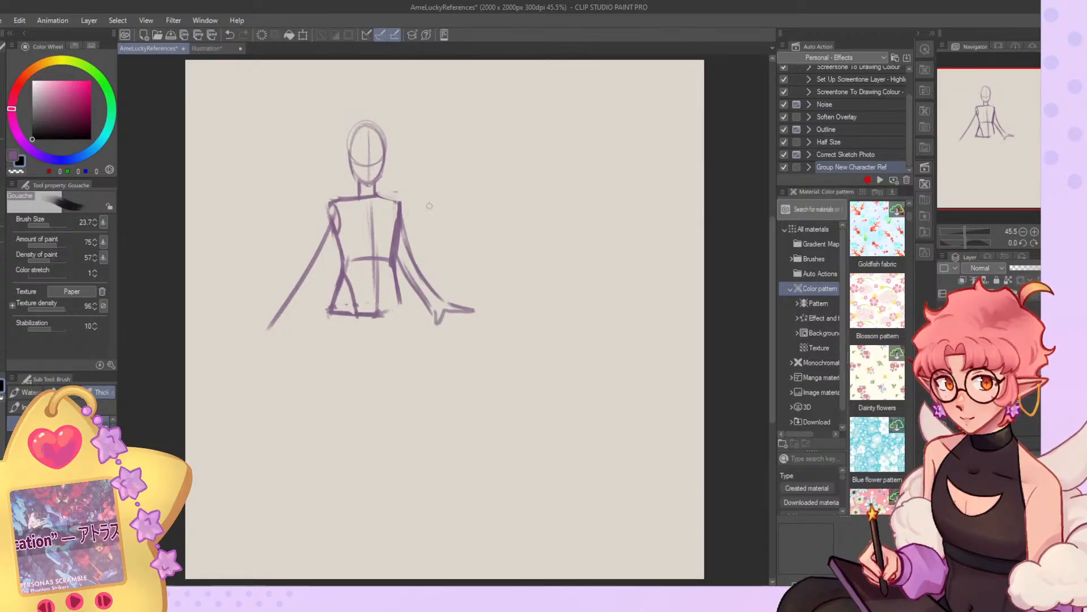
pyautogui.moveTo(335, 244)
pyautogui.mouseDown()
pyautogui.moveTo(300, 316)
pyautogui.moveTo(326, 245)
pyautogui.moveTo(266, 335)
pyautogui.mouseUp()
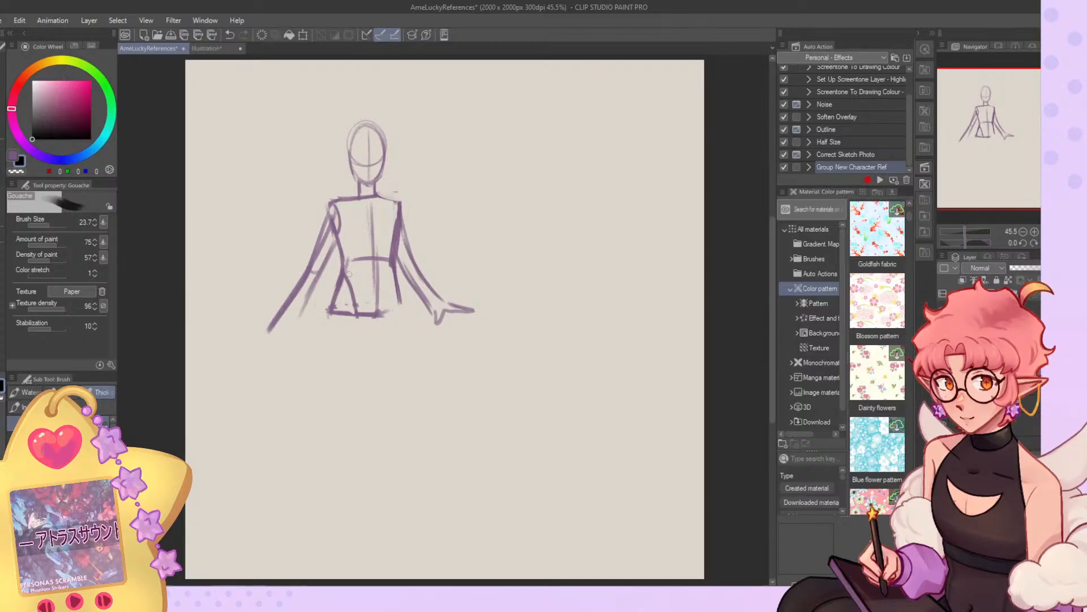
pyautogui.moveTo(317, 282)
pyautogui.mouseDown()
pyautogui.moveTo(281, 317)
pyautogui.moveTo(305, 291)
pyautogui.moveTo(286, 313)
pyautogui.moveTo(247, 323)
pyautogui.moveTo(276, 330)
pyautogui.mouseUp()
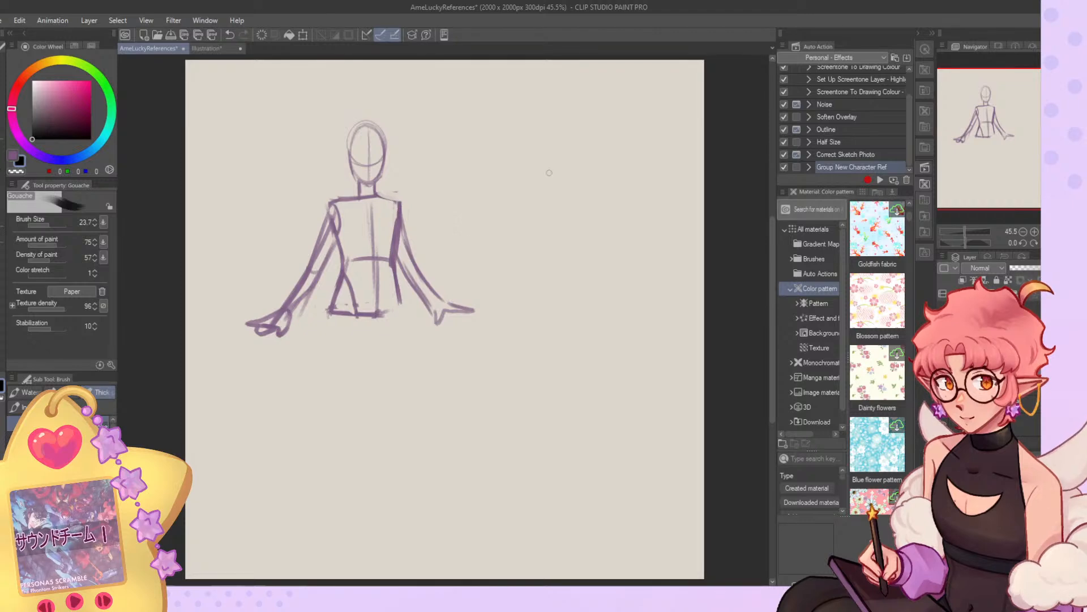
# Erase the second arm and its open hand using the G-pen at size 77.4 with the transparent colour.
pyautogui.press('p')
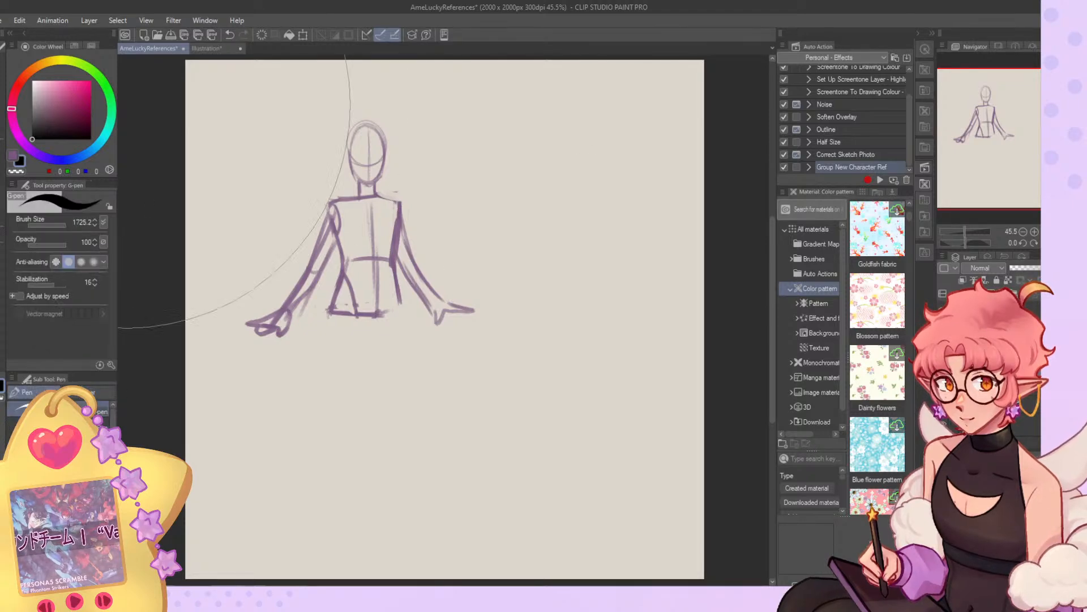
pyautogui.moveTo(66, 221); pyautogui.dragTo(54, 225)
pyautogui.moveTo(407, 226)
pyautogui.mouseDown()
pyautogui.moveTo(406, 277)
pyautogui.moveTo(415, 254)
pyautogui.moveTo(486, 295)
pyautogui.mouseUp()
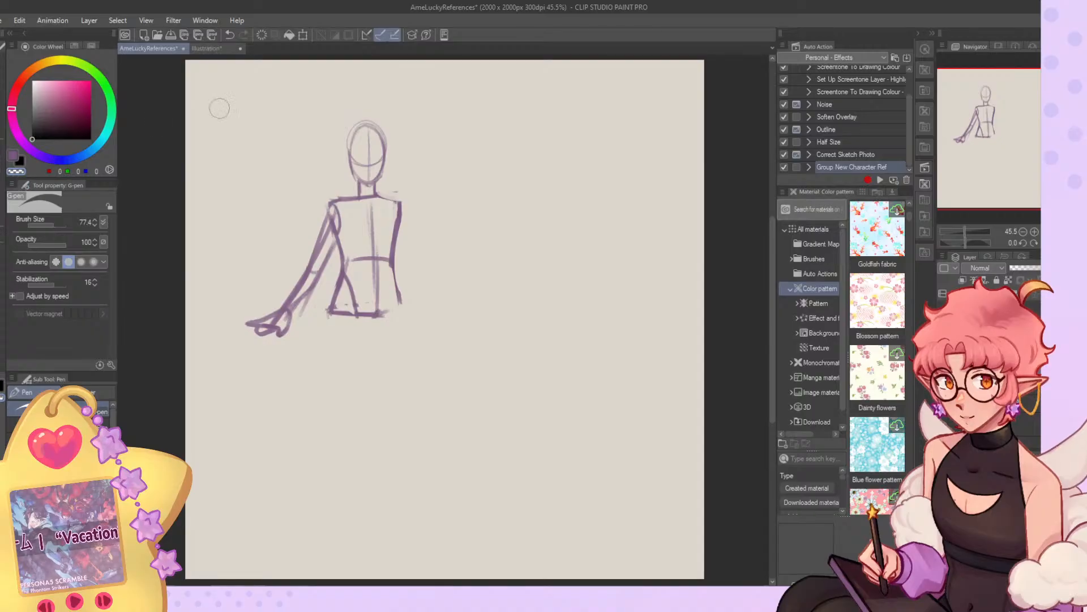
# Sketch a bent second arm with its forearm raised to the shoulder using the Gouache brush, working on the mirrored canvas.
pyautogui.press('b')
pyautogui.press('c')
pyautogui.moveTo(422, 211)
pyautogui.mouseDown()
pyautogui.moveTo(400, 216)
pyautogui.moveTo(425, 224)
pyautogui.moveTo(410, 193)
pyautogui.moveTo(457, 263)
pyautogui.mouseUp()
pyautogui.hotkey('ctrl', 'z')
pyautogui.hotkey('ctrl', 'z')
pyautogui.hotkey('ctrl', 'z')
pyautogui.hotkey('ctrl', 'z')
pyautogui.click(1056, 243)
pyautogui.moveTo(470, 224)
pyautogui.mouseDown()
pyautogui.moveTo(456, 261)
pyautogui.moveTo(468, 275)
pyautogui.moveTo(480, 249)
pyautogui.moveTo(477, 272)
pyautogui.mouseUp()
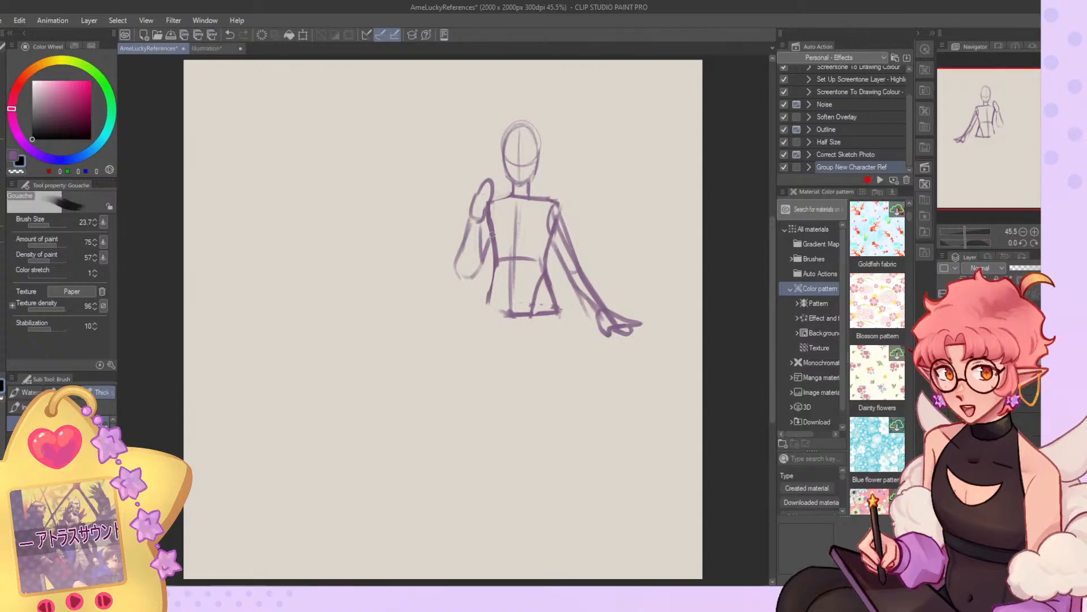
pyautogui.hotkey('ctrl', 'z')
pyautogui.moveTo(469, 220)
pyautogui.mouseDown()
pyautogui.moveTo(465, 250)
pyautogui.moveTo(477, 270)
pyautogui.moveTo(485, 256)
pyautogui.mouseUp()
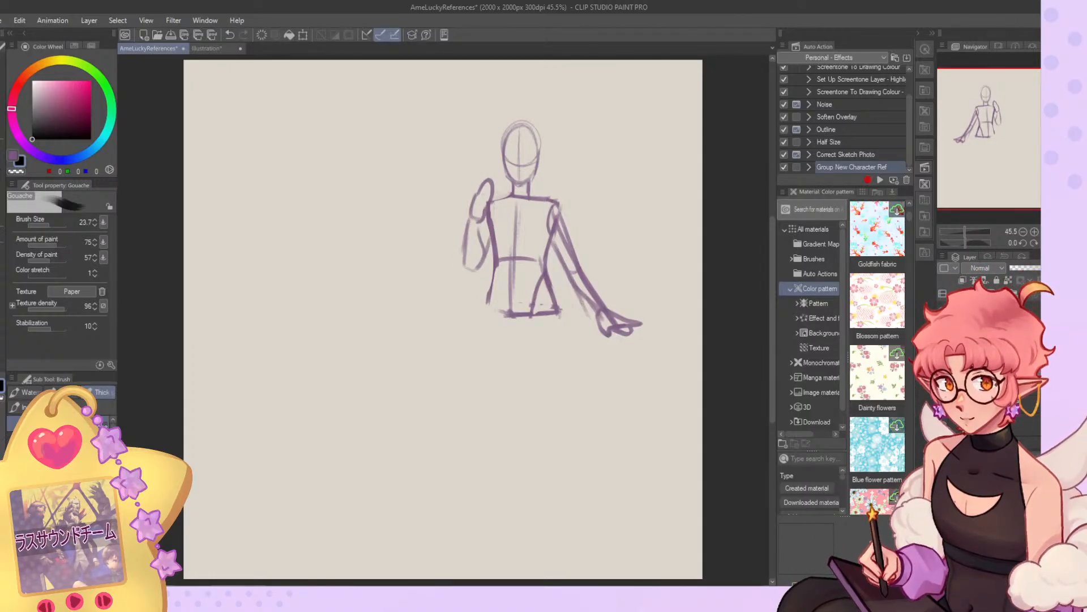
pyautogui.press('h')
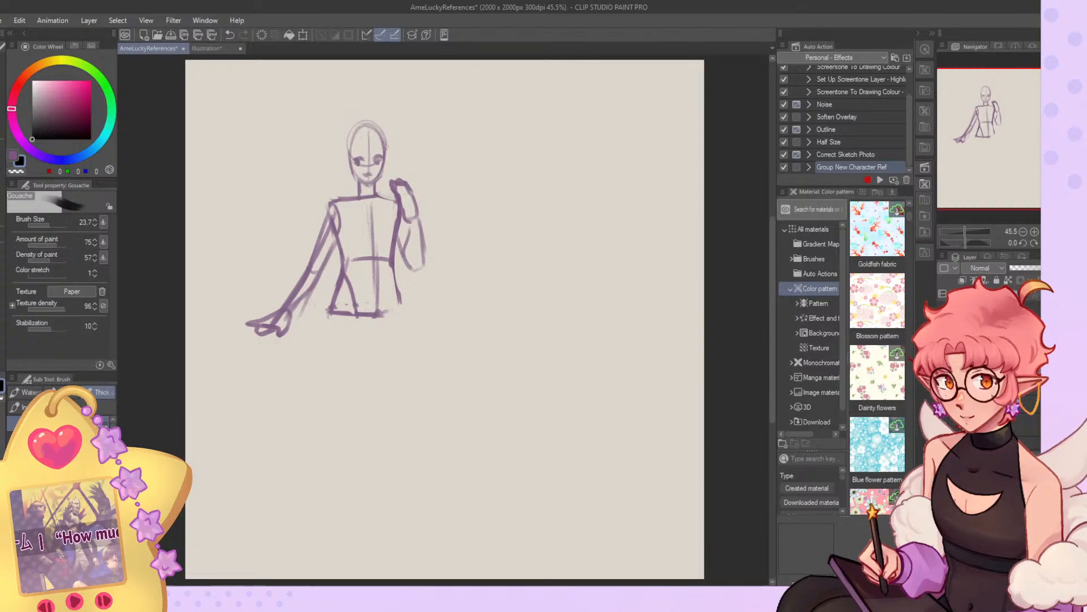
# Try outer and inner thigh strokes for one leg below the pelvis and undo them.
pyautogui.moveTo(329, 313); pyautogui.dragTo(350, 397)
pyautogui.moveTo(364, 319); pyautogui.dragTo(368, 391)
pyautogui.hotkey('ctrl', 'z')
pyautogui.hotkey('ctrl', 'z')
pyautogui.hotkey('ctrl', 'z')
pyautogui.hotkey('ctrl', 'z')
# Sketch both thighs below the pelvis and extend one leg past the knee to the ankle.
pyautogui.moveTo(329, 312); pyautogui.dragTo(343, 392)
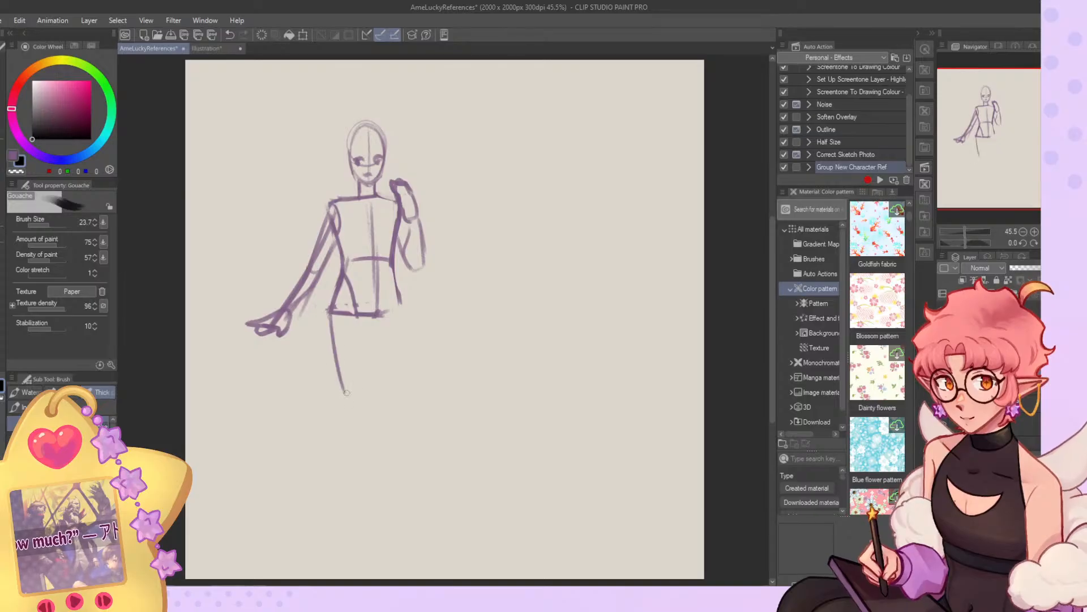
pyautogui.moveTo(379, 315); pyautogui.dragTo(368, 389)
pyautogui.moveTo(403, 300); pyautogui.dragTo(389, 405)
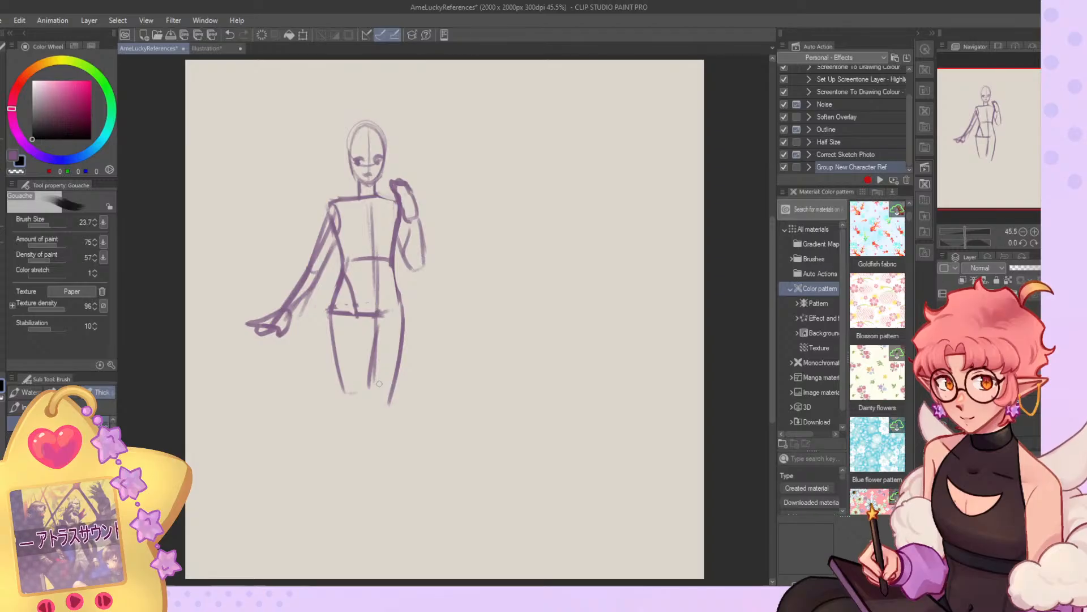
pyautogui.moveTo(369, 310); pyautogui.dragTo(365, 408)
pyautogui.moveTo(374, 344)
pyautogui.mouseDown()
pyautogui.moveTo(326, 468)
pyautogui.moveTo(344, 537)
pyautogui.mouseUp()
pyautogui.moveTo(369, 411); pyautogui.dragTo(338, 512)
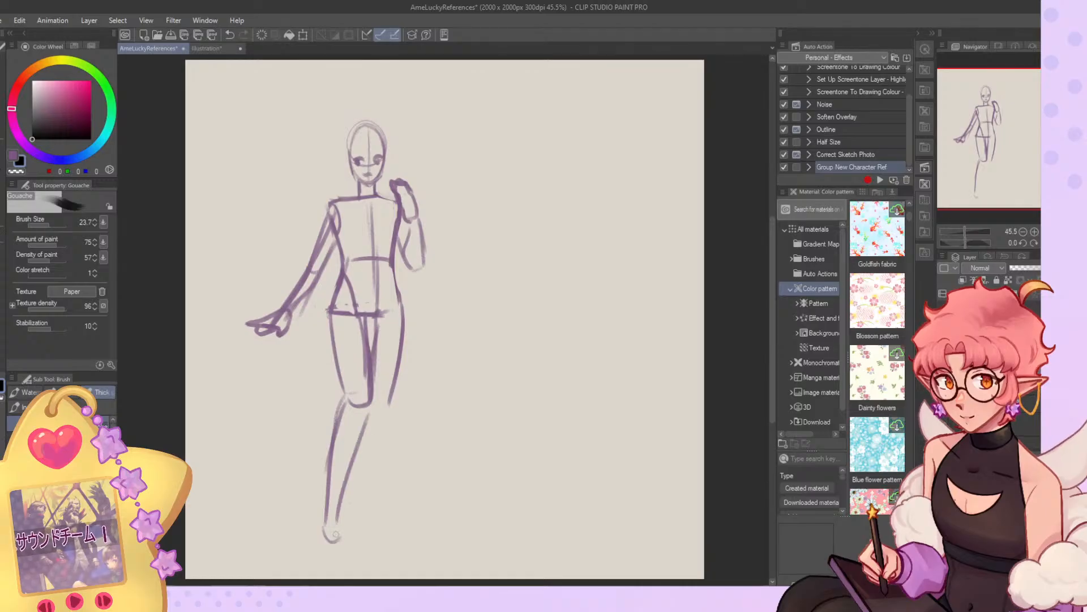
# Sketch the elf's second lower leg from the knee to the ankle and add a rounded foot with the Gouache brush.
pyautogui.moveTo(373, 401); pyautogui.dragTo(372, 489)
pyautogui.moveTo(375, 442); pyautogui.dragTo(369, 522)
pyautogui.moveTo(371, 535); pyautogui.dragTo(394, 529)
pyautogui.moveTo(395, 439); pyautogui.dragTo(391, 532)
pyautogui.moveTo(396, 478); pyautogui.dragTo(376, 566)
pyautogui.moveTo(370, 525)
pyautogui.mouseDown()
pyautogui.moveTo(399, 567)
pyautogui.moveTo(381, 570)
pyautogui.moveTo(391, 534)
pyautogui.moveTo(387, 574)
pyautogui.mouseUp()
# Rework the second lower leg into a slimmer calf, alternating between the transparent colour and the purple.
pyautogui.press('c')
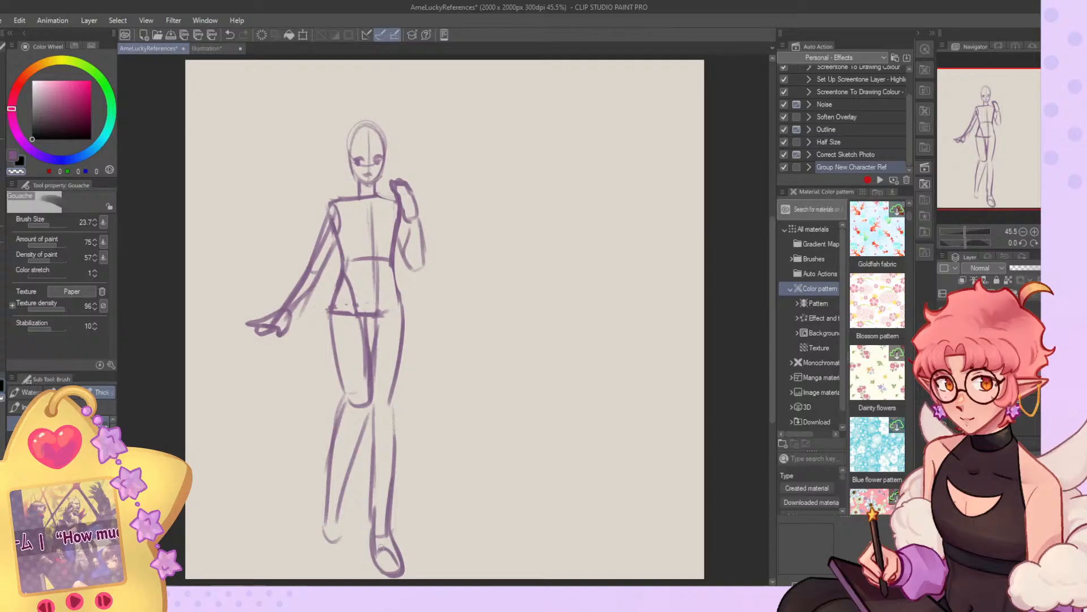
pyautogui.press('c')
pyautogui.moveTo(373, 409); pyautogui.dragTo(373, 516)
pyautogui.press('c')
pyautogui.moveTo(393, 456); pyautogui.dragTo(391, 527)
pyautogui.moveTo(393, 410)
pyautogui.mouseDown()
pyautogui.moveTo(393, 484)
pyautogui.moveTo(391, 409)
pyautogui.moveTo(383, 542)
pyautogui.mouseUp()
pyautogui.press('c')
pyautogui.moveTo(388, 454); pyautogui.dragTo(385, 543)
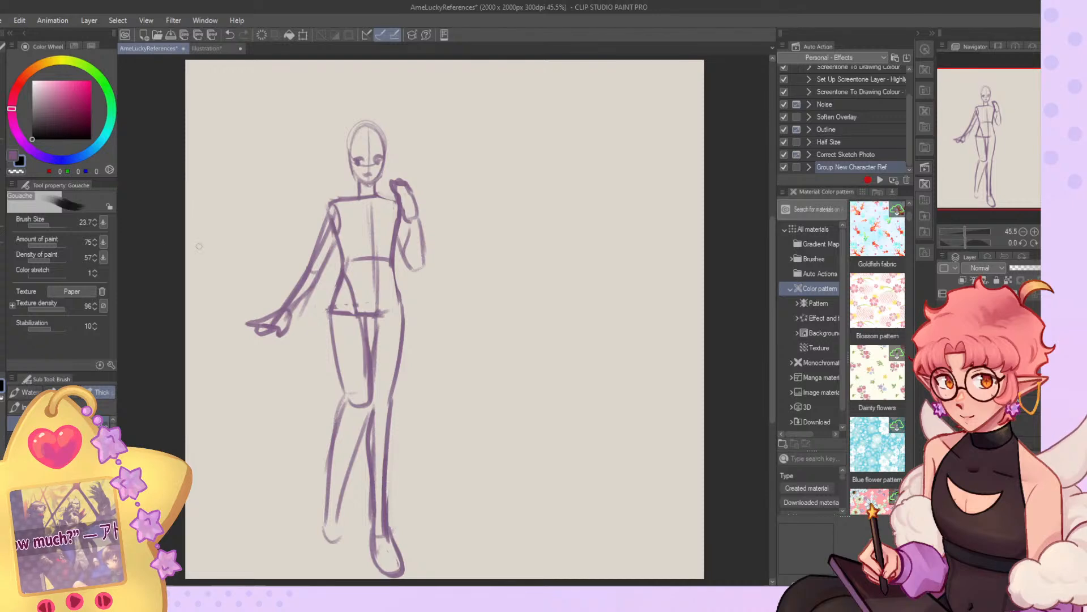
# Push the elf's ankles and feet upward to shorten both lower legs.
pyautogui.press('m')
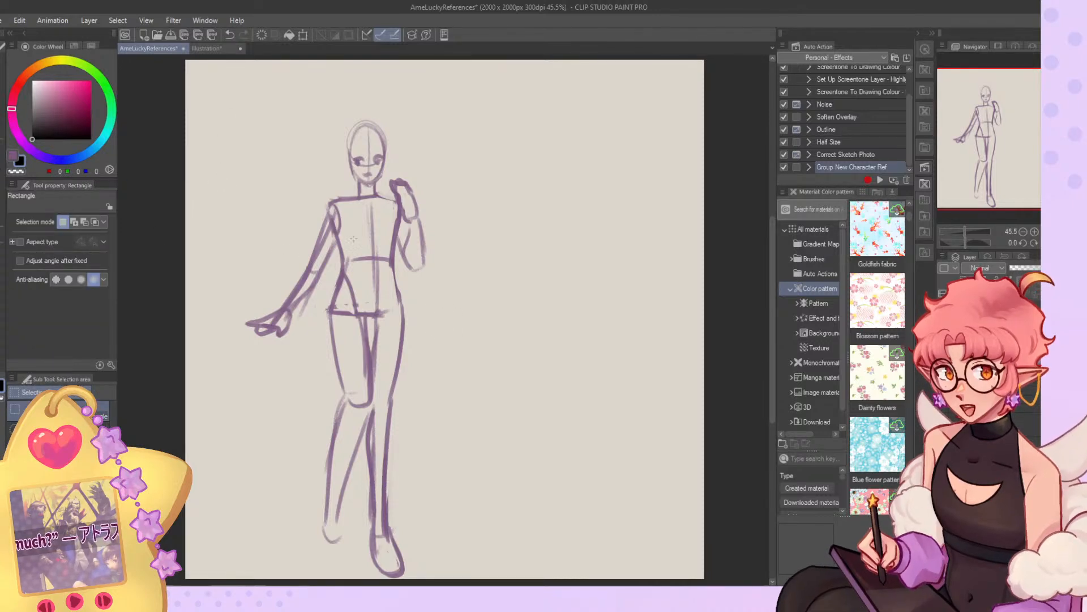
pyautogui.click(3, 204)
pyautogui.click(92, 392)
pyautogui.moveTo(379, 527); pyautogui.dragTo(376, 512)
pyautogui.click(3, 182)
# Erase the second leg's calf, foot and most of its outer thigh using the Gouache brush in the transparent colour.
pyautogui.press('c')
pyautogui.moveTo(370, 409)
pyautogui.mouseDown()
pyautogui.moveTo(381, 552)
pyautogui.moveTo(397, 559)
pyautogui.moveTo(394, 537)
pyautogui.moveTo(381, 558)
pyautogui.mouseUp()
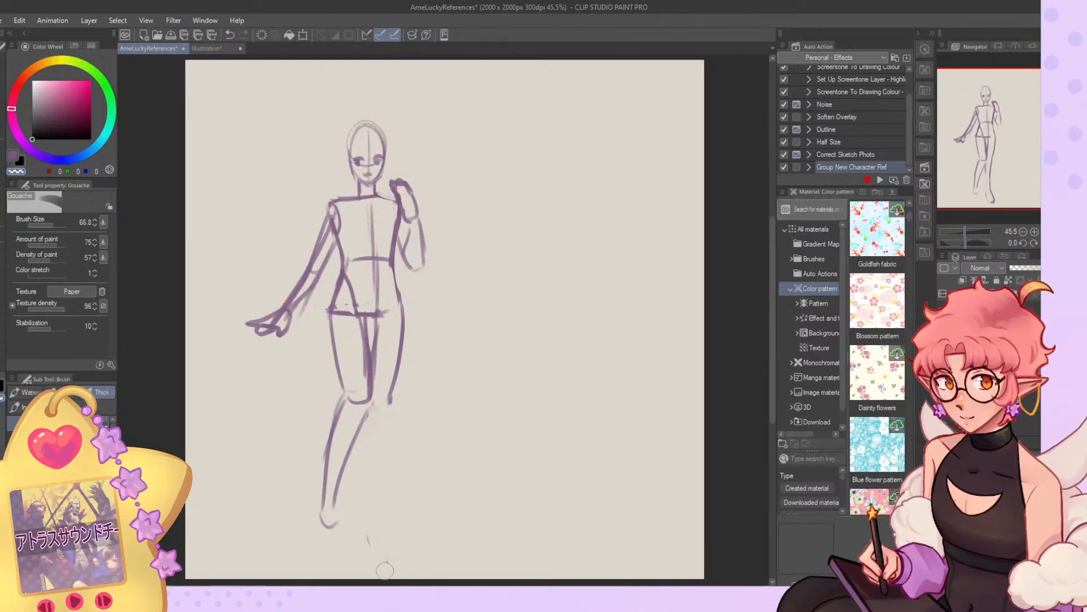
pyautogui.moveTo(408, 296); pyautogui.dragTo(392, 413)
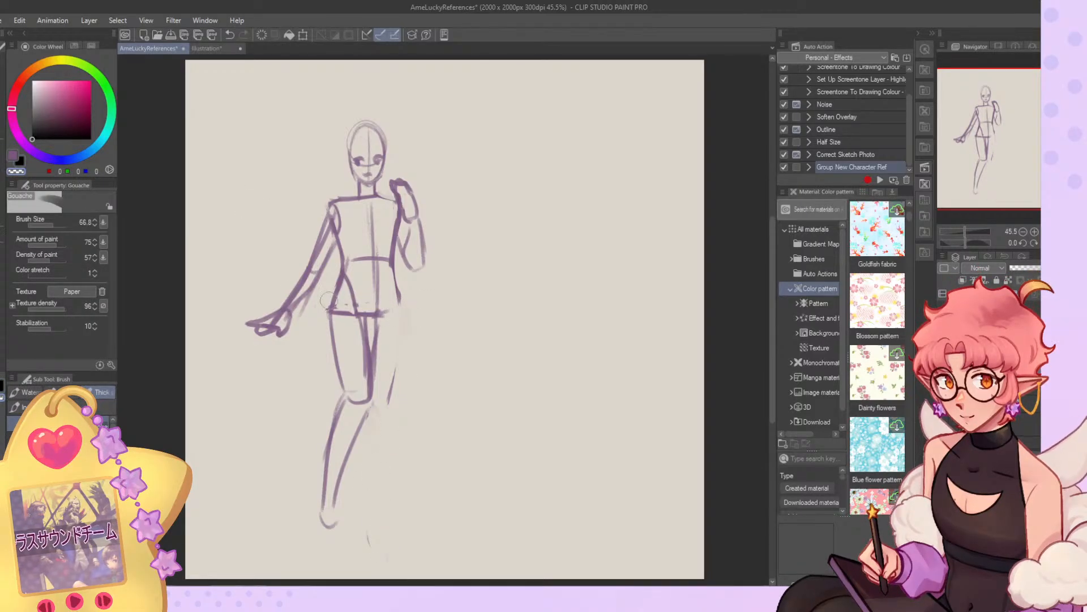
# Redraw the second thigh's inner and outer contours from the pelvis to the knee with the Gouache brush at size 20.5.
pyautogui.click(49, 226)
pyautogui.moveTo(370, 323); pyautogui.dragTo(368, 389)
pyautogui.hotkey('ctrl', 'z')
pyautogui.press('c')
pyautogui.moveTo(374, 318); pyautogui.dragTo(369, 391)
pyautogui.moveTo(402, 310); pyautogui.dragTo(390, 397)
# Sketch the second leg's knee, calf and outward-pointing foot.
pyautogui.moveTo(397, 372)
pyautogui.mouseDown()
pyautogui.moveTo(365, 461)
pyautogui.moveTo(374, 518)
pyautogui.mouseUp()
pyautogui.moveTo(372, 530); pyautogui.dragTo(387, 541)
pyautogui.moveTo(390, 407); pyautogui.dragTo(388, 534)
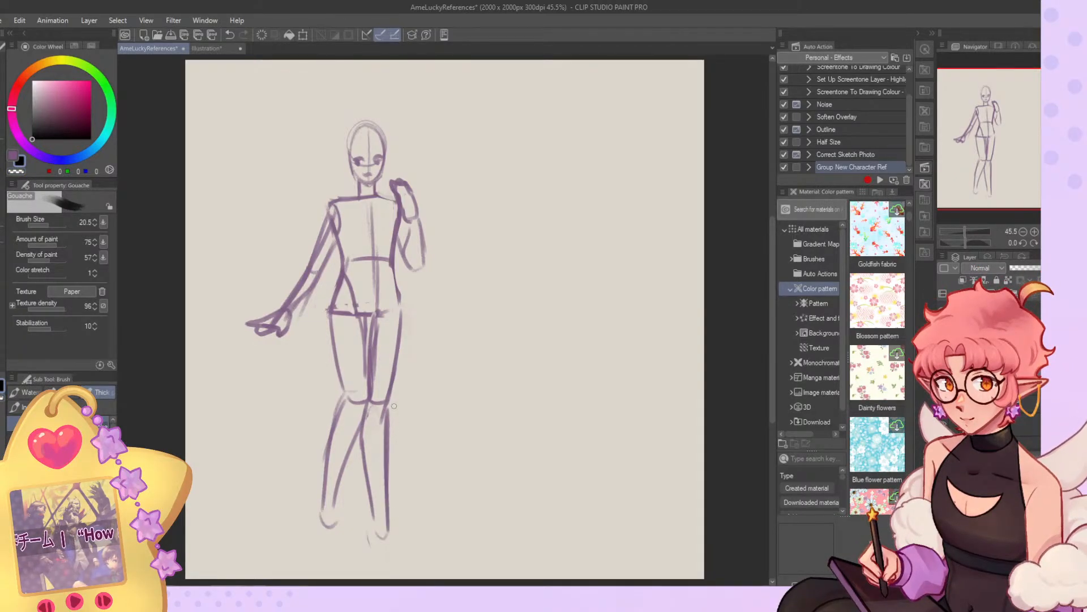
pyautogui.hotkey('ctrl', 'z')
pyautogui.moveTo(391, 380); pyautogui.dragTo(383, 561)
pyautogui.moveTo(379, 517); pyautogui.dragTo(375, 557)
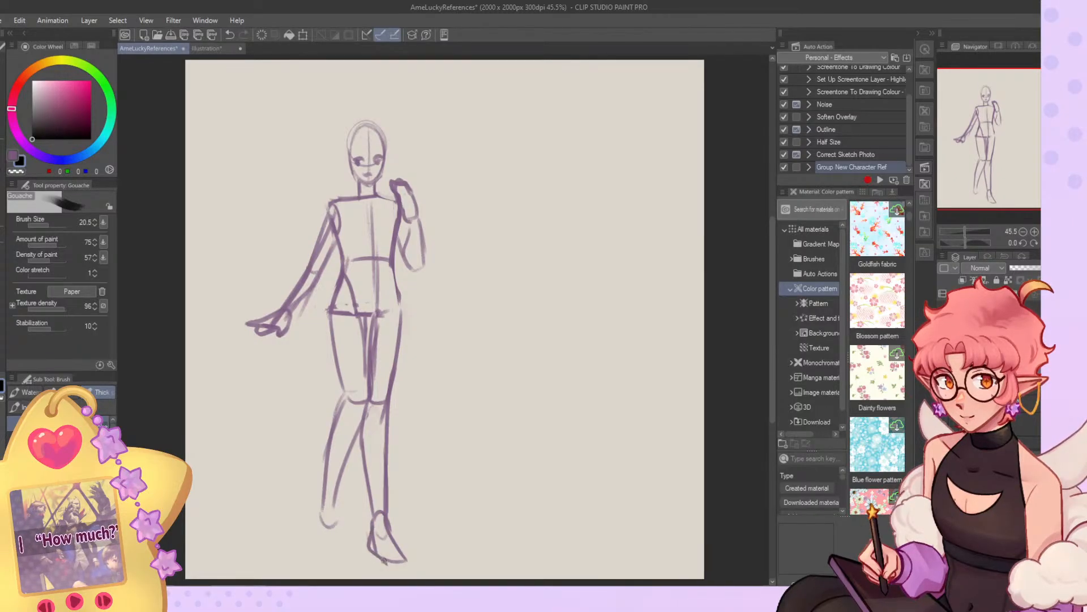
# Try a pointed foot at the end of the elf's other leg and undo it.
pyautogui.moveTo(338, 497); pyautogui.dragTo(326, 568)
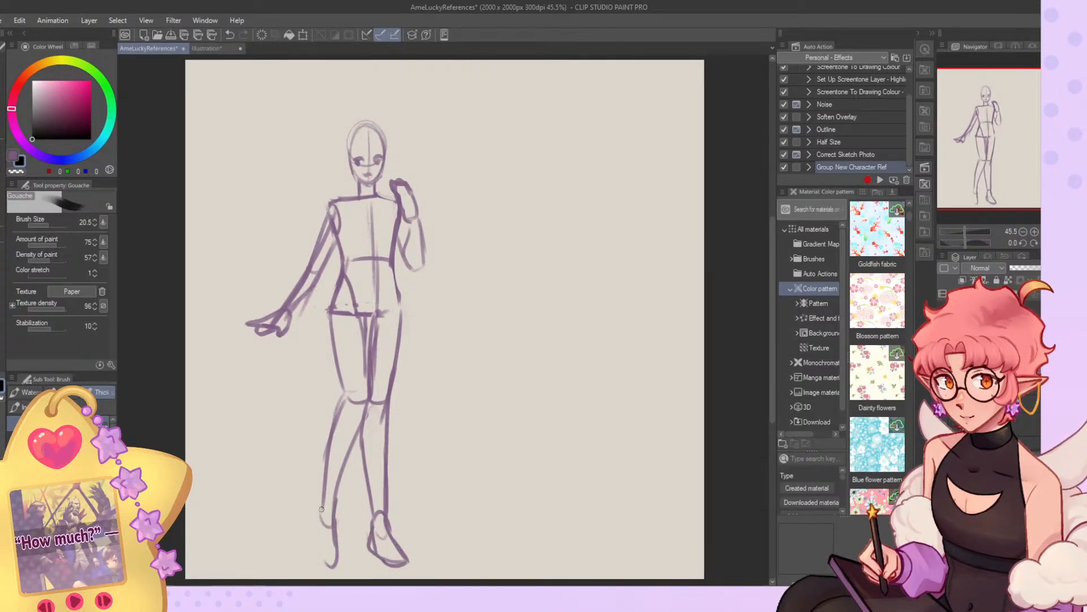
pyautogui.moveTo(316, 520); pyautogui.dragTo(327, 567)
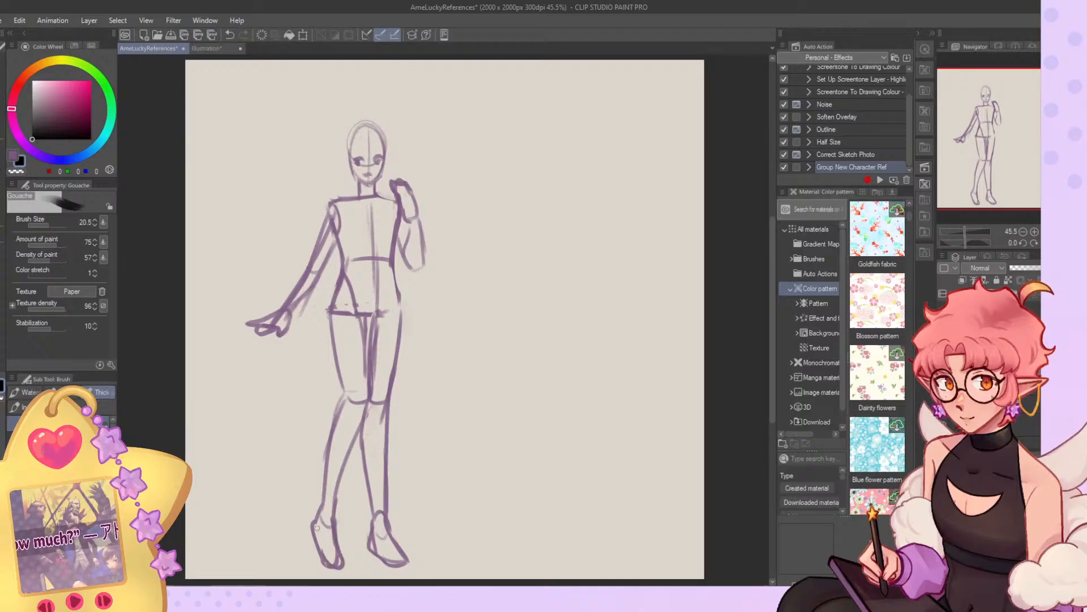
pyautogui.hotkey('ctrl', 'z')
pyautogui.hotkey('ctrl', 'z')
pyautogui.hotkey('ctrl', 'z')
pyautogui.hotkey('ctrl', 'z')
pyautogui.hotkey('ctrl', 'z')
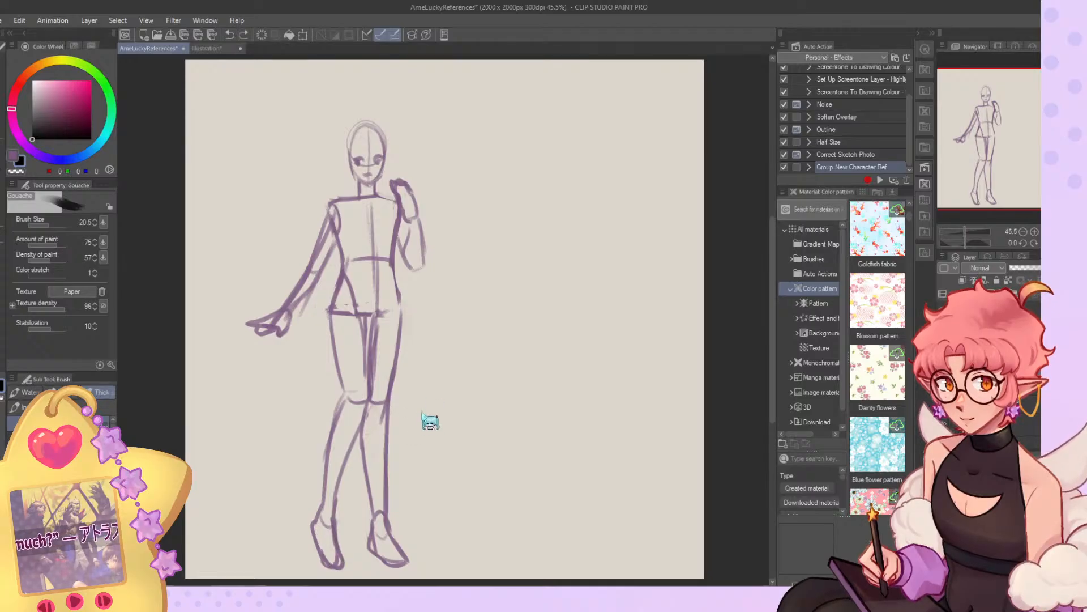
# Erase both of the elf's legs below the upper thighs using the Gouache brush at size 120.6 in the transparent colour.
pyautogui.click(56, 226)
pyautogui.press('c')
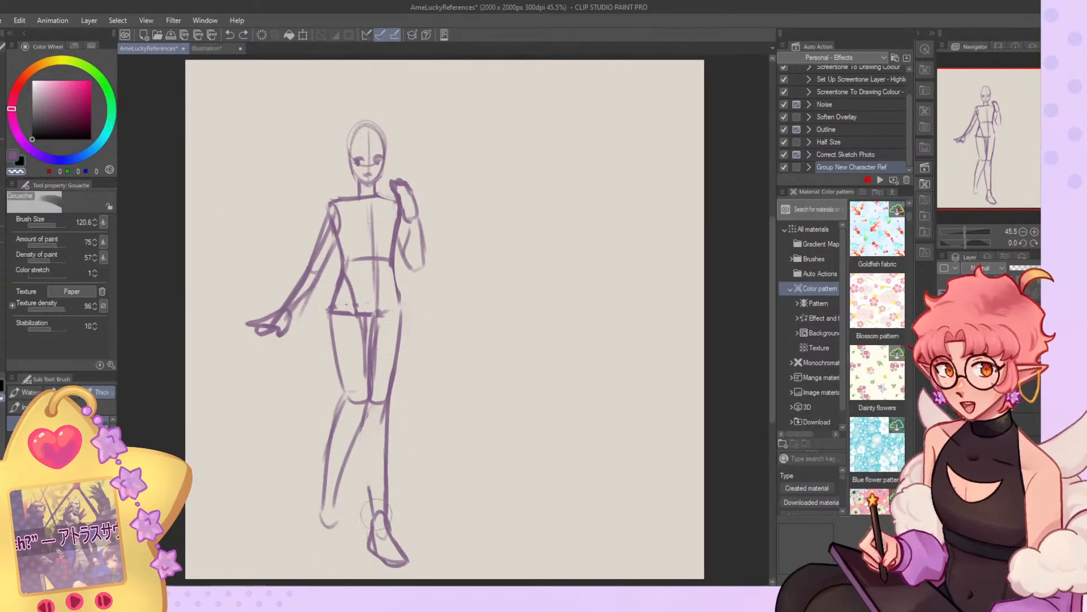
pyautogui.moveTo(377, 425); pyautogui.dragTo(405, 525)
pyautogui.moveTo(387, 405)
pyautogui.mouseDown()
pyautogui.moveTo(395, 343)
pyautogui.moveTo(384, 427)
pyautogui.moveTo(376, 352)
pyautogui.moveTo(346, 515)
pyautogui.moveTo(335, 488)
pyautogui.moveTo(331, 348)
pyautogui.mouseUp()
# Draw one gesture line per leg from the pelvis to the ankle with the Gouache brush at size 23.7.
pyautogui.click(49, 226)
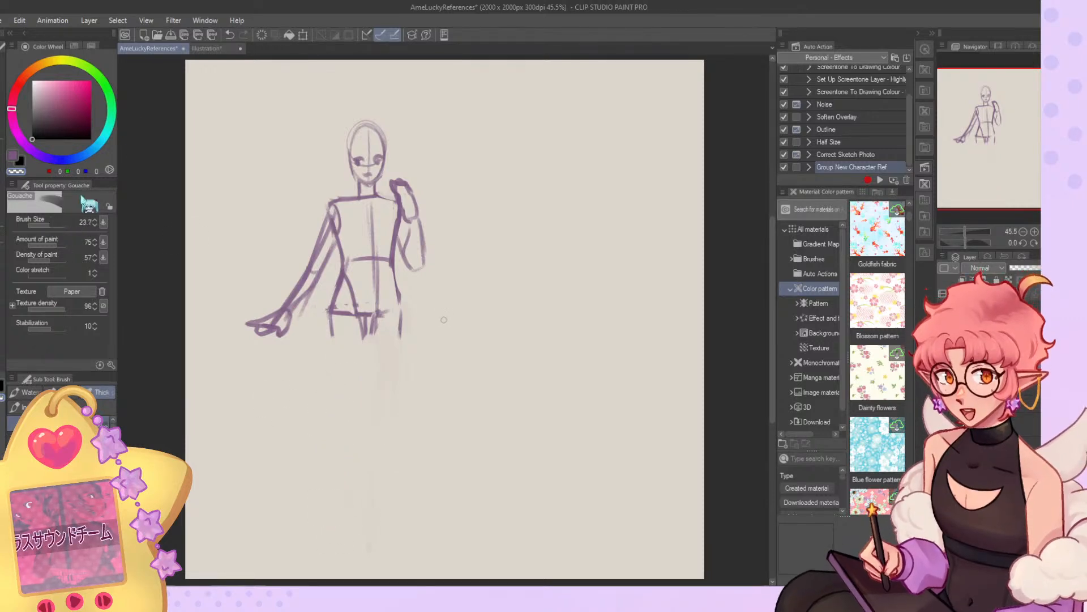
pyautogui.press('c')
pyautogui.moveTo(347, 306)
pyautogui.mouseDown()
pyautogui.moveTo(356, 422)
pyautogui.moveTo(356, 382)
pyautogui.moveTo(341, 526)
pyautogui.mouseUp()
pyautogui.hotkey('ctrl', 'z')
pyautogui.hotkey('ctrl', 'z')
pyautogui.moveTo(360, 391); pyautogui.dragTo(343, 544)
pyautogui.moveTo(379, 312); pyautogui.dragTo(384, 540)
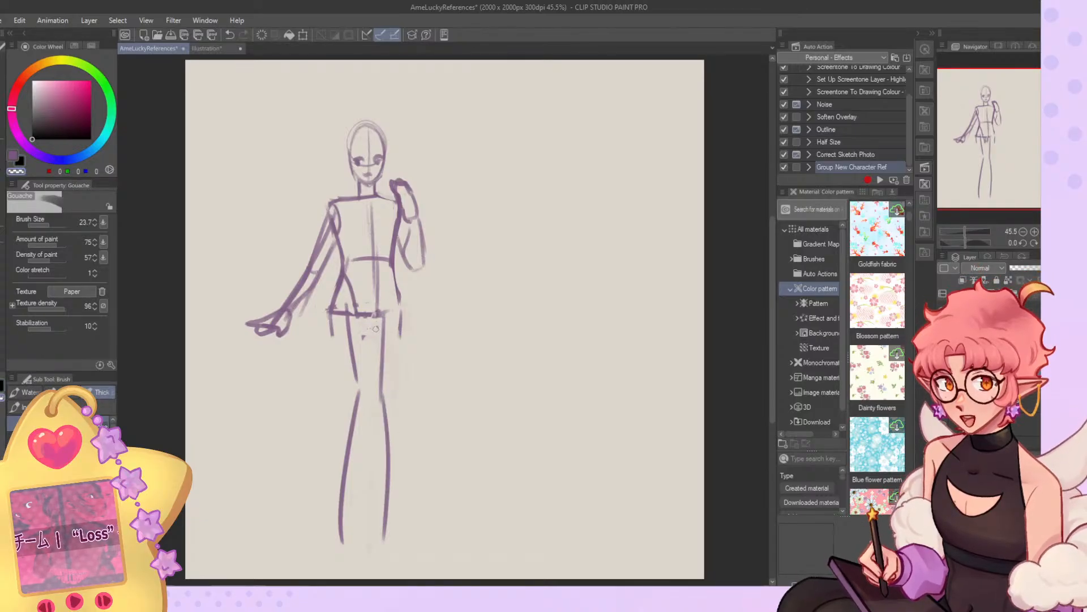
# Outline the thigh below the raised-arm side around its gesture line, with a knee line and a smooth hip contour.
pyautogui.press('c')
pyautogui.moveTo(375, 317)
pyautogui.mouseDown()
pyautogui.moveTo(376, 412)
pyautogui.moveTo(374, 395)
pyautogui.mouseUp()
pyautogui.hotkey('ctrl', 'z')
pyautogui.moveTo(374, 395); pyautogui.dragTo(396, 396)
pyautogui.moveTo(402, 327); pyautogui.dragTo(395, 397)
pyautogui.moveTo(400, 288); pyautogui.dragTo(401, 322)
pyautogui.hotkey('ctrl', 'z')
pyautogui.moveTo(392, 263); pyautogui.dragTo(400, 435)
pyautogui.hotkey('ctrl', 'z')
# Outline the same leg's calf on both sides and add a rounded foot pointing down.
pyautogui.moveTo(396, 395); pyautogui.dragTo(396, 534)
pyautogui.hotkey('ctrl', 'z')
pyautogui.moveTo(402, 426); pyautogui.dragTo(391, 535)
pyautogui.moveTo(376, 391); pyautogui.dragTo(381, 521)
pyautogui.hotkey('ctrl', 'z')
pyautogui.moveTo(374, 406)
pyautogui.mouseDown()
pyautogui.moveTo(372, 557)
pyautogui.moveTo(385, 573)
pyautogui.mouseUp()
pyautogui.moveTo(395, 527); pyautogui.dragTo(390, 567)
# Sketch the other leg's inner thigh, tapered calf and foot.
pyautogui.moveTo(356, 314); pyautogui.dragTo(368, 408)
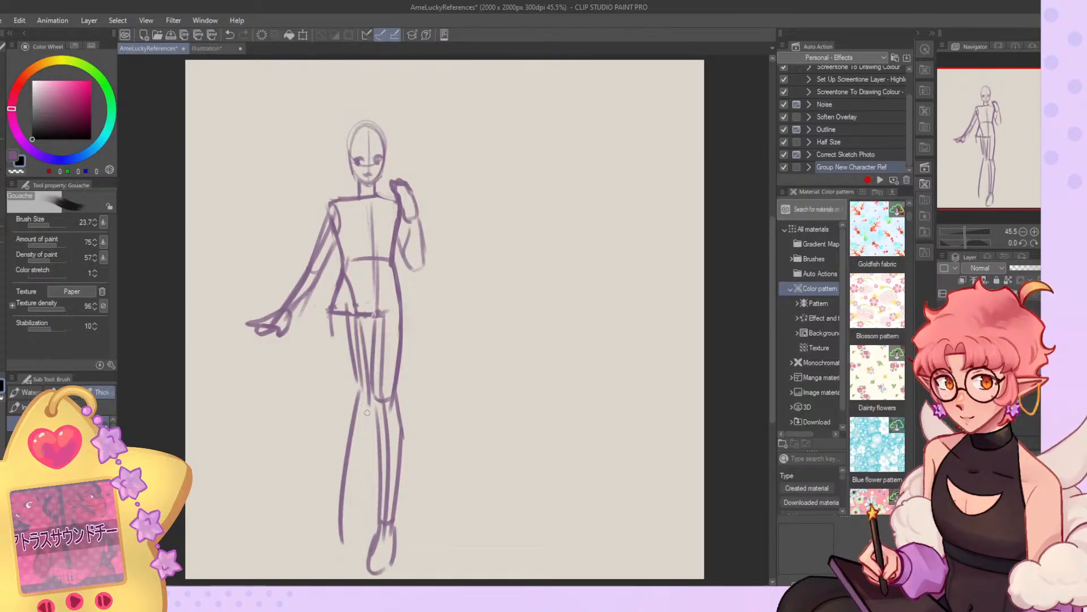
pyautogui.moveTo(329, 316)
pyautogui.mouseDown()
pyautogui.moveTo(352, 403)
pyautogui.moveTo(374, 395)
pyautogui.moveTo(369, 381)
pyautogui.moveTo(357, 398)
pyautogui.mouseUp()
pyautogui.hotkey('ctrl', 'z')
pyautogui.moveTo(335, 439)
pyautogui.mouseDown()
pyautogui.moveTo(334, 523)
pyautogui.moveTo(351, 522)
pyautogui.mouseUp()
pyautogui.moveTo(377, 402); pyautogui.dragTo(348, 523)
pyautogui.moveTo(365, 430); pyautogui.dragTo(347, 572)
pyautogui.moveTo(338, 505)
pyautogui.mouseDown()
pyautogui.moveTo(328, 559)
pyautogui.moveTo(354, 566)
pyautogui.moveTo(344, 517)
pyautogui.mouseUp()
# Erase the gesture line from that leg's calf and thigh and define its outer contour.
pyautogui.press('c')
pyautogui.moveTo(354, 424); pyautogui.dragTo(338, 508)
pyautogui.moveTo(343, 390); pyautogui.dragTo(335, 436)
pyautogui.press('c')
pyautogui.press('c')
pyautogui.moveTo(356, 322)
pyautogui.mouseDown()
pyautogui.moveTo(365, 404)
pyautogui.moveTo(358, 396)
pyautogui.mouseUp()
pyautogui.moveTo(351, 341); pyautogui.dragTo(354, 379)
# Clean up the leftover guide lines inside both legs using the Gouache brush at size 37.0 in the transparent colour.
pyautogui.moveTo(51, 225); pyautogui.dragTo(52, 218)
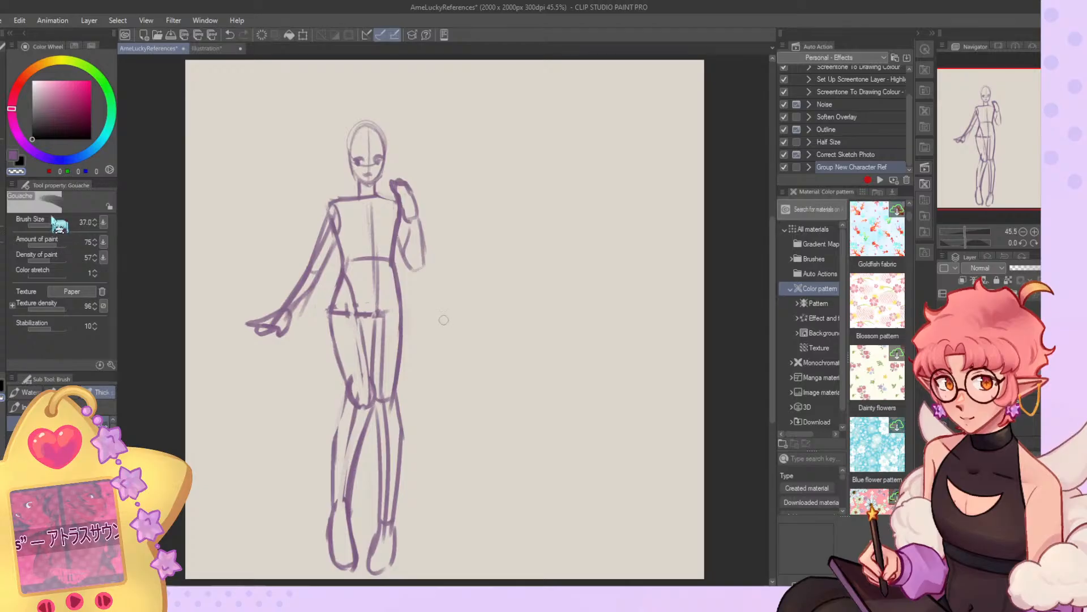
pyautogui.moveTo(351, 307); pyautogui.dragTo(367, 397)
pyautogui.moveTo(358, 339); pyautogui.dragTo(363, 371)
pyautogui.moveTo(343, 299); pyautogui.dragTo(339, 313)
pyautogui.moveTo(358, 399)
pyautogui.mouseDown()
pyautogui.moveTo(352, 373)
pyautogui.moveTo(341, 500)
pyautogui.mouseUp()
pyautogui.moveTo(358, 438); pyautogui.dragTo(345, 510)
pyautogui.moveTo(385, 310); pyautogui.dragTo(385, 396)
# Thicken the line between the thighs and erase the pelvis, waist and centre lines from the torso.
pyautogui.press('c')
pyautogui.moveTo(364, 309)
pyautogui.mouseDown()
pyautogui.moveTo(374, 391)
pyautogui.moveTo(379, 309)
pyautogui.moveTo(381, 381)
pyautogui.mouseUp()
pyautogui.press('c')
pyautogui.moveTo(381, 305); pyautogui.dragTo(360, 307)
pyautogui.moveTo(378, 310)
pyautogui.mouseDown()
pyautogui.moveTo(374, 259)
pyautogui.moveTo(346, 267)
pyautogui.moveTo(371, 214)
pyautogui.mouseUp()
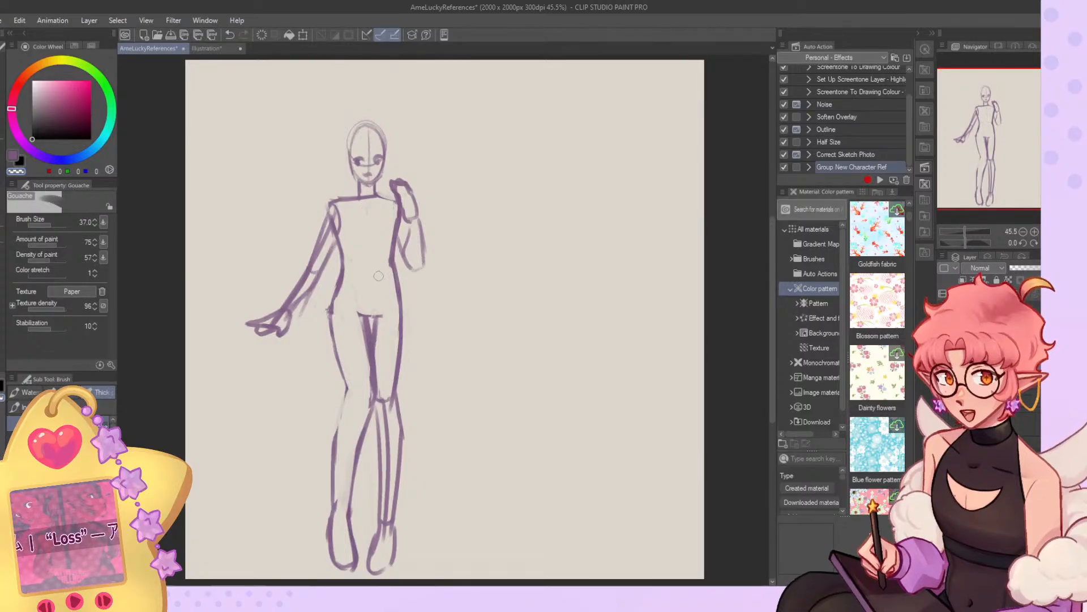
# Draw a V-shaped pelvis and a new torso centre line, checking the figure on the mirrored canvas.
pyautogui.press('c')
pyautogui.moveTo(365, 315); pyautogui.dragTo(346, 273)
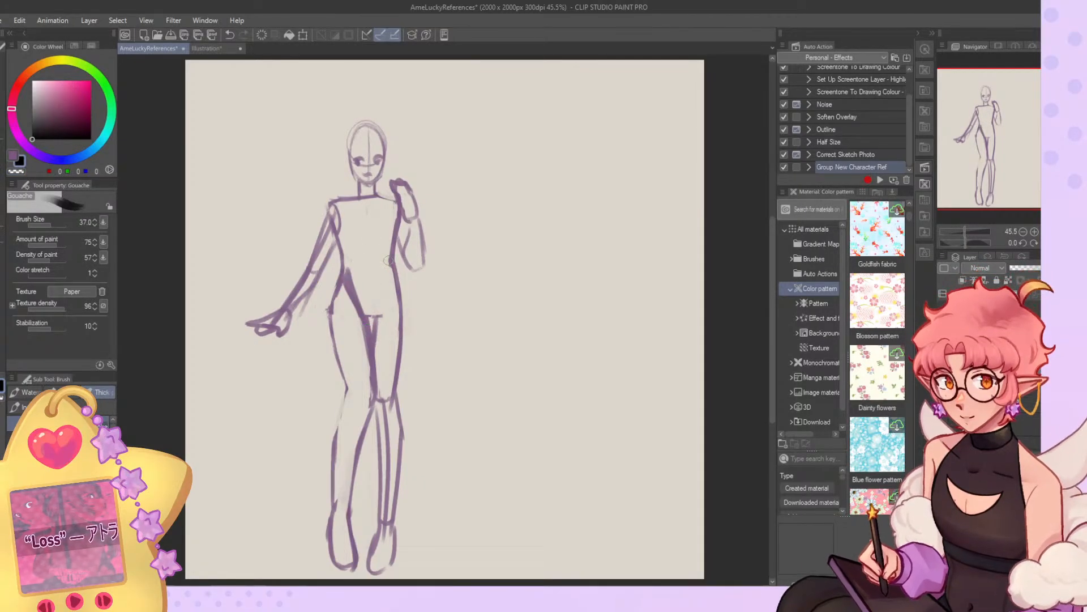
pyautogui.moveTo(367, 202)
pyautogui.mouseDown()
pyautogui.moveTo(373, 314)
pyautogui.moveTo(368, 270)
pyautogui.moveTo(369, 309)
pyautogui.moveTo(392, 261)
pyautogui.moveTo(380, 315)
pyautogui.moveTo(344, 356)
pyautogui.moveTo(369, 404)
pyautogui.mouseUp()
pyautogui.press('c')
pyautogui.press('c')
pyautogui.click(1057, 242)
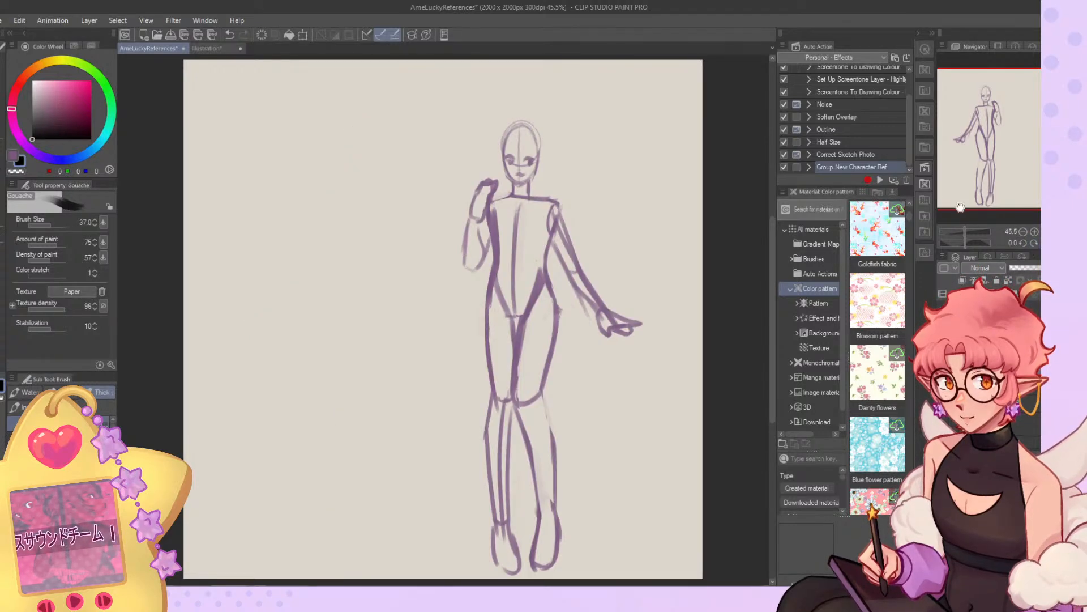
pyautogui.press('h')
# Erase the elf's raised arm and hand beside the shoulder with the transparent colour.
pyautogui.press('c')
pyautogui.moveTo(396, 174); pyautogui.dragTo(399, 184)
pyautogui.moveTo(416, 223)
pyautogui.mouseDown()
pyautogui.moveTo(402, 216)
pyautogui.moveTo(418, 244)
pyautogui.moveTo(417, 204)
pyautogui.moveTo(402, 237)
pyautogui.moveTo(403, 221)
pyautogui.moveTo(416, 256)
pyautogui.mouseUp()
pyautogui.press('c')
# Try a new arm angled down and away from the shoulder and undo it.
pyautogui.moveTo(399, 214); pyautogui.dragTo(456, 295)
pyautogui.moveTo(413, 247); pyautogui.dragTo(462, 298)
pyautogui.hotkey('ctrl', 'z')
pyautogui.hotkey('ctrl', 'z')
pyautogui.hotkey('ctrl', 'z')
pyautogui.hotkey('ctrl', 'z')
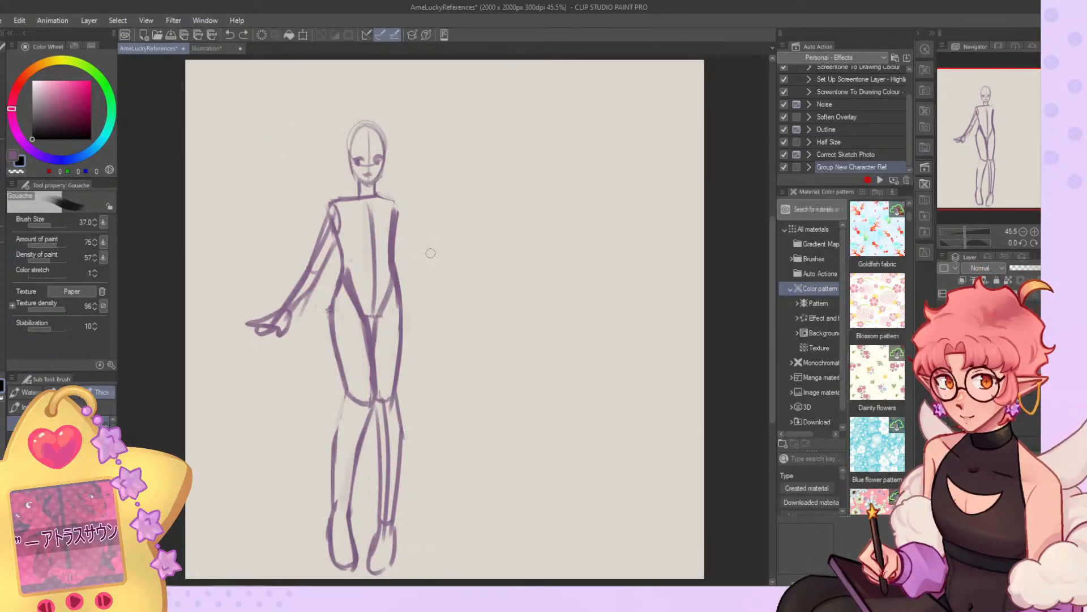
# Try a slimmer raised arm with the hand beside the shoulder, check it on the mirrored canvas and undo it.
pyautogui.moveTo(392, 181)
pyautogui.mouseDown()
pyautogui.moveTo(410, 199)
pyautogui.moveTo(418, 259)
pyautogui.mouseUp()
pyautogui.moveTo(404, 224)
pyautogui.mouseDown()
pyautogui.moveTo(417, 259)
pyautogui.moveTo(408, 232)
pyautogui.mouseUp()
pyautogui.click(1056, 243)
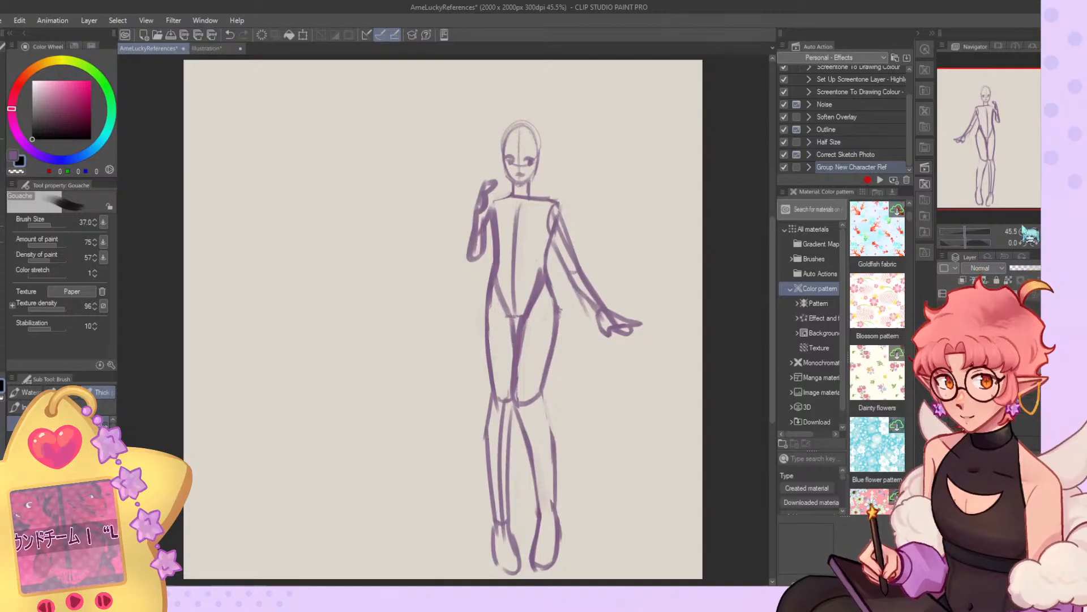
pyautogui.hotkey('ctrl', 'z')
pyautogui.hotkey('ctrl', 'z')
pyautogui.hotkey('ctrl', 'z')
pyautogui.hotkey('ctrl', 'z')
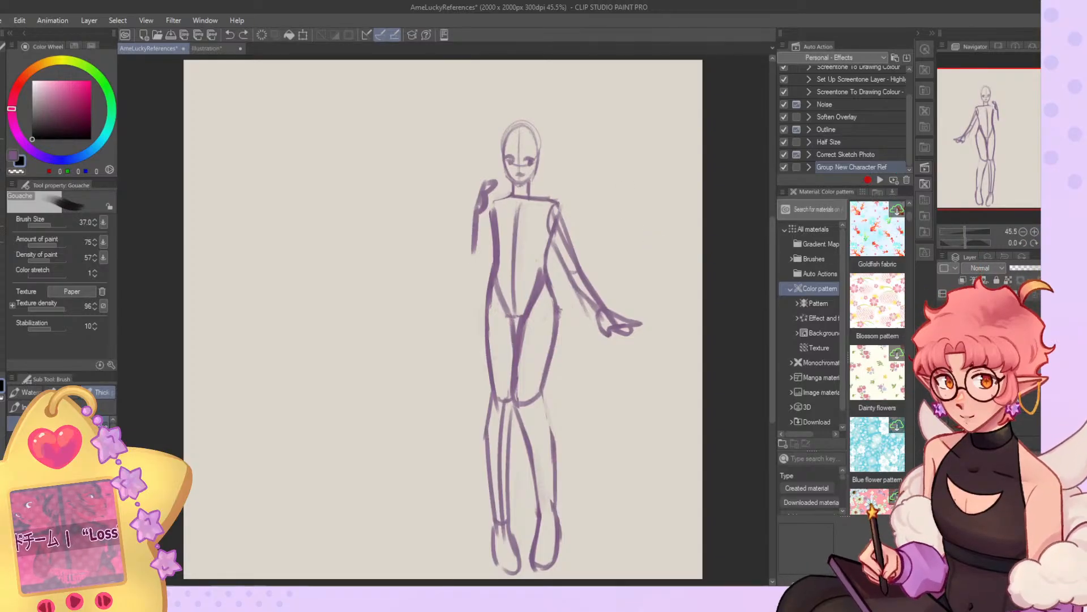
pyautogui.hotkey('ctrl', 'z')
pyautogui.click(1057, 243)
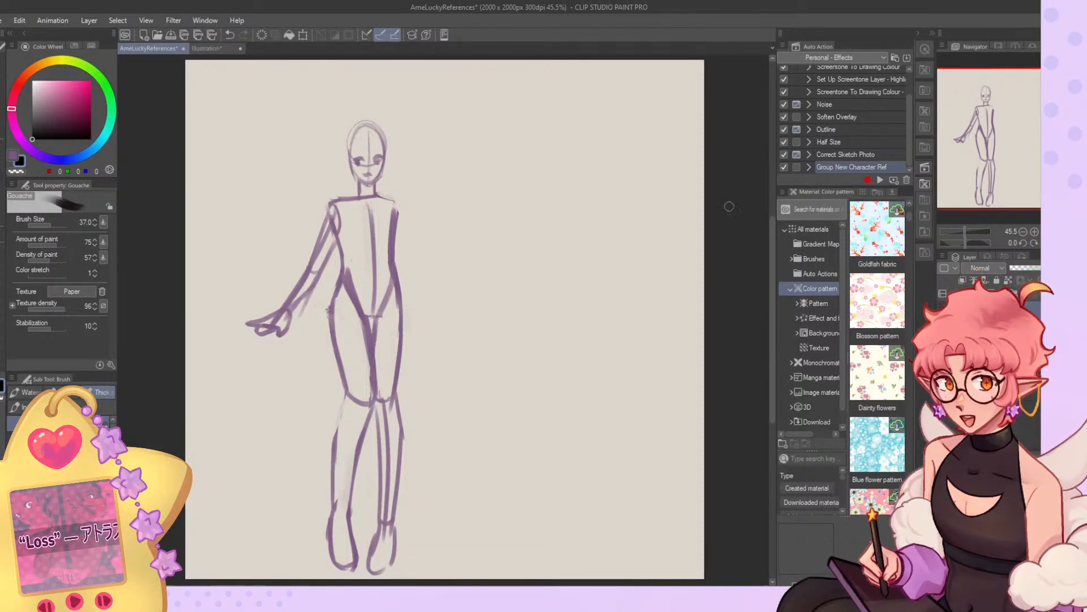
# Show the rough sketches of both characters and sample the green swatch above the bunny-eared figure.
pyautogui.click(942, 338)
pyautogui.click(985, 337)
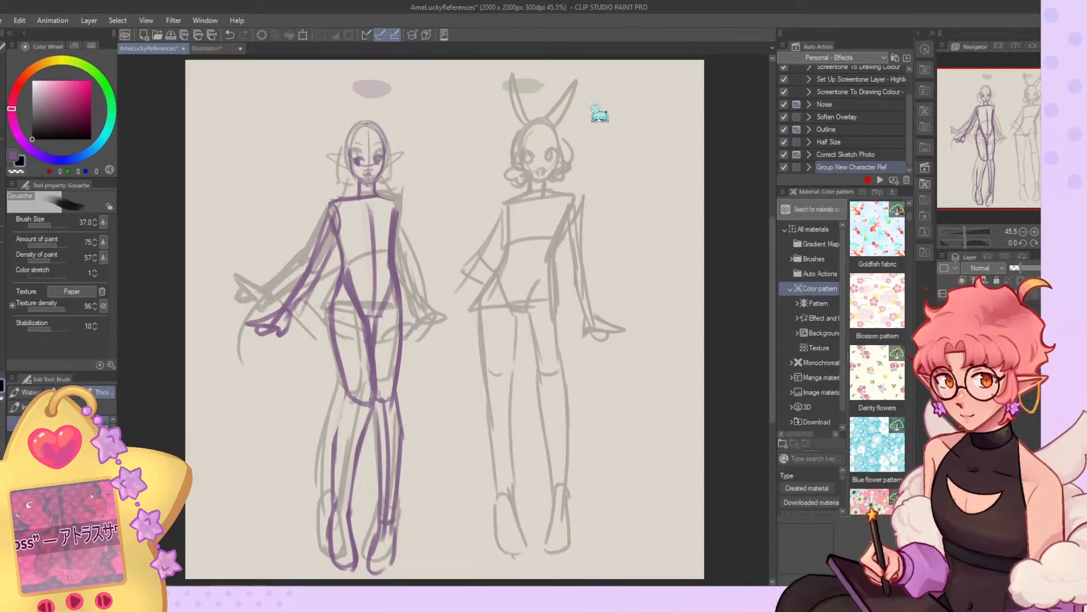
pyautogui.keyDown('alt'); pyautogui.click(534, 83); pyautogui.keyUp('alt')
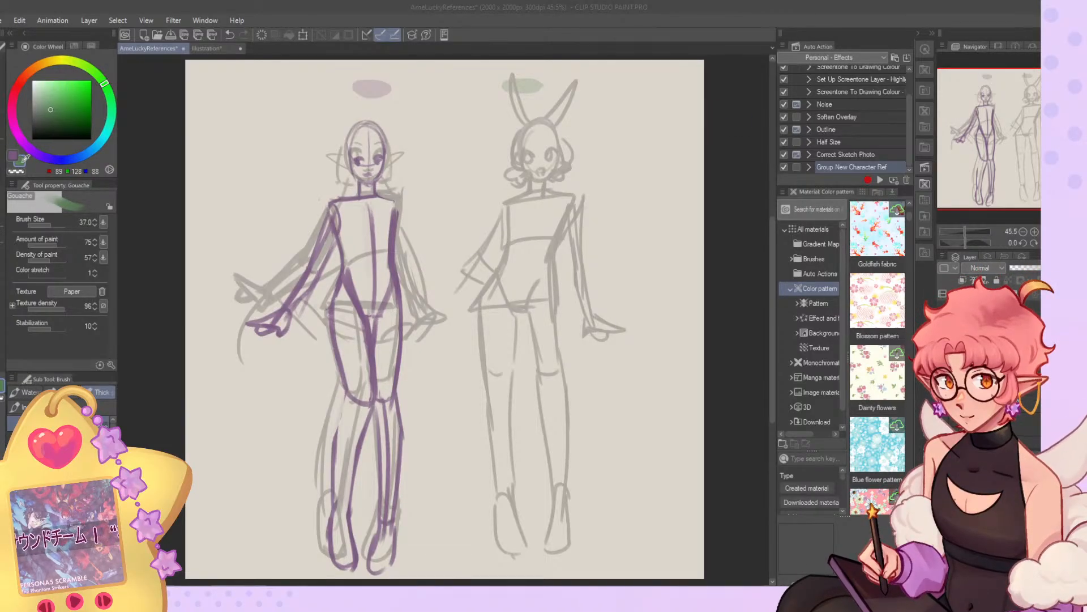
pyautogui.click(927, 96)
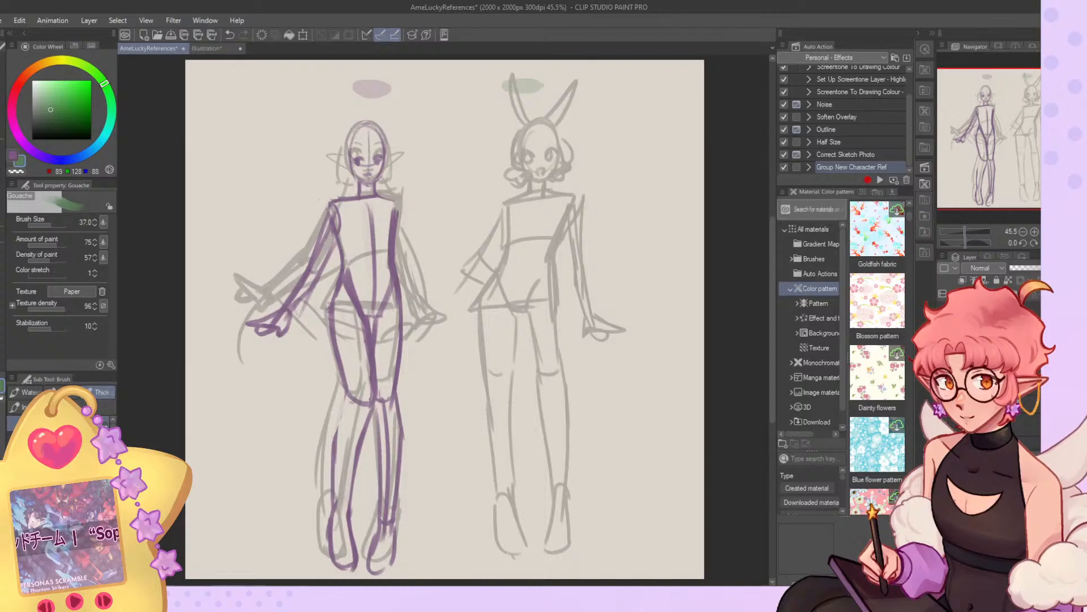
# Sketch the bunny-eared figure's oval head in green over the rough sketch with a thin Gouache brush, undoing the first attempts.
pyautogui.moveTo(41, 129); pyautogui.dragTo(20, 152)
pyautogui.moveTo(58, 224); pyautogui.dragTo(52, 224)
pyautogui.moveTo(531, 123)
pyautogui.mouseDown()
pyautogui.moveTo(524, 164)
pyautogui.moveTo(525, 134)
pyautogui.moveTo(547, 178)
pyautogui.moveTo(533, 179)
pyautogui.moveTo(564, 165)
pyautogui.mouseUp()
pyautogui.click(45, 225)
pyautogui.hotkey('ctrl', 'z')
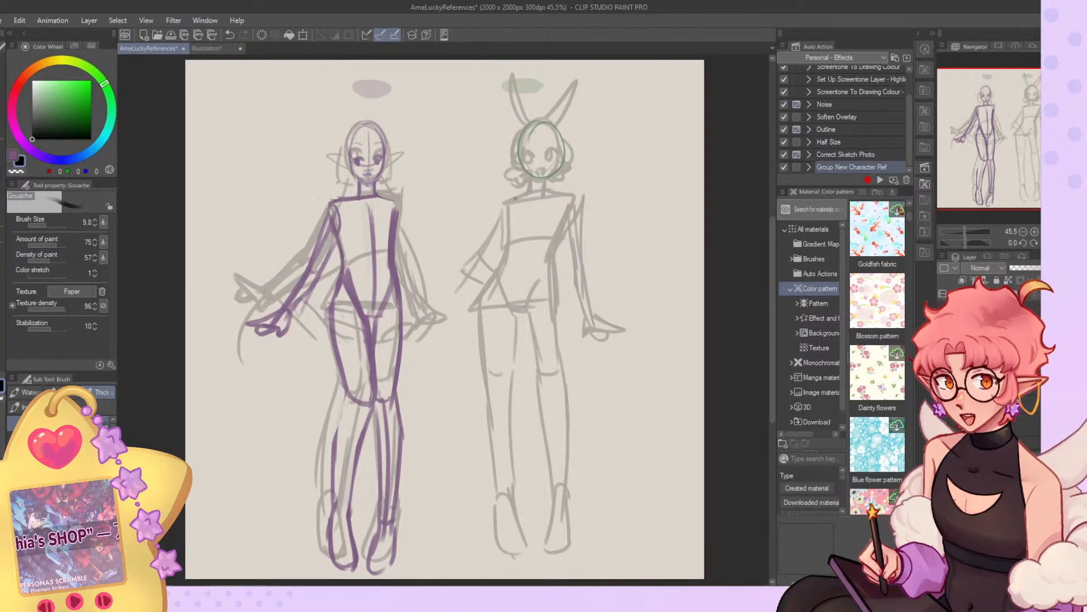
pyautogui.hotkey('ctrl', 'z')
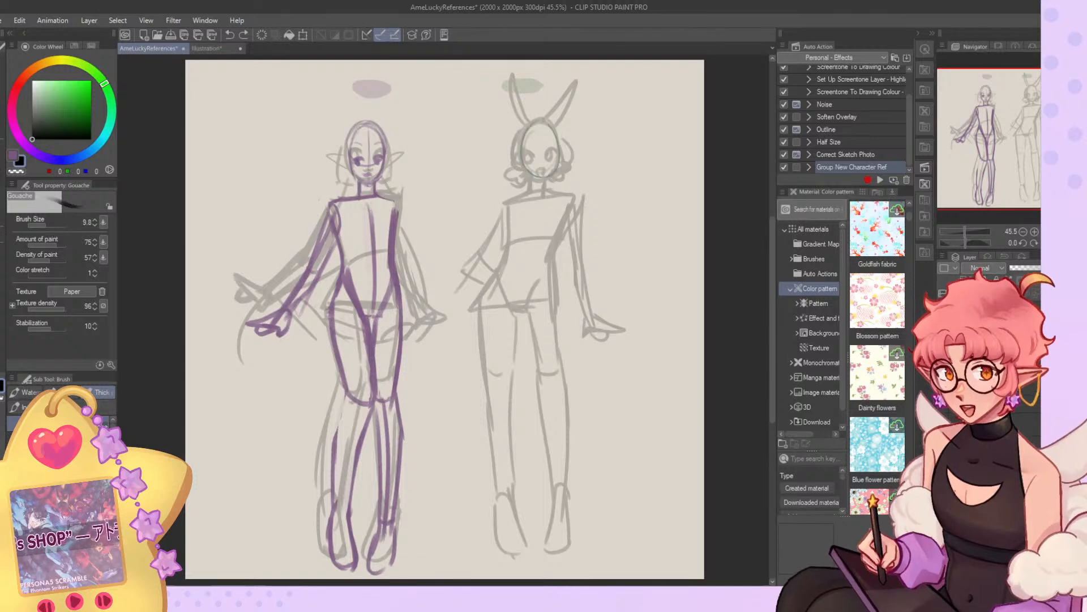
pyautogui.moveTo(546, 124); pyautogui.dragTo(547, 121)
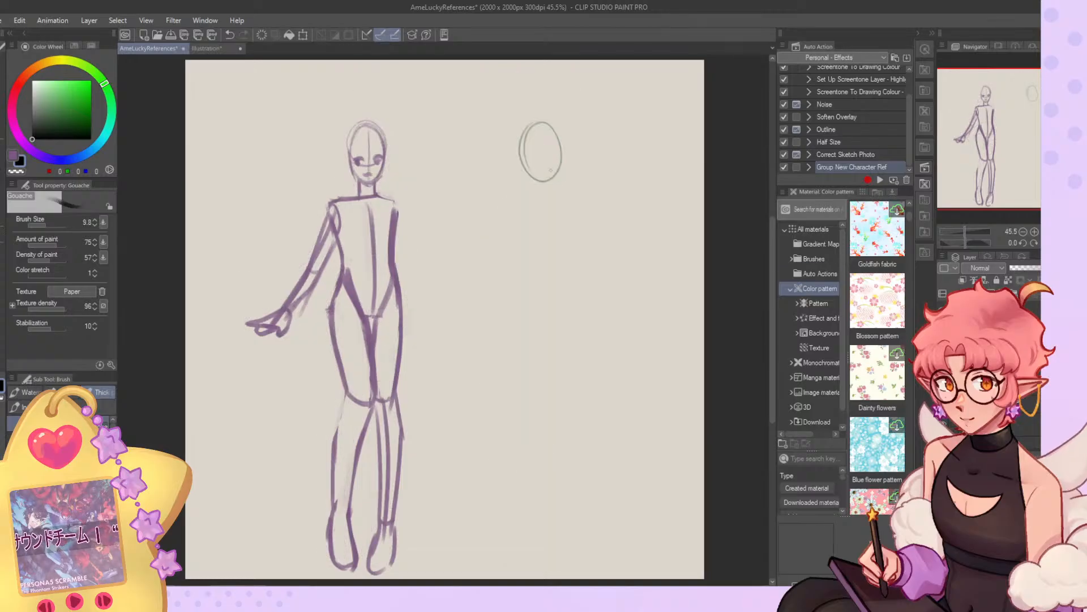
# Sketch the bunny-eared figure's neck, tilted shoulders, torso and pelvis, with one bent arm and one hanging arm.
pyautogui.moveTo(503, 199); pyautogui.dragTo(566, 187)
pyautogui.moveTo(573, 188); pyautogui.dragTo(541, 263)
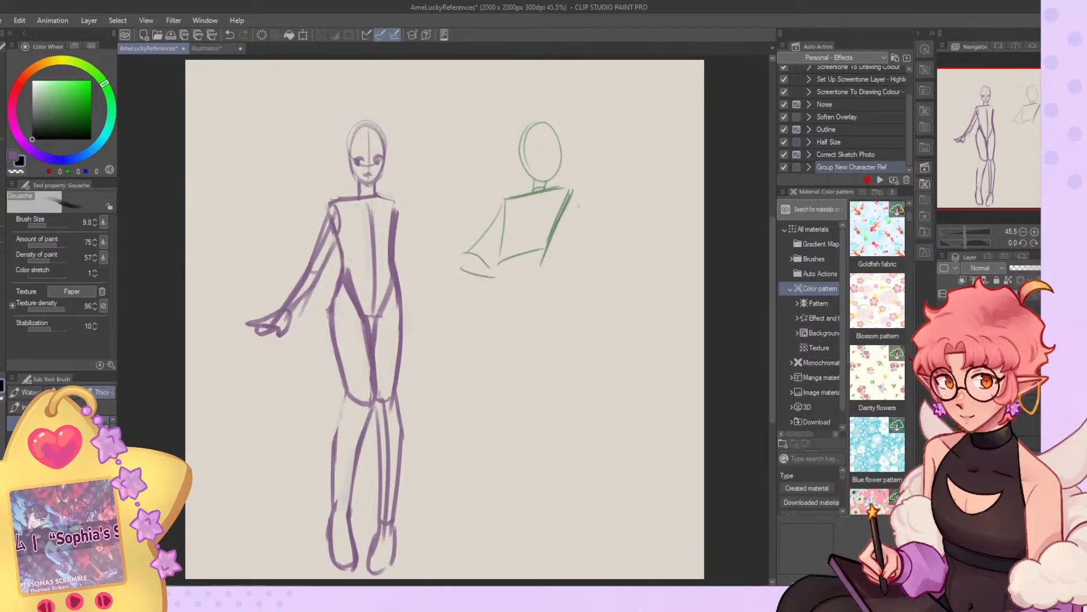
pyautogui.moveTo(497, 249)
pyautogui.mouseDown()
pyautogui.moveTo(482, 306)
pyautogui.moveTo(540, 300)
pyautogui.mouseUp()
pyautogui.moveTo(546, 252); pyautogui.dragTo(550, 300)
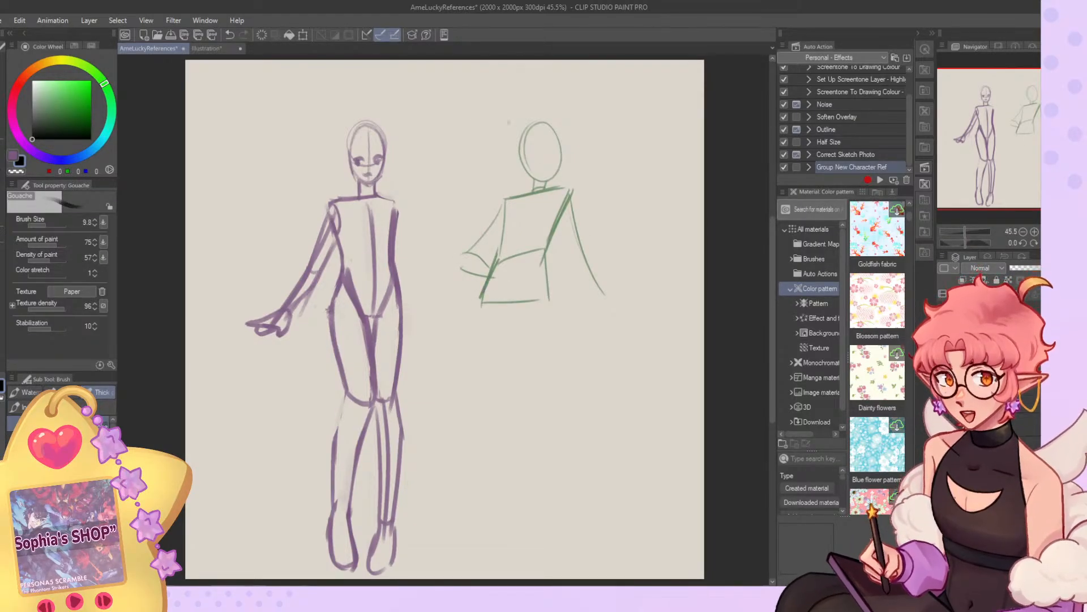
# Sketch the bunny-eared figure's first thigh and knee with a larger Gouache brush.
pyautogui.moveTo(57, 224); pyautogui.dragTo(51, 232)
pyautogui.moveTo(484, 296)
pyautogui.mouseDown()
pyautogui.moveTo(494, 385)
pyautogui.moveTo(512, 368)
pyautogui.mouseUp()
pyautogui.moveTo(512, 311)
pyautogui.mouseDown()
pyautogui.moveTo(514, 368)
pyautogui.moveTo(560, 390)
pyautogui.mouseUp()
# Try the bunny-eared figure's second leg down to the ankle and undo it.
pyautogui.moveTo(552, 306); pyautogui.dragTo(575, 470)
pyautogui.moveTo(566, 374); pyautogui.dragTo(583, 515)
pyautogui.moveTo(551, 391); pyautogui.dragTo(586, 518)
pyautogui.hotkey('ctrl', 'z')
pyautogui.hotkey('ctrl', 'z')
pyautogui.hotkey('ctrl', 'z')
pyautogui.hotkey('ctrl', 'z')
pyautogui.hotkey('ctrl', 'z')
pyautogui.hotkey('ctrl', 'z')
pyautogui.moveTo(513, 311)
pyautogui.mouseDown()
pyautogui.moveTo(528, 307)
pyautogui.moveTo(553, 258)
pyautogui.moveTo(518, 319)
pyautogui.mouseUp()
pyautogui.hotkey('ctrl', 'z')
# Add V-shaped pelvis lines and the first leg's inner thigh, then try a lower leg and undo it.
pyautogui.hotkey('ctrl', 'z')
pyautogui.moveTo(492, 270)
pyautogui.mouseDown()
pyautogui.moveTo(512, 326)
pyautogui.moveTo(509, 314)
pyautogui.moveTo(525, 315)
pyautogui.moveTo(512, 322)
pyautogui.moveTo(519, 399)
pyautogui.mouseUp()
pyautogui.moveTo(482, 306); pyautogui.dragTo(516, 530)
pyautogui.hotkey('ctrl', 'z')
pyautogui.hotkey('ctrl', 'z')
pyautogui.hotkey('ctrl', 'z')
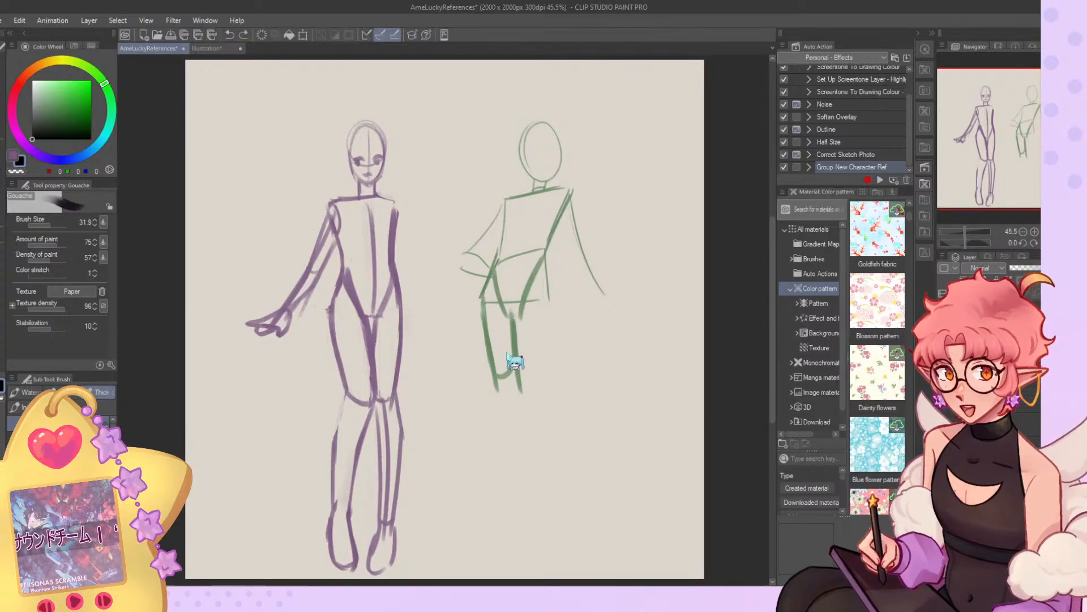
# Sketch the first leg's calf and foot and the second leg from the thigh down to the ankle.
pyautogui.moveTo(496, 381)
pyautogui.mouseDown()
pyautogui.moveTo(519, 535)
pyautogui.moveTo(532, 512)
pyautogui.moveTo(546, 562)
pyautogui.mouseUp()
pyautogui.moveTo(514, 518); pyautogui.dragTo(535, 564)
pyautogui.moveTo(524, 309)
pyautogui.mouseDown()
pyautogui.moveTo(531, 391)
pyautogui.moveTo(570, 519)
pyautogui.mouseUp()
pyautogui.moveTo(571, 521); pyautogui.dragTo(586, 517)
pyautogui.moveTo(548, 291)
pyautogui.mouseDown()
pyautogui.moveTo(554, 373)
pyautogui.moveTo(552, 355)
pyautogui.moveTo(538, 377)
pyautogui.moveTo(526, 368)
pyautogui.moveTo(554, 384)
pyautogui.moveTo(576, 487)
pyautogui.mouseUp()
pyautogui.moveTo(574, 435); pyautogui.dragTo(586, 522)
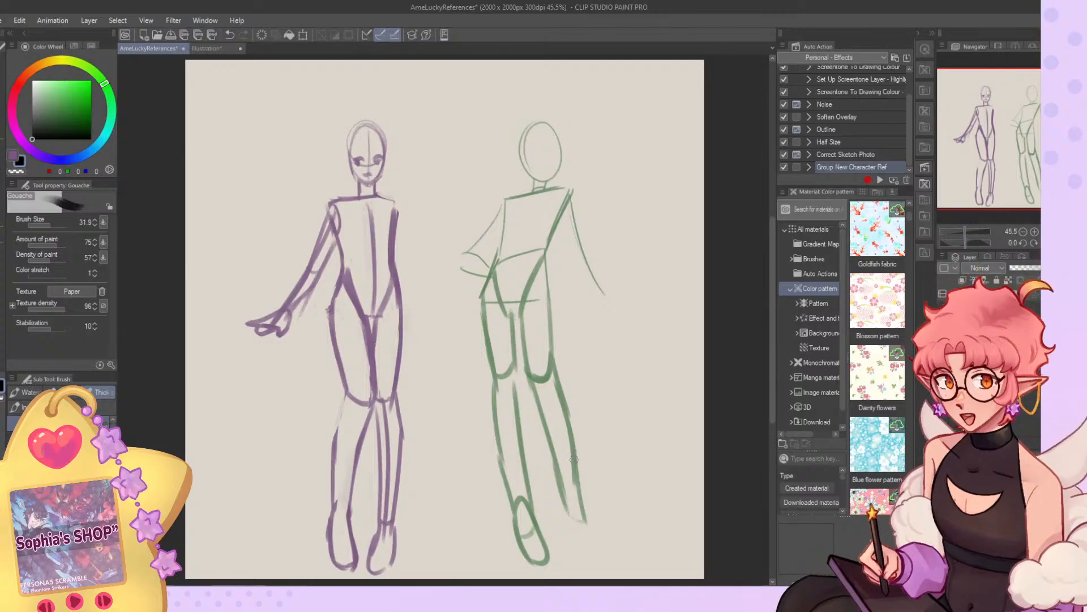
# Sketch the bunny-eared figure's second foot and the torso's sides down to a line across the waist.
pyautogui.moveTo(565, 498)
pyautogui.mouseDown()
pyautogui.moveTo(564, 533)
pyautogui.moveTo(566, 556)
pyautogui.moveTo(582, 502)
pyautogui.moveTo(584, 544)
pyautogui.mouseUp()
pyautogui.moveTo(579, 497); pyautogui.dragTo(576, 558)
pyautogui.moveTo(565, 195); pyautogui.dragTo(541, 259)
pyautogui.moveTo(504, 204)
pyautogui.mouseDown()
pyautogui.moveTo(500, 264)
pyautogui.moveTo(540, 259)
pyautogui.moveTo(500, 265)
pyautogui.moveTo(485, 324)
pyautogui.mouseUp()
pyautogui.press('c')
pyautogui.moveTo(501, 268)
pyautogui.mouseDown()
pyautogui.moveTo(495, 301)
pyautogui.moveTo(507, 326)
pyautogui.moveTo(507, 289)
pyautogui.moveTo(534, 280)
pyautogui.mouseUp()
# Reshape the bunny-eared figure's hips and feet with Liquify at brush size 1283.6.
pyautogui.click(2, 186)
pyautogui.moveTo(69, 225); pyautogui.dragTo(65, 231)
pyautogui.moveTo(479, 334); pyautogui.dragTo(489, 338)
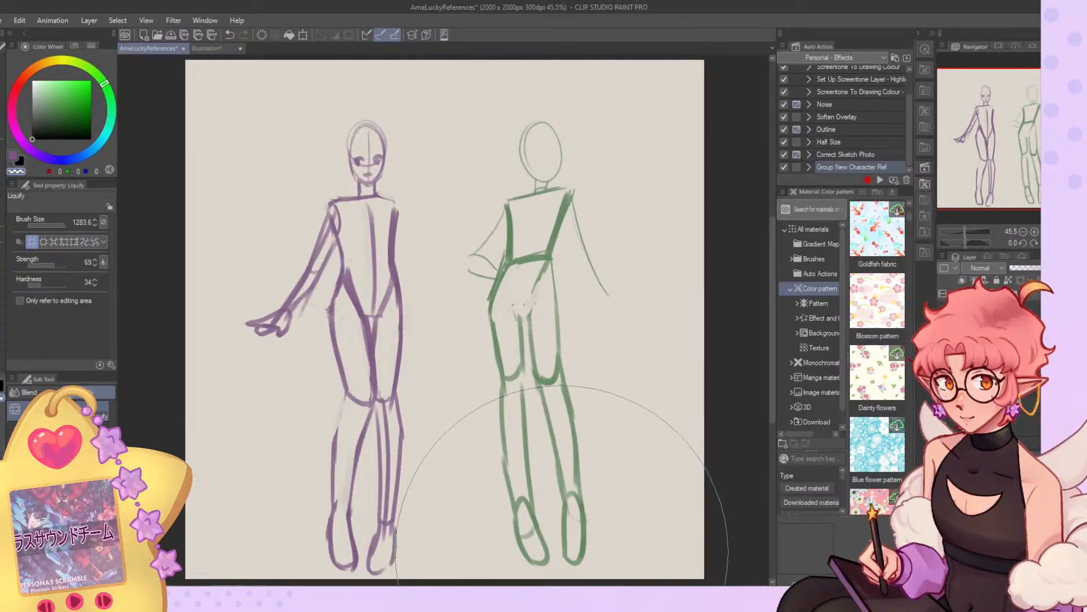
pyautogui.moveTo(564, 541); pyautogui.dragTo(558, 550)
# Redraw the torso with the Gouache brush, running both sides down to a straight line across the hips.
pyautogui.click(3, 180)
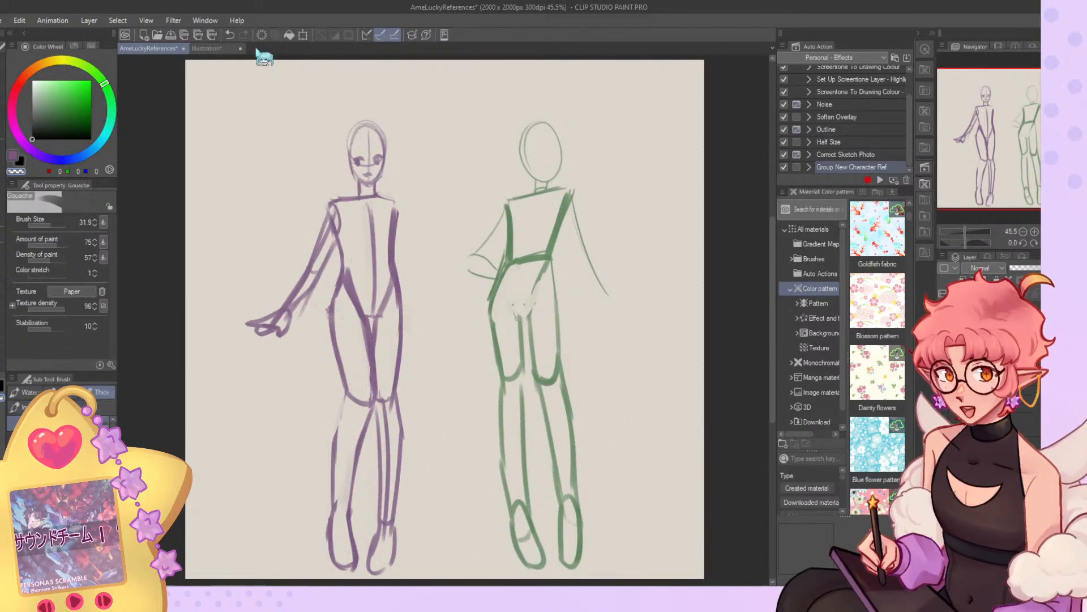
pyautogui.moveTo(519, 197)
pyautogui.mouseDown()
pyautogui.moveTo(503, 251)
pyautogui.moveTo(508, 210)
pyautogui.moveTo(518, 262)
pyautogui.moveTo(493, 305)
pyautogui.mouseUp()
pyautogui.press('c')
pyautogui.press('c')
pyautogui.moveTo(506, 250); pyautogui.dragTo(491, 312)
pyautogui.moveTo(491, 312); pyautogui.dragTo(549, 307)
pyautogui.moveTo(549, 262); pyautogui.dragTo(554, 306)
pyautogui.moveTo(576, 196); pyautogui.dragTo(551, 259)
# Erase the old waist line inside the torso and refine the torso outline, checking it with the canvas mirrored.
pyautogui.press('c')
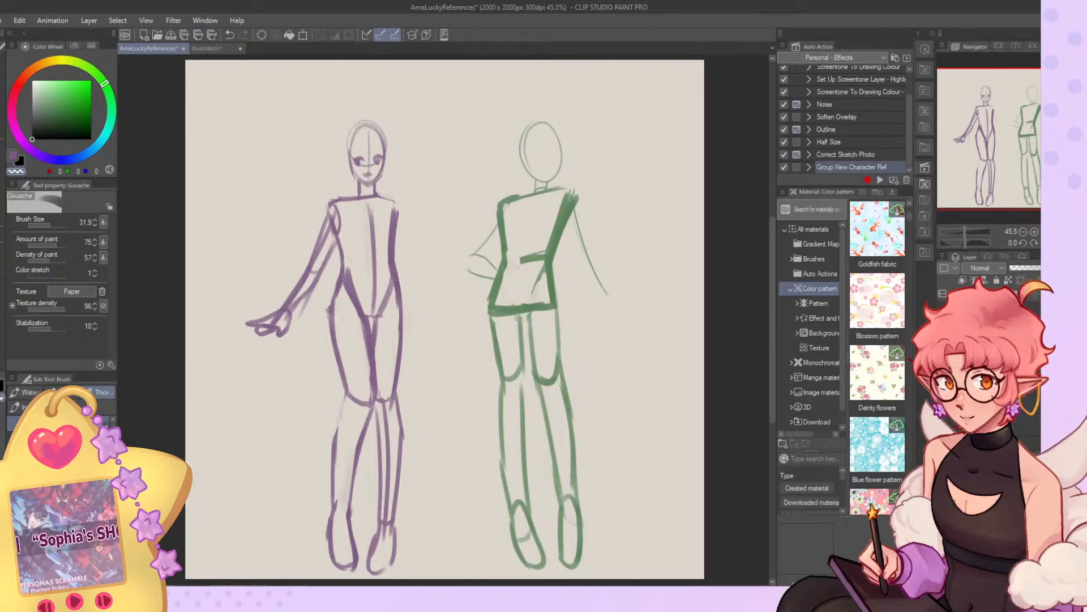
pyautogui.moveTo(573, 190)
pyautogui.mouseDown()
pyautogui.moveTo(542, 253)
pyautogui.moveTo(545, 296)
pyautogui.moveTo(526, 297)
pyautogui.moveTo(526, 257)
pyautogui.mouseUp()
pyautogui.press('c')
pyautogui.moveTo(509, 204)
pyautogui.mouseDown()
pyautogui.moveTo(564, 191)
pyautogui.moveTo(573, 211)
pyautogui.moveTo(556, 247)
pyautogui.mouseUp()
pyautogui.press('h')
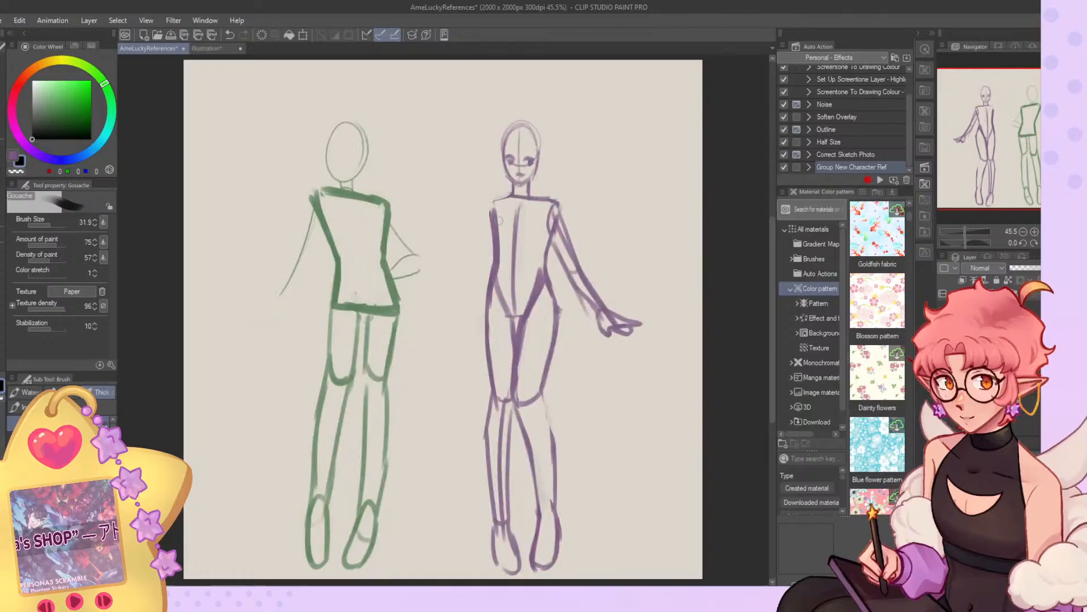
pyautogui.moveTo(390, 207)
pyautogui.mouseDown()
pyautogui.moveTo(422, 259)
pyautogui.moveTo(390, 273)
pyautogui.moveTo(420, 263)
pyautogui.moveTo(393, 285)
pyautogui.mouseUp()
pyautogui.press('h')
# Sketch both arms of the bunny-eared figure and redraw its head with the eyes and neck.
pyautogui.moveTo(565, 233); pyautogui.dragTo(576, 262)
pyautogui.moveTo(574, 196); pyautogui.dragTo(594, 270)
pyautogui.moveTo(564, 236)
pyautogui.mouseDown()
pyautogui.moveTo(583, 284)
pyautogui.moveTo(613, 315)
pyautogui.mouseUp()
pyautogui.moveTo(586, 256); pyautogui.dragTo(616, 314)
pyautogui.moveTo(544, 122)
pyautogui.mouseDown()
pyautogui.moveTo(539, 178)
pyautogui.moveTo(529, 132)
pyautogui.moveTo(557, 145)
pyautogui.moveTo(543, 162)
pyautogui.mouseUp()
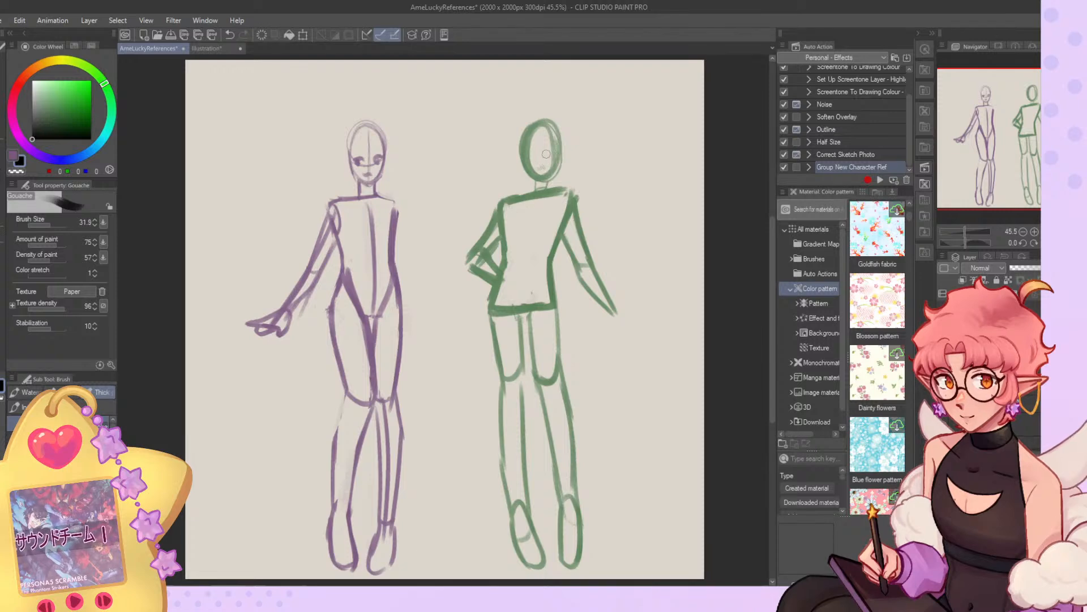
pyautogui.moveTo(545, 152)
pyautogui.mouseDown()
pyautogui.moveTo(555, 155)
pyautogui.moveTo(537, 194)
pyautogui.moveTo(548, 191)
pyautogui.mouseUp()
pyautogui.moveTo(531, 121)
pyautogui.mouseDown()
pyautogui.moveTo(504, 95)
pyautogui.moveTo(551, 115)
pyautogui.moveTo(570, 95)
pyautogui.mouseUp()
pyautogui.hotkey('ctrl', 'z')
pyautogui.hotkey('ctrl', 'z')
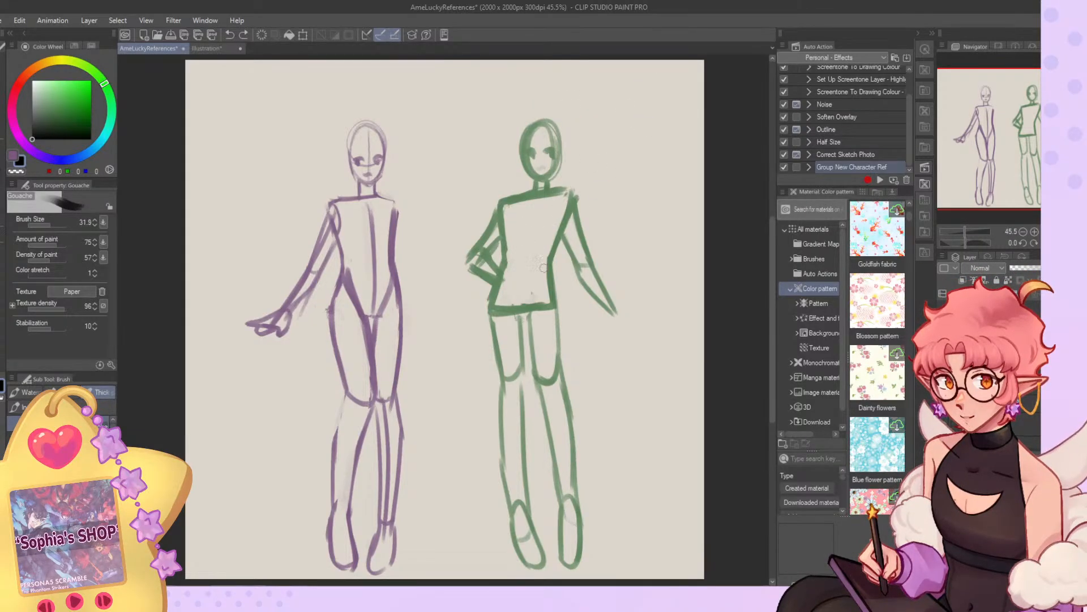
# Add V-shaped pelvis lines and redraw the thigh and calf of the bunny-eared figure's first leg.
pyautogui.moveTo(507, 292)
pyautogui.mouseDown()
pyautogui.moveTo(500, 306)
pyautogui.moveTo(523, 320)
pyautogui.moveTo(541, 313)
pyautogui.moveTo(519, 392)
pyautogui.moveTo(496, 387)
pyautogui.moveTo(500, 476)
pyautogui.mouseUp()
pyautogui.press('c')
pyautogui.moveTo(491, 419)
pyautogui.mouseDown()
pyautogui.moveTo(517, 530)
pyautogui.moveTo(506, 509)
pyautogui.mouseUp()
pyautogui.moveTo(519, 393)
pyautogui.mouseDown()
pyautogui.moveTo(532, 496)
pyautogui.moveTo(520, 393)
pyautogui.moveTo(527, 521)
pyautogui.mouseUp()
# Redraw the first leg's inner calf edge and reshape its foot, erasing the old outline.
pyautogui.press('c')
pyautogui.moveTo(520, 426)
pyautogui.mouseDown()
pyautogui.moveTo(543, 565)
pyautogui.moveTo(528, 569)
pyautogui.mouseUp()
pyautogui.moveTo(508, 510); pyautogui.dragTo(513, 551)
pyautogui.moveTo(509, 533); pyautogui.dragTo(530, 568)
pyautogui.press('c')
pyautogui.moveTo(515, 506)
pyautogui.mouseDown()
pyautogui.moveTo(518, 536)
pyautogui.moveTo(516, 517)
pyautogui.moveTo(533, 563)
pyautogui.moveTo(517, 525)
pyautogui.moveTo(546, 568)
pyautogui.mouseUp()
pyautogui.press('c')
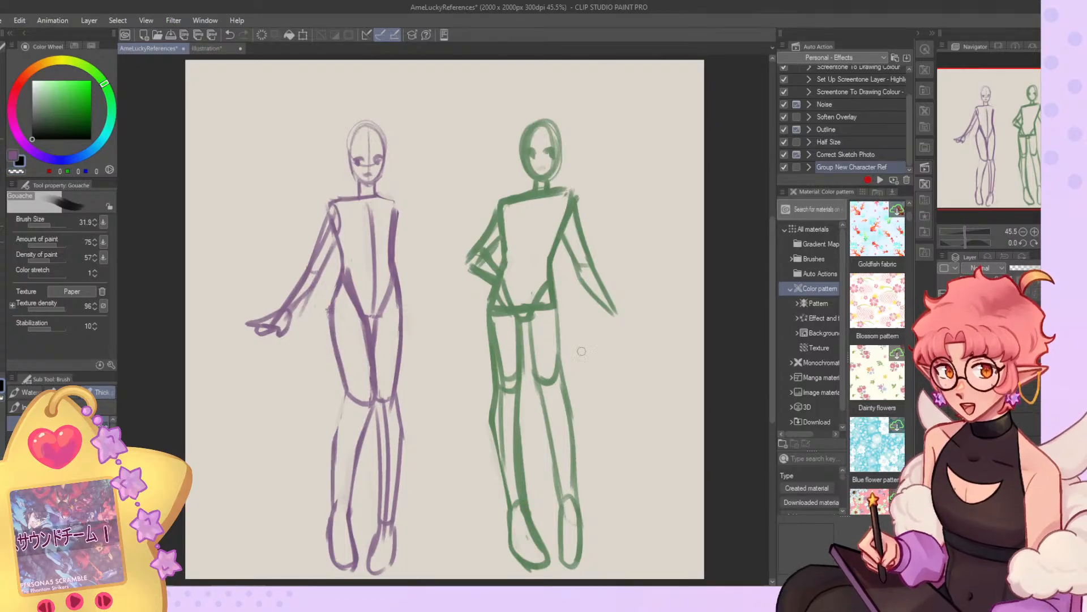
# Redraw the second leg's thigh and knee on the bunny-eared figure and strengthen its lower-leg line.
pyautogui.moveTo(525, 321); pyautogui.dragTo(537, 396)
pyautogui.moveTo(534, 351)
pyautogui.mouseDown()
pyautogui.moveTo(539, 403)
pyautogui.moveTo(563, 387)
pyautogui.mouseUp()
pyautogui.moveTo(556, 310)
pyautogui.mouseDown()
pyautogui.moveTo(560, 387)
pyautogui.moveTo(572, 397)
pyautogui.moveTo(550, 392)
pyautogui.moveTo(576, 512)
pyautogui.mouseUp()
pyautogui.press('c')
pyautogui.press('c')
pyautogui.moveTo(593, 487); pyautogui.dragTo(583, 514)
pyautogui.moveTo(573, 411); pyautogui.dragTo(594, 498)
pyautogui.press('c')
pyautogui.moveTo(548, 447)
pyautogui.mouseDown()
pyautogui.moveTo(561, 560)
pyautogui.moveTo(580, 528)
pyautogui.moveTo(561, 549)
pyautogui.moveTo(594, 552)
pyautogui.mouseUp()
pyautogui.press('c')
pyautogui.moveTo(592, 507); pyautogui.dragTo(591, 566)
pyautogui.press('c')
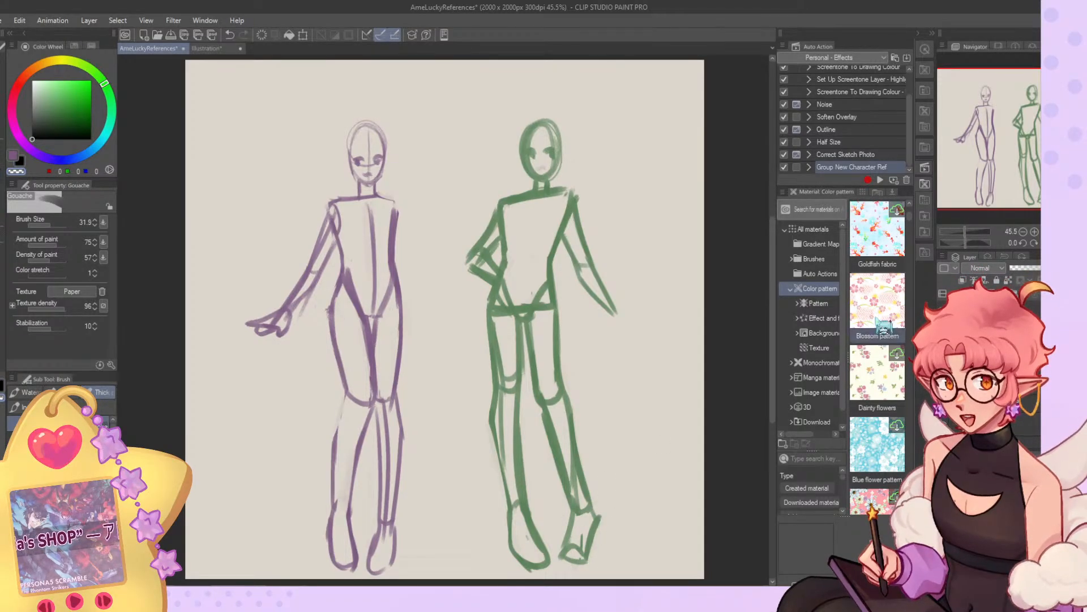
pyautogui.hotkey('ctrl', 'z')
pyautogui.hotkey('ctrl', 'z')
pyautogui.hotkey('ctrl', 'z')
pyautogui.hotkey('ctrl', 'z')
pyautogui.hotkey('ctrl', 'z')
pyautogui.hotkey('ctrl', 'z')
pyautogui.hotkey('ctrl', 'z')
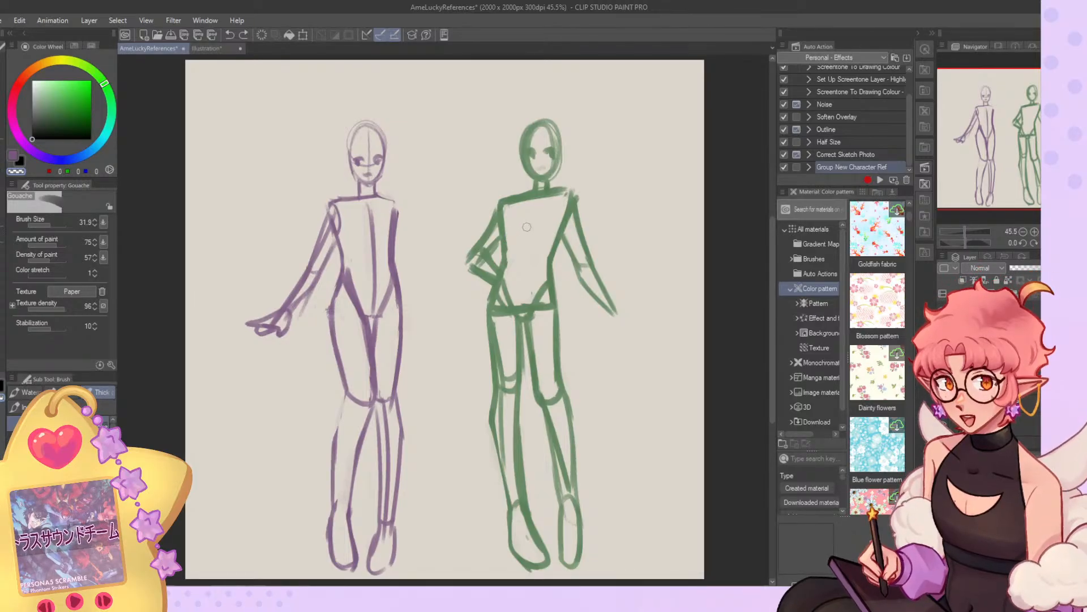
# Try long bunny ears on the green head at brush size 13.1, set the size to 27.5 and undo the ears.
pyautogui.scroll(-1, 527, 235)
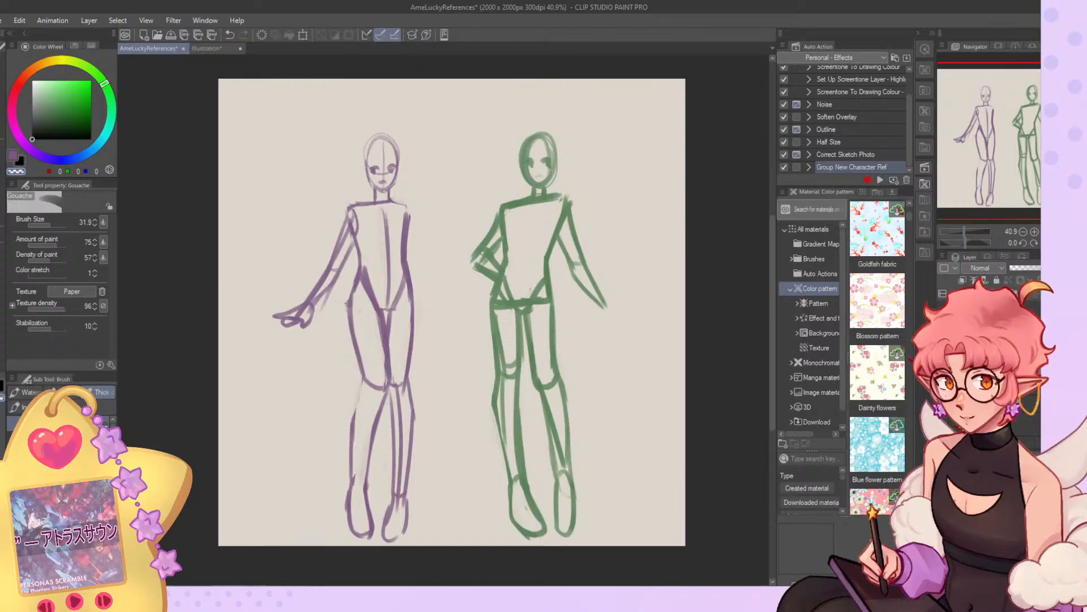
pyautogui.click(47, 226)
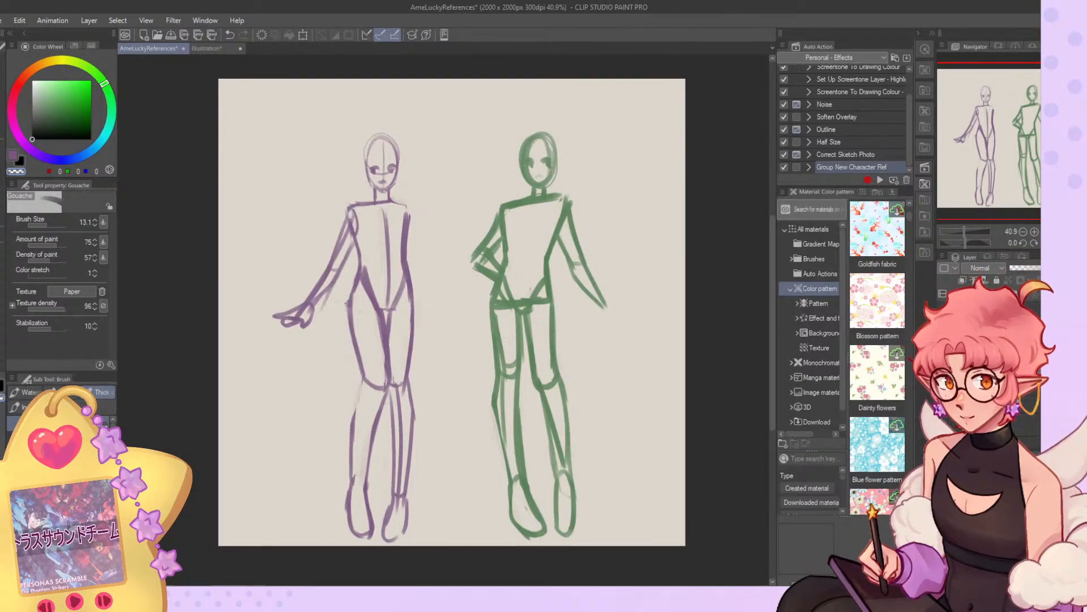
pyautogui.moveTo(526, 136); pyautogui.dragTo(556, 131)
pyautogui.moveTo(46, 224); pyautogui.dragTo(67, 225)
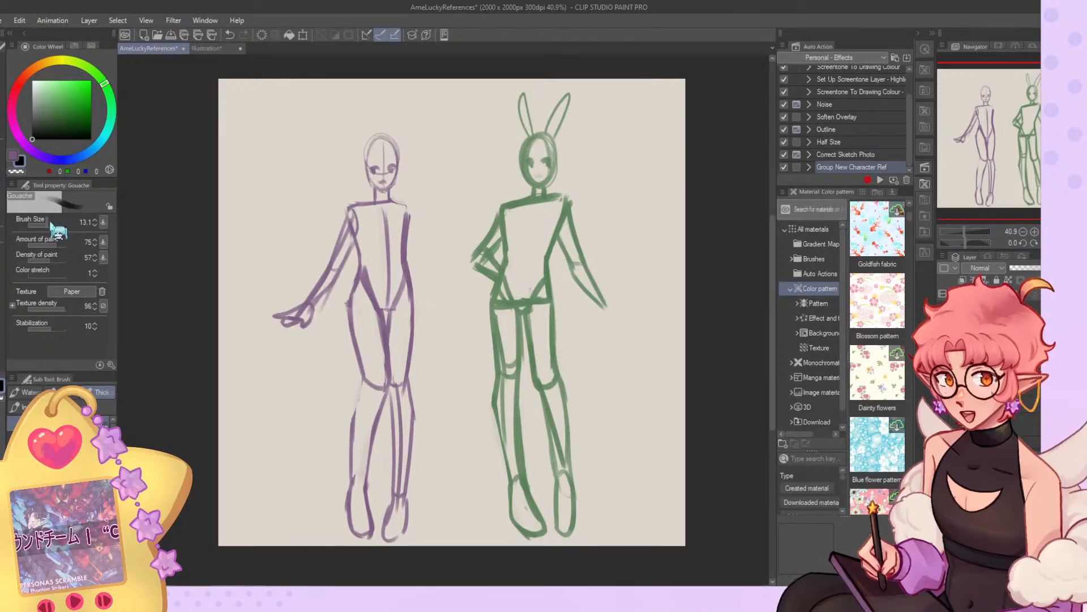
pyautogui.hotkey('ctrl', 'z')
pyautogui.hotkey('ctrl', 'z')
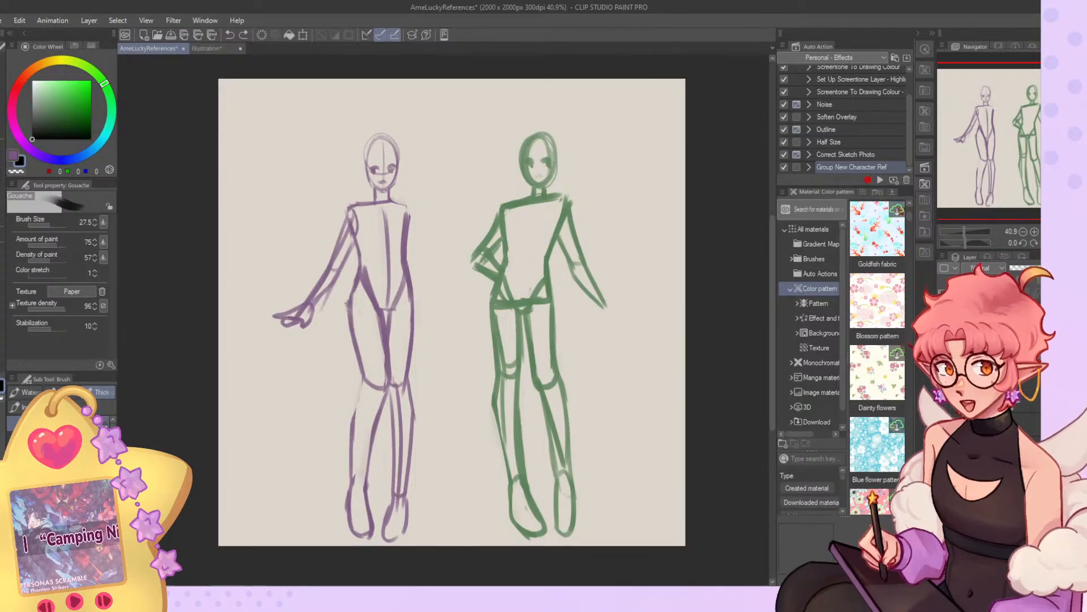
# Sketch the bunny-eared figure's extended arm with a thicker forearm and an outstretched hand.
pyautogui.scroll(2, 604, 247)
pyautogui.moveTo(551, 228)
pyautogui.mouseDown()
pyautogui.moveTo(568, 275)
pyautogui.moveTo(579, 265)
pyautogui.mouseUp()
pyautogui.moveTo(562, 210)
pyautogui.mouseDown()
pyautogui.moveTo(576, 300)
pyautogui.moveTo(601, 326)
pyautogui.moveTo(607, 318)
pyautogui.mouseUp()
pyautogui.moveTo(579, 270)
pyautogui.mouseDown()
pyautogui.moveTo(602, 312)
pyautogui.moveTo(639, 323)
pyautogui.moveTo(623, 339)
pyautogui.mouseUp()
pyautogui.press('c')
# Redraw the bunny-eared figure's bent arm with the elbow out and the hand resting on the hip.
pyautogui.moveTo(474, 208)
pyautogui.mouseDown()
pyautogui.moveTo(455, 301)
pyautogui.moveTo(451, 244)
pyautogui.moveTo(445, 295)
pyautogui.moveTo(464, 219)
pyautogui.moveTo(433, 245)
pyautogui.mouseUp()
pyautogui.press('c')
pyautogui.moveTo(435, 244); pyautogui.dragTo(462, 257)
pyautogui.moveTo(460, 258)
pyautogui.mouseDown()
pyautogui.moveTo(481, 237)
pyautogui.moveTo(458, 255)
pyautogui.moveTo(469, 297)
pyautogui.mouseUp()
pyautogui.moveTo(432, 256); pyautogui.dragTo(469, 299)
pyautogui.moveTo(469, 277); pyautogui.dragTo(471, 288)
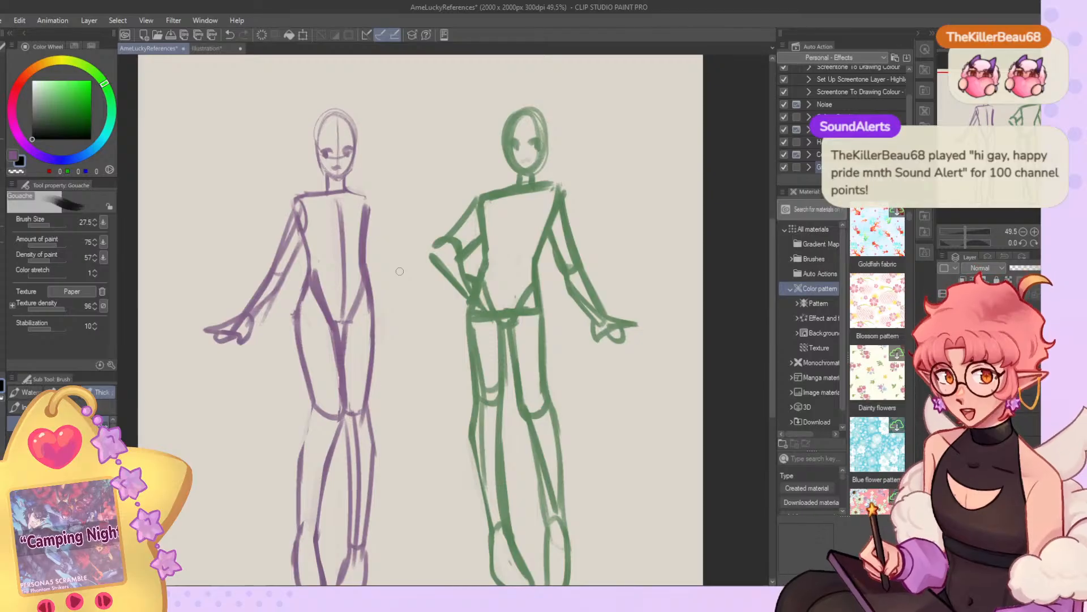
# Slim the bent arm's upper arm and elbow by erasing and redrawing its edges.
pyautogui.press('c')
pyautogui.moveTo(458, 223)
pyautogui.mouseDown()
pyautogui.moveTo(471, 202)
pyautogui.moveTo(436, 249)
pyautogui.mouseUp()
pyautogui.press('c')
pyautogui.moveTo(477, 199)
pyautogui.mouseDown()
pyautogui.moveTo(440, 251)
pyautogui.moveTo(464, 295)
pyautogui.moveTo(435, 264)
pyautogui.moveTo(474, 291)
pyautogui.moveTo(457, 240)
pyautogui.mouseUp()
pyautogui.press('c')
pyautogui.press('c')
pyautogui.press('c')
pyautogui.press('c')
pyautogui.press('c')
pyautogui.press('c')
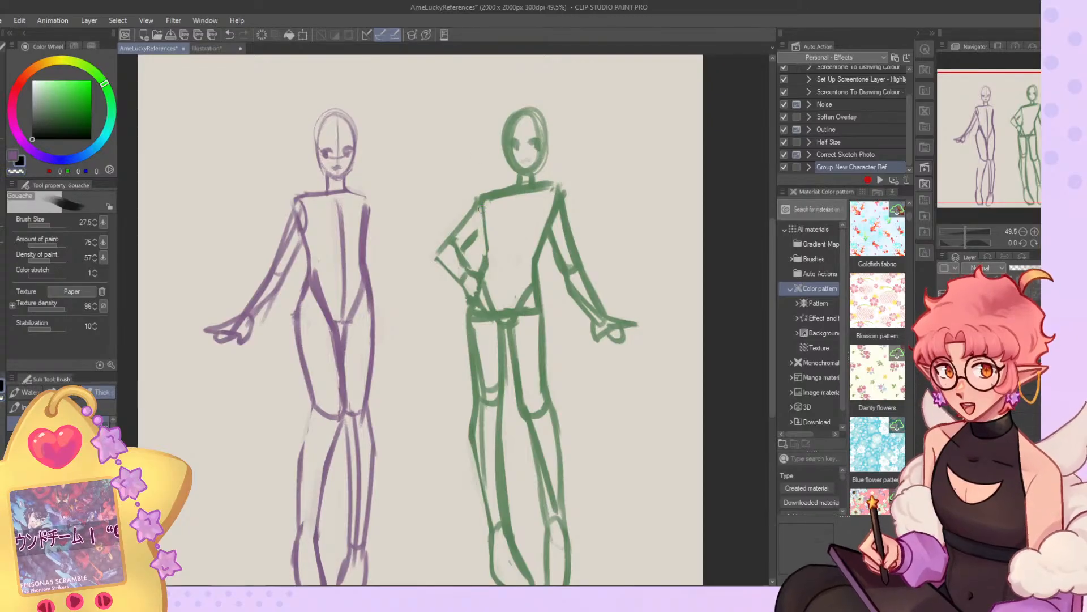
# Redraw the extended arm's outline from the shoulder to the wrist and erase the surplus lines.
pyautogui.moveTo(548, 213); pyautogui.dragTo(536, 256)
pyautogui.moveTo(552, 191)
pyautogui.mouseDown()
pyautogui.moveTo(566, 248)
pyautogui.moveTo(564, 174)
pyautogui.moveTo(583, 254)
pyautogui.moveTo(555, 227)
pyautogui.moveTo(596, 318)
pyautogui.mouseUp()
pyautogui.press('c')
pyautogui.moveTo(575, 264)
pyautogui.mouseDown()
pyautogui.moveTo(598, 313)
pyautogui.moveTo(566, 289)
pyautogui.moveTo(599, 316)
pyautogui.mouseUp()
pyautogui.press('c')
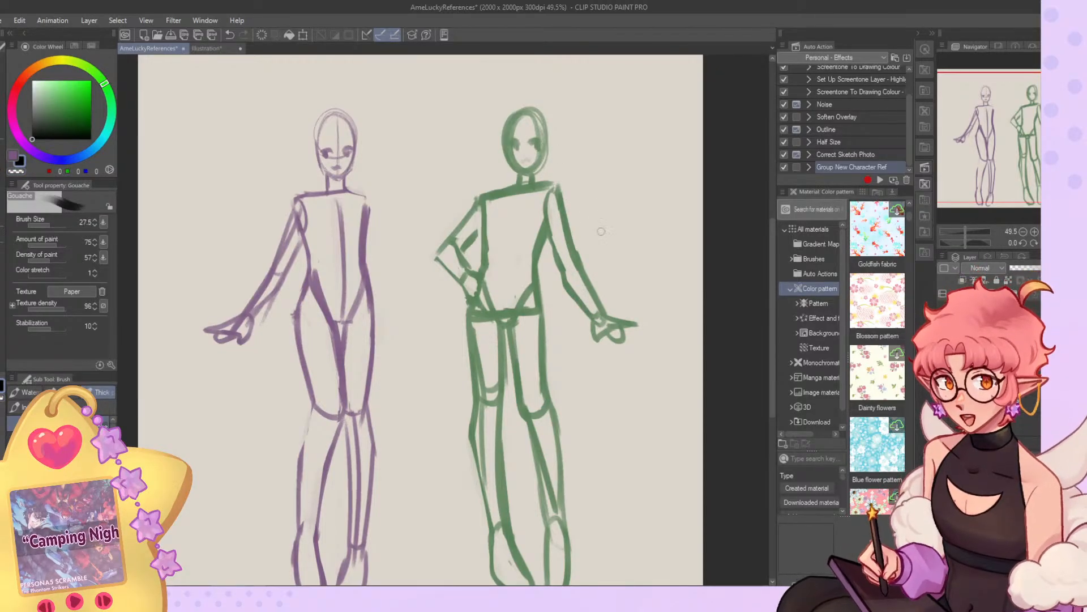
# Select the extended arm's hand and move it slightly up and closer to the wrist.
pyautogui.press('m')
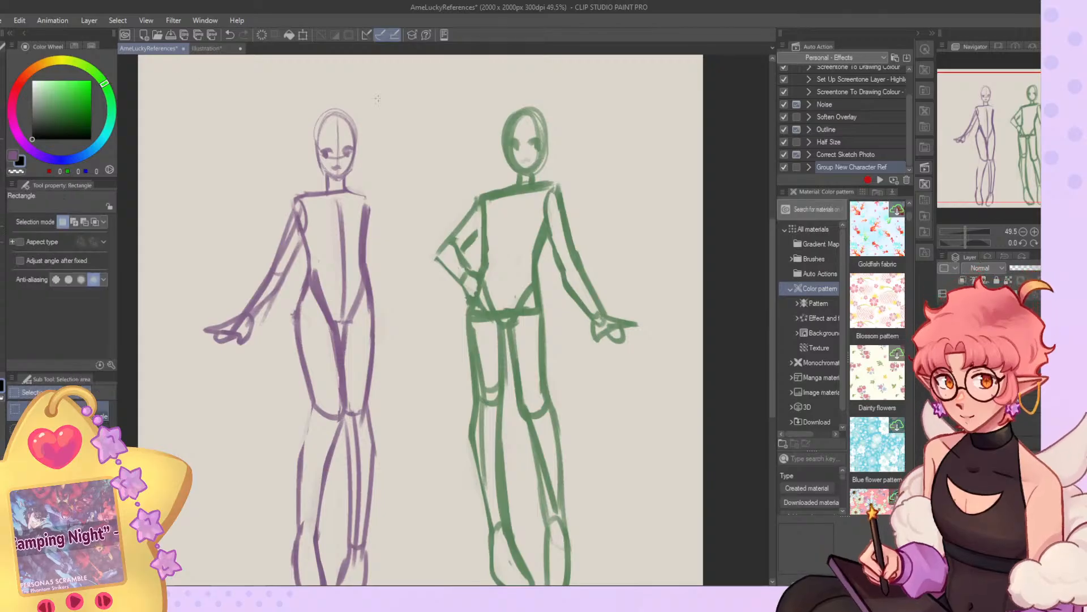
pyautogui.moveTo(625, 299)
pyautogui.mouseDown()
pyautogui.moveTo(611, 301)
pyautogui.moveTo(651, 301)
pyautogui.moveTo(633, 298)
pyautogui.mouseUp()
pyautogui.press('k')
pyautogui.moveTo(595, 359); pyautogui.dragTo(593, 347)
pyautogui.click(527, 380)
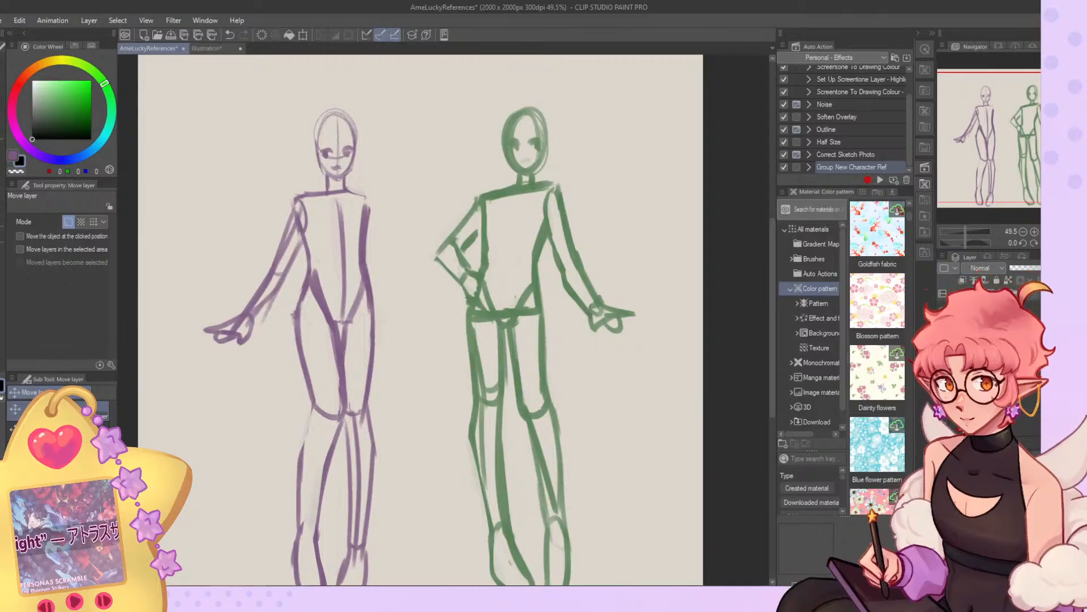
# Group the body sketch layer into a folder and select the layer for further sketching.
pyautogui.hotkey('ctrl', '0')
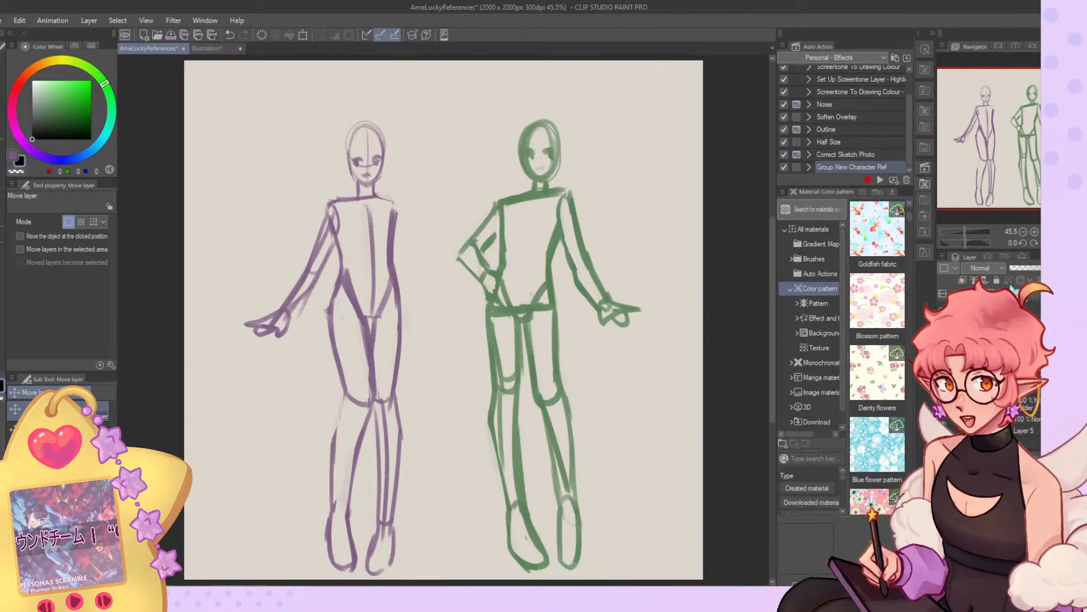
pyautogui.hotkey('ctrl', 'g')
pyautogui.click(988, 362)
pyautogui.click(989, 380)
pyautogui.click(988, 363)
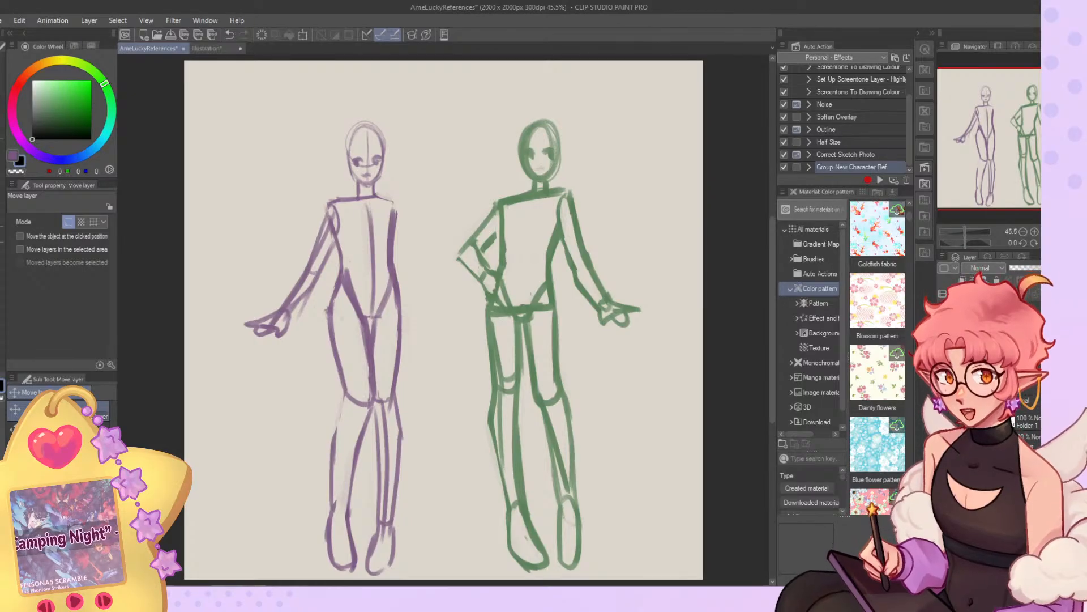
pyautogui.click(989, 381)
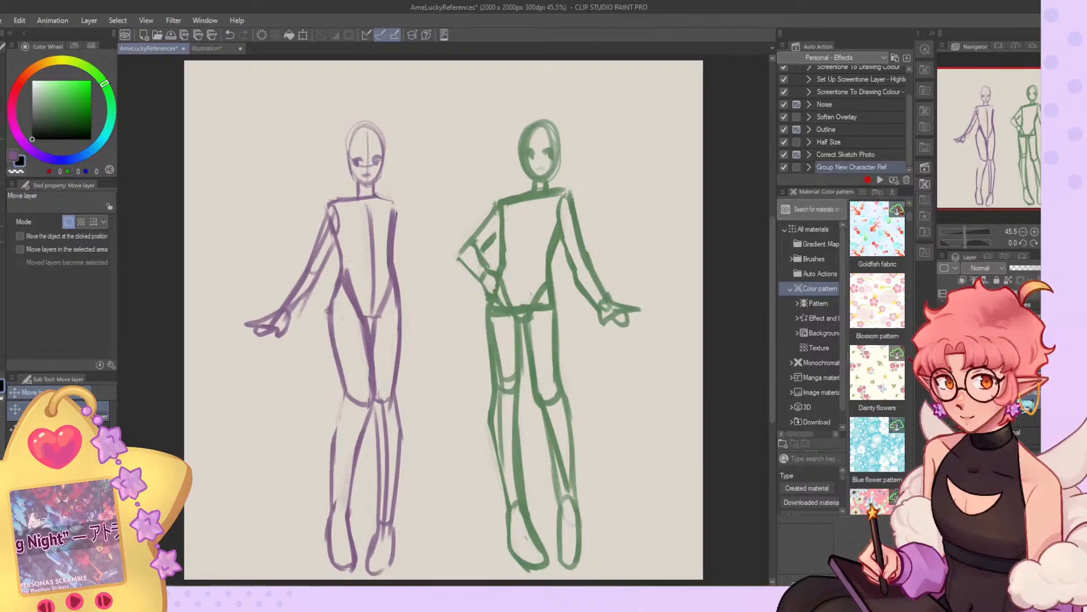
# Sketch the elf's second arm straight down beside the torso with its hand flared outward, undoing the discarded Gouache strokes.
pyautogui.click(12, 156)
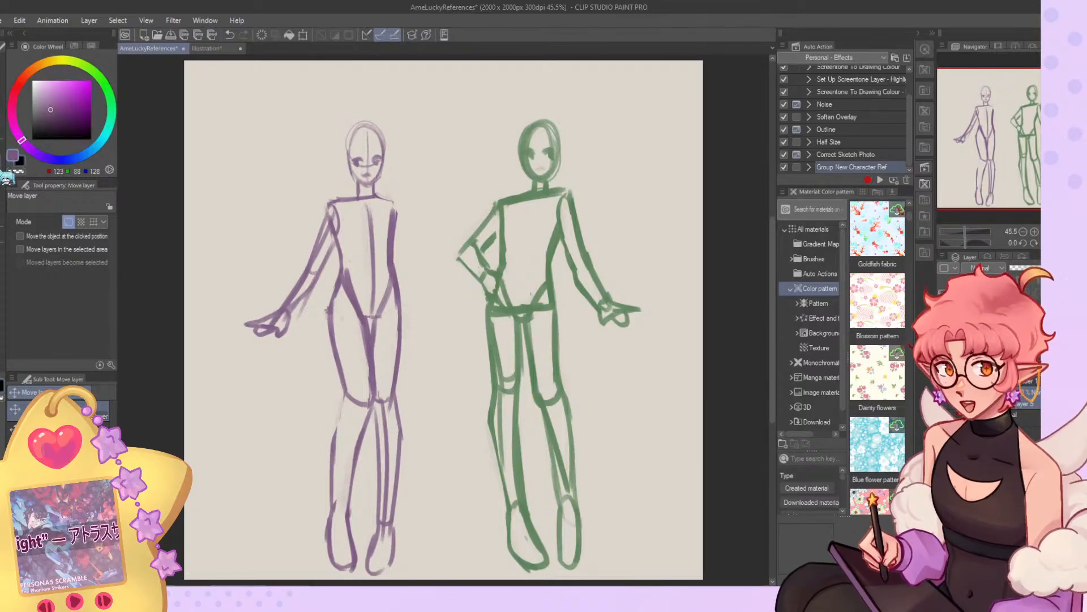
pyautogui.click(4, 175)
pyautogui.moveTo(397, 221); pyautogui.dragTo(422, 262)
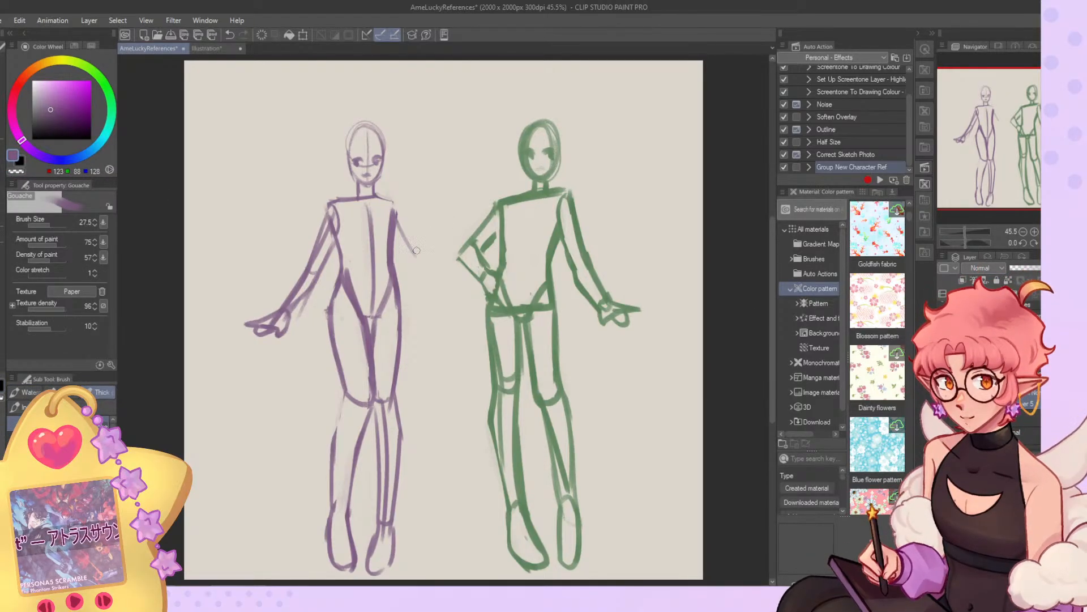
pyautogui.hotkey('ctrl', 'z')
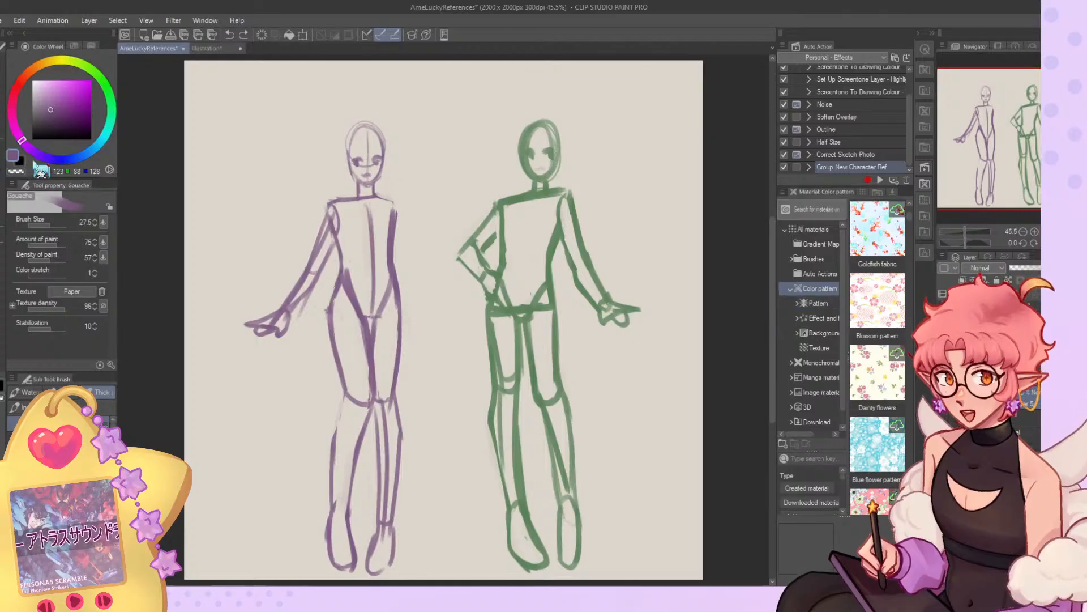
pyautogui.click(19, 162)
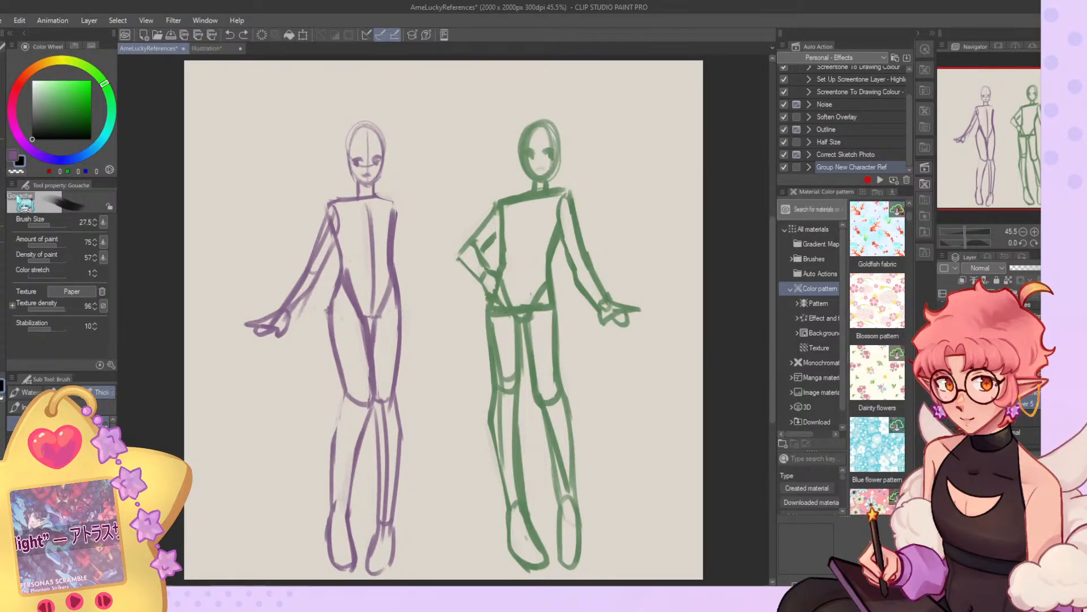
pyautogui.moveTo(398, 209); pyautogui.dragTo(429, 265)
pyautogui.hotkey('ctrl', 'z')
pyautogui.moveTo(395, 211)
pyautogui.mouseDown()
pyautogui.moveTo(399, 318)
pyautogui.moveTo(430, 332)
pyautogui.moveTo(408, 333)
pyautogui.mouseUp()
pyautogui.hotkey('ctrl', 'z')
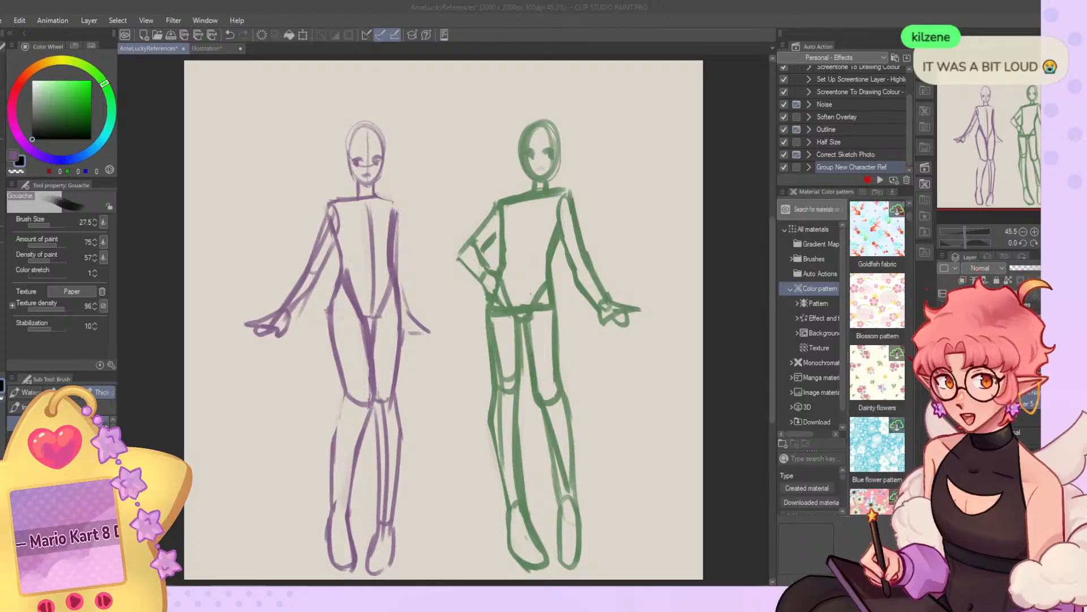
pyautogui.click(526, 220)
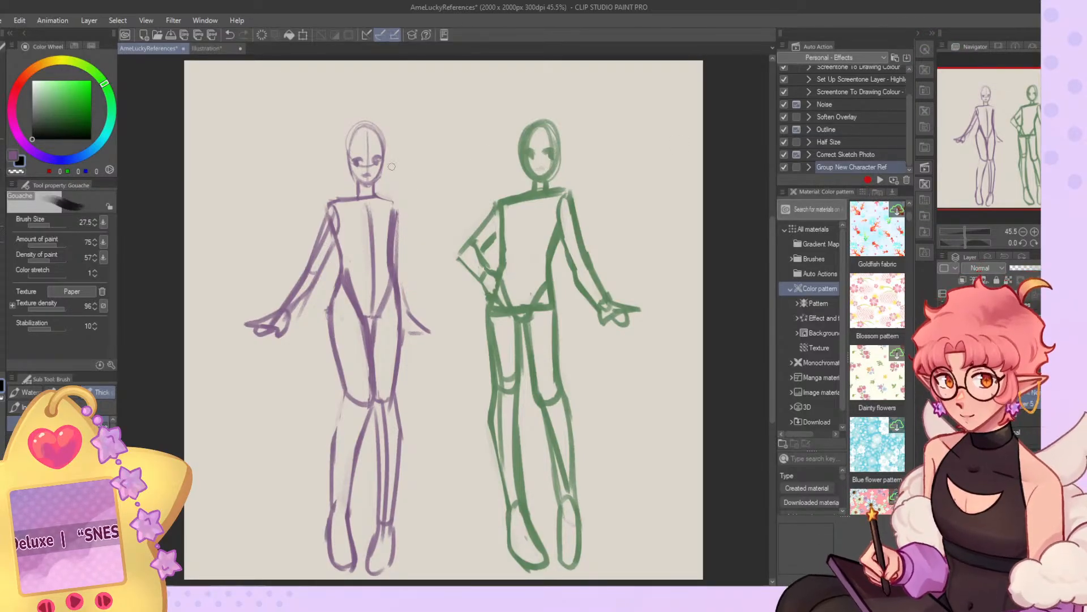
# Sketch a small pointed ear on the elf's head at brush size 13.1 and check the coloured character illustration.
pyautogui.moveTo(60, 225); pyautogui.dragTo(48, 226)
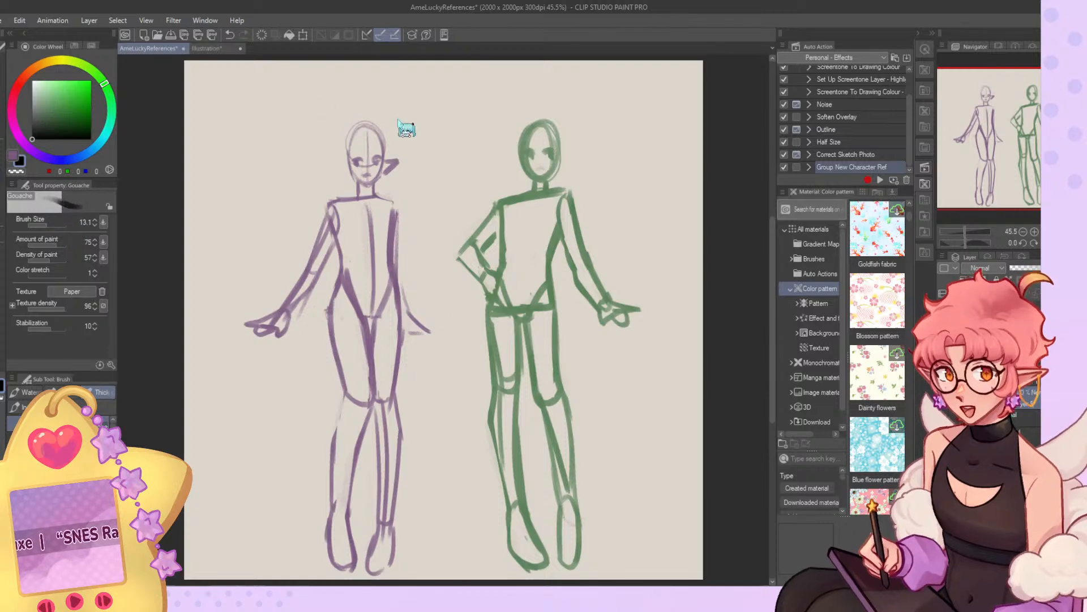
pyautogui.moveTo(386, 163); pyautogui.dragTo(382, 173)
pyautogui.hotkey('ctrl', 'z')
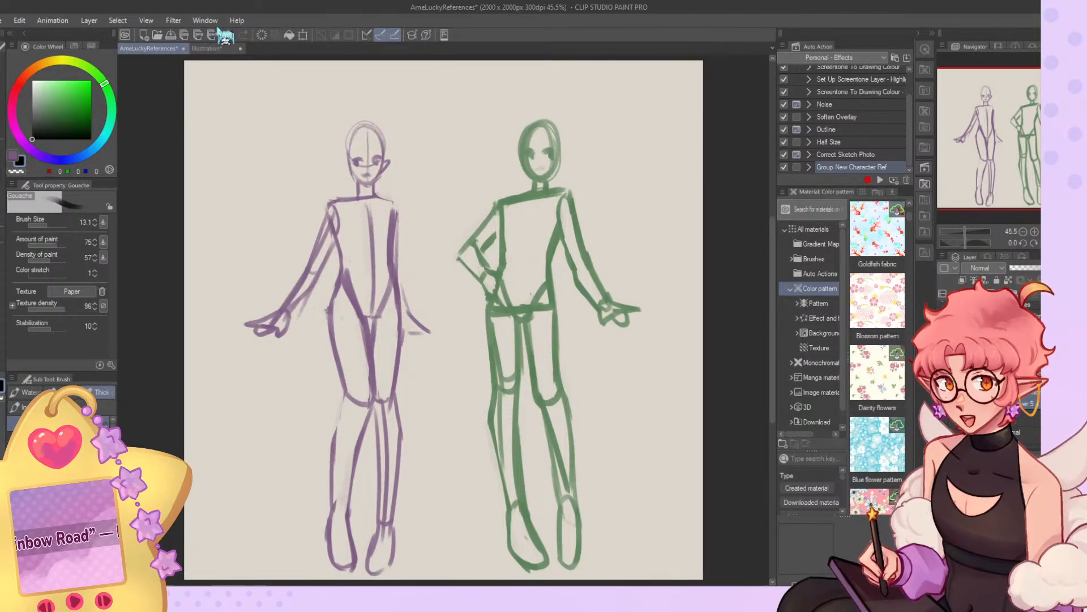
pyautogui.click(200, 49)
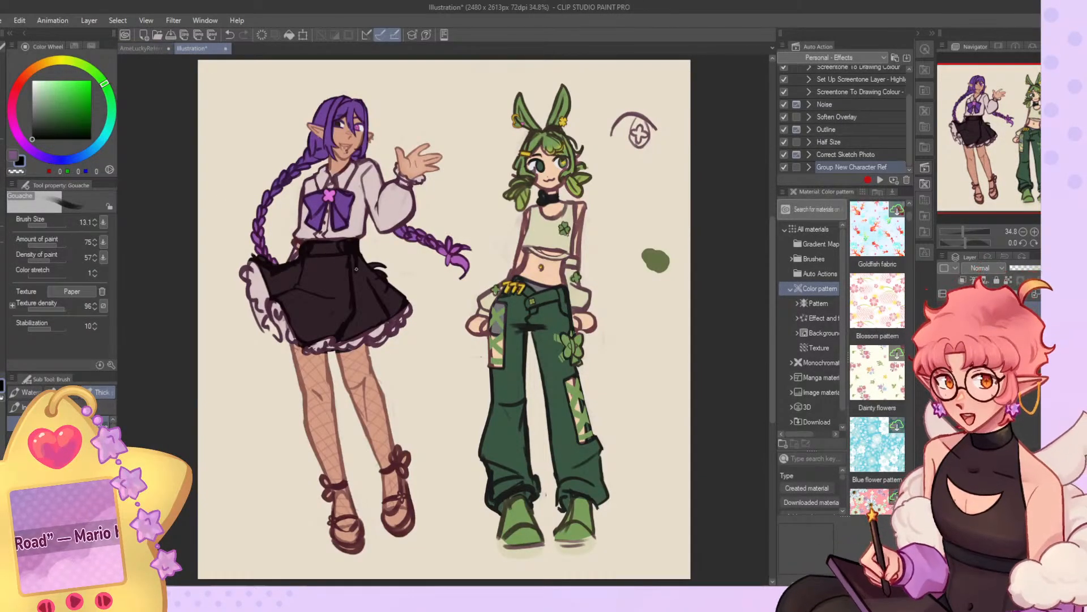
pyautogui.click(149, 49)
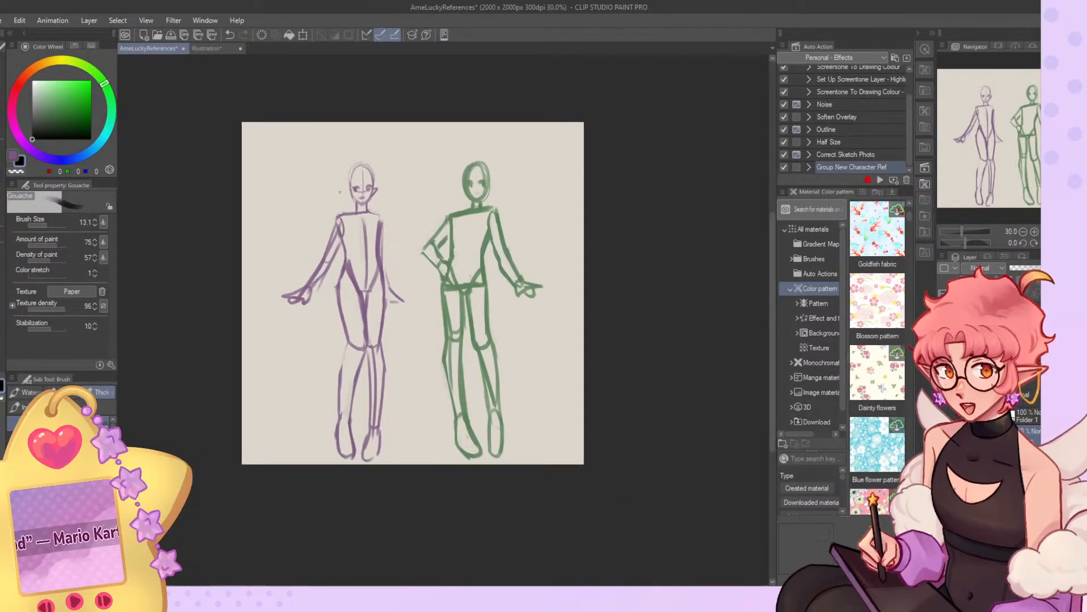
# Lasso the elf's outstretched arm, try a transform on it and clear the selection.
pyautogui.scroll(1, 311, 267)
pyautogui.press('m')
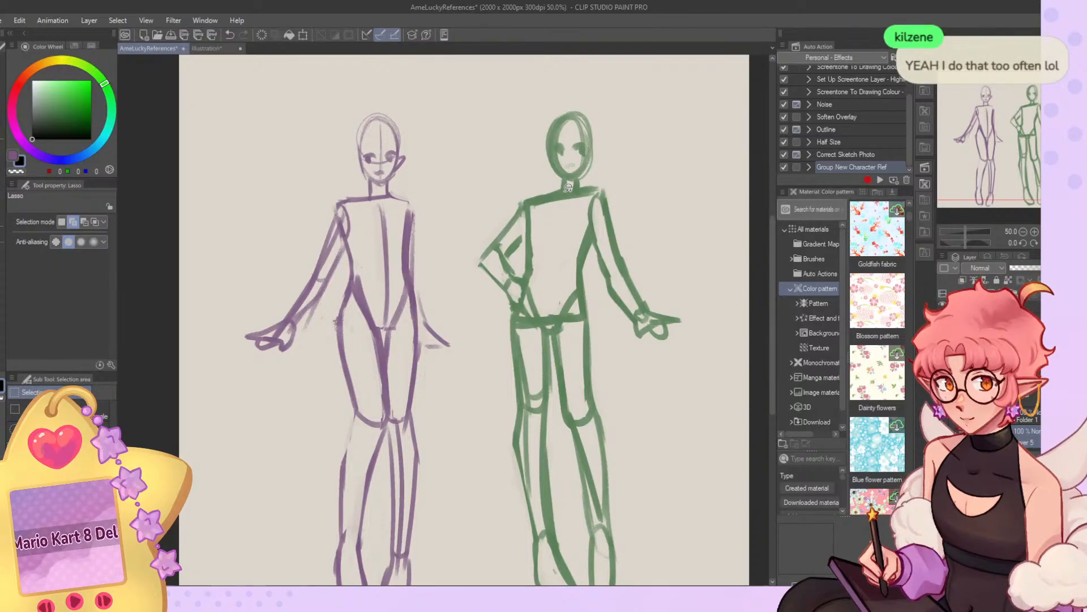
pyautogui.moveTo(339, 202)
pyautogui.mouseDown()
pyautogui.moveTo(327, 317)
pyautogui.moveTo(214, 341)
pyautogui.moveTo(244, 238)
pyautogui.mouseUp()
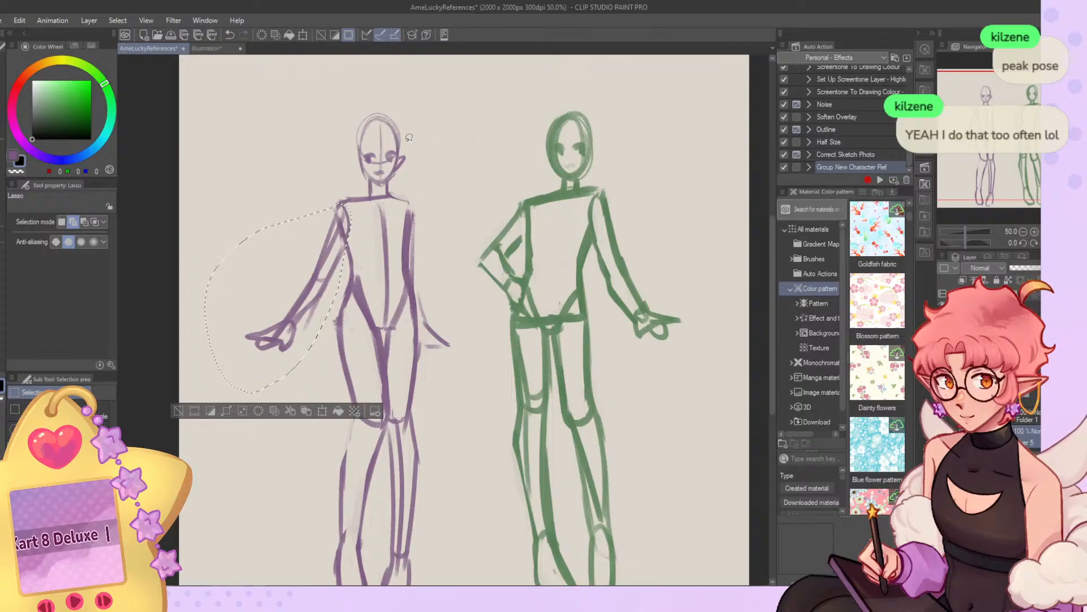
pyautogui.hotkey('ctrl', 't')
pyautogui.moveTo(280, 390); pyautogui.dragTo(311, 364)
pyautogui.click(249, 409)
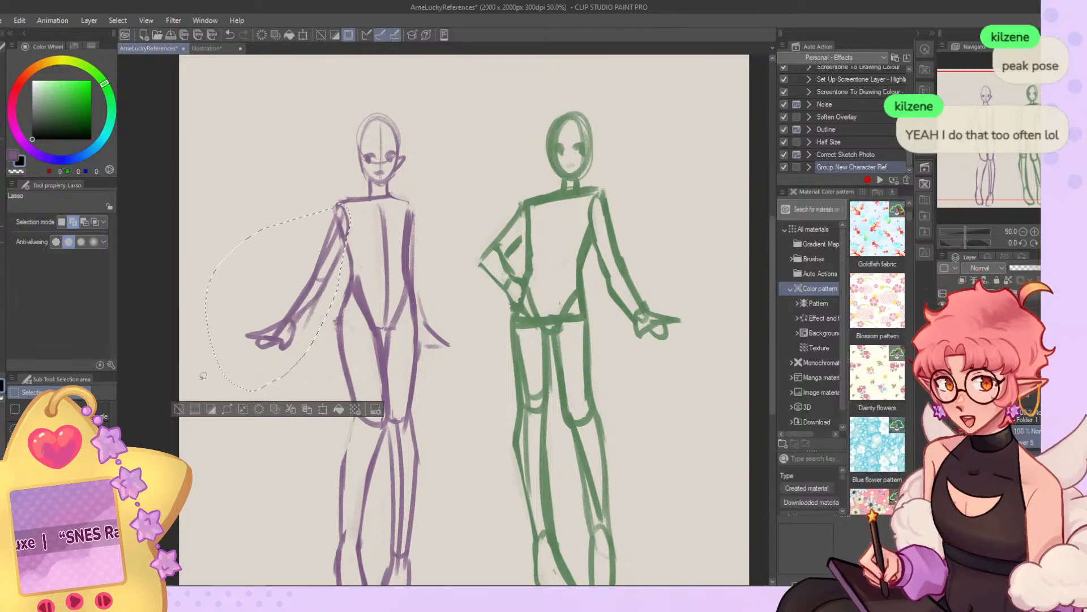
pyautogui.click(190, 414)
pyautogui.hotkey('ctrl', '0')
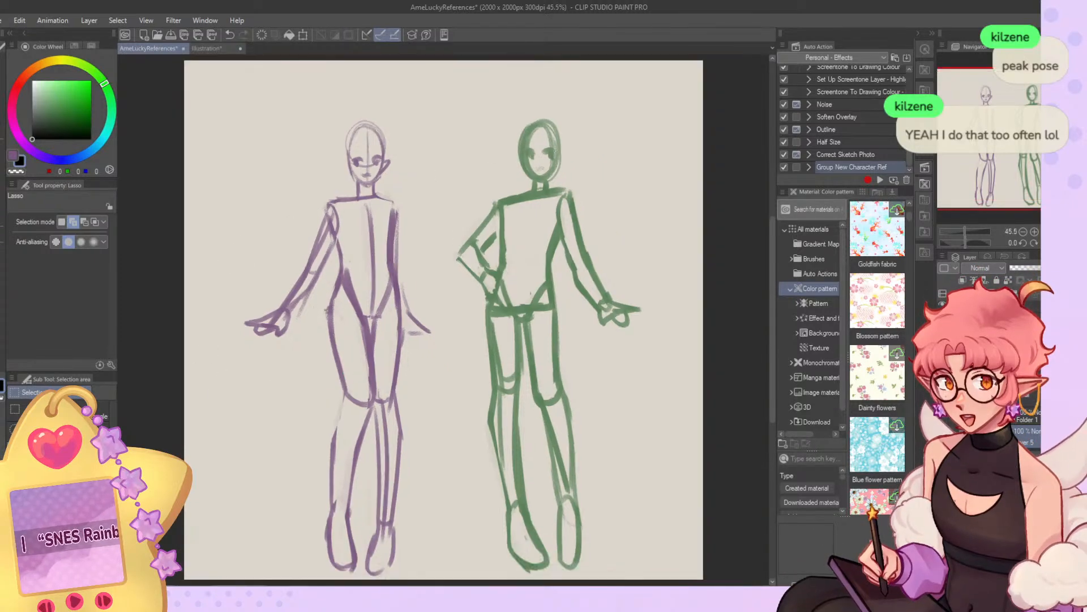
# Sketch the elf's second pointed ear with the Gouache brush at size 13.1.
pyautogui.click(4, 174)
pyautogui.moveTo(348, 159)
pyautogui.mouseDown()
pyautogui.moveTo(334, 160)
pyautogui.moveTo(354, 174)
pyautogui.mouseUp()
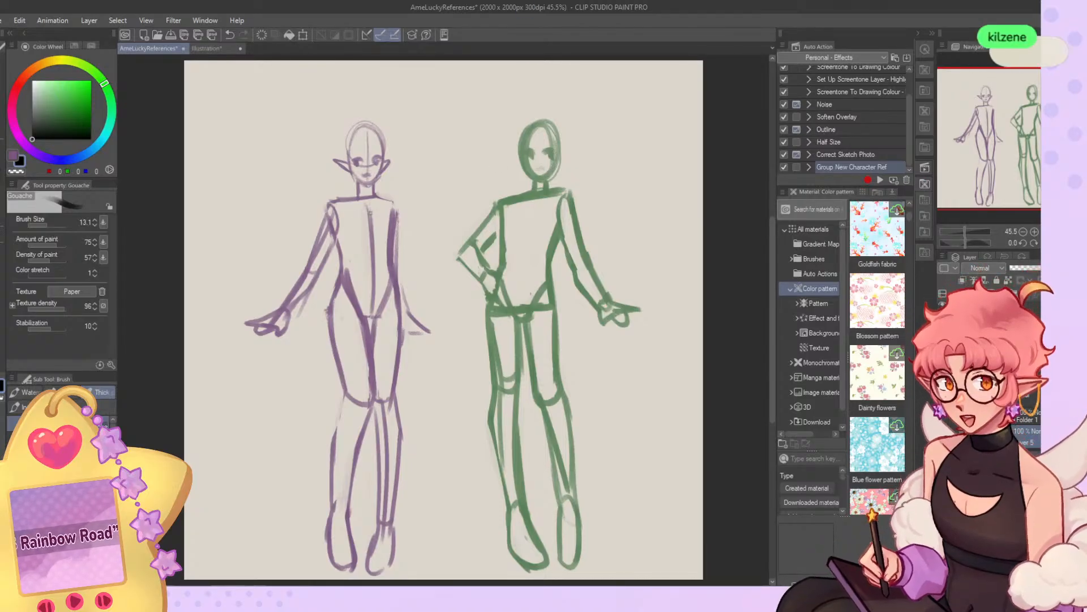
# Erase and redraw the elf's lower leg and foot on the lowered arm's side with the Gouache brush at size 23.7.
pyautogui.scroll(-2, 356, 222)
pyautogui.scroll(2, 351, 482)
pyautogui.scroll(3, 351, 478)
pyautogui.click(52, 225)
pyautogui.press('c')
pyautogui.moveTo(408, 304)
pyautogui.mouseDown()
pyautogui.moveTo(401, 466)
pyautogui.moveTo(387, 459)
pyautogui.moveTo(370, 516)
pyautogui.moveTo(406, 486)
pyautogui.moveTo(384, 516)
pyautogui.moveTo(405, 467)
pyautogui.moveTo(401, 504)
pyautogui.mouseUp()
pyautogui.press('c')
pyautogui.moveTo(406, 460)
pyautogui.mouseDown()
pyautogui.moveTo(394, 522)
pyautogui.moveTo(383, 512)
pyautogui.moveTo(400, 461)
pyautogui.moveTo(377, 507)
pyautogui.moveTo(387, 464)
pyautogui.moveTo(371, 512)
pyautogui.moveTo(404, 521)
pyautogui.moveTo(406, 481)
pyautogui.moveTo(383, 524)
pyautogui.moveTo(373, 506)
pyautogui.moveTo(408, 457)
pyautogui.moveTo(406, 504)
pyautogui.mouseUp()
pyautogui.press('c')
pyautogui.click(49, 225)
pyautogui.press('c')
pyautogui.press('c')
pyautogui.press('c')
pyautogui.press('c')
pyautogui.moveTo(386, 427); pyautogui.dragTo(374, 493)
pyautogui.hotkey('ctrl', '-')
pyautogui.hotkey('ctrl', '-')
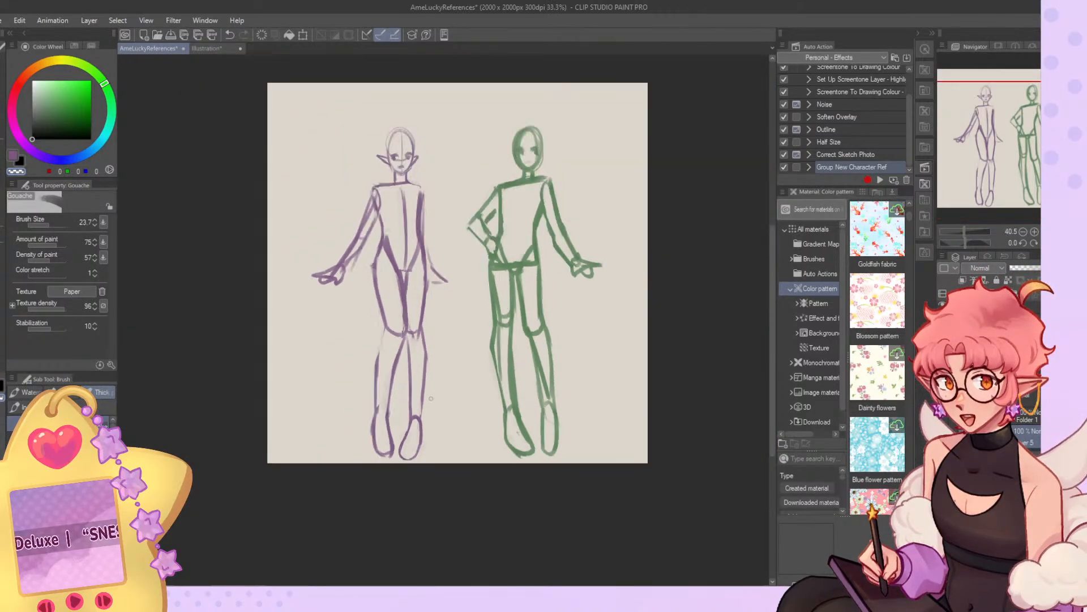
pyautogui.hotkey('ctrl', '0')
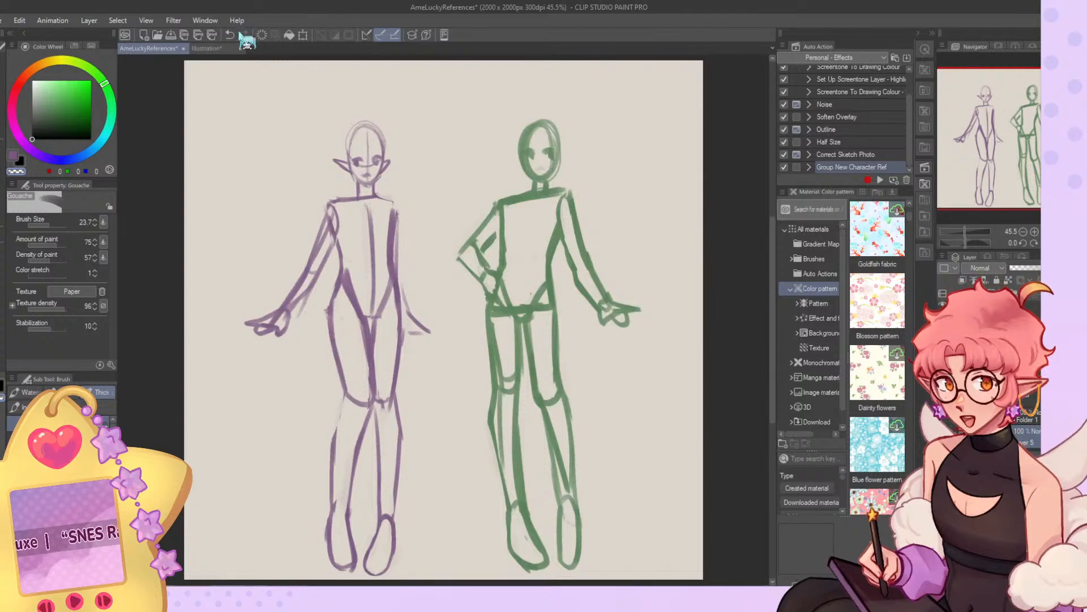
# Bring up the coloured illustration and examine the bunny-eared character's face, hair and the eye detail beside it.
pyautogui.click(204, 48)
pyautogui.scroll(2, 588, 171)
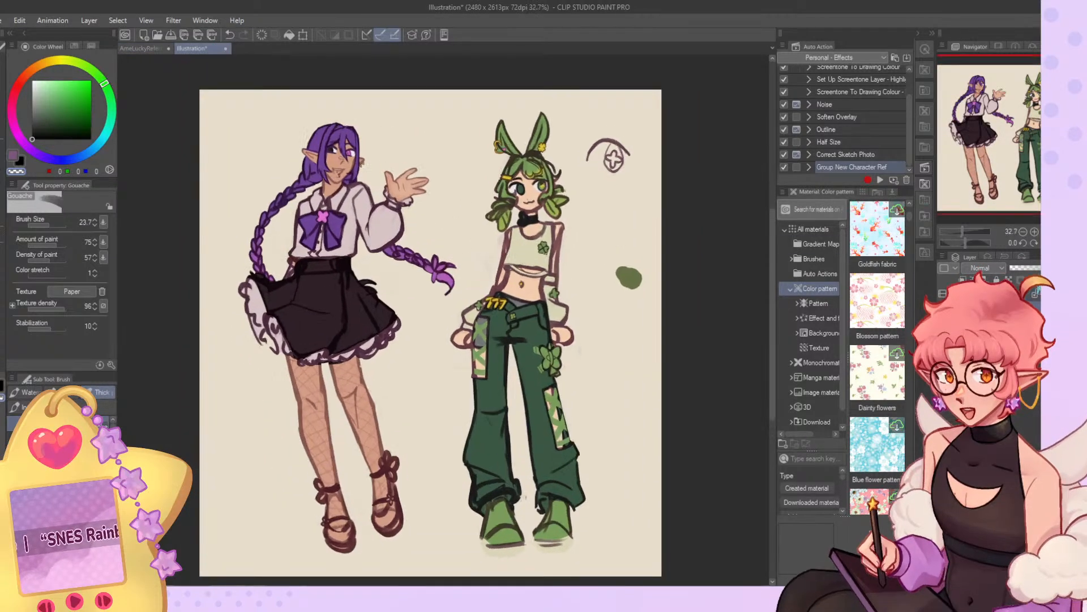
pyautogui.scroll(5, 619, 136)
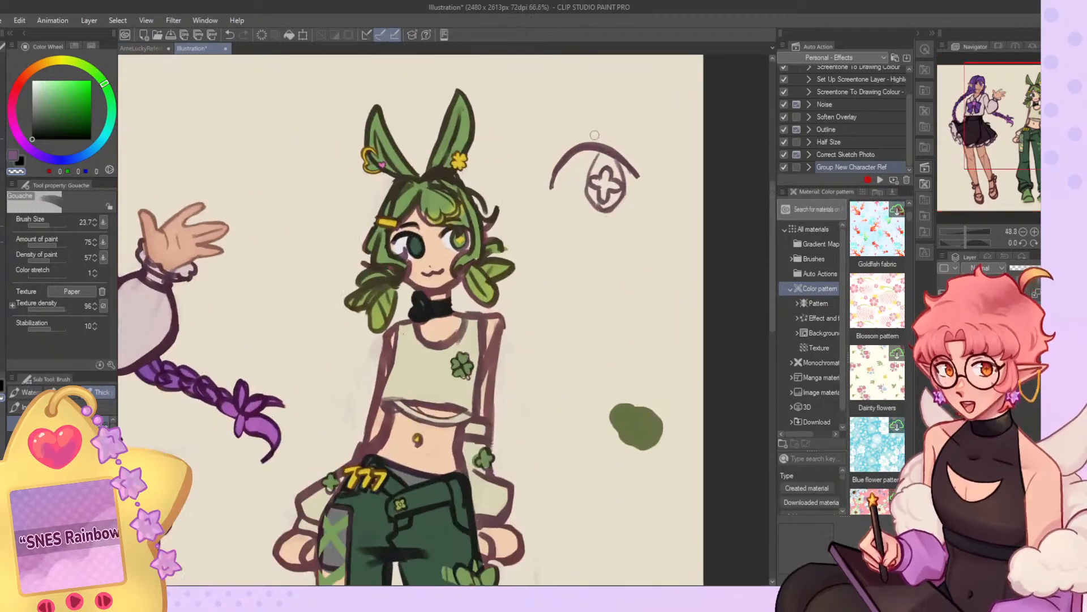
pyautogui.scroll(3, 541, 181)
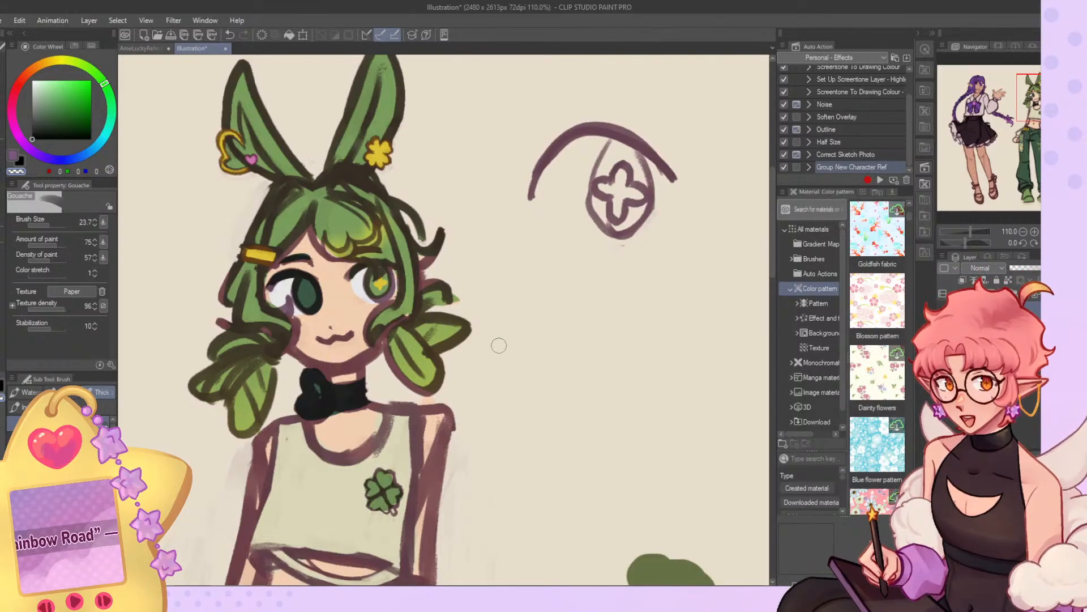
pyautogui.scroll(-4, 581, 312)
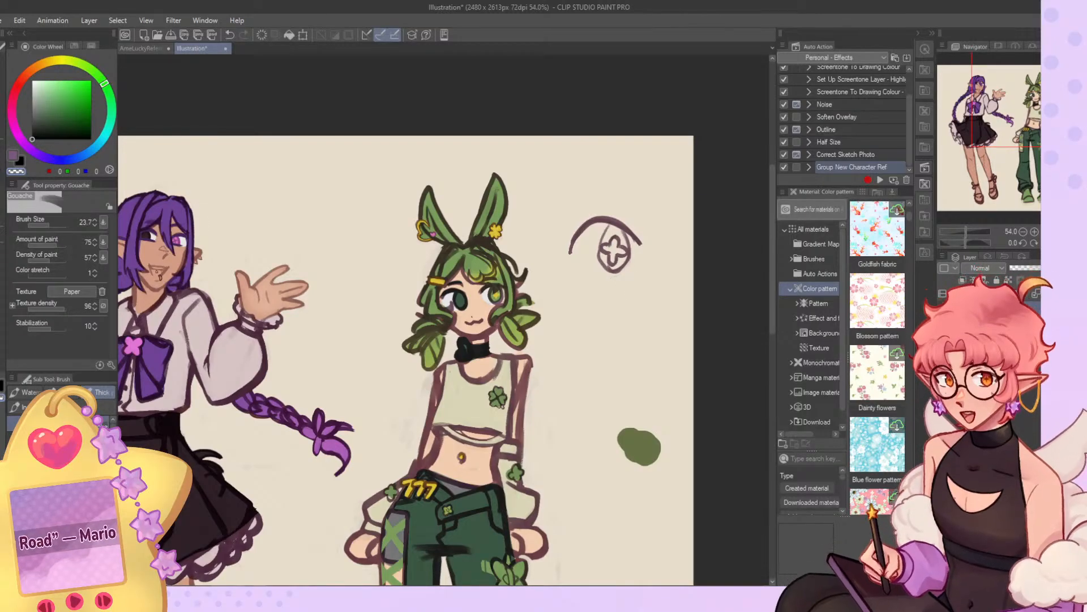
pyautogui.click(144, 49)
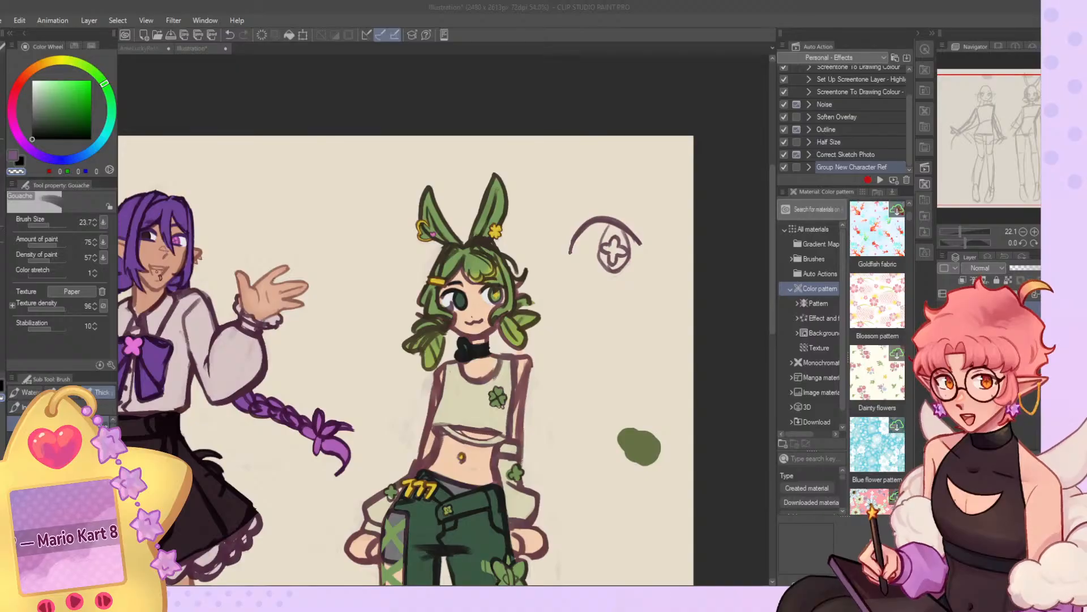
pyautogui.click(385, 24)
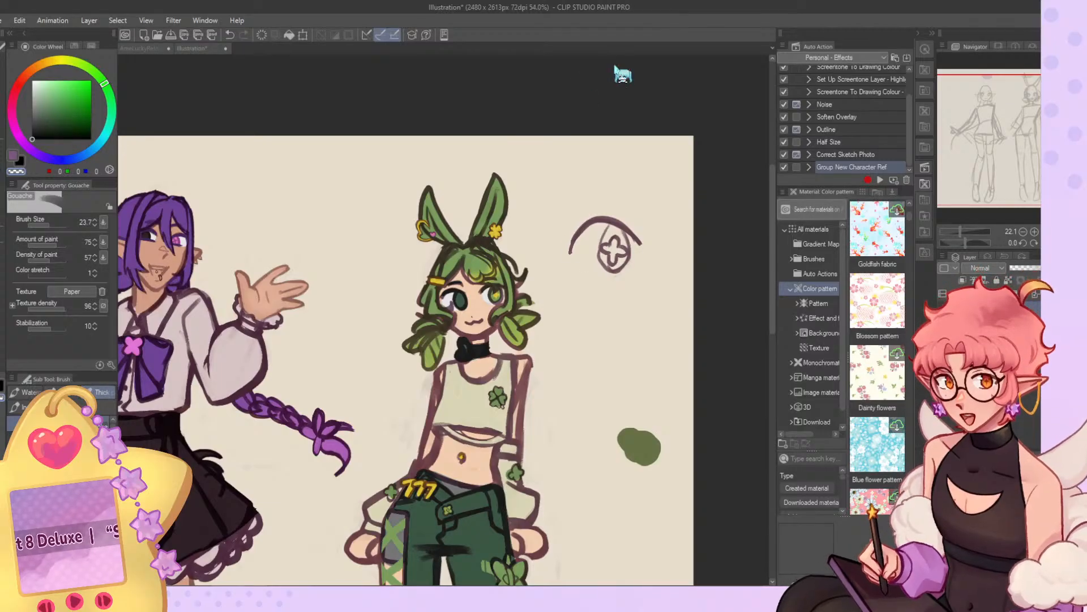
# Examine both characters' outfits, hands and legs in the coloured illustration, close up and as a whole.
pyautogui.scroll(-5, 623, 75)
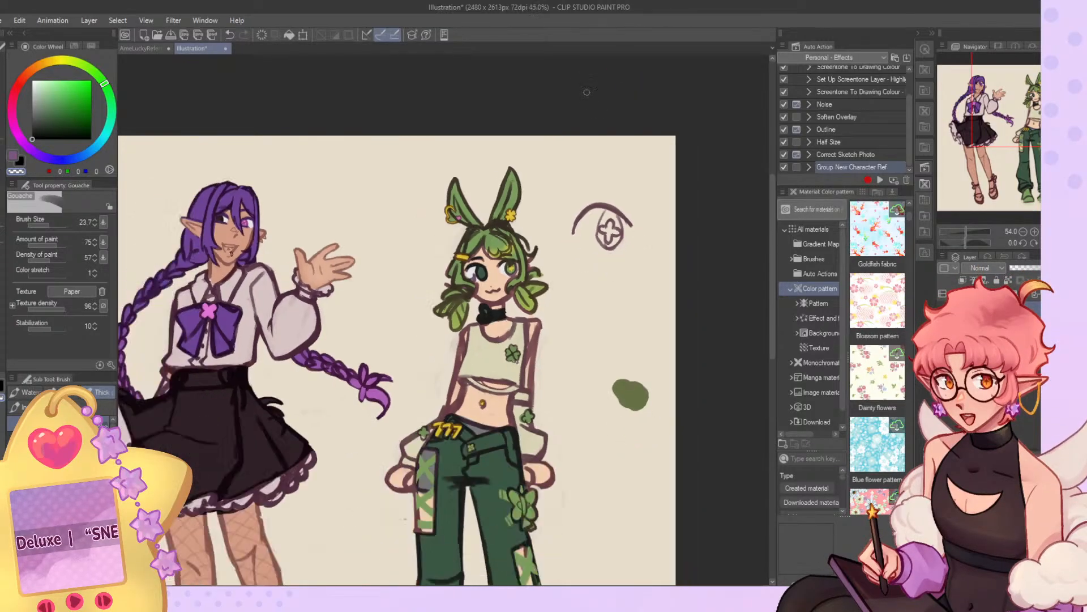
pyautogui.scroll(4, 529, 215)
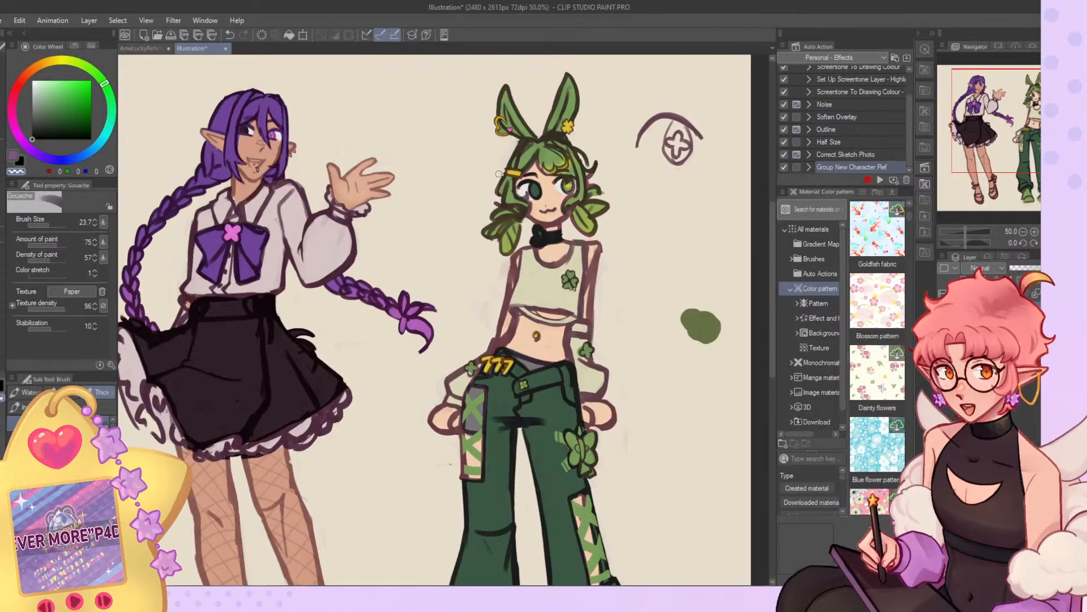
pyautogui.scroll(-6, 277, 216)
pyautogui.scroll(7, 325, 198)
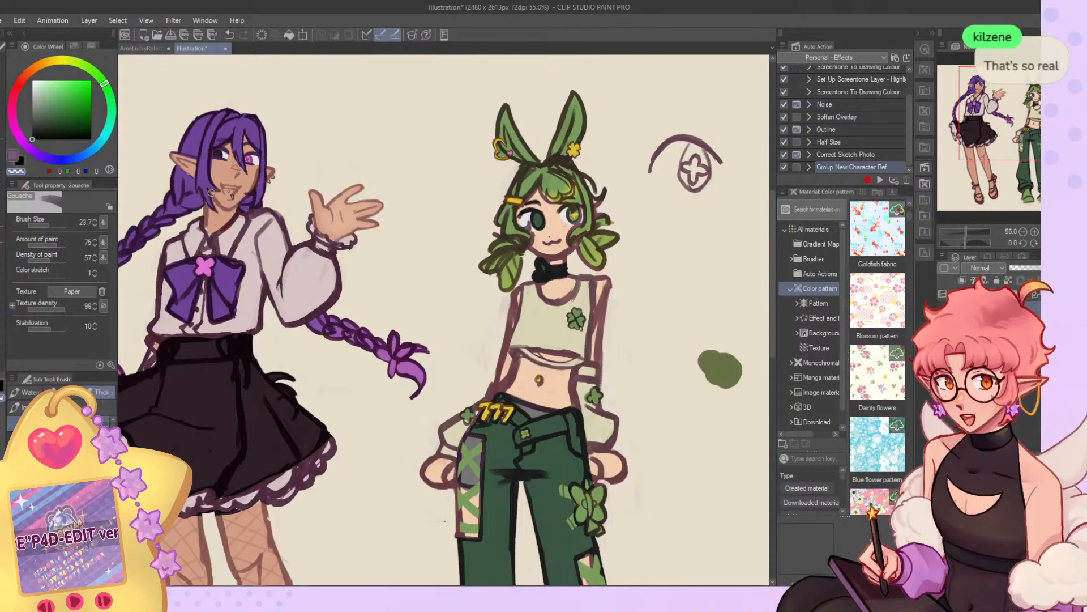
pyautogui.scroll(-5, 275, 180)
pyautogui.scroll(3, 389, 116)
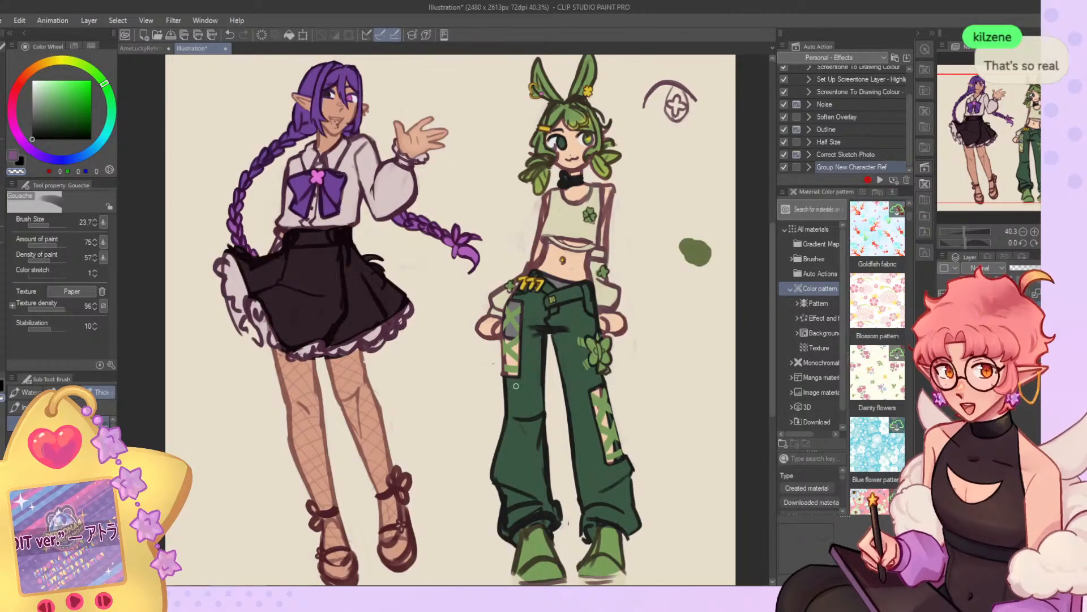
pyautogui.scroll(-2, 488, 358)
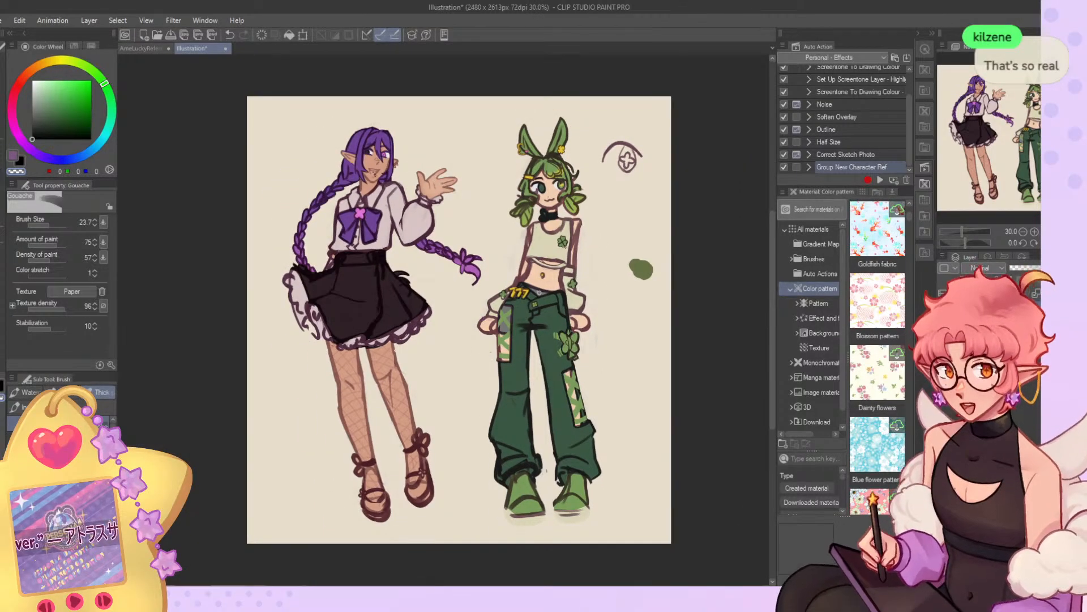
pyautogui.scroll(1, 587, 269)
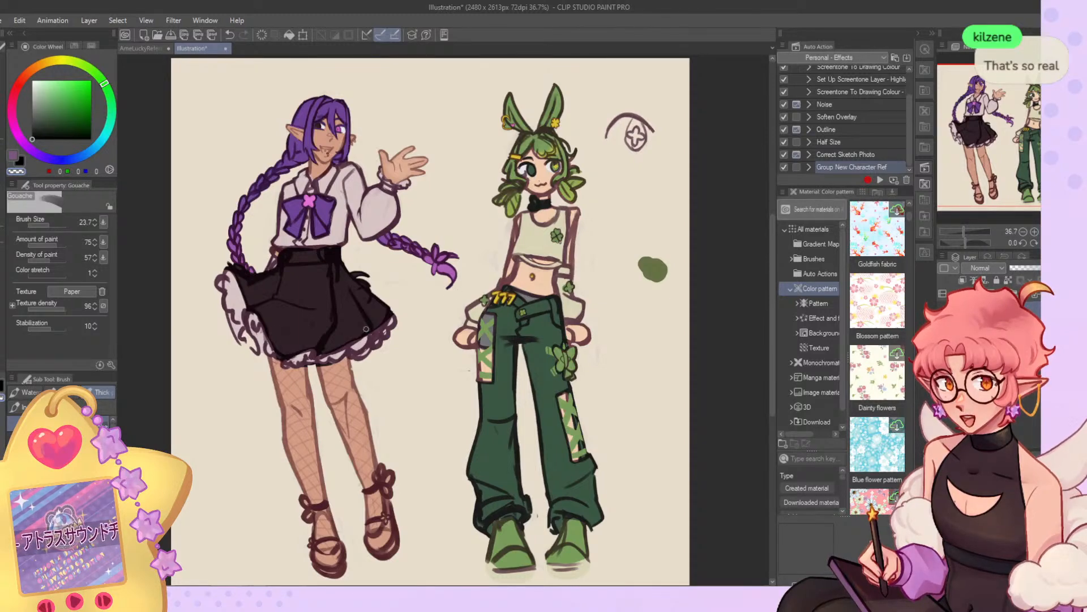
pyautogui.scroll(1, 633, 166)
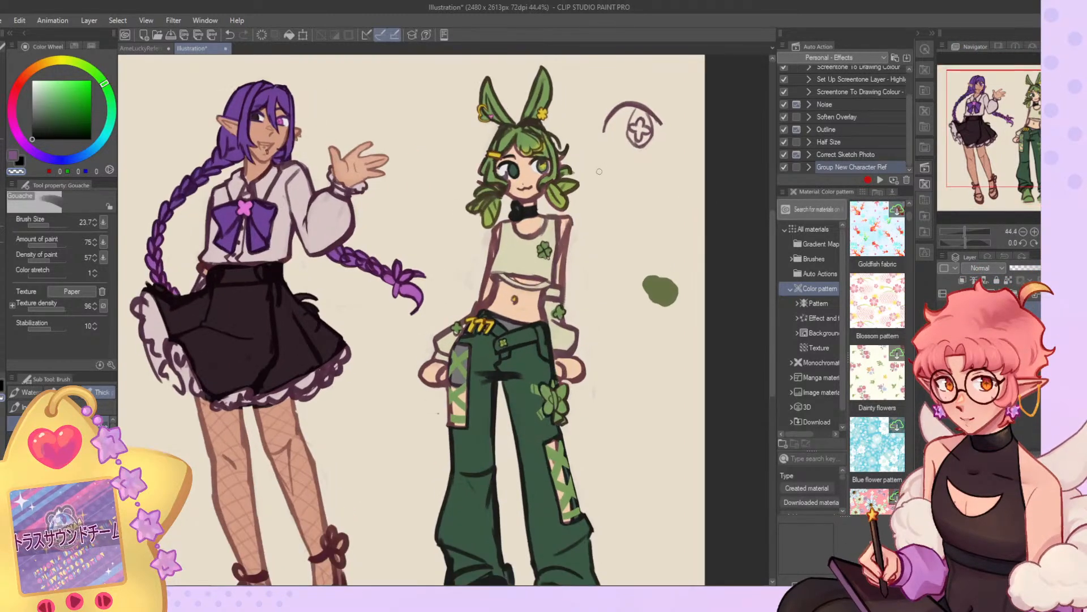
pyautogui.scroll(1, 228, 176)
pyautogui.scroll(-3, 547, 247)
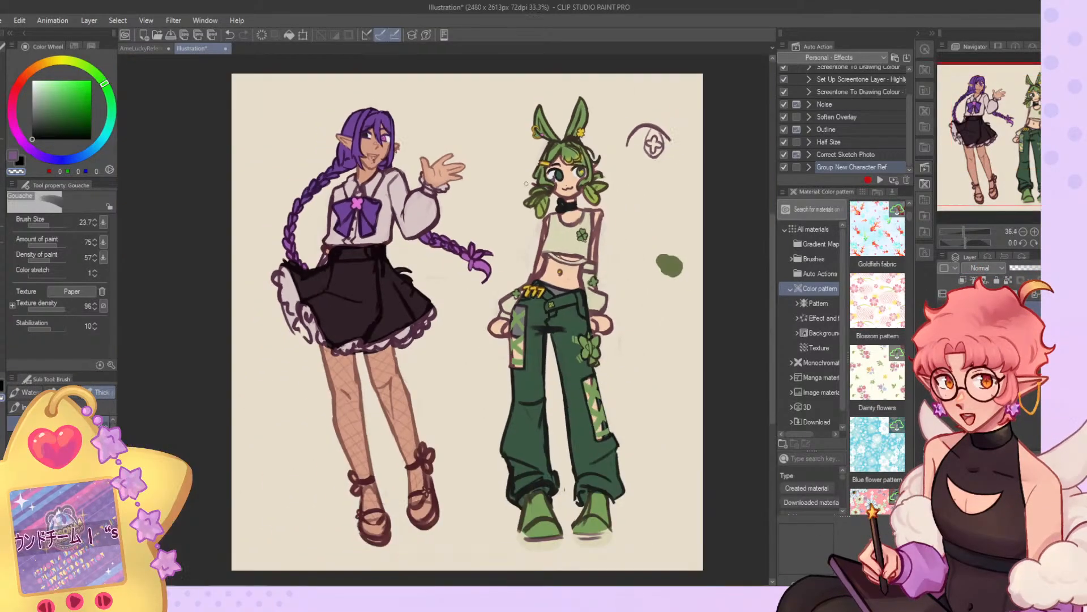
pyautogui.scroll(1, 592, 253)
pyautogui.scroll(-2, 484, 425)
pyautogui.scroll(1, 493, 414)
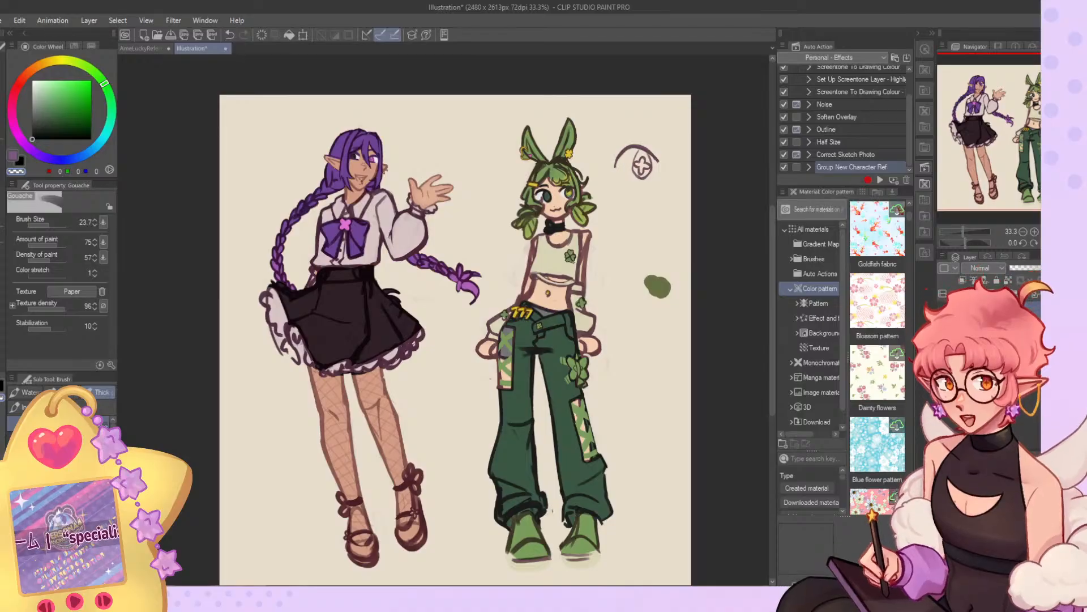
pyautogui.hotkey('ctrl', '0')
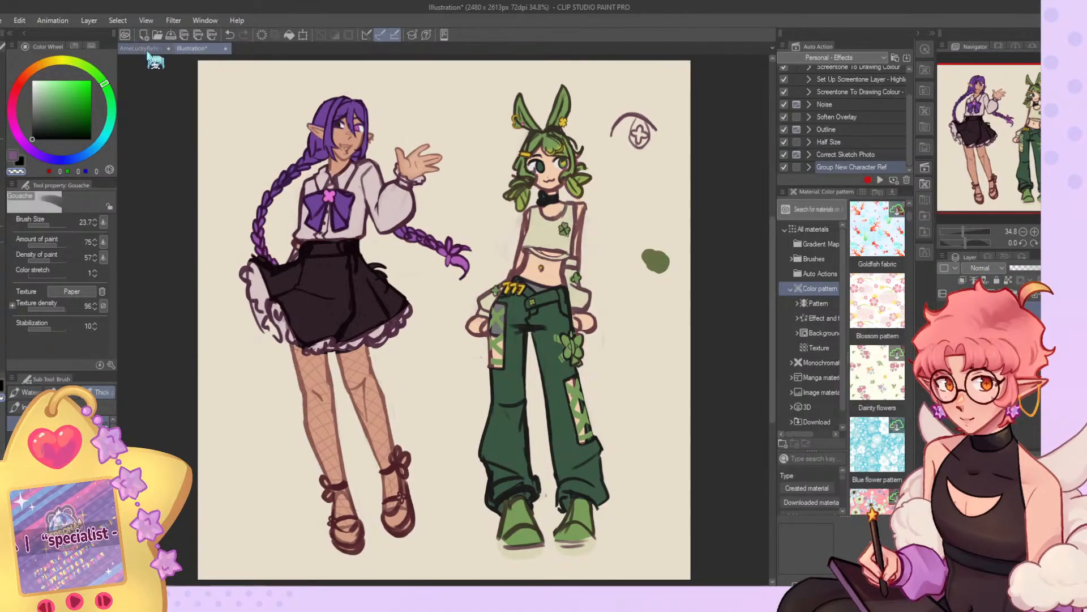
# Draw a black X beside the elf's head and a black plus sign beside the bunny-eared character's ears.
pyautogui.hotkey('ctrl', '+')
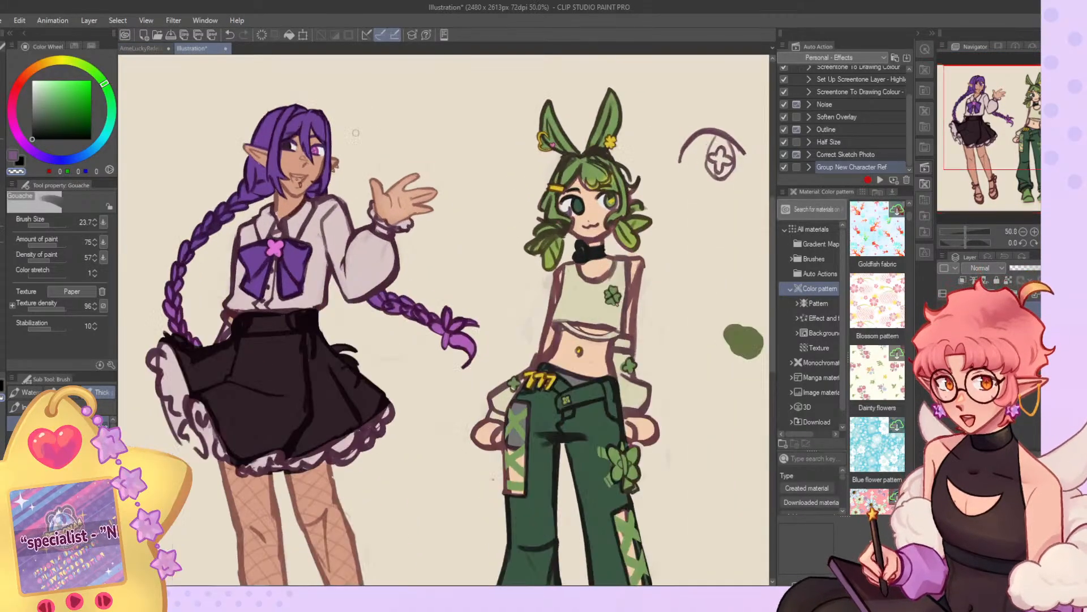
pyautogui.scroll(3, 363, 130)
pyautogui.click(19, 161)
pyautogui.moveTo(386, 106); pyautogui.dragTo(429, 165)
pyautogui.moveTo(385, 164)
pyautogui.mouseDown()
pyautogui.moveTo(451, 108)
pyautogui.moveTo(310, 124)
pyautogui.mouseUp()
pyautogui.moveTo(441, 122); pyautogui.dragTo(447, 207)
pyautogui.moveTo(408, 161); pyautogui.dragTo(486, 159)
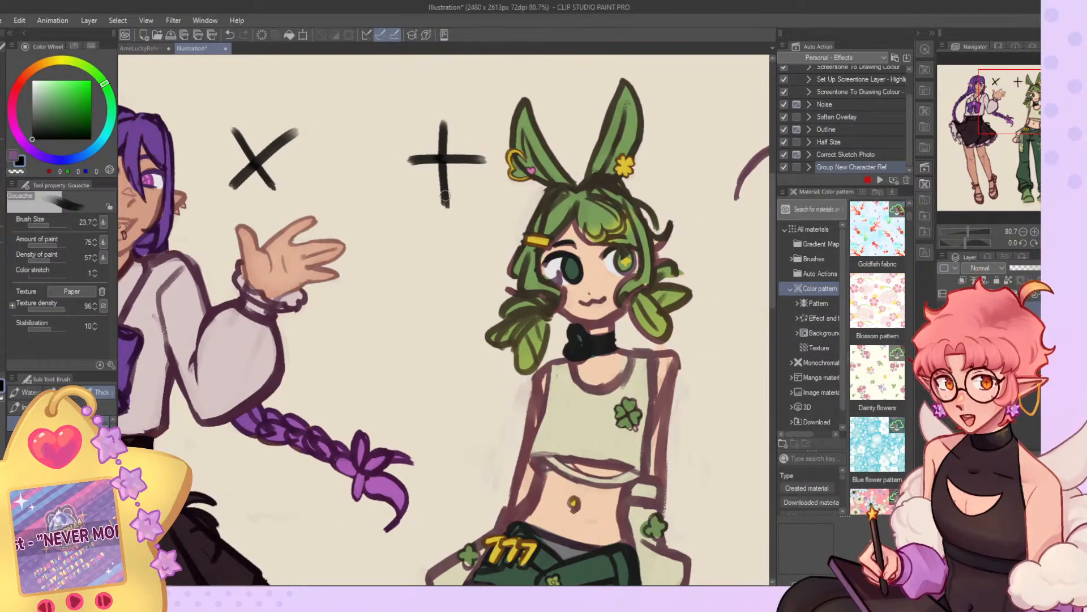
pyautogui.scroll(-5, 479, 160)
pyautogui.scroll(-1, 469, 161)
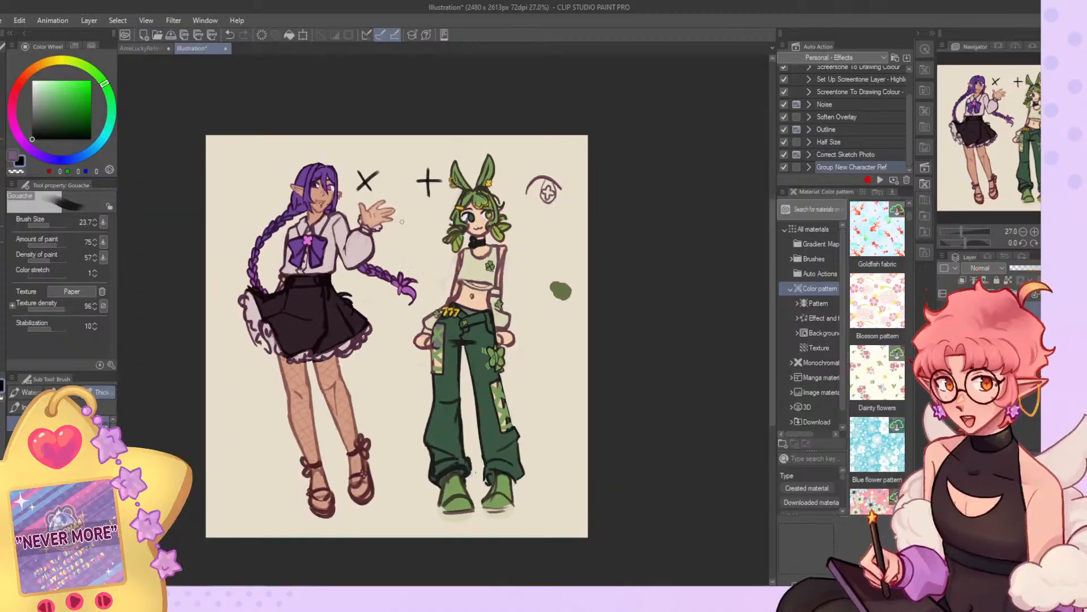
pyautogui.scroll(1, 395, 218)
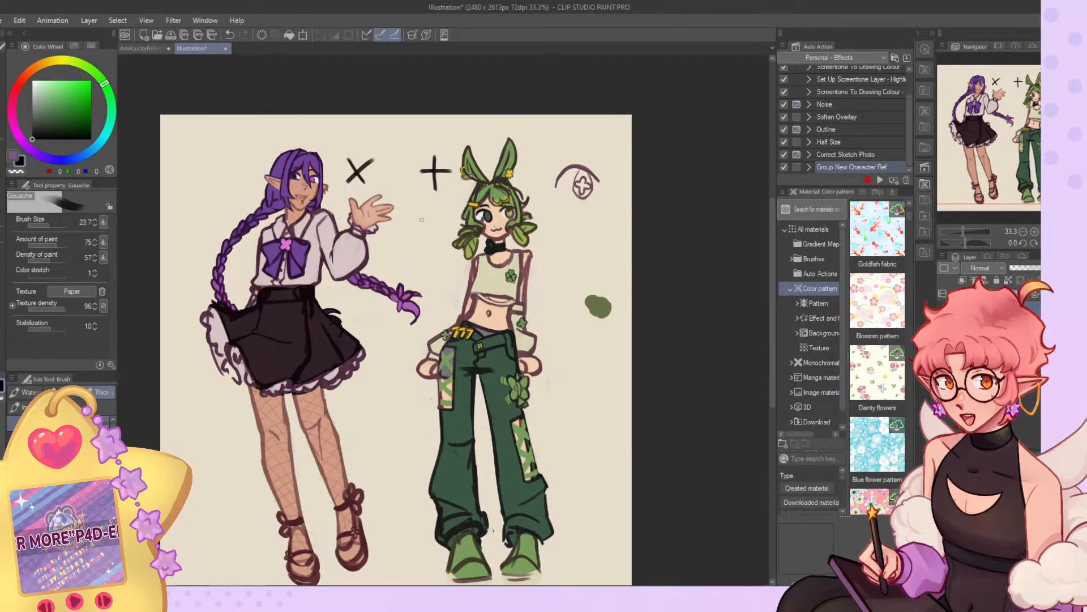
pyautogui.hotkey('ctrl', '0')
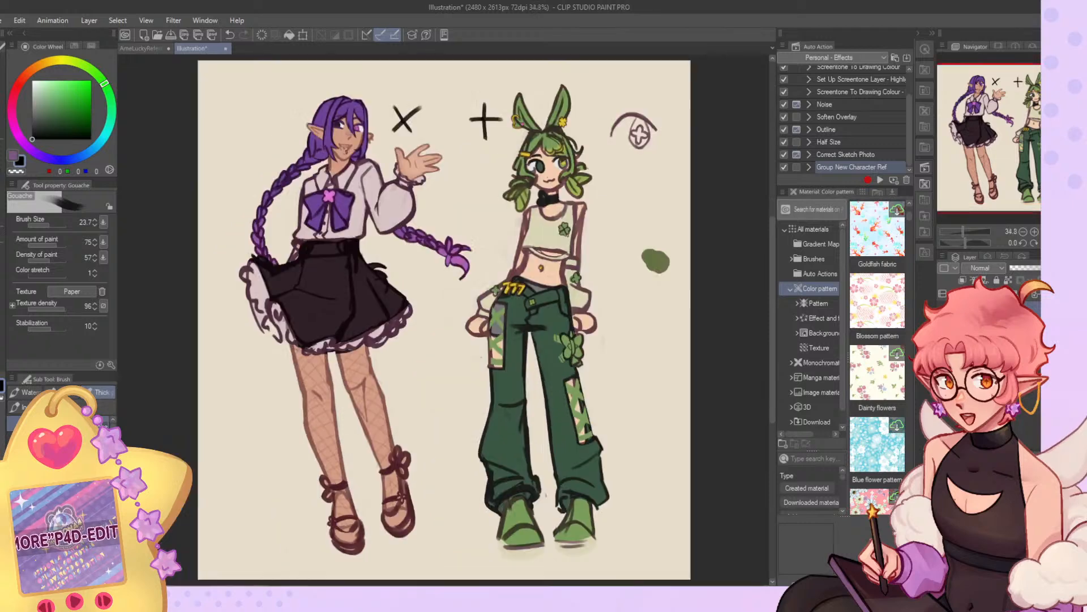
# Return to the AmeLuckyReferences sheet and fade both the purple and green body sketches by lowering their layer opacity.
pyautogui.click(154, 49)
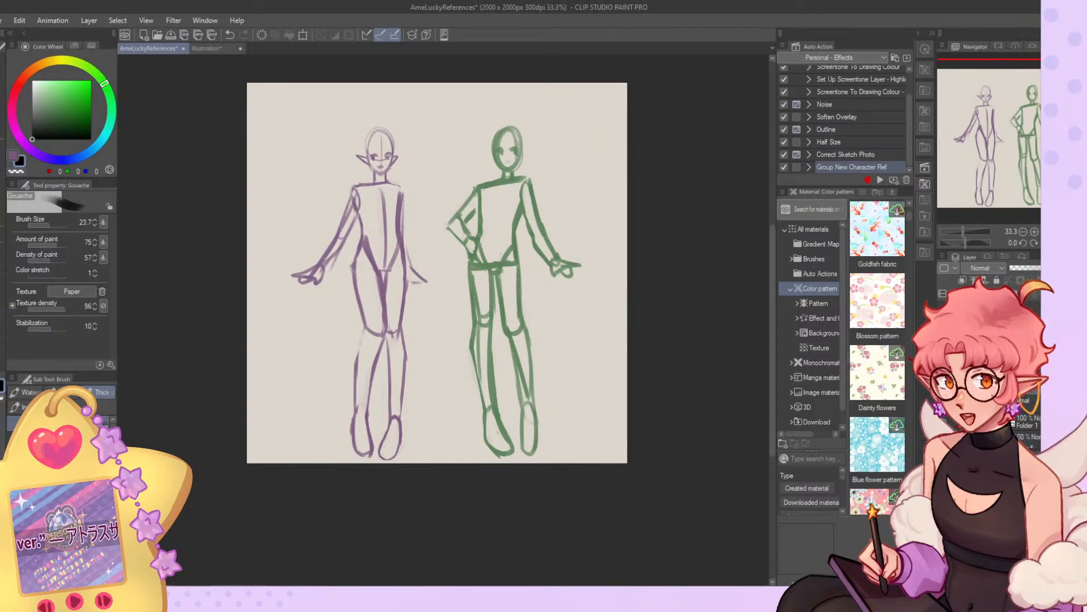
pyautogui.click(3, 108)
pyautogui.moveTo(431, 283); pyautogui.dragTo(429, 271)
pyautogui.scroll(3, 558, 206)
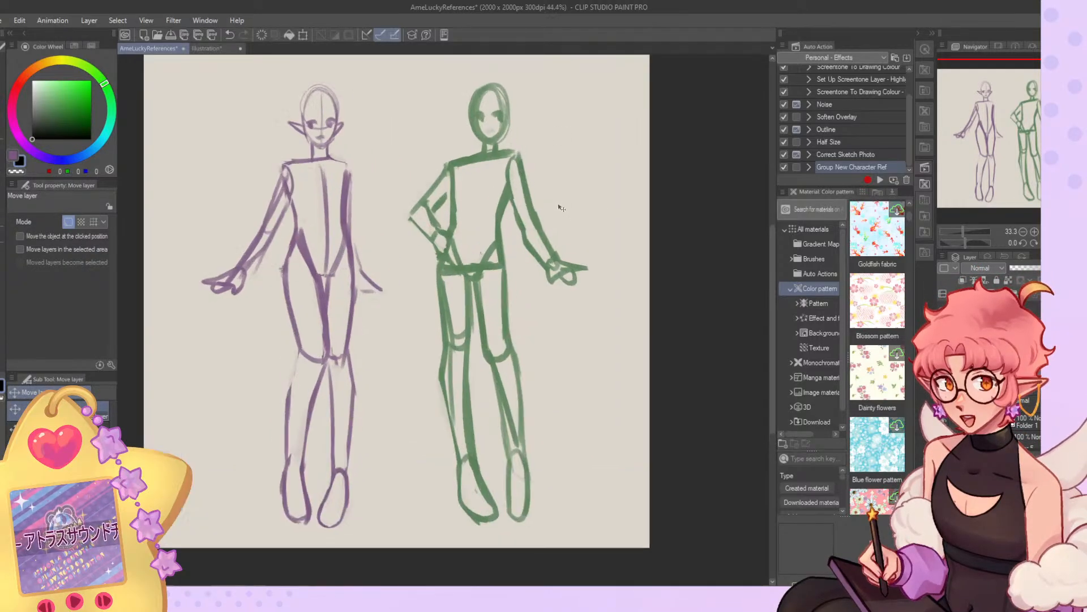
pyautogui.scroll(-1, 476, 227)
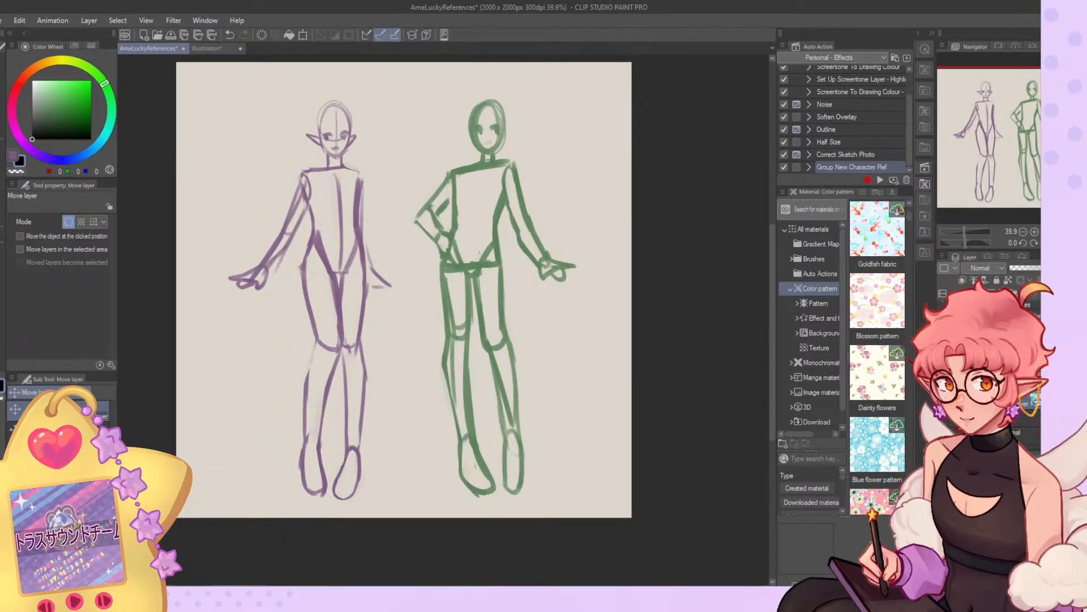
pyautogui.click(1018, 268)
pyautogui.click(1023, 269)
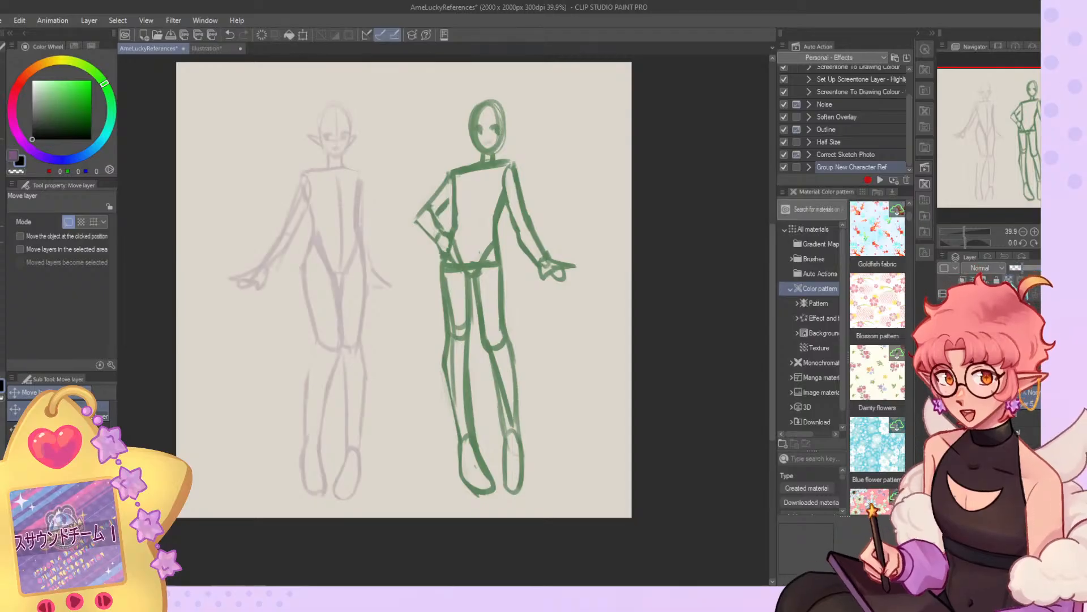
pyautogui.scroll(6, 263, 96)
pyautogui.scroll(-3, 411, 206)
pyautogui.hotkey('ctrl', 'shift', 'n')
pyautogui.click(1027, 268)
pyautogui.scroll(-3, 389, 210)
pyautogui.scroll(1, 459, 261)
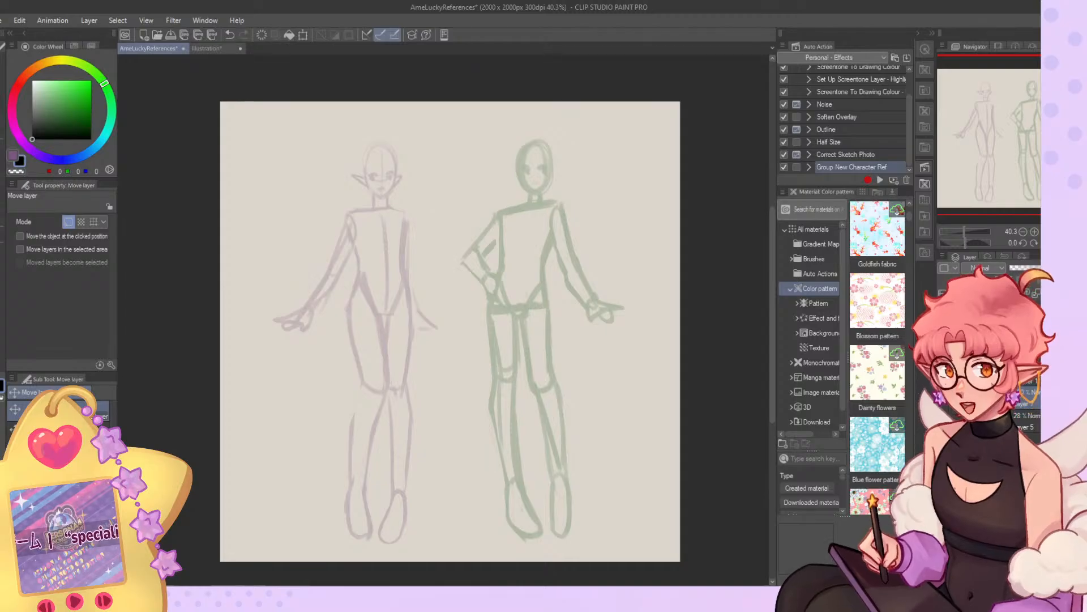
# Flip the canvas view horizontally and push the green figure's upper body slightly toward its outstretched arm with Liquify at brush size 955.1.
pyautogui.scroll(1, 501, 419)
pyautogui.press('h')
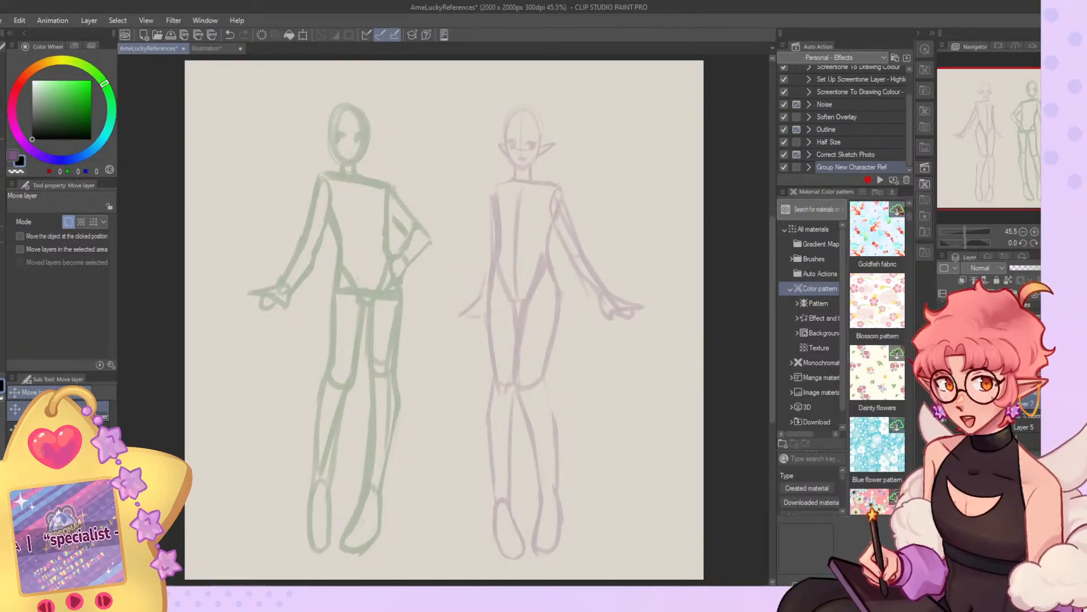
pyautogui.click(6, 193)
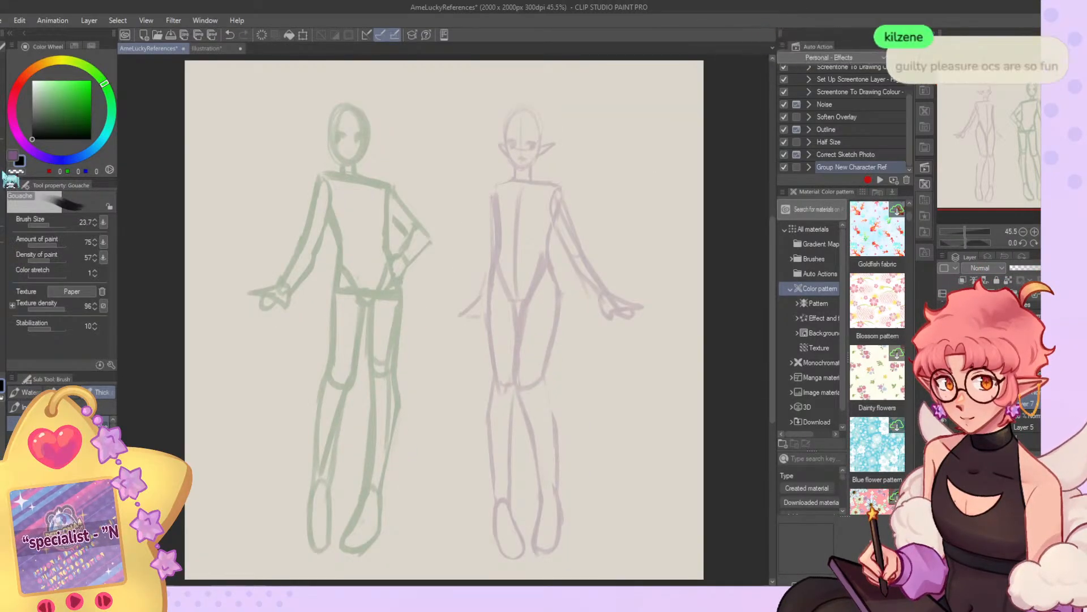
pyautogui.moveTo(46, 225); pyautogui.dragTo(59, 226)
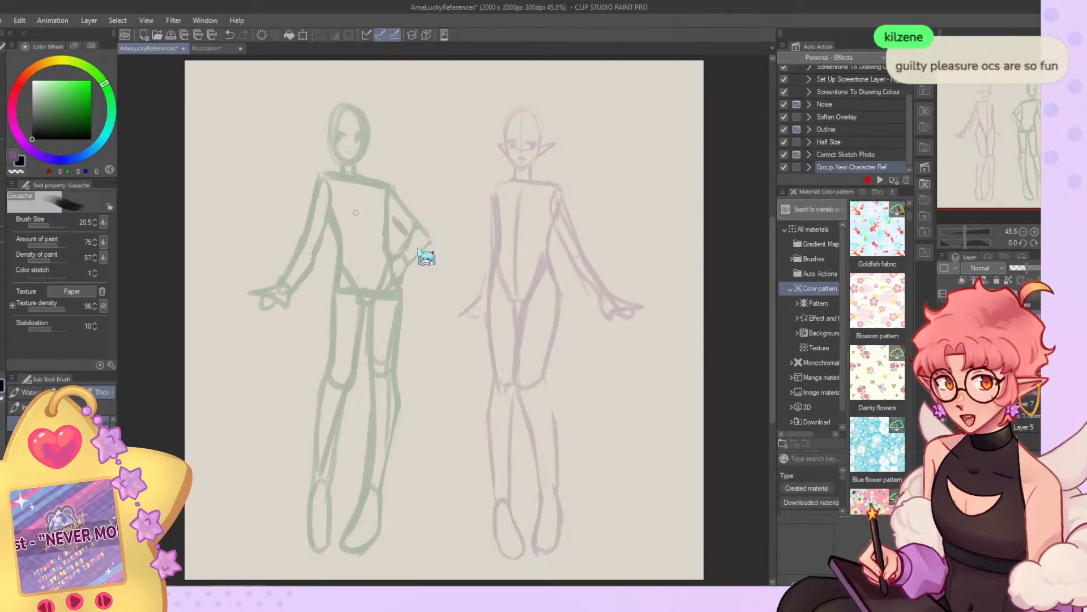
pyautogui.hotkey('ctrl', 't')
pyautogui.click(362, 573)
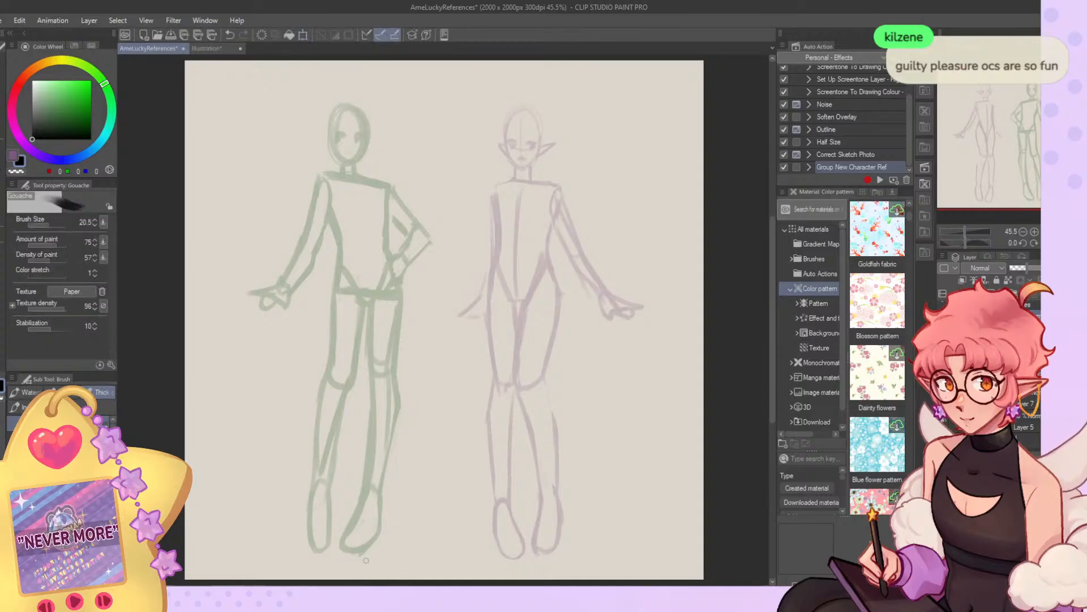
pyautogui.click(2, 187)
pyautogui.moveTo(71, 227); pyautogui.dragTo(62, 227)
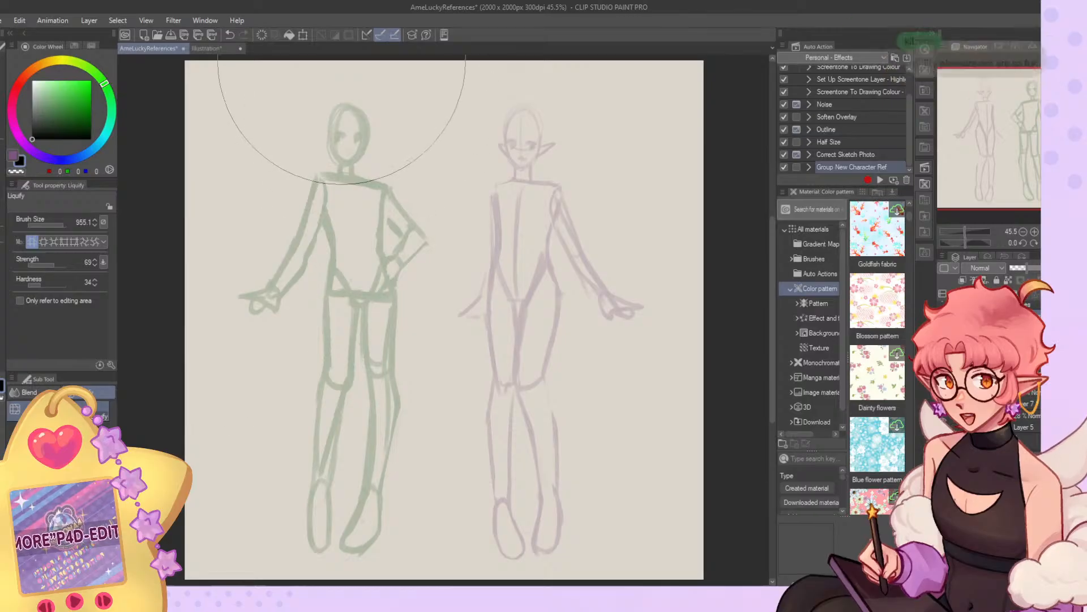
# Lasso the green figure's head and shift it slightly toward the hand-on-hip side.
pyautogui.press('m')
pyautogui.moveTo(373, 77)
pyautogui.mouseDown()
pyautogui.moveTo(336, 74)
pyautogui.moveTo(320, 165)
pyautogui.moveTo(371, 171)
pyautogui.moveTo(367, 82)
pyautogui.mouseUp()
pyautogui.press('k')
pyautogui.moveTo(358, 147); pyautogui.dragTo(364, 150)
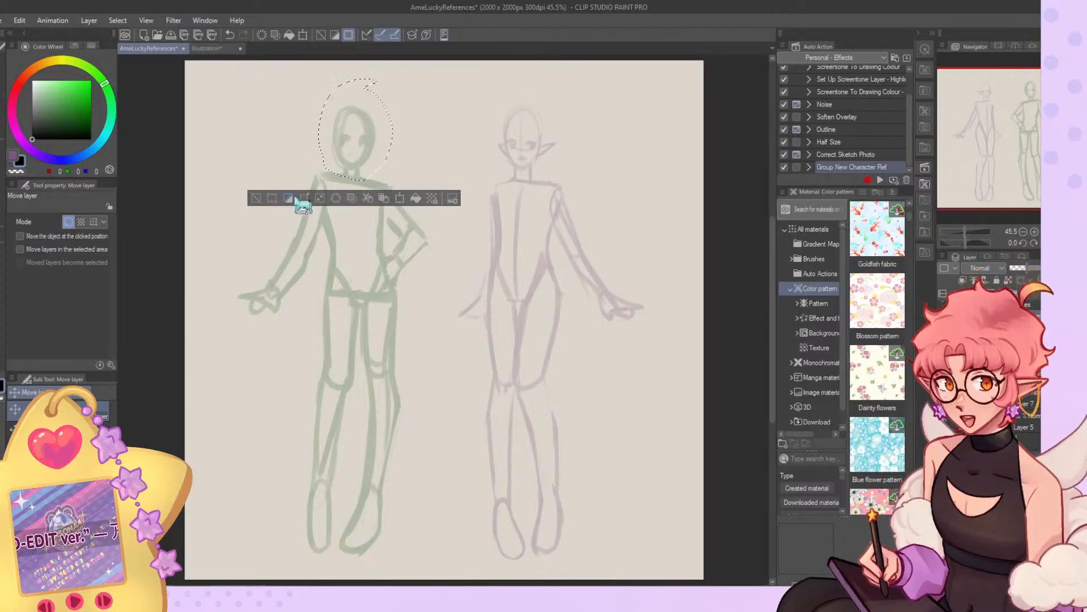
# Clear the selection and nudge the green figure's head slightly with Liquify at brush size 955.1.
pyautogui.click(258, 198)
pyautogui.press('j')
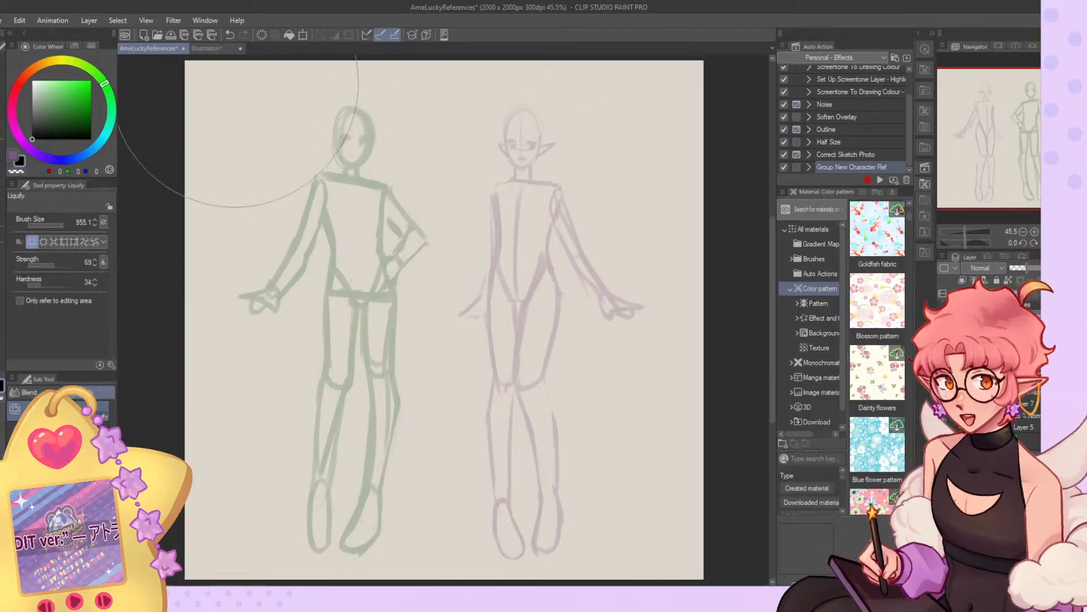
pyautogui.moveTo(417, 74); pyautogui.dragTo(394, 157)
pyautogui.moveTo(318, 124); pyautogui.dragTo(308, 123)
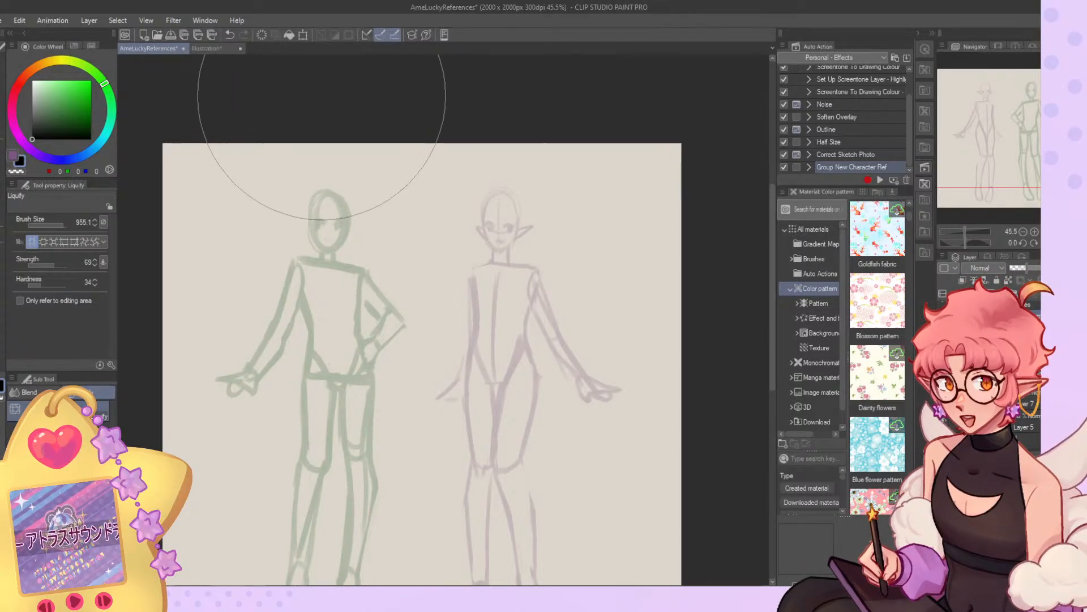
# Rework the green figure's lower leg and foot outline below the outstretched arm with the Gouache brush at size 20.5.
pyautogui.scroll(-4, 340, 123)
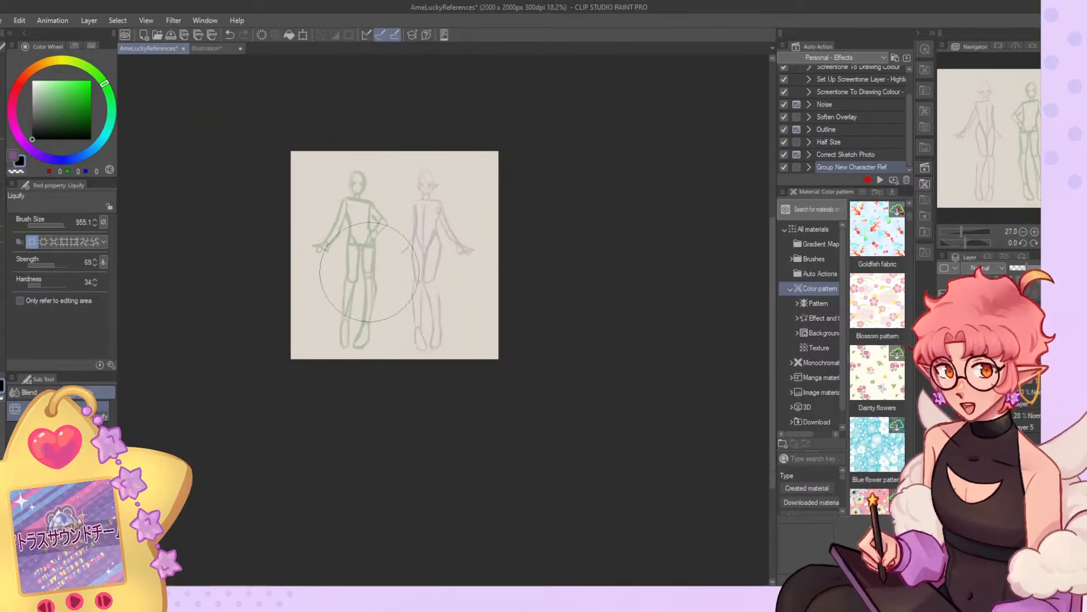
pyautogui.scroll(3, 317, 328)
pyautogui.press('b')
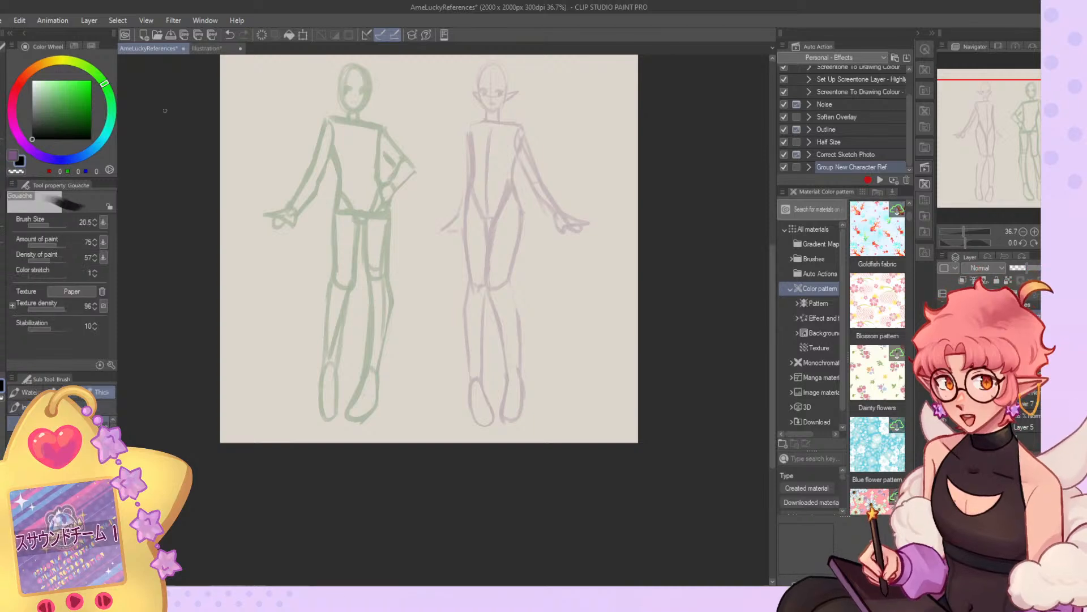
pyautogui.moveTo(341, 338); pyautogui.dragTo(337, 373)
pyautogui.press('c')
pyautogui.moveTo(349, 292)
pyautogui.mouseDown()
pyautogui.moveTo(330, 360)
pyautogui.moveTo(332, 416)
pyautogui.moveTo(324, 369)
pyautogui.moveTo(330, 415)
pyautogui.moveTo(312, 383)
pyautogui.moveTo(316, 402)
pyautogui.moveTo(325, 367)
pyautogui.moveTo(326, 408)
pyautogui.mouseUp()
pyautogui.press('c')
pyautogui.press('c')
pyautogui.press('c')
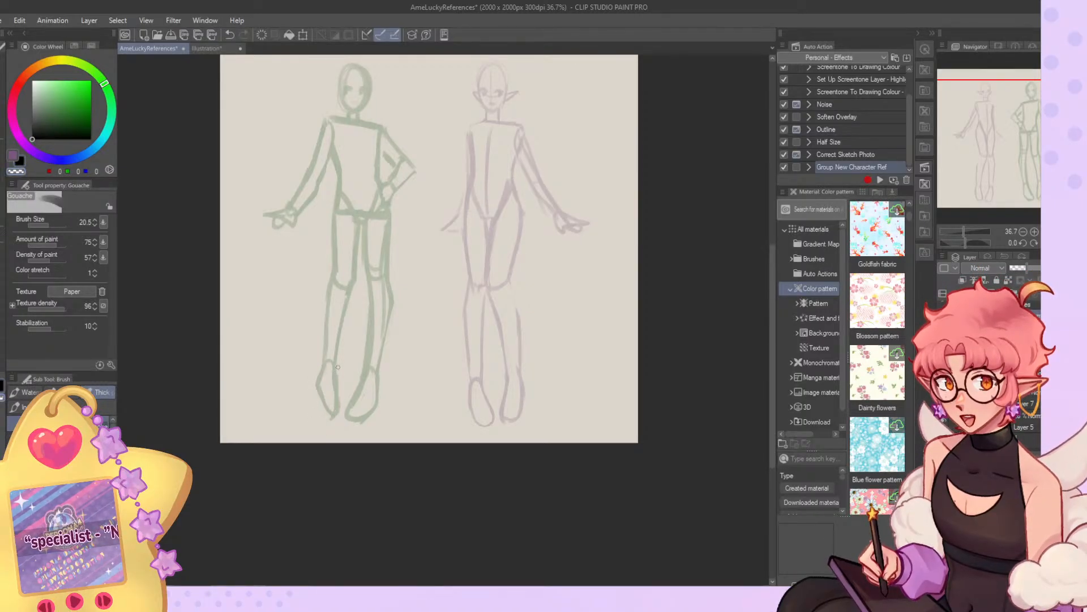
# Set the Gouache brush size to 23.7 and reshape the foot below the outstretched arm into a smaller, rounded outline.
pyautogui.click(50, 225)
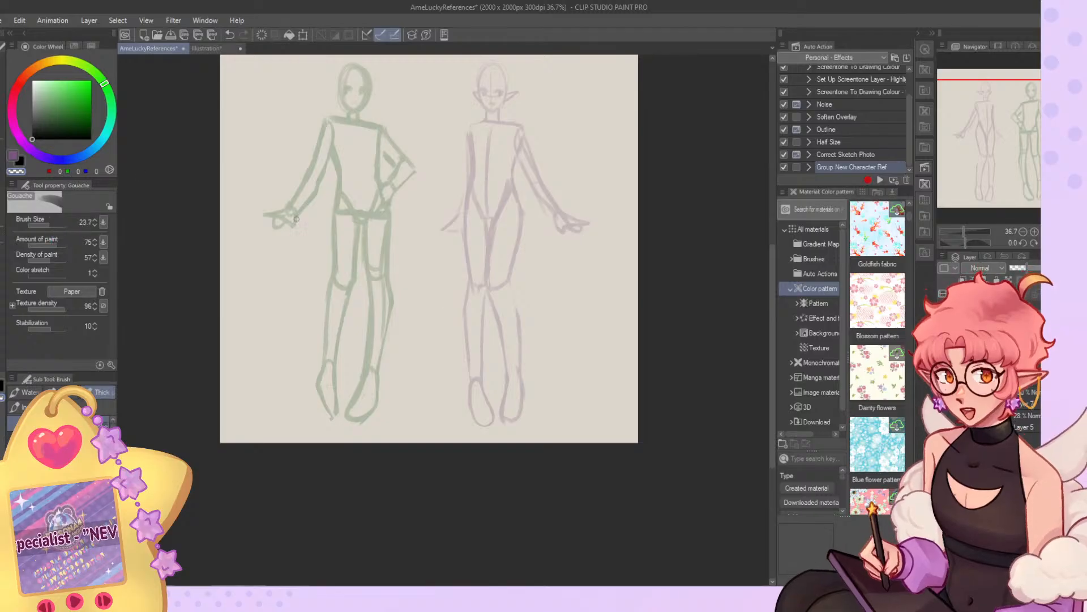
pyautogui.moveTo(322, 362)
pyautogui.mouseDown()
pyautogui.moveTo(319, 410)
pyautogui.moveTo(332, 369)
pyautogui.moveTo(321, 399)
pyautogui.moveTo(327, 383)
pyautogui.moveTo(333, 412)
pyautogui.moveTo(339, 392)
pyautogui.moveTo(333, 422)
pyautogui.moveTo(325, 393)
pyautogui.moveTo(333, 383)
pyautogui.moveTo(329, 408)
pyautogui.moveTo(335, 366)
pyautogui.moveTo(329, 409)
pyautogui.mouseUp()
pyautogui.press('c')
pyautogui.press('c')
pyautogui.press('c')
pyautogui.press('c')
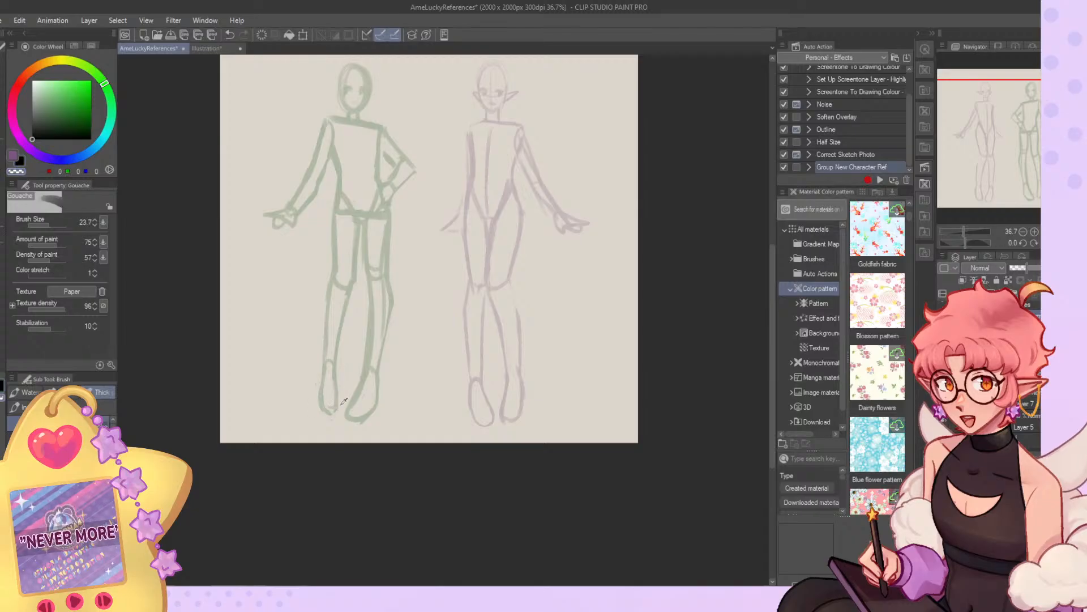
pyautogui.press('c')
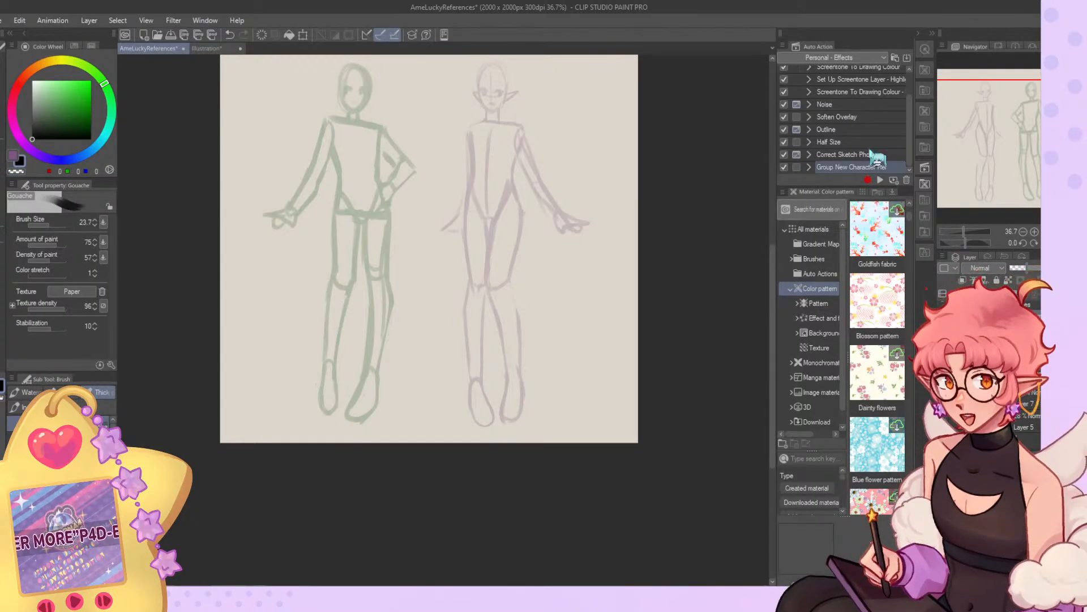
pyautogui.press('c')
# Erase the old knee and calf lines of the green figure's leg on the hand-on-hip side and redraw a slimmer outline.
pyautogui.press('c')
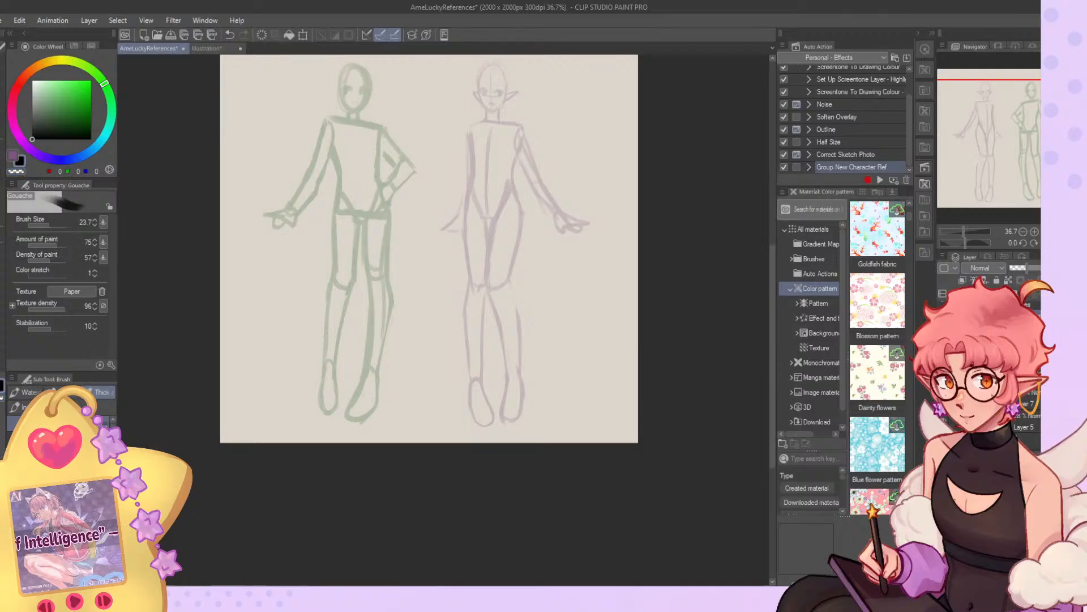
pyautogui.press('c')
pyautogui.moveTo(369, 250)
pyautogui.mouseDown()
pyautogui.moveTo(383, 295)
pyautogui.moveTo(370, 247)
pyautogui.moveTo(364, 267)
pyautogui.moveTo(365, 258)
pyautogui.moveTo(372, 337)
pyautogui.moveTo(376, 296)
pyautogui.moveTo(378, 346)
pyautogui.mouseUp()
pyautogui.press('c')
pyautogui.press('c')
pyautogui.press('c')
pyautogui.moveTo(388, 278); pyautogui.dragTo(376, 366)
pyautogui.moveTo(391, 297); pyautogui.dragTo(377, 370)
pyautogui.press('c')
pyautogui.moveTo(393, 288); pyautogui.dragTo(393, 314)
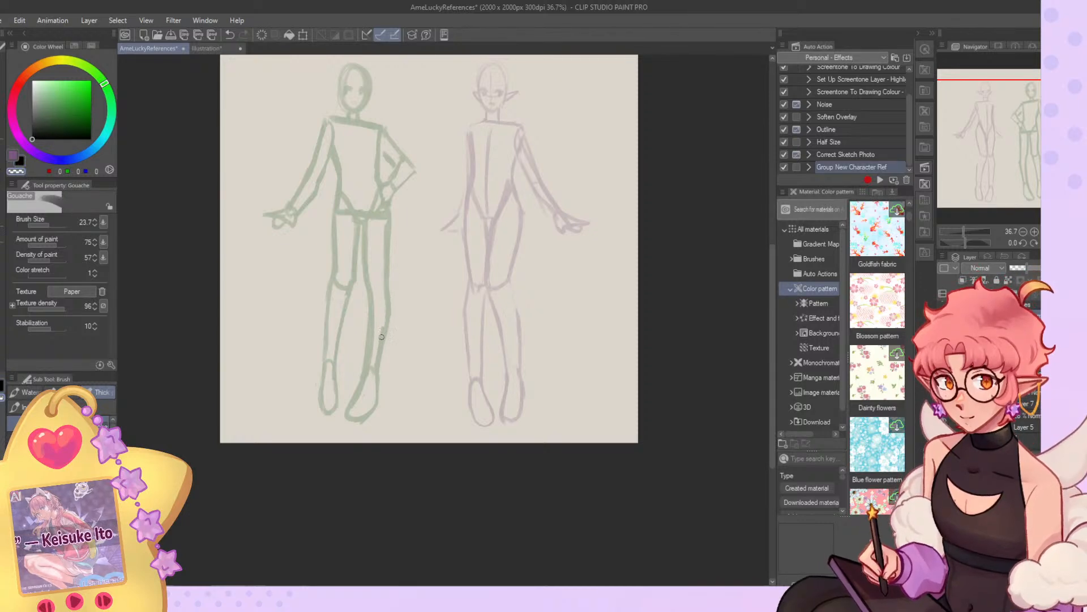
pyautogui.press('c')
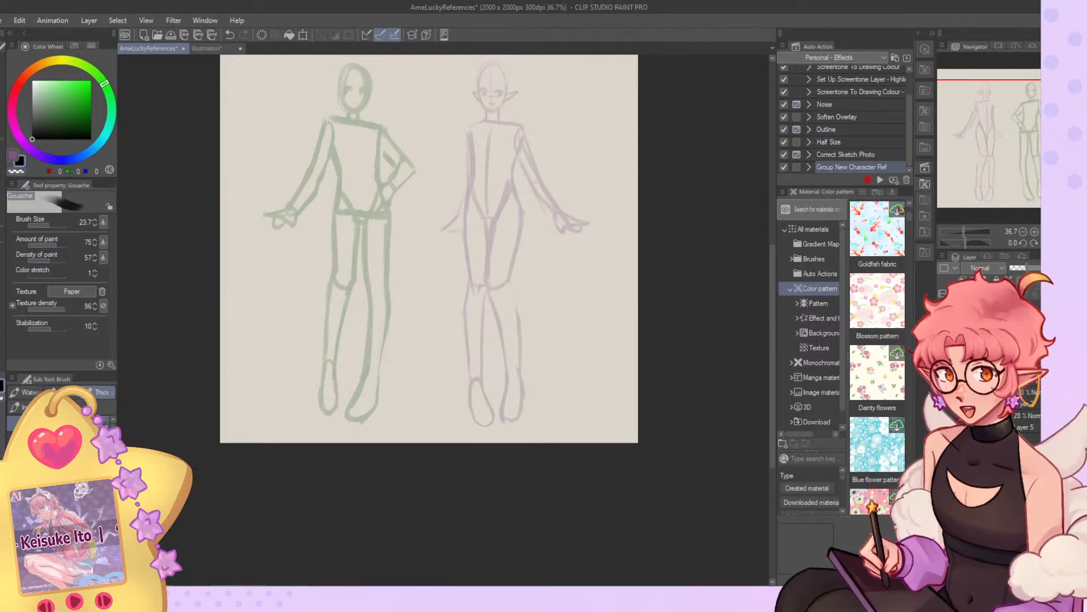
# Redraw the green figure's foot on the hand-on-hip side as a shorter, angled shape and erase the excess lines.
pyautogui.moveTo(376, 368)
pyautogui.mouseDown()
pyautogui.moveTo(370, 420)
pyautogui.moveTo(381, 402)
pyautogui.moveTo(362, 412)
pyautogui.moveTo(365, 370)
pyautogui.moveTo(341, 416)
pyautogui.moveTo(357, 386)
pyautogui.moveTo(352, 416)
pyautogui.mouseUp()
pyautogui.press('c')
pyautogui.press('c')
pyautogui.moveTo(365, 377)
pyautogui.mouseDown()
pyautogui.moveTo(353, 405)
pyautogui.moveTo(368, 404)
pyautogui.mouseUp()
pyautogui.press('c')
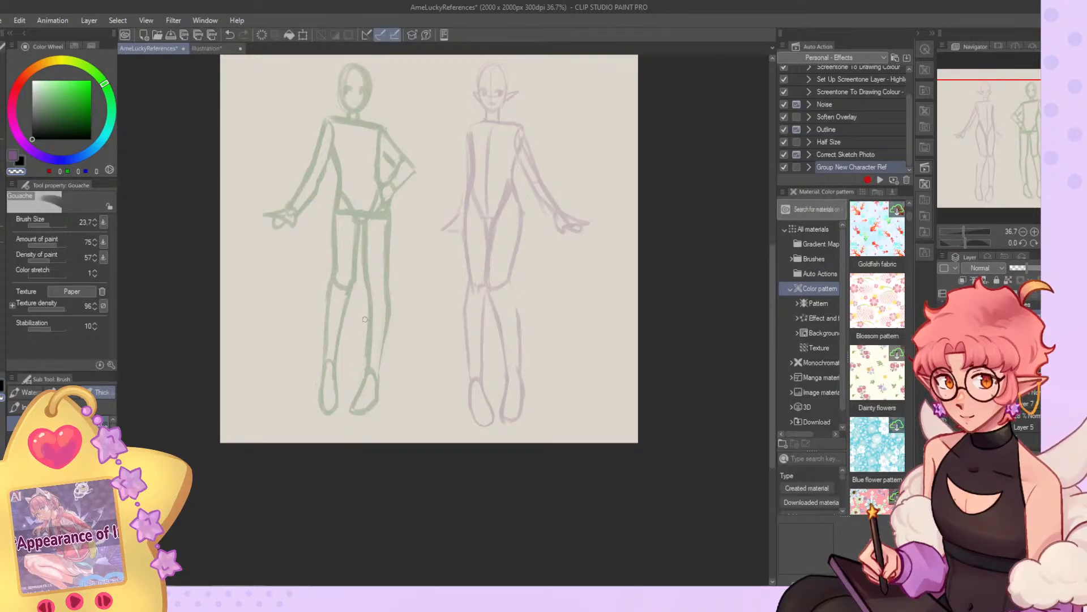
# Redraw the thigh and knee of the green figure's leg on the hand-on-hip side, cleaning up its inner thigh line.
pyautogui.press('c')
pyautogui.press('c')
pyautogui.moveTo(366, 224); pyautogui.dragTo(367, 294)
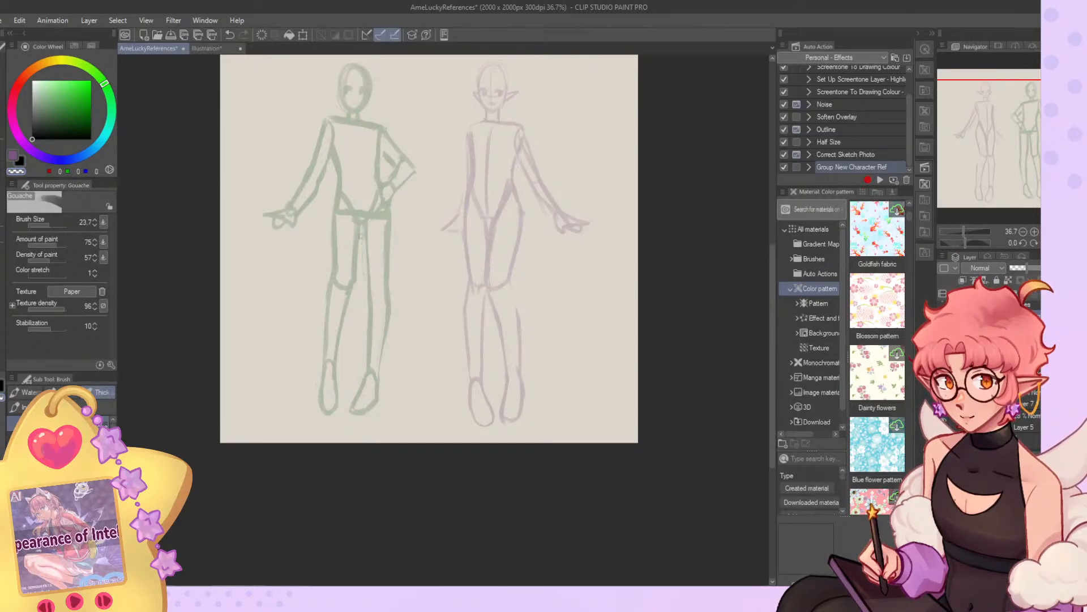
pyautogui.press('c')
pyautogui.moveTo(368, 231)
pyautogui.mouseDown()
pyautogui.moveTo(371, 292)
pyautogui.moveTo(388, 270)
pyautogui.moveTo(387, 283)
pyautogui.mouseUp()
pyautogui.press('c')
pyautogui.moveTo(393, 217); pyautogui.dragTo(391, 247)
pyautogui.press('c')
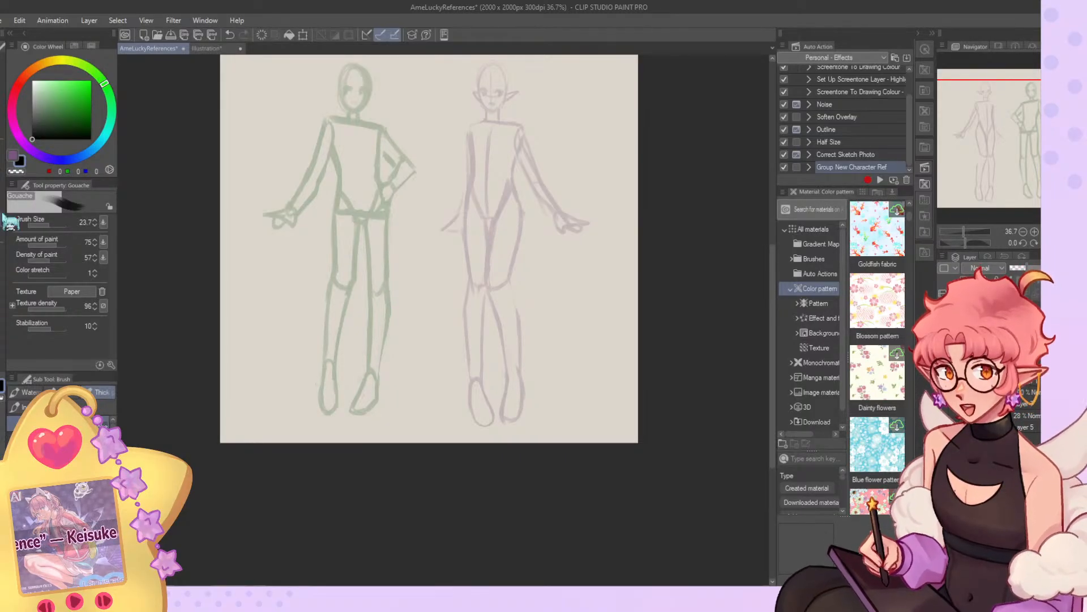
# Pull the green figure's lower legs slightly downward with Liquify at brush size 2000, and reduce the brush size to 823.9.
pyautogui.click(1, 197)
pyautogui.moveTo(62, 225); pyautogui.dragTo(67, 227)
pyautogui.moveTo(302, 426); pyautogui.dragTo(303, 433)
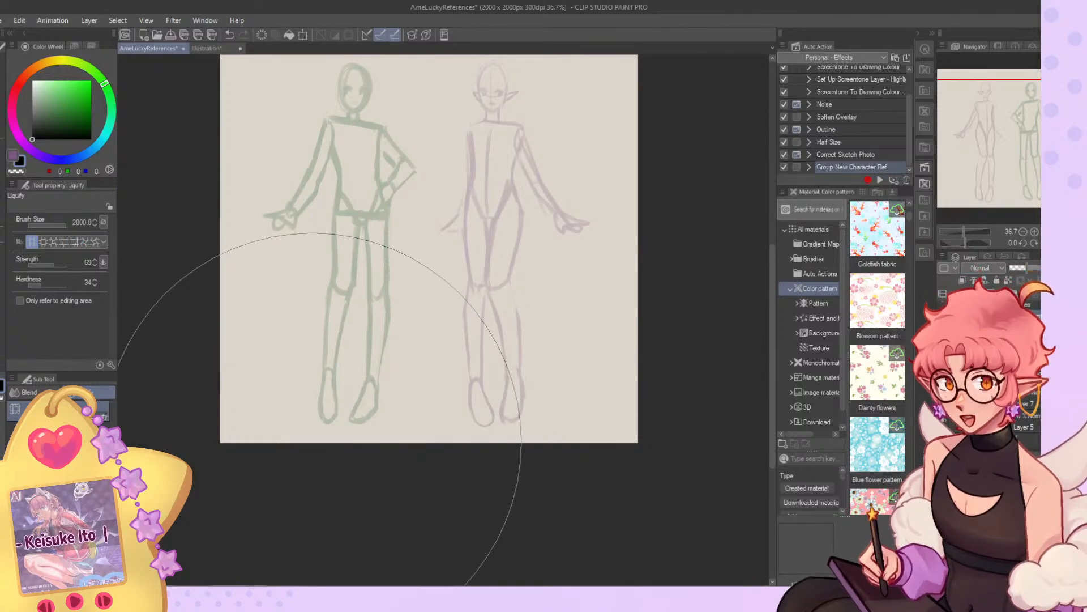
pyautogui.click(64, 226)
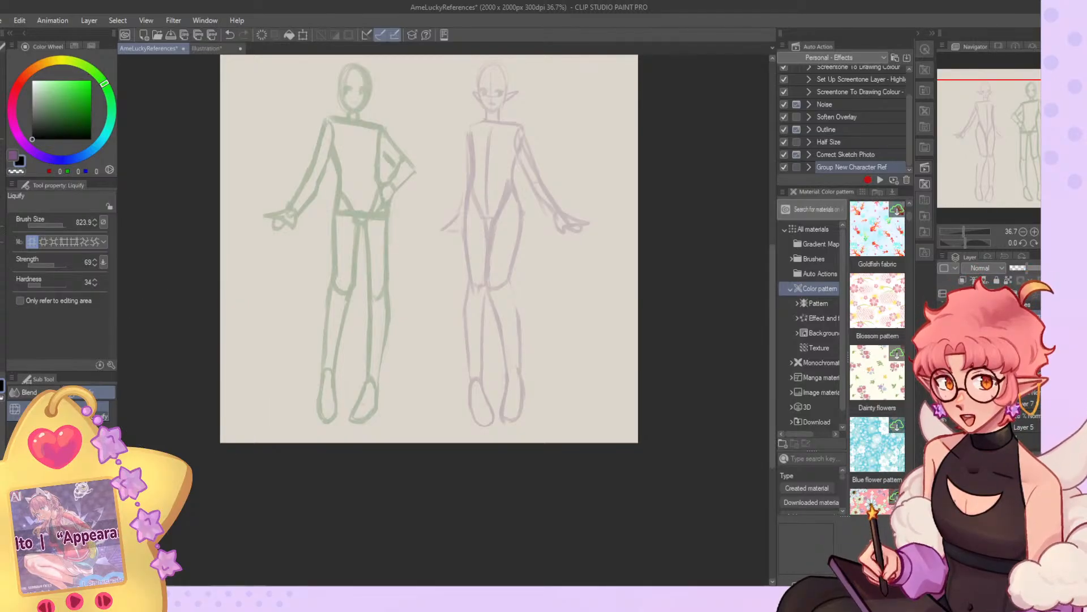
# Check the Illustration canvas, return to the AmeLuckyReferences sheet to review both figures, and flip the canvas view back with the Gouache brush selected.
pyautogui.click(207, 49)
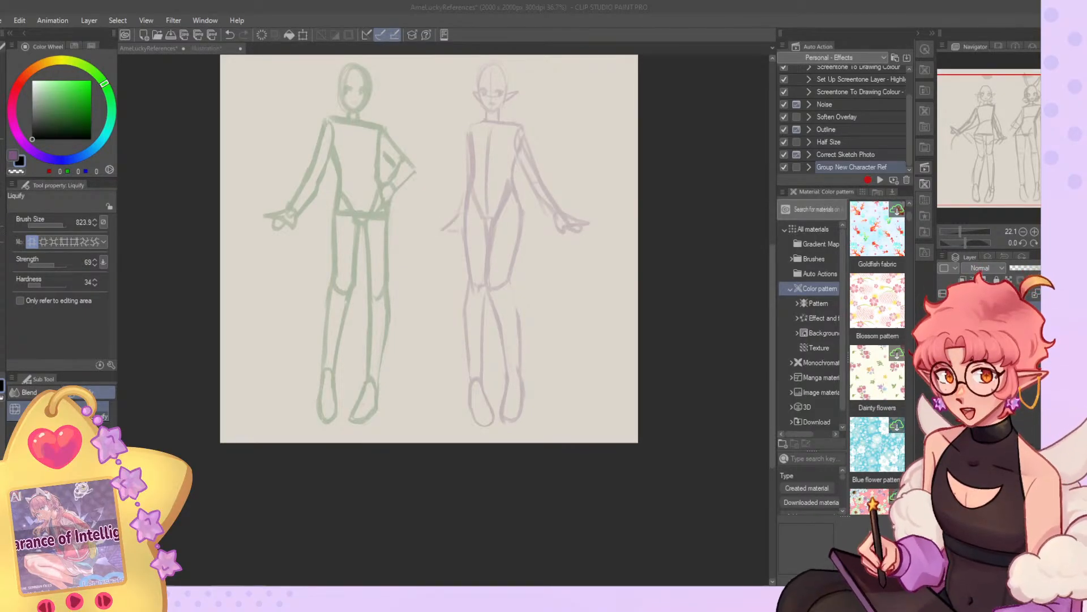
pyautogui.click(149, 48)
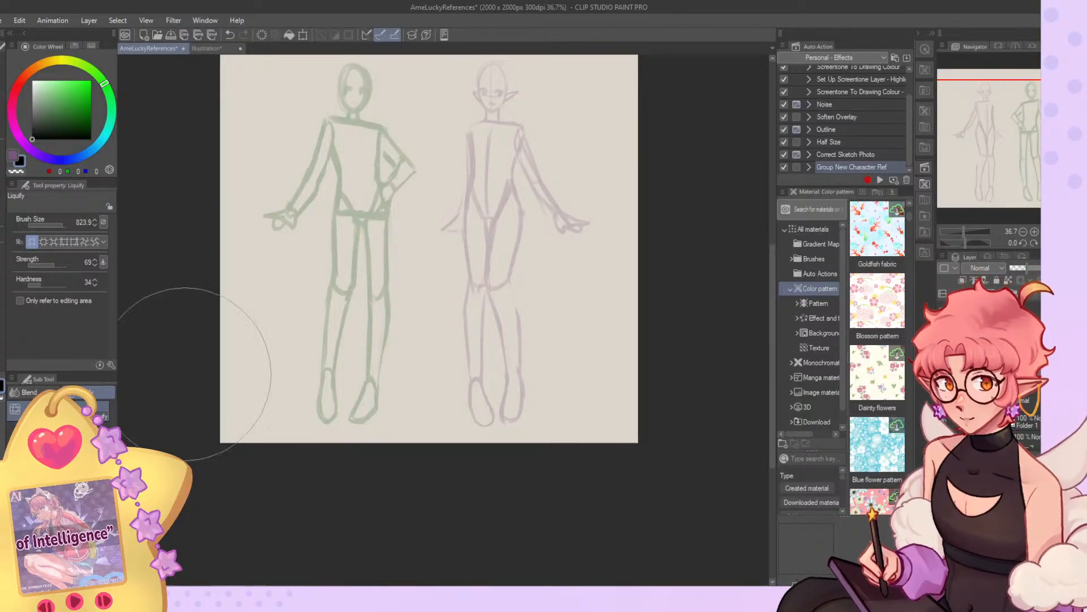
pyautogui.scroll(-1, 440, 431)
pyautogui.scroll(6, 368, 97)
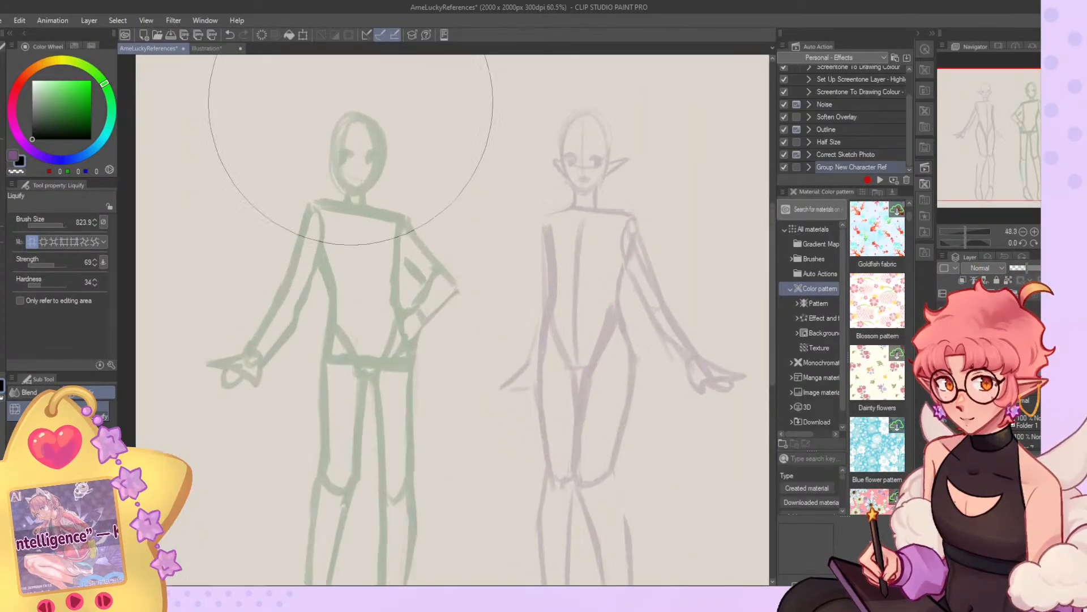
pyautogui.scroll(-6, 343, 187)
pyautogui.scroll(2, 363, 151)
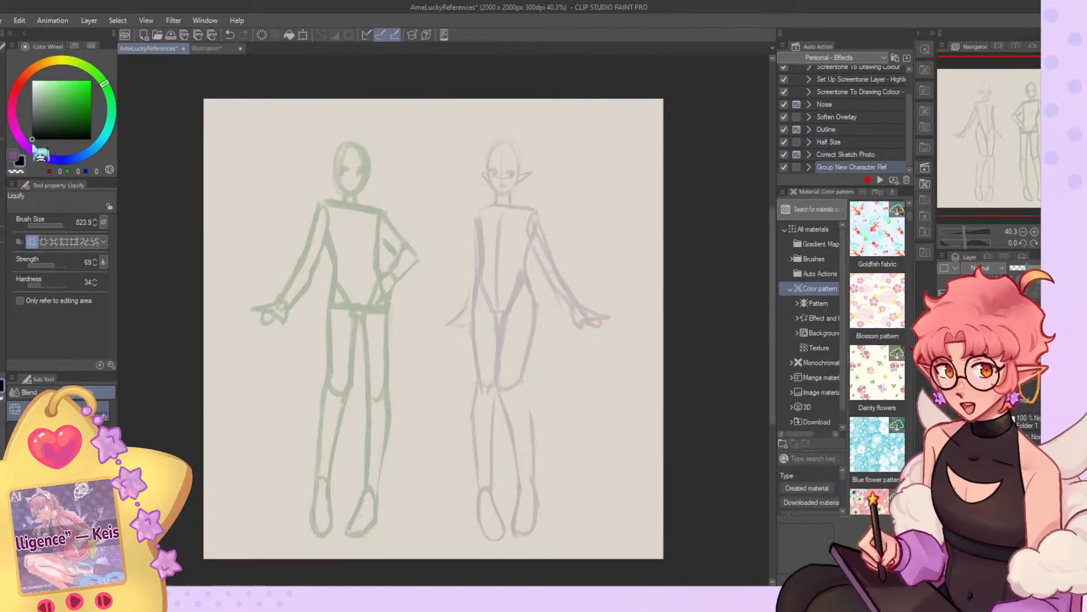
pyautogui.click(3, 176)
pyautogui.press('h')
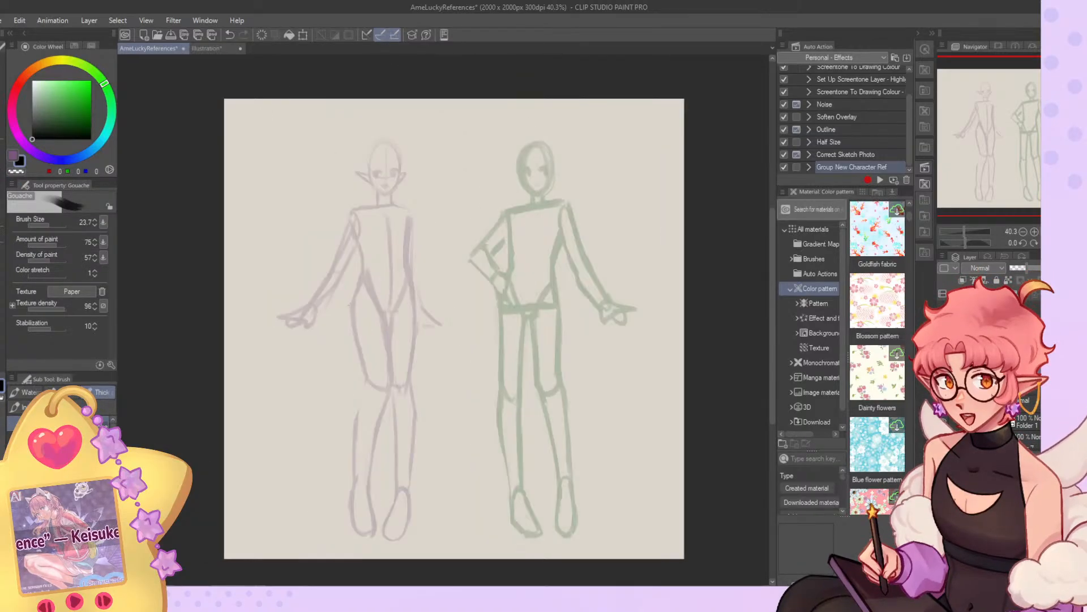
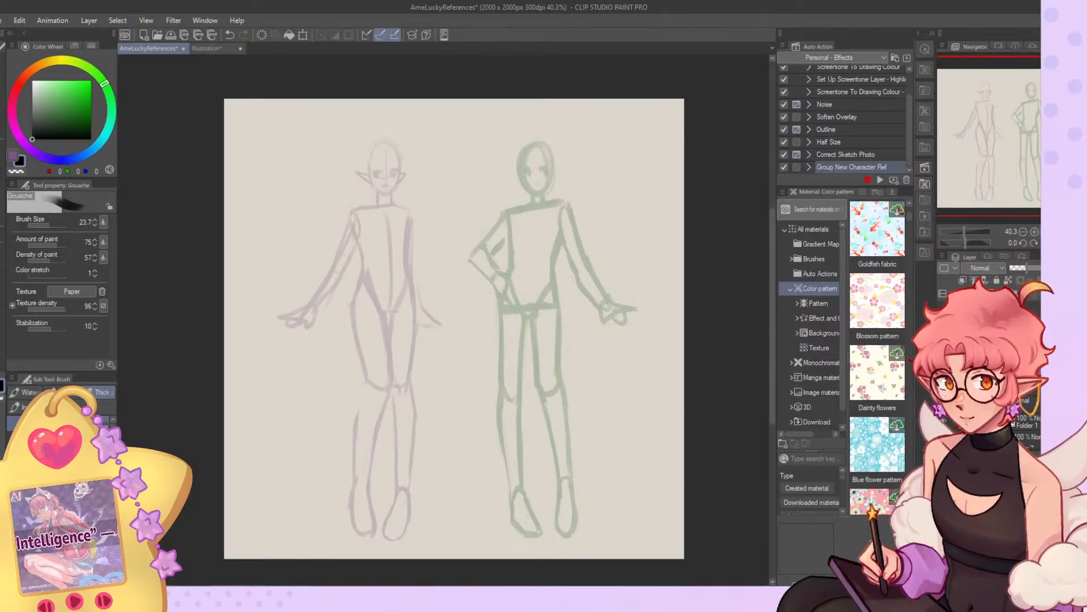
# Draw two long bunny ears on the green figure's head with the Gouache brush at size 31.9.
pyautogui.click(51, 225)
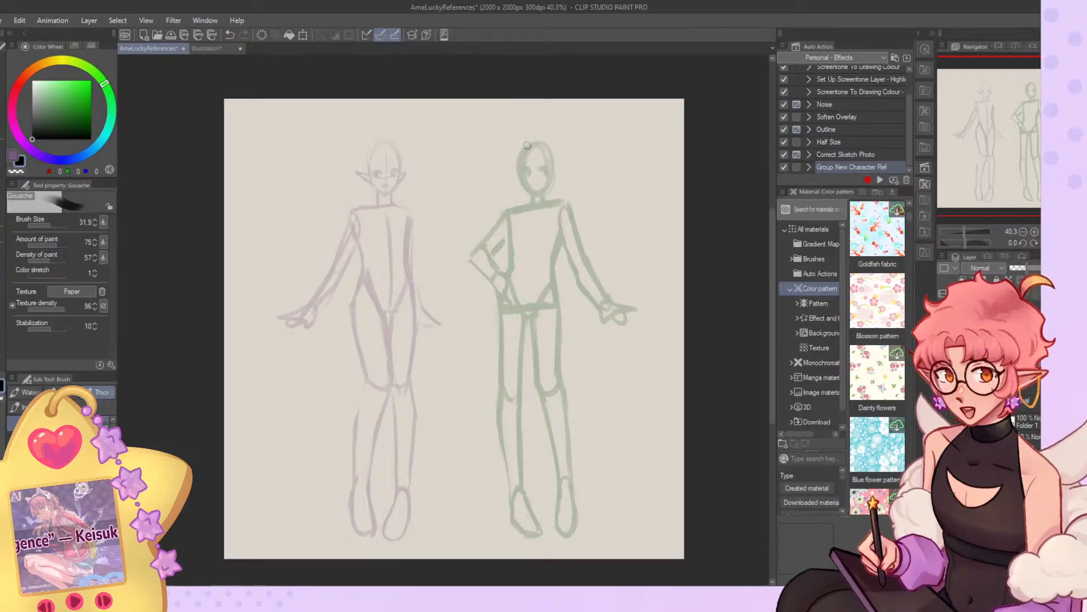
pyautogui.moveTo(528, 142)
pyautogui.mouseDown()
pyautogui.moveTo(501, 122)
pyautogui.moveTo(523, 148)
pyautogui.mouseUp()
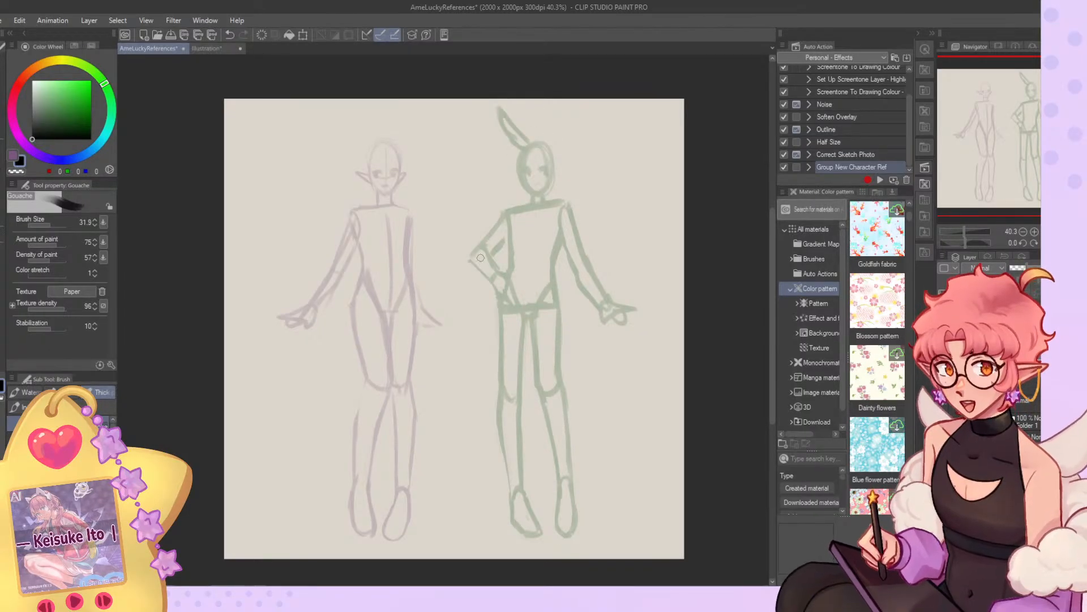
pyautogui.scroll(-3, 456, 264)
pyautogui.scroll(3, 565, 234)
pyautogui.hotkey('ctrl', 'z')
pyautogui.hotkey('ctrl', 'z')
pyautogui.moveTo(486, 156)
pyautogui.mouseDown()
pyautogui.moveTo(462, 122)
pyautogui.moveTo(454, 135)
pyautogui.moveTo(477, 156)
pyautogui.moveTo(513, 111)
pyautogui.moveTo(511, 139)
pyautogui.moveTo(496, 118)
pyautogui.moveTo(504, 161)
pyautogui.moveTo(497, 113)
pyautogui.moveTo(503, 154)
pyautogui.mouseUp()
pyautogui.hotkey('ctrl', 'z')
pyautogui.hotkey('ctrl', 'z')
pyautogui.hotkey('ctrl', 'z')
pyautogui.hotkey('ctrl', 'z')
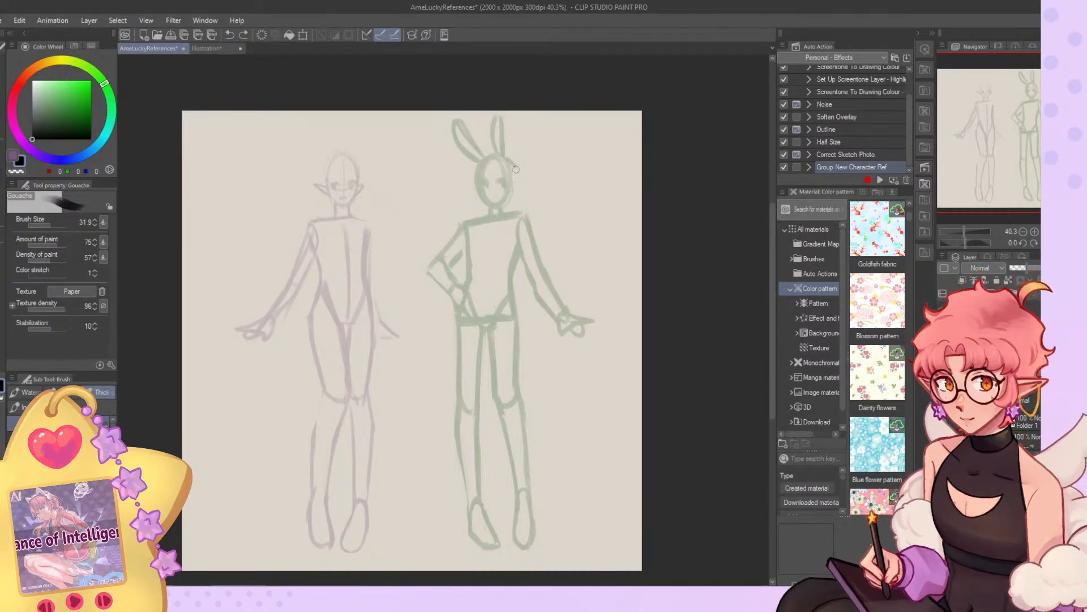
pyautogui.hotkey('ctrl', 'z')
# Add a curved side-plane line to the side of the green figure's head and check it in a mirrored view.
pyautogui.moveTo(504, 157); pyautogui.dragTo(511, 189)
pyautogui.hotkey('ctrl', 'z')
pyautogui.hotkey('ctrl', 'z')
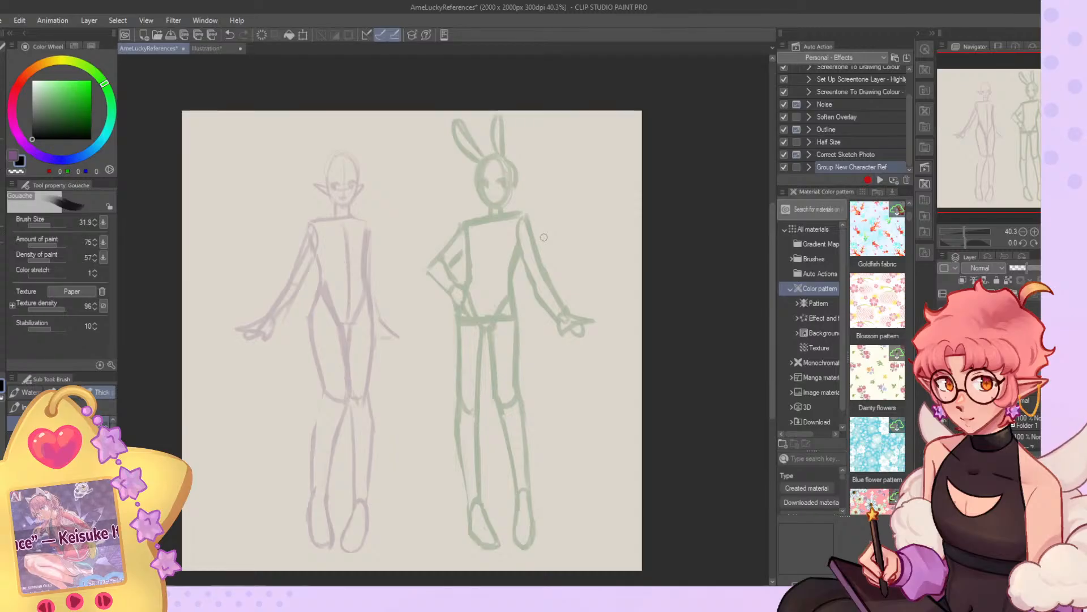
pyautogui.press('h')
pyautogui.press('h')
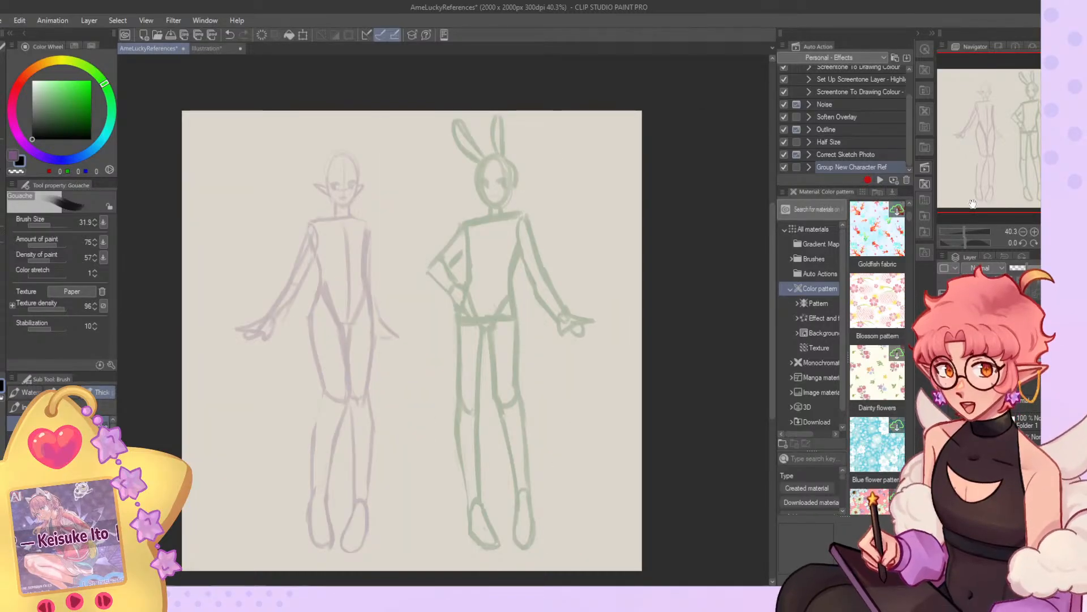
pyautogui.hotkey('ctrl', 'z')
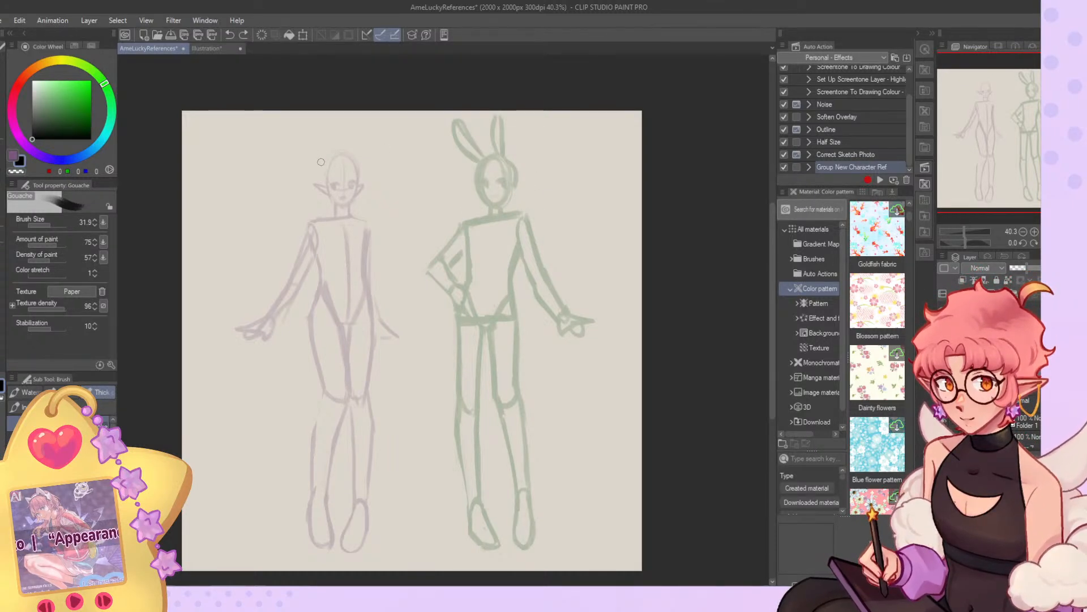
# Try sketching a small curved shape beside the purple elf figure's head.
pyautogui.moveTo(313, 164)
pyautogui.mouseDown()
pyautogui.moveTo(320, 173)
pyautogui.moveTo(307, 158)
pyautogui.mouseUp()
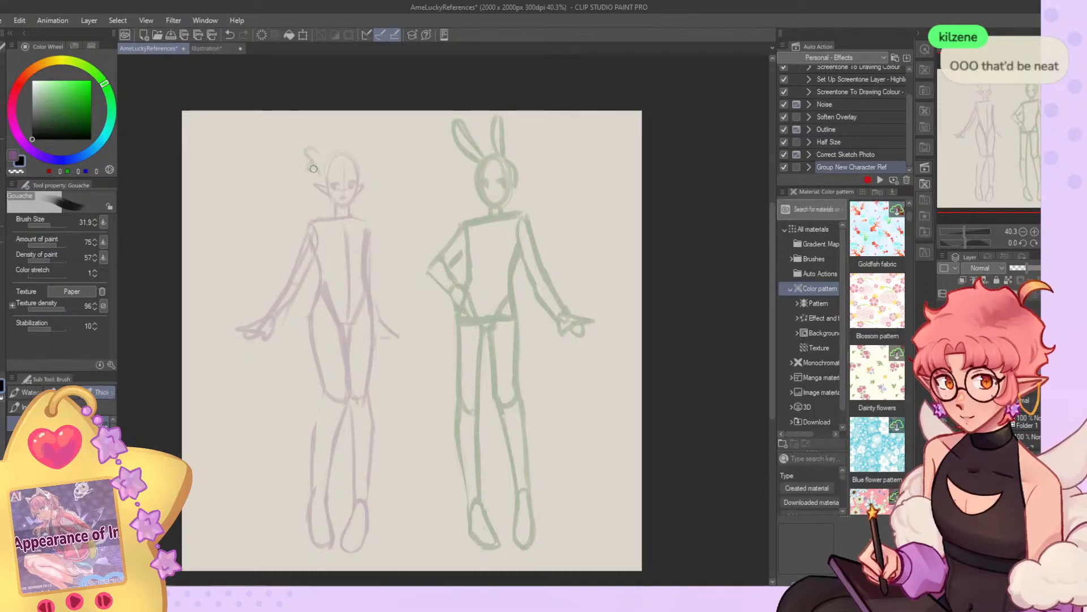
pyautogui.hotkey('ctrl', 'z')
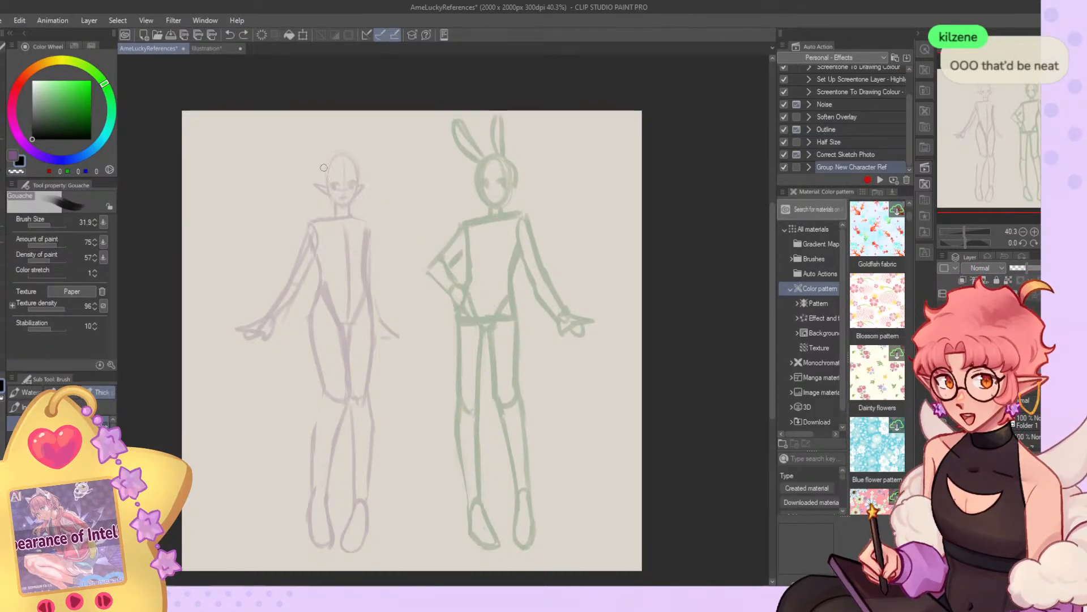
pyautogui.moveTo(319, 156)
pyautogui.mouseDown()
pyautogui.moveTo(308, 170)
pyautogui.moveTo(319, 173)
pyautogui.mouseUp()
pyautogui.hotkey('ctrl', 'z')
pyautogui.hotkey('ctrl', 'z')
pyautogui.hotkey('ctrl', 'z')
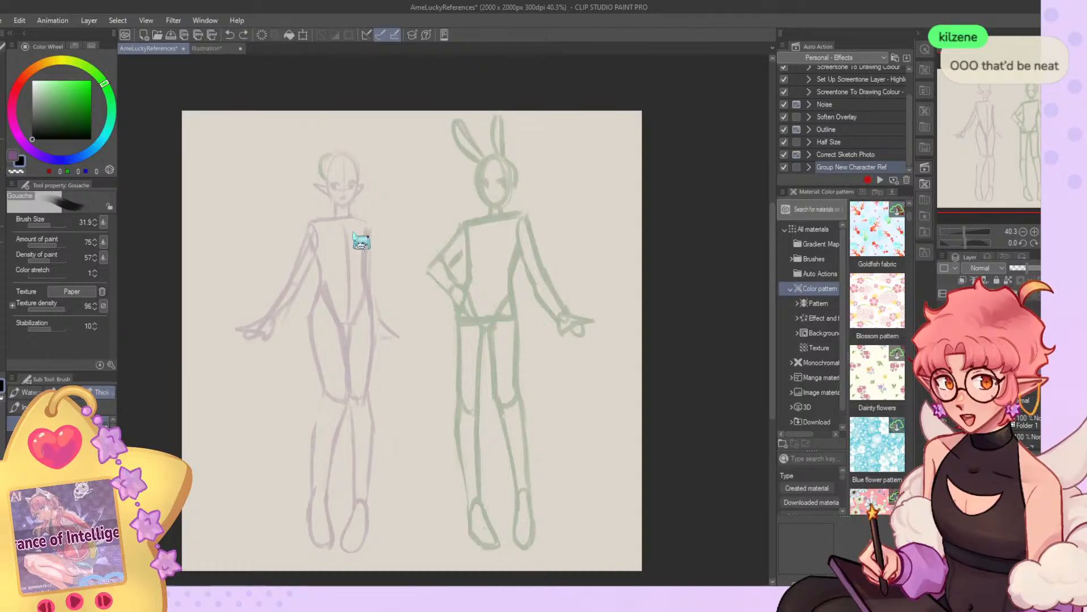
# Reshape the green figure's face outline by erasing excess thickness inside the head and redrawing the cheeks and pointed jaw.
pyautogui.scroll(5, 449, 191)
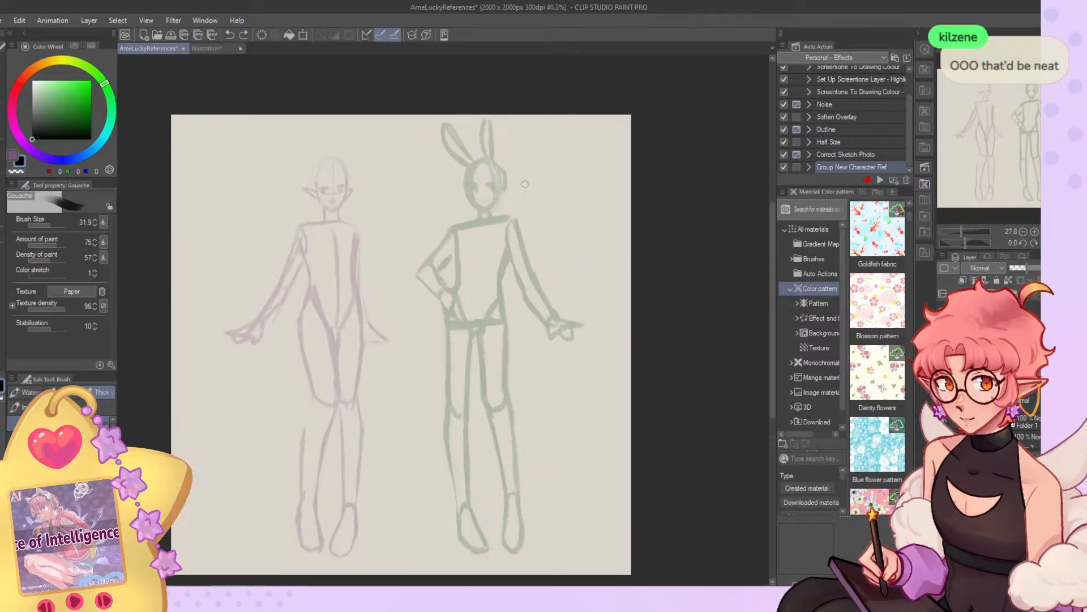
pyautogui.press('c')
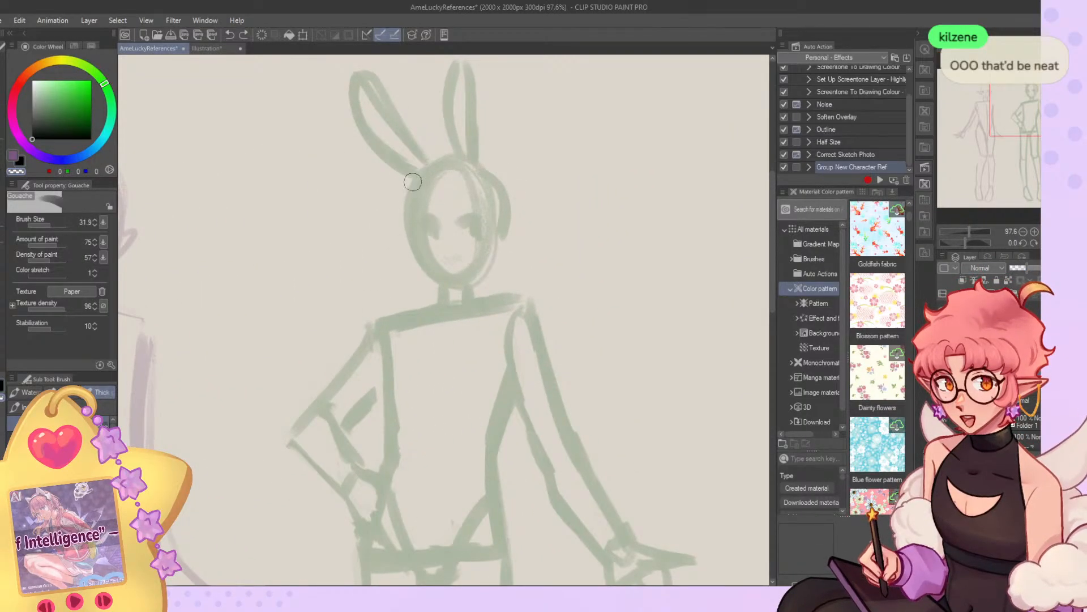
pyautogui.moveTo(413, 182); pyautogui.dragTo(423, 273)
pyautogui.press('c')
pyautogui.moveTo(423, 194)
pyautogui.mouseDown()
pyautogui.moveTo(450, 233)
pyautogui.moveTo(419, 205)
pyautogui.moveTo(448, 230)
pyautogui.moveTo(435, 192)
pyautogui.moveTo(474, 253)
pyautogui.moveTo(434, 253)
pyautogui.moveTo(465, 181)
pyautogui.moveTo(477, 240)
pyautogui.moveTo(428, 254)
pyautogui.moveTo(453, 187)
pyautogui.moveTo(477, 225)
pyautogui.moveTo(456, 251)
pyautogui.mouseUp()
pyautogui.press('c')
pyautogui.press('c')
pyautogui.moveTo(415, 219)
pyautogui.mouseDown()
pyautogui.moveTo(417, 246)
pyautogui.moveTo(455, 284)
pyautogui.moveTo(491, 264)
pyautogui.moveTo(477, 263)
pyautogui.mouseUp()
pyautogui.moveTo(498, 218); pyautogui.dragTo(495, 249)
# Draw the green figure's eyes and small mouth with the Gouache brush at size 15.2.
pyautogui.moveTo(423, 227)
pyautogui.mouseDown()
pyautogui.moveTo(447, 221)
pyautogui.moveTo(437, 233)
pyautogui.mouseUp()
pyautogui.hotkey('ctrl', 'z')
pyautogui.click(48, 225)
pyautogui.hotkey('ctrl', 'z')
pyautogui.moveTo(428, 229)
pyautogui.mouseDown()
pyautogui.moveTo(433, 244)
pyautogui.moveTo(485, 231)
pyautogui.mouseUp()
pyautogui.moveTo(447, 263)
pyautogui.mouseDown()
pyautogui.moveTo(458, 259)
pyautogui.moveTo(457, 271)
pyautogui.mouseUp()
pyautogui.hotkey('ctrl', 'z')
pyautogui.hotkey('ctrl', 'z')
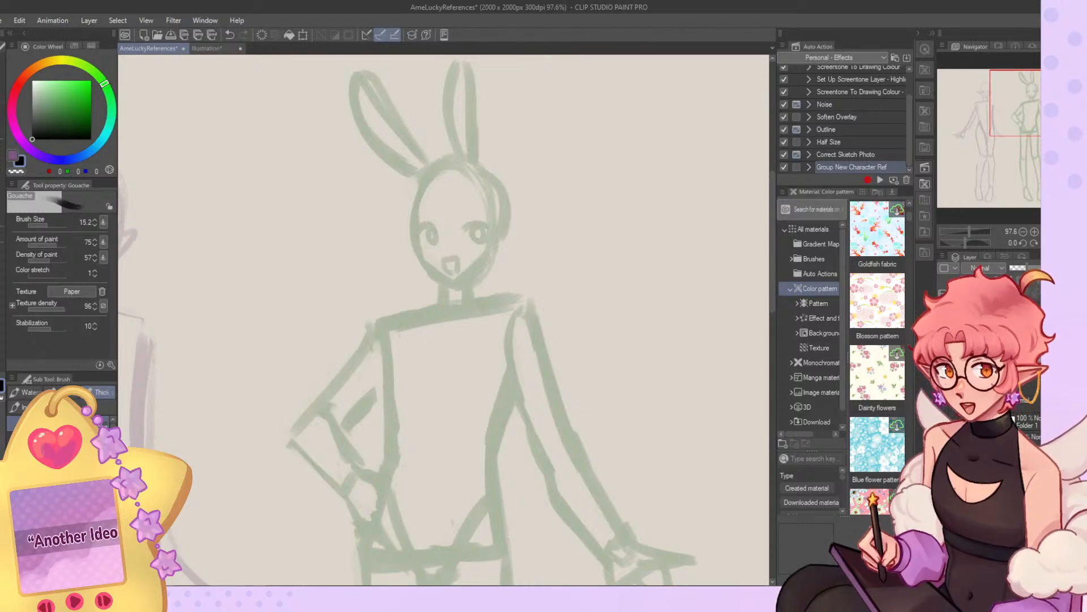
pyautogui.hotkey('ctrl', '0')
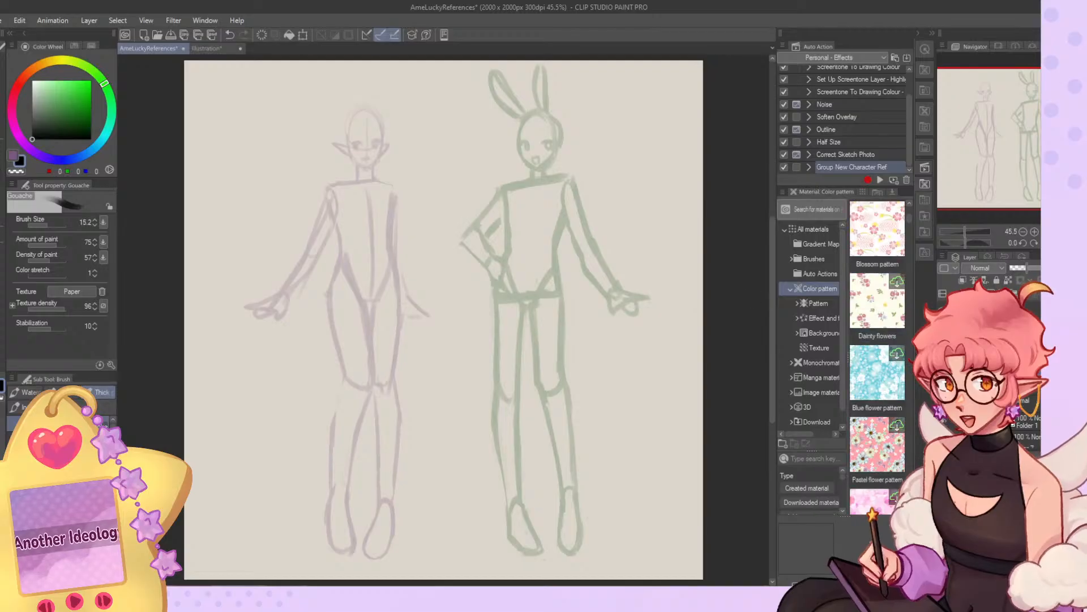
# Fade the green figure's sketch layer, switch to the layer for the purple elf, and mirror the canvas view around the elf's head.
pyautogui.click(1020, 267)
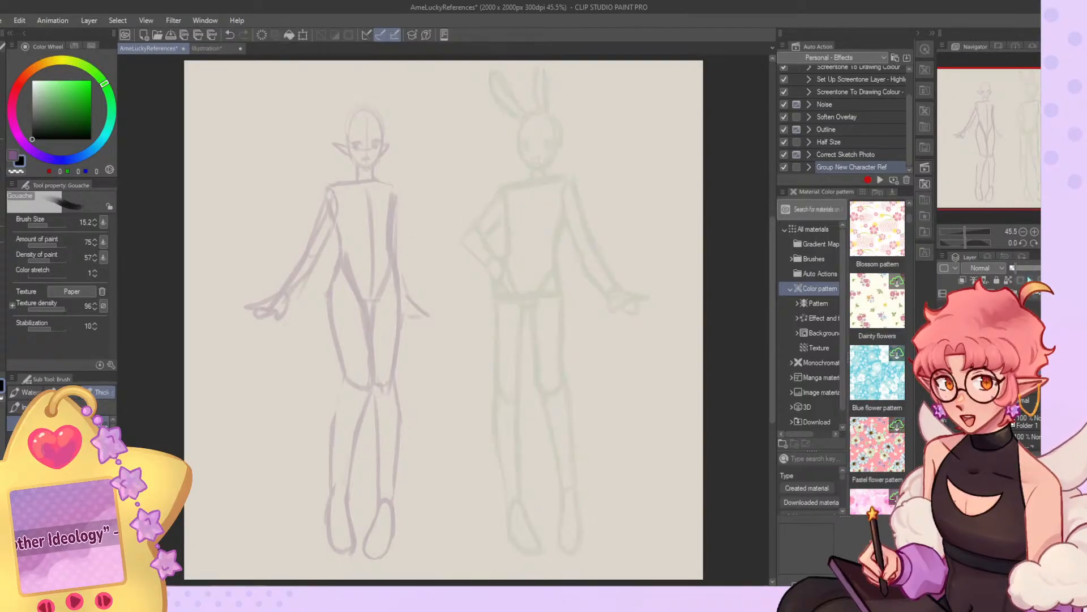
pyautogui.click(1026, 389)
pyautogui.scroll(7, 307, 136)
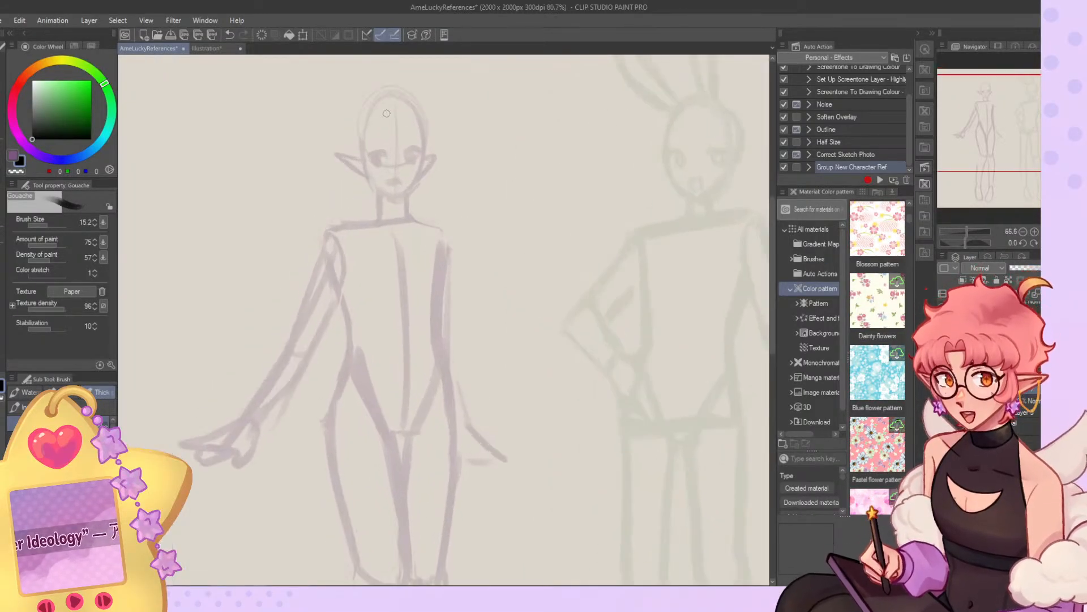
pyautogui.click(1057, 242)
pyautogui.moveTo(1009, 100); pyautogui.dragTo(981, 98)
pyautogui.moveTo(446, 201); pyautogui.dragTo(460, 265)
pyautogui.hotkey('ctrl', 'z')
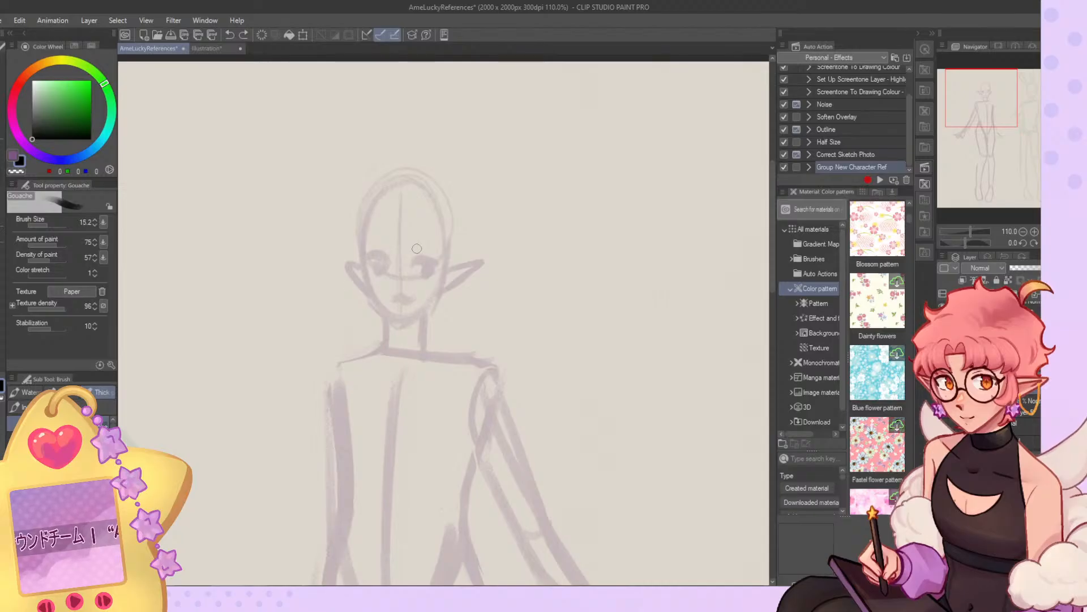
# Outline the elf's cranium over the faint sketch at brush size 13.1 and add the side-plane curve of the head.
pyautogui.moveTo(378, 193); pyautogui.dragTo(369, 256)
pyautogui.click(47, 225)
pyautogui.hotkey('ctrl', 'z')
pyautogui.moveTo(399, 181)
pyautogui.mouseDown()
pyautogui.moveTo(365, 251)
pyautogui.moveTo(379, 272)
pyautogui.moveTo(438, 282)
pyautogui.mouseUp()
pyautogui.moveTo(451, 210)
pyautogui.mouseDown()
pyautogui.moveTo(446, 272)
pyautogui.moveTo(459, 212)
pyautogui.moveTo(466, 252)
pyautogui.moveTo(448, 251)
pyautogui.moveTo(467, 206)
pyautogui.moveTo(376, 200)
pyautogui.moveTo(369, 219)
pyautogui.moveTo(373, 272)
pyautogui.moveTo(446, 272)
pyautogui.mouseUp()
pyautogui.hotkey('ctrl', 'z')
pyautogui.hotkey('ctrl', 'z')
pyautogui.moveTo(460, 205)
pyautogui.mouseDown()
pyautogui.moveTo(447, 271)
pyautogui.moveTo(429, 279)
pyautogui.moveTo(447, 268)
pyautogui.moveTo(463, 210)
pyautogui.moveTo(447, 237)
pyautogui.moveTo(449, 272)
pyautogui.mouseUp()
# Draw the elf's neck sides sloping out into both shoulders.
pyautogui.hotkey('ctrl', 'z')
pyautogui.hotkey('ctrl', 'z')
# Draw the elf head's curved eye line, vertical centre line, and jaw tapering to the chin.
pyautogui.moveTo(453, 272); pyautogui.dragTo(390, 281)
pyautogui.moveTo(403, 195); pyautogui.dragTo(398, 284)
pyautogui.moveTo(400, 229); pyautogui.dragTo(401, 313)
pyautogui.moveTo(400, 260); pyautogui.dragTo(401, 323)
pyautogui.moveTo(367, 262)
pyautogui.mouseDown()
pyautogui.moveTo(400, 326)
pyautogui.moveTo(452, 286)
pyautogui.moveTo(433, 306)
pyautogui.mouseUp()
pyautogui.moveTo(441, 268)
pyautogui.mouseDown()
pyautogui.moveTo(425, 318)
pyautogui.moveTo(391, 348)
pyautogui.mouseUp()
pyautogui.moveTo(425, 312)
pyautogui.mouseDown()
pyautogui.moveTo(423, 345)
pyautogui.moveTo(499, 350)
pyautogui.mouseUp()
pyautogui.hotkey('ctrl', 'z')
pyautogui.moveTo(424, 342); pyautogui.dragTo(502, 373)
pyautogui.moveTo(391, 341)
pyautogui.mouseDown()
pyautogui.moveTo(327, 365)
pyautogui.moveTo(321, 400)
pyautogui.mouseUp()
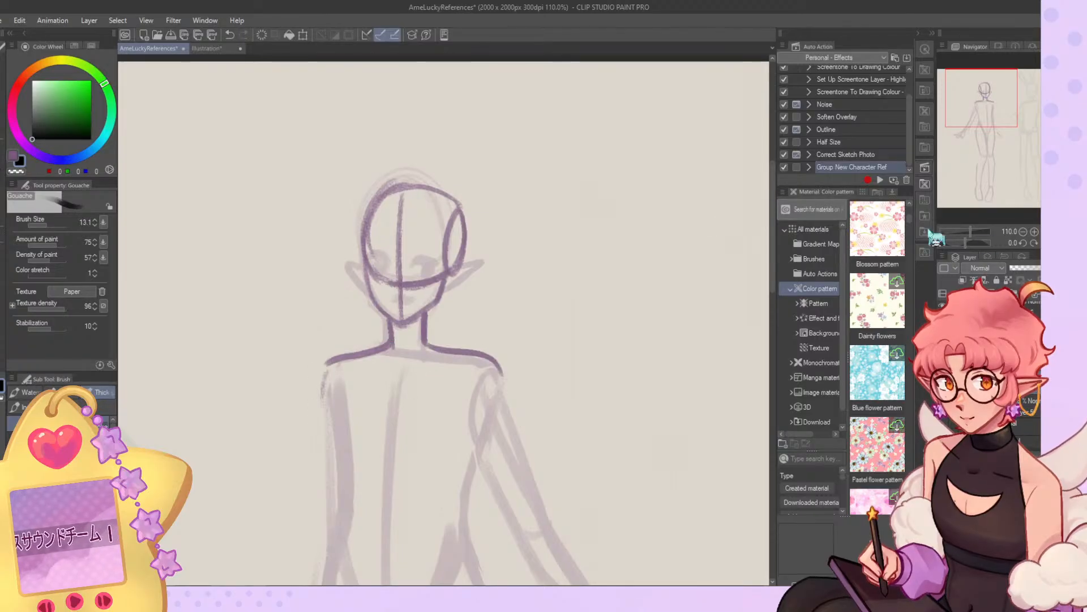
# Outline the elf's rib cage with two tapering sides and an arched lower edge.
pyautogui.moveTo(993, 107); pyautogui.dragTo(995, 126)
pyautogui.moveTo(357, 196)
pyautogui.mouseDown()
pyautogui.moveTo(357, 313)
pyautogui.moveTo(474, 296)
pyautogui.mouseUp()
pyautogui.hotkey('ctrl', 'z')
pyautogui.hotkey('ctrl', 'z')
pyautogui.moveTo(360, 208); pyautogui.dragTo(370, 311)
pyautogui.moveTo(376, 321); pyautogui.dragTo(466, 301)
pyautogui.hotkey('ctrl', 'z')
pyautogui.hotkey('ctrl', 'z')
pyautogui.moveTo(360, 208)
pyautogui.mouseDown()
pyautogui.moveTo(369, 314)
pyautogui.moveTo(455, 316)
pyautogui.mouseUp()
pyautogui.moveTo(371, 313)
pyautogui.mouseDown()
pyautogui.moveTo(466, 321)
pyautogui.moveTo(518, 210)
pyautogui.moveTo(435, 311)
pyautogui.moveTo(480, 333)
pyautogui.moveTo(439, 307)
pyautogui.moveTo(386, 323)
pyautogui.moveTo(368, 302)
pyautogui.moveTo(395, 306)
pyautogui.mouseUp()
# Sketch the elf's pelvis with angled leg-opening lines meeting at the crotch.
pyautogui.hotkey('ctrl', 'z')
pyautogui.hotkey('ctrl', 'z')
pyautogui.press('c')
pyautogui.press('c')
pyautogui.moveTo(366, 348)
pyautogui.mouseDown()
pyautogui.moveTo(344, 453)
pyautogui.moveTo(351, 399)
pyautogui.moveTo(412, 476)
pyautogui.moveTo(435, 469)
pyautogui.mouseUp()
pyautogui.hotkey('ctrl', 'z')
pyautogui.hotkey('ctrl', 'z')
pyautogui.moveTo(358, 391)
pyautogui.mouseDown()
pyautogui.moveTo(399, 466)
pyautogui.moveTo(430, 471)
pyautogui.mouseUp()
pyautogui.moveTo(488, 395); pyautogui.dragTo(429, 469)
pyautogui.moveTo(500, 376); pyautogui.dragTo(418, 465)
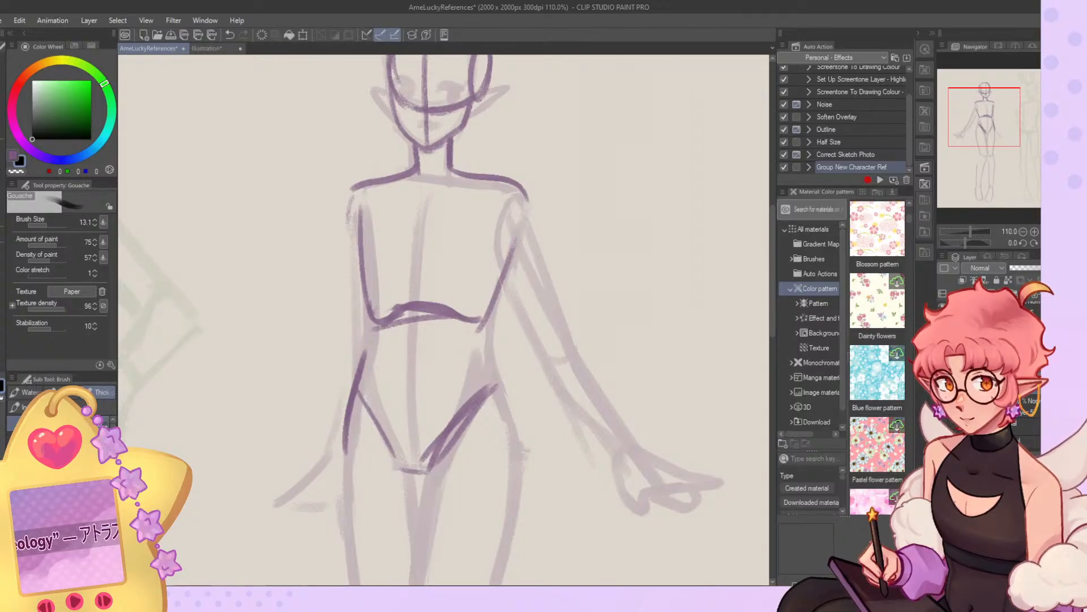
# Draw the elf's torso side and outer hip on the extended-arm side, erasing the line between rib cage and hip.
pyautogui.moveTo(483, 342); pyautogui.dragTo(498, 393)
pyautogui.moveTo(505, 266)
pyautogui.mouseDown()
pyautogui.moveTo(483, 336)
pyautogui.moveTo(498, 391)
pyautogui.mouseUp()
pyautogui.press('c')
pyautogui.moveTo(516, 221)
pyautogui.mouseDown()
pyautogui.moveTo(482, 329)
pyautogui.moveTo(507, 427)
pyautogui.mouseUp()
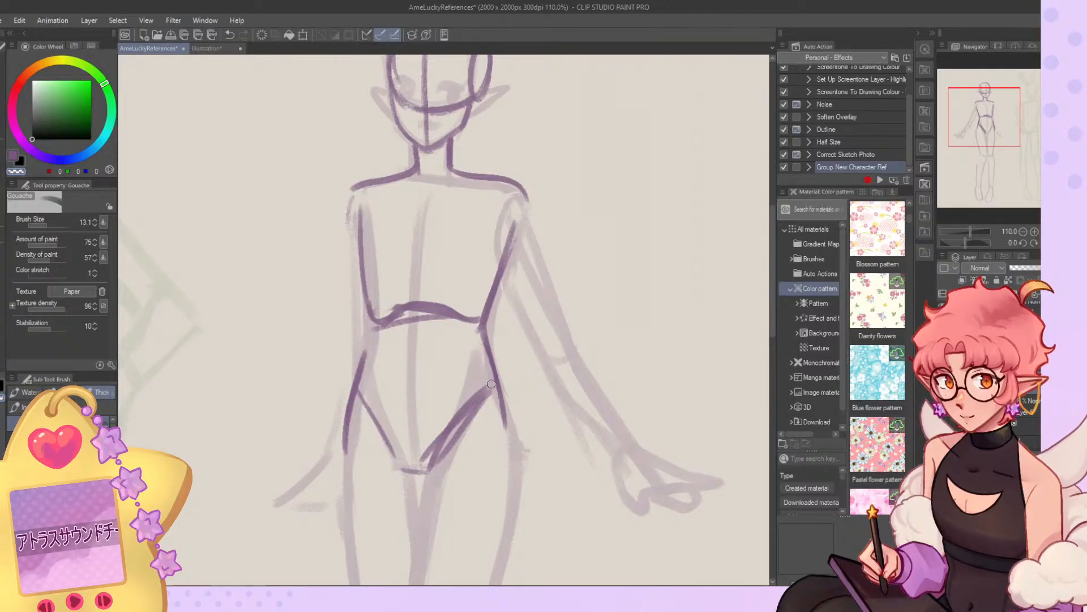
pyautogui.moveTo(488, 336); pyautogui.dragTo(505, 399)
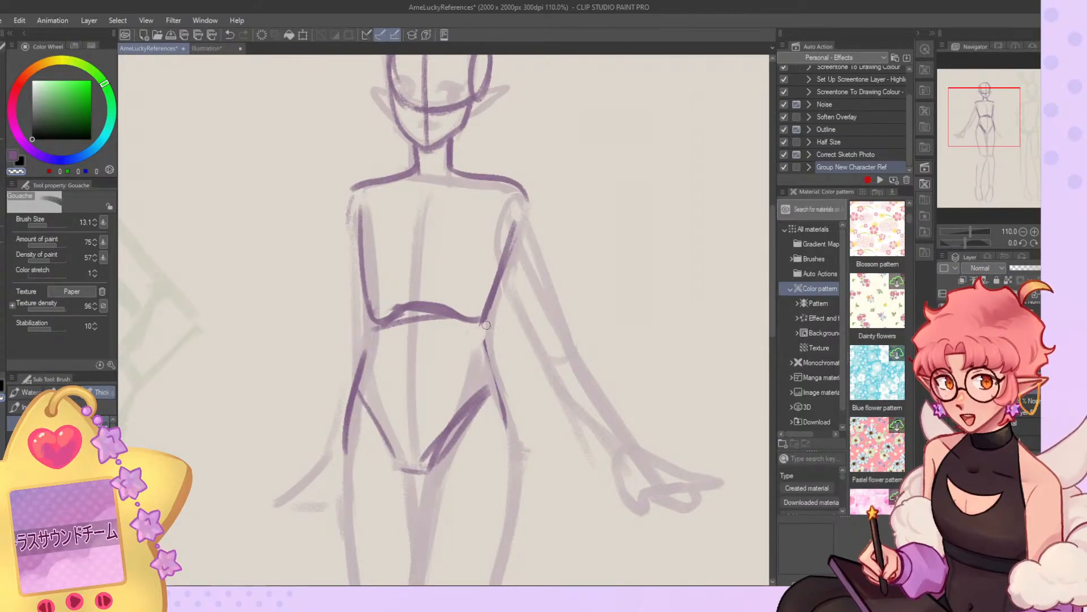
pyautogui.moveTo(485, 340); pyautogui.dragTo(514, 428)
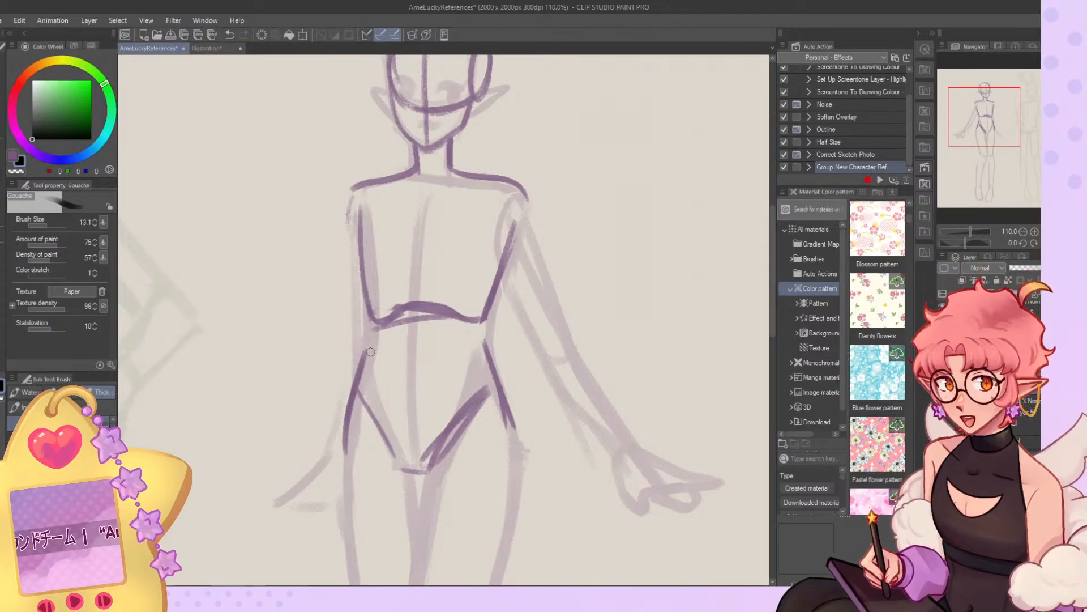
# Draw two curved waistline arcs across the top of the elf's pelvis, rotating the canvas for the strokes and resetting it.
pyautogui.scroll(-1, 407, 215)
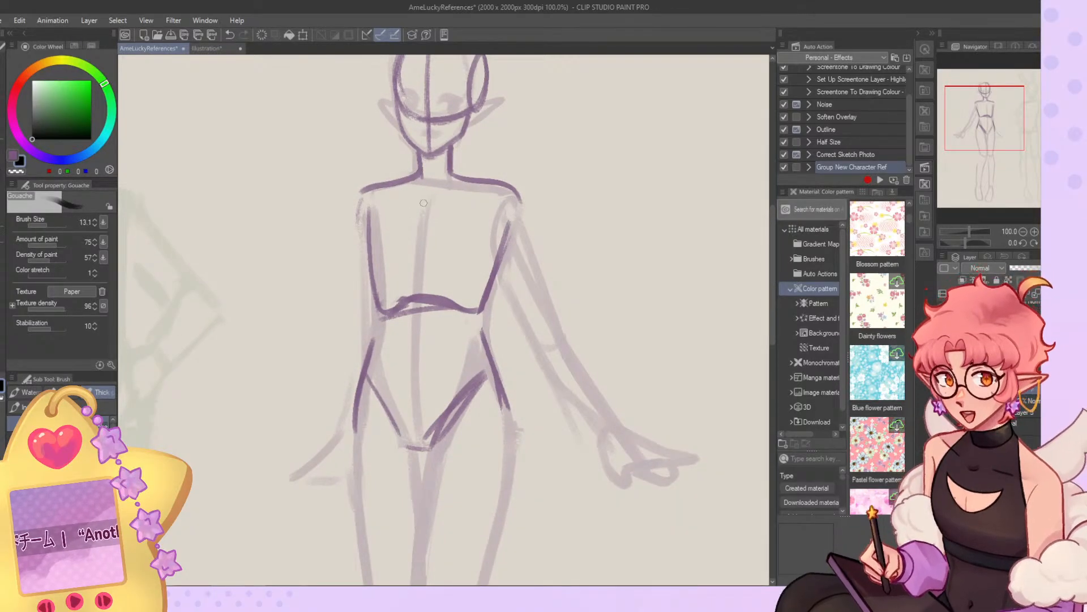
pyautogui.scroll(-6, 536, 175)
pyautogui.scroll(6, 552, 173)
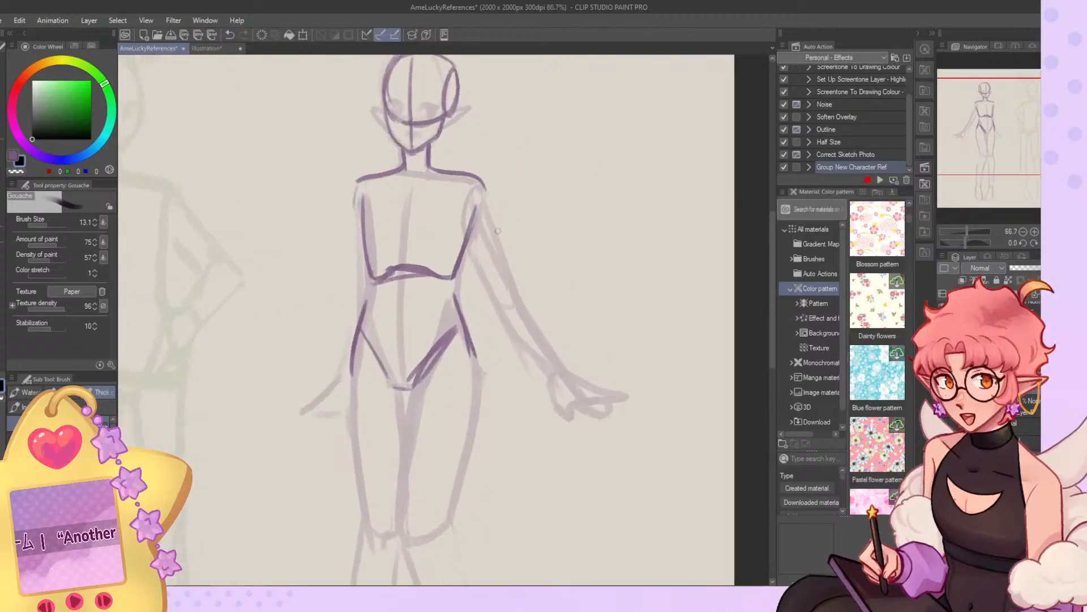
pyautogui.moveTo(346, 314); pyautogui.dragTo(426, 327)
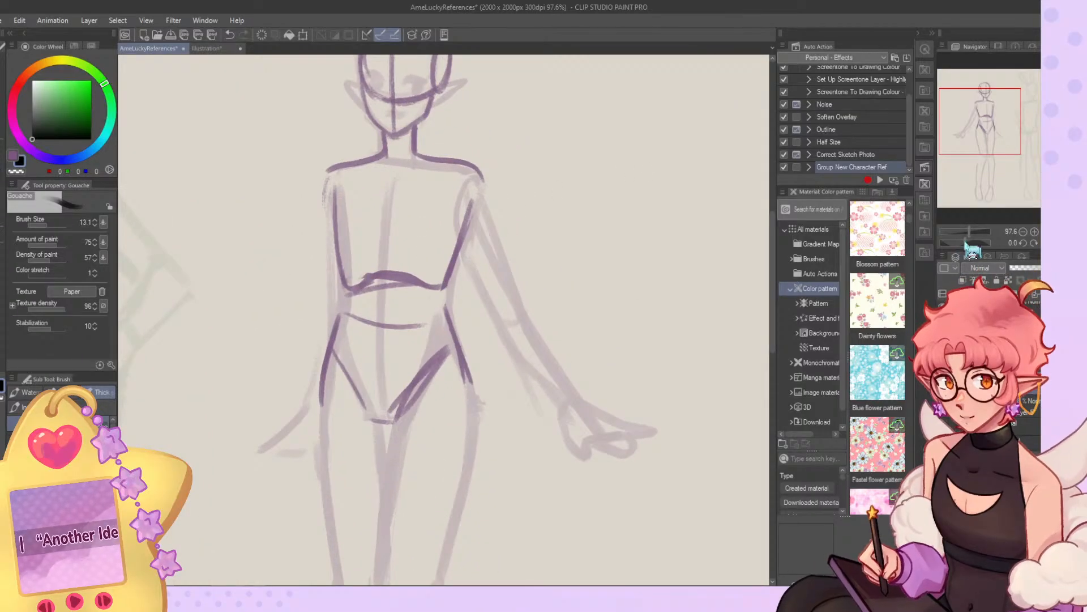
pyautogui.moveTo(971, 244); pyautogui.dragTo(985, 244)
pyautogui.moveTo(480, 244); pyautogui.dragTo(452, 306)
pyautogui.moveTo(483, 232)
pyautogui.mouseDown()
pyautogui.moveTo(460, 270)
pyautogui.moveTo(450, 318)
pyautogui.moveTo(456, 299)
pyautogui.moveTo(464, 317)
pyautogui.mouseUp()
pyautogui.press('c')
pyautogui.press('c')
pyautogui.moveTo(492, 228); pyautogui.dragTo(442, 325)
pyautogui.moveTo(445, 325); pyautogui.dragTo(494, 229)
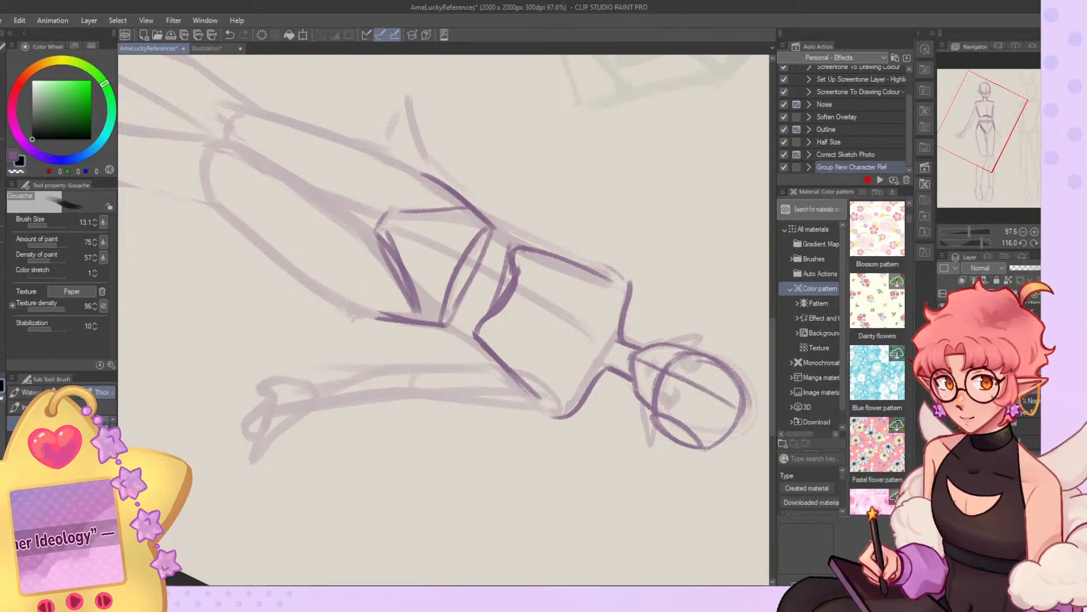
pyautogui.hotkey('ctrl', '@')
# Erase the elf's outer hip lines and redraw the pelvis sides as clean curves down to the crotch.
pyautogui.press('c')
pyautogui.moveTo(447, 348)
pyautogui.mouseDown()
pyautogui.moveTo(378, 427)
pyautogui.moveTo(385, 404)
pyautogui.moveTo(360, 395)
pyautogui.moveTo(380, 424)
pyautogui.moveTo(393, 419)
pyautogui.moveTo(456, 338)
pyautogui.mouseUp()
pyautogui.press('c')
pyautogui.moveTo(398, 415)
pyautogui.mouseDown()
pyautogui.moveTo(445, 344)
pyautogui.moveTo(468, 383)
pyautogui.mouseUp()
pyautogui.press('c')
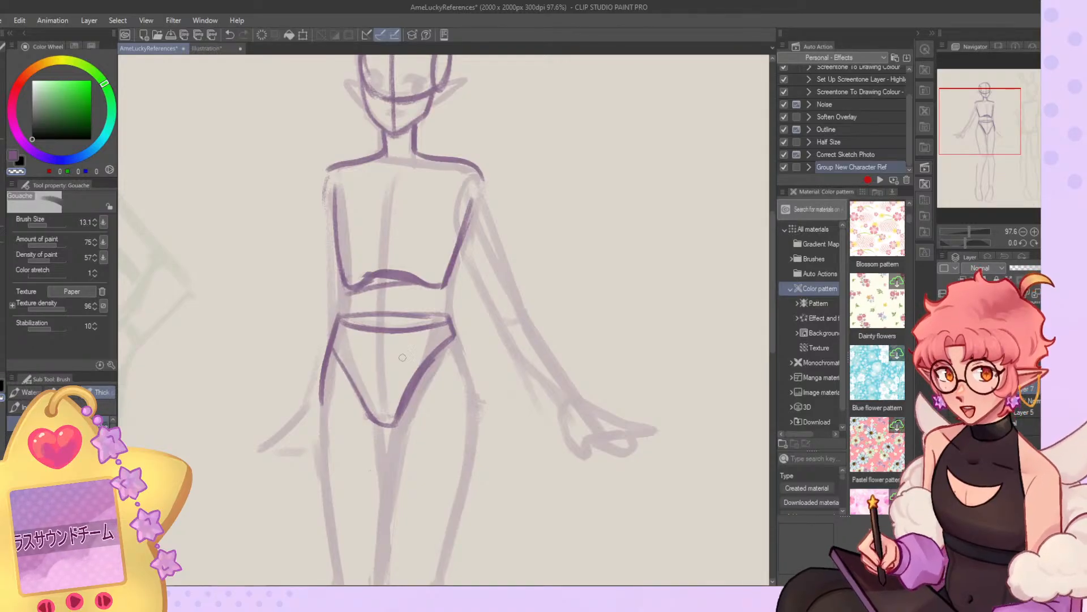
pyautogui.moveTo(329, 332)
pyautogui.mouseDown()
pyautogui.moveTo(346, 394)
pyautogui.moveTo(322, 402)
pyautogui.mouseUp()
pyautogui.press('c')
pyautogui.moveTo(334, 338); pyautogui.dragTo(360, 400)
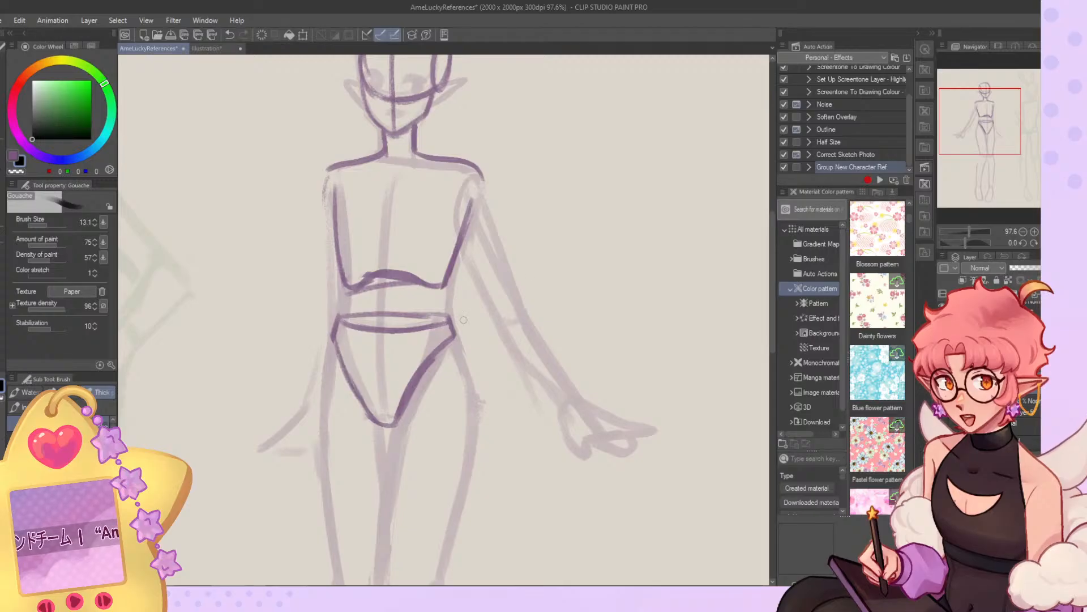
# Draw the shoulder joint, outer upper arm and elbow curve of the elf's extended arm.
pyautogui.hotkey('ctrl', '0')
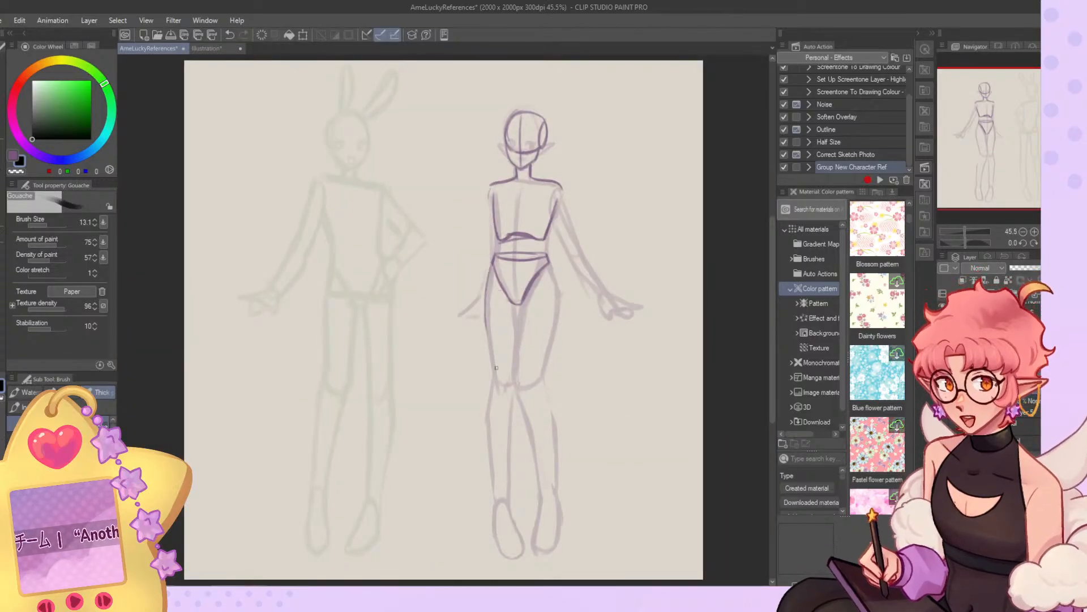
pyautogui.press('h')
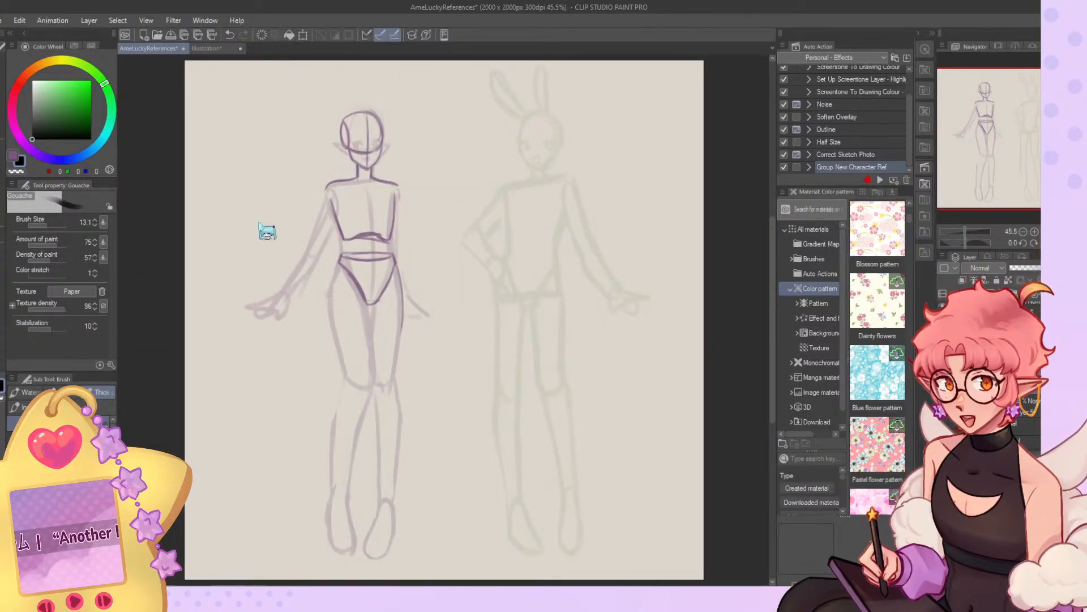
pyautogui.scroll(3, 267, 223)
pyautogui.moveTo(389, 148)
pyautogui.mouseDown()
pyautogui.moveTo(393, 176)
pyautogui.moveTo(365, 178)
pyautogui.moveTo(391, 173)
pyautogui.moveTo(335, 246)
pyautogui.mouseUp()
pyautogui.moveTo(359, 174); pyautogui.dragTo(332, 251)
pyautogui.moveTo(326, 260); pyautogui.dragTo(354, 271)
pyautogui.moveTo(328, 262); pyautogui.dragTo(359, 266)
# Draw the inner arm line, forearm and hand of the elf's extended arm.
pyautogui.moveTo(385, 194); pyautogui.dragTo(356, 269)
pyautogui.hotkey('ctrl', 'z')
pyautogui.moveTo(385, 203)
pyautogui.mouseDown()
pyautogui.moveTo(342, 328)
pyautogui.moveTo(349, 294)
pyautogui.moveTo(287, 365)
pyautogui.mouseUp()
pyautogui.moveTo(333, 255)
pyautogui.mouseDown()
pyautogui.moveTo(291, 329)
pyautogui.moveTo(289, 357)
pyautogui.moveTo(258, 377)
pyautogui.mouseUp()
pyautogui.hotkey('ctrl', 'z')
pyautogui.hotkey('ctrl', '0')
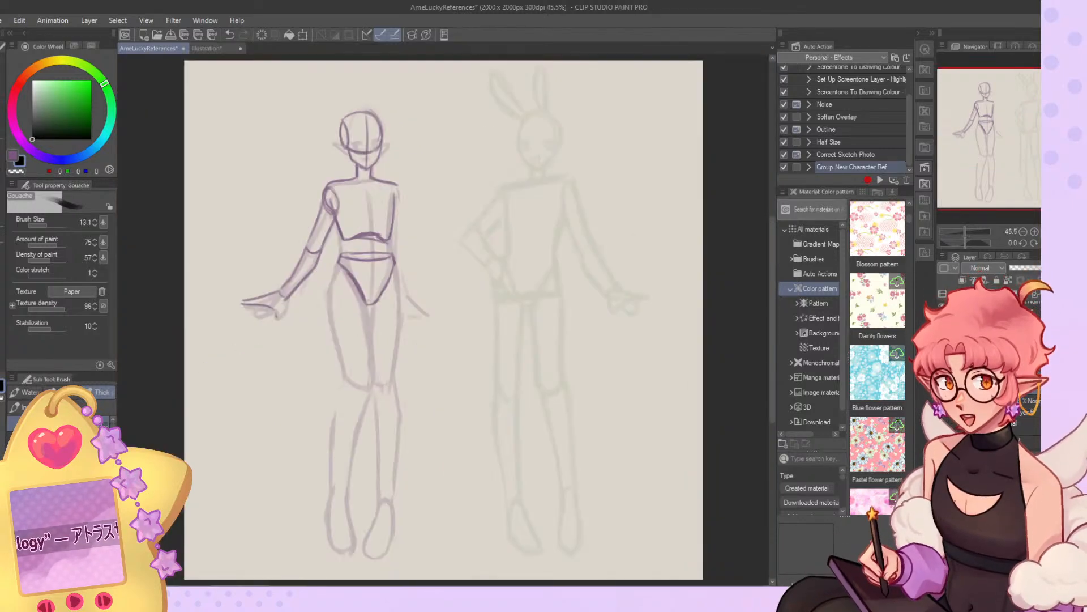
# Undo the last hand lines, then lasso the elf's pelvis, move it slightly lower and deselect.
pyautogui.click(1056, 243)
pyautogui.hotkey('ctrl', 'z')
pyautogui.hotkey('ctrl', 'z')
pyautogui.click(3, 121)
pyautogui.moveTo(546, 240)
pyautogui.mouseDown()
pyautogui.moveTo(526, 238)
pyautogui.moveTo(561, 292)
pyautogui.moveTo(547, 244)
pyautogui.moveTo(535, 277)
pyautogui.mouseUp()
pyautogui.click(2, 105)
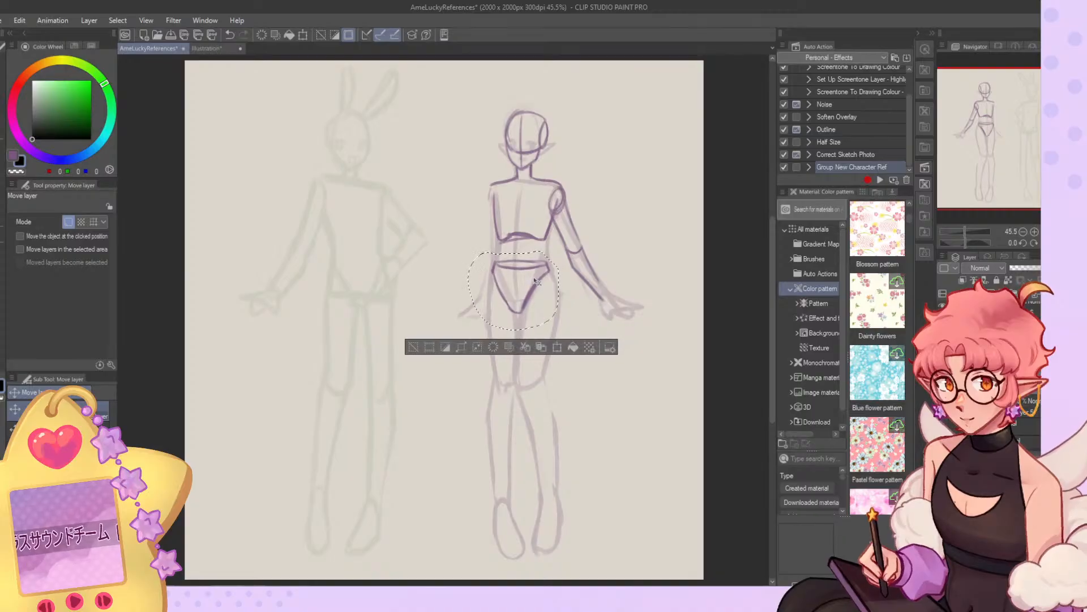
pyautogui.click(414, 346)
# Nudge the lower edge of the elf's rib cage slightly downward with Liquify at brush size 393.5.
pyautogui.scroll(-2, 575, 206)
pyautogui.scroll(2, 632, 225)
pyautogui.scroll(2, 633, 225)
pyautogui.press('j')
pyautogui.click(60, 225)
pyautogui.moveTo(422, 256); pyautogui.dragTo(428, 266)
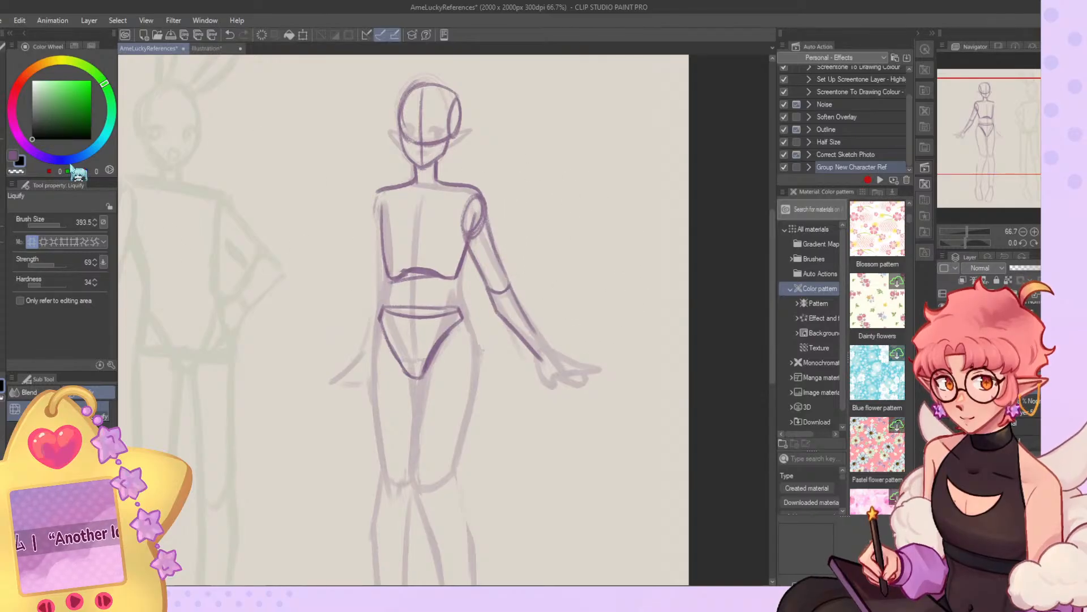
# Outline the elf's thigh, knee, lower leg and foot on the extended-arm side with the Gouache brush.
pyautogui.press('b')
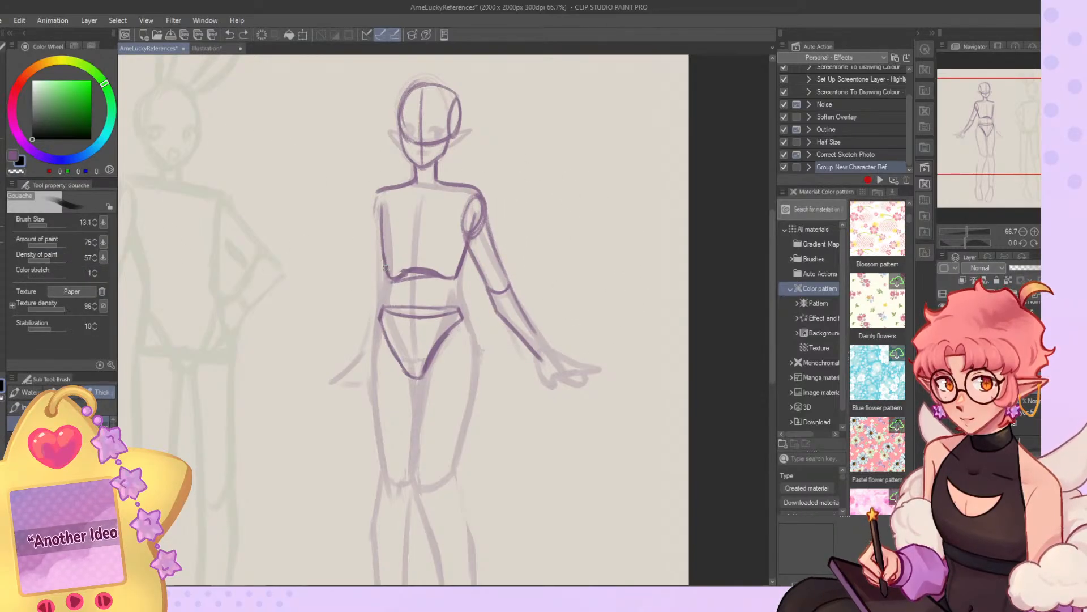
pyautogui.moveTo(470, 334)
pyautogui.mouseDown()
pyautogui.moveTo(473, 362)
pyautogui.moveTo(489, 239)
pyautogui.moveTo(437, 340)
pyautogui.mouseUp()
pyautogui.moveTo(440, 255)
pyautogui.mouseDown()
pyautogui.moveTo(434, 345)
pyautogui.moveTo(463, 357)
pyautogui.moveTo(490, 228)
pyautogui.moveTo(472, 341)
pyautogui.moveTo(489, 516)
pyautogui.mouseUp()
pyautogui.moveTo(436, 348); pyautogui.dragTo(465, 492)
pyautogui.moveTo(455, 450); pyautogui.dragTo(477, 513)
pyautogui.moveTo(962, 160); pyautogui.dragTo(961, 175)
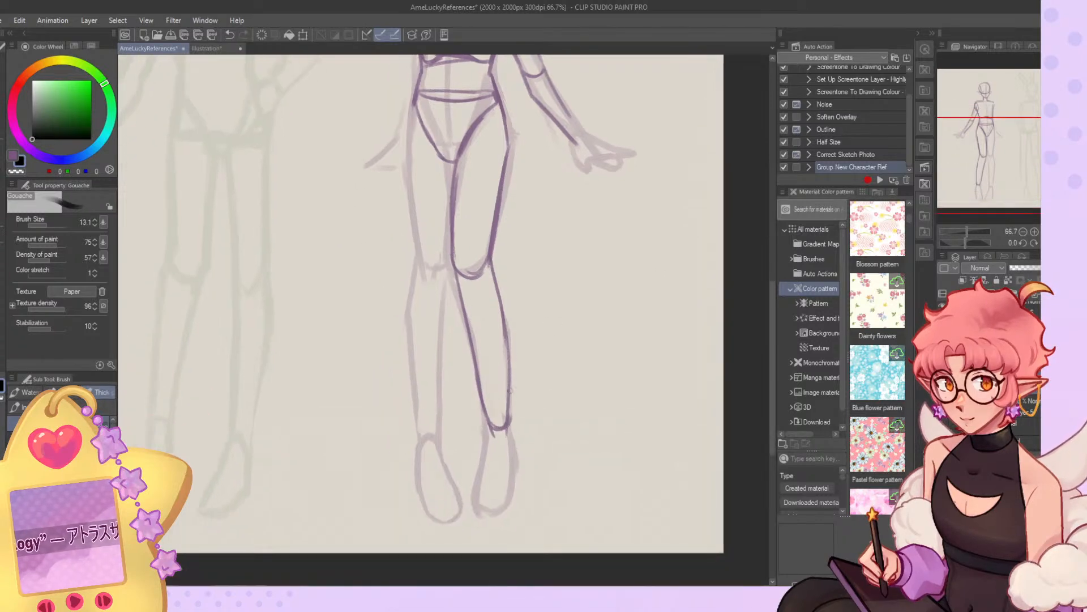
pyautogui.moveTo(487, 424)
pyautogui.mouseDown()
pyautogui.moveTo(485, 508)
pyautogui.moveTo(511, 419)
pyautogui.moveTo(516, 483)
pyautogui.moveTo(514, 459)
pyautogui.moveTo(506, 513)
pyautogui.moveTo(517, 452)
pyautogui.moveTo(505, 508)
pyautogui.mouseUp()
pyautogui.hotkey('ctrl', 'z')
# Outline the thigh of the elf's other leg from the hip to the knee.
pyautogui.moveTo(415, 103)
pyautogui.mouseDown()
pyautogui.moveTo(406, 185)
pyautogui.moveTo(409, 164)
pyautogui.moveTo(420, 239)
pyautogui.mouseUp()
pyautogui.hotkey('ctrl', 'z')
pyautogui.hotkey('ctrl', 'z')
pyautogui.moveTo(406, 183); pyautogui.dragTo(418, 252)
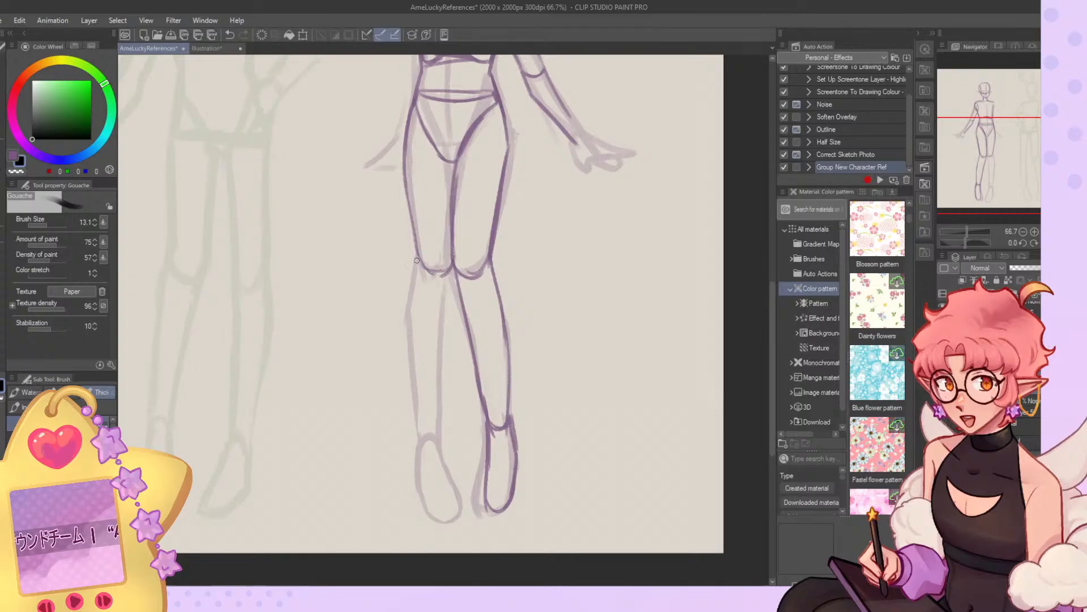
# Outline both sides of the elf's second lower leg from the knee to the ankle with the Gouache brush.
pyautogui.hotkey('ctrl', 'z')
pyautogui.moveTo(416, 266)
pyautogui.mouseDown()
pyautogui.moveTo(410, 394)
pyautogui.moveTo(421, 431)
pyautogui.mouseUp()
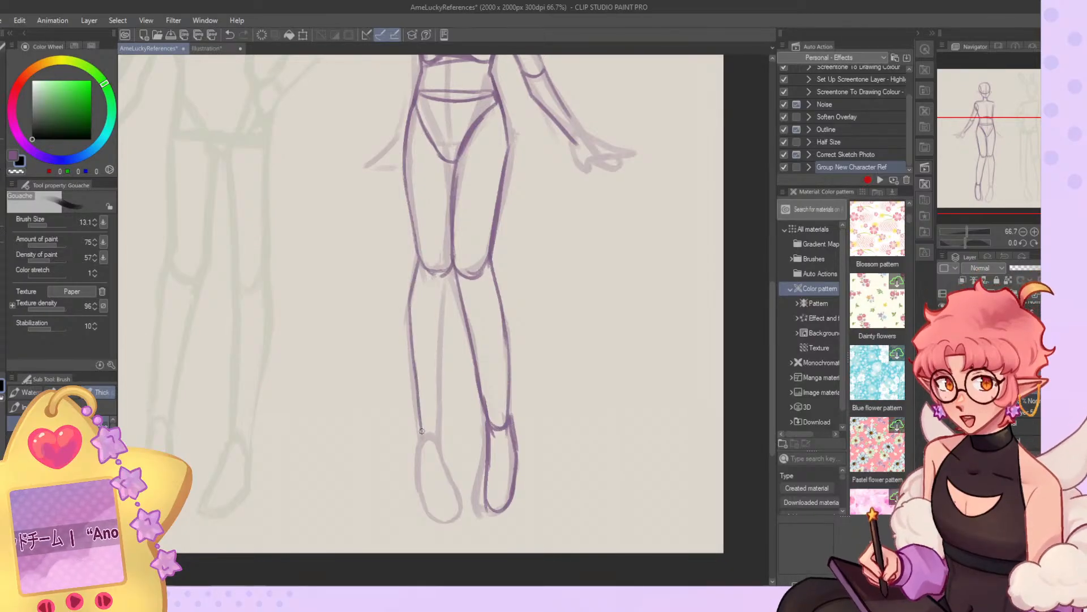
pyautogui.moveTo(451, 279)
pyautogui.mouseDown()
pyautogui.moveTo(441, 466)
pyautogui.moveTo(461, 497)
pyautogui.moveTo(437, 517)
pyautogui.mouseUp()
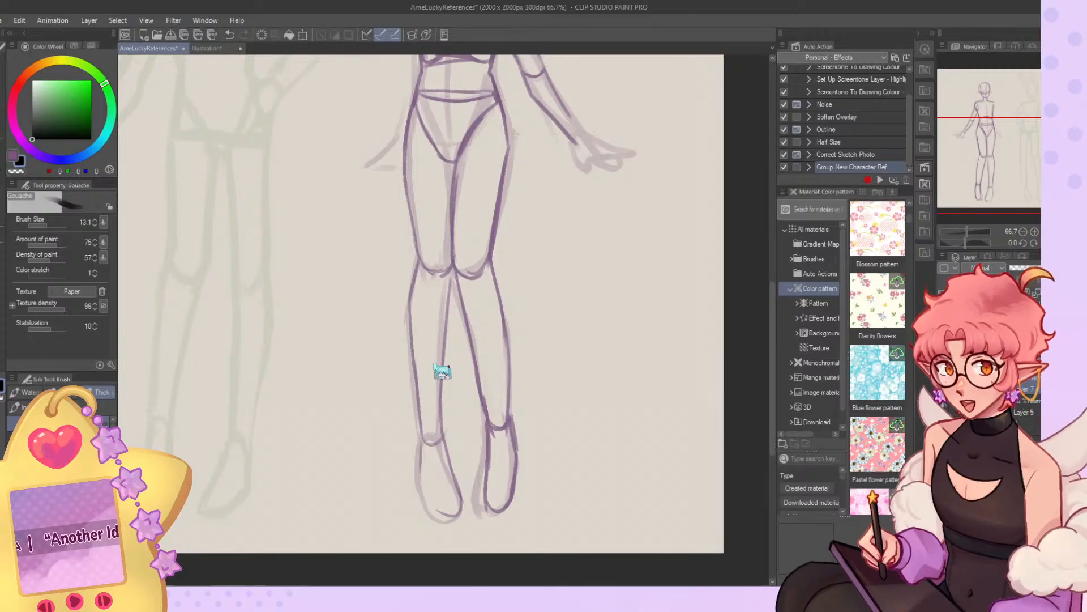
# Outline the foot below the elf's second lower leg, redrawing its side and toe lines.
pyautogui.hotkey('ctrl', 'z')
pyautogui.moveTo(423, 439)
pyautogui.mouseDown()
pyautogui.moveTo(422, 486)
pyautogui.moveTo(443, 511)
pyautogui.mouseUp()
pyautogui.hotkey('ctrl', 'z')
pyautogui.hotkey('ctrl', 'z')
pyautogui.moveTo(419, 470); pyautogui.dragTo(434, 506)
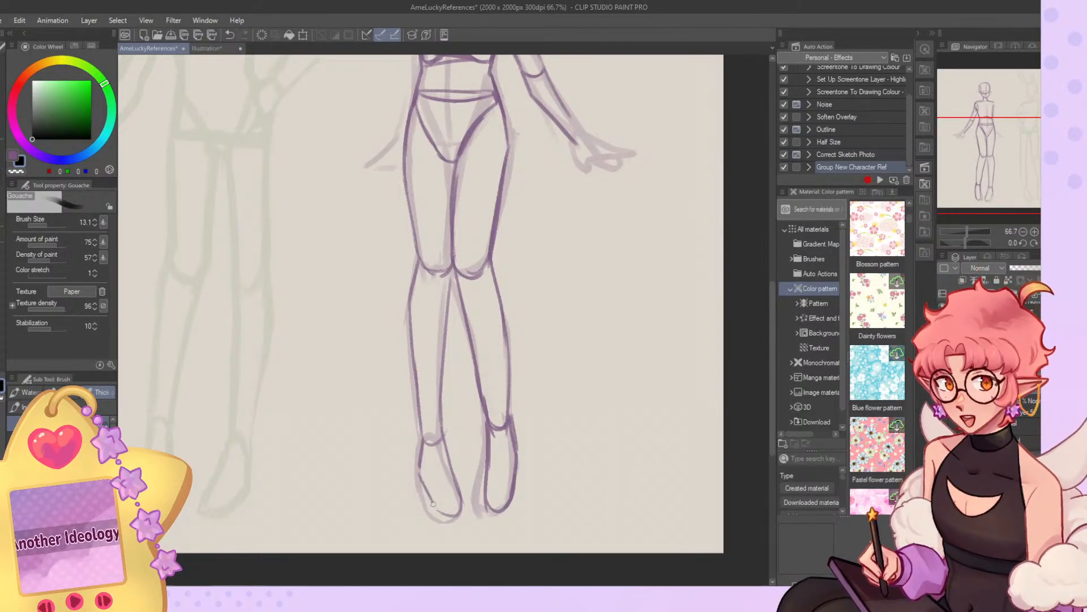
pyautogui.moveTo(447, 456); pyautogui.dragTo(464, 498)
pyautogui.press('c')
pyautogui.moveTo(446, 441); pyautogui.dragTo(466, 496)
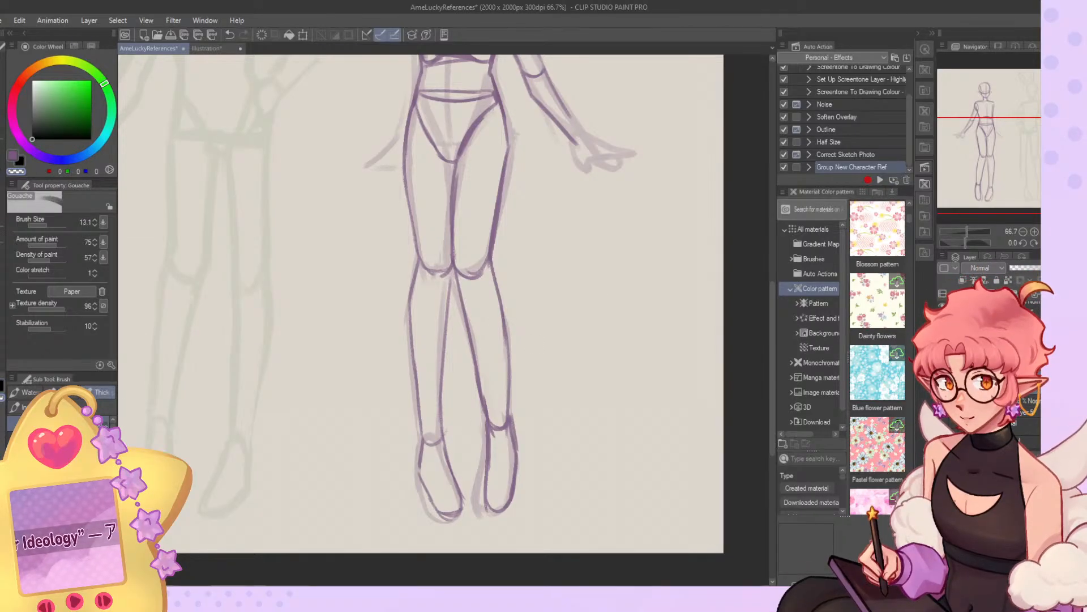
# Outline the elf's lowered arm along the torso, from the shoulder past the waist towards the hand.
pyautogui.press('h')
pyautogui.press('c')
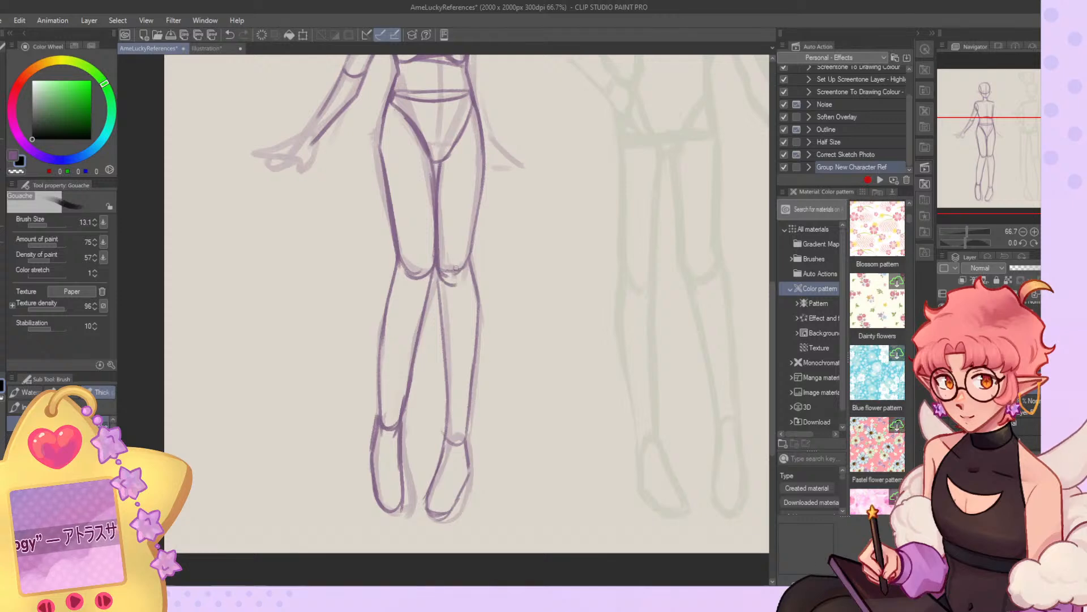
pyautogui.scroll(-3, 426, 285)
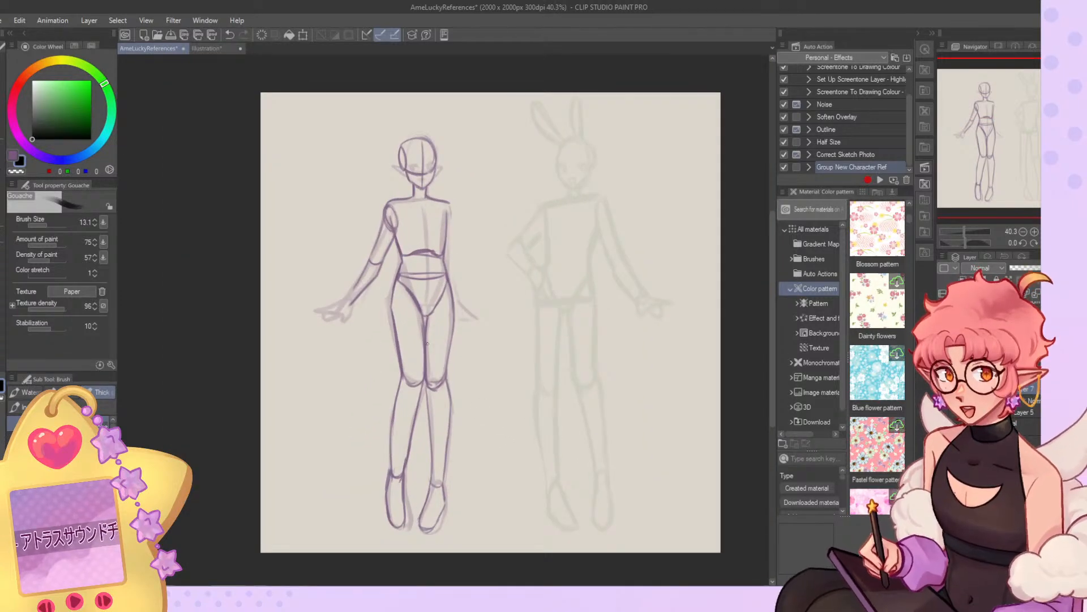
pyautogui.scroll(3, 413, 274)
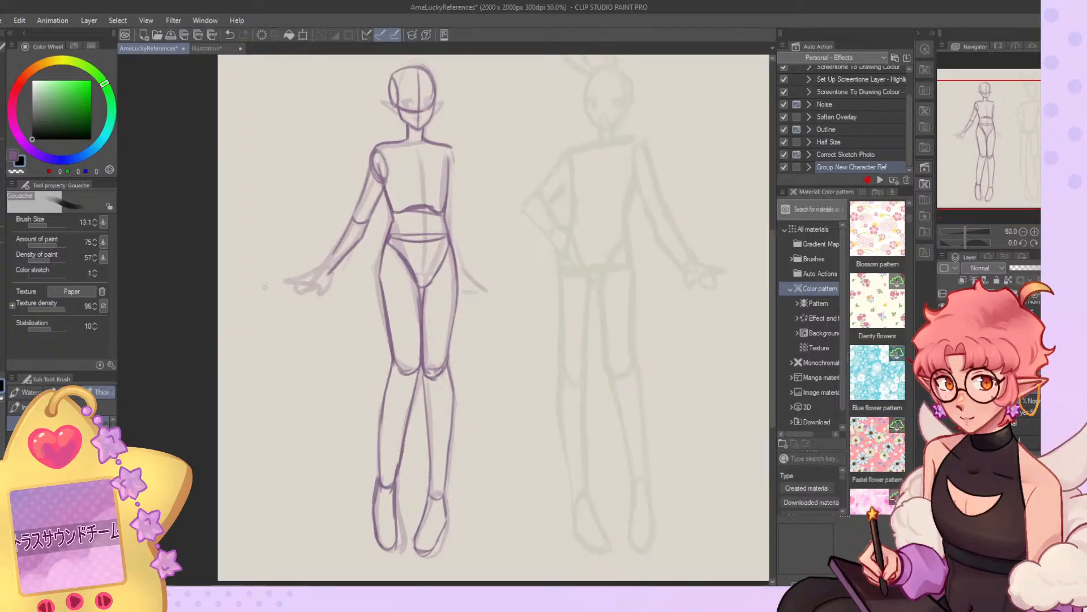
pyautogui.press('c')
pyautogui.moveTo(470, 148); pyautogui.dragTo(471, 247)
pyautogui.press('c')
pyautogui.hotkey('ctrl', 'z')
pyautogui.hotkey('ctrl', 'z')
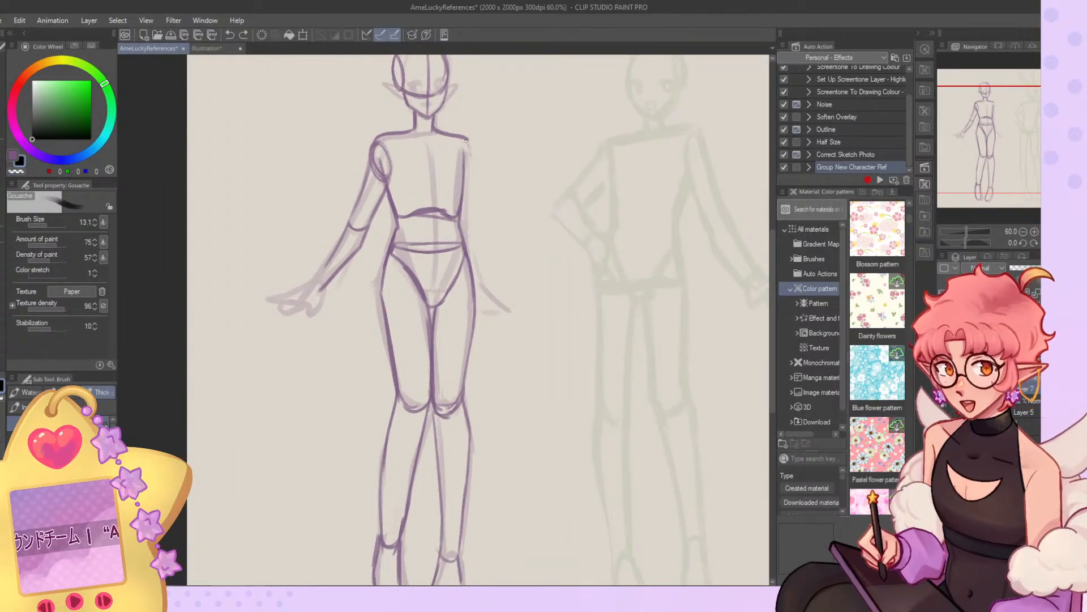
pyautogui.moveTo(468, 152); pyautogui.dragTo(471, 232)
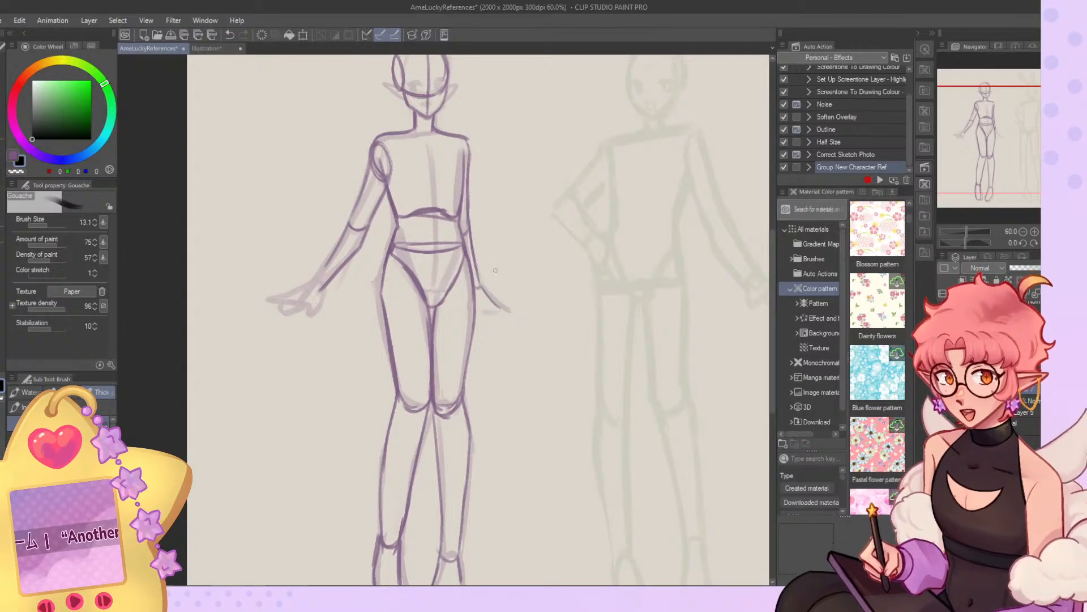
# Sketch the elf's hand beside the hip on the lowered-arm side, with the fingers pointing outward.
pyautogui.hotkey('ctrl', 'z')
pyautogui.moveTo(480, 309)
pyautogui.mouseDown()
pyautogui.moveTo(510, 301)
pyautogui.moveTo(484, 313)
pyautogui.mouseUp()
pyautogui.hotkey('ctrl', 'z')
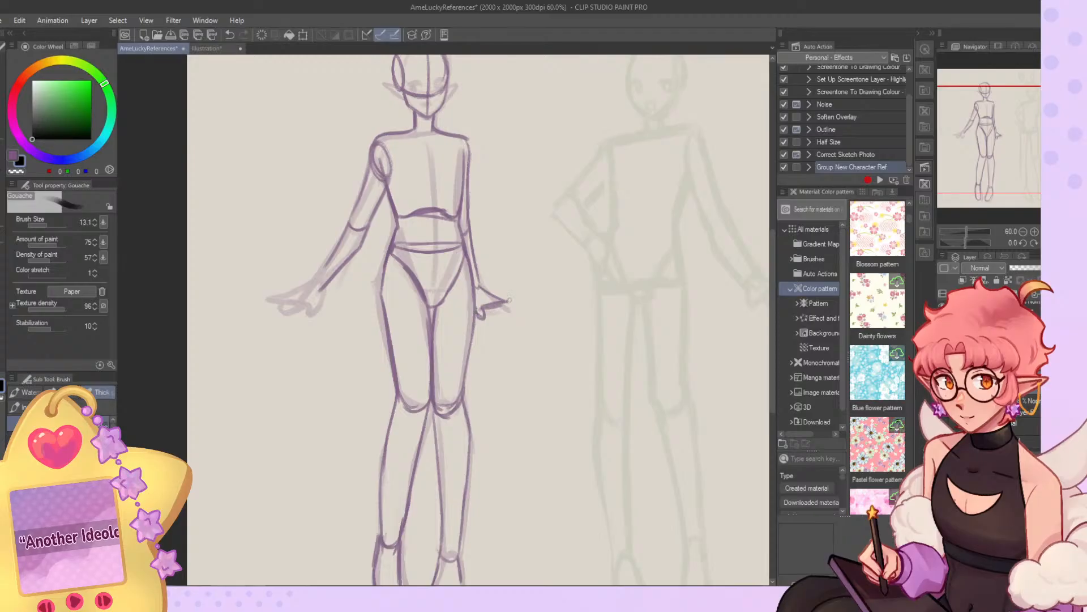
pyautogui.moveTo(505, 318); pyautogui.dragTo(503, 309)
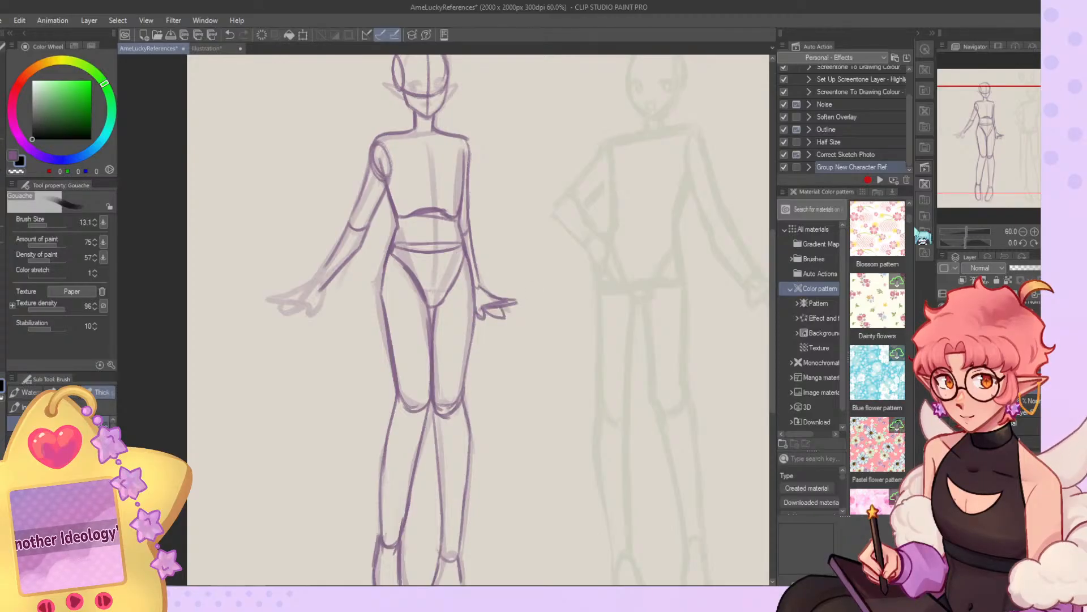
# Draw the palm and fingers of the elf's extended hand over the rough lines.
pyautogui.click(1068, 231)
pyautogui.click(1068, 243)
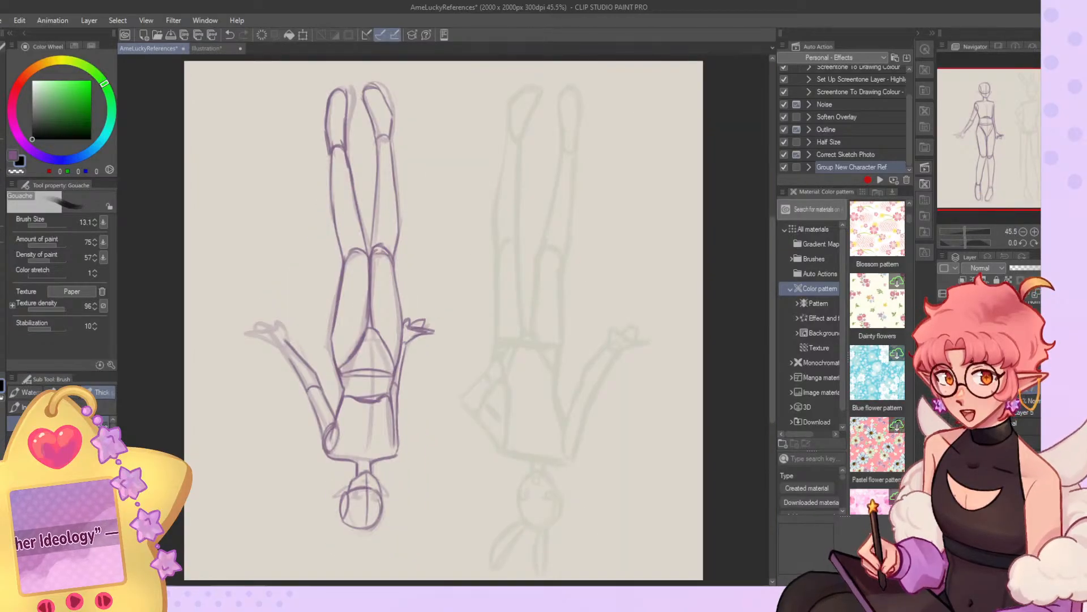
pyautogui.click(1068, 243)
pyautogui.click(1056, 243)
pyautogui.click(1035, 231)
pyautogui.click(1035, 231)
pyautogui.moveTo(1016, 145); pyautogui.dragTo(983, 128)
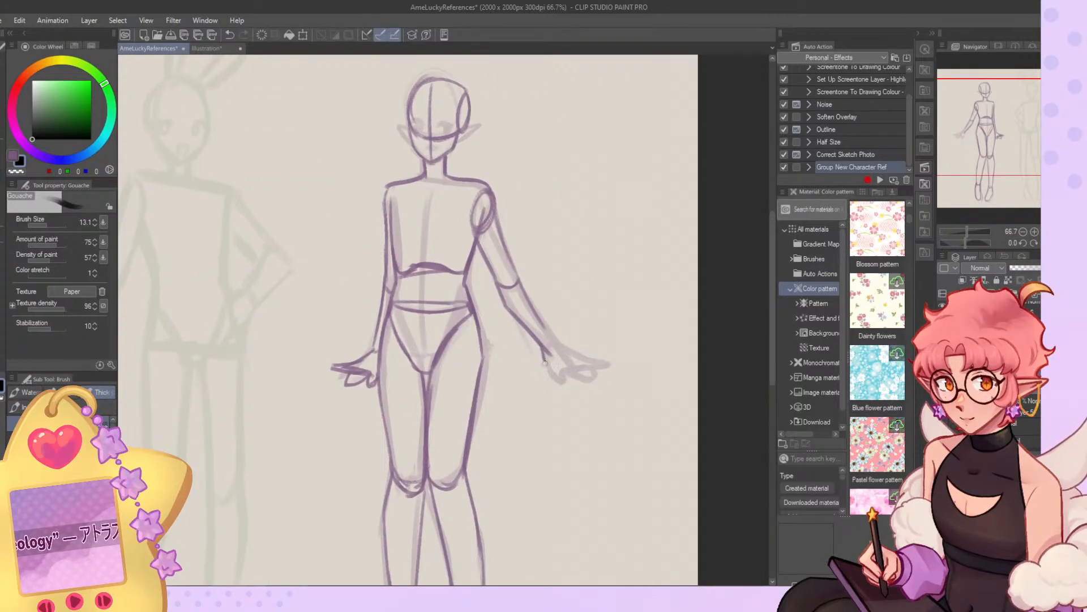
pyautogui.moveTo(562, 347); pyautogui.dragTo(599, 349)
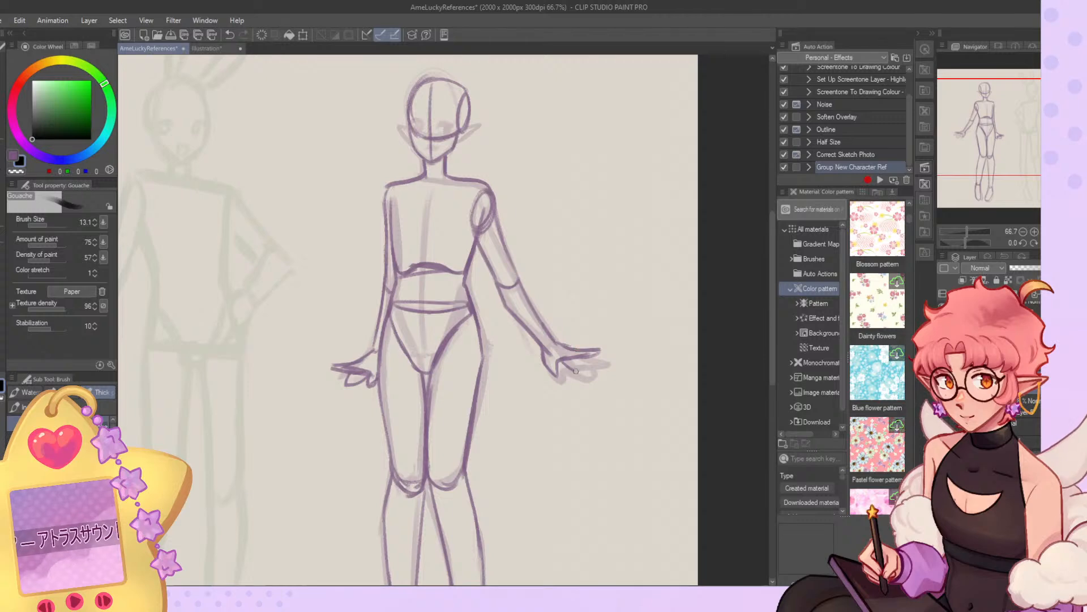
pyautogui.hotkey('ctrl', 'z')
pyautogui.hotkey('ctrl', 'z')
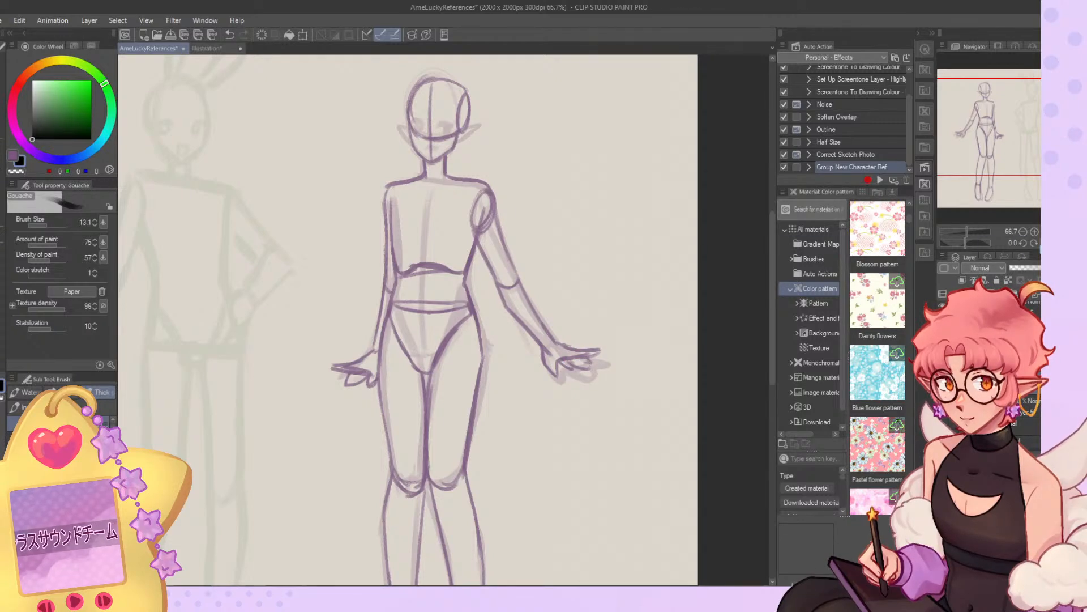
pyautogui.click(1056, 243)
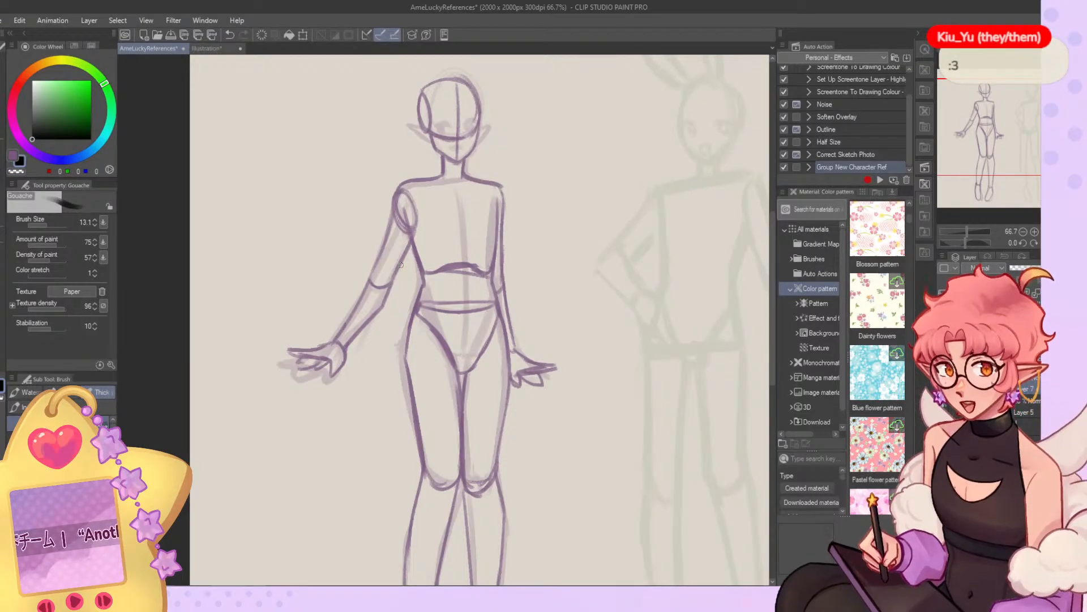
# Outline the elf's two pointed ears over the rough sketch at brush size 13.1.
pyautogui.scroll(-3, 430, 258)
pyautogui.scroll(5, 445, 254)
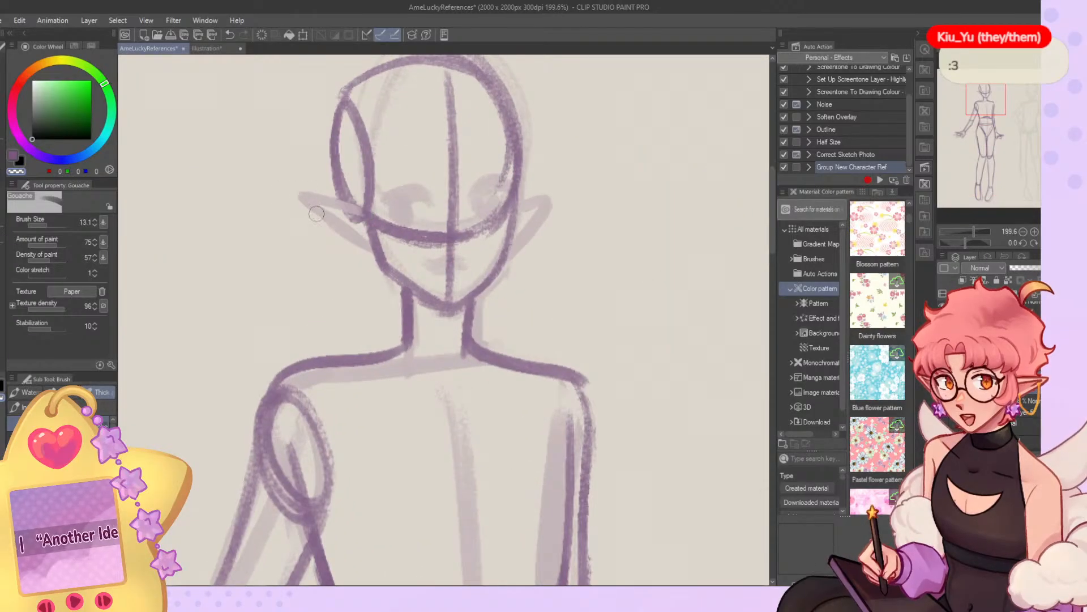
pyautogui.moveTo(362, 216)
pyautogui.mouseDown()
pyautogui.moveTo(299, 195)
pyautogui.moveTo(359, 245)
pyautogui.mouseUp()
pyautogui.moveTo(312, 217); pyautogui.dragTo(371, 249)
pyautogui.moveTo(517, 212)
pyautogui.mouseDown()
pyautogui.moveTo(559, 194)
pyautogui.moveTo(511, 249)
pyautogui.mouseUp()
pyautogui.hotkey('ctrl', 'z')
pyautogui.hotkey('ctrl', 'z')
pyautogui.moveTo(550, 194); pyautogui.dragTo(498, 254)
pyautogui.click(49, 225)
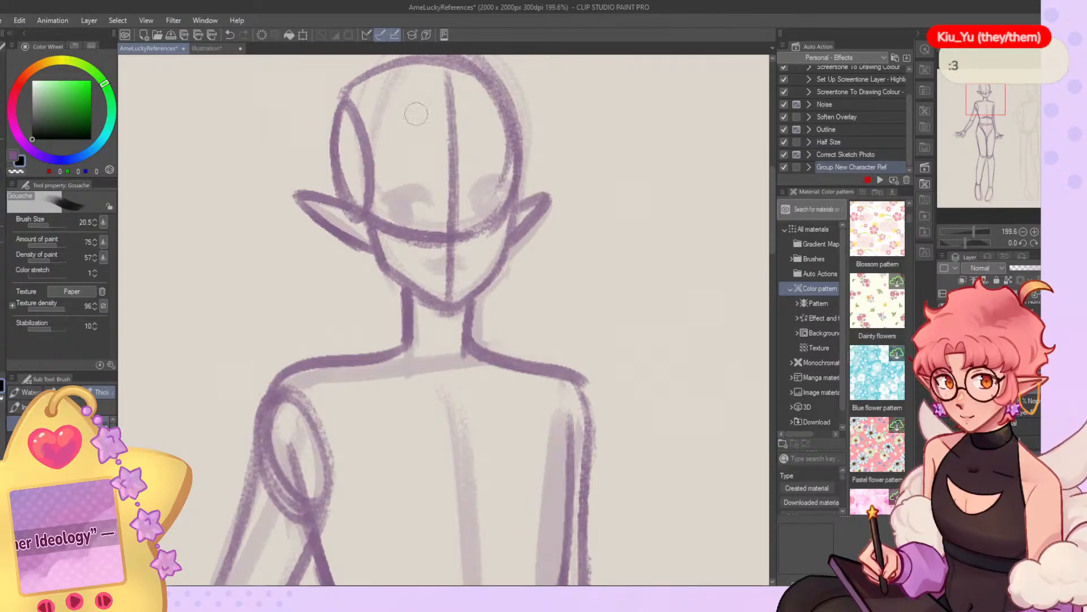
# Lasso the elf's head and ears, move them slightly to the right and deselect.
pyautogui.press('m')
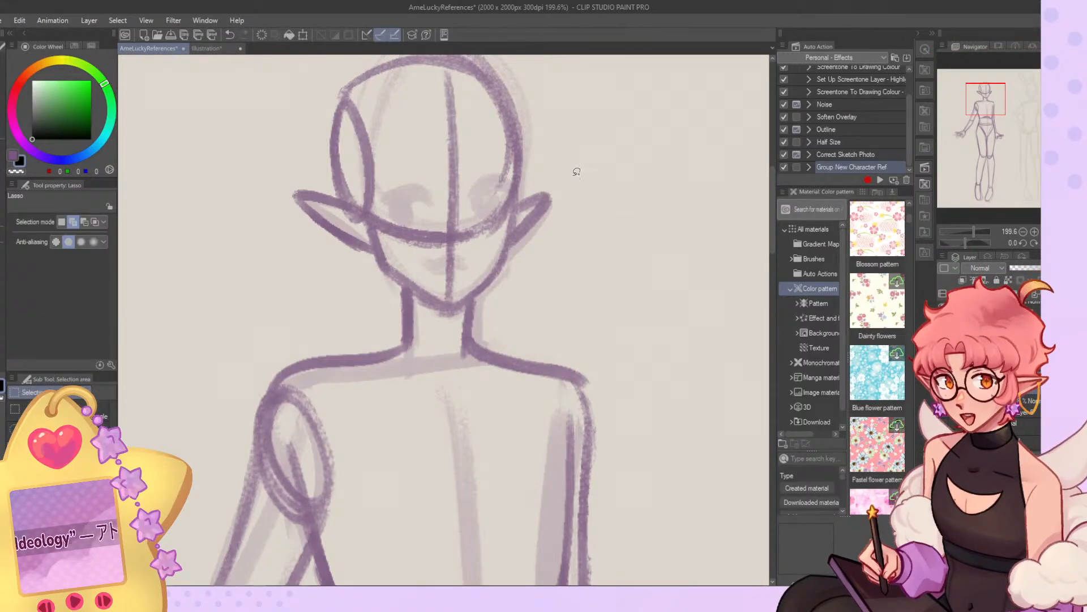
pyautogui.moveTo(581, 172); pyautogui.dragTo(547, 251)
pyautogui.moveTo(460, 309)
pyautogui.mouseDown()
pyautogui.moveTo(349, 268)
pyautogui.moveTo(538, 68)
pyautogui.moveTo(582, 243)
pyautogui.mouseUp()
pyautogui.click(3, 101)
pyautogui.moveTo(476, 278); pyautogui.dragTo(483, 280)
pyautogui.hotkey('ctrl', 'd')
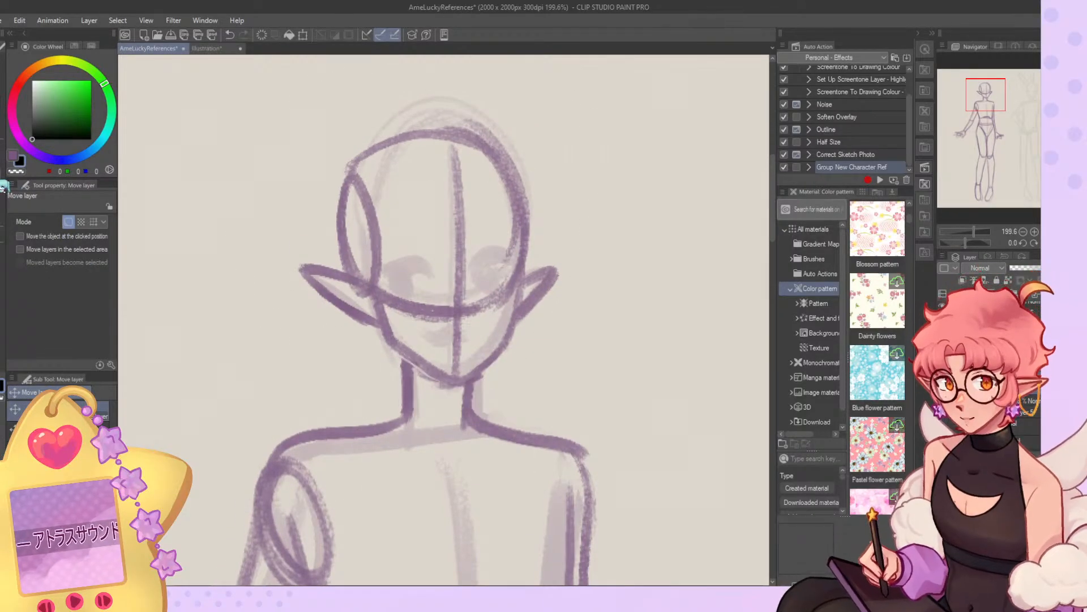
# Erase the elf's neck line on the extended-arm side.
pyautogui.press('b')
pyautogui.moveTo(397, 359); pyautogui.dragTo(417, 435)
pyautogui.moveTo(411, 389); pyautogui.dragTo(411, 413)
# Redraw the elf's neck line on the extended-arm side from the jaw to the shoulder at brush size 11.3.
pyautogui.click(43, 225)
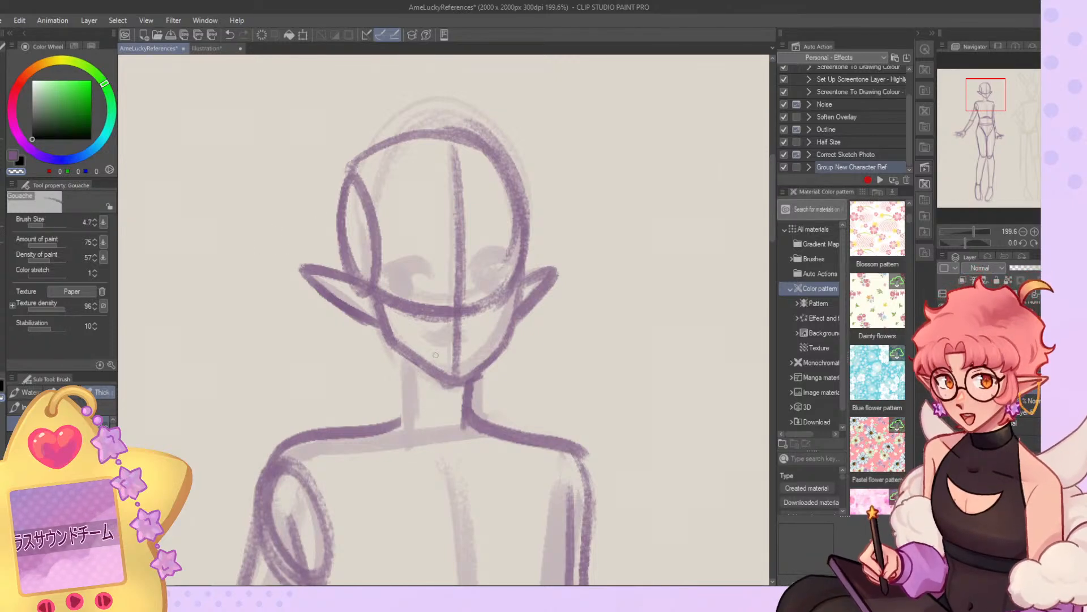
pyautogui.click(46, 225)
pyautogui.press('c')
pyautogui.moveTo(396, 353); pyautogui.dragTo(401, 417)
pyautogui.hotkey('ctrl', 'z')
pyautogui.moveTo(396, 348)
pyautogui.mouseDown()
pyautogui.moveTo(406, 424)
pyautogui.moveTo(363, 438)
pyautogui.mouseUp()
pyautogui.hotkey('ctrl', 'z')
pyautogui.moveTo(397, 348); pyautogui.dragTo(405, 417)
pyautogui.moveTo(392, 340); pyautogui.dragTo(400, 420)
pyautogui.press('c')
pyautogui.moveTo(404, 363)
pyautogui.mouseDown()
pyautogui.moveTo(406, 419)
pyautogui.moveTo(411, 399)
pyautogui.mouseUp()
pyautogui.press('c')
pyautogui.moveTo(392, 340)
pyautogui.mouseDown()
pyautogui.moveTo(399, 415)
pyautogui.moveTo(362, 439)
pyautogui.moveTo(310, 443)
pyautogui.mouseUp()
pyautogui.hotkey('ctrl', 'z')
# Redraw the other side of the elf's neck and smooth the shoulder line down into the lowered arm.
pyautogui.moveTo(474, 377); pyautogui.dragTo(544, 437)
pyautogui.press('c')
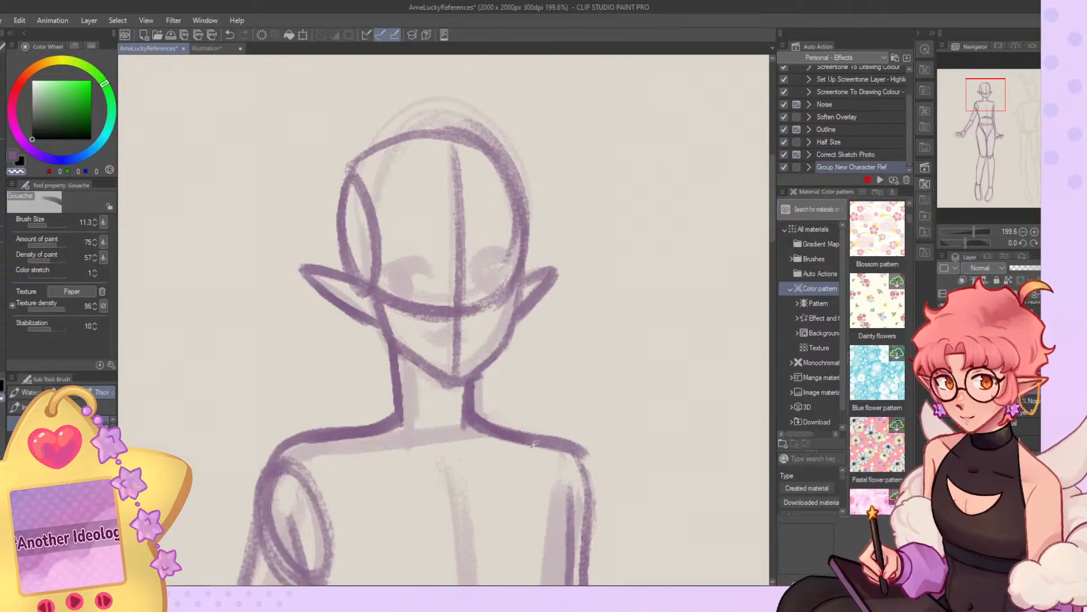
pyautogui.moveTo(459, 411)
pyautogui.mouseDown()
pyautogui.moveTo(492, 439)
pyautogui.moveTo(572, 440)
pyautogui.moveTo(549, 446)
pyautogui.moveTo(560, 441)
pyautogui.mouseUp()
pyautogui.press('c')
pyautogui.moveTo(490, 423)
pyautogui.mouseDown()
pyautogui.moveTo(586, 494)
pyautogui.moveTo(586, 508)
pyautogui.mouseUp()
pyautogui.press('x')
pyautogui.press('c')
# Lower the opacity of the elf's construction layer, add a new layer above it and hide the rough sketch layer.
pyautogui.moveTo(515, 258)
pyautogui.mouseDown()
pyautogui.moveTo(488, 284)
pyautogui.moveTo(487, 305)
pyautogui.mouseUp()
pyautogui.hotkey('ctrl', 'z')
pyautogui.click(1019, 268)
pyautogui.moveTo(1032, 274); pyautogui.dragTo(1039, 276)
pyautogui.click(943, 407)
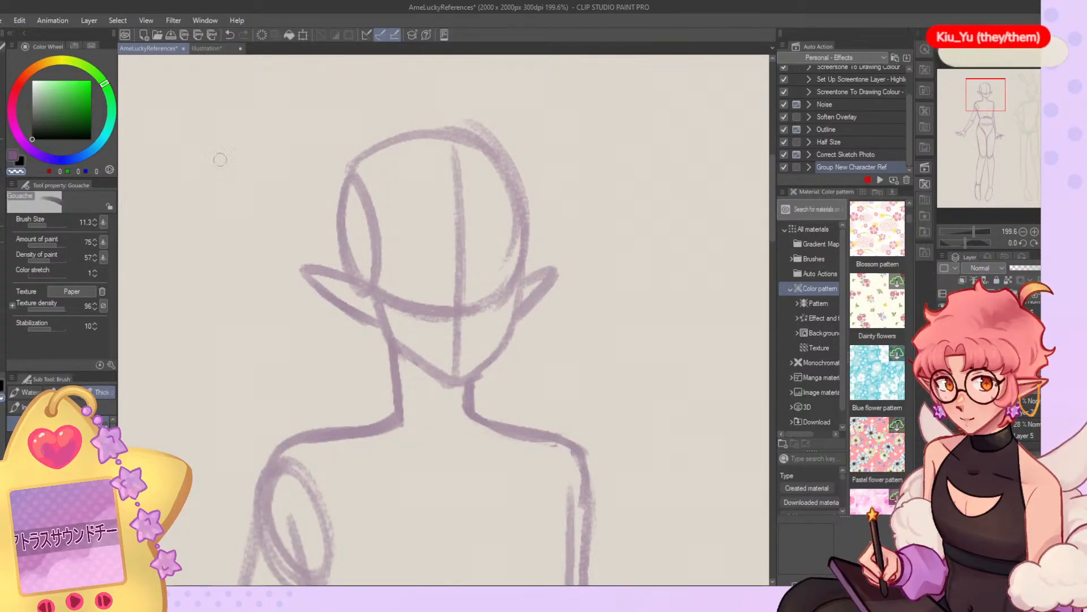
# Draw the elf's eye on the lowered-arm side, with lash line and iris, at brush size 7.3.
pyautogui.click(47, 226)
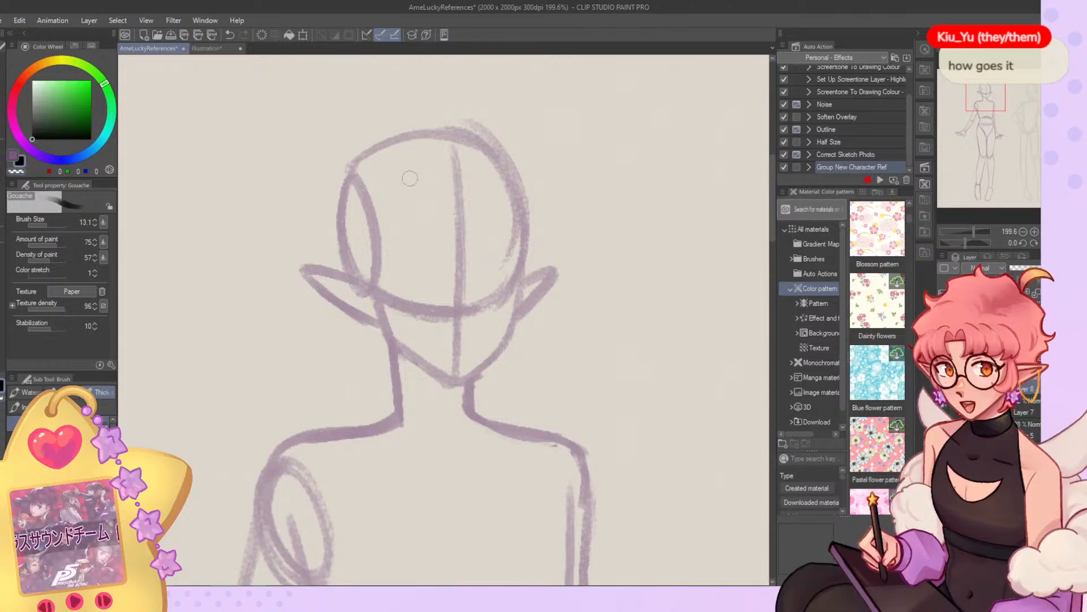
pyautogui.click(43, 225)
pyautogui.press('c')
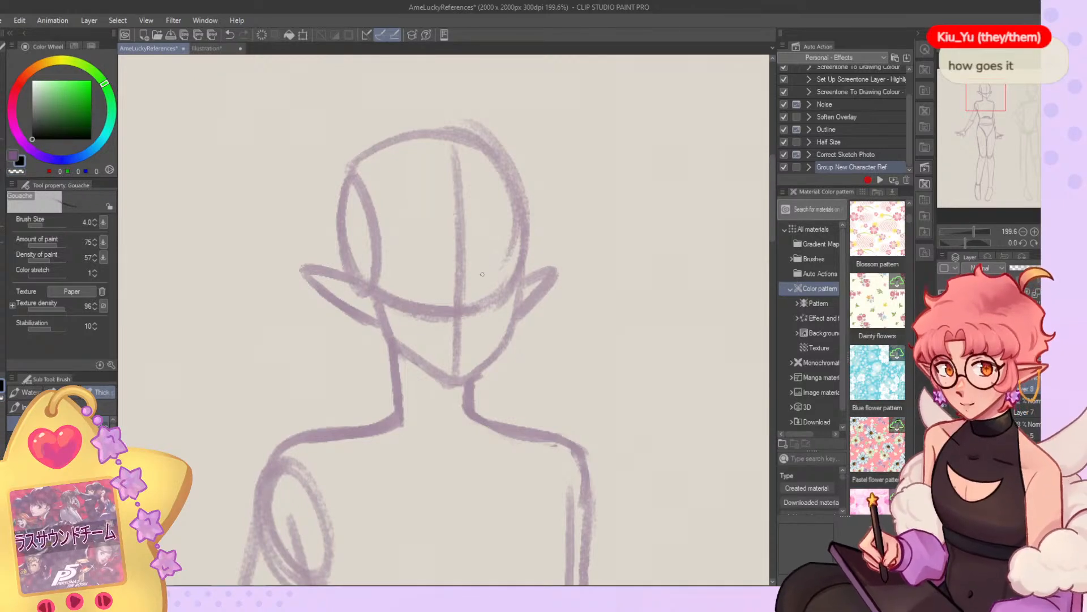
pyautogui.moveTo(496, 266)
pyautogui.mouseDown()
pyautogui.moveTo(480, 282)
pyautogui.moveTo(513, 268)
pyautogui.mouseUp()
pyautogui.hotkey('ctrl', 'z')
pyautogui.press('h')
pyautogui.click(44, 225)
pyautogui.moveTo(409, 282)
pyautogui.mouseDown()
pyautogui.moveTo(365, 268)
pyautogui.moveTo(376, 282)
pyautogui.moveTo(400, 286)
pyautogui.mouseUp()
pyautogui.hotkey('ctrl', 'z')
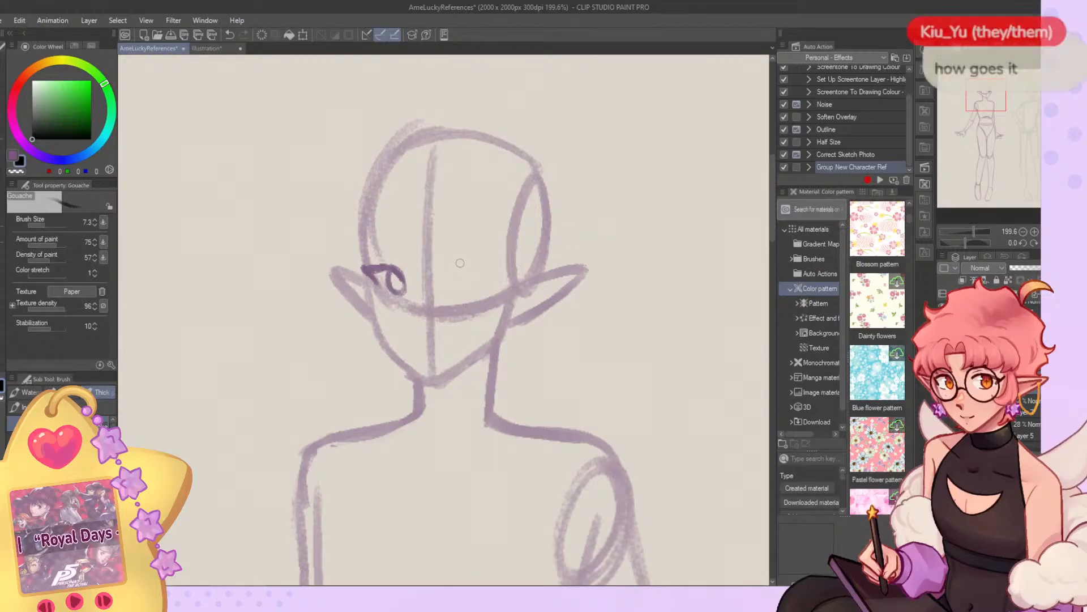
pyautogui.hotkey('ctrl', 'z')
# Draw the elf's second eye on the extended-arm side, with upper lash line and round iris.
pyautogui.moveTo(455, 278)
pyautogui.mouseDown()
pyautogui.moveTo(511, 267)
pyautogui.moveTo(473, 295)
pyautogui.moveTo(485, 286)
pyautogui.mouseUp()
pyautogui.hotkey('ctrl', 'z')
pyautogui.hotkey('ctrl', 'z')
pyautogui.hotkey('ctrl', 'z')
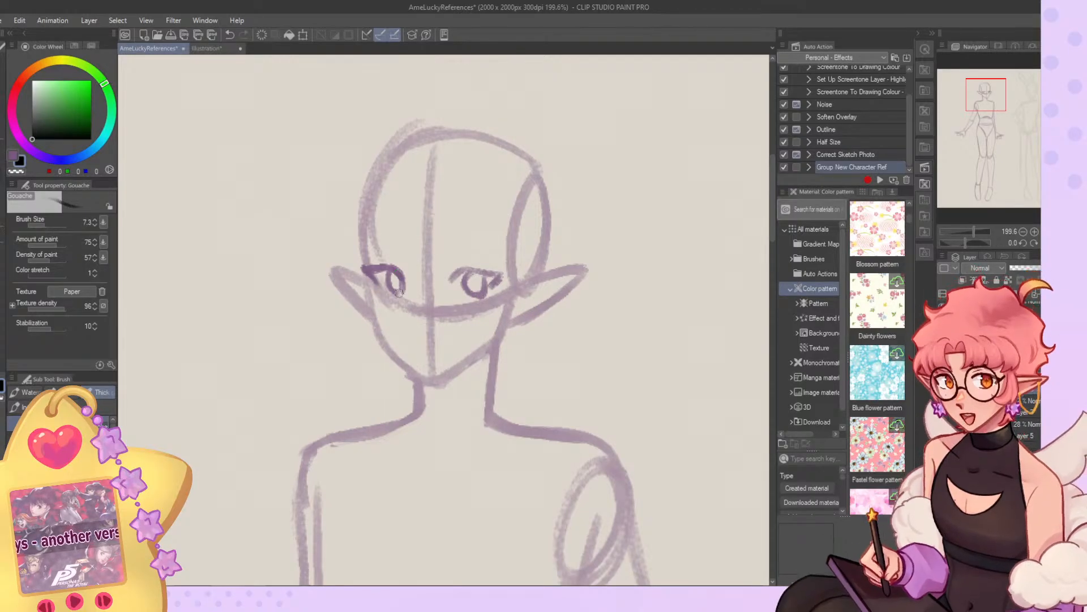
# Draw short curved eyebrows above both of the elf's eyes.
pyautogui.moveTo(450, 249); pyautogui.dragTo(489, 256)
pyautogui.hotkey('ctrl', 'z')
pyautogui.hotkey('ctrl', 'z')
pyautogui.hotkey('ctrl', 'z')
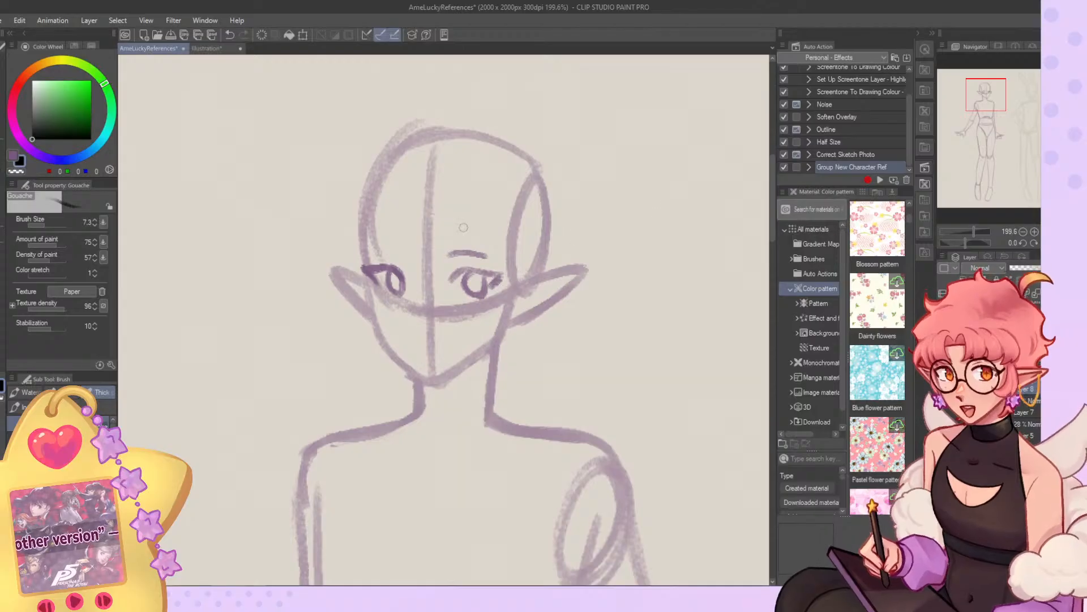
pyautogui.moveTo(407, 248); pyautogui.dragTo(371, 253)
pyautogui.hotkey('ctrl', 'z')
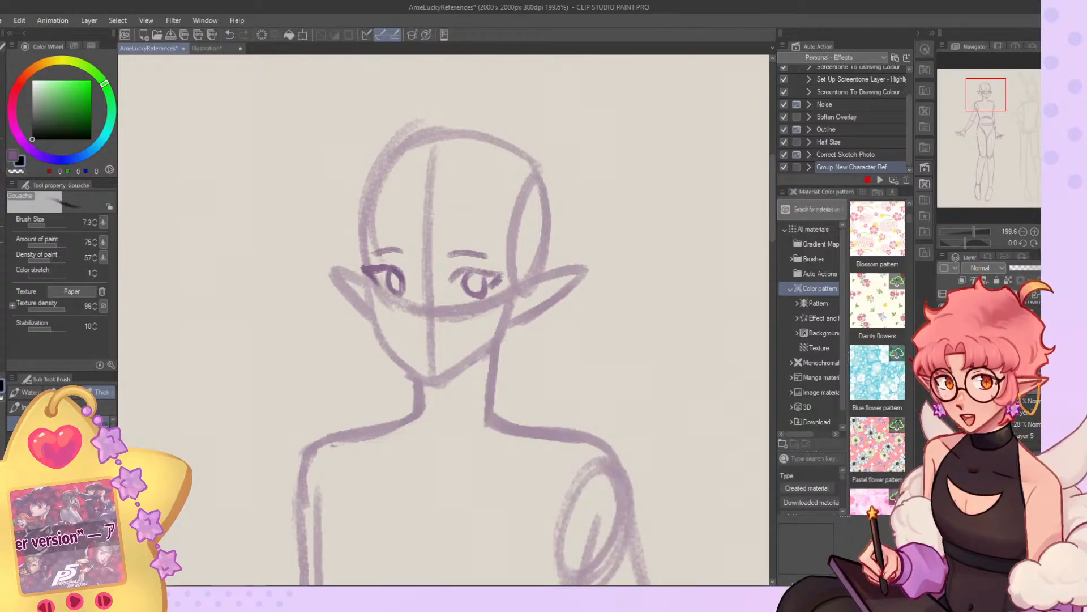
# Mirror the view and touch up the lines of the elf's eye on the extended-arm side.
pyautogui.press('h')
pyautogui.press('c')
pyautogui.moveTo(396, 288)
pyautogui.mouseDown()
pyautogui.moveTo(413, 297)
pyautogui.moveTo(403, 295)
pyautogui.moveTo(422, 286)
pyautogui.moveTo(421, 271)
pyautogui.mouseUp()
pyautogui.press('c')
pyautogui.hotkey('ctrl', 'z')
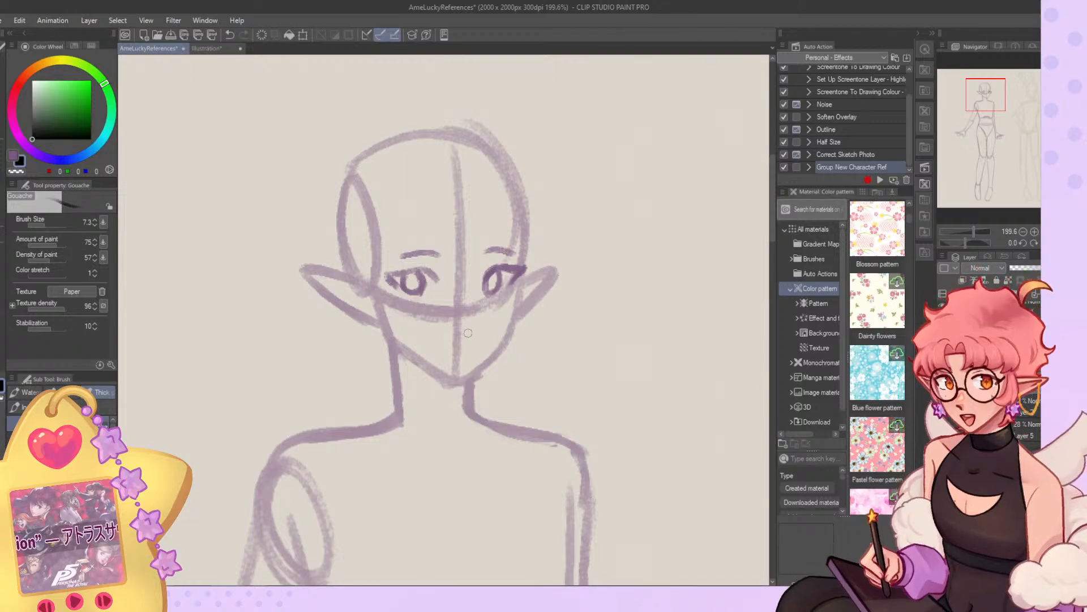
# Draw a small rounded nose on the face's centre line and a short mouth mark below it at brush size 4.7.
pyautogui.moveTo(457, 314); pyautogui.dragTo(465, 307)
pyautogui.hotkey('ctrl', 'z')
pyautogui.click(43, 225)
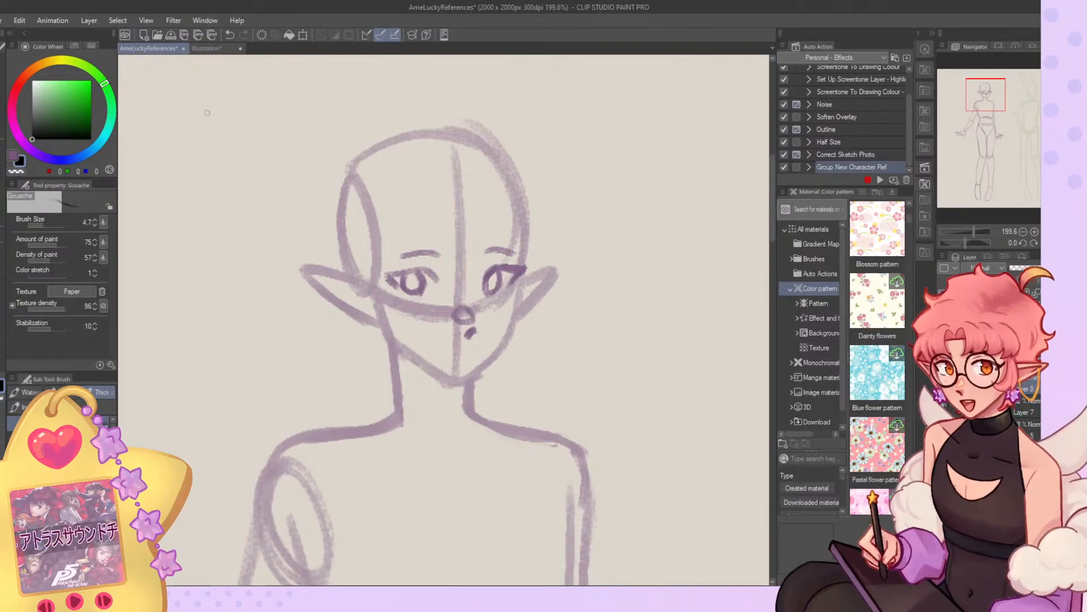
pyautogui.hotkey('ctrl', 'z')
pyautogui.moveTo(462, 309)
pyautogui.mouseDown()
pyautogui.moveTo(473, 321)
pyautogui.moveTo(468, 308)
pyautogui.mouseUp()
pyautogui.hotkey('ctrl', 'z')
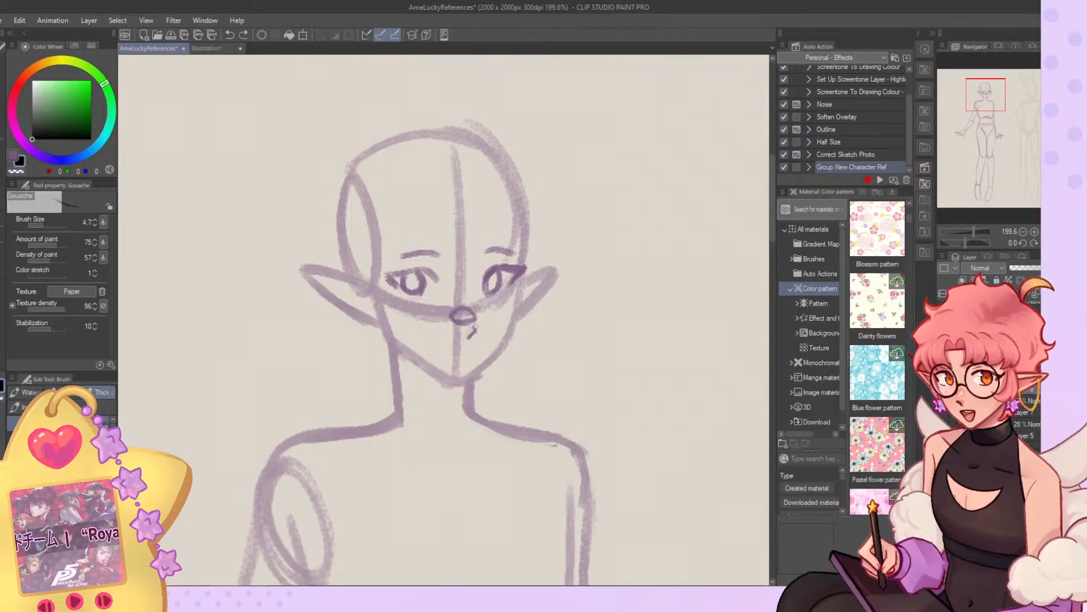
pyautogui.moveTo(469, 335); pyautogui.dragTo(472, 332)
# Lasso the elf's eye and eyebrow on the extended-arm side, shift them slightly towards the nose and deselect.
pyautogui.click(3, 109)
pyautogui.moveTo(453, 256)
pyautogui.mouseDown()
pyautogui.moveTo(373, 276)
pyautogui.moveTo(452, 255)
pyautogui.mouseUp()
pyautogui.hotkey('ctrl', 't')
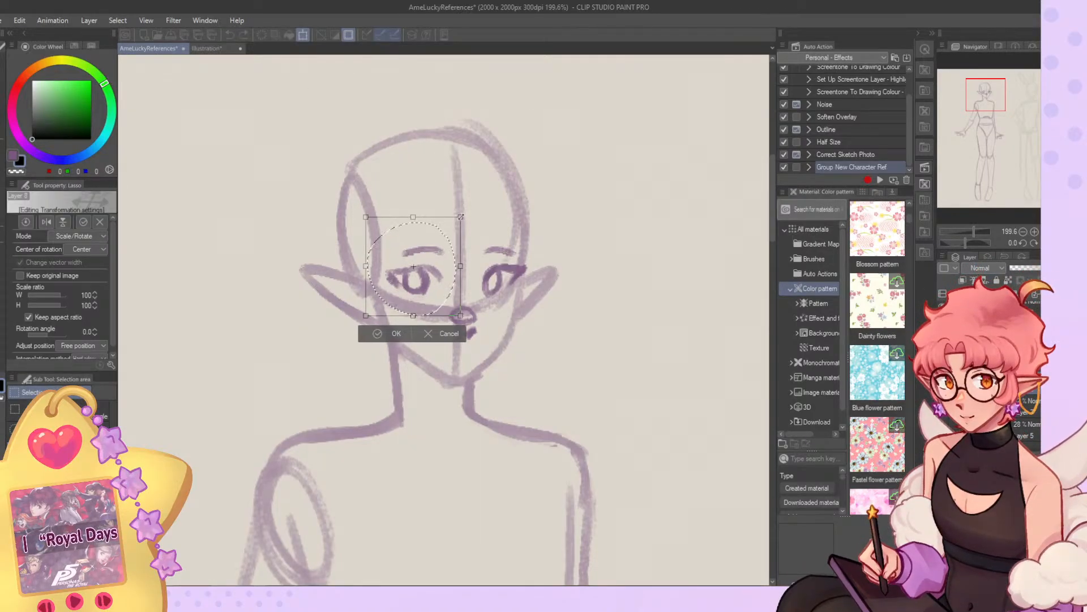
pyautogui.click(396, 334)
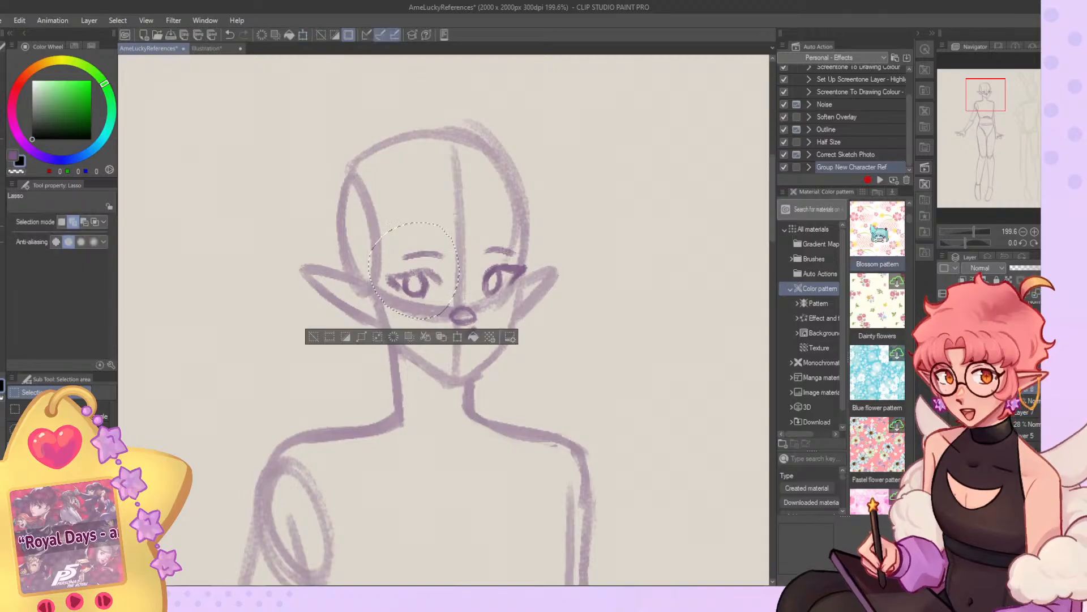
pyautogui.hotkey('ctrl', 'd')
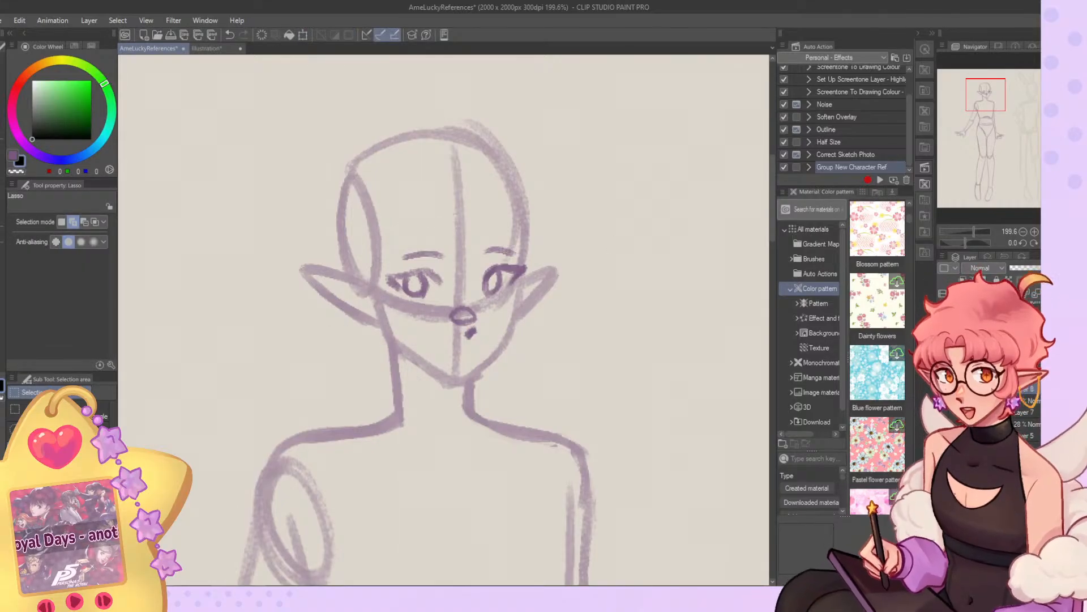
# Return the view to its unmirrored state and redraw the elf's nearer eye with a fuller upper lash line and cleaner iris.
pyautogui.click(1068, 243)
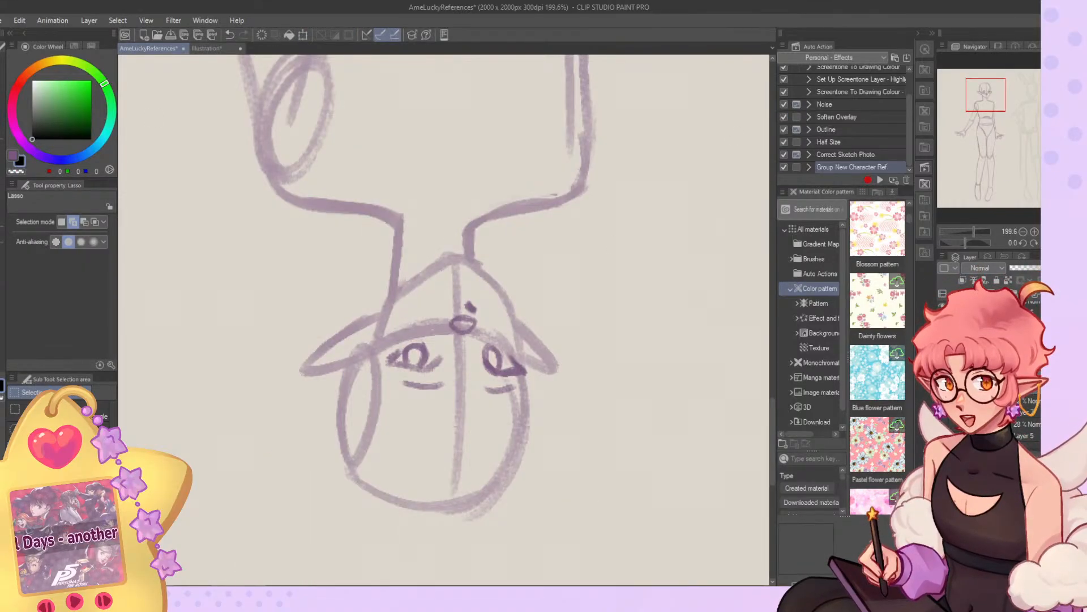
pyautogui.click(1068, 243)
pyautogui.click(1057, 243)
pyautogui.click(2, 174)
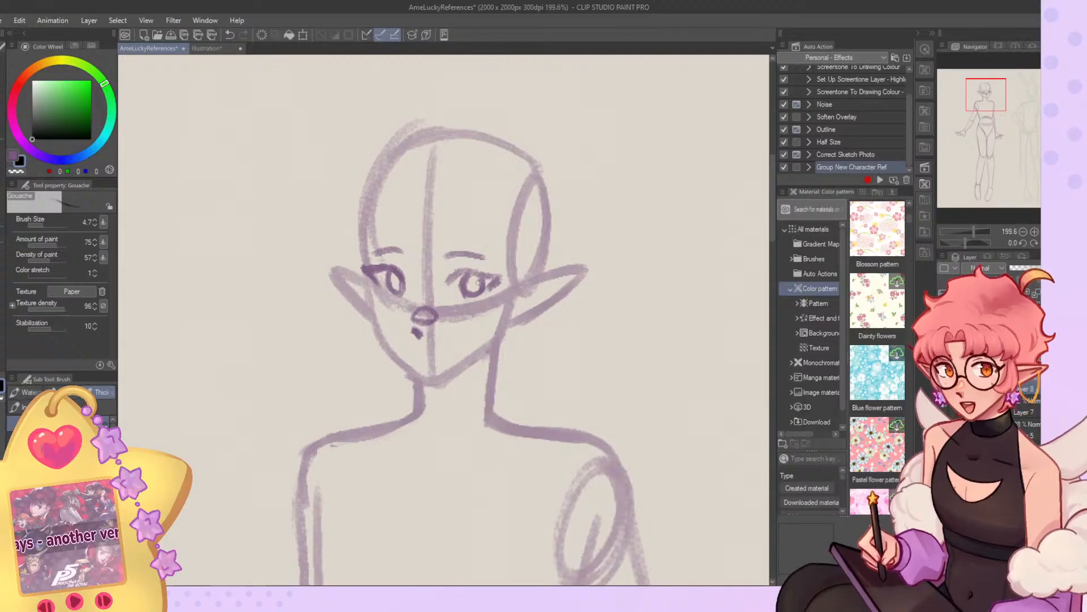
pyautogui.hotkey('ctrl', 'z')
pyautogui.hotkey('ctrl', 'z')
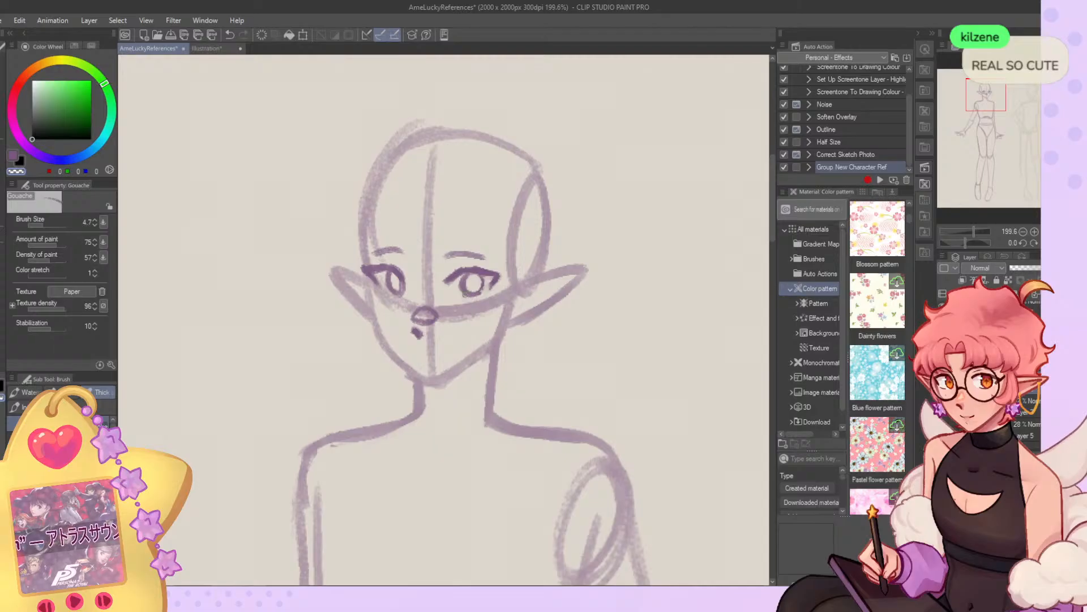
pyautogui.press('c')
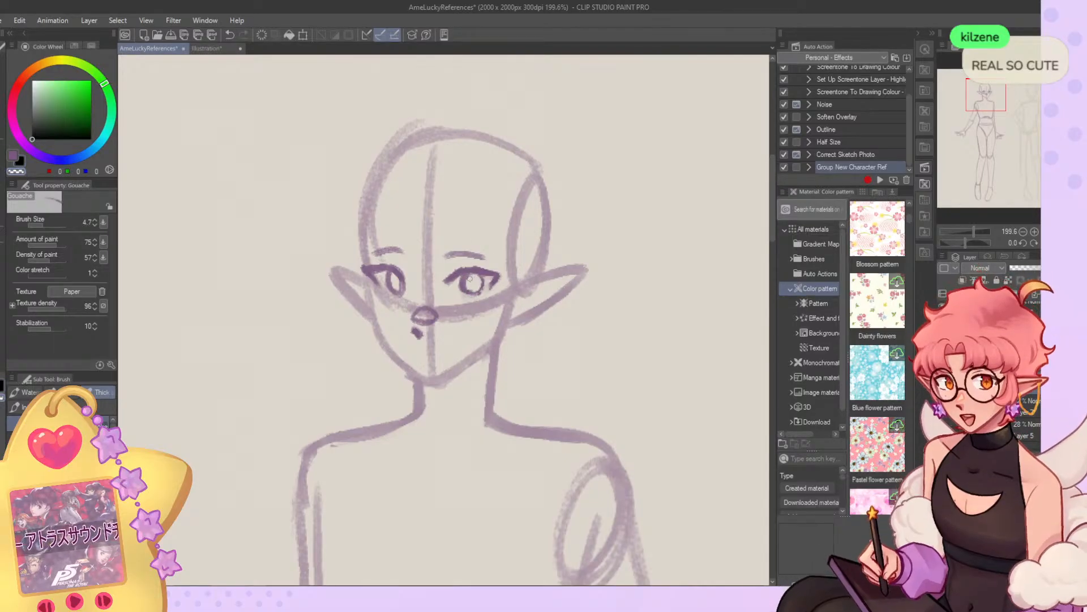
pyautogui.press('c')
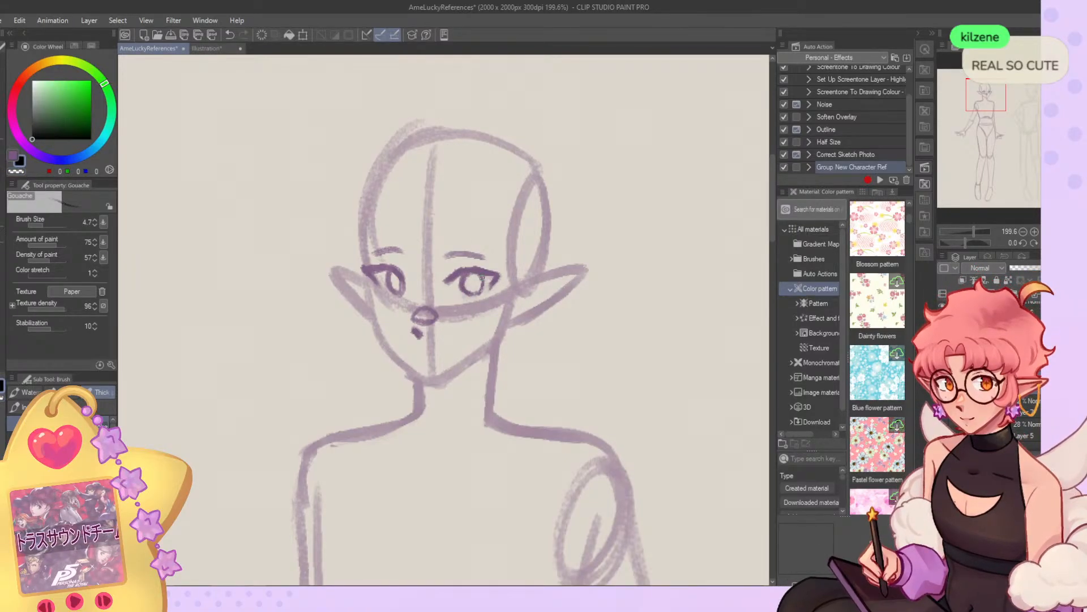
# Draw a small, slightly smiling mouth line below the elf's nose at brush size 4.7.
pyautogui.hotkey('ctrl', 'z')
pyautogui.moveTo(413, 347); pyautogui.dragTo(431, 348)
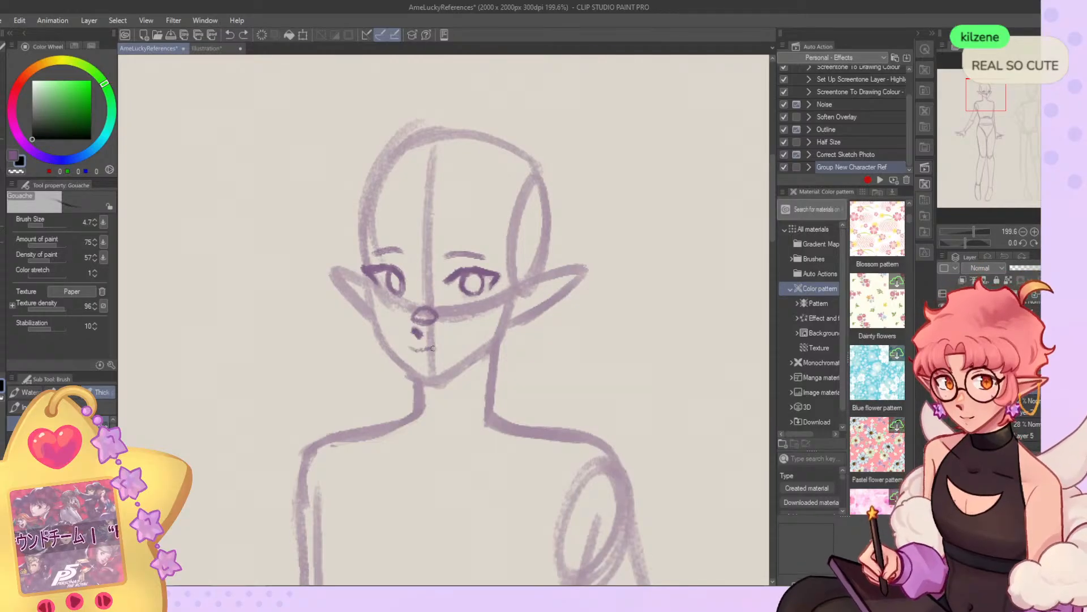
pyautogui.hotkey('ctrl', 'z')
pyautogui.hotkey('ctrl', 'z')
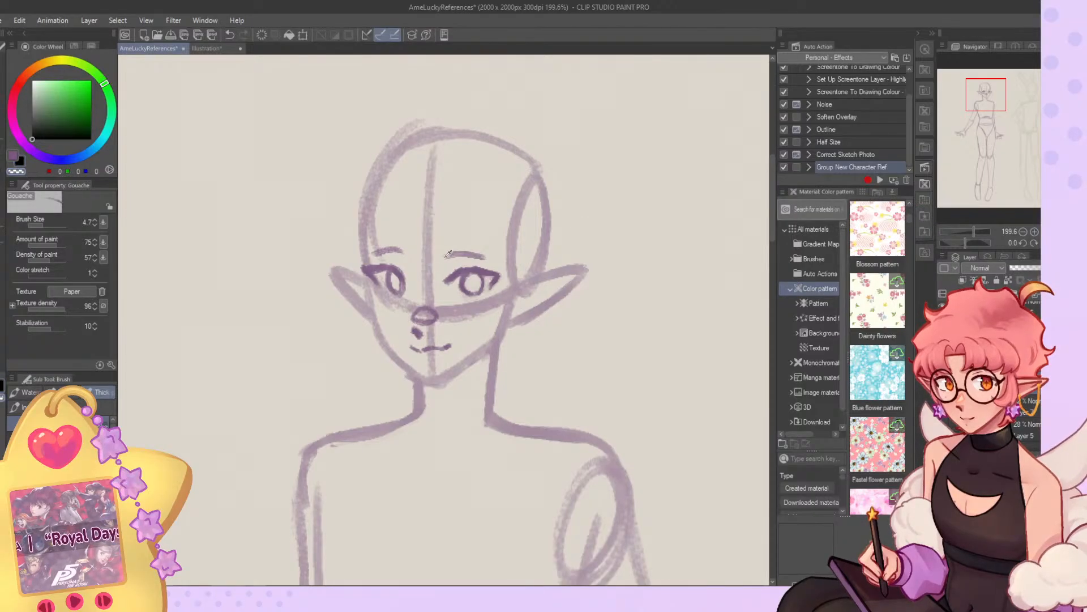
# Erase both of the elf's eyebrows at brush size 11.3.
pyautogui.click(46, 225)
pyautogui.press('c')
pyautogui.moveTo(446, 256)
pyautogui.mouseDown()
pyautogui.moveTo(485, 255)
pyautogui.moveTo(374, 249)
pyautogui.mouseUp()
pyautogui.hotkey('ctrl', 'z')
pyautogui.press('c')
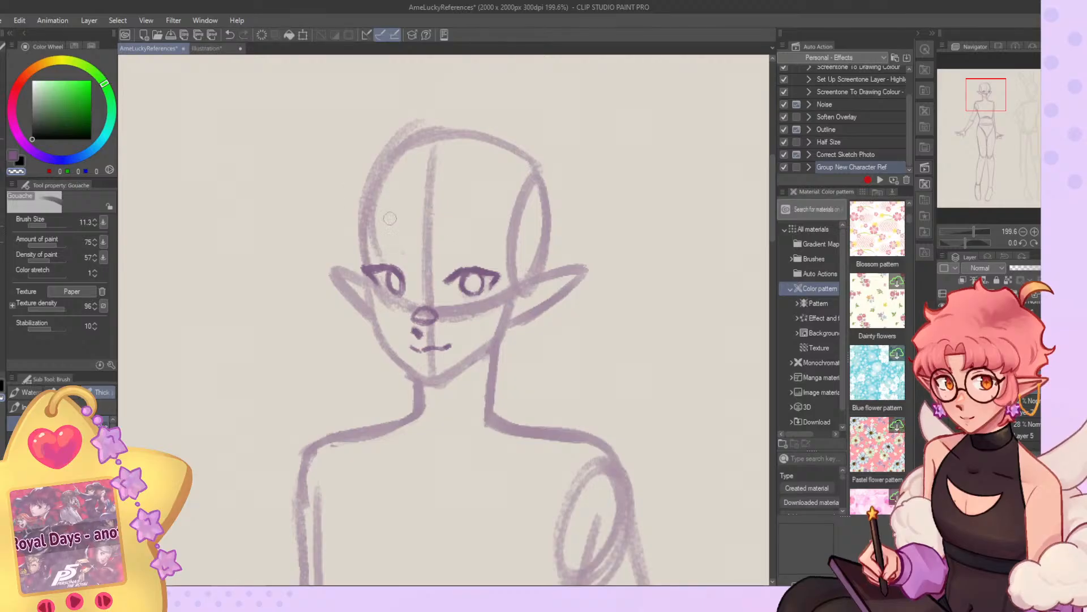
# Redraw both eyebrows as short arched strokes at brush size 7.3, mirroring the view to judge their shape.
pyautogui.click(53, 225)
pyautogui.press('c')
pyautogui.moveTo(444, 258); pyautogui.dragTo(480, 251)
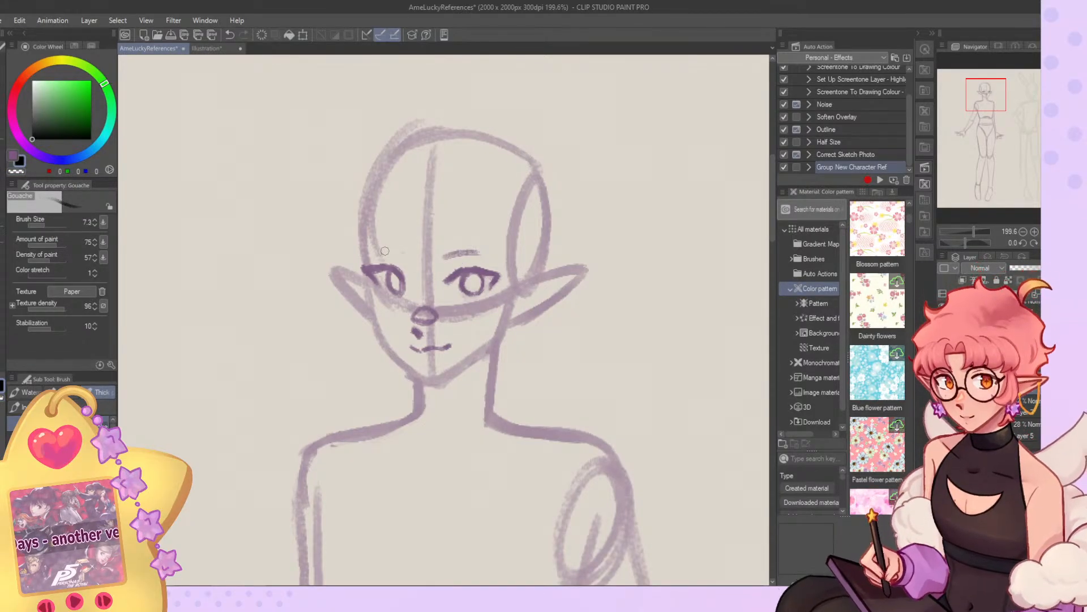
pyautogui.moveTo(402, 251); pyautogui.dragTo(372, 252)
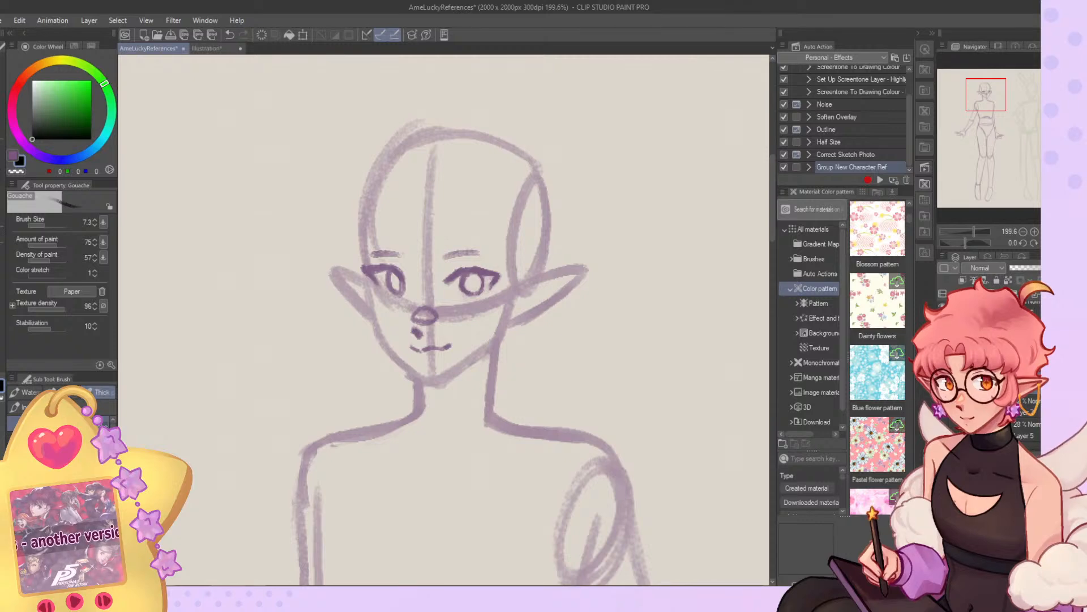
pyautogui.click(1058, 243)
pyautogui.hotkey('ctrl', 'z')
pyautogui.hotkey('ctrl', 'z')
pyautogui.moveTo(481, 250); pyautogui.dragTo(517, 254)
pyautogui.hotkey('ctrl', 'z')
pyautogui.hotkey('ctrl', 'z')
pyautogui.hotkey('ctrl', 'z')
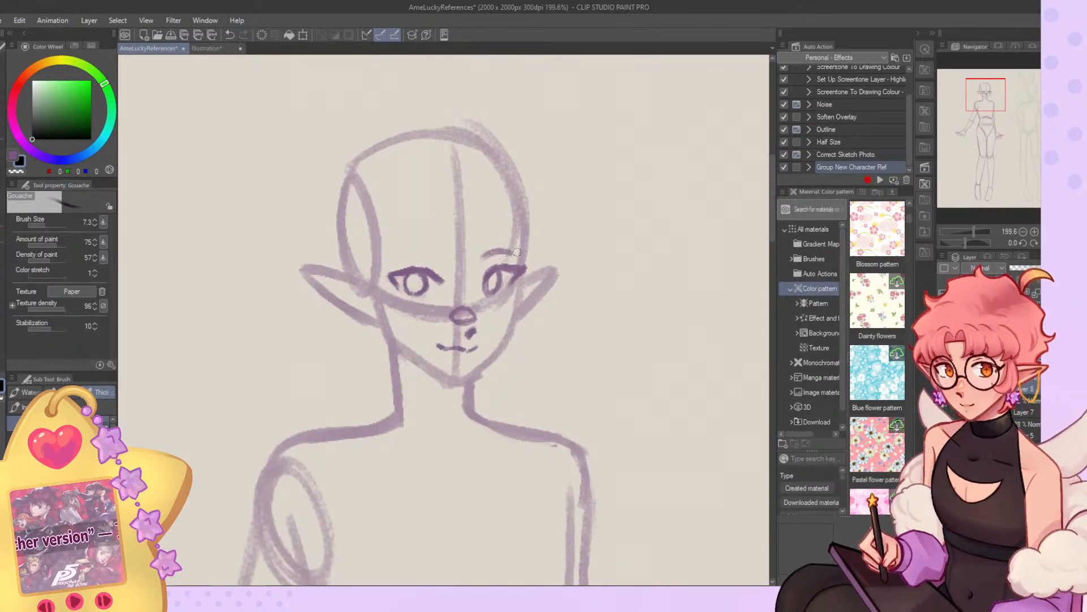
pyautogui.moveTo(440, 254); pyautogui.dragTo(405, 258)
# Rework the nearer eye's iris so it sits slightly closer to the nose, keeping brush size 7.3.
pyautogui.hotkey('ctrl', 'z')
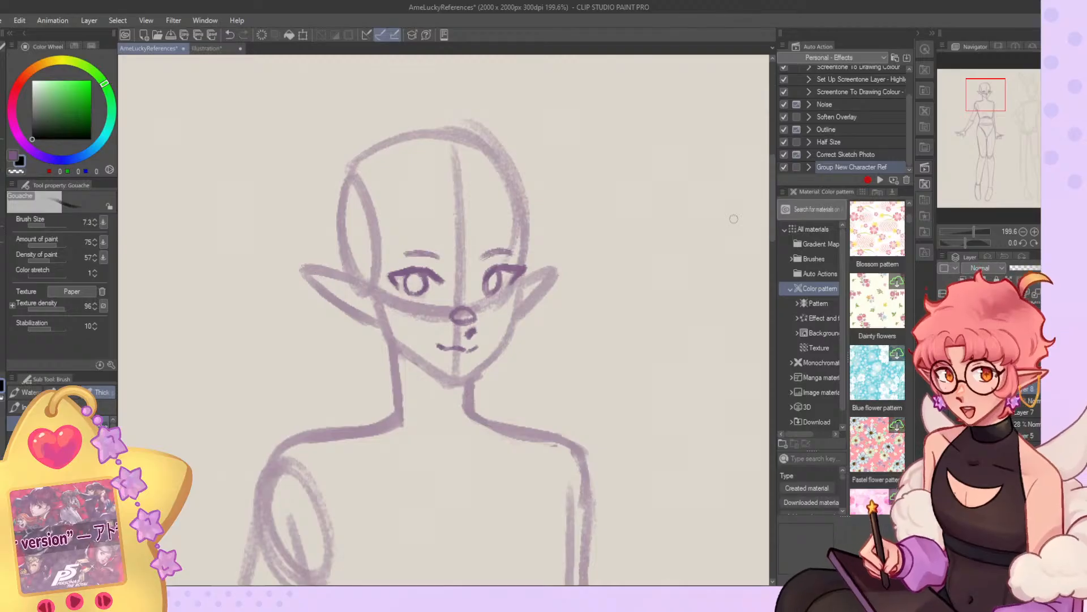
pyautogui.press('c')
pyautogui.moveTo(412, 273)
pyautogui.mouseDown()
pyautogui.moveTo(420, 294)
pyautogui.moveTo(428, 278)
pyautogui.moveTo(414, 292)
pyautogui.moveTo(392, 274)
pyautogui.mouseUp()
pyautogui.hotkey('ctrl', 'z')
pyautogui.press('c')
pyautogui.press('c')
# Unmirror the view and refine the nearer eye's outer lash and the inside of its iris.
pyautogui.press('c')
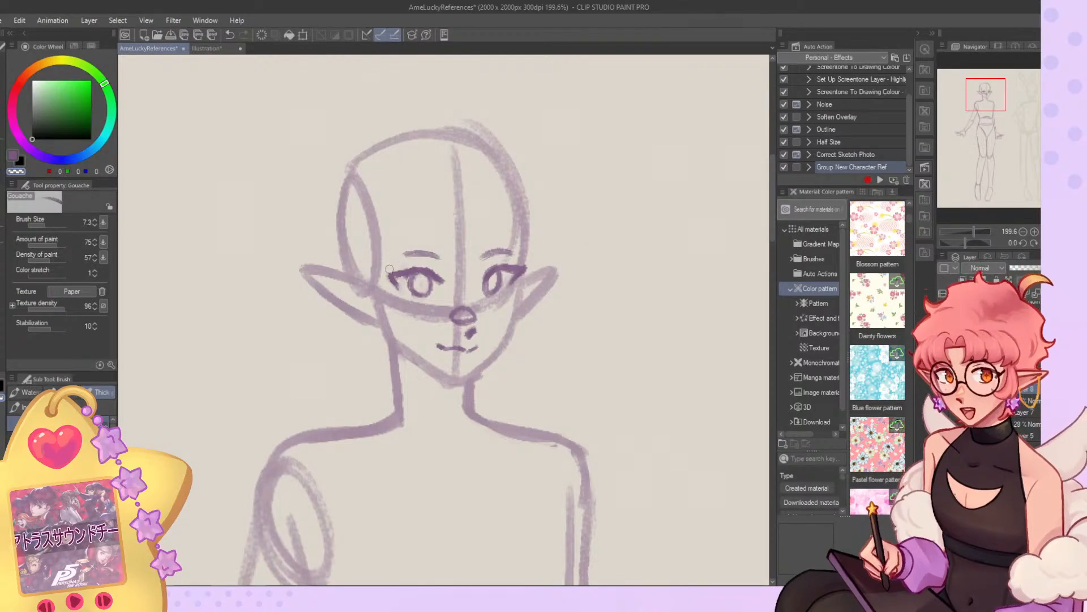
pyautogui.click(1057, 243)
pyautogui.press('c')
pyautogui.press('c')
pyautogui.press('c')
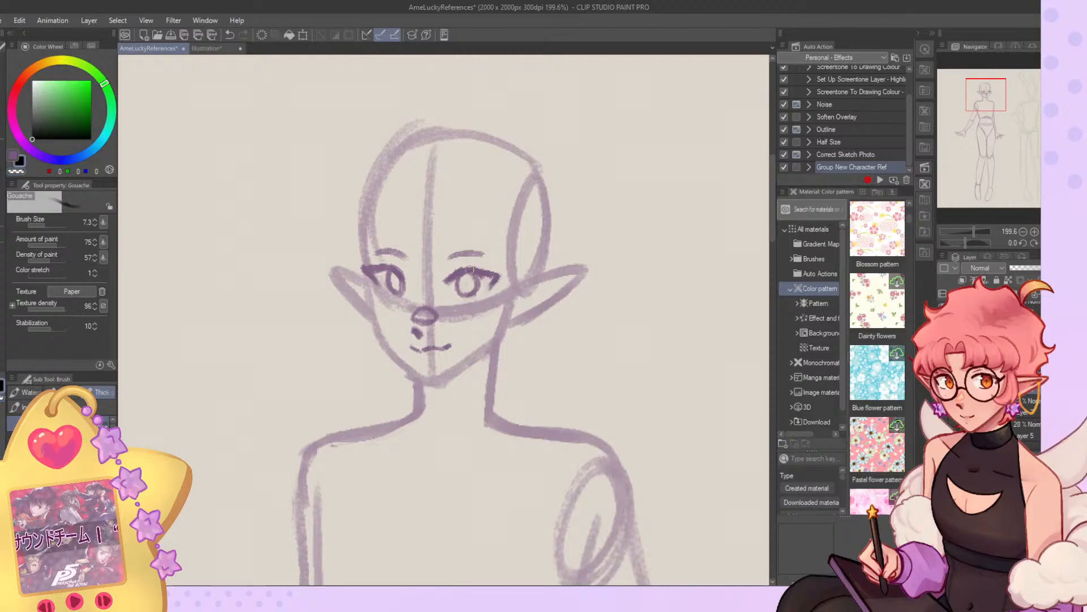
pyautogui.hotkey('ctrl', 'z')
pyautogui.moveTo(484, 270)
pyautogui.mouseDown()
pyautogui.moveTo(492, 285)
pyautogui.moveTo(500, 279)
pyautogui.mouseUp()
pyautogui.press('c')
pyautogui.press('c')
pyautogui.hotkey('ctrl', 'z')
pyautogui.moveTo(475, 274); pyautogui.dragTo(471, 294)
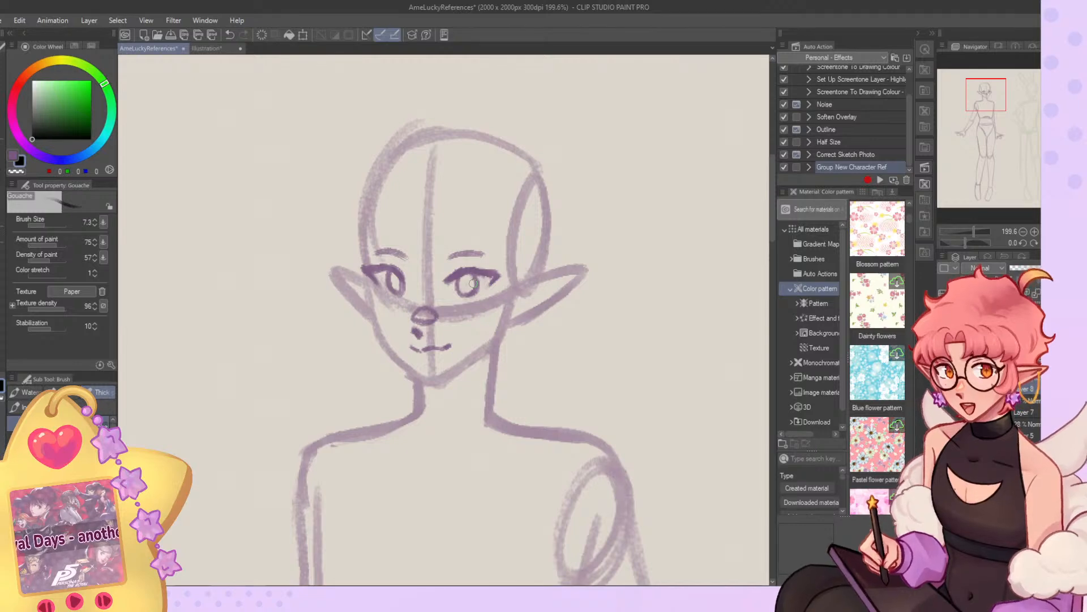
# Lasso the elf's eyes, eyebrows and nose together, shift them slightly up, deselect and compare with the previous placement.
pyautogui.scroll(-3, 427, 300)
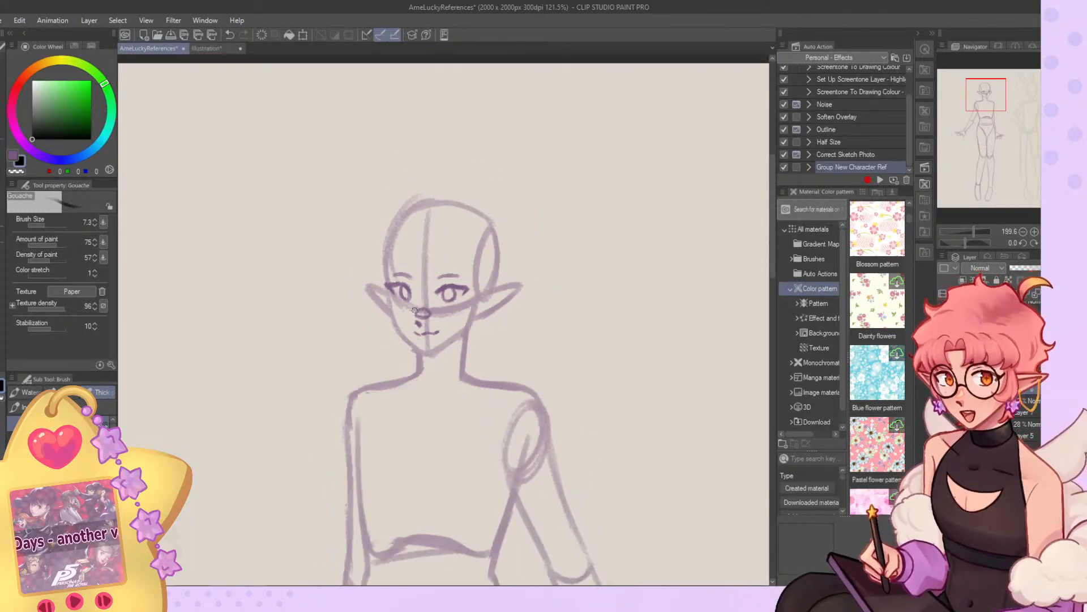
pyautogui.scroll(-4, 535, 135)
pyautogui.scroll(1, 492, 217)
pyautogui.scroll(5, 448, 220)
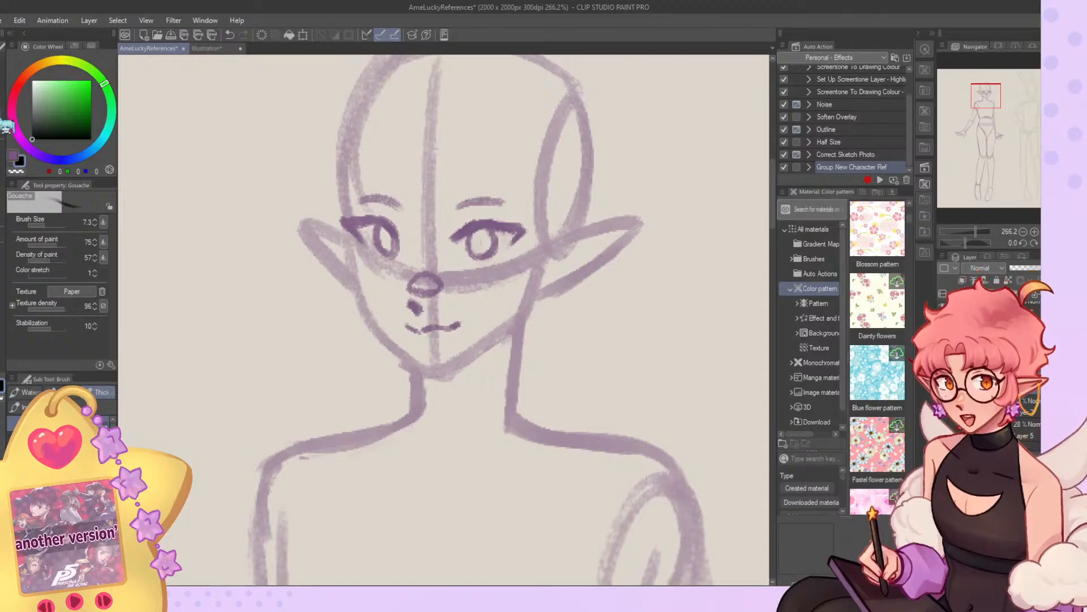
pyautogui.press('m')
pyautogui.moveTo(545, 179)
pyautogui.mouseDown()
pyautogui.moveTo(509, 299)
pyautogui.moveTo(431, 318)
pyautogui.moveTo(395, 304)
pyautogui.moveTo(336, 138)
pyautogui.moveTo(558, 146)
pyautogui.mouseUp()
pyautogui.press('v')
pyautogui.moveTo(456, 270); pyautogui.dragTo(457, 263)
pyautogui.hotkey('ctrl', 'd')
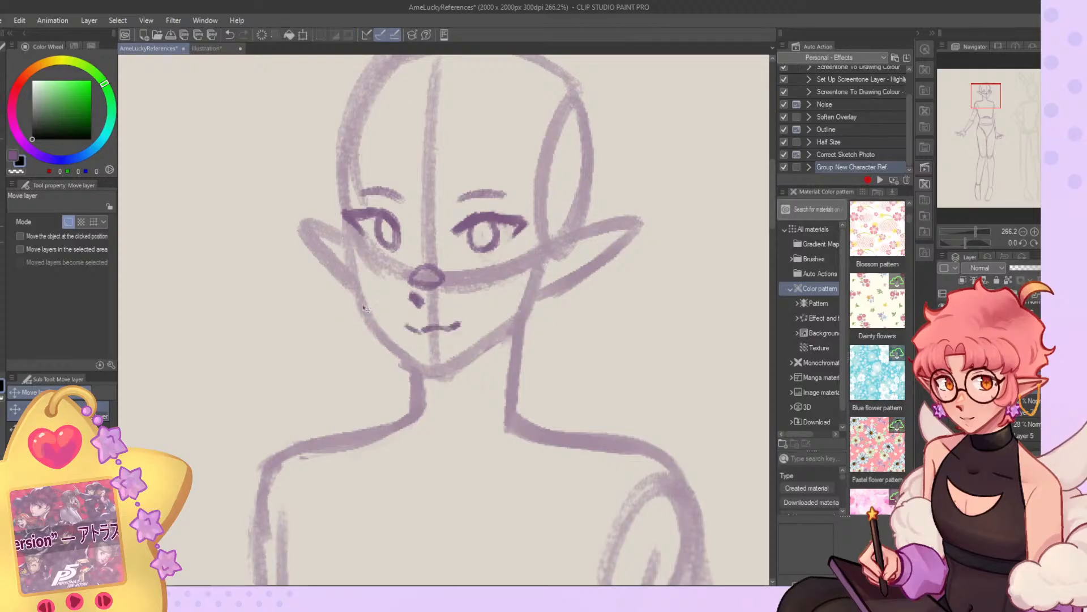
pyautogui.press('b')
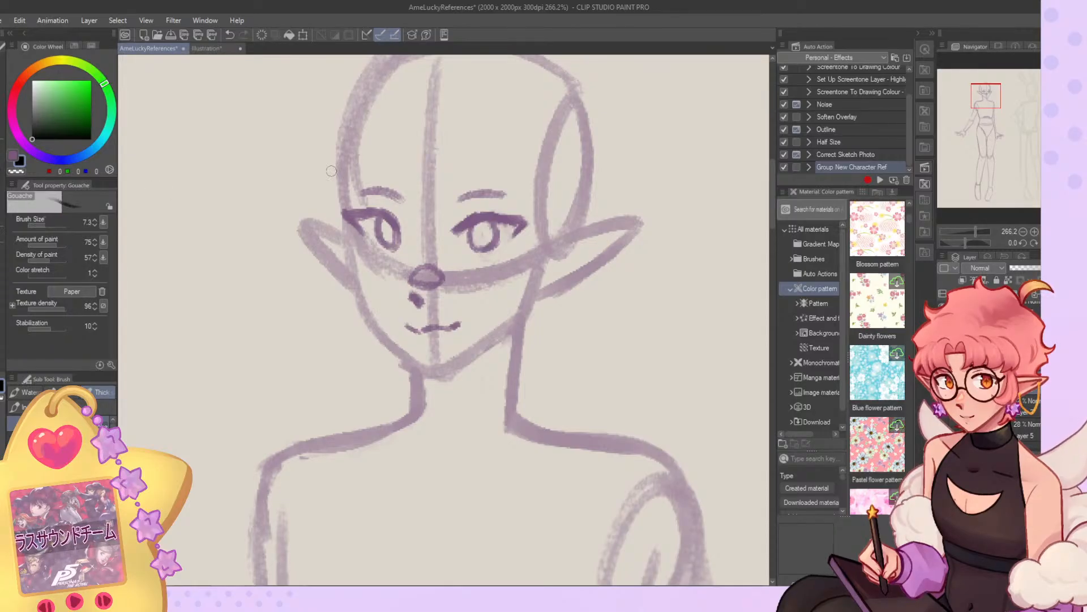
pyautogui.hotkey('ctrl', 'z')
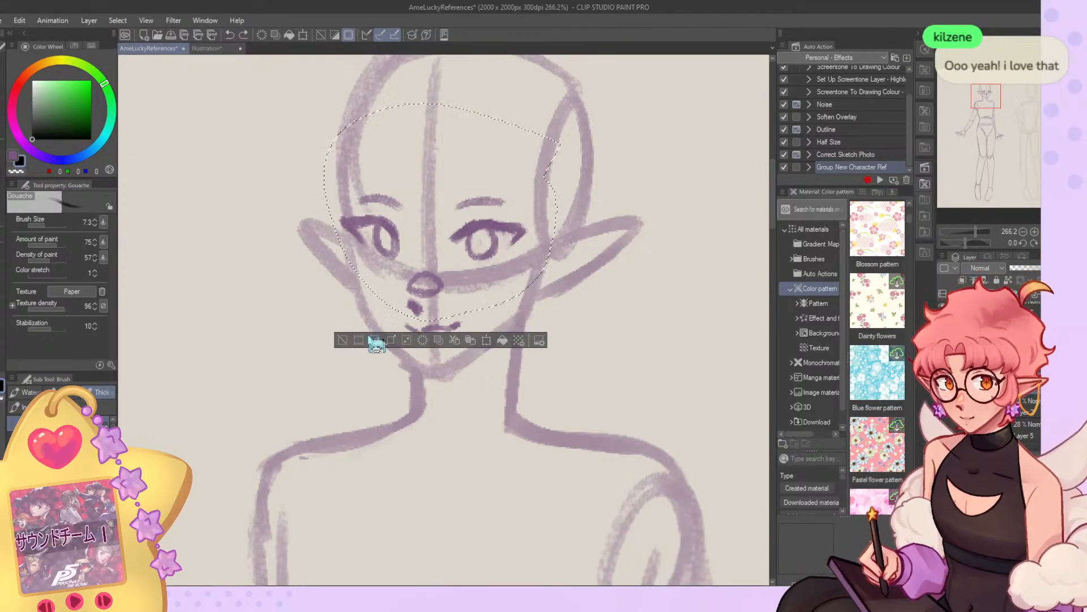
pyautogui.click(344, 333)
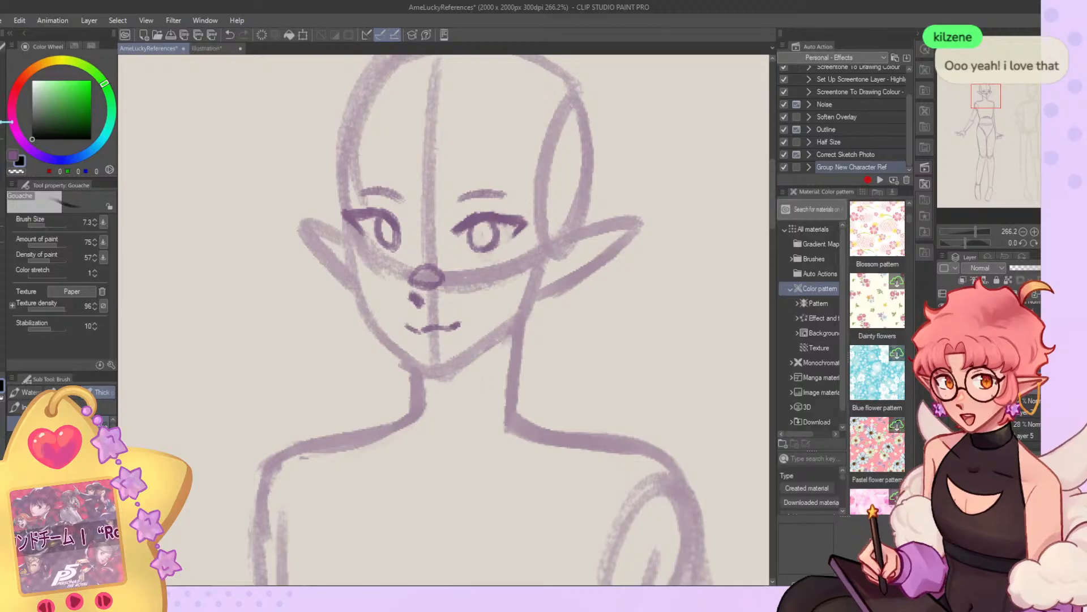
# Lasso only the eyes and eyebrows, shift them slightly down without the nose and deselect.
pyautogui.press('m')
pyautogui.moveTo(562, 134)
pyautogui.mouseDown()
pyautogui.moveTo(532, 257)
pyautogui.moveTo(482, 263)
pyautogui.moveTo(566, 138)
pyautogui.moveTo(588, 150)
pyautogui.mouseUp()
pyautogui.press('k')
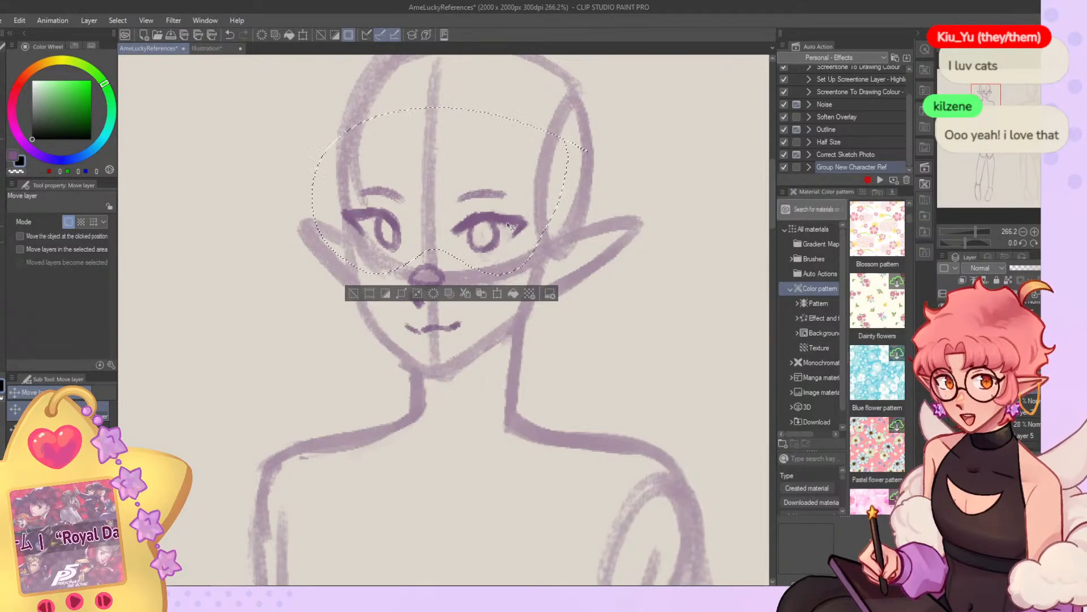
pyautogui.moveTo(507, 218); pyautogui.dragTo(508, 223)
pyautogui.hotkey('ctrl', 'd')
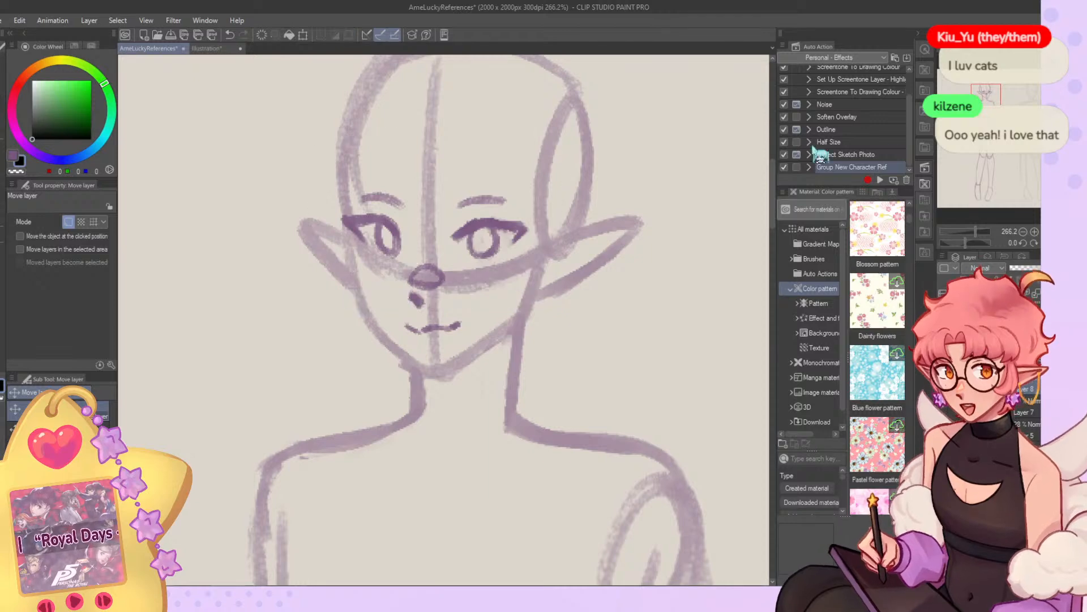
# Mirror the view and thin the short mark under the nose into a small slanted line using brush size 3.0.
pyautogui.press('h')
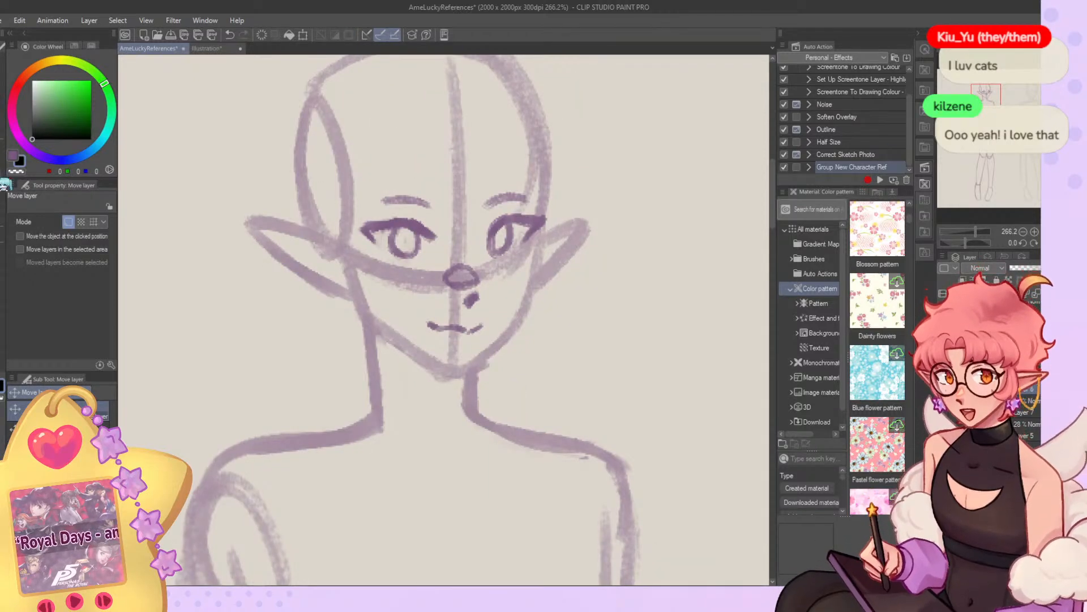
pyautogui.press('b')
pyautogui.press('c')
pyautogui.moveTo(478, 295); pyautogui.dragTo(464, 303)
pyautogui.hotkey('ctrl', 'z')
pyautogui.press('c')
pyautogui.moveTo(53, 226); pyautogui.dragTo(40, 226)
pyautogui.hotkey('ctrl', 'z')
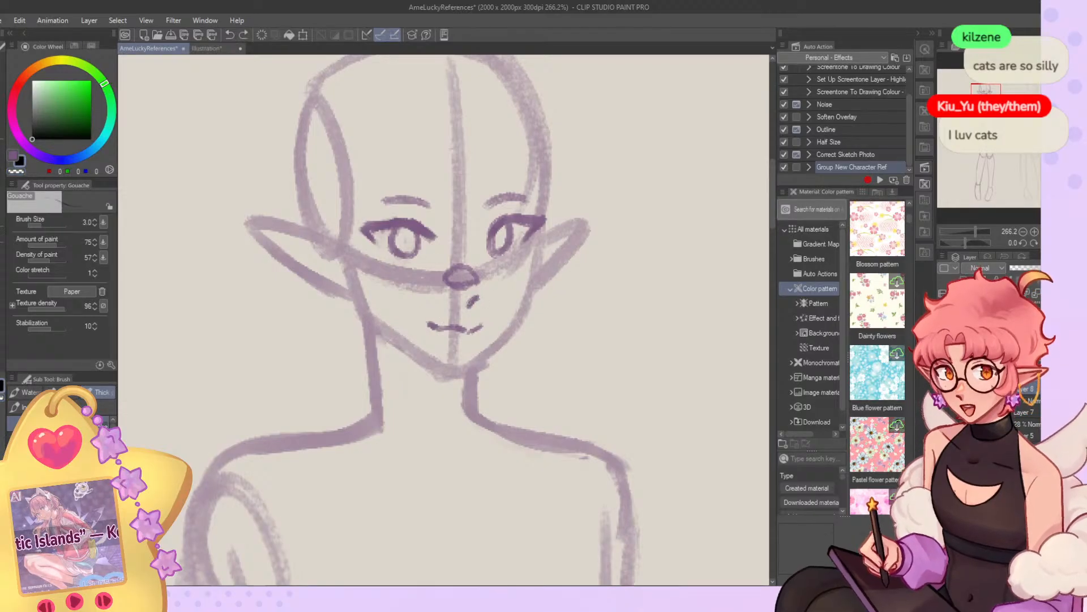
pyautogui.press('c')
pyautogui.moveTo(480, 300)
pyautogui.mouseDown()
pyautogui.moveTo(466, 305)
pyautogui.moveTo(481, 278)
pyautogui.mouseUp()
pyautogui.press('c')
# Erase part of the rounded nose at brush size 11.3 and redraw it slightly smaller at size 3.5.
pyautogui.click(46, 226)
pyautogui.press('c')
pyautogui.click(52, 225)
pyautogui.moveTo(532, 216); pyautogui.dragTo(538, 218)
pyautogui.moveTo(459, 281); pyautogui.dragTo(460, 279)
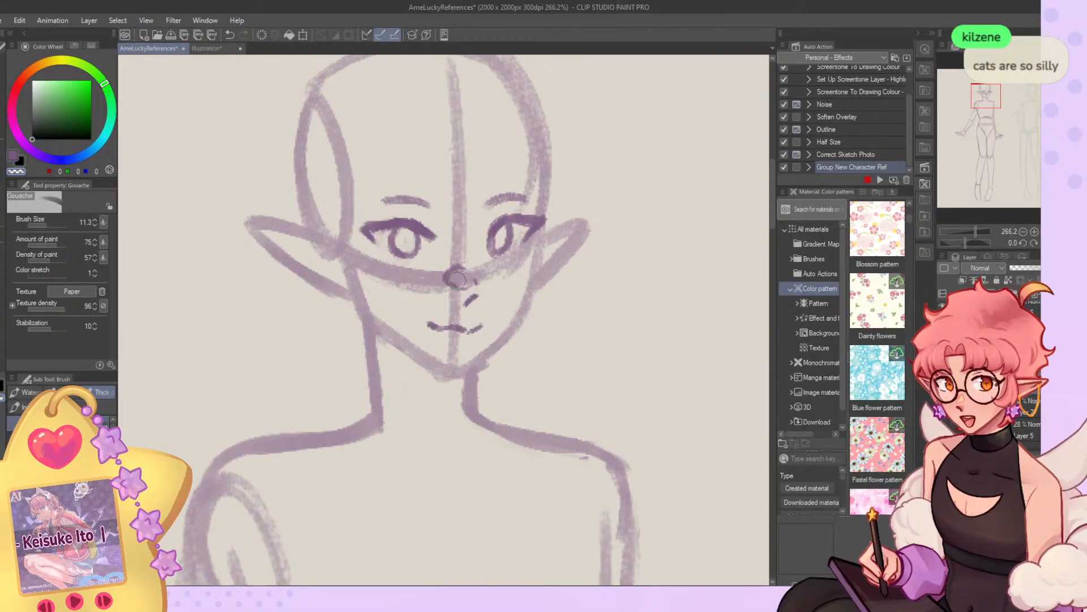
pyautogui.click(43, 225)
pyautogui.press('c')
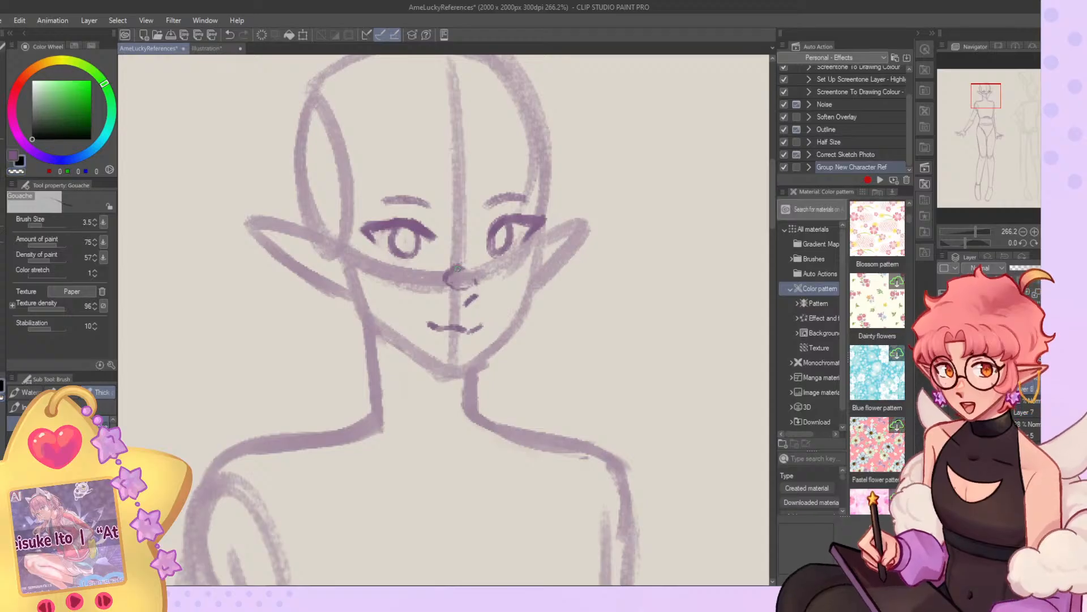
pyautogui.hotkey('ctrl', 'z')
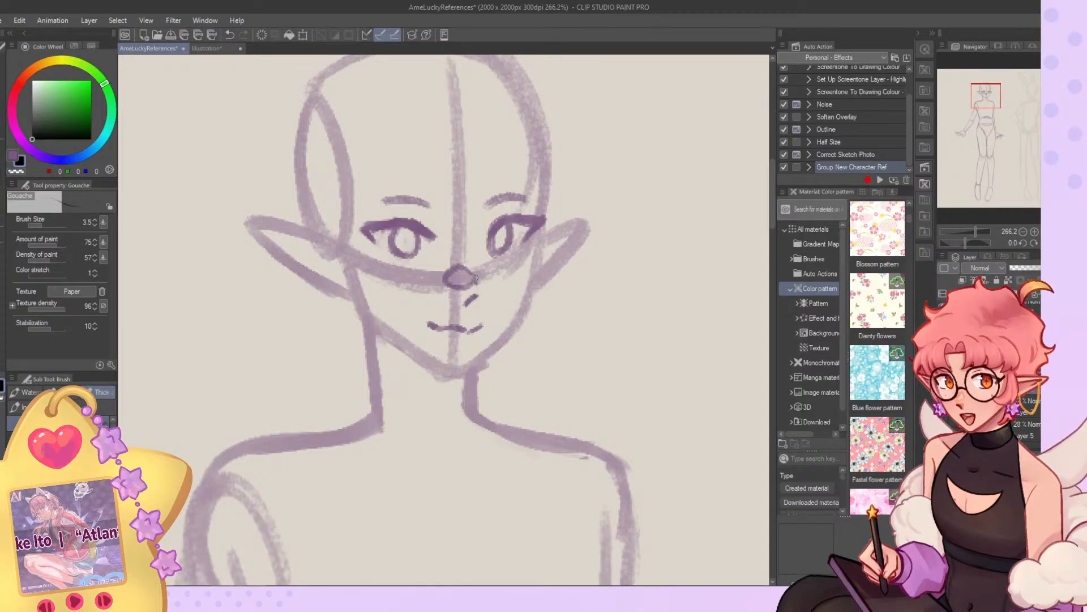
# Unmirror the view and clean up the lower outer corner of the elf's nearer eye.
pyautogui.click(48, 226)
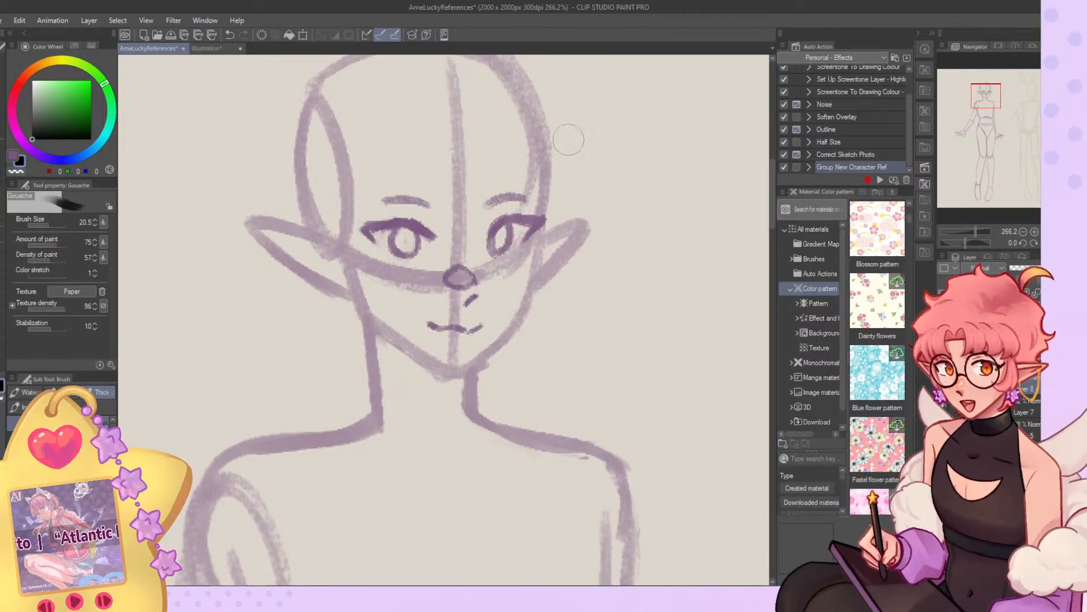
pyautogui.click(1057, 243)
pyautogui.press('c')
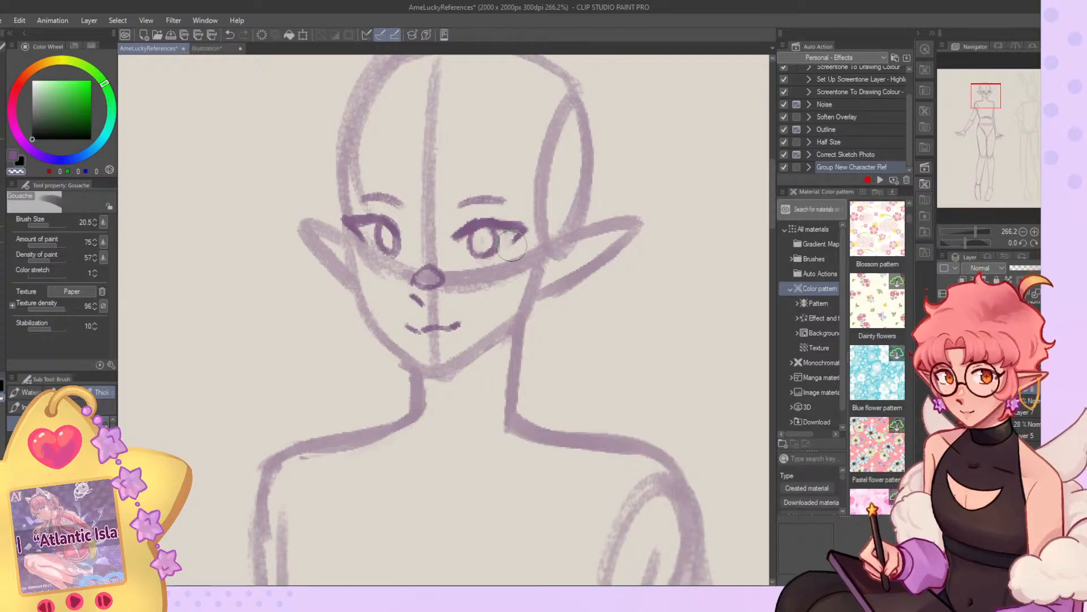
pyautogui.click(46, 225)
pyautogui.press('c')
pyautogui.moveTo(499, 237)
pyautogui.mouseDown()
pyautogui.moveTo(502, 266)
pyautogui.moveTo(498, 229)
pyautogui.moveTo(480, 256)
pyautogui.moveTo(487, 249)
pyautogui.mouseUp()
pyautogui.hotkey('ctrl', 'z')
# Redraw the nearer eye's iris outline at brush size 7.3 and clear the stray strokes inside it.
pyautogui.hotkey('ctrl', 'z')
pyautogui.press('c')
pyautogui.click(44, 225)
pyautogui.press('c')
pyautogui.hotkey('ctrl', 'z')
pyautogui.hotkey('ctrl', 'z')
pyautogui.press('c')
pyautogui.hotkey('ctrl', 'z')
# Refine the nearer eye's upper lash line and inner corner at brush size 4.7.
pyautogui.hotkey('ctrl', 'z')
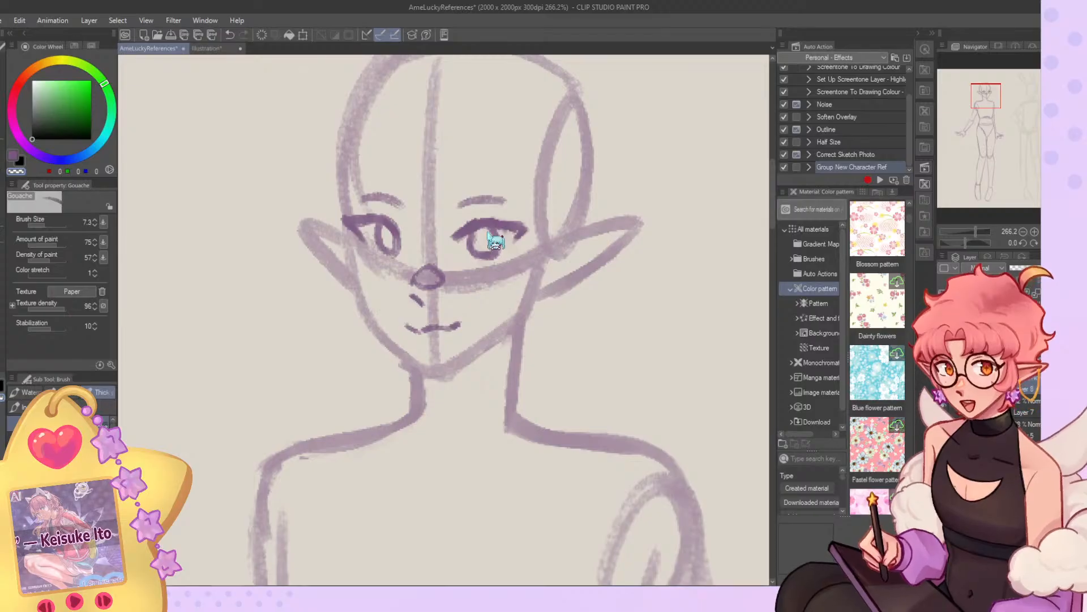
pyautogui.moveTo(488, 234); pyautogui.dragTo(484, 248)
pyautogui.moveTo(52, 225); pyautogui.dragTo(43, 225)
pyautogui.moveTo(480, 223)
pyautogui.mouseDown()
pyautogui.moveTo(515, 225)
pyautogui.moveTo(466, 221)
pyautogui.mouseUp()
pyautogui.hotkey('ctrl', 'z')
pyautogui.press('c')
pyautogui.press('c')
pyautogui.press('c')
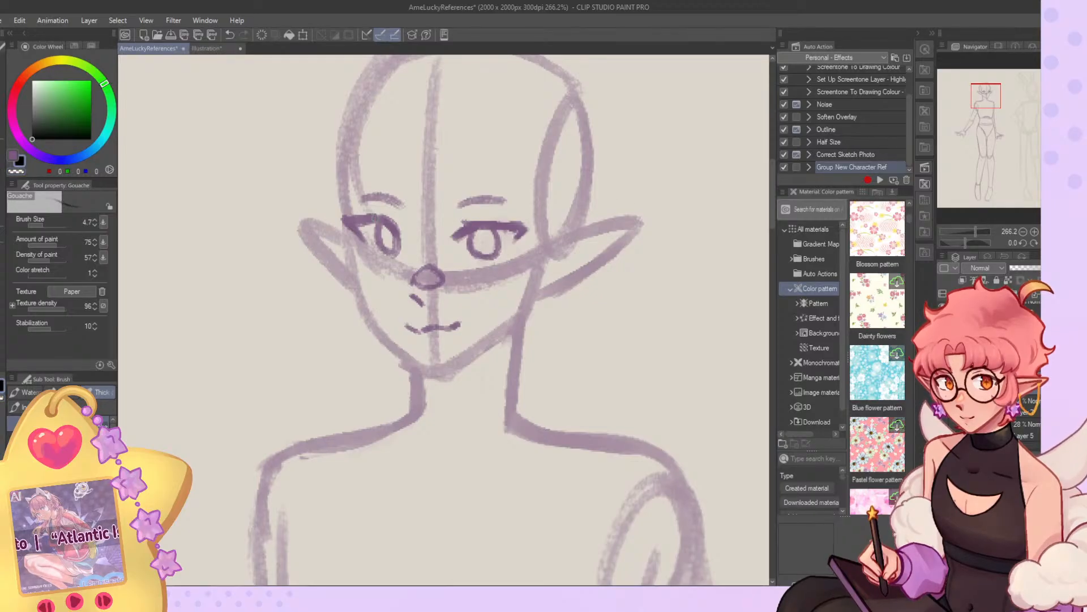
# Touch up the farther eye's upper lash line and trim its outer tip at brush size 4.7.
pyautogui.press('c')
pyautogui.moveTo(363, 213); pyautogui.dragTo(395, 221)
pyautogui.press('c')
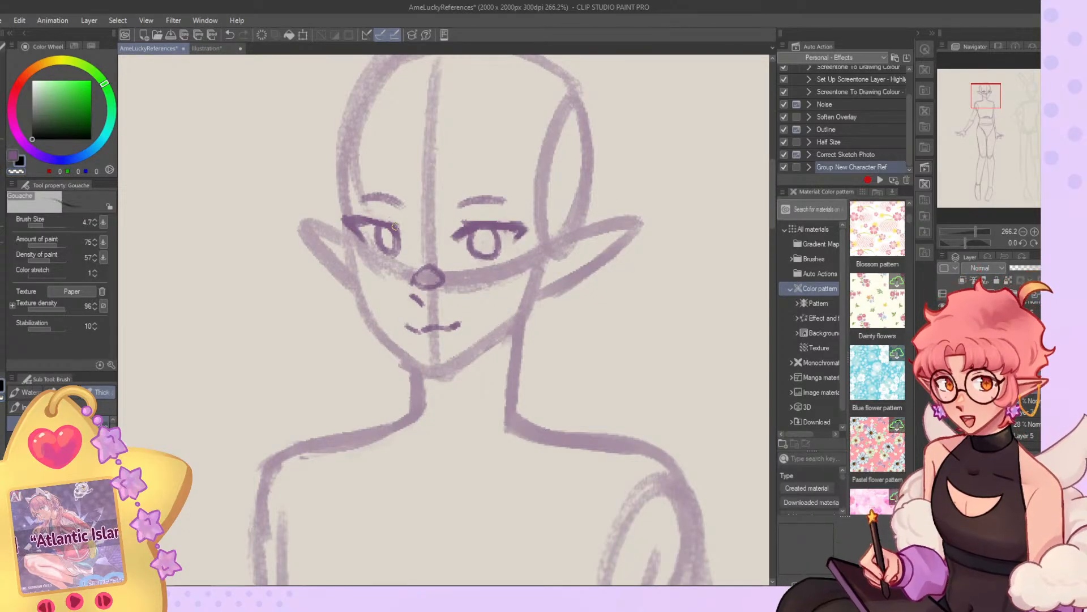
pyautogui.hotkey('ctrl', 'z')
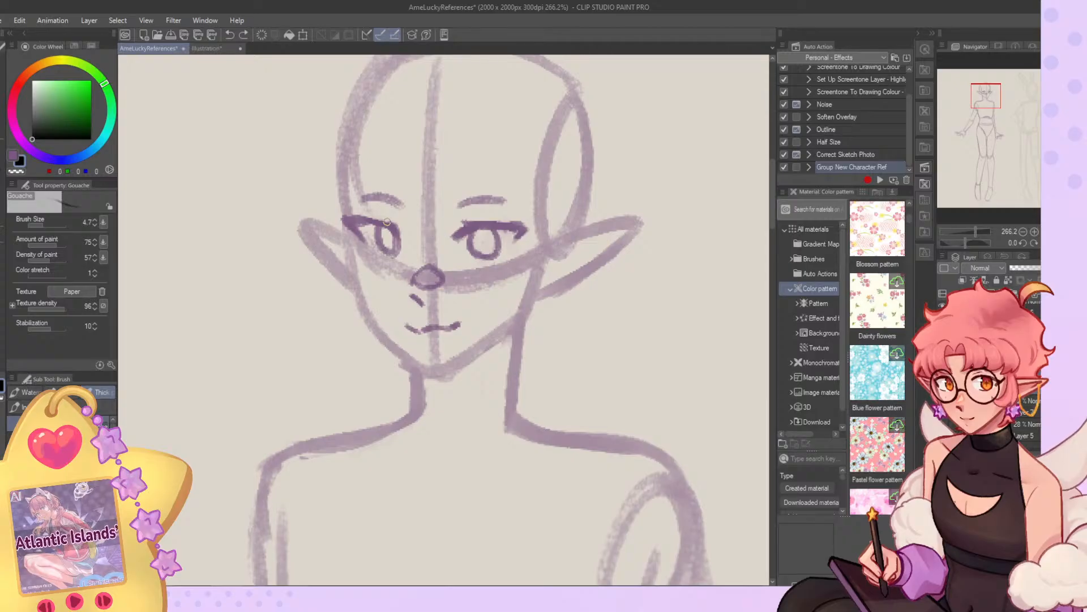
pyautogui.press('c')
pyautogui.moveTo(343, 217)
pyautogui.mouseDown()
pyautogui.moveTo(371, 212)
pyautogui.moveTo(344, 216)
pyautogui.mouseUp()
pyautogui.press('c')
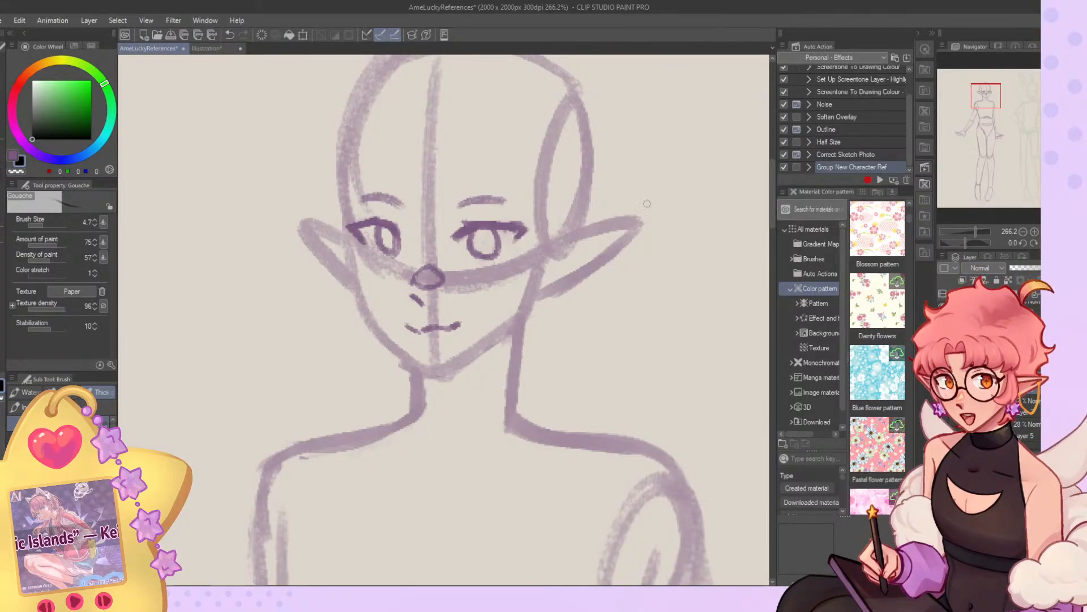
# Unmirror the view, erase the elf's eyes and eyebrows with the G-pen at size 77.4 in transparent colour, and return to the Gouache brush.
pyautogui.click(1057, 243)
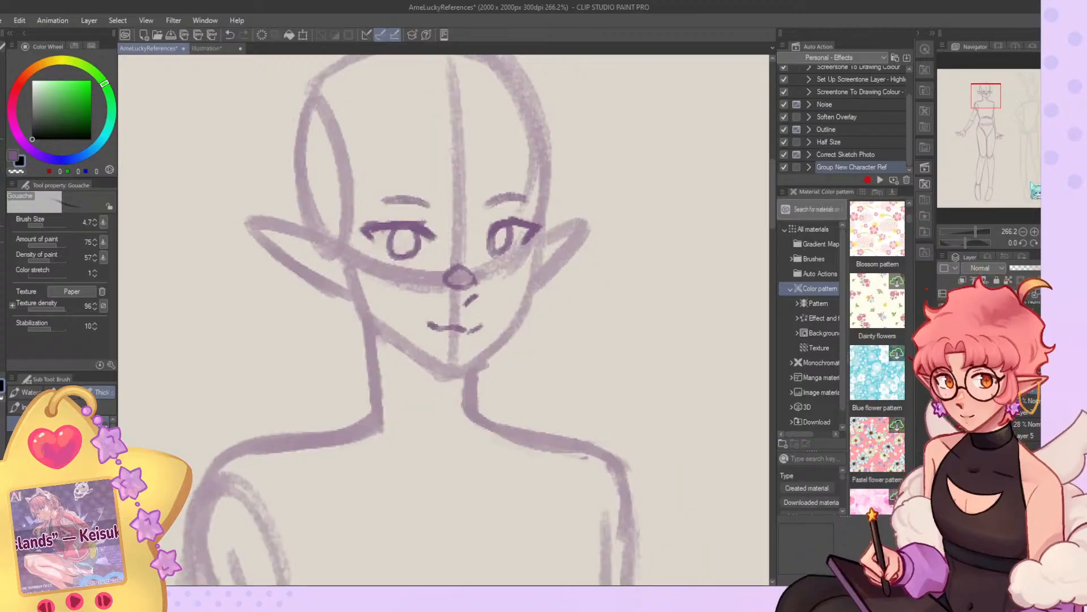
pyautogui.click(13, 171)
pyautogui.press('p')
pyautogui.moveTo(538, 238)
pyautogui.mouseDown()
pyautogui.moveTo(518, 200)
pyautogui.moveTo(517, 225)
pyautogui.moveTo(417, 182)
pyautogui.moveTo(396, 206)
pyautogui.moveTo(431, 222)
pyautogui.mouseUp()
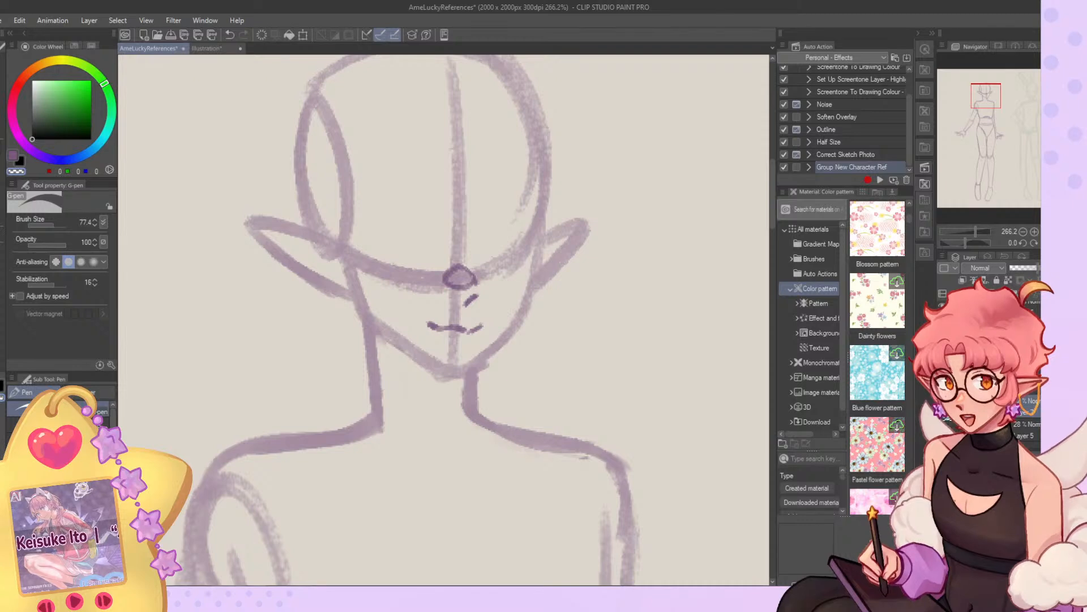
pyautogui.press('c')
pyautogui.press('b')
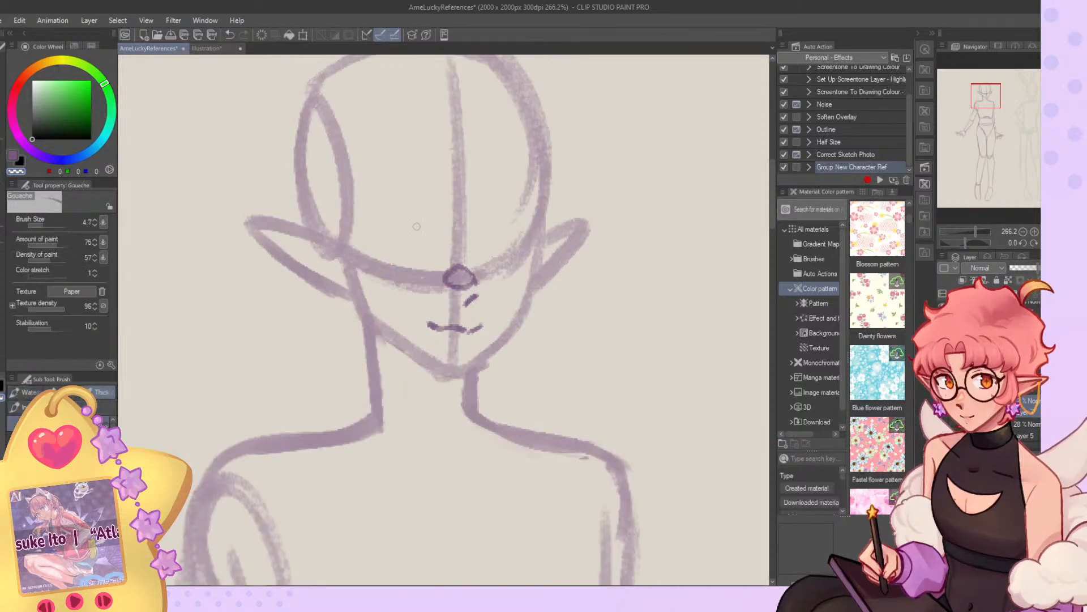
# Try a horizontal eye-level guide line across the elf's face, checking it zoomed out and in the mirrored view.
pyautogui.moveTo(374, 251)
pyautogui.mouseDown()
pyautogui.moveTo(543, 248)
pyautogui.moveTo(357, 259)
pyautogui.mouseUp()
pyautogui.hotkey('ctrl', 'z')
pyautogui.hotkey('ctrl', 'z')
pyautogui.hotkey('ctrl', 'z')
pyautogui.hotkey('ctrl', 'z')
pyautogui.moveTo(357, 218)
pyautogui.mouseDown()
pyautogui.moveTo(435, 203)
pyautogui.moveTo(357, 218)
pyautogui.mouseUp()
pyautogui.click(1023, 232)
pyautogui.click(1023, 232)
pyautogui.click(1023, 231)
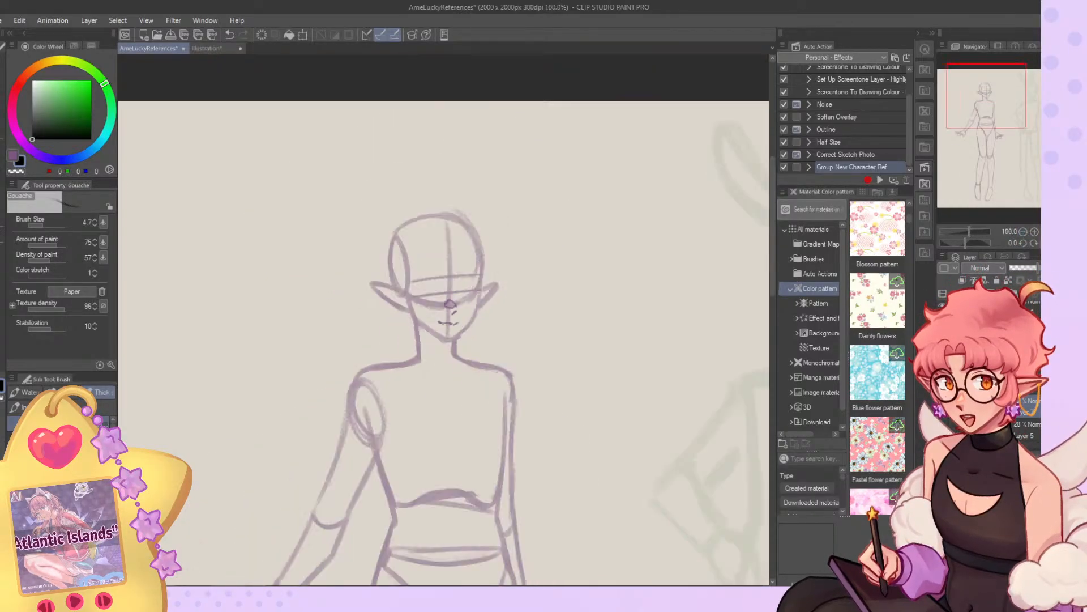
pyautogui.click(1057, 242)
pyautogui.click(1034, 231)
pyautogui.click(1034, 231)
pyautogui.hotkey('ctrl', 'z')
# Draw two horizontal guide lines across the elf's face above the nose to bracket the eyes, at Gouache size 4.7.
pyautogui.hotkey('ctrl', 'z')
pyautogui.moveTo(369, 270); pyautogui.dragTo(504, 273)
pyautogui.hotkey('ctrl', 'z')
pyautogui.moveTo(388, 270); pyautogui.dragTo(518, 269)
pyautogui.moveTo(518, 269)
pyautogui.mouseDown()
pyautogui.moveTo(445, 239)
pyautogui.moveTo(410, 241)
pyautogui.moveTo(516, 242)
pyautogui.mouseUp()
pyautogui.hotkey('ctrl', 'z')
pyautogui.moveTo(379, 244); pyautogui.dragTo(482, 240)
# Set the Gouache brush size to 11.3 and erase the loose strokes outside the top and side of the elf's head outline.
pyautogui.click(45, 225)
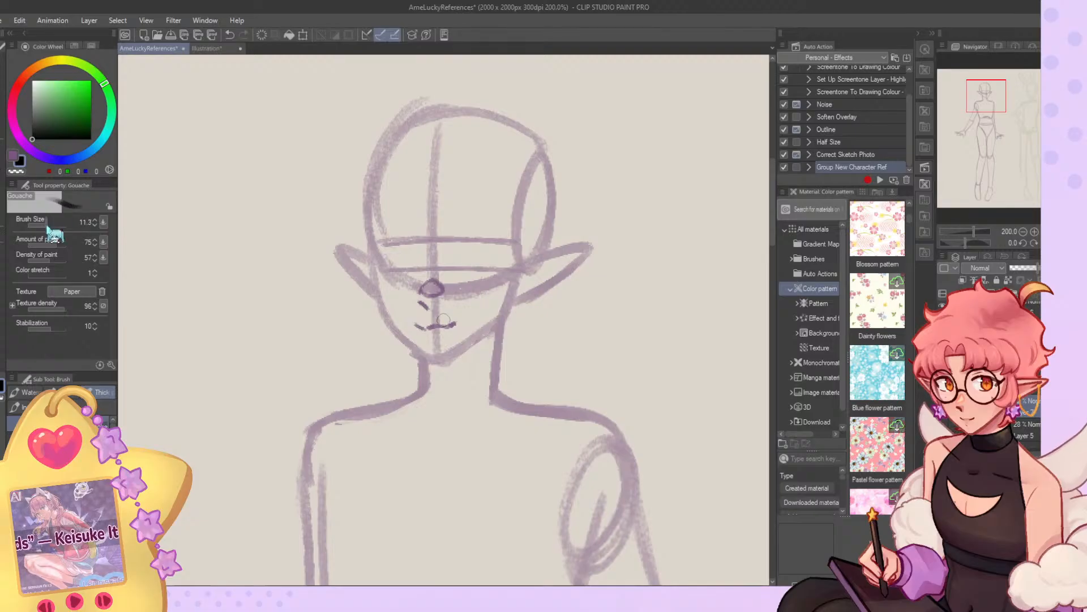
pyautogui.press('c')
pyautogui.moveTo(420, 104); pyautogui.dragTo(356, 210)
pyautogui.moveTo(391, 125)
pyautogui.mouseDown()
pyautogui.moveTo(506, 101)
pyautogui.moveTo(551, 119)
pyautogui.mouseUp()
# Draw the elf's forehead guide line turning down along the side plane, and thicken the outer edge of the head's side oval.
pyautogui.press('c')
pyautogui.moveTo(390, 161)
pyautogui.mouseDown()
pyautogui.moveTo(512, 164)
pyautogui.moveTo(486, 164)
pyautogui.moveTo(507, 168)
pyautogui.moveTo(516, 238)
pyautogui.mouseUp()
pyautogui.hotkey('ctrl', 'z')
pyautogui.hotkey('ctrl', 'z')
pyautogui.hotkey('ctrl', 'z')
pyautogui.moveTo(518, 194); pyautogui.dragTo(520, 252)
pyautogui.moveTo(544, 151)
pyautogui.mouseDown()
pyautogui.moveTo(560, 196)
pyautogui.moveTo(546, 162)
pyautogui.moveTo(546, 251)
pyautogui.mouseUp()
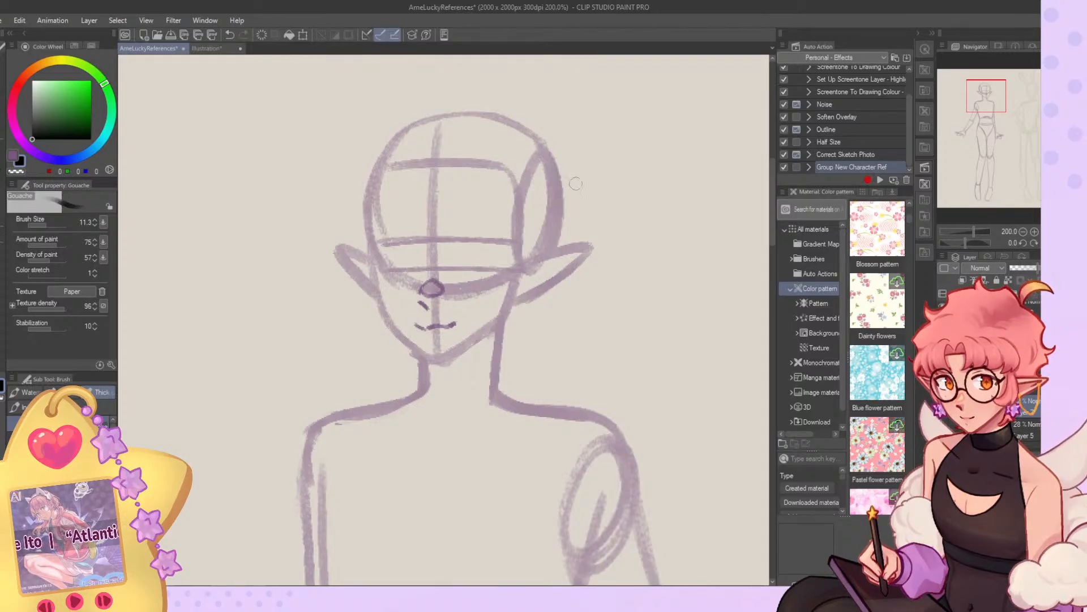
# Select the layer above Layer 7 and set the Gouache brush size to 4.7.
pyautogui.click(1034, 232)
pyautogui.click(1034, 232)
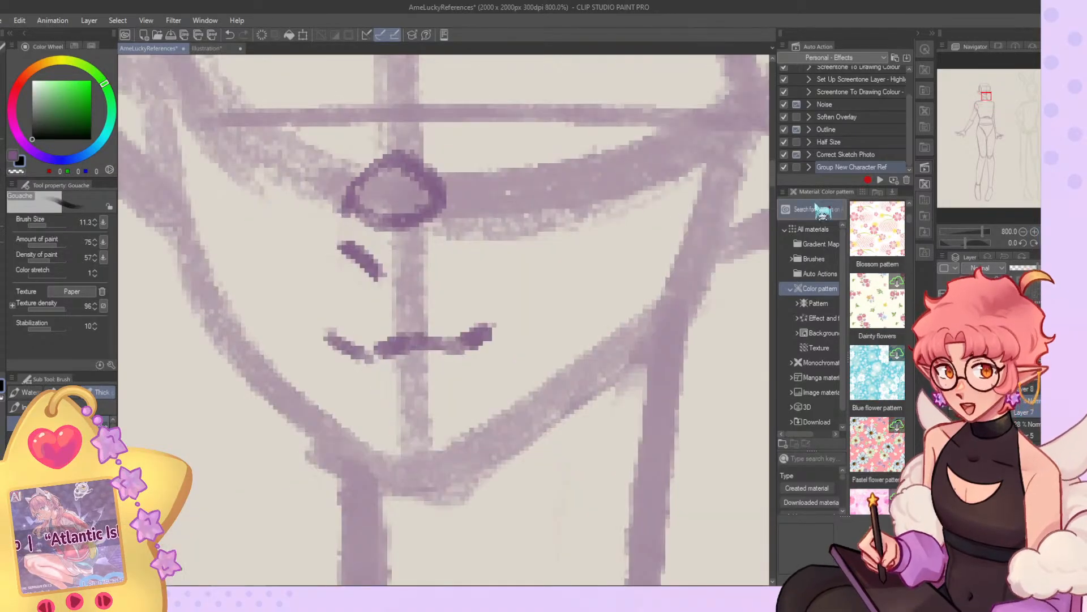
pyautogui.click(1024, 231)
pyautogui.click(1023, 231)
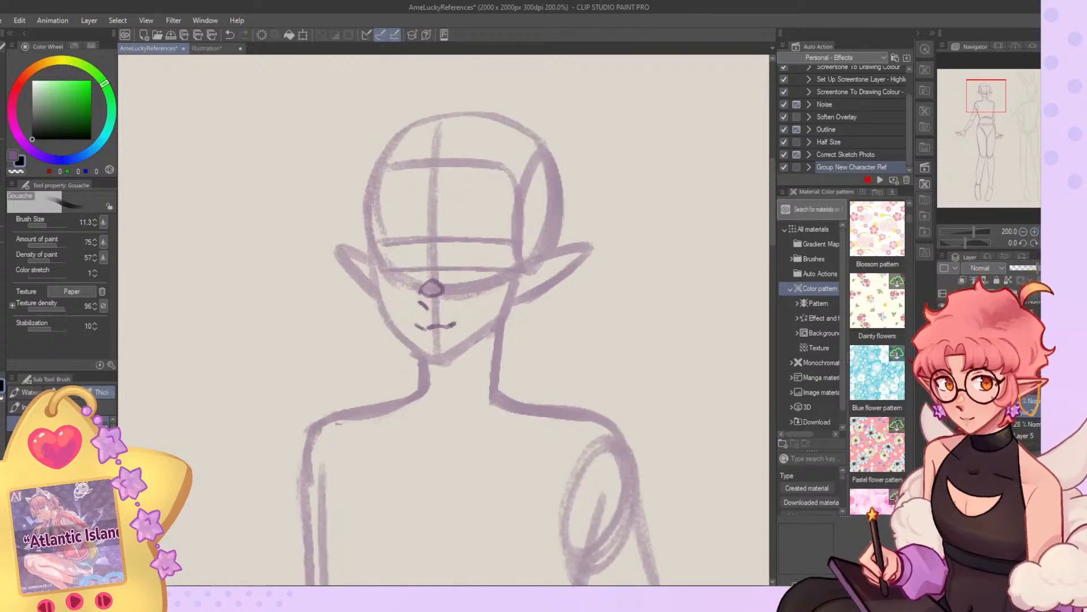
pyautogui.click(1034, 231)
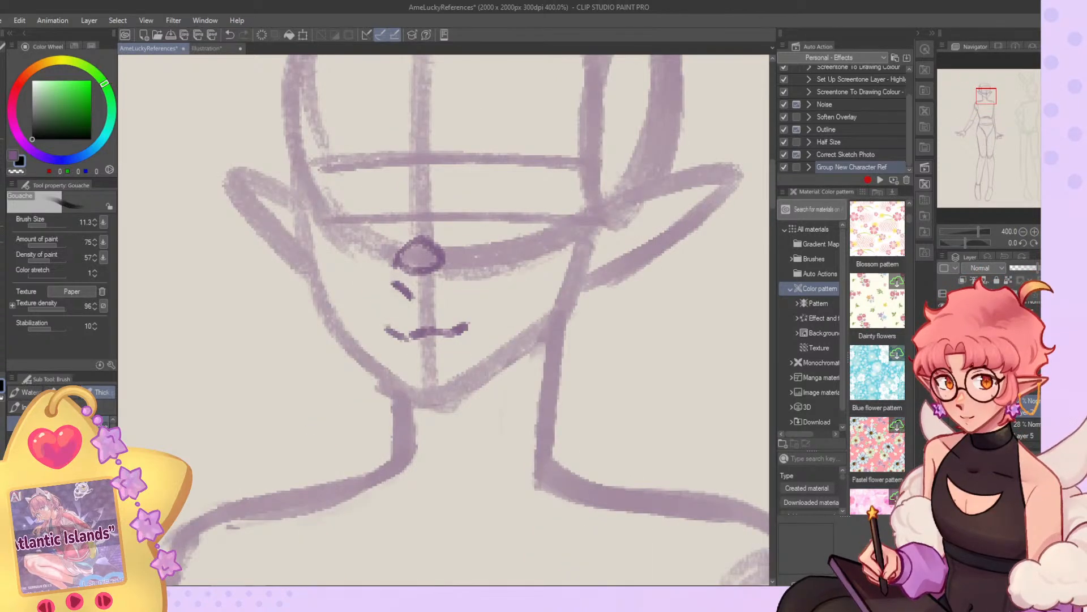
pyautogui.click(942, 383)
pyautogui.click(943, 383)
pyautogui.click(1014, 382)
pyautogui.click(45, 225)
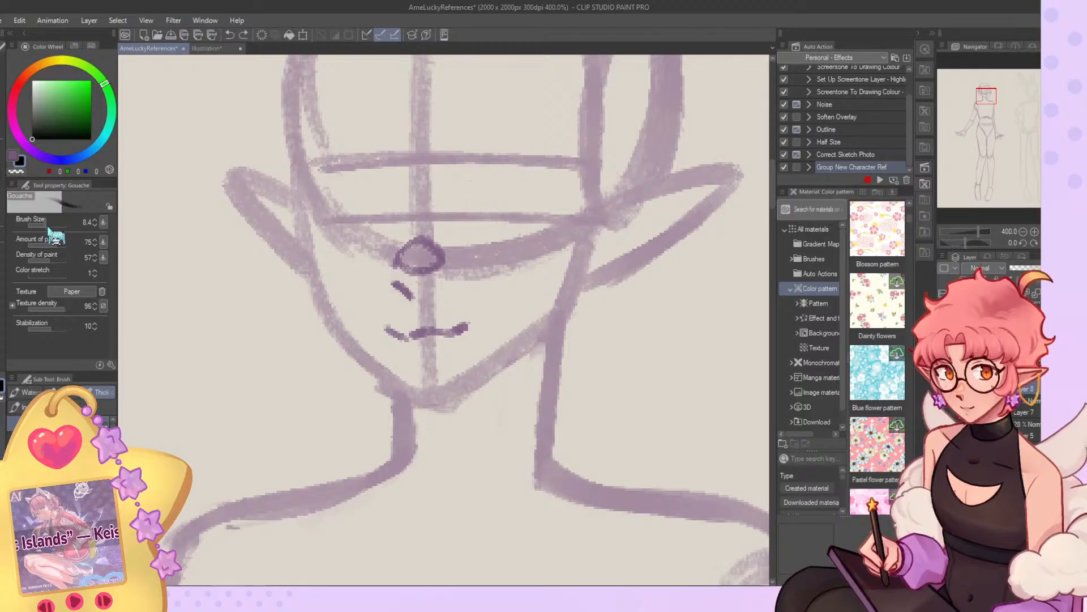
pyautogui.click(41, 225)
pyautogui.hotkey('ctrl', 'z')
pyautogui.click(43, 226)
# Try an upper lash line for the elf's nearer eye along the upper guide line.
pyautogui.moveTo(464, 187)
pyautogui.mouseDown()
pyautogui.moveTo(496, 165)
pyautogui.moveTo(566, 172)
pyautogui.mouseUp()
pyautogui.hotkey('ctrl', 'z')
pyautogui.press('h')
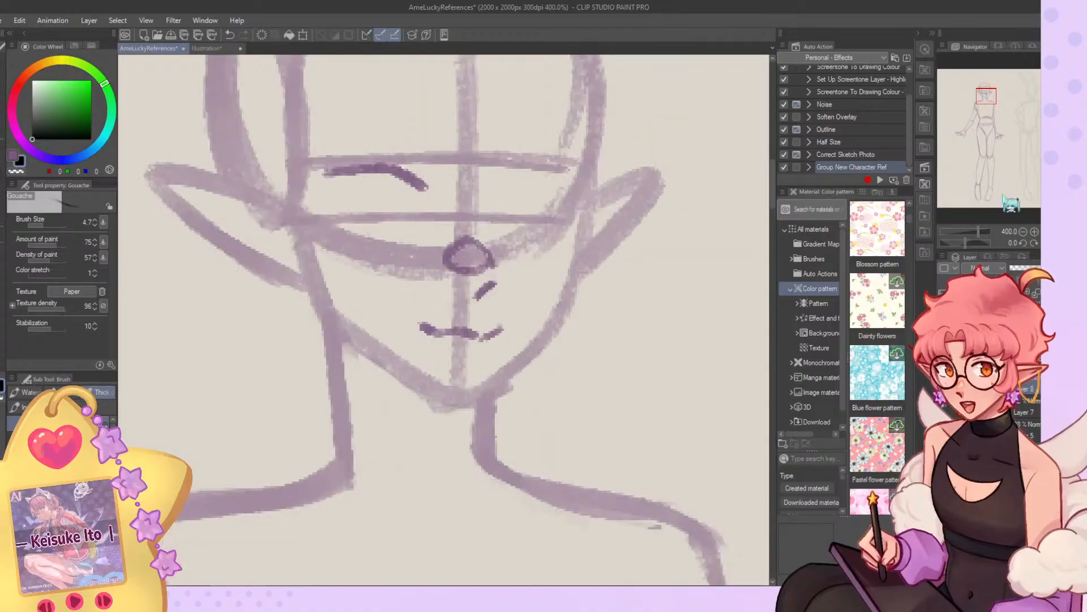
pyautogui.hotkey('ctrl', 'z')
pyautogui.hotkey('ctrl', 'z')
pyautogui.hotkey('ctrl', 'z')
# Draw the elf's farther eye between the guide lines, with an upper lash line and an oval iris.
pyautogui.moveTo(502, 169)
pyautogui.mouseDown()
pyautogui.moveTo(534, 167)
pyautogui.moveTo(494, 183)
pyautogui.moveTo(530, 166)
pyautogui.moveTo(518, 167)
pyautogui.moveTo(567, 169)
pyautogui.moveTo(569, 190)
pyautogui.moveTo(548, 163)
pyautogui.moveTo(512, 163)
pyautogui.moveTo(528, 206)
pyautogui.moveTo(497, 200)
pyautogui.moveTo(522, 205)
pyautogui.moveTo(531, 181)
pyautogui.moveTo(531, 210)
pyautogui.mouseUp()
pyautogui.hotkey('ctrl', 'z')
pyautogui.hotkey('ctrl', 'z')
pyautogui.hotkey('ctrl', 'z')
pyautogui.click(1024, 231)
pyautogui.click(1024, 231)
pyautogui.click(1024, 232)
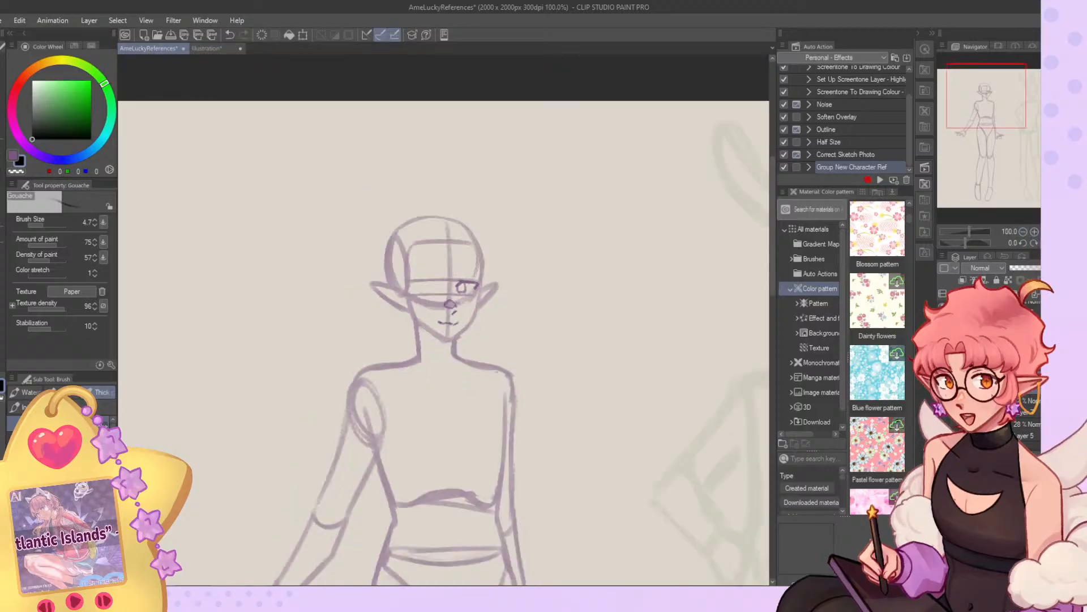
pyautogui.click(1056, 243)
pyautogui.click(1035, 231)
pyautogui.click(1034, 232)
pyautogui.click(1034, 232)
pyautogui.hotkey('ctrl', 'z')
pyautogui.moveTo(362, 174)
pyautogui.mouseDown()
pyautogui.moveTo(359, 196)
pyautogui.moveTo(368, 177)
pyautogui.moveTo(370, 210)
pyautogui.moveTo(390, 210)
pyautogui.moveTo(375, 180)
pyautogui.mouseUp()
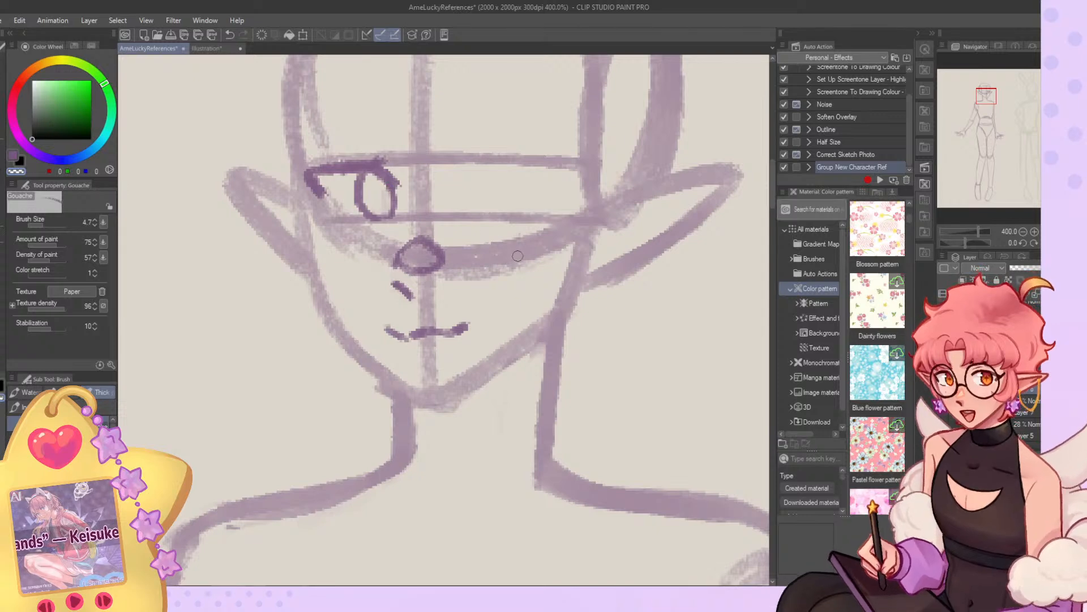
# Draw the elf's nearer eye between the guide lines, with an upper lash line, outer corner and round iris.
pyautogui.press('c')
pyautogui.moveTo(475, 182)
pyautogui.mouseDown()
pyautogui.moveTo(502, 166)
pyautogui.moveTo(572, 172)
pyautogui.moveTo(562, 172)
pyautogui.mouseUp()
pyautogui.hotkey('ctrl', 'z')
pyautogui.hotkey('ctrl', 'z')
pyautogui.hotkey('ctrl', 'z')
pyautogui.hotkey('ctrl', 'z')
# Redraw the farther eye's iris outline and clean up its inner edge and the lash line above it.
pyautogui.hotkey('ctrl', 'z')
pyautogui.moveTo(476, 172)
pyautogui.mouseDown()
pyautogui.moveTo(455, 187)
pyautogui.moveTo(487, 168)
pyautogui.moveTo(567, 169)
pyautogui.moveTo(550, 195)
pyautogui.moveTo(496, 212)
pyautogui.moveTo(513, 213)
pyautogui.mouseUp()
pyautogui.hotkey('ctrl', 'z')
pyautogui.hotkey('ctrl', 'z')
pyautogui.moveTo(485, 178); pyautogui.dragTo(524, 208)
pyautogui.moveTo(521, 170); pyautogui.dragTo(516, 214)
pyautogui.hotkey('ctrl', 'z')
pyautogui.hotkey('ctrl', 'z')
pyautogui.hotkey('ctrl', 'z')
pyautogui.moveTo(521, 172)
pyautogui.mouseDown()
pyautogui.moveTo(521, 207)
pyautogui.moveTo(489, 205)
pyautogui.mouseUp()
pyautogui.press('c')
pyautogui.moveTo(398, 182)
pyautogui.mouseDown()
pyautogui.moveTo(390, 197)
pyautogui.moveTo(363, 182)
pyautogui.moveTo(365, 172)
pyautogui.mouseUp()
pyautogui.press('c')
pyautogui.moveTo(357, 174)
pyautogui.mouseDown()
pyautogui.moveTo(369, 212)
pyautogui.moveTo(376, 178)
pyautogui.moveTo(386, 211)
pyautogui.moveTo(390, 196)
pyautogui.moveTo(376, 220)
pyautogui.mouseUp()
pyautogui.hotkey('ctrl', 'z')
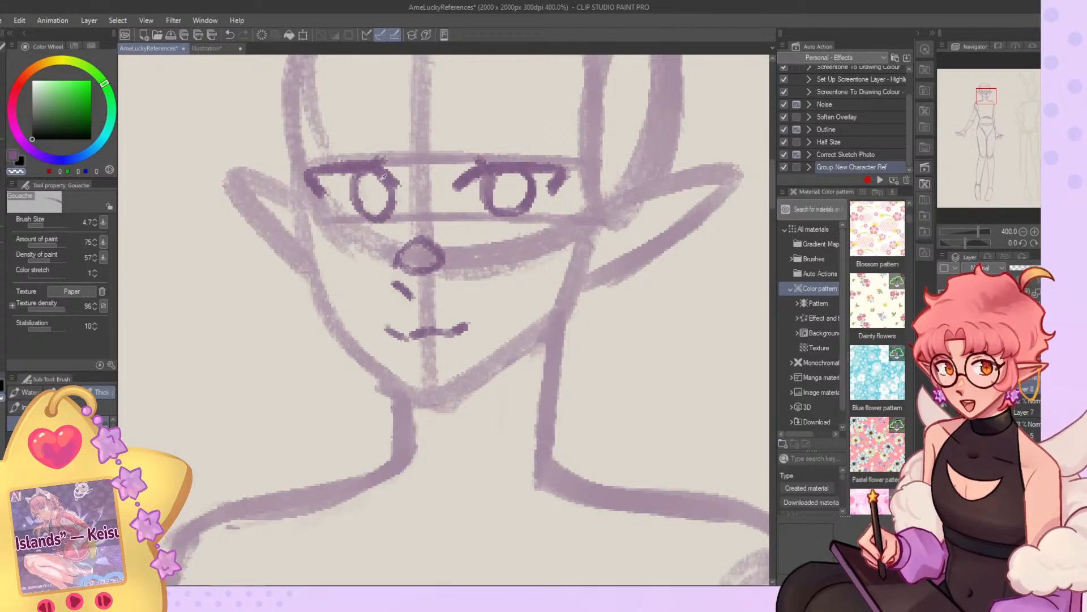
pyautogui.press('c')
pyautogui.moveTo(393, 181); pyautogui.dragTo(391, 211)
pyautogui.press('c')
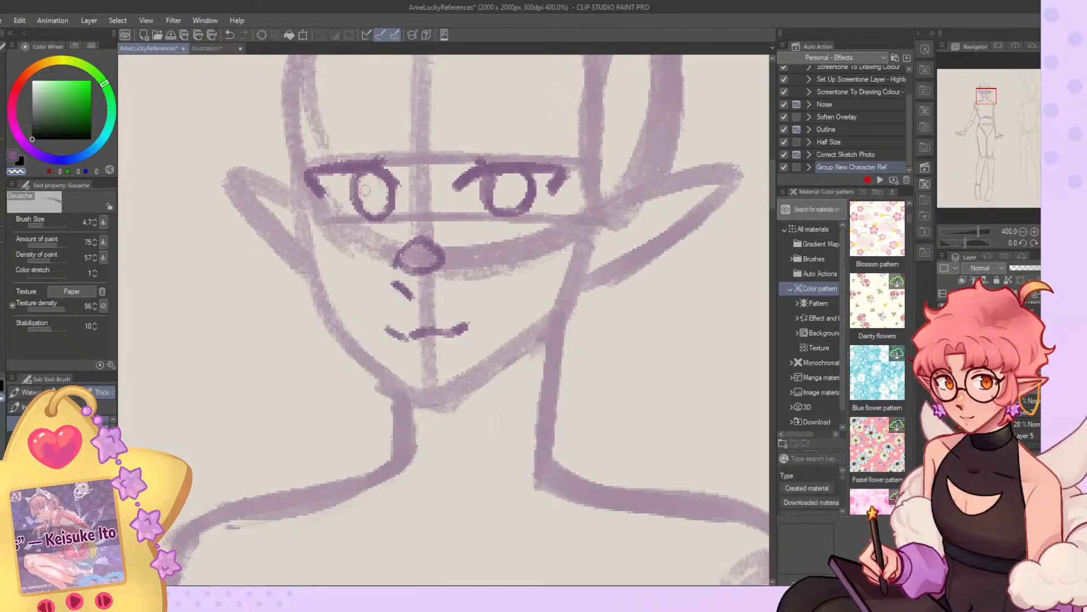
pyautogui.press('c')
pyautogui.moveTo(373, 170)
pyautogui.mouseDown()
pyautogui.moveTo(316, 169)
pyautogui.moveTo(388, 160)
pyautogui.moveTo(309, 164)
pyautogui.moveTo(378, 163)
pyautogui.mouseUp()
pyautogui.press('c')
pyautogui.press('c')
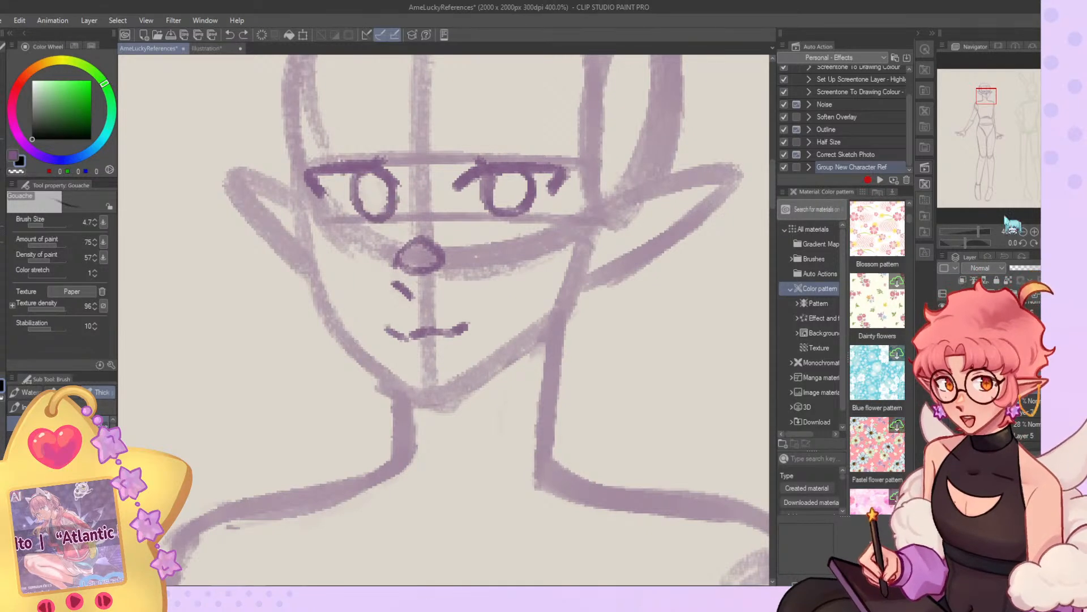
# Undo the last touch-ups on the farther eye and rework its iris outline.
pyautogui.hotkey('ctrl', 'z')
pyautogui.hotkey('ctrl', 'z')
pyautogui.hotkey('ctrl', 'z')
pyautogui.hotkey('ctrl', 'z')
pyautogui.hotkey('ctrl', 'z')
pyautogui.press('c')
pyautogui.moveTo(366, 175)
pyautogui.mouseDown()
pyautogui.moveTo(356, 199)
pyautogui.moveTo(383, 211)
pyautogui.moveTo(391, 185)
pyautogui.moveTo(395, 207)
pyautogui.moveTo(367, 214)
pyautogui.moveTo(387, 213)
pyautogui.mouseUp()
pyautogui.hotkey('ctrl', 'z')
pyautogui.press('c')
pyautogui.press('c')
pyautogui.press('c')
pyautogui.scroll(-10, 443, 274)
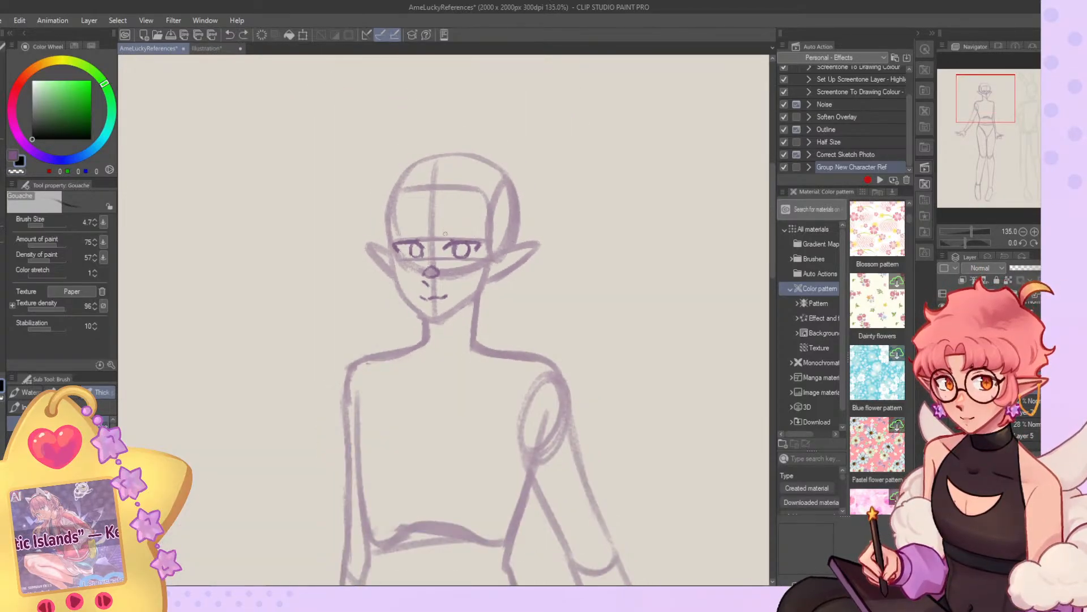
# Erase both of the elf's new eyes with the G-pen at size 77.4 in transparent colour.
pyautogui.hotkey('ctrl', 'z')
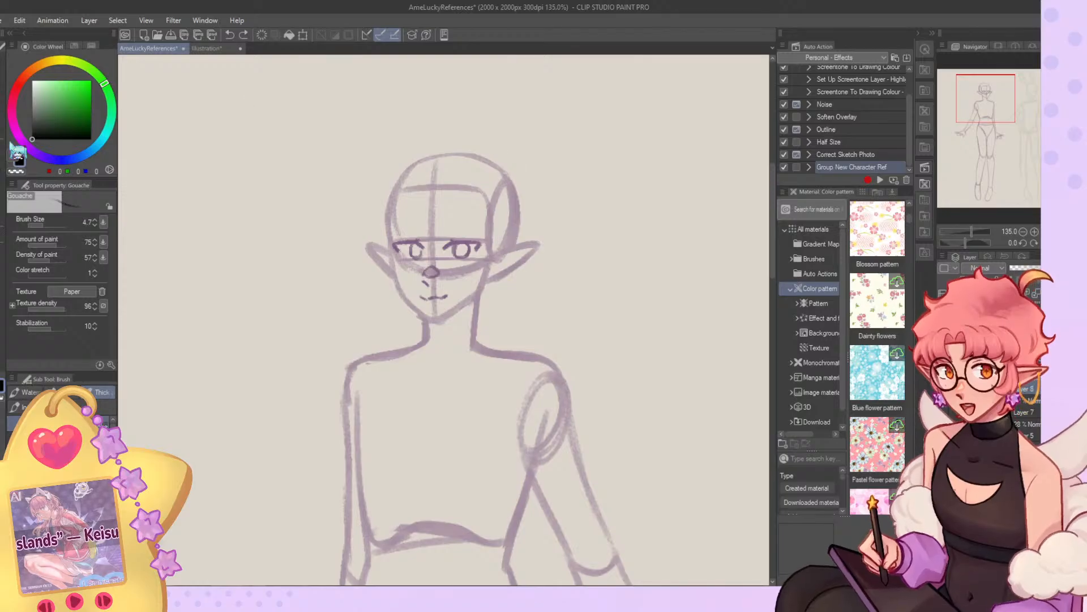
pyautogui.press('p')
pyautogui.moveTo(469, 226); pyautogui.dragTo(414, 234)
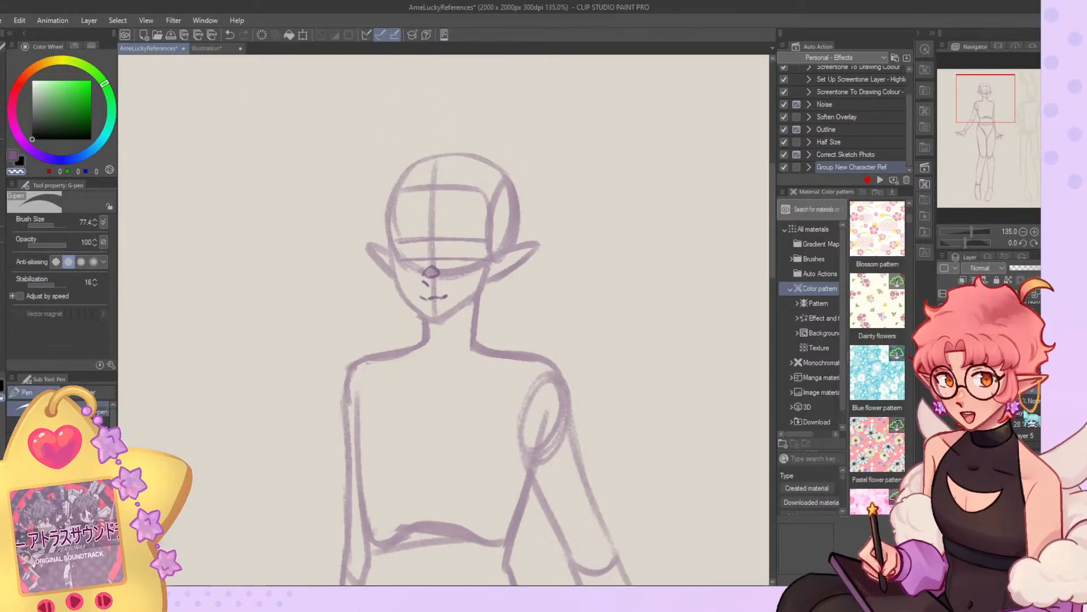
# Show the hidden layer holding the elf's body centre line and unmirror the view.
pyautogui.click(943, 406)
pyautogui.scroll(-4, 572, 222)
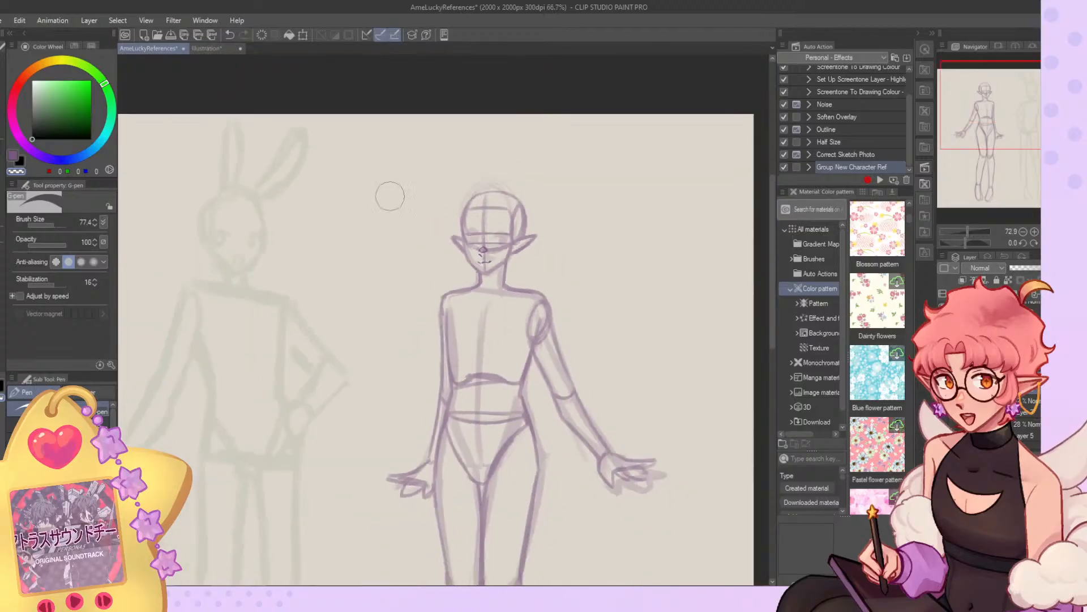
pyautogui.press('h')
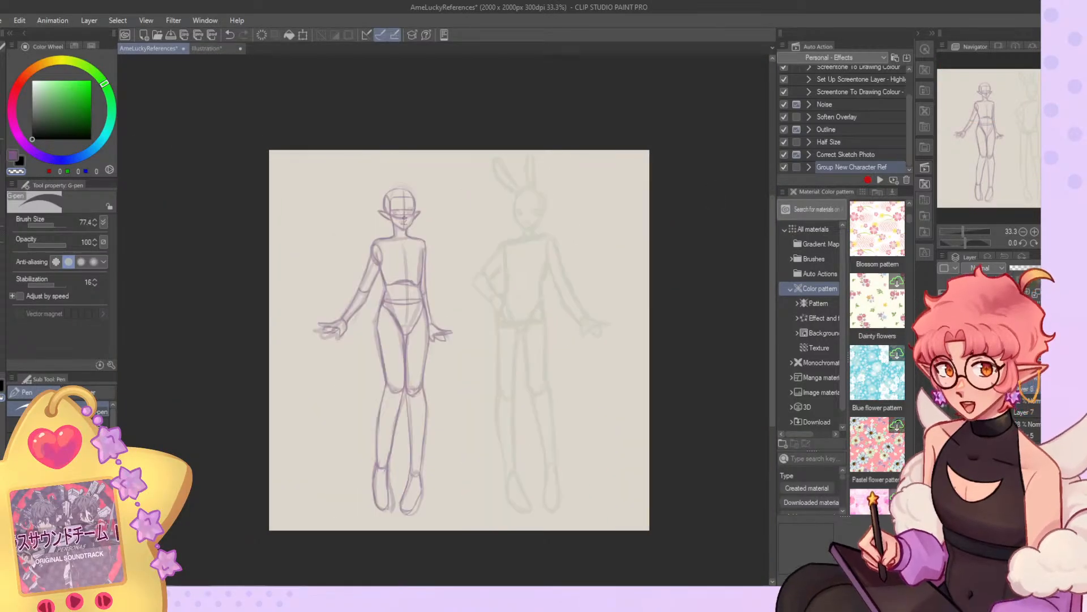
# Sketch the bunny-eared figure's head circle and the oval of its side plane with the Gouache brush at size 4.7.
pyautogui.scroll(3, 549, 213)
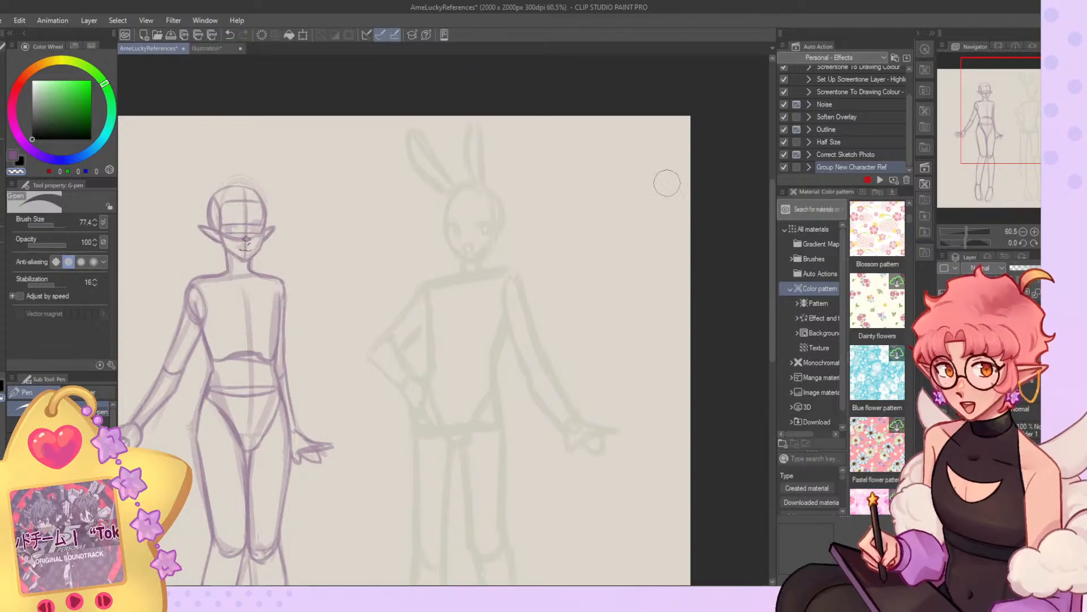
pyautogui.scroll(5, 347, 97)
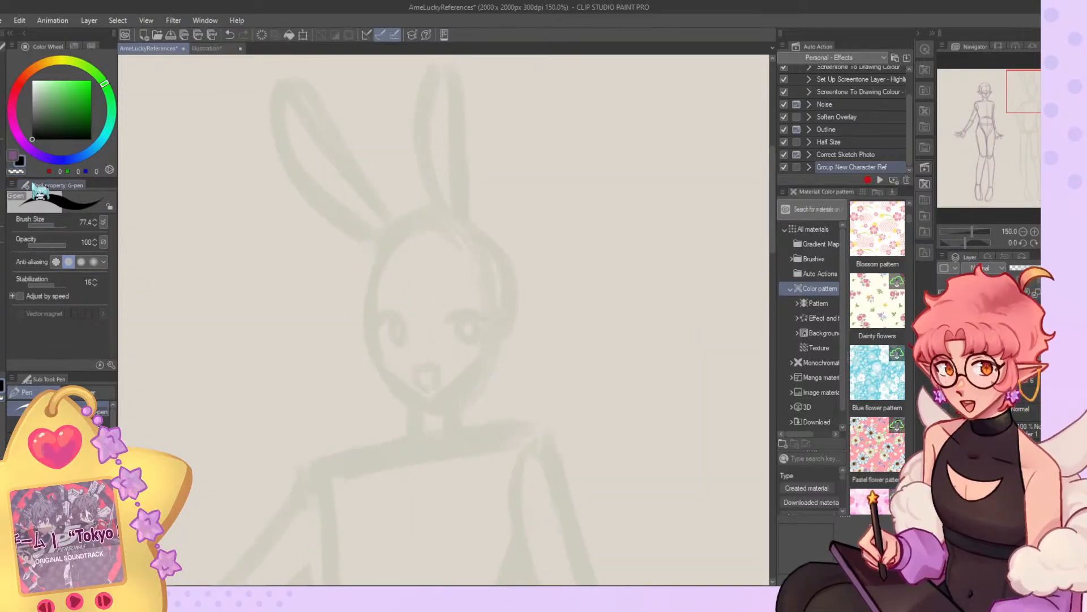
pyautogui.press('b')
pyautogui.moveTo(443, 229); pyautogui.dragTo(466, 350)
pyautogui.hotkey('ctrl', 'z')
pyautogui.moveTo(442, 228)
pyautogui.mouseDown()
pyautogui.moveTo(357, 294)
pyautogui.moveTo(387, 347)
pyautogui.moveTo(453, 225)
pyautogui.mouseUp()
pyautogui.hotkey('ctrl', 'z')
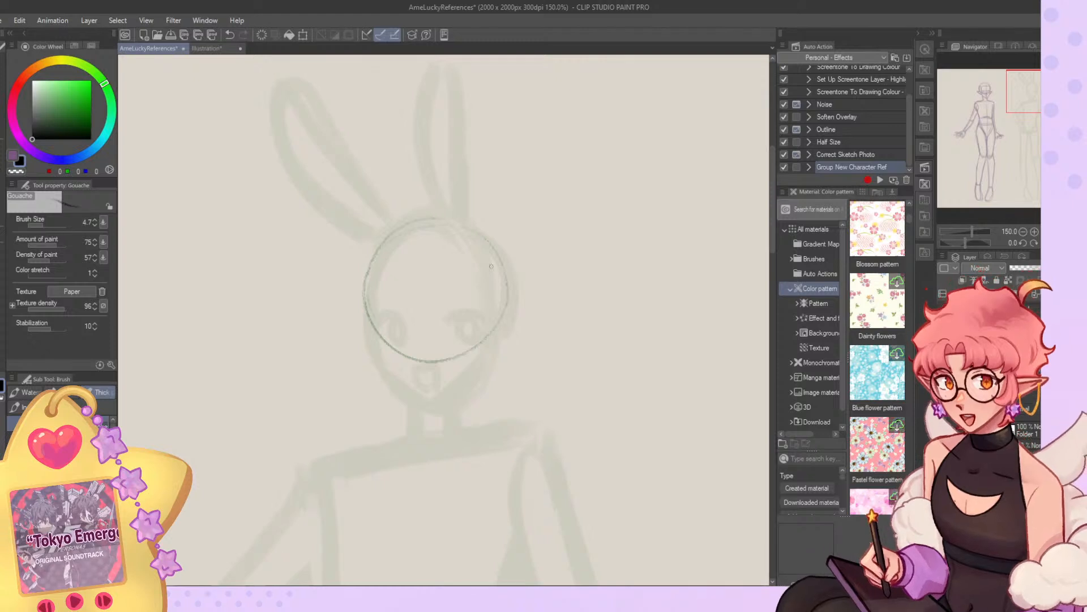
pyautogui.hotkey('ctrl', 'z')
pyautogui.moveTo(493, 269)
pyautogui.mouseDown()
pyautogui.moveTo(485, 291)
pyautogui.moveTo(502, 338)
pyautogui.moveTo(486, 302)
pyautogui.mouseUp()
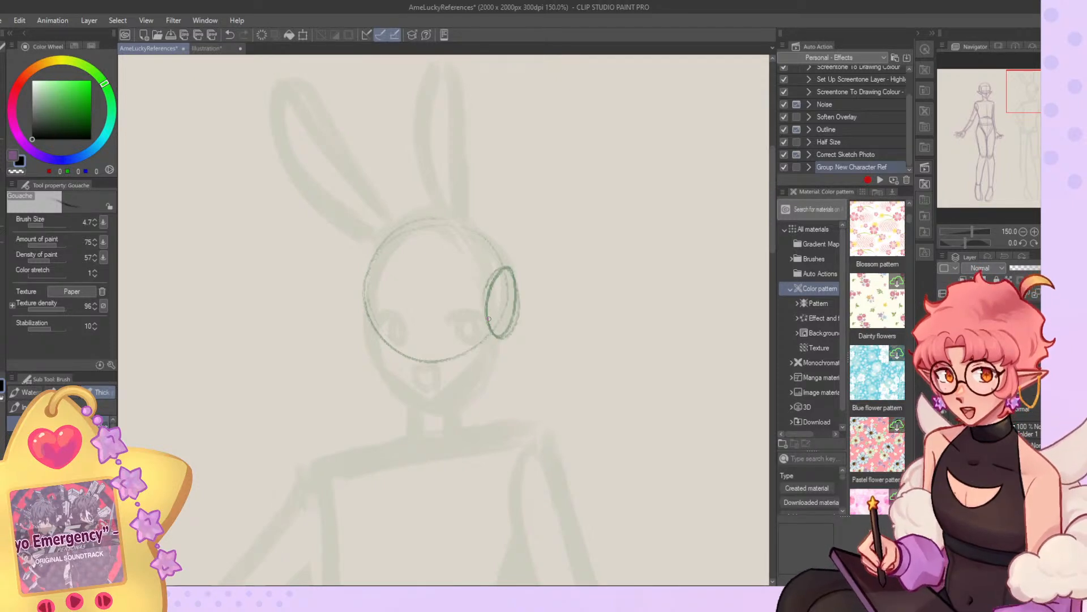
# Sketch the bunny-eared figure's jaw down to a pointed chin and draw a vertical centre line down the face.
pyautogui.moveTo(1000, 150)
pyautogui.mouseDown()
pyautogui.moveTo(995, 104)
pyautogui.moveTo(1017, 106)
pyautogui.mouseUp()
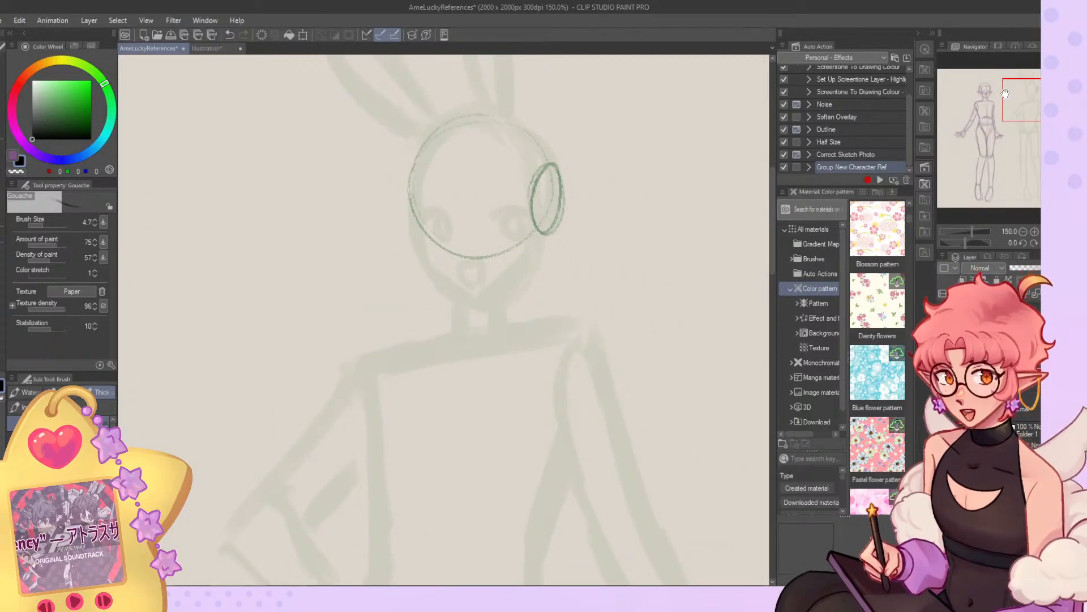
pyautogui.moveTo(415, 224)
pyautogui.mouseDown()
pyautogui.moveTo(455, 298)
pyautogui.moveTo(532, 226)
pyautogui.mouseUp()
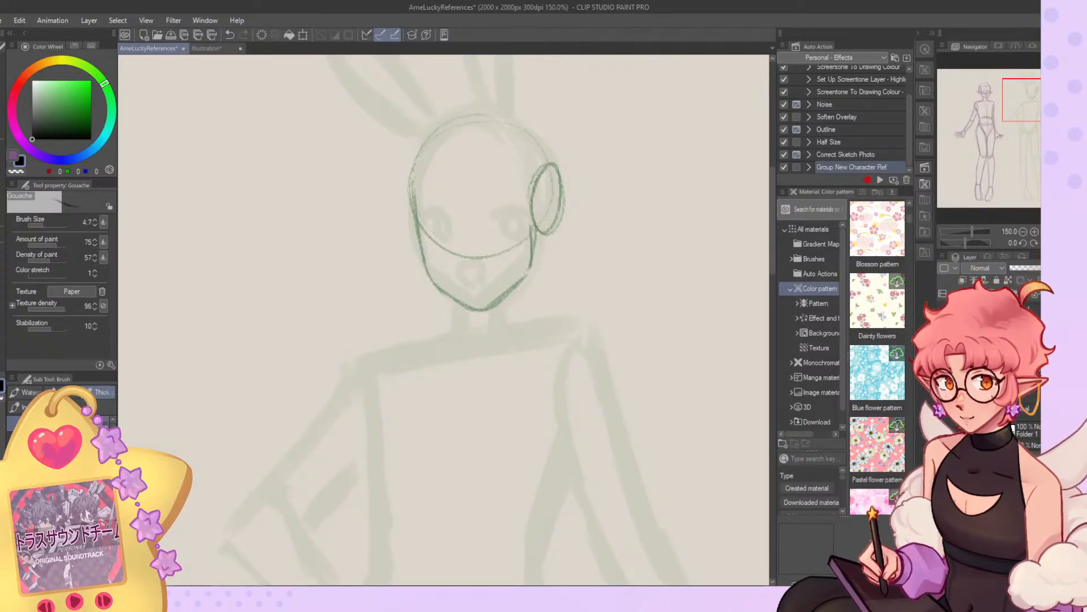
pyautogui.moveTo(463, 168); pyautogui.dragTo(470, 283)
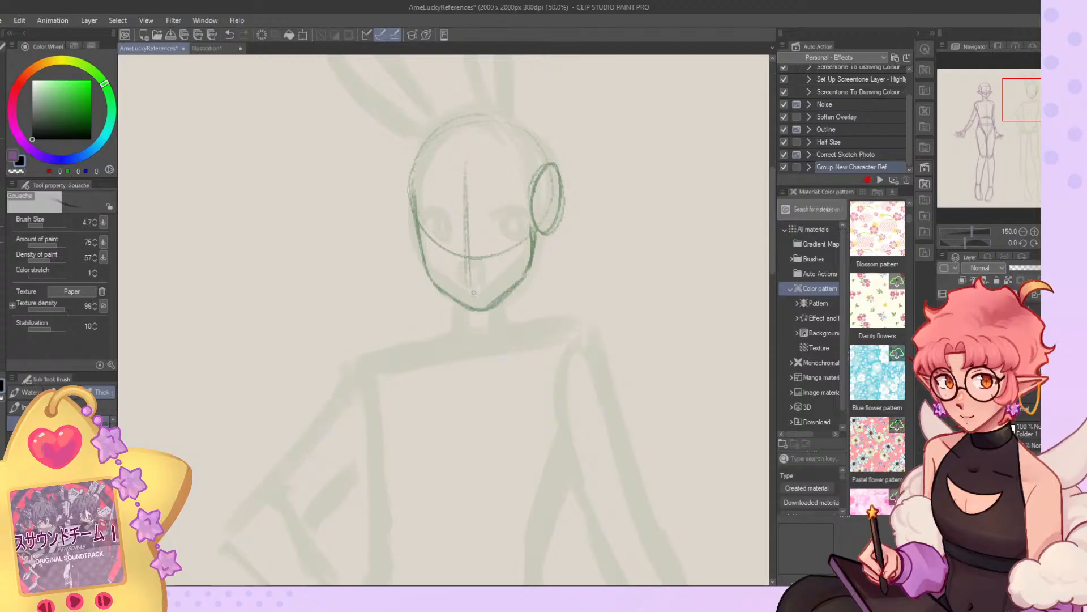
pyautogui.hotkey('ctrl', 'z')
pyautogui.hotkey('ctrl', 'z')
pyautogui.moveTo(467, 158); pyautogui.dragTo(479, 293)
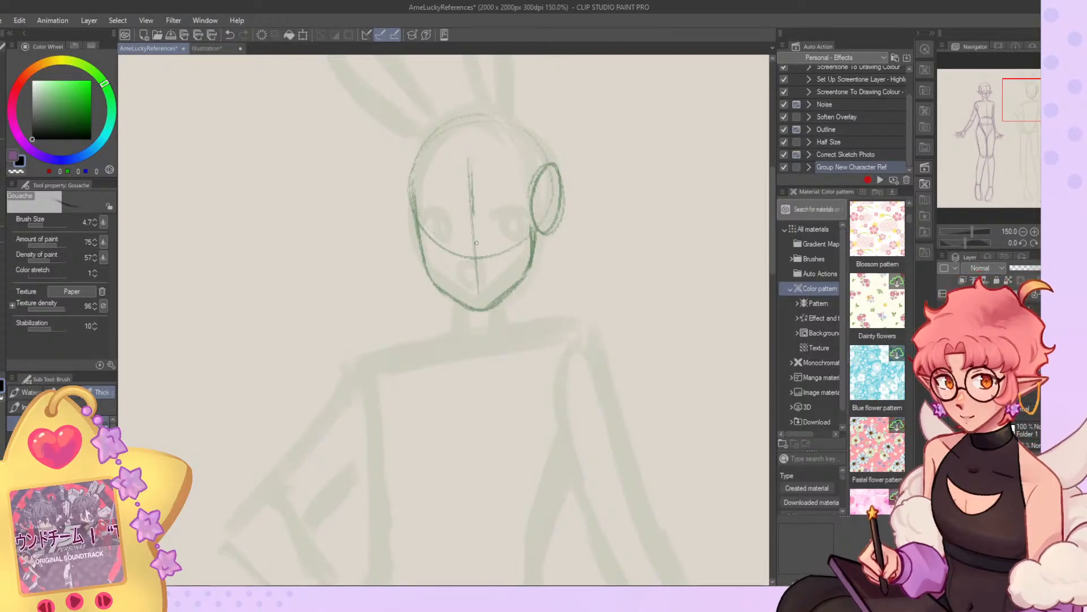
# Redraw the face's vertical centre line and add two curved horizontal guide lines across the eye area.
pyautogui.moveTo(422, 227); pyautogui.dragTo(553, 227)
pyautogui.hotkey('ctrl', 'z')
pyautogui.hotkey('ctrl', 'z')
pyautogui.moveTo(468, 146); pyautogui.dragTo(470, 289)
pyautogui.moveTo(421, 245)
pyautogui.mouseDown()
pyautogui.moveTo(538, 237)
pyautogui.moveTo(506, 229)
pyautogui.mouseUp()
pyautogui.hotkey('ctrl', 'z')
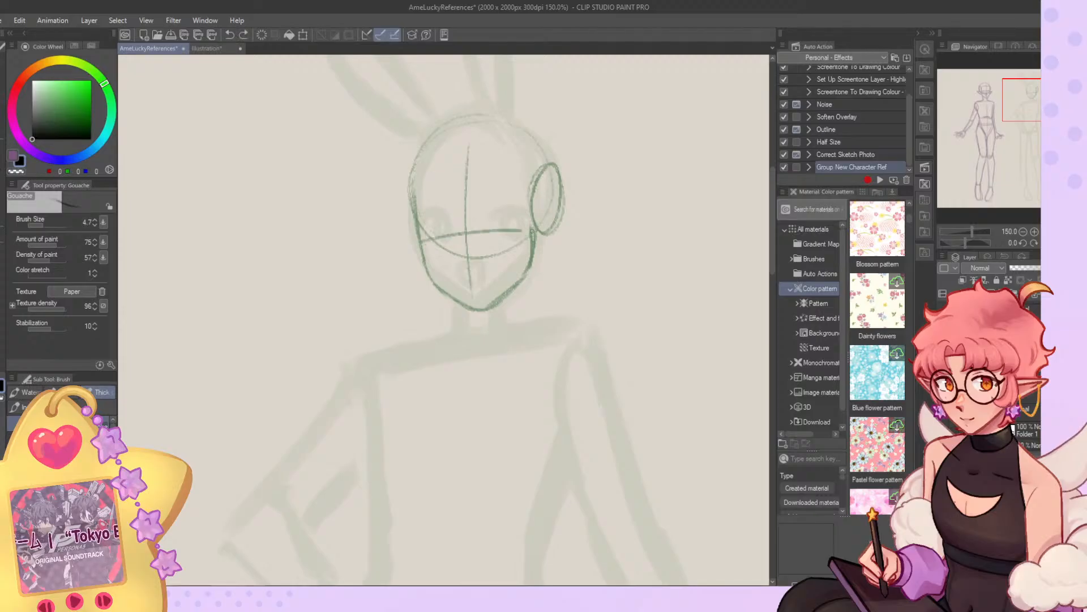
pyautogui.moveTo(421, 221); pyautogui.dragTo(525, 215)
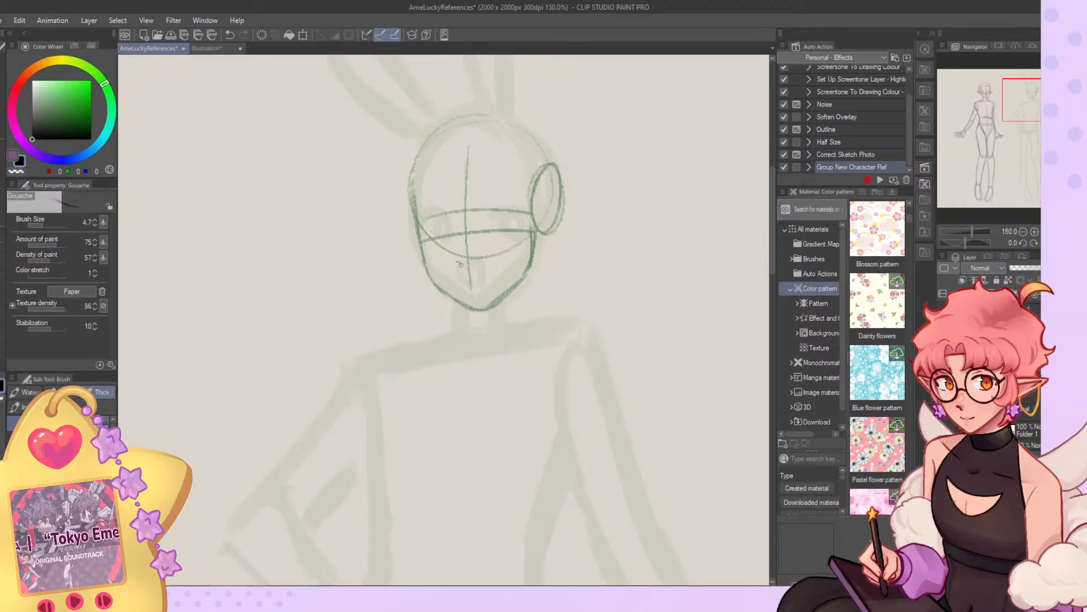
# Sketch the bunny-eared figure's nose tip and the short shadow mark beneath it on the centre line.
pyautogui.hotkey('ctrl', 'z')
pyautogui.moveTo(460, 267)
pyautogui.mouseDown()
pyautogui.moveTo(479, 278)
pyautogui.moveTo(457, 254)
pyautogui.mouseUp()
pyautogui.hotkey('ctrl', 'z')
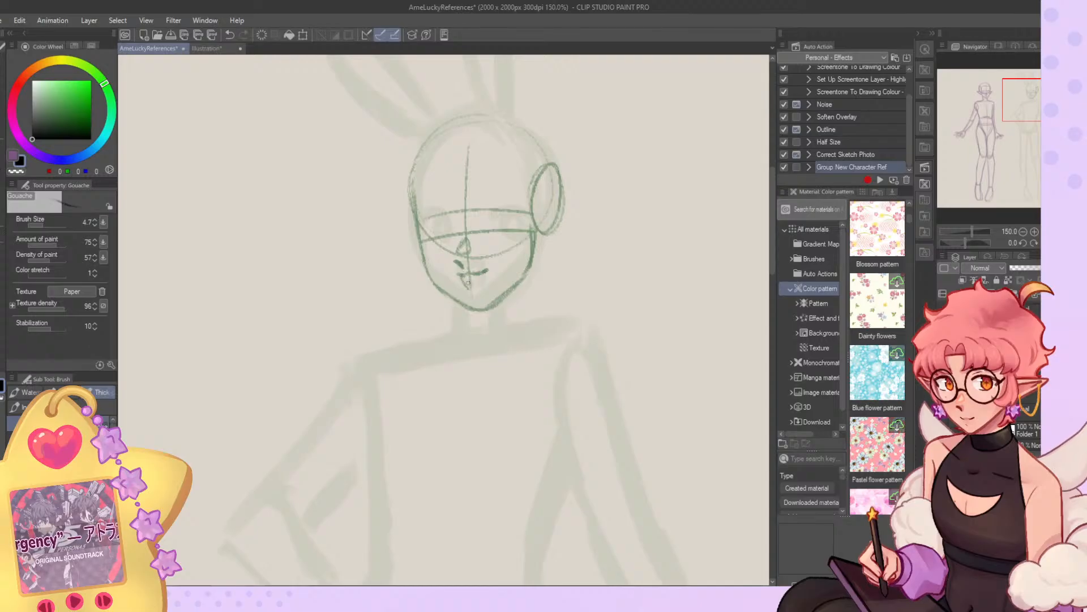
# Sketch an open smiling mouth under the bunny-eared figure's nose and mirror the view to check the face.
pyautogui.hotkey('ctrl', 'z')
pyautogui.moveTo(484, 273); pyautogui.dragTo(484, 294)
pyautogui.hotkey('ctrl', 'z')
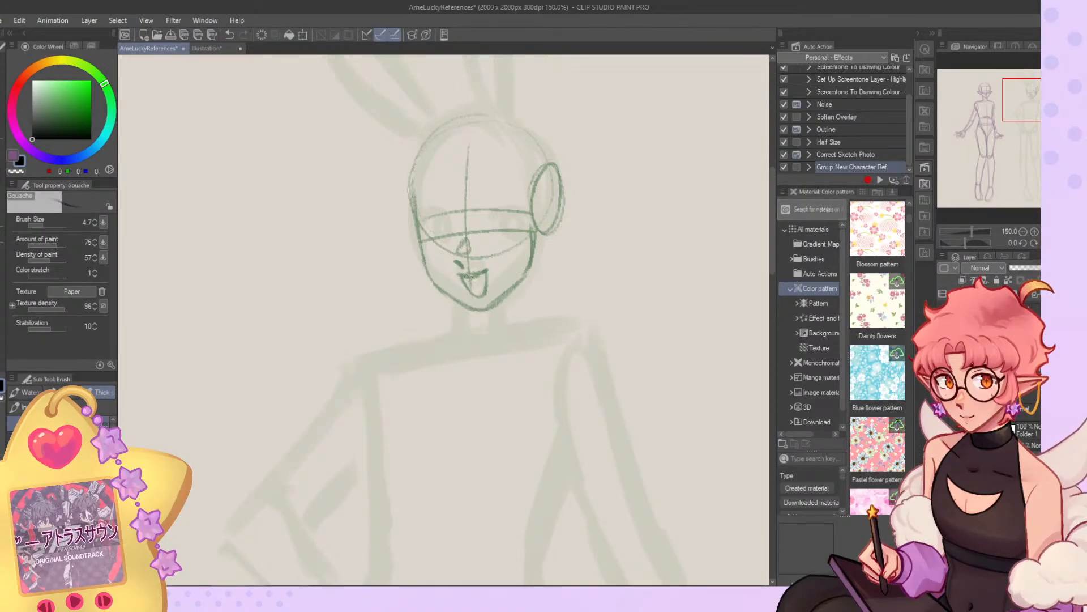
pyautogui.press('h')
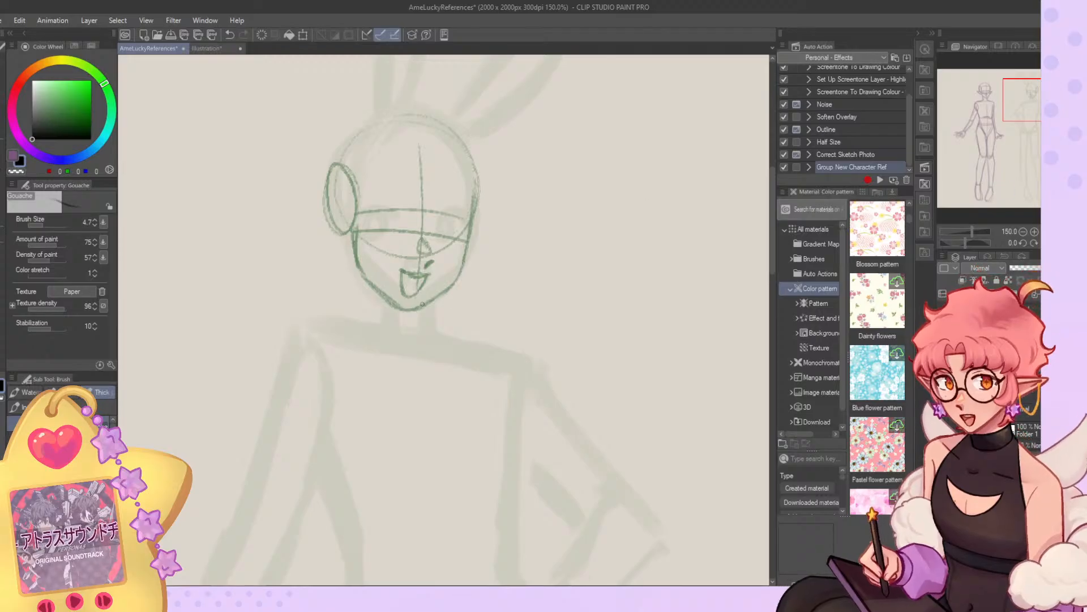
pyautogui.hotkey('ctrl', 'z')
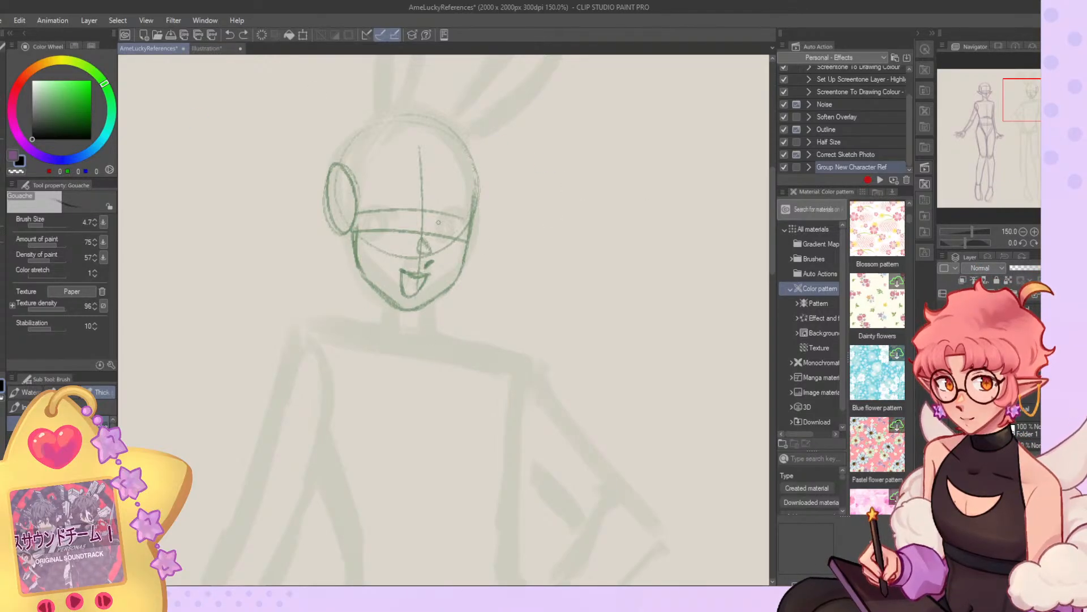
# Sketch a ringed iris and upper lid for the bunny-eared figure's far eye and mirror the view to check it.
pyautogui.moveTo(438, 228)
pyautogui.mouseDown()
pyautogui.moveTo(465, 229)
pyautogui.moveTo(447, 237)
pyautogui.mouseUp()
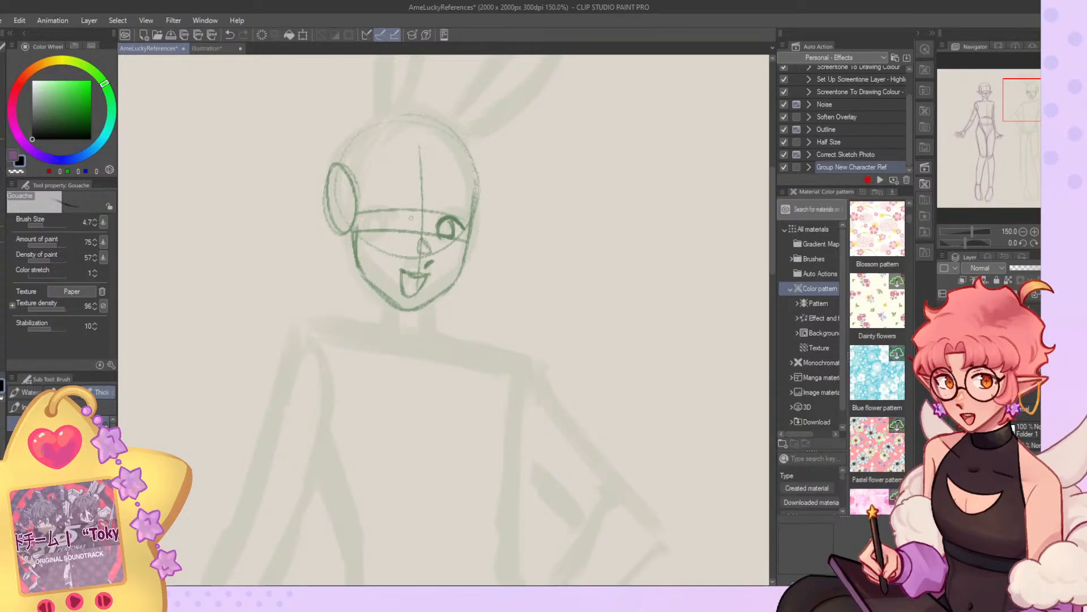
pyautogui.click(1056, 243)
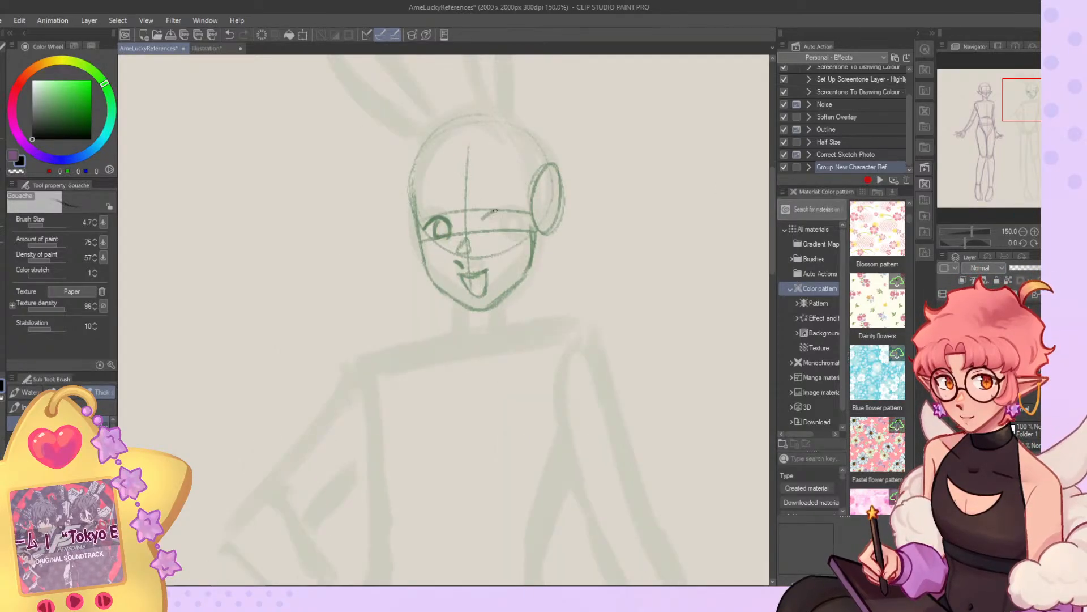
pyautogui.hotkey('ctrl', 'z')
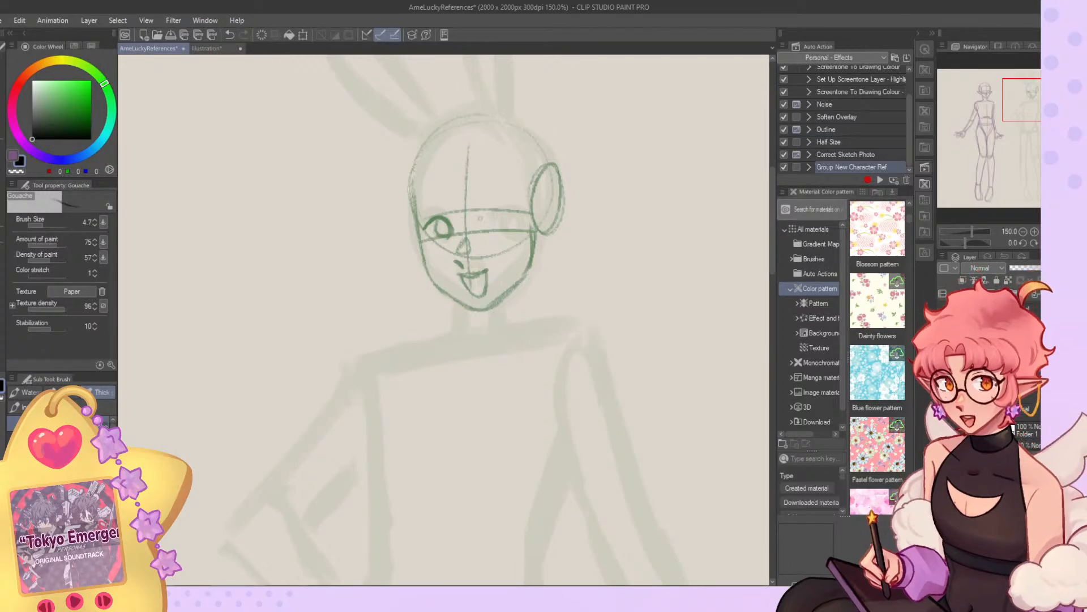
pyautogui.hotkey('ctrl', 'z')
# Paint both of the bunny-eared figure's eyes with solid dark irises at brush size 11.3 and add short eyebrows.
pyautogui.click(55, 225)
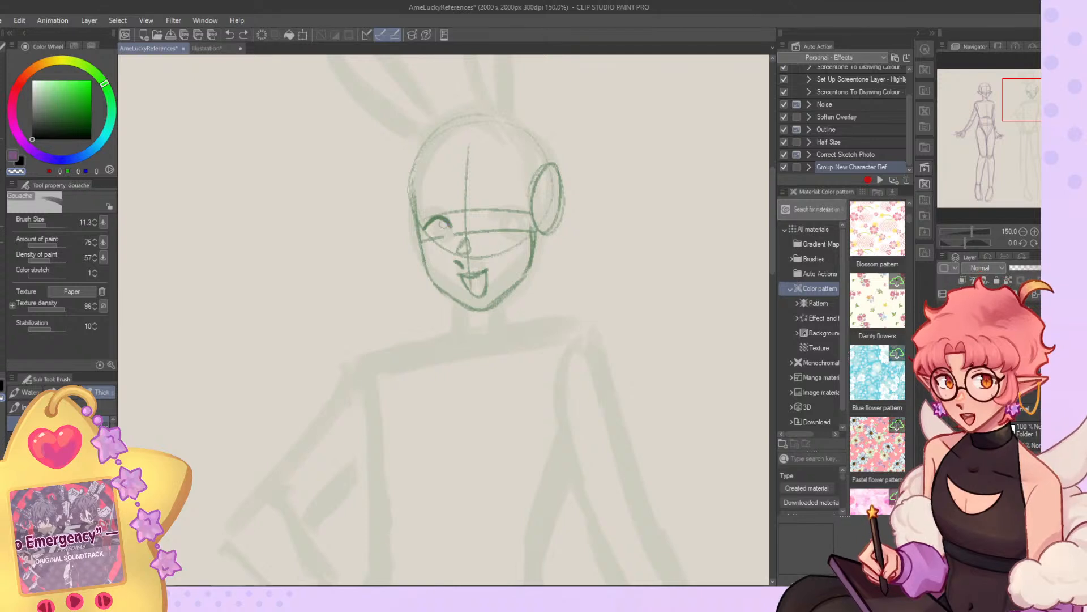
pyautogui.moveTo(435, 218); pyautogui.dragTo(453, 211)
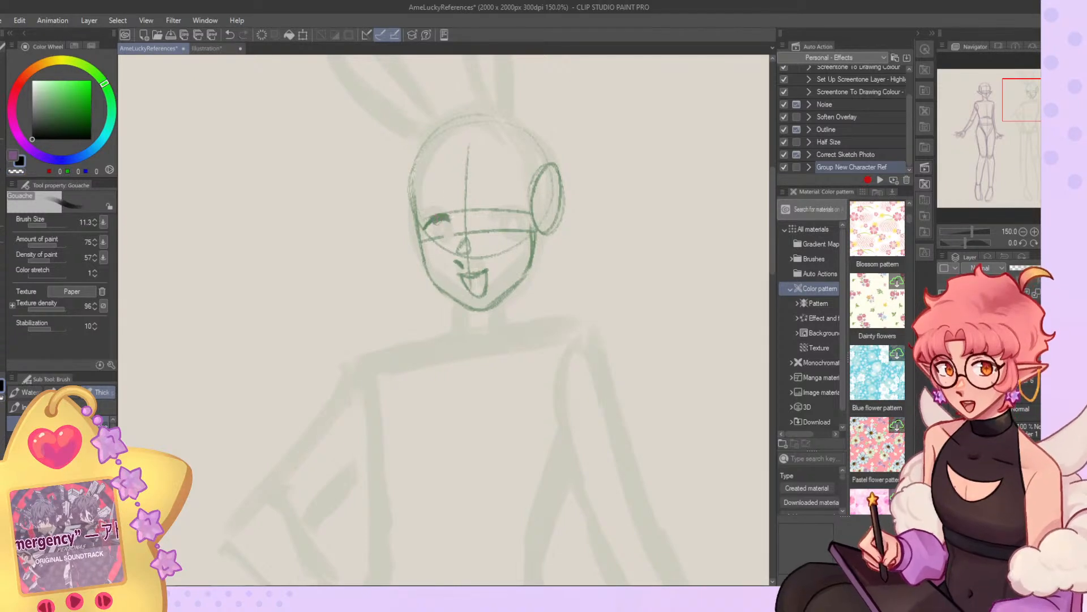
pyautogui.moveTo(444, 225); pyautogui.dragTo(435, 233)
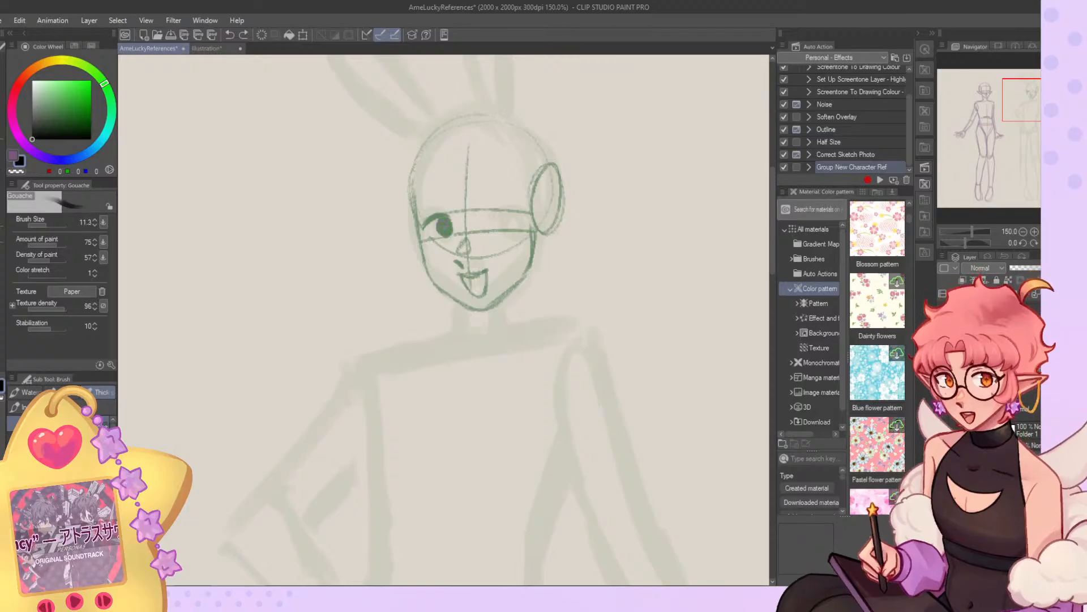
pyautogui.hotkey('ctrl', 'z')
pyautogui.moveTo(476, 219); pyautogui.dragTo(508, 214)
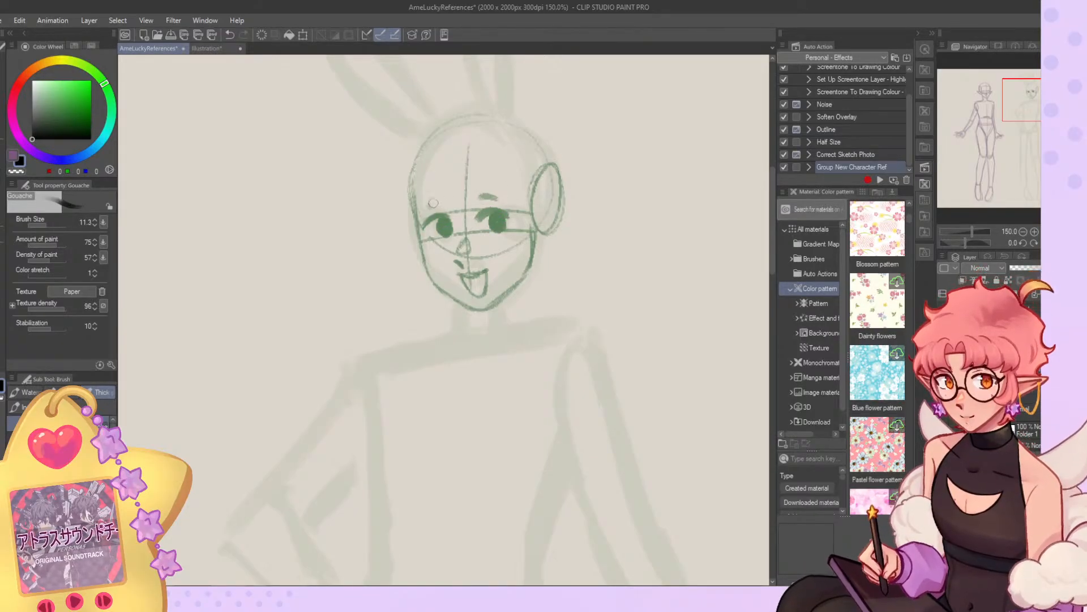
# Narrow the bunny-eared figure's near cheek and jaw line and erase the open mouth.
pyautogui.moveTo(527, 266); pyautogui.dragTo(520, 282)
pyautogui.hotkey('ctrl', 'z')
pyautogui.press('c')
pyautogui.moveTo(530, 229)
pyautogui.mouseDown()
pyautogui.moveTo(513, 286)
pyautogui.moveTo(525, 286)
pyautogui.mouseUp()
pyautogui.moveTo(524, 232)
pyautogui.mouseDown()
pyautogui.moveTo(512, 281)
pyautogui.moveTo(484, 291)
pyautogui.moveTo(481, 274)
pyautogui.mouseUp()
pyautogui.press('c')
# Draw a small closed mouth line under the bunny-eared figure's nose at brush size 6.3.
pyautogui.click(49, 225)
pyautogui.hotkey('ctrl', 'z')
pyautogui.moveTo(460, 278)
pyautogui.mouseDown()
pyautogui.moveTo(490, 271)
pyautogui.moveTo(461, 280)
pyautogui.moveTo(483, 276)
pyautogui.mouseUp()
pyautogui.hotkey('ctrl', 'z')
pyautogui.hotkey('ctrl', 'z')
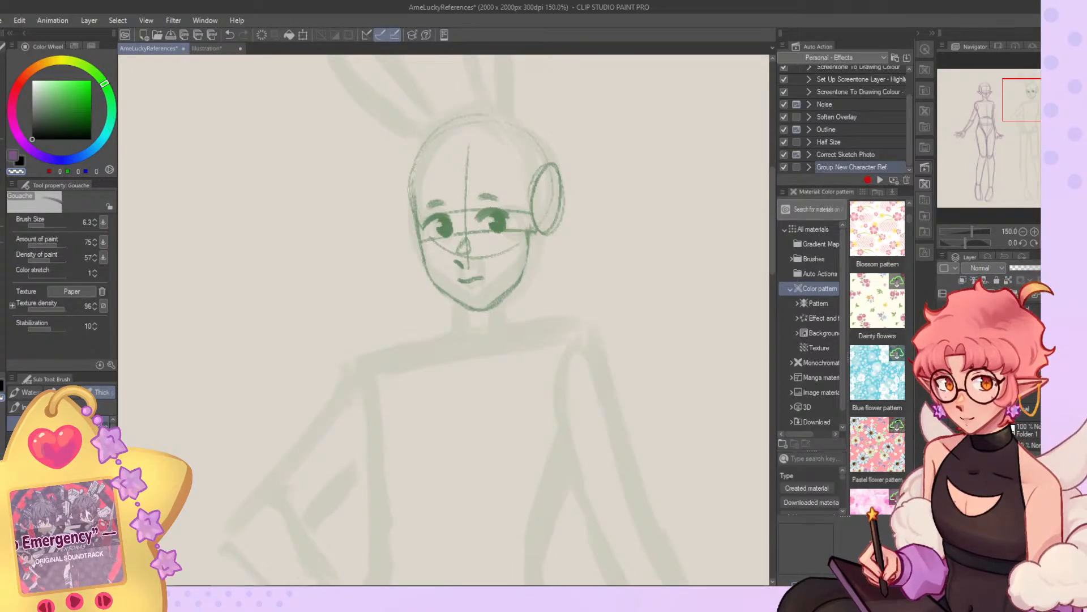
# Mirror the view and redraw the near side of the jaw as a firmer line from the cheek to the chin.
pyautogui.click(1057, 243)
pyautogui.press('c')
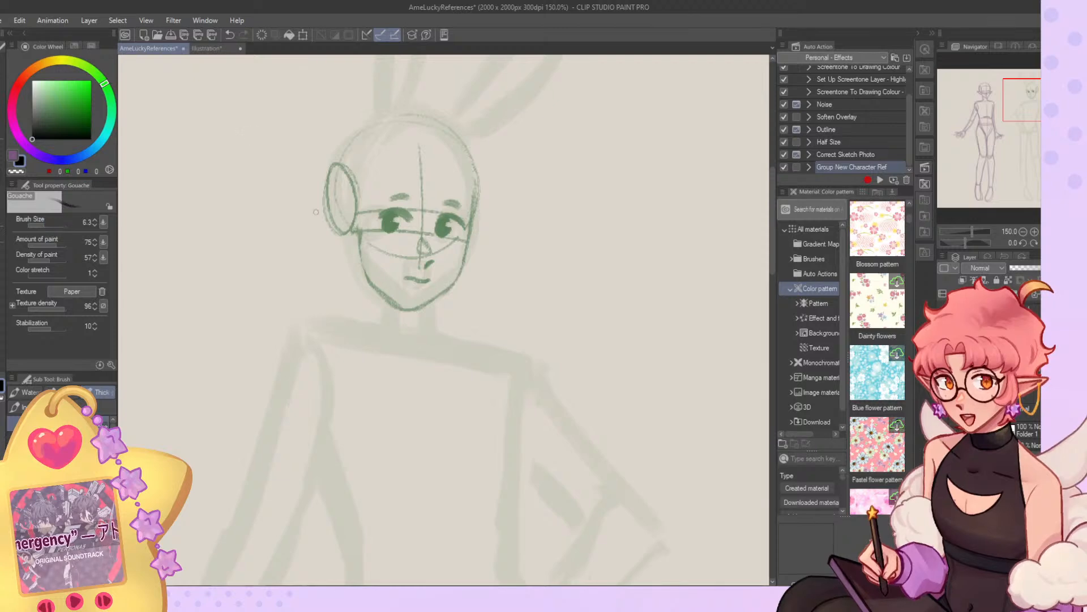
pyautogui.hotkey('ctrl', 'z')
pyautogui.hotkey('ctrl', 'z')
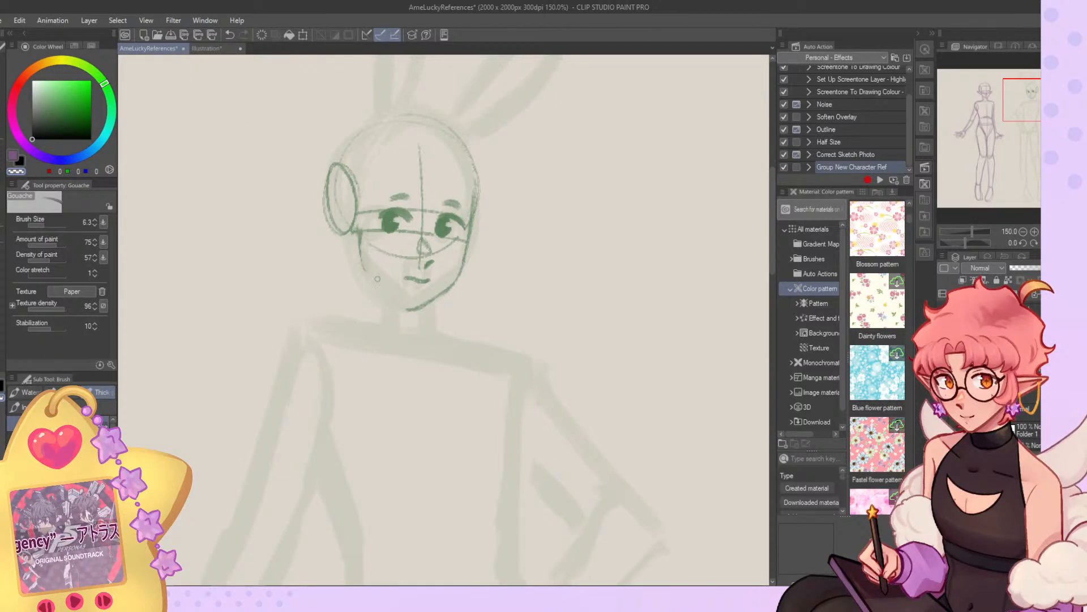
pyautogui.click(47, 225)
pyautogui.moveTo(359, 210)
pyautogui.mouseDown()
pyautogui.moveTo(366, 255)
pyautogui.moveTo(411, 306)
pyautogui.mouseUp()
pyautogui.hotkey('ctrl', 'z')
pyautogui.moveTo(363, 252)
pyautogui.mouseDown()
pyautogui.moveTo(416, 306)
pyautogui.moveTo(465, 270)
pyautogui.mouseUp()
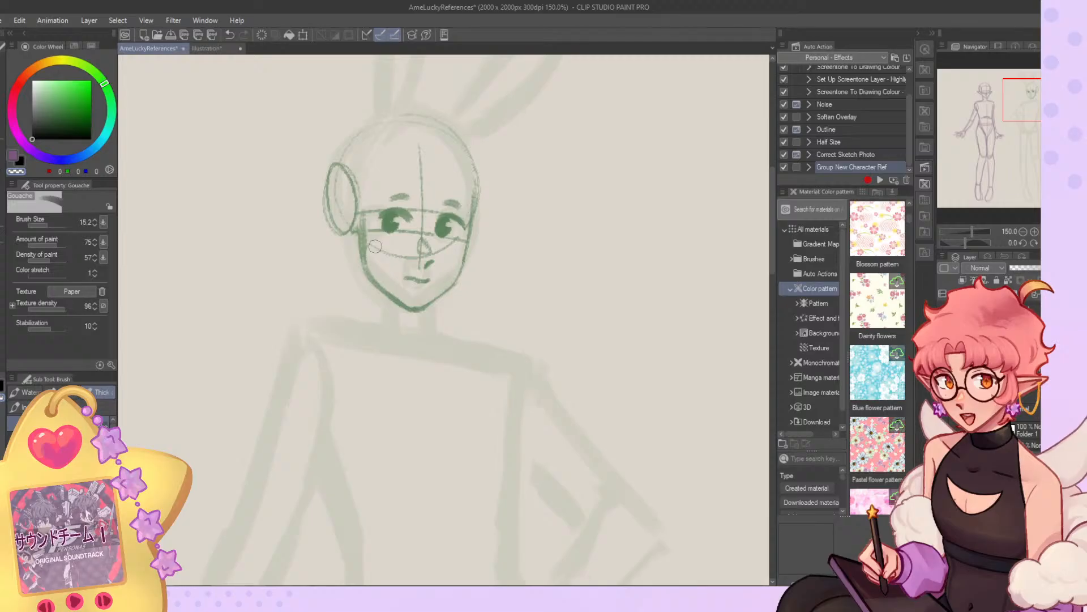
pyautogui.hotkey('alt', 'Tab')
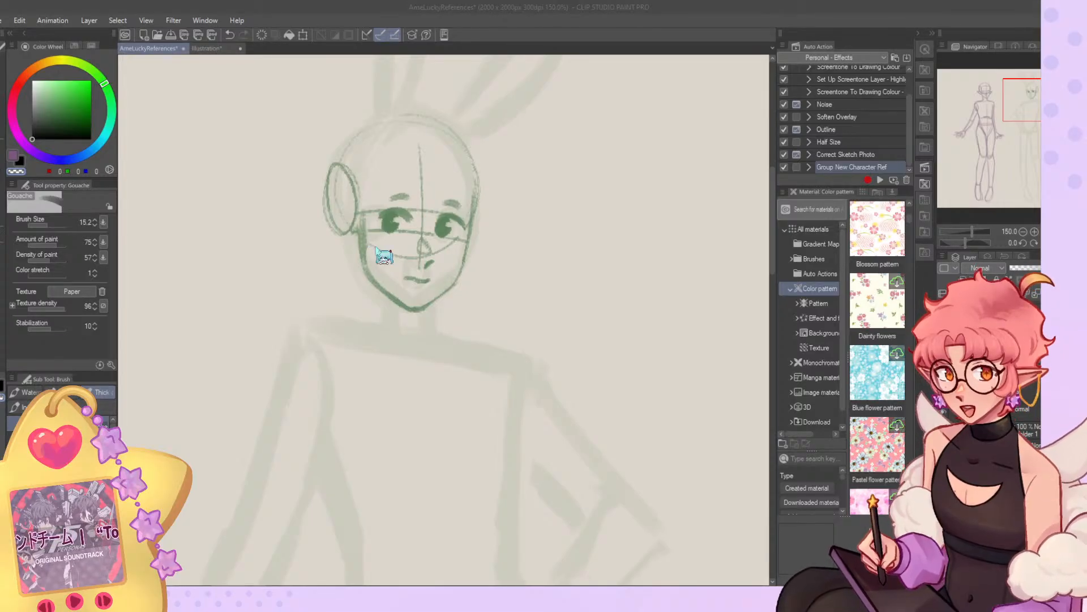
pyautogui.hotkey('alt', 'Tab')
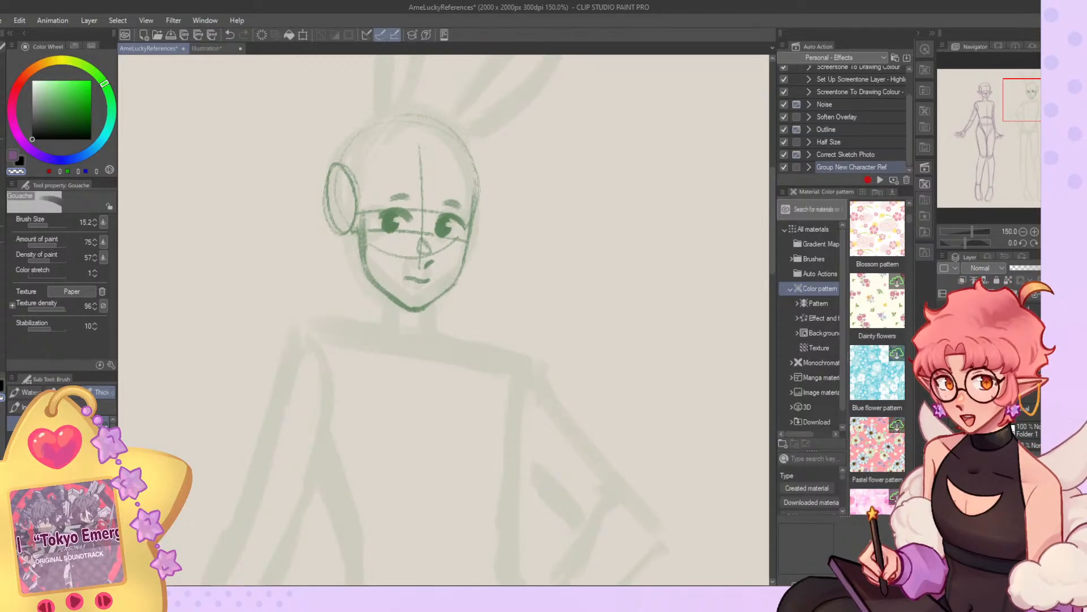
pyautogui.hotkey('alt', 'Tab')
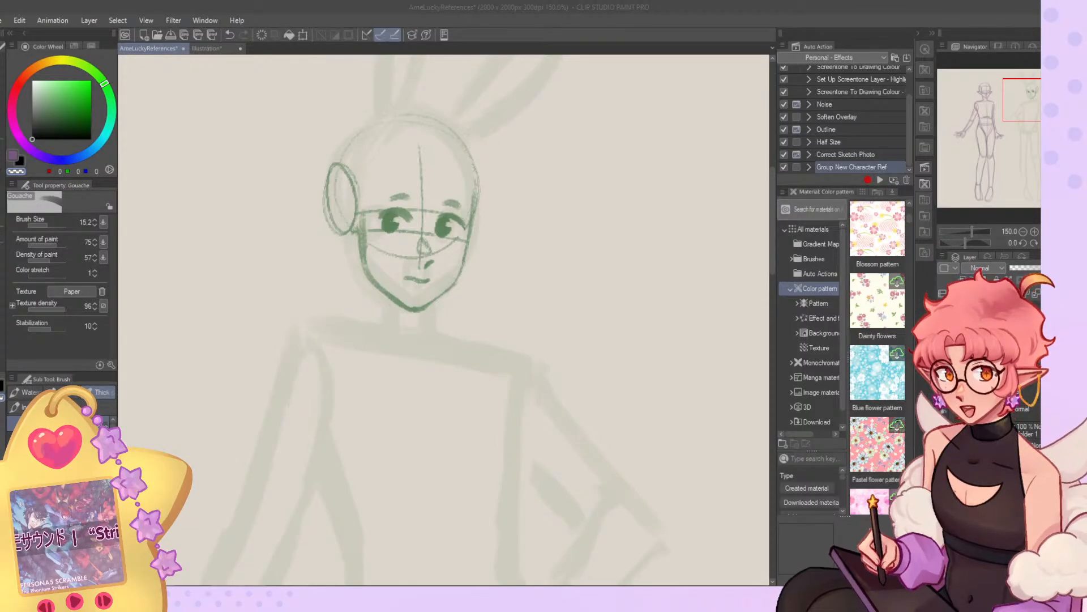
pyautogui.press('p')
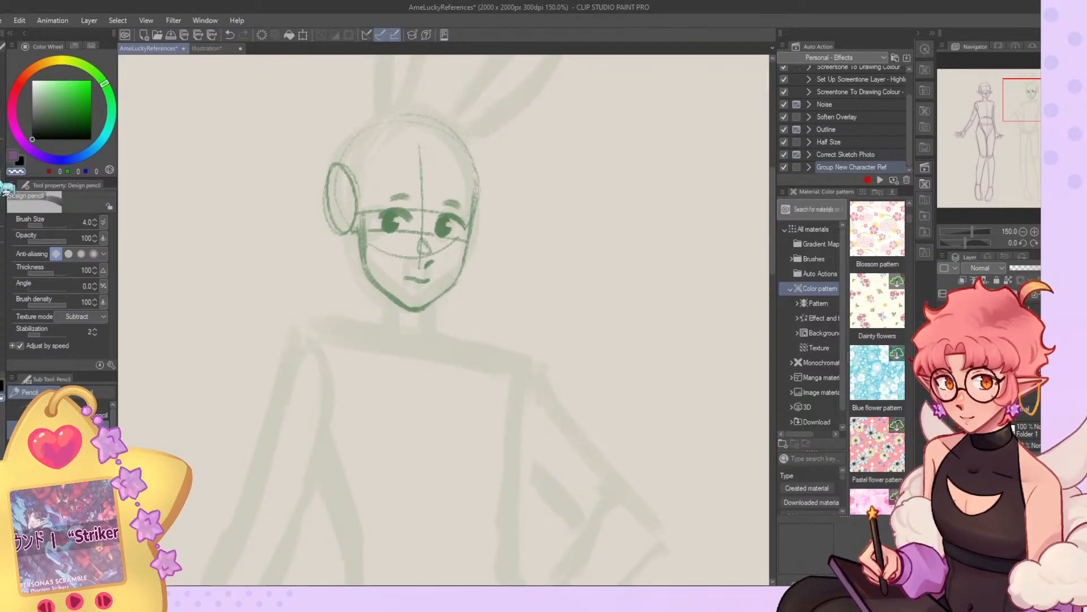
# Remove the closed mouth line and start a smaller mouth mark at brush size 5.4.
pyautogui.press('b')
pyautogui.moveTo(409, 275); pyautogui.dragTo(420, 275)
pyautogui.hotkey('ctrl', 'z')
pyautogui.hotkey('ctrl', 'z')
pyautogui.moveTo(48, 226); pyautogui.dragTo(35, 225)
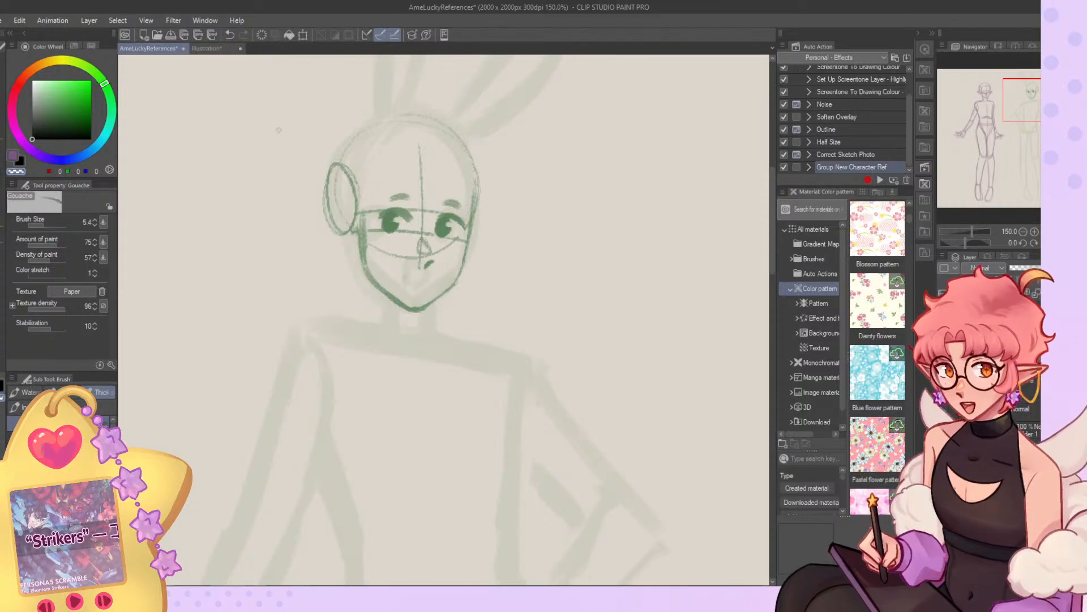
pyautogui.press('c')
pyautogui.moveTo(406, 273); pyautogui.dragTo(429, 275)
pyautogui.hotkey('ctrl', 'z')
# Reshape both of the bunny-eared figure's eyebrows into thinner, flatter strokes.
pyautogui.hotkey('ctrl', 'z')
pyautogui.hotkey('ctrl', 'z')
pyautogui.press('c')
pyautogui.moveTo(444, 206); pyautogui.dragTo(460, 206)
pyautogui.press('c')
pyautogui.hotkey('ctrl', 'z')
pyautogui.press('c')
pyautogui.moveTo(390, 198); pyautogui.dragTo(408, 197)
pyautogui.moveTo(407, 197)
pyautogui.mouseDown()
pyautogui.moveTo(386, 197)
pyautogui.moveTo(412, 199)
pyautogui.mouseUp()
pyautogui.press('c')
pyautogui.hotkey('ctrl', 'z')
pyautogui.hotkey('ctrl', 'z')
pyautogui.hotkey('ctrl', 'z')
pyautogui.hotkey('ctrl', 'z')
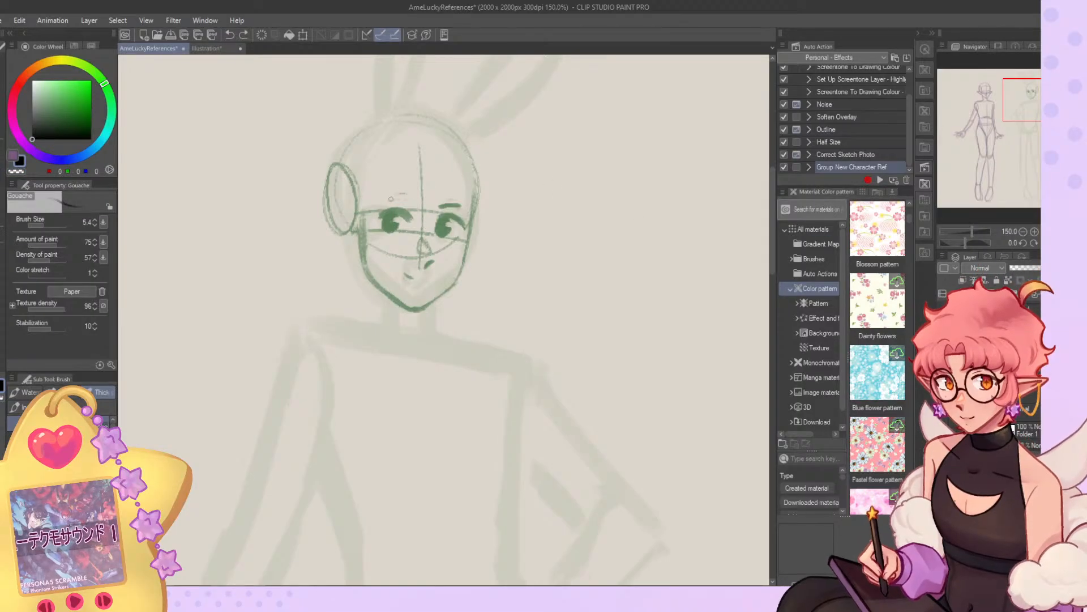
# Examine the coloured character designs in the Illustration document and return to the AmeLuckyReferences sketch.
pyautogui.click(212, 49)
pyautogui.scroll(3, 502, 102)
pyautogui.scroll(3, 266, 114)
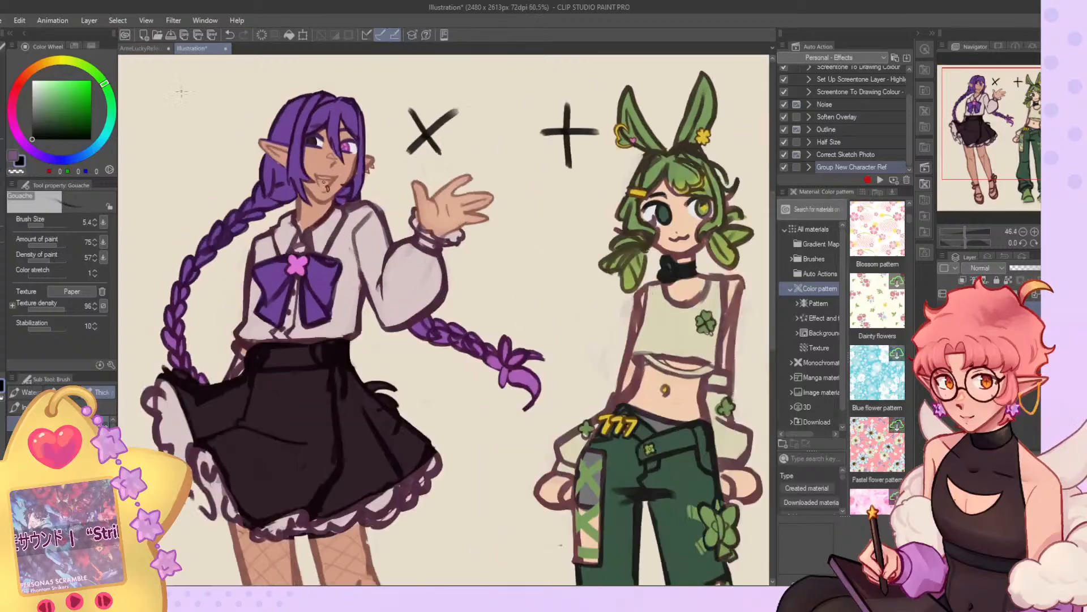
pyautogui.scroll(-1, 267, 113)
pyautogui.click(148, 48)
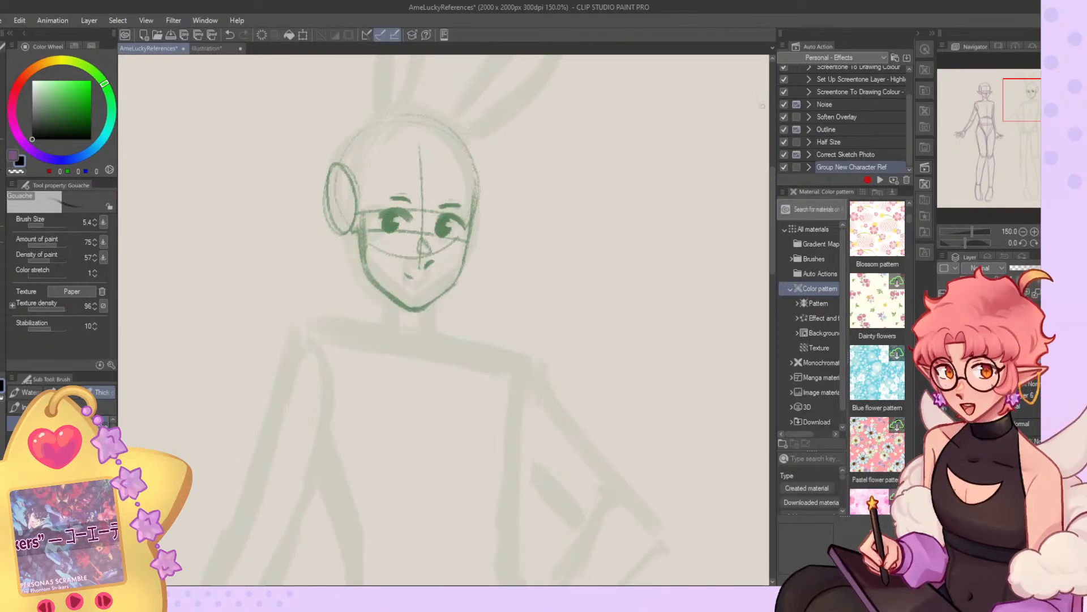
# Sketch a small curled, cat-like smile beneath the bunny-eared figure's nose.
pyautogui.scroll(3, 762, 122)
pyautogui.moveTo(609, 218); pyautogui.dragTo(708, 185)
pyautogui.moveTo(396, 292)
pyautogui.mouseDown()
pyautogui.moveTo(385, 300)
pyautogui.moveTo(423, 302)
pyautogui.mouseUp()
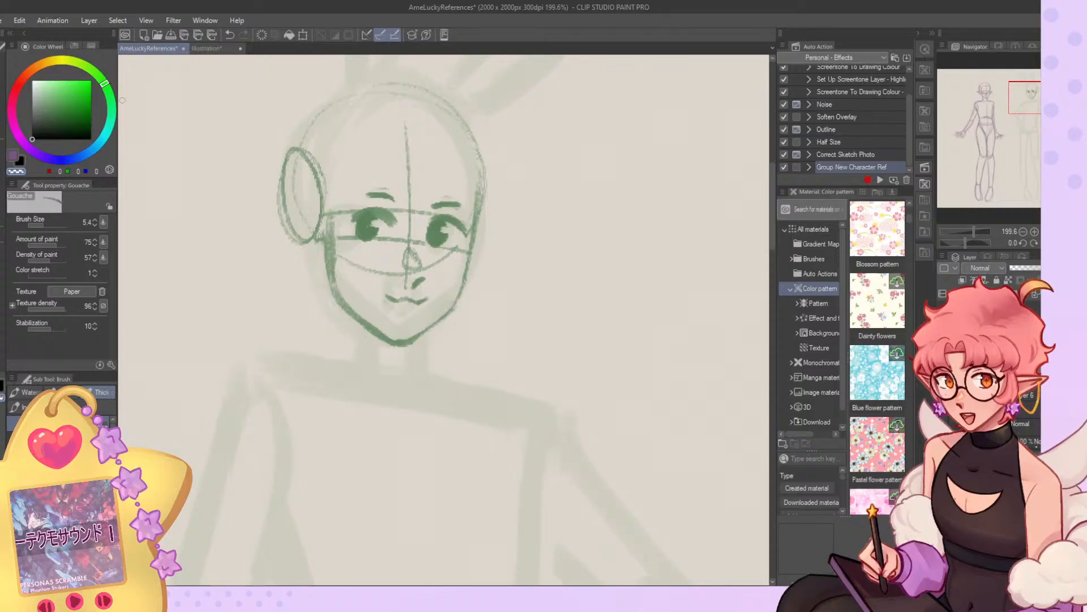
# Select the mouth with a freehand selection, nudge it into place, clear the selection and mirror the view.
pyautogui.press('m')
pyautogui.moveTo(397, 289)
pyautogui.mouseDown()
pyautogui.moveTo(428, 293)
pyautogui.moveTo(431, 312)
pyautogui.moveTo(377, 302)
pyautogui.moveTo(411, 306)
pyautogui.mouseUp()
pyautogui.press('k')
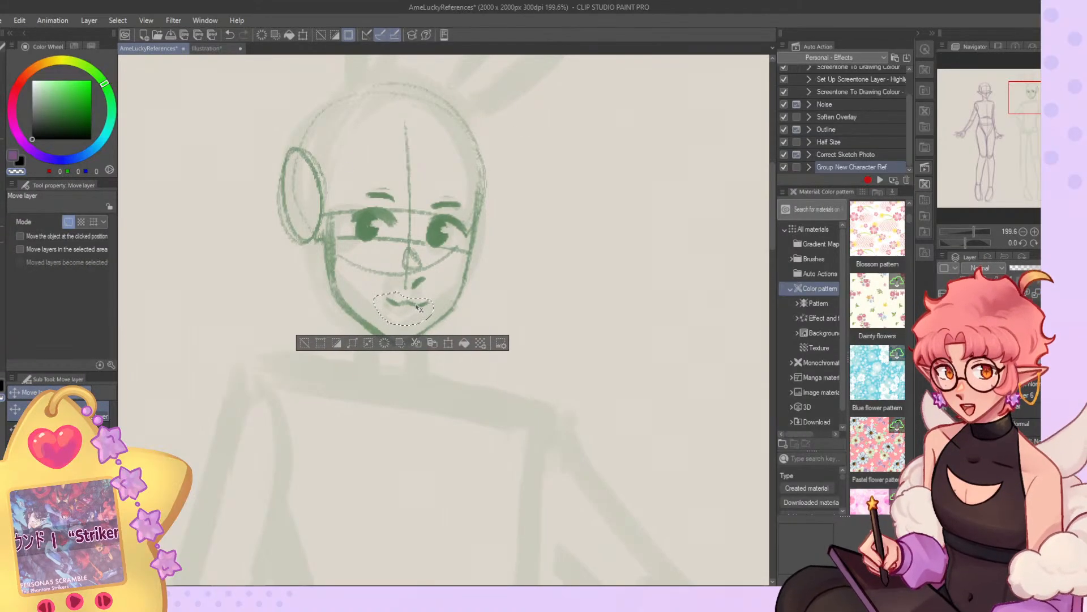
pyautogui.click(304, 343)
pyautogui.press('h')
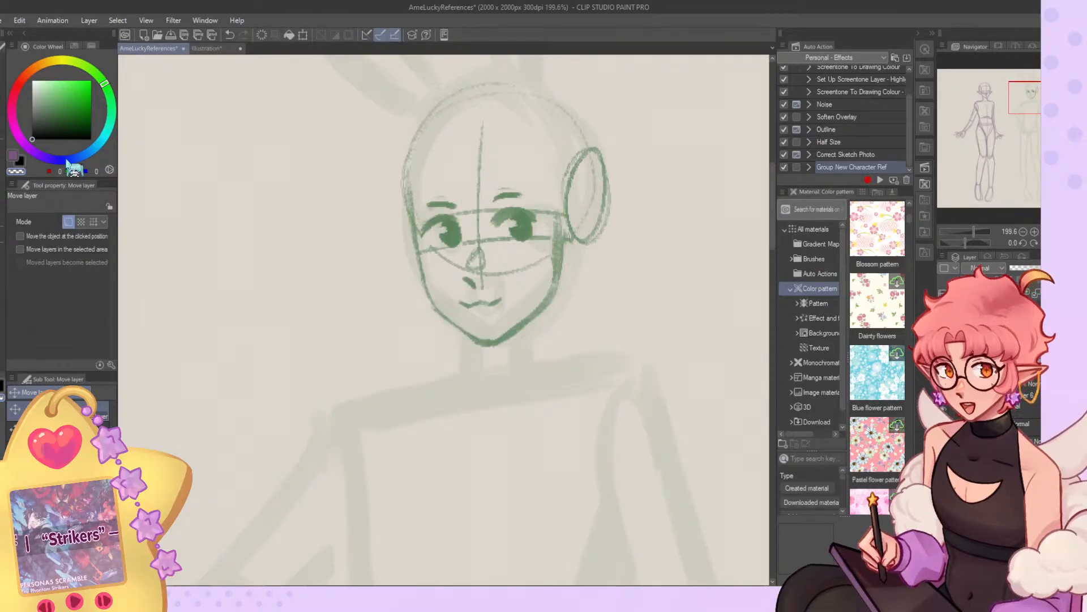
# Trim the near cheek edge and redraw the jaw as a slimmer line down to the pointed chin.
pyautogui.press('b')
pyautogui.press('c')
pyautogui.moveTo(561, 229); pyautogui.dragTo(559, 285)
pyautogui.moveTo(559, 226); pyautogui.dragTo(561, 280)
pyautogui.press('c')
pyautogui.moveTo(564, 220)
pyautogui.mouseDown()
pyautogui.moveTo(562, 288)
pyautogui.moveTo(566, 255)
pyautogui.moveTo(503, 342)
pyautogui.mouseUp()
pyautogui.moveTo(546, 310); pyautogui.dragTo(492, 347)
pyautogui.press('c')
pyautogui.moveTo(556, 280)
pyautogui.mouseDown()
pyautogui.moveTo(484, 343)
pyautogui.moveTo(483, 319)
pyautogui.moveTo(501, 293)
pyautogui.mouseUp()
# Trim the near eyebrow's outer end and thicken the far eyebrow of the bunny-eared figure.
pyautogui.press('c')
pyautogui.moveTo(525, 188)
pyautogui.mouseDown()
pyautogui.moveTo(508, 189)
pyautogui.moveTo(518, 192)
pyautogui.mouseUp()
pyautogui.press('c')
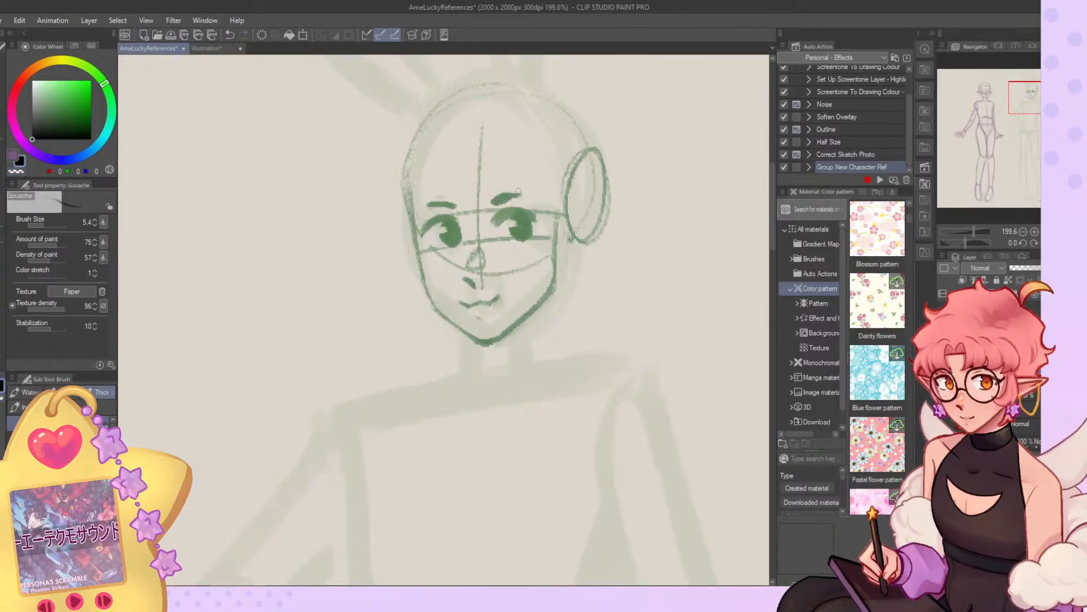
pyautogui.moveTo(435, 208); pyautogui.dragTo(458, 201)
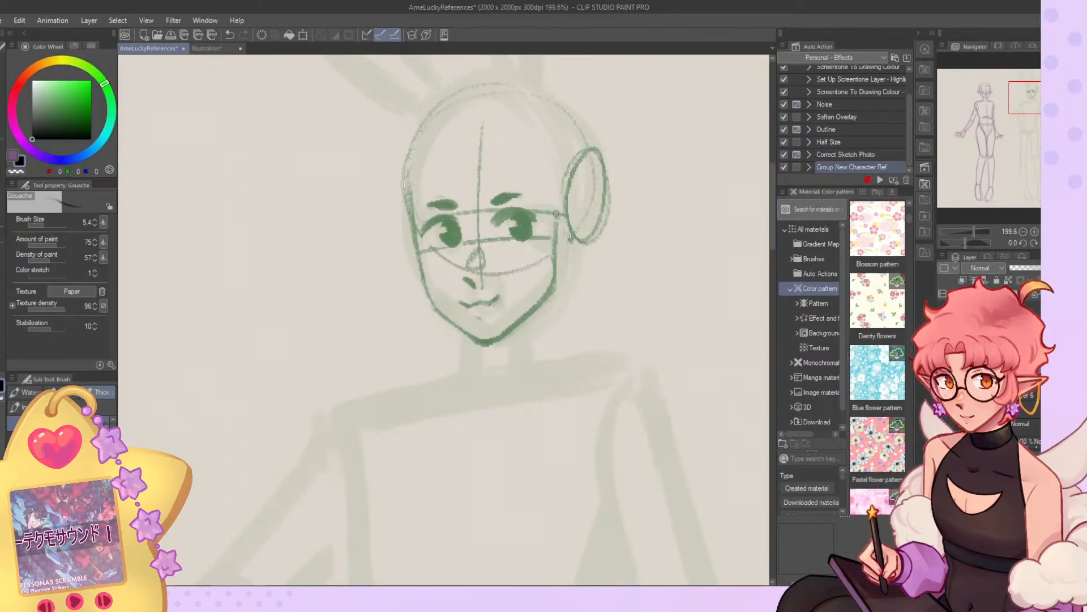
# Extend the side of the face up past the ear to the temple and draw a curved guide line across the forehead.
pyautogui.scroll(-11, 473, 243)
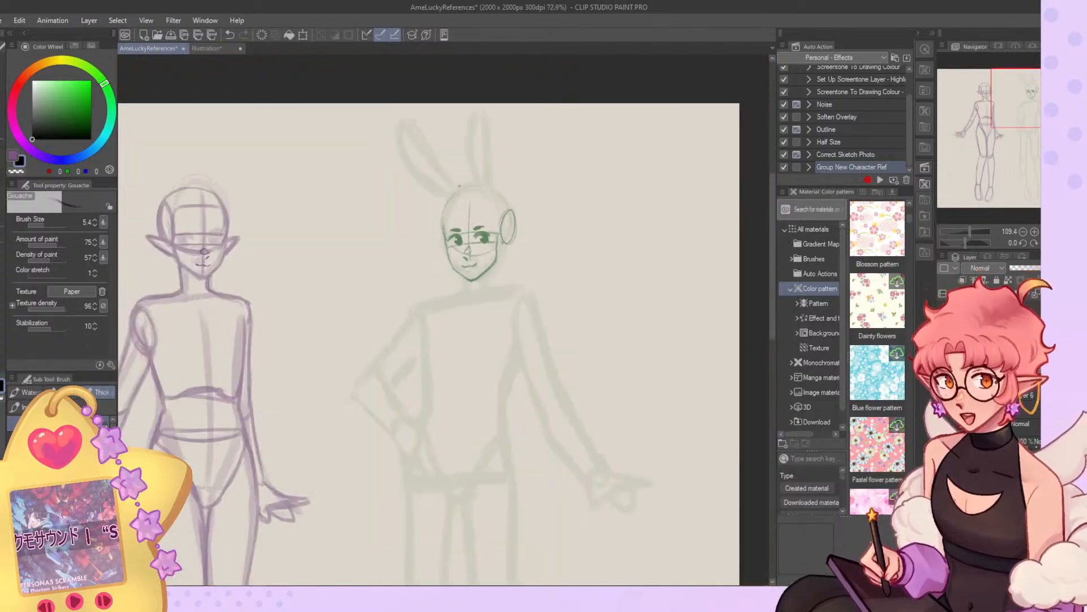
pyautogui.scroll(4, 527, 258)
pyautogui.scroll(7, 473, 218)
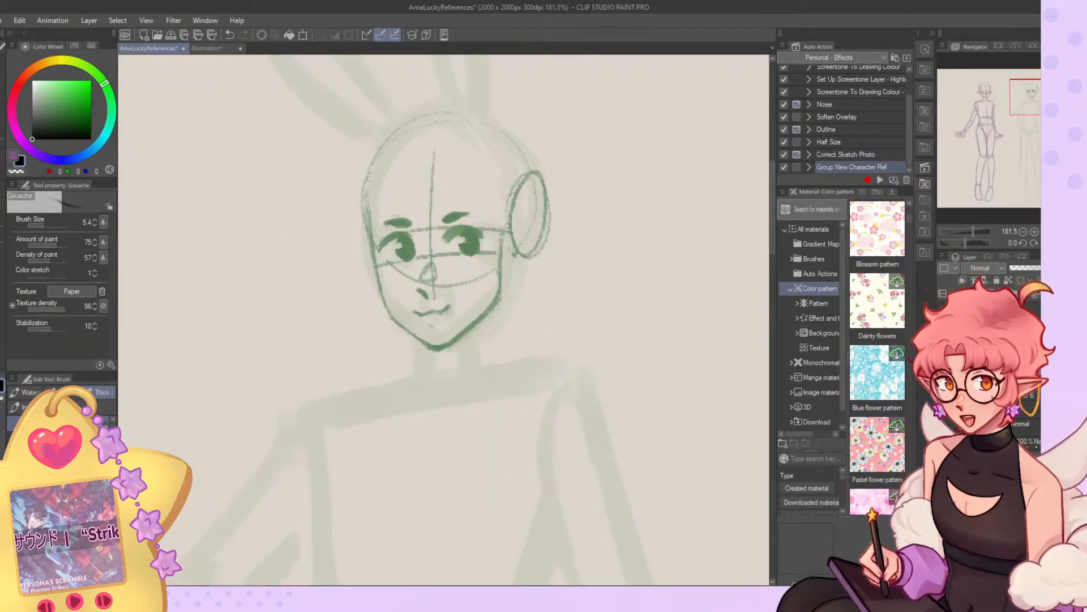
pyautogui.moveTo(503, 244); pyautogui.dragTo(504, 296)
pyautogui.moveTo(507, 266); pyautogui.dragTo(538, 241)
pyautogui.moveTo(518, 171)
pyautogui.mouseDown()
pyautogui.moveTo(506, 258)
pyautogui.moveTo(501, 232)
pyautogui.mouseUp()
pyautogui.moveTo(509, 153); pyautogui.dragTo(505, 227)
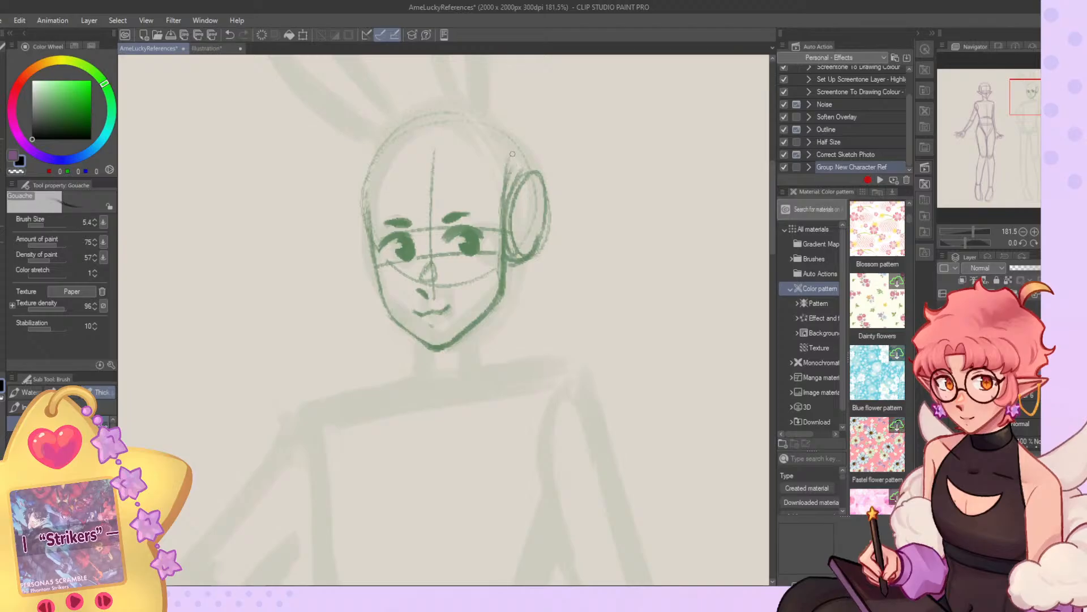
pyautogui.moveTo(382, 177)
pyautogui.mouseDown()
pyautogui.moveTo(487, 165)
pyautogui.moveTo(499, 183)
pyautogui.moveTo(496, 229)
pyautogui.mouseUp()
# Draw the two sides of the bunny-eared figure's neck below the jaw at brush size 7.3, redoing the first attempt.
pyautogui.click(45, 225)
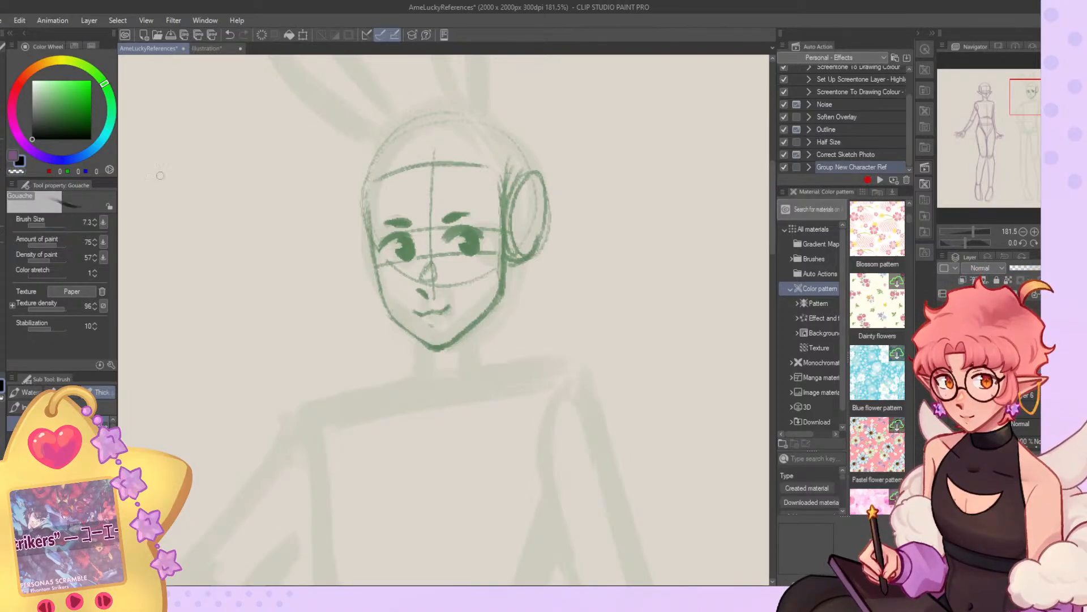
pyautogui.moveTo(490, 315); pyautogui.dragTo(488, 366)
pyautogui.moveTo(416, 337); pyautogui.dragTo(422, 380)
pyautogui.hotkey('ctrl', 'z')
pyautogui.hotkey('ctrl', 'z')
pyautogui.hotkey('ctrl', 'z')
pyautogui.hotkey('ctrl', 'z')
pyautogui.moveTo(419, 341); pyautogui.dragTo(422, 374)
pyautogui.moveTo(421, 344); pyautogui.dragTo(423, 376)
pyautogui.moveTo(502, 299); pyautogui.dragTo(496, 371)
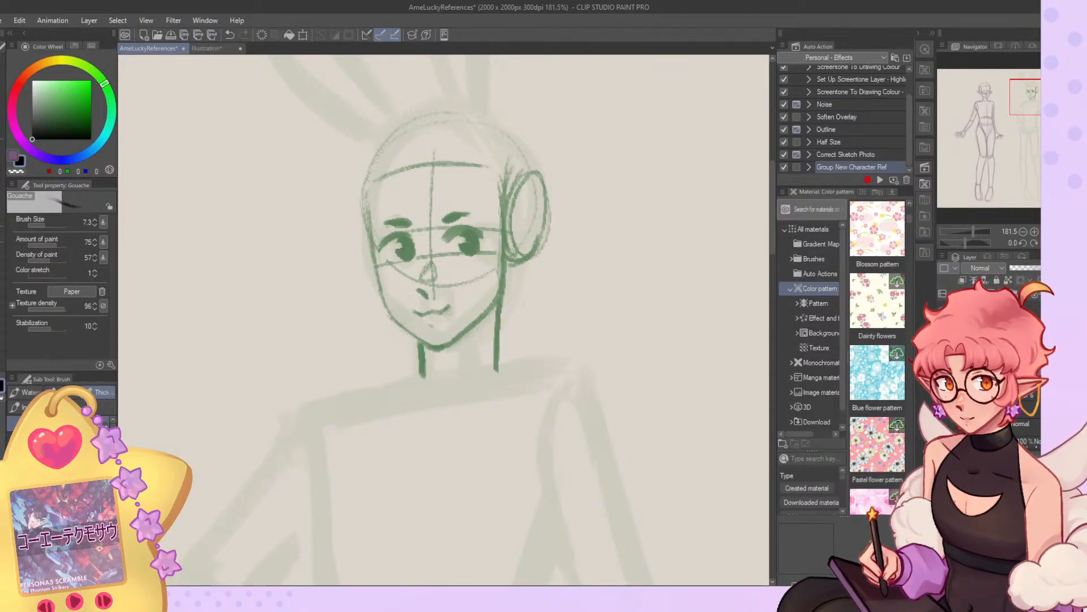
# Toggle a sketch layer's visibility while comparing the elf and bunny-eared figures.
pyautogui.hotkey('ctrl', '0')
pyautogui.scroll(2, 625, 176)
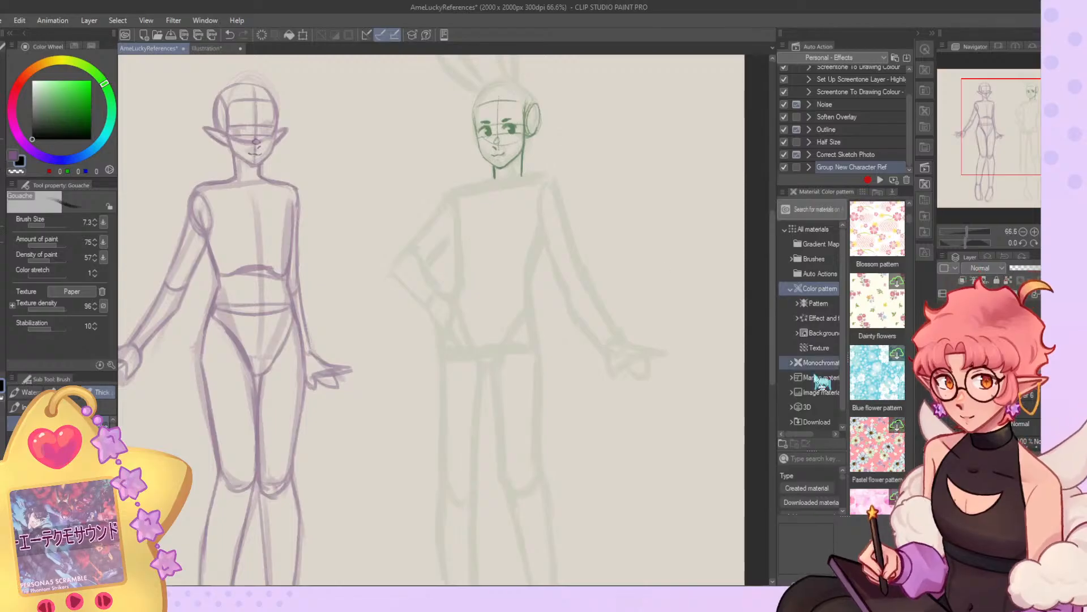
pyautogui.scroll(-2, 989, 408)
pyautogui.click(943, 413)
pyautogui.click(943, 413)
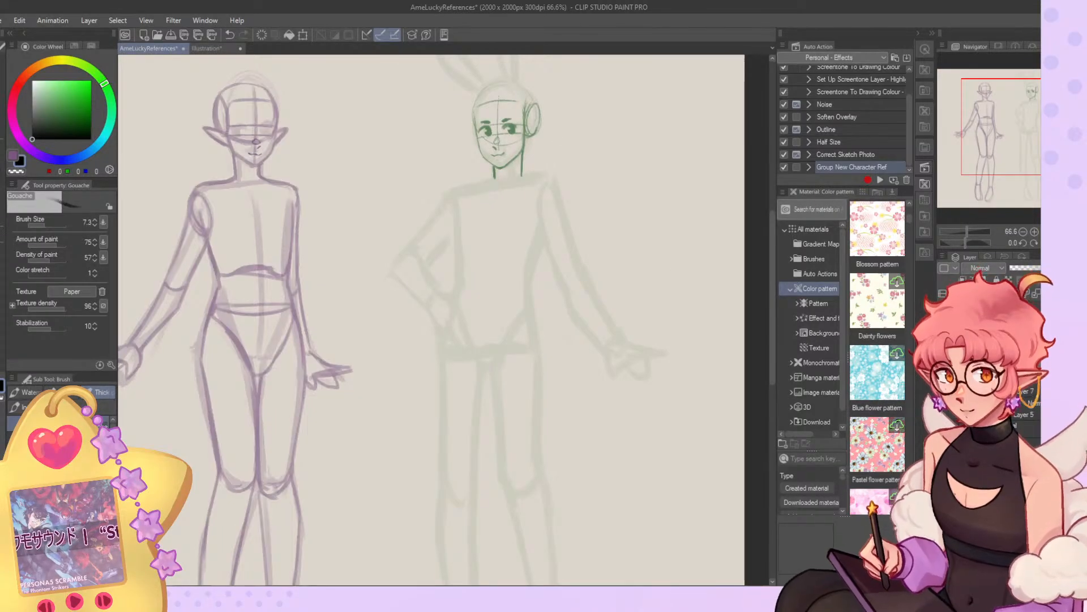
pyautogui.click(943, 412)
# Reshape the top and side of the elf's skull with Liquify and hide the layer holding its nose and mouth.
pyautogui.scroll(-4, 566, 371)
pyautogui.scroll(5, 340, 176)
pyautogui.scroll(2, 388, 204)
pyautogui.press('j')
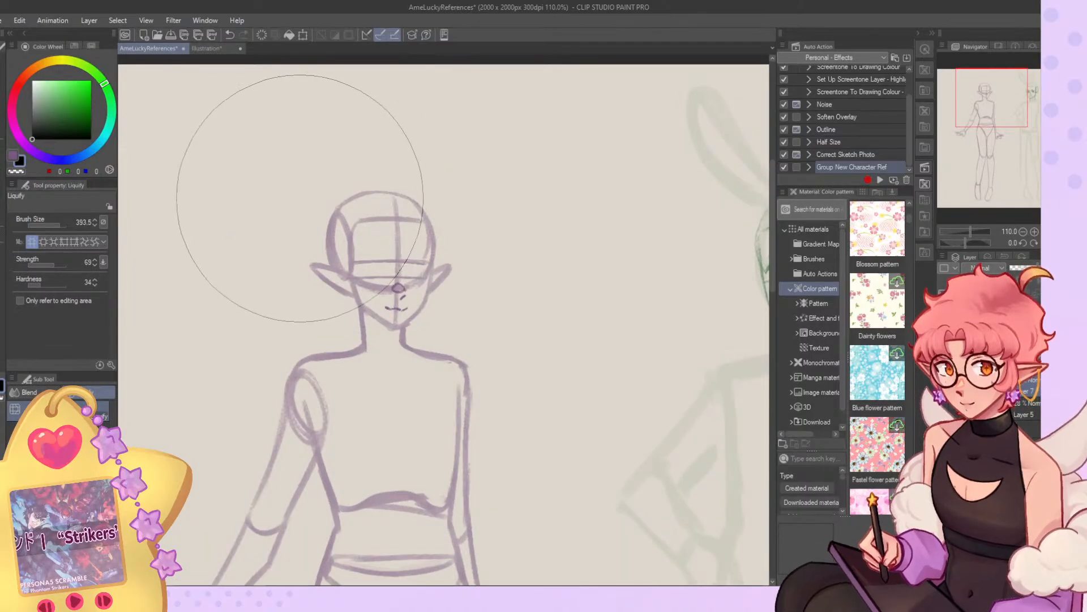
pyautogui.moveTo(300, 199); pyautogui.dragTo(310, 196)
pyautogui.moveTo(393, 187); pyautogui.dragTo(394, 180)
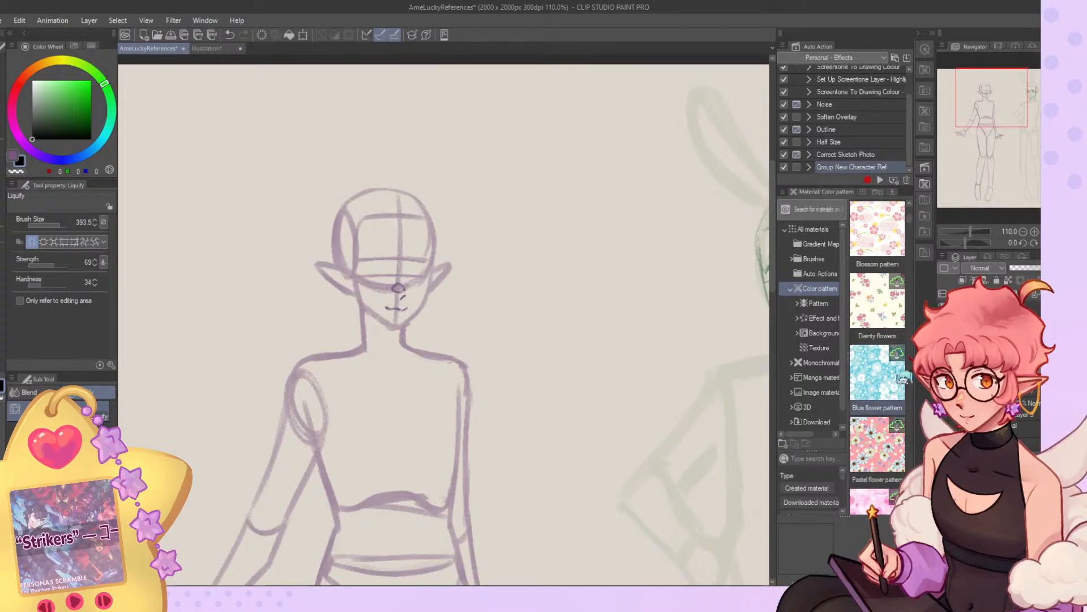
pyautogui.click(943, 397)
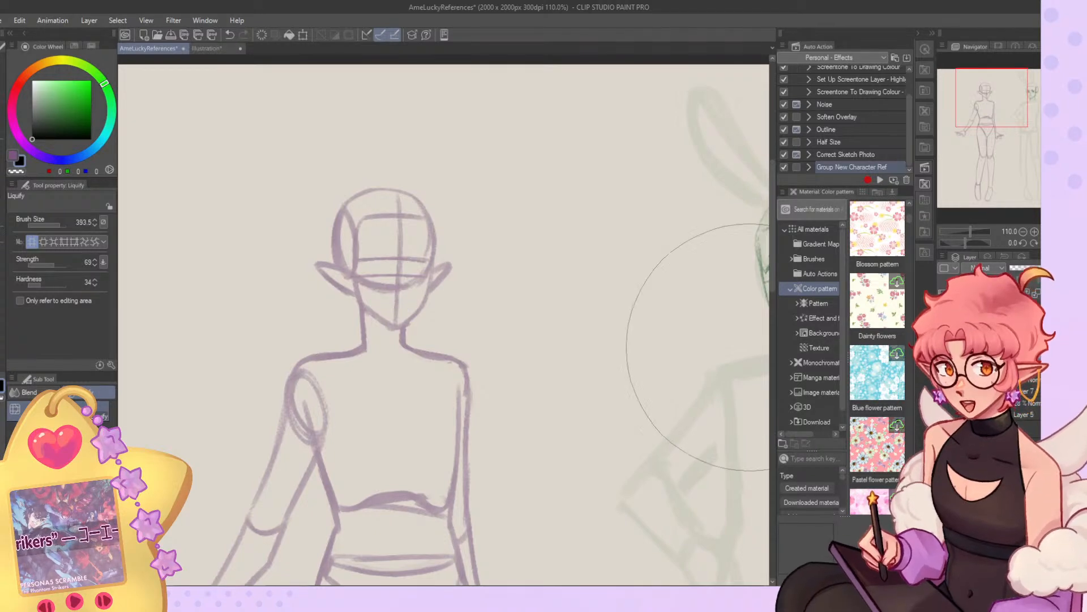
pyautogui.scroll(-5, 427, 230)
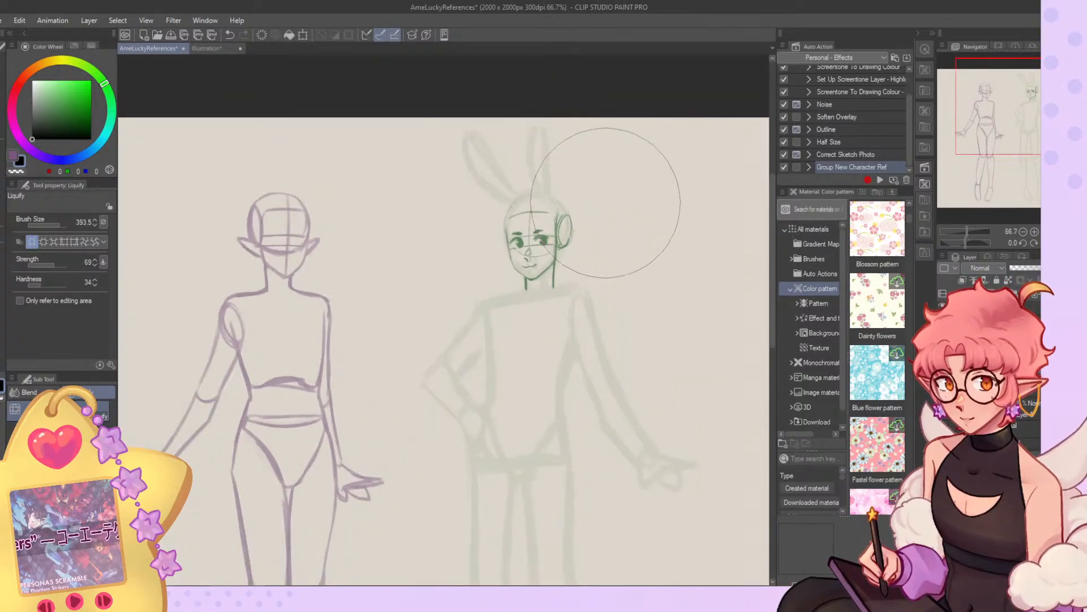
# Draw the bunny-eared figure's shoulder line from the neck towards the elf with the Gouache brush at size 7.3.
pyautogui.scroll(-4, 612, 187)
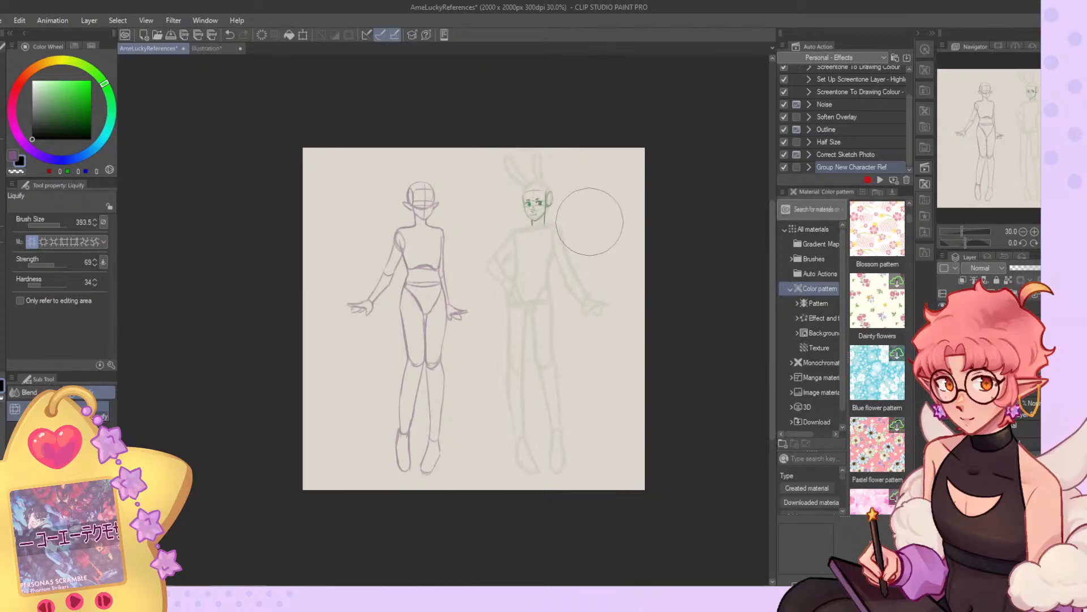
pyautogui.scroll(1, 590, 222)
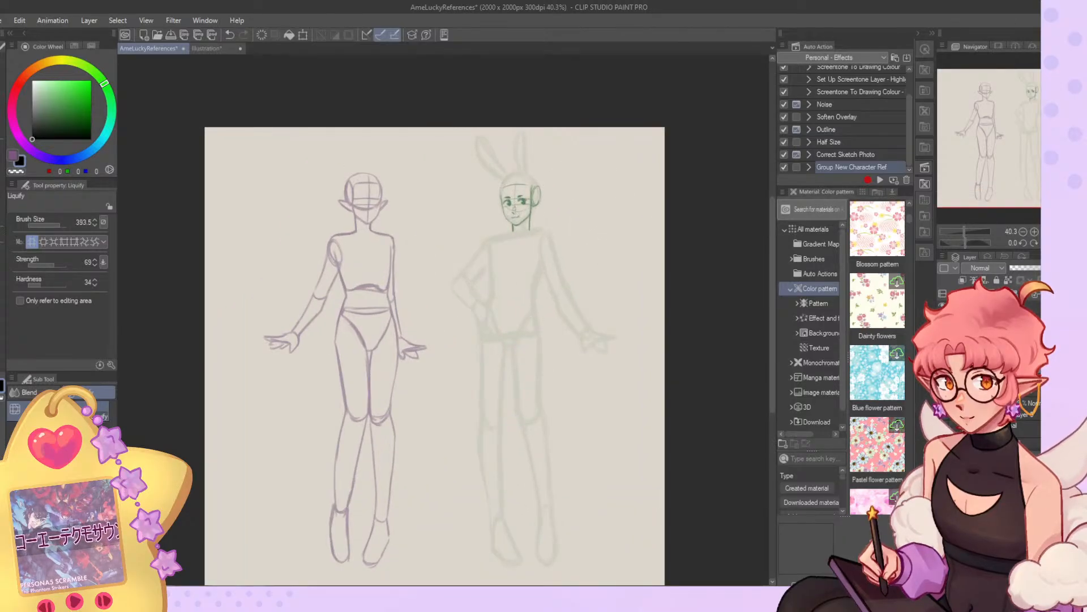
pyautogui.scroll(2, 672, 265)
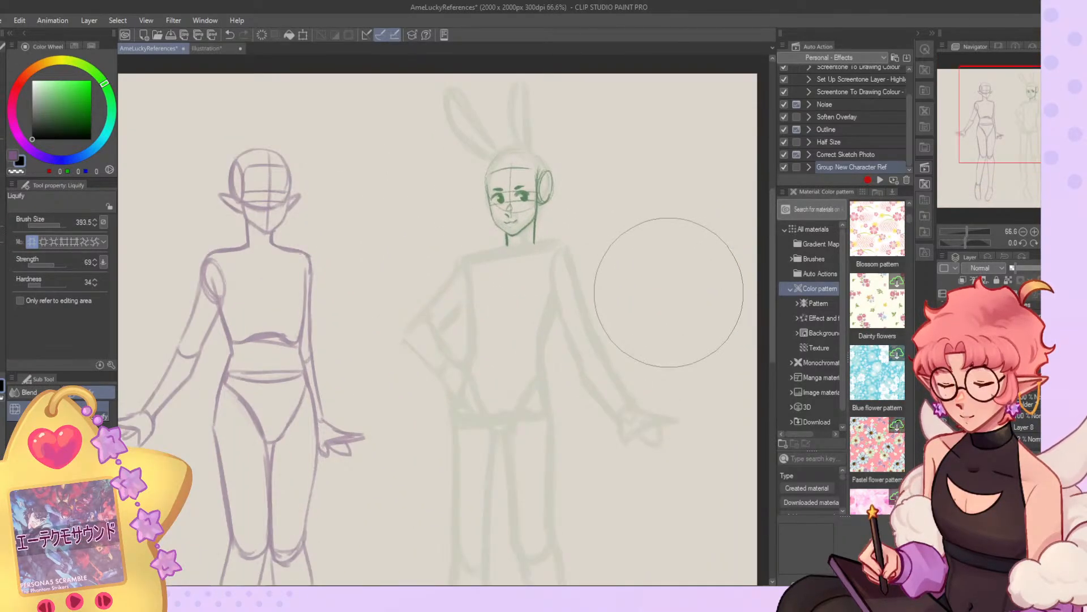
pyautogui.press('b')
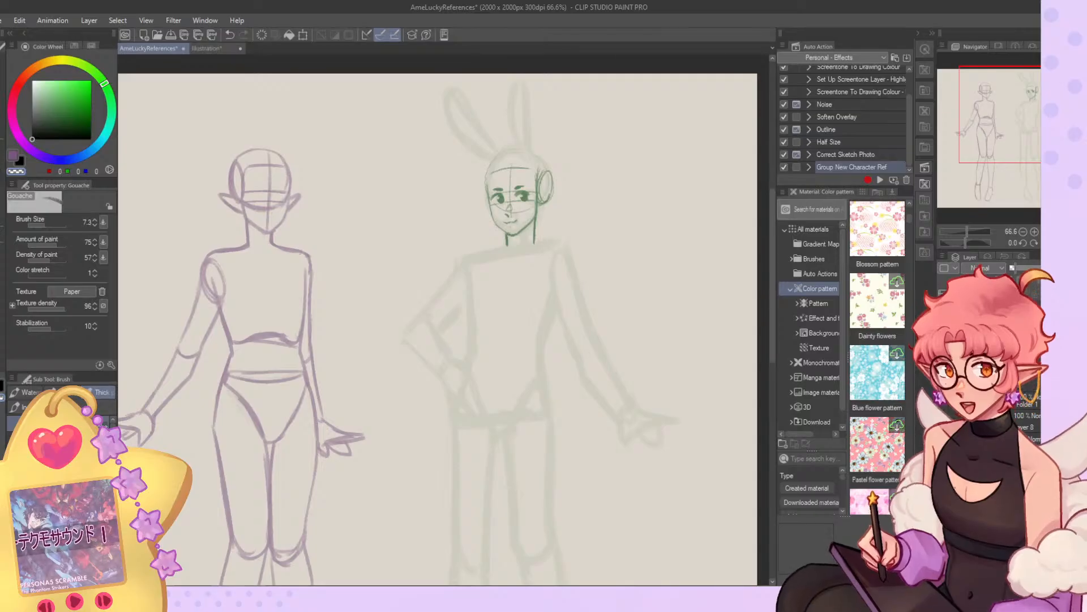
pyautogui.click(943, 421)
pyautogui.click(943, 421)
pyautogui.press('c')
pyautogui.moveTo(508, 234)
pyautogui.mouseDown()
pyautogui.moveTo(510, 246)
pyautogui.moveTo(472, 255)
pyautogui.mouseUp()
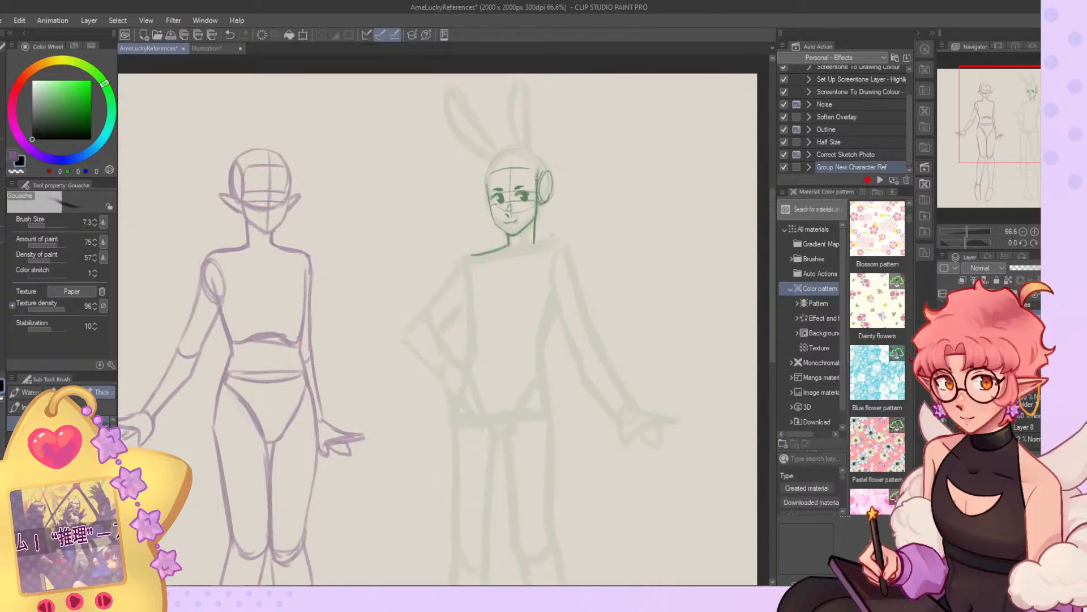
# Outline the bunny-eared figure's ribcage and outer shoulder oval, adding a vertical centre line and a horizontal chest guide.
pyautogui.moveTo(573, 254); pyautogui.dragTo(544, 340)
pyautogui.moveTo(475, 259); pyautogui.dragTo(468, 323)
pyautogui.moveTo(545, 327)
pyautogui.mouseDown()
pyautogui.moveTo(476, 329)
pyautogui.moveTo(535, 331)
pyautogui.mouseUp()
pyautogui.moveTo(513, 255)
pyautogui.mouseDown()
pyautogui.moveTo(506, 308)
pyautogui.moveTo(552, 286)
pyautogui.moveTo(575, 259)
pyautogui.mouseUp()
pyautogui.moveTo(473, 256); pyautogui.dragTo(468, 292)
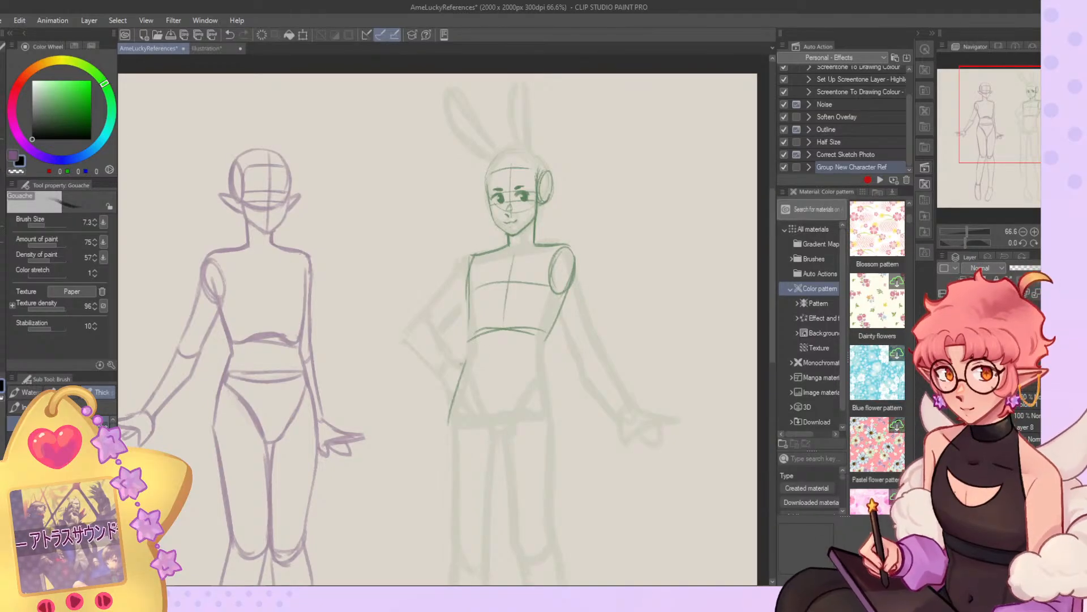
# Block in the pelvis as a flared box with waist and bottom lines and an inner side-plane line, checking it on the flipped canvas.
pyautogui.moveTo(469, 339); pyautogui.dragTo(445, 428)
pyautogui.moveTo(448, 433); pyautogui.dragTo(537, 430)
pyautogui.moveTo(542, 379); pyautogui.dragTo(551, 425)
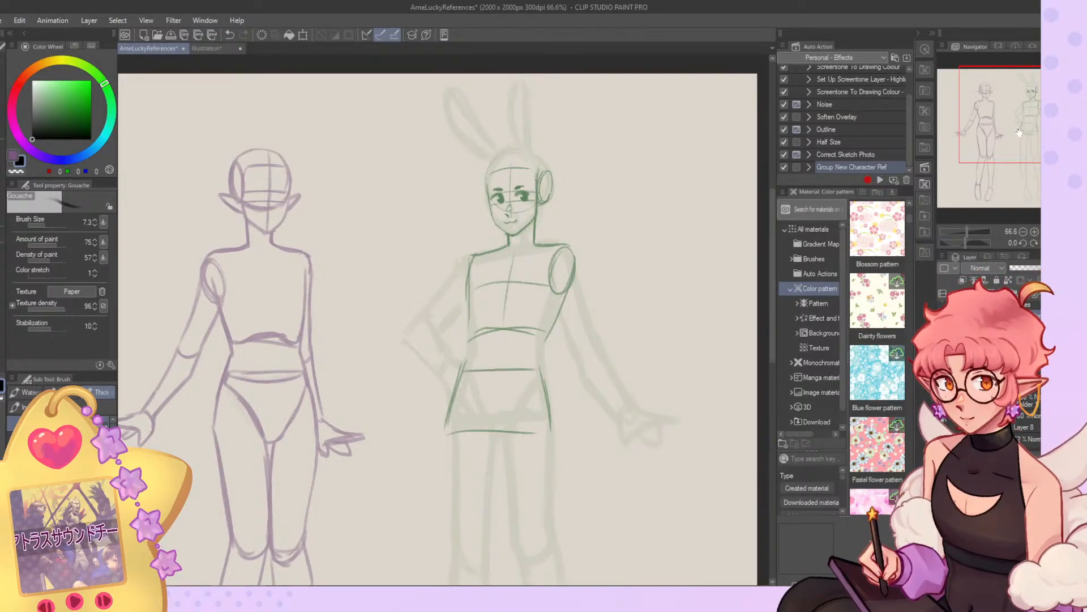
pyautogui.moveTo(1020, 135); pyautogui.dragTo(1025, 159)
pyautogui.moveTo(491, 221)
pyautogui.mouseDown()
pyautogui.moveTo(488, 279)
pyautogui.moveTo(509, 270)
pyautogui.mouseUp()
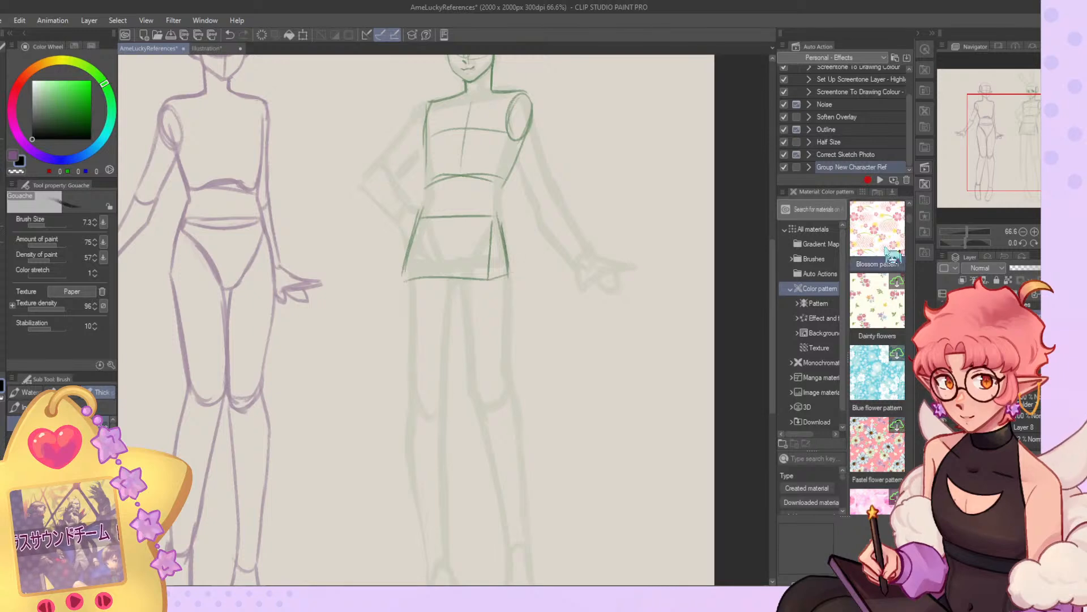
pyautogui.press('h')
pyautogui.moveTo(1026, 148); pyautogui.dragTo(1026, 134)
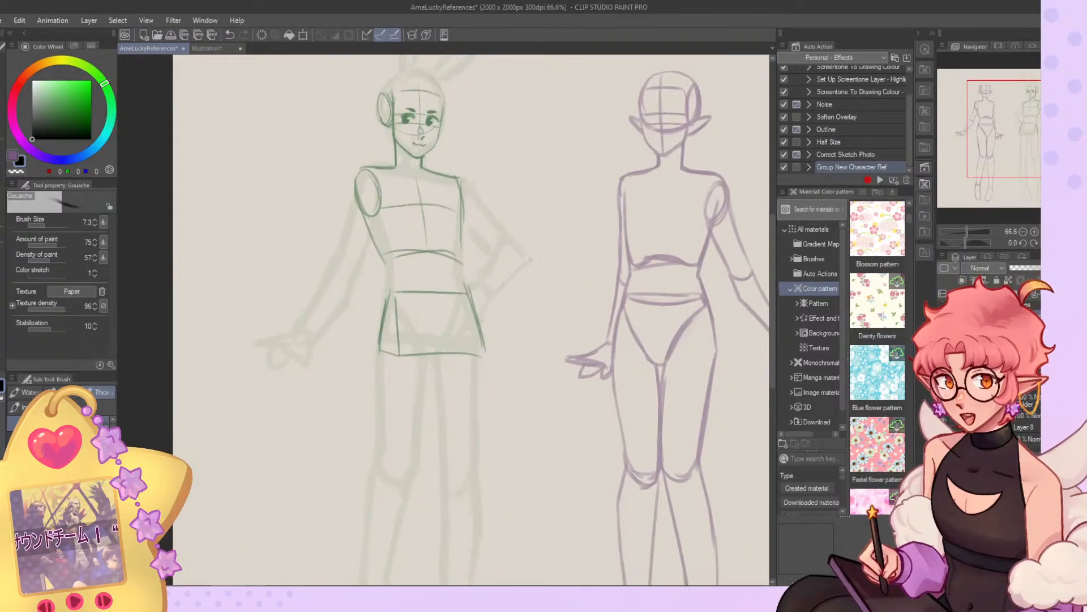
pyautogui.moveTo(463, 282); pyautogui.dragTo(481, 344)
# Sketch the hanging arm from shoulder to wrist and the outer line of the bent arm's upper half.
pyautogui.moveTo(1005, 150); pyautogui.dragTo(1009, 165)
pyautogui.moveTo(384, 92); pyautogui.dragTo(370, 179)
pyautogui.moveTo(407, 122); pyautogui.dragTo(393, 199)
pyautogui.moveTo(406, 125); pyautogui.dragTo(376, 272)
pyautogui.moveTo(396, 201)
pyautogui.mouseDown()
pyautogui.moveTo(360, 298)
pyautogui.moveTo(345, 287)
pyautogui.mouseUp()
pyautogui.moveTo(486, 100); pyautogui.dragTo(526, 161)
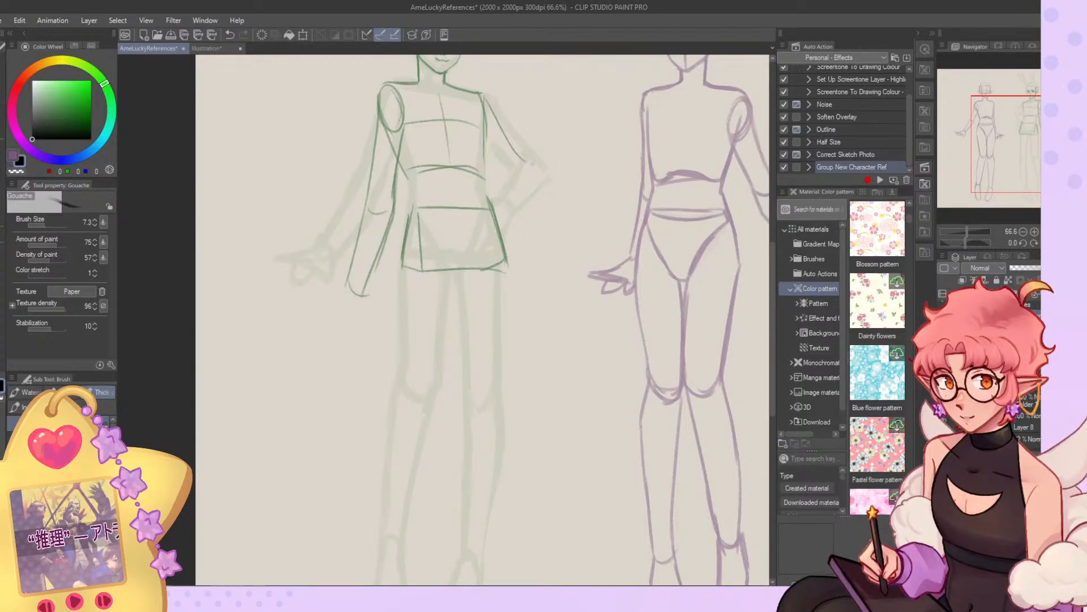
pyautogui.moveTo(484, 104); pyautogui.dragTo(526, 160)
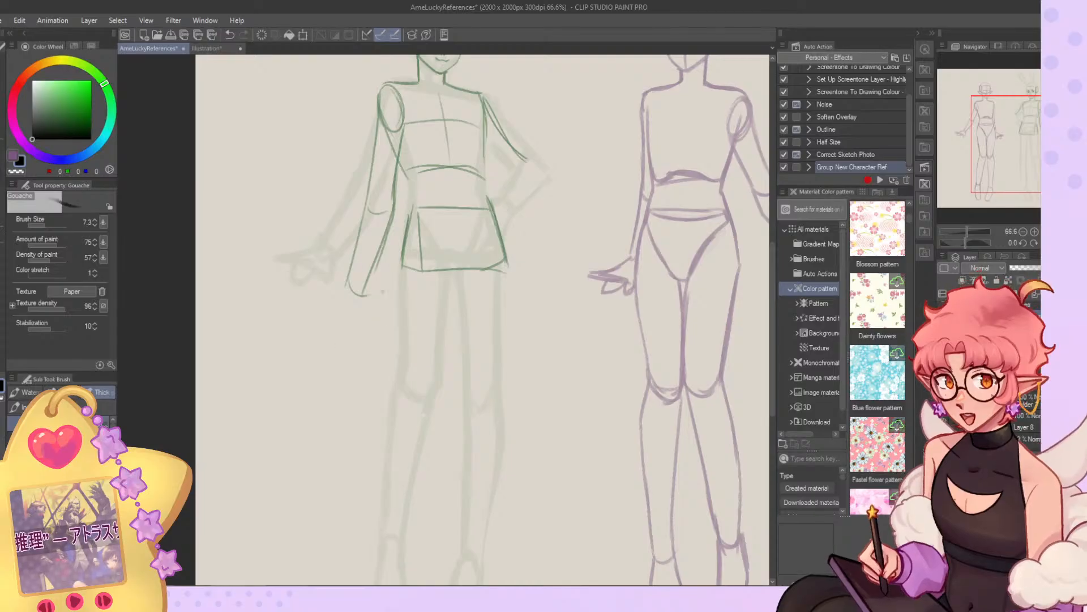
# Try a hand shape at the end of the hanging arm and remove it again.
pyautogui.moveTo(351, 279); pyautogui.dragTo(315, 301)
pyautogui.moveTo(316, 302); pyautogui.dragTo(342, 301)
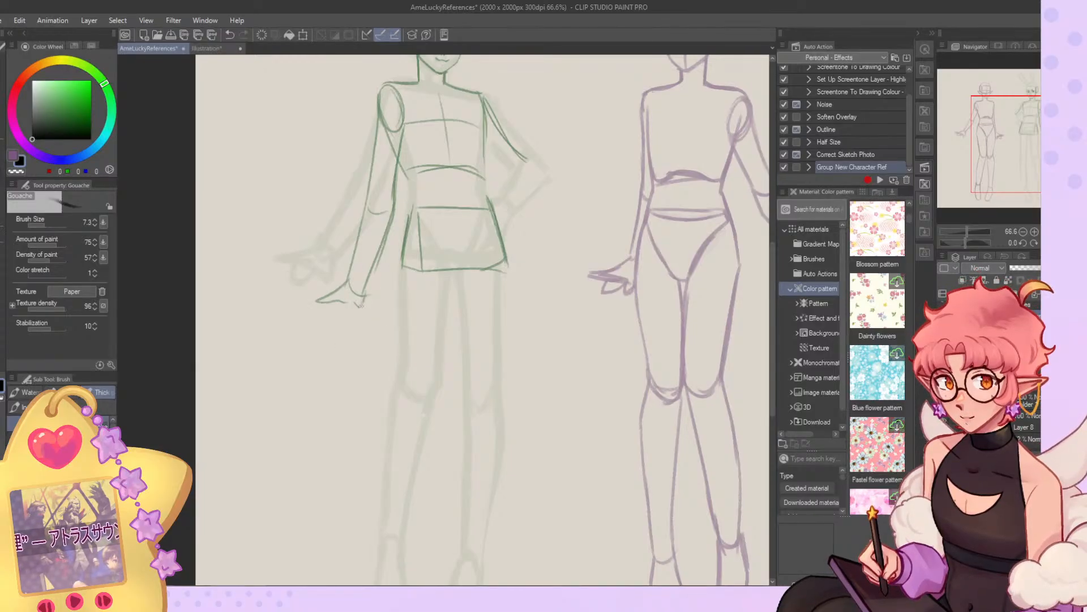
pyautogui.moveTo(423, 415); pyautogui.dragTo(236, 456)
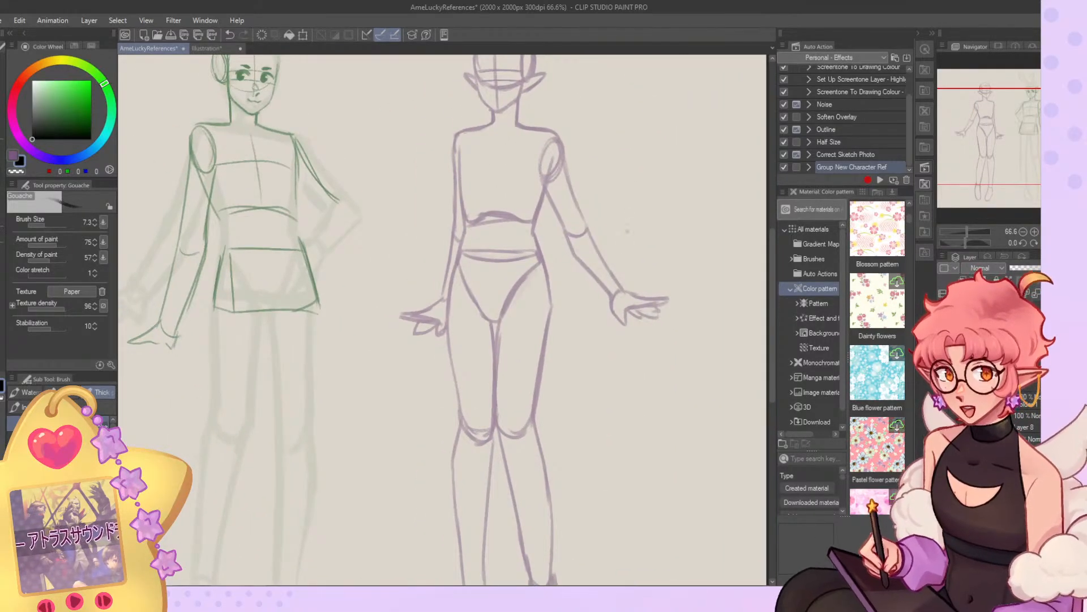
pyautogui.moveTo(1021, 140)
pyautogui.mouseDown()
pyautogui.moveTo(1019, 125)
pyautogui.moveTo(1026, 136)
pyautogui.mouseUp()
pyautogui.click(49, 225)
pyautogui.press('c')
pyautogui.moveTo(338, 312)
pyautogui.mouseDown()
pyautogui.moveTo(355, 343)
pyautogui.moveTo(350, 353)
pyautogui.moveTo(331, 338)
pyautogui.moveTo(338, 311)
pyautogui.mouseUp()
# Redraw the hanging forearm's outer line at brush size 11.3 and raise the elbow curve.
pyautogui.click(47, 225)
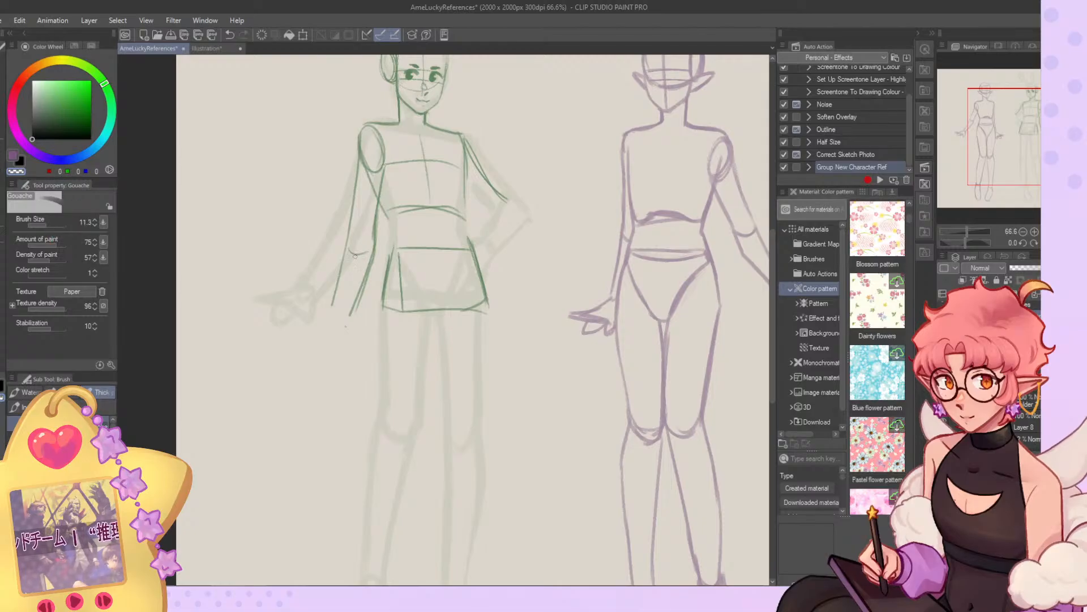
pyautogui.press('c')
pyautogui.moveTo(342, 273); pyautogui.dragTo(334, 309)
pyautogui.moveTo(350, 235); pyautogui.dragTo(331, 311)
pyautogui.press('c')
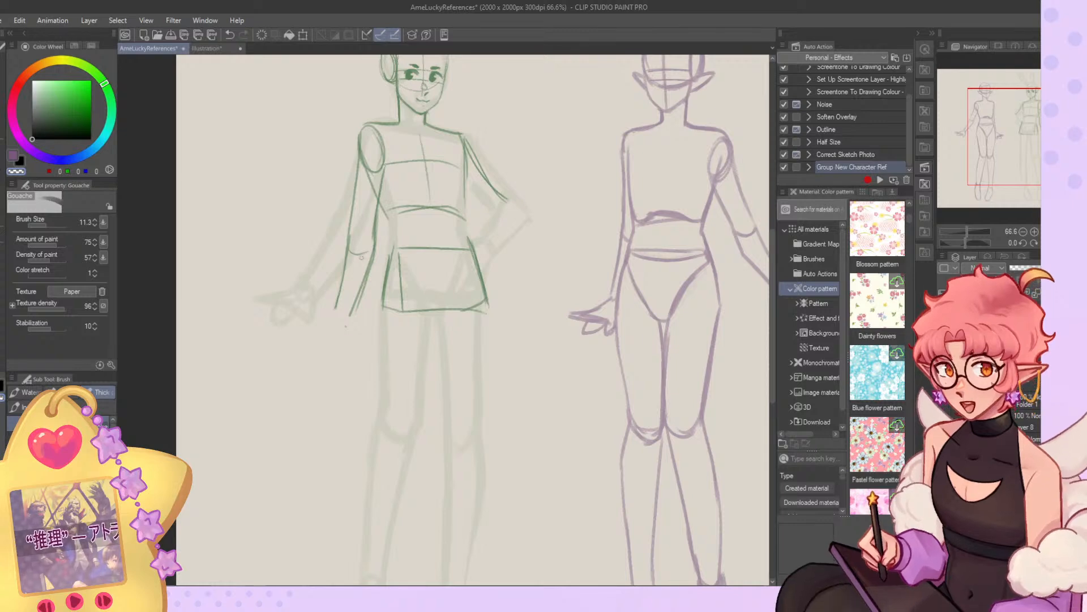
pyautogui.press('c')
pyautogui.moveTo(361, 252)
pyautogui.mouseDown()
pyautogui.moveTo(353, 228)
pyautogui.moveTo(374, 238)
pyautogui.mouseUp()
pyautogui.moveTo(384, 162); pyautogui.dragTo(361, 288)
# Clean up and strengthen the hanging arm's upper arm and forearm contours around the elbow.
pyautogui.press('c')
pyautogui.moveTo(380, 223); pyautogui.dragTo(359, 299)
pyautogui.moveTo(353, 188); pyautogui.dragTo(342, 279)
pyautogui.press('c')
pyautogui.moveTo(361, 158); pyautogui.dragTo(346, 274)
pyautogui.moveTo(352, 237); pyautogui.dragTo(339, 288)
pyautogui.press('c')
pyautogui.moveTo(358, 169); pyautogui.dragTo(355, 200)
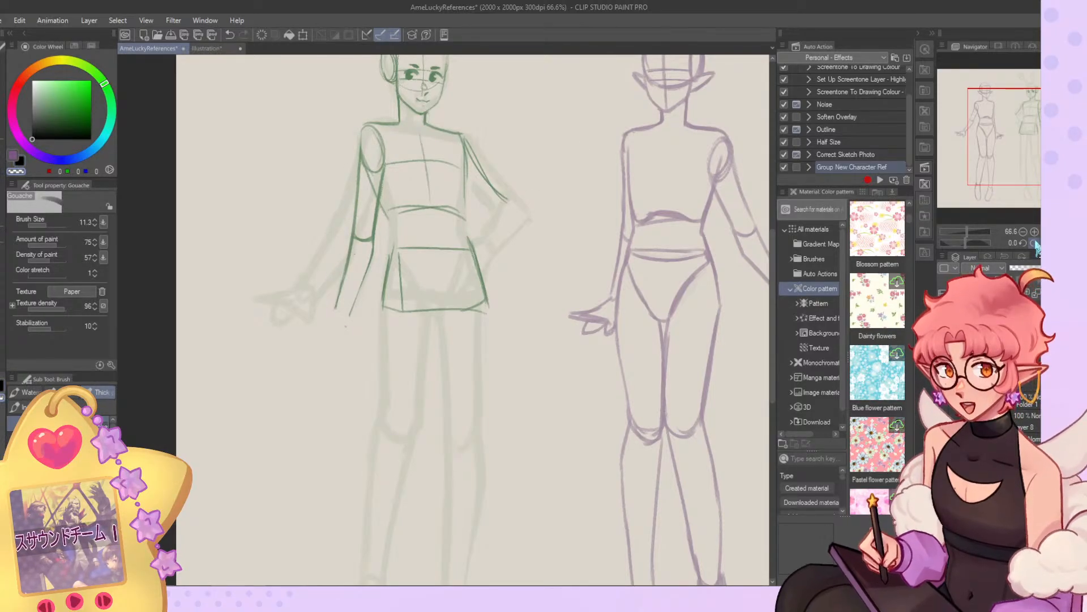
# Restore the unflipped view and sketch the hanging arm's hand with its fingers pointing outward.
pyautogui.click(1057, 243)
pyautogui.press('c')
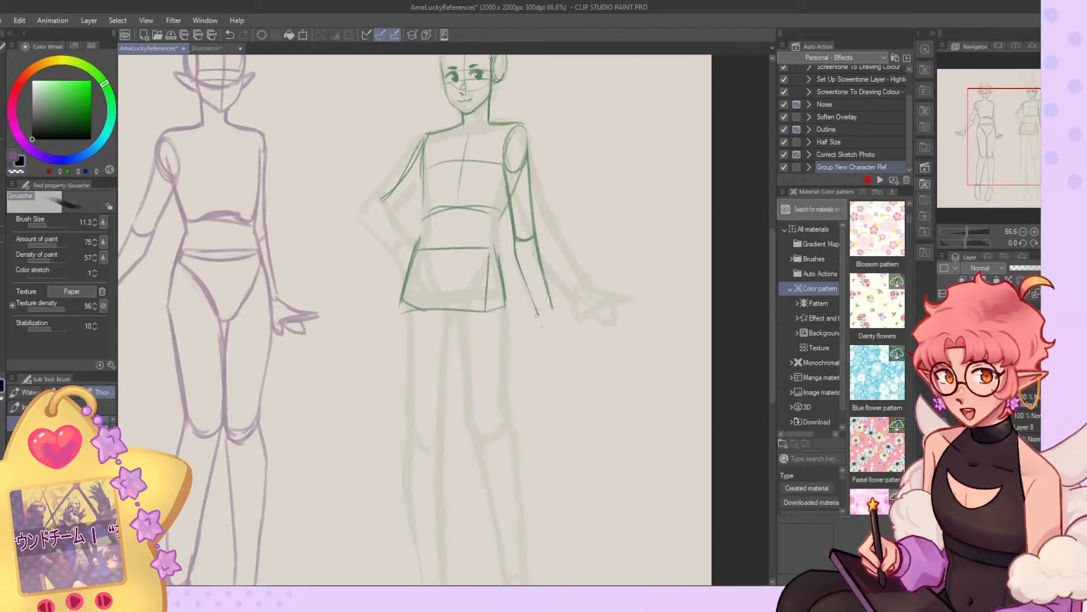
pyautogui.moveTo(560, 324)
pyautogui.mouseDown()
pyautogui.moveTo(589, 321)
pyautogui.moveTo(541, 324)
pyautogui.moveTo(534, 309)
pyautogui.moveTo(537, 327)
pyautogui.moveTo(569, 324)
pyautogui.mouseUp()
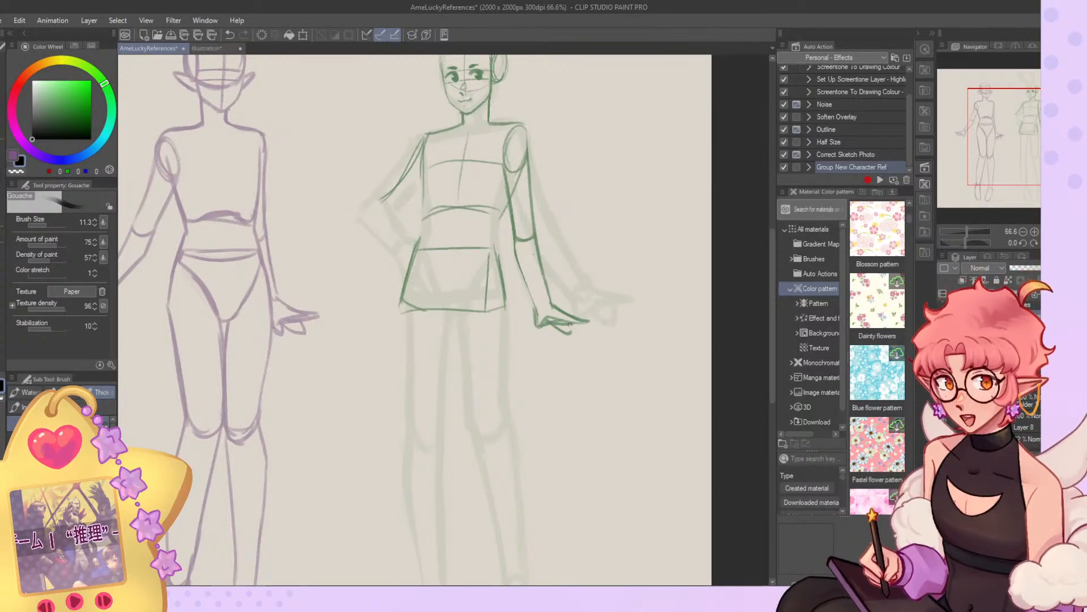
# Draw the waist sides joining the ribcage to the pelvis, plus the pelvis centre line and curved leg openings.
pyautogui.scroll(-8, 342, 56)
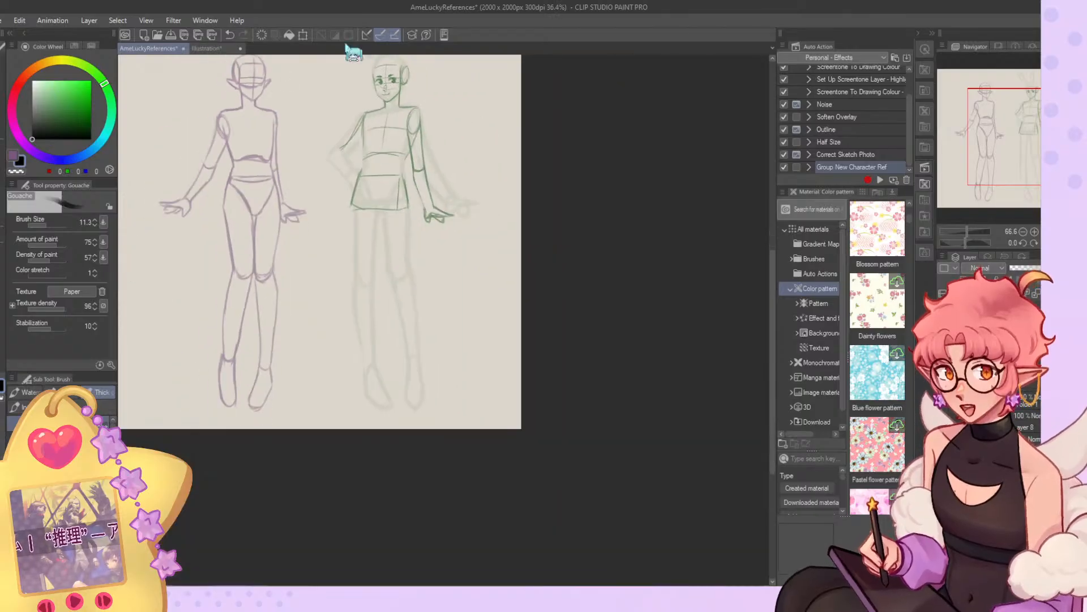
pyautogui.scroll(10, 387, 85)
pyautogui.scroll(1, 389, 85)
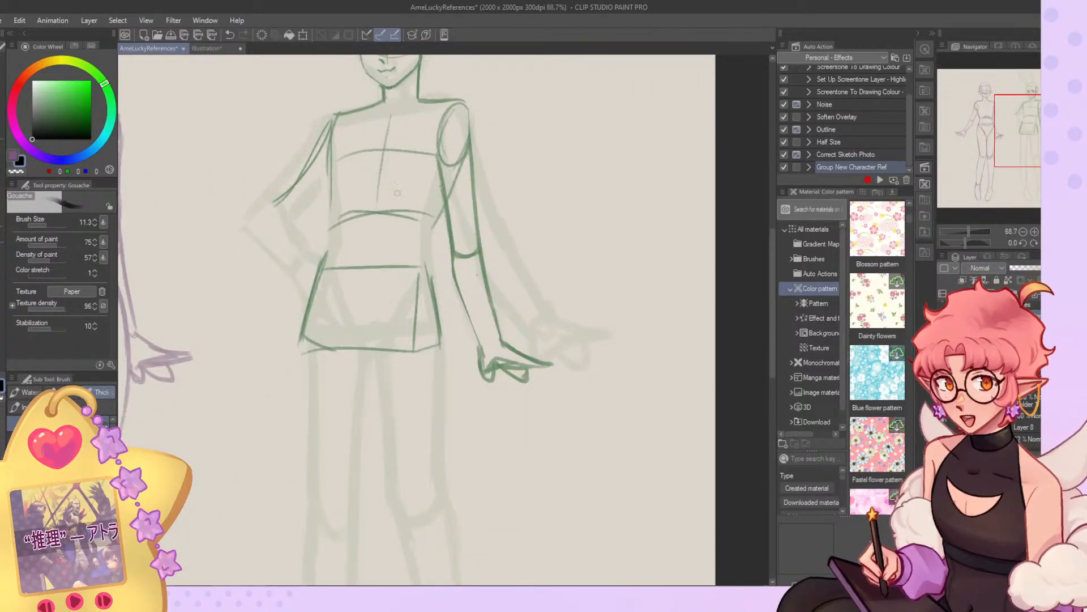
pyautogui.moveTo(332, 160)
pyautogui.mouseDown()
pyautogui.moveTo(333, 251)
pyautogui.moveTo(310, 316)
pyautogui.mouseUp()
pyautogui.moveTo(440, 214); pyautogui.dragTo(426, 326)
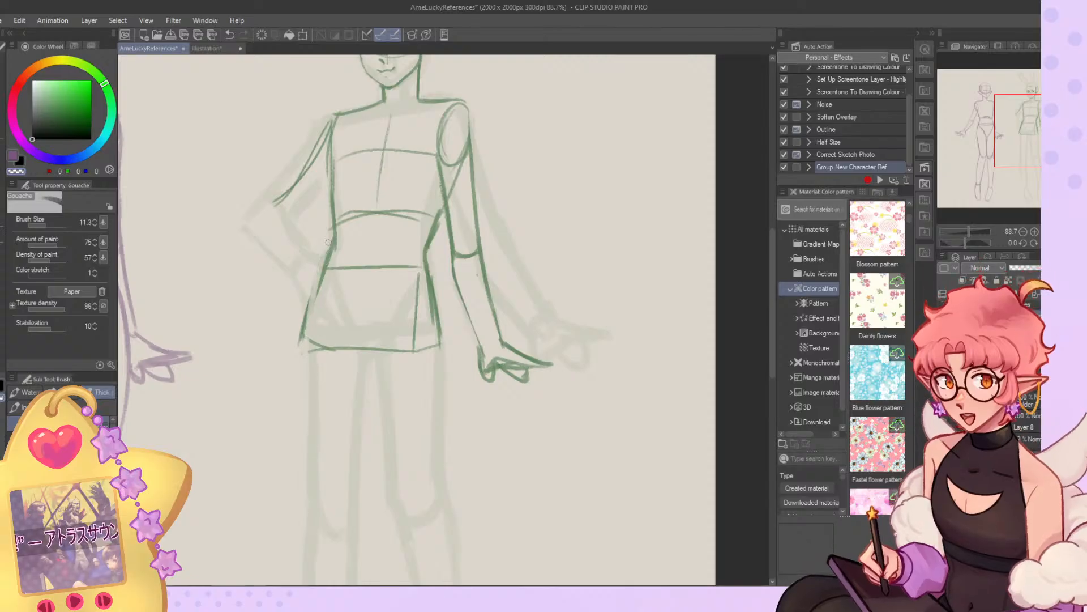
pyautogui.press('c')
pyautogui.moveTo(369, 254)
pyautogui.mouseDown()
pyautogui.moveTo(360, 344)
pyautogui.moveTo(371, 359)
pyautogui.moveTo(382, 354)
pyautogui.mouseUp()
pyautogui.moveTo(378, 346)
pyautogui.mouseDown()
pyautogui.moveTo(427, 266)
pyautogui.moveTo(378, 356)
pyautogui.mouseUp()
pyautogui.moveTo(332, 256); pyautogui.dragTo(347, 339)
# Sketch the complete leg nearer the elf down to its foot, and the inner thigh and knee of the other leg.
pyautogui.hotkey('ctrl', '0')
pyautogui.moveTo(494, 287); pyautogui.dragTo(490, 347)
pyautogui.moveTo(491, 309); pyautogui.dragTo(496, 390)
pyautogui.moveTo(521, 310); pyautogui.dragTo(517, 381)
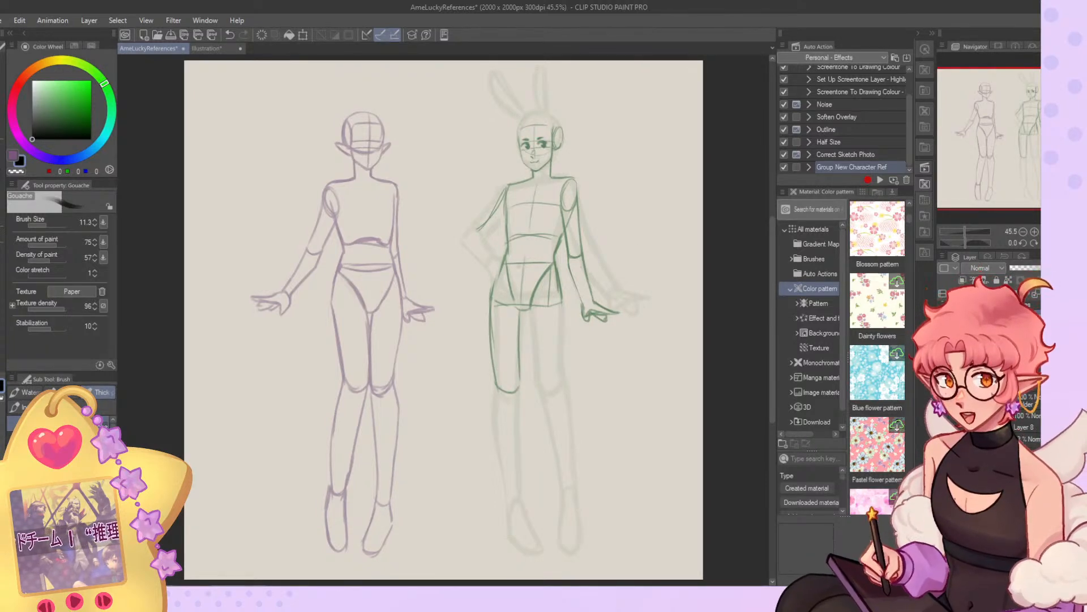
pyautogui.moveTo(528, 309)
pyautogui.mouseDown()
pyautogui.moveTo(540, 387)
pyautogui.moveTo(527, 509)
pyautogui.mouseUp()
pyautogui.moveTo(495, 381)
pyautogui.mouseDown()
pyautogui.moveTo(498, 442)
pyautogui.moveTo(522, 510)
pyautogui.moveTo(516, 538)
pyautogui.moveTo(545, 558)
pyautogui.mouseUp()
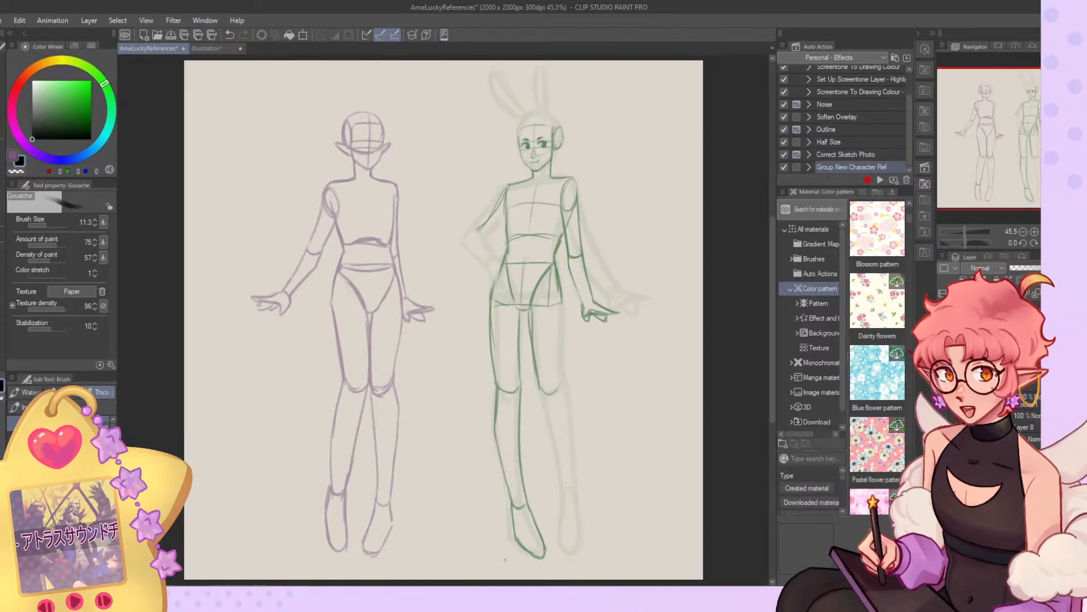
pyautogui.scroll(-3, 498, 543)
pyautogui.scroll(3, 540, 504)
pyautogui.scroll(-3, 542, 328)
pyautogui.scroll(3, 541, 334)
pyautogui.scroll(2, 541, 334)
pyautogui.scroll(-3, 453, 101)
pyautogui.scroll(3, 557, 397)
pyautogui.scroll(-3, 559, 407)
# Redraw the inner contour of the leg nearer the elf from the crotch to the ankle at brush size 13.1.
pyautogui.scroll(4, 451, 302)
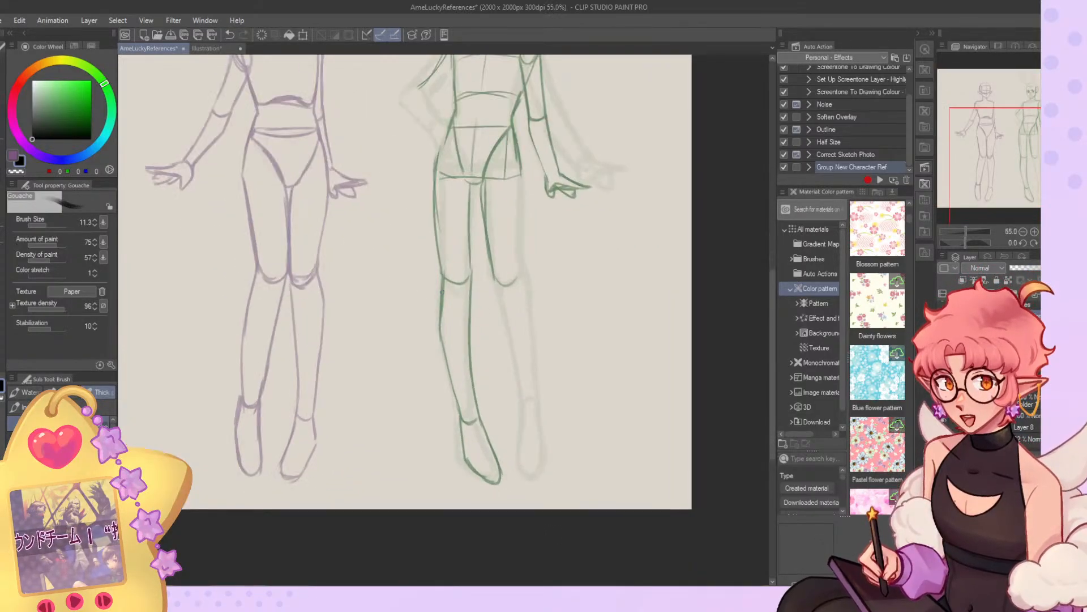
pyautogui.click(46, 224)
pyautogui.hotkey('ctrl', 'z')
pyautogui.hotkey('ctrl', 'z')
pyautogui.press('c')
pyautogui.moveTo(474, 298)
pyautogui.mouseDown()
pyautogui.moveTo(473, 263)
pyautogui.moveTo(472, 318)
pyautogui.mouseUp()
pyautogui.press('c')
pyautogui.moveTo(469, 219); pyautogui.dragTo(469, 298)
pyautogui.moveTo(470, 268); pyautogui.dragTo(472, 354)
pyautogui.moveTo(468, 292); pyautogui.dragTo(472, 390)
pyautogui.press('c')
# Lighten the outline of the foot nearer the elf, undoing unwanted strokes around its ankle.
pyautogui.moveTo(474, 274)
pyautogui.mouseDown()
pyautogui.moveTo(477, 418)
pyautogui.moveTo(490, 410)
pyautogui.moveTo(478, 423)
pyautogui.moveTo(500, 483)
pyautogui.mouseUp()
pyautogui.press('c')
pyautogui.hotkey('ctrl', 'z')
pyautogui.hotkey('ctrl', 'z')
pyautogui.moveTo(461, 422)
pyautogui.mouseDown()
pyautogui.moveTo(484, 483)
pyautogui.moveTo(472, 473)
pyautogui.mouseUp()
pyautogui.hotkey('ctrl', 'z')
pyautogui.hotkey('ctrl', 'z')
pyautogui.press('c')
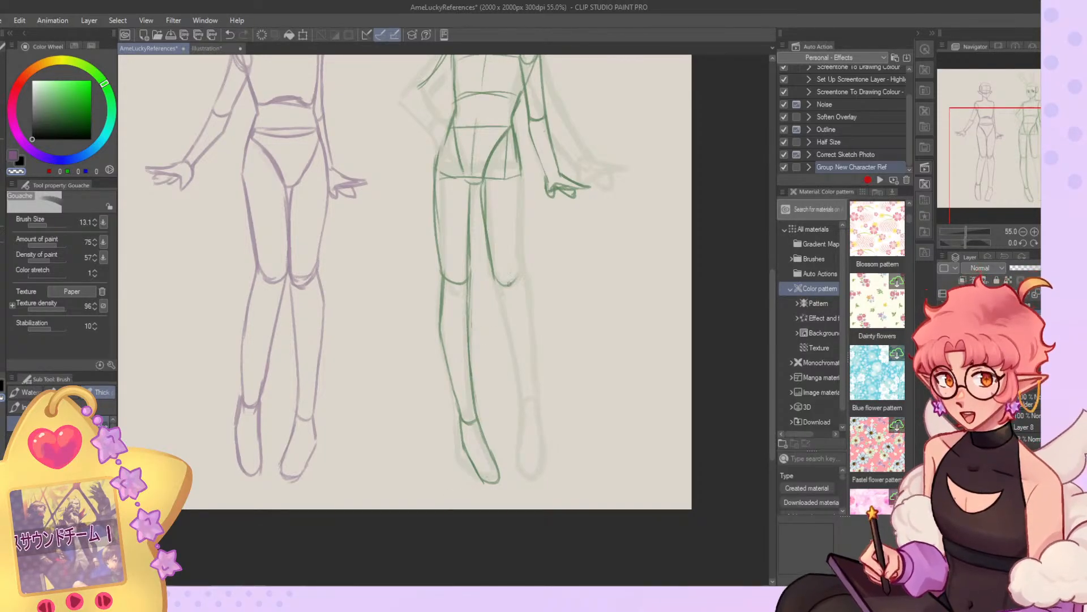
# Rework the heel, sole and toe lines of the foot nearer the elf with a larger brush.
pyautogui.click(49, 226)
pyautogui.press('c')
pyautogui.moveTo(461, 424)
pyautogui.mouseDown()
pyautogui.moveTo(483, 486)
pyautogui.moveTo(465, 440)
pyautogui.mouseUp()
pyautogui.press('c')
pyautogui.moveTo(482, 483); pyautogui.dragTo(499, 481)
pyautogui.moveTo(481, 429)
pyautogui.mouseDown()
pyautogui.moveTo(500, 479)
pyautogui.moveTo(462, 444)
pyautogui.moveTo(477, 473)
pyautogui.moveTo(497, 482)
pyautogui.mouseUp()
pyautogui.press('c')
# Undo the last foot strokes and redraw its inner edge from ankle to toe at brush size 17.7.
pyautogui.click(48, 225)
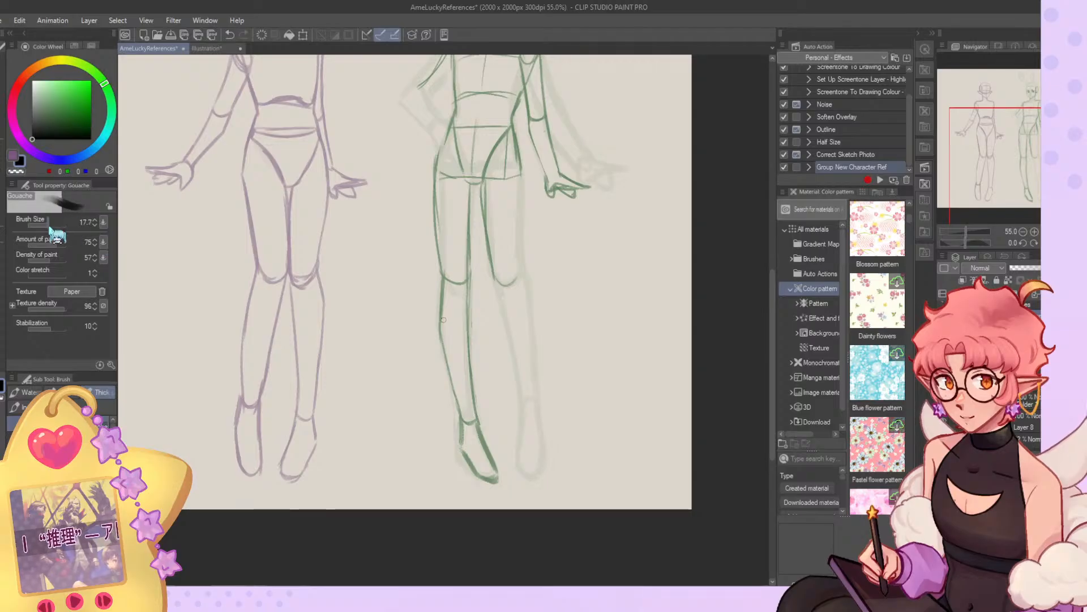
pyautogui.hotkey('ctrl', 'z')
pyautogui.hotkey('ctrl', 'z')
pyautogui.hotkey('ctrl', 'z')
pyautogui.moveTo(478, 421); pyautogui.dragTo(499, 480)
pyautogui.hotkey('ctrl', 'z')
pyautogui.hotkey('ctrl', 'z')
pyautogui.moveTo(486, 443); pyautogui.dragTo(500, 477)
# Try a loose flared foot shape in the empty space between the two figures and undo it.
pyautogui.moveTo(357, 282); pyautogui.dragTo(337, 341)
pyautogui.moveTo(335, 354); pyautogui.dragTo(358, 368)
pyautogui.moveTo(363, 305)
pyautogui.mouseDown()
pyautogui.moveTo(352, 358)
pyautogui.moveTo(383, 374)
pyautogui.moveTo(416, 366)
pyautogui.moveTo(399, 312)
pyautogui.mouseUp()
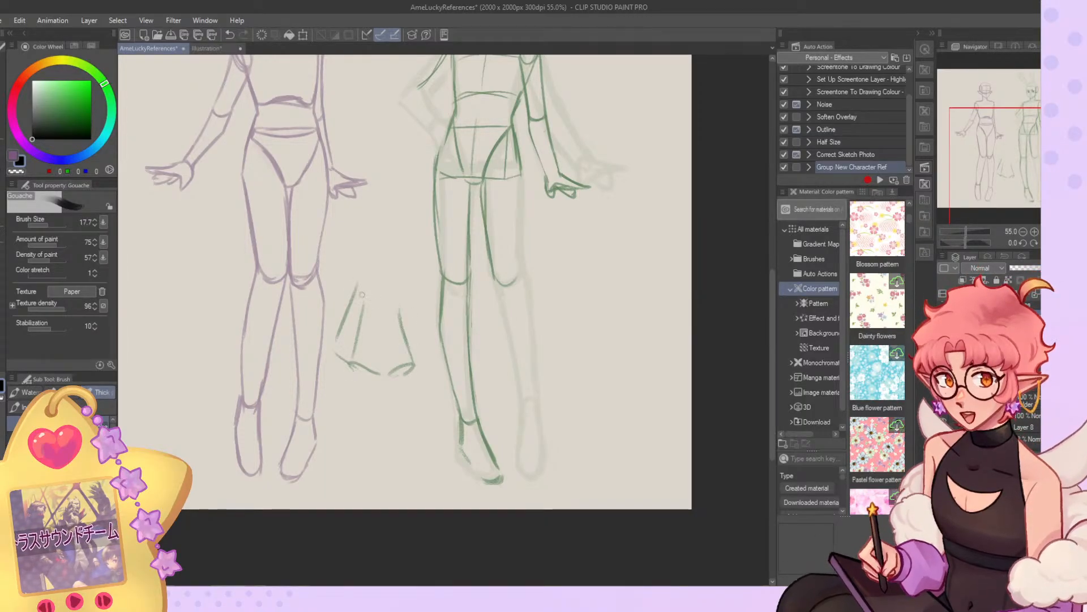
pyautogui.hotkey('ctrl', 'z')
pyautogui.hotkey('ctrl', 'z')
pyautogui.hotkey('ctrl', 'z')
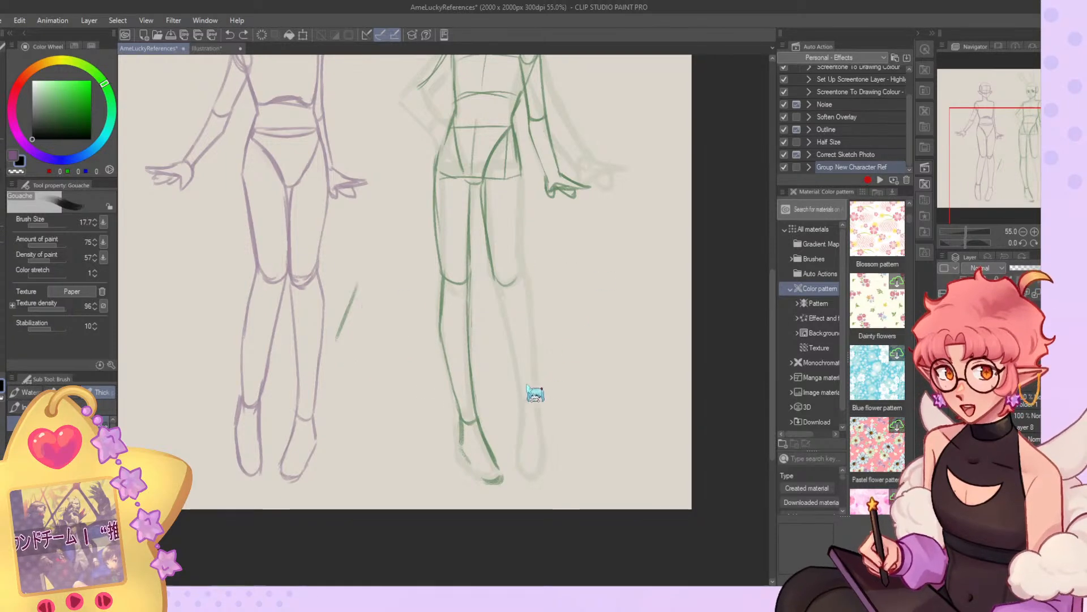
# Draw the outer leg's remaining thigh line, both lower-leg contours and its rounded foot.
pyautogui.hotkey('ctrl', 'z')
# Clean up the outer leg's lines around the ankle and shin.
pyautogui.hotkey('ctrl', 'z')
pyautogui.moveTo(499, 278); pyautogui.dragTo(520, 398)
pyautogui.moveTo(520, 177); pyautogui.dragTo(525, 272)
pyautogui.moveTo(521, 218); pyautogui.dragTo(537, 382)
pyautogui.hotkey('ctrl', 'z')
pyautogui.moveTo(531, 296); pyautogui.dragTo(541, 456)
pyautogui.moveTo(522, 421)
pyautogui.mouseDown()
pyautogui.moveTo(533, 478)
pyautogui.moveTo(549, 448)
pyautogui.mouseUp()
pyautogui.press('c')
pyautogui.moveTo(517, 396)
pyautogui.mouseDown()
pyautogui.moveTo(515, 376)
pyautogui.moveTo(520, 405)
pyautogui.moveTo(516, 375)
pyautogui.moveTo(522, 407)
pyautogui.mouseUp()
pyautogui.press('c')
pyautogui.hotkey('ctrl', 'z')
pyautogui.moveTo(516, 368)
pyautogui.mouseDown()
pyautogui.moveTo(522, 407)
pyautogui.moveTo(513, 361)
pyautogui.mouseUp()
pyautogui.press('c')
# Complete the outline of the foot nearer the elf from ankle to toe and clean up its sole and inner edge.
pyautogui.scroll(-2, 567, 306)
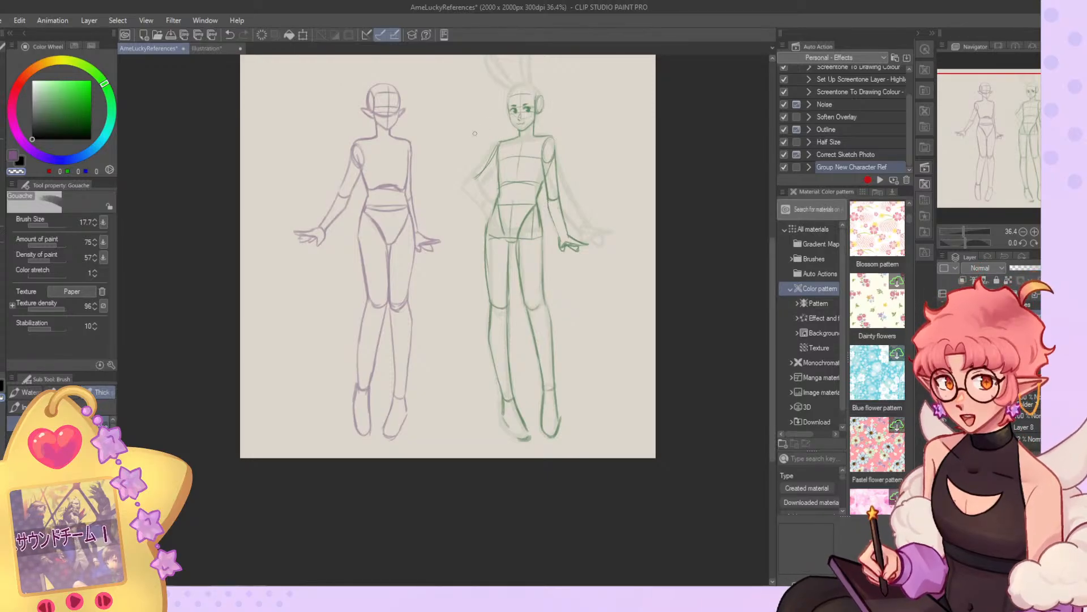
pyautogui.scroll(-1, 481, 165)
pyautogui.scroll(3, 480, 165)
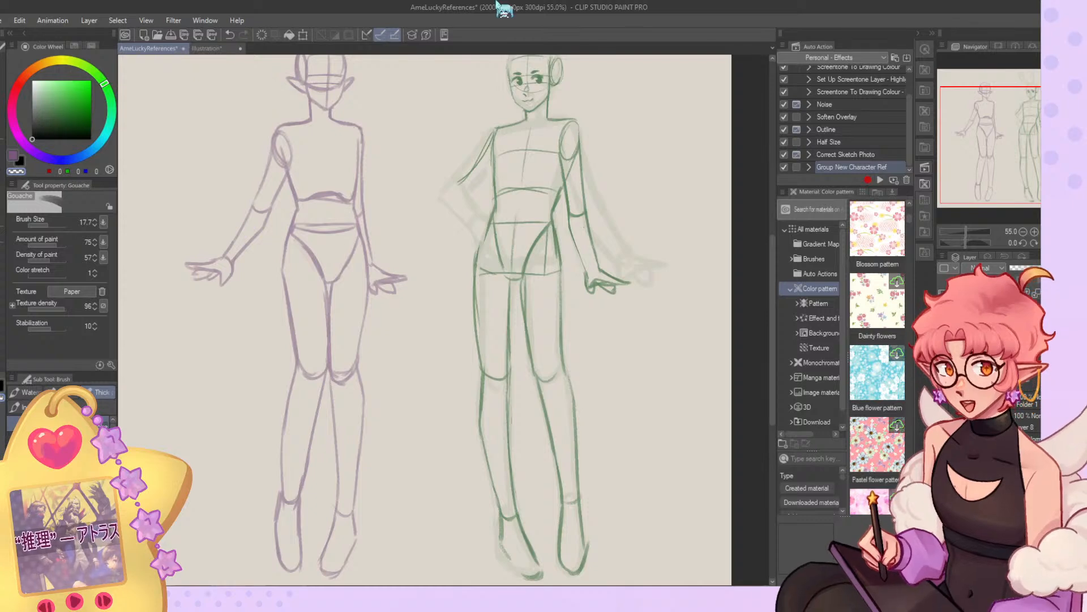
pyautogui.scroll(-3, 587, 529)
pyautogui.scroll(2, 587, 529)
pyautogui.scroll(3, 587, 528)
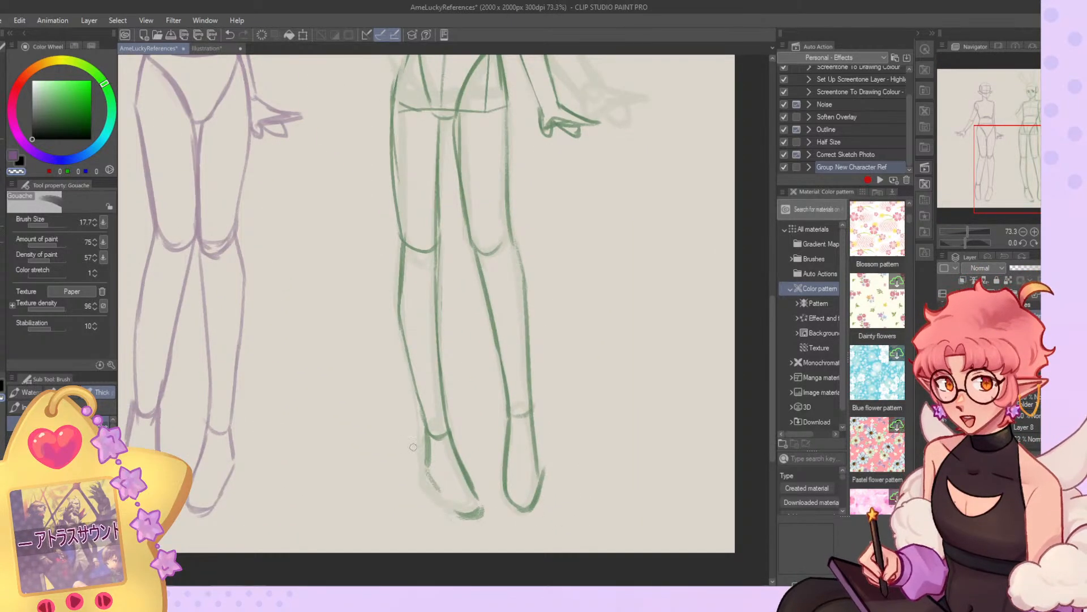
pyautogui.moveTo(426, 441)
pyautogui.mouseDown()
pyautogui.moveTo(429, 473)
pyautogui.moveTo(452, 503)
pyautogui.moveTo(481, 511)
pyautogui.mouseUp()
pyautogui.press('c')
pyautogui.moveTo(458, 454)
pyautogui.mouseDown()
pyautogui.moveTo(484, 514)
pyautogui.moveTo(470, 485)
pyautogui.mouseUp()
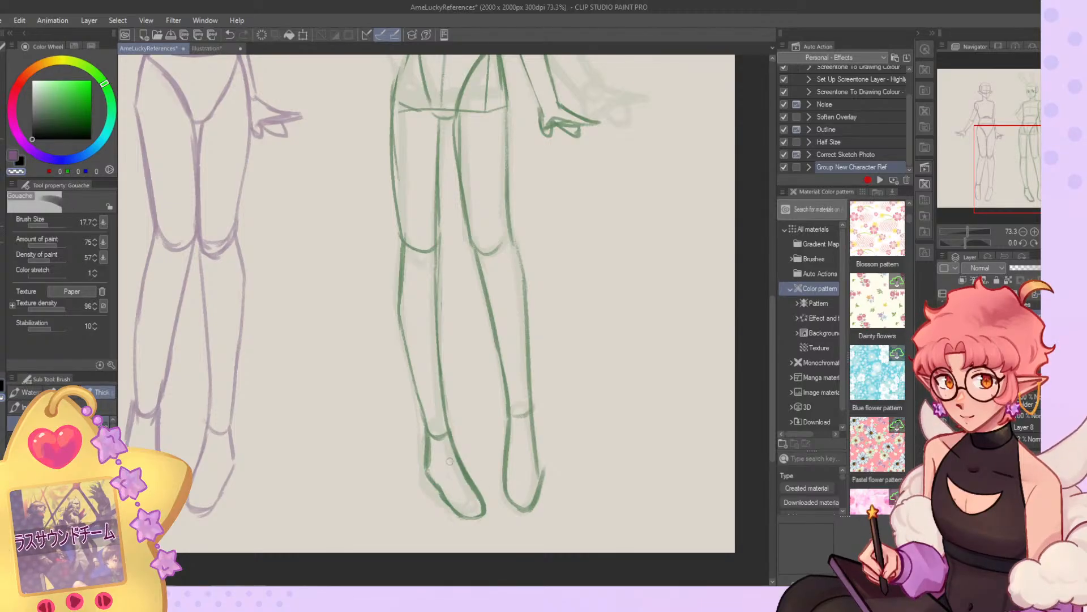
pyautogui.moveTo(434, 448)
pyautogui.mouseDown()
pyautogui.moveTo(435, 482)
pyautogui.moveTo(458, 506)
pyautogui.mouseUp()
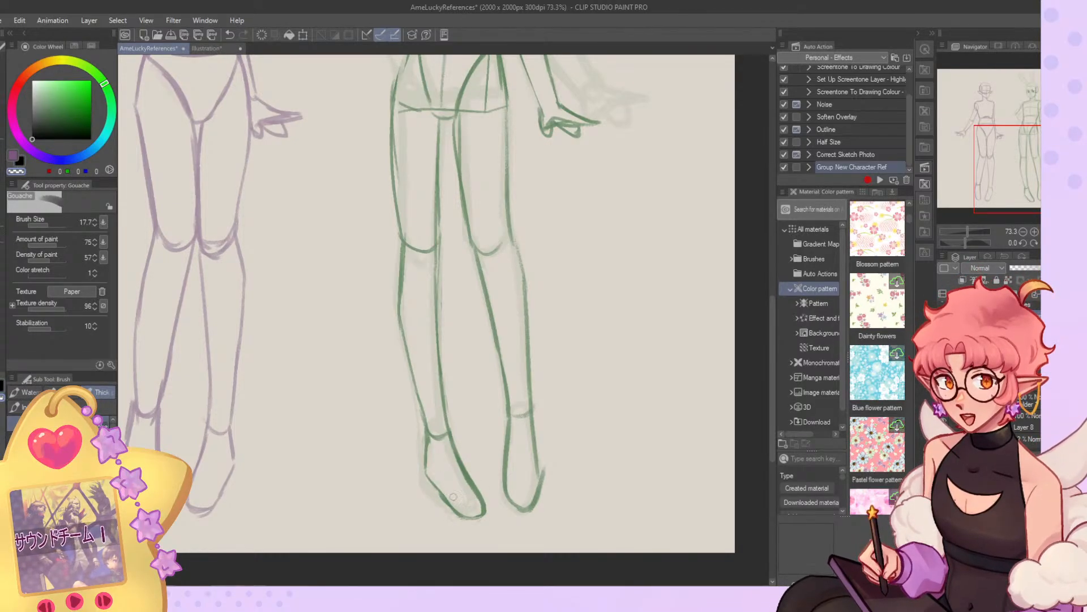
pyautogui.press('c')
pyautogui.moveTo(430, 433)
pyautogui.mouseDown()
pyautogui.moveTo(425, 470)
pyautogui.moveTo(445, 494)
pyautogui.mouseUp()
# Try rough contour strokes over the elf's shoulders and outstretched arm, and undo them.
pyautogui.moveTo(1028, 160)
pyautogui.mouseDown()
pyautogui.moveTo(1015, 89)
pyautogui.moveTo(963, 130)
pyautogui.mouseUp()
pyautogui.moveTo(313, 239); pyautogui.dragTo(324, 284)
pyautogui.moveTo(401, 238); pyautogui.dragTo(417, 269)
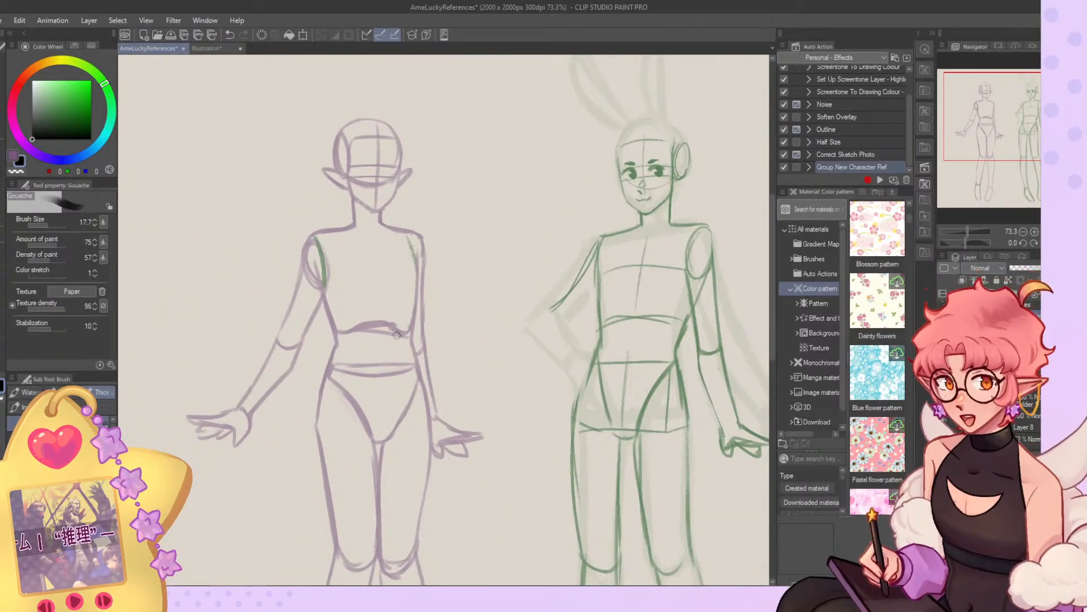
pyautogui.moveTo(313, 291)
pyautogui.mouseDown()
pyautogui.moveTo(298, 279)
pyautogui.moveTo(255, 361)
pyautogui.mouseUp()
pyautogui.moveTo(286, 314); pyautogui.dragTo(229, 378)
pyautogui.moveTo(234, 395); pyautogui.dragTo(251, 411)
pyautogui.scroll(-5, 353, 283)
pyautogui.hotkey('ctrl', 'z')
pyautogui.hotkey('ctrl', 'z')
pyautogui.hotkey('ctrl', 'z')
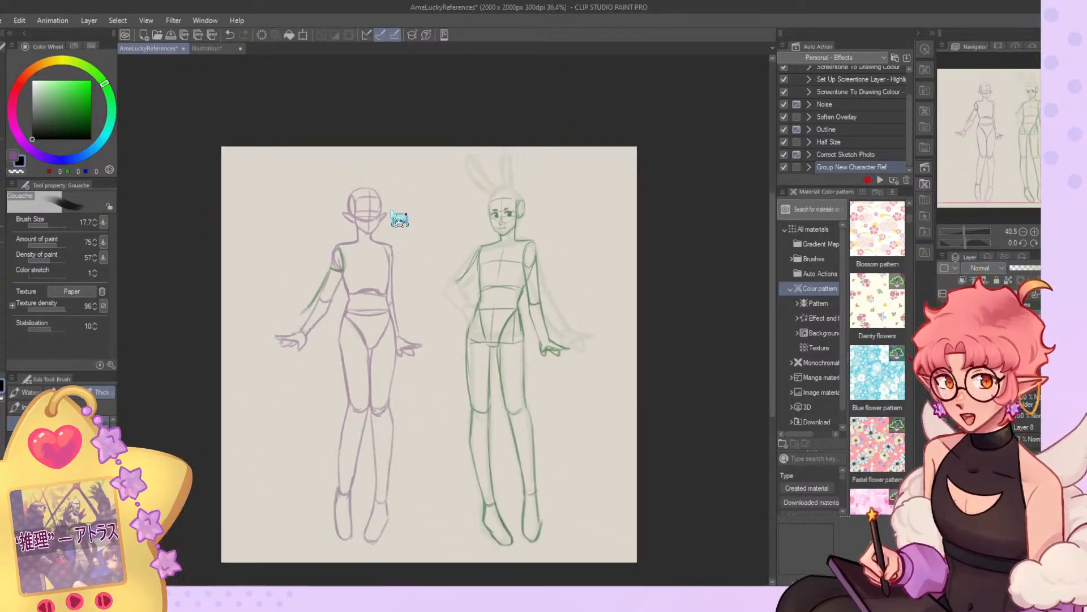
pyautogui.scroll(-4, 407, 222)
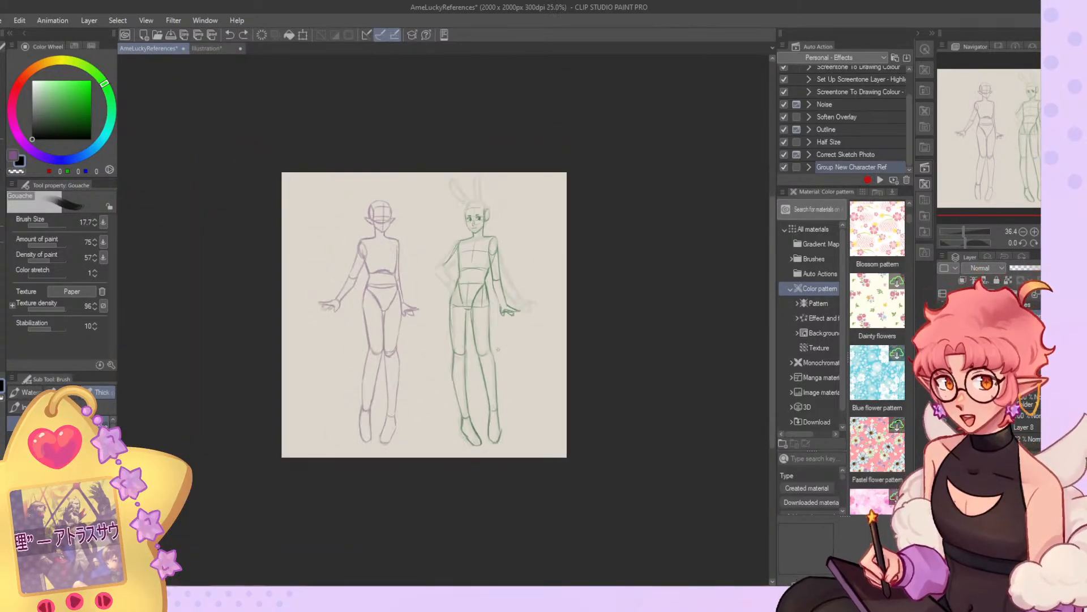
# Erase and redraw the inner edge and rounded toe of the bunny-eared figure's foot nearer the elf.
pyautogui.scroll(9, 535, 439)
pyautogui.keyDown('alt'); pyautogui.click(441, 410); pyautogui.keyUp('alt')
pyautogui.moveTo(443, 406)
pyautogui.mouseDown()
pyautogui.moveTo(449, 443)
pyautogui.moveTo(423, 438)
pyautogui.moveTo(427, 451)
pyautogui.mouseUp()
pyautogui.press('c')
pyautogui.press('c')
pyautogui.press('c')
pyautogui.press('c')
pyautogui.moveTo(407, 416)
pyautogui.mouseDown()
pyautogui.moveTo(427, 442)
pyautogui.moveTo(446, 440)
pyautogui.mouseUp()
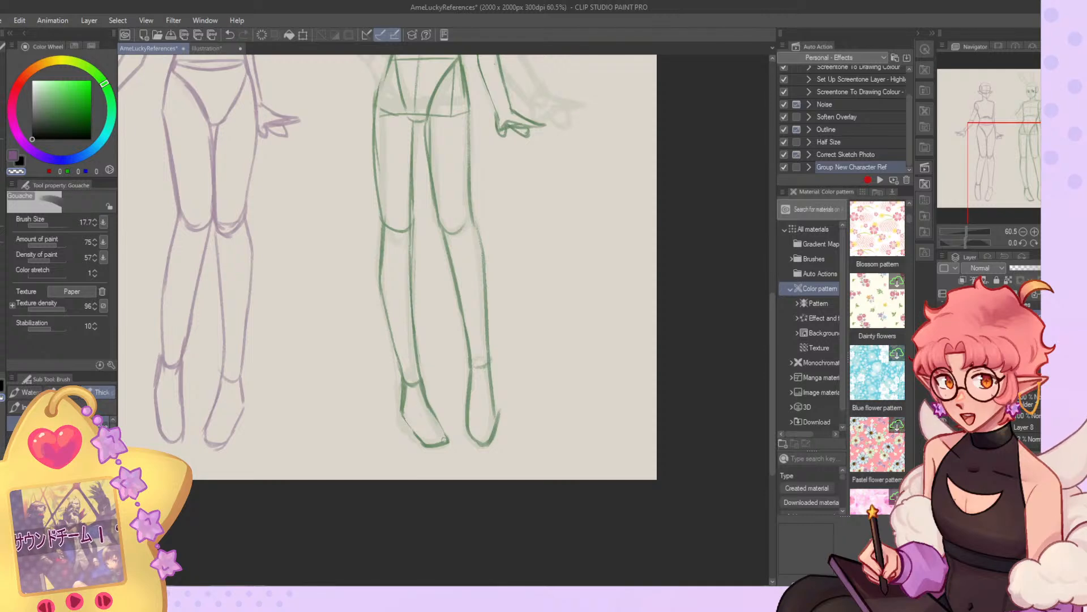
pyautogui.press('c')
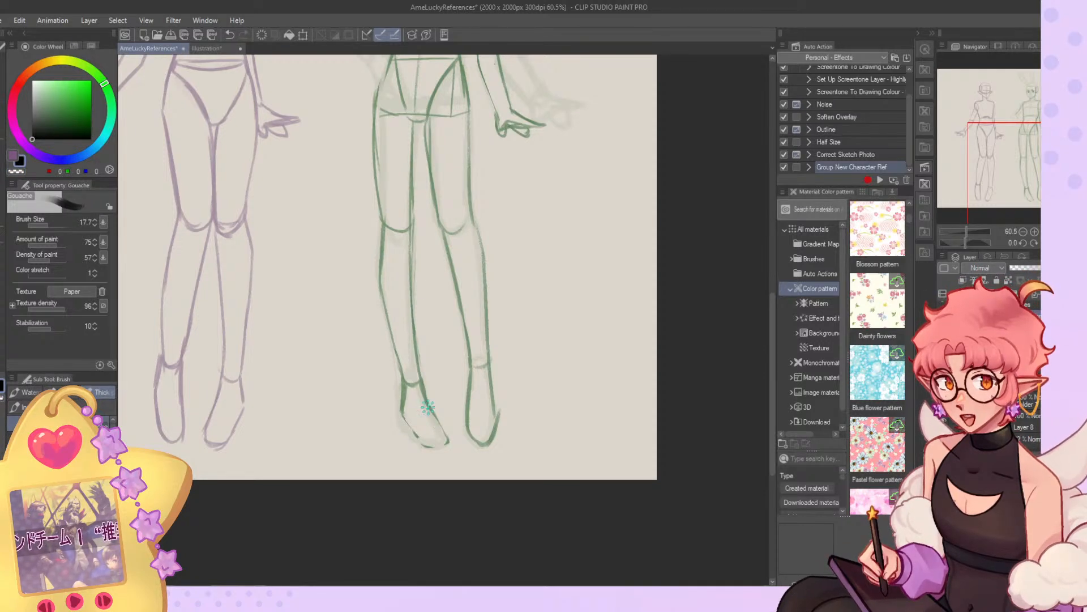
pyautogui.press('c')
pyautogui.press('c')
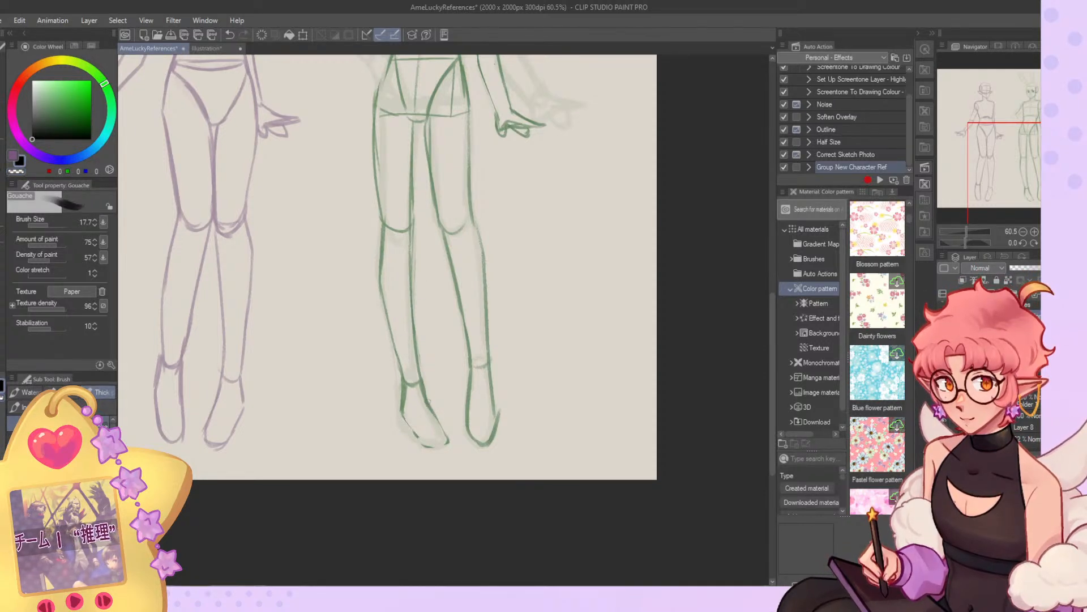
pyautogui.moveTo(429, 406); pyautogui.dragTo(444, 445)
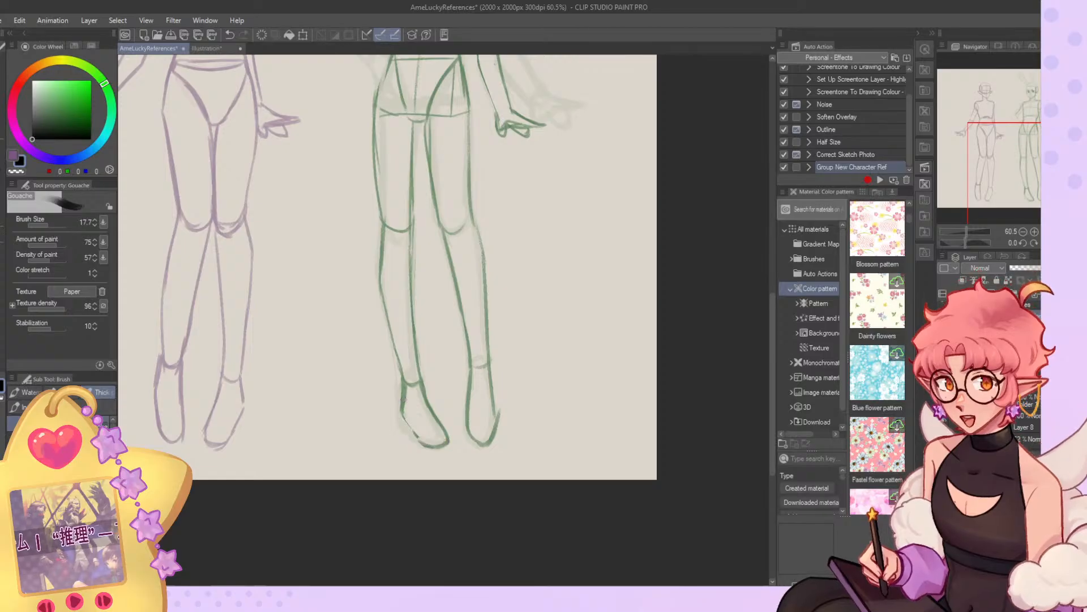
# Redraw the same foot's outer edge from ankle to sole and clean up the lines at its ankle.
pyautogui.press('c')
pyautogui.moveTo(402, 378)
pyautogui.mouseDown()
pyautogui.moveTo(400, 419)
pyautogui.moveTo(429, 447)
pyautogui.mouseUp()
pyautogui.press('c')
pyautogui.press('c')
pyautogui.moveTo(428, 392)
pyautogui.mouseDown()
pyautogui.moveTo(452, 439)
pyautogui.moveTo(438, 414)
pyautogui.moveTo(447, 438)
pyautogui.moveTo(423, 422)
pyautogui.mouseUp()
pyautogui.press('c')
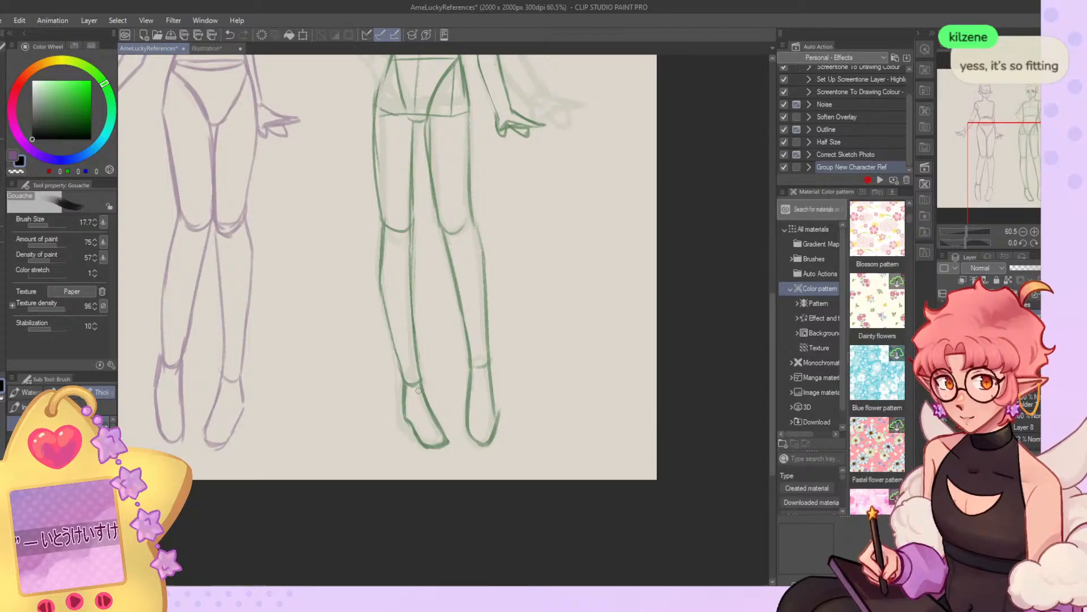
# Examine the proportions and stance of both figures from full-body and closer views.
pyautogui.scroll(-3, 418, 392)
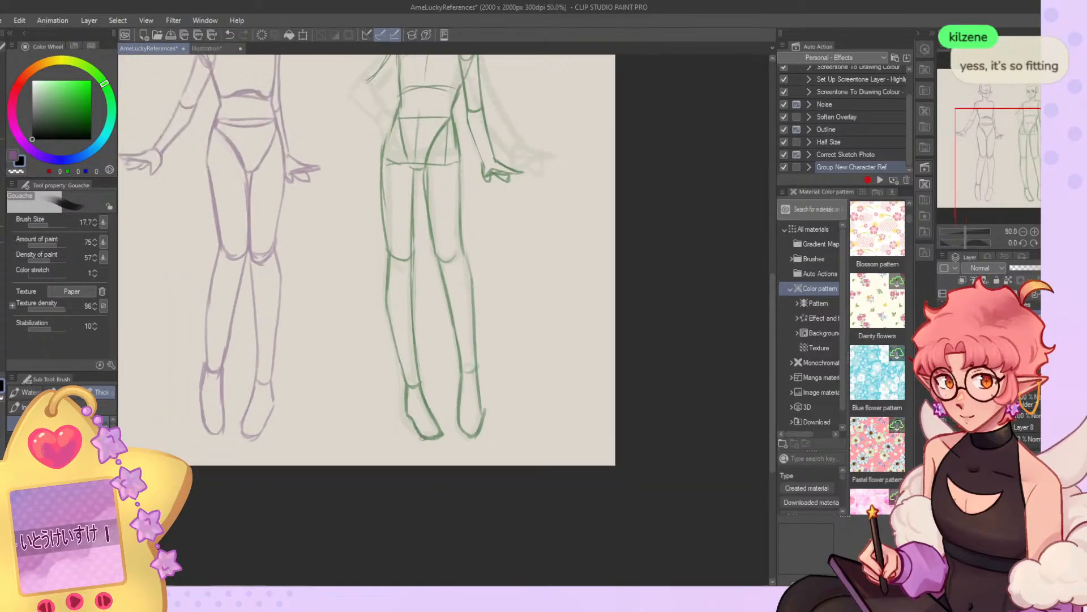
pyautogui.scroll(-1, 455, 520)
pyautogui.scroll(4, 431, 453)
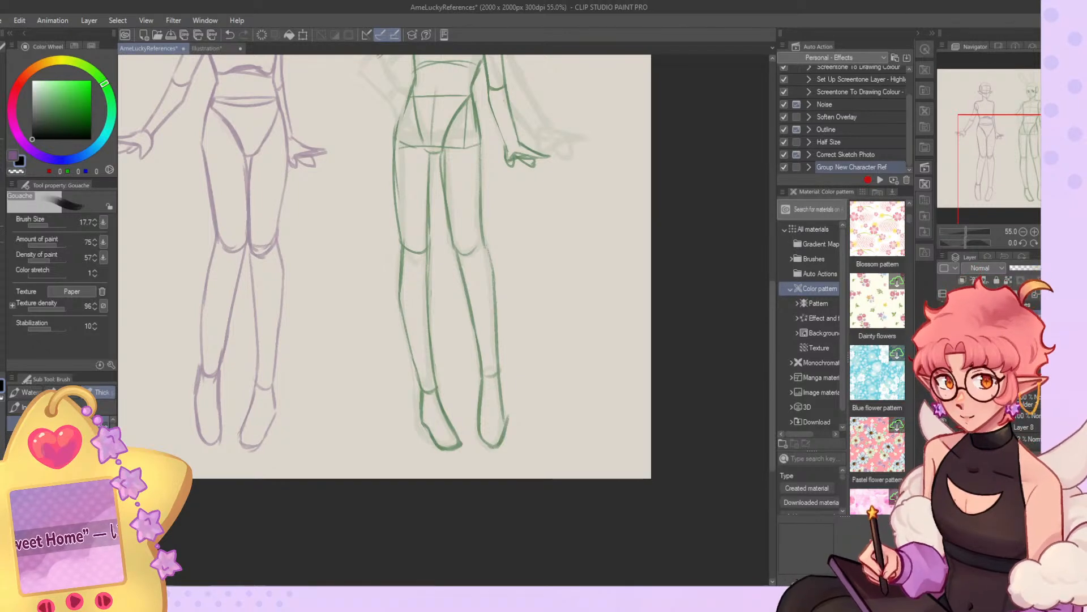
pyautogui.scroll(-4, 458, 400)
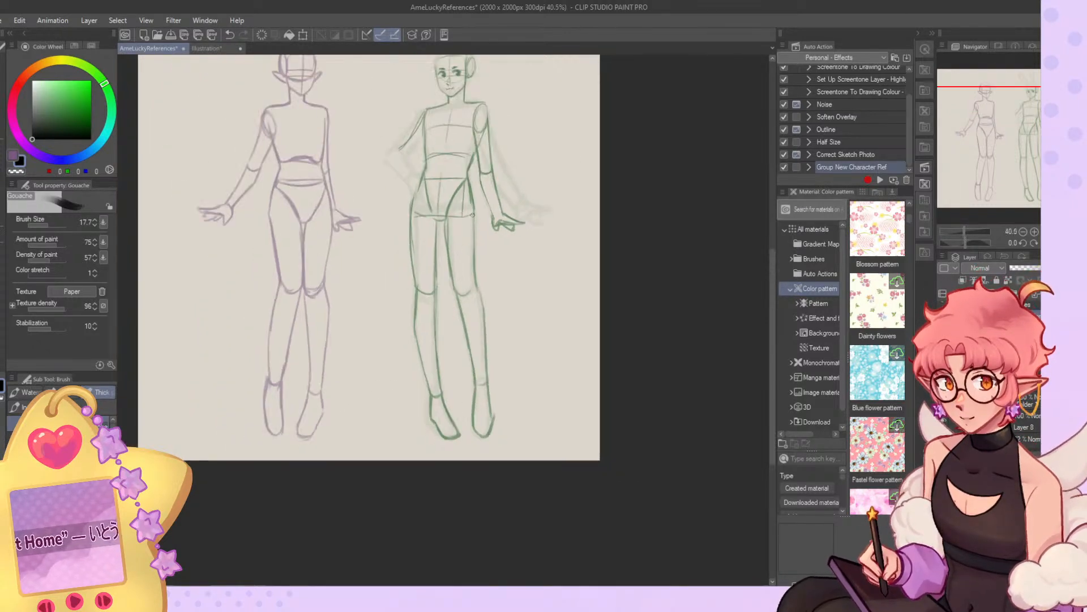
pyautogui.scroll(2, 464, 215)
pyautogui.scroll(-4, 433, 442)
pyautogui.scroll(5, 447, 231)
pyautogui.scroll(-2, 471, 160)
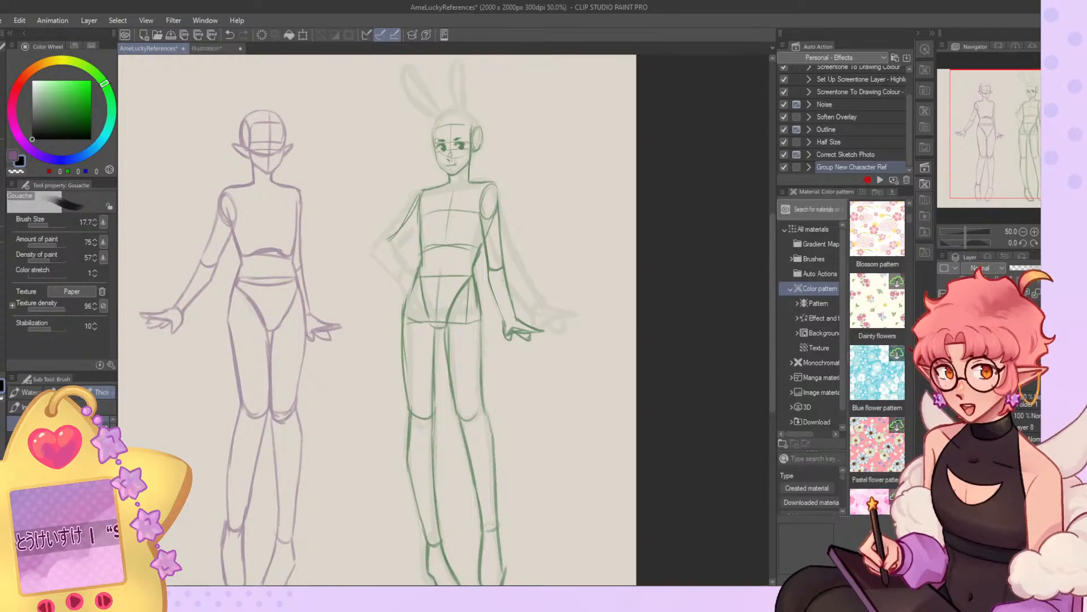
# Draw both upper-arm contours of the bunny-eared figure's bent arm, from shoulder and chest to elbow.
pyautogui.scroll(5, 360, 232)
pyautogui.press('c')
pyautogui.moveTo(425, 202); pyautogui.dragTo(343, 317)
pyautogui.press('c')
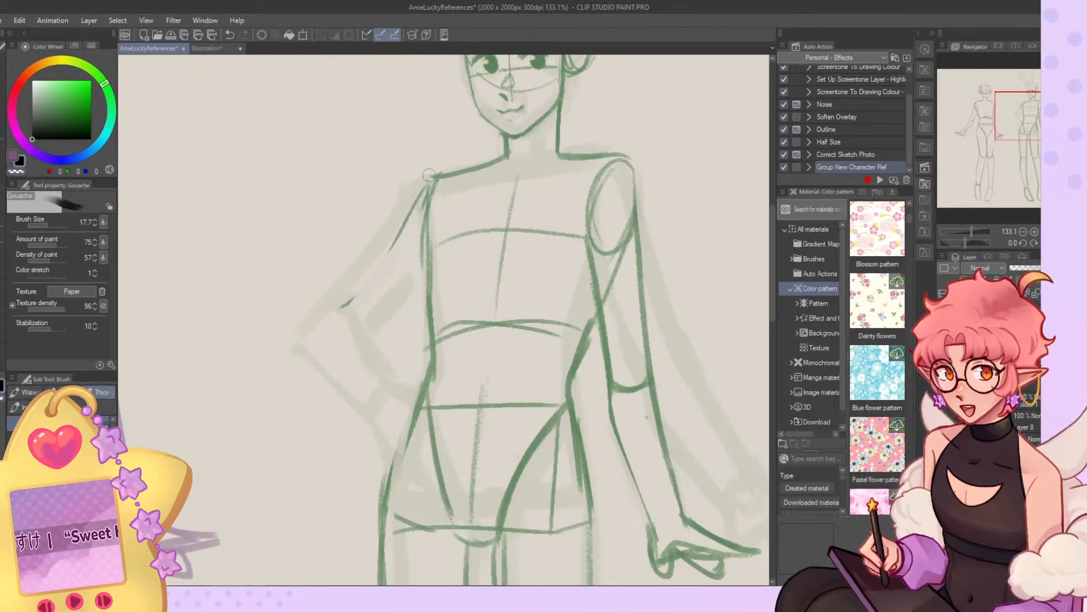
pyautogui.moveTo(427, 176); pyautogui.dragTo(340, 299)
pyautogui.moveTo(374, 258)
pyautogui.mouseDown()
pyautogui.moveTo(319, 309)
pyautogui.moveTo(363, 328)
pyautogui.mouseUp()
pyautogui.moveTo(420, 285); pyautogui.dragTo(364, 327)
pyautogui.press('c')
pyautogui.moveTo(422, 293); pyautogui.dragTo(364, 333)
pyautogui.press('c')
# Draw the bent arm's forearm contours, wrist curve and simplified hand resting on the hip.
pyautogui.moveTo(346, 293); pyautogui.dragTo(398, 391)
pyautogui.moveTo(318, 334)
pyautogui.mouseDown()
pyautogui.moveTo(378, 419)
pyautogui.moveTo(384, 412)
pyautogui.mouseUp()
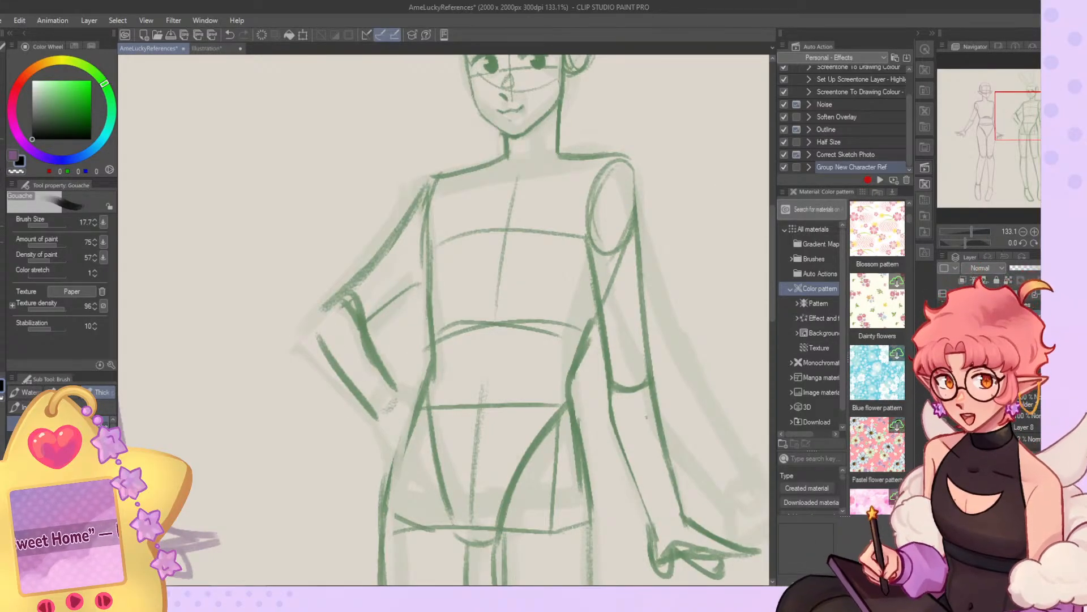
pyautogui.press('h')
pyautogui.moveTo(496, 378); pyautogui.dragTo(470, 394)
pyautogui.moveTo(469, 392)
pyautogui.mouseDown()
pyautogui.moveTo(483, 435)
pyautogui.moveTo(476, 414)
pyautogui.moveTo(499, 467)
pyautogui.mouseUp()
pyautogui.moveTo(515, 416); pyautogui.dragTo(495, 458)
pyautogui.moveTo(516, 405); pyautogui.dragTo(502, 458)
# Clean up the hand on the hip and round the bent arm's elbow into the outer forearm.
pyautogui.press('c')
pyautogui.moveTo(521, 414); pyautogui.dragTo(501, 462)
pyautogui.moveTo(564, 354)
pyautogui.mouseDown()
pyautogui.moveTo(519, 412)
pyautogui.moveTo(575, 343)
pyautogui.moveTo(500, 382)
pyautogui.moveTo(513, 423)
pyautogui.moveTo(545, 361)
pyautogui.moveTo(574, 342)
pyautogui.mouseUp()
pyautogui.press('c')
pyautogui.moveTo(557, 301)
pyautogui.mouseDown()
pyautogui.moveTo(573, 347)
pyautogui.moveTo(523, 404)
pyautogui.moveTo(581, 325)
pyautogui.moveTo(523, 404)
pyautogui.mouseUp()
pyautogui.press('c')
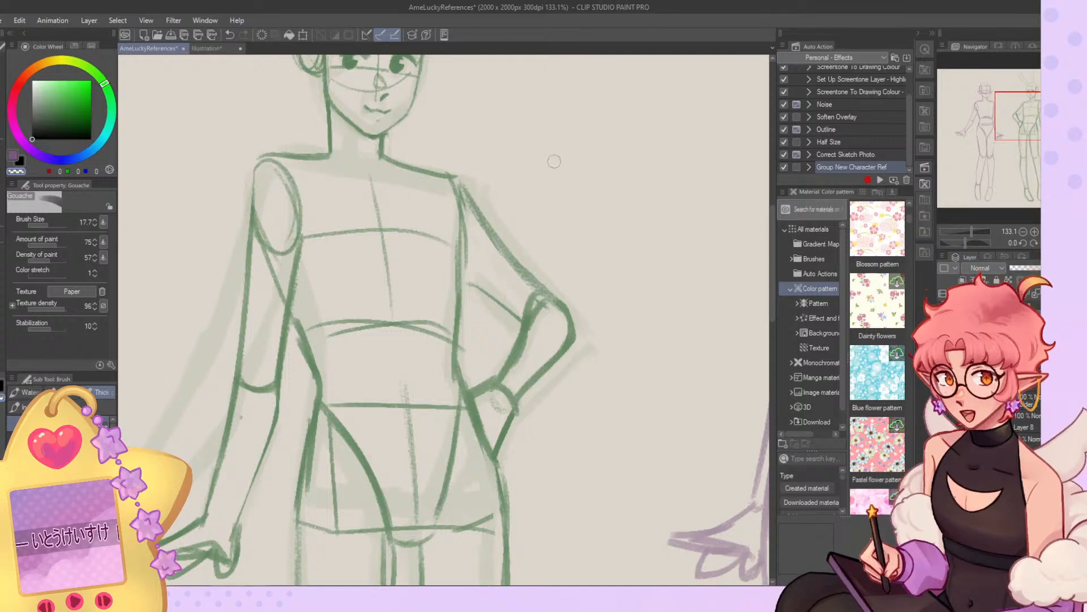
# Try a short flared sleeve and a wrist cuff on the bunny-eared figure's straight arm, and undo them.
pyautogui.scroll(-16, 478, 142)
pyautogui.scroll(9, 424, 162)
pyautogui.scroll(1, 452, 184)
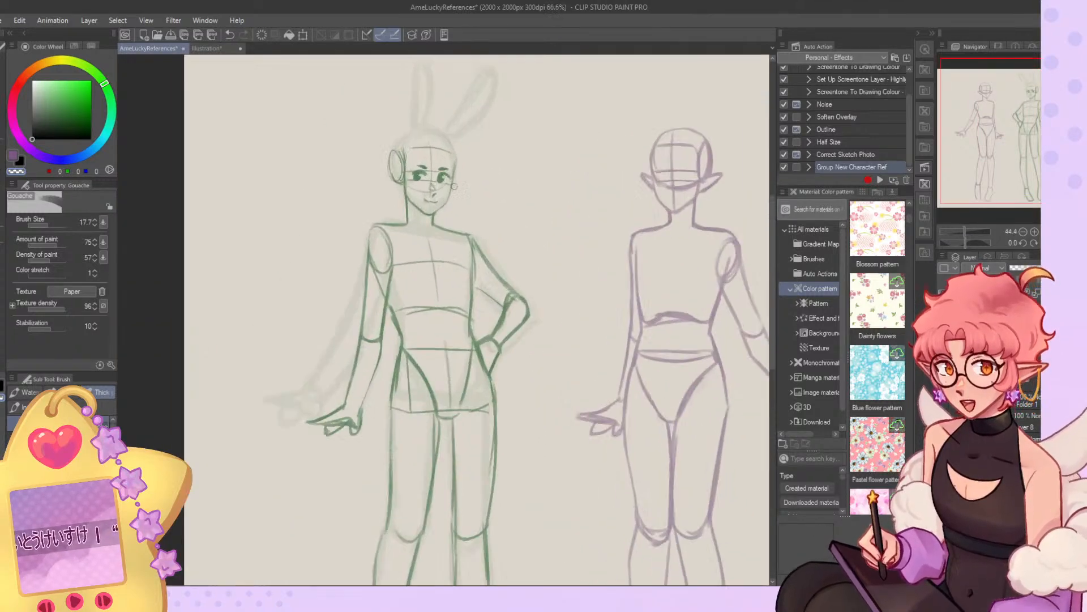
pyautogui.press('j')
pyautogui.moveTo(343, 273)
pyautogui.mouseDown()
pyautogui.moveTo(336, 296)
pyautogui.moveTo(365, 312)
pyautogui.mouseUp()
pyautogui.press('b')
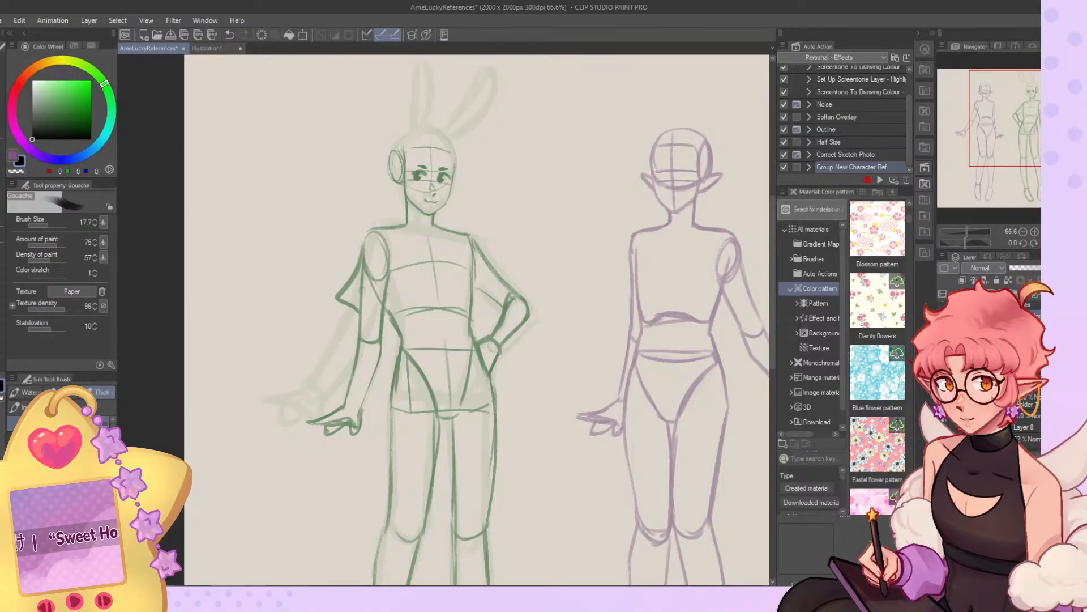
pyautogui.hotkey('ctrl', 'z')
pyautogui.moveTo(364, 254)
pyautogui.mouseDown()
pyautogui.moveTo(339, 406)
pyautogui.moveTo(365, 396)
pyautogui.moveTo(342, 400)
pyautogui.mouseUp()
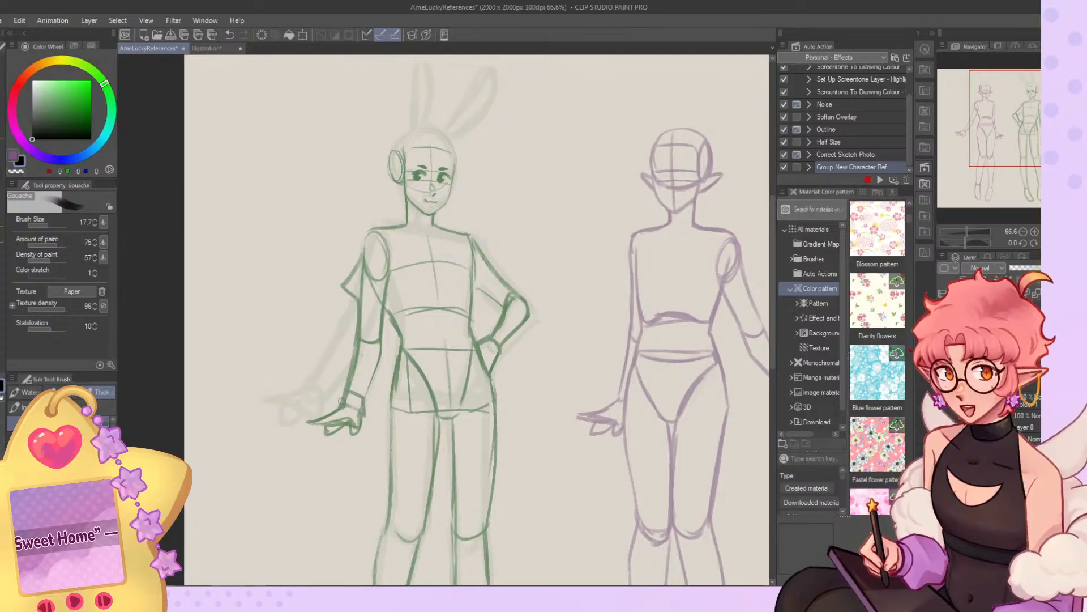
pyautogui.hotkey('ctrl', 'z')
pyautogui.hotkey('ctrl', 'z')
pyautogui.hotkey('ctrl', 'z')
pyautogui.hotkey('ctrl', 'z')
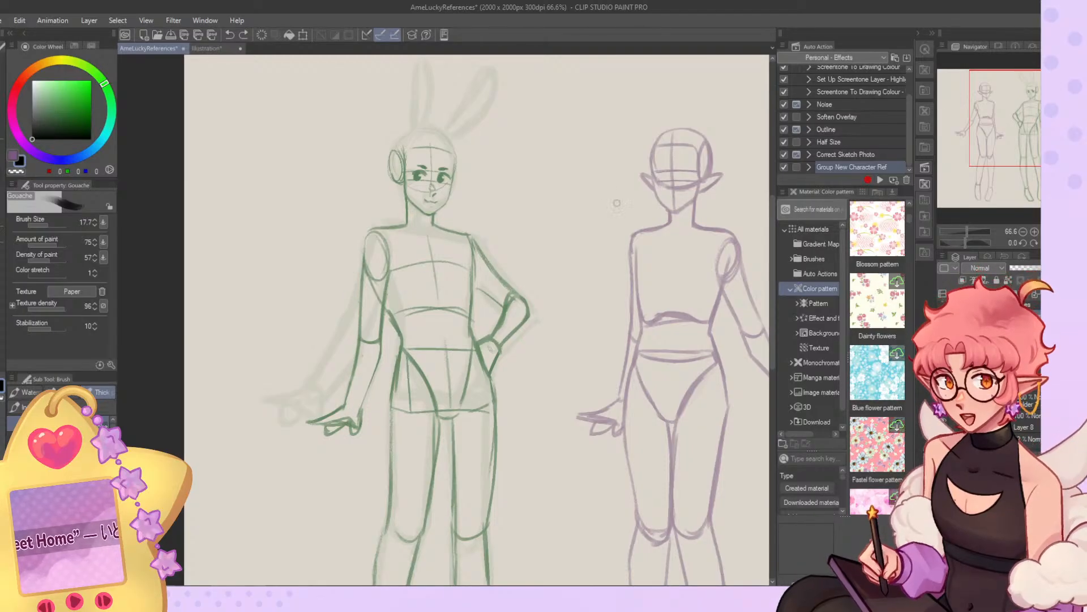
# Rework both upper-arm contours of the bunny-eared figure's straight arm from the shoulder oval to the elbow.
pyautogui.scroll(-3, 431, 269)
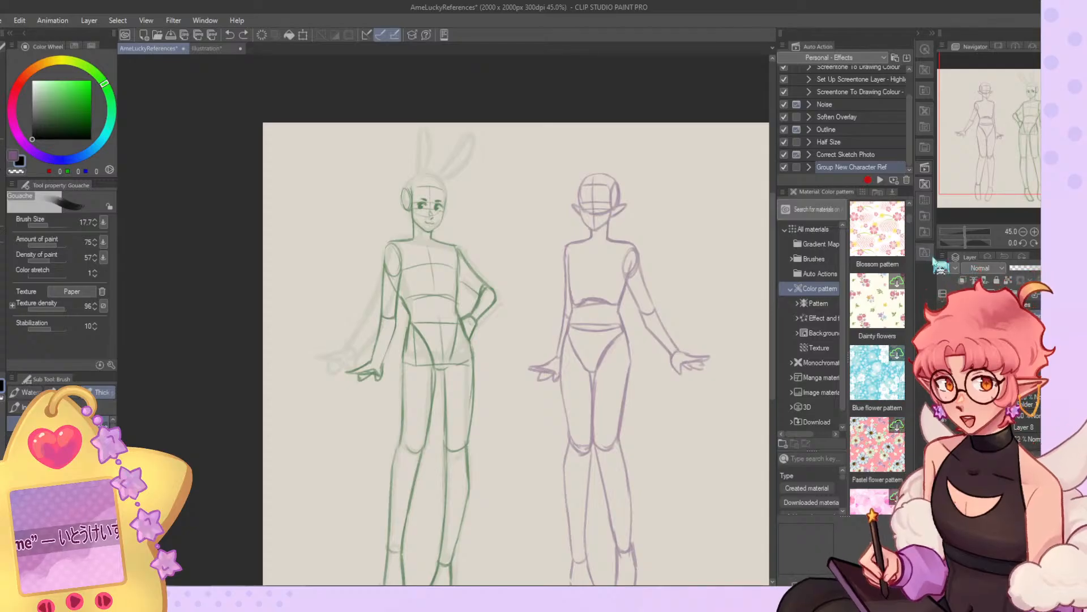
pyautogui.scroll(3, 394, 287)
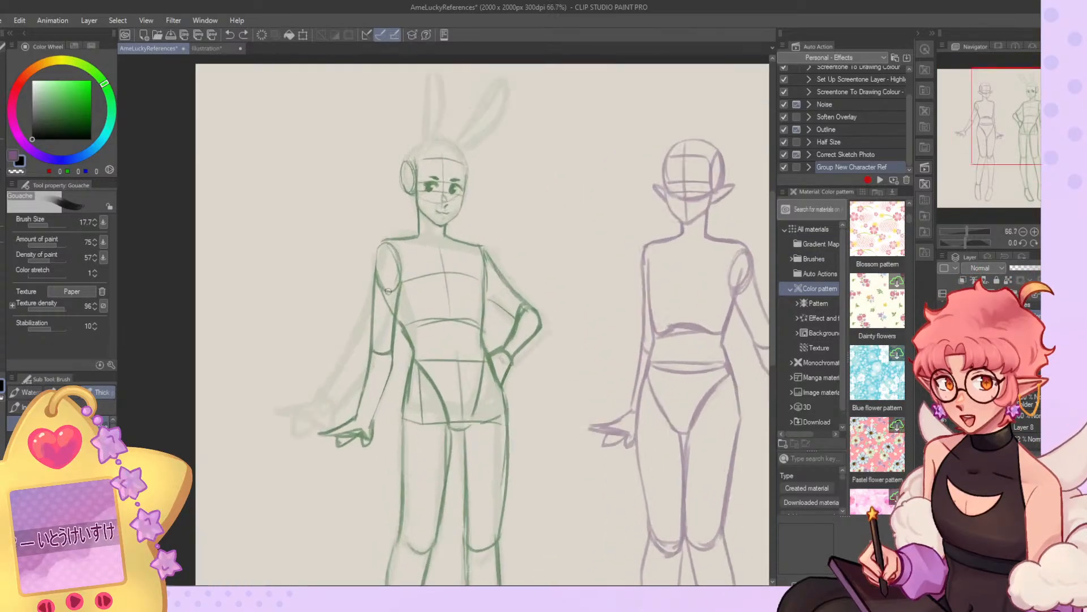
pyautogui.scroll(2, 393, 287)
pyautogui.press('c')
pyautogui.moveTo(369, 258); pyautogui.dragTo(361, 391)
pyautogui.press('c')
pyautogui.hotkey('ctrl', 'z')
pyautogui.moveTo(371, 244)
pyautogui.mouseDown()
pyautogui.moveTo(365, 376)
pyautogui.moveTo(387, 388)
pyautogui.moveTo(392, 371)
pyautogui.mouseUp()
pyautogui.moveTo(405, 269); pyautogui.dragTo(393, 370)
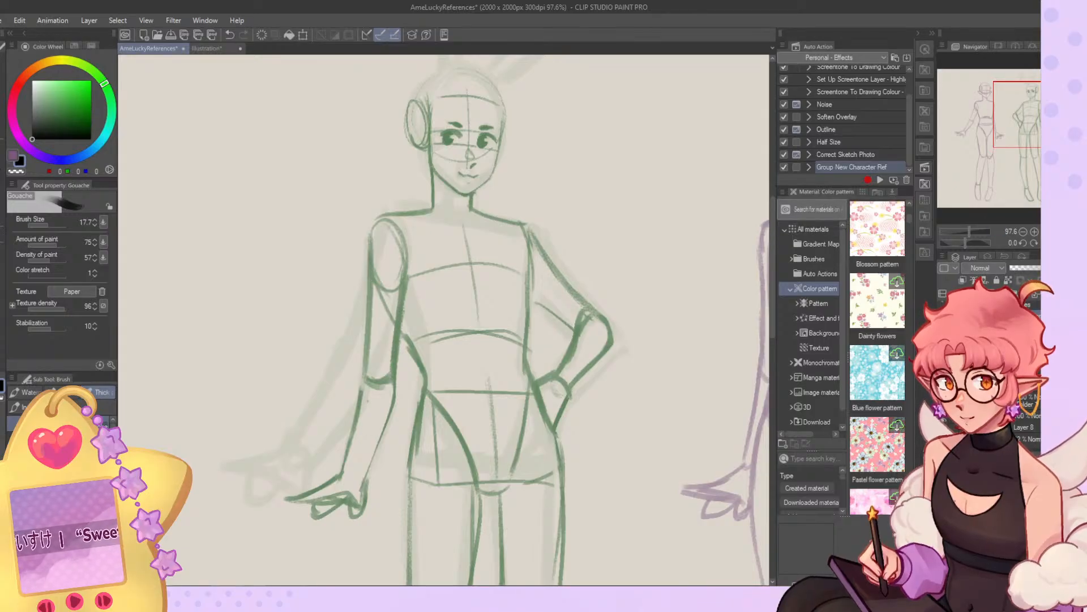
# Hide the faint rough pose sketch beneath the bunny-eared figure.
pyautogui.hotkey('ctrl', '0')
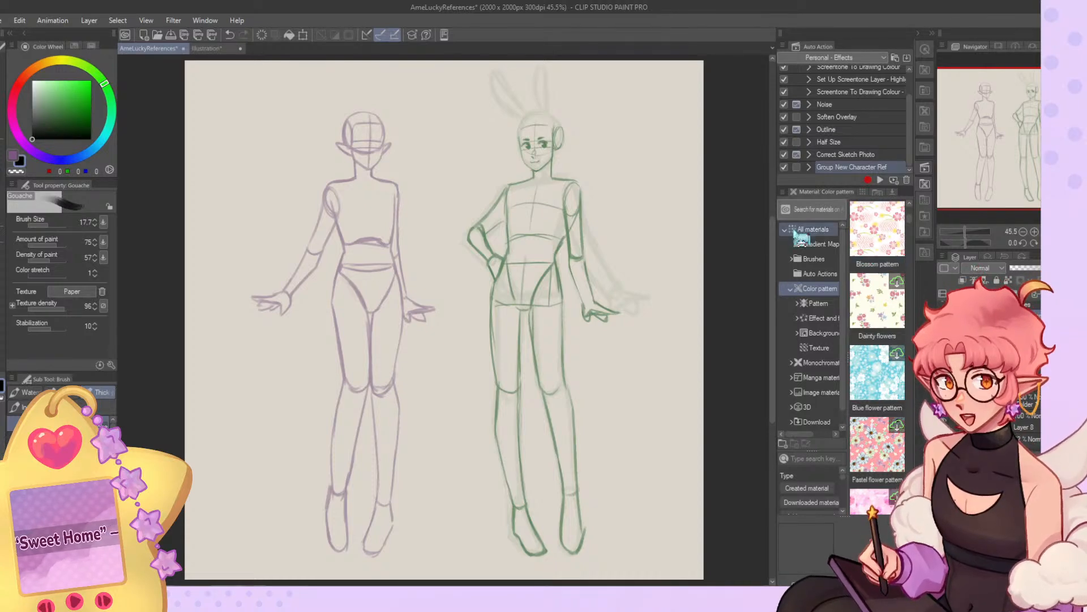
pyautogui.scroll(-1, 385, 252)
pyautogui.scroll(1, 515, 224)
pyautogui.scroll(1, 524, 221)
pyautogui.scroll(-1, 524, 221)
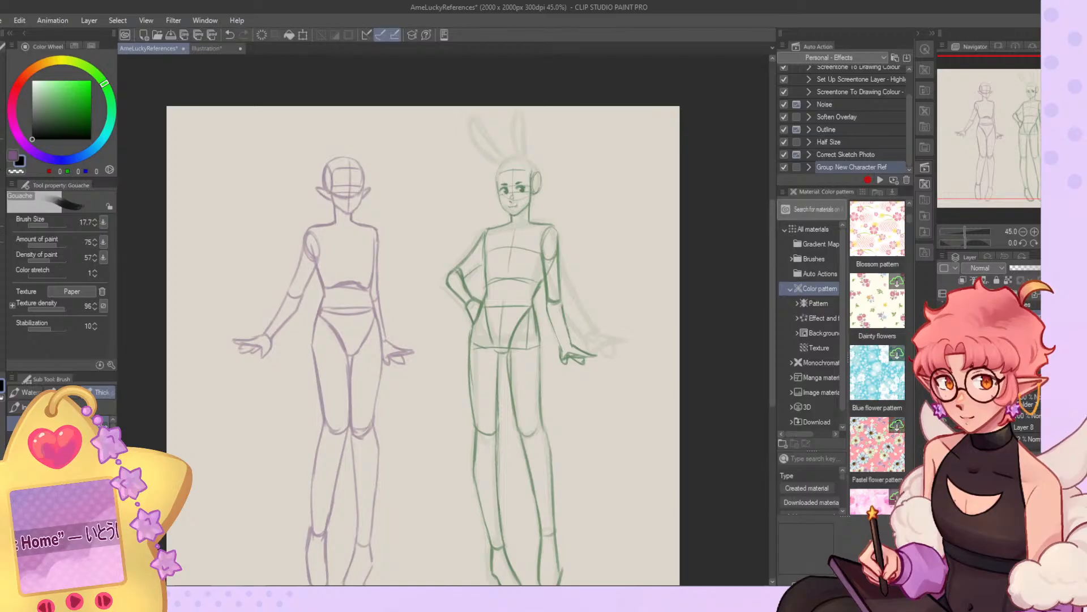
pyautogui.scroll(-2, 484, 207)
pyautogui.scroll(1, 365, 263)
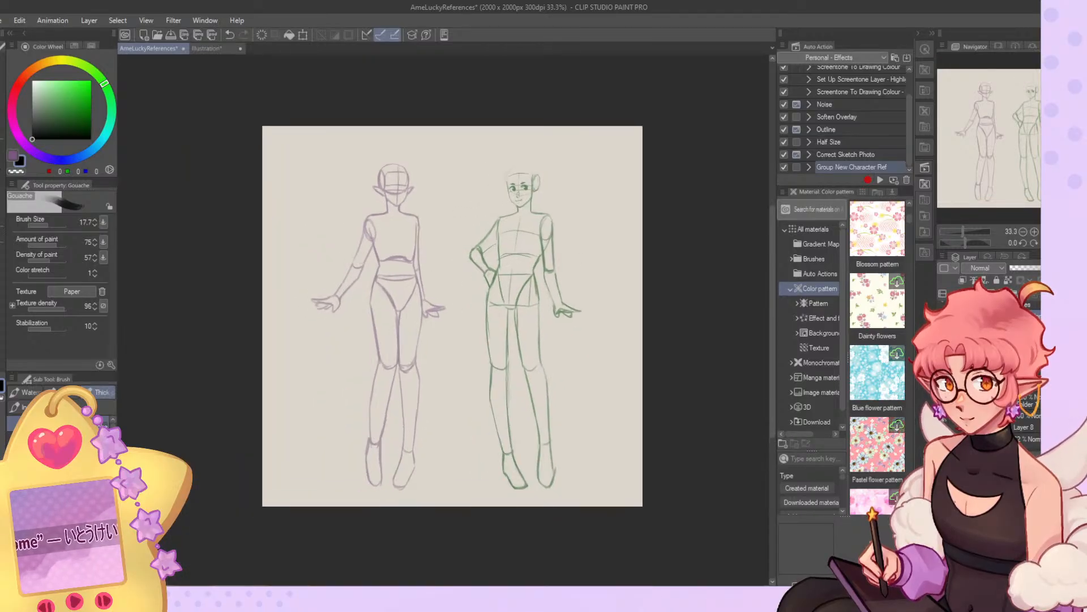
# Smooth the outer edge and sole of the bunny-eared figure's foot nearer the elf.
pyautogui.scroll(2, 515, 450)
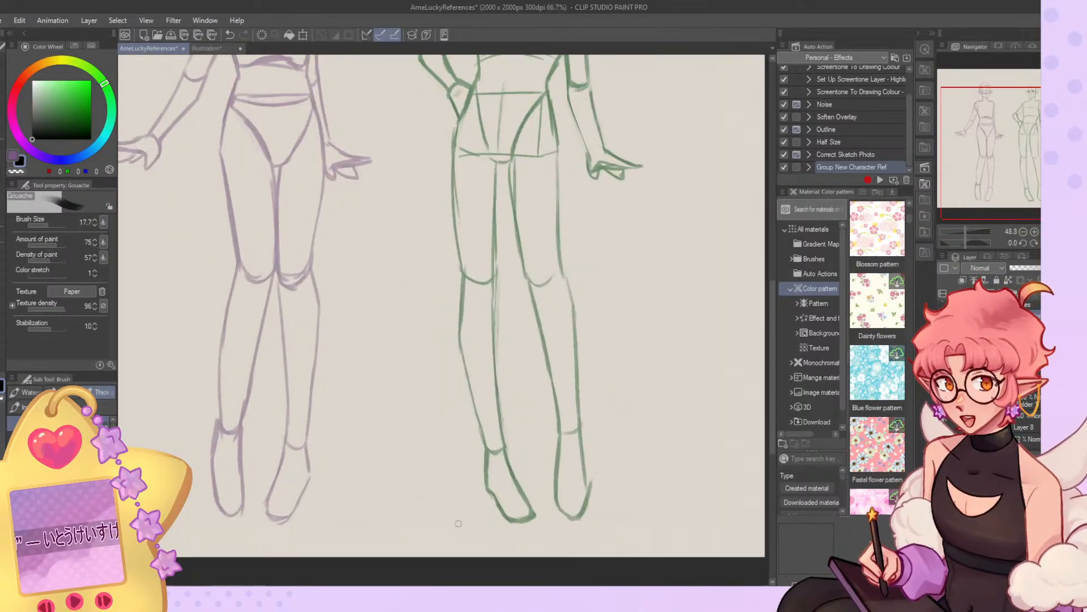
pyautogui.keyDown('alt'); pyautogui.click(479, 475); pyautogui.keyUp('alt')
pyautogui.moveTo(491, 487)
pyautogui.mouseDown()
pyautogui.moveTo(520, 520)
pyautogui.moveTo(528, 494)
pyautogui.moveTo(513, 483)
pyautogui.moveTo(509, 516)
pyautogui.mouseUp()
pyautogui.press('c')
pyautogui.press('c')
# Try new inner-edge strokes from ankle to toe on the same foot, and undo them.
pyautogui.press('c')
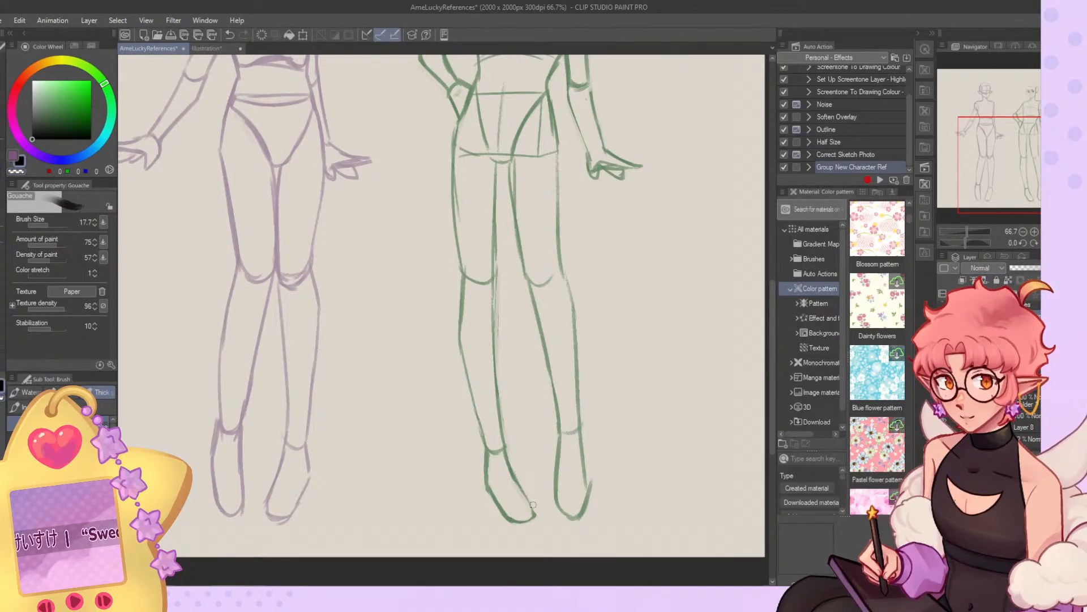
pyautogui.moveTo(509, 457)
pyautogui.mouseDown()
pyautogui.moveTo(526, 496)
pyautogui.moveTo(518, 519)
pyautogui.moveTo(530, 504)
pyautogui.moveTo(528, 514)
pyautogui.moveTo(506, 508)
pyautogui.moveTo(512, 522)
pyautogui.moveTo(538, 510)
pyautogui.moveTo(510, 518)
pyautogui.mouseUp()
pyautogui.hotkey('ctrl', 'z')
pyautogui.press('c')
pyautogui.press('c')
pyautogui.moveTo(509, 461)
pyautogui.mouseDown()
pyautogui.moveTo(533, 506)
pyautogui.moveTo(509, 519)
pyautogui.moveTo(532, 514)
pyautogui.mouseUp()
pyautogui.hotkey('ctrl', 'z')
pyautogui.hotkey('ctrl', 'z')
# Erase the curved cheek guide and the lower part of the vertical centre line on the elf's face.
pyautogui.moveTo(453, 272); pyautogui.dragTo(585, 381)
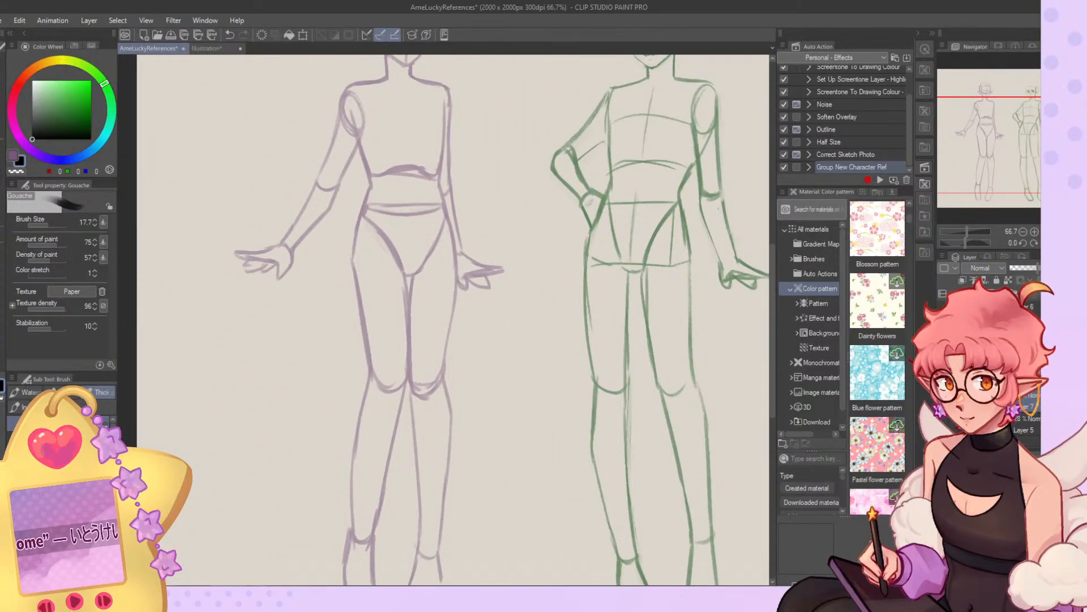
pyautogui.click(1035, 231)
pyautogui.click(1034, 232)
pyautogui.moveTo(993, 135); pyautogui.dragTo(989, 88)
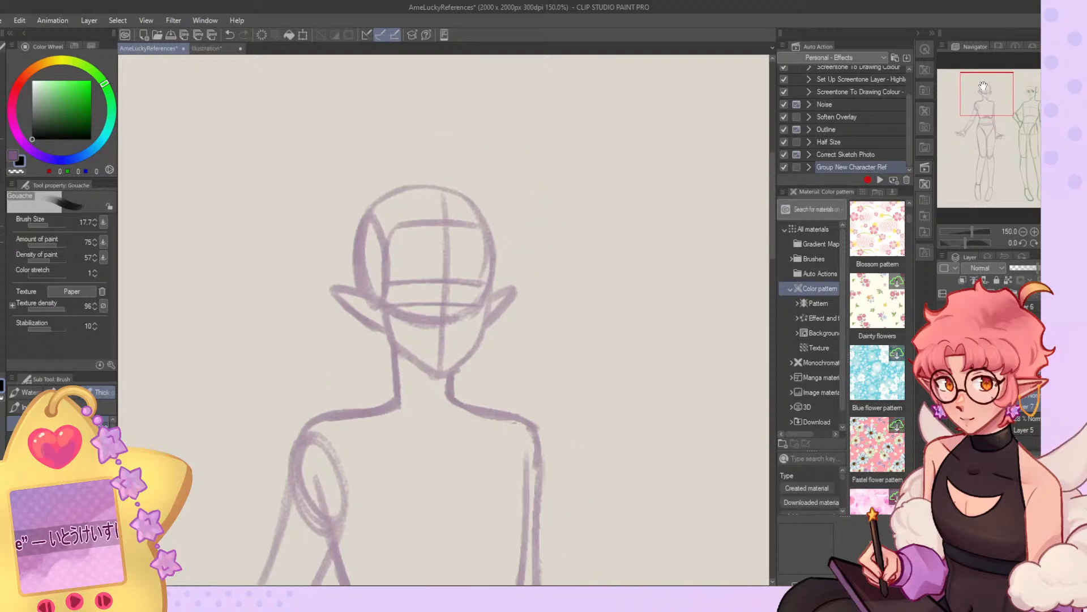
pyautogui.press('h')
pyautogui.press('c')
pyautogui.moveTo(444, 324)
pyautogui.mouseDown()
pyautogui.moveTo(481, 318)
pyautogui.moveTo(486, 283)
pyautogui.moveTo(465, 289)
pyautogui.moveTo(494, 289)
pyautogui.moveTo(481, 301)
pyautogui.mouseUp()
pyautogui.press('c')
# Set the brush size to 5.4 and sketch the elf's two eyes with upper lids and round irises between the eye guides.
pyautogui.click(46, 226)
pyautogui.click(40, 225)
pyautogui.hotkey('ctrl', 'z')
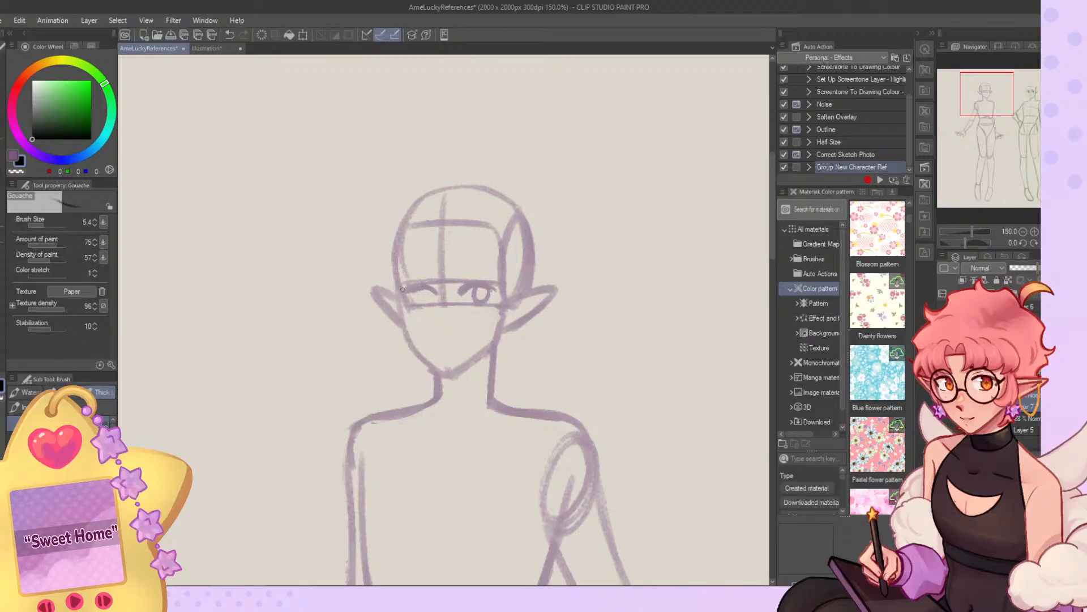
pyautogui.hotkey('ctrl', 'z')
pyautogui.moveTo(436, 292)
pyautogui.mouseDown()
pyautogui.moveTo(416, 284)
pyautogui.moveTo(428, 301)
pyautogui.moveTo(467, 291)
pyautogui.moveTo(461, 302)
pyautogui.moveTo(467, 290)
pyautogui.mouseUp()
pyautogui.hotkey('ctrl', 'z')
pyautogui.hotkey('ctrl', 'z')
pyautogui.hotkey('ctrl', 'z')
pyautogui.hotkey('ctrl', 'z')
pyautogui.click(1057, 243)
pyautogui.hotkey('ctrl', 'z')
pyautogui.hotkey('ctrl', 'z')
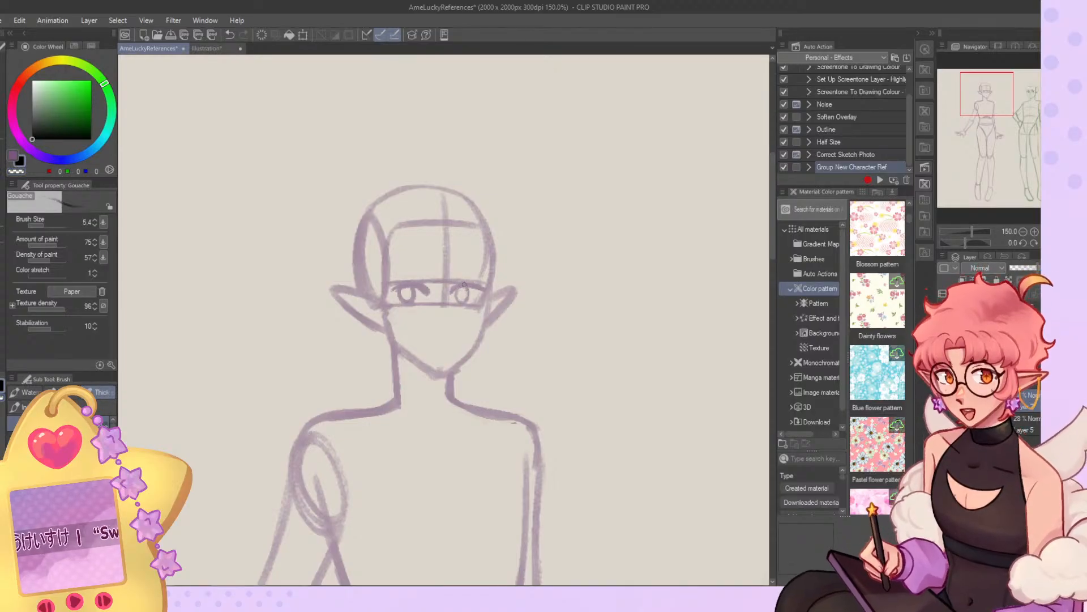
# Reshape the iris and upper lid of the elf's eye nearer the side-of-head oval.
pyautogui.press('c')
pyautogui.moveTo(403, 289); pyautogui.dragTo(412, 299)
pyautogui.press('c')
pyautogui.press('c')
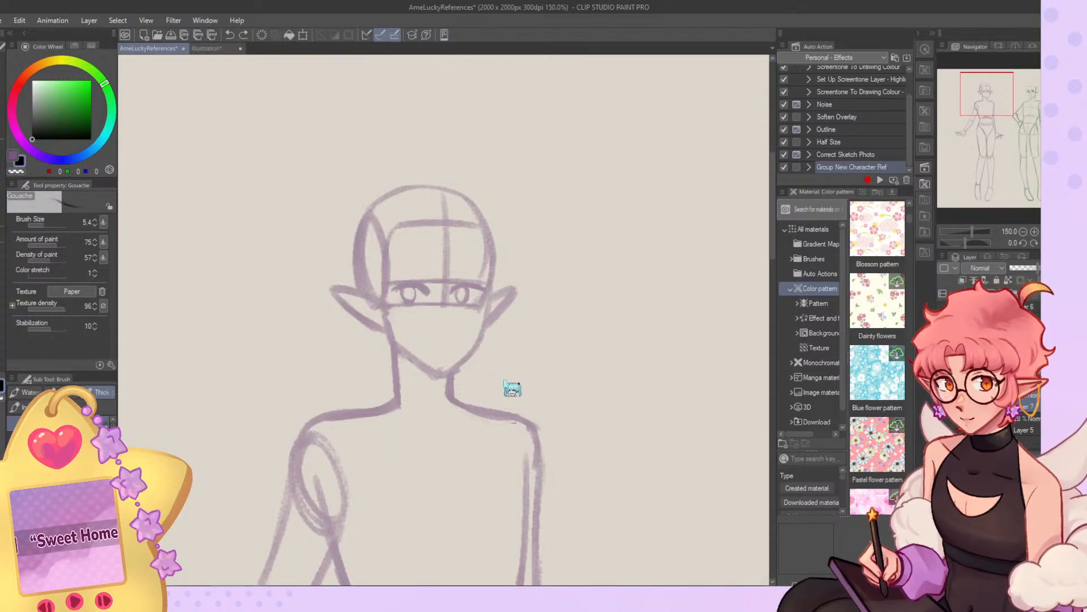
pyautogui.hotkey('ctrl', 'z')
pyautogui.press('c')
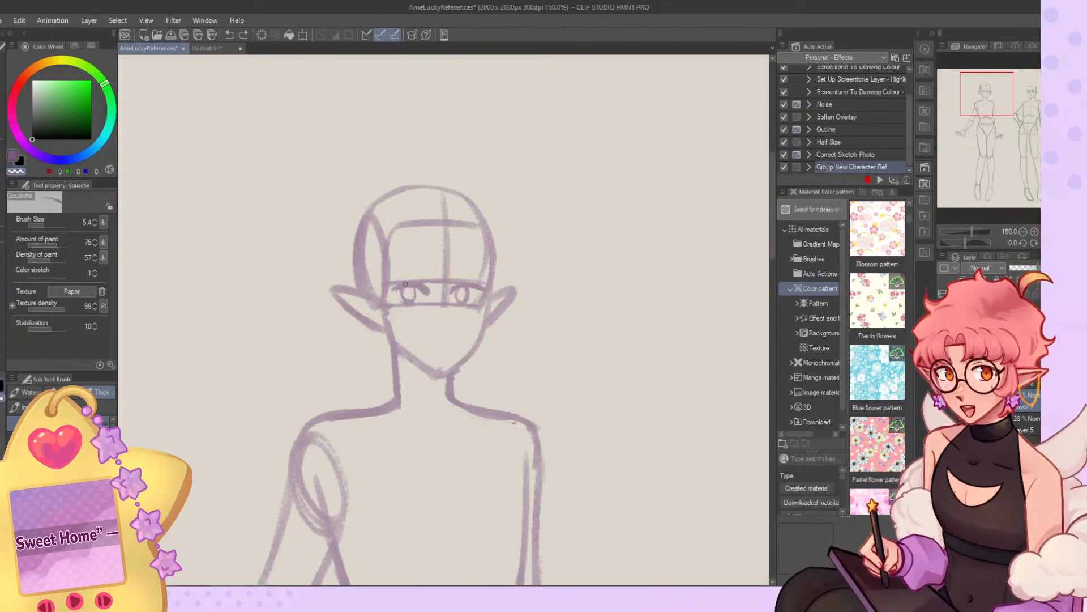
pyautogui.press('c')
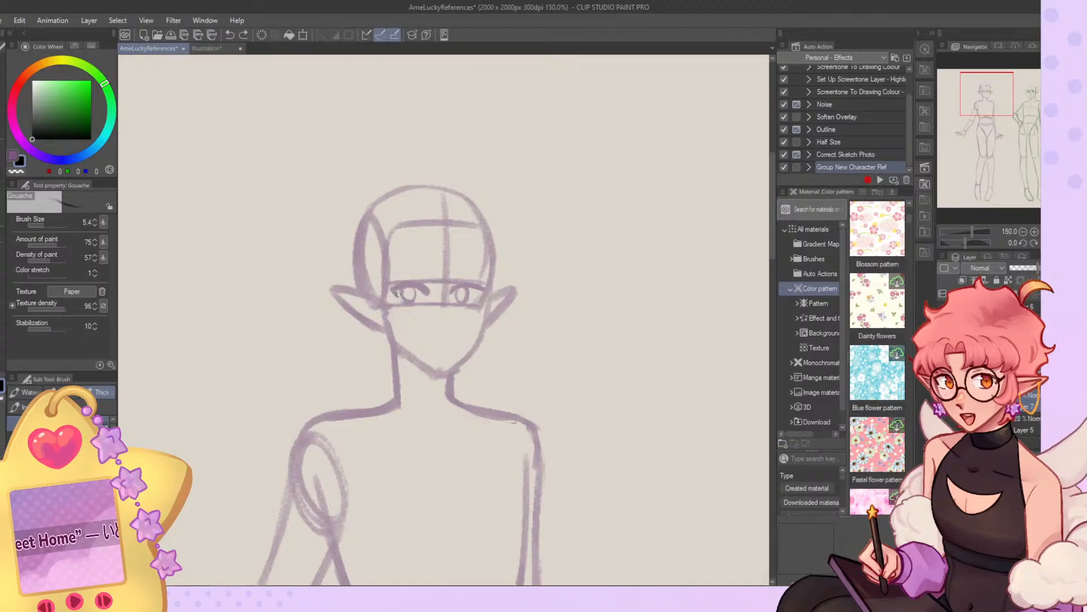
# Set the brush size to 8.4 and rework the iris of the elf's eye nearer the side-of-head oval.
pyautogui.moveTo(44, 225); pyautogui.dragTo(45, 225)
pyautogui.press('c')
pyautogui.moveTo(415, 293)
pyautogui.mouseDown()
pyautogui.moveTo(405, 300)
pyautogui.moveTo(414, 287)
pyautogui.mouseUp()
pyautogui.press('c')
pyautogui.hotkey('ctrl', 'z')
pyautogui.hotkey('ctrl', 'z')
pyautogui.hotkey('ctrl', 'z')
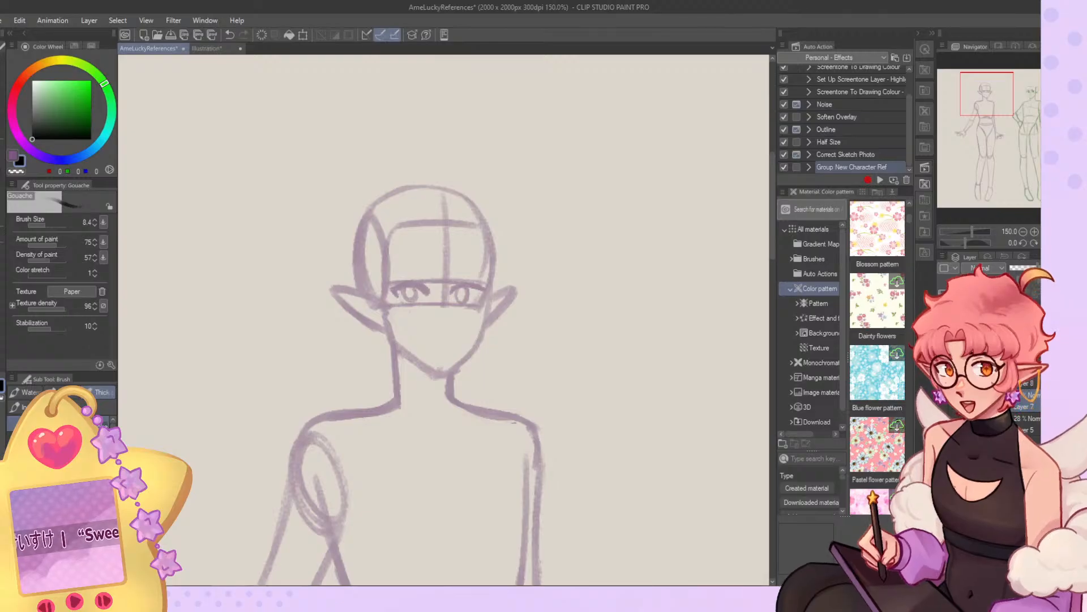
# Mirror the canvas view and redraw the upper lid and iris of the elf's eye nearer the side-of-head oval.
pyautogui.press('h')
pyautogui.hotkey('ctrl', 'z')
pyautogui.press('c')
pyautogui.press('c')
pyautogui.moveTo(475, 287)
pyautogui.mouseDown()
pyautogui.moveTo(470, 299)
pyautogui.moveTo(488, 288)
pyautogui.mouseUp()
pyautogui.hotkey('ctrl', 'z')
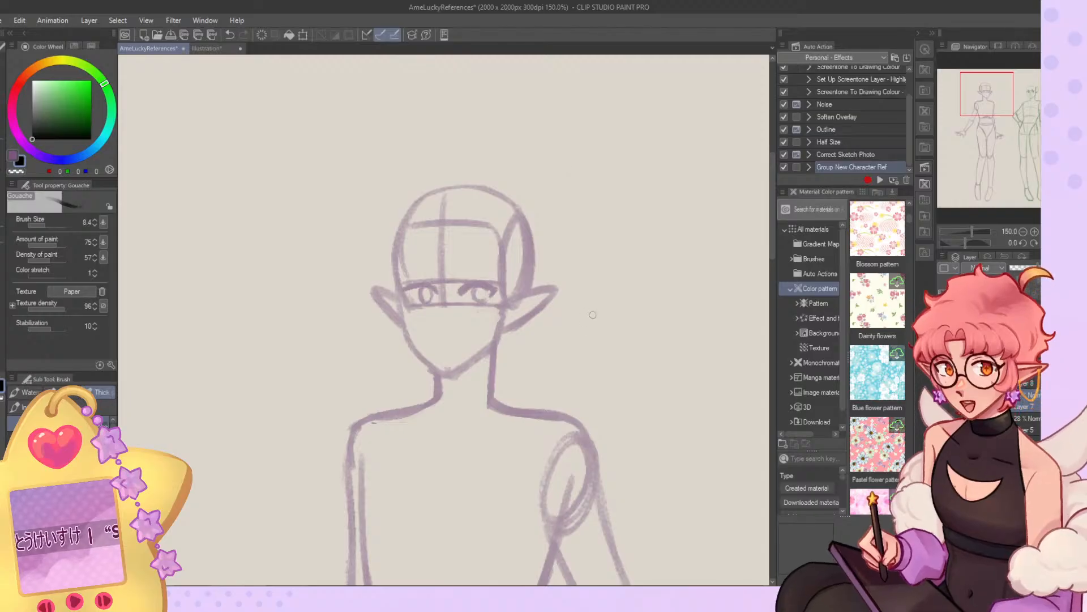
pyautogui.moveTo(479, 285)
pyautogui.mouseDown()
pyautogui.moveTo(482, 302)
pyautogui.moveTo(481, 291)
pyautogui.mouseUp()
pyautogui.press('c')
pyautogui.press('c')
pyautogui.press('c')
pyautogui.press('c')
# Erase the eye guide lines and the centre line between the elf's eyes, cleaning up around both upper lids.
pyautogui.moveTo(451, 302)
pyautogui.mouseDown()
pyautogui.moveTo(443, 265)
pyautogui.moveTo(432, 290)
pyautogui.mouseUp()
pyautogui.press('c')
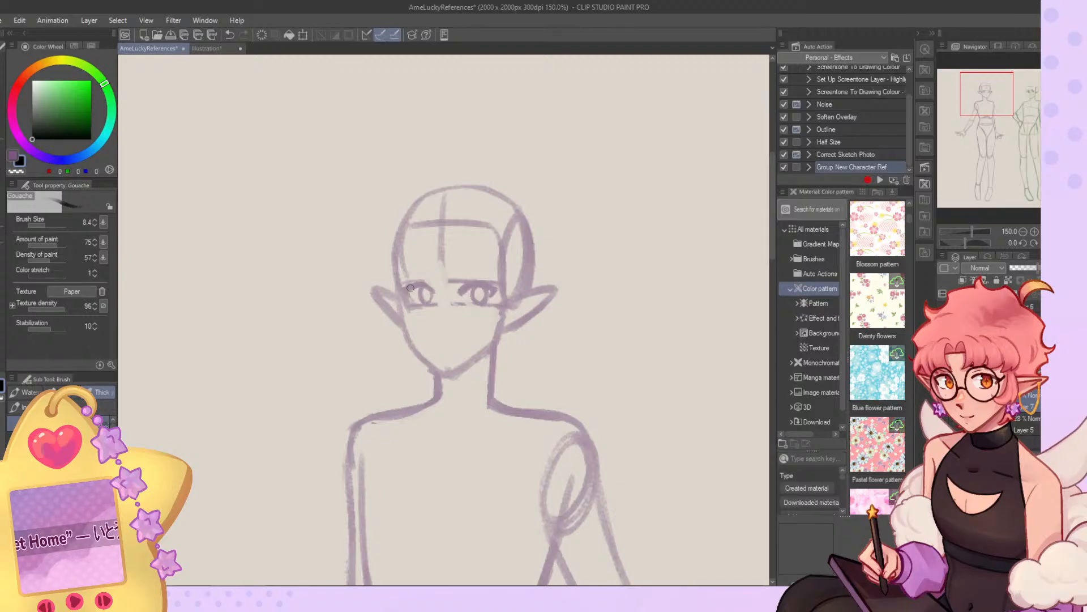
pyautogui.press('c')
pyautogui.moveTo(457, 284)
pyautogui.mouseDown()
pyautogui.moveTo(438, 237)
pyautogui.moveTo(448, 266)
pyautogui.moveTo(443, 251)
pyautogui.moveTo(484, 241)
pyautogui.moveTo(484, 268)
pyautogui.mouseUp()
pyautogui.press('c')
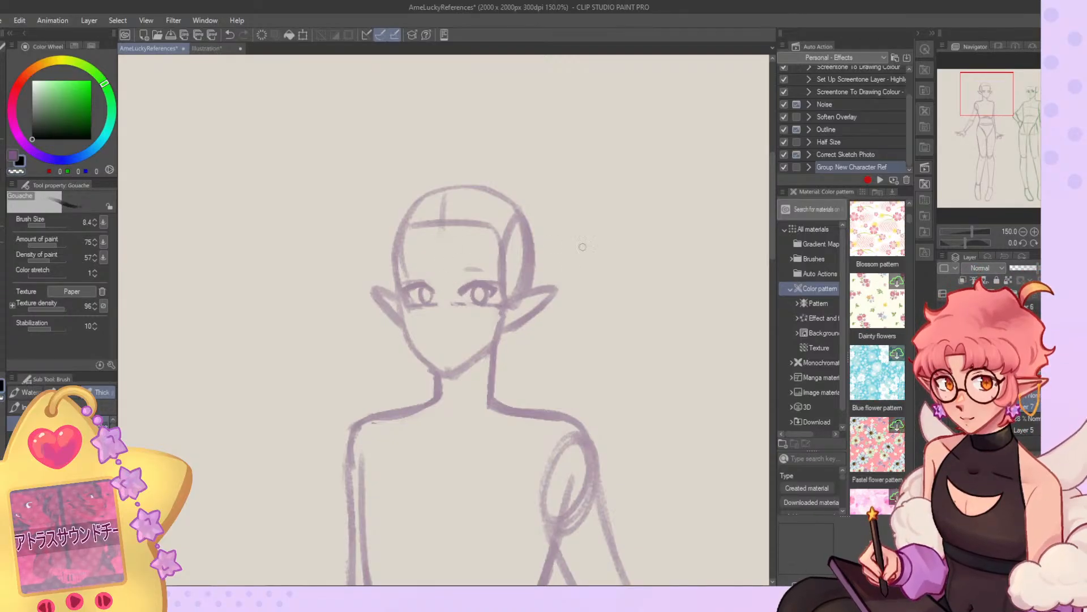
# Sketch the elf's nose as a small tip with a short stroke beneath it.
pyautogui.press('c')
pyautogui.press('c')
pyautogui.moveTo(435, 330)
pyautogui.mouseDown()
pyautogui.moveTo(441, 337)
pyautogui.moveTo(442, 317)
pyautogui.mouseUp()
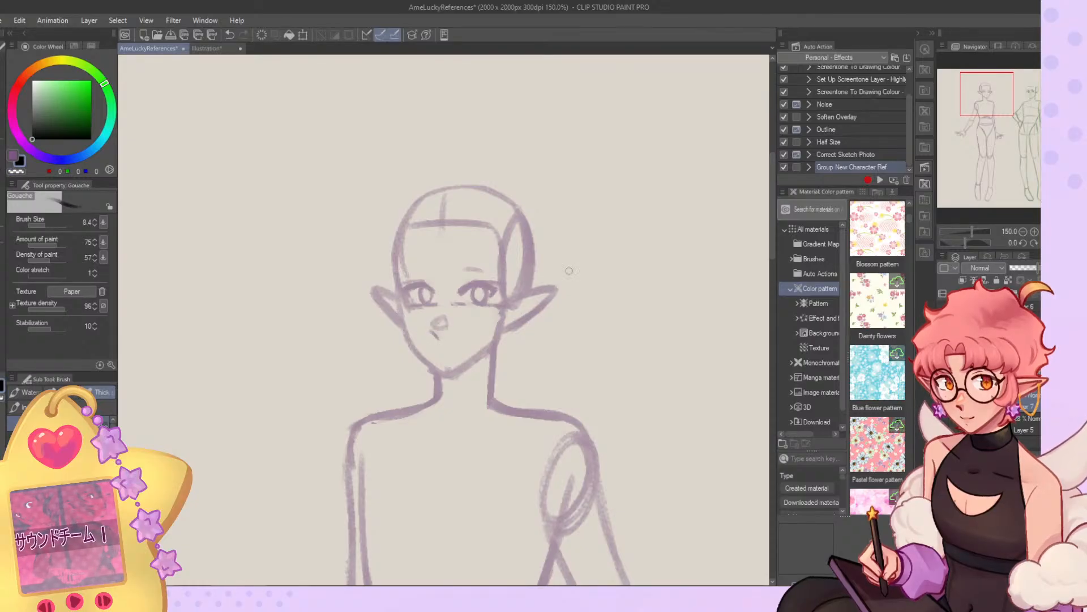
# Erase the faint brow mark, then lasso the eye nearer the side-of-head oval and shift it slightly toward the nose.
pyautogui.click(1057, 243)
pyautogui.press('c')
pyautogui.moveTo(418, 270); pyautogui.dragTo(403, 276)
pyautogui.press('m')
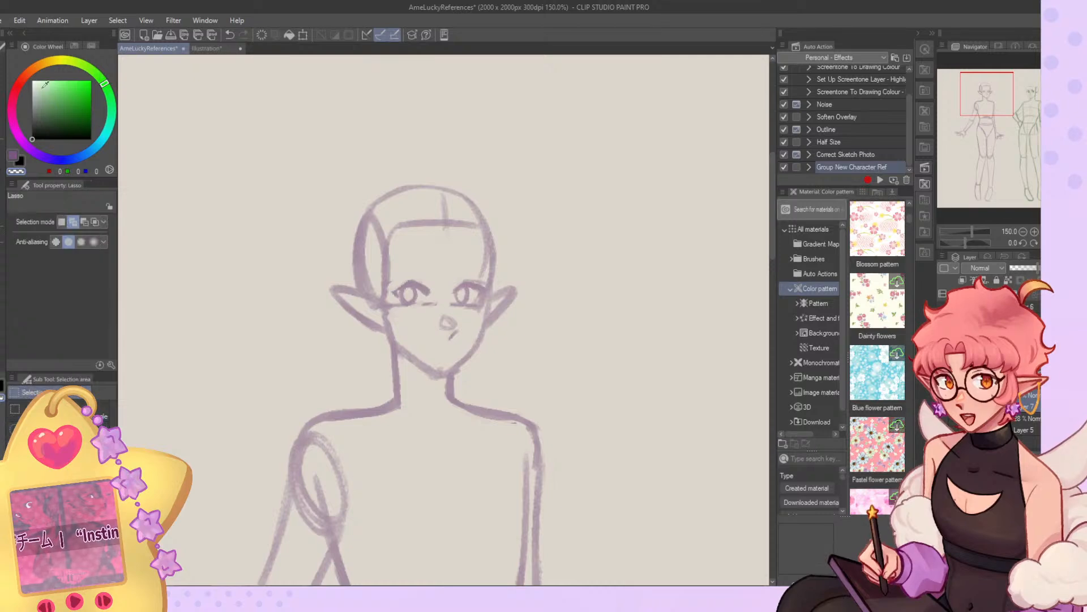
pyautogui.moveTo(419, 273)
pyautogui.mouseDown()
pyautogui.moveTo(420, 309)
pyautogui.moveTo(395, 291)
pyautogui.moveTo(436, 293)
pyautogui.mouseUp()
pyautogui.press('k')
pyautogui.click(320, 331)
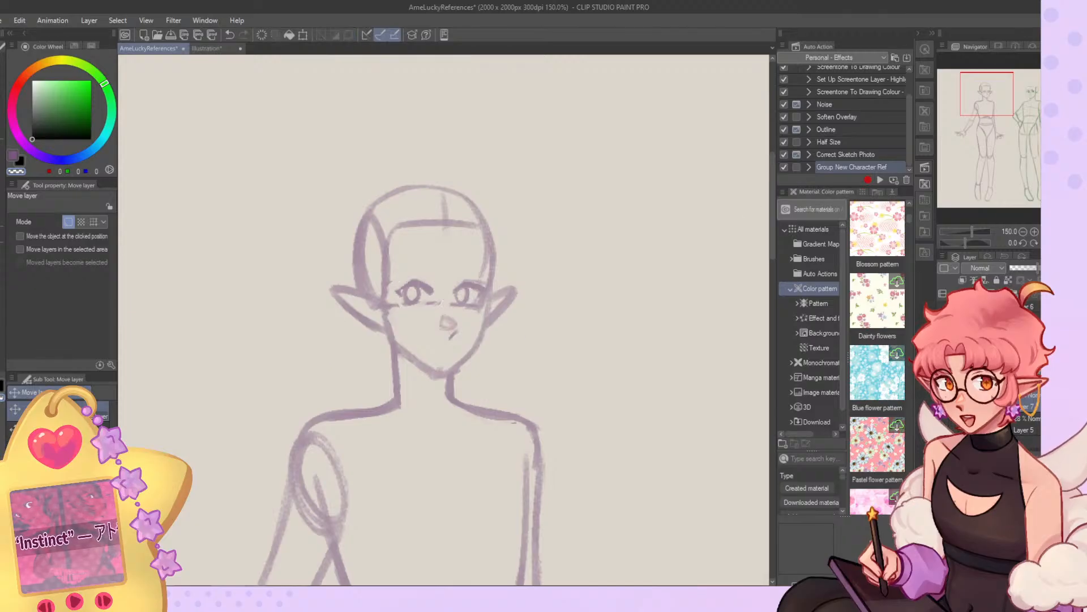
# Sketch short arched eyebrows above both of the elf's eyes in the mirrored view.
pyautogui.press('h')
pyautogui.press('b')
pyautogui.press('c')
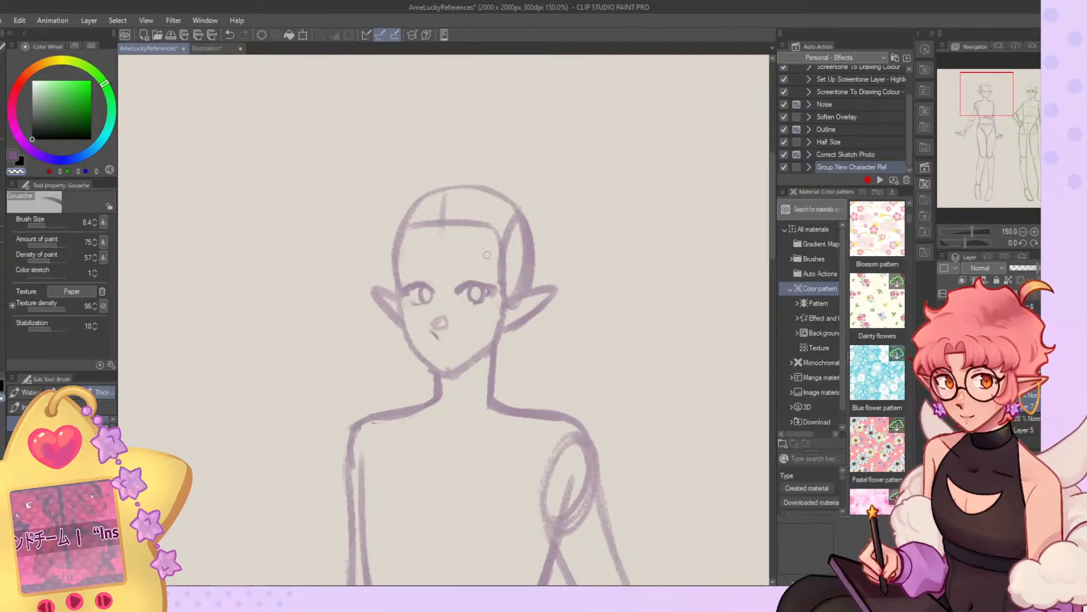
pyautogui.moveTo(462, 267); pyautogui.dragTo(490, 270)
pyautogui.press('c')
pyautogui.press('c')
pyautogui.press('c')
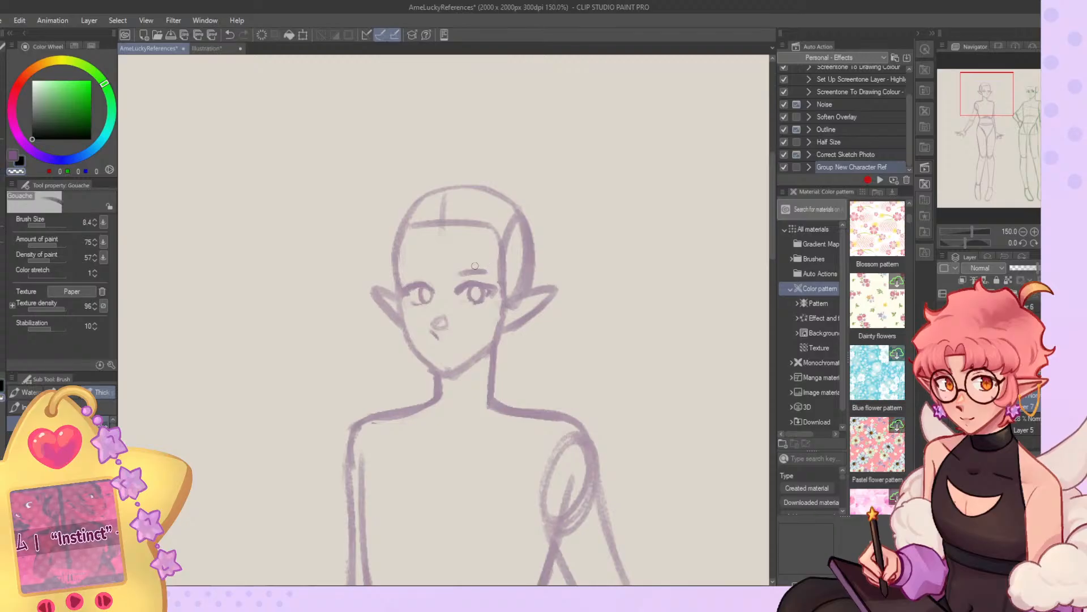
pyautogui.press('c')
pyautogui.moveTo(430, 276); pyautogui.dragTo(414, 275)
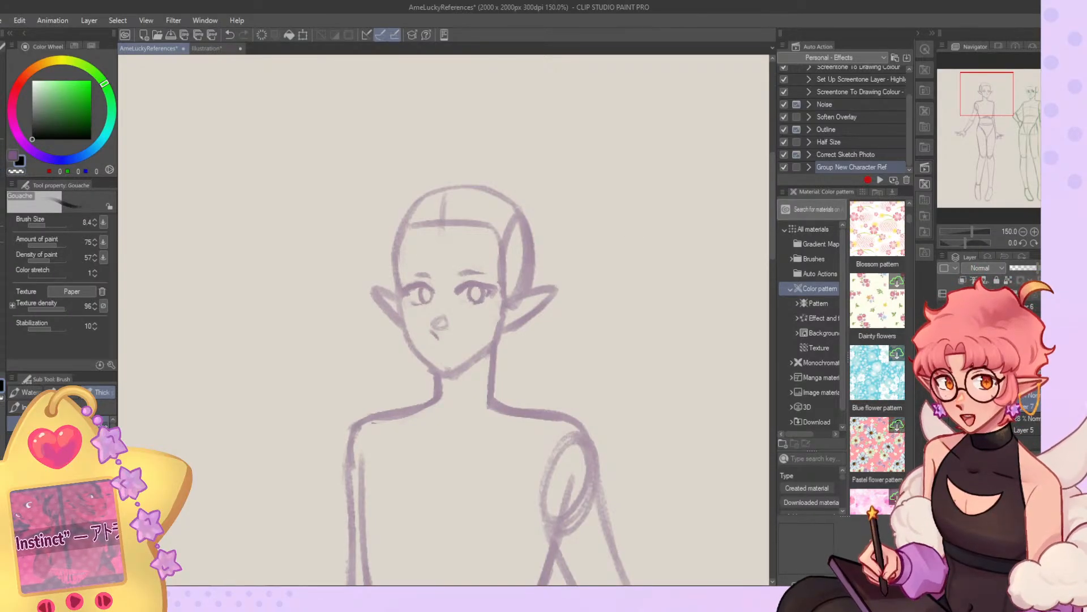
# Refine the shape of the elf's eyebrows, checking them in the unmirrored view.
pyautogui.moveTo(1056, 250); pyautogui.dragTo(1056, 246)
pyautogui.click(1058, 239)
pyautogui.hotkey('ctrl', 'z')
pyautogui.moveTo(459, 273); pyautogui.dragTo(484, 271)
pyautogui.hotkey('ctrl', 'z')
pyautogui.hotkey('ctrl', 'z')
pyautogui.hotkey('ctrl', 'z')
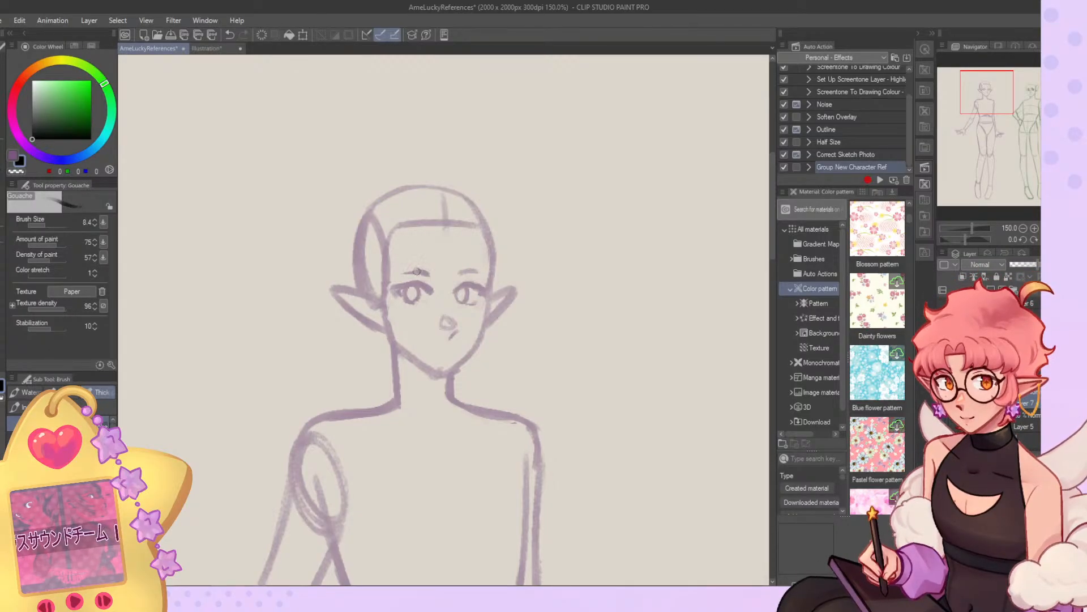
# Set the brush size to 6.3 and sketch a small smiling mouth between the elf's nose and chin.
pyautogui.moveTo(432, 350); pyautogui.dragTo(449, 347)
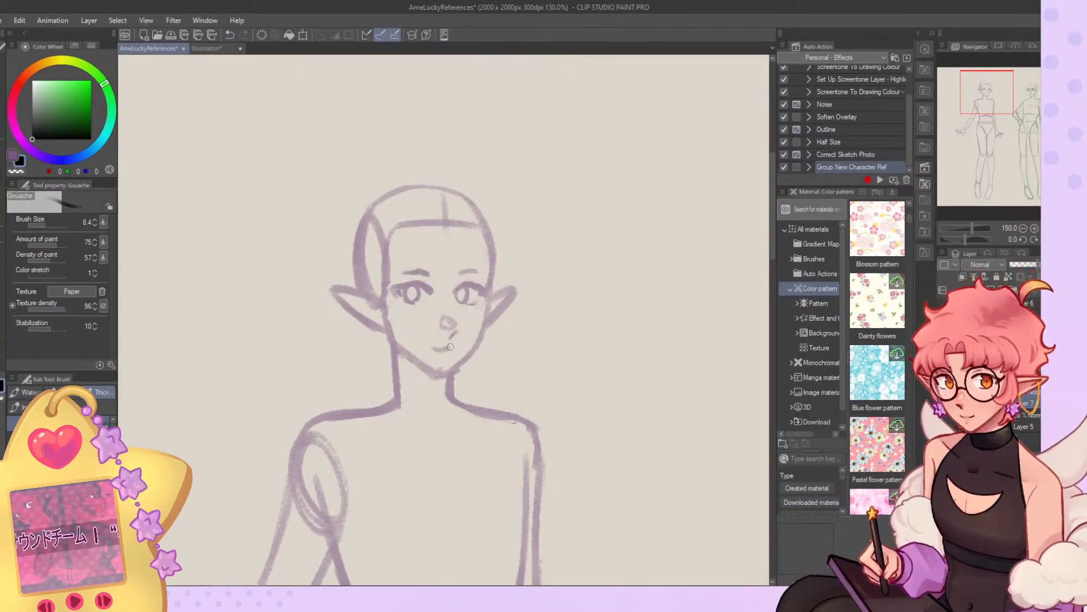
pyautogui.click(53, 226)
pyautogui.hotkey('ctrl', 'z')
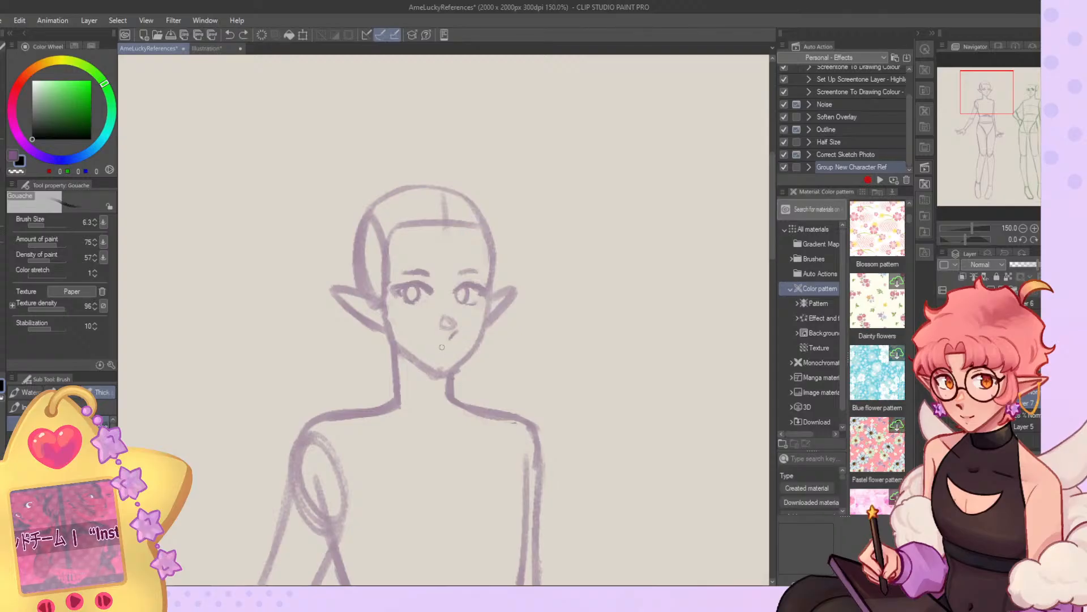
pyautogui.hotkey('ctrl', 'z')
pyautogui.moveTo(435, 346)
pyautogui.mouseDown()
pyautogui.moveTo(462, 344)
pyautogui.moveTo(437, 349)
pyautogui.mouseUp()
pyautogui.hotkey('ctrl', 'z')
pyautogui.hotkey('ctrl', 'z')
pyautogui.hotkey('ctrl', 'z')
pyautogui.click(1058, 239)
pyautogui.hotkey('ctrl', 'z')
pyautogui.hotkey('ctrl', 'z')
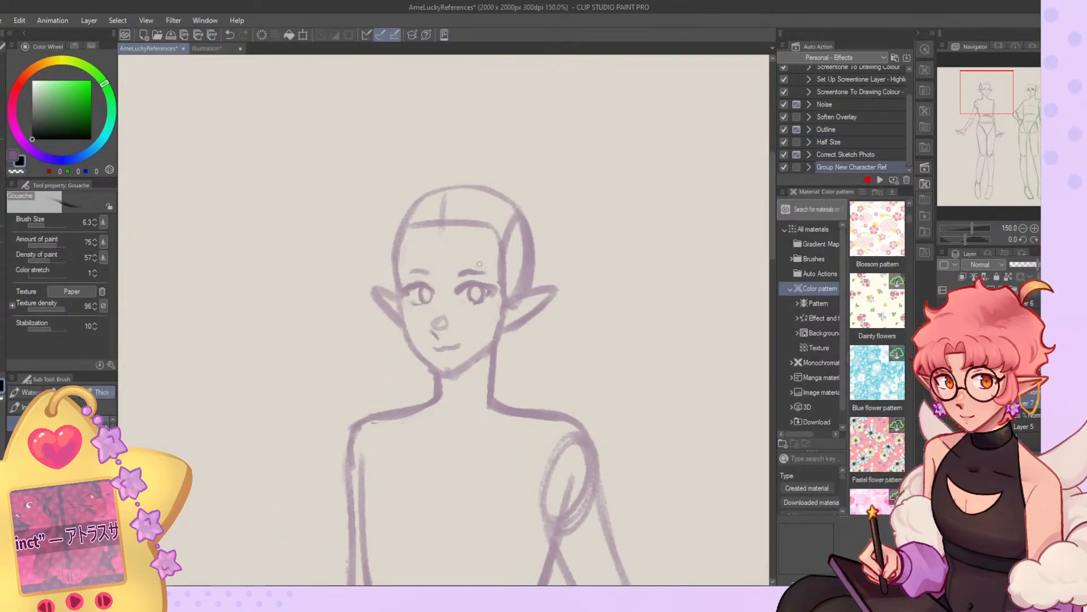
# Redraw the iris and upper lid of the elf's eye farther from the side-of-head oval.
pyautogui.press('c')
pyautogui.moveTo(425, 291); pyautogui.dragTo(425, 301)
pyautogui.hotkey('ctrl', 'z')
pyautogui.press('c')
pyautogui.press('c')
pyautogui.moveTo(407, 283); pyautogui.dragTo(420, 284)
pyautogui.hotkey('ctrl', 'z')
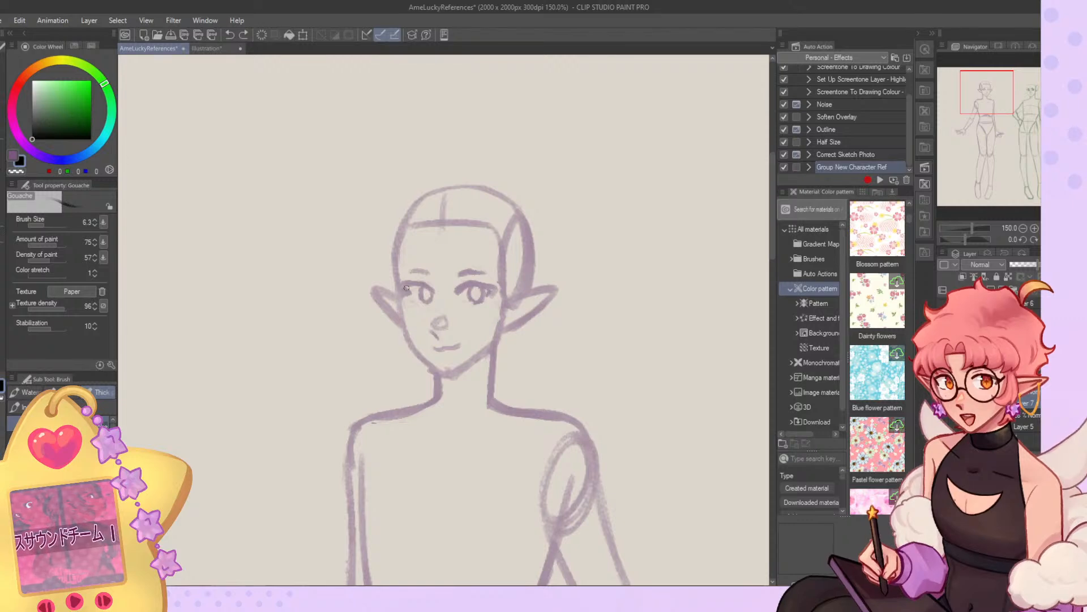
pyautogui.hotkey('ctrl', 'z')
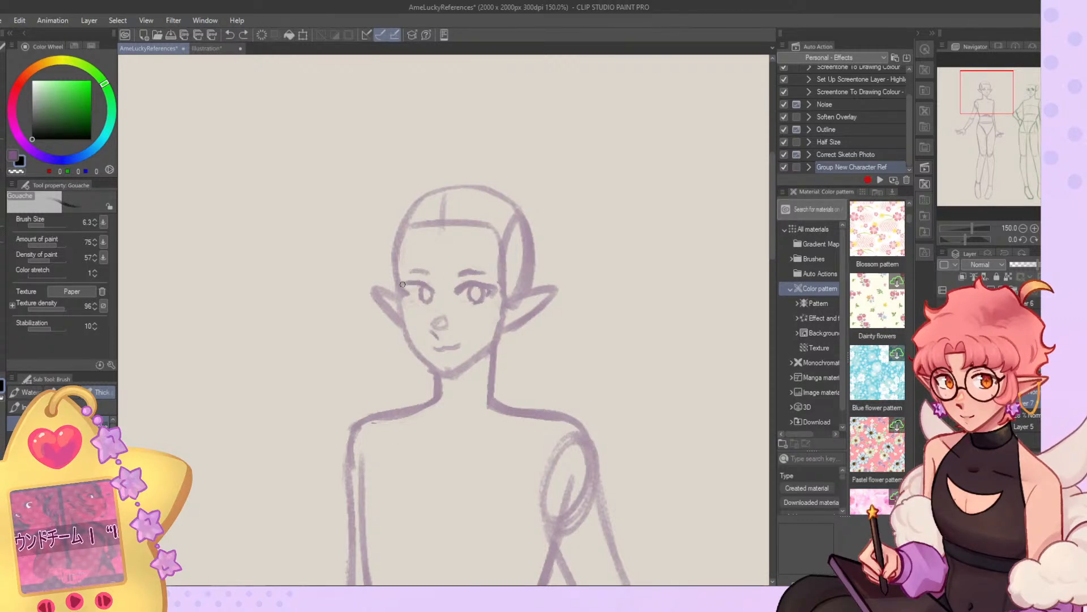
pyautogui.moveTo(403, 284); pyautogui.dragTo(420, 281)
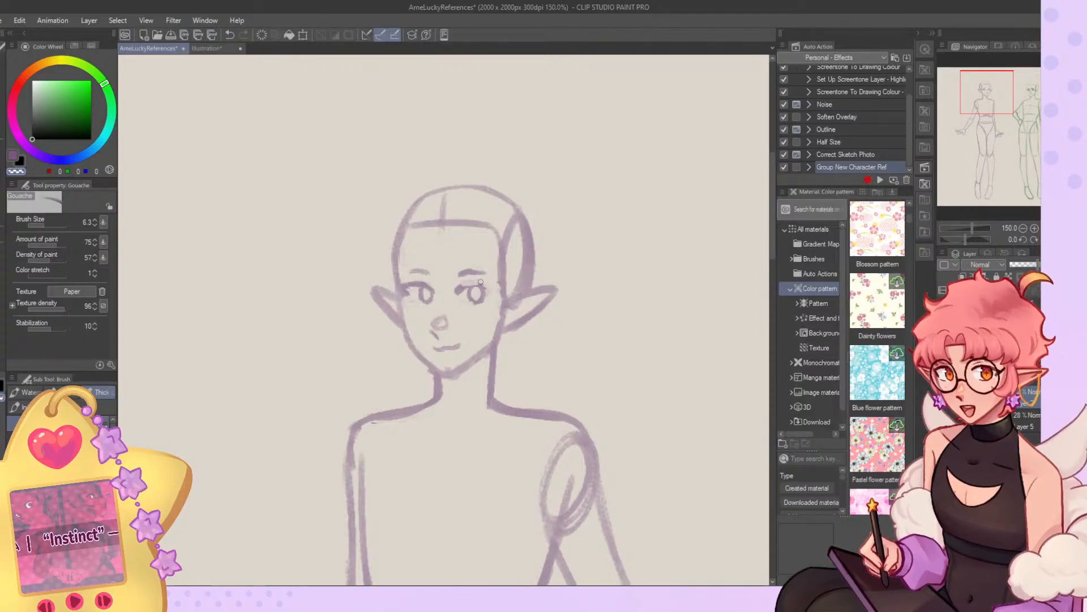
# Redraw the outer upper lid and lash of the elf's eye nearer the side-of-head oval.
pyautogui.press('c')
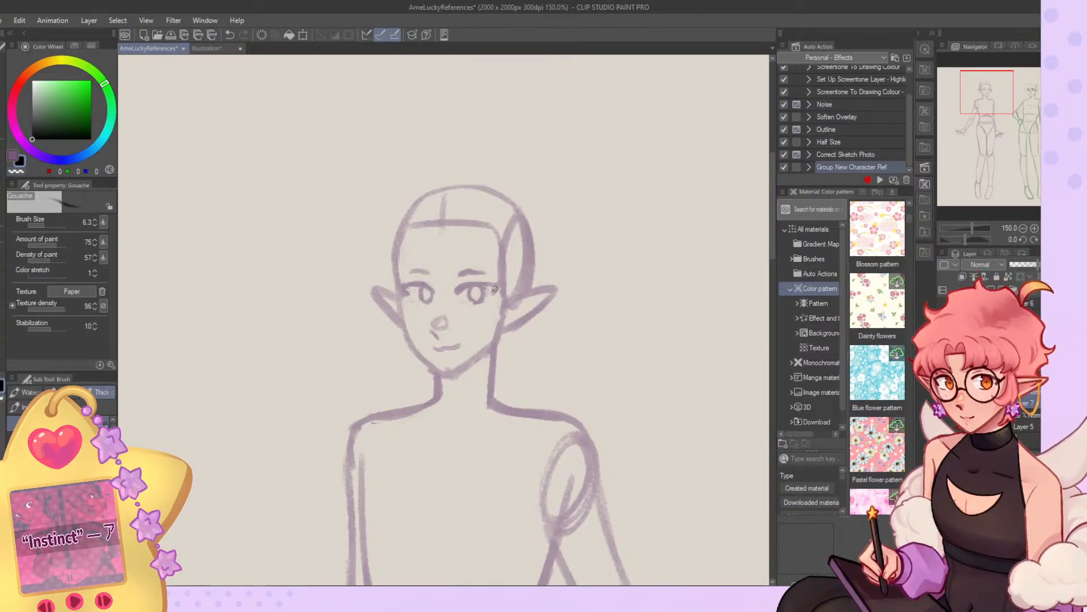
pyautogui.press('c')
pyautogui.moveTo(487, 288)
pyautogui.mouseDown()
pyautogui.moveTo(474, 289)
pyautogui.moveTo(483, 305)
pyautogui.mouseUp()
pyautogui.press('c')
pyautogui.hotkey('ctrl', 'z')
pyautogui.press('c')
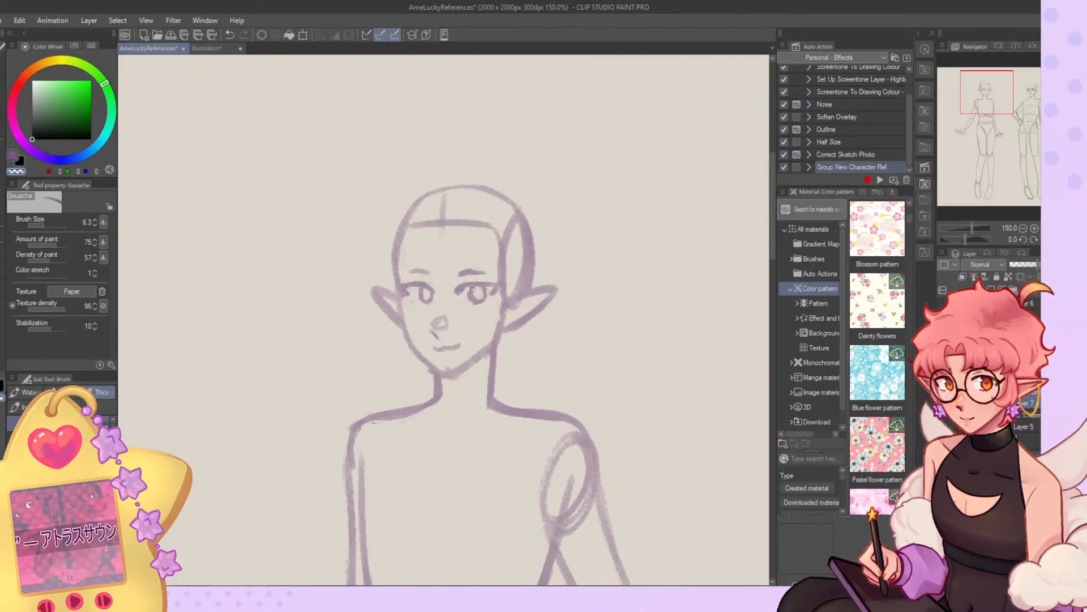
# Reshape the iris beneath the redrawn upper lid of the same eye.
pyautogui.press('c')
pyautogui.press('c')
pyautogui.moveTo(477, 306); pyautogui.dragTo(487, 293)
pyautogui.press('c')
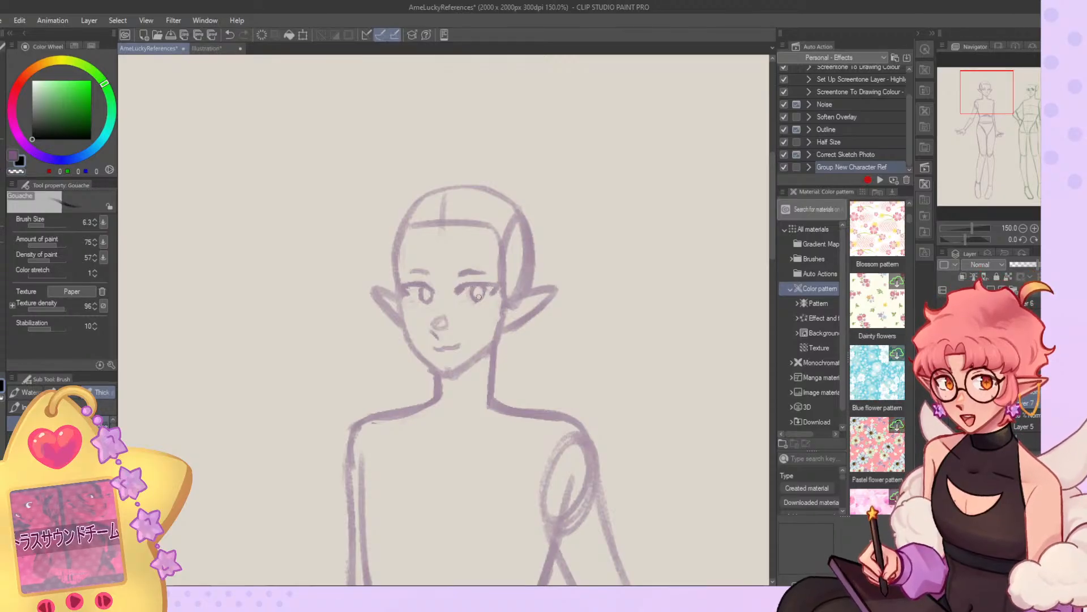
pyautogui.press('c')
pyautogui.press('c')
# Try an arched upper lid with a round iris and a flat lid line in the empty space beside the elf.
pyautogui.scroll(-11, 480, 212)
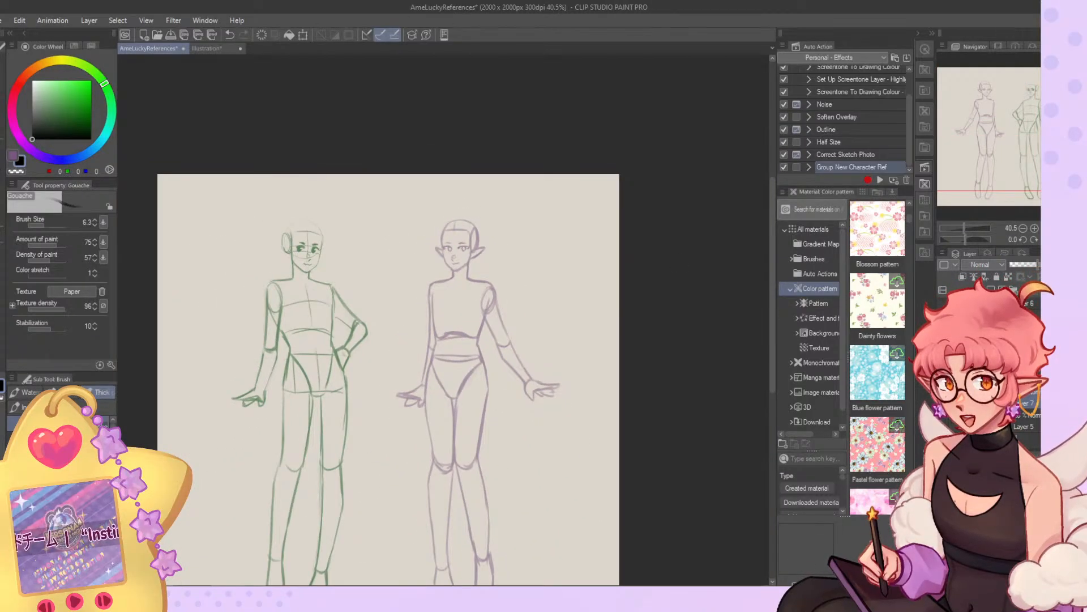
pyautogui.press('h')
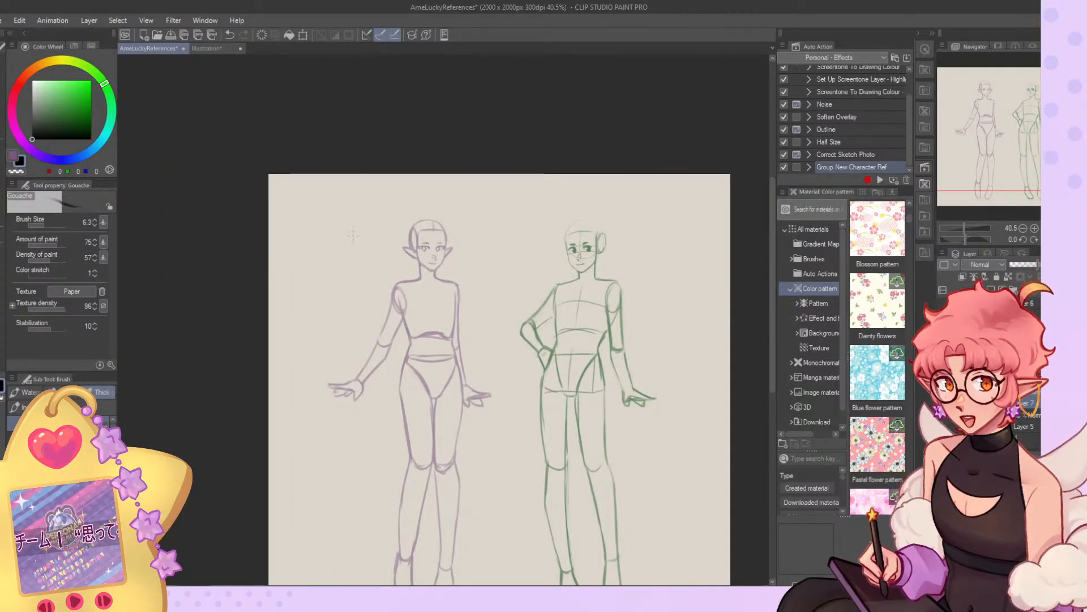
pyautogui.scroll(4, 294, 247)
pyautogui.scroll(3, 294, 247)
pyautogui.moveTo(319, 272); pyautogui.dragTo(395, 269)
pyautogui.moveTo(320, 288)
pyautogui.mouseDown()
pyautogui.moveTo(340, 263)
pyautogui.moveTo(349, 288)
pyautogui.moveTo(333, 266)
pyautogui.mouseUp()
pyautogui.hotkey('ctrl', 'z')
pyautogui.moveTo(348, 328)
pyautogui.mouseDown()
pyautogui.moveTo(398, 328)
pyautogui.moveTo(354, 337)
pyautogui.mouseUp()
pyautogui.hotkey('ctrl', 'z')
pyautogui.hotkey('ctrl', 'z')
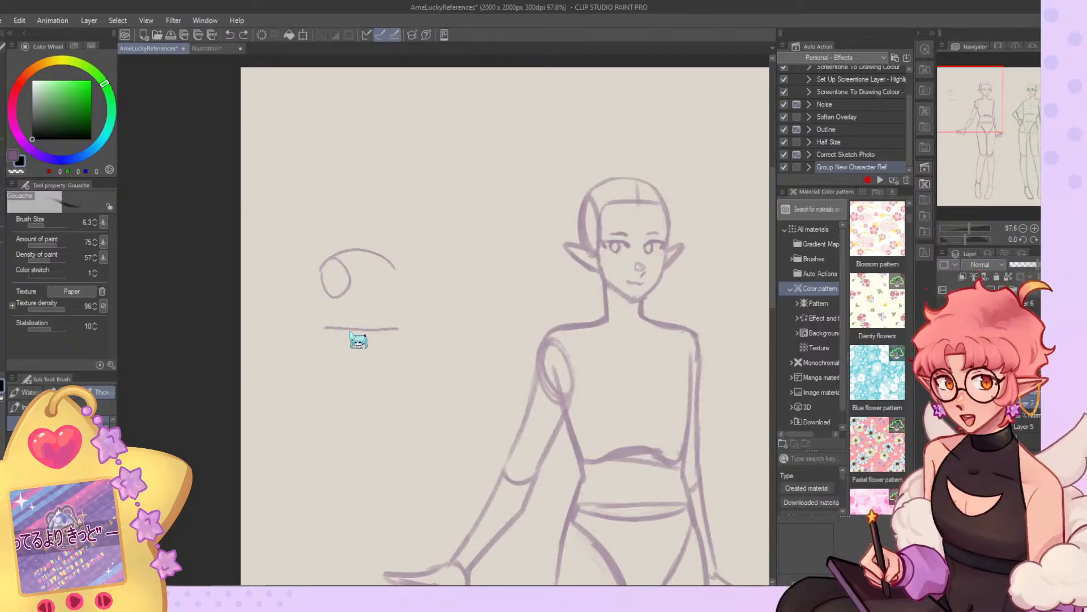
pyautogui.hotkey('ctrl', 'z')
# Try a second arched lid with an oval iris below the first trial eye, and undo it.
pyautogui.moveTo(323, 344)
pyautogui.mouseDown()
pyautogui.moveTo(374, 318)
pyautogui.moveTo(406, 328)
pyautogui.mouseUp()
pyautogui.moveTo(325, 349); pyautogui.dragTo(350, 335)
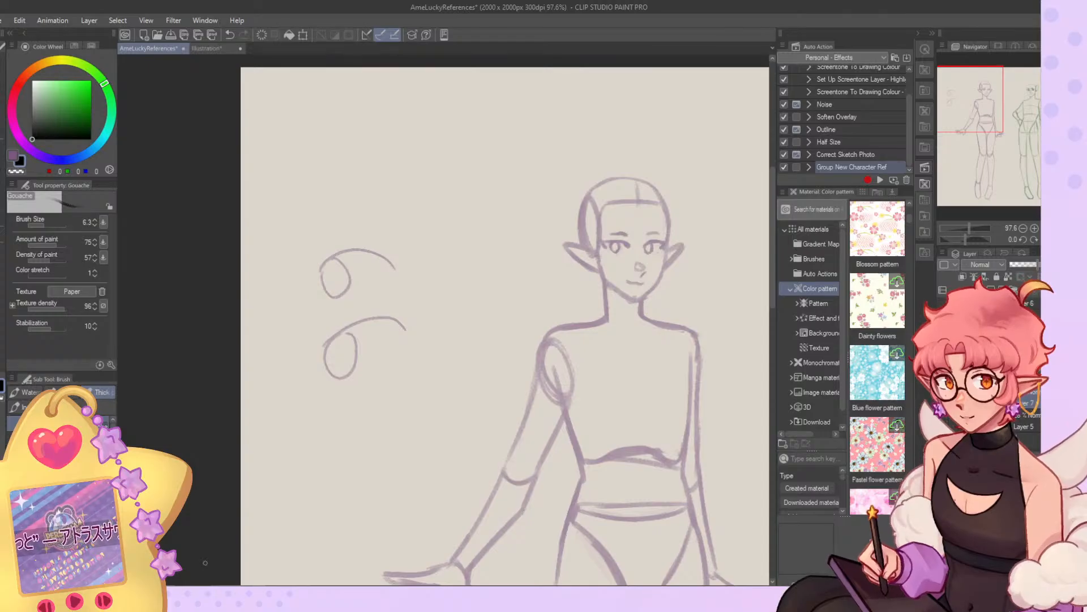
pyautogui.hotkey('ctrl', 'z')
pyautogui.hotkey('ctrl', 'z')
pyautogui.hotkey('ctrl', 'z')
pyautogui.hotkey('ctrl', 'z')
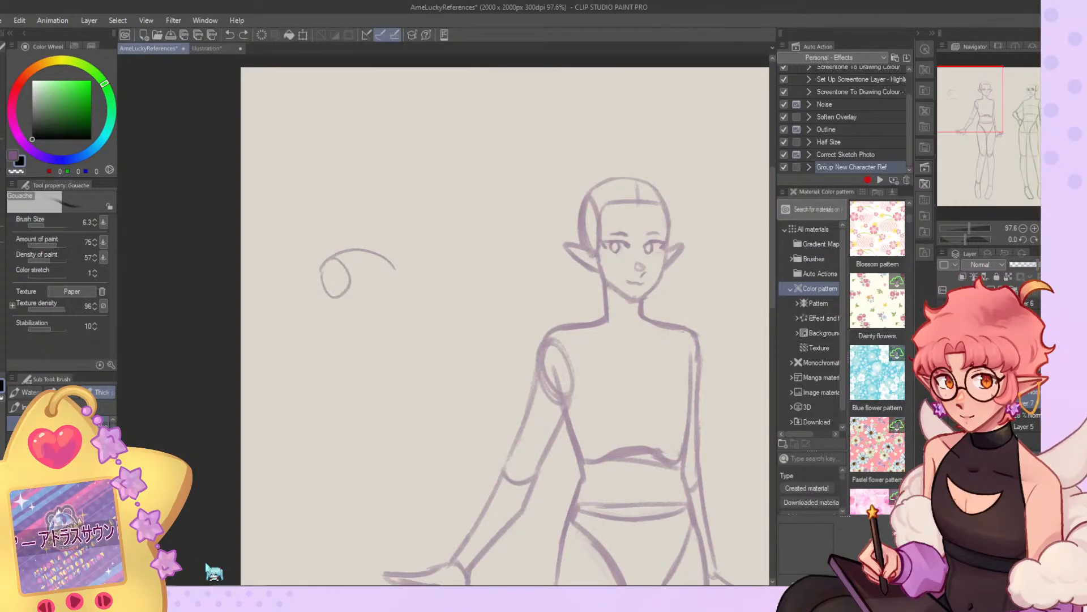
# Set the brush size to 15.2 and redefine the elf's chin and jawline.
pyautogui.scroll(-4, 205, 562)
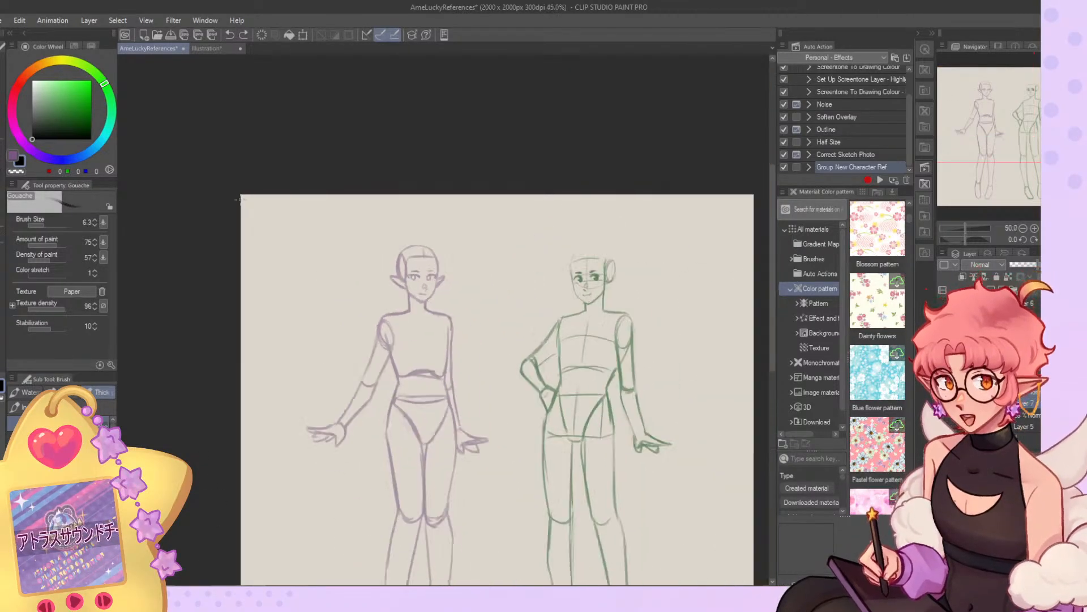
pyautogui.scroll(-1, 396, 208)
pyautogui.scroll(2, 430, 215)
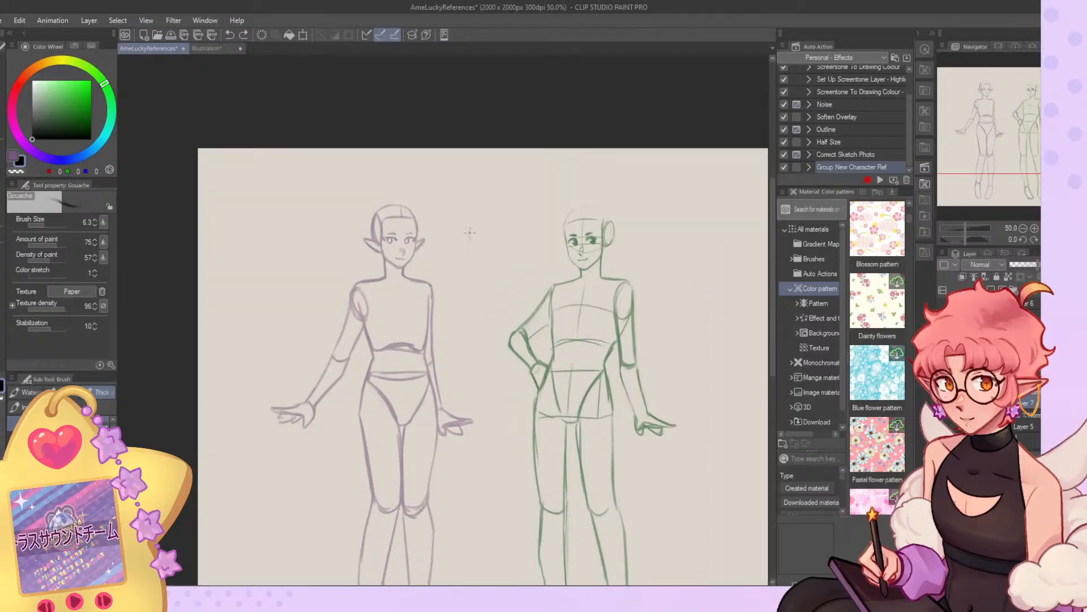
pyautogui.press('h')
pyautogui.scroll(5, 508, 315)
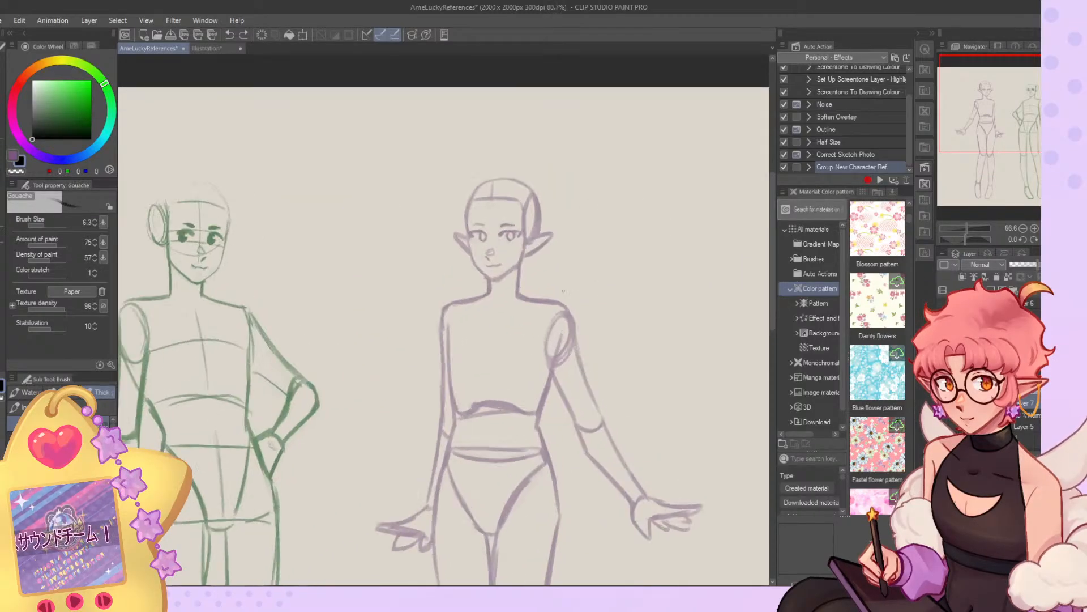
pyautogui.click(48, 226)
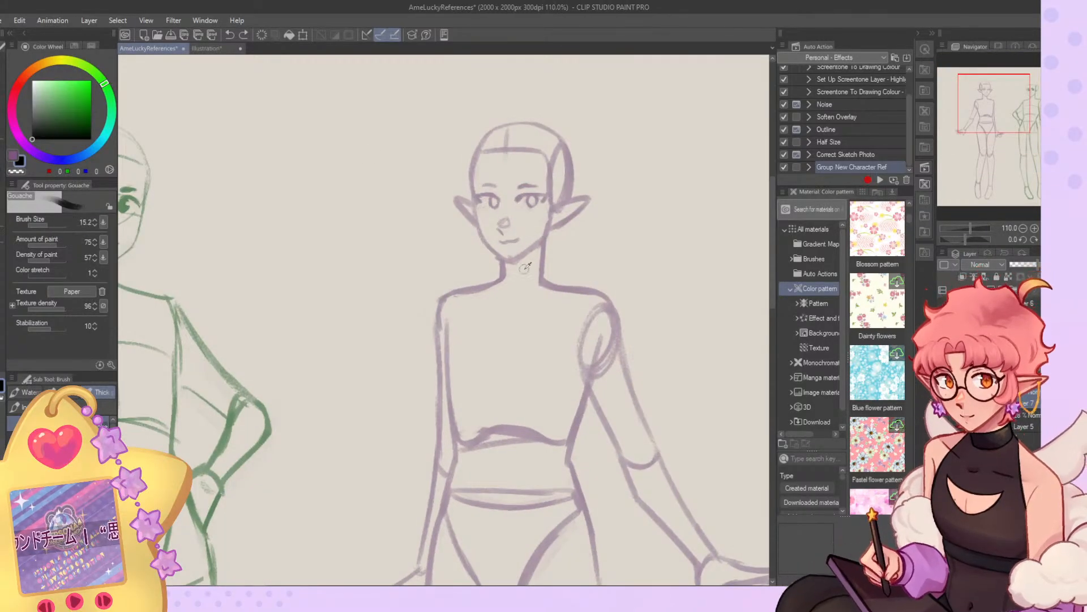
pyautogui.moveTo(508, 255); pyautogui.dragTo(545, 227)
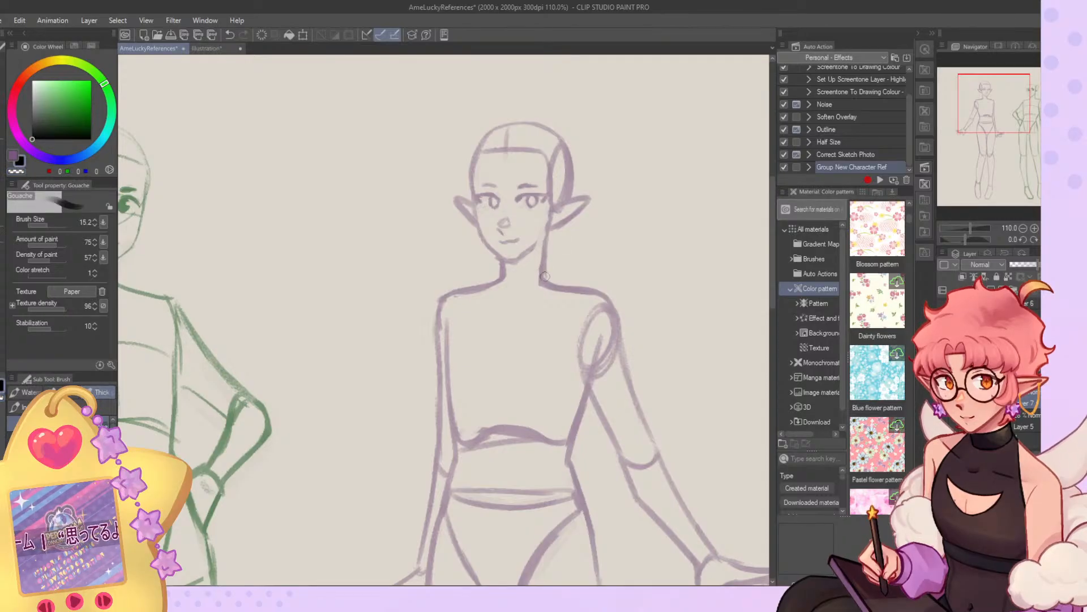
# Rework the slope from the elf's neck to the shoulder with the oval joint.
pyautogui.moveTo(540, 281); pyautogui.dragTo(578, 282)
pyautogui.press('c')
pyautogui.moveTo(548, 248)
pyautogui.mouseDown()
pyautogui.moveTo(547, 274)
pyautogui.moveTo(592, 283)
pyautogui.moveTo(558, 272)
pyautogui.moveTo(588, 283)
pyautogui.mouseUp()
pyautogui.press('c')
pyautogui.moveTo(565, 276); pyautogui.dragTo(605, 288)
pyautogui.scroll(-5, 530, 107)
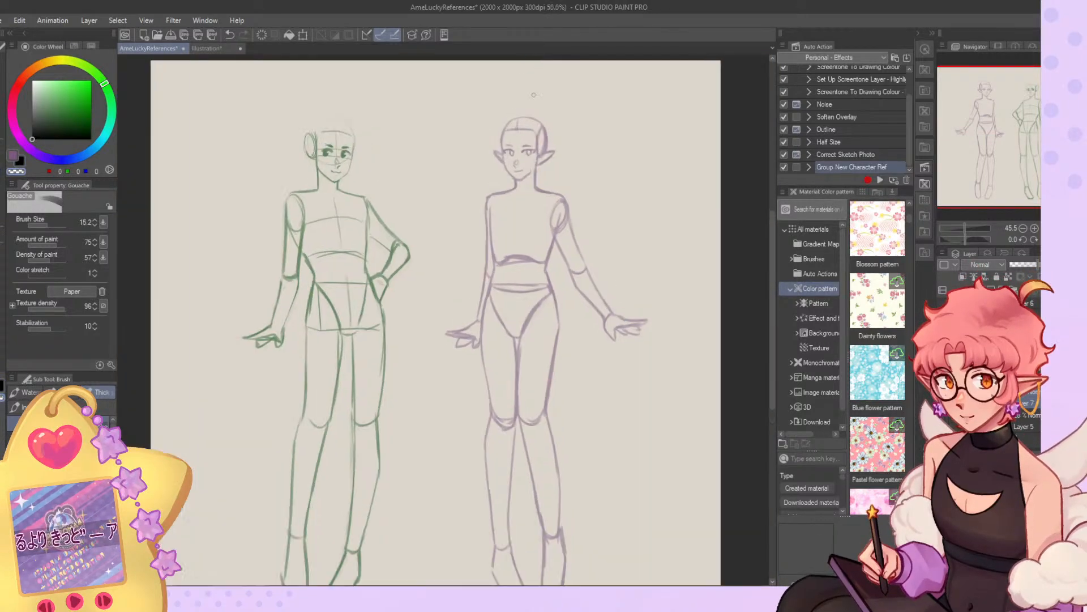
# Liquify the elf's two hands, nudging each slightly upward.
pyautogui.scroll(2, 531, 99)
pyautogui.scroll(-1, 526, 110)
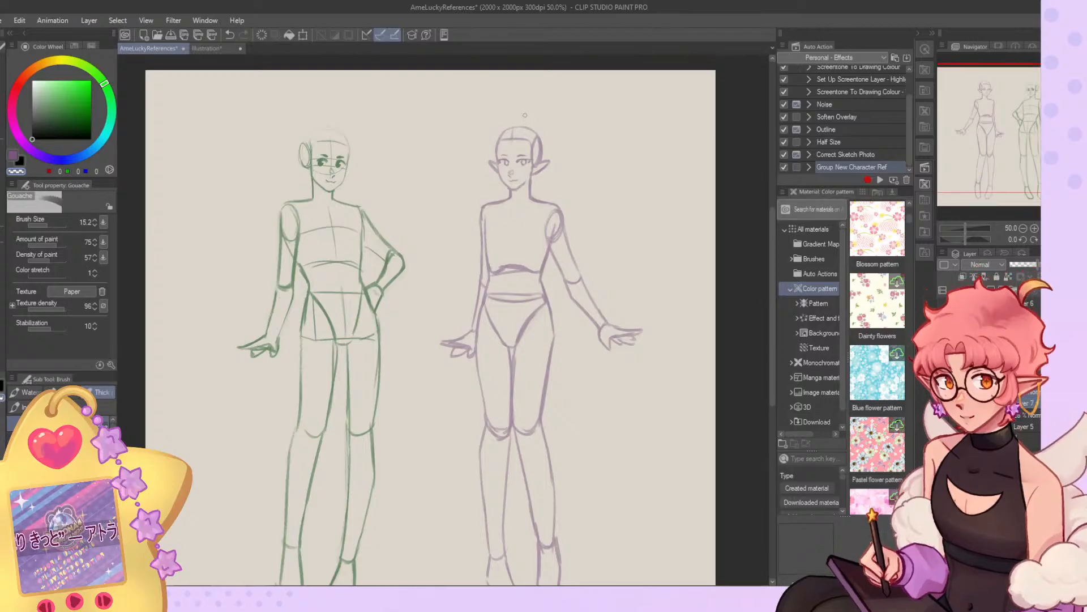
pyautogui.press('j')
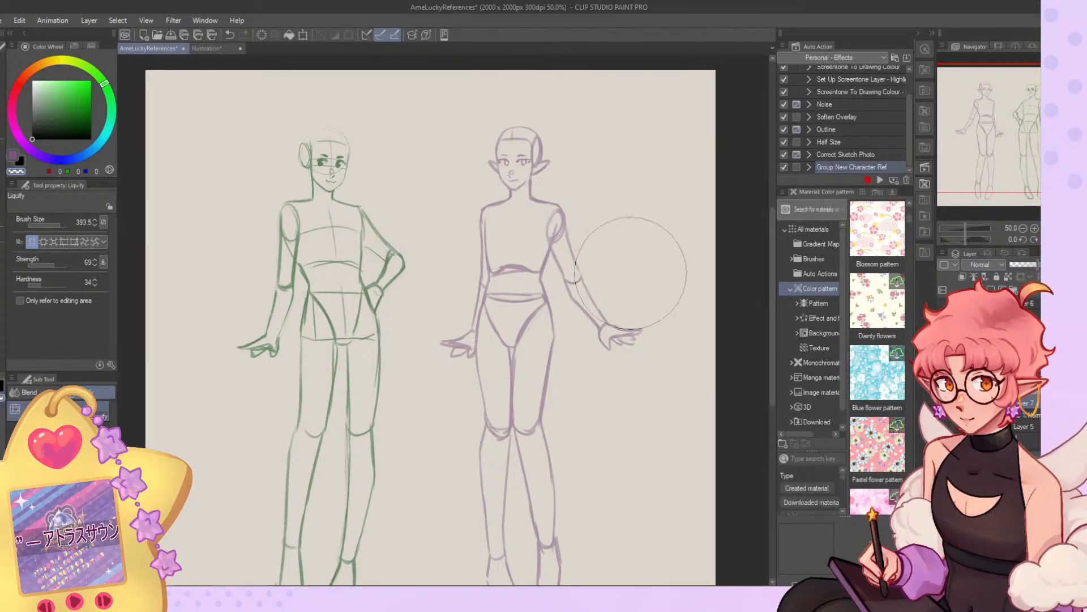
pyautogui.moveTo(627, 333); pyautogui.dragTo(623, 326)
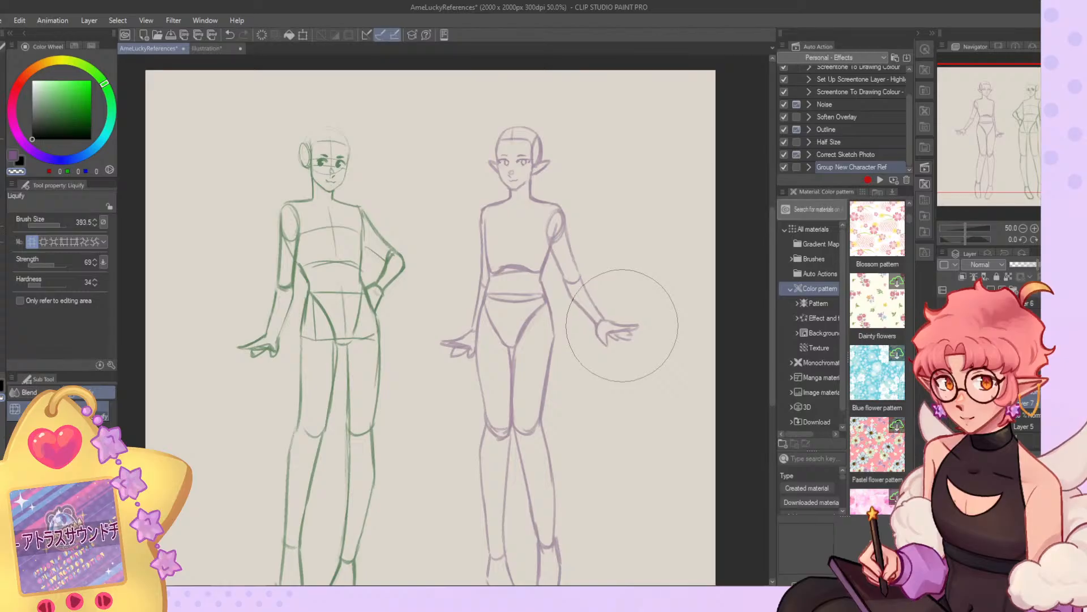
pyautogui.moveTo(440, 355); pyautogui.dragTo(437, 347)
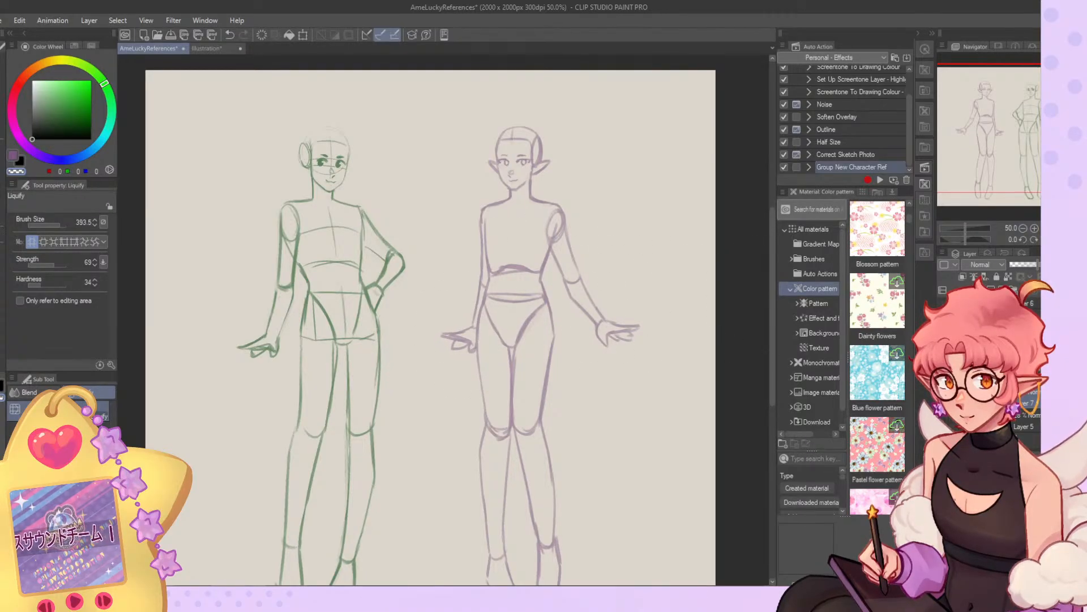
# Sketch a vertical centre line down the elf's torso and pelvis, with a curved guideline across the chest.
pyautogui.click(1057, 239)
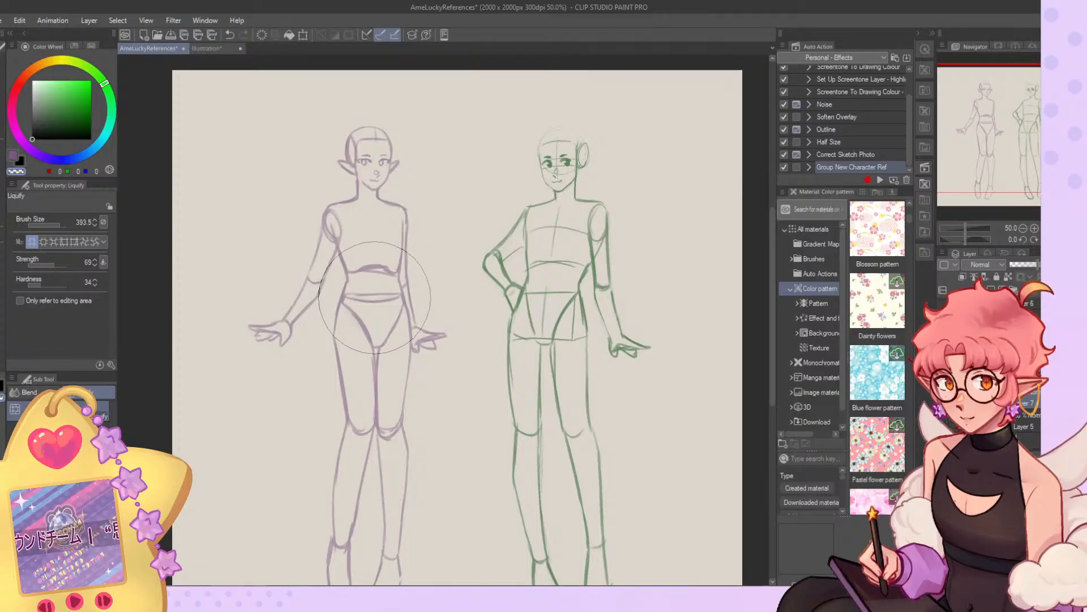
pyautogui.scroll(-1, 572, 306)
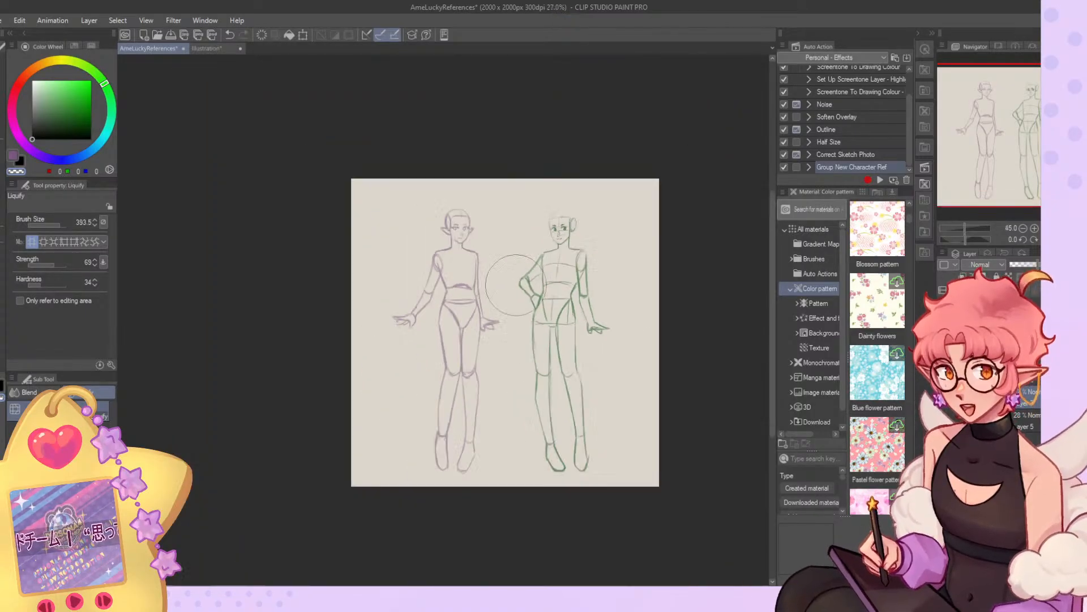
pyautogui.scroll(1, 558, 368)
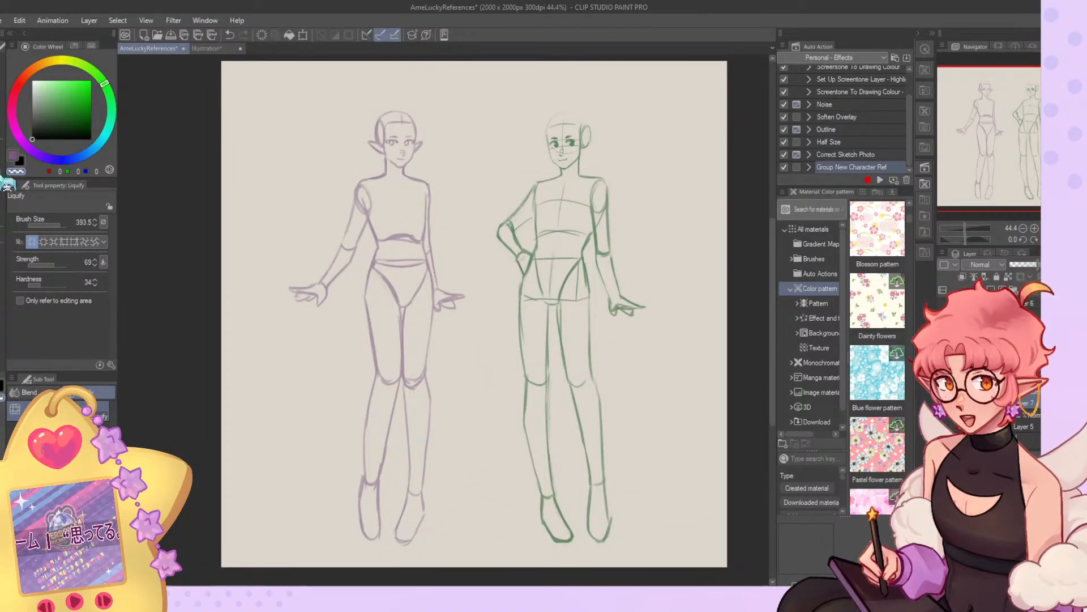
pyautogui.press('b')
pyautogui.moveTo(403, 191); pyautogui.dragTo(406, 265)
pyautogui.moveTo(379, 210); pyautogui.dragTo(424, 210)
pyautogui.hotkey('ctrl', 'z')
pyautogui.hotkey('ctrl', 'z')
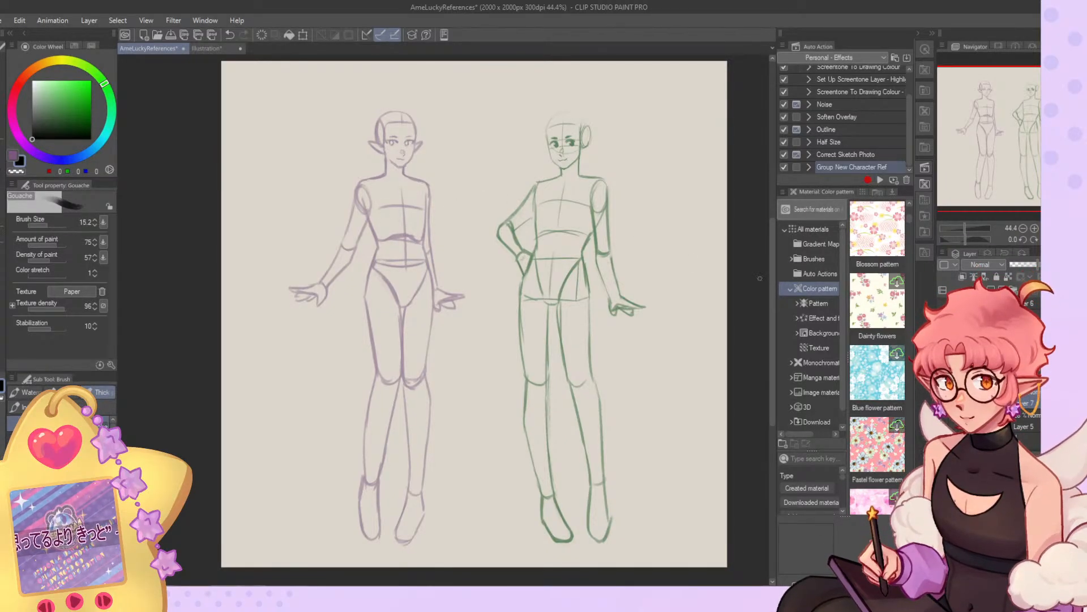
pyautogui.hotkey('ctrl', 'z')
pyautogui.moveTo(406, 266); pyautogui.dragTo(401, 305)
pyautogui.scroll(-7, 422, 419)
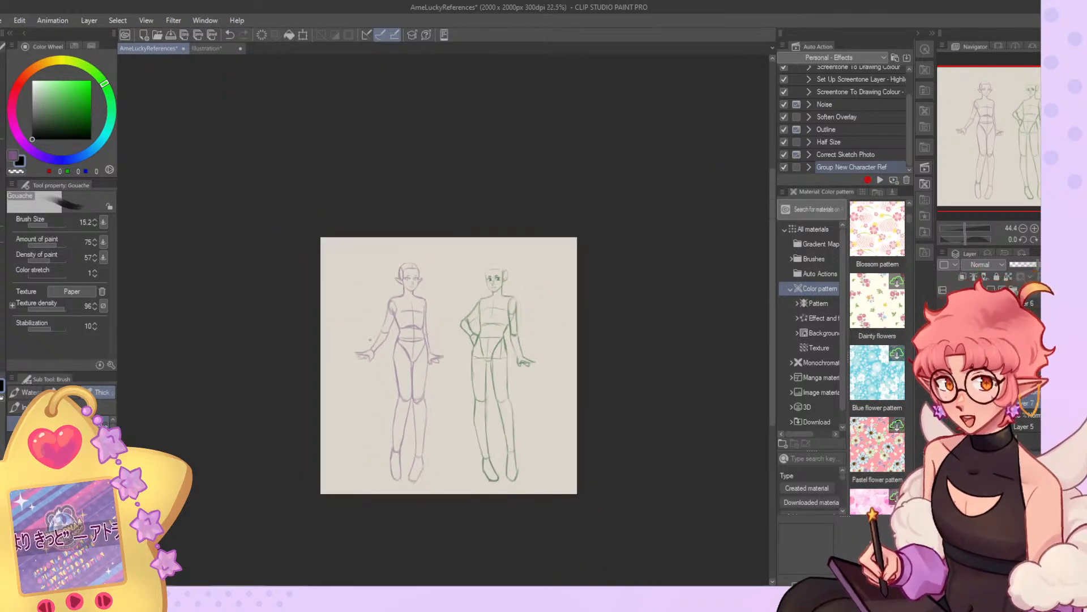
pyautogui.scroll(4, 412, 479)
pyautogui.scroll(1, 402, 492)
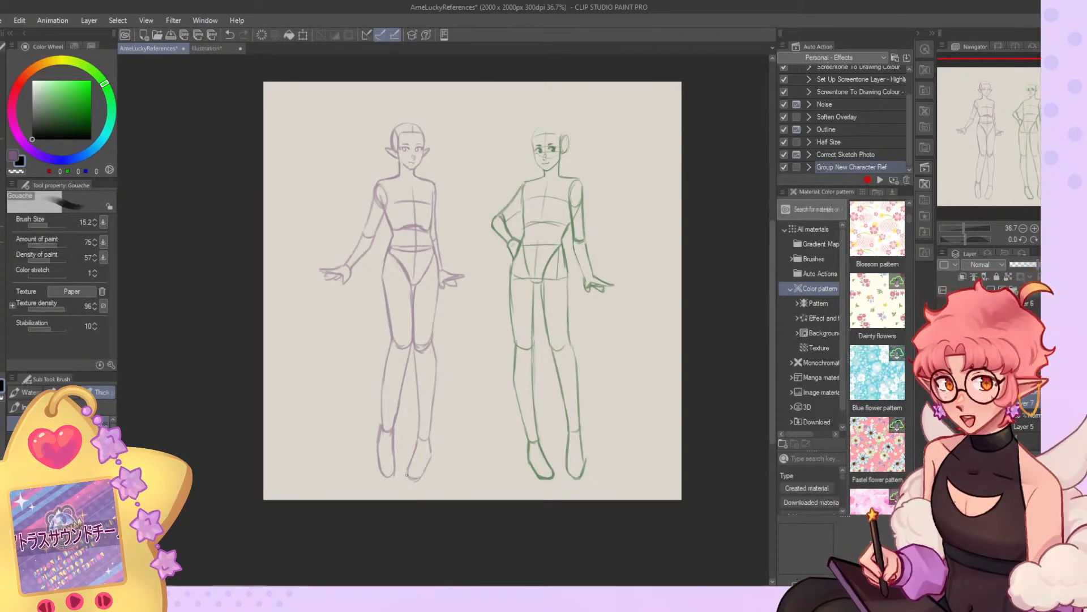
# Open up the bunny-eared figure's oval shoulder joint and redefine both side contours of its torso with darker lines.
pyautogui.scroll(4, 485, 205)
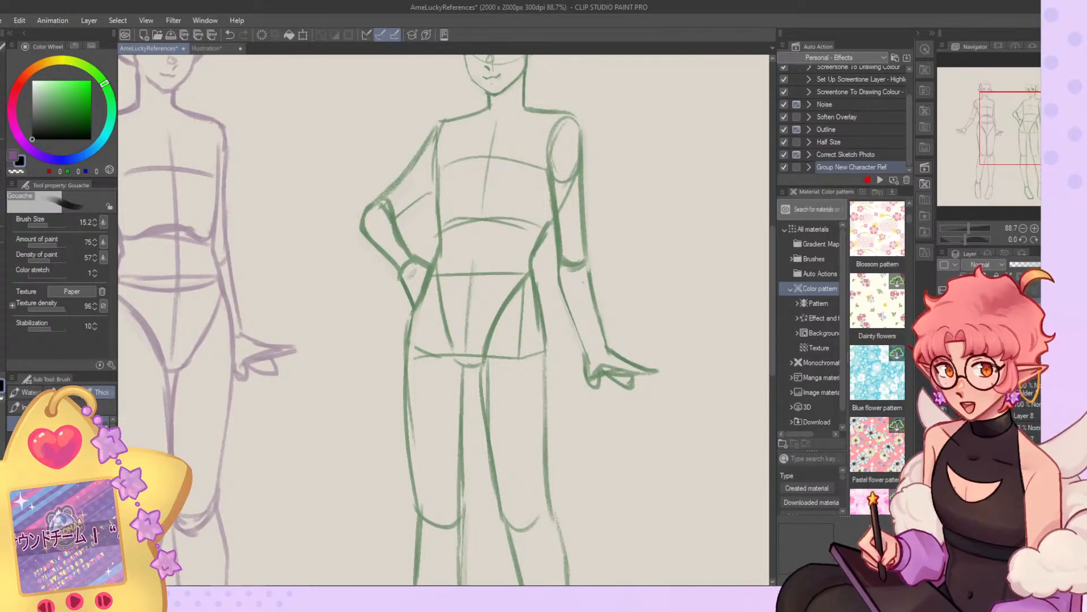
pyautogui.scroll(-2, 501, 265)
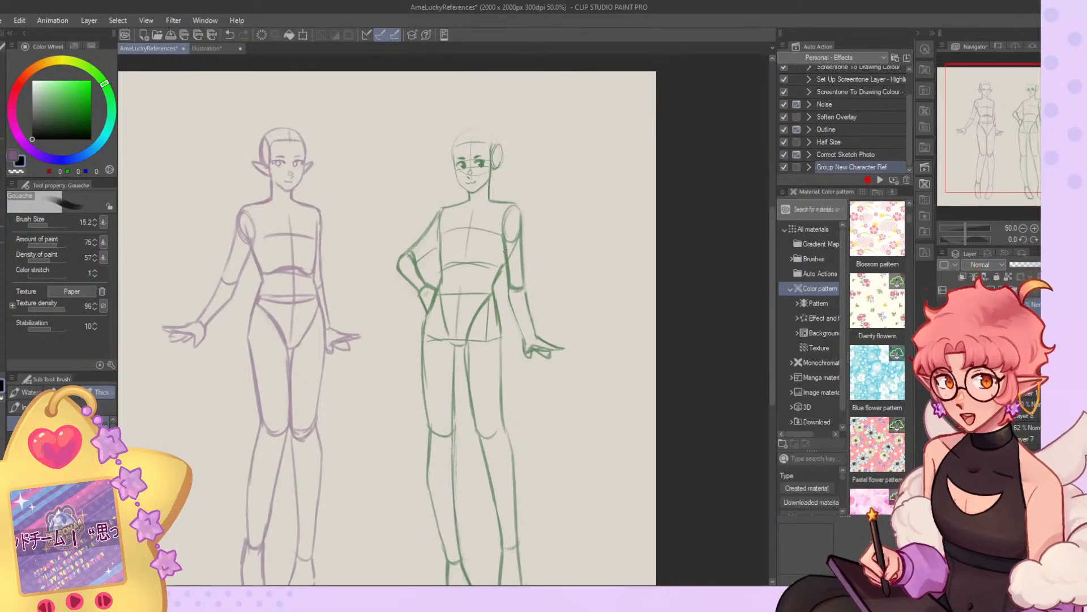
pyautogui.press('j')
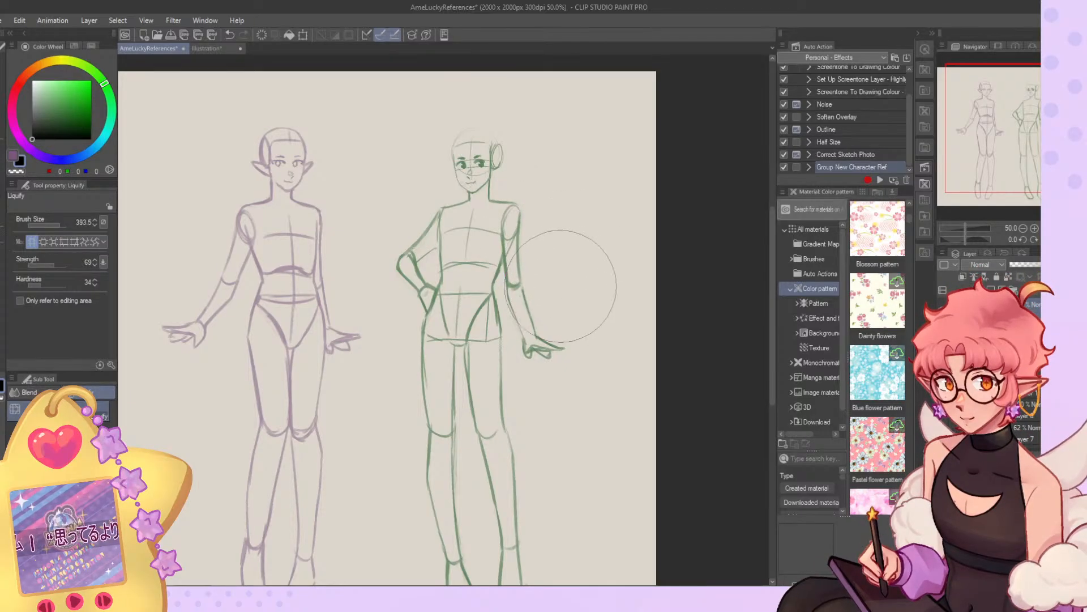
pyautogui.press('b')
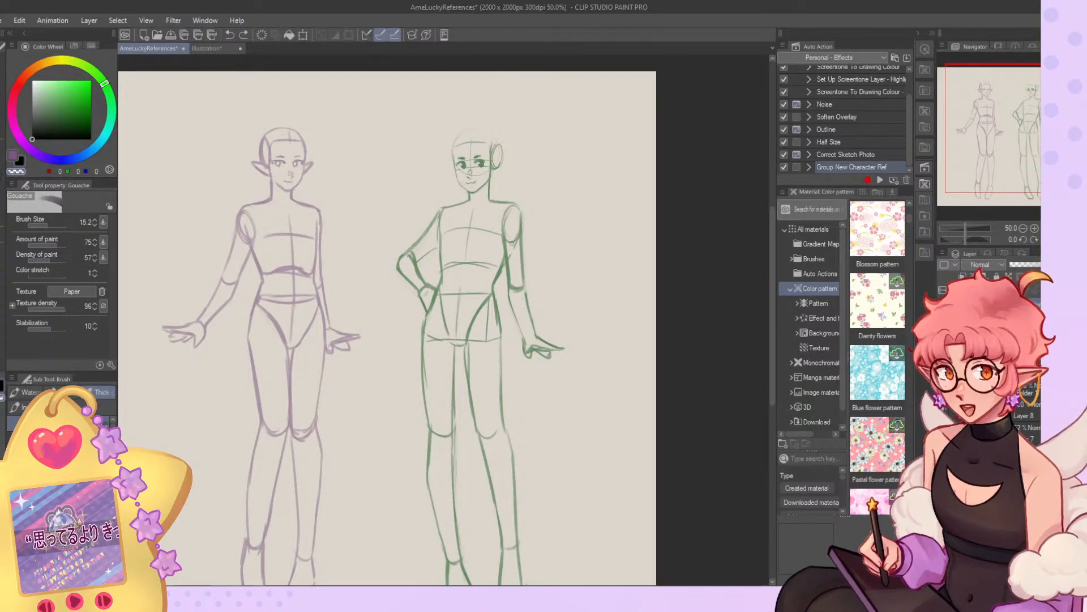
pyautogui.hotkey('ctrl', 'z')
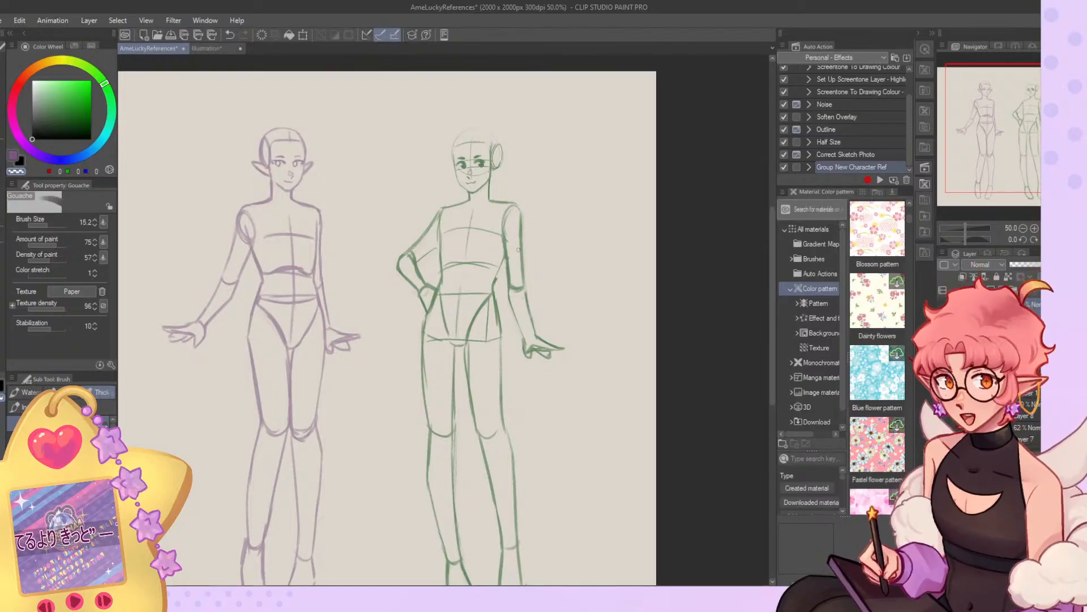
pyautogui.press('c')
pyautogui.moveTo(506, 245); pyautogui.dragTo(494, 278)
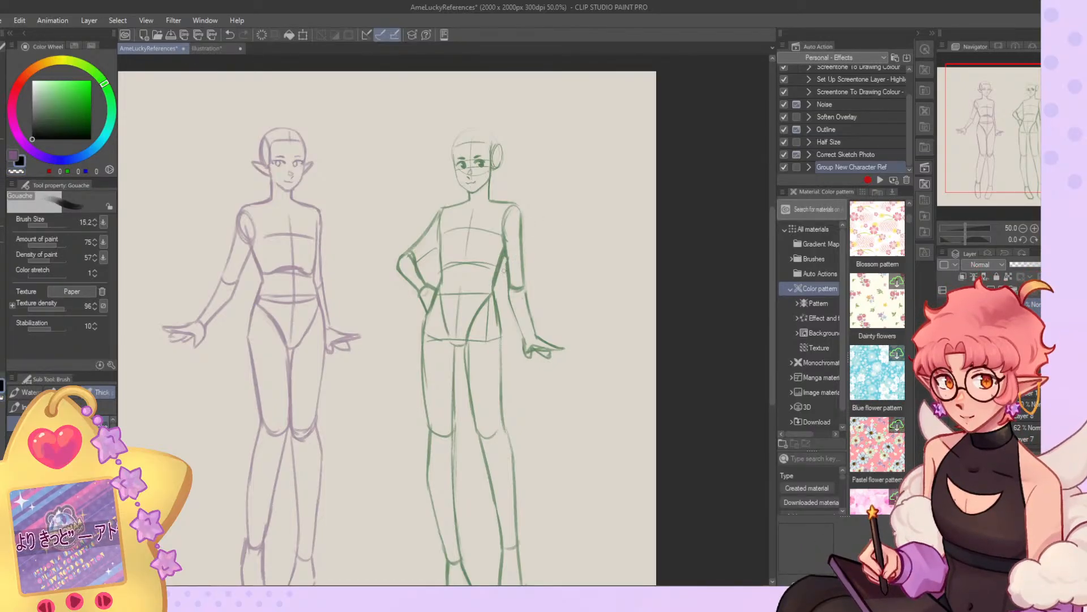
pyautogui.hotkey('ctrl', 'z')
pyautogui.moveTo(444, 218); pyautogui.dragTo(438, 282)
pyautogui.hotkey('ctrl', 'z')
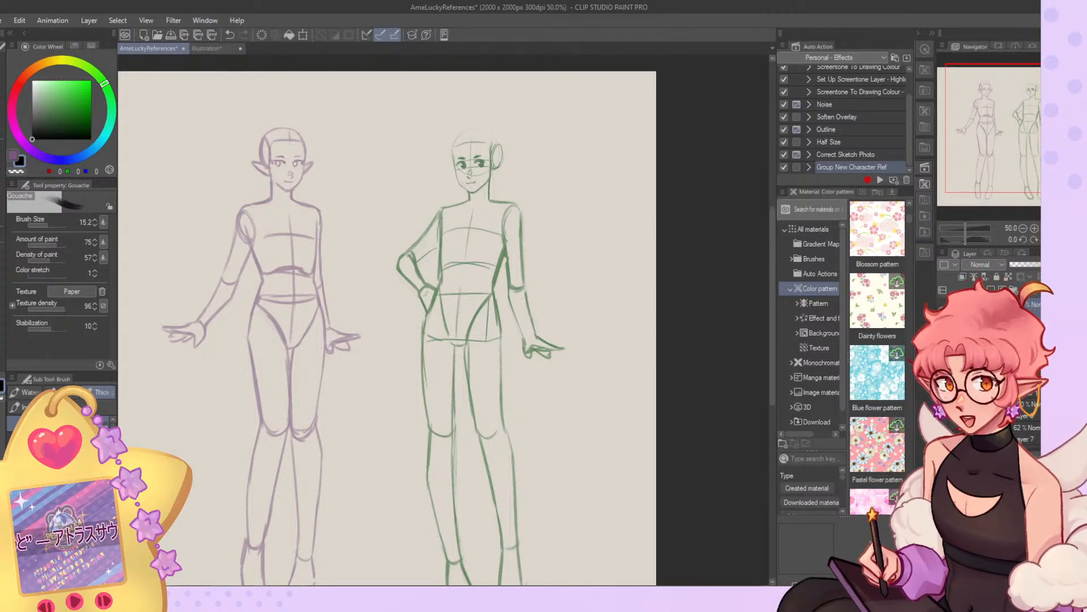
# Liquify the bunny-eared figure in the mirrored view, nudging its lowered hand and pinching its head slightly smaller, and restore the Push mode.
pyautogui.click(1056, 239)
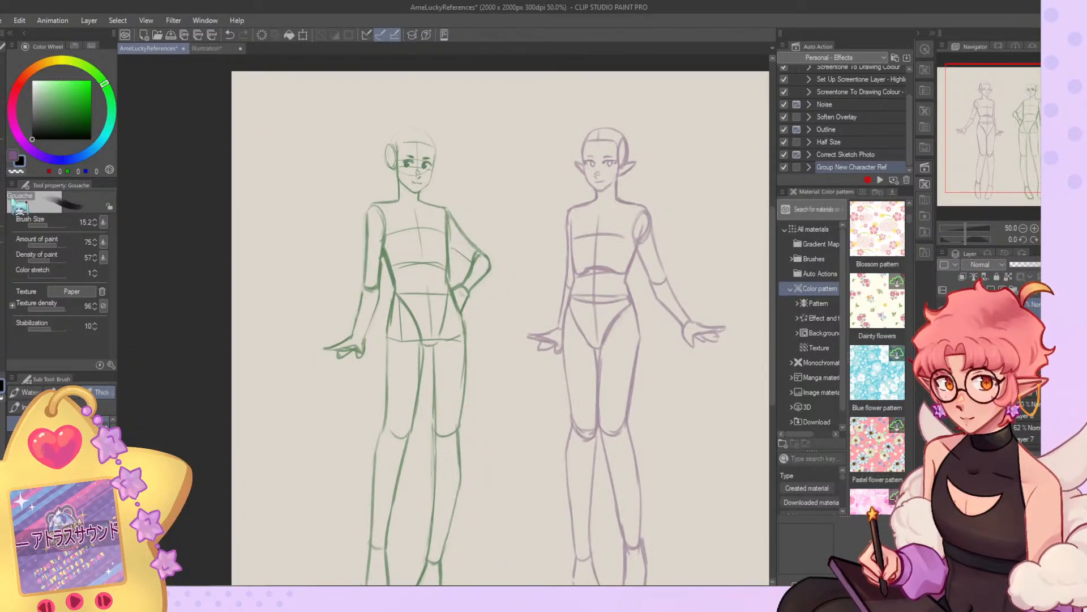
pyautogui.press('j')
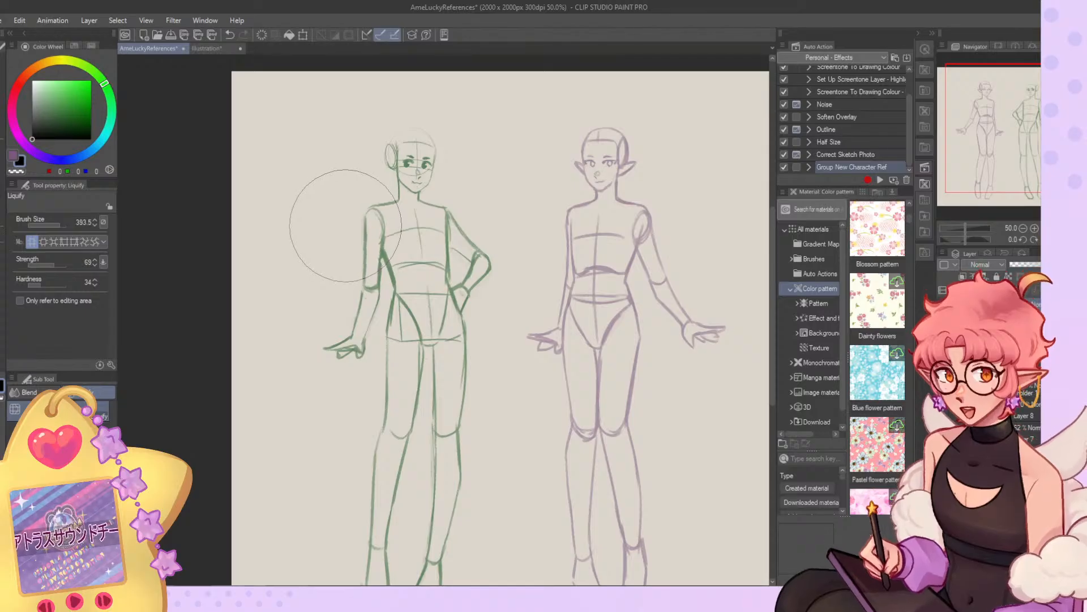
pyautogui.moveTo(323, 365); pyautogui.dragTo(324, 363)
pyautogui.scroll(3, 416, 97)
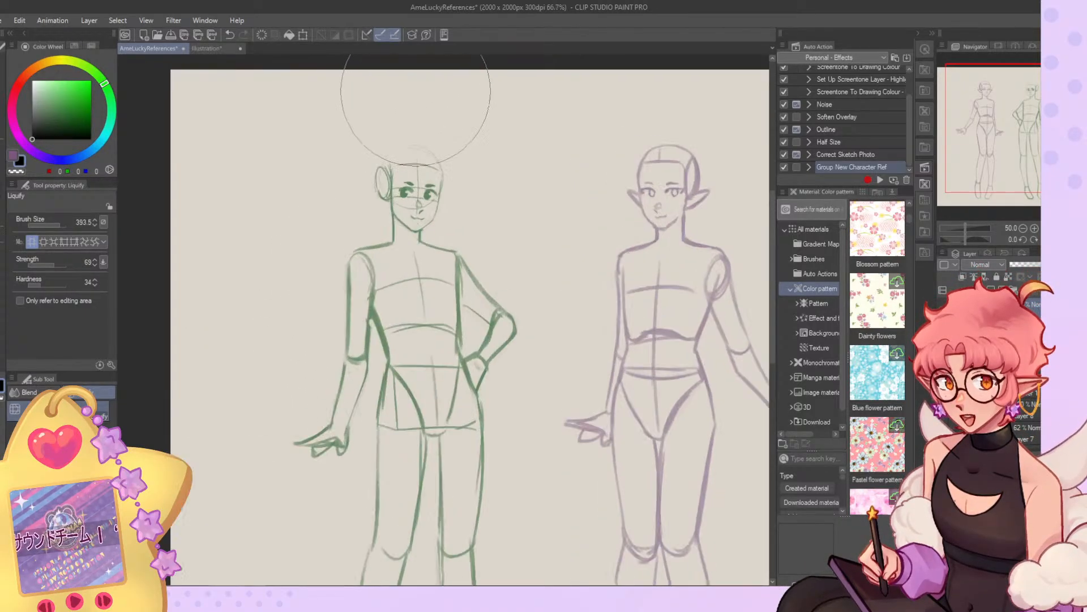
pyautogui.click(52, 241)
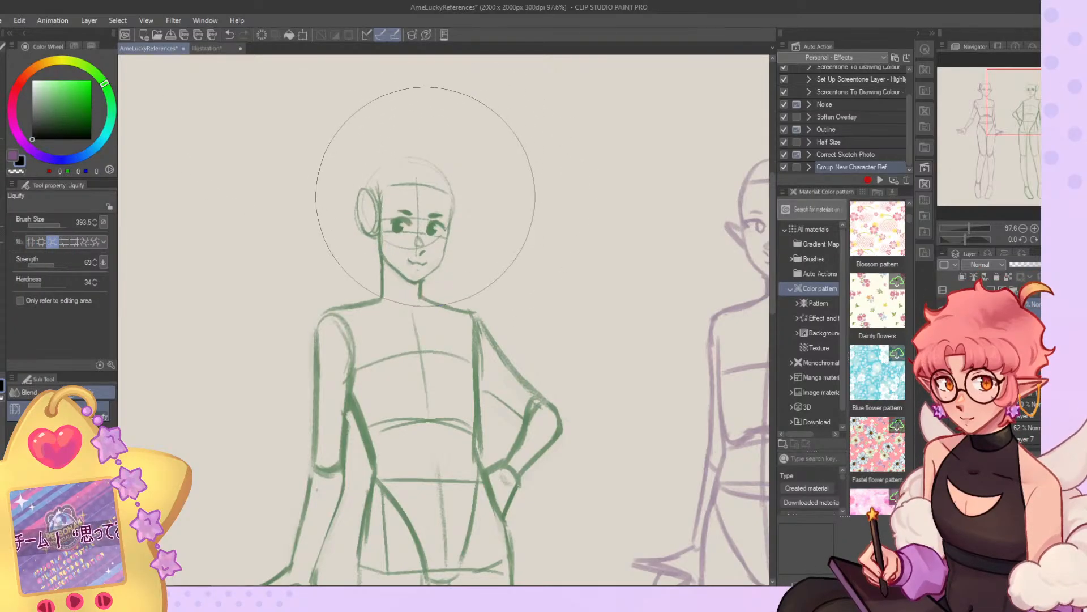
pyautogui.click(32, 241)
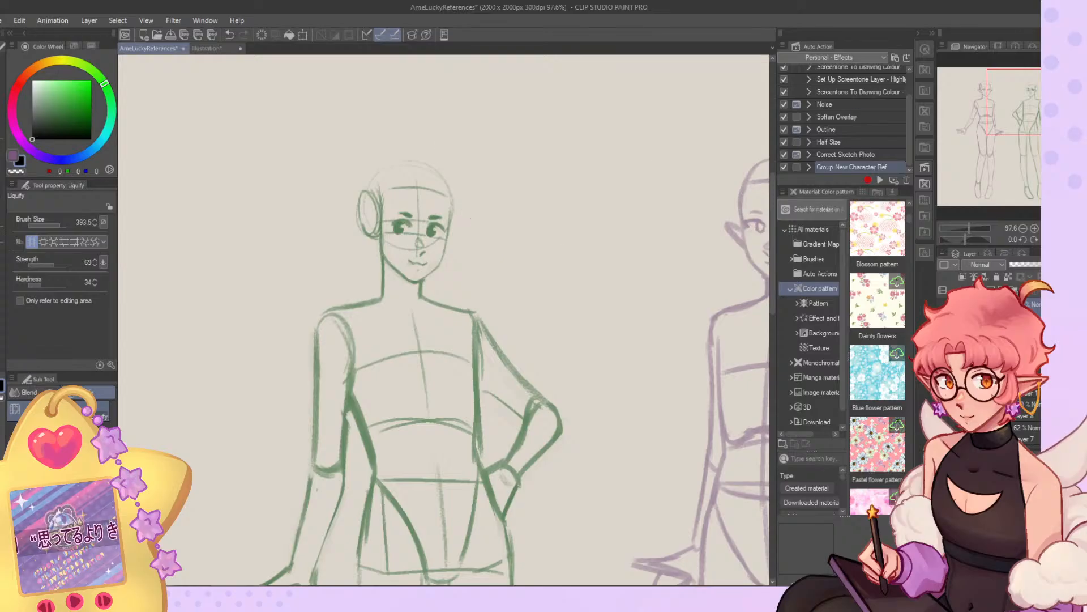
pyautogui.click(1057, 240)
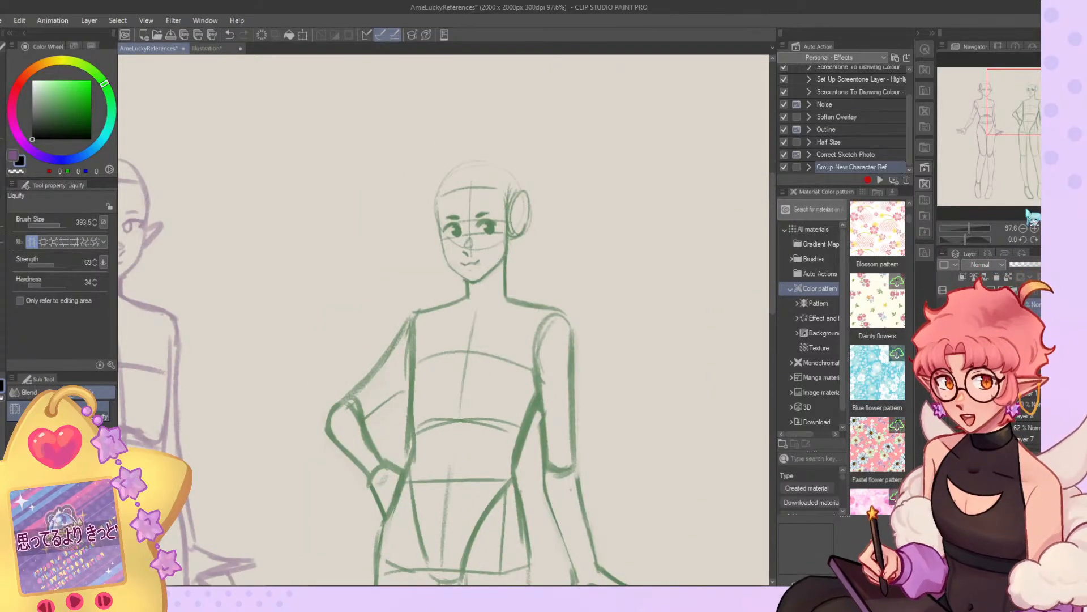
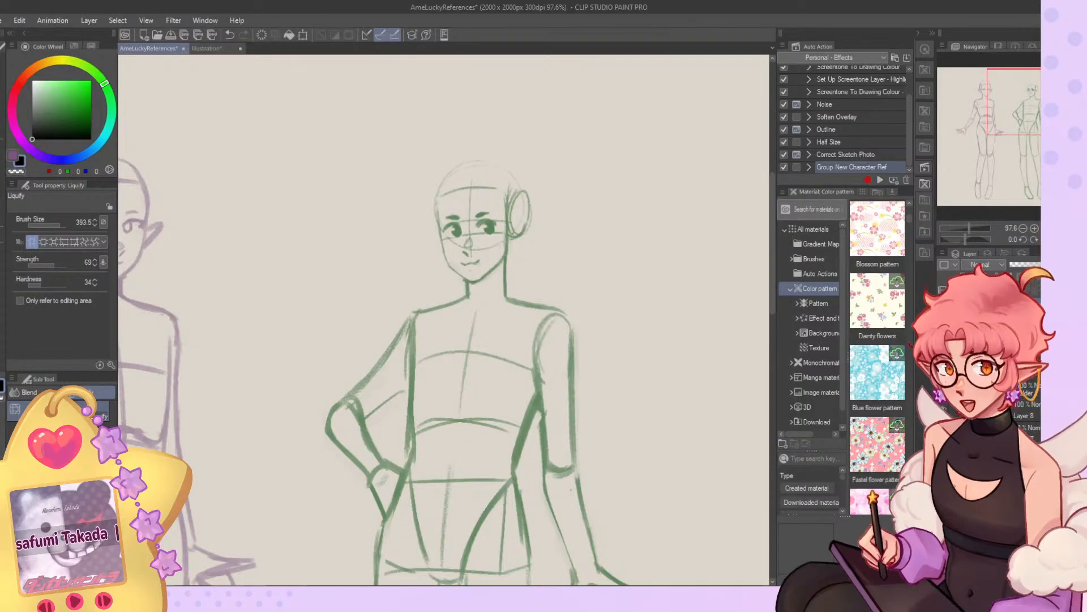
# Show the faint rough sketch with the bunny ears behind the green figure.
pyautogui.scroll(-5, 508, 159)
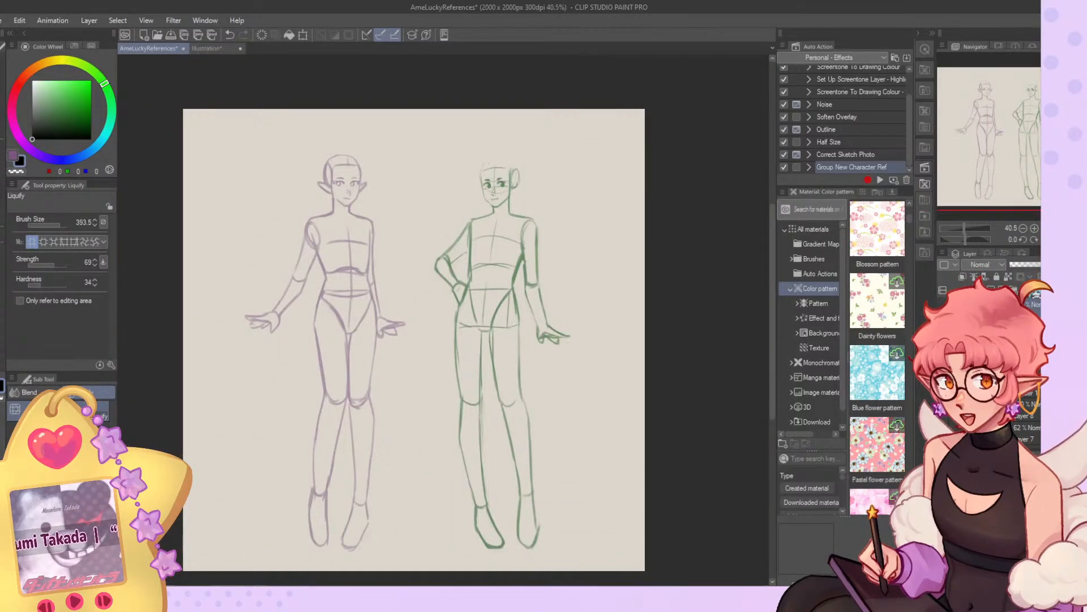
pyautogui.scroll(4, 513, 137)
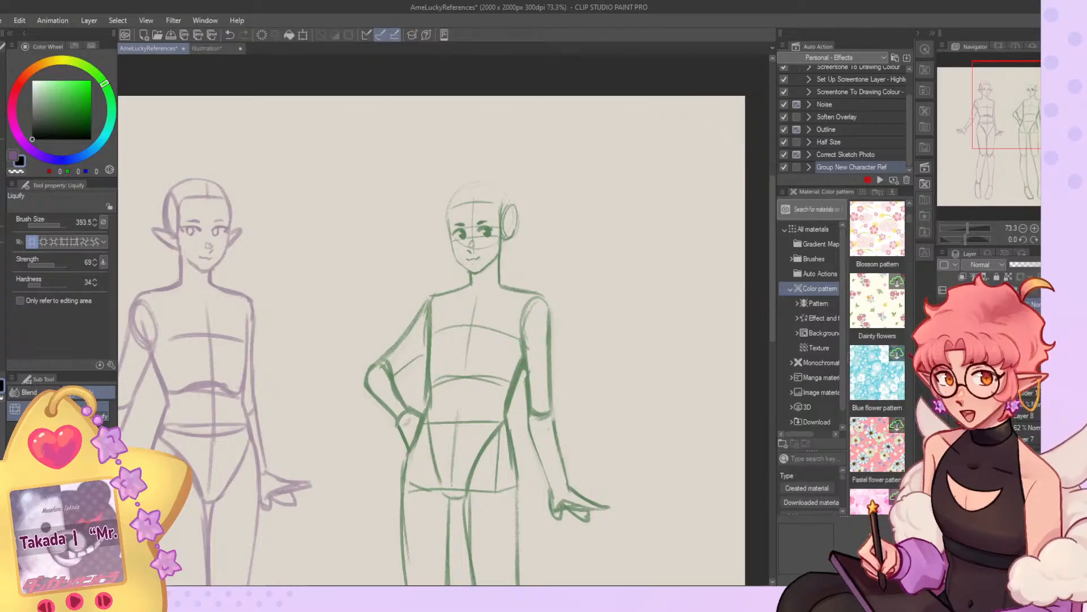
pyautogui.click(944, 432)
pyautogui.scroll(6, 558, 152)
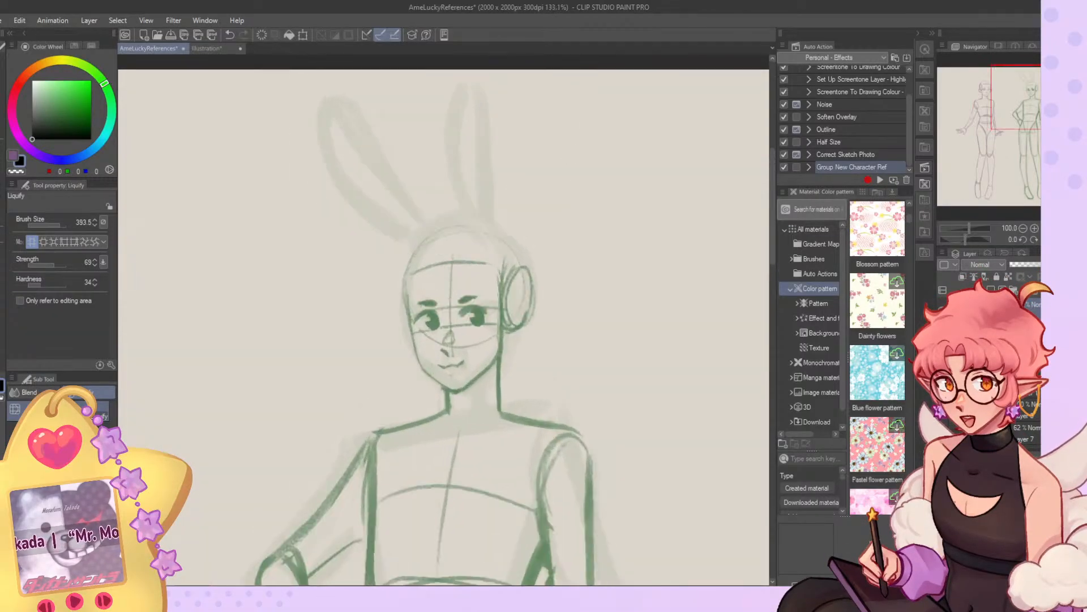
# Outline the tilted bunny ear with the Gouache brush, following the faint rough sketch, and add an inner contour.
pyautogui.press('b')
pyautogui.moveTo(426, 231)
pyautogui.mouseDown()
pyautogui.moveTo(343, 106)
pyautogui.moveTo(385, 227)
pyautogui.moveTo(369, 145)
pyautogui.moveTo(348, 121)
pyautogui.moveTo(377, 210)
pyautogui.moveTo(418, 244)
pyautogui.moveTo(416, 215)
pyautogui.moveTo(350, 137)
pyautogui.moveTo(375, 216)
pyautogui.moveTo(391, 200)
pyautogui.moveTo(359, 151)
pyautogui.moveTo(347, 191)
pyautogui.moveTo(420, 254)
pyautogui.mouseUp()
pyautogui.hotkey('ctrl', 'z')
pyautogui.hotkey('ctrl', 'z')
pyautogui.hotkey('ctrl', 'z')
pyautogui.hotkey('ctrl', 'z')
pyautogui.hotkey('ctrl', 'z')
pyautogui.hotkey('ctrl', 'z')
pyautogui.moveTo(374, 228); pyautogui.dragTo(405, 250)
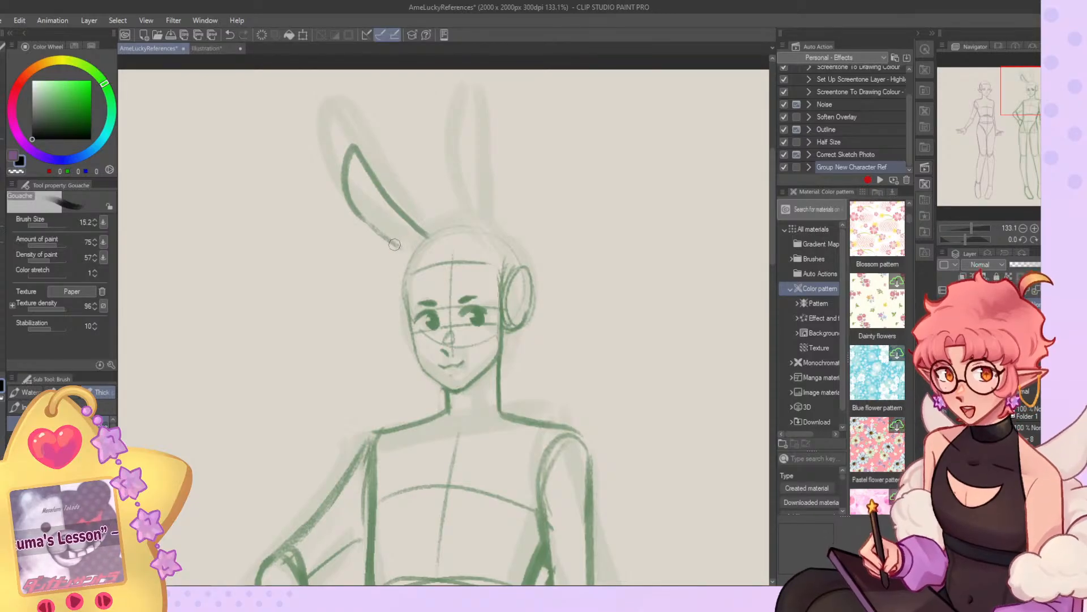
pyautogui.moveTo(360, 178); pyautogui.dragTo(401, 234)
pyautogui.hotkey('ctrl', 'z')
pyautogui.moveTo(360, 201); pyautogui.dragTo(416, 252)
pyautogui.hotkey('ctrl', 'z')
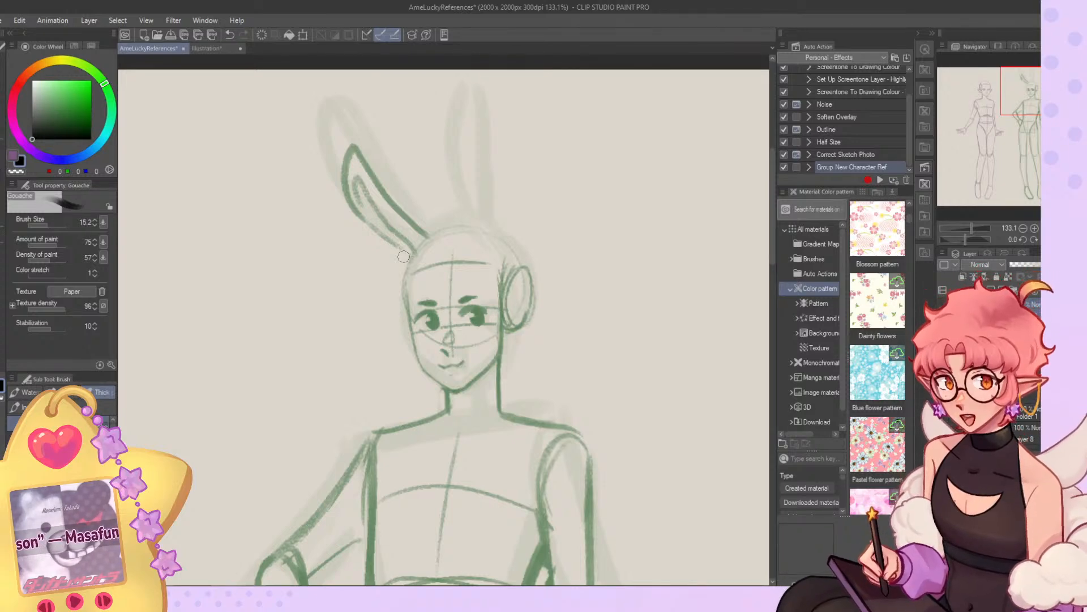
pyautogui.moveTo(473, 220); pyautogui.dragTo(474, 116)
pyautogui.hotkey('ctrl', 'z')
pyautogui.moveTo(472, 229)
pyautogui.mouseDown()
pyautogui.moveTo(464, 122)
pyautogui.moveTo(478, 226)
pyautogui.mouseUp()
pyautogui.hotkey('ctrl', 'z')
pyautogui.moveTo(466, 160)
pyautogui.mouseDown()
pyautogui.moveTo(481, 130)
pyautogui.moveTo(508, 262)
pyautogui.mouseUp()
pyautogui.hotkey('ctrl', 'z')
# Sketch the outline of the upright bunny ear, running its outer edge down to the round shape on the side of the head.
pyautogui.hotkey('ctrl', 'z')
pyautogui.hotkey('ctrl', 'z')
pyautogui.hotkey('ctrl', 'z')
pyautogui.hotkey('ctrl', 'z')
pyautogui.hotkey('ctrl', 'z')
pyautogui.hotkey('ctrl', 'z')
pyautogui.moveTo(464, 131); pyautogui.dragTo(457, 184)
pyautogui.moveTo(457, 180); pyautogui.dragTo(476, 227)
pyautogui.hotkey('ctrl', 'z')
pyautogui.hotkey('ctrl', 'z')
pyautogui.moveTo(466, 129)
pyautogui.mouseDown()
pyautogui.moveTo(477, 228)
pyautogui.moveTo(457, 169)
pyautogui.mouseUp()
pyautogui.hotkey('ctrl', 'z')
pyautogui.hotkey('ctrl', 'z')
pyautogui.moveTo(468, 126)
pyautogui.mouseDown()
pyautogui.moveTo(460, 188)
pyautogui.moveTo(481, 246)
pyautogui.moveTo(471, 137)
pyautogui.moveTo(499, 228)
pyautogui.mouseUp()
pyautogui.hotkey('ctrl', 'z')
pyautogui.hotkey('ctrl', 'z')
pyautogui.moveTo(459, 176); pyautogui.dragTo(500, 257)
pyautogui.moveTo(473, 144); pyautogui.dragTo(510, 267)
pyautogui.press('v')
pyautogui.press('v')
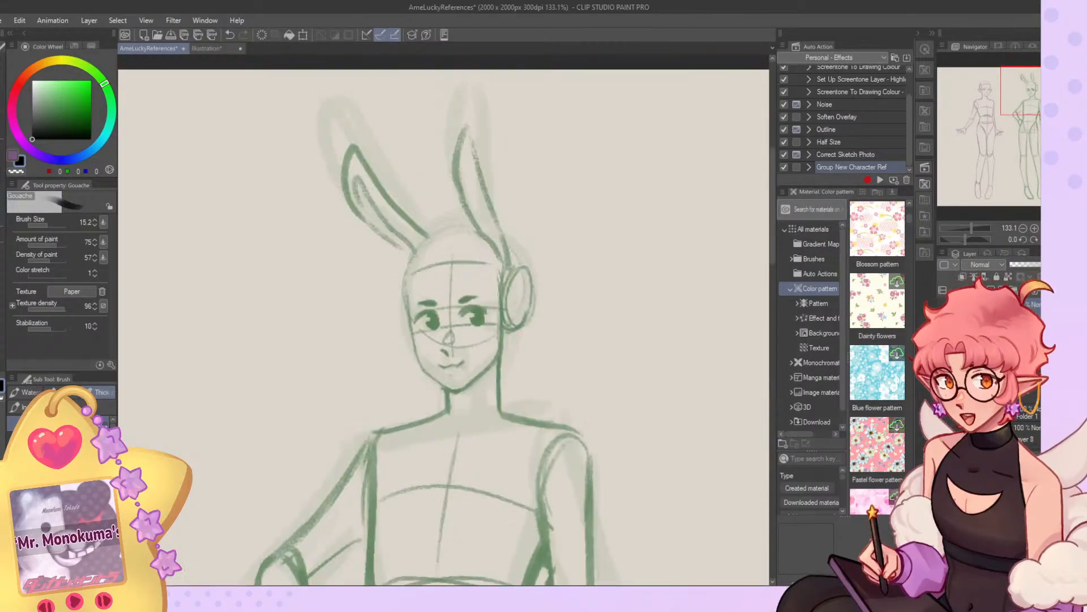
# Mirror the view and redraw the tip and outer edge of the upright bunny ear, cleaning the line.
pyautogui.press('h')
pyautogui.moveTo(426, 146)
pyautogui.mouseDown()
pyautogui.moveTo(422, 217)
pyautogui.moveTo(427, 148)
pyautogui.moveTo(407, 215)
pyautogui.moveTo(428, 170)
pyautogui.mouseUp()
pyautogui.hotkey('ctrl', 'z')
pyautogui.press('c')
pyautogui.press('c')
pyautogui.moveTo(423, 129); pyautogui.dragTo(434, 148)
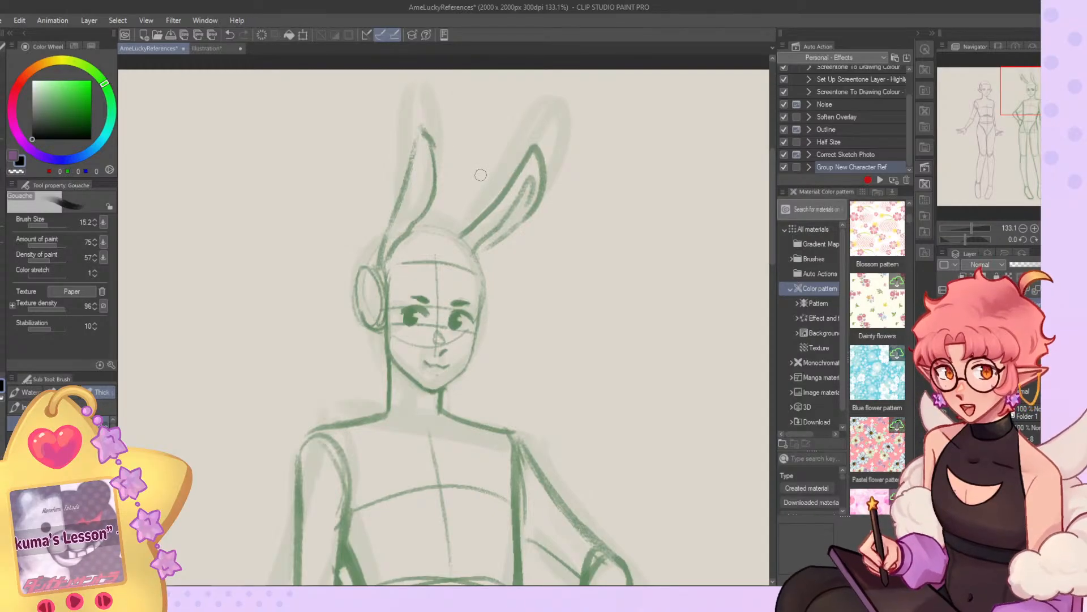
pyautogui.press('c')
pyautogui.moveTo(404, 209)
pyautogui.mouseDown()
pyautogui.moveTo(381, 264)
pyautogui.moveTo(372, 259)
pyautogui.moveTo(420, 143)
pyautogui.moveTo(383, 250)
pyautogui.mouseUp()
pyautogui.press('c')
pyautogui.press('c')
pyautogui.press('c')
# Sketch the inner contour of the upright bunny ear, reducing the brush size to 8.4 for the finer line.
pyautogui.press('c')
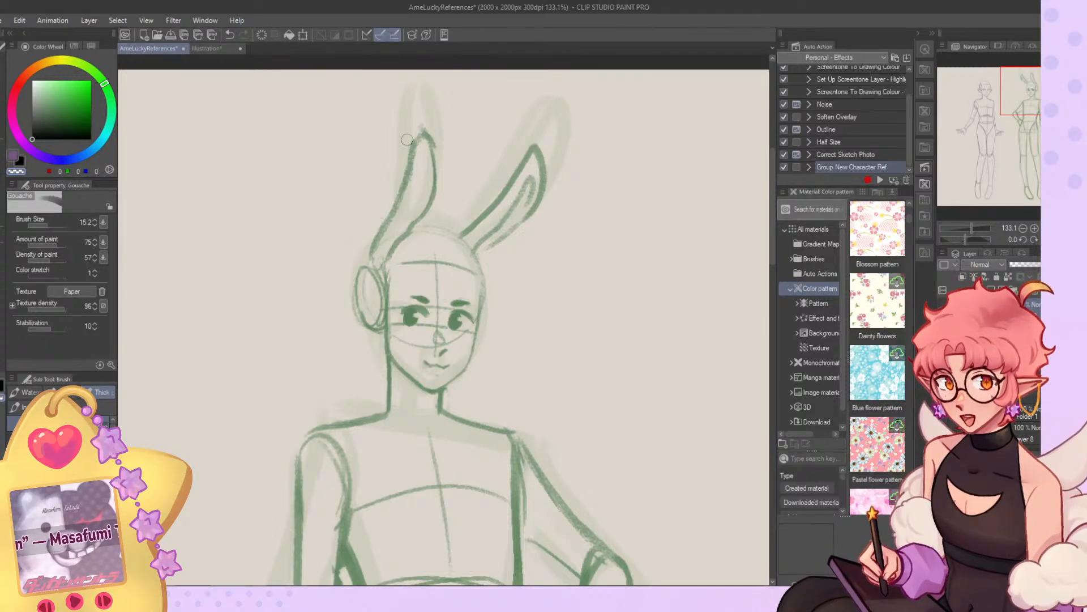
pyautogui.press('c')
pyautogui.moveTo(421, 149)
pyautogui.mouseDown()
pyautogui.moveTo(378, 260)
pyautogui.moveTo(422, 160)
pyautogui.mouseUp()
pyautogui.press('c')
pyautogui.moveTo(421, 160); pyautogui.dragTo(389, 231)
pyautogui.moveTo(68, 224); pyautogui.dragTo(54, 225)
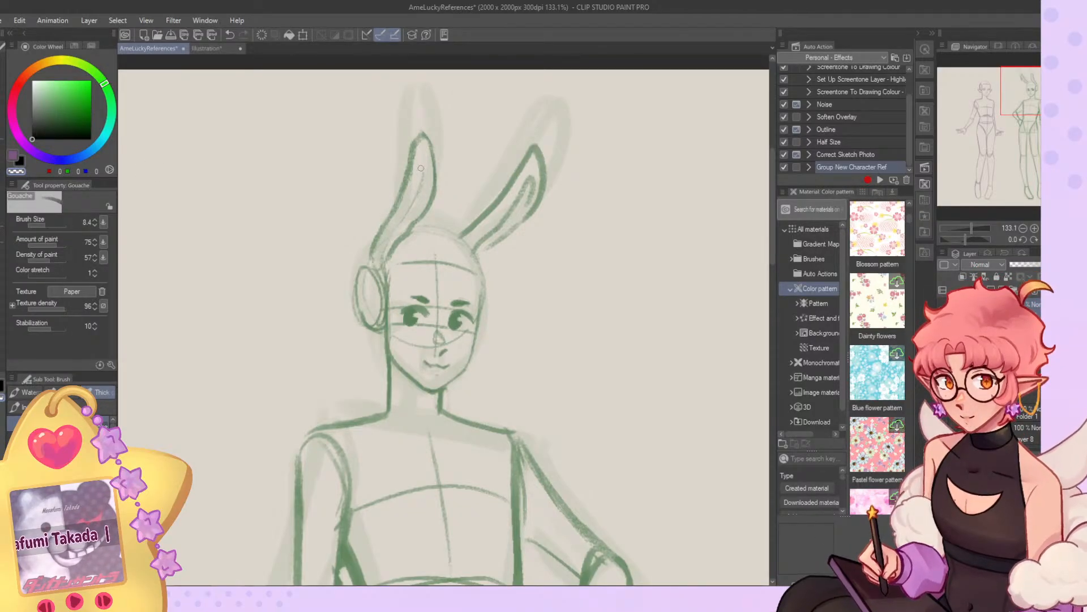
pyautogui.press('c')
pyautogui.moveTo(425, 166)
pyautogui.mouseDown()
pyautogui.moveTo(383, 248)
pyautogui.moveTo(432, 182)
pyautogui.moveTo(423, 177)
pyautogui.moveTo(408, 238)
pyautogui.mouseUp()
pyautogui.press('c')
pyautogui.press('c')
pyautogui.press('c')
# Restore the unmirrored view, rework the upright ear's base with a 13.1 brush, and discard both ear drafts.
pyautogui.press('c')
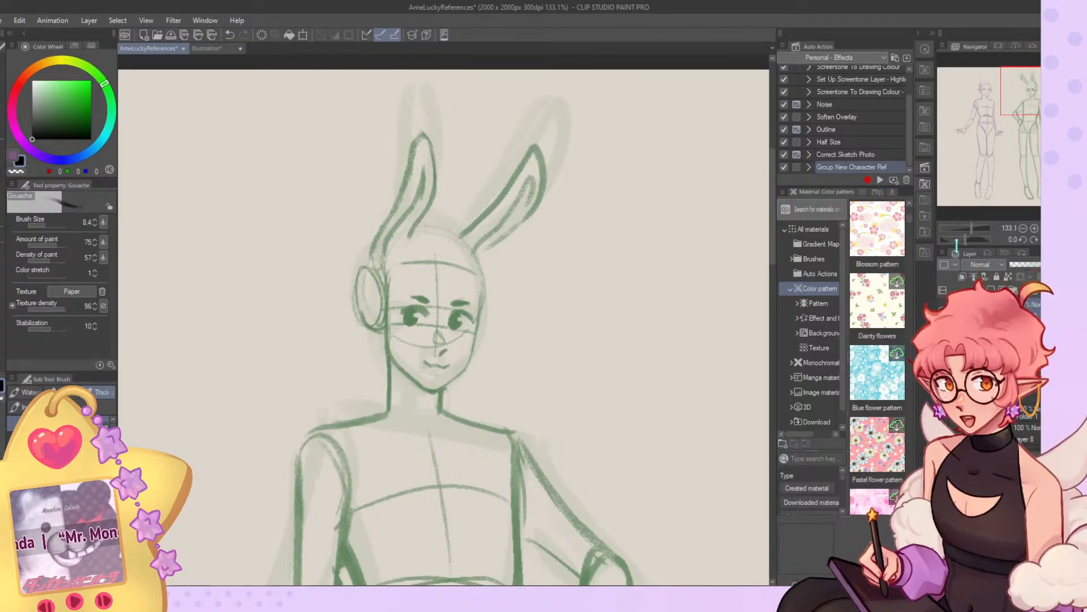
pyautogui.press('h')
pyautogui.press('c')
pyautogui.moveTo(496, 227)
pyautogui.mouseDown()
pyautogui.moveTo(503, 256)
pyautogui.moveTo(496, 224)
pyautogui.moveTo(512, 253)
pyautogui.moveTo(498, 261)
pyautogui.mouseUp()
pyautogui.press('c')
pyautogui.press('c')
pyautogui.press('c')
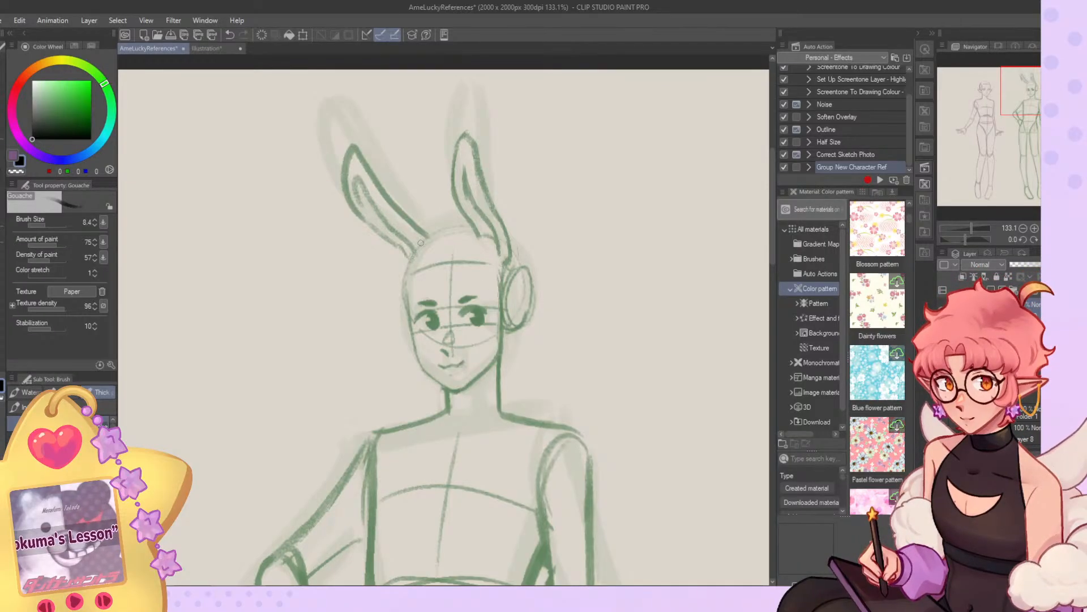
pyautogui.hotkey('ctrl', 'z')
pyautogui.moveTo(63, 224); pyautogui.dragTo(70, 225)
pyautogui.press('c')
pyautogui.moveTo(495, 226); pyautogui.dragTo(508, 259)
pyautogui.moveTo(70, 225); pyautogui.dragTo(64, 224)
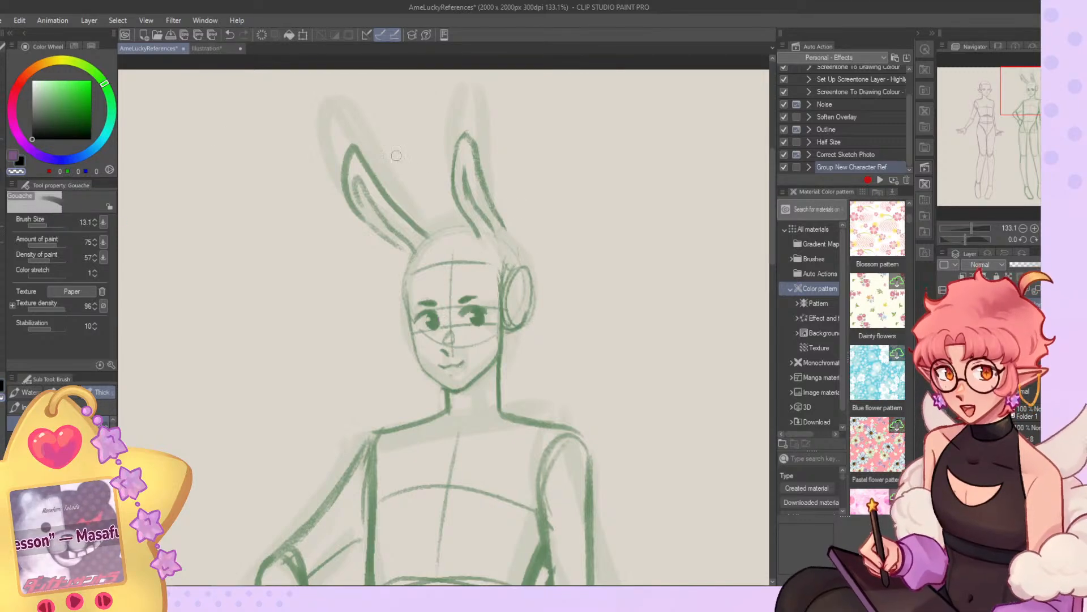
pyautogui.press('c')
pyautogui.moveTo(494, 212)
pyautogui.mouseDown()
pyautogui.moveTo(518, 253)
pyautogui.moveTo(485, 237)
pyautogui.moveTo(506, 261)
pyautogui.mouseUp()
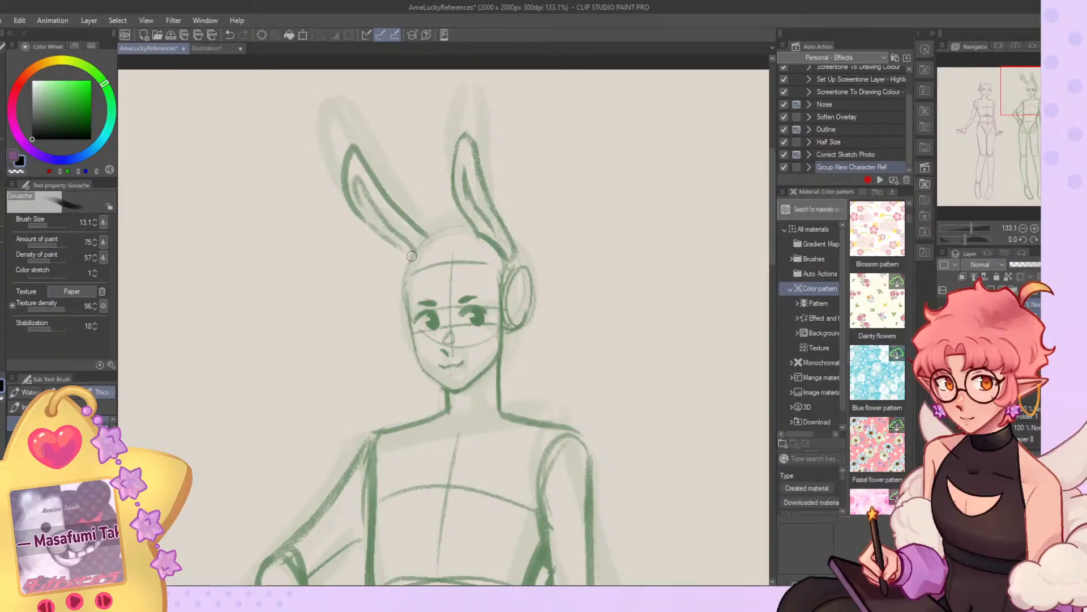
pyautogui.moveTo(356, 162); pyautogui.dragTo(371, 232)
# Outline a straighter, taller upright bunny ear over the faint rough sketch, down to the side of the head.
pyautogui.scroll(-3, 374, 352)
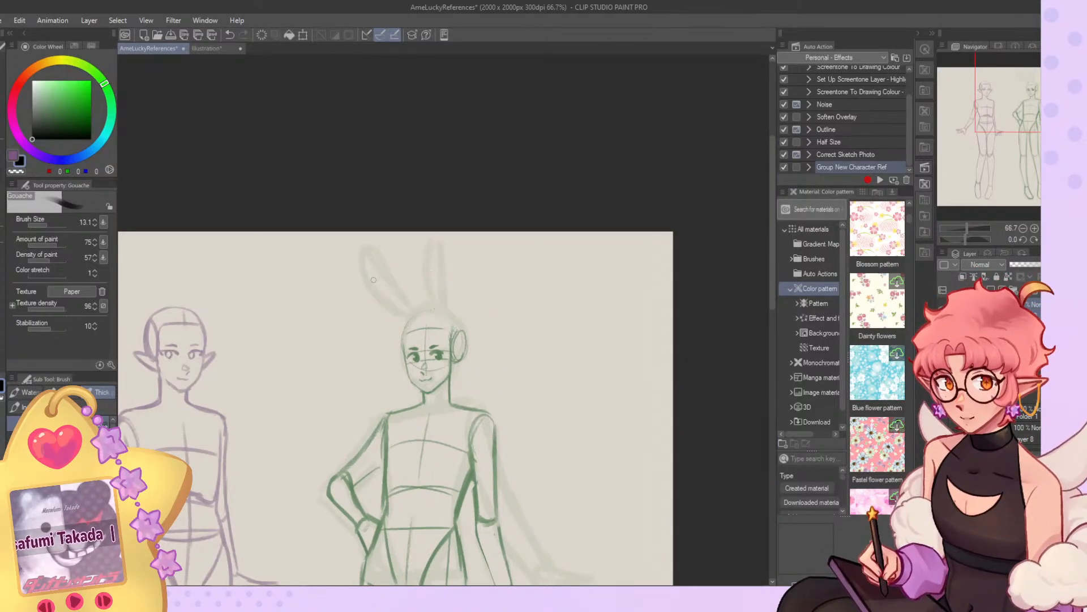
pyautogui.scroll(2, 373, 278)
pyautogui.moveTo(466, 284); pyautogui.dragTo(456, 186)
pyautogui.moveTo(479, 169); pyautogui.dragTo(488, 274)
pyautogui.moveTo(481, 189); pyautogui.dragTo(503, 313)
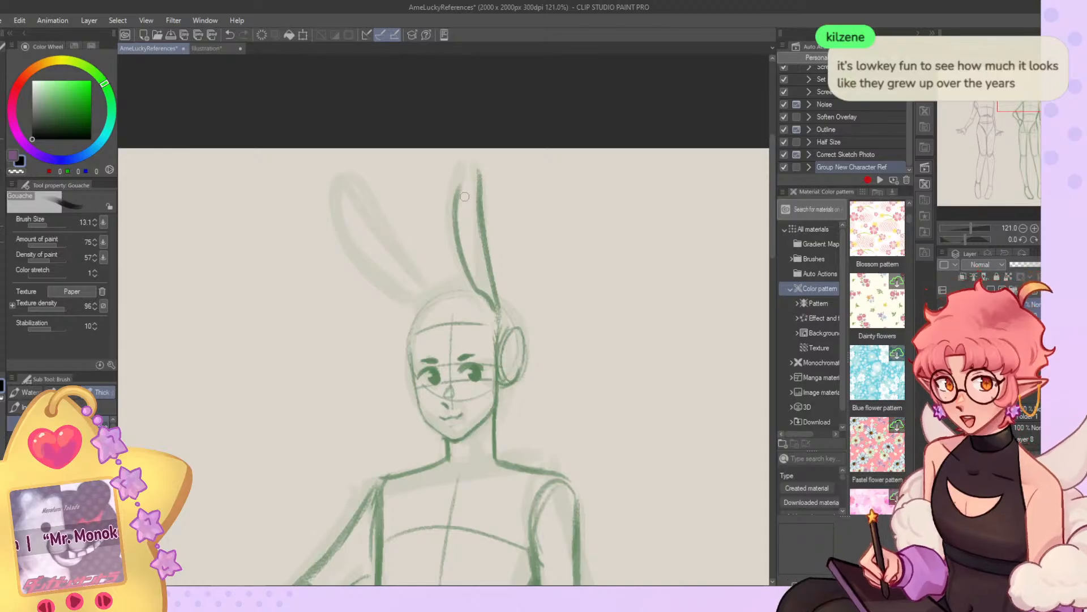
pyautogui.moveTo(459, 189)
pyautogui.mouseDown()
pyautogui.moveTo(482, 199)
pyautogui.moveTo(481, 163)
pyautogui.moveTo(490, 228)
pyautogui.mouseUp()
# Clean up the upright bunny ear's outline and draw a narrow inner contour inside it.
pyautogui.press('c')
pyautogui.moveTo(479, 170); pyautogui.dragTo(497, 270)
pyautogui.press('c')
pyautogui.moveTo(485, 198); pyautogui.dragTo(498, 310)
pyautogui.press('c')
pyautogui.moveTo(476, 205); pyautogui.dragTo(494, 294)
pyautogui.press('c')
pyautogui.moveTo(473, 183); pyautogui.dragTo(500, 309)
# Outline a shorter, more tilted second bunny ear, slimming it and adding its inner contour in the mirrored view.
pyautogui.moveTo(472, 198)
pyautogui.mouseDown()
pyautogui.moveTo(464, 234)
pyautogui.moveTo(491, 294)
pyautogui.moveTo(348, 249)
pyautogui.moveTo(410, 314)
pyautogui.mouseUp()
pyautogui.click(1057, 239)
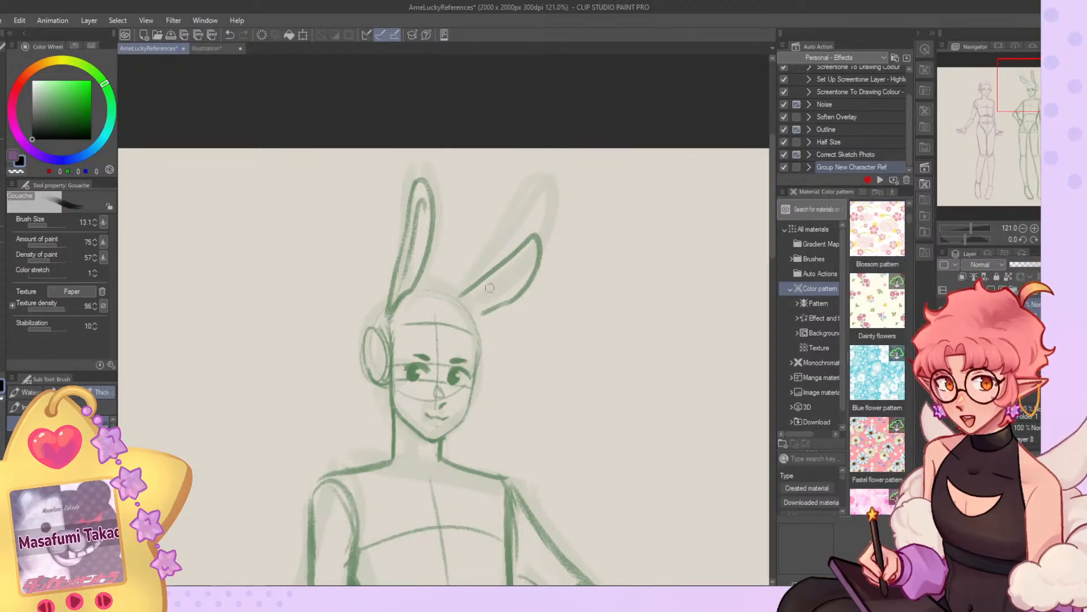
pyautogui.press('c')
pyautogui.moveTo(522, 290)
pyautogui.mouseDown()
pyautogui.moveTo(472, 309)
pyautogui.moveTo(527, 264)
pyautogui.moveTo(480, 302)
pyautogui.mouseUp()
pyautogui.press('c')
pyautogui.moveTo(513, 267)
pyautogui.mouseDown()
pyautogui.moveTo(462, 303)
pyautogui.moveTo(509, 289)
pyautogui.moveTo(485, 301)
pyautogui.moveTo(509, 279)
pyautogui.moveTo(462, 307)
pyautogui.moveTo(521, 291)
pyautogui.moveTo(508, 298)
pyautogui.moveTo(541, 254)
pyautogui.moveTo(532, 263)
pyautogui.moveTo(514, 255)
pyautogui.moveTo(534, 247)
pyautogui.moveTo(516, 246)
pyautogui.moveTo(551, 253)
pyautogui.moveTo(516, 242)
pyautogui.moveTo(461, 281)
pyautogui.moveTo(510, 256)
pyautogui.moveTo(476, 283)
pyautogui.moveTo(494, 272)
pyautogui.moveTo(467, 286)
pyautogui.moveTo(500, 263)
pyautogui.mouseUp()
pyautogui.press('c')
pyautogui.press('c')
pyautogui.press('c')
pyautogui.press('c')
# Liquify the upright bunny ear, pushing its tip slightly down.
pyautogui.click(2, 204)
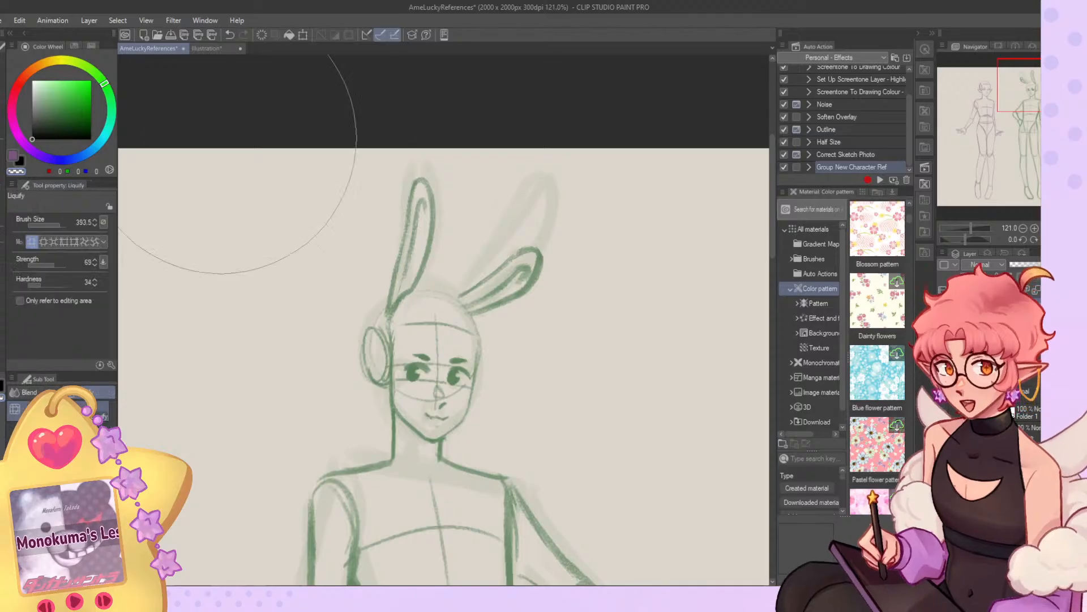
pyautogui.moveTo(329, 245); pyautogui.dragTo(324, 257)
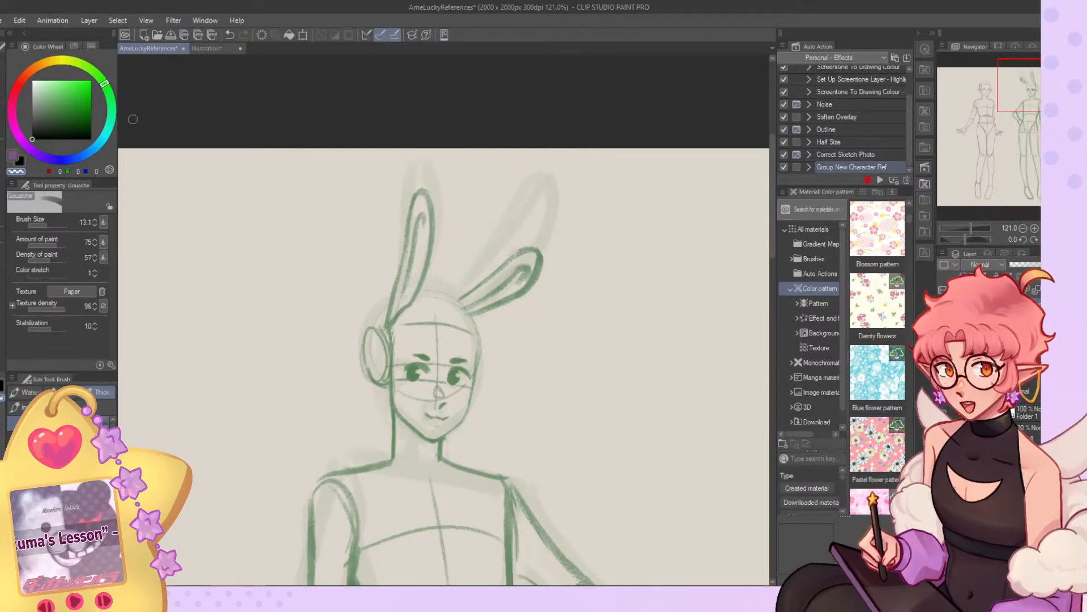
pyautogui.click(3, 142)
pyautogui.moveTo(416, 324); pyautogui.dragTo(408, 330)
pyautogui.hotkey('ctrl', 'z')
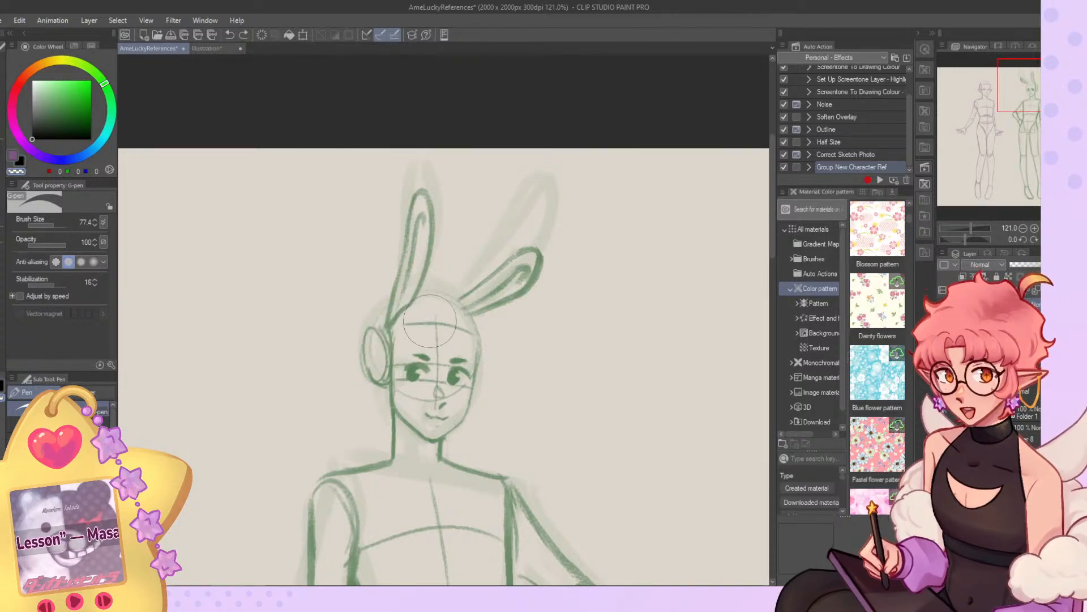
# Rework the base line of the upright bunny ear where it meets the head with the Gouache brush.
pyautogui.click(3, 192)
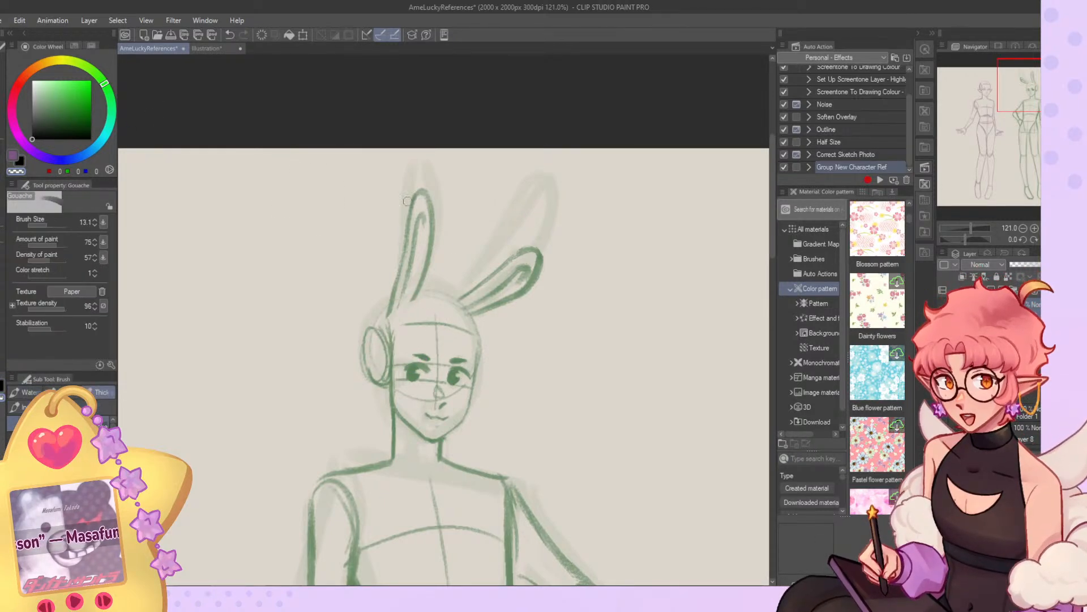
pyautogui.press('x')
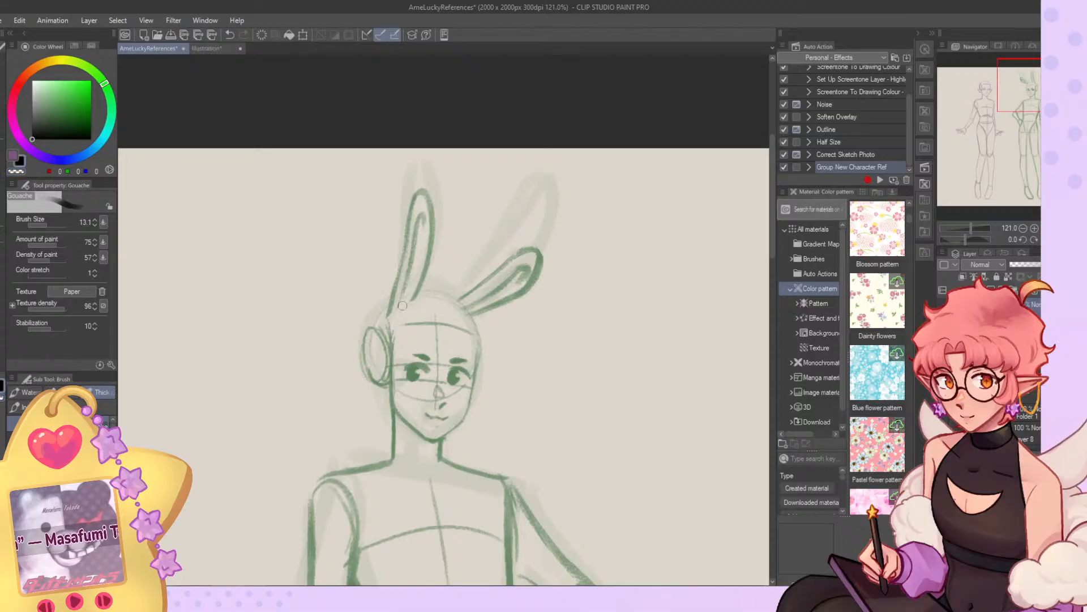
pyautogui.press('c')
pyautogui.moveTo(414, 298); pyautogui.dragTo(401, 303)
pyautogui.press('c')
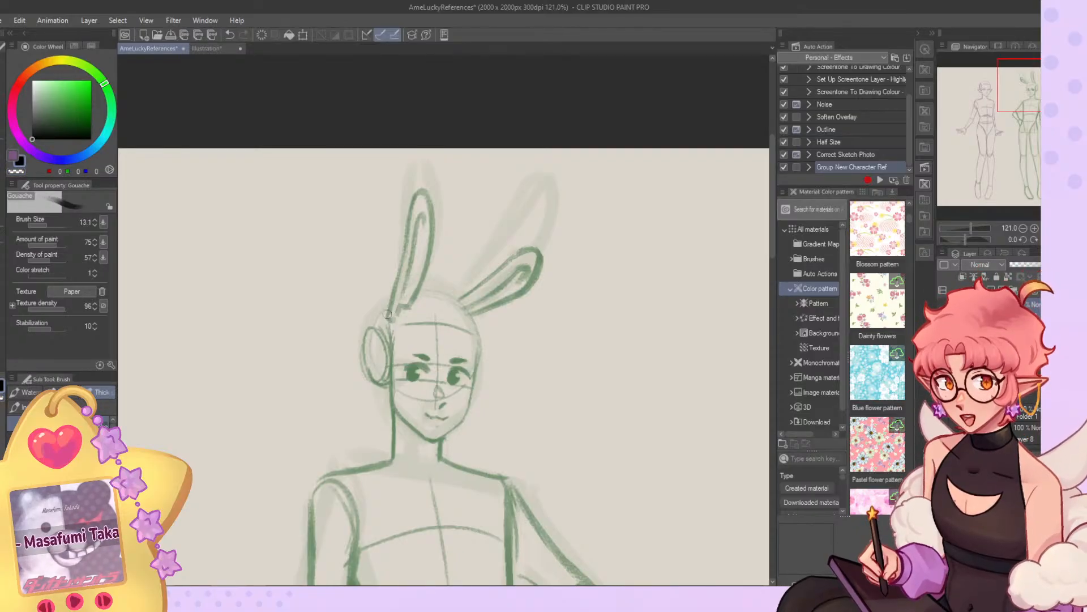
# Return to the unmirrored full-canvas view and liquify both bunny ears, nudging their position slightly.
pyautogui.hotkey('ctrl', '0')
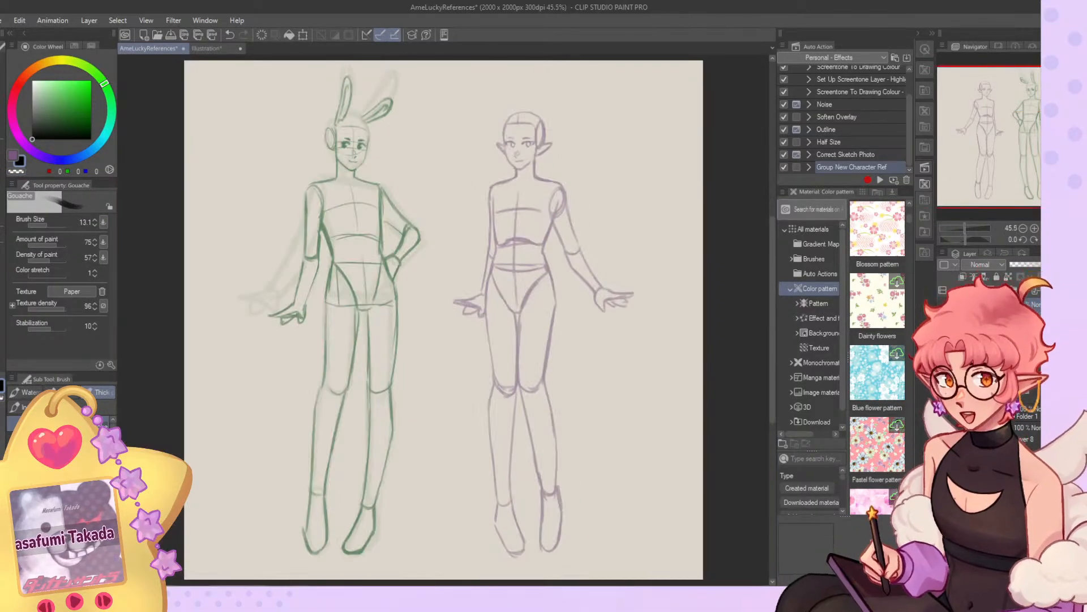
pyautogui.press('h')
pyautogui.press('j')
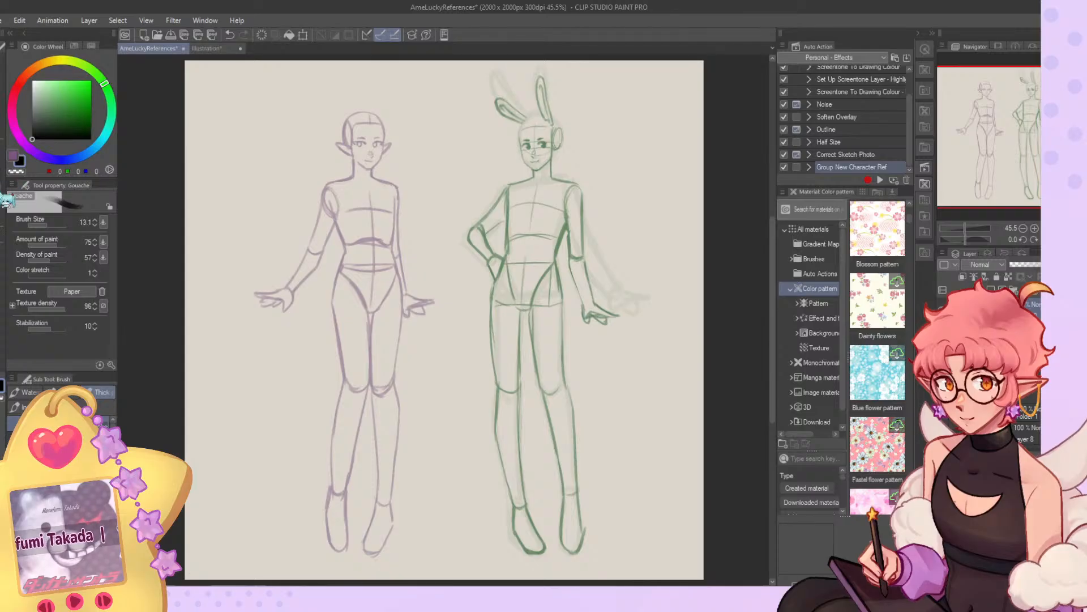
pyautogui.moveTo(584, 76); pyautogui.dragTo(563, 63)
pyautogui.moveTo(469, 95); pyautogui.dragTo(468, 90)
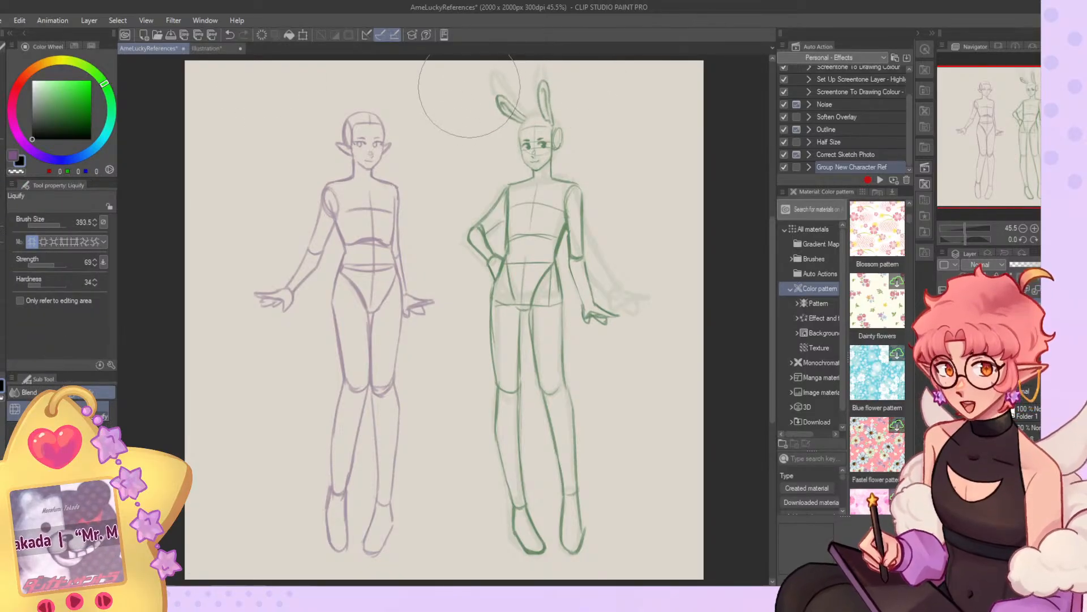
# Sample the green line colour from the bunny-eared figure and hide the faint rough sketch behind it.
pyautogui.scroll(-6, 495, 217)
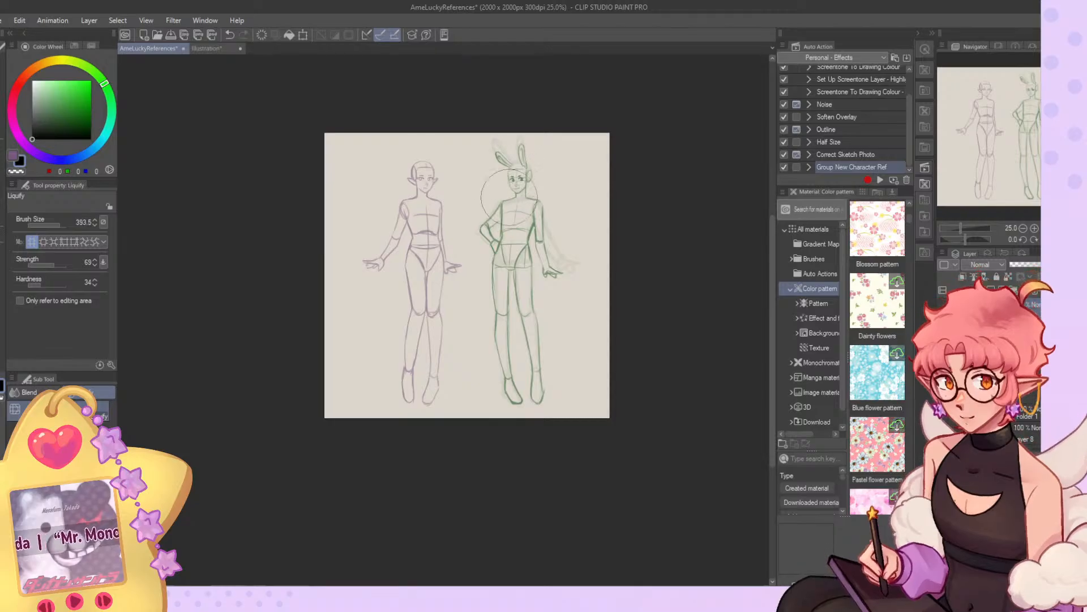
pyautogui.scroll(5, 498, 218)
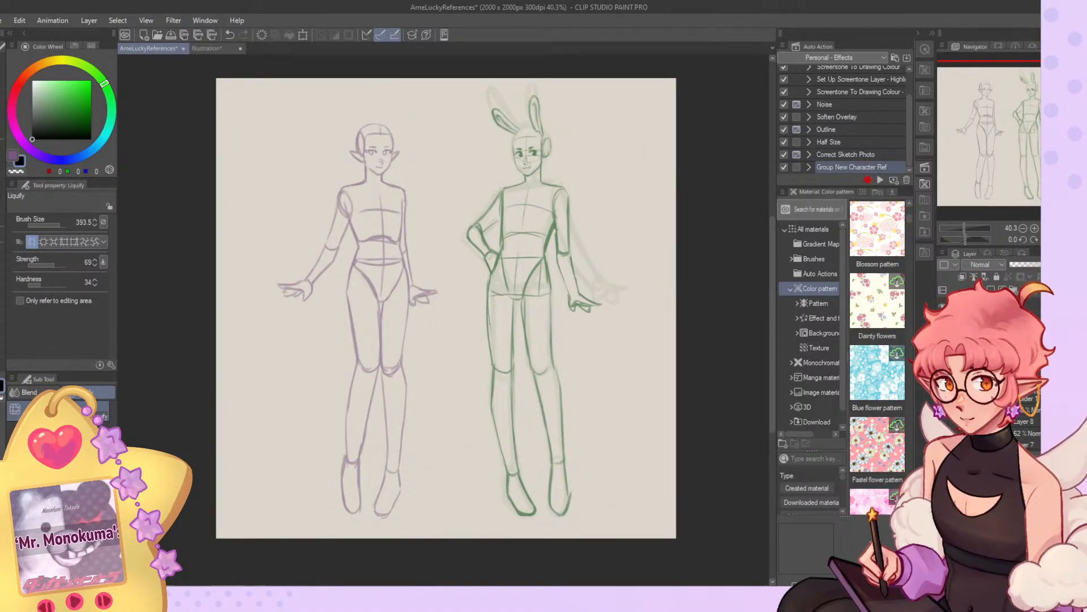
pyautogui.keyDown('alt'); pyautogui.click(544, 155); pyautogui.keyUp('alt')
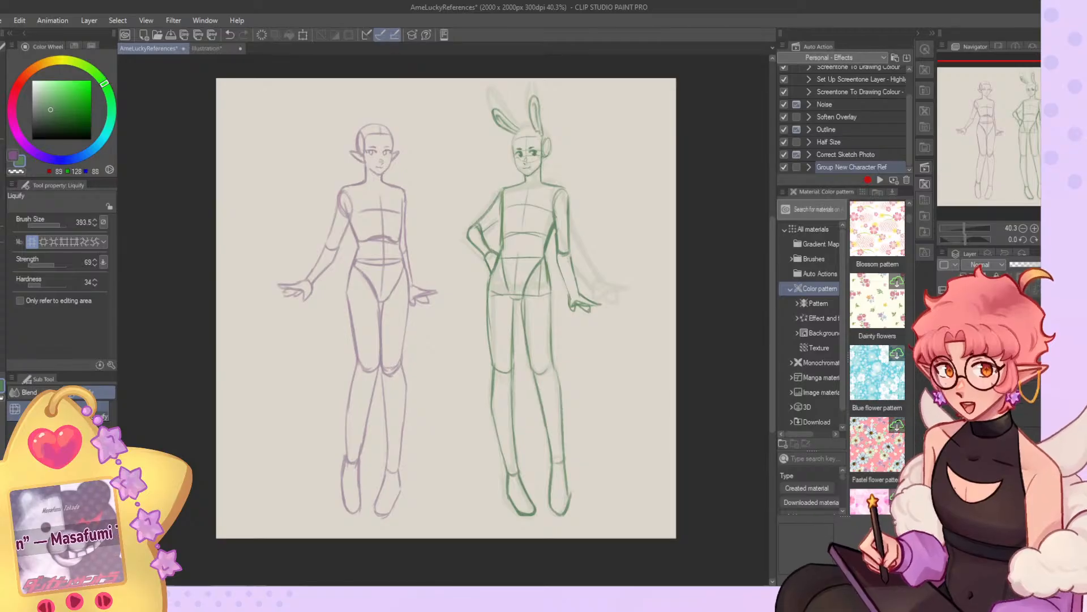
pyautogui.click(942, 417)
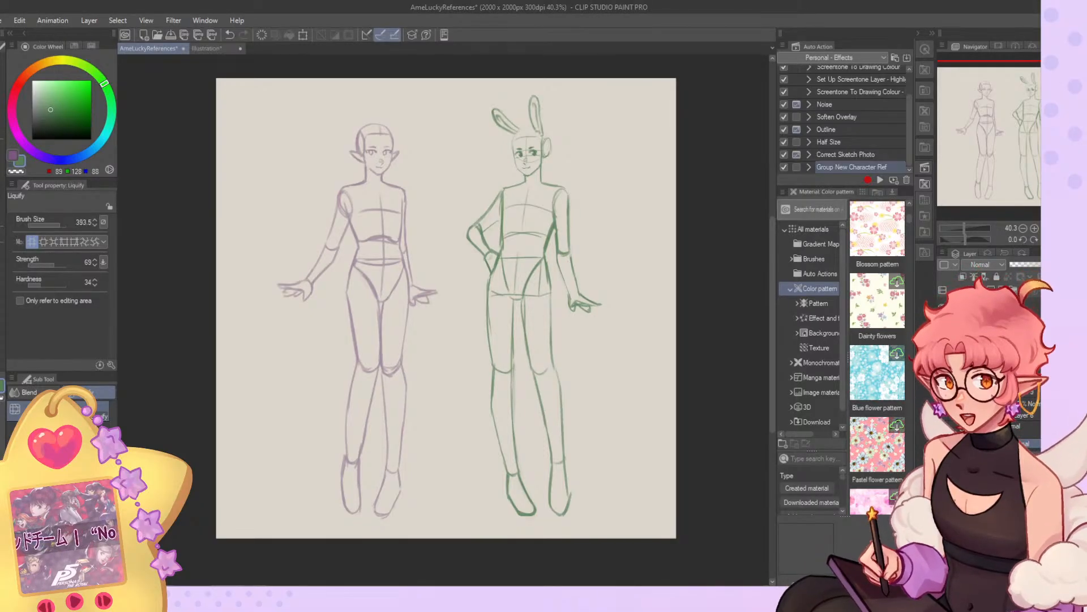
pyautogui.scroll(3, 460, 101)
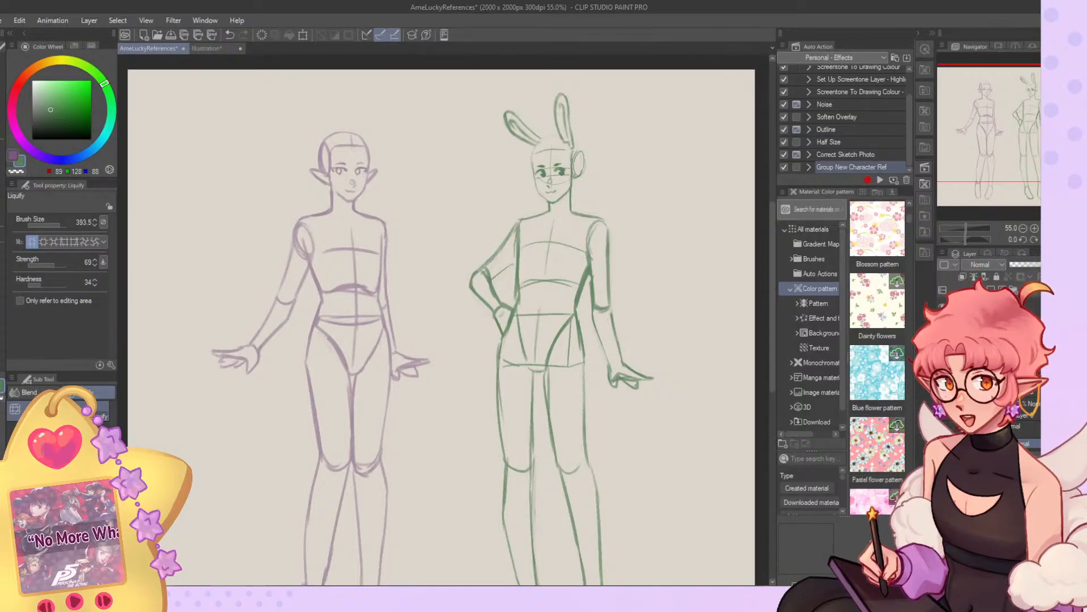
pyautogui.scroll(-2, 442, 122)
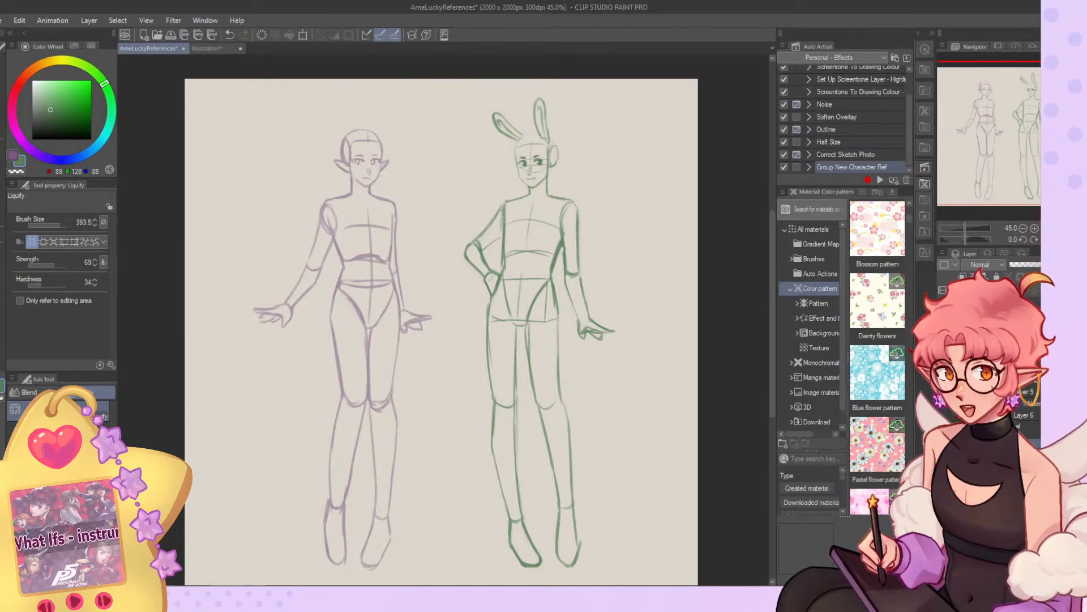
pyautogui.scroll(4, 505, 93)
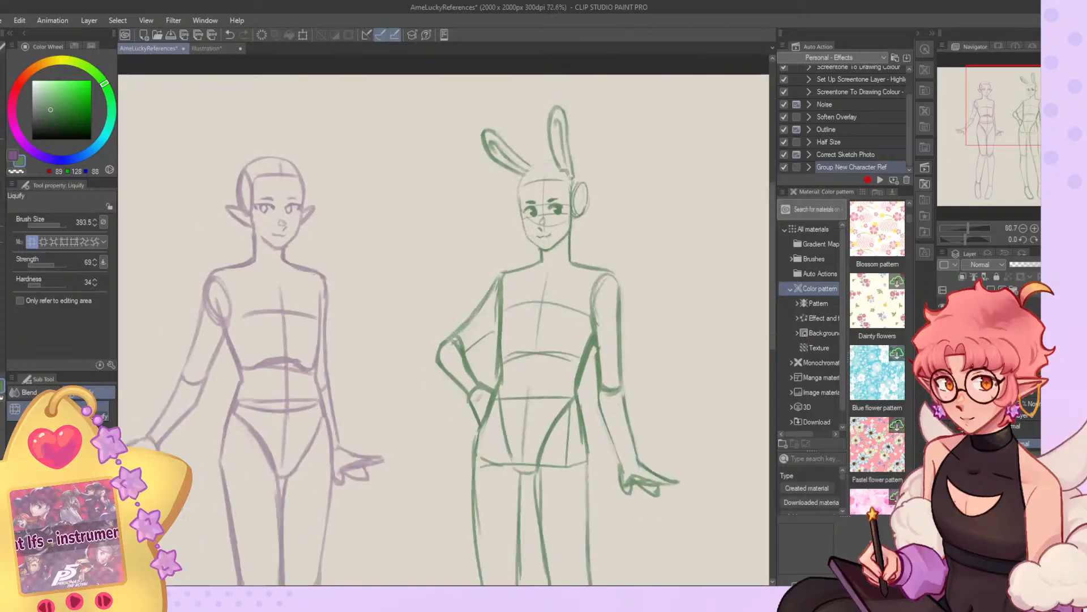
pyautogui.scroll(-4, 495, 120)
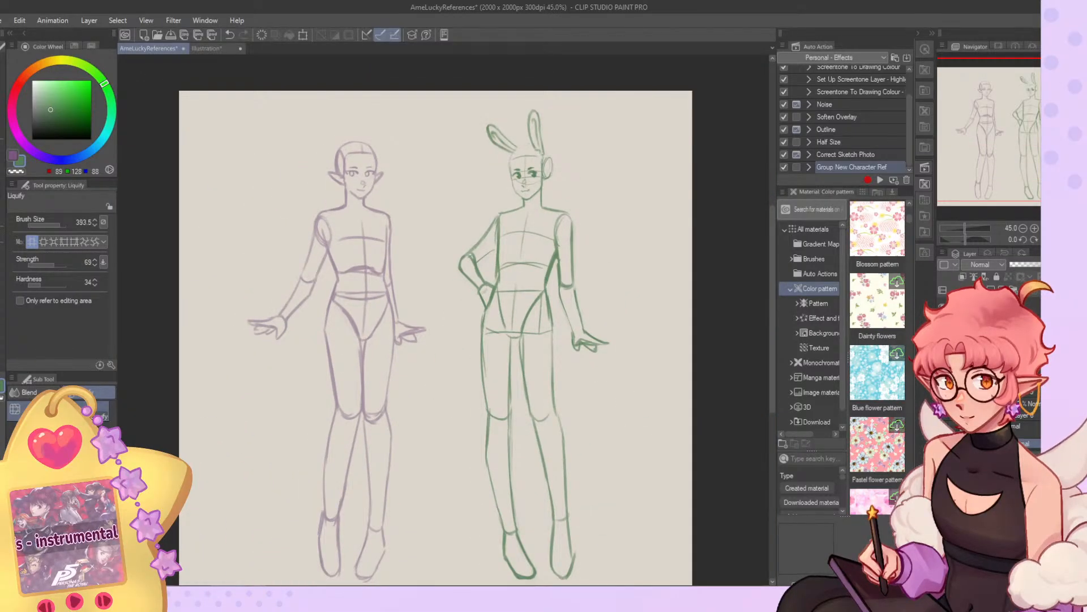
pyautogui.scroll(2, 423, 130)
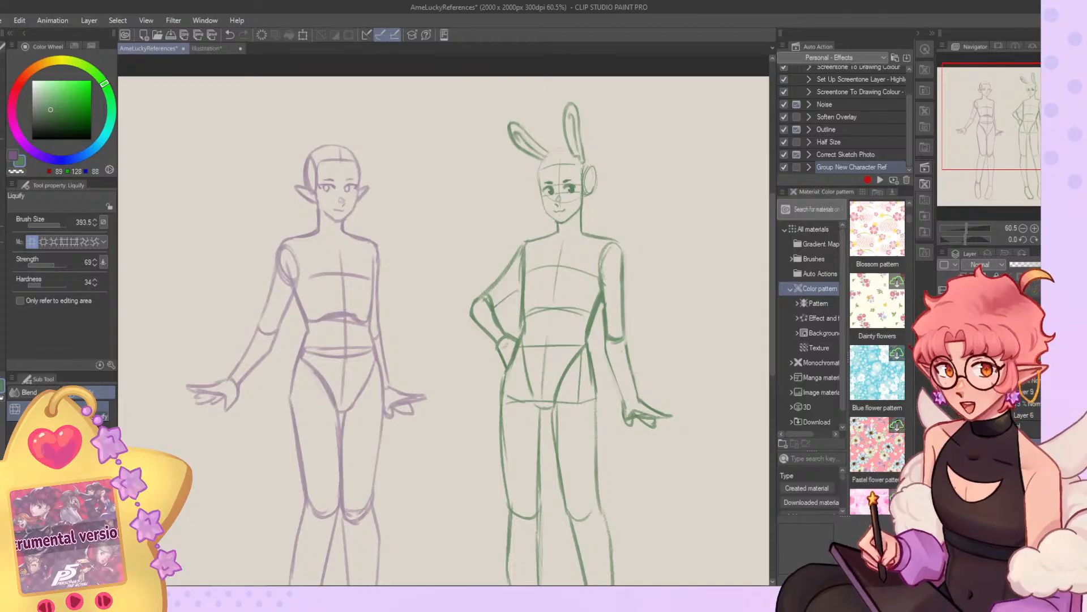
pyautogui.scroll(-1, 410, 187)
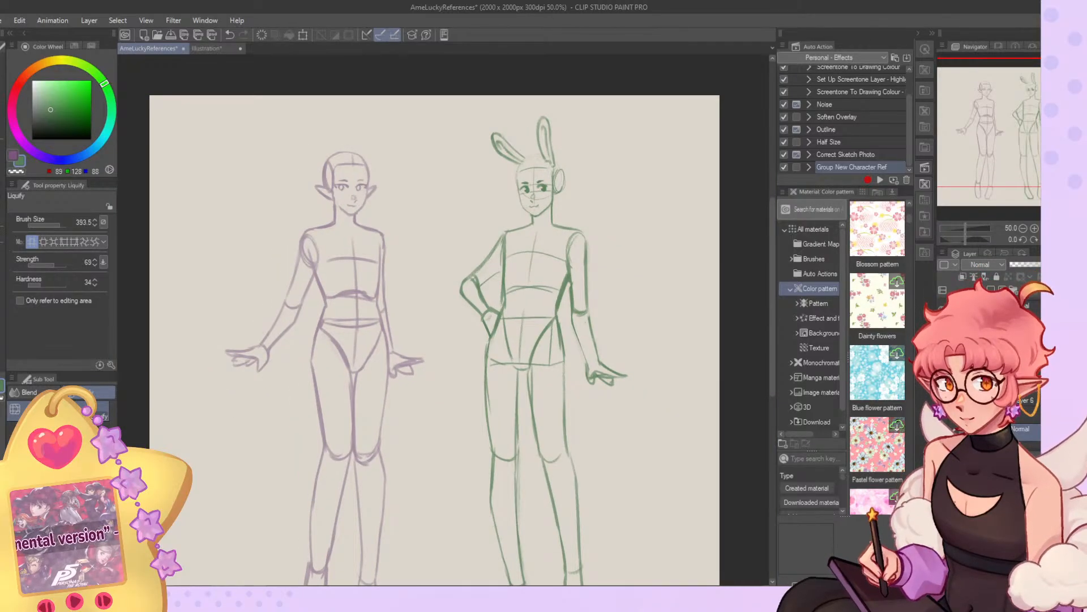
# Fade the elf and bunny-eared body sketches by lowering the opacity of their layers.
pyautogui.click(1014, 290)
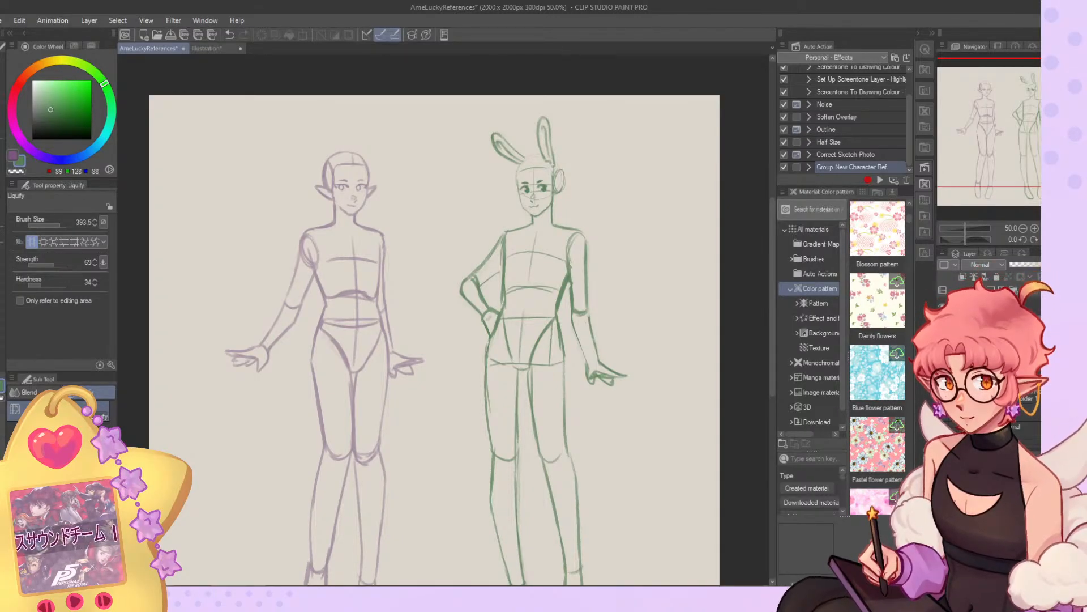
pyautogui.click(1035, 416)
pyautogui.click(1039, 264)
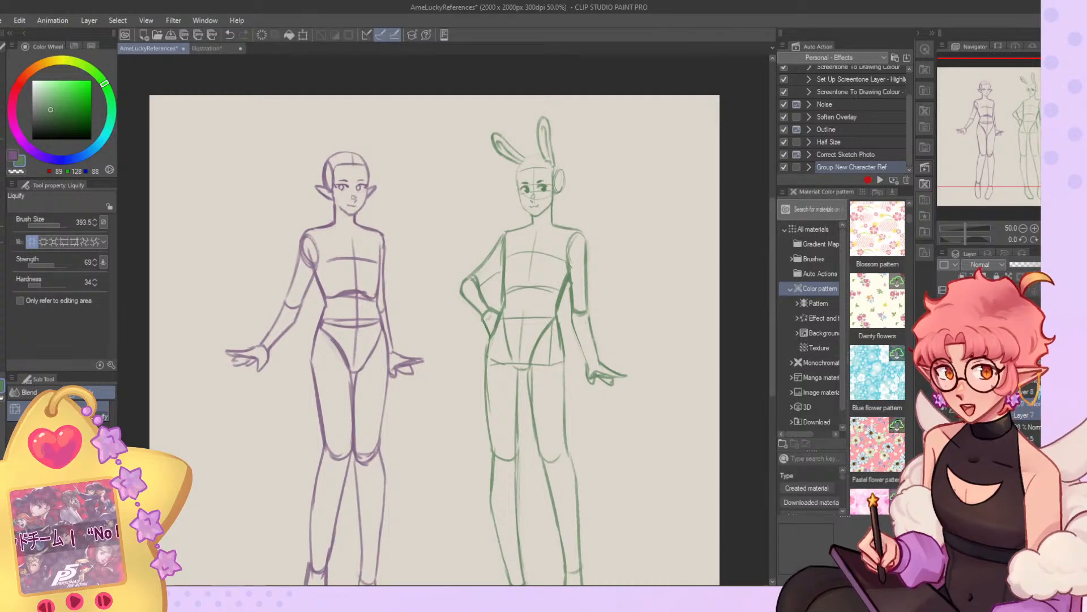
pyautogui.click(1032, 385)
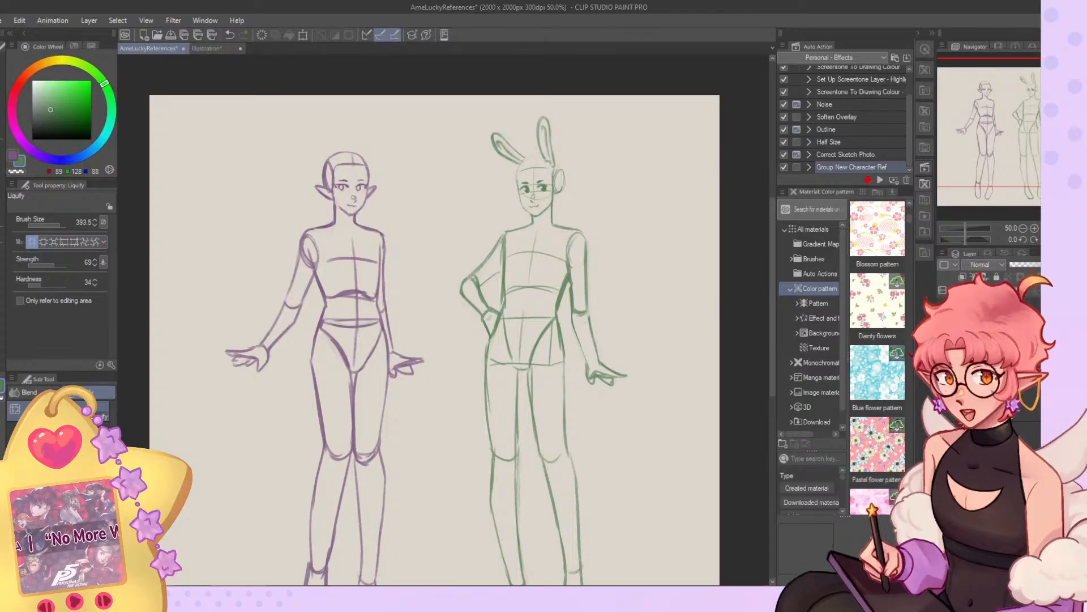
pyautogui.click(1015, 290)
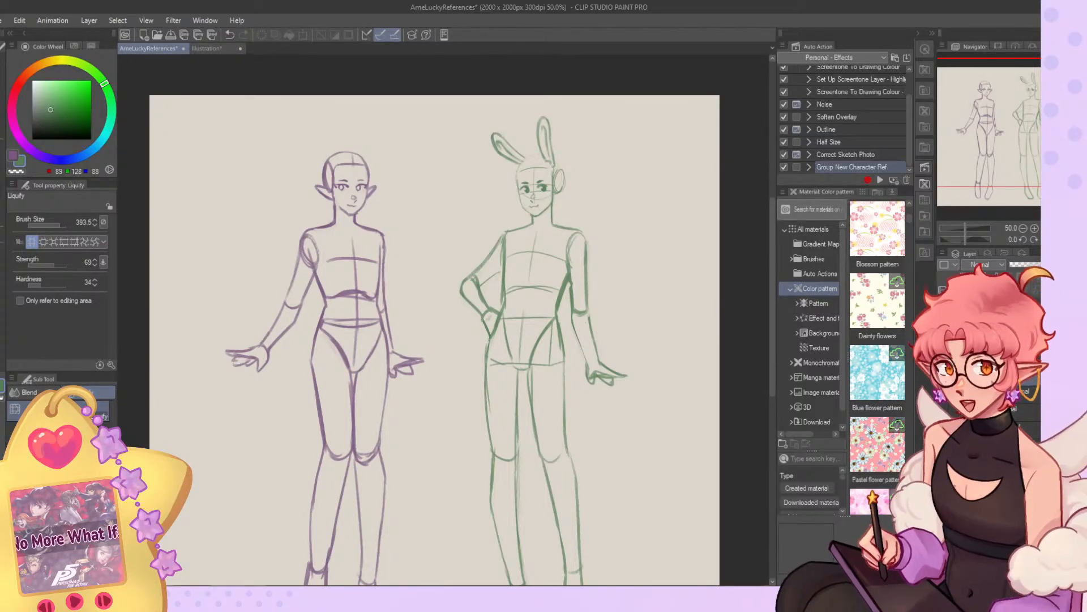
pyautogui.click(1031, 398)
pyautogui.click(1019, 265)
pyautogui.click(1019, 264)
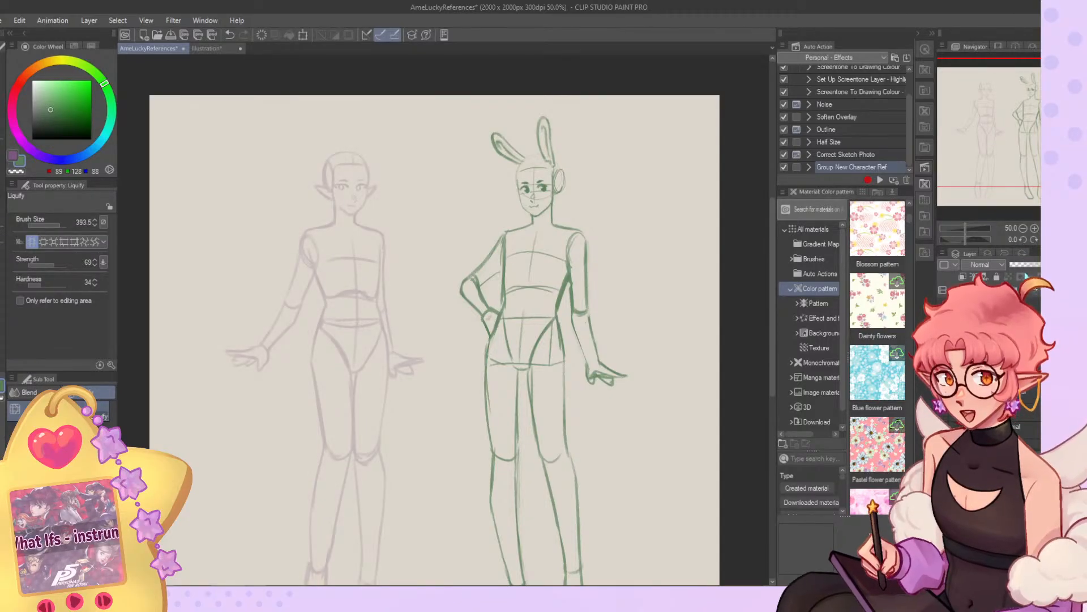
pyautogui.click(1030, 265)
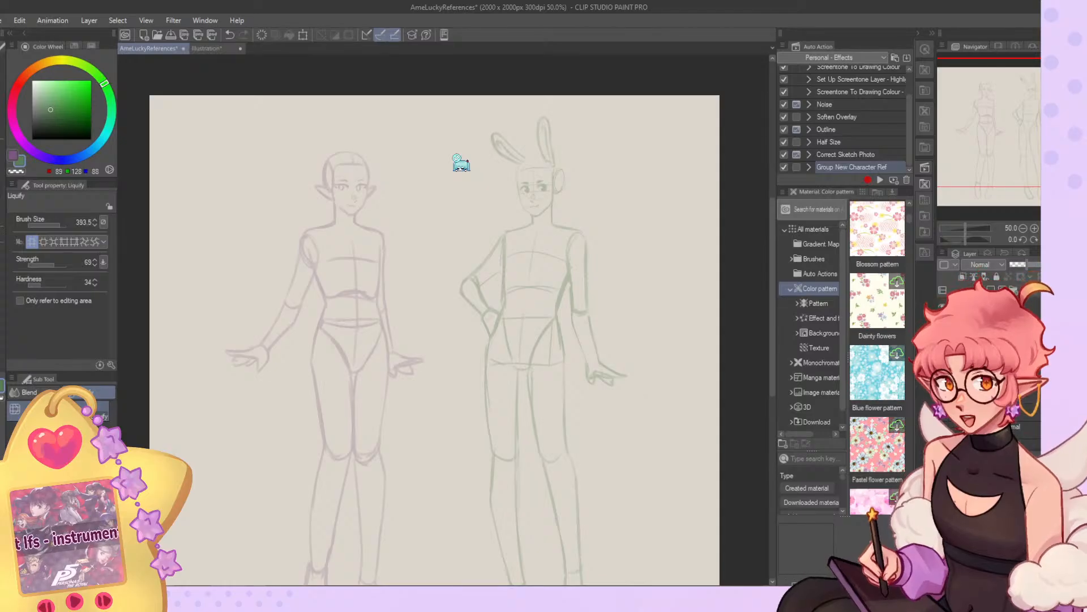
# Examine the faded sketches of both figures, from close views of the heads and torsos to the full page.
pyautogui.scroll(5, 317, 201)
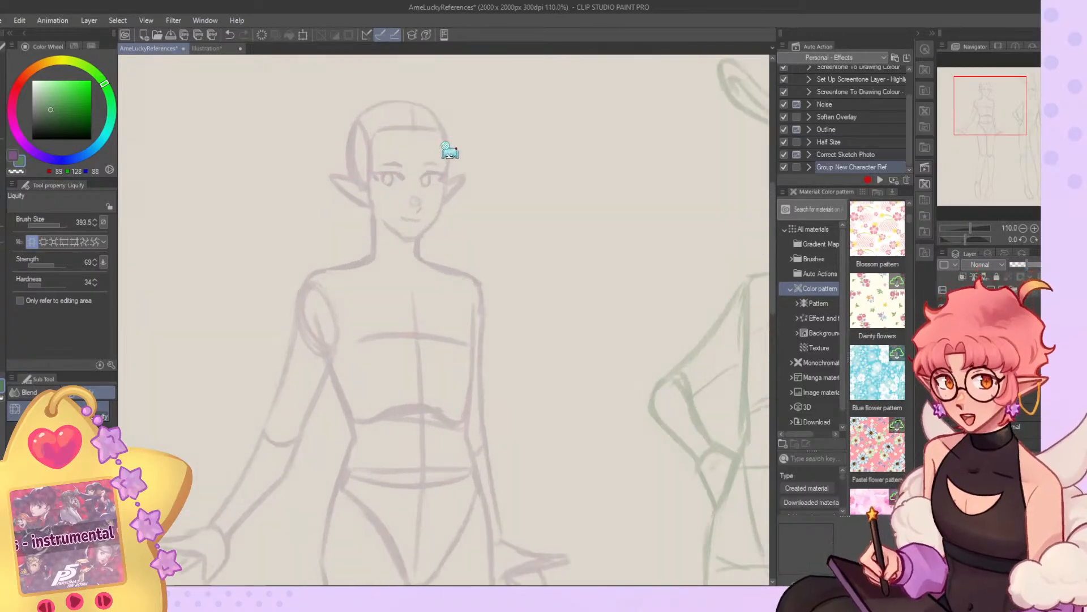
pyautogui.scroll(3, 421, 165)
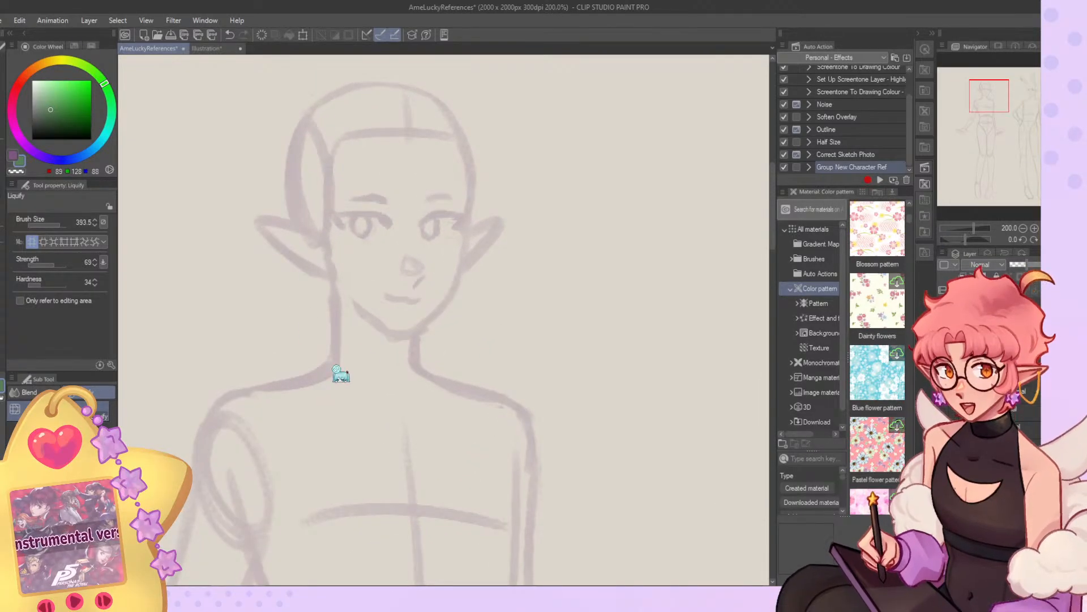
pyautogui.scroll(-5, 481, 209)
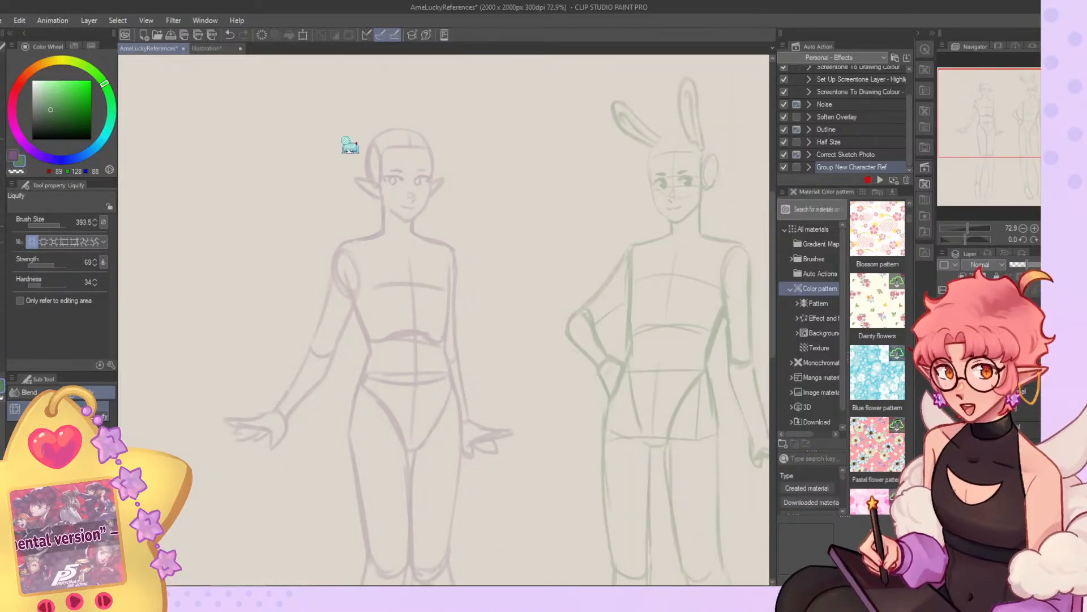
pyautogui.scroll(-4, 320, 357)
pyautogui.scroll(4, 663, 195)
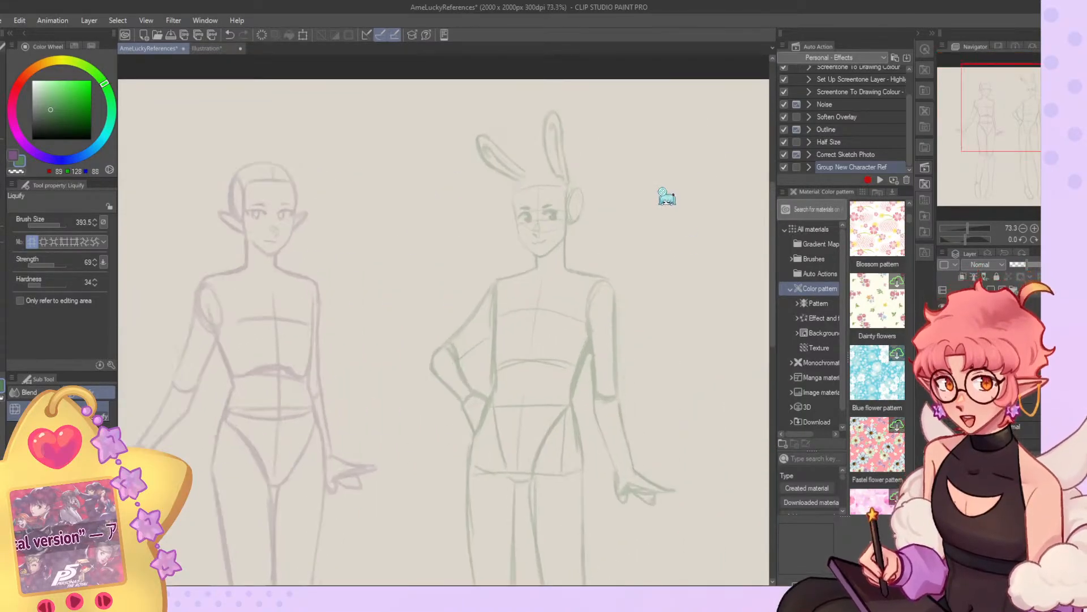
pyautogui.scroll(3, 662, 195)
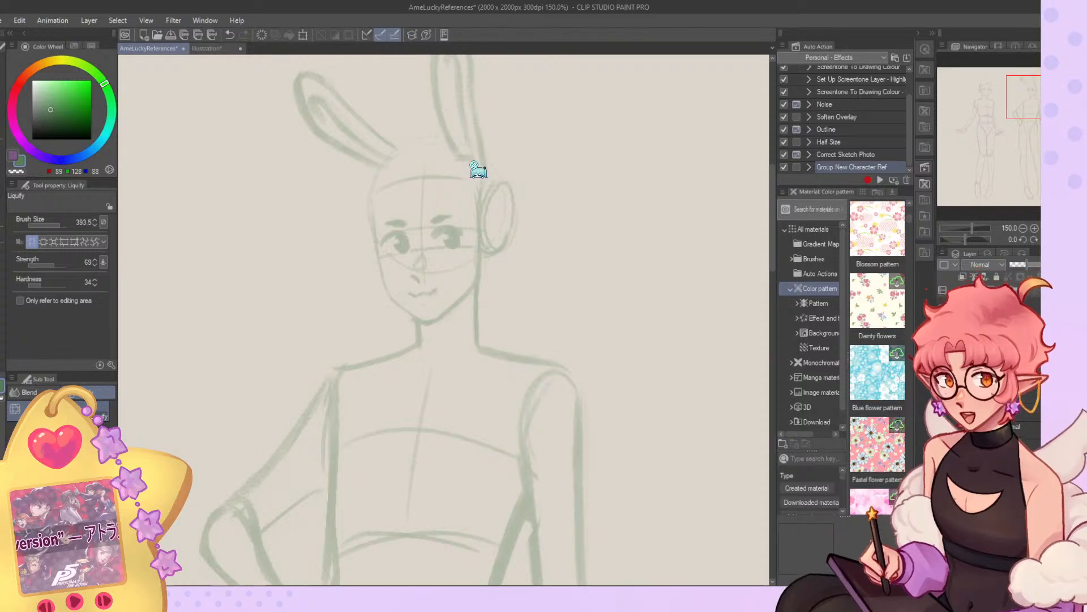
pyautogui.scroll(-5, 507, 249)
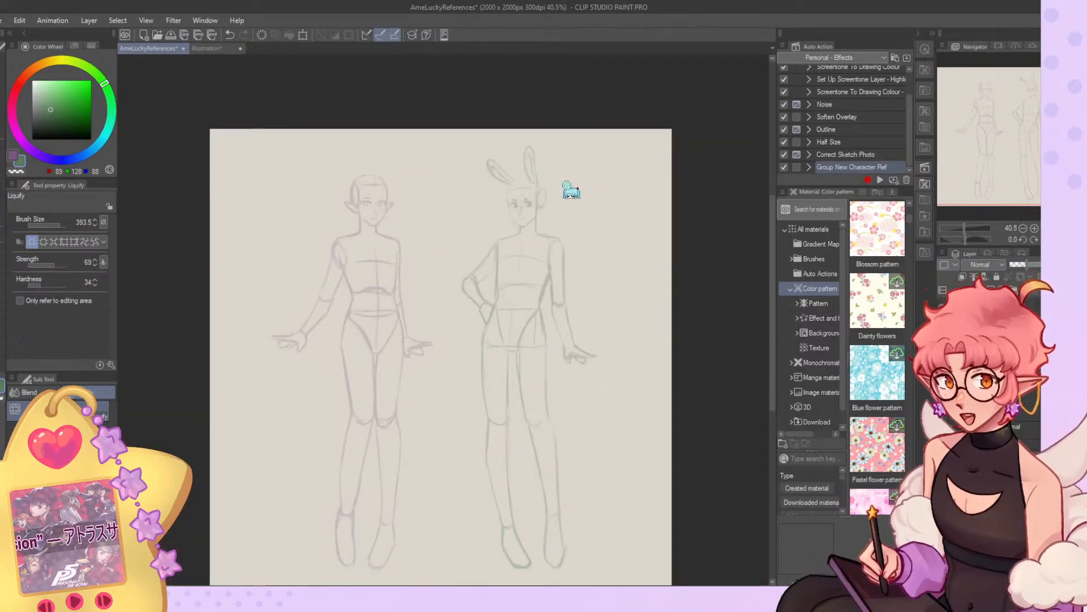
pyautogui.scroll(2, 499, 223)
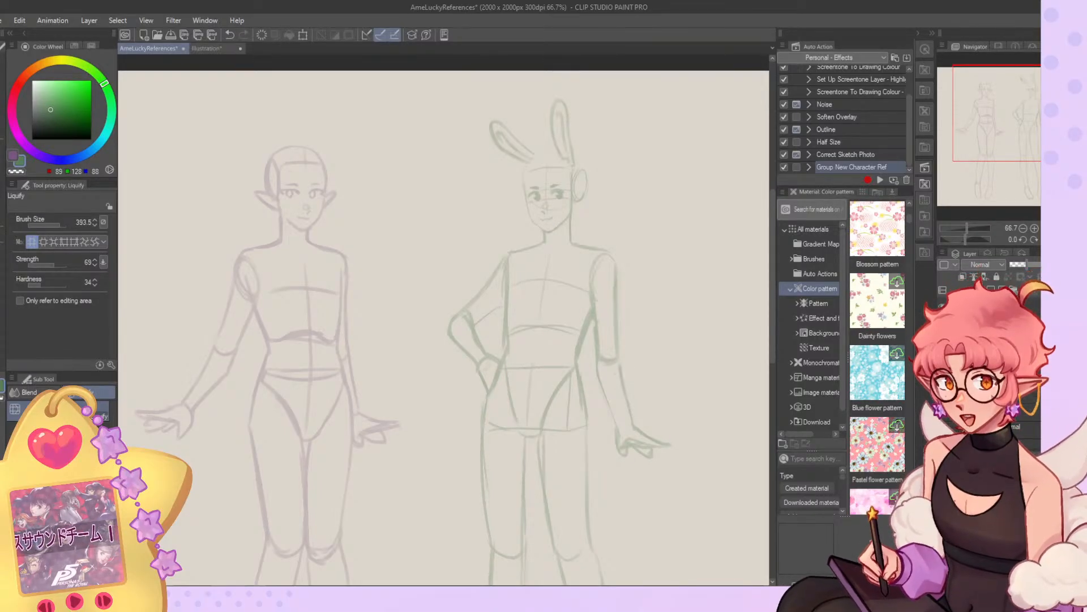
pyautogui.scroll(-2, 386, 175)
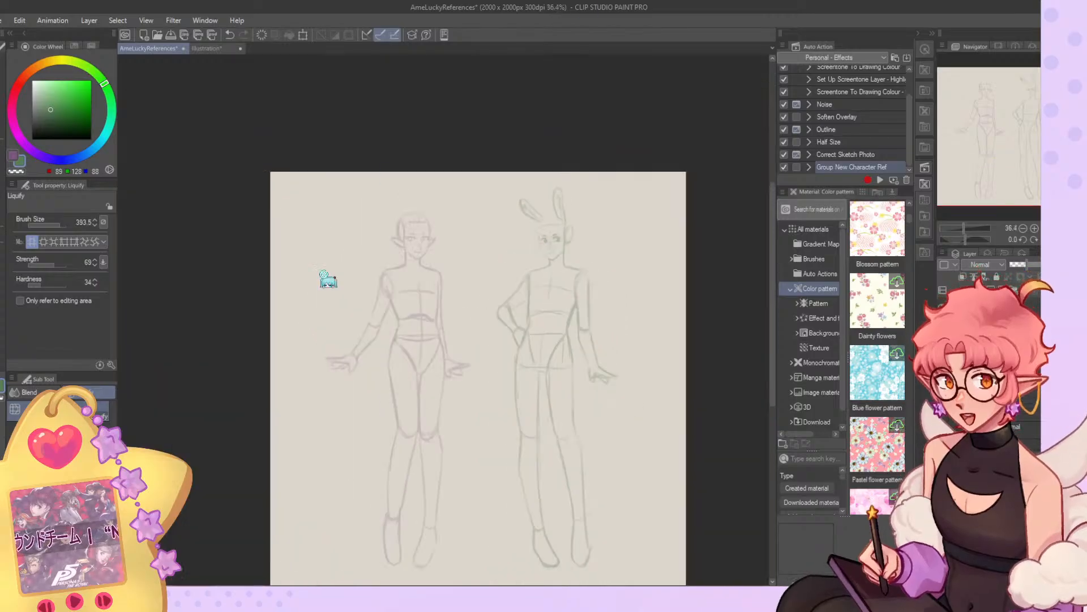
pyautogui.scroll(4, 457, 316)
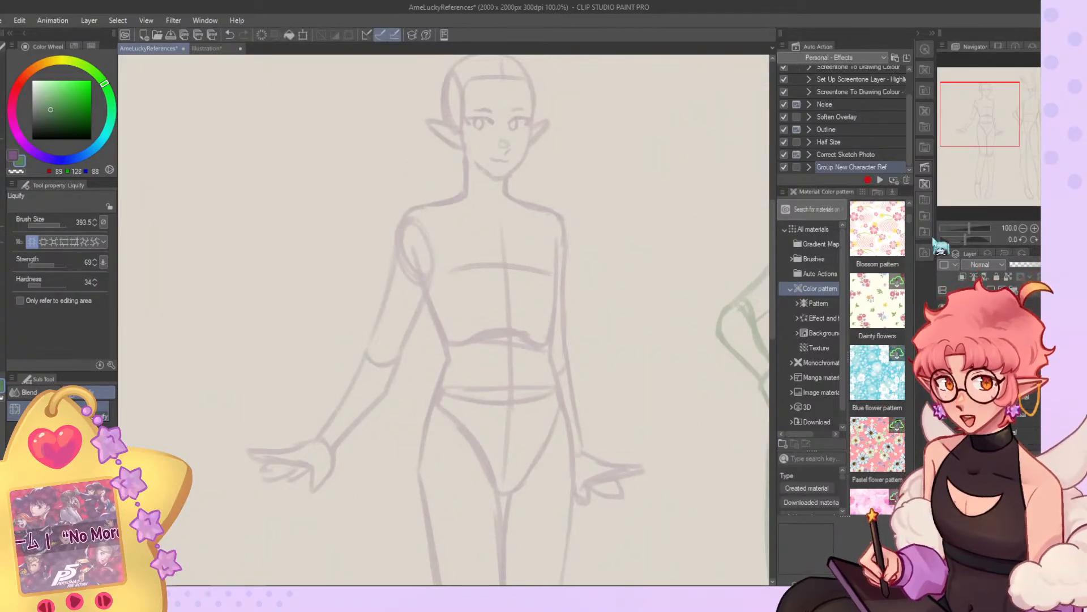
# Try long curved purple strokes running from the elf's neck down both sides past the arms with the Gouache brush.
pyautogui.click(21, 140)
pyautogui.press('b')
pyautogui.moveTo(447, 175)
pyautogui.mouseDown()
pyautogui.moveTo(359, 444)
pyautogui.moveTo(354, 561)
pyautogui.mouseUp()
pyautogui.moveTo(510, 170)
pyautogui.mouseDown()
pyautogui.moveTo(533, 193)
pyautogui.moveTo(614, 510)
pyautogui.mouseUp()
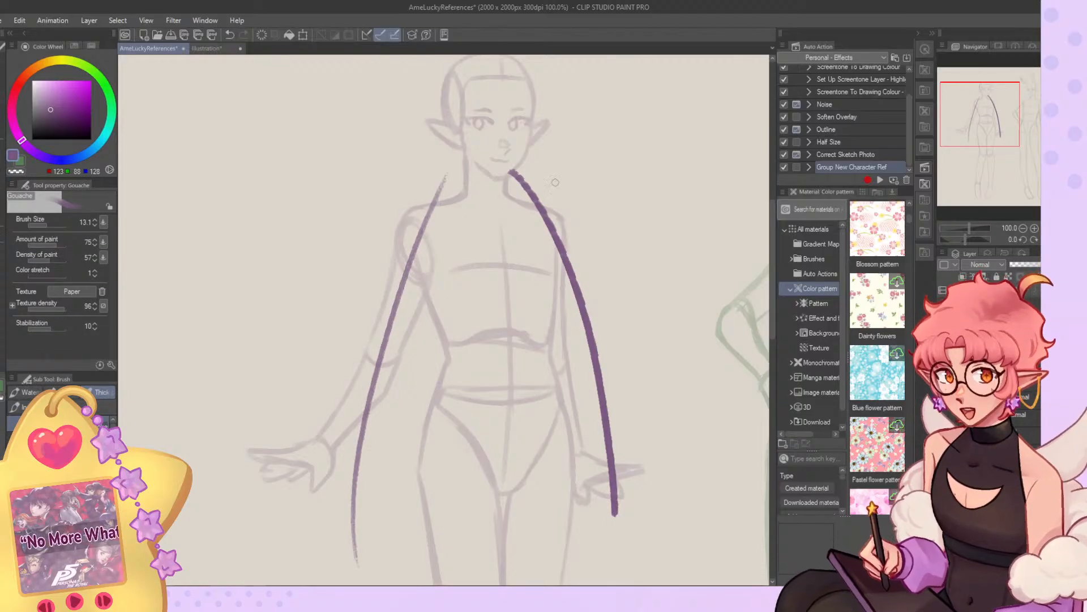
pyautogui.hotkey('ctrl', 'z')
pyautogui.moveTo(530, 169); pyautogui.dragTo(585, 469)
pyautogui.hotkey('ctrl', 'z')
pyautogui.moveTo(536, 182)
pyautogui.mouseDown()
pyautogui.moveTo(582, 304)
pyautogui.moveTo(599, 523)
pyautogui.mouseUp()
pyautogui.hotkey('ctrl', 'z')
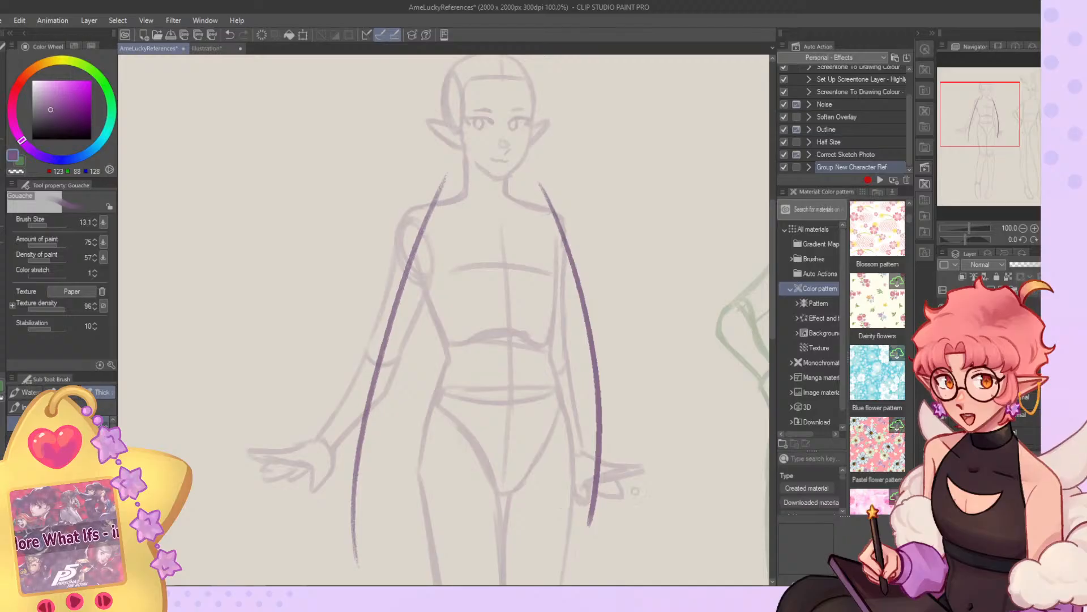
# Check the two long curved strokes against the whole elf figure and undo them.
pyautogui.hotkey('ctrl', '-')
pyautogui.hotkey('ctrl', '-')
pyautogui.hotkey('ctrl', '-')
pyautogui.scroll(4, 577, 325)
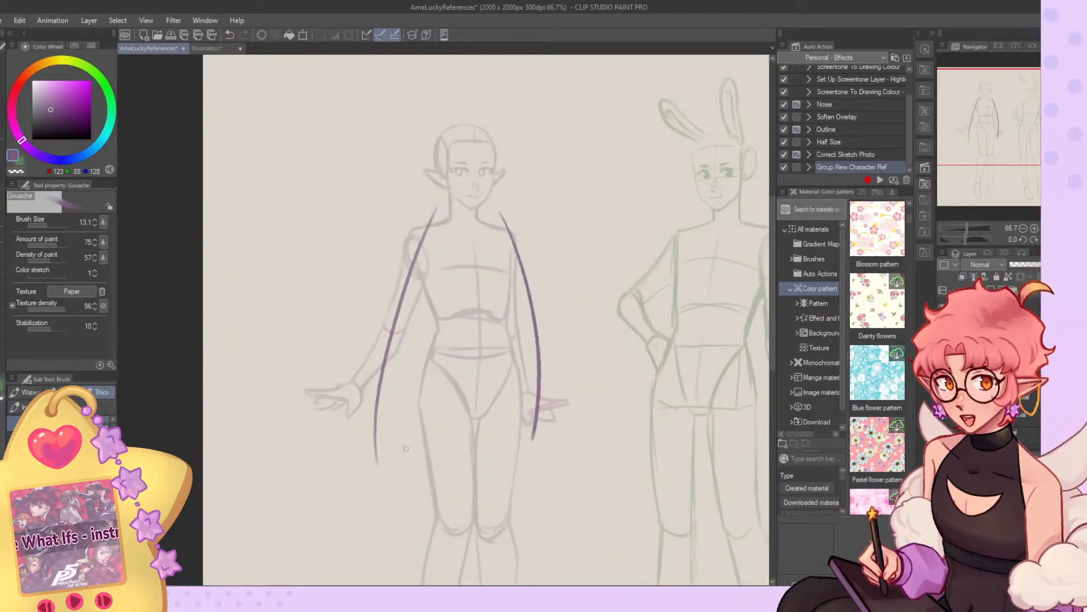
pyautogui.scroll(-2, 413, 434)
pyautogui.scroll(3, 412, 433)
pyautogui.scroll(2, 397, 357)
pyautogui.scroll(-2, 362, 368)
pyautogui.hotkey('ctrl', 'z')
pyautogui.hotkey('ctrl', 'z')
pyautogui.scroll(-1, 371, 323)
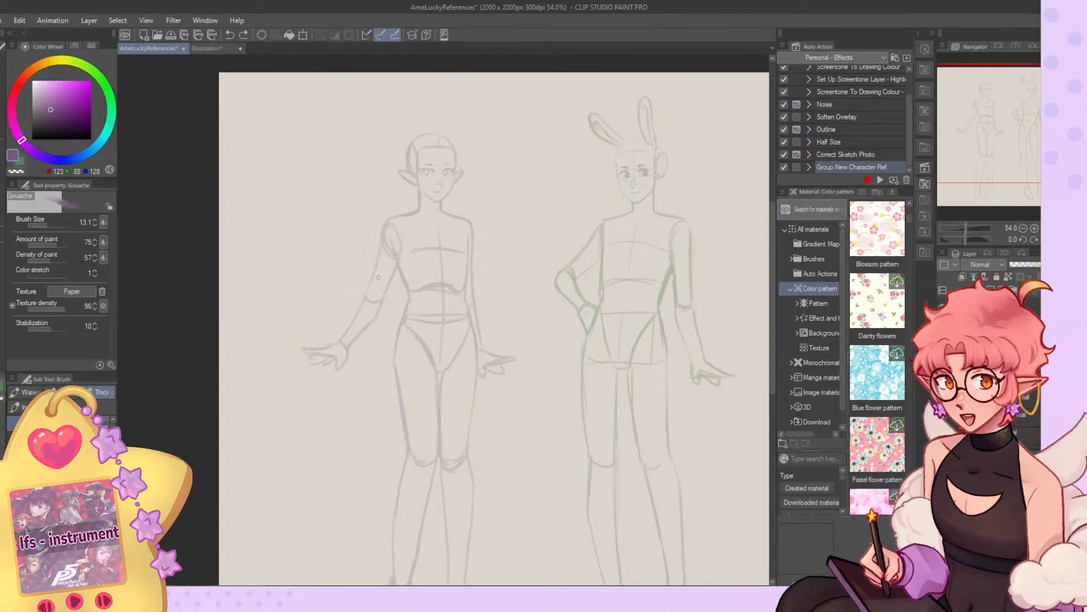
# Try sketching a lock beside the elf's face and a line across the neck, and undo these strokes.
pyautogui.scroll(4, 379, 277)
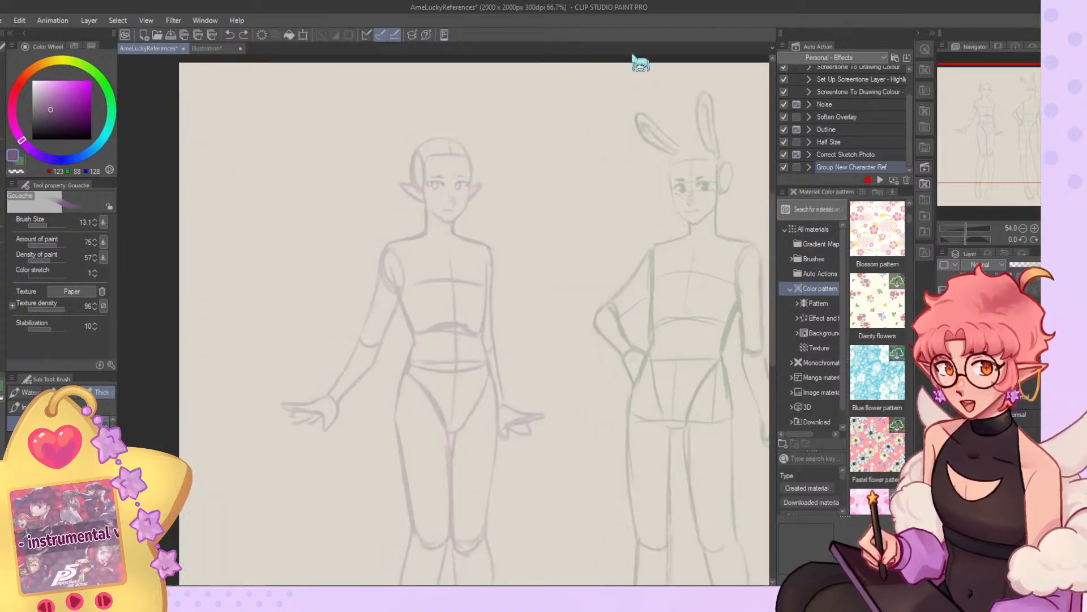
pyautogui.moveTo(406, 195); pyautogui.dragTo(424, 356)
pyautogui.moveTo(412, 301); pyautogui.dragTo(482, 294)
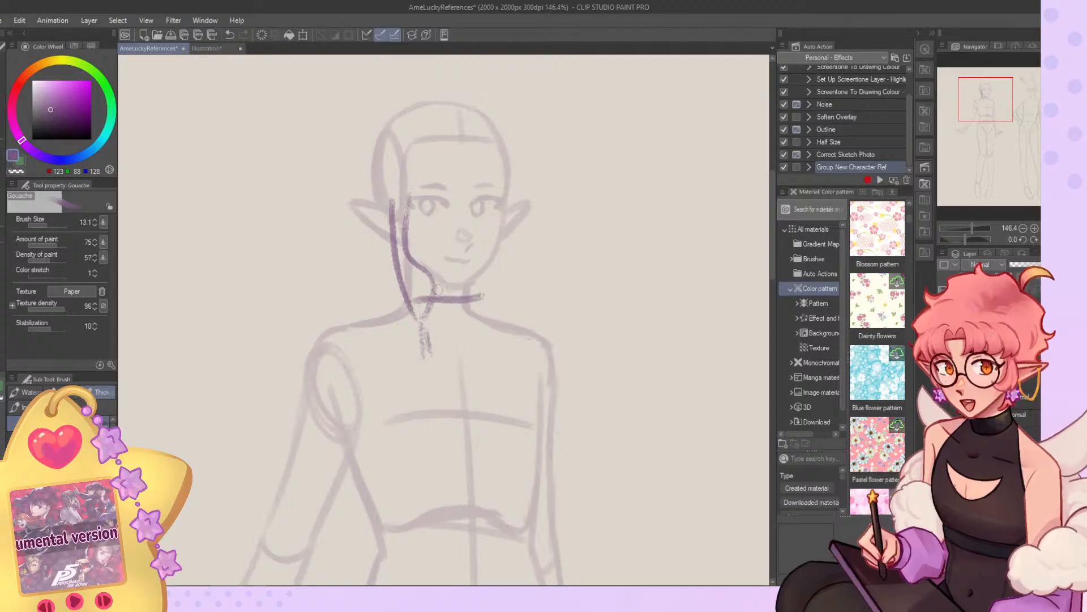
pyautogui.hotkey('ctrl', 'z')
pyautogui.hotkey('ctrl', 'z')
pyautogui.hotkey('ctrl', 'z')
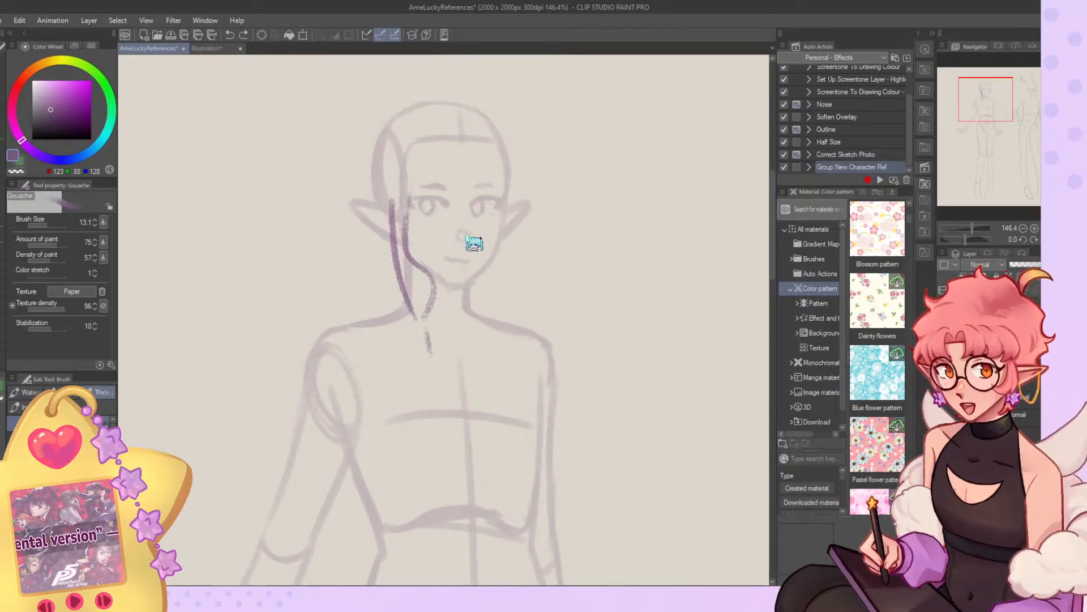
pyautogui.scroll(-3, 474, 238)
pyautogui.hotkey('ctrl', 'z')
pyautogui.hotkey('ctrl', 'z')
pyautogui.scroll(-1, 465, 233)
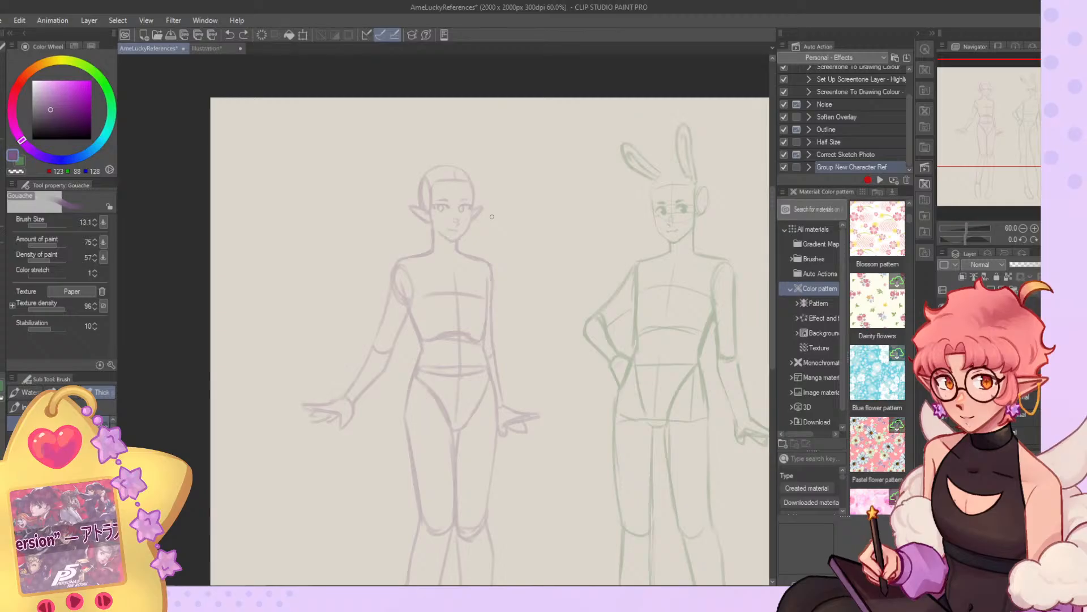
# Add a new layer and set the Gouache brush colour to black for work on the bunny-eared figure's face.
pyautogui.scroll(-1, 480, 223)
pyautogui.scroll(-1, 510, 232)
pyautogui.scroll(1, 549, 248)
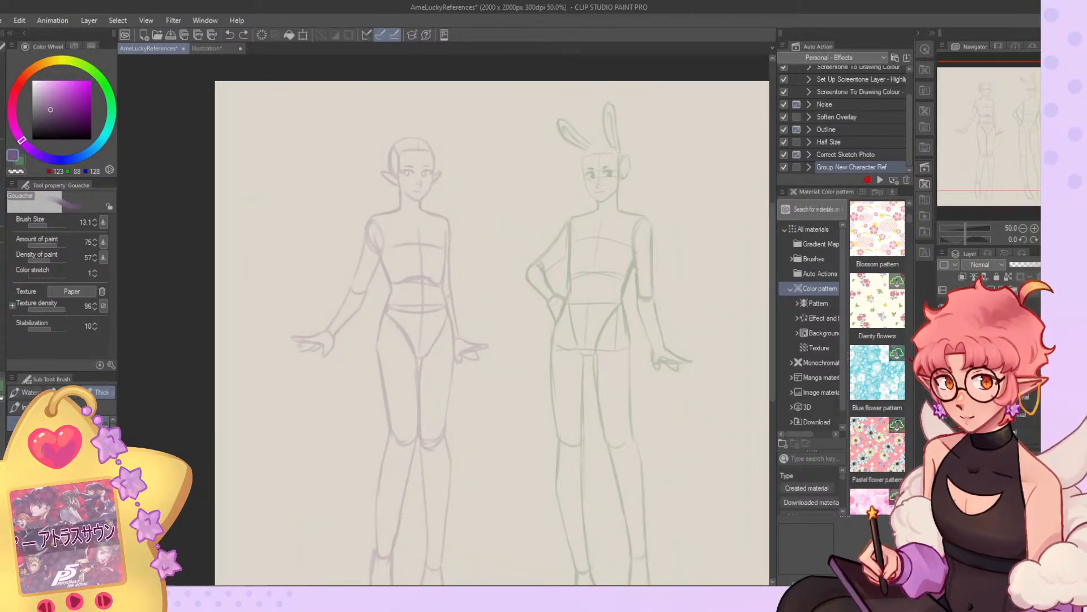
pyautogui.scroll(10, 396, 160)
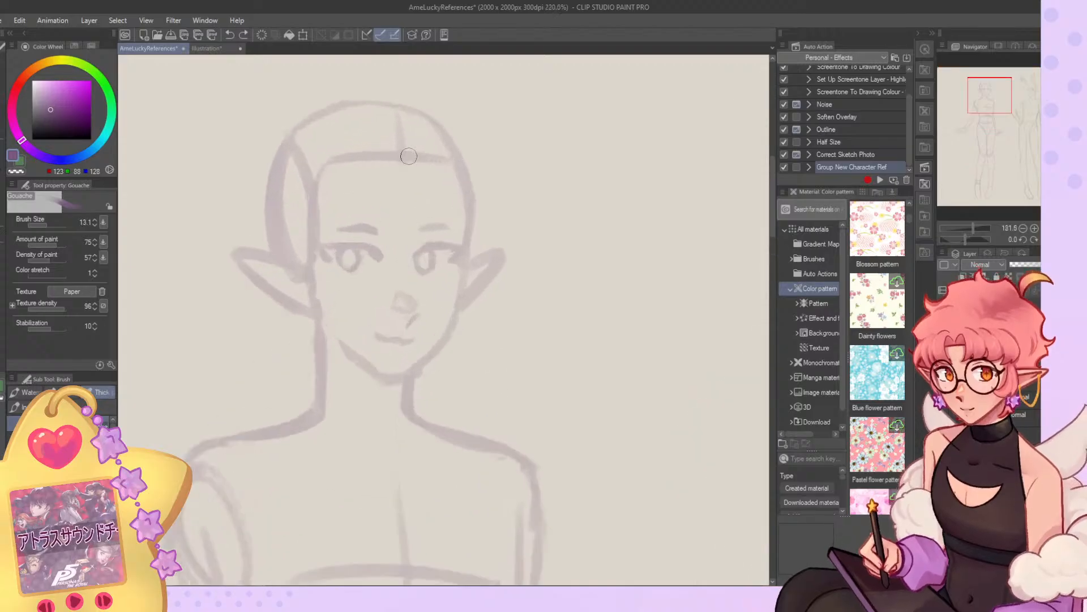
pyautogui.click(46, 225)
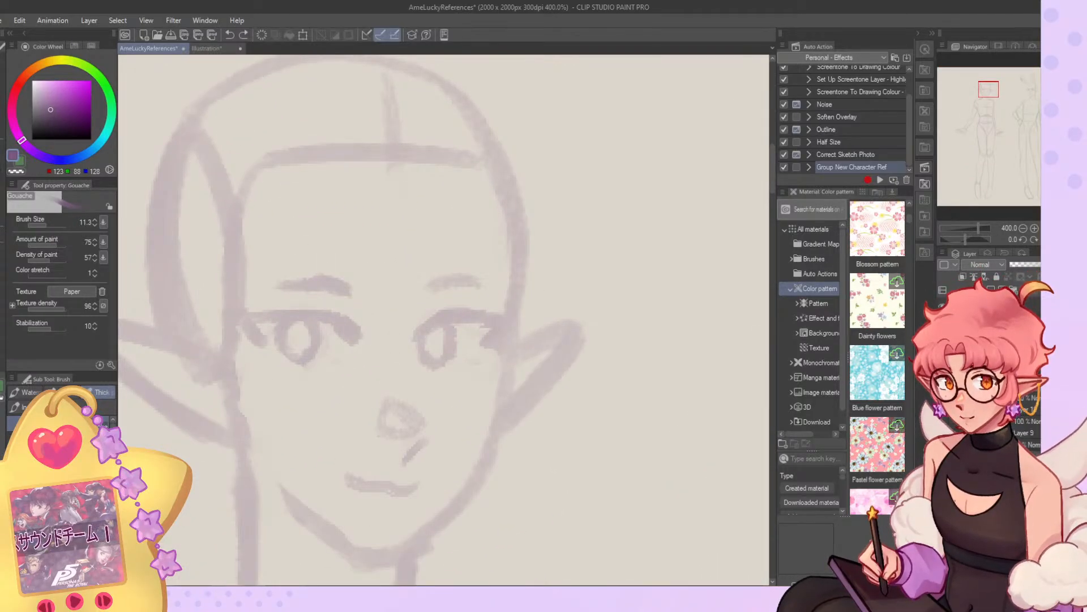
pyautogui.click(1029, 440)
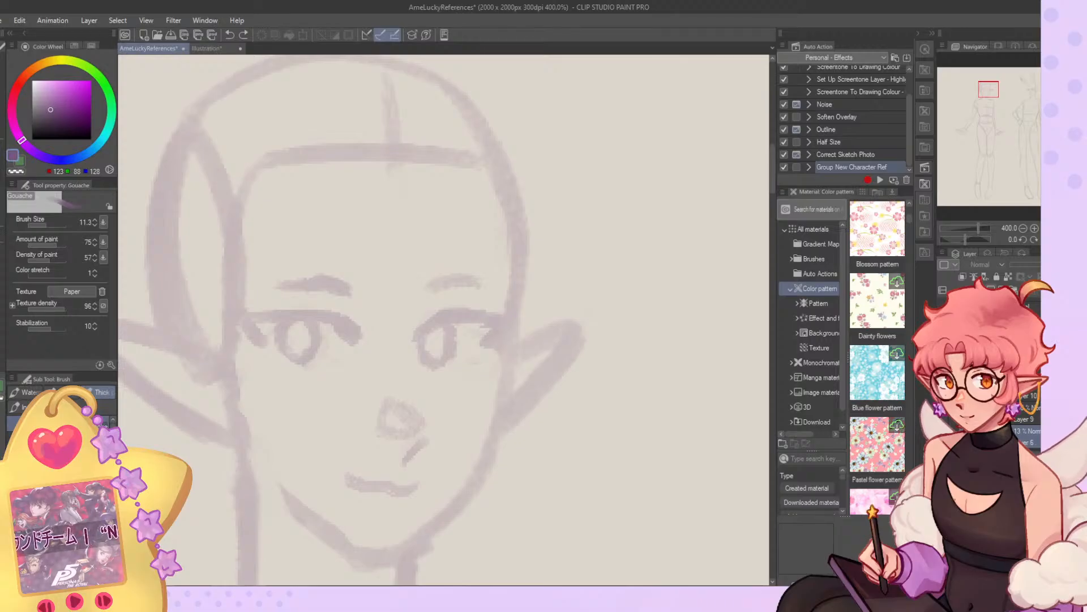
pyautogui.hotkey('ctrl', 'shift', 'n')
pyautogui.click(23, 161)
pyautogui.moveTo(53, 116); pyautogui.dragTo(31, 140)
pyautogui.moveTo(989, 90); pyautogui.dragTo(1031, 92)
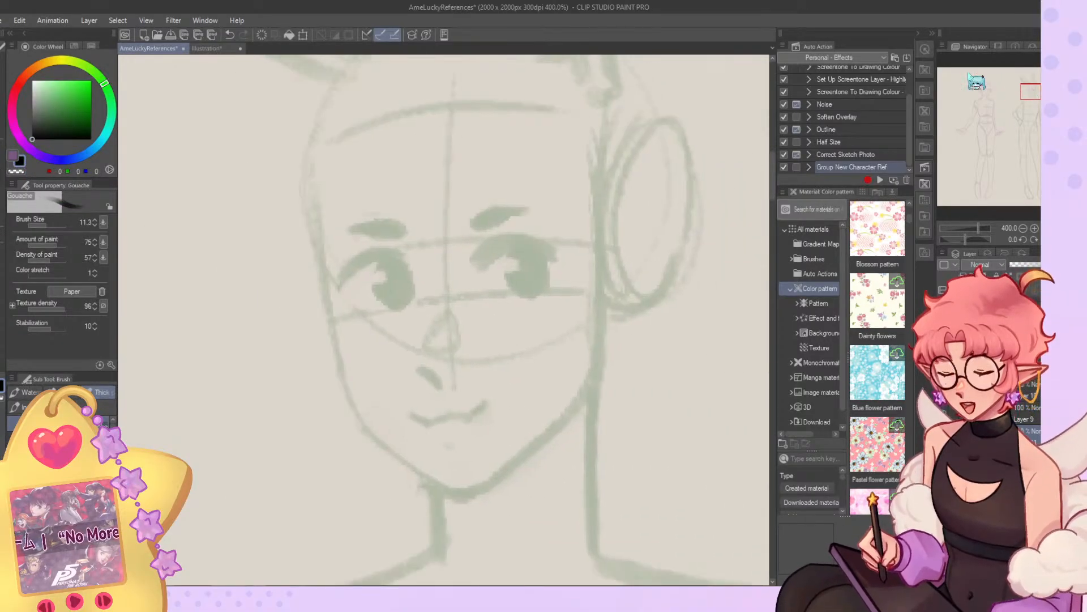
# Move the new layer up the layer stack and add a white Gouache mark, size 5.4, inside the bunny-eared figure's eye.
pyautogui.click(39, 226)
pyautogui.moveTo(43, 98); pyautogui.dragTo(32, 81)
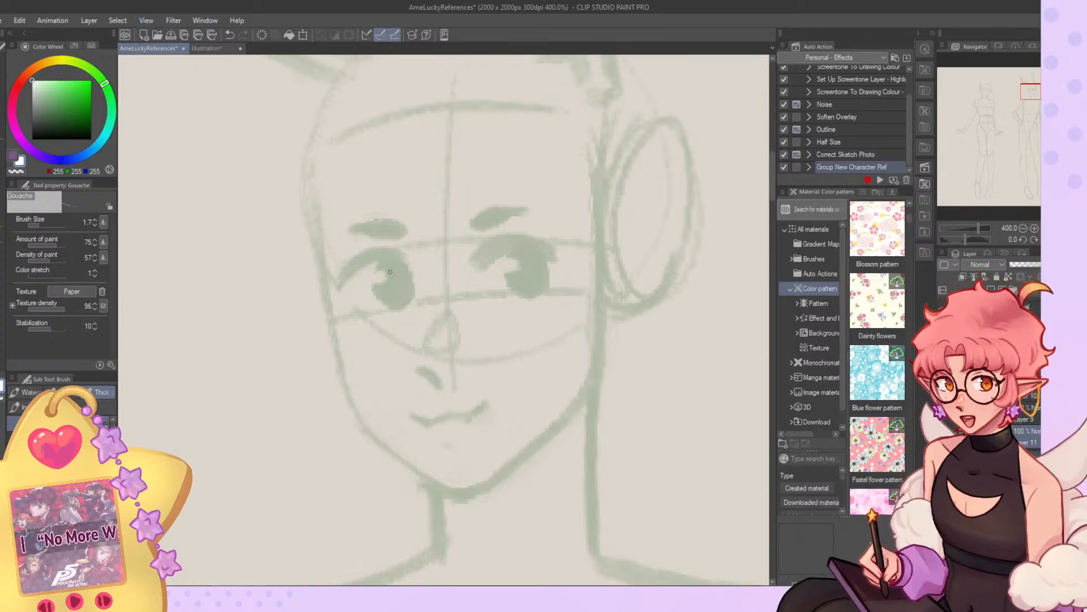
pyautogui.click(44, 225)
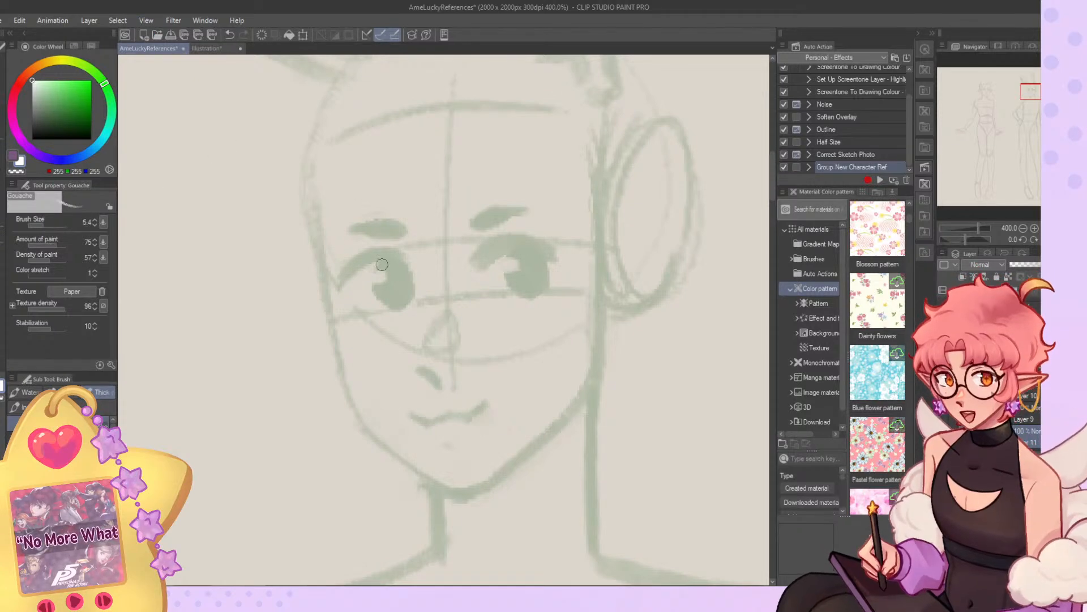
pyautogui.moveTo(1034, 393); pyautogui.dragTo(1034, 390)
pyautogui.moveTo(386, 268)
pyautogui.mouseDown()
pyautogui.moveTo(405, 296)
pyautogui.moveTo(385, 300)
pyautogui.moveTo(393, 290)
pyautogui.moveTo(395, 301)
pyautogui.mouseUp()
pyautogui.hotkey('ctrl', 'z')
pyautogui.hotkey('ctrl', 'z')
pyautogui.hotkey('ctrl', 'z')
pyautogui.hotkey('ctrl', 'z')
pyautogui.moveTo(383, 284); pyautogui.dragTo(403, 281)
pyautogui.scroll(-6, 441, 261)
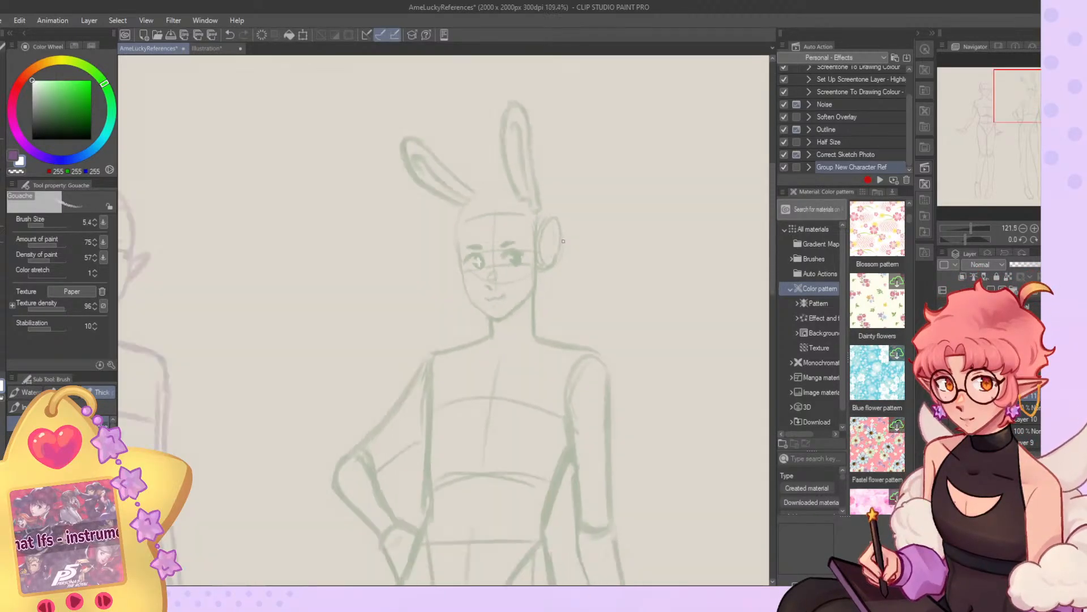
# Set the brush colour back to black and sketch pupil detail into the elf's eyes.
pyautogui.scroll(-3, 563, 240)
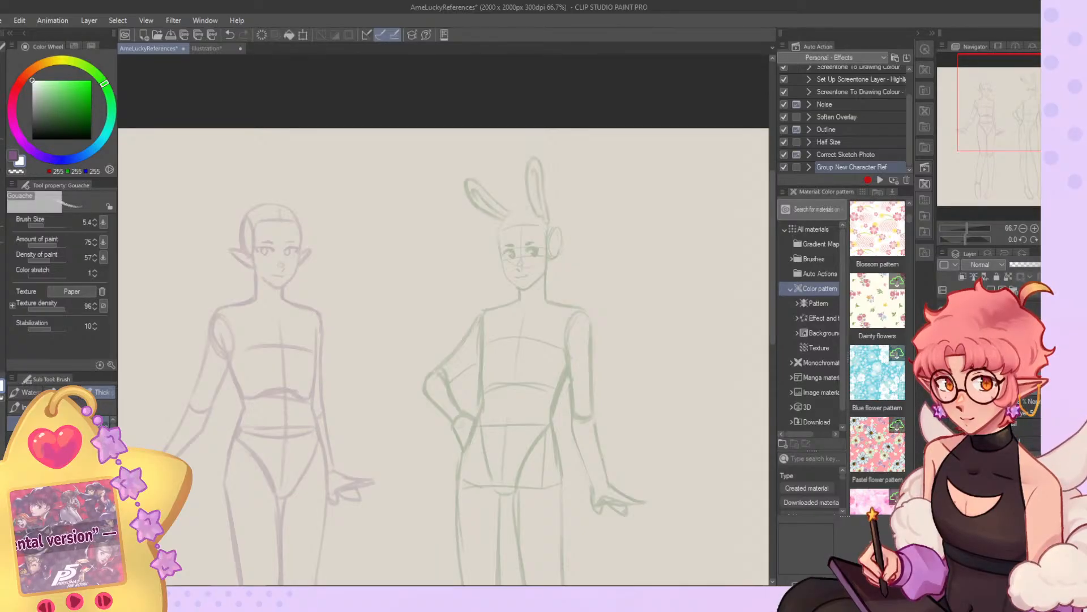
pyautogui.scroll(10, 258, 243)
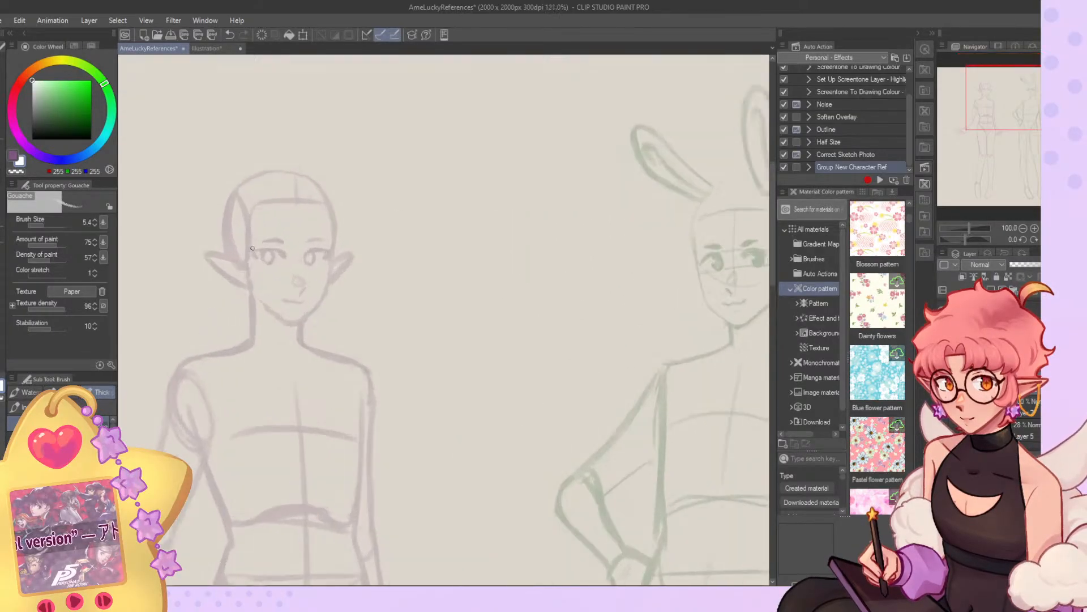
pyautogui.click(35, 126)
pyautogui.click(32, 138)
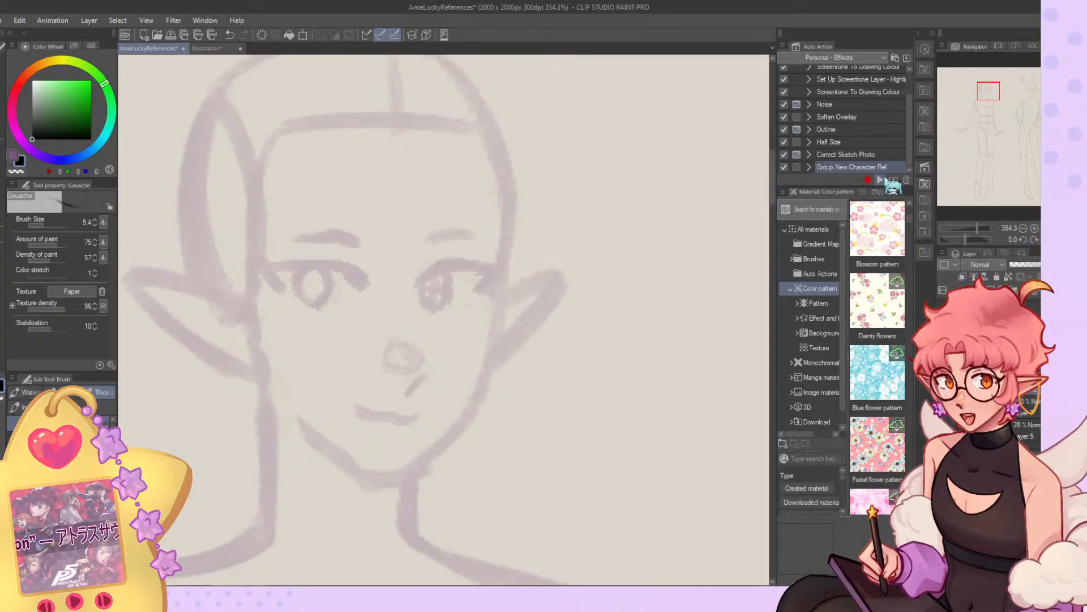
pyautogui.scroll(-6, 665, 205)
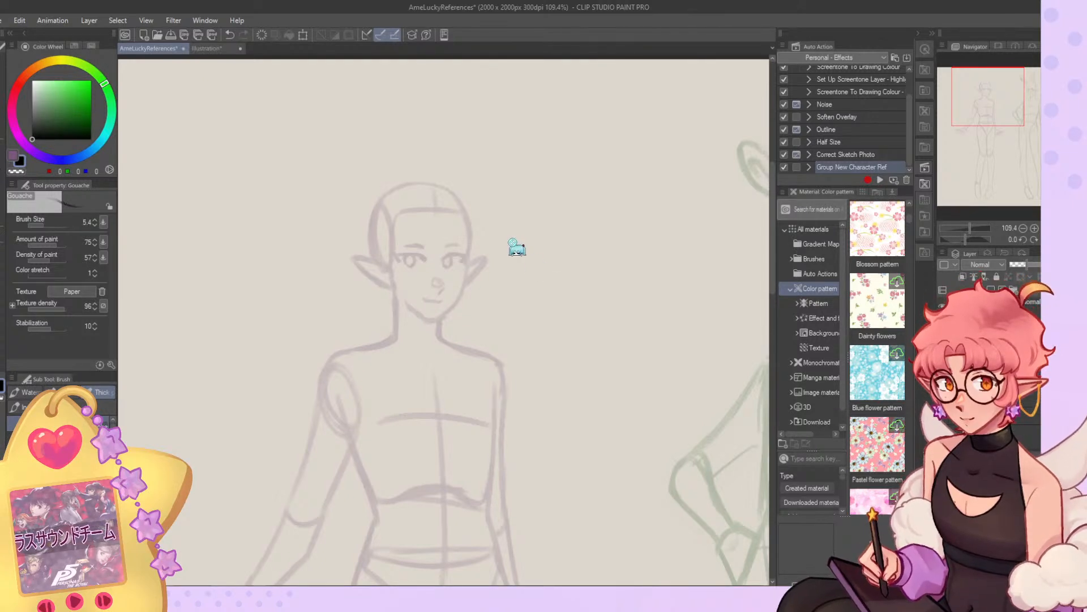
# Sample the green line colour (89, 128, 88) from the bunny-eared figure's face sketch.
pyautogui.click(1029, 102)
pyautogui.keyDown('alt'); pyautogui.click(465, 219); pyautogui.keyUp('alt')
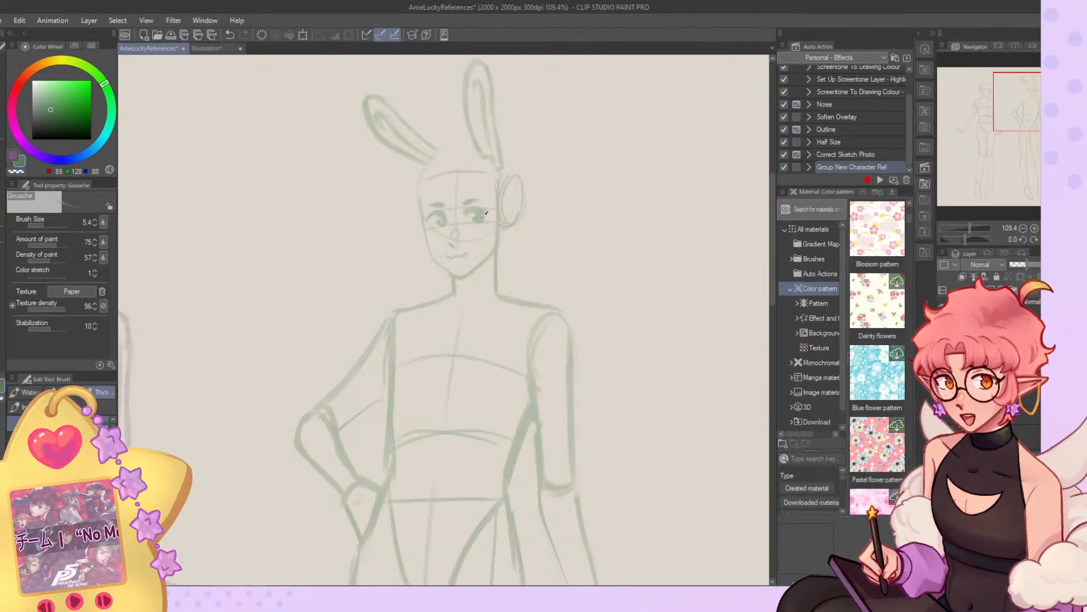
pyautogui.scroll(-3, 490, 243)
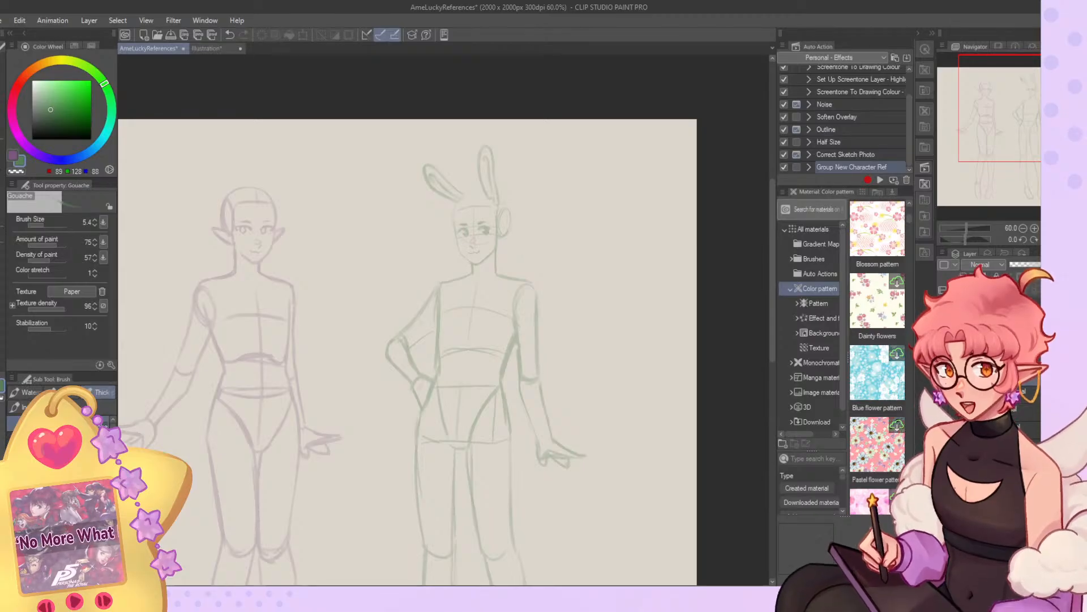
pyautogui.scroll(3, 303, 210)
pyautogui.scroll(-3, 663, 252)
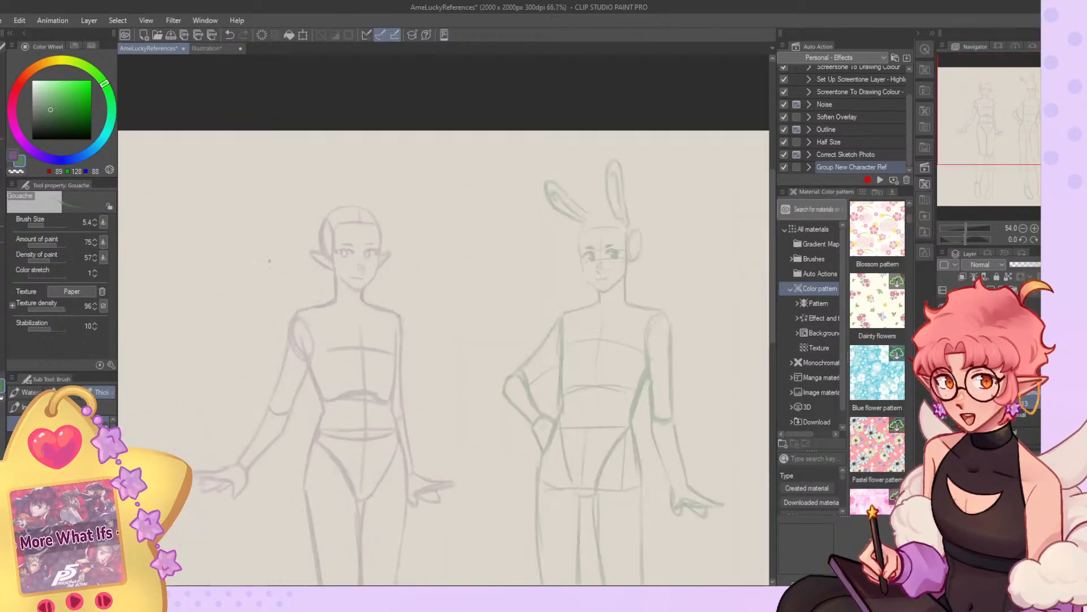
pyautogui.scroll(5, 358, 245)
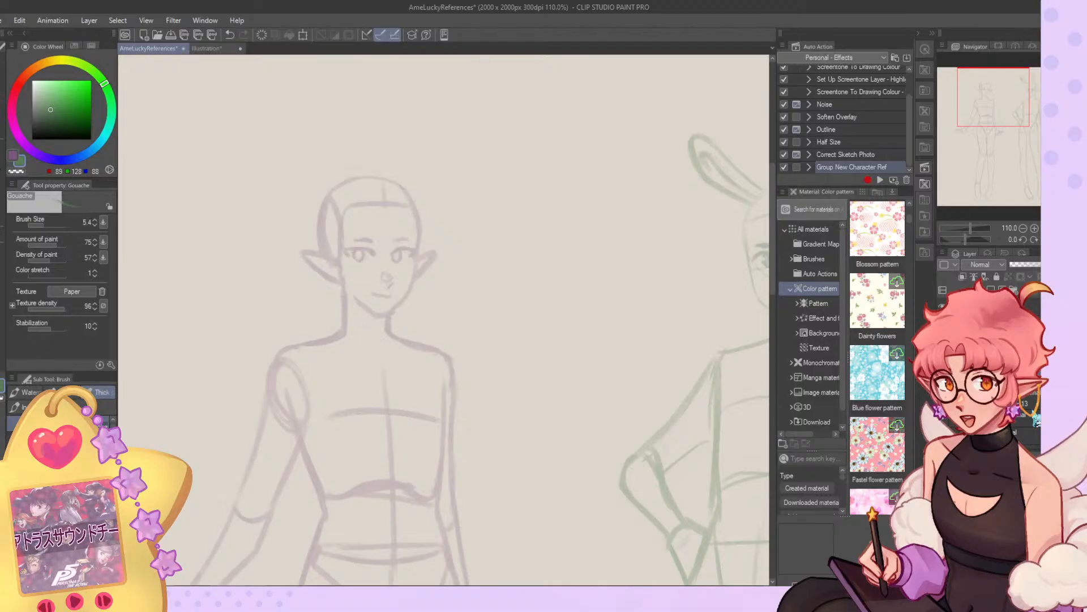
pyautogui.scroll(4, 340, 177)
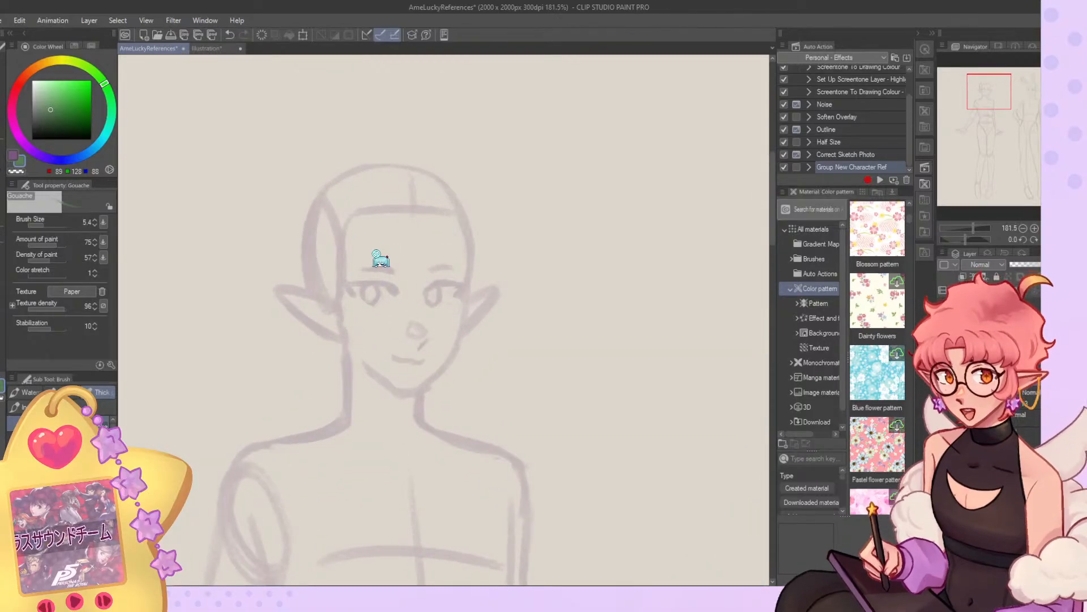
# Switch to the purple brush colour (123, 88, 128) and sketch fringe strands falling from the centre of the elf's forehead.
pyautogui.click(20, 164)
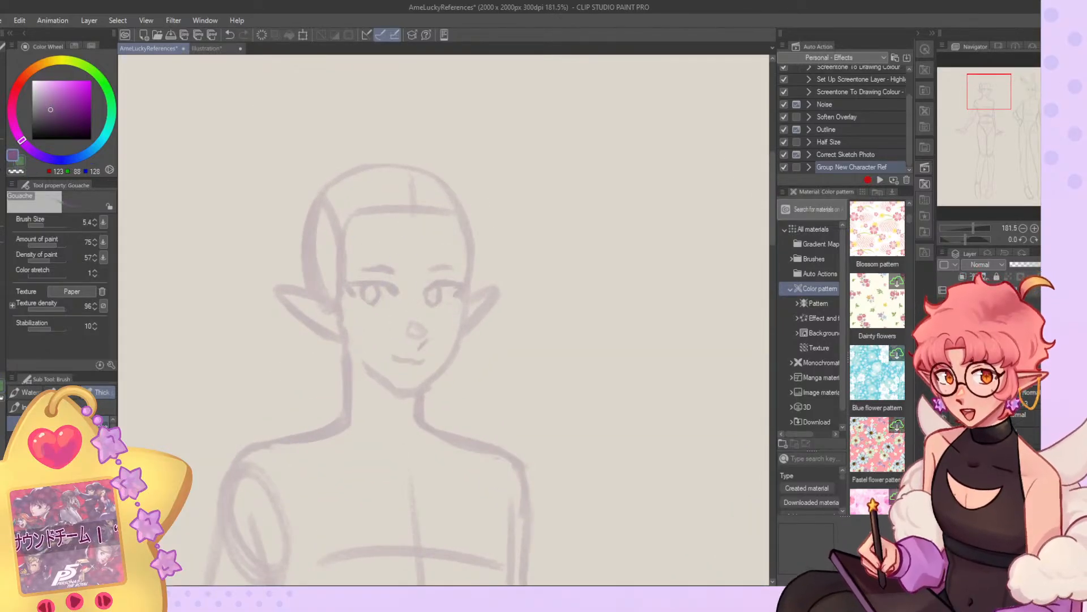
pyautogui.moveTo(406, 208)
pyautogui.mouseDown()
pyautogui.moveTo(402, 280)
pyautogui.moveTo(435, 322)
pyautogui.mouseUp()
pyautogui.hotkey('ctrl', 'z')
pyautogui.hotkey('ctrl', 'z')
pyautogui.hotkey('ctrl', 'z')
pyautogui.moveTo(402, 212); pyautogui.dragTo(401, 268)
pyautogui.hotkey('ctrl', 'z')
pyautogui.moveTo(403, 207)
pyautogui.mouseDown()
pyautogui.moveTo(409, 318)
pyautogui.moveTo(417, 220)
pyautogui.moveTo(469, 288)
pyautogui.mouseUp()
pyautogui.hotkey('ctrl', 'z')
pyautogui.moveTo(418, 213); pyautogui.dragTo(464, 281)
pyautogui.hotkey('ctrl', 'z')
pyautogui.moveTo(417, 221); pyautogui.dragTo(461, 278)
# Sketch the looped top and inner edge of a long lock beside the elf's partly covered eye, redoing rough strokes.
pyautogui.moveTo(453, 221); pyautogui.dragTo(464, 306)
pyautogui.hotkey('ctrl', 'z')
pyautogui.moveTo(429, 205)
pyautogui.mouseDown()
pyautogui.moveTo(467, 285)
pyautogui.moveTo(433, 193)
pyautogui.moveTo(462, 260)
pyautogui.moveTo(459, 326)
pyautogui.mouseUp()
pyautogui.hotkey('ctrl', 'z')
pyautogui.hotkey('ctrl', 'z')
pyautogui.moveTo(464, 252)
pyautogui.mouseDown()
pyautogui.moveTo(453, 360)
pyautogui.moveTo(430, 373)
pyautogui.mouseUp()
pyautogui.moveTo(454, 360)
pyautogui.mouseDown()
pyautogui.moveTo(441, 422)
pyautogui.moveTo(465, 341)
pyautogui.mouseUp()
pyautogui.moveTo(474, 252); pyautogui.dragTo(457, 386)
pyautogui.hotkey('ctrl', 'z')
# Extend that long lock below the jaw with a forked tip and draw its outer edge.
pyautogui.hotkey('ctrl', 'z')
pyautogui.hotkey('ctrl', 'z')
pyautogui.hotkey('ctrl', 'z')
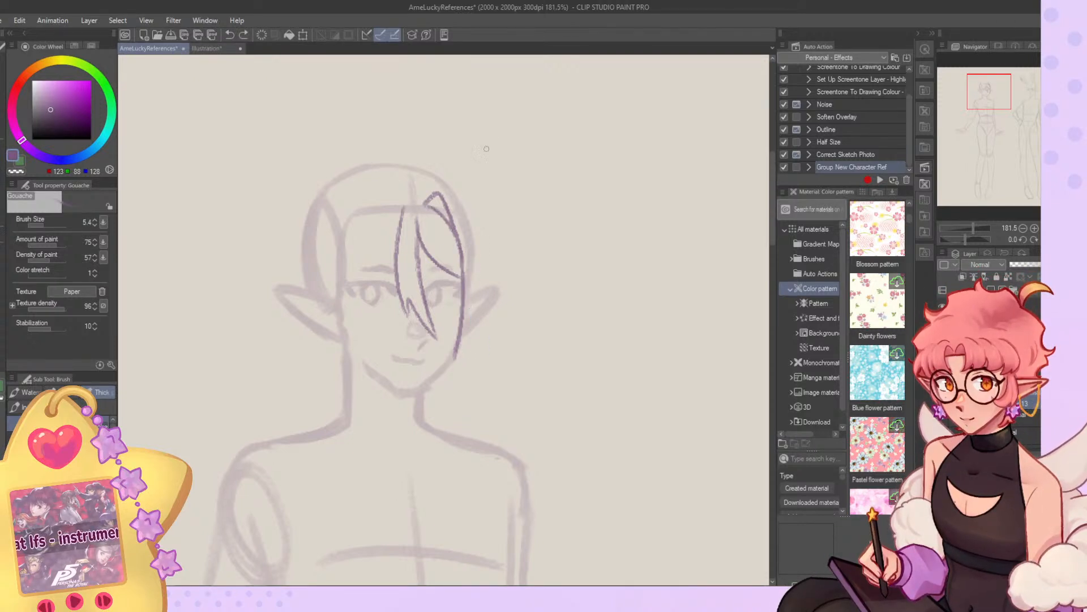
pyautogui.moveTo(460, 333); pyautogui.dragTo(436, 412)
pyautogui.moveTo(437, 413)
pyautogui.mouseDown()
pyautogui.moveTo(454, 400)
pyautogui.moveTo(452, 430)
pyautogui.mouseUp()
pyautogui.moveTo(452, 429); pyautogui.dragTo(472, 336)
pyautogui.moveTo(469, 241)
pyautogui.mouseDown()
pyautogui.moveTo(457, 409)
pyautogui.moveTo(467, 365)
pyautogui.mouseUp()
# Sketch the opposite fringe strand and the inner edge of a matching face-framing lock over the uncovered eye's side.
pyautogui.hotkey('ctrl', 'z')
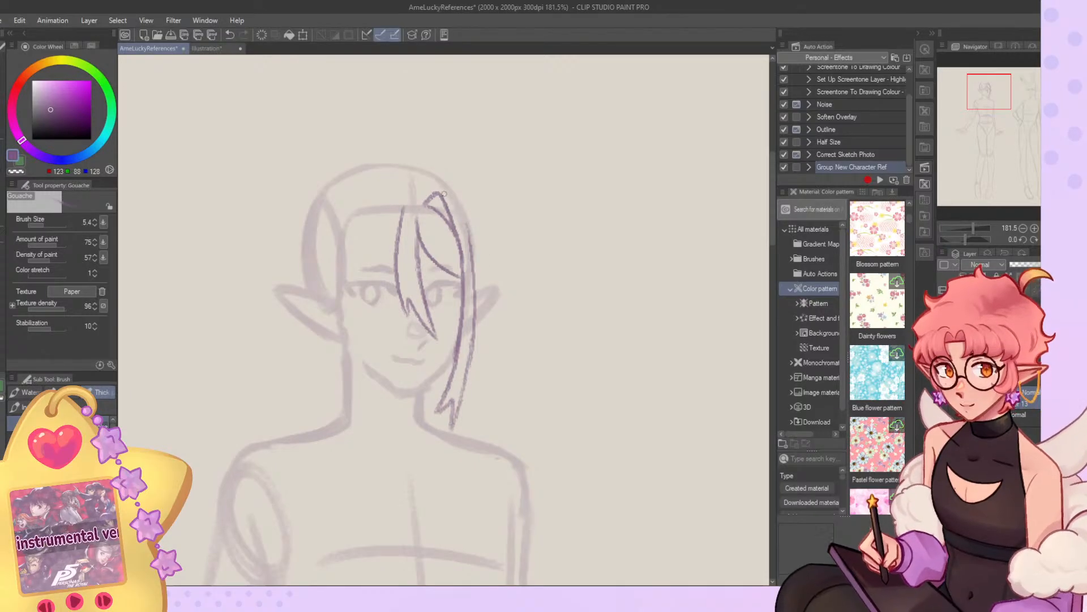
pyautogui.moveTo(402, 209)
pyautogui.mouseDown()
pyautogui.moveTo(394, 233)
pyautogui.moveTo(368, 266)
pyautogui.mouseUp()
pyautogui.hotkey('ctrl', 'z')
pyautogui.moveTo(367, 220)
pyautogui.mouseDown()
pyautogui.moveTo(345, 340)
pyautogui.moveTo(361, 407)
pyautogui.mouseUp()
pyautogui.hotkey('ctrl', 'z')
pyautogui.moveTo(363, 215); pyautogui.dragTo(364, 409)
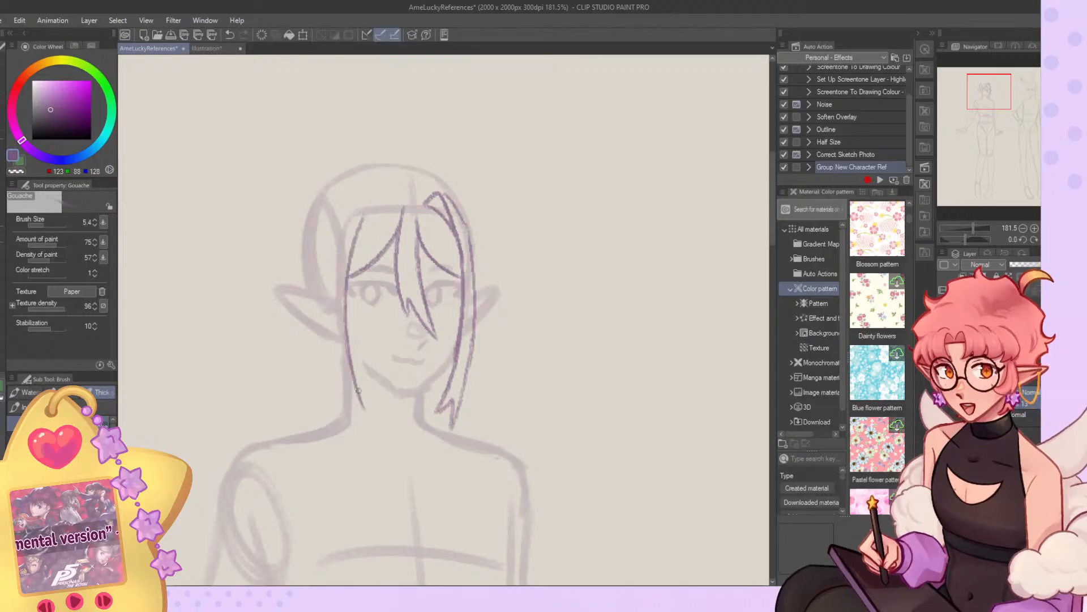
pyautogui.hotkey('ctrl', 'z')
pyautogui.moveTo(359, 211); pyautogui.dragTo(365, 393)
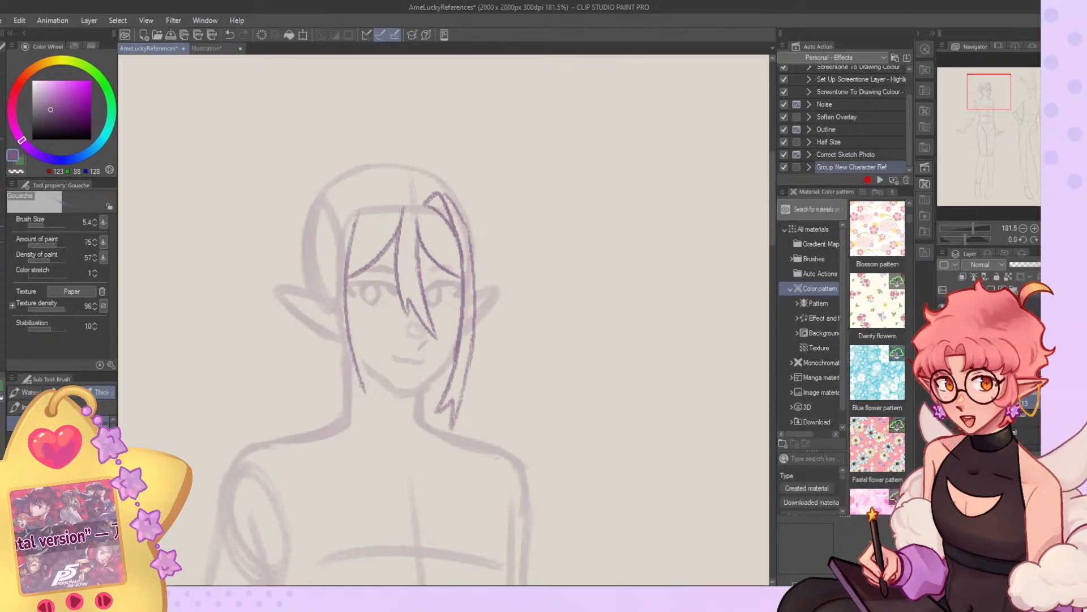
# Give the second face-framing lock a forked tip and a looped top at the hairline, undoing the rejected strokes.
pyautogui.moveTo(345, 221); pyautogui.dragTo(342, 366)
pyautogui.hotkey('ctrl', 'z')
pyautogui.moveTo(395, 200)
pyautogui.mouseDown()
pyautogui.moveTo(356, 222)
pyautogui.moveTo(369, 199)
pyautogui.moveTo(358, 228)
pyautogui.moveTo(377, 184)
pyautogui.moveTo(398, 198)
pyautogui.moveTo(391, 207)
pyautogui.moveTo(378, 190)
pyautogui.moveTo(349, 234)
pyautogui.mouseUp()
pyautogui.hotkey('ctrl', 'z')
pyautogui.hotkey('ctrl', 'z')
pyautogui.hotkey('ctrl', 'z')
pyautogui.hotkey('ctrl', 'z')
pyautogui.hotkey('ctrl', 'z')
# Draw the second lock's outer edge from its looped top past the larger ear to the neck, redoing uneven strokes.
pyautogui.hotkey('ctrl', 'z')
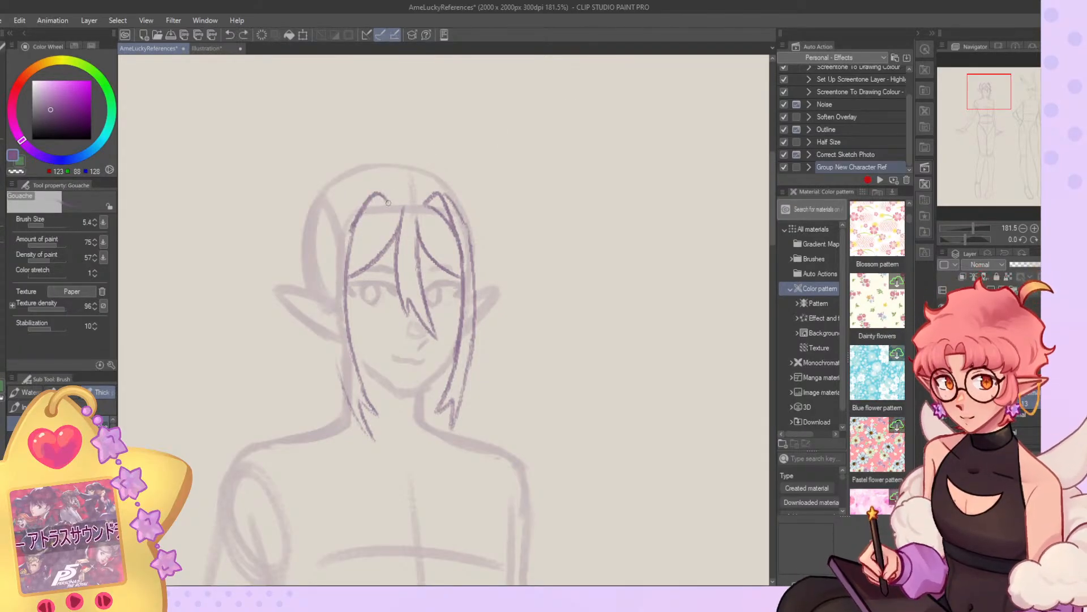
pyautogui.hotkey('ctrl', 'z')
pyautogui.moveTo(388, 202)
pyautogui.mouseDown()
pyautogui.moveTo(356, 245)
pyautogui.moveTo(364, 205)
pyautogui.moveTo(331, 284)
pyautogui.mouseUp()
pyautogui.moveTo(337, 245); pyautogui.dragTo(334, 350)
pyautogui.hotkey('ctrl', 'z')
pyautogui.moveTo(350, 215); pyautogui.dragTo(330, 334)
pyautogui.hotkey('ctrl', 'z')
pyautogui.moveTo(351, 225)
pyautogui.mouseDown()
pyautogui.moveTo(336, 337)
pyautogui.moveTo(343, 371)
pyautogui.mouseUp()
pyautogui.hotkey('ctrl', 'z')
pyautogui.moveTo(327, 291); pyautogui.dragTo(341, 376)
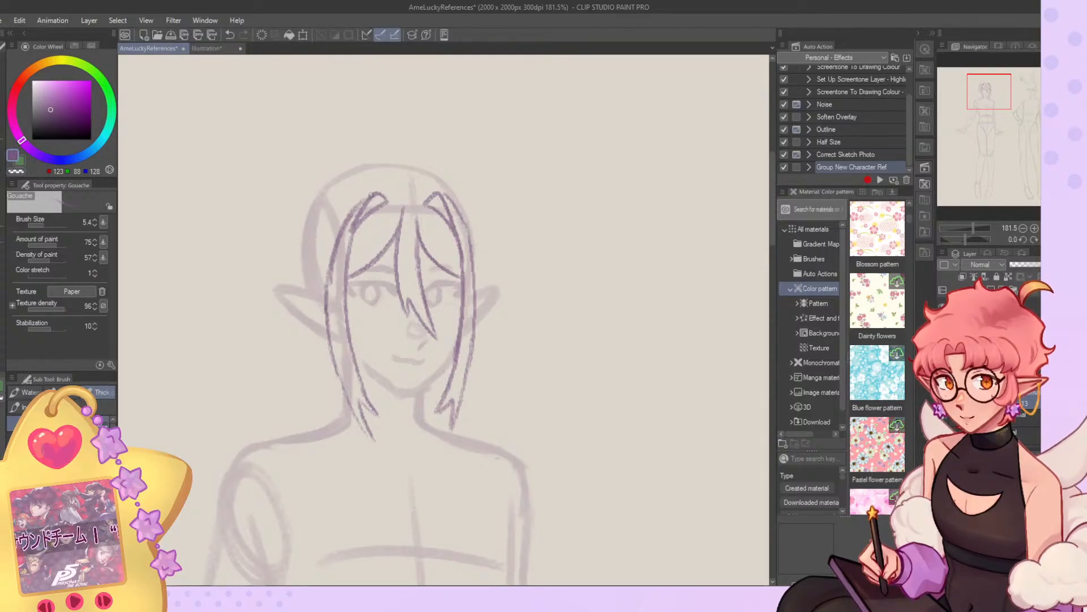
# Try outlining the hair over the elf's crown, check it with the canvas mirrored, and undo the outline strokes.
pyautogui.moveTo(316, 201)
pyautogui.mouseDown()
pyautogui.moveTo(298, 278)
pyautogui.moveTo(341, 178)
pyautogui.moveTo(331, 187)
pyautogui.moveTo(376, 165)
pyautogui.mouseUp()
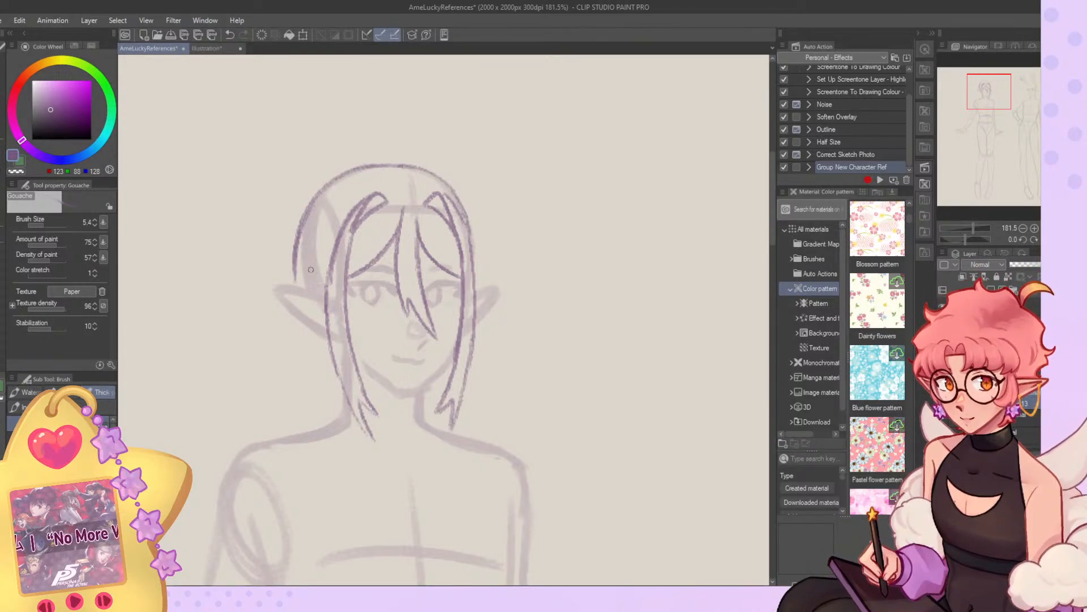
pyautogui.press('h')
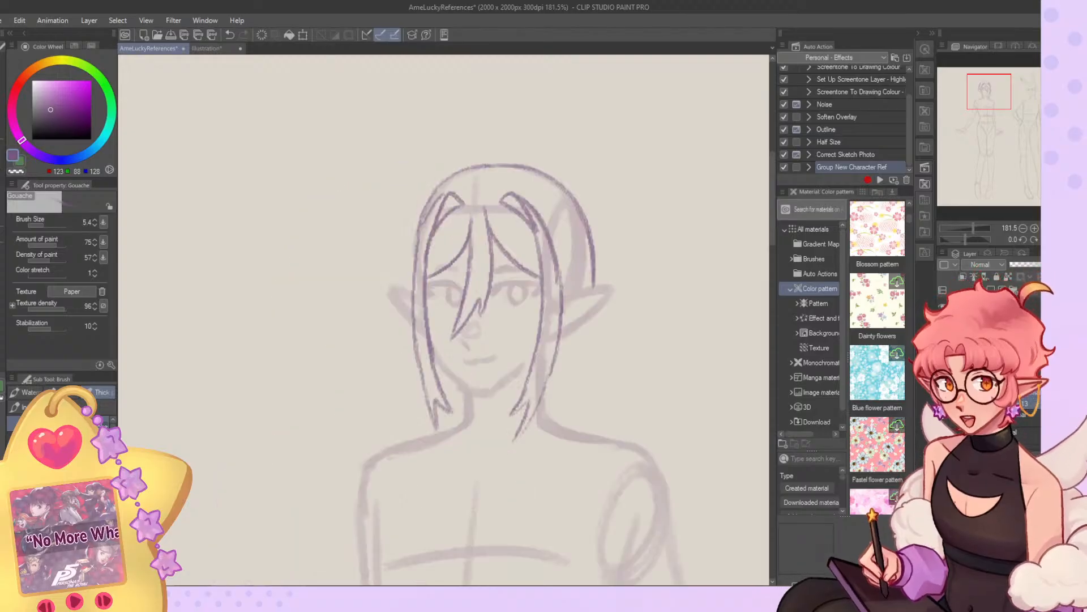
pyautogui.press('h')
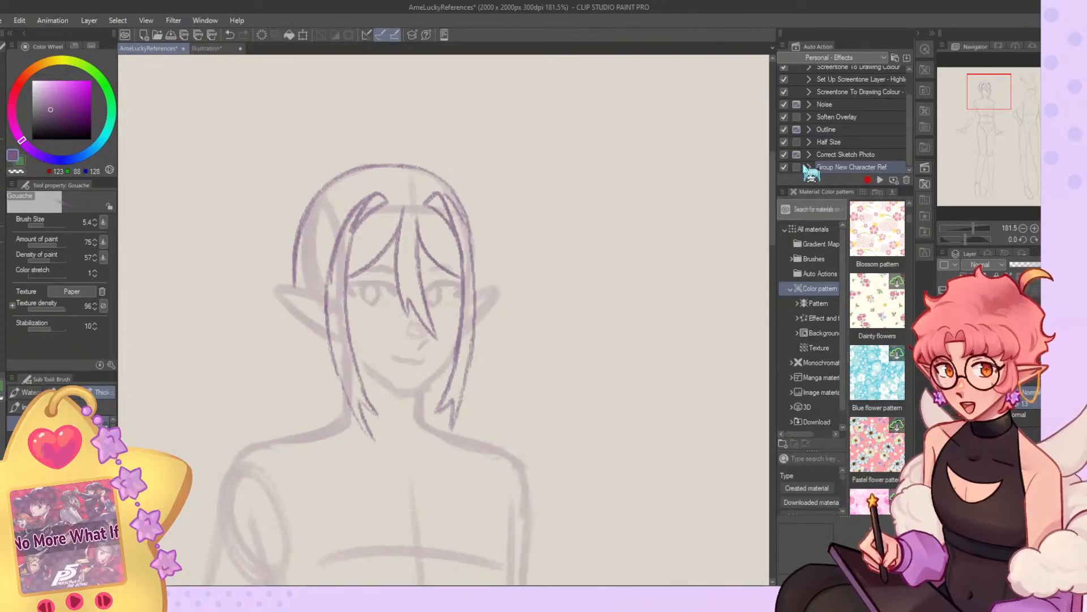
pyautogui.hotkey('ctrl', 'z')
pyautogui.hotkey('ctrl', 'z')
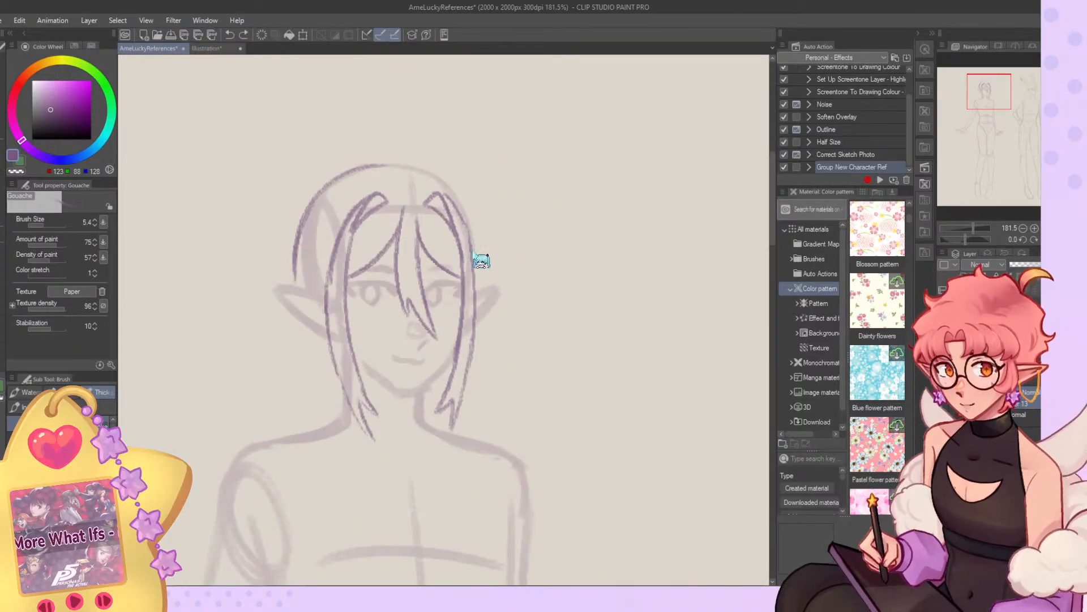
pyautogui.scroll(-3, 381, 174)
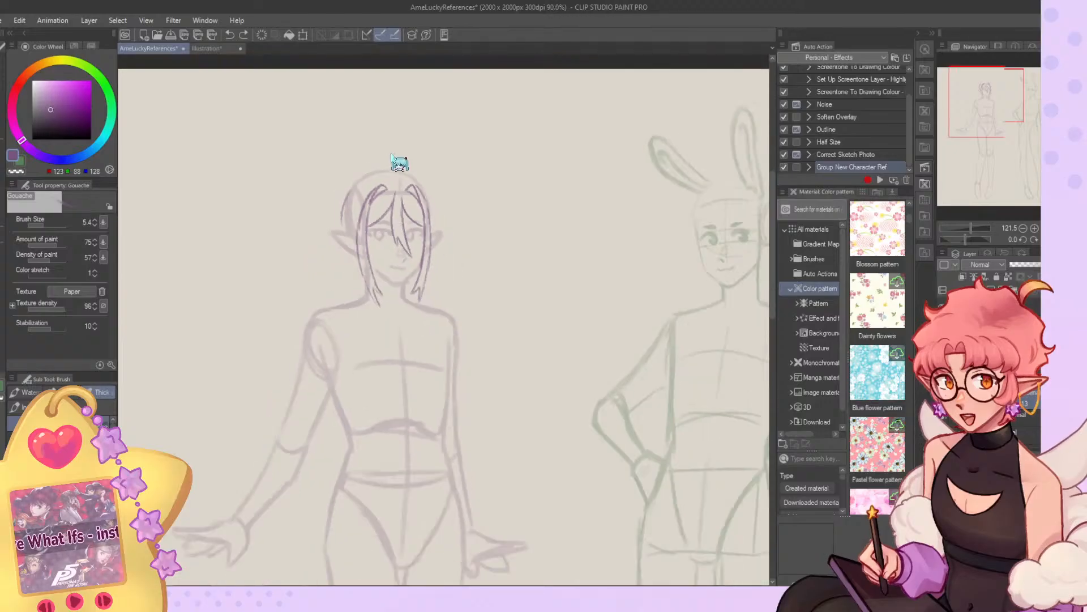
pyautogui.scroll(3, 396, 204)
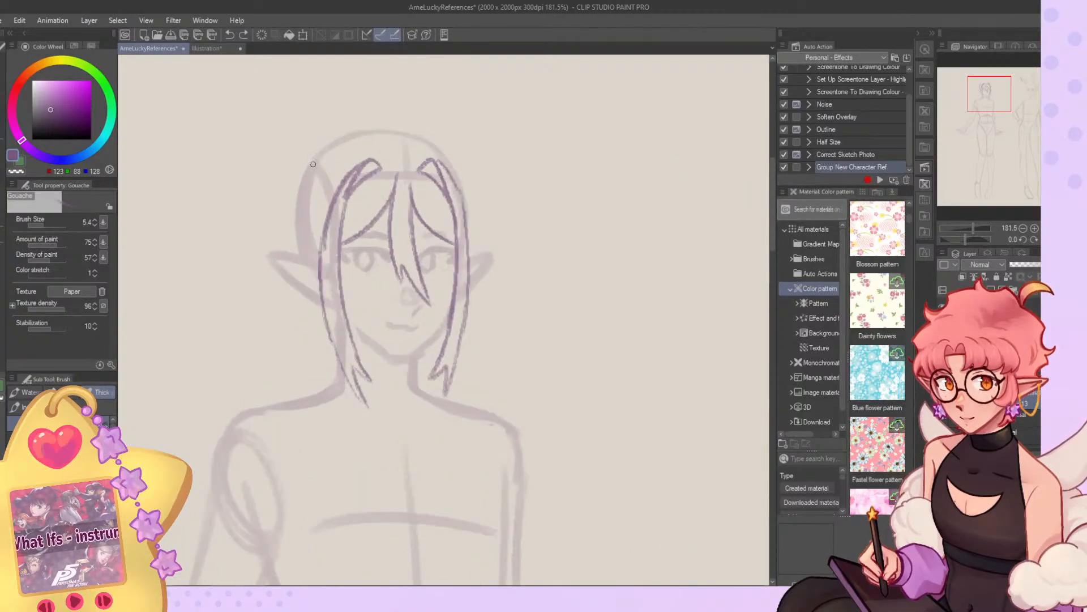
pyautogui.moveTo(306, 169); pyautogui.dragTo(287, 238)
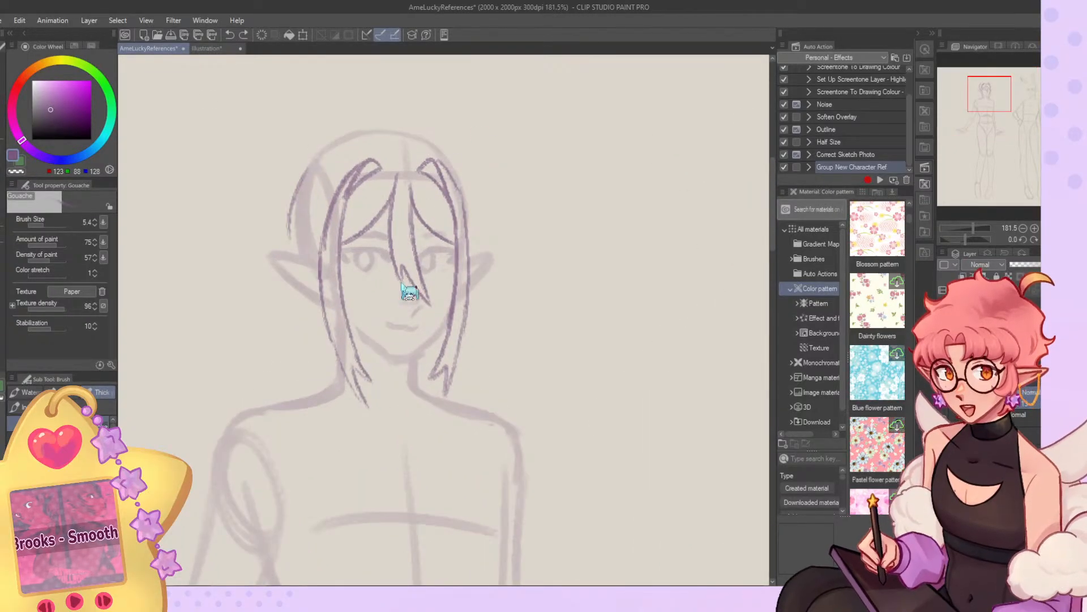
pyautogui.hotkey('ctrl', 'z')
pyautogui.hotkey('ctrl', 'z')
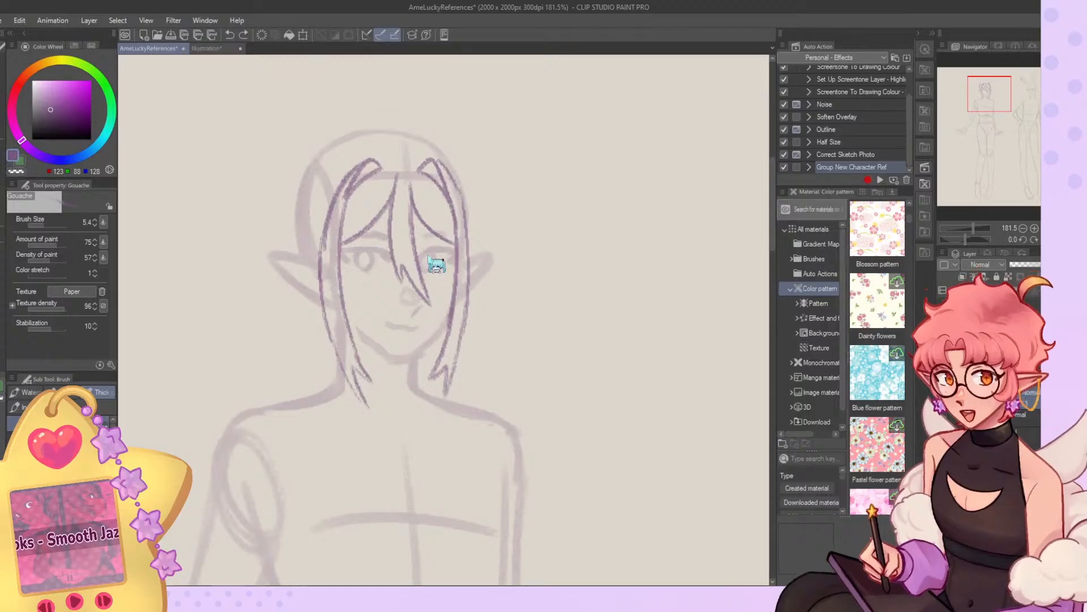
# Transform the hair sketch to be slightly shorter and nudge it into place over the elf's head.
pyautogui.hotkey('ctrl', 't')
pyautogui.moveTo(394, 159); pyautogui.dragTo(394, 148)
pyautogui.moveTo(318, 409); pyautogui.dragTo(315, 393)
pyautogui.press('Return')
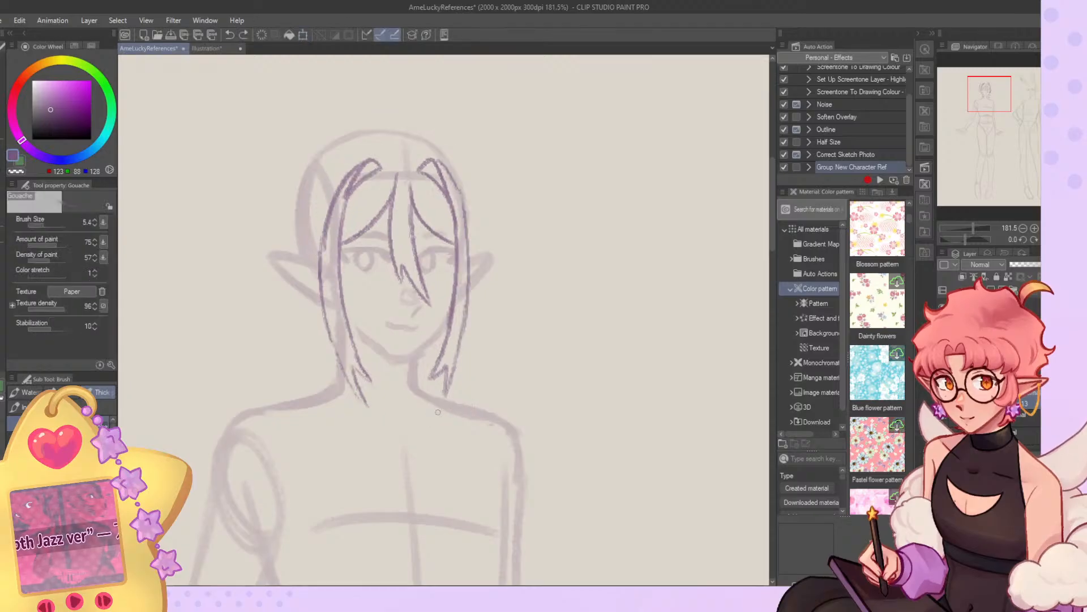
pyautogui.press('k')
pyautogui.moveTo(464, 235); pyautogui.dragTo(465, 232)
pyautogui.press('b')
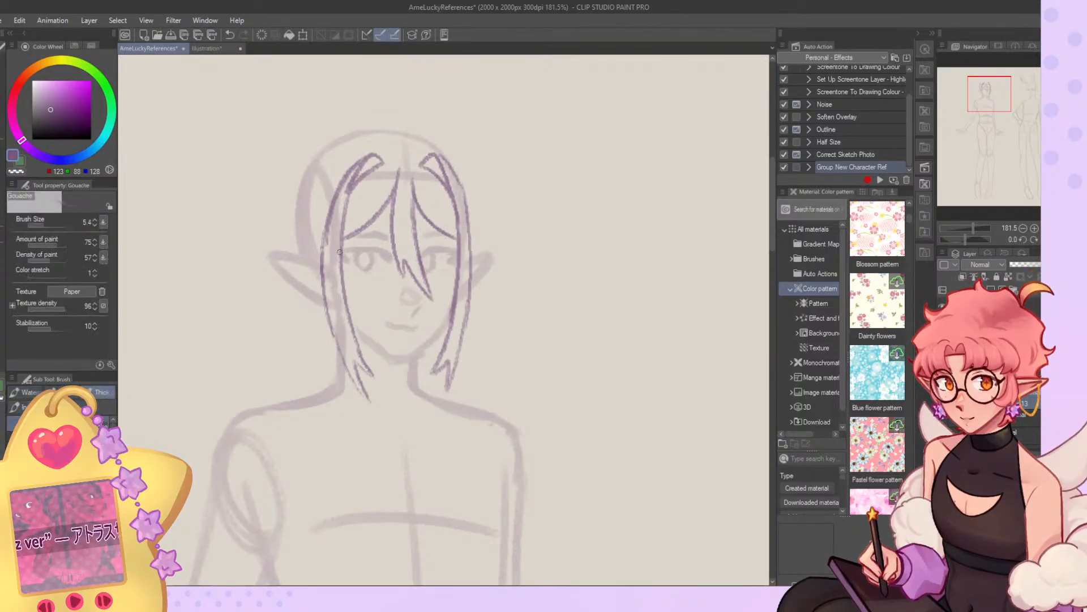
# Redraw the inner and outer edges and forked tip of the lock beside the elf's larger ear, erasing the old lines.
pyautogui.moveTo(347, 300); pyautogui.dragTo(362, 360)
pyautogui.hotkey('ctrl', 'z')
pyautogui.moveTo(344, 221)
pyautogui.mouseDown()
pyautogui.moveTo(351, 320)
pyautogui.moveTo(368, 362)
pyautogui.mouseUp()
pyautogui.moveTo(358, 342); pyautogui.dragTo(373, 366)
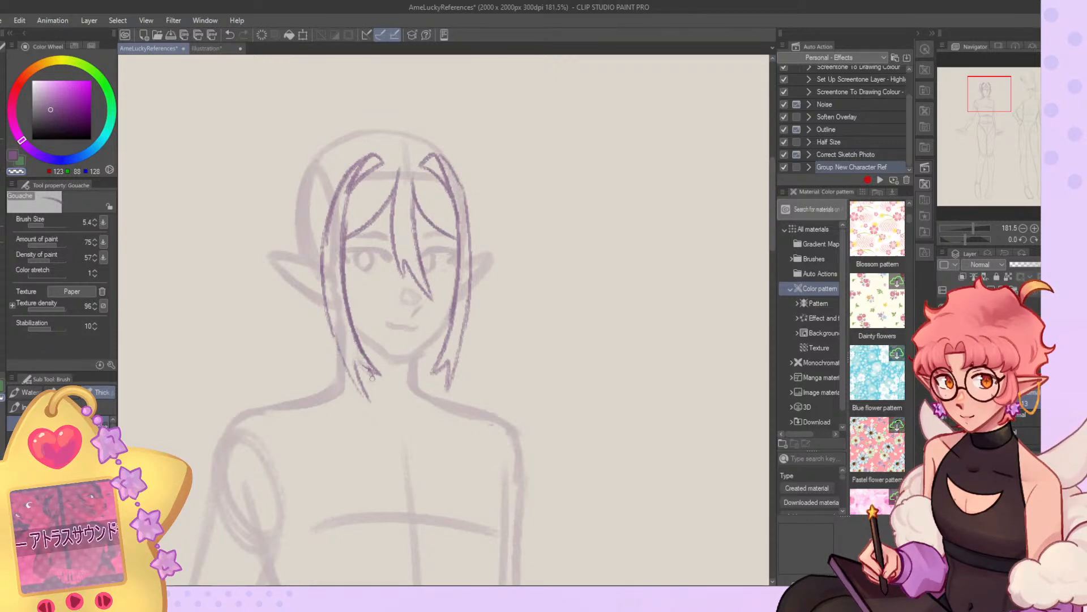
pyautogui.press('p')
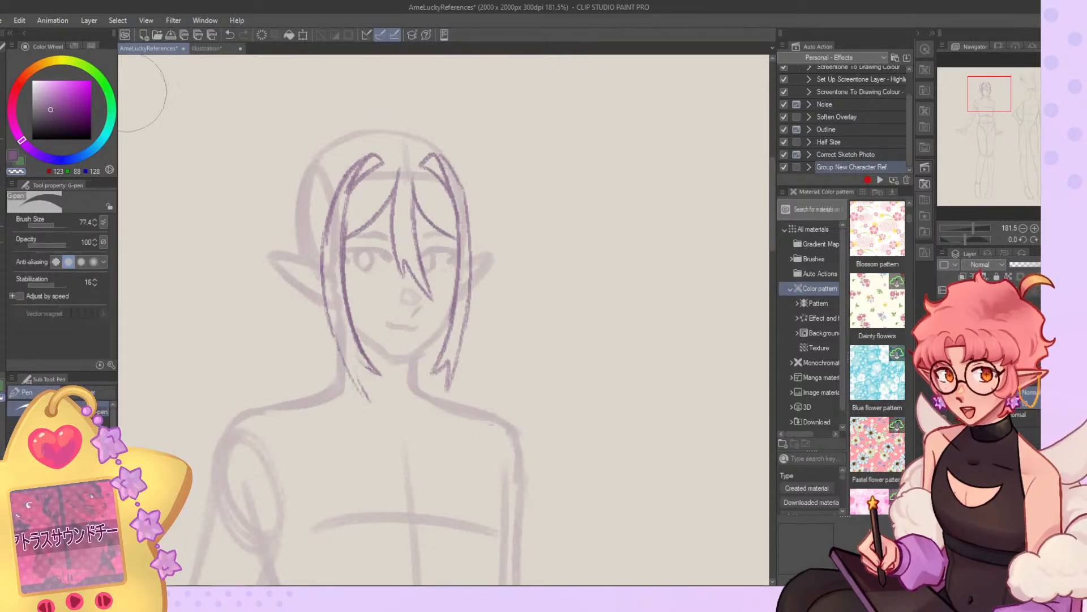
pyautogui.press('b')
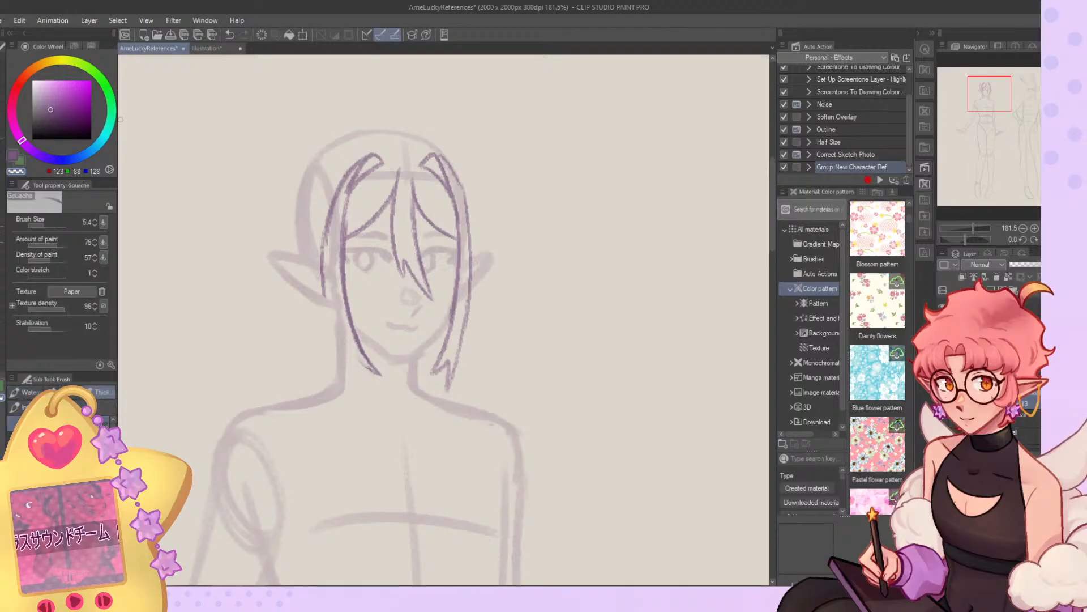
pyautogui.moveTo(325, 306); pyautogui.dragTo(350, 379)
pyautogui.hotkey('ctrl', 'z')
pyautogui.moveTo(323, 267); pyautogui.dragTo(355, 378)
pyautogui.moveTo(328, 319); pyautogui.dragTo(368, 397)
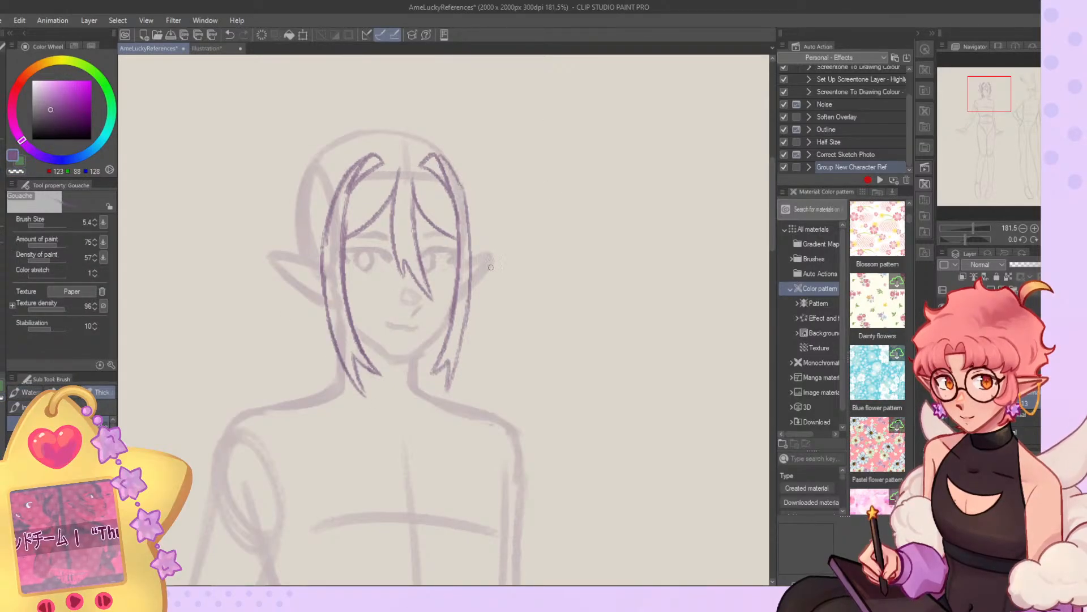
# Rework the forked tip of the lock beside the elf's smaller ear, alternating between purple and the transparent colour.
pyautogui.moveTo(443, 351); pyautogui.dragTo(426, 372)
pyautogui.moveTo(440, 359)
pyautogui.mouseDown()
pyautogui.moveTo(441, 393)
pyautogui.moveTo(459, 353)
pyautogui.mouseUp()
pyautogui.hotkey('ctrl', 'z')
pyautogui.hotkey('ctrl', 'z')
pyautogui.press('c')
pyautogui.moveTo(440, 396)
pyautogui.mouseDown()
pyautogui.moveTo(448, 347)
pyautogui.moveTo(423, 374)
pyautogui.moveTo(443, 355)
pyautogui.mouseUp()
pyautogui.press('c')
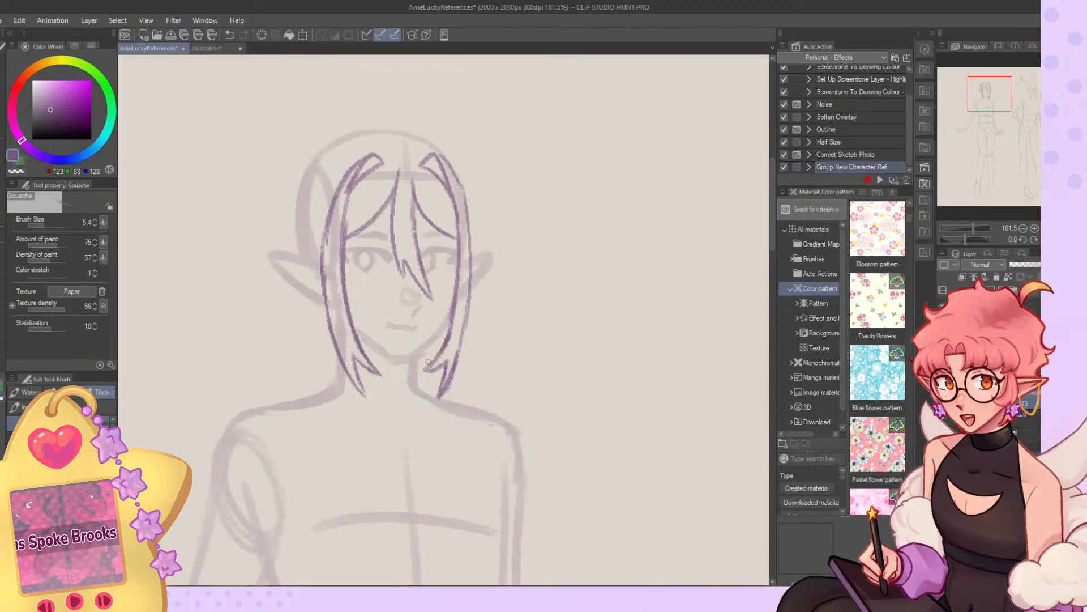
# Transform the hair sketch again so the side locks spread slightly wider around the elf's face.
pyautogui.scroll(-8, 439, 278)
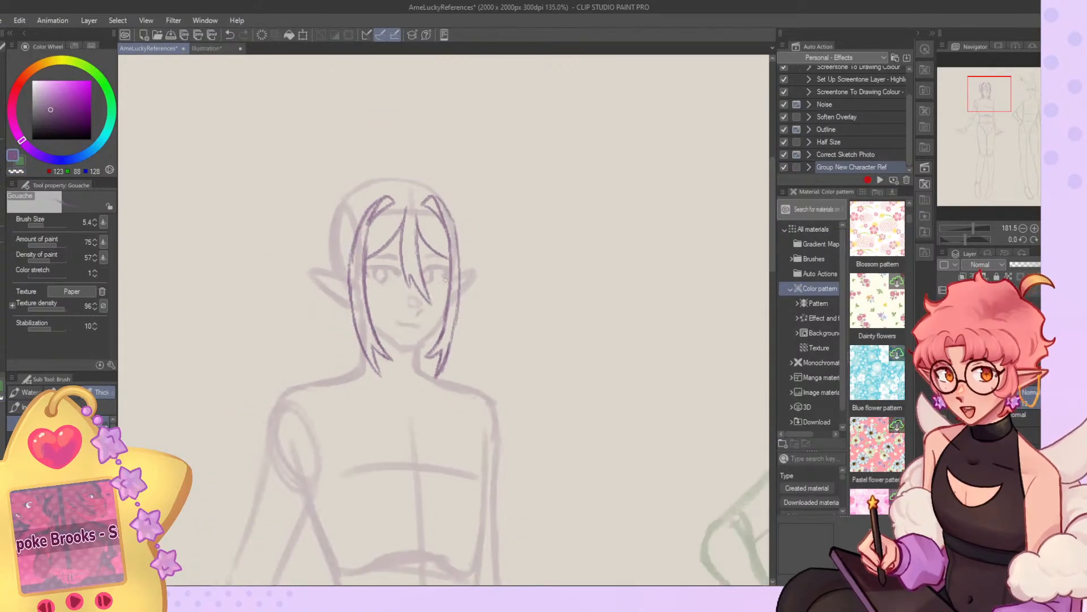
pyautogui.scroll(7, 447, 283)
pyautogui.scroll(2, 447, 300)
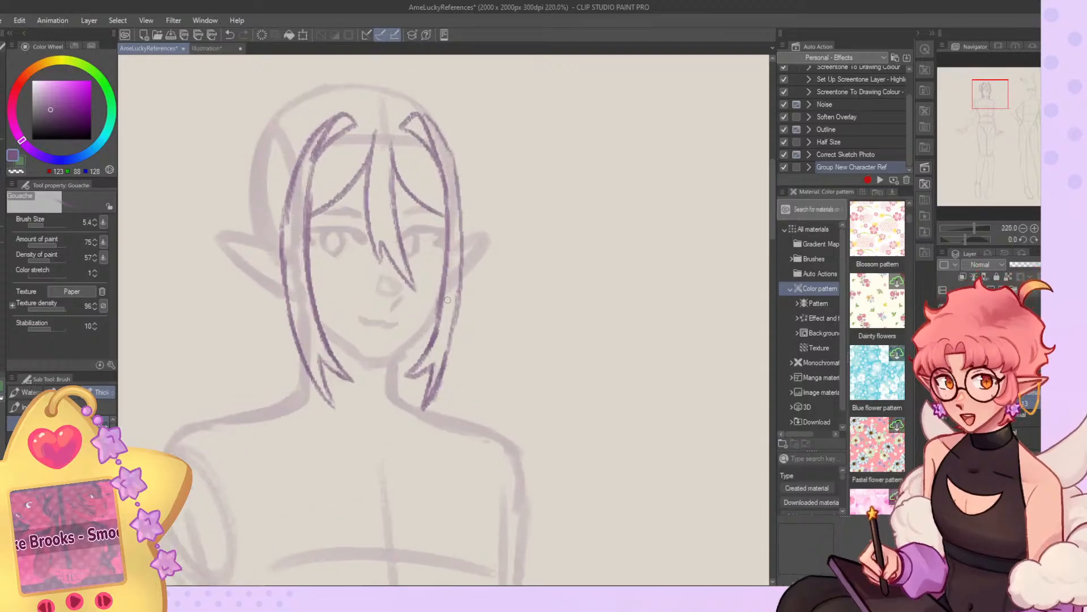
pyautogui.hotkey('ctrl', 't')
pyautogui.moveTo(289, 415); pyautogui.dragTo(275, 416)
pyautogui.moveTo(466, 413); pyautogui.dragTo(437, 393)
pyautogui.press('Return')
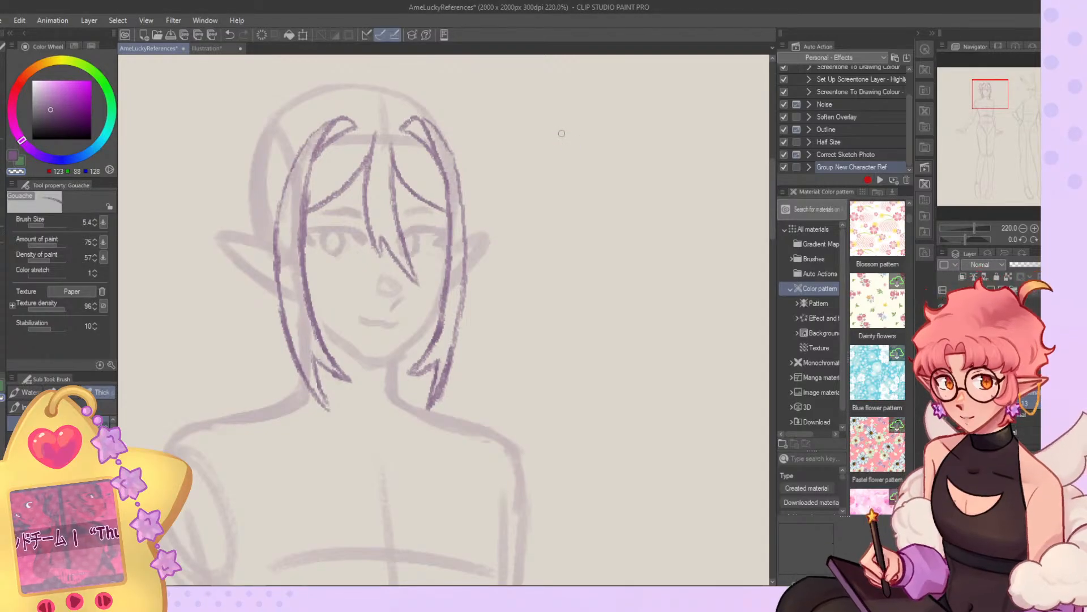
# Redraw the outer edge of the lock beside the larger ear closer to the face, erasing stray lines with the transparent colour.
pyautogui.press('c')
pyautogui.moveTo(285, 187); pyautogui.dragTo(291, 338)
pyautogui.press('c')
pyautogui.moveTo(277, 297); pyautogui.dragTo(275, 227)
pyautogui.moveTo(276, 275); pyautogui.dragTo(304, 402)
pyautogui.moveTo(277, 205); pyautogui.dragTo(277, 296)
pyautogui.press('c')
pyautogui.moveTo(282, 214); pyautogui.dragTo(287, 330)
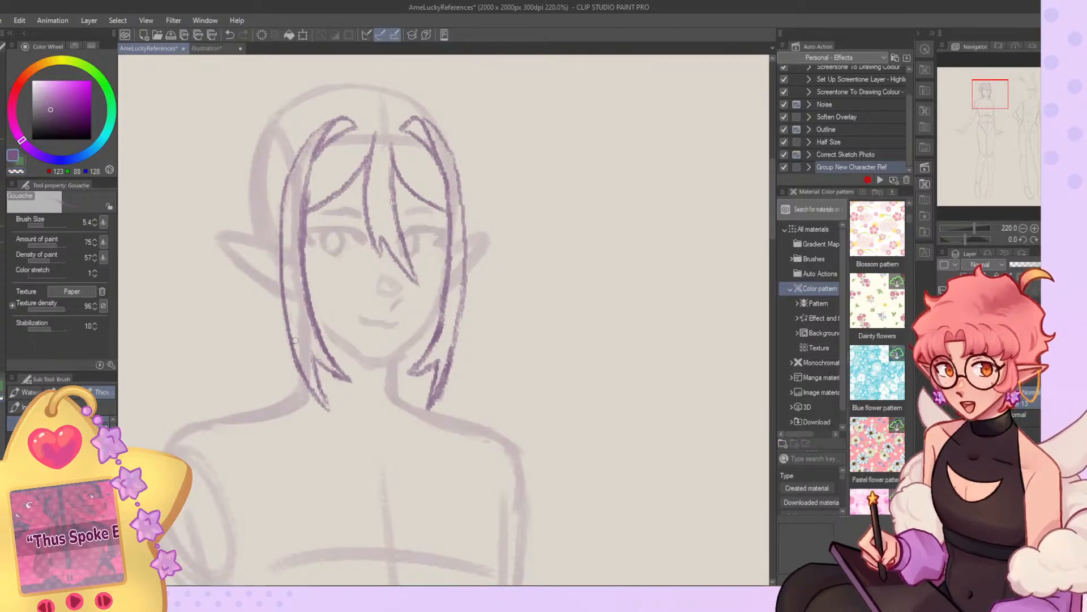
pyautogui.press('c')
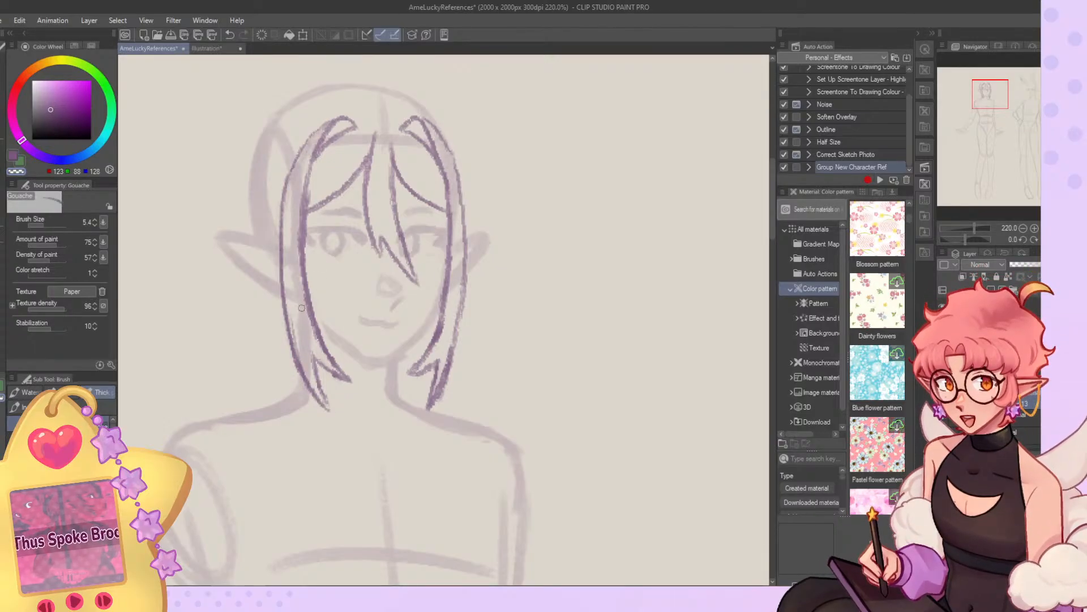
# Clean up and sharpen the forked tip of the lock beside the larger ear with purple and transparent strokes.
pyautogui.press('c')
pyautogui.moveTo(297, 330)
pyautogui.mouseDown()
pyautogui.moveTo(321, 395)
pyautogui.moveTo(303, 358)
pyautogui.mouseUp()
pyautogui.press('c')
pyautogui.moveTo(335, 419); pyautogui.dragTo(329, 411)
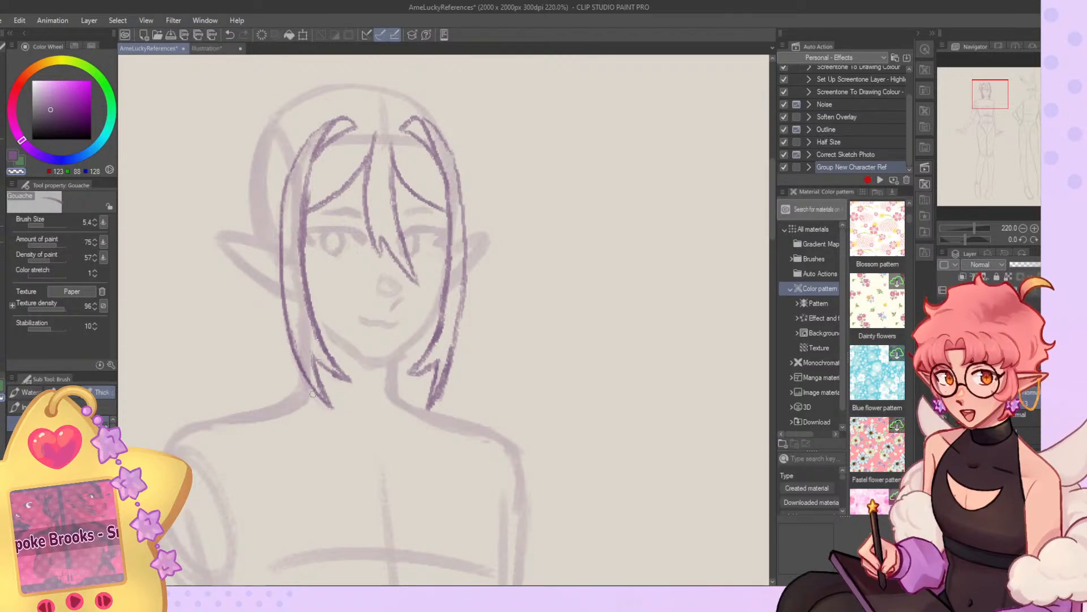
pyautogui.moveTo(294, 331)
pyautogui.mouseDown()
pyautogui.moveTo(303, 361)
pyautogui.moveTo(355, 373)
pyautogui.mouseUp()
pyautogui.press('c')
pyautogui.press('c')
# Erase and redraw the forked tip and lower outer edge of the lock beside the smaller ear so it curves inward.
pyautogui.press('c')
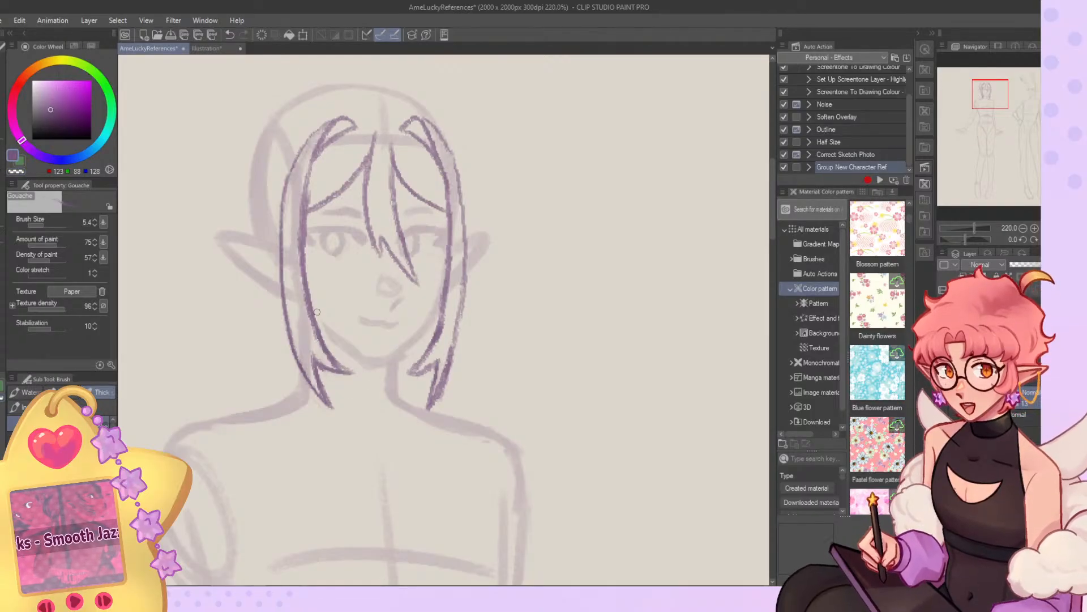
pyautogui.press('c')
pyautogui.moveTo(437, 333)
pyautogui.mouseDown()
pyautogui.moveTo(402, 371)
pyautogui.moveTo(427, 409)
pyautogui.mouseUp()
pyautogui.press('c')
pyautogui.press('c')
pyautogui.moveTo(443, 351); pyautogui.dragTo(433, 405)
pyautogui.moveTo(449, 339); pyautogui.dragTo(436, 401)
pyautogui.moveTo(432, 362); pyautogui.dragTo(420, 403)
pyautogui.press('c')
pyautogui.moveTo(421, 403)
pyautogui.mouseDown()
pyautogui.moveTo(458, 333)
pyautogui.moveTo(434, 397)
pyautogui.mouseUp()
pyautogui.press('c')
pyautogui.moveTo(457, 344)
pyautogui.mouseDown()
pyautogui.moveTo(435, 406)
pyautogui.moveTo(419, 405)
pyautogui.mouseUp()
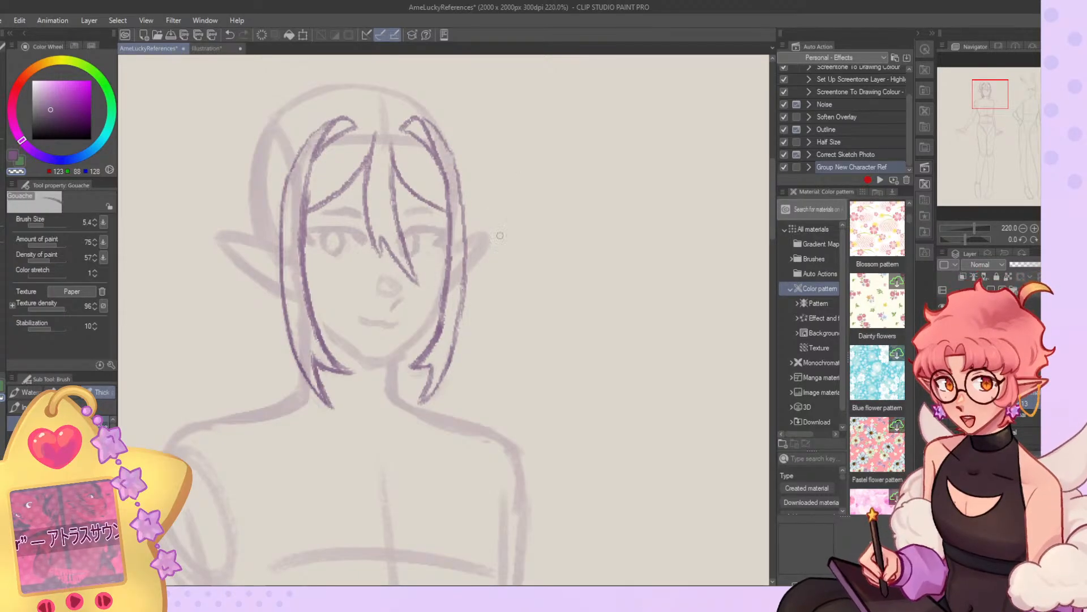
# Touch up the lower inner edge of the lock beside the smaller ear with purple and transparent strokes.
pyautogui.moveTo(434, 321)
pyautogui.mouseDown()
pyautogui.moveTo(412, 373)
pyautogui.moveTo(431, 365)
pyautogui.mouseUp()
pyautogui.press('c')
pyautogui.moveTo(431, 364)
pyautogui.mouseDown()
pyautogui.moveTo(417, 401)
pyautogui.moveTo(433, 366)
pyautogui.mouseUp()
pyautogui.press('c')
pyautogui.press('c')
pyautogui.press('c')
pyautogui.press('c')
pyautogui.press('c')
pyautogui.press('c')
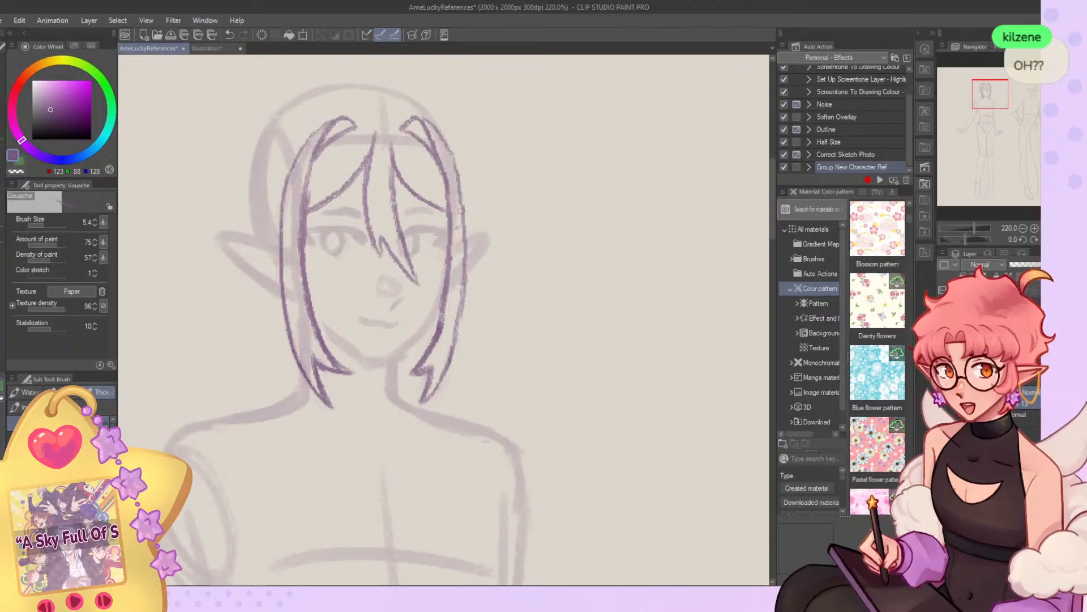
# Refine the outer edge of the lock beside the smaller ear, cleaning its line from forehead to cheek level.
pyautogui.press('c')
pyautogui.moveTo(459, 168); pyautogui.dragTo(463, 288)
pyautogui.moveTo(459, 191); pyautogui.dragTo(463, 245)
pyautogui.press('c')
pyautogui.press('c')
pyautogui.press('c')
pyautogui.press('c')
pyautogui.press('c')
pyautogui.moveTo(453, 162); pyautogui.dragTo(463, 299)
pyautogui.press('c')
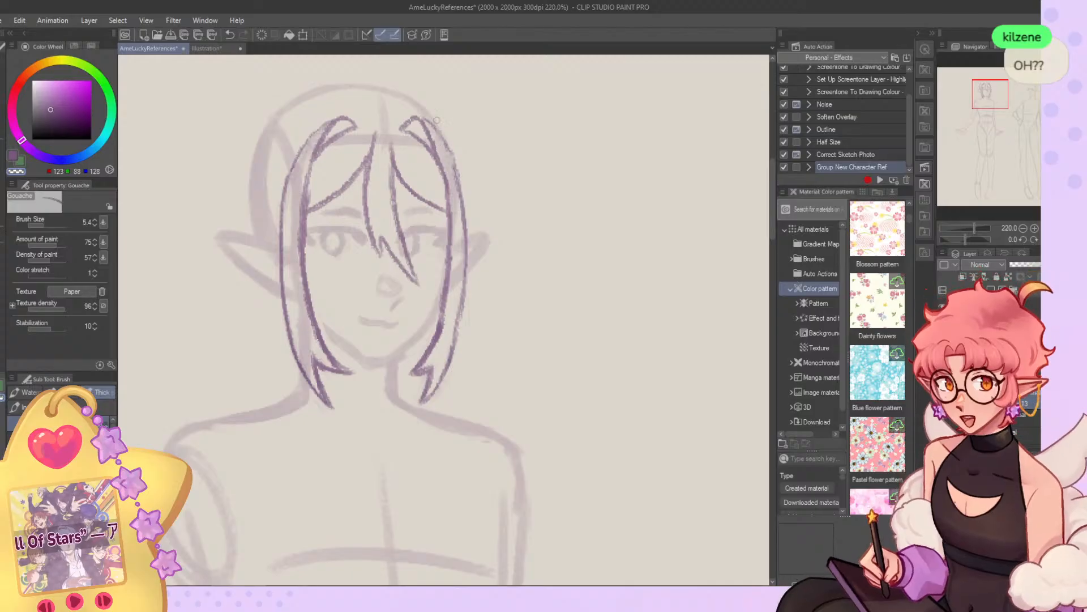
# Redraw the upper outer curve of the lock beside the smaller ear and strengthen the matching curve on the opposite lock.
pyautogui.press('c')
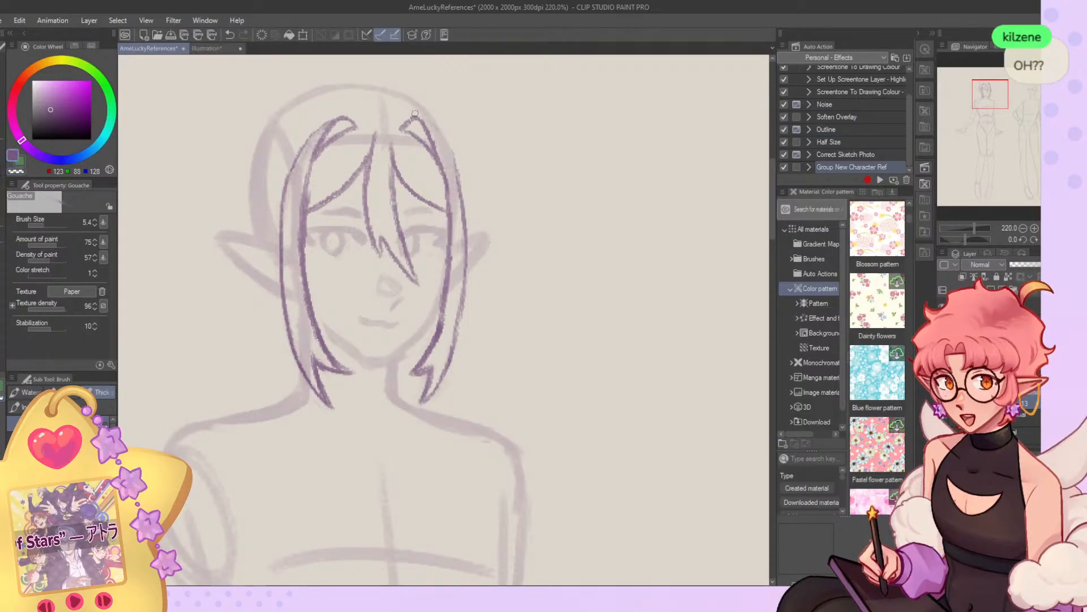
pyautogui.moveTo(438, 122); pyautogui.dragTo(460, 190)
pyautogui.moveTo(453, 151); pyautogui.dragTo(464, 203)
pyautogui.press('c')
pyautogui.moveTo(333, 115); pyautogui.dragTo(284, 186)
pyautogui.press('c')
pyautogui.press('c')
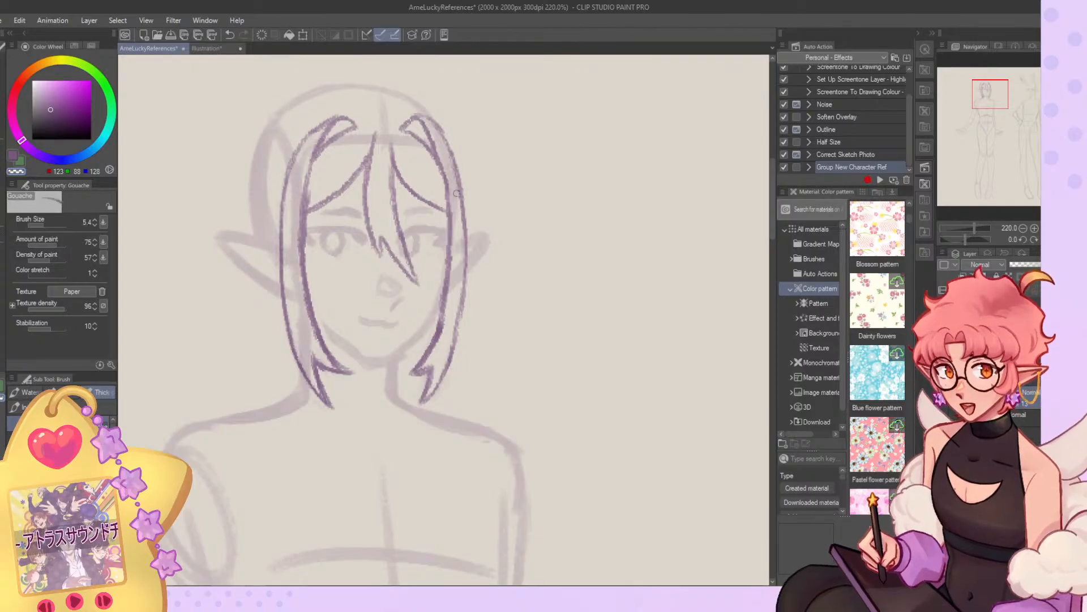
# Redraw the swept fringe strand on the larger-ear side so it is thicker and meets the side lock lower down.
pyautogui.press('c')
pyautogui.moveTo(366, 165)
pyautogui.mouseDown()
pyautogui.moveTo(310, 219)
pyautogui.moveTo(313, 205)
pyautogui.mouseUp()
pyautogui.press('c')
pyautogui.moveTo(335, 190); pyautogui.dragTo(311, 209)
pyautogui.press('c')
pyautogui.moveTo(368, 162); pyautogui.dragTo(308, 214)
pyautogui.press('c')
pyautogui.moveTo(312, 214)
pyautogui.mouseDown()
pyautogui.moveTo(355, 172)
pyautogui.moveTo(312, 218)
pyautogui.mouseUp()
pyautogui.press('c')
pyautogui.moveTo(362, 162)
pyautogui.mouseDown()
pyautogui.moveTo(309, 220)
pyautogui.moveTo(333, 189)
pyautogui.moveTo(310, 196)
pyautogui.moveTo(304, 221)
pyautogui.mouseUp()
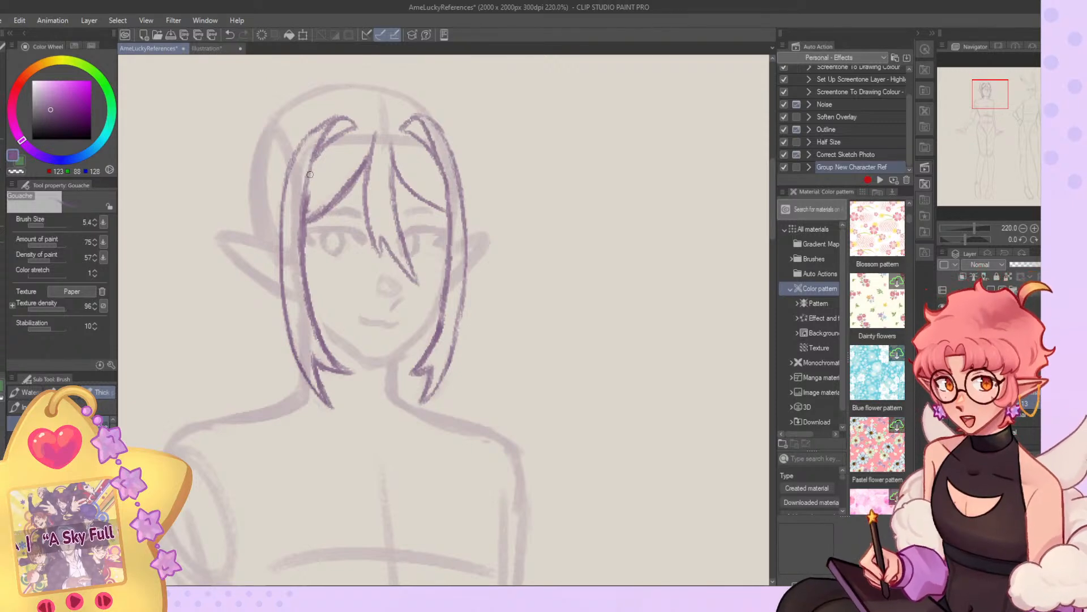
# Rework the central fringe strand, erasing its slanted tip and redrawing the edge nearer the smaller ear straighter.
pyautogui.press('c')
pyautogui.moveTo(375, 135); pyautogui.dragTo(375, 242)
pyautogui.press('c')
pyautogui.moveTo(362, 169)
pyautogui.mouseDown()
pyautogui.moveTo(374, 244)
pyautogui.moveTo(404, 269)
pyautogui.moveTo(395, 248)
pyautogui.moveTo(417, 282)
pyautogui.mouseUp()
pyautogui.moveTo(413, 270)
pyautogui.mouseDown()
pyautogui.moveTo(397, 191)
pyautogui.moveTo(405, 238)
pyautogui.mouseUp()
pyautogui.press('c')
pyautogui.moveTo(398, 175); pyautogui.dragTo(416, 275)
pyautogui.moveTo(399, 178); pyautogui.dragTo(417, 268)
pyautogui.moveTo(402, 232); pyautogui.dragTo(418, 283)
pyautogui.moveTo(391, 154); pyautogui.dragTo(391, 217)
pyautogui.press('c')
pyautogui.moveTo(391, 152); pyautogui.dragTo(409, 259)
pyautogui.press('c')
pyautogui.moveTo(398, 201); pyautogui.dragTo(418, 286)
pyautogui.moveTo(392, 232)
pyautogui.mouseDown()
pyautogui.moveTo(411, 282)
pyautogui.moveTo(386, 238)
pyautogui.moveTo(394, 272)
pyautogui.moveTo(386, 268)
pyautogui.moveTo(409, 288)
pyautogui.mouseUp()
pyautogui.moveTo(400, 226); pyautogui.dragTo(412, 275)
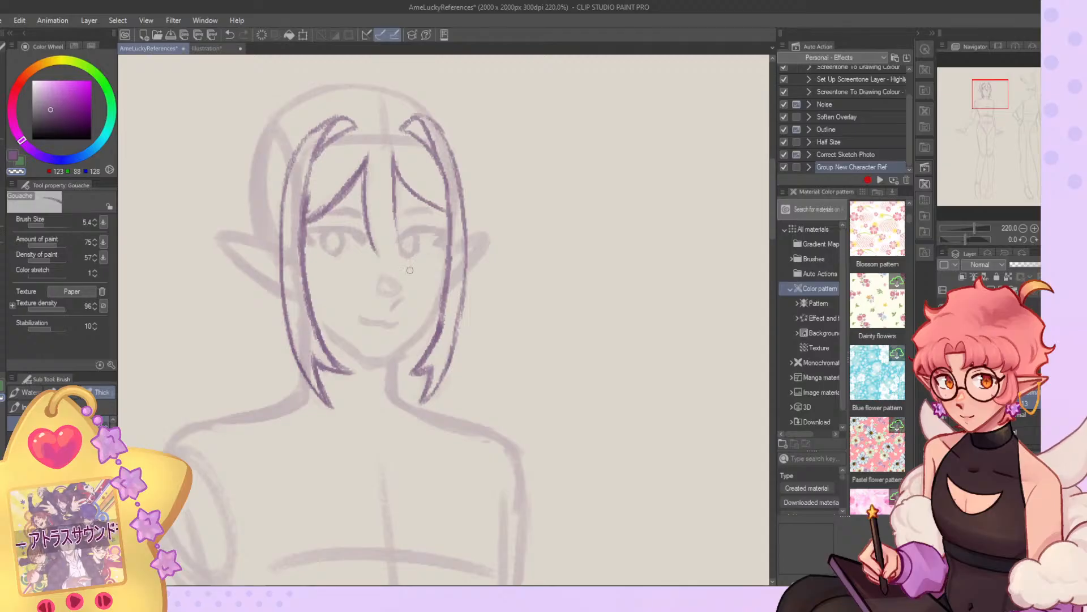
# Redraw the central fringe strand narrower, ending in a small forked tip over the nose.
pyautogui.press('c')
pyautogui.moveTo(365, 219)
pyautogui.mouseDown()
pyautogui.moveTo(378, 268)
pyautogui.moveTo(406, 287)
pyautogui.mouseUp()
pyautogui.moveTo(393, 163)
pyautogui.mouseDown()
pyautogui.moveTo(402, 275)
pyautogui.moveTo(388, 241)
pyautogui.moveTo(406, 286)
pyautogui.moveTo(385, 269)
pyautogui.moveTo(415, 294)
pyautogui.moveTo(379, 252)
pyautogui.moveTo(371, 217)
pyautogui.mouseUp()
pyautogui.press('c')
pyautogui.press('c')
pyautogui.moveTo(376, 267); pyautogui.dragTo(372, 227)
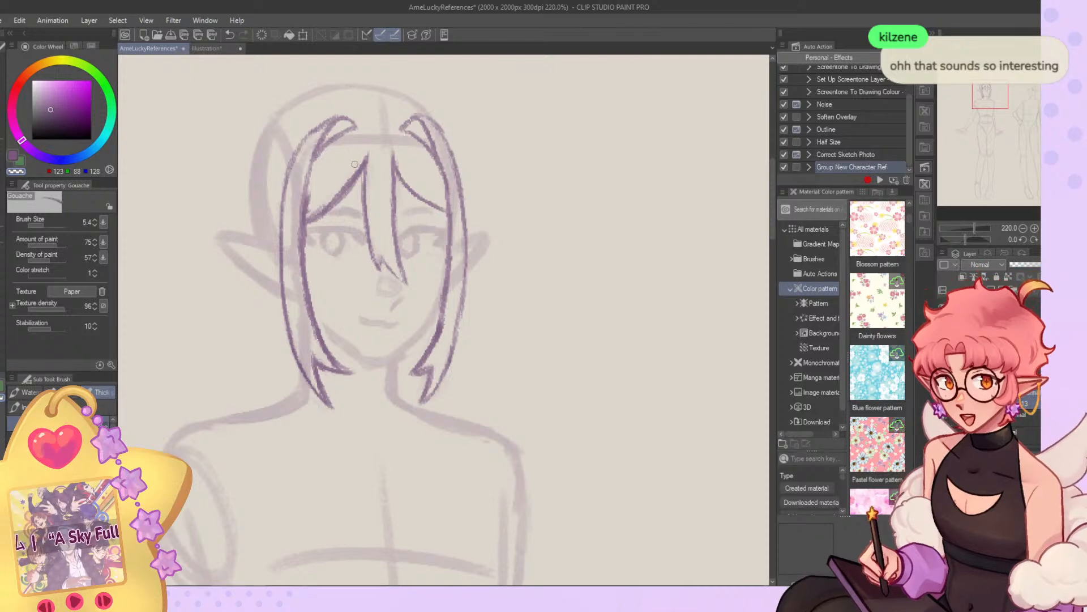
# Redraw the central strand's edge on the larger-ear side slightly farther out and darken its forked tip.
pyautogui.scroll(-1, 352, 172)
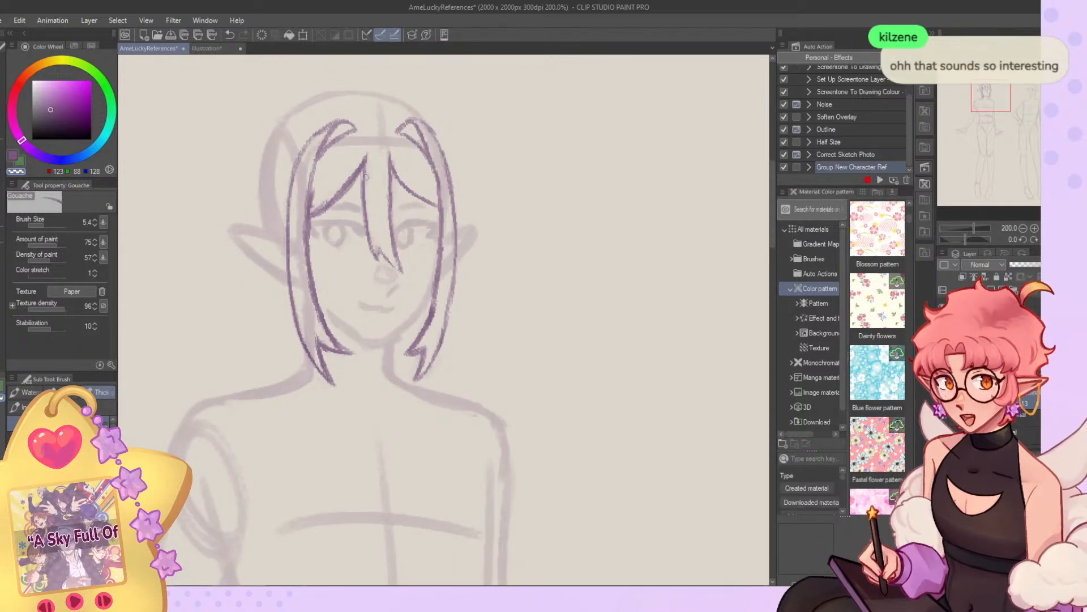
pyautogui.scroll(-1, 317, 170)
pyautogui.scroll(3, 317, 170)
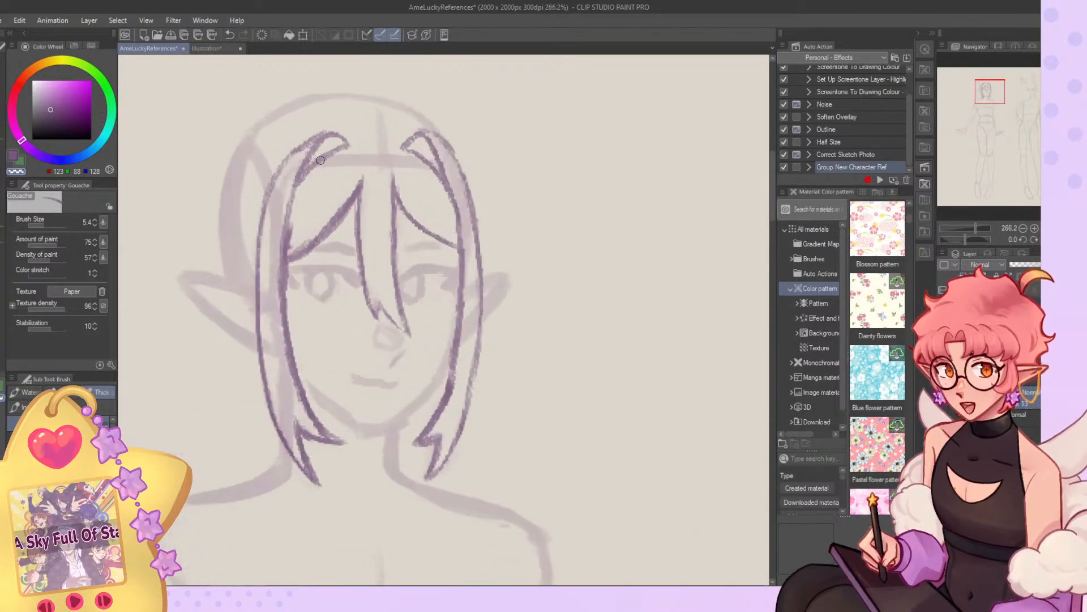
pyautogui.press('c')
pyautogui.moveTo(362, 174)
pyautogui.mouseDown()
pyautogui.moveTo(365, 265)
pyautogui.moveTo(363, 198)
pyautogui.moveTo(355, 227)
pyautogui.moveTo(366, 176)
pyautogui.moveTo(369, 269)
pyautogui.mouseUp()
pyautogui.press('c')
pyautogui.press('c')
pyautogui.moveTo(358, 213)
pyautogui.mouseDown()
pyautogui.moveTo(357, 269)
pyautogui.moveTo(373, 314)
pyautogui.moveTo(378, 306)
pyautogui.moveTo(393, 321)
pyautogui.moveTo(384, 303)
pyautogui.moveTo(408, 334)
pyautogui.mouseUp()
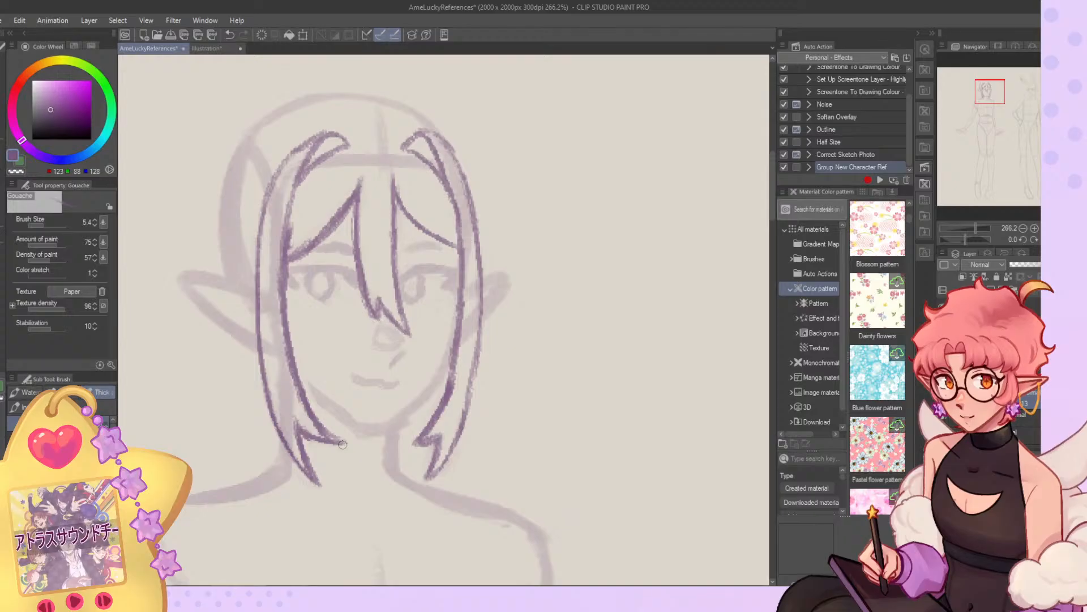
# Sharpen the top ends of both side locks and darken the upper inner edge of the lock beside the larger ear.
pyautogui.moveTo(398, 140)
pyautogui.mouseDown()
pyautogui.moveTo(422, 131)
pyautogui.moveTo(439, 145)
pyautogui.moveTo(424, 160)
pyautogui.moveTo(423, 135)
pyautogui.moveTo(436, 180)
pyautogui.moveTo(414, 154)
pyautogui.mouseUp()
pyautogui.press('c')
pyautogui.press('c')
pyautogui.press('c')
pyautogui.moveTo(343, 139); pyautogui.dragTo(348, 145)
pyautogui.moveTo(332, 135)
pyautogui.mouseDown()
pyautogui.moveTo(294, 201)
pyautogui.moveTo(278, 299)
pyautogui.mouseUp()
pyautogui.press('c')
pyautogui.press('c')
pyautogui.moveTo(324, 148); pyautogui.dragTo(288, 234)
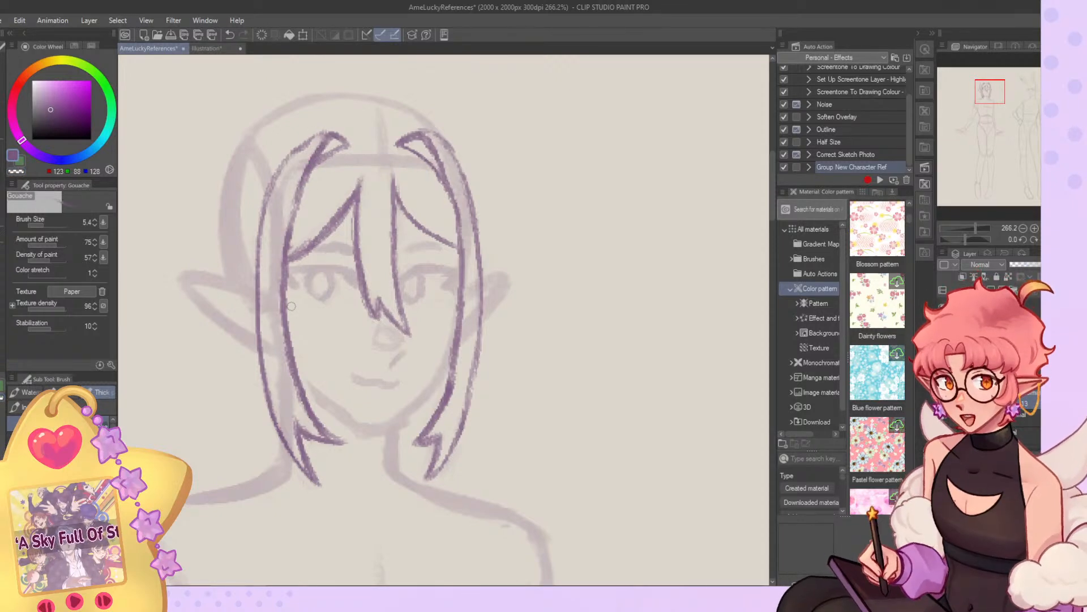
# Mirror the canvas view and strengthen the inner edge of the lock beside the smaller ear.
pyautogui.scroll(-4, 377, 162)
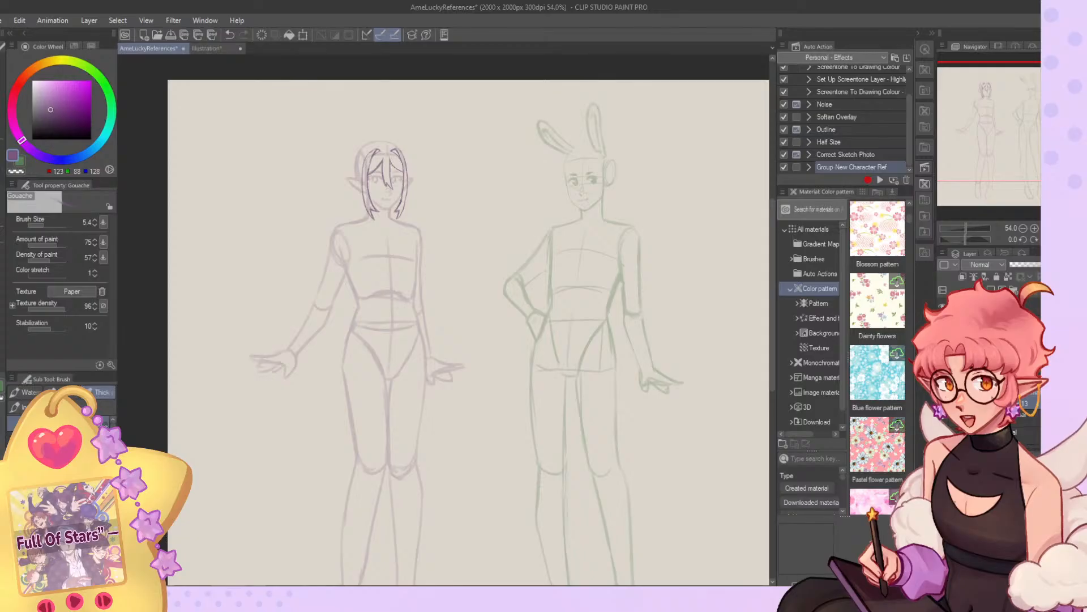
pyautogui.press('h')
pyautogui.scroll(3, 534, 150)
pyautogui.scroll(3, 544, 187)
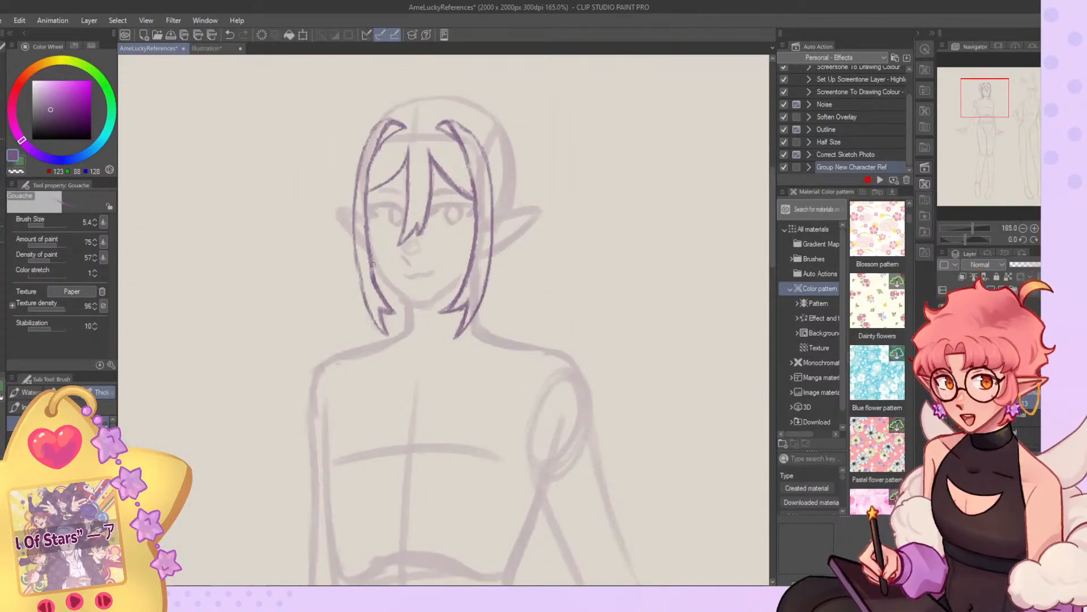
pyautogui.press('c')
pyautogui.moveTo(372, 245); pyautogui.dragTo(380, 300)
pyautogui.press('c')
pyautogui.press('c')
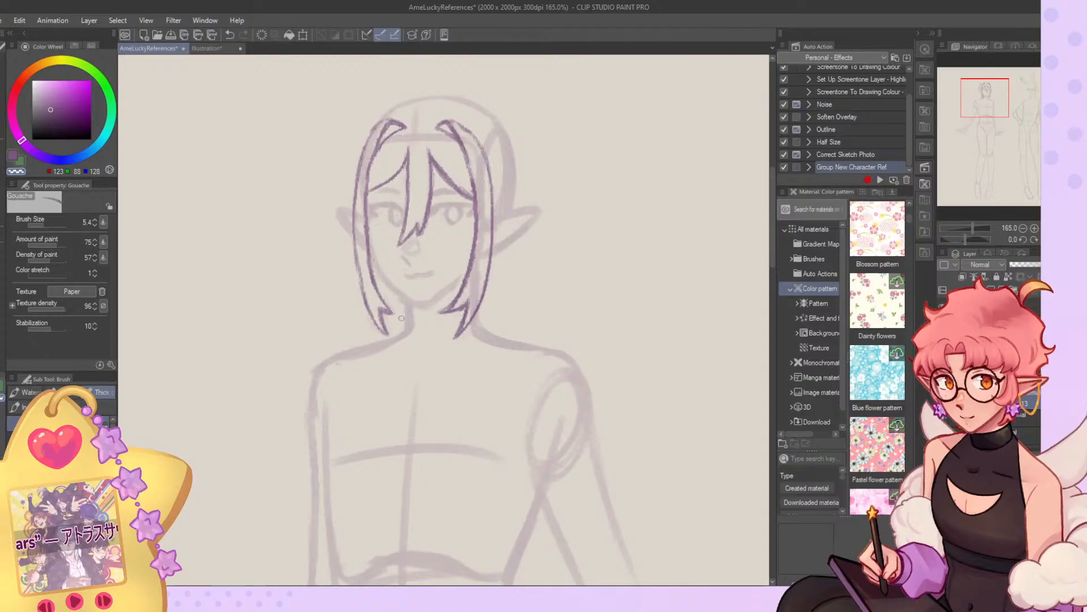
pyautogui.press('c')
pyautogui.moveTo(366, 215); pyautogui.dragTo(389, 303)
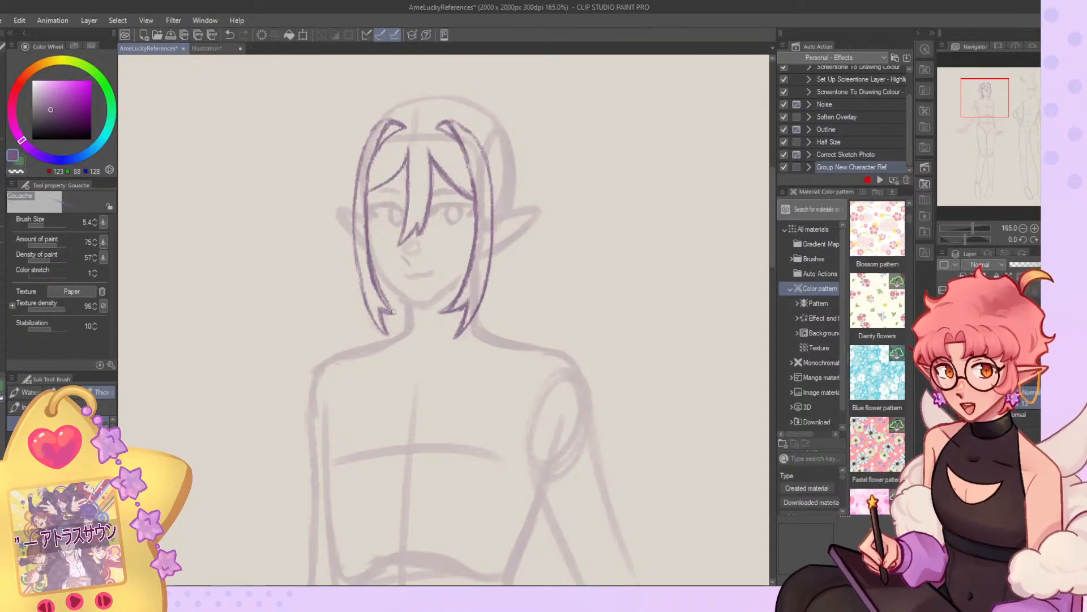
# Clean up the lower inner edge and forked tip of the lock beside the smaller ear with purple and transparent strokes.
pyautogui.press('c')
pyautogui.moveTo(369, 259); pyautogui.dragTo(386, 305)
pyautogui.press('c')
pyautogui.moveTo(372, 266); pyautogui.dragTo(395, 316)
pyautogui.press('c')
pyautogui.press('c')
pyautogui.press('c')
pyautogui.press('c')
pyautogui.press('c')
pyautogui.moveTo(377, 267); pyautogui.dragTo(392, 313)
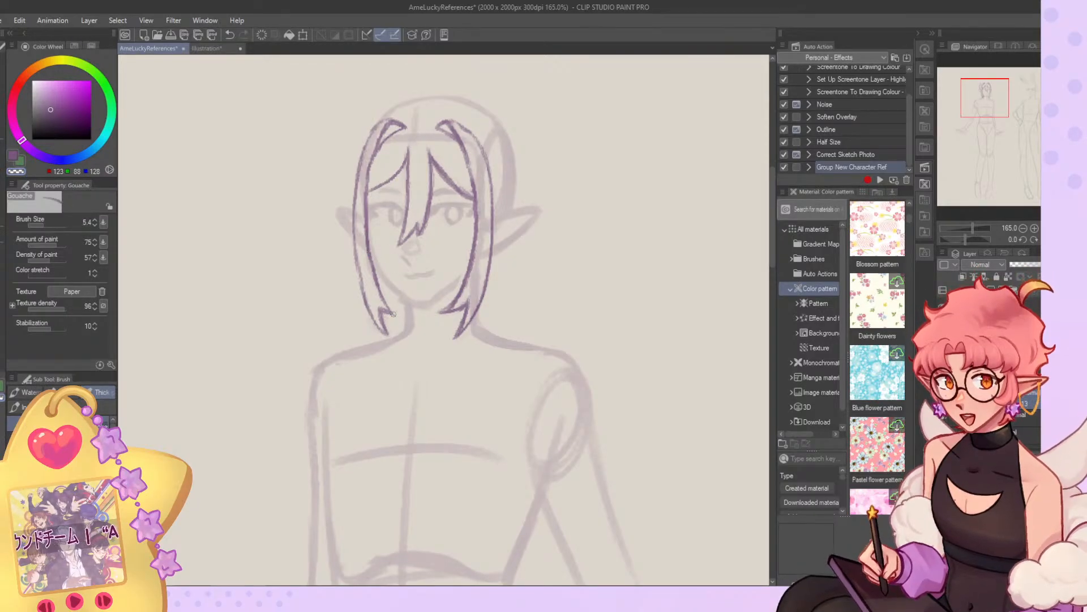
pyautogui.press('c')
pyautogui.moveTo(370, 266); pyautogui.dragTo(395, 320)
# Erase the middle and lower outer edge of the lock beside the smaller ear with the transparent colour.
pyautogui.moveTo(355, 195); pyautogui.dragTo(363, 297)
pyautogui.press('c')
pyautogui.moveTo(353, 180); pyautogui.dragTo(362, 302)
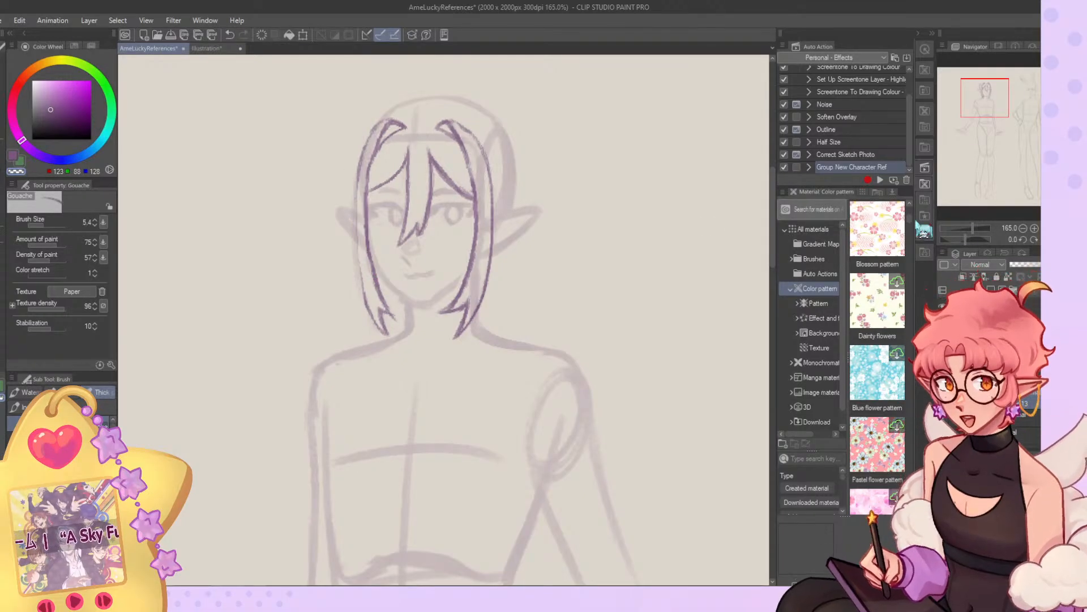
pyautogui.moveTo(356, 253); pyautogui.dragTo(366, 307)
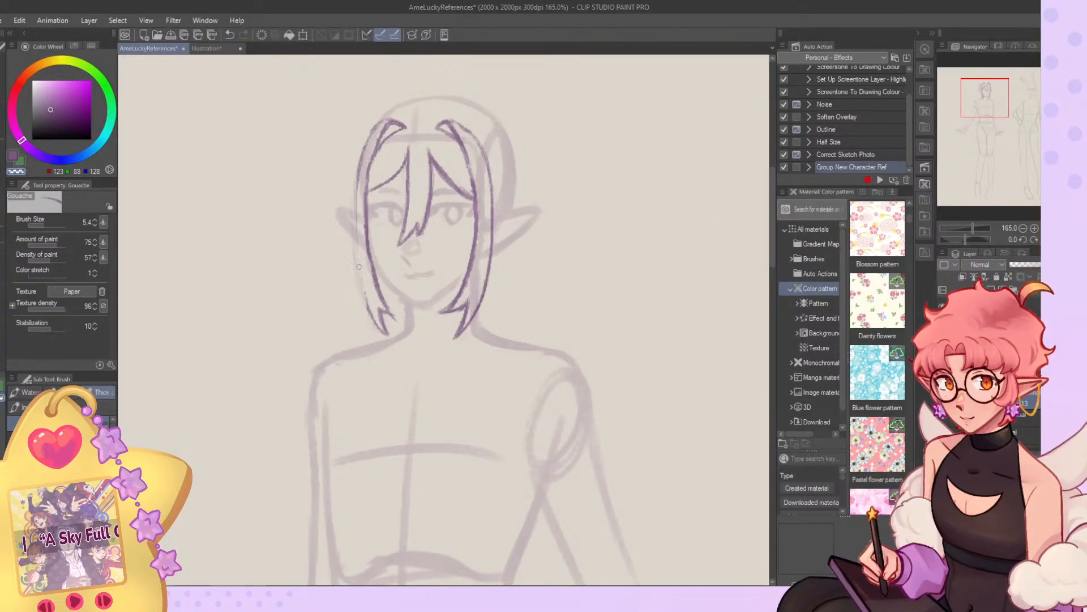
# Redraw the outer edge of the lock beside the smaller ear closer to the face, trimming the stray strokes.
pyautogui.press('c')
pyautogui.moveTo(356, 184); pyautogui.dragTo(362, 292)
pyautogui.moveTo(363, 241); pyautogui.dragTo(375, 320)
pyautogui.press('c')
pyautogui.press('c')
pyautogui.moveTo(360, 282); pyautogui.dragTo(384, 333)
pyautogui.press('c')
pyautogui.moveTo(359, 263); pyautogui.dragTo(372, 324)
pyautogui.moveTo(357, 245); pyautogui.dragTo(363, 303)
pyautogui.press('c')
pyautogui.moveTo(362, 266); pyautogui.dragTo(371, 296)
pyautogui.press('c')
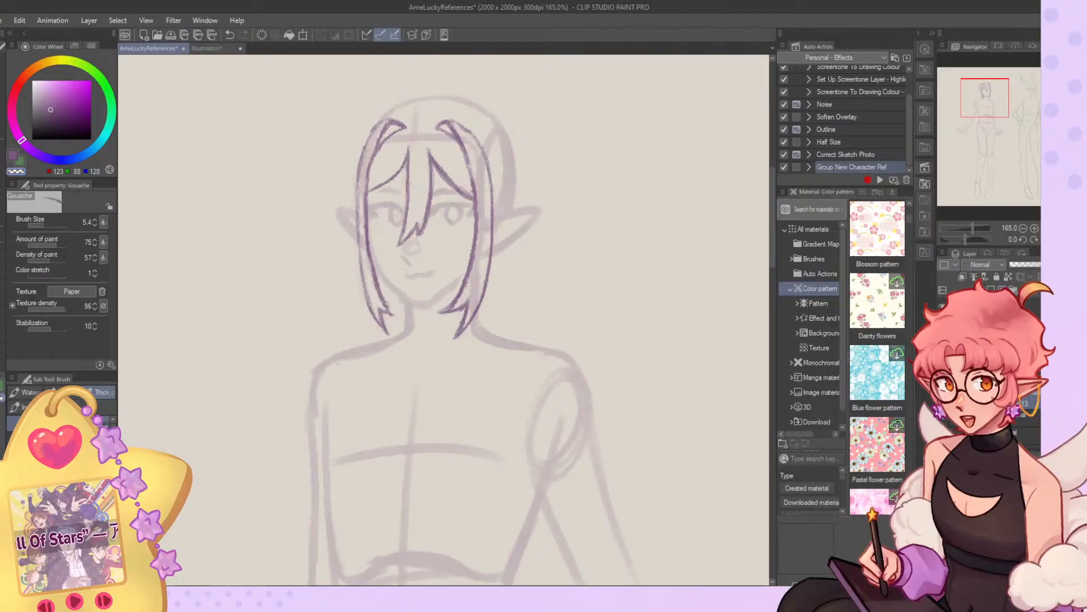
pyautogui.press('c')
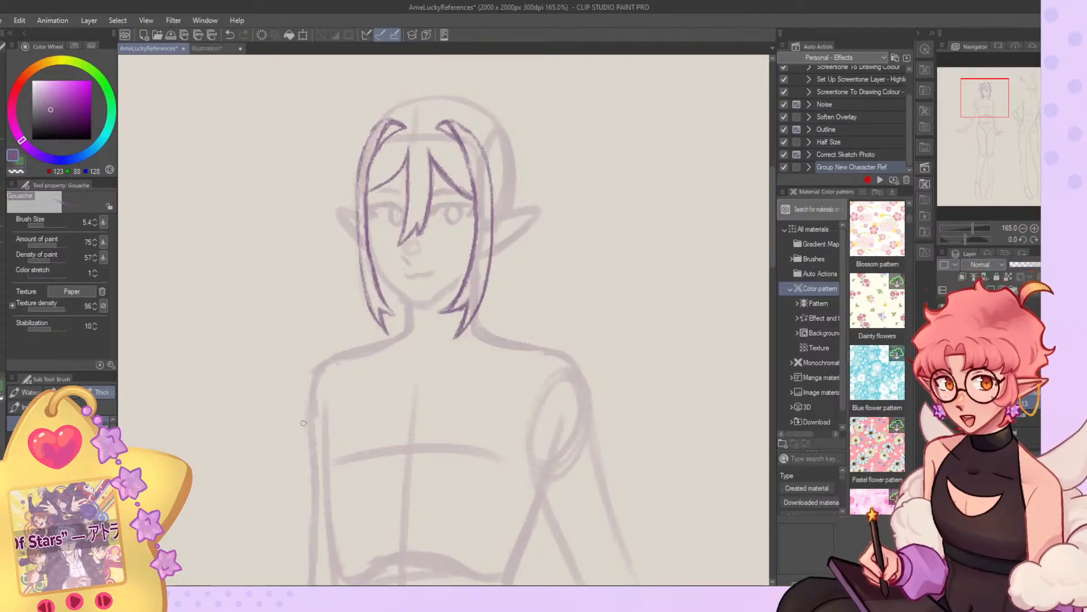
# Restore the unmirrored view and redraw the upper part of the lock beside the smaller ear with a darker, cleaner line.
pyautogui.scroll(-9, 254, 255)
pyautogui.scroll(8, 367, 165)
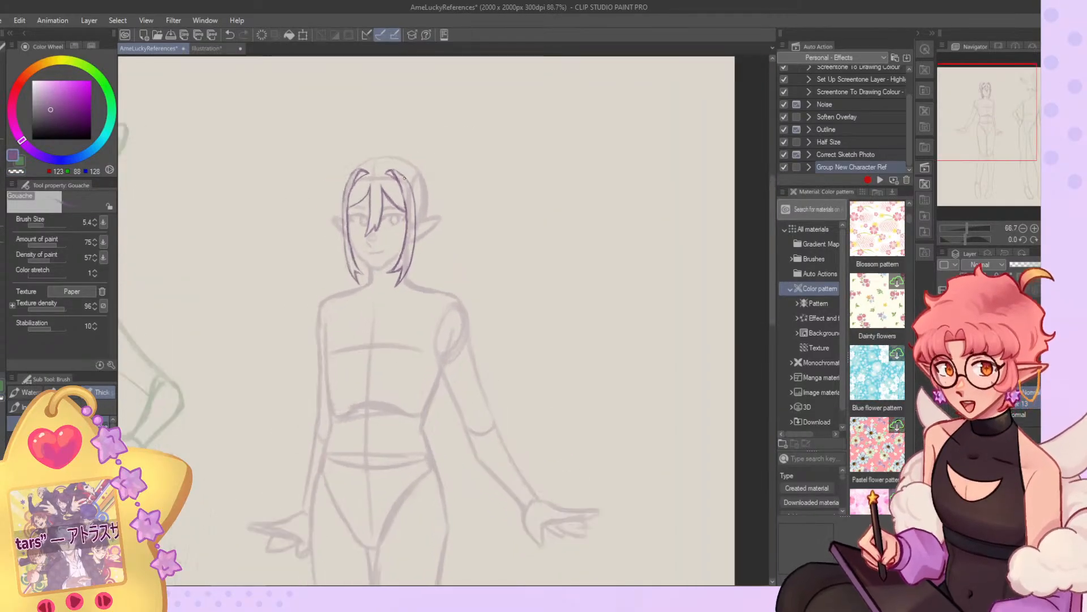
pyautogui.scroll(3, 367, 165)
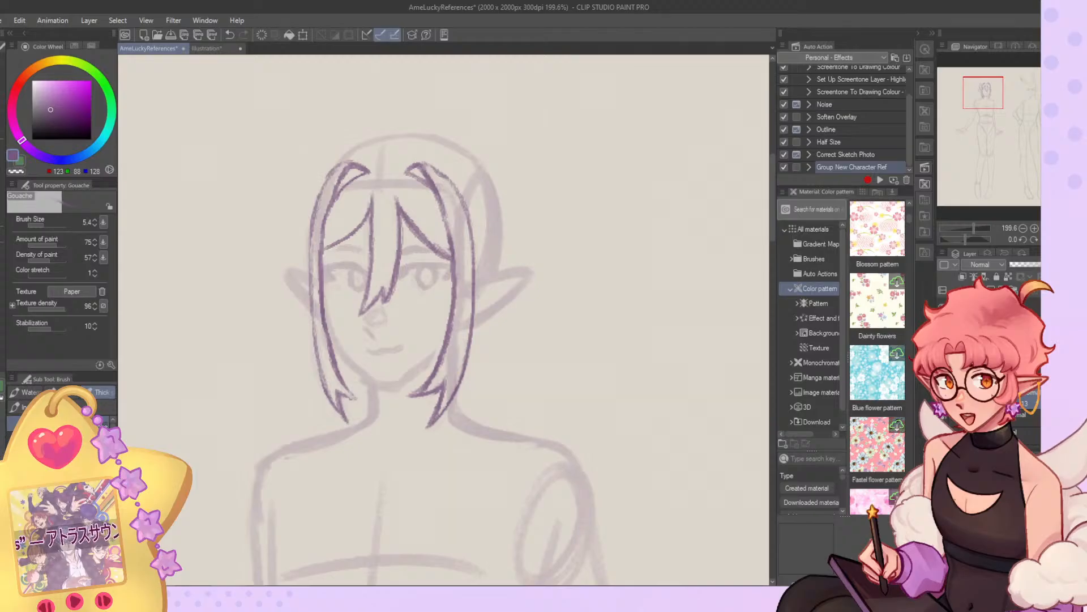
pyautogui.scroll(2, 629, 165)
pyautogui.press('c')
pyautogui.press('c')
pyautogui.moveTo(492, 160); pyautogui.dragTo(517, 210)
pyautogui.press('c')
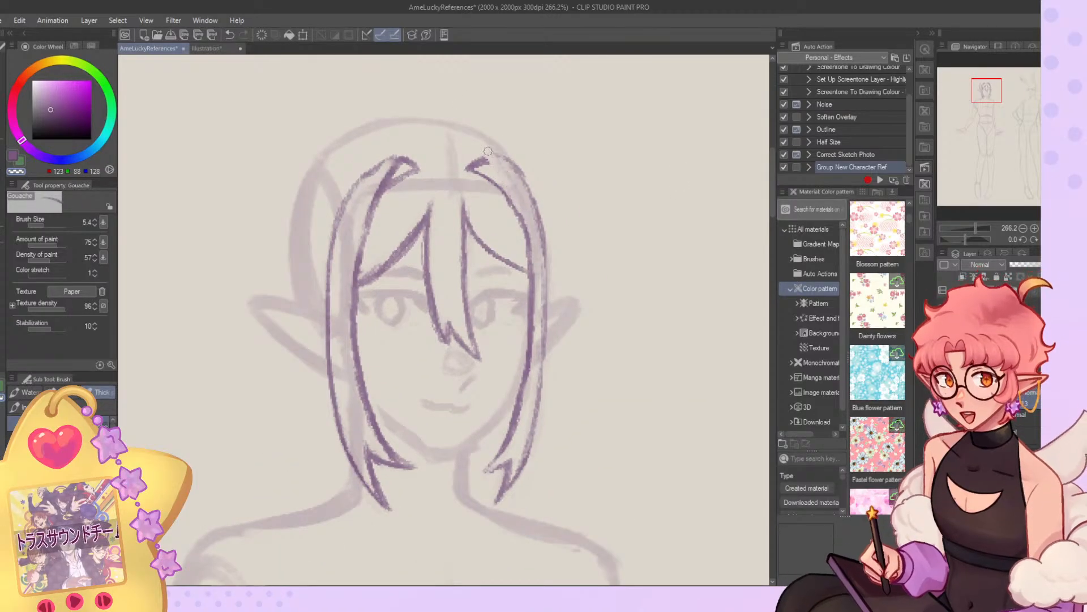
pyautogui.press('c')
pyautogui.moveTo(488, 162); pyautogui.dragTo(517, 216)
pyautogui.moveTo(491, 170); pyautogui.dragTo(536, 273)
pyautogui.moveTo(508, 161)
pyautogui.mouseDown()
pyautogui.moveTo(545, 267)
pyautogui.moveTo(542, 363)
pyautogui.mouseUp()
# Erase the central fringe strand with the G-pen in the transparent colour, reducing its brush size to 7.3.
pyautogui.scroll(-8, 334, 227)
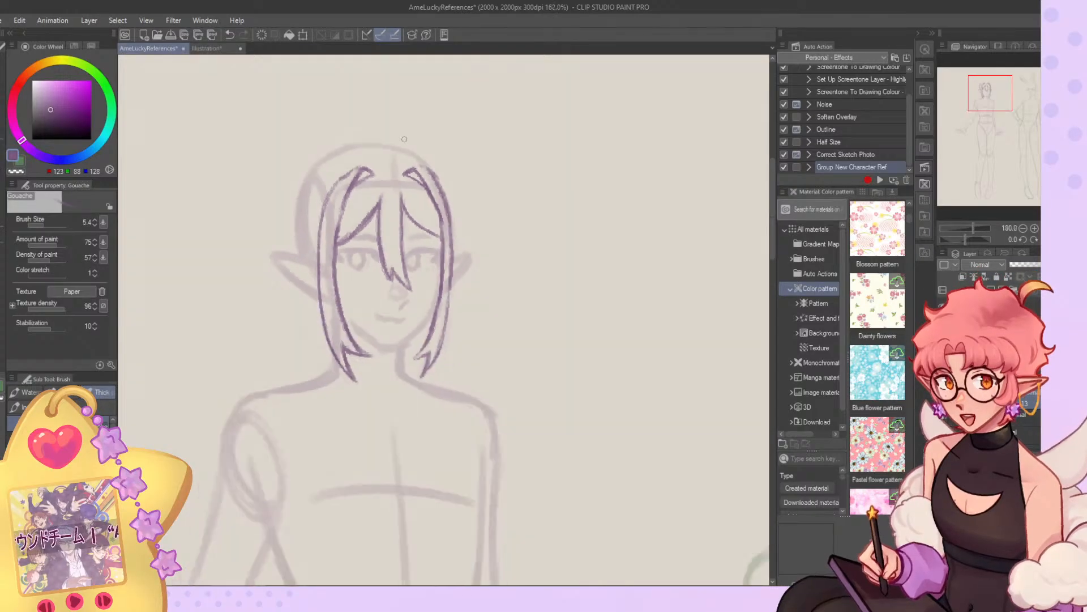
pyautogui.scroll(6, 387, 250)
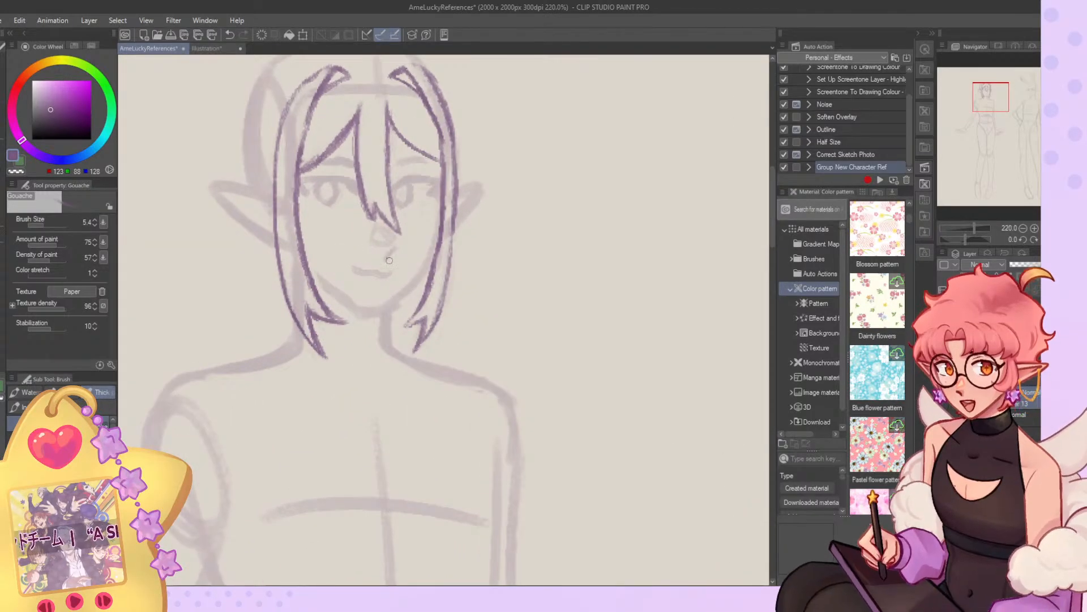
pyautogui.scroll(-6, 389, 258)
pyautogui.scroll(4, 400, 208)
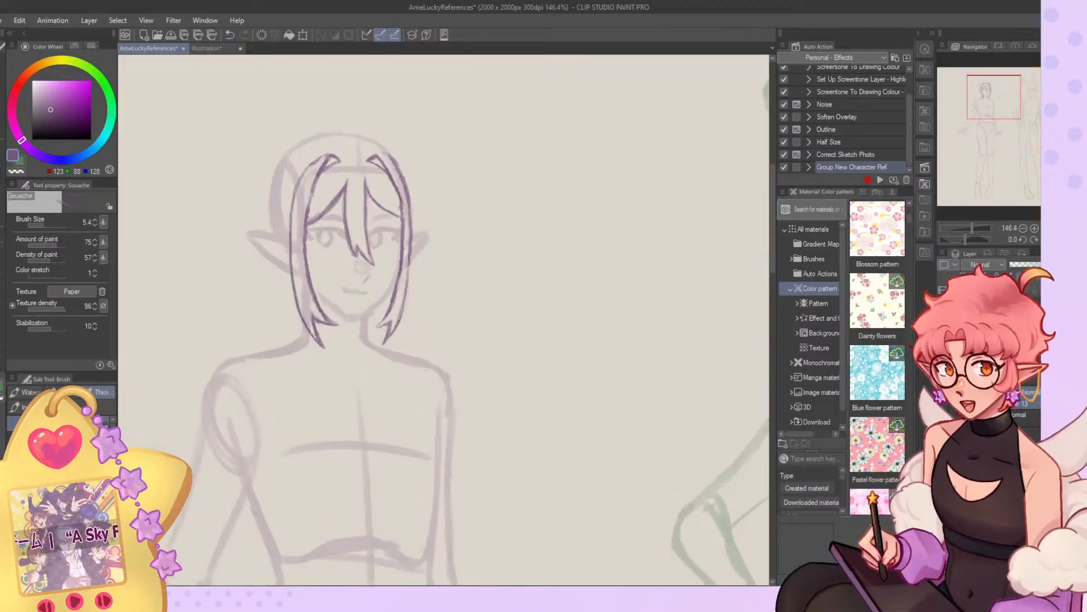
pyautogui.click(3, 148)
pyautogui.moveTo(360, 242); pyautogui.dragTo(368, 268)
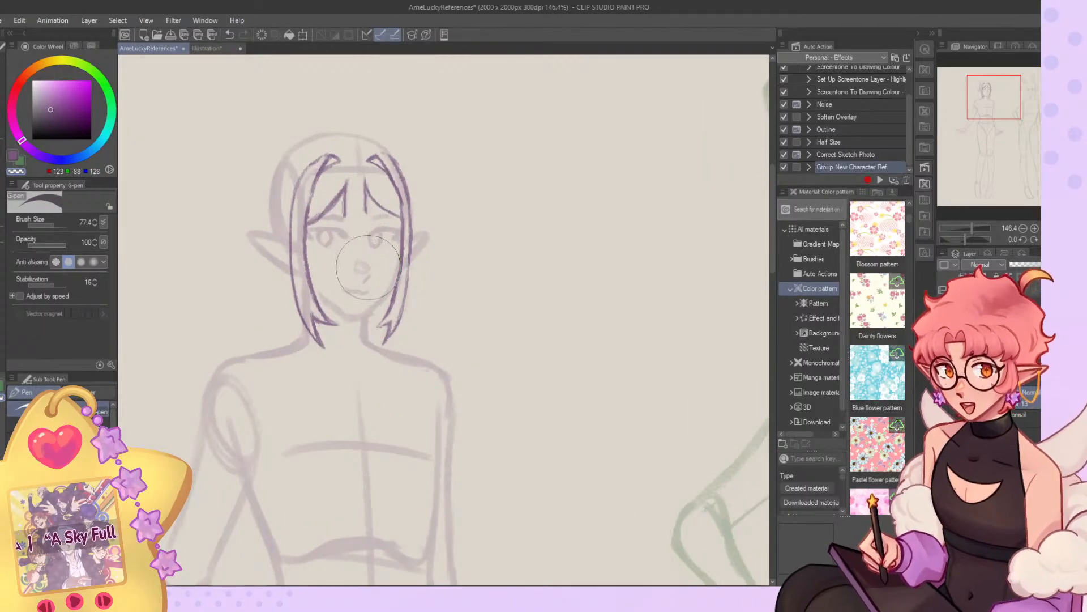
pyautogui.moveTo(57, 225); pyautogui.dragTo(45, 234)
pyautogui.moveTo(341, 214); pyautogui.dragTo(361, 187)
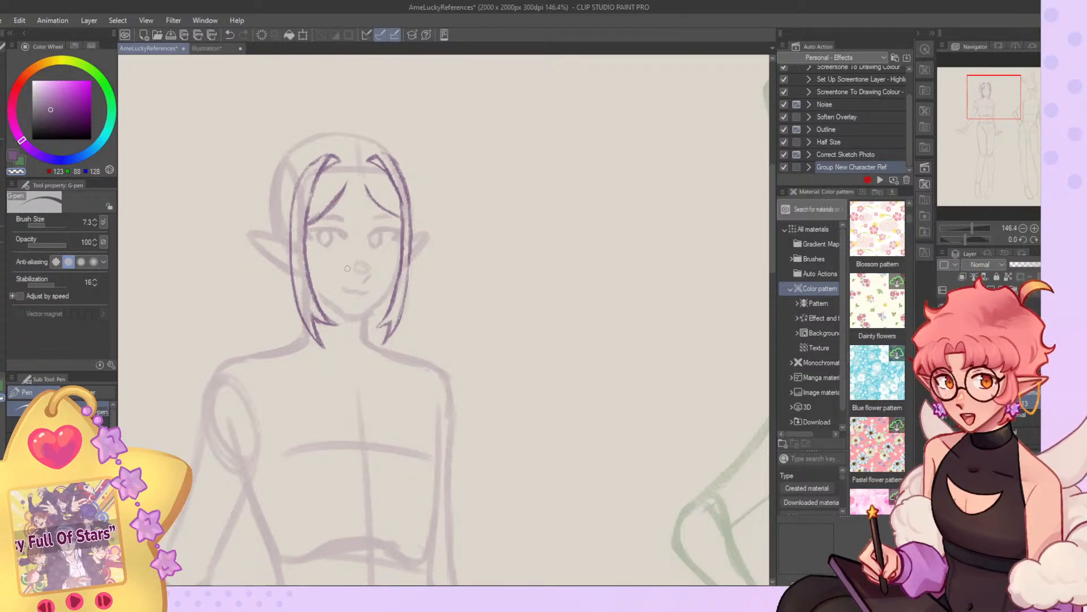
# Try redrawing the central fringe strand with the Gouache brush as two long curves reaching towards the nose.
pyautogui.scroll(4, 331, 138)
pyautogui.scroll(-2, 410, 263)
pyautogui.scroll(1, 453, 252)
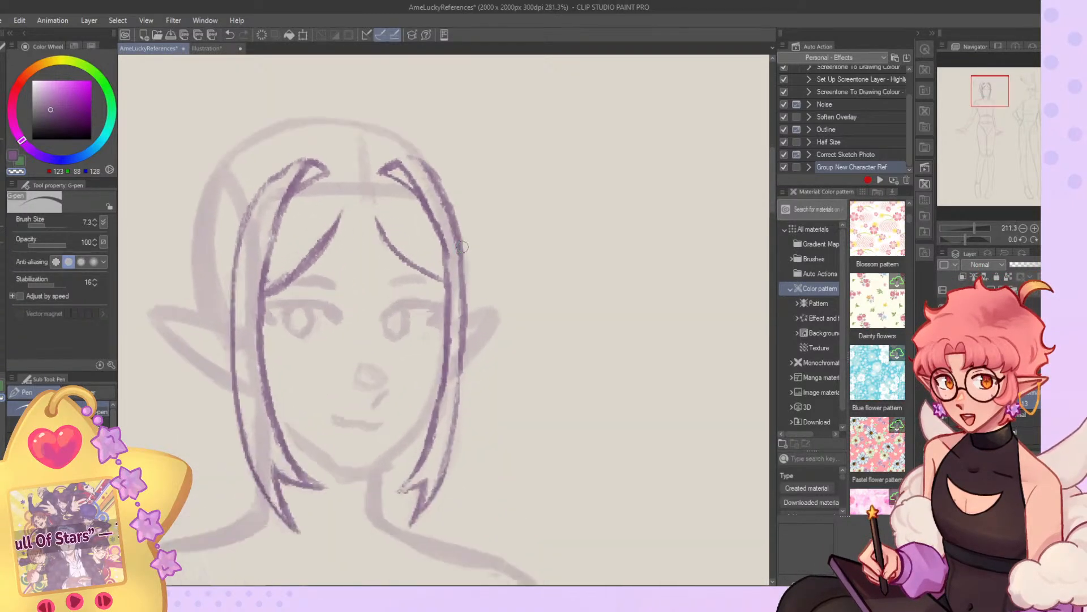
pyautogui.scroll(1, 463, 247)
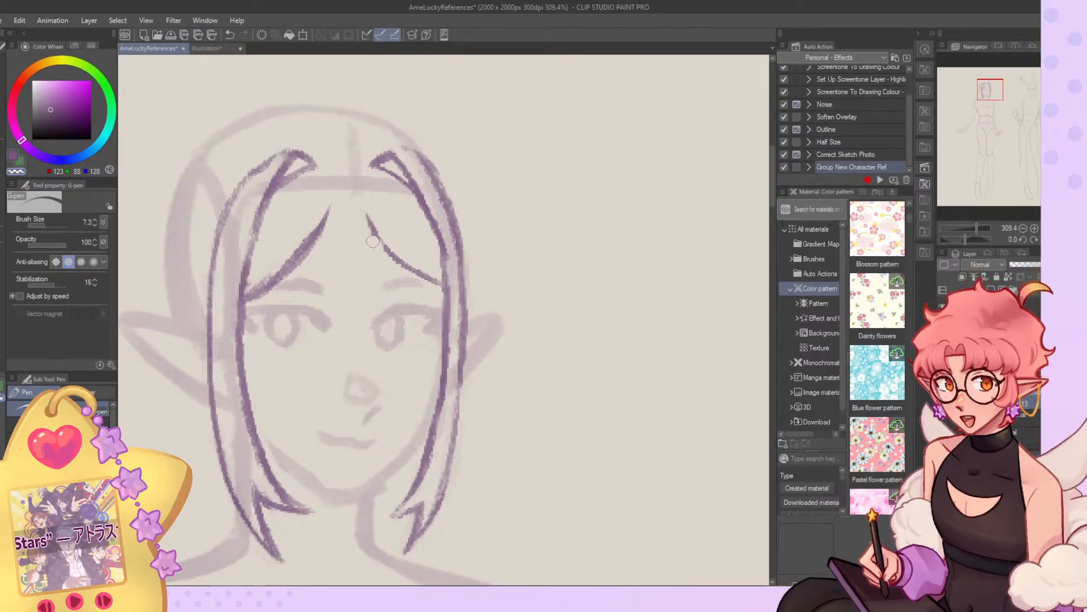
pyautogui.press('b')
pyautogui.moveTo(369, 220); pyautogui.dragTo(402, 272)
pyautogui.press('c')
pyautogui.press('c')
pyautogui.moveTo(331, 214)
pyautogui.mouseDown()
pyautogui.moveTo(347, 337)
pyautogui.moveTo(403, 385)
pyautogui.mouseUp()
pyautogui.moveTo(363, 256); pyautogui.dragTo(401, 382)
pyautogui.moveTo(363, 206); pyautogui.dragTo(398, 381)
pyautogui.moveTo(339, 311)
pyautogui.mouseDown()
pyautogui.moveTo(365, 369)
pyautogui.moveTo(397, 389)
pyautogui.mouseUp()
pyautogui.press('c')
pyautogui.moveTo(358, 350)
pyautogui.mouseDown()
pyautogui.moveTo(403, 396)
pyautogui.moveTo(374, 370)
pyautogui.mouseUp()
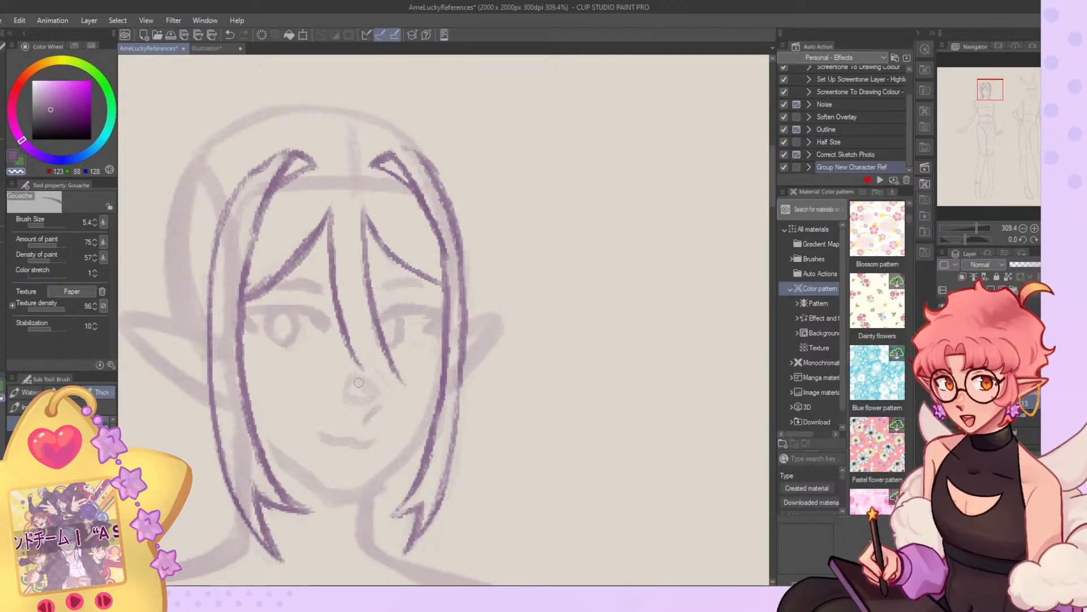
pyautogui.hotkey('ctrl', 'z')
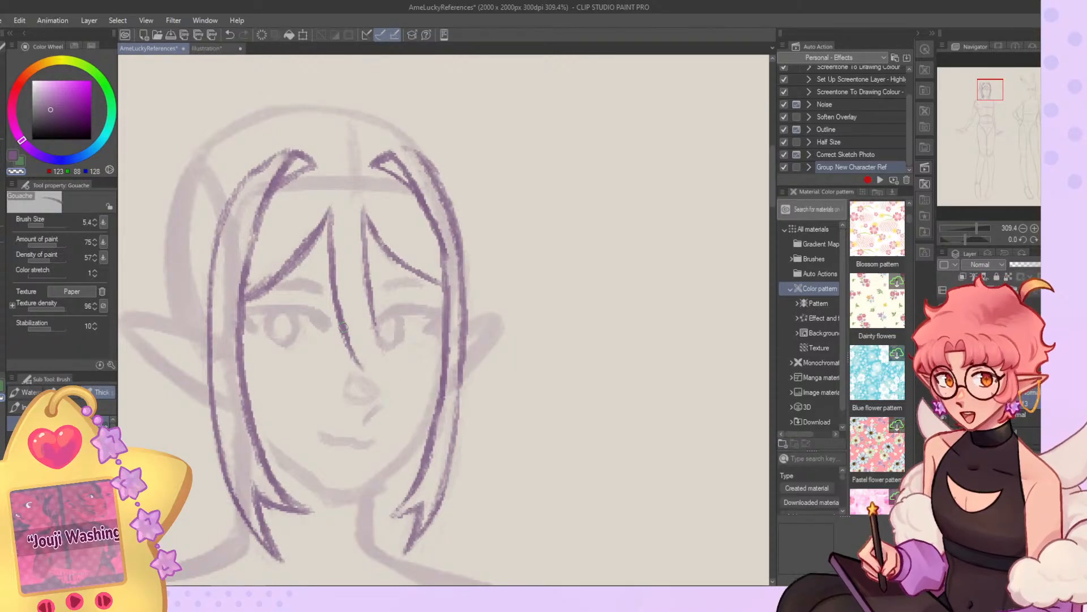
# Redraw both edges of the central fringe strand starting higher on the forehead, with a straighter upper section.
pyautogui.press('c')
pyautogui.moveTo(331, 185); pyautogui.dragTo(337, 320)
pyautogui.press('c')
pyautogui.moveTo(335, 207)
pyautogui.mouseDown()
pyautogui.moveTo(339, 292)
pyautogui.moveTo(368, 366)
pyautogui.mouseUp()
pyautogui.moveTo(371, 247); pyautogui.dragTo(385, 366)
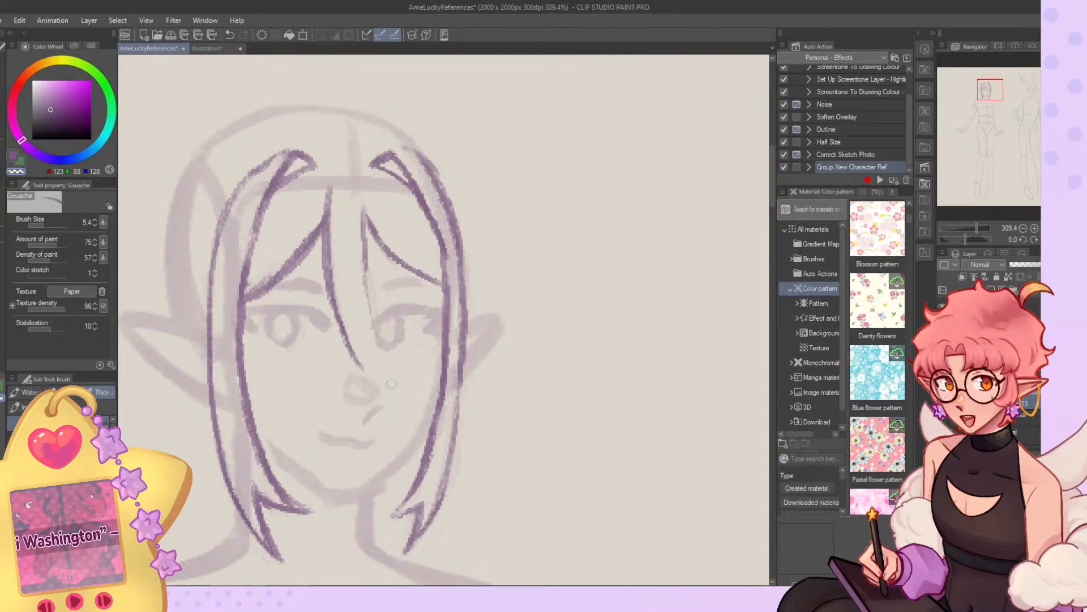
pyautogui.press('c')
pyautogui.moveTo(363, 195); pyautogui.dragTo(376, 341)
pyautogui.moveTo(366, 264); pyautogui.dragTo(379, 354)
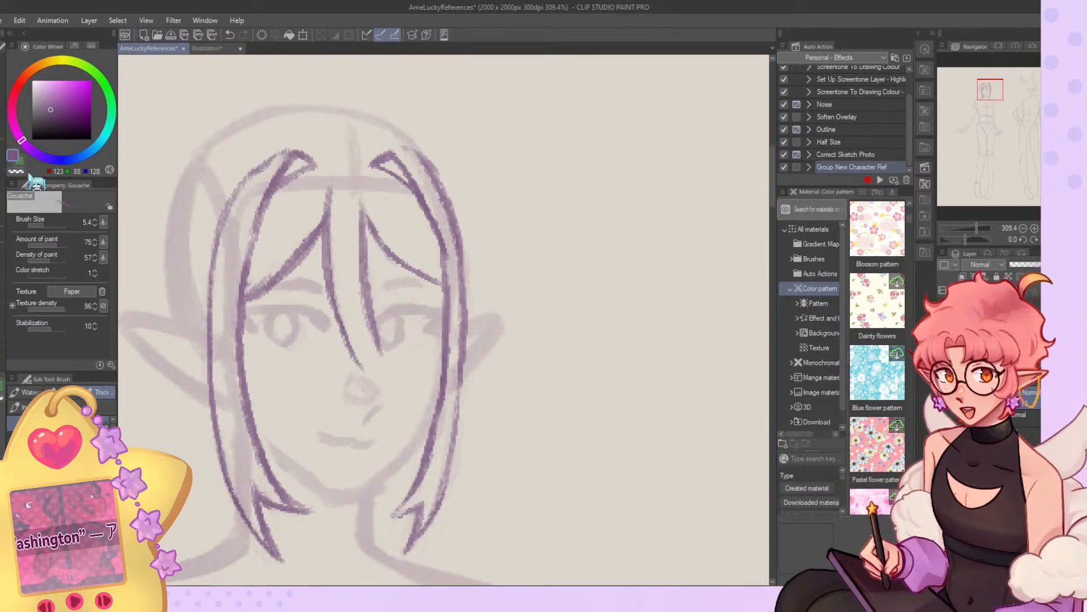
# Erase the redrawn central strand with the transparent G-pen and trim the inner ends of the two swept fringe strands.
pyautogui.press('p')
pyautogui.moveTo(334, 203)
pyautogui.mouseDown()
pyautogui.moveTo(352, 374)
pyautogui.moveTo(362, 372)
pyautogui.moveTo(351, 242)
pyautogui.moveTo(393, 356)
pyautogui.moveTo(357, 198)
pyautogui.moveTo(354, 234)
pyautogui.moveTo(327, 214)
pyautogui.moveTo(330, 186)
pyautogui.moveTo(324, 230)
pyautogui.moveTo(366, 221)
pyautogui.mouseUp()
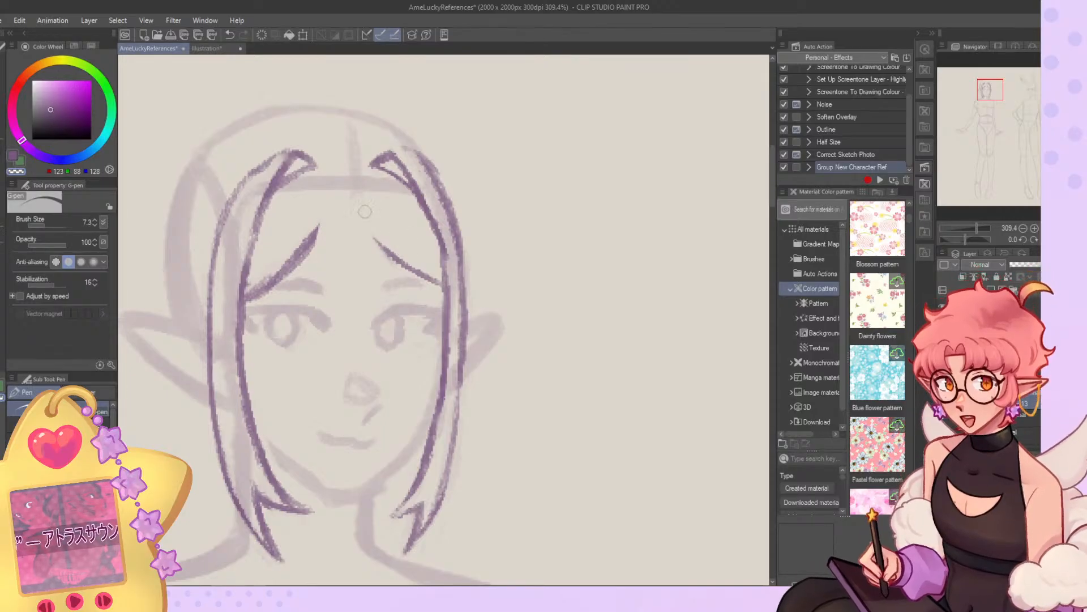
# Try redrawing the elf's central fringe strand with the Gouache brush as two curves running from the forehead past the nose.
pyautogui.press('b')
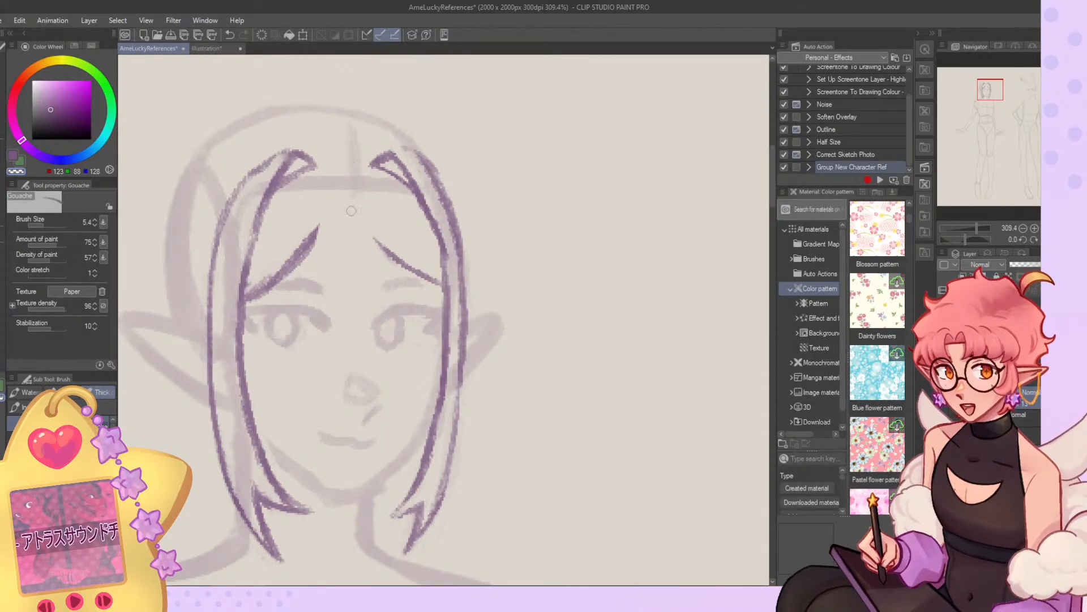
pyautogui.press('c')
pyautogui.moveTo(324, 225)
pyautogui.mouseDown()
pyautogui.moveTo(346, 370)
pyautogui.moveTo(398, 398)
pyautogui.mouseUp()
pyautogui.moveTo(367, 236)
pyautogui.mouseDown()
pyautogui.moveTo(373, 328)
pyautogui.moveTo(390, 381)
pyautogui.moveTo(393, 372)
pyautogui.mouseUp()
pyautogui.scroll(-3, 342, 305)
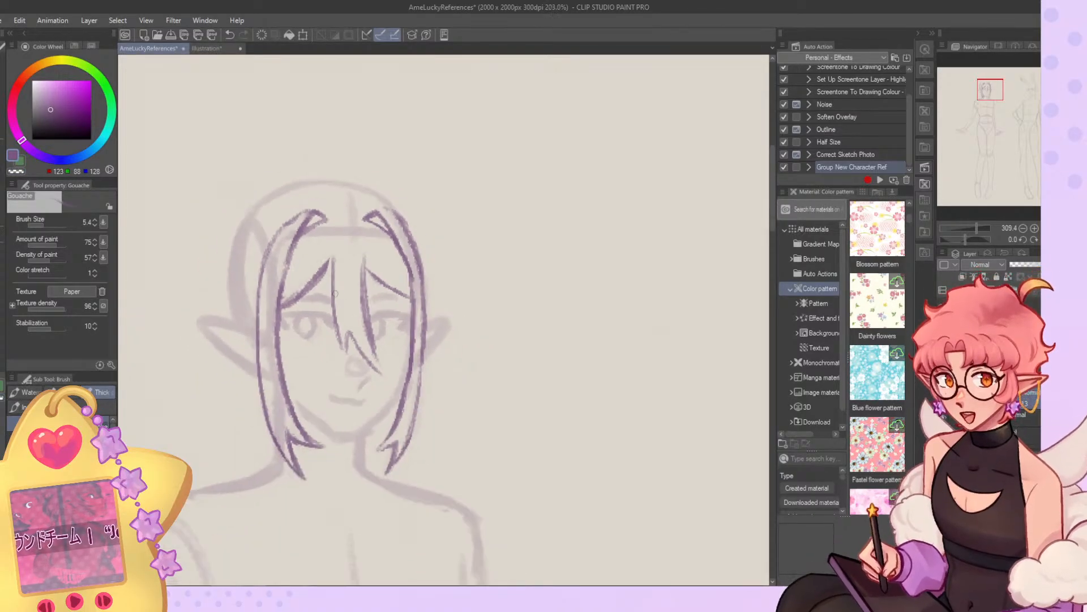
pyautogui.scroll(-3, 321, 276)
pyautogui.hotkey('ctrl', 'z')
pyautogui.hotkey('ctrl', 'z')
pyautogui.hotkey('ctrl', 'z')
pyautogui.hotkey('ctrl', 'z')
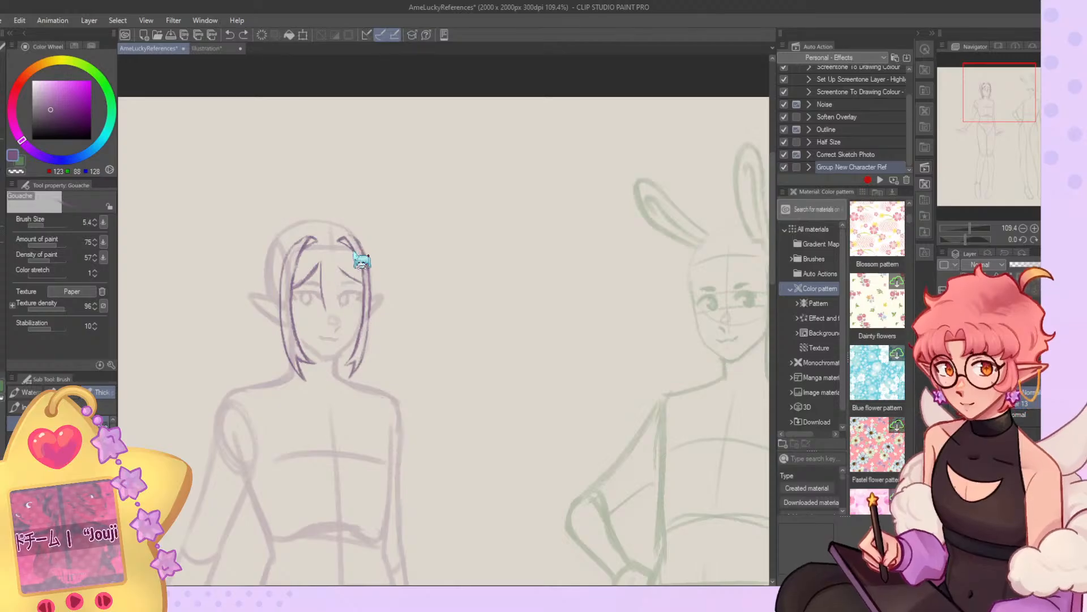
# Switch to a layer for the bunny-eared character's hair and select the green drawing colour.
pyautogui.scroll(-4, 335, 251)
pyautogui.scroll(3, 537, 270)
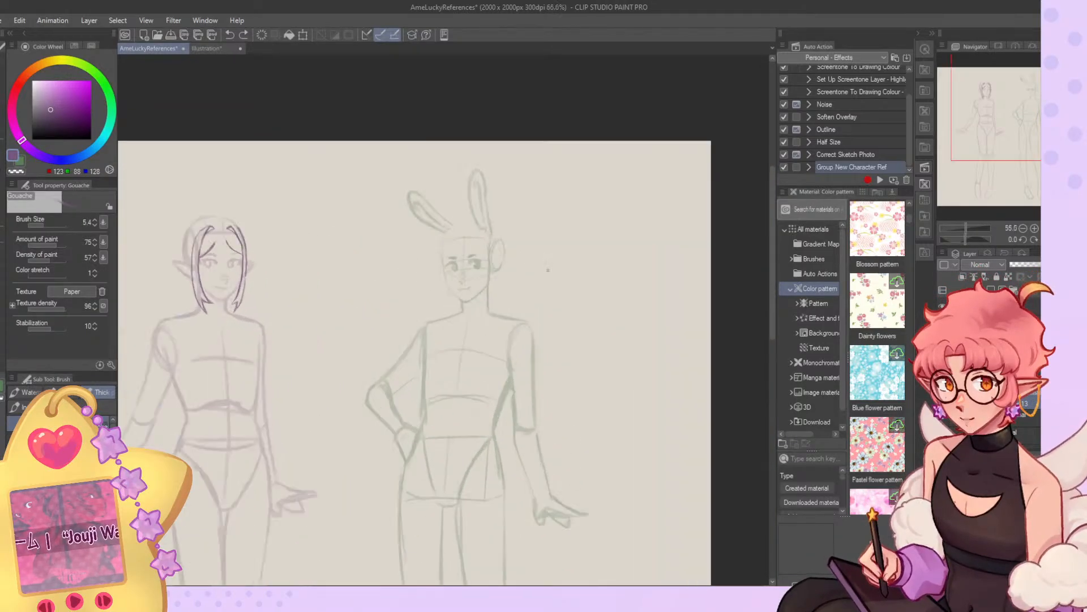
pyautogui.scroll(1, 537, 270)
pyautogui.click(991, 290)
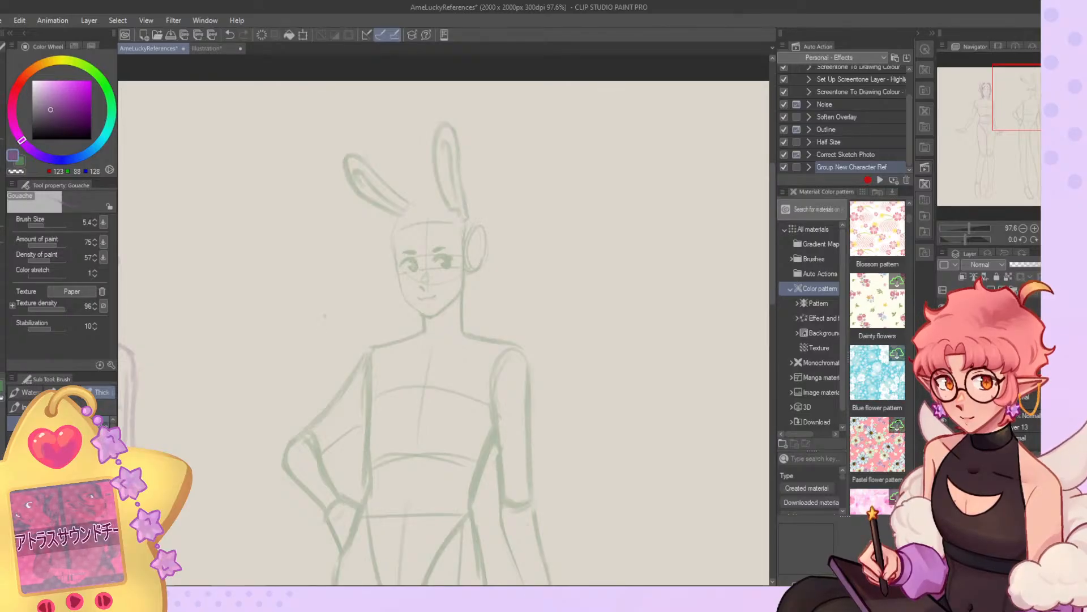
pyautogui.scroll(4, 450, 262)
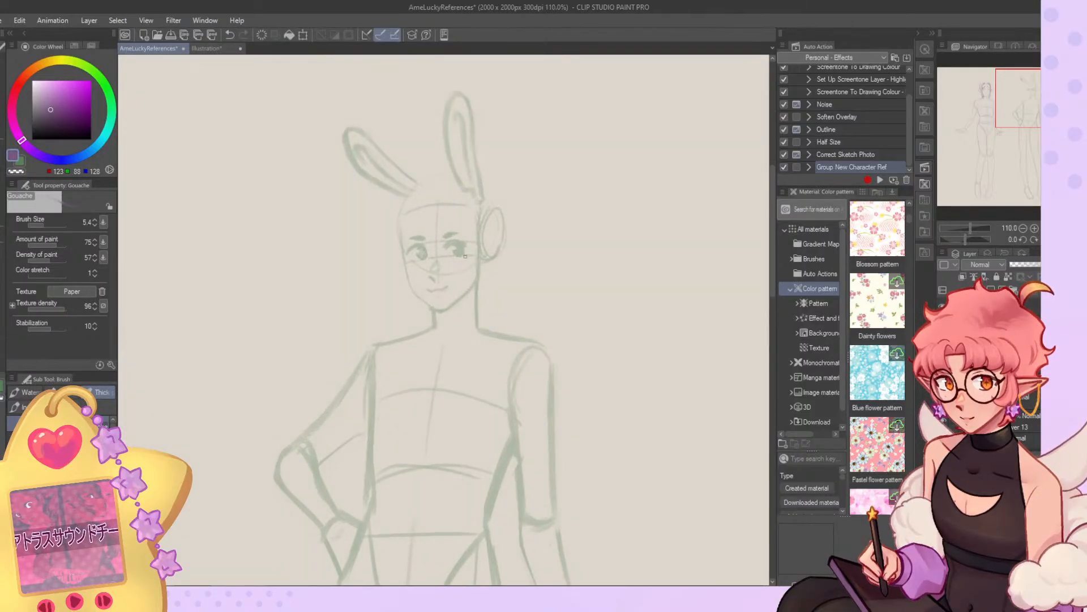
pyautogui.click(19, 161)
# Check the bunny character's hairstyle in the coloured illustration and sketch her peaked hairline with its inner curve beside the far eye.
pyautogui.click(221, 49)
pyautogui.scroll(6, 503, 228)
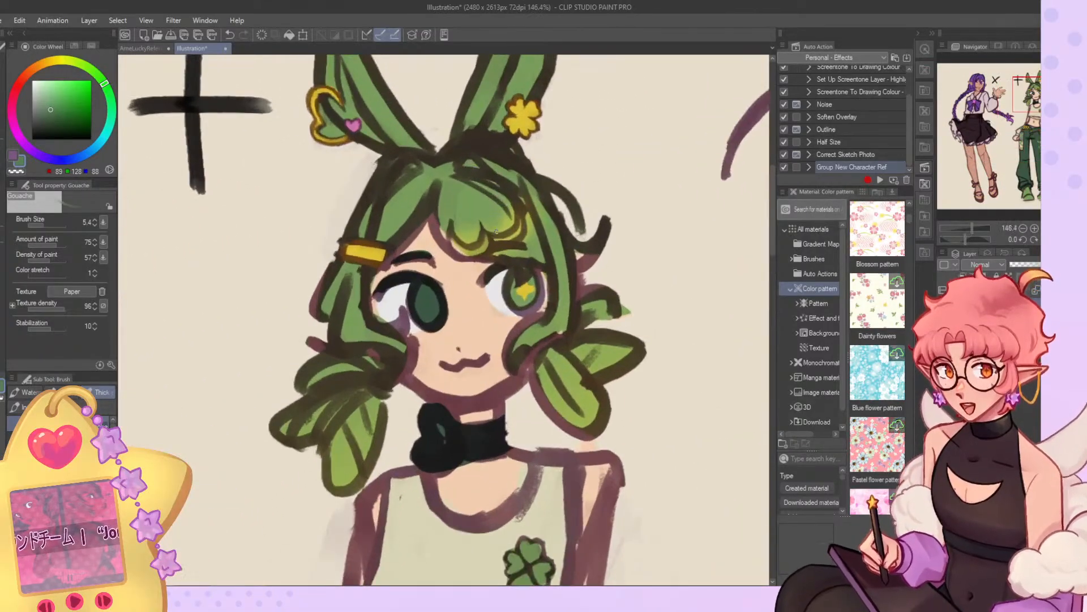
pyautogui.scroll(-5, 480, 233)
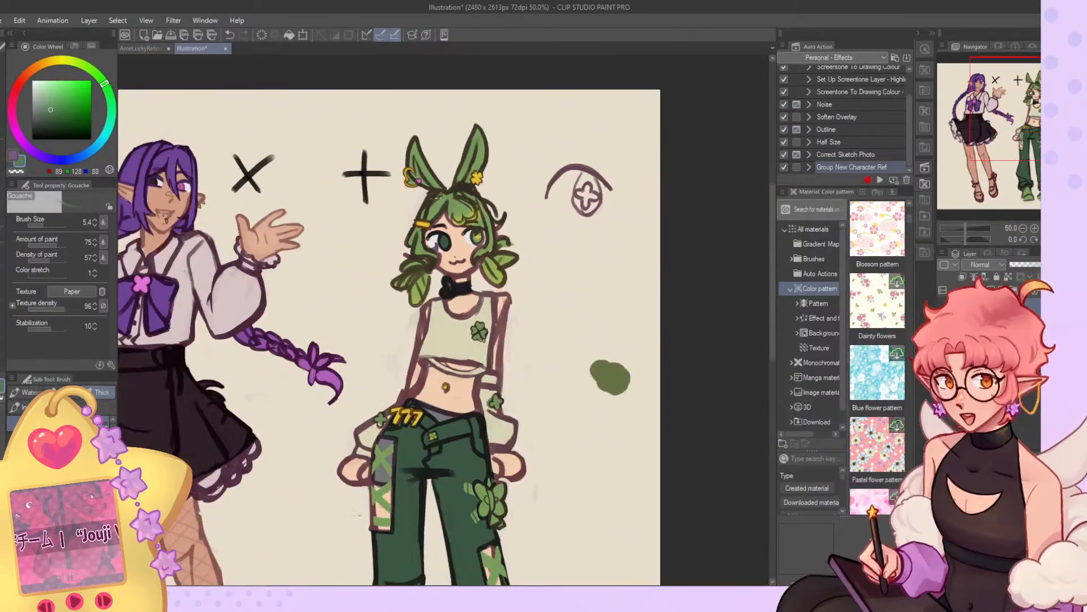
pyautogui.scroll(1, 507, 187)
pyautogui.click(159, 50)
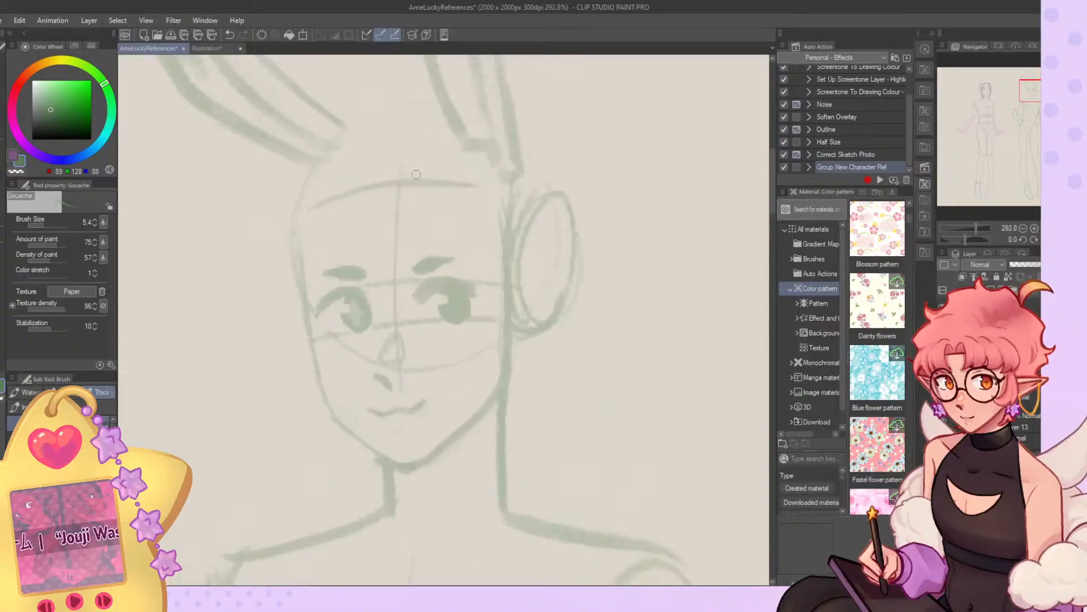
pyautogui.moveTo(351, 172)
pyautogui.mouseDown()
pyautogui.moveTo(339, 159)
pyautogui.moveTo(309, 244)
pyautogui.moveTo(328, 192)
pyautogui.moveTo(352, 178)
pyautogui.mouseUp()
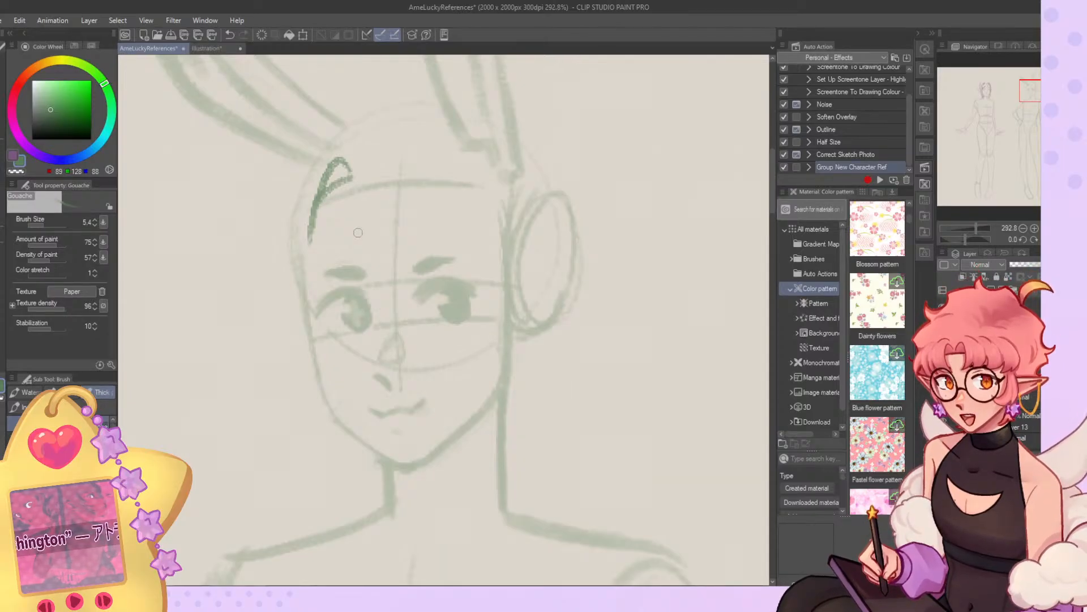
pyautogui.moveTo(355, 178); pyautogui.dragTo(386, 146)
pyautogui.moveTo(392, 151); pyautogui.dragTo(459, 208)
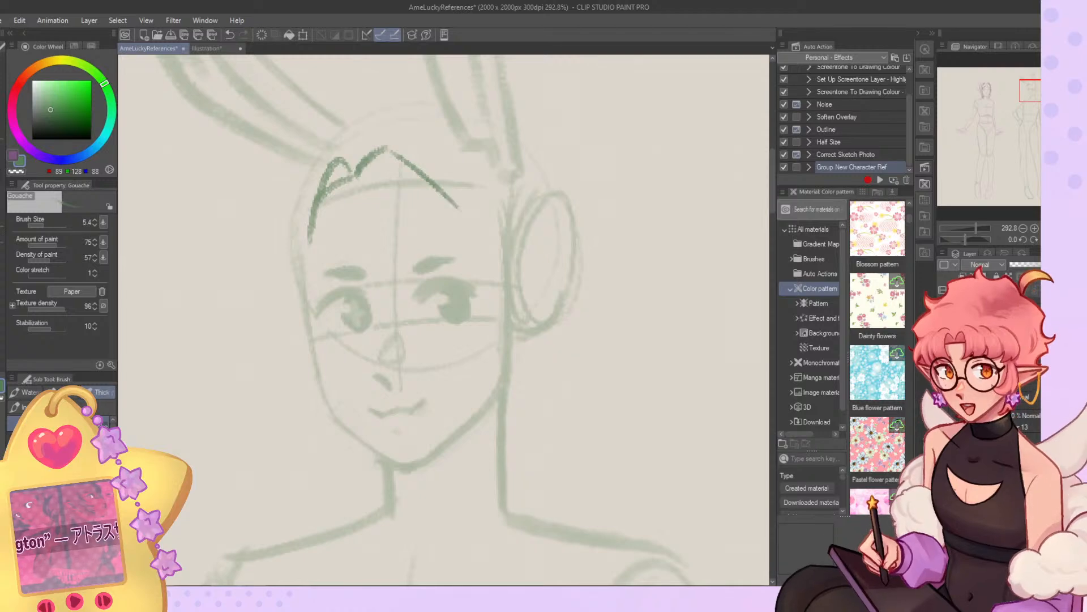
pyautogui.press('h')
pyautogui.moveTo(527, 171)
pyautogui.mouseDown()
pyautogui.moveTo(482, 175)
pyautogui.moveTo(430, 213)
pyautogui.moveTo(401, 318)
pyautogui.mouseUp()
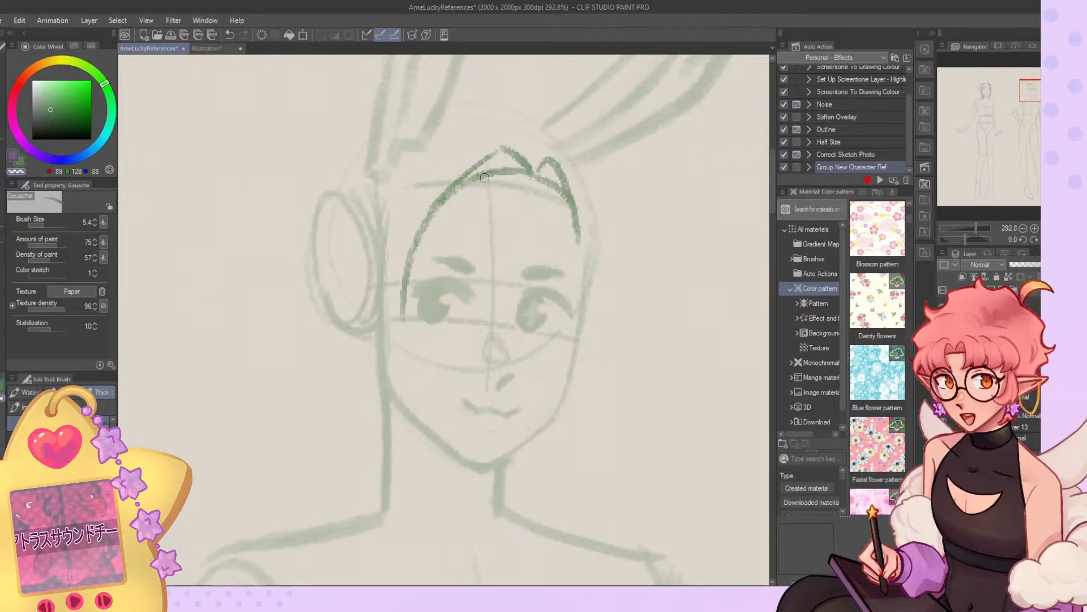
pyautogui.moveTo(529, 174); pyautogui.dragTo(477, 170)
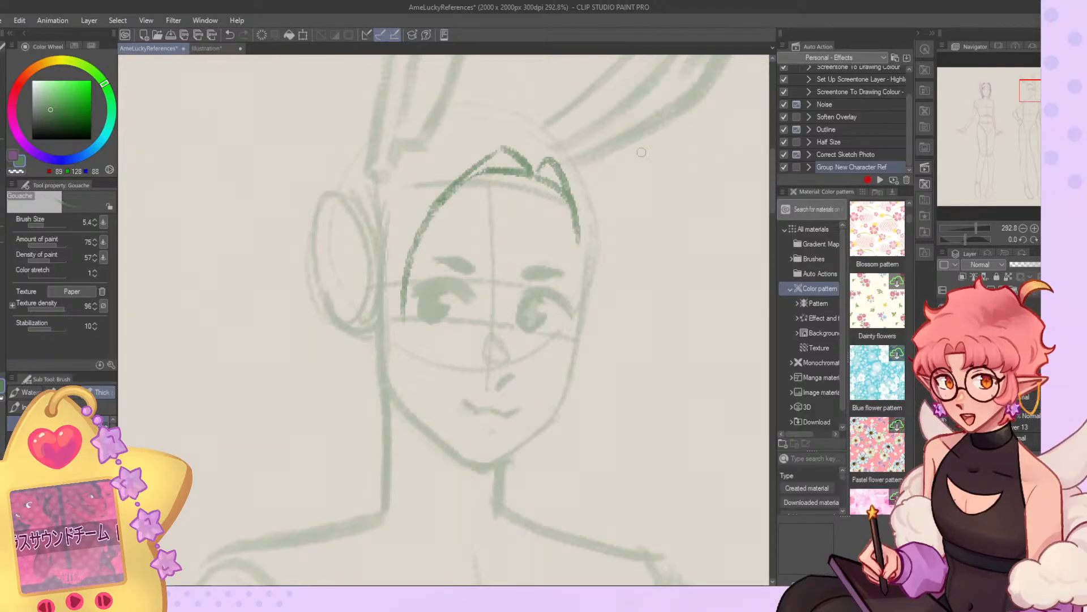
# Nudge the hairline sketch slightly with the Move layer tool and return to the Gouache brush.
pyautogui.click(2, 108)
pyautogui.moveTo(581, 208); pyautogui.dragTo(584, 211)
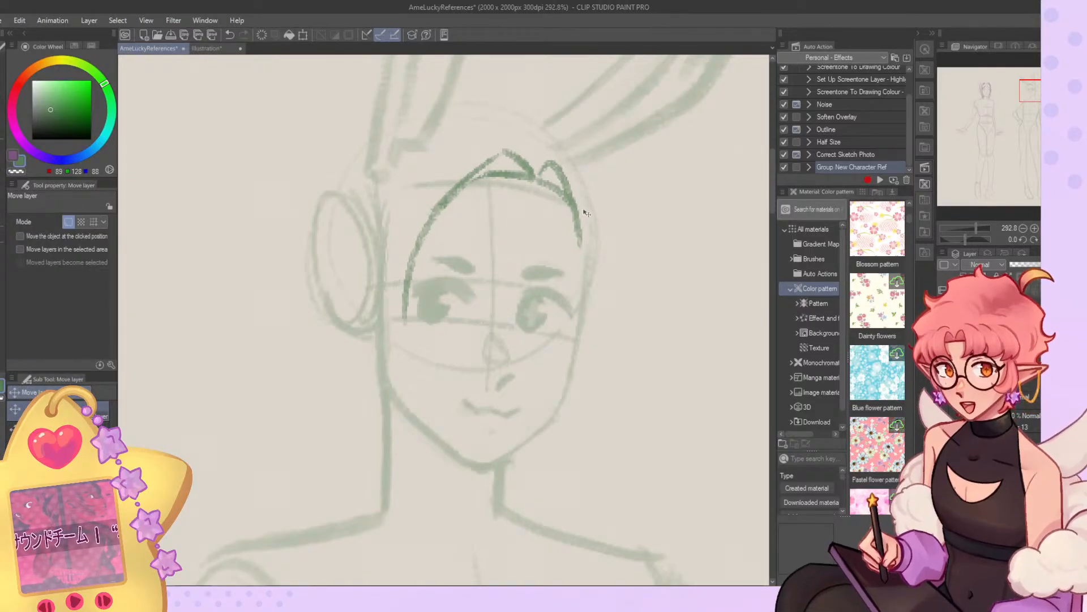
pyautogui.click(3, 181)
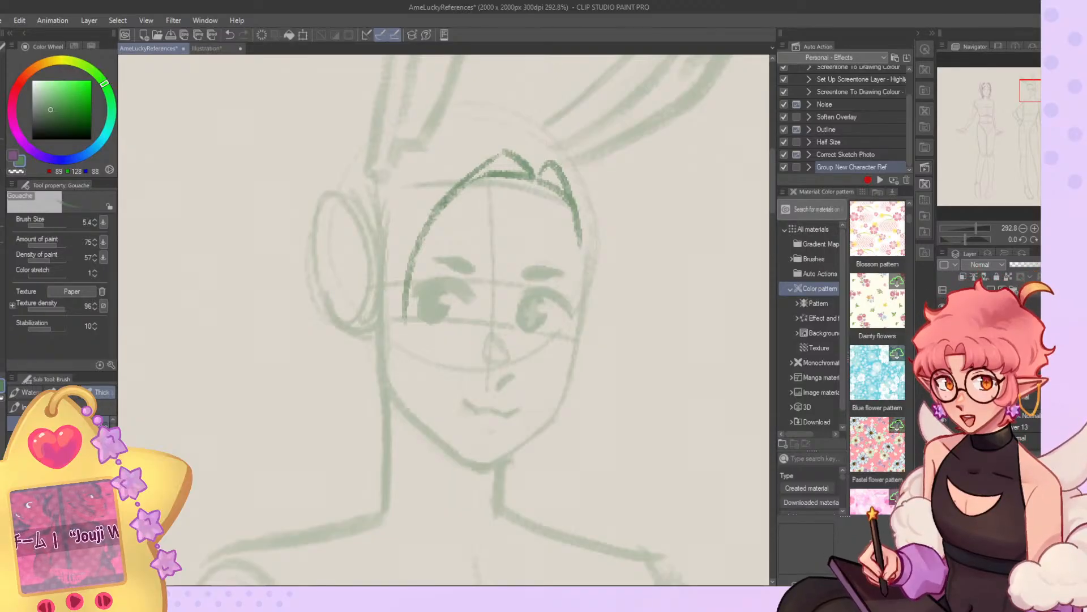
# Unflip the canvas and sketch the ear-side lock with its pointed tip at the jaw and its outer edge.
pyautogui.press('h')
pyautogui.moveTo(481, 306)
pyautogui.mouseDown()
pyautogui.moveTo(442, 364)
pyautogui.moveTo(470, 400)
pyautogui.moveTo(459, 402)
pyautogui.moveTo(469, 451)
pyautogui.mouseUp()
pyautogui.moveTo(471, 438)
pyautogui.mouseDown()
pyautogui.moveTo(509, 377)
pyautogui.moveTo(517, 315)
pyautogui.mouseUp()
pyautogui.moveTo(507, 229); pyautogui.dragTo(518, 343)
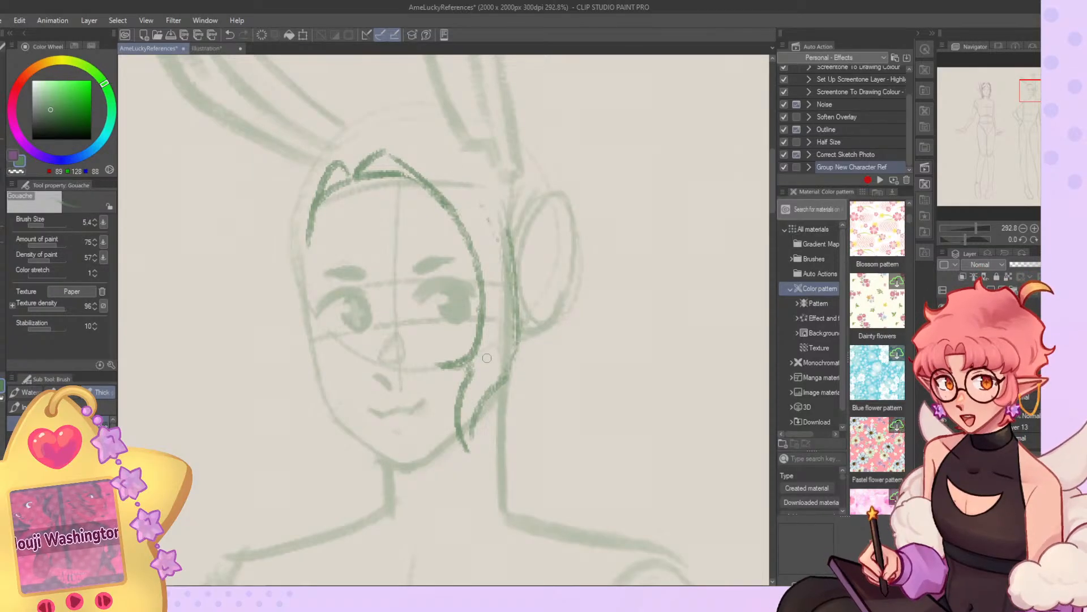
# Try sketching a fringe curve from the parting across the forehead to the ear-side eye.
pyautogui.moveTo(362, 173)
pyautogui.mouseDown()
pyautogui.moveTo(453, 286)
pyautogui.moveTo(472, 283)
pyautogui.mouseUp()
pyautogui.hotkey('ctrl', 'z')
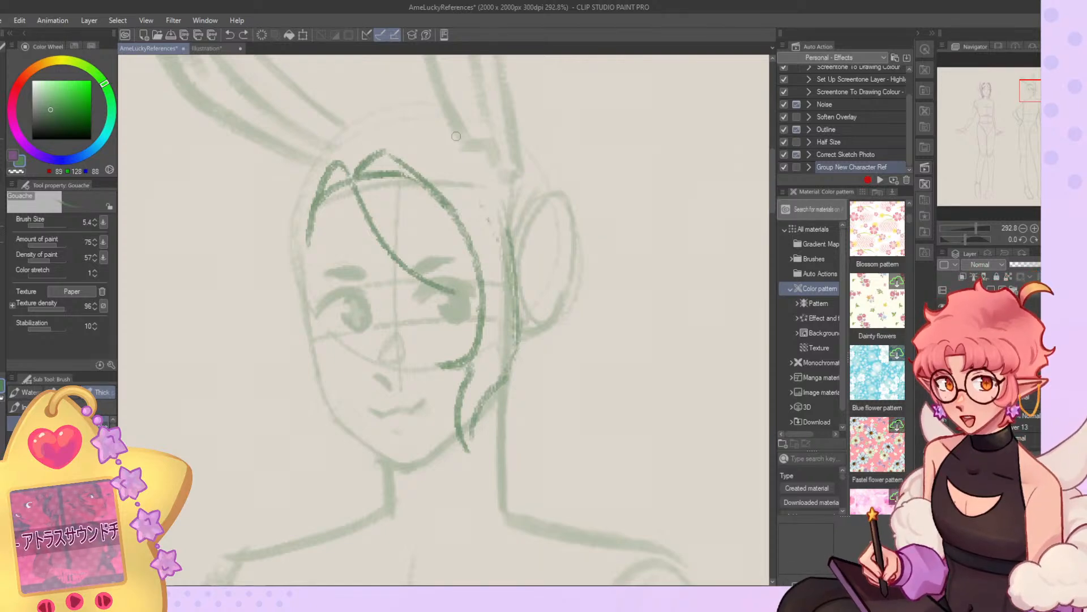
pyautogui.hotkey('ctrl', 'z')
# Rotate the hair sketch by 3.3 degrees and shift it slightly over the bunny character's face.
pyautogui.scroll(-1, 432, 194)
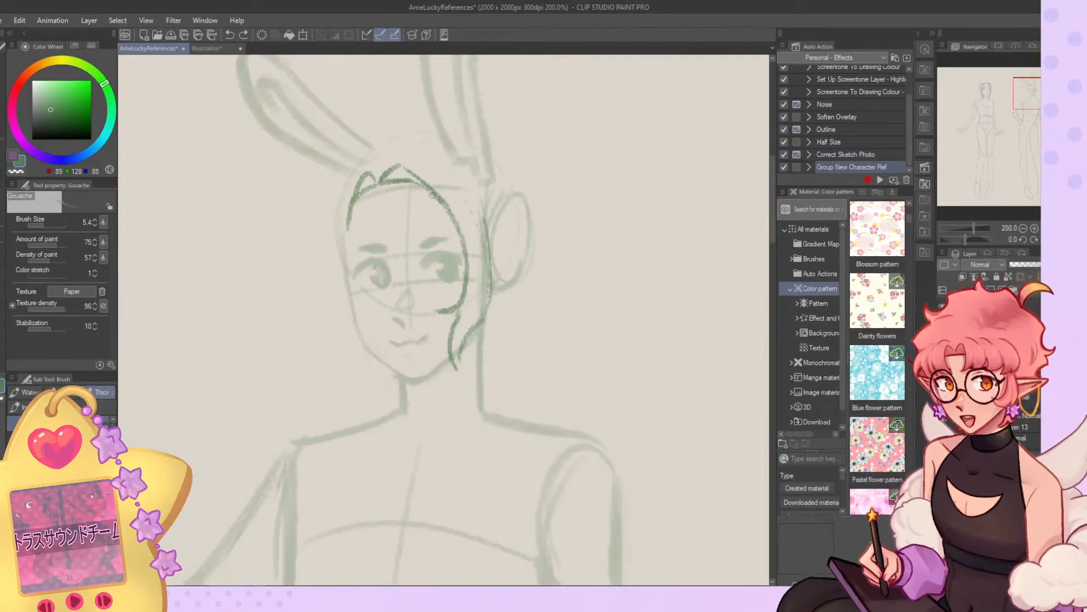
pyautogui.hotkey('ctrl', 't')
pyautogui.moveTo(643, 206); pyautogui.dragTo(636, 220)
pyautogui.moveTo(468, 238); pyautogui.dragTo(472, 243)
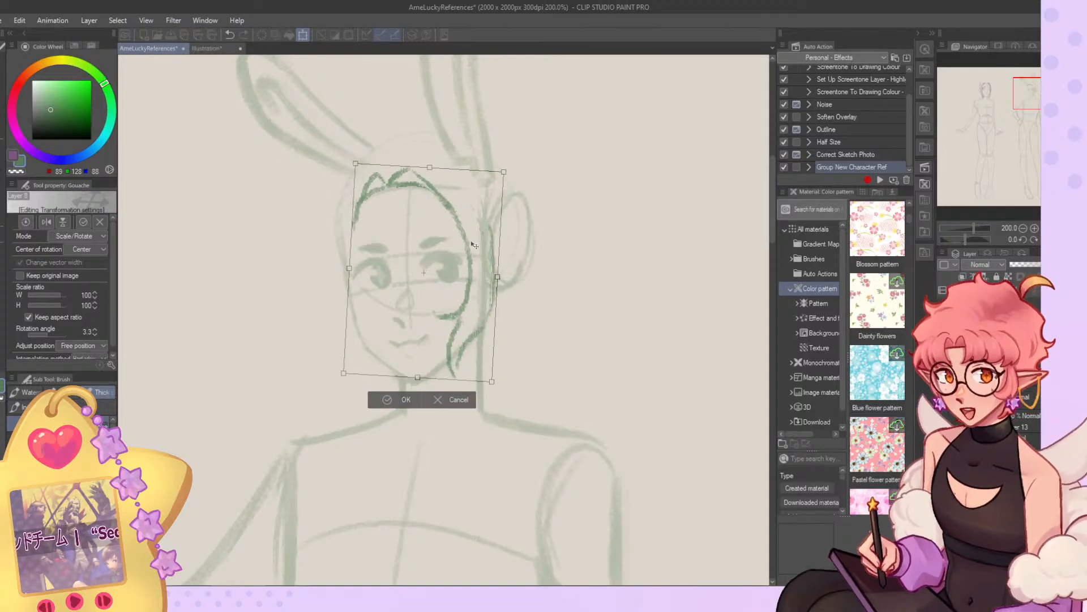
pyautogui.click(411, 400)
# Strengthen the ear-side lock's outer edge, tidy its forked tips and thin the opposite hairline end, alternating green with the transparent colour.
pyautogui.scroll(1, 384, 183)
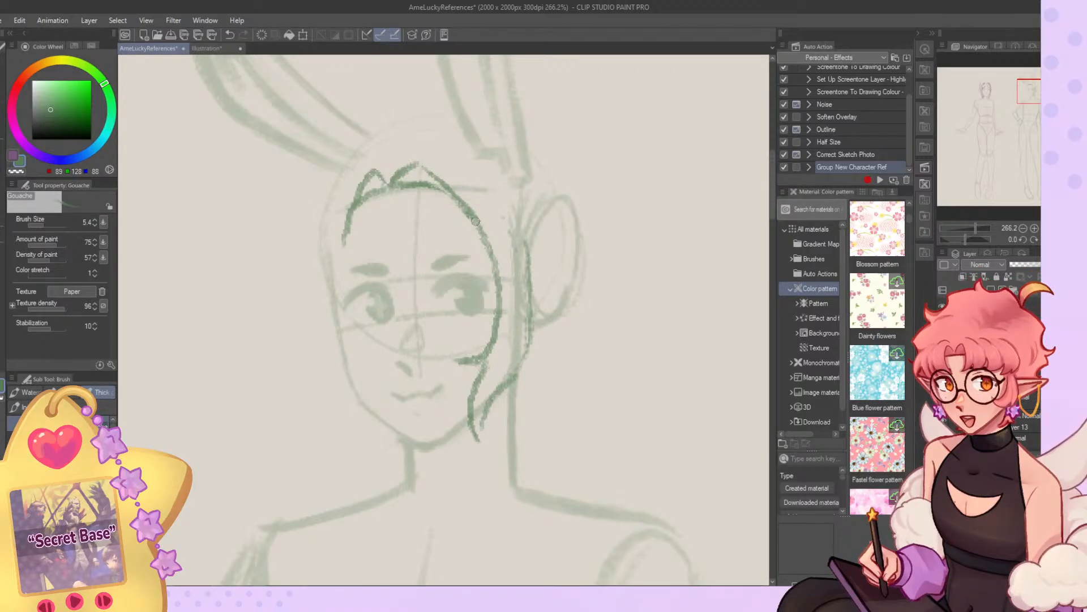
pyautogui.moveTo(514, 214); pyautogui.dragTo(522, 320)
pyautogui.moveTo(525, 250)
pyautogui.mouseDown()
pyautogui.moveTo(509, 388)
pyautogui.moveTo(494, 357)
pyautogui.moveTo(458, 360)
pyautogui.mouseUp()
pyautogui.press('c')
pyautogui.press('c')
pyautogui.moveTo(462, 365)
pyautogui.mouseDown()
pyautogui.moveTo(486, 369)
pyautogui.moveTo(480, 434)
pyautogui.mouseUp()
pyautogui.press('c')
pyautogui.press('c')
pyautogui.moveTo(509, 387)
pyautogui.mouseDown()
pyautogui.moveTo(481, 450)
pyautogui.moveTo(499, 410)
pyautogui.moveTo(482, 437)
pyautogui.mouseUp()
pyautogui.press('c')
pyautogui.press('c')
pyautogui.moveTo(354, 213); pyautogui.dragTo(341, 272)
pyautogui.press('c')
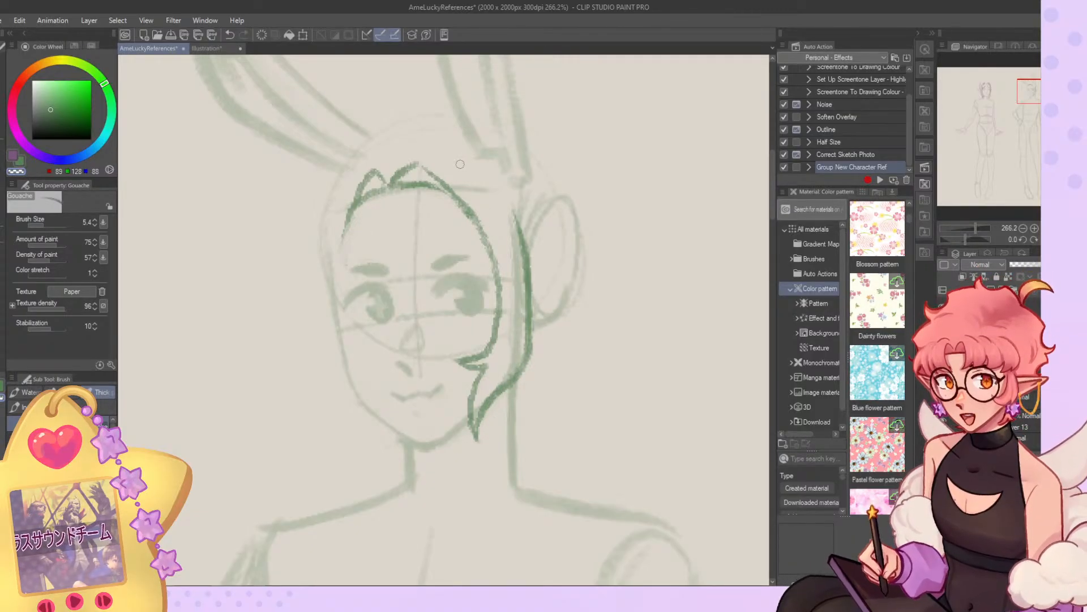
# Sketch the swept fringe strand as two curves across the forehead towards the ear side, redrawing the lower curve until it fits.
pyautogui.press('c')
pyautogui.moveTo(396, 184)
pyautogui.mouseDown()
pyautogui.moveTo(481, 258)
pyautogui.moveTo(446, 259)
pyautogui.moveTo(488, 272)
pyautogui.mouseUp()
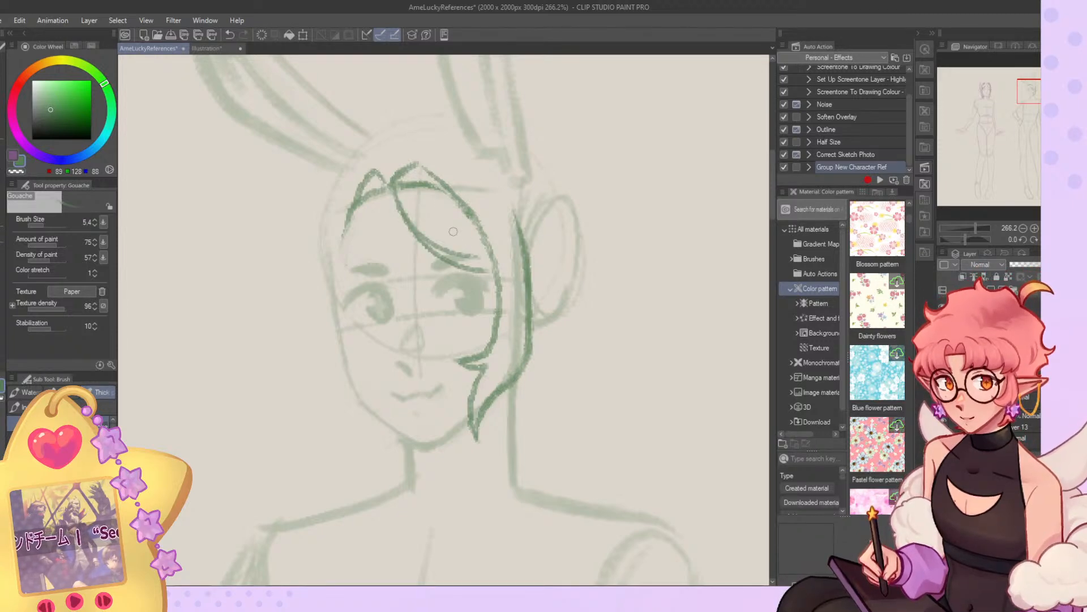
pyautogui.hotkey('ctrl', 'z')
pyautogui.hotkey('ctrl', 'z')
pyautogui.moveTo(394, 193); pyautogui.dragTo(501, 262)
pyautogui.hotkey('ctrl', 'z')
pyautogui.hotkey('ctrl', 'z')
pyautogui.moveTo(399, 211); pyautogui.dragTo(487, 265)
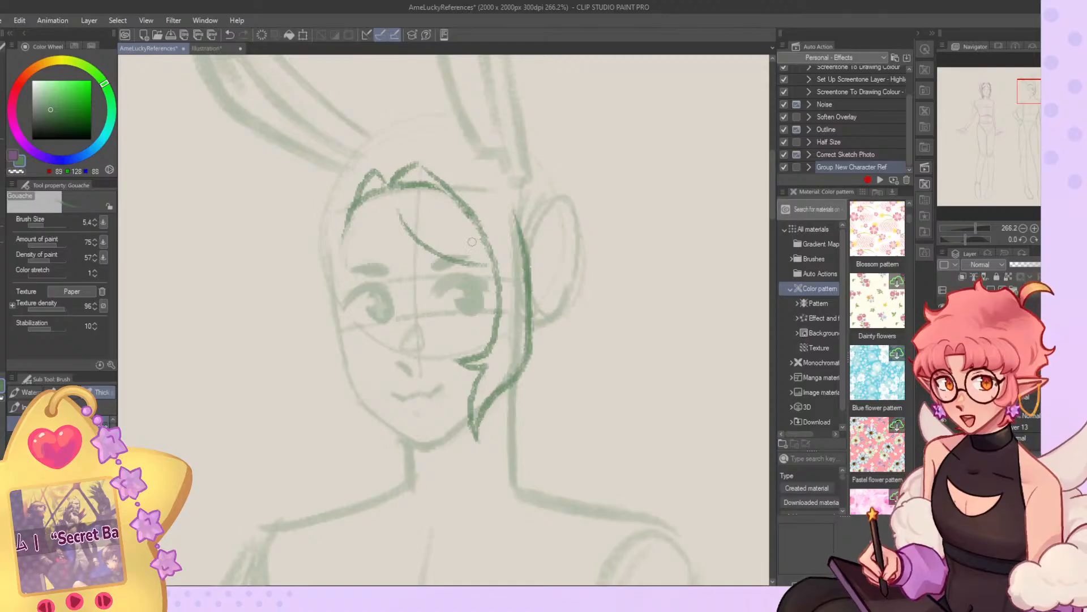
pyautogui.moveTo(418, 199); pyautogui.dragTo(481, 250)
# Sketch the outer hair contour from the crown down past the ear and blend it into the side lock's tip.
pyautogui.moveTo(470, 168); pyautogui.dragTo(528, 272)
pyautogui.hotkey('ctrl', 'z')
pyautogui.hotkey('ctrl', 'z')
pyautogui.moveTo(513, 231)
pyautogui.mouseDown()
pyautogui.moveTo(519, 327)
pyautogui.moveTo(518, 256)
pyautogui.moveTo(533, 346)
pyautogui.moveTo(486, 416)
pyautogui.mouseUp()
pyautogui.press('c')
pyautogui.moveTo(526, 372); pyautogui.dragTo(480, 422)
pyautogui.moveTo(391, 216); pyautogui.dragTo(335, 287)
pyautogui.hotkey('ctrl', 'z')
# Scale the hair sketch up to 104% and reposition it on the head.
pyautogui.hotkey('ctrl', 't')
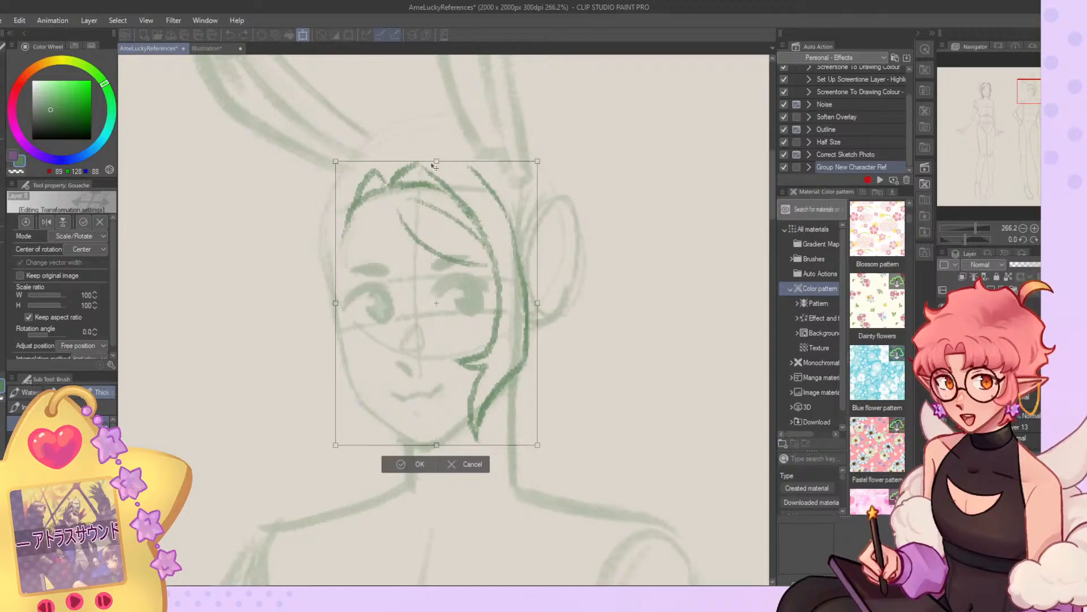
pyautogui.moveTo(435, 164); pyautogui.dragTo(435, 154)
pyautogui.moveTo(518, 186); pyautogui.dragTo(516, 192)
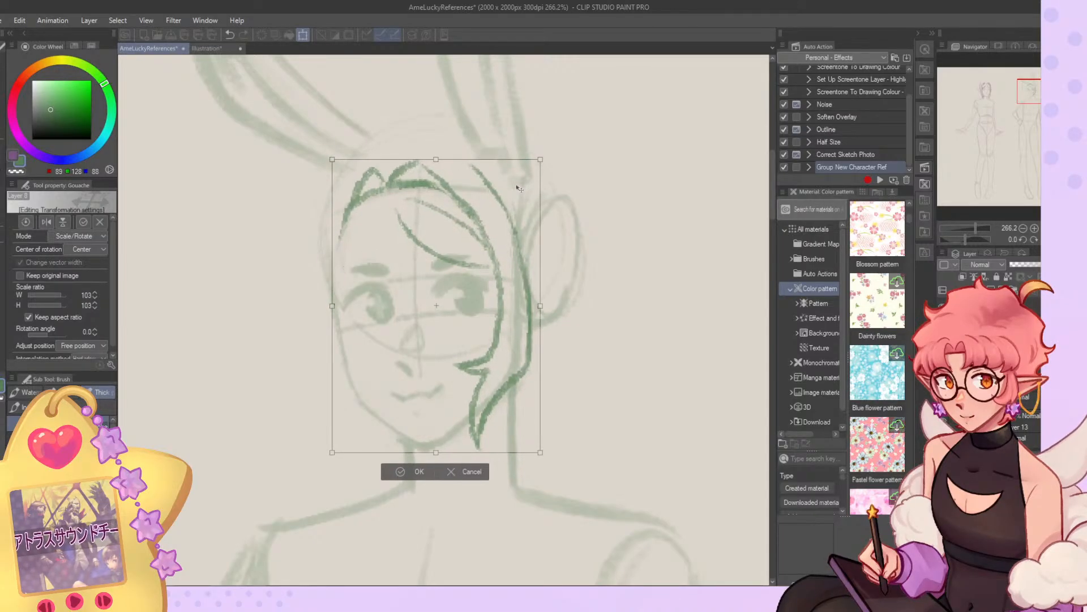
pyautogui.moveTo(538, 431); pyautogui.dragTo(540, 434)
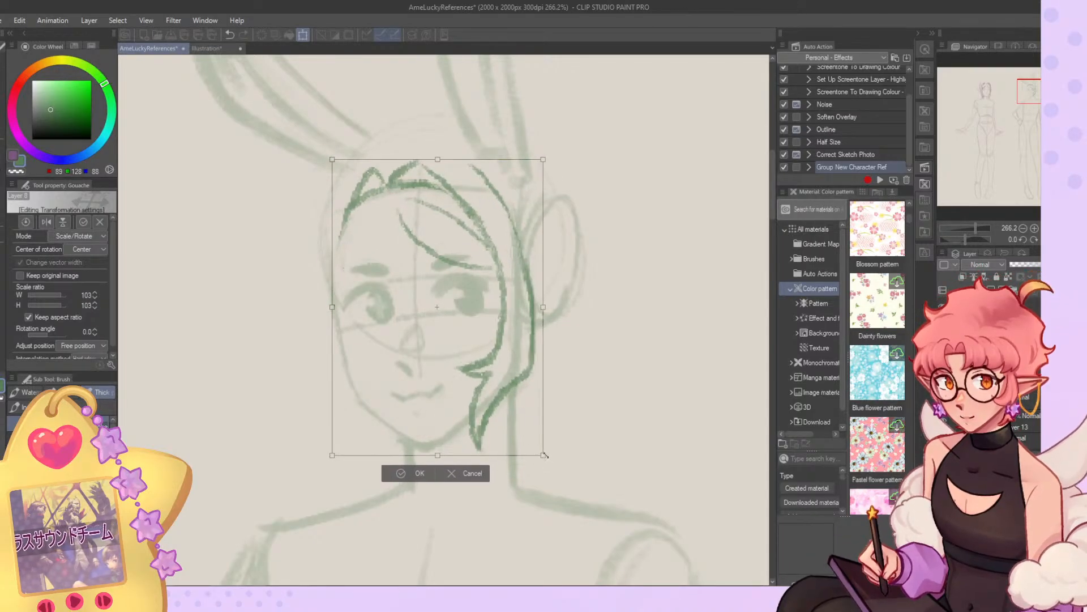
pyautogui.click(418, 474)
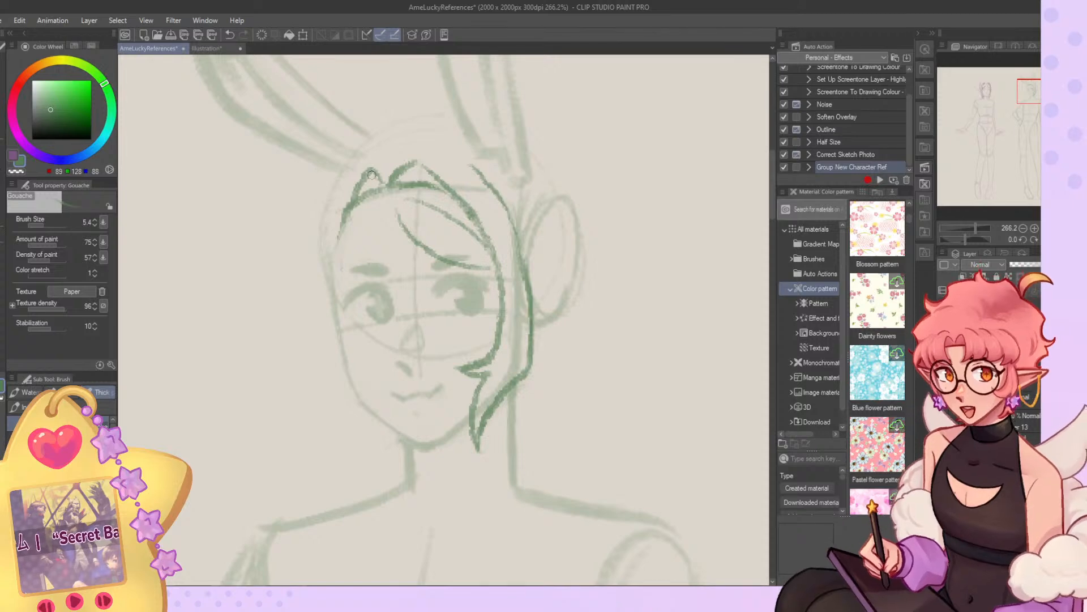
# Redraw the swept fringe's lower curve so it starts closer to the far temple and reaches the ear-side lock.
pyautogui.moveTo(377, 222); pyautogui.dragTo(346, 265)
pyautogui.hotkey('ctrl', 'z')
pyautogui.moveTo(388, 204)
pyautogui.mouseDown()
pyautogui.moveTo(341, 282)
pyautogui.moveTo(468, 262)
pyautogui.mouseUp()
pyautogui.hotkey('ctrl', 'z')
pyautogui.hotkey('ctrl', 'z')
pyautogui.hotkey('ctrl', 'z')
pyautogui.moveTo(389, 210); pyautogui.dragTo(489, 268)
pyautogui.hotkey('ctrl', 'z')
pyautogui.moveTo(389, 206); pyautogui.dragTo(489, 267)
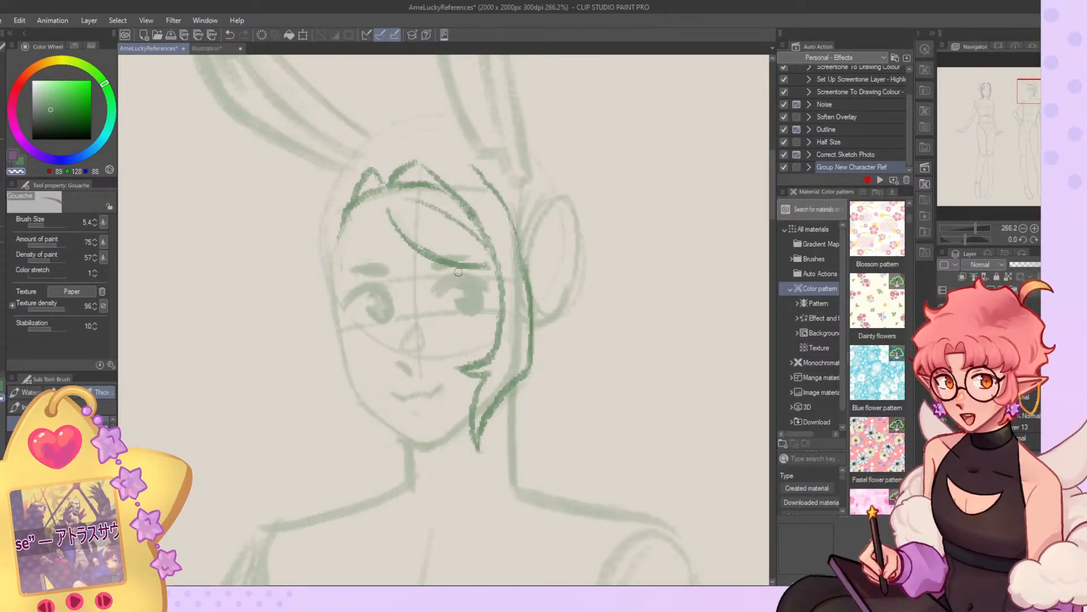
# Add a short strand line inside the swept fringe and draw the opposite fringe strand curving down to the far temple.
pyautogui.press('c')
pyautogui.hotkey('ctrl', 'z')
pyautogui.moveTo(438, 227); pyautogui.dragTo(496, 265)
pyautogui.moveTo(388, 218)
pyautogui.mouseDown()
pyautogui.moveTo(331, 289)
pyautogui.moveTo(347, 273)
pyautogui.mouseUp()
pyautogui.hotkey('ctrl', 'z')
# Extend the far-side hairline down along the cheek as the inner edge of the second side lock.
pyautogui.hotkey('ctrl', 'z')
pyautogui.moveTo(388, 210); pyautogui.dragTo(340, 292)
pyautogui.moveTo(350, 208); pyautogui.dragTo(345, 339)
pyautogui.hotkey('ctrl', 'z')
pyautogui.moveTo(351, 204)
pyautogui.mouseDown()
pyautogui.moveTo(345, 351)
pyautogui.moveTo(359, 368)
pyautogui.moveTo(338, 351)
pyautogui.mouseUp()
pyautogui.hotkey('ctrl', 'z')
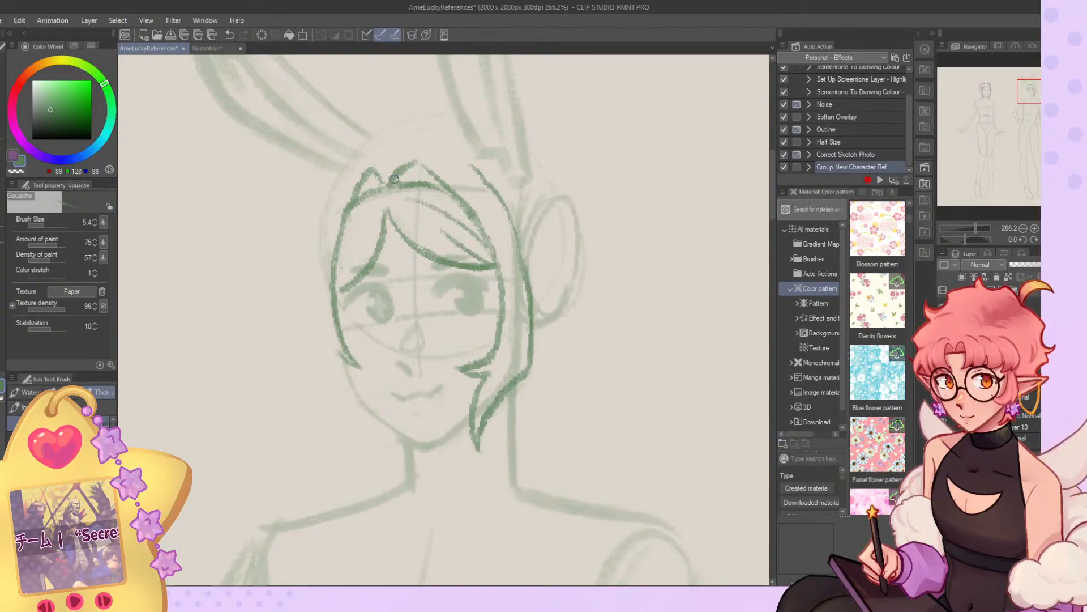
# Try sketching a short outer contour for the far-side lock close to the hairline.
pyautogui.moveTo(373, 165)
pyautogui.mouseDown()
pyautogui.moveTo(334, 251)
pyautogui.moveTo(324, 324)
pyautogui.moveTo(330, 232)
pyautogui.mouseUp()
pyautogui.hotkey('ctrl', 'z')
pyautogui.hotkey('ctrl', 'z')
pyautogui.moveTo(341, 195); pyautogui.dragTo(322, 307)
pyautogui.hotkey('ctrl', 'z')
pyautogui.hotkey('ctrl', 'z')
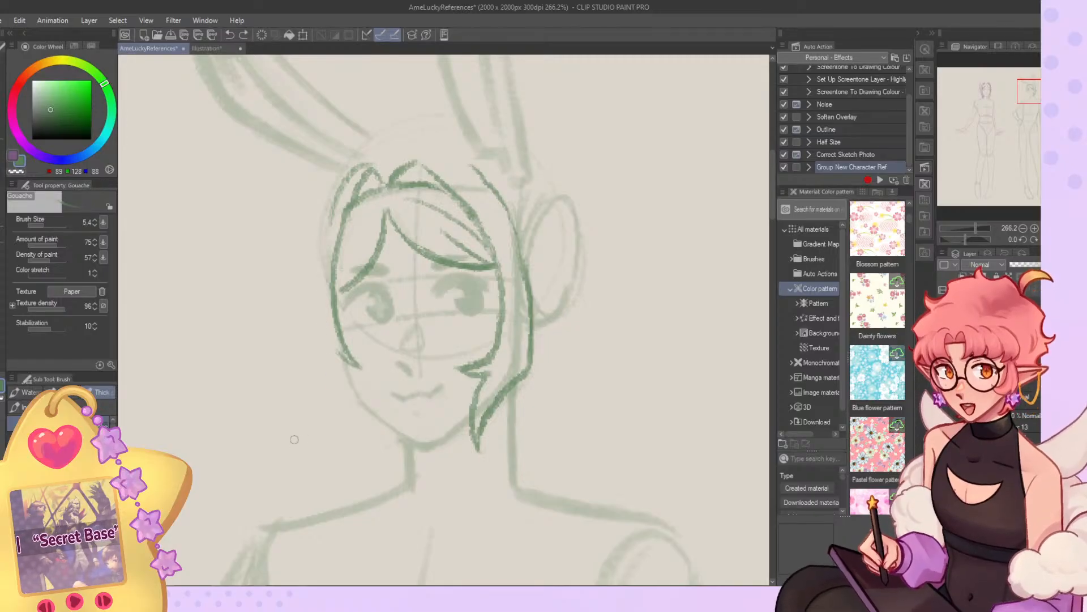
pyautogui.hotkey('ctrl', 'z')
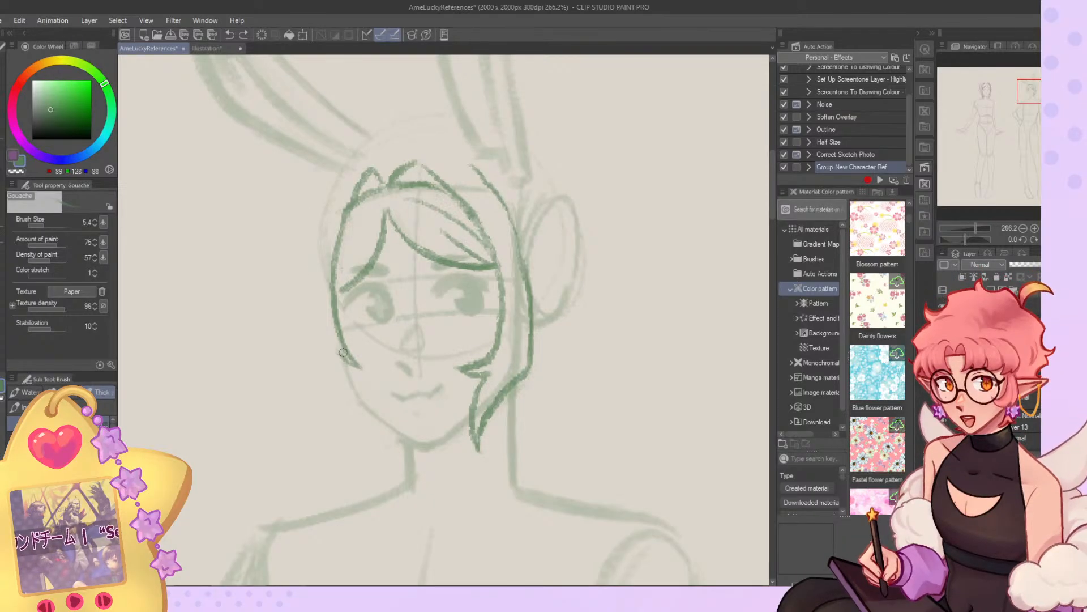
# Sketch the far-side lock's long outer contour from the hairline peak to the cheek and add its curled tip by the jaw.
pyautogui.moveTo(340, 348)
pyautogui.mouseDown()
pyautogui.moveTo(365, 366)
pyautogui.moveTo(379, 415)
pyautogui.mouseUp()
pyautogui.hotkey('ctrl', 'z')
pyautogui.hotkey('ctrl', 'z')
pyautogui.moveTo(323, 232); pyautogui.dragTo(316, 352)
pyautogui.hotkey('ctrl', 'z')
pyautogui.moveTo(315, 277)
pyautogui.mouseDown()
pyautogui.moveTo(311, 367)
pyautogui.moveTo(374, 428)
pyautogui.mouseUp()
pyautogui.moveTo(343, 176)
pyautogui.mouseDown()
pyautogui.moveTo(315, 283)
pyautogui.moveTo(335, 259)
pyautogui.moveTo(324, 294)
pyautogui.moveTo(321, 212)
pyautogui.moveTo(310, 343)
pyautogui.mouseUp()
pyautogui.hotkey('ctrl', 'z')
pyautogui.hotkey('ctrl', 'z')
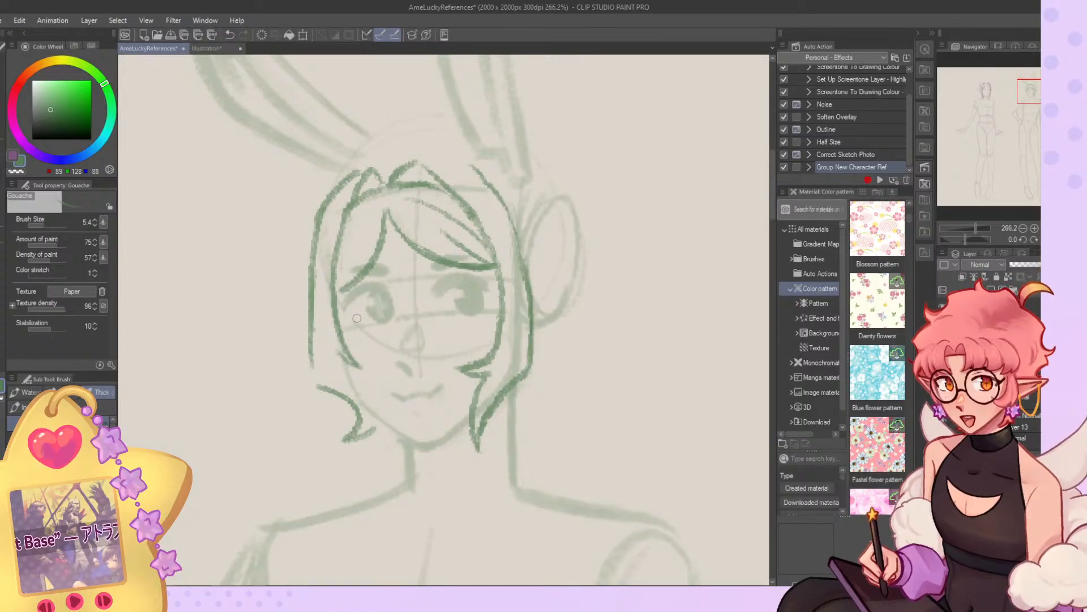
pyautogui.hotkey('ctrl', 'z')
pyautogui.moveTo(365, 170)
pyautogui.mouseDown()
pyautogui.moveTo(321, 224)
pyautogui.moveTo(310, 354)
pyautogui.mouseUp()
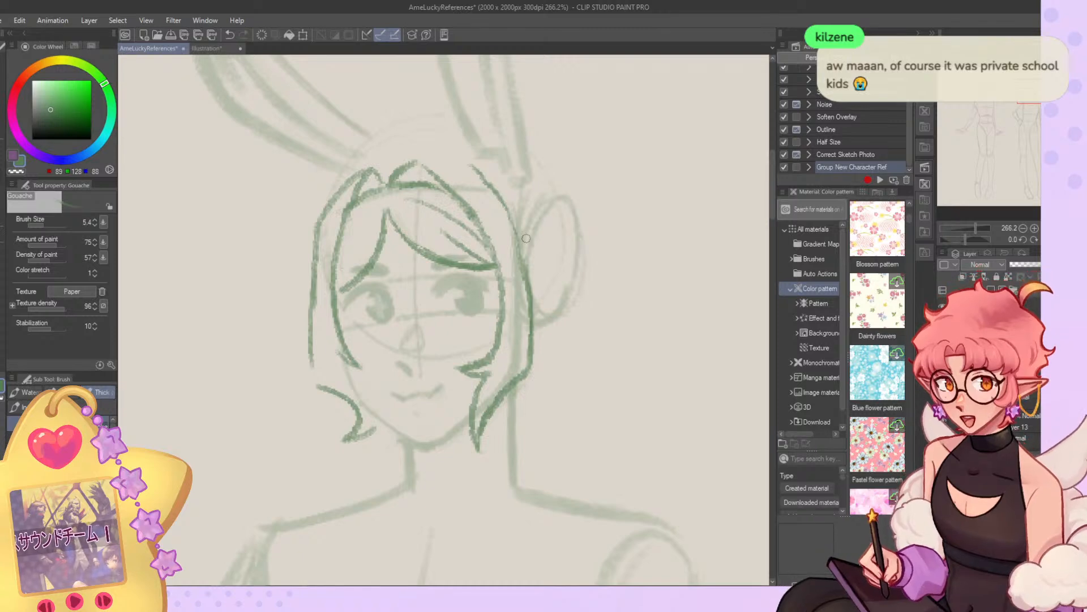
# Redraw the far-side lock's outer contour closer to the face and connect it to the curled tip.
pyautogui.moveTo(325, 210); pyautogui.dragTo(316, 348)
pyautogui.moveTo(320, 253)
pyautogui.mouseDown()
pyautogui.moveTo(324, 380)
pyautogui.moveTo(359, 419)
pyautogui.mouseUp()
pyautogui.hotkey('ctrl', 'z')
pyautogui.moveTo(312, 299)
pyautogui.mouseDown()
pyautogui.moveTo(318, 212)
pyautogui.moveTo(313, 268)
pyautogui.mouseUp()
pyautogui.moveTo(315, 386); pyautogui.dragTo(334, 396)
pyautogui.moveTo(379, 434)
pyautogui.mouseDown()
pyautogui.moveTo(344, 439)
pyautogui.moveTo(363, 438)
pyautogui.moveTo(349, 441)
pyautogui.moveTo(353, 431)
pyautogui.mouseUp()
# Trim the far-side lock's curled tip and join the lock's inner edge down to it.
pyautogui.press('c')
pyautogui.moveTo(370, 419); pyautogui.dragTo(357, 431)
pyautogui.hotkey('ctrl', 'z')
pyautogui.moveTo(344, 366); pyautogui.dragTo(371, 427)
pyautogui.hotkey('ctrl', 'z')
pyautogui.hotkey('ctrl', 'z')
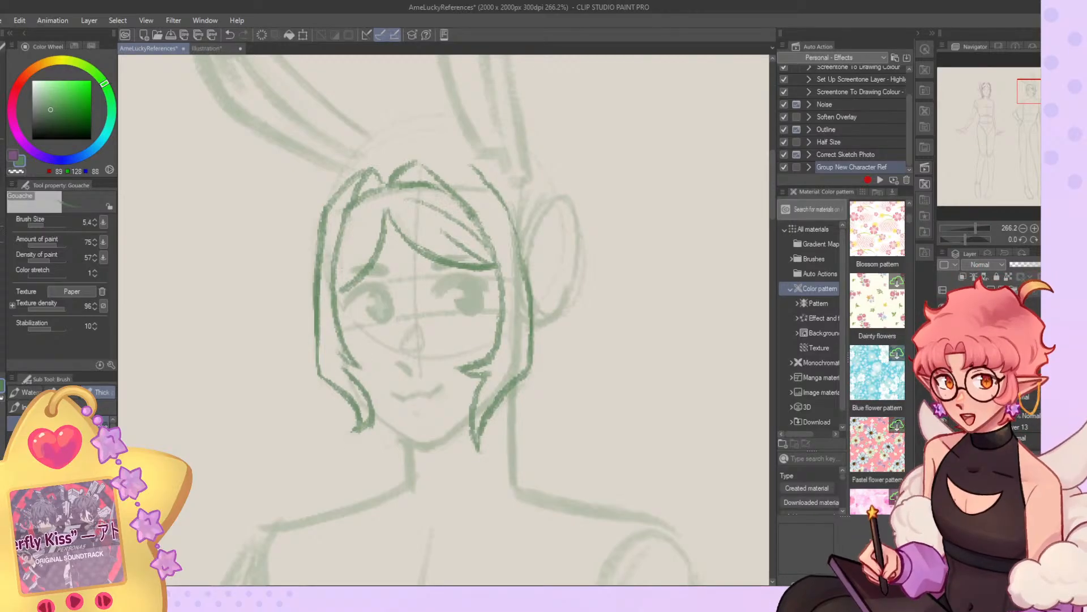
# Flip the canvas horizontally and extend the outer hair contour over the crown to meet the parting.
pyautogui.press('h')
pyautogui.moveTo(420, 168)
pyautogui.mouseDown()
pyautogui.moveTo(468, 162)
pyautogui.moveTo(409, 175)
pyautogui.moveTo(370, 235)
pyautogui.moveTo(360, 288)
pyautogui.mouseUp()
pyautogui.hotkey('ctrl', 'z')
pyautogui.hotkey('ctrl', 'z')
pyautogui.press('c')
pyautogui.press('c')
pyautogui.moveTo(475, 171)
pyautogui.mouseDown()
pyautogui.moveTo(429, 197)
pyautogui.moveTo(479, 178)
pyautogui.moveTo(532, 186)
pyautogui.mouseUp()
pyautogui.hotkey('ctrl', 'z')
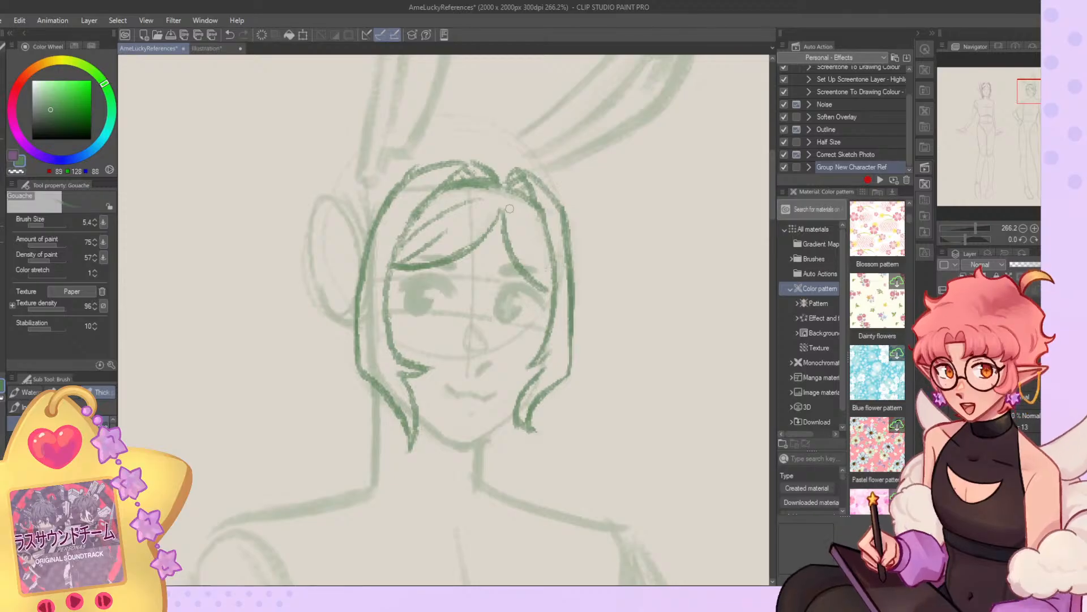
# Clean up the far-side lock's curled tip by the jaw and redraw its edge thinner.
pyautogui.press('c')
pyautogui.moveTo(516, 392)
pyautogui.mouseDown()
pyautogui.moveTo(520, 428)
pyautogui.moveTo(538, 439)
pyautogui.mouseUp()
pyautogui.press('c')
pyautogui.moveTo(519, 395); pyautogui.dragTo(532, 431)
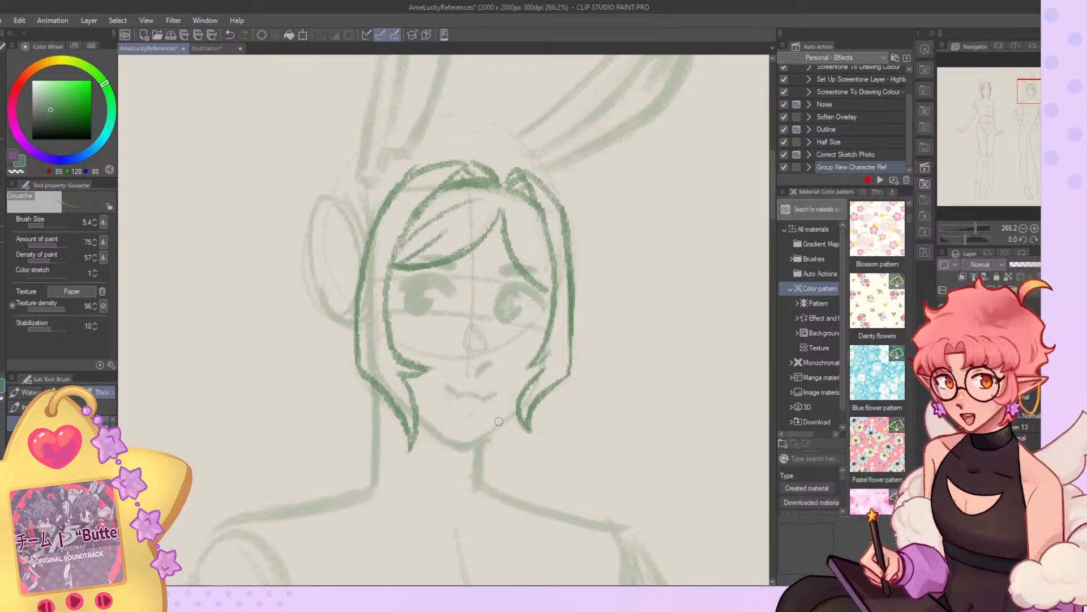
# Transform the hair sketch to fit the head and redraw the near-side lock's lower outer contour as a smoother curve.
pyautogui.scroll(-10, 477, 418)
pyautogui.scroll(8, 447, 245)
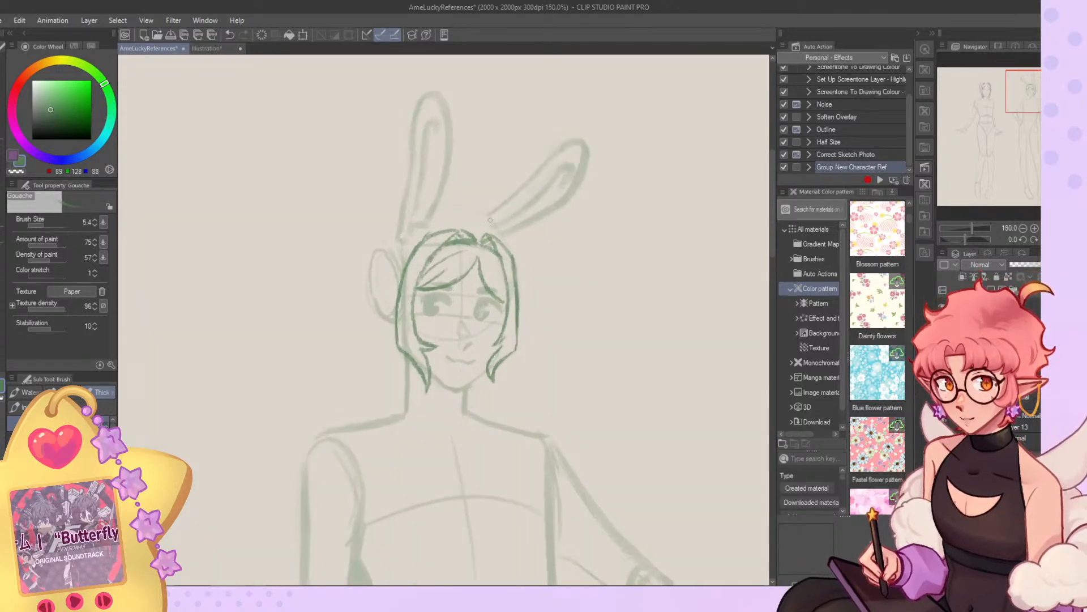
pyautogui.scroll(-6, 444, 243)
pyautogui.scroll(7, 445, 243)
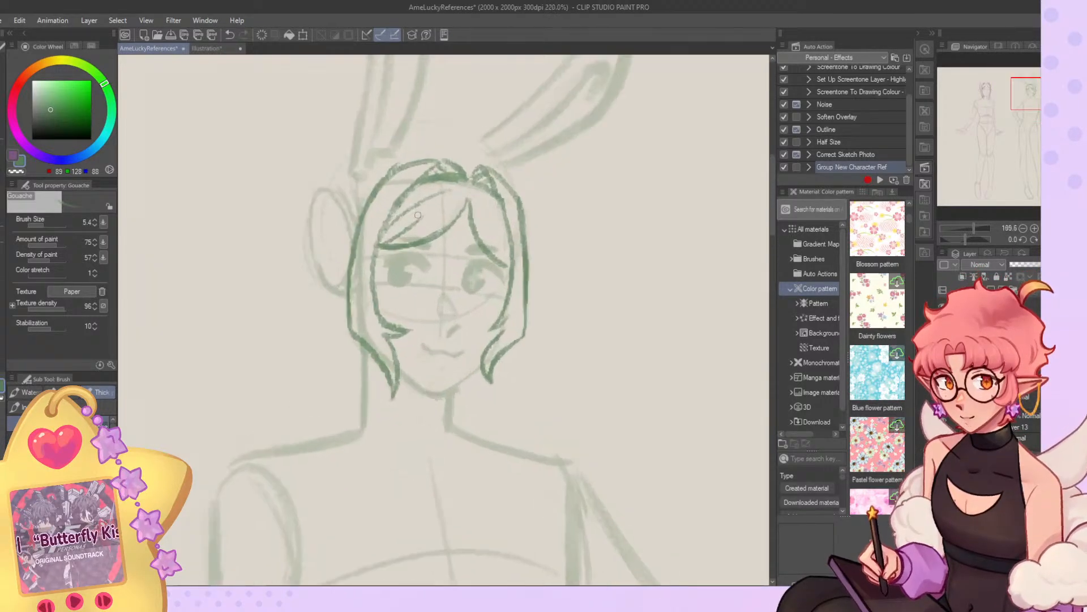
pyautogui.hotkey('ctrl', 't')
pyautogui.moveTo(432, 153); pyautogui.dragTo(462, 153)
pyautogui.click(416, 440)
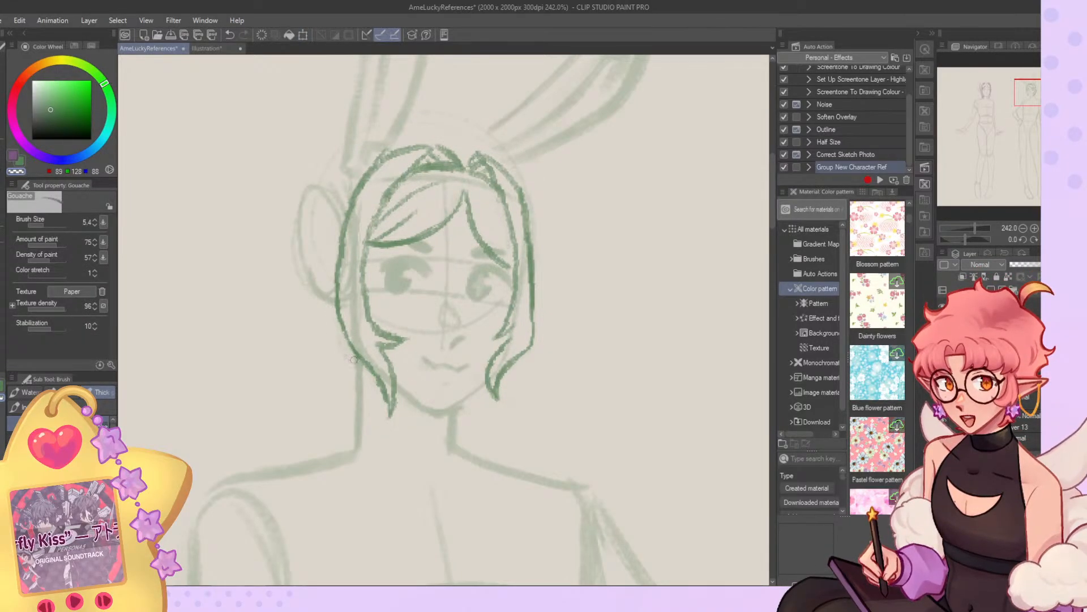
pyautogui.moveTo(340, 324); pyautogui.dragTo(389, 411)
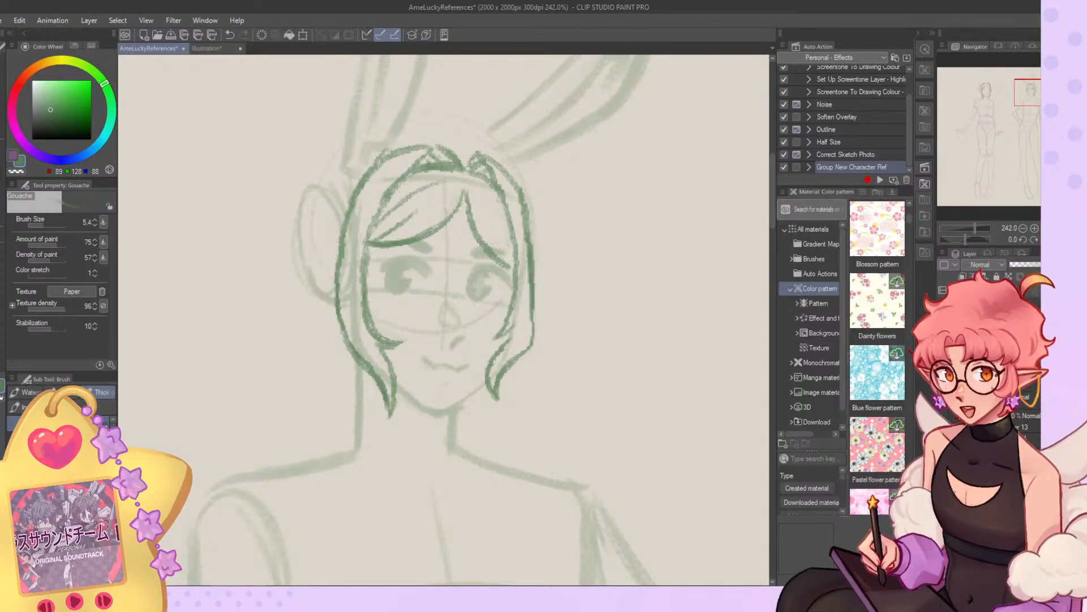
# Flip the canvas horizontally and erase the lower halves of both side locks with the G-pen.
pyautogui.click(1058, 239)
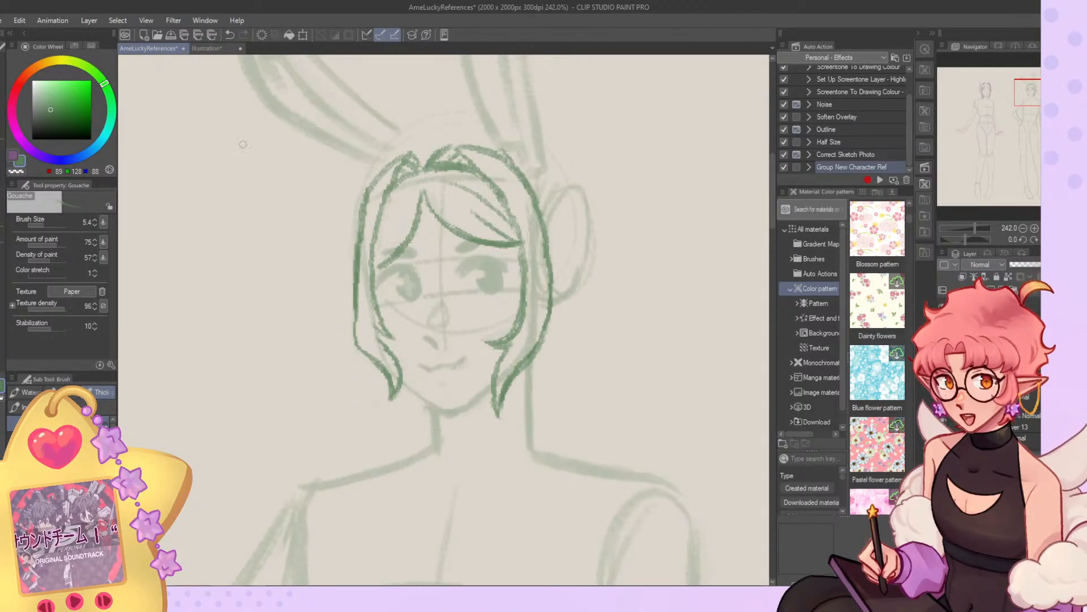
pyautogui.press('p')
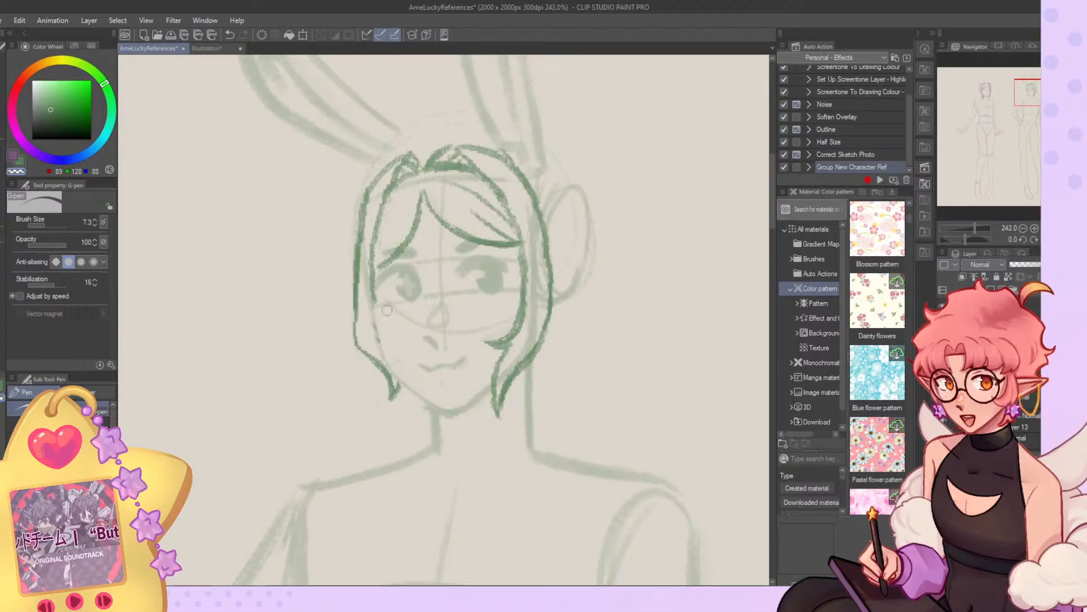
pyautogui.hotkey('ctrl', 'z')
pyautogui.hotkey('ctrl', 'z')
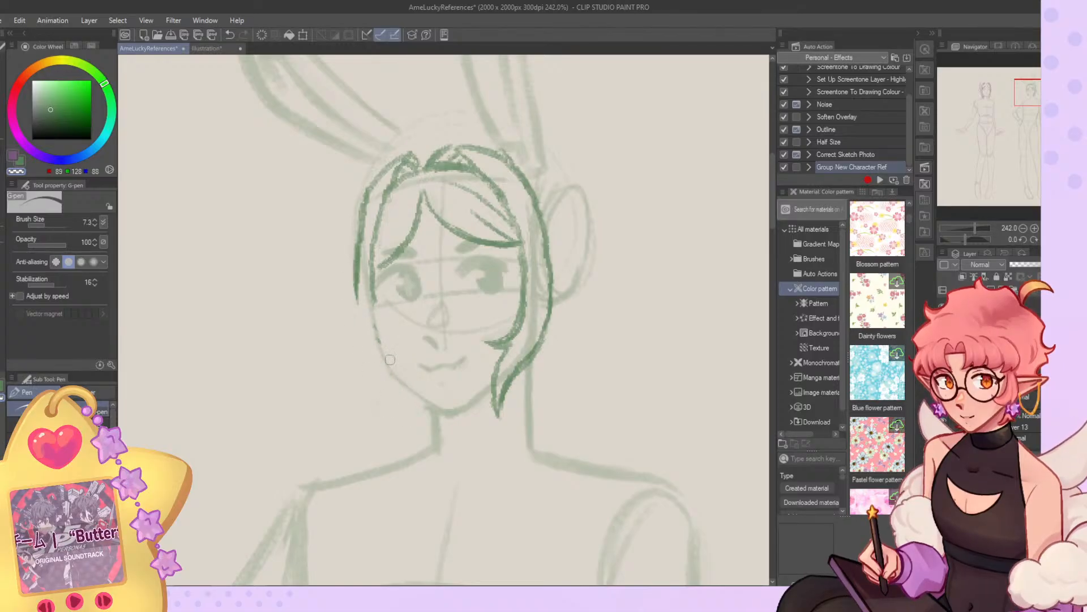
pyautogui.click(51, 225)
pyautogui.moveTo(502, 332)
pyautogui.mouseDown()
pyautogui.moveTo(541, 315)
pyautogui.moveTo(498, 432)
pyautogui.mouseUp()
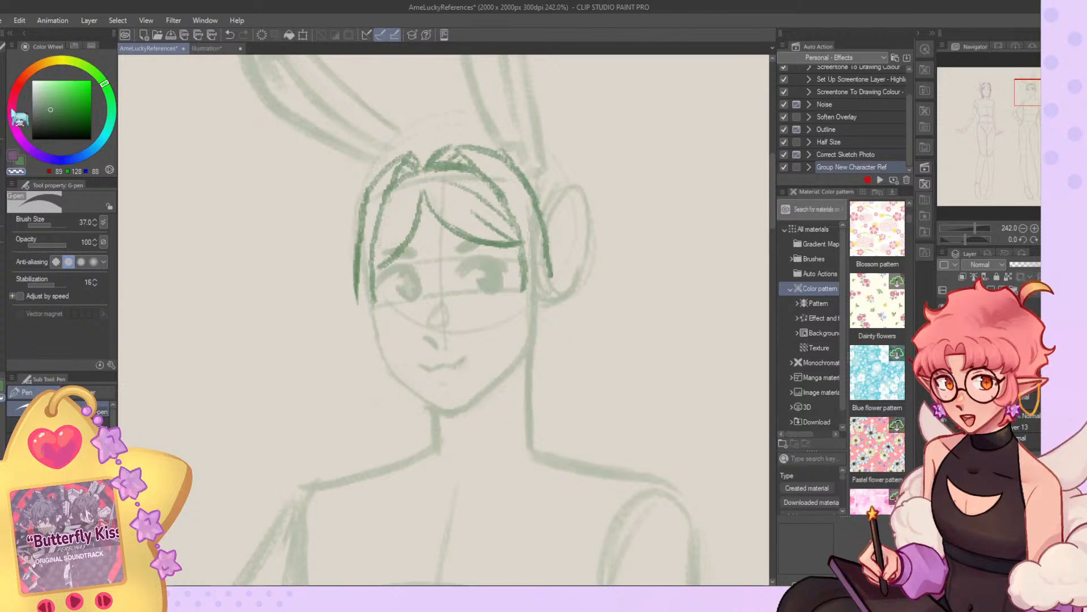
# Move the hair layer slightly toward the far side of the head and thin the fringe's lower curve with the Gouache brush.
pyautogui.press('k')
pyautogui.moveTo(602, 347)
pyautogui.mouseDown()
pyautogui.moveTo(604, 338)
pyautogui.moveTo(595, 356)
pyautogui.moveTo(572, 331)
pyautogui.mouseUp()
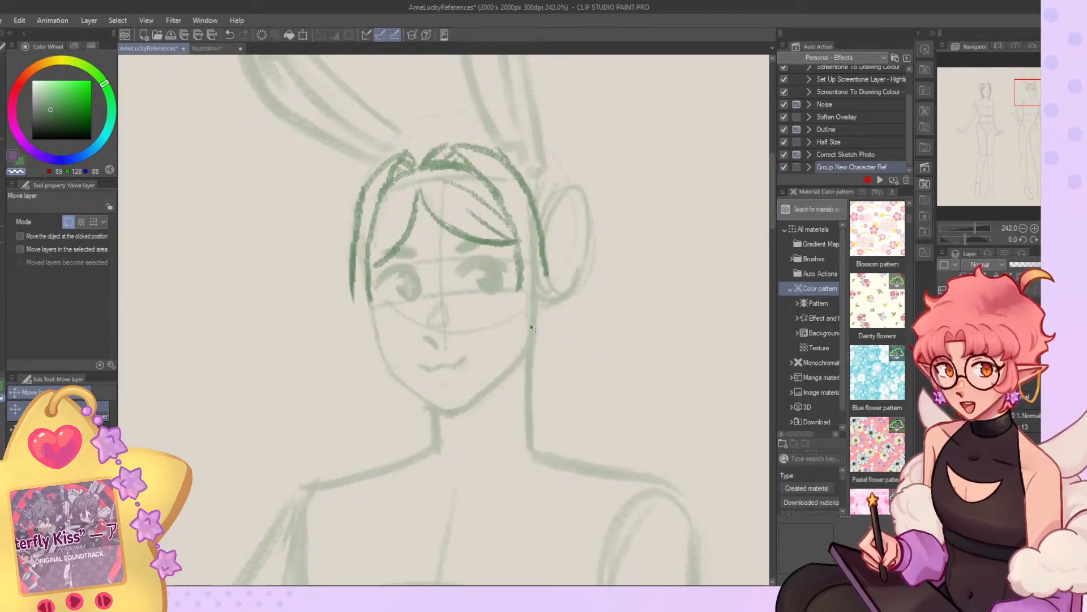
pyautogui.press('b')
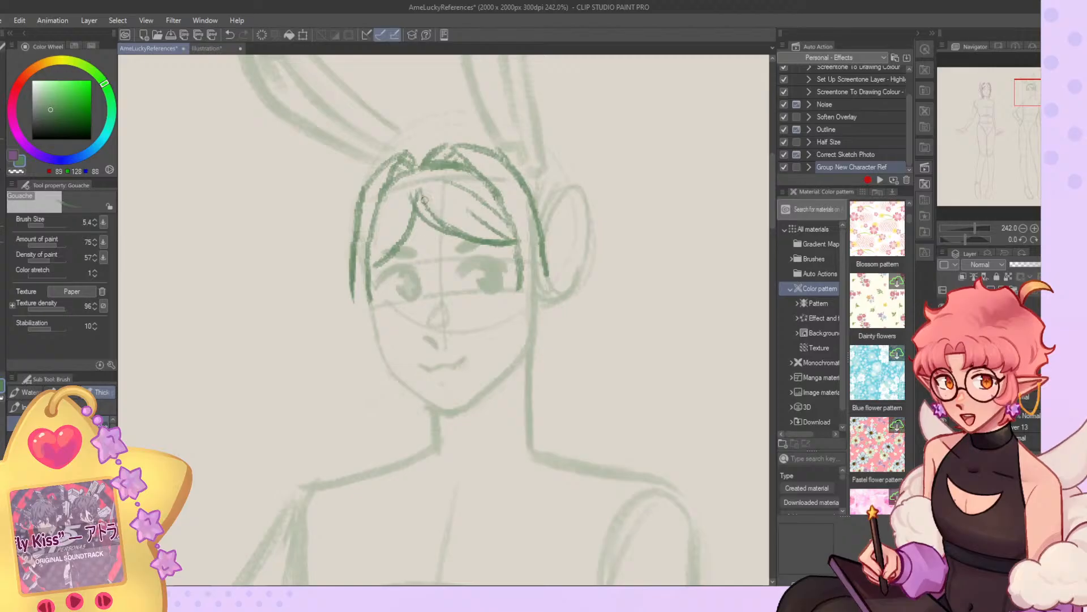
pyautogui.press('c')
pyautogui.moveTo(417, 197)
pyautogui.mouseDown()
pyautogui.moveTo(471, 234)
pyautogui.moveTo(448, 221)
pyautogui.mouseUp()
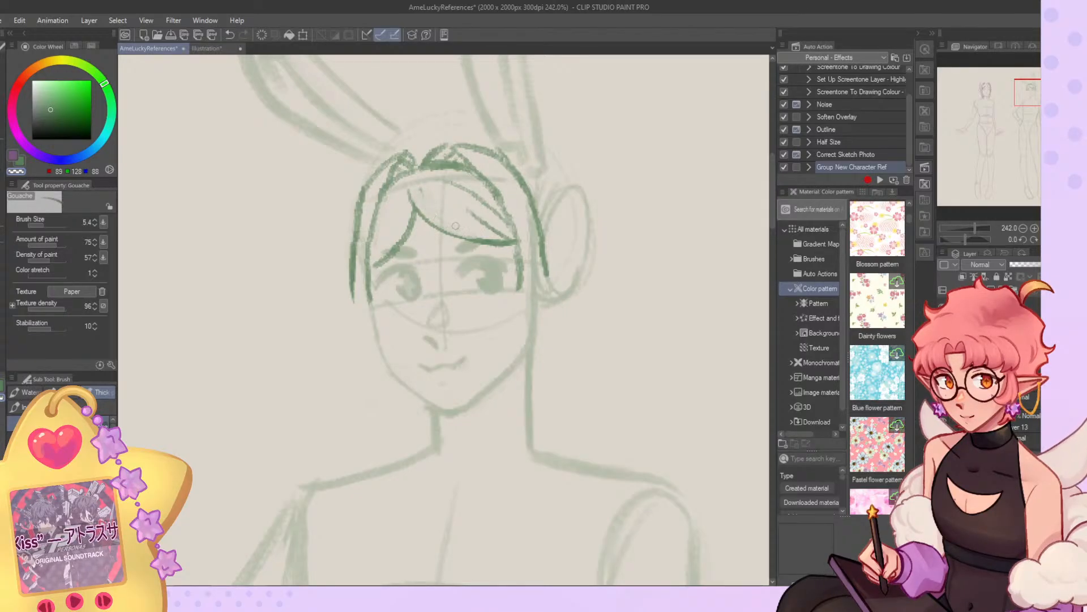
# Redraw the hair strands crossing at the parting and lighten the outer contour over the crown.
pyautogui.press('c')
pyautogui.moveTo(413, 164)
pyautogui.mouseDown()
pyautogui.moveTo(446, 149)
pyautogui.moveTo(407, 172)
pyautogui.moveTo(444, 149)
pyautogui.moveTo(469, 168)
pyautogui.moveTo(408, 169)
pyautogui.moveTo(462, 168)
pyautogui.mouseUp()
pyautogui.hotkey('ctrl', 'z')
pyautogui.hotkey('ctrl', 'z')
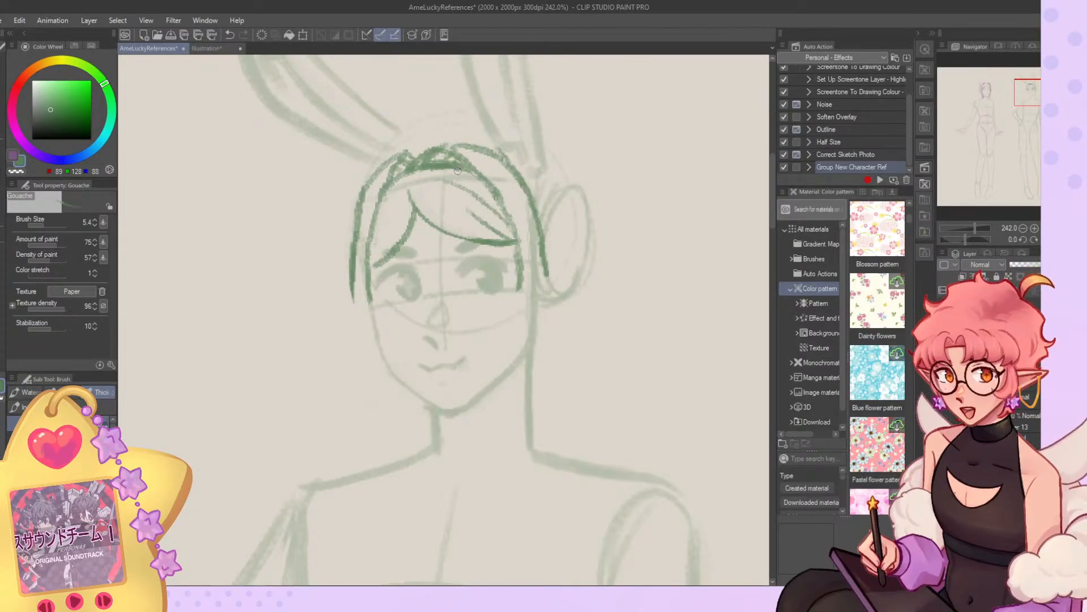
pyautogui.press('c')
pyautogui.moveTo(398, 155); pyautogui.dragTo(508, 154)
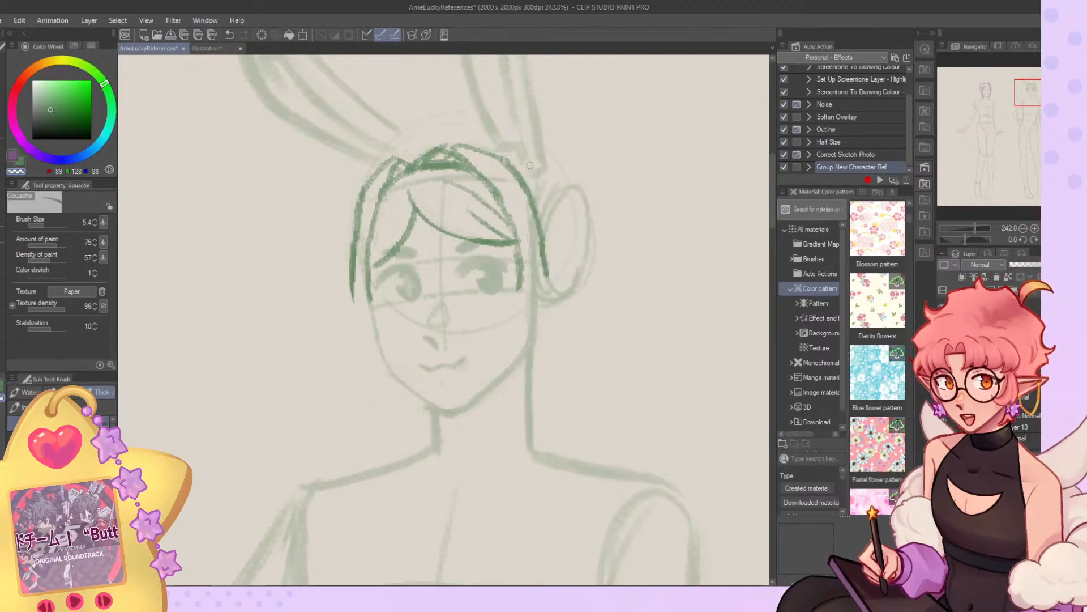
# Flip the canvas and rebuild the near-side outer hair contour from the crown down past the temple.
pyautogui.moveTo(446, 151)
pyautogui.mouseDown()
pyautogui.moveTo(478, 165)
pyautogui.moveTo(418, 161)
pyautogui.moveTo(456, 151)
pyautogui.moveTo(486, 172)
pyautogui.moveTo(490, 160)
pyautogui.moveTo(402, 158)
pyautogui.moveTo(343, 226)
pyautogui.mouseUp()
pyautogui.press('c')
pyautogui.click(1057, 239)
pyautogui.press('c')
pyautogui.moveTo(389, 158); pyautogui.dragTo(343, 235)
pyautogui.press('c')
pyautogui.moveTo(406, 152); pyautogui.dragTo(346, 233)
pyautogui.moveTo(371, 187); pyautogui.dragTo(346, 277)
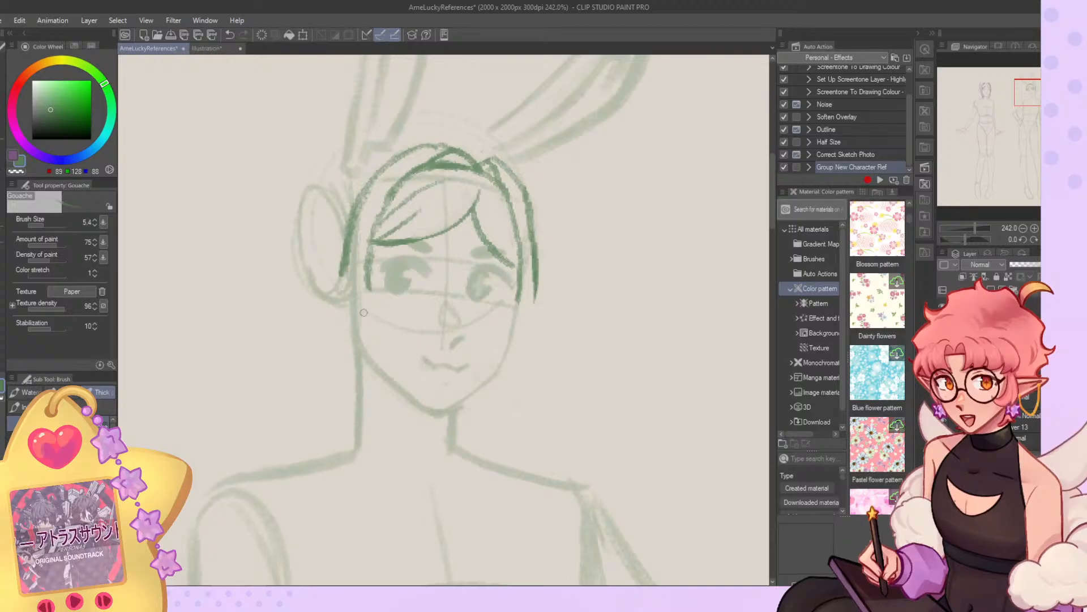
# Redraw the near-side lock's inner edge from the fringe down to the cheek with a shorter curved end.
pyautogui.press('c')
pyautogui.moveTo(369, 249); pyautogui.dragTo(366, 290)
pyautogui.moveTo(372, 224)
pyautogui.mouseDown()
pyautogui.moveTo(365, 258)
pyautogui.moveTo(394, 201)
pyautogui.moveTo(374, 312)
pyautogui.mouseUp()
pyautogui.press('c')
pyautogui.moveTo(373, 265)
pyautogui.mouseDown()
pyautogui.moveTo(373, 307)
pyautogui.moveTo(400, 329)
pyautogui.mouseUp()
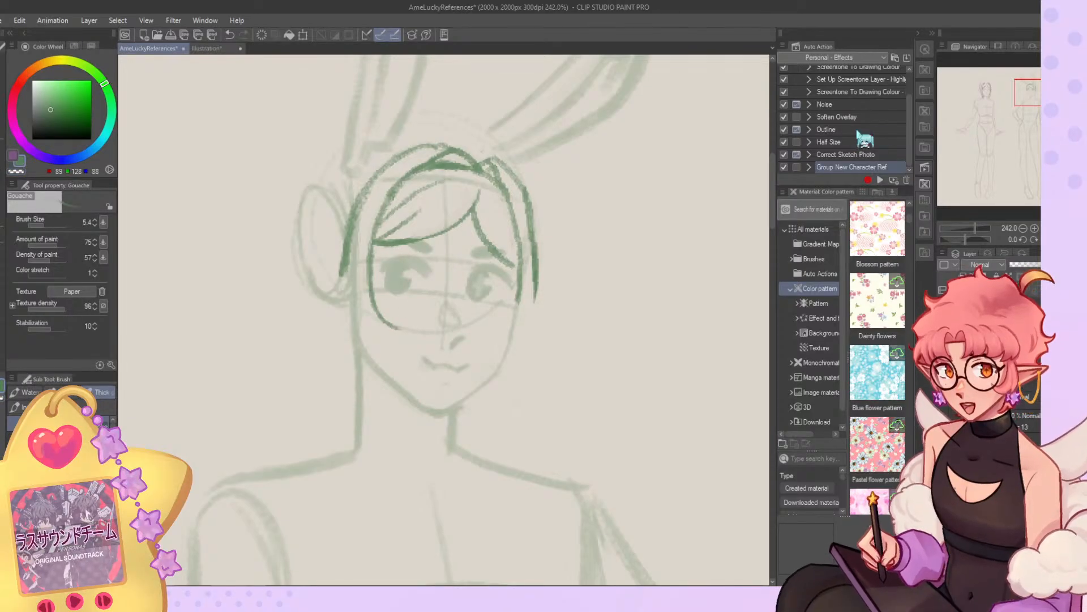
pyautogui.hotkey('ctrl', 'z')
pyautogui.moveTo(371, 283); pyautogui.dragTo(391, 338)
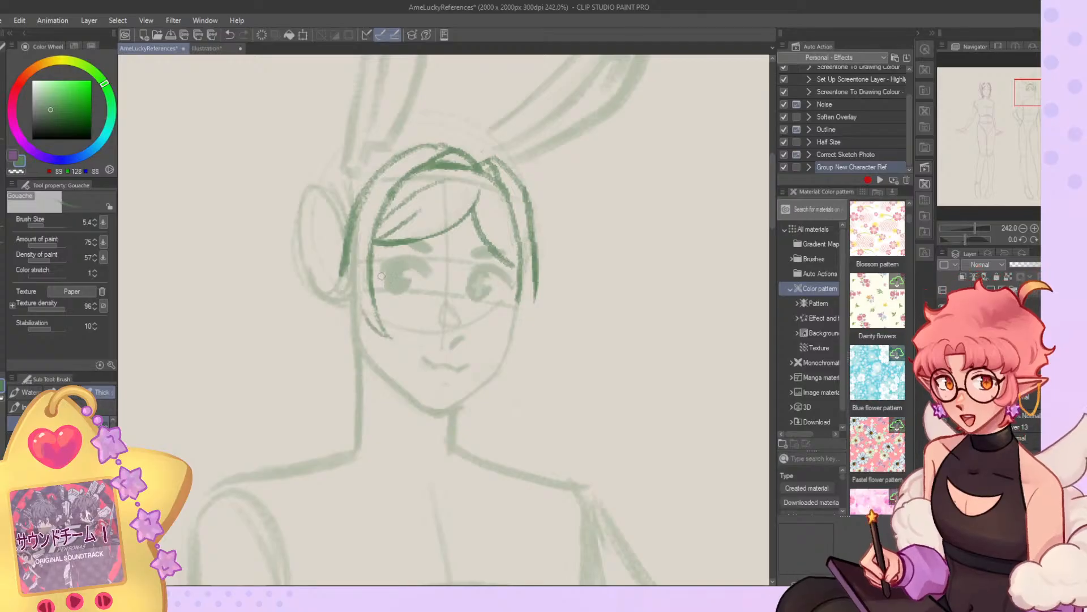
# Flip the canvas again and sketch the far-side lock's inner edge down the cheek toward the jaw.
pyautogui.moveTo(520, 284)
pyautogui.mouseDown()
pyautogui.moveTo(507, 351)
pyautogui.moveTo(519, 294)
pyautogui.moveTo(487, 355)
pyautogui.moveTo(513, 363)
pyautogui.mouseUp()
pyautogui.hotkey('ctrl', 'z')
pyautogui.click(1057, 240)
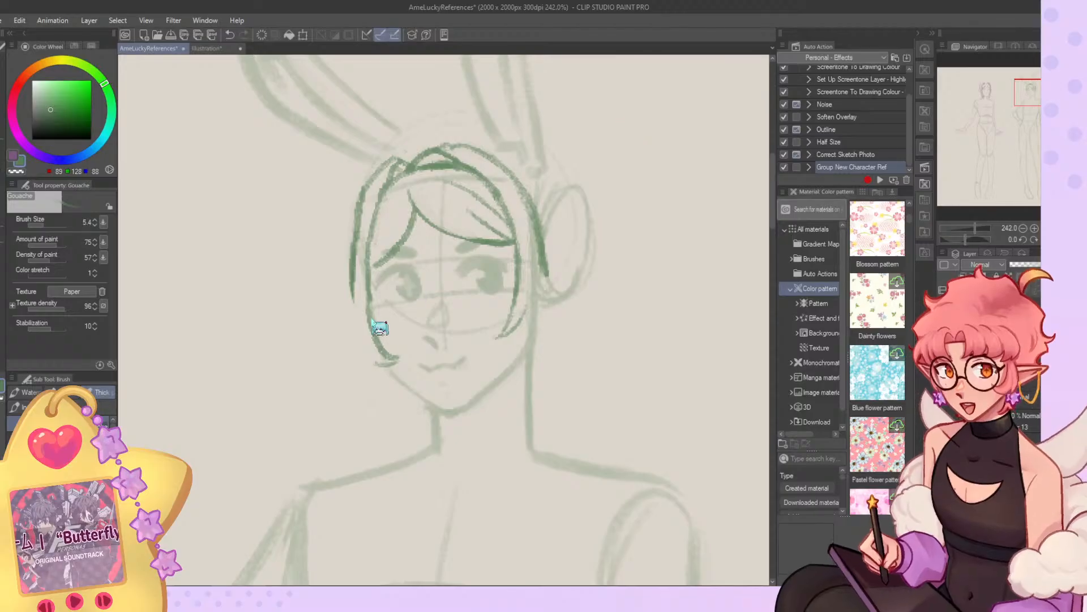
pyautogui.hotkey('ctrl', 'z')
pyautogui.moveTo(370, 296)
pyautogui.mouseDown()
pyautogui.moveTo(416, 403)
pyautogui.moveTo(405, 415)
pyautogui.moveTo(388, 374)
pyautogui.moveTo(418, 403)
pyautogui.mouseUp()
pyautogui.hotkey('ctrl', 'z')
pyautogui.hotkey('ctrl', 'z')
pyautogui.hotkey('ctrl', 'z')
# Extend the far-side lock's outer contour downward and try a tip beside the jaw.
pyautogui.moveTo(351, 293)
pyautogui.mouseDown()
pyautogui.moveTo(355, 354)
pyautogui.moveTo(378, 395)
pyautogui.mouseUp()
pyautogui.moveTo(381, 395)
pyautogui.mouseDown()
pyautogui.moveTo(404, 401)
pyautogui.moveTo(403, 419)
pyautogui.mouseUp()
pyautogui.hotkey('ctrl', 'z')
pyautogui.hotkey('ctrl', 'z')
pyautogui.hotkey('ctrl', 'z')
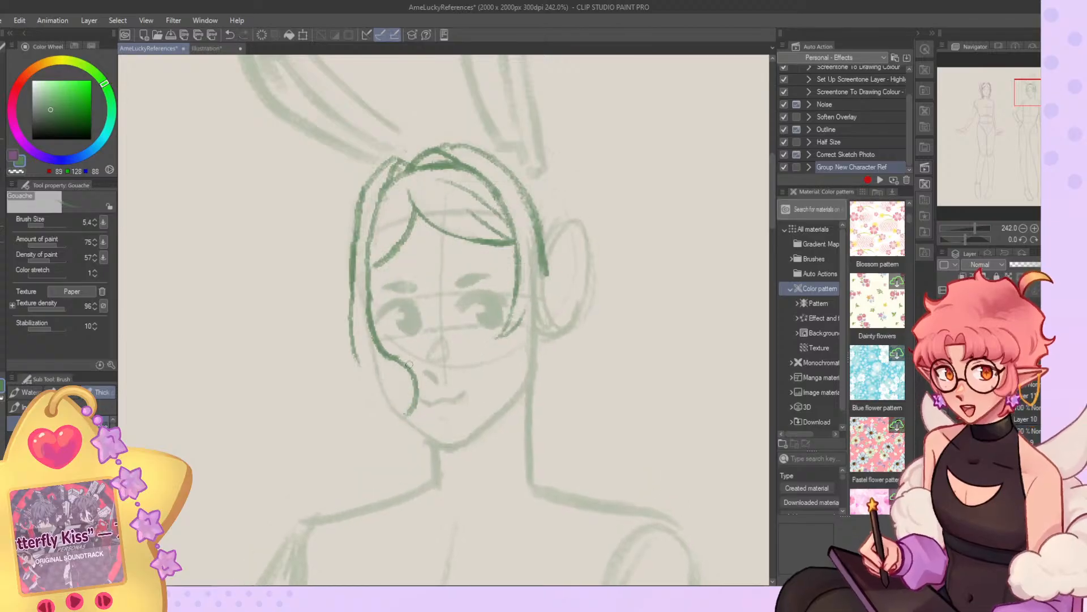
# Finish the far-side lock with an angled outer edge and a split, curled tip by the jaw.
pyautogui.moveTo(386, 379); pyautogui.dragTo(395, 422)
pyautogui.hotkey('ctrl', 'z')
pyautogui.moveTo(357, 356)
pyautogui.mouseDown()
pyautogui.moveTo(372, 398)
pyautogui.moveTo(396, 390)
pyautogui.moveTo(403, 418)
pyautogui.moveTo(408, 406)
pyautogui.moveTo(380, 387)
pyautogui.moveTo(384, 399)
pyautogui.mouseUp()
pyautogui.hotkey('ctrl', 'z')
pyautogui.hotkey('ctrl', 'z')
pyautogui.hotkey('ctrl', 'z')
pyautogui.hotkey('ctrl', 'z')
pyautogui.moveTo(389, 389); pyautogui.dragTo(406, 414)
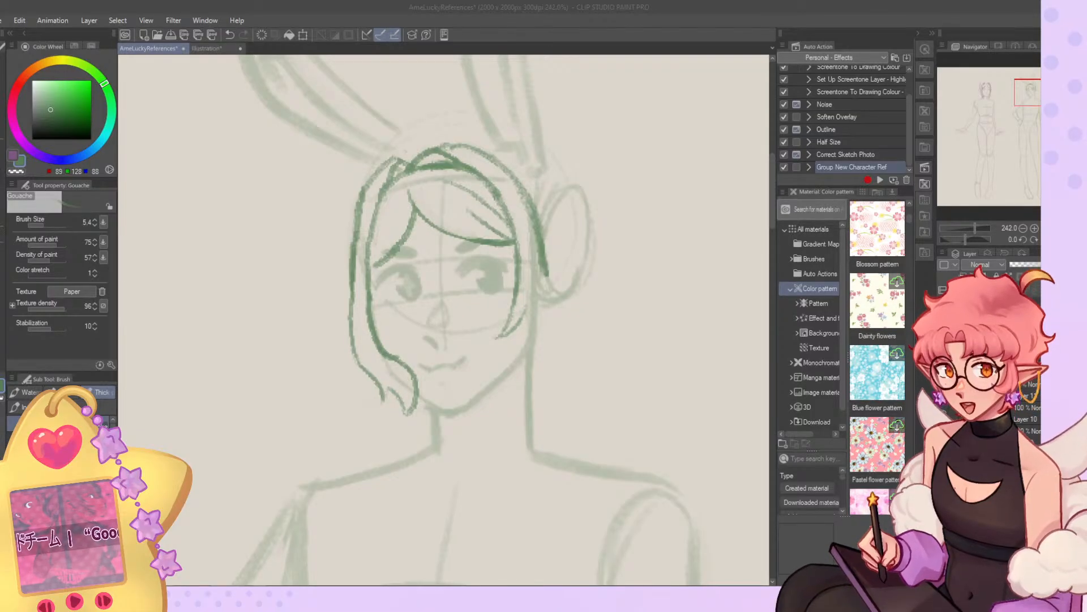
# Erase the whole hair sketch from the bunny character's head with the G-pen.
pyautogui.scroll(-3, 328, 225)
pyautogui.scroll(2, 399, 239)
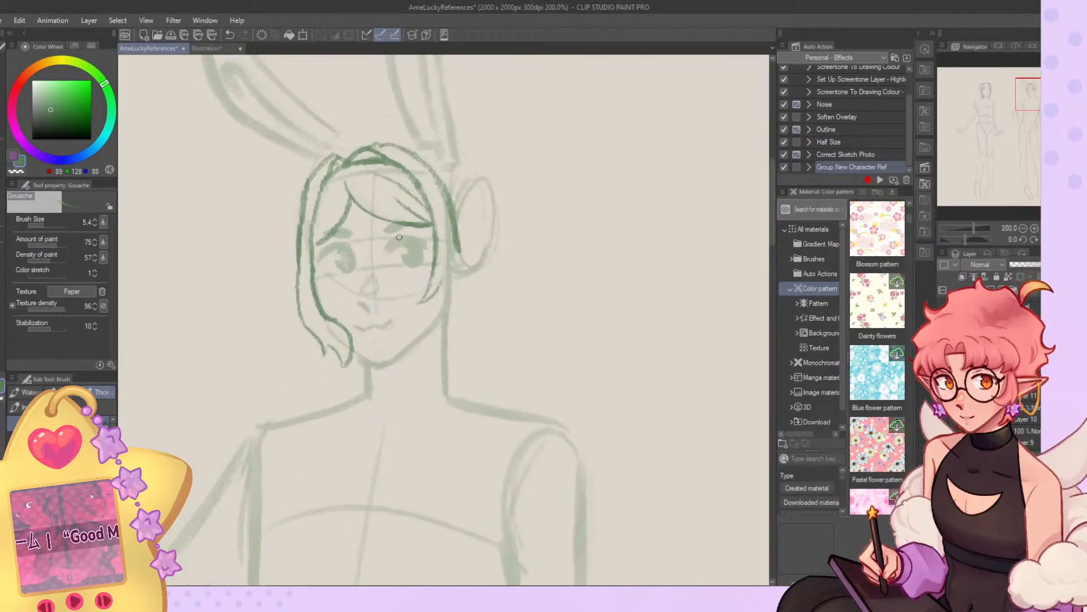
pyautogui.press('c')
pyautogui.press('p')
pyautogui.moveTo(371, 177)
pyautogui.mouseDown()
pyautogui.moveTo(323, 341)
pyautogui.moveTo(332, 158)
pyautogui.moveTo(486, 146)
pyautogui.moveTo(469, 121)
pyautogui.moveTo(447, 187)
pyautogui.mouseUp()
# Sketch a new near-side fringe sweep with the Gouache brush, curving from the hairline peak across the forehead.
pyautogui.press('b')
pyautogui.press('c')
pyautogui.moveTo(345, 177)
pyautogui.mouseDown()
pyautogui.moveTo(433, 247)
pyautogui.moveTo(447, 237)
pyautogui.mouseUp()
pyautogui.hotkey('ctrl', 'z')
pyautogui.hotkey('ctrl', 'z')
pyautogui.moveTo(342, 180)
pyautogui.mouseDown()
pyautogui.moveTo(364, 222)
pyautogui.moveTo(436, 230)
pyautogui.mouseUp()
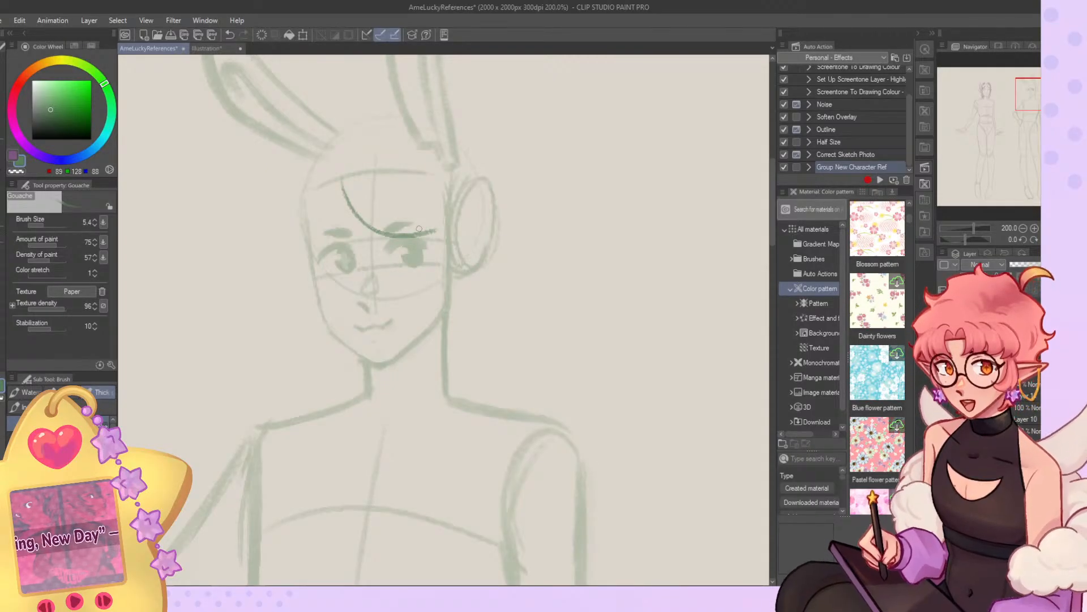
pyautogui.hotkey('ctrl', 'z')
pyautogui.moveTo(340, 188)
pyautogui.mouseDown()
pyautogui.moveTo(394, 228)
pyautogui.moveTo(436, 226)
pyautogui.mouseUp()
pyautogui.hotkey('ctrl', 'z')
# Draw the short far-side fringe edge from the hairline peak to the temple and try a second strand above the near-side sweep.
pyautogui.hotkey('ctrl', 'z')
pyautogui.hotkey('ctrl', 'z')
pyautogui.moveTo(340, 189)
pyautogui.mouseDown()
pyautogui.moveTo(434, 226)
pyautogui.moveTo(325, 236)
pyautogui.moveTo(334, 221)
pyautogui.moveTo(309, 249)
pyautogui.mouseUp()
pyautogui.hotkey('ctrl', 'z')
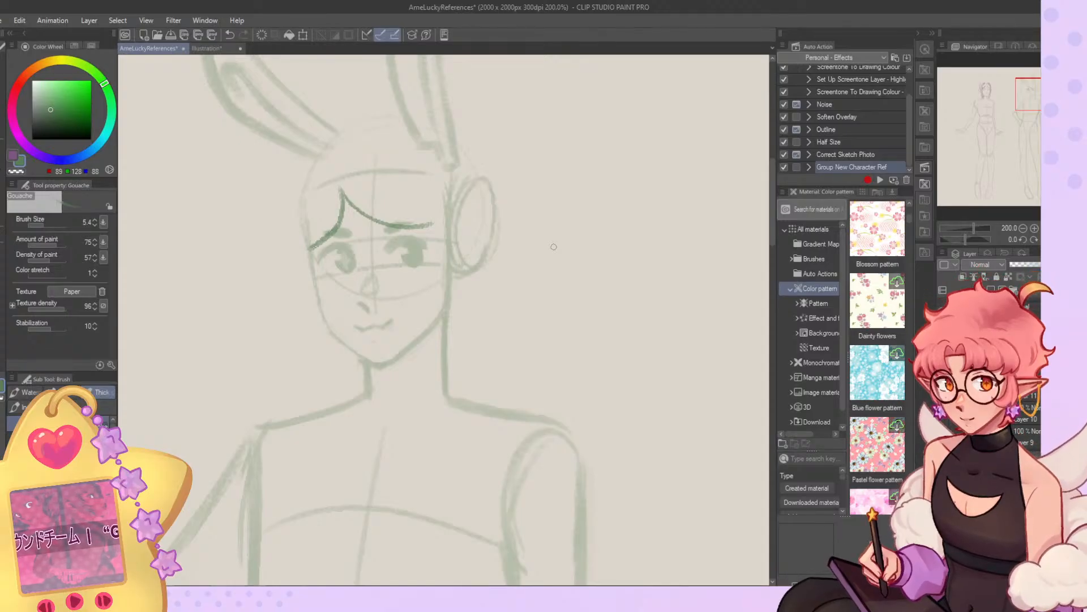
pyautogui.hotkey('ctrl', 'z')
pyautogui.moveTo(344, 189)
pyautogui.mouseDown()
pyautogui.moveTo(315, 238)
pyautogui.moveTo(342, 188)
pyautogui.moveTo(447, 217)
pyautogui.mouseUp()
pyautogui.hotkey('ctrl', 'z')
pyautogui.press('c')
pyautogui.press('c')
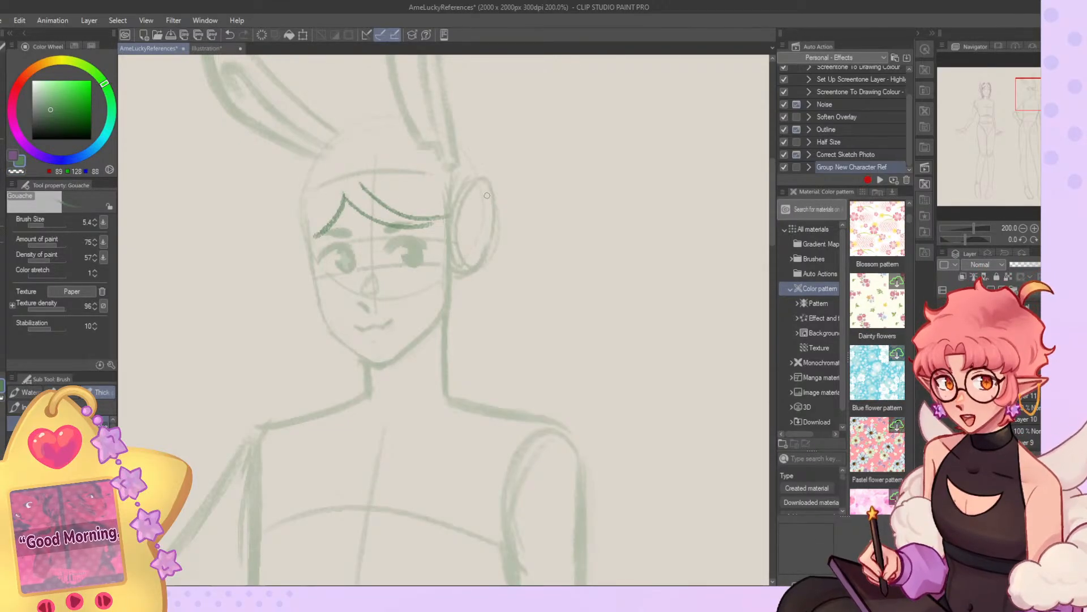
# Remove the extra upper strand and redraw the near-side fringe sweep as one curve reaching the temple.
pyautogui.hotkey('alt', 'Tab')
pyautogui.click(452, 114)
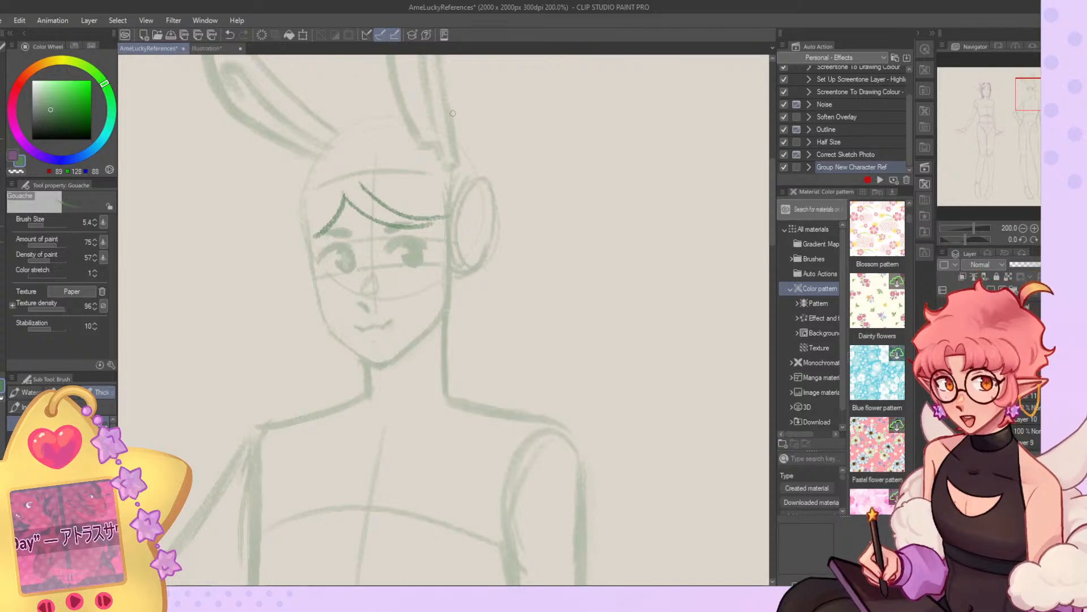
pyautogui.hotkey('ctrl', 'z')
pyautogui.moveTo(345, 197)
pyautogui.mouseDown()
pyautogui.moveTo(436, 231)
pyautogui.moveTo(368, 224)
pyautogui.moveTo(450, 229)
pyautogui.mouseUp()
pyautogui.hotkey('ctrl', 'z')
pyautogui.hotkey('ctrl', 'z')
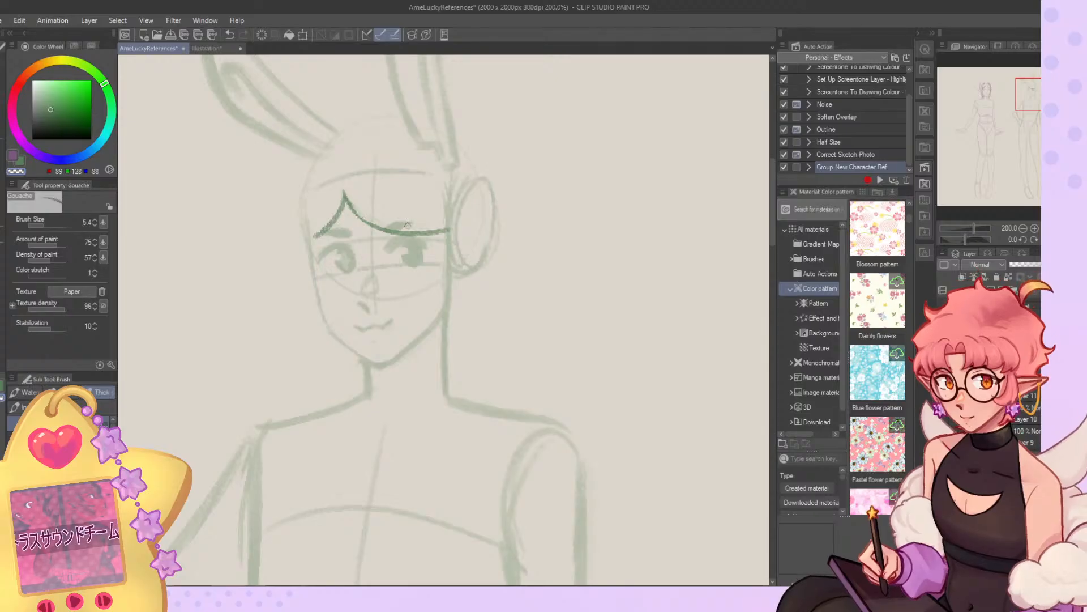
pyautogui.press('c')
pyautogui.hotkey('ctrl', 'z')
# Draw the near-side lock's inner edge curving from the end of the fringe down to the cheek.
pyautogui.moveTo(376, 177)
pyautogui.mouseDown()
pyautogui.moveTo(450, 233)
pyautogui.moveTo(449, 222)
pyautogui.moveTo(457, 266)
pyautogui.mouseUp()
pyautogui.hotkey('ctrl', 'z')
pyautogui.moveTo(429, 200); pyautogui.dragTo(431, 317)
pyautogui.hotkey('ctrl', 'z')
pyautogui.moveTo(439, 233)
pyautogui.mouseDown()
pyautogui.moveTo(441, 288)
pyautogui.moveTo(414, 315)
pyautogui.mouseUp()
pyautogui.moveTo(432, 315)
pyautogui.mouseDown()
pyautogui.moveTo(423, 386)
pyautogui.moveTo(455, 322)
pyautogui.mouseUp()
pyautogui.hotkey('ctrl', 'z')
# Add the near-side lock's pointed tip below the jaw and its outer edge beside the ear.
pyautogui.moveTo(419, 369); pyautogui.dragTo(452, 320)
pyautogui.moveTo(457, 321); pyautogui.dragTo(458, 233)
pyautogui.moveTo(461, 266)
pyautogui.mouseDown()
pyautogui.moveTo(457, 326)
pyautogui.moveTo(456, 268)
pyautogui.moveTo(469, 307)
pyautogui.mouseUp()
pyautogui.hotkey('ctrl', 'z')
pyautogui.hotkey('ctrl', 'z')
# Draw a hooked strand from the parting over the forehead down to the near-side end of the fringe.
pyautogui.hotkey('ctrl', 'z')
pyautogui.moveTo(460, 231); pyautogui.dragTo(451, 321)
pyautogui.moveTo(367, 172)
pyautogui.mouseDown()
pyautogui.moveTo(399, 169)
pyautogui.moveTo(381, 179)
pyautogui.moveTo(395, 171)
pyautogui.moveTo(373, 156)
pyautogui.moveTo(393, 175)
pyautogui.mouseUp()
pyautogui.hotkey('ctrl', 'z')
pyautogui.hotkey('ctrl', 'z')
pyautogui.hotkey('ctrl', 'z')
pyautogui.hotkey('ctrl', 'z')
pyautogui.moveTo(379, 161); pyautogui.dragTo(433, 217)
pyautogui.hotkey('ctrl', 'z')
pyautogui.hotkey('ctrl', 'z')
pyautogui.moveTo(352, 166)
pyautogui.mouseDown()
pyautogui.moveTo(380, 161)
pyautogui.moveTo(429, 215)
pyautogui.moveTo(411, 201)
pyautogui.mouseUp()
pyautogui.press('c')
pyautogui.moveTo(387, 180); pyautogui.dragTo(445, 234)
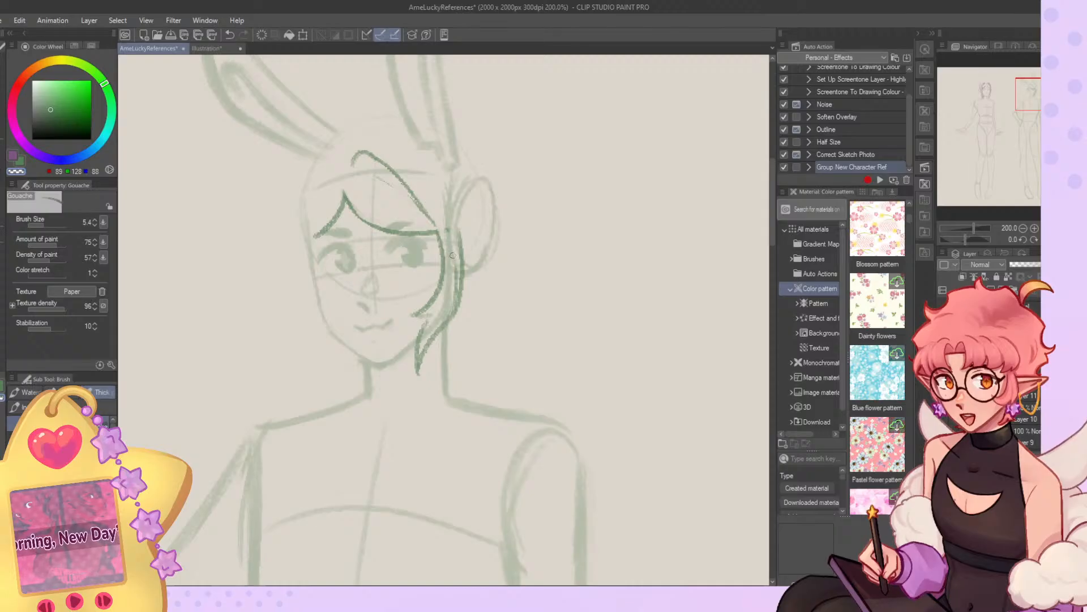
# Draw the near-side outer hair contour from the crown down to the side lock and flip the canvas horizontally.
pyautogui.press('c')
pyautogui.moveTo(409, 157); pyautogui.dragTo(461, 242)
pyautogui.press('h')
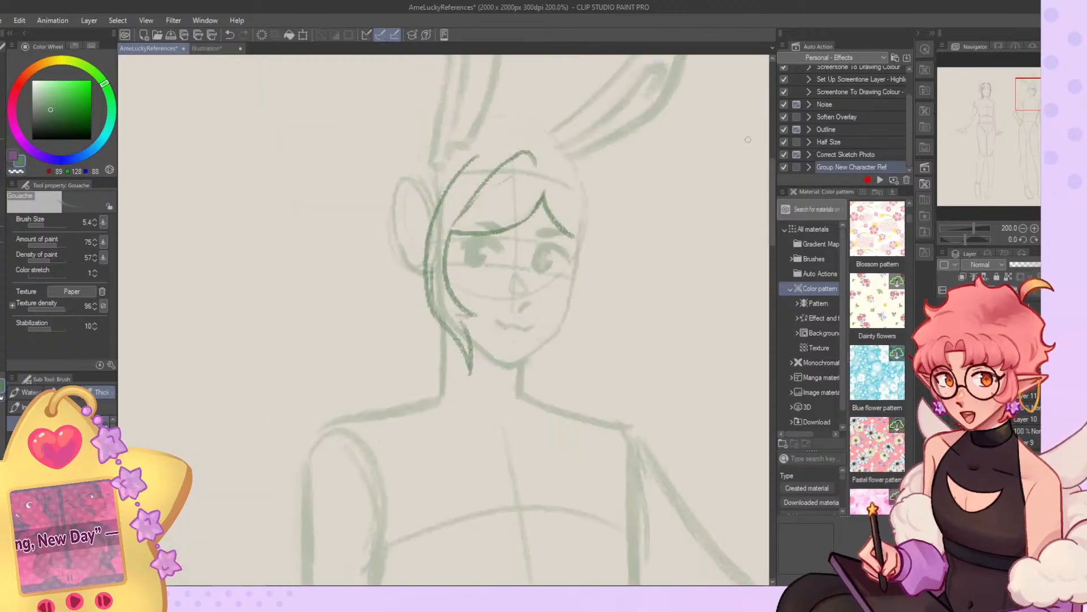
pyautogui.moveTo(507, 152); pyautogui.dragTo(449, 191)
pyautogui.hotkey('ctrl', 'z')
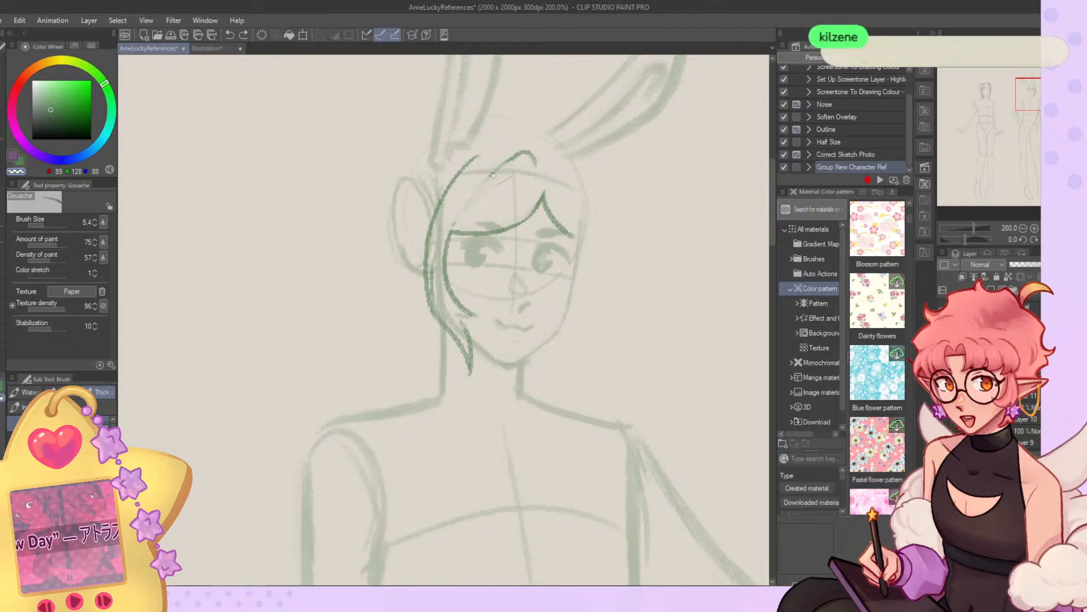
# Erase the lower part of the hooked parting strand and redraw it curving down to the temple.
pyautogui.moveTo(476, 197); pyautogui.dragTo(465, 212)
pyautogui.moveTo(513, 176); pyautogui.dragTo(462, 230)
pyautogui.press('c')
pyautogui.hotkey('ctrl', 'z')
pyautogui.moveTo(525, 163); pyautogui.dragTo(447, 234)
pyautogui.hotkey('ctrl', 'z')
pyautogui.moveTo(501, 163); pyautogui.dragTo(452, 239)
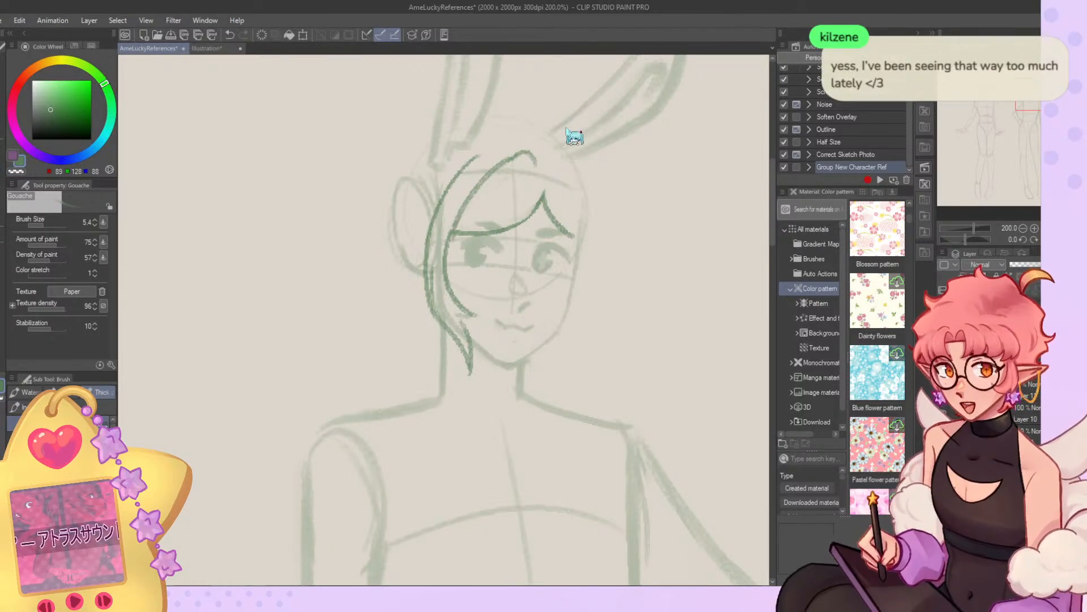
# Refine the parting strand's curve, close its hooked top and extend the outer hair contour up the crown.
pyautogui.hotkey('ctrl', 'z')
pyautogui.moveTo(508, 159); pyautogui.dragTo(452, 232)
pyautogui.hotkey('ctrl', 'z')
pyautogui.moveTo(511, 159)
pyautogui.mouseDown()
pyautogui.moveTo(464, 216)
pyautogui.moveTo(506, 162)
pyautogui.moveTo(528, 163)
pyautogui.moveTo(492, 168)
pyautogui.moveTo(538, 167)
pyautogui.moveTo(531, 150)
pyautogui.moveTo(478, 163)
pyautogui.moveTo(521, 148)
pyautogui.moveTo(460, 168)
pyautogui.moveTo(437, 226)
pyautogui.mouseUp()
pyautogui.hotkey('ctrl', 'z')
pyautogui.hotkey('ctrl', 'z')
pyautogui.press('c')
pyautogui.moveTo(469, 163); pyautogui.dragTo(441, 219)
pyautogui.moveTo(516, 148); pyautogui.dragTo(491, 155)
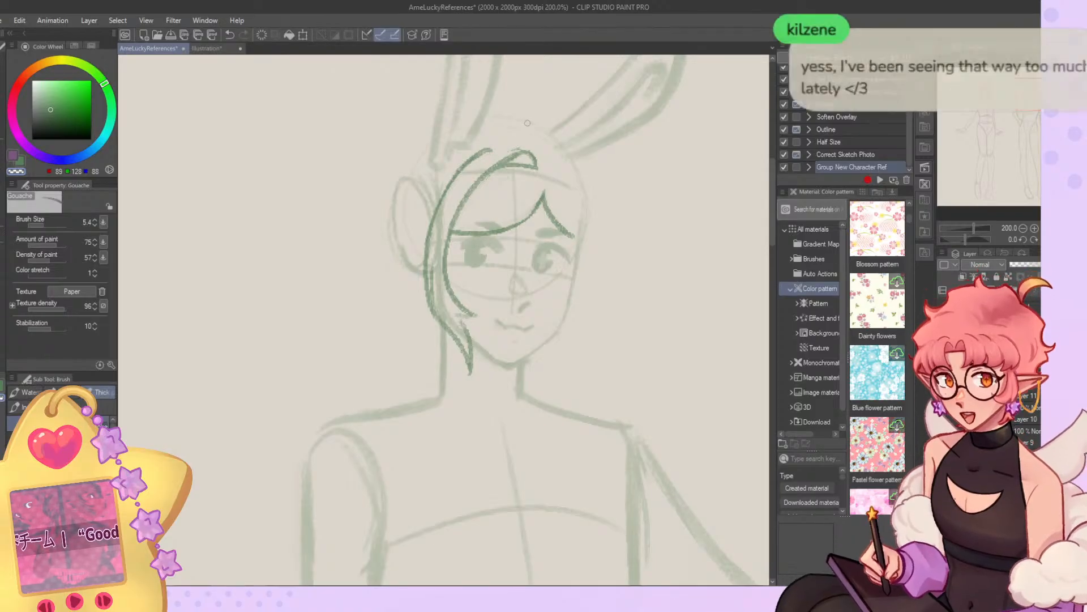
# Flip the canvas back, join the outer contour to the parting and refine the inner fringe strand leading to the temple.
pyautogui.press('h')
pyautogui.moveTo(358, 152)
pyautogui.mouseDown()
pyautogui.moveTo(351, 169)
pyautogui.moveTo(397, 150)
pyautogui.moveTo(412, 163)
pyautogui.moveTo(348, 171)
pyautogui.moveTo(389, 166)
pyautogui.moveTo(380, 153)
pyautogui.moveTo(447, 228)
pyautogui.mouseUp()
pyautogui.press('c')
pyautogui.press('c')
pyautogui.press('c')
pyautogui.press('c')
pyautogui.press('c')
pyautogui.press('c')
pyautogui.press('c')
pyautogui.press('c')
pyautogui.press('c')
# Flip the canvas horizontally and draw a small arched tuft of hair on the far side of the parting.
pyautogui.hotkey('ctrl', 'z')
pyautogui.moveTo(375, 174)
pyautogui.mouseDown()
pyautogui.moveTo(436, 229)
pyautogui.moveTo(316, 178)
pyautogui.mouseUp()
pyautogui.hotkey('ctrl', 'z')
pyautogui.hotkey('ctrl', 'z')
pyautogui.moveTo(317, 178)
pyautogui.mouseDown()
pyautogui.moveTo(346, 163)
pyautogui.moveTo(307, 232)
pyautogui.mouseUp()
pyautogui.hotkey('ctrl', 'z')
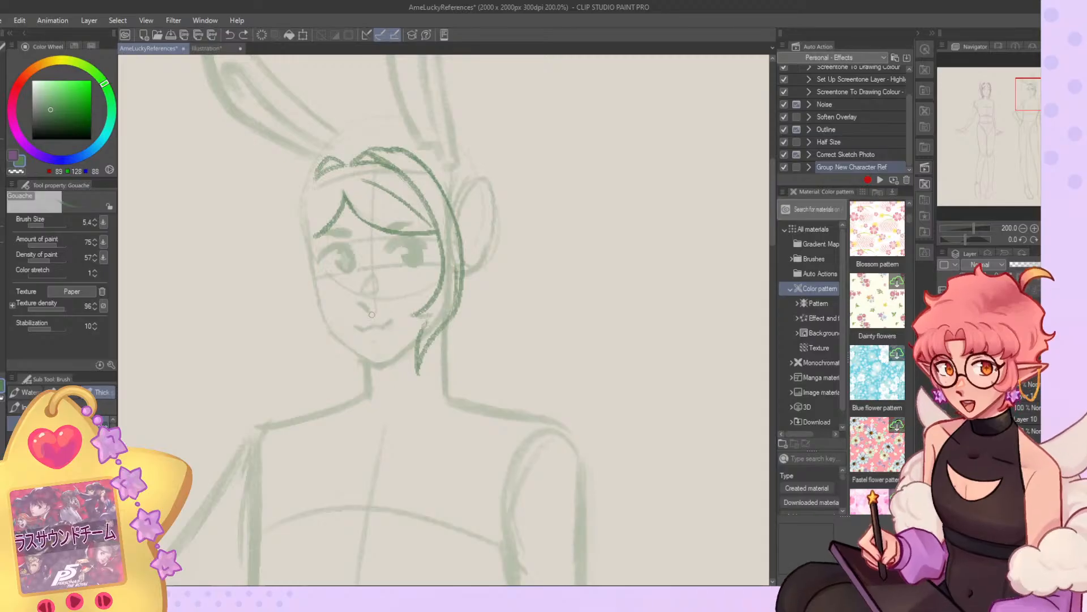
# Join the far-side tuft to the hooked parting strand and flip the canvas back.
pyautogui.moveTo(348, 164)
pyautogui.mouseDown()
pyautogui.moveTo(375, 153)
pyautogui.moveTo(358, 161)
pyautogui.moveTo(376, 163)
pyautogui.mouseUp()
pyautogui.hotkey('ctrl', 'z')
pyautogui.press('c')
pyautogui.press('c')
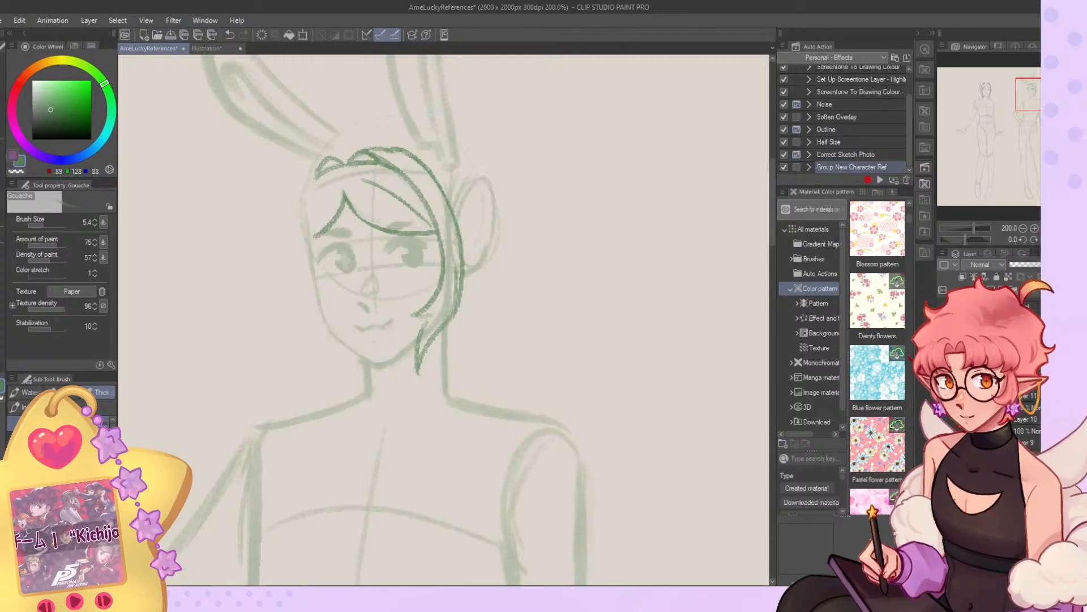
pyautogui.press('h')
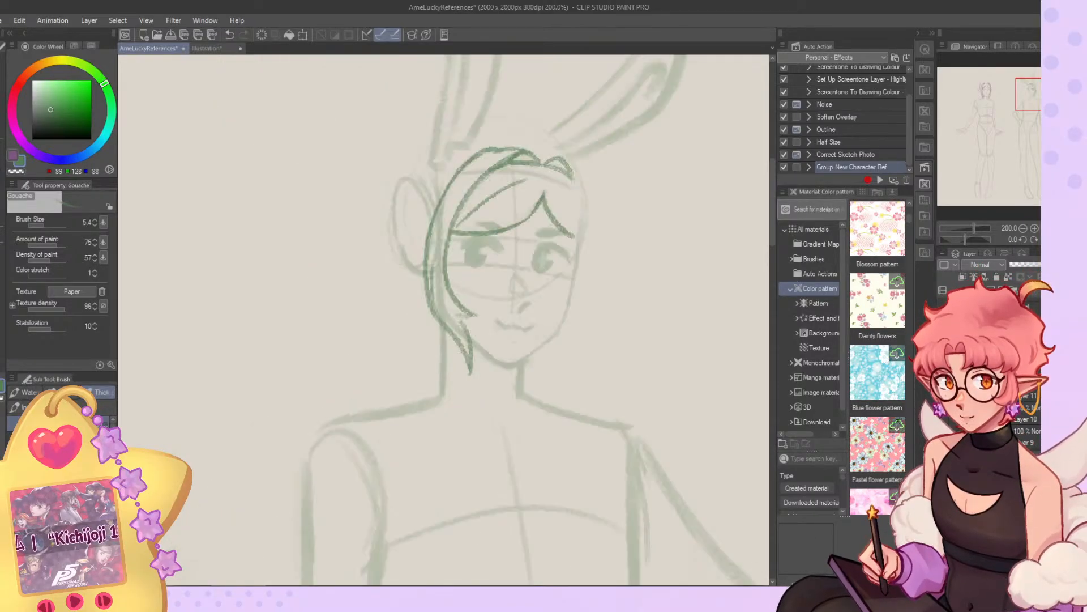
# Clean up and redraw the near-side outer hair contour between the crown and the temple.
pyautogui.press('c')
pyautogui.moveTo(494, 147); pyautogui.dragTo(452, 181)
pyautogui.press('c')
pyautogui.moveTo(495, 148); pyautogui.dragTo(437, 199)
pyautogui.press('c')
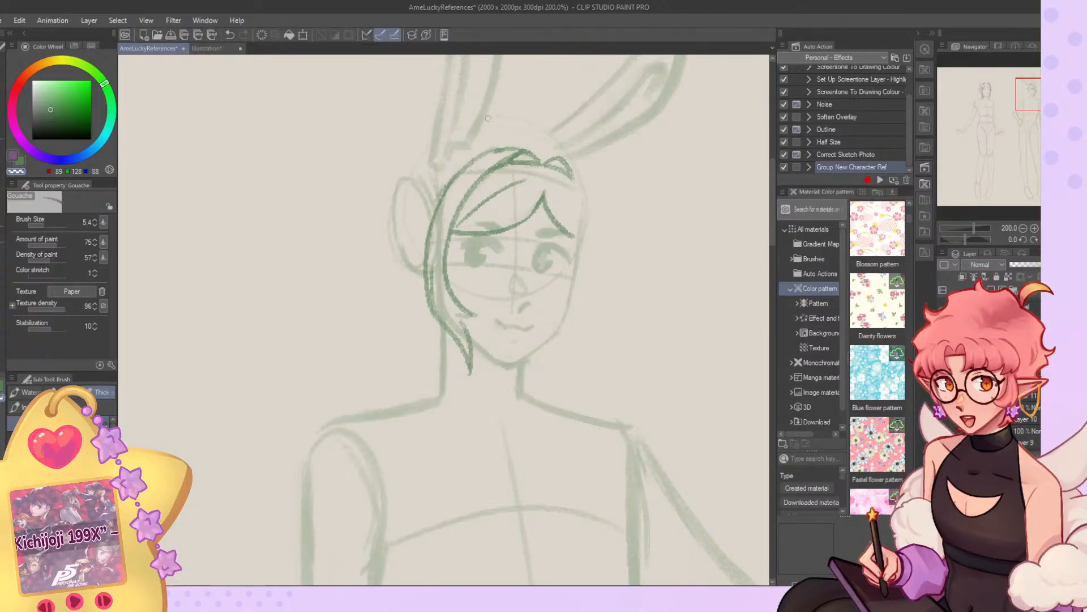
pyautogui.moveTo(443, 192); pyautogui.dragTo(453, 174)
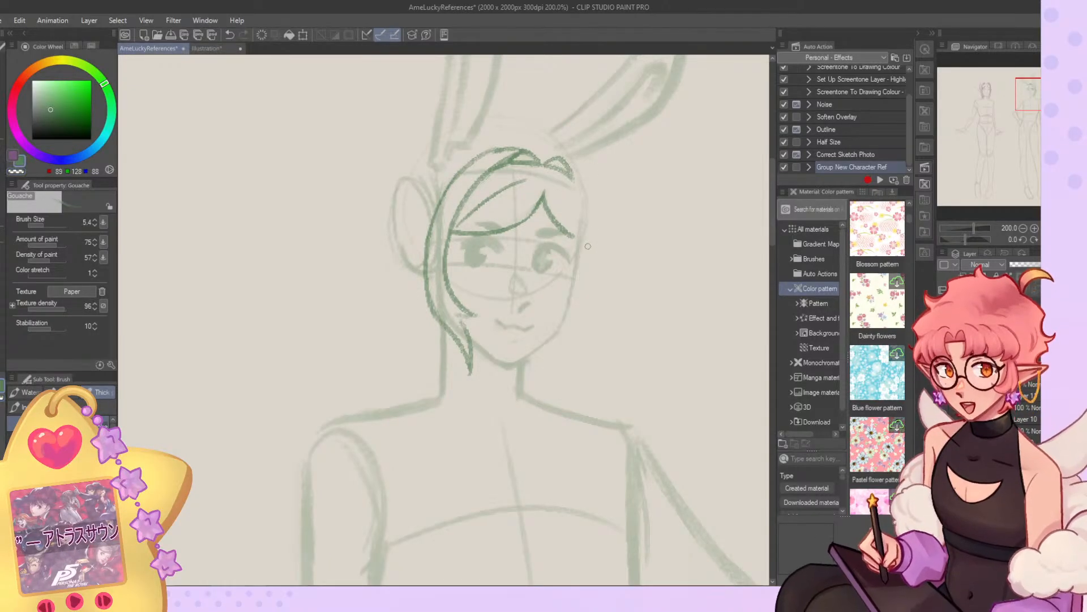
# Draw the inner and outer edges of the far-side lock from the parting tuft down past the jaw.
pyautogui.moveTo(572, 171)
pyautogui.mouseDown()
pyautogui.moveTo(564, 306)
pyautogui.moveTo(574, 292)
pyautogui.moveTo(552, 309)
pyautogui.moveTo(562, 309)
pyautogui.moveTo(555, 360)
pyautogui.moveTo(565, 336)
pyautogui.moveTo(553, 340)
pyautogui.moveTo(548, 374)
pyautogui.mouseUp()
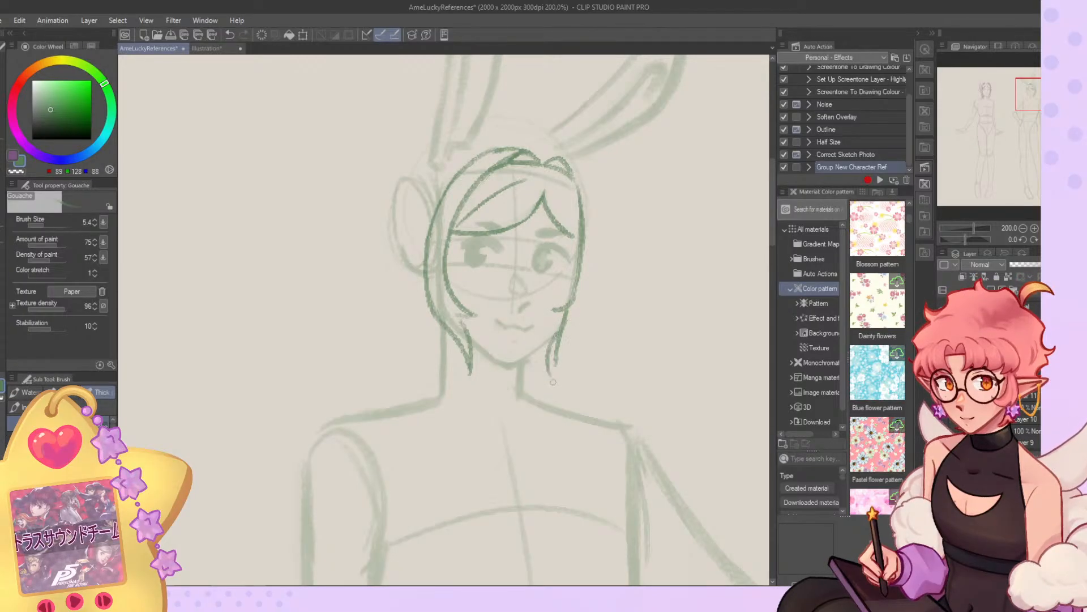
pyautogui.moveTo(573, 339); pyautogui.dragTo(553, 384)
pyautogui.moveTo(587, 308); pyautogui.dragTo(569, 344)
pyautogui.moveTo(592, 198)
pyautogui.mouseDown()
pyautogui.moveTo(588, 295)
pyautogui.moveTo(554, 366)
pyautogui.mouseUp()
# Erase and reshape the lower end of the far-side lock into a tapered, inward-curving point.
pyautogui.press('c')
pyautogui.press('c')
pyautogui.moveTo(568, 316)
pyautogui.mouseDown()
pyautogui.moveTo(558, 352)
pyautogui.moveTo(548, 348)
pyautogui.moveTo(554, 375)
pyautogui.mouseUp()
pyautogui.moveTo(589, 318); pyautogui.dragTo(555, 376)
pyautogui.press('c')
pyautogui.moveTo(565, 337); pyautogui.dragTo(557, 363)
pyautogui.moveTo(580, 340); pyautogui.dragTo(558, 371)
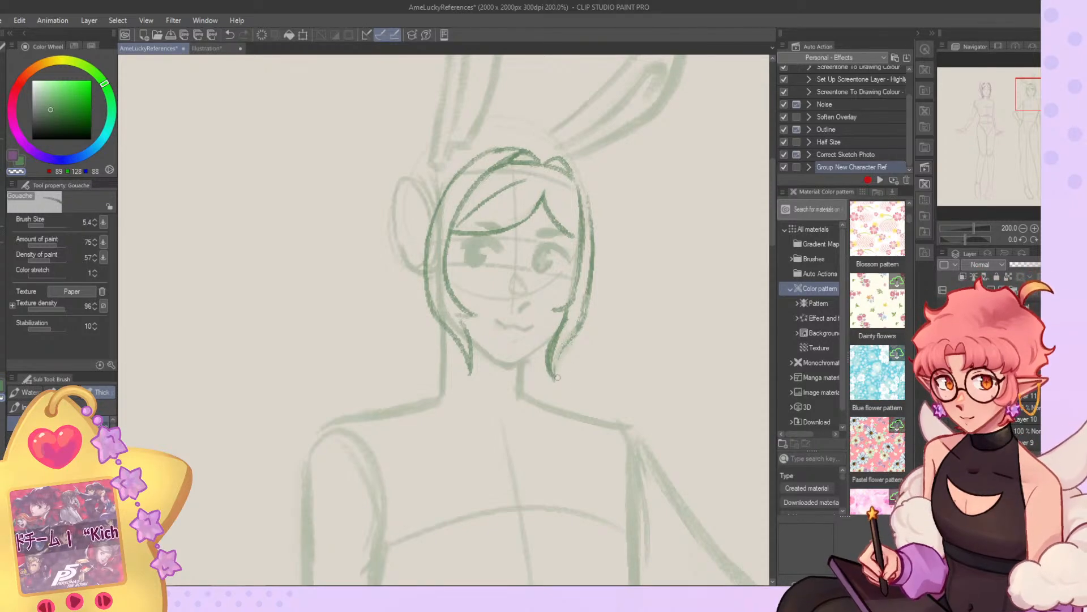
pyautogui.press('c')
pyautogui.moveTo(579, 333); pyautogui.dragTo(554, 376)
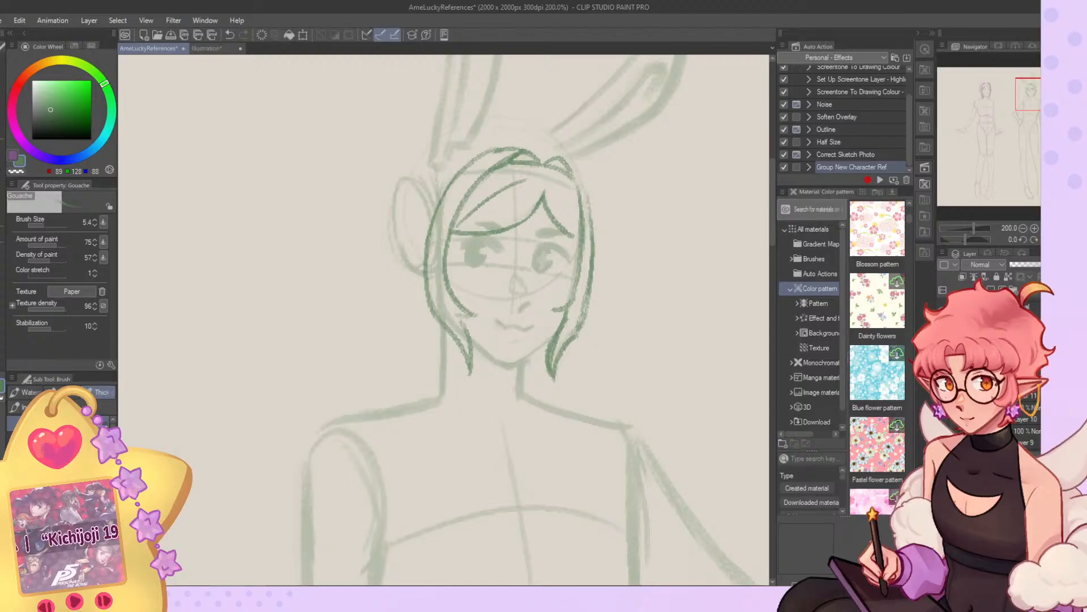
# Flip the canvas horizontally and refine the inner edge of the far-side lock along the cheek.
pyautogui.press('h')
pyautogui.moveTo(318, 167)
pyautogui.mouseDown()
pyautogui.moveTo(301, 237)
pyautogui.moveTo(314, 290)
pyautogui.mouseUp()
pyautogui.press('c')
pyautogui.press('c')
pyautogui.moveTo(311, 246)
pyautogui.mouseDown()
pyautogui.moveTo(317, 290)
pyautogui.moveTo(335, 308)
pyautogui.moveTo(321, 312)
pyautogui.mouseUp()
pyautogui.press('c')
pyautogui.press('c')
pyautogui.moveTo(308, 248)
pyautogui.mouseDown()
pyautogui.moveTo(327, 301)
pyautogui.moveTo(313, 322)
pyautogui.mouseUp()
# Extend the far-side fringe strand outward until it meets the inner edge of the side lock.
pyautogui.press('c')
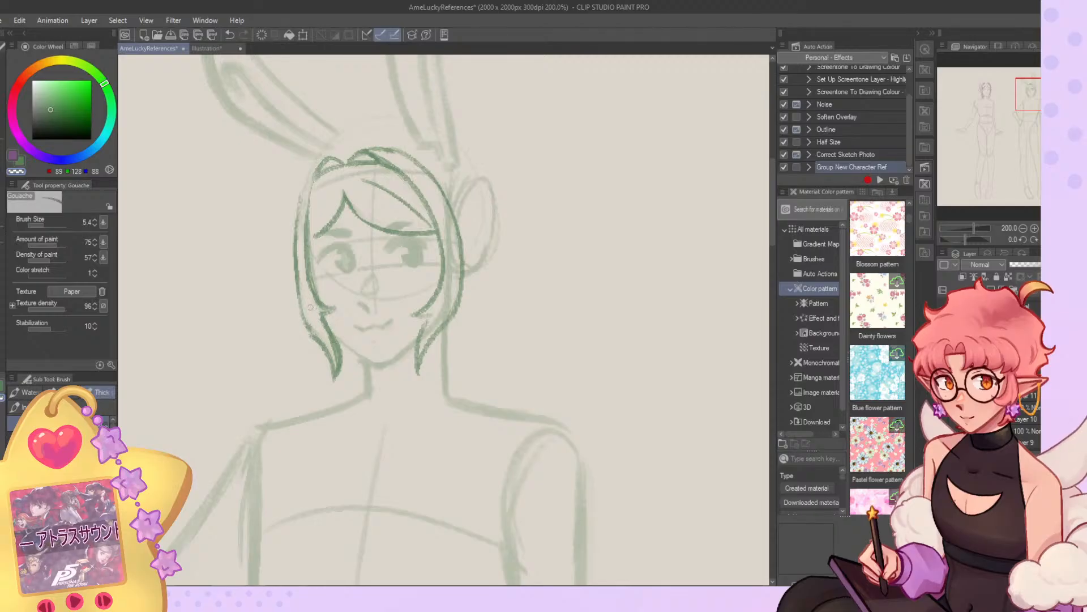
pyautogui.press('c')
pyautogui.moveTo(342, 203); pyautogui.dragTo(307, 247)
pyautogui.press('c')
pyautogui.moveTo(340, 198); pyautogui.dragTo(312, 240)
pyautogui.press('c')
pyautogui.moveTo(311, 253); pyautogui.dragTo(309, 205)
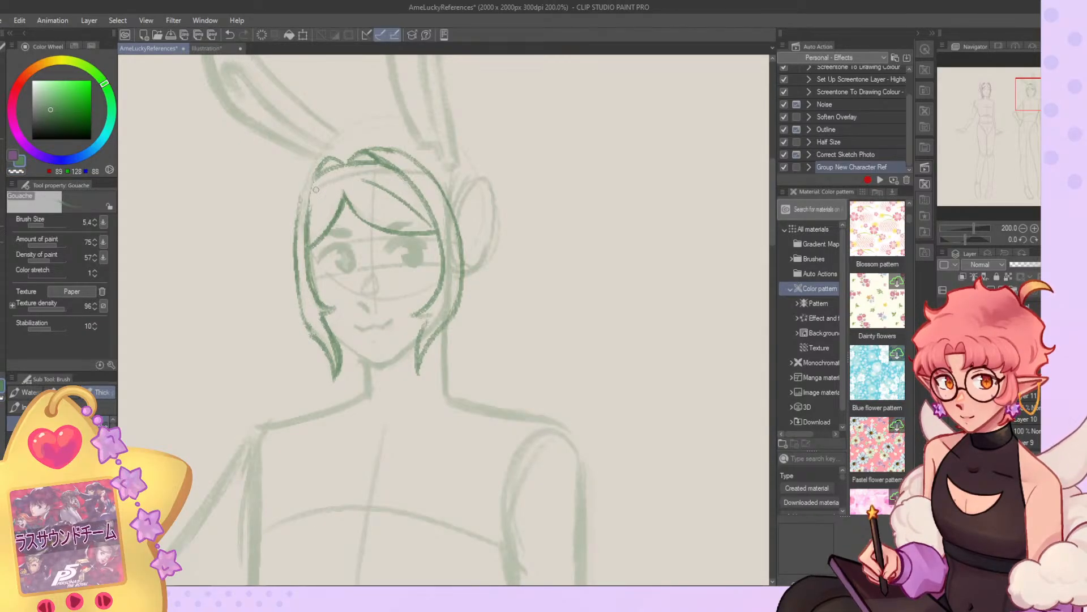
# Extend the far-side outer contour up to the crown tuft and add fine strand lines inside both fringe sections.
pyautogui.moveTo(323, 158); pyautogui.dragTo(296, 227)
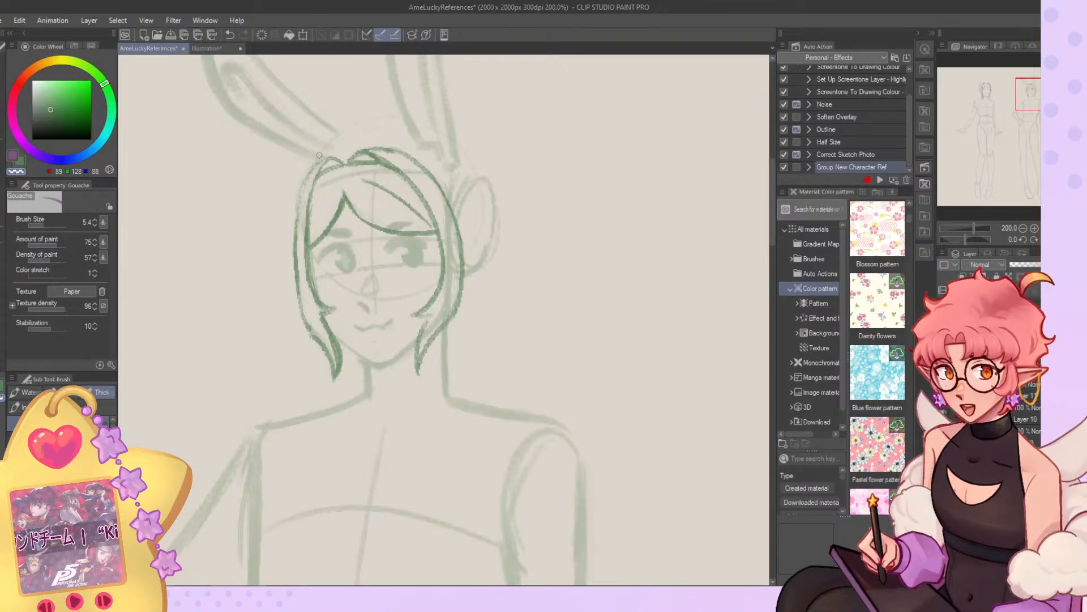
pyautogui.moveTo(330, 157); pyautogui.dragTo(296, 236)
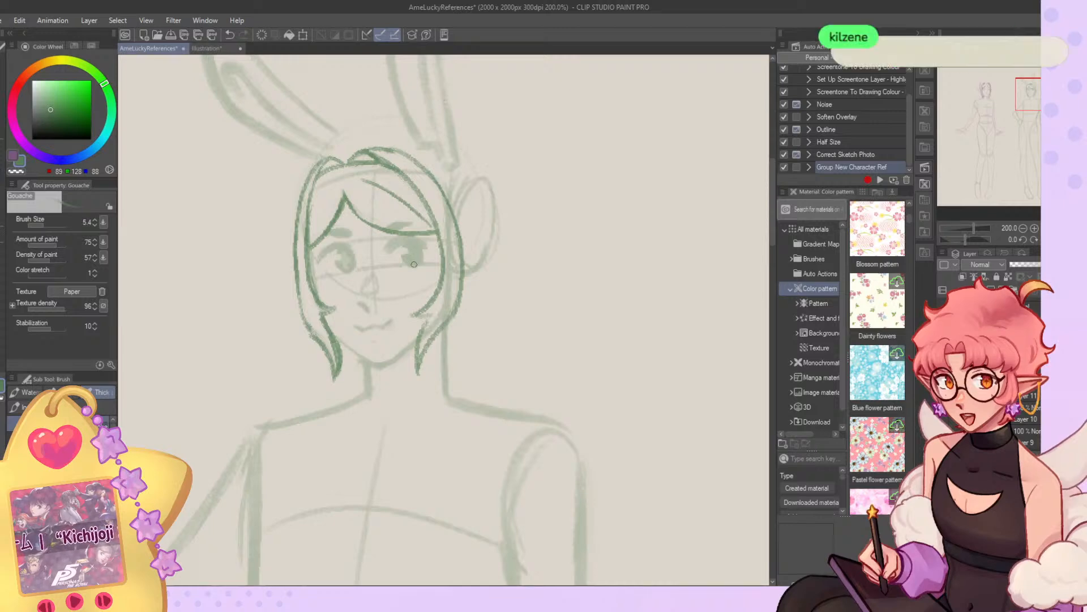
pyautogui.moveTo(312, 213); pyautogui.dragTo(350, 171)
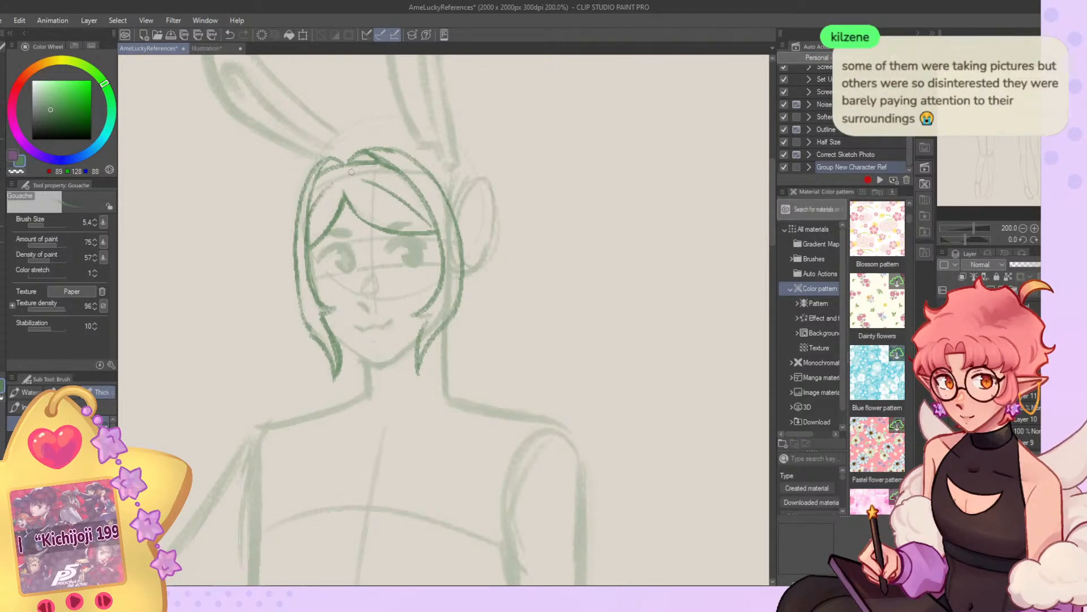
pyautogui.moveTo(310, 236)
pyautogui.mouseDown()
pyautogui.moveTo(340, 173)
pyautogui.moveTo(377, 175)
pyautogui.moveTo(380, 201)
pyautogui.moveTo(418, 225)
pyautogui.mouseUp()
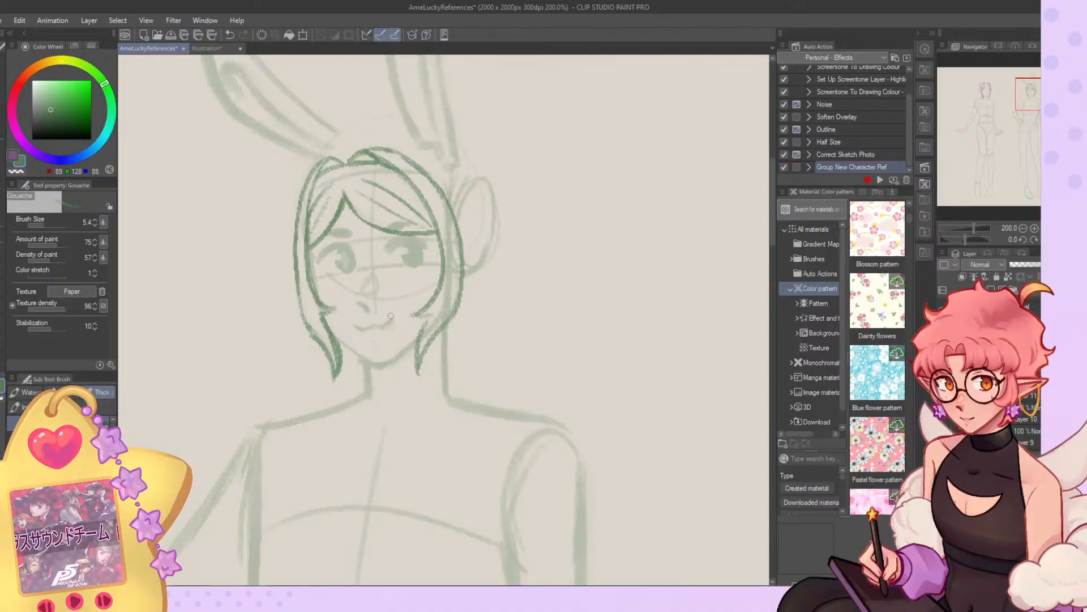
pyautogui.hotkey('ctrl', 'z')
# Flip the canvas back and redraw the near-side outer hair contour as one smooth arc from the crown to the ear.
pyautogui.scroll(-5, 424, 193)
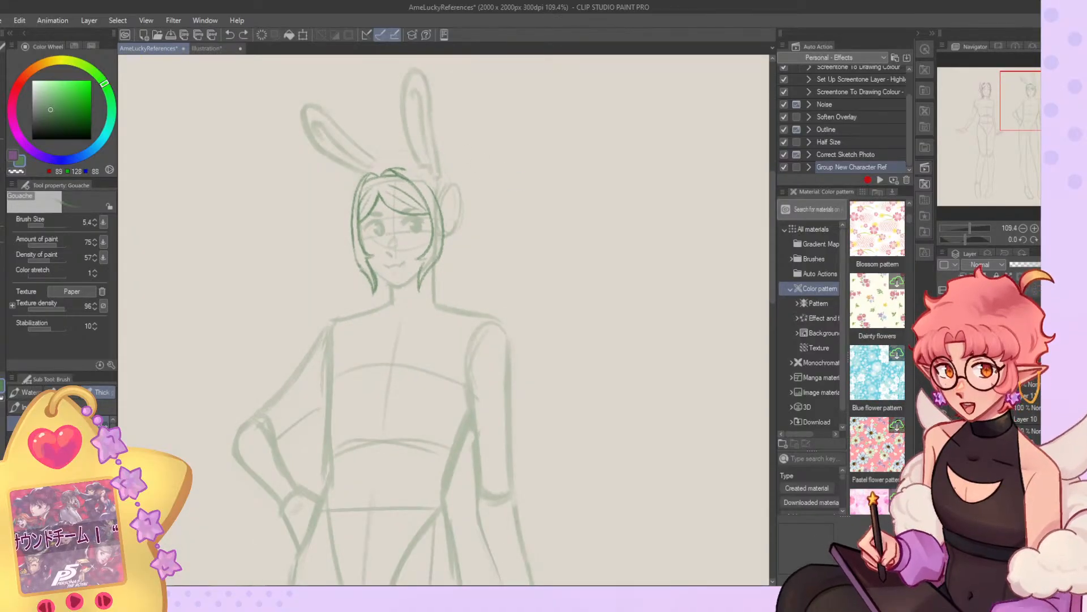
pyautogui.scroll(6, 340, 170)
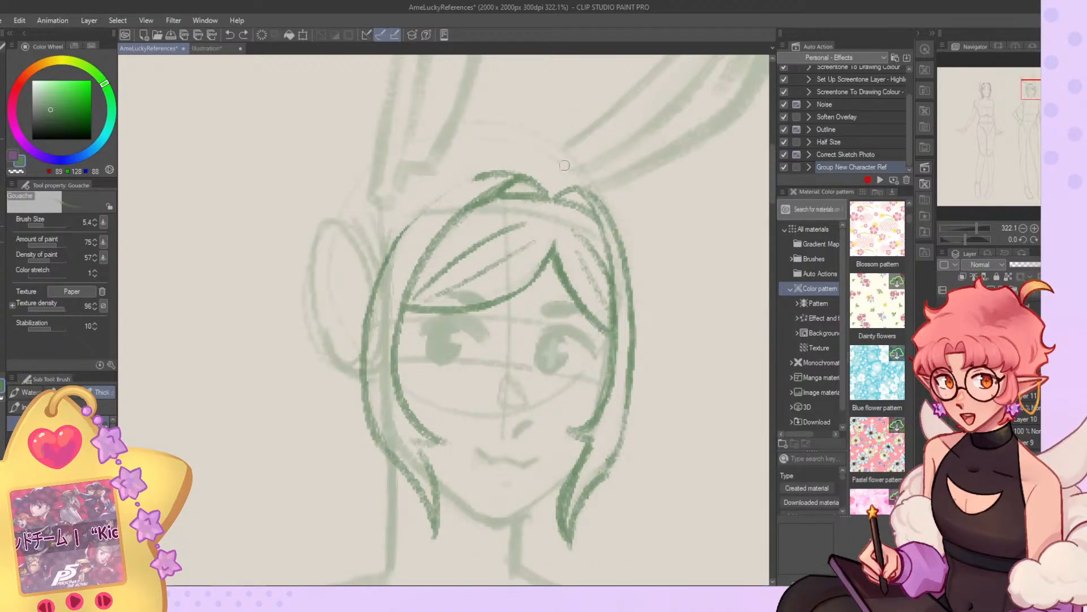
pyautogui.moveTo(504, 177); pyautogui.dragTo(439, 189)
pyautogui.hotkey('ctrl', 'z')
pyautogui.moveTo(512, 174)
pyautogui.mouseDown()
pyautogui.moveTo(486, 174)
pyautogui.moveTo(415, 216)
pyautogui.moveTo(508, 174)
pyautogui.moveTo(449, 188)
pyautogui.moveTo(471, 175)
pyautogui.moveTo(406, 232)
pyautogui.mouseUp()
pyautogui.hotkey('ctrl', 'z')
pyautogui.moveTo(442, 190); pyautogui.dragTo(372, 297)
pyautogui.press('c')
pyautogui.moveTo(422, 213); pyautogui.dragTo(379, 309)
pyautogui.moveTo(399, 229); pyautogui.dragTo(371, 335)
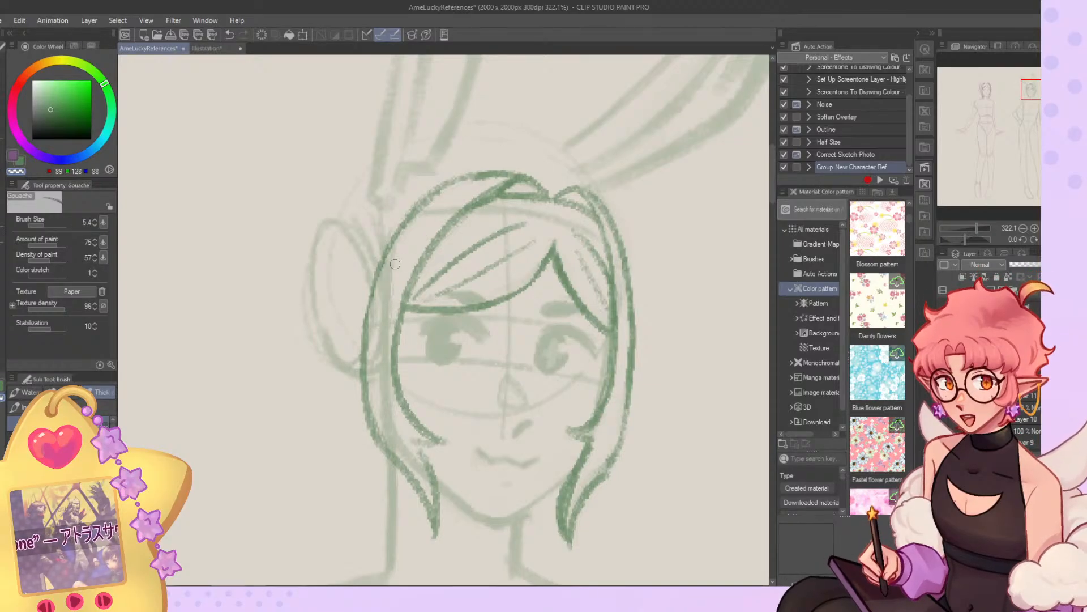
# Flip the canvas and trim the near-side outer contour between the crown and the ear.
pyautogui.scroll(-4, 395, 264)
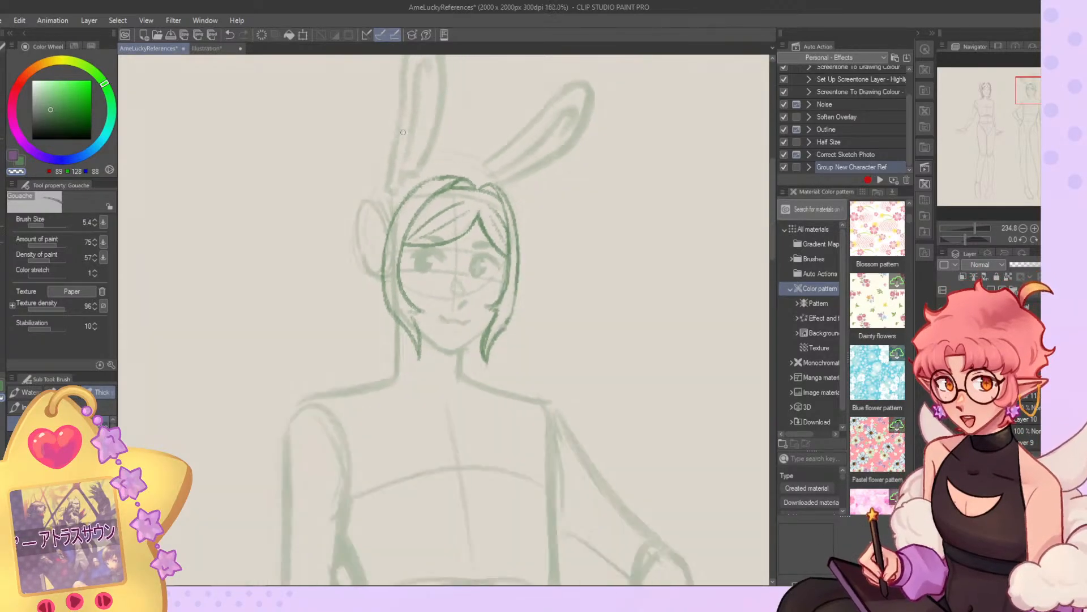
pyautogui.scroll(4, 436, 260)
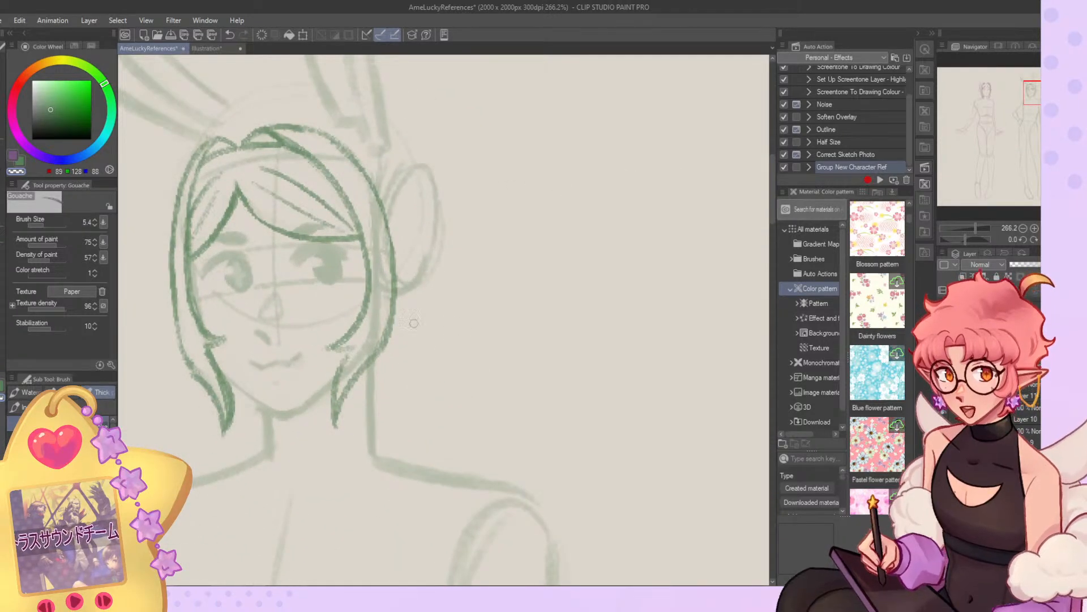
pyautogui.scroll(-4, 417, 271)
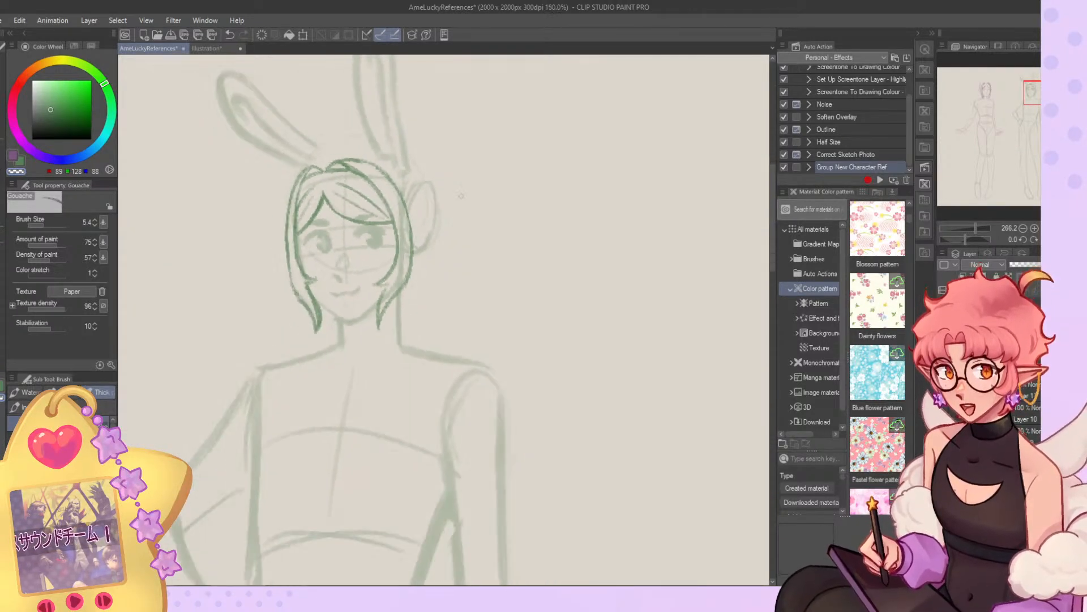
pyautogui.scroll(2, 417, 271)
pyautogui.scroll(3, 377, 184)
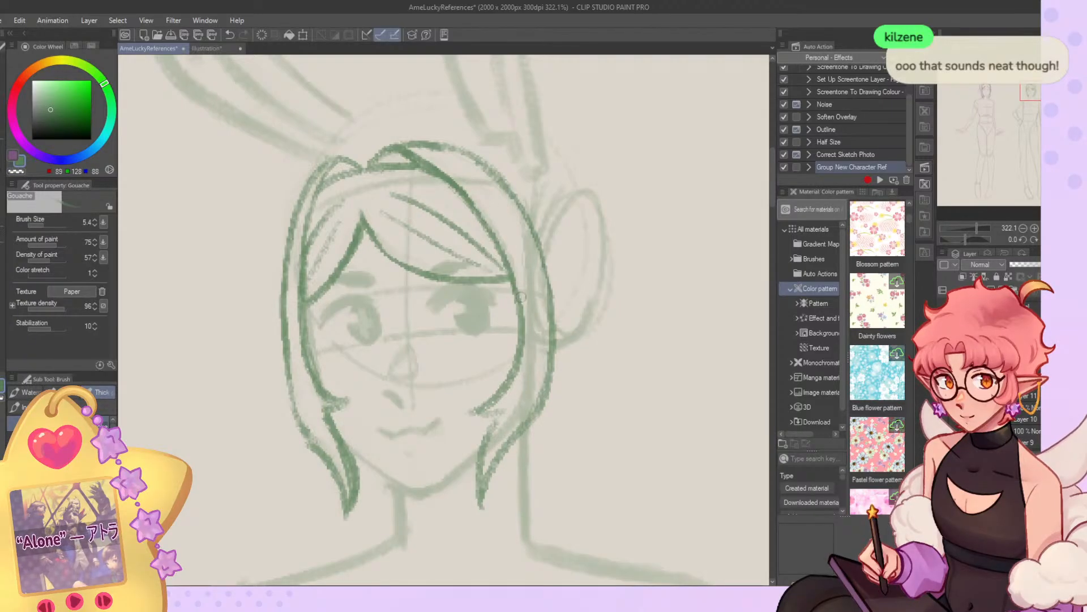
pyautogui.moveTo(482, 166); pyautogui.dragTo(538, 235)
pyautogui.moveTo(454, 151)
pyautogui.mouseDown()
pyautogui.moveTo(513, 203)
pyautogui.moveTo(503, 178)
pyautogui.moveTo(558, 260)
pyautogui.mouseUp()
pyautogui.press('c')
pyautogui.moveTo(491, 170); pyautogui.dragTo(556, 272)
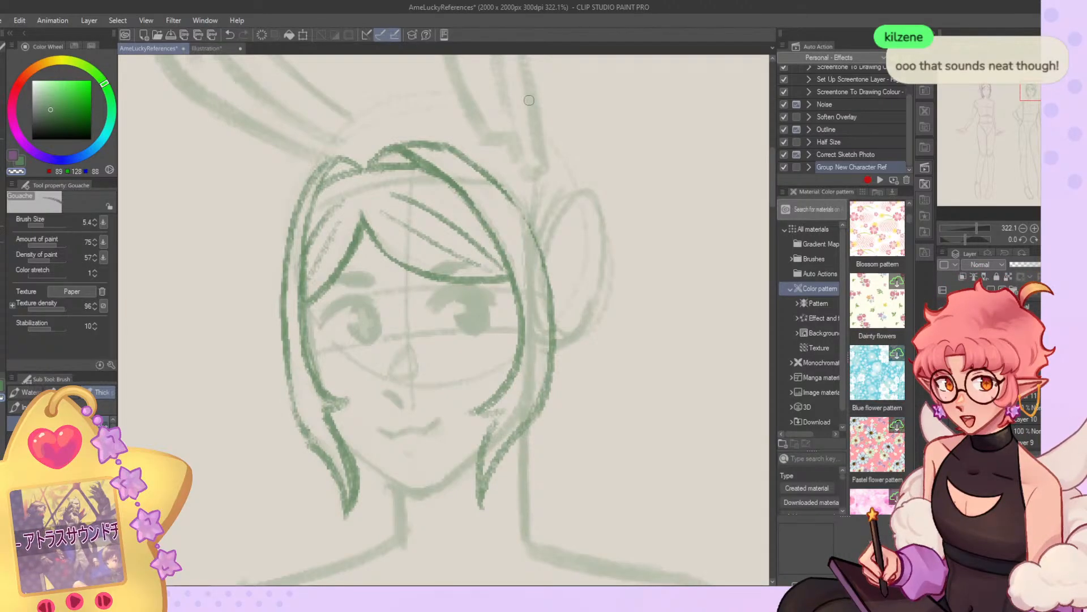
# Flip the canvas back and smooth the near-side outer contour from the crown down past the temple.
pyautogui.click(1058, 239)
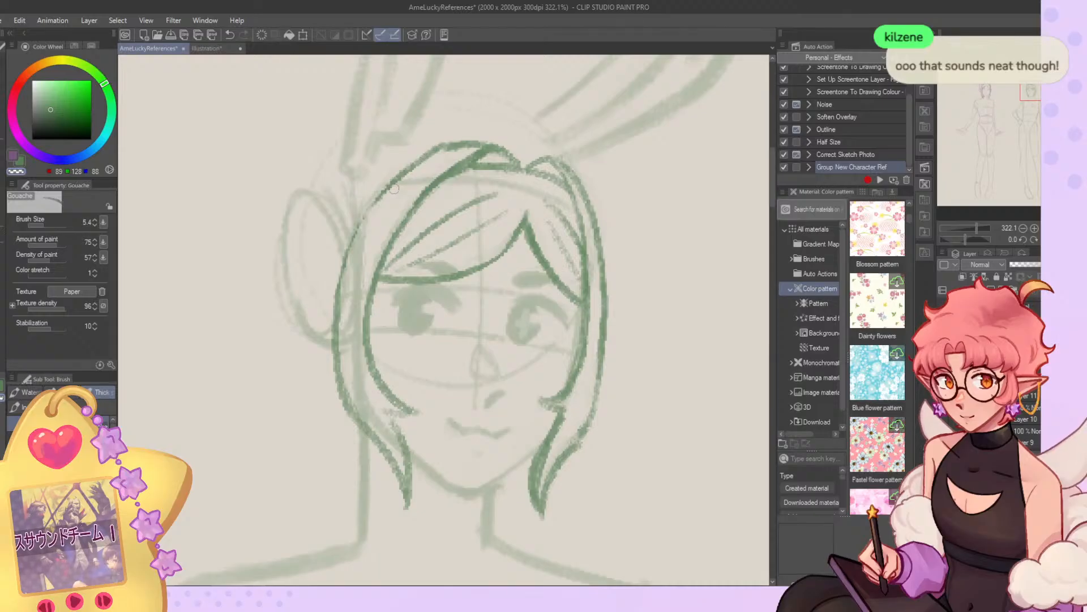
pyautogui.moveTo(457, 151); pyautogui.dragTo(371, 223)
pyautogui.moveTo(404, 174); pyautogui.dragTo(358, 233)
pyautogui.press('c')
pyautogui.moveTo(462, 146)
pyautogui.mouseDown()
pyautogui.moveTo(422, 155)
pyautogui.moveTo(434, 152)
pyautogui.moveTo(364, 234)
pyautogui.moveTo(365, 215)
pyautogui.moveTo(341, 336)
pyautogui.mouseUp()
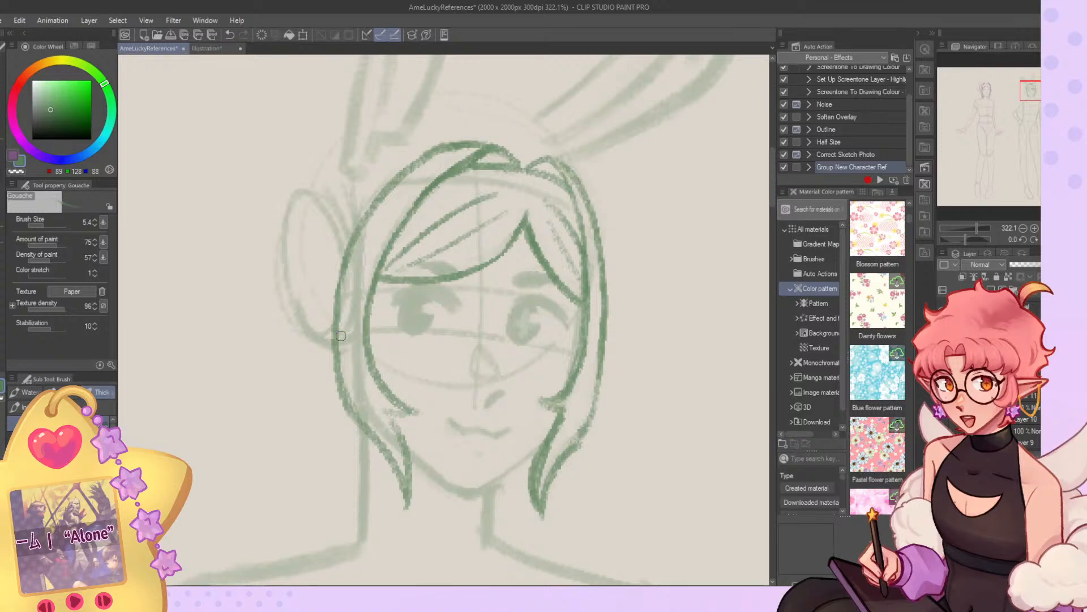
# Transform the hair sketch, rotating it 2.9 degrees counter-clockwise and scaling it to 102% to fit the head.
pyautogui.scroll(-5, 484, 221)
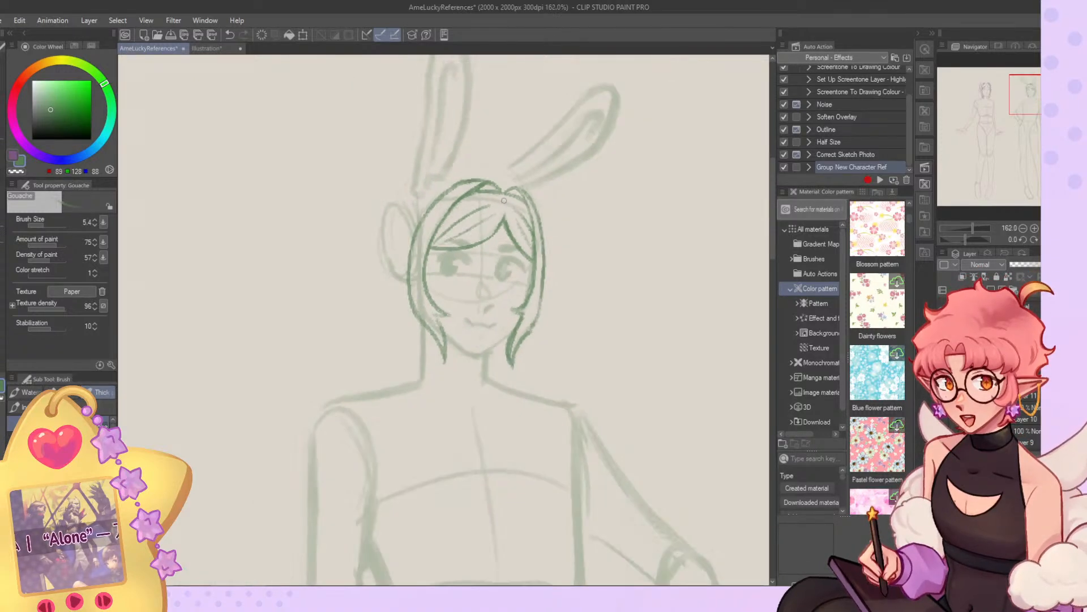
pyautogui.hotkey('ctrl', 't')
pyautogui.moveTo(566, 192); pyautogui.dragTo(561, 187)
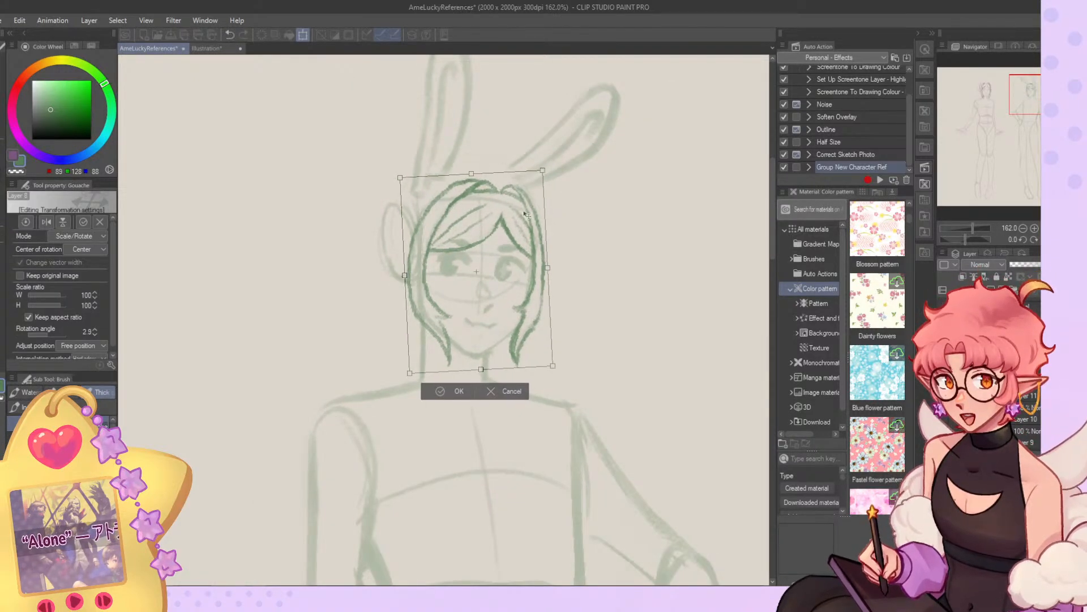
pyautogui.moveTo(551, 268); pyautogui.dragTo(548, 267)
pyautogui.moveTo(550, 363); pyautogui.dragTo(554, 368)
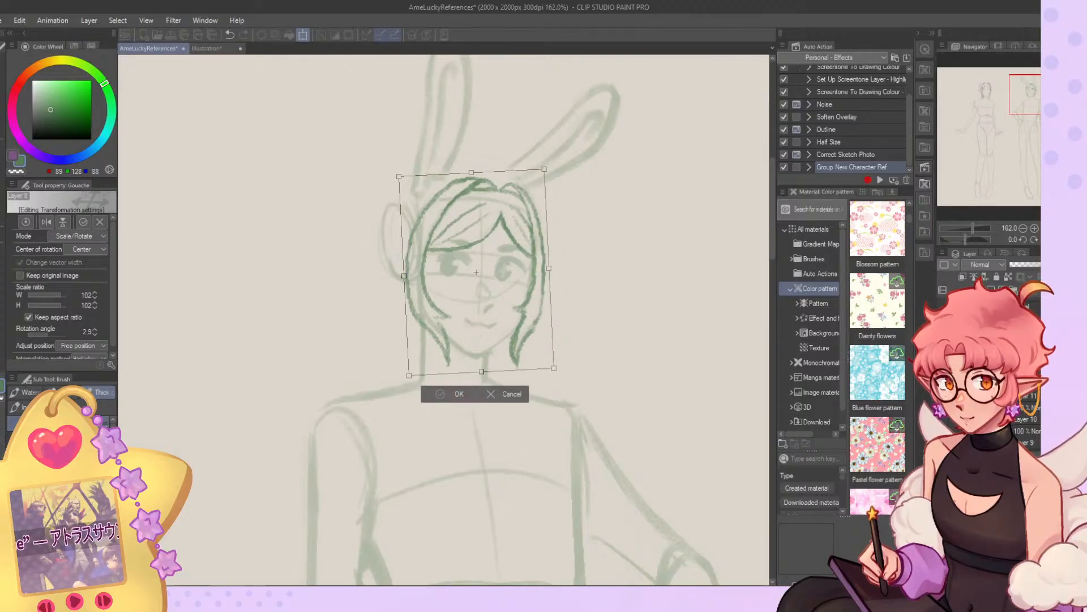
pyautogui.click(462, 396)
# In the flipped view, transform the hair again with 100% width, 105% height and a rotation of -2.1 degrees.
pyautogui.scroll(-5, 476, 159)
pyautogui.scroll(-1, 476, 158)
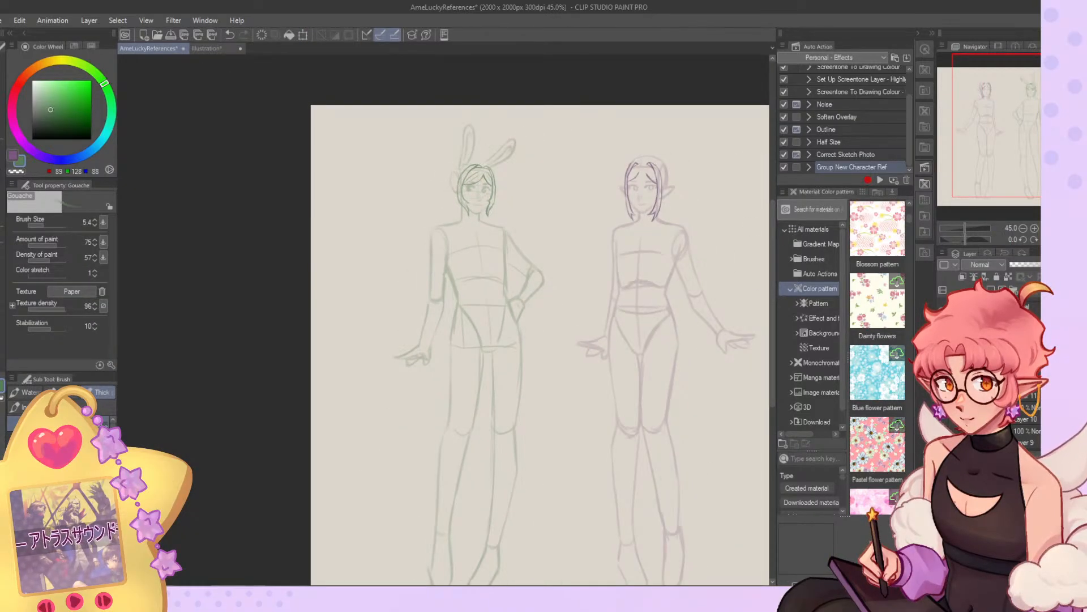
pyautogui.scroll(9, 338, 207)
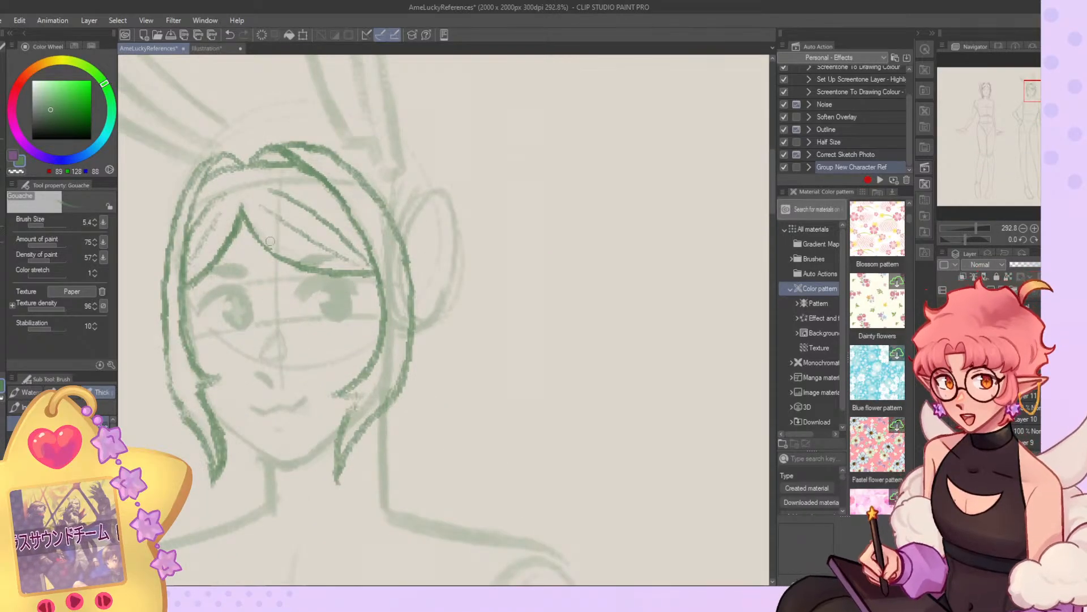
pyautogui.hotkey('ctrl', 't')
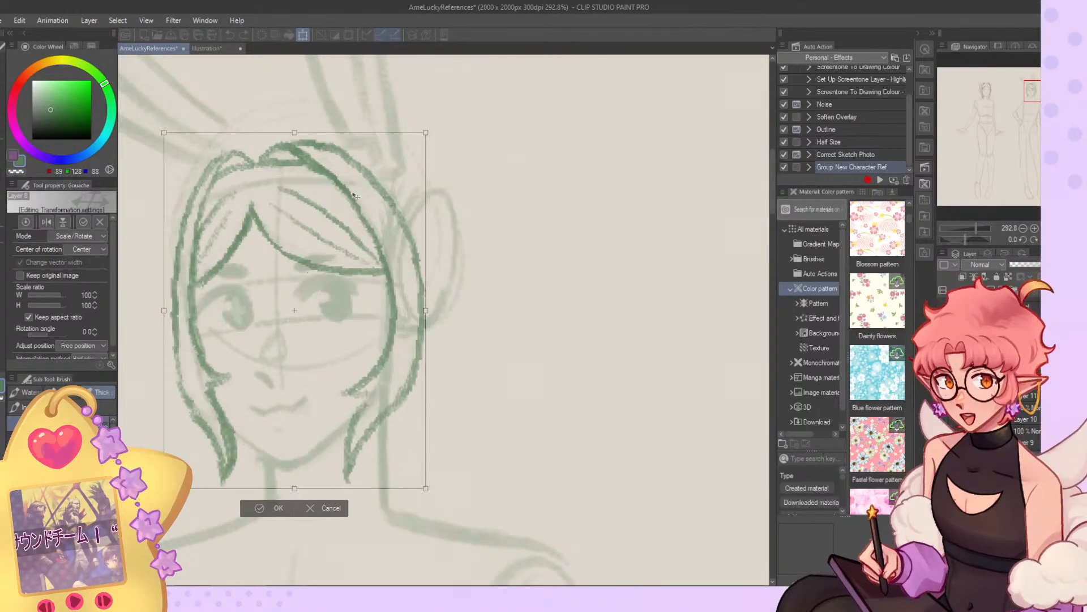
pyautogui.moveTo(419, 487); pyautogui.dragTo(434, 408)
pyautogui.moveTo(423, 312); pyautogui.dragTo(395, 320)
pyautogui.moveTo(307, 481); pyautogui.dragTo(311, 482)
pyautogui.moveTo(494, 408); pyautogui.dragTo(501, 402)
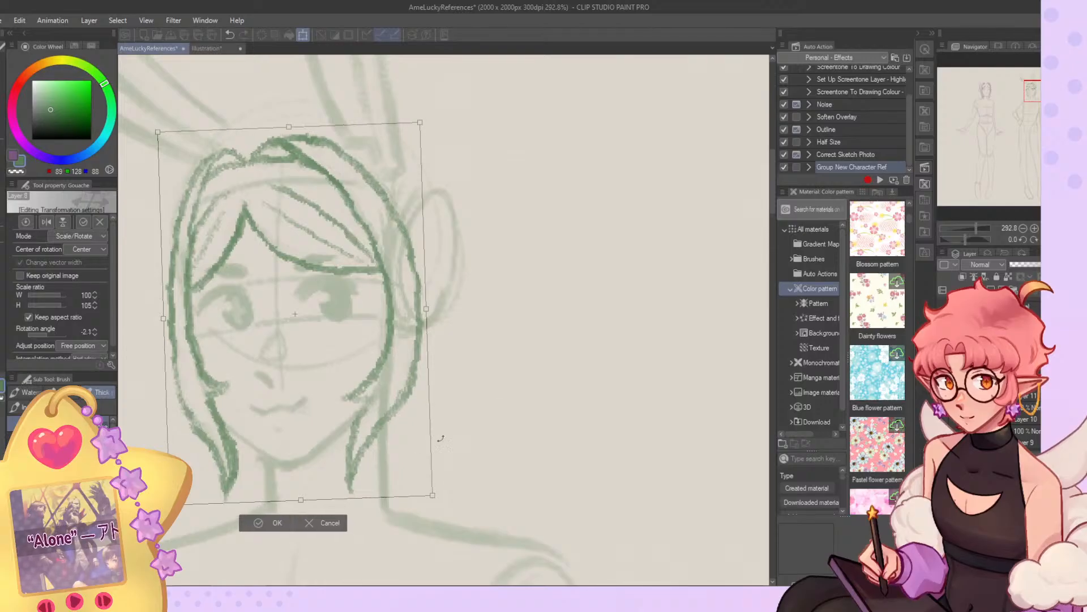
pyautogui.click(283, 522)
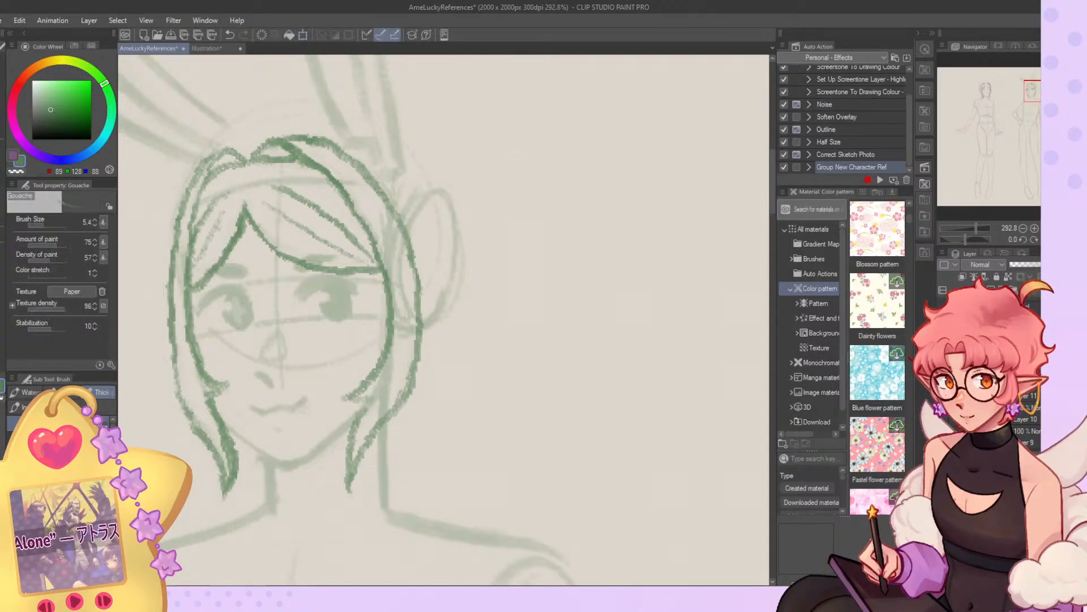
pyautogui.moveTo(455, 317)
pyautogui.mouseDown()
pyautogui.moveTo(480, 351)
pyautogui.moveTo(491, 423)
pyautogui.moveTo(421, 419)
pyautogui.moveTo(440, 391)
pyautogui.mouseUp()
pyautogui.hotkey('ctrl', 'z')
pyautogui.hotkey('ctrl', 'z')
pyautogui.hotkey('ctrl', 'z')
pyautogui.moveTo(426, 342); pyautogui.dragTo(469, 220)
# Draw the rounded back-hair contour behind the near-side ear and a large curl below it beside the neck.
pyautogui.hotkey('ctrl', 'z')
pyautogui.hotkey('ctrl', 'z')
pyautogui.moveTo(434, 172)
pyautogui.mouseDown()
pyautogui.moveTo(450, 324)
pyautogui.moveTo(433, 342)
pyautogui.mouseUp()
pyautogui.moveTo(400, 150)
pyautogui.mouseDown()
pyautogui.moveTo(460, 223)
pyautogui.moveTo(447, 310)
pyautogui.moveTo(424, 335)
pyautogui.mouseUp()
pyautogui.hotkey('ctrl', 'z')
pyautogui.hotkey('ctrl', 'z')
pyautogui.moveTo(465, 298)
pyautogui.mouseDown()
pyautogui.moveTo(422, 338)
pyautogui.moveTo(437, 413)
pyautogui.mouseUp()
pyautogui.hotkey('ctrl', 'z')
pyautogui.moveTo(430, 334)
pyautogui.mouseDown()
pyautogui.moveTo(443, 421)
pyautogui.moveTo(453, 415)
pyautogui.moveTo(387, 410)
pyautogui.moveTo(448, 403)
pyautogui.mouseUp()
# Draw a smaller back-hair curl on the far side, looping behind the side lock's tip to the neck.
pyautogui.moveTo(190, 390)
pyautogui.mouseDown()
pyautogui.moveTo(204, 451)
pyautogui.moveTo(234, 482)
pyautogui.mouseUp()
pyautogui.moveTo(260, 448); pyautogui.dragTo(233, 490)
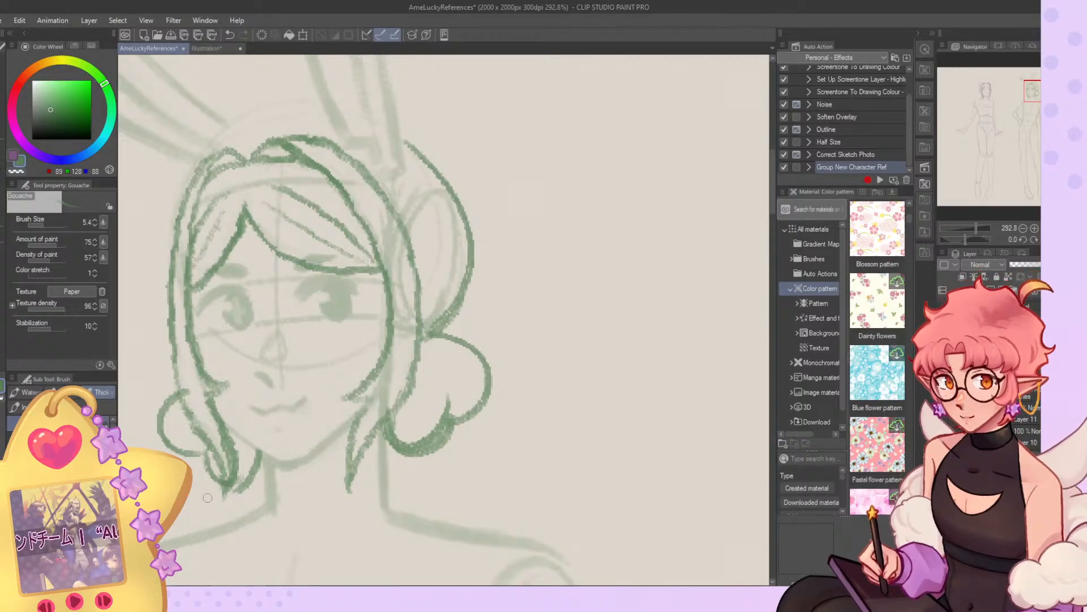
pyautogui.scroll(-10, 482, 161)
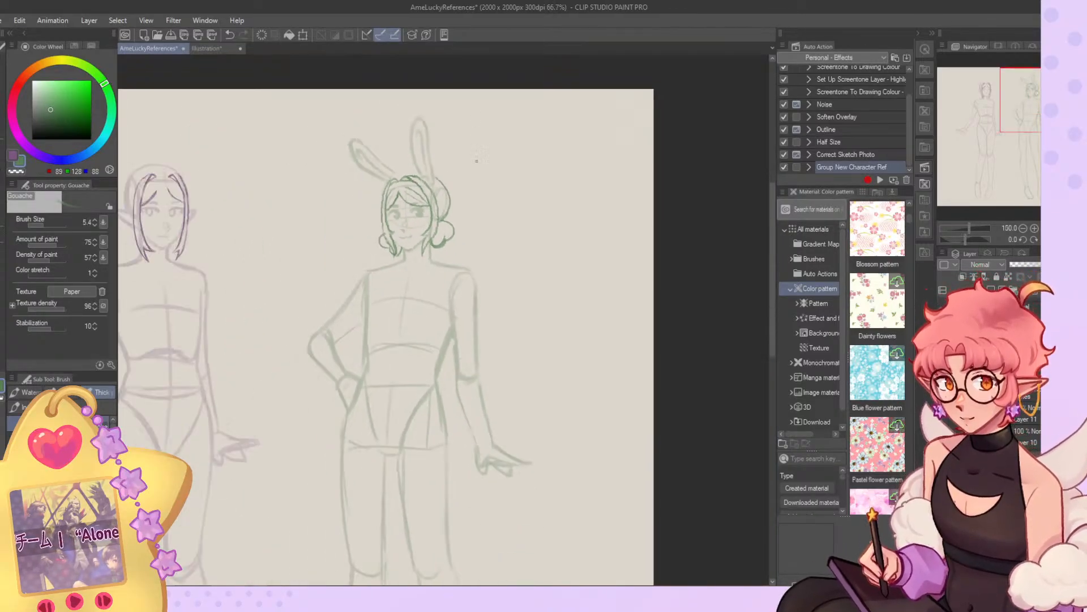
pyautogui.scroll(7, 450, 241)
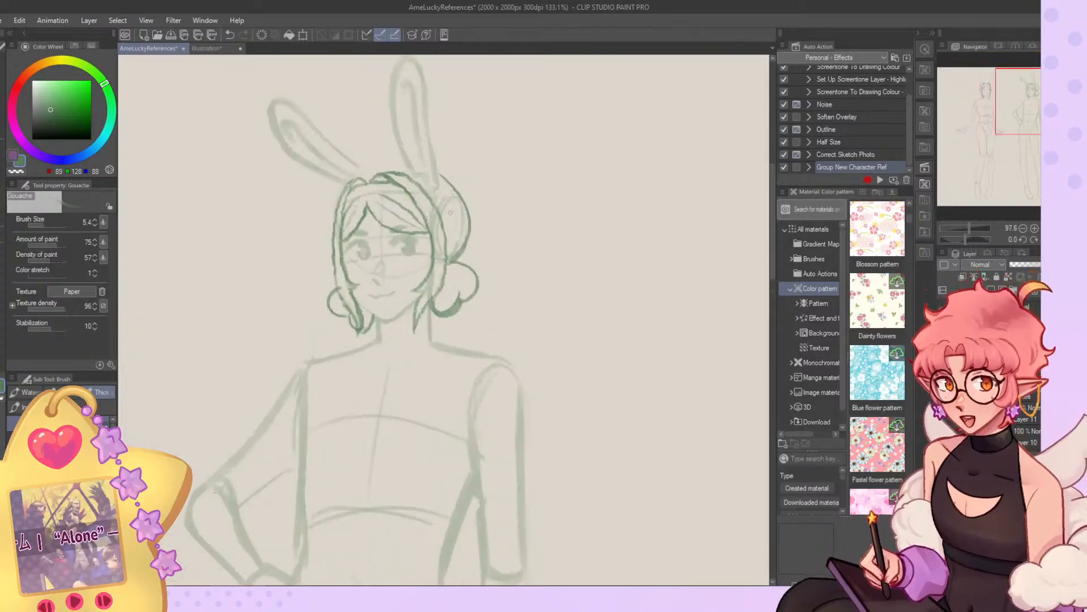
# Undo the round back-hair curls and redraw the near-side back hair sweeping down behind the bunny character's ear.
pyautogui.hotkey('ctrl', 'z')
pyautogui.hotkey('ctrl', 'z')
pyautogui.hotkey('ctrl', 'z')
pyautogui.hotkey('ctrl', 'z')
pyautogui.moveTo(476, 219); pyautogui.dragTo(467, 301)
pyautogui.hotkey('ctrl', 'z')
pyautogui.moveTo(450, 177)
pyautogui.mouseDown()
pyautogui.moveTo(475, 250)
pyautogui.moveTo(478, 234)
pyautogui.moveTo(478, 258)
pyautogui.mouseUp()
pyautogui.hotkey('ctrl', 'z')
pyautogui.moveTo(479, 264)
pyautogui.mouseDown()
pyautogui.moveTo(493, 302)
pyautogui.moveTo(502, 299)
pyautogui.mouseUp()
# Draw the lower end of the near-side back hair, curving inward to the shoulder with an outward flick.
pyautogui.moveTo(466, 305); pyautogui.dragTo(430, 387)
pyautogui.hotkey('ctrl', 'z')
# Draw the far-side back hair flaring outward beside the bunny character's jaw.
pyautogui.hotkey('ctrl', 'z')
pyautogui.moveTo(435, 393); pyautogui.dragTo(465, 344)
pyautogui.moveTo(480, 246)
pyautogui.mouseDown()
pyautogui.moveTo(489, 324)
pyautogui.moveTo(478, 316)
pyautogui.moveTo(437, 372)
pyautogui.moveTo(448, 400)
pyautogui.mouseUp()
pyautogui.moveTo(309, 316); pyautogui.dragTo(293, 330)
# Draw the far-side hair ends tapering across the neck and shoulder, and reinforce the near-side back-hair contour.
pyautogui.hotkey('ctrl', 'z')
pyautogui.moveTo(306, 281)
pyautogui.mouseDown()
pyautogui.moveTo(308, 358)
pyautogui.moveTo(288, 356)
pyautogui.mouseUp()
pyautogui.moveTo(323, 355)
pyautogui.mouseDown()
pyautogui.moveTo(323, 379)
pyautogui.moveTo(358, 405)
pyautogui.moveTo(380, 395)
pyautogui.mouseUp()
pyautogui.moveTo(380, 394); pyautogui.dragTo(340, 389)
pyautogui.hotkey('ctrl', 'z')
pyautogui.hotkey('ctrl', 'z')
pyautogui.hotkey('ctrl', 'z')
pyautogui.moveTo(346, 341); pyautogui.dragTo(378, 388)
pyautogui.moveTo(339, 375); pyautogui.dragTo(321, 397)
pyautogui.moveTo(435, 166)
pyautogui.mouseDown()
pyautogui.moveTo(488, 237)
pyautogui.moveTo(485, 261)
pyautogui.mouseUp()
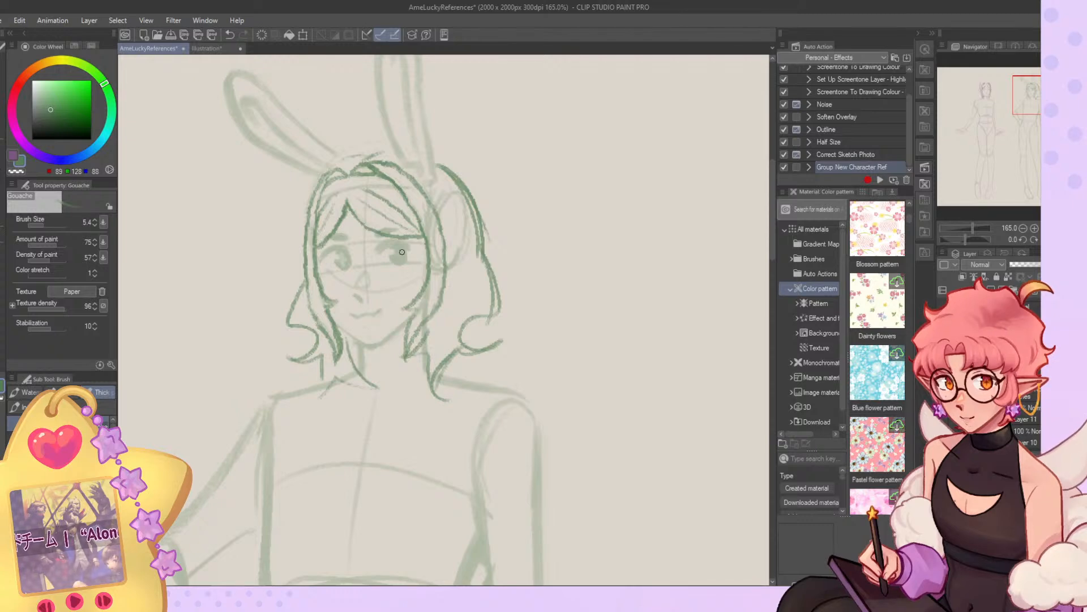
# Examine the bunny character's new hair up close, in mirrored view, and beside the elf at full-figure size.
pyautogui.scroll(-7, 414, 247)
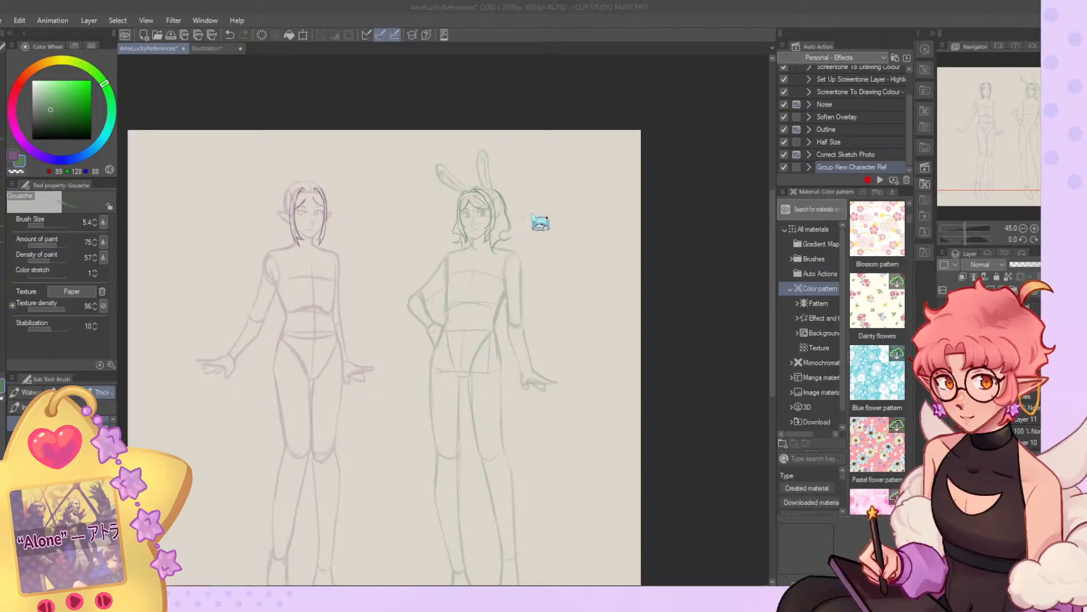
pyautogui.scroll(6, 531, 161)
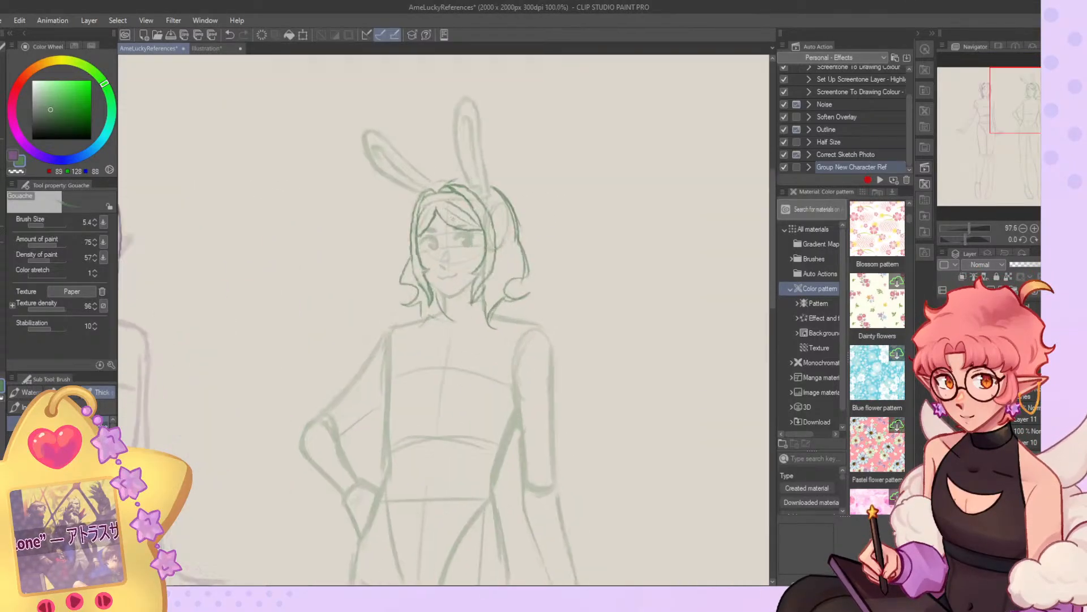
pyautogui.scroll(-4, 504, 218)
pyautogui.click(1056, 239)
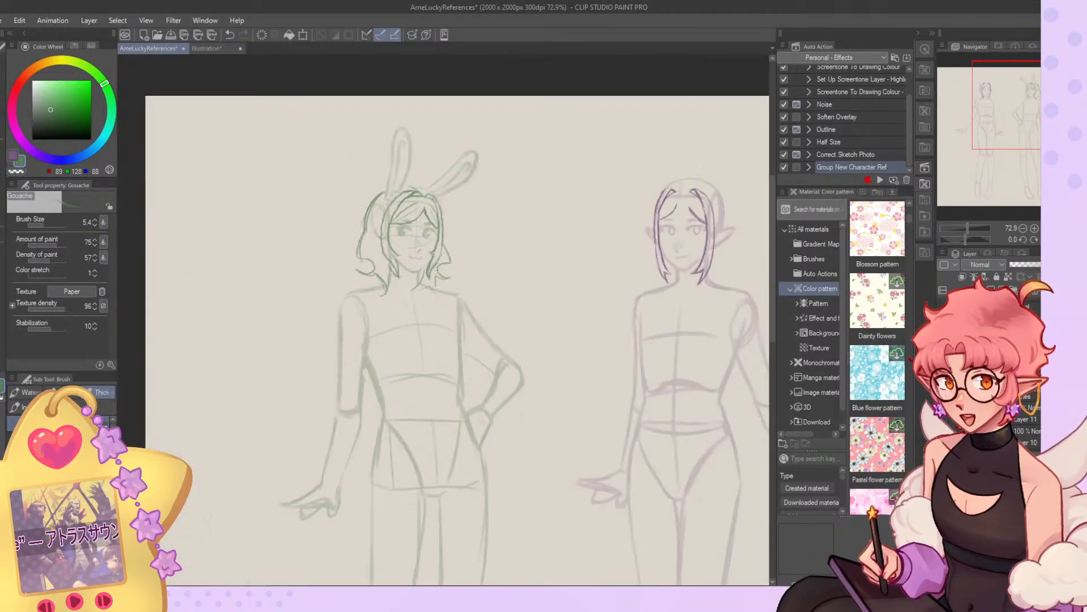
pyautogui.click(1057, 240)
pyautogui.scroll(9, 648, 245)
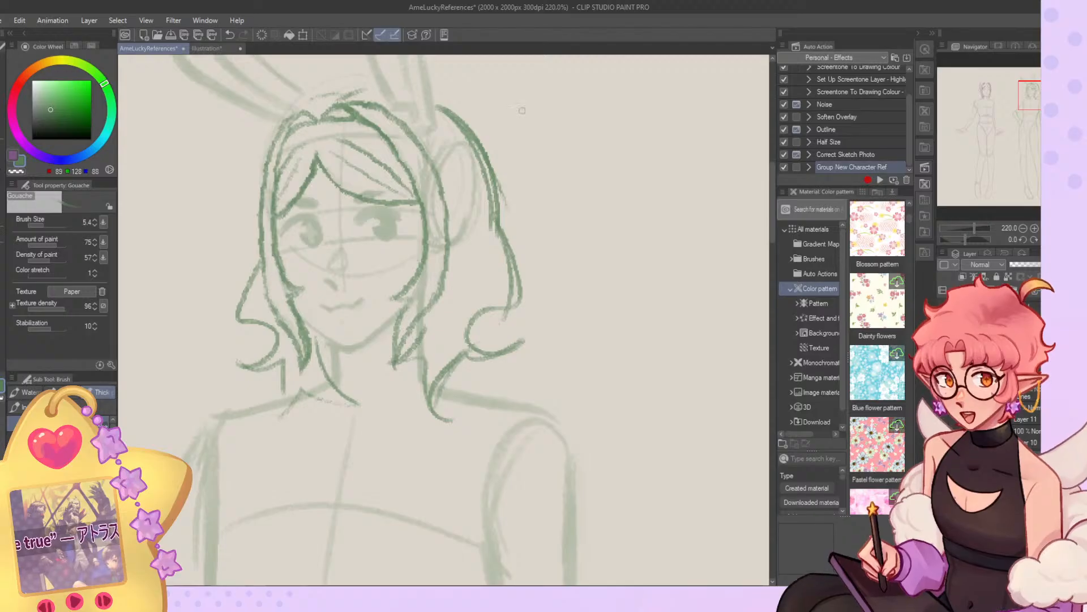
pyautogui.scroll(-2, 477, 194)
pyautogui.scroll(-1, 475, 195)
pyautogui.scroll(-2, 475, 195)
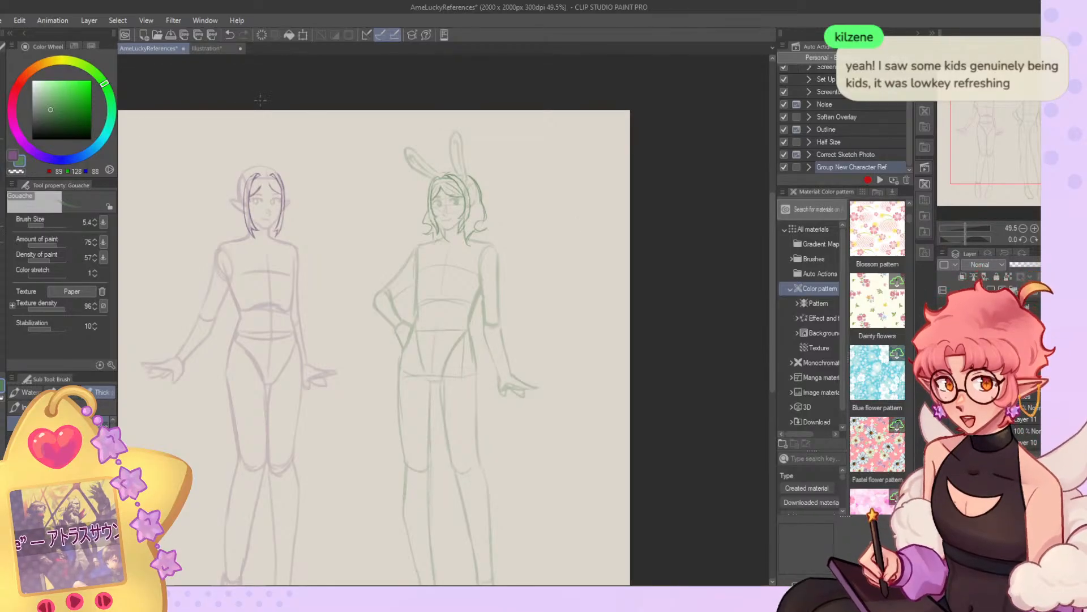
pyautogui.scroll(-3, 472, 197)
pyautogui.scroll(2, 468, 190)
pyautogui.scroll(1, 468, 190)
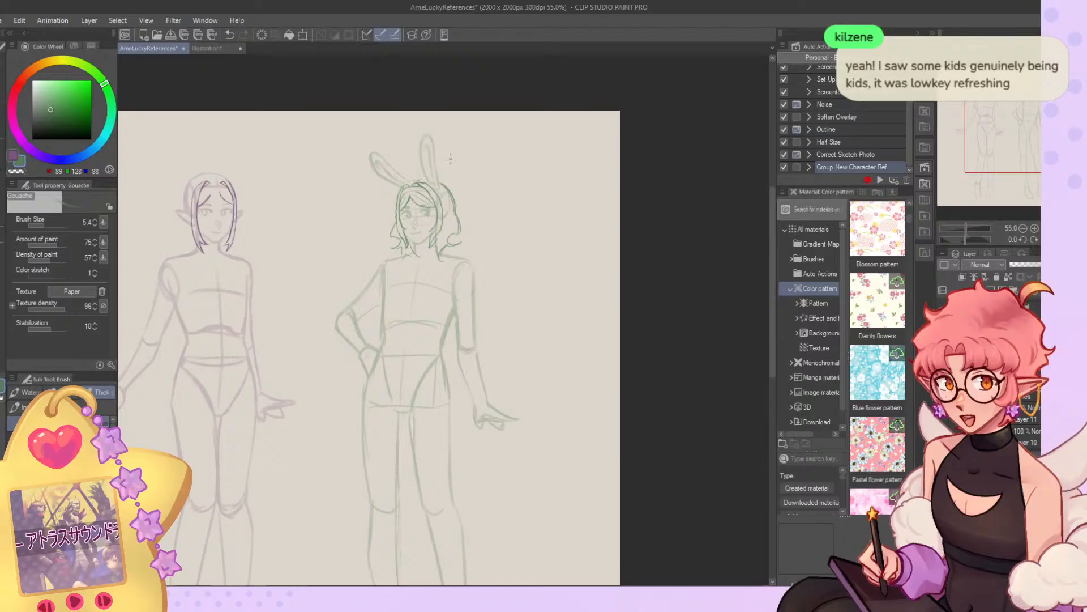
pyautogui.scroll(-3, 499, 129)
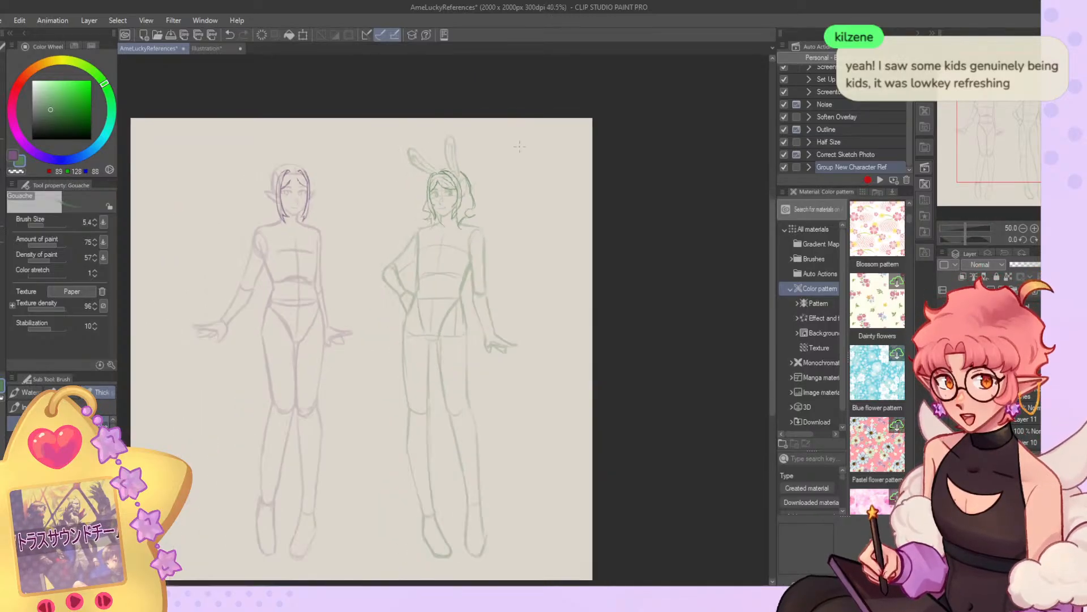
# Select the layer of the elf character's hair sketch.
pyautogui.scroll(3, 293, 154)
pyautogui.scroll(7, 283, 192)
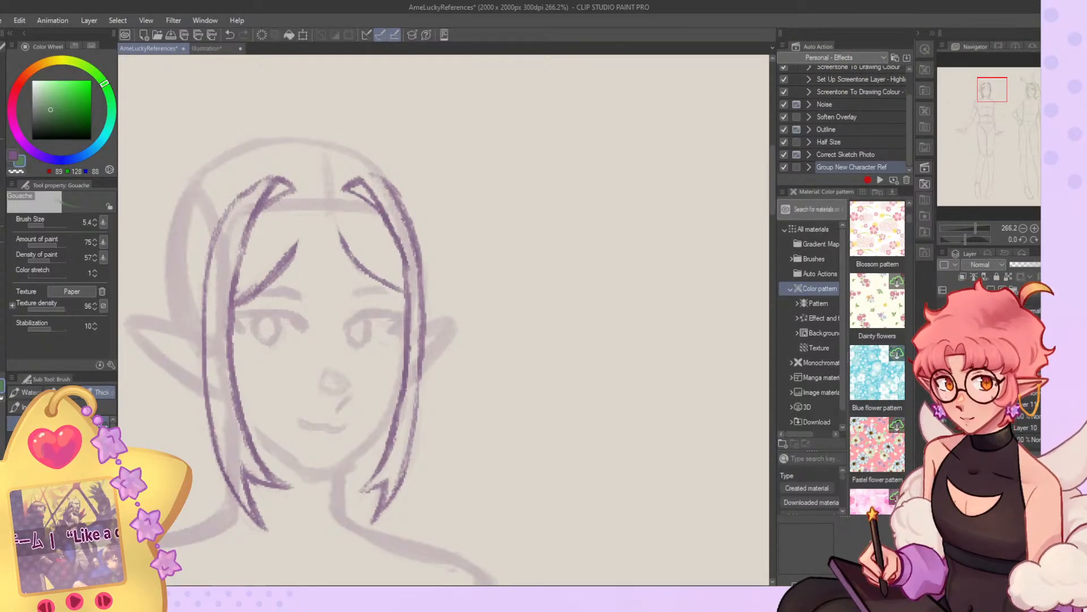
pyautogui.click(975, 359)
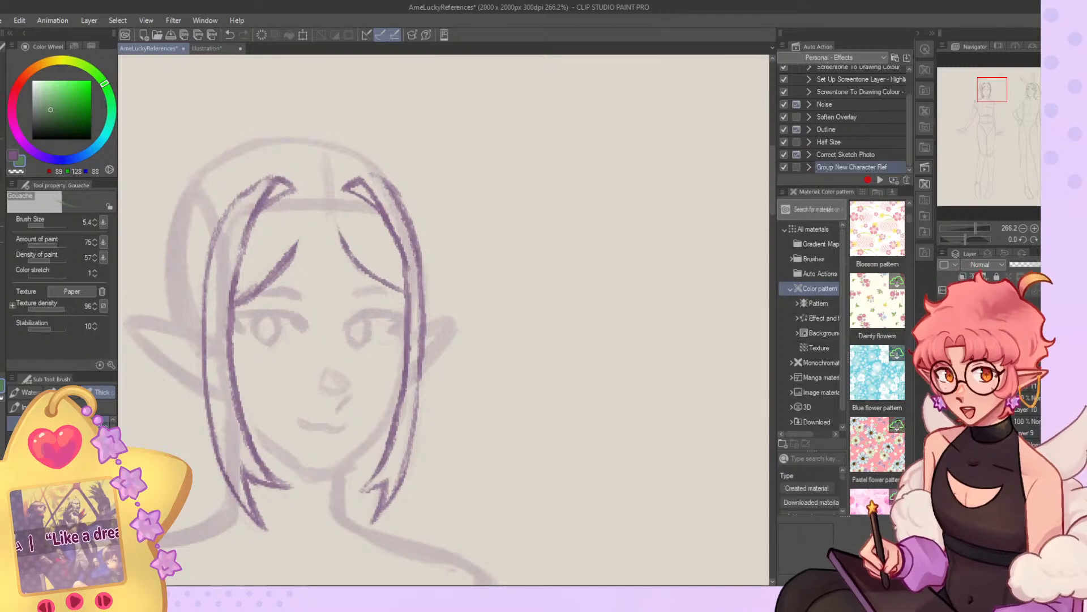
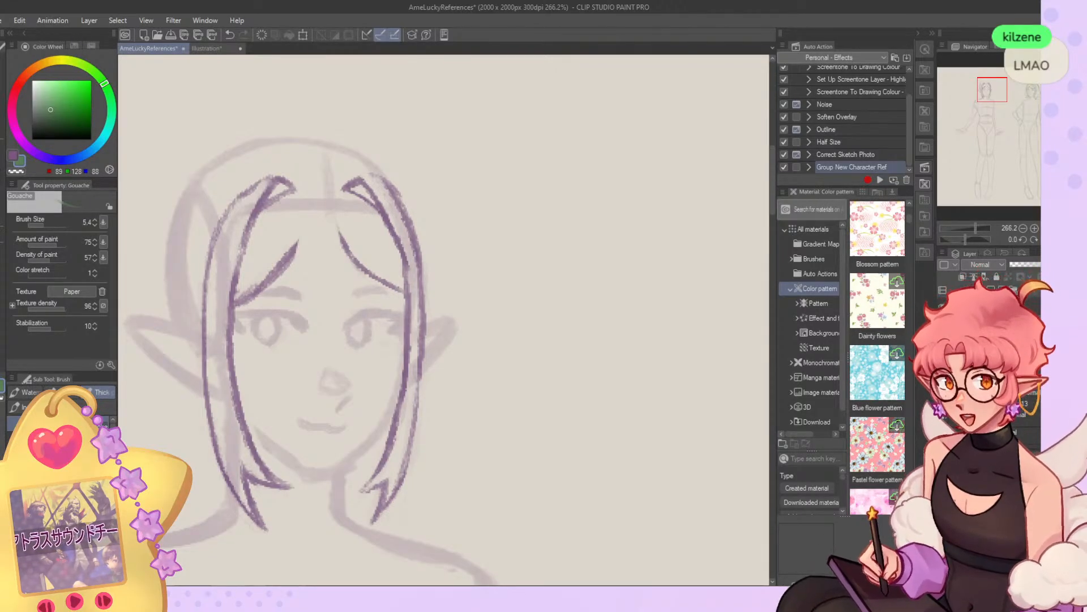
# Set the drawing colour back to purple and clear the elf's existing hair sketch.
pyautogui.scroll(-3, 400, 177)
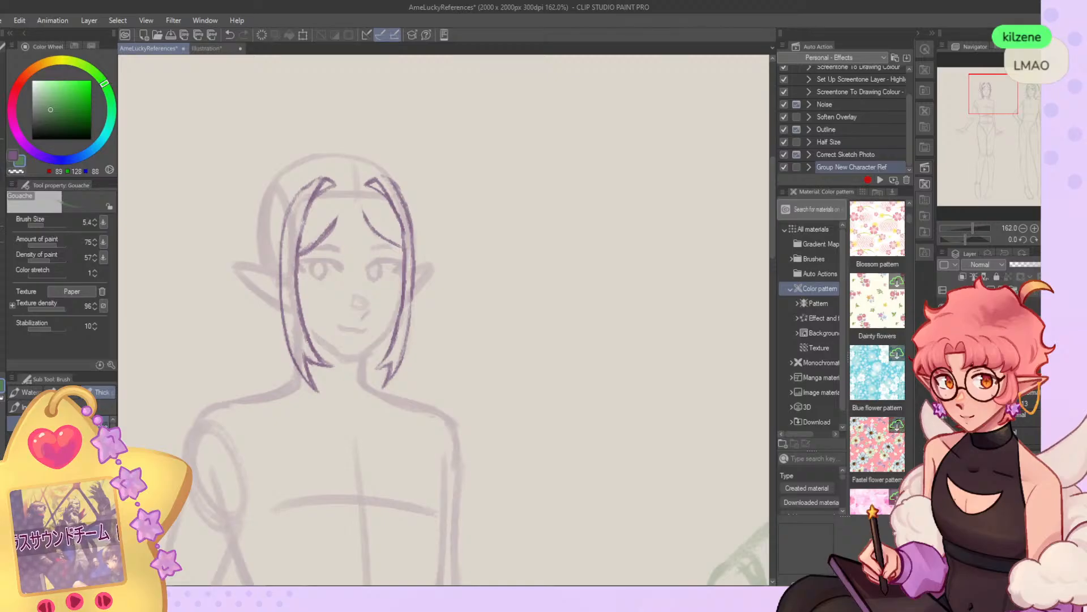
pyautogui.scroll(-2, 397, 181)
pyautogui.scroll(3, 339, 212)
pyautogui.click(13, 158)
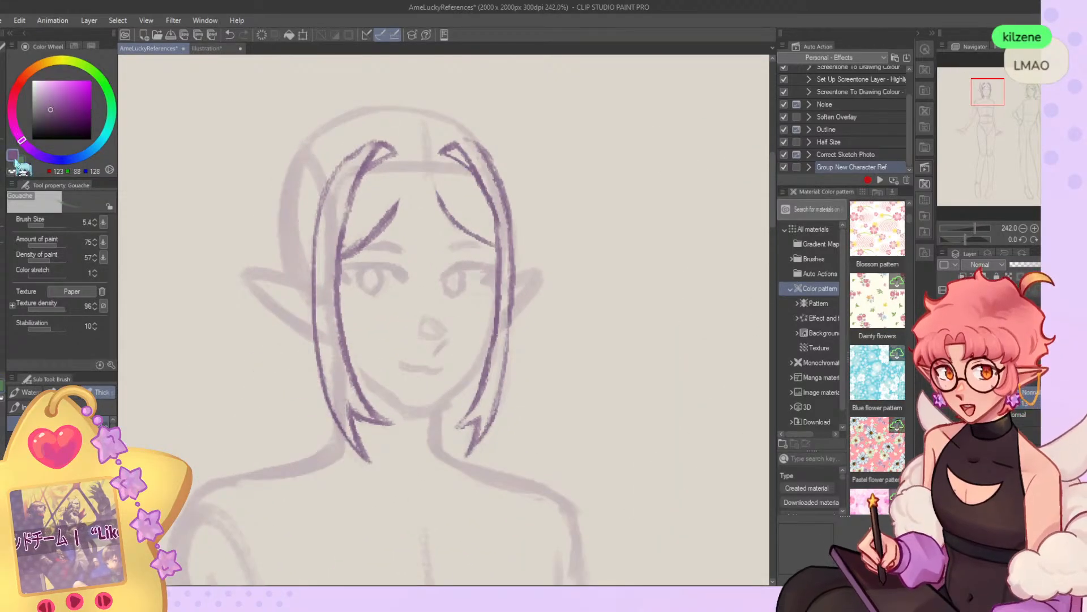
pyautogui.press('Delete')
# Draw a pointed central fringe lock falling between the elf's eyes, with a curved strand sweeping toward the far eye.
pyautogui.moveTo(409, 159)
pyautogui.mouseDown()
pyautogui.moveTo(420, 294)
pyautogui.moveTo(455, 317)
pyautogui.moveTo(453, 304)
pyautogui.moveTo(417, 294)
pyautogui.moveTo(457, 318)
pyautogui.mouseUp()
pyautogui.hotkey('ctrl', 'z')
pyautogui.hotkey('ctrl', 'z')
pyautogui.hotkey('ctrl', 'z')
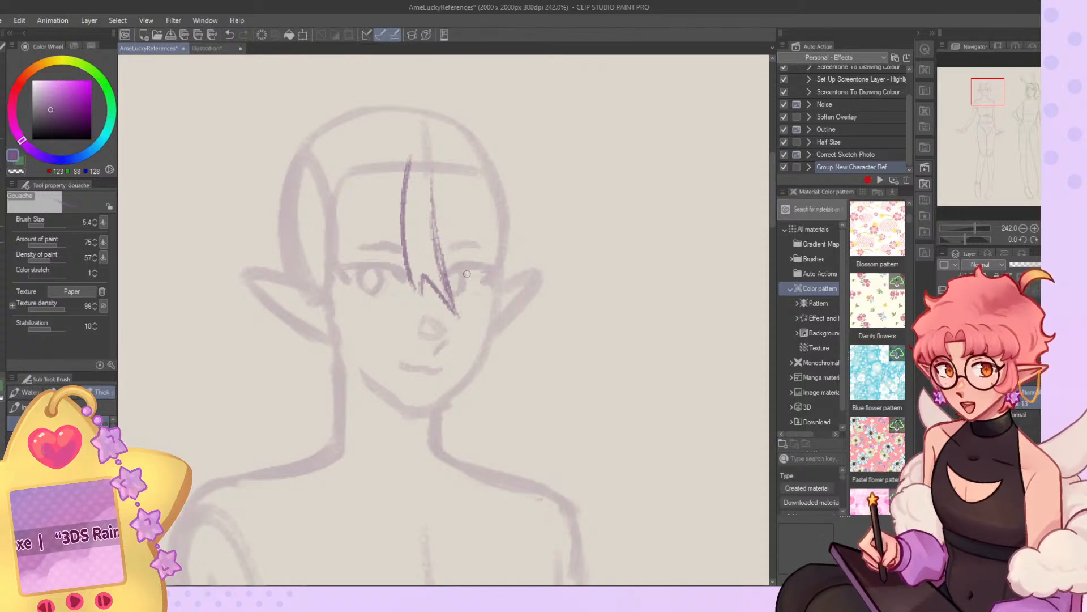
pyautogui.moveTo(446, 175); pyautogui.dragTo(486, 267)
pyautogui.hotkey('ctrl', 'z')
pyautogui.moveTo(438, 185); pyautogui.dragTo(499, 262)
pyautogui.hotkey('ctrl', 'z')
# Draw a small folded peak of hair at the elf's hairline on the far side of the parting.
pyautogui.moveTo(474, 170)
pyautogui.mouseDown()
pyautogui.moveTo(498, 256)
pyautogui.moveTo(486, 304)
pyautogui.moveTo(494, 233)
pyautogui.mouseUp()
pyautogui.hotkey('ctrl', 'z')
pyautogui.hotkey('ctrl', 'z')
pyautogui.moveTo(454, 142)
pyautogui.mouseDown()
pyautogui.moveTo(490, 227)
pyautogui.moveTo(457, 138)
pyautogui.moveTo(489, 205)
pyautogui.moveTo(460, 158)
pyautogui.moveTo(488, 188)
pyautogui.moveTo(501, 303)
pyautogui.mouseUp()
# Draw the inner and outer contours of a long far-side hair lock running down beside the elf's face, erasing stray overlaps.
pyautogui.hotkey('ctrl', 'z')
pyautogui.hotkey('ctrl', 'z')
pyautogui.hotkey('ctrl', 'z')
# Draw the far-side lock's forked, tapering ends beside the elf's jaw and clean up their edges.
pyautogui.hotkey('ctrl', 'z')
pyautogui.hotkey('ctrl', 'z')
pyautogui.moveTo(481, 184)
pyautogui.mouseDown()
pyautogui.moveTo(494, 356)
pyautogui.moveTo(471, 367)
pyautogui.moveTo(473, 450)
pyautogui.moveTo(517, 305)
pyautogui.mouseUp()
pyautogui.moveTo(515, 222); pyautogui.dragTo(503, 393)
pyautogui.hotkey('ctrl', 'z')
pyautogui.hotkey('ctrl', 'z')
pyautogui.hotkey('ctrl', 'z')
pyautogui.moveTo(499, 318)
pyautogui.mouseDown()
pyautogui.moveTo(447, 426)
pyautogui.moveTo(486, 405)
pyautogui.mouseUp()
pyautogui.moveTo(485, 417)
pyautogui.mouseDown()
pyautogui.moveTo(478, 449)
pyautogui.moveTo(518, 259)
pyautogui.mouseUp()
pyautogui.hotkey('ctrl', 'z')
pyautogui.moveTo(506, 201)
pyautogui.mouseDown()
pyautogui.moveTo(514, 355)
pyautogui.moveTo(503, 389)
pyautogui.mouseUp()
pyautogui.hotkey('ctrl', 'z')
pyautogui.hotkey('ctrl', 'z')
pyautogui.moveTo(495, 225)
pyautogui.mouseDown()
pyautogui.moveTo(479, 403)
pyautogui.moveTo(496, 325)
pyautogui.mouseUp()
pyautogui.press('c')
pyautogui.moveTo(505, 249)
pyautogui.mouseDown()
pyautogui.moveTo(494, 375)
pyautogui.moveTo(499, 337)
pyautogui.moveTo(503, 349)
pyautogui.mouseUp()
pyautogui.moveTo(499, 216); pyautogui.dragTo(499, 319)
pyautogui.press('c')
pyautogui.moveTo(497, 241)
pyautogui.mouseDown()
pyautogui.moveTo(486, 378)
pyautogui.moveTo(459, 428)
pyautogui.mouseUp()
pyautogui.moveTo(460, 427); pyautogui.dragTo(487, 405)
pyautogui.moveTo(476, 454)
pyautogui.mouseDown()
pyautogui.moveTo(509, 376)
pyautogui.moveTo(517, 215)
pyautogui.moveTo(500, 405)
pyautogui.moveTo(509, 231)
pyautogui.moveTo(501, 394)
pyautogui.mouseUp()
pyautogui.hotkey('ctrl', 'z')
pyautogui.moveTo(503, 392)
pyautogui.mouseDown()
pyautogui.moveTo(477, 446)
pyautogui.moveTo(468, 428)
pyautogui.mouseUp()
pyautogui.press('c')
pyautogui.moveTo(485, 405); pyautogui.dragTo(463, 435)
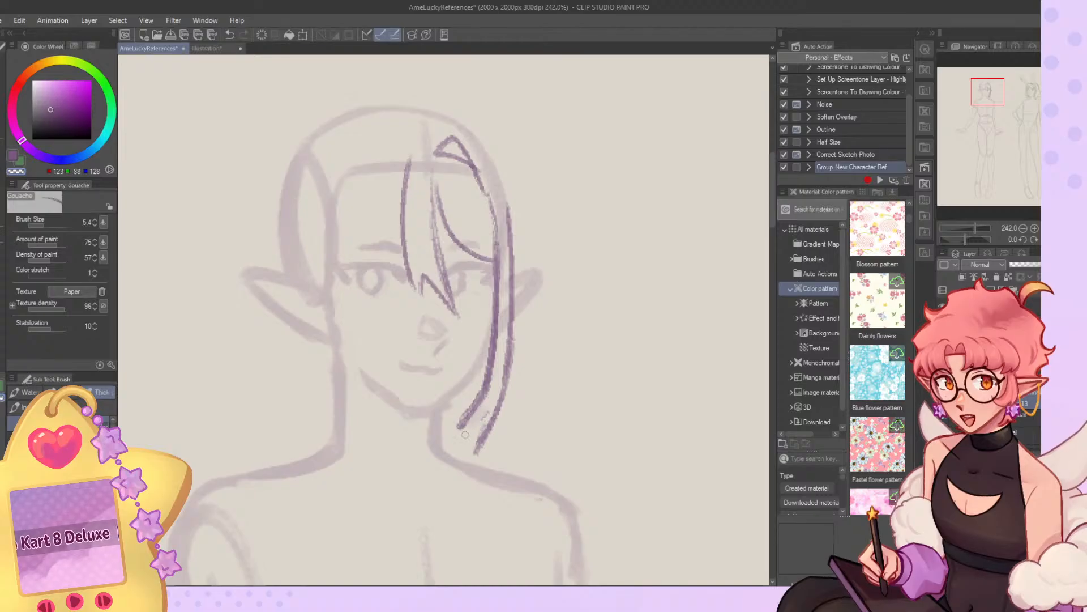
pyautogui.moveTo(481, 389)
pyautogui.mouseDown()
pyautogui.moveTo(458, 429)
pyautogui.moveTo(482, 404)
pyautogui.moveTo(470, 456)
pyautogui.mouseUp()
pyautogui.press('c')
pyautogui.hotkey('ctrl', 'z')
# Draw a near-side fringe strand sweeping from the central lock to the outer corner of the elf's near eye.
pyautogui.moveTo(401, 174); pyautogui.dragTo(342, 272)
pyautogui.hotkey('ctrl', 'z')
pyautogui.moveTo(402, 194); pyautogui.dragTo(333, 264)
pyautogui.moveTo(369, 172)
pyautogui.mouseDown()
pyautogui.moveTo(349, 228)
pyautogui.moveTo(341, 405)
pyautogui.moveTo(371, 433)
pyautogui.mouseUp()
pyautogui.hotkey('ctrl', 'z')
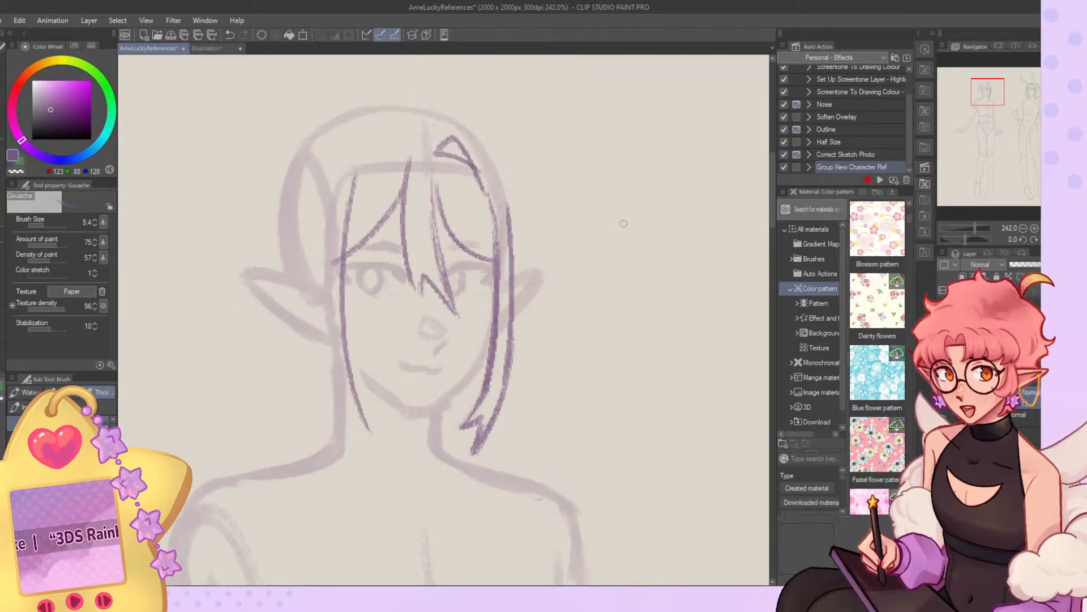
pyautogui.hotkey('ctrl', 'z')
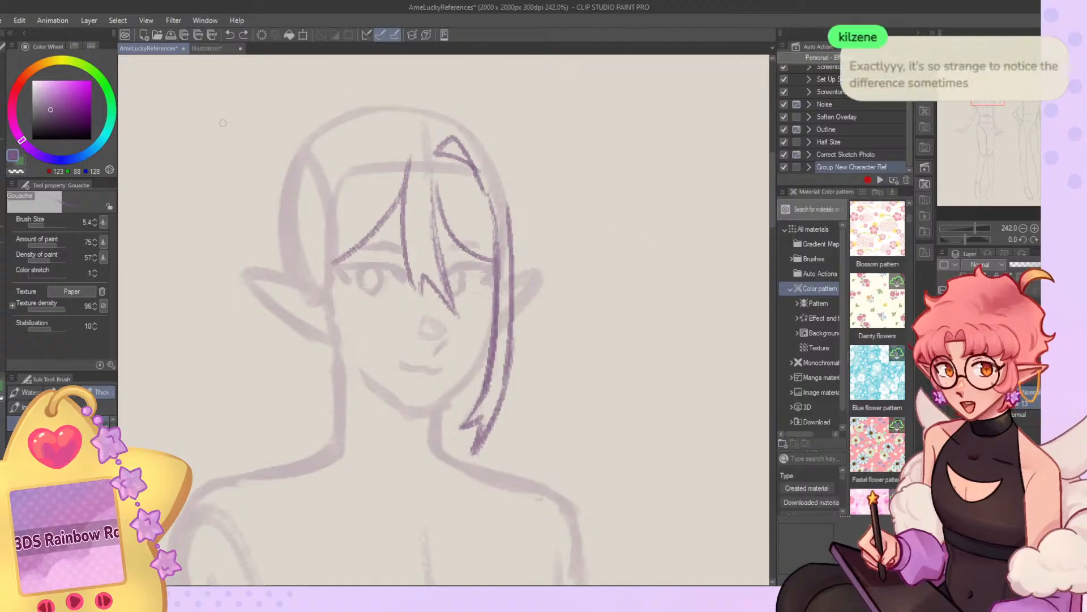
# Lasso the lower end of the far-side lock, move it slightly upward to shorten it, and deselect.
pyautogui.press('j')
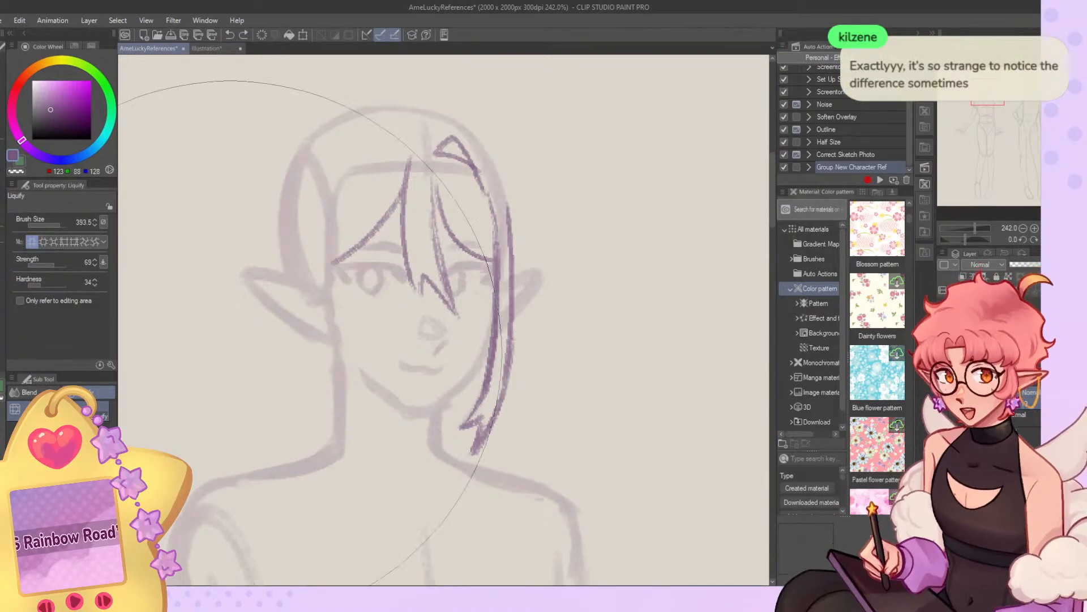
pyautogui.press('m')
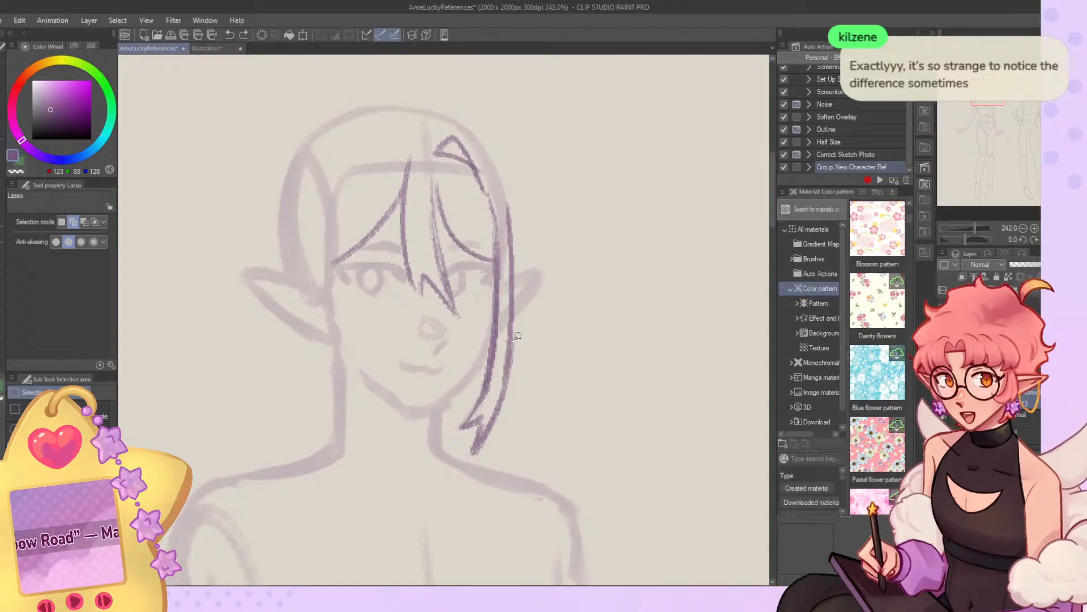
pyautogui.moveTo(524, 390)
pyautogui.mouseDown()
pyautogui.moveTo(518, 324)
pyautogui.moveTo(558, 405)
pyautogui.moveTo(514, 392)
pyautogui.mouseUp()
pyautogui.press('k')
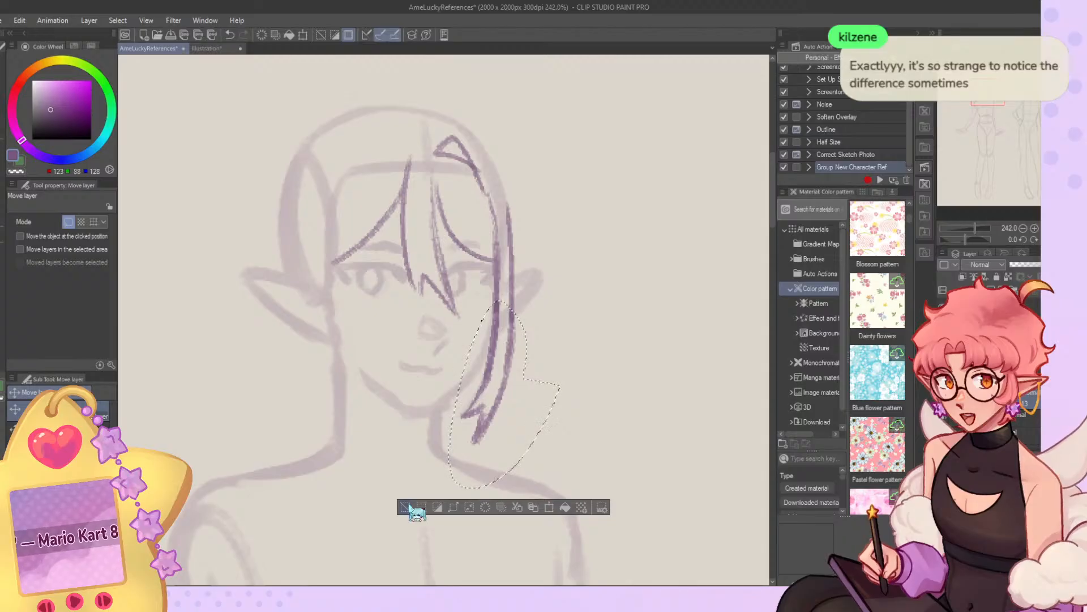
pyautogui.click(411, 506)
pyautogui.press('b')
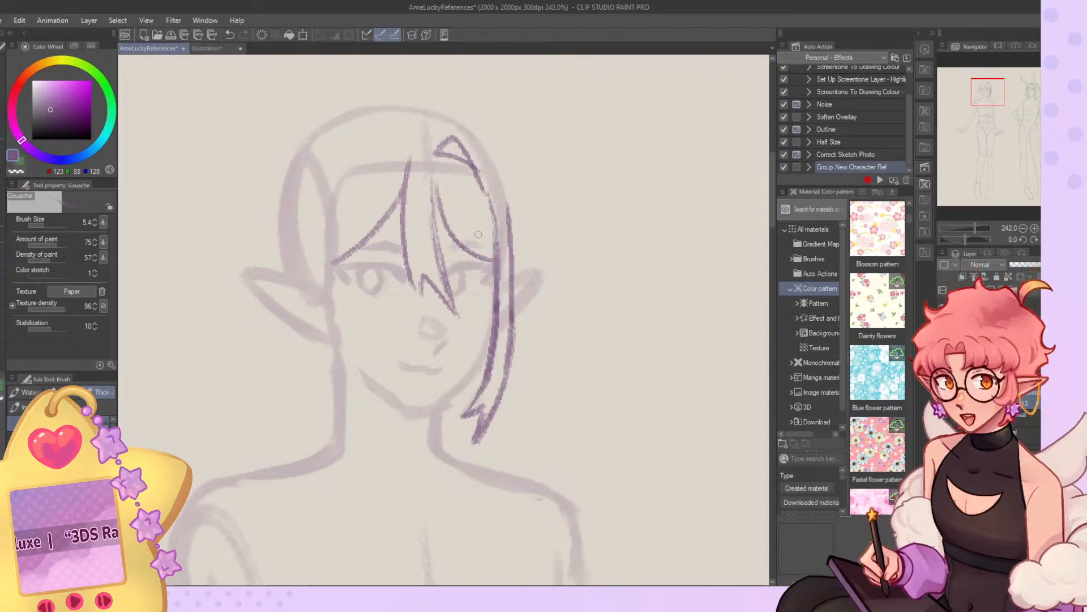
# Draw the near-side lock's inner contour from the hairline down past the elf's cheek to the jaw.
pyautogui.moveTo(361, 153); pyautogui.dragTo(340, 331)
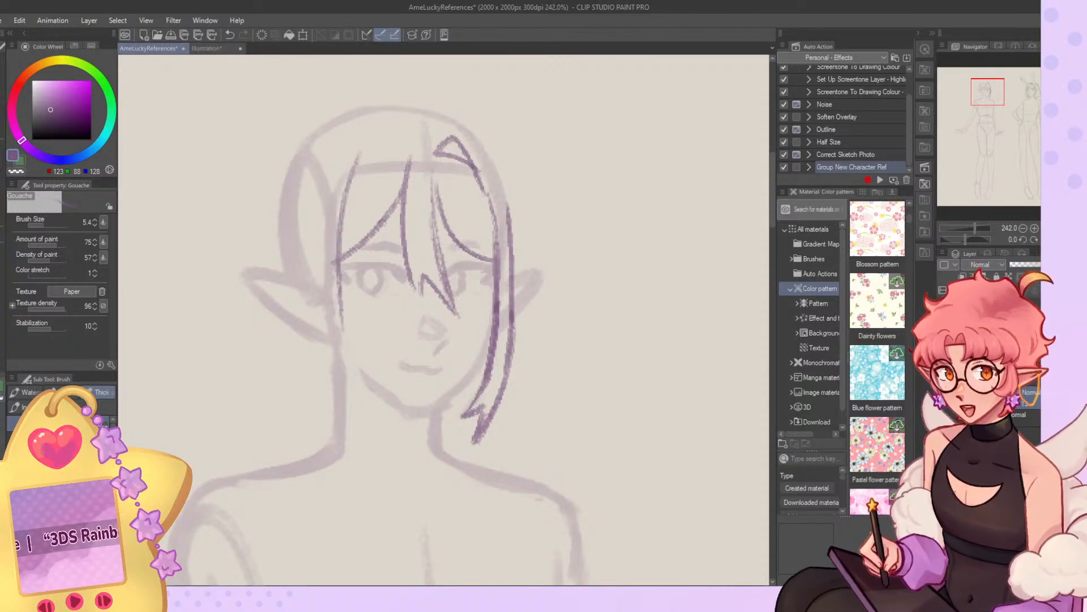
pyautogui.hotkey('ctrl', 'z')
pyautogui.moveTo(401, 143)
pyautogui.mouseDown()
pyautogui.moveTo(373, 150)
pyautogui.moveTo(345, 208)
pyautogui.moveTo(348, 191)
pyautogui.mouseUp()
pyautogui.hotkey('ctrl', 'z')
pyautogui.hotkey('ctrl', 'z')
pyautogui.moveTo(402, 149)
pyautogui.mouseDown()
pyautogui.moveTo(349, 184)
pyautogui.moveTo(338, 339)
pyautogui.mouseUp()
pyautogui.hotkey('ctrl', 'z')
pyautogui.hotkey('ctrl', 'z')
pyautogui.moveTo(349, 186)
pyautogui.mouseDown()
pyautogui.moveTo(352, 354)
pyautogui.moveTo(341, 295)
pyautogui.moveTo(372, 357)
pyautogui.moveTo(352, 347)
pyautogui.moveTo(403, 443)
pyautogui.mouseUp()
# Draw the near-side lock's pointed inner tip below the elf's jaw and trim its stray lines.
pyautogui.hotkey('ctrl', 'z')
pyautogui.hotkey('ctrl', 'z')
pyautogui.hotkey('ctrl', 'z')
pyautogui.moveTo(338, 243)
pyautogui.mouseDown()
pyautogui.moveTo(345, 341)
pyautogui.moveTo(369, 407)
pyautogui.mouseUp()
pyautogui.hotkey('ctrl', 'z')
pyautogui.moveTo(360, 168); pyautogui.dragTo(369, 408)
pyautogui.moveTo(349, 334)
pyautogui.mouseDown()
pyautogui.moveTo(360, 388)
pyautogui.moveTo(386, 424)
pyautogui.mouseUp()
pyautogui.moveTo(386, 424)
pyautogui.mouseDown()
pyautogui.moveTo(359, 411)
pyautogui.moveTo(382, 454)
pyautogui.mouseUp()
# Reinforce the far-side lock's outer contour near the crown and mirror the canvas view.
pyautogui.hotkey('ctrl', 'z')
pyautogui.hotkey('ctrl', 'z')
pyautogui.moveTo(344, 341)
pyautogui.mouseDown()
pyautogui.moveTo(400, 428)
pyautogui.moveTo(349, 345)
pyautogui.moveTo(399, 422)
pyautogui.moveTo(363, 406)
pyautogui.moveTo(351, 384)
pyautogui.moveTo(377, 413)
pyautogui.moveTo(345, 338)
pyautogui.mouseUp()
pyautogui.hotkey('ctrl', 'z')
pyautogui.press('c')
pyautogui.moveTo(359, 392)
pyautogui.mouseDown()
pyautogui.moveTo(350, 329)
pyautogui.moveTo(397, 427)
pyautogui.mouseUp()
pyautogui.press('c')
pyautogui.hotkey('ctrl', 'z')
pyautogui.moveTo(343, 337); pyautogui.dragTo(388, 420)
pyautogui.hotkey('ctrl', 'z')
pyautogui.press('c')
pyautogui.press('c')
pyautogui.moveTo(327, 185); pyautogui.dragTo(347, 421)
pyautogui.hotkey('ctrl', 'z')
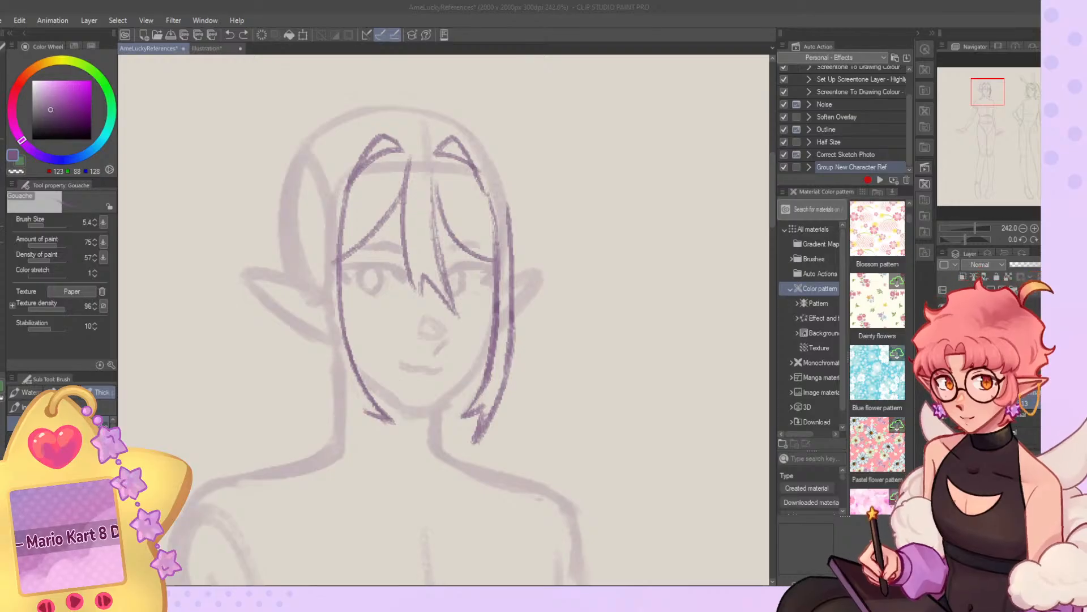
pyautogui.moveTo(473, 144)
pyautogui.mouseDown()
pyautogui.moveTo(500, 173)
pyautogui.moveTo(507, 223)
pyautogui.moveTo(512, 183)
pyautogui.moveTo(477, 139)
pyautogui.mouseUp()
pyautogui.press('c')
pyautogui.click(1069, 239)
pyautogui.click(1069, 240)
pyautogui.click(1057, 240)
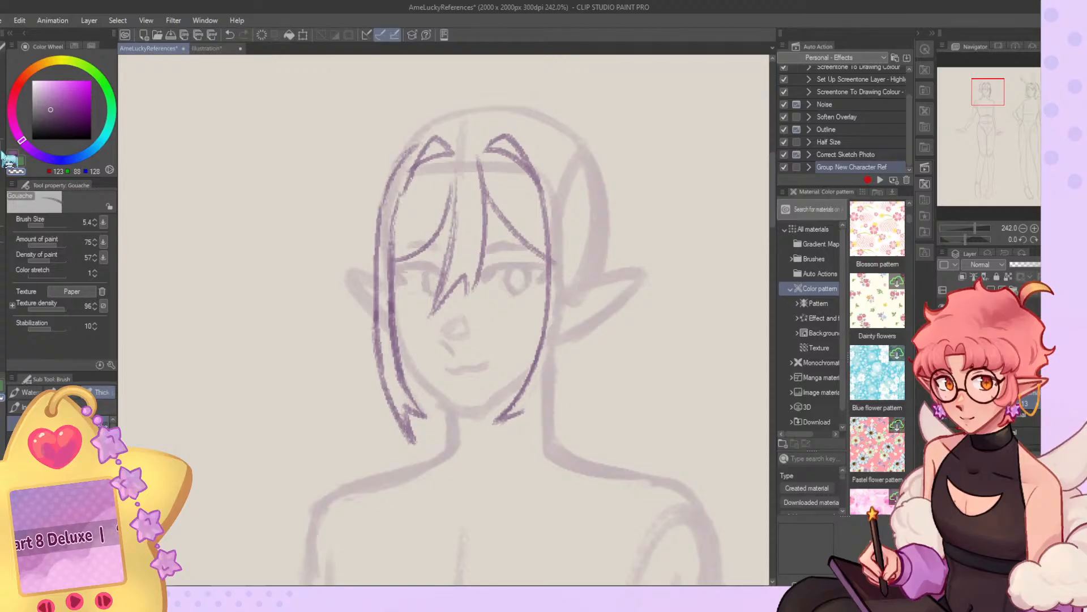
# Draw the near-side lock's outer contour in mirrored view, from the crown past the ear to split, tapering ends.
pyautogui.click(2, 157)
pyautogui.moveTo(527, 394); pyautogui.dragTo(512, 439)
pyautogui.click(2, 176)
pyautogui.press('c')
pyautogui.moveTo(546, 332); pyautogui.dragTo(515, 436)
pyautogui.moveTo(531, 371)
pyautogui.mouseDown()
pyautogui.moveTo(510, 444)
pyautogui.moveTo(524, 477)
pyautogui.mouseUp()
pyautogui.moveTo(565, 334); pyautogui.dragTo(529, 466)
pyautogui.moveTo(575, 259); pyautogui.dragTo(535, 439)
pyautogui.moveTo(576, 218); pyautogui.dragTo(572, 271)
pyautogui.moveTo(554, 154); pyautogui.dragTo(573, 275)
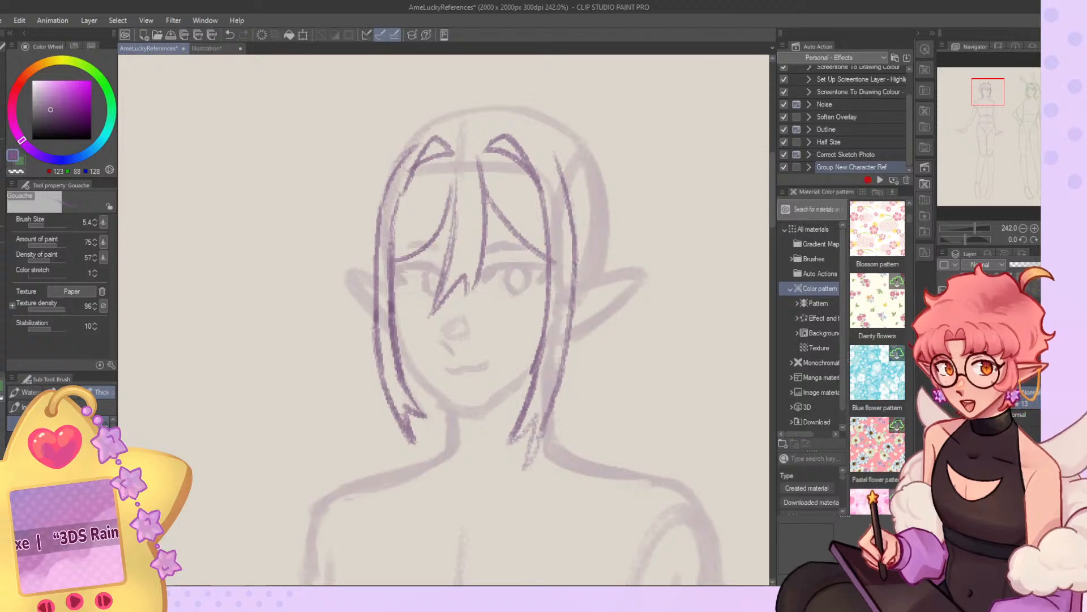
# Unmirror the canvas, strengthen the near-side lock's forked ends, and set the brush size to 9.8.
pyautogui.hotkey('ctrl', '0')
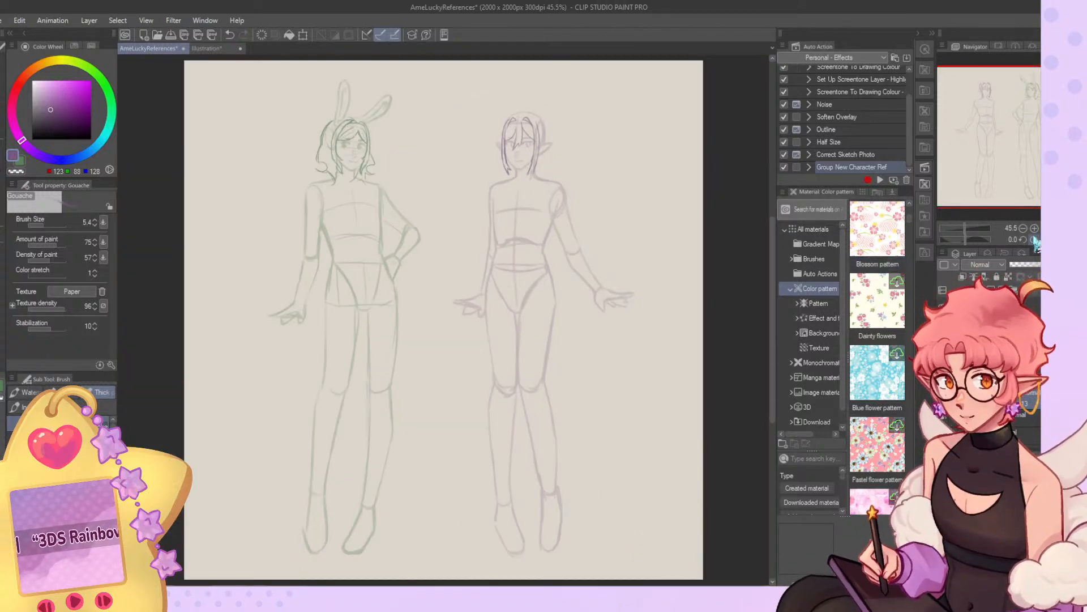
pyautogui.press('h')
pyautogui.scroll(5, 390, 164)
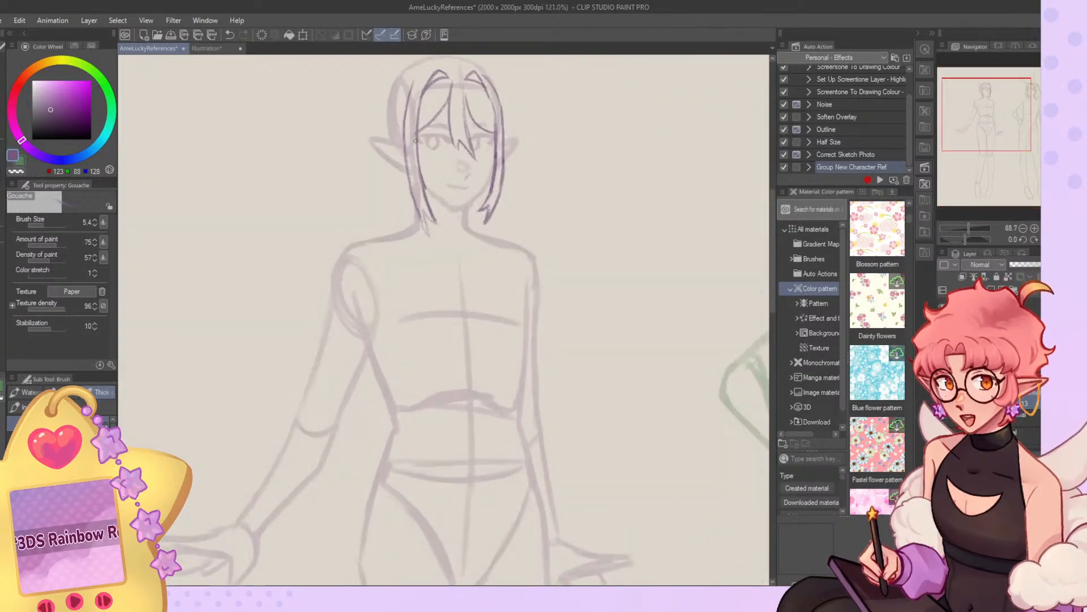
pyautogui.moveTo(392, 212); pyautogui.dragTo(417, 249)
pyautogui.moveTo(405, 214); pyautogui.dragTo(428, 229)
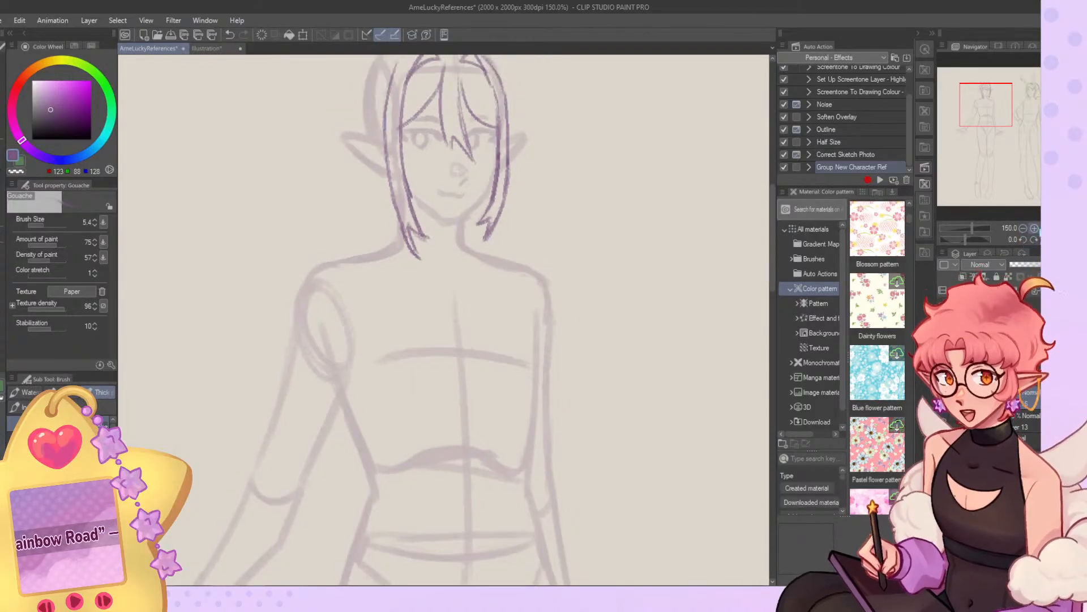
pyautogui.hotkey('ctrl', '0')
pyautogui.click(45, 226)
# Try drawing the back hair's contour around the near side of the elf's head at full-figure size.
pyautogui.moveTo(345, 122)
pyautogui.mouseDown()
pyautogui.moveTo(340, 169)
pyautogui.moveTo(352, 173)
pyautogui.moveTo(345, 166)
pyautogui.mouseUp()
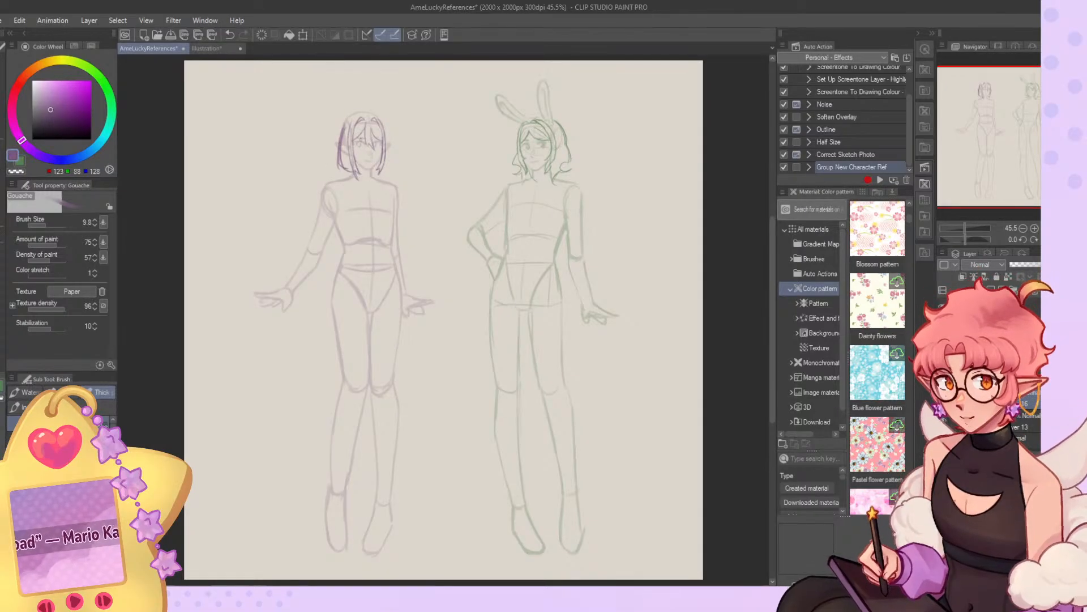
pyautogui.hotkey('ctrl', 'z')
pyautogui.hotkey('ctrl', 'z')
pyautogui.hotkey('ctrl', 'z')
pyautogui.moveTo(350, 108)
pyautogui.mouseDown()
pyautogui.moveTo(338, 132)
pyautogui.moveTo(340, 112)
pyautogui.moveTo(342, 151)
pyautogui.mouseUp()
pyautogui.hotkey('ctrl', 'z')
pyautogui.hotkey('ctrl', 'z')
pyautogui.hotkey('ctrl', 'z')
pyautogui.hotkey('ctrl', 'z')
pyautogui.hotkey('ctrl', 'z')
pyautogui.moveTo(349, 115); pyautogui.dragTo(341, 148)
pyautogui.hotkey('ctrl', 'z')
# Examine the characters' hairstyles in the coloured Illustration document and return to the reference sheet.
pyautogui.scroll(8, 321, 79)
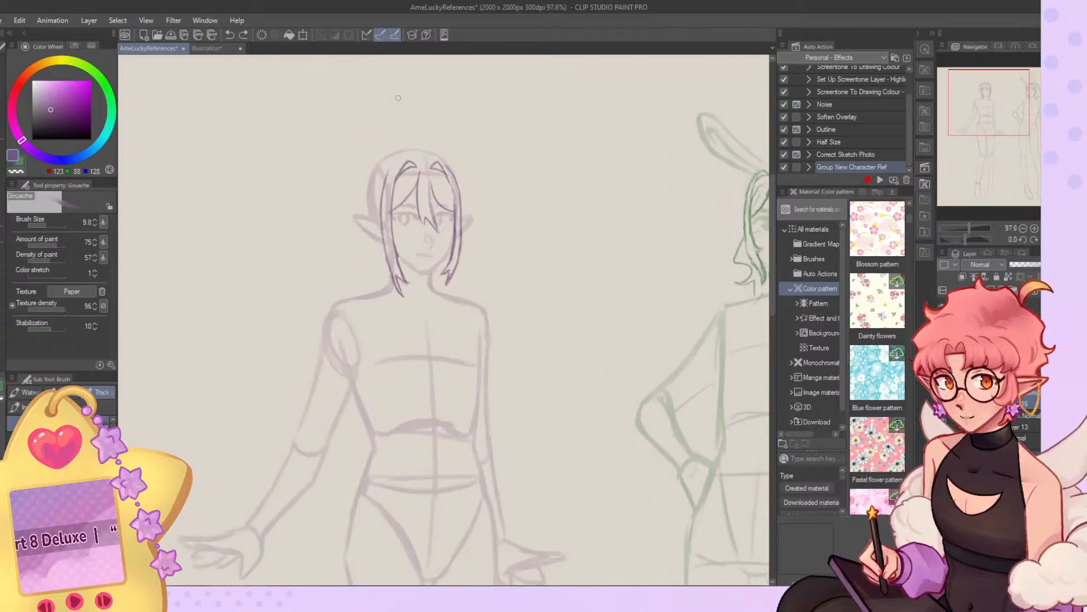
pyautogui.scroll(-8, 402, 94)
pyautogui.click(219, 49)
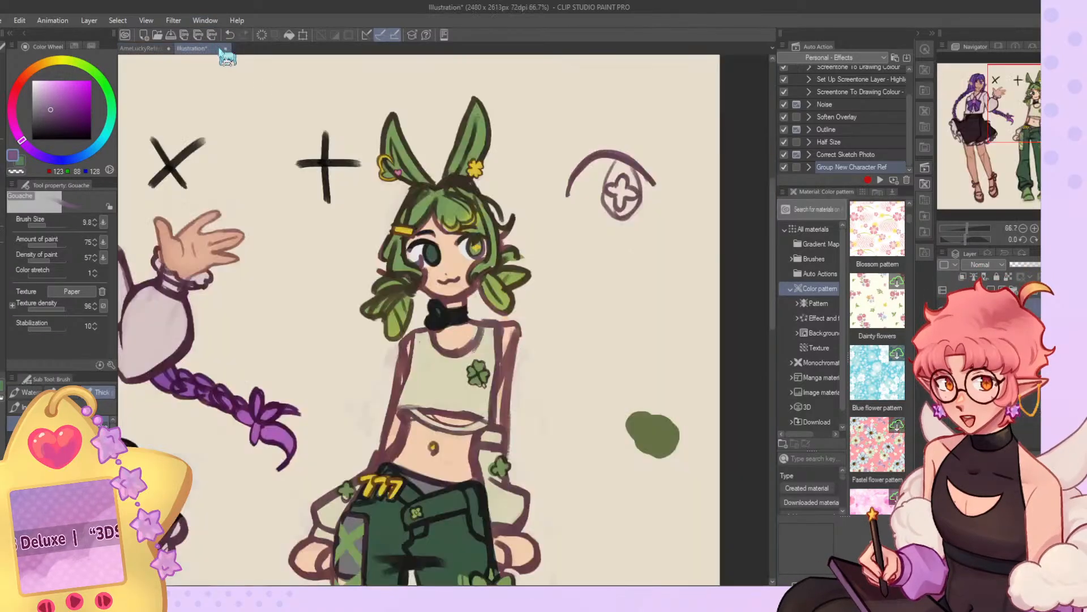
pyautogui.scroll(-3, 238, 132)
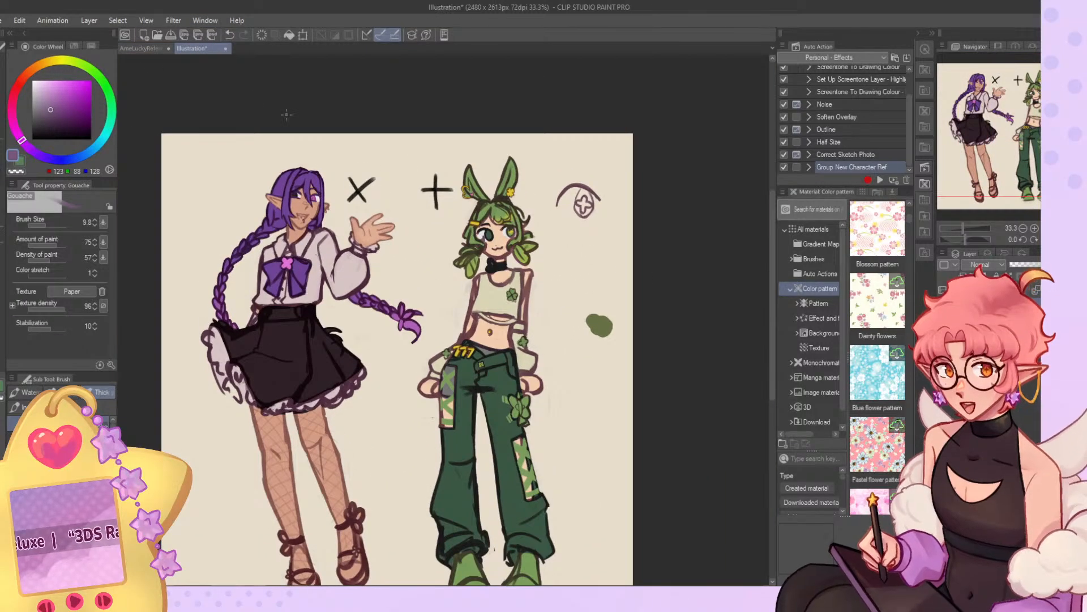
pyautogui.scroll(3, 492, 213)
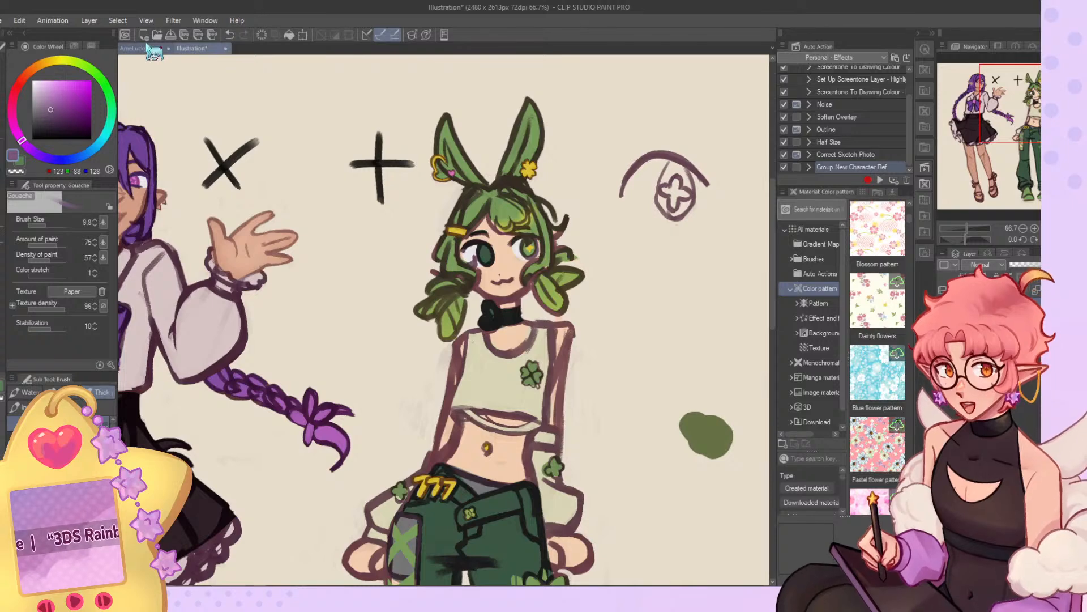
pyautogui.click(152, 48)
# Try drawing a large curled strand rising from the top of the elf's head.
pyautogui.scroll(3, 434, 158)
pyautogui.moveTo(401, 159)
pyautogui.mouseDown()
pyautogui.moveTo(394, 148)
pyautogui.moveTo(431, 134)
pyautogui.moveTo(418, 161)
pyautogui.moveTo(434, 145)
pyautogui.moveTo(397, 135)
pyautogui.moveTo(443, 128)
pyautogui.mouseUp()
pyautogui.hotkey('ctrl', 'z')
pyautogui.hotkey('ctrl', 'z')
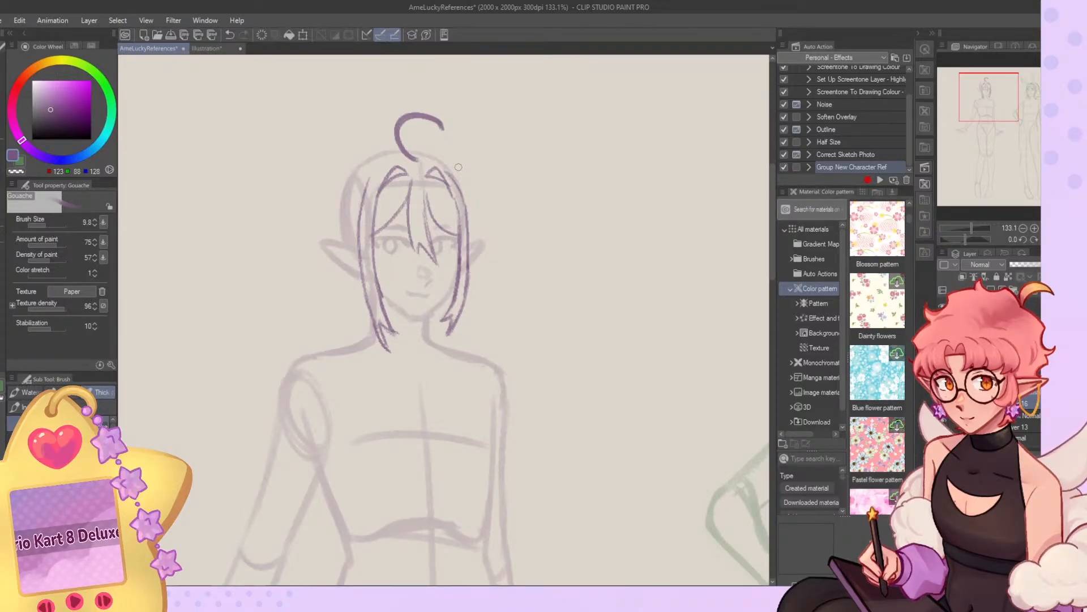
pyautogui.hotkey('ctrl', 'z')
pyautogui.moveTo(406, 156)
pyautogui.mouseDown()
pyautogui.moveTo(399, 138)
pyautogui.moveTo(425, 147)
pyautogui.mouseUp()
pyautogui.hotkey('ctrl', 'z')
# Try drawing a bumpy back-hair contour behind the near side of the elf's head above the ear.
pyautogui.moveTo(361, 202)
pyautogui.mouseDown()
pyautogui.moveTo(333, 176)
pyautogui.moveTo(342, 210)
pyautogui.moveTo(364, 181)
pyautogui.moveTo(369, 210)
pyautogui.moveTo(378, 187)
pyautogui.moveTo(362, 217)
pyautogui.mouseUp()
pyautogui.hotkey('ctrl', 'z')
pyautogui.hotkey('ctrl', 'z')
pyautogui.hotkey('ctrl', 'z')
pyautogui.hotkey('ctrl', 'z')
pyautogui.hotkey('ctrl', 'z')
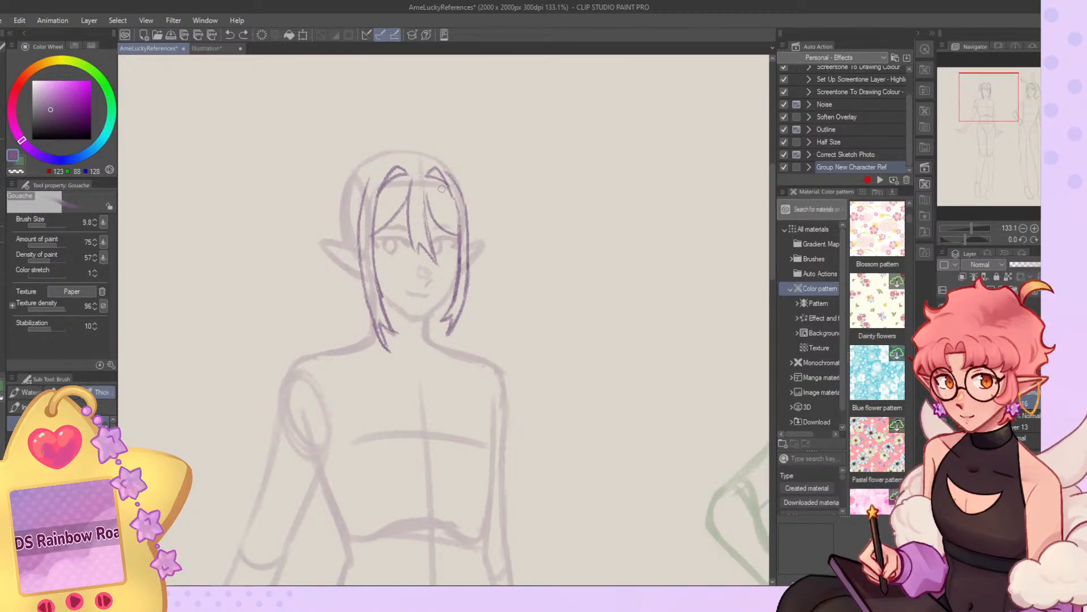
pyautogui.moveTo(360, 167); pyautogui.dragTo(351, 216)
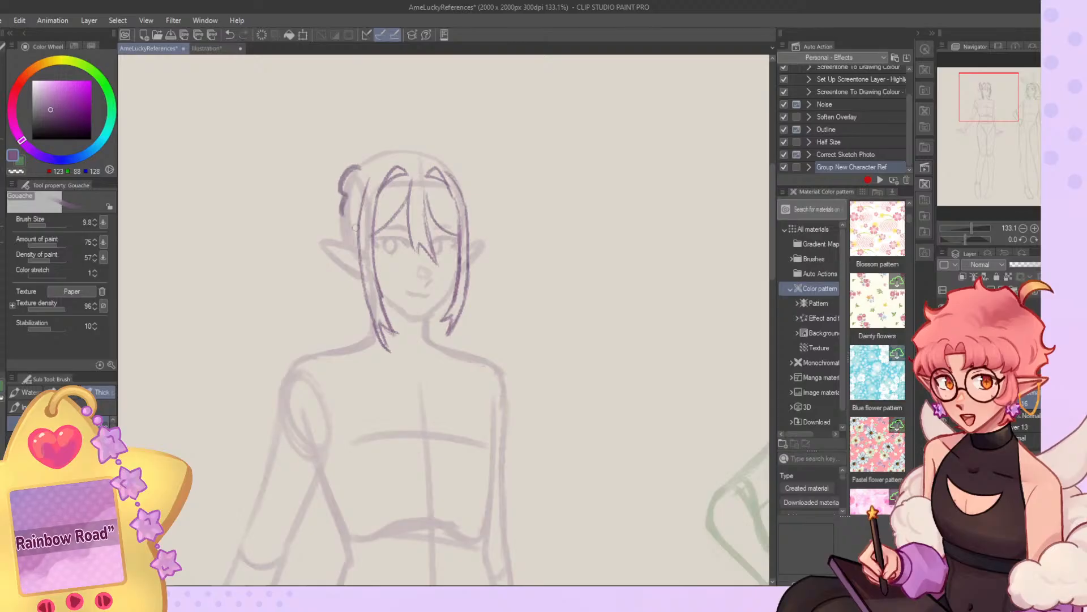
pyautogui.hotkey('ctrl', 'z')
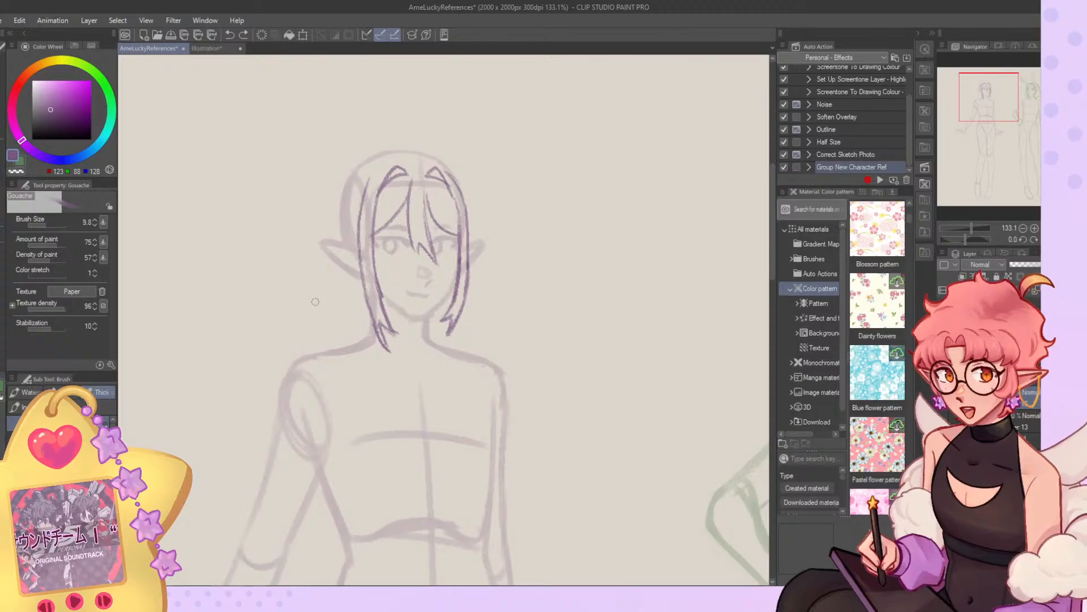
# Try a small hair loop at the back of the crown and a long strand falling behind the near ear.
pyautogui.moveTo(340, 163); pyautogui.dragTo(367, 166)
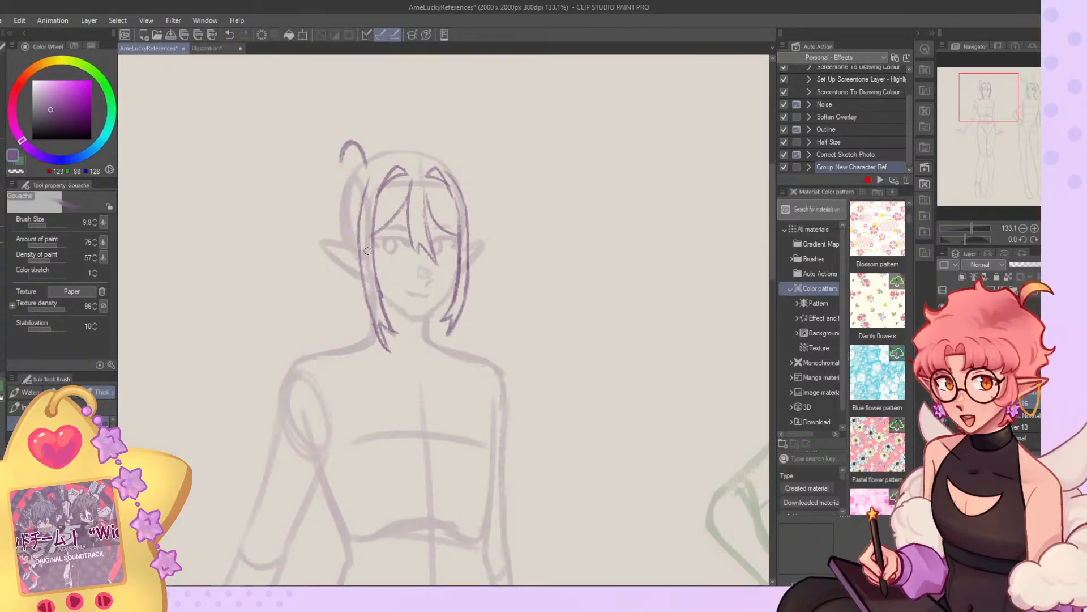
pyautogui.hotkey('ctrl', 'z')
pyautogui.moveTo(352, 169)
pyautogui.mouseDown()
pyautogui.moveTo(322, 236)
pyautogui.moveTo(317, 339)
pyautogui.mouseUp()
pyautogui.hotkey('ctrl', 'z')
pyautogui.scroll(-5, 369, 340)
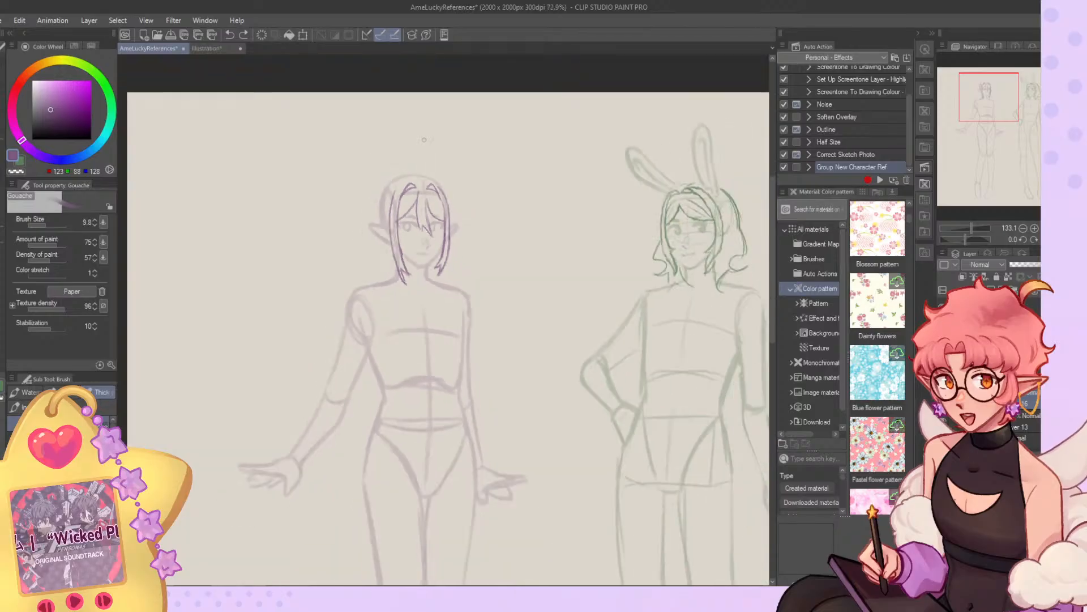
# Draw the edge of the elf's back hair behind the near ear, ending in a small curl beside the neck.
pyautogui.moveTo(379, 180); pyautogui.dragTo(377, 227)
pyautogui.moveTo(393, 229); pyautogui.dragTo(372, 276)
pyautogui.moveTo(388, 228); pyautogui.dragTo(383, 247)
pyautogui.moveTo(384, 235); pyautogui.dragTo(387, 249)
pyautogui.moveTo(381, 249)
pyautogui.mouseDown()
pyautogui.moveTo(373, 275)
pyautogui.moveTo(391, 258)
pyautogui.mouseUp()
pyautogui.moveTo(391, 258); pyautogui.dragTo(377, 282)
pyautogui.hotkey('ctrl', 'z')
pyautogui.hotkey('ctrl', 'z')
# Draw a long strand falling from the elf's near shoulder to the thigh and a small curl on the neck's far side.
pyautogui.moveTo(385, 243)
pyautogui.mouseDown()
pyautogui.moveTo(329, 429)
pyautogui.moveTo(340, 526)
pyautogui.mouseUp()
pyautogui.hotkey('ctrl', 'z')
pyautogui.moveTo(447, 225); pyautogui.dragTo(450, 245)
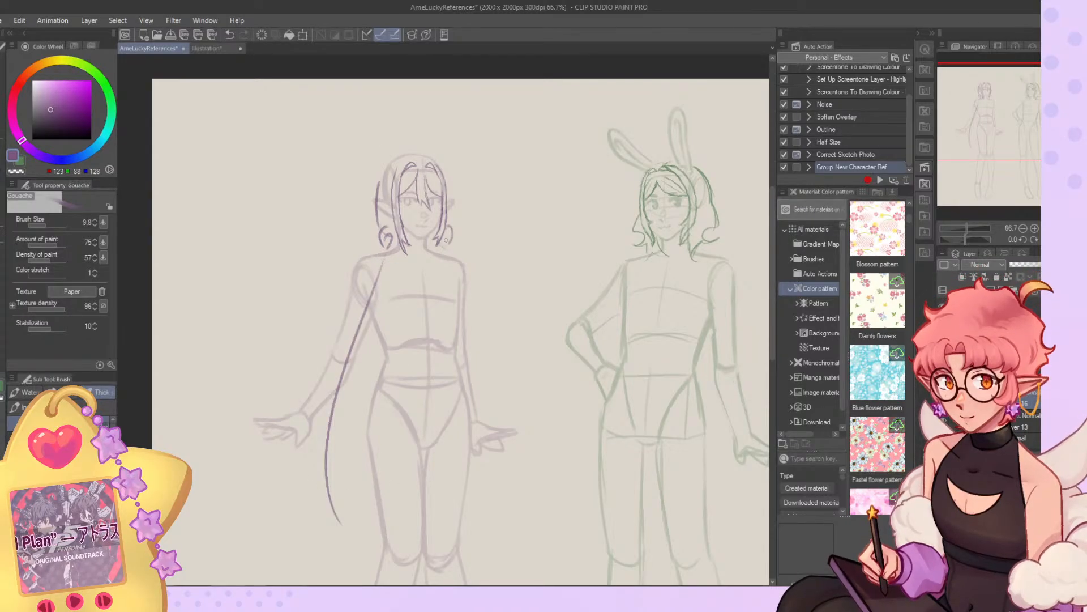
pyautogui.hotkey('ctrl', 'z')
# Draw a long strand falling from the elf's far shoulder past the hand to balance the near one.
pyautogui.moveTo(447, 199)
pyautogui.mouseDown()
pyautogui.moveTo(442, 242)
pyautogui.moveTo(452, 247)
pyautogui.moveTo(476, 445)
pyautogui.mouseUp()
pyautogui.hotkey('ctrl', 'z')
pyautogui.hotkey('ctrl', 'z')
pyautogui.hotkey('ctrl', 'z')
pyautogui.moveTo(443, 250)
pyautogui.mouseDown()
pyautogui.moveTo(470, 328)
pyautogui.moveTo(491, 548)
pyautogui.mouseUp()
pyautogui.hotkey('ctrl', 'z')
pyautogui.hotkey('ctrl', 'z')
pyautogui.moveTo(444, 259); pyautogui.dragTo(488, 495)
pyautogui.scroll(-5, 443, 402)
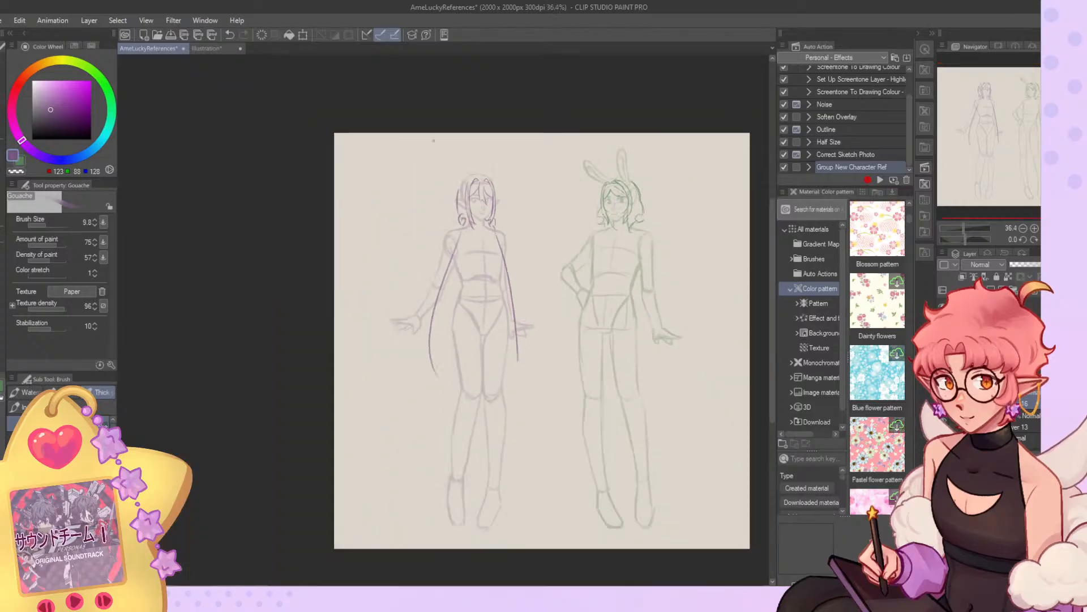
pyautogui.scroll(4, 442, 402)
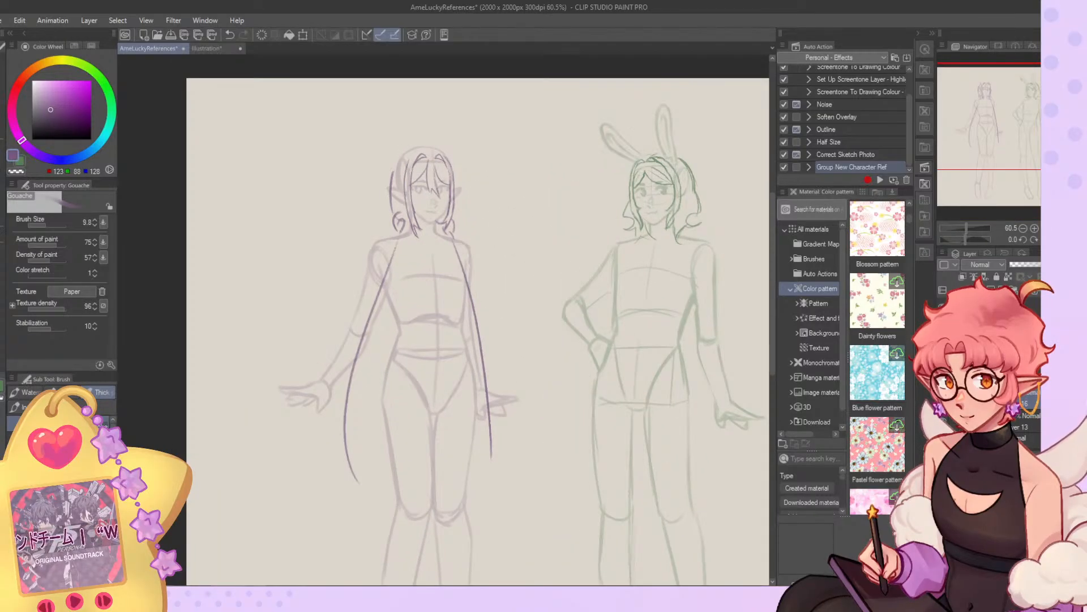
# Check the elf in a mirrored view and curve the lower end of the far strand inward.
pyautogui.press('h')
pyautogui.scroll(1, 566, 350)
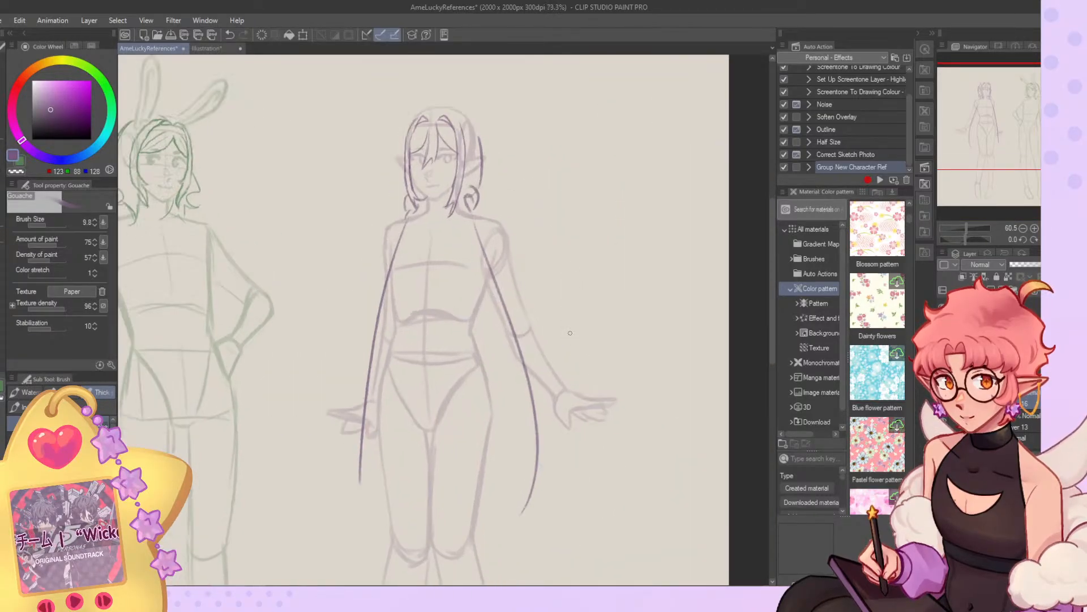
pyautogui.moveTo(379, 331); pyautogui.dragTo(363, 498)
pyautogui.moveTo(362, 438); pyautogui.dragTo(367, 482)
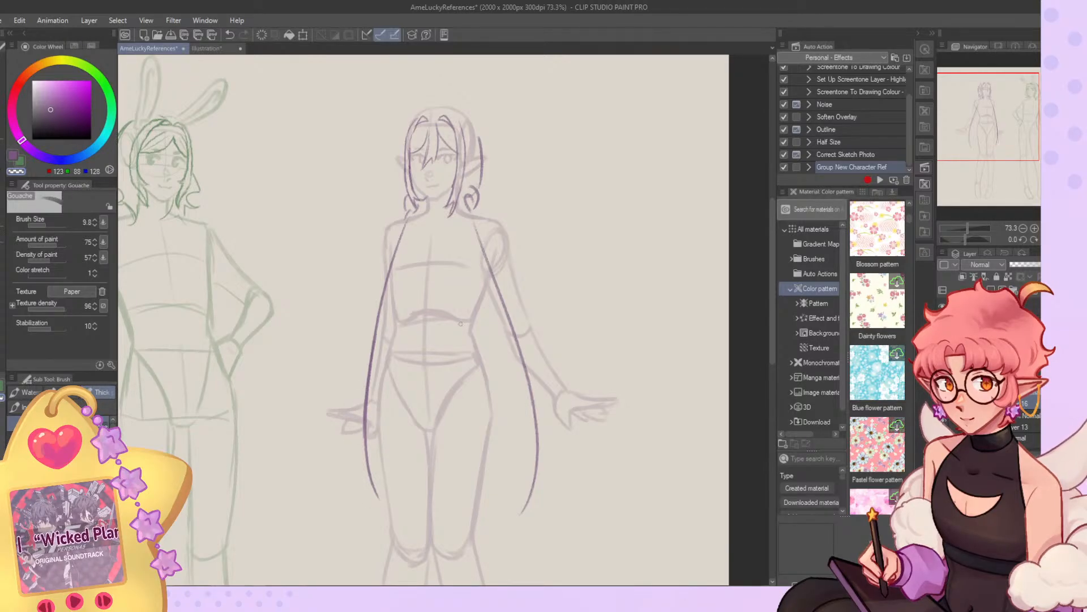
pyautogui.press('h')
pyautogui.press('c')
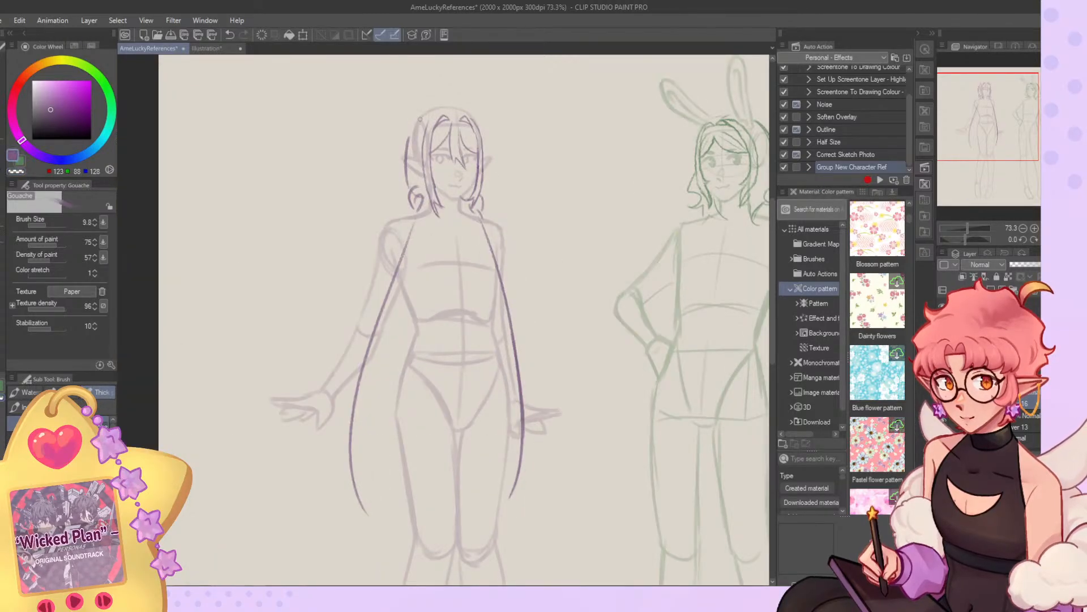
# Try drawing a wide halo-like loop of hair above the elf's head.
pyautogui.moveTo(421, 125); pyautogui.dragTo(416, 144)
pyautogui.hotkey('ctrl', 'z')
pyautogui.scroll(4, 440, 57)
pyautogui.moveTo(467, 150)
pyautogui.mouseDown()
pyautogui.moveTo(453, 134)
pyautogui.moveTo(495, 114)
pyautogui.moveTo(492, 124)
pyautogui.moveTo(468, 89)
pyautogui.moveTo(498, 131)
pyautogui.moveTo(416, 131)
pyautogui.moveTo(512, 143)
pyautogui.moveTo(395, 127)
pyautogui.moveTo(508, 147)
pyautogui.moveTo(526, 135)
pyautogui.mouseUp()
pyautogui.hotkey('ctrl', 'z')
pyautogui.hotkey('ctrl', 'z')
pyautogui.hotkey('ctrl', 'z')
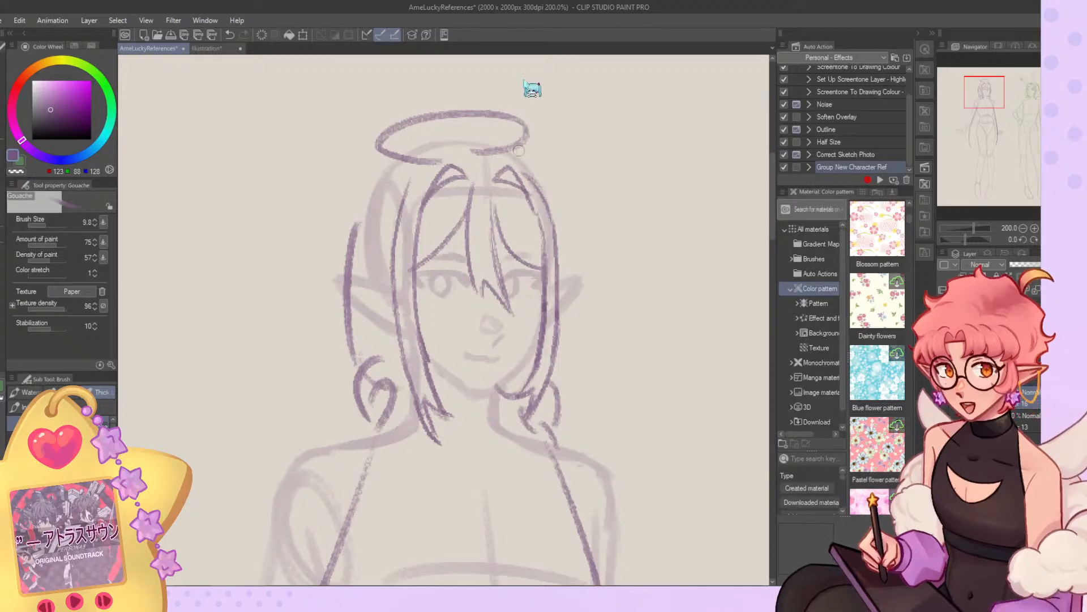
pyautogui.hotkey('ctrl', 'z')
# Try several smaller curled strands rising from the elf's crown.
pyautogui.moveTo(419, 129)
pyautogui.mouseDown()
pyautogui.moveTo(521, 121)
pyautogui.moveTo(484, 124)
pyautogui.moveTo(538, 132)
pyautogui.mouseUp()
pyautogui.hotkey('ctrl', 'z')
pyautogui.hotkey('ctrl', 'z')
pyautogui.moveTo(446, 146)
pyautogui.mouseDown()
pyautogui.moveTo(386, 136)
pyautogui.moveTo(527, 119)
pyautogui.mouseUp()
pyautogui.hotkey('ctrl', 'z')
pyautogui.moveTo(445, 155)
pyautogui.mouseDown()
pyautogui.moveTo(616, 126)
pyautogui.moveTo(373, 152)
pyautogui.moveTo(495, 132)
pyautogui.mouseUp()
pyautogui.hotkey('ctrl', 'z')
pyautogui.hotkey('ctrl', 'z')
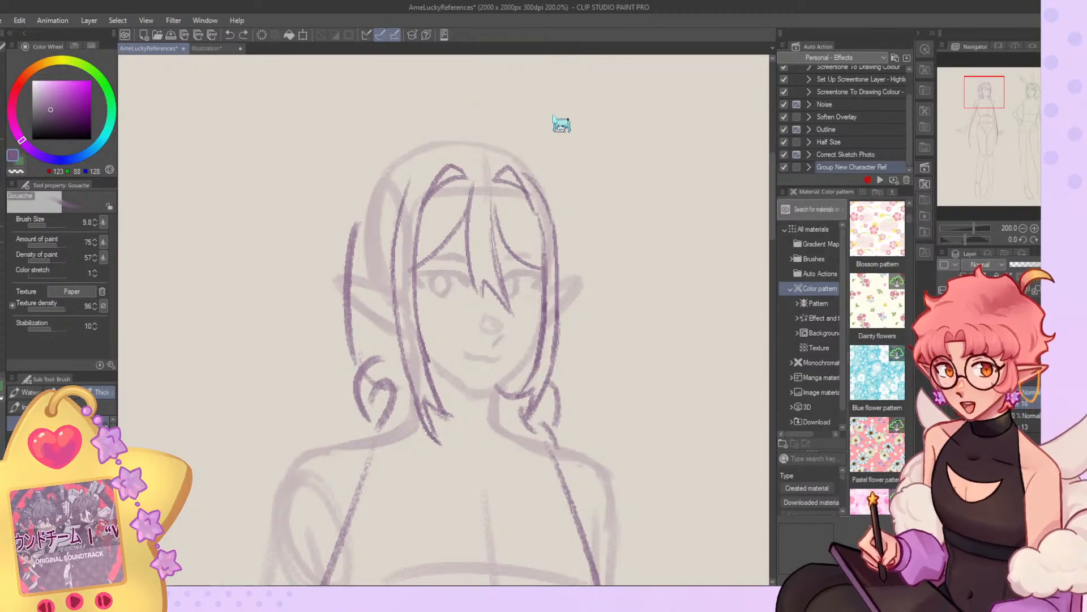
pyautogui.moveTo(429, 141)
pyautogui.mouseDown()
pyautogui.moveTo(513, 122)
pyautogui.moveTo(510, 142)
pyautogui.moveTo(542, 124)
pyautogui.moveTo(487, 144)
pyautogui.moveTo(499, 115)
pyautogui.moveTo(439, 123)
pyautogui.moveTo(484, 101)
pyautogui.mouseUp()
pyautogui.hotkey('ctrl', 'z')
pyautogui.hotkey('ctrl', 'z')
pyautogui.hotkey('ctrl', 'z')
pyautogui.hotkey('ctrl', 'z')
# Draw a small heart-shaped tuft of hair on top of the elf's crown.
pyautogui.moveTo(464, 148)
pyautogui.mouseDown()
pyautogui.moveTo(450, 136)
pyautogui.moveTo(481, 101)
pyautogui.mouseUp()
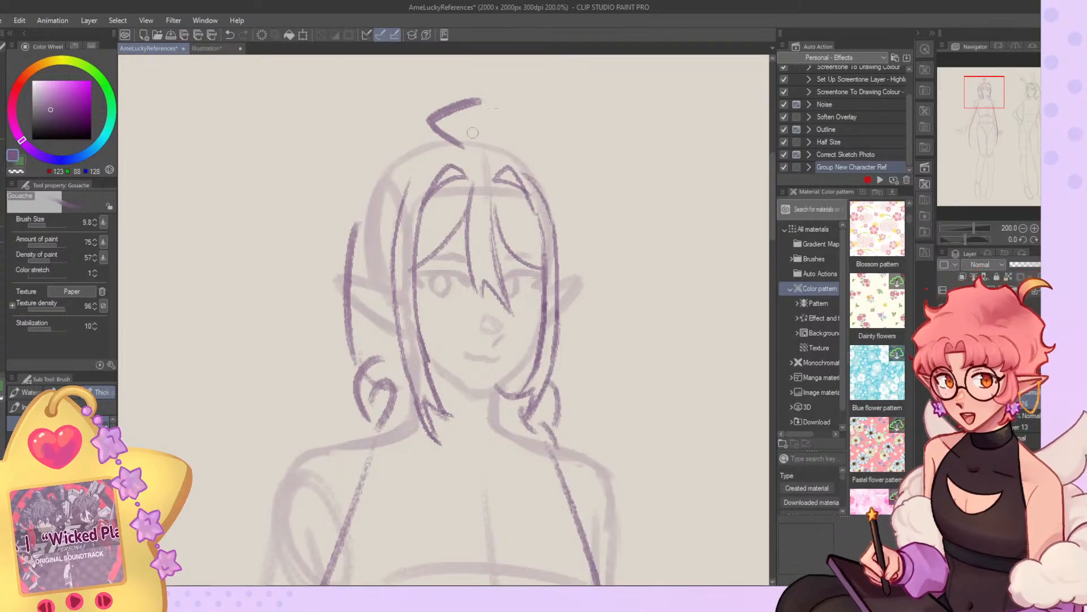
pyautogui.hotkey('ctrl', 'z')
pyautogui.moveTo(464, 146)
pyautogui.mouseDown()
pyautogui.moveTo(465, 102)
pyautogui.moveTo(496, 97)
pyautogui.moveTo(451, 136)
pyautogui.moveTo(466, 108)
pyautogui.moveTo(440, 140)
pyautogui.moveTo(422, 122)
pyautogui.moveTo(502, 118)
pyautogui.moveTo(505, 133)
pyautogui.moveTo(526, 141)
pyautogui.moveTo(437, 121)
pyautogui.moveTo(502, 118)
pyautogui.mouseUp()
pyautogui.hotkey('ctrl', 'z')
pyautogui.hotkey('ctrl', 'z')
pyautogui.hotkey('ctrl', 'z')
pyautogui.hotkey('ctrl', 'z')
pyautogui.hotkey('ctrl', 'z')
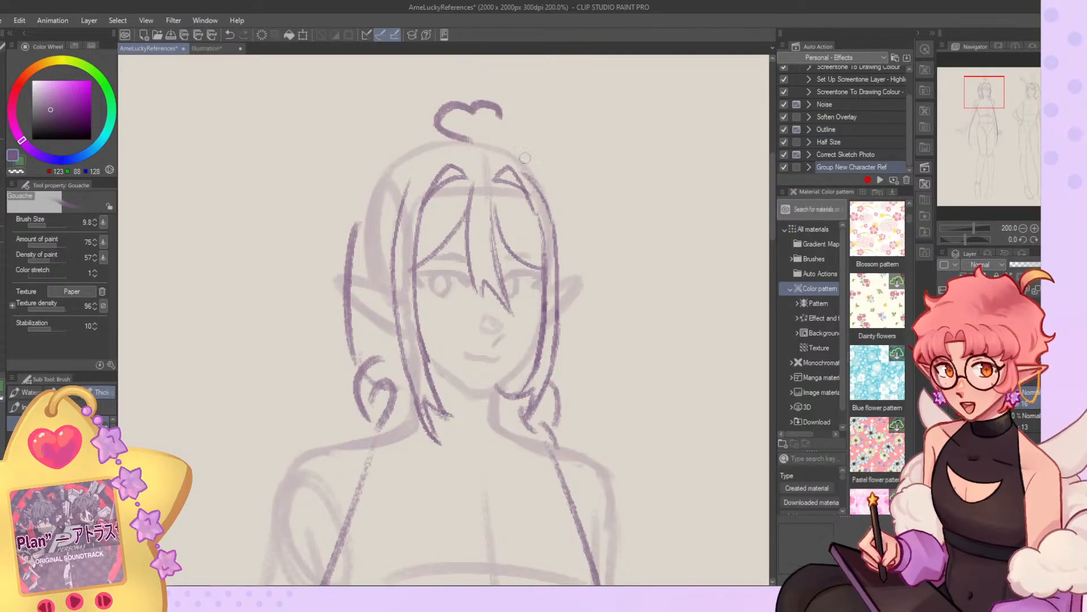
# Draw the outer hair contour from the elf's crown down over the near side of the head toward the ear.
pyautogui.scroll(-7, 408, 114)
pyautogui.scroll(2, 392, 110)
pyautogui.press('c')
pyautogui.press('c')
pyautogui.moveTo(366, 201)
pyautogui.mouseDown()
pyautogui.moveTo(391, 150)
pyautogui.moveTo(427, 129)
pyautogui.moveTo(487, 159)
pyautogui.moveTo(475, 142)
pyautogui.moveTo(412, 136)
pyautogui.moveTo(385, 161)
pyautogui.mouseUp()
pyautogui.hotkey('ctrl', 'z')
pyautogui.hotkey('ctrl', 'z')
pyautogui.hotkey('ctrl', 'z')
pyautogui.hotkey('ctrl', 'z')
pyautogui.hotkey('ctrl', 'z')
pyautogui.moveTo(431, 131); pyautogui.dragTo(378, 172)
pyautogui.press('c')
pyautogui.moveTo(408, 134); pyautogui.dragTo(371, 180)
pyautogui.moveTo(416, 134)
pyautogui.mouseDown()
pyautogui.moveTo(402, 139)
pyautogui.moveTo(371, 207)
pyautogui.moveTo(425, 134)
pyautogui.moveTo(369, 186)
pyautogui.mouseUp()
pyautogui.press('c')
pyautogui.press('c')
pyautogui.press('c')
pyautogui.moveTo(422, 129)
pyautogui.mouseDown()
pyautogui.moveTo(387, 148)
pyautogui.moveTo(362, 210)
pyautogui.moveTo(374, 165)
pyautogui.moveTo(427, 132)
pyautogui.moveTo(371, 205)
pyautogui.mouseUp()
pyautogui.press('c')
pyautogui.scroll(-10, 385, 227)
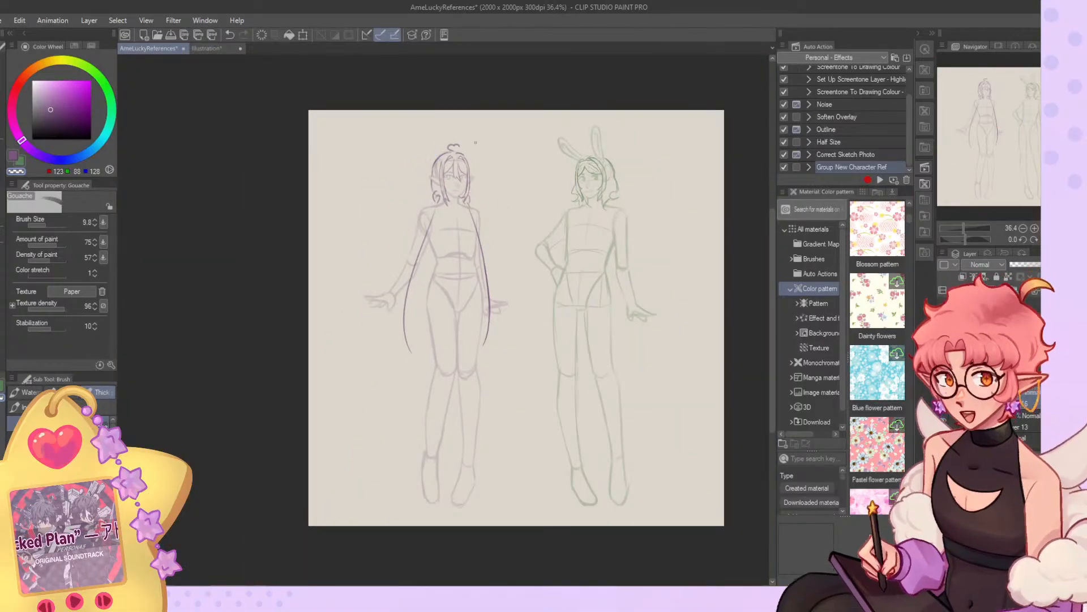
# Lower the opacity of the elf's hair sketch so its lines match the fainter body sketch.
pyautogui.scroll(3, 553, 269)
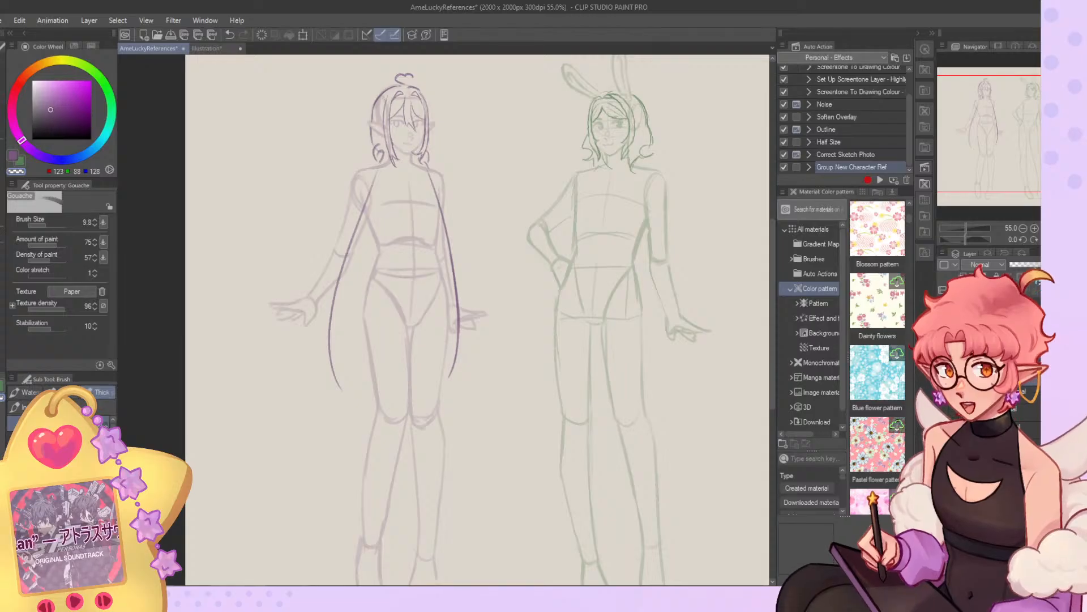
pyautogui.click(1011, 289)
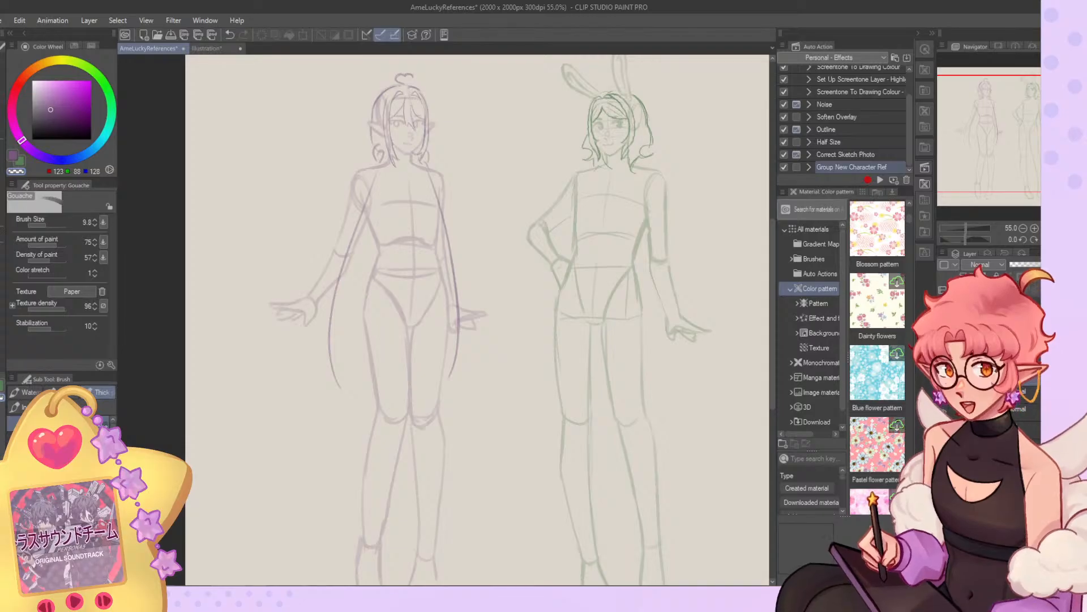
pyautogui.click(1021, 412)
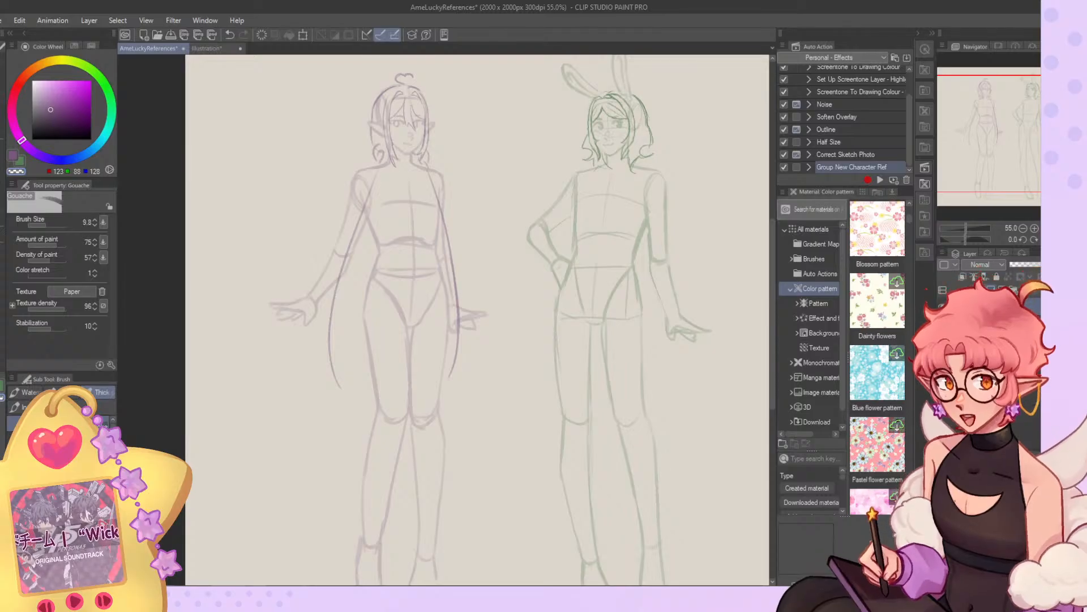
pyautogui.scroll(-4, 576, 278)
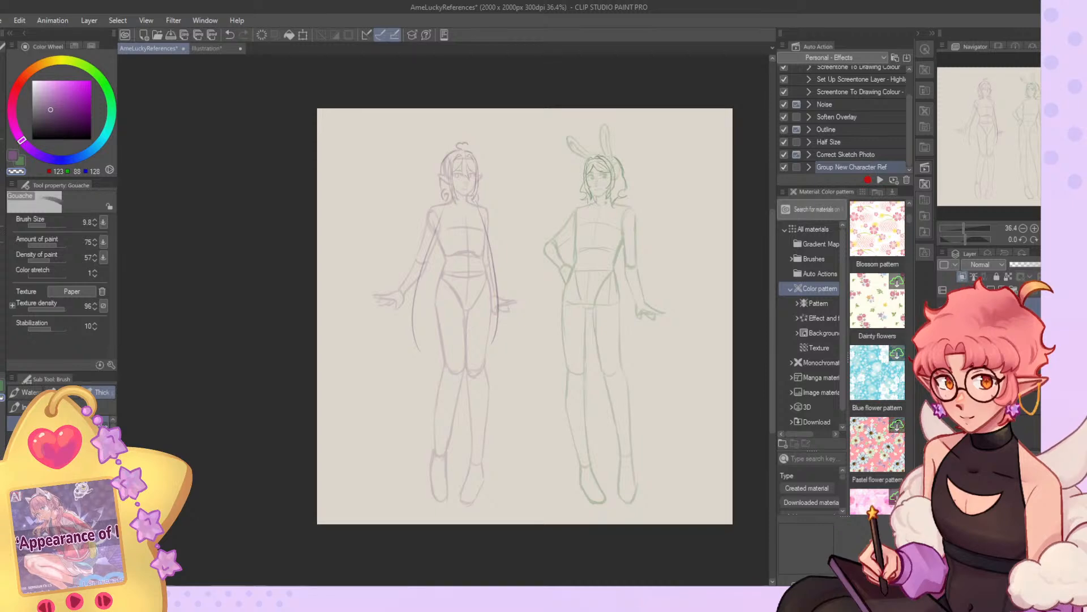
# Recolour both character sketches black using the G-pen at size 2000, painting only over their existing lines.
pyautogui.click(20, 162)
pyautogui.moveTo(44, 136); pyautogui.dragTo(31, 140)
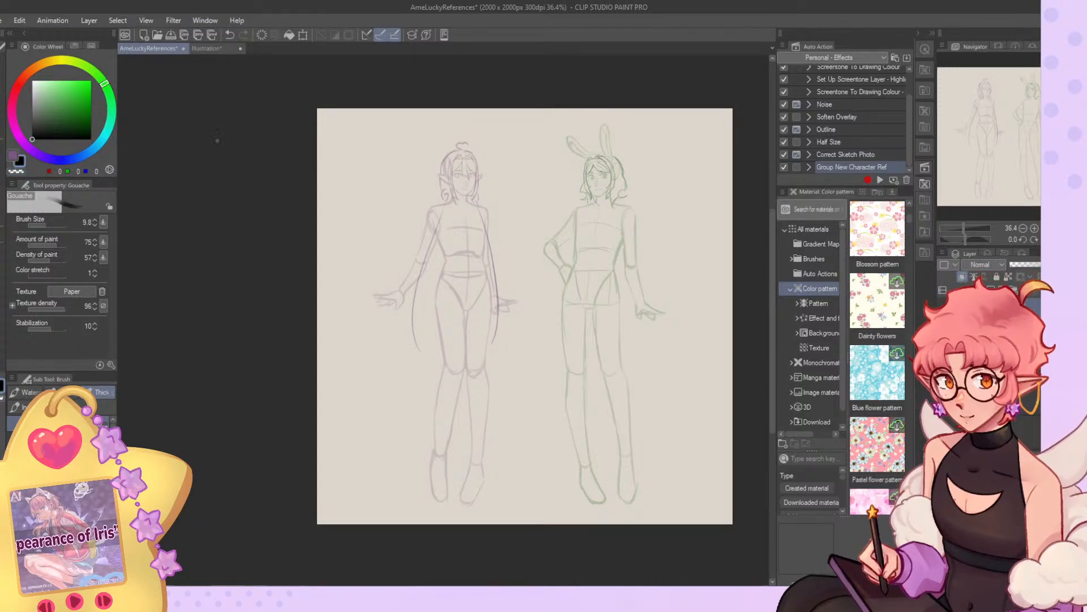
pyautogui.click(1, 147)
pyautogui.moveTo(374, 289)
pyautogui.mouseDown()
pyautogui.moveTo(410, 304)
pyautogui.moveTo(623, 279)
pyautogui.mouseUp()
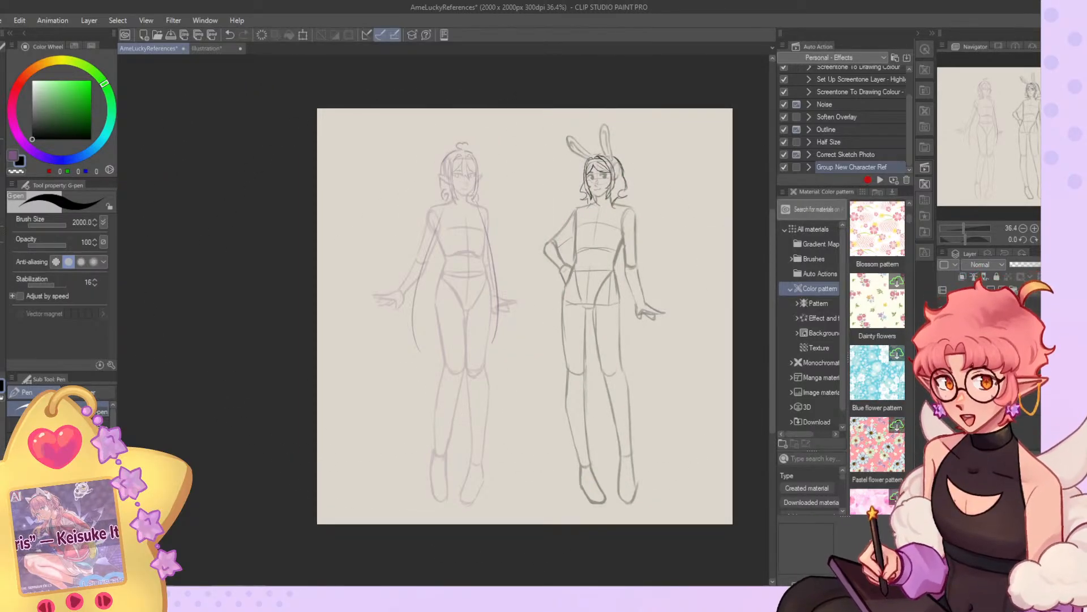
pyautogui.moveTo(407, 294); pyautogui.dragTo(498, 317)
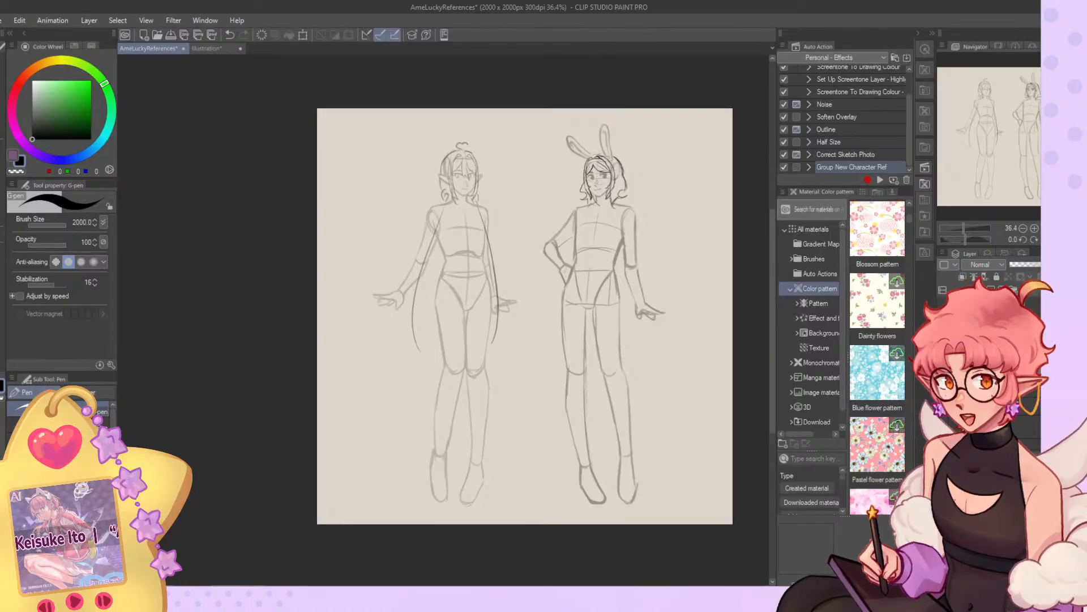
# Lighten the bunny-eared character's sketch layer and switch back to the Gouache brush.
pyautogui.click(1034, 266)
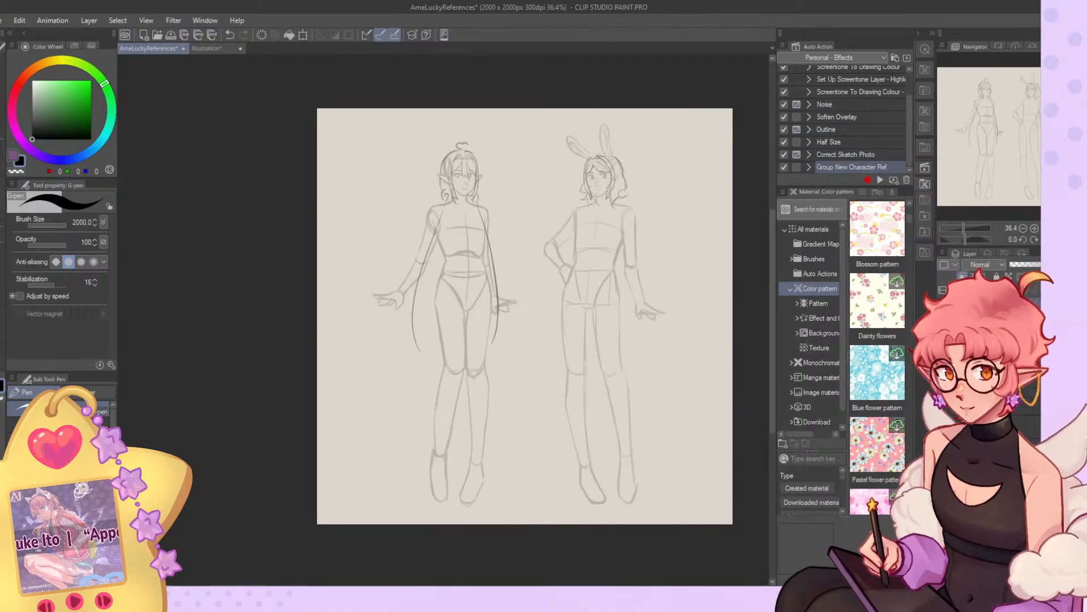
pyautogui.click(6, 177)
pyautogui.click(3, 185)
pyautogui.scroll(1, 527, 125)
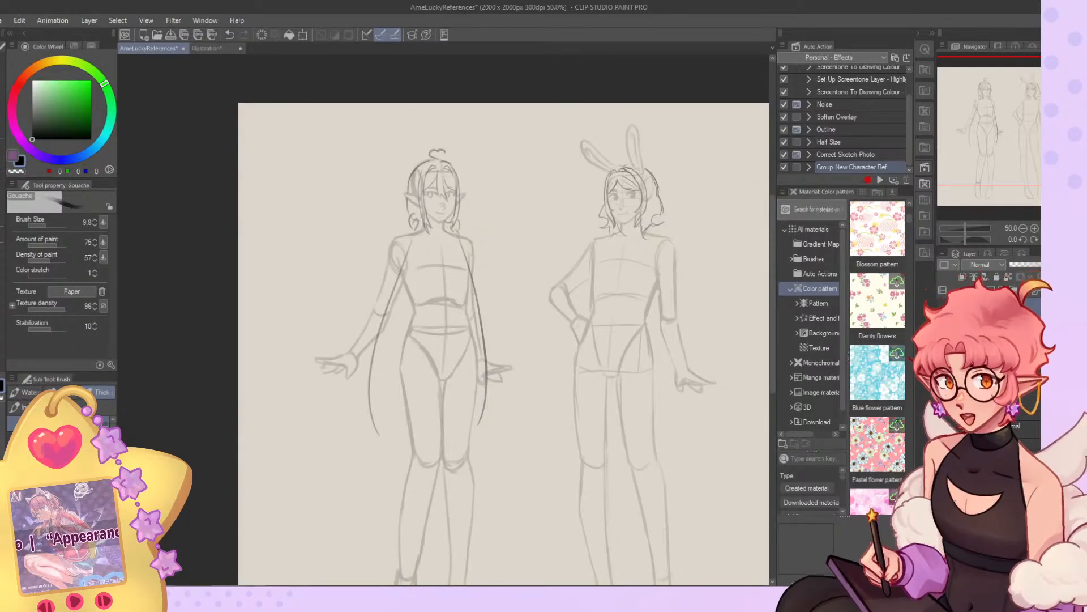
pyautogui.scroll(1, 649, 504)
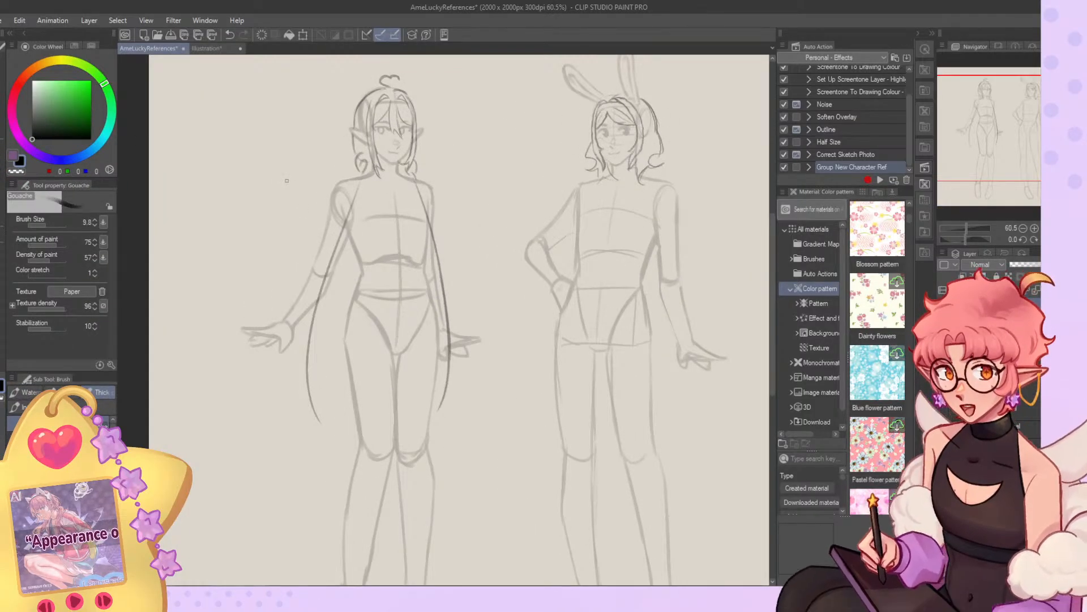
# Paint a round purple colour swatch beside the elf with the G-pen at size 66.8.
pyautogui.click(16, 156)
pyautogui.click(2, 148)
pyautogui.click(64, 226)
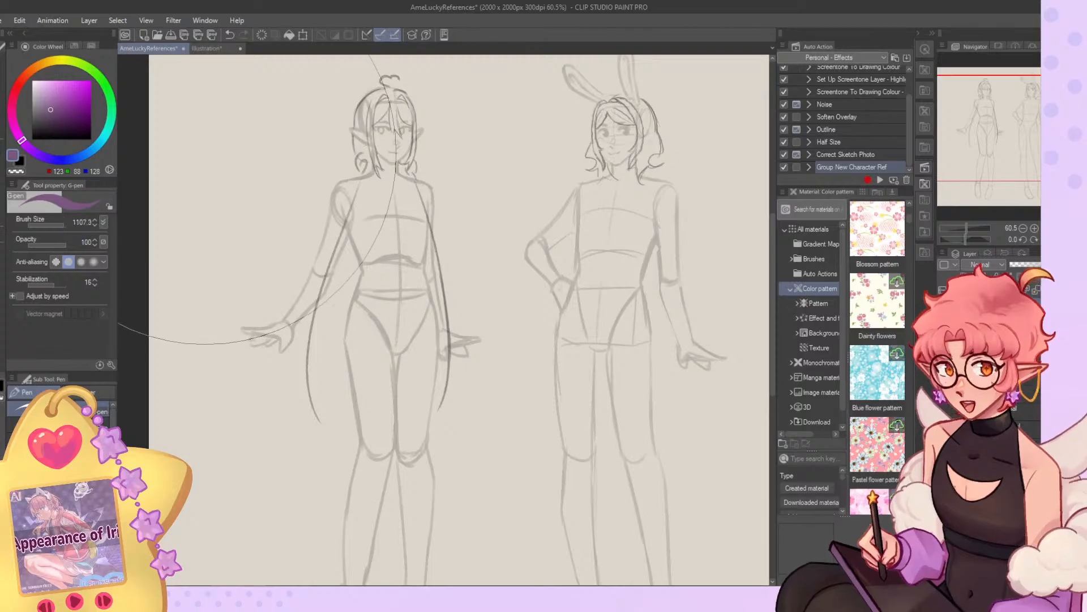
pyautogui.moveTo(194, 170); pyautogui.dragTo(234, 195)
pyautogui.hotkey('ctrl', 'z')
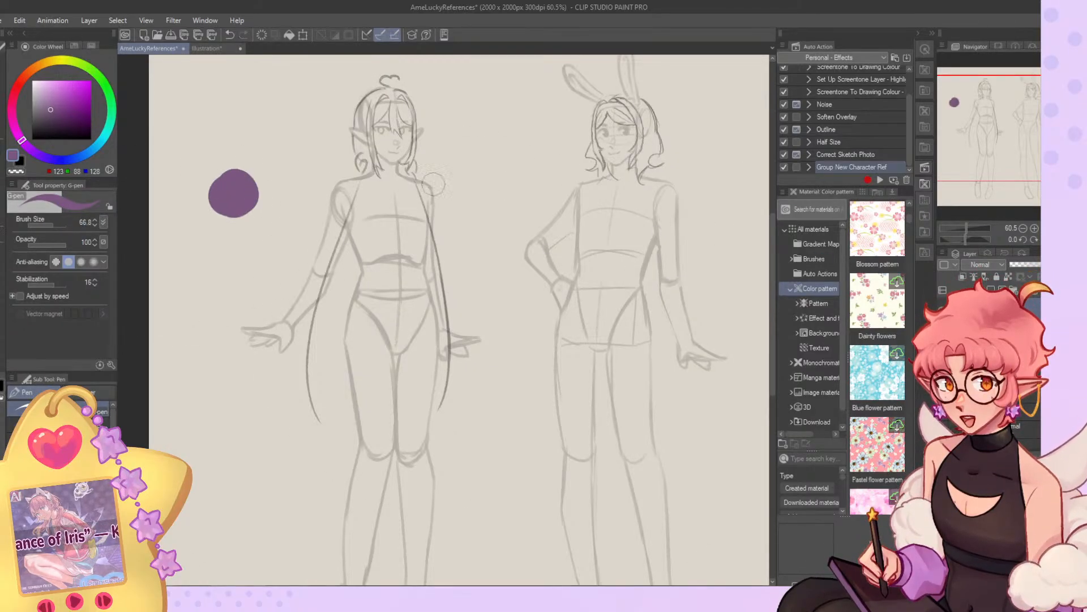
# Lighten the bunny-eared character's sketch layer and paint a round green swatch beside that character.
pyautogui.click(991, 339)
pyautogui.click(1033, 265)
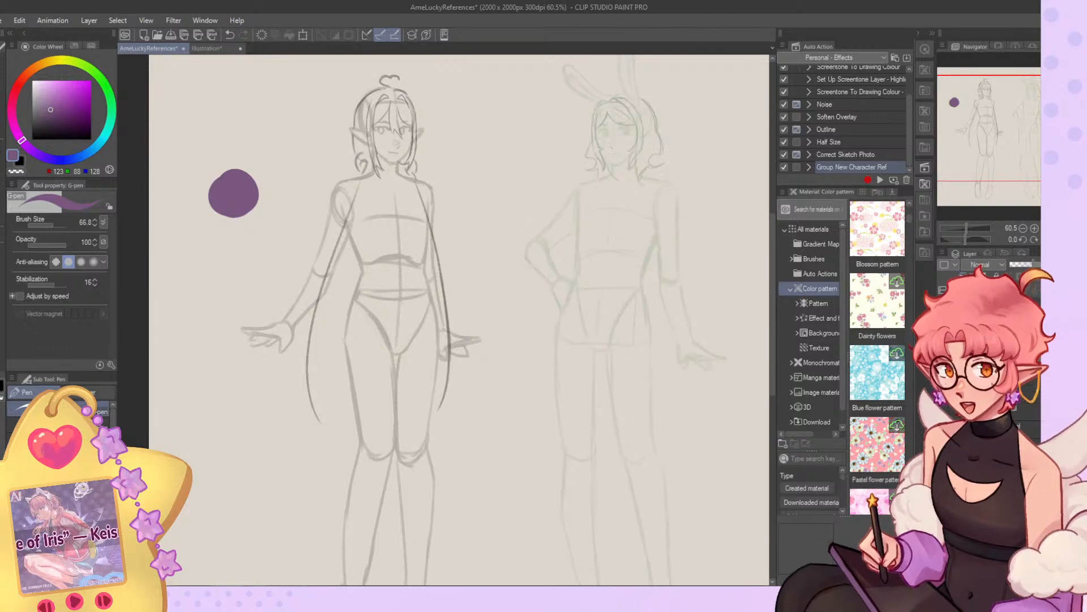
pyautogui.click(104, 84)
pyautogui.click(1058, 265)
pyautogui.click(1008, 363)
pyautogui.moveTo(754, 164)
pyautogui.mouseDown()
pyautogui.moveTo(651, 136)
pyautogui.moveTo(652, 145)
pyautogui.mouseUp()
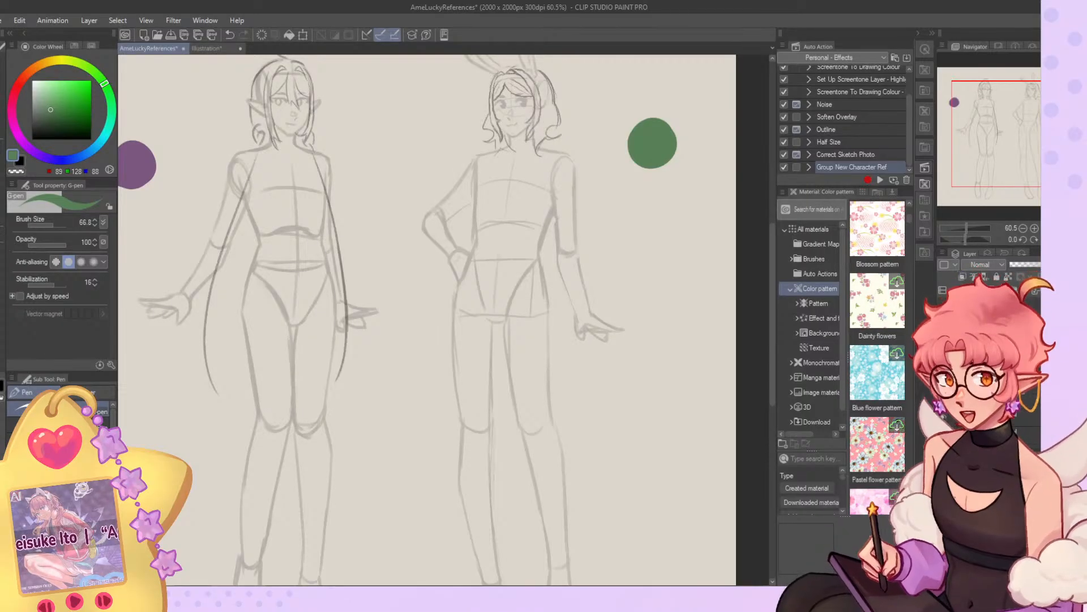
# Set the drawing colour to black and return to the Gouache brush for sketching the outfit.
pyautogui.moveTo(1010, 150); pyautogui.dragTo(1005, 144)
pyautogui.moveTo(62, 116); pyautogui.dragTo(17, 176)
pyautogui.click(2, 188)
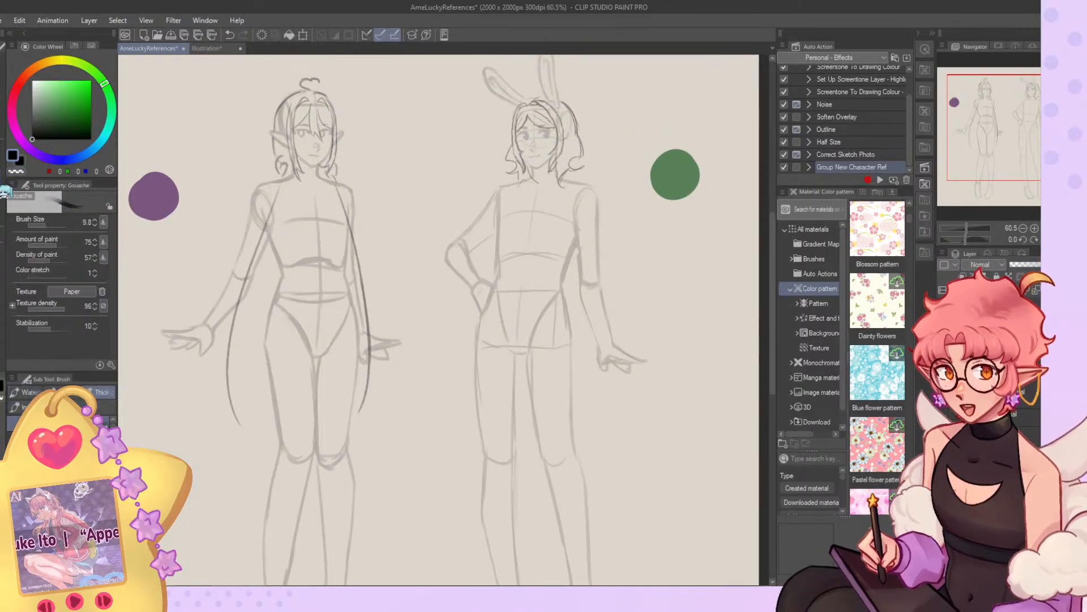
pyautogui.scroll(-6, 376, 172)
pyautogui.scroll(8, 340, 181)
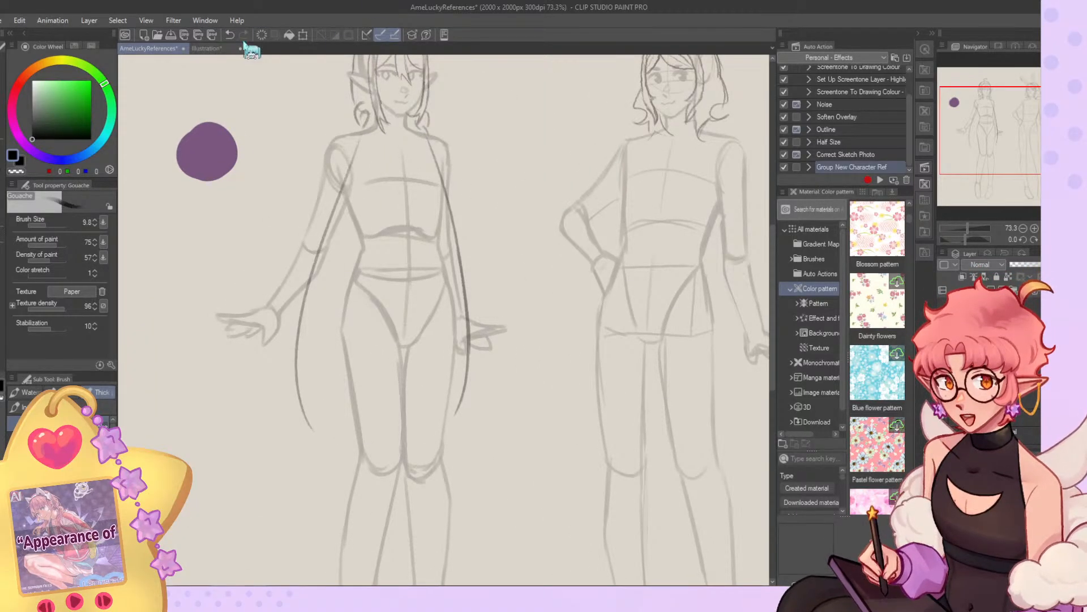
# Examine the elf's braids, blouse and ruffled skirt in the coloured Illustration document and return to the reference sheet.
pyautogui.click(210, 49)
pyautogui.scroll(-5, 510, 198)
pyautogui.scroll(7, 423, 226)
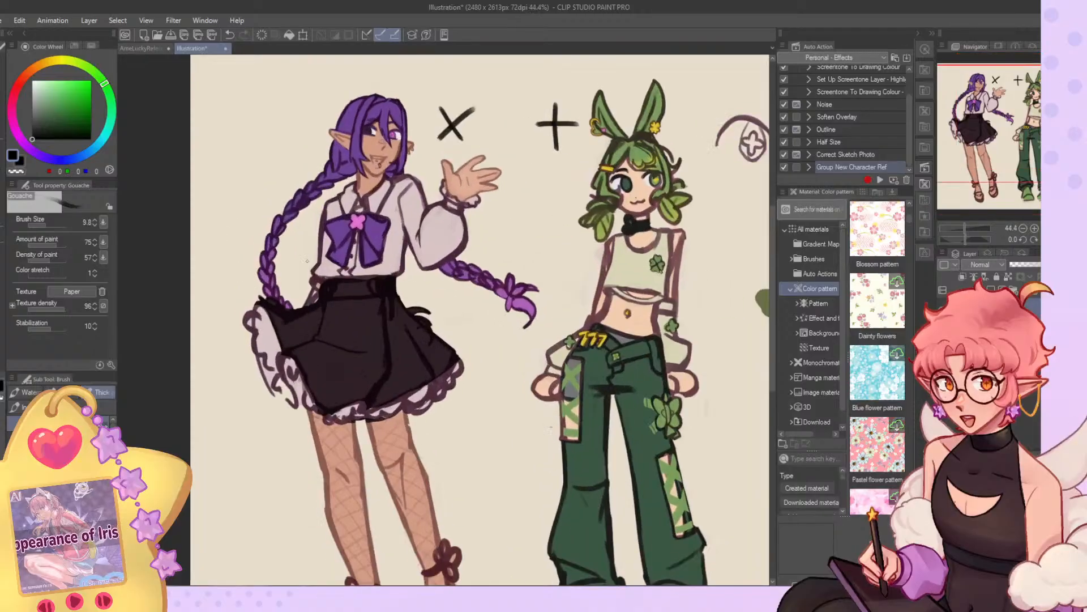
pyautogui.click(141, 48)
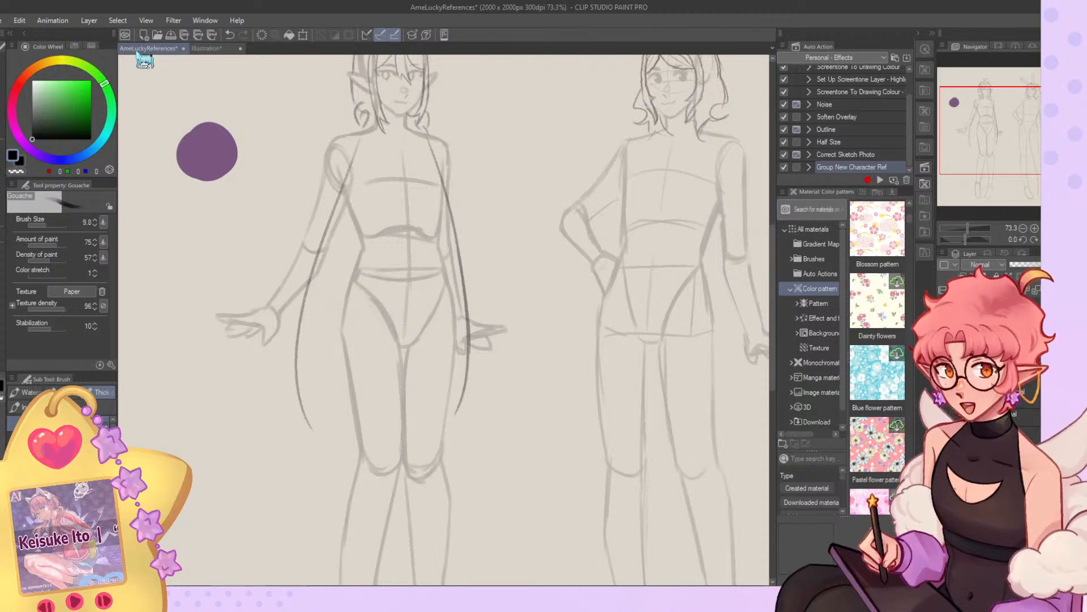
pyautogui.click(214, 48)
pyautogui.scroll(-6, 377, 170)
pyautogui.scroll(9, 339, 299)
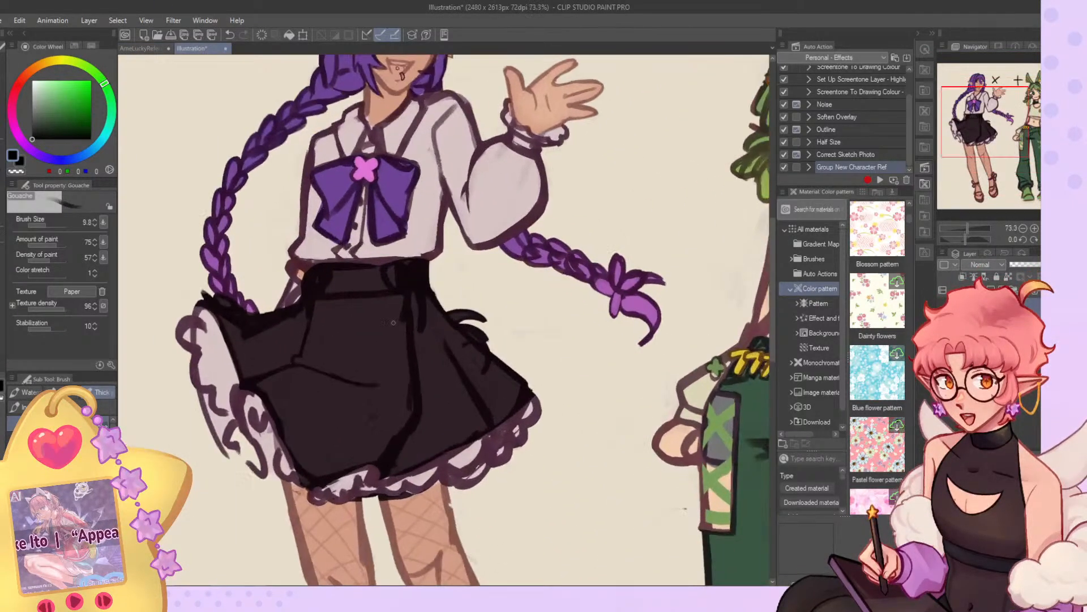
pyautogui.scroll(-3, 339, 299)
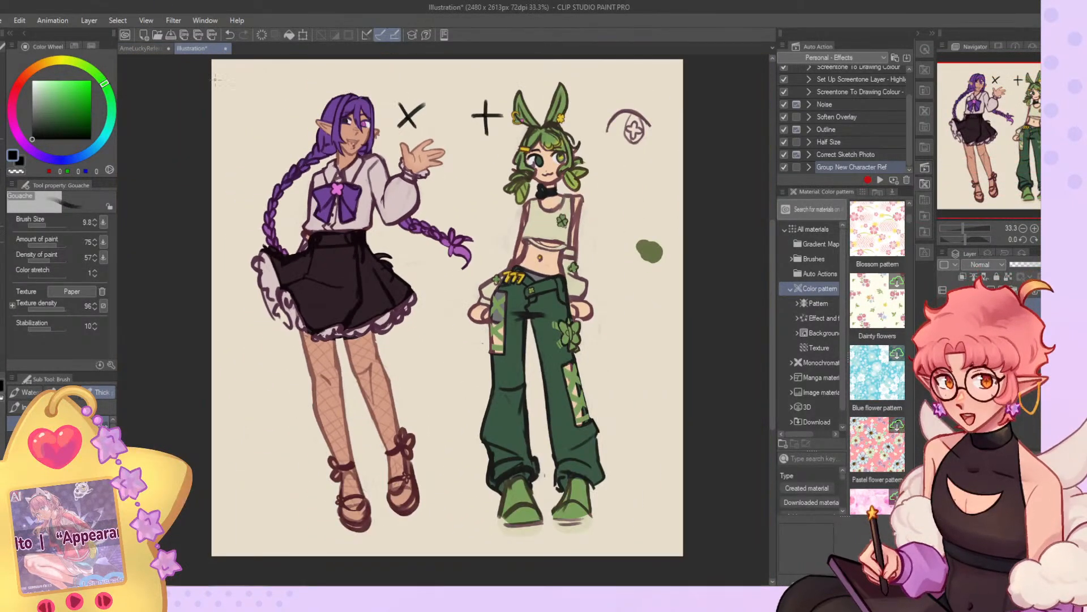
pyautogui.click(162, 49)
# Draw the upper edge of the elf's skirt waistband across the waist just below the ribs.
pyautogui.scroll(3, 364, 171)
pyautogui.moveTo(377, 249)
pyautogui.mouseDown()
pyautogui.moveTo(460, 239)
pyautogui.moveTo(376, 245)
pyautogui.moveTo(484, 246)
pyautogui.mouseUp()
pyautogui.hotkey('ctrl', 'z')
pyautogui.hotkey('ctrl', 'z')
pyautogui.moveTo(381, 248)
pyautogui.mouseDown()
pyautogui.moveTo(466, 244)
pyautogui.moveTo(469, 253)
pyautogui.mouseUp()
pyautogui.hotkey('ctrl', 'z')
pyautogui.hotkey('ctrl', 'z')
pyautogui.moveTo(379, 250); pyautogui.dragTo(480, 247)
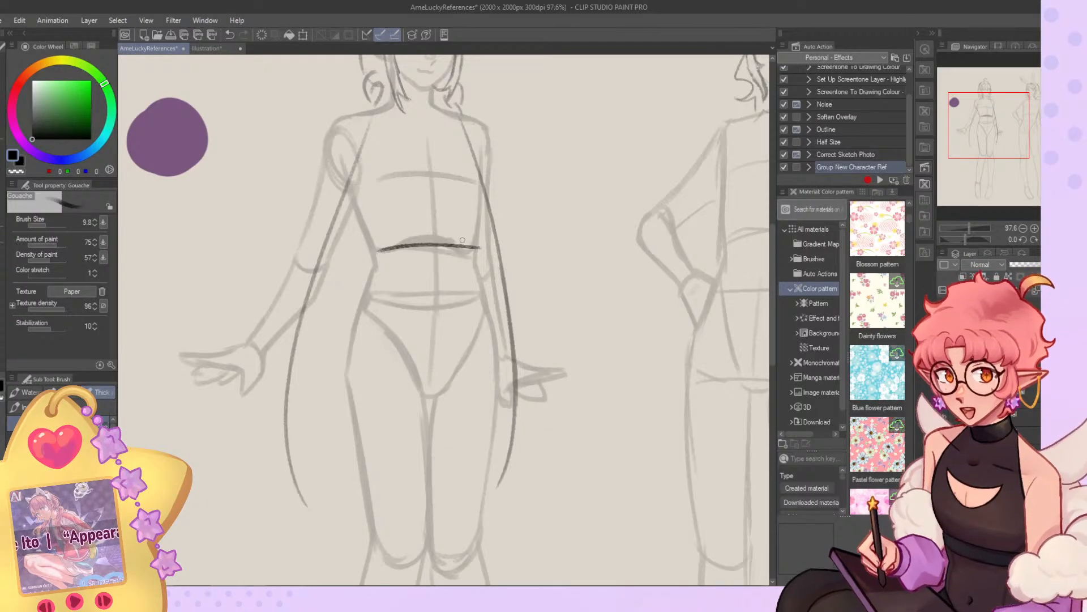
pyautogui.hotkey('ctrl', 'z')
# Draw the lower edge of the skirt's waistband across the elf's hips.
pyautogui.moveTo(475, 261)
pyautogui.mouseDown()
pyautogui.moveTo(376, 260)
pyautogui.moveTo(479, 258)
pyautogui.mouseUp()
pyautogui.hotkey('ctrl', 'z')
pyautogui.moveTo(372, 293); pyautogui.dragTo(491, 290)
pyautogui.hotkey('ctrl', 'z')
# Draw the near side of the skirt flaring out from the hip and start its hem above the thigh.
pyautogui.hotkey('ctrl', 'z')
pyautogui.hotkey('ctrl', 'z')
pyautogui.moveTo(365, 290)
pyautogui.mouseDown()
pyautogui.moveTo(276, 409)
pyautogui.moveTo(283, 381)
pyautogui.moveTo(276, 391)
pyautogui.mouseUp()
# Draw the skirt's flared far side and the wavy hem running across the front of the thighs.
pyautogui.hotkey('ctrl', 'z')
pyautogui.moveTo(268, 402); pyautogui.dragTo(325, 430)
pyautogui.hotkey('ctrl', 'z')
pyautogui.hotkey('ctrl', 'z')
pyautogui.moveTo(982, 129); pyautogui.dragTo(978, 138)
pyautogui.moveTo(512, 208)
pyautogui.mouseDown()
pyautogui.moveTo(538, 263)
pyautogui.moveTo(534, 281)
pyautogui.moveTo(590, 327)
pyautogui.moveTo(549, 367)
pyautogui.mouseUp()
pyautogui.hotkey('ctrl', 'z')
pyautogui.moveTo(582, 335); pyautogui.dragTo(523, 367)
pyautogui.moveTo(531, 372)
pyautogui.mouseDown()
pyautogui.moveTo(496, 383)
pyautogui.moveTo(512, 350)
pyautogui.mouseUp()
pyautogui.moveTo(433, 373)
pyautogui.mouseDown()
pyautogui.moveTo(380, 358)
pyautogui.moveTo(351, 371)
pyautogui.mouseUp()
# Refine the skirt's near-side edge and add overlapping ruffle folds to the hem there.
pyautogui.moveTo(384, 218); pyautogui.dragTo(315, 300)
pyautogui.hotkey('ctrl', 'z')
pyautogui.moveTo(316, 299); pyautogui.dragTo(313, 351)
pyautogui.moveTo(302, 344)
pyautogui.mouseDown()
pyautogui.moveTo(301, 312)
pyautogui.moveTo(344, 362)
pyautogui.moveTo(314, 334)
pyautogui.moveTo(365, 366)
pyautogui.mouseUp()
# Draw vertical fold lines down the near side and front of the elf's skirt from the waistband.
pyautogui.moveTo(406, 224)
pyautogui.mouseDown()
pyautogui.moveTo(376, 341)
pyautogui.moveTo(319, 329)
pyautogui.mouseUp()
pyautogui.hotkey('ctrl', 'z')
pyautogui.moveTo(388, 214); pyautogui.dragTo(358, 283)
pyautogui.moveTo(354, 300); pyautogui.dragTo(319, 321)
pyautogui.moveTo(437, 238); pyautogui.dragTo(436, 272)
pyautogui.moveTo(439, 226); pyautogui.dragTo(428, 311)
# Add a short vertical fold line below the waistband on the skirt's far side.
pyautogui.hotkey('ctrl', 'z')
pyautogui.moveTo(435, 271); pyautogui.dragTo(434, 306)
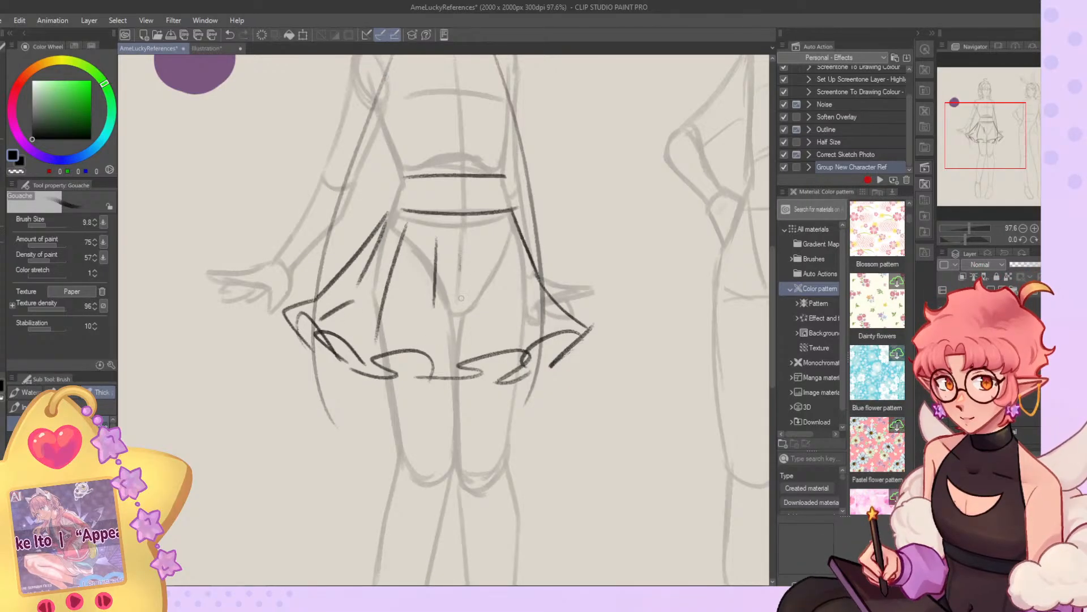
pyautogui.moveTo(490, 230); pyautogui.dragTo(498, 292)
pyautogui.moveTo(986, 144); pyautogui.dragTo(988, 129)
pyautogui.hotkey('ctrl', 'z')
pyautogui.moveTo(490, 316); pyautogui.dragTo(499, 332)
pyautogui.hotkey('ctrl', 'z')
pyautogui.moveTo(490, 290)
pyautogui.mouseDown()
pyautogui.moveTo(489, 306)
pyautogui.moveTo(516, 316)
pyautogui.mouseUp()
pyautogui.hotkey('ctrl', 'z')
pyautogui.click(5, 119)
pyautogui.press('k')
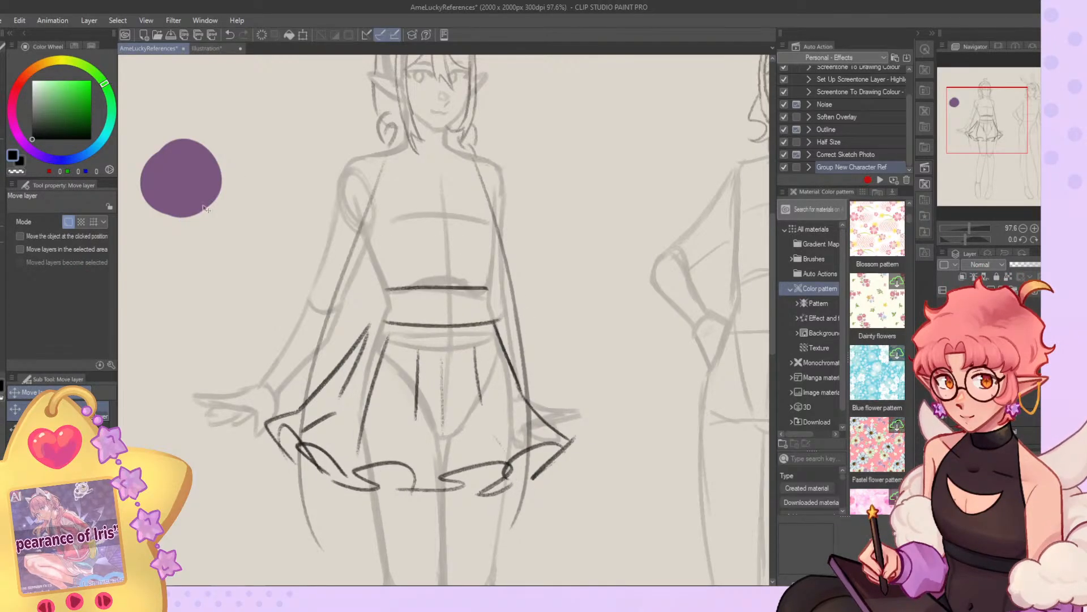
# Draw small bows with hanging tails at both ends of the skirt's waistband.
pyautogui.click(4, 170)
pyautogui.moveTo(385, 316); pyautogui.dragTo(356, 344)
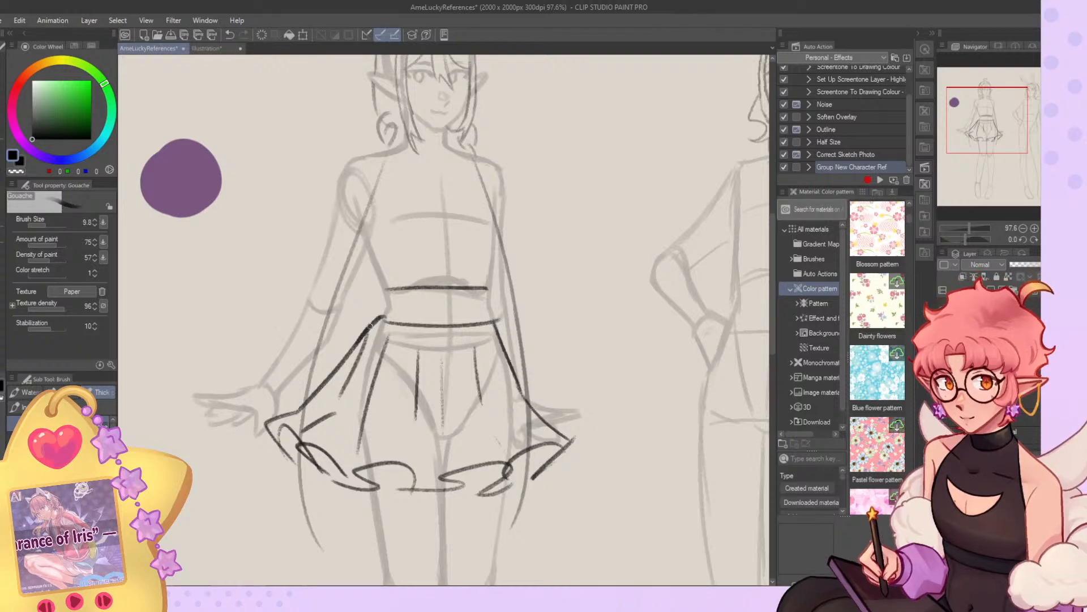
pyautogui.moveTo(394, 295); pyautogui.dragTo(405, 309)
pyautogui.moveTo(410, 293)
pyautogui.mouseDown()
pyautogui.moveTo(391, 311)
pyautogui.moveTo(385, 369)
pyautogui.mouseUp()
pyautogui.moveTo(397, 318); pyautogui.dragTo(403, 367)
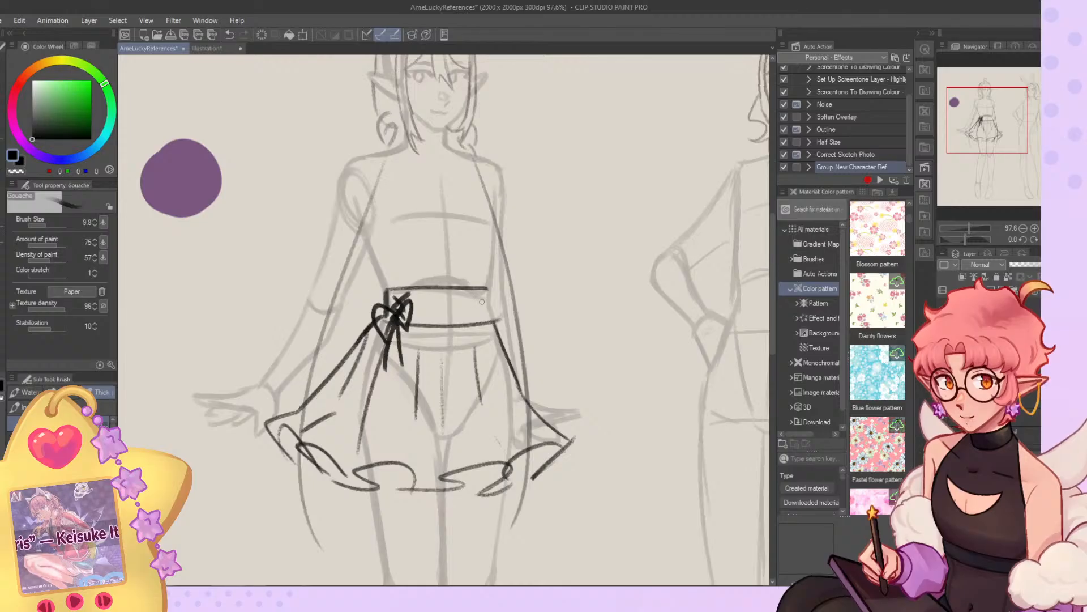
pyautogui.moveTo(490, 309)
pyautogui.mouseDown()
pyautogui.moveTo(482, 335)
pyautogui.moveTo(499, 346)
pyautogui.moveTo(486, 361)
pyautogui.mouseUp()
pyautogui.hotkey('ctrl', 'z')
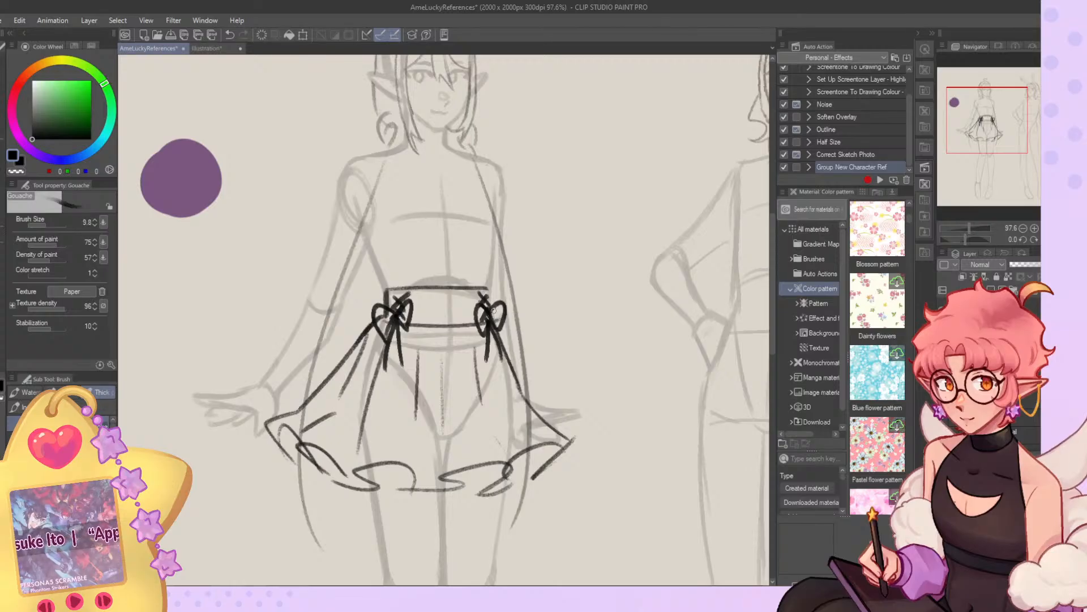
# Draw both sides of the blouse's torso, tucking in at the top of the waistband.
pyautogui.scroll(-2, 451, 278)
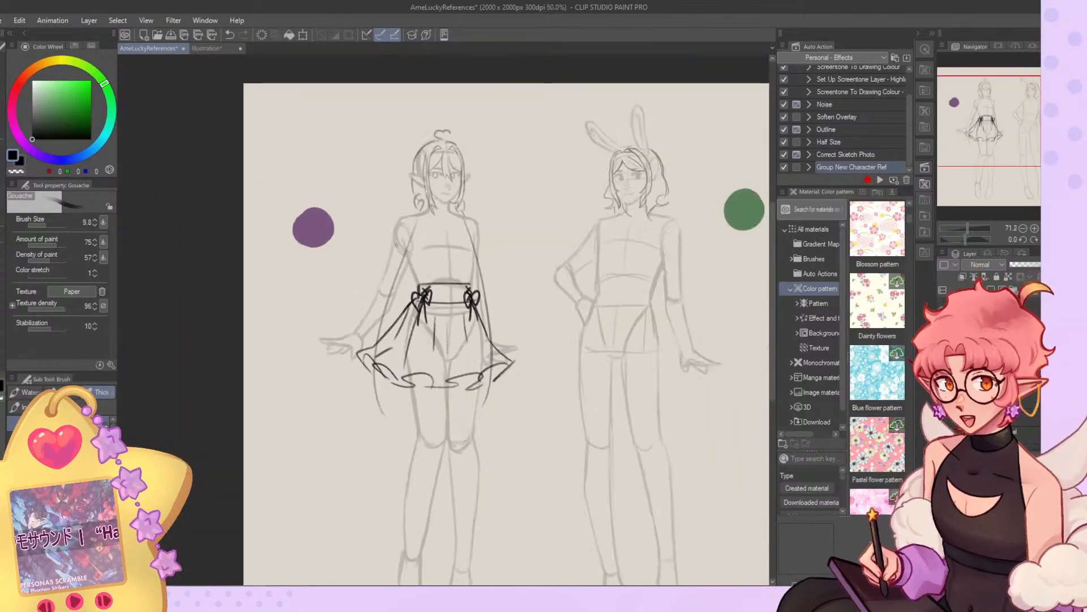
pyautogui.scroll(4, 454, 233)
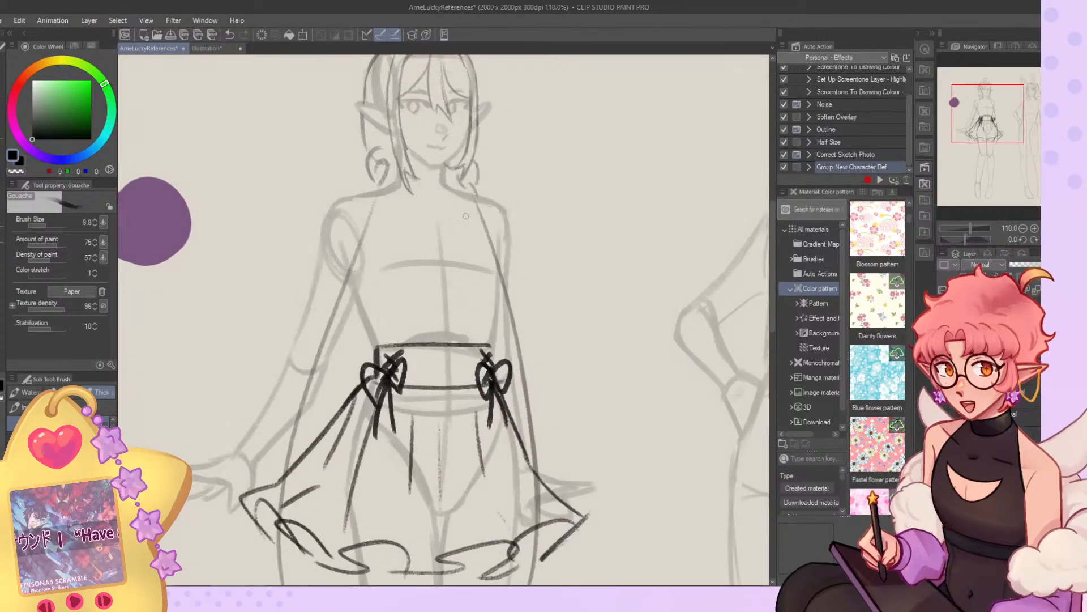
pyautogui.moveTo(501, 265)
pyautogui.mouseDown()
pyautogui.moveTo(502, 334)
pyautogui.moveTo(488, 344)
pyautogui.mouseUp()
pyautogui.moveTo(492, 224); pyautogui.dragTo(502, 317)
pyautogui.moveTo(360, 267)
pyautogui.mouseDown()
pyautogui.moveTo(365, 328)
pyautogui.moveTo(378, 344)
pyautogui.moveTo(364, 339)
pyautogui.mouseUp()
# Draw the near sleeve's outer edge flaring toward the wrist and finish it with a ruffled cuff.
pyautogui.moveTo(331, 255)
pyautogui.mouseDown()
pyautogui.moveTo(286, 375)
pyautogui.moveTo(233, 415)
pyautogui.moveTo(262, 461)
pyautogui.moveTo(246, 474)
pyautogui.moveTo(244, 453)
pyautogui.mouseUp()
pyautogui.hotkey('ctrl', 'z')
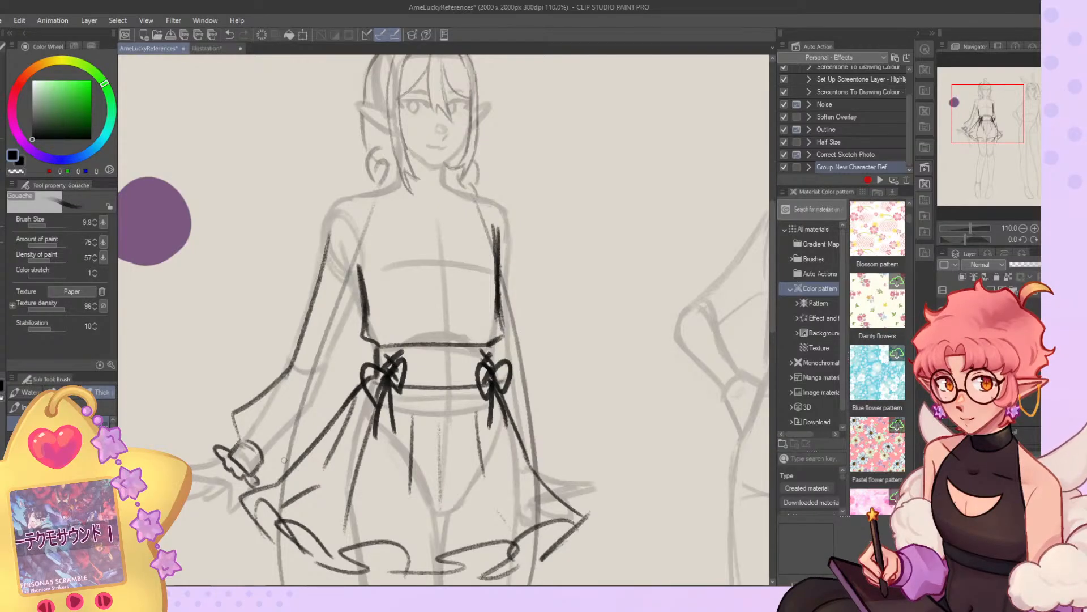
pyautogui.moveTo(362, 190); pyautogui.dragTo(376, 354)
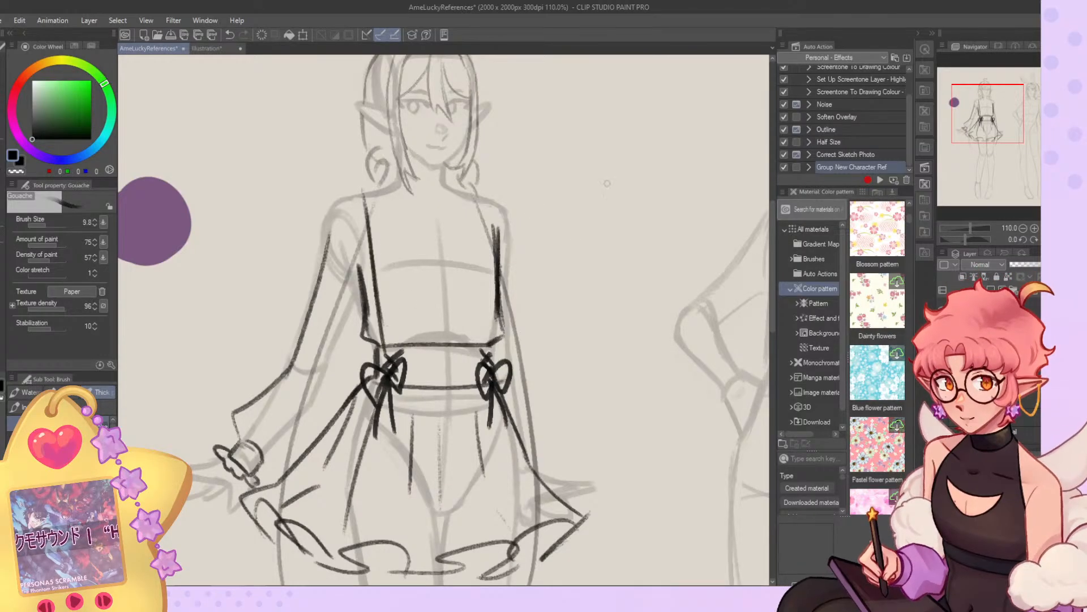
pyautogui.hotkey('ctrl', 'z')
pyautogui.scroll(-3, 539, 270)
pyautogui.scroll(2, 542, 227)
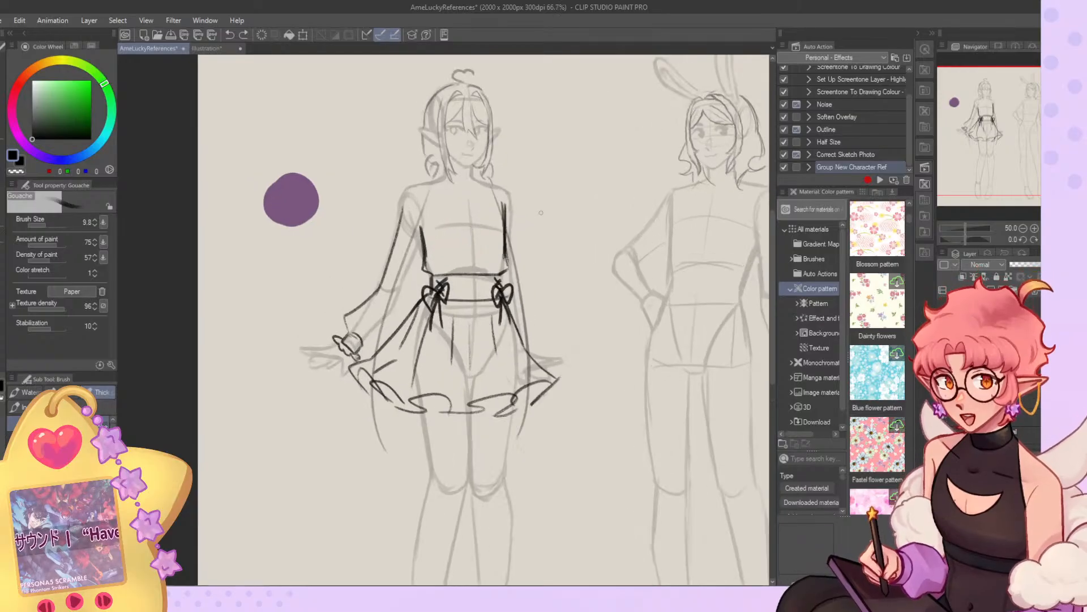
# Draw the near sleeve's inner edge from the underarm down to the cuff.
pyautogui.scroll(1, 497, 196)
pyautogui.moveTo(366, 256)
pyautogui.mouseDown()
pyautogui.moveTo(329, 382)
pyautogui.moveTo(283, 412)
pyautogui.moveTo(299, 423)
pyautogui.moveTo(333, 370)
pyautogui.mouseUp()
pyautogui.hotkey('ctrl', 'z')
pyautogui.hotkey('ctrl', 'z')
pyautogui.moveTo(304, 417); pyautogui.dragTo(330, 375)
# Draw the near sleeve's armhole seam over the shoulder.
pyautogui.hotkey('ctrl', 'z')
pyautogui.hotkey('ctrl', 'z')
pyautogui.press('c')
pyautogui.moveTo(295, 421); pyautogui.dragTo(338, 364)
pyautogui.press('c')
pyautogui.moveTo(345, 180)
pyautogui.mouseDown()
pyautogui.moveTo(333, 258)
pyautogui.moveTo(365, 213)
pyautogui.moveTo(362, 201)
pyautogui.mouseUp()
pyautogui.press('c')
pyautogui.press('c')
# Try a small pointed collar with scalloped trim around the elf's neckline.
pyautogui.hotkey('ctrl', 'z')
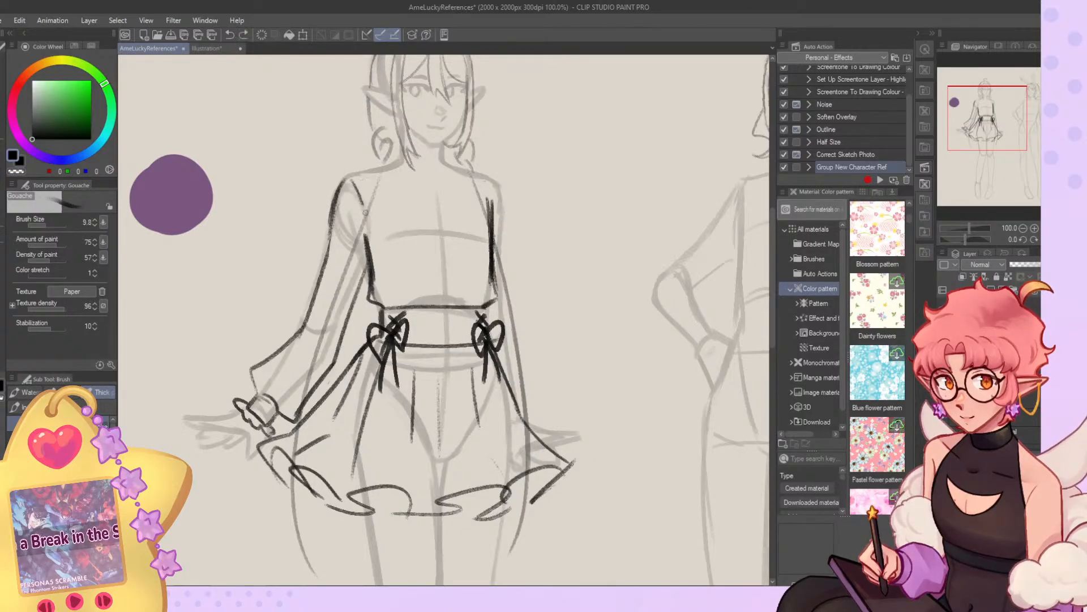
pyautogui.hotkey('ctrl', 'z')
pyautogui.moveTo(439, 178)
pyautogui.mouseDown()
pyautogui.moveTo(470, 190)
pyautogui.moveTo(436, 176)
pyautogui.moveTo(484, 173)
pyautogui.moveTo(471, 168)
pyautogui.moveTo(470, 193)
pyautogui.moveTo(439, 179)
pyautogui.moveTo(478, 187)
pyautogui.moveTo(395, 157)
pyautogui.moveTo(451, 190)
pyautogui.mouseUp()
pyautogui.hotkey('ctrl', 'z')
pyautogui.hotkey('ctrl', 'z')
pyautogui.hotkey('ctrl', 'z')
pyautogui.moveTo(405, 161)
pyautogui.mouseDown()
pyautogui.moveTo(441, 173)
pyautogui.moveTo(425, 194)
pyautogui.moveTo(383, 169)
pyautogui.moveTo(405, 161)
pyautogui.moveTo(418, 168)
pyautogui.moveTo(386, 169)
pyautogui.moveTo(397, 190)
pyautogui.mouseUp()
pyautogui.hotkey('ctrl', 'z')
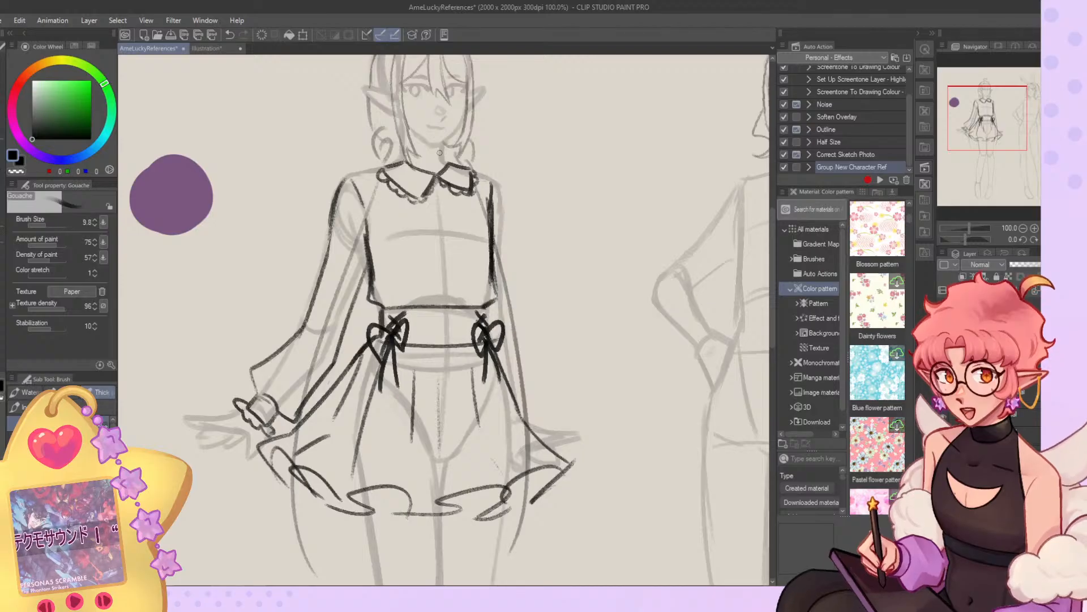
# Undo the small scalloped collar, try a narrower far-side flap and clear the neckline.
pyautogui.hotkey('ctrl', 'z')
pyautogui.hotkey('ctrl', 'z')
pyautogui.hotkey('ctrl', 'z')
pyautogui.hotkey('ctrl', 'z')
pyautogui.hotkey('ctrl', 'z')
pyautogui.hotkey('ctrl', 'z')
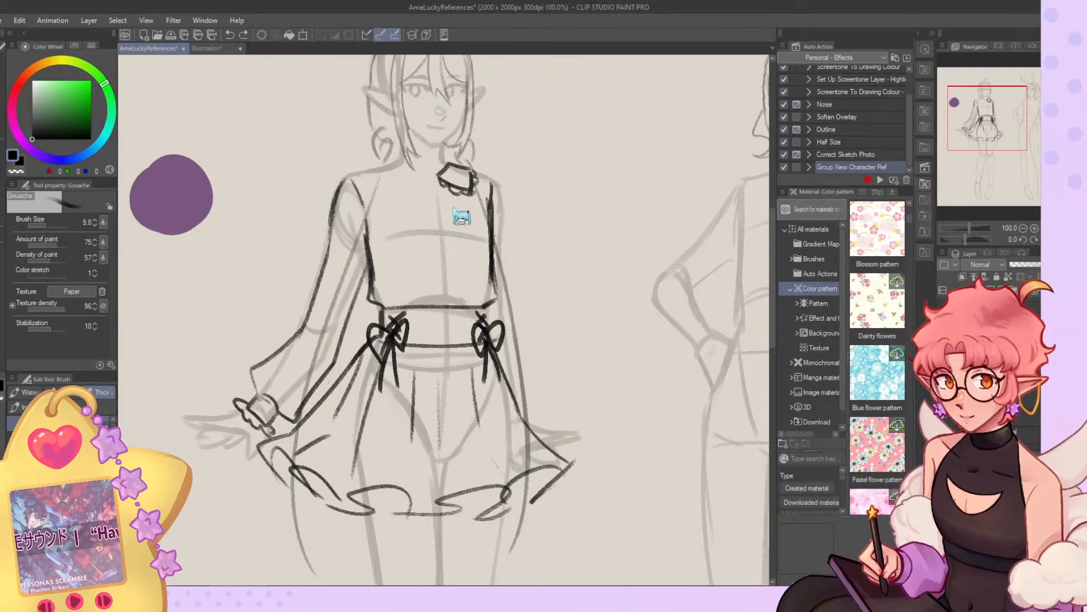
pyautogui.moveTo(439, 177); pyautogui.dragTo(470, 190)
pyautogui.hotkey('ctrl', 'z')
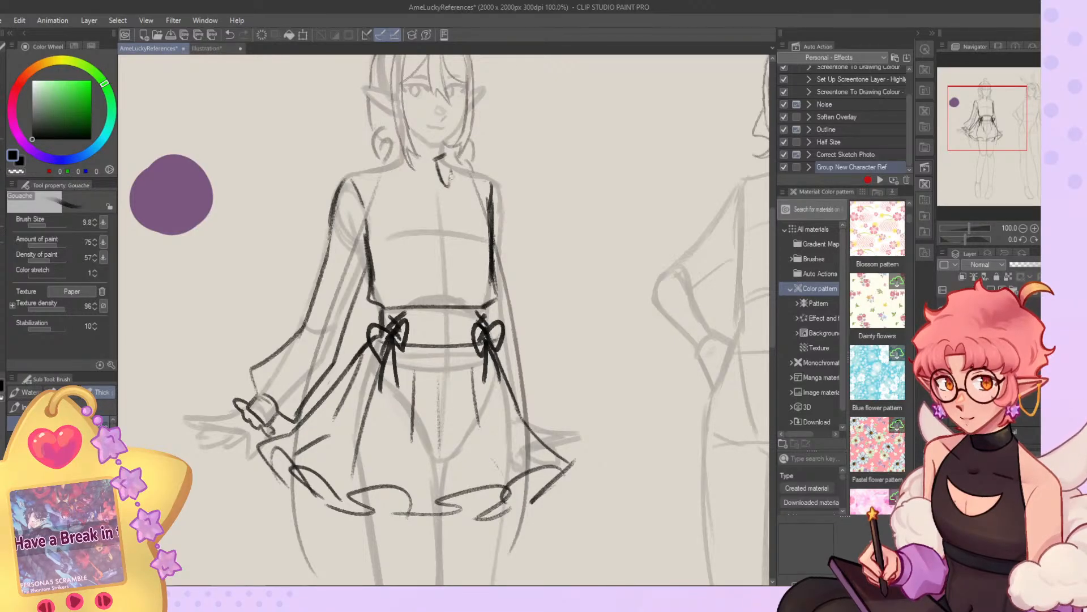
pyautogui.scroll(1, 483, 172)
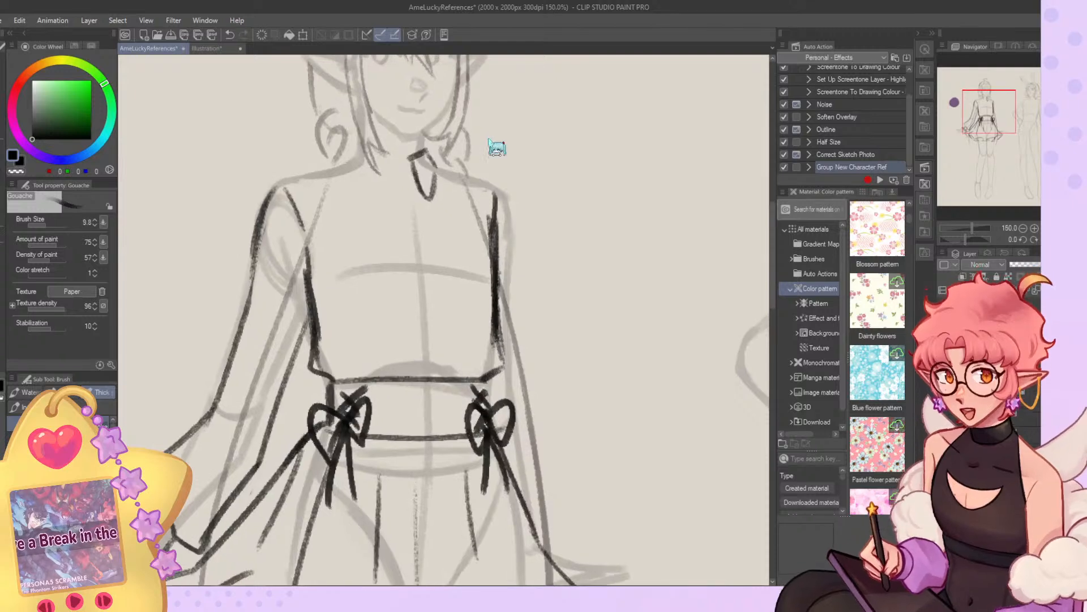
pyautogui.hotkey('ctrl', 'z')
pyautogui.hotkey('ctrl', 'z')
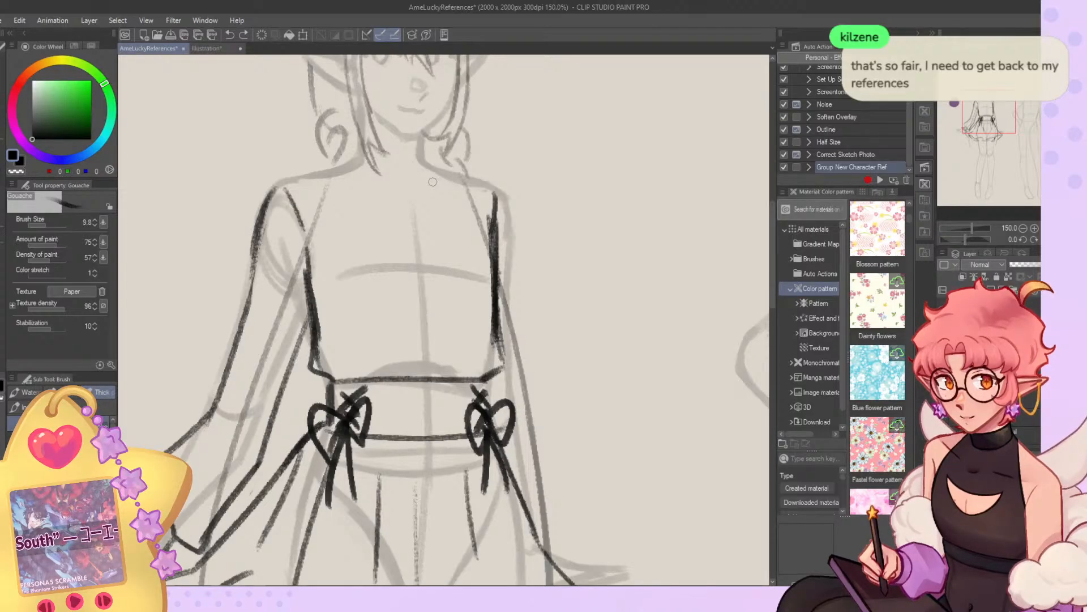
# Try a wide pointed collar with scalloped trim spreading across the chest to the shoulders.
pyautogui.moveTo(426, 186)
pyautogui.mouseDown()
pyautogui.moveTo(482, 236)
pyautogui.moveTo(491, 182)
pyautogui.mouseUp()
pyautogui.moveTo(398, 194)
pyautogui.mouseDown()
pyautogui.moveTo(308, 201)
pyautogui.moveTo(346, 253)
pyautogui.mouseUp()
pyautogui.moveTo(288, 180)
pyautogui.mouseDown()
pyautogui.moveTo(315, 230)
pyautogui.moveTo(355, 263)
pyautogui.moveTo(391, 219)
pyautogui.moveTo(429, 204)
pyautogui.moveTo(475, 233)
pyautogui.mouseUp()
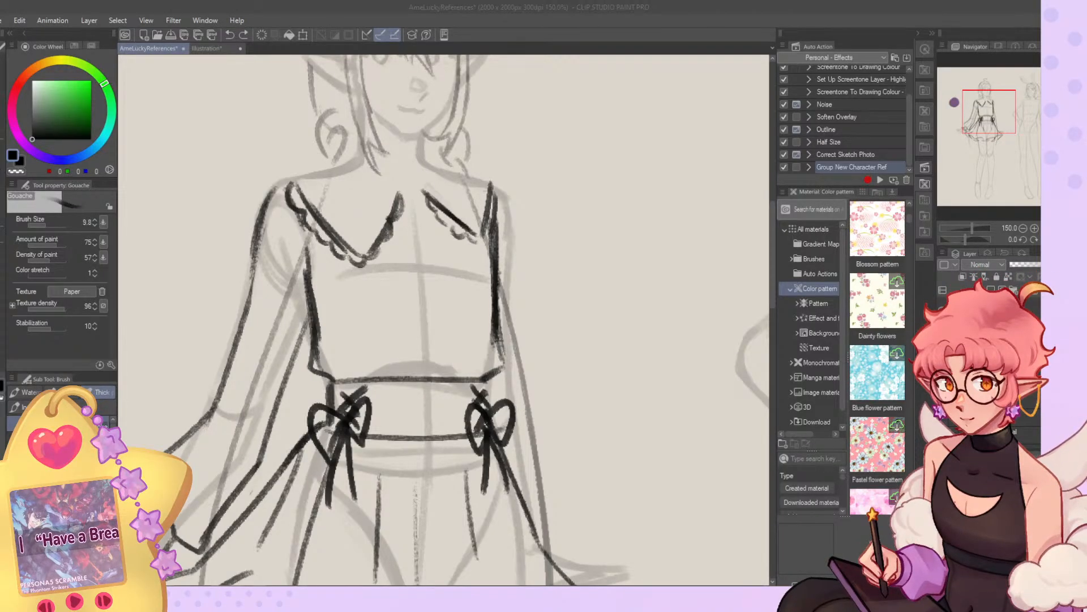
# Rework the wide collar's far-side flap with a closed outline and scalloped trim.
pyautogui.click(543, 253)
pyautogui.hotkey('ctrl', 'z')
pyautogui.moveTo(423, 191)
pyautogui.mouseDown()
pyautogui.moveTo(478, 237)
pyautogui.moveTo(431, 198)
pyautogui.moveTo(420, 204)
pyautogui.moveTo(476, 253)
pyautogui.mouseUp()
pyautogui.press('c')
pyautogui.press('c')
pyautogui.moveTo(427, 199)
pyautogui.mouseDown()
pyautogui.moveTo(482, 248)
pyautogui.moveTo(491, 203)
pyautogui.mouseUp()
pyautogui.press('c')
pyautogui.press('c')
pyautogui.moveTo(477, 242); pyautogui.dragTo(492, 200)
pyautogui.hotkey('ctrl', 'z')
pyautogui.moveTo(425, 194)
pyautogui.mouseDown()
pyautogui.moveTo(425, 159)
pyautogui.moveTo(492, 182)
pyautogui.moveTo(474, 240)
pyautogui.mouseUp()
pyautogui.hotkey('ctrl', 'z')
pyautogui.press('c')
pyautogui.moveTo(489, 183)
pyautogui.mouseDown()
pyautogui.moveTo(482, 262)
pyautogui.moveTo(489, 252)
pyautogui.mouseUp()
pyautogui.moveTo(491, 187); pyautogui.dragTo(494, 277)
pyautogui.press('c')
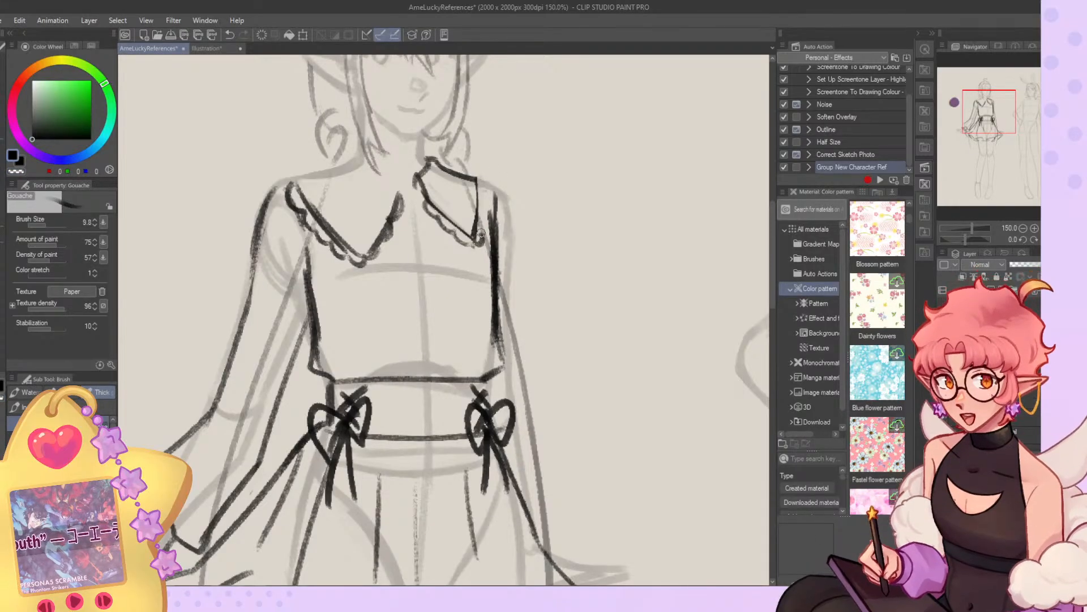
pyautogui.moveTo(484, 219); pyautogui.dragTo(487, 191)
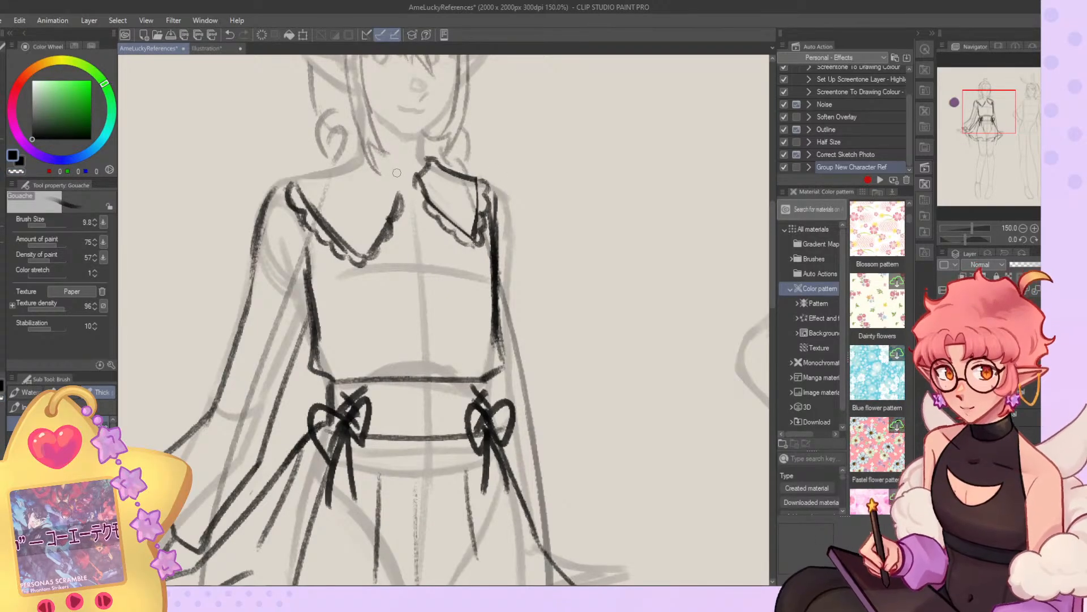
# Try a neckline edge on the wide collar and undo the whole collar design.
pyautogui.moveTo(397, 173); pyautogui.dragTo(362, 150)
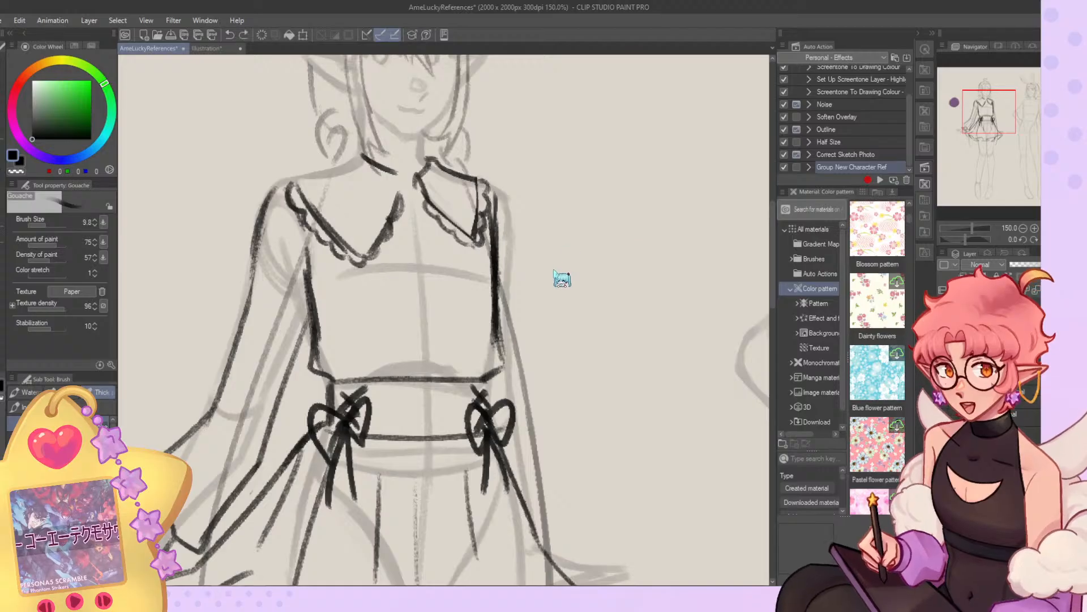
pyautogui.hotkey('ctrl', 'z')
pyautogui.hotkey('ctrl', 'z')
pyautogui.hotkey('ctrl', 'z')
pyautogui.hotkey('ctrl', 'z')
pyautogui.hotkey('ctrl', 'y')
pyautogui.hotkey('ctrl', 'z')
pyautogui.hotkey('ctrl', 'z')
pyautogui.hotkey('ctrl', 'z')
pyautogui.hotkey('ctrl', 'z')
pyautogui.hotkey('ctrl', 'z')
pyautogui.hotkey('ctrl', 'z')
pyautogui.hotkey('ctrl', 'z')
pyautogui.hotkey('ctrl', 'z')
pyautogui.hotkey('ctrl', 'z')
pyautogui.hotkey('ctrl', 'z')
pyautogui.hotkey('ctrl', 'z')
pyautogui.hotkey('ctrl', 'z')
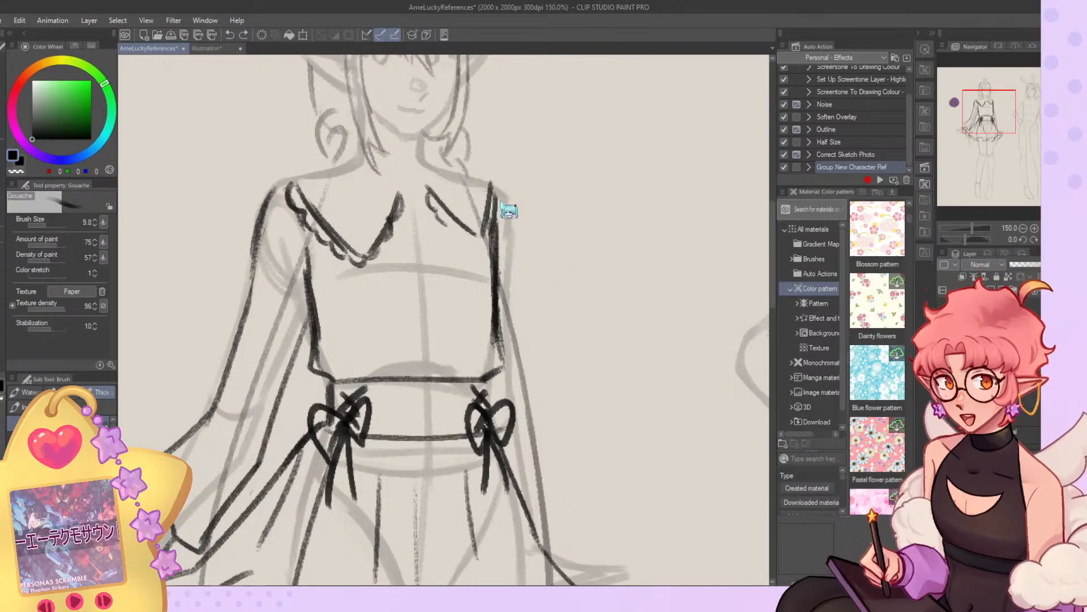
pyautogui.hotkey('ctrl', 'z')
# Draw a smaller collar with two rounded flaps close to the elf's neck.
pyautogui.moveTo(418, 190)
pyautogui.mouseDown()
pyautogui.moveTo(453, 232)
pyautogui.moveTo(431, 216)
pyautogui.moveTo(443, 228)
pyautogui.moveTo(454, 188)
pyautogui.mouseUp()
pyautogui.hotkey('ctrl', 'z')
pyautogui.hotkey('ctrl', 'z')
pyautogui.moveTo(451, 173); pyautogui.dragTo(452, 225)
pyautogui.moveTo(431, 158)
pyautogui.mouseDown()
pyautogui.moveTo(451, 198)
pyautogui.moveTo(433, 160)
pyautogui.moveTo(454, 191)
pyautogui.moveTo(396, 208)
pyautogui.moveTo(387, 233)
pyautogui.moveTo(340, 176)
pyautogui.moveTo(389, 232)
pyautogui.mouseUp()
pyautogui.hotkey('ctrl', 'z')
pyautogui.hotkey('ctrl', 'z')
pyautogui.moveTo(343, 176)
pyautogui.mouseDown()
pyautogui.moveTo(349, 153)
pyautogui.moveTo(370, 153)
pyautogui.mouseUp()
pyautogui.hotkey('ctrl', 'z')
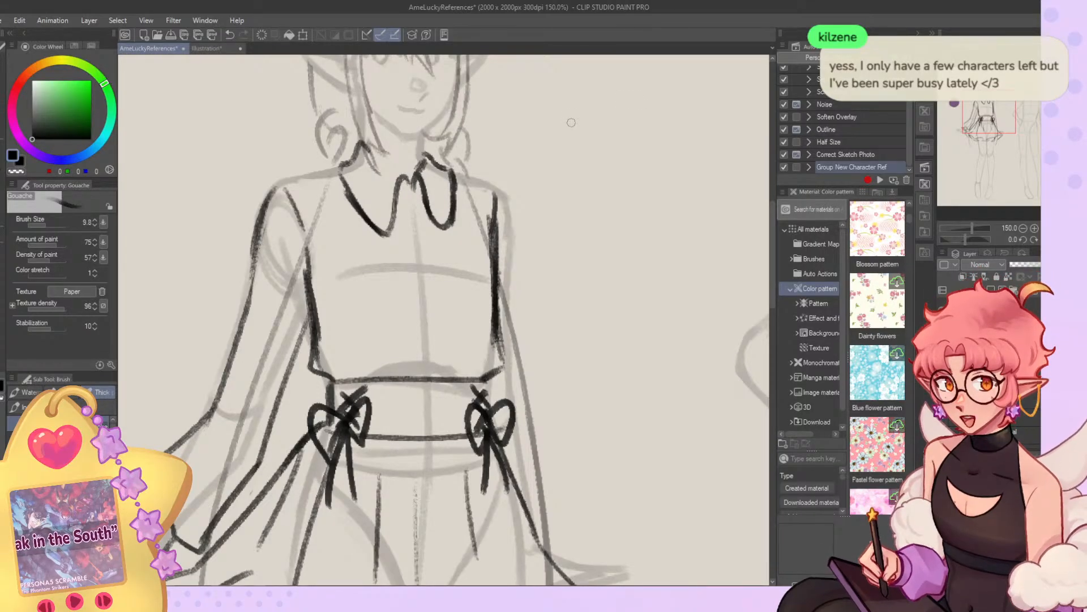
# Draw the collar's inner neckline edge and add scalloped trim around both rounded flaps.
pyautogui.press('c')
pyautogui.moveTo(363, 139)
pyautogui.mouseDown()
pyautogui.moveTo(370, 152)
pyautogui.moveTo(359, 148)
pyautogui.moveTo(399, 170)
pyautogui.mouseUp()
pyautogui.press('c')
pyautogui.press('c')
pyautogui.press('c')
pyautogui.press('c')
pyautogui.moveTo(345, 194)
pyautogui.mouseDown()
pyautogui.moveTo(380, 233)
pyautogui.moveTo(391, 231)
pyautogui.moveTo(399, 191)
pyautogui.moveTo(440, 219)
pyautogui.moveTo(450, 171)
pyautogui.moveTo(441, 225)
pyautogui.mouseUp()
pyautogui.press('c')
pyautogui.press('c')
pyautogui.moveTo(455, 171)
pyautogui.mouseDown()
pyautogui.moveTo(448, 233)
pyautogui.moveTo(455, 225)
pyautogui.mouseUp()
pyautogui.press('c')
pyautogui.moveTo(338, 183)
pyautogui.mouseDown()
pyautogui.moveTo(385, 233)
pyautogui.moveTo(401, 188)
pyautogui.moveTo(442, 226)
pyautogui.moveTo(454, 215)
pyautogui.mouseUp()
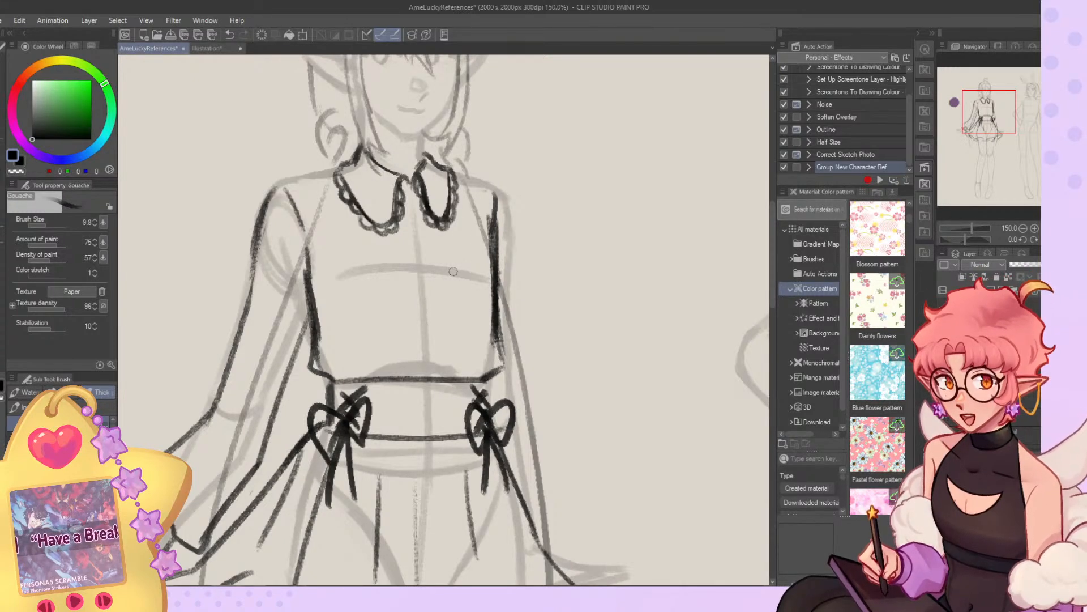
# Draw the blouse's front placket as two lines running from the collar down to the waistband.
pyautogui.moveTo(406, 194); pyautogui.dragTo(420, 368)
pyautogui.moveTo(416, 220); pyautogui.dragTo(436, 362)
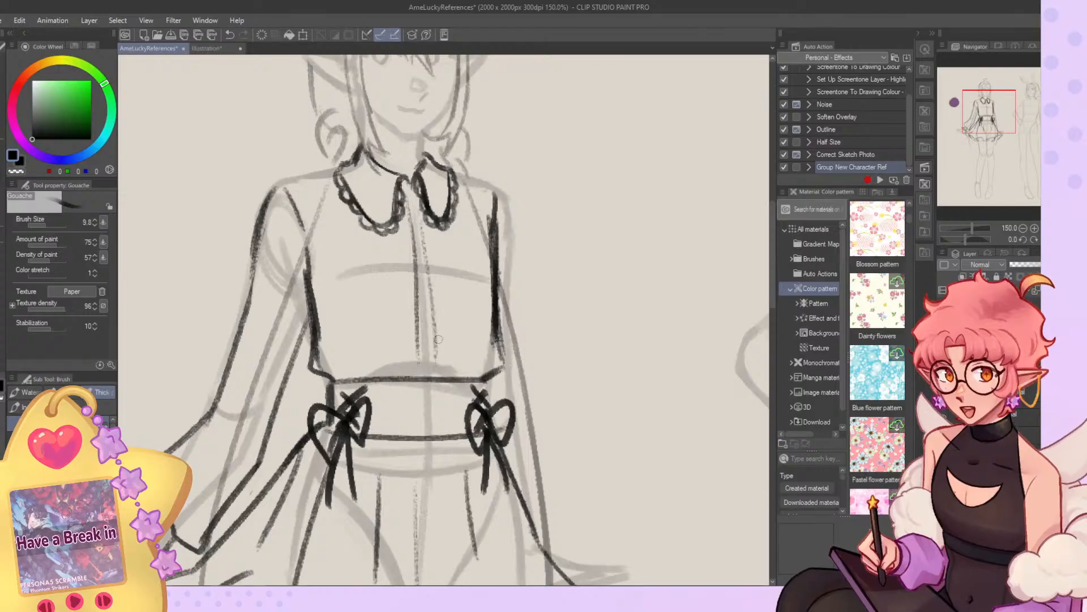
pyautogui.hotkey('ctrl', 'z')
pyautogui.hotkey('ctrl', 'z')
pyautogui.moveTo(410, 198)
pyautogui.mouseDown()
pyautogui.moveTo(420, 374)
pyautogui.moveTo(438, 361)
pyautogui.mouseUp()
pyautogui.hotkey('ctrl', 'z')
pyautogui.moveTo(425, 246); pyautogui.dragTo(435, 363)
pyautogui.moveTo(408, 213)
pyautogui.mouseDown()
pyautogui.moveTo(388, 191)
pyautogui.moveTo(378, 238)
pyautogui.moveTo(389, 254)
pyautogui.moveTo(413, 220)
pyautogui.moveTo(367, 217)
pyautogui.mouseUp()
pyautogui.hotkey('ctrl', 'z')
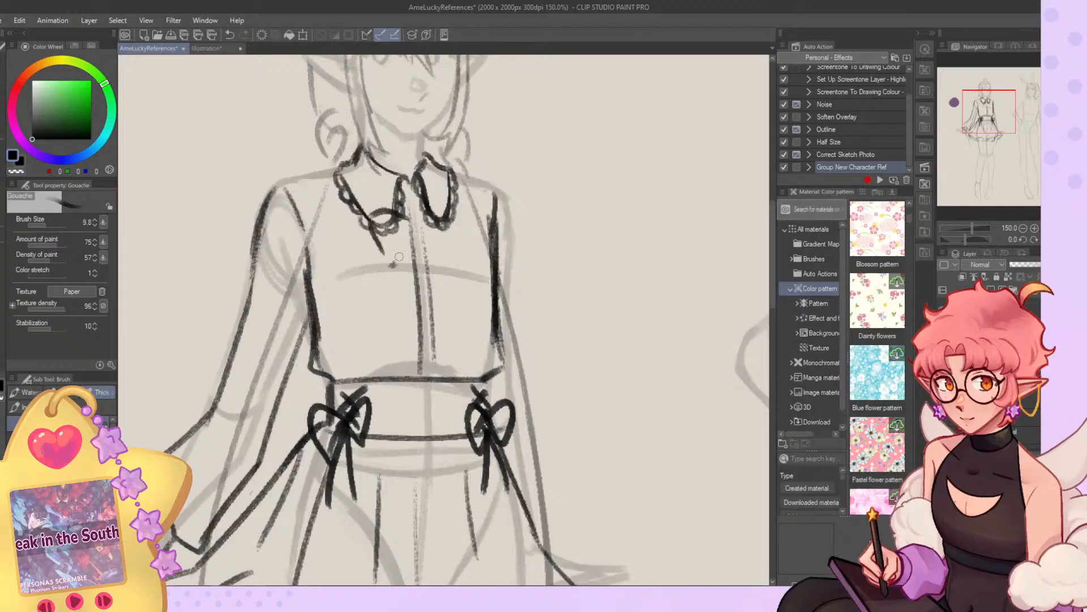
pyautogui.moveTo(392, 266); pyautogui.dragTo(410, 234)
pyautogui.hotkey('ctrl', 'z')
pyautogui.hotkey('ctrl', 'z')
pyautogui.hotkey('ctrl', 'z')
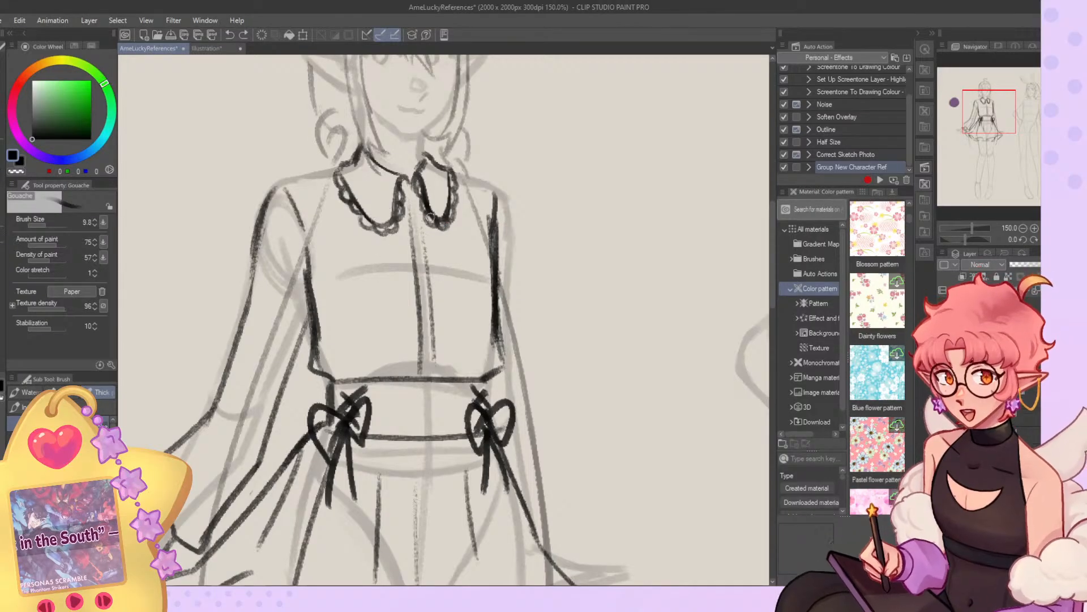
# Draw the blouse's near shoulder line from the collar to the top of the sleeve.
pyautogui.moveTo(338, 169); pyautogui.dragTo(271, 191)
pyautogui.hotkey('ctrl', 'z')
pyautogui.hotkey('ctrl', 'z')
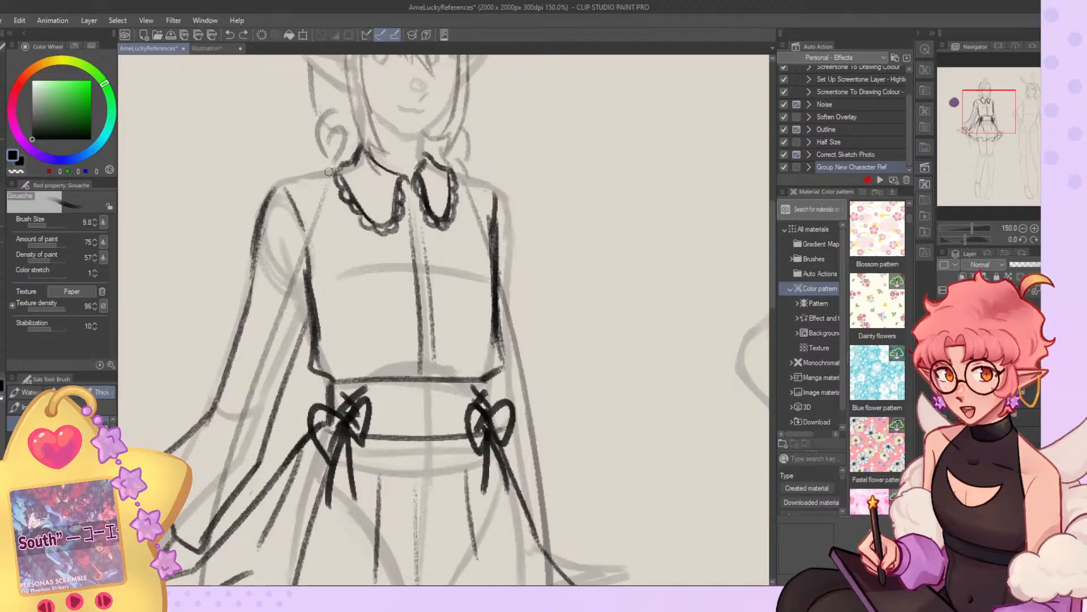
# Draw the blouse's right shoulder line and the right sleeve's outer edge down to its flared cuff.
pyautogui.hotkey('ctrl', 'z')
pyautogui.moveTo(456, 172)
pyautogui.mouseDown()
pyautogui.moveTo(503, 187)
pyautogui.moveTo(514, 324)
pyautogui.mouseUp()
pyautogui.hotkey('ctrl', 'z')
pyautogui.moveTo(507, 194)
pyautogui.mouseDown()
pyautogui.moveTo(521, 407)
pyautogui.moveTo(535, 488)
pyautogui.mouseUp()
pyautogui.moveTo(535, 475)
pyautogui.mouseDown()
pyautogui.moveTo(548, 489)
pyautogui.moveTo(549, 532)
pyautogui.mouseUp()
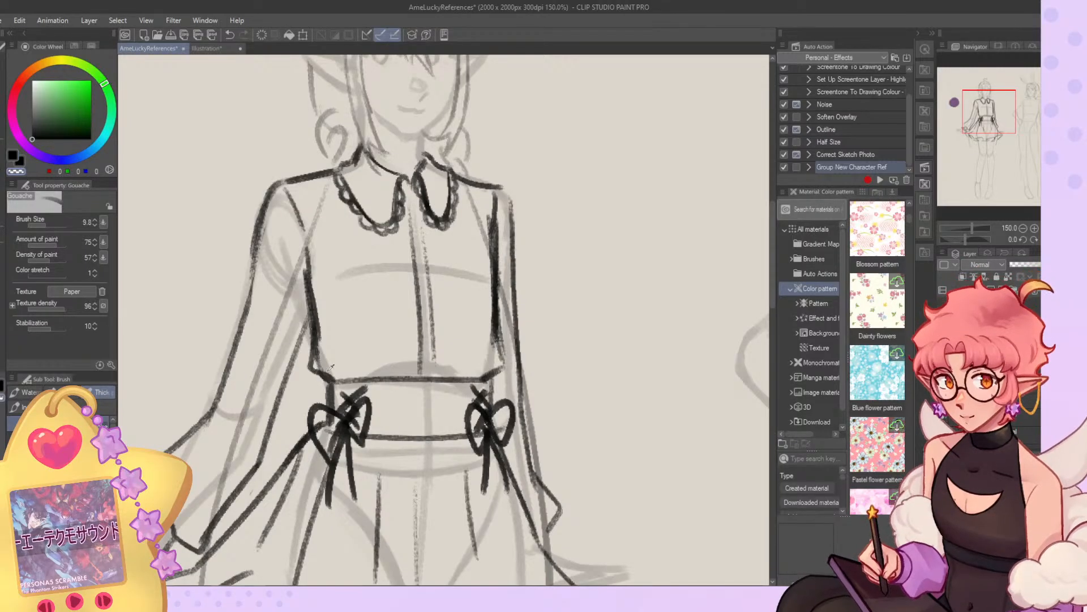
pyautogui.moveTo(316, 280)
pyautogui.mouseDown()
pyautogui.moveTo(311, 270)
pyautogui.moveTo(313, 318)
pyautogui.mouseUp()
pyautogui.press('c')
pyautogui.scroll(-6, 317, 338)
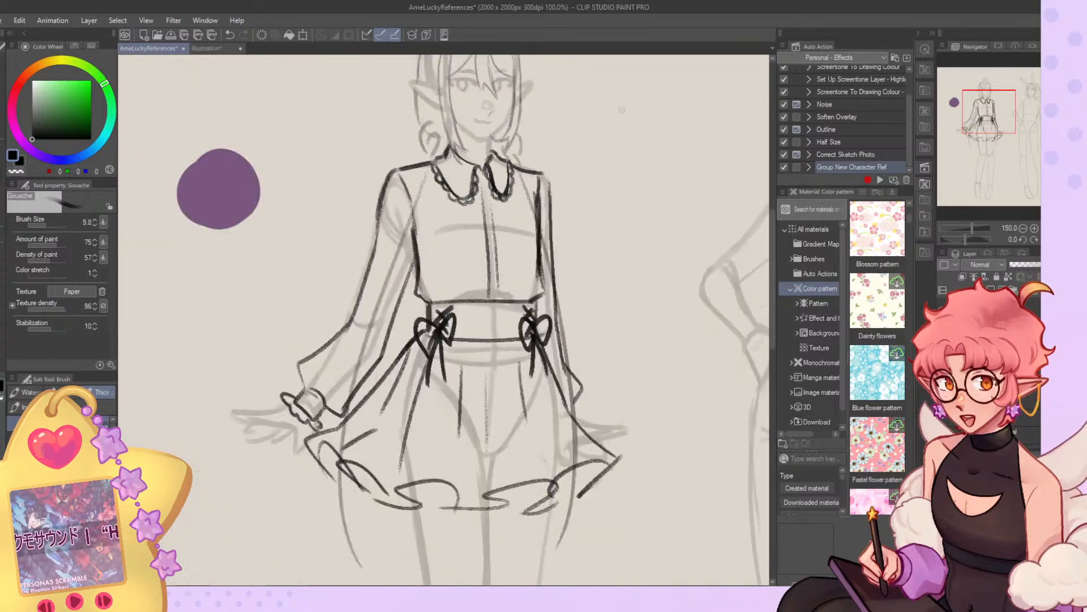
# Erase the left outer edge and left ruffled hem of the elf's skirt with a brush size of 31.9.
pyautogui.scroll(2, 583, 258)
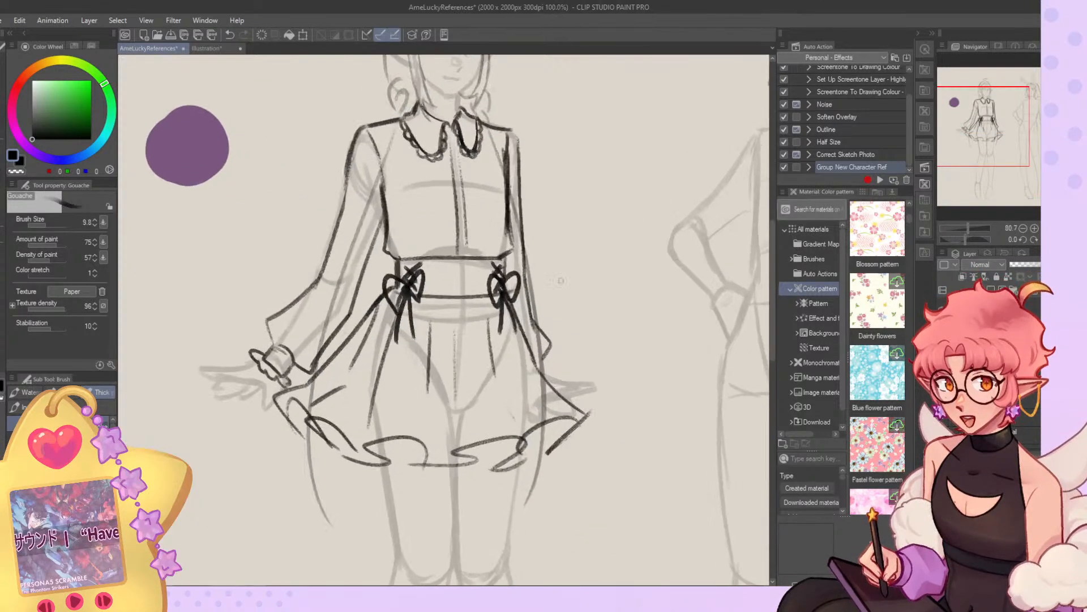
pyautogui.scroll(-3, 561, 328)
pyautogui.scroll(2, 546, 402)
pyautogui.click(50, 225)
pyautogui.press('c')
pyautogui.moveTo(320, 331); pyautogui.dragTo(336, 329)
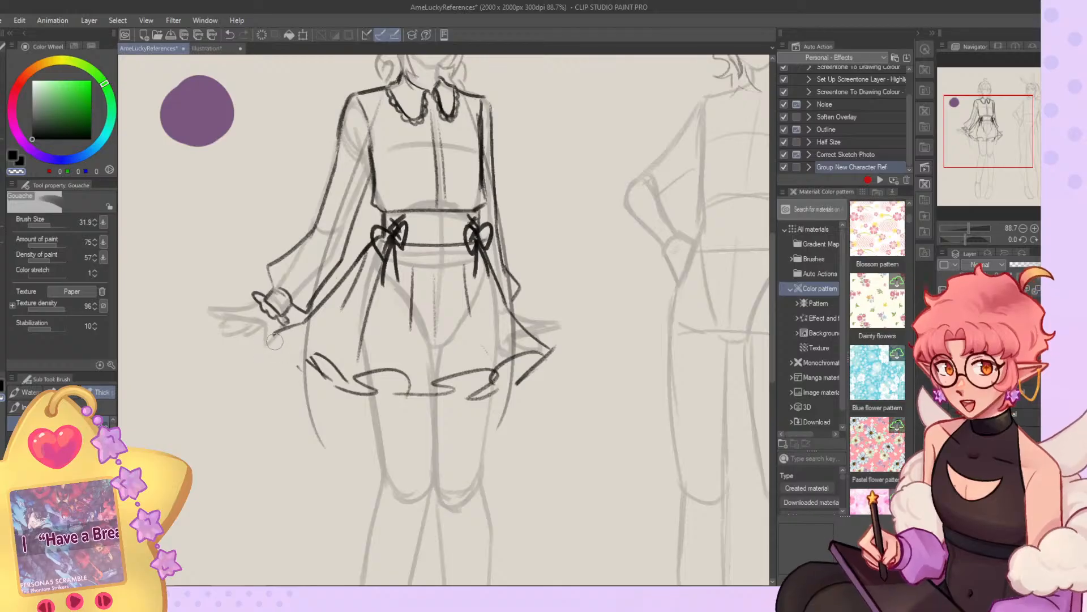
pyautogui.moveTo(356, 283); pyautogui.dragTo(318, 309)
pyautogui.moveTo(345, 376)
pyautogui.mouseDown()
pyautogui.moveTo(309, 358)
pyautogui.moveTo(343, 398)
pyautogui.moveTo(333, 400)
pyautogui.mouseUp()
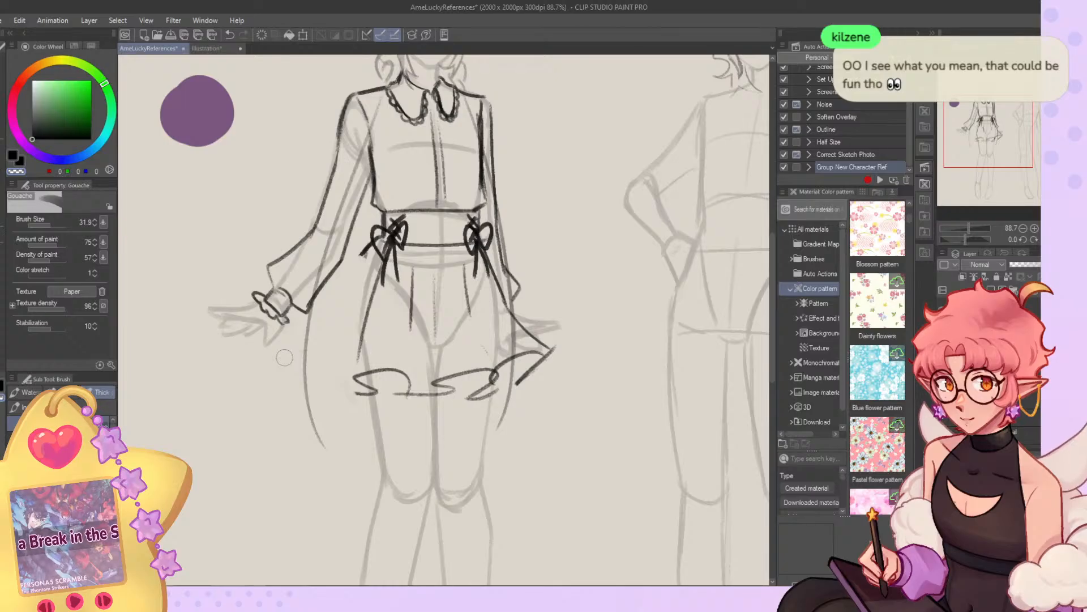
# Try redrawing the skirt's left outer edge and hem folds in heavier strokes at brush size 20.5.
pyautogui.click(49, 225)
pyautogui.press('c')
pyautogui.moveTo(373, 245)
pyautogui.mouseDown()
pyautogui.moveTo(320, 347)
pyautogui.moveTo(350, 283)
pyautogui.moveTo(310, 344)
pyautogui.moveTo(298, 341)
pyautogui.moveTo(342, 393)
pyautogui.moveTo(332, 376)
pyautogui.moveTo(403, 387)
pyautogui.mouseUp()
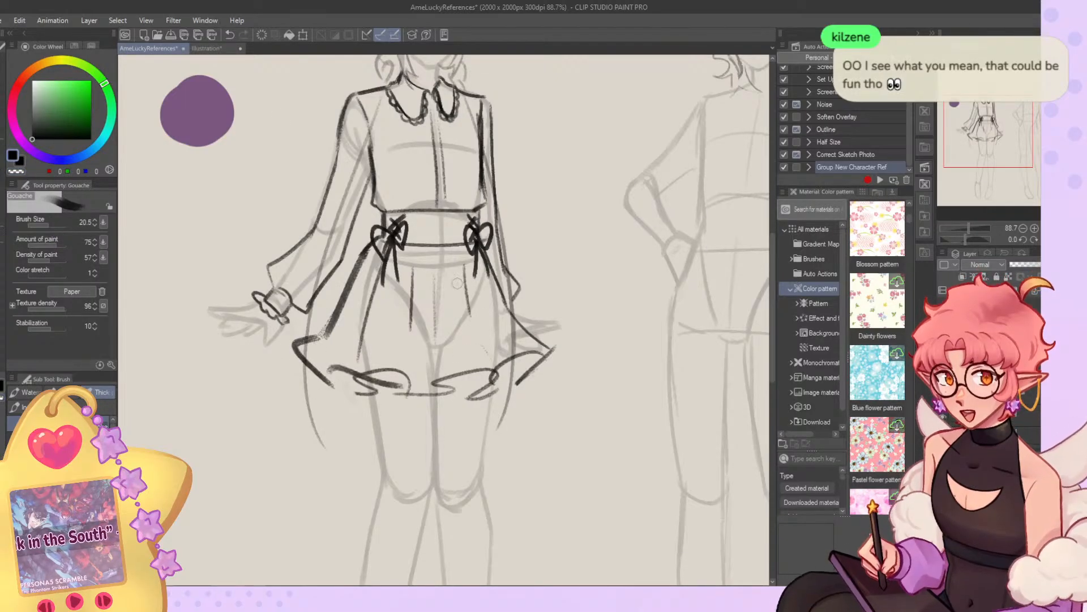
pyautogui.click(51, 225)
pyautogui.press('c')
pyautogui.moveTo(373, 249)
pyautogui.mouseDown()
pyautogui.moveTo(358, 283)
pyautogui.moveTo(367, 288)
pyautogui.mouseUp()
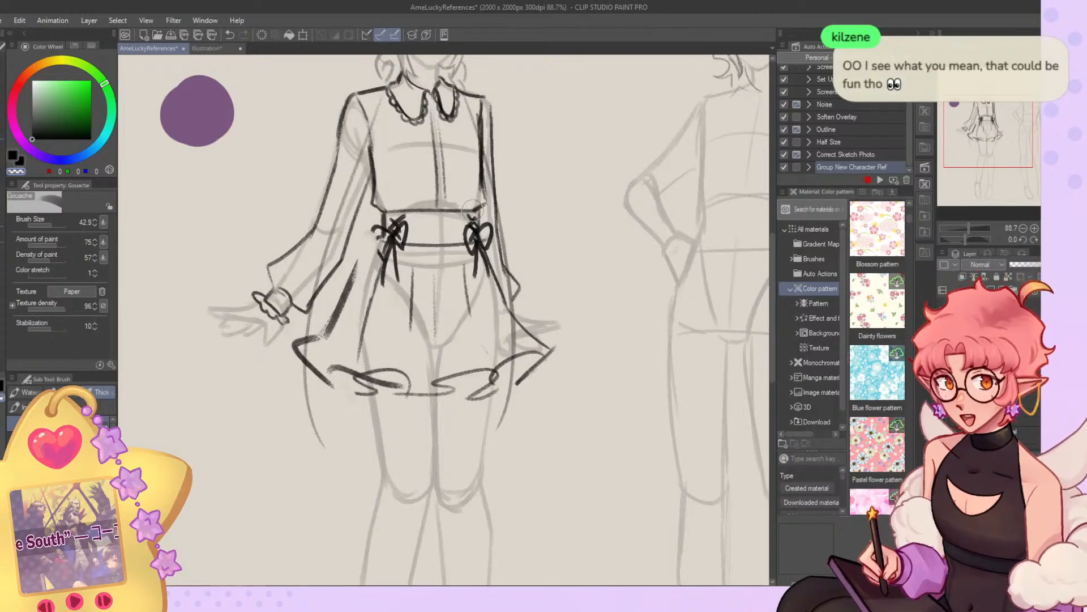
pyautogui.click(48, 226)
pyautogui.hotkey('ctrl', 'z')
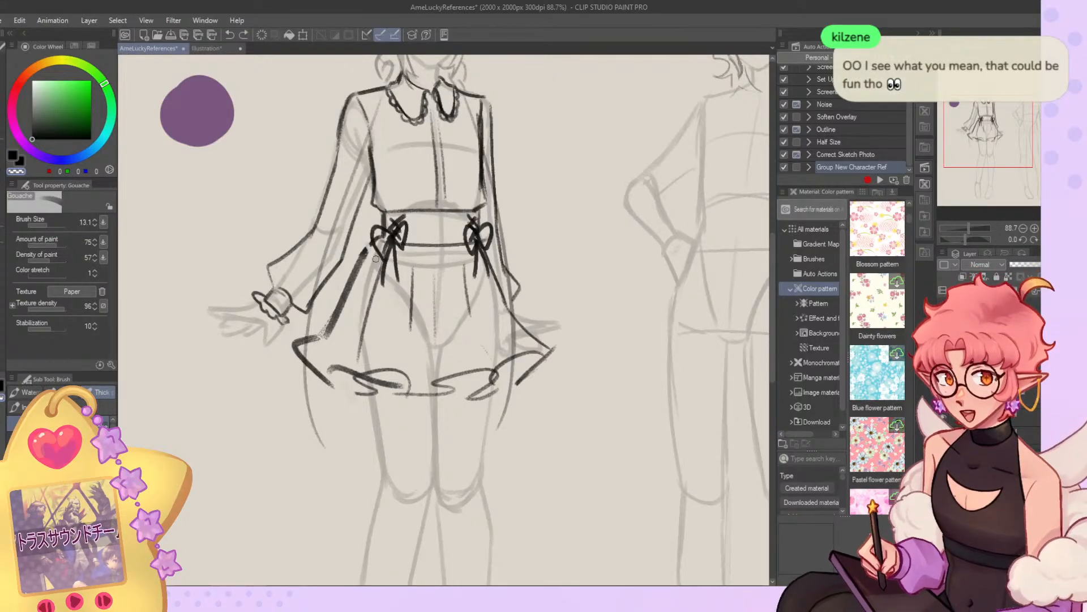
# Erase the whole skirt below the waistband with the transparent G-pen, keeping both waist bows.
pyautogui.moveTo(366, 243)
pyautogui.mouseDown()
pyautogui.moveTo(384, 229)
pyautogui.moveTo(346, 264)
pyautogui.moveTo(361, 258)
pyautogui.moveTo(337, 334)
pyautogui.moveTo(320, 353)
pyautogui.moveTo(300, 348)
pyautogui.moveTo(443, 374)
pyautogui.moveTo(381, 381)
pyautogui.moveTo(524, 369)
pyautogui.moveTo(497, 376)
pyautogui.moveTo(548, 353)
pyautogui.moveTo(519, 346)
pyautogui.moveTo(523, 334)
pyautogui.moveTo(479, 260)
pyautogui.moveTo(496, 311)
pyautogui.moveTo(485, 264)
pyautogui.moveTo(458, 327)
pyautogui.moveTo(455, 271)
pyautogui.moveTo(437, 271)
pyautogui.moveTo(416, 332)
pyautogui.moveTo(430, 360)
pyautogui.moveTo(371, 305)
pyautogui.moveTo(370, 324)
pyautogui.moveTo(375, 267)
pyautogui.moveTo(363, 369)
pyautogui.mouseUp()
pyautogui.click(1, 143)
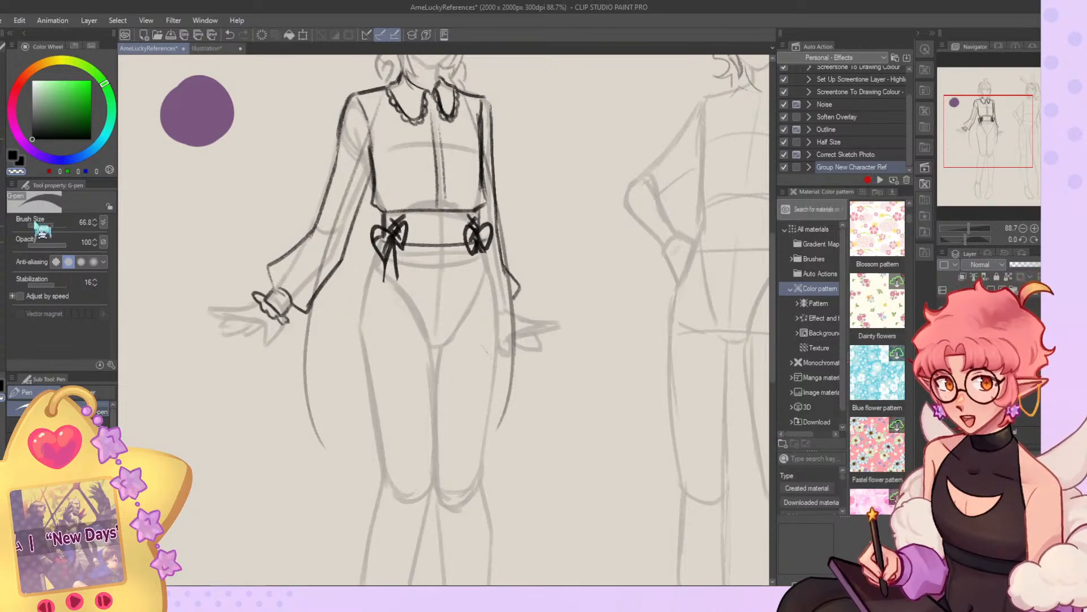
pyautogui.click(4, 180)
# Draw a shorter skirt's left outer edge, its angled hem corner and the left front pleat line.
pyautogui.moveTo(367, 264); pyautogui.dragTo(320, 309)
pyautogui.hotkey('ctrl', 'z')
pyautogui.moveTo(366, 256); pyautogui.dragTo(292, 328)
pyautogui.hotkey('ctrl', 'z')
pyautogui.moveTo(413, 254); pyautogui.dragTo(399, 338)
pyautogui.hotkey('ctrl', 'z')
pyautogui.moveTo(413, 250)
pyautogui.mouseDown()
pyautogui.moveTo(398, 341)
pyautogui.moveTo(379, 355)
pyautogui.mouseUp()
pyautogui.hotkey('ctrl', 'z')
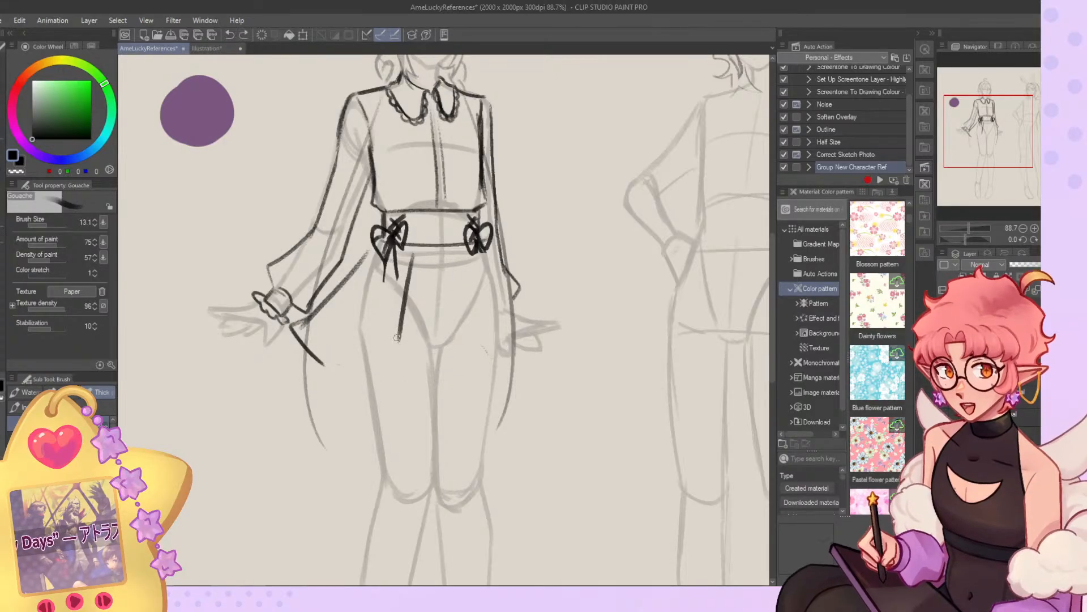
pyautogui.hotkey('ctrl', 'z')
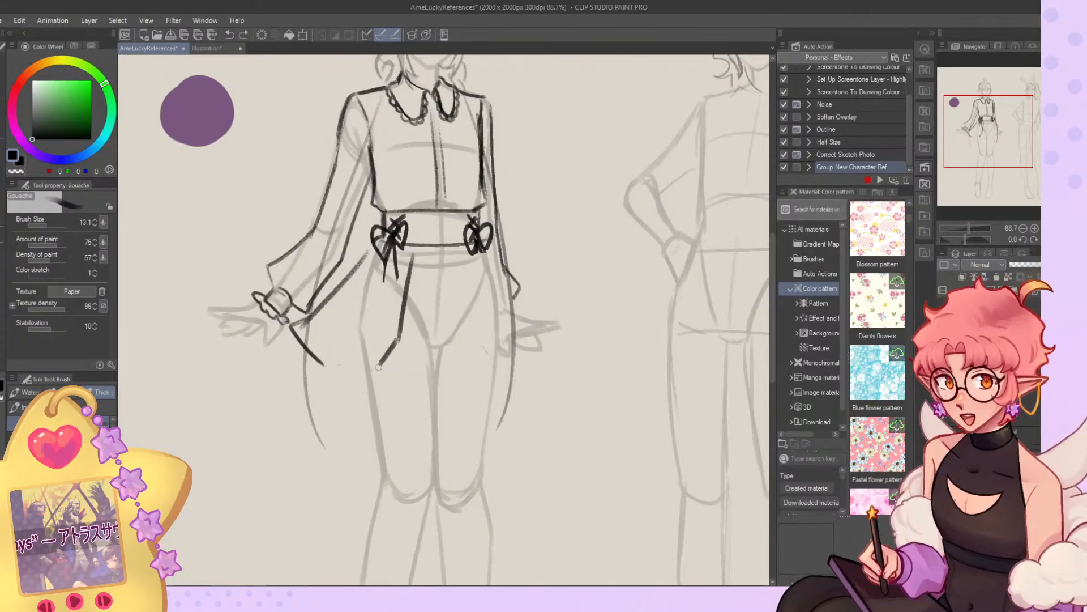
# Draw the short skirt's front hem, right pleat line and the folded flares on both sides.
pyautogui.moveTo(406, 365); pyautogui.dragTo(496, 359)
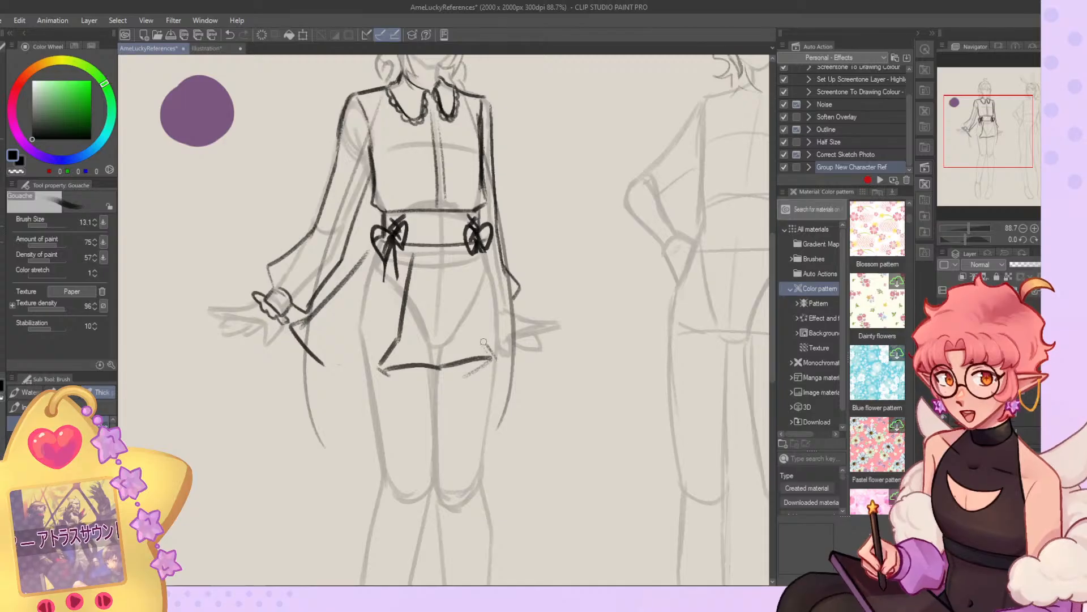
pyautogui.moveTo(461, 250)
pyautogui.mouseDown()
pyautogui.moveTo(487, 355)
pyautogui.moveTo(529, 333)
pyautogui.mouseUp()
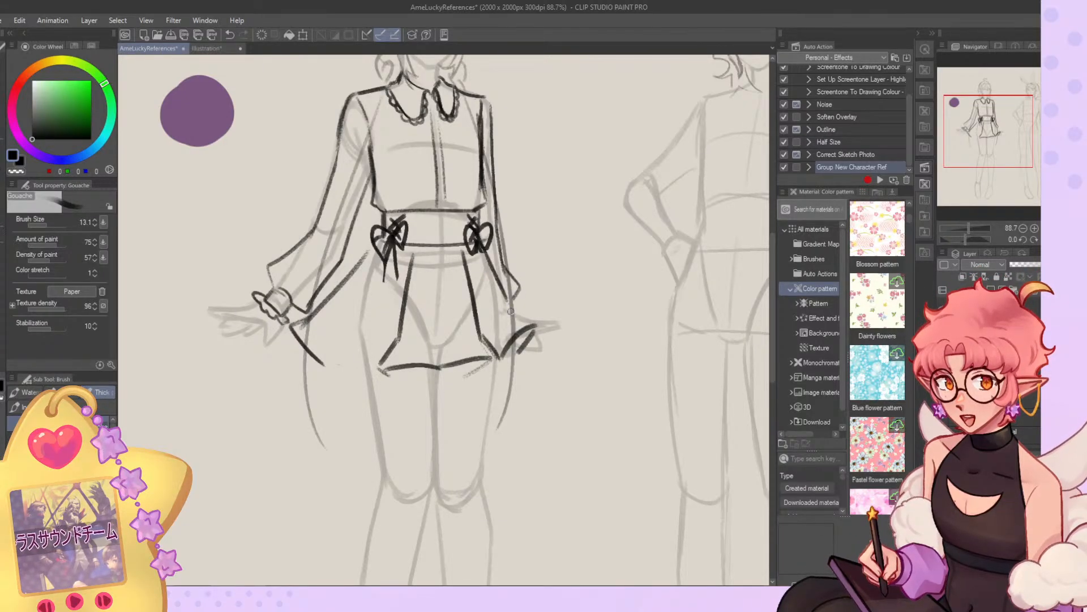
pyautogui.moveTo(361, 313); pyautogui.dragTo(320, 334)
pyautogui.moveTo(319, 335); pyautogui.dragTo(349, 369)
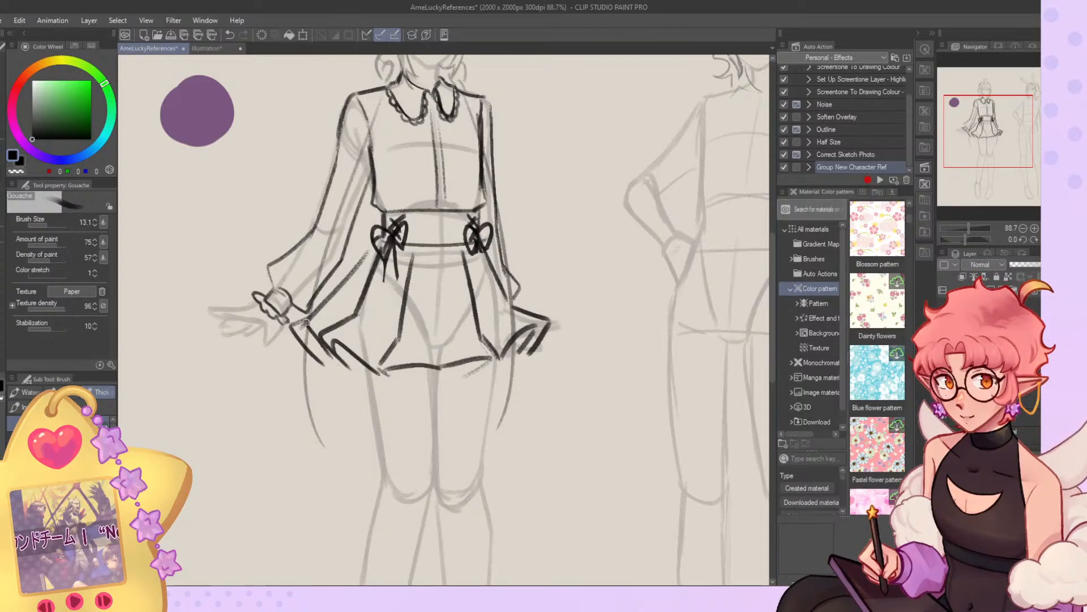
# Erase the skirt's left outer edge and redraw it closer to the body with a sharper hem corner.
pyautogui.press('c')
pyautogui.moveTo(305, 320)
pyautogui.mouseDown()
pyautogui.moveTo(315, 346)
pyautogui.moveTo(295, 316)
pyautogui.moveTo(325, 368)
pyautogui.mouseUp()
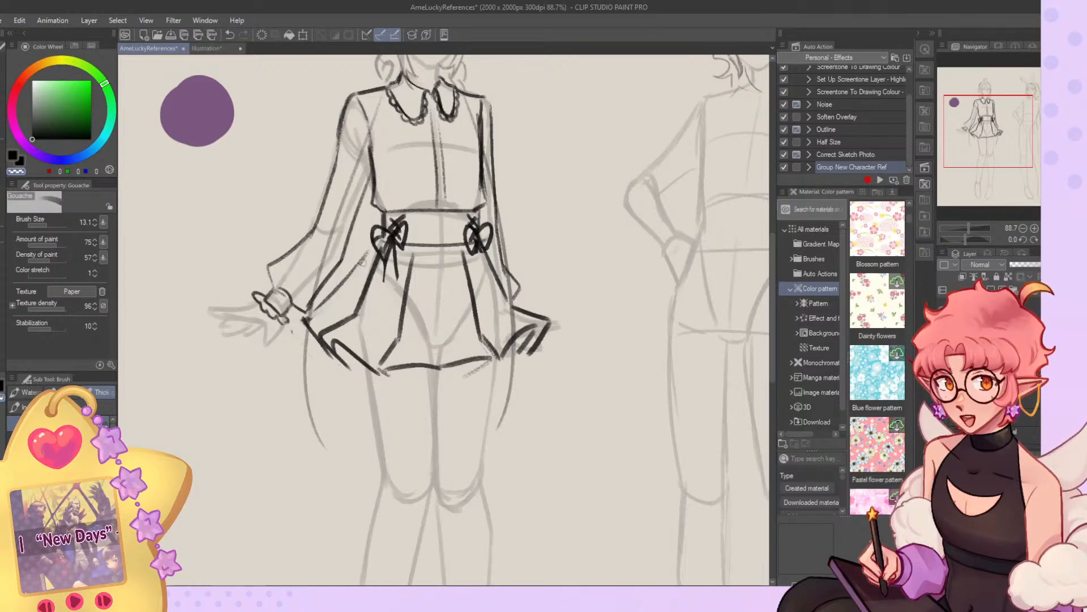
pyautogui.press('c')
pyautogui.moveTo(350, 298); pyautogui.dragTo(312, 315)
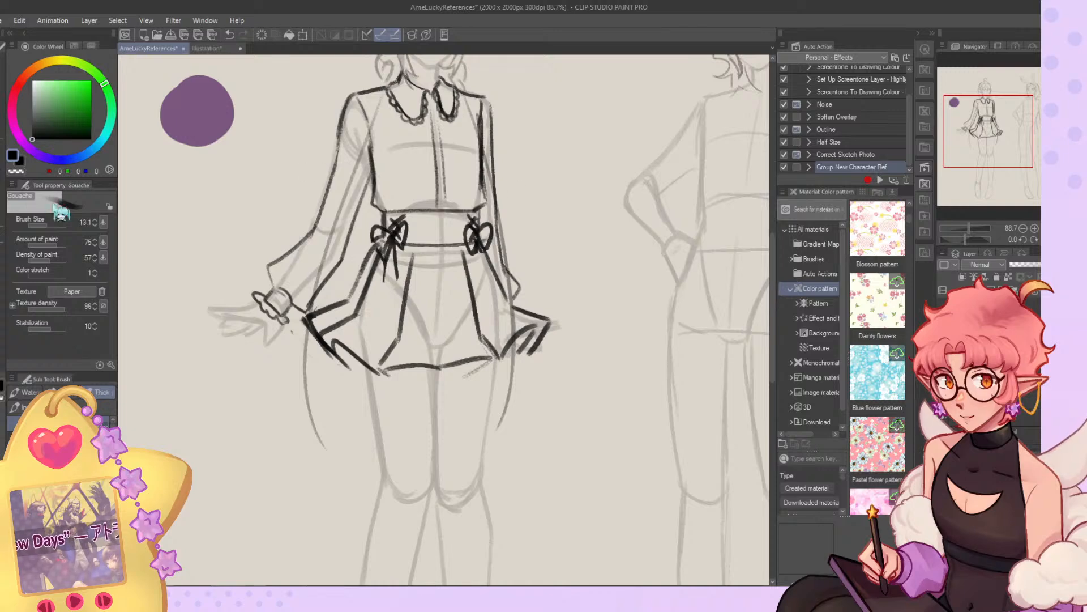
# Liquify the skirt's hem and right flare to lengthen and reshape them.
pyautogui.press('j')
pyautogui.moveTo(540, 377); pyautogui.dragTo(537, 404)
pyautogui.moveTo(607, 393); pyautogui.dragTo(592, 402)
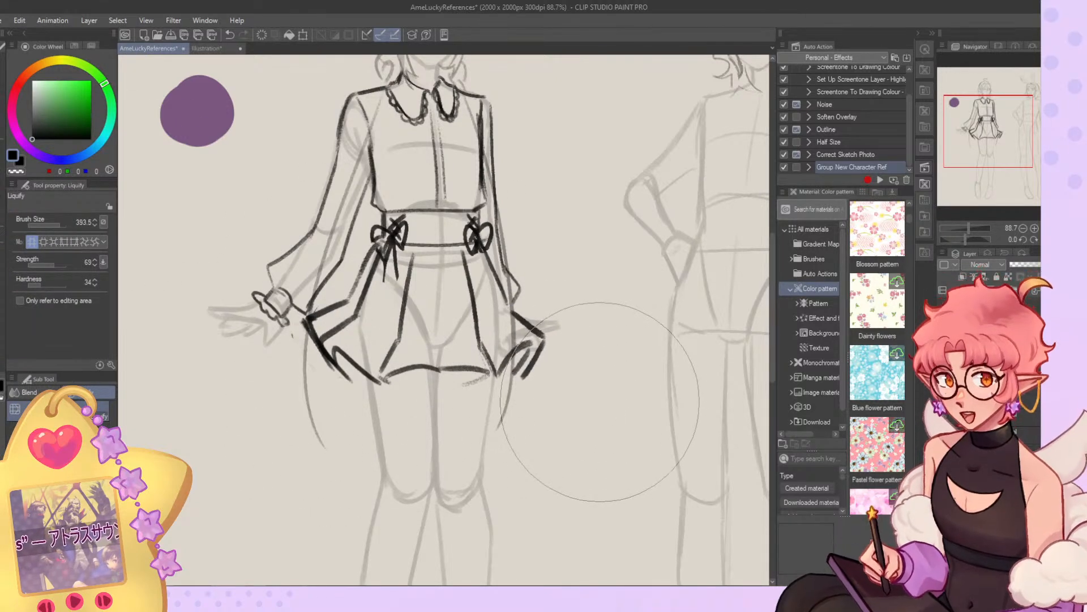
# Erase the skirt's front hem and redraw it as one smooth, shallow curve.
pyautogui.press('b')
pyautogui.moveTo(395, 373); pyautogui.dragTo(468, 368)
pyautogui.press('c')
pyautogui.moveTo(381, 378); pyautogui.dragTo(492, 371)
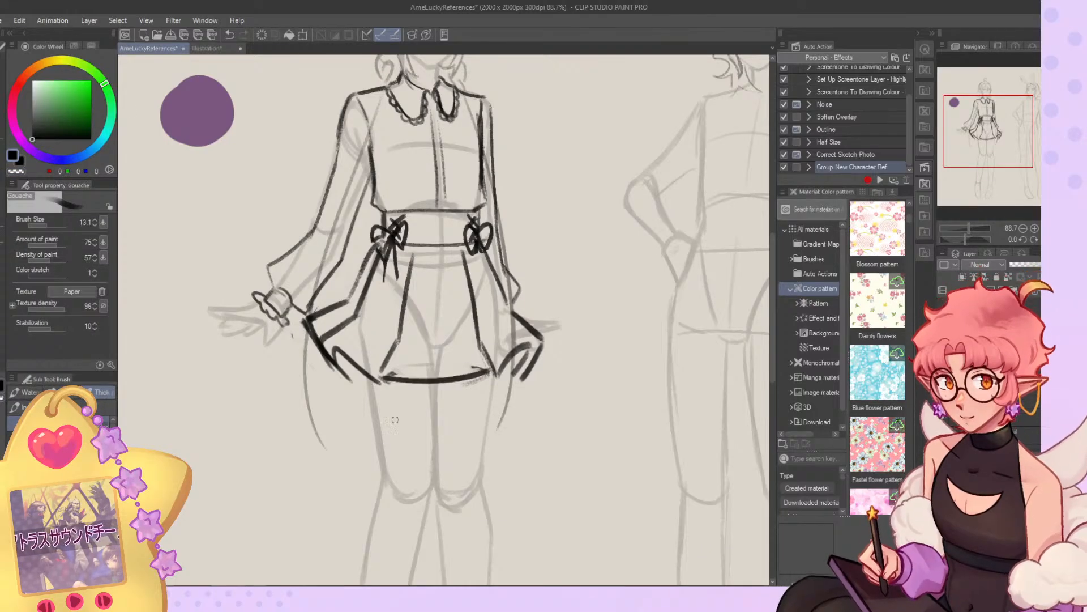
# Add a small scalloped trim along the underside of the skirt's hem.
pyautogui.scroll(-6, 477, 283)
pyautogui.scroll(6, 488, 295)
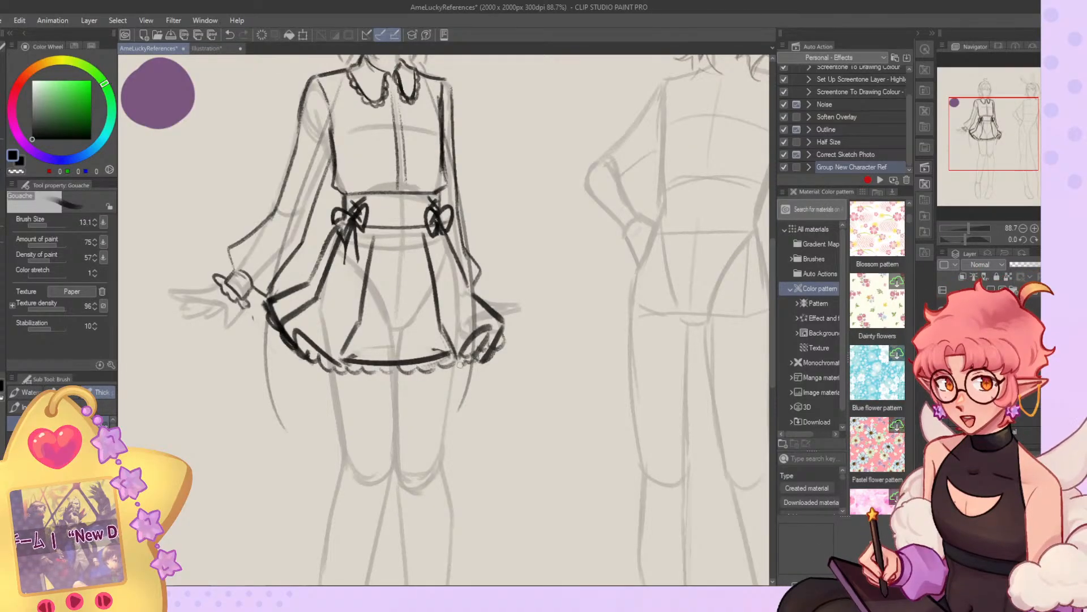
pyautogui.scroll(-6, 473, 352)
pyautogui.scroll(4, 433, 249)
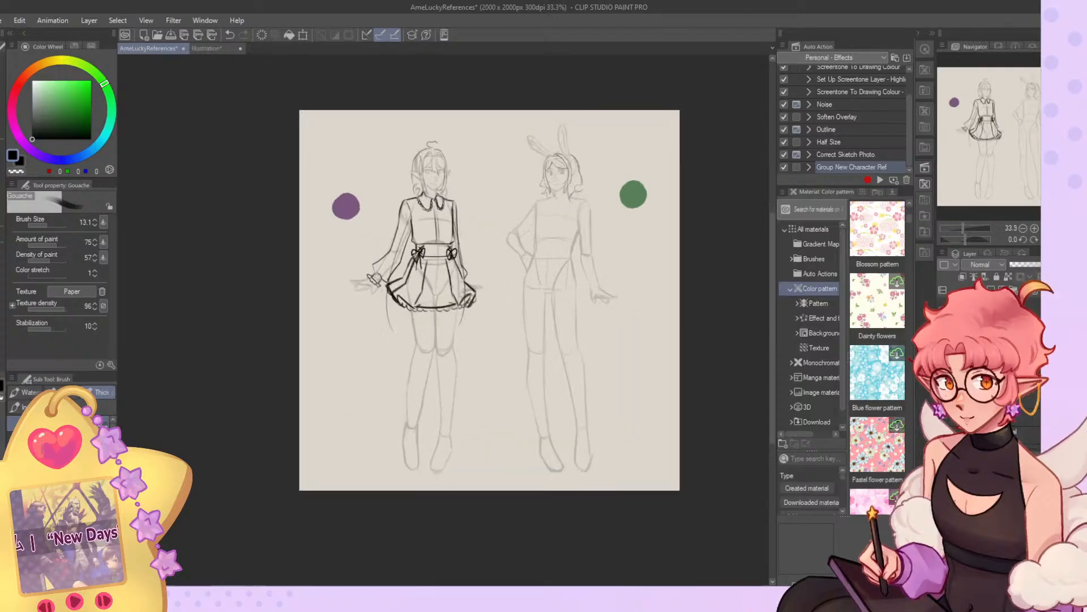
pyautogui.scroll(-1, 433, 249)
# Rework the skirt's left outer edge and extend the scalloped trim around its left corner at brush size 17.7.
pyautogui.press('j')
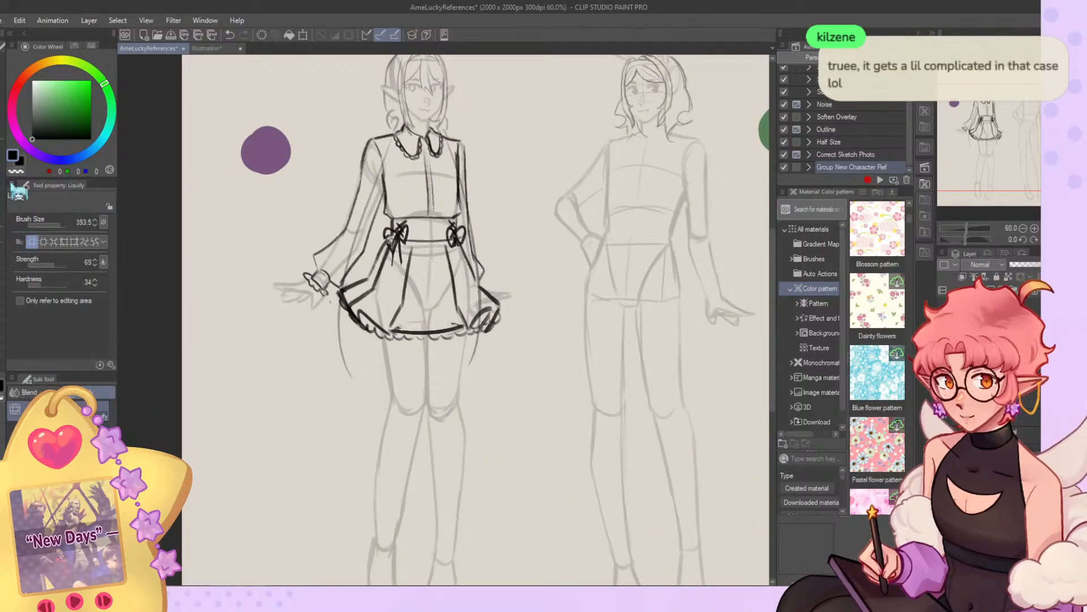
pyautogui.press('b')
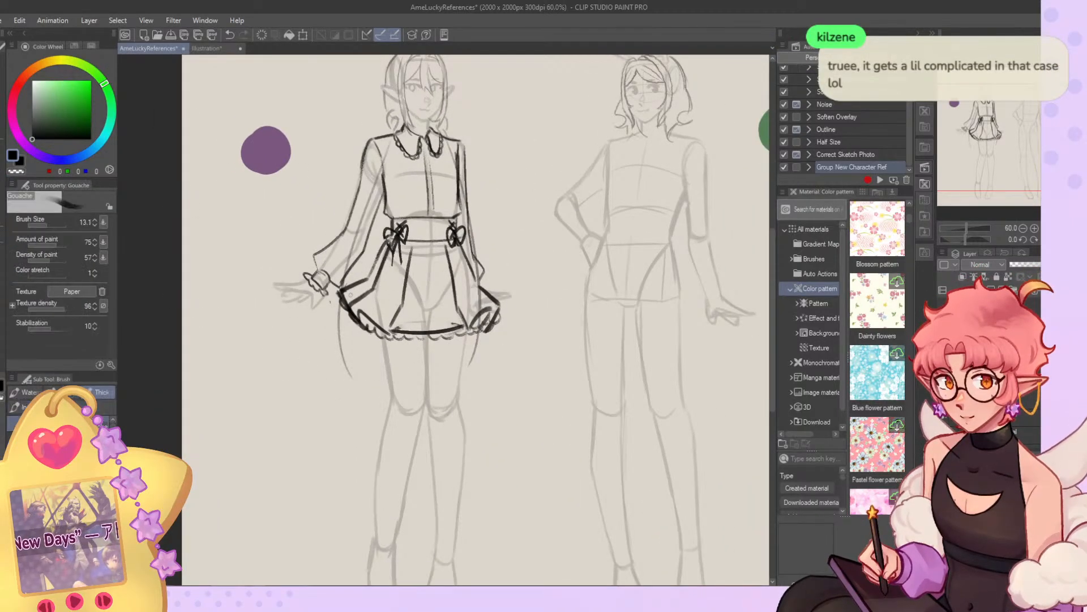
pyautogui.click(49, 226)
pyautogui.press('c')
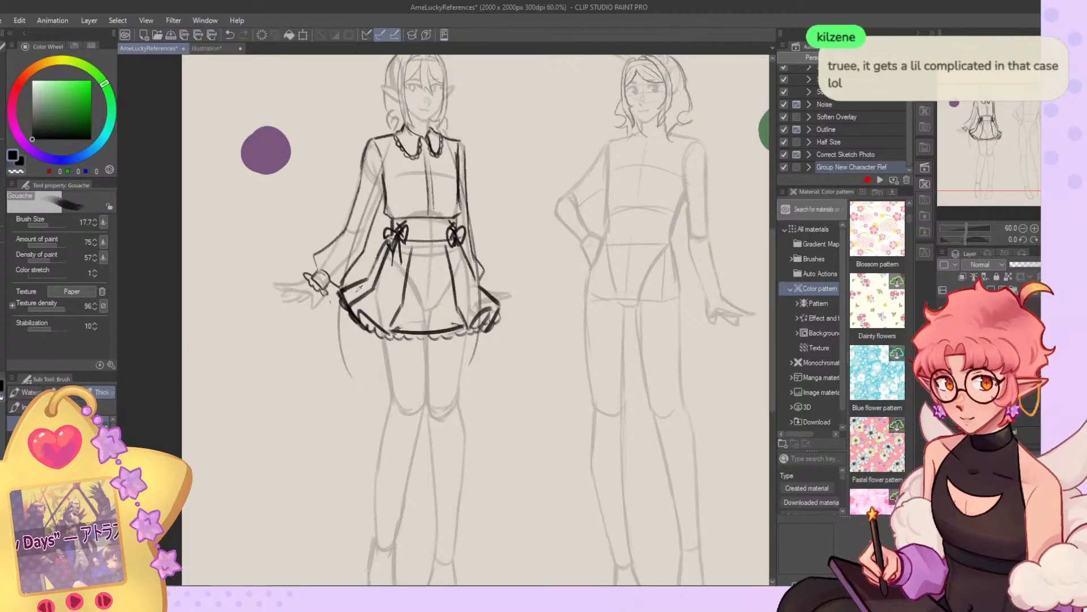
pyautogui.moveTo(364, 282)
pyautogui.mouseDown()
pyautogui.moveTo(334, 295)
pyautogui.moveTo(360, 326)
pyautogui.moveTo(365, 302)
pyautogui.mouseUp()
pyautogui.press('c')
pyautogui.press('c')
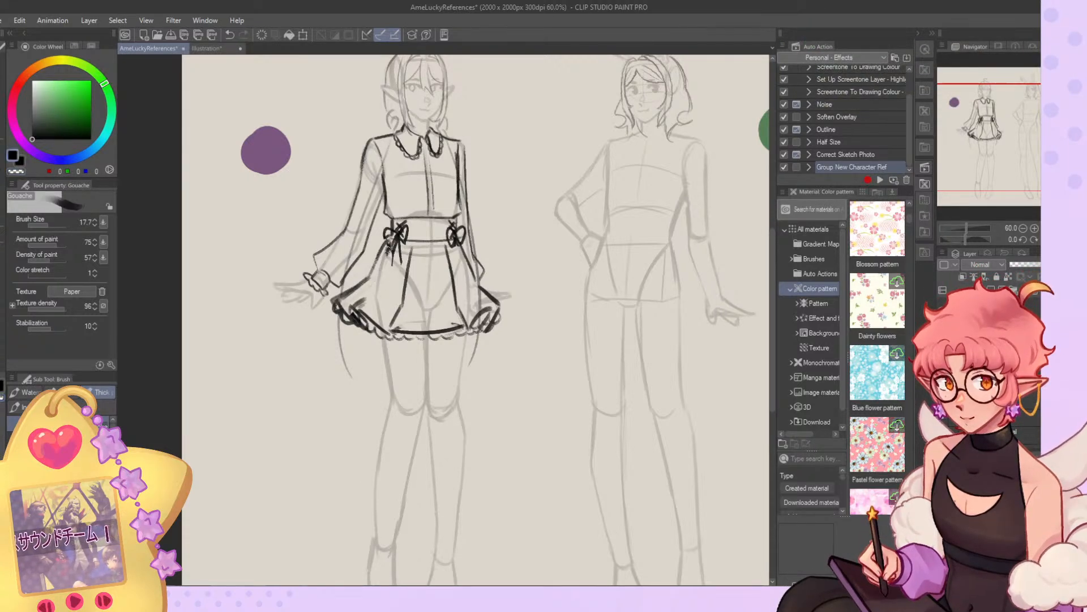
# Erase the skirt's two front pleat lines and sketch replacement folds.
pyautogui.press('c')
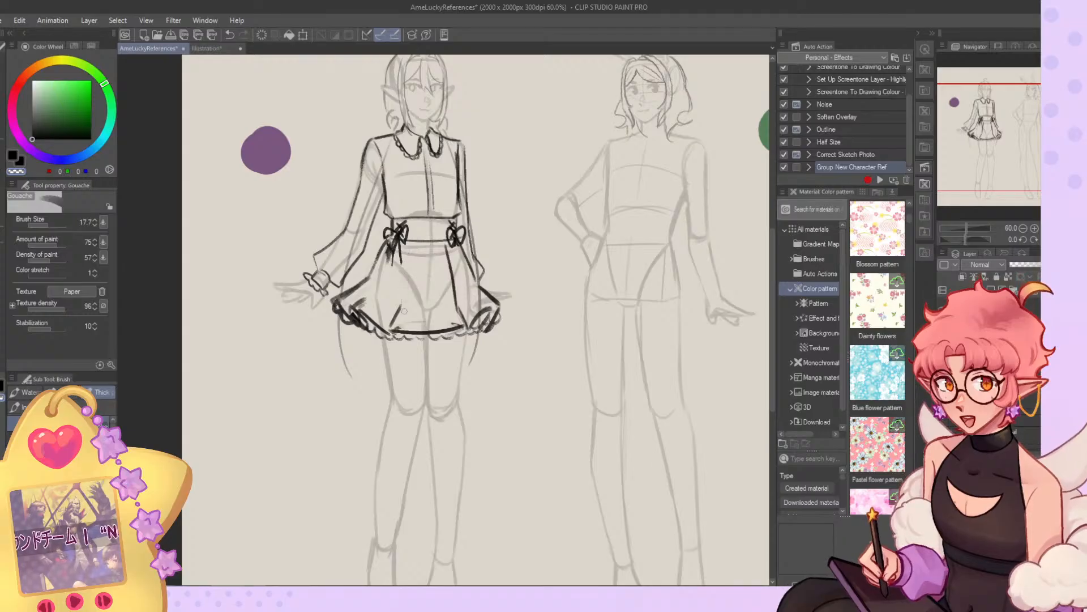
pyautogui.moveTo(395, 326)
pyautogui.mouseDown()
pyautogui.moveTo(421, 324)
pyautogui.moveTo(392, 326)
pyautogui.moveTo(403, 300)
pyautogui.mouseUp()
pyautogui.press('c')
pyautogui.press('c')
pyautogui.moveTo(455, 273)
pyautogui.mouseDown()
pyautogui.moveTo(459, 313)
pyautogui.moveTo(446, 246)
pyautogui.mouseUp()
# Retouch the skirt's left front pleat and push the front hem downward with Liquify.
pyautogui.press('c')
pyautogui.moveTo(451, 299); pyautogui.dragTo(468, 326)
pyautogui.moveTo(453, 290); pyautogui.dragTo(450, 249)
pyautogui.moveTo(451, 253)
pyautogui.mouseDown()
pyautogui.moveTo(457, 298)
pyautogui.moveTo(454, 250)
pyautogui.moveTo(459, 286)
pyautogui.mouseUp()
pyautogui.press('c')
# Erase the entire pleated skirt below the waistband with the transparent G-pen.
pyautogui.press('c')
pyautogui.press('c')
pyautogui.moveTo(390, 256); pyautogui.dragTo(404, 308)
pyautogui.press('c')
pyautogui.press('c')
pyautogui.press('c')
pyautogui.press('j')
pyautogui.moveTo(416, 323)
pyautogui.mouseDown()
pyautogui.moveTo(419, 347)
pyautogui.moveTo(432, 338)
pyautogui.mouseUp()
pyautogui.click(2, 146)
pyautogui.press('c')
pyautogui.moveTo(373, 280); pyautogui.dragTo(343, 300)
pyautogui.moveTo(371, 335)
pyautogui.mouseDown()
pyautogui.moveTo(444, 264)
pyautogui.moveTo(473, 346)
pyautogui.moveTo(475, 299)
pyautogui.moveTo(494, 313)
pyautogui.moveTo(419, 355)
pyautogui.mouseUp()
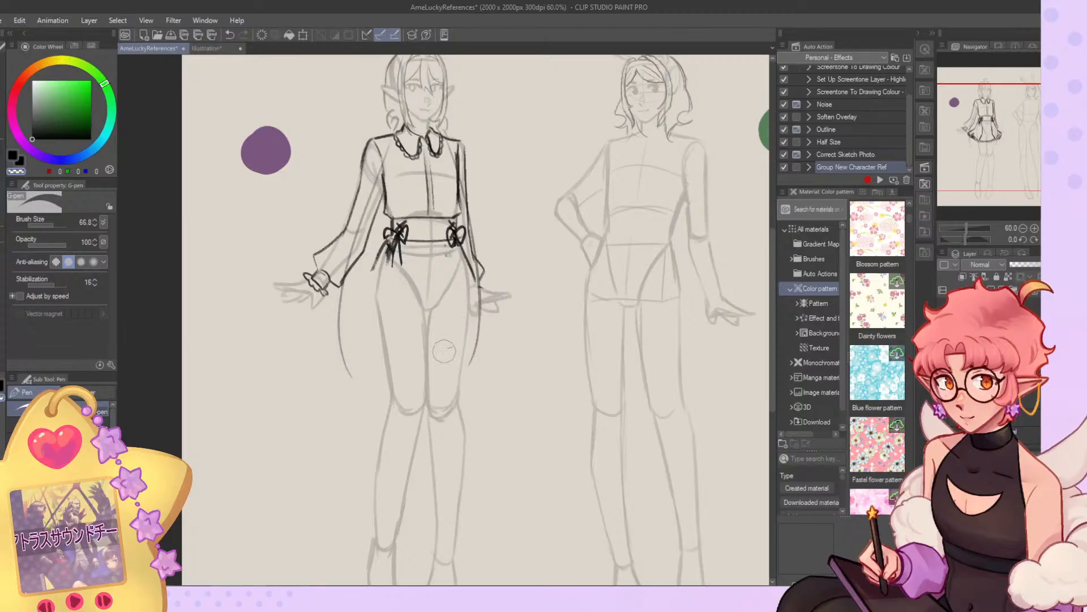
pyautogui.click(207, 49)
pyautogui.click(170, 49)
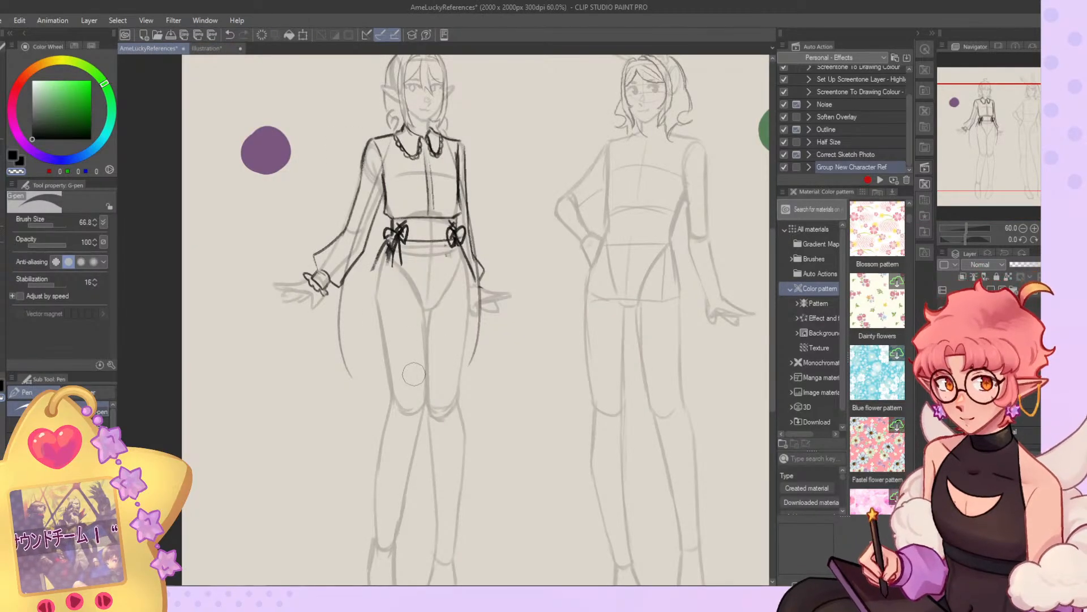
# Draw a fuller skirt with slanted sides, a wavy ruffled hem and a curved apron-like line across the front.
pyautogui.press('b')
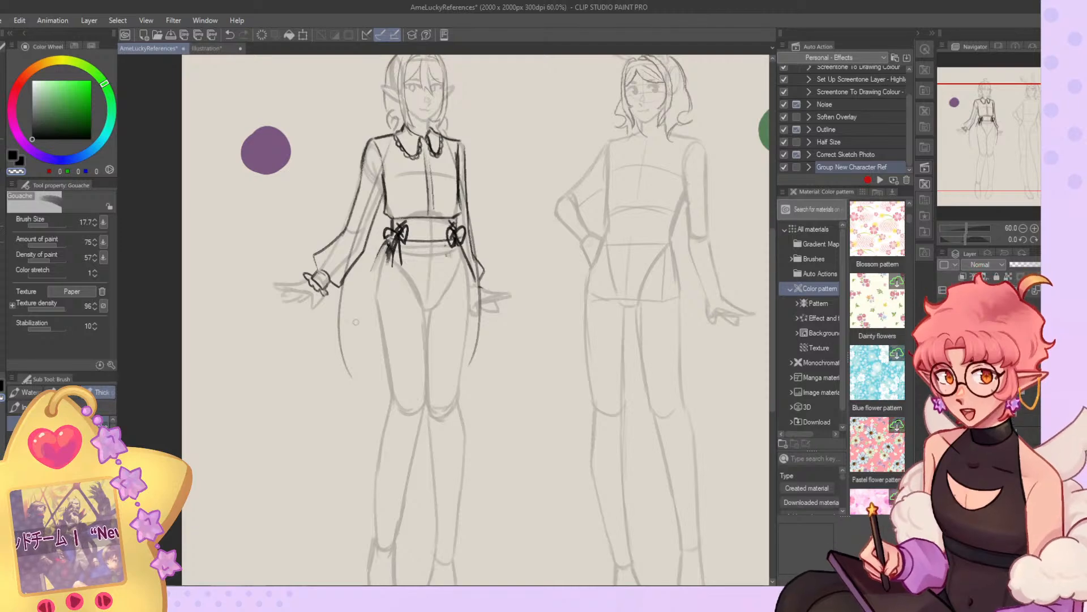
pyautogui.moveTo(390, 245)
pyautogui.mouseDown()
pyautogui.moveTo(331, 327)
pyautogui.moveTo(331, 347)
pyautogui.moveTo(367, 347)
pyautogui.mouseUp()
pyautogui.moveTo(440, 355); pyautogui.dragTo(497, 337)
pyautogui.moveTo(476, 271)
pyautogui.mouseDown()
pyautogui.moveTo(494, 337)
pyautogui.moveTo(516, 336)
pyautogui.moveTo(481, 365)
pyautogui.moveTo(363, 357)
pyautogui.moveTo(345, 340)
pyautogui.moveTo(372, 338)
pyautogui.mouseUp()
pyautogui.moveTo(411, 269); pyautogui.dragTo(456, 285)
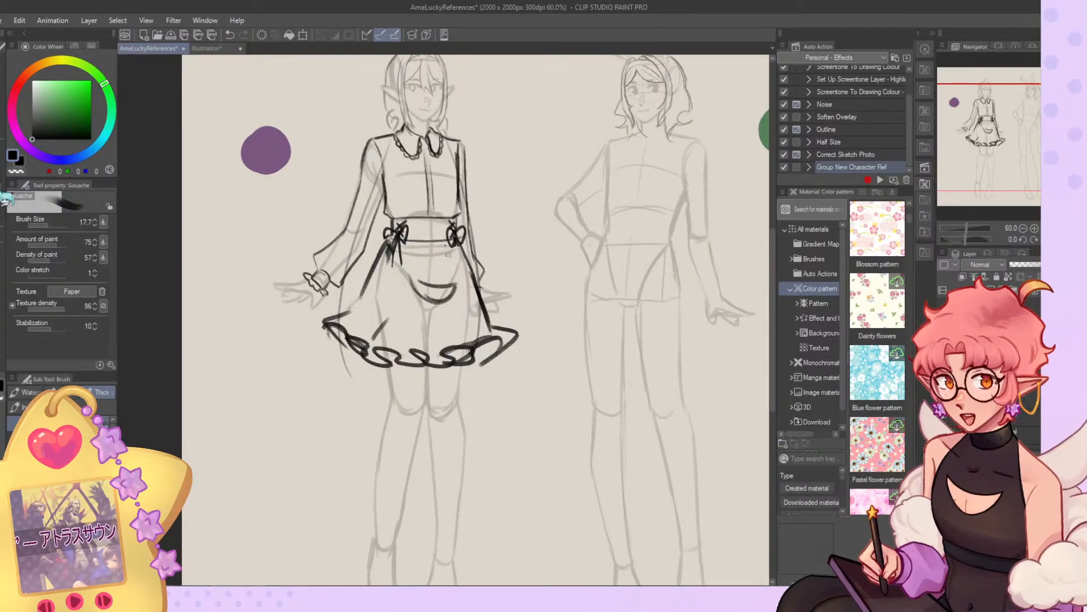
# Liquify the ruffled hem upward and inward to shorten the skirt and tidy its side flares.
pyautogui.click(1, 187)
pyautogui.moveTo(357, 362); pyautogui.dragTo(373, 342)
pyautogui.moveTo(447, 358); pyautogui.dragTo(447, 347)
pyautogui.moveTo(513, 349)
pyautogui.mouseDown()
pyautogui.moveTo(504, 336)
pyautogui.moveTo(530, 339)
pyautogui.mouseUp()
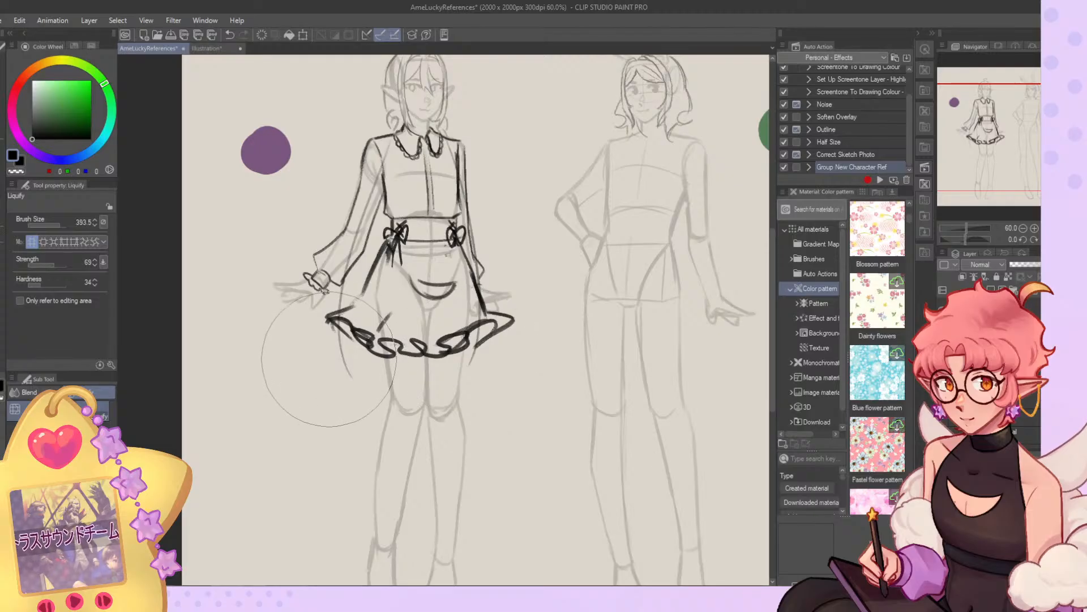
pyautogui.moveTo(328, 359); pyautogui.dragTo(335, 354)
pyautogui.moveTo(446, 360)
pyautogui.mouseDown()
pyautogui.moveTo(443, 352)
pyautogui.moveTo(427, 372)
pyautogui.moveTo(461, 354)
pyautogui.mouseUp()
# Sketch a bow over the elf's collar with the Gouache brush and clear its centre knot with transparent colour.
pyautogui.scroll(-5, 368, 297)
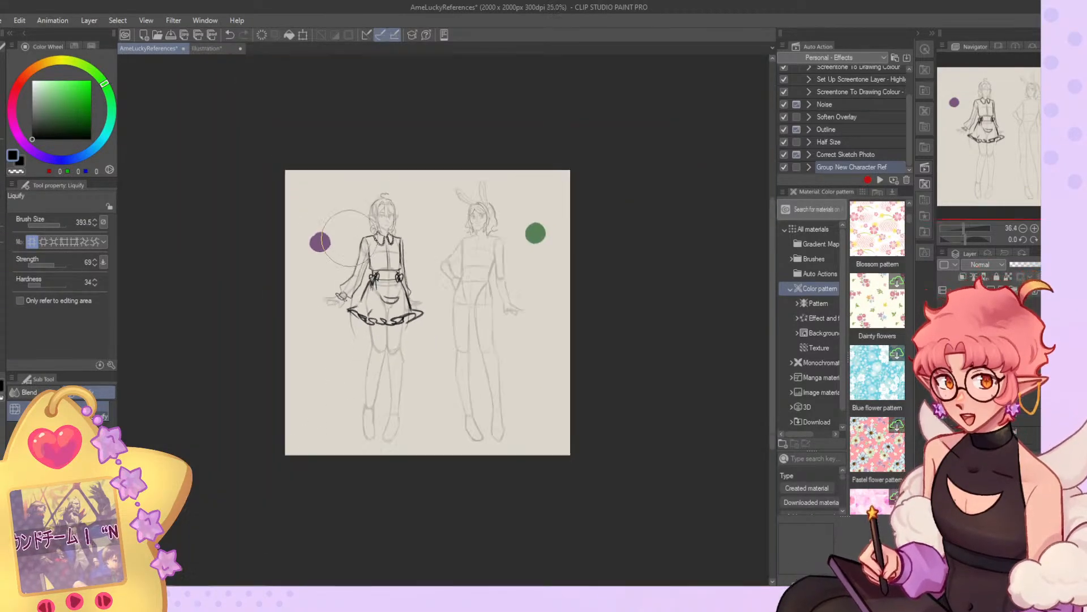
pyautogui.scroll(6, 390, 300)
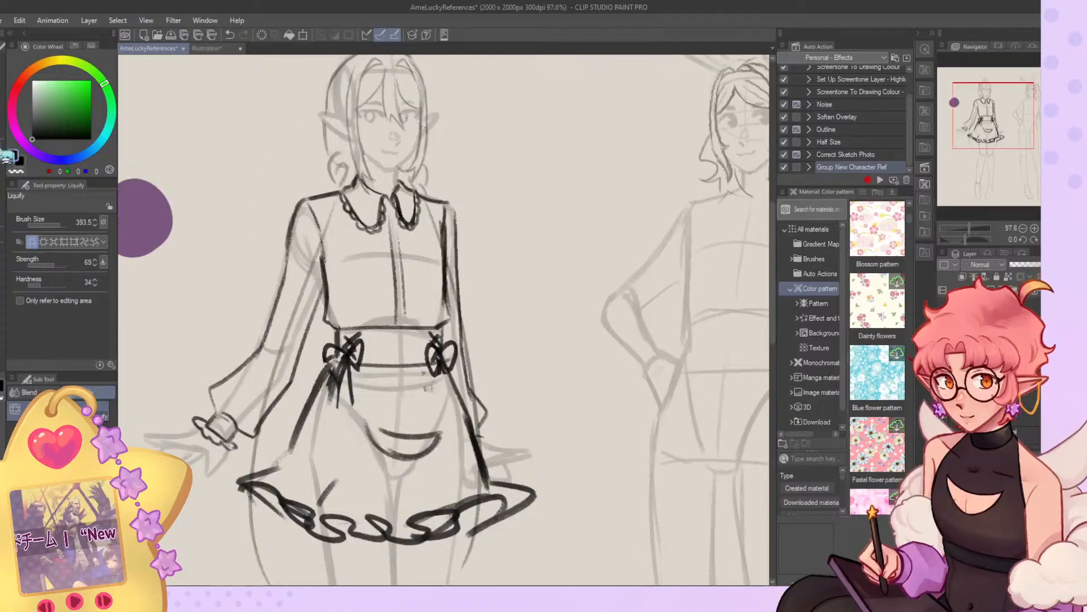
pyautogui.press('b')
pyautogui.moveTo(348, 207)
pyautogui.mouseDown()
pyautogui.moveTo(375, 262)
pyautogui.moveTo(399, 224)
pyautogui.moveTo(418, 246)
pyautogui.moveTo(400, 252)
pyautogui.moveTo(410, 279)
pyautogui.moveTo(376, 271)
pyautogui.moveTo(410, 274)
pyautogui.moveTo(410, 261)
pyautogui.mouseUp()
pyautogui.press('c')
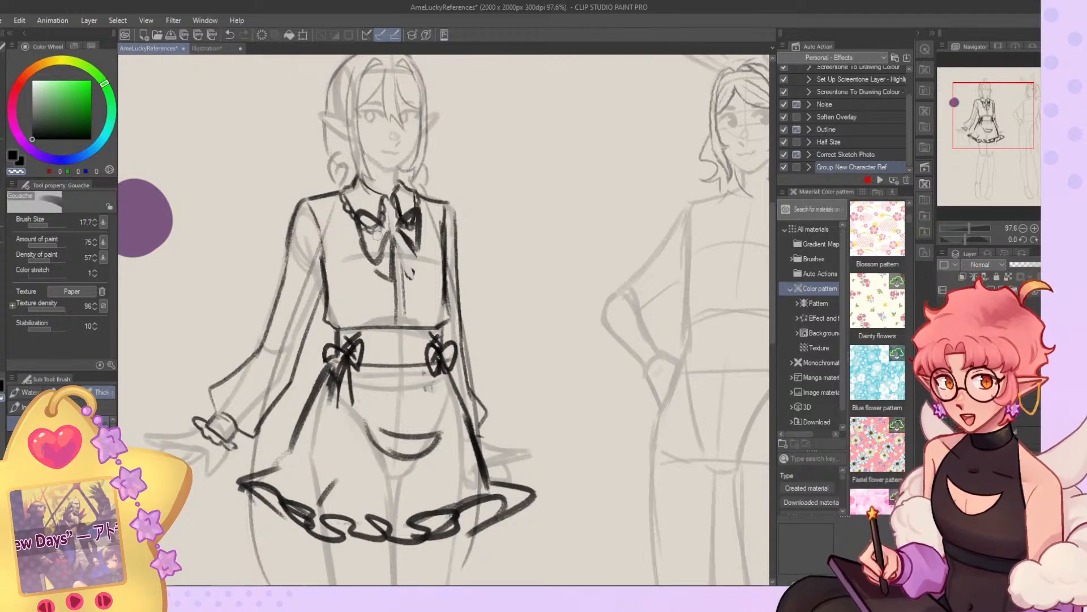
pyautogui.press('c')
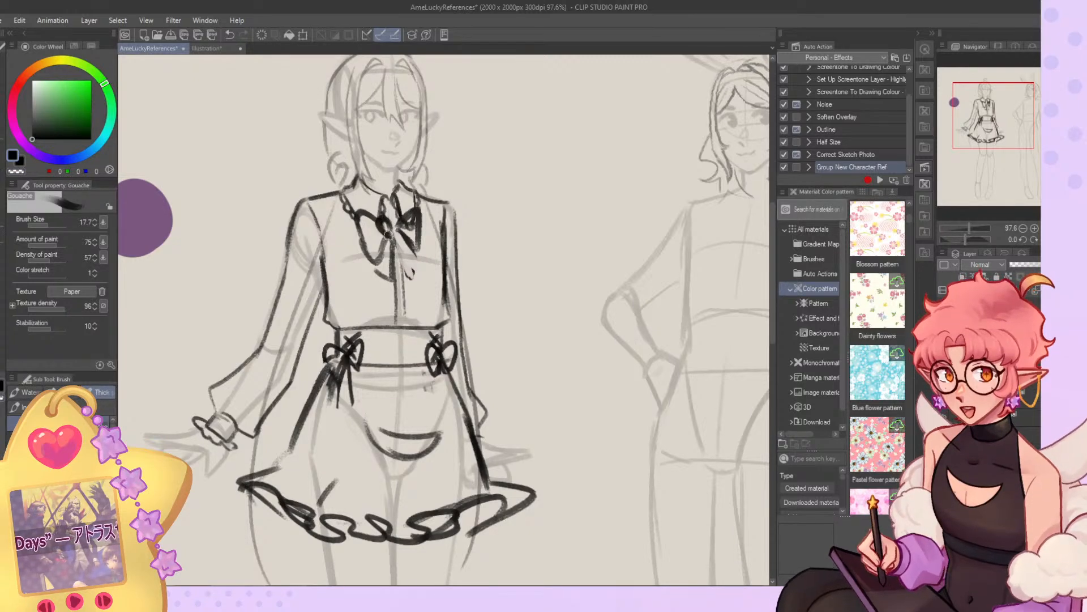
pyautogui.press('c')
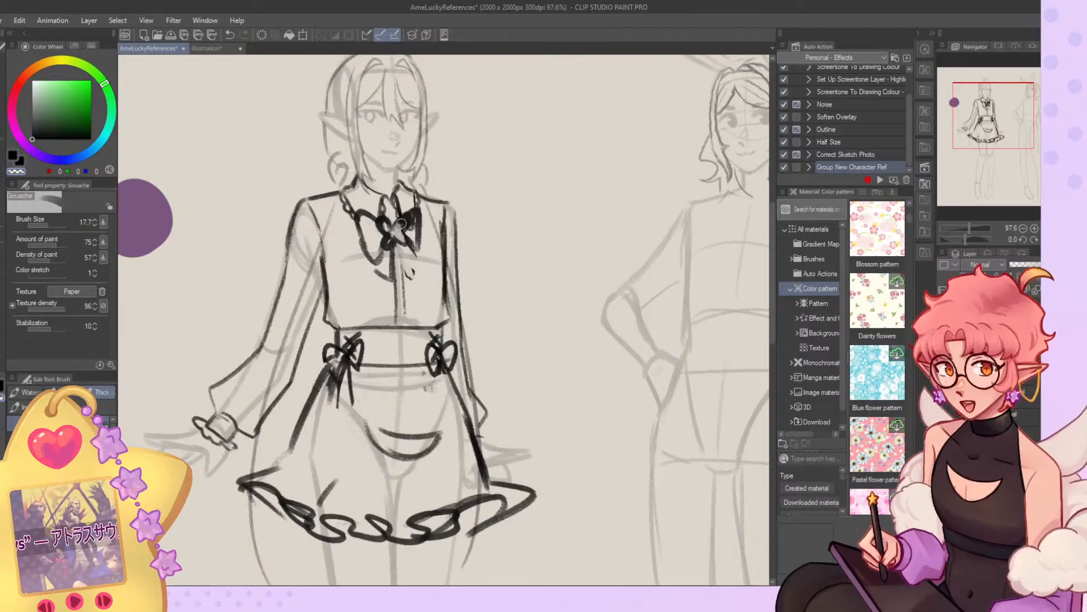
pyautogui.press('c')
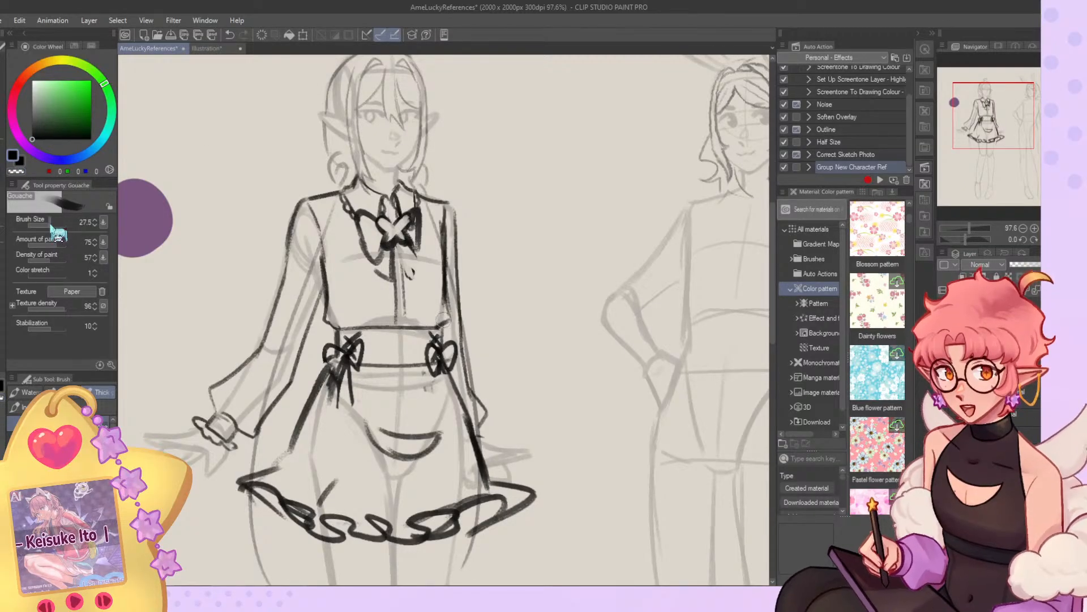
# Reduce the brush size to 8.4, undo the last bow strokes and redraw the bow's left loop with thinner lines.
pyautogui.click(46, 225)
pyautogui.hotkey('ctrl', 'z')
pyautogui.hotkey('ctrl', 'z')
pyautogui.scroll(1, 390, 226)
pyautogui.scroll(4, 386, 212)
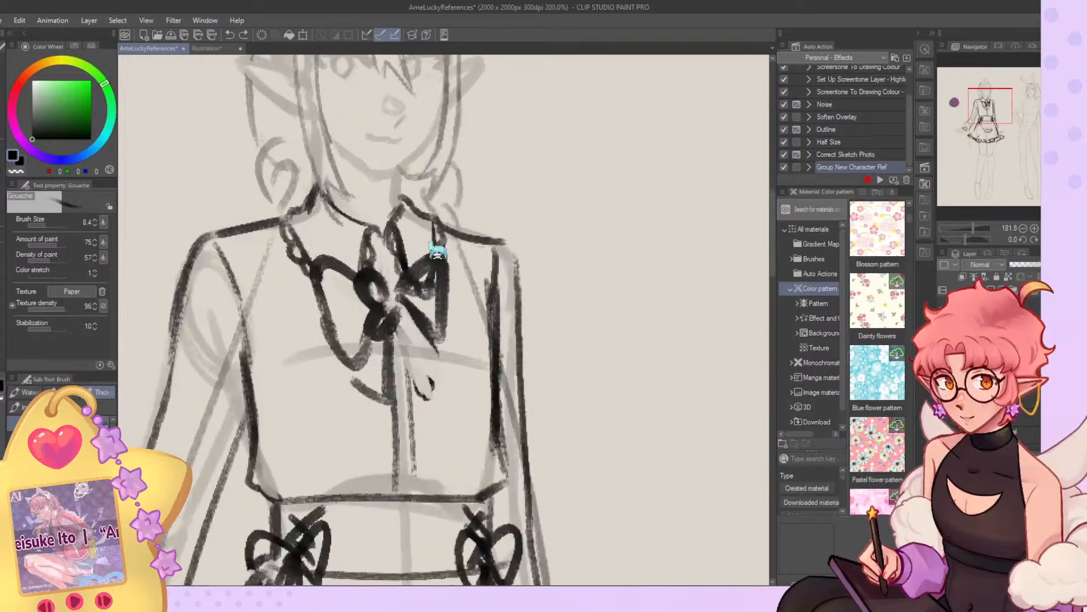
pyautogui.moveTo(413, 271)
pyautogui.mouseDown()
pyautogui.moveTo(417, 290)
pyautogui.moveTo(335, 277)
pyautogui.moveTo(384, 301)
pyautogui.moveTo(369, 334)
pyautogui.moveTo(376, 346)
pyautogui.moveTo(382, 318)
pyautogui.mouseUp()
pyautogui.hotkey('ctrl', 'z')
pyautogui.press('c')
pyautogui.press('c')
pyautogui.moveTo(372, 293)
pyautogui.mouseDown()
pyautogui.moveTo(346, 294)
pyautogui.moveTo(345, 283)
pyautogui.moveTo(366, 291)
pyautogui.moveTo(349, 274)
pyautogui.moveTo(354, 314)
pyautogui.mouseUp()
pyautogui.press('c')
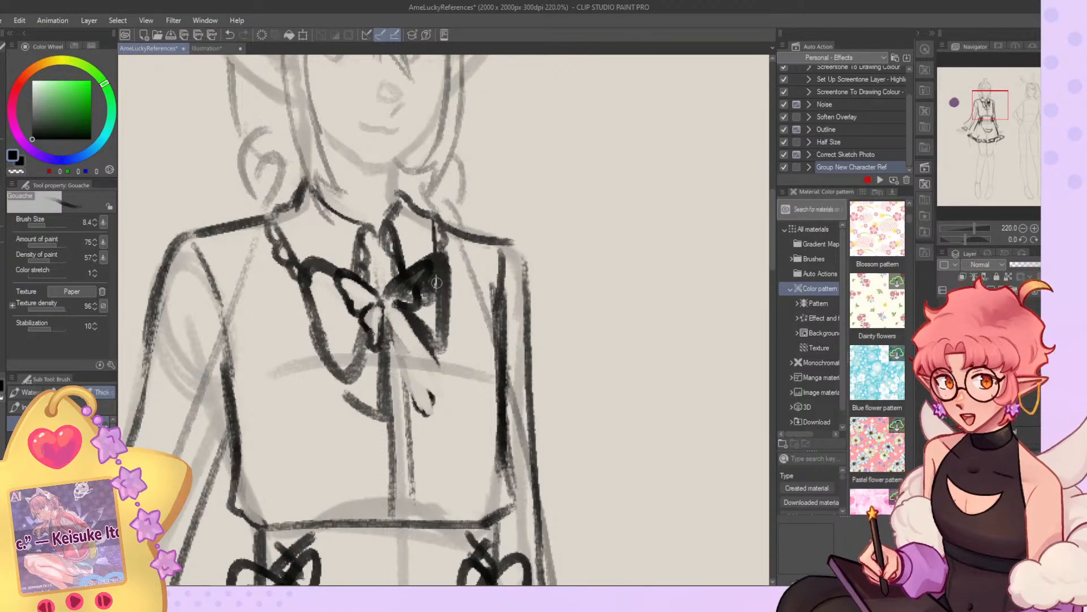
# Carve out the collar bow's right loop and centre knot, alternating between dark and transparent strokes.
pyautogui.scroll(-1, 436, 281)
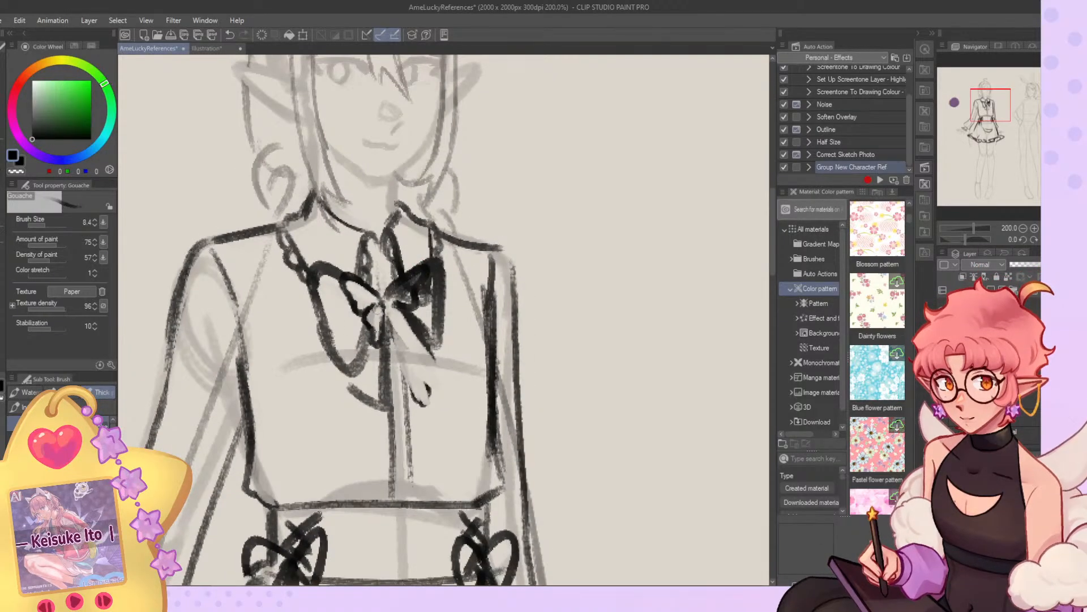
pyautogui.press('c')
pyautogui.moveTo(390, 292)
pyautogui.mouseDown()
pyautogui.moveTo(417, 274)
pyautogui.moveTo(391, 295)
pyautogui.moveTo(410, 290)
pyautogui.moveTo(420, 270)
pyautogui.moveTo(383, 299)
pyautogui.mouseUp()
pyautogui.press('c')
pyautogui.moveTo(383, 299)
pyautogui.mouseDown()
pyautogui.moveTo(398, 285)
pyautogui.moveTo(418, 288)
pyautogui.moveTo(395, 302)
pyautogui.moveTo(417, 338)
pyautogui.moveTo(389, 307)
pyautogui.moveTo(416, 334)
pyautogui.moveTo(400, 306)
pyautogui.moveTo(383, 345)
pyautogui.moveTo(382, 305)
pyautogui.mouseUp()
pyautogui.press('c')
pyautogui.press('c')
pyautogui.press('c')
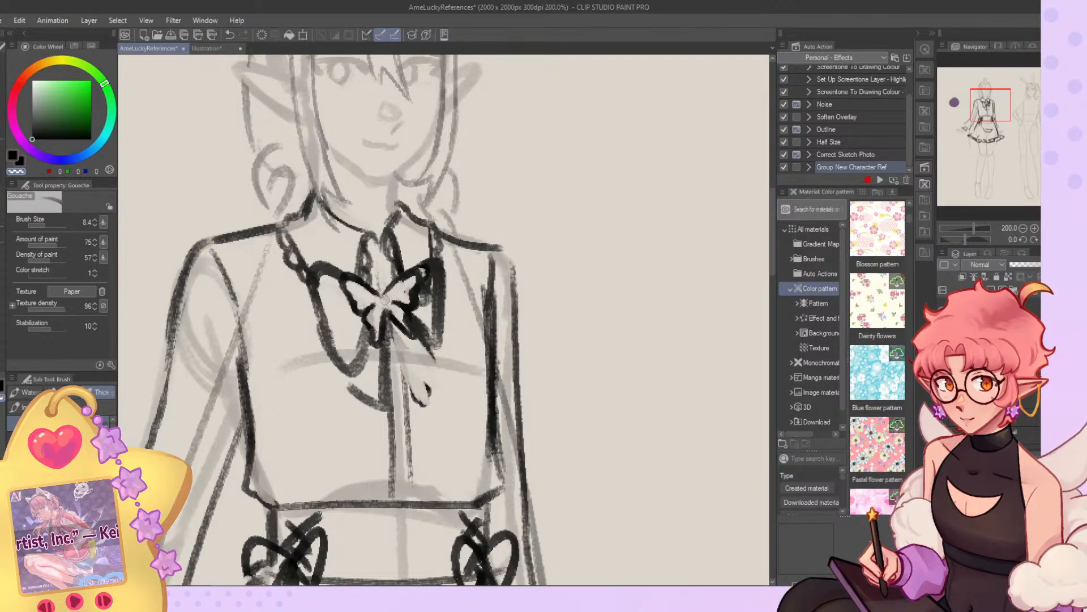
# Outline the collar bow's knot and draw a pointed ribbon tail hanging below it on the right.
pyautogui.press('c')
pyautogui.moveTo(391, 294)
pyautogui.mouseDown()
pyautogui.moveTo(381, 311)
pyautogui.moveTo(422, 425)
pyautogui.mouseUp()
pyautogui.moveTo(439, 365); pyautogui.dragTo(416, 408)
pyautogui.moveTo(415, 333); pyautogui.dragTo(441, 373)
pyautogui.moveTo(425, 412); pyautogui.dragTo(419, 423)
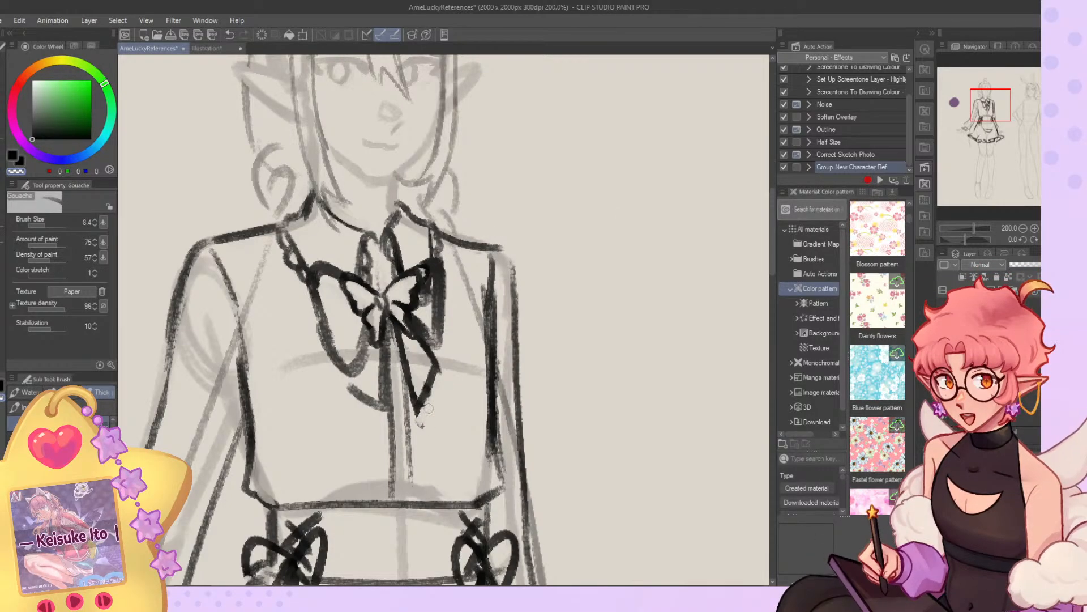
pyautogui.press('c')
# Draw paired vertical trim lines down both sides of the blouse front and undo the trial ruffle stroke.
pyautogui.scroll(-4, 378, 347)
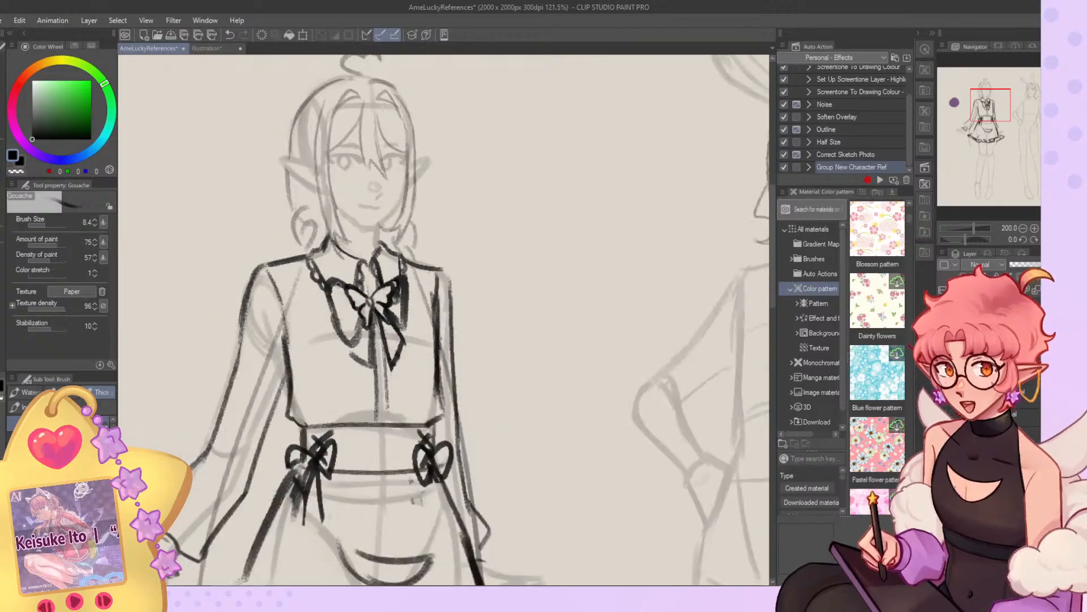
pyautogui.scroll(3, 306, 402)
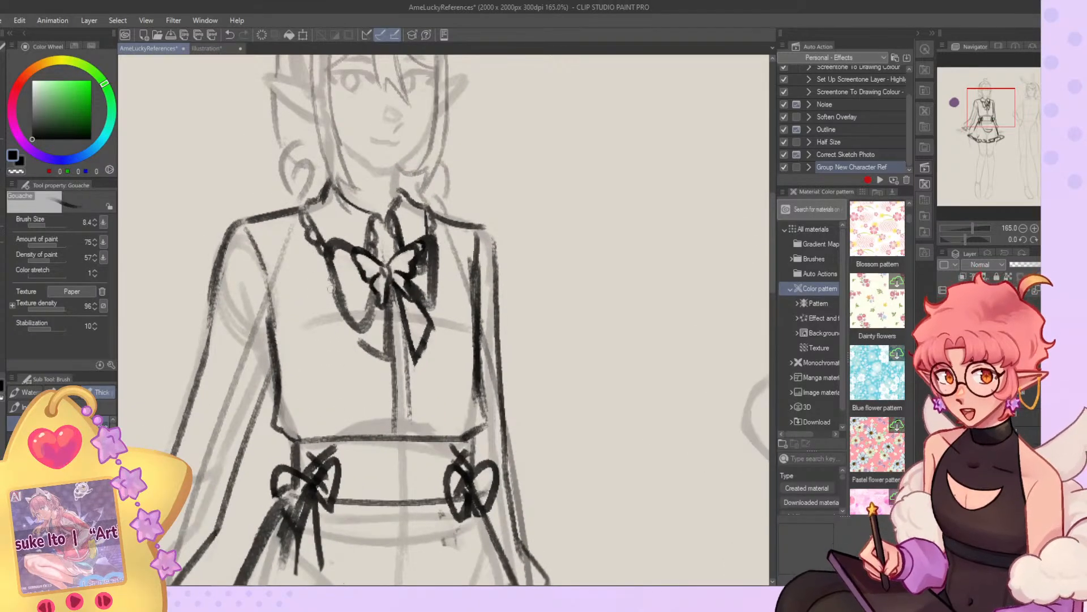
pyautogui.moveTo(329, 273); pyautogui.dragTo(339, 431)
pyautogui.moveTo(334, 310); pyautogui.dragTo(347, 444)
pyautogui.moveTo(439, 251); pyautogui.dragTo(445, 429)
pyautogui.moveTo(448, 227); pyautogui.dragTo(457, 429)
pyautogui.moveTo(325, 267); pyautogui.dragTo(324, 386)
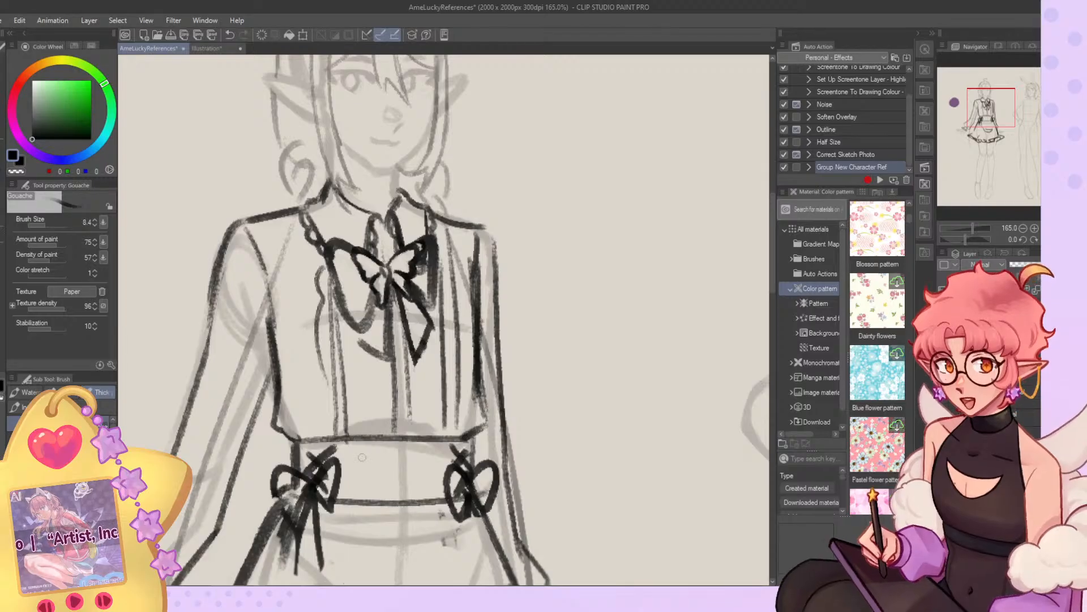
pyautogui.hotkey('ctrl', 'z')
# Add wavy ruffle edging along the vertical trim on both sides of the blouse front.
pyautogui.scroll(-3, 459, 202)
pyautogui.scroll(-2, 448, 317)
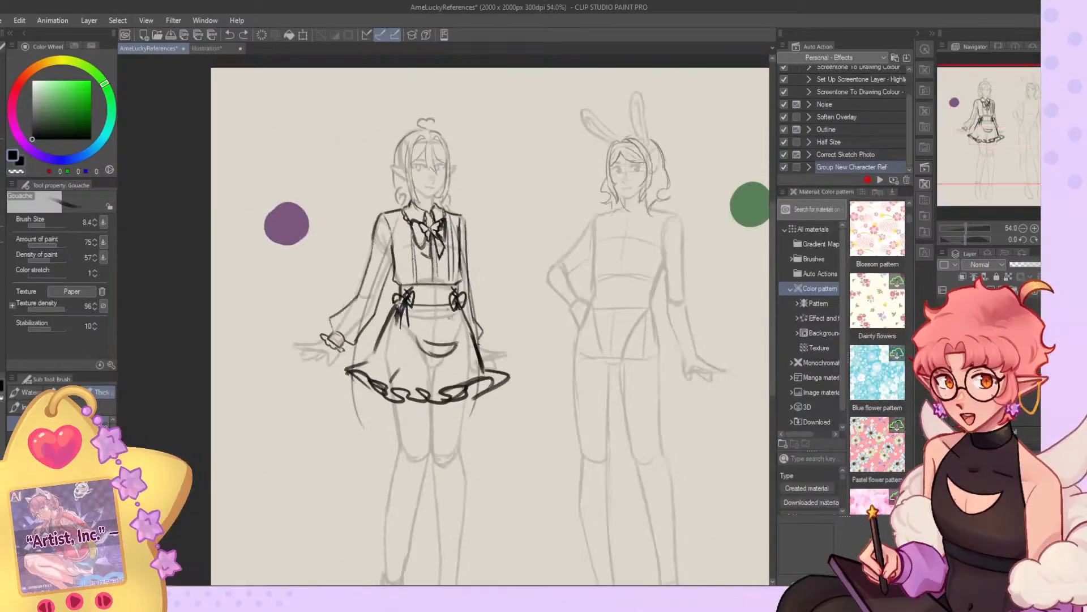
pyautogui.scroll(1, 447, 318)
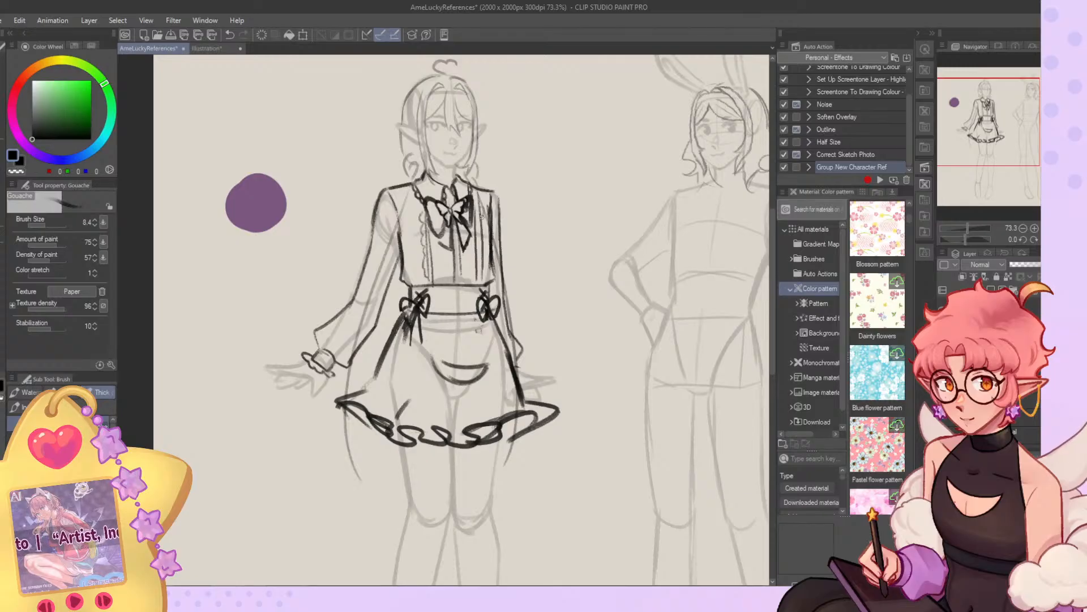
pyautogui.moveTo(483, 240); pyautogui.dragTo(487, 266)
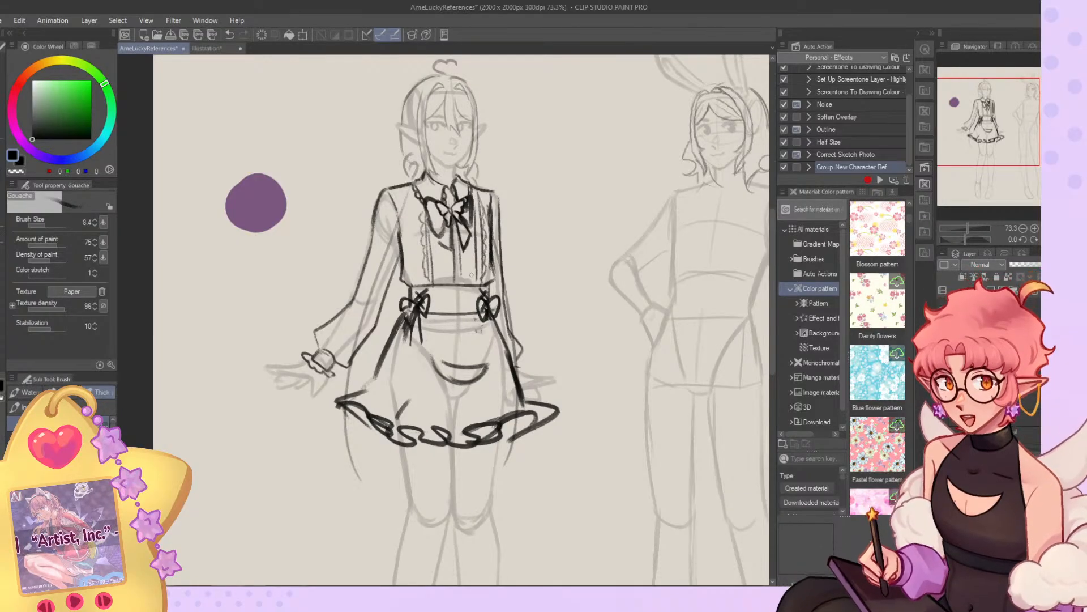
pyautogui.scroll(-5, 470, 266)
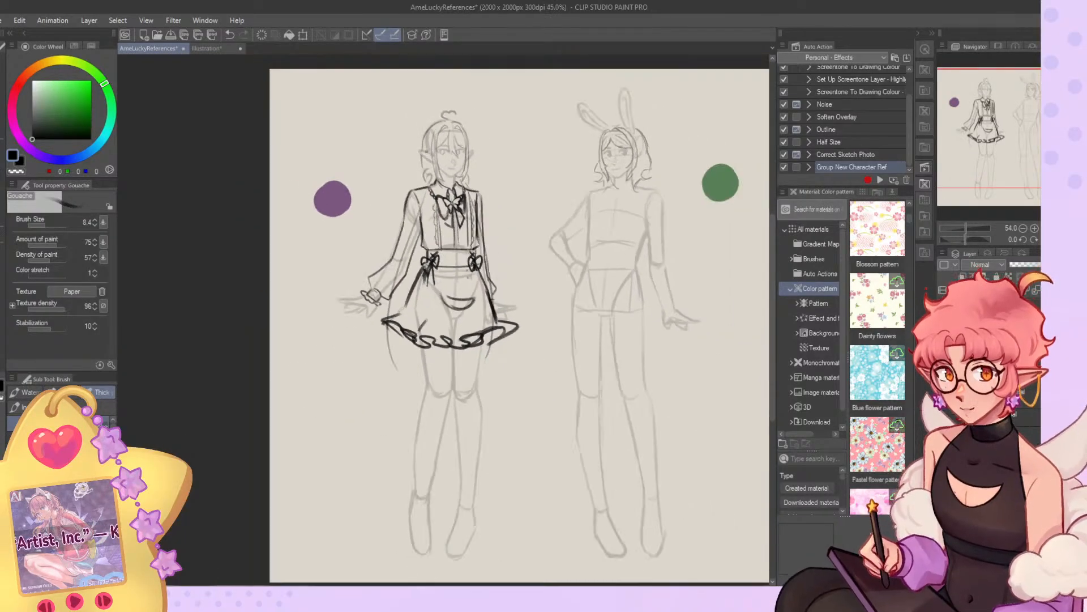
# Consult the Illustration reference and sketch the strap, toe opening and small bow on the elf's right-hand foot in AmeLuckyReferences.
pyautogui.scroll(-5, 422, 294)
pyautogui.scroll(3, 426, 340)
pyautogui.scroll(3, 426, 340)
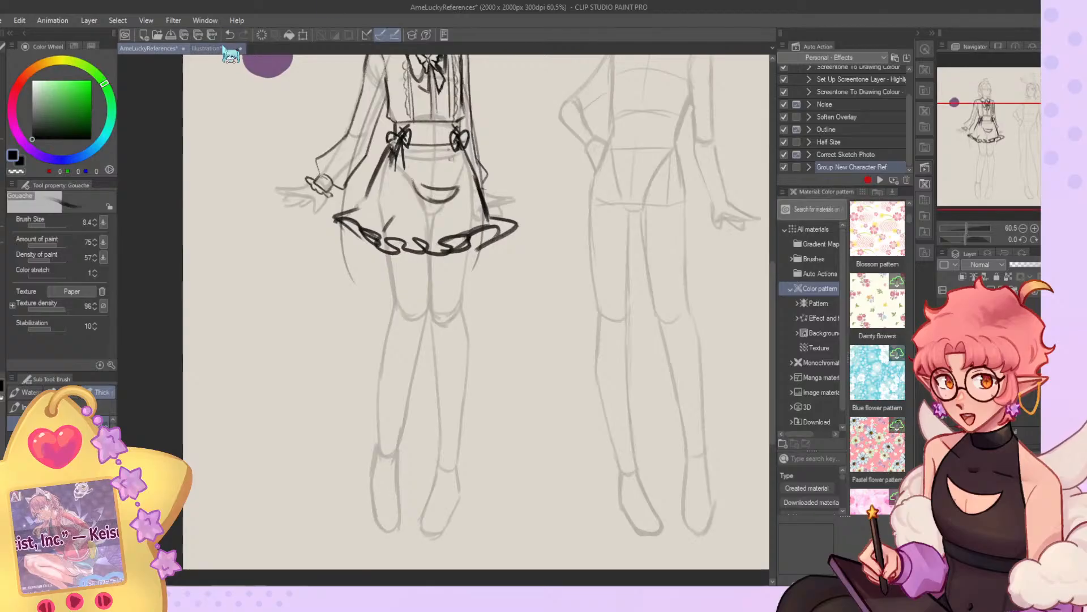
pyautogui.click(193, 48)
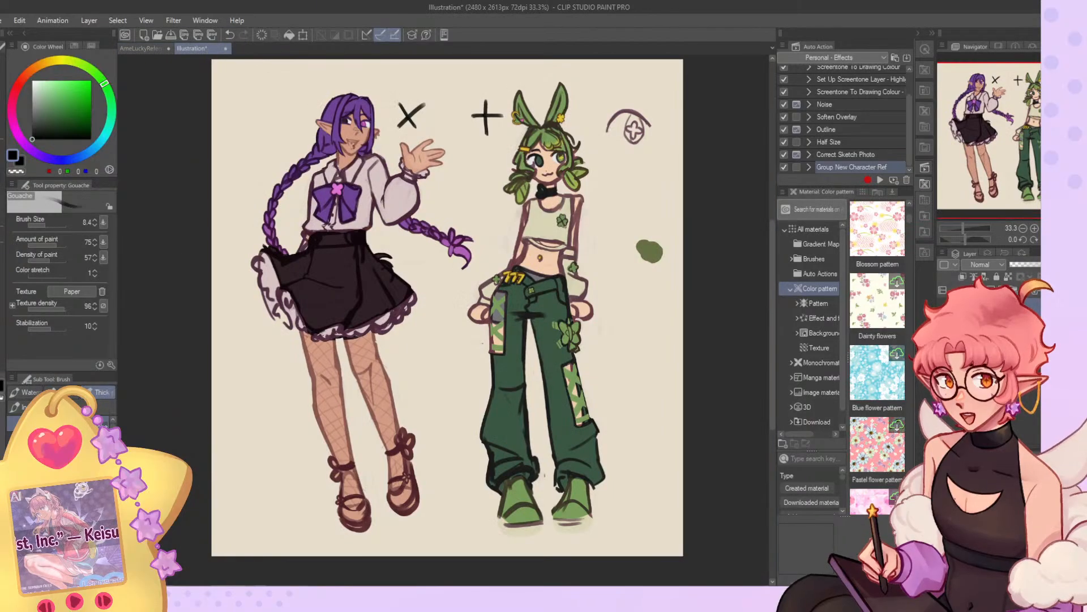
pyautogui.click(144, 48)
pyautogui.scroll(5, 433, 519)
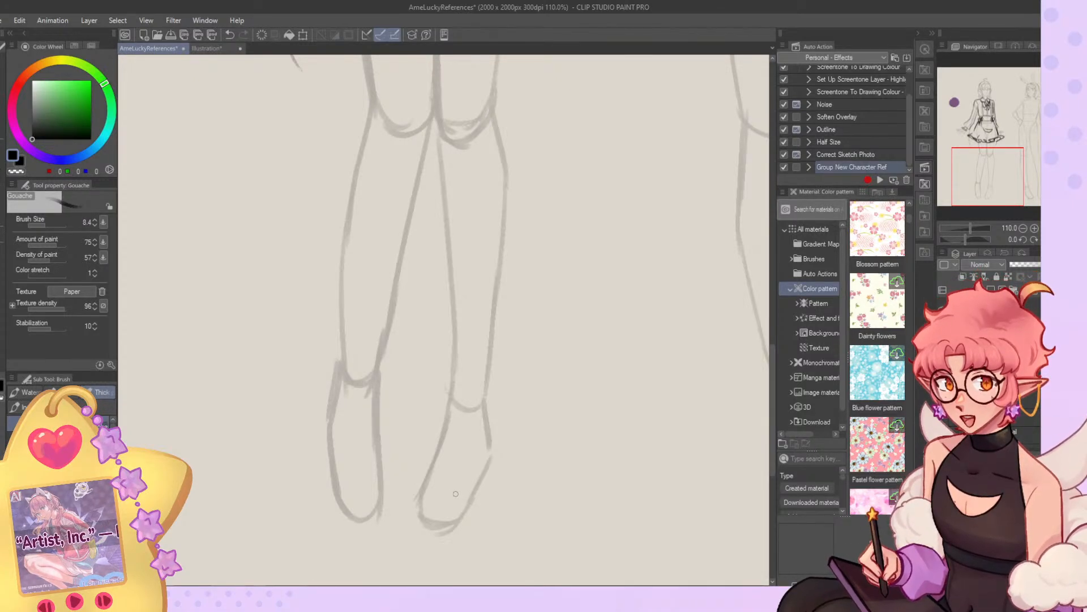
pyautogui.scroll(2, 404, 501)
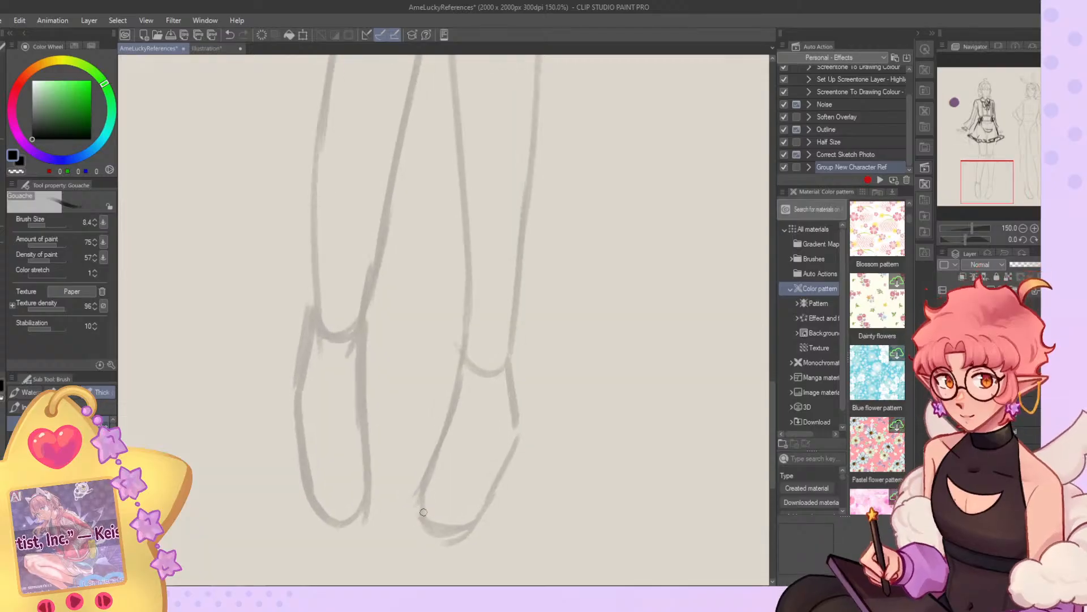
pyautogui.moveTo(432, 477); pyautogui.dragTo(476, 475)
pyautogui.moveTo(444, 440)
pyautogui.mouseDown()
pyautogui.moveTo(479, 463)
pyautogui.moveTo(483, 473)
pyautogui.moveTo(465, 465)
pyautogui.moveTo(488, 464)
pyautogui.mouseUp()
pyautogui.moveTo(480, 470)
pyautogui.mouseDown()
pyautogui.moveTo(491, 449)
pyautogui.moveTo(496, 479)
pyautogui.mouseUp()
pyautogui.moveTo(496, 478); pyautogui.dragTo(481, 483)
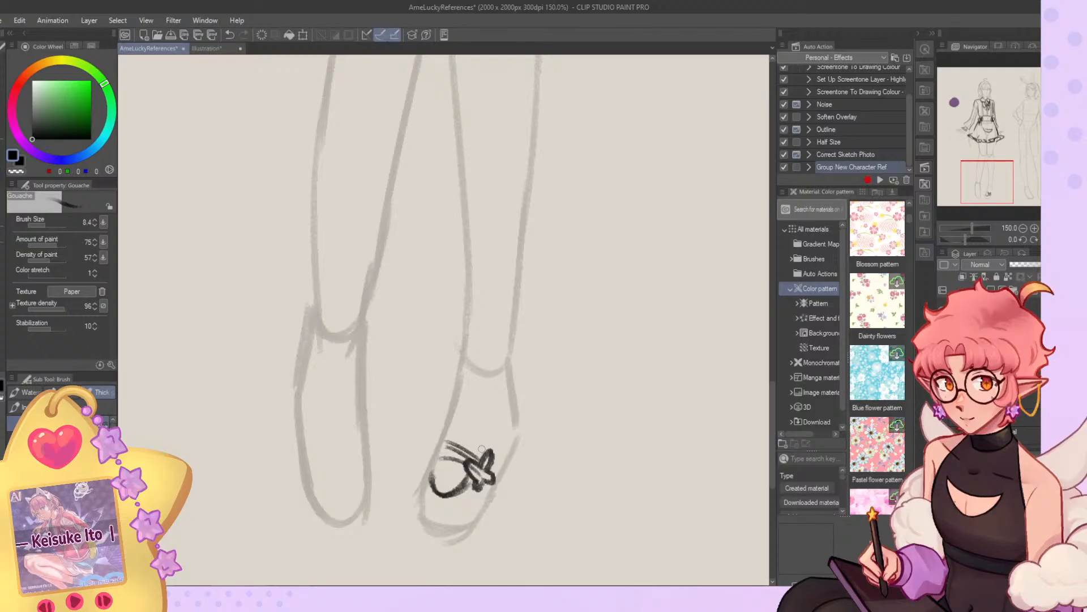
# Draw the ankle straps with a large bow and a connecting strap down to the small foot bow.
pyautogui.moveTo(511, 371); pyautogui.dragTo(486, 447)
pyautogui.moveTo(463, 364)
pyautogui.mouseDown()
pyautogui.moveTo(514, 366)
pyautogui.moveTo(498, 379)
pyautogui.mouseUp()
pyautogui.moveTo(459, 345)
pyautogui.mouseDown()
pyautogui.moveTo(513, 346)
pyautogui.moveTo(494, 312)
pyautogui.moveTo(513, 364)
pyautogui.moveTo(505, 396)
pyautogui.moveTo(537, 313)
pyautogui.moveTo(521, 383)
pyautogui.moveTo(525, 331)
pyautogui.moveTo(518, 350)
pyautogui.mouseUp()
pyautogui.press('c')
pyautogui.press('c')
pyautogui.moveTo(513, 348)
pyautogui.mouseDown()
pyautogui.moveTo(535, 338)
pyautogui.moveTo(519, 360)
pyautogui.moveTo(530, 356)
pyautogui.mouseUp()
# Refine the ankle bow's loops and clean up the small foot bow with dark and transparent strokes.
pyautogui.press('c')
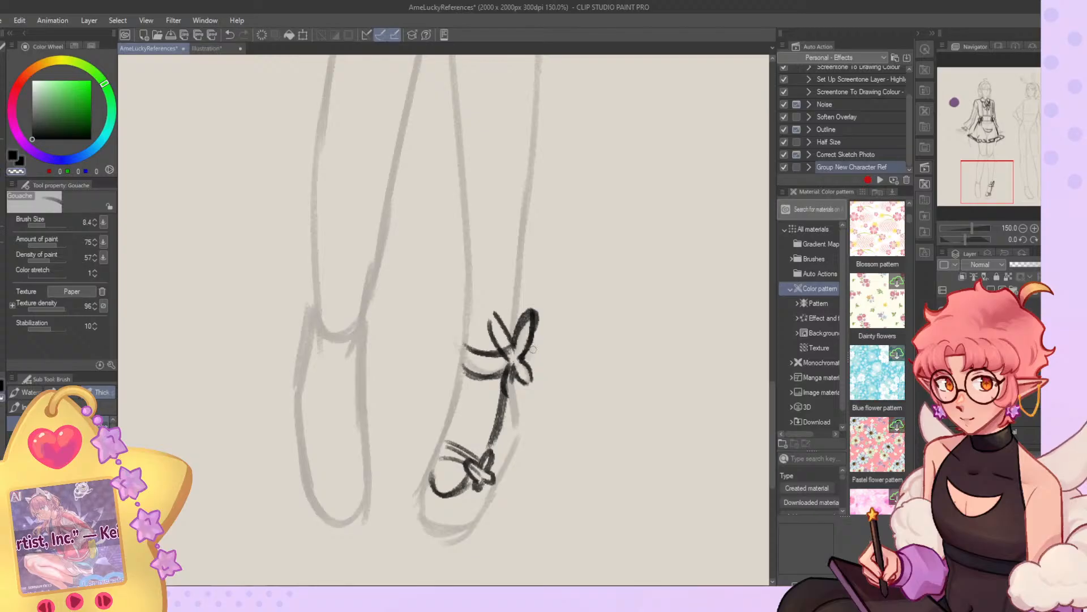
pyautogui.moveTo(533, 307)
pyautogui.mouseDown()
pyautogui.moveTo(537, 331)
pyautogui.moveTo(513, 355)
pyautogui.moveTo(490, 325)
pyautogui.moveTo(510, 393)
pyautogui.moveTo(516, 362)
pyautogui.mouseUp()
pyautogui.press('c')
pyautogui.press('c')
pyautogui.press('c')
pyautogui.press('c')
pyautogui.moveTo(512, 363)
pyautogui.mouseDown()
pyautogui.moveTo(511, 384)
pyautogui.moveTo(520, 359)
pyautogui.moveTo(524, 375)
pyautogui.moveTo(509, 383)
pyautogui.moveTo(517, 453)
pyautogui.moveTo(490, 506)
pyautogui.moveTo(429, 497)
pyautogui.moveTo(459, 520)
pyautogui.moveTo(433, 467)
pyautogui.moveTo(431, 496)
pyautogui.moveTo(470, 470)
pyautogui.moveTo(472, 455)
pyautogui.mouseUp()
pyautogui.press('c')
pyautogui.press('c')
pyautogui.press('c')
# Outline the shoe's sides, block heel and thick rounded sole around the right-hand foot.
pyautogui.moveTo(461, 381)
pyautogui.mouseDown()
pyautogui.moveTo(421, 532)
pyautogui.moveTo(442, 554)
pyautogui.moveTo(475, 547)
pyautogui.moveTo(513, 479)
pyautogui.moveTo(519, 493)
pyautogui.mouseUp()
pyautogui.moveTo(522, 452); pyautogui.dragTo(513, 498)
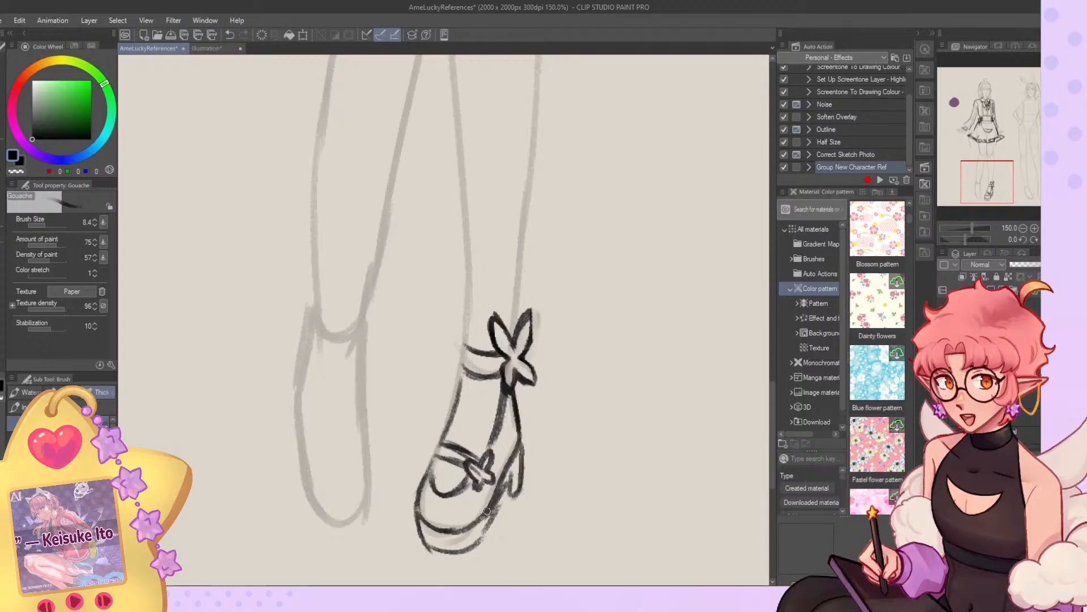
pyautogui.moveTo(416, 514)
pyautogui.mouseDown()
pyautogui.moveTo(428, 549)
pyautogui.moveTo(419, 537)
pyautogui.moveTo(444, 550)
pyautogui.mouseUp()
pyautogui.press('c')
# Flip the canvas horizontally and retouch the shoe's heel and outer sole edge.
pyautogui.press('c')
pyautogui.press('c')
pyautogui.press('h')
pyautogui.press('c')
pyautogui.moveTo(367, 445)
pyautogui.mouseDown()
pyautogui.moveTo(383, 499)
pyautogui.moveTo(376, 516)
pyautogui.moveTo(374, 454)
pyautogui.moveTo(403, 531)
pyautogui.mouseUp()
pyautogui.press('c')
pyautogui.press('c')
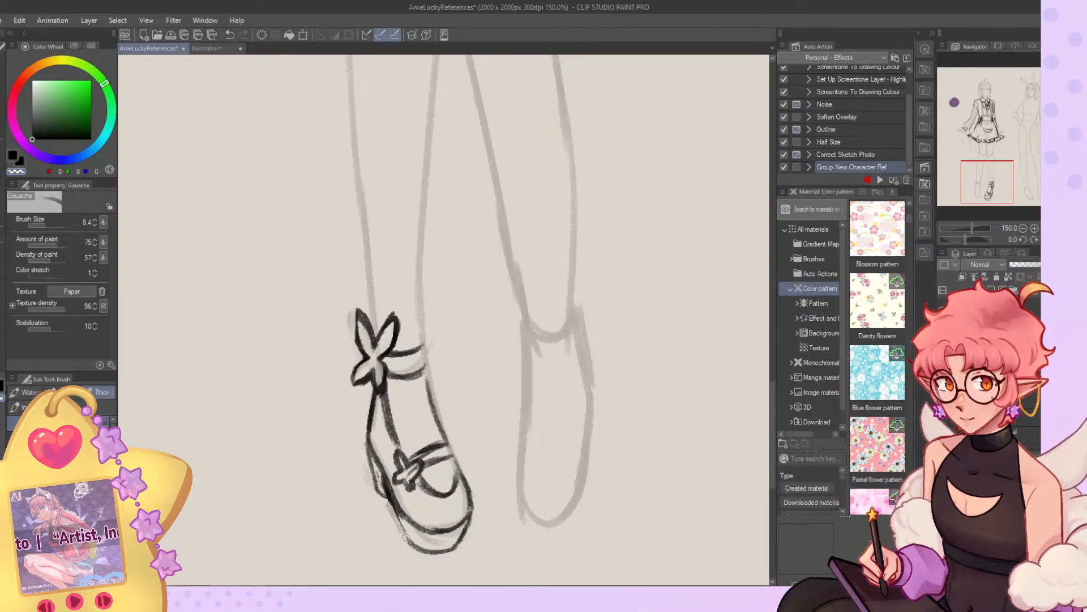
# Flip the canvas back and nudge the shoe's outer lower edge inward with Liquify.
pyautogui.scroll(-9, 482, 333)
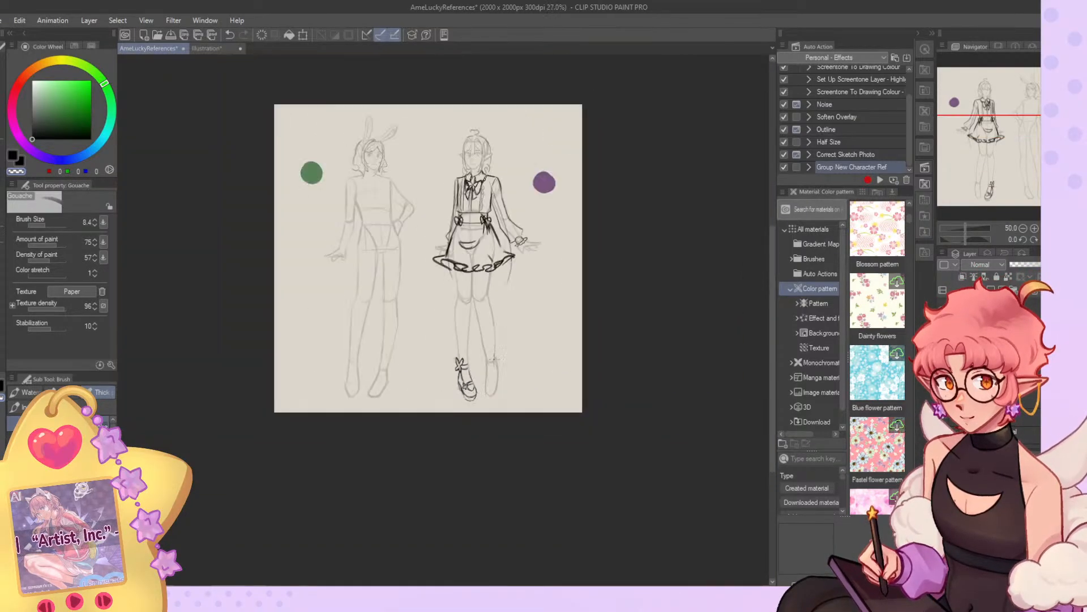
pyautogui.press('h')
pyautogui.scroll(7, 417, 389)
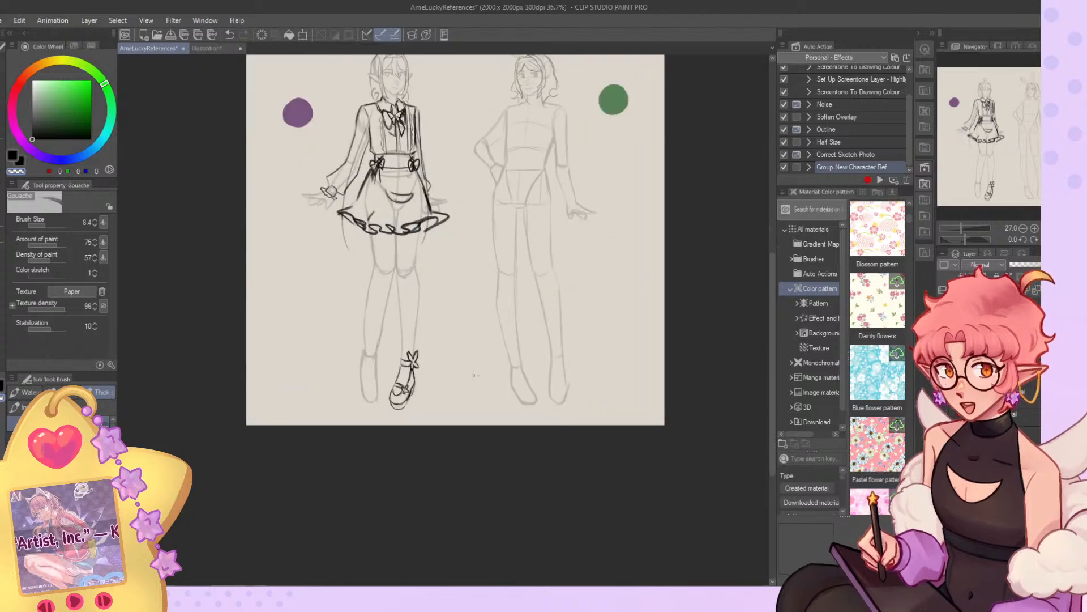
pyautogui.press('j')
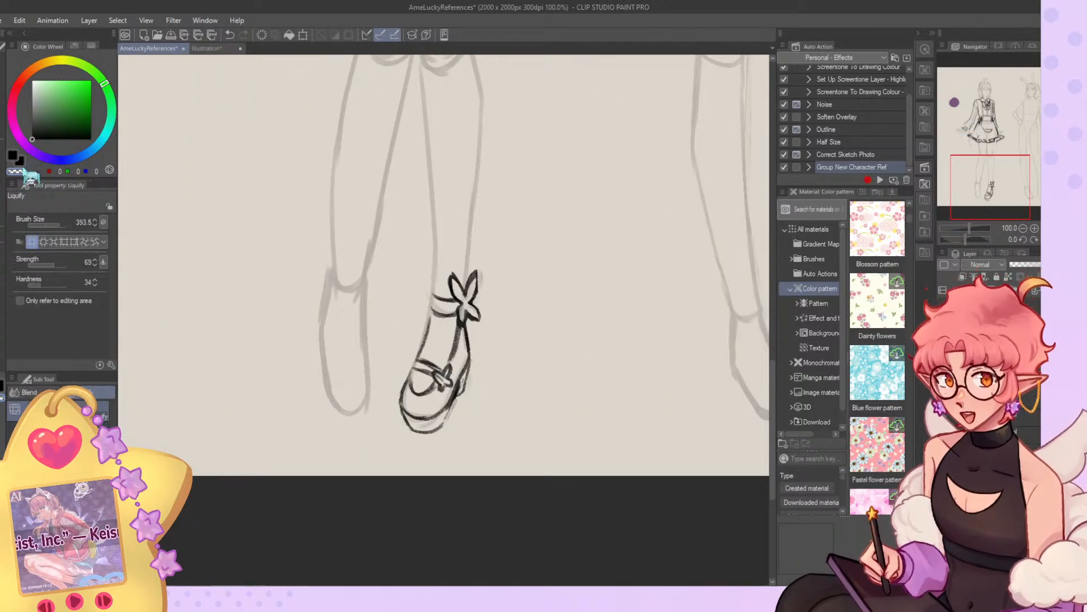
pyautogui.moveTo(562, 437)
pyautogui.mouseDown()
pyautogui.moveTo(538, 449)
pyautogui.moveTo(559, 402)
pyautogui.moveTo(553, 411)
pyautogui.mouseUp()
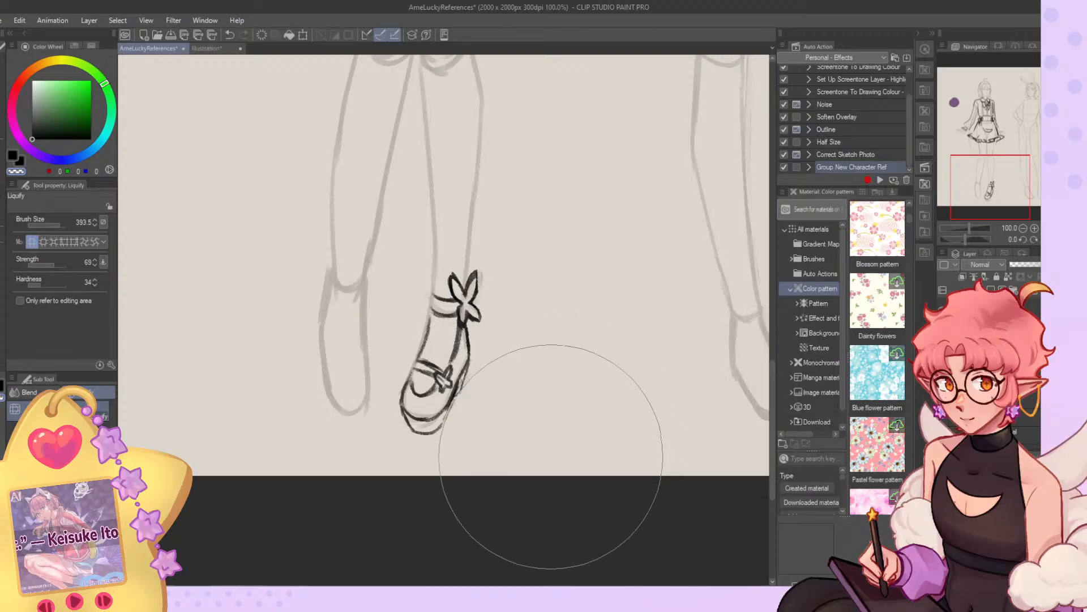
# Erase the shoe's outer sole edge and redraw the heel and sole line with the Gouache brush.
pyautogui.press('b')
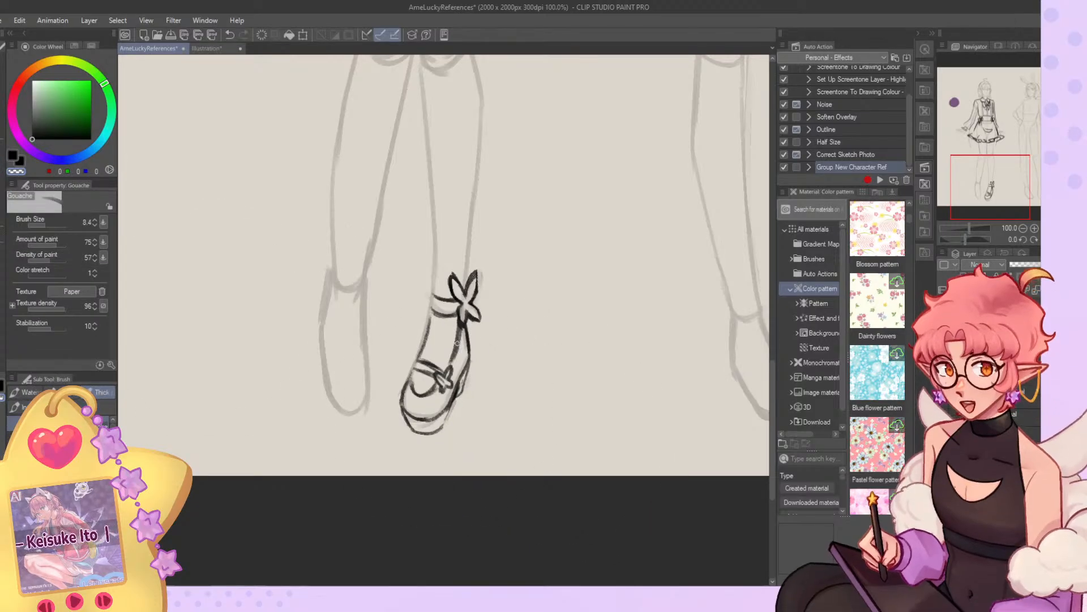
pyautogui.press('c')
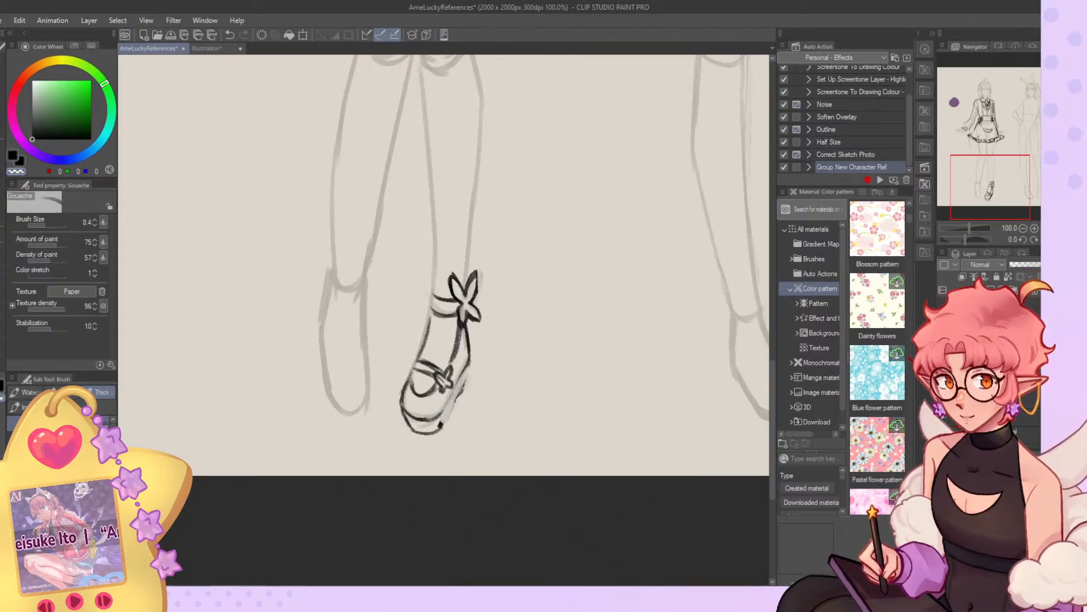
pyautogui.press('c')
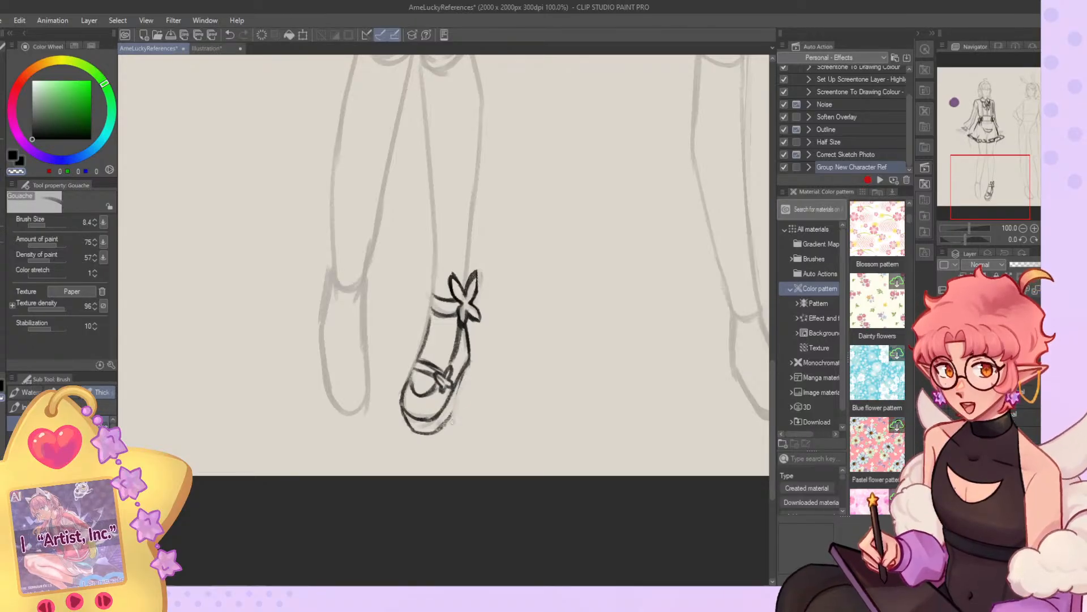
pyautogui.moveTo(470, 380); pyautogui.dragTo(463, 393)
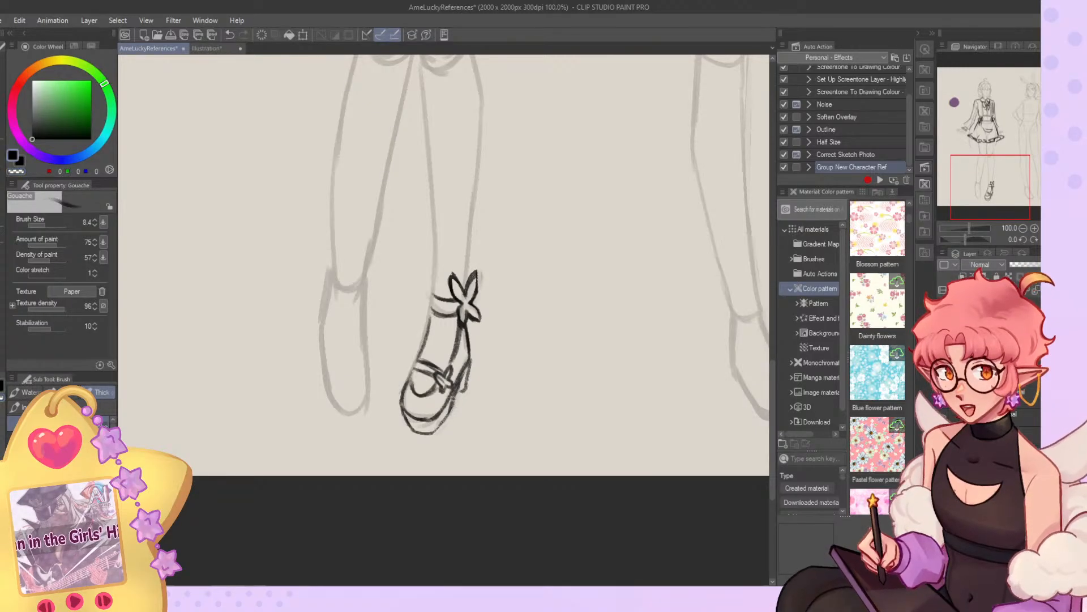
pyautogui.moveTo(445, 415)
pyautogui.mouseDown()
pyautogui.moveTo(414, 430)
pyautogui.moveTo(439, 432)
pyautogui.mouseUp()
pyautogui.press('c')
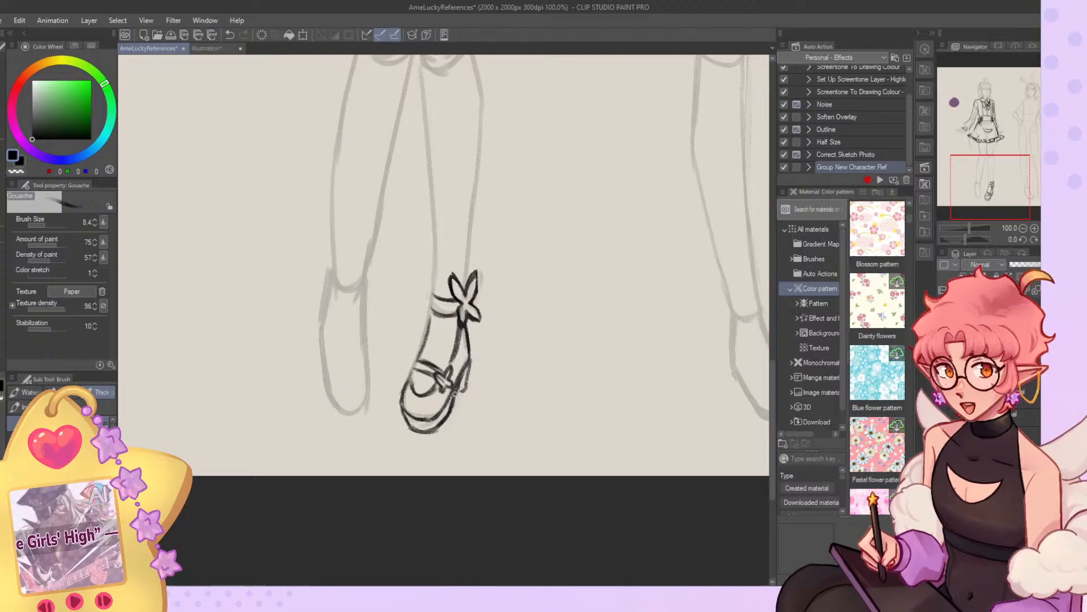
# Clean up the heel and back edge of the right-hand shoe by alternating painting and transparent Gouache strokes.
pyautogui.press('c')
pyautogui.moveTo(468, 371)
pyautogui.mouseDown()
pyautogui.moveTo(465, 394)
pyautogui.moveTo(455, 391)
pyautogui.mouseUp()
pyautogui.press('c')
pyautogui.press('c')
pyautogui.press('c')
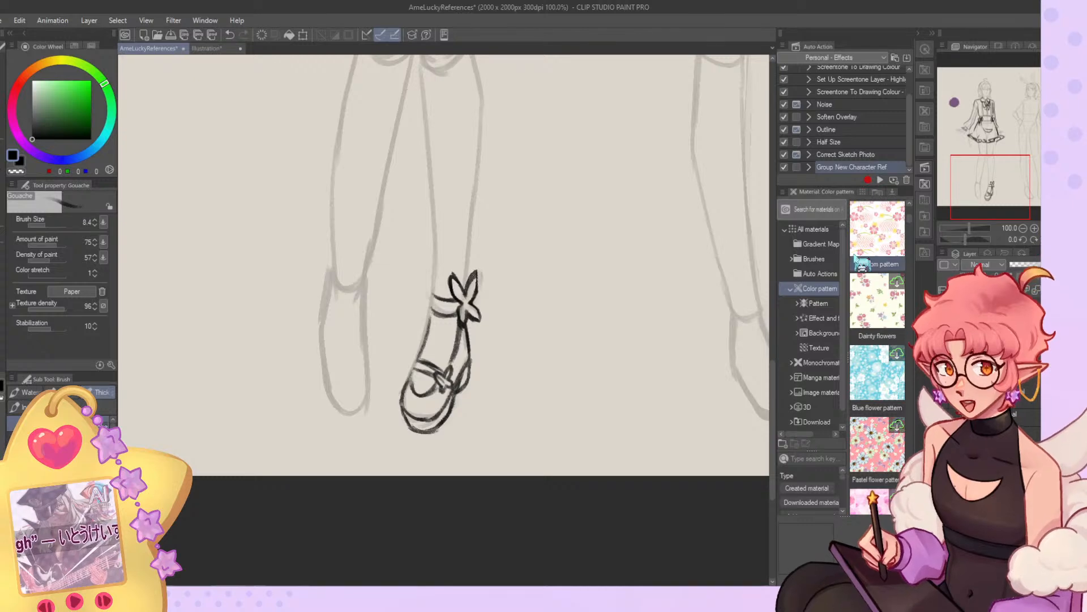
pyautogui.scroll(-3, 560, 368)
pyautogui.scroll(5, 510, 311)
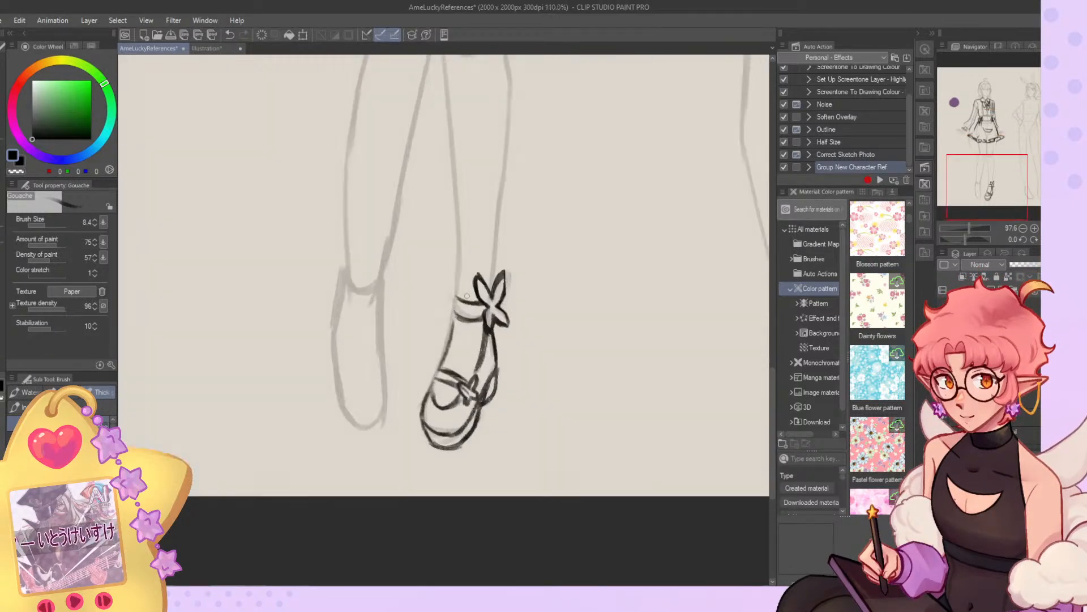
# Flip the canvas horizontally and sketch the ankle strap and first side line on the elf's unfinished foot.
pyautogui.press('h')
pyautogui.moveTo(530, 270); pyautogui.dragTo(587, 258)
pyautogui.hotkey('ctrl', 'z')
pyautogui.hotkey('ctrl', 'z')
pyautogui.hotkey('ctrl', 'z')
pyautogui.hotkey('ctrl', 'z')
pyautogui.hotkey('ctrl', 'z')
pyautogui.moveTo(537, 294)
pyautogui.mouseDown()
pyautogui.moveTo(589, 278)
pyautogui.moveTo(557, 289)
pyautogui.moveTo(573, 274)
pyautogui.moveTo(538, 335)
pyautogui.mouseUp()
pyautogui.hotkey('ctrl', 'z')
# Draw the second shoe's rounded toe, instep strap with small bow, and the side lines rising to the ankle strap.
pyautogui.hotkey('ctrl', 'z')
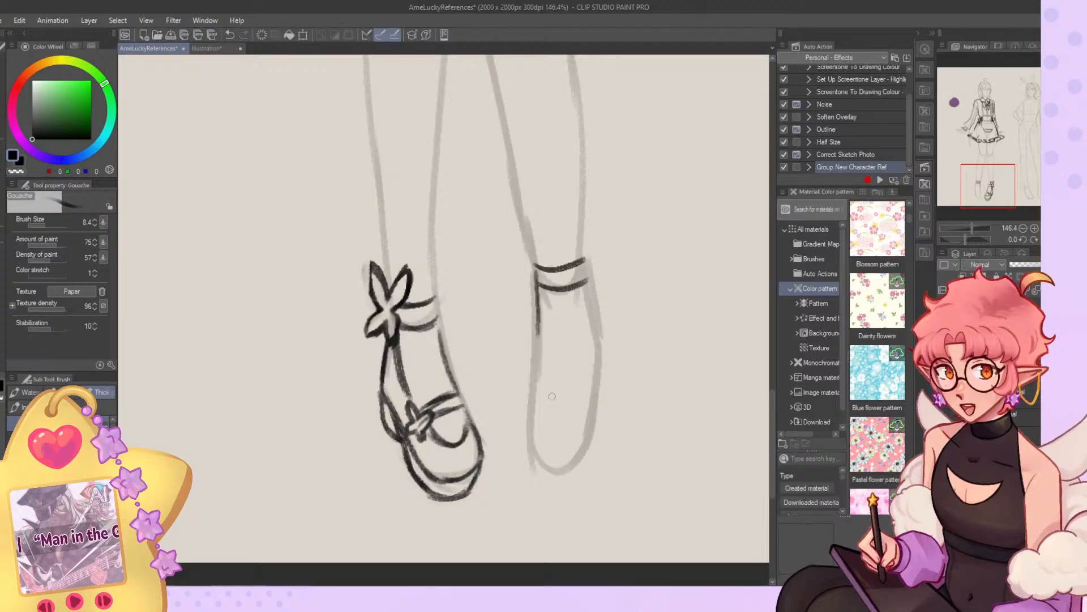
pyautogui.moveTo(539, 405)
pyautogui.mouseDown()
pyautogui.moveTo(565, 424)
pyautogui.moveTo(578, 417)
pyautogui.moveTo(574, 390)
pyautogui.moveTo(586, 403)
pyautogui.moveTo(577, 379)
pyautogui.moveTo(590, 398)
pyautogui.moveTo(588, 376)
pyautogui.moveTo(588, 401)
pyautogui.moveTo(601, 394)
pyautogui.moveTo(527, 442)
pyautogui.moveTo(564, 464)
pyautogui.moveTo(587, 451)
pyautogui.mouseUp()
pyautogui.hotkey('ctrl', 'z')
pyautogui.hotkey('ctrl', 'z')
pyautogui.hotkey('ctrl', 'z')
pyautogui.hotkey('ctrl', 'z')
pyautogui.hotkey('ctrl', 'z')
pyautogui.hotkey('ctrl', 'z')
pyautogui.hotkey('ctrl', 'z')
pyautogui.moveTo(571, 462)
pyautogui.mouseDown()
pyautogui.moveTo(598, 423)
pyautogui.moveTo(588, 446)
pyautogui.mouseUp()
pyautogui.hotkey('ctrl', 'z')
pyautogui.hotkey('ctrl', 'z')
pyautogui.moveTo(596, 401); pyautogui.dragTo(589, 447)
pyautogui.moveTo(588, 286); pyautogui.dragTo(586, 389)
pyautogui.moveTo(592, 283); pyautogui.dragTo(595, 399)
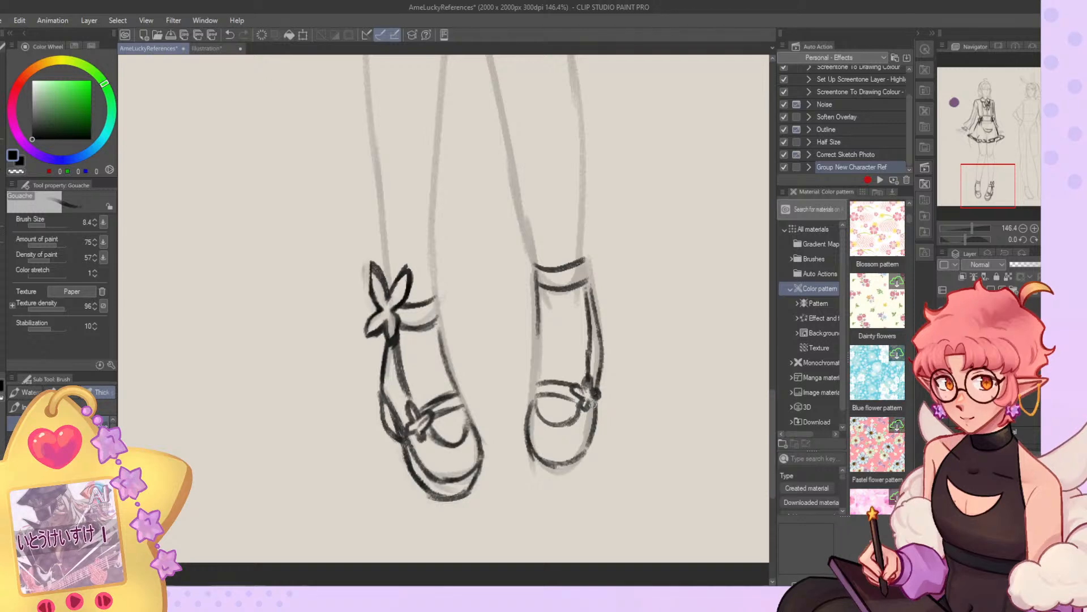
# Darken the second shoe's sides, add its thick rounded sole and heel, and flip the canvas back.
pyautogui.moveTo(537, 318); pyautogui.dragTo(535, 388)
pyautogui.moveTo(538, 343); pyautogui.dragTo(532, 414)
pyautogui.moveTo(538, 370)
pyautogui.mouseDown()
pyautogui.moveTo(539, 478)
pyautogui.moveTo(578, 477)
pyautogui.moveTo(594, 453)
pyautogui.mouseUp()
pyautogui.moveTo(600, 390); pyautogui.dragTo(590, 458)
pyautogui.moveTo(603, 348); pyautogui.dragTo(602, 405)
pyautogui.press('c')
pyautogui.press('c')
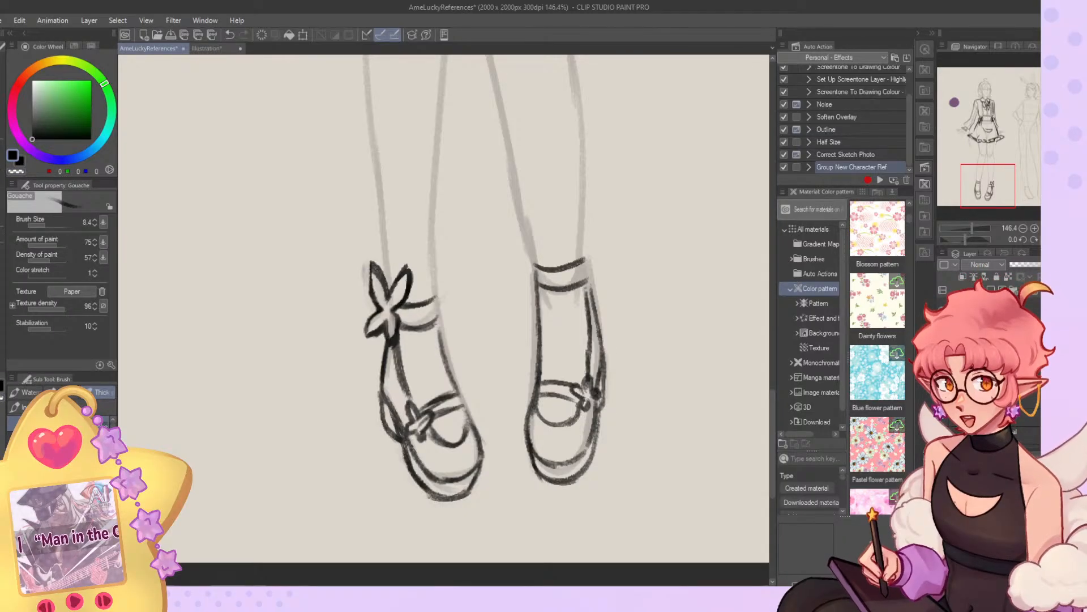
pyautogui.press('h')
# Try out a first bow sketch on the left-hand ankle strap.
pyautogui.moveTo(304, 260)
pyautogui.mouseDown()
pyautogui.moveTo(288, 222)
pyautogui.moveTo(309, 286)
pyautogui.mouseUp()
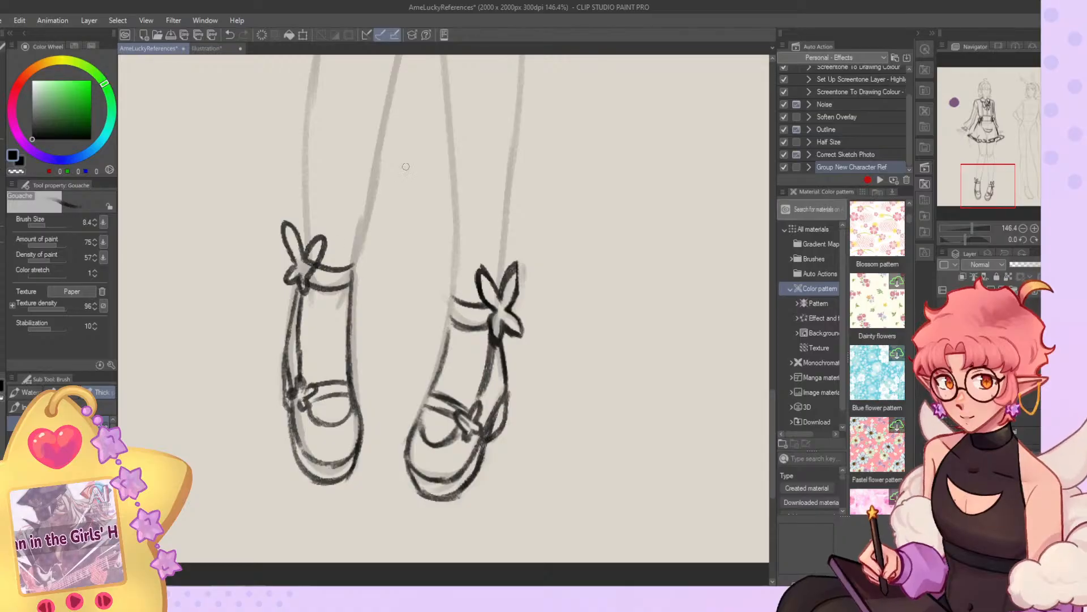
pyautogui.scroll(-5, 390, 228)
pyautogui.moveTo(374, 209); pyautogui.dragTo(399, 292)
pyautogui.hotkey('ctrl', 'z')
pyautogui.hotkey('ctrl', 'z')
pyautogui.hotkey('ctrl', 'z')
# Refine the edges of the left-hand ankle strap with the canvas rotated, and reset the canvas rotation.
pyautogui.hotkey('ctrl', 'z')
pyautogui.scroll(8, 399, 290)
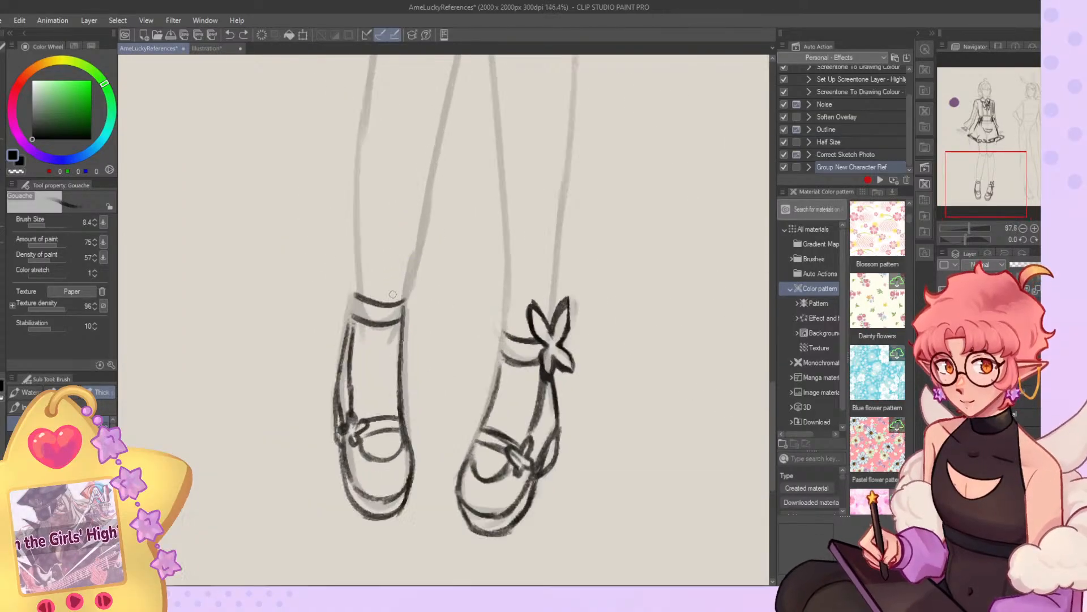
pyautogui.moveTo(965, 240); pyautogui.dragTo(976, 225)
pyautogui.moveTo(450, 213)
pyautogui.mouseDown()
pyautogui.moveTo(442, 232)
pyautogui.moveTo(444, 274)
pyautogui.moveTo(444, 242)
pyautogui.moveTo(460, 217)
pyautogui.mouseUp()
pyautogui.hotkey('ctrl', 'z')
pyautogui.press('c')
pyautogui.moveTo(462, 273)
pyautogui.mouseDown()
pyautogui.moveTo(496, 218)
pyautogui.moveTo(484, 254)
pyautogui.moveTo(442, 276)
pyautogui.moveTo(440, 258)
pyautogui.moveTo(464, 228)
pyautogui.moveTo(452, 288)
pyautogui.mouseUp()
pyautogui.press('c')
pyautogui.hotkey('ctrl', 'z')
pyautogui.moveTo(469, 221); pyautogui.dragTo(451, 281)
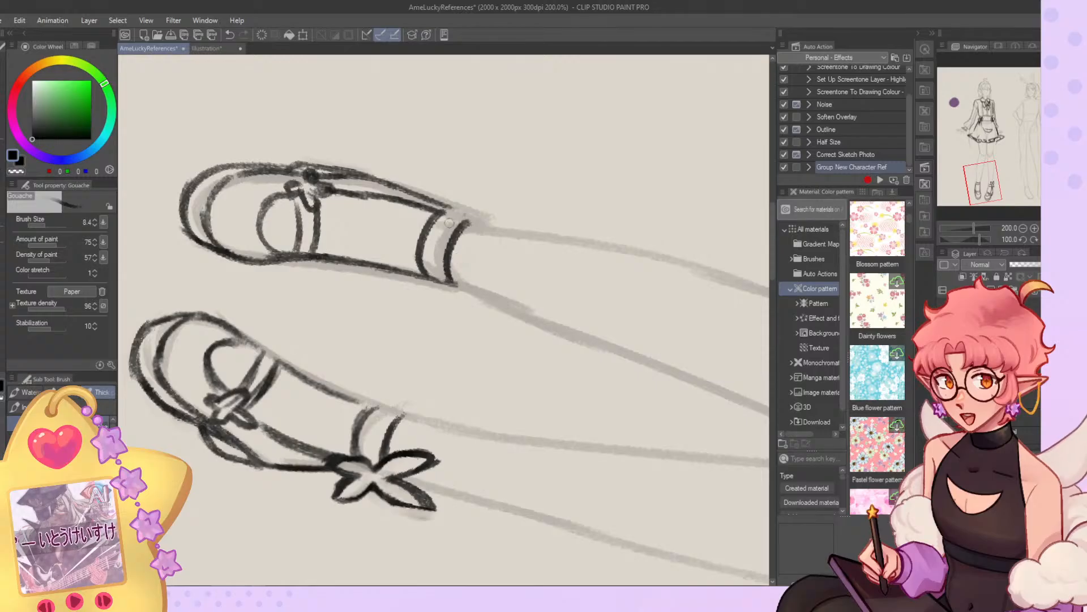
pyautogui.click(1046, 240)
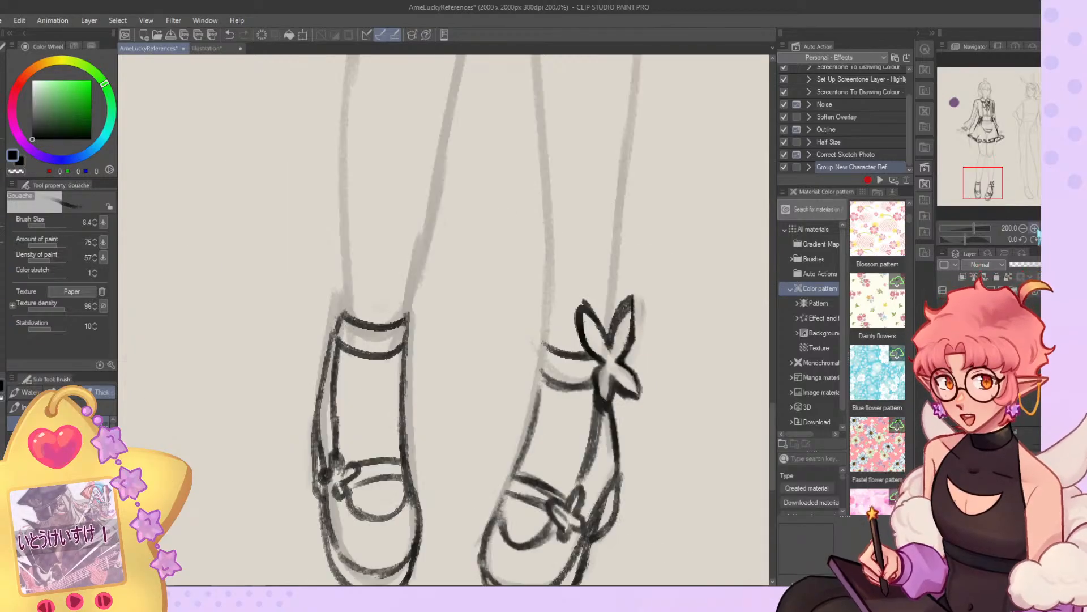
# Draw a four-petal ribbon bow on the outer side of the left-hand ankle strap.
pyautogui.moveTo(340, 309)
pyautogui.mouseDown()
pyautogui.moveTo(333, 315)
pyautogui.moveTo(311, 264)
pyautogui.moveTo(330, 339)
pyautogui.moveTo(343, 329)
pyautogui.mouseUp()
pyautogui.hotkey('ctrl', 'z')
pyautogui.moveTo(342, 325)
pyautogui.mouseDown()
pyautogui.moveTo(347, 357)
pyautogui.moveTo(333, 329)
pyautogui.moveTo(365, 281)
pyautogui.moveTo(344, 324)
pyautogui.mouseUp()
pyautogui.press('c')
pyautogui.press('c')
pyautogui.moveTo(344, 324)
pyautogui.mouseDown()
pyautogui.moveTo(339, 359)
pyautogui.moveTo(334, 338)
pyautogui.mouseUp()
pyautogui.press('c')
pyautogui.moveTo(339, 350); pyautogui.dragTo(335, 304)
pyautogui.scroll(-6, 330, 347)
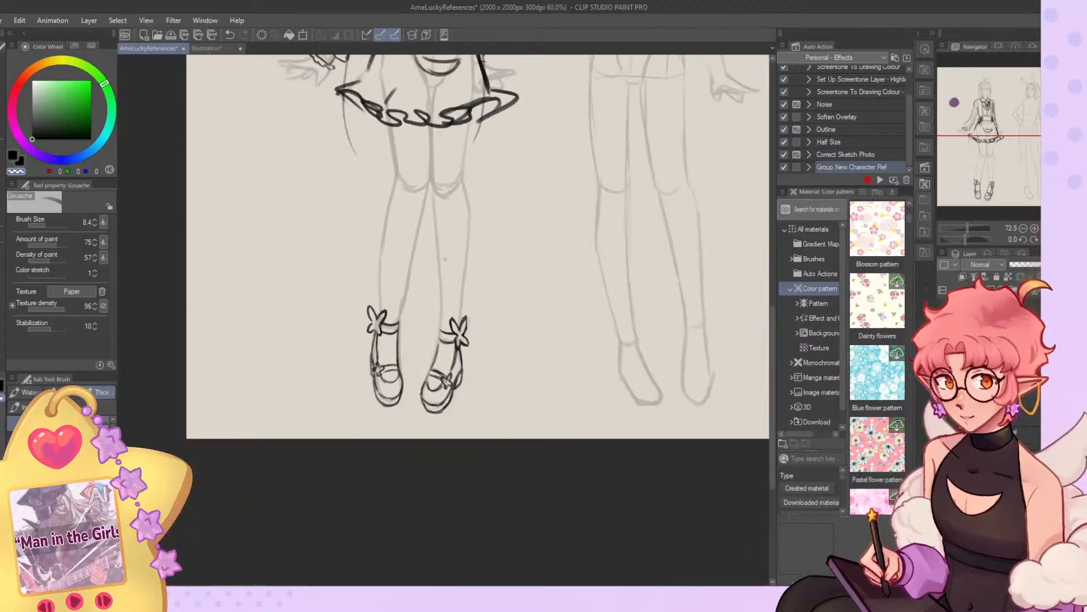
# Reshape the left-hand ankle bow with Liquify, reducing the brush size to about 293.
pyautogui.scroll(2, 487, 404)
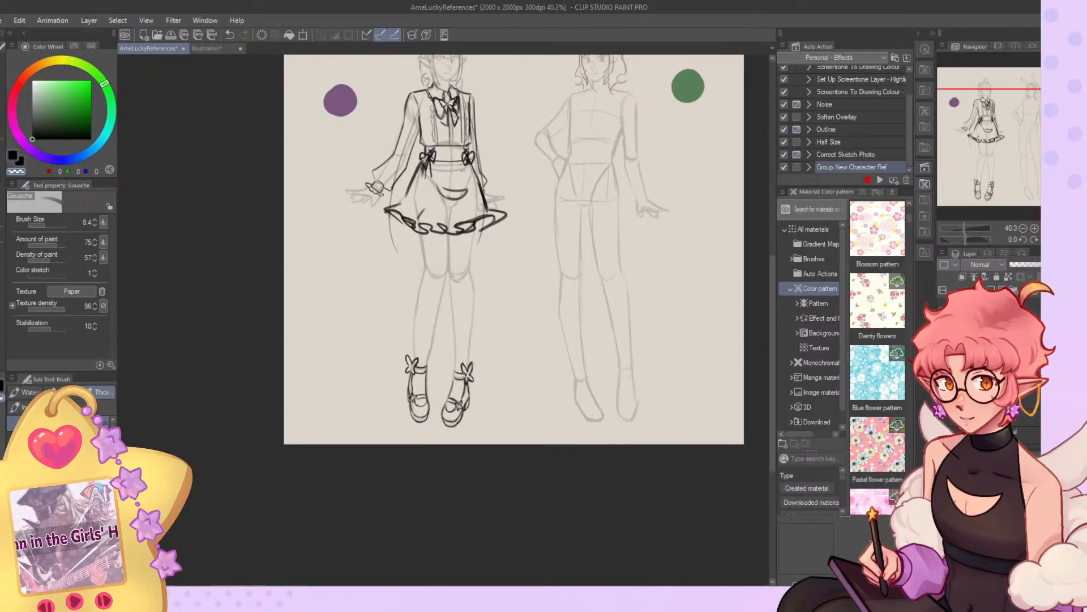
pyautogui.scroll(2, 428, 392)
pyautogui.scroll(1, 428, 392)
pyautogui.click(2, 190)
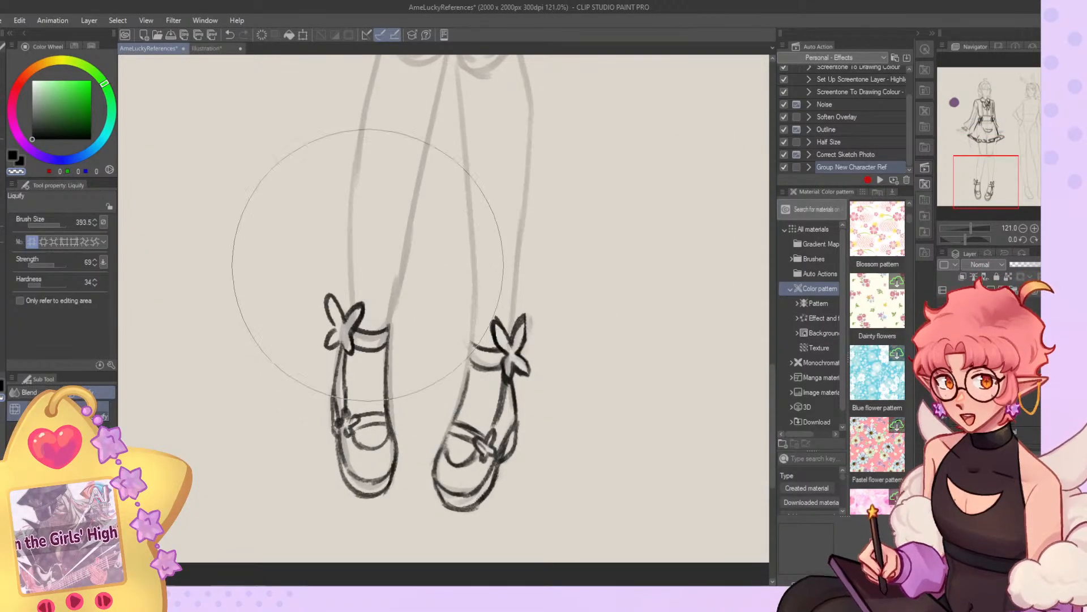
pyautogui.click(61, 223)
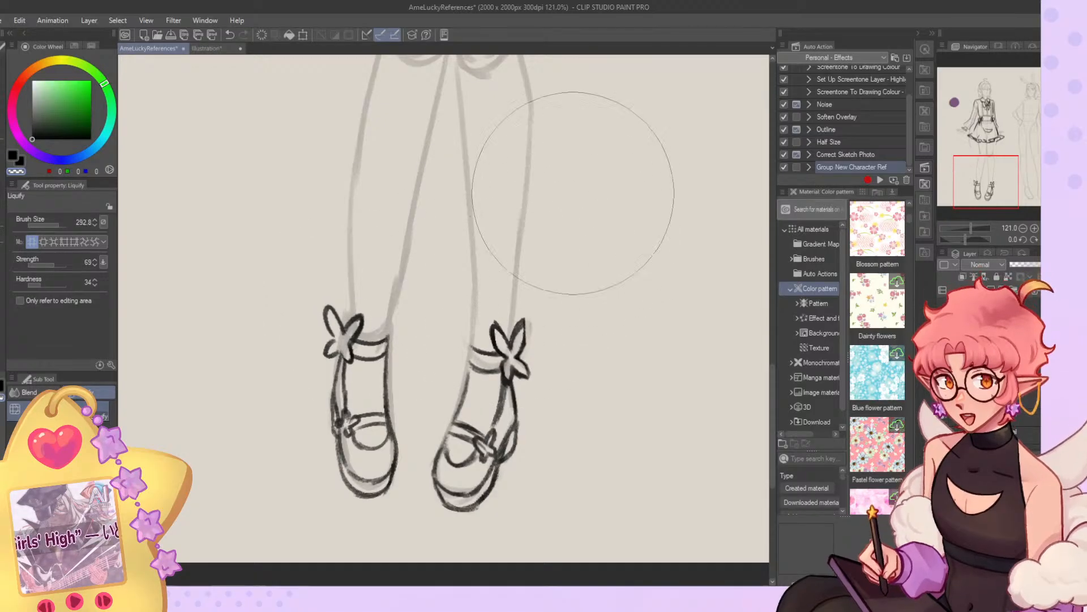
# Trim and redraw the loops of the left-hand ankle bow with the Gouache brush to make it more compact.
pyautogui.click(2, 174)
pyautogui.press('c')
pyautogui.press('c')
pyautogui.press('c')
pyautogui.press('c')
pyautogui.moveTo(339, 320)
pyautogui.mouseDown()
pyautogui.moveTo(331, 343)
pyautogui.moveTo(329, 301)
pyautogui.moveTo(333, 345)
pyautogui.moveTo(327, 303)
pyautogui.moveTo(341, 334)
pyautogui.moveTo(342, 310)
pyautogui.moveTo(343, 332)
pyautogui.moveTo(329, 315)
pyautogui.moveTo(334, 340)
pyautogui.moveTo(324, 302)
pyautogui.moveTo(326, 348)
pyautogui.moveTo(336, 354)
pyautogui.moveTo(338, 334)
pyautogui.moveTo(333, 354)
pyautogui.moveTo(350, 342)
pyautogui.moveTo(352, 354)
pyautogui.moveTo(351, 341)
pyautogui.moveTo(349, 355)
pyautogui.moveTo(343, 325)
pyautogui.mouseUp()
pyautogui.press('c')
pyautogui.press('c')
pyautogui.press('c')
pyautogui.press('c')
pyautogui.press('c')
pyautogui.press('c')
pyautogui.press('c')
pyautogui.press('c')
# Tidy the lower tails of the left-hand ankle bow.
pyautogui.press('c')
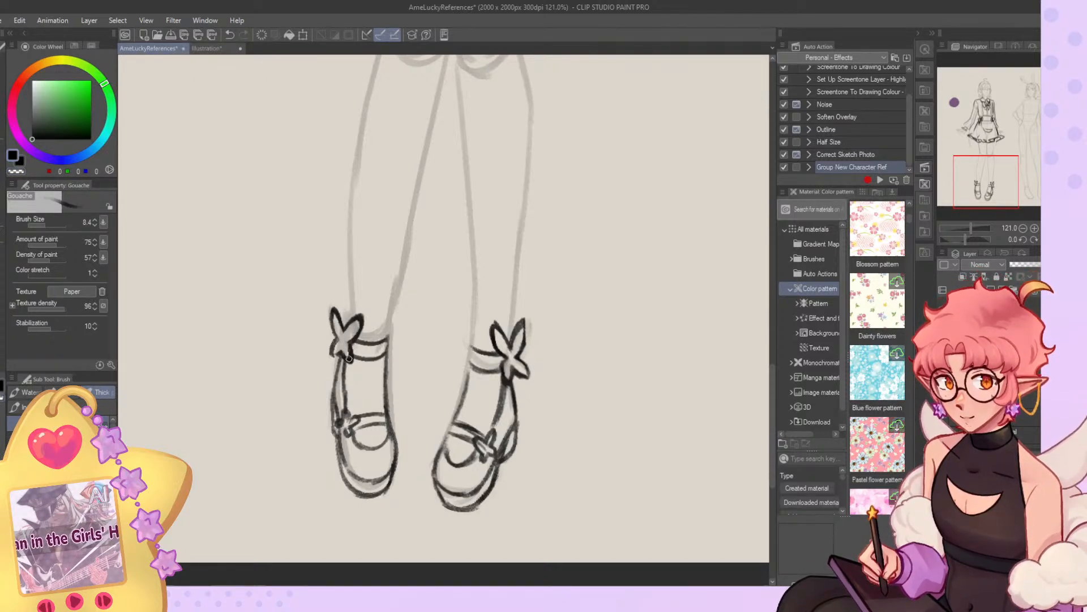
pyautogui.press('c')
pyautogui.press('c')
pyautogui.moveTo(342, 357)
pyautogui.mouseDown()
pyautogui.moveTo(352, 332)
pyautogui.moveTo(342, 320)
pyautogui.moveTo(338, 347)
pyautogui.mouseUp()
pyautogui.press('c')
pyautogui.press('c')
pyautogui.hotkey('ctrl', 'z')
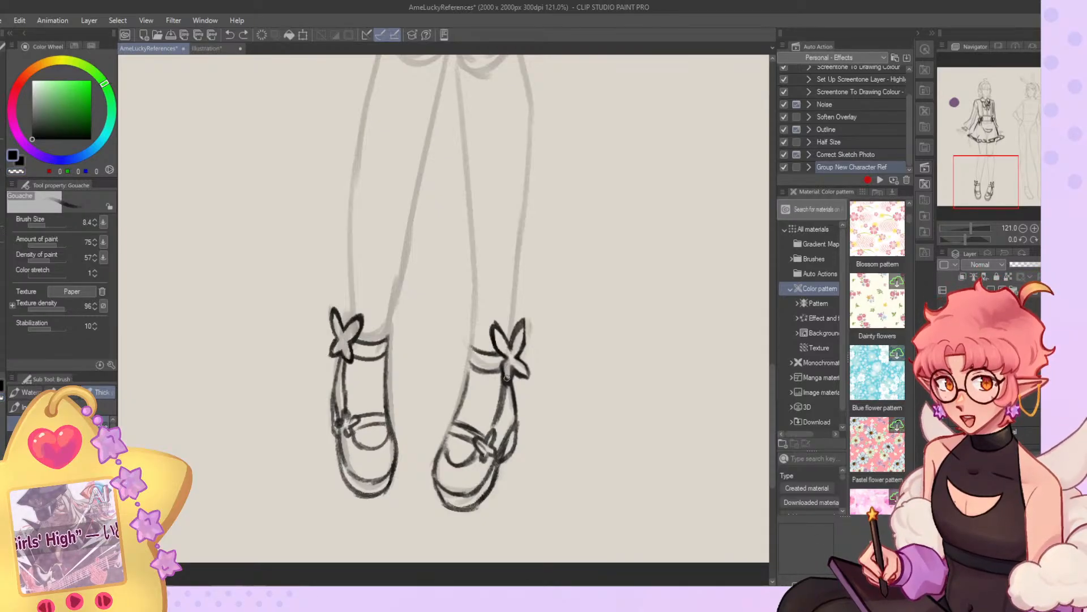
# Erase and redraw the center and loops of the right-hand ankle bow.
pyautogui.press('c')
pyautogui.moveTo(508, 365); pyautogui.dragTo(517, 359)
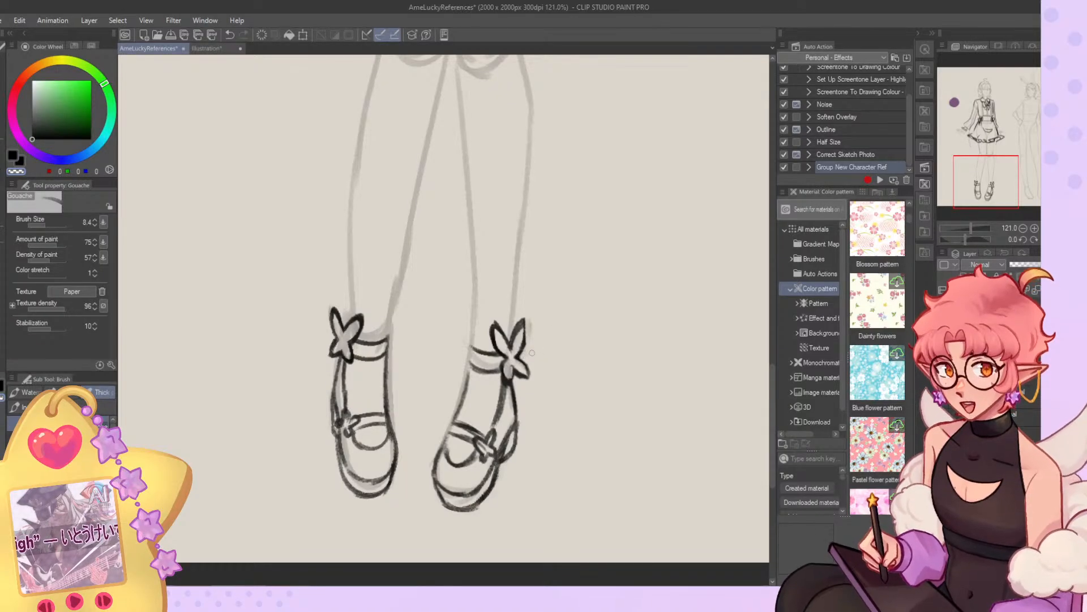
pyautogui.press('c')
pyautogui.moveTo(513, 366)
pyautogui.mouseDown()
pyautogui.moveTo(506, 381)
pyautogui.moveTo(500, 351)
pyautogui.moveTo(510, 356)
pyautogui.moveTo(489, 337)
pyautogui.moveTo(496, 348)
pyautogui.mouseUp()
pyautogui.press('c')
pyautogui.press('c')
pyautogui.press('c')
pyautogui.press('c')
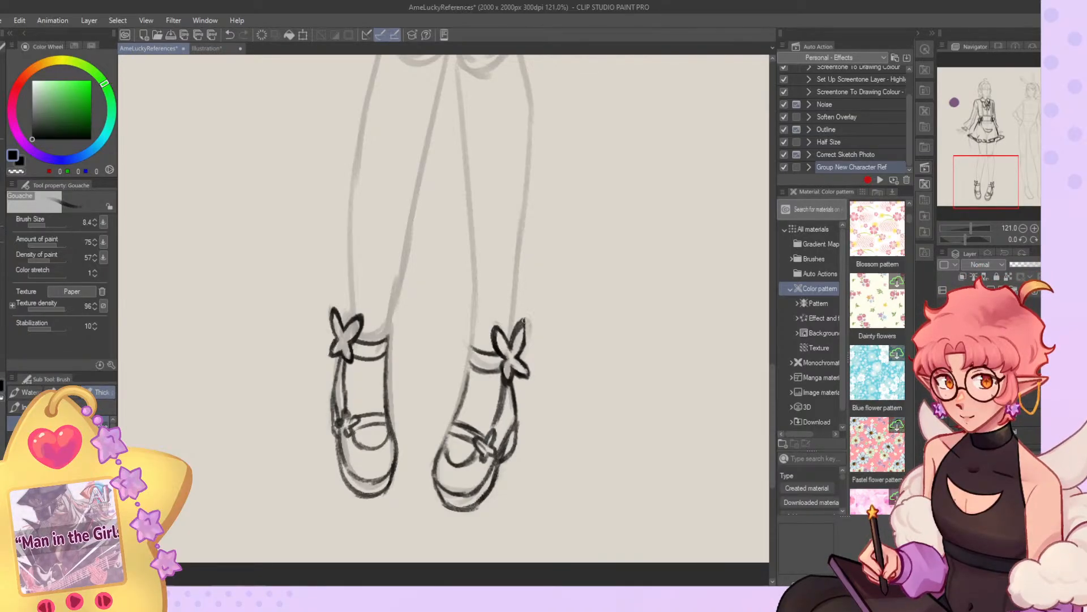
# Darken the outer side and heel line of the left-hand shoe and erase stray marks around it.
pyautogui.scroll(-4, 497, 346)
pyautogui.scroll(5, 579, 346)
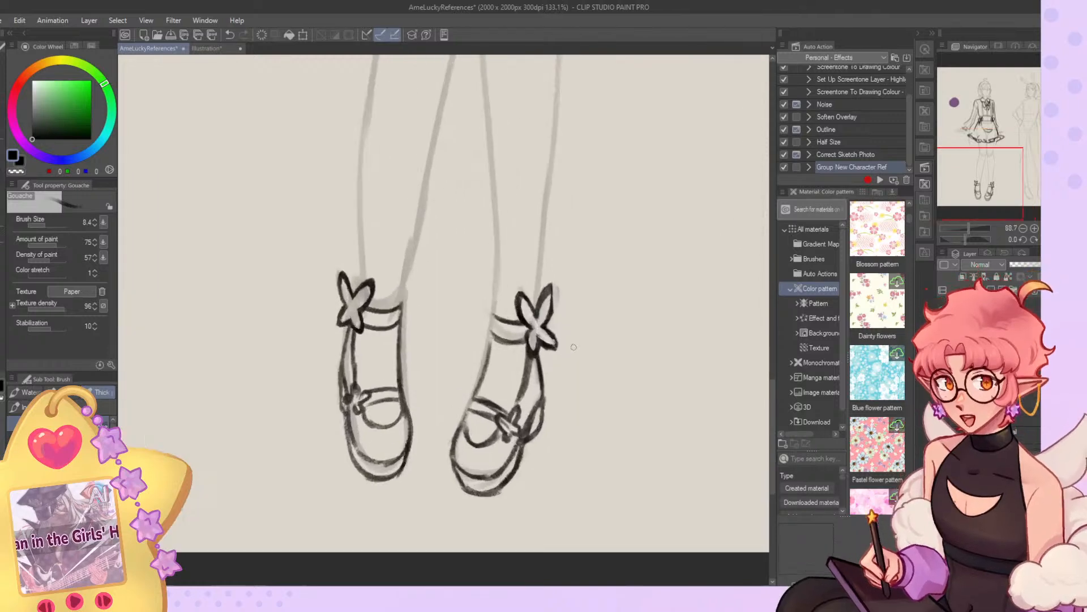
pyautogui.moveTo(341, 323)
pyautogui.mouseDown()
pyautogui.moveTo(348, 407)
pyautogui.moveTo(341, 314)
pyautogui.moveTo(352, 440)
pyautogui.mouseUp()
pyautogui.press('c')
pyautogui.press('c')
pyautogui.moveTo(338, 380)
pyautogui.mouseDown()
pyautogui.moveTo(338, 430)
pyautogui.moveTo(338, 388)
pyautogui.moveTo(334, 424)
pyautogui.moveTo(328, 414)
pyautogui.moveTo(346, 412)
pyautogui.moveTo(331, 397)
pyautogui.moveTo(342, 413)
pyautogui.moveTo(327, 412)
pyautogui.moveTo(350, 402)
pyautogui.mouseUp()
pyautogui.press('c')
pyautogui.press('c')
pyautogui.press('c')
# Examine both full figures and the elf's head and outfit at different zoom levels.
pyautogui.scroll(-10, 348, 394)
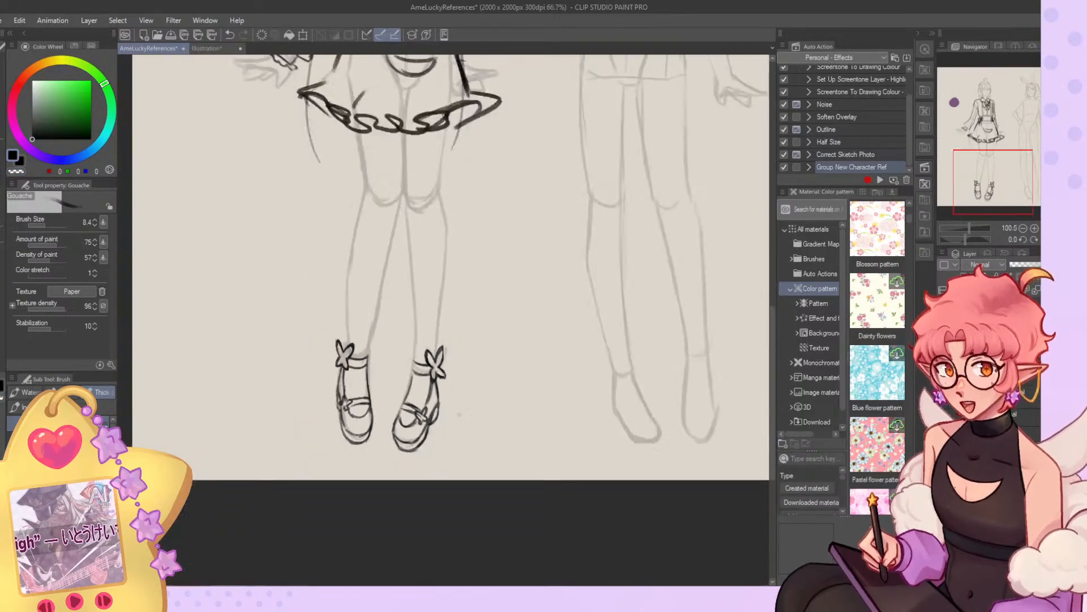
pyautogui.scroll(3, 432, 352)
pyautogui.scroll(2, 397, 79)
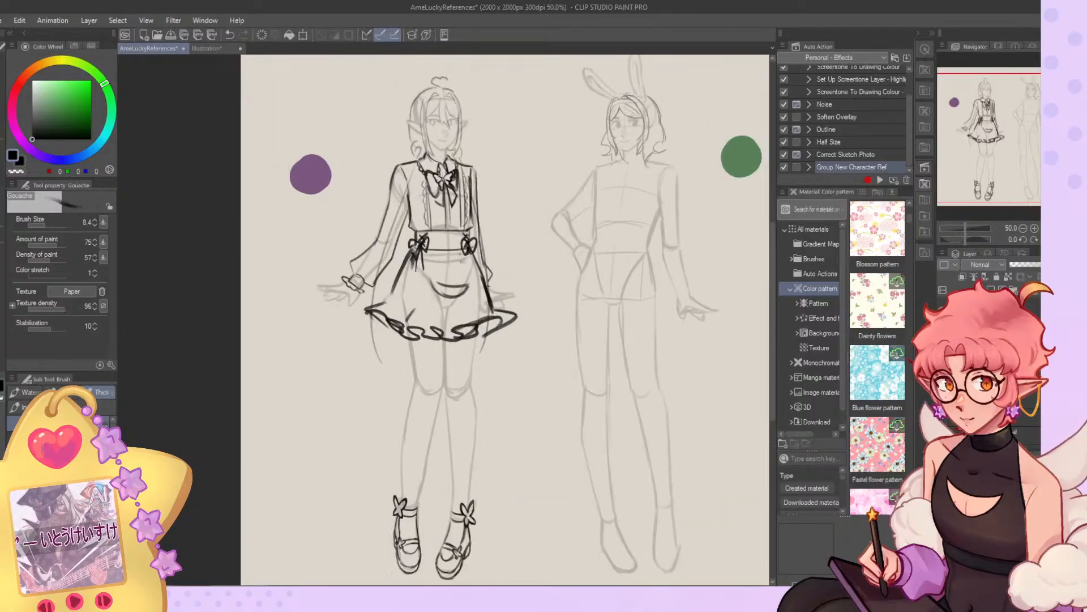
pyautogui.scroll(-6, 438, 205)
pyautogui.scroll(9, 453, 195)
pyautogui.scroll(-6, 453, 255)
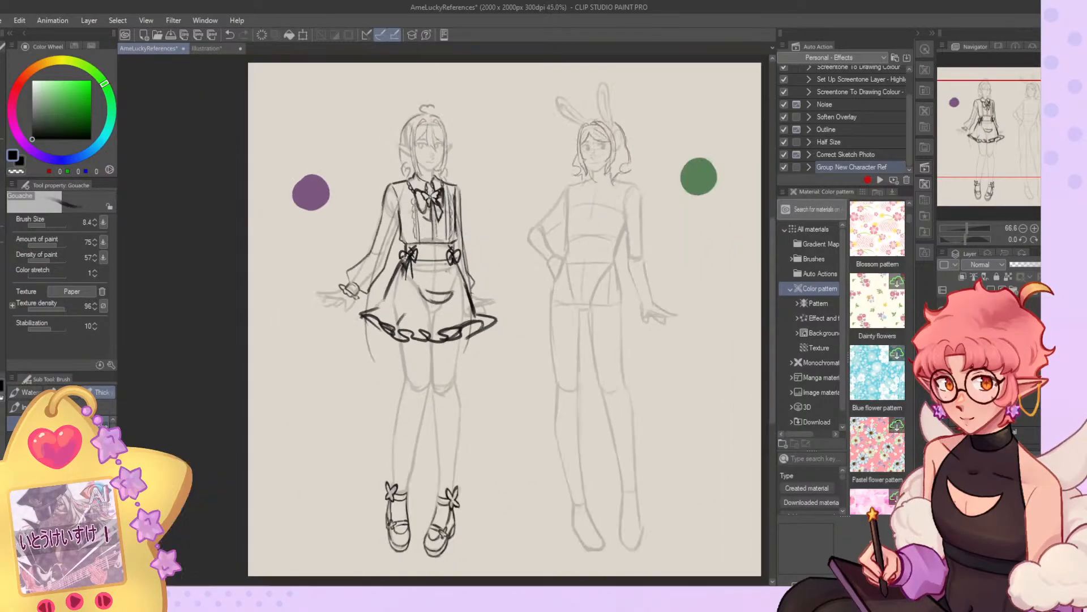
pyautogui.scroll(1, 453, 254)
pyautogui.scroll(2, 482, 272)
pyautogui.scroll(-2, 481, 283)
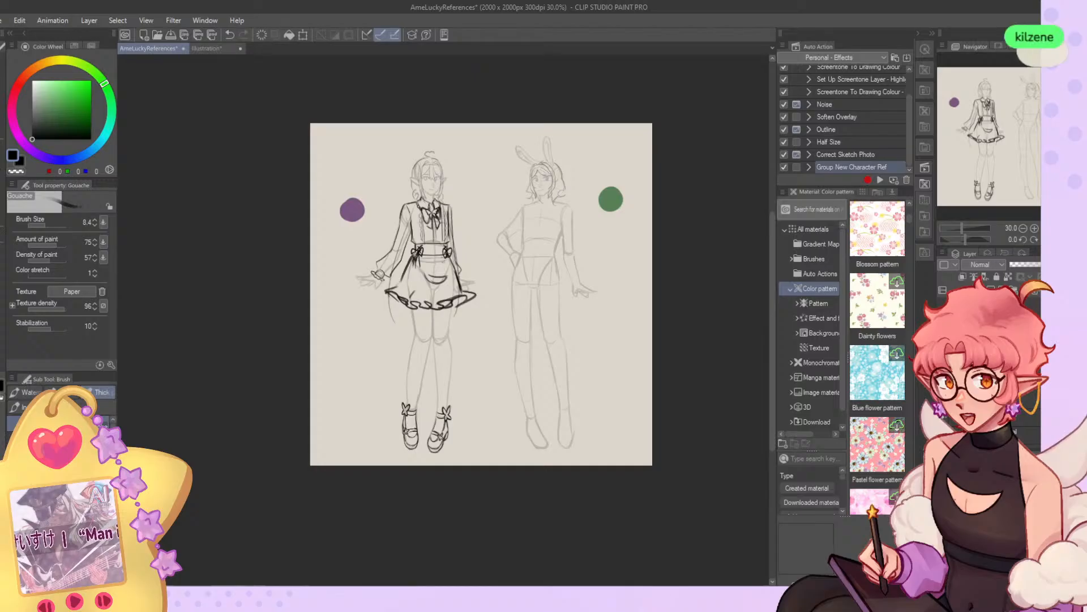
pyautogui.scroll(2, 555, 244)
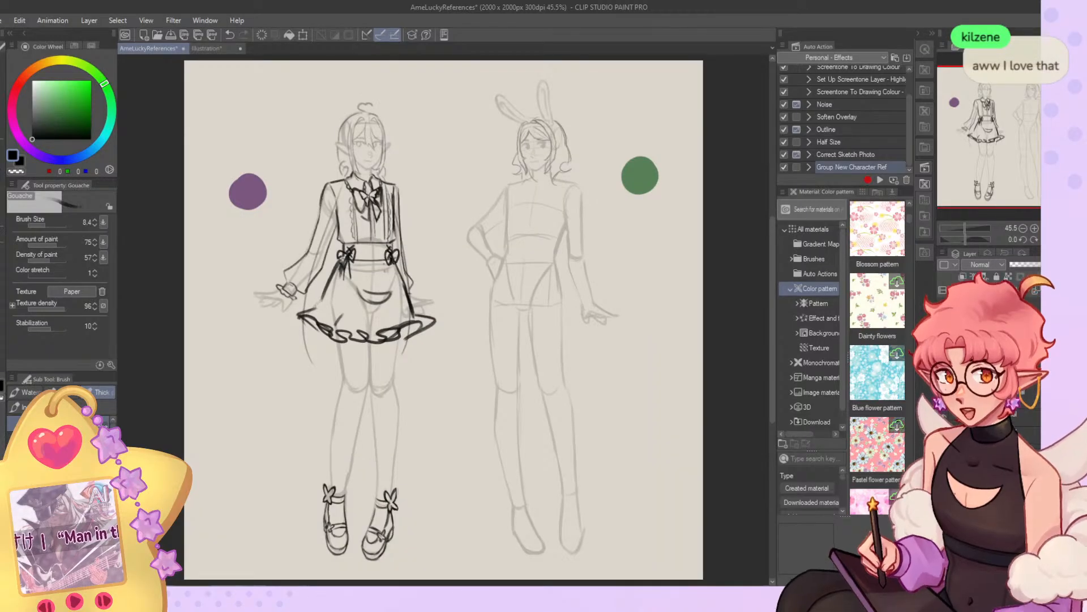
pyautogui.scroll(-2, 391, 263)
pyautogui.scroll(6, 362, 164)
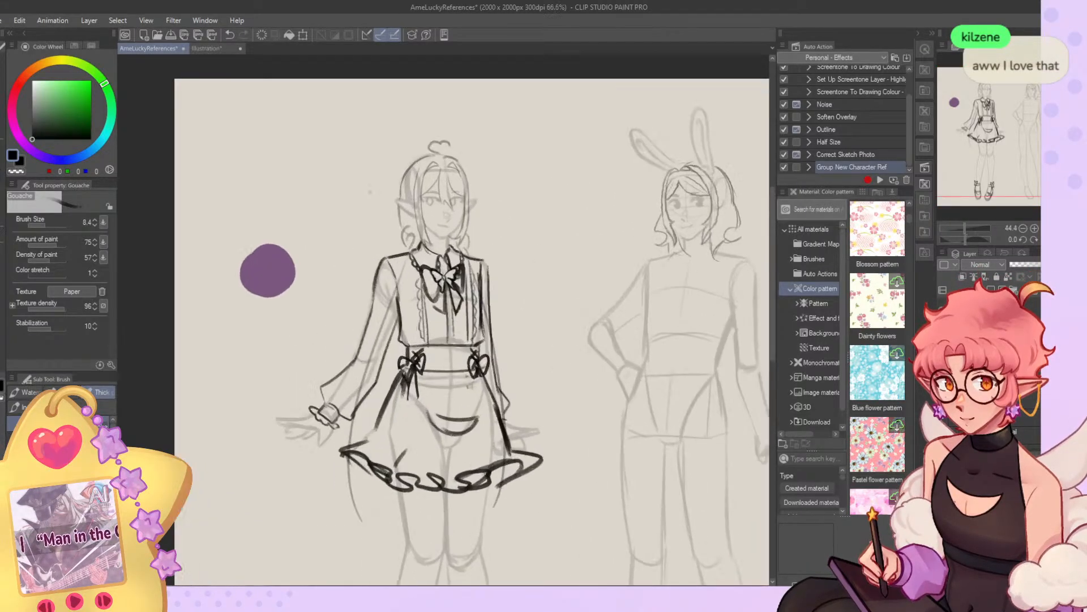
pyautogui.scroll(-3, 457, 183)
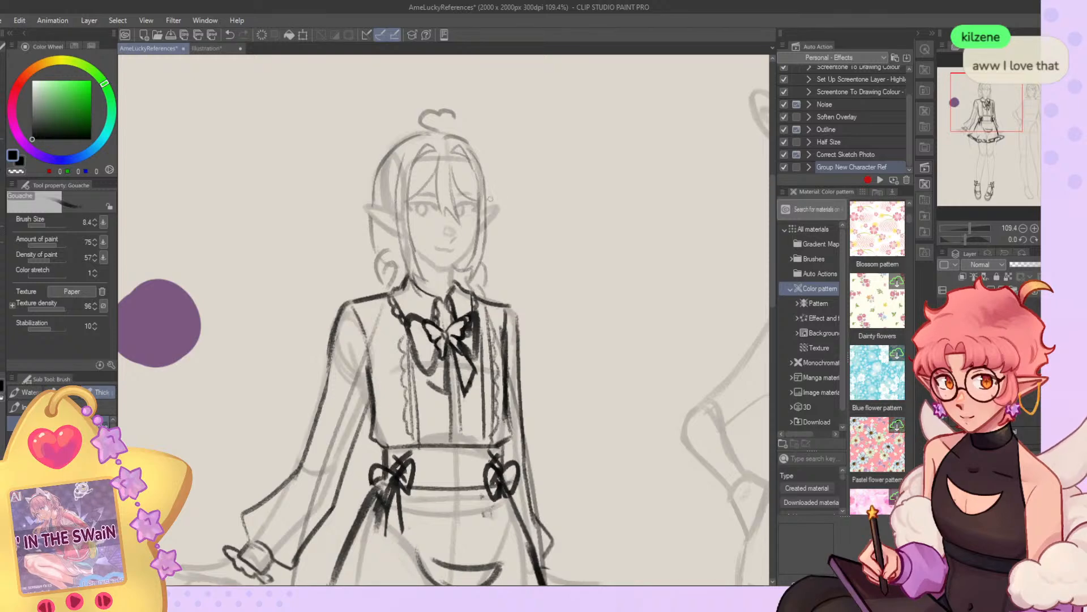
pyautogui.scroll(-2, 490, 197)
pyautogui.scroll(5, 267, 162)
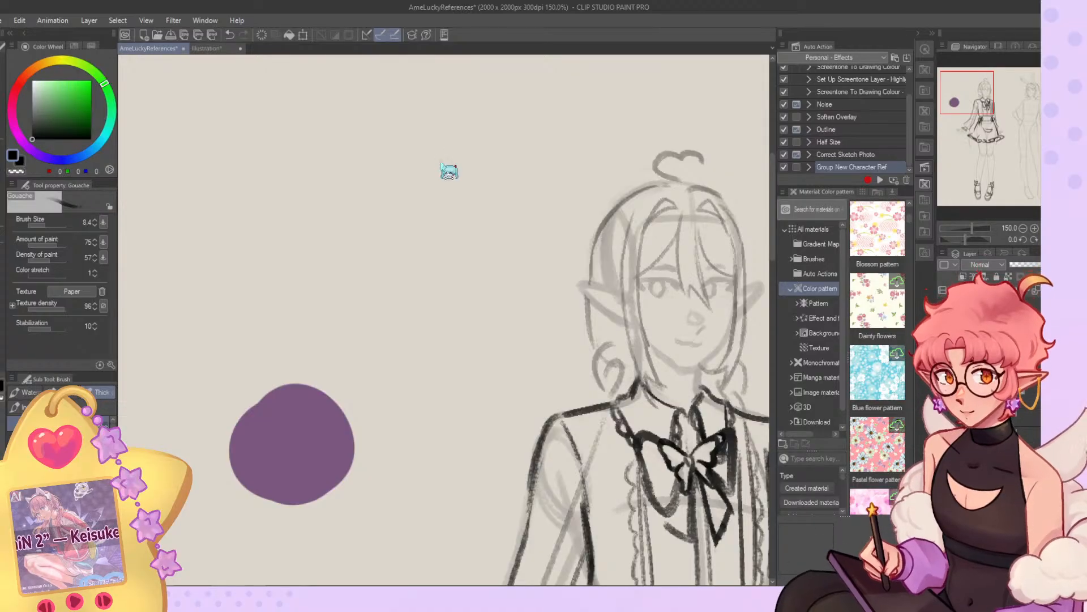
pyautogui.scroll(-4, 321, 179)
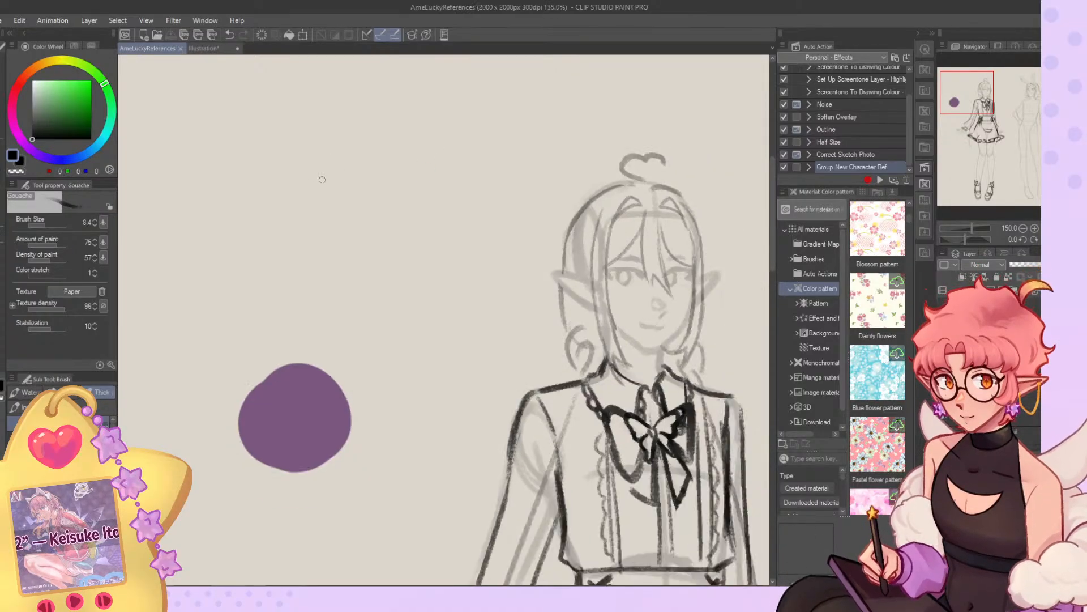
pyautogui.scroll(-3, 322, 179)
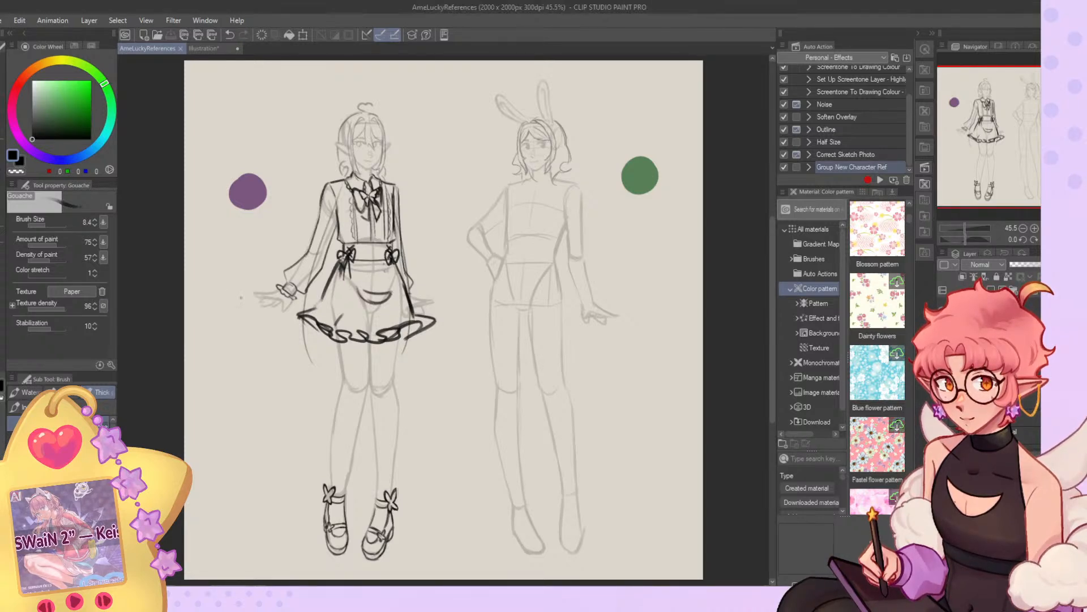
# Add a scalloped ruffle edge along the elf's skirt hem and reinforce the skirt's right-hand side line.
pyautogui.scroll(-1, 256, 236)
pyautogui.scroll(2, 311, 274)
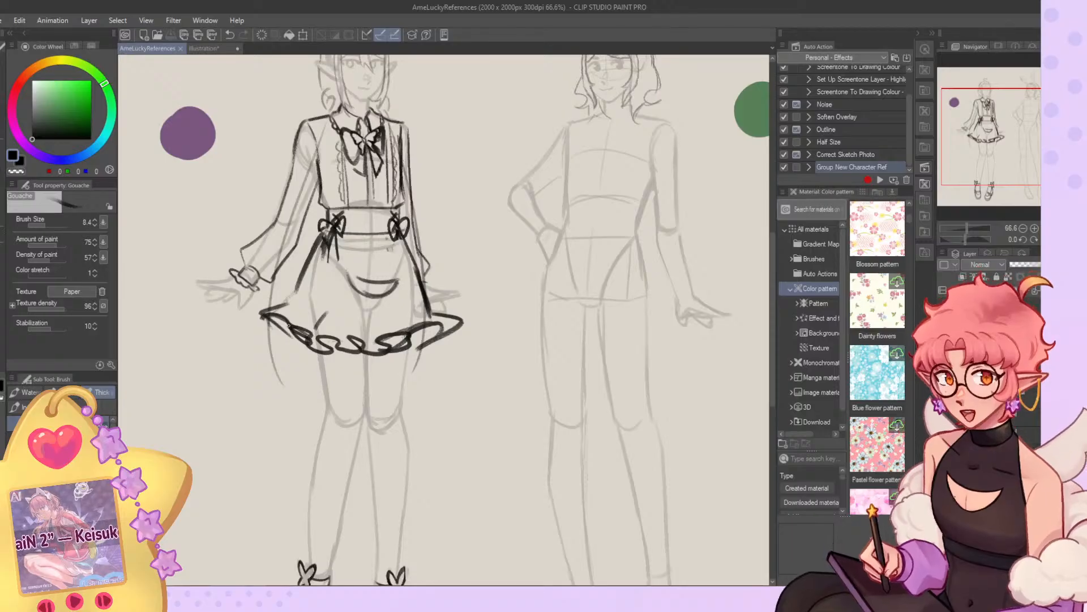
pyautogui.moveTo(266, 319)
pyautogui.mouseDown()
pyautogui.moveTo(335, 358)
pyautogui.moveTo(416, 349)
pyautogui.moveTo(441, 331)
pyautogui.mouseUp()
pyautogui.moveTo(416, 266); pyautogui.dragTo(437, 314)
# Sketch fold lines down the skirt with the Gouache brush at size 15.2 and erase the curved line at its center.
pyautogui.click(48, 226)
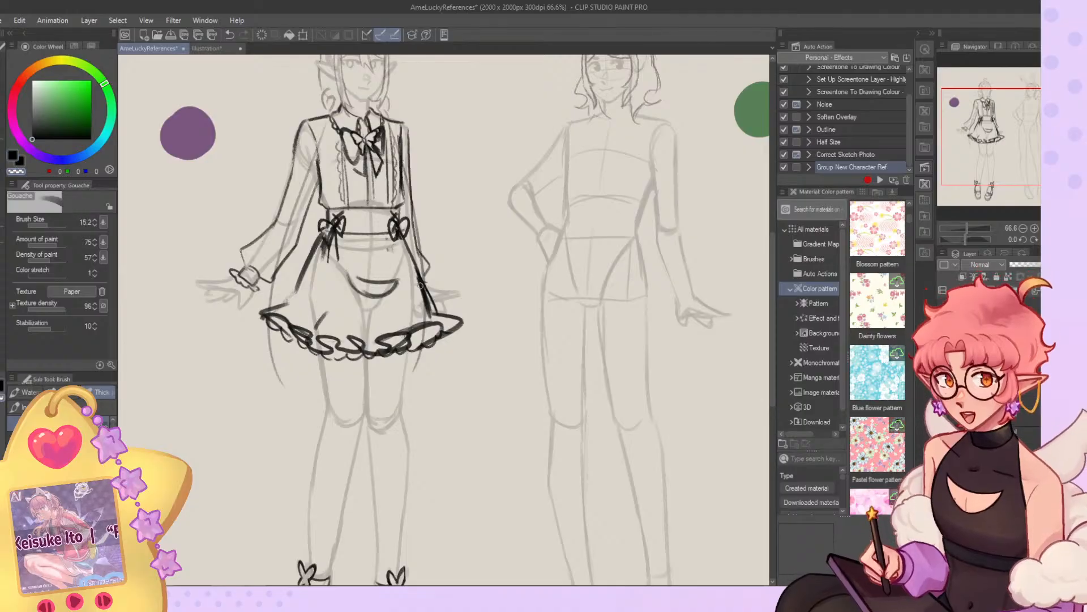
pyautogui.moveTo(350, 245); pyautogui.dragTo(334, 343)
pyautogui.moveTo(387, 253)
pyautogui.mouseDown()
pyautogui.moveTo(404, 299)
pyautogui.moveTo(429, 318)
pyautogui.mouseUp()
pyautogui.press('c')
pyautogui.moveTo(348, 290)
pyautogui.mouseDown()
pyautogui.moveTo(349, 255)
pyautogui.moveTo(355, 296)
pyautogui.moveTo(390, 287)
pyautogui.moveTo(394, 302)
pyautogui.moveTo(365, 294)
pyautogui.mouseUp()
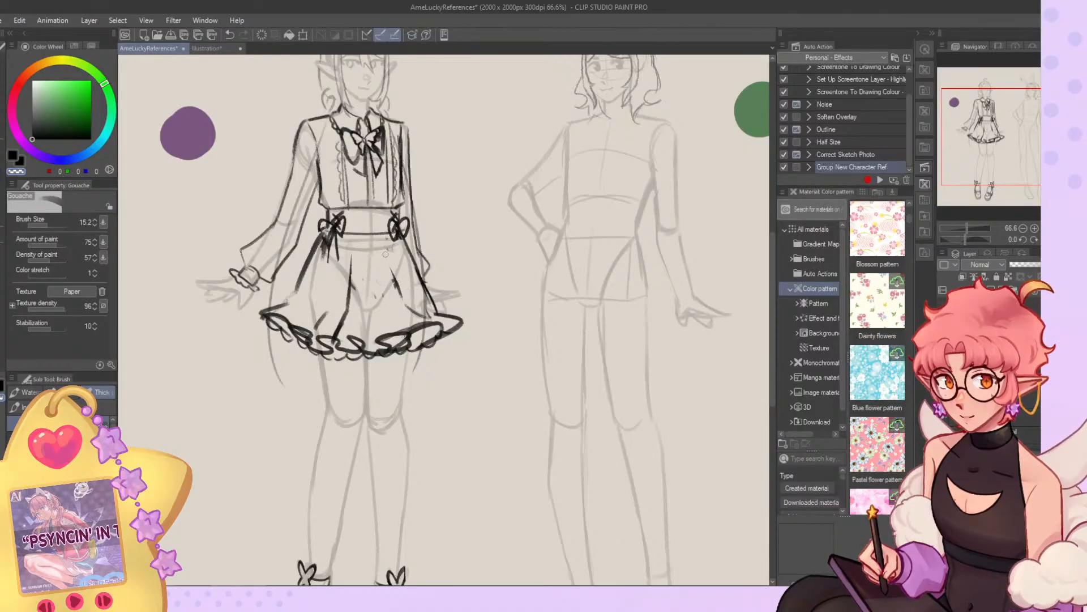
# Rework the fold line running down to the hem on the left-hand half of the skirt.
pyautogui.moveTo(351, 257)
pyautogui.mouseDown()
pyautogui.moveTo(346, 304)
pyautogui.moveTo(325, 338)
pyautogui.mouseUp()
pyautogui.press('c')
pyautogui.press('c')
pyautogui.moveTo(347, 315); pyautogui.dragTo(341, 339)
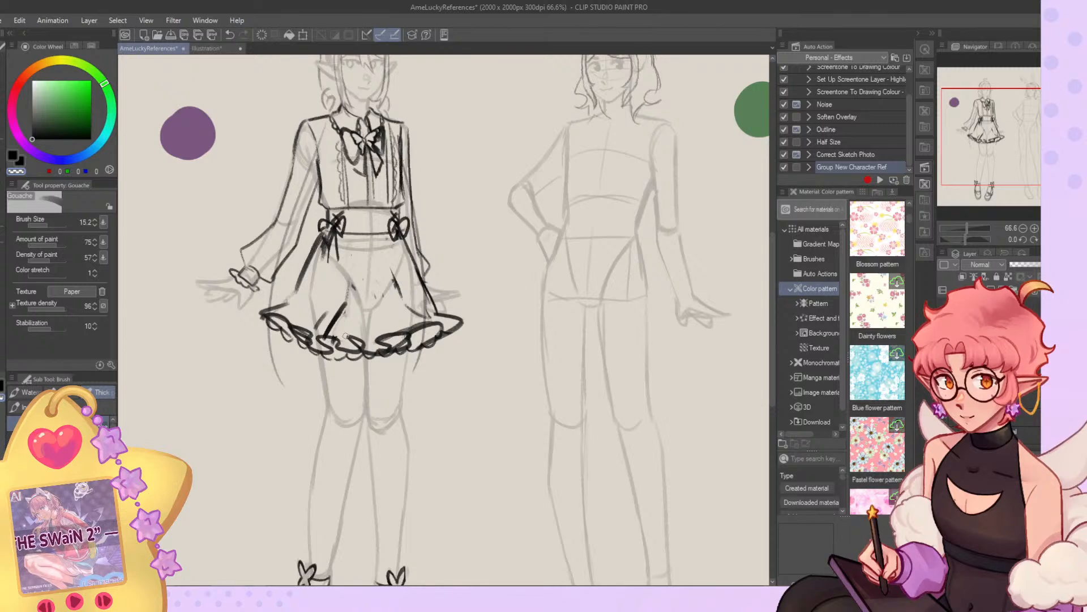
# Redraw the skirt's left-hand side line and erase the loose fold marks in the middle of the skirt.
pyautogui.moveTo(328, 239)
pyautogui.mouseDown()
pyautogui.moveTo(297, 298)
pyautogui.moveTo(320, 244)
pyautogui.moveTo(295, 289)
pyautogui.moveTo(258, 311)
pyautogui.mouseUp()
pyautogui.press('c')
pyautogui.press('c')
pyautogui.moveTo(347, 273)
pyautogui.mouseDown()
pyautogui.moveTo(331, 331)
pyautogui.moveTo(336, 317)
pyautogui.moveTo(316, 330)
pyautogui.moveTo(334, 301)
pyautogui.mouseUp()
pyautogui.press('c')
pyautogui.press('c')
pyautogui.moveTo(403, 300)
pyautogui.mouseDown()
pyautogui.moveTo(395, 267)
pyautogui.moveTo(386, 291)
pyautogui.mouseUp()
pyautogui.press('c')
pyautogui.hotkey('ctrl', 'z')
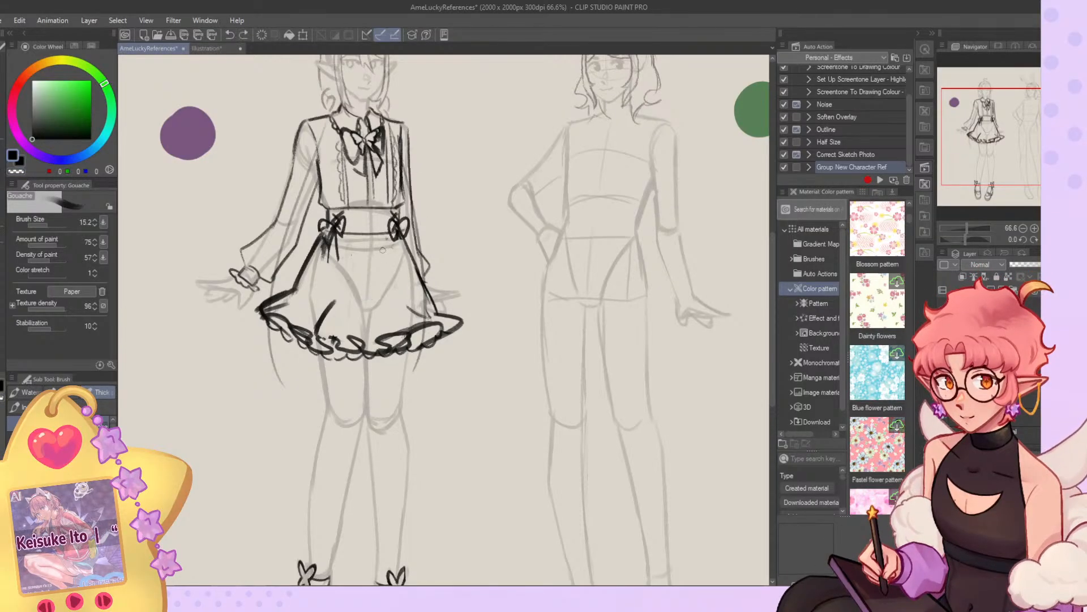
# Restate the skirt's left-hand edge from the waist bow to the hem corner and trim its excess strokes.
pyautogui.moveTo(334, 259)
pyautogui.mouseDown()
pyautogui.moveTo(325, 292)
pyautogui.moveTo(316, 253)
pyautogui.moveTo(296, 291)
pyautogui.moveTo(310, 260)
pyautogui.moveTo(259, 313)
pyautogui.moveTo(296, 297)
pyautogui.moveTo(274, 311)
pyautogui.moveTo(288, 289)
pyautogui.moveTo(257, 308)
pyautogui.moveTo(286, 288)
pyautogui.moveTo(261, 313)
pyautogui.mouseUp()
pyautogui.press('c')
pyautogui.press('c')
pyautogui.press('c')
pyautogui.press('c')
pyautogui.press('c')
pyautogui.press('c')
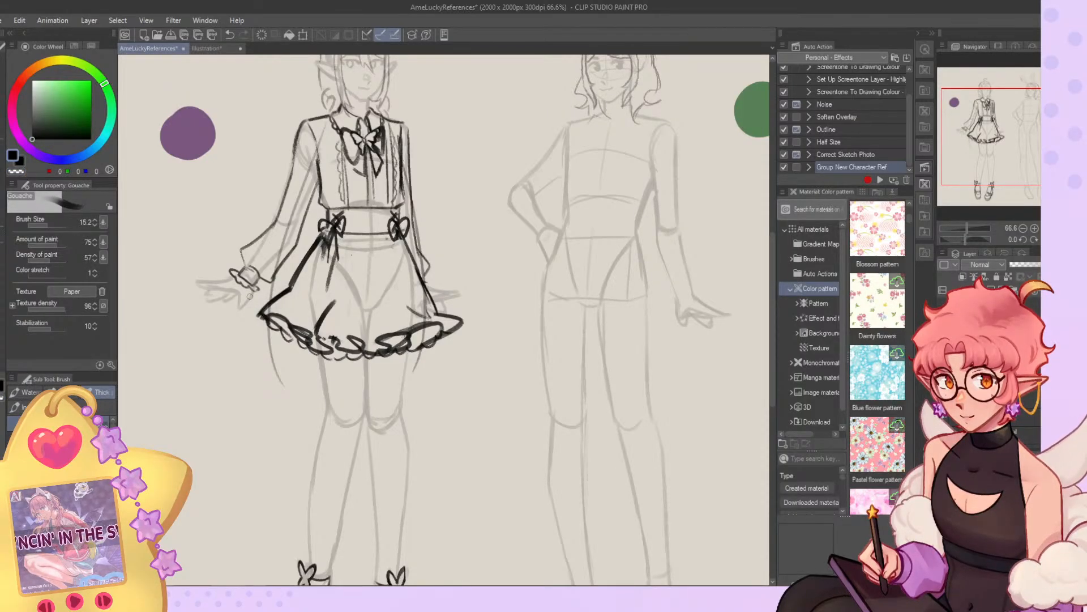
pyautogui.press('c')
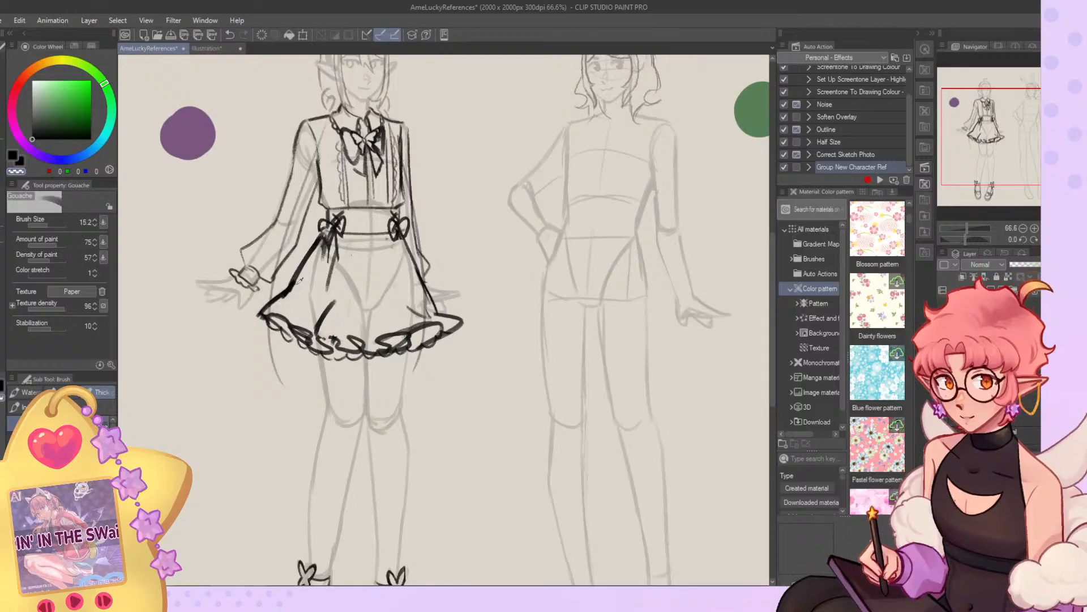
# Clean up the skirt's left-hand hem corner and restate its right-hand side line near the hem.
pyautogui.press('c')
pyautogui.moveTo(282, 297)
pyautogui.mouseDown()
pyautogui.moveTo(263, 310)
pyautogui.moveTo(268, 319)
pyautogui.moveTo(279, 298)
pyautogui.moveTo(264, 304)
pyautogui.mouseUp()
pyautogui.press('c')
pyautogui.press('c')
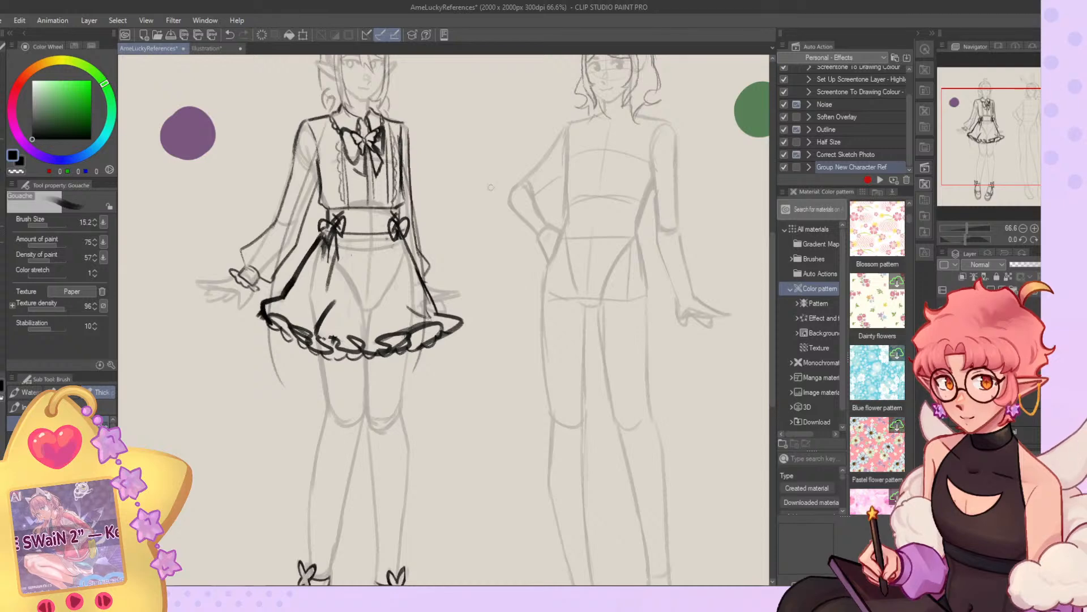
pyautogui.moveTo(424, 279)
pyautogui.mouseDown()
pyautogui.moveTo(460, 318)
pyautogui.moveTo(431, 302)
pyautogui.moveTo(451, 316)
pyautogui.moveTo(436, 311)
pyautogui.moveTo(453, 294)
pyautogui.moveTo(443, 316)
pyautogui.moveTo(401, 304)
pyautogui.moveTo(420, 299)
pyautogui.moveTo(431, 318)
pyautogui.mouseUp()
pyautogui.hotkey('ctrl', 'z')
pyautogui.press('c')
pyautogui.press('c')
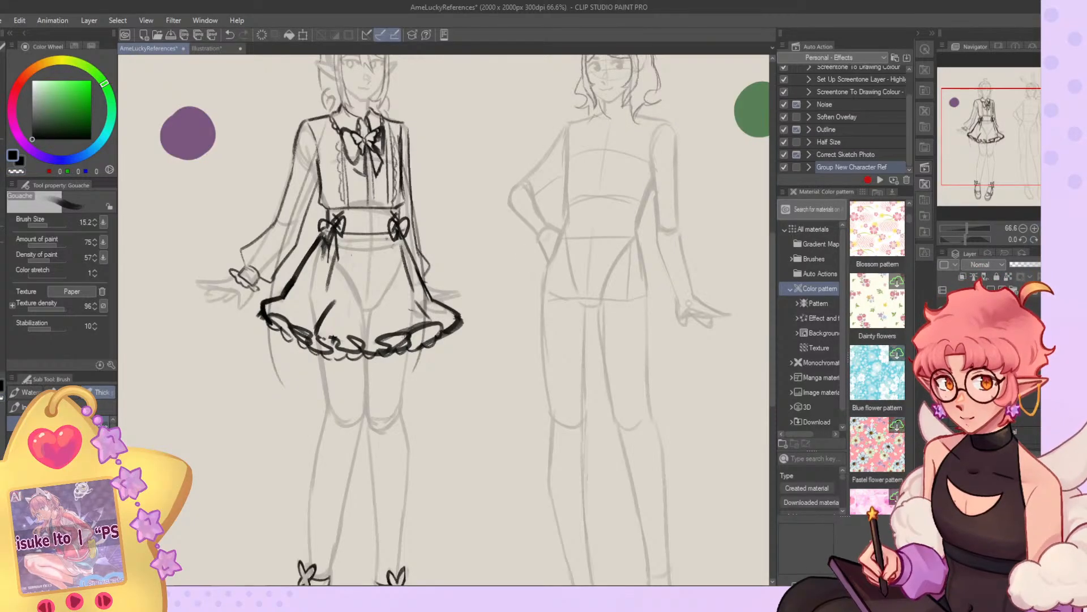
# Draw a dark choker band around the elf's neck, just above the shirt collar.
pyautogui.scroll(6, 330, 148)
pyautogui.scroll(6, 330, 148)
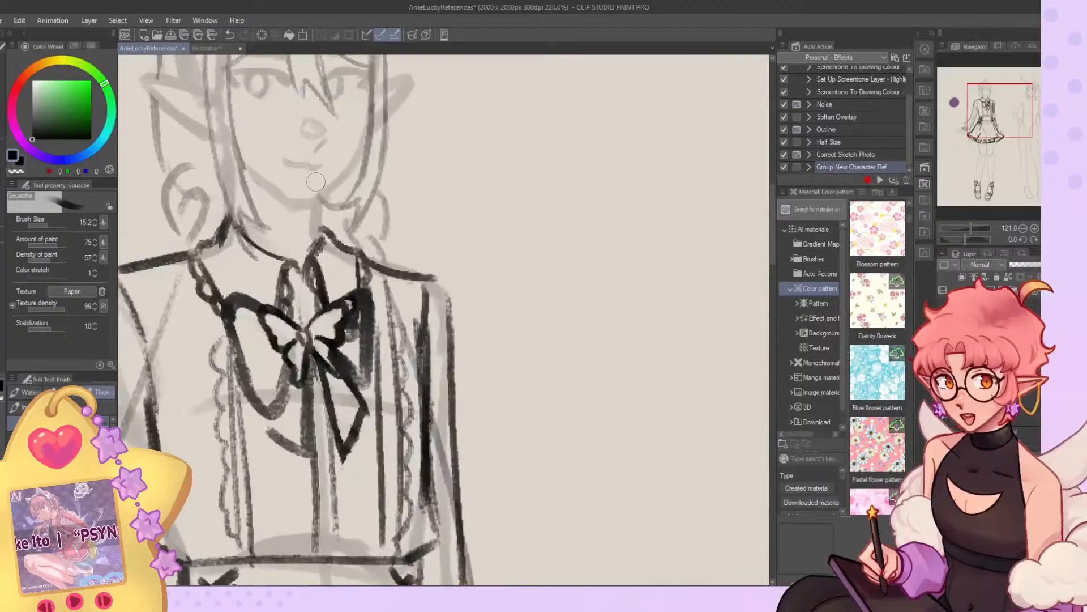
pyautogui.moveTo(233, 212); pyautogui.dragTo(334, 215)
# Sketch a crossed belt with a slanted double band and belt loops over the bunny-eared character's hips.
pyautogui.scroll(-12, 388, 156)
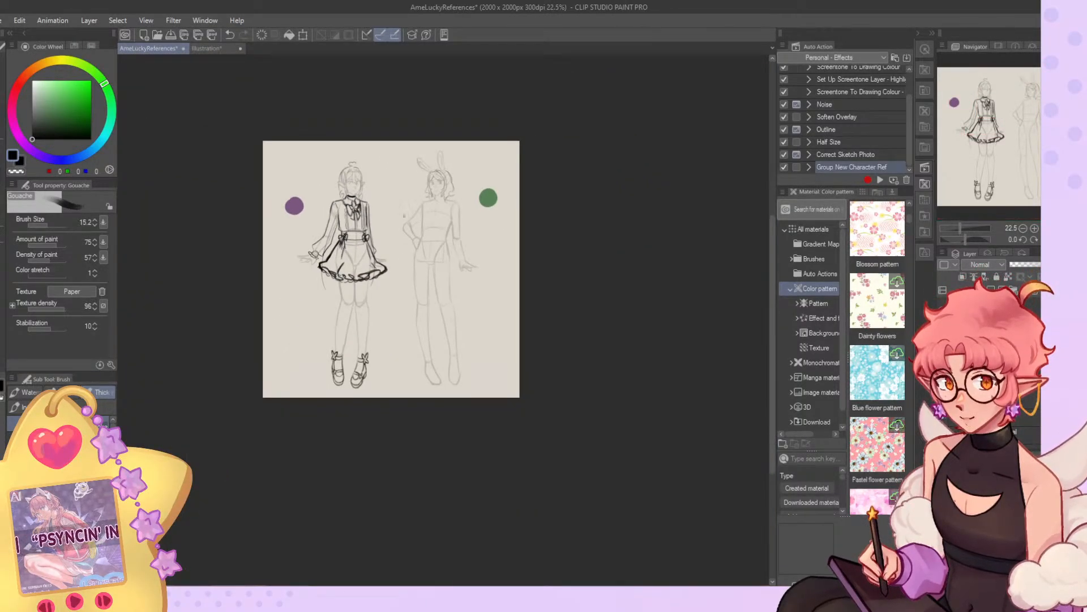
pyautogui.scroll(3, 345, 229)
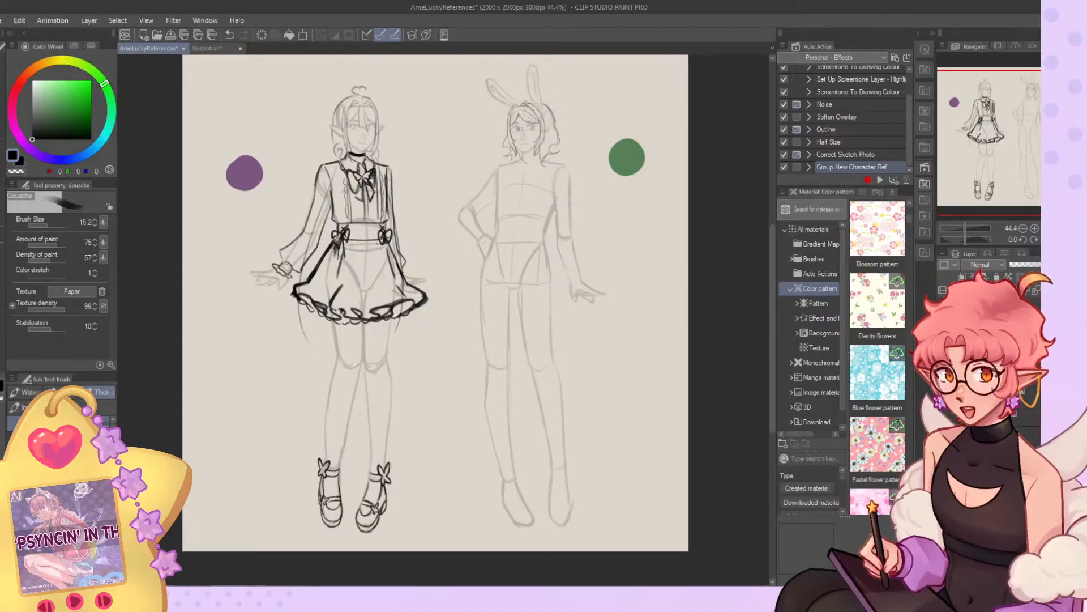
pyautogui.scroll(1, 521, 129)
pyautogui.scroll(-4, 509, 243)
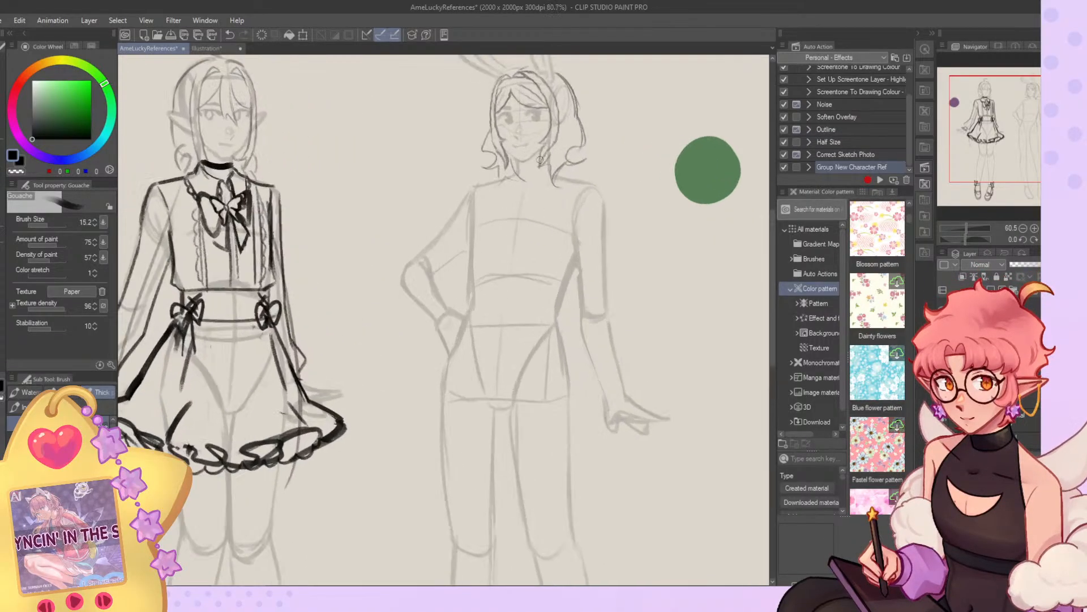
pyautogui.scroll(3, 509, 243)
pyautogui.scroll(1, 510, 243)
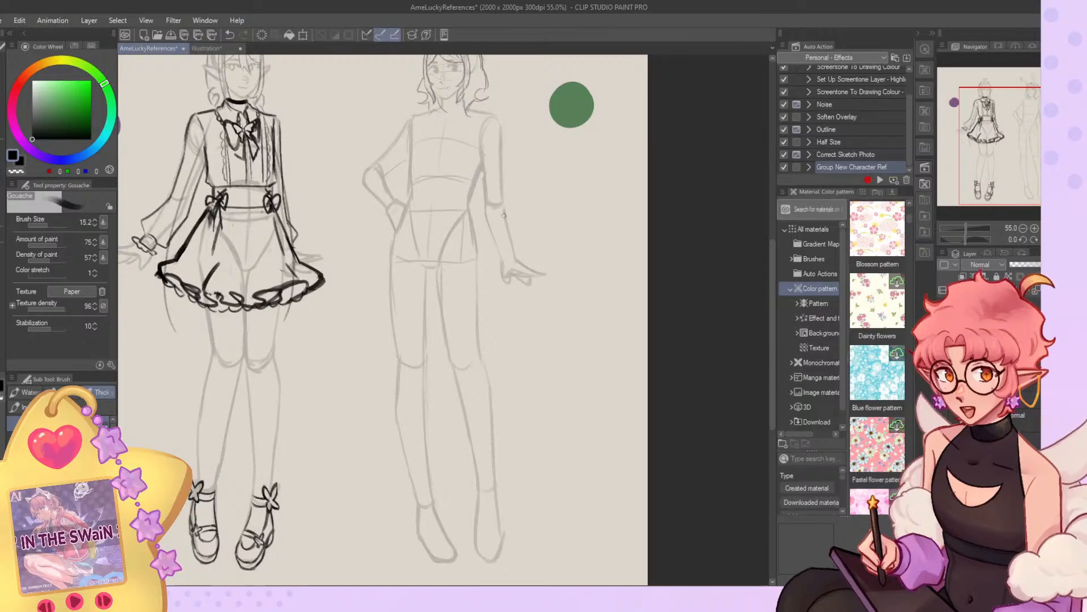
pyautogui.moveTo(468, 205)
pyautogui.mouseDown()
pyautogui.moveTo(414, 235)
pyautogui.moveTo(443, 233)
pyautogui.moveTo(419, 245)
pyautogui.mouseUp()
pyautogui.moveTo(432, 240); pyautogui.dragTo(414, 247)
pyautogui.moveTo(464, 209)
pyautogui.mouseDown()
pyautogui.moveTo(432, 224)
pyautogui.moveTo(470, 225)
pyautogui.mouseUp()
pyautogui.moveTo(471, 219)
pyautogui.mouseDown()
pyautogui.moveTo(445, 232)
pyautogui.moveTo(426, 223)
pyautogui.mouseUp()
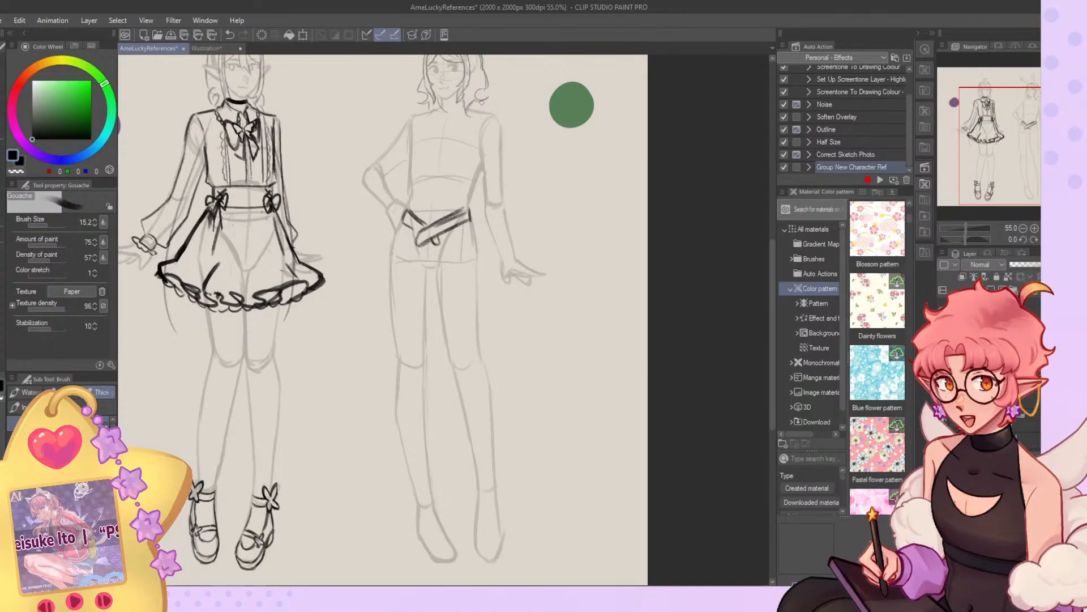
pyautogui.moveTo(460, 220); pyautogui.dragTo(463, 231)
pyautogui.moveTo(464, 209); pyautogui.dragTo(468, 232)
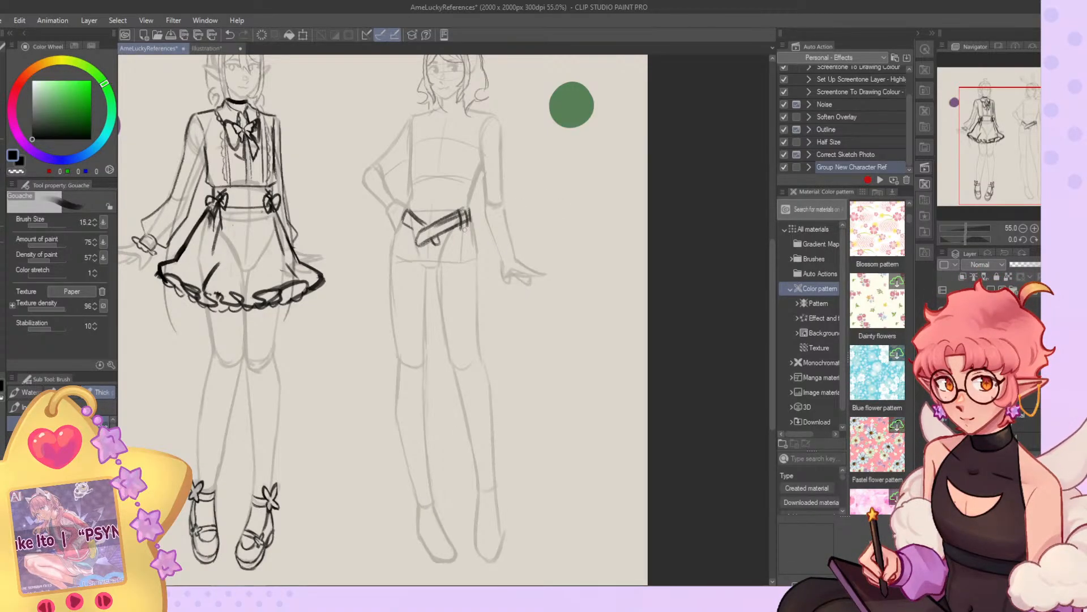
# Draw the line across the upper thighs and the stepped hip edges just below the belt.
pyautogui.moveTo(407, 268); pyautogui.dragTo(450, 273)
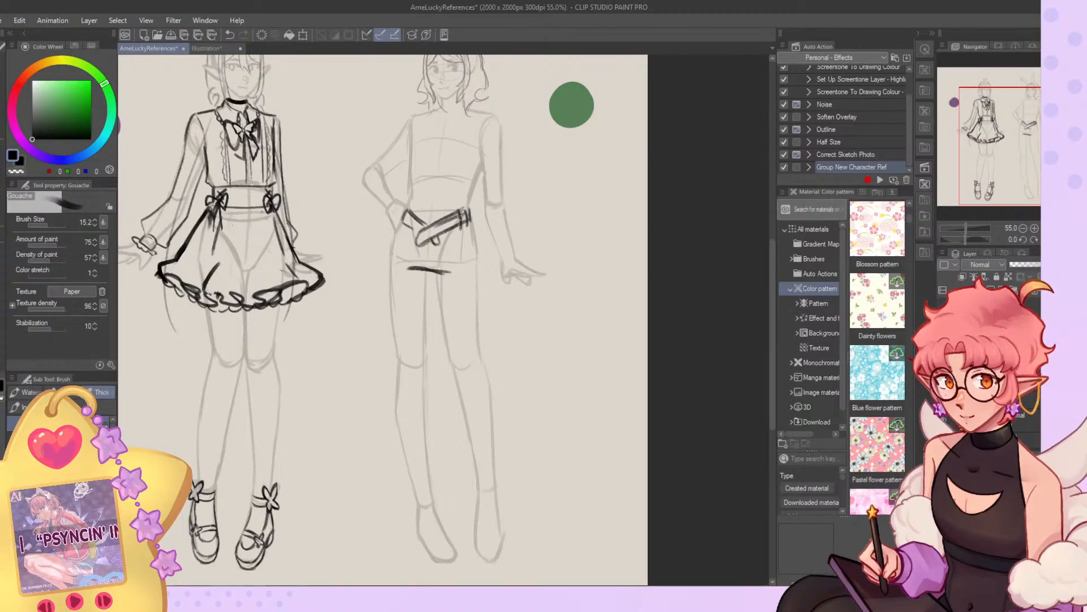
pyautogui.moveTo(459, 223); pyautogui.dragTo(476, 243)
pyautogui.moveTo(404, 228); pyautogui.dragTo(397, 243)
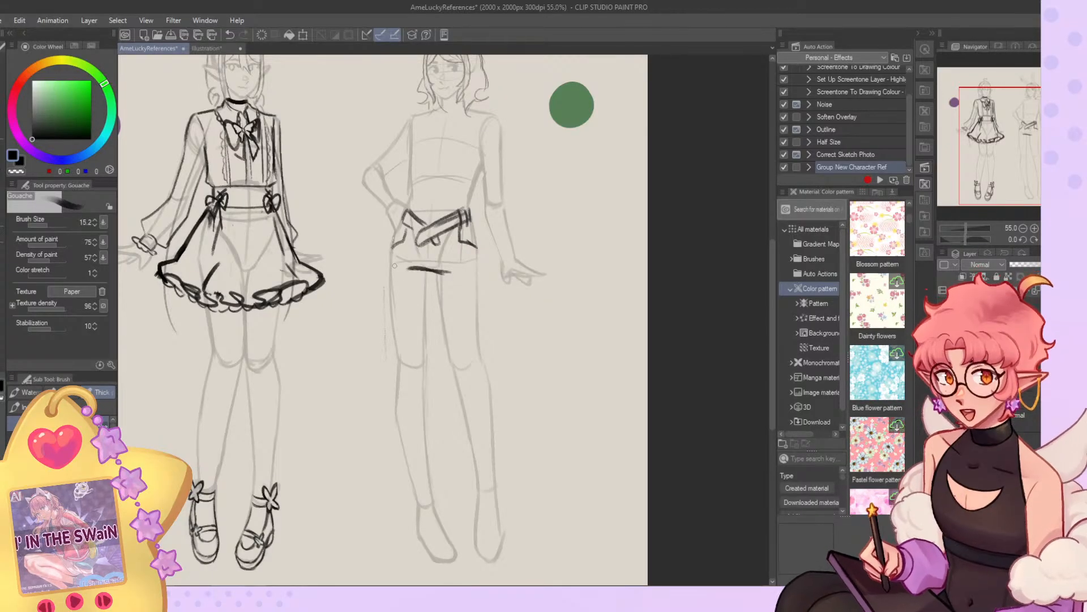
# Outline both trouser legs of the bunny-eared character from the hips down to the ankle hems.
pyautogui.moveTo(390, 248)
pyautogui.mouseDown()
pyautogui.moveTo(403, 499)
pyautogui.moveTo(445, 501)
pyautogui.moveTo(424, 282)
pyautogui.mouseUp()
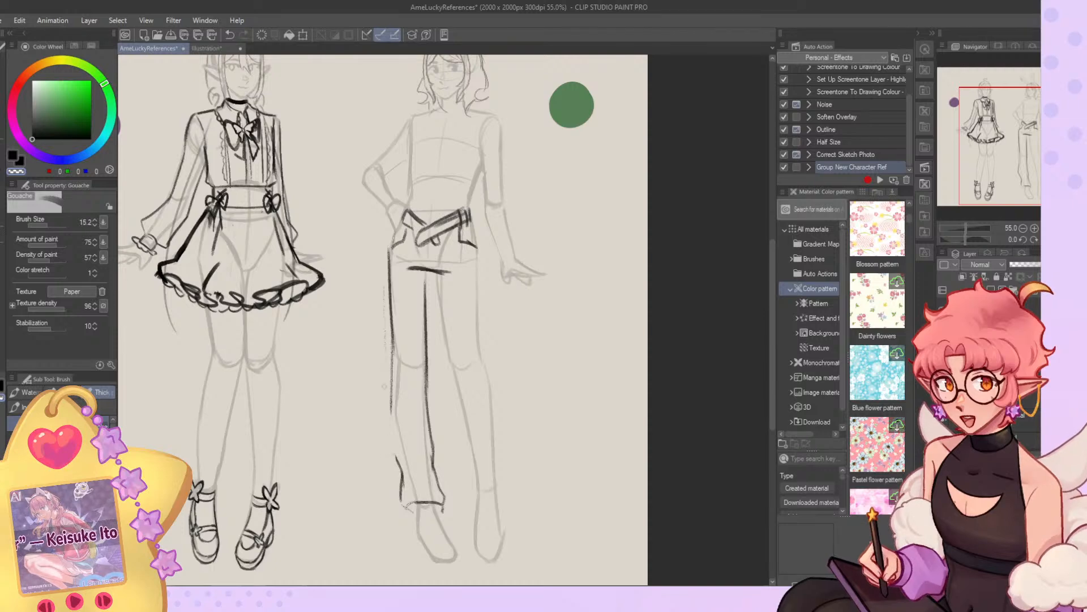
pyautogui.press('c')
pyautogui.moveTo(393, 388); pyautogui.dragTo(400, 469)
pyautogui.moveTo(436, 284); pyautogui.dragTo(459, 433)
pyautogui.moveTo(470, 471)
pyautogui.mouseDown()
pyautogui.moveTo(480, 500)
pyautogui.moveTo(499, 504)
pyautogui.moveTo(497, 420)
pyautogui.mouseUp()
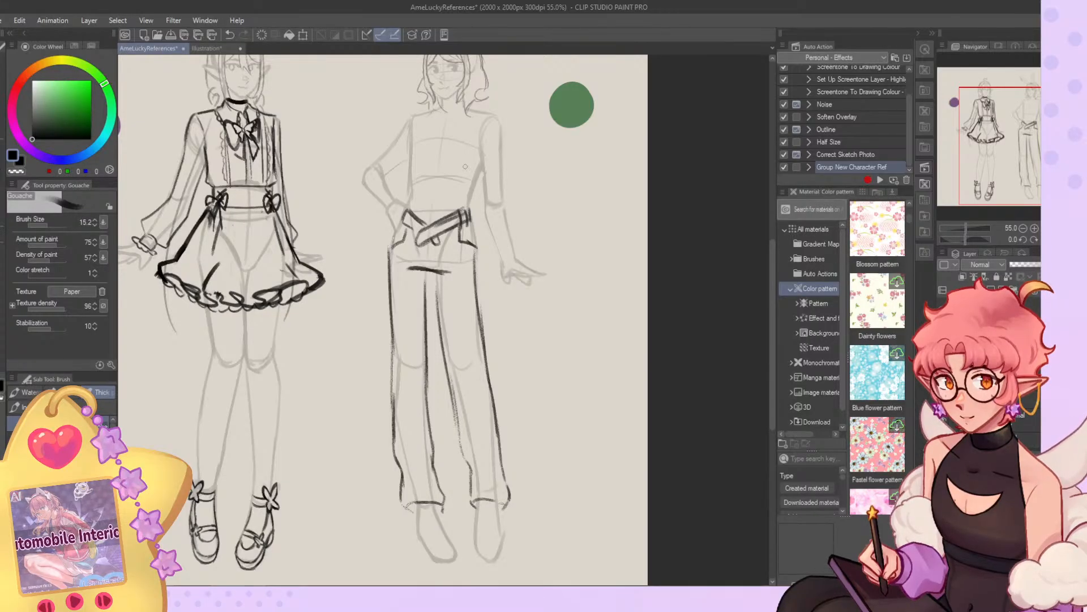
# Draw an angled cutout line on the right-hand trouser leg from the knee down to the hem.
pyautogui.moveTo(486, 358)
pyautogui.mouseDown()
pyautogui.moveTo(465, 370)
pyautogui.moveTo(481, 412)
pyautogui.mouseUp()
pyautogui.hotkey('ctrl', 'z')
pyautogui.hotkey('ctrl', 'z')
pyautogui.moveTo(487, 363)
pyautogui.mouseDown()
pyautogui.moveTo(470, 374)
pyautogui.moveTo(489, 462)
pyautogui.mouseUp()
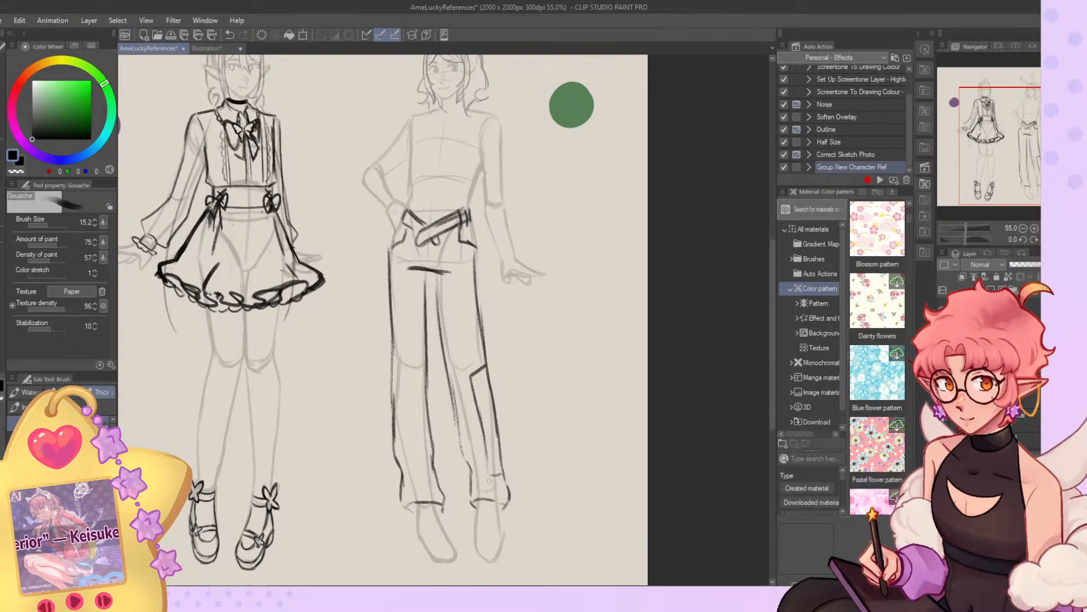
pyautogui.moveTo(407, 231); pyautogui.dragTo(407, 322)
pyautogui.hotkey('ctrl', 'z')
pyautogui.hotkey('ctrl', 'z')
pyautogui.moveTo(388, 248); pyautogui.dragTo(407, 323)
pyautogui.moveTo(390, 271)
pyautogui.mouseDown()
pyautogui.moveTo(410, 275)
pyautogui.moveTo(388, 277)
pyautogui.moveTo(407, 301)
pyautogui.moveTo(389, 305)
pyautogui.moveTo(408, 309)
pyautogui.mouseUp()
pyautogui.hotkey('ctrl', 'z')
pyautogui.hotkey('ctrl', 'z')
pyautogui.hotkey('ctrl', 'z')
pyautogui.hotkey('ctrl', 'z')
# Sketch thick crisscross lacing at the left-hand hip and right-hand lower leg with brush size 20.5, and add a bow at the right-hand hip.
pyautogui.click(49, 225)
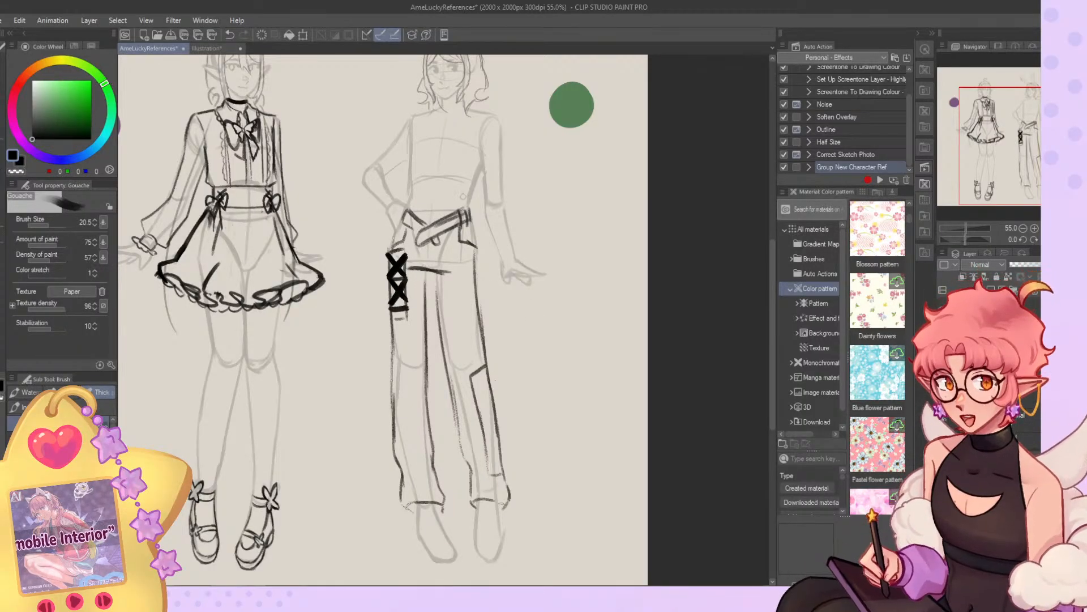
pyautogui.moveTo(468, 378); pyautogui.dragTo(496, 410)
pyautogui.moveTo(485, 362)
pyautogui.mouseDown()
pyautogui.moveTo(477, 408)
pyautogui.moveTo(500, 438)
pyautogui.moveTo(486, 440)
pyautogui.moveTo(502, 460)
pyautogui.mouseUp()
pyautogui.scroll(-3, 474, 427)
pyautogui.scroll(5, 494, 362)
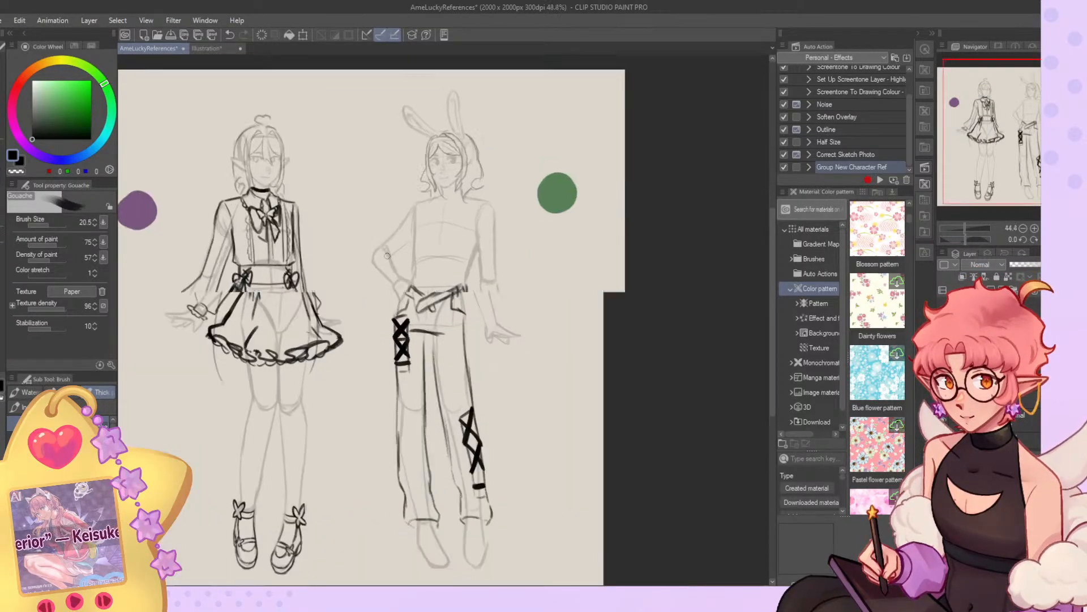
pyautogui.moveTo(500, 391)
pyautogui.mouseDown()
pyautogui.moveTo(491, 376)
pyautogui.moveTo(496, 417)
pyautogui.moveTo(516, 424)
pyautogui.moveTo(492, 402)
pyautogui.mouseUp()
pyautogui.moveTo(490, 398); pyautogui.dragTo(477, 414)
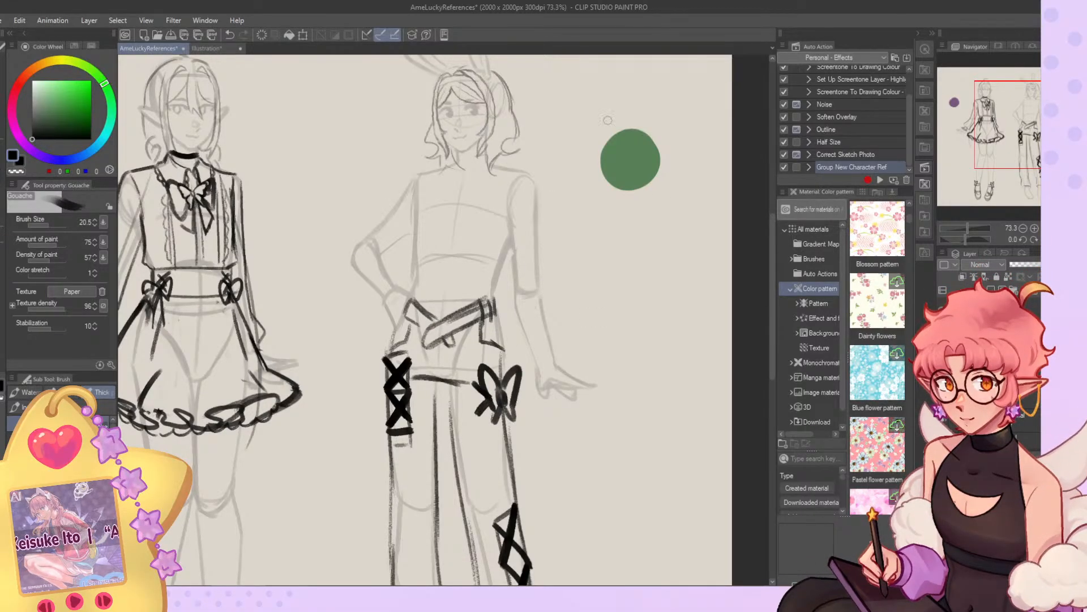
pyautogui.click(45, 226)
pyautogui.moveTo(418, 177); pyautogui.dragTo(416, 253)
pyautogui.click(51, 225)
pyautogui.hotkey('ctrl', 'z')
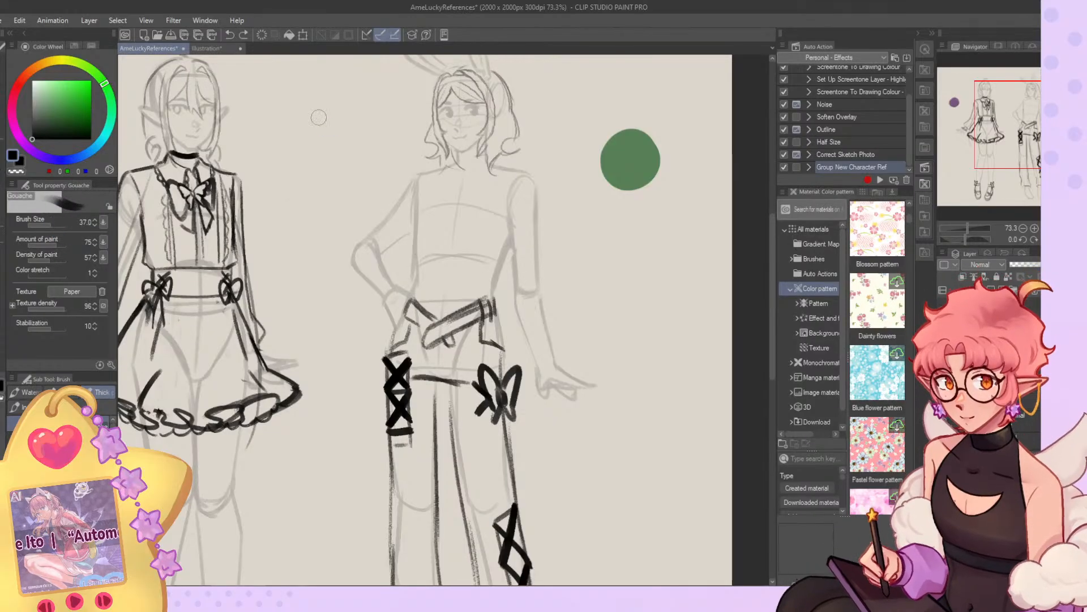
# Push the belt and hip lines slightly outward on both sides of the bunny-eared character's waist.
pyautogui.click(2, 189)
pyautogui.moveTo(508, 340); pyautogui.dragTo(518, 333)
pyautogui.moveTo(394, 301); pyautogui.dragTo(387, 308)
pyautogui.press('b')
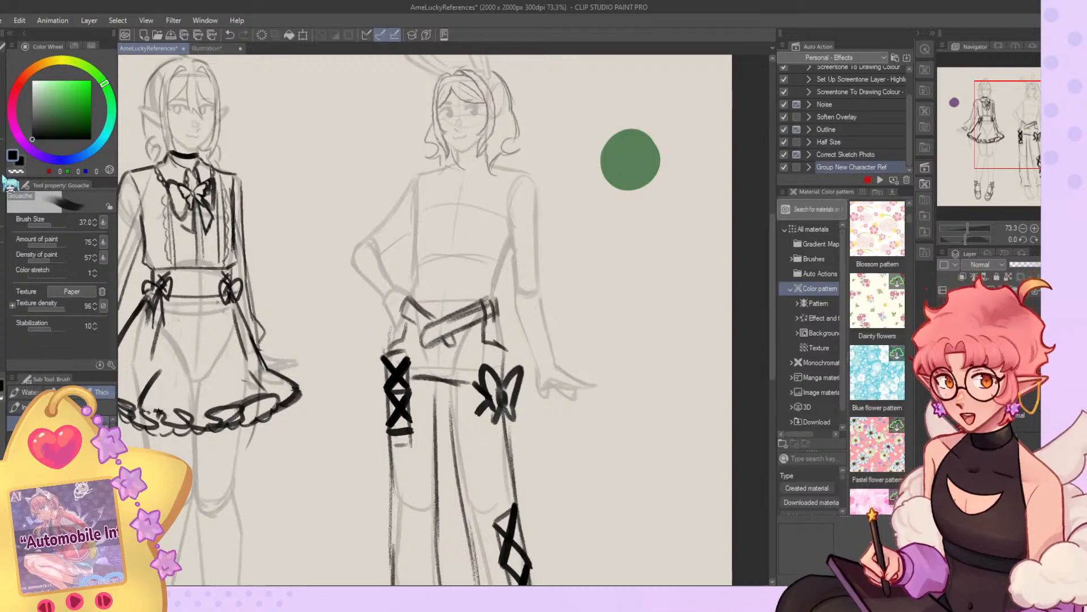
# Reduce the brush size to 13.1 and try a line along the bunny-eared character's lowered forearm.
pyautogui.scroll(-3, 369, 297)
pyautogui.scroll(-2, 391, 290)
pyautogui.scroll(5, 391, 291)
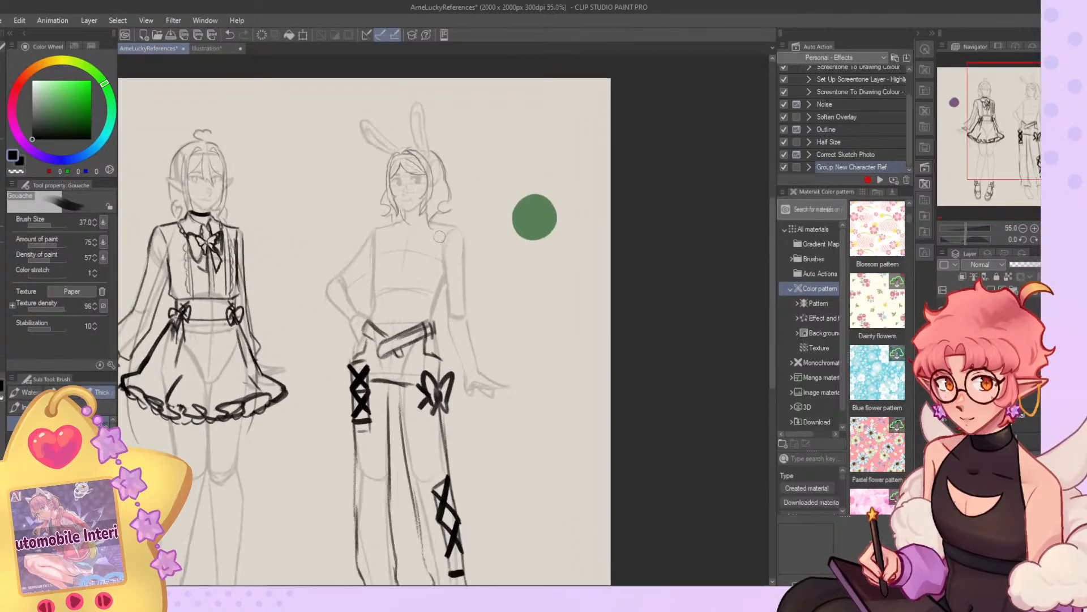
pyautogui.scroll(1, 569, 256)
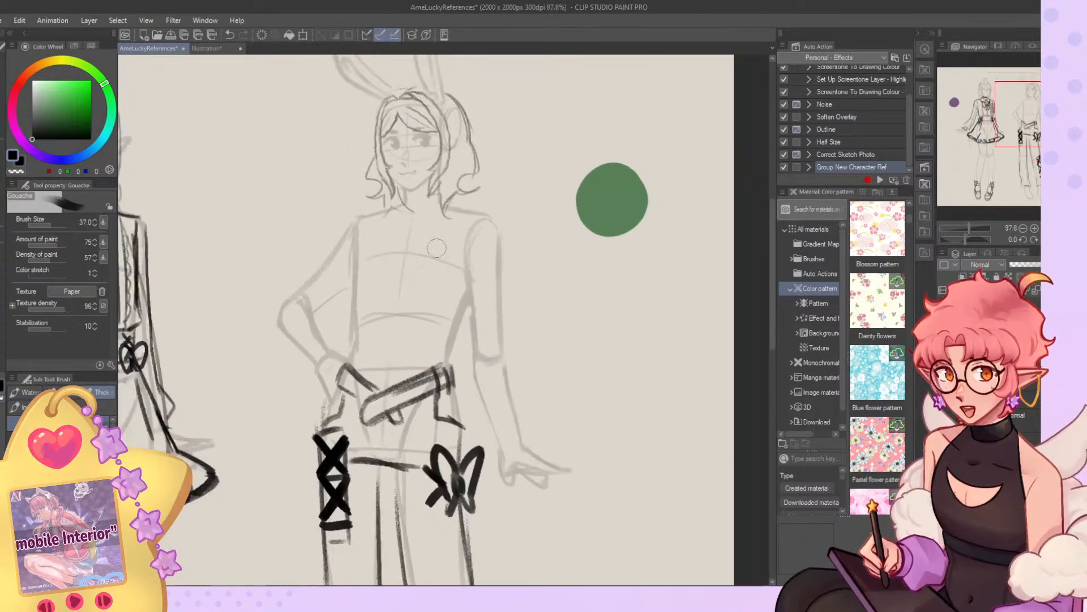
pyautogui.moveTo(50, 224); pyautogui.dragTo(40, 224)
pyautogui.moveTo(482, 376); pyautogui.dragTo(525, 437)
pyautogui.hotkey('ctrl', 'z')
pyautogui.hotkey('ctrl', 'z')
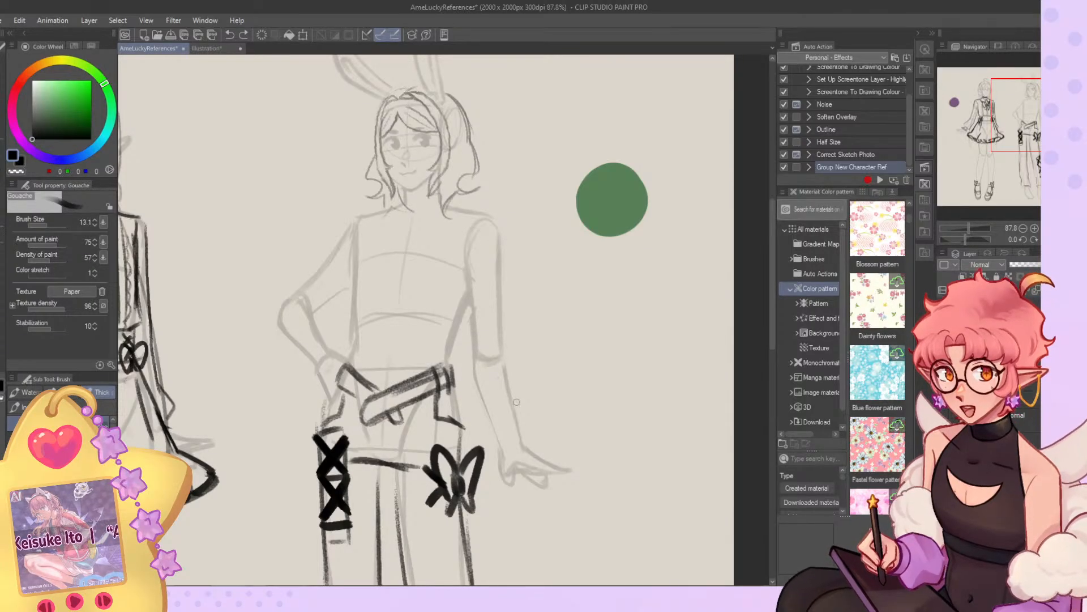
# Sketch a choker with a round ring on the bunny-eared character's neck and try out top lines around the shoulders.
pyautogui.moveTo(386, 214); pyautogui.dragTo(353, 283)
pyautogui.moveTo(405, 198); pyautogui.dragTo(438, 190)
pyautogui.moveTo(440, 192); pyautogui.dragTo(469, 306)
pyautogui.moveTo(457, 216); pyautogui.dragTo(468, 299)
pyautogui.press('c')
pyautogui.moveTo(464, 212); pyautogui.dragTo(468, 289)
pyautogui.press('c')
pyautogui.moveTo(447, 210); pyautogui.dragTo(466, 215)
pyautogui.moveTo(458, 215); pyautogui.dragTo(460, 269)
pyautogui.moveTo(409, 202)
pyautogui.mouseDown()
pyautogui.moveTo(441, 194)
pyautogui.moveTo(390, 191)
pyautogui.moveTo(403, 205)
pyautogui.moveTo(444, 190)
pyautogui.moveTo(395, 197)
pyautogui.moveTo(401, 202)
pyautogui.mouseUp()
pyautogui.press('Delete')
pyautogui.press('c')
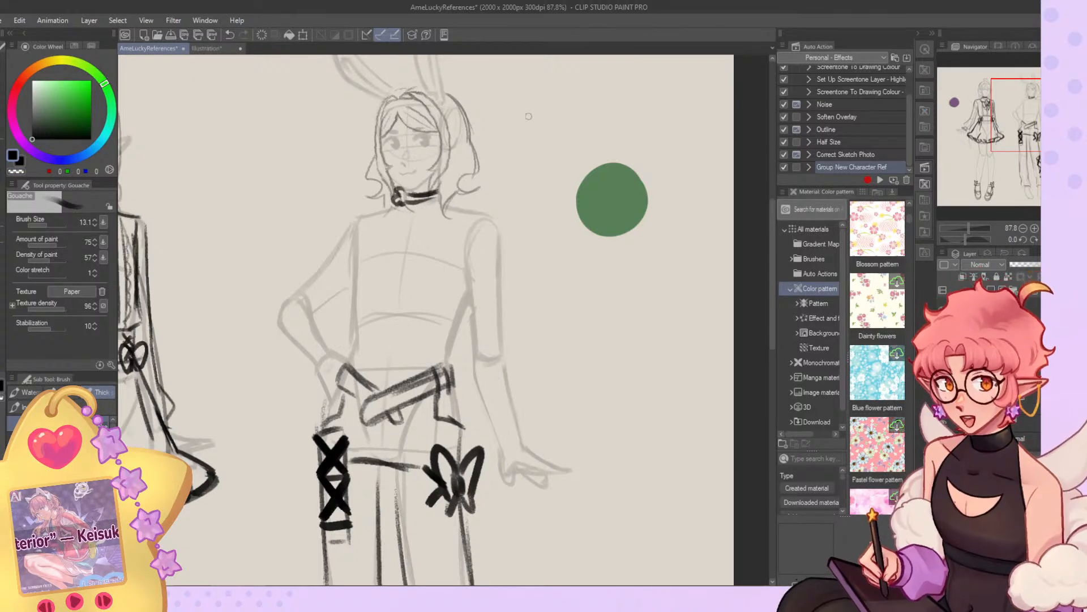
# Fill in the choker band solid black and tidy its edges.
pyautogui.moveTo(418, 195)
pyautogui.mouseDown()
pyautogui.moveTo(435, 191)
pyautogui.moveTo(404, 201)
pyautogui.mouseUp()
pyautogui.press('c')
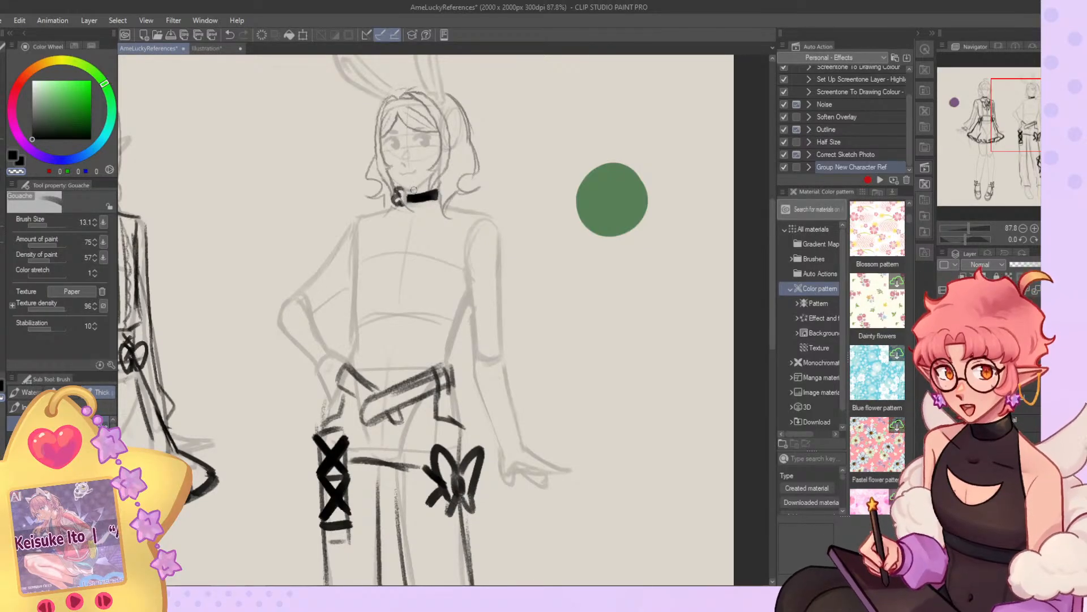
pyautogui.press('c')
pyautogui.moveTo(404, 195); pyautogui.dragTo(442, 193)
pyautogui.press('c')
# Lasso the area around the bunny-eared character's neck and delete the choker.
pyautogui.moveTo(987, 142); pyautogui.dragTo(999, 137)
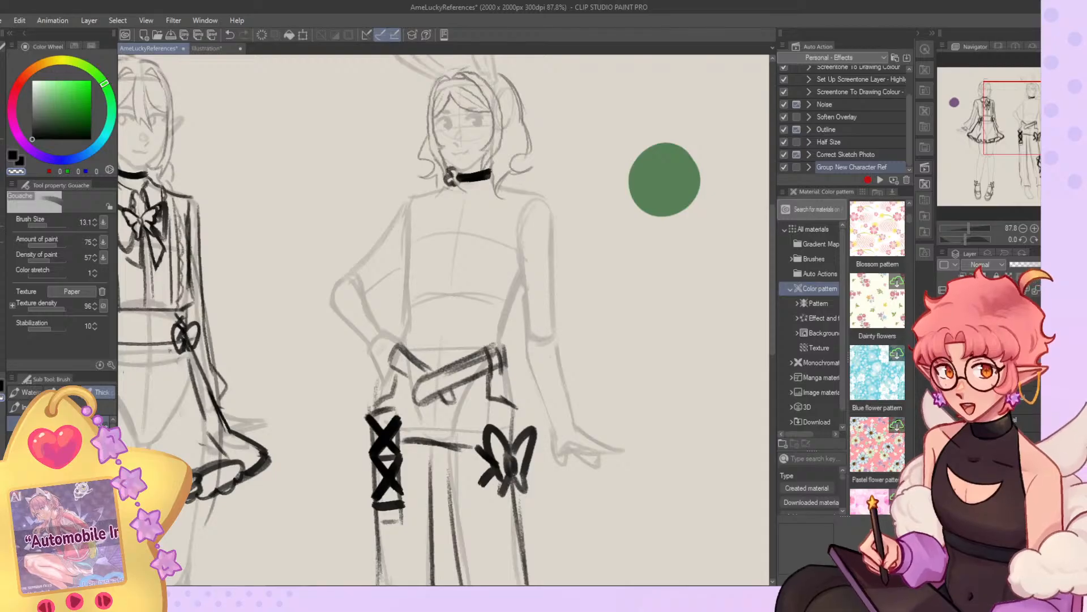
pyautogui.click(943, 422)
pyautogui.click(943, 402)
pyautogui.click(944, 402)
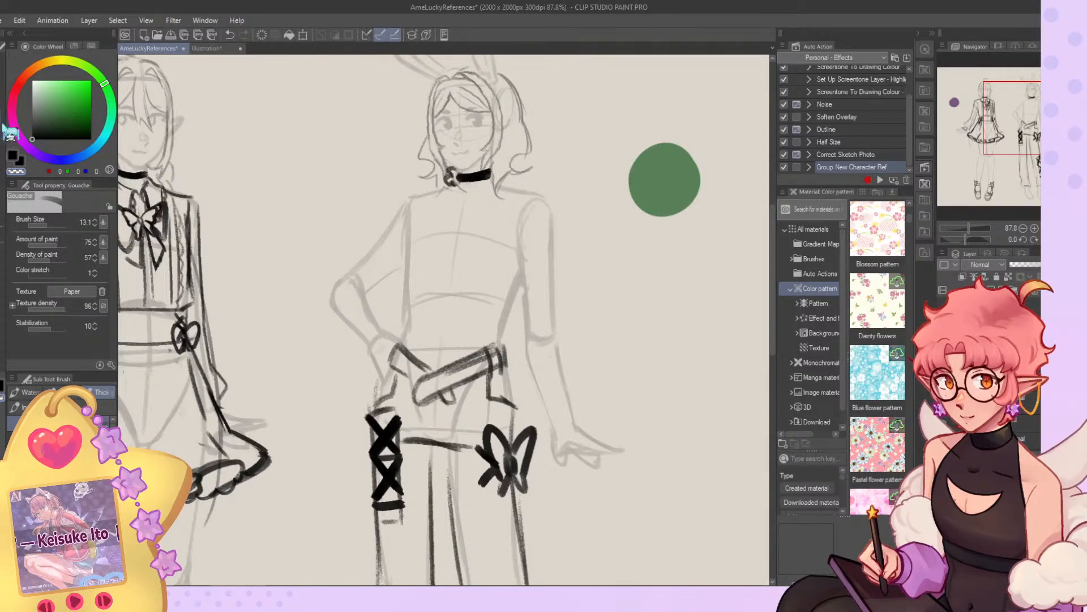
pyautogui.press('m')
pyautogui.moveTo(399, 165); pyautogui.dragTo(396, 170)
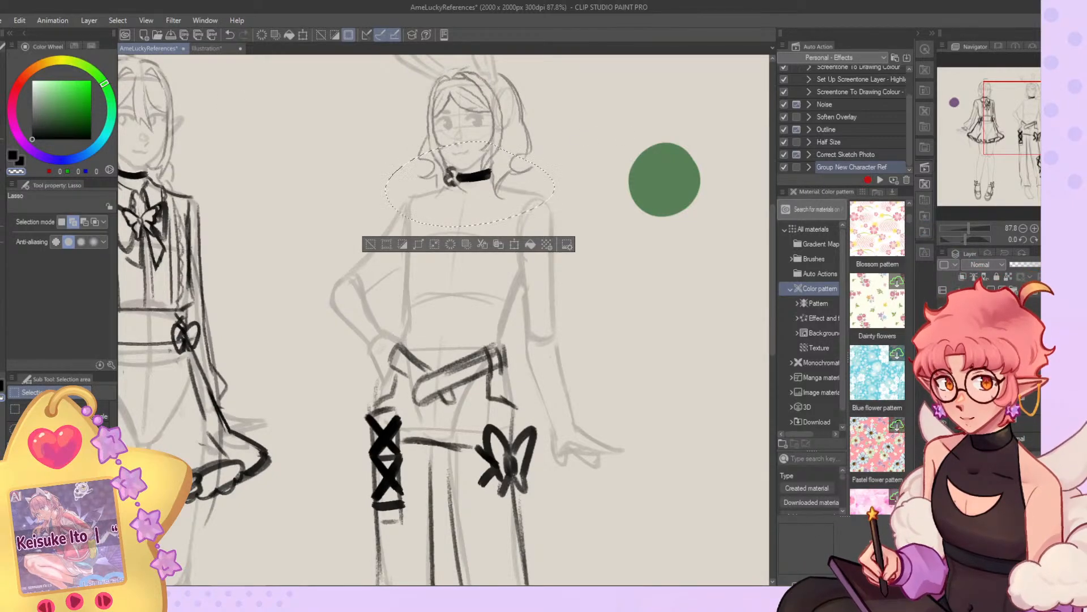
pyautogui.press('Delete')
pyautogui.click(370, 245)
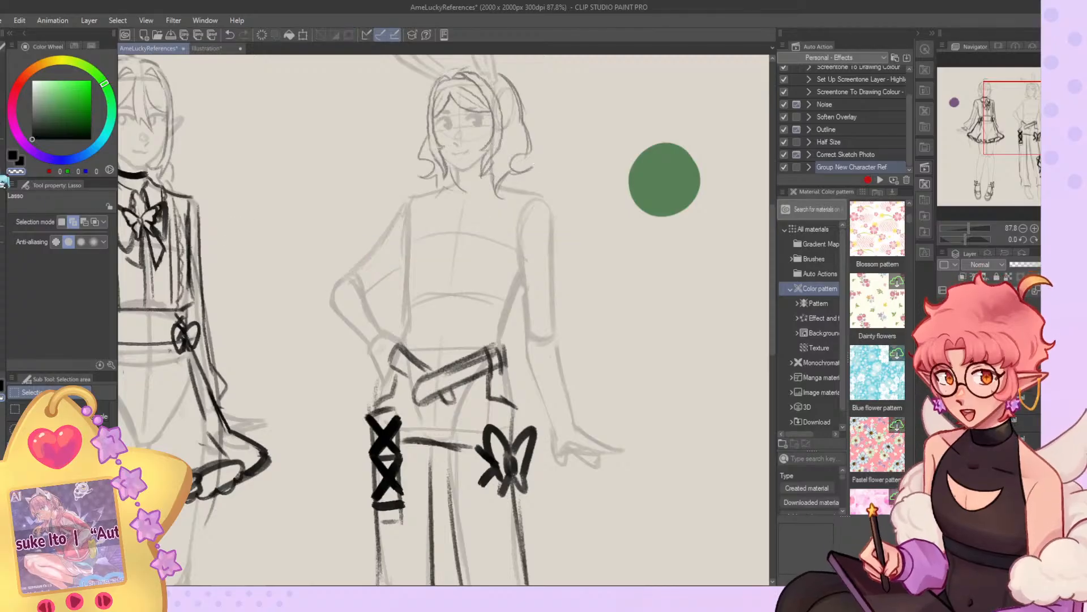
# Sketch the left-hand shoulder seam, side edge and hem of a cropped T-shirt on the bunny-eared character.
pyautogui.press('b')
pyautogui.press('c')
pyautogui.moveTo(395, 225); pyautogui.dragTo(403, 255)
pyautogui.moveTo(423, 200); pyautogui.dragTo(403, 256)
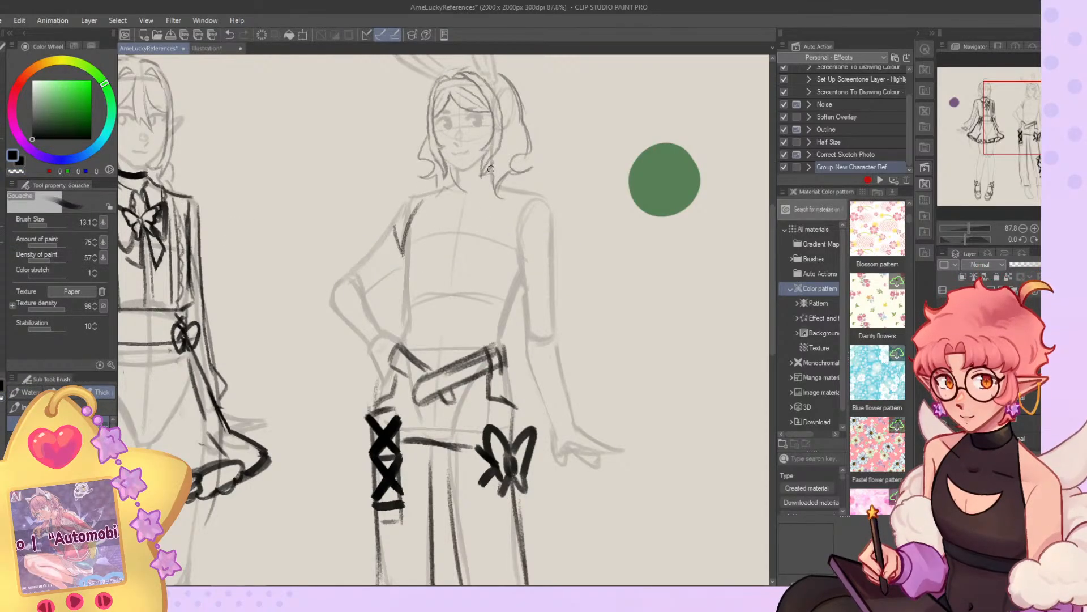
pyautogui.hotkey('ctrl', 'z')
pyautogui.moveTo(429, 196)
pyautogui.mouseDown()
pyautogui.moveTo(404, 246)
pyautogui.moveTo(405, 314)
pyautogui.moveTo(488, 313)
pyautogui.mouseUp()
pyautogui.hotkey('ctrl', 'z')
pyautogui.moveTo(416, 314); pyautogui.dragTo(496, 318)
pyautogui.hotkey('ctrl', 'z')
# Sketch the cropped T-shirt's right-hand sleeve, shoulder seam, round neckline and right-hand side edge.
pyautogui.moveTo(530, 268); pyautogui.dragTo(557, 253)
pyautogui.hotkey('ctrl', 'z')
pyautogui.moveTo(549, 215); pyautogui.dragTo(555, 256)
pyautogui.moveTo(505, 193)
pyautogui.mouseDown()
pyautogui.moveTo(522, 216)
pyautogui.moveTo(524, 266)
pyautogui.moveTo(524, 254)
pyautogui.mouseUp()
pyautogui.hotkey('ctrl', 'z')
pyautogui.moveTo(457, 194)
pyautogui.mouseDown()
pyautogui.moveTo(494, 196)
pyautogui.moveTo(472, 205)
pyautogui.moveTo(499, 195)
pyautogui.mouseUp()
pyautogui.hotkey('ctrl', 'z')
pyautogui.moveTo(521, 266); pyautogui.dragTo(499, 328)
pyautogui.hotkey('ctrl', 'z')
# Draft a sleeveless crop top's left-hand side edge and hem on the bunny-eared character's torso.
pyautogui.scroll(-5, 487, 177)
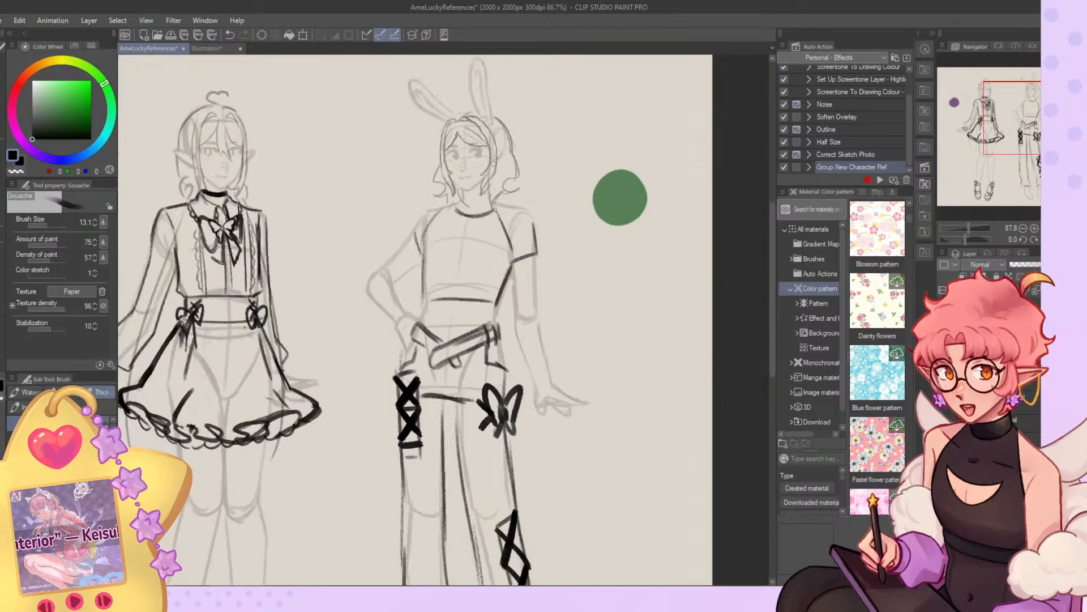
pyautogui.scroll(1, 490, 174)
pyautogui.scroll(6, 490, 175)
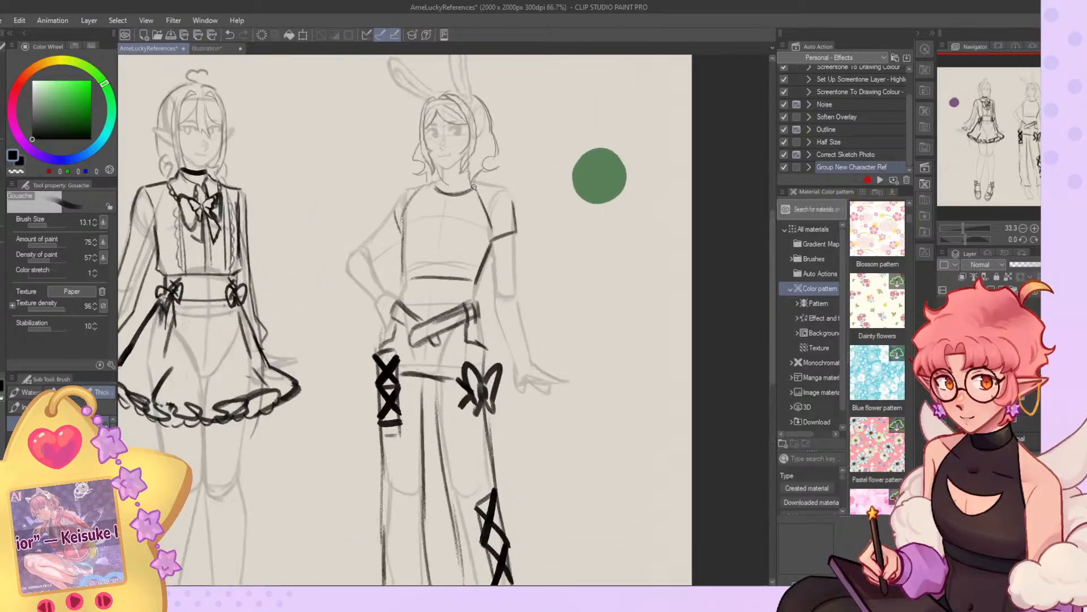
pyautogui.moveTo(357, 183); pyautogui.dragTo(316, 305)
pyautogui.hotkey('ctrl', 'z')
pyautogui.moveTo(344, 192)
pyautogui.mouseDown()
pyautogui.moveTo(303, 347)
pyautogui.moveTo(405, 359)
pyautogui.mouseUp()
pyautogui.hotkey('ctrl', 'z')
pyautogui.moveTo(336, 355)
pyautogui.mouseDown()
pyautogui.moveTo(481, 376)
pyautogui.moveTo(479, 403)
pyautogui.mouseUp()
pyautogui.moveTo(512, 386)
pyautogui.mouseDown()
pyautogui.moveTo(327, 360)
pyautogui.moveTo(503, 382)
pyautogui.moveTo(505, 347)
pyautogui.moveTo(502, 382)
pyautogui.mouseUp()
# Draft the sleeveless top's right-hand armhole, scooped neckline and left-hand shoulder strap.
pyautogui.moveTo(504, 316); pyautogui.dragTo(500, 180)
pyautogui.moveTo(500, 180); pyautogui.dragTo(504, 331)
pyautogui.hotkey('ctrl', 'z')
pyautogui.moveTo(515, 187)
pyautogui.mouseDown()
pyautogui.moveTo(513, 348)
pyautogui.moveTo(474, 232)
pyautogui.moveTo(380, 237)
pyautogui.moveTo(437, 241)
pyautogui.mouseUp()
pyautogui.moveTo(359, 224); pyautogui.dragTo(364, 188)
pyautogui.moveTo(368, 183); pyautogui.dragTo(341, 203)
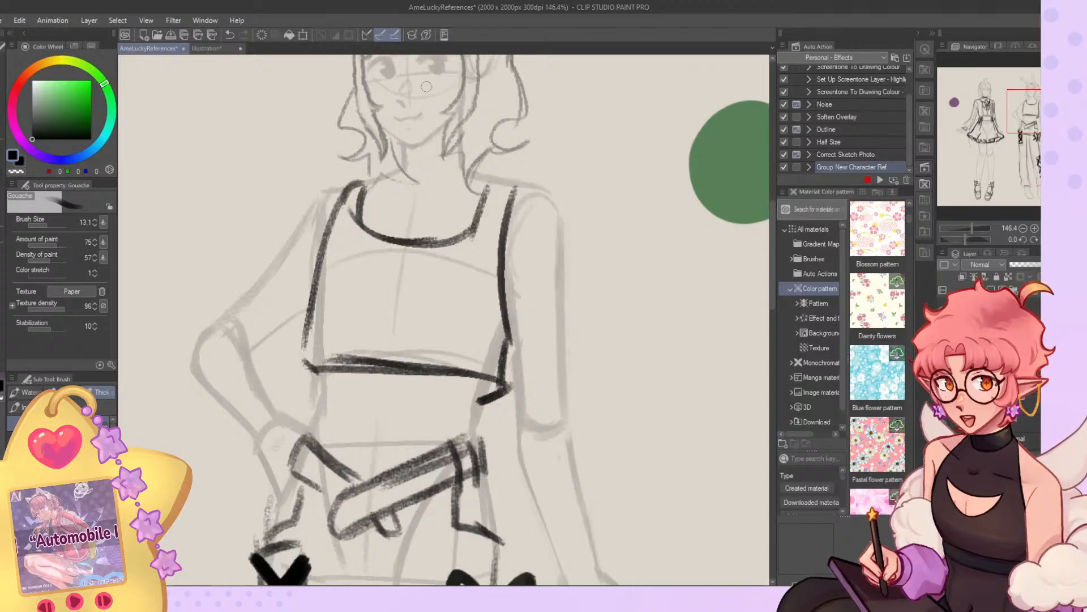
# Clear the crop top draft and redraw its left-hand armhole and side edge down to the hem.
pyautogui.press('Delete')
pyautogui.moveTo(334, 193)
pyautogui.mouseDown()
pyautogui.moveTo(295, 347)
pyautogui.moveTo(302, 391)
pyautogui.mouseUp()
pyautogui.hotkey('ctrl', 'z')
pyautogui.hotkey('ctrl', 'z')
pyautogui.moveTo(333, 199); pyautogui.dragTo(310, 372)
pyautogui.hotkey('ctrl', 'z')
pyautogui.moveTo(349, 188)
pyautogui.mouseDown()
pyautogui.moveTo(318, 361)
pyautogui.moveTo(318, 327)
pyautogui.moveTo(318, 383)
pyautogui.mouseUp()
# Draw the crop top's curved hem and its right-hand armhole and side edge.
pyautogui.moveTo(324, 377)
pyautogui.mouseDown()
pyautogui.moveTo(489, 380)
pyautogui.moveTo(502, 340)
pyautogui.moveTo(501, 247)
pyautogui.mouseUp()
pyautogui.moveTo(513, 185); pyautogui.dragTo(504, 320)
pyautogui.moveTo(506, 227)
pyautogui.mouseDown()
pyautogui.moveTo(508, 348)
pyautogui.moveTo(491, 377)
pyautogui.mouseUp()
pyautogui.hotkey('ctrl', 'z')
pyautogui.moveTo(508, 337); pyautogui.dragTo(491, 378)
# Draw the crop top's shoulder straps and scooped neckline, and refine the left-hand armhole line.
pyautogui.moveTo(514, 186); pyautogui.dragTo(487, 185)
pyautogui.moveTo(483, 184)
pyautogui.mouseDown()
pyautogui.moveTo(469, 205)
pyautogui.moveTo(403, 241)
pyautogui.moveTo(375, 221)
pyautogui.moveTo(379, 181)
pyautogui.moveTo(393, 237)
pyautogui.mouseUp()
pyautogui.moveTo(374, 180)
pyautogui.mouseDown()
pyautogui.moveTo(338, 218)
pyautogui.moveTo(323, 260)
pyautogui.mouseUp()
pyautogui.moveTo(340, 218)
pyautogui.mouseDown()
pyautogui.moveTo(324, 259)
pyautogui.moveTo(327, 339)
pyautogui.mouseUp()
pyautogui.press('c')
pyautogui.moveTo(342, 180)
pyautogui.mouseDown()
pyautogui.moveTo(319, 241)
pyautogui.moveTo(347, 193)
pyautogui.moveTo(324, 259)
pyautogui.mouseUp()
pyautogui.press('c')
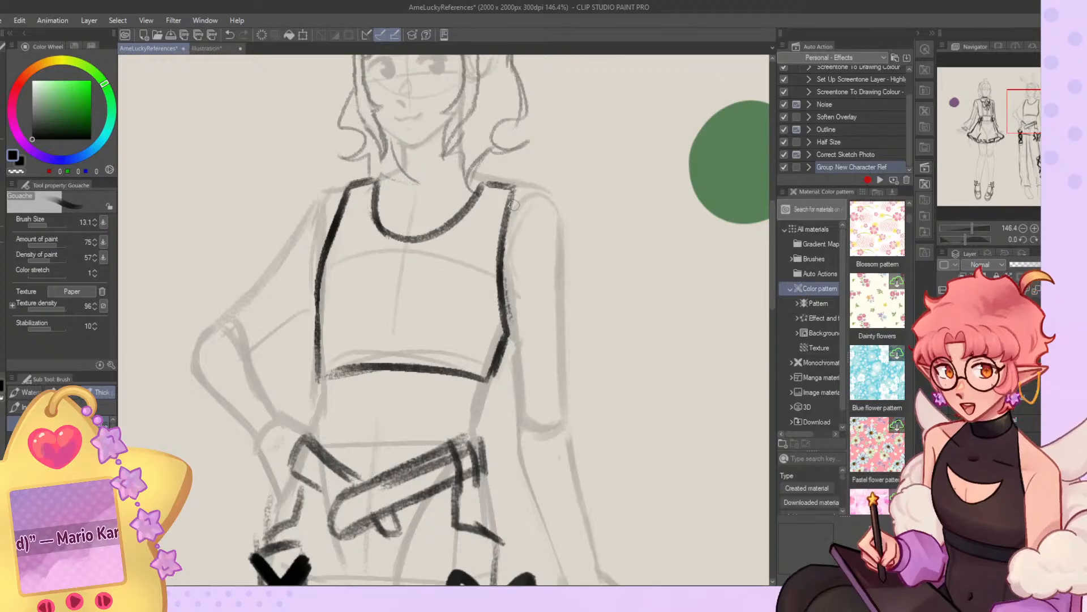
# Restate the top edge of the right-hand strap and tidy the neckline curve beside it.
pyautogui.moveTo(511, 184); pyautogui.dragTo(481, 179)
pyautogui.moveTo(482, 180); pyautogui.dragTo(453, 232)
pyautogui.press('c')
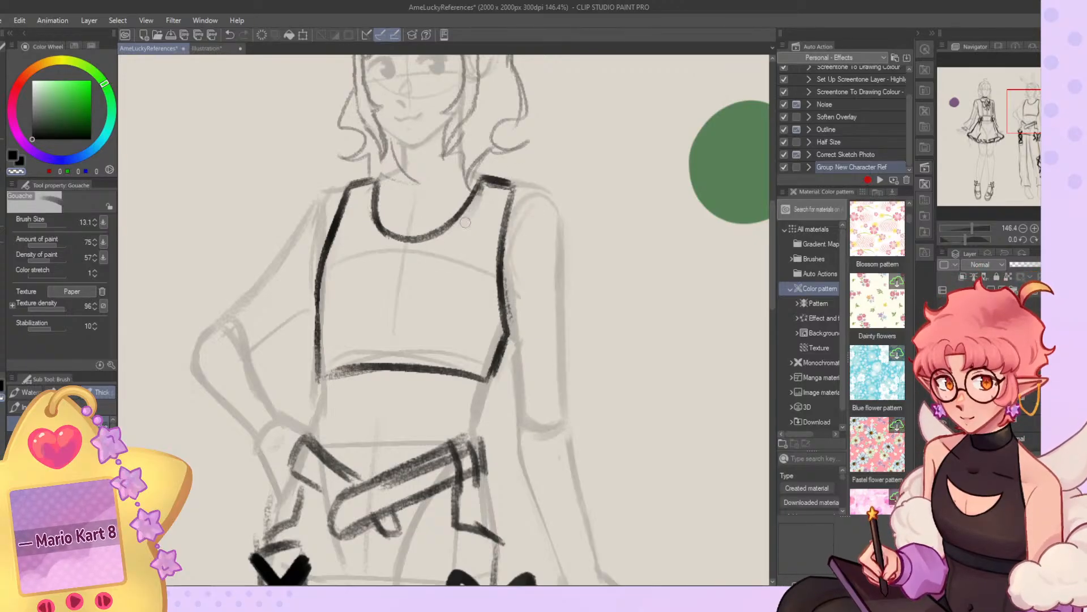
pyautogui.press('c')
pyautogui.moveTo(488, 188)
pyautogui.mouseDown()
pyautogui.moveTo(436, 242)
pyautogui.moveTo(476, 189)
pyautogui.moveTo(406, 239)
pyautogui.moveTo(375, 192)
pyautogui.moveTo(391, 240)
pyautogui.mouseUp()
pyautogui.press('c')
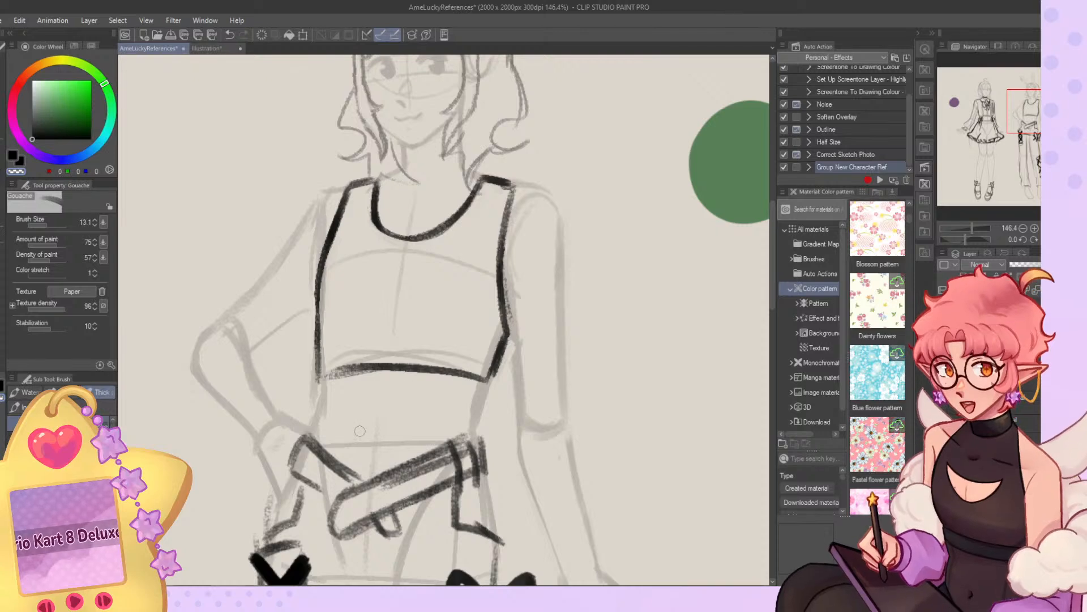
pyautogui.scroll(-8, 391, 319)
pyautogui.scroll(1, 473, 170)
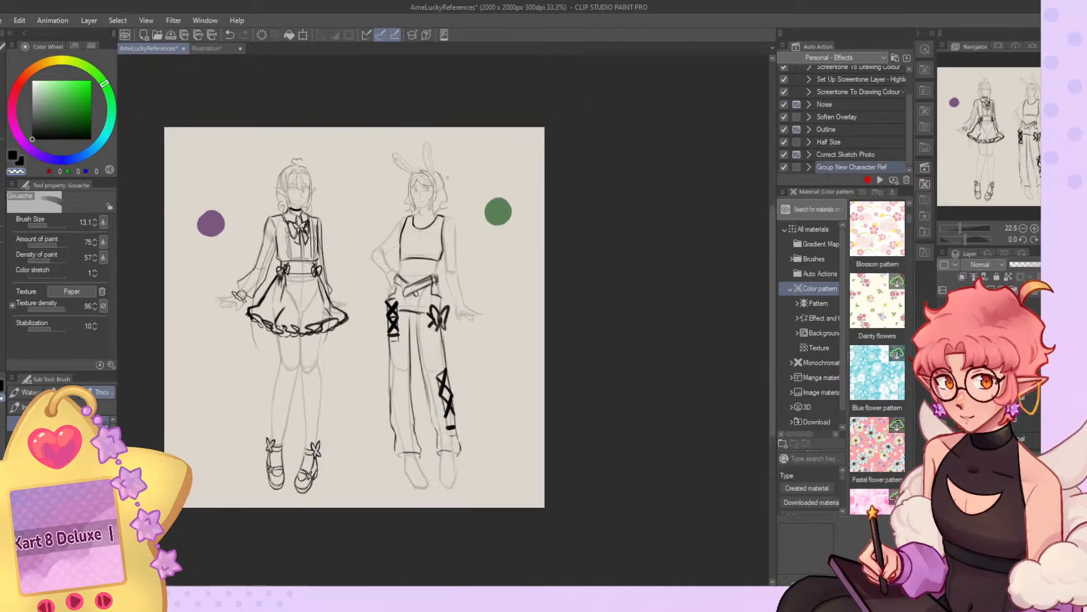
pyautogui.scroll(2, 451, 181)
pyautogui.scroll(-5, 444, 230)
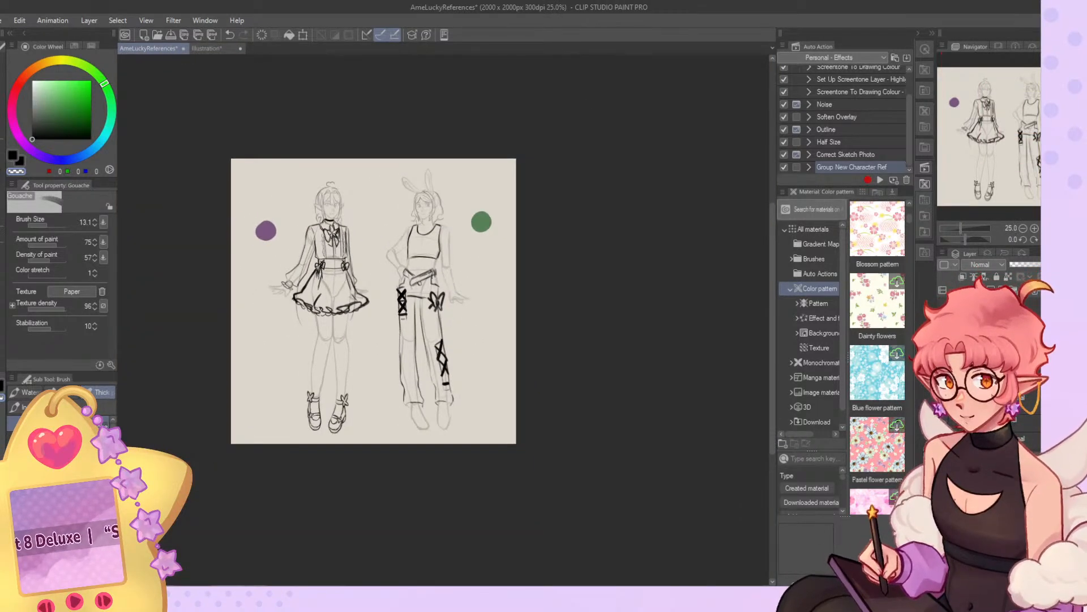
pyautogui.scroll(6, 426, 250)
pyautogui.scroll(1, 423, 247)
pyautogui.press('j')
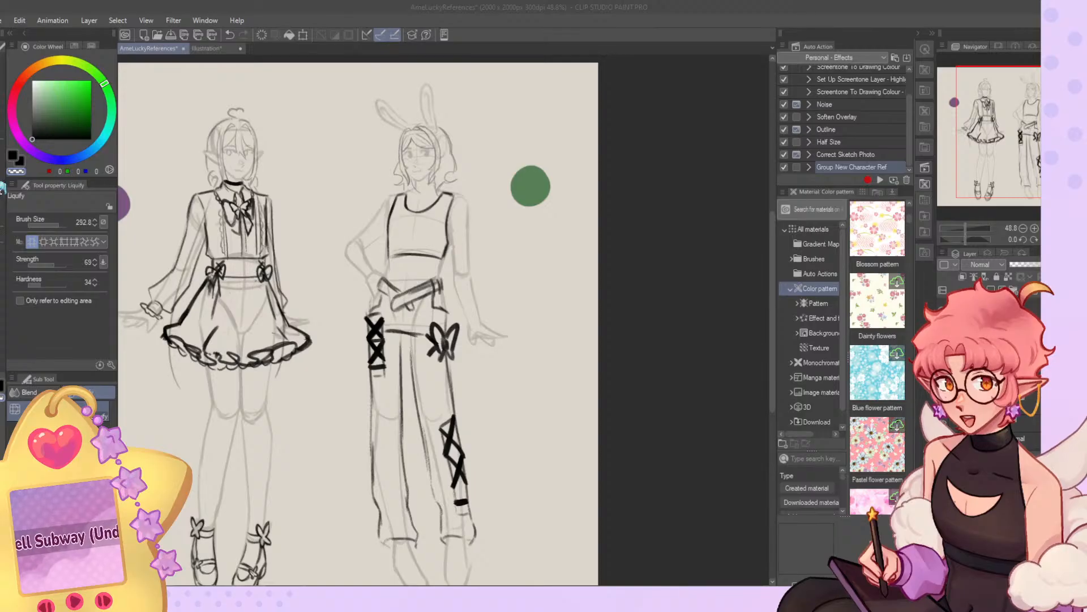
pyautogui.click(4, 184)
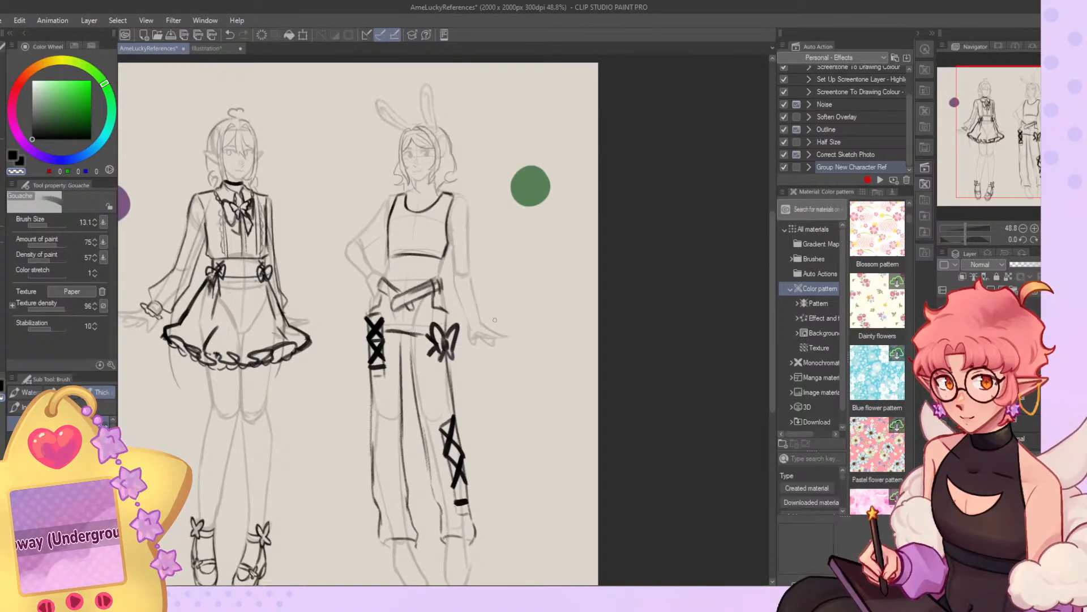
# Draw a narrow cuff around each of the bunny-eared character's wrists.
pyautogui.press('c')
pyautogui.moveTo(467, 319); pyautogui.dragTo(483, 320)
pyautogui.moveTo(469, 322); pyautogui.dragTo(482, 323)
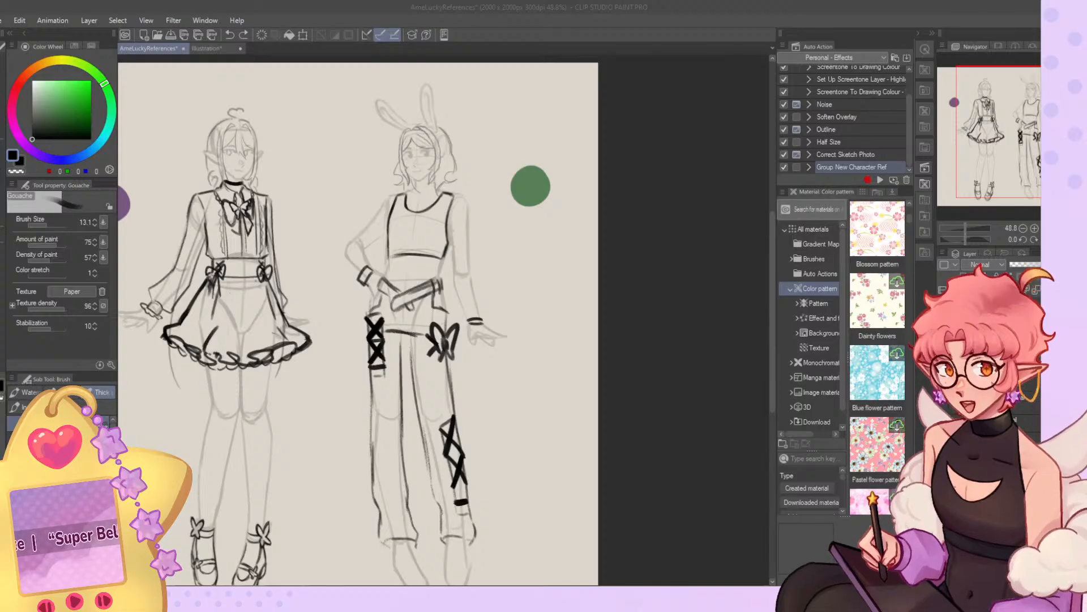
# Draw fingerless arm warmers on both arms, with curved top edges on the upper arms and side lines running towards the wrists.
pyautogui.scroll(3, 527, 221)
pyautogui.moveTo(474, 235); pyautogui.dragTo(485, 306)
pyautogui.moveTo(499, 352); pyautogui.dragTo(527, 349)
pyautogui.moveTo(495, 232); pyautogui.dragTo(515, 327)
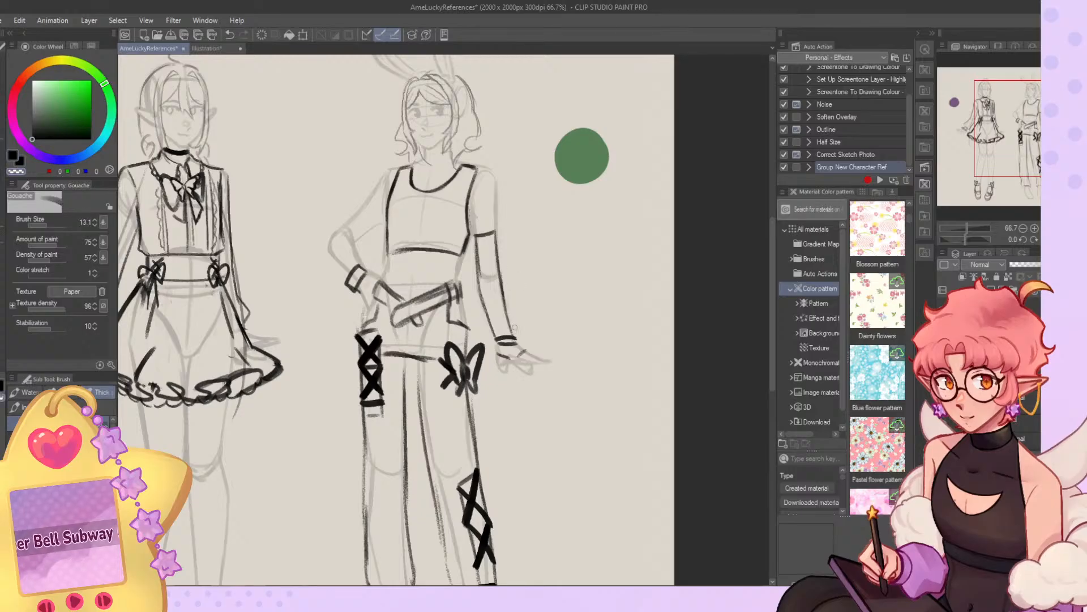
pyautogui.moveTo(367, 200); pyautogui.dragTo(374, 225)
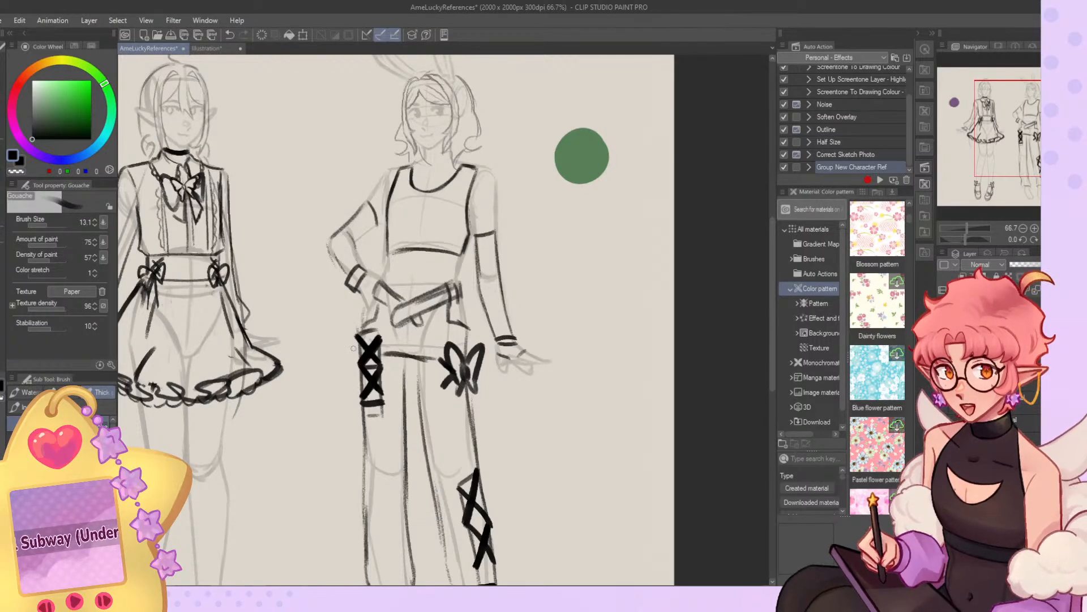
# Redraw the crop top's hem as a looser line and flare its left-hand side edge outward.
pyautogui.scroll(-4, 557, 131)
pyautogui.scroll(2, 502, 123)
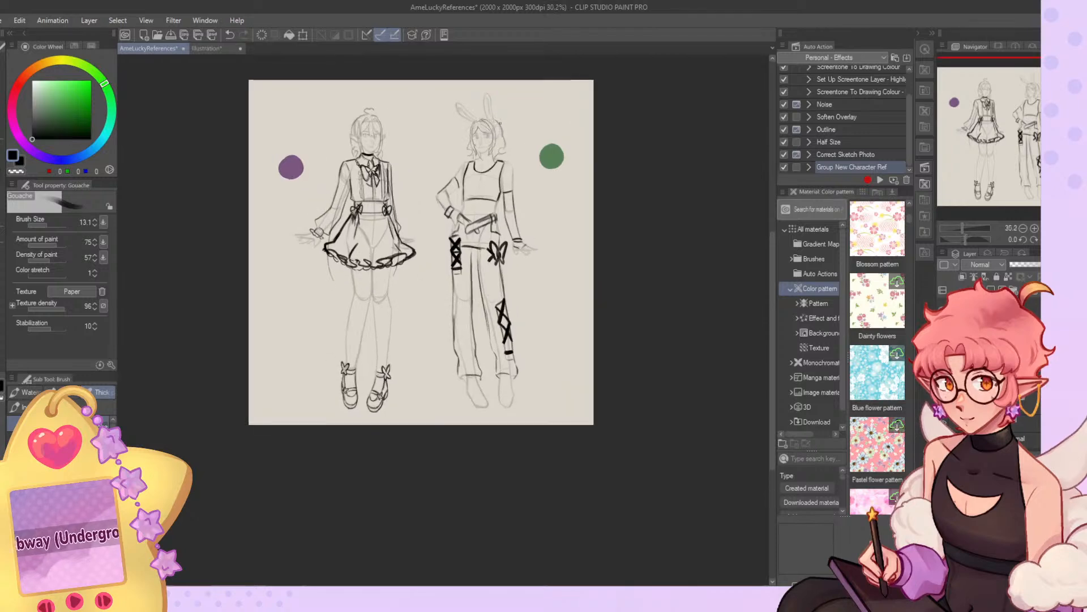
pyautogui.scroll(1, 506, 130)
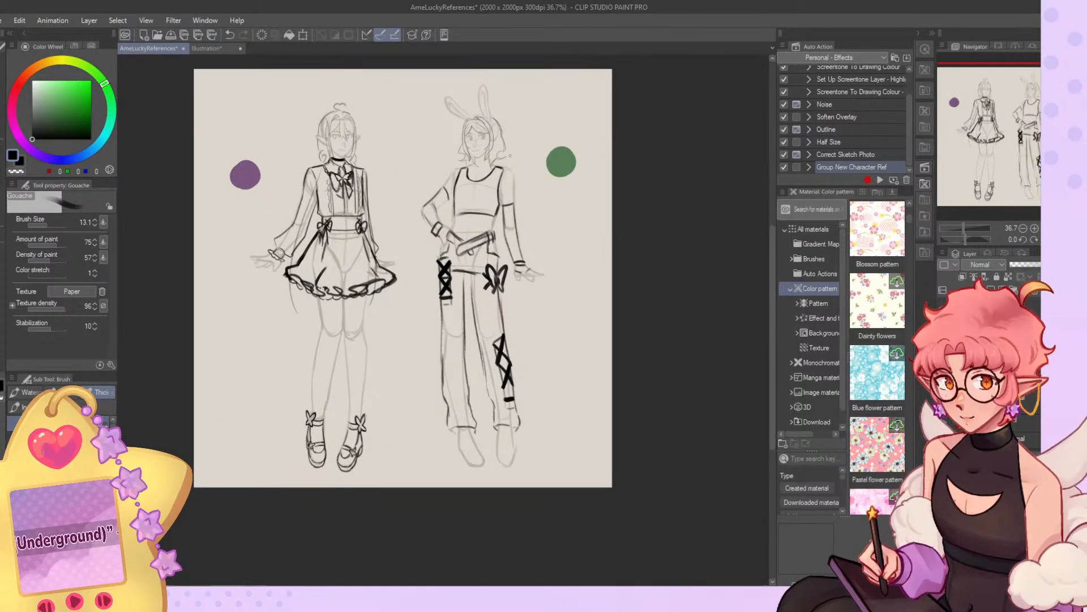
pyautogui.scroll(1, 509, 155)
pyautogui.moveTo(433, 232); pyautogui.dragTo(495, 228)
pyautogui.moveTo(437, 195); pyautogui.dragTo(425, 233)
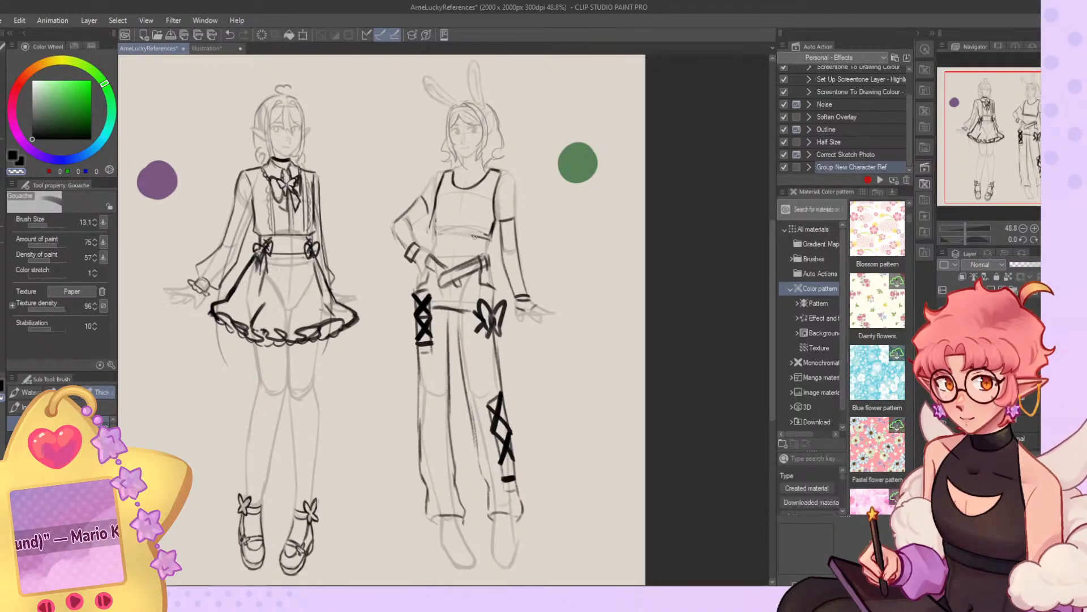
pyautogui.press('c')
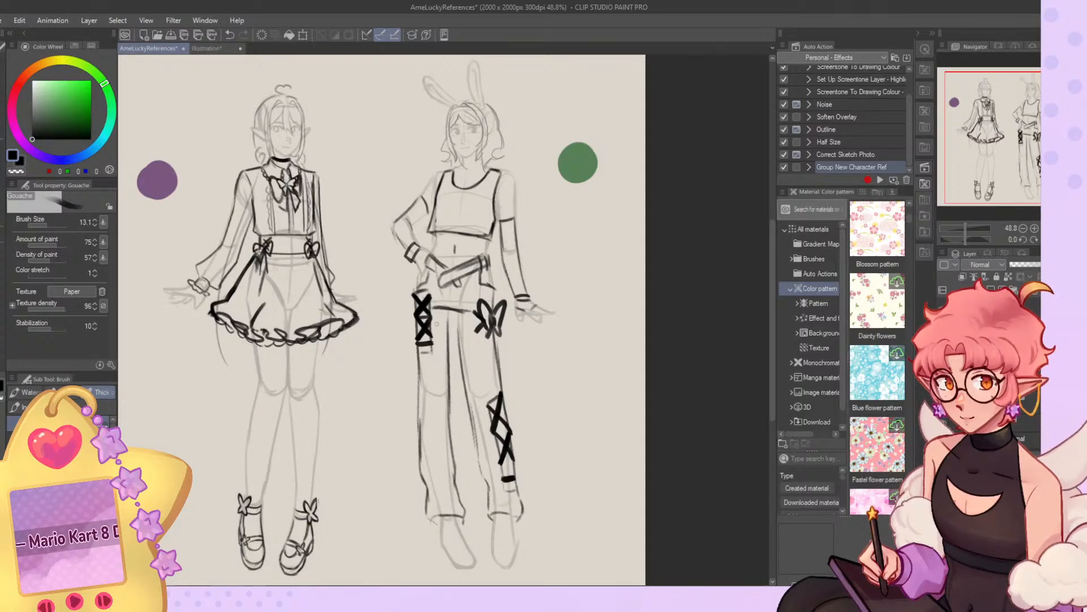
# Undo the dark navel mark and draw the trousers' waistband line across the waist above the slanted belt.
pyautogui.scroll(1, 356, 213)
pyautogui.hotkey('ctrl', 'z')
pyautogui.scroll(2, 543, 227)
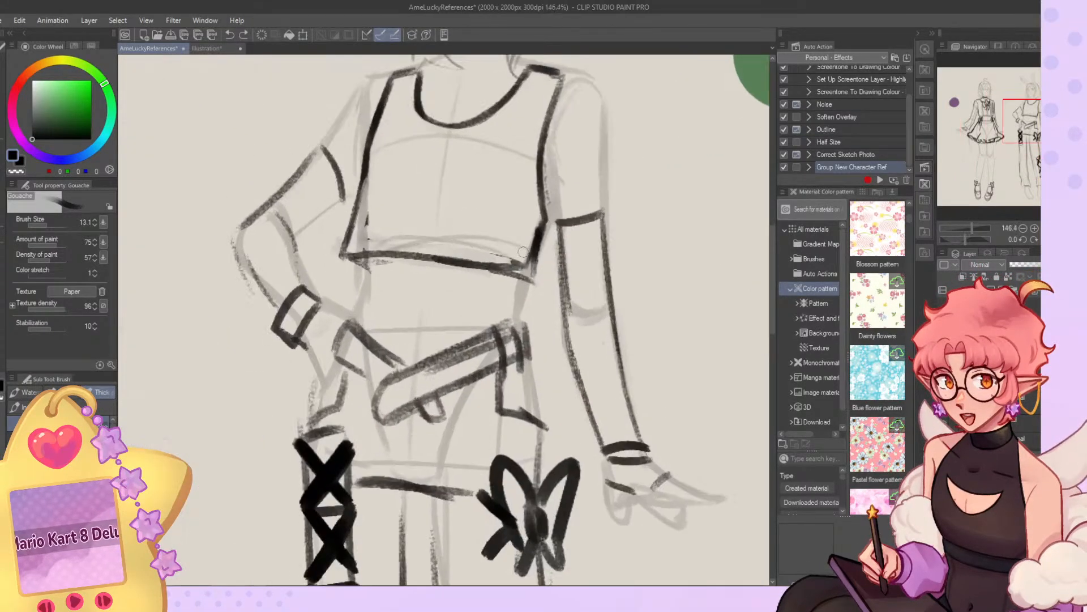
pyautogui.press('o')
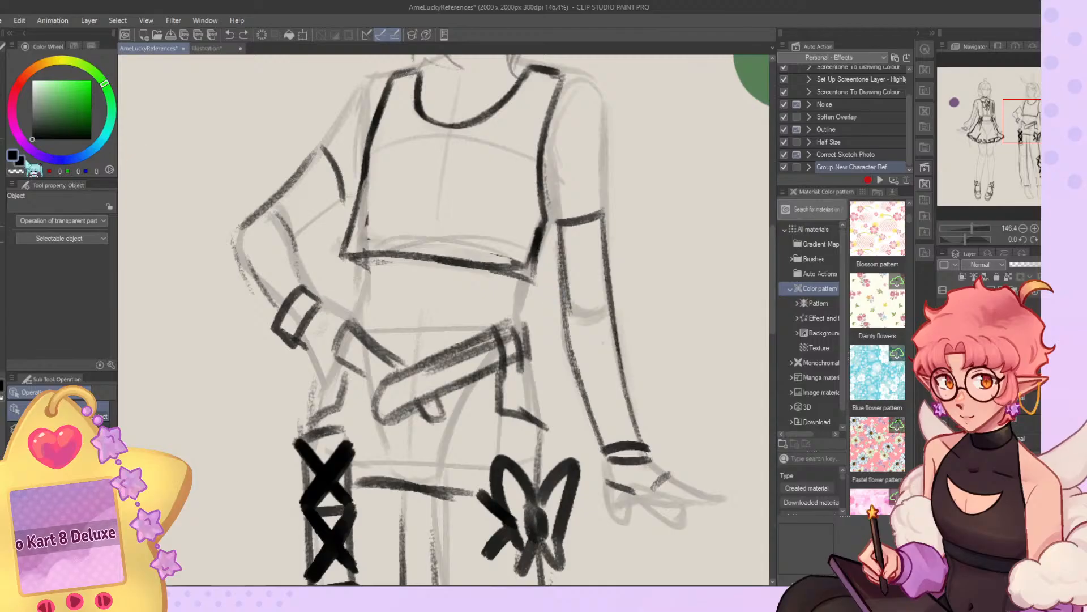
pyautogui.press('b')
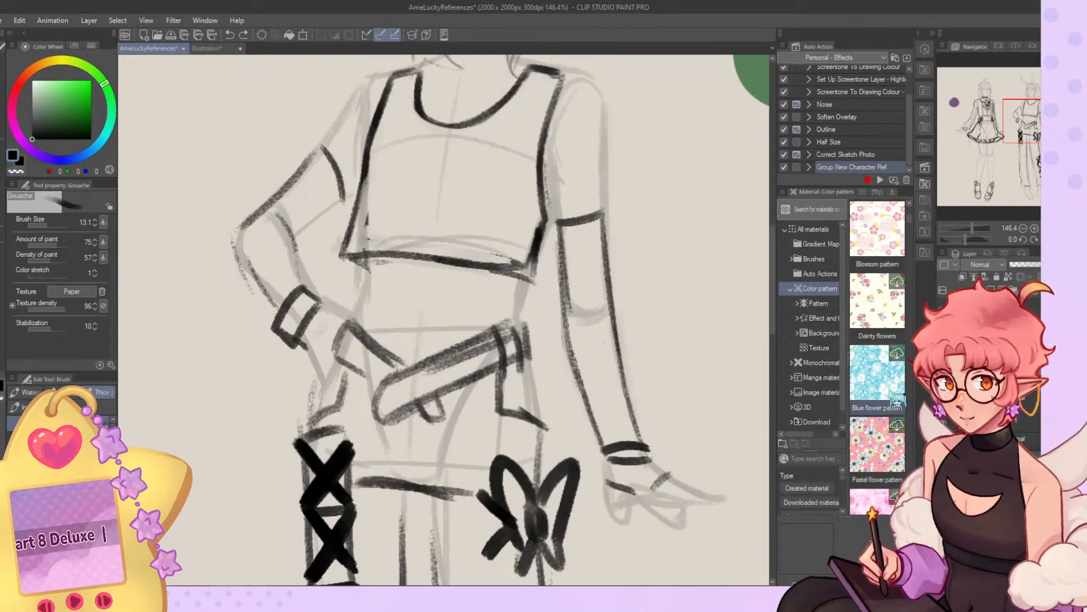
pyautogui.moveTo(378, 337)
pyautogui.mouseDown()
pyautogui.moveTo(490, 327)
pyautogui.moveTo(481, 340)
pyautogui.moveTo(439, 342)
pyautogui.moveTo(478, 340)
pyautogui.mouseUp()
pyautogui.hotkey('ctrl', 'z')
pyautogui.hotkey('ctrl', 'z')
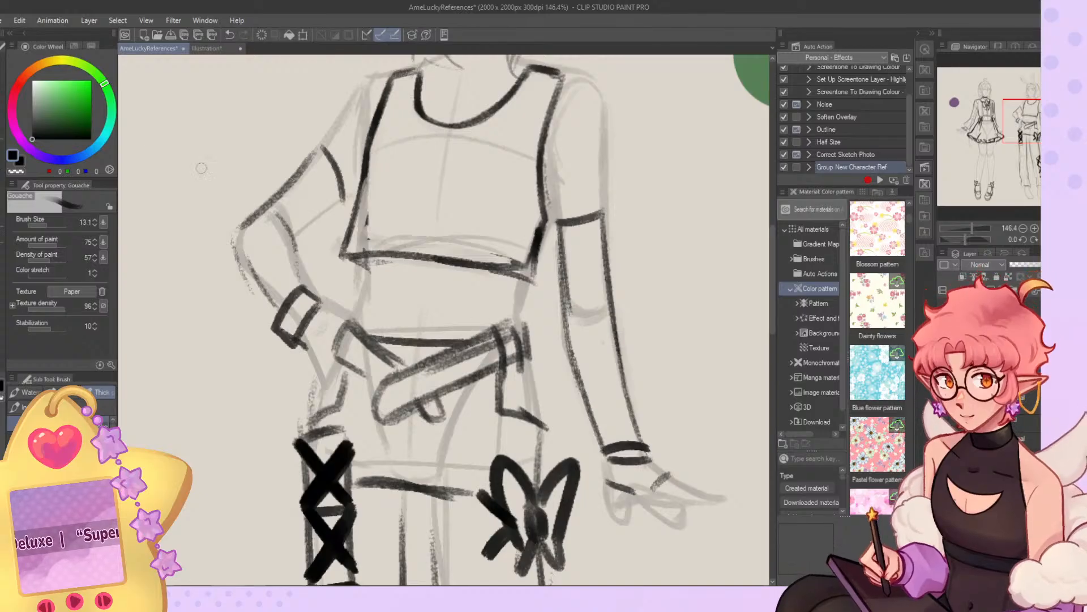
# Switch to the body sketch layer and redraw the navel as a short light stroke above the waistband.
pyautogui.press('o')
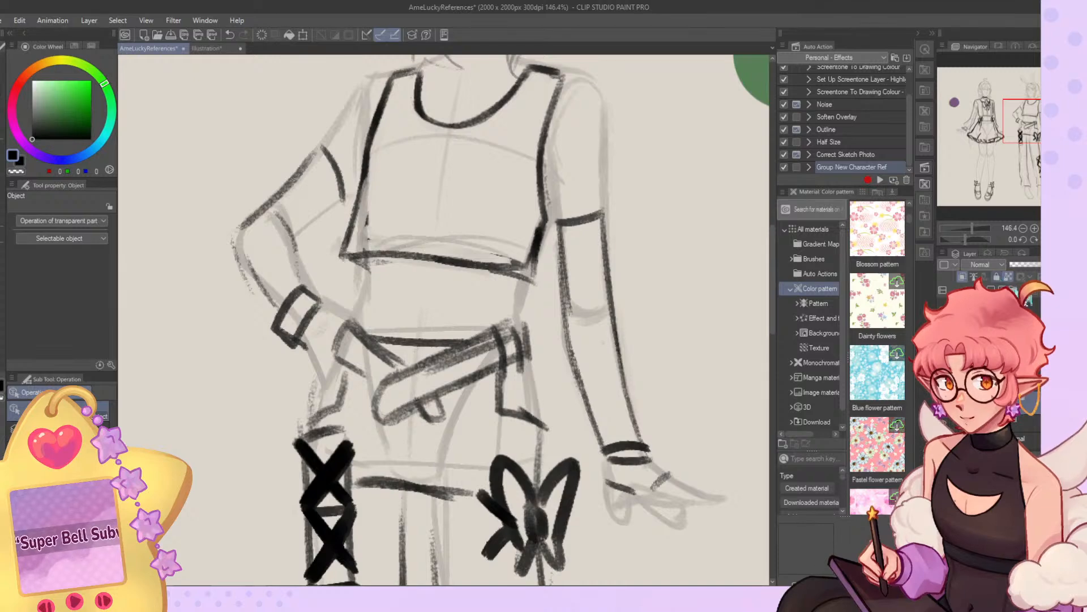
pyautogui.click(999, 278)
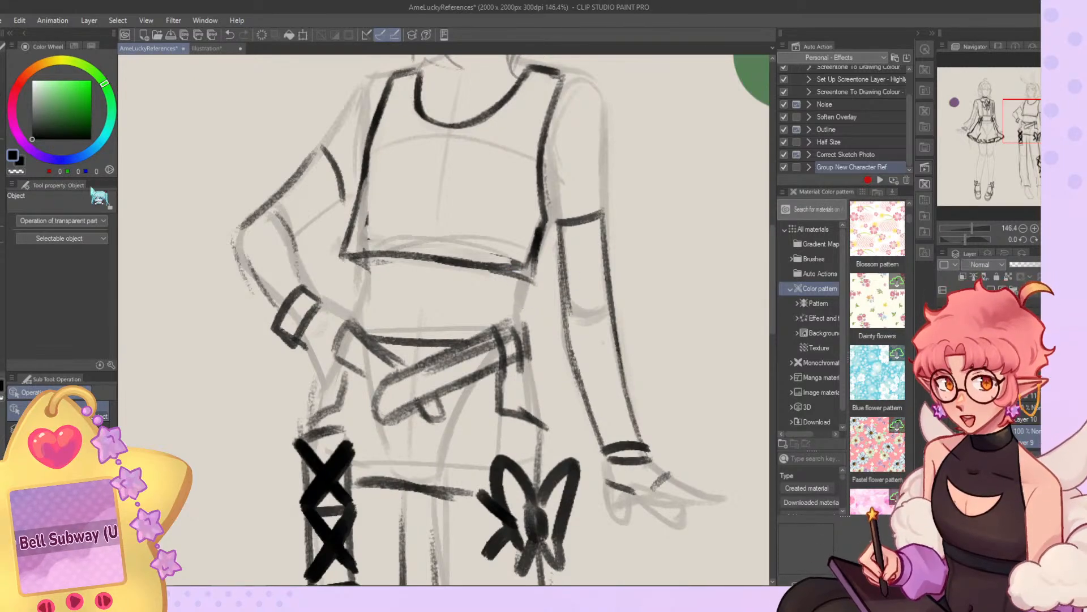
pyautogui.click(3, 189)
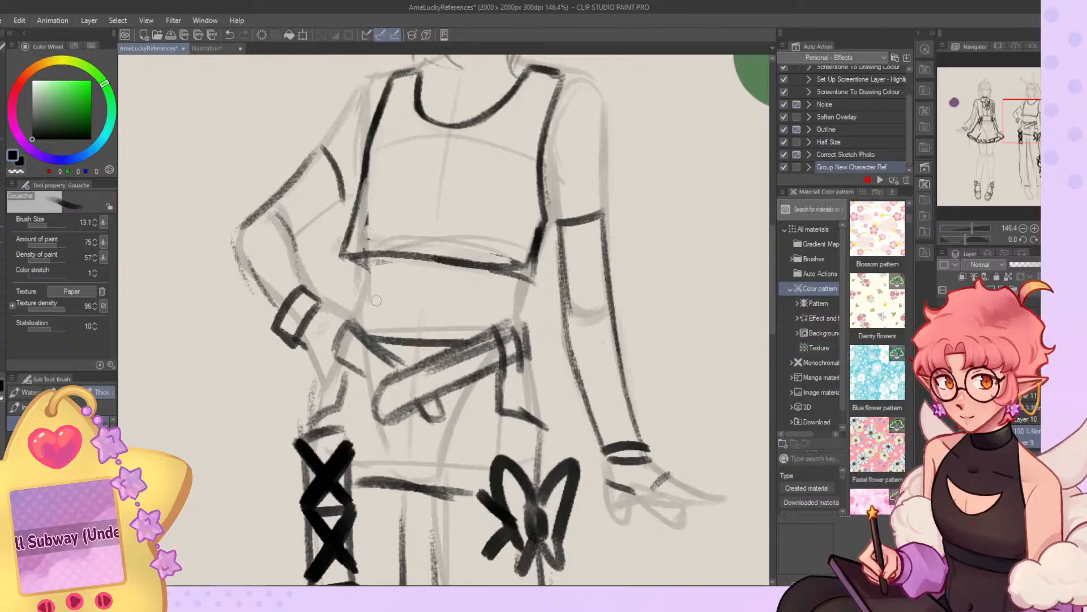
pyautogui.moveTo(421, 313); pyautogui.dragTo(419, 323)
pyautogui.hotkey('ctrl', 'z')
pyautogui.hotkey('ctrl', 'z')
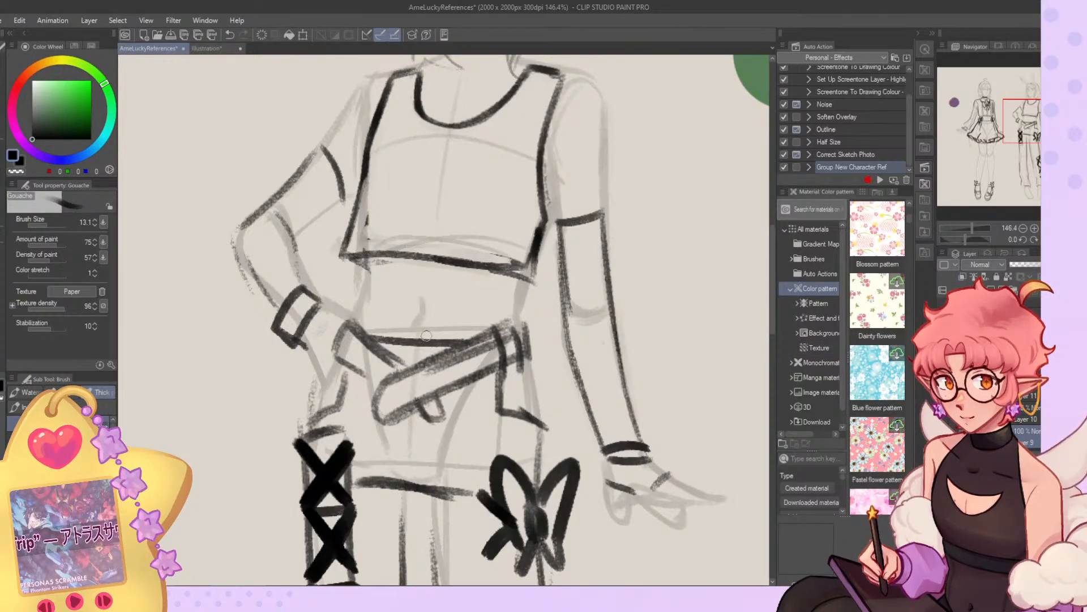
# Return to the outfit layer and lighten the crop top's side edges near the hem with transparent brush strokes.
pyautogui.scroll(-6, 427, 336)
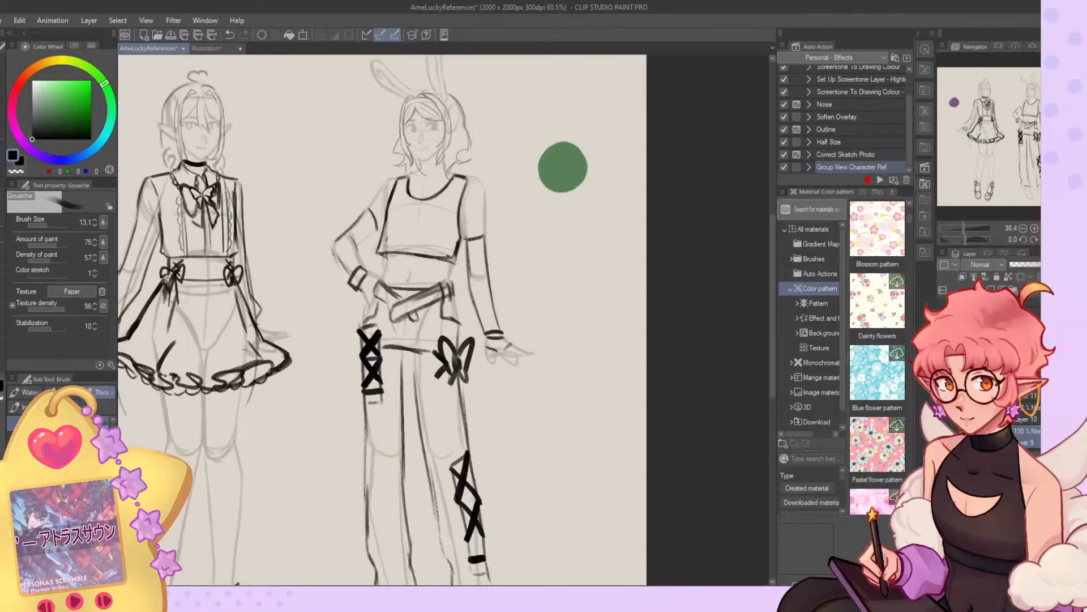
pyautogui.scroll(2, 459, 241)
pyautogui.press('o')
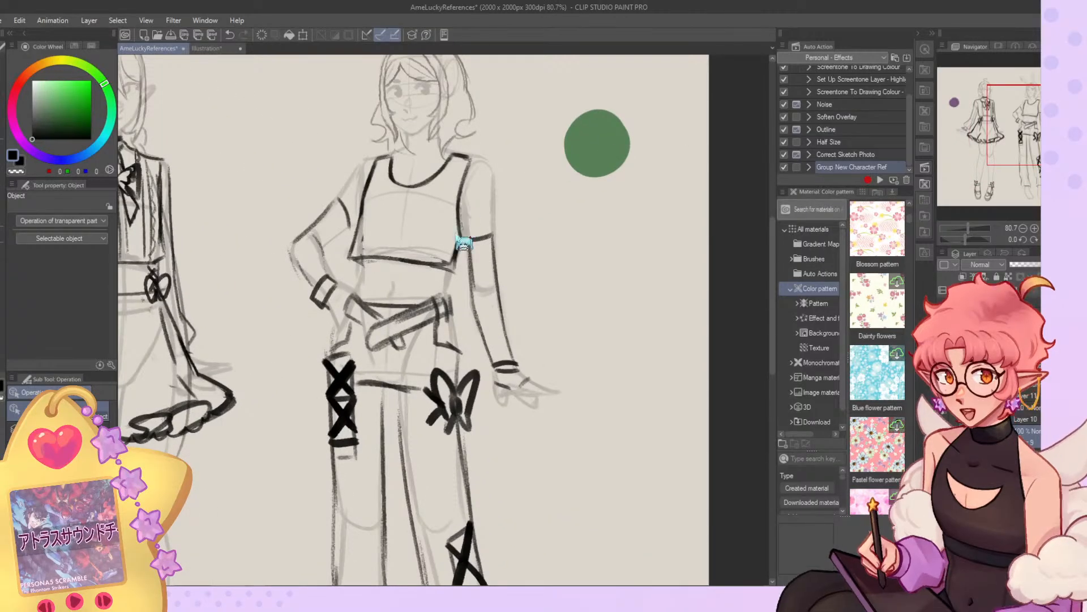
pyautogui.press('b')
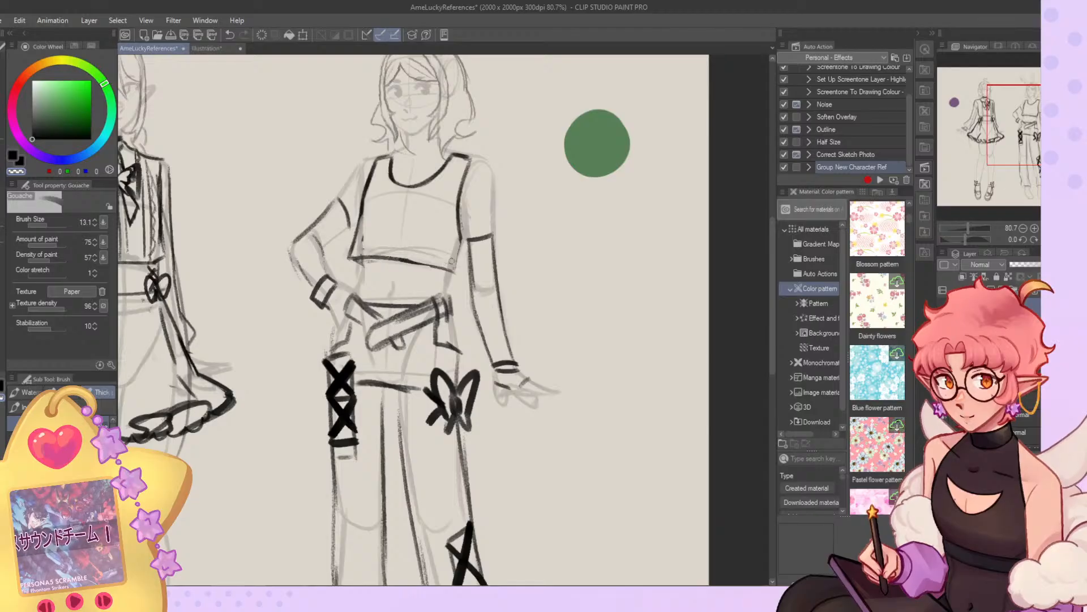
pyautogui.moveTo(365, 233); pyautogui.dragTo(363, 241)
# Draw a small flower emblem on the right-hand side of the crop top's chest, replacing the first looser version.
pyautogui.press('c')
pyautogui.moveTo(444, 194); pyautogui.dragTo(440, 210)
pyautogui.moveTo(454, 210); pyautogui.dragTo(466, 223)
pyautogui.hotkey('ctrl', 'z')
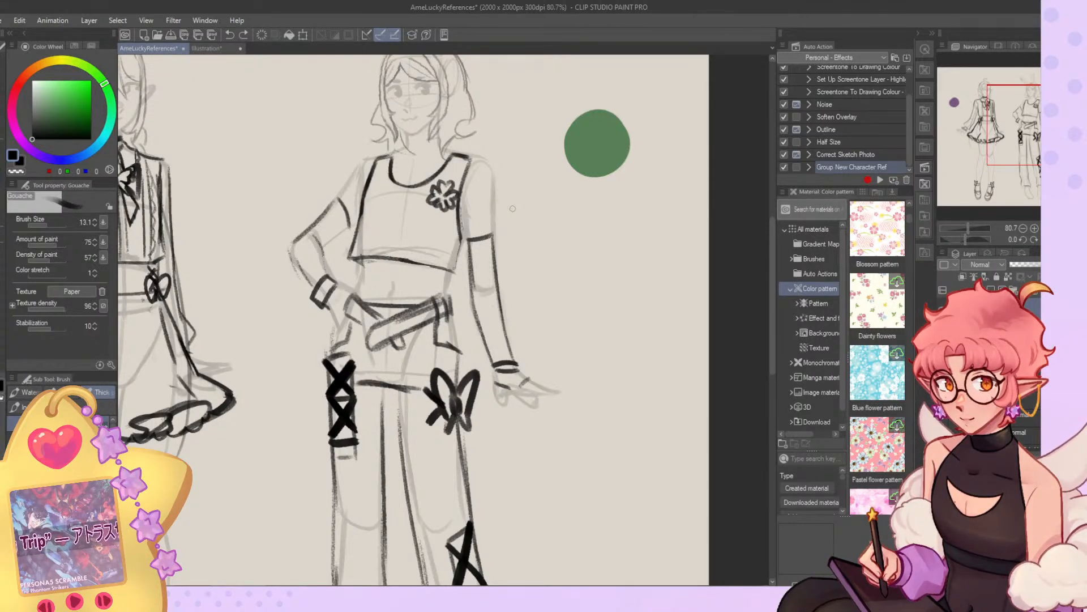
pyautogui.moveTo(434, 192)
pyautogui.mouseDown()
pyautogui.moveTo(457, 197)
pyautogui.moveTo(448, 187)
pyautogui.mouseUp()
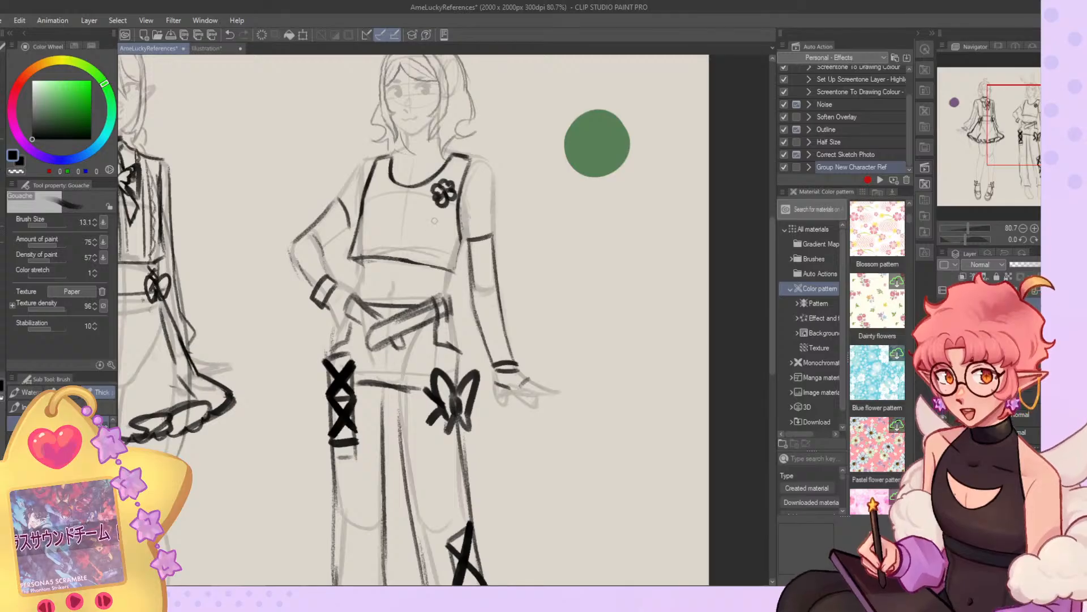
# Draw a choker around the bunny-eared character's neck and undo the small ornament at its left-hand end.
pyautogui.scroll(-5, 447, 192)
pyautogui.scroll(8, 447, 170)
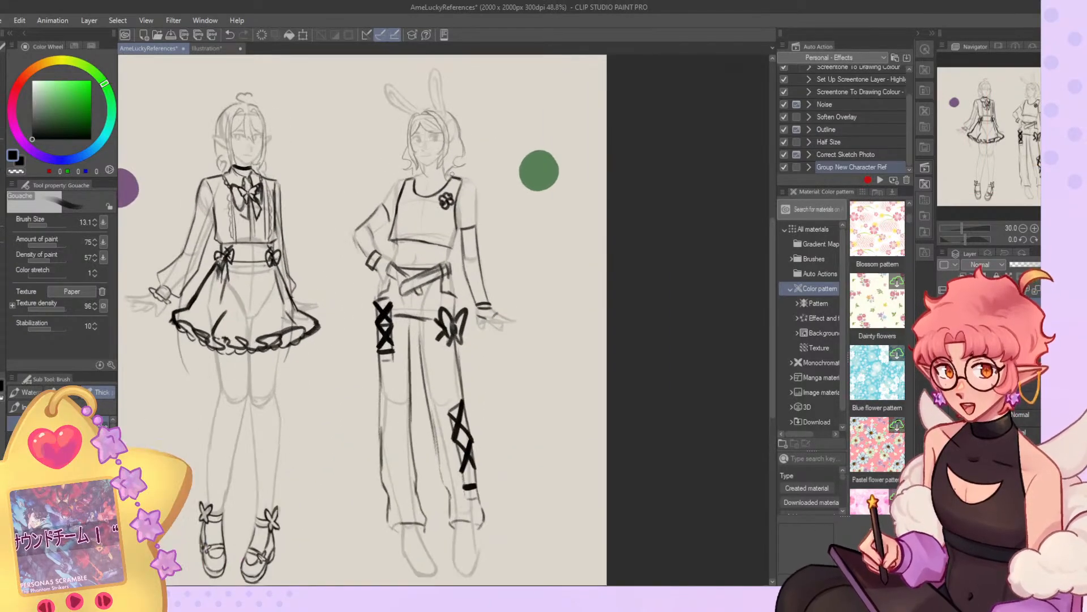
pyautogui.moveTo(379, 177)
pyautogui.mouseDown()
pyautogui.moveTo(451, 173)
pyautogui.moveTo(367, 173)
pyautogui.mouseUp()
pyautogui.hotkey('ctrl', 'z')
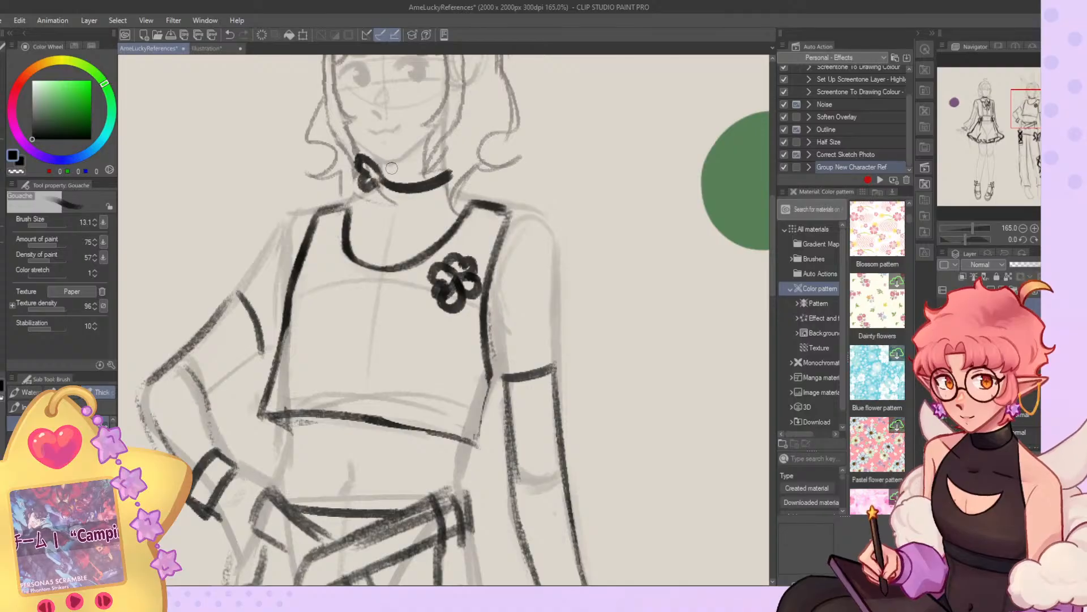
pyautogui.hotkey('ctrl', 'z')
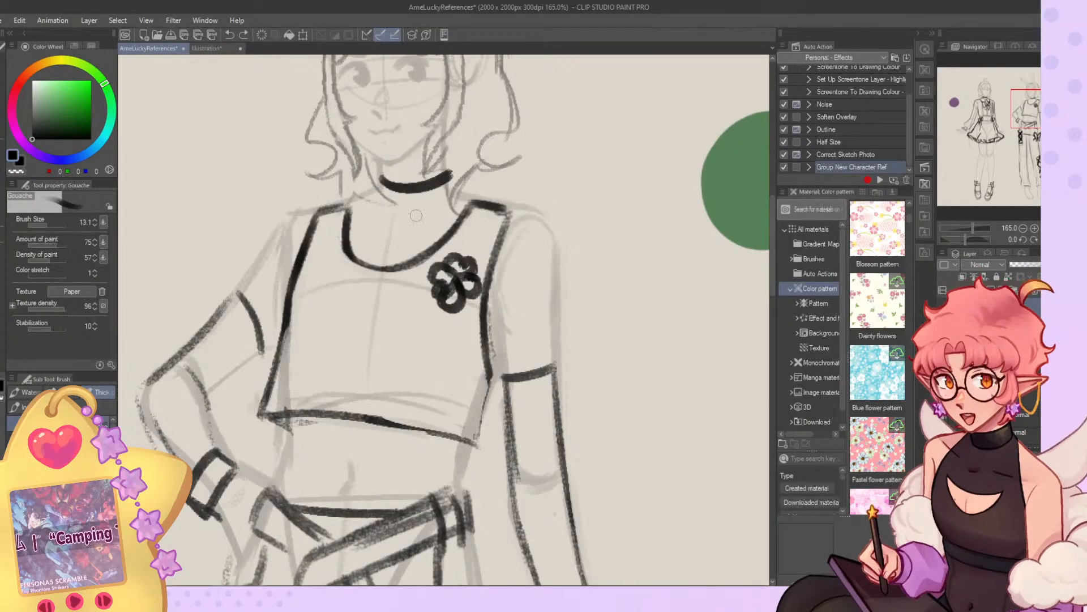
pyautogui.scroll(-4, 513, 155)
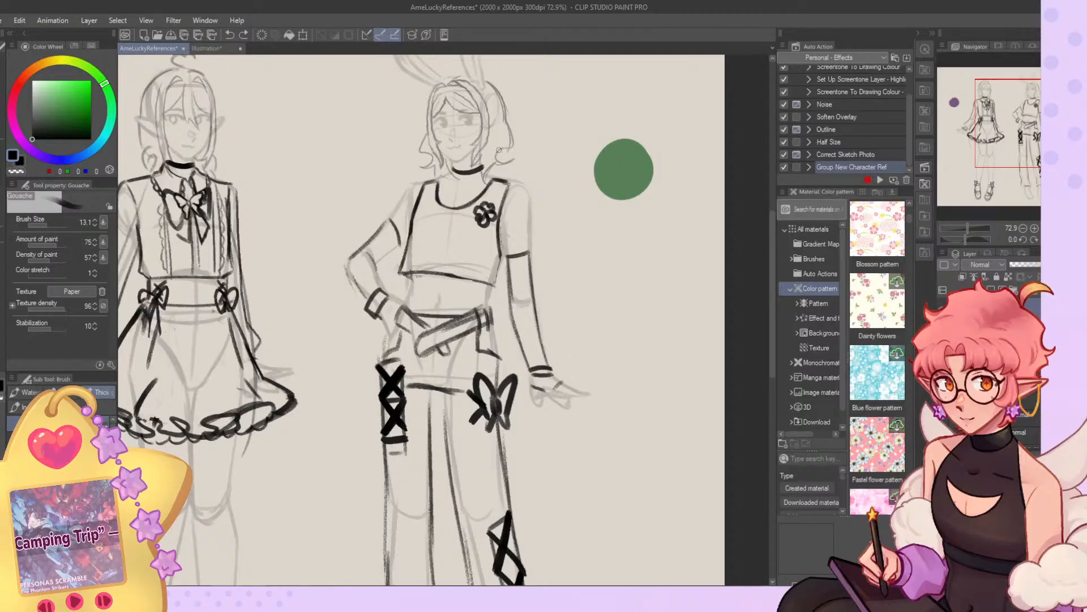
# Redraw the choker as one plain curved band across the neck, undoing the extra strokes.
pyautogui.scroll(4, 499, 150)
pyautogui.hotkey('ctrl', 'z')
pyautogui.moveTo(365, 214)
pyautogui.mouseDown()
pyautogui.moveTo(396, 221)
pyautogui.moveTo(432, 205)
pyautogui.mouseUp()
pyautogui.hotkey('ctrl', 'z')
pyautogui.hotkey('ctrl', 'z')
pyautogui.hotkey('ctrl', 'z')
pyautogui.hotkey('ctrl', 'z')
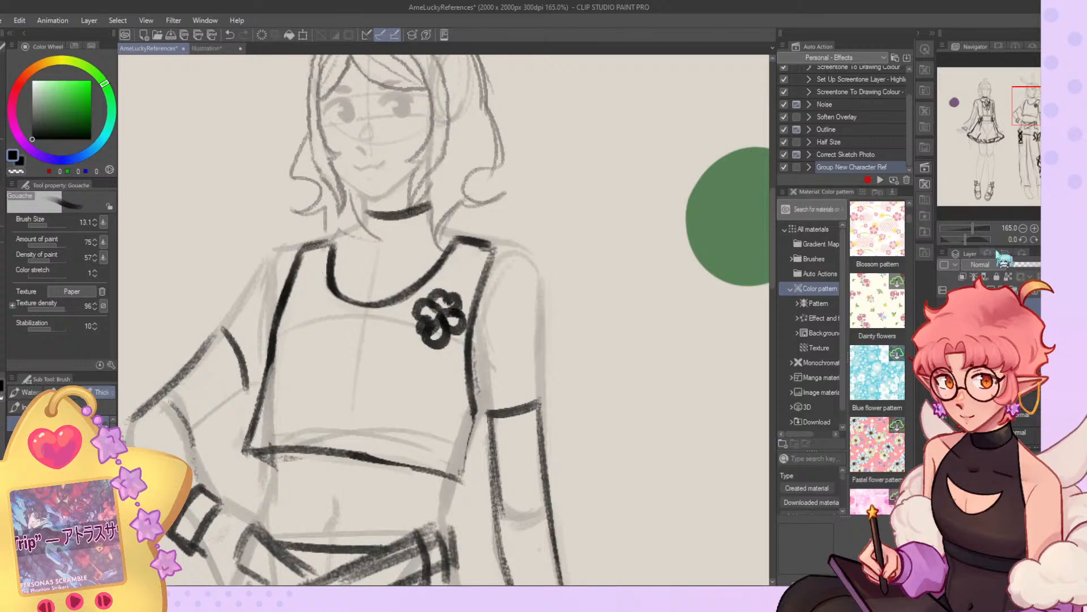
pyautogui.hotkey('ctrl', '0')
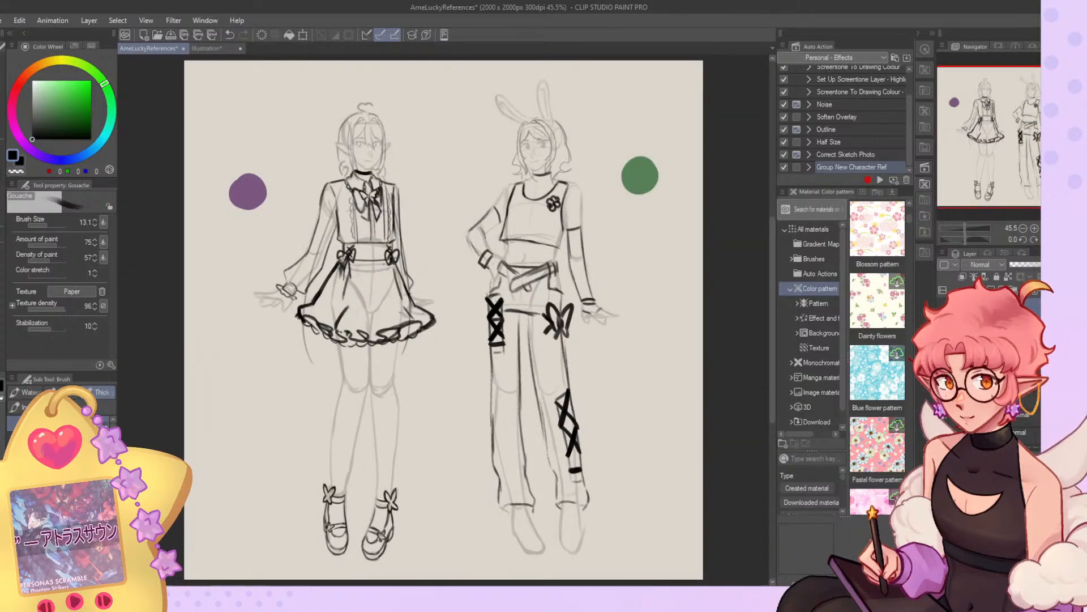
# Redraw the crop top's scooped neckline up to the right-hand strap.
pyautogui.scroll(4, 562, 169)
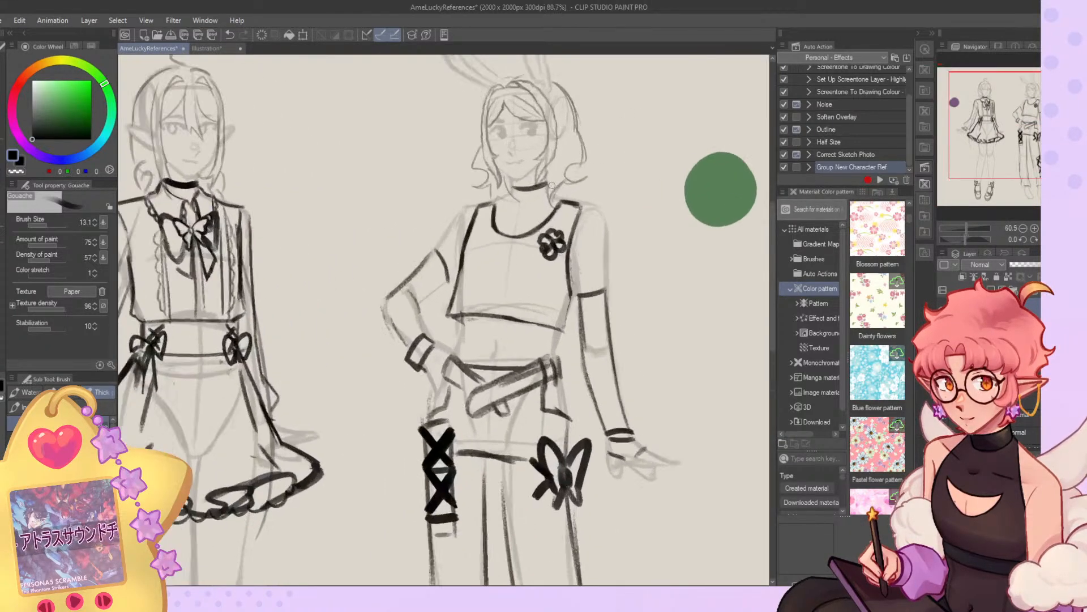
pyautogui.hotkey('ctrl', 'z')
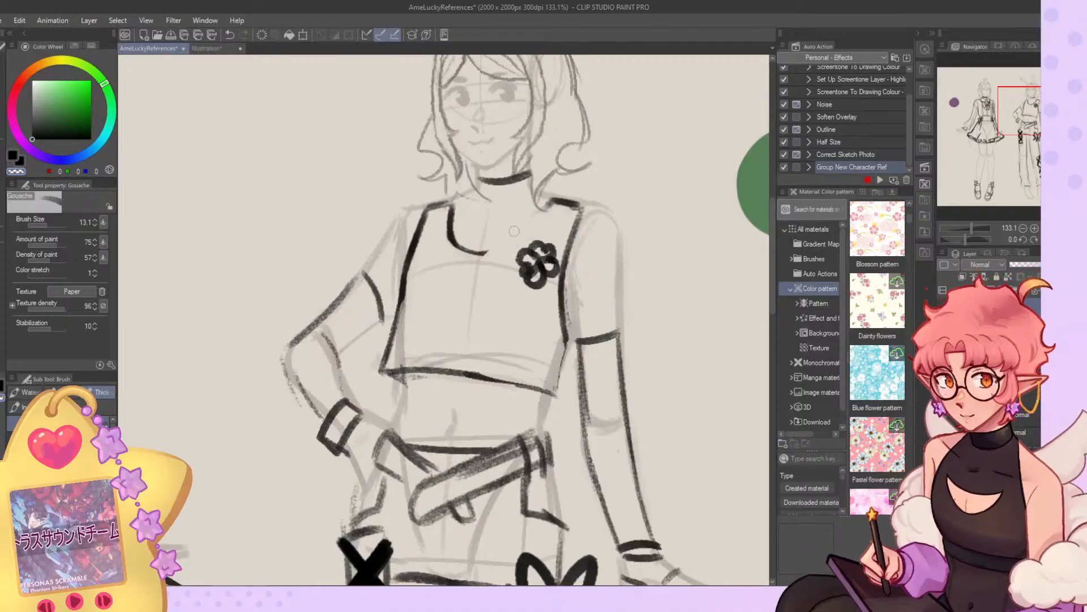
pyautogui.moveTo(451, 207); pyautogui.dragTo(558, 203)
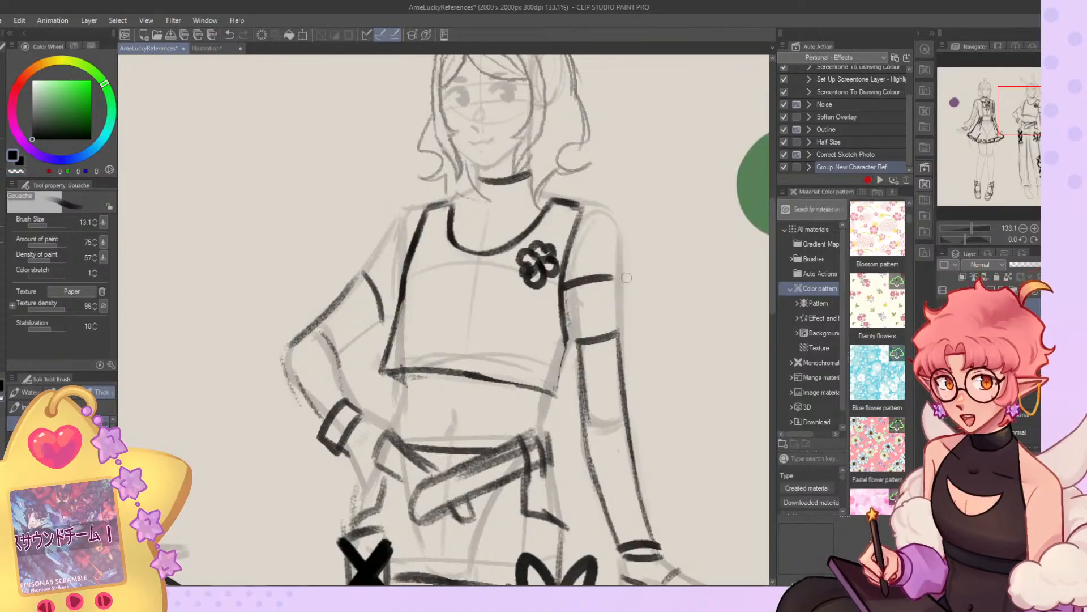
# Try a short sleeve edge across the right-hand upper arm and a new armhole line beside it.
pyautogui.moveTo(563, 281); pyautogui.dragTo(611, 261)
pyautogui.hotkey('ctrl', 'z')
pyautogui.moveTo(580, 216); pyautogui.dragTo(567, 319)
pyautogui.hotkey('ctrl', 'z')
# Redraw the crop top longer, with new side edges and a lower hem just above the waistband.
pyautogui.press('c')
pyautogui.moveTo(580, 213); pyautogui.dragTo(563, 335)
pyautogui.moveTo(578, 208)
pyautogui.mouseDown()
pyautogui.moveTo(544, 422)
pyautogui.moveTo(387, 387)
pyautogui.mouseUp()
pyautogui.hotkey('ctrl', 'z')
pyautogui.moveTo(402, 300)
pyautogui.mouseDown()
pyautogui.moveTo(379, 399)
pyautogui.moveTo(396, 416)
pyautogui.moveTo(535, 399)
pyautogui.mouseUp()
pyautogui.hotkey('ctrl', 'z')
pyautogui.moveTo(392, 399)
pyautogui.mouseDown()
pyautogui.moveTo(545, 416)
pyautogui.moveTo(422, 376)
pyautogui.moveTo(491, 365)
pyautogui.mouseUp()
# Refine the crop top's neckline curve and reshape the left-hand armhole further inward.
pyautogui.press('c')
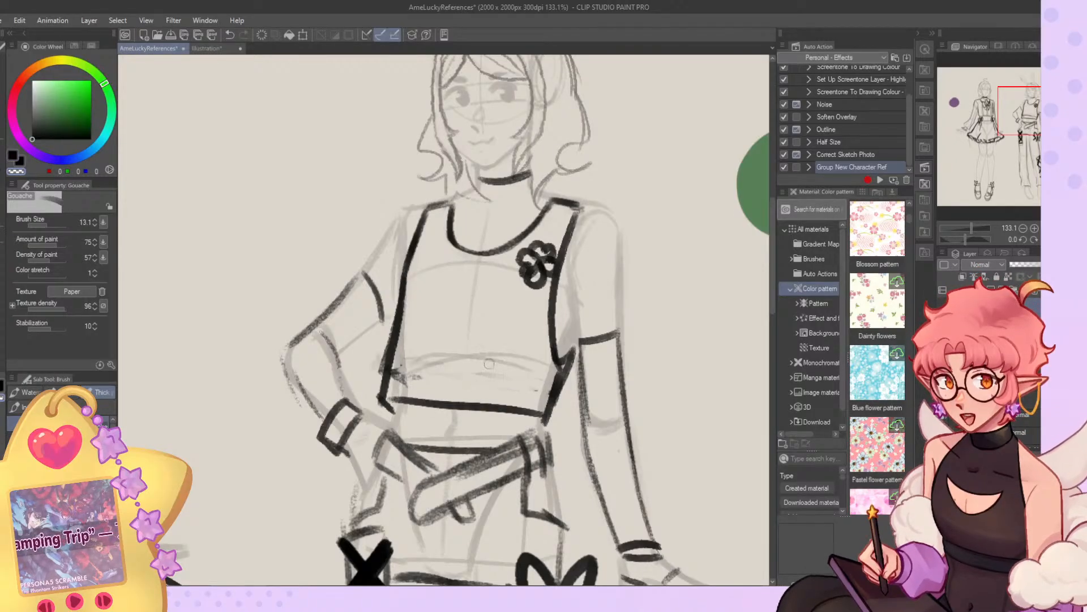
pyautogui.moveTo(562, 214)
pyautogui.mouseDown()
pyautogui.moveTo(493, 260)
pyautogui.moveTo(466, 261)
pyautogui.mouseUp()
pyautogui.moveTo(453, 205)
pyautogui.mouseDown()
pyautogui.moveTo(465, 249)
pyautogui.moveTo(452, 205)
pyautogui.mouseUp()
pyautogui.moveTo(428, 205)
pyautogui.mouseDown()
pyautogui.moveTo(401, 279)
pyautogui.moveTo(526, 235)
pyautogui.moveTo(554, 205)
pyautogui.moveTo(561, 232)
pyautogui.mouseUp()
pyautogui.press('c')
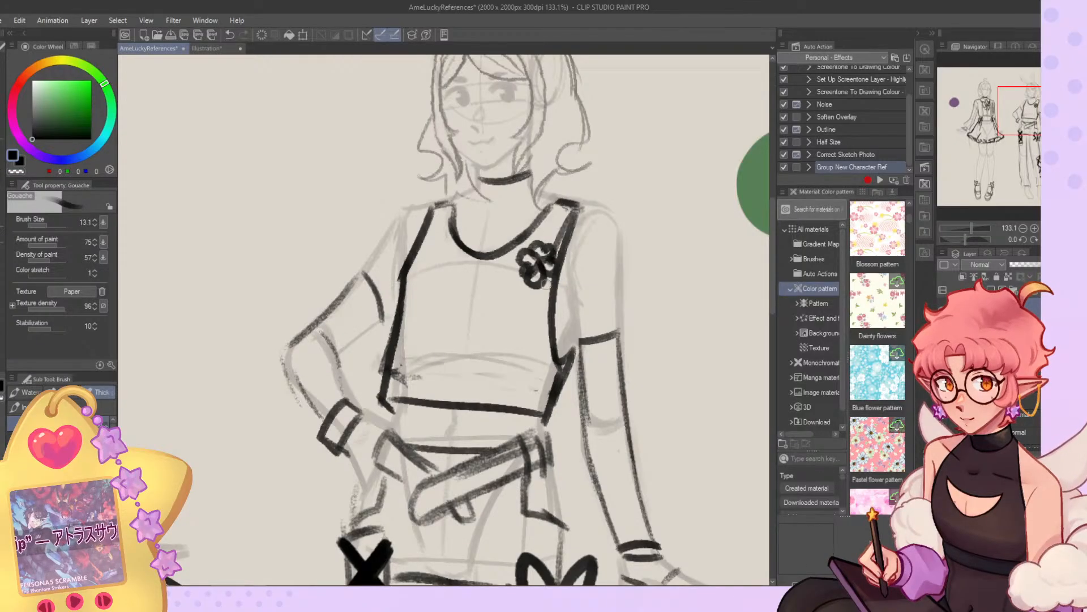
# Try dark hatching between the choker and crop top neckline and inside the armhole edges, like an undershirt.
pyautogui.moveTo(481, 183)
pyautogui.mouseDown()
pyautogui.moveTo(488, 226)
pyautogui.moveTo(510, 244)
pyautogui.moveTo(532, 249)
pyautogui.moveTo(548, 204)
pyautogui.mouseUp()
pyautogui.moveTo(564, 292)
pyautogui.mouseDown()
pyautogui.moveTo(558, 321)
pyautogui.moveTo(576, 342)
pyautogui.mouseUp()
pyautogui.moveTo(427, 212); pyautogui.dragTo(400, 293)
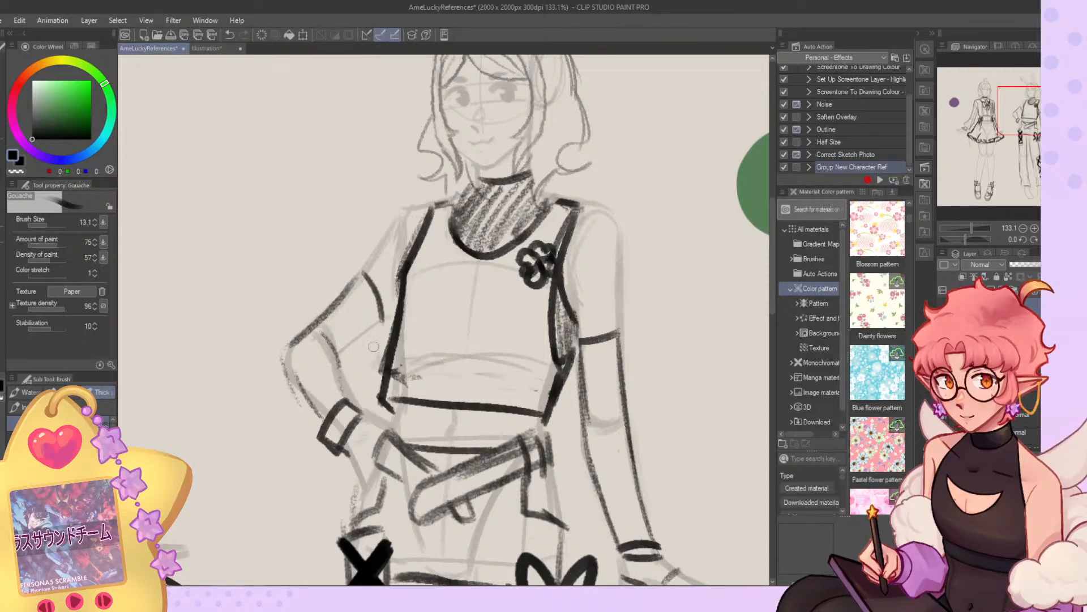
pyautogui.scroll(-8, 493, 284)
pyautogui.scroll(-1, 487, 177)
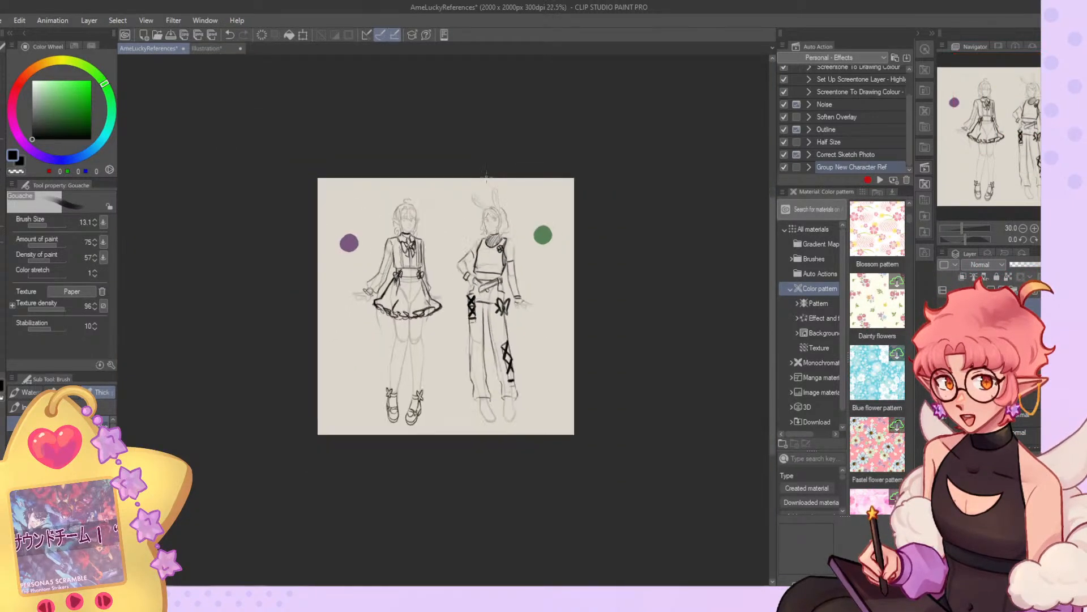
pyautogui.scroll(1, 504, 213)
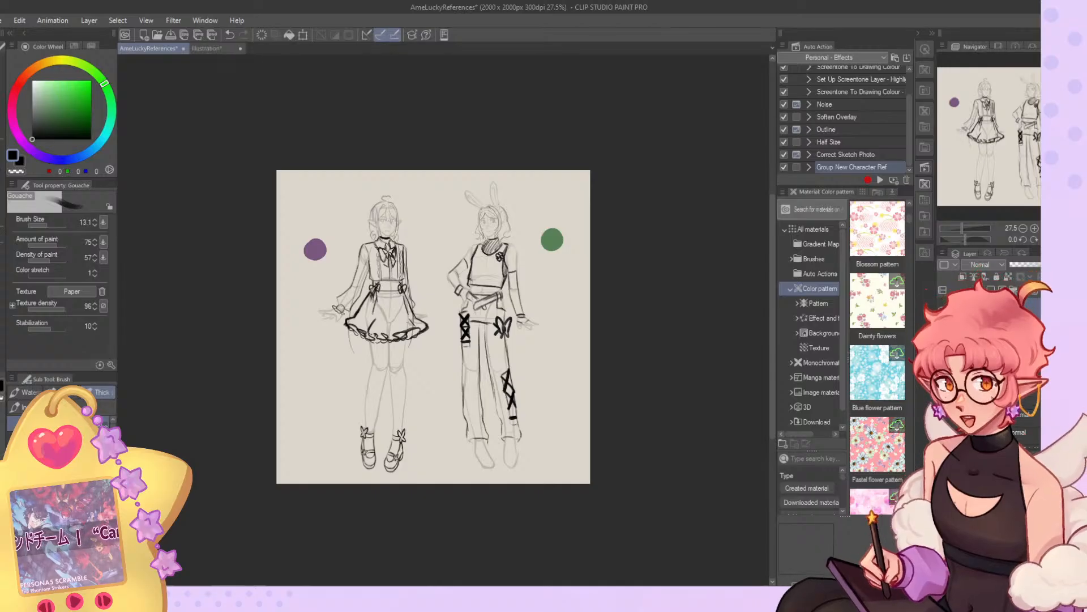
pyautogui.click(1057, 239)
pyautogui.hotkey('ctrl', 'z')
pyautogui.hotkey('ctrl', 'z')
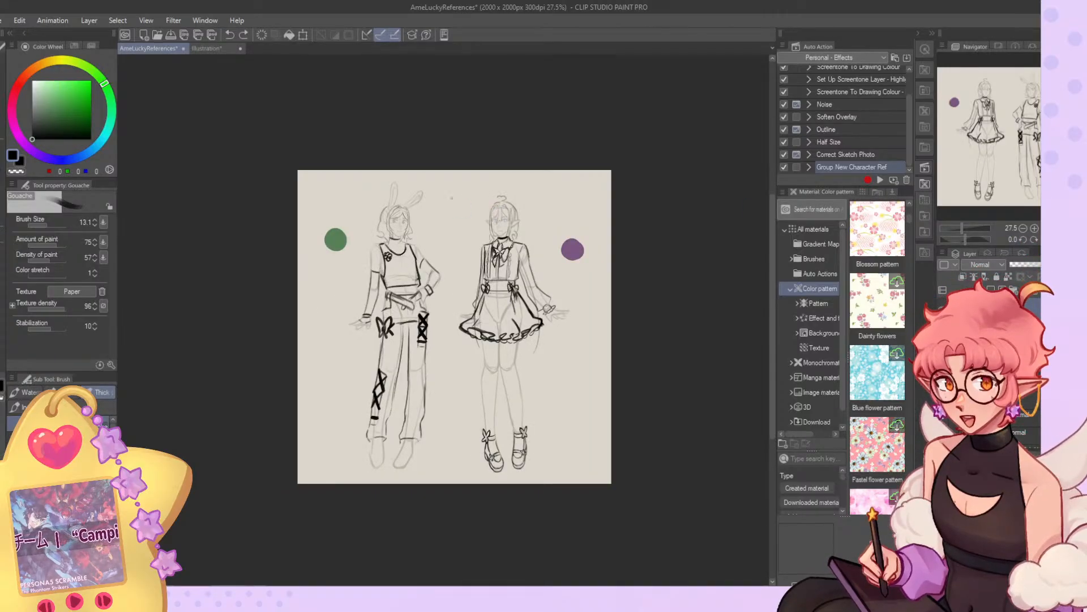
# Redraw the bunny-eared character's choker as a thin, slightly curved band across the neck.
pyautogui.scroll(4, 418, 229)
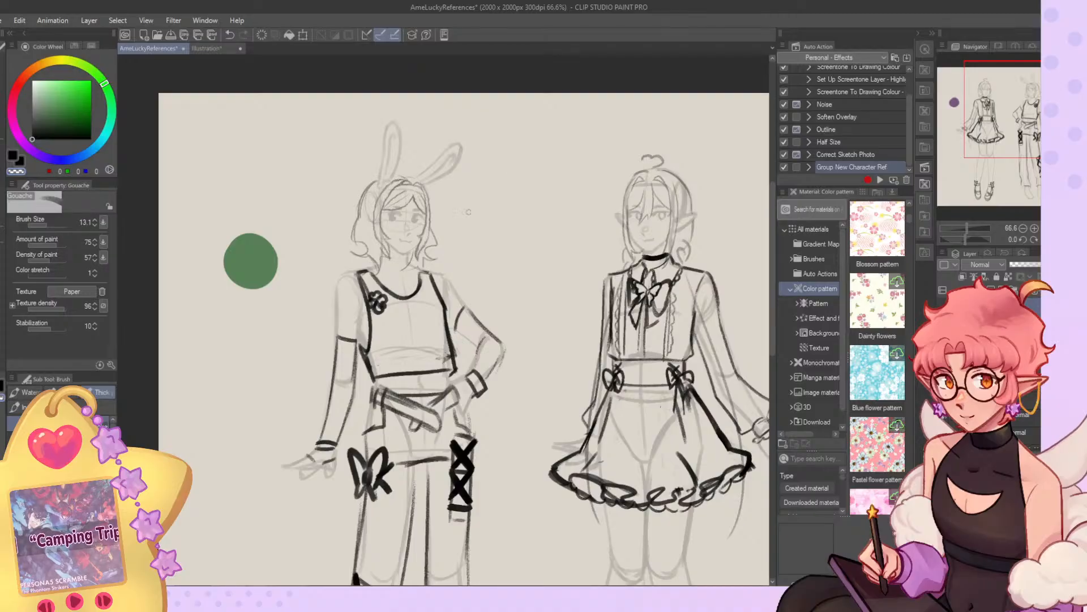
pyautogui.press('c')
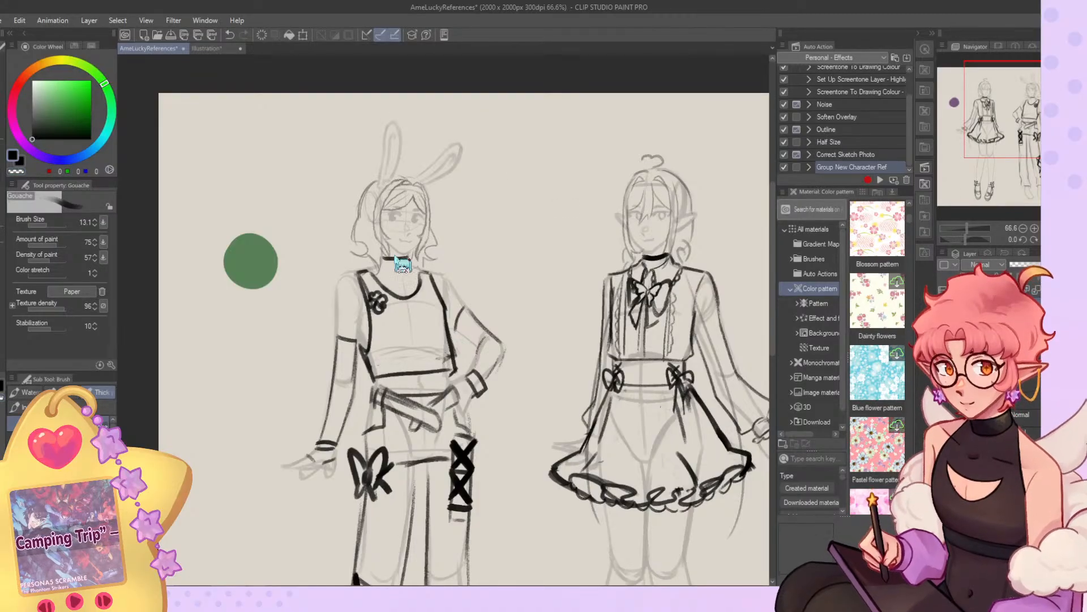
pyautogui.hotkey('ctrl', 'z')
pyautogui.moveTo(385, 259); pyautogui.dragTo(413, 253)
pyautogui.hotkey('ctrl', 'z')
pyautogui.hotkey('ctrl', 'z')
pyautogui.scroll(-5, 357, 227)
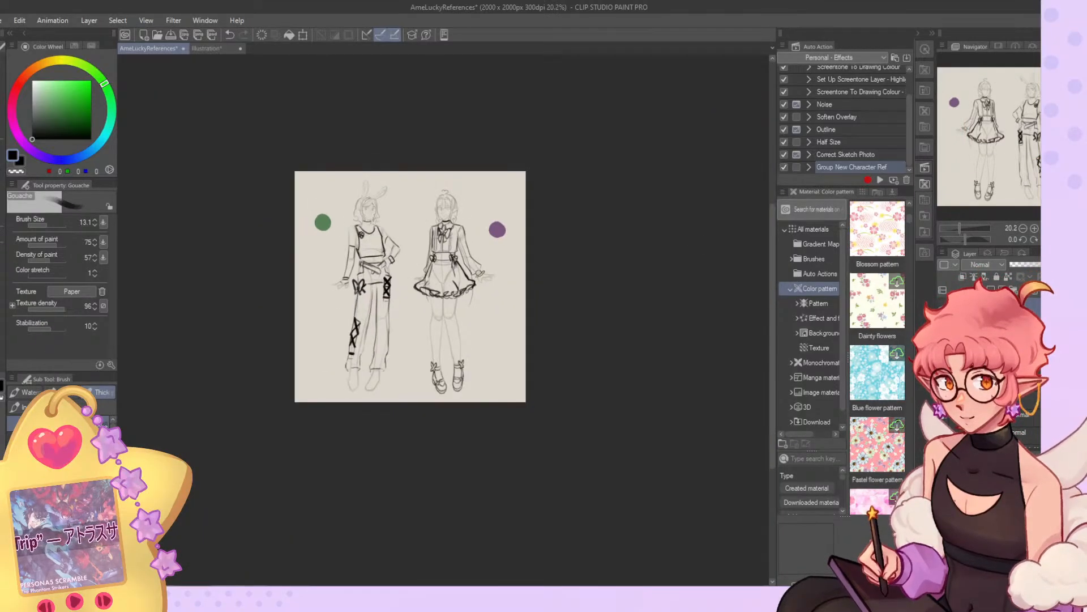
# Remove the flared outer curls from both sides of the bunny-eared character's hair.
pyautogui.press('h')
pyautogui.scroll(2, 590, 257)
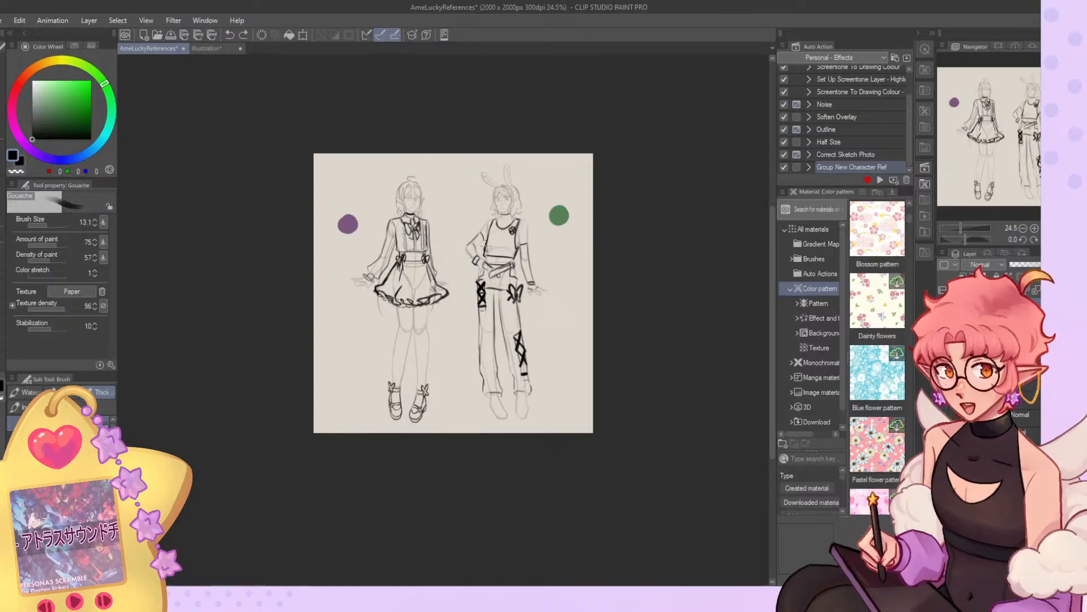
pyautogui.scroll(-2, 540, 236)
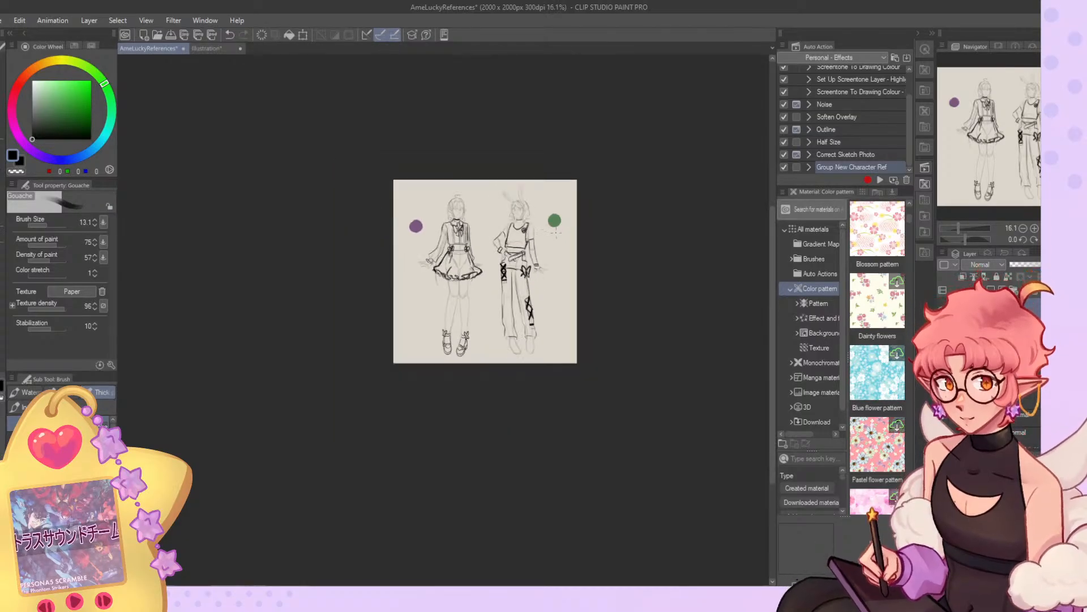
pyautogui.scroll(5, 549, 230)
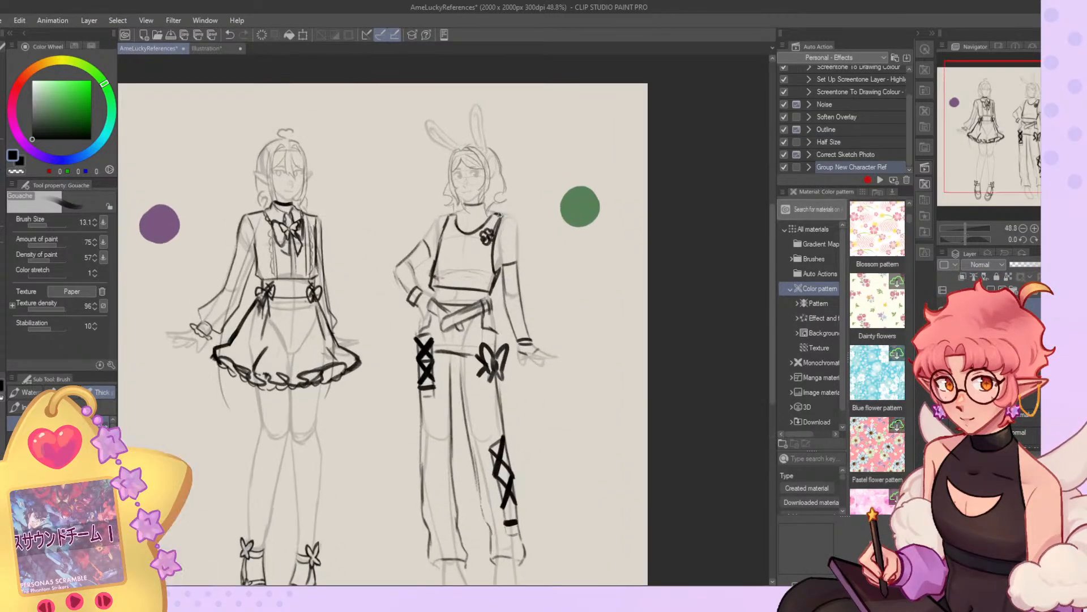
pyautogui.press('o')
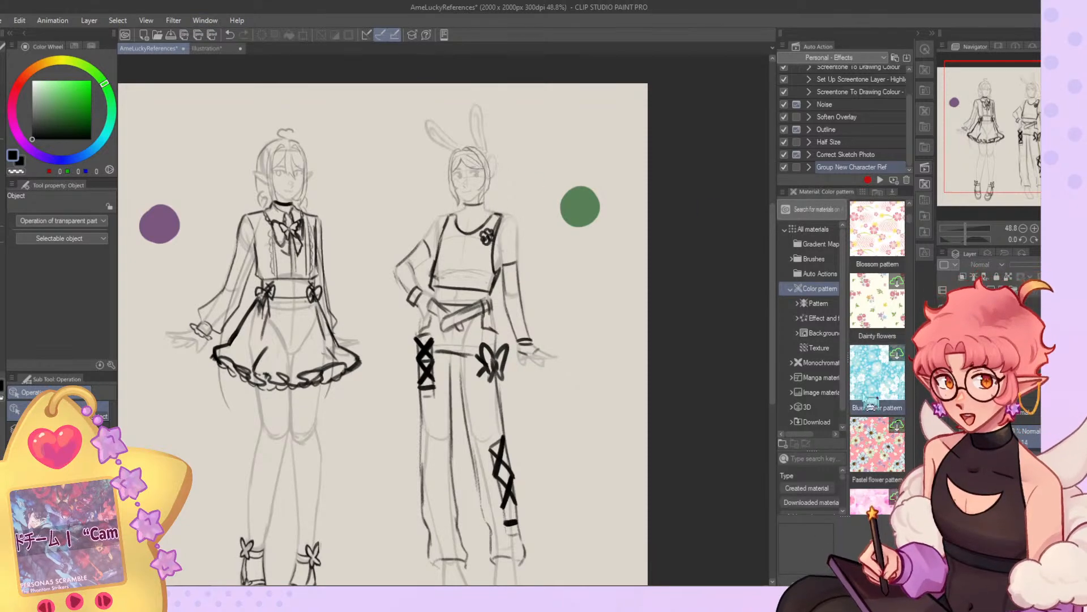
pyautogui.scroll(1, 610, 218)
pyautogui.scroll(4, 449, 73)
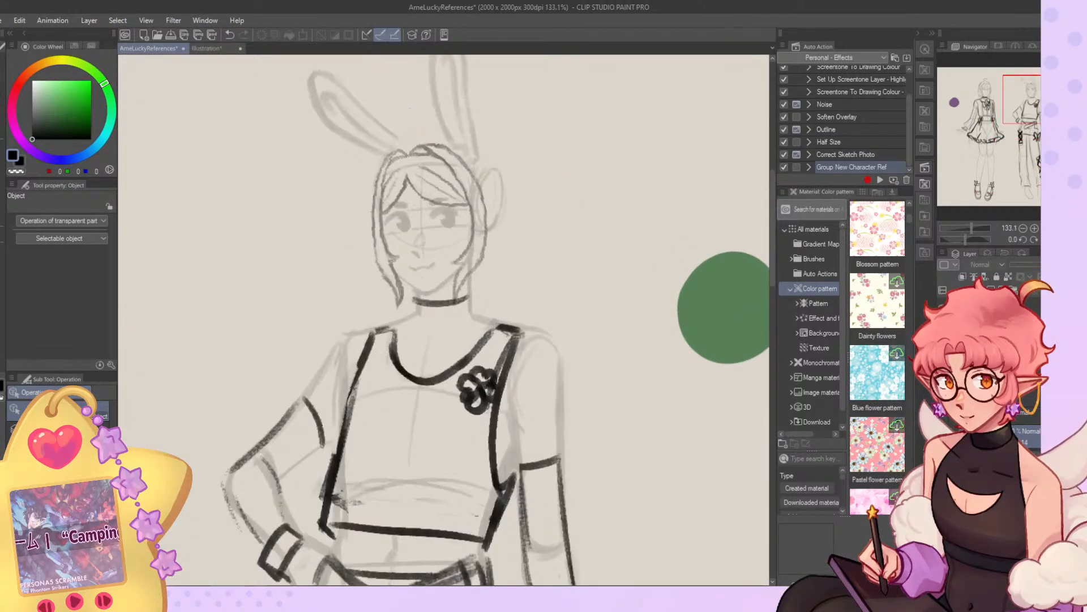
# Redraw the bunny-eared character's hair with small curls beside the jaw, a rounded right-hand outline and a heavier bang strand.
pyautogui.press('b')
pyautogui.moveTo(372, 260)
pyautogui.mouseDown()
pyautogui.moveTo(377, 294)
pyautogui.moveTo(399, 301)
pyautogui.mouseUp()
pyautogui.moveTo(479, 276)
pyautogui.mouseDown()
pyautogui.moveTo(510, 244)
pyautogui.moveTo(479, 282)
pyautogui.moveTo(477, 259)
pyautogui.moveTo(502, 255)
pyautogui.moveTo(507, 176)
pyautogui.moveTo(509, 228)
pyautogui.mouseUp()
pyautogui.hotkey('ctrl', 'z')
pyautogui.moveTo(483, 157)
pyautogui.mouseDown()
pyautogui.moveTo(485, 248)
pyautogui.moveTo(502, 235)
pyautogui.mouseUp()
pyautogui.moveTo(452, 139)
pyautogui.mouseDown()
pyautogui.moveTo(487, 155)
pyautogui.moveTo(406, 146)
pyautogui.moveTo(481, 150)
pyautogui.mouseUp()
pyautogui.moveTo(409, 142)
pyautogui.mouseDown()
pyautogui.moveTo(482, 154)
pyautogui.moveTo(462, 218)
pyautogui.moveTo(420, 137)
pyautogui.moveTo(411, 168)
pyautogui.moveTo(415, 142)
pyautogui.moveTo(393, 154)
pyautogui.moveTo(442, 165)
pyautogui.moveTo(426, 160)
pyautogui.moveTo(435, 199)
pyautogui.moveTo(422, 200)
pyautogui.moveTo(443, 193)
pyautogui.moveTo(428, 156)
pyautogui.mouseUp()
pyautogui.hotkey('ctrl', 'z')
pyautogui.hotkey('ctrl', 'z')
pyautogui.hotkey('ctrl', 'z')
pyautogui.hotkey('ctrl', 'z')
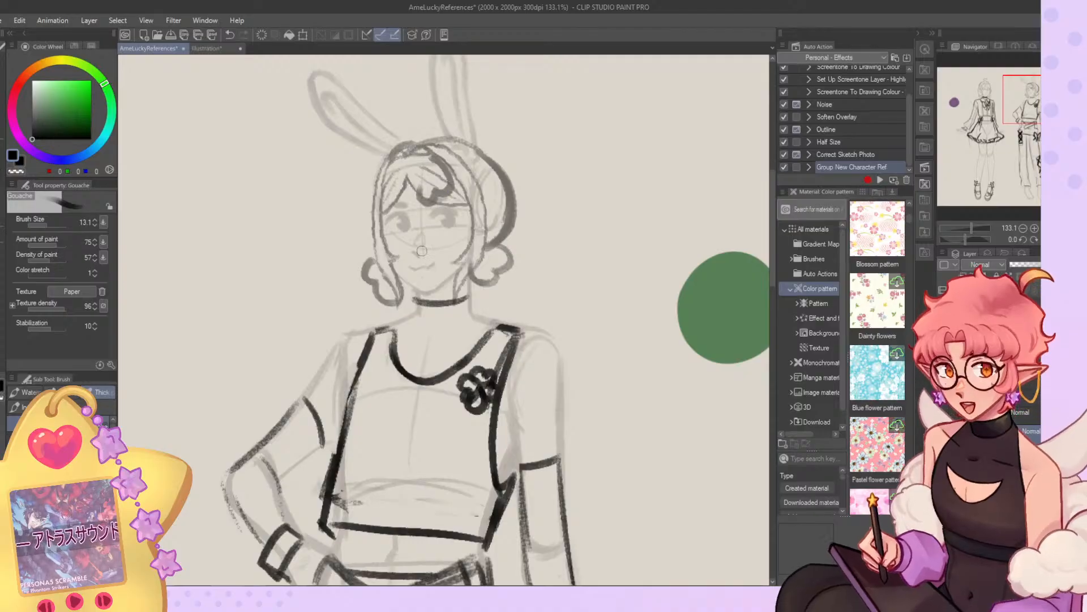
# Refine the right-hand hair curl and redraw the left-hand curl smaller and closer to the jaw.
pyautogui.scroll(-5, 458, 224)
pyautogui.scroll(4, 465, 223)
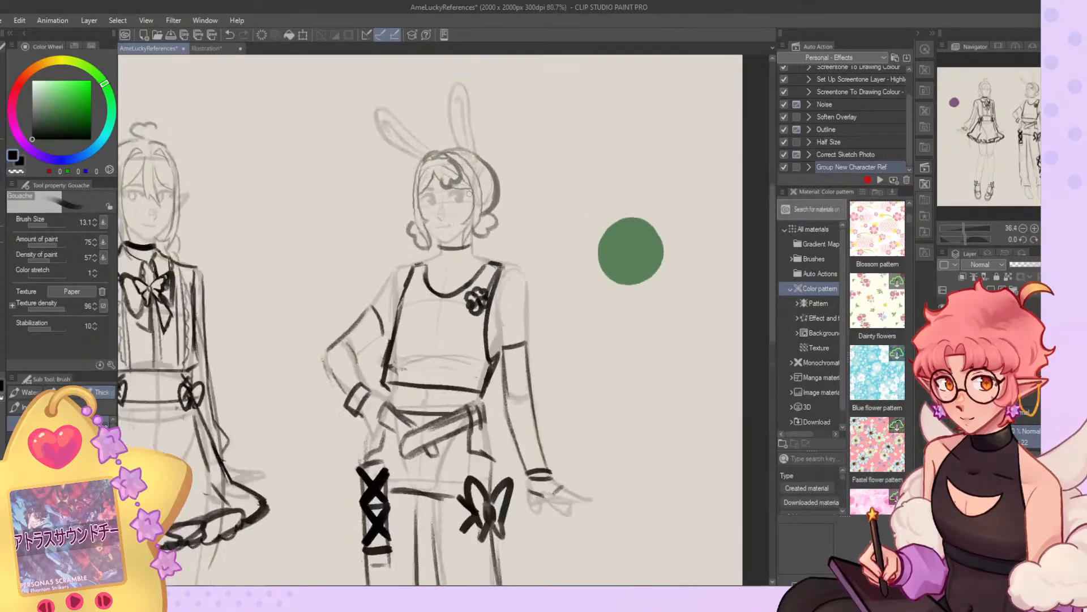
pyautogui.moveTo(470, 222)
pyautogui.mouseDown()
pyautogui.moveTo(480, 244)
pyautogui.moveTo(504, 218)
pyautogui.mouseUp()
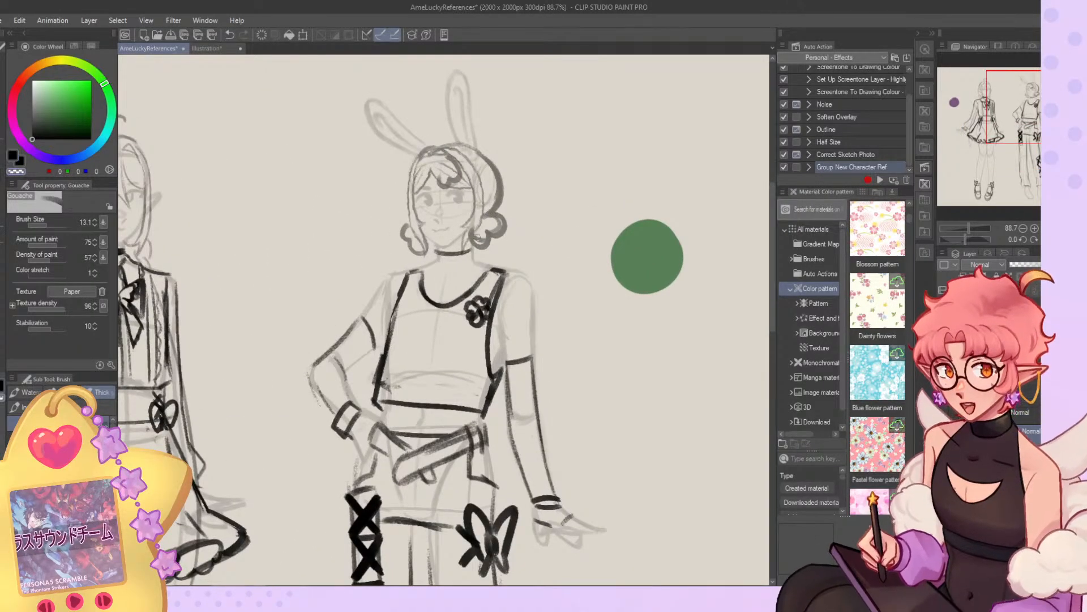
pyautogui.moveTo(411, 220); pyautogui.dragTo(418, 244)
pyautogui.press('c')
pyautogui.hotkey('ctrl', 'z')
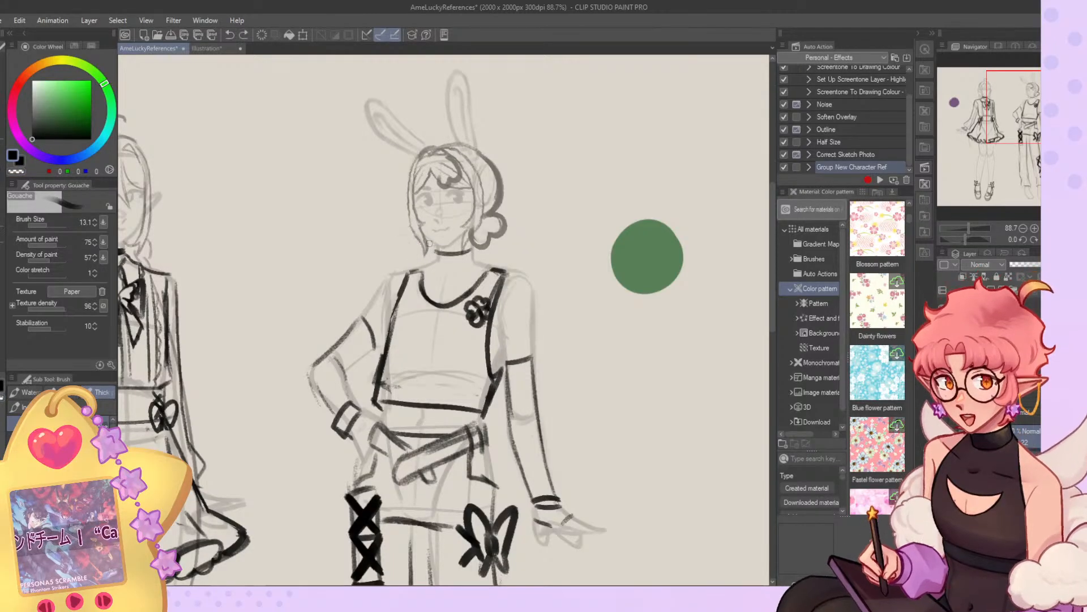
pyautogui.hotkey('ctrl', 'y')
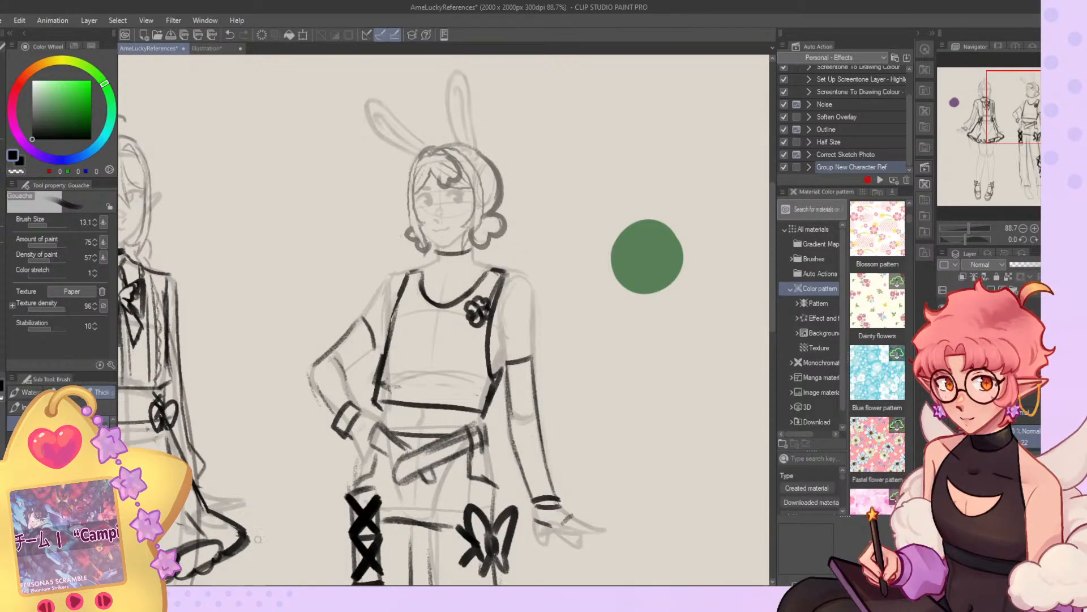
# Examine the bunny-eared character's new hair and outfit against the elf character on the full sheet and up close.
pyautogui.scroll(-3, 320, 411)
pyautogui.scroll(-3, 503, 211)
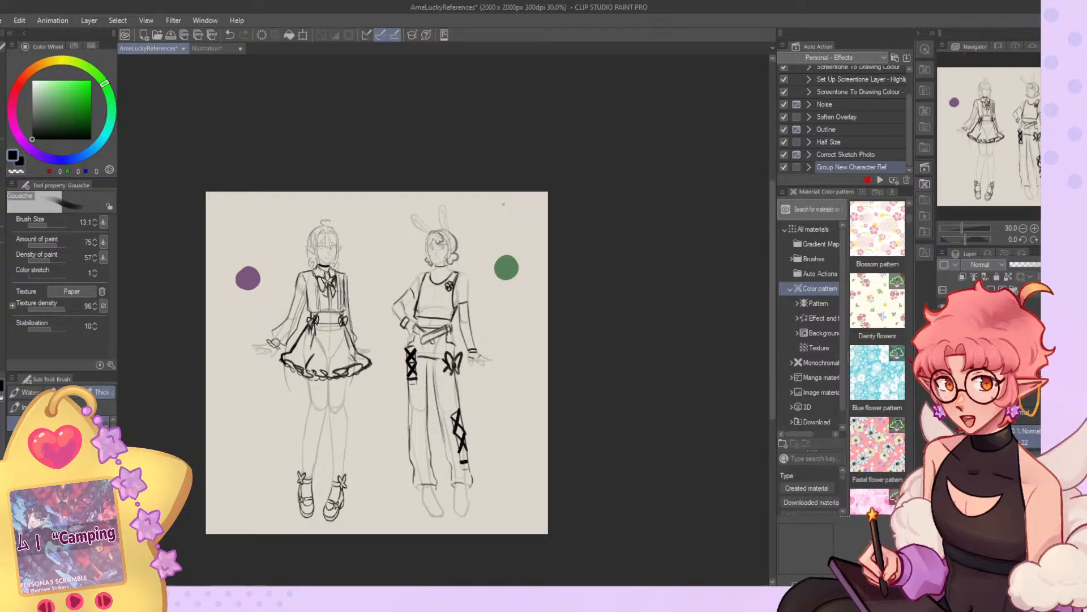
pyautogui.scroll(-2, 503, 204)
pyautogui.scroll(4, 495, 194)
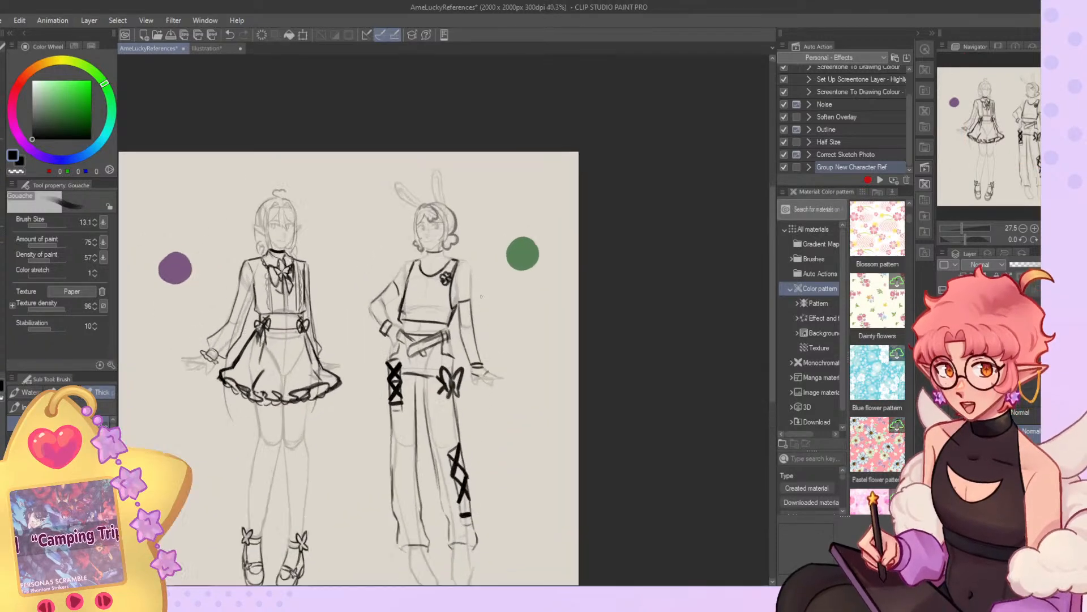
pyautogui.scroll(-2, 379, 196)
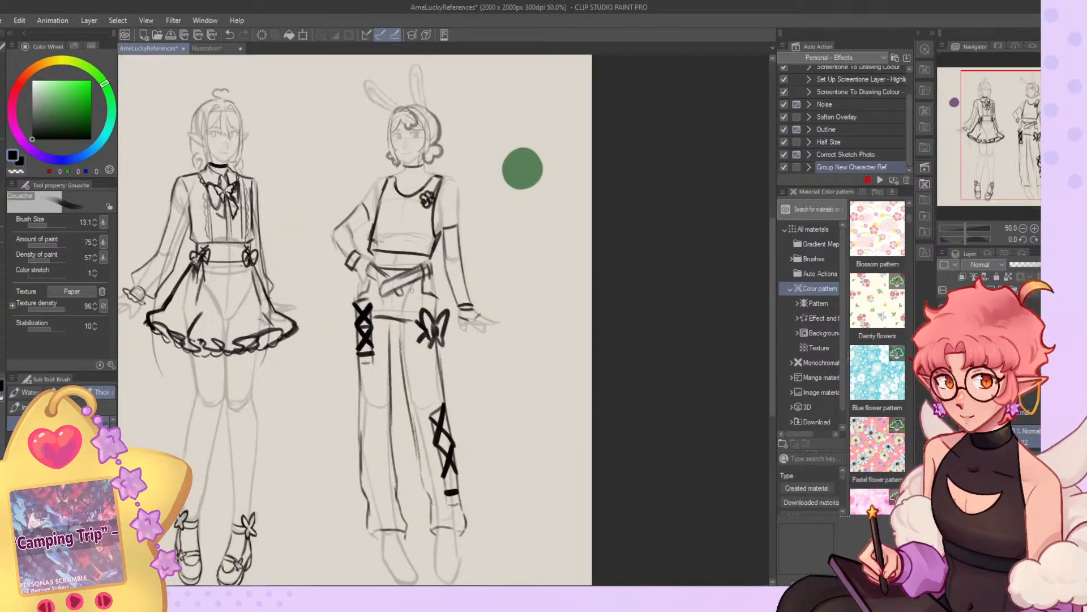
pyautogui.scroll(2, 411, 321)
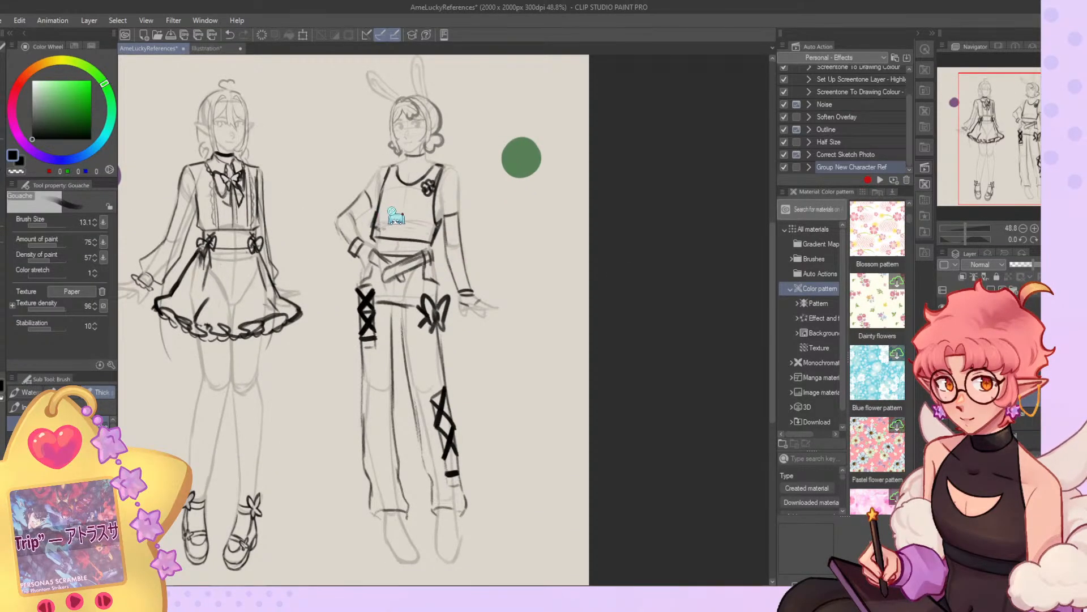
pyautogui.scroll(3, 459, 136)
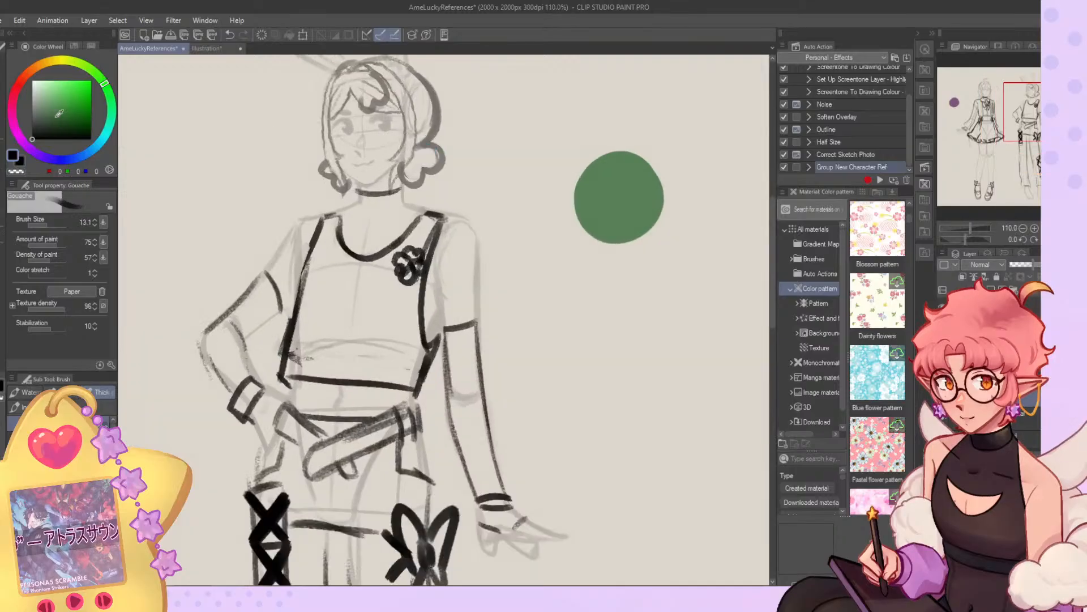
pyautogui.press('o')
pyautogui.scroll(-3, 456, 181)
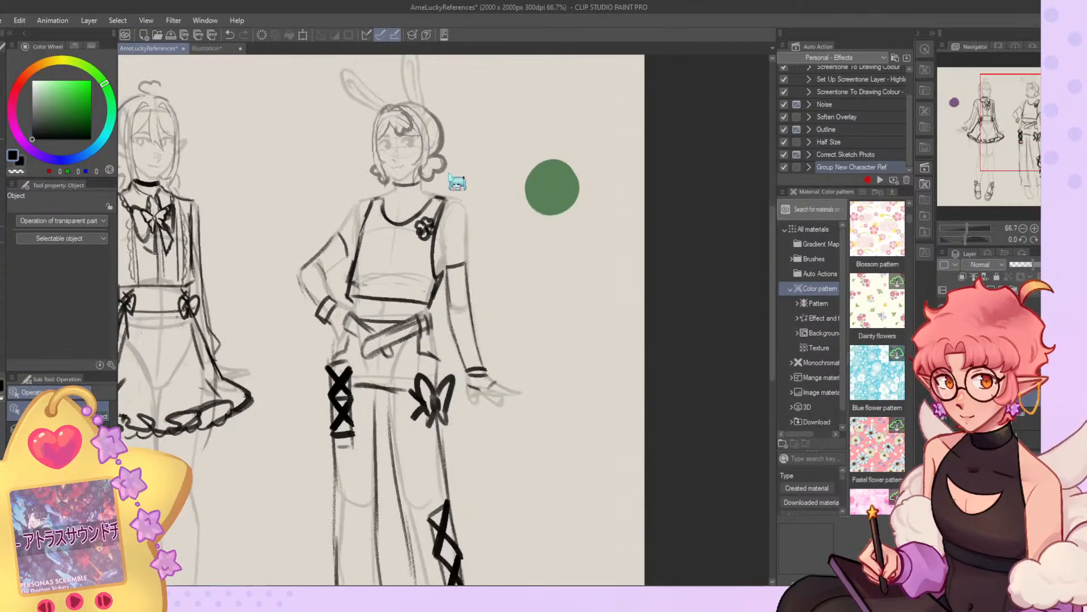
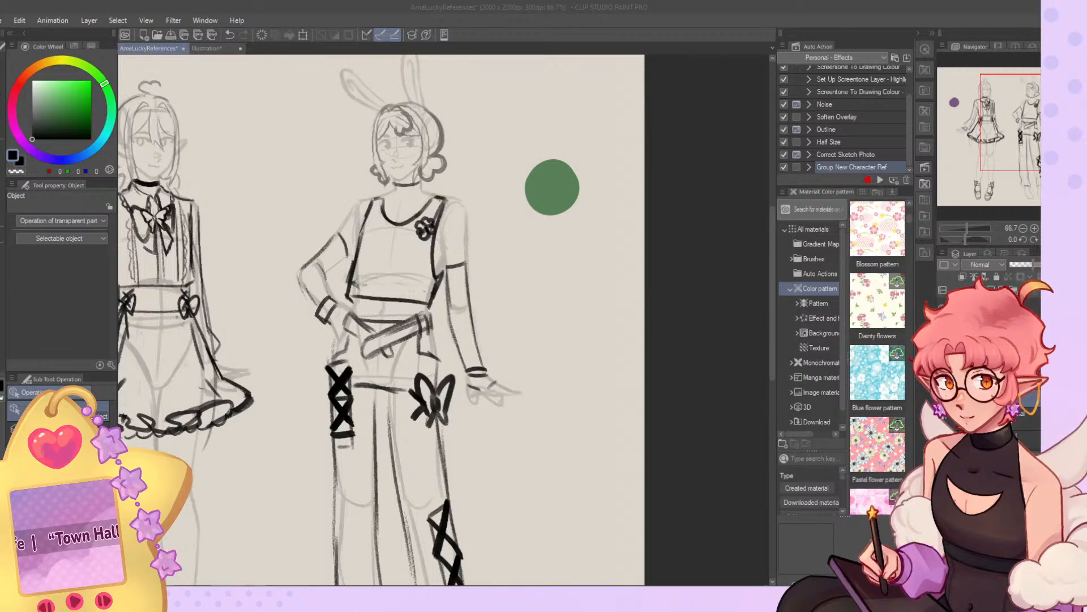
# Review both full-body outfit sketches, focusing on the trousers of the bunny-eared character.
pyautogui.scroll(-8, 528, 156)
pyautogui.scroll(7, 487, 156)
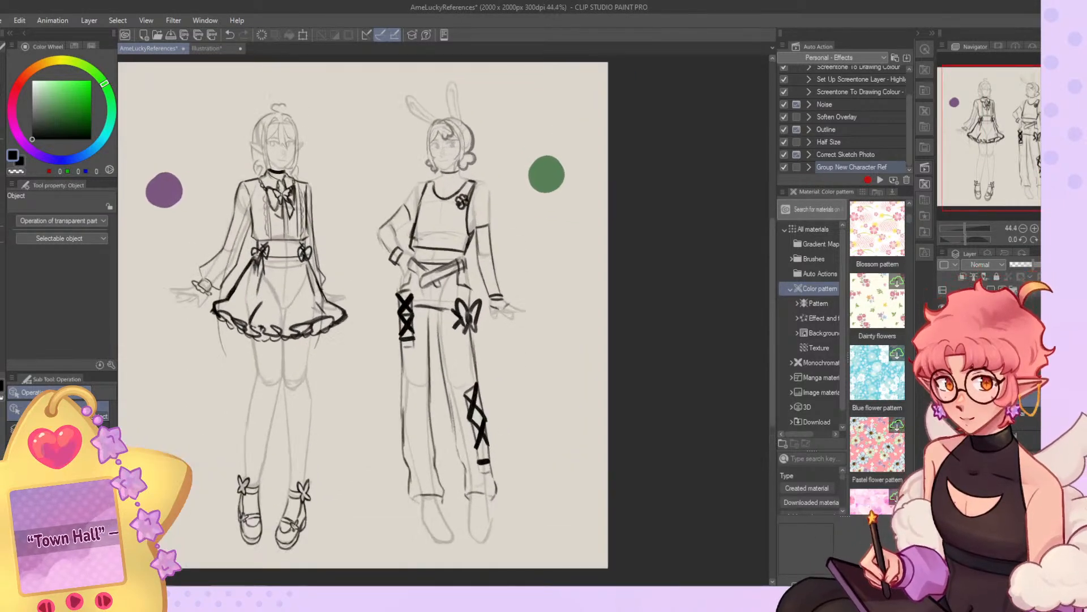
pyautogui.scroll(-1, 424, 155)
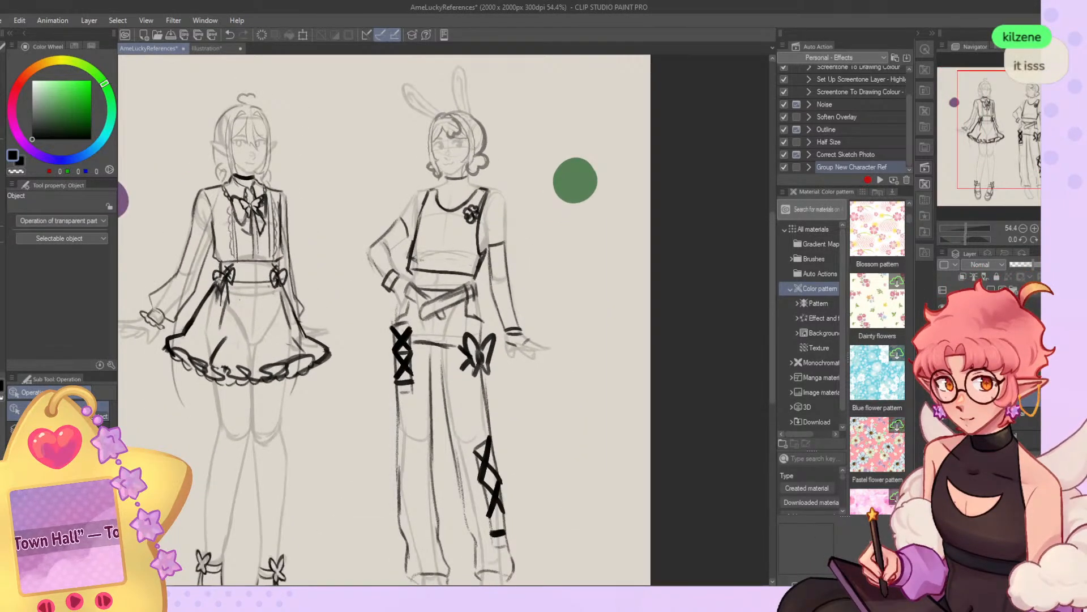
pyautogui.scroll(-4, 385, 317)
pyautogui.scroll(4, 385, 340)
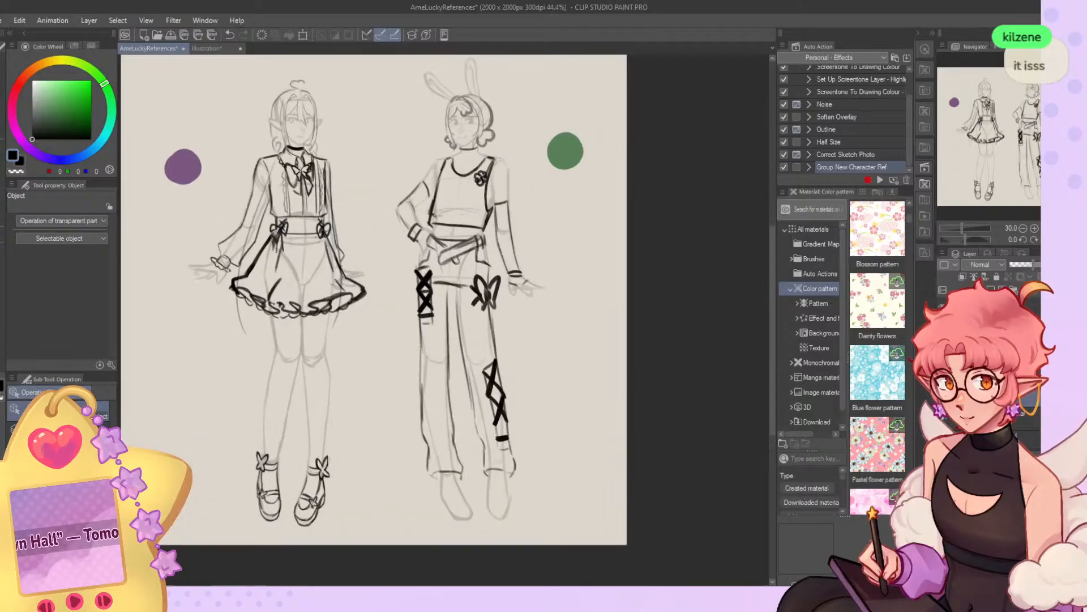
pyautogui.scroll(2, 457, 151)
pyautogui.scroll(-3, 464, 170)
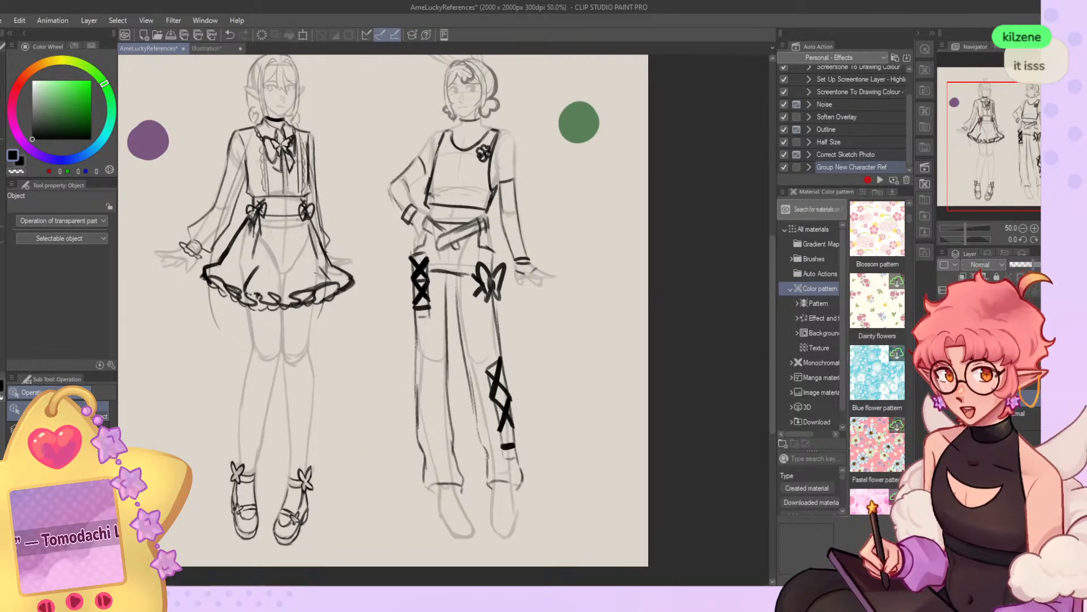
pyautogui.scroll(4, 469, 249)
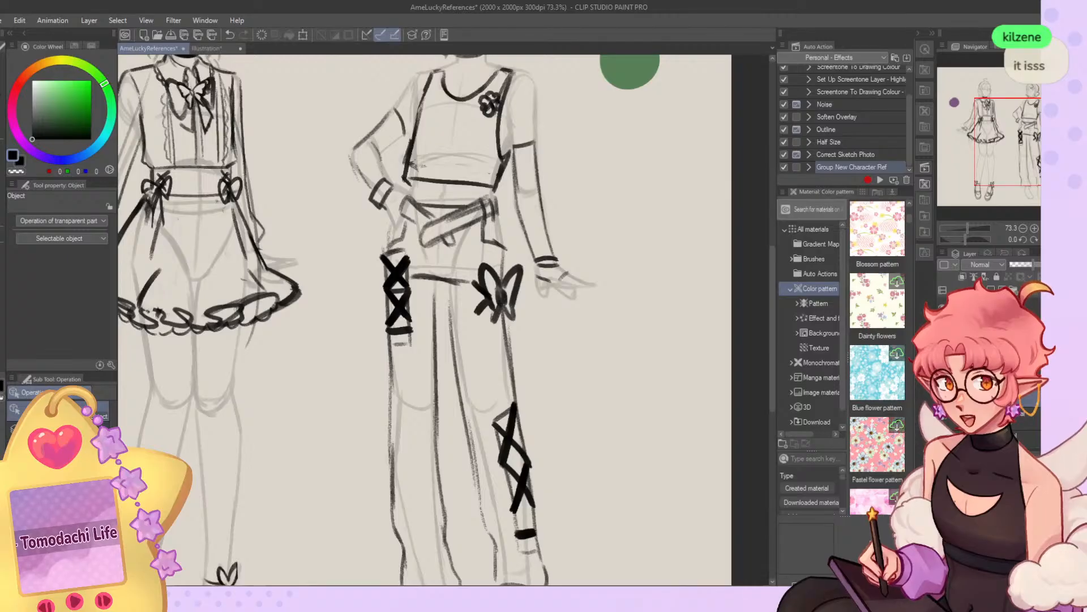
# Reshape the bunny-eared character's trouser outlines around the hip bow and the lower leg with Liquify.
pyautogui.click(2, 195)
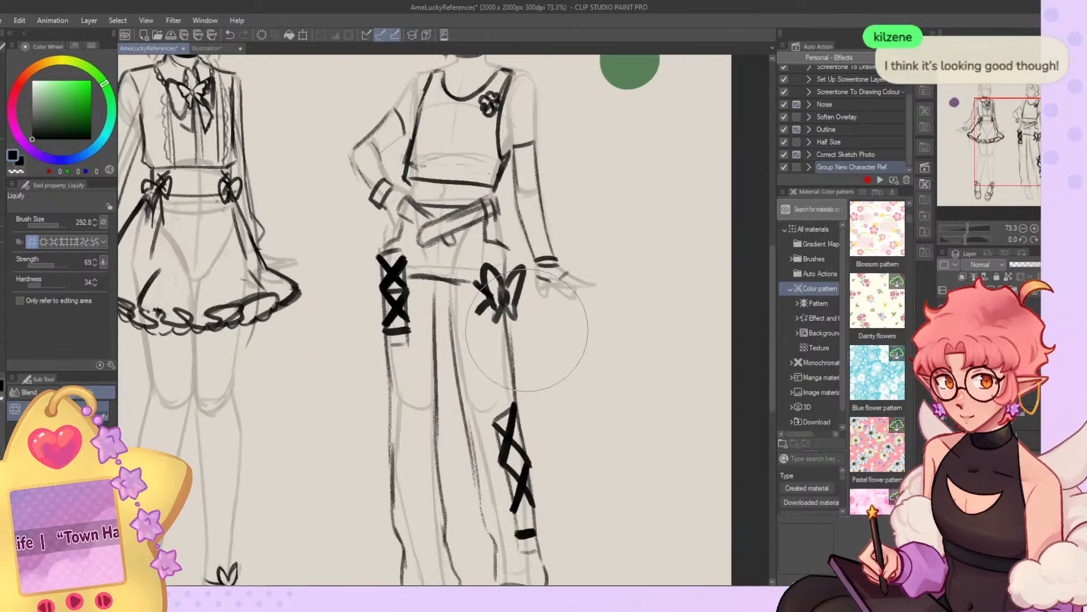
pyautogui.moveTo(522, 311); pyautogui.dragTo(499, 340)
pyautogui.scroll(-3, 451, 226)
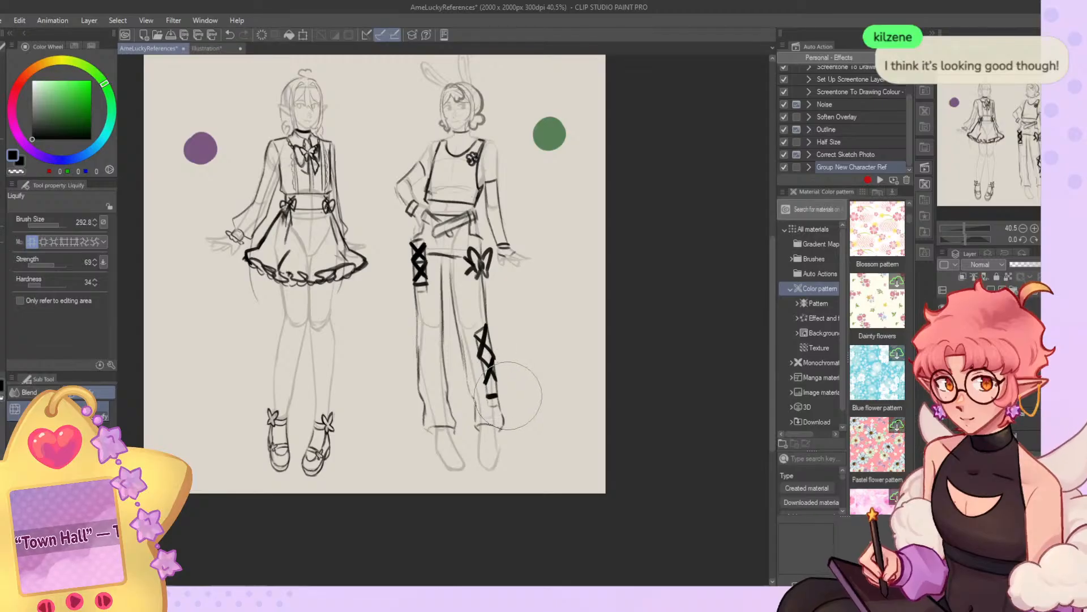
pyautogui.moveTo(510, 396); pyautogui.dragTo(473, 409)
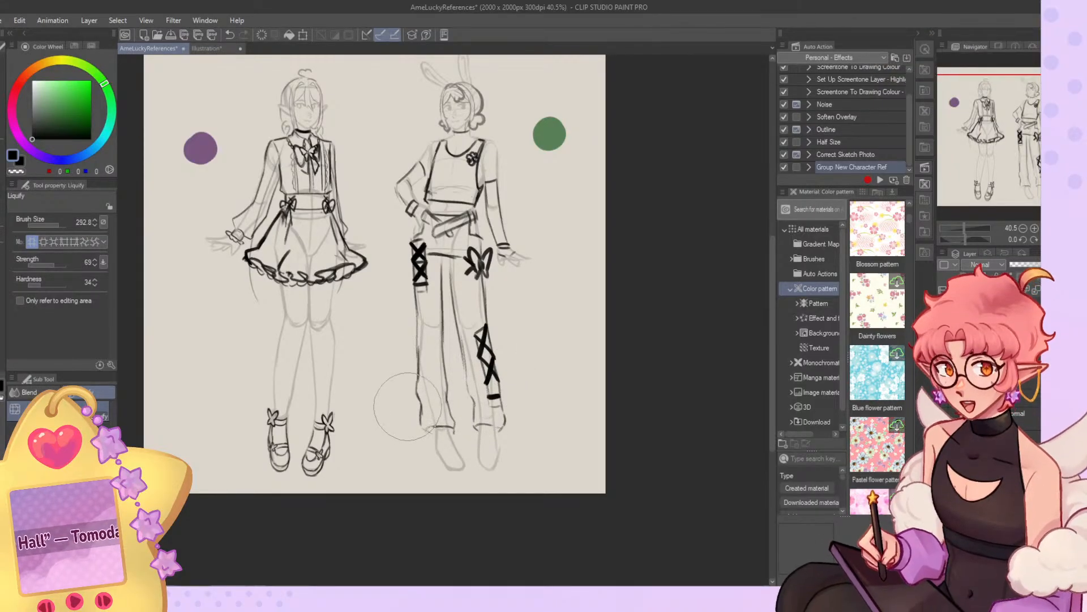
# Try to push the tank top's side seam beside the bent arm inward with Liquify.
pyautogui.scroll(5, 475, 172)
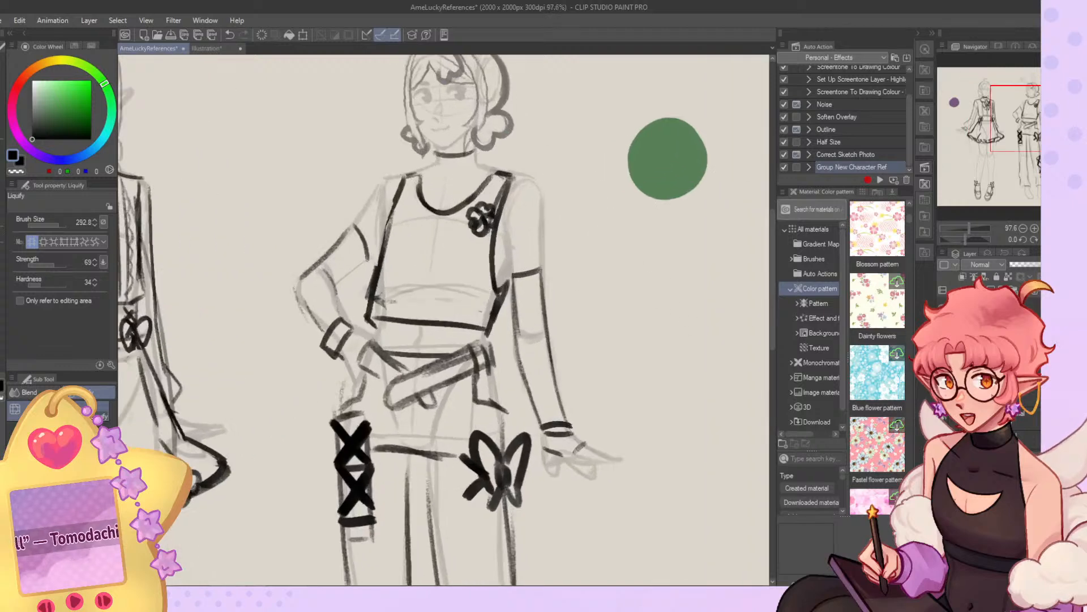
pyautogui.click(943, 349)
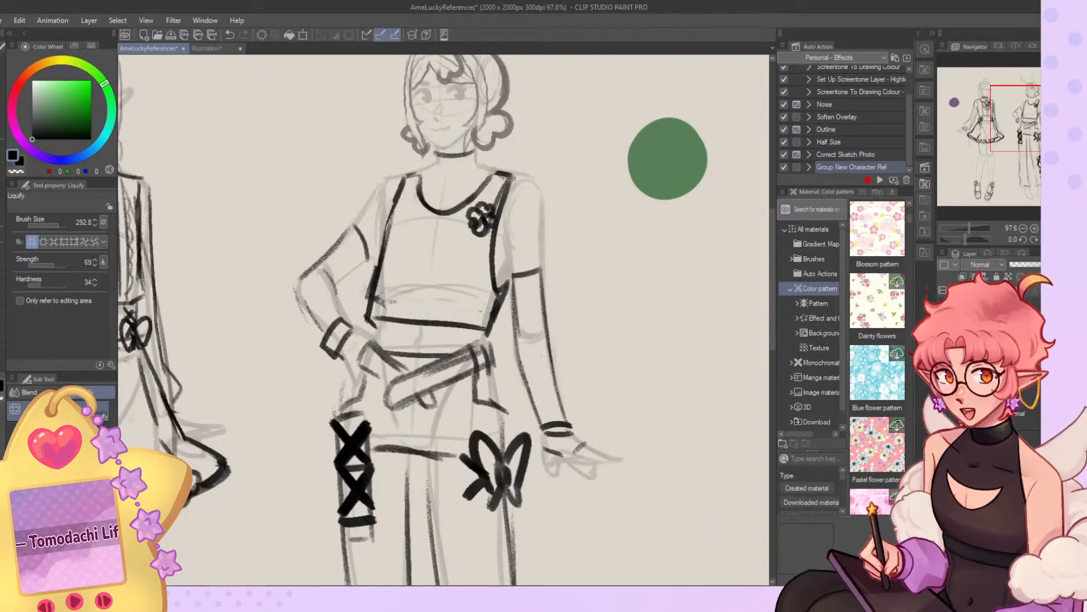
pyautogui.click(943, 327)
pyautogui.click(943, 328)
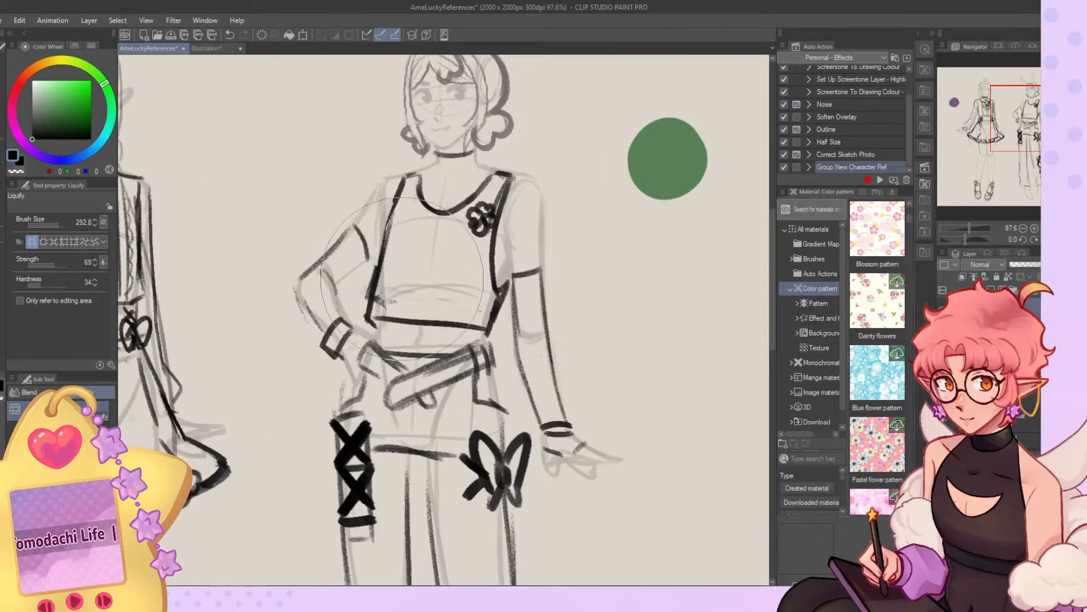
pyautogui.moveTo(390, 294); pyautogui.dragTo(404, 288)
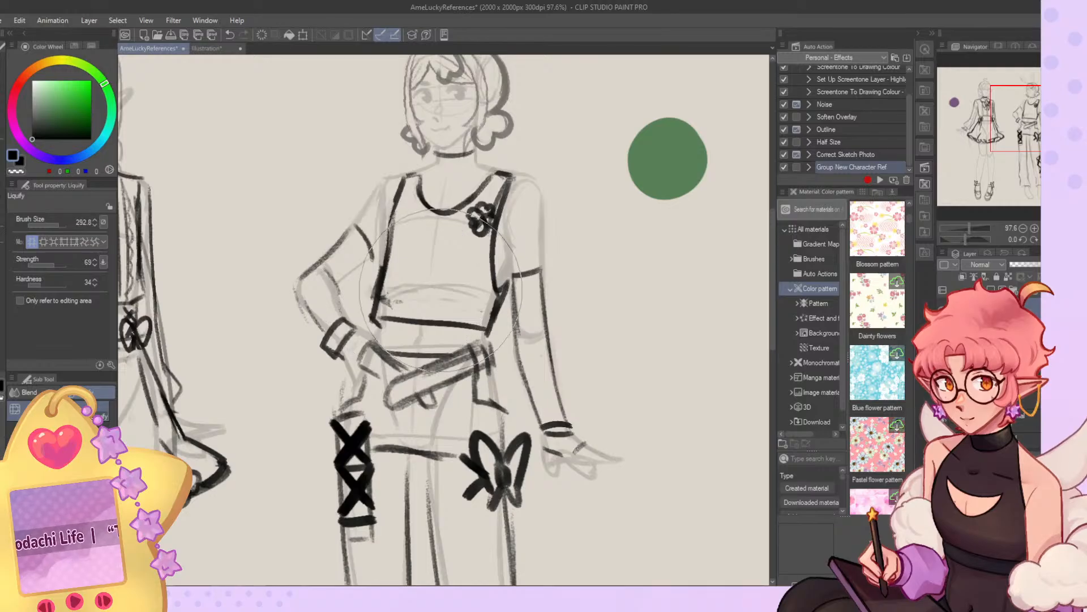
# Erase the tank top's lower section with the G-pen and redraw the seam beside the bent arm with the Gouache brush.
pyautogui.press('p')
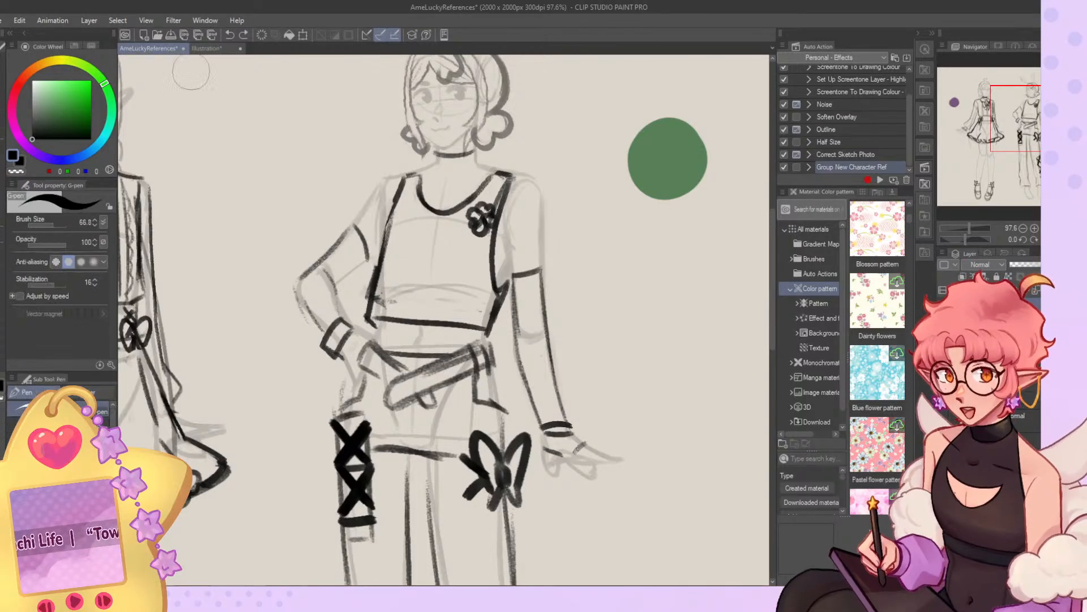
pyautogui.moveTo(378, 310)
pyautogui.mouseDown()
pyautogui.moveTo(446, 305)
pyautogui.moveTo(488, 321)
pyautogui.mouseUp()
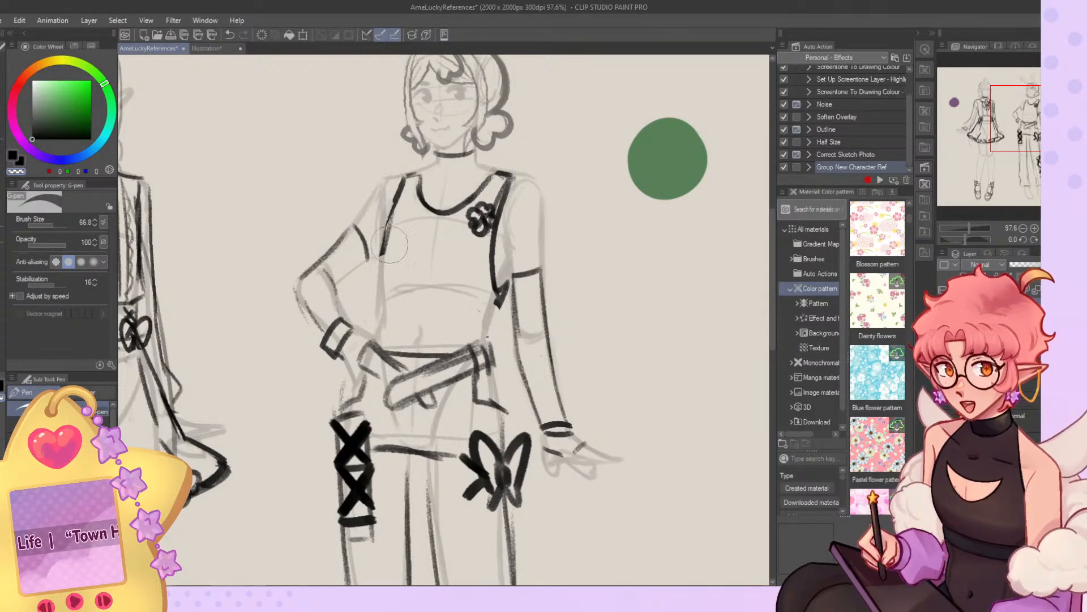
pyautogui.press('b')
pyautogui.press('c')
pyautogui.moveTo(387, 233)
pyautogui.mouseDown()
pyautogui.moveTo(382, 268)
pyautogui.moveTo(384, 242)
pyautogui.moveTo(383, 292)
pyautogui.moveTo(480, 289)
pyautogui.mouseUp()
pyautogui.moveTo(388, 289); pyautogui.dragTo(500, 306)
pyautogui.hotkey('ctrl', 'z')
pyautogui.hotkey('ctrl', 'z')
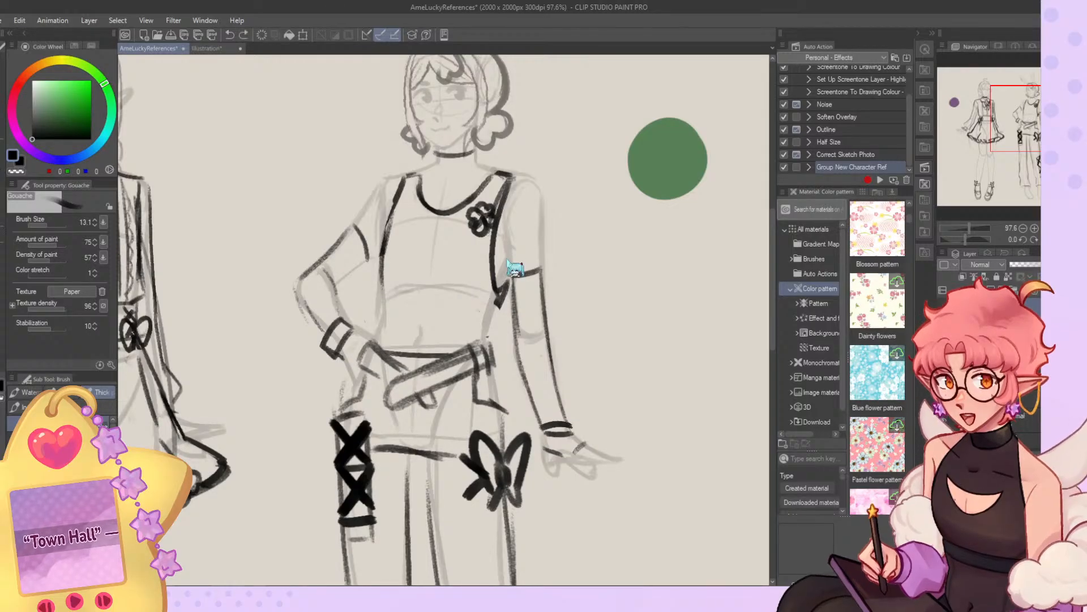
# Redraw the tank top's seam beside the straight arm and add a curved, cropped hem below the chest.
pyautogui.moveTo(499, 238); pyautogui.dragTo(503, 286)
pyautogui.hotkey('ctrl', 'z')
pyautogui.moveTo(499, 229)
pyautogui.mouseDown()
pyautogui.moveTo(509, 285)
pyautogui.moveTo(498, 307)
pyautogui.moveTo(490, 246)
pyautogui.mouseUp()
pyautogui.press('c')
pyautogui.moveTo(491, 246); pyautogui.dragTo(508, 294)
pyautogui.press('c')
pyautogui.moveTo(496, 237)
pyautogui.mouseDown()
pyautogui.moveTo(498, 280)
pyautogui.moveTo(509, 270)
pyautogui.moveTo(495, 299)
pyautogui.moveTo(378, 295)
pyautogui.moveTo(405, 184)
pyautogui.moveTo(383, 297)
pyautogui.mouseUp()
pyautogui.press('c')
pyautogui.moveTo(379, 249); pyautogui.dragTo(380, 286)
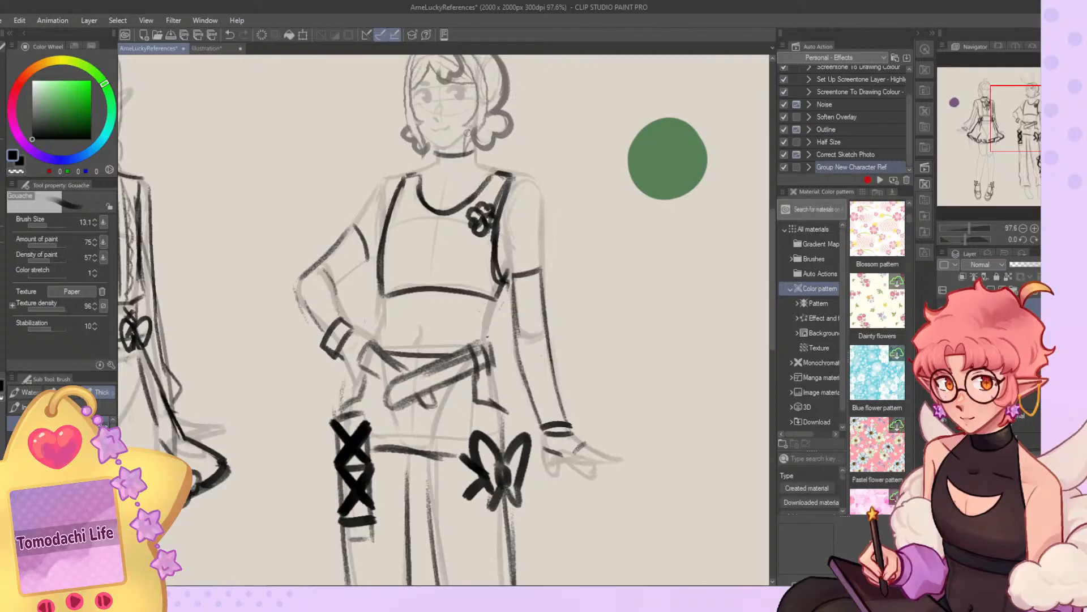
# Flip the canvas view horizontally and hide the tank top's line layer to work on the body sketch underneath.
pyautogui.scroll(-10, 486, 156)
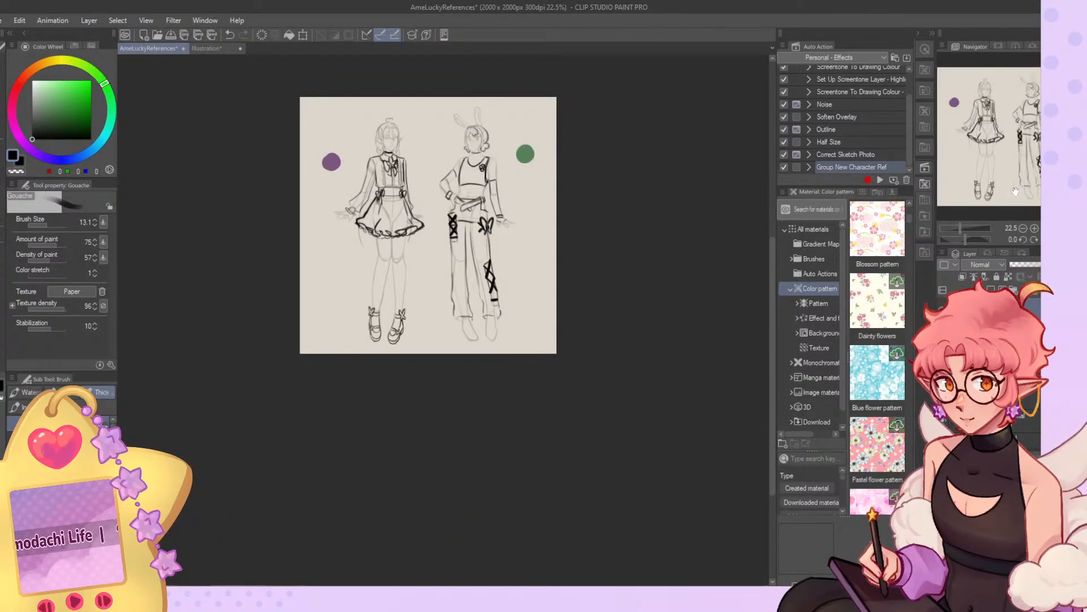
pyautogui.click(1056, 239)
pyautogui.scroll(12, 396, 144)
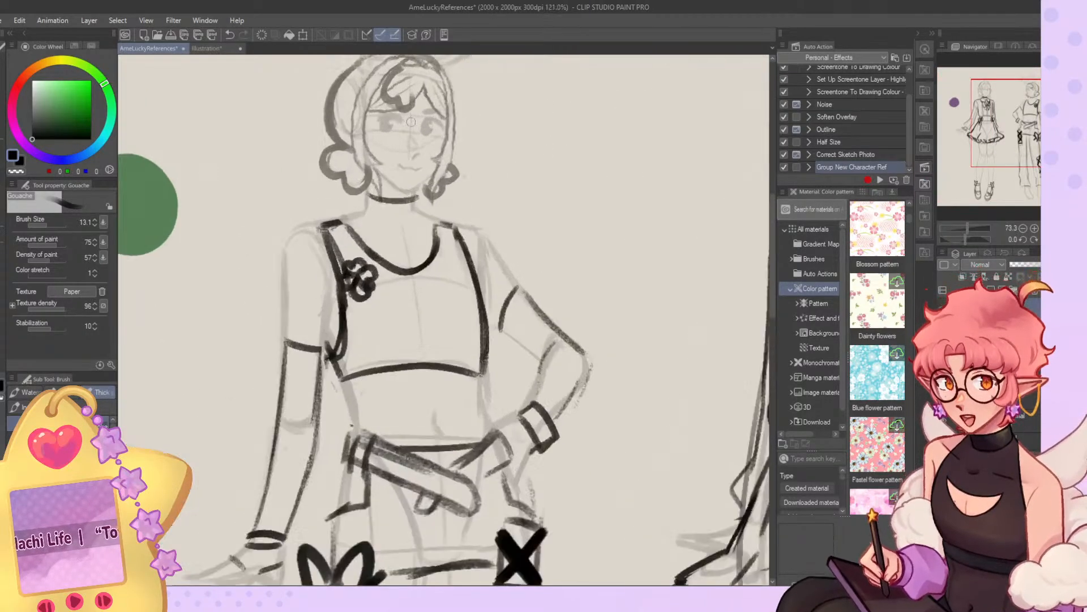
pyautogui.click(943, 308)
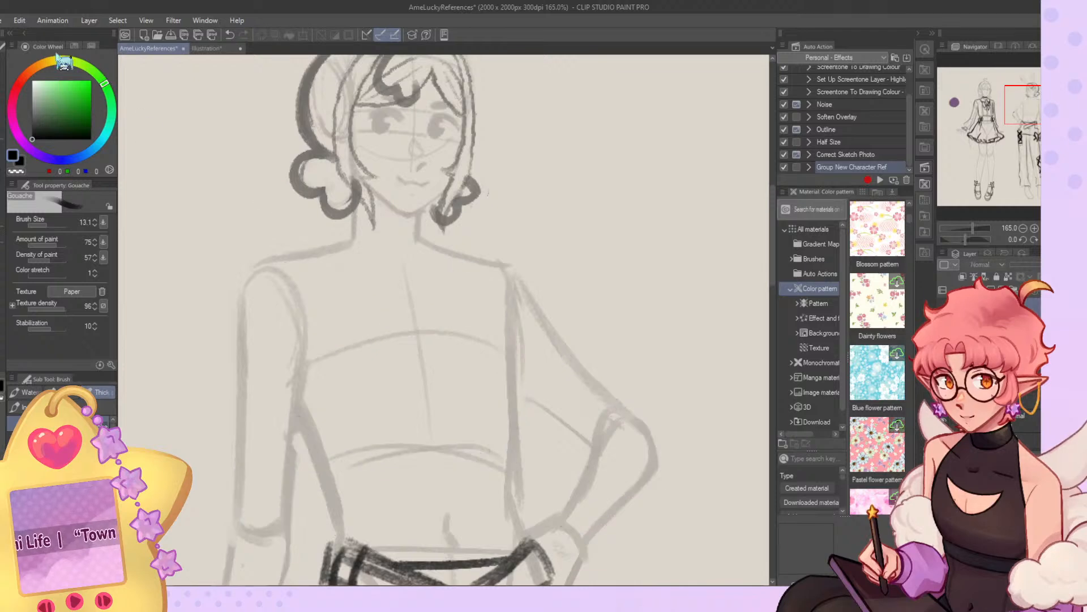
pyautogui.click(1, 91)
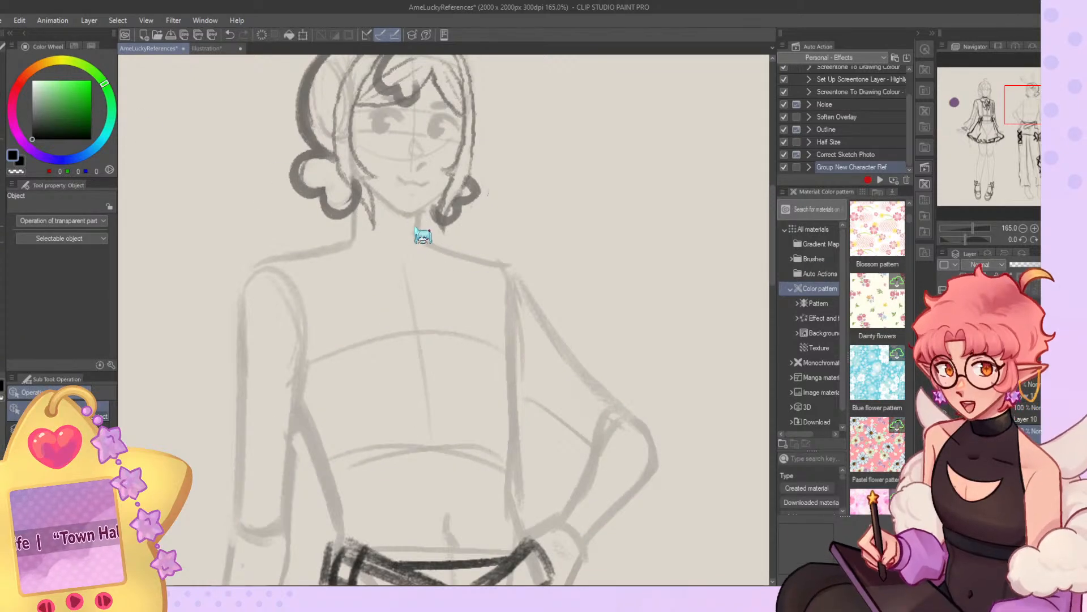
# Redraw the neck and shoulder line above the bent arm on the body sketch, then restore the unflipped view.
pyautogui.press('b')
pyautogui.moveTo(422, 221)
pyautogui.mouseDown()
pyautogui.moveTo(414, 241)
pyautogui.moveTo(469, 250)
pyautogui.mouseUp()
pyautogui.press('c')
pyautogui.press('c')
pyautogui.moveTo(452, 249); pyautogui.dragTo(505, 258)
pyautogui.press('c')
pyautogui.moveTo(429, 244)
pyautogui.mouseDown()
pyautogui.moveTo(488, 261)
pyautogui.moveTo(536, 305)
pyautogui.moveTo(513, 275)
pyautogui.moveTo(543, 303)
pyautogui.mouseUp()
pyautogui.hotkey('ctrl', 'z')
pyautogui.hotkey('ctrl', 'z')
pyautogui.hotkey('ctrl', 'z')
pyautogui.moveTo(495, 258); pyautogui.dragTo(542, 315)
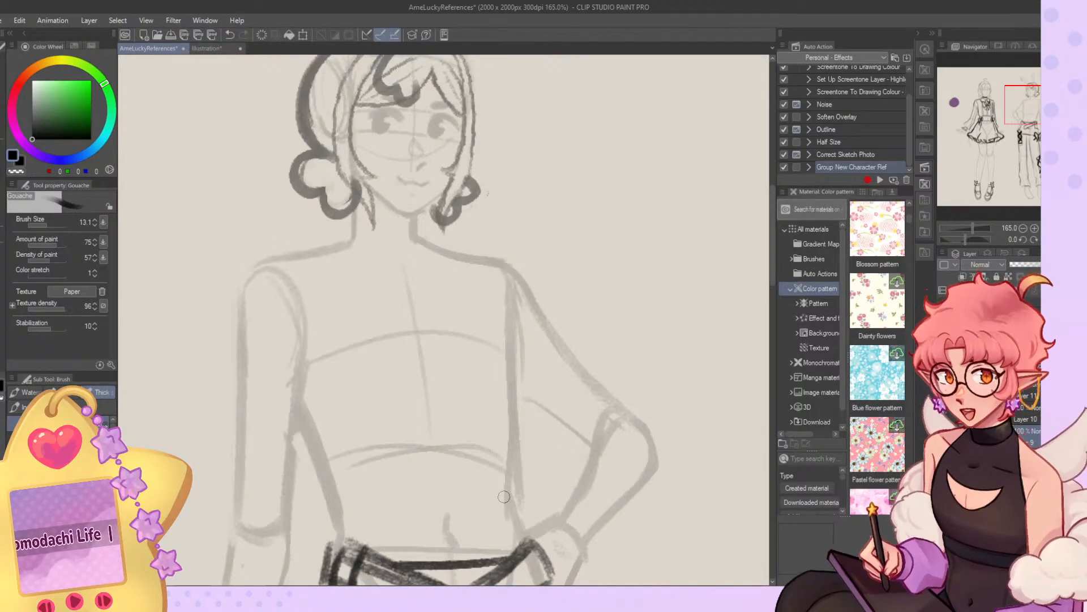
pyautogui.scroll(-5, 442, 194)
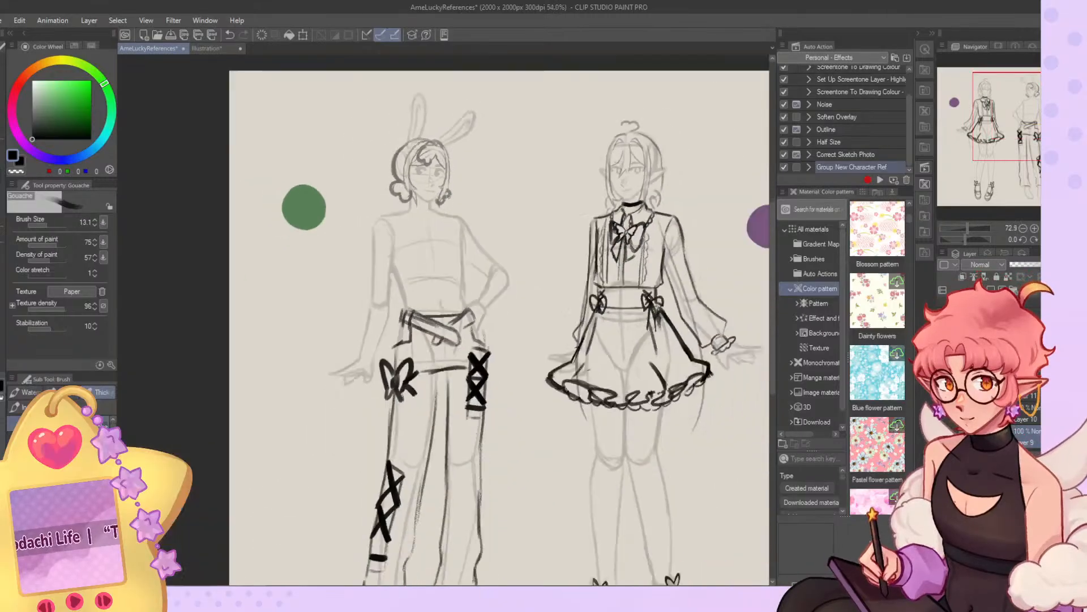
pyautogui.press('h')
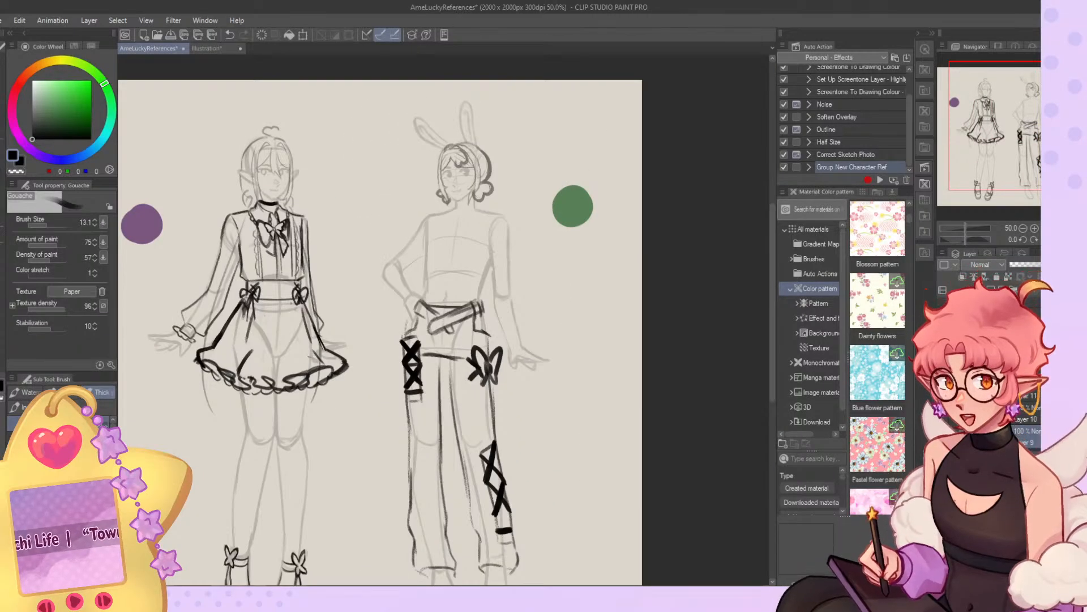
# Compare both characters' outfits and proportions across the whole canvas, in normal and mirrored view.
pyautogui.press('j')
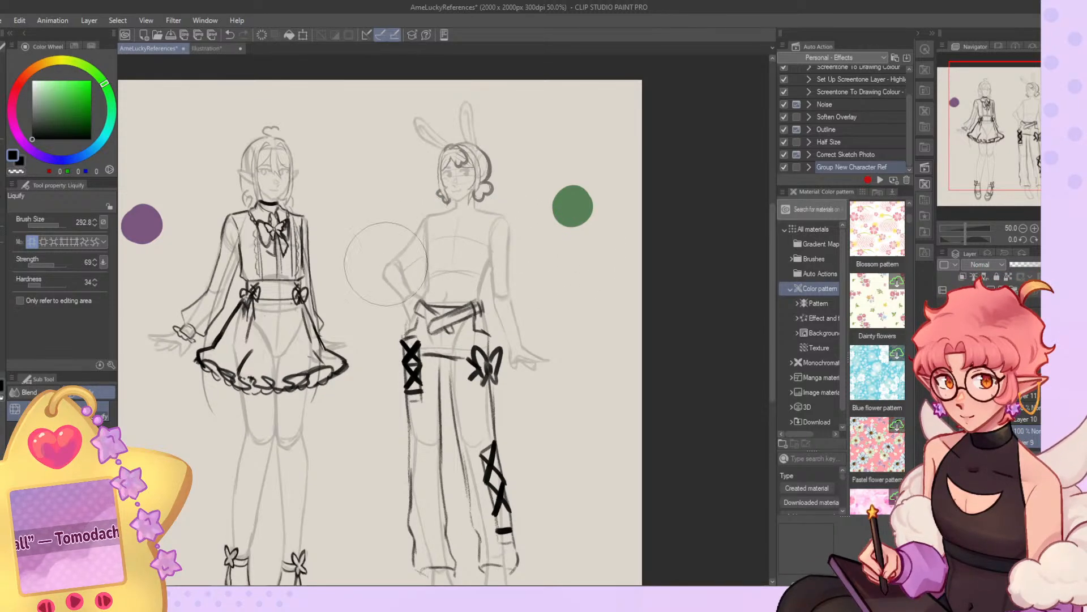
pyautogui.scroll(-3, 385, 263)
pyautogui.scroll(2, 517, 213)
pyautogui.scroll(1, 538, 259)
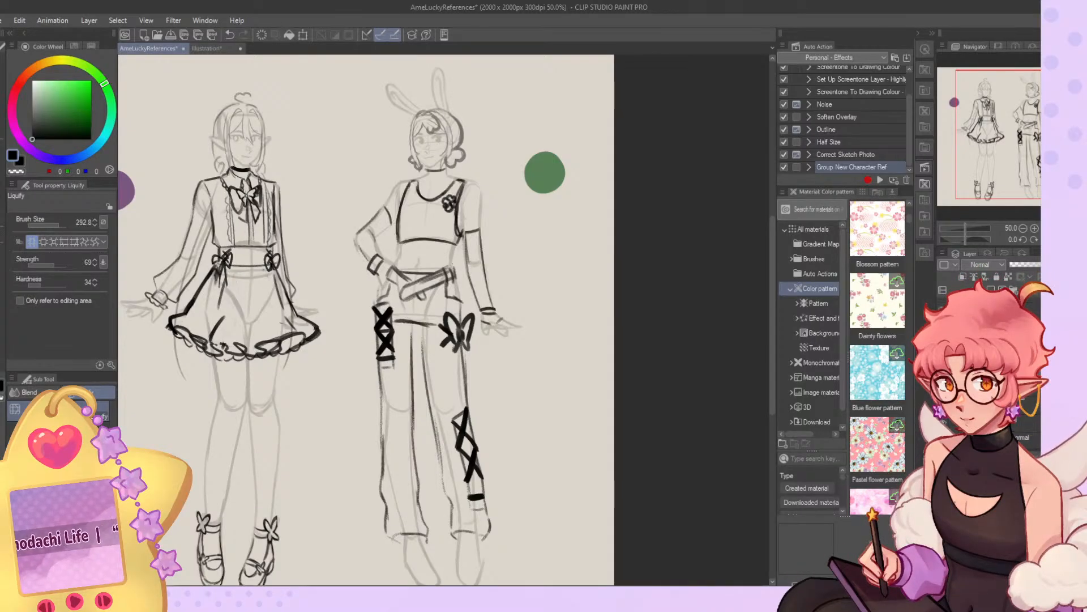
pyautogui.scroll(5, 508, 269)
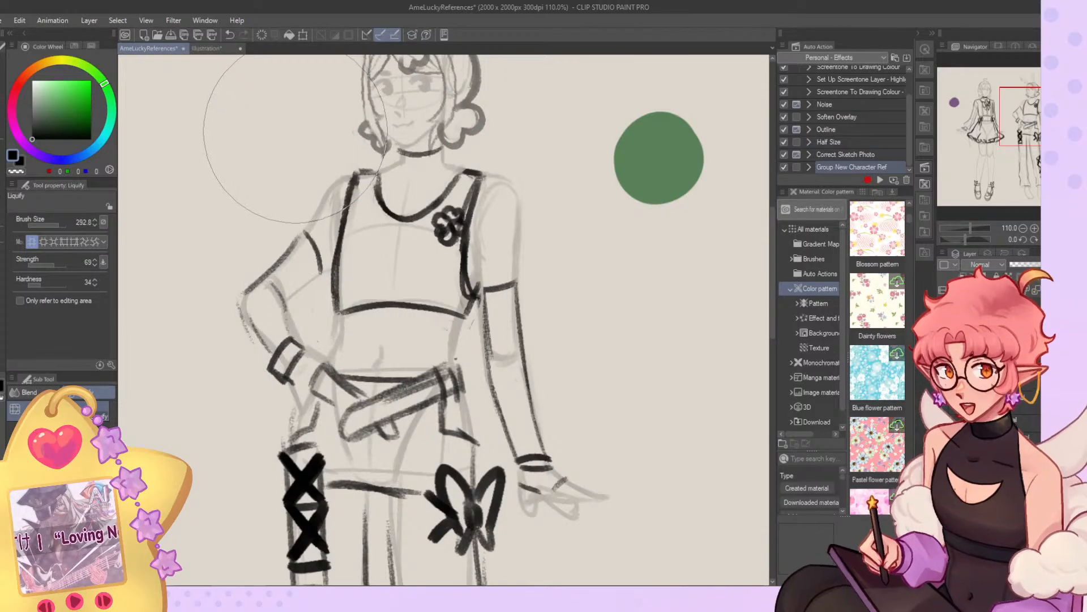
pyautogui.scroll(-6, 461, 165)
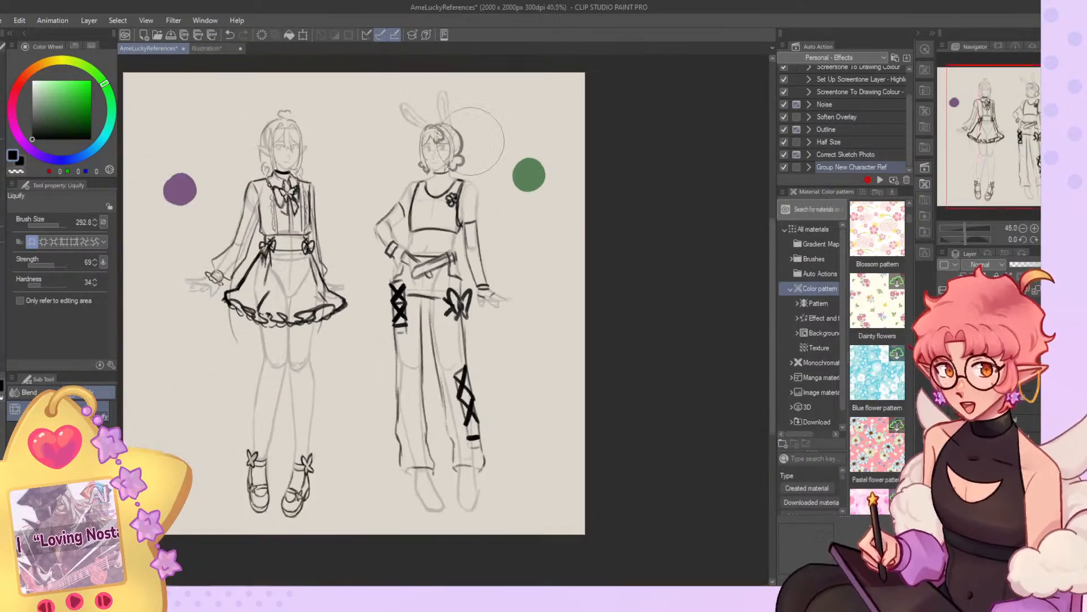
pyautogui.hotkey('ctrl', '0')
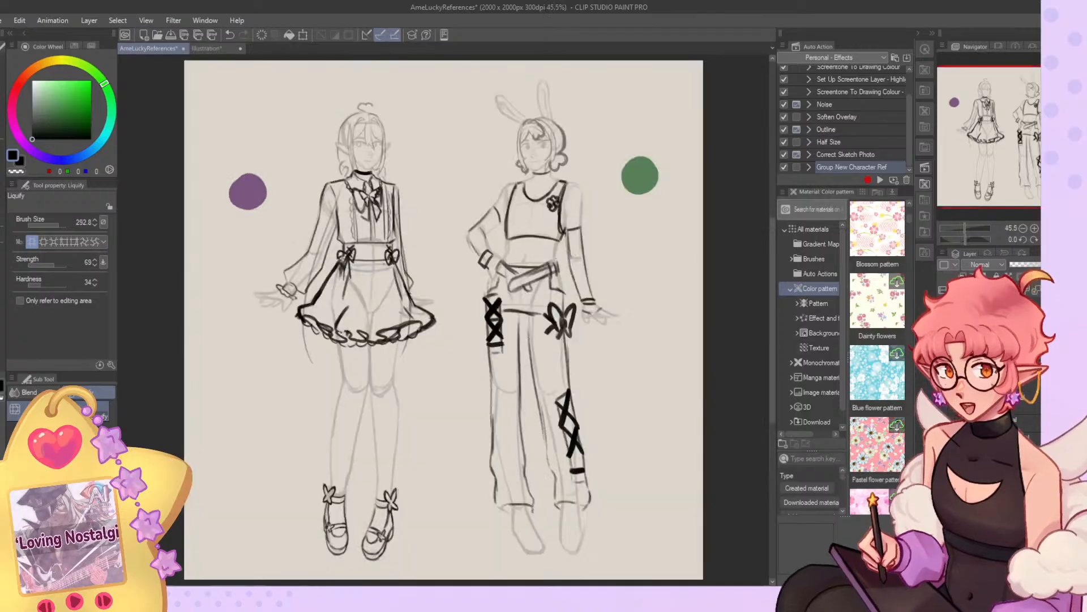
pyautogui.press('h')
pyautogui.press('h')
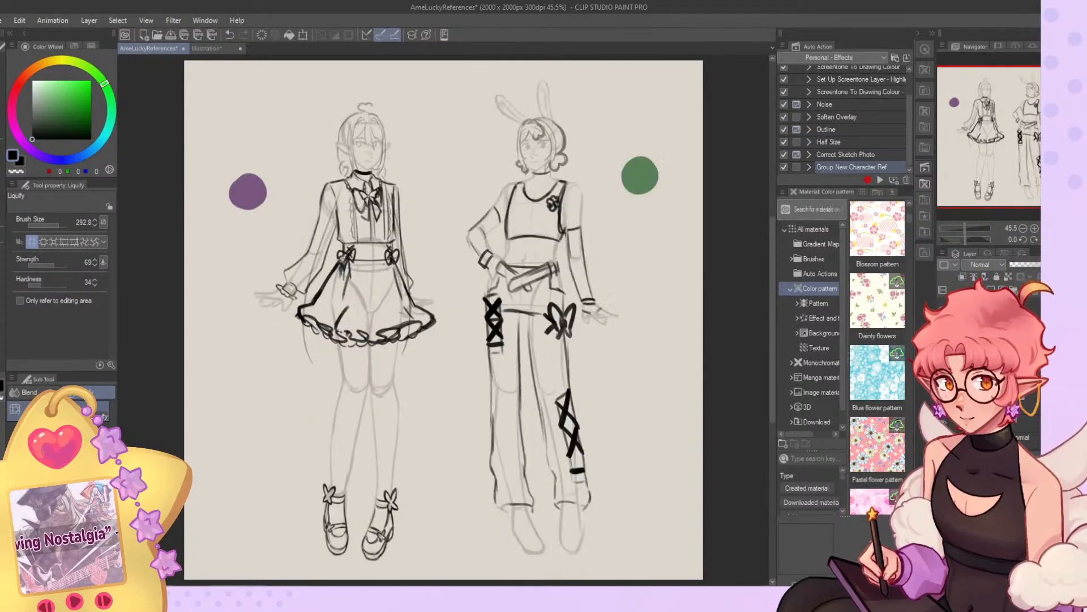
pyautogui.scroll(-2, 696, 189)
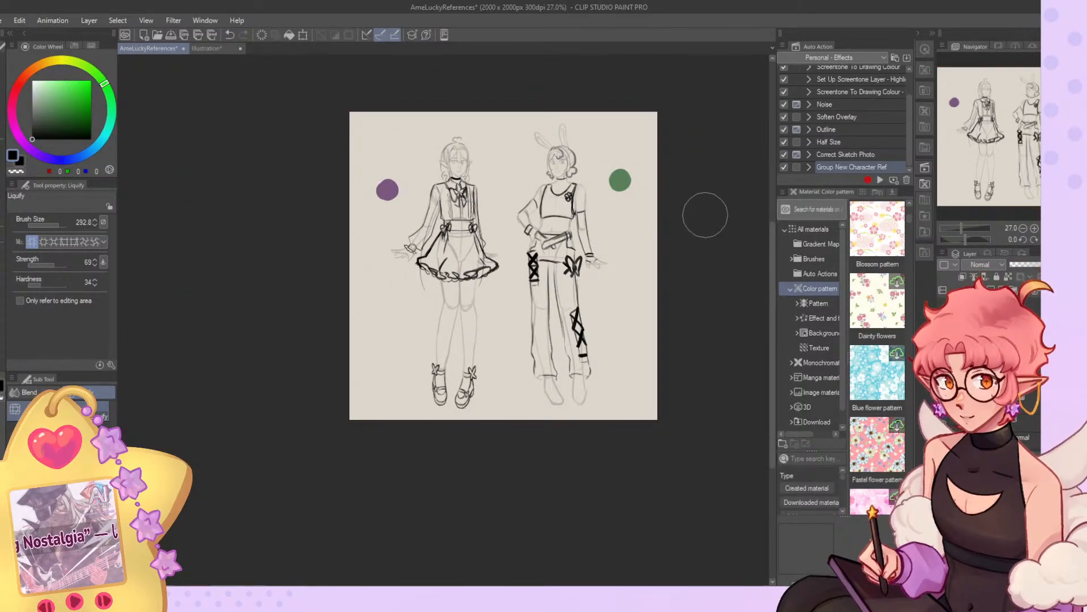
pyautogui.scroll(1, 702, 213)
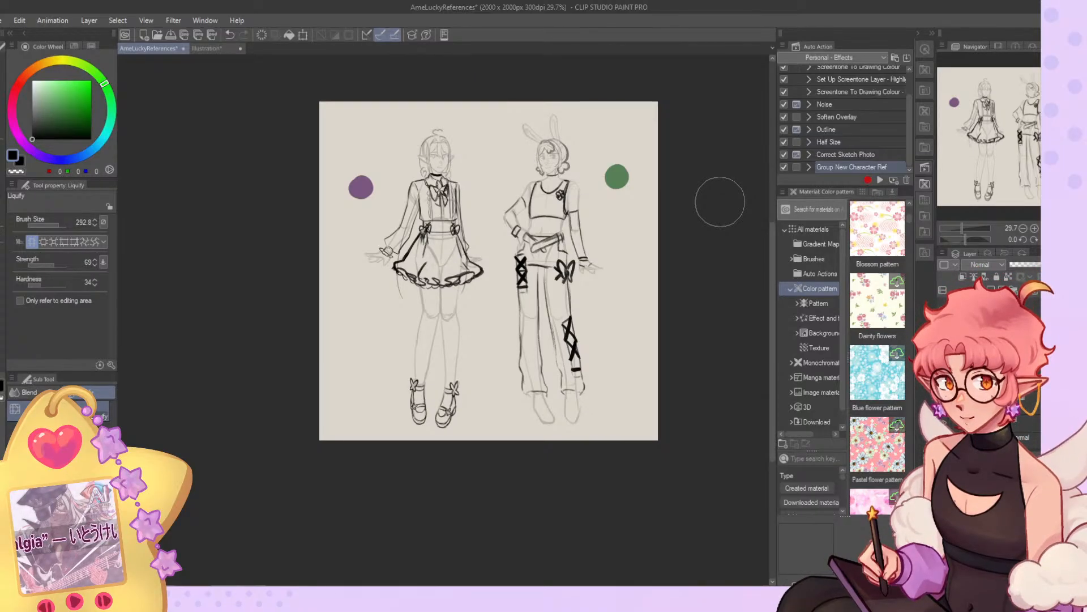
pyautogui.scroll(7, 708, 198)
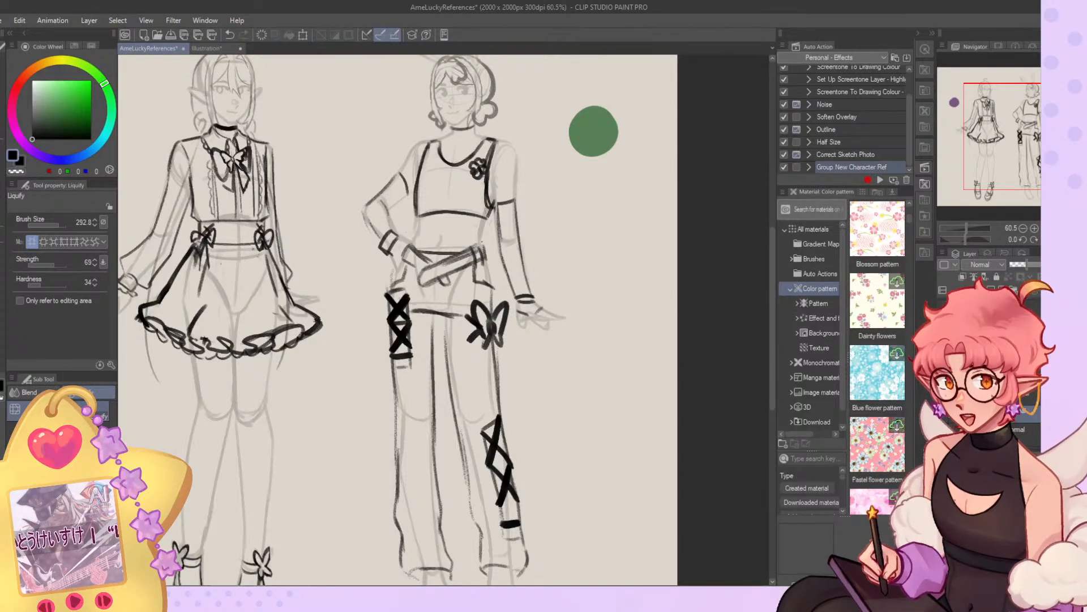
# Sketch the loose tie hanging from the belt at the hip beside the straight arm, using the Gouache brush at size 8.4.
pyautogui.scroll(5, 532, 255)
pyautogui.press('b')
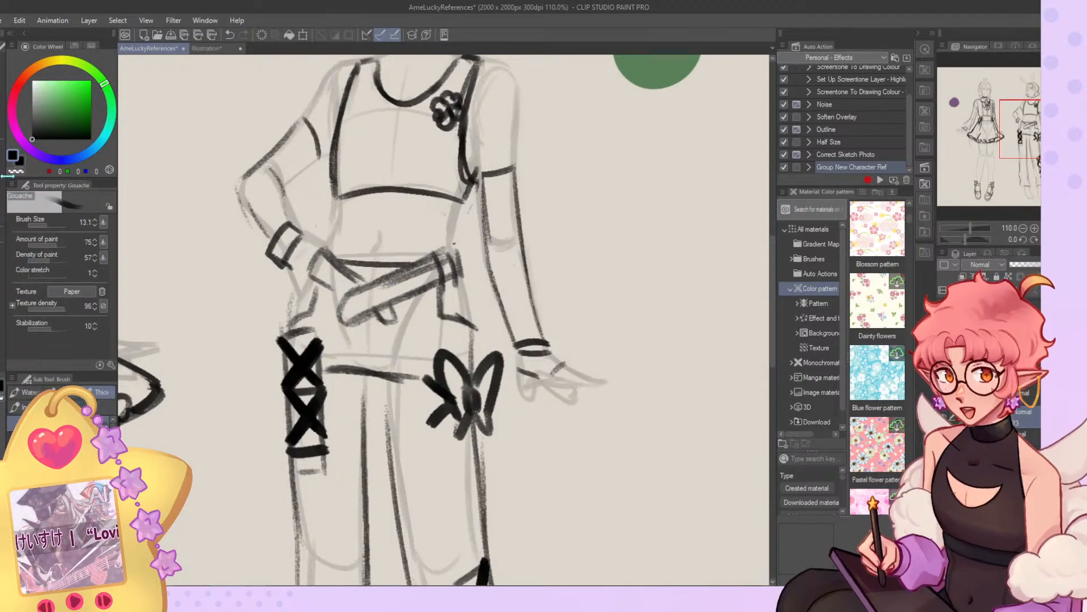
pyautogui.click(43, 224)
pyautogui.moveTo(460, 241); pyautogui.dragTo(480, 312)
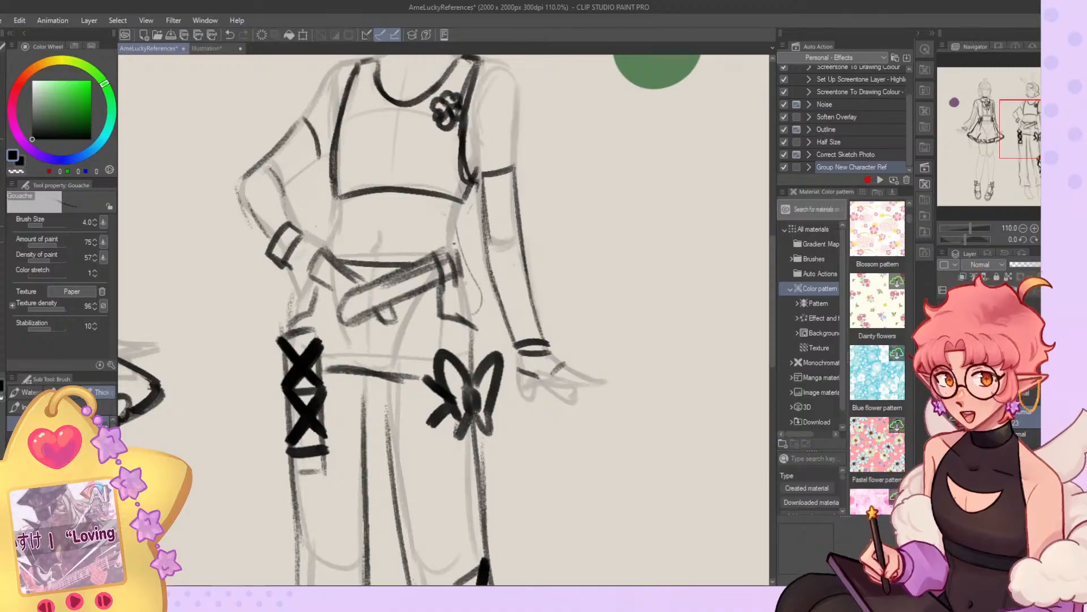
pyautogui.click(48, 225)
pyautogui.moveTo(48, 226); pyautogui.dragTo(45, 226)
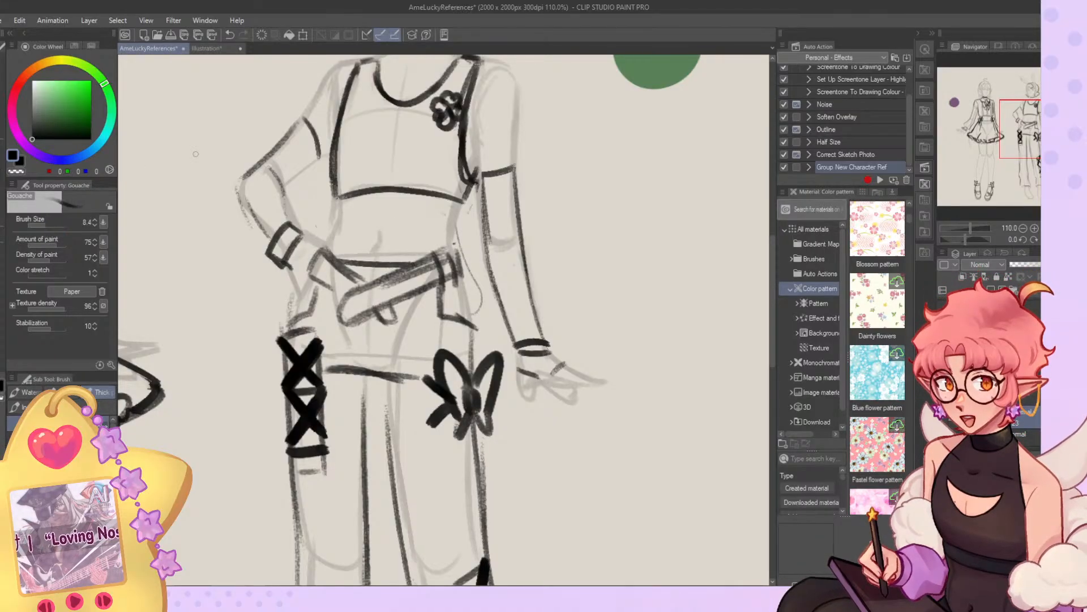
pyautogui.hotkey('ctrl', 'z')
pyautogui.hotkey('ctrl', 'z')
pyautogui.moveTo(458, 236)
pyautogui.mouseDown()
pyautogui.moveTo(484, 279)
pyautogui.moveTo(474, 312)
pyautogui.mouseUp()
pyautogui.hotkey('ctrl', 'z')
pyautogui.hotkey('ctrl', 'z')
pyautogui.moveTo(458, 235)
pyautogui.mouseDown()
pyautogui.moveTo(476, 297)
pyautogui.moveTo(484, 277)
pyautogui.moveTo(452, 246)
pyautogui.moveTo(479, 276)
pyautogui.moveTo(471, 249)
pyautogui.moveTo(483, 274)
pyautogui.mouseUp()
pyautogui.hotkey('ctrl', 'z')
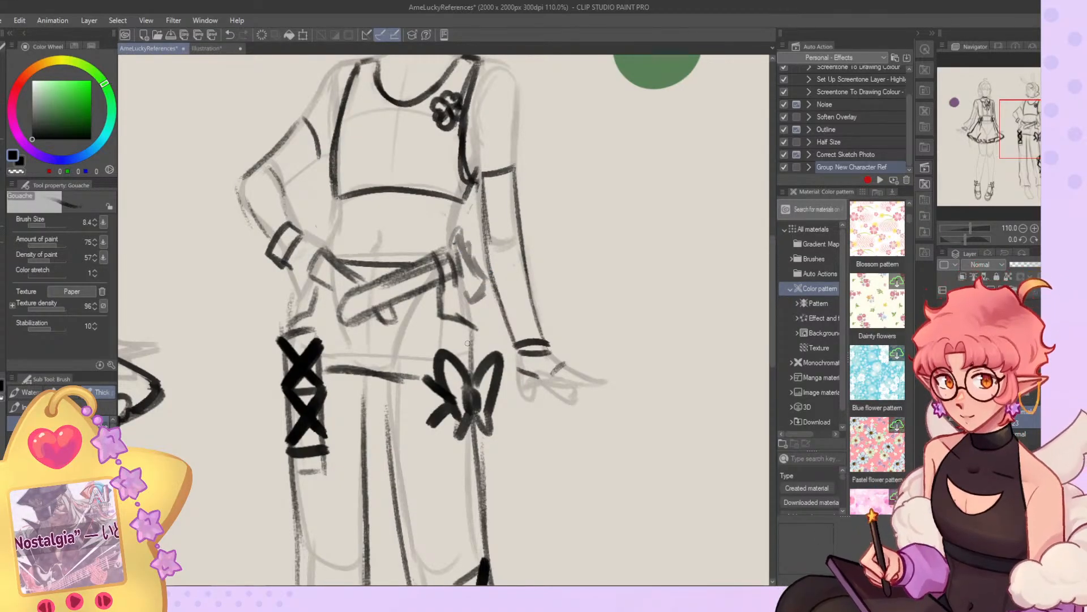
# Review both full figures at different magnifications to judge the outfit balance and spot unfinished areas.
pyautogui.scroll(-5, 504, 272)
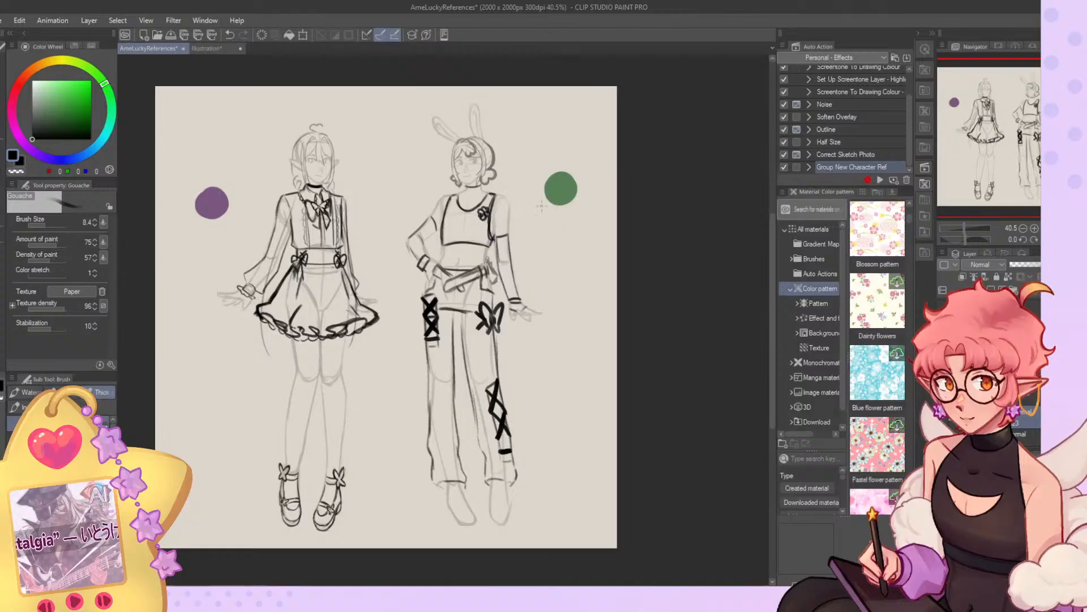
pyautogui.scroll(2, 346, 198)
pyautogui.scroll(-4, 623, 257)
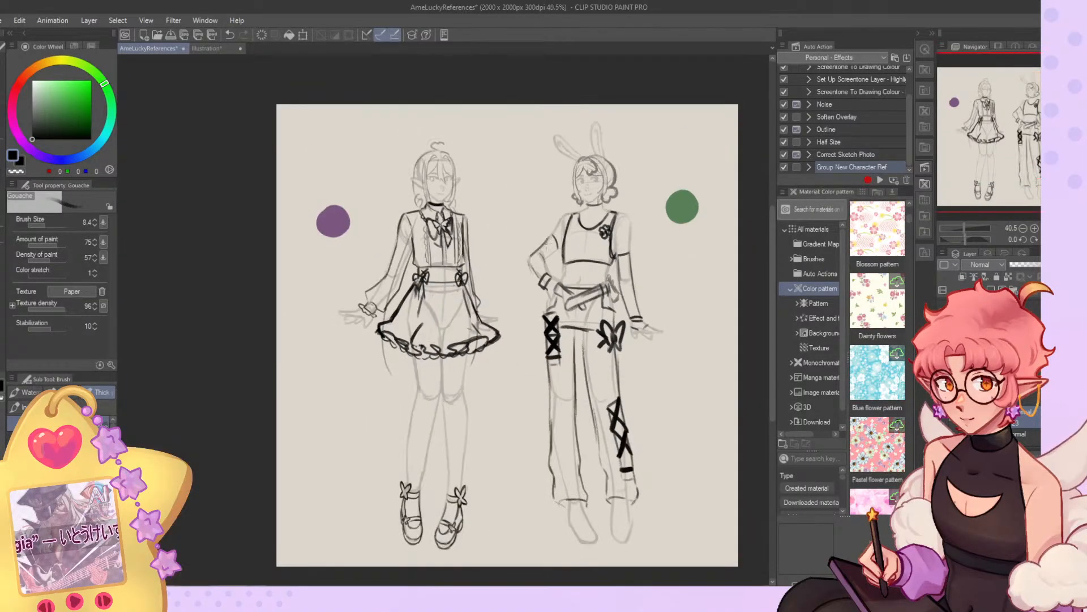
pyautogui.scroll(5, 625, 284)
pyautogui.scroll(-2, 413, 243)
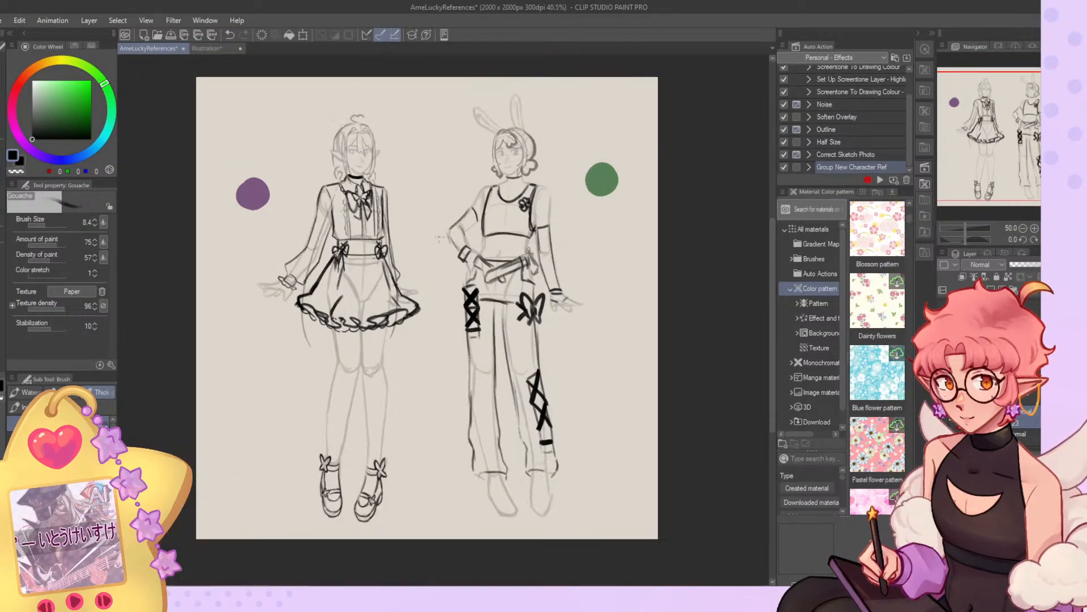
pyautogui.scroll(1, 293, 211)
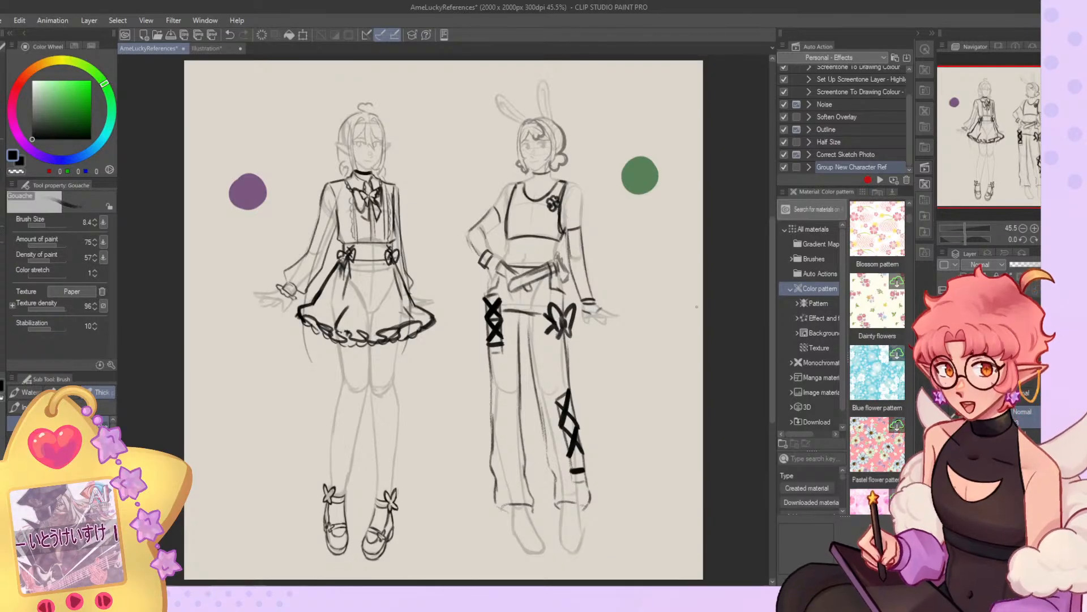
pyautogui.scroll(-1, 690, 255)
pyautogui.scroll(3, 657, 442)
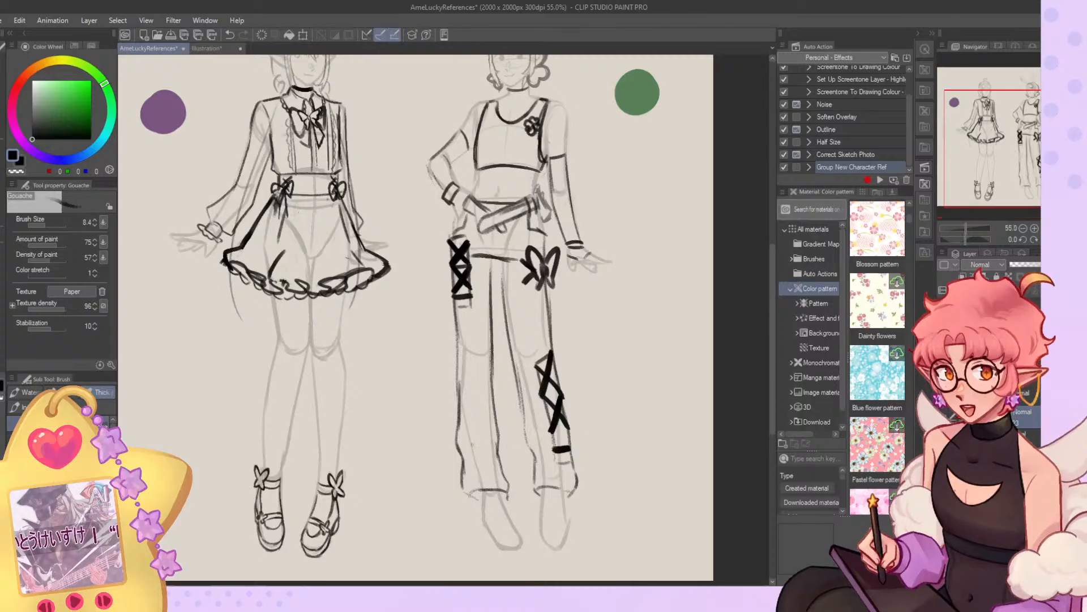
pyautogui.scroll(-4, 473, 389)
# Draw a sneaker on the foot below the criss-cross trouser lacing, with a tongue panel, crossed laces and a sole.
pyautogui.scroll(7, 474, 390)
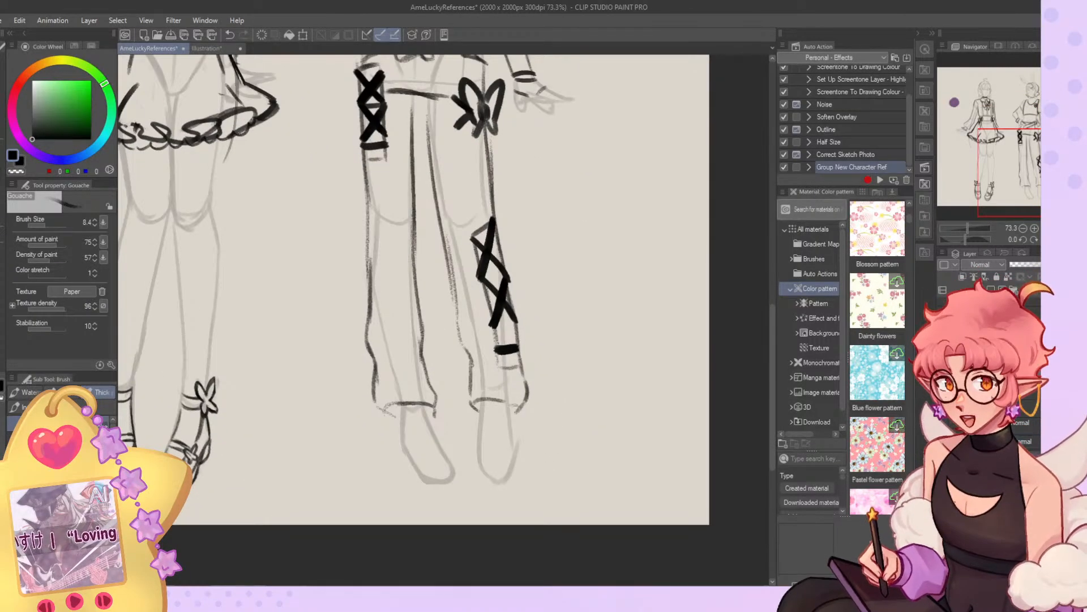
pyautogui.click(46, 225)
pyautogui.moveTo(481, 404)
pyautogui.mouseDown()
pyautogui.moveTo(479, 463)
pyautogui.moveTo(508, 472)
pyautogui.mouseUp()
pyautogui.moveTo(509, 412); pyautogui.dragTo(513, 475)
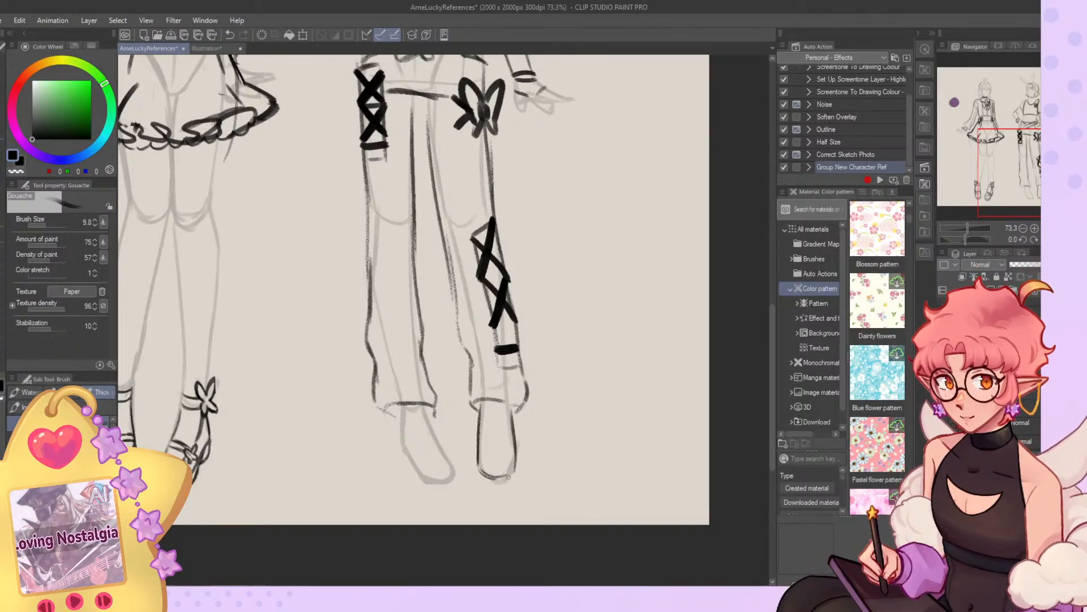
pyautogui.moveTo(499, 406); pyautogui.dragTo(502, 455)
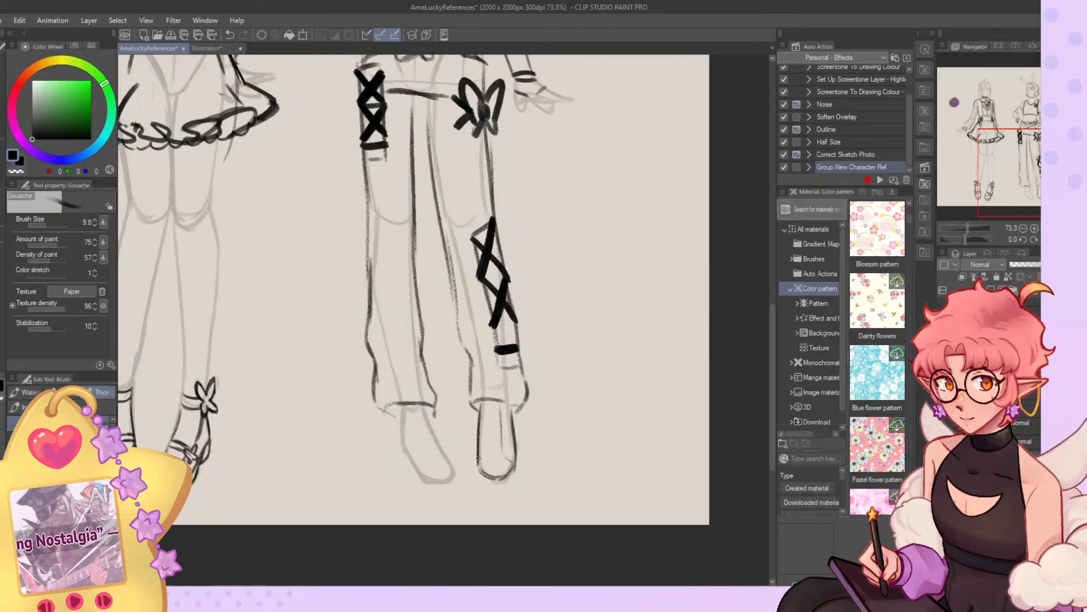
pyautogui.moveTo(490, 403); pyautogui.dragTo(491, 456)
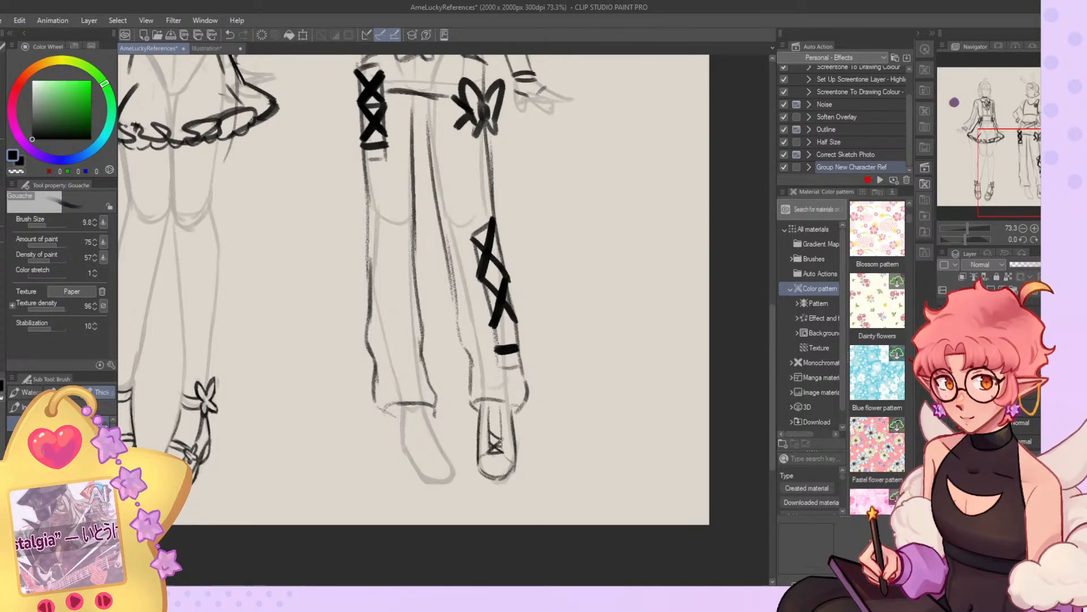
pyautogui.moveTo(492, 419); pyautogui.dragTo(487, 433)
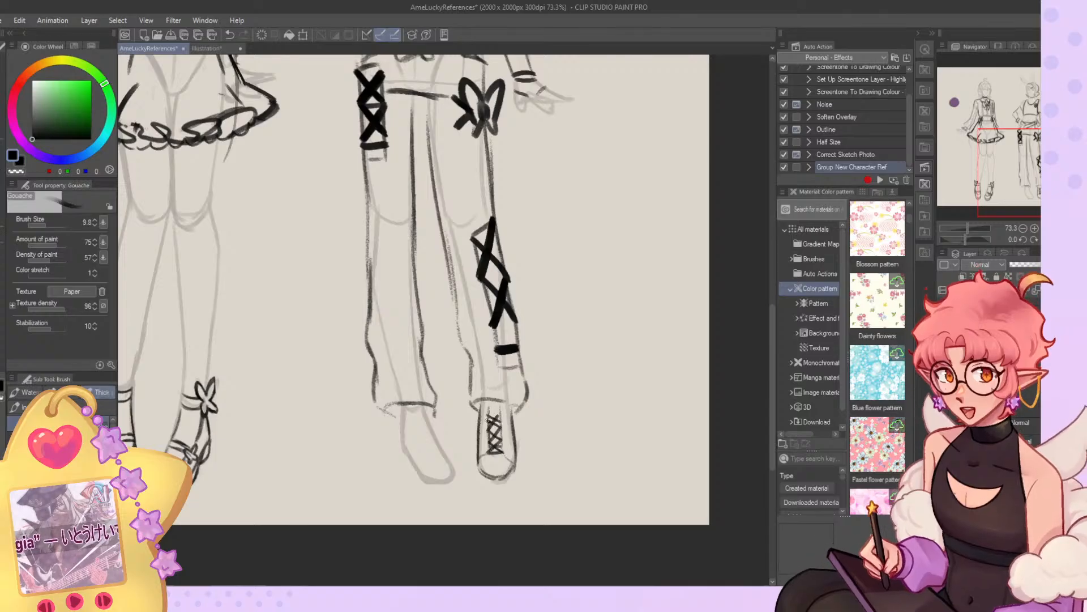
pyautogui.moveTo(478, 472); pyautogui.dragTo(512, 484)
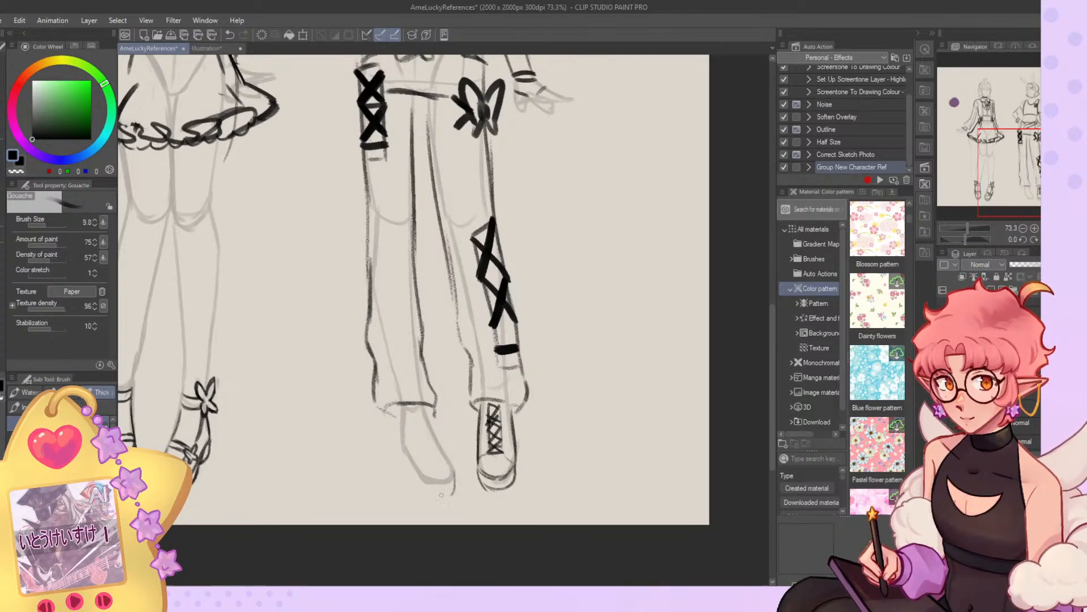
# Draw the matching sneaker on the angled foot, with its sole, side panels, toe cap and crossed laces.
pyautogui.moveTo(421, 485); pyautogui.dragTo(456, 486)
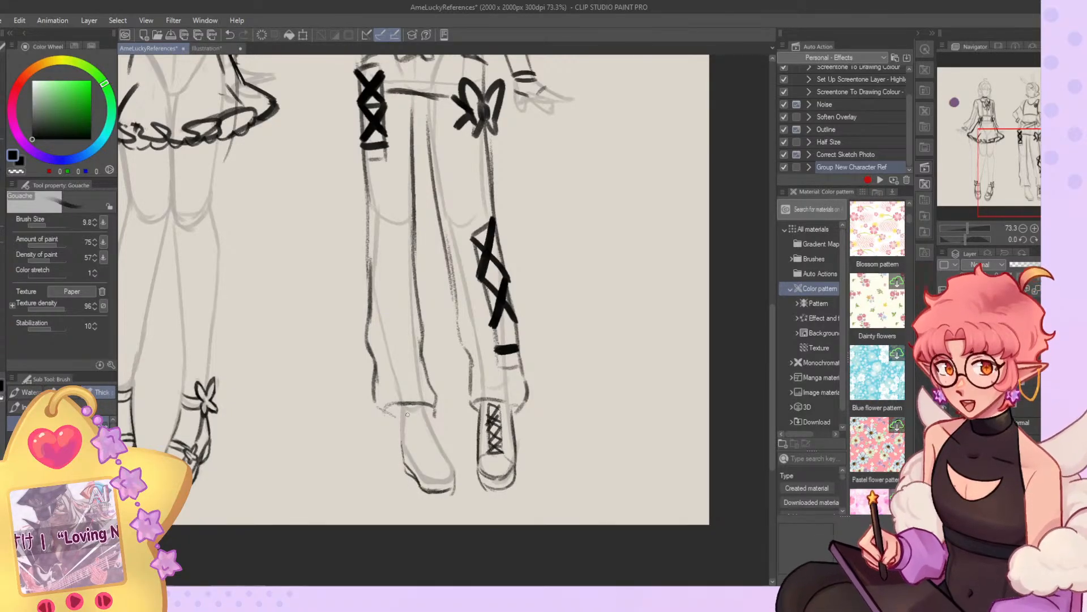
pyautogui.moveTo(414, 425)
pyautogui.mouseDown()
pyautogui.moveTo(427, 447)
pyautogui.moveTo(422, 475)
pyautogui.mouseUp()
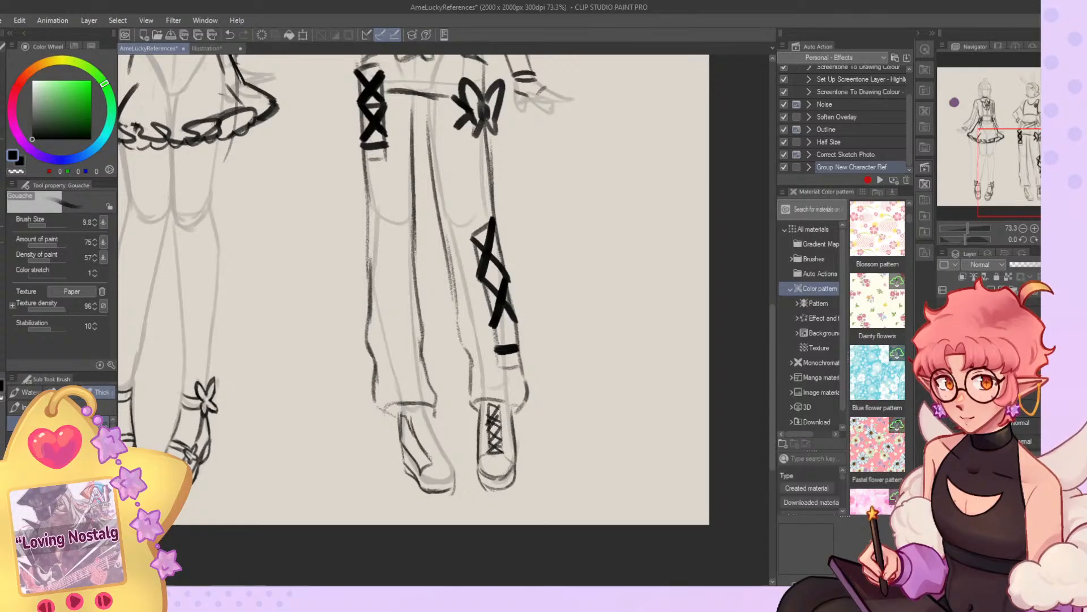
pyautogui.moveTo(412, 414)
pyautogui.mouseDown()
pyautogui.moveTo(424, 412)
pyautogui.moveTo(448, 463)
pyautogui.mouseUp()
pyautogui.moveTo(429, 420); pyautogui.dragTo(456, 466)
pyautogui.press('c')
pyautogui.press('c')
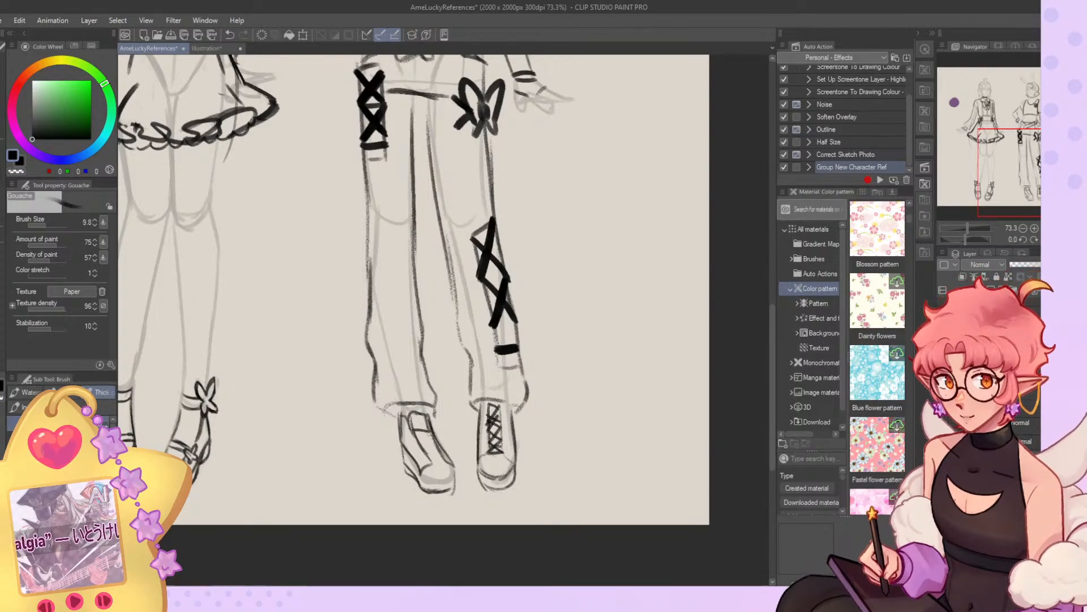
pyautogui.moveTo(423, 447)
pyautogui.mouseDown()
pyautogui.moveTo(439, 453)
pyautogui.moveTo(431, 433)
pyautogui.mouseUp()
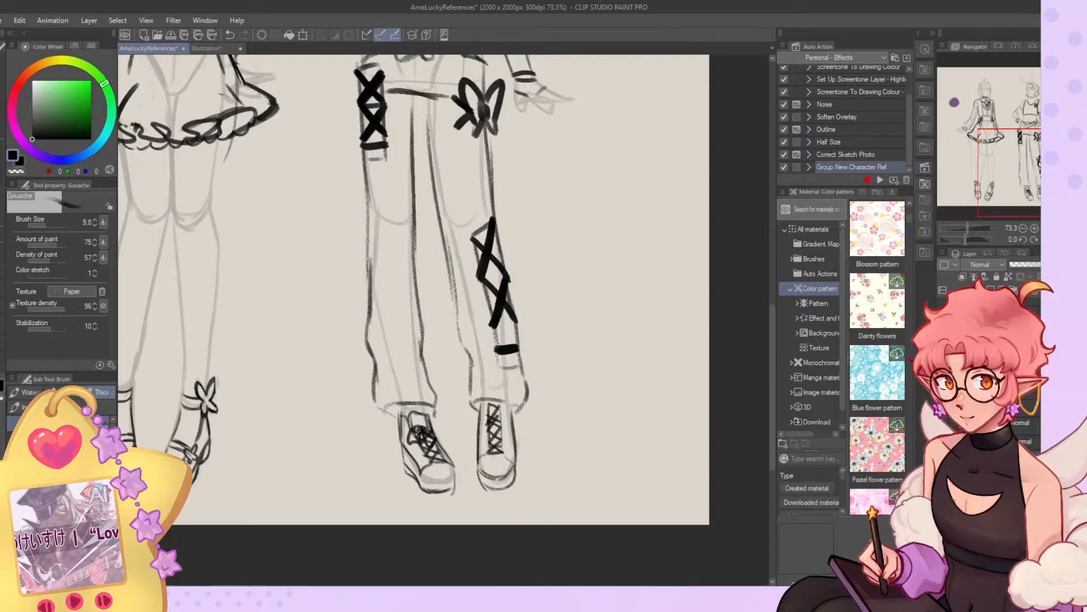
# Add a tied lace bow to the front-facing sneaker and refine the angled sneaker's side and sole lines.
pyautogui.moveTo(493, 407)
pyautogui.mouseDown()
pyautogui.moveTo(492, 421)
pyautogui.moveTo(510, 426)
pyautogui.moveTo(505, 451)
pyautogui.mouseUp()
pyautogui.moveTo(513, 419); pyautogui.dragTo(498, 446)
pyautogui.scroll(-7, 485, 477)
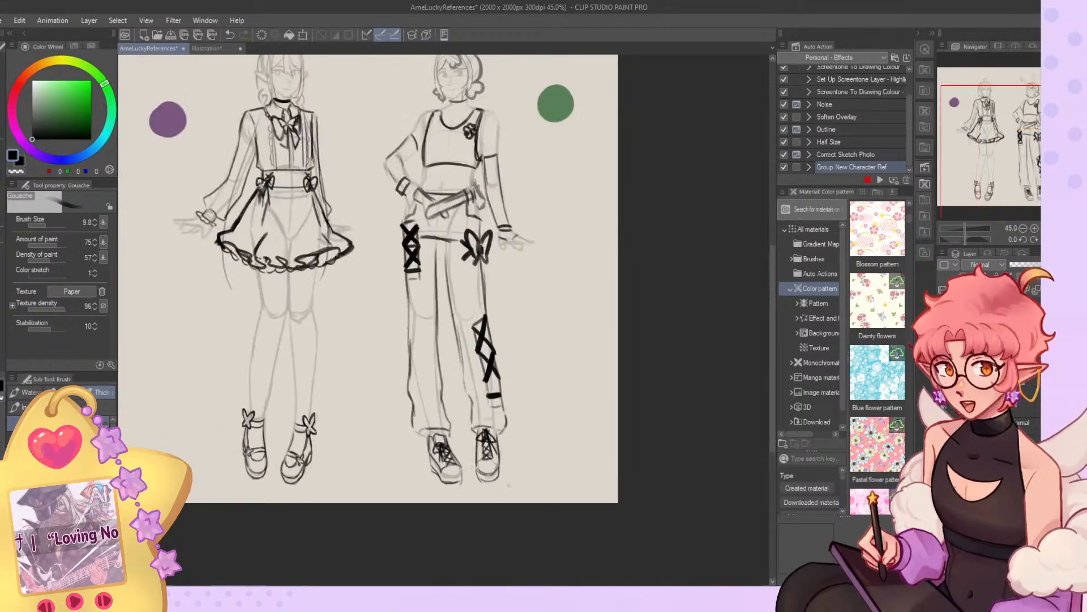
pyautogui.scroll(8, 506, 493)
pyautogui.moveTo(368, 414)
pyautogui.mouseDown()
pyautogui.moveTo(387, 452)
pyautogui.moveTo(426, 457)
pyautogui.mouseUp()
pyautogui.press('c')
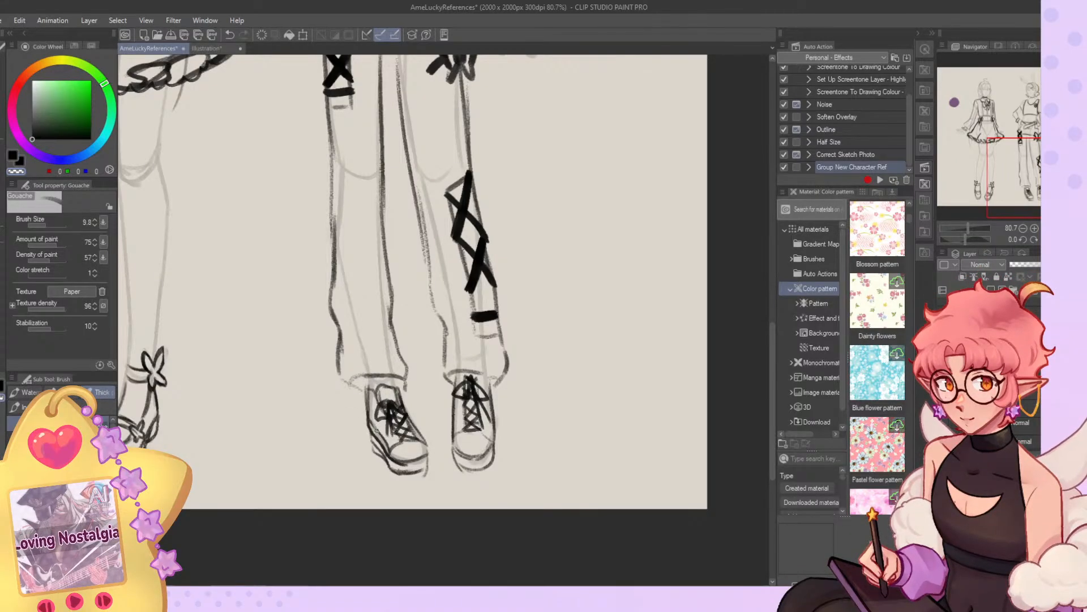
pyautogui.press('c')
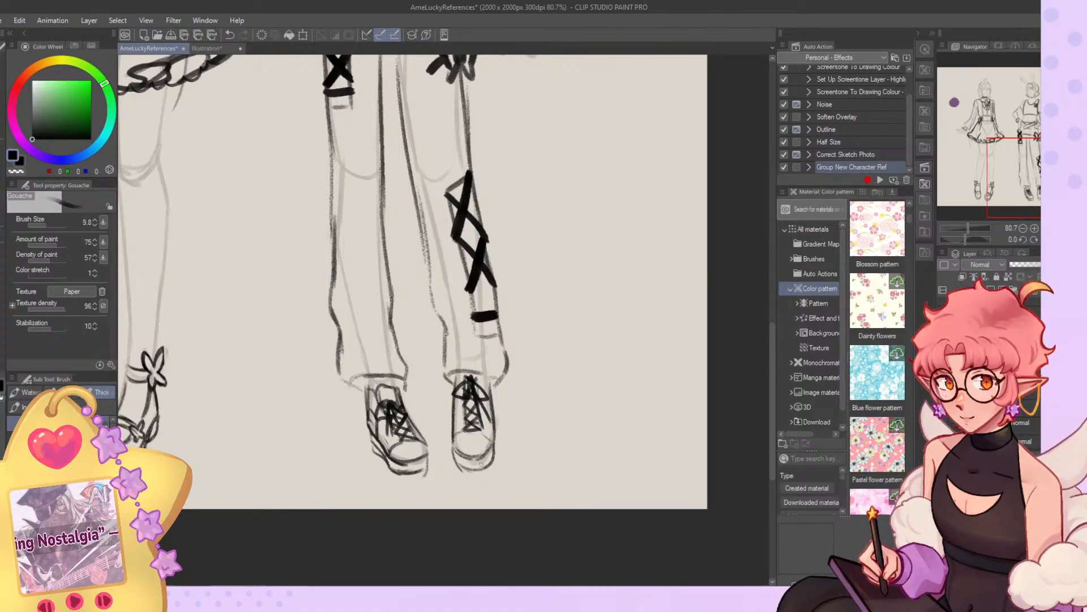
pyautogui.scroll(-8, 481, 464)
pyautogui.scroll(6, 435, 282)
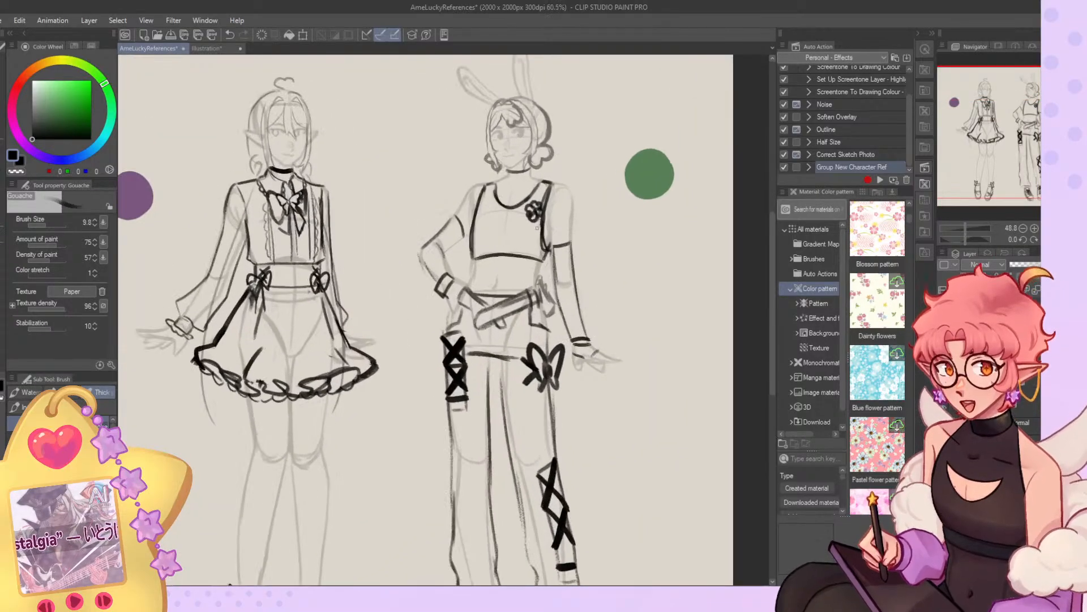
pyautogui.scroll(3, 537, 228)
pyautogui.press('c')
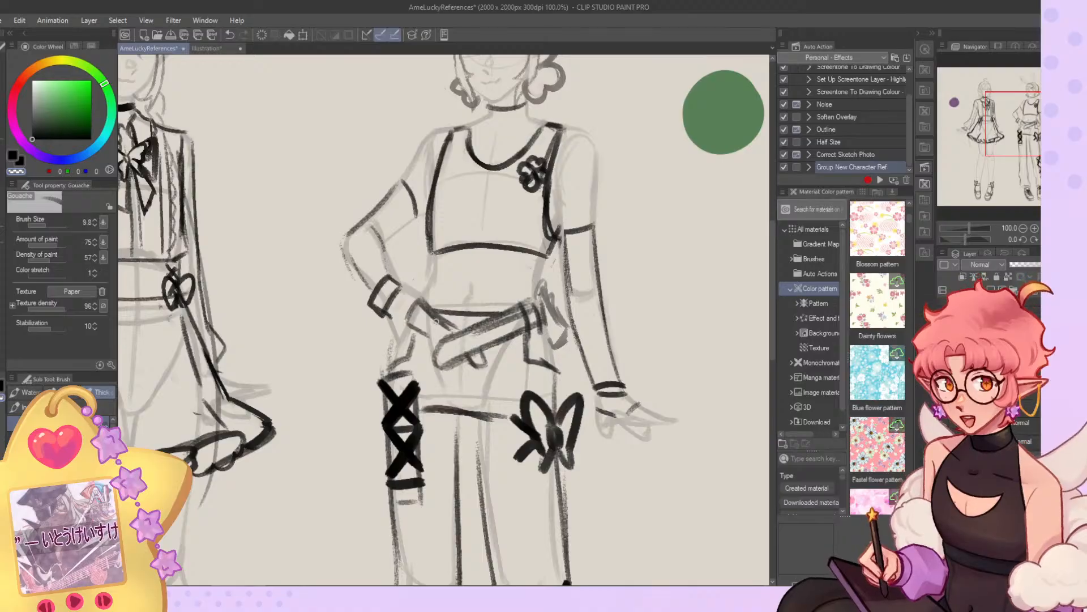
# Compare the bunny-eared character's hair sketch layers by toggling their visibility, leaving the short curled hair hidden.
pyautogui.hotkey('ctrl', '0')
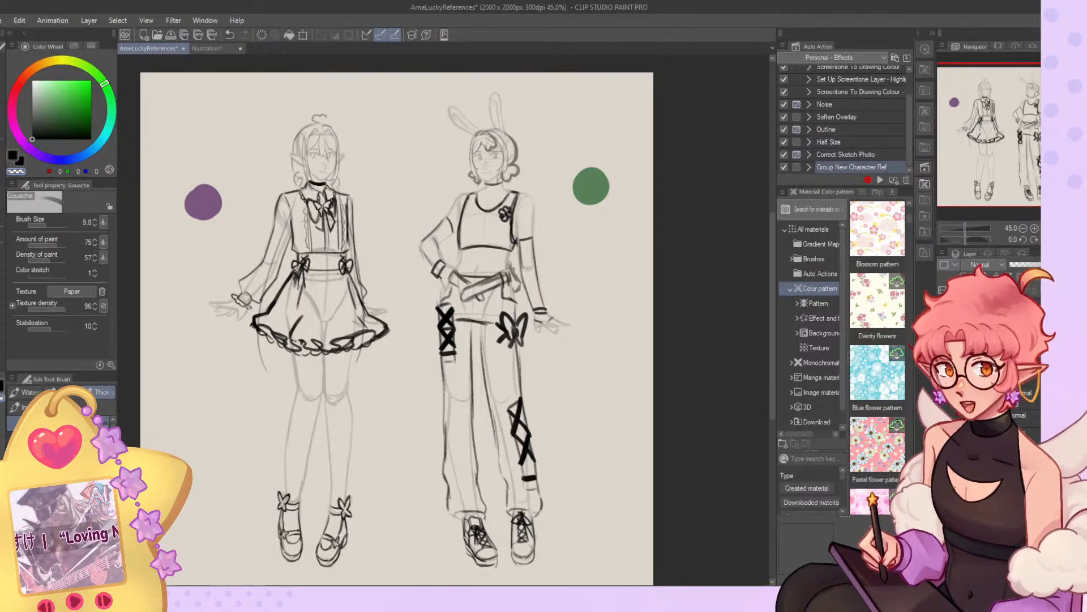
pyautogui.click(943, 325)
pyautogui.click(942, 325)
pyautogui.click(942, 325)
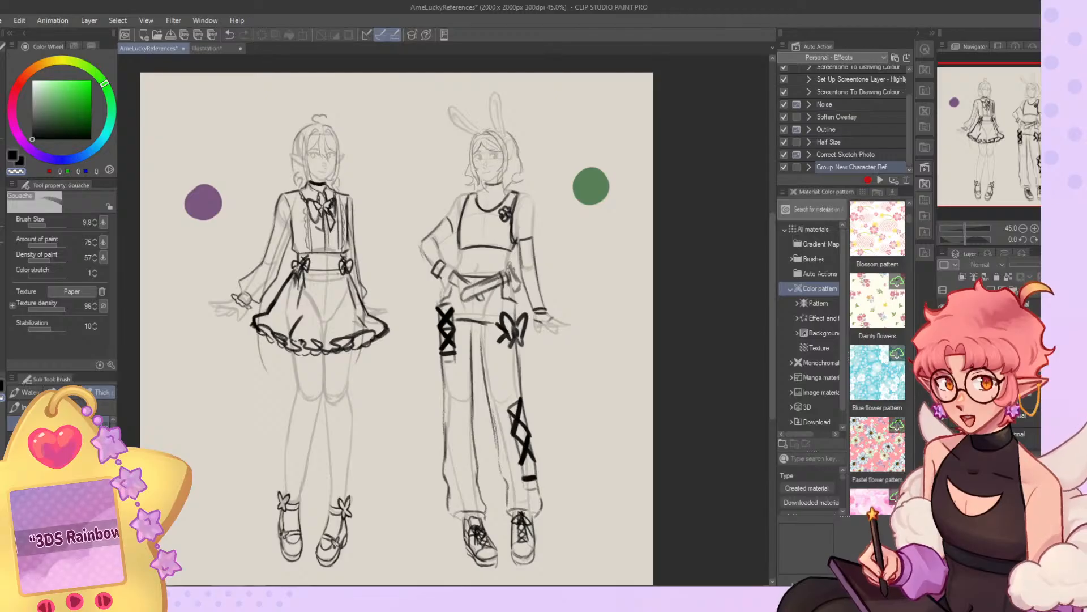
pyautogui.click(942, 324)
pyautogui.click(942, 343)
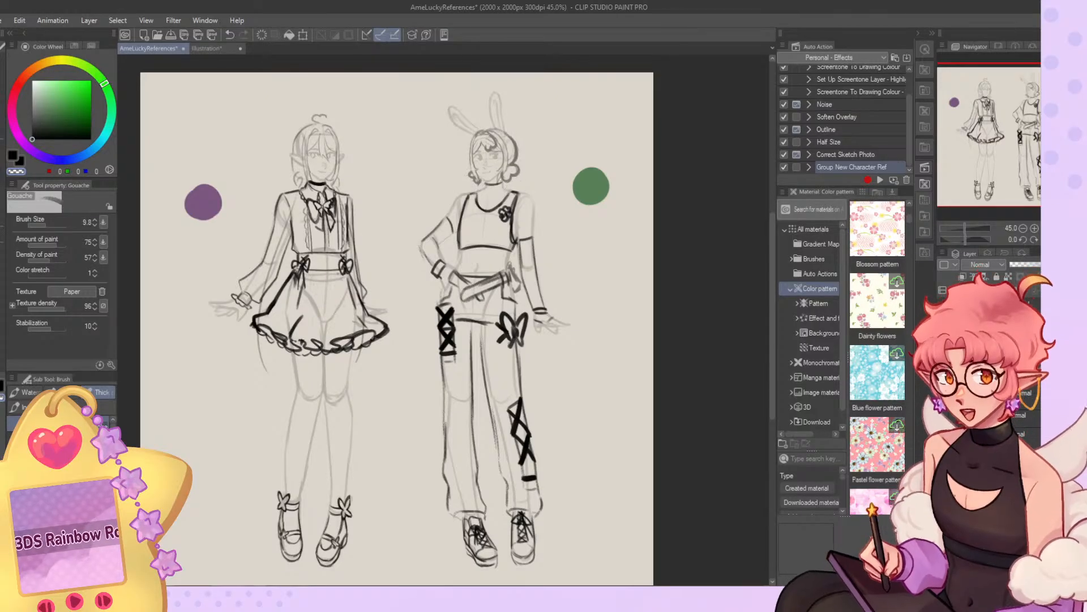
pyautogui.click(942, 343)
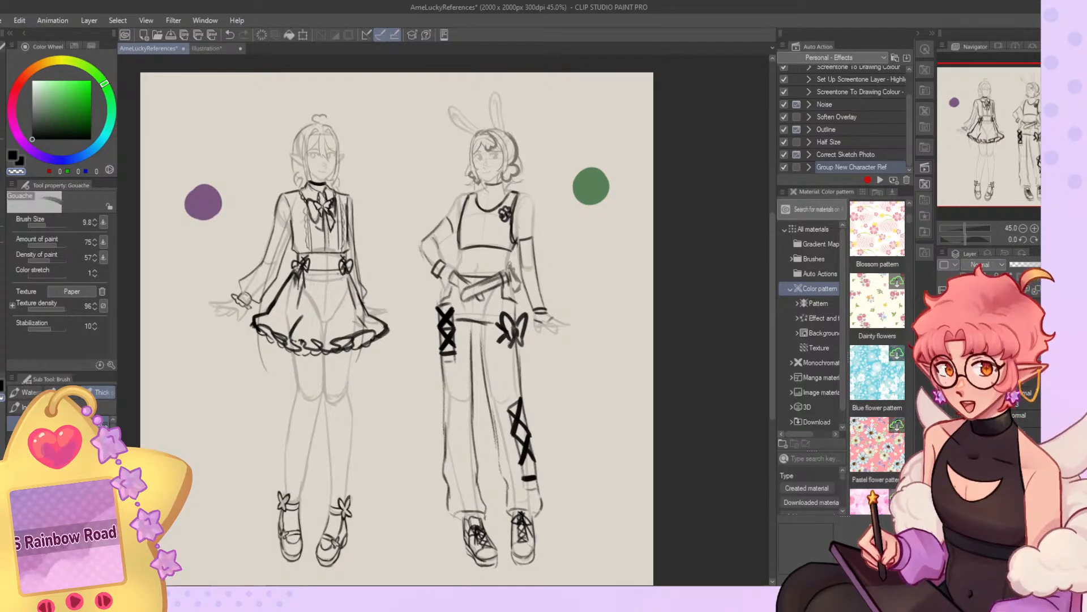
pyautogui.click(942, 325)
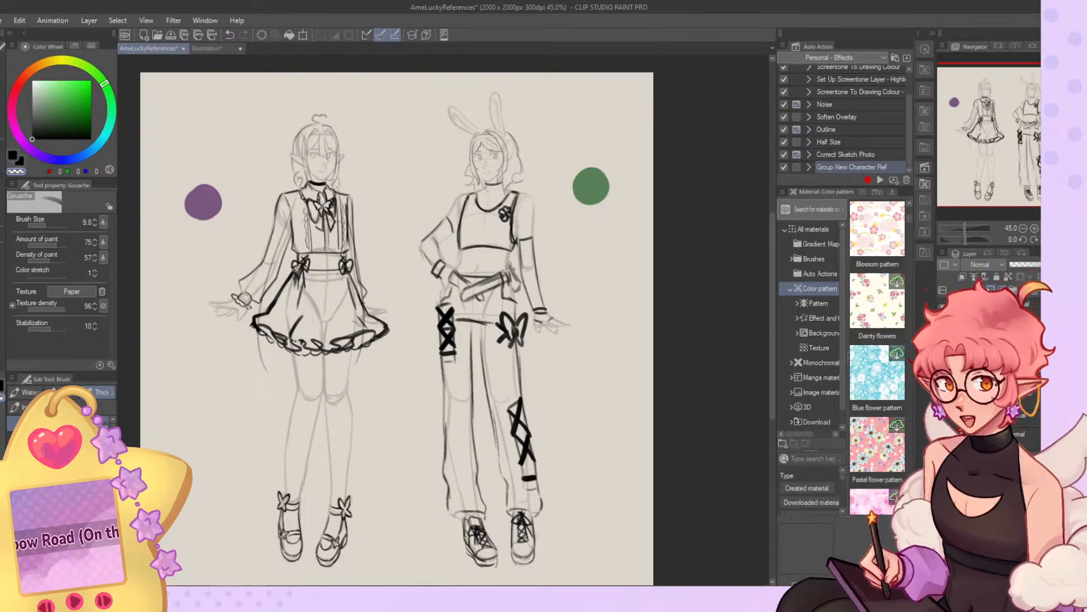
pyautogui.click(942, 343)
pyautogui.click(943, 324)
pyautogui.click(943, 324)
# Sketch a small gathered hair tie at the side of the bunny-eared character's head, undoing rejected strokes.
pyautogui.press('c')
pyautogui.moveTo(513, 145); pyautogui.dragTo(515, 180)
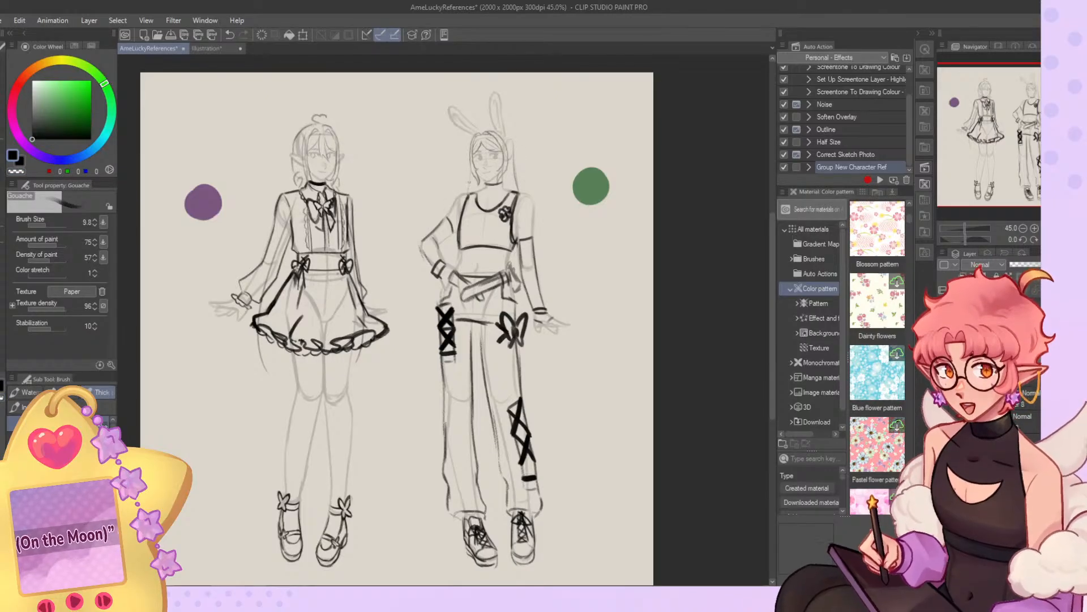
pyautogui.hotkey('ctrl', 'z')
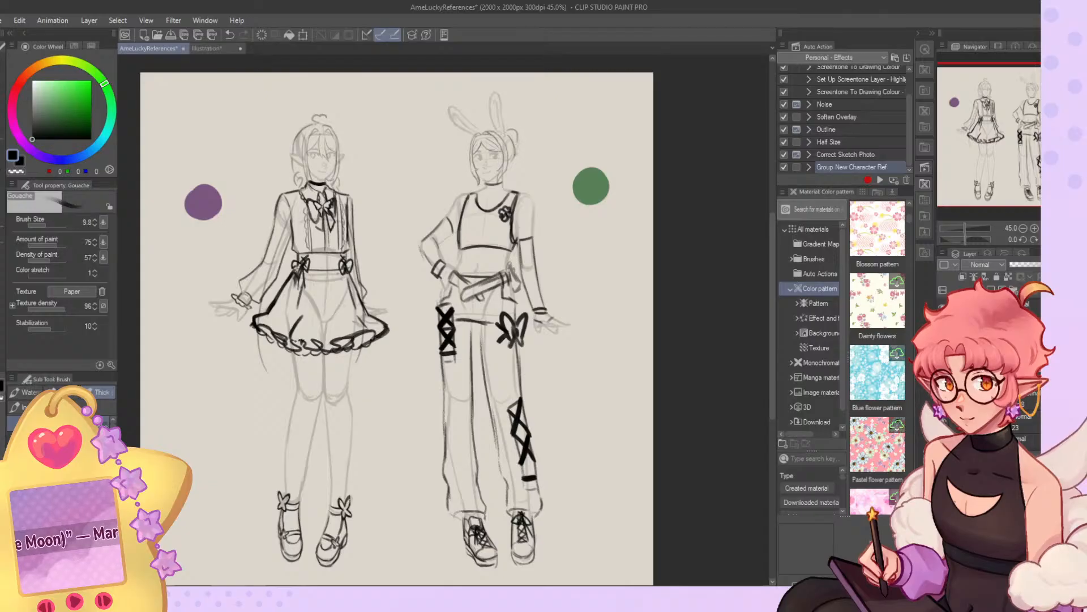
pyautogui.hotkey('ctrl', 'z')
pyautogui.hotkey('ctrl', 'z')
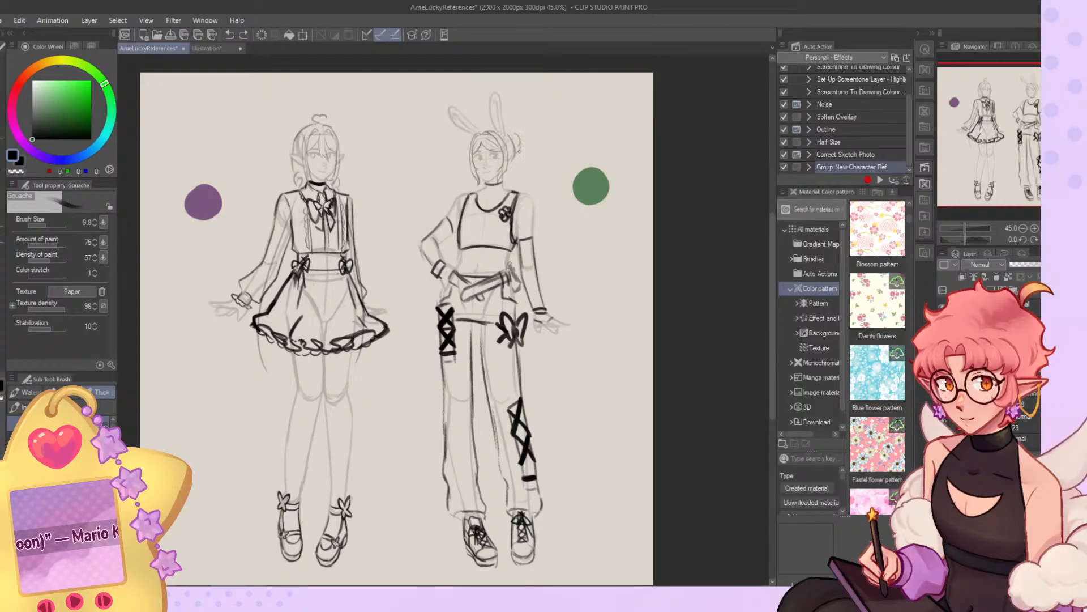
pyautogui.hotkey('ctrl', 'z')
pyautogui.hotkey('ctrl', 'z')
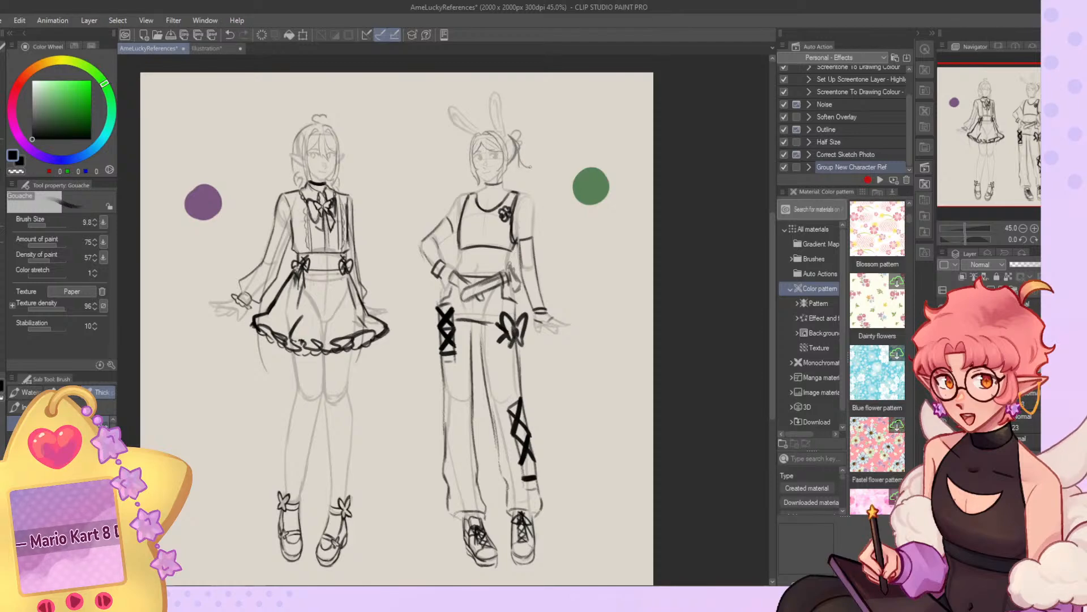
# Undo the rejected loose strands and sketch a side ponytail falling from the hair tie to the shoulder.
pyautogui.hotkey('ctrl', 'z')
pyautogui.hotkey('ctrl', 'z')
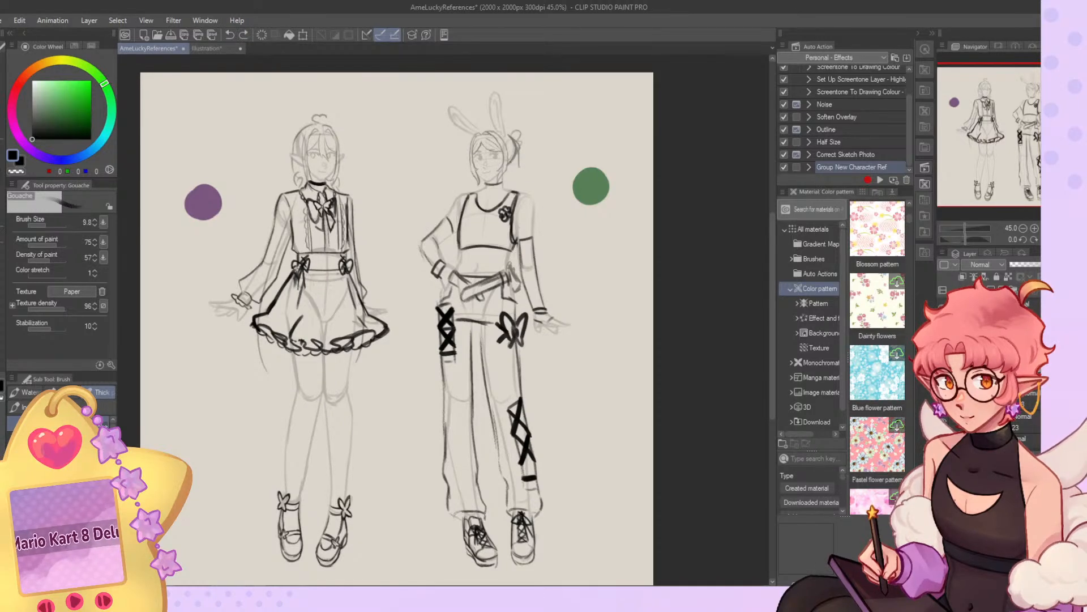
pyautogui.moveTo(517, 162); pyautogui.dragTo(531, 178)
pyautogui.hotkey('ctrl', 'z')
pyautogui.hotkey('ctrl', 'z')
pyautogui.moveTo(513, 186); pyautogui.dragTo(510, 192)
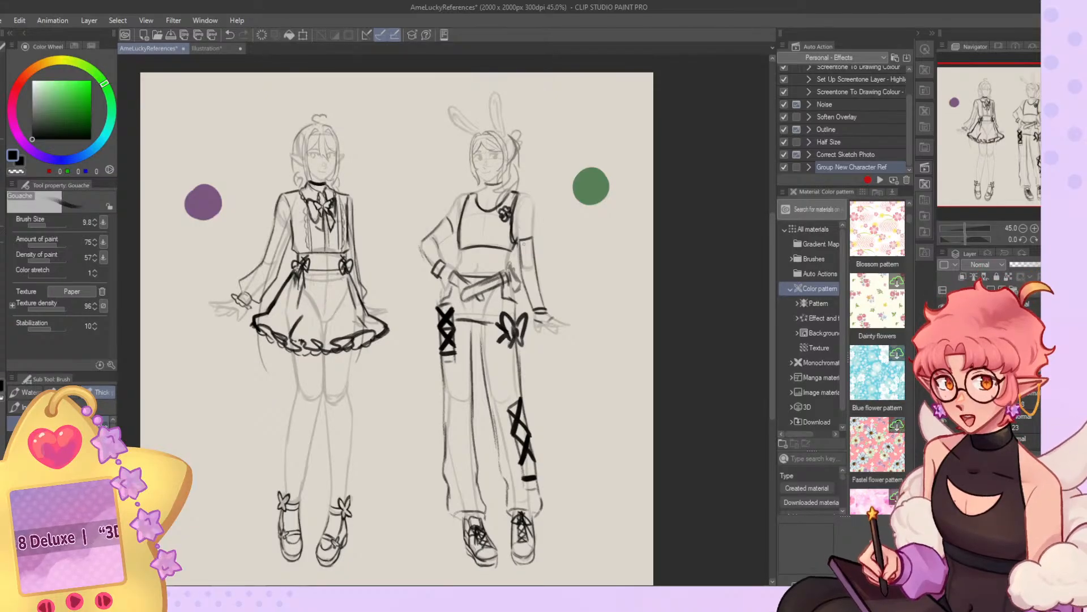
# Undo the side ponytail strokes beside the bunny-eared character's face and neck.
pyautogui.scroll(10, 532, 119)
pyautogui.hotkey('ctrl', 'z')
pyautogui.hotkey('ctrl', 'z')
pyautogui.hotkey('ctrl', 'z')
pyautogui.hotkey('ctrl', 'z')
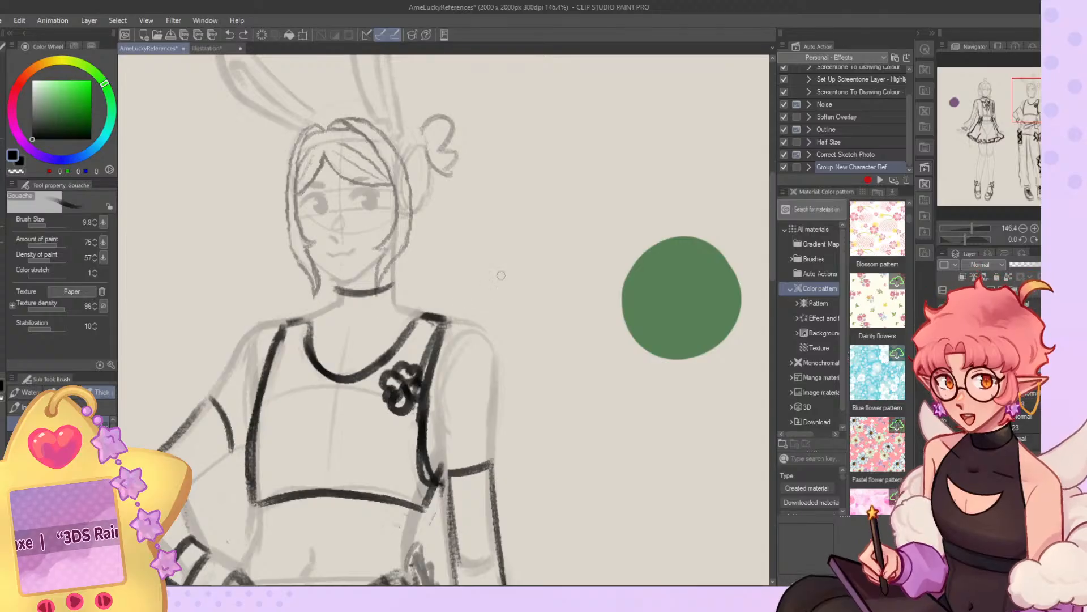
pyautogui.moveTo(1017, 99)
pyautogui.mouseDown()
pyautogui.moveTo(994, 113)
pyautogui.moveTo(994, 134)
pyautogui.moveTo(1036, 105)
pyautogui.mouseUp()
# Try a looped hair tie placed low beside the bunny-eared character's jaw, undoing rejected strokes.
pyautogui.moveTo(477, 174)
pyautogui.mouseDown()
pyautogui.moveTo(456, 205)
pyautogui.moveTo(486, 169)
pyautogui.moveTo(463, 192)
pyautogui.mouseUp()
pyautogui.hotkey('ctrl', 'z')
pyautogui.moveTo(463, 192)
pyautogui.mouseDown()
pyautogui.moveTo(476, 189)
pyautogui.moveTo(438, 273)
pyautogui.mouseUp()
pyautogui.hotkey('ctrl', 'z')
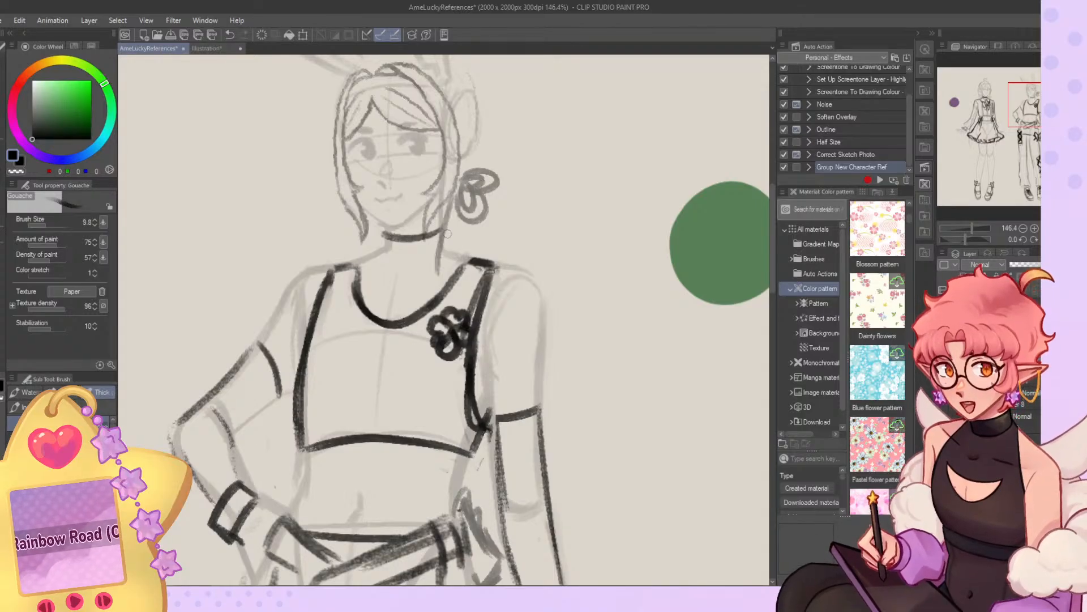
# Try a long, low ponytail falling from the hair tie over the shoulder and chest, with hair gathered behind the head.
pyautogui.moveTo(446, 237); pyautogui.dragTo(415, 347)
pyautogui.moveTo(458, 215); pyautogui.dragTo(471, 287)
pyautogui.hotkey('ctrl', 'z')
pyautogui.hotkey('ctrl', 'z')
pyautogui.moveTo(446, 226)
pyautogui.mouseDown()
pyautogui.moveTo(435, 319)
pyautogui.moveTo(387, 406)
pyautogui.mouseUp()
pyautogui.hotkey('ctrl', 'z')
pyautogui.moveTo(416, 354); pyautogui.dragTo(407, 434)
pyautogui.moveTo(428, 333); pyautogui.dragTo(410, 393)
pyautogui.moveTo(454, 202)
pyautogui.mouseDown()
pyautogui.moveTo(456, 301)
pyautogui.moveTo(401, 403)
pyautogui.mouseUp()
pyautogui.moveTo(463, 162)
pyautogui.mouseDown()
pyautogui.moveTo(484, 118)
pyautogui.moveTo(475, 180)
pyautogui.mouseUp()
pyautogui.hotkey('ctrl', 'z')
pyautogui.moveTo(472, 84)
pyautogui.mouseDown()
pyautogui.moveTo(472, 175)
pyautogui.moveTo(491, 134)
pyautogui.mouseUp()
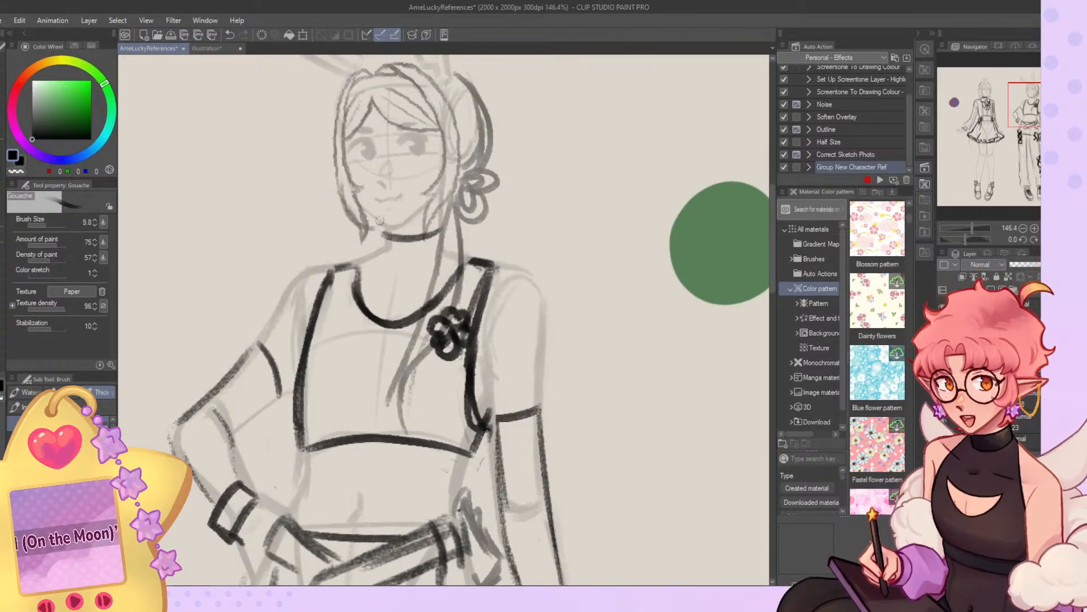
pyautogui.scroll(-8, 468, 187)
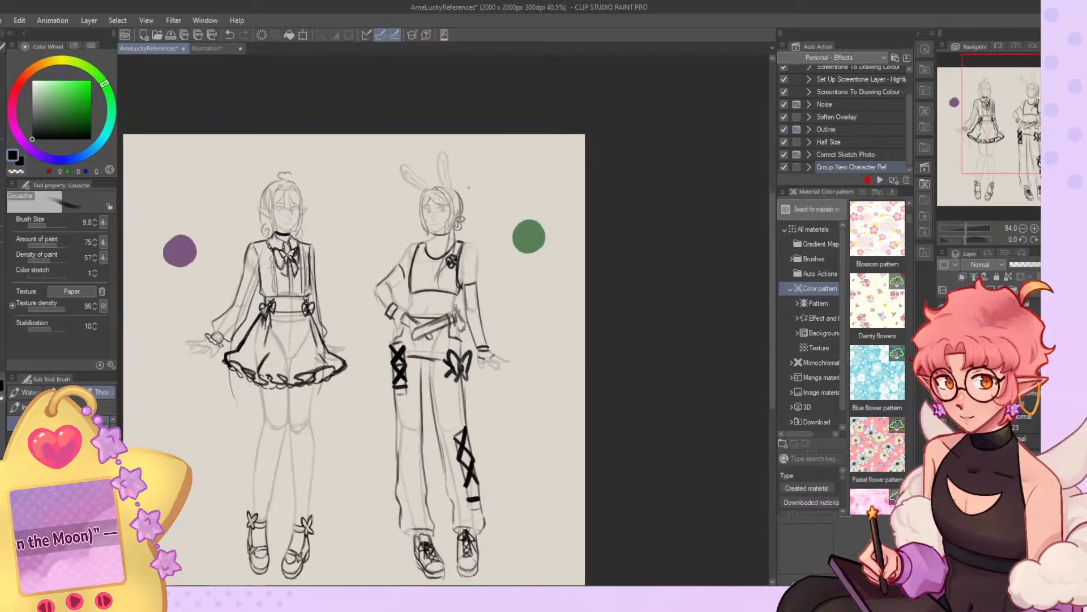
pyautogui.scroll(4, 459, 216)
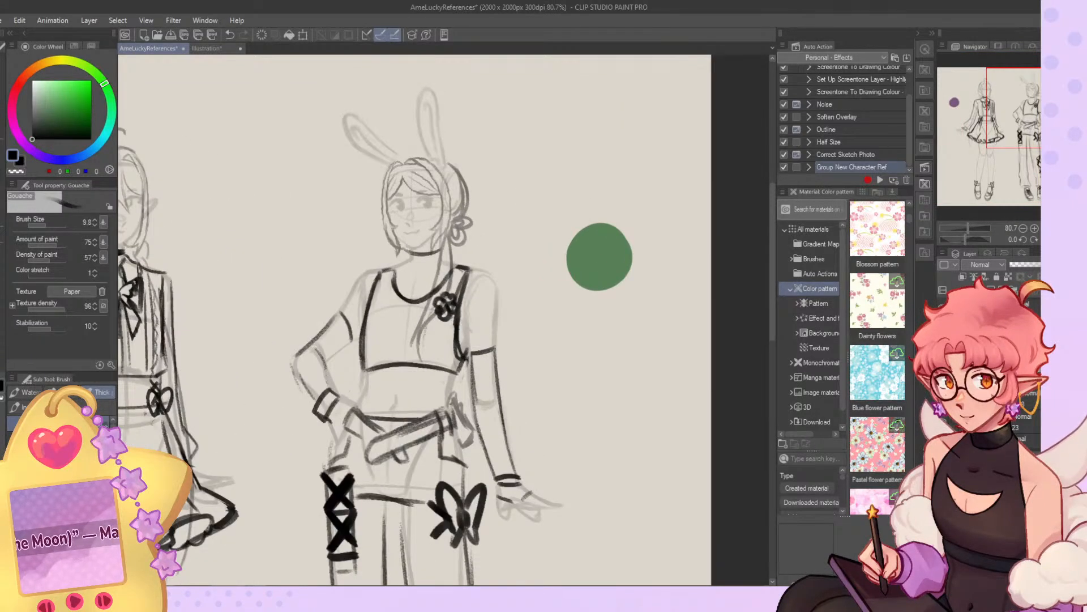
pyautogui.hotkey('ctrl', 'z')
# Sketch a rounded bun with small loops high at the side of the bunny-eared character's head and clean up its lines.
pyautogui.scroll(3, 502, 172)
pyautogui.moveTo(499, 121)
pyautogui.mouseDown()
pyautogui.moveTo(525, 119)
pyautogui.moveTo(504, 168)
pyautogui.moveTo(522, 162)
pyautogui.moveTo(524, 178)
pyautogui.mouseUp()
pyautogui.hotkey('ctrl', 'z')
pyautogui.moveTo(503, 143)
pyautogui.mouseDown()
pyautogui.moveTo(518, 195)
pyautogui.moveTo(522, 171)
pyautogui.moveTo(517, 188)
pyautogui.moveTo(532, 184)
pyautogui.moveTo(513, 193)
pyautogui.moveTo(515, 214)
pyautogui.moveTo(497, 231)
pyautogui.mouseUp()
pyautogui.hotkey('ctrl', 'z')
pyautogui.hotkey('ctrl', 'z')
pyautogui.moveTo(484, 132)
pyautogui.mouseDown()
pyautogui.moveTo(503, 140)
pyautogui.moveTo(519, 178)
pyautogui.moveTo(513, 130)
pyautogui.moveTo(398, 135)
pyautogui.moveTo(436, 124)
pyautogui.moveTo(487, 141)
pyautogui.mouseUp()
pyautogui.hotkey('ctrl', 'z')
pyautogui.hotkey('ctrl', 'z')
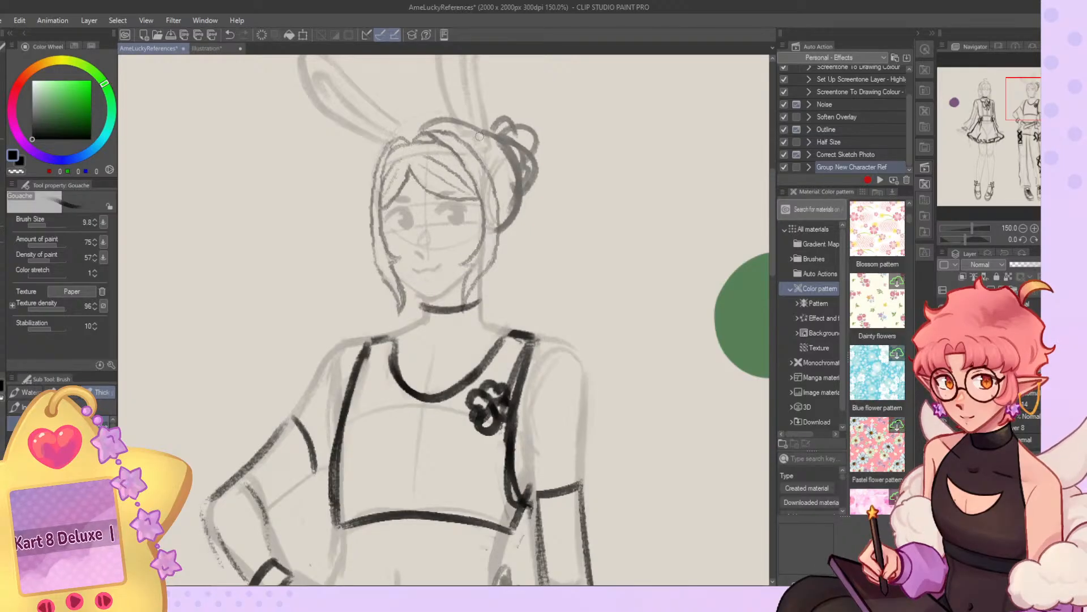
pyautogui.scroll(-3, 512, 130)
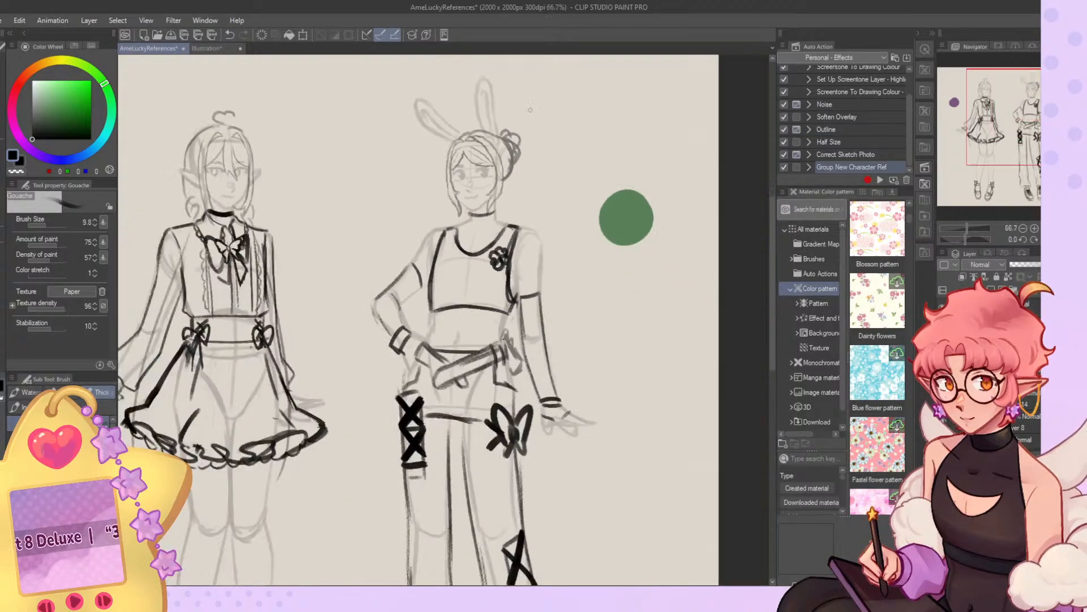
pyautogui.scroll(1, 512, 124)
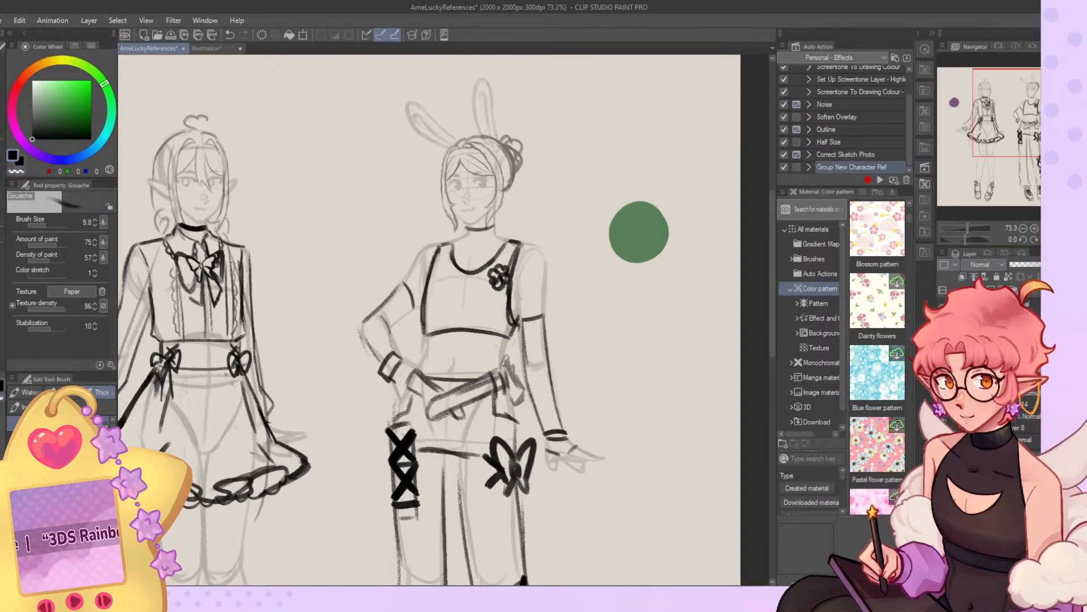
pyautogui.press('c')
pyautogui.moveTo(514, 178); pyautogui.dragTo(500, 194)
pyautogui.scroll(-3, 573, 222)
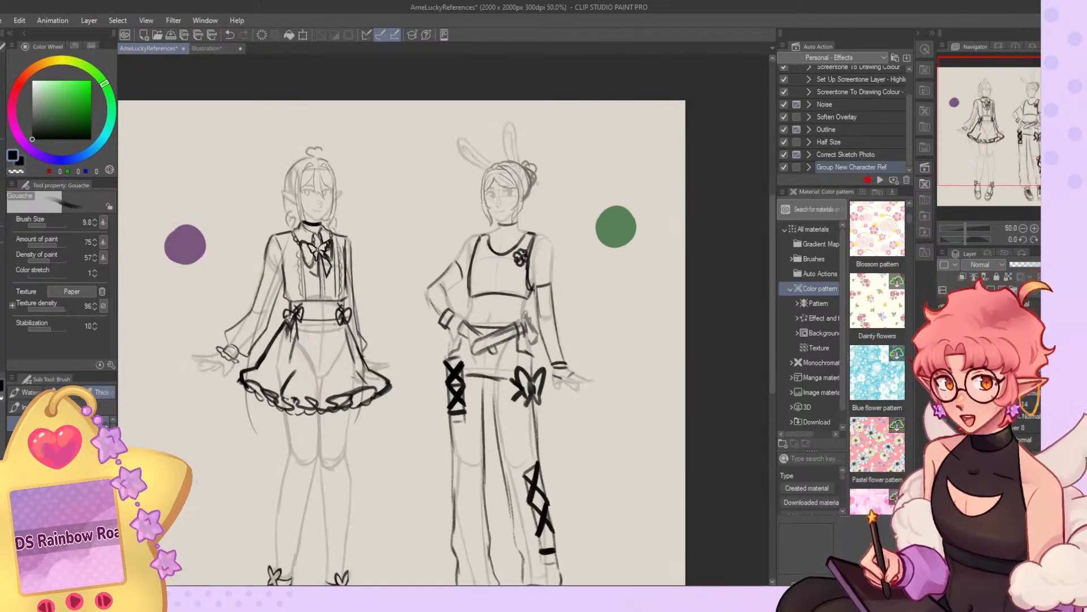
# Hide the skirted character's curled hair and sketch a pointed hair tie at the upper side of the head, undoing rejected strokes.
pyautogui.scroll(5, 371, 165)
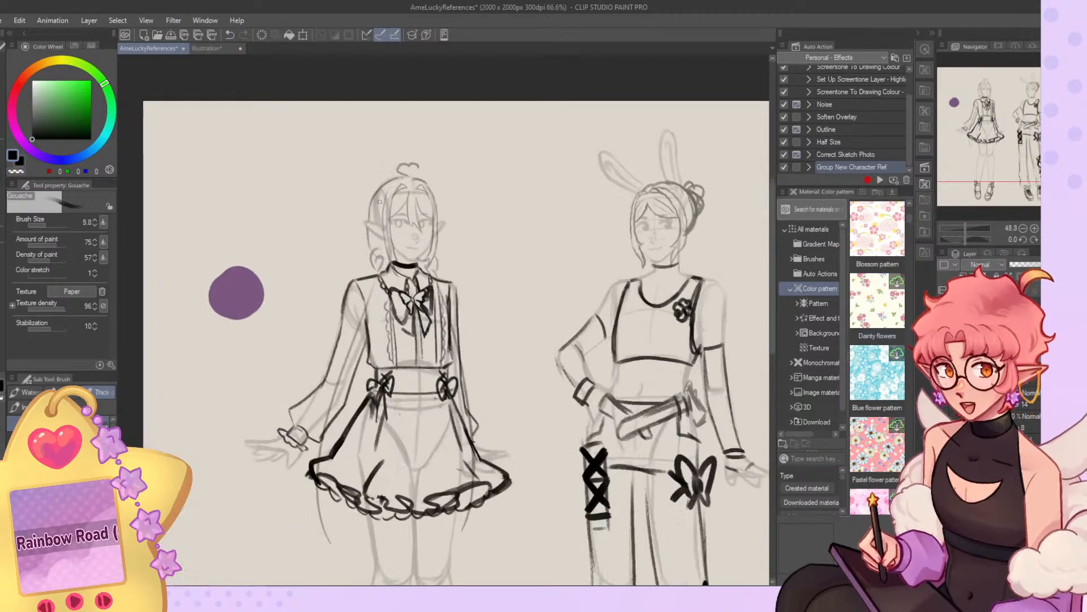
pyautogui.press('o')
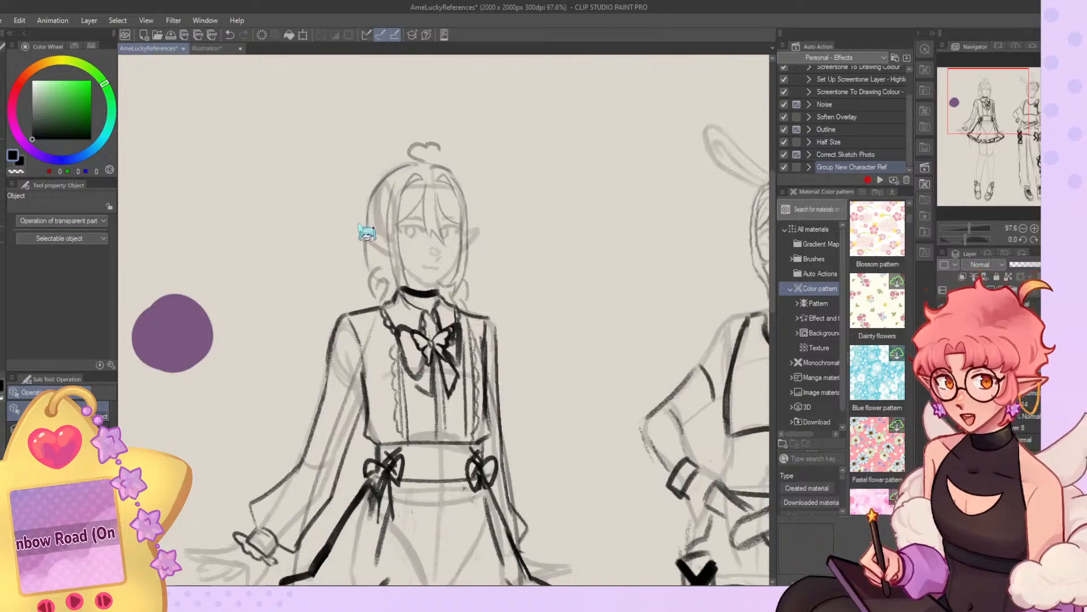
pyautogui.scroll(1, 365, 235)
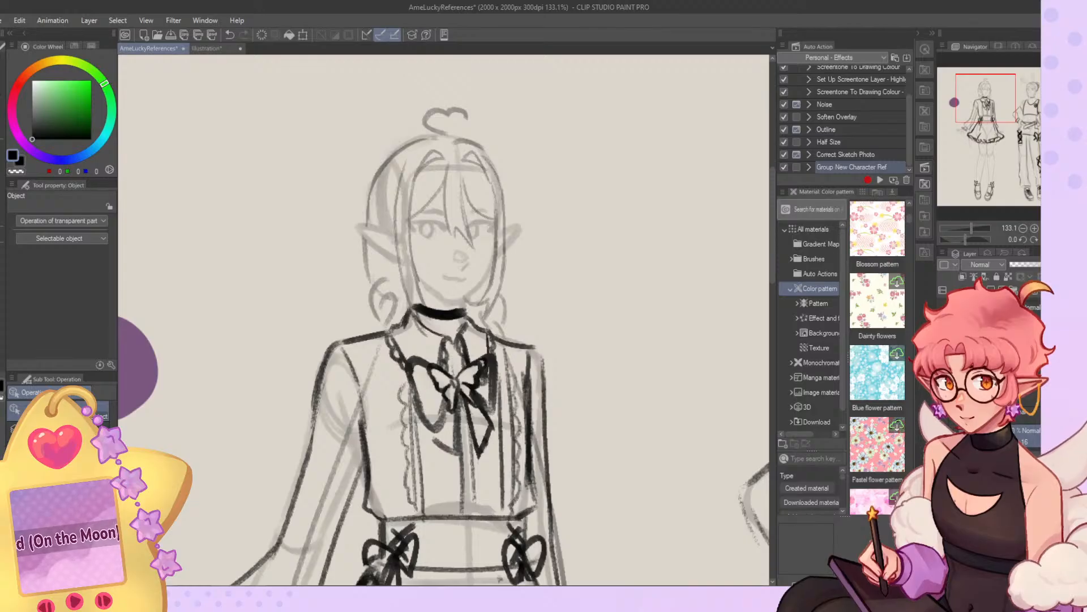
pyautogui.click(942, 436)
pyautogui.scroll(-2, 493, 211)
pyautogui.press('b')
pyautogui.moveTo(407, 165)
pyautogui.mouseDown()
pyautogui.moveTo(378, 148)
pyautogui.moveTo(395, 184)
pyautogui.moveTo(383, 147)
pyautogui.moveTo(375, 152)
pyautogui.moveTo(388, 206)
pyautogui.mouseUp()
pyautogui.hotkey('ctrl', 'z')
pyautogui.hotkey('ctrl', 'z')
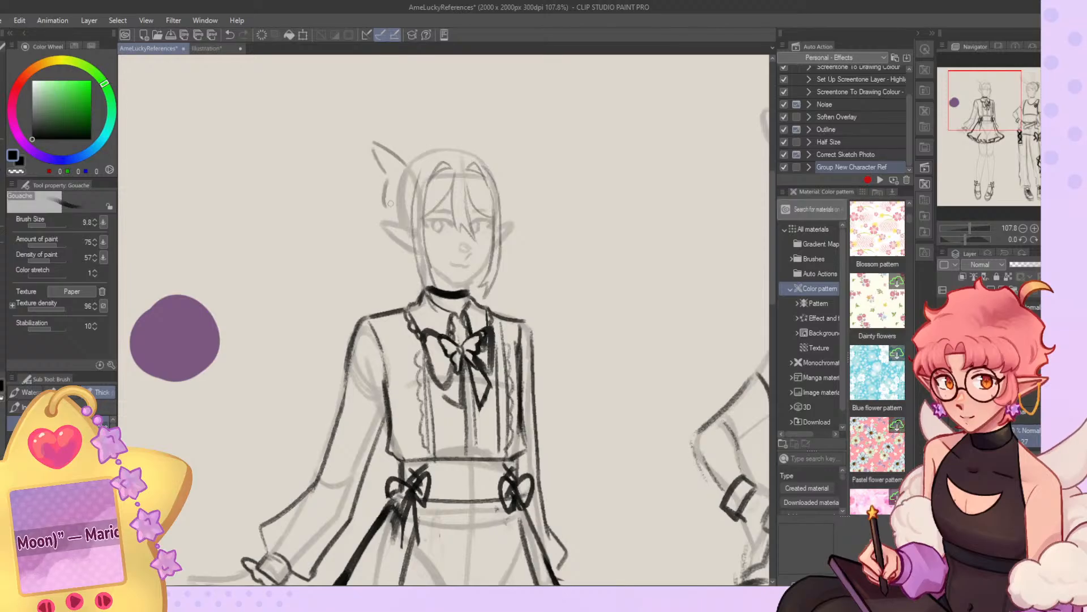
pyautogui.moveTo(413, 164); pyautogui.dragTo(438, 132)
pyautogui.moveTo(438, 132)
pyautogui.mouseDown()
pyautogui.moveTo(430, 158)
pyautogui.moveTo(441, 135)
pyautogui.moveTo(396, 151)
pyautogui.moveTo(395, 168)
pyautogui.mouseUp()
pyautogui.hotkey('ctrl', 'z')
pyautogui.hotkey('ctrl', 'z')
# Sketch a long, flowing ponytail from the hair tie past the skirted character's shoulder to the forearm, with strand lines near its tip.
pyautogui.moveTo(384, 217); pyautogui.dragTo(345, 309)
pyautogui.moveTo(362, 262); pyautogui.dragTo(336, 321)
pyautogui.moveTo(393, 219); pyautogui.dragTo(378, 286)
pyautogui.moveTo(388, 264); pyautogui.dragTo(337, 362)
pyautogui.moveTo(376, 287)
pyautogui.mouseDown()
pyautogui.moveTo(275, 451)
pyautogui.moveTo(276, 477)
pyautogui.mouseUp()
pyautogui.moveTo(1014, 115); pyautogui.dragTo(1012, 131)
pyautogui.hotkey('ctrl', 'z')
pyautogui.hotkey('ctrl', 'z')
pyautogui.moveTo(405, 116)
pyautogui.mouseDown()
pyautogui.moveTo(295, 294)
pyautogui.moveTo(280, 358)
pyautogui.mouseUp()
pyautogui.moveTo(311, 328); pyautogui.dragTo(316, 358)
pyautogui.moveTo(315, 346)
pyautogui.mouseDown()
pyautogui.moveTo(320, 295)
pyautogui.moveTo(316, 356)
pyautogui.mouseUp()
# Sketch long hair strands falling behind the skirted character's other shoulder down to the sleeve, undoing the rejected stroke.
pyautogui.moveTo(519, 111)
pyautogui.mouseDown()
pyautogui.moveTo(521, 153)
pyautogui.moveTo(560, 196)
pyautogui.mouseUp()
pyautogui.hotkey('ctrl', 'z')
pyautogui.moveTo(524, 150)
pyautogui.mouseDown()
pyautogui.moveTo(585, 371)
pyautogui.moveTo(577, 379)
pyautogui.mouseUp()
pyautogui.moveTo(557, 340); pyautogui.dragTo(569, 378)
pyautogui.moveTo(494, 148); pyautogui.dragTo(576, 381)
# Refine the ponytail's edge beside the ear and shoulder, alternating between drawing and erasing with transparent colour.
pyautogui.moveTo(486, 293); pyautogui.dragTo(436, 416)
pyautogui.press('c')
pyautogui.press('c')
pyautogui.moveTo(483, 320)
pyautogui.mouseDown()
pyautogui.moveTo(442, 403)
pyautogui.moveTo(438, 440)
pyautogui.mouseUp()
pyautogui.press('c')
pyautogui.moveTo(480, 314); pyautogui.dragTo(436, 432)
pyautogui.press('c')
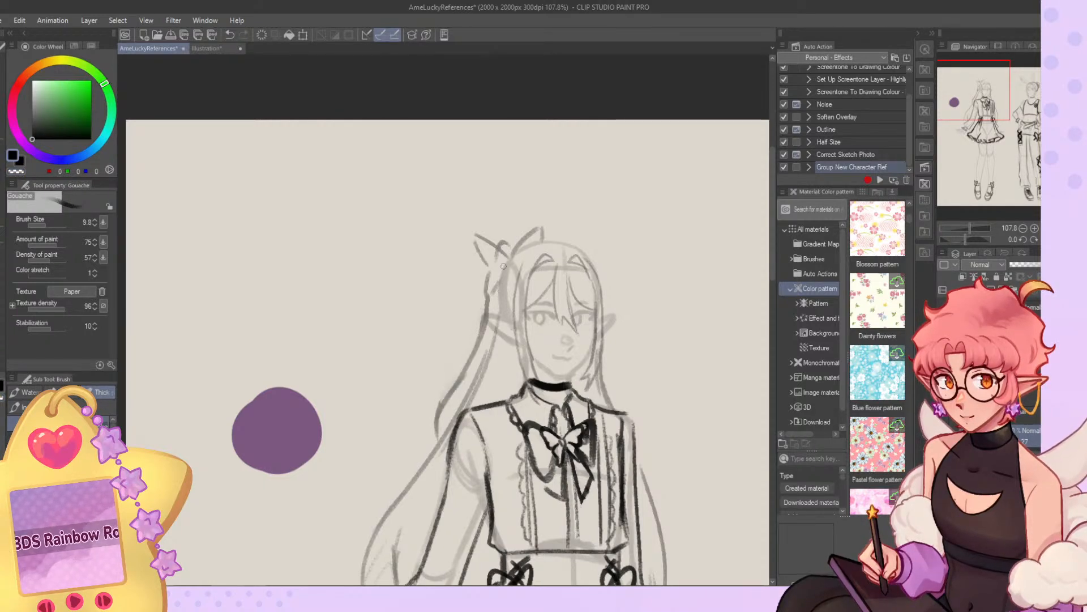
pyautogui.press('c')
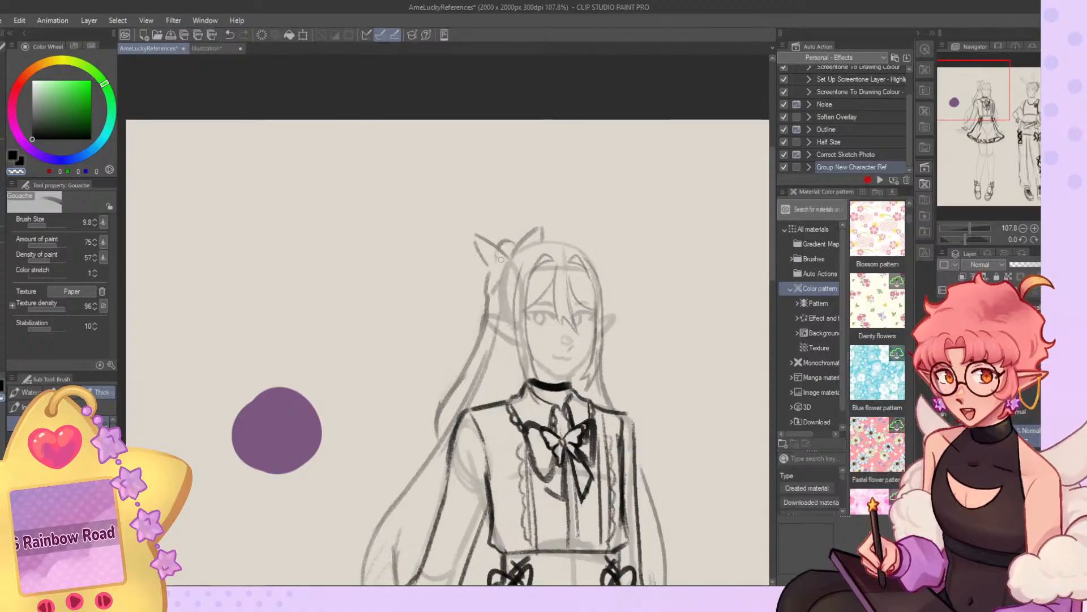
pyautogui.scroll(-5, 502, 260)
pyautogui.scroll(5, 553, 212)
pyautogui.press('c')
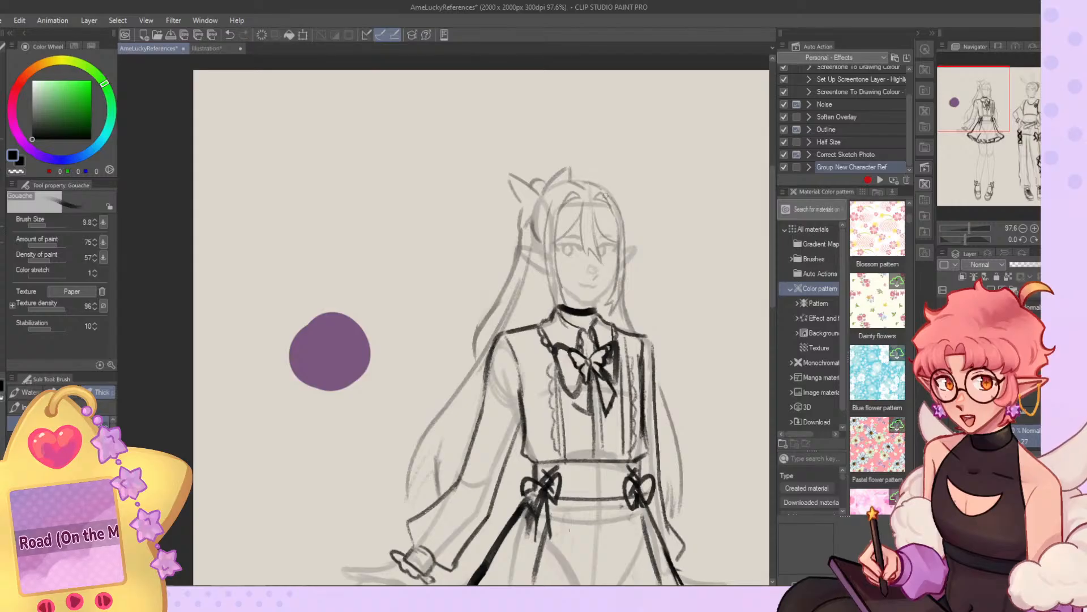
pyautogui.moveTo(539, 199); pyautogui.dragTo(533, 228)
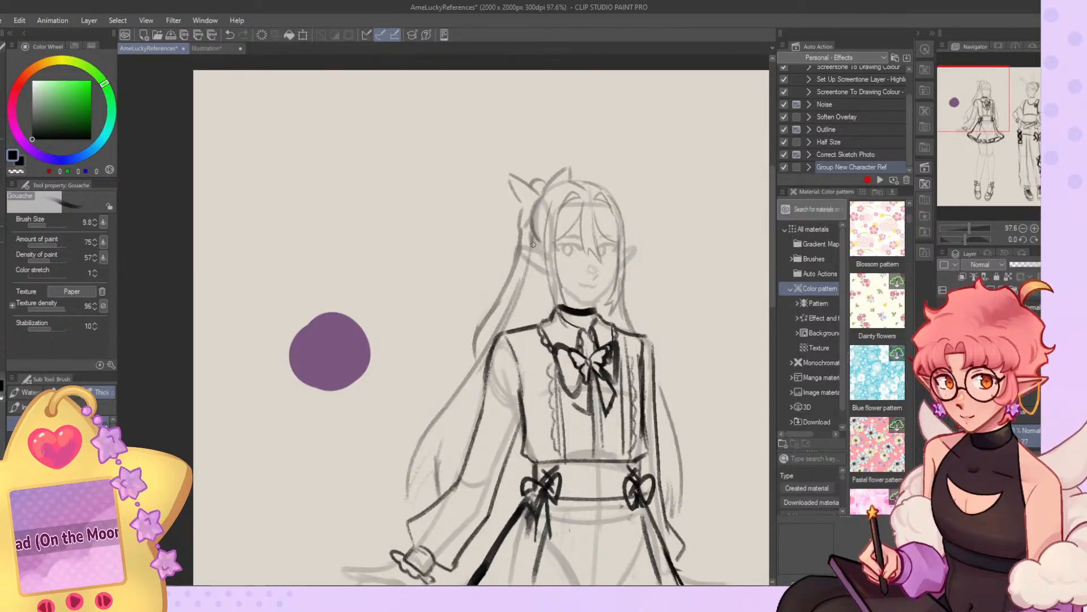
# Switch the skirted character back to the short curled hair by toggling the hair layers' visibility, and save the reference sheet.
pyautogui.scroll(-6, 494, 344)
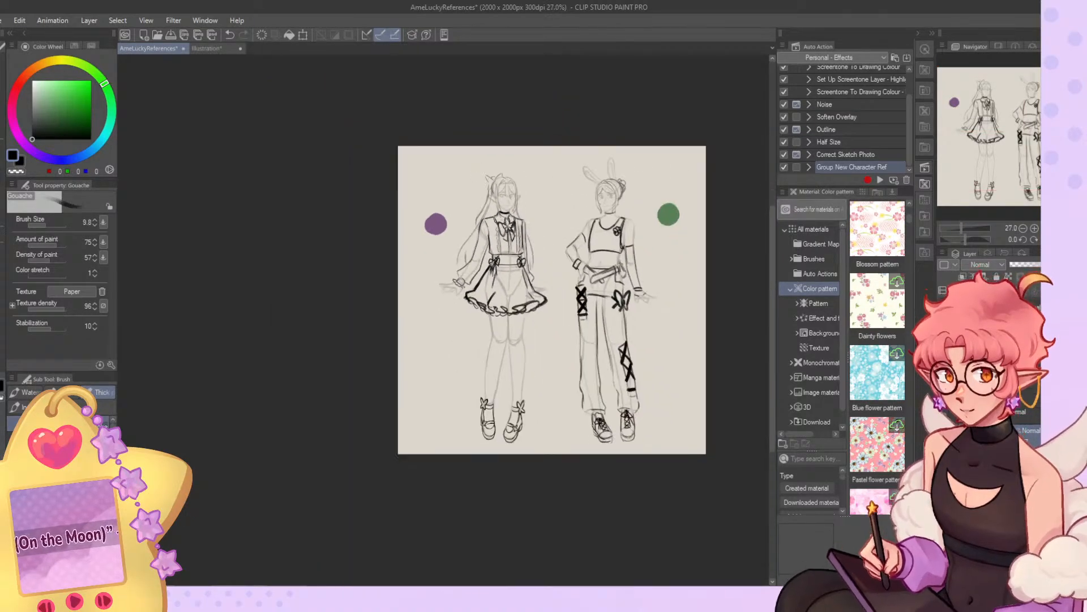
pyautogui.scroll(1, 551, 240)
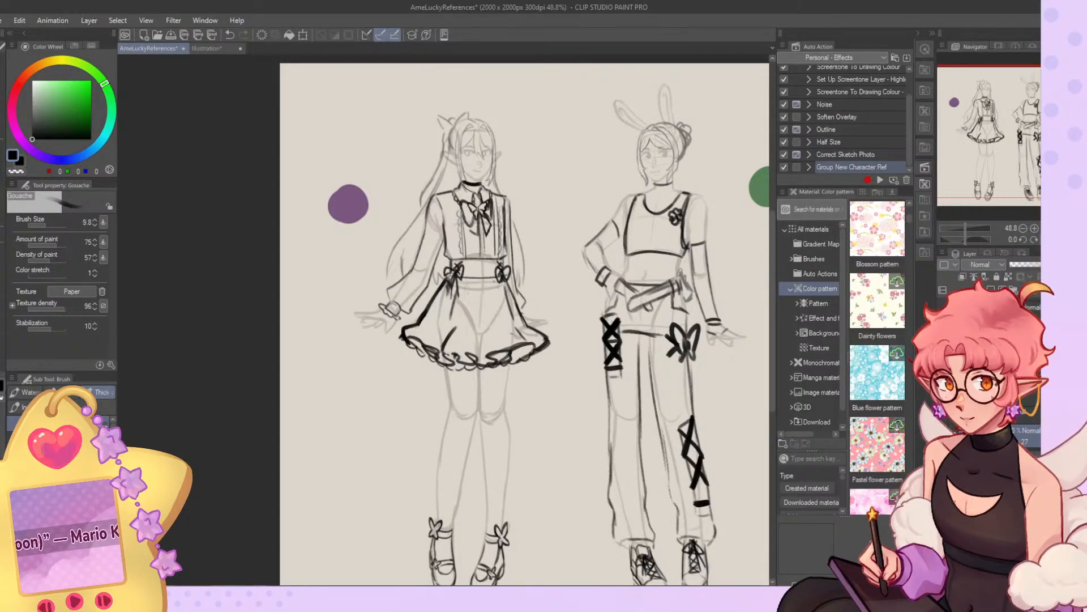
pyautogui.hotkey('ctrl', '0')
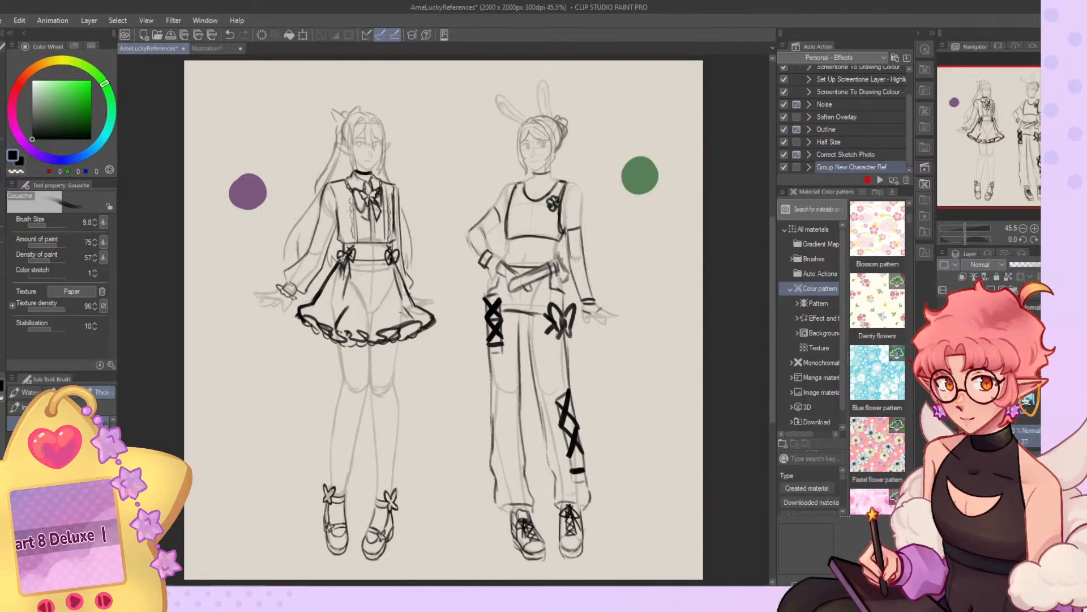
pyautogui.click(943, 412)
pyautogui.click(943, 392)
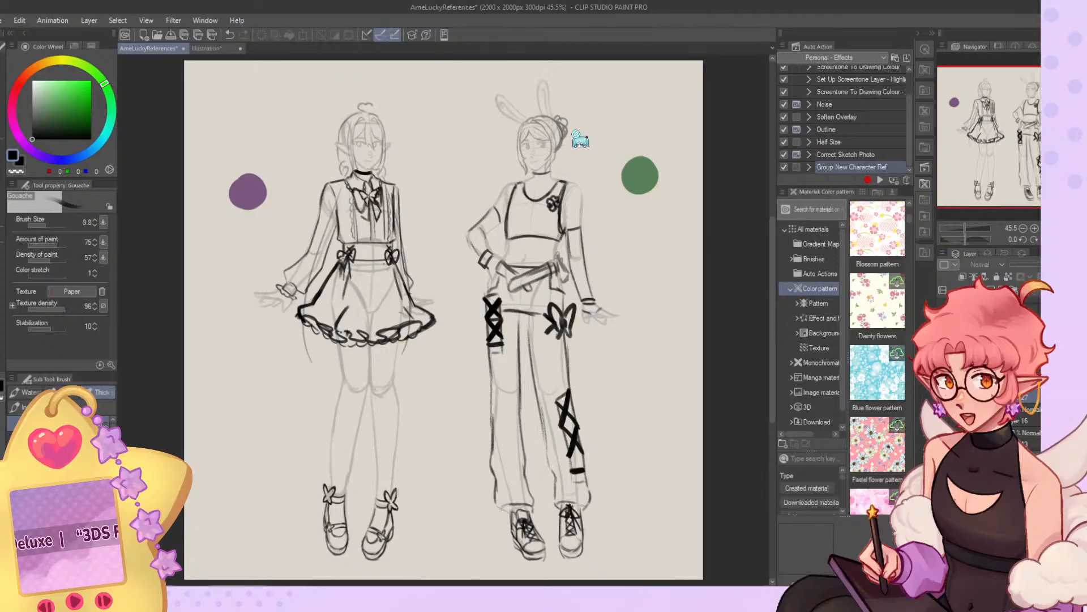
pyautogui.scroll(-2, 591, 206)
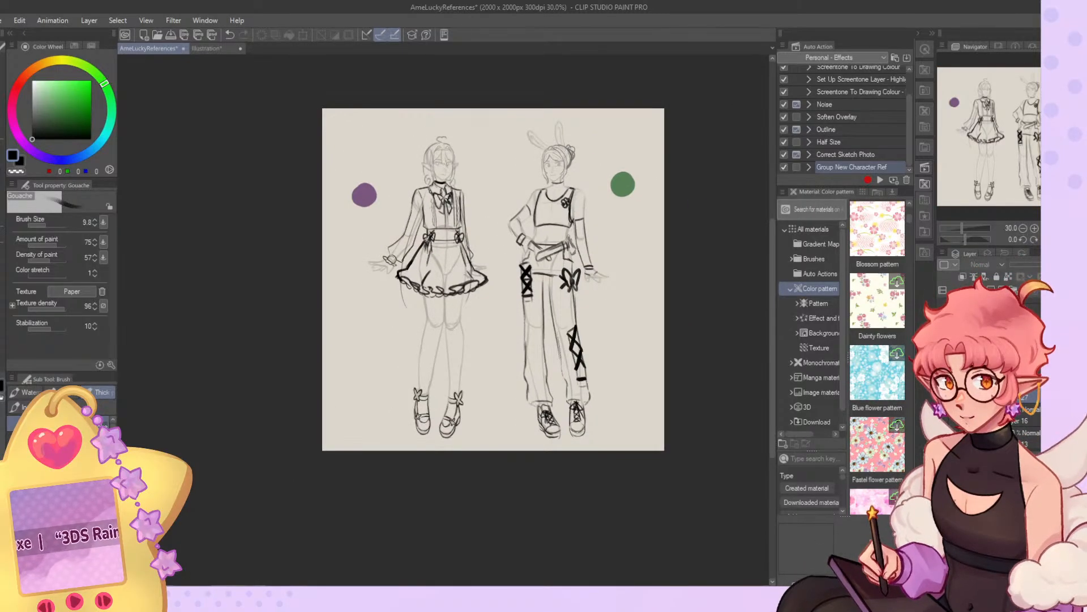
pyautogui.scroll(2, 590, 201)
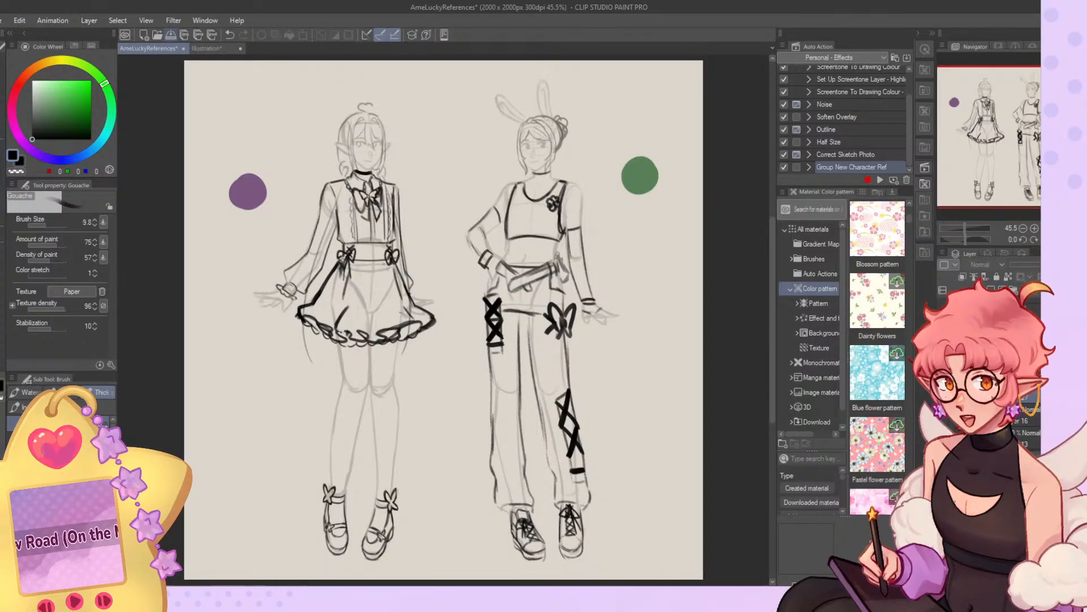
pyautogui.hotkey('ctrl', 's')
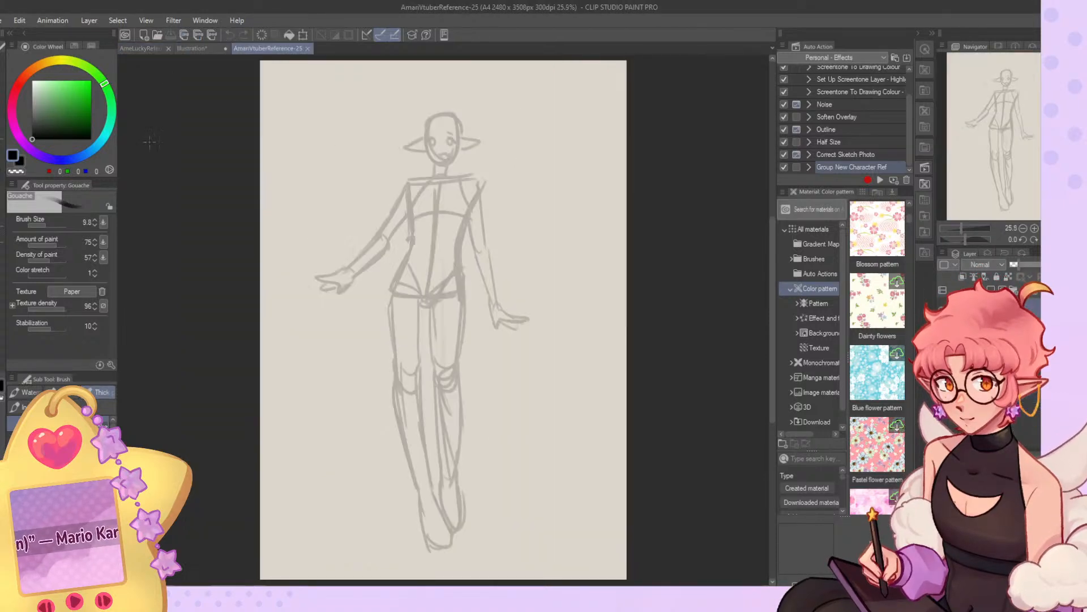
# Close the AmeLuckyReferences and coloured Illustration documents, leaving the base body sketch document open.
pyautogui.click(170, 49)
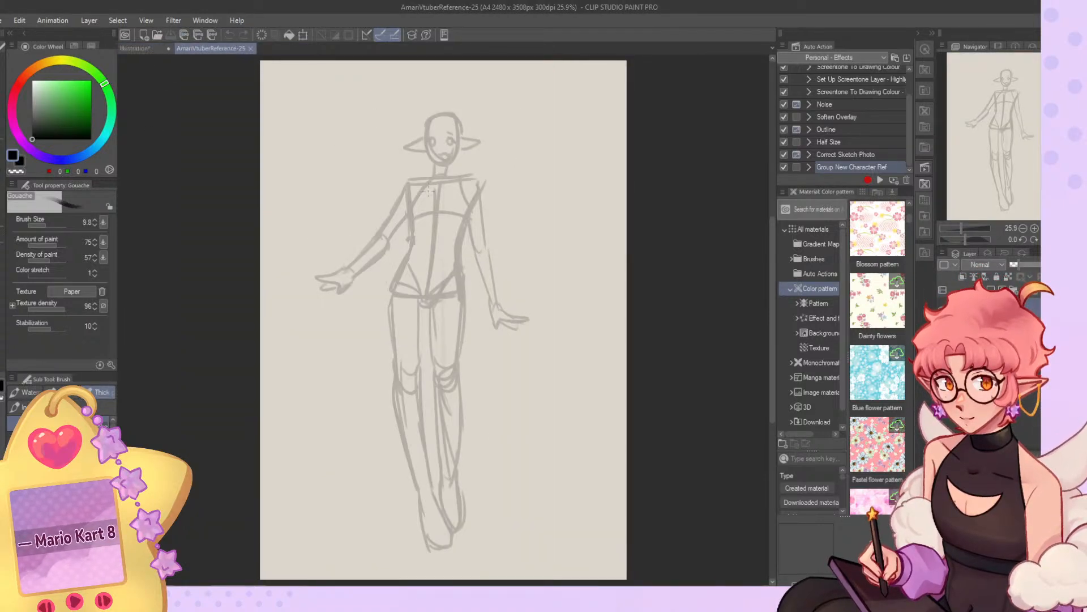
pyautogui.click(169, 49)
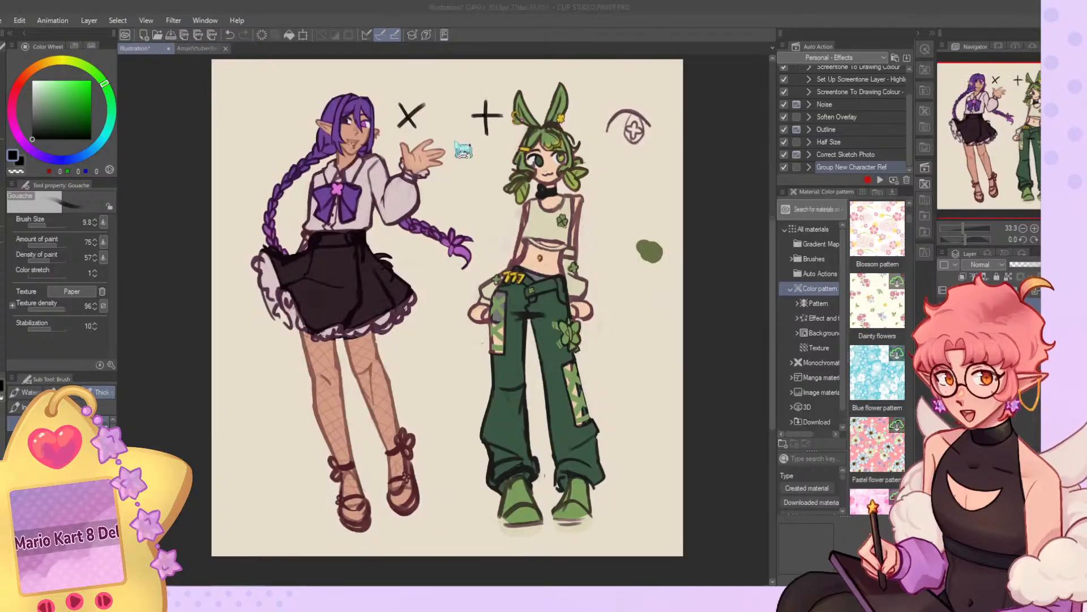
pyautogui.click(543, 222)
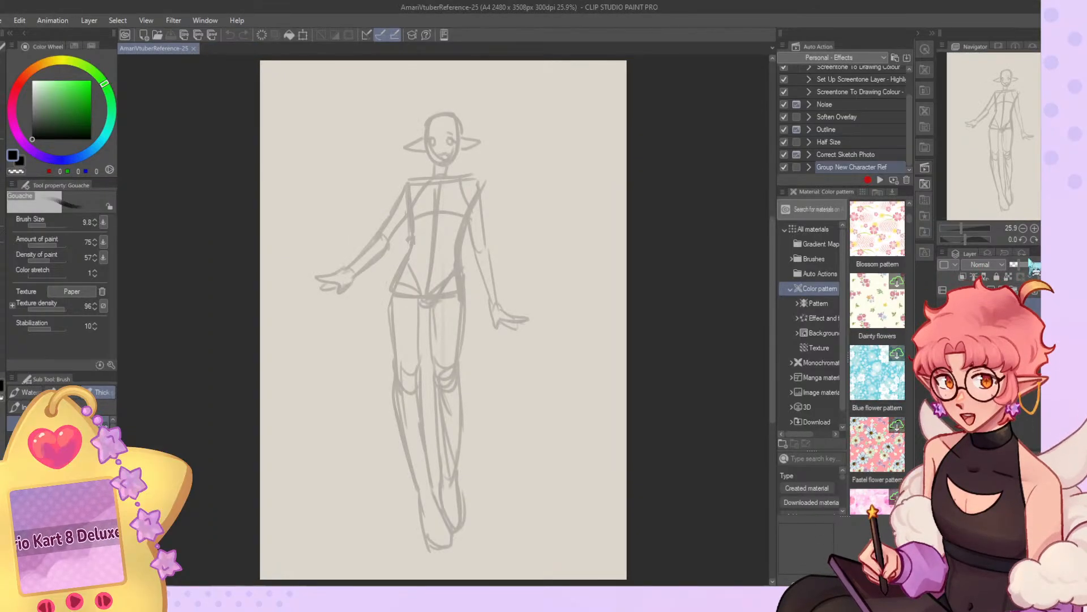
# Lower the opacity of the base body sketch and undo the change that removes the vertical symmetry ruler.
pyautogui.moveTo(1016, 265); pyautogui.dragTo(1011, 265)
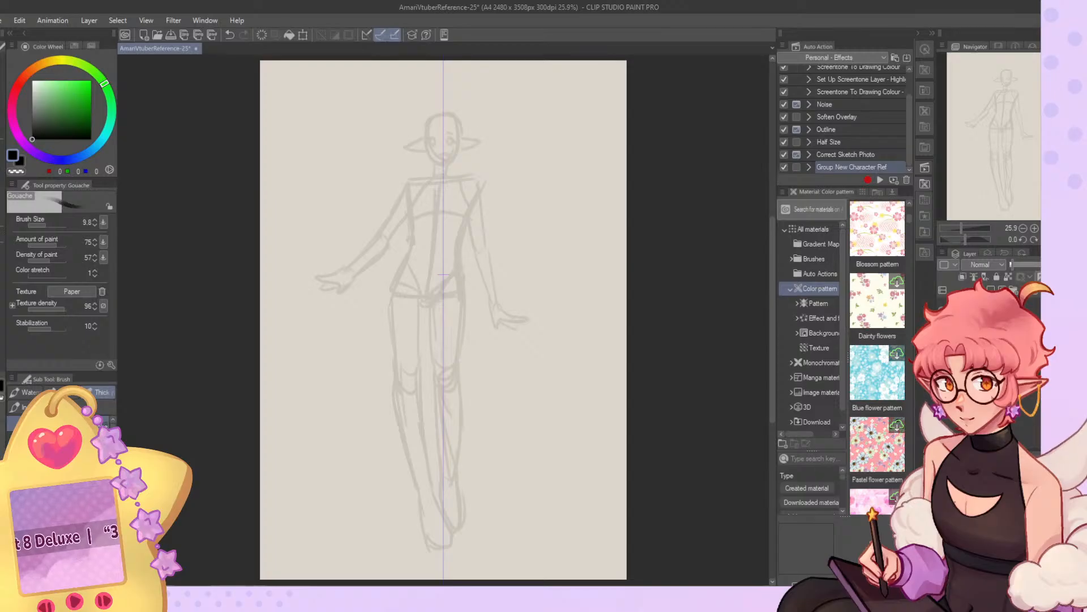
pyautogui.click(986, 351)
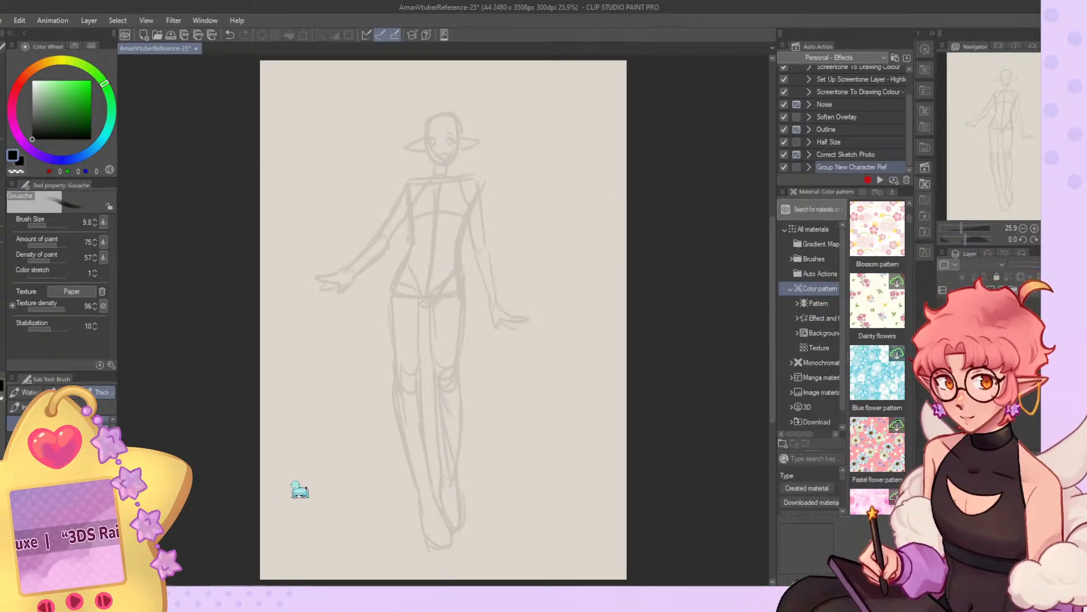
pyautogui.hotkey('ctrl', 'z')
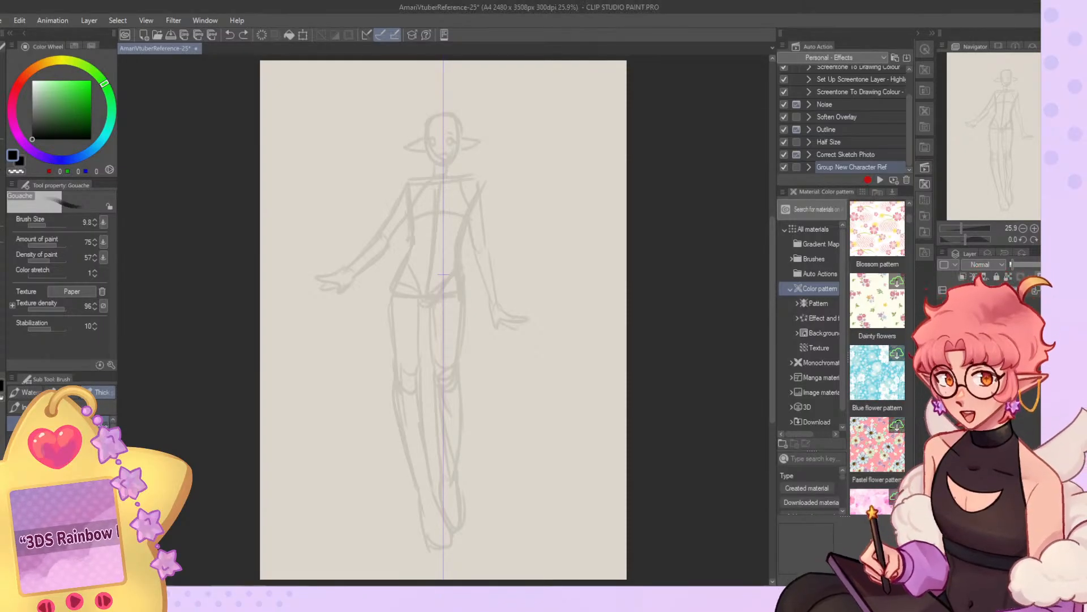
pyautogui.click(1035, 312)
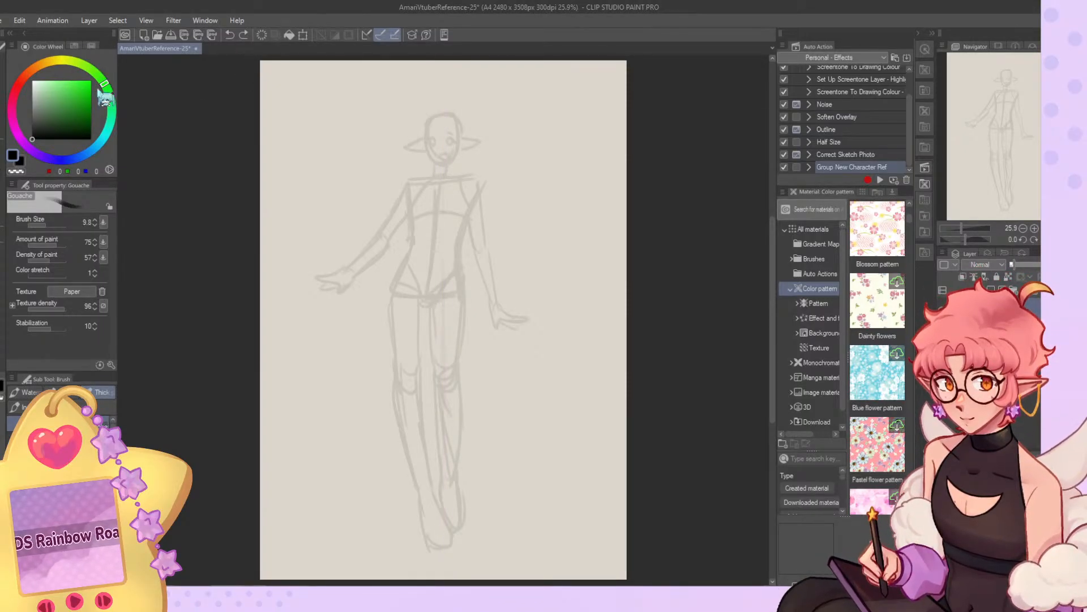
# Inspect the faded body sketch and select the layer that carries the vertical symmetry ruler.
pyautogui.scroll(5, 451, 108)
pyautogui.scroll(-5, 446, 118)
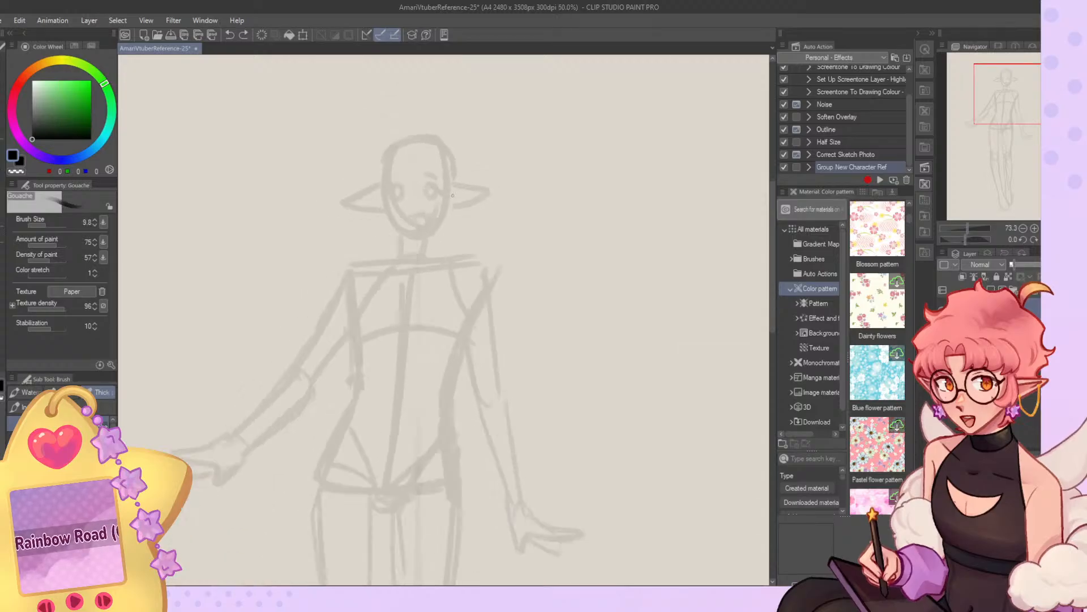
pyautogui.scroll(2, 453, 119)
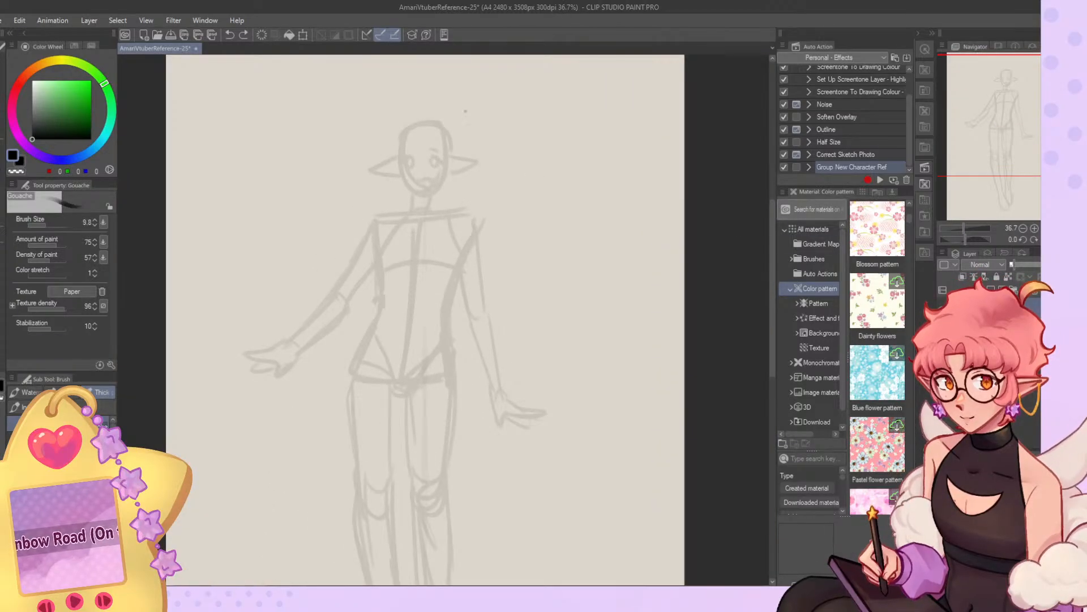
pyautogui.scroll(-2, 473, 110)
pyautogui.scroll(-1, 474, 106)
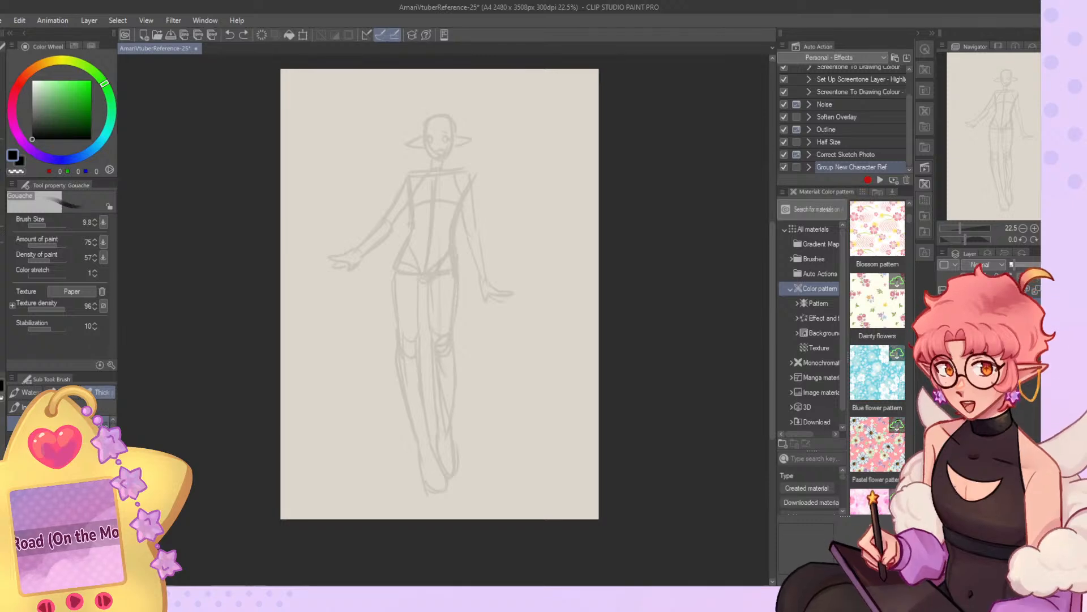
pyautogui.click(986, 324)
pyautogui.scroll(3, 417, 95)
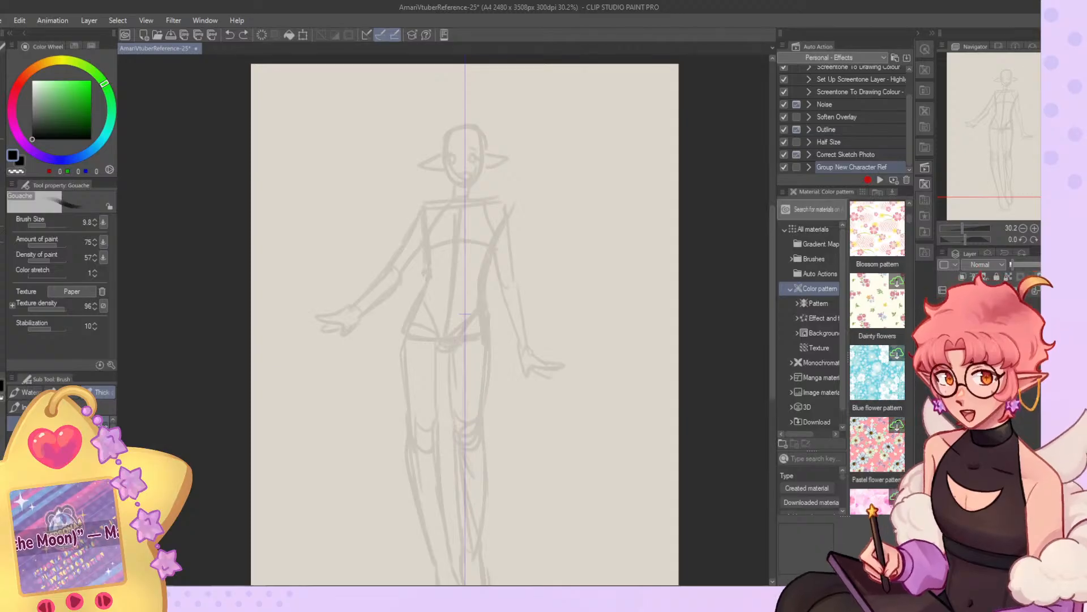
pyautogui.scroll(5, 426, 146)
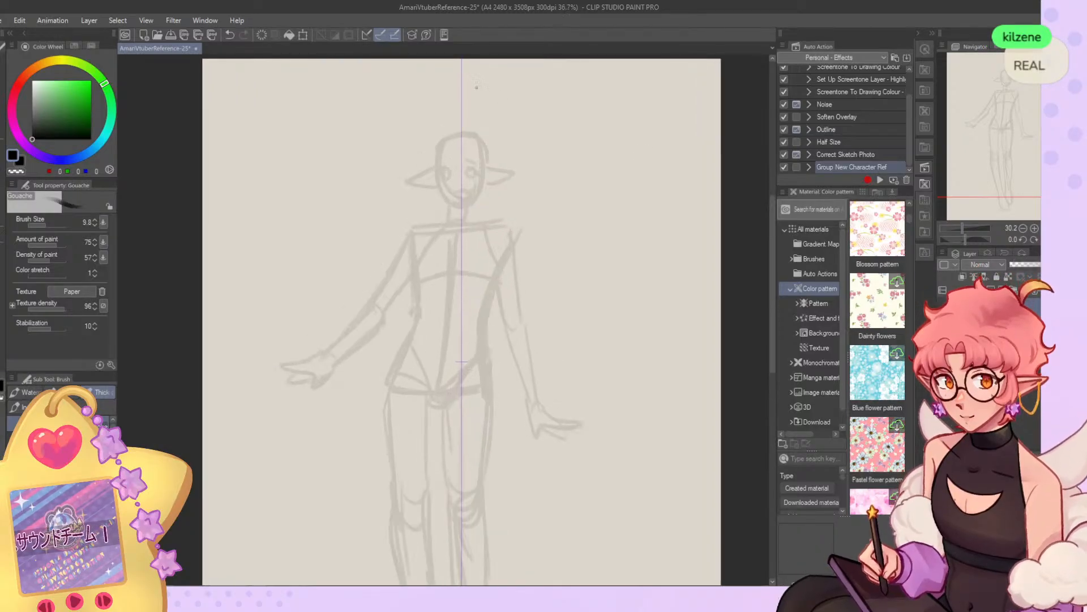
pyautogui.moveTo(498, 118)
pyautogui.mouseDown()
pyautogui.moveTo(511, 221)
pyautogui.moveTo(463, 124)
pyautogui.moveTo(534, 177)
pyautogui.moveTo(488, 237)
pyautogui.moveTo(542, 167)
pyautogui.moveTo(489, 266)
pyautogui.mouseUp()
pyautogui.hotkey('ctrl', 'z')
pyautogui.hotkey('ctrl', 'z')
pyautogui.moveTo(445, 167)
pyautogui.mouseDown()
pyautogui.moveTo(448, 256)
pyautogui.moveTo(441, 178)
pyautogui.moveTo(448, 258)
pyautogui.moveTo(476, 285)
pyautogui.mouseUp()
pyautogui.moveTo(452, 259); pyautogui.dragTo(503, 311)
pyautogui.hotkey('ctrl', 'z')
pyautogui.hotkey('ctrl', 'z')
pyautogui.press('Delete')
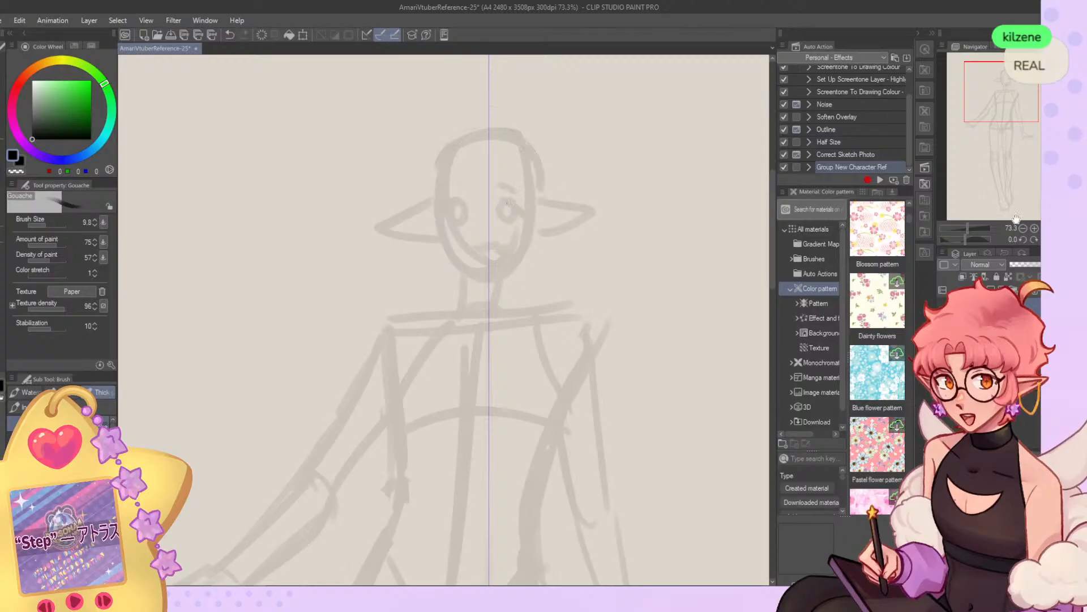
# Turn off special ruler snapping and sketch the head outline with a vertical centre guide and curved eye and nose guidelines.
pyautogui.click(395, 34)
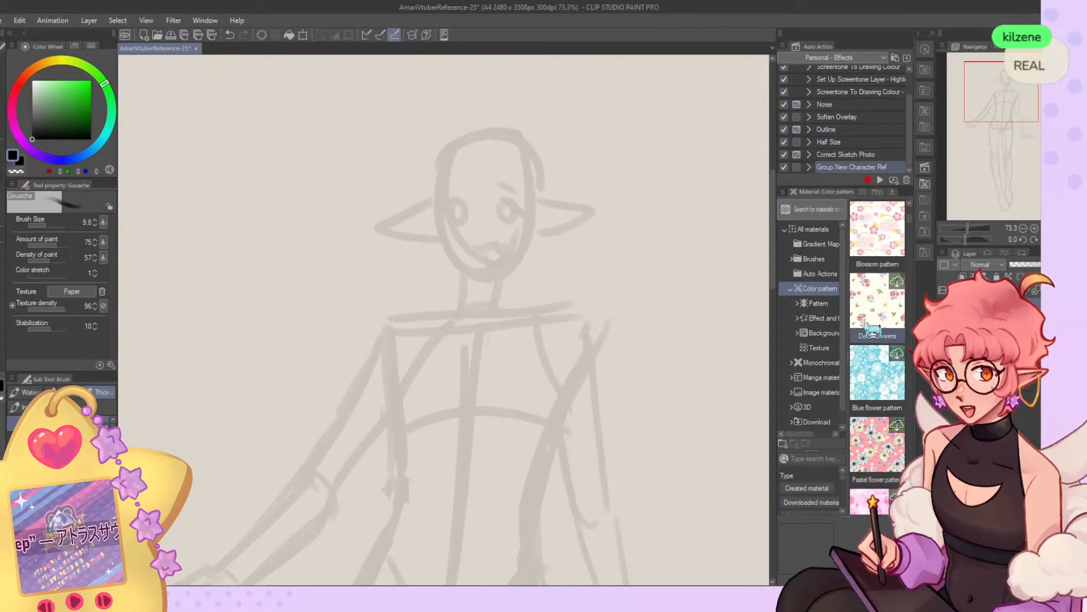
pyautogui.moveTo(481, 135)
pyautogui.mouseDown()
pyautogui.moveTo(532, 207)
pyautogui.moveTo(531, 157)
pyautogui.moveTo(494, 246)
pyautogui.mouseUp()
pyautogui.moveTo(479, 173); pyautogui.dragTo(479, 266)
pyautogui.moveTo(481, 159); pyautogui.dragTo(483, 276)
pyautogui.hotkey('ctrl', 'z')
pyautogui.moveTo(448, 233); pyautogui.dragTo(520, 233)
pyautogui.moveTo(445, 200); pyautogui.dragTo(520, 199)
pyautogui.moveTo(443, 189)
pyautogui.mouseDown()
pyautogui.moveTo(451, 255)
pyautogui.moveTo(487, 280)
pyautogui.moveTo(518, 261)
pyautogui.mouseUp()
pyautogui.moveTo(496, 206)
pyautogui.mouseDown()
pyautogui.moveTo(522, 209)
pyautogui.moveTo(504, 270)
pyautogui.mouseUp()
pyautogui.hotkey('ctrl', 'z')
# Sketch a pointed ear on each side of the head.
pyautogui.hotkey('ctrl', 'z')
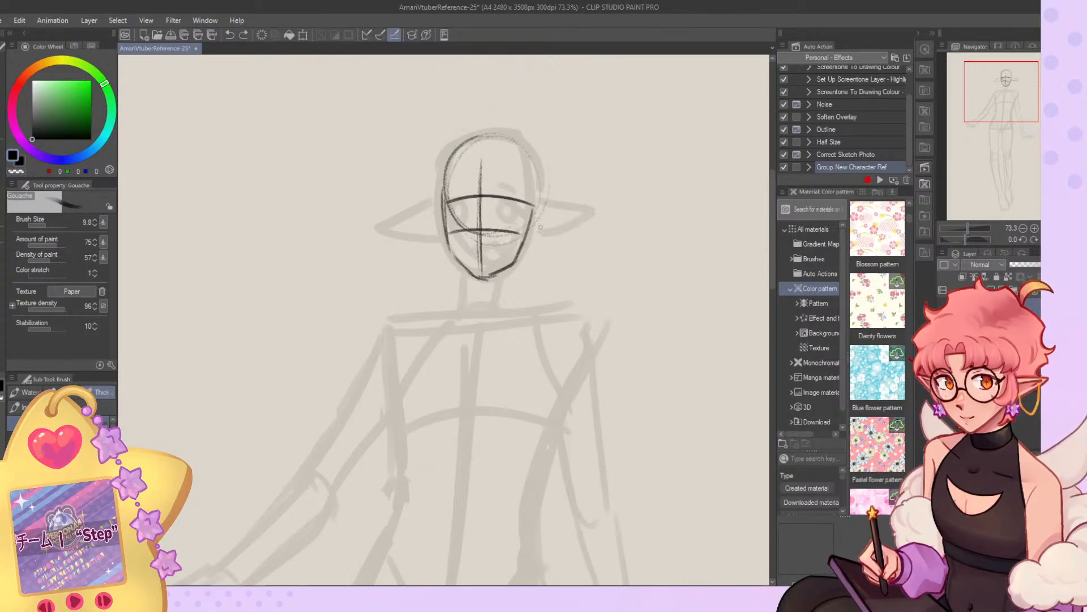
pyautogui.hotkey('ctrl', 'z')
pyautogui.hotkey('ctrl', 'z')
pyautogui.moveTo(530, 228)
pyautogui.mouseDown()
pyautogui.moveTo(578, 225)
pyautogui.moveTo(528, 250)
pyautogui.mouseUp()
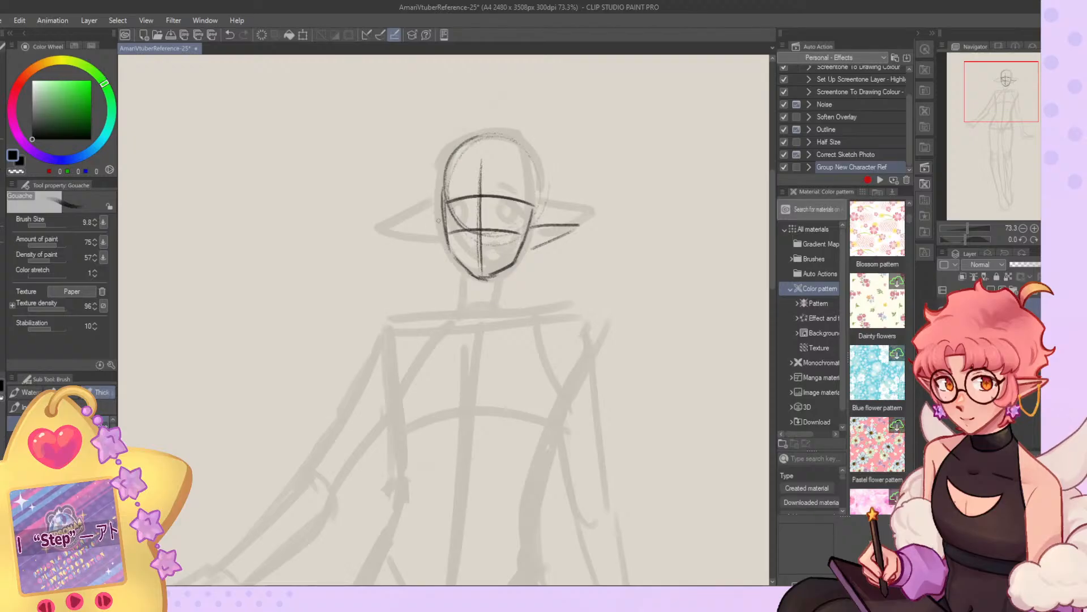
pyautogui.moveTo(419, 219); pyautogui.dragTo(442, 245)
# Flip the canvas view and sketch the neck, shoulder line, torso sides and curved ribcage line over the faded body.
pyautogui.click(1057, 240)
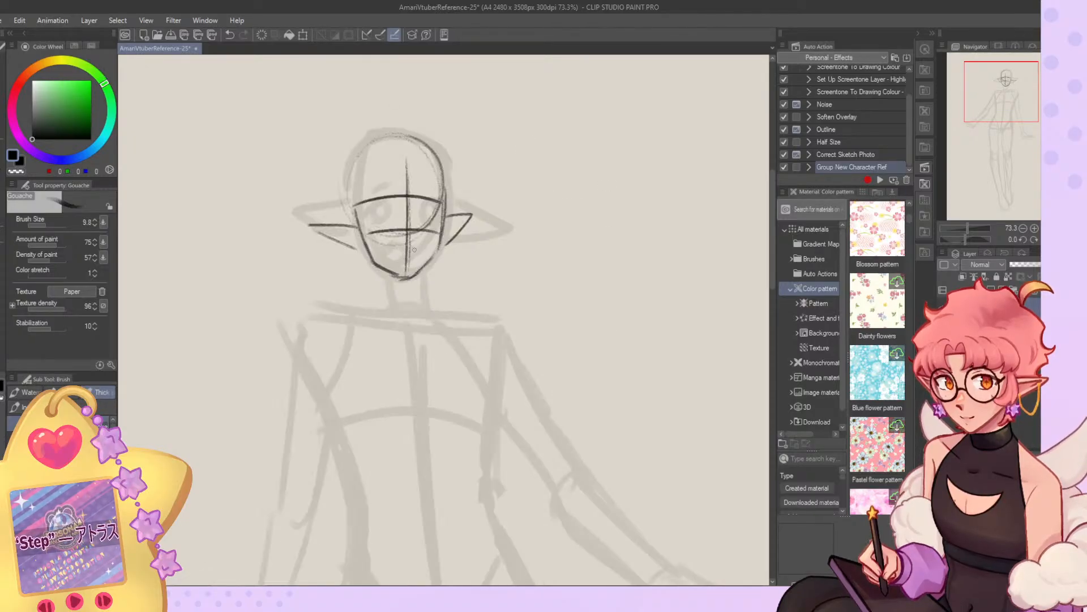
pyautogui.moveTo(379, 269)
pyautogui.mouseDown()
pyautogui.moveTo(383, 306)
pyautogui.moveTo(283, 344)
pyautogui.mouseUp()
pyautogui.hotkey('ctrl', 'z')
pyautogui.moveTo(423, 300); pyautogui.dragTo(498, 315)
pyautogui.moveTo(385, 301)
pyautogui.mouseDown()
pyautogui.moveTo(293, 317)
pyautogui.moveTo(342, 436)
pyautogui.mouseUp()
pyautogui.hotkey('ctrl', 'z')
pyautogui.hotkey('ctrl', 'z')
pyautogui.scroll(-9, 473, 247)
pyautogui.scroll(2, 412, 391)
pyautogui.scroll(1, 416, 318)
pyautogui.moveTo(497, 254)
pyautogui.mouseDown()
pyautogui.moveTo(497, 324)
pyautogui.moveTo(511, 337)
pyautogui.mouseUp()
pyautogui.moveTo(403, 243)
pyautogui.mouseDown()
pyautogui.moveTo(436, 340)
pyautogui.moveTo(407, 288)
pyautogui.mouseUp()
pyautogui.hotkey('ctrl', 'z')
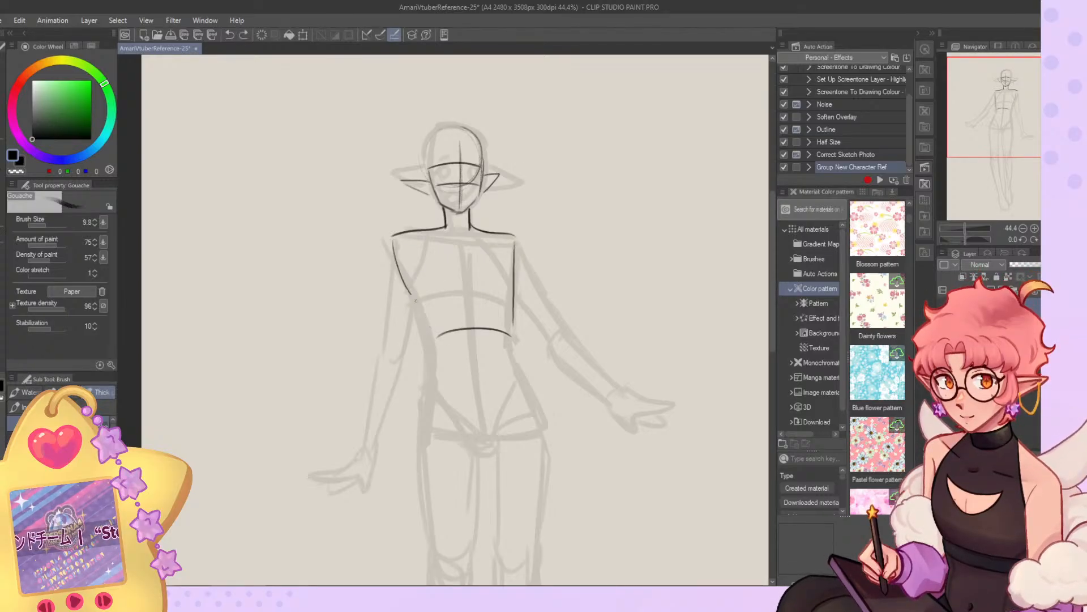
# Flip the view back and add the upper torso's centre line, side contour and curved chest guideline.
pyautogui.moveTo(436, 371); pyautogui.dragTo(427, 428)
pyautogui.hotkey('ctrl', 'z')
pyautogui.click(1057, 228)
pyautogui.click(1057, 239)
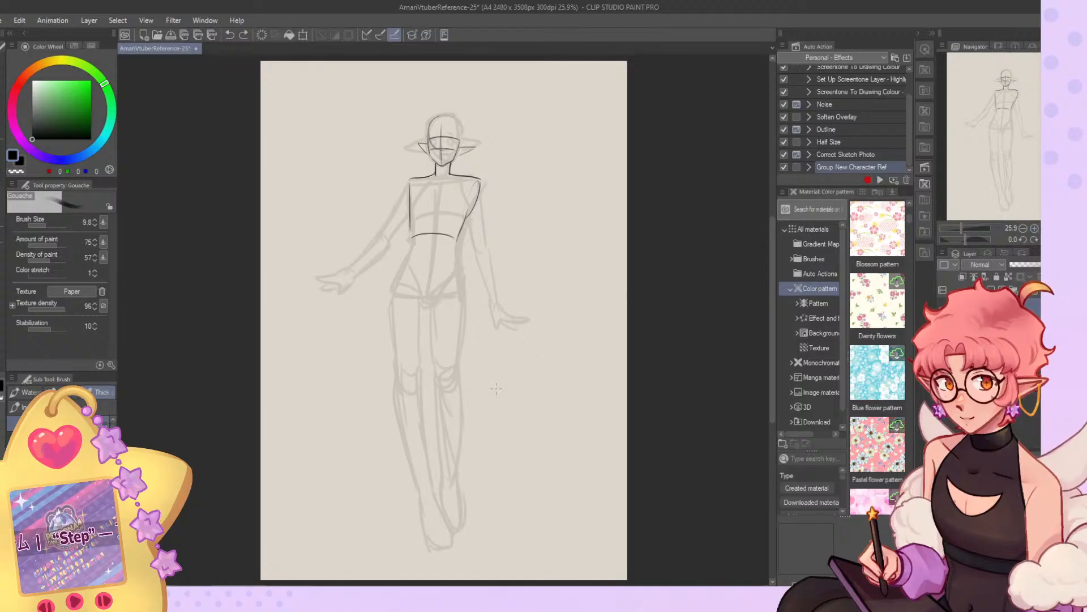
pyautogui.scroll(2, 461, 289)
pyautogui.scroll(-2, 460, 289)
pyautogui.scroll(2, 413, 121)
pyautogui.scroll(-2, 445, 129)
pyautogui.scroll(2, 444, 274)
pyautogui.moveTo(432, 185); pyautogui.dragTo(436, 260)
pyautogui.moveTo(485, 154); pyautogui.dragTo(461, 385)
pyautogui.hotkey('ctrl', 'z')
# Sketch the hips and V-shaped pelvis with the waist contour leading into them.
pyautogui.hotkey('ctrl', 'z')
pyautogui.moveTo(435, 210); pyautogui.dragTo(520, 202)
pyautogui.moveTo(476, 307); pyautogui.dragTo(466, 358)
pyautogui.hotkey('ctrl', 'z')
pyautogui.moveTo(436, 270); pyautogui.dragTo(401, 346)
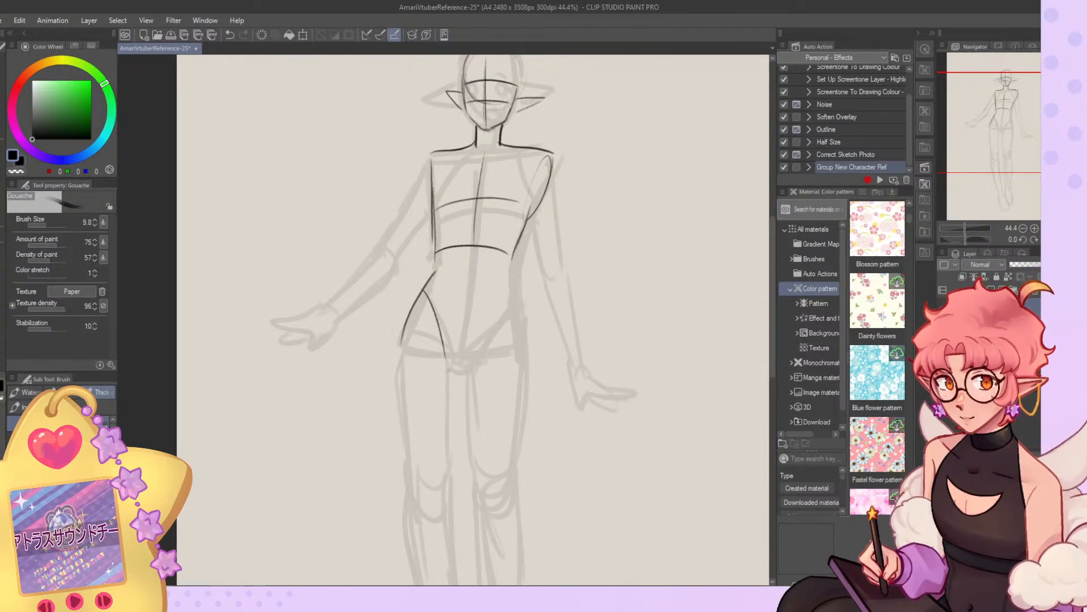
pyautogui.moveTo(506, 317); pyautogui.dragTo(465, 370)
pyautogui.moveTo(510, 266)
pyautogui.mouseDown()
pyautogui.moveTo(517, 312)
pyautogui.moveTo(513, 292)
pyautogui.moveTo(518, 320)
pyautogui.mouseUp()
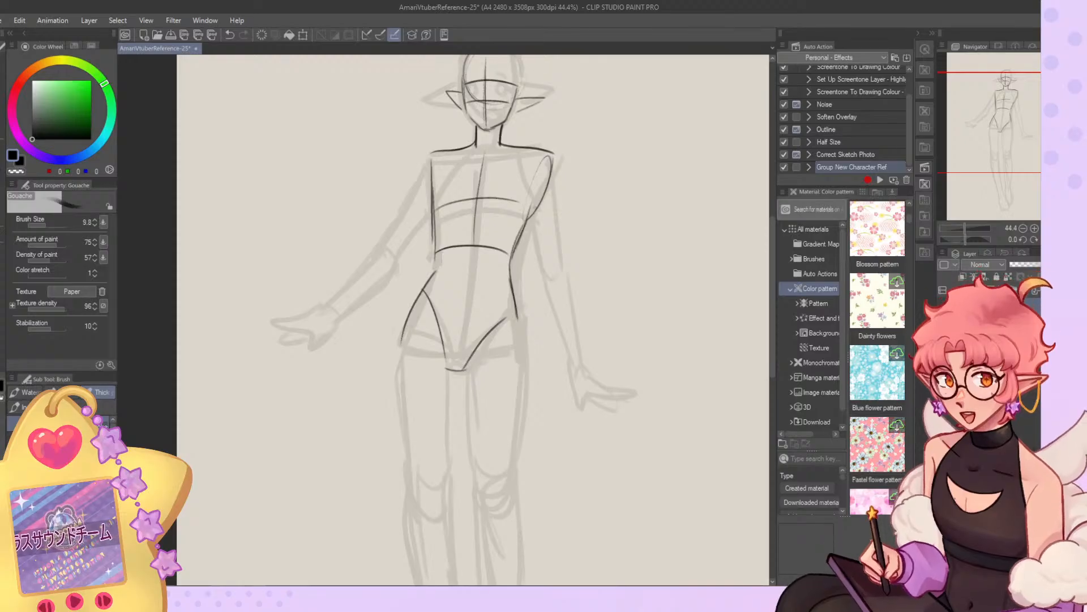
# Darken the torso sides, chest centre line and pelvis edges with repeated strokes.
pyautogui.moveTo(434, 186); pyautogui.dragTo(436, 265)
pyautogui.moveTo(480, 198); pyautogui.dragTo(475, 245)
pyautogui.press('c')
pyautogui.press('c')
pyautogui.moveTo(481, 177); pyautogui.dragTo(476, 249)
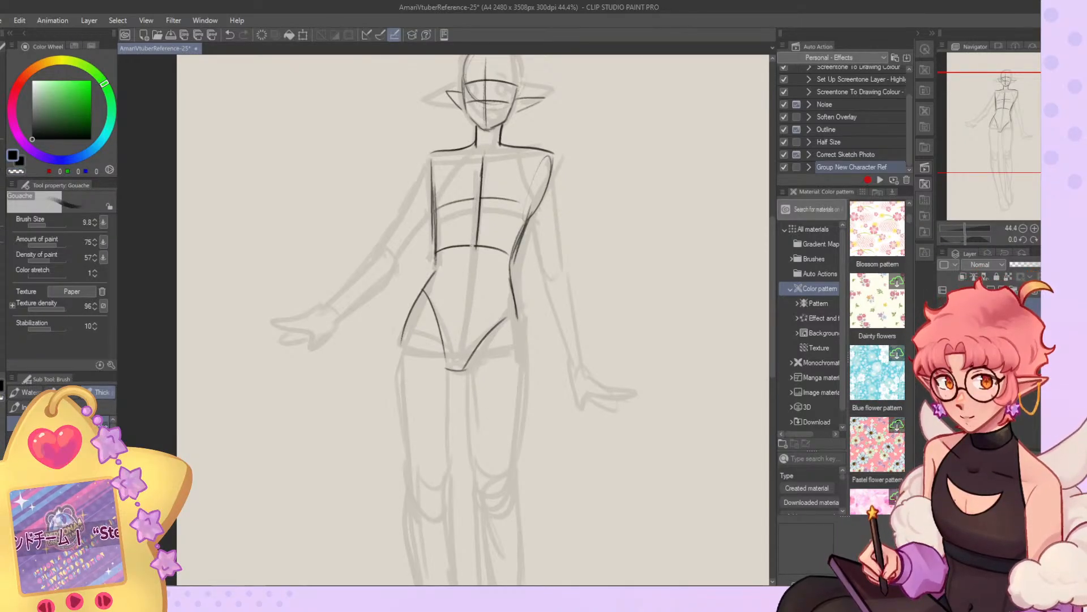
pyautogui.moveTo(422, 286)
pyautogui.mouseDown()
pyautogui.moveTo(451, 361)
pyautogui.moveTo(512, 313)
pyautogui.mouseUp()
# Sketch the lowered arm from the shoulder to the wrist, marking the elbow and wrist joints.
pyautogui.moveTo(997, 134); pyautogui.dragTo(999, 135)
pyautogui.moveTo(516, 198); pyautogui.dragTo(532, 256)
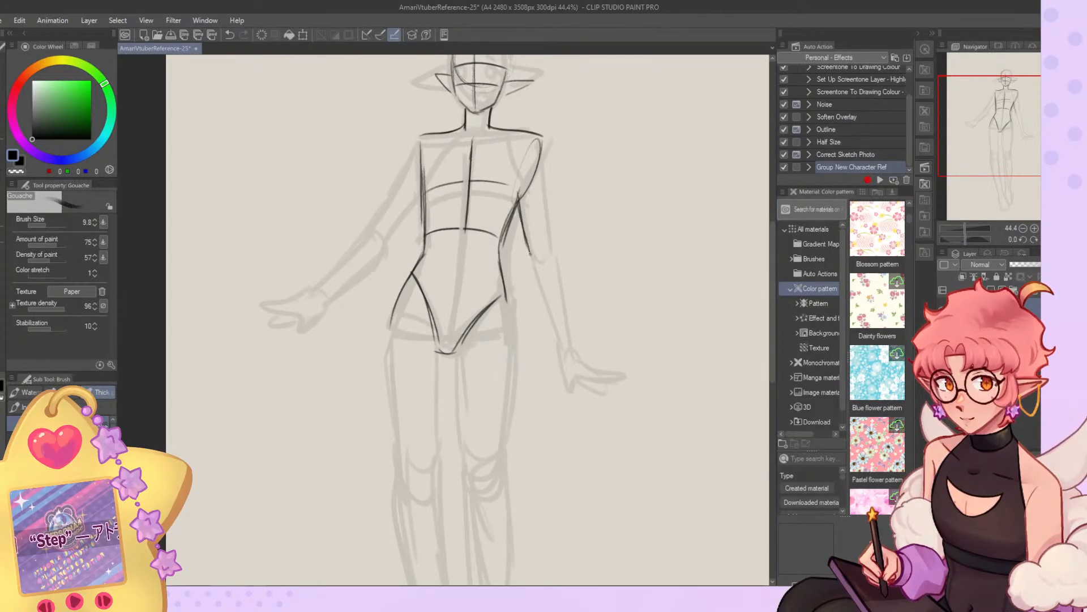
pyautogui.moveTo(542, 141); pyautogui.dragTo(561, 347)
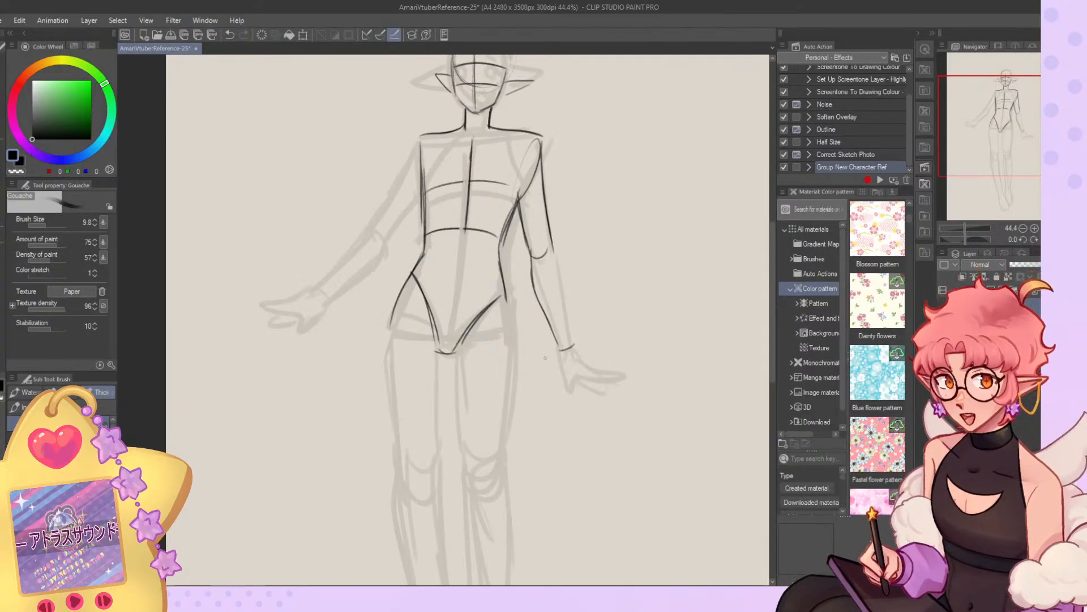
pyautogui.moveTo(549, 226); pyautogui.dragTo(574, 339)
pyautogui.moveTo(559, 298); pyautogui.dragTo(576, 346)
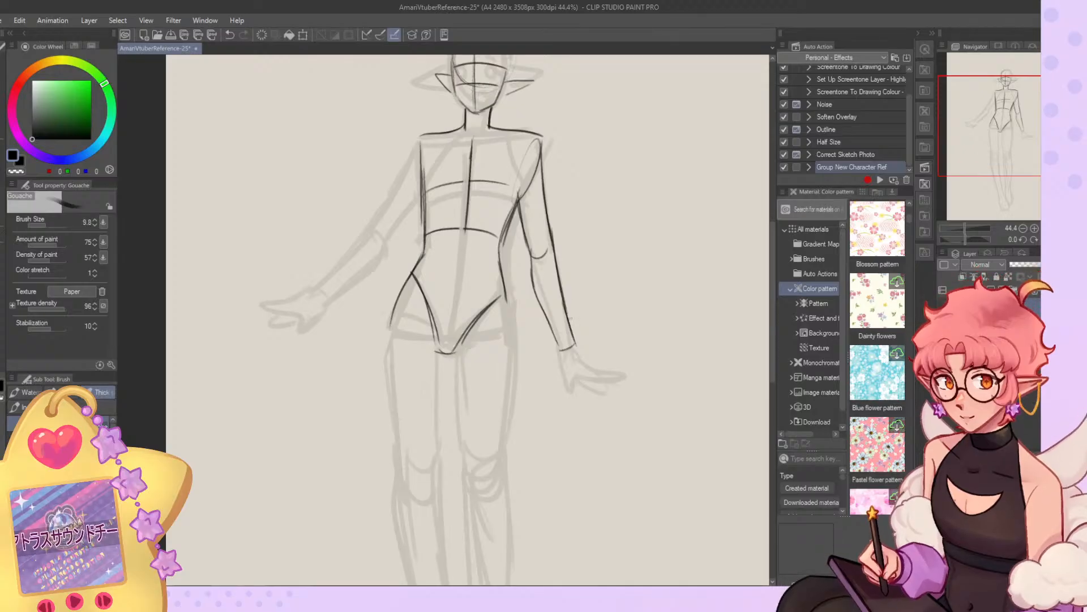
# Flip the view and refine the lowered arm's outer contour, erasing stray lines with transparent colour at brush size 20.5.
pyautogui.press('h')
pyautogui.click(1034, 228)
pyautogui.moveTo(1010, 127); pyautogui.dragTo(1000, 115)
pyautogui.click(51, 225)
pyautogui.press('c')
pyautogui.moveTo(320, 273)
pyautogui.mouseDown()
pyautogui.moveTo(304, 343)
pyautogui.moveTo(307, 277)
pyautogui.mouseUp()
pyautogui.click(49, 226)
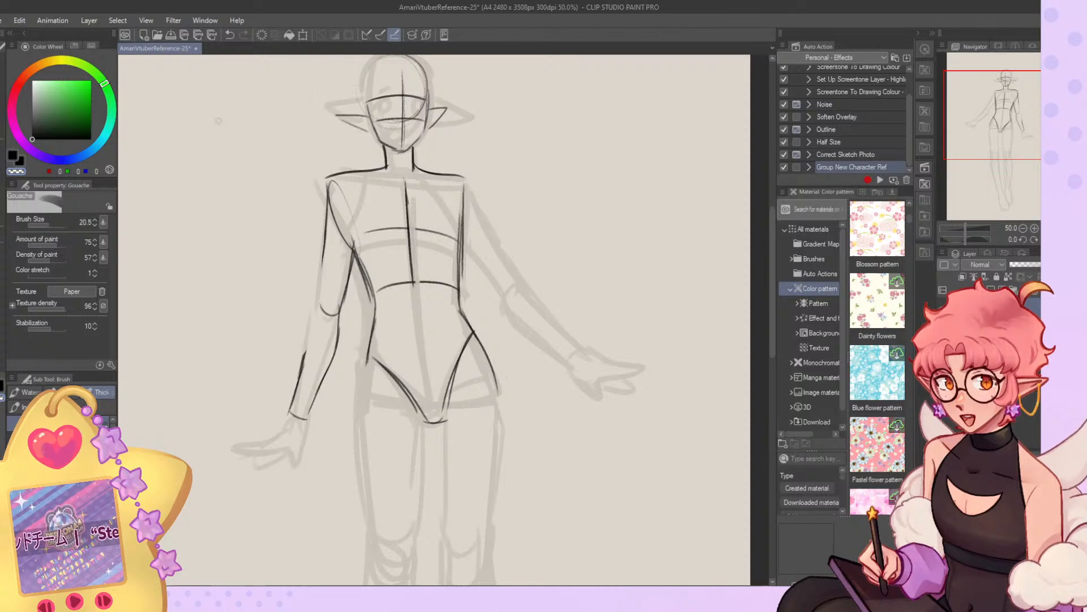
pyautogui.press('c')
pyautogui.moveTo(327, 218); pyautogui.dragTo(303, 367)
pyautogui.moveTo(320, 276); pyautogui.dragTo(305, 359)
pyautogui.press('c')
# Sketch the lowered arm's hand with extended fingers and a pointed thumb.
pyautogui.moveTo(319, 306)
pyautogui.mouseDown()
pyautogui.moveTo(294, 397)
pyautogui.moveTo(229, 434)
pyautogui.moveTo(279, 436)
pyautogui.mouseUp()
pyautogui.press('c')
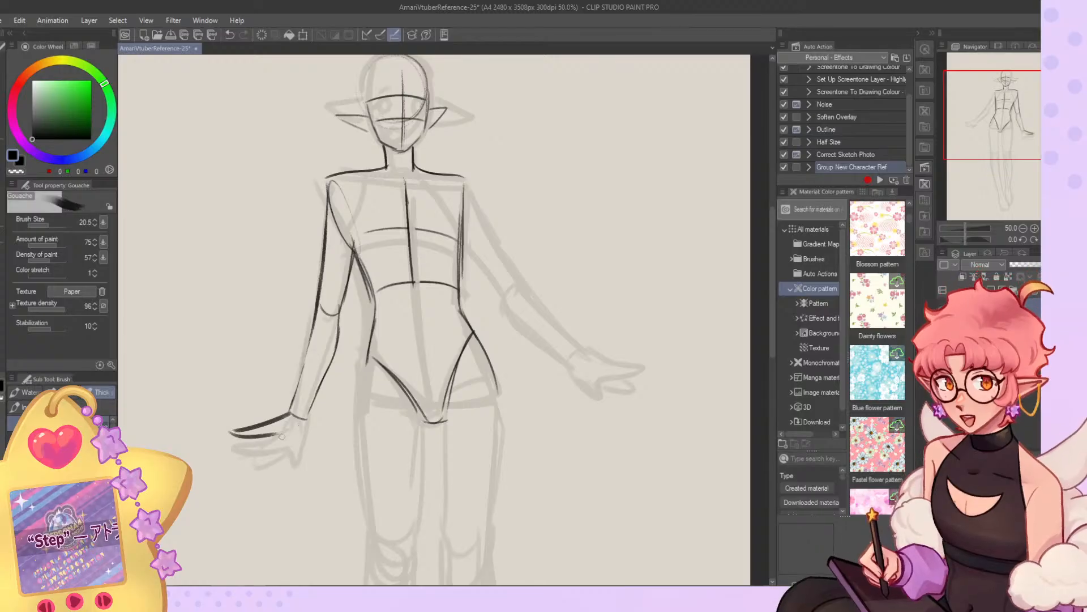
pyautogui.hotkey('ctrl', 'z')
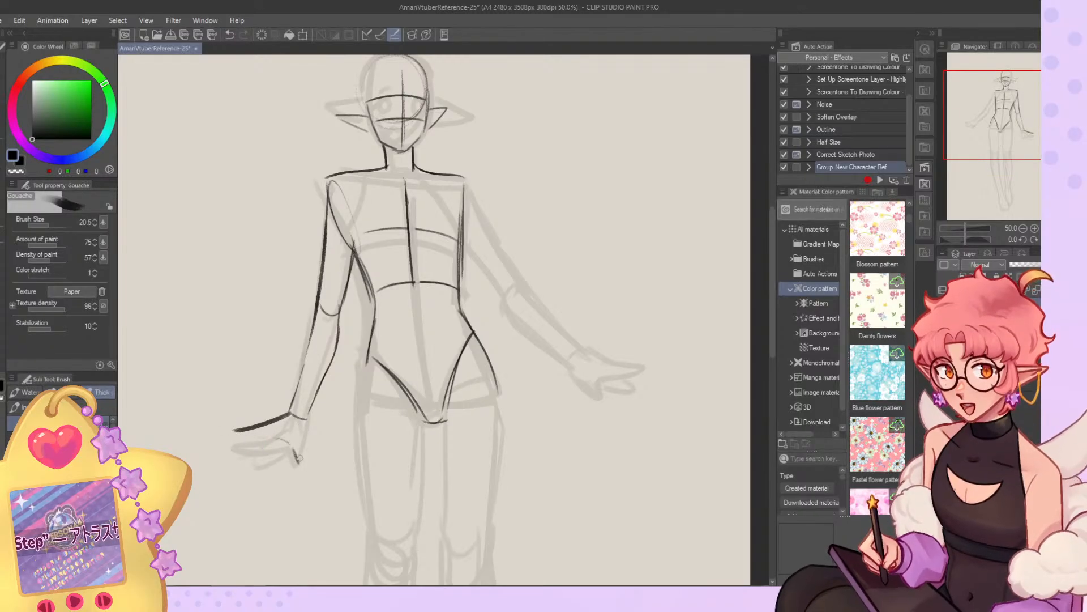
pyautogui.hotkey('ctrl', 'z')
pyautogui.moveTo(311, 420); pyautogui.dragTo(297, 468)
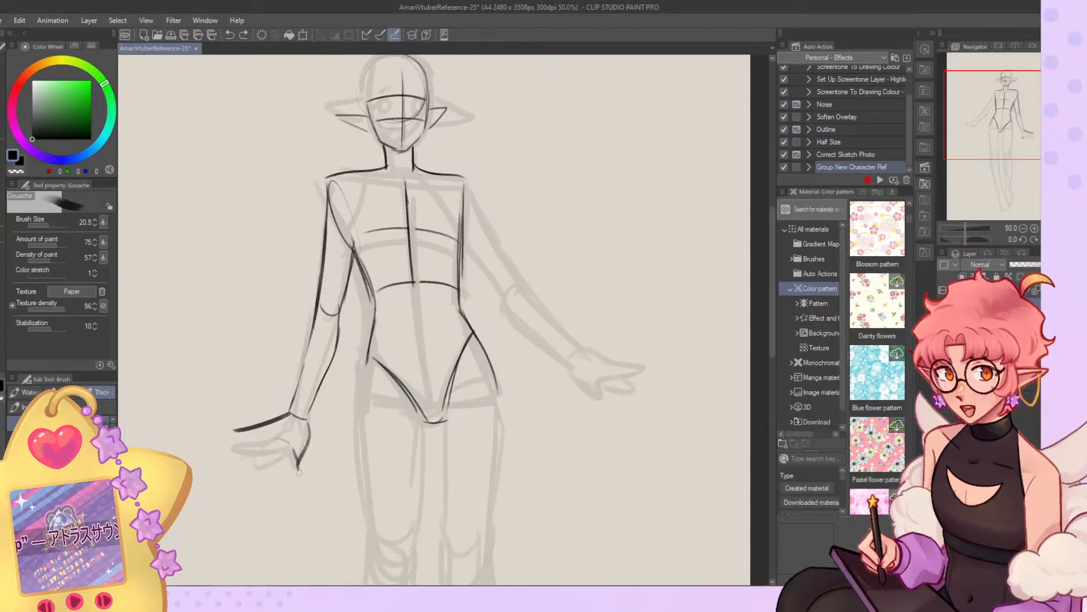
pyautogui.hotkey('ctrl', 'z')
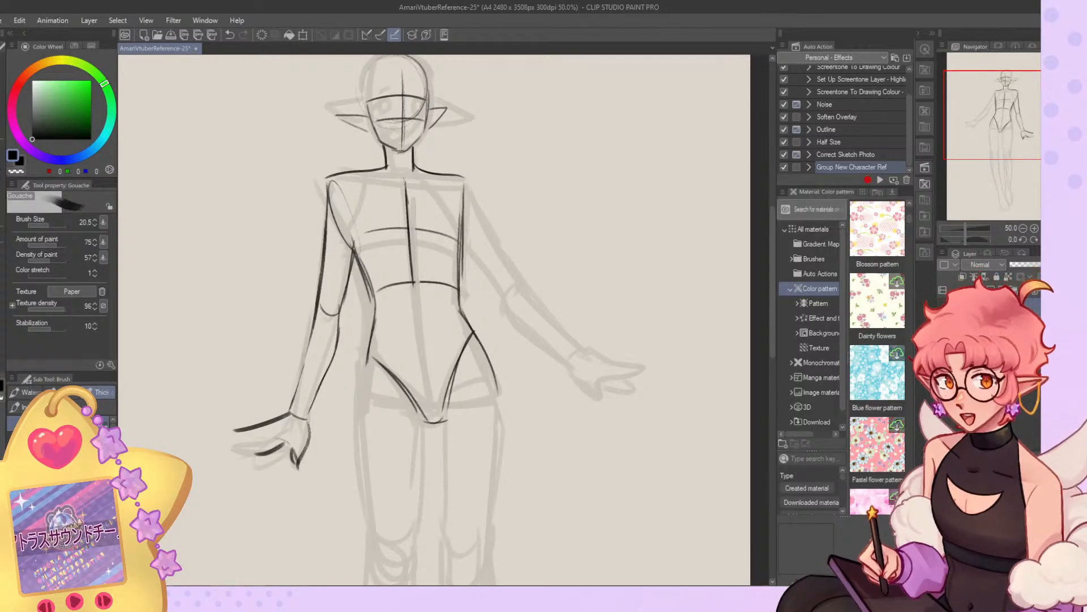
# Flip the view back and try a long curved hair lock sweeping outward from the neck past the shoulder.
pyautogui.press('h')
pyautogui.moveTo(429, 177); pyautogui.dragTo(355, 190)
pyautogui.hotkey('ctrl', 'z')
pyautogui.moveTo(460, 141)
pyautogui.mouseDown()
pyautogui.moveTo(358, 184)
pyautogui.moveTo(357, 168)
pyautogui.mouseUp()
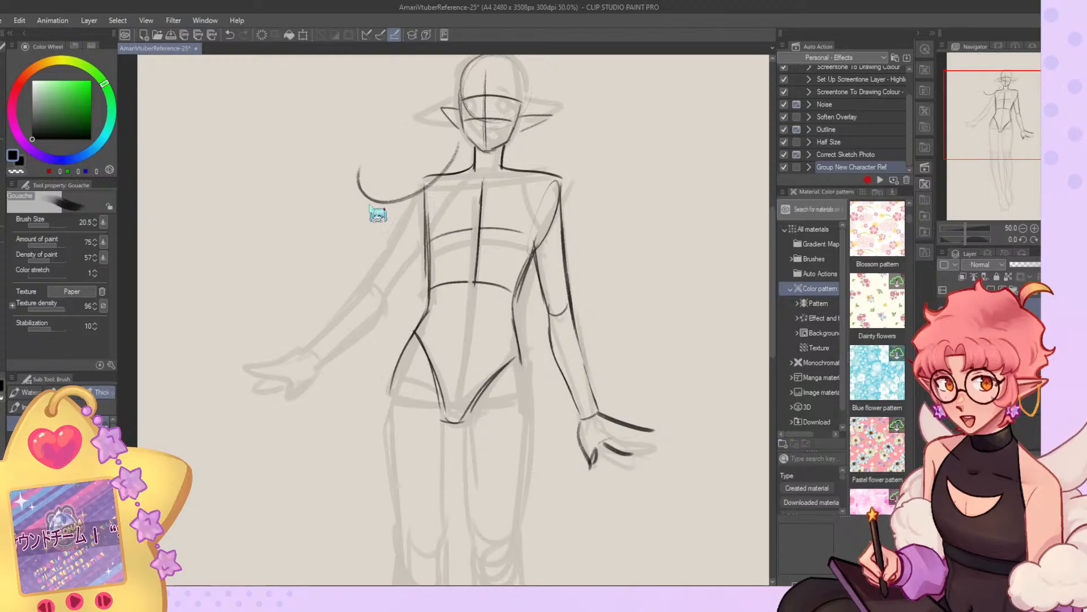
pyautogui.hotkey('ctrl', 'z')
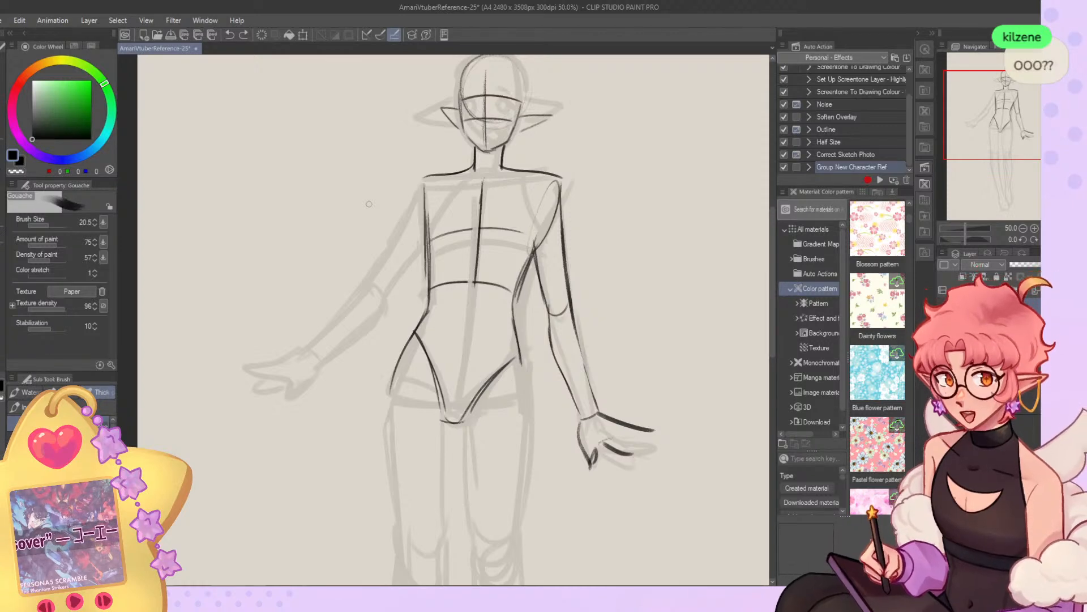
pyautogui.moveTo(453, 136)
pyautogui.mouseDown()
pyautogui.moveTo(371, 214)
pyautogui.moveTo(336, 168)
pyautogui.moveTo(343, 223)
pyautogui.moveTo(324, 233)
pyautogui.moveTo(338, 248)
pyautogui.mouseUp()
pyautogui.scroll(-1, 365, 260)
pyautogui.scroll(-2, 367, 265)
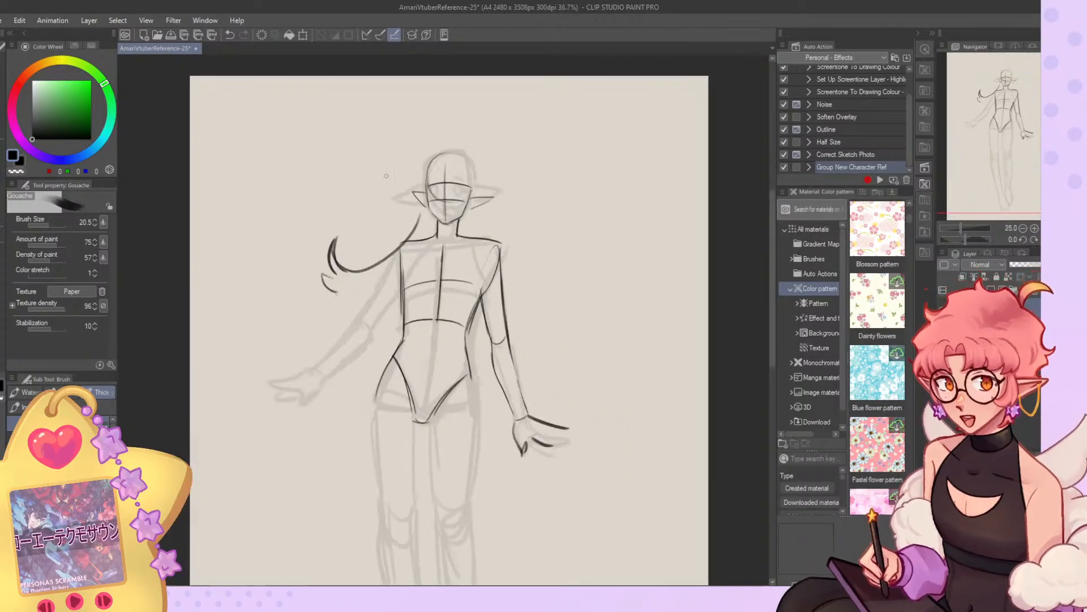
pyautogui.scroll(3, 393, 182)
pyautogui.hotkey('ctrl', 'z')
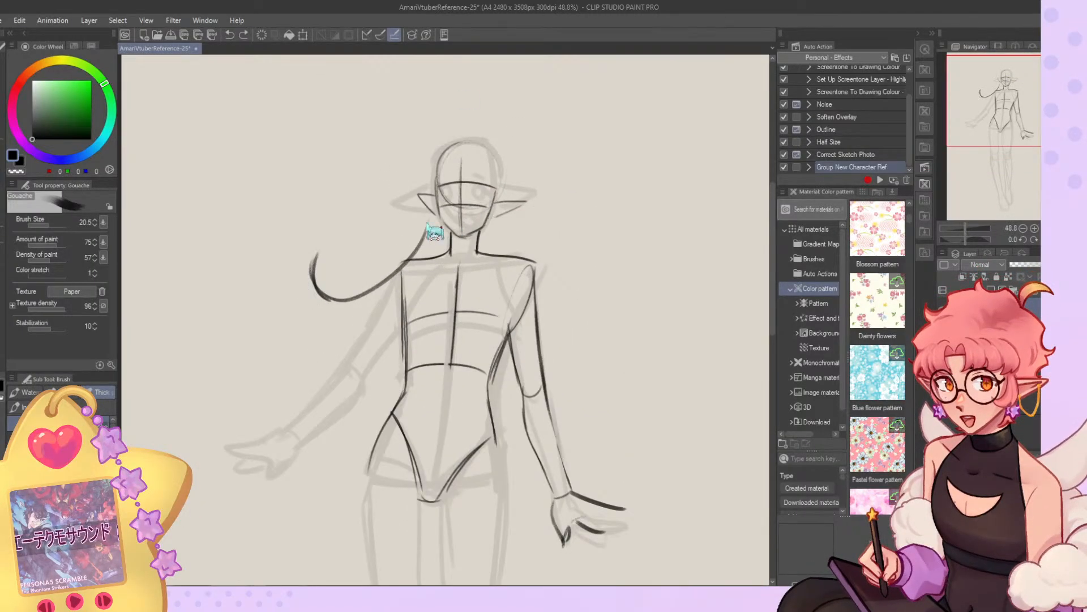
pyautogui.hotkey('ctrl', 'z')
# Try a long hair silhouette beside the outstretched arm, with flicked tufts at the shoulder and strands sweeping past the hip.
pyautogui.moveTo(432, 176)
pyautogui.mouseDown()
pyautogui.moveTo(418, 258)
pyautogui.moveTo(357, 261)
pyautogui.mouseUp()
pyautogui.moveTo(342, 248)
pyautogui.mouseDown()
pyautogui.moveTo(355, 290)
pyautogui.moveTo(335, 292)
pyautogui.moveTo(359, 339)
pyautogui.mouseUp()
pyautogui.hotkey('ctrl', 'z')
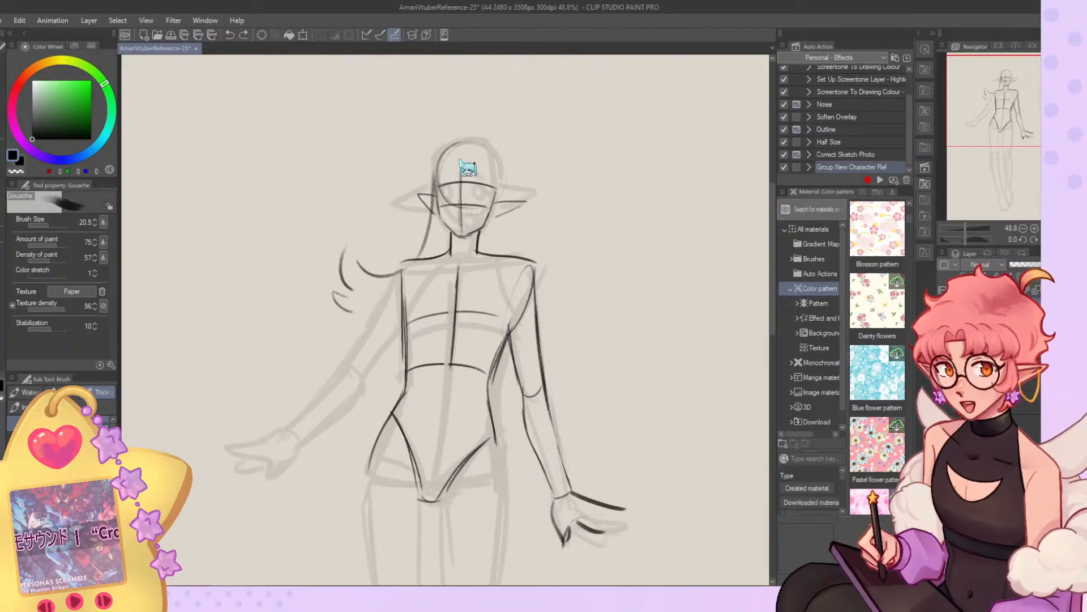
pyautogui.moveTo(347, 247)
pyautogui.mouseDown()
pyautogui.moveTo(367, 332)
pyautogui.moveTo(265, 492)
pyautogui.mouseUp()
pyautogui.hotkey('ctrl', 'z')
pyautogui.moveTo(368, 382)
pyautogui.mouseDown()
pyautogui.moveTo(225, 522)
pyautogui.moveTo(319, 512)
pyautogui.mouseUp()
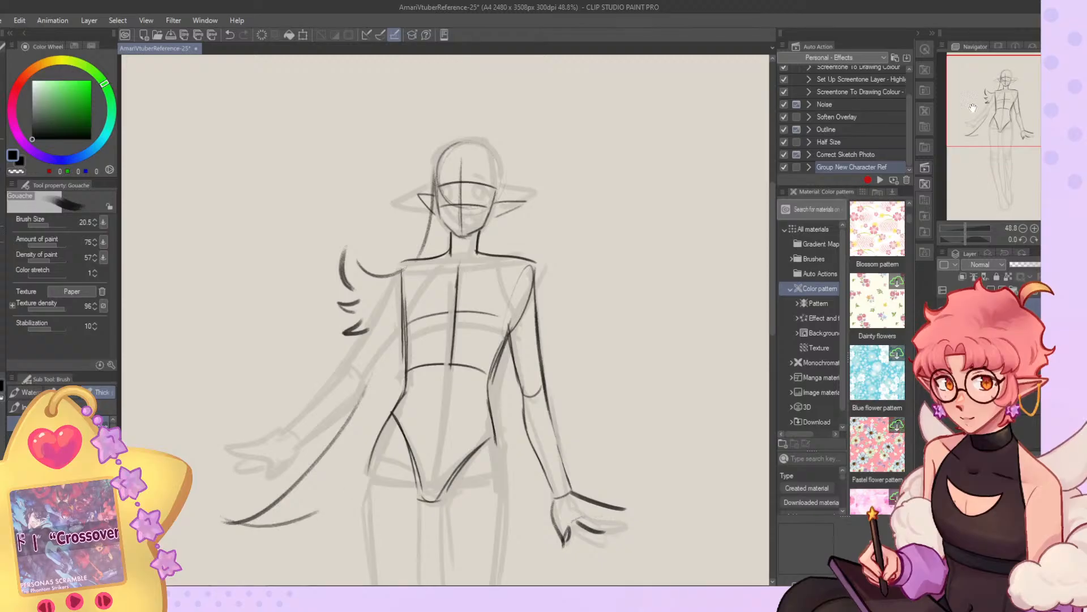
pyautogui.moveTo(989, 102); pyautogui.dragTo(996, 127)
pyautogui.hotkey('ctrl', 'z')
pyautogui.moveTo(338, 210)
pyautogui.mouseDown()
pyautogui.moveTo(184, 378)
pyautogui.moveTo(260, 394)
pyautogui.moveTo(326, 350)
pyautogui.mouseUp()
pyautogui.moveTo(491, 132); pyautogui.dragTo(472, 182)
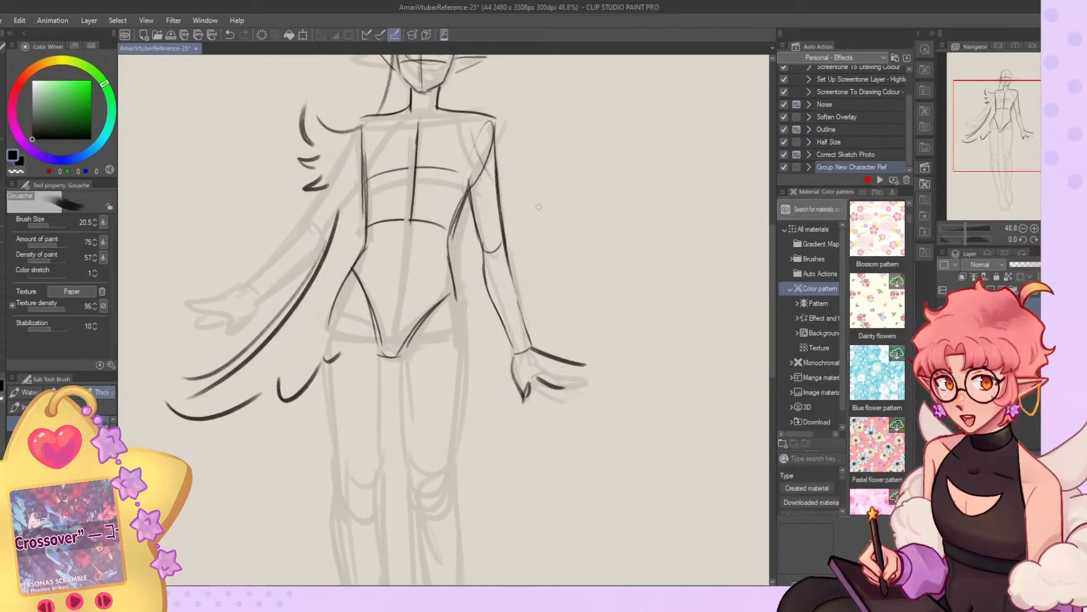
# Rework the hair tips near the hip, add flicked tufts over the opposite shoulder and draw a long inner hair strand.
pyautogui.hotkey('ctrl', 'z')
pyautogui.hotkey('ctrl', 'z')
pyautogui.hotkey('ctrl', 'z')
pyautogui.moveTo(277, 378)
pyautogui.mouseDown()
pyautogui.moveTo(287, 392)
pyautogui.moveTo(329, 369)
pyautogui.mouseUp()
pyautogui.hotkey('ctrl', 'z')
pyautogui.moveTo(1010, 123); pyautogui.dragTo(1002, 104)
pyautogui.hotkey('ctrl', 'z')
pyautogui.moveTo(511, 145)
pyautogui.mouseDown()
pyautogui.moveTo(548, 281)
pyautogui.moveTo(593, 210)
pyautogui.moveTo(549, 245)
pyautogui.mouseUp()
pyautogui.moveTo(586, 248)
pyautogui.mouseDown()
pyautogui.moveTo(559, 256)
pyautogui.moveTo(548, 294)
pyautogui.mouseUp()
pyautogui.moveTo(455, 168); pyautogui.dragTo(387, 325)
pyautogui.hotkey('ctrl', 'z')
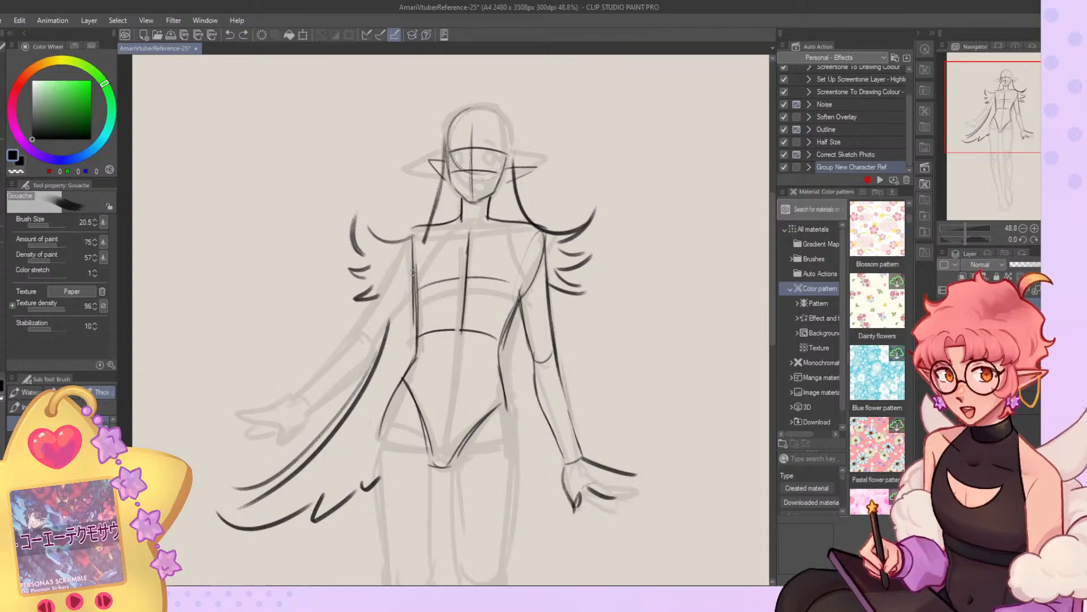
pyautogui.moveTo(445, 170); pyautogui.dragTo(358, 385)
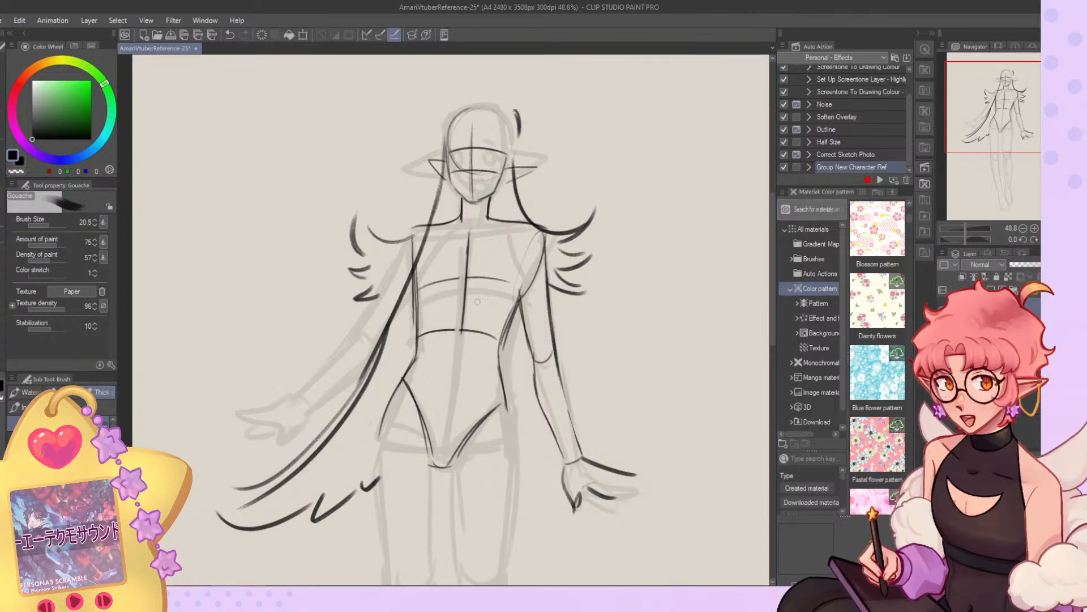
# Replace the lower hair strands with thick locks flaring down both sides of the body at brush size 66.8.
pyautogui.click(53, 225)
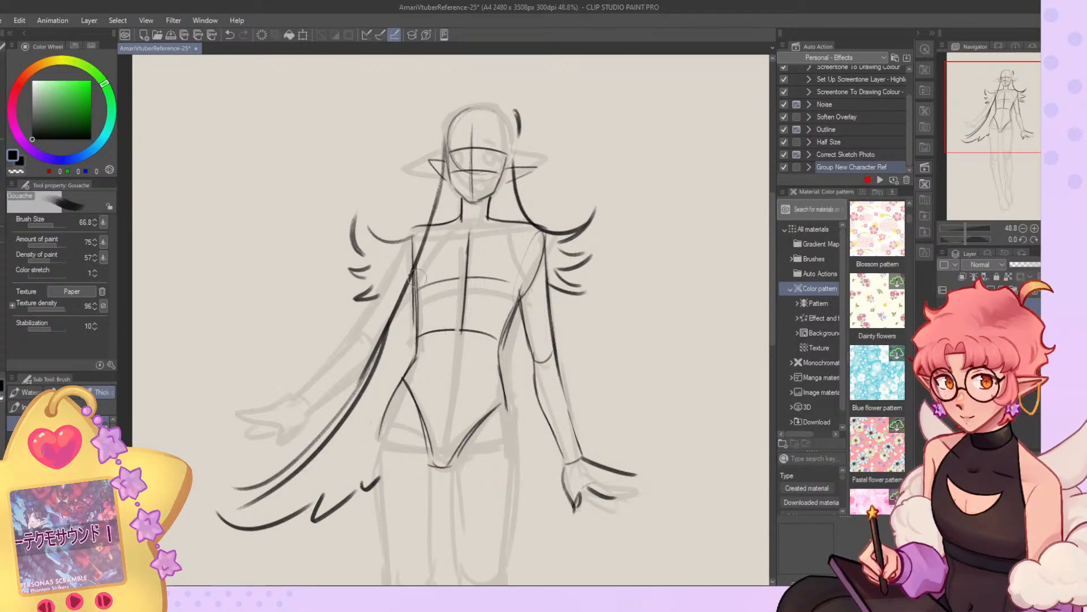
pyautogui.click(2, 145)
pyautogui.press('c')
pyautogui.moveTo(265, 479)
pyautogui.mouseDown()
pyautogui.moveTo(340, 461)
pyautogui.moveTo(311, 525)
pyautogui.mouseUp()
pyautogui.moveTo(289, 465)
pyautogui.mouseDown()
pyautogui.moveTo(371, 379)
pyautogui.moveTo(399, 331)
pyautogui.mouseUp()
pyautogui.moveTo(252, 527); pyautogui.dragTo(235, 541)
pyautogui.moveTo(255, 487); pyautogui.dragTo(210, 542)
pyautogui.click(2, 175)
pyautogui.press('c')
pyautogui.moveTo(392, 301); pyautogui.dragTo(268, 448)
pyautogui.moveTo(233, 469)
pyautogui.mouseDown()
pyautogui.moveTo(331, 436)
pyautogui.moveTo(343, 483)
pyautogui.mouseUp()
pyautogui.moveTo(548, 289)
pyautogui.mouseDown()
pyautogui.moveTo(600, 405)
pyautogui.moveTo(628, 426)
pyautogui.mouseUp()
pyautogui.moveTo(632, 439); pyautogui.dragTo(485, 461)
pyautogui.moveTo(513, 170); pyautogui.dragTo(560, 310)
# Review the trial long hair on the whole figure and clear it from its layer, keeping the body sketch.
pyautogui.scroll(-5, 464, 226)
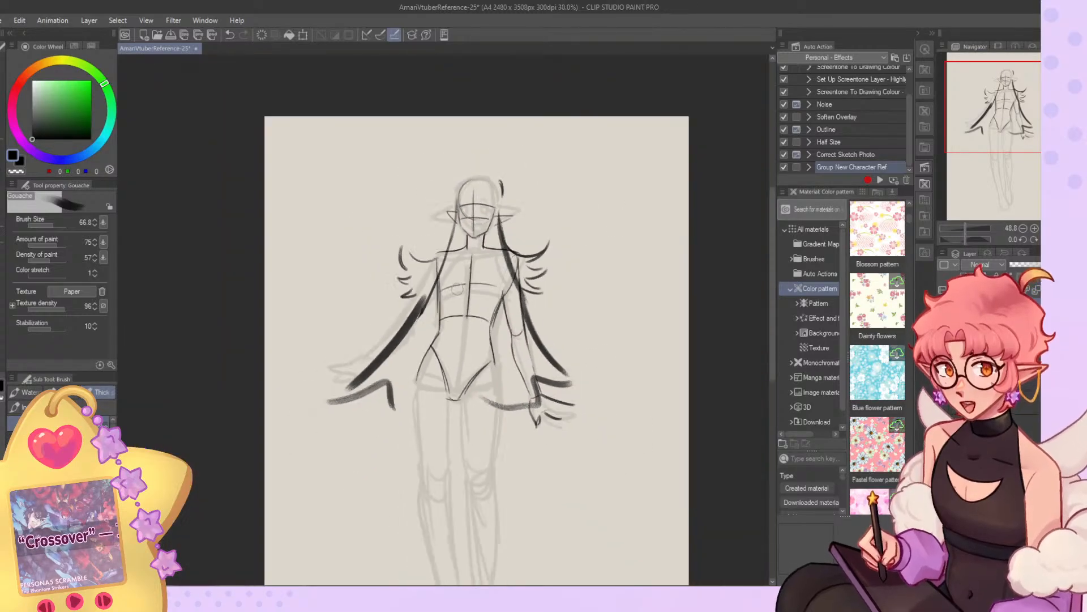
pyautogui.scroll(-1, 488, 196)
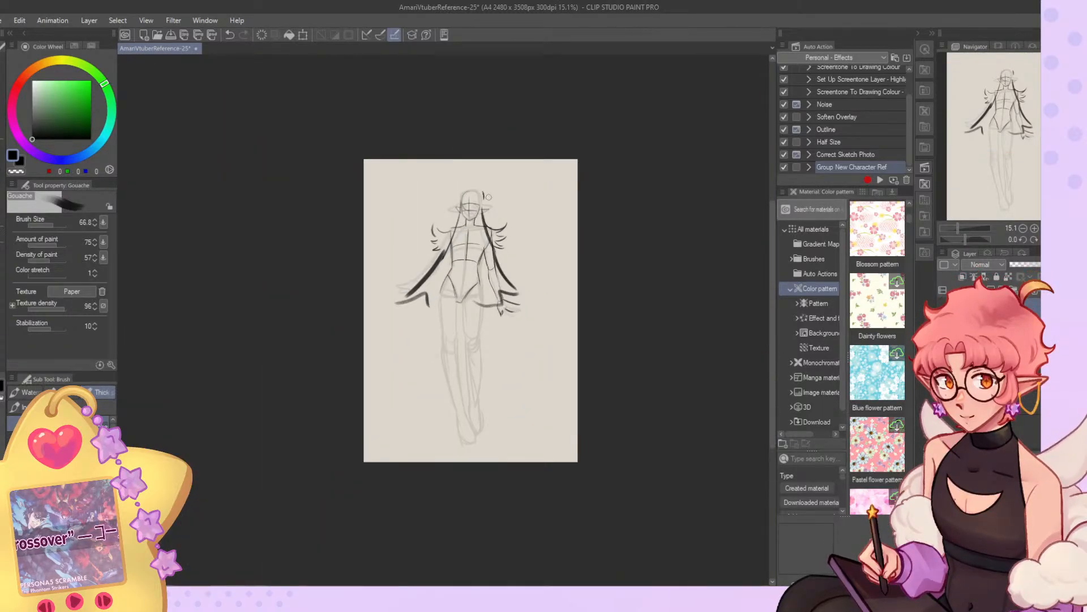
pyautogui.scroll(5, 488, 196)
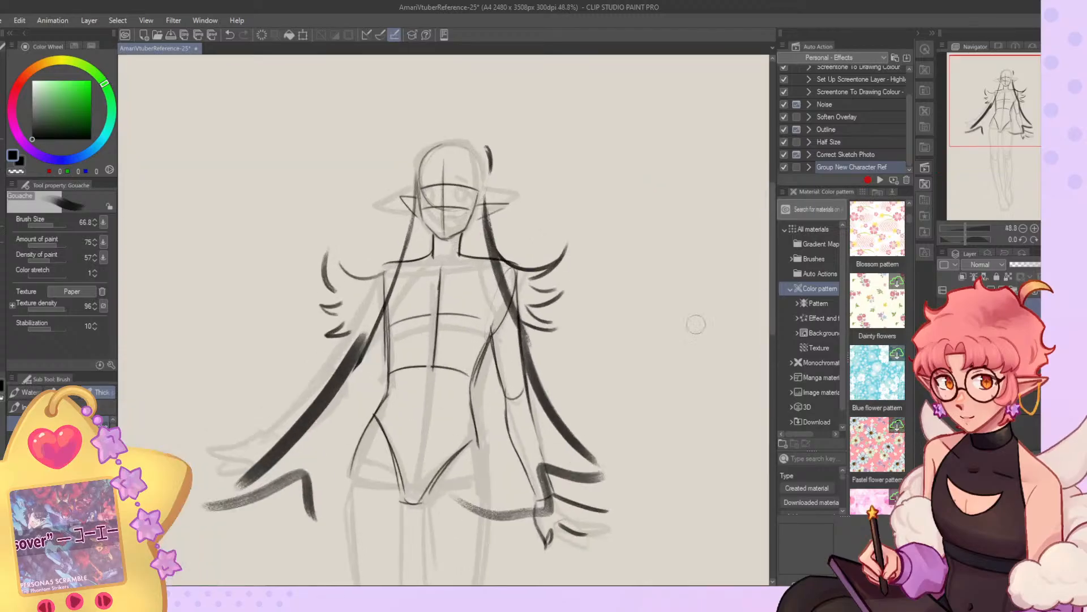
pyautogui.press('Delete')
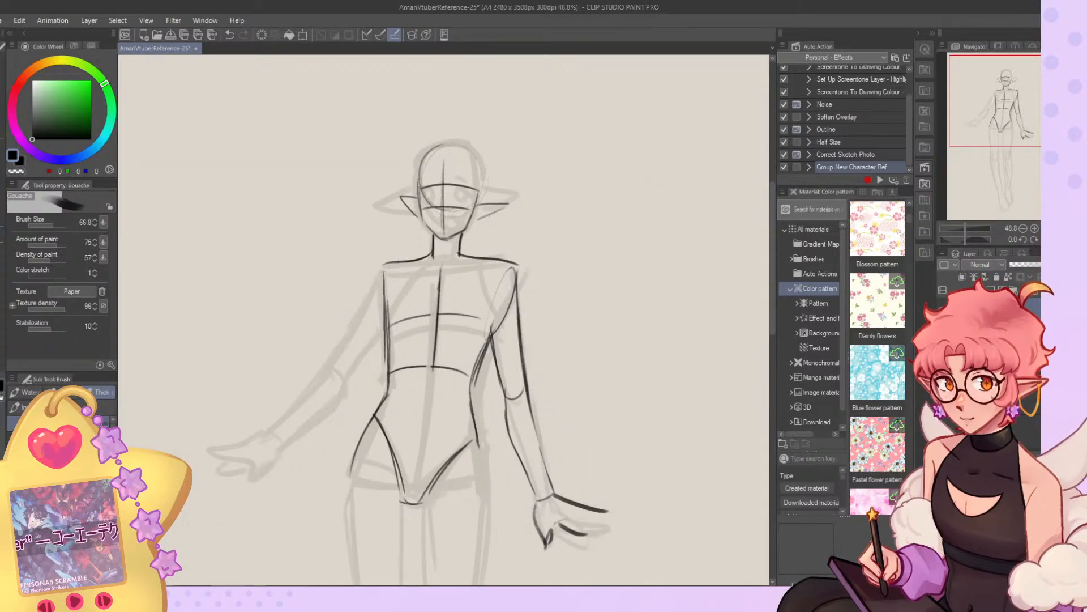
pyautogui.click(943, 323)
pyautogui.click(942, 323)
# Sketch the outstretched arm's upper arm down to the elbow at brush size 9.8.
pyautogui.scroll(-2, 441, 190)
pyautogui.scroll(2, 415, 262)
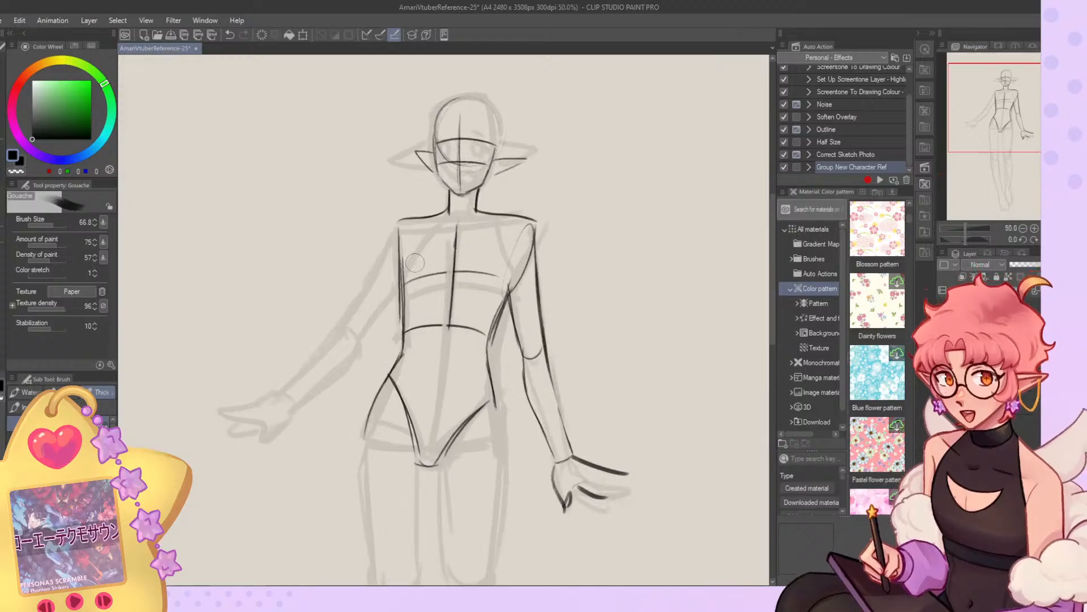
pyautogui.click(50, 225)
pyautogui.moveTo(374, 269); pyautogui.dragTo(361, 294)
pyautogui.hotkey('ctrl', 'z')
pyautogui.moveTo(399, 228); pyautogui.dragTo(335, 329)
pyautogui.hotkey('ctrl', 'z')
pyautogui.moveTo(395, 233); pyautogui.dragTo(351, 316)
pyautogui.click(46, 225)
pyautogui.hotkey('ctrl', 'z')
pyautogui.moveTo(397, 228); pyautogui.dragTo(347, 313)
pyautogui.moveTo(382, 251); pyautogui.dragTo(337, 328)
pyautogui.moveTo(399, 290); pyautogui.dragTo(361, 340)
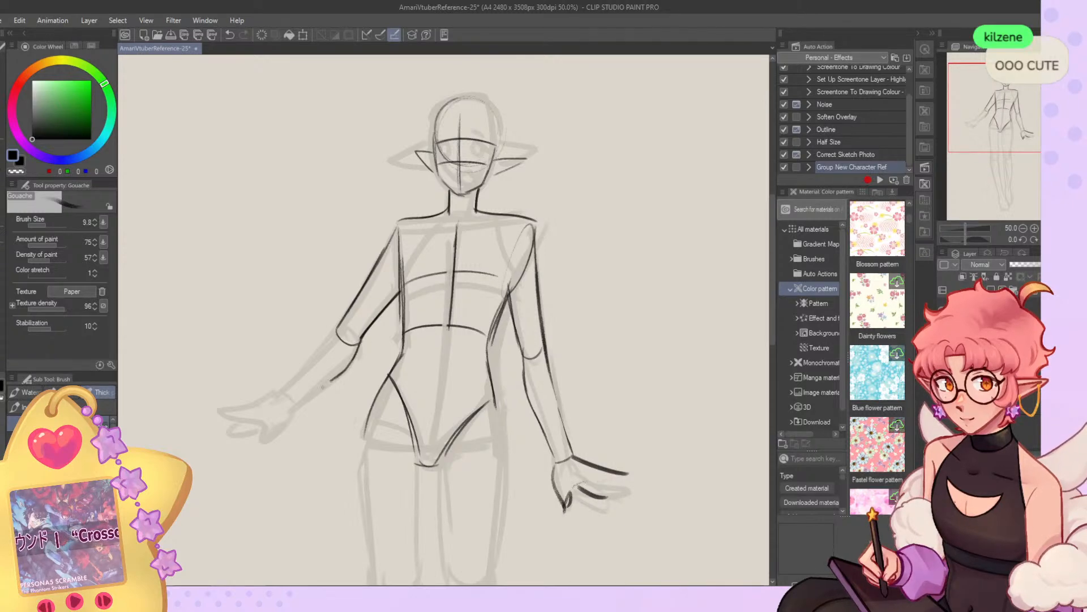
# Sketch the outstretched arm's forearm down to the wrist and undo the trial hand outline.
pyautogui.moveTo(342, 320); pyautogui.dragTo(275, 389)
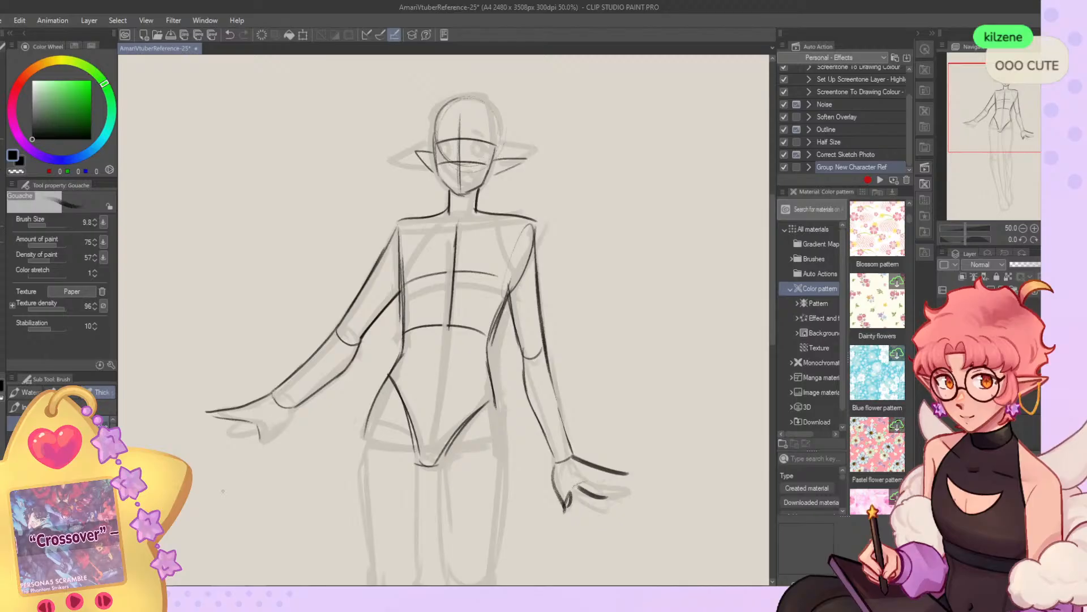
pyautogui.hotkey('ctrl', 'z')
pyautogui.scroll(-3, 255, 333)
pyautogui.scroll(7, 275, 397)
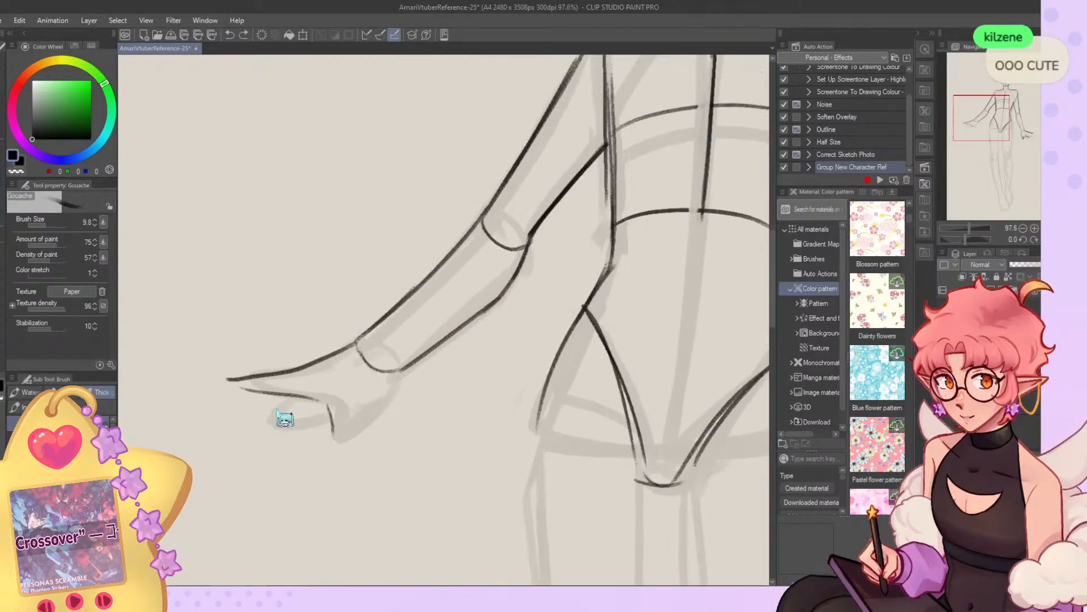
pyautogui.hotkey('ctrl', 'z')
# Redraw the outstretched hand with the thumb, palm edge and upper fingers over the faded base hand.
pyautogui.moveTo(400, 371)
pyautogui.mouseDown()
pyautogui.moveTo(383, 413)
pyautogui.moveTo(356, 433)
pyautogui.mouseUp()
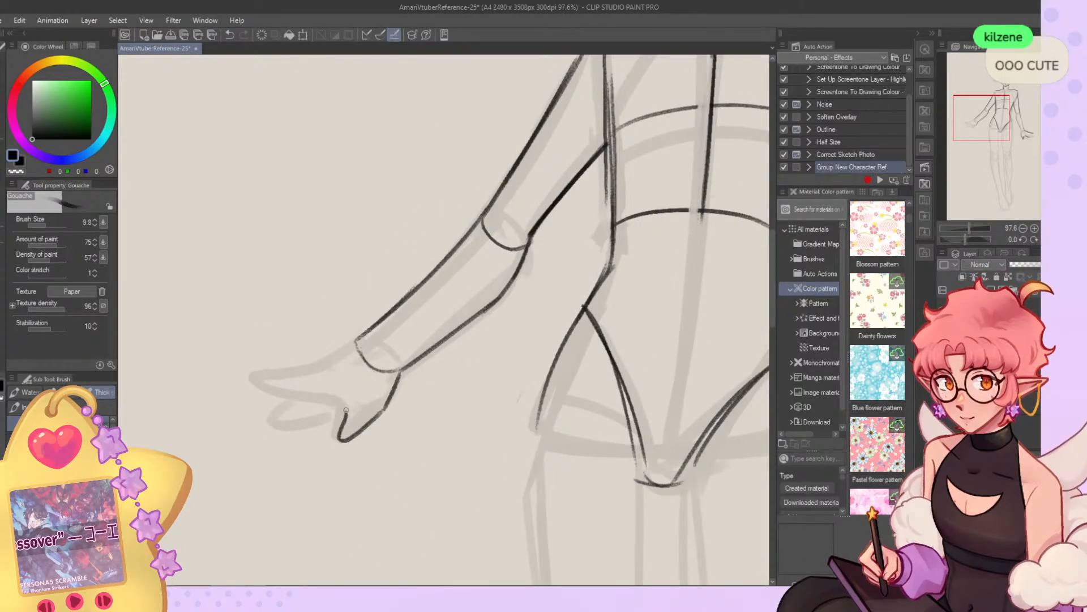
pyautogui.hotkey('ctrl', 'z')
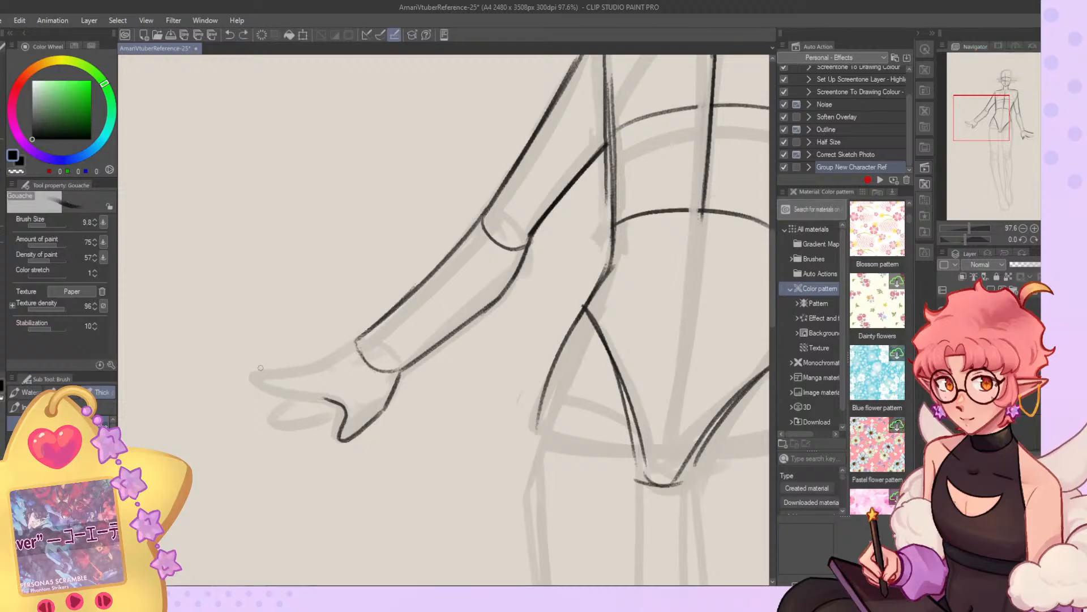
pyautogui.moveTo(265, 374); pyautogui.dragTo(340, 403)
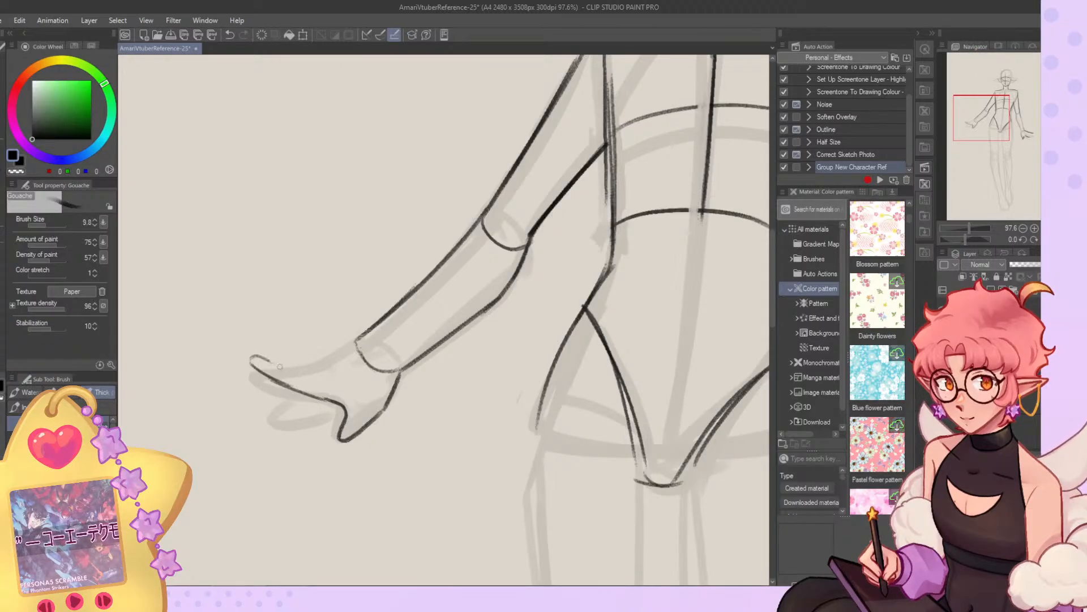
pyautogui.moveTo(363, 340); pyautogui.dragTo(277, 354)
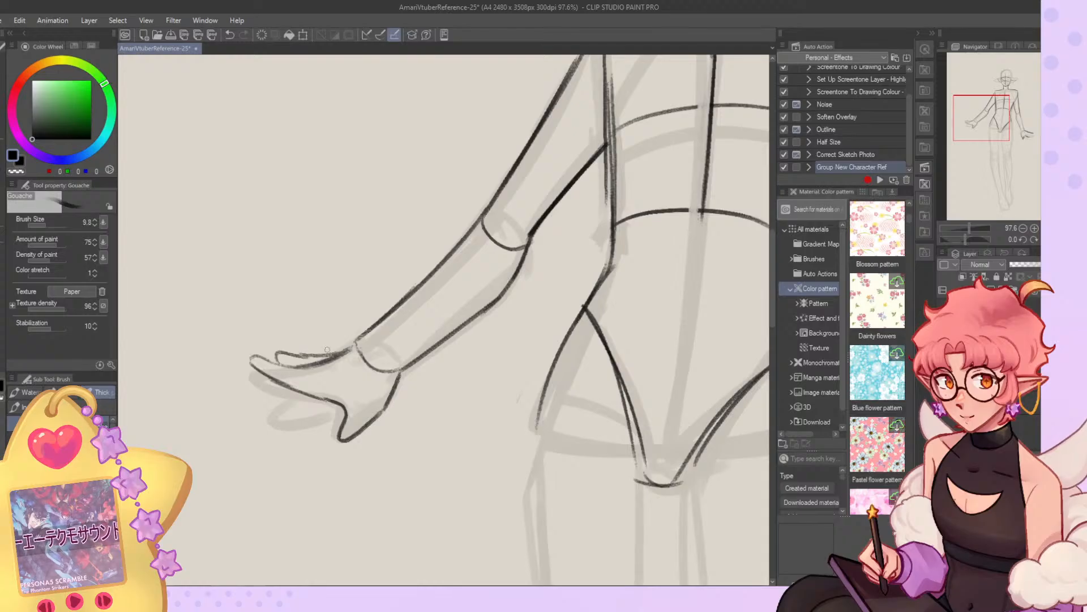
# Add the lower fingers to the outstretched hand at brush size 13.1.
pyautogui.scroll(-6, 359, 263)
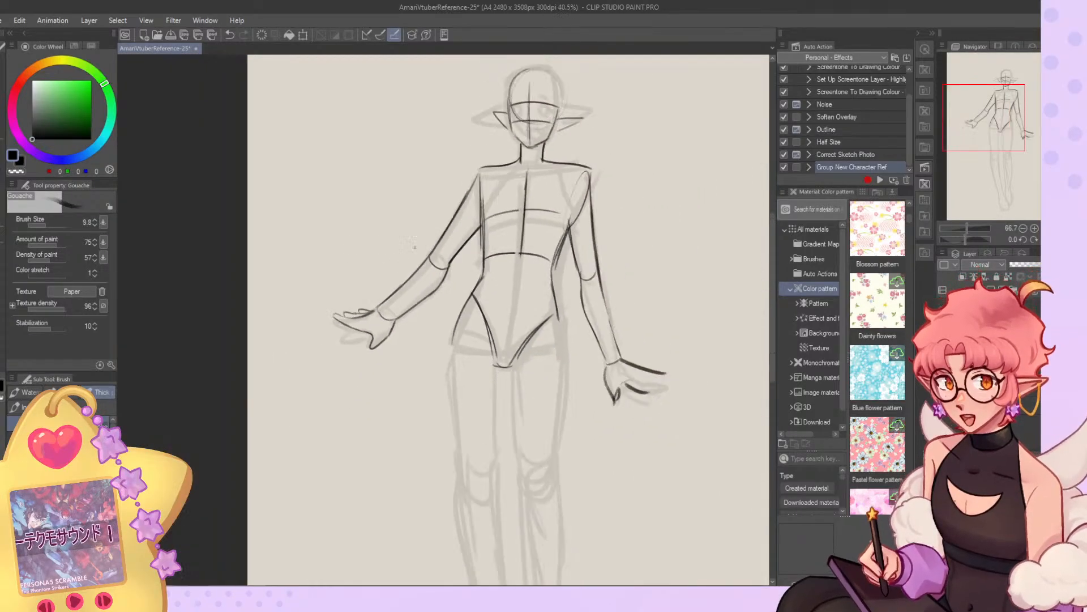
pyautogui.scroll(2, 549, 311)
pyautogui.scroll(1, 561, 318)
pyautogui.click(53, 225)
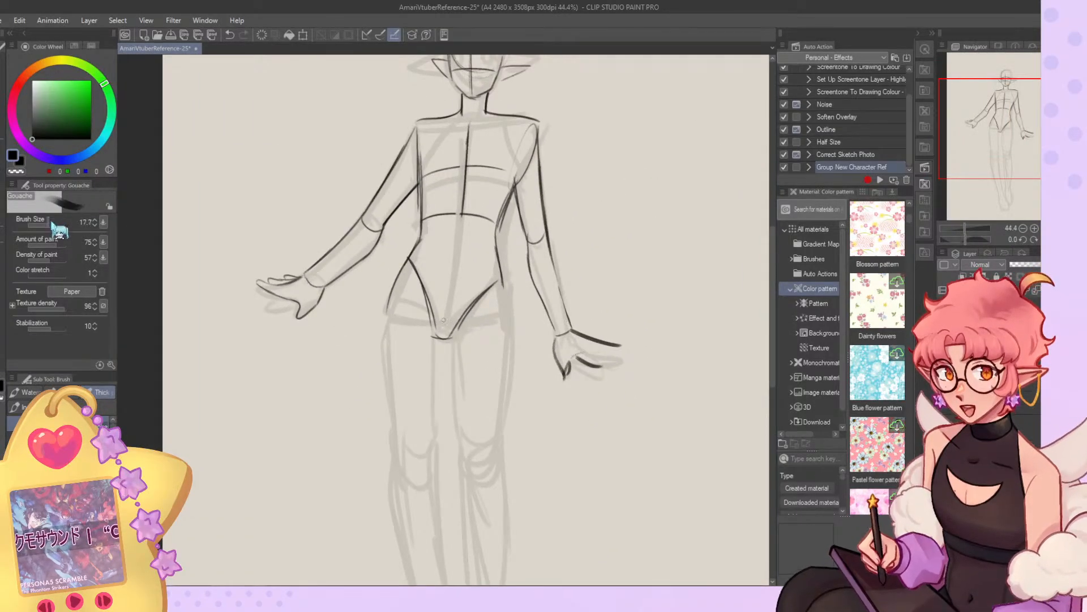
pyautogui.press('c')
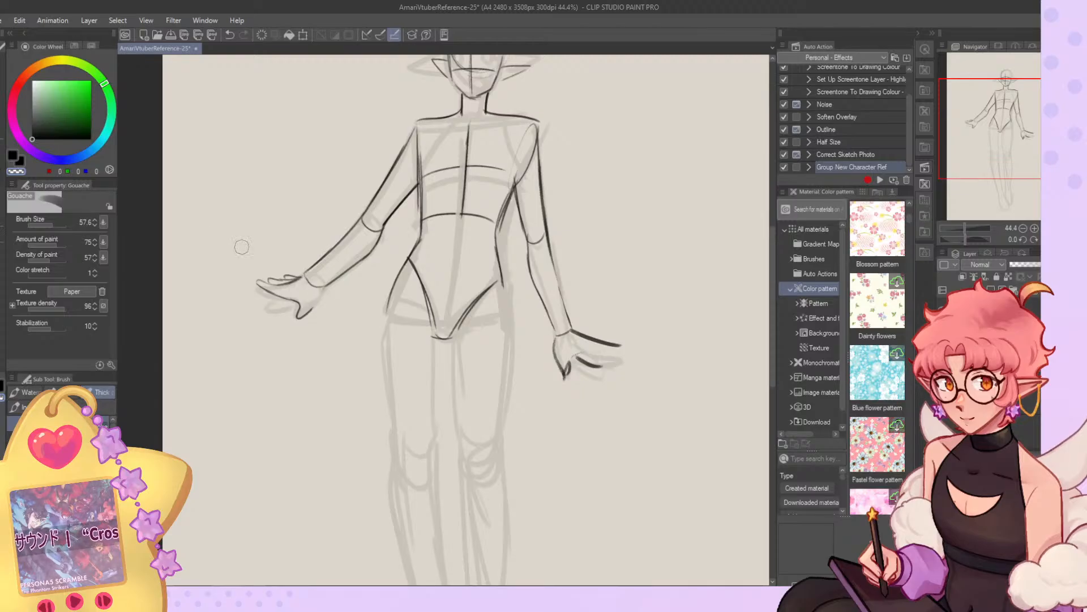
pyautogui.click(48, 226)
pyautogui.hotkey('ctrl', 'z')
pyautogui.hotkey('ctrl', 'z')
pyautogui.press('c')
pyautogui.moveTo(275, 286); pyautogui.dragTo(290, 281)
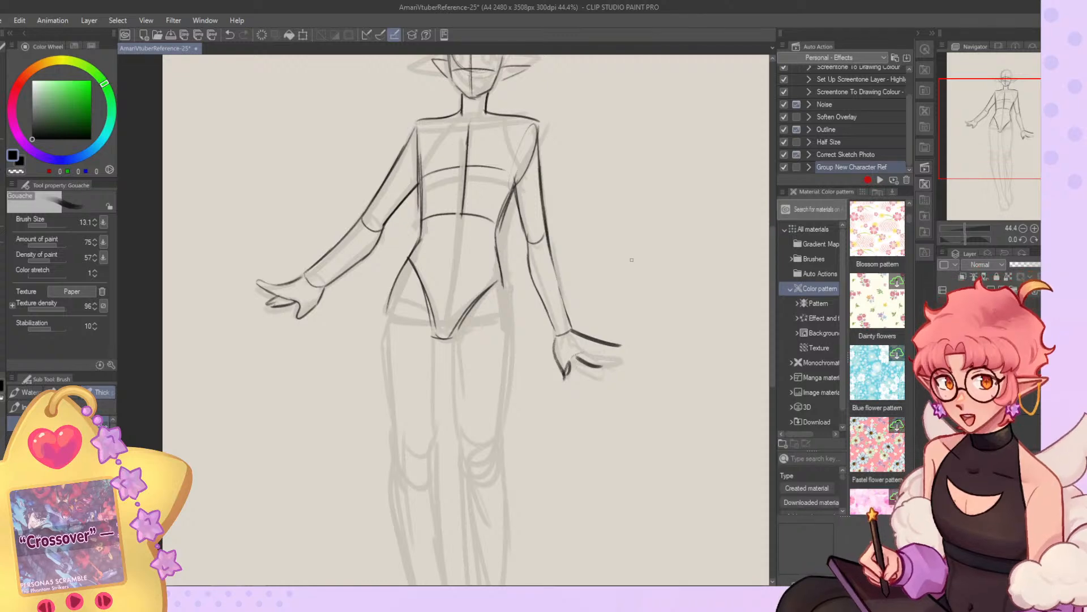
pyautogui.hotkey('ctrl', 'z')
# Erase the opposite arm and hand from the shoulder to the fingertips at brush size 57.6.
pyautogui.click(53, 225)
pyautogui.press('c')
pyautogui.moveTo(552, 319)
pyautogui.mouseDown()
pyautogui.moveTo(564, 353)
pyautogui.moveTo(576, 333)
pyautogui.mouseUp()
pyautogui.moveTo(544, 153)
pyautogui.mouseDown()
pyautogui.moveTo(556, 294)
pyautogui.moveTo(528, 190)
pyautogui.moveTo(543, 299)
pyautogui.mouseUp()
pyautogui.moveTo(543, 299); pyautogui.dragTo(518, 185)
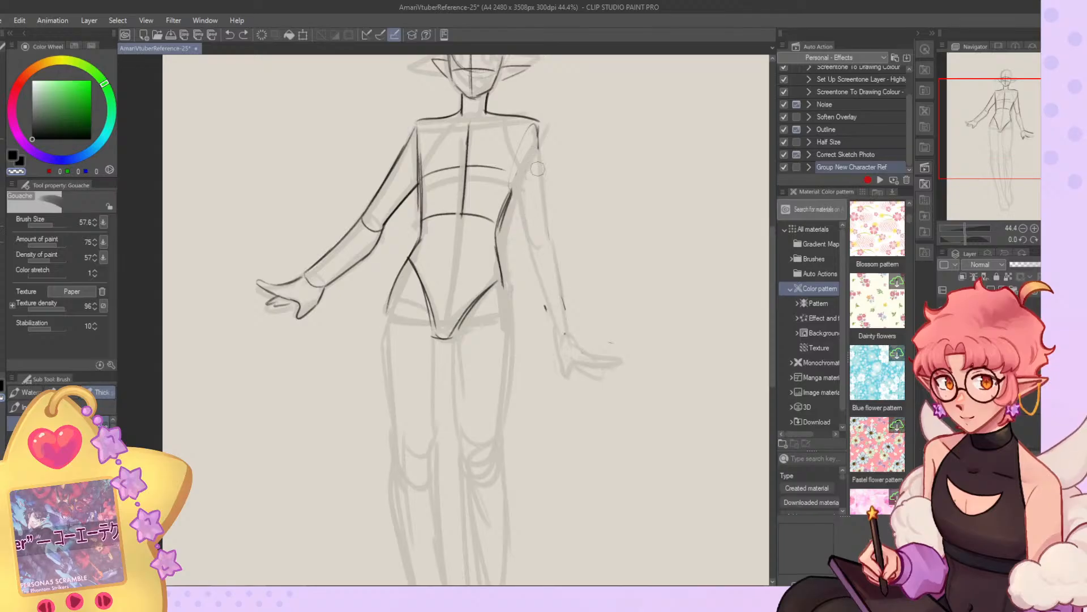
# Lasso the whole outstretched arm, scale it to 96% toward the shoulder and deselect it.
pyautogui.press('m')
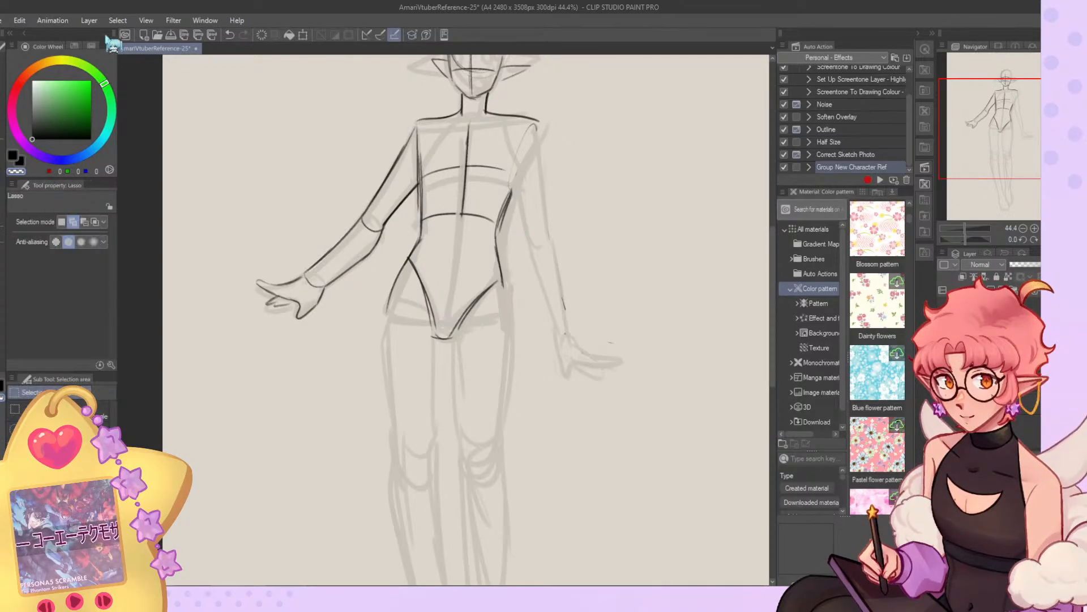
pyautogui.moveTo(418, 215)
pyautogui.mouseDown()
pyautogui.moveTo(238, 163)
pyautogui.moveTo(419, 184)
pyautogui.mouseUp()
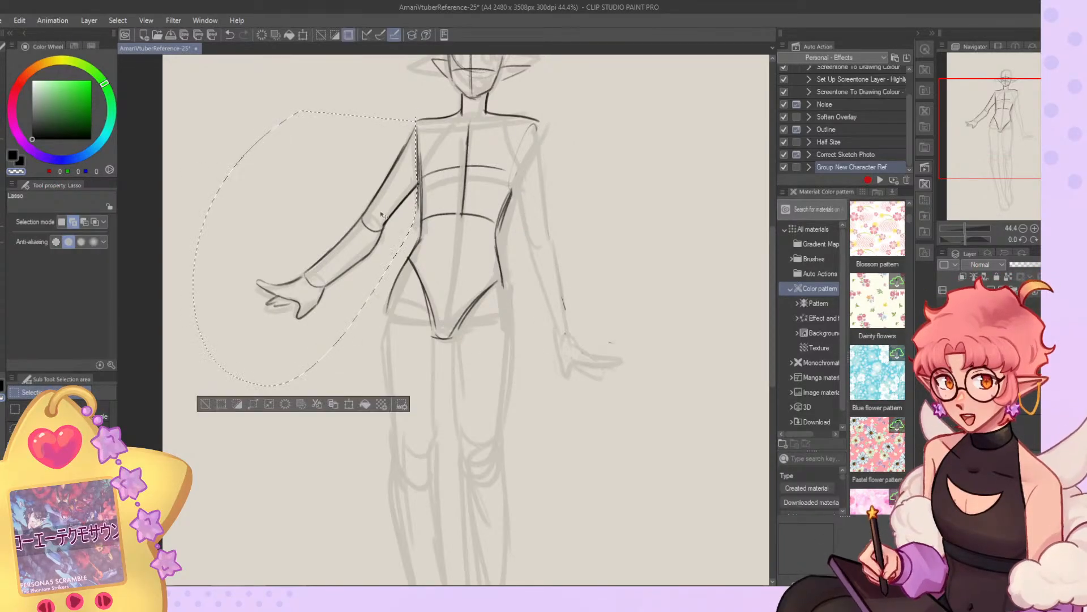
pyautogui.hotkey('ctrl', 't')
pyautogui.moveTo(194, 389); pyautogui.dragTo(213, 376)
pyautogui.moveTo(321, 326); pyautogui.dragTo(324, 323)
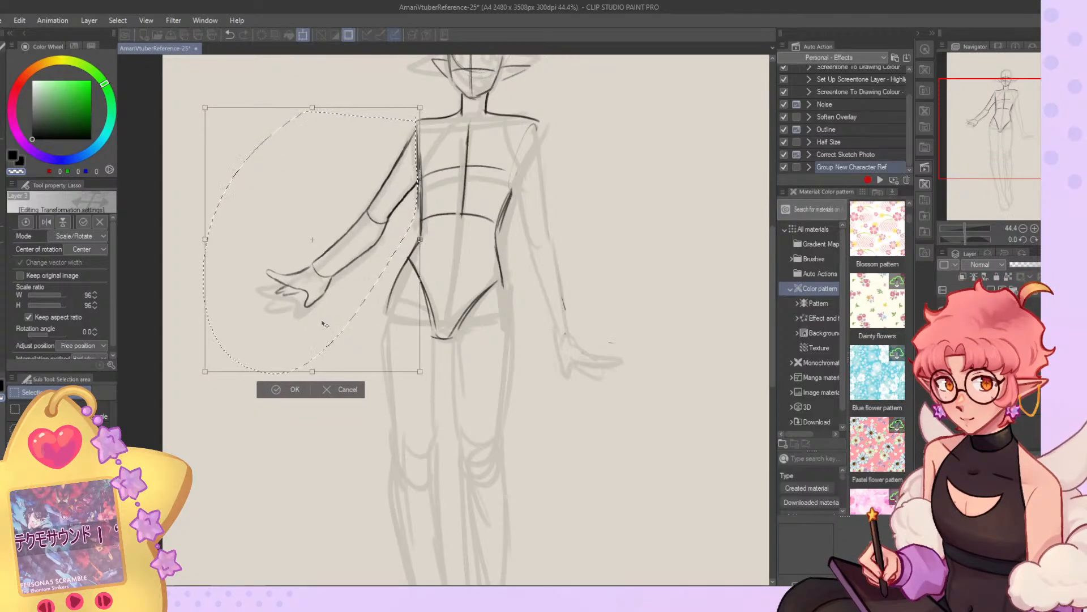
pyautogui.click(285, 391)
pyautogui.click(213, 389)
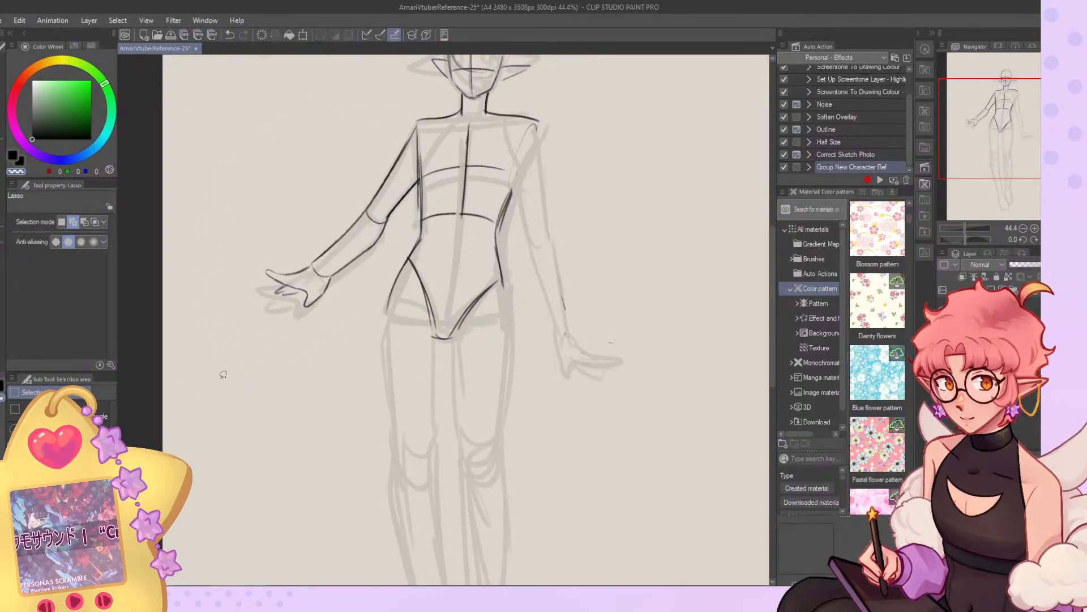
# Redraw the opposite arm shorter, with elbow, wrist and a raised hand, at brush size 27.5.
pyautogui.click(1, 159)
pyautogui.click(1, 171)
pyautogui.click(49, 225)
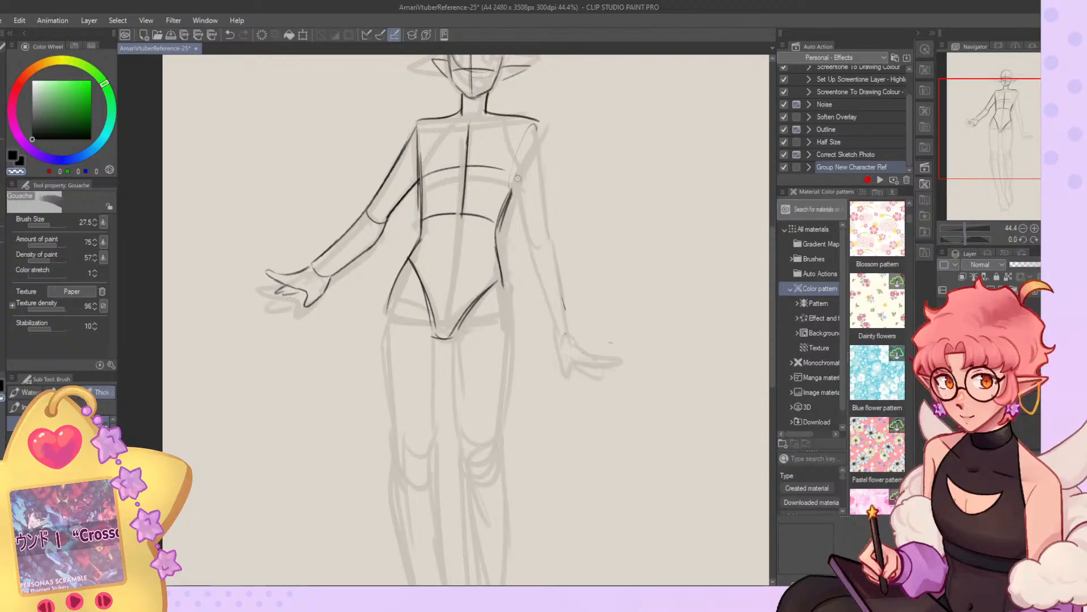
pyautogui.moveTo(522, 220)
pyautogui.mouseDown()
pyautogui.moveTo(531, 198)
pyautogui.moveTo(550, 211)
pyautogui.mouseUp()
pyautogui.moveTo(540, 132); pyautogui.dragTo(548, 221)
pyautogui.moveTo(532, 262); pyautogui.dragTo(555, 311)
pyautogui.moveTo(554, 311); pyautogui.dragTo(570, 304)
pyautogui.moveTo(551, 222)
pyautogui.mouseDown()
pyautogui.moveTo(571, 307)
pyautogui.moveTo(579, 303)
pyautogui.mouseUp()
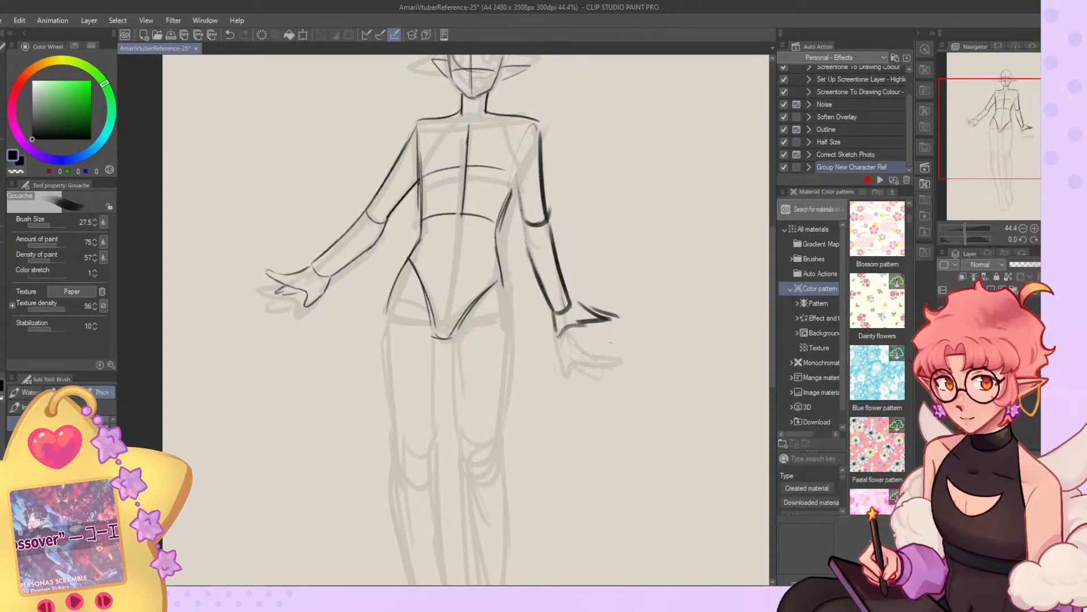
# Sketch both thighs over the base legs, and complete one leg with its knee, lower leg and foot.
pyautogui.hotkey('ctrl', '0')
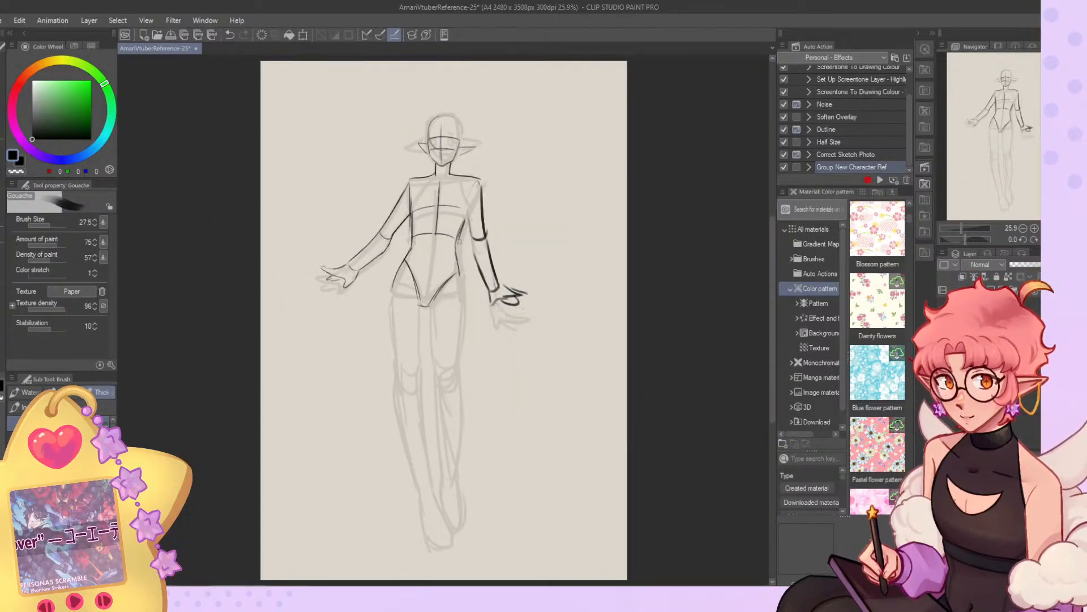
pyautogui.moveTo(418, 298); pyautogui.dragTo(420, 374)
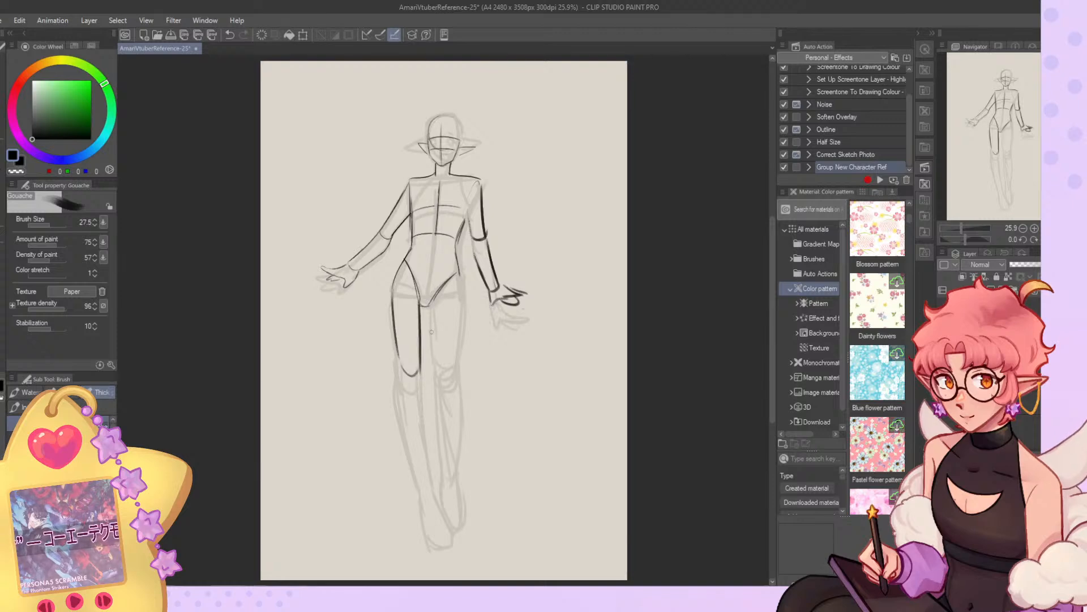
pyautogui.moveTo(459, 274)
pyautogui.mouseDown()
pyautogui.moveTo(442, 453)
pyautogui.moveTo(444, 521)
pyautogui.moveTo(461, 535)
pyautogui.mouseUp()
pyautogui.hotkey('ctrl', 'z')
pyautogui.moveTo(461, 492)
pyautogui.mouseDown()
pyautogui.moveTo(467, 523)
pyautogui.moveTo(455, 533)
pyautogui.moveTo(466, 515)
pyautogui.mouseUp()
pyautogui.hotkey('ctrl', 'z')
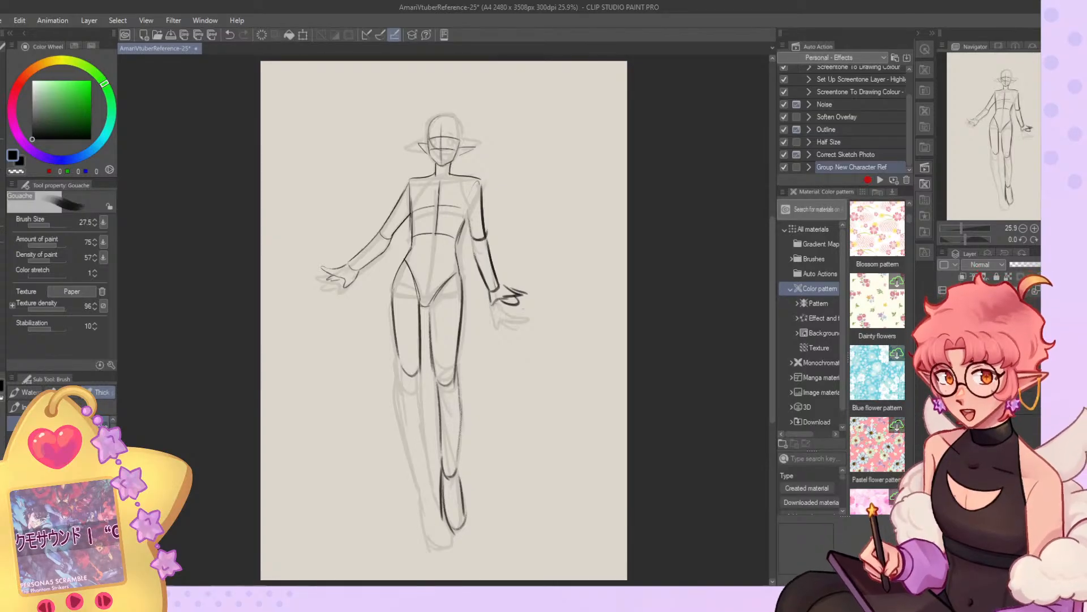
# Sketch the other leg's lower leg from the knee to the ankle along the base sketch.
pyautogui.scroll(-1, 433, 509)
pyautogui.scroll(2, 434, 518)
pyautogui.scroll(1, 433, 518)
pyautogui.scroll(-1, 425, 493)
pyautogui.scroll(1, 422, 484)
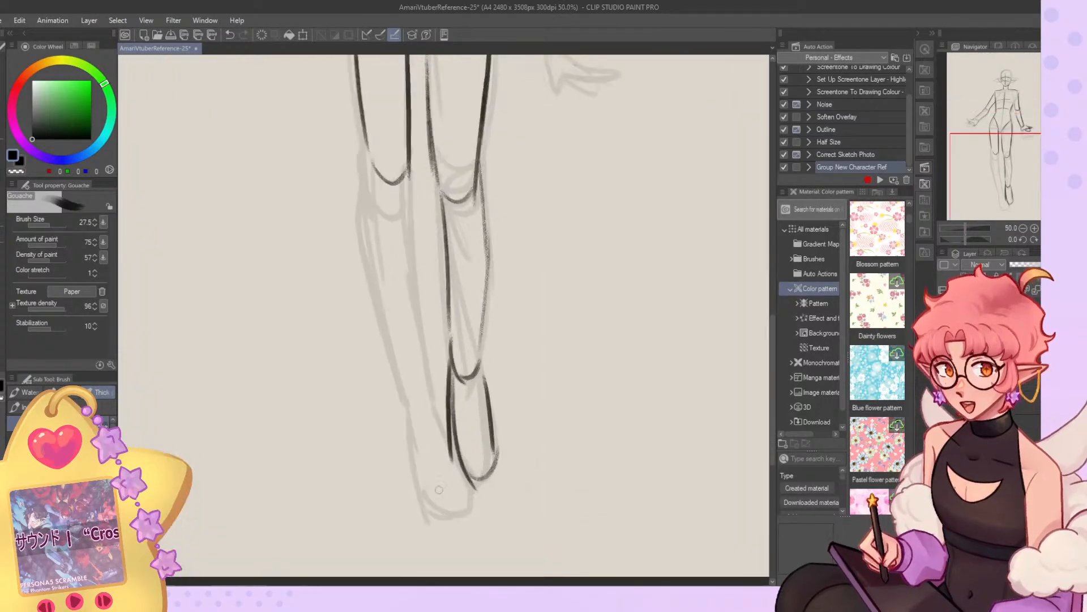
pyautogui.moveTo(365, 133); pyautogui.dragTo(378, 312)
pyautogui.hotkey('ctrl', 'z')
pyautogui.moveTo(363, 225); pyautogui.dragTo(390, 353)
pyautogui.moveTo(381, 309); pyautogui.dragTo(404, 405)
pyautogui.moveTo(402, 184)
pyautogui.mouseDown()
pyautogui.moveTo(439, 396)
pyautogui.moveTo(431, 385)
pyautogui.mouseUp()
pyautogui.hotkey('ctrl', 'z')
# Draw that leg's pointed foot from the ankle to a rounded toe, overlapping the finished foot.
pyautogui.hotkey('ctrl', 'z')
pyautogui.moveTo(406, 202); pyautogui.dragTo(425, 387)
pyautogui.moveTo(416, 319)
pyautogui.mouseDown()
pyautogui.moveTo(431, 402)
pyautogui.moveTo(463, 485)
pyautogui.mouseUp()
pyautogui.hotkey('ctrl', 'z')
pyautogui.moveTo(422, 383); pyautogui.dragTo(464, 487)
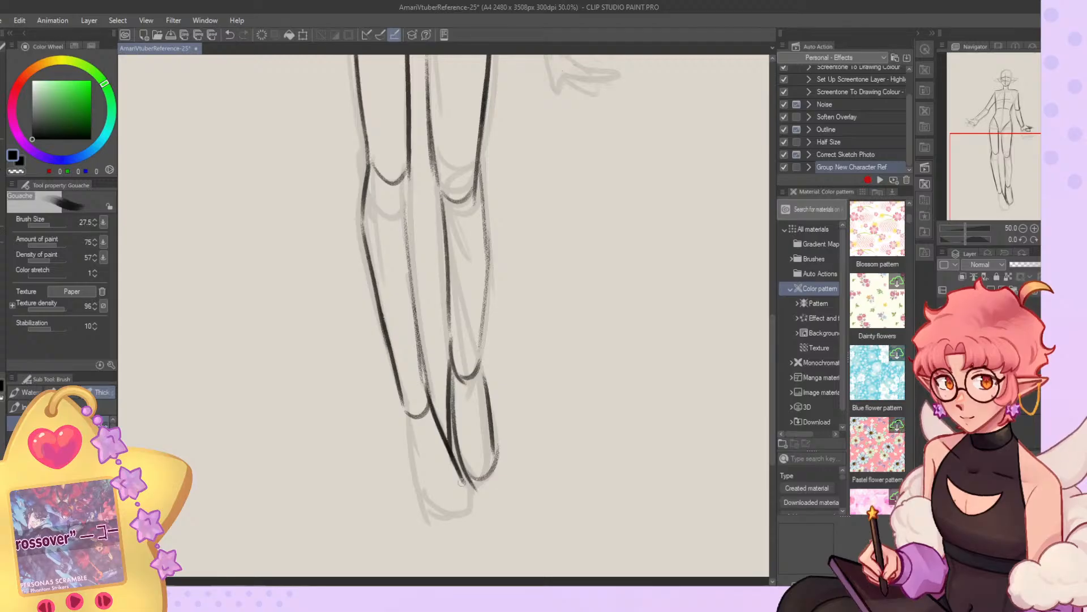
pyautogui.moveTo(406, 418); pyautogui.dragTo(429, 508)
pyautogui.moveTo(415, 451); pyautogui.dragTo(439, 518)
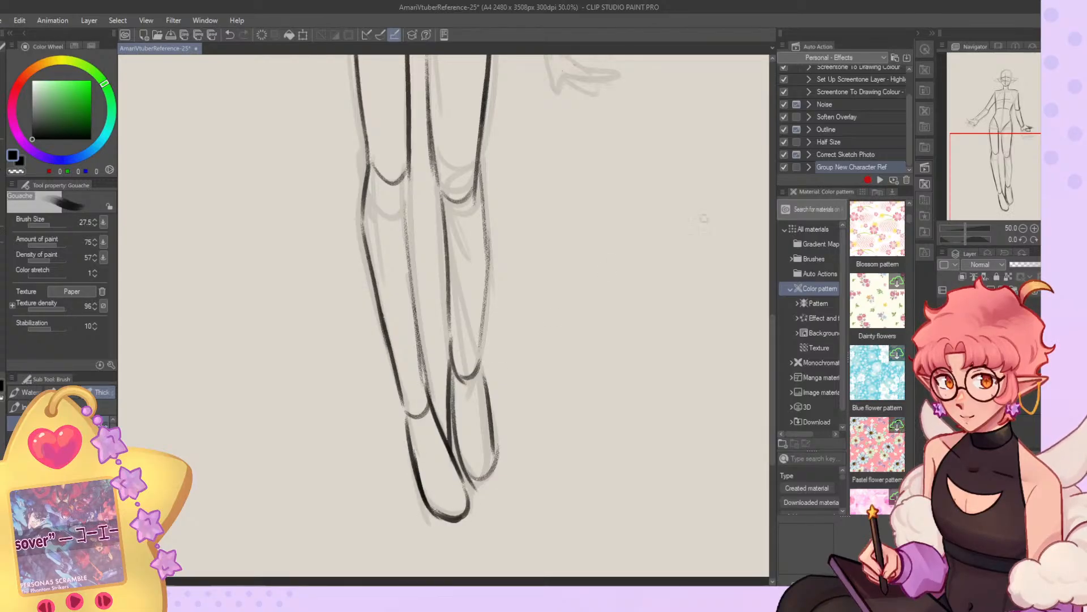
# Redraw the front leg's outlines below the knee as straighter lines running into the calf.
pyautogui.moveTo(1014, 186); pyautogui.dragTo(1008, 163)
pyautogui.moveTo(441, 309); pyautogui.dragTo(441, 412)
pyautogui.moveTo(401, 292); pyautogui.dragTo(405, 398)
pyautogui.hotkey('ctrl', 'z')
pyautogui.moveTo(400, 294); pyautogui.dragTo(405, 434)
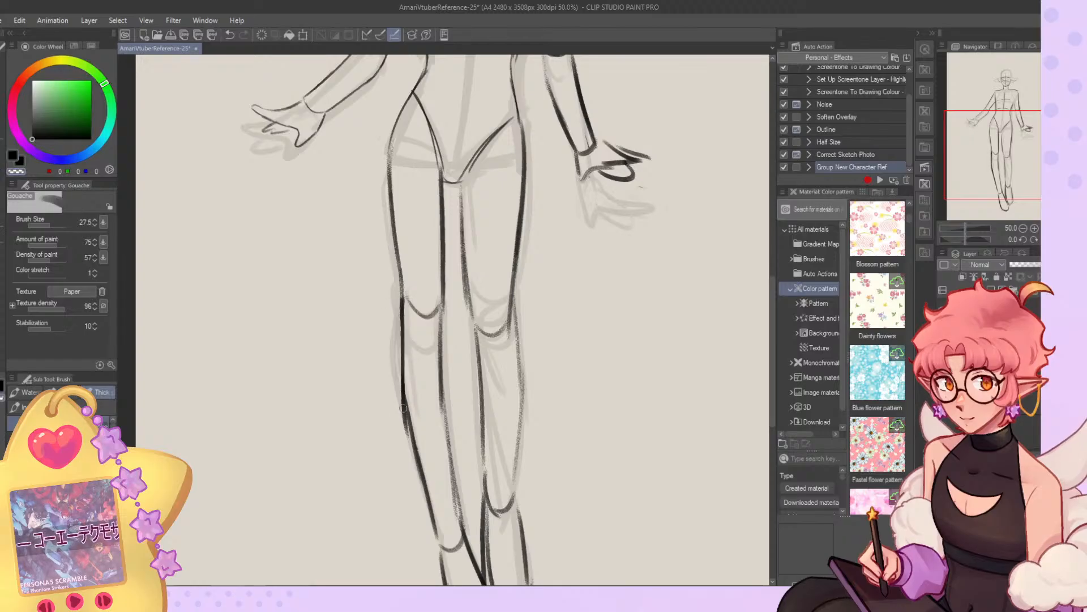
# Hide the faded base body and refine the front leg's outer hip, inner thigh and knee lines.
pyautogui.scroll(-5, 446, 292)
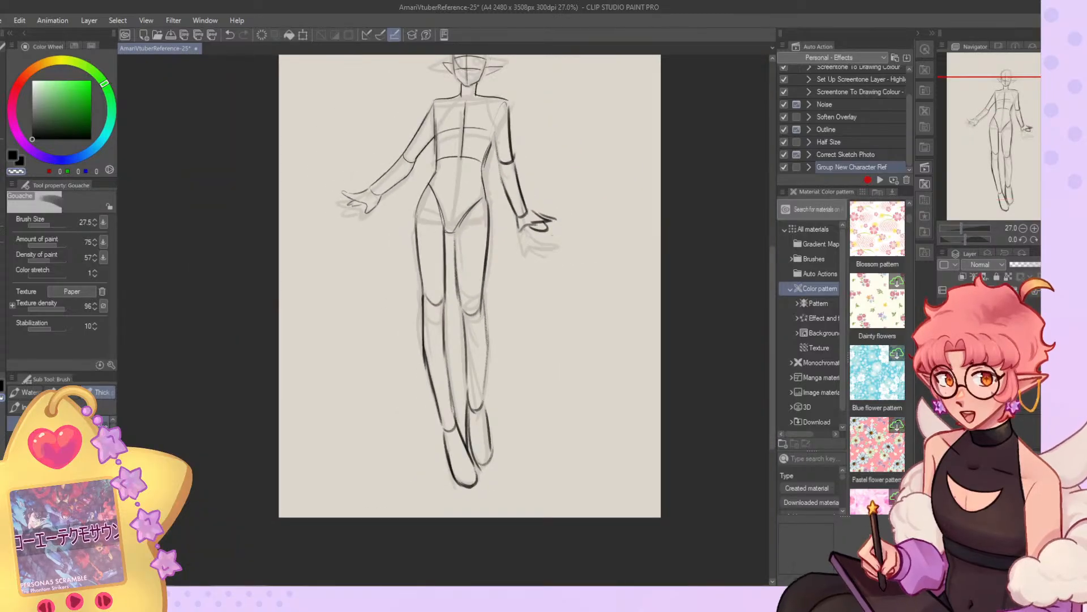
pyautogui.scroll(-3, 492, 314)
pyautogui.scroll(2, 493, 314)
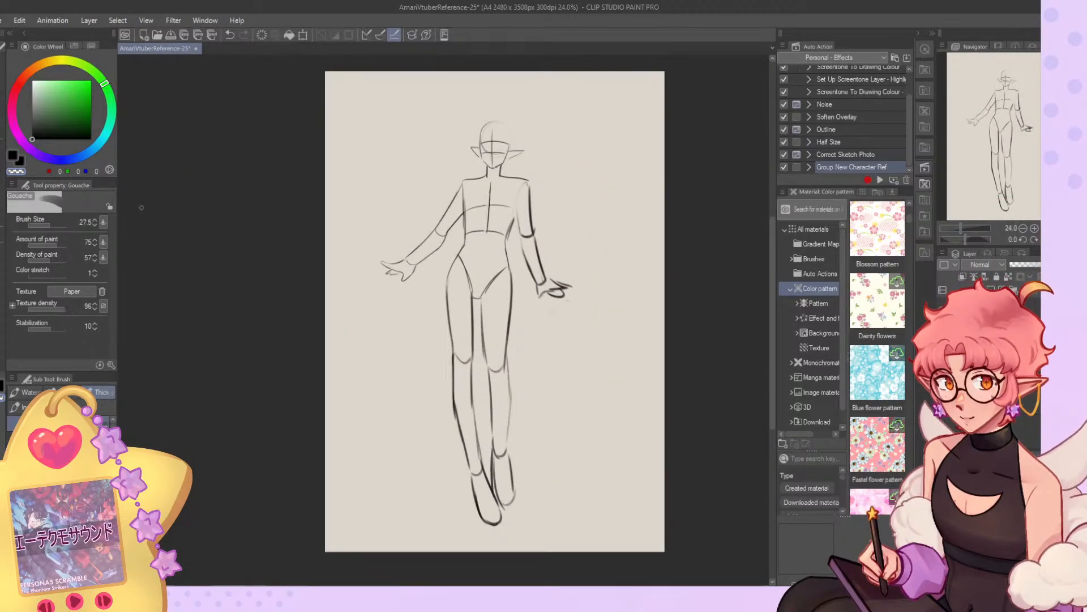
pyautogui.press('c')
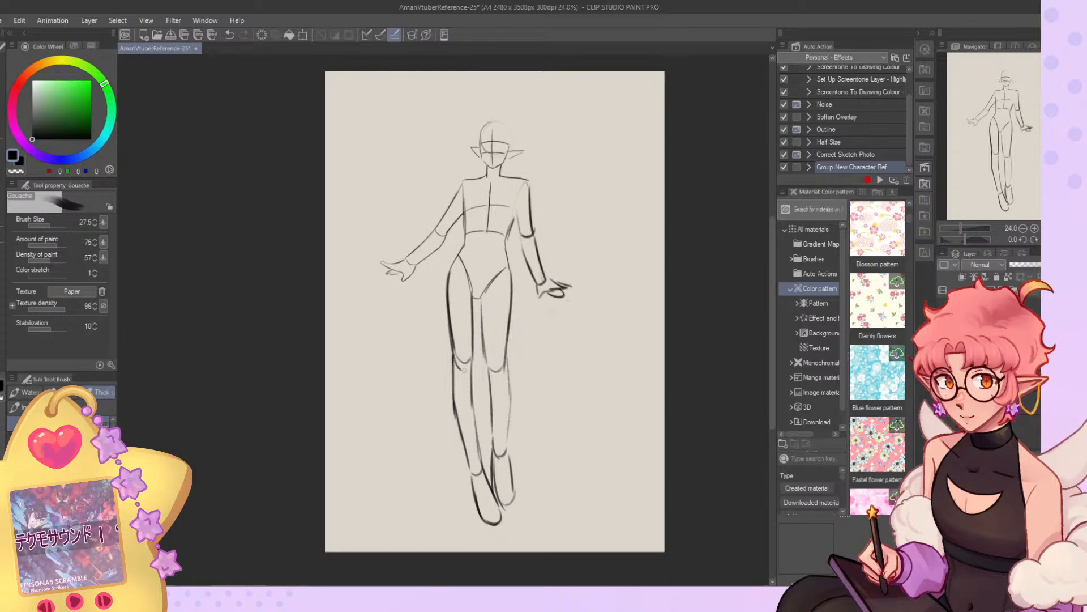
pyautogui.press('c')
pyautogui.moveTo(473, 293); pyautogui.dragTo(475, 420)
pyautogui.press('c')
pyautogui.press('c')
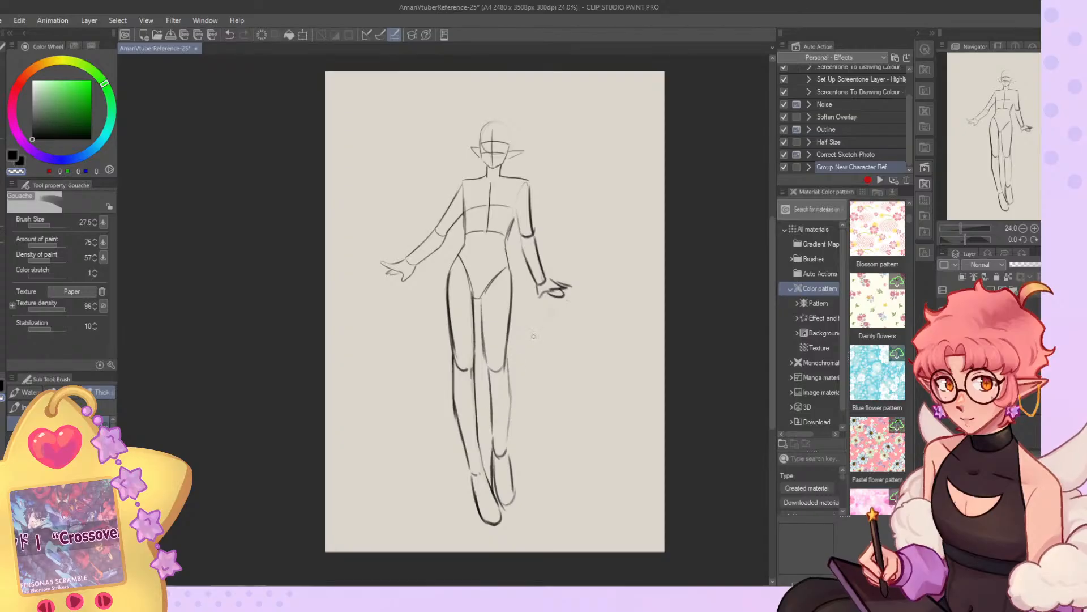
# Lasso both legs, shorten them vertically from the feet up, and deselect them with the full canvas kept.
pyautogui.press('m')
pyautogui.moveTo(457, 252)
pyautogui.mouseDown()
pyautogui.moveTo(510, 261)
pyautogui.moveTo(536, 364)
pyautogui.moveTo(410, 378)
pyautogui.moveTo(421, 300)
pyautogui.mouseUp()
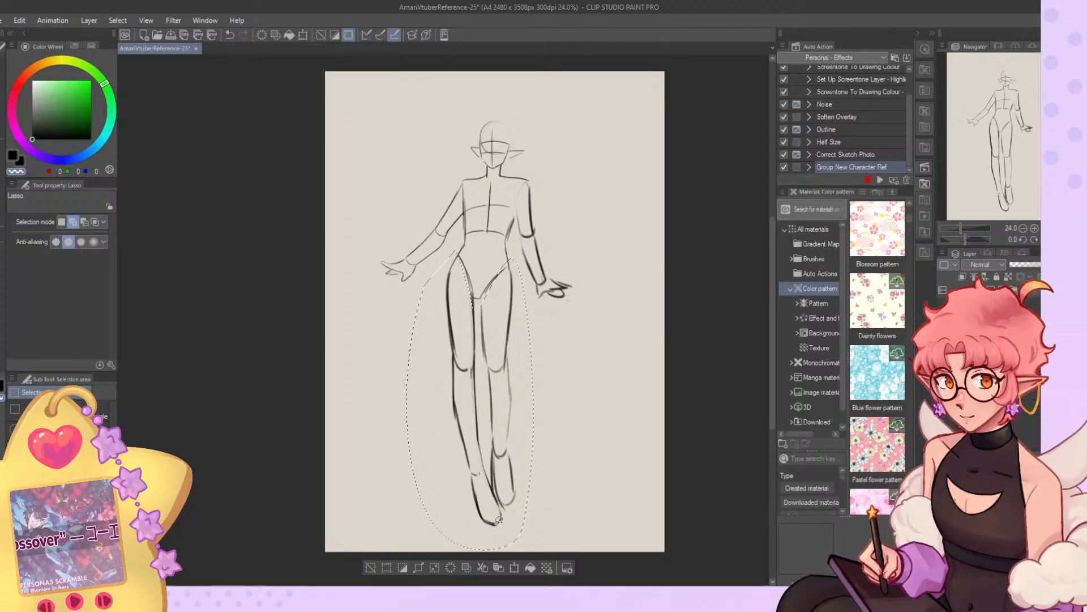
pyautogui.click(514, 567)
pyautogui.moveTo(470, 550); pyautogui.dragTo(471, 522)
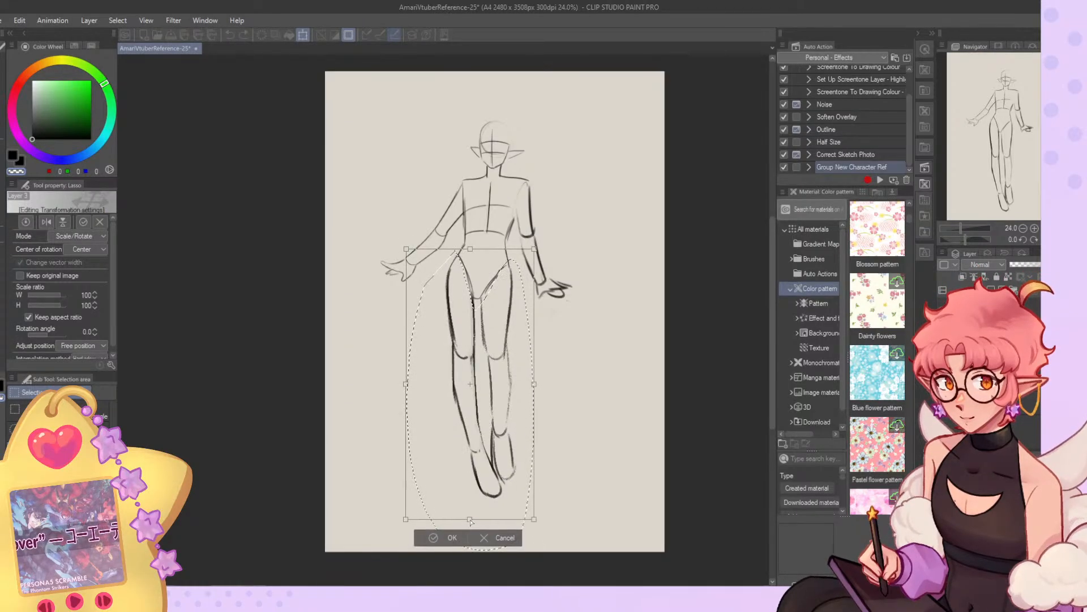
pyautogui.click(450, 539)
pyautogui.click(389, 543)
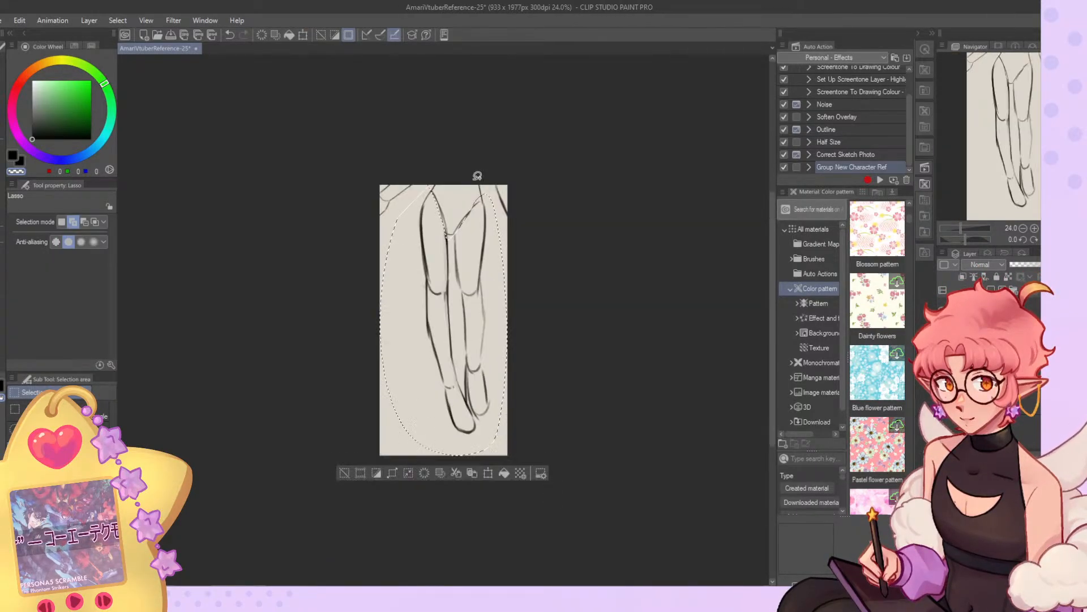
pyautogui.hotkey('ctrl', 'z')
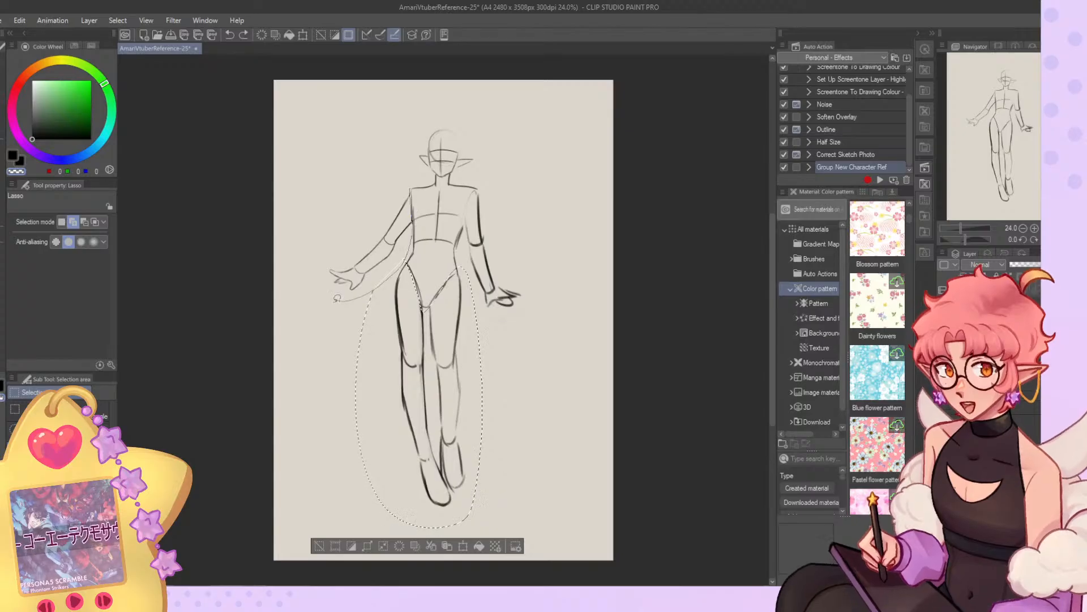
pyautogui.click(319, 545)
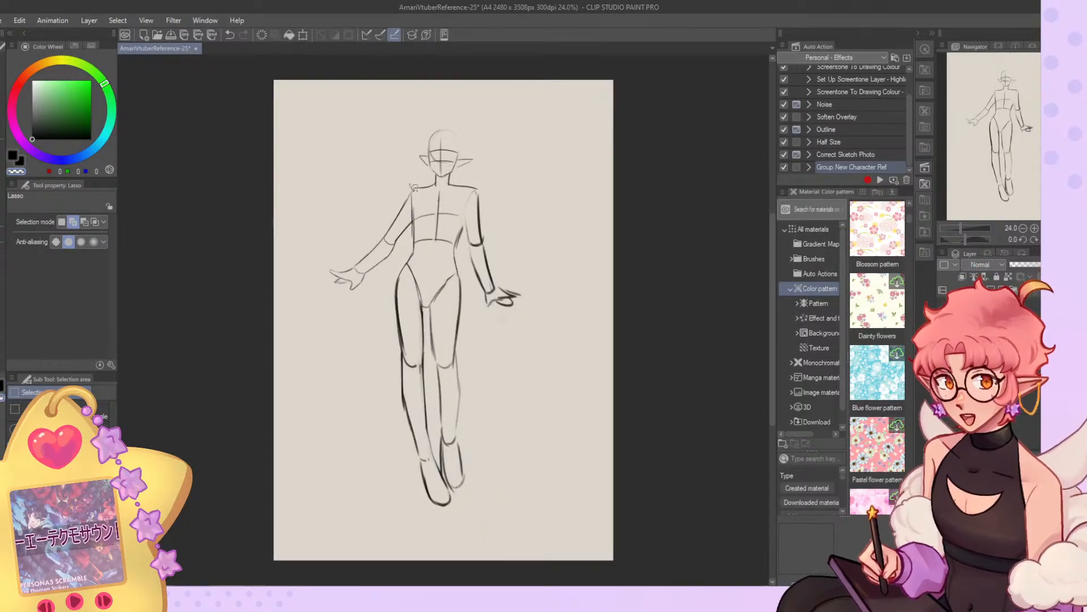
# Try scaling the lassoed outstretched arm down to 92% toward the shoulder.
pyautogui.moveTo(343, 326); pyautogui.dragTo(377, 163)
pyautogui.hotkey('ctrl', 't')
pyautogui.moveTo(299, 332); pyautogui.dragTo(312, 322)
pyautogui.moveTo(360, 295); pyautogui.dragTo(361, 289)
pyautogui.hotkey('ctrl', 'z')
pyautogui.hotkey('ctrl', 'z')
pyautogui.moveTo(298, 332); pyautogui.dragTo(357, 298)
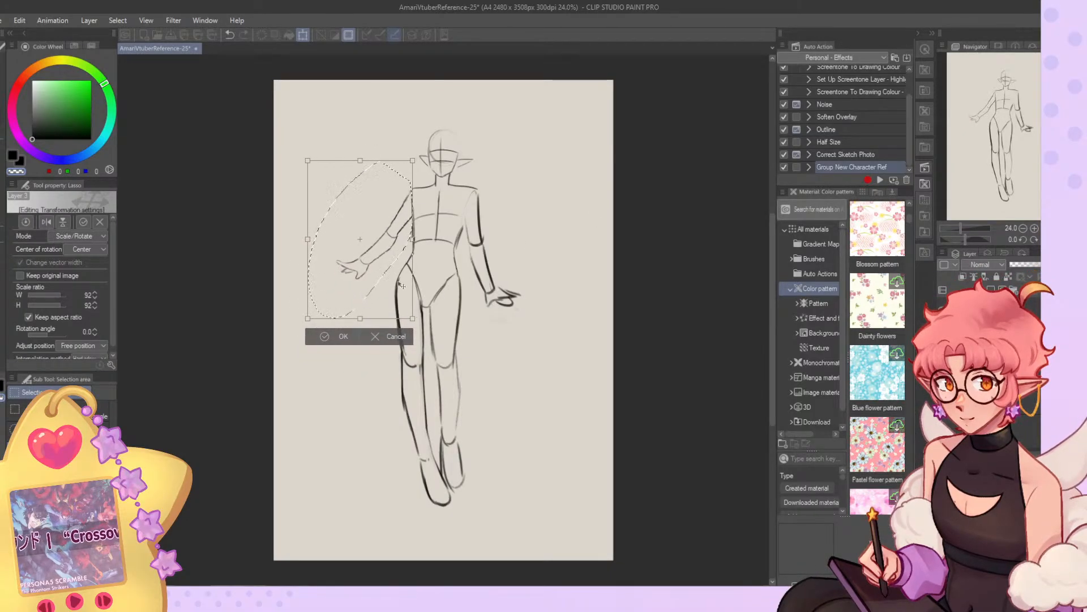
pyautogui.click(345, 336)
pyautogui.click(263, 335)
pyautogui.hotkey('ctrl', 'z')
pyautogui.hotkey('ctrl', 'z')
pyautogui.hotkey('ctrl', 'z')
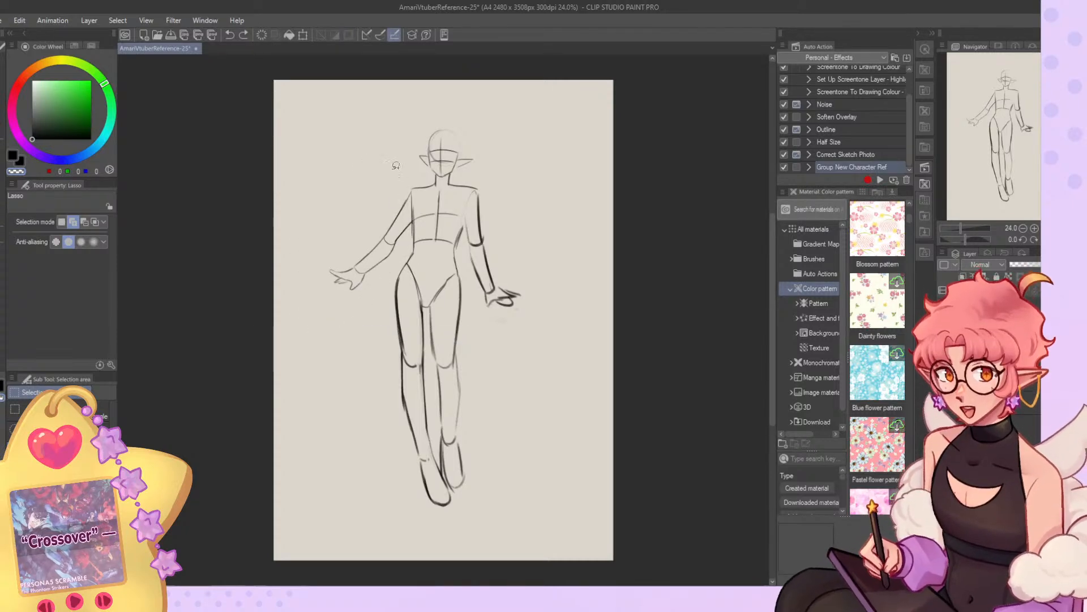
# Lasso and delete the outstretched arm, clear the selection and return to the Gouache brush.
pyautogui.moveTo(363, 311); pyautogui.dragTo(404, 172)
pyautogui.press('Delete')
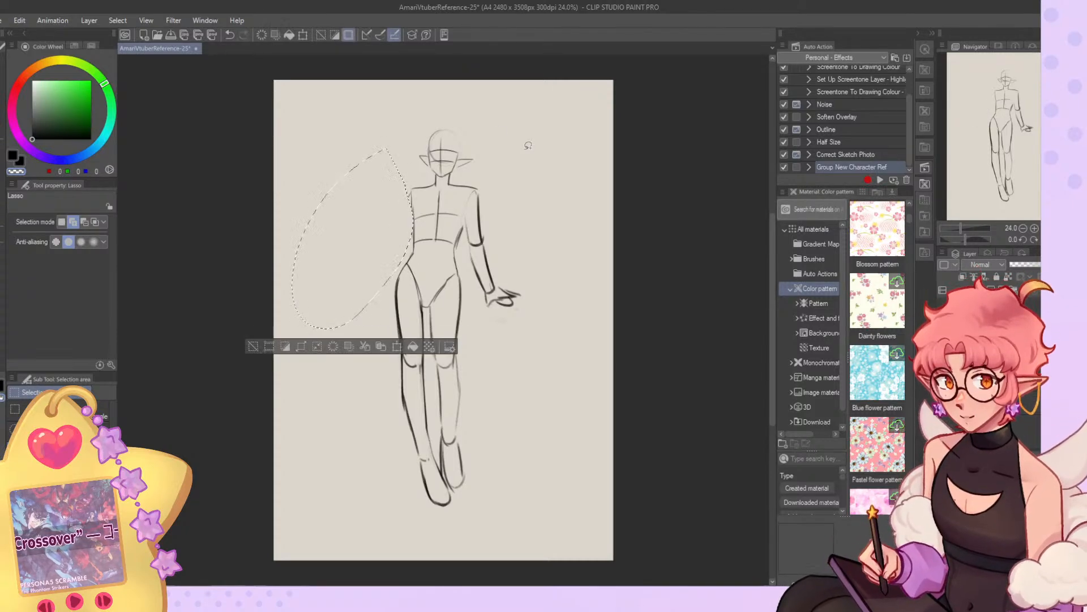
pyautogui.click(256, 347)
pyautogui.click(4, 180)
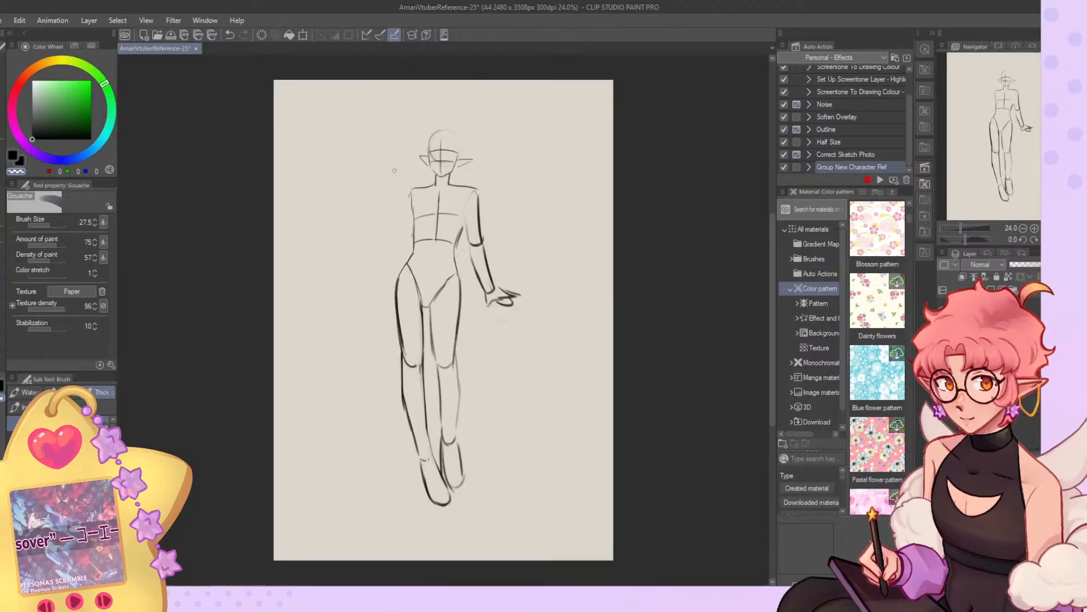
# Draw new upper and lower outlines for the outstretched arm, running from the shoulder toward the wrist.
pyautogui.moveTo(410, 194); pyautogui.dragTo(347, 266)
pyautogui.hotkey('ctrl', 'z')
pyautogui.moveTo(411, 201)
pyautogui.mouseDown()
pyautogui.moveTo(353, 258)
pyautogui.moveTo(402, 237)
pyautogui.moveTo(351, 261)
pyautogui.moveTo(376, 253)
pyautogui.moveTo(352, 257)
pyautogui.mouseUp()
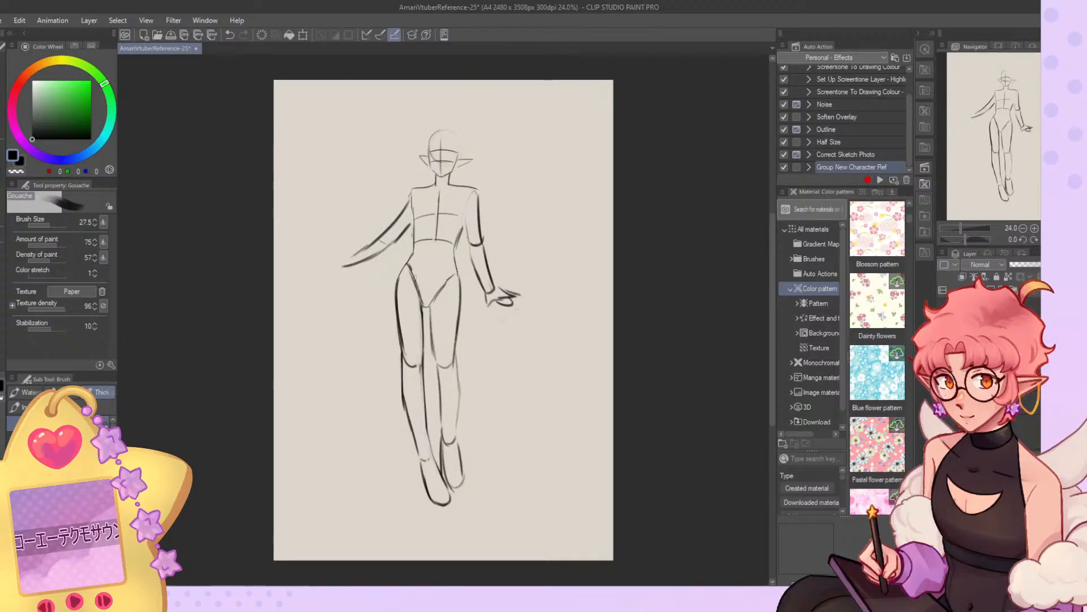
# Darken the hip crease and redraw the back leg's knee, calf and foot outlines.
pyautogui.moveTo(447, 276); pyautogui.dragTo(429, 303)
pyautogui.moveTo(459, 265); pyautogui.dragTo(432, 303)
pyautogui.moveTo(444, 373); pyautogui.dragTo(453, 359)
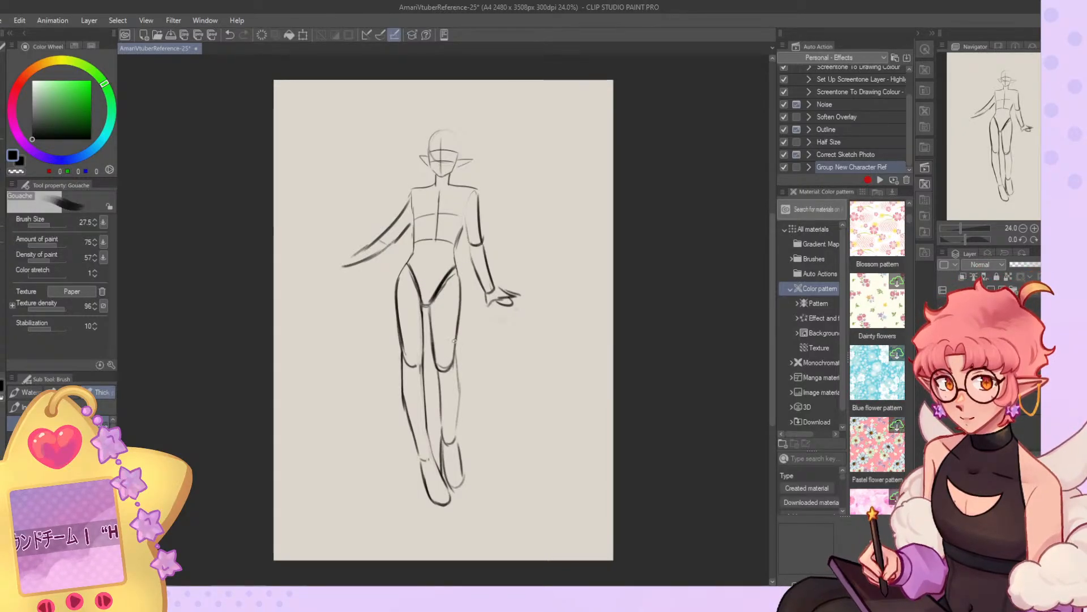
pyautogui.moveTo(460, 399); pyautogui.dragTo(456, 442)
pyautogui.moveTo(432, 334); pyautogui.dragTo(444, 436)
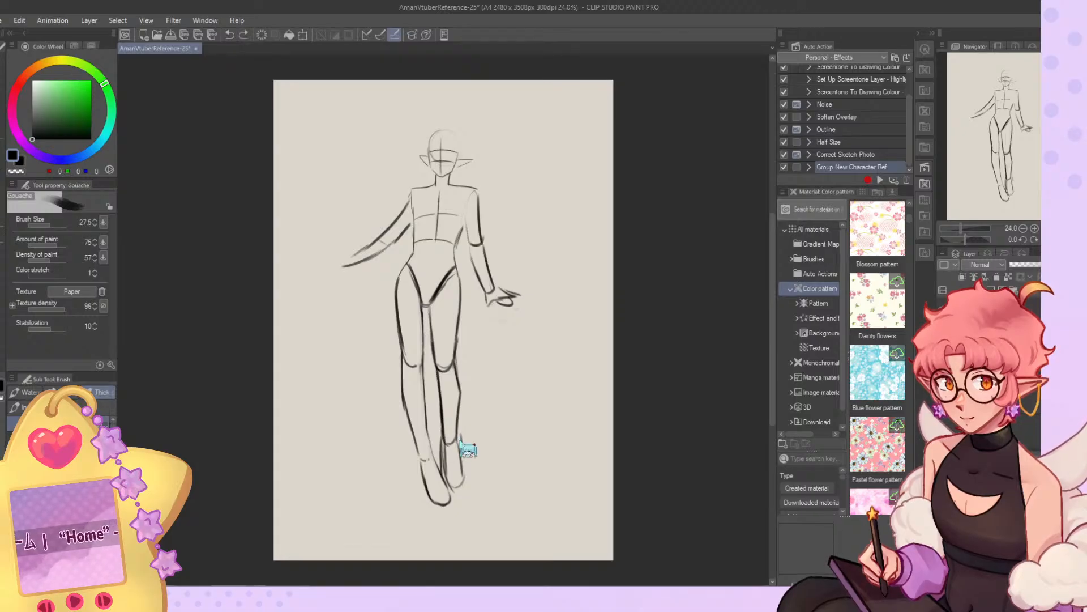
pyautogui.moveTo(462, 453); pyautogui.dragTo(463, 484)
# Try sketching a forearm and open hand on the outstretched arm, and erase the whole arm.
pyautogui.scroll(5, 418, 228)
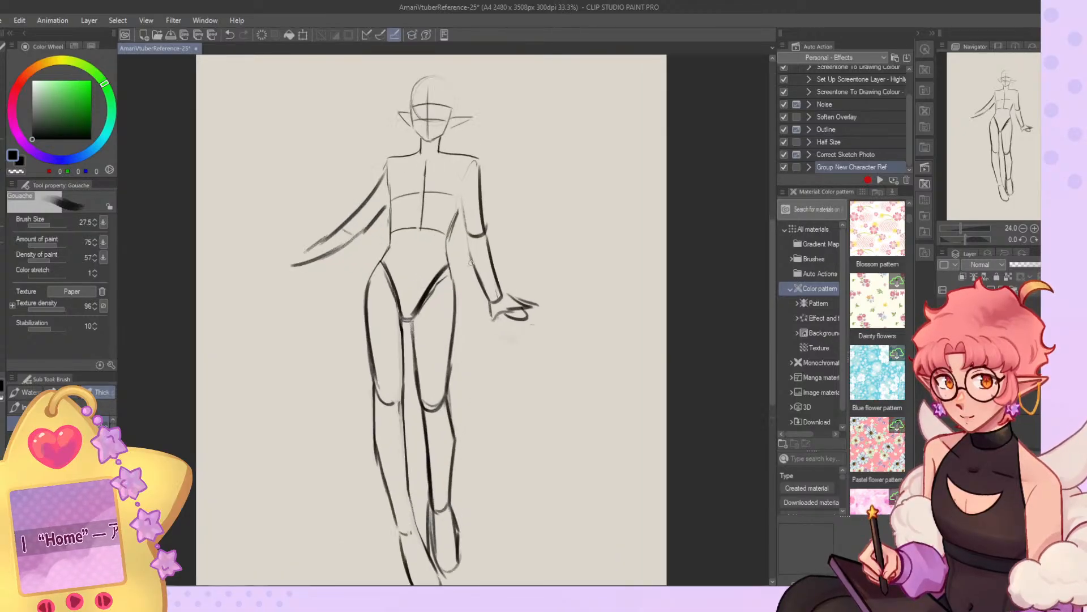
pyautogui.moveTo(358, 262)
pyautogui.mouseDown()
pyautogui.moveTo(313, 311)
pyautogui.moveTo(229, 338)
pyautogui.mouseUp()
pyautogui.moveTo(295, 273)
pyautogui.mouseDown()
pyautogui.moveTo(194, 349)
pyautogui.moveTo(234, 341)
pyautogui.moveTo(161, 328)
pyautogui.moveTo(199, 340)
pyautogui.mouseUp()
pyautogui.hotkey('ctrl', 'z')
pyautogui.hotkey('ctrl', 'z')
pyautogui.moveTo(201, 344)
pyautogui.mouseDown()
pyautogui.moveTo(203, 359)
pyautogui.moveTo(206, 341)
pyautogui.mouseUp()
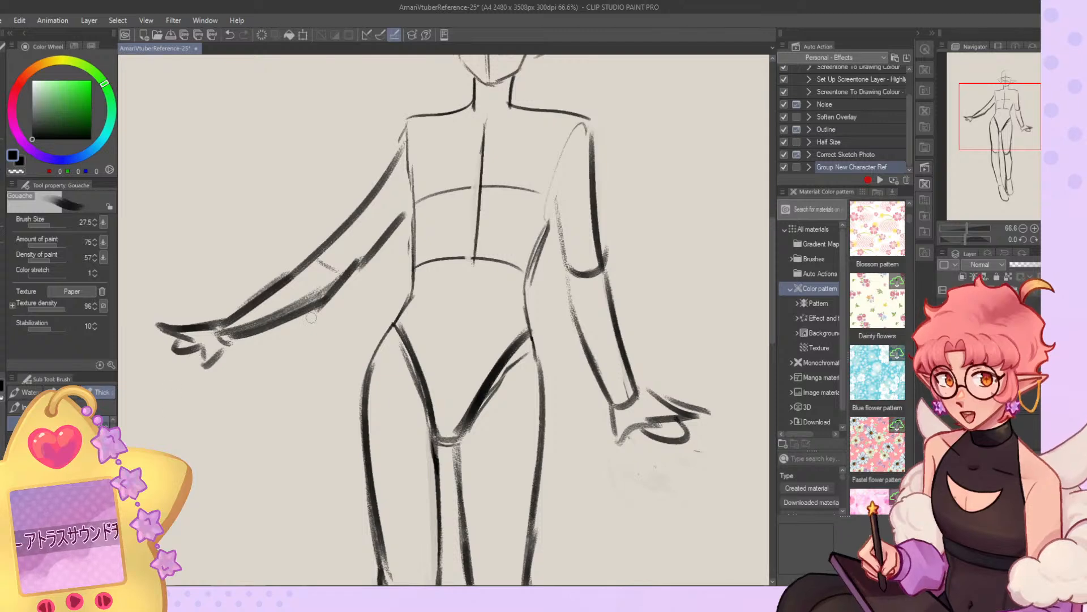
pyautogui.scroll(-4, 429, 309)
pyautogui.hotkey('ctrl', 'z')
pyautogui.scroll(1, 412, 249)
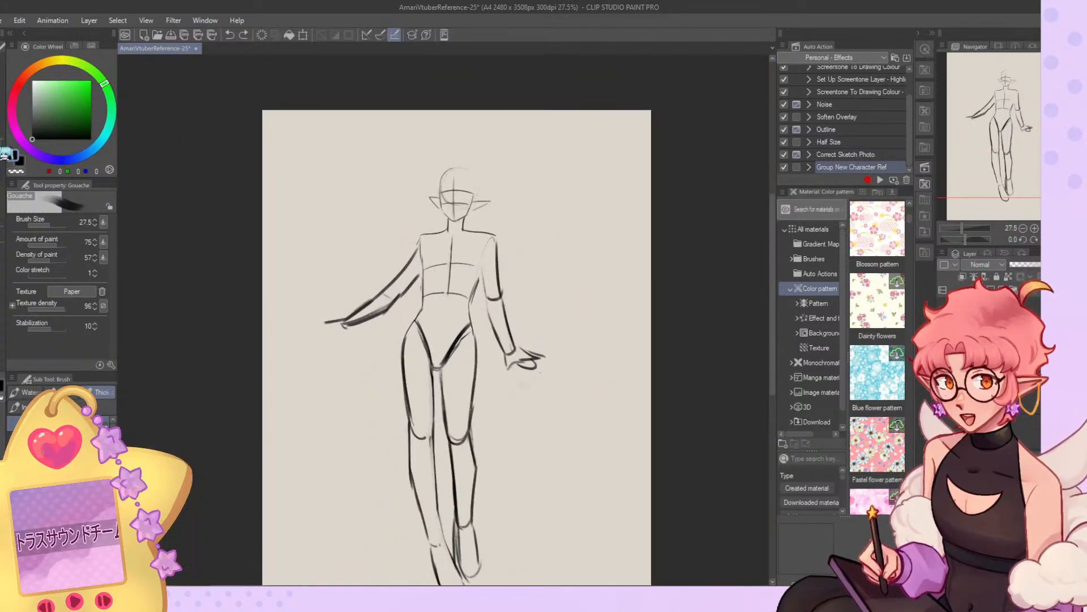
pyautogui.press('p')
pyautogui.moveTo(414, 241)
pyautogui.mouseDown()
pyautogui.moveTo(393, 290)
pyautogui.moveTo(347, 338)
pyautogui.moveTo(343, 322)
pyautogui.moveTo(329, 324)
pyautogui.mouseUp()
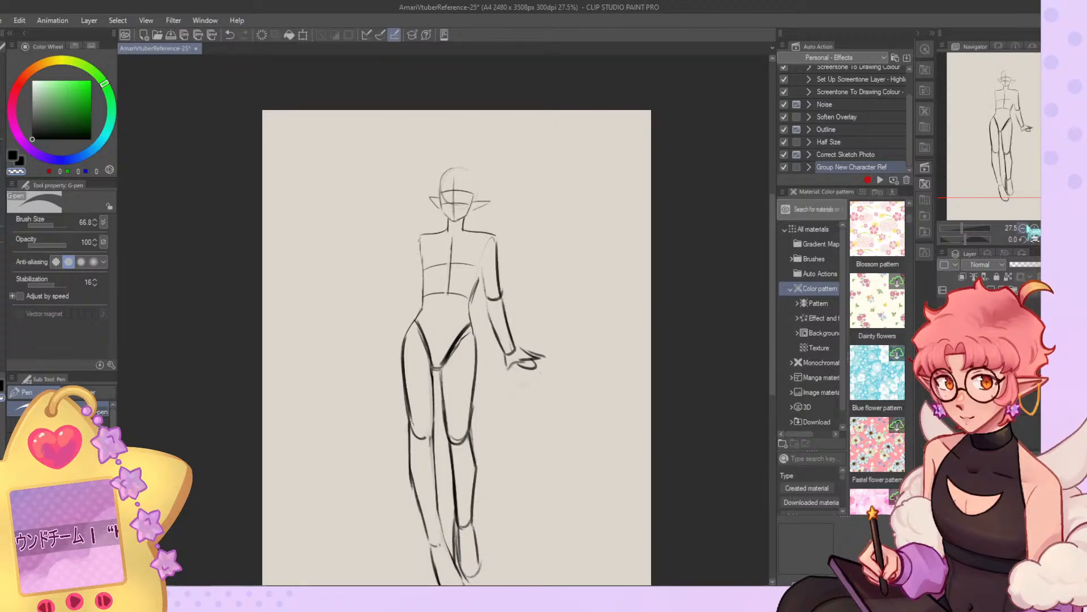
# In a mirrored view, add the existing arm's inner line and draw a new lowered arm from the bare shoulder.
pyautogui.press('h')
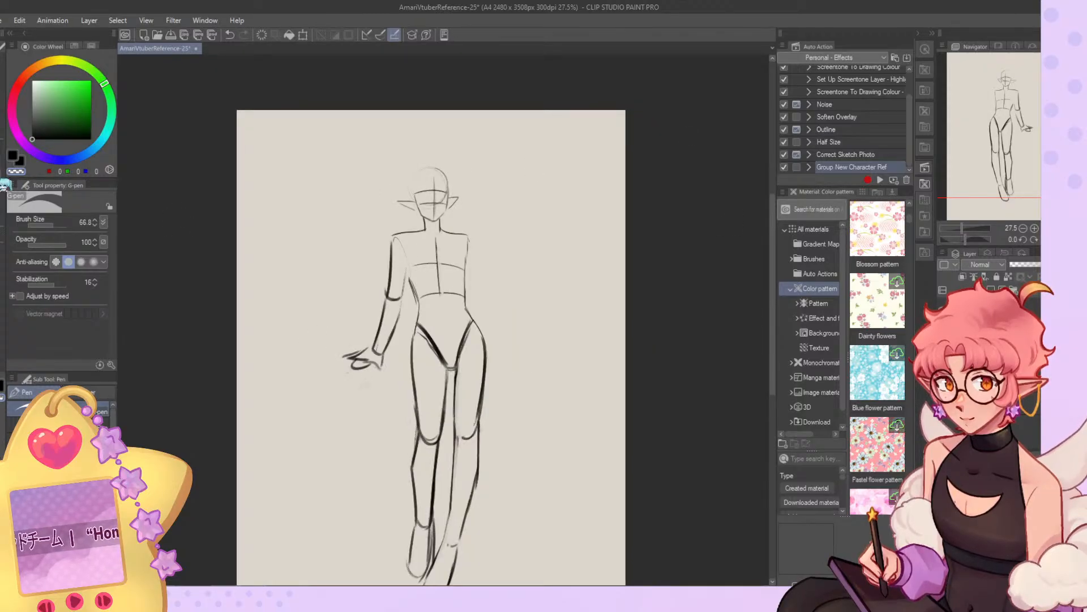
pyautogui.press('b')
pyautogui.moveTo(398, 249); pyautogui.dragTo(408, 274)
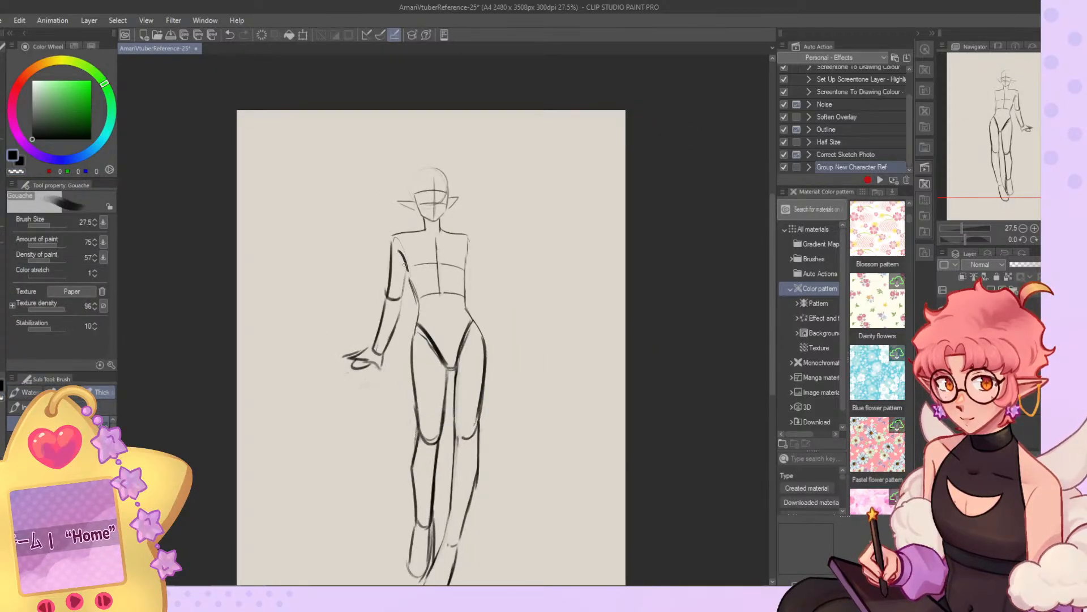
pyautogui.moveTo(470, 240); pyautogui.dragTo(491, 306)
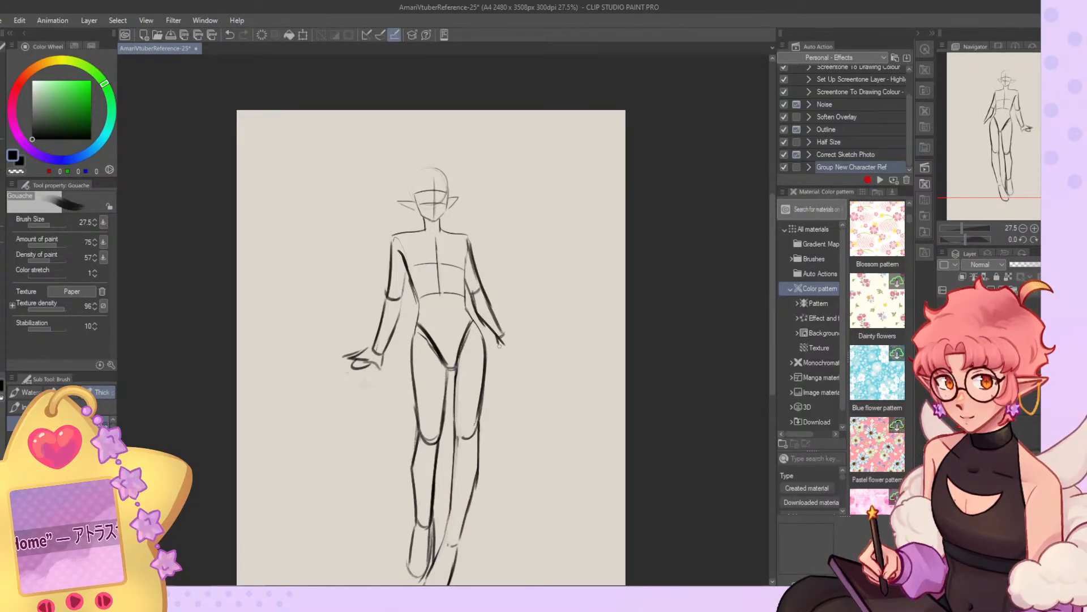
# Sketch an open hand with outstretched fingers at the new arm's wrist and flip the view back.
pyautogui.moveTo(504, 338); pyautogui.dragTo(528, 338)
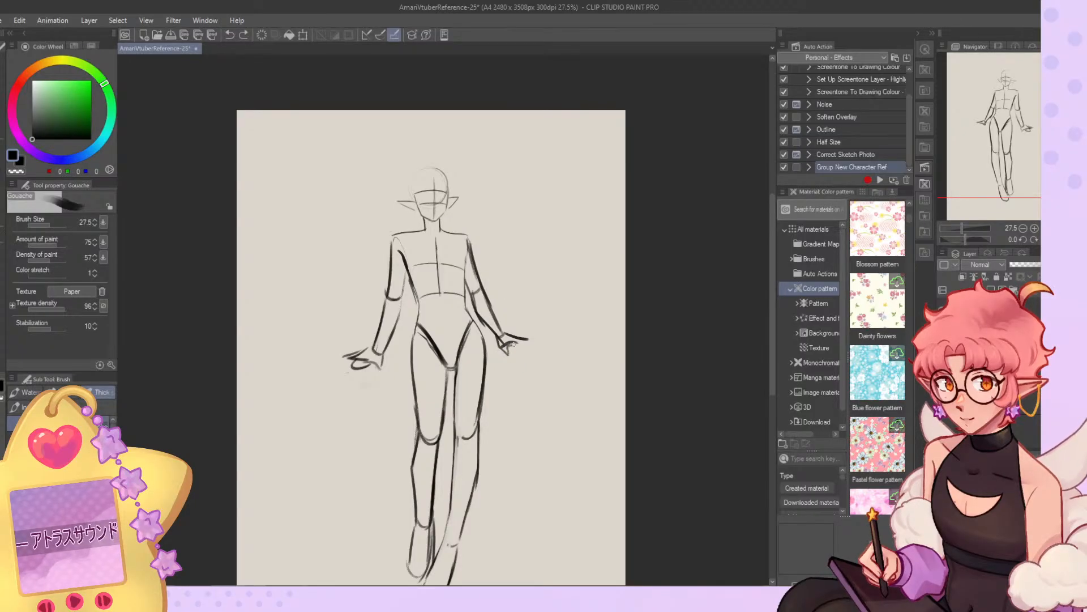
pyautogui.moveTo(509, 344); pyautogui.dragTo(533, 341)
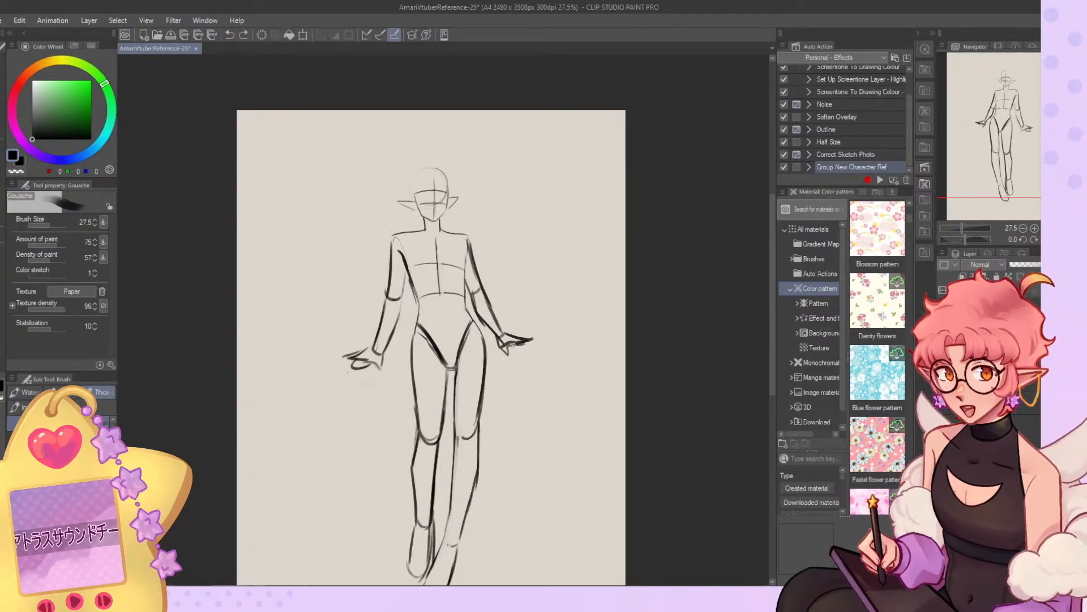
pyautogui.moveTo(531, 341); pyautogui.dragTo(510, 348)
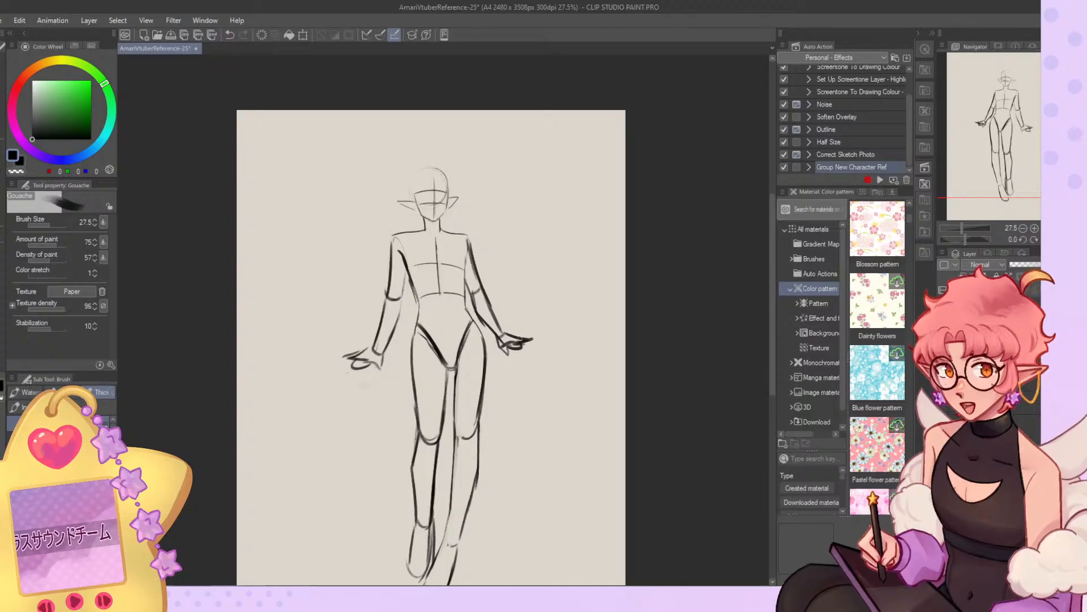
pyautogui.press('h')
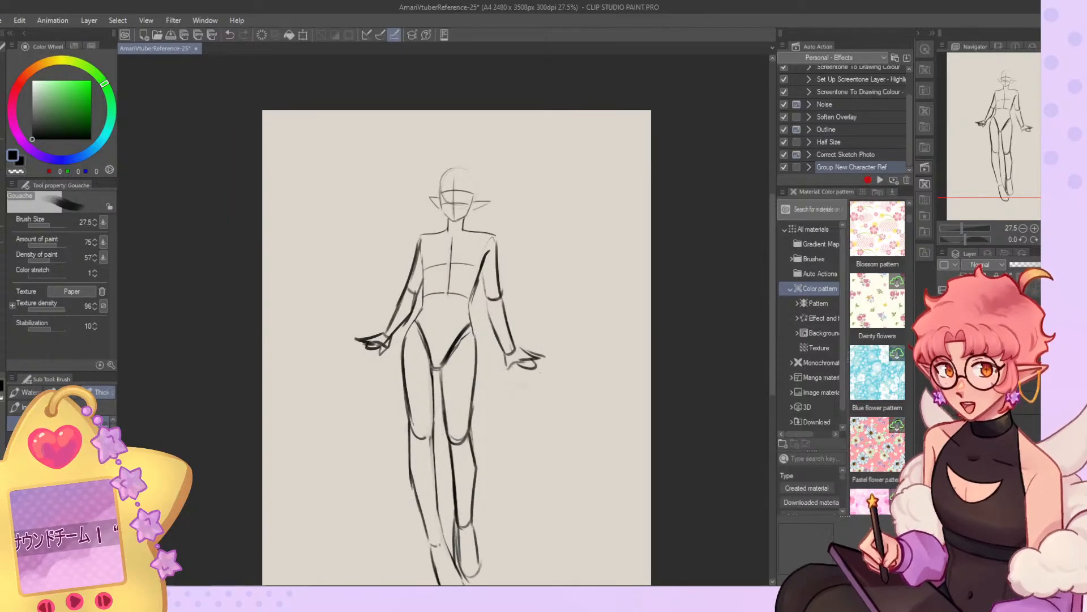
# Erase the horizontal guidelines and part of the center line inside the face.
pyautogui.click(1036, 229)
pyautogui.moveTo(993, 136); pyautogui.dragTo(988, 119)
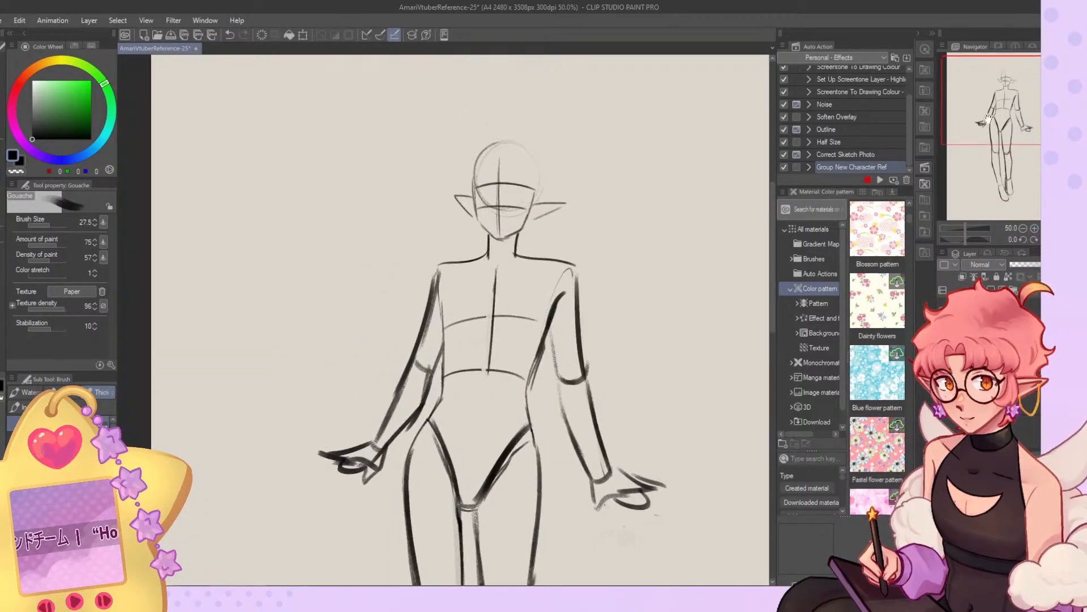
pyautogui.scroll(10, 538, 136)
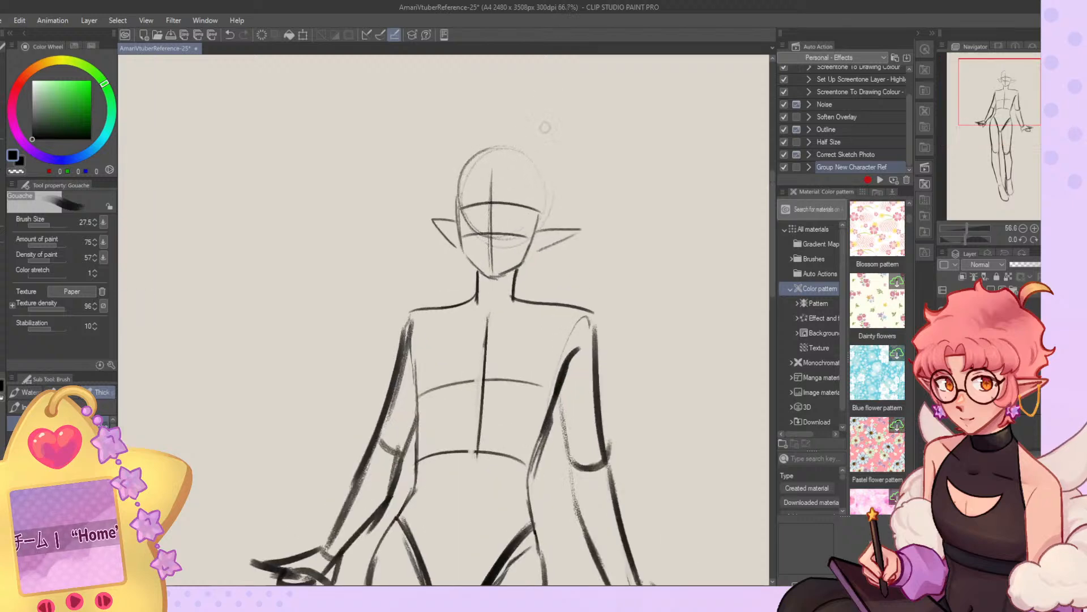
pyautogui.press('c')
pyautogui.moveTo(447, 242)
pyautogui.mouseDown()
pyautogui.moveTo(444, 309)
pyautogui.moveTo(432, 211)
pyautogui.moveTo(418, 304)
pyautogui.mouseUp()
pyautogui.moveTo(463, 196)
pyautogui.mouseDown()
pyautogui.moveTo(472, 283)
pyautogui.moveTo(506, 292)
pyautogui.moveTo(510, 232)
pyautogui.mouseUp()
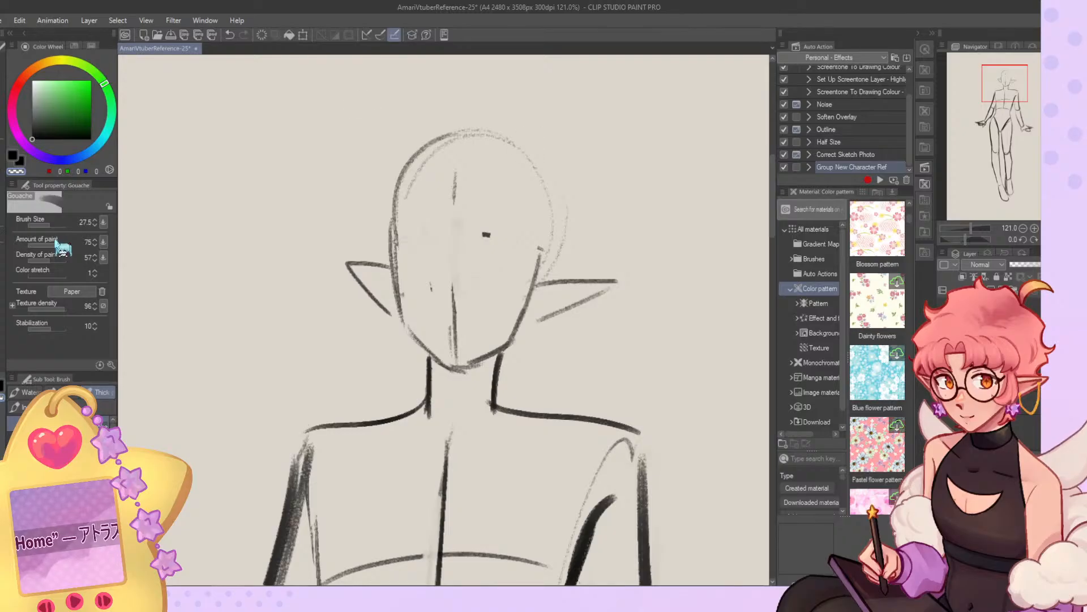
# Set the brush size to 9.8 and redraw the cranium curve, the side-of-head oval and two horizontal eye guidelines.
pyautogui.moveTo(551, 191)
pyautogui.mouseDown()
pyautogui.moveTo(563, 234)
pyautogui.moveTo(553, 196)
pyautogui.moveTo(541, 283)
pyautogui.moveTo(542, 267)
pyautogui.moveTo(544, 280)
pyautogui.moveTo(389, 154)
pyautogui.mouseUp()
pyautogui.hotkey('ctrl', 'z')
pyautogui.press('c')
pyautogui.click(45, 226)
pyautogui.hotkey('ctrl', 'z')
pyautogui.moveTo(557, 195)
pyautogui.mouseDown()
pyautogui.moveTo(401, 191)
pyautogui.moveTo(392, 236)
pyautogui.mouseUp()
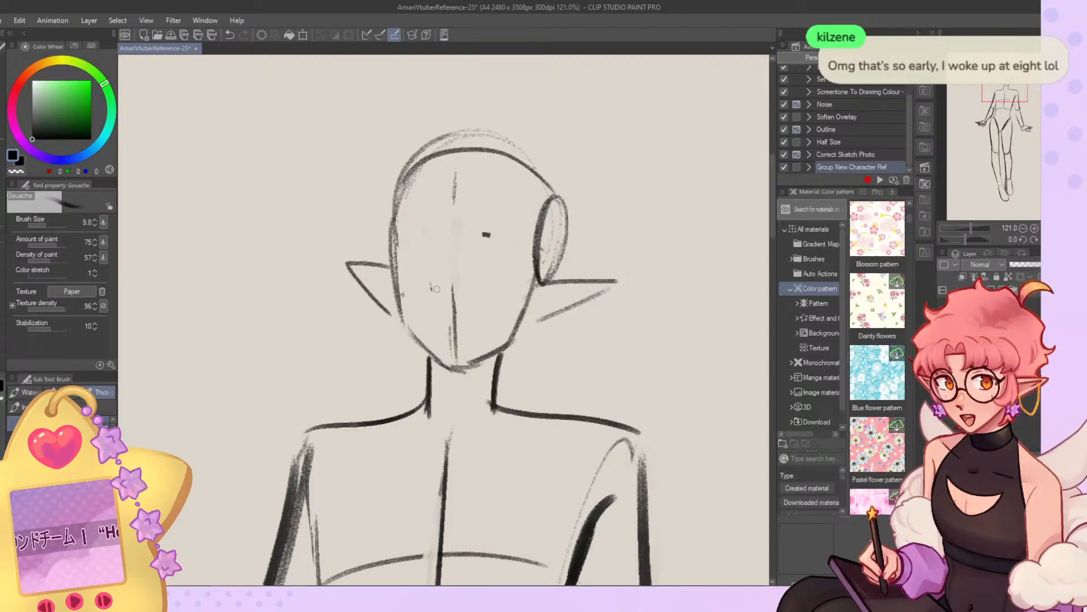
pyautogui.moveTo(400, 240); pyautogui.dragTo(535, 243)
pyautogui.moveTo(394, 274); pyautogui.dragTo(532, 275)
# In a mirrored view, draw the far eye's curved upper lid and round iris.
pyautogui.moveTo(448, 253); pyautogui.dragTo(481, 240)
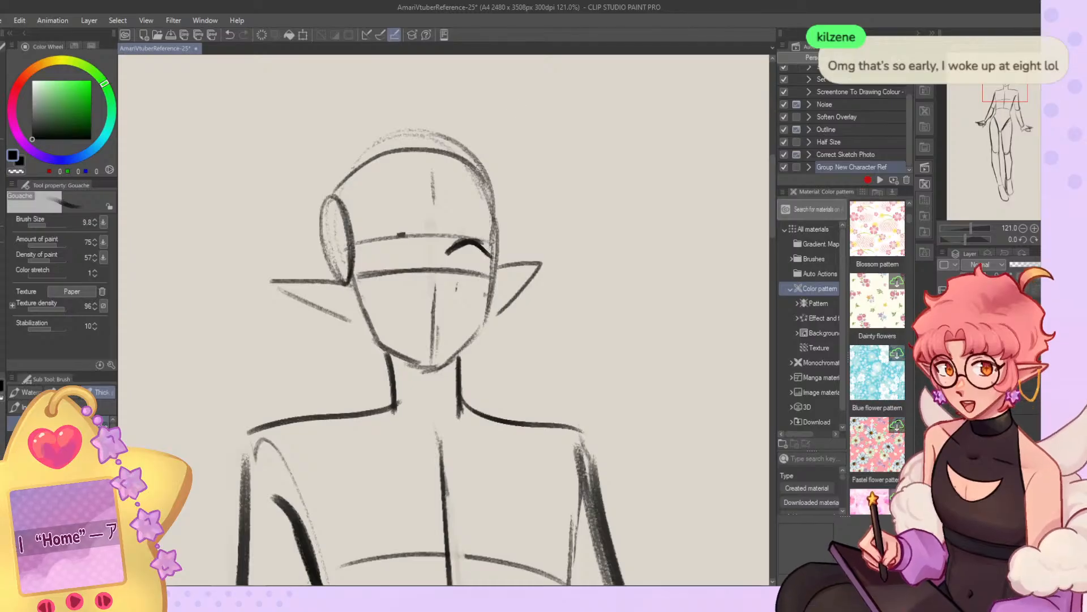
pyautogui.hotkey('ctrl', 'z')
pyautogui.moveTo(474, 244); pyautogui.dragTo(479, 244)
pyautogui.moveTo(450, 254)
pyautogui.mouseDown()
pyautogui.moveTo(481, 248)
pyautogui.moveTo(471, 244)
pyautogui.moveTo(491, 259)
pyautogui.mouseUp()
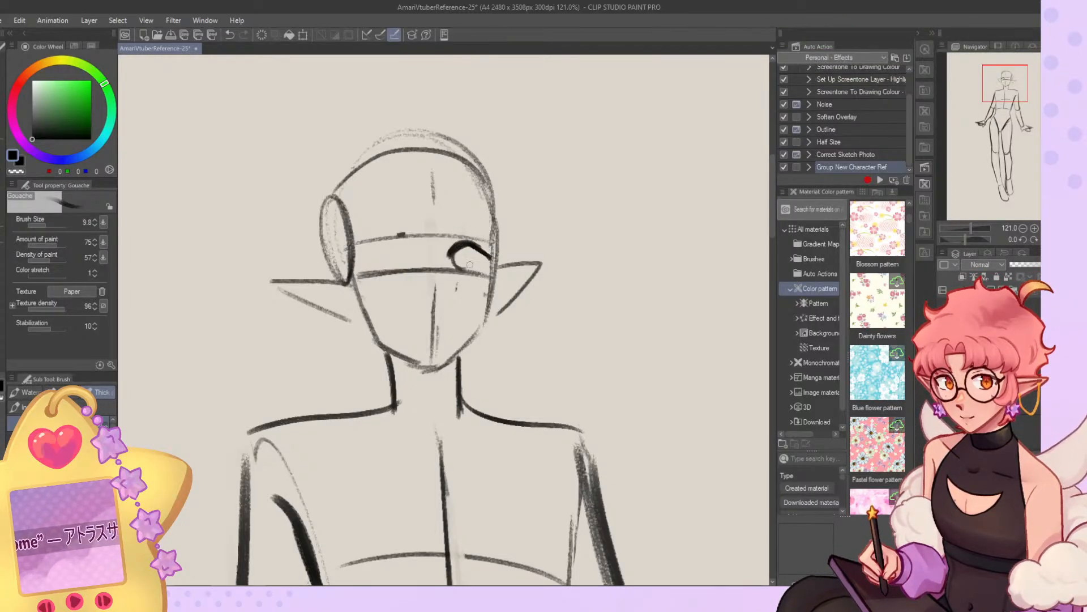
pyautogui.hotkey('ctrl', 'z')
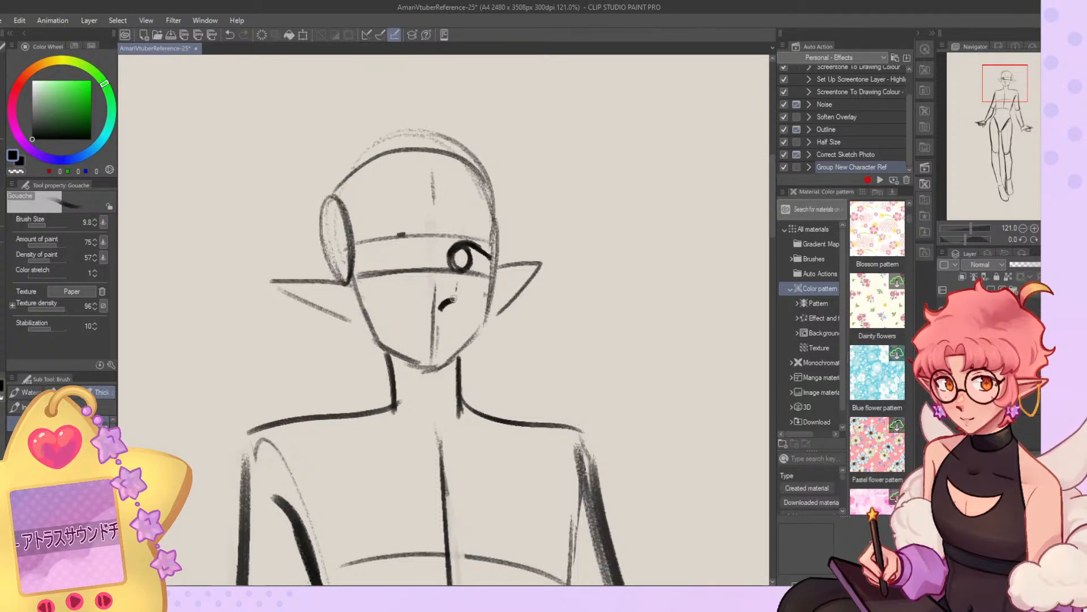
# Sketch the nose and a small open mouth along the face's center line.
pyautogui.moveTo(428, 291); pyautogui.dragTo(453, 285)
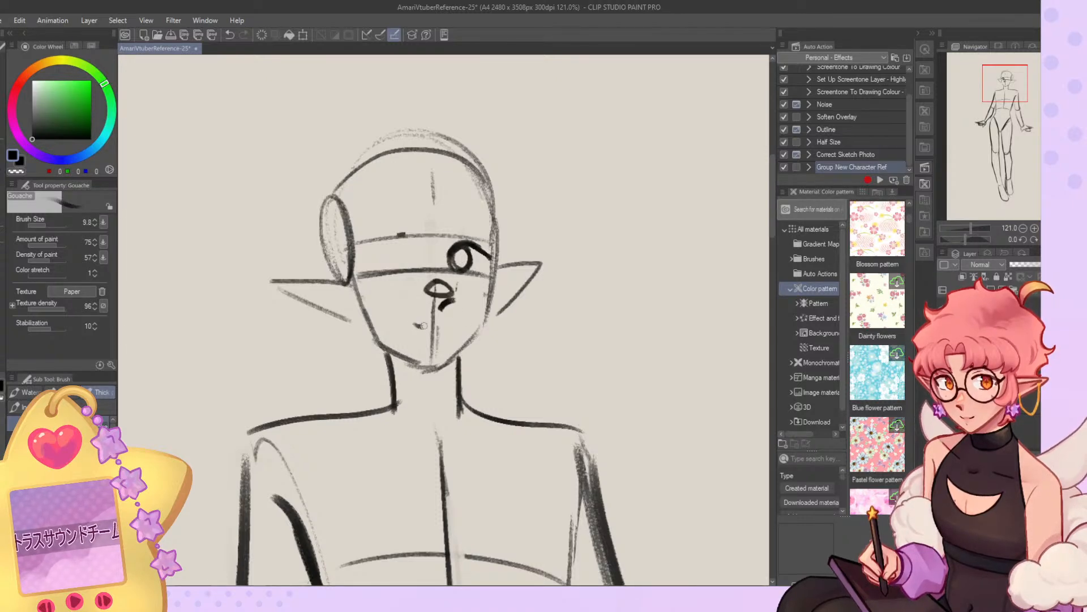
pyautogui.hotkey('ctrl', 'z')
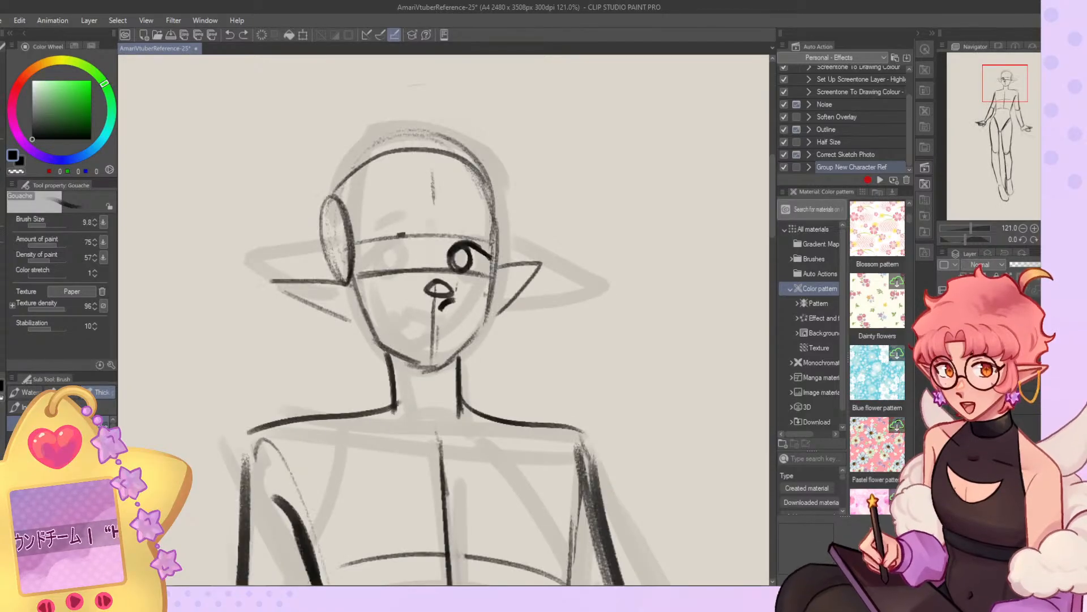
pyautogui.moveTo(434, 321); pyautogui.dragTo(447, 324)
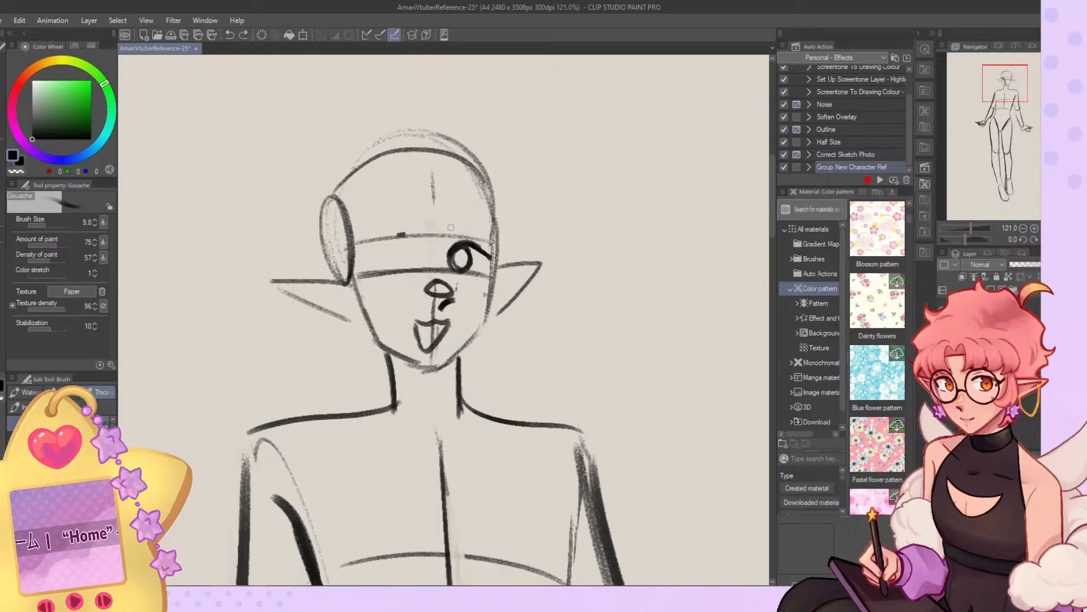
# Flip the view back and draw the near eye's lid and iris with an arched eyebrow above.
pyautogui.press('h')
pyautogui.moveTo(476, 253)
pyautogui.mouseDown()
pyautogui.moveTo(514, 252)
pyautogui.moveTo(490, 246)
pyautogui.moveTo(525, 256)
pyautogui.moveTo(497, 245)
pyautogui.moveTo(514, 261)
pyautogui.mouseUp()
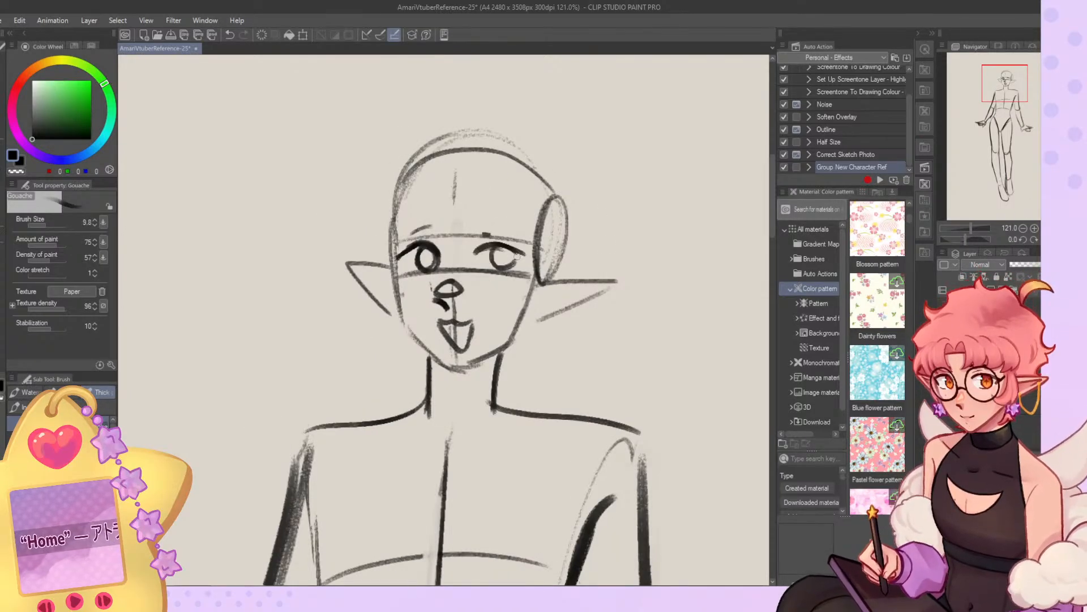
pyautogui.moveTo(478, 225); pyautogui.dragTo(519, 234)
pyautogui.hotkey('ctrl', 'z')
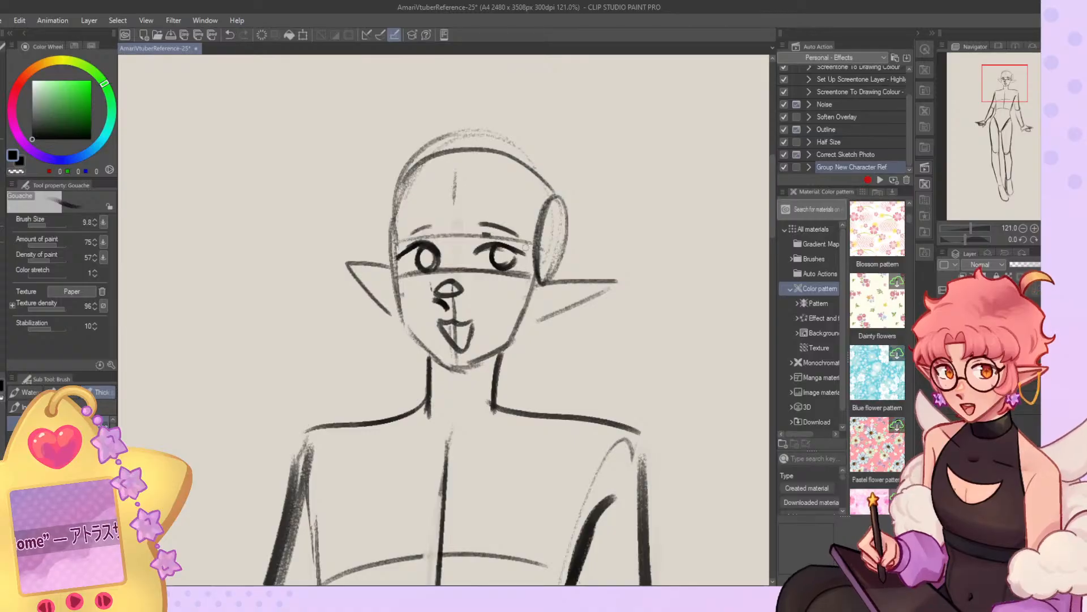
# Enlarge the whole figure to about 117% width and 110% height so it fills more of the page, keeping it upright.
pyautogui.hotkey('ctrl', '0')
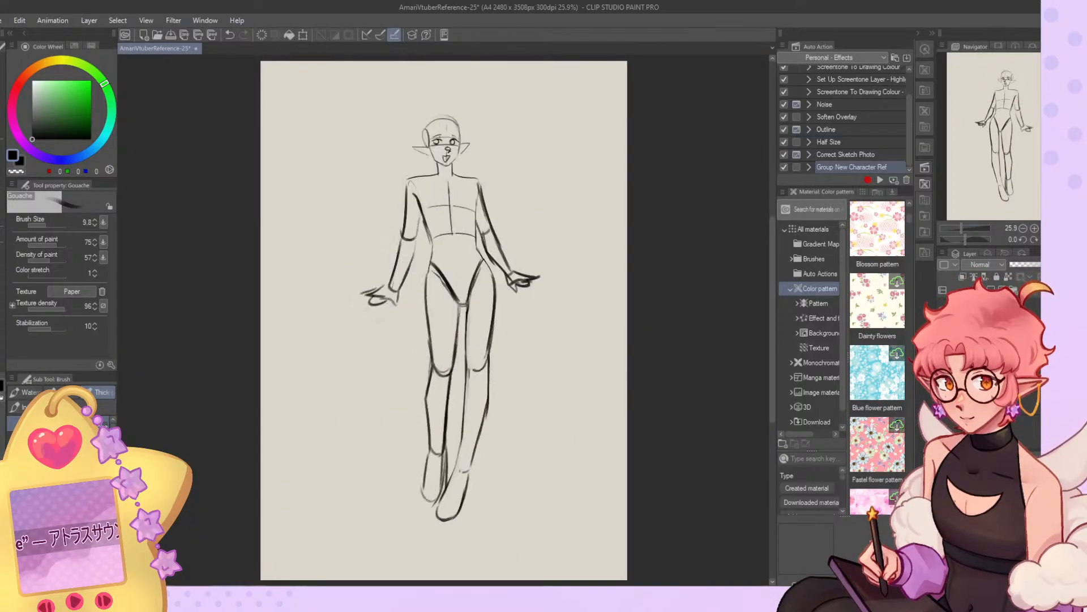
pyautogui.press('h')
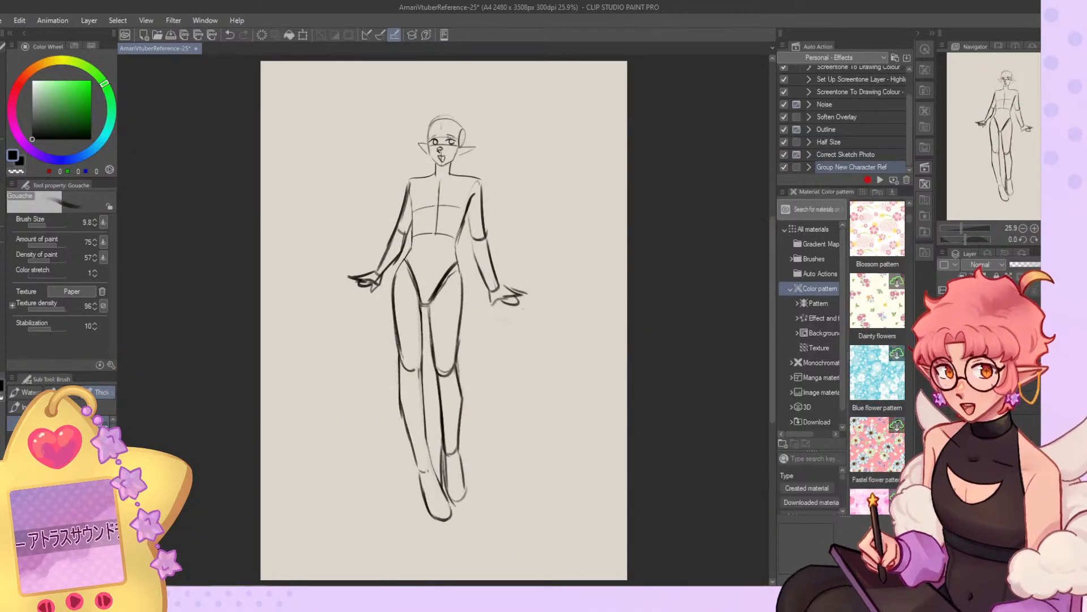
pyautogui.hotkey('ctrl', 't')
pyautogui.moveTo(439, 525); pyautogui.dragTo(441, 548)
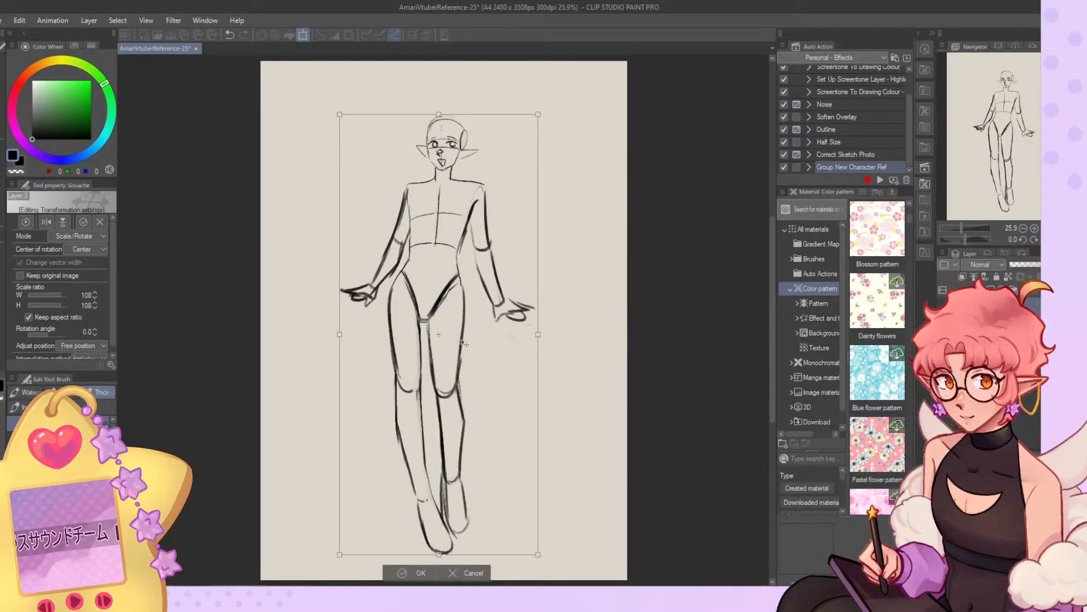
pyautogui.moveTo(340, 117); pyautogui.dragTo(481, 83)
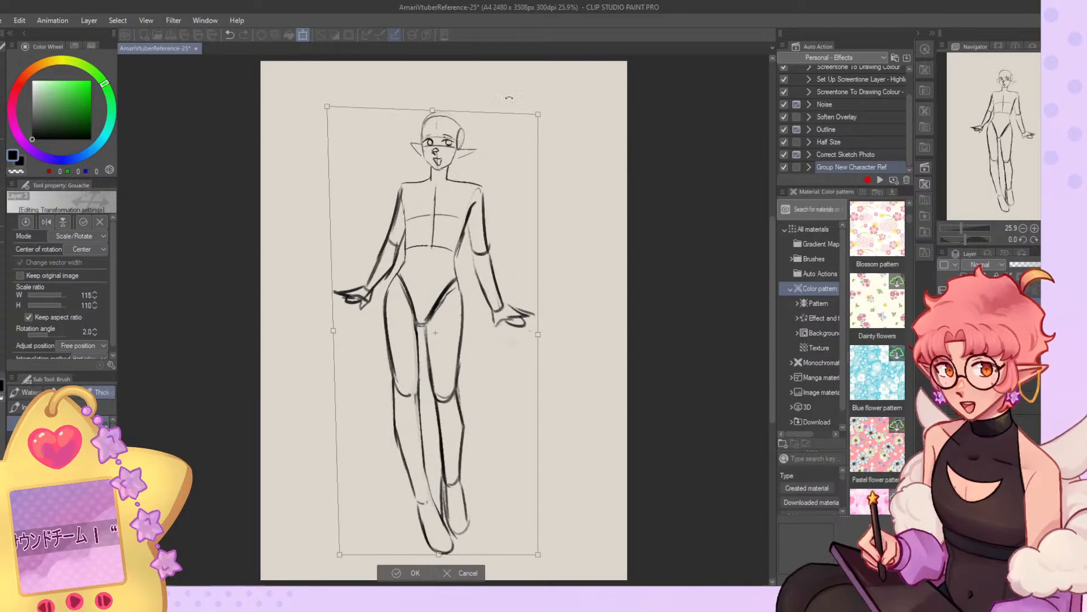
pyautogui.moveTo(536, 116); pyautogui.dragTo(550, 109)
pyautogui.moveTo(329, 109); pyautogui.dragTo(336, 111)
pyautogui.moveTo(548, 108); pyautogui.dragTo(545, 108)
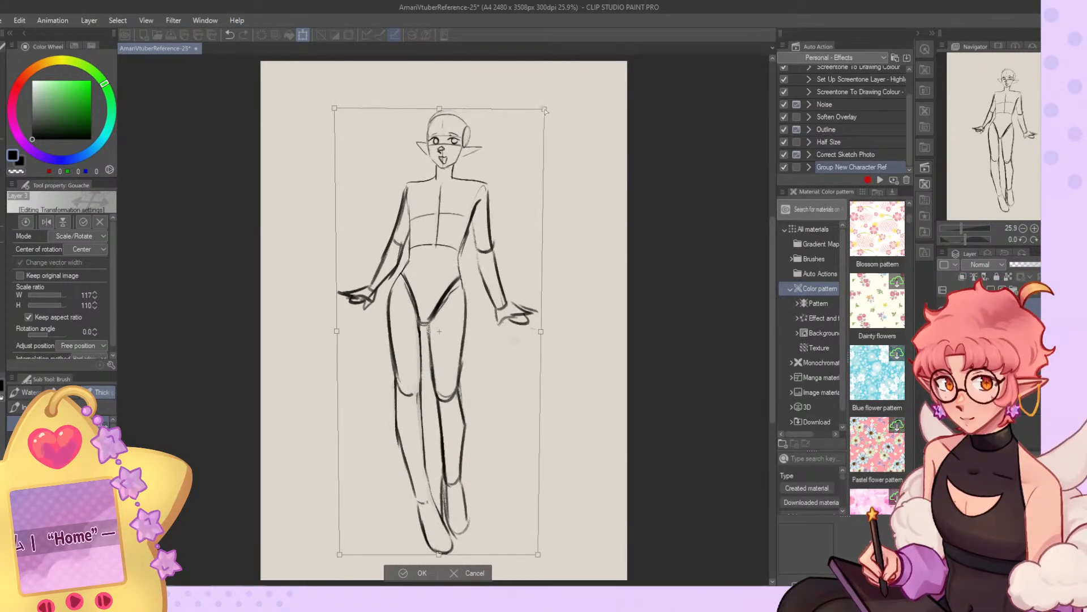
pyautogui.click(423, 573)
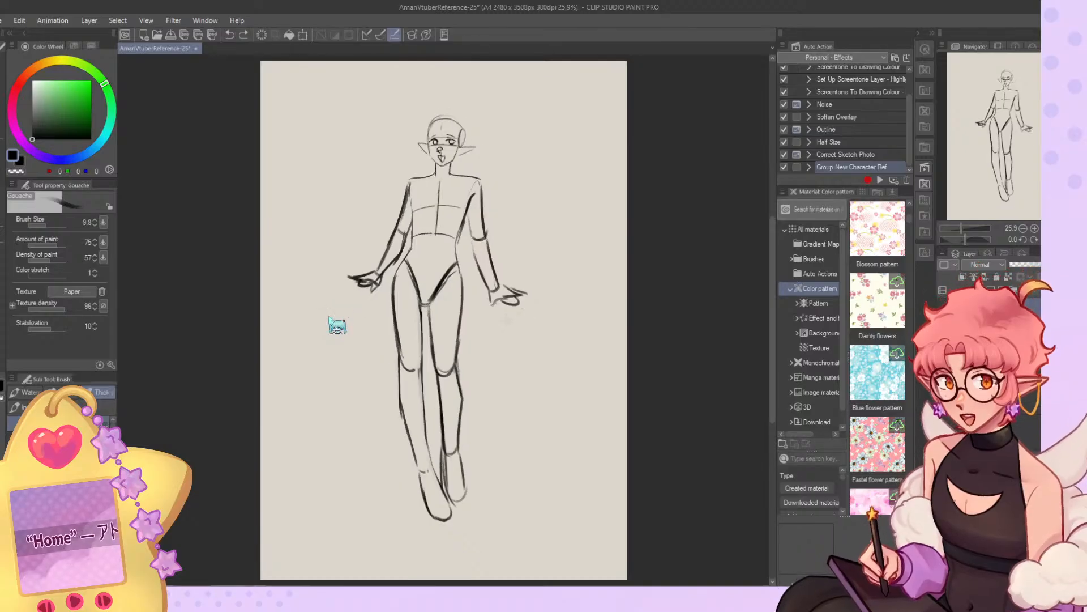
pyautogui.hotkey('ctrl', 'y')
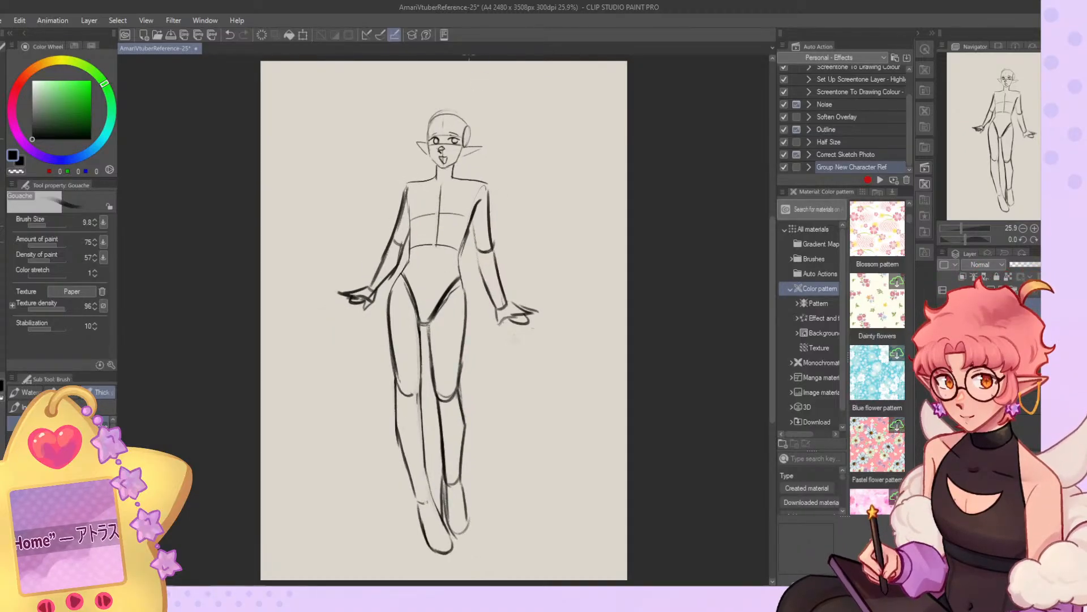
# Redraw the jawline with a cleaner, darker line from both cheeks down to a more pointed chin.
pyautogui.scroll(10, 448, 141)
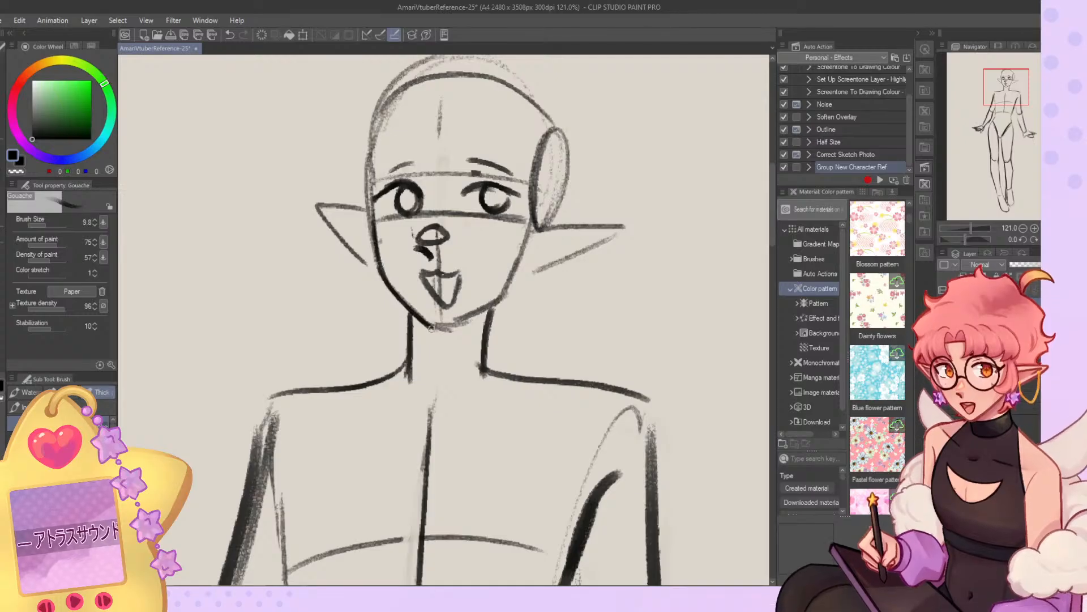
pyautogui.moveTo(428, 320); pyautogui.dragTo(467, 315)
pyautogui.hotkey('ctrl', 'z')
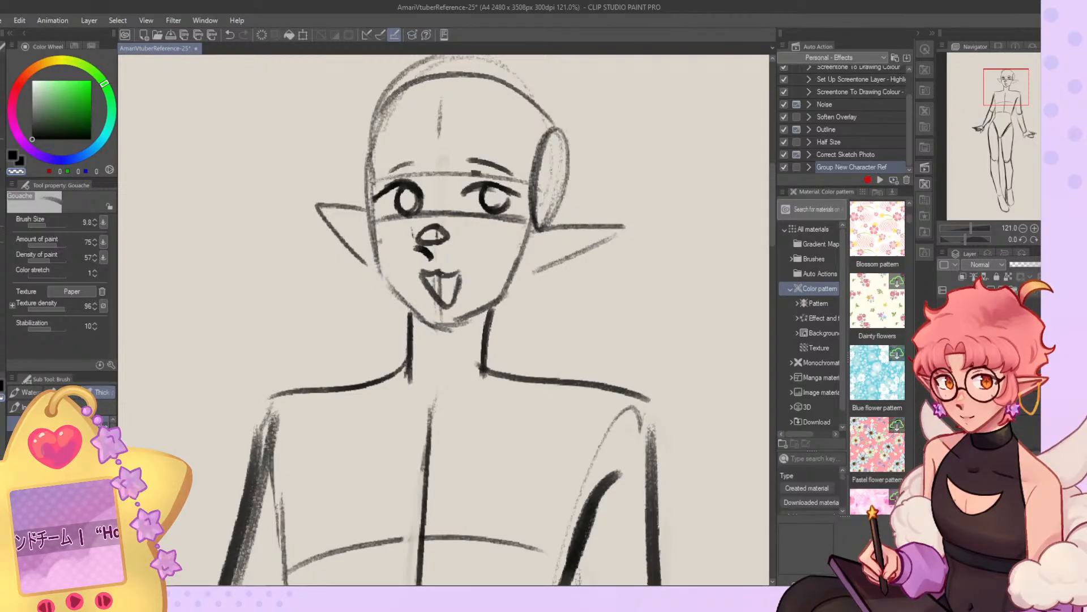
pyautogui.hotkey('ctrl', 't')
pyautogui.click(435, 349)
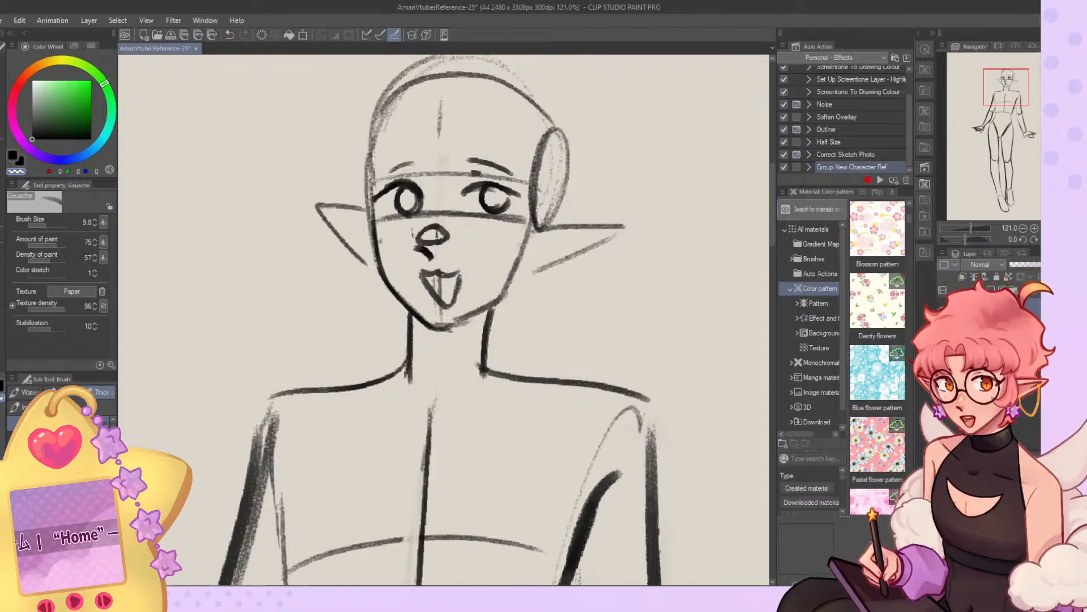
pyautogui.press('c')
pyautogui.moveTo(444, 329)
pyautogui.mouseDown()
pyautogui.moveTo(482, 309)
pyautogui.moveTo(463, 323)
pyautogui.moveTo(527, 234)
pyautogui.mouseUp()
pyautogui.moveTo(497, 298); pyautogui.dragTo(523, 246)
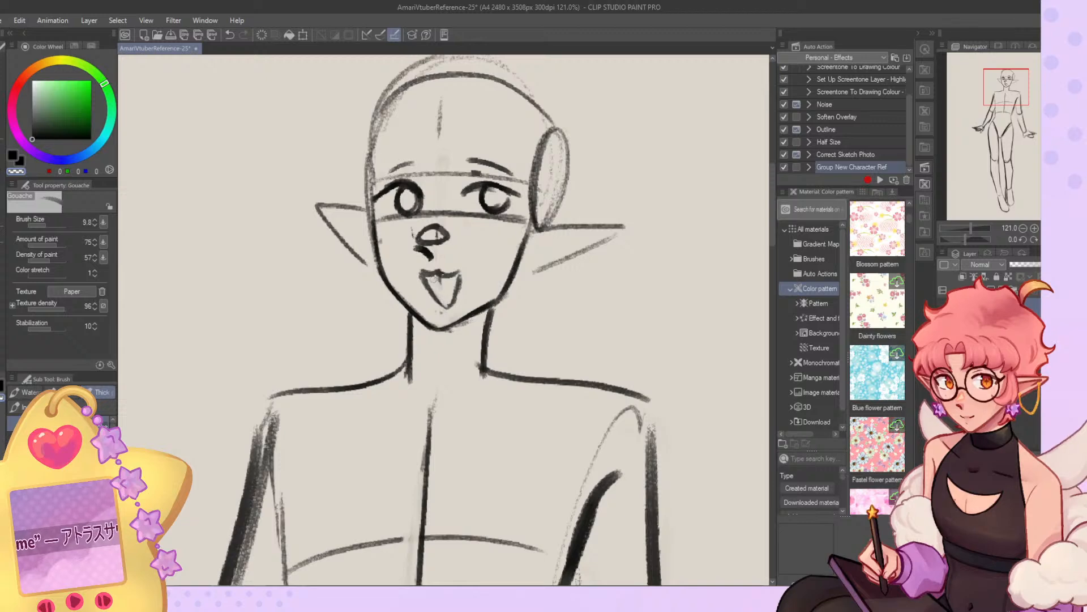
# Erase the guide line inside the open mouth, redraw its outline and check the figure in a mirrored view.
pyautogui.press('c')
pyautogui.moveTo(429, 280); pyautogui.dragTo(441, 300)
pyautogui.press('c')
pyautogui.press('c')
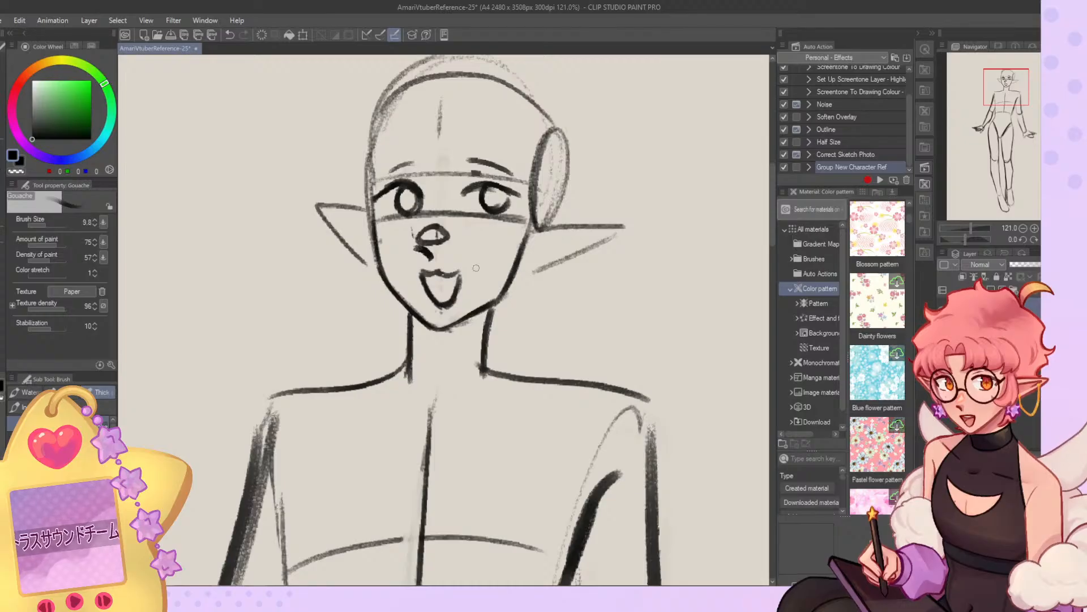
pyautogui.scroll(-3, 476, 268)
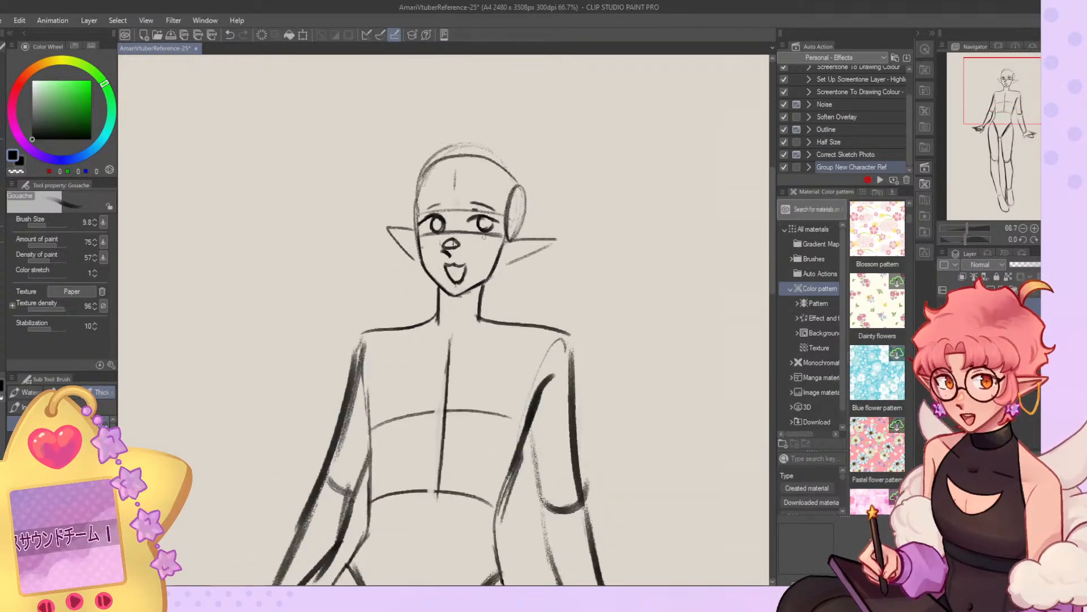
pyautogui.scroll(-4, 482, 239)
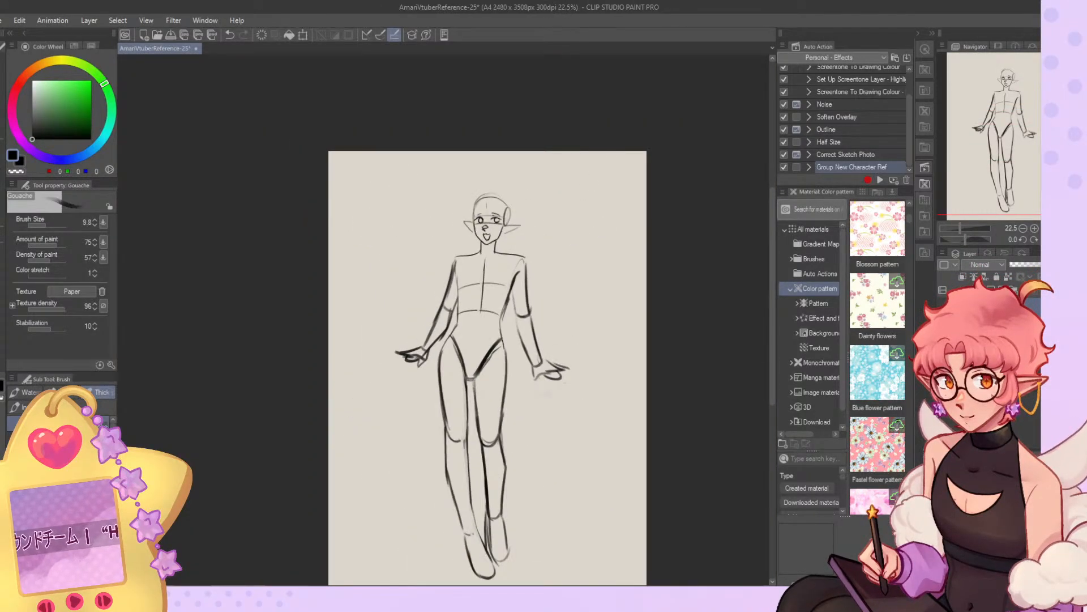
pyautogui.press('h')
pyautogui.press('h')
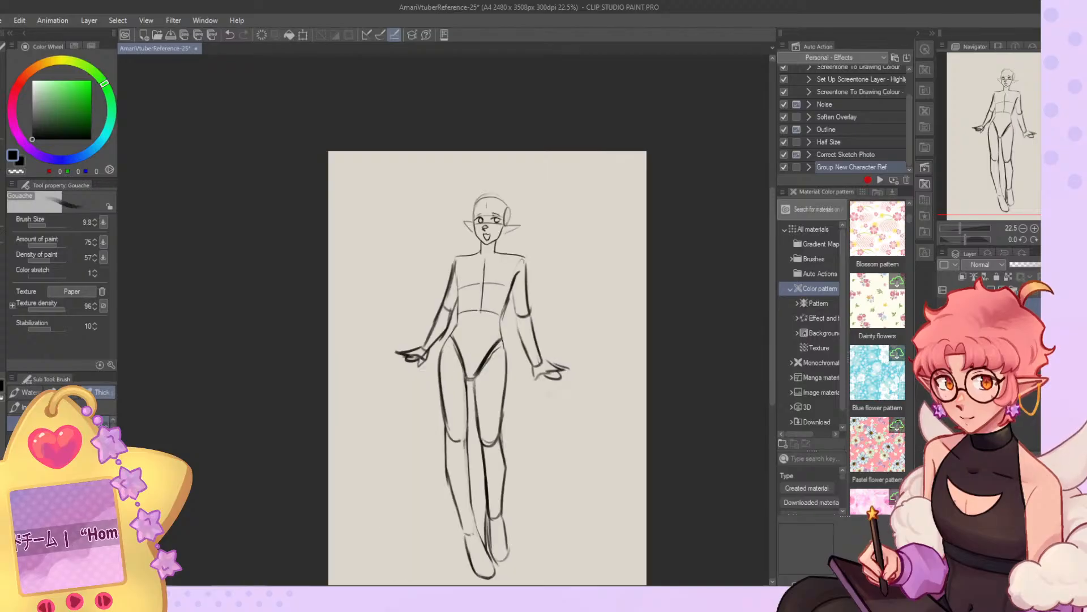
# Sketch the bangs with a rounded split strand at the forehead's center and curved locks over the far brow.
pyautogui.scroll(6, 490, 226)
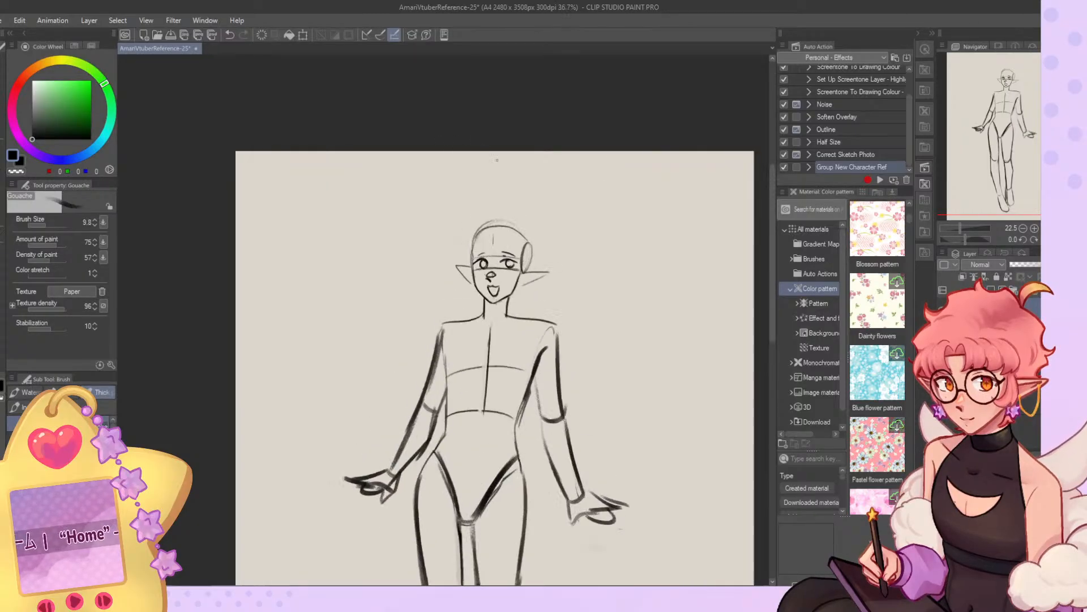
pyautogui.moveTo(525, 242); pyautogui.dragTo(510, 295)
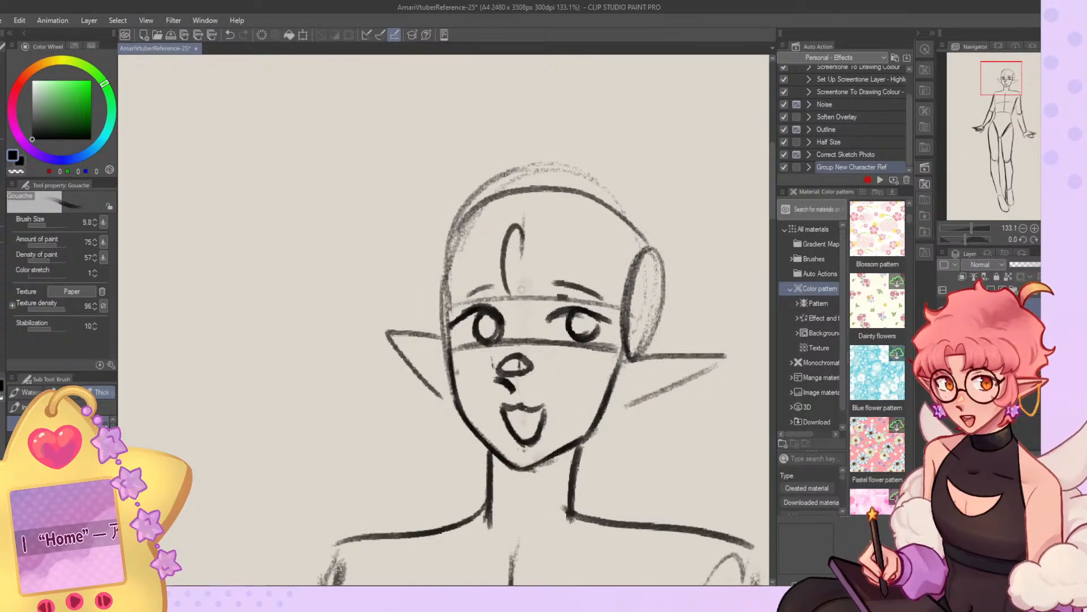
pyautogui.hotkey('ctrl', 'z')
pyautogui.hotkey('ctrl', 'z')
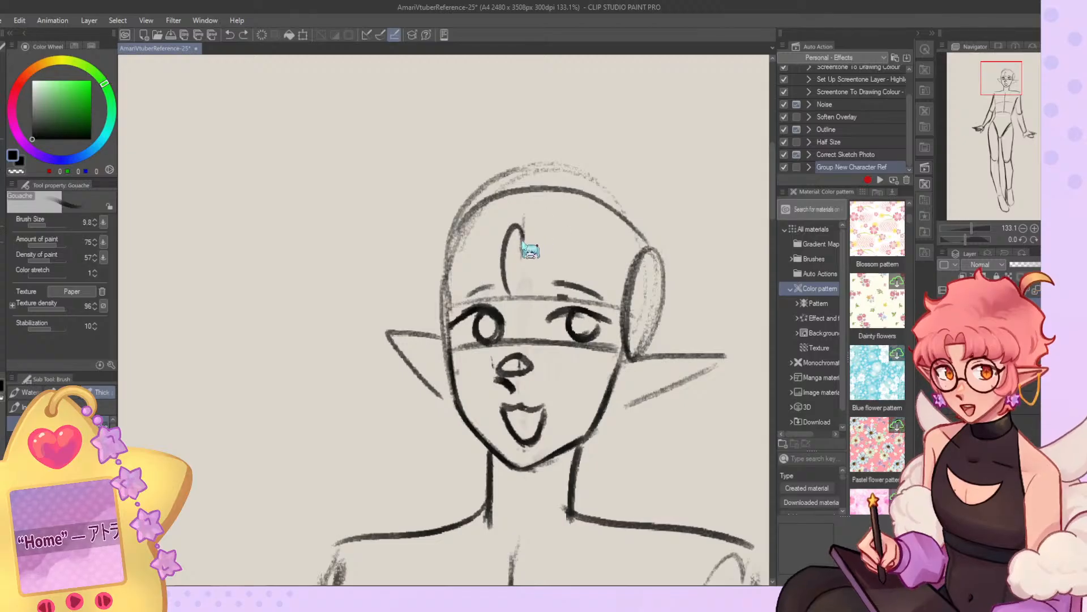
pyautogui.moveTo(523, 243)
pyautogui.mouseDown()
pyautogui.moveTo(501, 287)
pyautogui.moveTo(509, 292)
pyautogui.moveTo(480, 259)
pyautogui.moveTo(482, 286)
pyautogui.moveTo(453, 300)
pyautogui.mouseUp()
pyautogui.moveTo(481, 228); pyautogui.dragTo(476, 297)
pyautogui.moveTo(441, 251); pyautogui.dragTo(439, 309)
pyautogui.hotkey('ctrl', 'z')
pyautogui.hotkey('ctrl', 'z')
pyautogui.moveTo(453, 243); pyautogui.dragTo(446, 306)
pyautogui.moveTo(500, 248)
pyautogui.mouseDown()
pyautogui.moveTo(549, 254)
pyautogui.moveTo(534, 228)
pyautogui.moveTo(548, 277)
pyautogui.mouseUp()
pyautogui.hotkey('ctrl', 'z')
pyautogui.hotkey('ctrl', 'z')
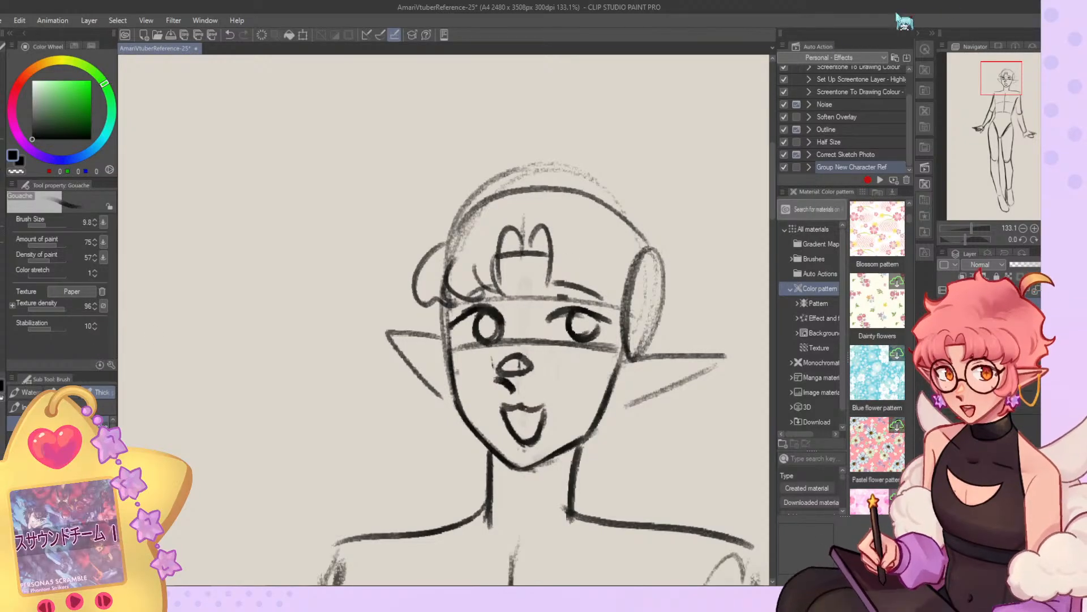
# Draw the near side's bangs and a pointed side lock curving down along the cheek in front of the ear.
pyautogui.moveTo(599, 278); pyautogui.dragTo(595, 303)
pyautogui.moveTo(590, 246)
pyautogui.mouseDown()
pyautogui.moveTo(602, 295)
pyautogui.moveTo(593, 306)
pyautogui.moveTo(630, 257)
pyautogui.moveTo(577, 376)
pyautogui.mouseUp()
pyautogui.hotkey('ctrl', 'z')
pyautogui.moveTo(577, 376)
pyautogui.mouseDown()
pyautogui.moveTo(614, 384)
pyautogui.moveTo(636, 366)
pyautogui.mouseUp()
pyautogui.moveTo(621, 389)
pyautogui.mouseDown()
pyautogui.moveTo(644, 327)
pyautogui.moveTo(576, 372)
pyautogui.mouseUp()
pyautogui.hotkey('ctrl', 'z')
pyautogui.hotkey('ctrl', 'z')
pyautogui.hotkey('ctrl', 'z')
pyautogui.hotkey('ctrl', 'z')
pyautogui.moveTo(575, 372); pyautogui.dragTo(616, 378)
pyautogui.moveTo(615, 375); pyautogui.dragTo(626, 391)
pyautogui.moveTo(631, 314); pyautogui.dragTo(626, 391)
# Fade the body sketch layer and draw the hair's tousled outline over the crown and down the far side.
pyautogui.click(1031, 265)
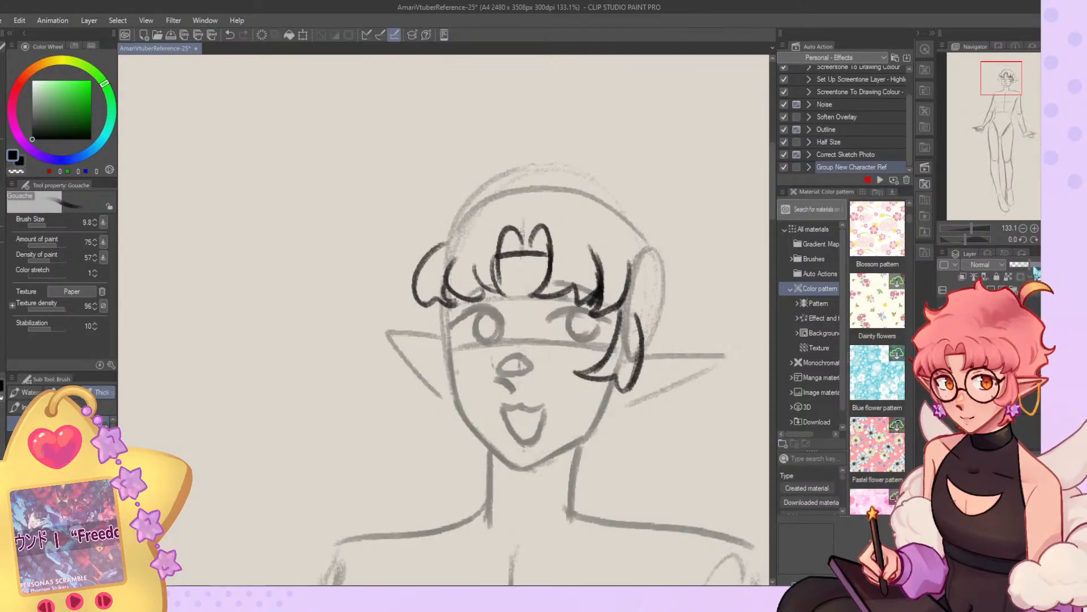
pyautogui.moveTo(1031, 265); pyautogui.dragTo(1040, 265)
pyautogui.moveTo(448, 309)
pyautogui.mouseDown()
pyautogui.moveTo(467, 379)
pyautogui.moveTo(429, 346)
pyautogui.moveTo(447, 299)
pyautogui.mouseUp()
pyautogui.hotkey('ctrl', 'z')
pyautogui.moveTo(647, 218)
pyautogui.mouseDown()
pyautogui.moveTo(617, 172)
pyautogui.moveTo(548, 157)
pyautogui.moveTo(457, 190)
pyautogui.moveTo(410, 231)
pyautogui.moveTo(401, 324)
pyautogui.mouseUp()
pyautogui.hotkey('ctrl', 'z')
# Draw the near side's wavy outer hair outline down to the ear and small tufts at the nape.
pyautogui.moveTo(621, 204)
pyautogui.mouseDown()
pyautogui.moveTo(650, 204)
pyautogui.moveTo(681, 230)
pyautogui.moveTo(675, 253)
pyautogui.moveTo(700, 270)
pyautogui.moveTo(673, 277)
pyautogui.mouseUp()
pyautogui.hotkey('ctrl', 'z')
pyautogui.moveTo(674, 278)
pyautogui.mouseDown()
pyautogui.moveTo(672, 322)
pyautogui.moveTo(687, 323)
pyautogui.moveTo(672, 359)
pyautogui.mouseUp()
pyautogui.moveTo(623, 422)
pyautogui.mouseDown()
pyautogui.moveTo(651, 330)
pyautogui.moveTo(636, 372)
pyautogui.moveTo(632, 361)
pyautogui.mouseUp()
pyautogui.hotkey('ctrl', 'z')
pyautogui.moveTo(491, 356); pyautogui.dragTo(515, 363)
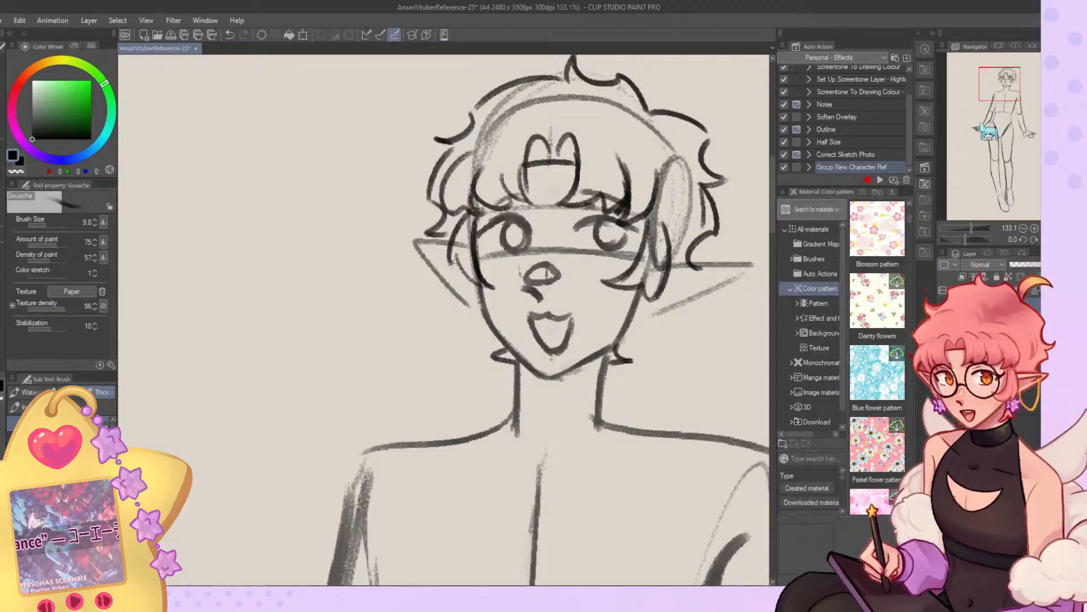
# Draw a curled tuft of hair rising from the crown, reworking its shape in a mirrored view.
pyautogui.moveTo(998, 91); pyautogui.dragTo(1002, 84)
pyautogui.moveTo(585, 238)
pyautogui.mouseDown()
pyautogui.moveTo(633, 212)
pyautogui.moveTo(589, 231)
pyautogui.moveTo(576, 216)
pyautogui.moveTo(593, 215)
pyautogui.moveTo(587, 237)
pyautogui.mouseUp()
pyautogui.hotkey('ctrl', 'z')
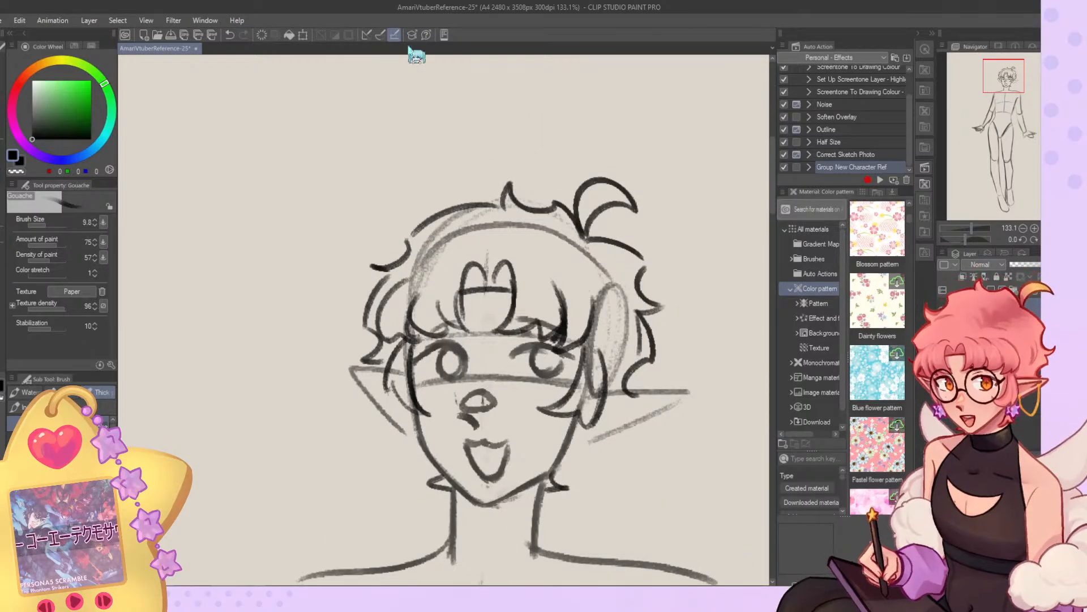
pyautogui.scroll(-11, 453, 123)
pyautogui.scroll(12, 492, 131)
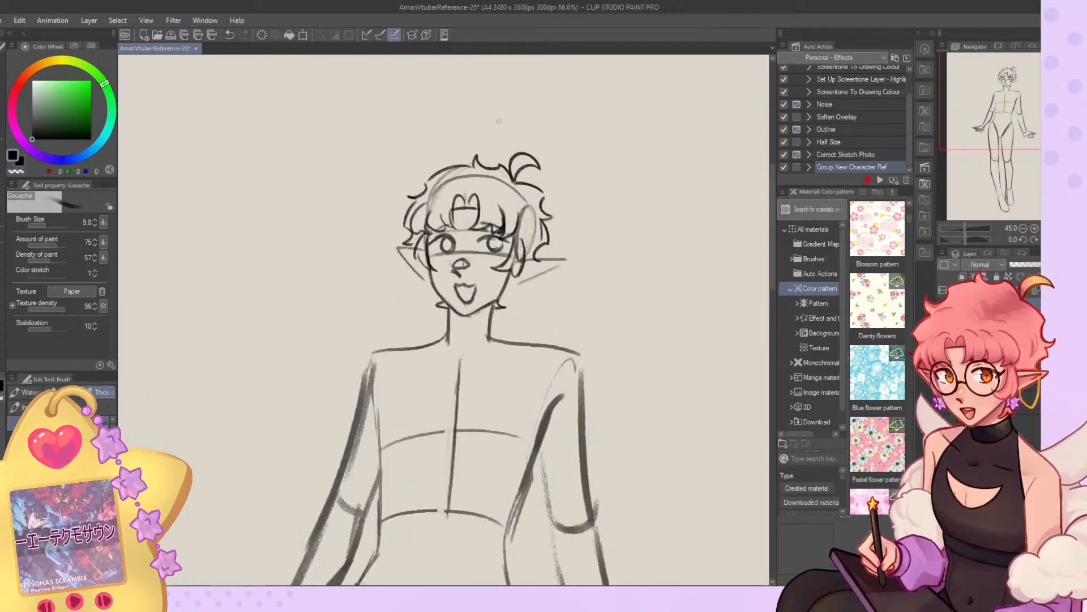
pyautogui.scroll(-10, 510, 173)
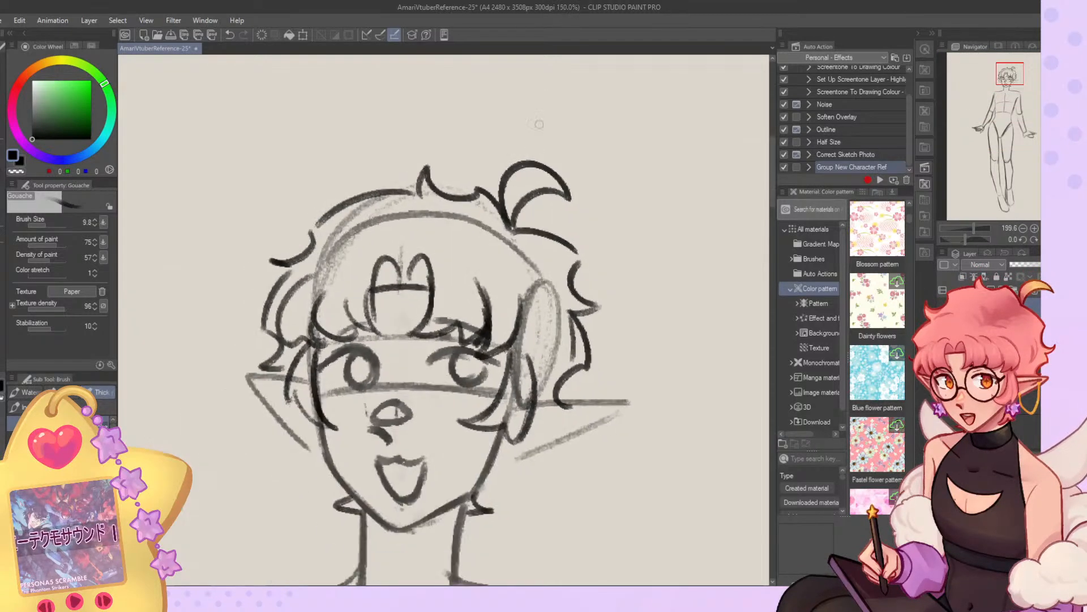
pyautogui.scroll(3, 531, 74)
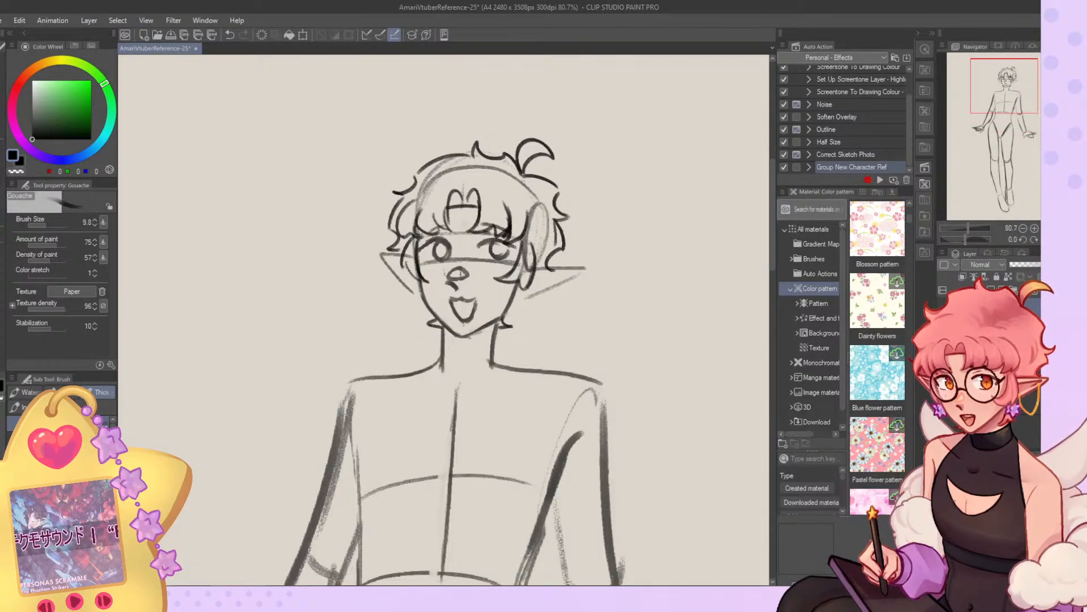
pyautogui.click(1056, 239)
pyautogui.scroll(5, 439, 146)
pyautogui.hotkey('ctrl', 'z')
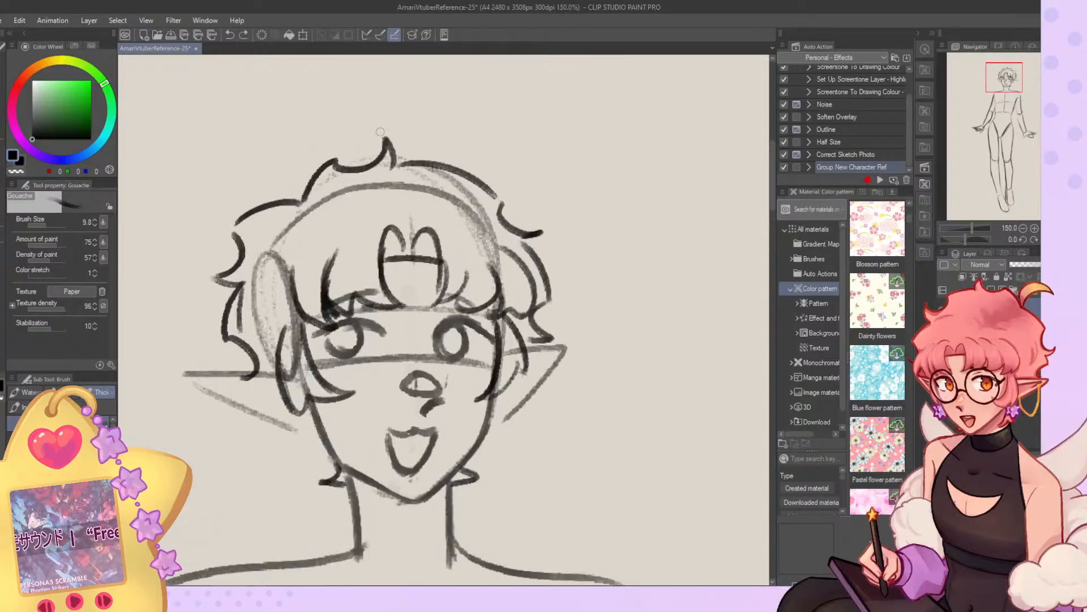
pyautogui.moveTo(281, 198)
pyautogui.mouseDown()
pyautogui.moveTo(298, 139)
pyautogui.moveTo(299, 202)
pyautogui.mouseUp()
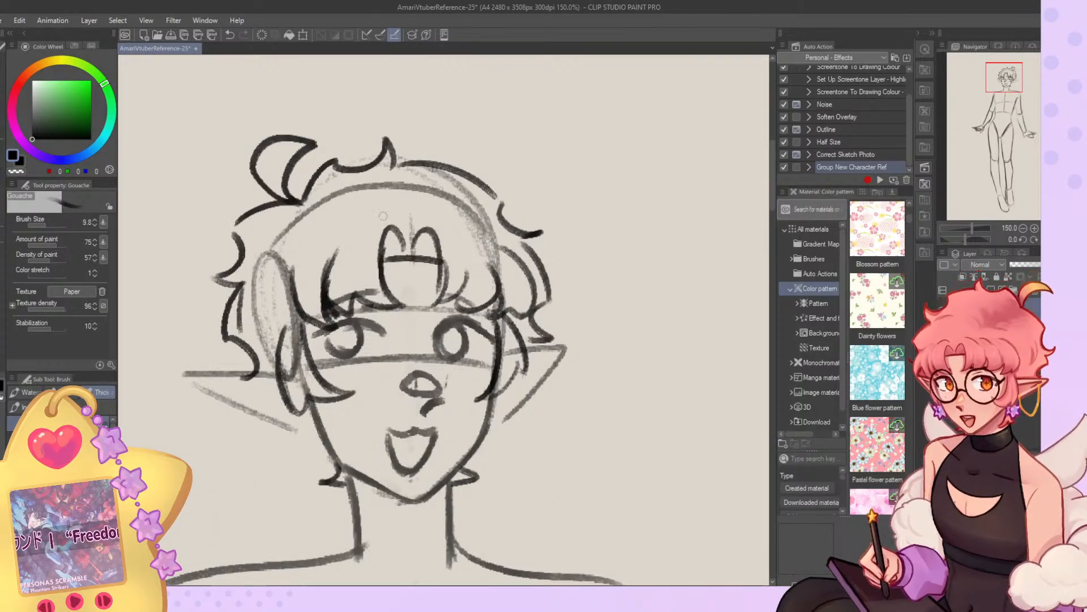
pyautogui.hotkey('ctrl', 'z')
pyautogui.scroll(-1, 561, 211)
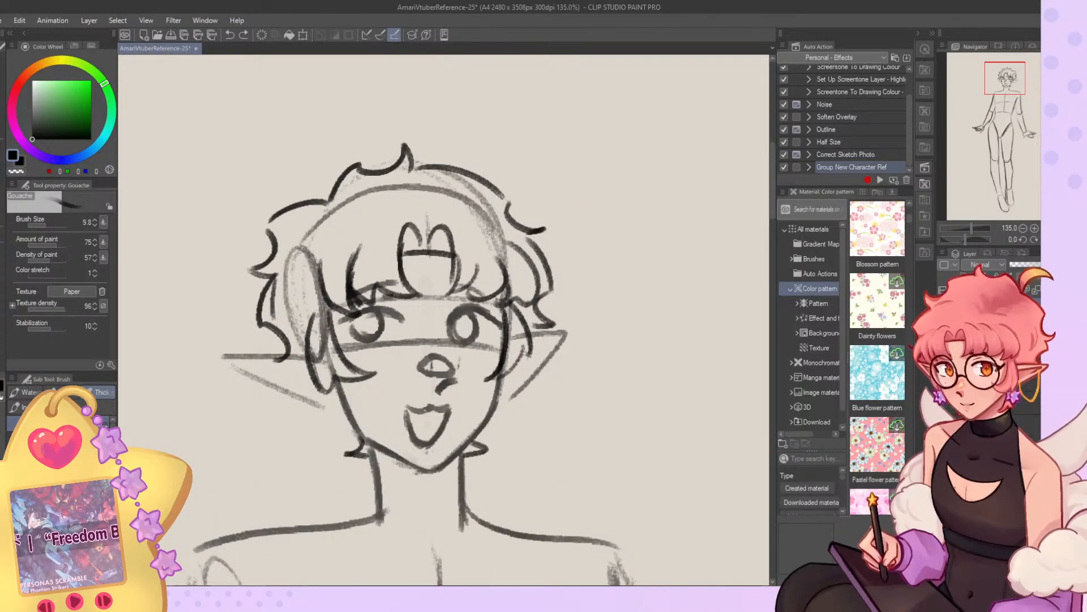
pyautogui.press('h')
# Erase the near side's outer hair outline using transparent color at brush size 37.
pyautogui.moveTo(616, 279)
pyautogui.mouseDown()
pyautogui.moveTo(624, 333)
pyautogui.moveTo(632, 326)
pyautogui.moveTo(605, 349)
pyautogui.mouseUp()
pyautogui.hotkey('ctrl', 'z')
pyautogui.moveTo(567, 195)
pyautogui.mouseDown()
pyautogui.moveTo(613, 173)
pyautogui.moveTo(564, 197)
pyautogui.moveTo(629, 269)
pyautogui.mouseUp()
pyautogui.press('c')
pyautogui.click(51, 225)
pyautogui.moveTo(550, 209)
pyautogui.mouseDown()
pyautogui.moveTo(621, 221)
pyautogui.moveTo(639, 276)
pyautogui.moveTo(604, 257)
pyautogui.moveTo(606, 337)
pyautogui.moveTo(629, 286)
pyautogui.moveTo(638, 335)
pyautogui.mouseUp()
# Redraw the near side's wavy hair outline from the curled tuft down to the ear at brush size 13.1.
pyautogui.click(44, 225)
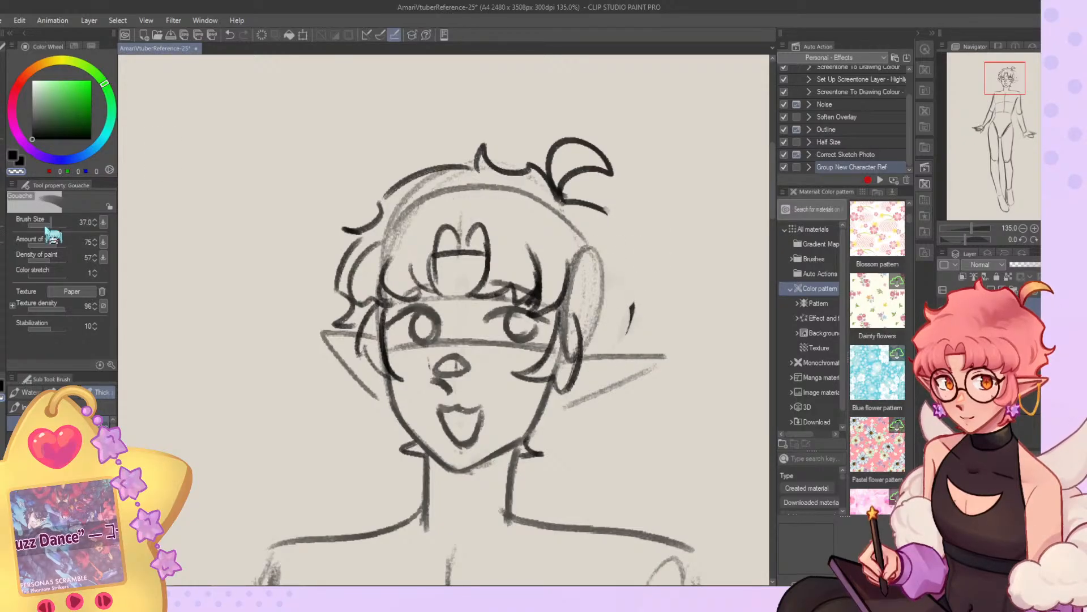
pyautogui.moveTo(599, 208)
pyautogui.mouseDown()
pyautogui.moveTo(620, 245)
pyautogui.moveTo(648, 259)
pyautogui.mouseUp()
pyautogui.hotkey('ctrl', 'z')
pyautogui.moveTo(648, 260)
pyautogui.mouseDown()
pyautogui.moveTo(625, 275)
pyautogui.moveTo(626, 353)
pyautogui.mouseUp()
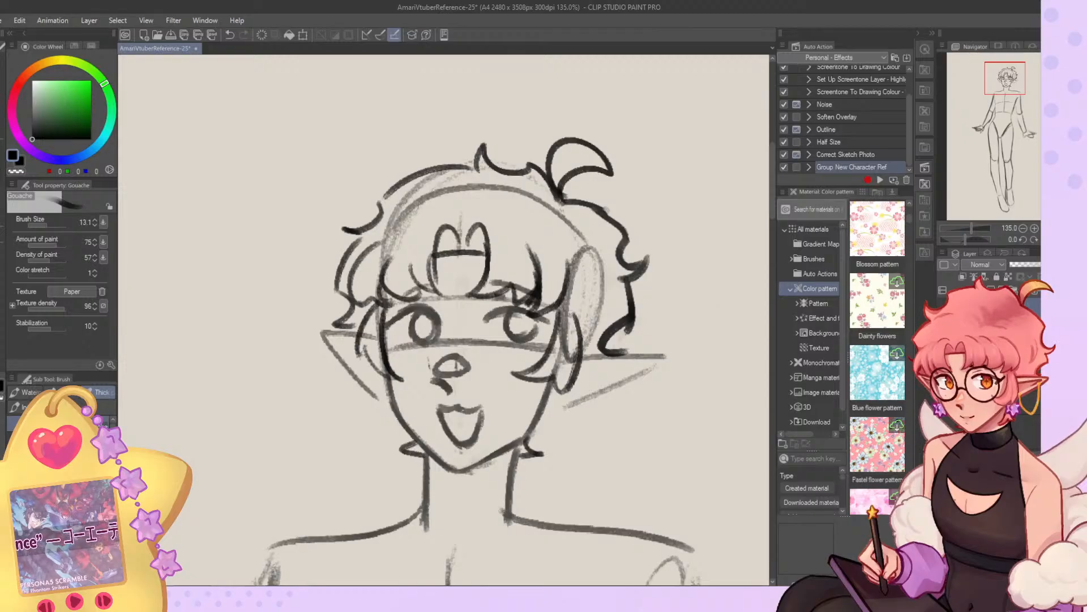
# In a mirrored view, erase the upper part of the near side's hair outline and add pointed tufts at the nape.
pyautogui.click(1057, 239)
pyautogui.hotkey('ctrl', 'z')
pyautogui.hotkey('ctrl', 'z')
pyautogui.press('c')
pyautogui.moveTo(298, 205); pyautogui.dragTo(241, 266)
pyautogui.press('c')
pyautogui.moveTo(315, 199)
pyautogui.mouseDown()
pyautogui.moveTo(265, 244)
pyautogui.moveTo(271, 261)
pyautogui.moveTo(255, 277)
pyautogui.moveTo(271, 276)
pyautogui.moveTo(274, 324)
pyautogui.moveTo(263, 297)
pyautogui.moveTo(296, 354)
pyautogui.mouseUp()
pyautogui.moveTo(333, 409)
pyautogui.mouseDown()
pyautogui.moveTo(357, 440)
pyautogui.moveTo(322, 412)
pyautogui.moveTo(327, 445)
pyautogui.mouseUp()
pyautogui.hotkey('ctrl', 'z')
pyautogui.hotkey('ctrl', 'z')
# Redraw the upper stretch of the near side's hair outline between the curled tuft and the curls above the ear.
pyautogui.scroll(-10, 397, 301)
pyautogui.scroll(5, 353, 248)
pyautogui.scroll(2, 353, 248)
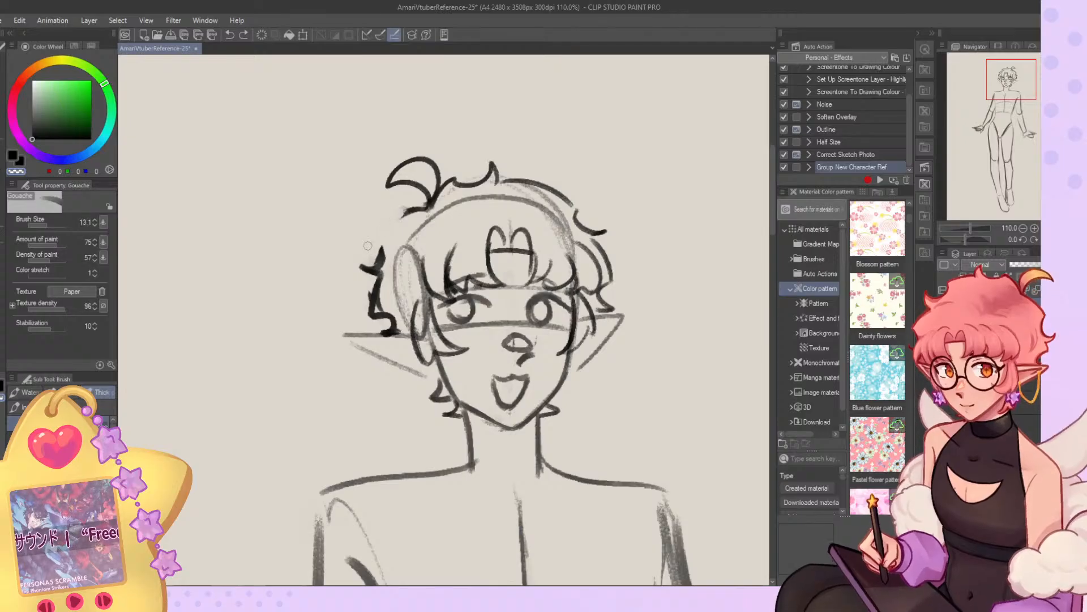
pyautogui.moveTo(404, 218); pyautogui.dragTo(378, 260)
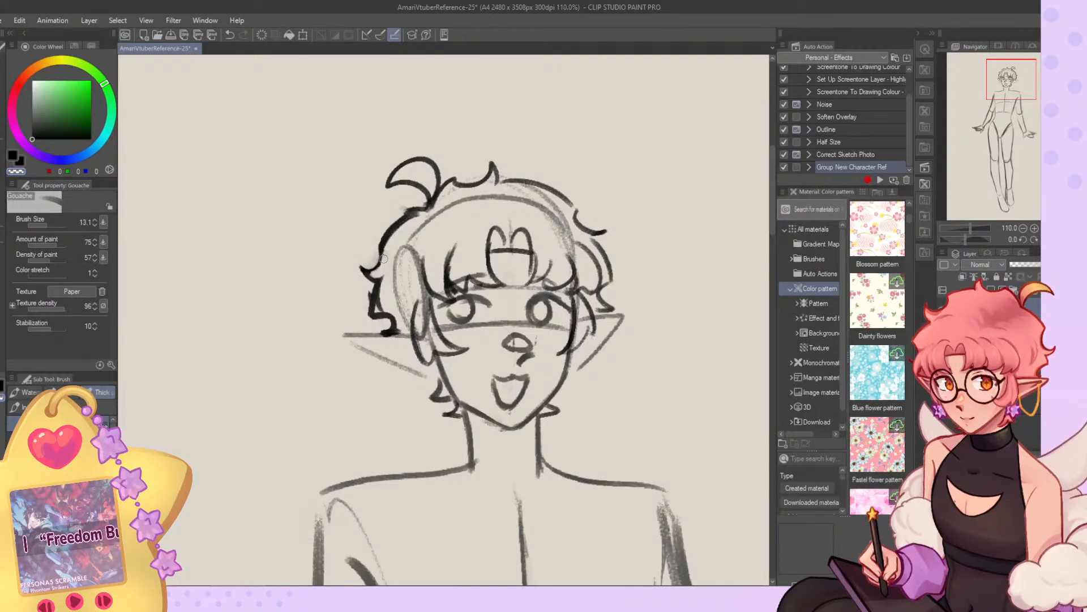
pyautogui.moveTo(416, 204)
pyautogui.mouseDown()
pyautogui.moveTo(377, 241)
pyautogui.moveTo(386, 247)
pyautogui.mouseUp()
pyautogui.press('c')
pyautogui.moveTo(430, 203); pyautogui.dragTo(383, 243)
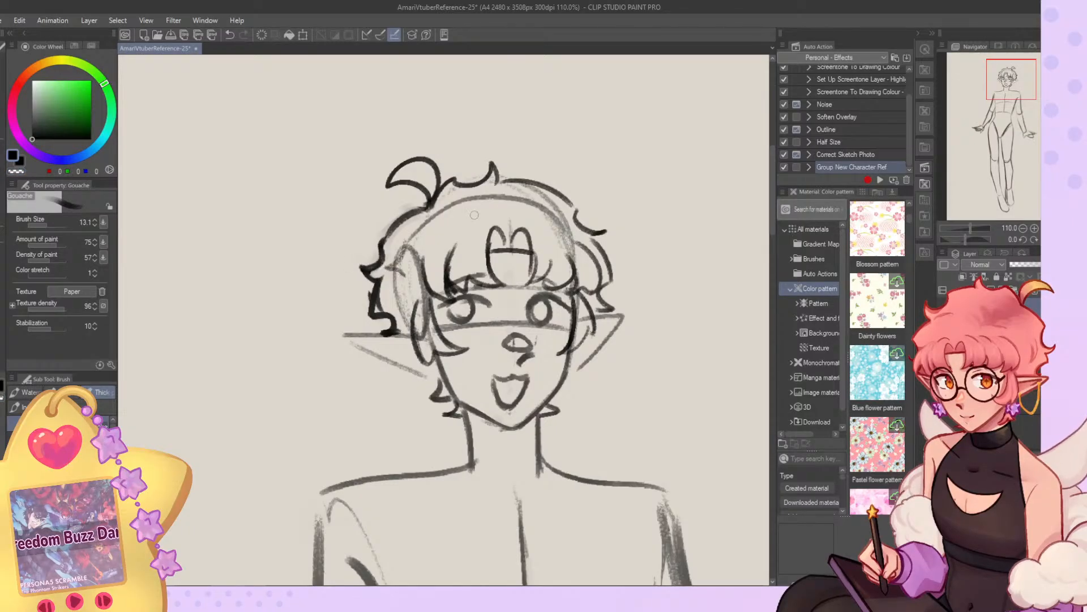
pyautogui.hotkey('ctrl', 'z')
# Rework the near side's bangs with darker, overlapping locks beside the ear, cleaning up stray lines.
pyautogui.moveTo(408, 263); pyautogui.dragTo(439, 300)
pyautogui.press('c')
pyautogui.moveTo(422, 259)
pyautogui.mouseDown()
pyautogui.moveTo(423, 275)
pyautogui.moveTo(455, 292)
pyautogui.mouseUp()
pyautogui.press('c')
pyautogui.press('c')
pyautogui.moveTo(459, 245); pyautogui.dragTo(444, 287)
pyautogui.press('c')
pyautogui.hotkey('ctrl', 'z')
# Add short curved strand lines across the bangs on both sides of the forehead, unmirroring the view for the far side.
pyautogui.moveTo(470, 229); pyautogui.dragTo(450, 250)
pyautogui.hotkey('ctrl', 'z')
pyautogui.hotkey('ctrl', 'z')
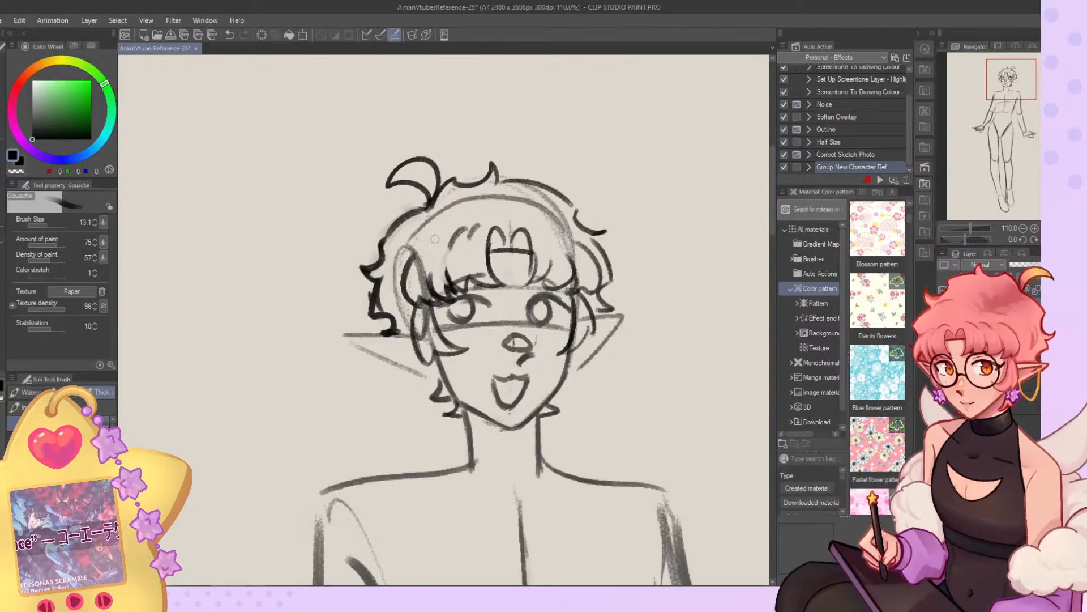
pyautogui.moveTo(439, 234); pyautogui.dragTo(430, 259)
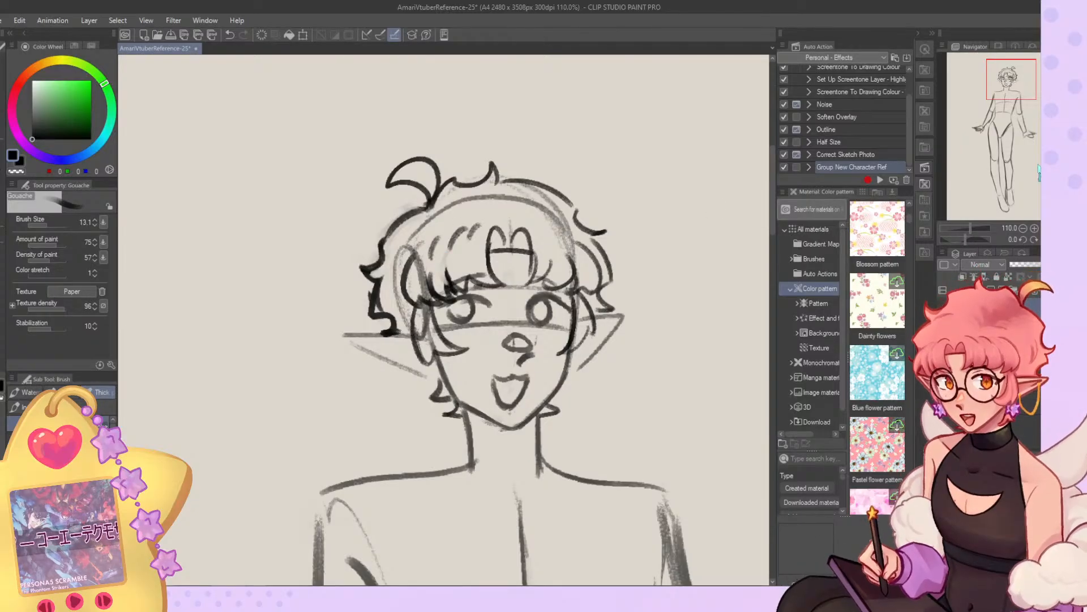
pyautogui.press('h')
pyautogui.hotkey('ctrl', 'z')
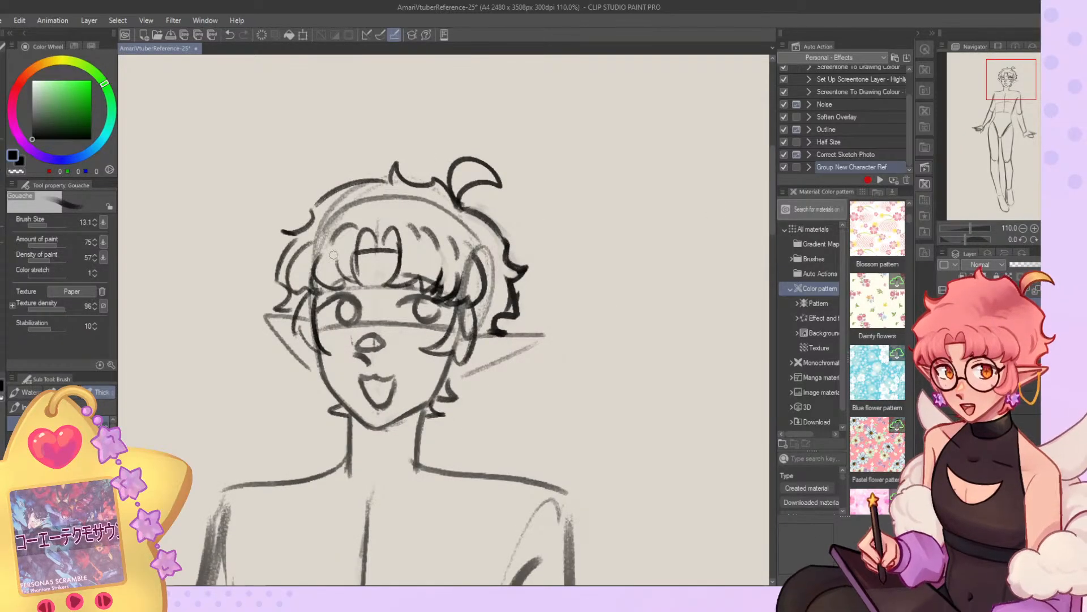
pyautogui.moveTo(352, 228); pyautogui.dragTo(336, 248)
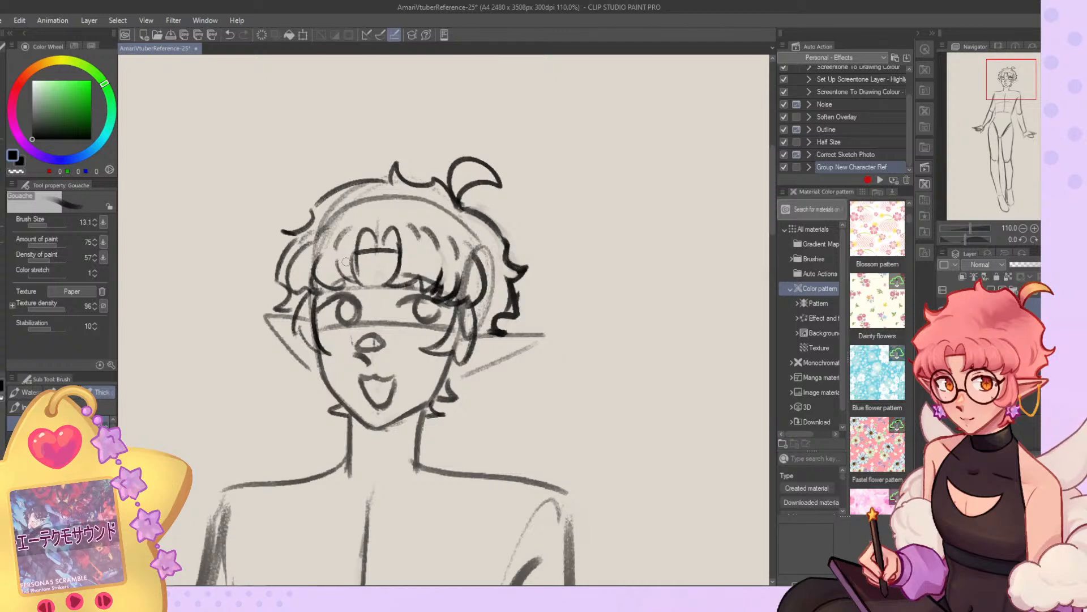
# Draw large round glasses with a bridge over both eyes at brush size 11.3 and adjust the layer's placement slightly.
pyautogui.scroll(-5, 346, 261)
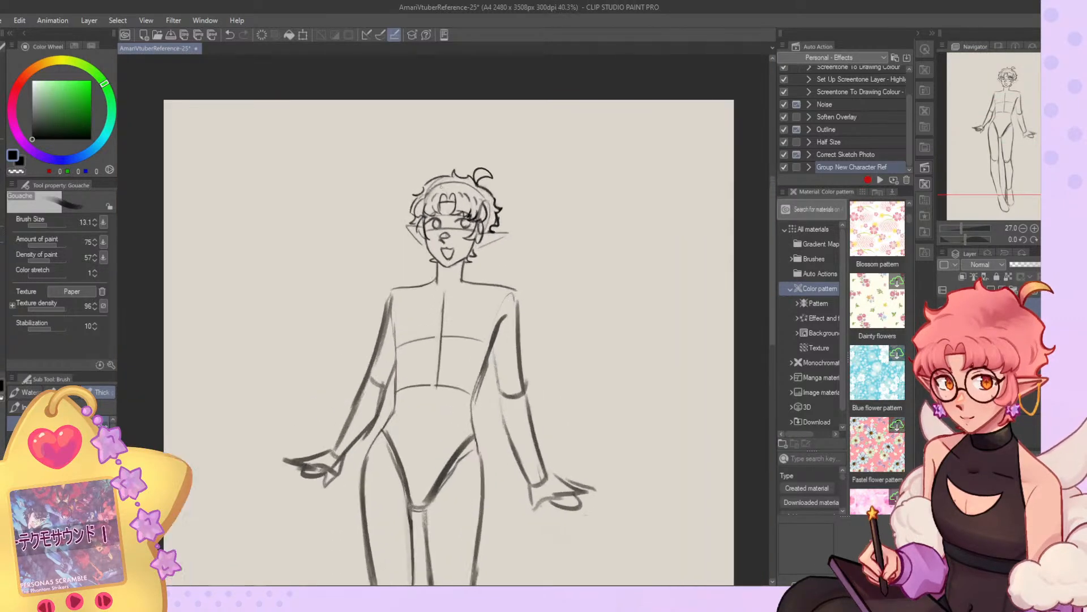
pyautogui.scroll(3, 453, 199)
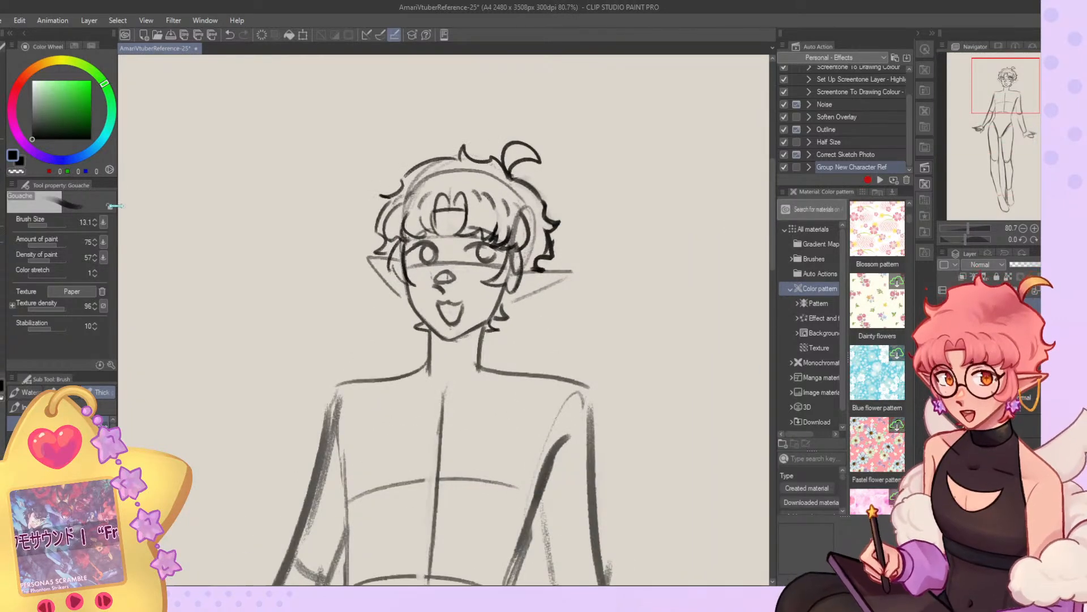
pyautogui.click(46, 225)
pyautogui.moveTo(479, 236)
pyautogui.mouseDown()
pyautogui.moveTo(503, 238)
pyautogui.moveTo(509, 259)
pyautogui.moveTo(494, 231)
pyautogui.mouseUp()
pyautogui.hotkey('ctrl', 'z')
pyautogui.moveTo(422, 237)
pyautogui.mouseDown()
pyautogui.moveTo(404, 243)
pyautogui.moveTo(455, 256)
pyautogui.mouseUp()
pyautogui.hotkey('ctrl', 'z')
pyautogui.hotkey('ctrl', 'z')
pyautogui.hotkey('ctrl', 'z')
pyautogui.moveTo(418, 240)
pyautogui.mouseDown()
pyautogui.moveTo(424, 278)
pyautogui.moveTo(397, 241)
pyautogui.moveTo(426, 279)
pyautogui.moveTo(401, 246)
pyautogui.mouseUp()
pyautogui.hotkey('ctrl', 'z')
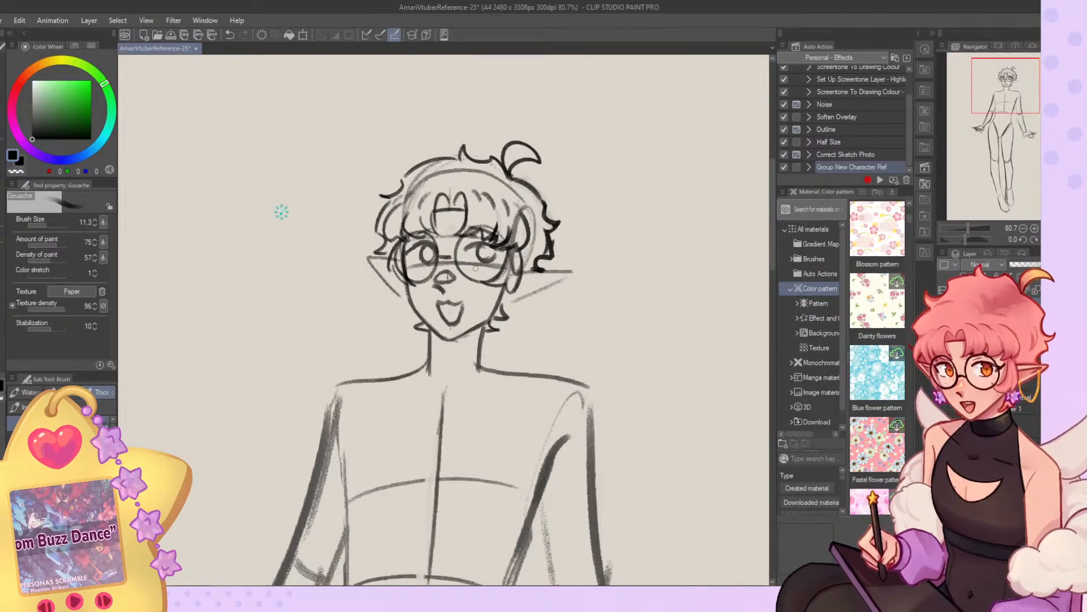
pyautogui.press('k')
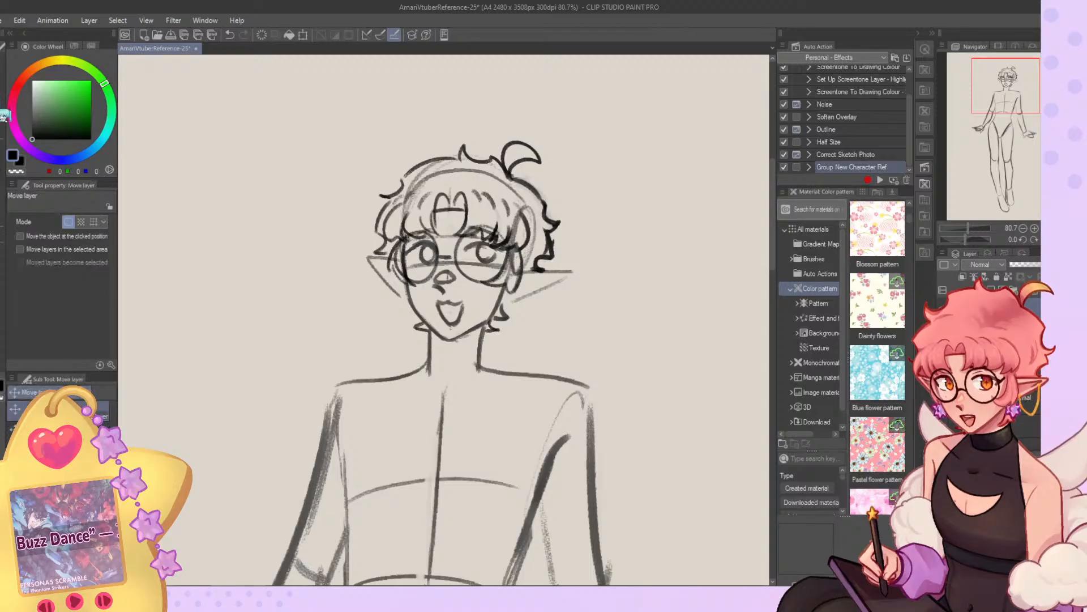
pyautogui.moveTo(379, 212); pyautogui.dragTo(380, 212)
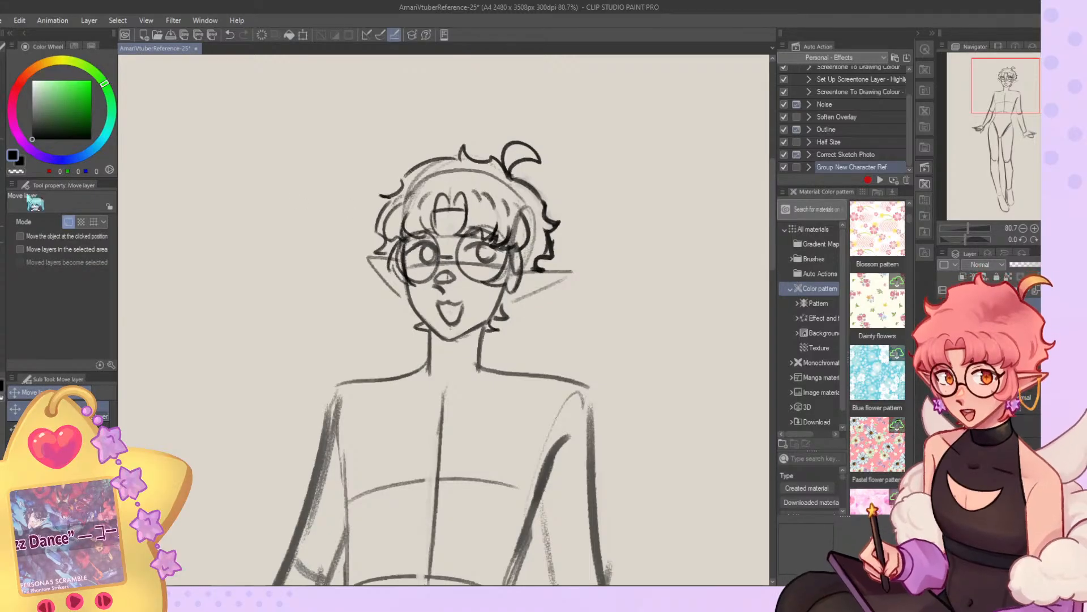
# Draw flower-shaped earrings below both ears and a curved chain hanging from the near ear's tip to its earring.
pyautogui.click(2, 174)
pyautogui.scroll(-3, 414, 220)
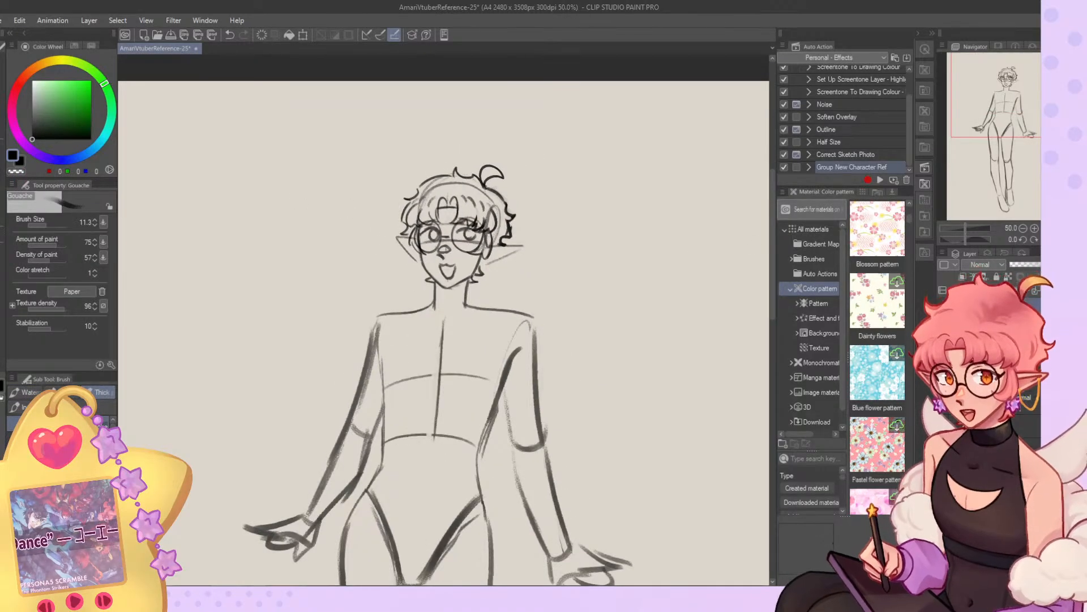
pyautogui.scroll(3, 410, 266)
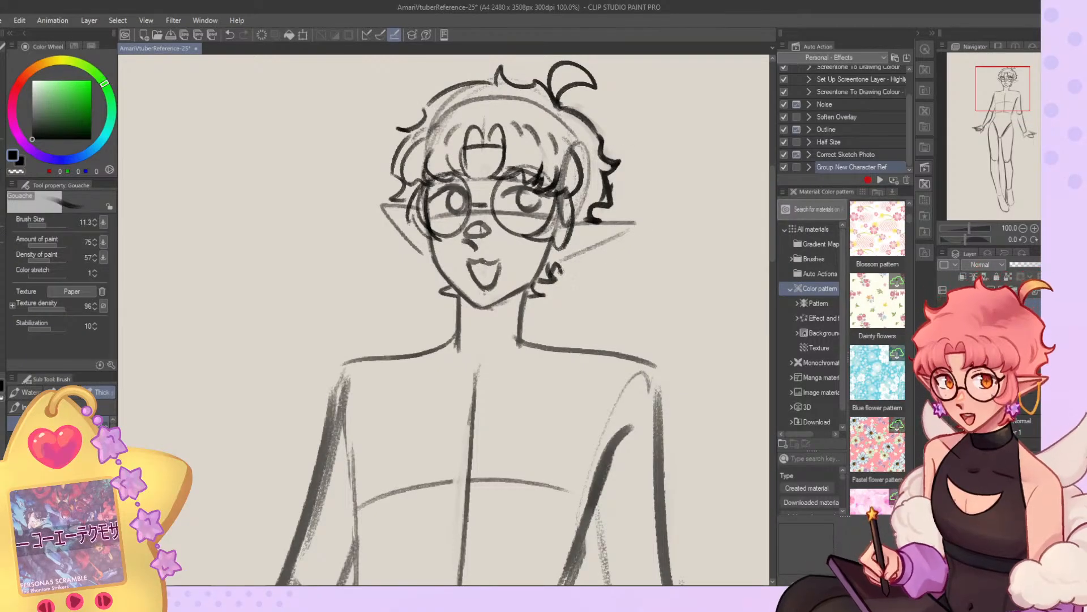
pyautogui.moveTo(565, 262)
pyautogui.mouseDown()
pyautogui.moveTo(601, 300)
pyautogui.moveTo(626, 241)
pyautogui.mouseUp()
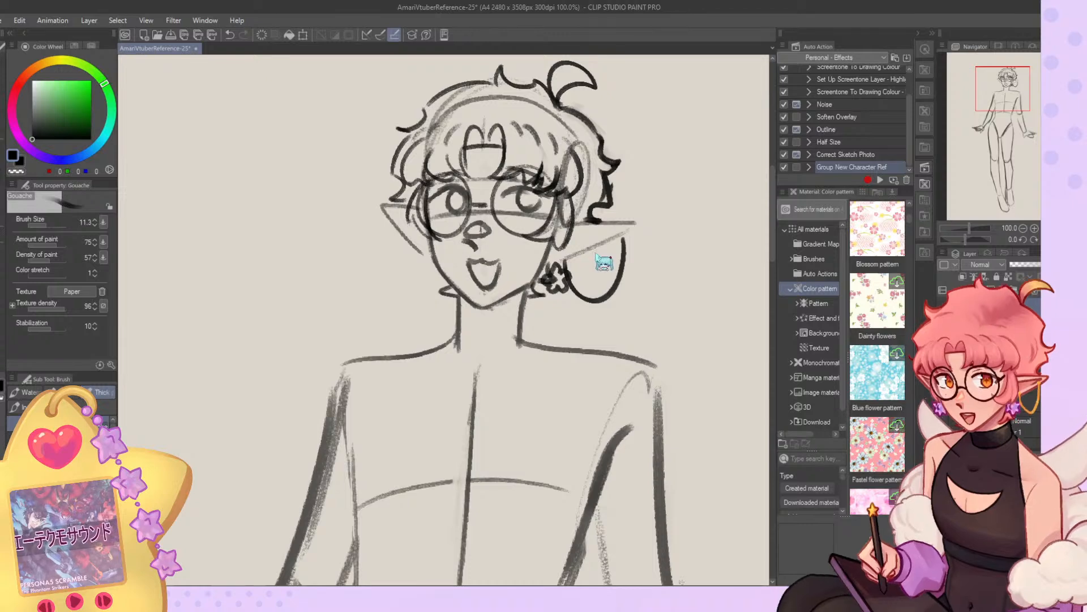
pyautogui.hotkey('ctrl', 'z')
pyautogui.moveTo(564, 262); pyautogui.dragTo(610, 235)
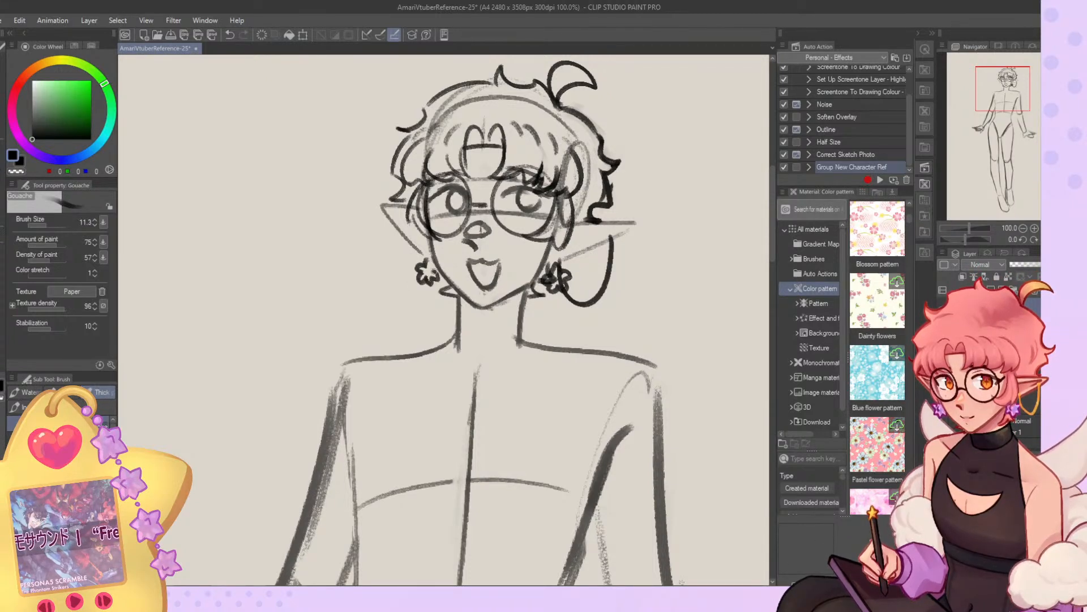
# Open LuniFront.png and paste its pink mascot into the character sketch document.
pyautogui.scroll(-6, 434, 271)
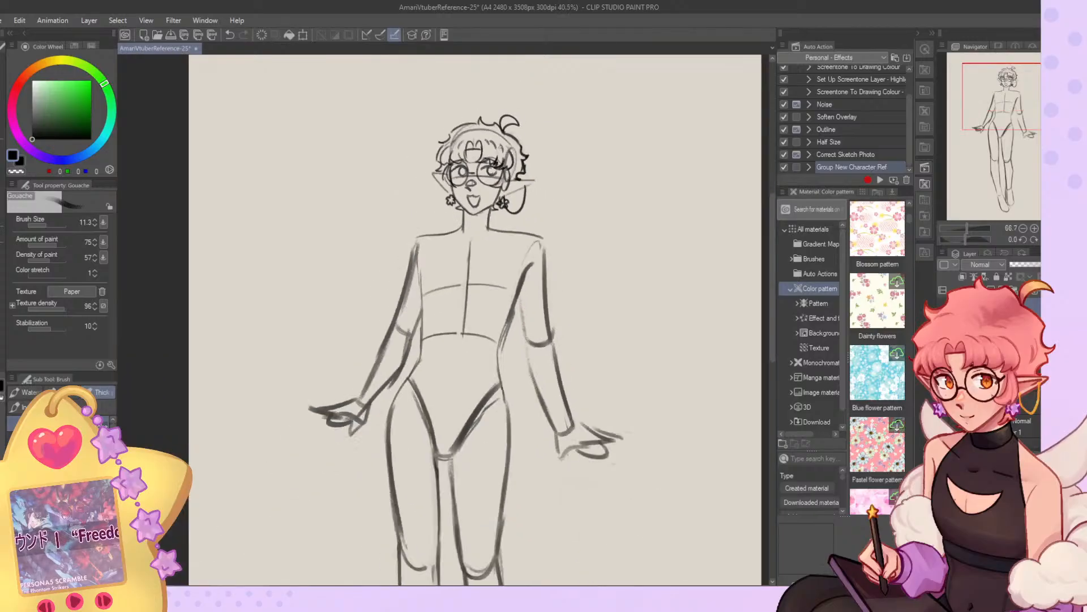
pyautogui.scroll(4, 528, 206)
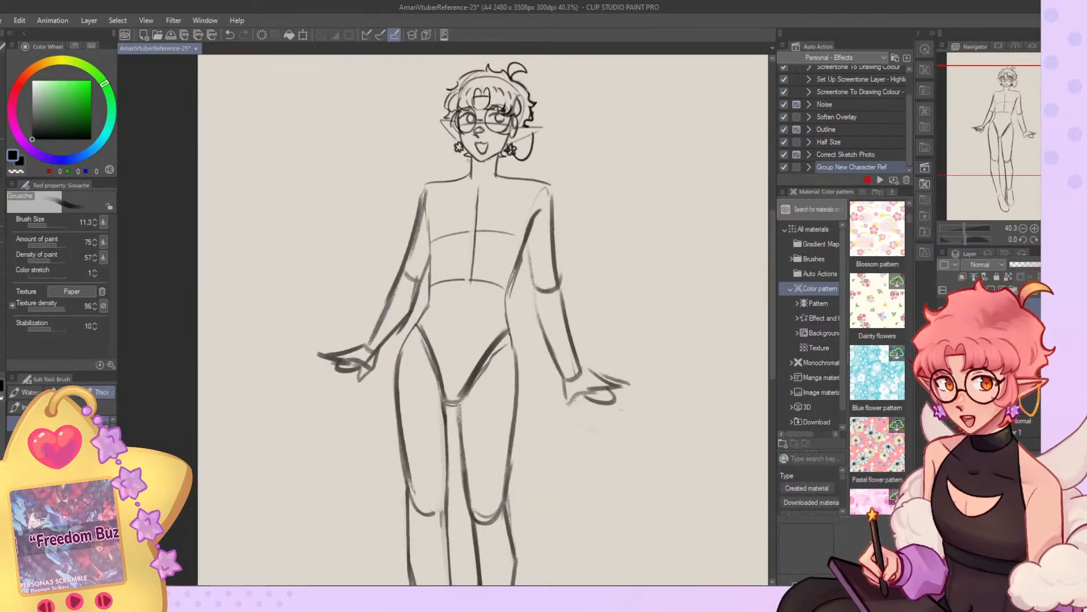
pyautogui.scroll(-2, 468, 160)
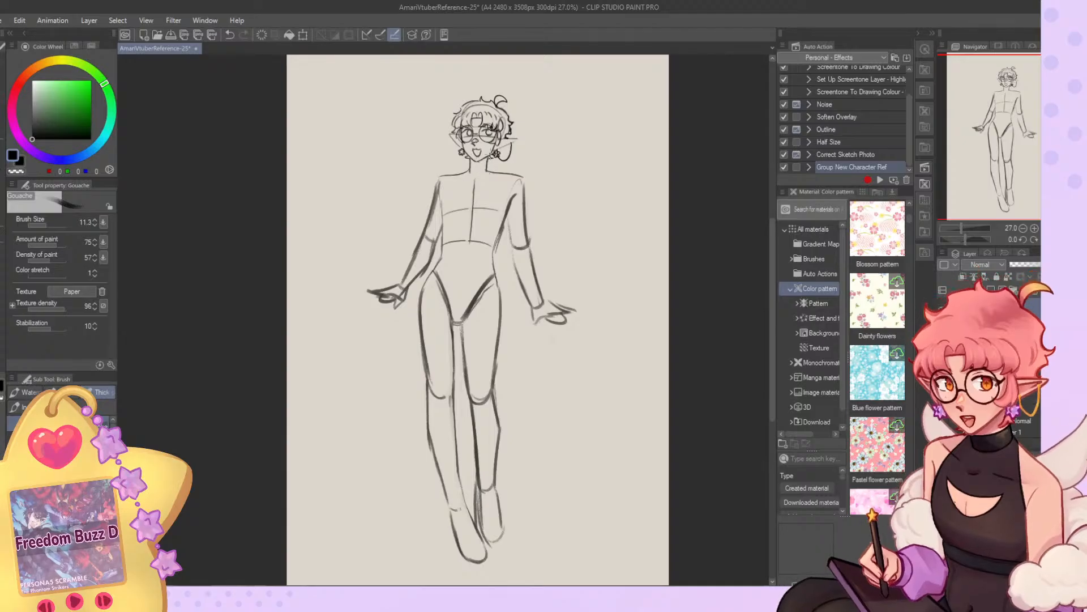
pyautogui.scroll(-2, 515, 152)
pyautogui.scroll(1, 377, 554)
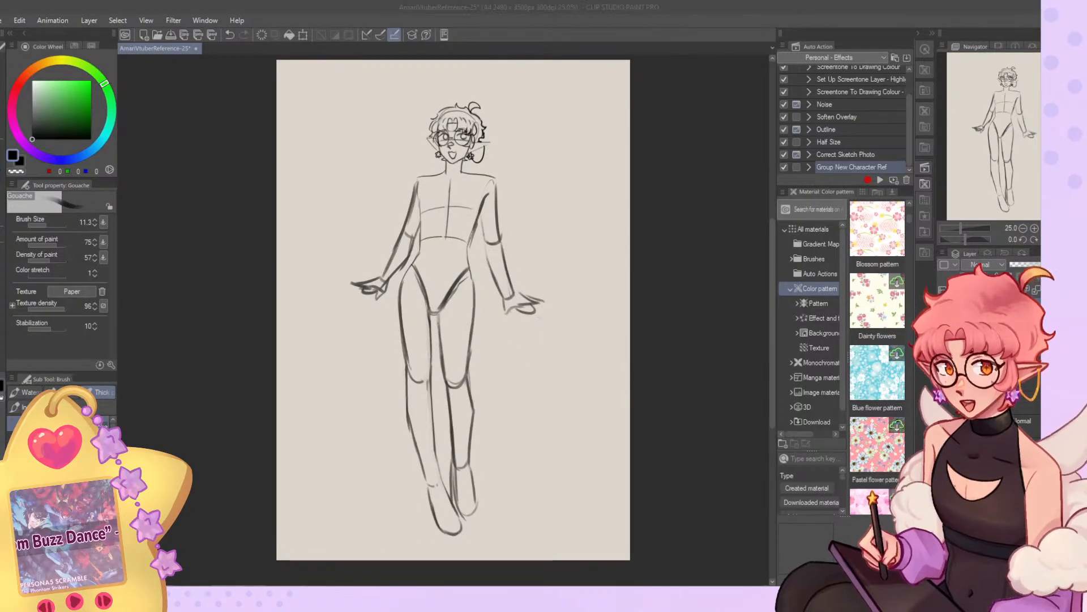
pyautogui.click(212, 350)
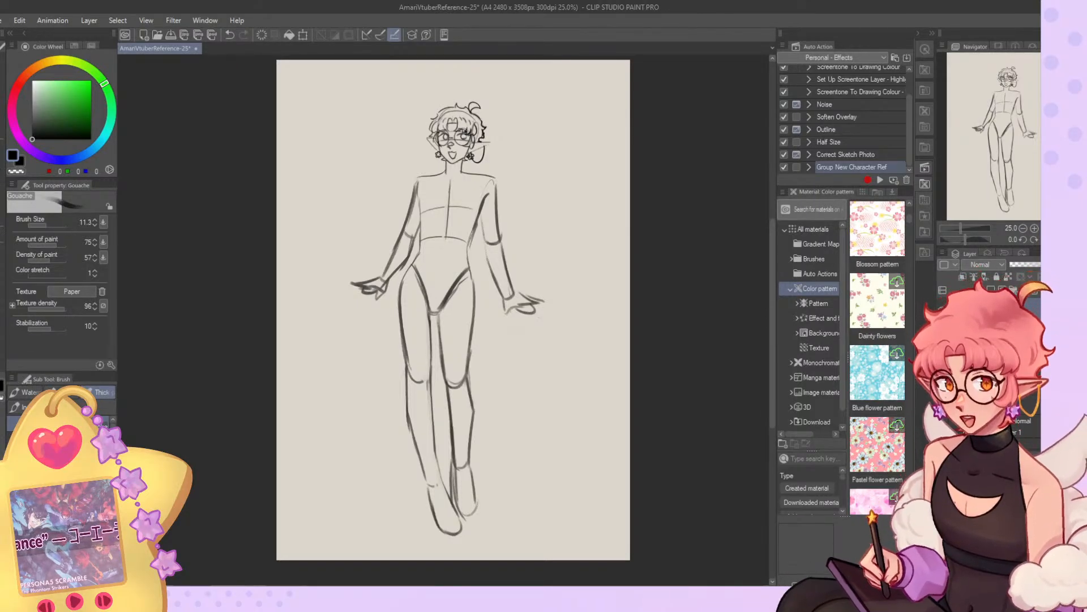
pyautogui.doubleClick(546, 237)
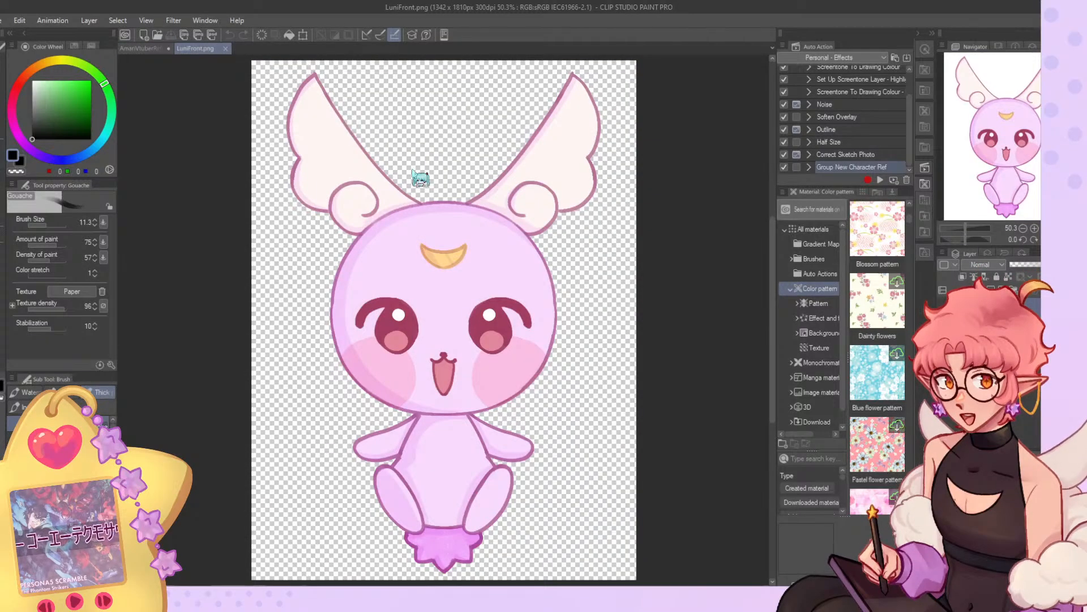
pyautogui.click(142, 48)
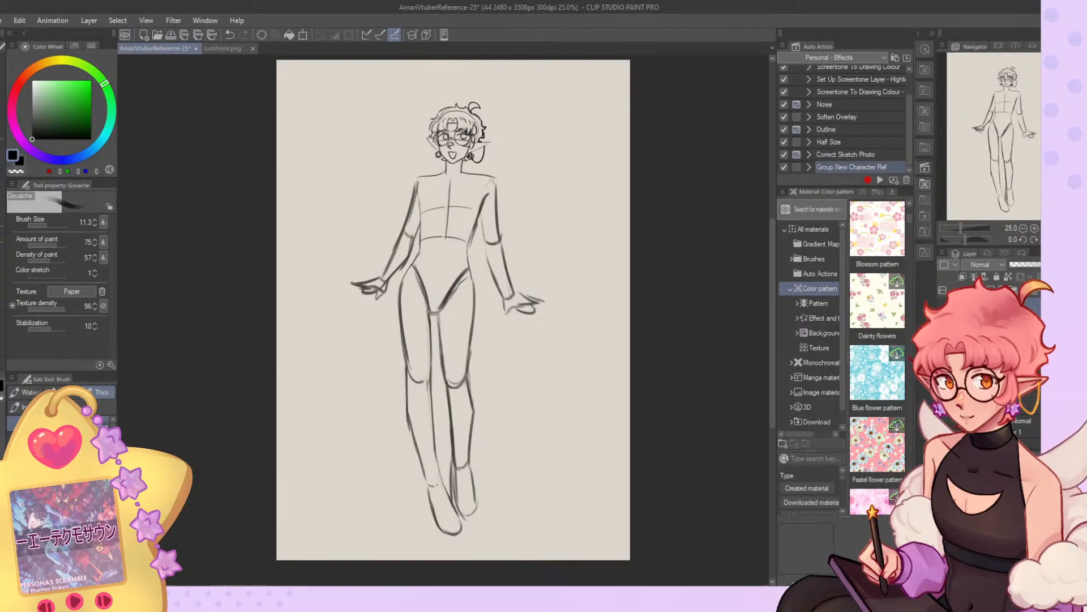
pyautogui.hotkey('ctrl', 'v')
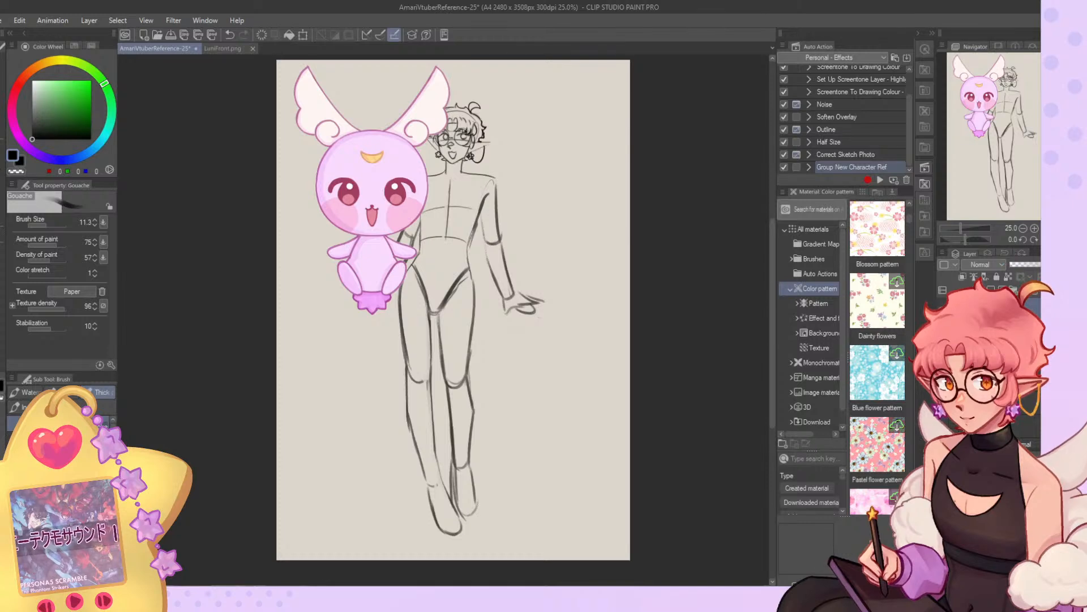
# Scale the pasted mascot down proportionally and place it beside the character's head on the side with the chain earring.
pyautogui.hotkey('ctrl', 't')
pyautogui.moveTo(451, 315); pyautogui.dragTo(355, 164)
pyautogui.scroll(5, 341, 148)
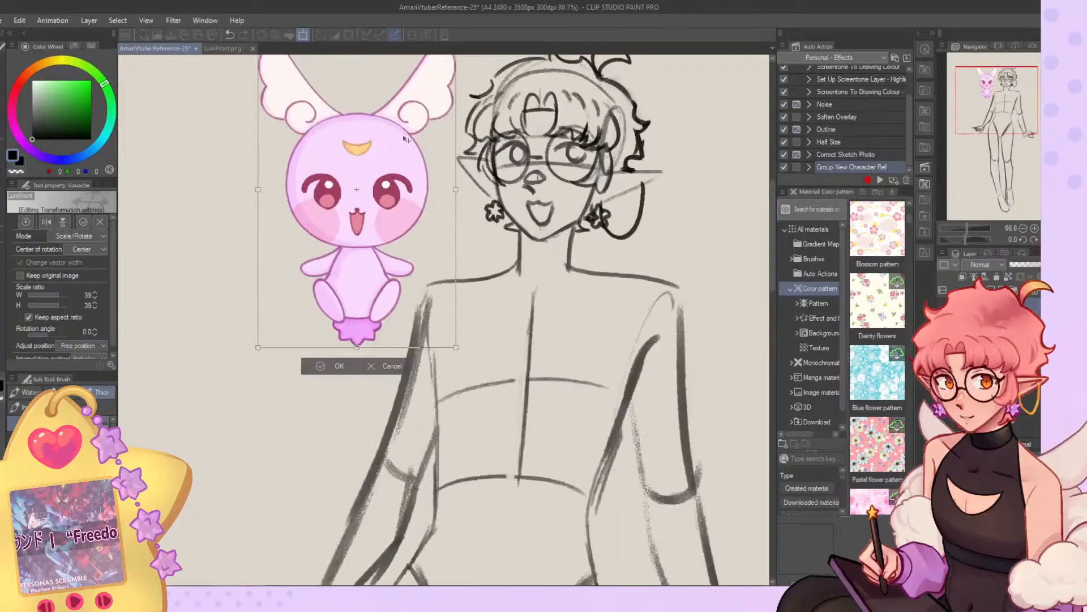
pyautogui.scroll(-3, 408, 136)
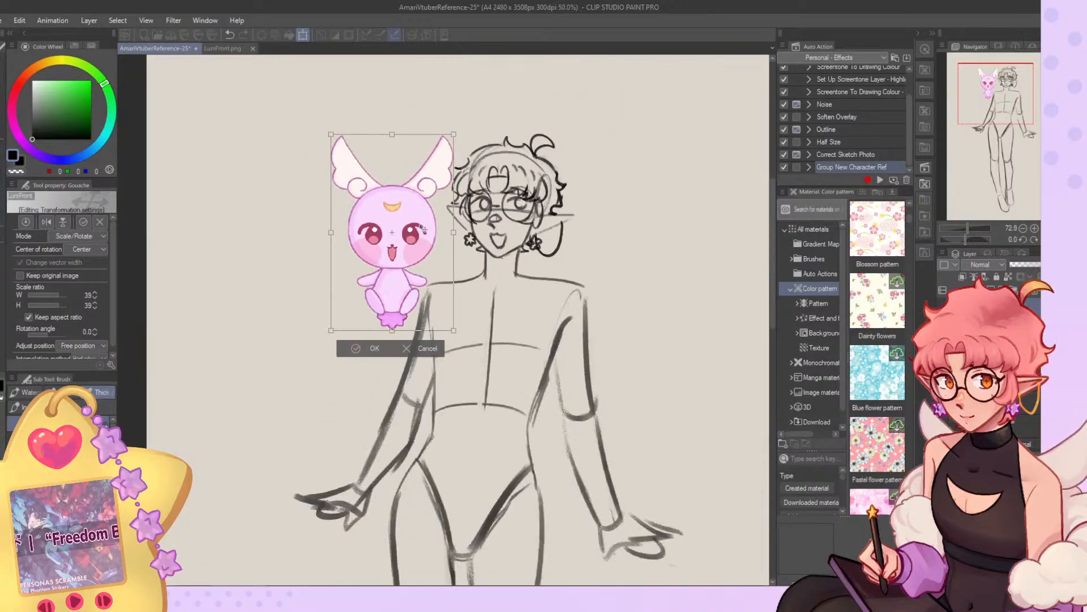
pyautogui.moveTo(332, 331); pyautogui.dragTo(321, 347)
pyautogui.moveTo(378, 322)
pyautogui.mouseDown()
pyautogui.moveTo(359, 317)
pyautogui.moveTo(362, 306)
pyautogui.moveTo(361, 330)
pyautogui.moveTo(483, 452)
pyautogui.moveTo(494, 478)
pyautogui.moveTo(475, 470)
pyautogui.mouseUp()
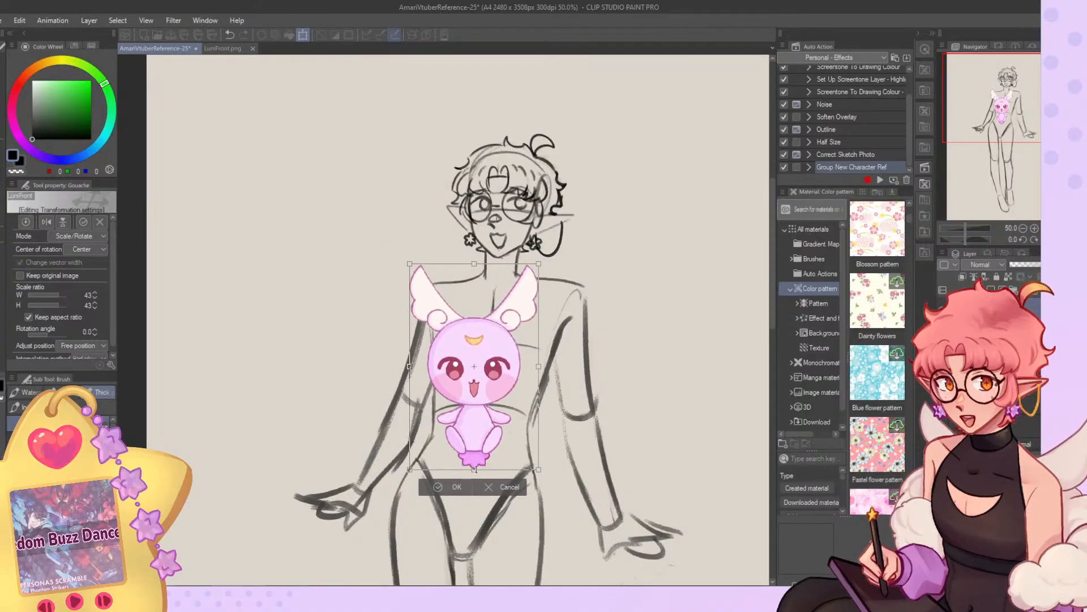
pyautogui.moveTo(498, 426); pyautogui.dragTo(498, 433)
pyautogui.moveTo(476, 476); pyautogui.dragTo(669, 362)
pyautogui.click(630, 401)
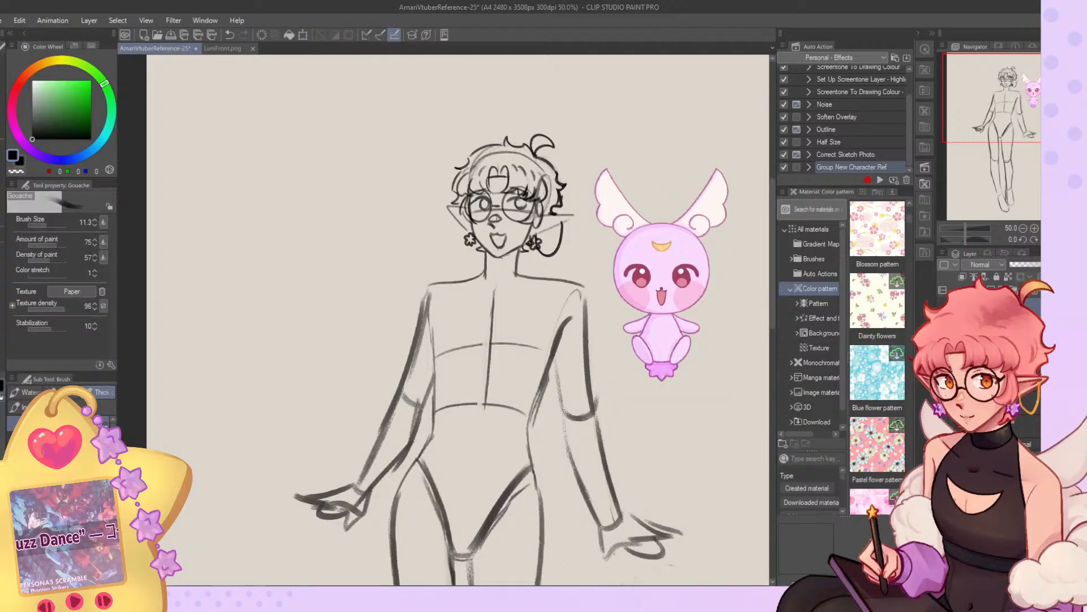
# Nudge the mascot's position beside the character's near shoulder with the Move layer tool.
pyautogui.scroll(-4, 340, 218)
pyautogui.scroll(2, 476, 260)
pyautogui.scroll(3, 441, 241)
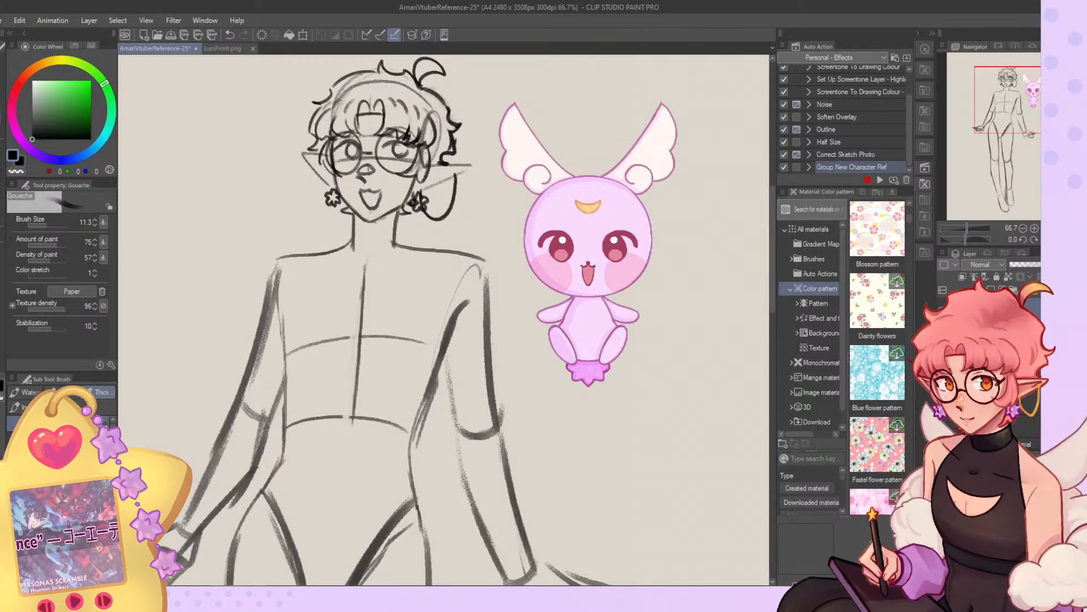
pyautogui.press('k')
pyautogui.moveTo(517, 255)
pyautogui.mouseDown()
pyautogui.moveTo(512, 235)
pyautogui.moveTo(542, 254)
pyautogui.moveTo(528, 240)
pyautogui.mouseUp()
pyautogui.scroll(4, 648, 311)
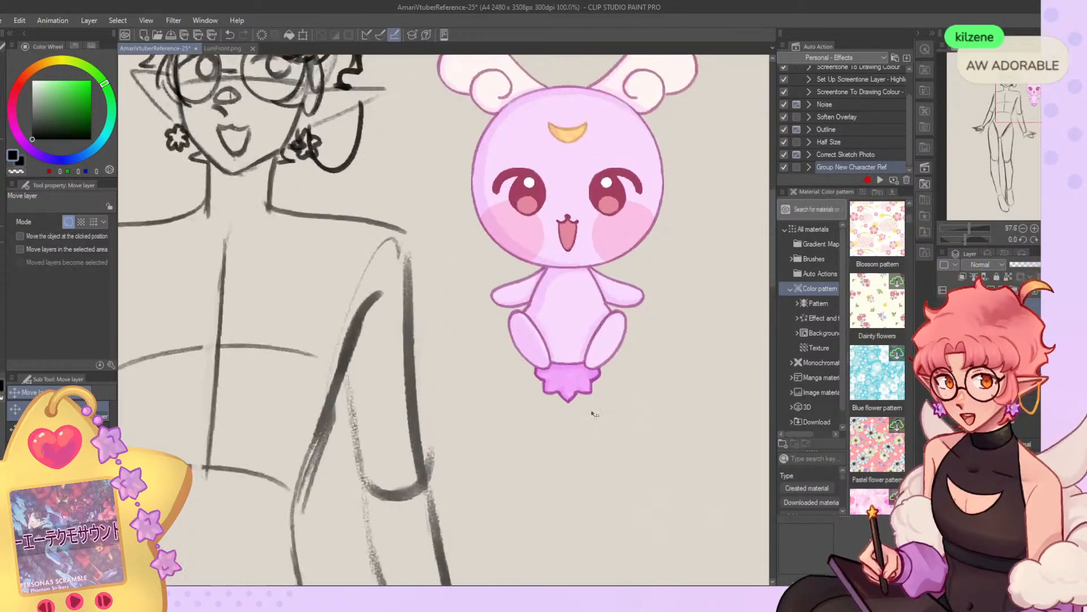
pyautogui.scroll(2, 607, 408)
pyautogui.scroll(-4, 589, 332)
pyautogui.scroll(-4, 588, 330)
pyautogui.moveTo(588, 330); pyautogui.dragTo(588, 336)
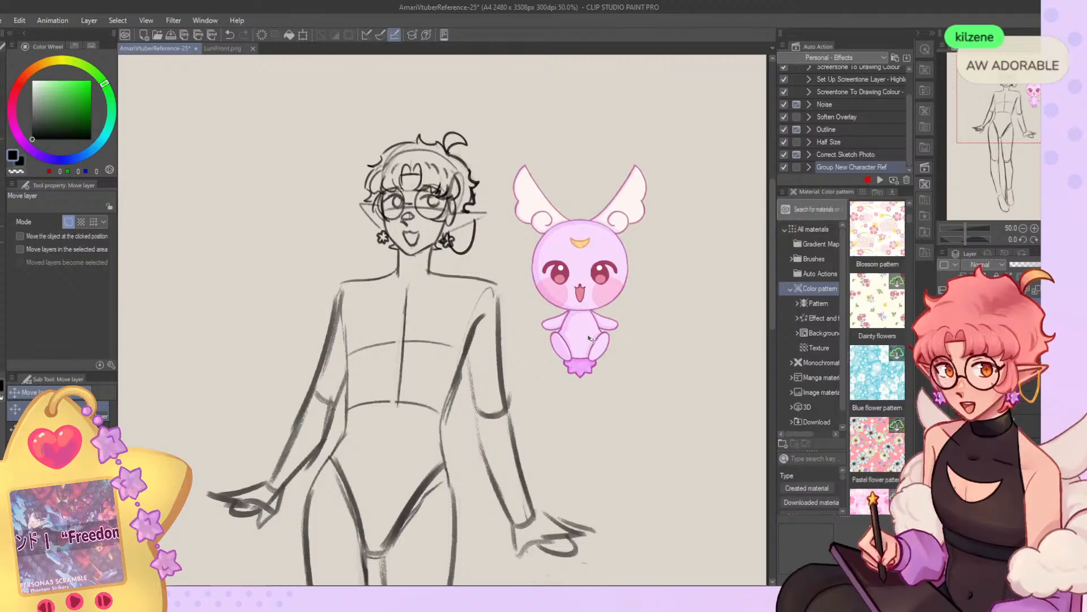
# Move the mascot across to the opposite side of the character, beside the head and shoulder.
pyautogui.scroll(-2, 589, 338)
pyautogui.scroll(3, 555, 291)
pyautogui.moveTo(555, 292)
pyautogui.mouseDown()
pyautogui.moveTo(167, 281)
pyautogui.moveTo(178, 292)
pyautogui.mouseUp()
pyautogui.scroll(-2, 684, 250)
pyautogui.scroll(2, 351, 272)
pyautogui.moveTo(411, 275); pyautogui.dragTo(401, 274)
# Fine-tune the mascot's placement by shifting it slightly closer to the character's face.
pyautogui.scroll(-1, 401, 275)
pyautogui.scroll(2, 401, 274)
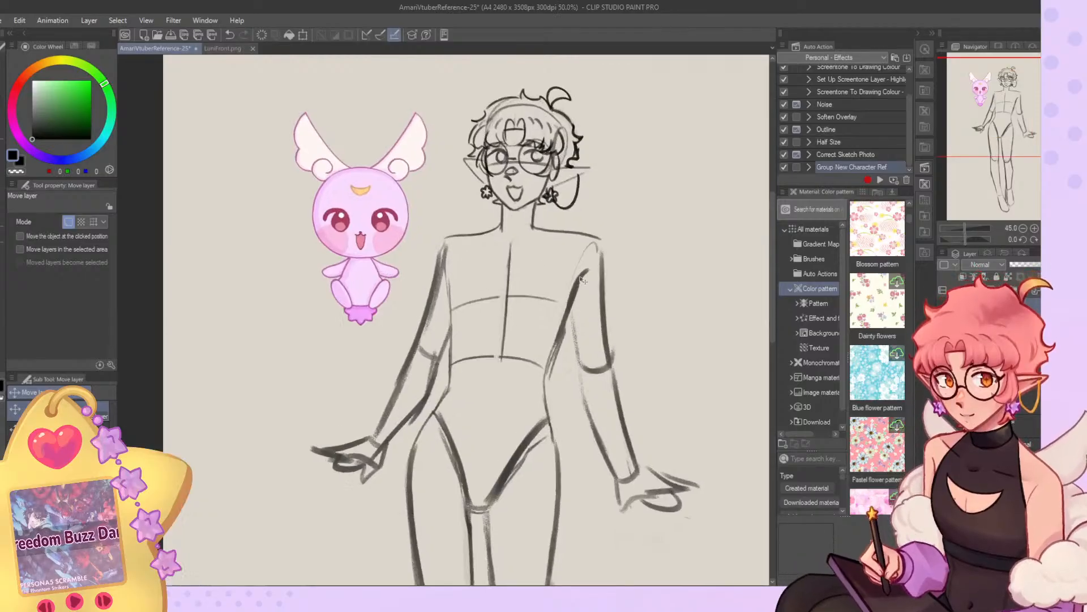
pyautogui.scroll(2, 351, 212)
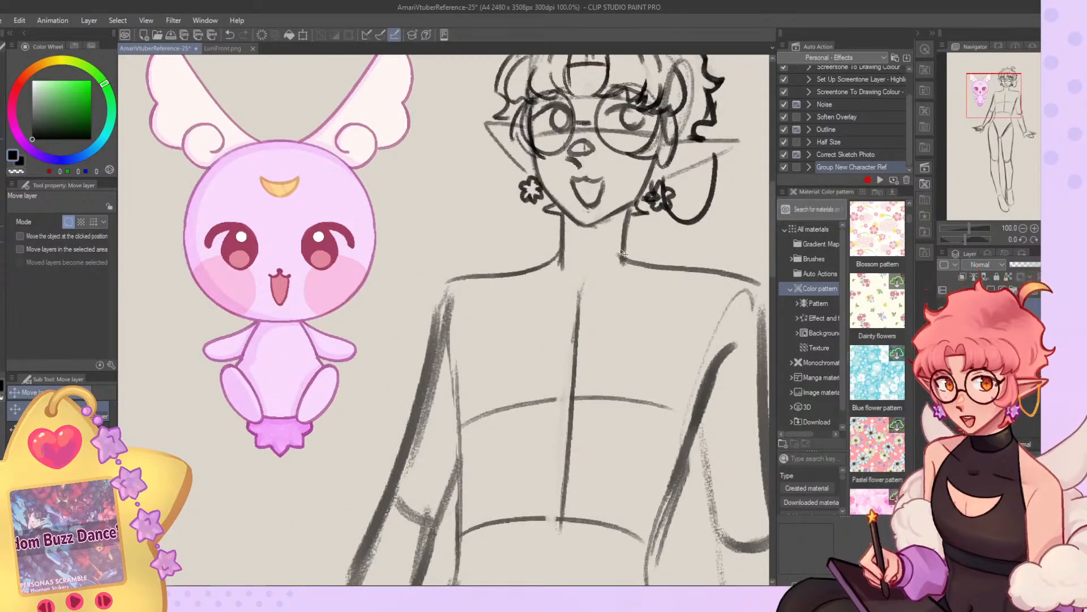
pyautogui.scroll(-3, 508, 257)
pyautogui.scroll(2, 385, 215)
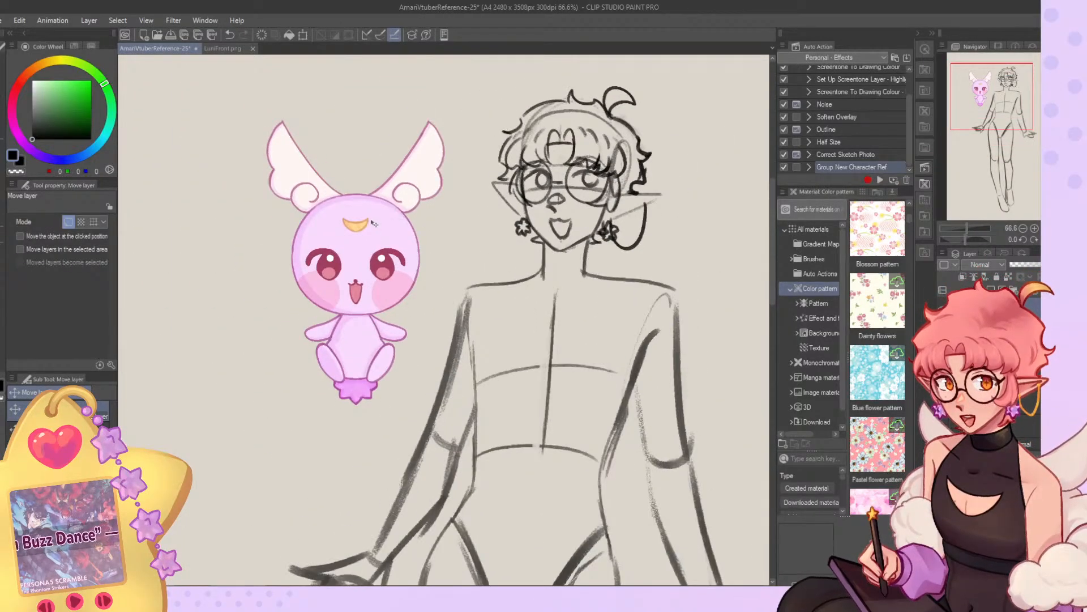
pyautogui.scroll(-1, 382, 210)
pyautogui.scroll(-1, 382, 210)
pyautogui.moveTo(363, 240)
pyautogui.mouseDown()
pyautogui.moveTo(571, 239)
pyautogui.moveTo(403, 252)
pyautogui.moveTo(369, 238)
pyautogui.mouseUp()
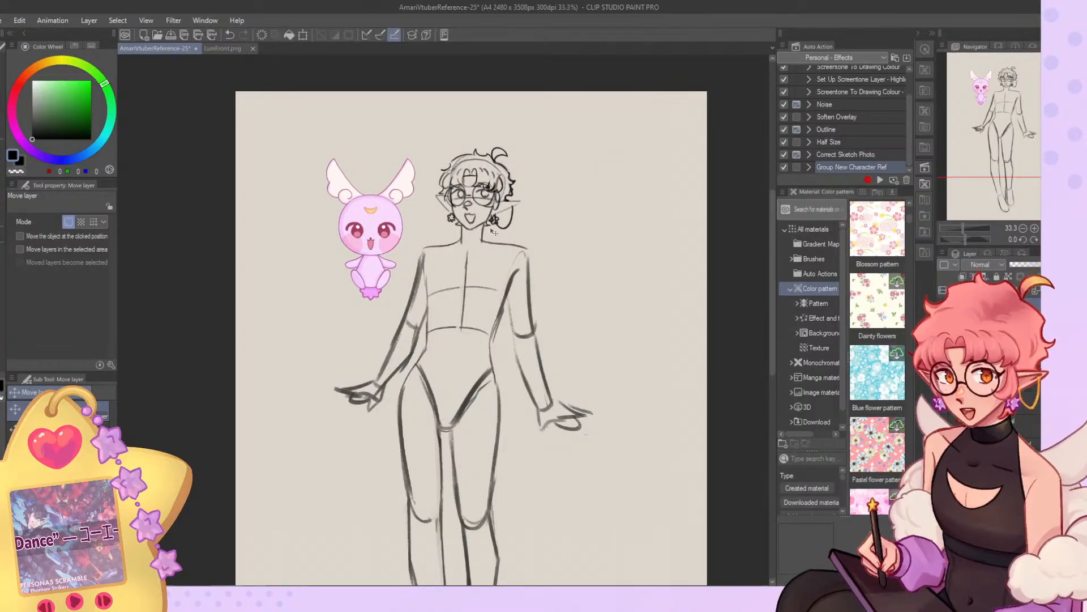
# Mirror the whole-page view and lasso the character's body from the neck down to the feet.
pyautogui.scroll(1, 496, 239)
pyautogui.scroll(-1, 445, 193)
pyautogui.scroll(2, 445, 193)
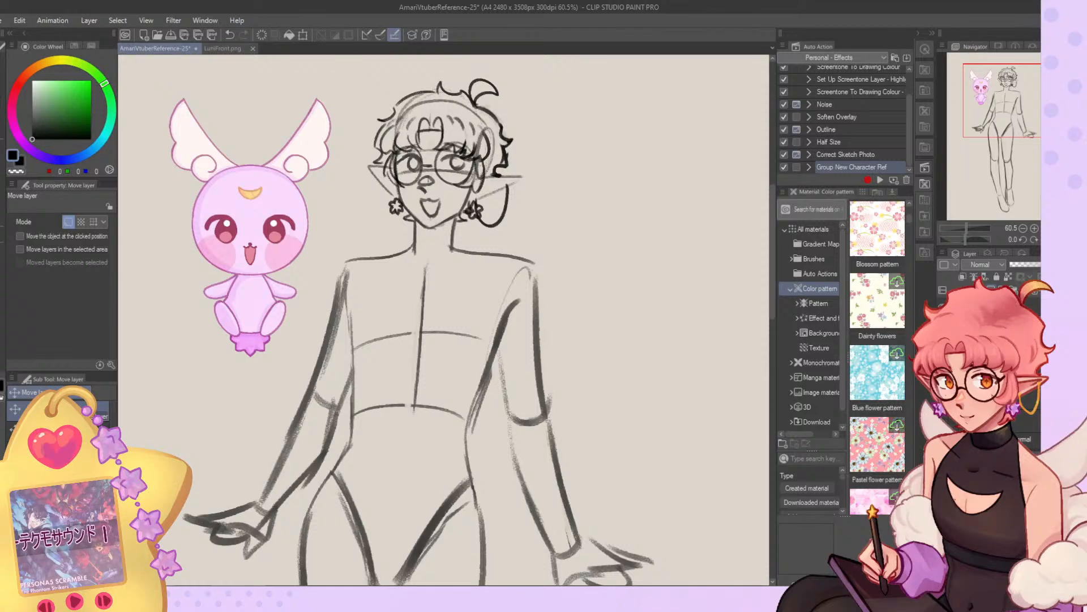
pyautogui.scroll(-7, 475, 149)
pyautogui.scroll(5, 465, 184)
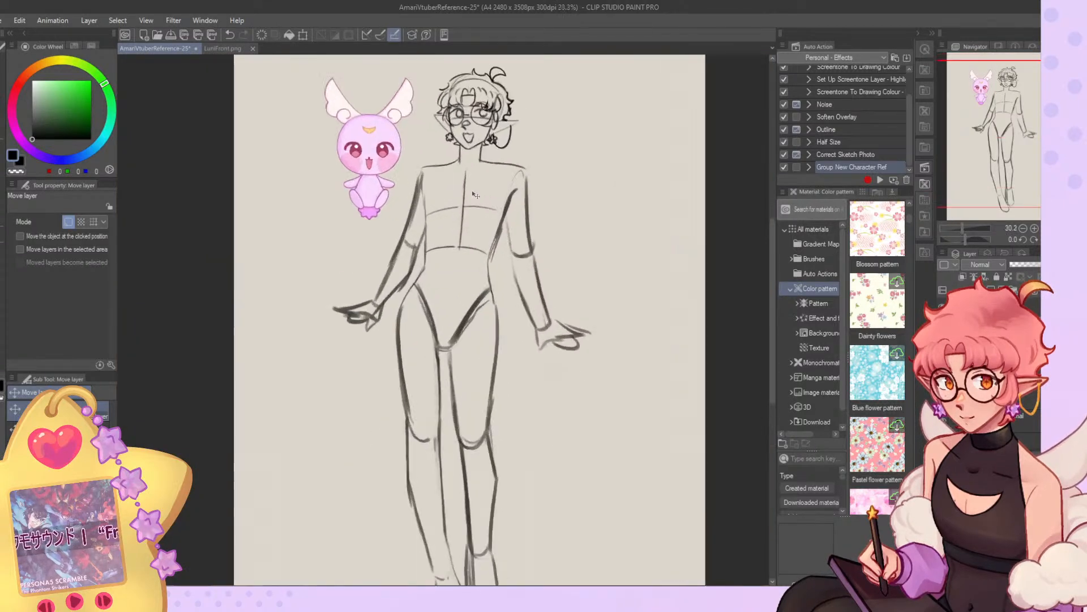
pyautogui.hotkey('ctrl', '0')
pyautogui.press('h')
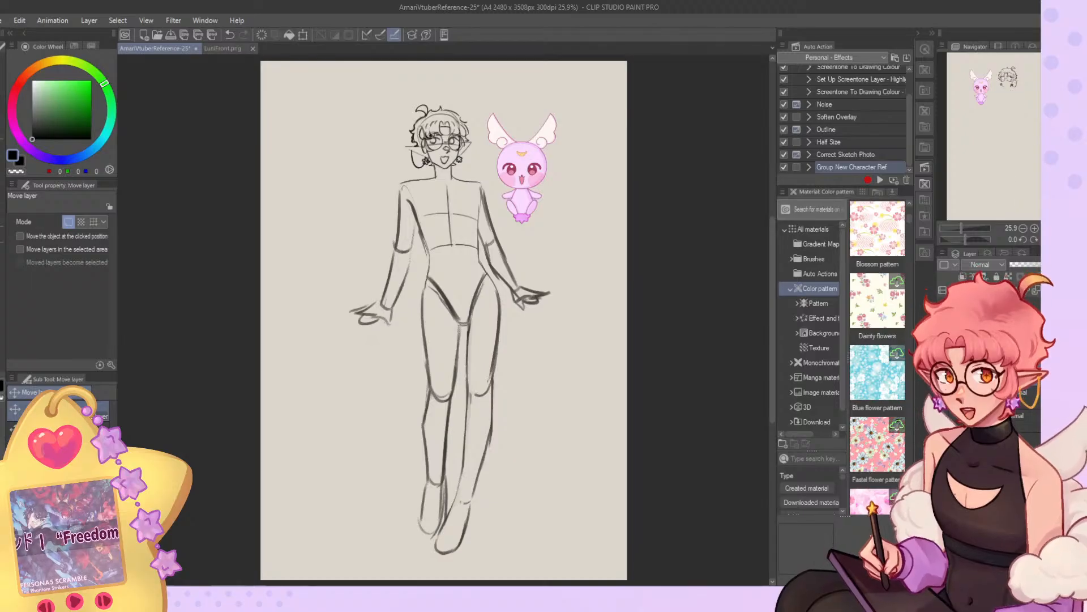
pyautogui.press('j')
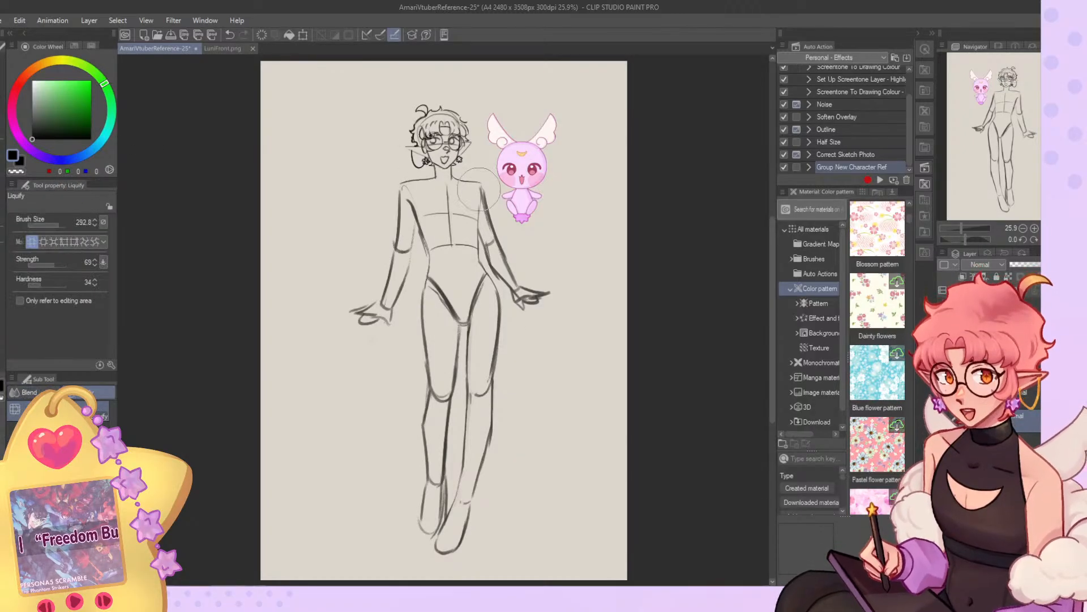
pyautogui.press('m')
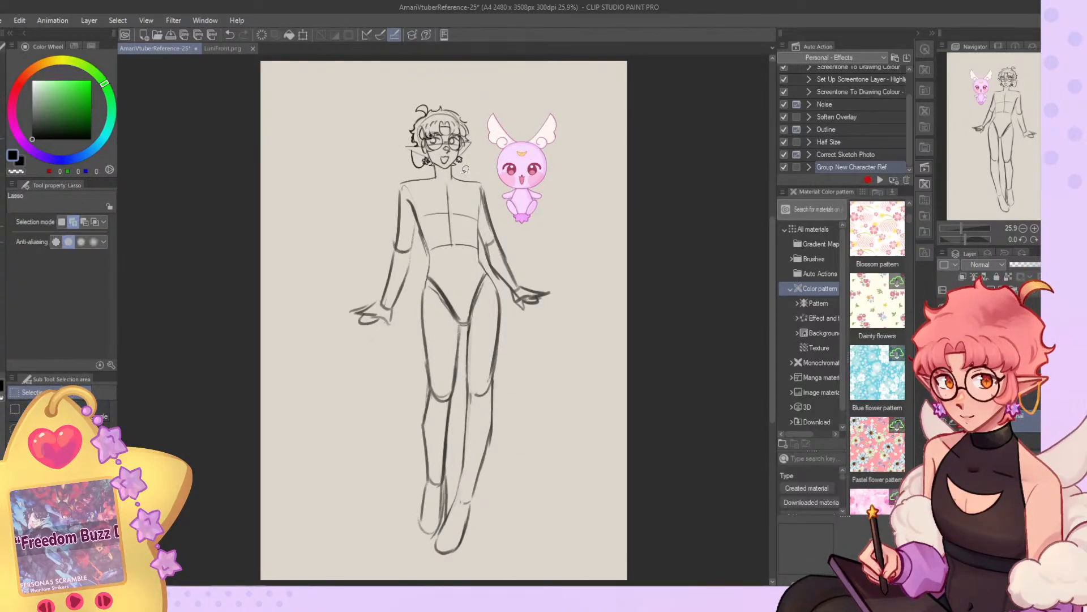
pyautogui.moveTo(428, 168)
pyautogui.mouseDown()
pyautogui.moveTo(320, 482)
pyautogui.moveTo(595, 385)
pyautogui.moveTo(569, 198)
pyautogui.mouseUp()
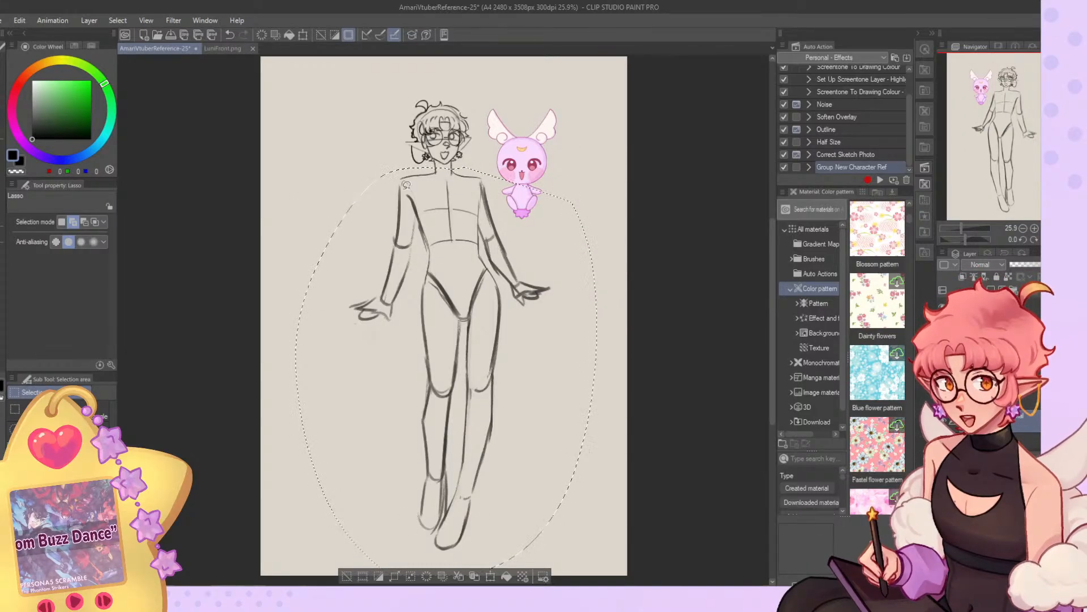
# Liquify the selected body at brush size 1283.6, pushing the hips and legs slightly toward the chain-earring side.
pyautogui.press('j')
pyautogui.moveTo(61, 226); pyautogui.dragTo(65, 220)
pyautogui.moveTo(483, 290)
pyautogui.mouseDown()
pyautogui.moveTo(456, 339)
pyautogui.moveTo(459, 428)
pyautogui.moveTo(469, 423)
pyautogui.mouseUp()
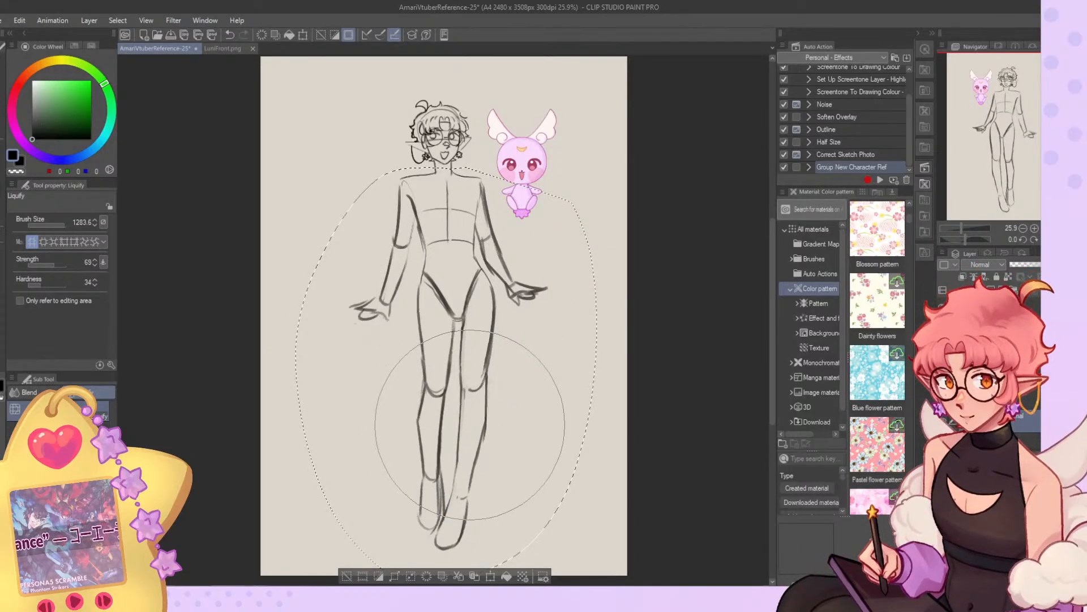
# Thin the thick hip crease by erasing with transparent Gouache and redraw the opposite crease down to the crotch.
pyautogui.click(2, 183)
pyautogui.moveTo(467, 310); pyautogui.dragTo(463, 318)
pyautogui.press('c')
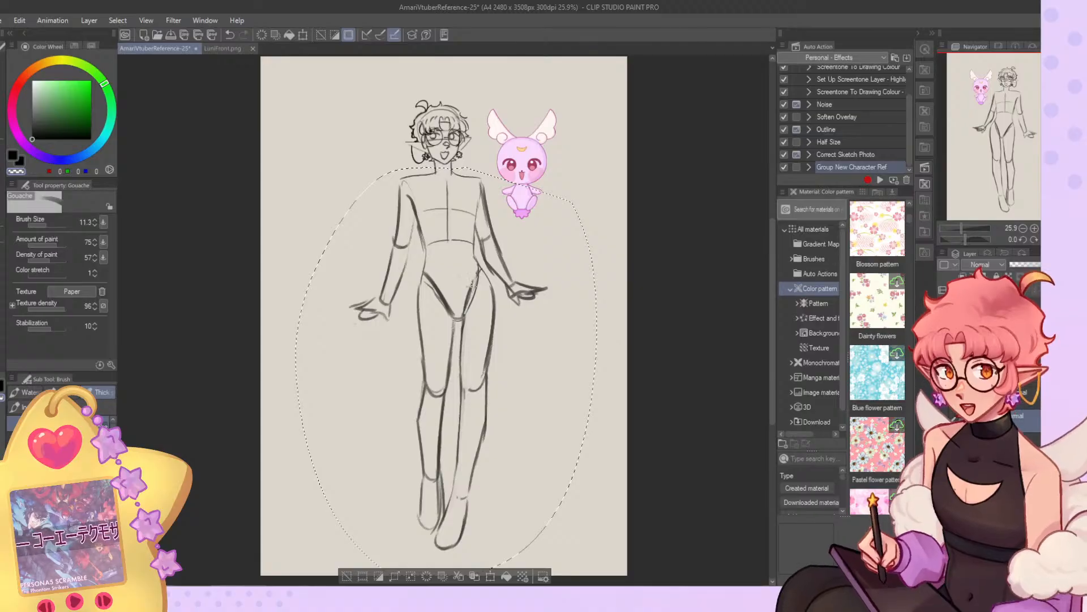
pyautogui.press('c')
pyautogui.moveTo(426, 269); pyautogui.dragTo(450, 314)
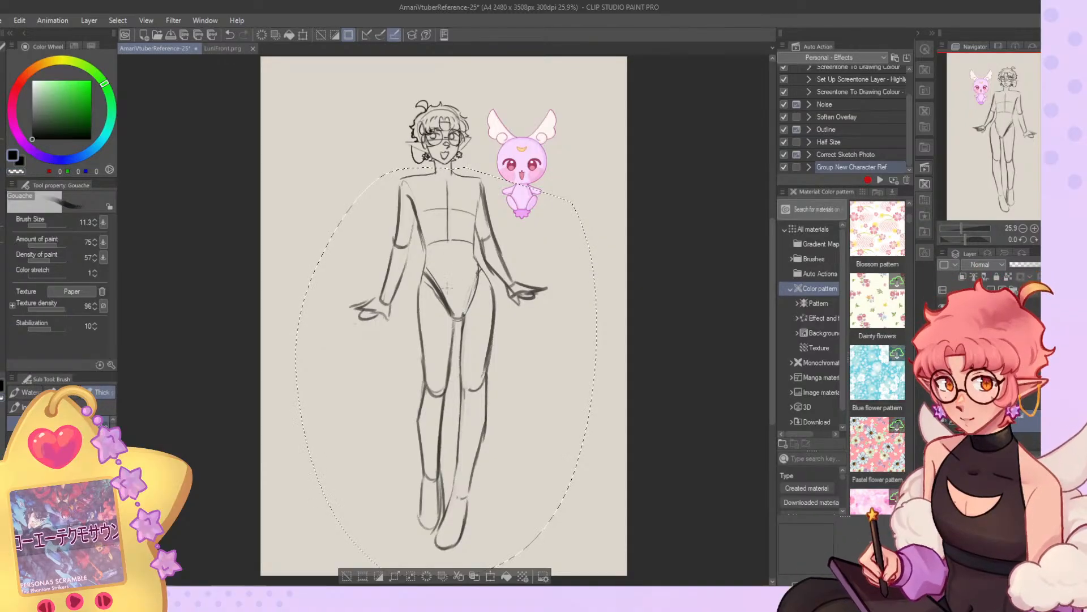
# Erase the old torso guidelines and redraw the centre line and chest curve more boldly at brush size 42.9.
pyautogui.click(49, 225)
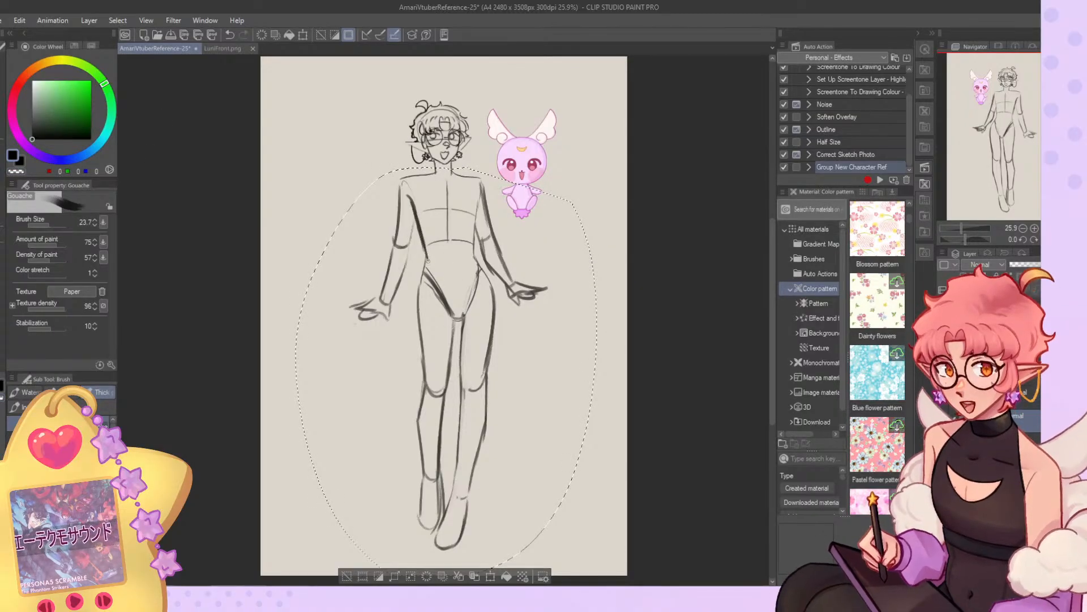
pyautogui.press('c')
pyautogui.click(56, 225)
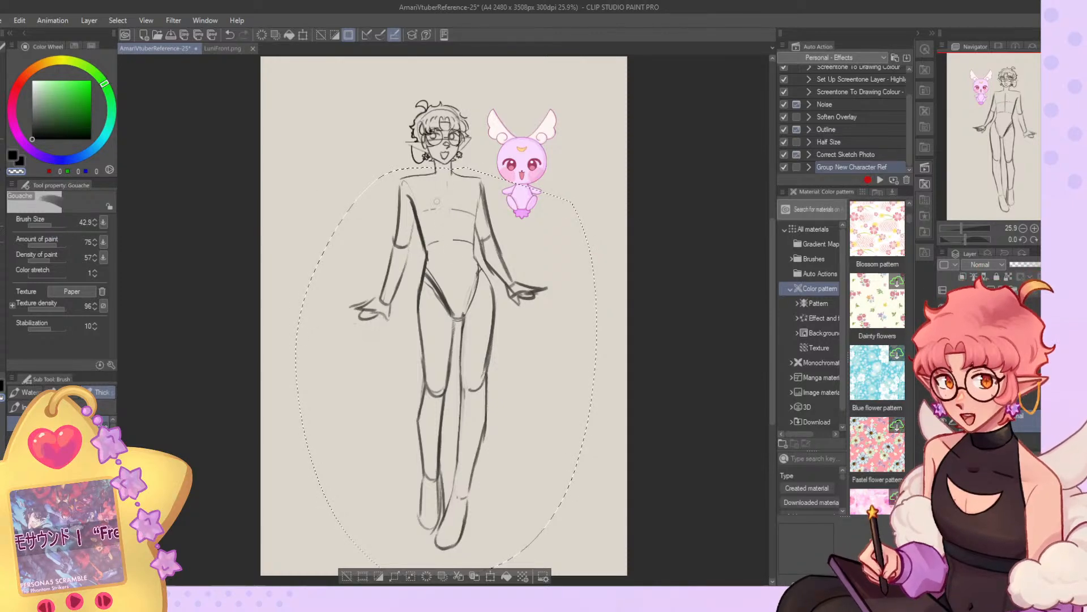
pyautogui.press('c')
pyautogui.moveTo(447, 180); pyautogui.dragTo(457, 250)
pyautogui.moveTo(419, 217); pyautogui.dragTo(474, 208)
pyautogui.hotkey('ctrl', 'z')
pyautogui.hotkey('ctrl', 'y')
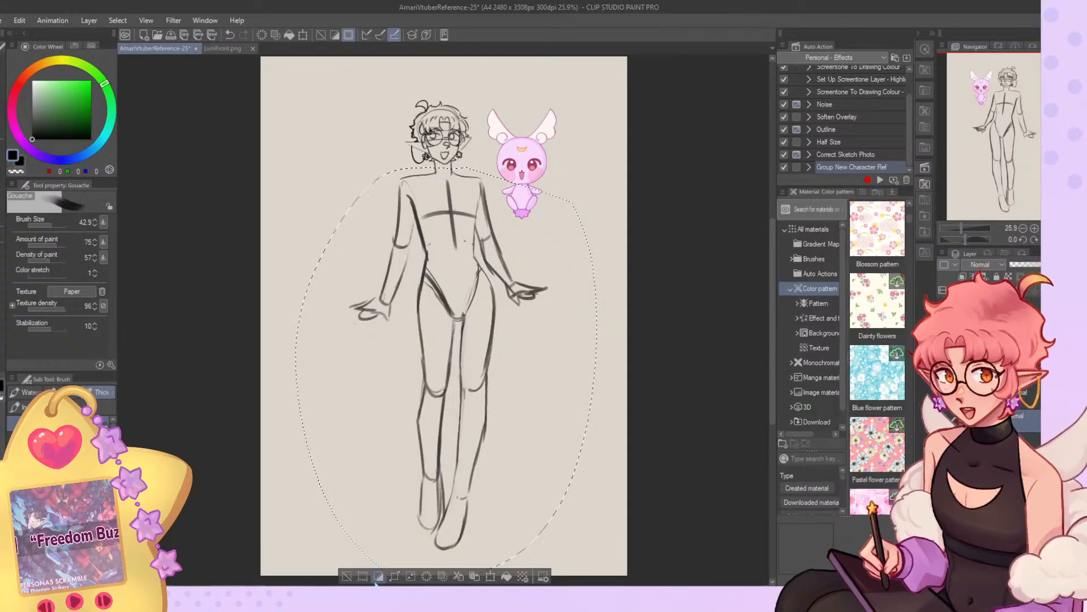
# Clear the body selection and reduce the Liquify brush size to 339.4.
pyautogui.hotkey('ctrl', 'd')
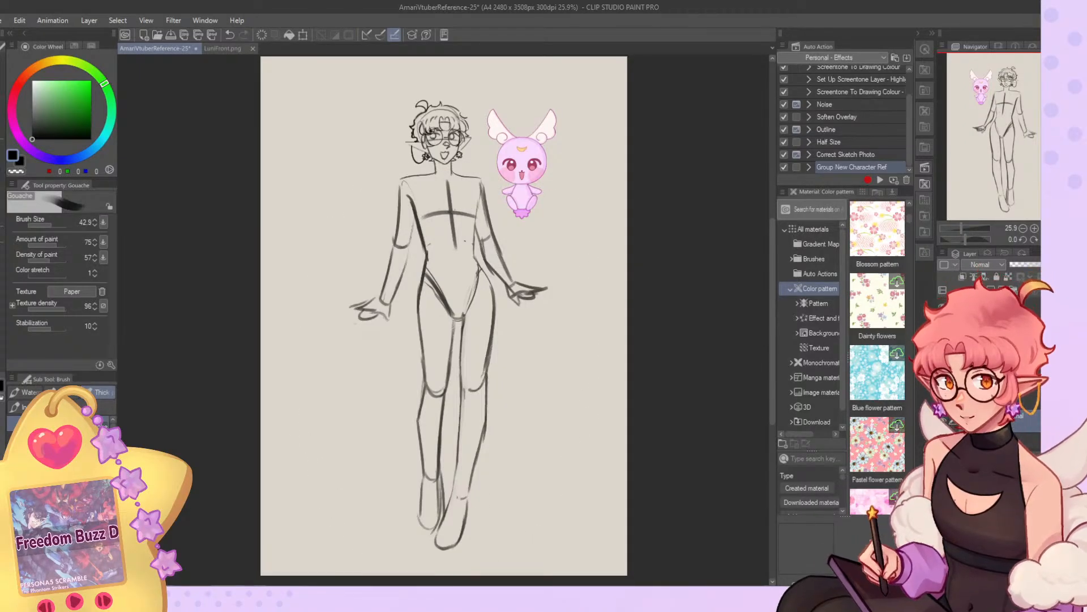
pyautogui.scroll(4, 452, 102)
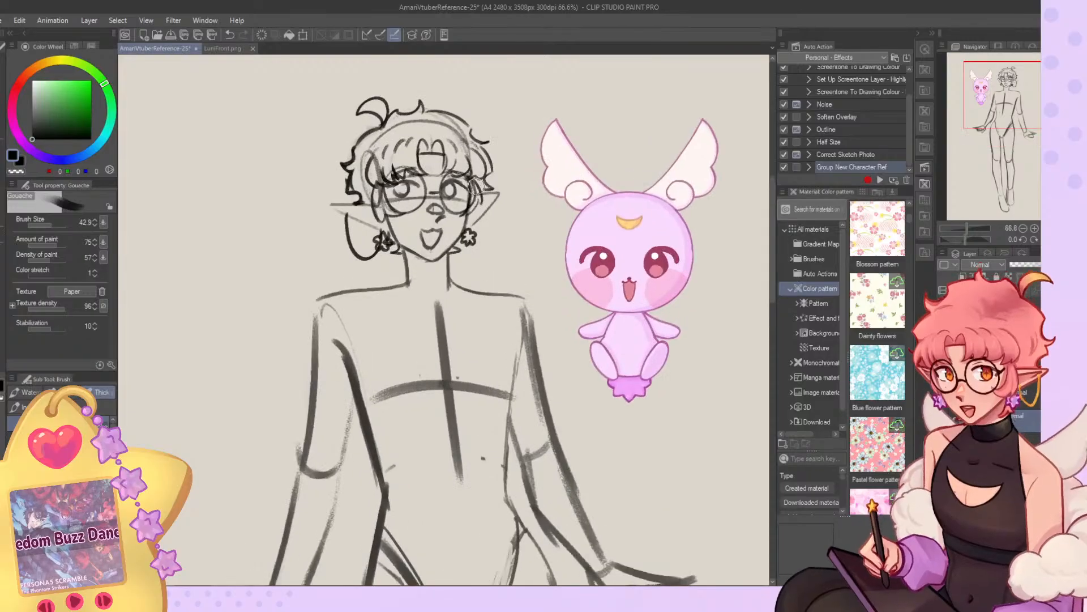
pyautogui.press('j')
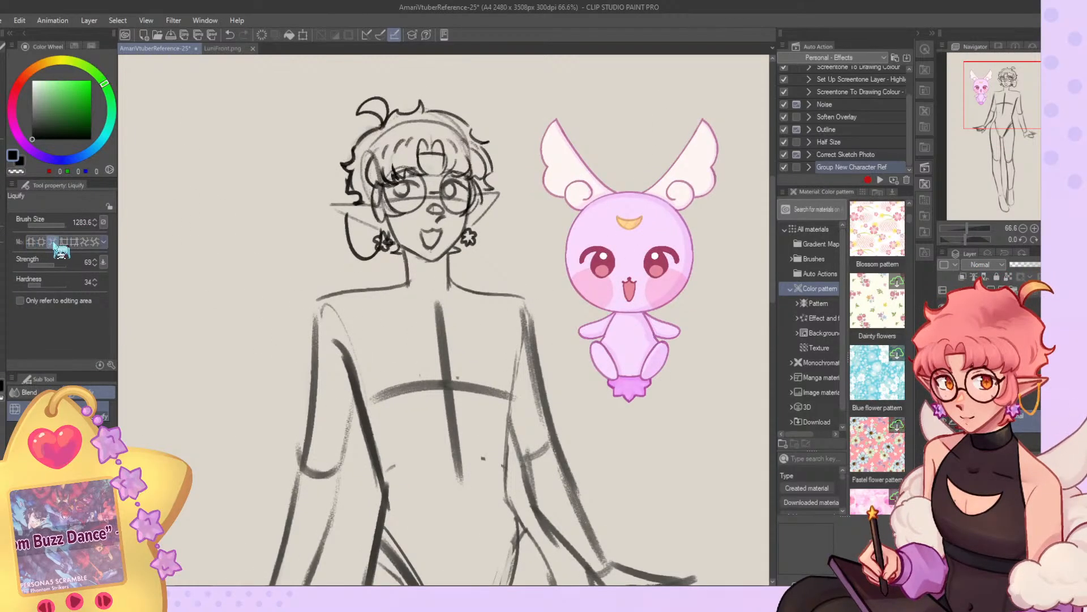
pyautogui.moveTo(64, 225); pyautogui.dragTo(60, 225)
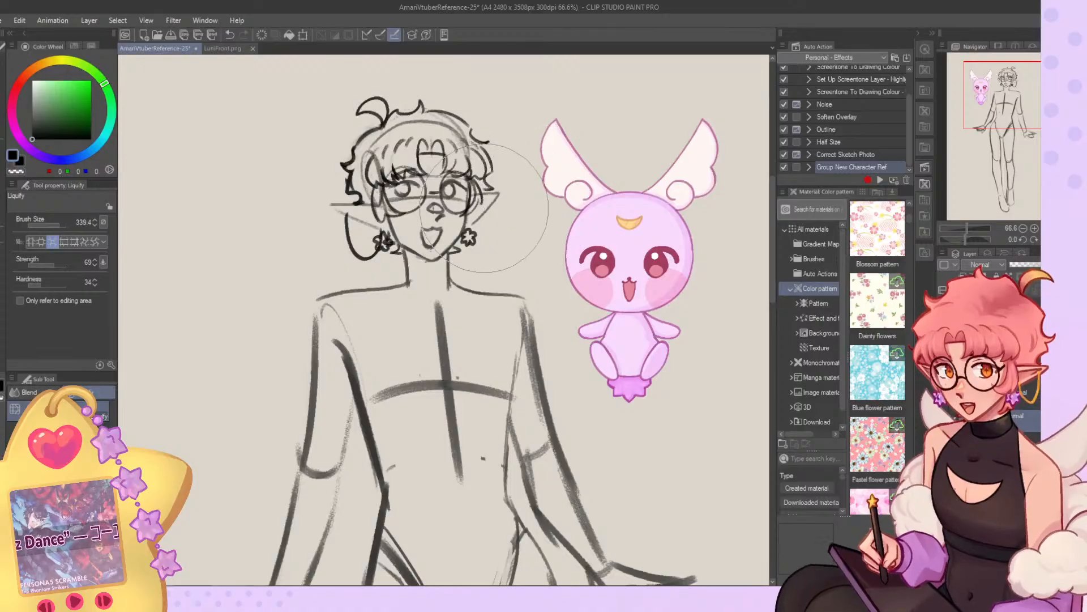
# Redraw both pointed ears more boldly with Gouache at brush size 13.1.
pyautogui.press('b')
pyautogui.moveTo(330, 199); pyautogui.dragTo(386, 228)
pyautogui.moveTo(62, 225); pyautogui.dragTo(47, 226)
pyautogui.hotkey('ctrl', 'z')
pyautogui.moveTo(382, 201)
pyautogui.mouseDown()
pyautogui.moveTo(349, 216)
pyautogui.moveTo(387, 230)
pyautogui.moveTo(353, 203)
pyautogui.moveTo(385, 227)
pyautogui.mouseUp()
pyautogui.hotkey('ctrl', 'z')
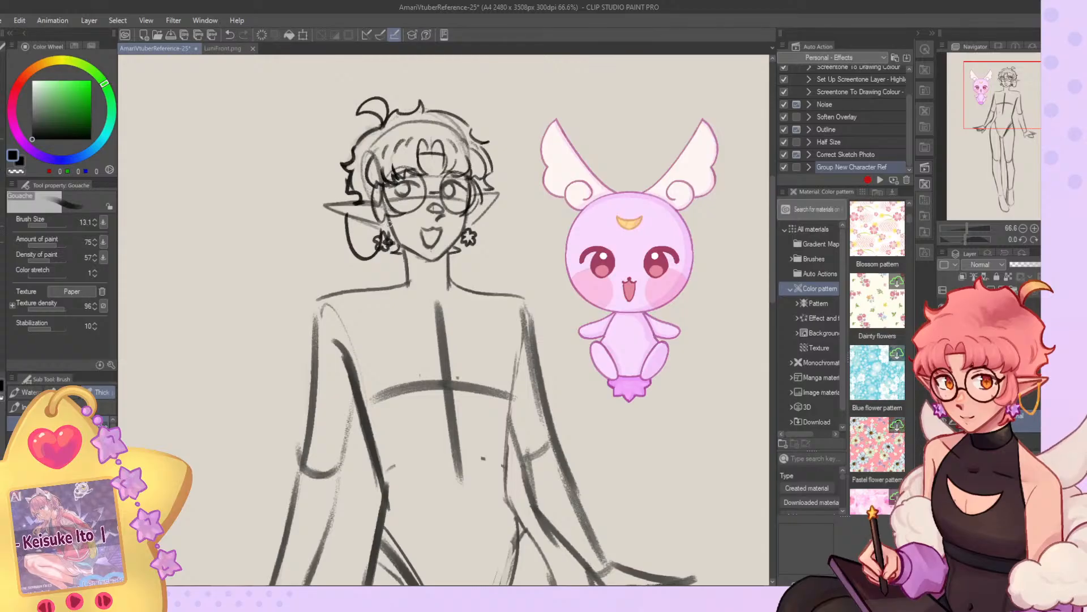
pyautogui.moveTo(481, 195); pyautogui.dragTo(463, 229)
pyautogui.hotkey('ctrl', 'z')
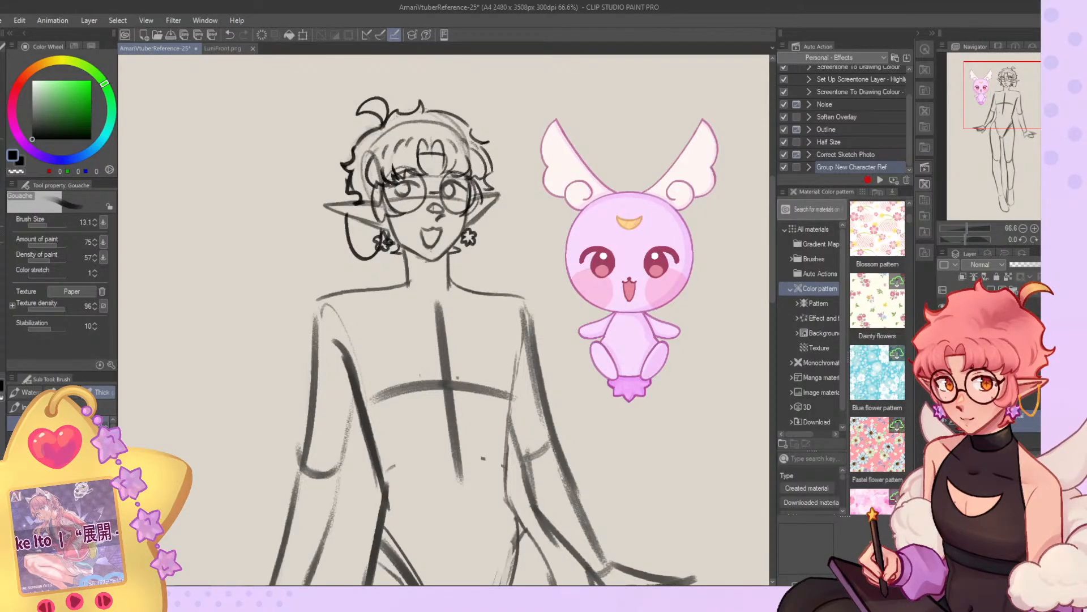
# Mirror the canvas view and redraw both sides of the character's neck from the jaw to the shoulders.
pyautogui.press('h')
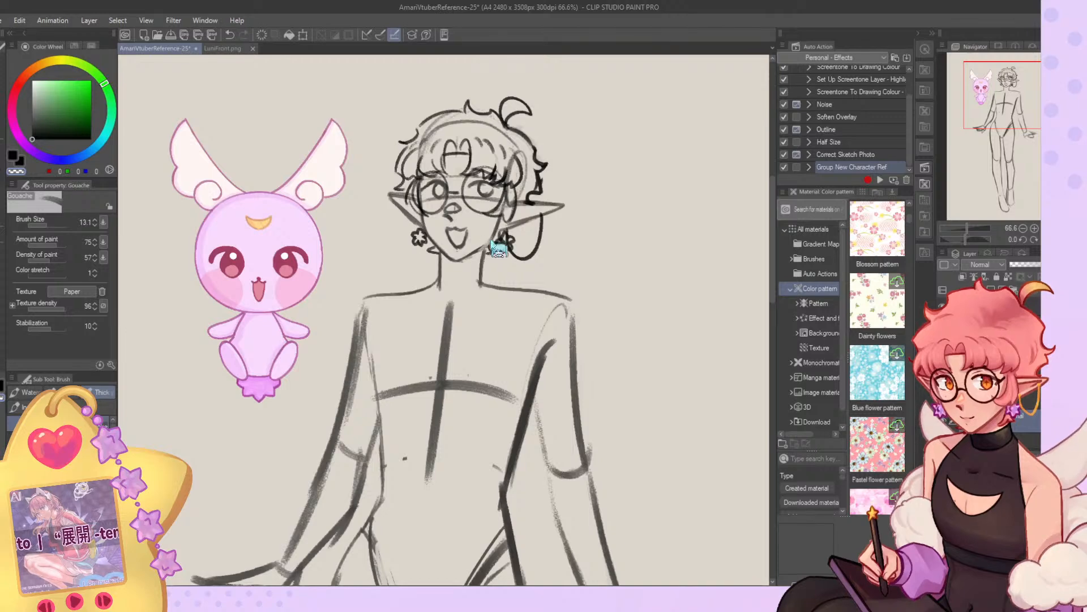
pyautogui.moveTo(484, 285); pyautogui.dragTo(488, 248)
pyautogui.hotkey('ctrl', 'z')
pyautogui.moveTo(441, 286); pyautogui.dragTo(443, 255)
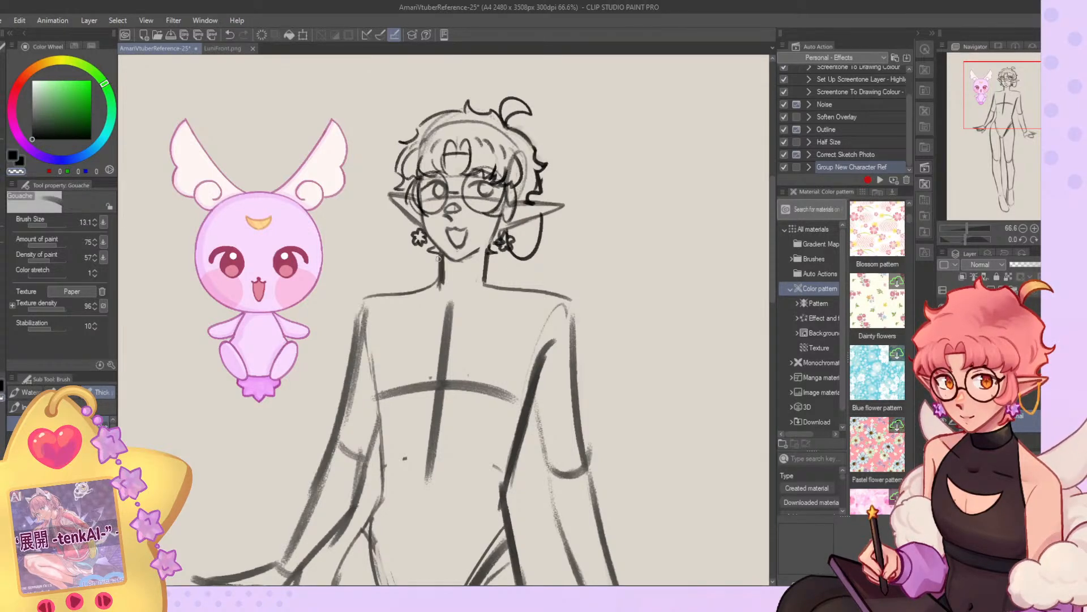
pyautogui.press('c')
pyautogui.hotkey('ctrl', 'z')
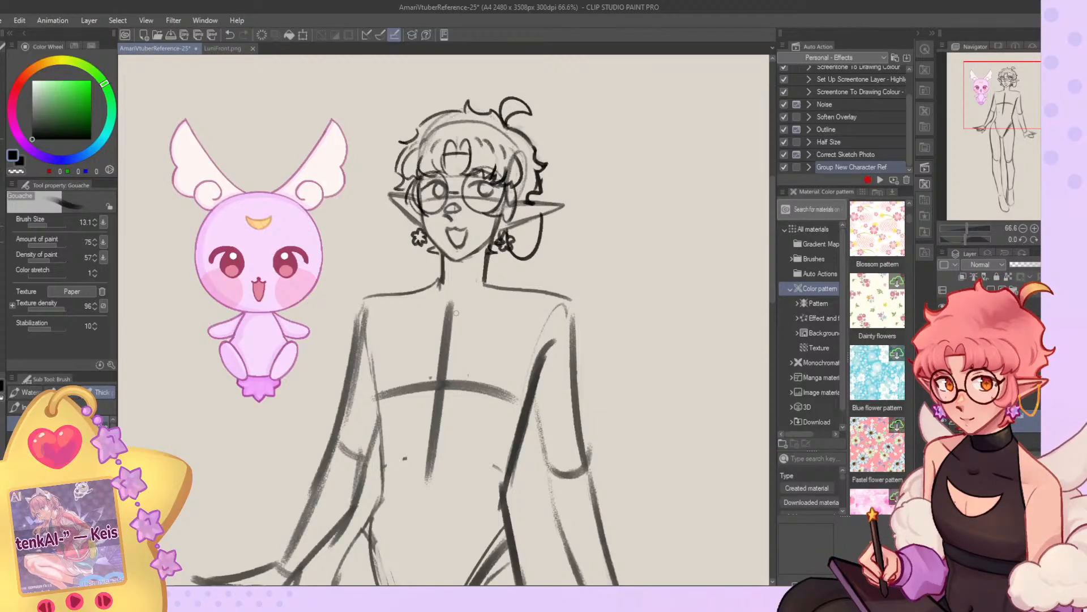
# Redraw the torso's vertical centre line with Gouache at brush size 31.9.
pyautogui.scroll(-4, 455, 313)
pyautogui.scroll(2, 462, 191)
pyautogui.click(51, 225)
pyautogui.moveTo(441, 152)
pyautogui.mouseDown()
pyautogui.moveTo(432, 283)
pyautogui.moveTo(442, 167)
pyautogui.moveTo(435, 283)
pyautogui.mouseUp()
pyautogui.press('c')
pyautogui.press('c')
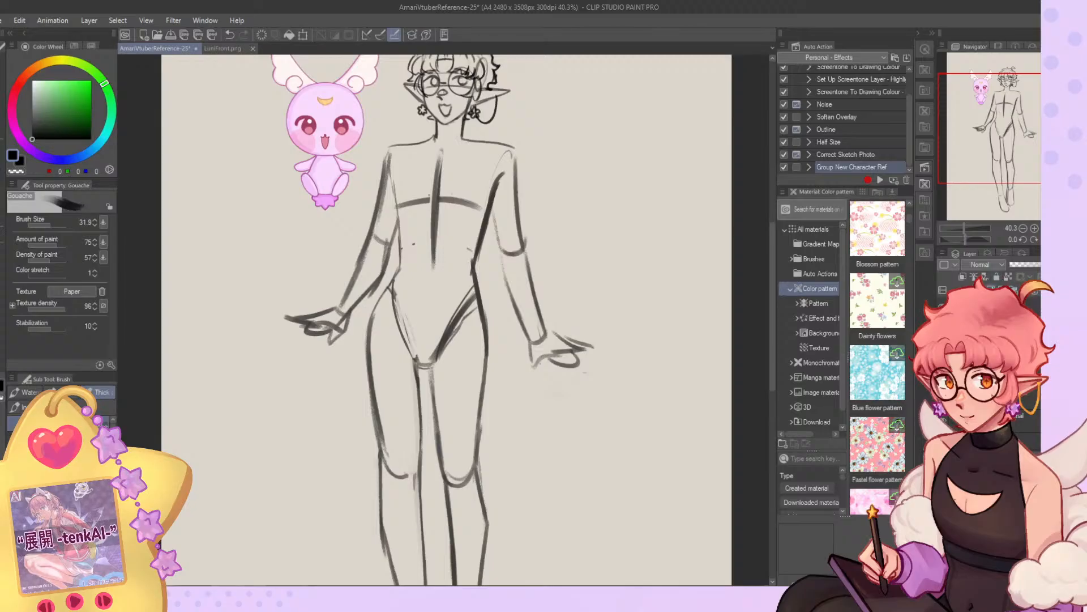
# Draw the halter top's two curved edges running from the base of the neck to the armpits.
pyautogui.moveTo(1032, 143); pyautogui.dragTo(1017, 103)
pyautogui.moveTo(473, 224); pyautogui.dragTo(491, 299)
pyautogui.hotkey('ctrl', 'z')
pyautogui.moveTo(470, 226); pyautogui.dragTo(491, 294)
pyautogui.moveTo(416, 234); pyautogui.dragTo(400, 283)
pyautogui.hotkey('ctrl', 'z')
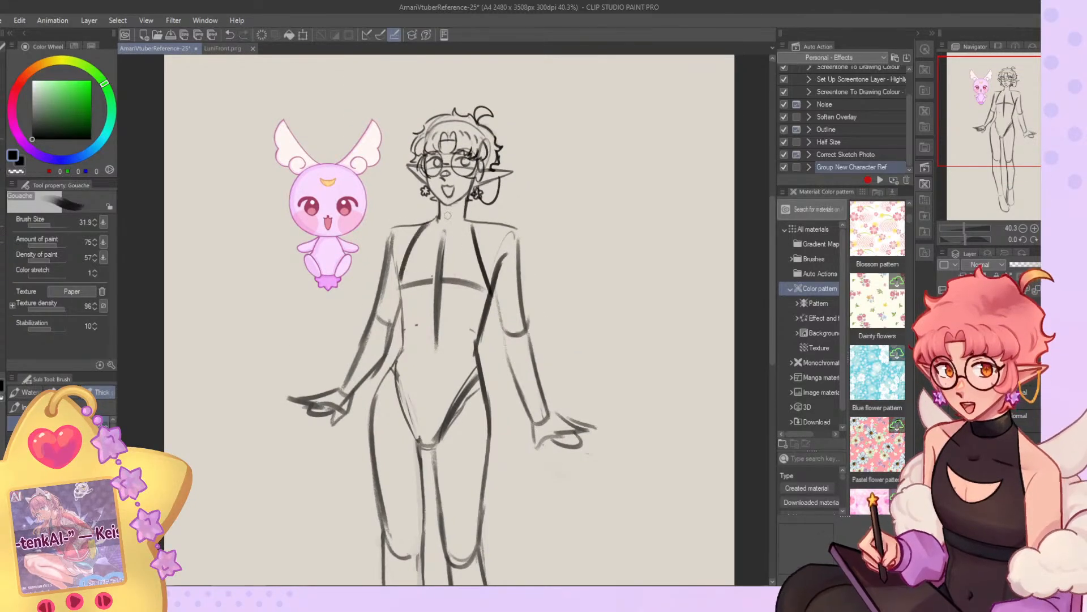
# Add the halter top's collar bands around the neck and a crescent-shaped cutout on the upper chest.
pyautogui.hotkey('ctrl', 'z')
pyautogui.moveTo(438, 219); pyautogui.dragTo(466, 217)
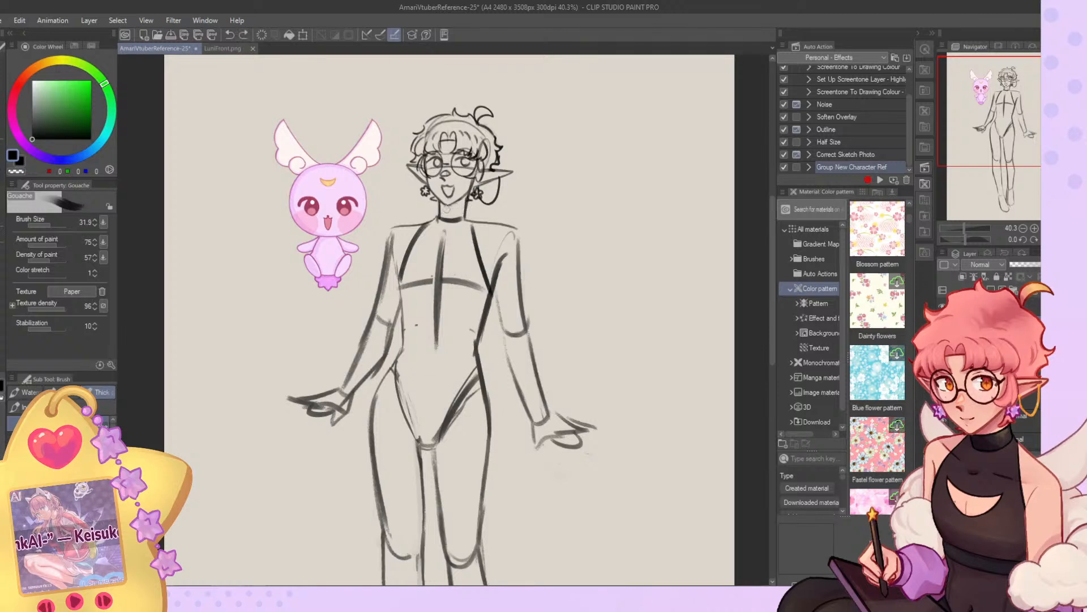
pyautogui.moveTo(465, 247); pyautogui.dragTo(425, 254)
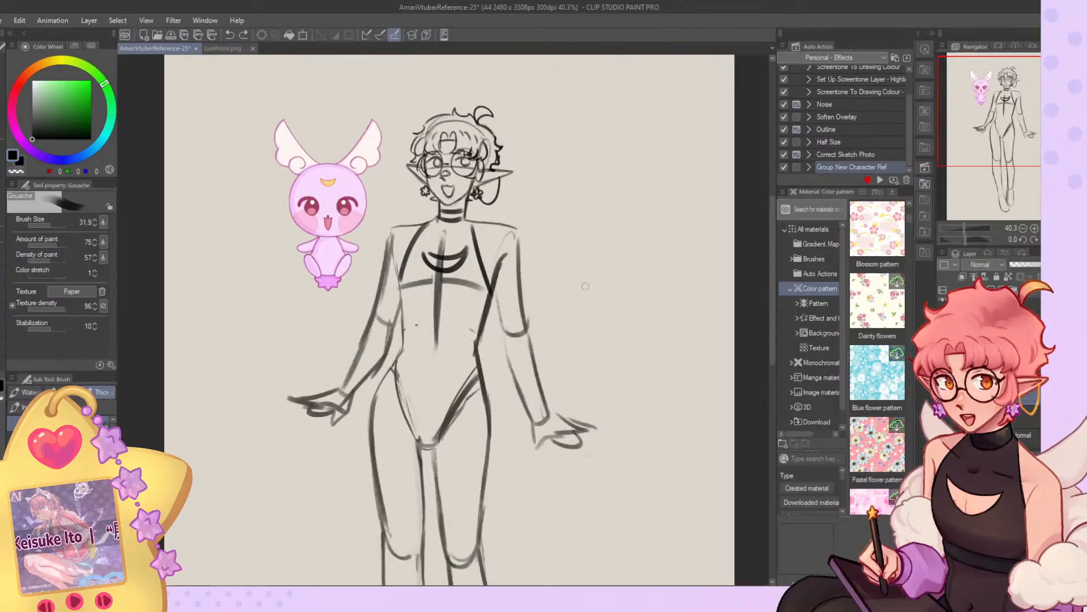
# Liquify the waist slightly, redraw the mascot-side torso contour, and erase the stray lines along that waist and hip.
pyautogui.press('j')
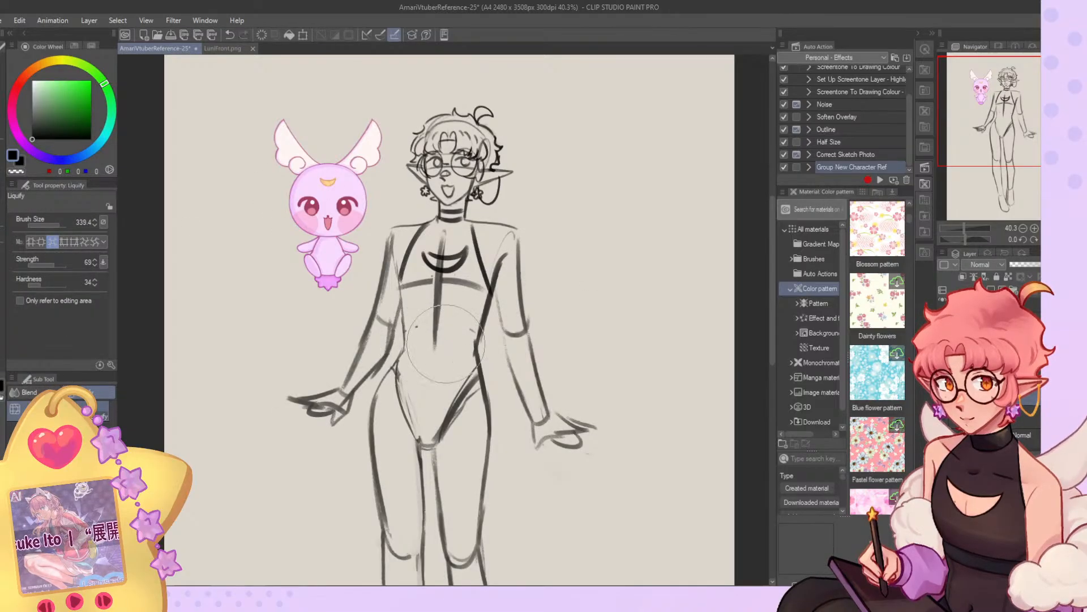
pyautogui.click(32, 241)
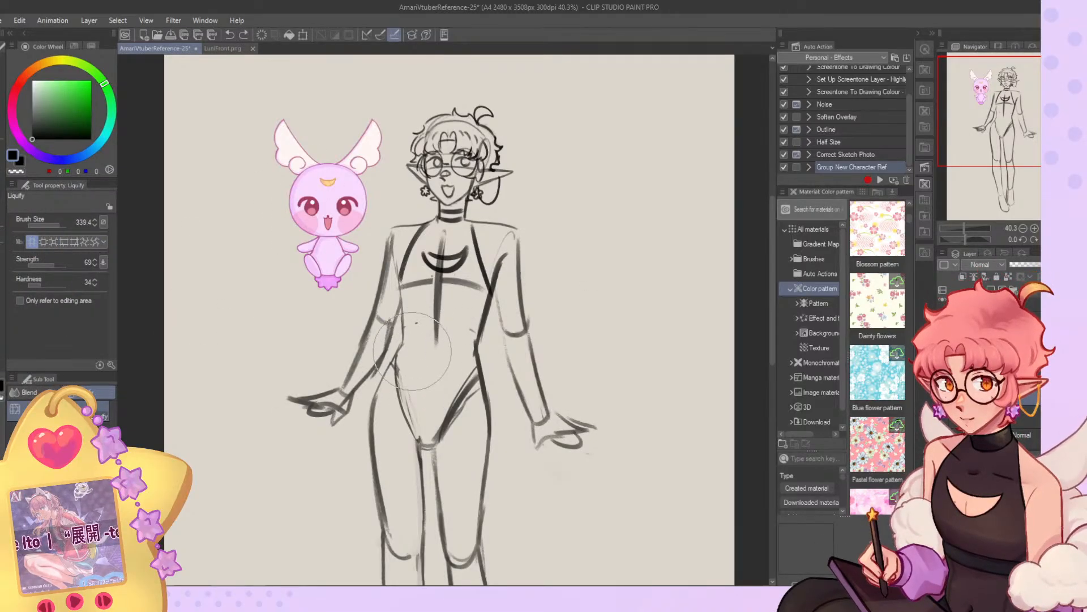
pyautogui.press('b')
pyautogui.moveTo(400, 281)
pyautogui.mouseDown()
pyautogui.moveTo(402, 344)
pyautogui.moveTo(378, 398)
pyautogui.mouseUp()
pyautogui.hotkey('ctrl', 'z')
pyautogui.hotkey('ctrl', 'z')
pyautogui.press('c')
pyautogui.moveTo(402, 343)
pyautogui.mouseDown()
pyautogui.moveTo(378, 398)
pyautogui.moveTo(395, 389)
pyautogui.moveTo(415, 427)
pyautogui.mouseUp()
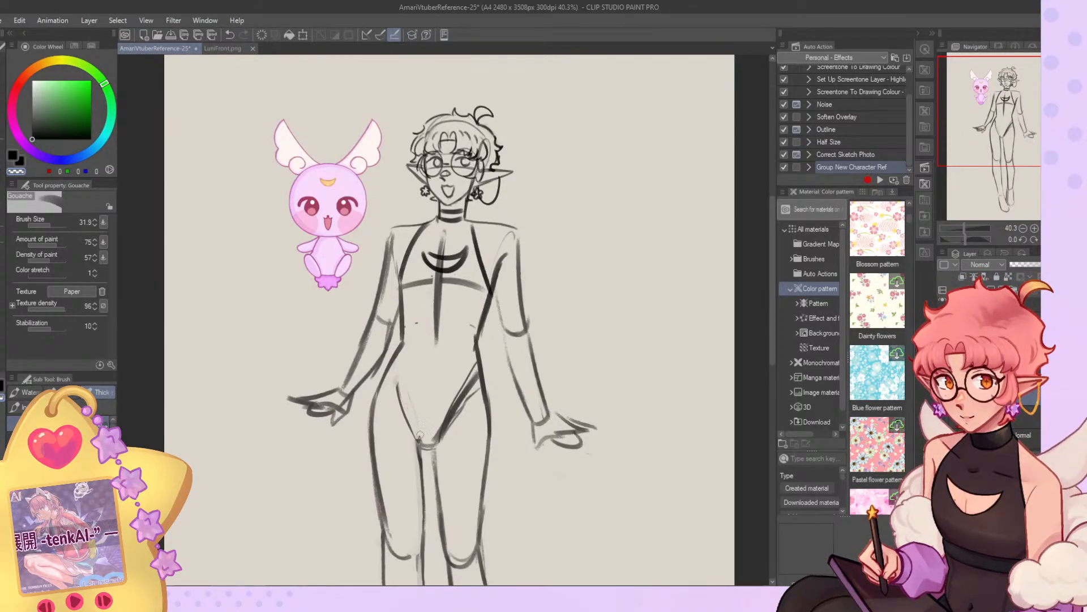
# Redraw the chain-earring-side torso contour from the armpit through the waist to the hip.
pyautogui.press('c')
pyautogui.moveTo(491, 295); pyautogui.dragTo(479, 343)
pyautogui.moveTo(479, 343); pyautogui.dragTo(483, 420)
# Erase most of the torso's vertical centre line and the horizontal chest curve with transparent Gouache.
pyautogui.press('c')
pyautogui.moveTo(443, 275)
pyautogui.mouseDown()
pyautogui.moveTo(436, 350)
pyautogui.moveTo(441, 316)
pyautogui.mouseUp()
pyautogui.moveTo(445, 234); pyautogui.dragTo(439, 304)
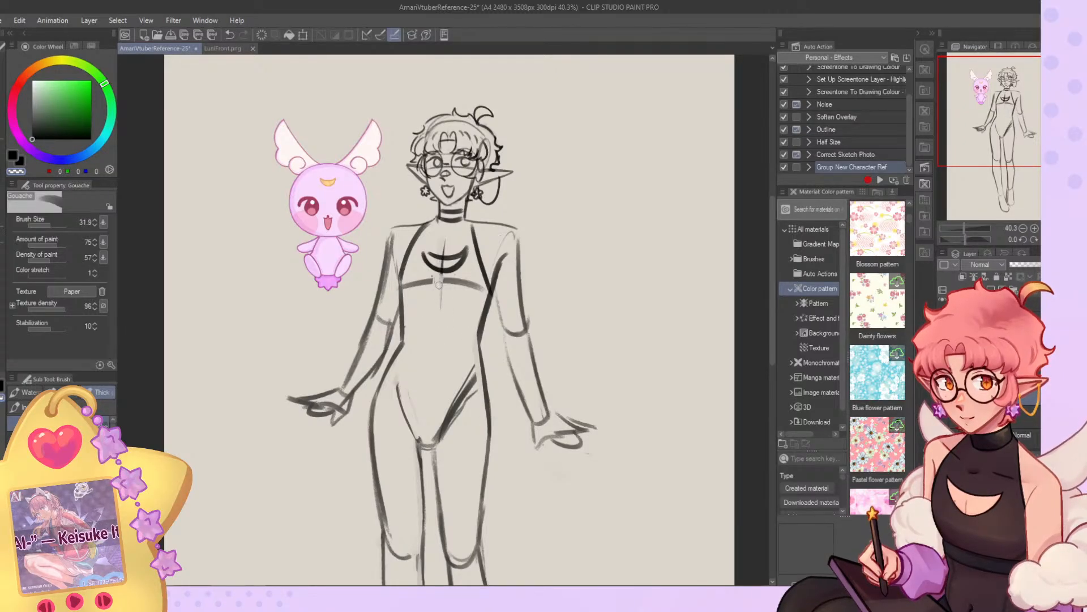
pyautogui.press('c')
pyautogui.moveTo(446, 235); pyautogui.dragTo(443, 333)
pyautogui.press('c')
pyautogui.moveTo(431, 279)
pyautogui.mouseDown()
pyautogui.moveTo(425, 300)
pyautogui.moveTo(406, 286)
pyautogui.mouseUp()
pyautogui.moveTo(469, 274); pyautogui.dragTo(454, 279)
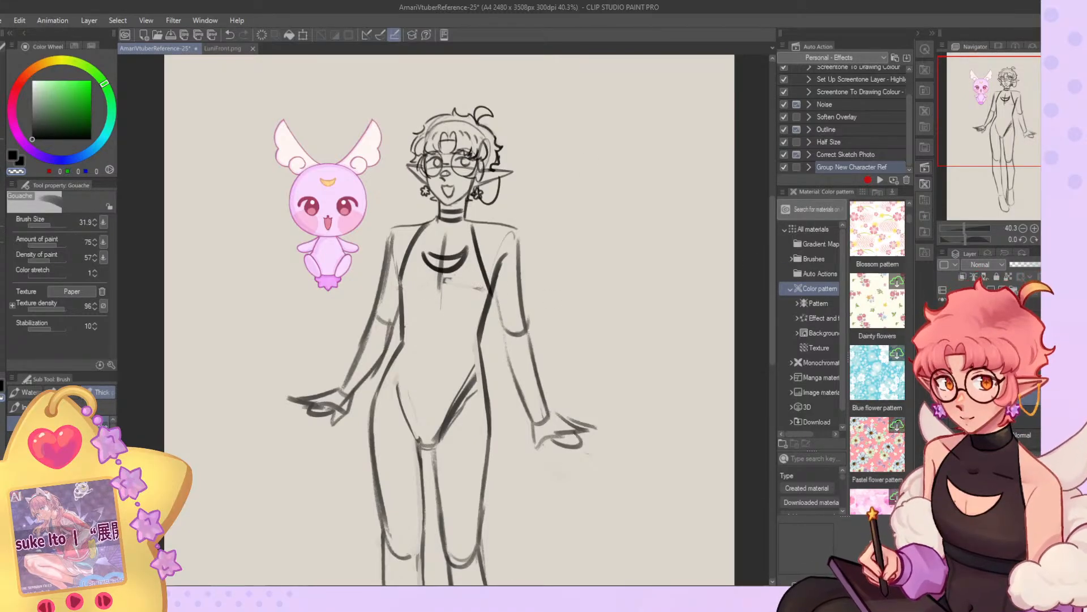
# Redraw both hip creases boldly as a V from the hips down to the crotch.
pyautogui.click(986, 311)
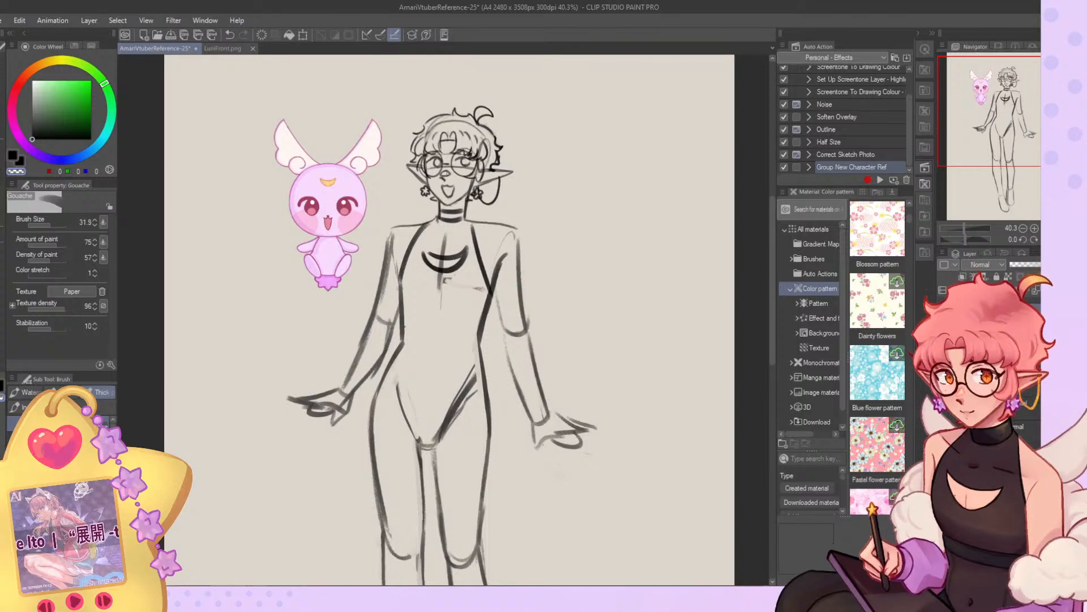
pyautogui.click(938, 308)
pyautogui.click(938, 307)
pyautogui.press('c')
pyautogui.moveTo(395, 358); pyautogui.dragTo(418, 437)
pyautogui.moveTo(482, 365); pyautogui.dragTo(443, 427)
pyautogui.moveTo(464, 371)
pyautogui.mouseDown()
pyautogui.moveTo(480, 256)
pyautogui.moveTo(442, 279)
pyautogui.mouseUp()
pyautogui.moveTo(498, 251); pyautogui.dragTo(436, 280)
pyautogui.moveTo(429, 286)
pyautogui.mouseDown()
pyautogui.moveTo(433, 309)
pyautogui.moveTo(494, 277)
pyautogui.mouseUp()
pyautogui.moveTo(492, 278); pyautogui.dragTo(435, 307)
pyautogui.moveTo(401, 254)
pyautogui.mouseDown()
pyautogui.moveTo(442, 269)
pyautogui.moveTo(426, 258)
pyautogui.moveTo(446, 261)
pyautogui.moveTo(399, 271)
pyautogui.moveTo(434, 280)
pyautogui.mouseUp()
pyautogui.hotkey('ctrl', 'z')
pyautogui.hotkey('ctrl', 'z')
pyautogui.hotkey('ctrl', 'z')
pyautogui.hotkey('ctrl', 'z')
pyautogui.hotkey('ctrl', 'z')
pyautogui.hotkey('ctrl', 'z')
pyautogui.hotkey('ctrl', 'z')
pyautogui.hotkey('ctrl', 'z')
# Sketch a waistband across the hips, a short hem at crotch level, and diagonal folds sweeping down from the chain-earring-side hip.
pyautogui.hotkey('ctrl', 'z')
pyautogui.hotkey('ctrl', 'z')
pyautogui.hotkey('ctrl', 'z')
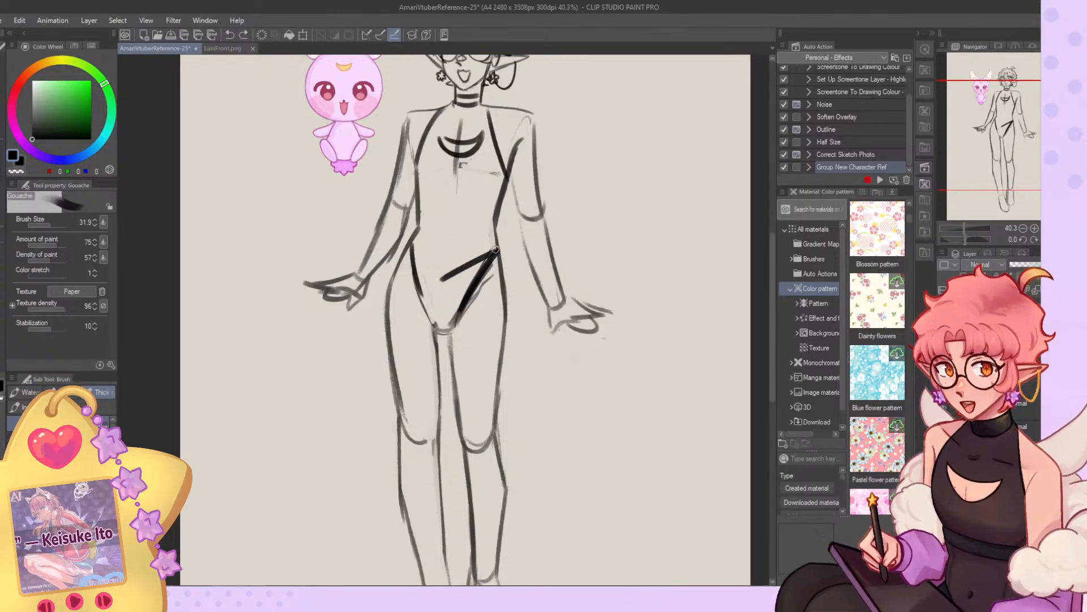
pyautogui.moveTo(403, 247)
pyautogui.mouseDown()
pyautogui.moveTo(429, 259)
pyautogui.moveTo(495, 256)
pyautogui.moveTo(426, 259)
pyautogui.moveTo(496, 254)
pyautogui.mouseUp()
pyautogui.hotkey('ctrl', 'z')
pyautogui.hotkey('ctrl', 'z')
pyautogui.hotkey('ctrl', 'z')
pyautogui.moveTo(416, 328); pyautogui.dragTo(471, 329)
pyautogui.hotkey('ctrl', 'z')
pyautogui.moveTo(497, 249)
pyautogui.mouseDown()
pyautogui.moveTo(423, 290)
pyautogui.moveTo(436, 308)
pyautogui.mouseUp()
pyautogui.moveTo(437, 304); pyautogui.dragTo(502, 266)
pyautogui.moveTo(500, 269); pyautogui.dragTo(437, 304)
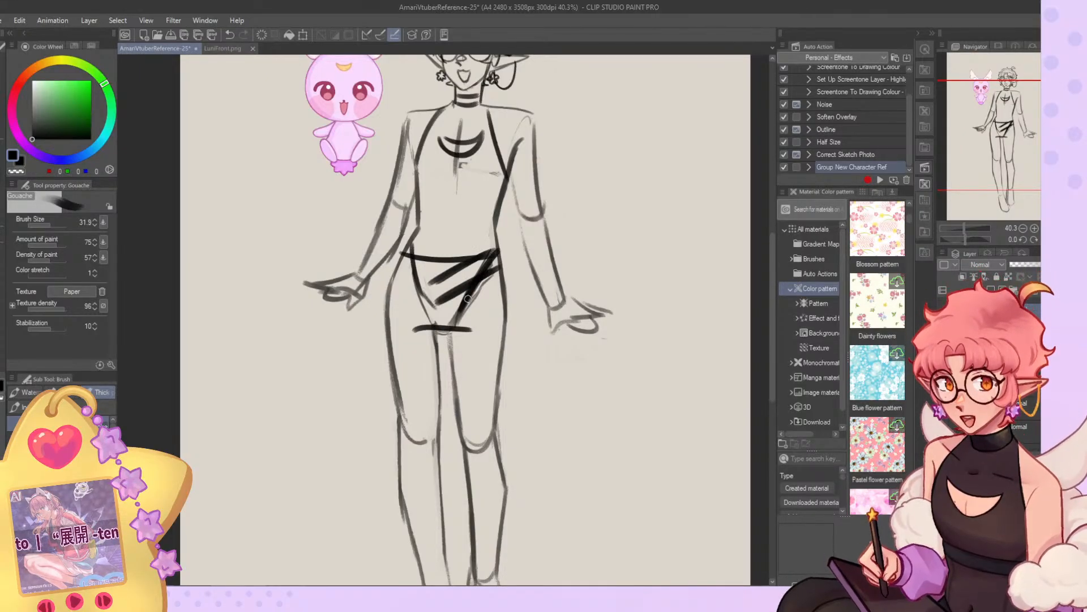
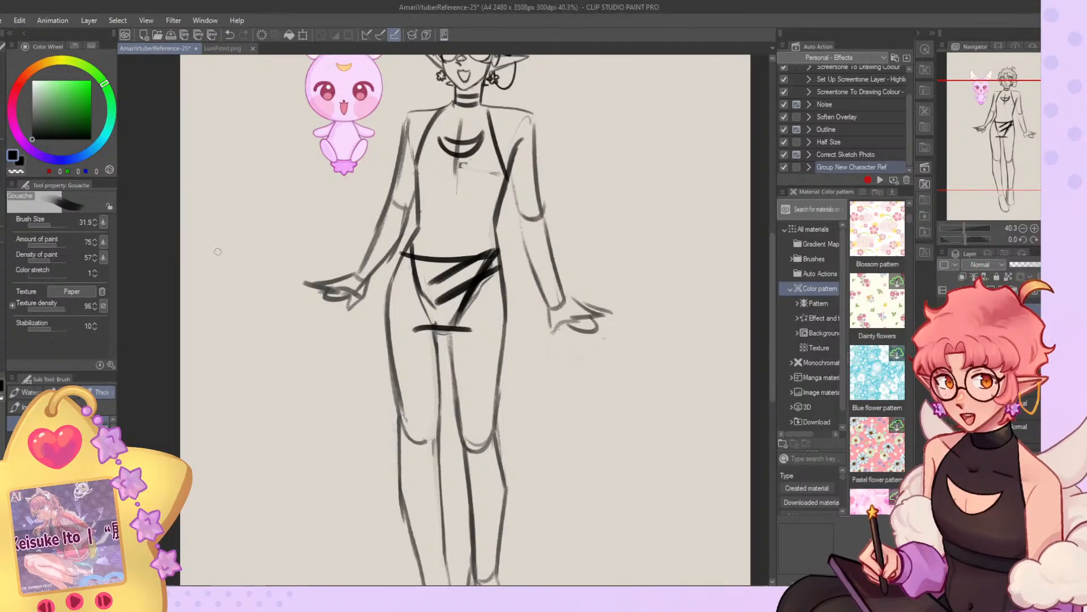
# Cross the hip garment's diagonal folds with opposing bands sweeping down from the mascot-side hip, cleaning up the chain-earring-side hip.
pyautogui.moveTo(507, 248); pyautogui.dragTo(508, 264)
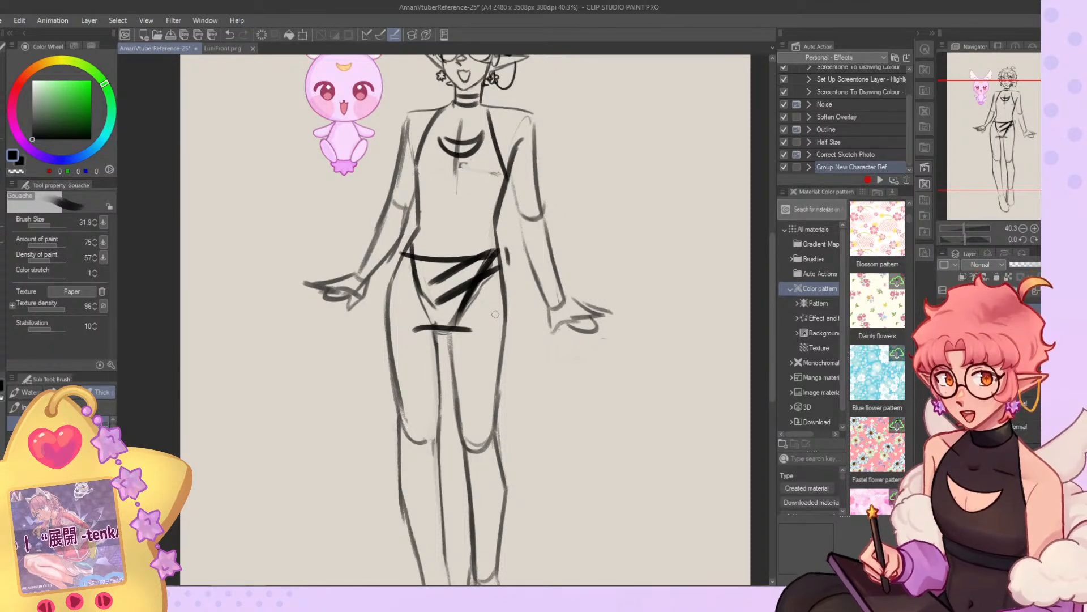
pyautogui.moveTo(412, 249)
pyautogui.mouseDown()
pyautogui.moveTo(478, 306)
pyautogui.moveTo(403, 257)
pyautogui.moveTo(462, 309)
pyautogui.moveTo(425, 286)
pyautogui.moveTo(438, 304)
pyautogui.mouseUp()
pyautogui.press('c')
pyautogui.moveTo(507, 246); pyautogui.dragTo(498, 272)
pyautogui.press('c')
pyautogui.moveTo(488, 256); pyautogui.dragTo(474, 262)
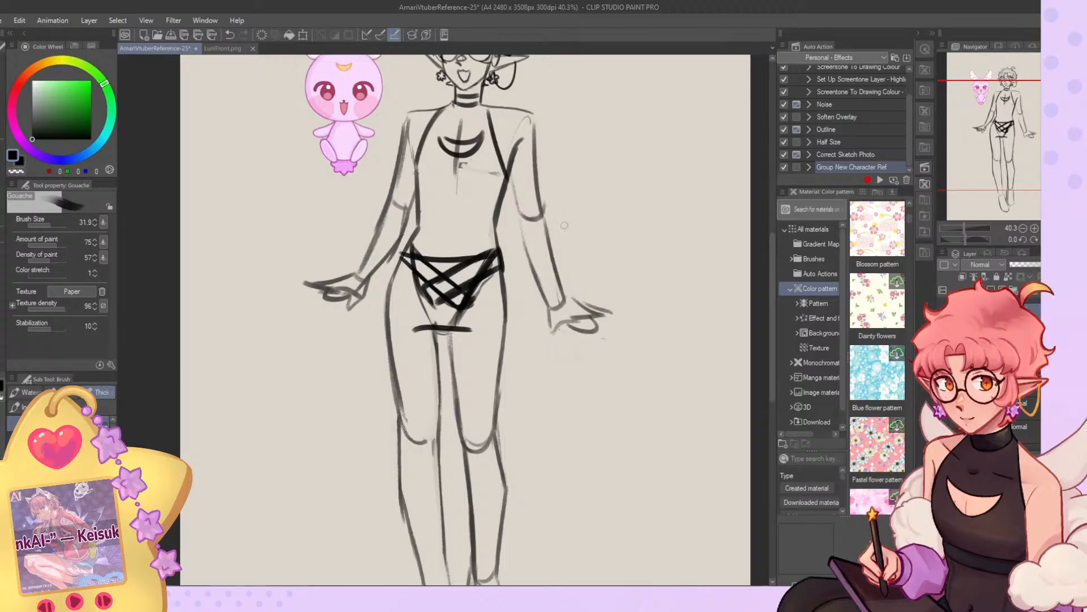
# Outline a slanted rectangular buckle shape where the bands cross at the front of the hips.
pyautogui.moveTo(425, 286)
pyautogui.mouseDown()
pyautogui.moveTo(445, 298)
pyautogui.moveTo(469, 275)
pyautogui.moveTo(440, 274)
pyautogui.moveTo(466, 265)
pyautogui.moveTo(432, 297)
pyautogui.moveTo(491, 264)
pyautogui.moveTo(421, 290)
pyautogui.mouseUp()
pyautogui.press('c')
pyautogui.press('c')
pyautogui.moveTo(421, 290)
pyautogui.mouseDown()
pyautogui.moveTo(443, 300)
pyautogui.moveTo(462, 267)
pyautogui.moveTo(438, 291)
pyautogui.moveTo(459, 274)
pyautogui.mouseUp()
pyautogui.moveTo(459, 274); pyautogui.dragTo(433, 295)
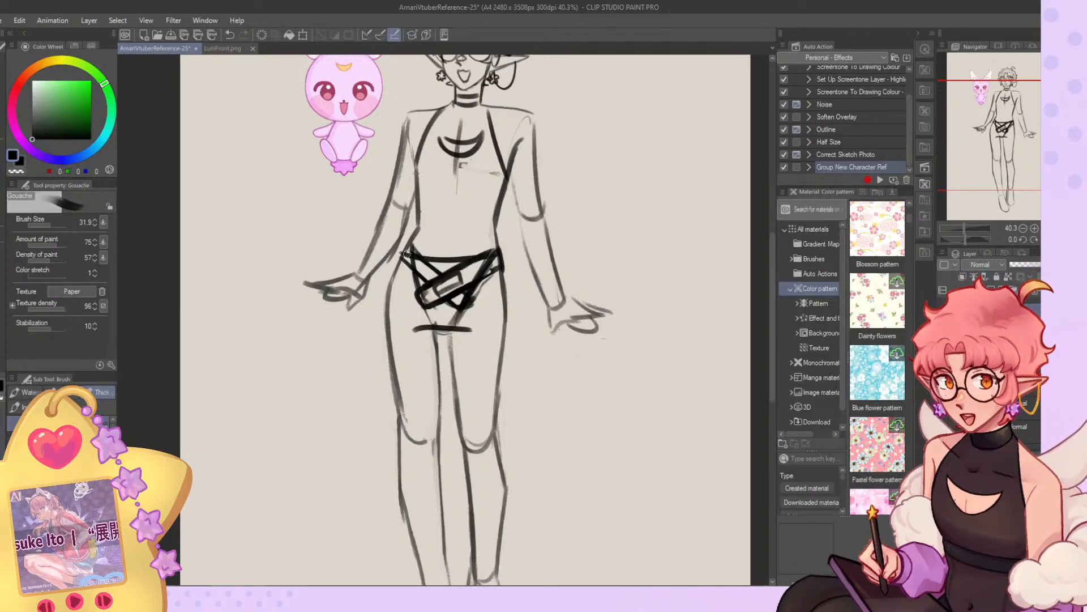
pyautogui.scroll(-1, 687, 439)
pyautogui.scroll(-2, 589, 345)
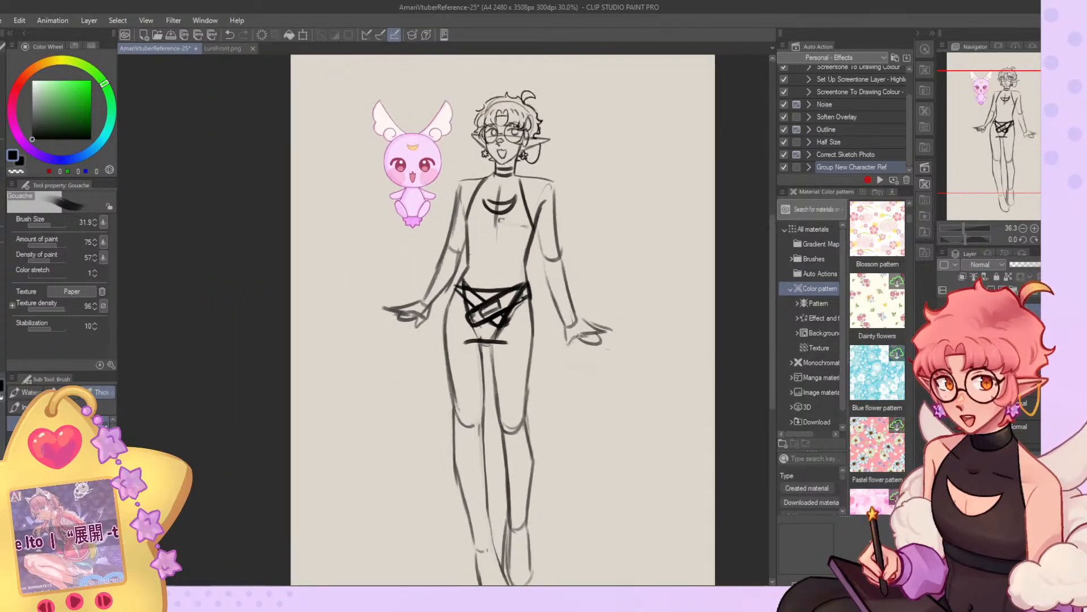
# Draw the strap wrapping around the mascot-side hip and mark the hip contour just beneath it.
pyautogui.scroll(3, 569, 342)
pyautogui.scroll(1, 394, 336)
pyautogui.moveTo(422, 246)
pyautogui.mouseDown()
pyautogui.moveTo(457, 274)
pyautogui.moveTo(419, 252)
pyautogui.moveTo(448, 284)
pyautogui.moveTo(422, 253)
pyautogui.moveTo(411, 265)
pyautogui.moveTo(445, 285)
pyautogui.moveTo(424, 256)
pyautogui.moveTo(432, 280)
pyautogui.mouseUp()
pyautogui.press('c')
pyautogui.press('c')
pyautogui.press('c')
pyautogui.press('c')
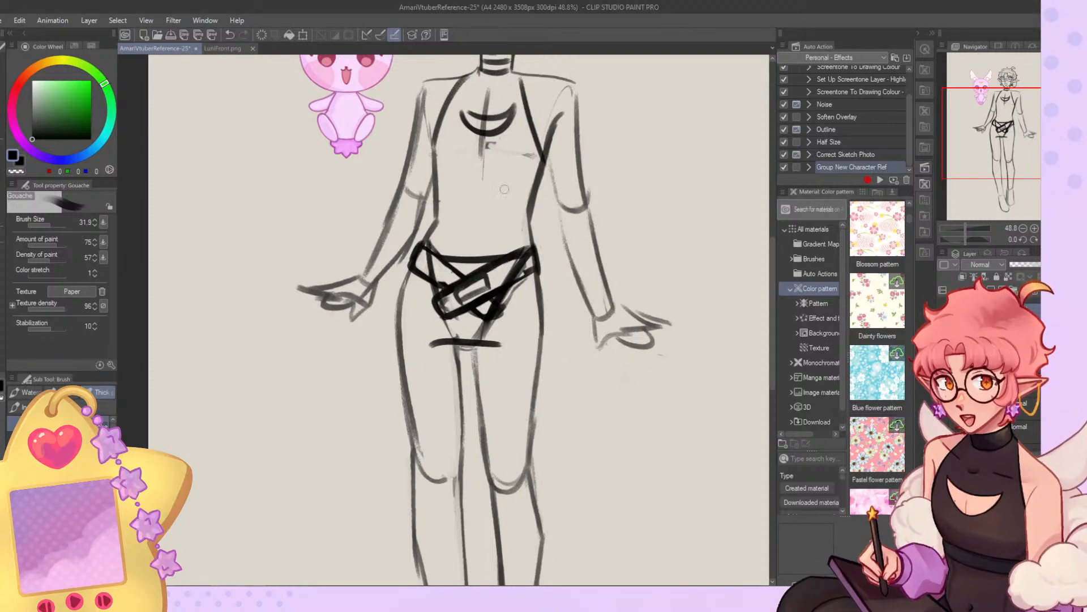
pyautogui.scroll(-7, 507, 155)
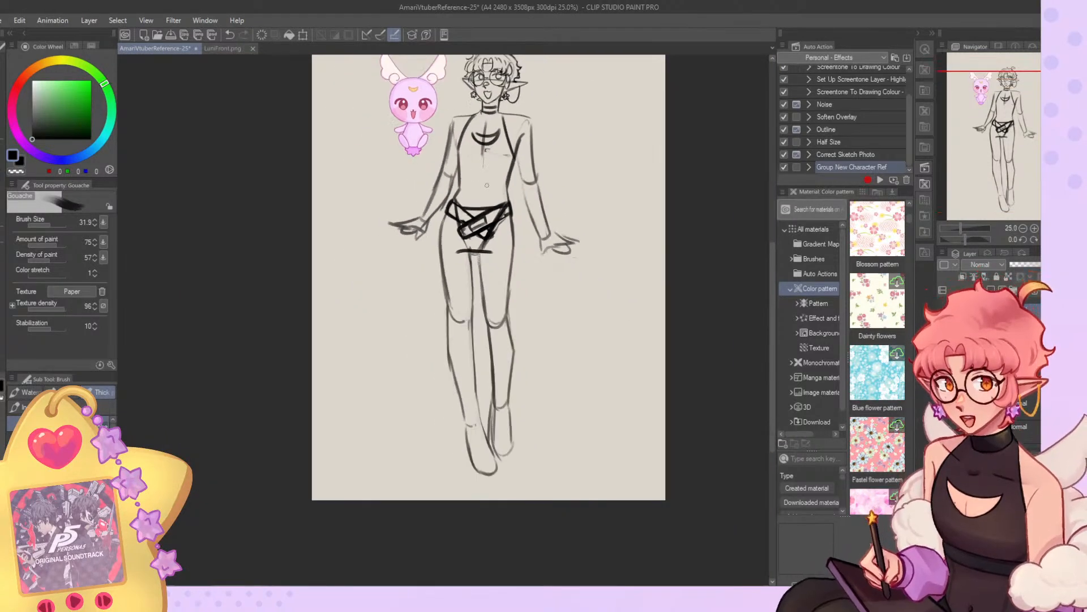
pyautogui.scroll(4, 496, 187)
pyautogui.moveTo(439, 220); pyautogui.dragTo(419, 263)
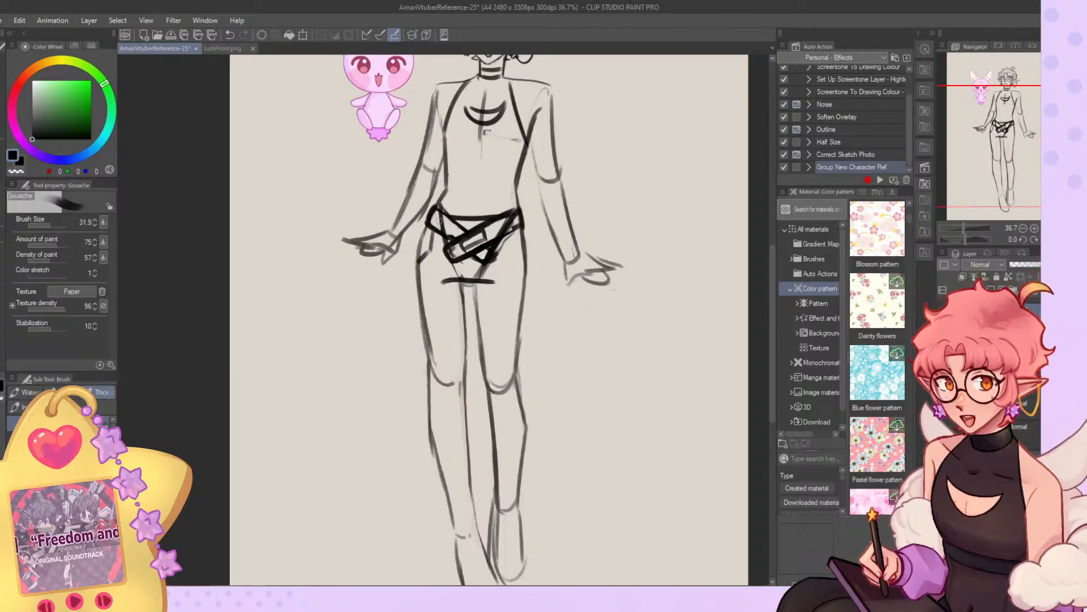
# Sketch a jagged piece of draped cloth hanging from the chain-earring-side hip to a point on the upper thigh.
pyautogui.moveTo(518, 227)
pyautogui.mouseDown()
pyautogui.moveTo(509, 267)
pyautogui.moveTo(491, 272)
pyautogui.moveTo(504, 287)
pyautogui.mouseUp()
pyautogui.moveTo(502, 291); pyautogui.dragTo(499, 322)
pyautogui.moveTo(501, 324)
pyautogui.mouseDown()
pyautogui.moveTo(524, 298)
pyautogui.moveTo(500, 310)
pyautogui.moveTo(499, 326)
pyautogui.mouseUp()
pyautogui.press('c')
pyautogui.press('c')
pyautogui.moveTo(501, 283); pyautogui.dragTo(504, 321)
pyautogui.press('c')
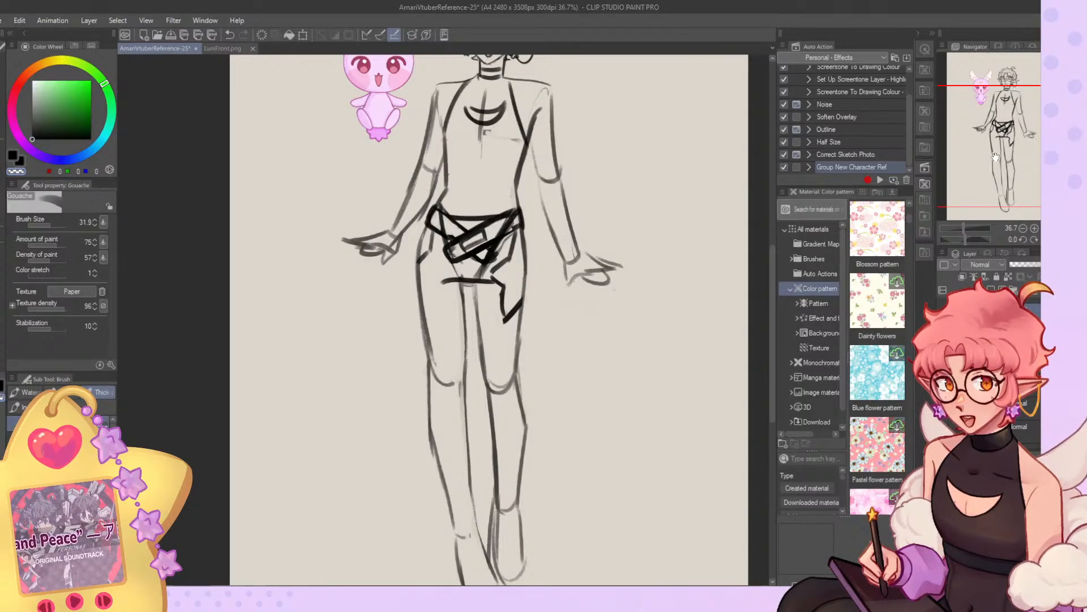
# Sketch loose trouser legs over both legs, gathered into banded cuffs at the ankles.
pyautogui.moveTo(991, 156); pyautogui.dragTo(989, 177)
pyautogui.press('c')
pyautogui.moveTo(429, 151); pyautogui.dragTo(451, 433)
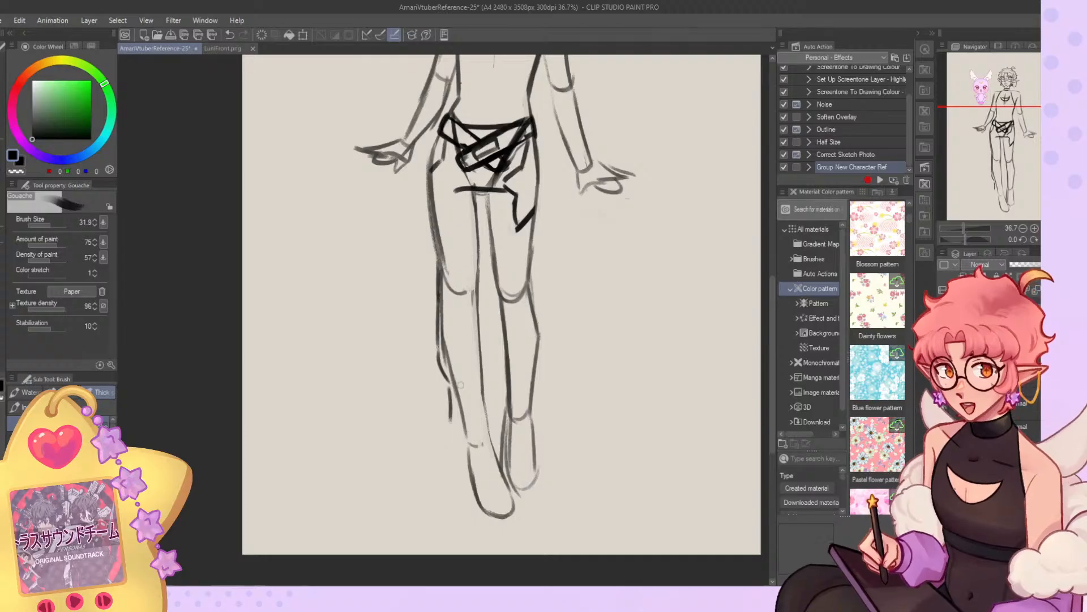
pyautogui.moveTo(451, 399); pyautogui.dragTo(470, 446)
pyautogui.moveTo(464, 430)
pyautogui.mouseDown()
pyautogui.moveTo(493, 423)
pyautogui.moveTo(493, 435)
pyautogui.moveTo(481, 340)
pyautogui.mouseUp()
pyautogui.moveTo(480, 265); pyautogui.dragTo(482, 366)
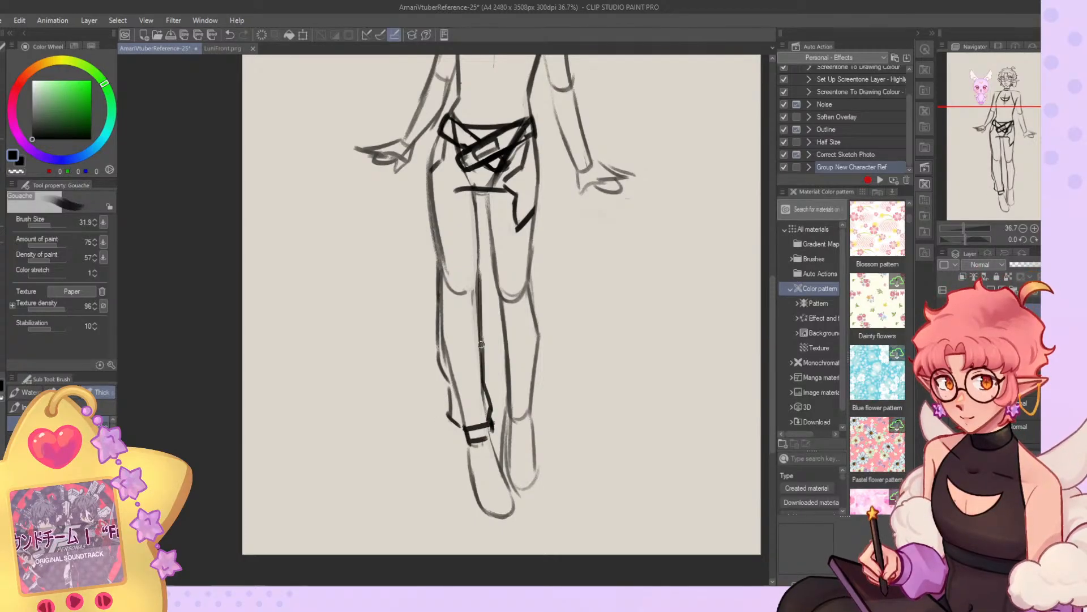
pyautogui.moveTo(478, 201)
pyautogui.mouseDown()
pyautogui.moveTo(503, 409)
pyautogui.moveTo(506, 419)
pyautogui.moveTo(537, 413)
pyautogui.moveTo(533, 399)
pyautogui.moveTo(536, 416)
pyautogui.moveTo(544, 321)
pyautogui.moveTo(535, 170)
pyautogui.mouseUp()
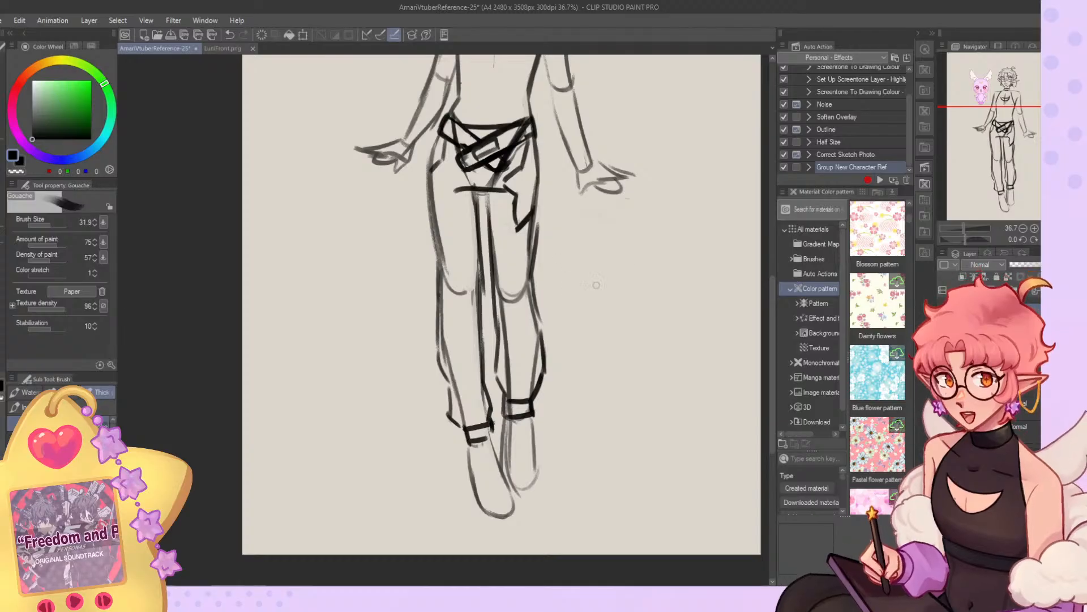
# Draw a cropped-top hem as two horizontal lines across the ribs below the chest cutout, redoing strokes as needed.
pyautogui.moveTo(998, 180); pyautogui.dragTo(1004, 135)
pyautogui.moveTo(440, 255); pyautogui.dragTo(520, 255)
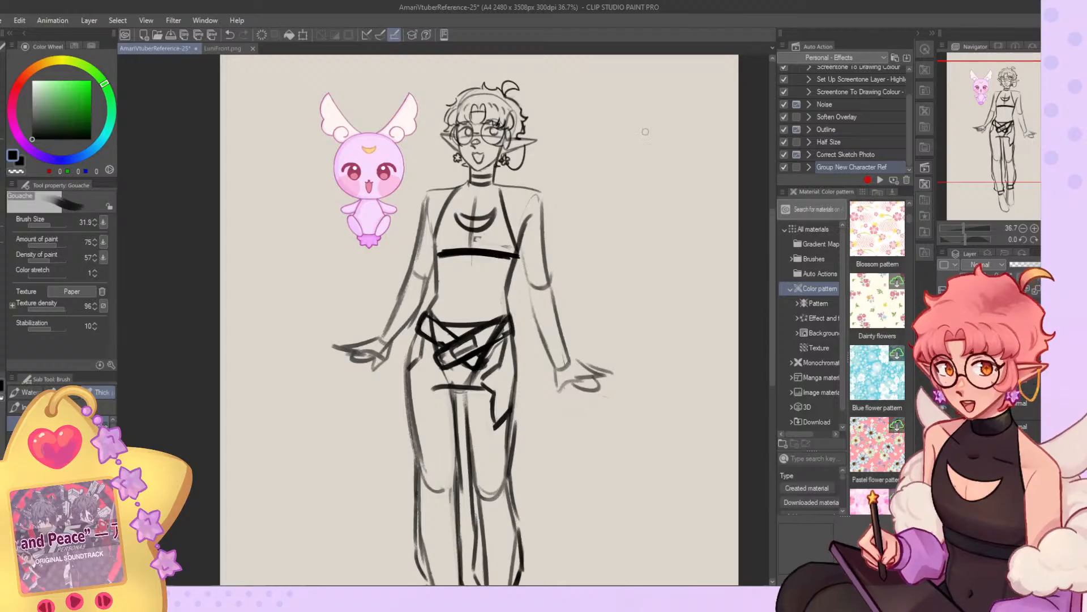
pyautogui.hotkey('ctrl', 'z')
pyautogui.hotkey('ctrl', 'z')
pyautogui.hotkey('ctrl', 'z')
pyautogui.moveTo(437, 267); pyautogui.dragTo(518, 257)
pyautogui.hotkey('ctrl', 'z')
pyautogui.hotkey('ctrl', 'z')
pyautogui.moveTo(439, 265); pyautogui.dragTo(509, 268)
pyautogui.hotkey('ctrl', 'z')
pyautogui.moveTo(437, 263); pyautogui.dragTo(508, 267)
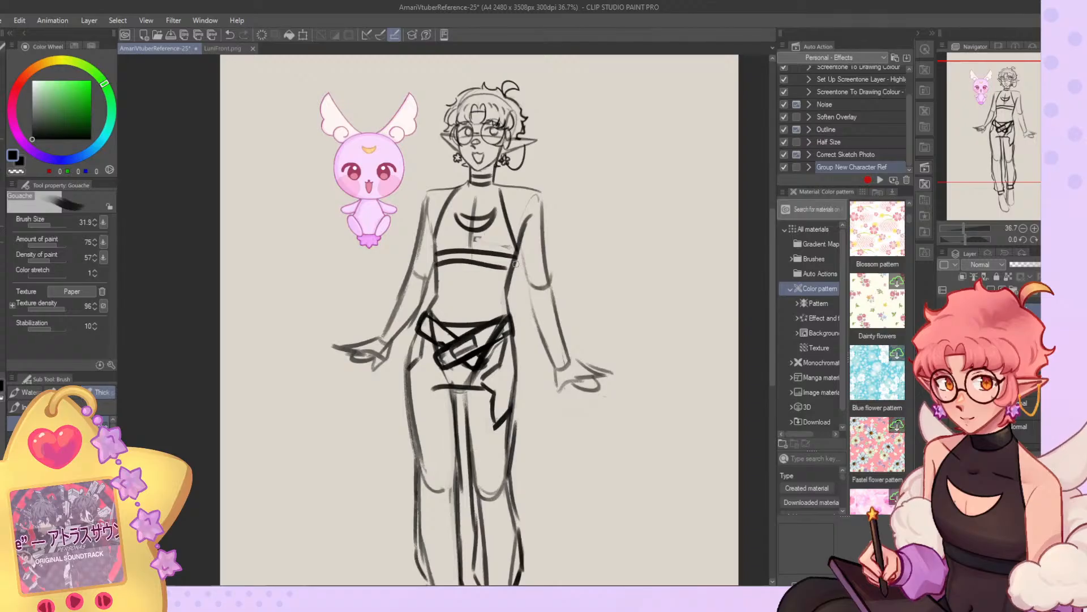
pyautogui.hotkey('ctrl', 'z')
pyautogui.moveTo(438, 264); pyautogui.dragTo(510, 267)
pyautogui.hotkey('ctrl', 'z')
pyautogui.moveTo(501, 184)
pyautogui.mouseDown()
pyautogui.moveTo(549, 153)
pyautogui.moveTo(477, 248)
pyautogui.mouseUp()
pyautogui.hotkey('ctrl', 'z')
pyautogui.hotkey('ctrl', 'z')
# Sketch a flared, pointed collar rising from the neck above both shoulders, redoing strokes until the shape fits.
pyautogui.hotkey('ctrl', 'z')
pyautogui.moveTo(481, 184); pyautogui.dragTo(478, 248)
pyautogui.hotkey('ctrl', 'z')
pyautogui.moveTo(488, 205); pyautogui.dragTo(541, 158)
pyautogui.moveTo(537, 161); pyautogui.dragTo(576, 137)
pyautogui.hotkey('ctrl', 'z')
pyautogui.hotkey('ctrl', 'z')
pyautogui.moveTo(488, 204)
pyautogui.mouseDown()
pyautogui.moveTo(566, 140)
pyautogui.moveTo(501, 190)
pyautogui.moveTo(564, 158)
pyautogui.moveTo(529, 214)
pyautogui.moveTo(512, 215)
pyautogui.moveTo(559, 163)
pyautogui.moveTo(546, 198)
pyautogui.mouseUp()
pyautogui.hotkey('ctrl', 'z')
pyautogui.hotkey('ctrl', 'z')
pyautogui.press('c')
pyautogui.moveTo(562, 156)
pyautogui.mouseDown()
pyautogui.moveTo(559, 185)
pyautogui.moveTo(542, 202)
pyautogui.moveTo(495, 194)
pyautogui.moveTo(530, 174)
pyautogui.moveTo(553, 186)
pyautogui.moveTo(531, 210)
pyautogui.moveTo(493, 207)
pyautogui.moveTo(524, 180)
pyautogui.moveTo(561, 170)
pyautogui.moveTo(522, 211)
pyautogui.moveTo(492, 206)
pyautogui.moveTo(441, 163)
pyautogui.moveTo(429, 181)
pyautogui.moveTo(467, 202)
pyautogui.mouseUp()
pyautogui.hotkey('ctrl', 'z')
pyautogui.hotkey('ctrl', 'z')
pyautogui.hotkey('ctrl', 'z')
pyautogui.hotkey('ctrl', 'z')
pyautogui.hotkey('ctrl', 'z')
pyautogui.press('c')
pyautogui.hotkey('ctrl', 'z')
pyautogui.hotkey('ctrl', 'z')
pyautogui.hotkey('ctrl', 'z')
# Lasso the chain-earring-side collar flap, scale it to 87% width and rotate it -1.5 degrees, then deselect.
pyautogui.press('p')
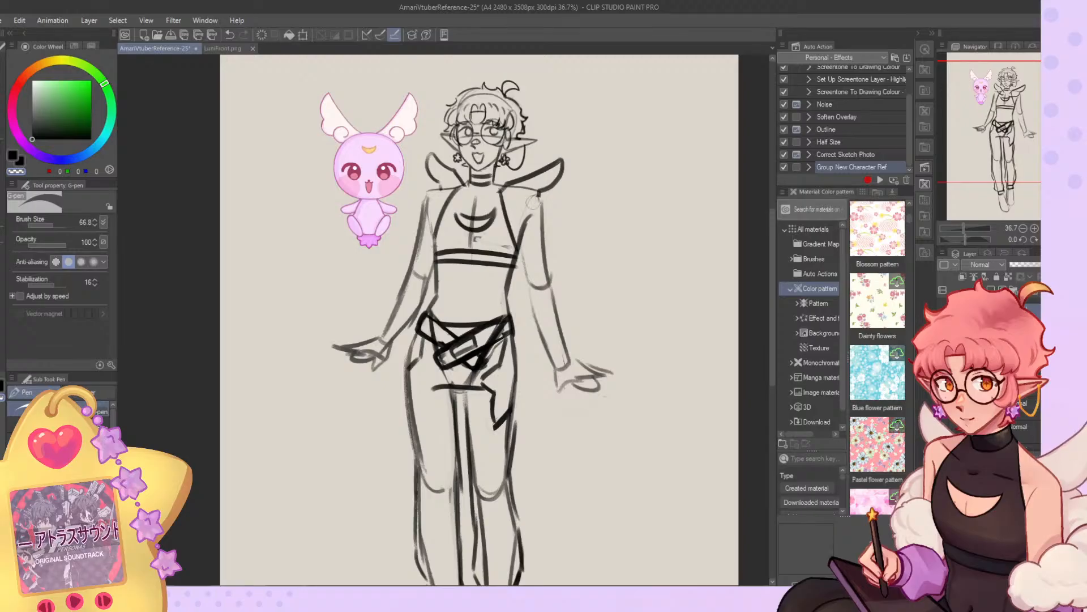
pyautogui.press('m')
pyautogui.moveTo(558, 136)
pyautogui.mouseDown()
pyautogui.moveTo(509, 167)
pyautogui.moveTo(572, 122)
pyautogui.mouseUp()
pyautogui.hotkey('ctrl', 't')
pyautogui.moveTo(599, 168); pyautogui.dragTo(587, 167)
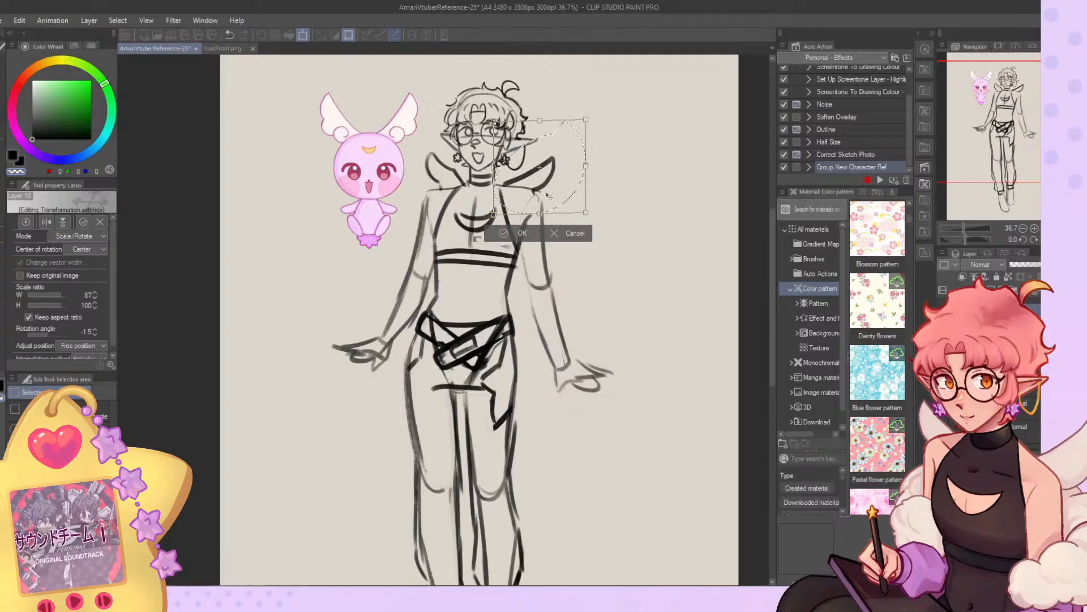
pyautogui.press('Return')
pyautogui.hotkey('ctrl', 'd')
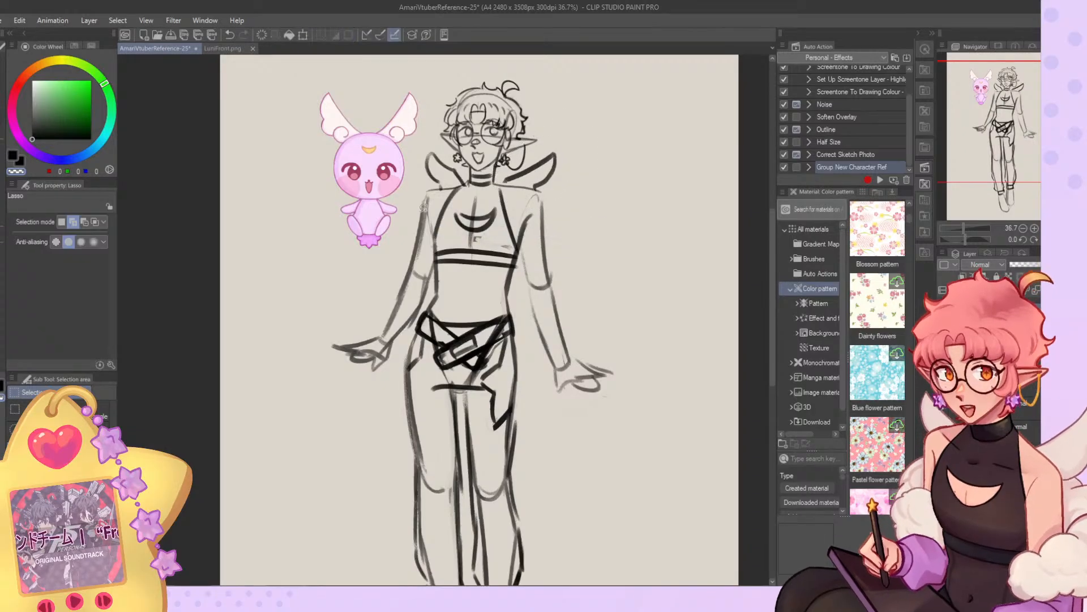
# Reinforce the chain-earring-side collar flap's outline and close its lower edge at the shoulder with Gouache.
pyautogui.press('b')
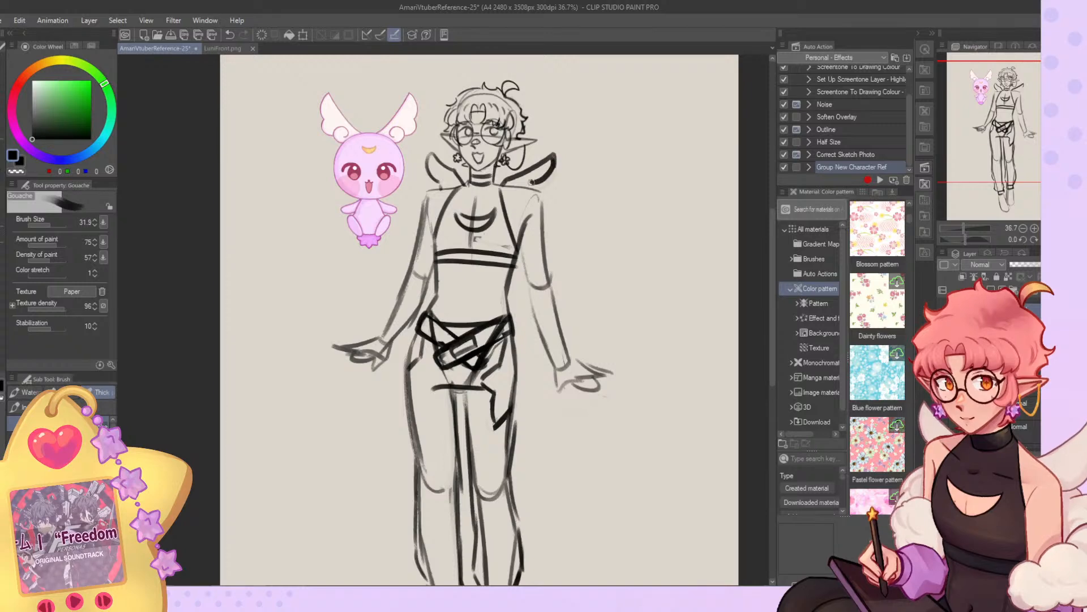
pyautogui.hotkey('ctrl', 'z')
pyautogui.hotkey('ctrl', 'z')
pyautogui.moveTo(542, 179)
pyautogui.mouseDown()
pyautogui.moveTo(552, 158)
pyautogui.moveTo(533, 183)
pyautogui.mouseUp()
pyautogui.hotkey('ctrl', 'z')
pyautogui.hotkey('ctrl', 'z')
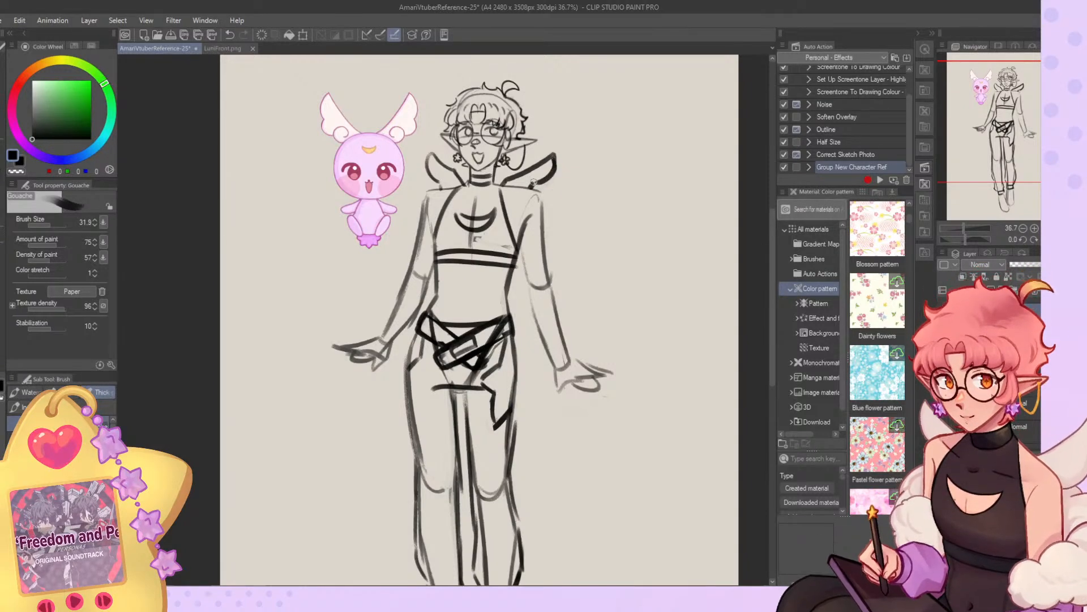
# Fade the body and outfit sketch by lowering its layer opacity.
pyautogui.scroll(-5, 400, 272)
pyautogui.scroll(6, 401, 271)
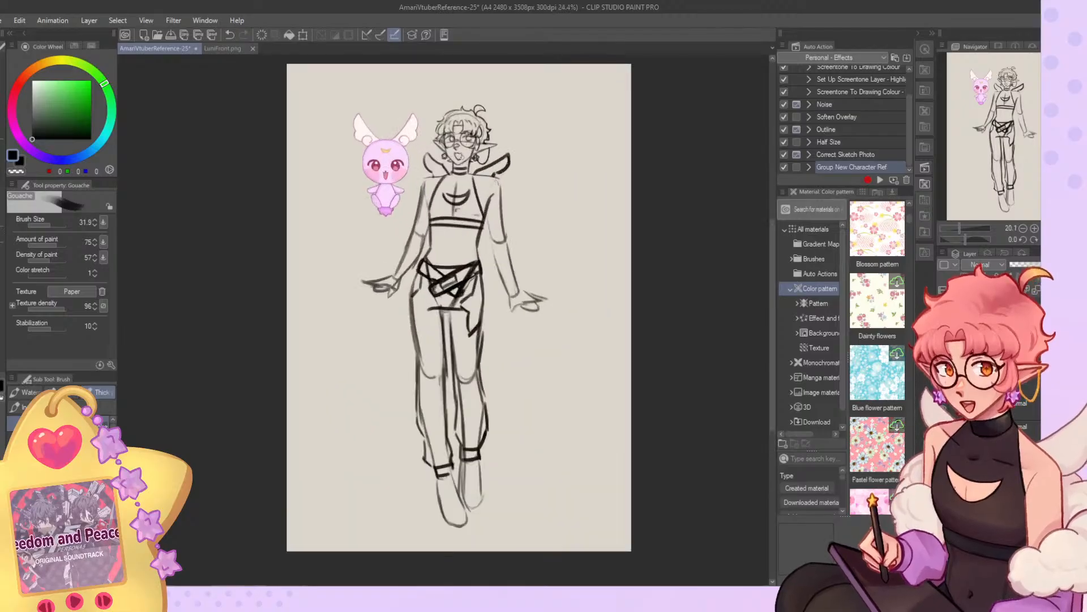
pyautogui.scroll(-6, 473, 121)
pyautogui.scroll(2, 488, 203)
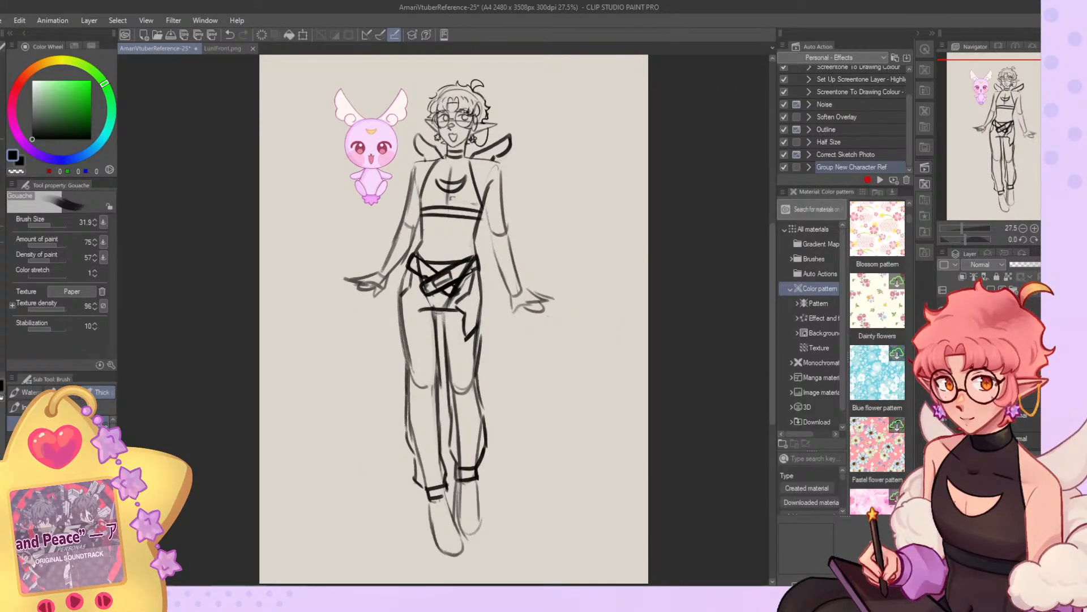
pyautogui.moveTo(1039, 266); pyautogui.dragTo(1032, 266)
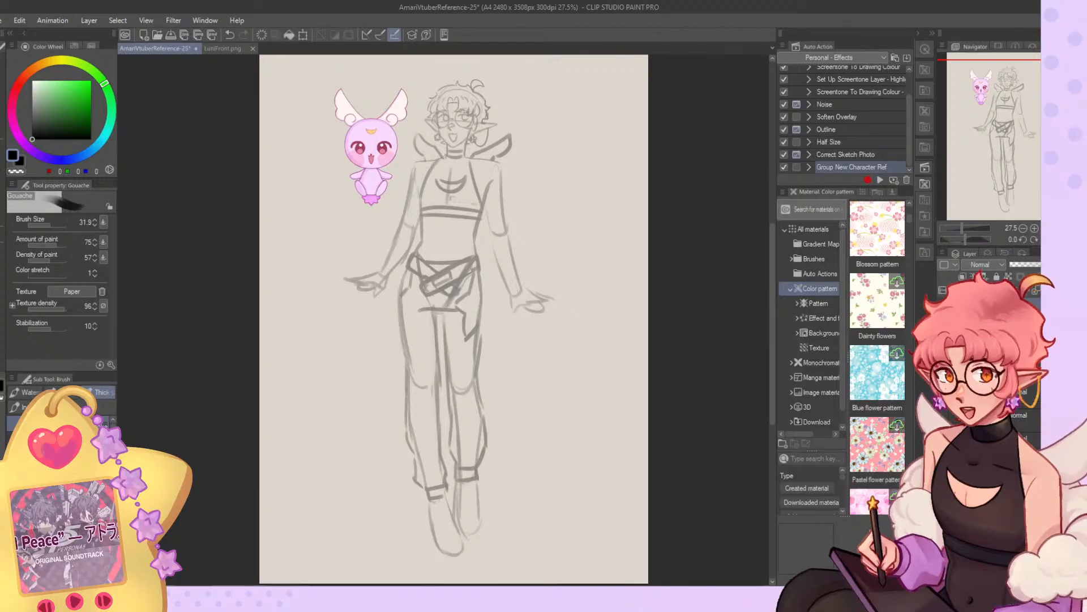
# Sketch puffy cloud-like trim around the chain-earring-side elbow, with a loose sleeve gathered into a cuff at the wrist.
pyautogui.scroll(3, 421, 142)
pyautogui.moveTo(501, 261)
pyautogui.mouseDown()
pyautogui.moveTo(548, 251)
pyautogui.moveTo(536, 258)
pyautogui.moveTo(563, 241)
pyautogui.moveTo(566, 218)
pyautogui.moveTo(584, 249)
pyautogui.mouseUp()
pyautogui.hotkey('ctrl', 'z')
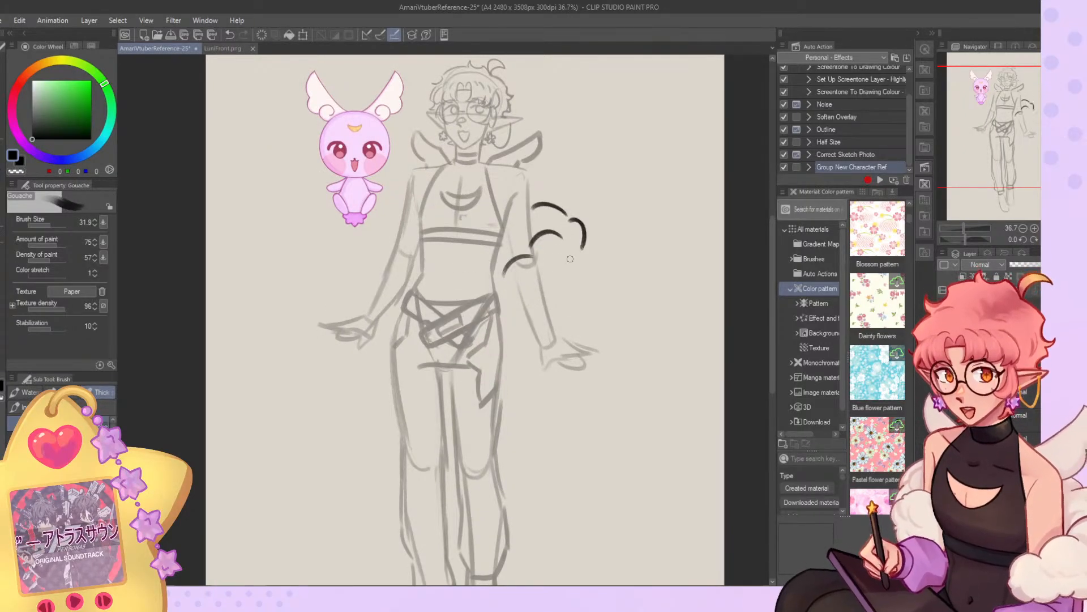
pyautogui.moveTo(515, 264); pyautogui.dragTo(502, 295)
pyautogui.moveTo(537, 343)
pyautogui.mouseDown()
pyautogui.moveTo(569, 326)
pyautogui.moveTo(547, 275)
pyautogui.moveTo(545, 297)
pyautogui.mouseUp()
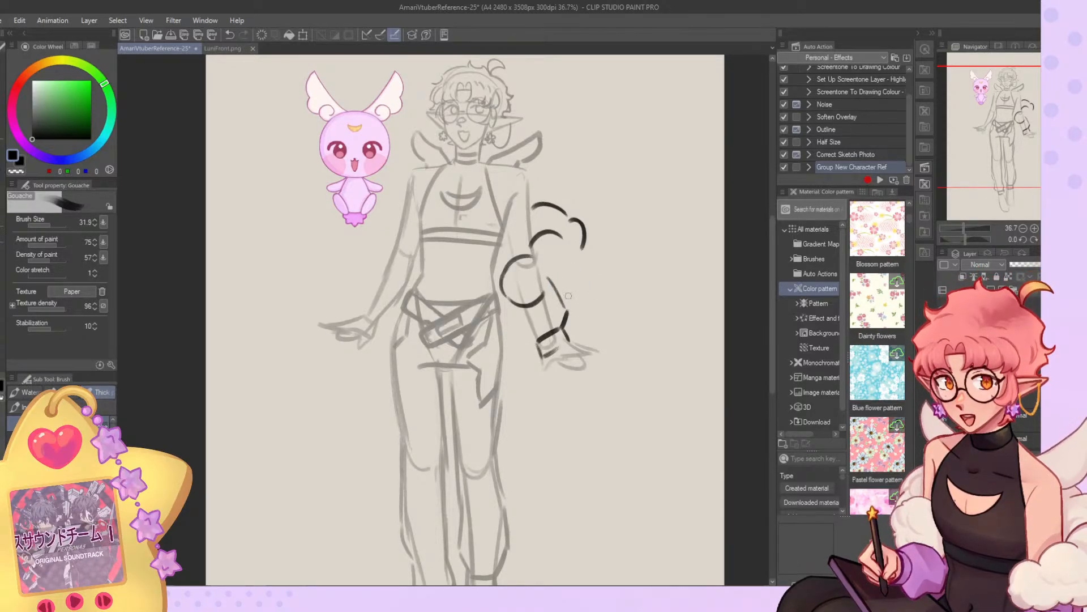
pyautogui.hotkey('ctrl', 'z')
pyautogui.moveTo(513, 292)
pyautogui.mouseDown()
pyautogui.moveTo(544, 275)
pyautogui.moveTo(566, 244)
pyautogui.moveTo(573, 257)
pyautogui.moveTo(558, 287)
pyautogui.mouseUp()
pyautogui.moveTo(585, 247)
pyautogui.mouseDown()
pyautogui.moveTo(560, 291)
pyautogui.moveTo(575, 286)
pyautogui.mouseUp()
pyautogui.hotkey('ctrl', 'z')
# Draw the coat's front edge from the chain-earring-side trim down to a diamond-shaped tip, with two diagonal hem lines rising towards the hand.
pyautogui.moveTo(509, 294); pyautogui.dragTo(514, 357)
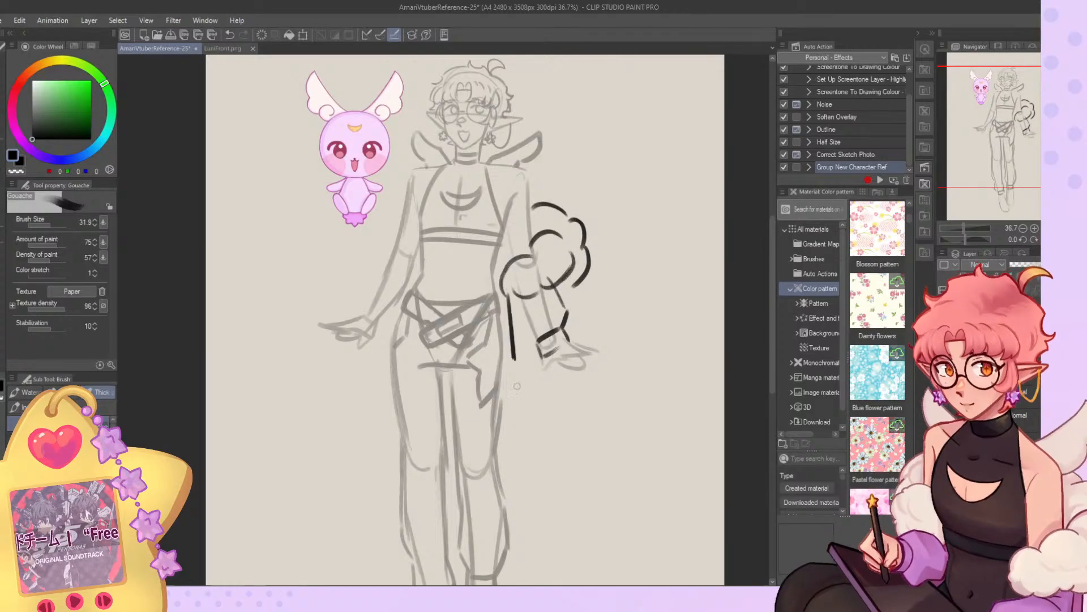
pyautogui.hotkey('ctrl', 'z')
pyautogui.moveTo(506, 309); pyautogui.dragTo(512, 396)
pyautogui.moveTo(517, 422)
pyautogui.mouseDown()
pyautogui.moveTo(547, 386)
pyautogui.moveTo(542, 372)
pyautogui.moveTo(512, 443)
pyautogui.mouseUp()
pyautogui.hotkey('ctrl', 'z')
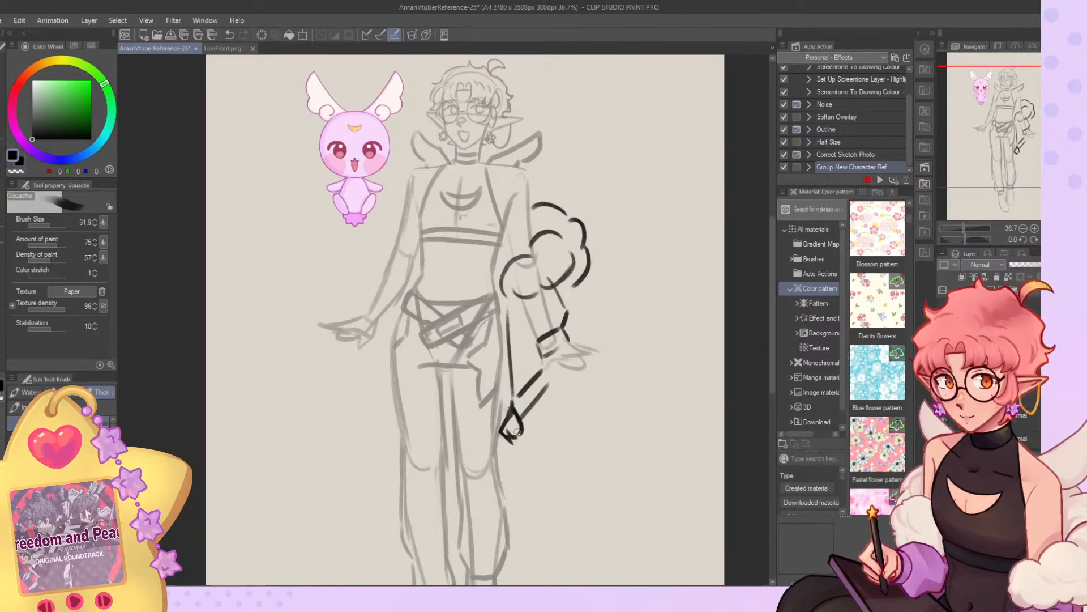
pyautogui.moveTo(513, 440); pyautogui.dragTo(522, 430)
# Sketch matching puffy trim, loose sleeve and wrist cuff on the mascot-side arm.
pyautogui.moveTo(401, 216)
pyautogui.mouseDown()
pyautogui.moveTo(378, 229)
pyautogui.moveTo(365, 256)
pyautogui.mouseUp()
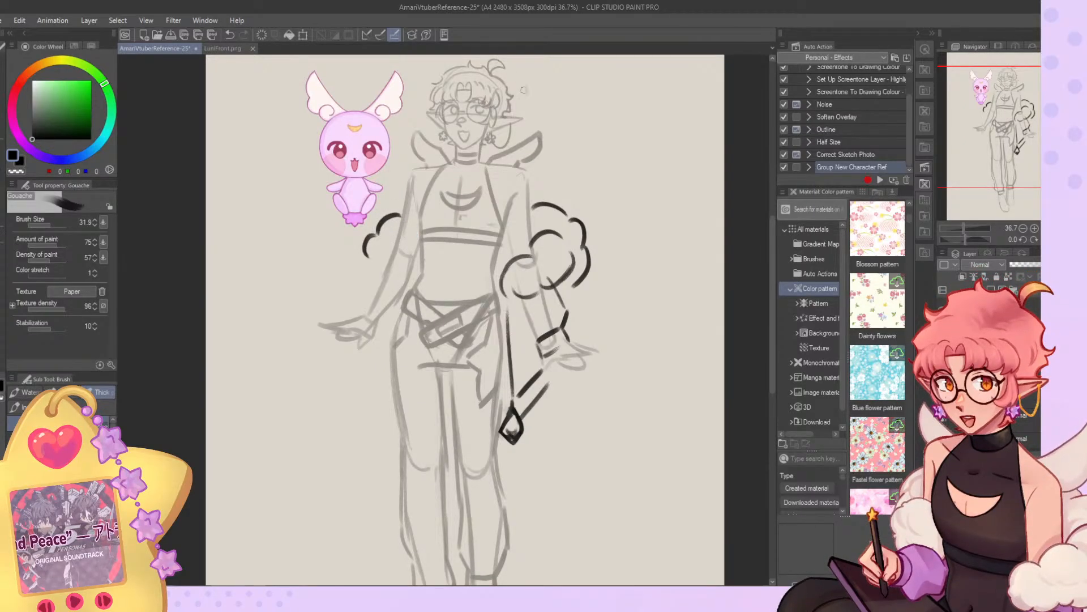
pyautogui.moveTo(402, 229)
pyautogui.mouseDown()
pyautogui.moveTo(421, 250)
pyautogui.moveTo(394, 286)
pyautogui.moveTo(409, 285)
pyautogui.moveTo(387, 272)
pyautogui.moveTo(401, 285)
pyautogui.moveTo(362, 297)
pyautogui.moveTo(354, 319)
pyautogui.moveTo(368, 332)
pyautogui.moveTo(397, 322)
pyautogui.moveTo(408, 287)
pyautogui.moveTo(384, 435)
pyautogui.mouseUp()
pyautogui.hotkey('ctrl', 'z')
pyautogui.hotkey('ctrl', 'z')
pyautogui.hotkey('ctrl', 'z')
# Draw the mascot-side coat edge from below the sleeve down to a pointed tip at thigh level.
pyautogui.moveTo(407, 287); pyautogui.dragTo(387, 383)
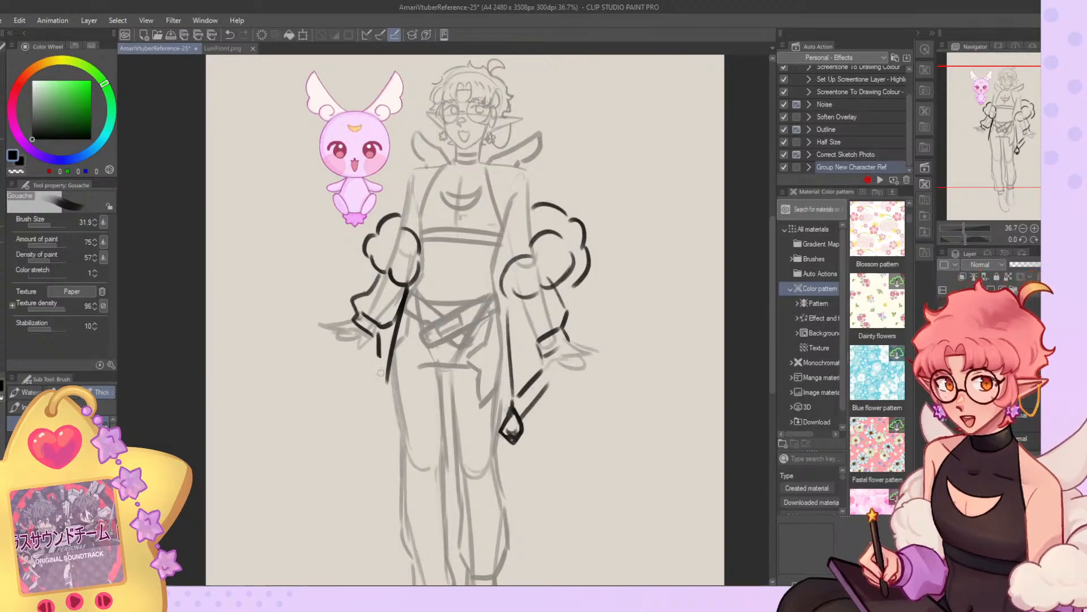
pyautogui.hotkey('ctrl', 'z')
pyautogui.moveTo(407, 288); pyautogui.dragTo(382, 404)
pyautogui.hotkey('ctrl', 'z')
pyautogui.moveTo(391, 328)
pyautogui.mouseDown()
pyautogui.moveTo(385, 416)
pyautogui.moveTo(396, 407)
pyautogui.moveTo(383, 441)
pyautogui.moveTo(396, 427)
pyautogui.mouseUp()
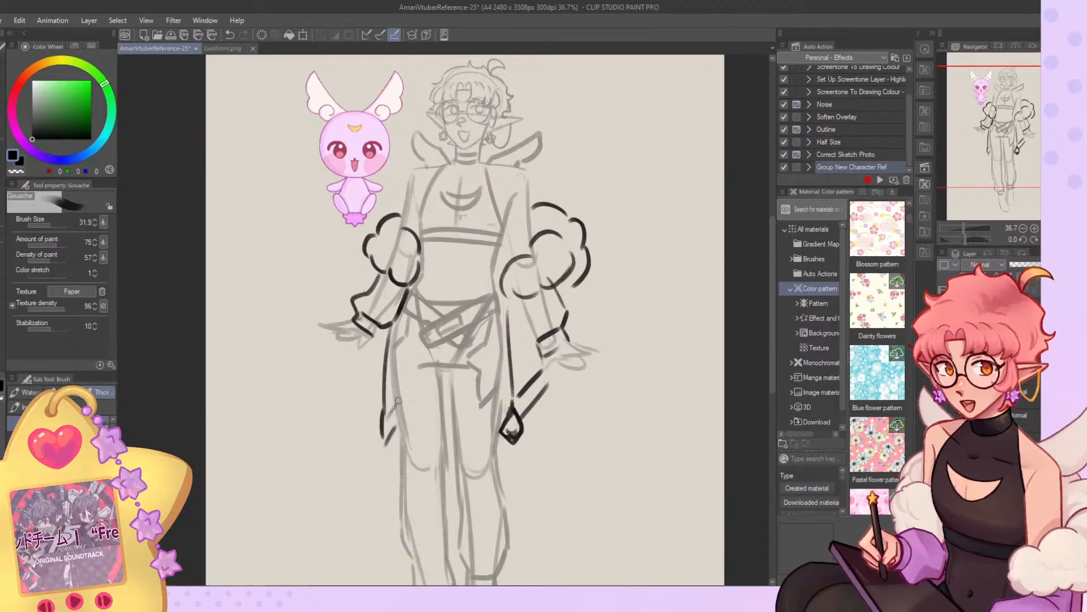
# Rework the lower edge of the chain-earring-side trim and add a short curve joining it to the coat edge.
pyautogui.scroll(-2, 405, 326)
pyautogui.scroll(3, 468, 321)
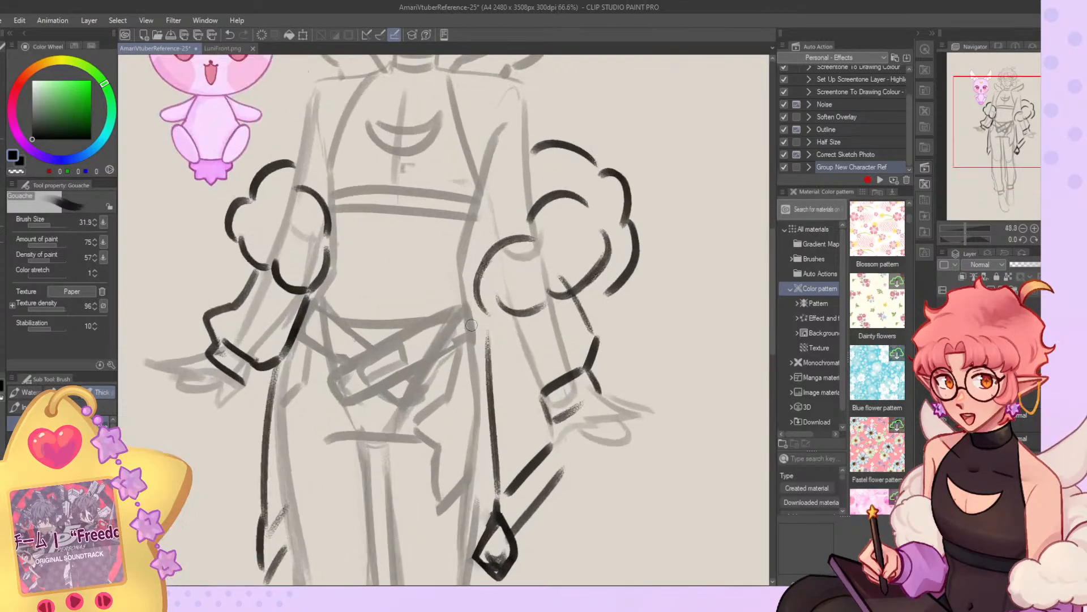
pyautogui.moveTo(487, 310)
pyautogui.mouseDown()
pyautogui.moveTo(505, 305)
pyautogui.moveTo(485, 339)
pyautogui.moveTo(484, 315)
pyautogui.moveTo(486, 428)
pyautogui.mouseUp()
pyautogui.hotkey('ctrl', 'z')
pyautogui.press('c')
pyautogui.press('c')
pyautogui.scroll(-3, 440, 436)
pyautogui.scroll(1, 440, 436)
pyautogui.scroll(-2, 440, 436)
pyautogui.scroll(3, 622, 185)
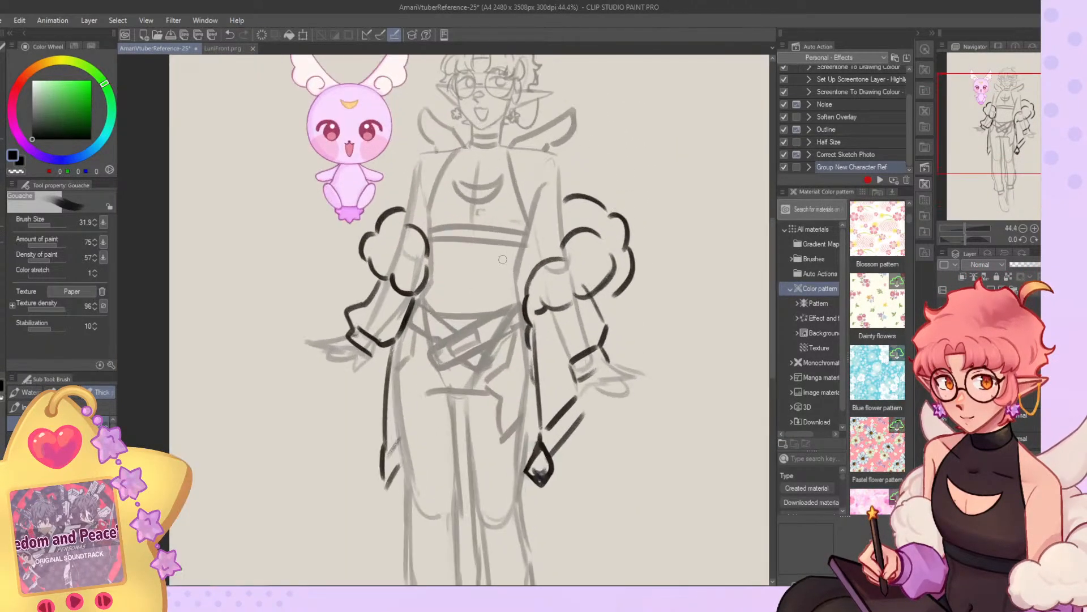
# Lasso the outer lobes of the chain-earring-side trim, move them slightly closer to the arm and deselect.
pyautogui.press('m')
pyautogui.moveTo(596, 165)
pyautogui.mouseDown()
pyautogui.moveTo(559, 173)
pyautogui.moveTo(616, 234)
pyautogui.moveTo(611, 316)
pyautogui.moveTo(637, 173)
pyautogui.mouseUp()
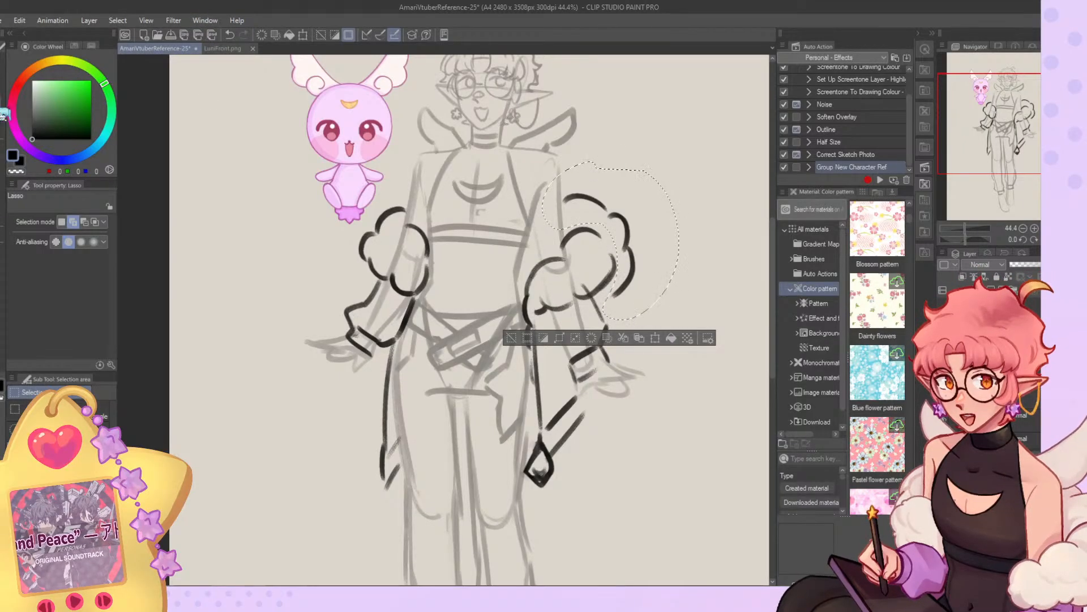
pyautogui.press('k')
pyautogui.moveTo(631, 245); pyautogui.dragTo(622, 245)
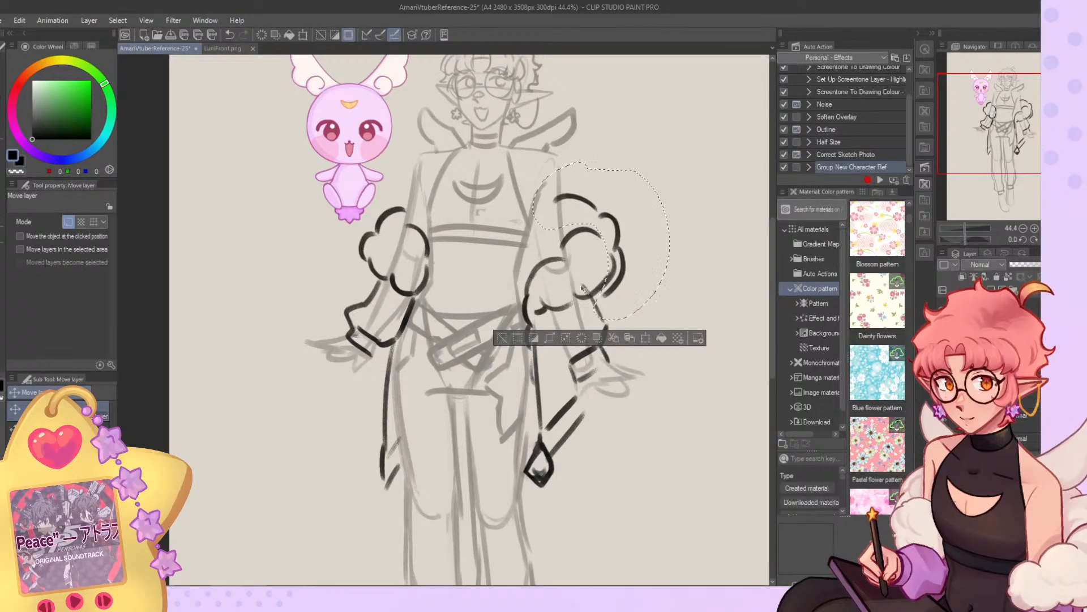
pyautogui.click(502, 338)
# Add an upper lobe to the mascot-side trim and rework the trim's inner edge along the arm.
pyautogui.press('b')
pyautogui.moveTo(414, 183)
pyautogui.mouseDown()
pyautogui.moveTo(372, 219)
pyautogui.moveTo(406, 205)
pyautogui.moveTo(397, 211)
pyautogui.mouseUp()
pyautogui.press('c')
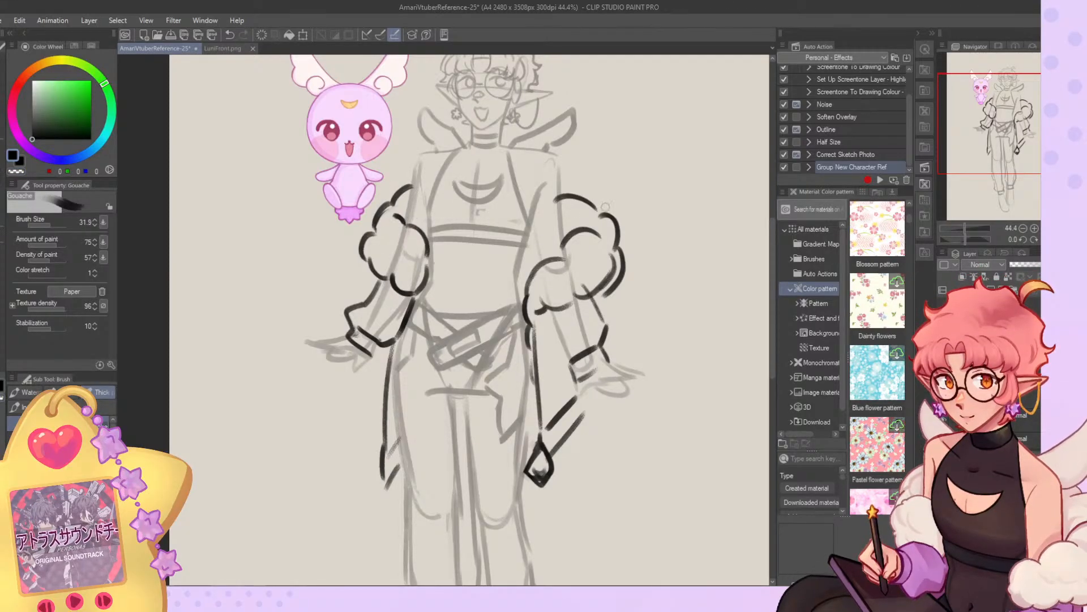
pyautogui.press('c')
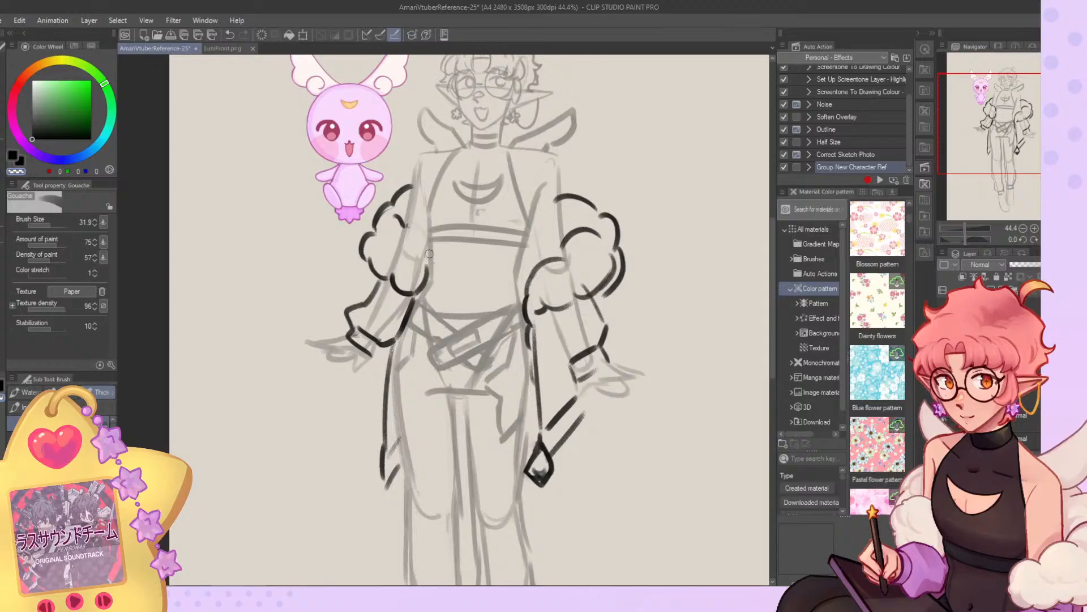
pyautogui.press('c')
pyautogui.moveTo(406, 230)
pyautogui.mouseDown()
pyautogui.moveTo(419, 262)
pyautogui.moveTo(392, 250)
pyautogui.moveTo(414, 259)
pyautogui.moveTo(392, 264)
pyautogui.mouseUp()
pyautogui.hotkey('ctrl', 'z')
# Redraw the upper and inner edges of the chain-earring-side trim so its lobes form one continuous puffy shape.
pyautogui.hotkey('ctrl', 'z')
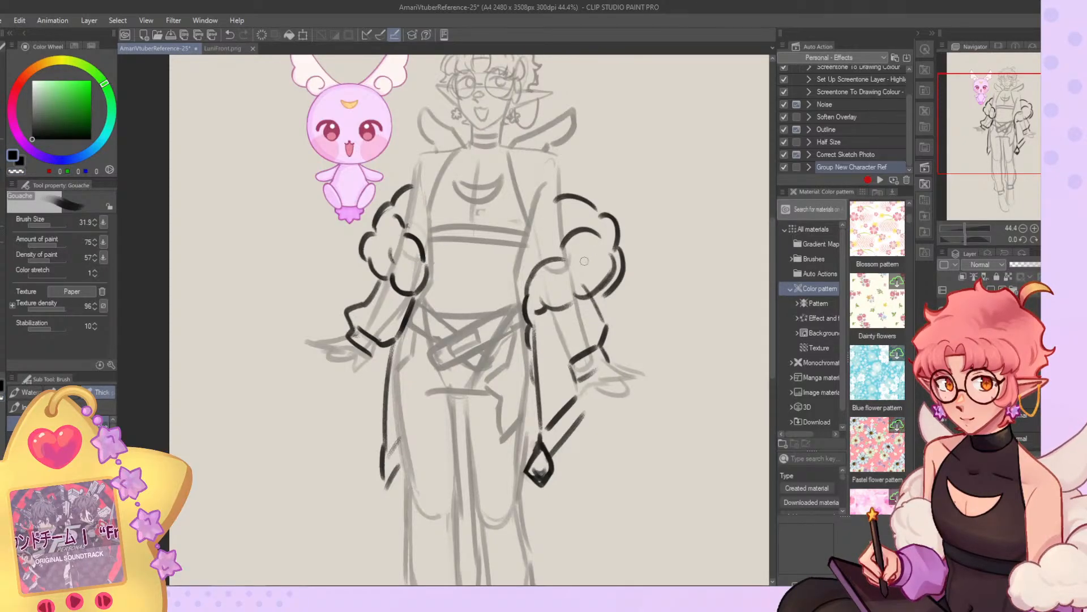
pyautogui.moveTo(564, 247)
pyautogui.mouseDown()
pyautogui.moveTo(555, 260)
pyautogui.moveTo(599, 235)
pyautogui.moveTo(567, 247)
pyautogui.moveTo(529, 288)
pyautogui.moveTo(548, 310)
pyautogui.moveTo(603, 280)
pyautogui.moveTo(592, 274)
pyautogui.mouseUp()
pyautogui.press('c')
pyautogui.press('c')
pyautogui.hotkey('ctrl', 'z')
pyautogui.press('c')
pyautogui.press('c')
pyautogui.hotkey('ctrl', 'z')
pyautogui.press('c')
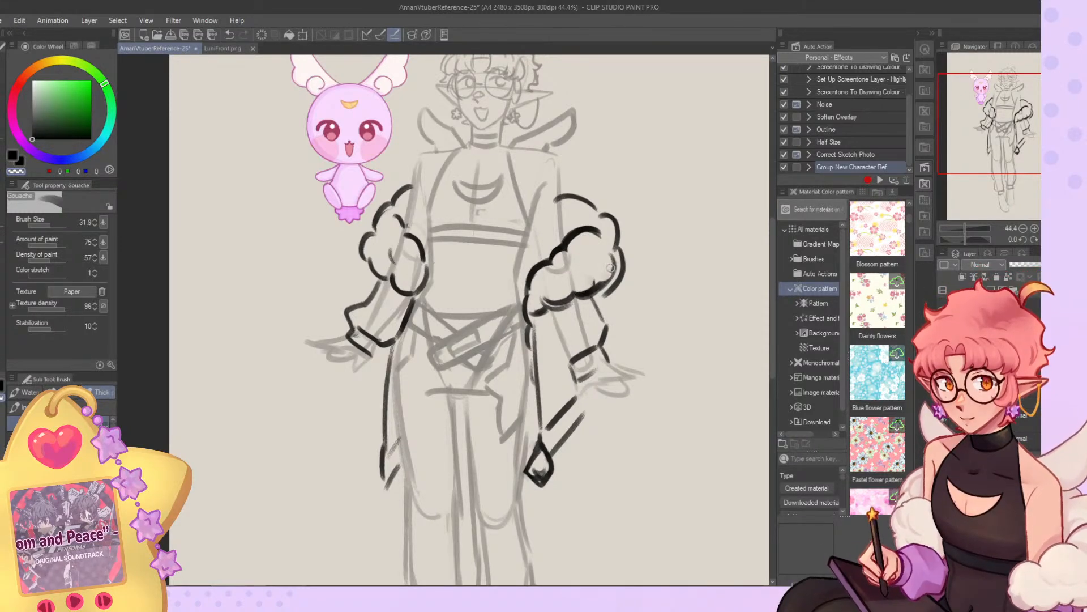
# Erase the outer edge of the chain-earring-side trim and redraw it as a rounder curve closer to the arm.
pyautogui.press('c')
pyautogui.moveTo(602, 278)
pyautogui.mouseDown()
pyautogui.moveTo(572, 294)
pyautogui.moveTo(616, 268)
pyautogui.moveTo(610, 254)
pyautogui.moveTo(596, 285)
pyautogui.moveTo(618, 276)
pyautogui.moveTo(622, 260)
pyautogui.moveTo(620, 277)
pyautogui.moveTo(612, 255)
pyautogui.moveTo(601, 289)
pyautogui.mouseUp()
pyautogui.press('c')
pyautogui.press('c')
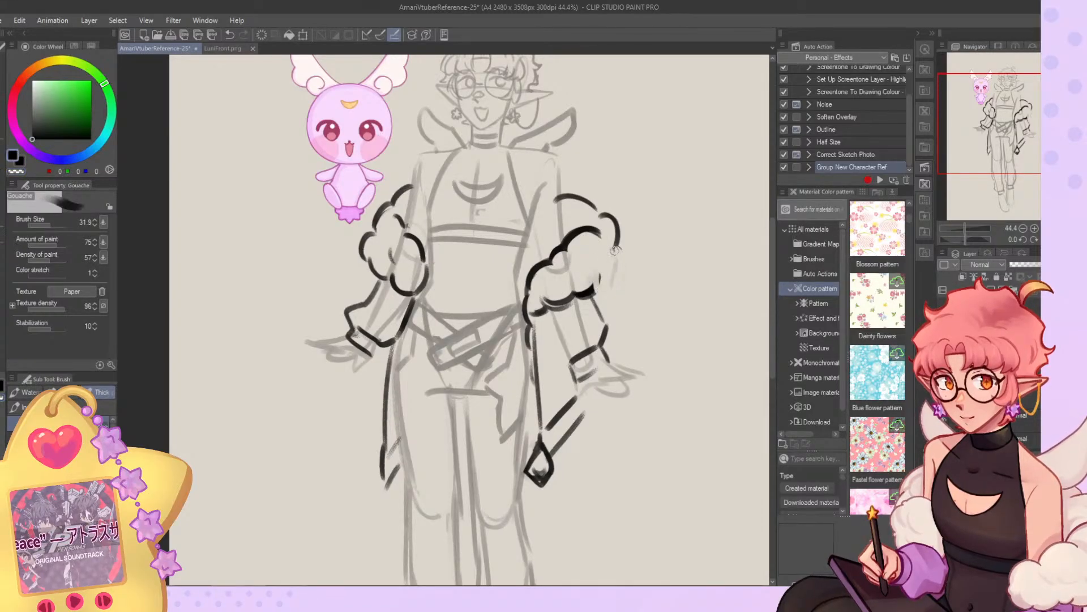
pyautogui.moveTo(616, 249); pyautogui.dragTo(599, 296)
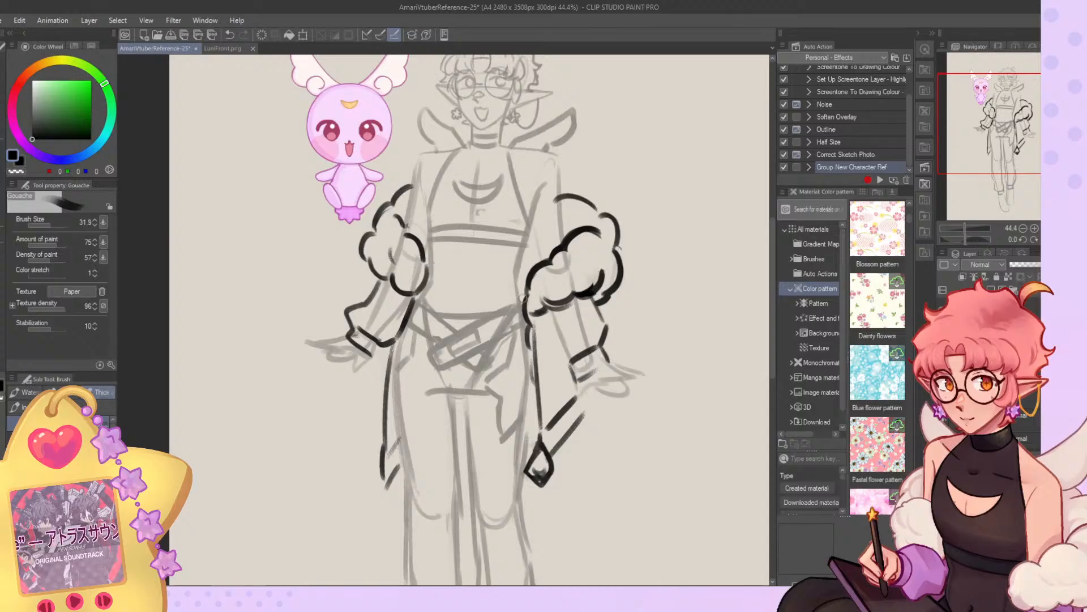
pyautogui.scroll(-7, 516, 283)
pyautogui.scroll(5, 493, 181)
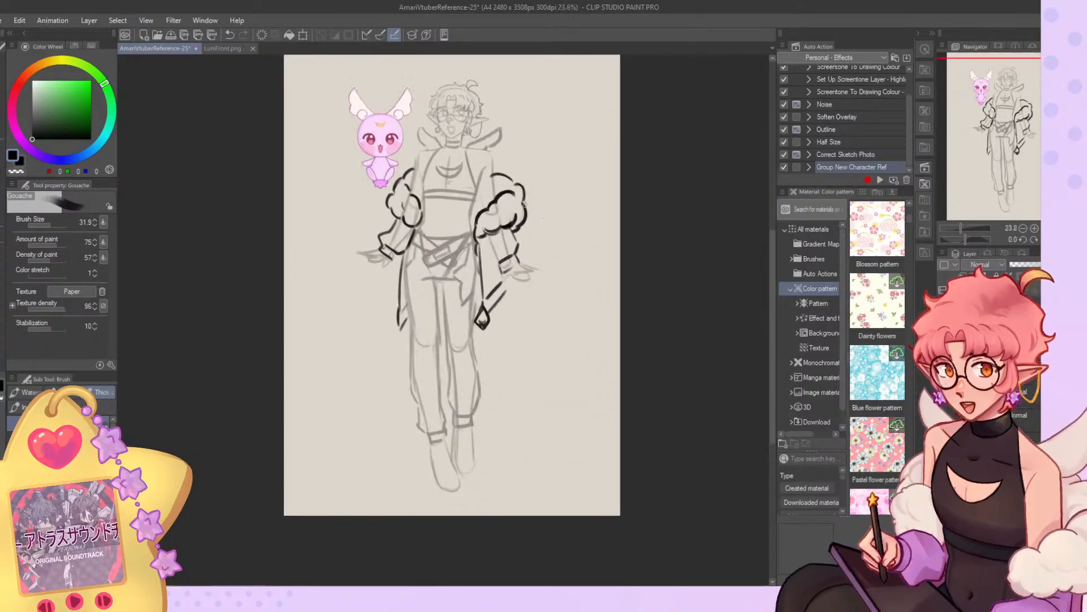
# Nudge the upper ends of both puffy trims slightly with Liquify.
pyautogui.press('j')
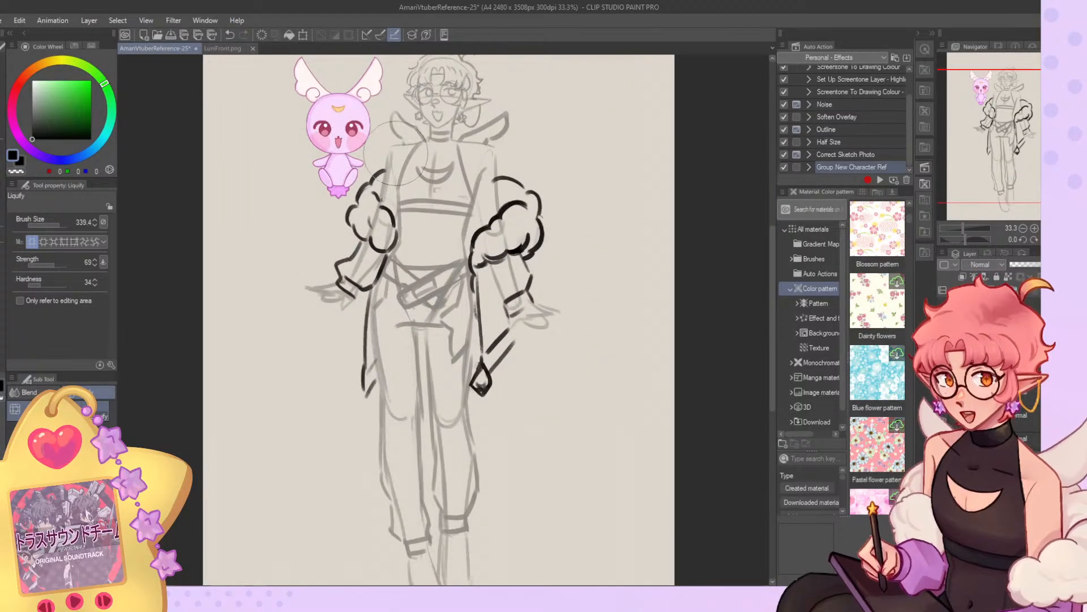
pyautogui.moveTo(384, 171); pyautogui.dragTo(384, 175)
pyautogui.moveTo(512, 162); pyautogui.dragTo(494, 168)
pyautogui.scroll(-4, 555, 113)
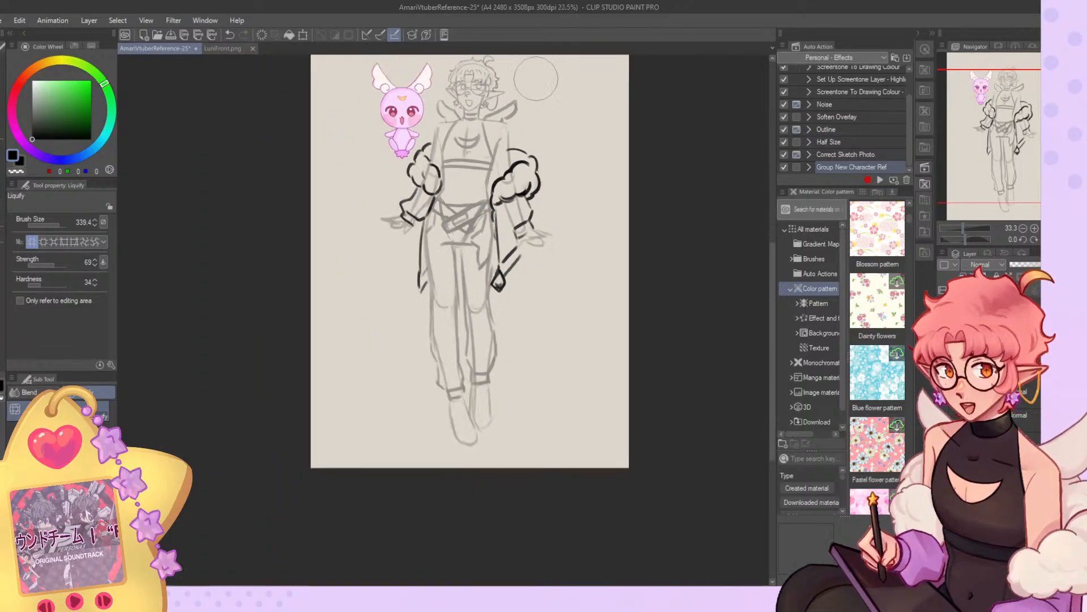
pyautogui.scroll(4, 565, 182)
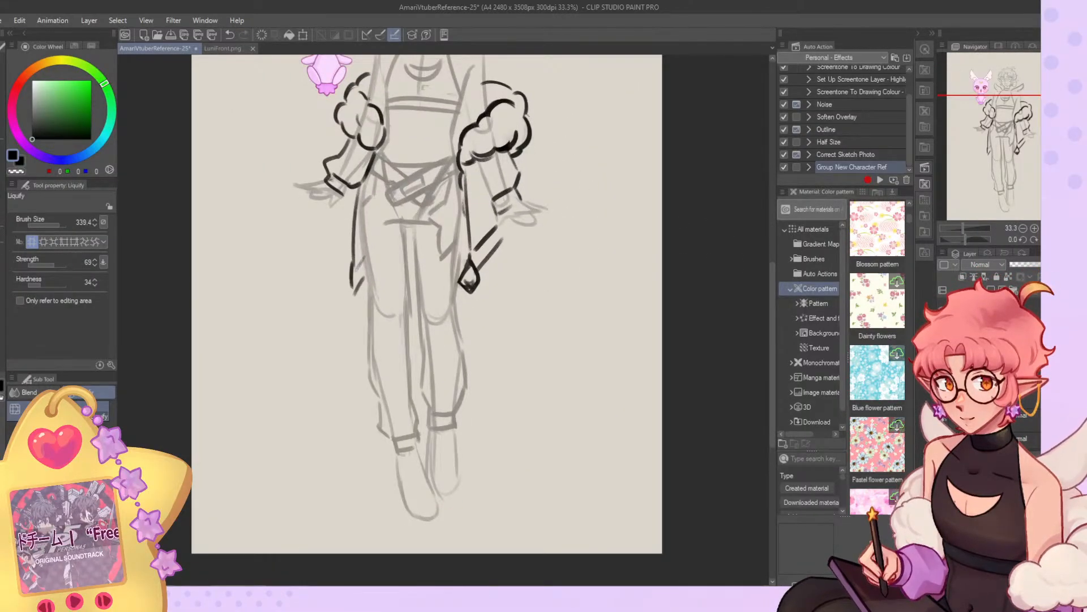
pyautogui.press('b')
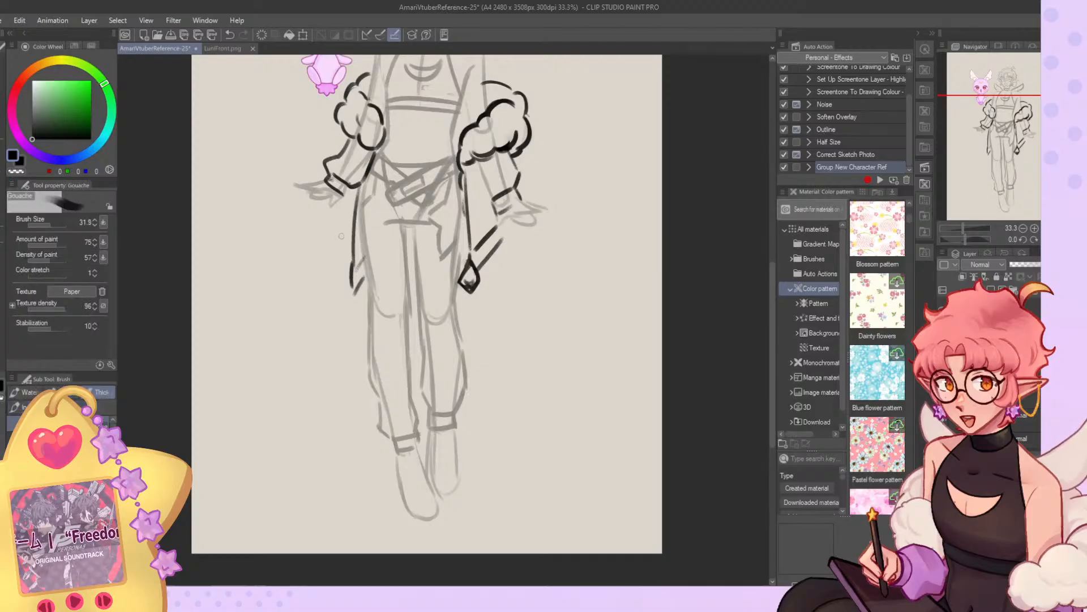
pyautogui.moveTo(356, 244); pyautogui.dragTo(329, 422)
pyautogui.hotkey('ctrl', 'z')
pyautogui.hotkey('ctrl', 'z')
pyautogui.moveTo(359, 198); pyautogui.dragTo(363, 445)
pyautogui.hotkey('ctrl', 'z')
pyautogui.moveTo(356, 208)
pyautogui.mouseDown()
pyautogui.moveTo(345, 415)
pyautogui.moveTo(360, 402)
pyautogui.mouseUp()
pyautogui.moveTo(358, 285); pyautogui.dragTo(359, 398)
pyautogui.hotkey('ctrl', 'z')
pyautogui.moveTo(357, 283)
pyautogui.mouseDown()
pyautogui.moveTo(351, 435)
pyautogui.moveTo(362, 429)
pyautogui.mouseUp()
pyautogui.moveTo(343, 421)
pyautogui.mouseDown()
pyautogui.moveTo(363, 419)
pyautogui.moveTo(351, 434)
pyautogui.mouseUp()
pyautogui.moveTo(454, 199); pyautogui.dragTo(484, 415)
pyautogui.hotkey('ctrl', 'z')
pyautogui.moveTo(442, 172); pyautogui.dragTo(472, 366)
pyautogui.hotkey('ctrl', 'z')
pyautogui.hotkey('ctrl', 'z')
pyautogui.hotkey('ctrl', 'z')
pyautogui.hotkey('ctrl', 'z')
pyautogui.hotkey('ctrl', 'z')
pyautogui.hotkey('ctrl', 'z')
pyautogui.hotkey('ctrl', 'z')
pyautogui.hotkey('ctrl', 'z')
pyautogui.moveTo(381, 162); pyautogui.dragTo(366, 249)
pyautogui.hotkey('ctrl', 'z')
pyautogui.moveTo(380, 160); pyautogui.dragTo(345, 378)
pyautogui.hotkey('ctrl', 'z')
pyautogui.moveTo(381, 171); pyautogui.dragTo(340, 437)
pyautogui.hotkey('ctrl', 'z')
pyautogui.moveTo(382, 178); pyautogui.dragTo(347, 378)
pyautogui.hotkey('ctrl', 'z')
pyautogui.moveTo(383, 168)
pyautogui.mouseDown()
pyautogui.moveTo(332, 403)
pyautogui.moveTo(334, 395)
pyautogui.moveTo(339, 409)
pyautogui.moveTo(353, 399)
pyautogui.moveTo(363, 314)
pyautogui.mouseUp()
pyautogui.hotkey('ctrl', 'z')
# Draw a long curved strap hanging from the mascot-side hip to the shin, closed with a flat end and a black star tip.
pyautogui.moveTo(351, 400); pyautogui.dragTo(361, 319)
pyautogui.moveTo(388, 220); pyautogui.dragTo(354, 339)
pyautogui.moveTo(389, 184); pyautogui.dragTo(368, 286)
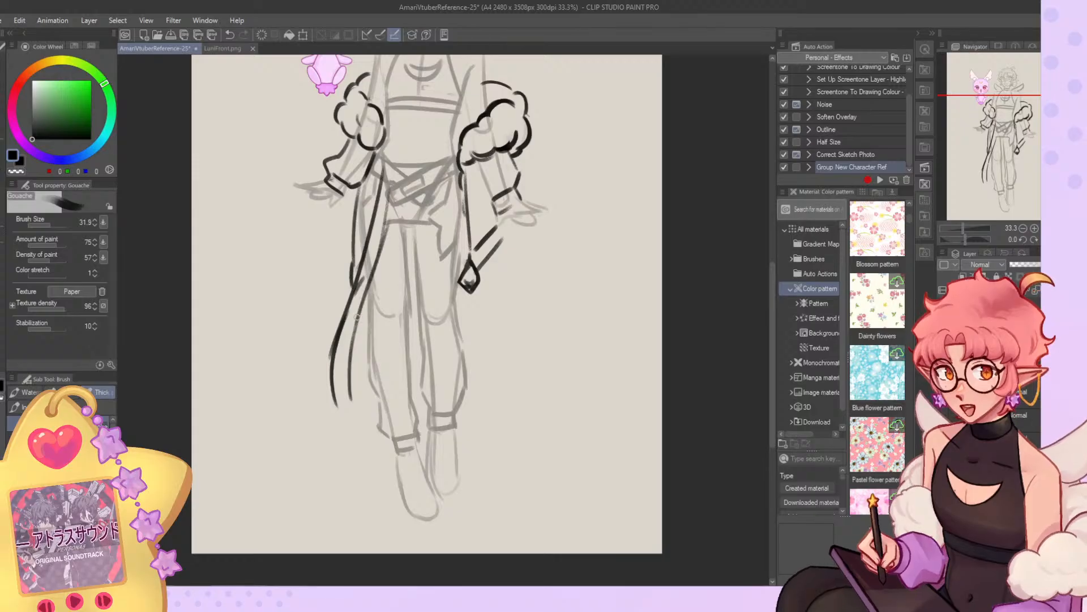
pyautogui.press('c')
pyautogui.moveTo(328, 344); pyautogui.dragTo(340, 422)
pyautogui.press('c')
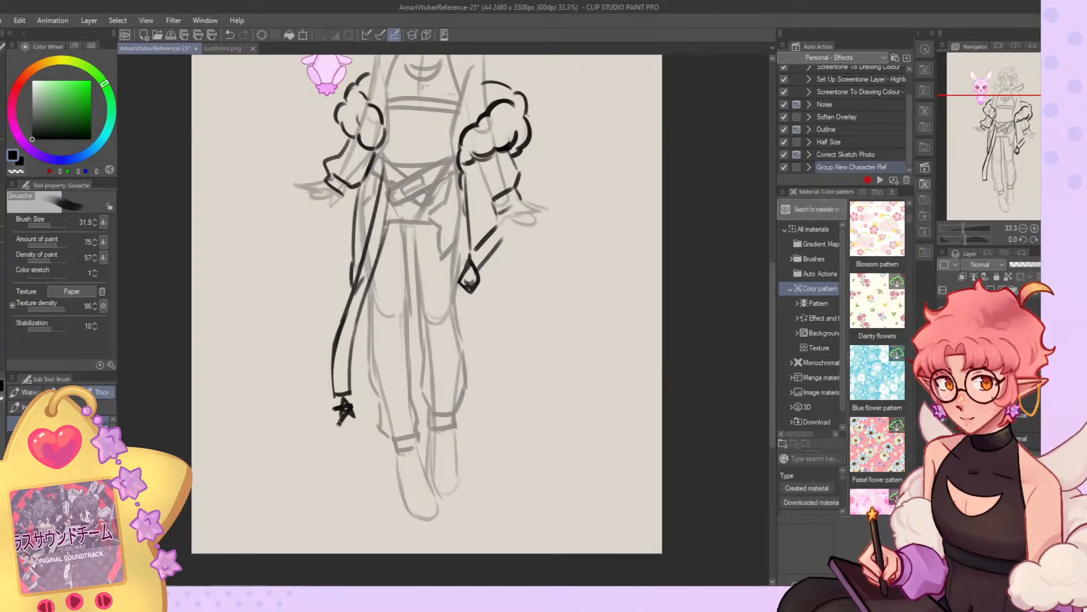
# Draw a matching strap on the chain-earring side, curving outward from the thigh to the shin with a star at its tip.
pyautogui.hotkey('ctrl', 'z')
pyautogui.moveTo(432, 183)
pyautogui.mouseDown()
pyautogui.moveTo(479, 391)
pyautogui.moveTo(496, 376)
pyautogui.moveTo(483, 343)
pyautogui.mouseUp()
pyautogui.hotkey('ctrl', 'z')
pyautogui.moveTo(494, 389); pyautogui.dragTo(455, 270)
pyautogui.moveTo(443, 179); pyautogui.dragTo(460, 298)
pyautogui.moveTo(478, 397)
pyautogui.mouseDown()
pyautogui.moveTo(486, 417)
pyautogui.moveTo(494, 401)
pyautogui.mouseUp()
# Erase the upper strap lines that overlap the hips and thighs between the coat edges, using the G-pen with transparent color.
pyautogui.press('p')
pyautogui.press('c')
pyautogui.moveTo(382, 164); pyautogui.dragTo(378, 265)
pyautogui.moveTo(385, 177); pyautogui.dragTo(374, 266)
pyautogui.moveTo(431, 215); pyautogui.dragTo(437, 301)
pyautogui.moveTo(443, 179); pyautogui.dragTo(448, 321)
pyautogui.hotkey('ctrl', '-')
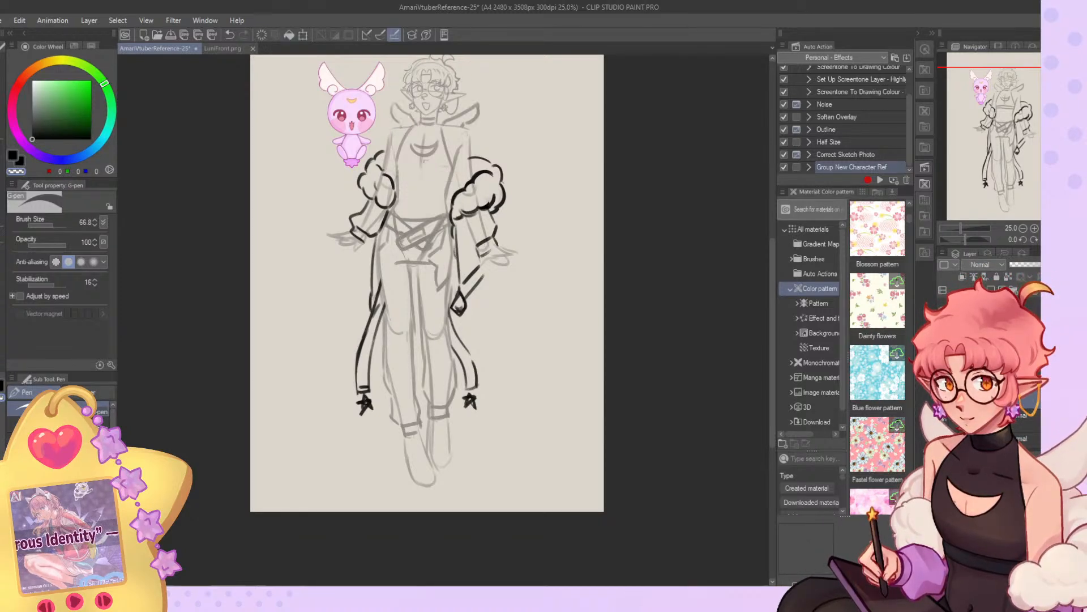
pyautogui.scroll(3, 477, 471)
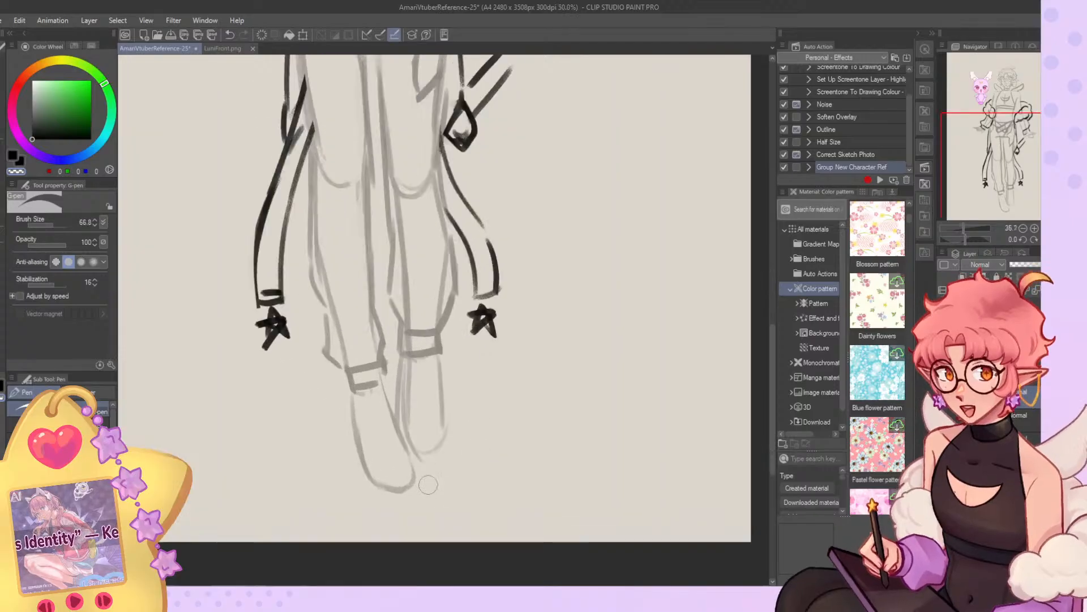
# Rework the mascot-side trouser cuff and the ankle lines of the foot below it.
pyautogui.press('b')
pyautogui.moveTo(368, 345)
pyautogui.mouseDown()
pyautogui.moveTo(375, 366)
pyautogui.moveTo(341, 398)
pyautogui.mouseUp()
pyautogui.press('c')
pyautogui.moveTo(331, 355)
pyautogui.mouseDown()
pyautogui.moveTo(378, 370)
pyautogui.moveTo(380, 388)
pyautogui.mouseUp()
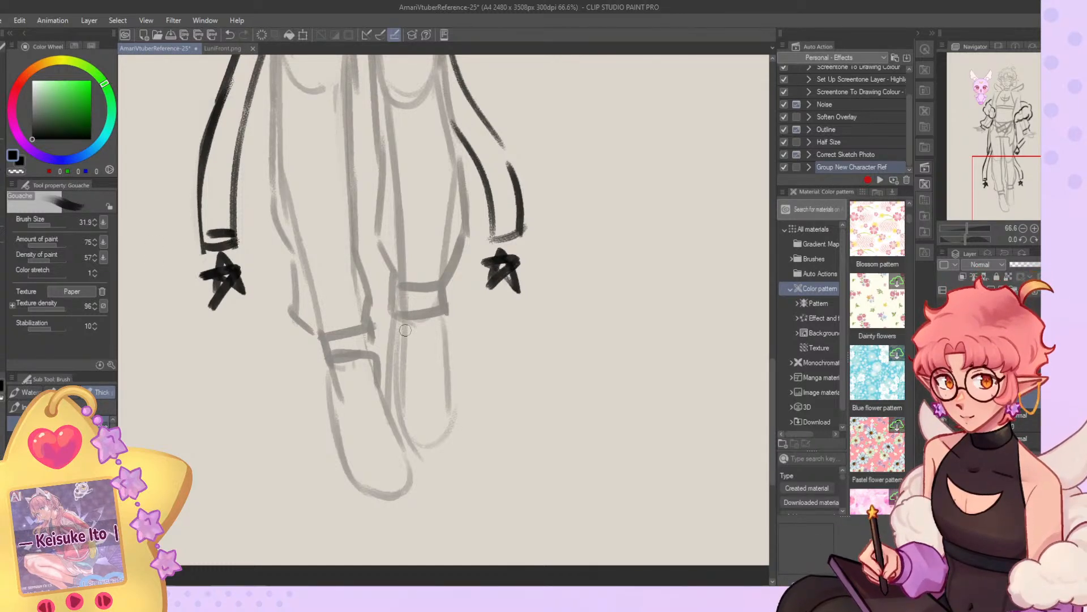
pyautogui.scroll(-3, 406, 329)
pyautogui.scroll(3, 421, 335)
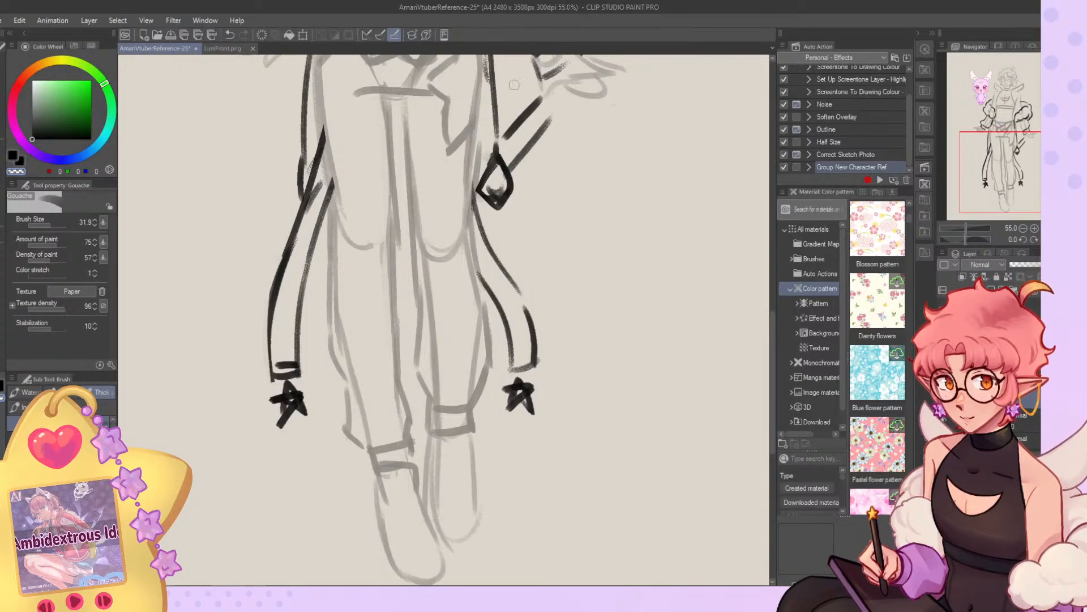
pyautogui.scroll(-4, 488, 359)
pyautogui.scroll(1, 488, 359)
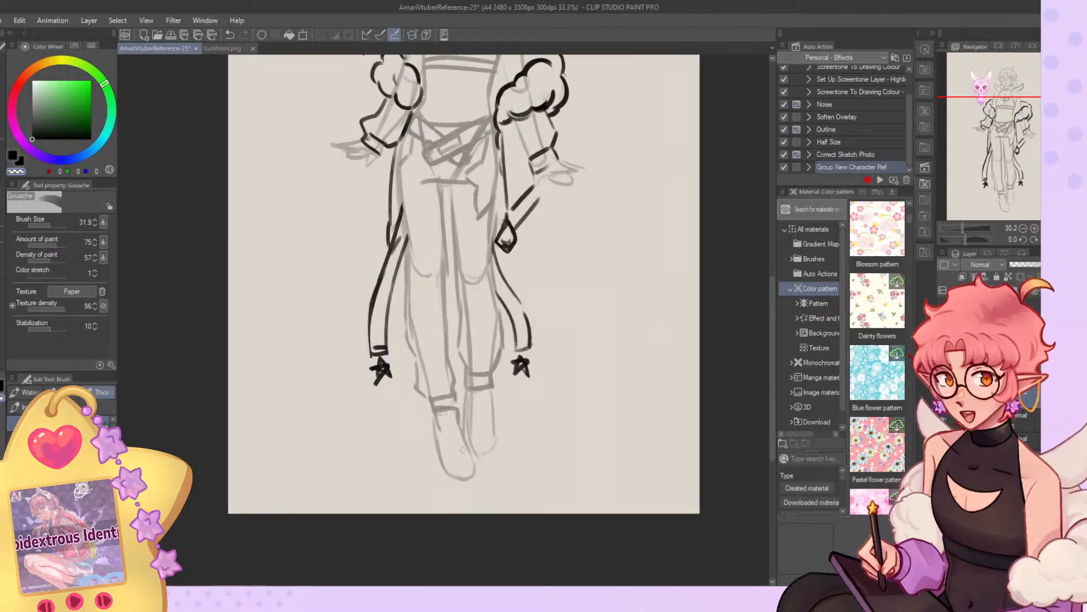
pyautogui.scroll(-3, 460, 526)
pyautogui.scroll(2, 547, 435)
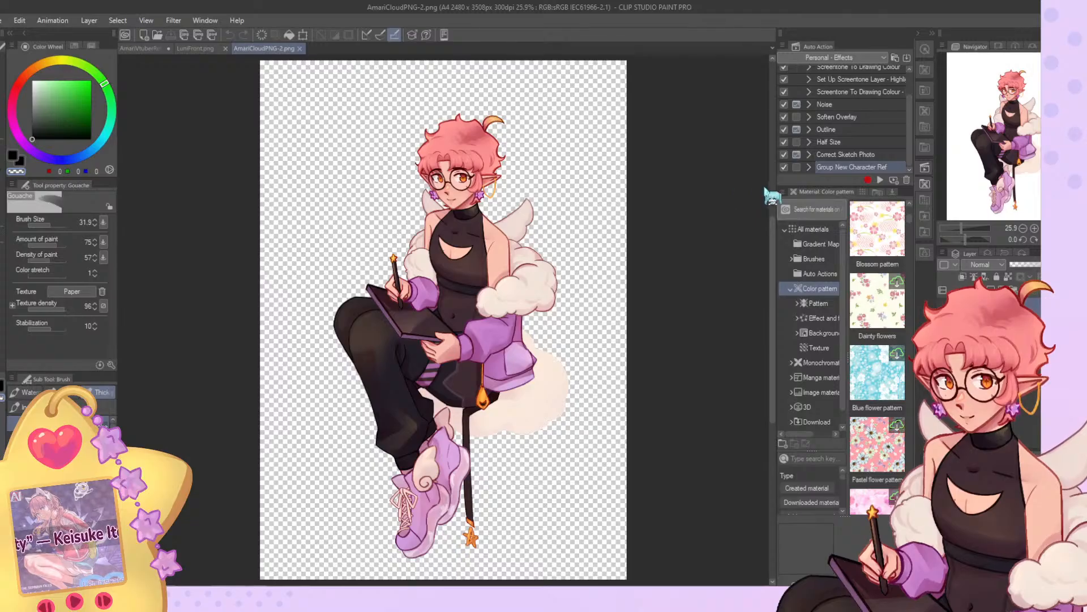
# Dock the AmariCloudPNG-2.png reference in its own pane beside the canvas and narrow that pane to enlarge the drawing area.
pyautogui.moveTo(764, 189); pyautogui.dragTo(763, 187)
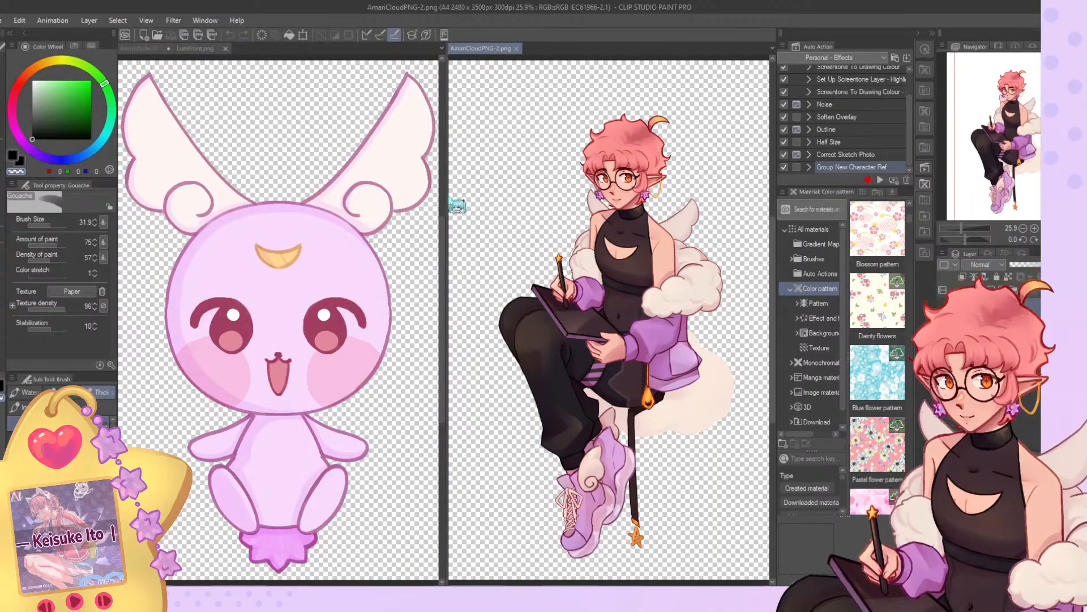
pyautogui.moveTo(444, 203); pyautogui.dragTo(538, 205)
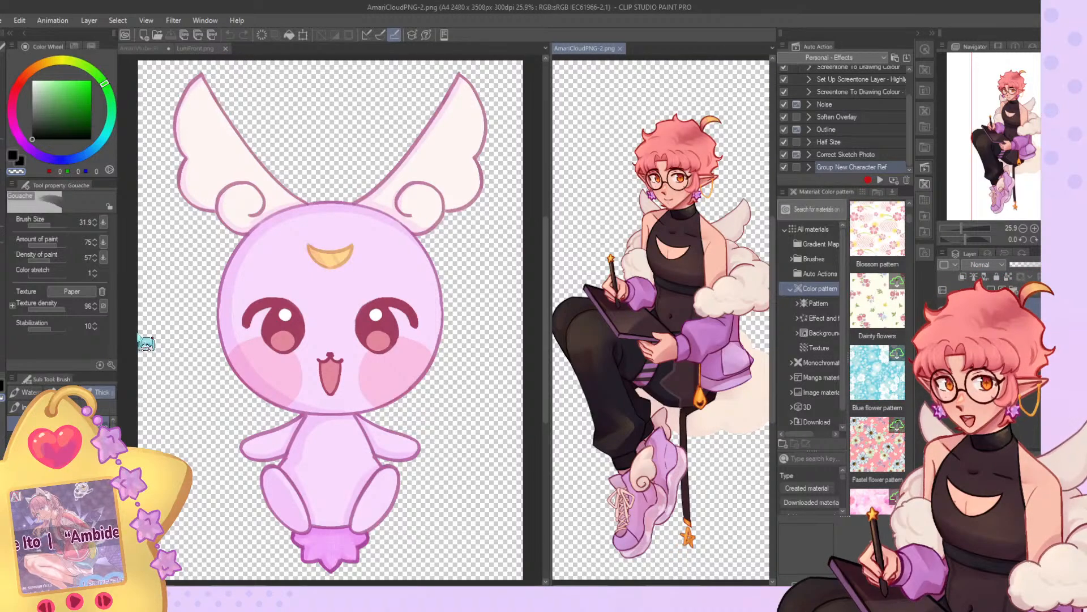
pyautogui.click(137, 333)
# Close the LuniFront.png mascot image and return to the character reference drawing.
pyautogui.scroll(6, 317, 327)
pyautogui.scroll(3, 269, 293)
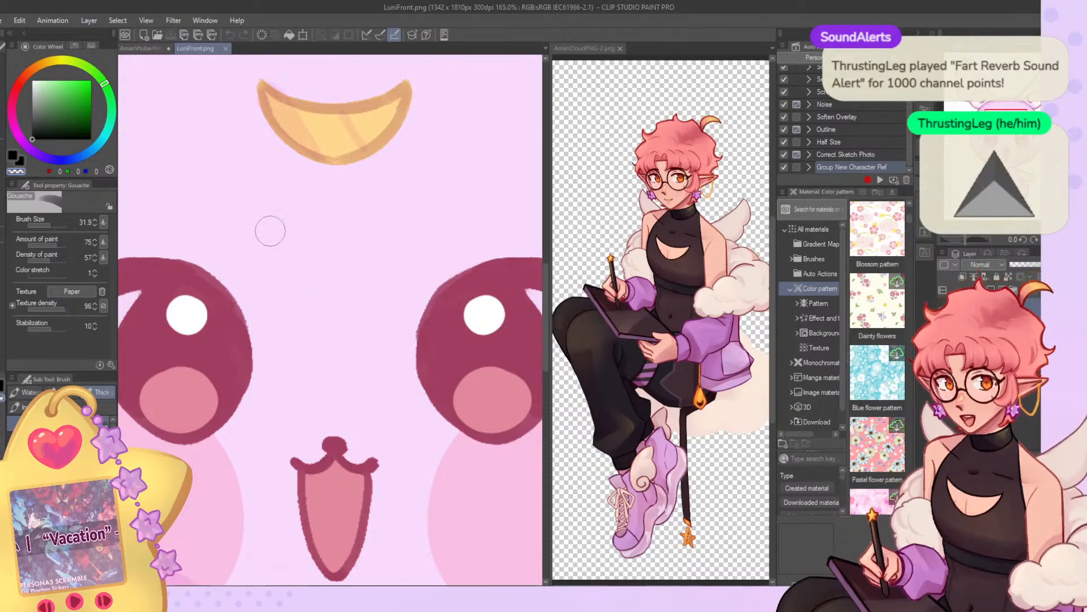
pyautogui.scroll(-5, 287, 260)
pyautogui.scroll(-5, 377, 253)
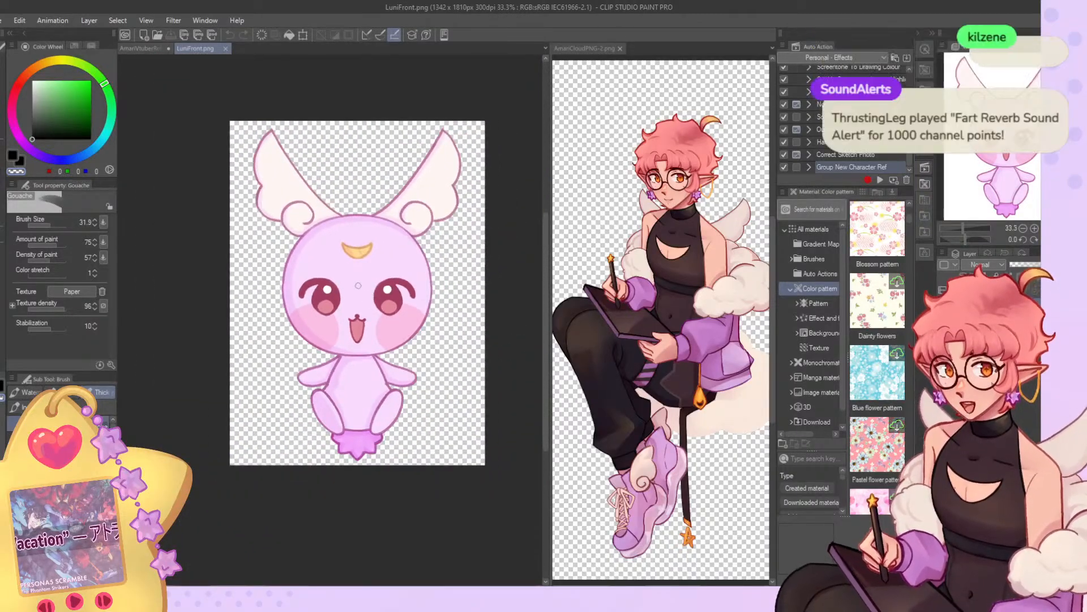
pyautogui.scroll(2, 358, 286)
pyautogui.scroll(-4, 357, 168)
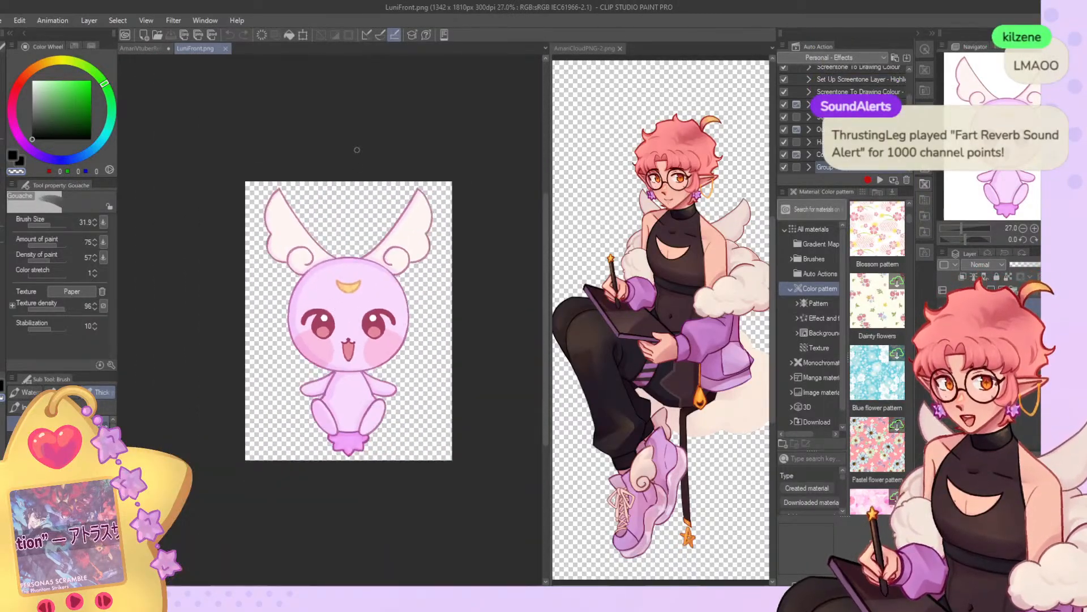
pyautogui.scroll(1, 358, 168)
pyautogui.click(225, 49)
# Compare the full-body sketch with the seated character illustration, checking the outfit and overall proportions.
pyautogui.scroll(-2, 433, 268)
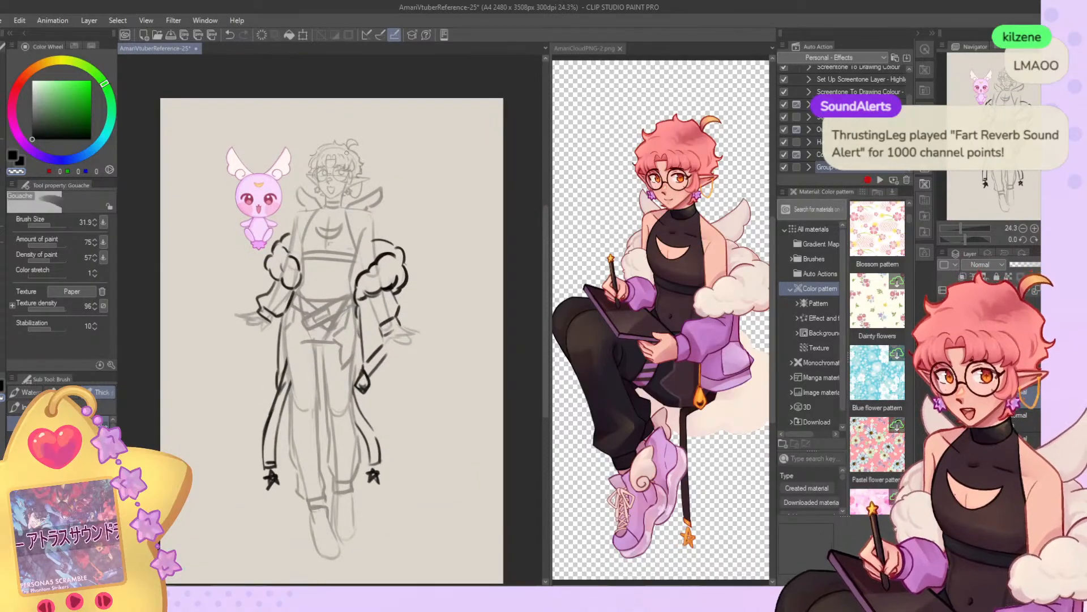
pyautogui.scroll(-2, 390, 191)
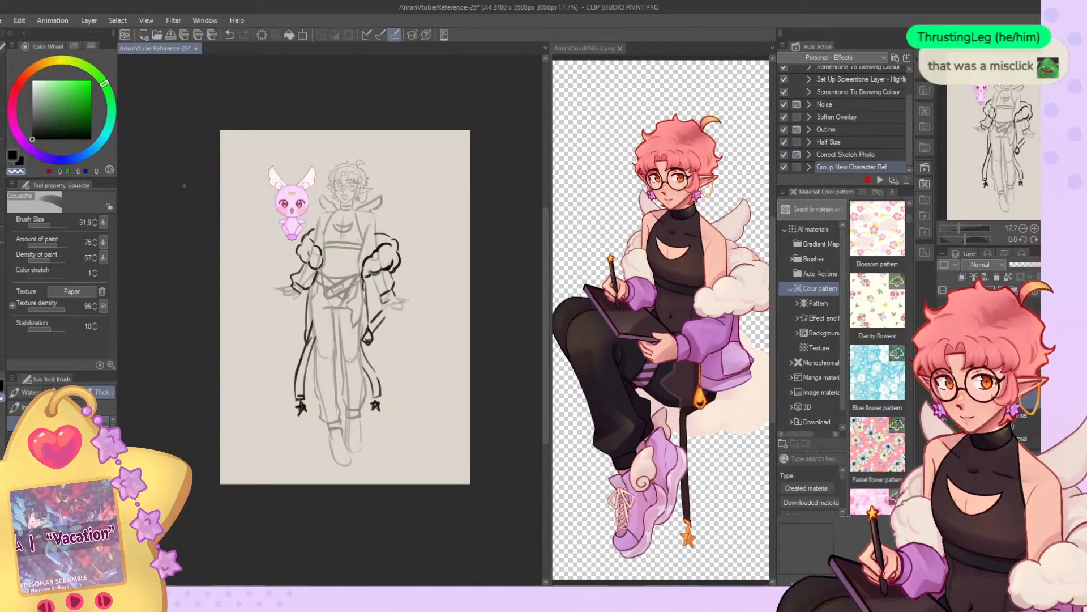
pyautogui.scroll(-3, 308, 240)
pyautogui.scroll(5, 325, 235)
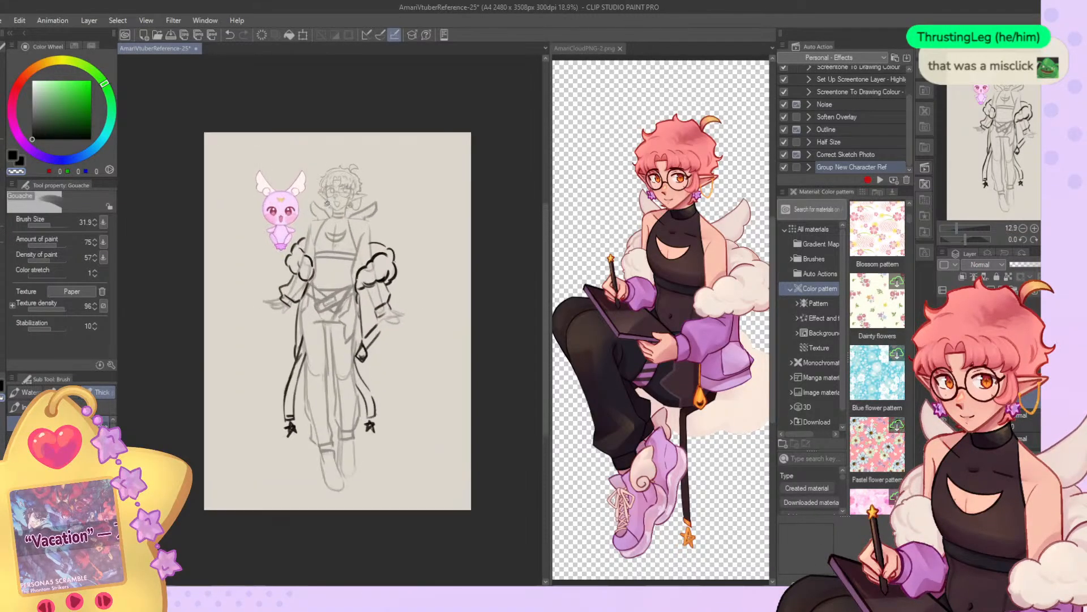
pyautogui.scroll(3, 321, 239)
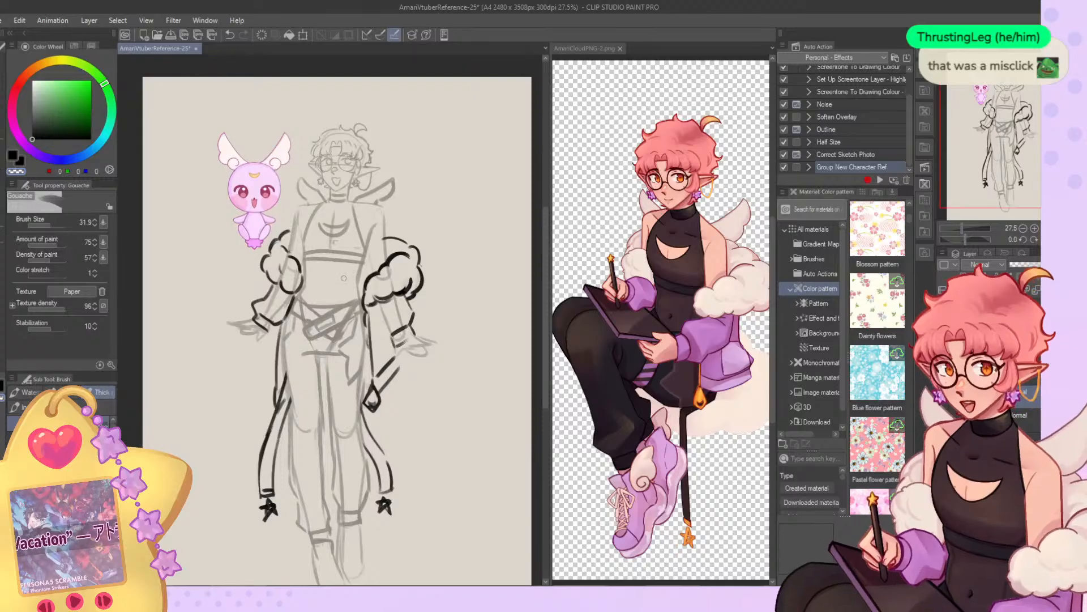
pyautogui.scroll(-1, 343, 278)
pyautogui.scroll(2, 345, 275)
pyautogui.scroll(-2, 346, 270)
pyautogui.scroll(2, 350, 264)
pyautogui.scroll(2, 350, 264)
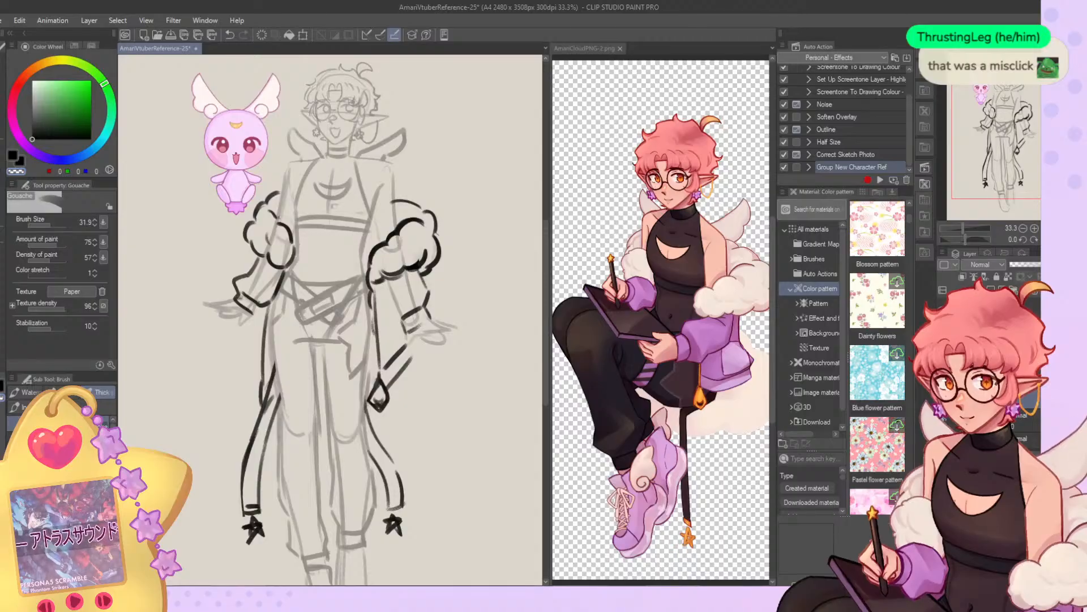
pyautogui.scroll(-3, 358, 173)
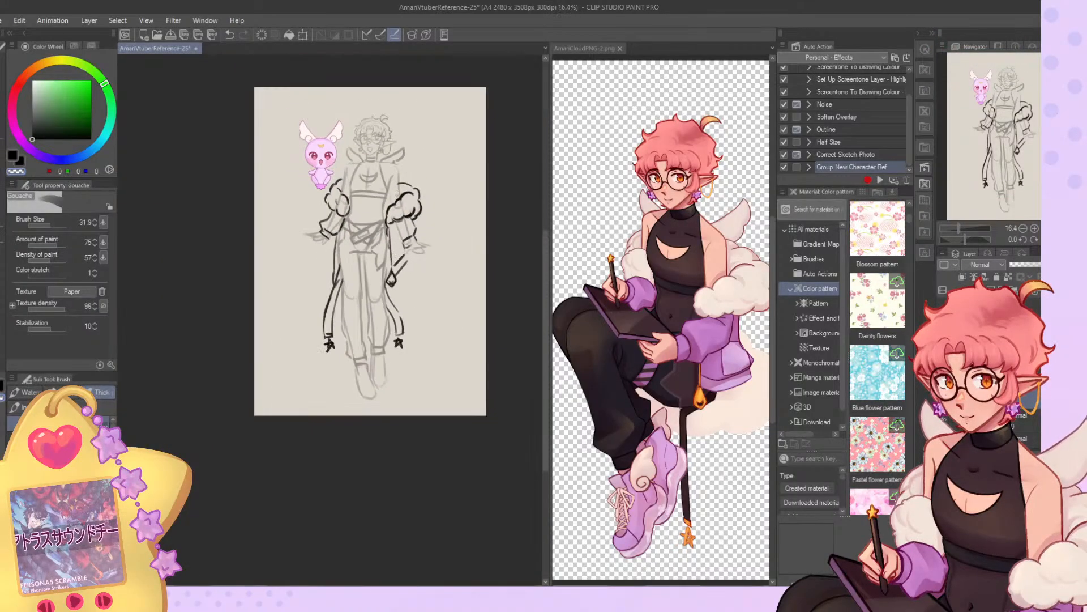
pyautogui.scroll(1, 358, 174)
pyautogui.scroll(4, 358, 173)
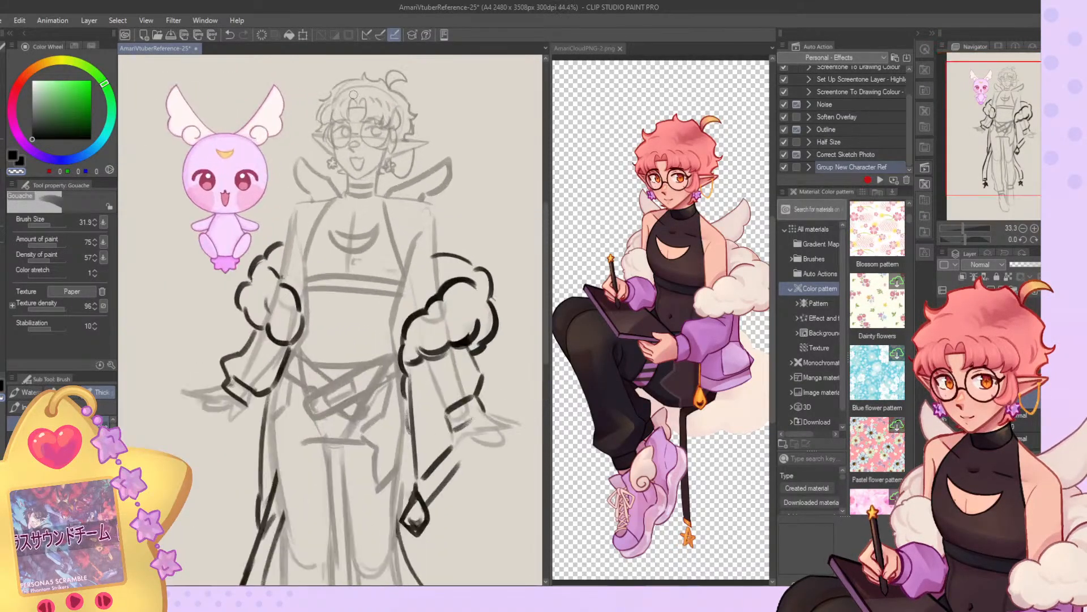
pyautogui.scroll(-5, 358, 173)
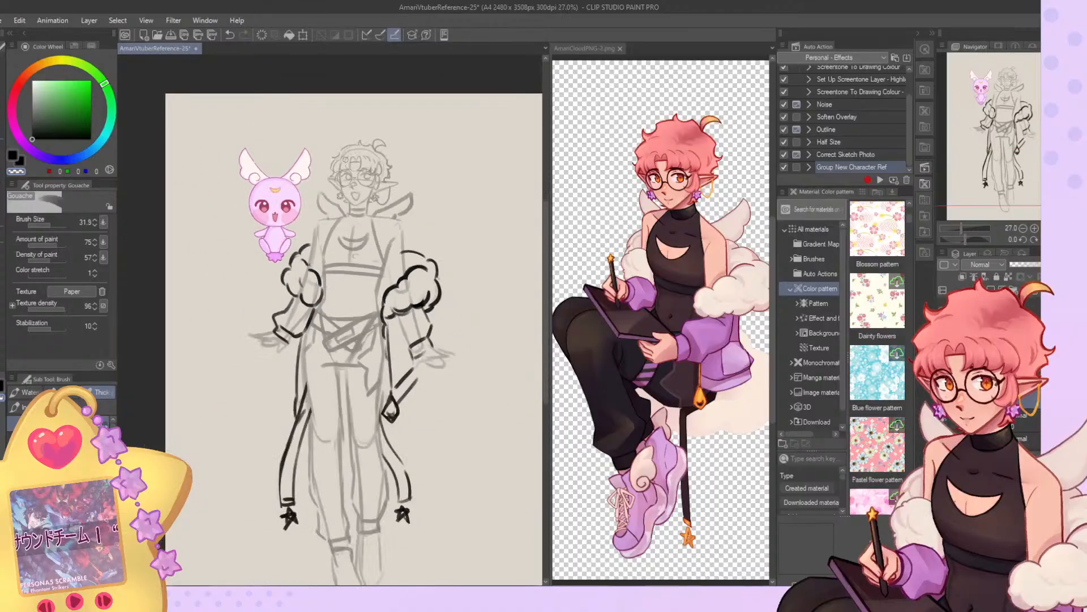
pyautogui.scroll(1, 357, 380)
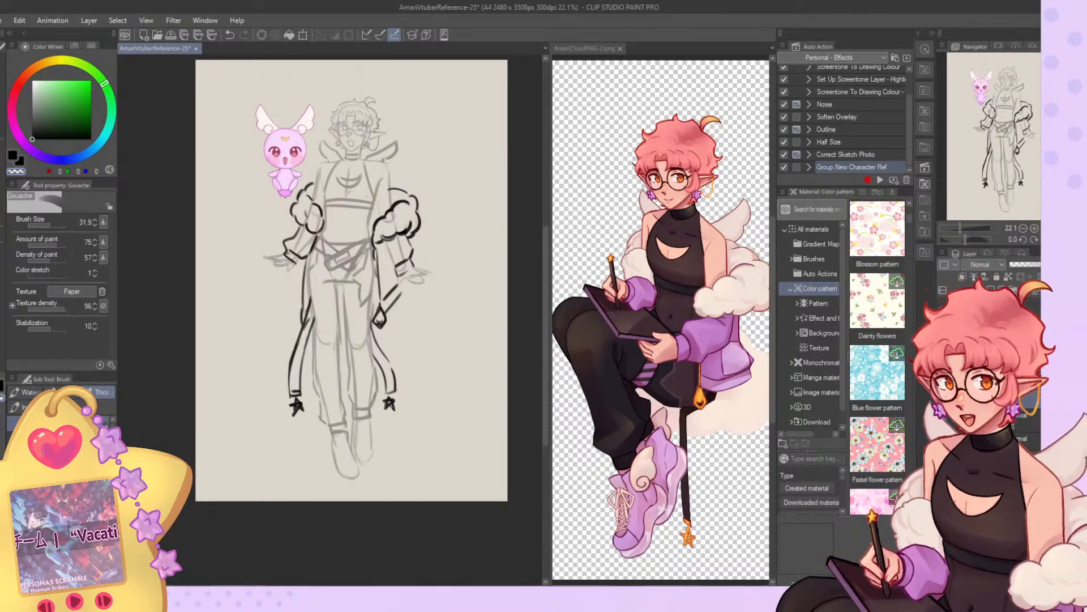
# Sketch the mascot-side sneaker over the foot outline, adding the upper's side lines, a thick sole and a rounded toe cap.
pyautogui.scroll(5, 300, 459)
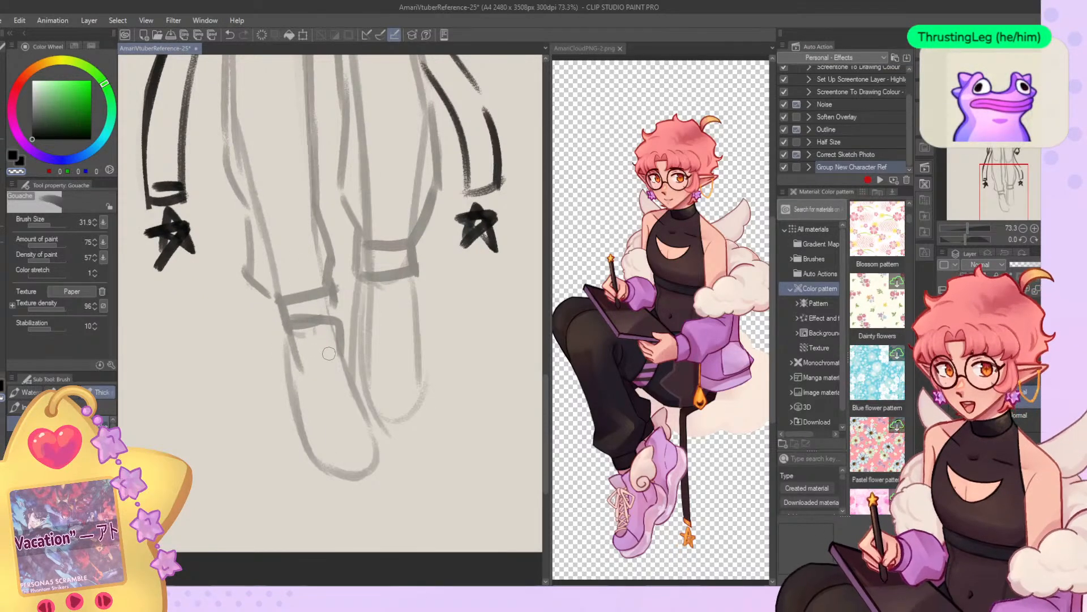
pyautogui.moveTo(310, 329); pyautogui.dragTo(315, 398)
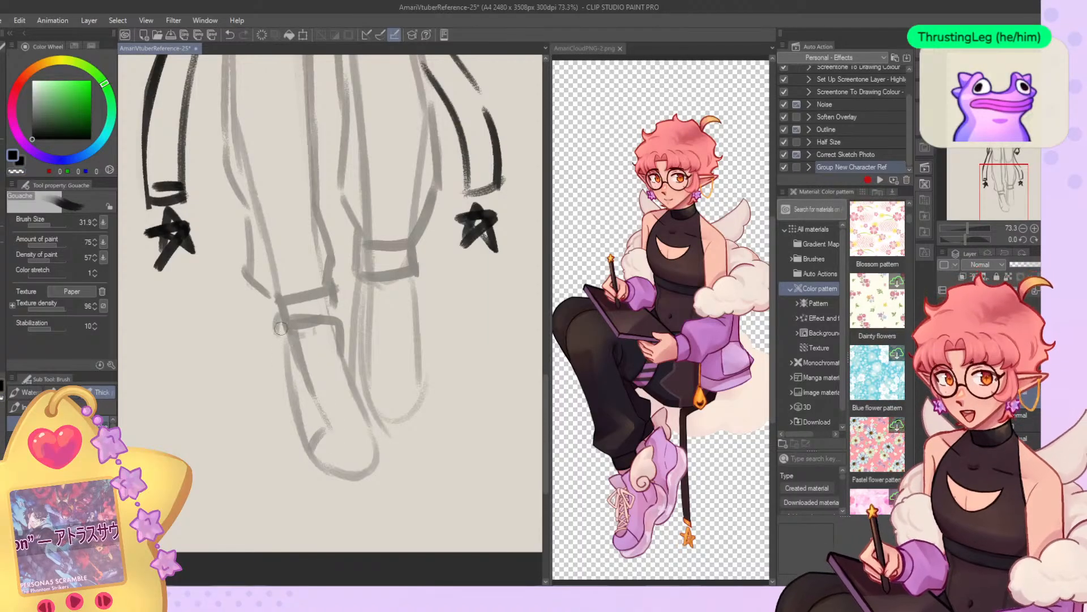
pyautogui.moveTo(283, 349)
pyautogui.mouseDown()
pyautogui.moveTo(303, 451)
pyautogui.moveTo(326, 491)
pyautogui.moveTo(375, 495)
pyautogui.mouseUp()
pyautogui.moveTo(379, 450); pyautogui.dragTo(371, 486)
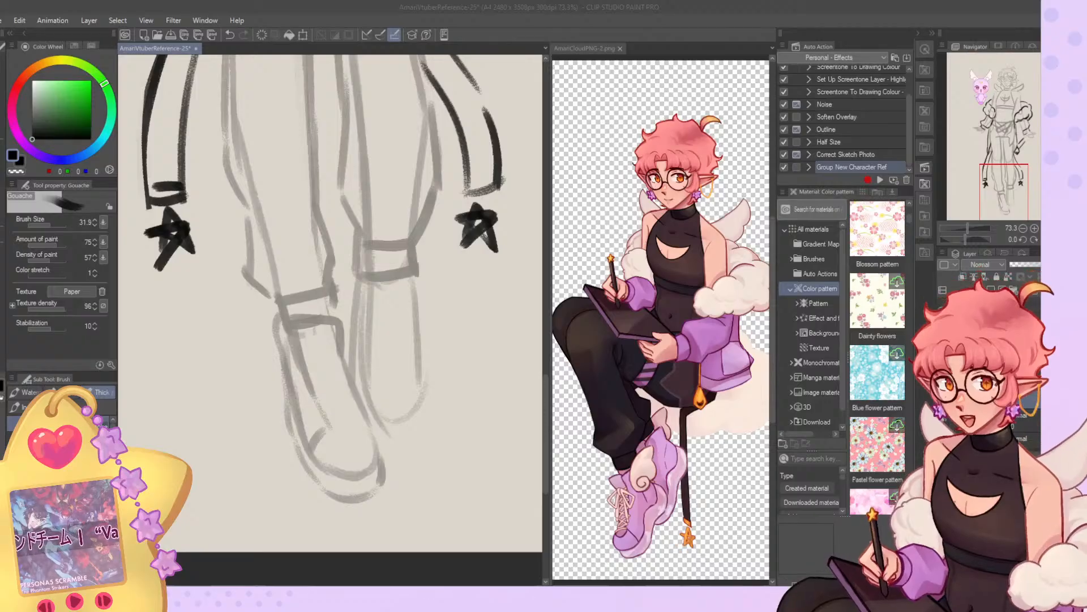
pyautogui.scroll(1, 328, 479)
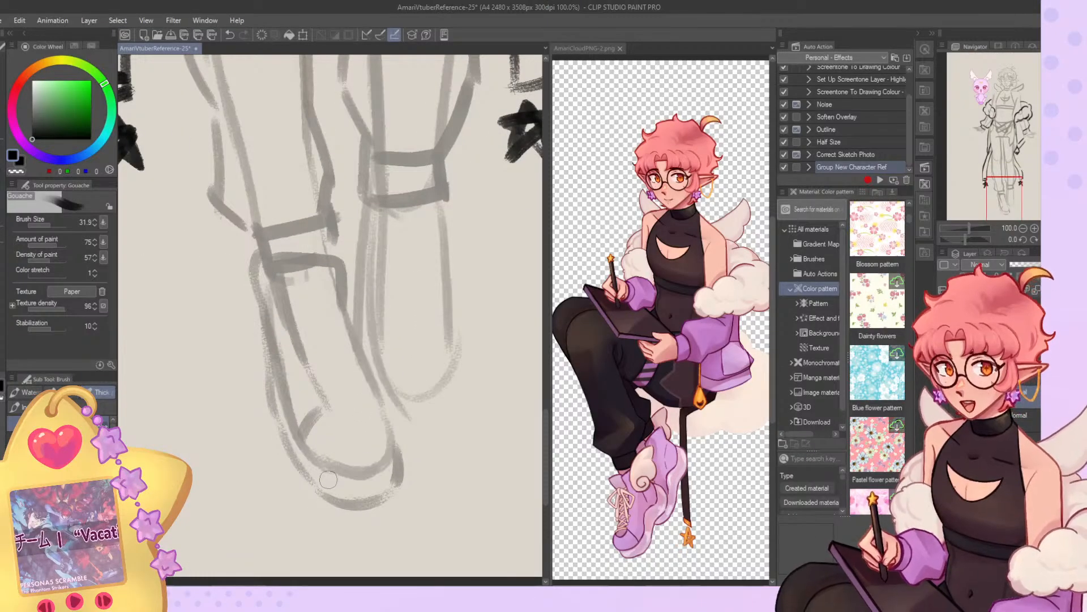
pyautogui.moveTo(342, 318)
pyautogui.mouseDown()
pyautogui.moveTo(399, 430)
pyautogui.moveTo(371, 474)
pyautogui.mouseUp()
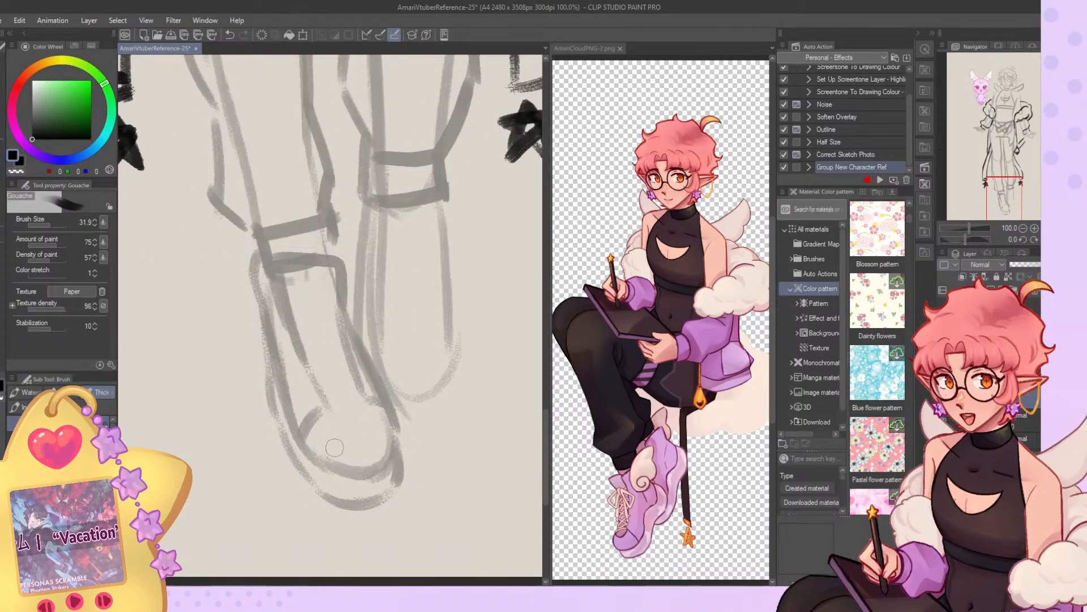
pyautogui.moveTo(311, 443); pyautogui.dragTo(399, 451)
# Sketch the other sneaker with an ankle opening, side lines, a rounded toe cap and a thick sole.
pyautogui.moveTo(382, 229)
pyautogui.mouseDown()
pyautogui.moveTo(383, 189)
pyautogui.moveTo(435, 187)
pyautogui.mouseUp()
pyautogui.moveTo(450, 204); pyautogui.dragTo(442, 250)
pyautogui.moveTo(378, 211); pyautogui.dragTo(377, 347)
pyautogui.moveTo(371, 220); pyautogui.dragTo(361, 331)
pyautogui.moveTo(438, 258)
pyautogui.mouseDown()
pyautogui.moveTo(436, 338)
pyautogui.moveTo(464, 357)
pyautogui.mouseUp()
pyautogui.moveTo(450, 241)
pyautogui.mouseDown()
pyautogui.moveTo(458, 344)
pyautogui.moveTo(397, 386)
pyautogui.mouseUp()
pyautogui.moveTo(373, 347); pyautogui.dragTo(457, 363)
pyautogui.moveTo(380, 399); pyautogui.dragTo(464, 387)
pyautogui.moveTo(462, 360); pyautogui.dragTo(437, 408)
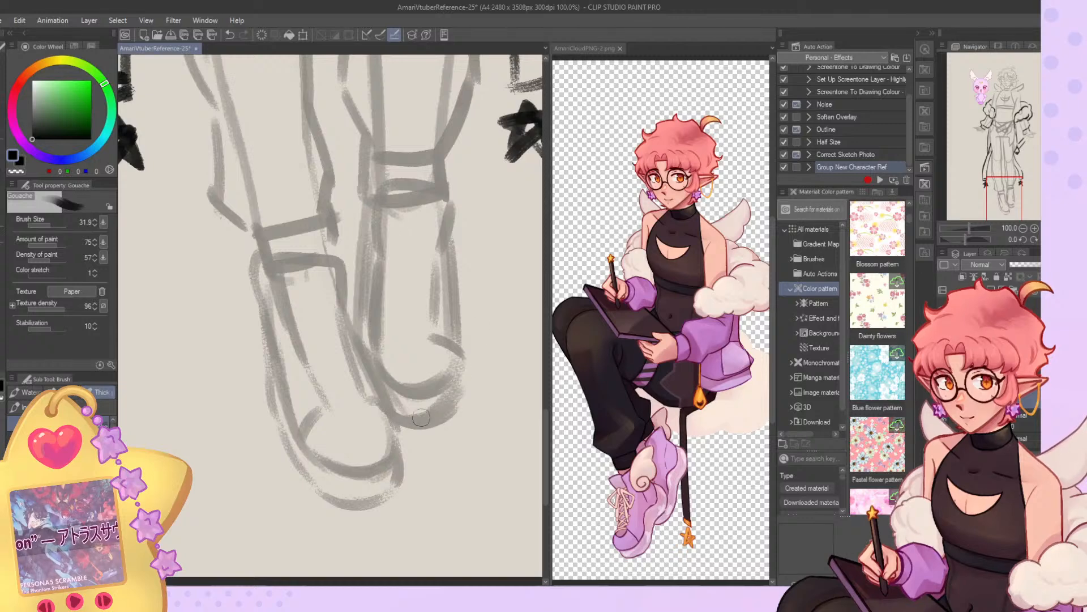
# Draw crisscrossing laces down the front of the sneaker farther from the mascot.
pyautogui.moveTo(397, 244)
pyautogui.mouseDown()
pyautogui.moveTo(365, 261)
pyautogui.moveTo(375, 288)
pyautogui.moveTo(397, 248)
pyautogui.mouseUp()
pyautogui.moveTo(401, 244)
pyautogui.mouseDown()
pyautogui.moveTo(422, 286)
pyautogui.moveTo(442, 263)
pyautogui.mouseUp()
pyautogui.moveTo(395, 251)
pyautogui.mouseDown()
pyautogui.moveTo(372, 337)
pyautogui.moveTo(439, 331)
pyautogui.mouseUp()
pyautogui.moveTo(393, 249)
pyautogui.mouseDown()
pyautogui.moveTo(433, 284)
pyautogui.moveTo(385, 255)
pyautogui.moveTo(456, 245)
pyautogui.moveTo(403, 252)
pyautogui.moveTo(364, 300)
pyautogui.moveTo(379, 263)
pyautogui.moveTo(442, 293)
pyautogui.mouseUp()
pyautogui.moveTo(387, 299); pyautogui.dragTo(442, 262)
pyautogui.moveTo(386, 302)
pyautogui.mouseDown()
pyautogui.moveTo(427, 321)
pyautogui.moveTo(368, 339)
pyautogui.moveTo(447, 331)
pyautogui.mouseUp()
# Draw matching crisscrossed laces on the mascot-side sneaker, ending just above its toe cap.
pyautogui.moveTo(302, 294)
pyautogui.mouseDown()
pyautogui.moveTo(277, 362)
pyautogui.moveTo(362, 348)
pyautogui.mouseUp()
pyautogui.moveTo(368, 298)
pyautogui.mouseDown()
pyautogui.moveTo(326, 331)
pyautogui.moveTo(343, 340)
pyautogui.mouseUp()
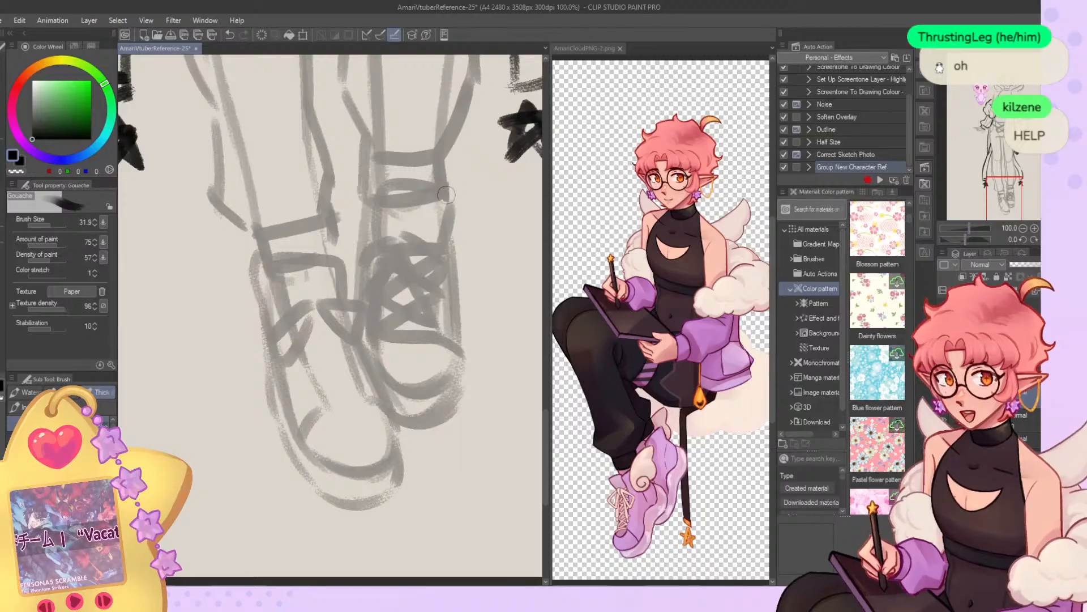
pyautogui.scroll(-5, 436, 249)
pyautogui.scroll(4, 417, 229)
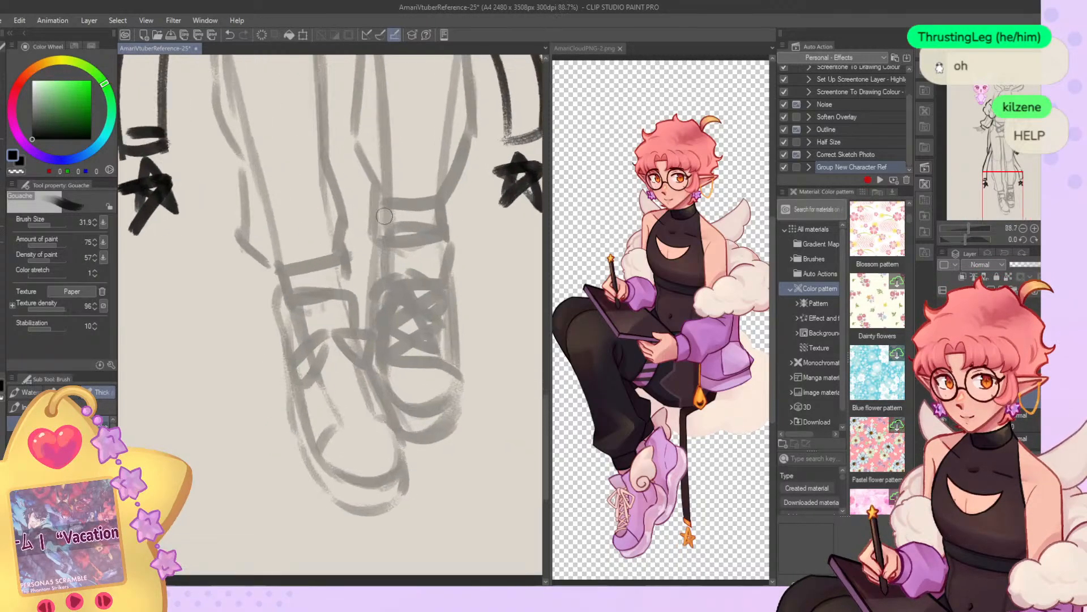
pyautogui.scroll(2, 385, 217)
pyautogui.scroll(-1, 401, 252)
pyautogui.scroll(-3, 401, 252)
pyautogui.scroll(3, 404, 272)
pyautogui.moveTo(324, 309)
pyautogui.mouseDown()
pyautogui.moveTo(300, 409)
pyautogui.moveTo(325, 383)
pyautogui.mouseUp()
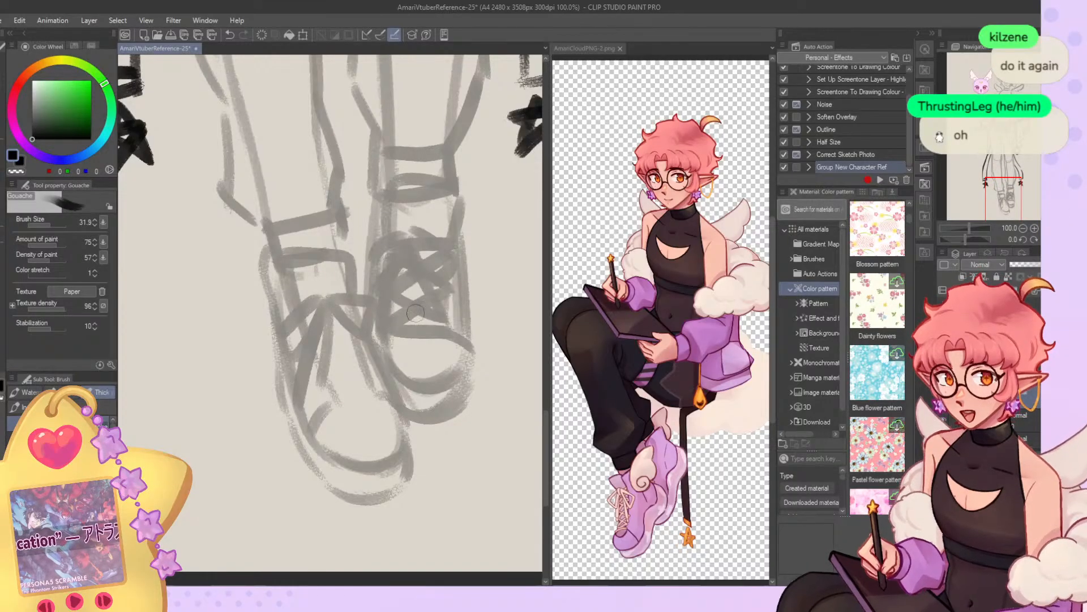
pyautogui.moveTo(309, 311)
pyautogui.mouseDown()
pyautogui.moveTo(357, 298)
pyautogui.moveTo(327, 304)
pyautogui.moveTo(363, 325)
pyautogui.moveTo(349, 298)
pyautogui.moveTo(316, 337)
pyautogui.moveTo(363, 350)
pyautogui.moveTo(348, 334)
pyautogui.moveTo(323, 364)
pyautogui.moveTo(376, 376)
pyautogui.moveTo(360, 349)
pyautogui.moveTo(330, 384)
pyautogui.moveTo(382, 377)
pyautogui.mouseUp()
pyautogui.moveTo(329, 400); pyautogui.dragTo(374, 387)
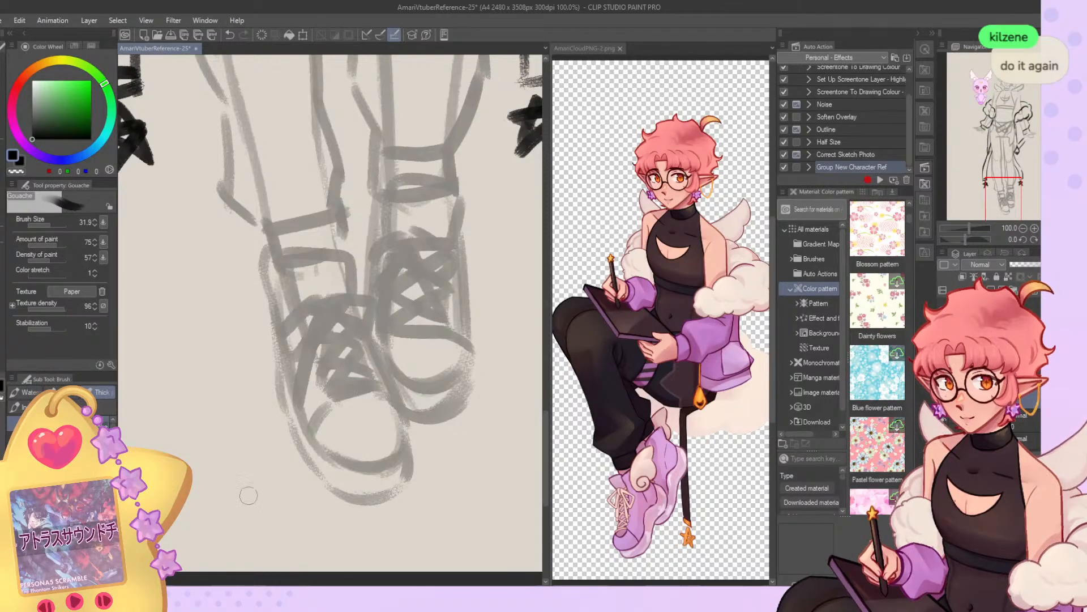
# Clean up the lines around the ankle opening of the mascot-side sneaker.
pyautogui.scroll(-8, 248, 506)
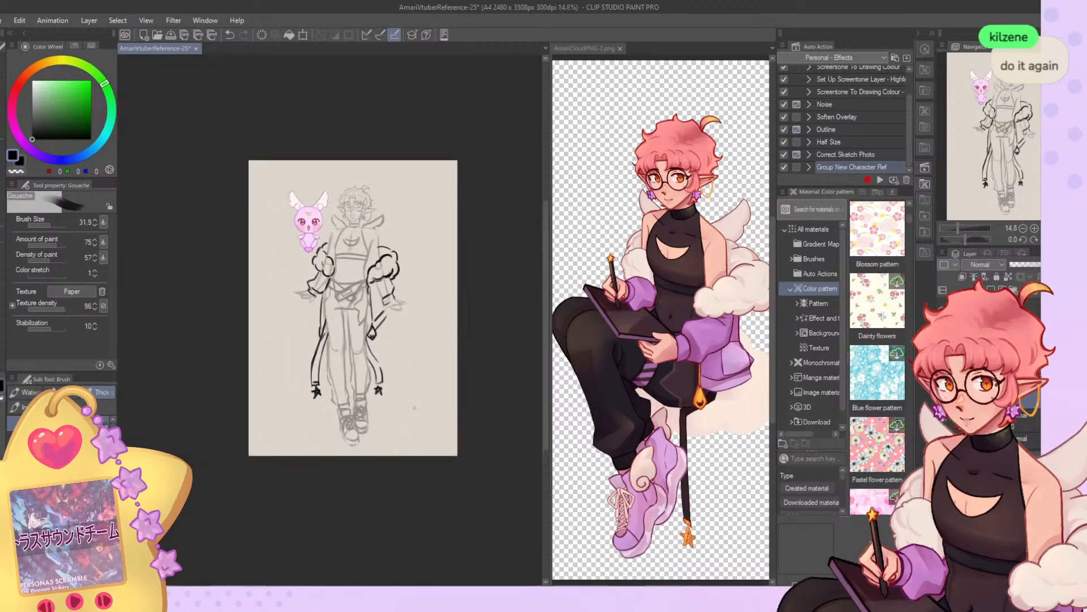
pyautogui.scroll(3, 412, 414)
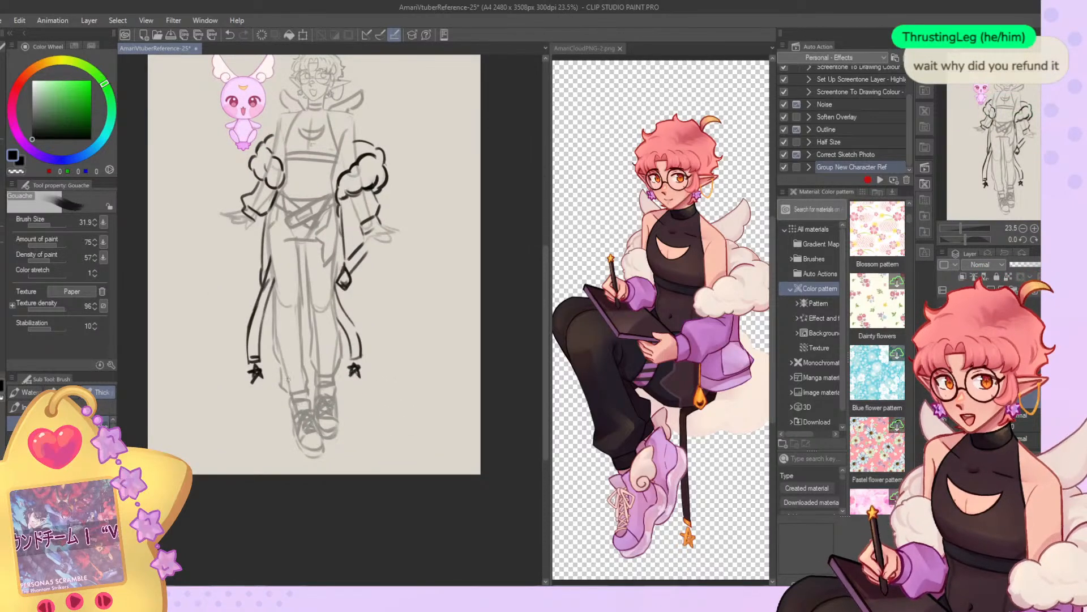
pyautogui.scroll(4, 286, 369)
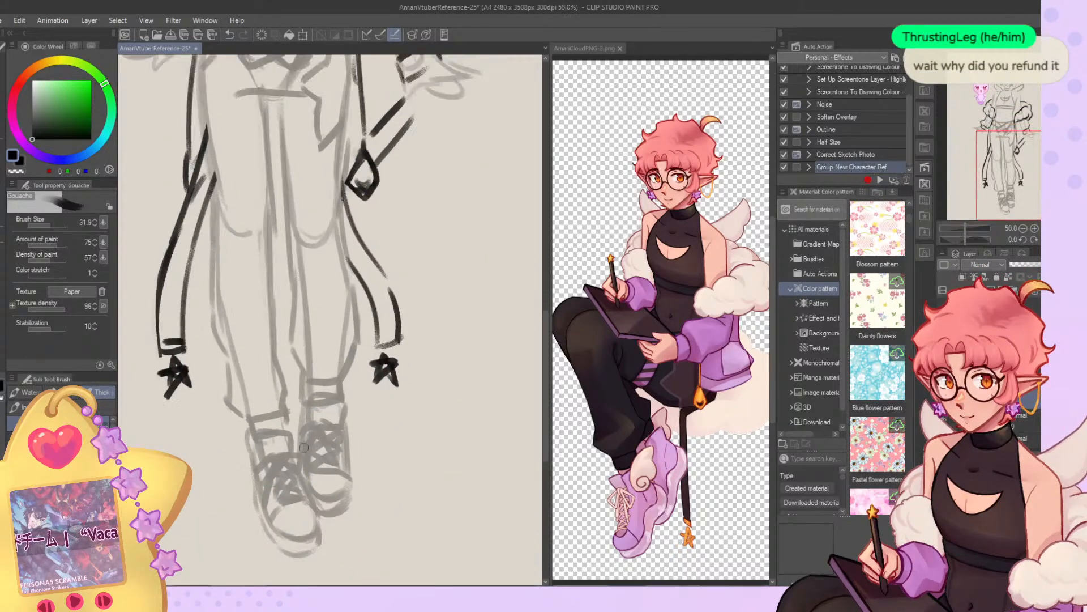
pyautogui.scroll(1, 319, 453)
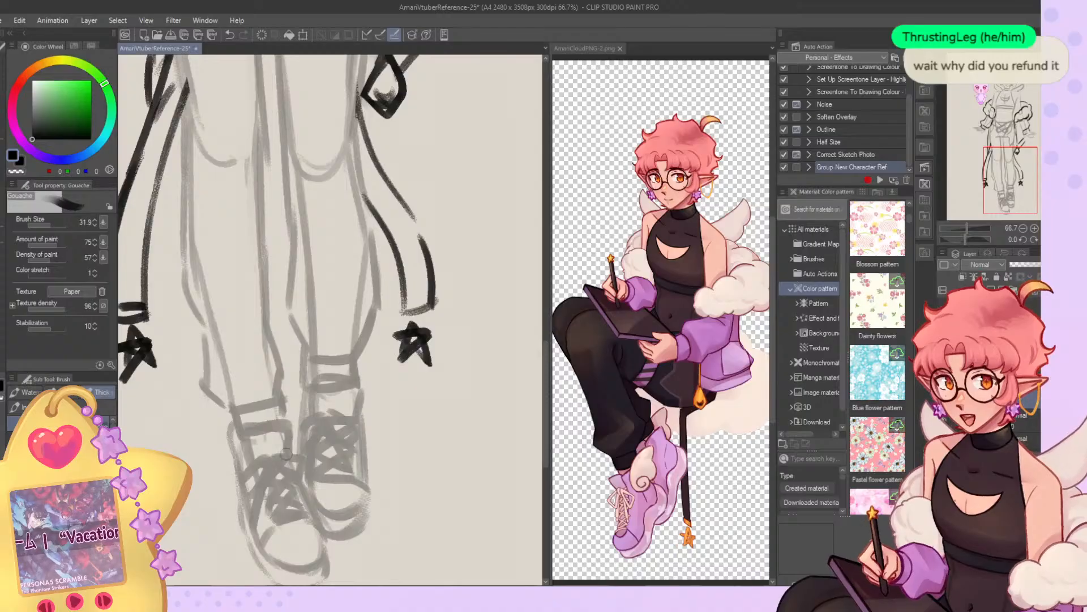
pyautogui.press('c')
pyautogui.moveTo(284, 430)
pyautogui.mouseDown()
pyautogui.moveTo(280, 456)
pyautogui.moveTo(282, 431)
pyautogui.moveTo(257, 435)
pyautogui.moveTo(287, 432)
pyautogui.moveTo(256, 440)
pyautogui.moveTo(278, 434)
pyautogui.mouseUp()
pyautogui.press('c')
pyautogui.press('c')
pyautogui.press('c')
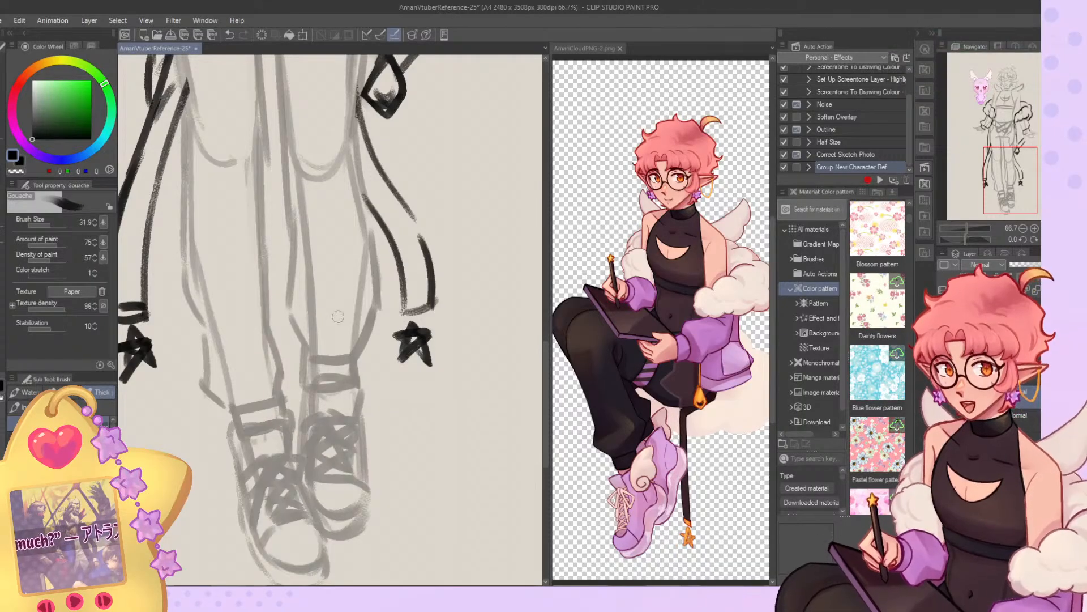
# Add curved toe lines below the laces of both sneakers and trim the outer sole edge of the far one.
pyautogui.scroll(-5, 305, 463)
pyautogui.scroll(5, 348, 364)
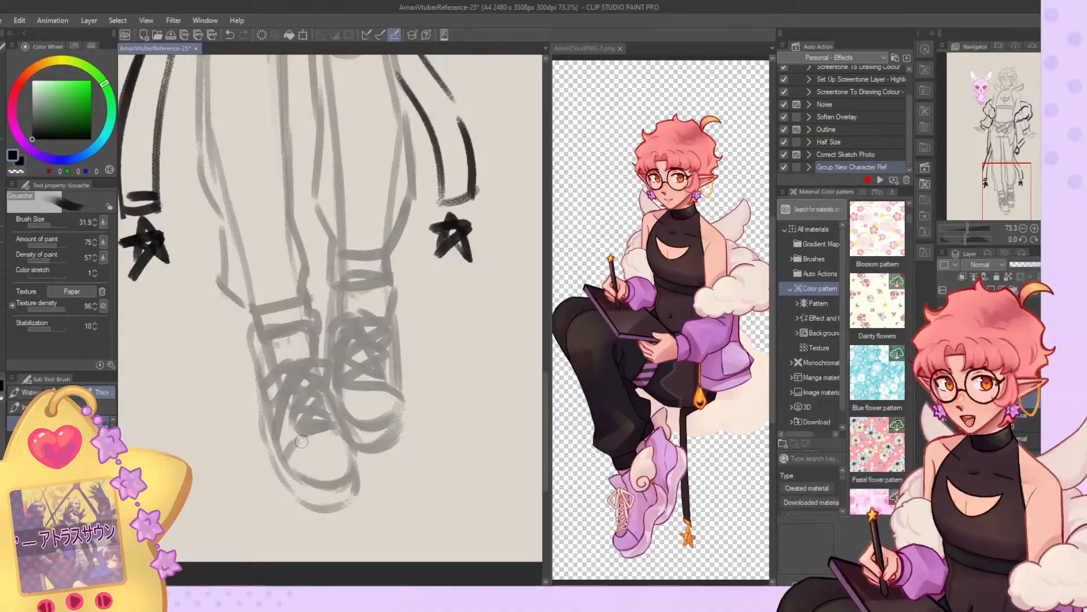
pyautogui.moveTo(306, 444); pyautogui.dragTo(314, 452)
pyautogui.moveTo(355, 405)
pyautogui.mouseDown()
pyautogui.moveTo(386, 383)
pyautogui.moveTo(395, 399)
pyautogui.moveTo(360, 411)
pyautogui.moveTo(348, 399)
pyautogui.moveTo(388, 404)
pyautogui.moveTo(346, 411)
pyautogui.moveTo(346, 396)
pyautogui.moveTo(378, 424)
pyautogui.moveTo(400, 399)
pyautogui.mouseUp()
pyautogui.press('c')
pyautogui.press('c')
pyautogui.moveTo(403, 437); pyautogui.dragTo(405, 388)
pyautogui.press('c')
pyautogui.press('c')
pyautogui.press('c')
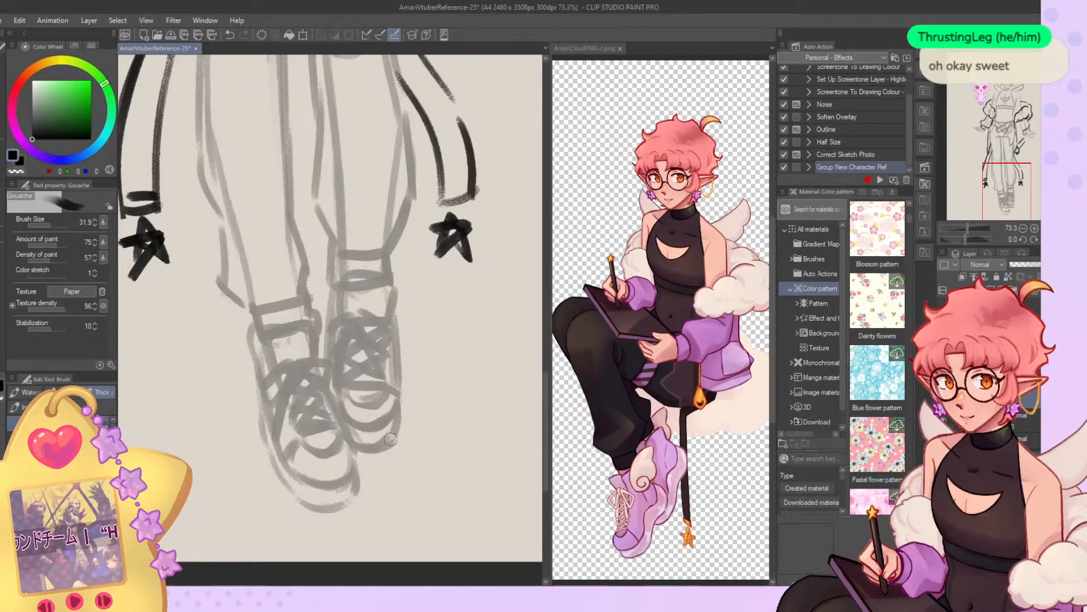
pyautogui.press('c')
# Erase and rework the outer side line of the mascot-side sneaker from the laces to the toe.
pyautogui.scroll(-8, 398, 477)
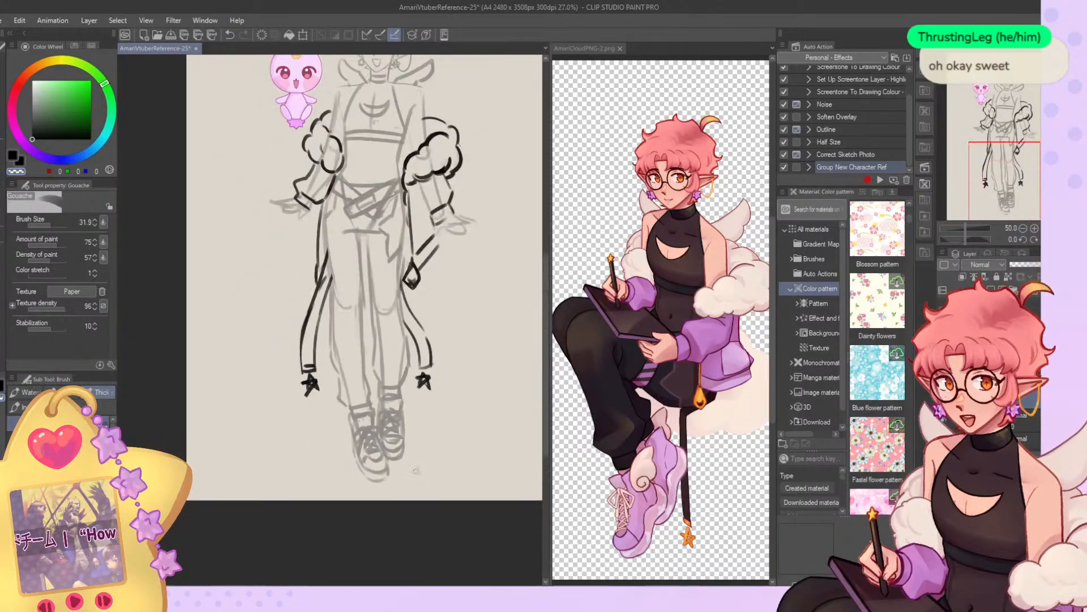
pyautogui.scroll(8, 391, 486)
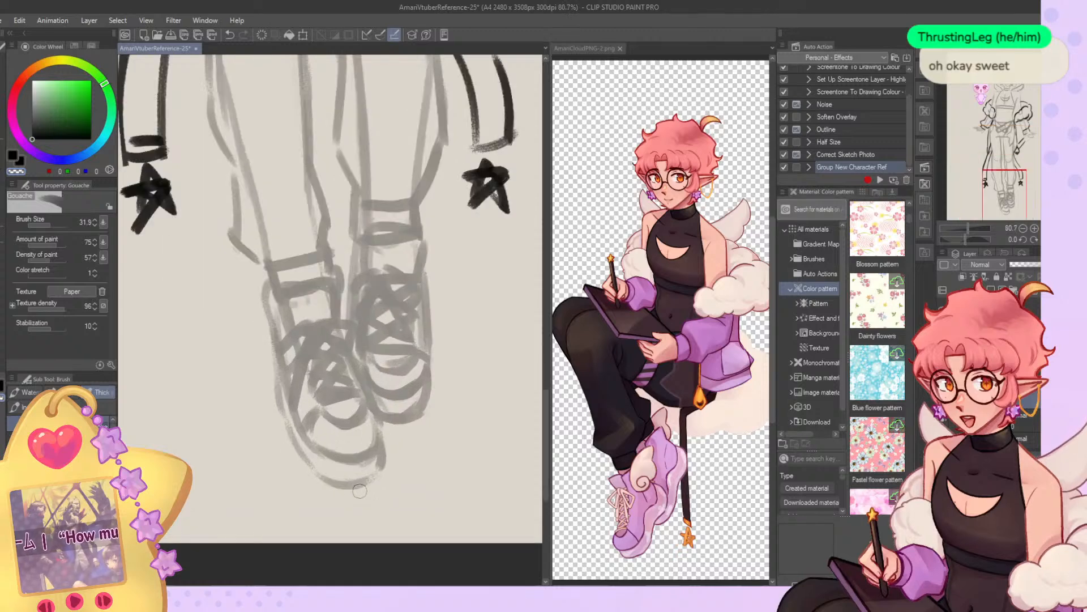
pyautogui.moveTo(281, 360)
pyautogui.mouseDown()
pyautogui.moveTo(286, 416)
pyautogui.moveTo(280, 407)
pyautogui.moveTo(302, 464)
pyautogui.mouseUp()
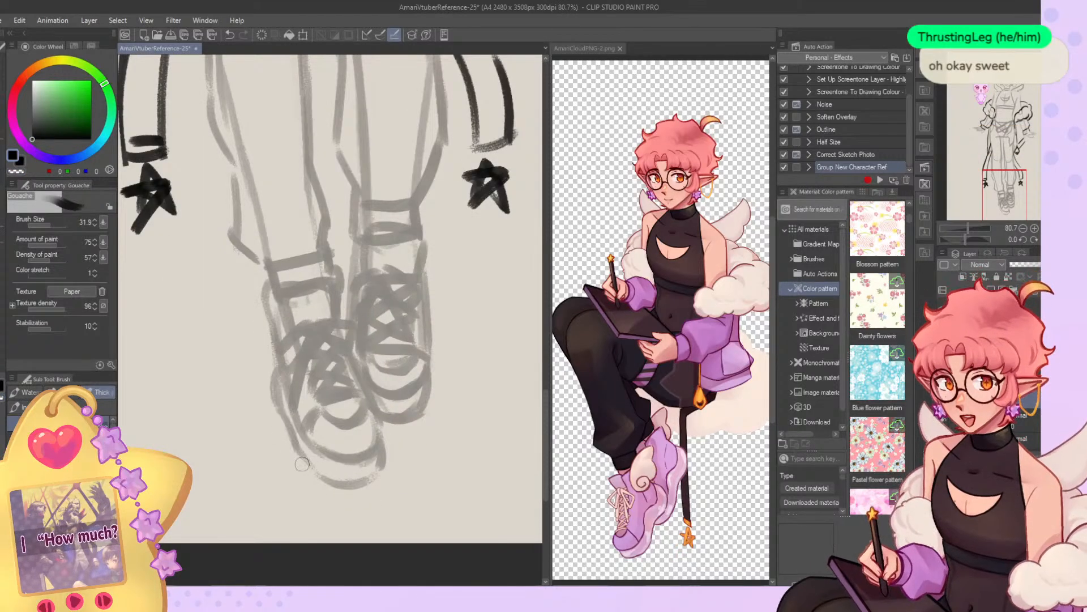
pyautogui.press('c')
pyautogui.moveTo(281, 371)
pyautogui.mouseDown()
pyautogui.moveTo(287, 416)
pyautogui.moveTo(317, 457)
pyautogui.mouseUp()
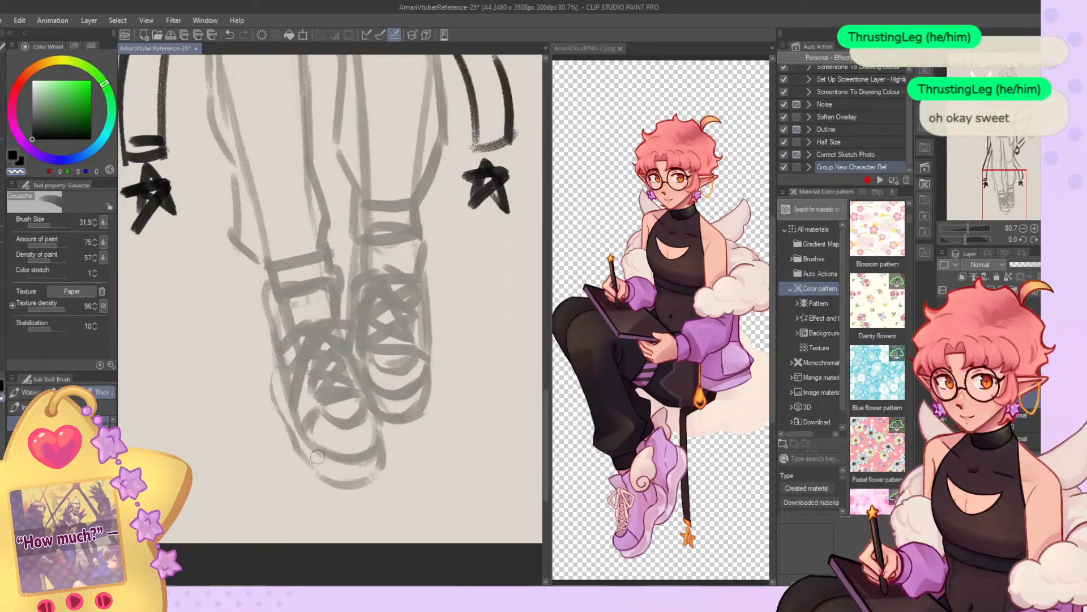
pyautogui.press('c')
pyautogui.moveTo(279, 362)
pyautogui.mouseDown()
pyautogui.moveTo(299, 396)
pyautogui.moveTo(285, 384)
pyautogui.moveTo(285, 410)
pyautogui.moveTo(272, 372)
pyautogui.moveTo(303, 460)
pyautogui.mouseUp()
pyautogui.press('c')
pyautogui.press('c')
# Redraw the mascot-side sneaker's sole as a fuller band curving around the toe.
pyautogui.moveTo(273, 372)
pyautogui.mouseDown()
pyautogui.moveTo(279, 406)
pyautogui.moveTo(316, 479)
pyautogui.mouseUp()
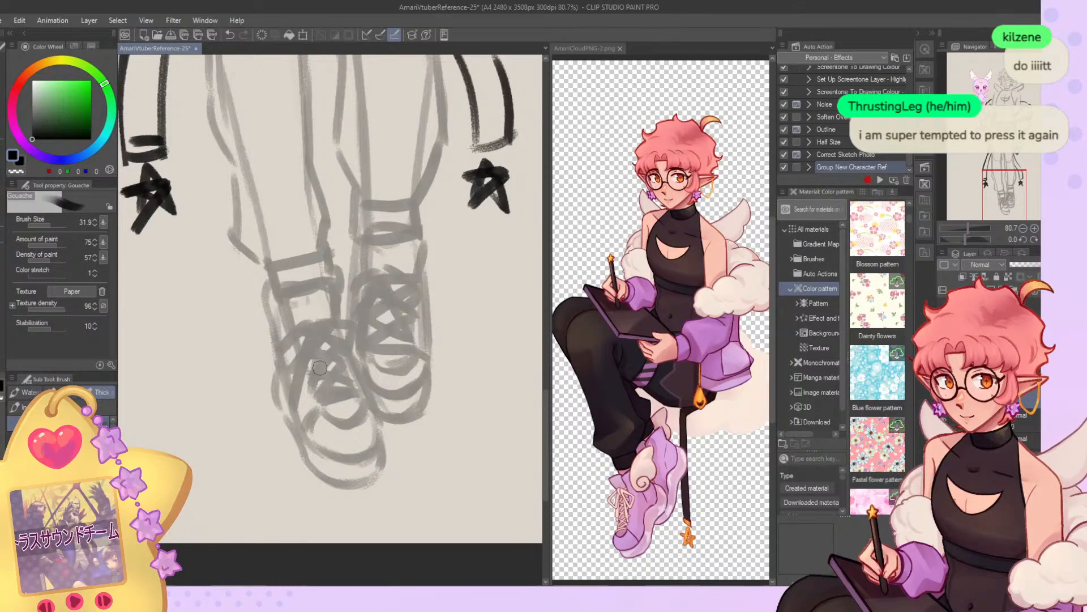
pyautogui.moveTo(279, 366); pyautogui.dragTo(293, 429)
pyautogui.moveTo(335, 487); pyautogui.dragTo(382, 456)
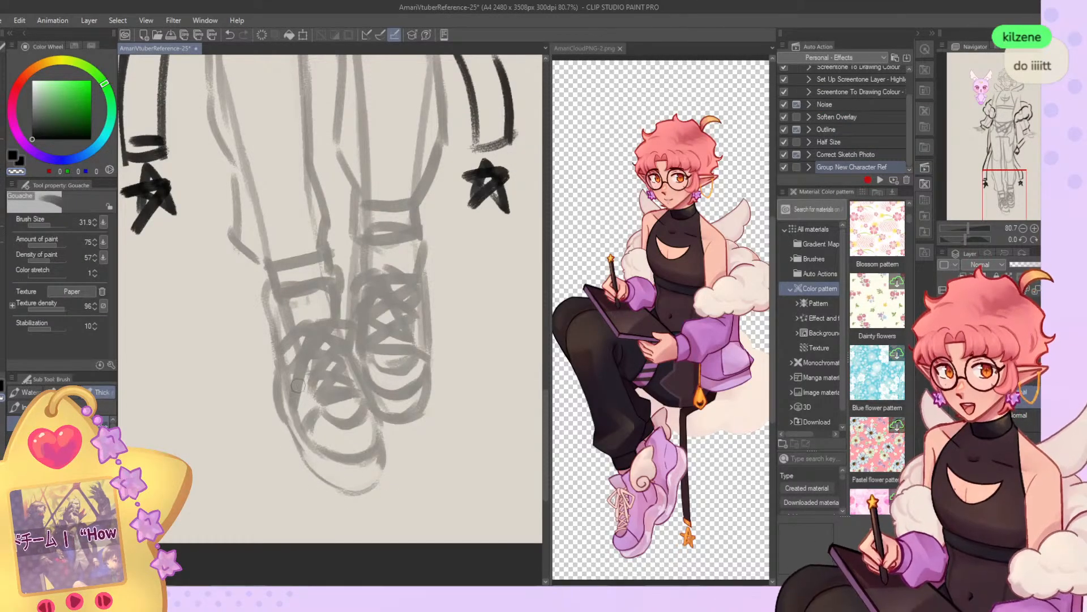
pyautogui.moveTo(281, 416)
pyautogui.mouseDown()
pyautogui.moveTo(323, 488)
pyautogui.moveTo(374, 485)
pyautogui.moveTo(328, 476)
pyautogui.moveTo(388, 462)
pyautogui.mouseUp()
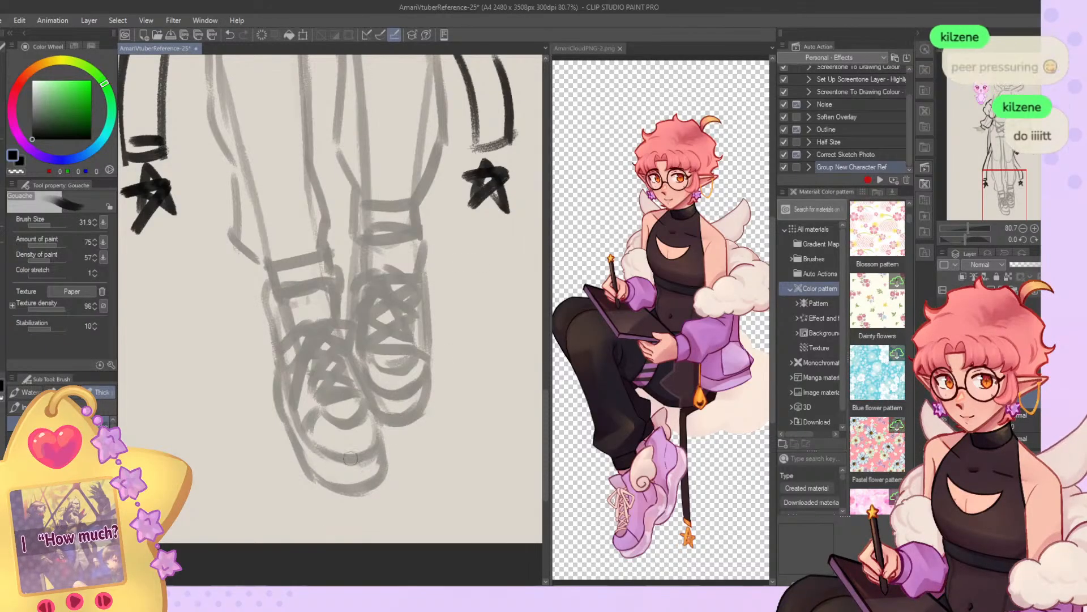
# Refine the toe and sole edge of the mascot-side sneaker, erasing and restating its outline.
pyautogui.scroll(-4, 428, 419)
pyautogui.scroll(-4, 419, 430)
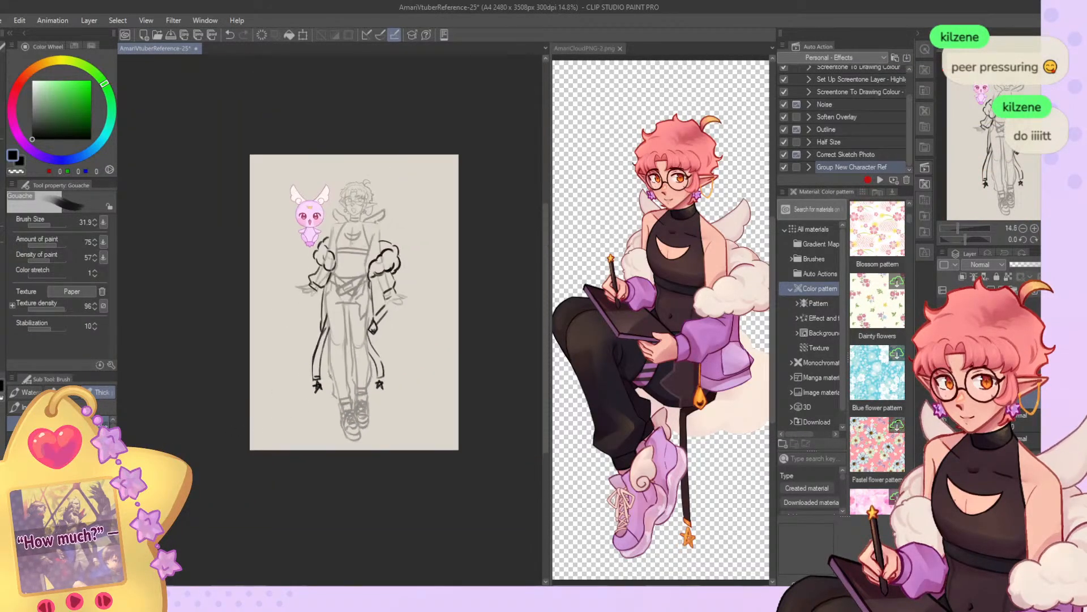
pyautogui.scroll(4, 373, 399)
pyautogui.scroll(-2, 367, 402)
pyautogui.scroll(1, 381, 347)
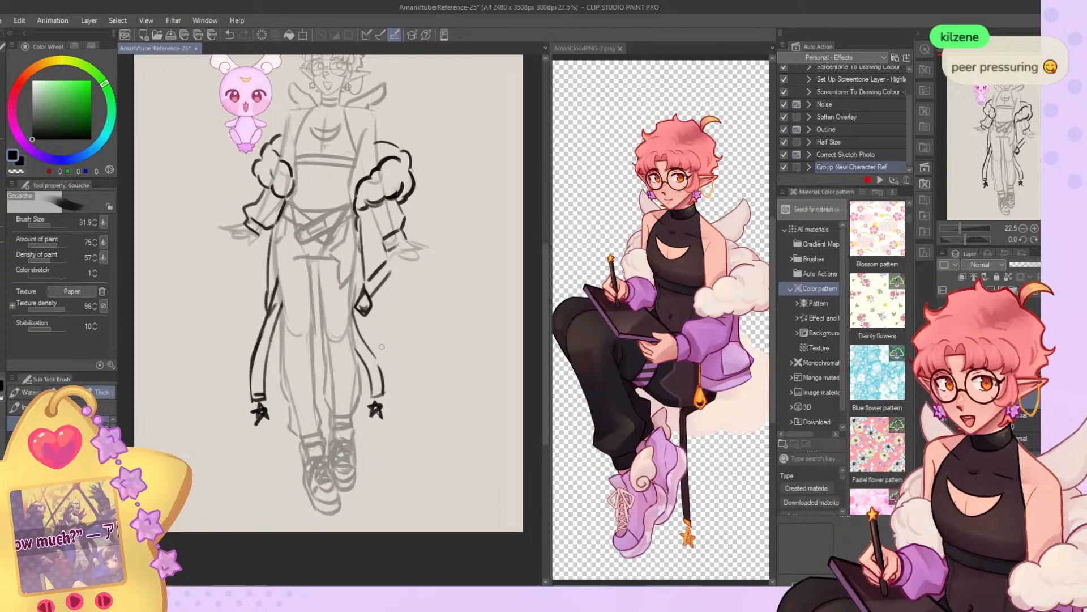
pyautogui.scroll(-2, 379, 345)
pyautogui.scroll(4, 363, 385)
pyautogui.scroll(-1, 340, 421)
pyautogui.scroll(6, 339, 421)
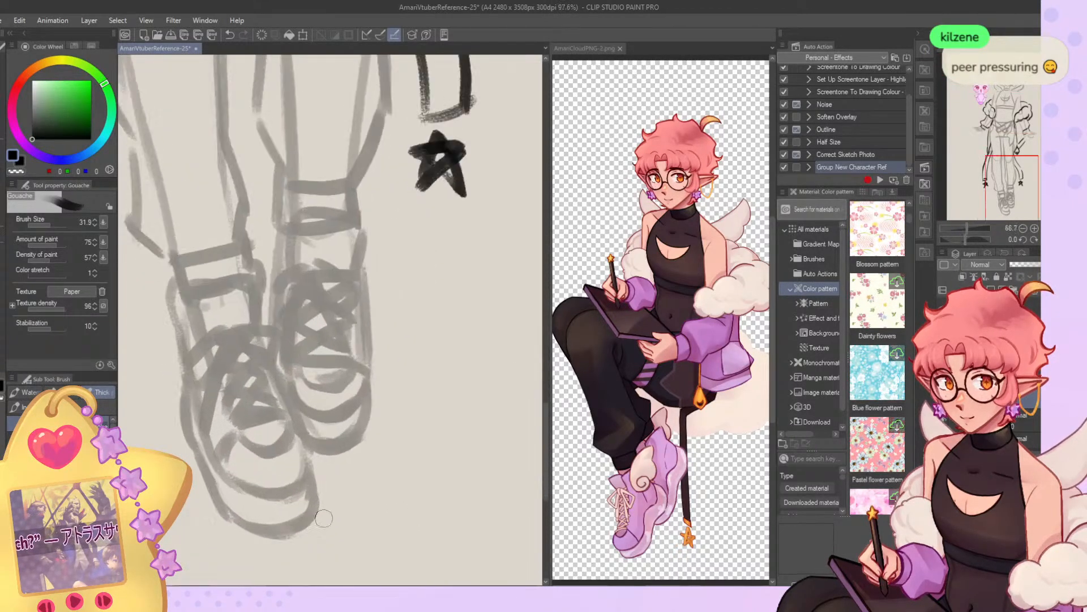
pyautogui.press('c')
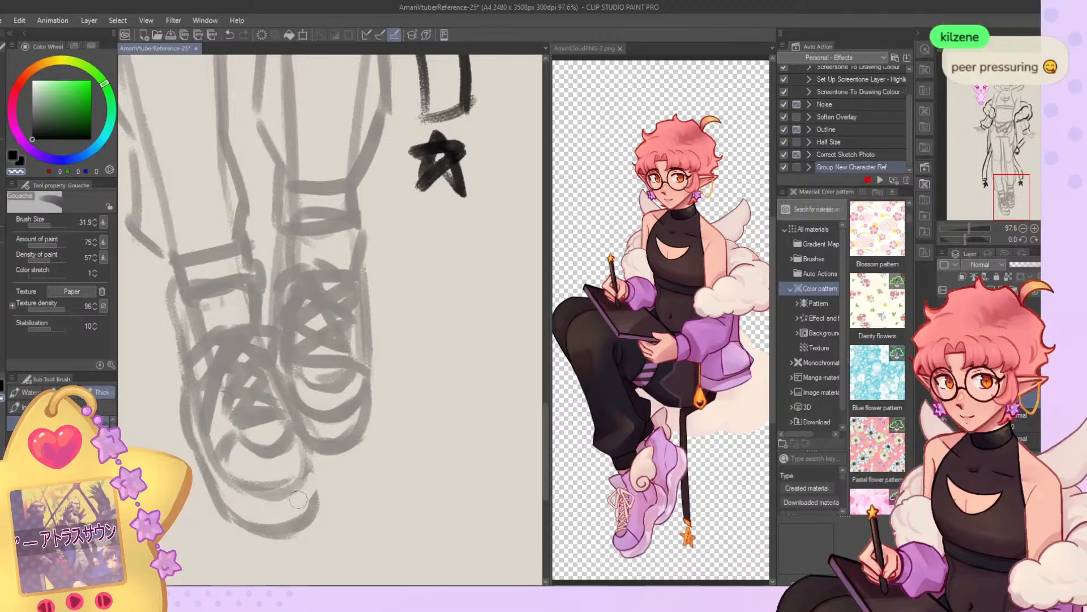
pyautogui.moveTo(258, 533); pyautogui.dragTo(318, 521)
pyautogui.press('c')
pyautogui.moveTo(237, 515)
pyautogui.mouseDown()
pyautogui.moveTo(314, 502)
pyautogui.moveTo(310, 467)
pyautogui.mouseUp()
# Sketch small wings flaring from the outer ankles of the sneakers.
pyautogui.hotkey('ctrl', '0')
pyautogui.scroll(-2, 286, 245)
pyautogui.scroll(5, 306, 422)
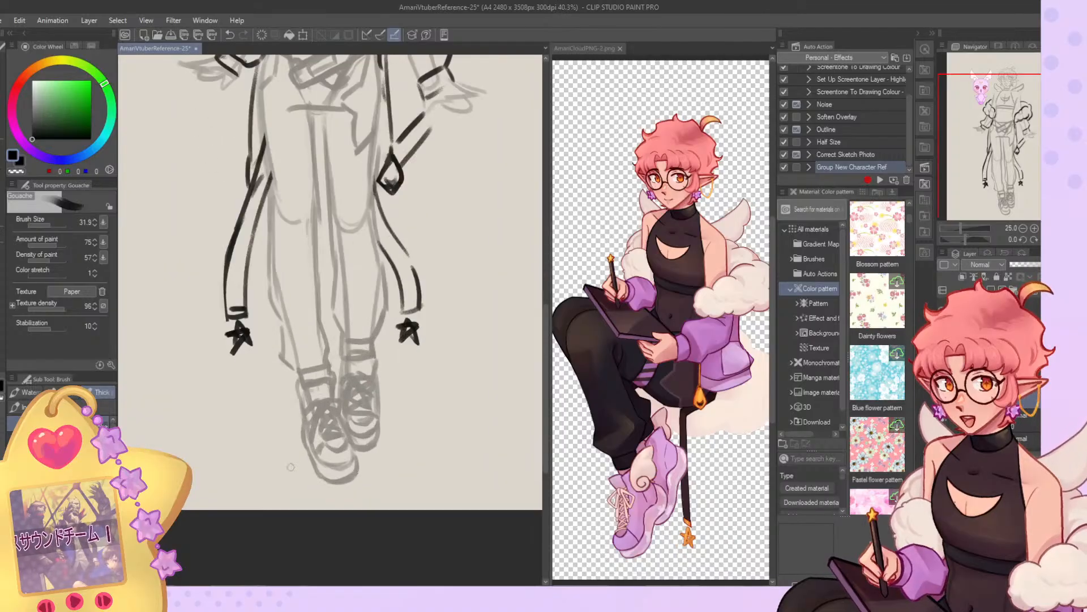
pyautogui.scroll(1, 261, 431)
pyautogui.moveTo(308, 368); pyautogui.dragTo(266, 416)
pyautogui.moveTo(252, 361)
pyautogui.mouseDown()
pyautogui.moveTo(297, 432)
pyautogui.moveTo(283, 435)
pyautogui.moveTo(242, 347)
pyautogui.moveTo(309, 397)
pyautogui.mouseUp()
pyautogui.hotkey('ctrl', 'z')
pyautogui.hotkey('ctrl', 'z')
pyautogui.hotkey('ctrl', 'z')
pyautogui.moveTo(446, 343)
pyautogui.mouseDown()
pyautogui.moveTo(454, 307)
pyautogui.moveTo(472, 288)
pyautogui.mouseUp()
pyautogui.moveTo(480, 280); pyautogui.dragTo(477, 324)
# Close the AmariCloudPNG-2.png reference image.
pyautogui.scroll(-4, 331, 350)
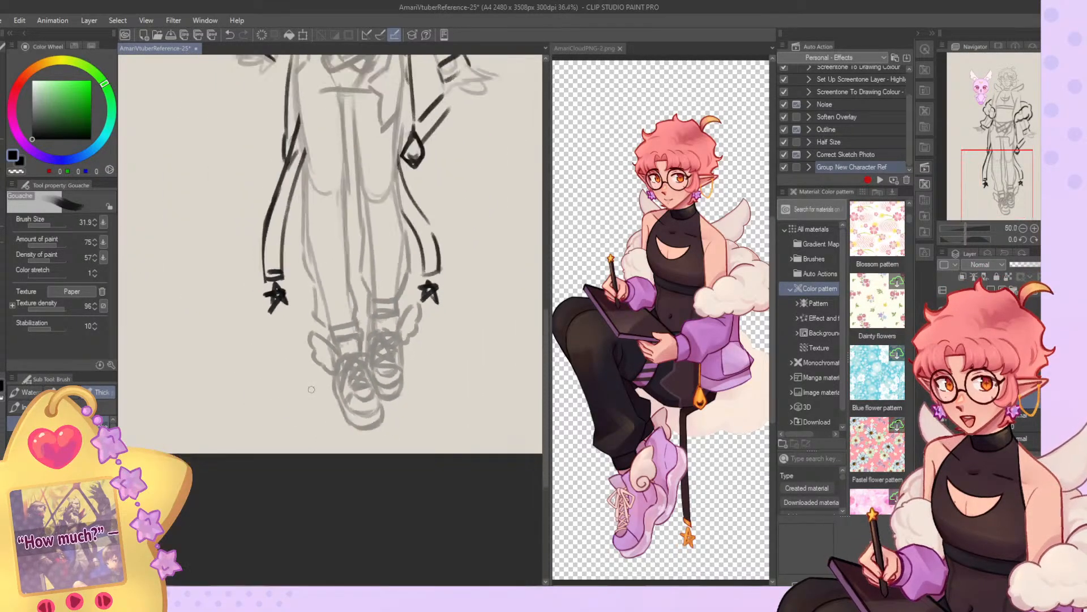
pyautogui.click(620, 48)
# Erase the crescent chest cutout on the halter top and redraw it with cleaner curved upper and lower edges.
pyautogui.scroll(3, 458, 212)
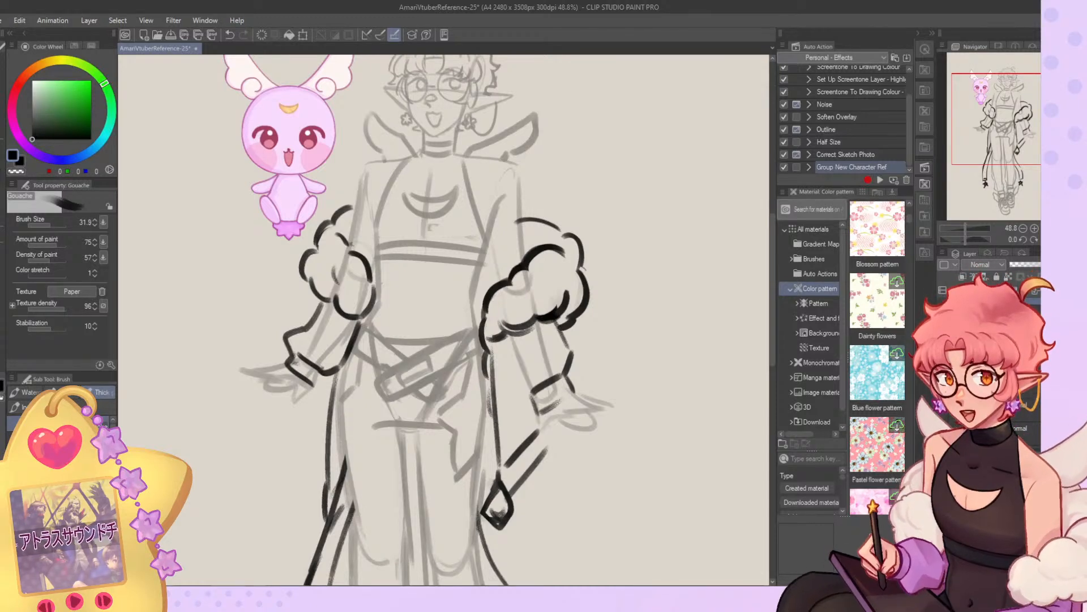
pyautogui.scroll(1, 479, 144)
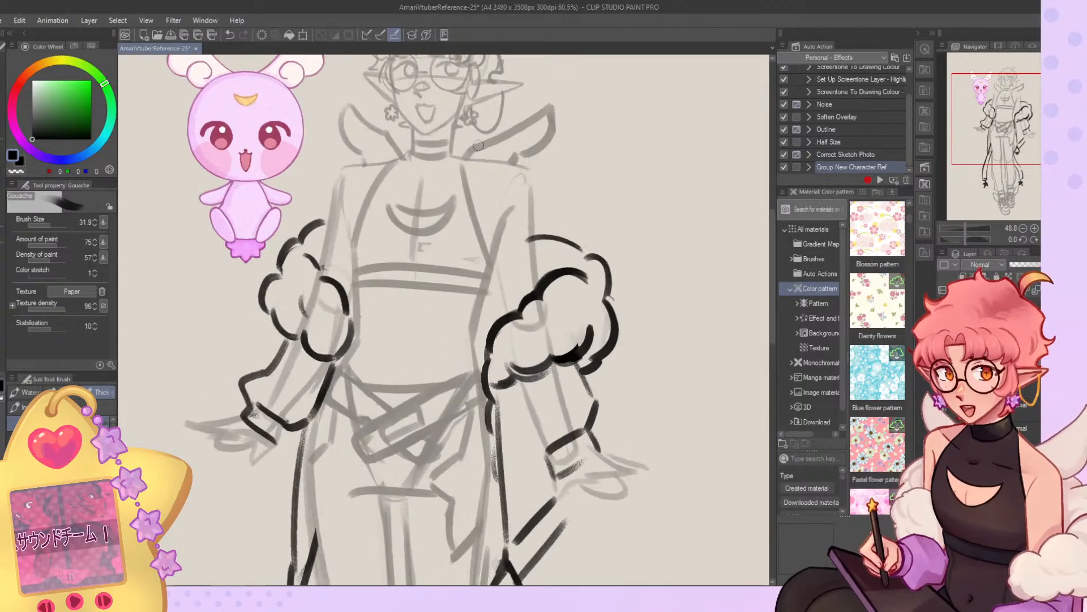
pyautogui.press('c')
pyautogui.moveTo(395, 208)
pyautogui.mouseDown()
pyautogui.moveTo(452, 207)
pyautogui.moveTo(412, 226)
pyautogui.mouseUp()
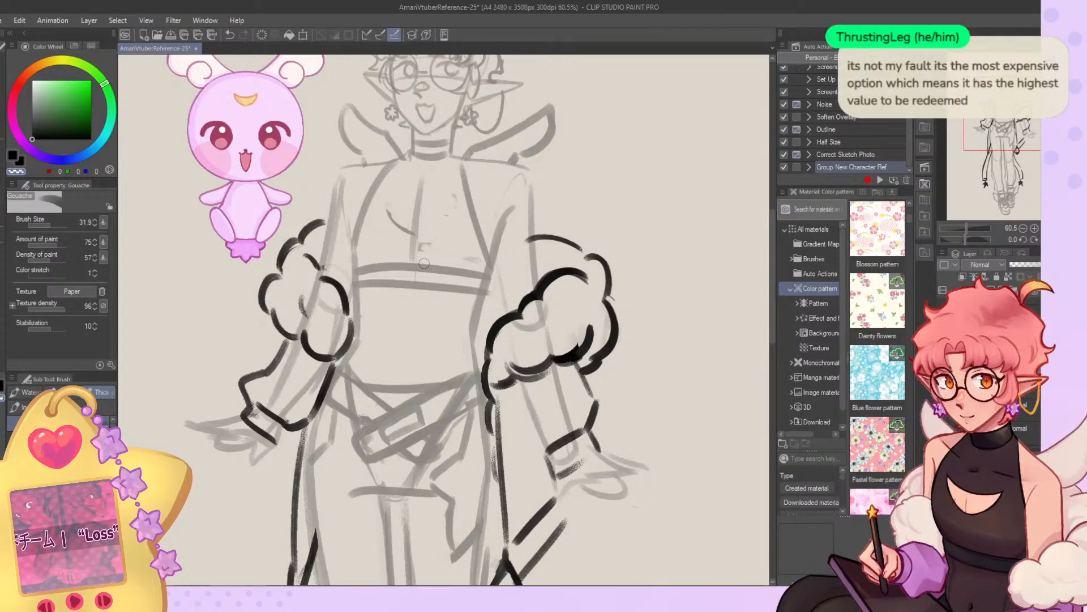
pyautogui.scroll(-4, 444, 217)
pyautogui.scroll(5, 453, 141)
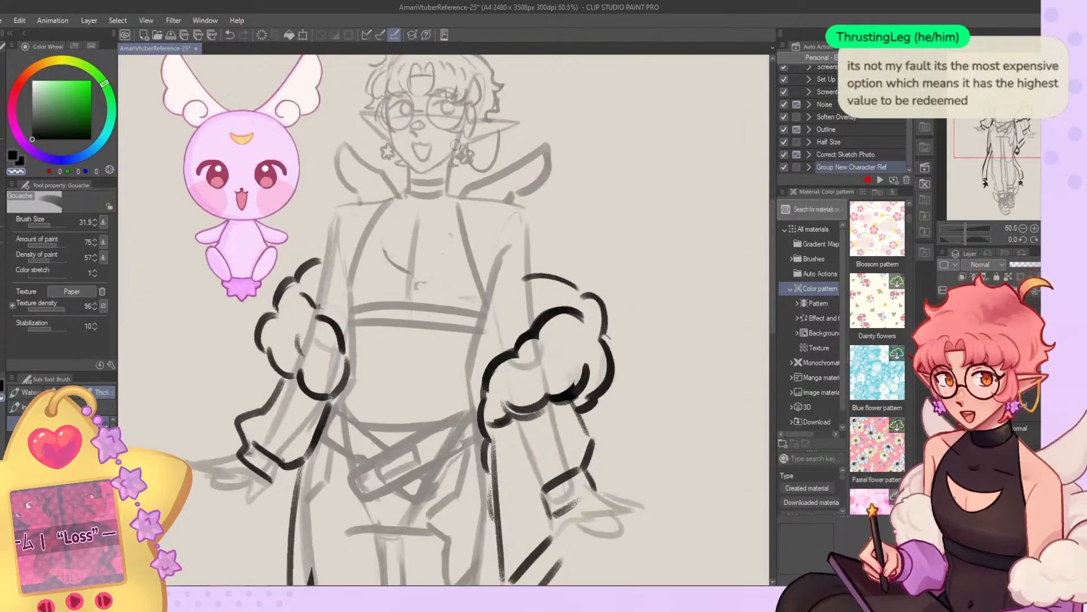
pyautogui.press('c')
pyautogui.moveTo(370, 249)
pyautogui.mouseDown()
pyautogui.moveTo(433, 291)
pyautogui.moveTo(405, 284)
pyautogui.mouseUp()
pyautogui.press('c')
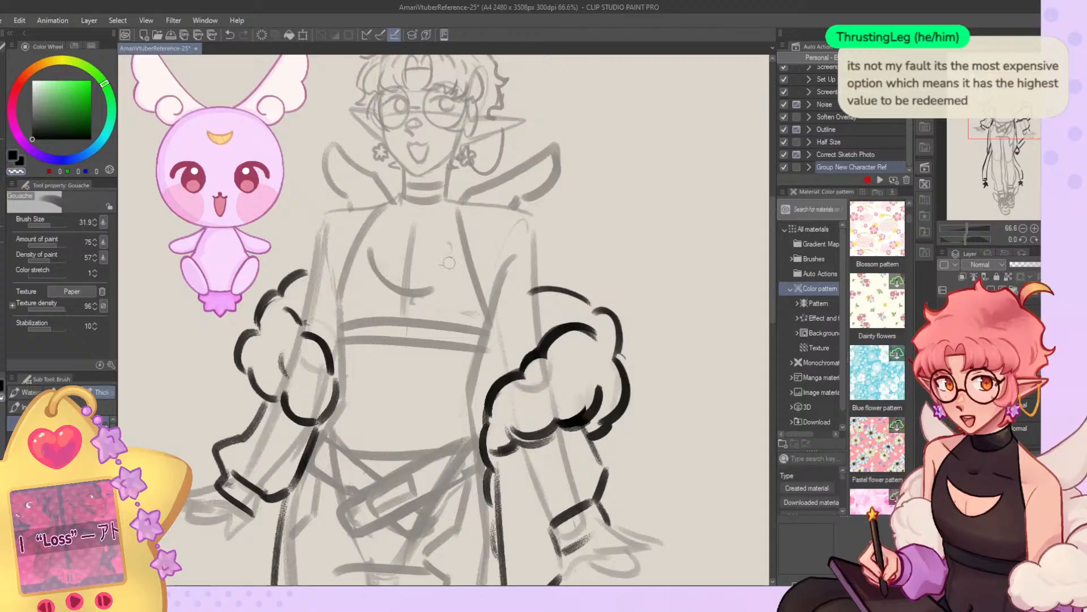
pyautogui.press('c')
pyautogui.moveTo(368, 250)
pyautogui.mouseDown()
pyautogui.moveTo(440, 278)
pyautogui.moveTo(447, 256)
pyautogui.moveTo(407, 280)
pyautogui.moveTo(375, 255)
pyautogui.moveTo(450, 261)
pyautogui.moveTo(418, 282)
pyautogui.moveTo(377, 265)
pyautogui.moveTo(459, 262)
pyautogui.moveTo(414, 263)
pyautogui.mouseUp()
pyautogui.press('c')
pyautogui.press('c')
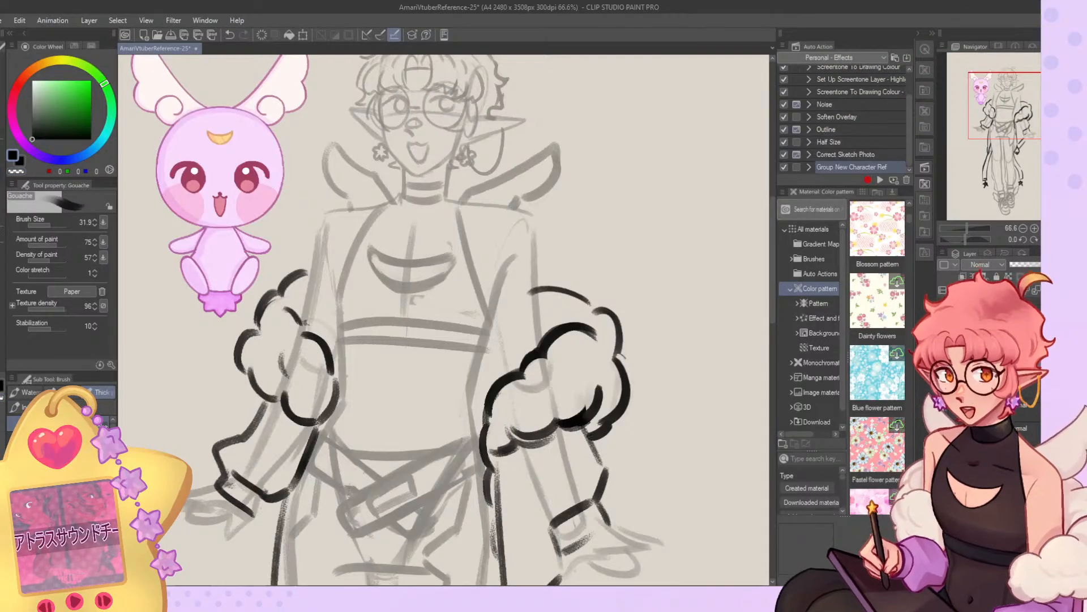
pyautogui.press('c')
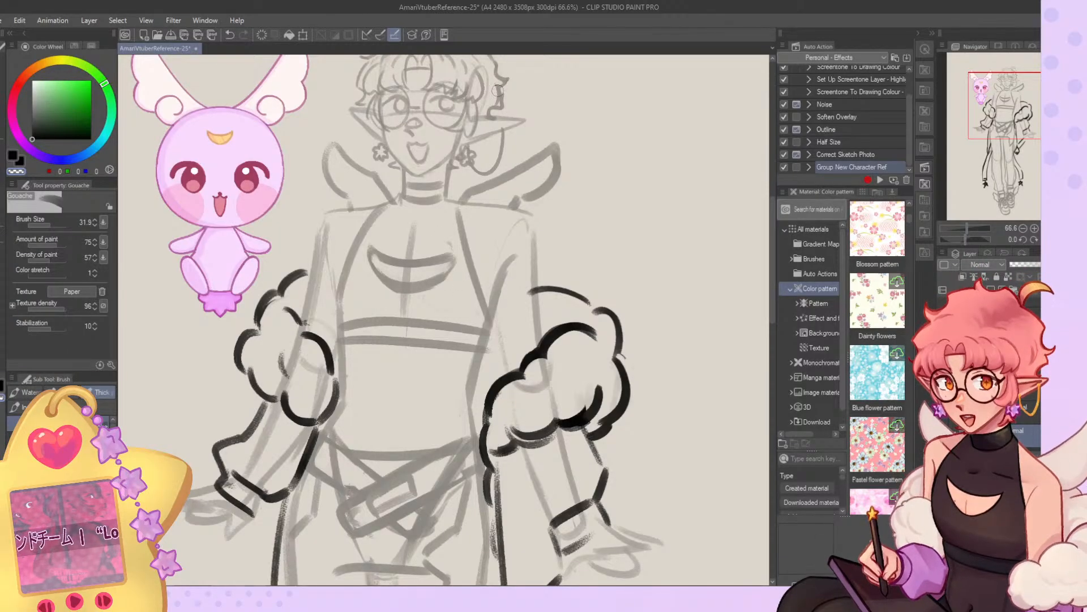
# Thin the thick outline of the chest cutout by erasing along its edges and restating its curved corners.
pyautogui.scroll(-5, 480, 198)
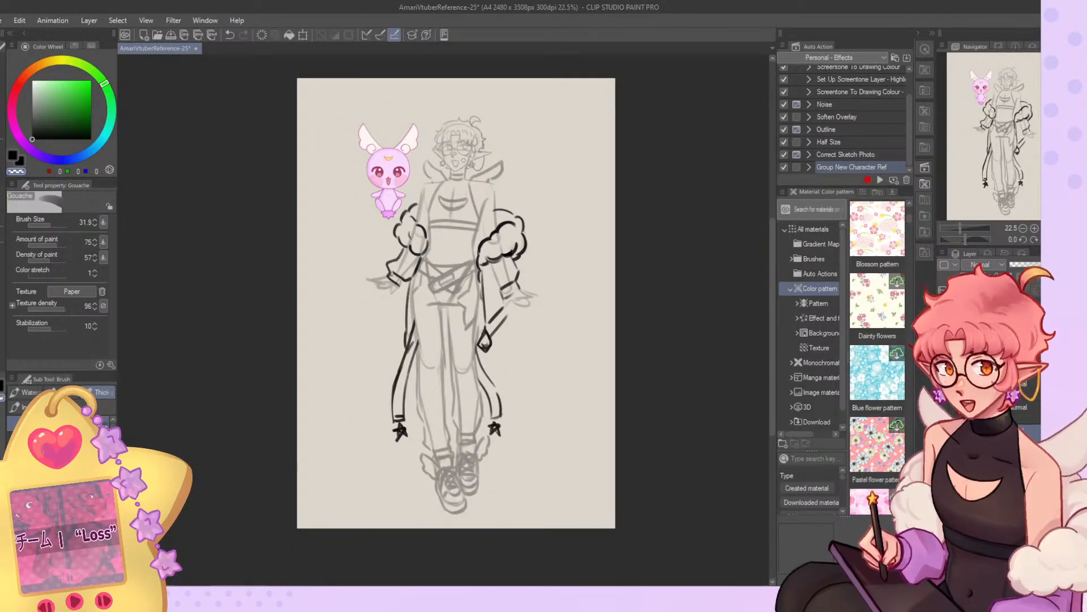
pyautogui.scroll(3, 472, 176)
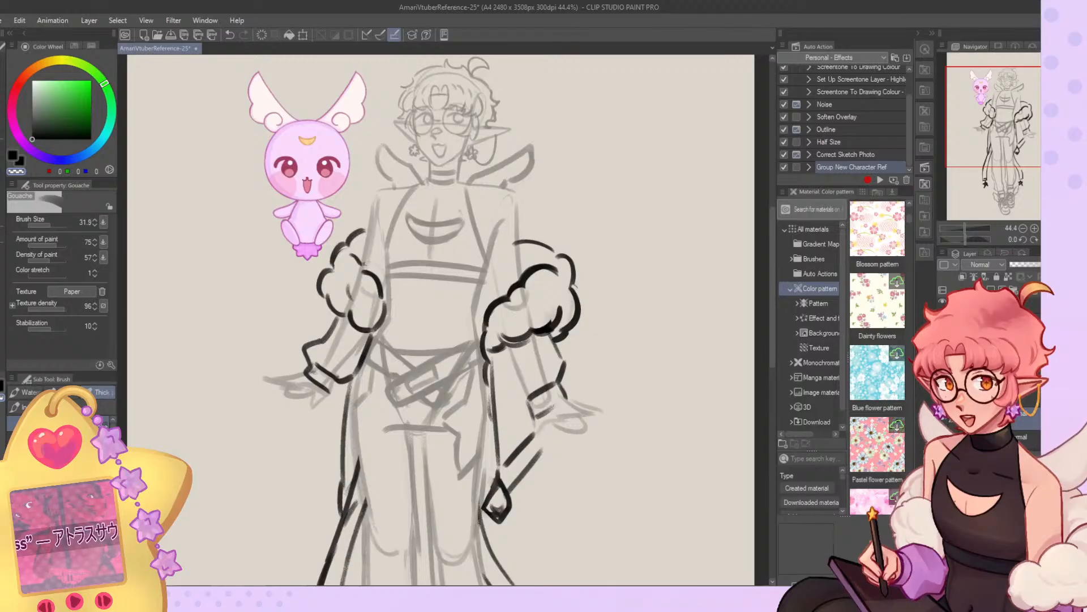
pyautogui.click(988, 322)
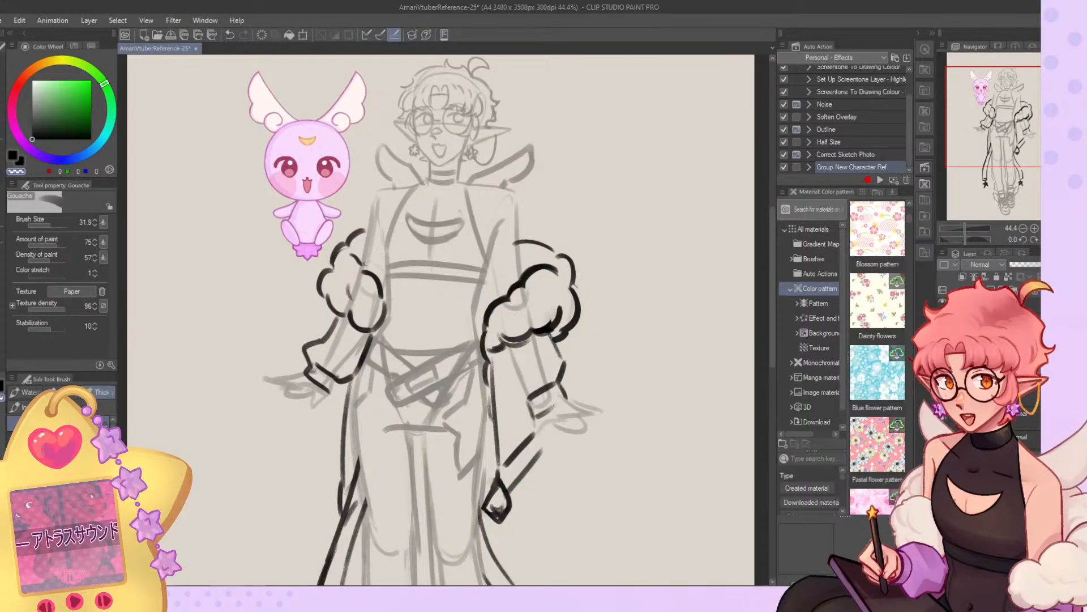
pyautogui.scroll(5, 405, 248)
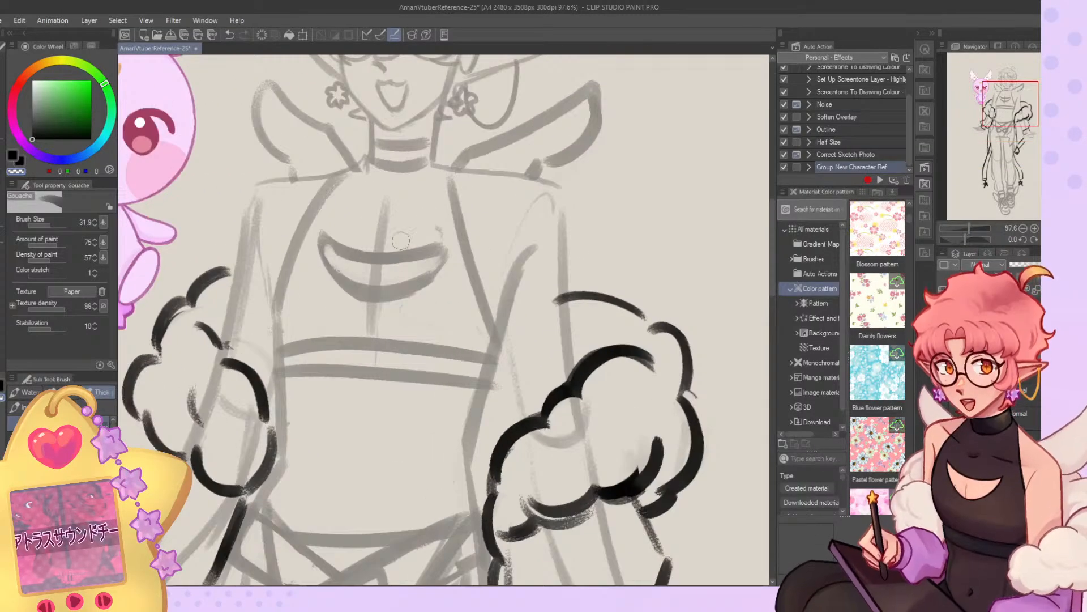
pyautogui.moveTo(328, 248); pyautogui.dragTo(444, 255)
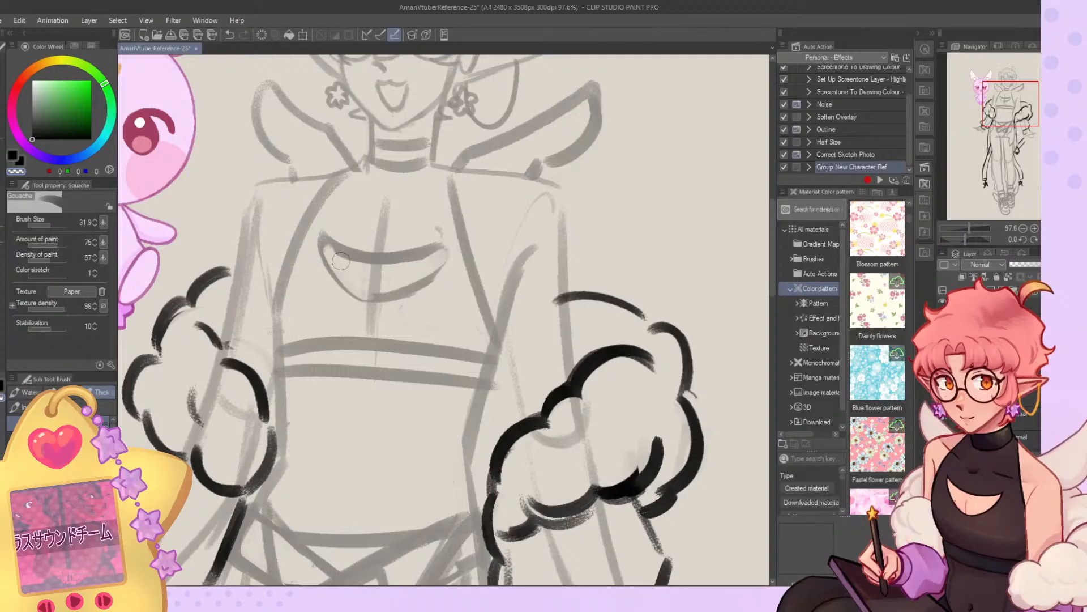
pyautogui.press('c')
pyautogui.moveTo(333, 250)
pyautogui.mouseDown()
pyautogui.moveTo(437, 254)
pyautogui.moveTo(401, 285)
pyautogui.mouseUp()
pyautogui.press('c')
pyautogui.moveTo(427, 251)
pyautogui.mouseDown()
pyautogui.moveTo(362, 268)
pyautogui.moveTo(400, 257)
pyautogui.mouseUp()
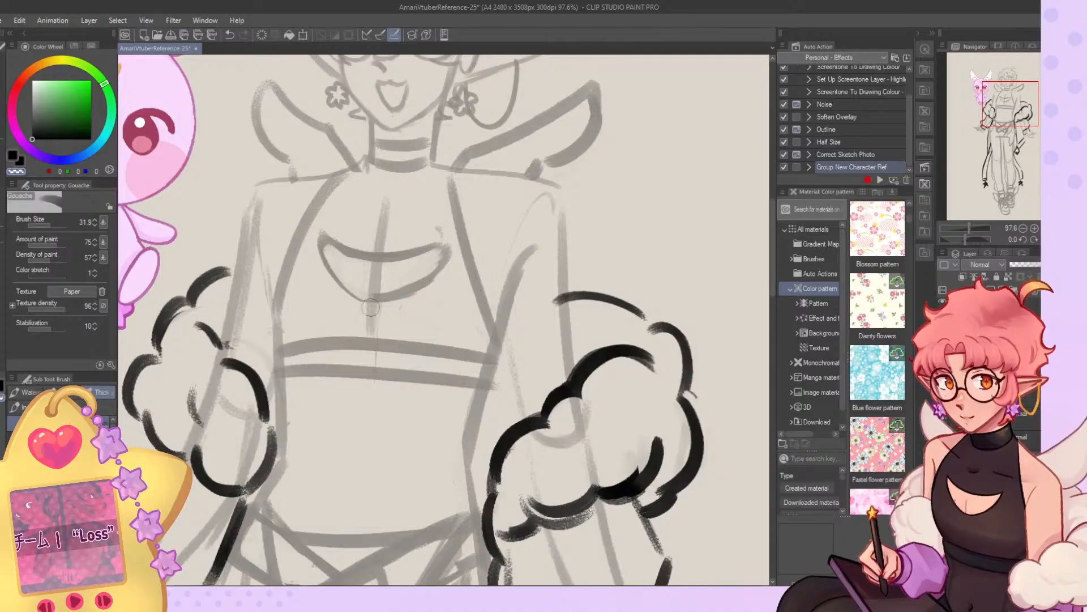
pyautogui.moveTo(452, 270); pyautogui.dragTo(367, 306)
# Set the brush size to 17.7 and refine the chest cutout's upper and lower curves with thinner lines.
pyautogui.click(49, 225)
pyautogui.press('c')
pyautogui.moveTo(366, 292)
pyautogui.mouseDown()
pyautogui.moveTo(449, 250)
pyautogui.moveTo(396, 284)
pyautogui.mouseUp()
pyautogui.press('c')
pyautogui.moveTo(431, 227)
pyautogui.mouseDown()
pyautogui.moveTo(450, 242)
pyautogui.moveTo(343, 247)
pyautogui.mouseUp()
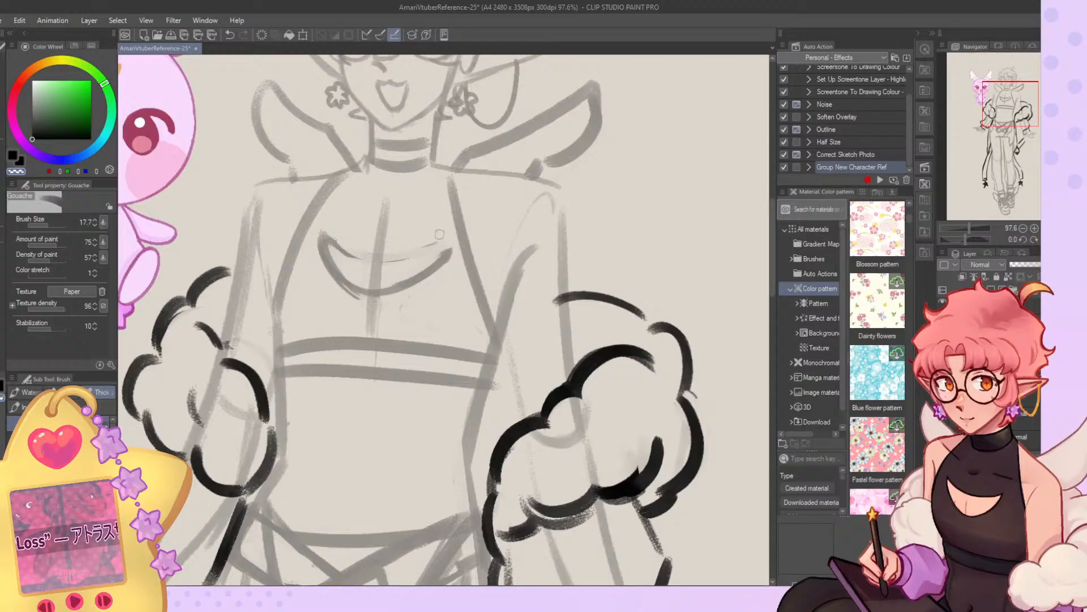
pyautogui.moveTo(433, 248)
pyautogui.mouseDown()
pyautogui.moveTo(342, 253)
pyautogui.moveTo(432, 245)
pyautogui.mouseUp()
pyautogui.press('c')
pyautogui.press('c')
pyautogui.moveTo(339, 232); pyautogui.dragTo(432, 241)
pyautogui.moveTo(430, 243)
pyautogui.mouseDown()
pyautogui.moveTo(343, 242)
pyautogui.moveTo(452, 243)
pyautogui.moveTo(417, 274)
pyautogui.mouseUp()
# Redraw both shoulder edges of the halter top as smoother curves running from the collar toward the chest band.
pyautogui.press('c')
pyautogui.moveTo(454, 177)
pyautogui.mouseDown()
pyautogui.moveTo(476, 283)
pyautogui.moveTo(457, 252)
pyautogui.mouseUp()
pyautogui.press('c')
pyautogui.moveTo(348, 171); pyautogui.dragTo(315, 220)
pyautogui.moveTo(350, 170); pyautogui.dragTo(289, 312)
pyautogui.moveTo(324, 204); pyautogui.dragTo(285, 306)
pyautogui.press('c')
pyautogui.moveTo(335, 171)
pyautogui.mouseDown()
pyautogui.moveTo(266, 323)
pyautogui.moveTo(272, 350)
pyautogui.mouseUp()
pyautogui.moveTo(280, 309); pyautogui.dragTo(276, 341)
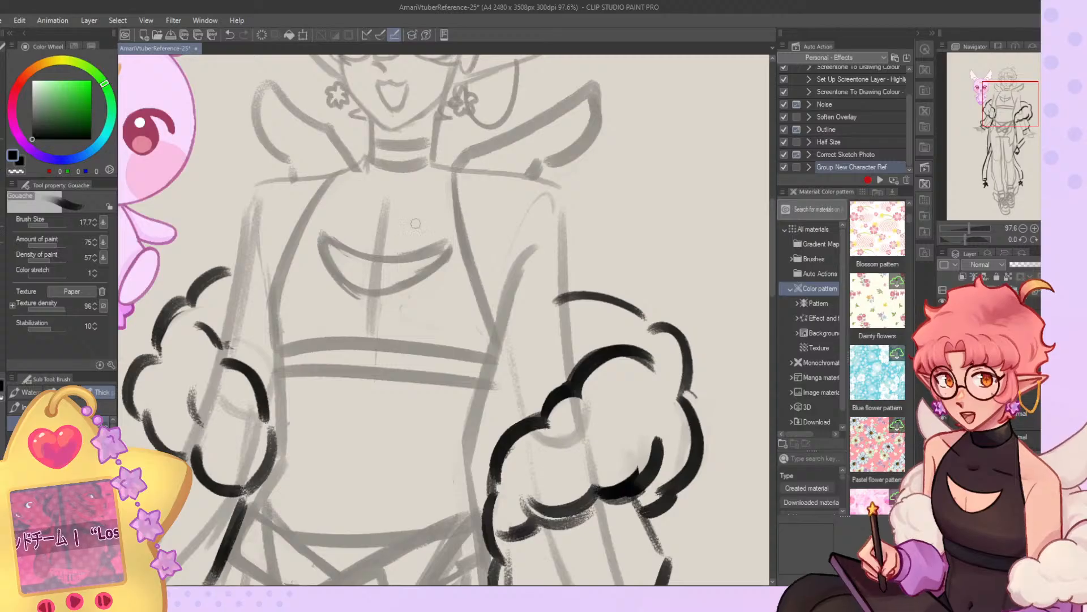
# Examine the whole character sketch beside the mascot to check its overall proportions.
pyautogui.hotkey('ctrl', '-')
pyautogui.hotkey('ctrl', '-')
pyautogui.hotkey('ctrl', '-')
pyautogui.scroll(-3, 433, 172)
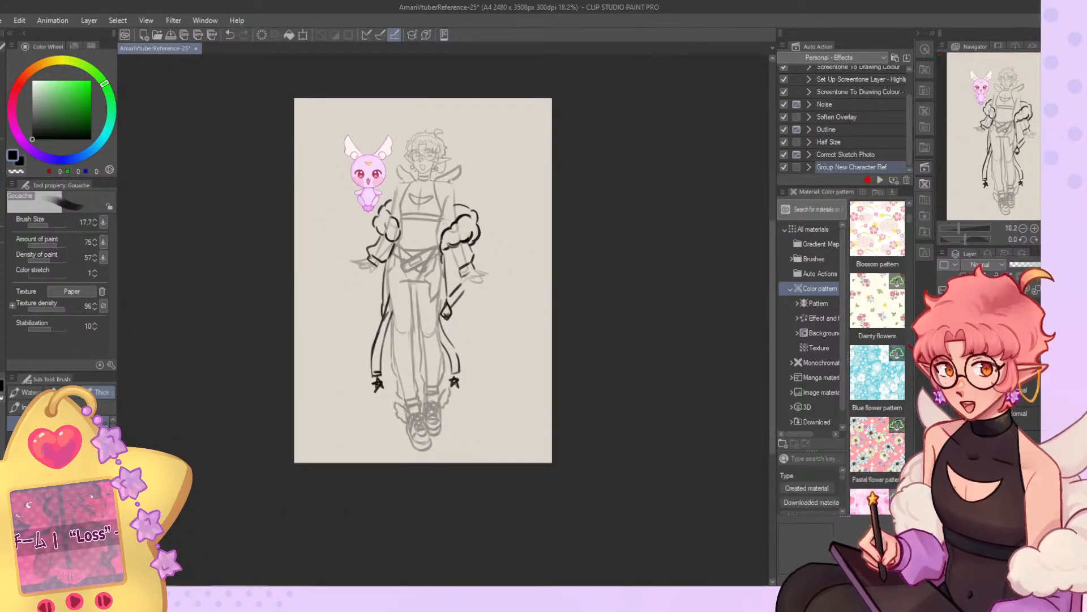
pyautogui.scroll(3, 444, 213)
pyautogui.hotkey('ctrl', '0')
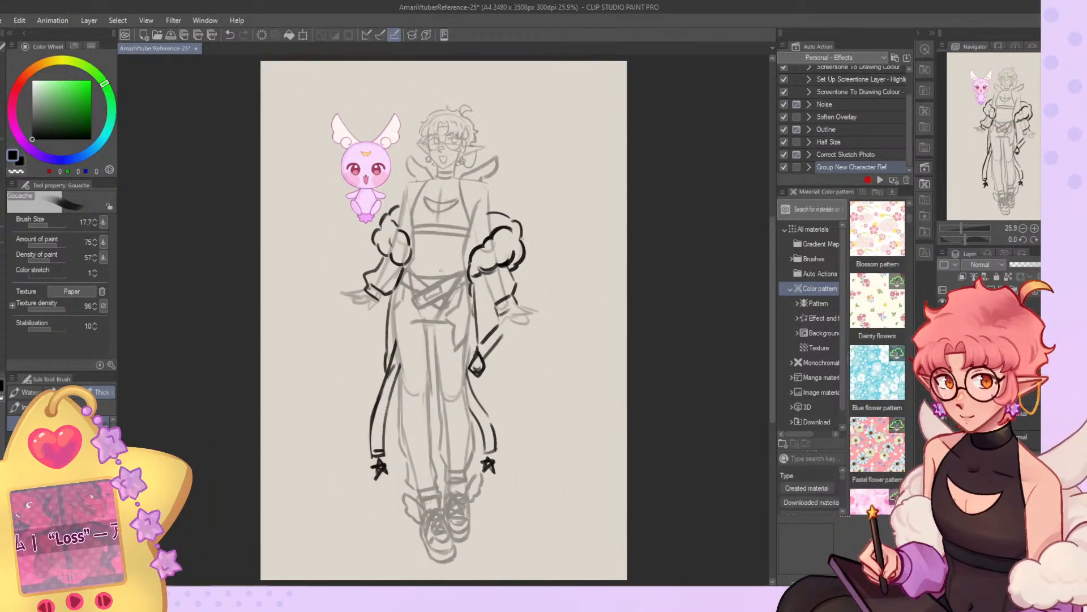
pyautogui.scroll(2, 443, 320)
pyautogui.scroll(-1, 444, 320)
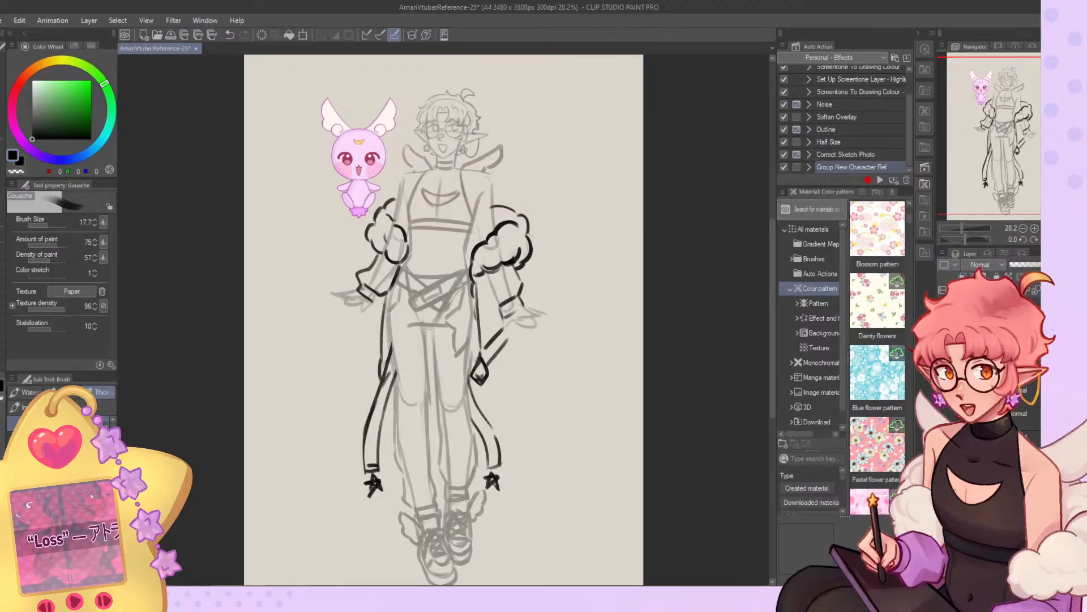
pyautogui.scroll(-1, 444, 320)
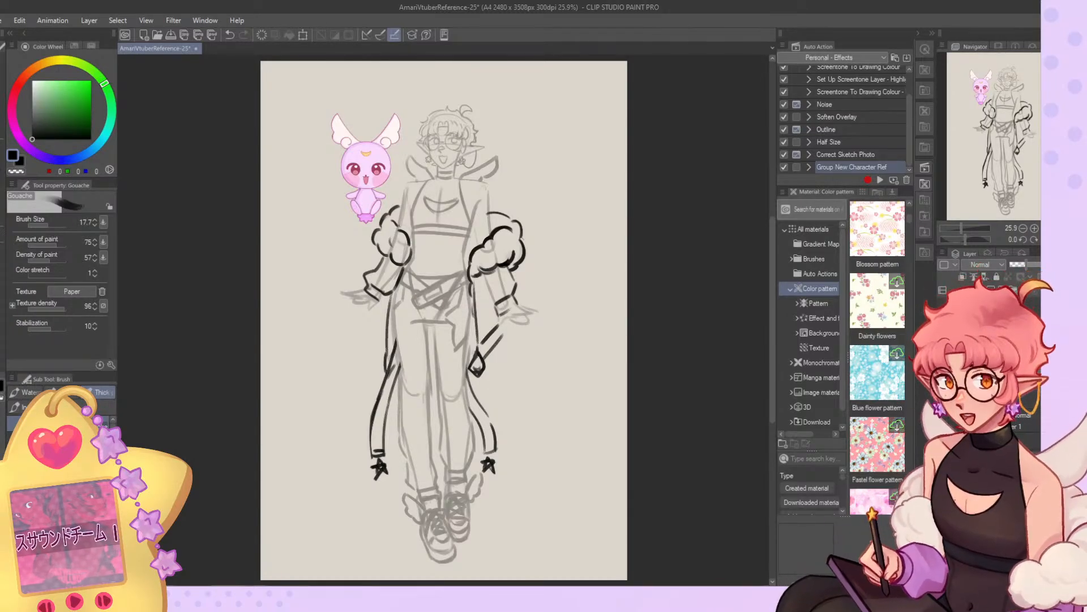
# Toggle the visibility of the coat and other sketch layers to compare the figure with and without them.
pyautogui.click(991, 351)
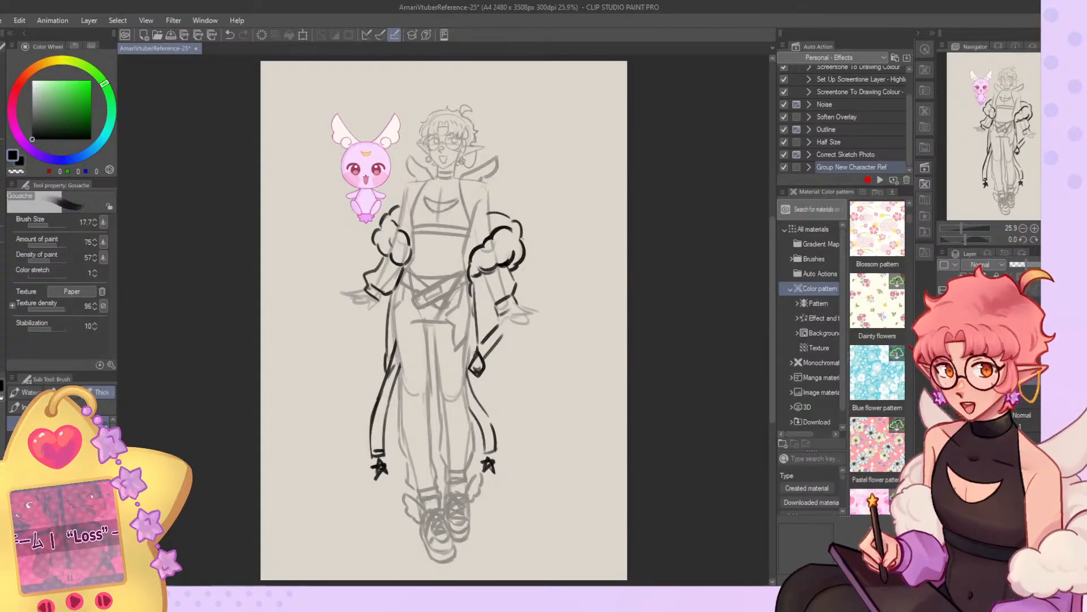
pyautogui.click(943, 351)
pyautogui.click(943, 368)
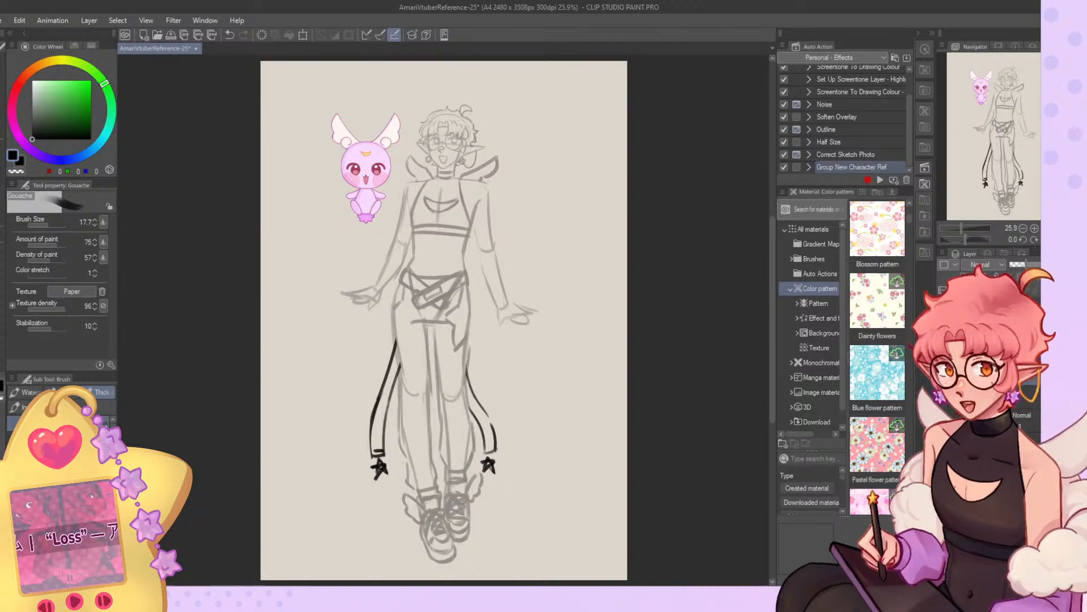
pyautogui.click(943, 351)
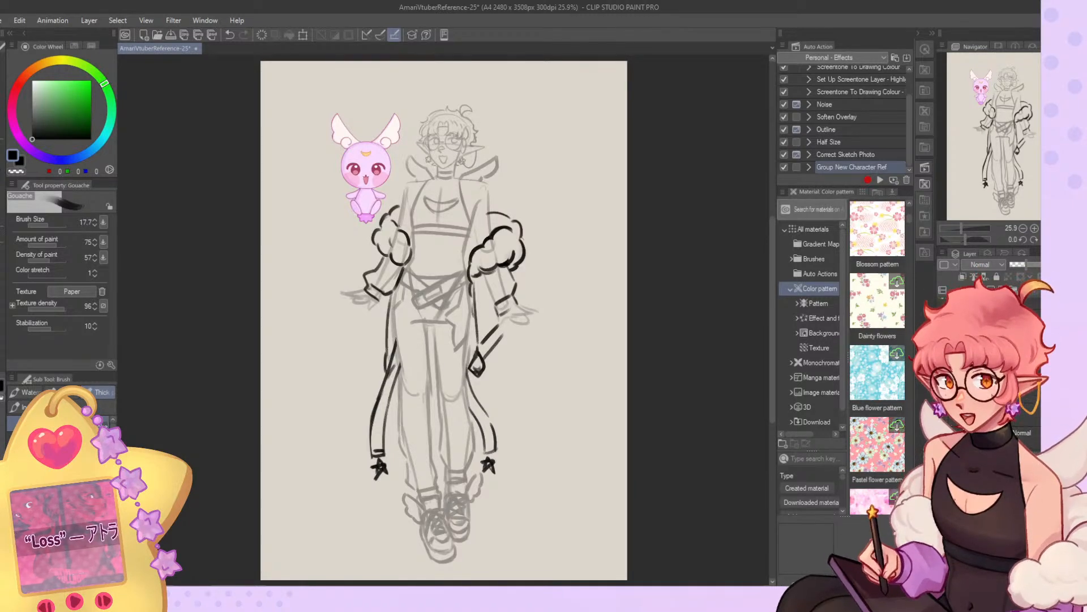
pyautogui.click(943, 368)
pyautogui.click(943, 385)
pyautogui.click(943, 385)
# Lower the opacity of the coat and strap sketch layers so their lines become lighter.
pyautogui.moveTo(1013, 264); pyautogui.dragTo(1018, 265)
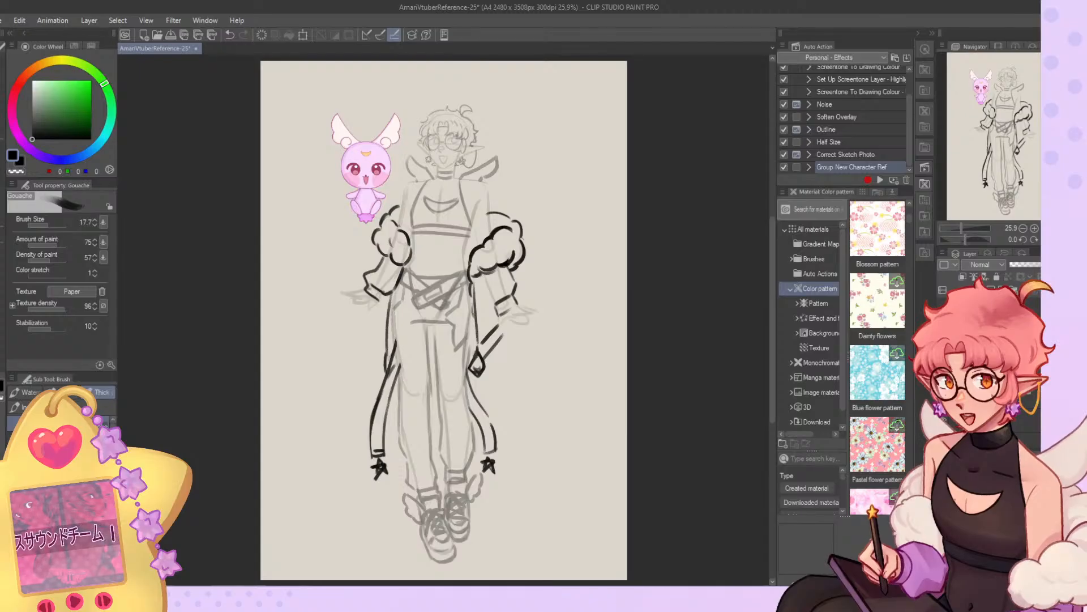
pyautogui.click(1020, 265)
pyautogui.moveTo(1020, 264); pyautogui.dragTo(1031, 265)
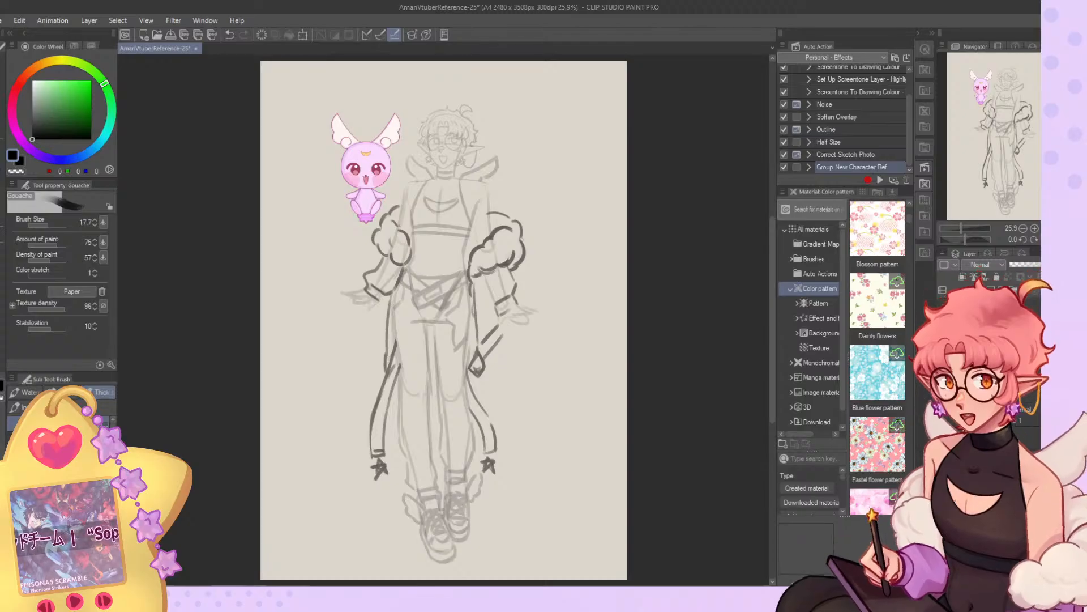
pyautogui.hotkey('ctrl', 'z')
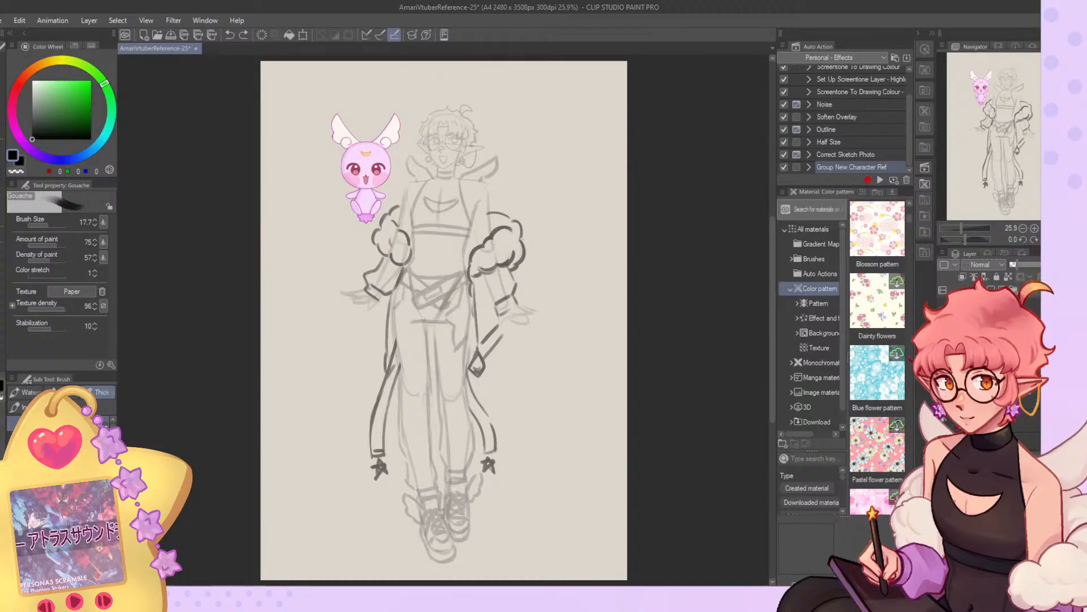
# Prepare the layers for cleaner drawing over the faded sketch and reduce the brush size to 5.4.
pyautogui.hotkey('ctrl', 'shift', 'n')
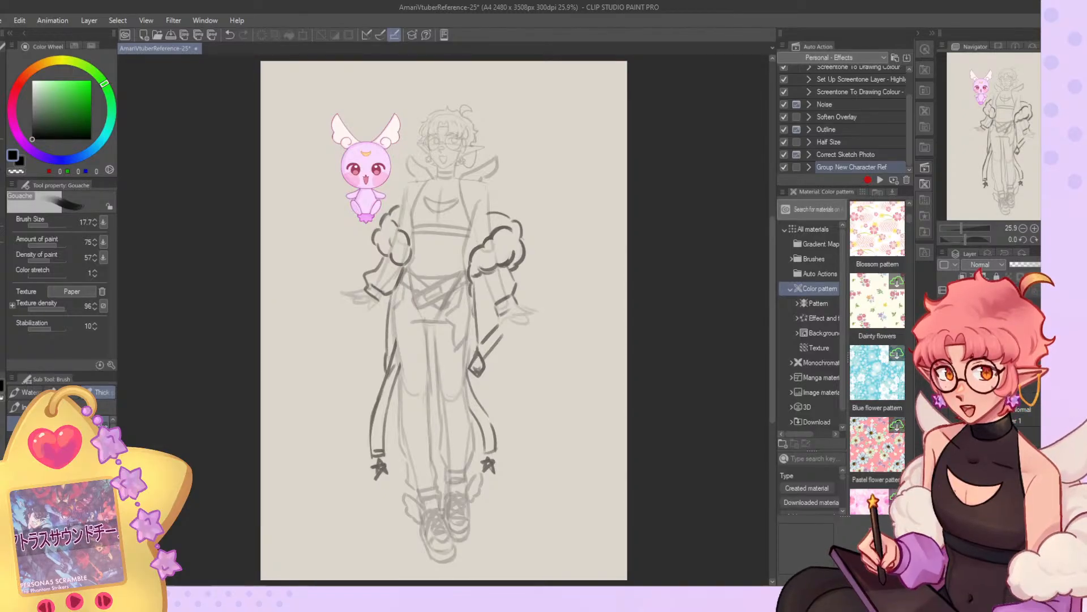
pyautogui.click(1013, 290)
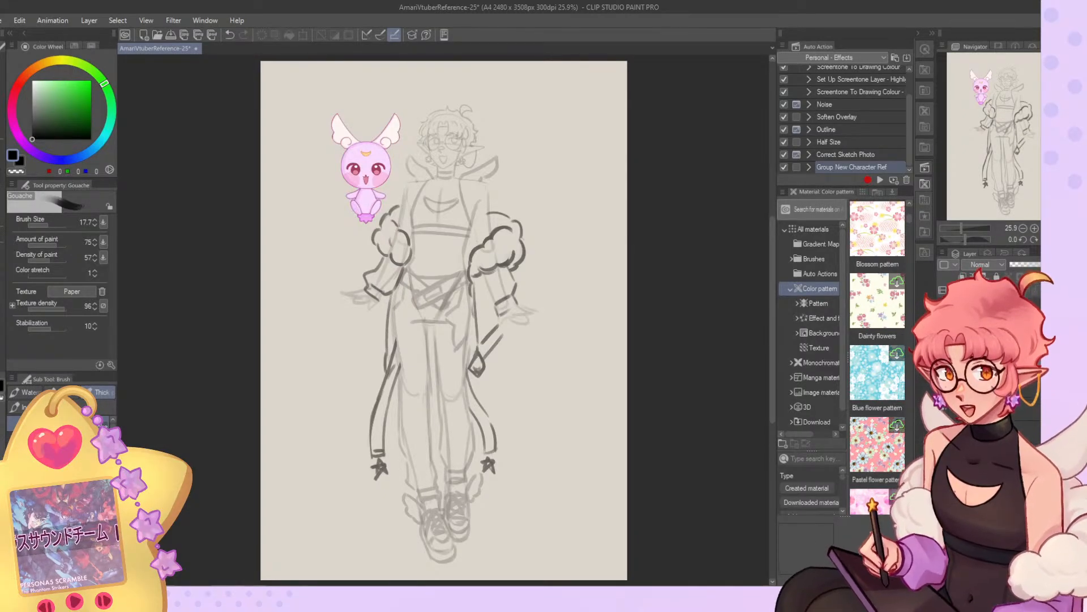
pyautogui.click(1013, 290)
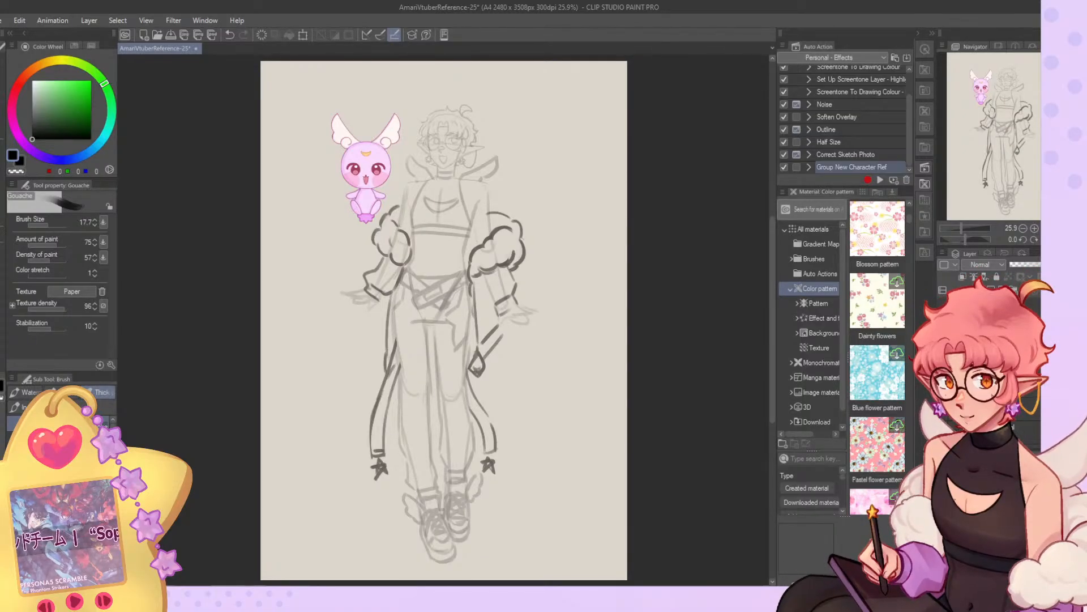
pyautogui.click(997, 329)
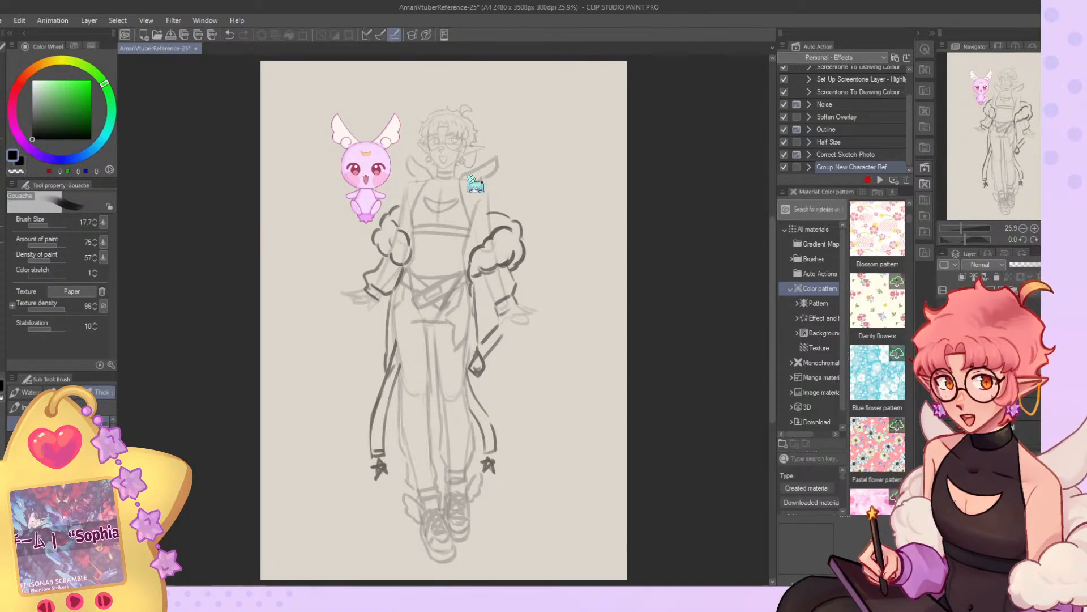
pyautogui.scroll(8, 484, 187)
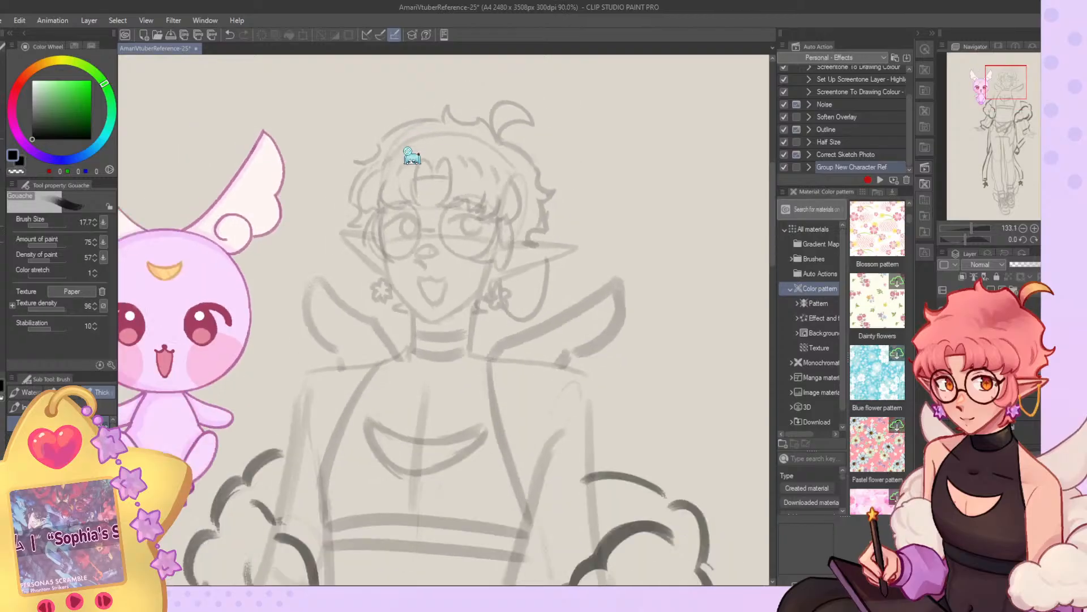
pyautogui.scroll(2, 544, 152)
pyautogui.click(991, 289)
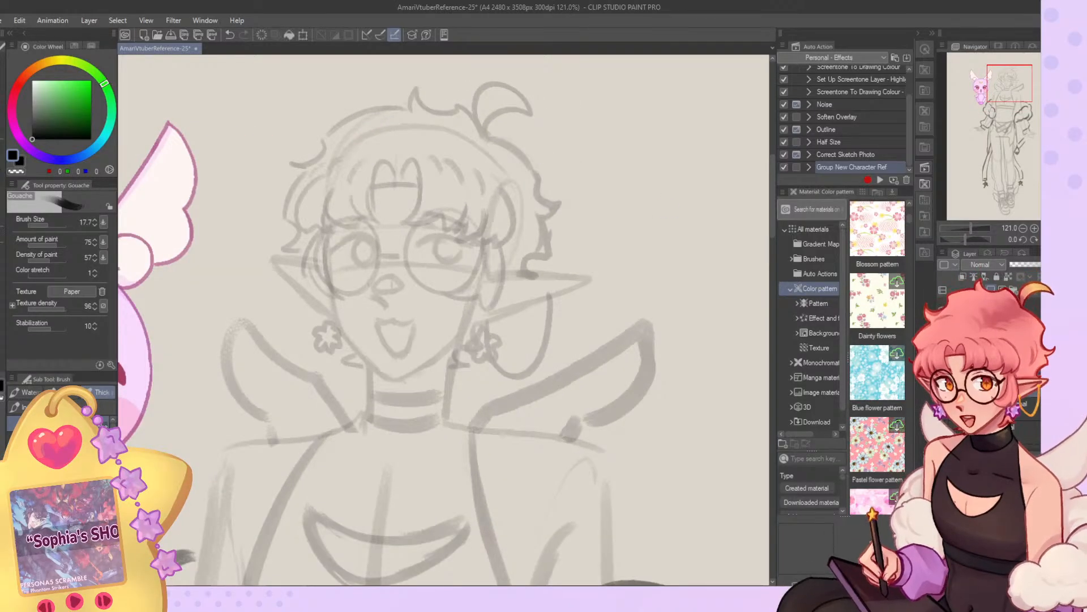
pyautogui.scroll(2, 492, 181)
pyautogui.moveTo(51, 225); pyautogui.dragTo(44, 225)
pyautogui.scroll(-4, 433, 235)
pyautogui.scroll(-5, 410, 299)
pyautogui.scroll(1, 409, 299)
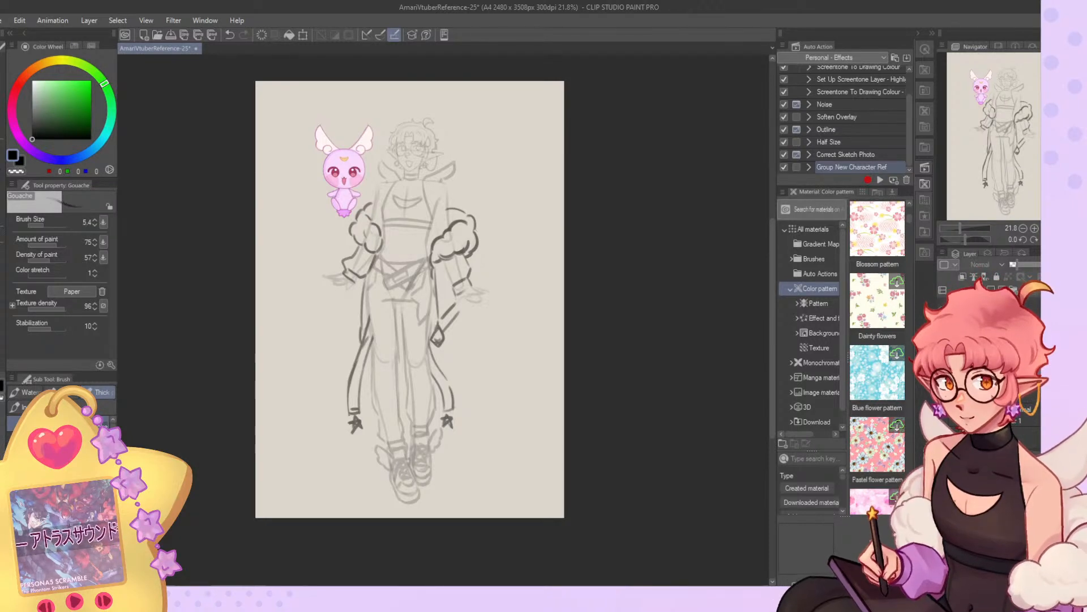
# Scale the mascot and full character sketch together to 111% so they fill the page height, and apply the transformation.
pyautogui.hotkey('ctrl', 't')
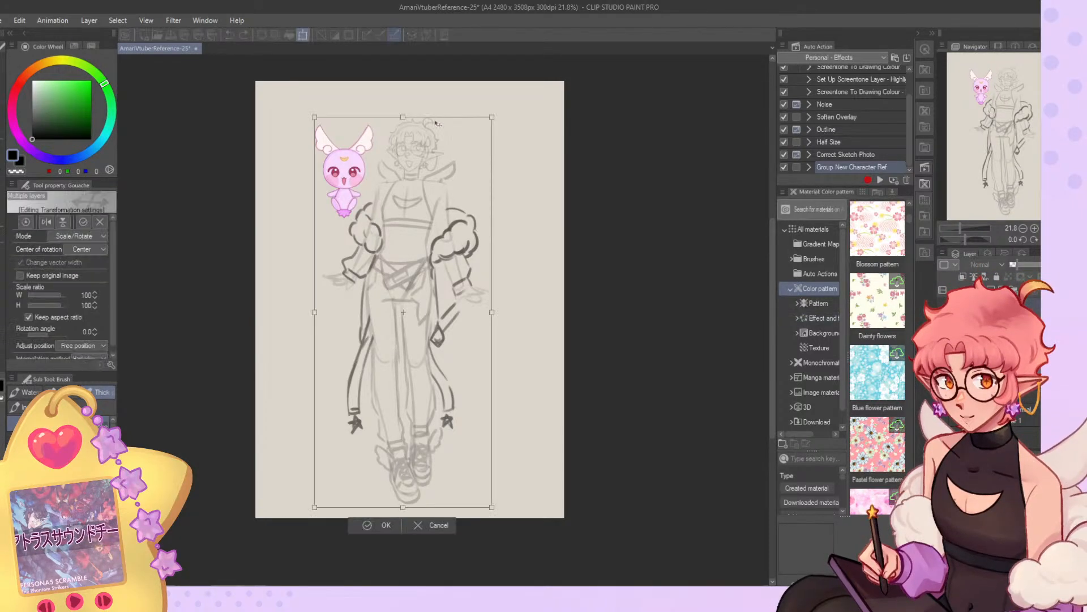
pyautogui.moveTo(404, 117); pyautogui.dragTo(403, 82)
pyautogui.moveTo(415, 136); pyautogui.dragTo(415, 146)
pyautogui.moveTo(403, 92); pyautogui.dragTo(403, 85)
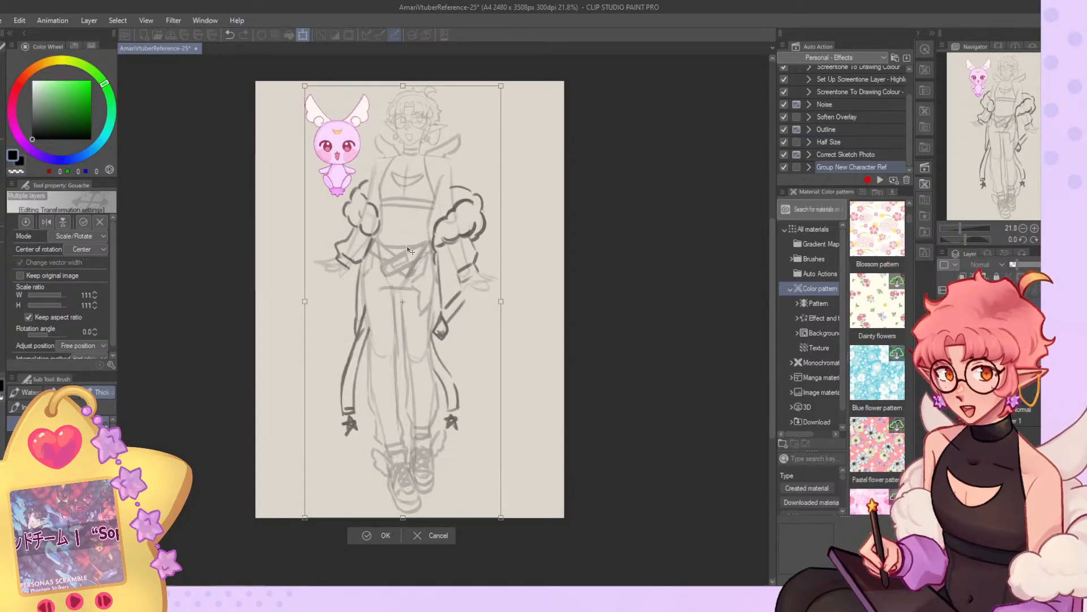
pyautogui.click(384, 536)
pyautogui.scroll(4, 402, 118)
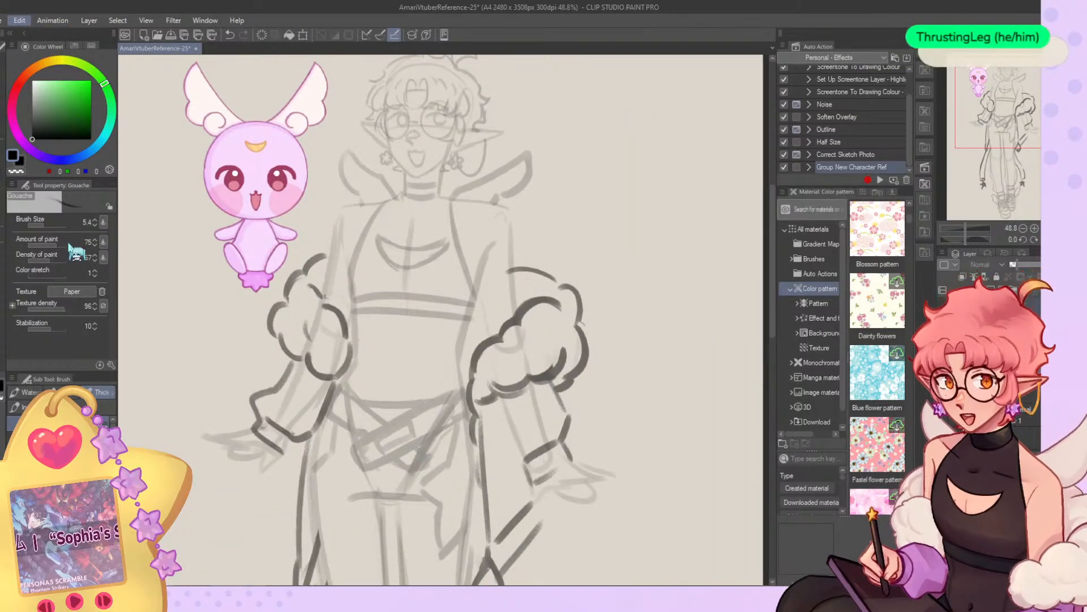
# Examine the figure at different zoom levels, comparing the bare body sketch with the version showing hair and outfit.
pyautogui.click(78, 317)
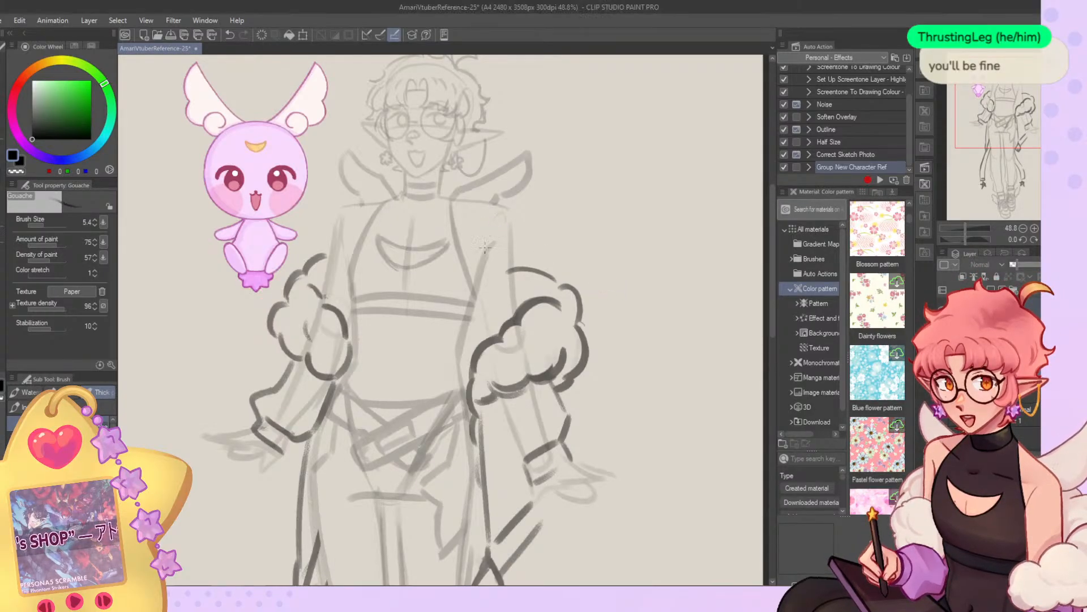
pyautogui.scroll(-5, 418, 193)
pyautogui.scroll(2, 417, 227)
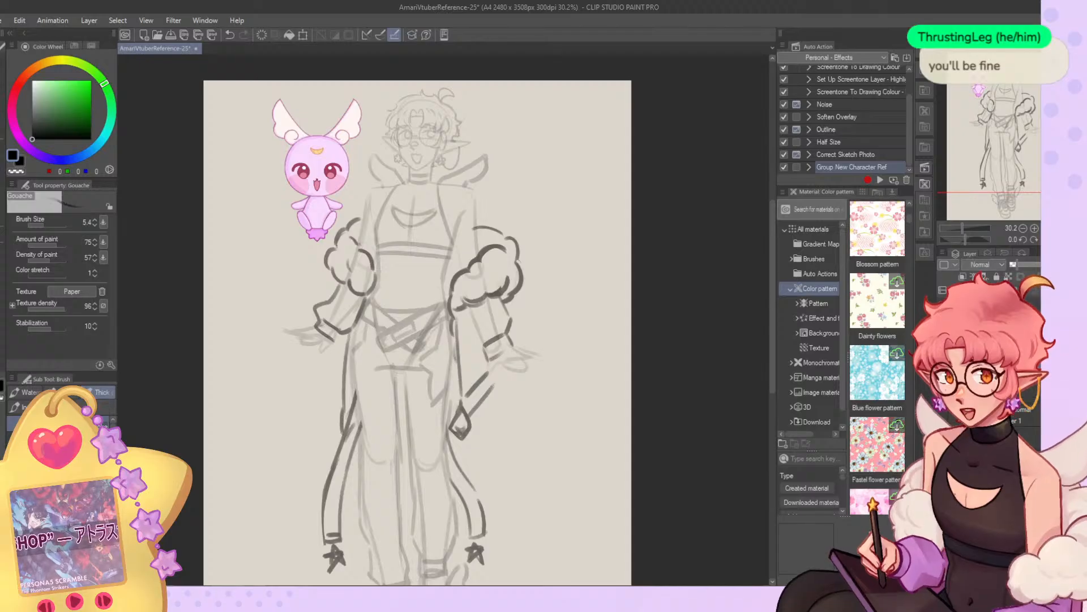
pyautogui.click(943, 340)
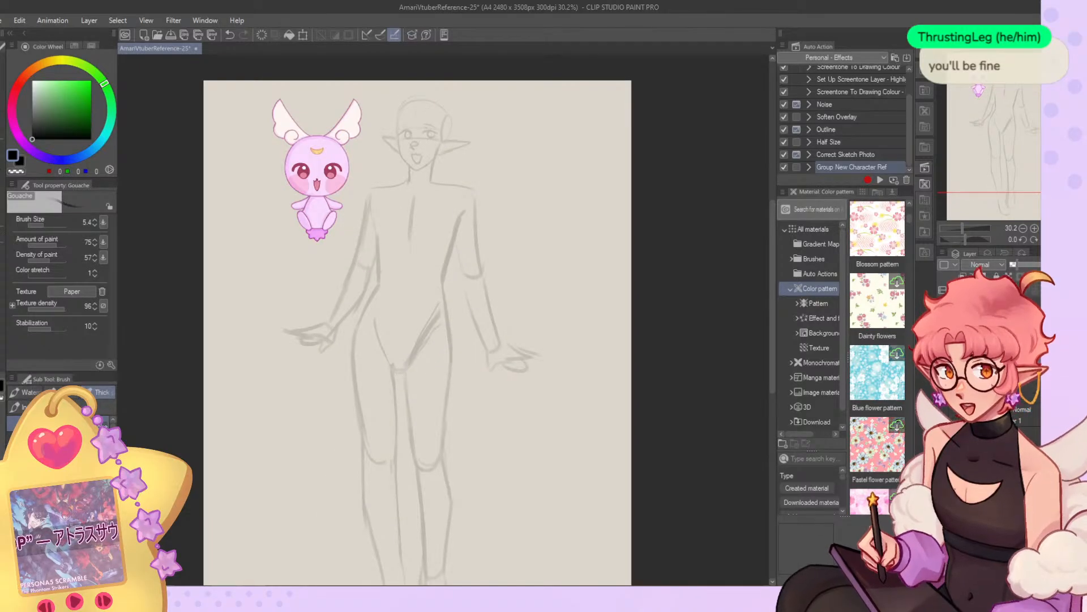
pyautogui.click(943, 340)
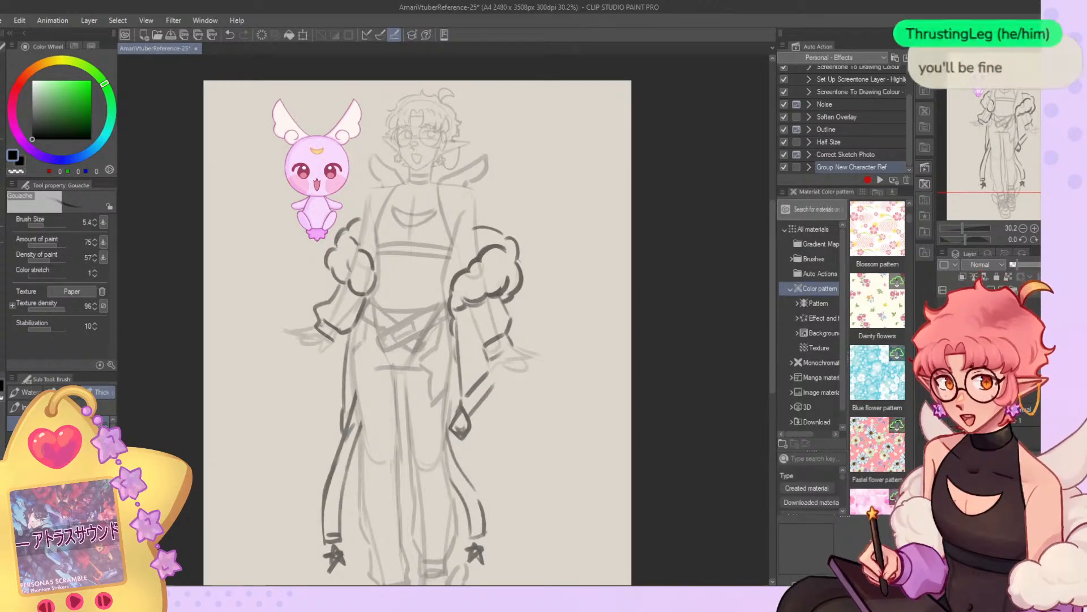
pyautogui.click(992, 289)
pyautogui.scroll(5, 436, 165)
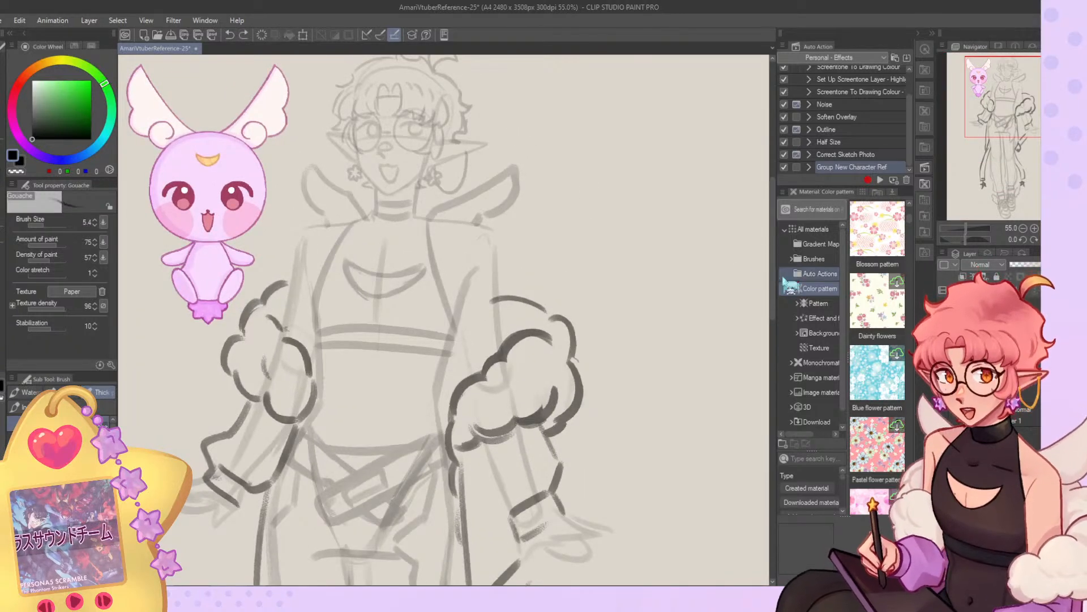
pyautogui.scroll(-3, 607, 235)
pyautogui.scroll(-2, 481, 189)
pyautogui.scroll(5, 490, 208)
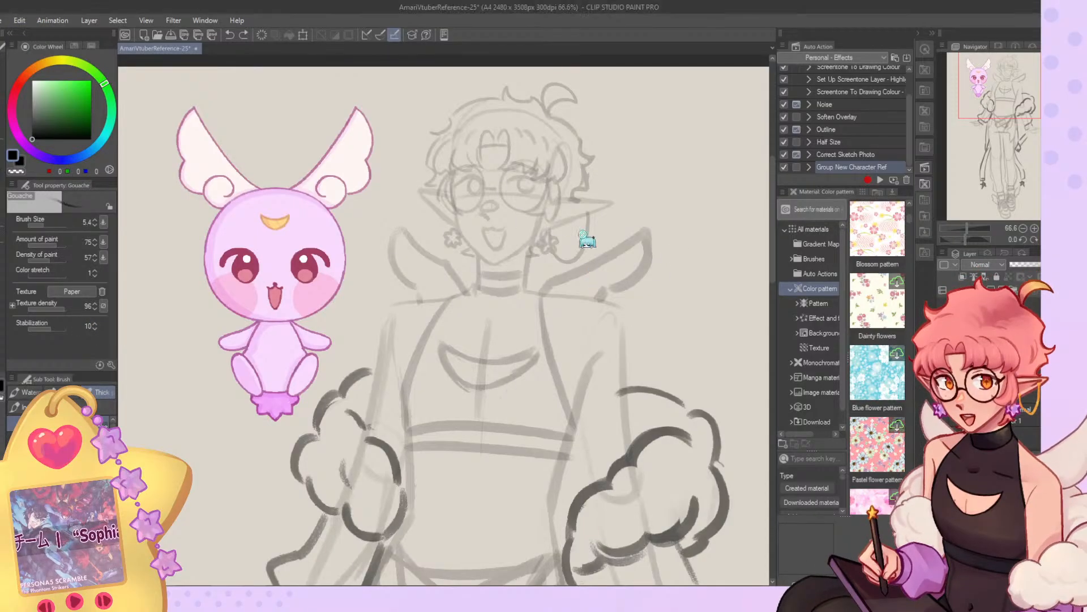
pyautogui.scroll(-1, 566, 210)
pyautogui.scroll(1, 510, 147)
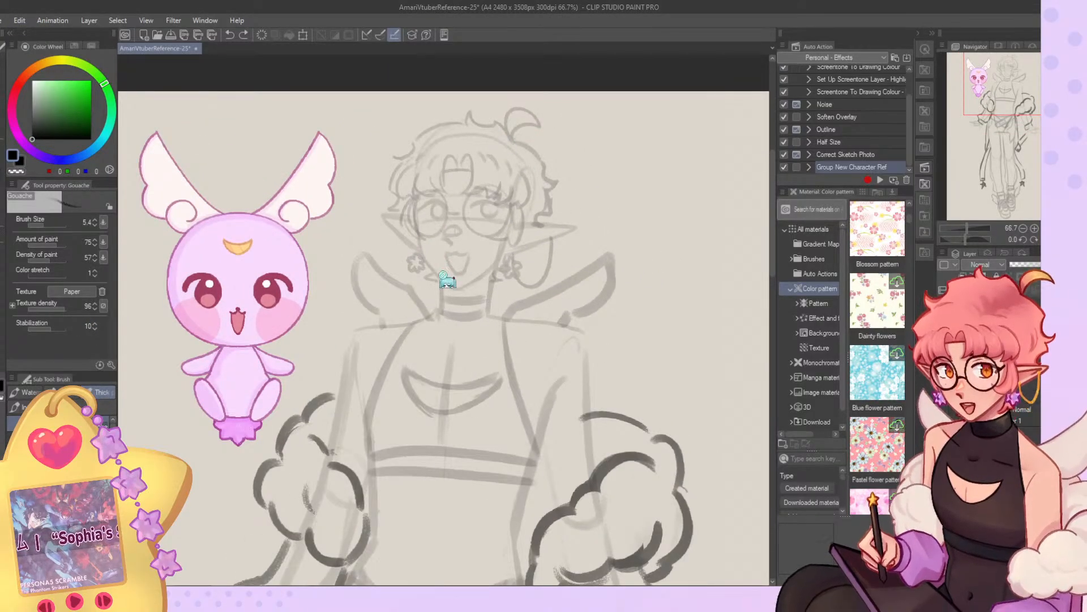
# Test brush strokes beside the mascot, raise the brush size to 7.0, and undo the test strokes.
pyautogui.scroll(2, 468, 140)
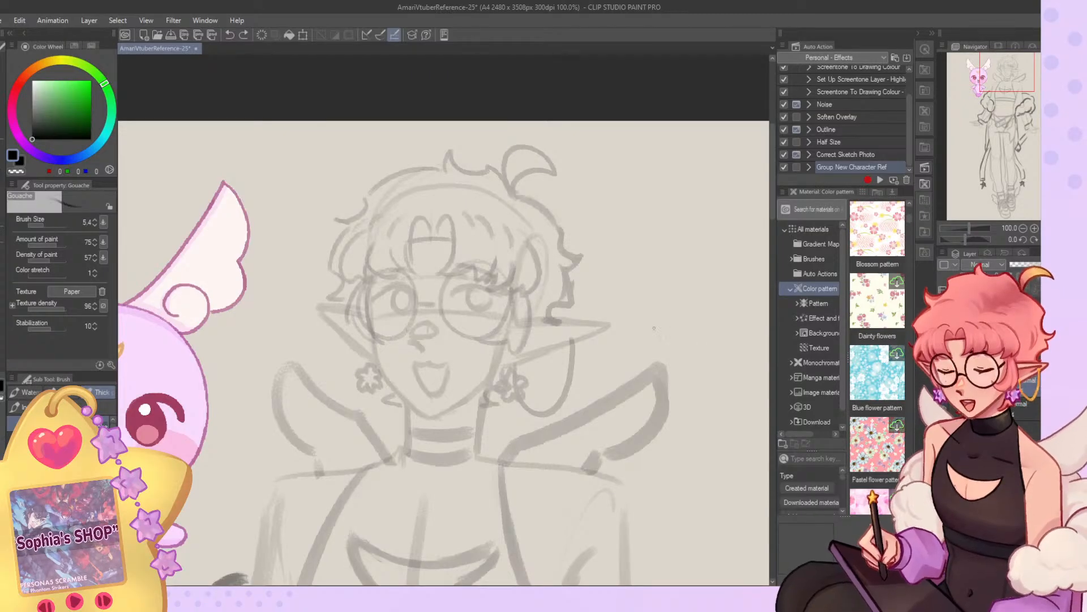
pyautogui.scroll(1, 623, 312)
pyautogui.scroll(-2, 538, 243)
pyautogui.scroll(1, 193, 363)
pyautogui.scroll(1, 177, 403)
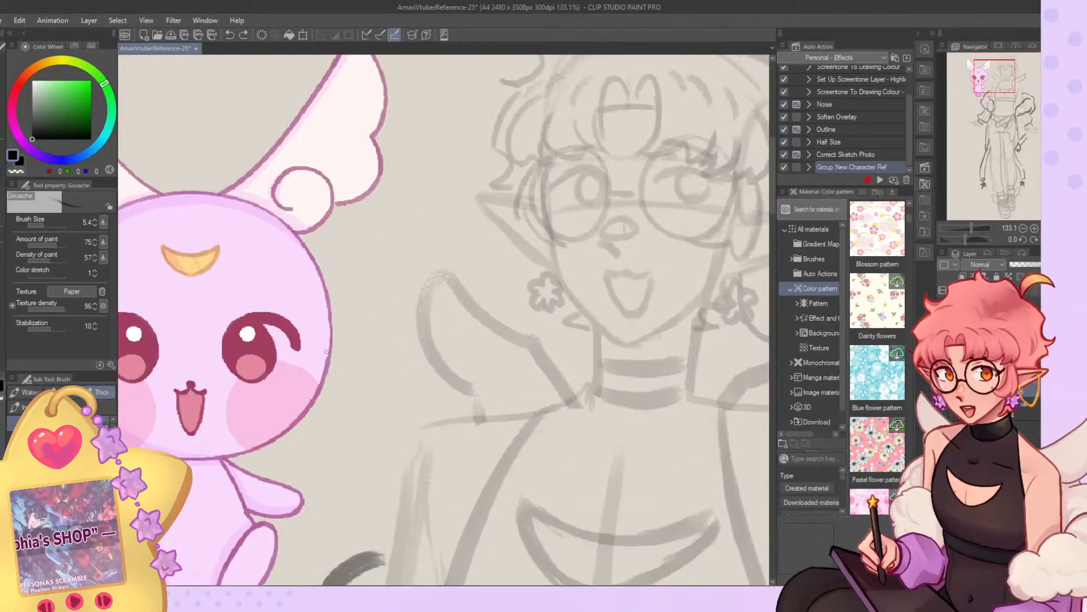
pyautogui.moveTo(337, 298); pyautogui.dragTo(327, 411)
pyautogui.moveTo(343, 323); pyautogui.dragTo(339, 419)
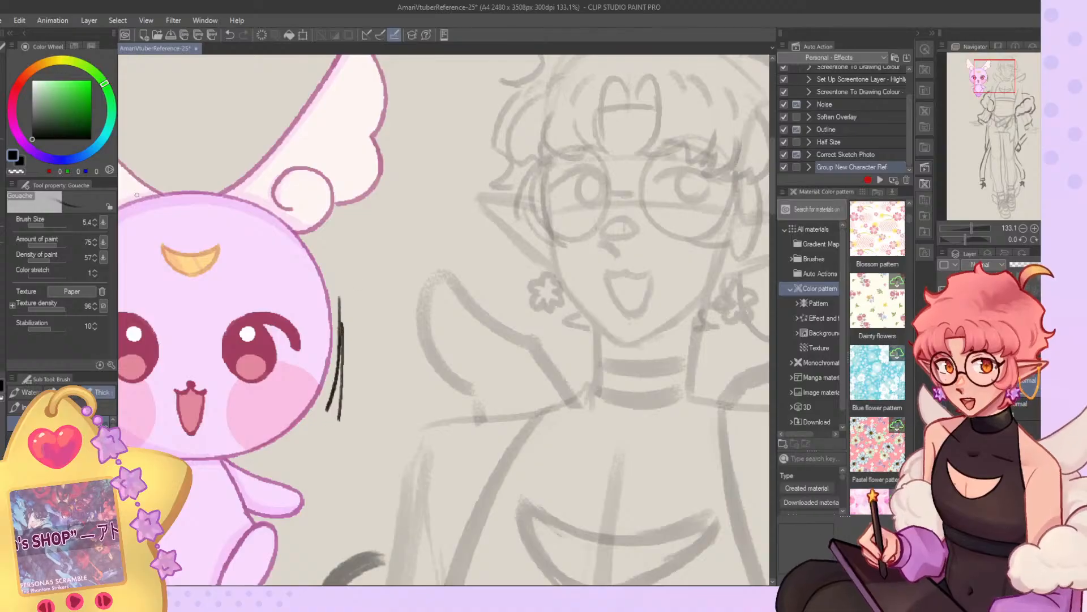
pyautogui.hotkey('ctrl', 'z')
pyautogui.hotkey('ctrl', 'z')
pyautogui.click(95, 220)
pyautogui.click(95, 221)
pyautogui.moveTo(337, 292); pyautogui.dragTo(330, 414)
pyautogui.hotkey('ctrl', 'z')
pyautogui.moveTo(339, 293); pyautogui.dragTo(355, 451)
pyautogui.hotkey('ctrl', 'z')
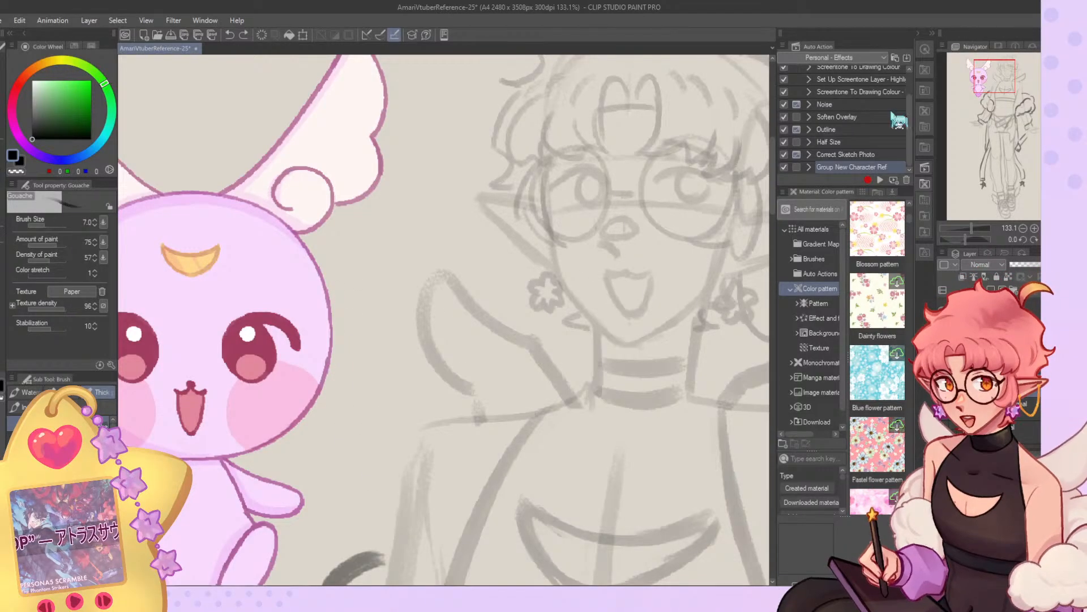
pyautogui.click(1019, 104)
pyautogui.moveTo(1019, 105); pyautogui.dragTo(981, 80)
pyautogui.moveTo(586, 211)
pyautogui.mouseDown()
pyautogui.moveTo(512, 506)
pyautogui.moveTo(521, 552)
pyautogui.mouseUp()
pyautogui.hotkey('ctrl', 'z')
pyautogui.moveTo(577, 199); pyautogui.dragTo(512, 504)
pyautogui.hotkey('ctrl', 'z')
# Hide the hair and outfit sketches and draw the character's left eye, nose and open mouth over the faded face.
pyautogui.moveTo(1014, 107); pyautogui.dragTo(1009, 68)
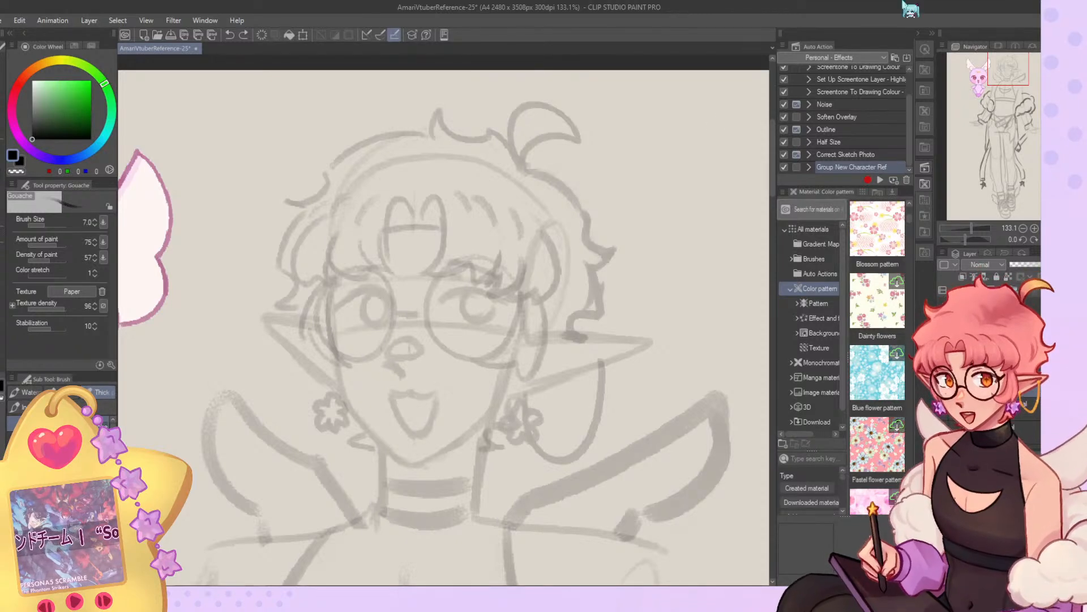
pyautogui.click(943, 392)
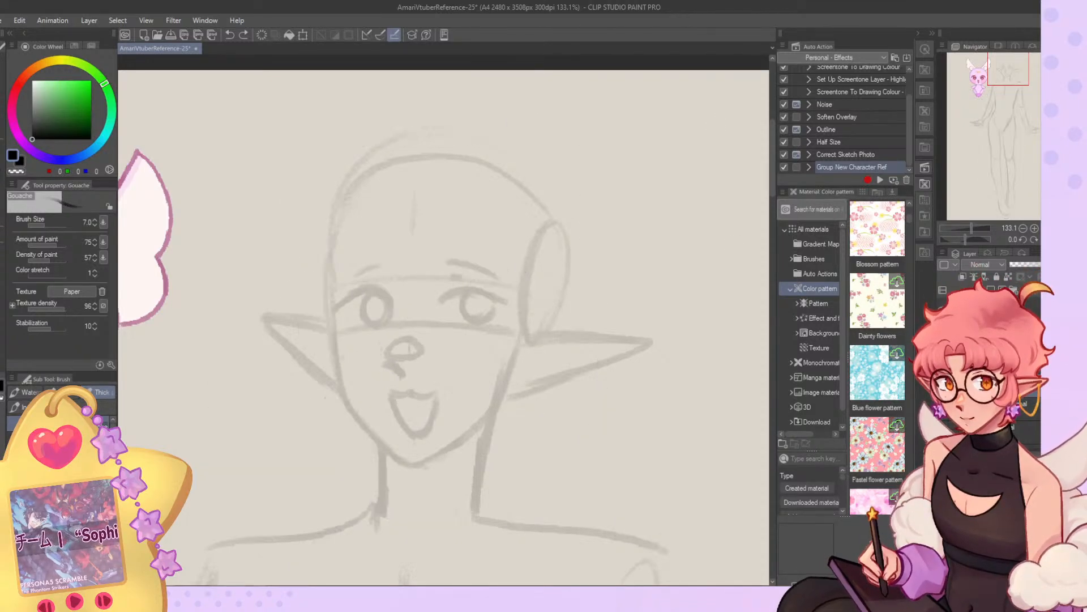
pyautogui.moveTo(440, 301)
pyautogui.mouseDown()
pyautogui.moveTo(482, 288)
pyautogui.moveTo(471, 287)
pyautogui.moveTo(513, 305)
pyautogui.moveTo(477, 287)
pyautogui.moveTo(448, 296)
pyautogui.moveTo(517, 304)
pyautogui.moveTo(501, 320)
pyautogui.moveTo(467, 289)
pyautogui.moveTo(481, 321)
pyautogui.moveTo(494, 295)
pyautogui.moveTo(485, 322)
pyautogui.mouseUp()
pyautogui.moveTo(390, 363); pyautogui.dragTo(400, 377)
pyautogui.moveTo(410, 338)
pyautogui.mouseDown()
pyautogui.moveTo(387, 352)
pyautogui.moveTo(417, 354)
pyautogui.mouseUp()
pyautogui.moveTo(386, 390)
pyautogui.mouseDown()
pyautogui.moveTo(442, 391)
pyautogui.moveTo(403, 428)
pyautogui.moveTo(422, 435)
pyautogui.mouseUp()
pyautogui.moveTo(437, 394)
pyautogui.mouseDown()
pyautogui.moveTo(421, 436)
pyautogui.moveTo(429, 413)
pyautogui.mouseUp()
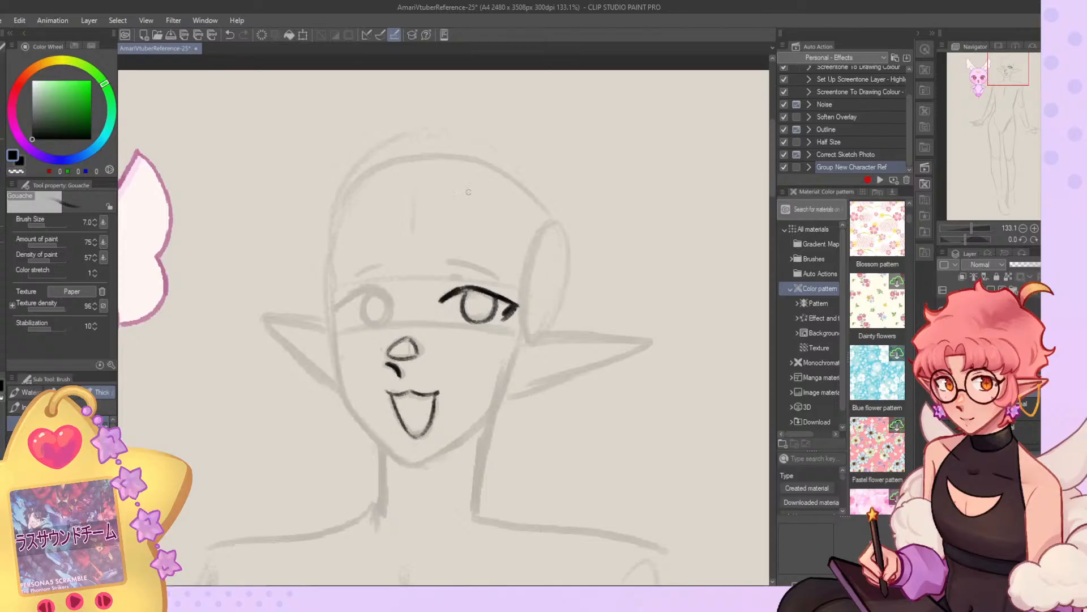
# Mirror the canvas view and draw the character's right eye and a thin start of its eyebrow, erasing excess lines.
pyautogui.click(1056, 240)
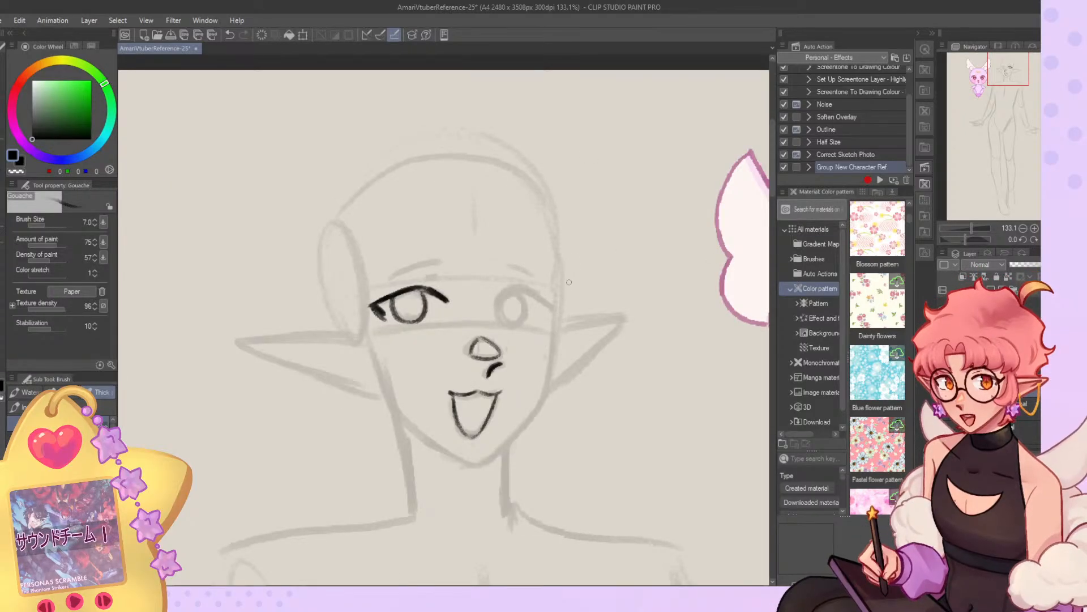
pyautogui.moveTo(513, 287)
pyautogui.mouseDown()
pyautogui.moveTo(499, 299)
pyautogui.moveTo(539, 293)
pyautogui.moveTo(561, 305)
pyautogui.moveTo(533, 309)
pyautogui.moveTo(524, 325)
pyautogui.moveTo(501, 309)
pyautogui.moveTo(513, 322)
pyautogui.mouseUp()
pyautogui.moveTo(504, 266)
pyautogui.mouseDown()
pyautogui.moveTo(533, 267)
pyautogui.moveTo(523, 261)
pyautogui.mouseUp()
pyautogui.moveTo(511, 262); pyautogui.dragTo(544, 272)
pyautogui.hotkey('ctrl', 'z')
pyautogui.hotkey('ctrl', 'z')
pyautogui.press('c')
pyautogui.moveTo(502, 320); pyautogui.dragTo(525, 324)
pyautogui.moveTo(527, 323)
pyautogui.mouseDown()
pyautogui.moveTo(503, 323)
pyautogui.moveTo(551, 302)
pyautogui.mouseUp()
pyautogui.press('c')
pyautogui.press('c')
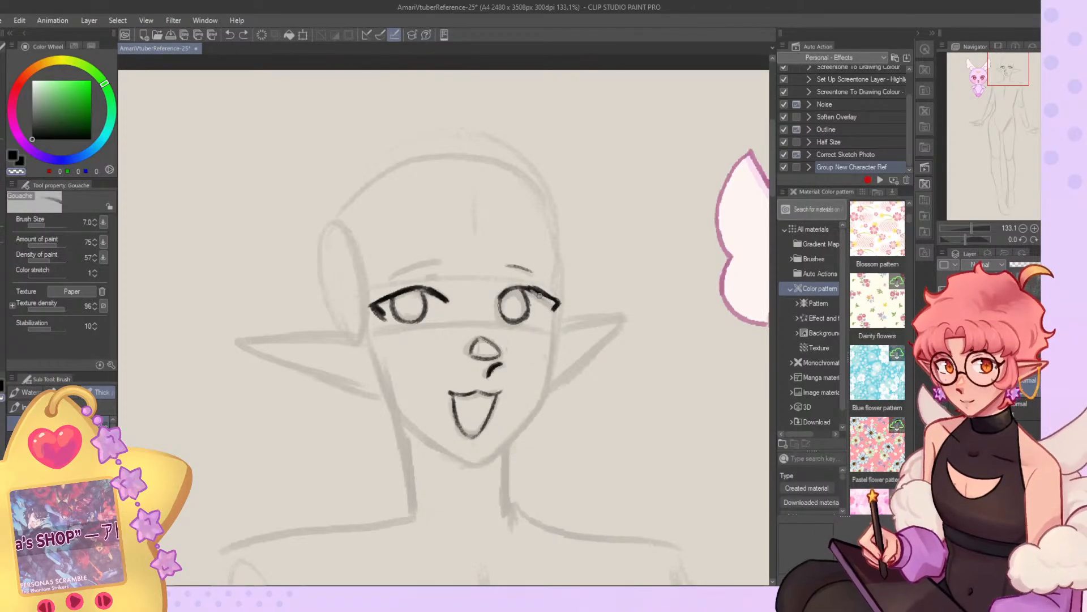
# Redraw the upper lash line of the character's right eye and clean up its overlapping strokes.
pyautogui.hotkey('ctrl', 'z')
pyautogui.moveTo(513, 287); pyautogui.dragTo(540, 292)
pyautogui.press('c')
pyautogui.press('c')
pyautogui.press('c')
pyautogui.moveTo(425, 288)
pyautogui.mouseDown()
pyautogui.moveTo(379, 309)
pyautogui.moveTo(424, 289)
pyautogui.moveTo(381, 296)
pyautogui.moveTo(382, 317)
pyautogui.moveTo(378, 305)
pyautogui.moveTo(402, 301)
pyautogui.moveTo(387, 321)
pyautogui.mouseUp()
pyautogui.hotkey('ctrl', 'z')
pyautogui.press('c')
pyautogui.hotkey('ctrl', 'z')
pyautogui.press('c')
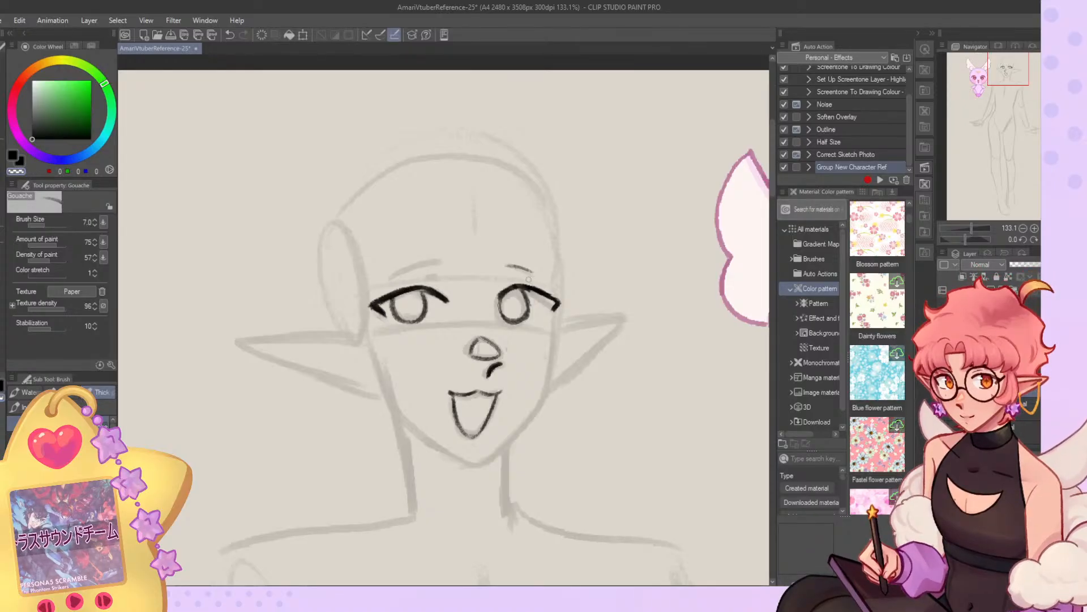
# Return to the unmirrored view, lasso the character's left eye, shift it slightly toward the nose, and clear the selection.
pyautogui.press('h')
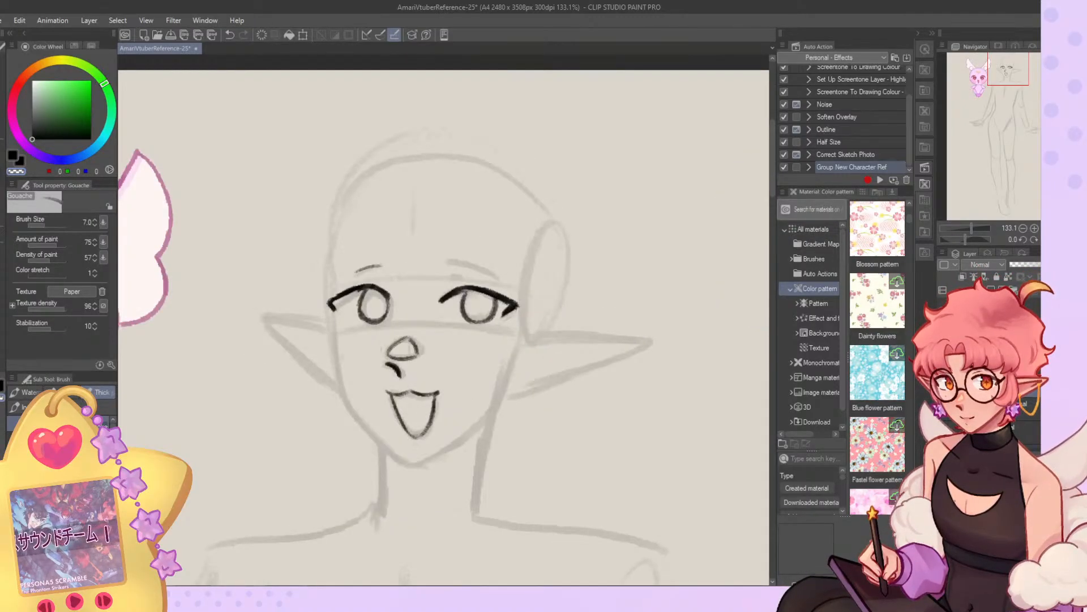
pyautogui.press('c')
pyautogui.moveTo(497, 295); pyautogui.dragTo(482, 321)
pyautogui.press('m')
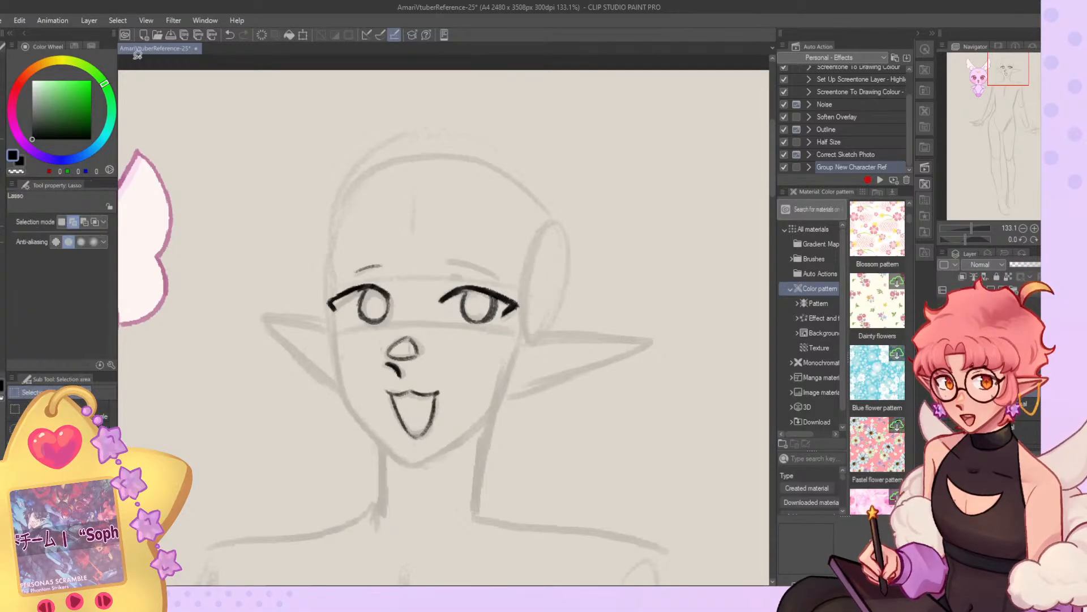
pyautogui.moveTo(477, 256); pyautogui.dragTo(489, 239)
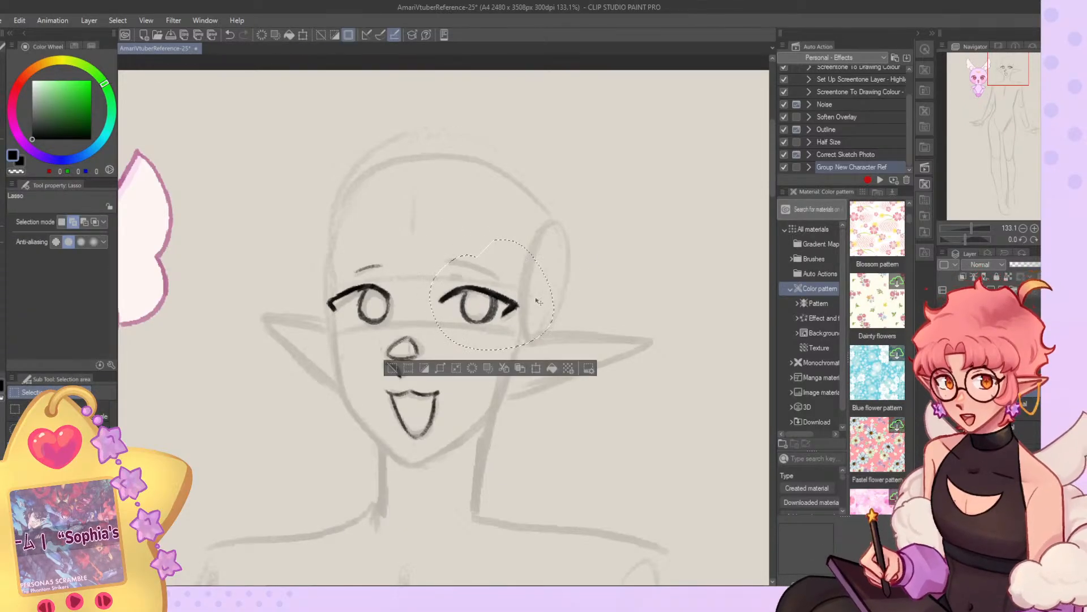
pyautogui.hotkey('ctrl', 't')
pyautogui.moveTo(491, 294); pyautogui.dragTo(484, 294)
pyautogui.press('Return')
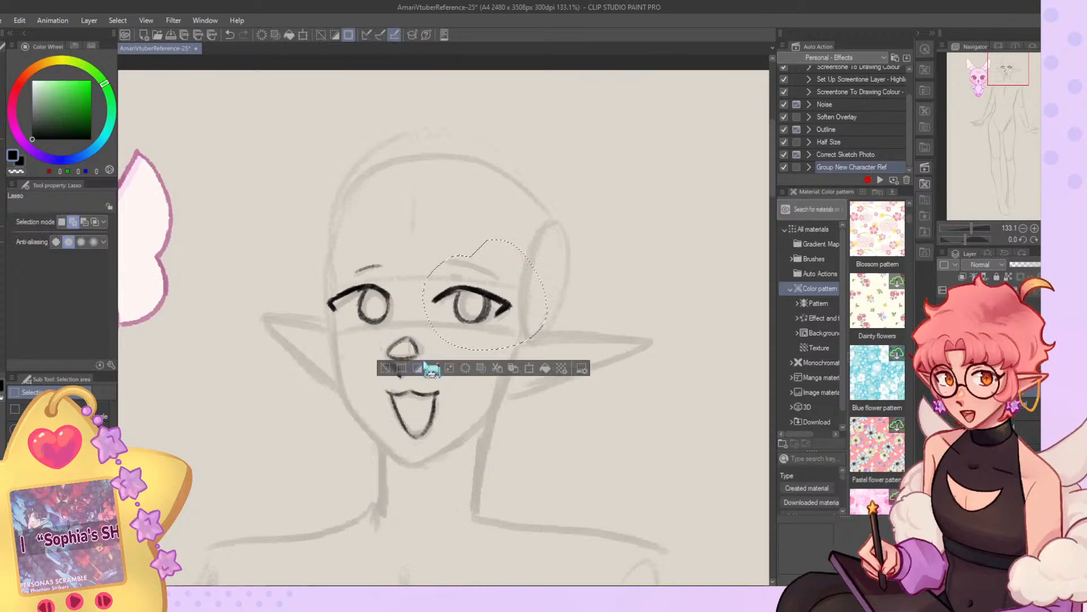
pyautogui.hotkey('ctrl', 'd')
# Trim the outer corner of the lash line on the character's right eye.
pyautogui.press('b')
pyautogui.press('c')
pyautogui.moveTo(335, 309)
pyautogui.mouseDown()
pyautogui.moveTo(323, 287)
pyautogui.moveTo(339, 326)
pyautogui.mouseUp()
pyautogui.press('c')
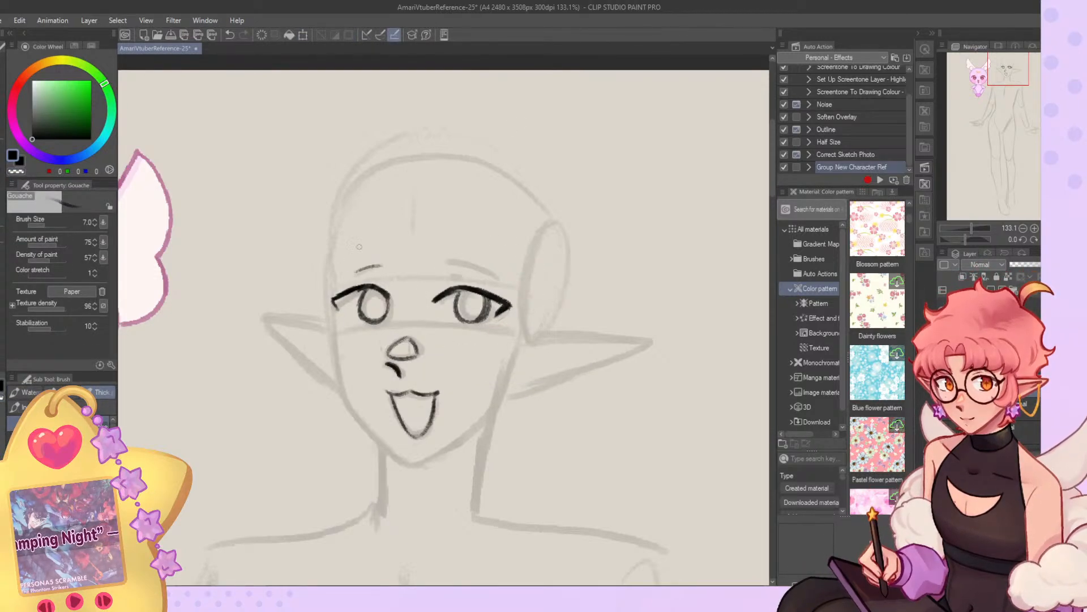
# Draw thick, tapered eyebrows above both eyes and erase their edges into a cleaner shape.
pyautogui.moveTo(441, 264); pyautogui.dragTo(512, 287)
pyautogui.press('c')
pyautogui.press('c')
pyautogui.moveTo(361, 269)
pyautogui.mouseDown()
pyautogui.moveTo(393, 264)
pyautogui.moveTo(345, 275)
pyautogui.moveTo(372, 261)
pyautogui.mouseUp()
pyautogui.press('c')
pyautogui.press('c')
pyautogui.press('c')
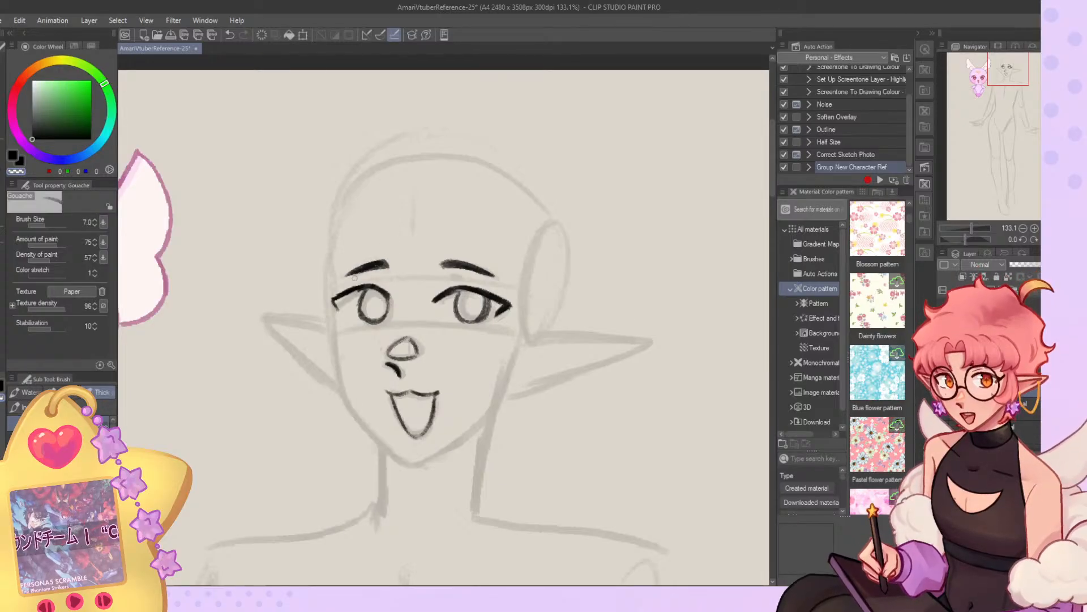
pyautogui.press('c')
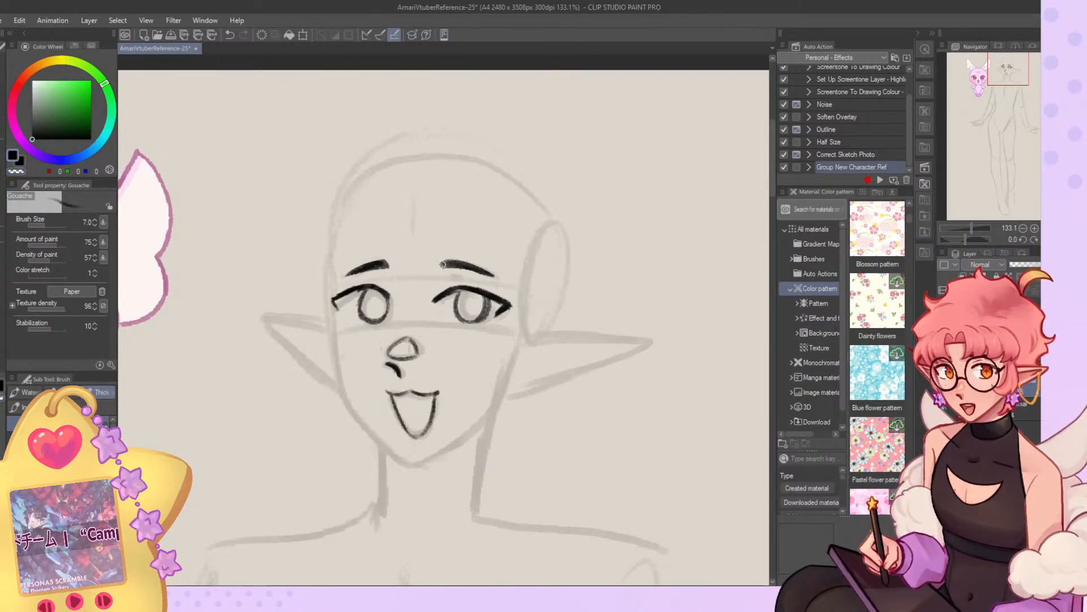
pyautogui.press('c')
pyautogui.moveTo(388, 270); pyautogui.dragTo(351, 273)
# Check the face in a mirrored view and refine the iris outline and lash line of the character's left eye.
pyautogui.scroll(-12, 470, 214)
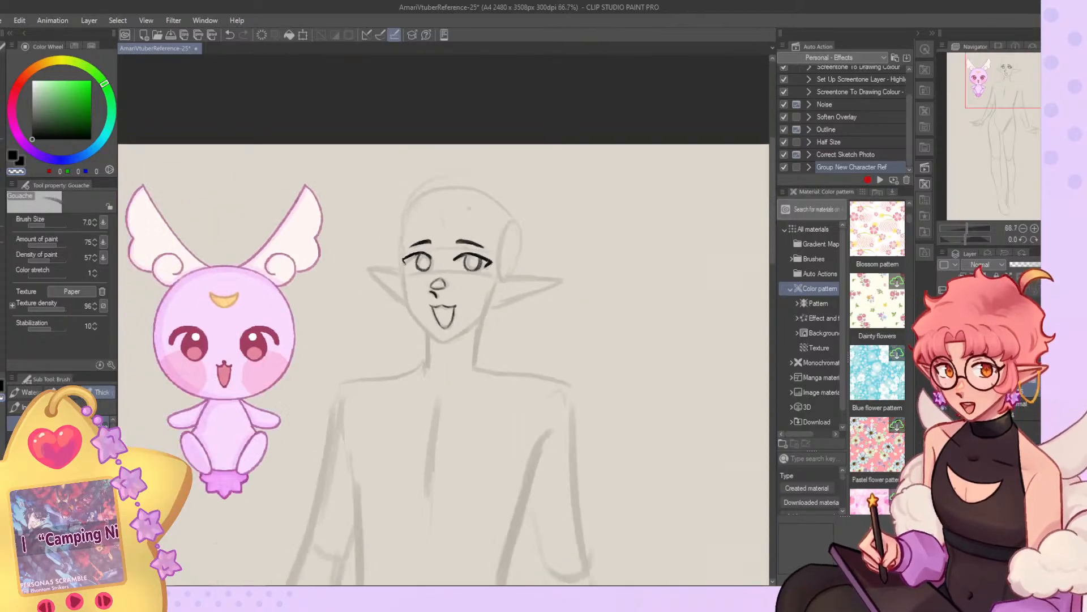
pyautogui.scroll(16, 470, 227)
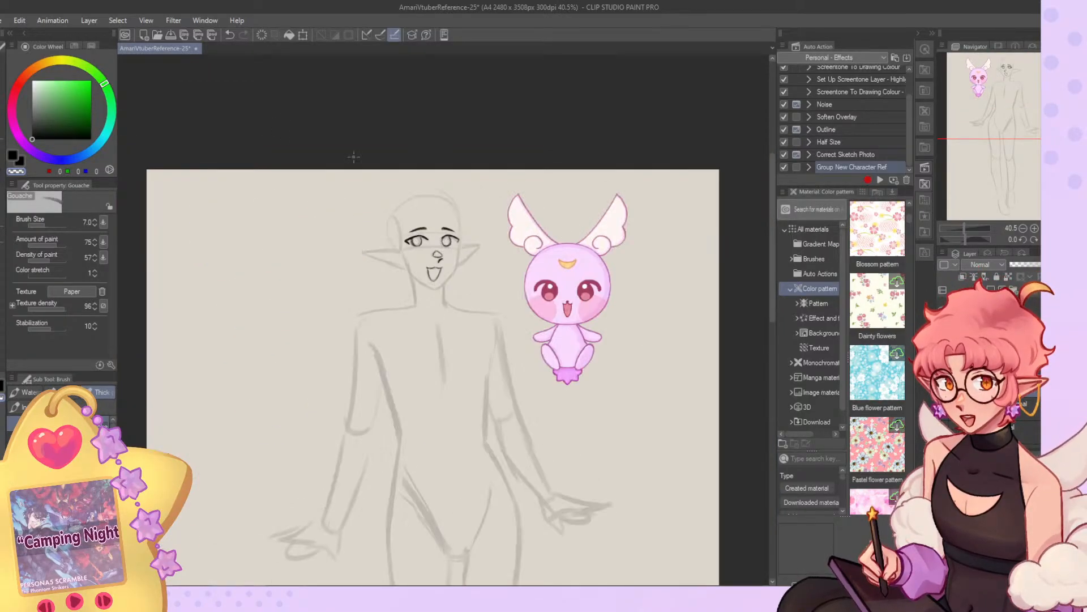
pyautogui.scroll(1, 444, 273)
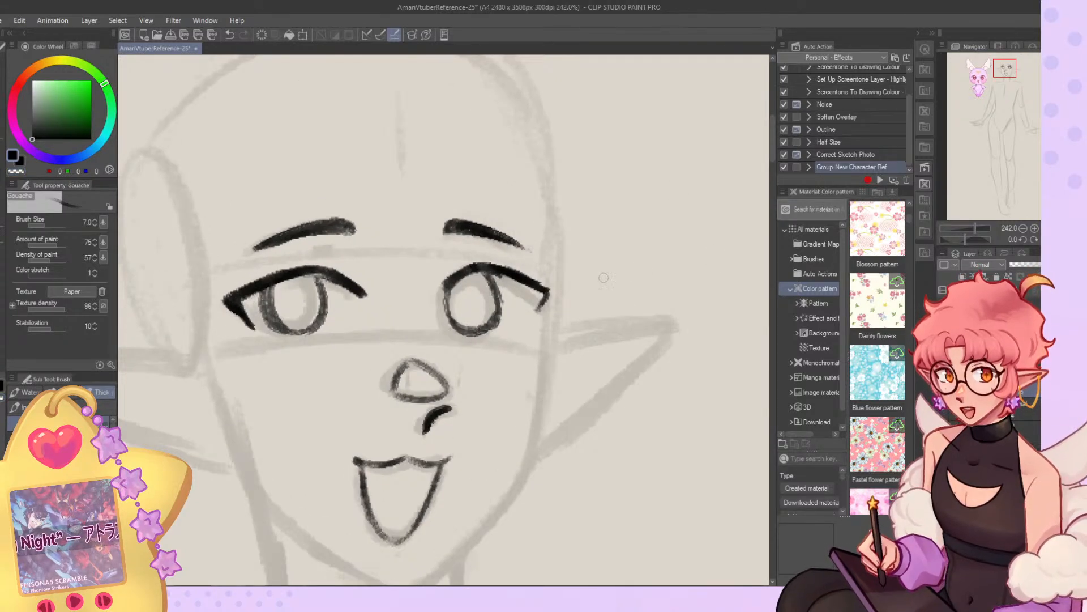
pyautogui.press('c')
pyautogui.moveTo(267, 289); pyautogui.dragTo(278, 341)
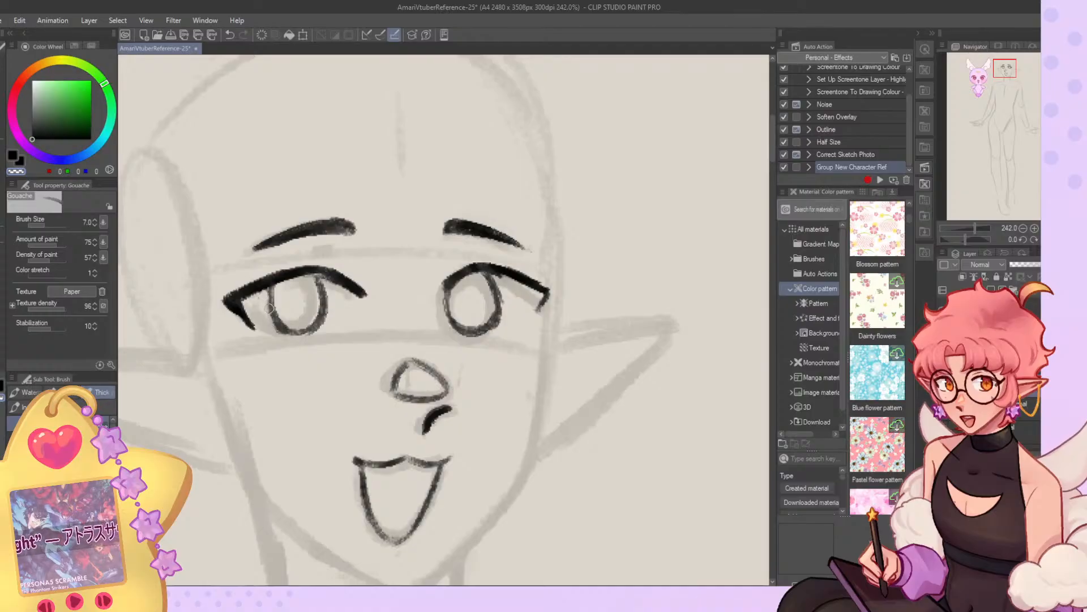
pyautogui.press('c')
pyautogui.moveTo(272, 292); pyautogui.dragTo(276, 323)
pyautogui.moveTo(271, 290)
pyautogui.mouseDown()
pyautogui.moveTo(280, 329)
pyautogui.moveTo(298, 312)
pyautogui.moveTo(301, 334)
pyautogui.mouseUp()
pyautogui.moveTo(287, 330)
pyautogui.mouseDown()
pyautogui.moveTo(319, 324)
pyautogui.moveTo(313, 339)
pyautogui.mouseUp()
pyautogui.press('c')
pyautogui.press('c')
pyautogui.moveTo(309, 270)
pyautogui.mouseDown()
pyautogui.moveTo(327, 317)
pyautogui.moveTo(340, 278)
pyautogui.mouseUp()
pyautogui.scroll(-5, 388, 302)
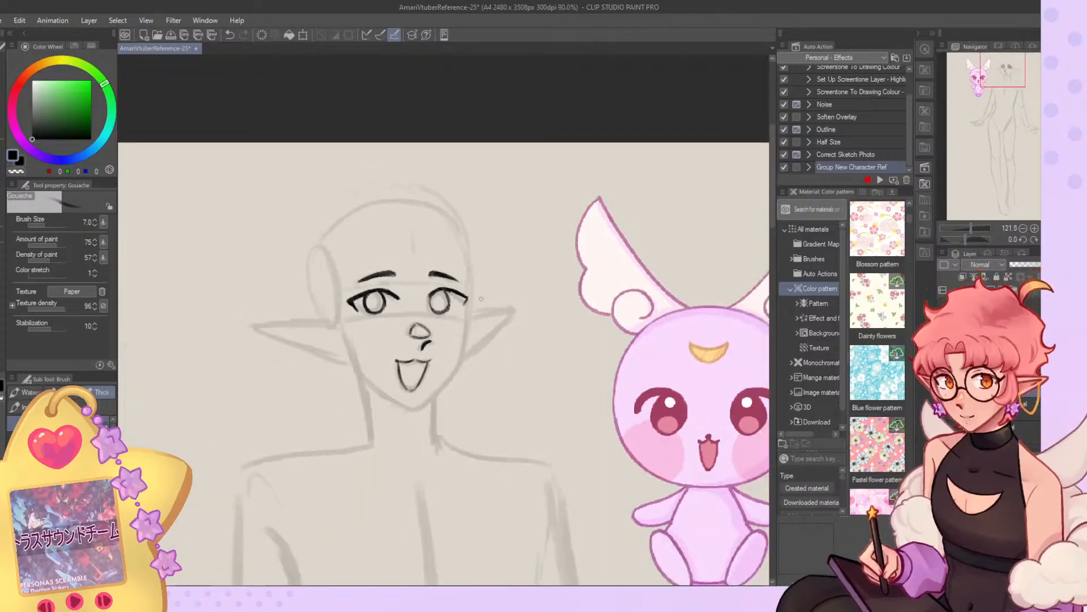
# Draw the face contour along the forehead, cheeks and jaw over the faded sketch, and mirror the view to check it.
pyautogui.press('h')
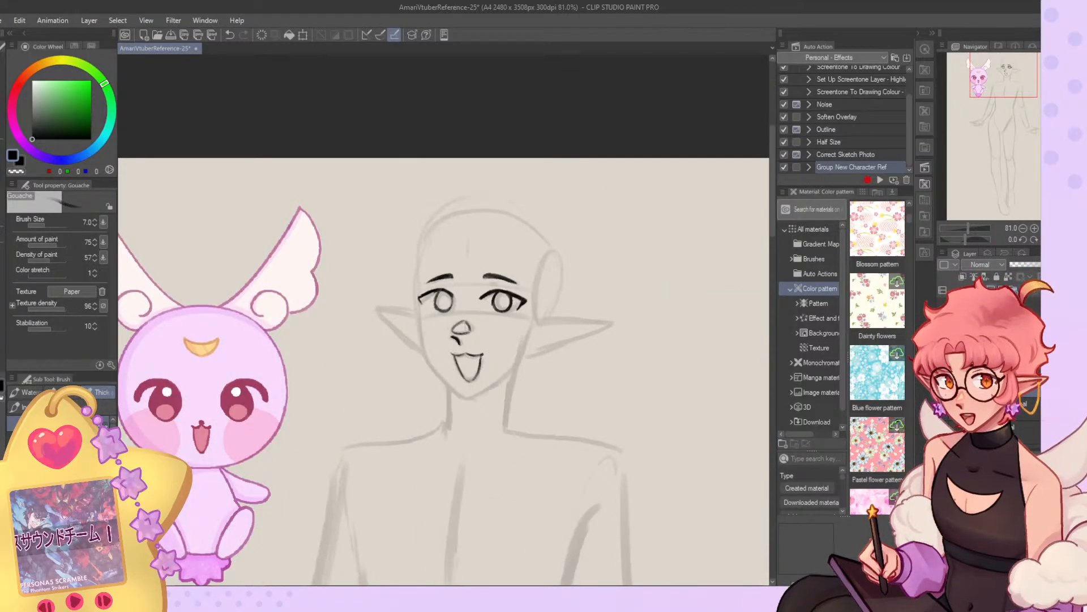
pyautogui.scroll(3, 400, 186)
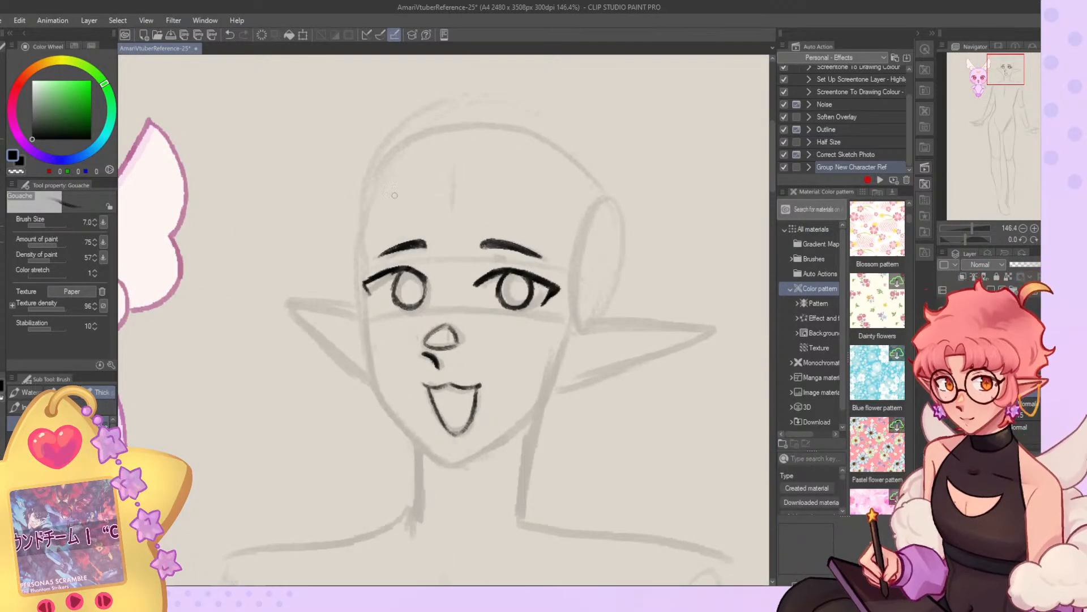
pyautogui.moveTo(393, 152); pyautogui.dragTo(356, 256)
pyautogui.moveTo(358, 214)
pyautogui.mouseDown()
pyautogui.moveTo(374, 380)
pyautogui.moveTo(415, 441)
pyautogui.moveTo(447, 465)
pyautogui.moveTo(499, 448)
pyautogui.moveTo(541, 414)
pyautogui.moveTo(568, 365)
pyautogui.moveTo(578, 313)
pyautogui.mouseUp()
pyautogui.moveTo(578, 316); pyautogui.dragTo(558, 397)
pyautogui.moveTo(609, 190); pyautogui.dragTo(620, 286)
pyautogui.press('h')
# Draw the skull outline over the top and back of the head, undoing and redrawing strokes to refine the curve.
pyautogui.hotkey('ctrl', 'z')
pyautogui.moveTo(498, 151)
pyautogui.mouseDown()
pyautogui.moveTo(452, 130)
pyautogui.moveTo(287, 176)
pyautogui.moveTo(465, 130)
pyautogui.moveTo(277, 177)
pyautogui.moveTo(267, 291)
pyautogui.mouseUp()
pyautogui.hotkey('ctrl', 'z')
pyautogui.hotkey('ctrl', 'z')
pyautogui.hotkey('ctrl', 'z')
pyautogui.moveTo(515, 189); pyautogui.dragTo(337, 193)
pyautogui.moveTo(494, 150); pyautogui.dragTo(291, 178)
pyautogui.hotkey('ctrl', 'z')
pyautogui.moveTo(499, 154); pyautogui.dragTo(345, 131)
pyautogui.hotkey('ctrl', 'z')
pyautogui.moveTo(501, 153); pyautogui.dragTo(346, 127)
pyautogui.hotkey('ctrl', 'z')
pyautogui.hotkey('ctrl', 'z')
pyautogui.moveTo(502, 159)
pyautogui.mouseDown()
pyautogui.moveTo(325, 160)
pyautogui.moveTo(484, 139)
pyautogui.moveTo(286, 177)
pyautogui.moveTo(264, 243)
pyautogui.mouseUp()
pyautogui.hotkey('ctrl', 'z')
pyautogui.moveTo(280, 182); pyautogui.dragTo(253, 290)
pyautogui.hotkey('ctrl', 'z')
pyautogui.hotkey('ctrl', 'z')
pyautogui.moveTo(285, 173)
pyautogui.mouseDown()
pyautogui.moveTo(260, 294)
pyautogui.moveTo(275, 314)
pyautogui.mouseUp()
pyautogui.moveTo(261, 223); pyautogui.dragTo(343, 135)
pyautogui.moveTo(278, 180); pyautogui.dragTo(368, 122)
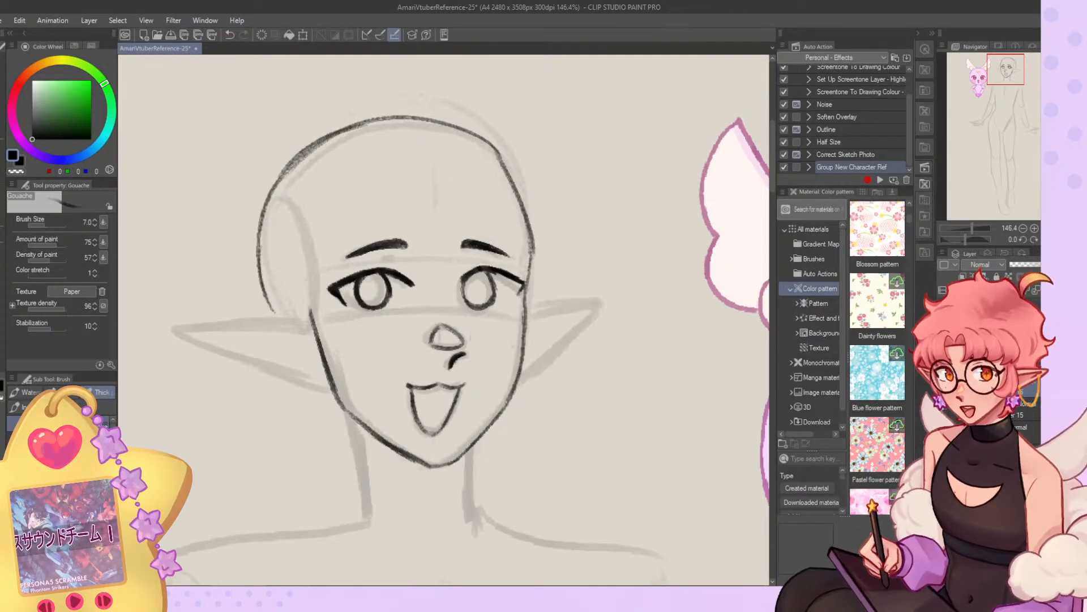
# Draw the outlines of both long pointed ears over the faded sketch, mirroring the view between strokes.
pyautogui.click(1057, 240)
pyautogui.moveTo(1006, 74); pyautogui.dragTo(1008, 79)
pyautogui.moveTo(548, 230)
pyautogui.mouseDown()
pyautogui.moveTo(686, 231)
pyautogui.moveTo(617, 273)
pyautogui.moveTo(530, 299)
pyautogui.mouseUp()
pyautogui.click(1056, 240)
pyautogui.moveTo(560, 215)
pyautogui.mouseDown()
pyautogui.moveTo(649, 203)
pyautogui.moveTo(579, 266)
pyautogui.mouseUp()
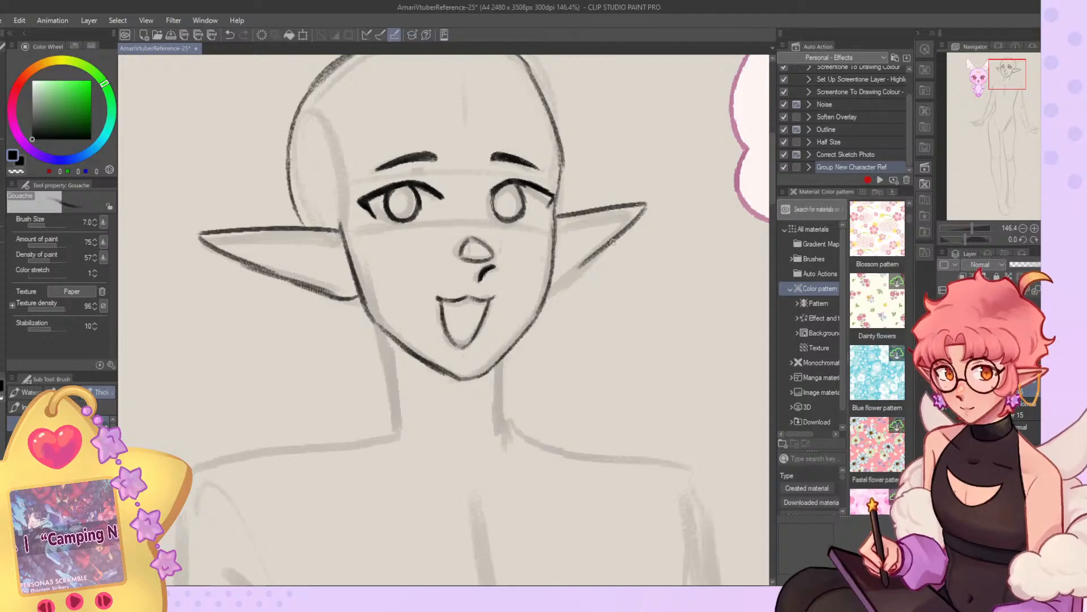
# Redraw the outline of the character's far ear, add its inner fold line, and draw a line down the opposite temple.
pyautogui.hotkey('ctrl', 'z')
pyautogui.moveTo(558, 217); pyautogui.dragTo(630, 201)
pyautogui.moveTo(644, 201); pyautogui.dragTo(571, 274)
pyautogui.hotkey('ctrl', 'z')
pyautogui.hotkey('ctrl', 'z')
pyautogui.moveTo(558, 216)
pyautogui.mouseDown()
pyautogui.moveTo(642, 203)
pyautogui.moveTo(558, 283)
pyautogui.mouseUp()
pyautogui.hotkey('ctrl', 'z')
pyautogui.hotkey('ctrl', 'z')
pyautogui.moveTo(640, 204)
pyautogui.mouseDown()
pyautogui.moveTo(574, 277)
pyautogui.moveTo(546, 285)
pyautogui.moveTo(598, 219)
pyautogui.moveTo(624, 207)
pyautogui.moveTo(557, 266)
pyautogui.moveTo(561, 231)
pyautogui.moveTo(623, 212)
pyautogui.mouseUp()
pyautogui.hotkey('ctrl', 'z')
pyautogui.hotkey('ctrl', 'z')
pyautogui.hotkey('ctrl', 'z')
pyautogui.moveTo(629, 215); pyautogui.dragTo(579, 249)
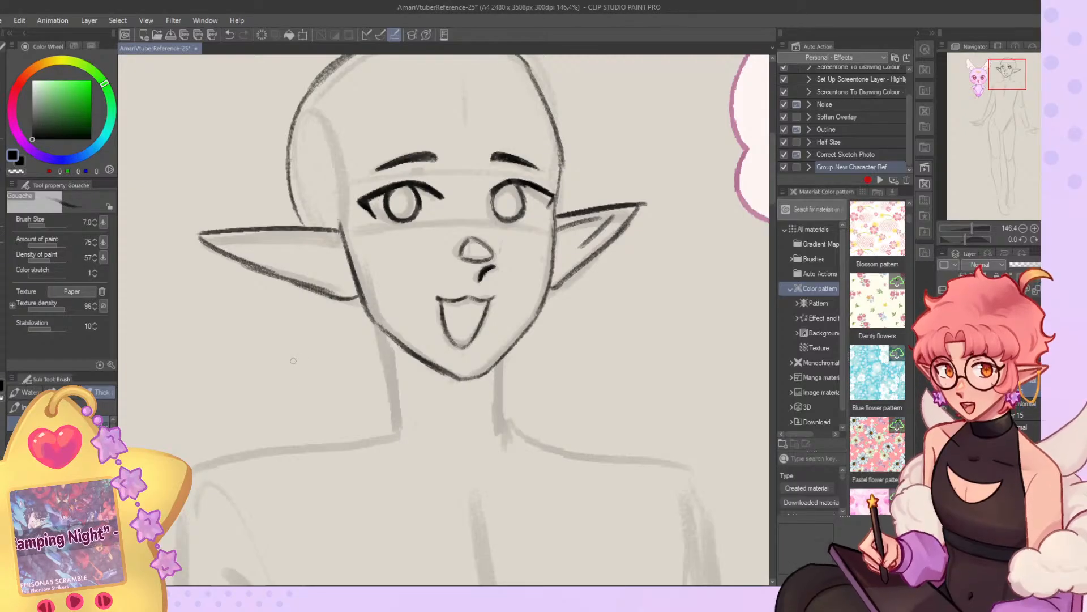
pyautogui.moveTo(326, 161); pyautogui.dragTo(341, 225)
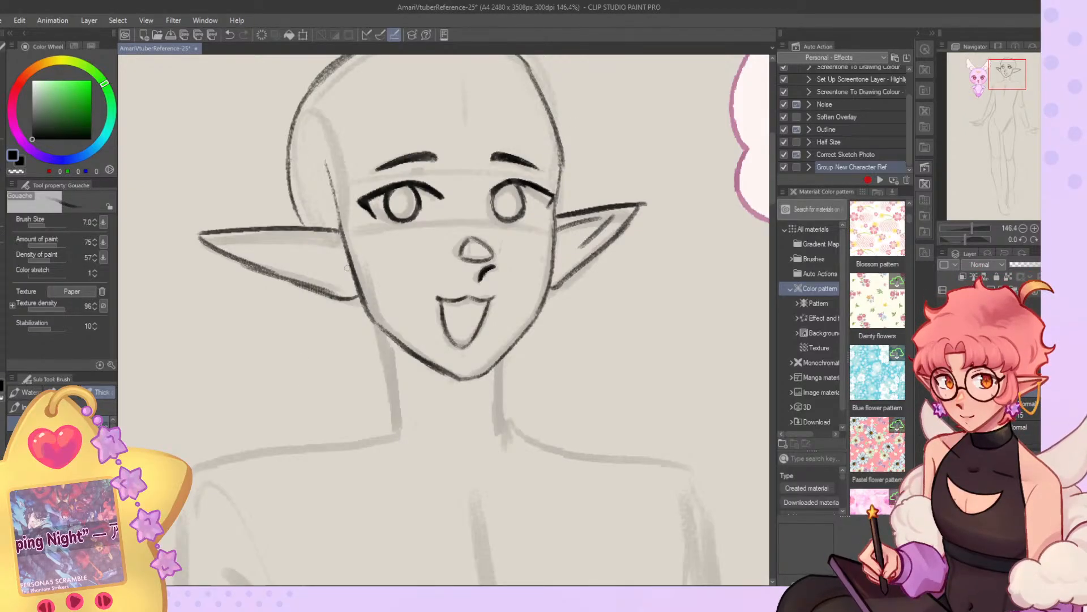
# Mirror the view and draw both side lines of the neck over the faded sketch, undoing and redrawing strokes.
pyautogui.click(1023, 229)
pyautogui.click(1023, 228)
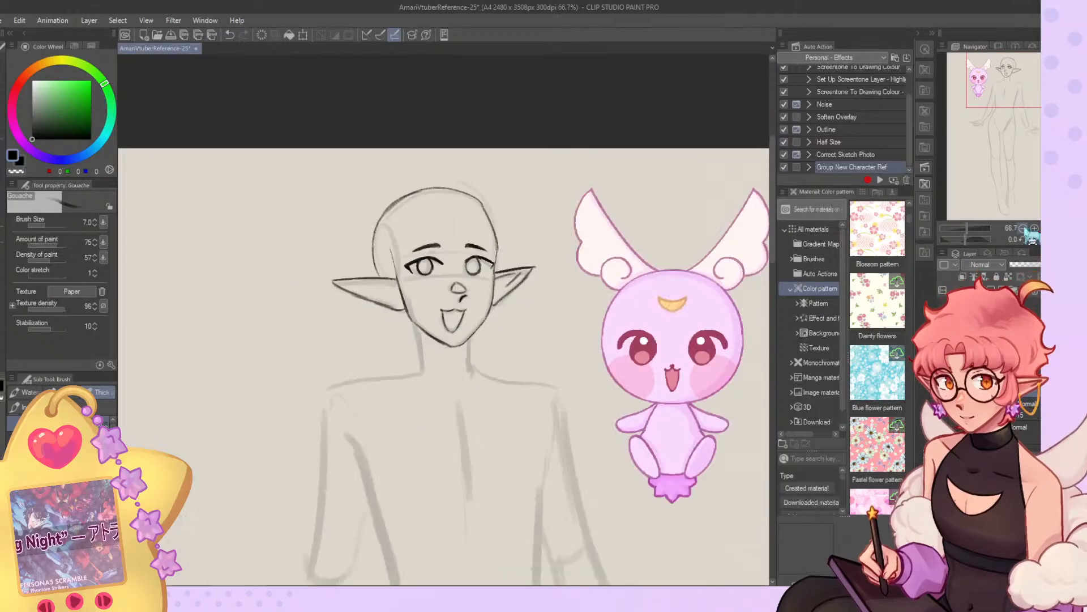
pyautogui.click(1057, 240)
pyautogui.press('c')
pyautogui.press('c')
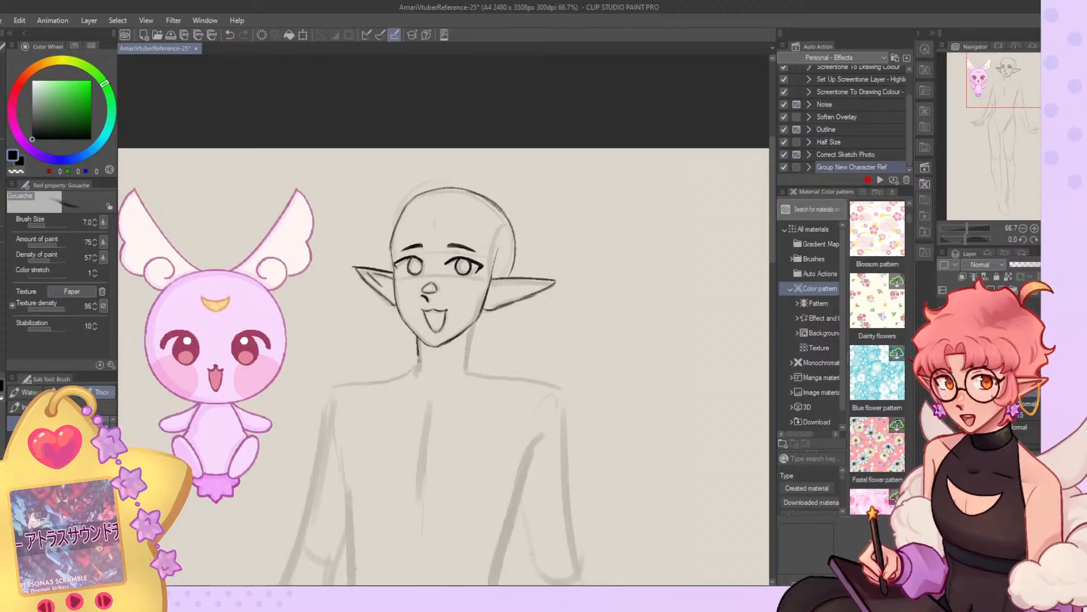
pyautogui.moveTo(417, 337); pyautogui.dragTo(419, 371)
pyautogui.scroll(-1, 397, 400)
pyautogui.scroll(2, 471, 428)
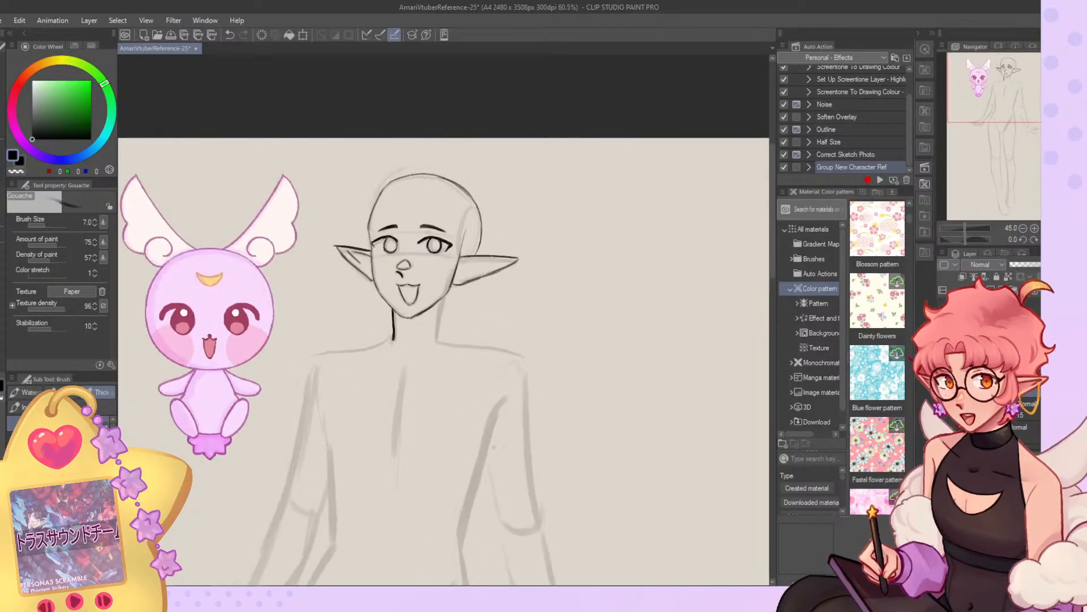
pyautogui.hotkey('ctrl', 'z')
pyautogui.moveTo(441, 248); pyautogui.dragTo(442, 325)
pyautogui.hotkey('ctrl', 'z')
pyautogui.moveTo(356, 277); pyautogui.dragTo(355, 326)
pyautogui.hotkey('ctrl', 'z')
pyautogui.scroll(-2, 375, 319)
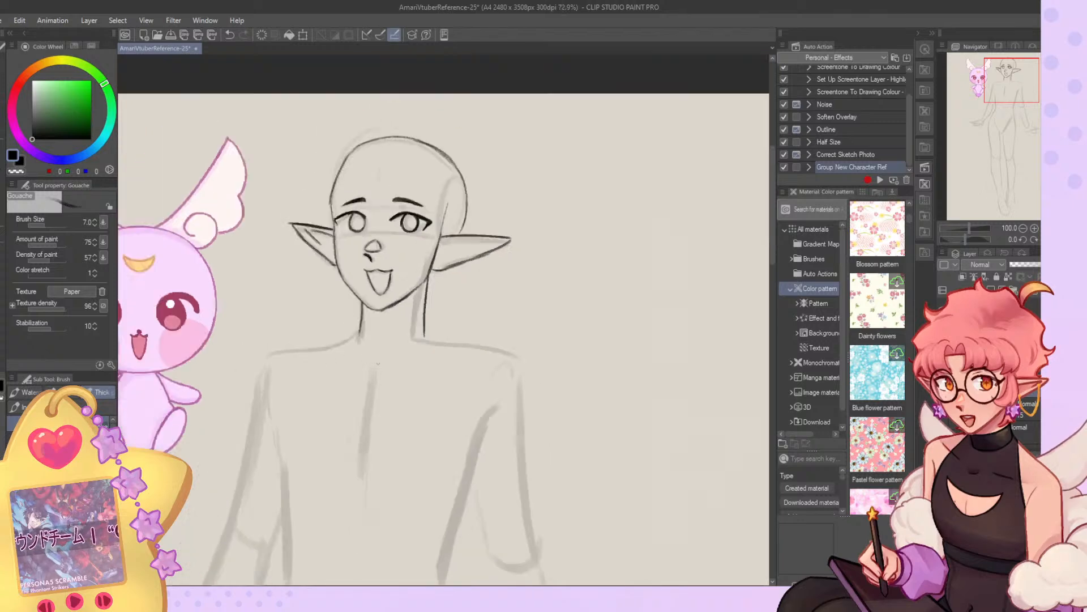
# Compare the neck with the underlying layer toggled off and on, and redraw the neck line below the long ear.
pyautogui.click(943, 419)
pyautogui.click(943, 419)
pyautogui.scroll(3, 401, 302)
pyautogui.hotkey('ctrl', 'z')
# Draw the curved shoulder lines out from the neck and add both collarbones beneath them.
pyautogui.hotkey('ctrl', 'z')
pyautogui.moveTo(418, 252); pyautogui.dragTo(408, 339)
pyautogui.moveTo(329, 285)
pyautogui.mouseDown()
pyautogui.moveTo(327, 345)
pyautogui.moveTo(328, 299)
pyautogui.moveTo(327, 339)
pyautogui.moveTo(182, 399)
pyautogui.mouseUp()
pyautogui.hotkey('ctrl', 'z')
pyautogui.moveTo(412, 337)
pyautogui.mouseDown()
pyautogui.moveTo(558, 358)
pyautogui.moveTo(447, 348)
pyautogui.moveTo(548, 389)
pyautogui.mouseUp()
pyautogui.hotkey('ctrl', 'z')
pyautogui.moveTo(257, 360); pyautogui.dragTo(317, 382)
pyautogui.hotkey('ctrl', 'z')
pyautogui.hotkey('ctrl', 'z')
pyautogui.moveTo(394, 380)
pyautogui.mouseDown()
pyautogui.moveTo(476, 365)
pyautogui.moveTo(459, 368)
pyautogui.moveTo(486, 346)
pyautogui.mouseUp()
pyautogui.scroll(-3, 478, 232)
pyautogui.scroll(-4, 496, 129)
pyautogui.scroll(4, 478, 348)
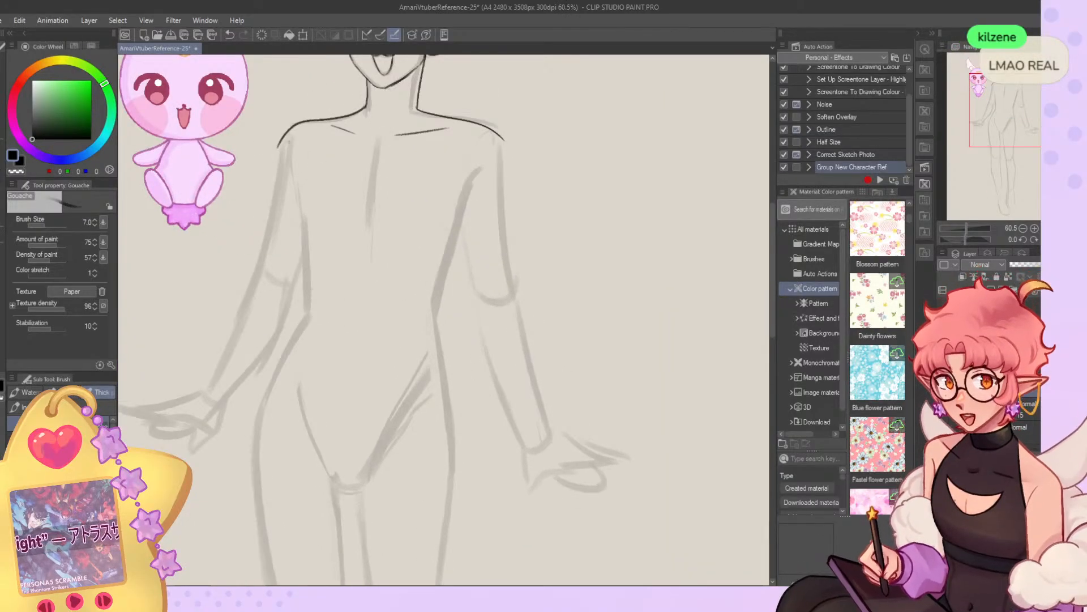
pyautogui.moveTo(302, 168); pyautogui.dragTo(302, 323)
pyautogui.hotkey('ctrl', 'z')
pyautogui.hotkey('ctrl', 'z')
pyautogui.moveTo(301, 177); pyautogui.dragTo(304, 308)
pyautogui.click(46, 226)
pyautogui.hotkey('ctrl', 'z')
pyautogui.moveTo(486, 164)
pyautogui.mouseDown()
pyautogui.moveTo(438, 334)
pyautogui.moveTo(453, 470)
pyautogui.mouseUp()
pyautogui.moveTo(287, 154); pyautogui.dragTo(306, 312)
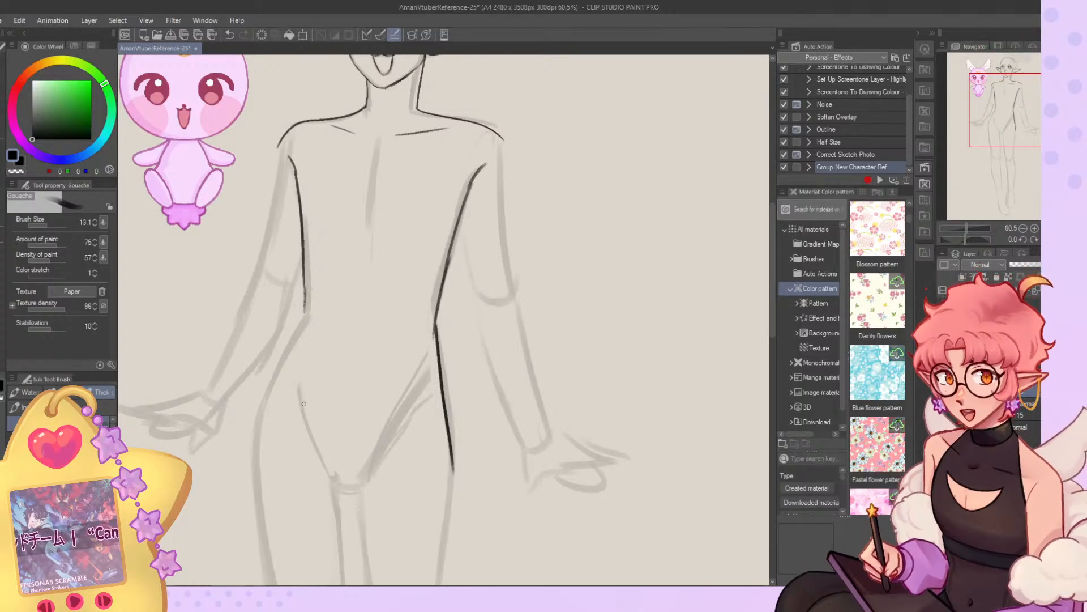
pyautogui.hotkey('ctrl', 'z')
pyautogui.hotkey('ctrl', 'z')
pyautogui.hotkey('ctrl', 'z')
pyautogui.hotkey('ctrl', 'z')
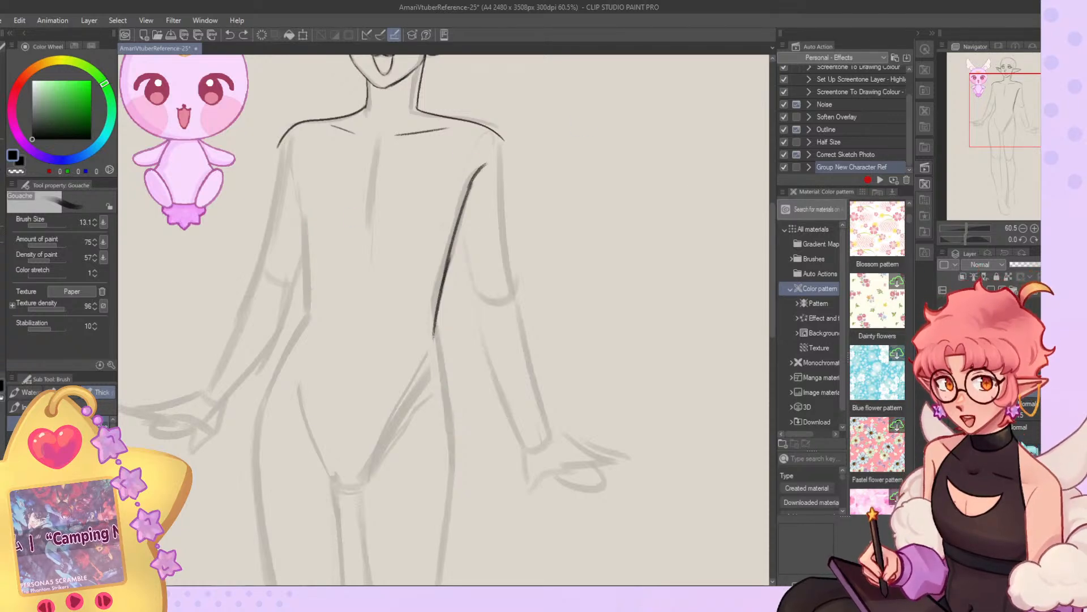
# Draw the torso contour on the mascot's side from armpit through waist to hip, and add a short navel line.
pyautogui.hotkey('ctrl', 'z')
pyautogui.press('[')
pyautogui.press('[')
pyautogui.press('[')
pyautogui.press('[')
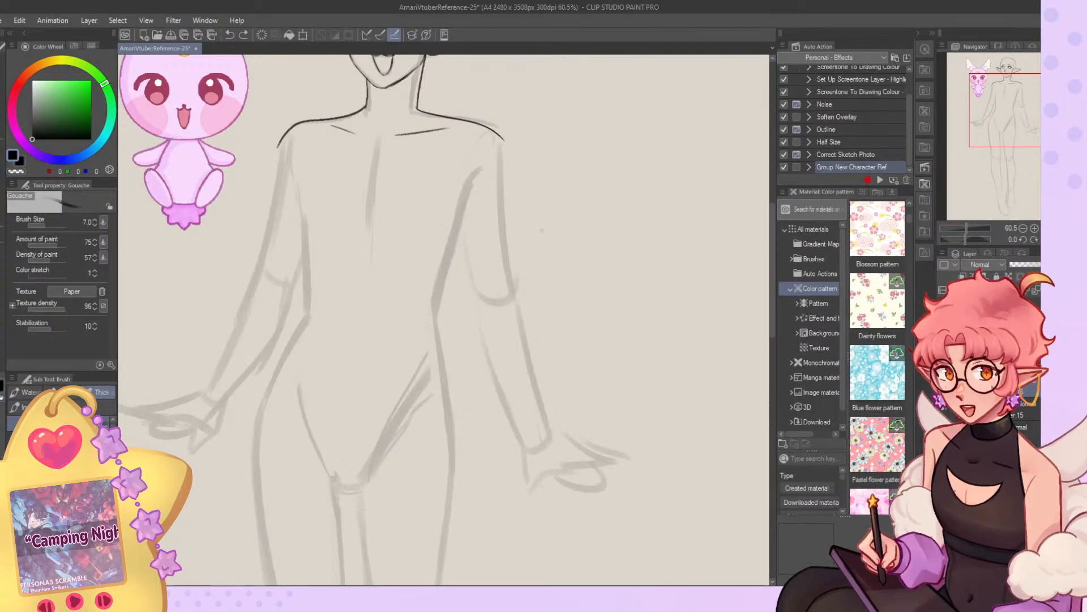
pyautogui.moveTo(291, 146); pyautogui.dragTo(308, 293)
pyautogui.hotkey('ctrl', 'z')
pyautogui.moveTo(299, 167)
pyautogui.mouseDown()
pyautogui.moveTo(305, 331)
pyautogui.moveTo(255, 437)
pyautogui.mouseUp()
pyautogui.hotkey('ctrl', 'z')
pyautogui.moveTo(359, 303); pyautogui.dragTo(354, 336)
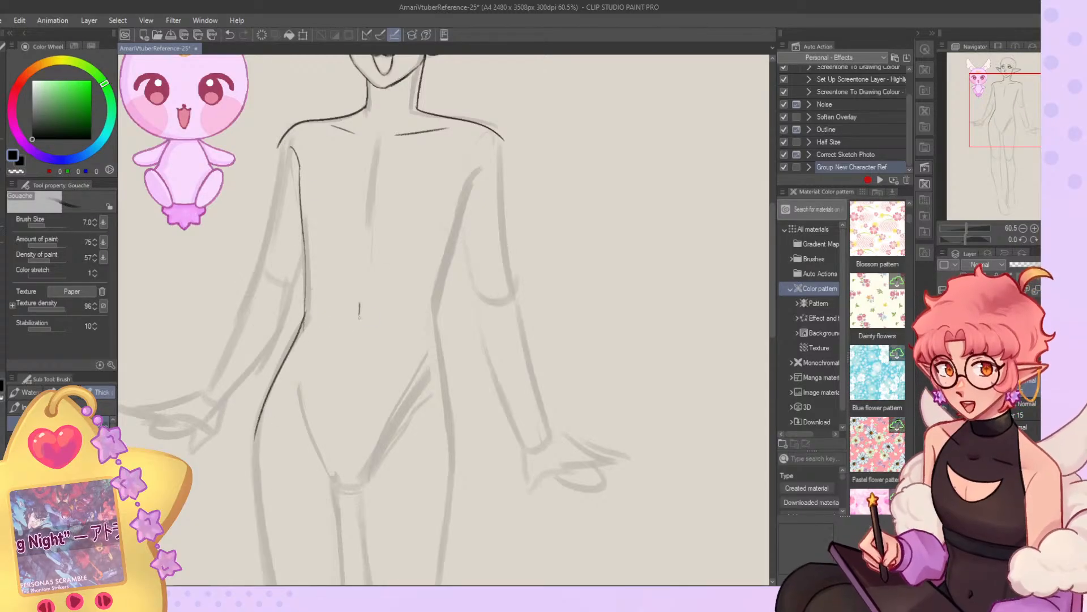
# Draw the opposite torso contour from the armpit through the waist and down the hip.
pyautogui.moveTo(480, 165)
pyautogui.mouseDown()
pyautogui.moveTo(436, 318)
pyautogui.moveTo(436, 309)
pyautogui.moveTo(453, 449)
pyautogui.mouseUp()
pyautogui.hotkey('ctrl', 'z')
pyautogui.hotkey('ctrl', 'z')
pyautogui.moveTo(439, 325); pyautogui.dragTo(455, 473)
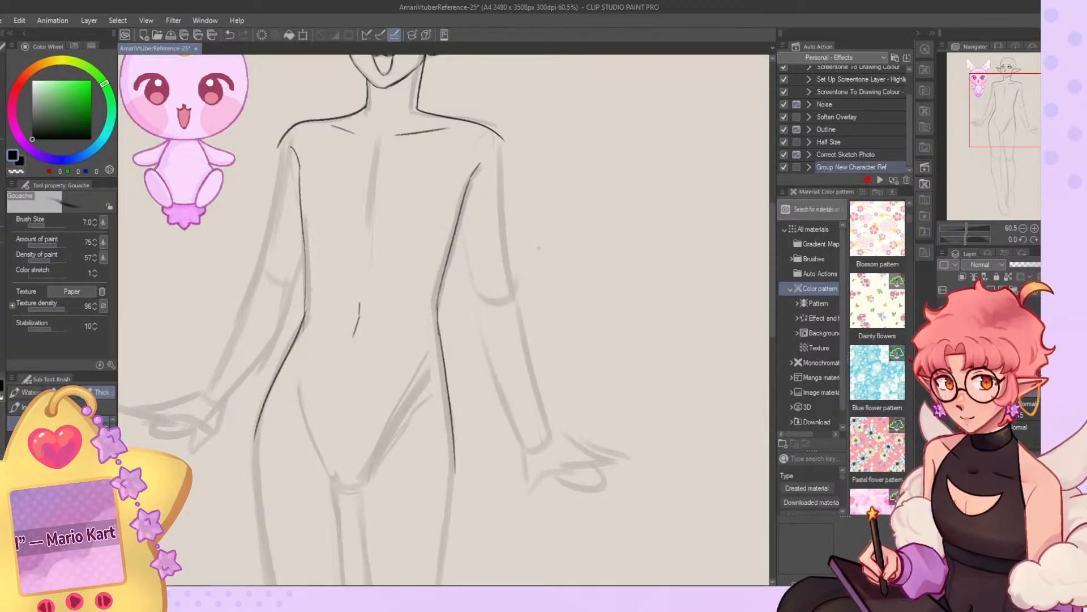
# Delete the long navel stroke with a lasso selection, redraw it as a short mark, and draw the chest's centre line.
pyautogui.moveTo(996, 133); pyautogui.dragTo(997, 120)
pyautogui.click(4, 128)
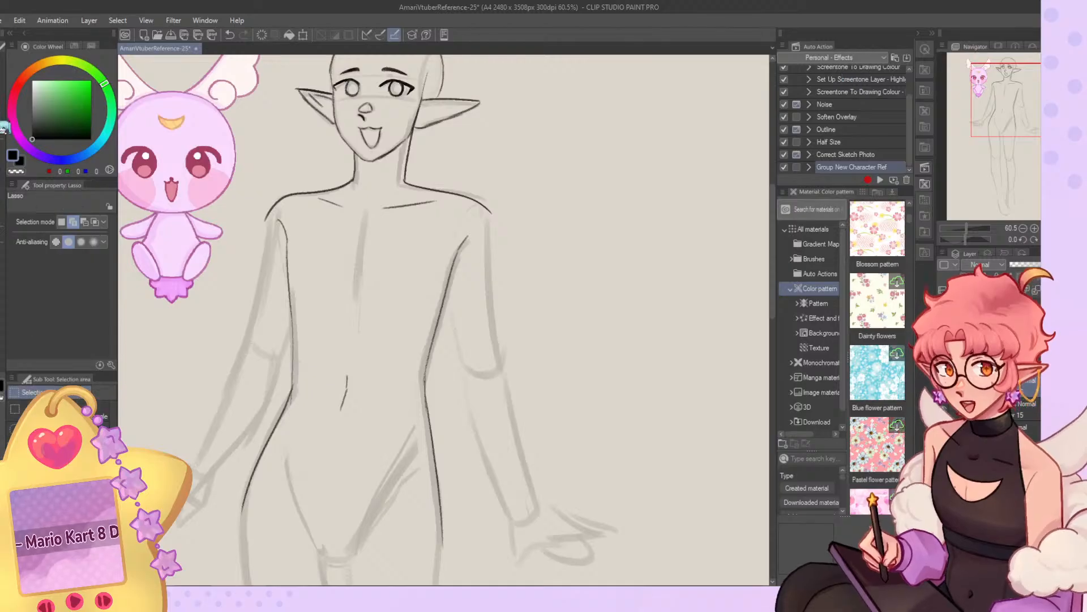
pyautogui.moveTo(363, 363); pyautogui.dragTo(358, 378)
pyautogui.press('Delete')
pyautogui.click(257, 462)
pyautogui.press('b')
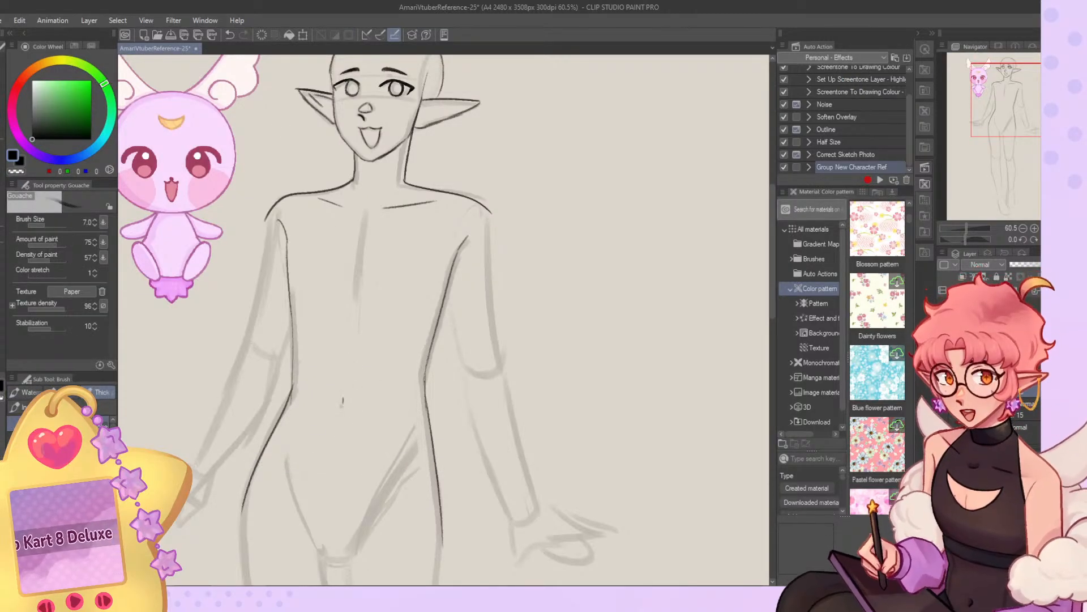
pyautogui.hotkey('ctrl', 'z')
pyautogui.moveTo(344, 397); pyautogui.dragTo(341, 406)
pyautogui.moveTo(362, 240); pyautogui.dragTo(355, 326)
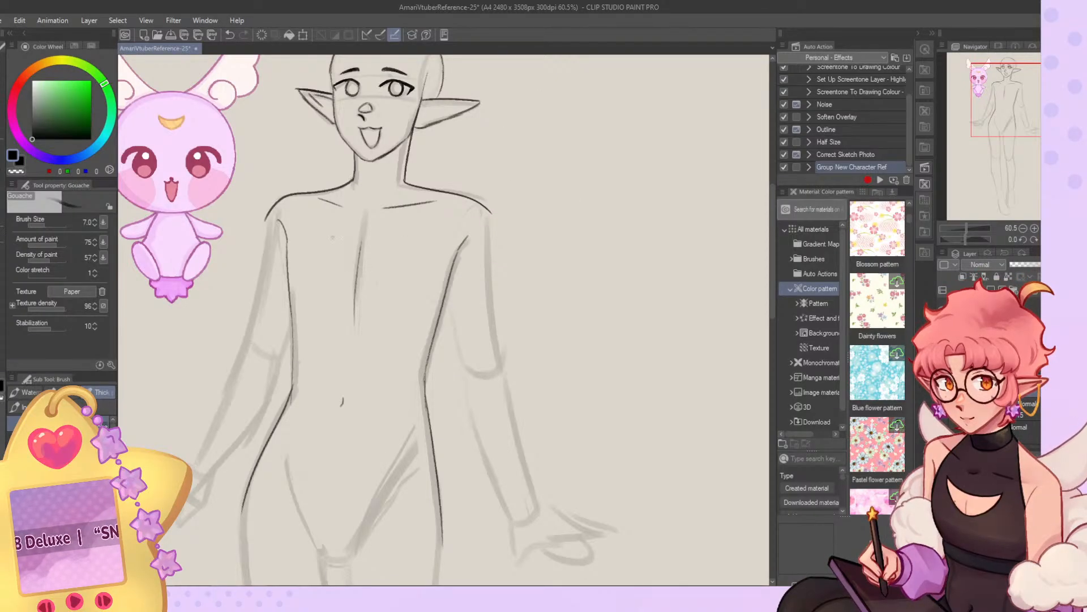
# Draw the outlines of the arm nearest the mascot from shoulder to wrist, and erase the stray stroke end at the shoulder.
pyautogui.moveTo(272, 208)
pyautogui.mouseDown()
pyautogui.moveTo(248, 340)
pyautogui.moveTo(204, 441)
pyautogui.mouseUp()
pyautogui.hotkey('ctrl', 'z')
pyautogui.hotkey('ctrl', 'z')
pyautogui.moveTo(248, 337); pyautogui.dragTo(191, 463)
pyautogui.moveTo(264, 405)
pyautogui.mouseDown()
pyautogui.moveTo(209, 473)
pyautogui.moveTo(264, 405)
pyautogui.mouseUp()
pyautogui.moveTo(281, 356); pyautogui.dragTo(273, 395)
pyautogui.moveTo(292, 327)
pyautogui.mouseDown()
pyautogui.moveTo(280, 358)
pyautogui.moveTo(349, 301)
pyautogui.moveTo(337, 347)
pyautogui.mouseUp()
pyautogui.hotkey('ctrl', 'z')
pyautogui.press('c')
pyautogui.hotkey('ctrl', 'z')
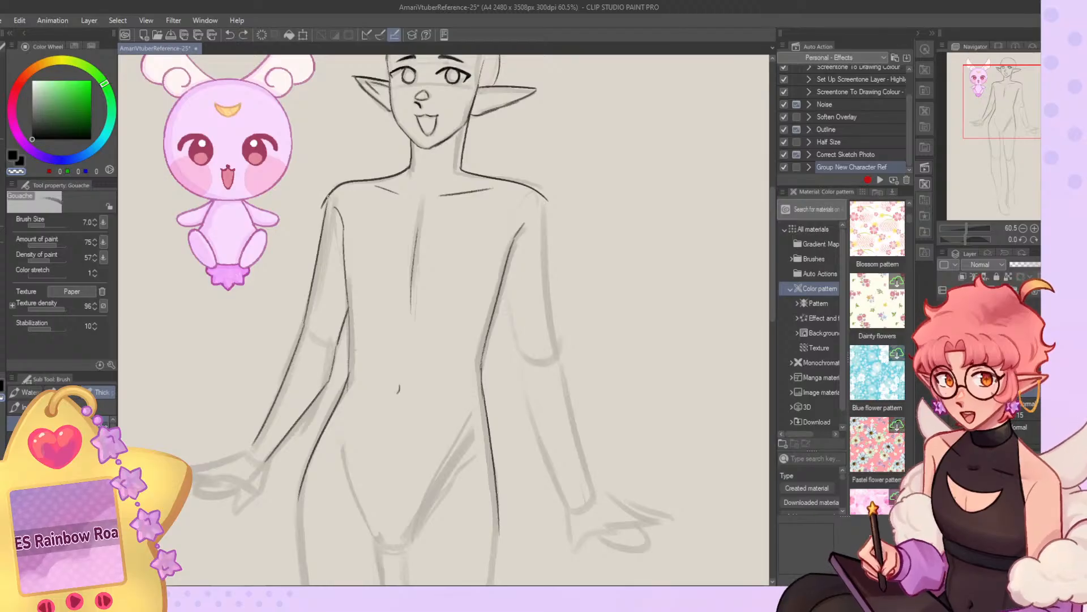
pyautogui.moveTo(322, 203); pyautogui.dragTo(320, 206)
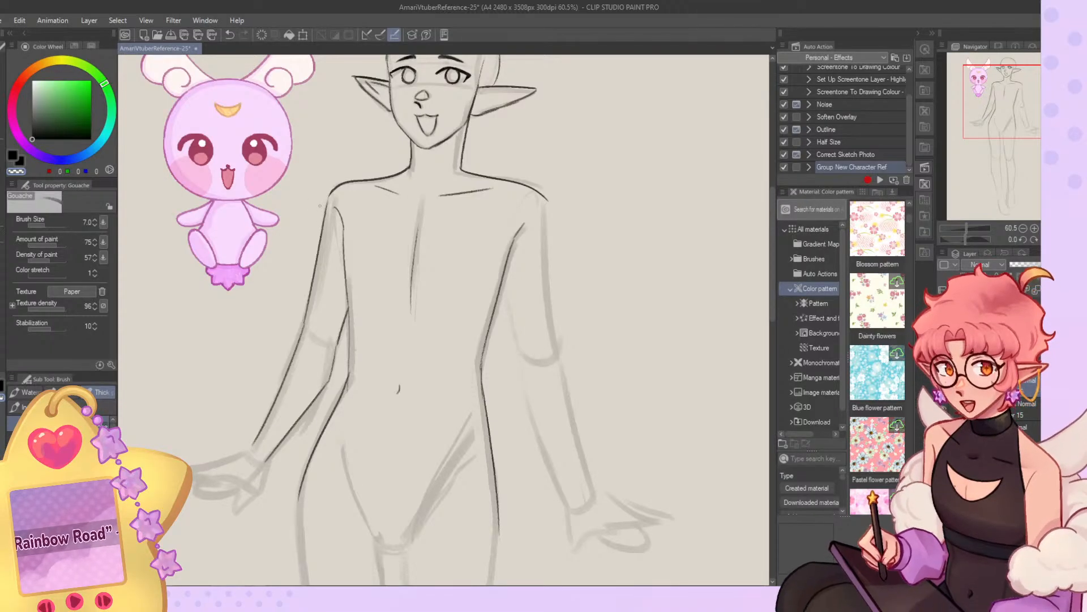
pyautogui.press('c')
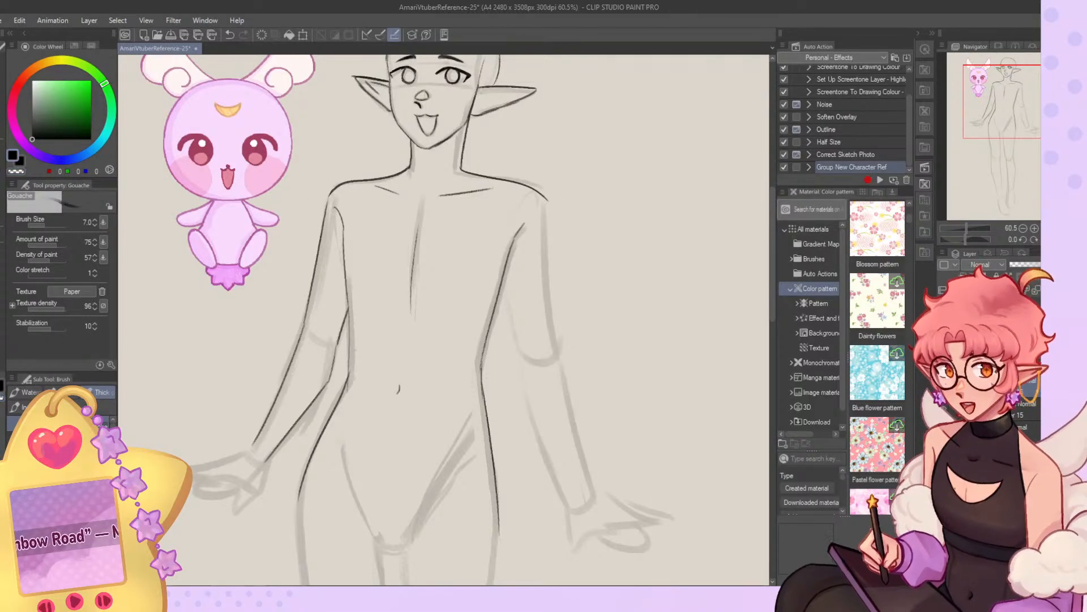
# Draw the top's halter edge from the neck to the armpit and the collar lines around the neck, rotating the canvas.
pyautogui.moveTo(344, 244); pyautogui.dragTo(397, 172)
pyautogui.hotkey('ctrl', 'z')
pyautogui.moveTo(343, 261)
pyautogui.mouseDown()
pyautogui.moveTo(400, 174)
pyautogui.moveTo(459, 154)
pyautogui.mouseUp()
pyautogui.moveTo(967, 240); pyautogui.dragTo(976, 239)
pyautogui.hotkey('ctrl', 'z')
pyautogui.moveTo(594, 247); pyautogui.dragTo(592, 286)
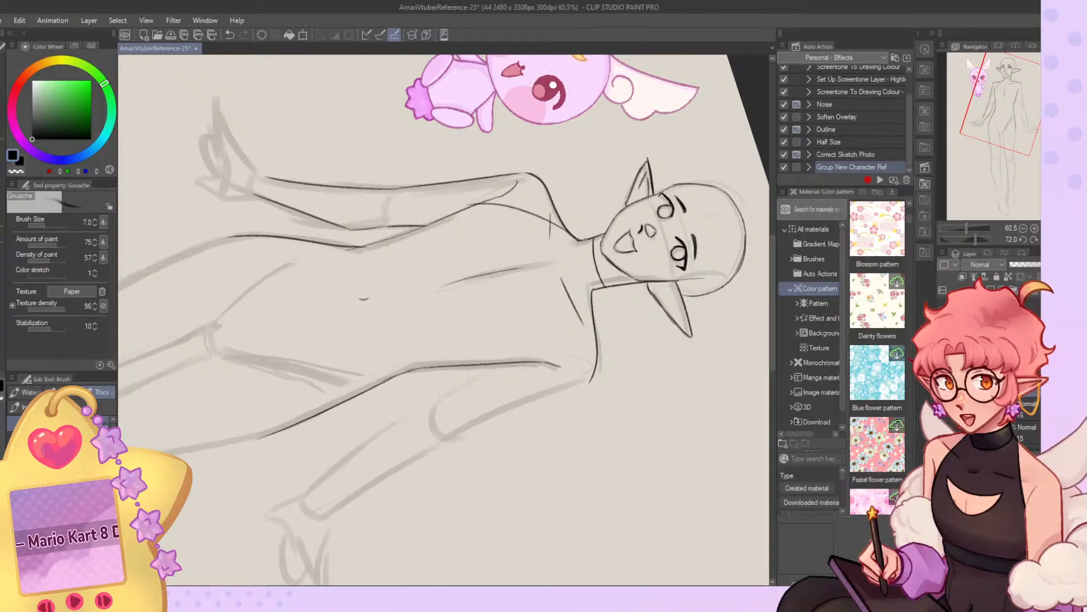
pyautogui.moveTo(577, 242); pyautogui.dragTo(592, 290)
pyautogui.hotkey('ctrl', 'z')
pyautogui.hotkey('ctrl', 'z')
pyautogui.hotkey('ctrl', 'z')
pyautogui.click(1046, 239)
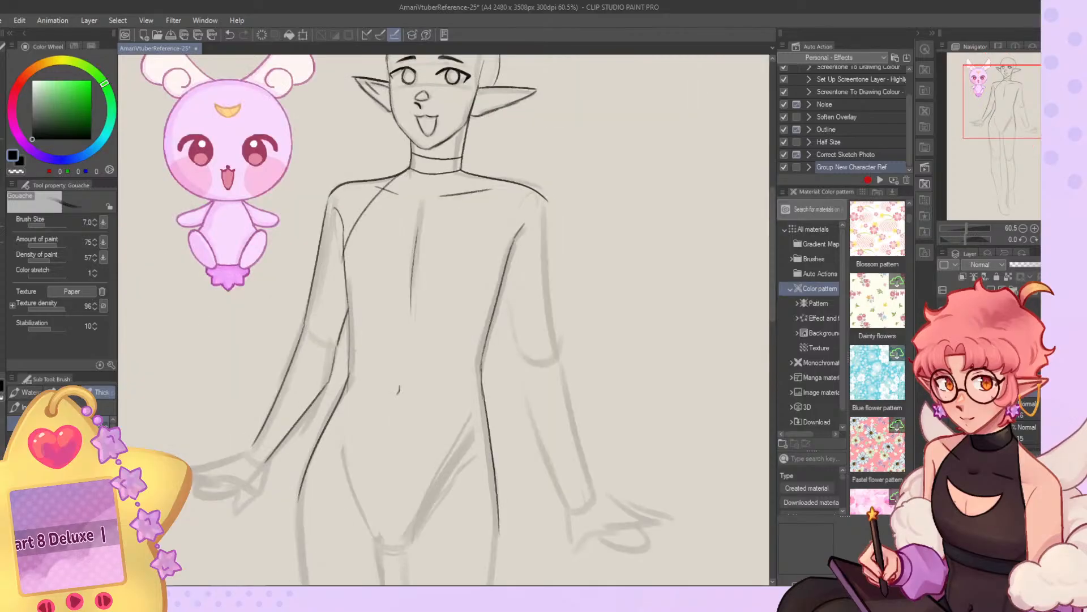
# Show the faded clothing rough and rework the collar line across the neck on the rotated canvas.
pyautogui.click(943, 409)
pyautogui.moveTo(377, 224)
pyautogui.mouseDown()
pyautogui.moveTo(407, 262)
pyautogui.moveTo(459, 247)
pyautogui.moveTo(379, 226)
pyautogui.moveTo(439, 265)
pyautogui.mouseUp()
pyautogui.hotkey('ctrl', 'z')
pyautogui.hotkey('ctrl', 'z')
pyautogui.hotkey('ctrl', 'z')
pyautogui.hotkey('ctrl', 'z')
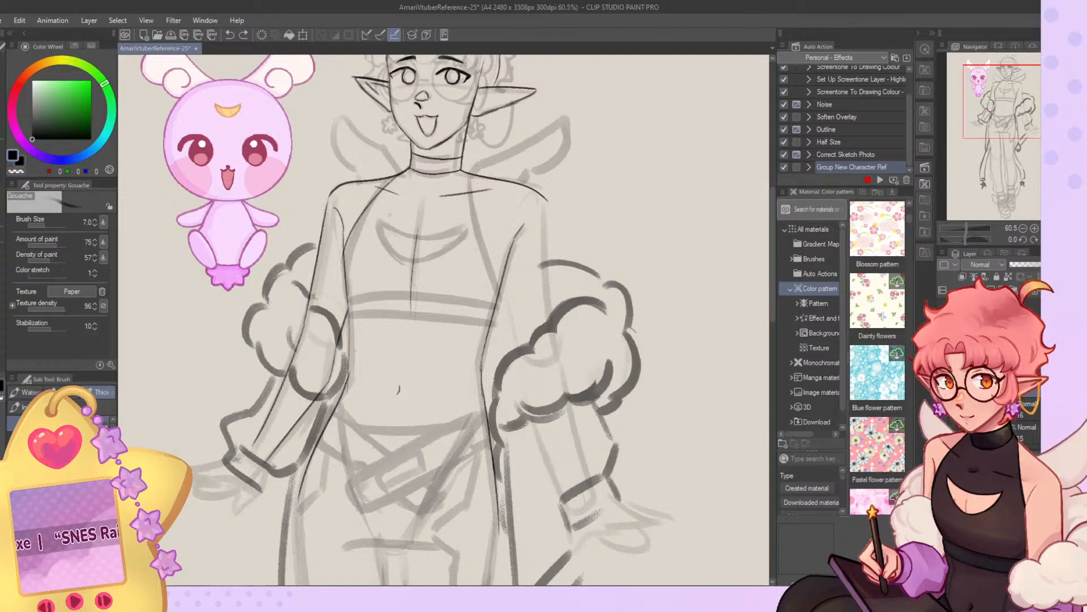
pyautogui.moveTo(977, 240); pyautogui.dragTo(980, 239)
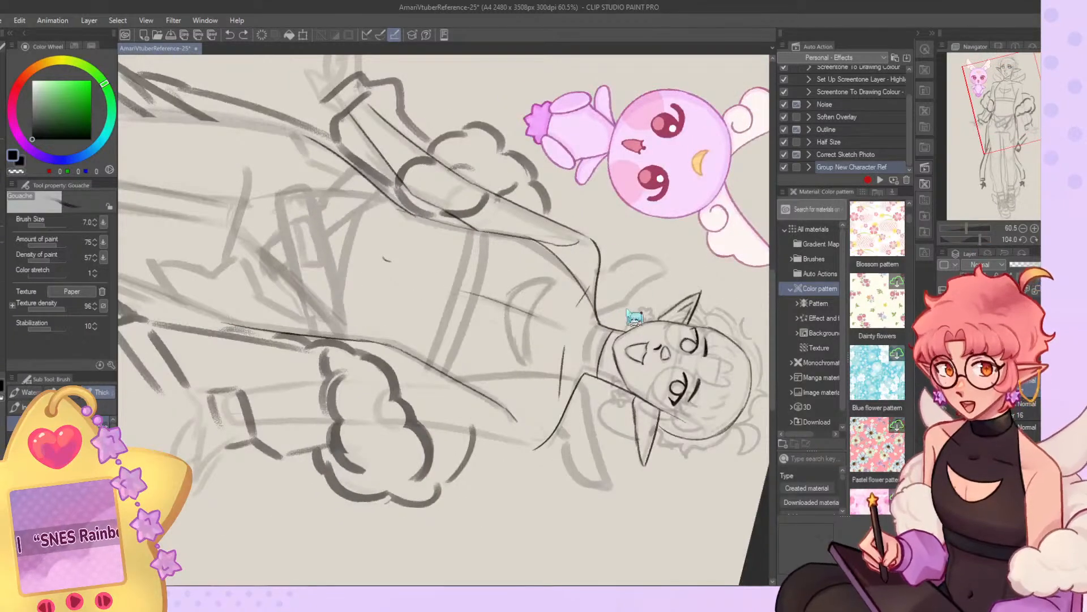
pyautogui.moveTo(606, 327); pyautogui.dragTo(594, 377)
pyautogui.hotkey('ctrl', 'z')
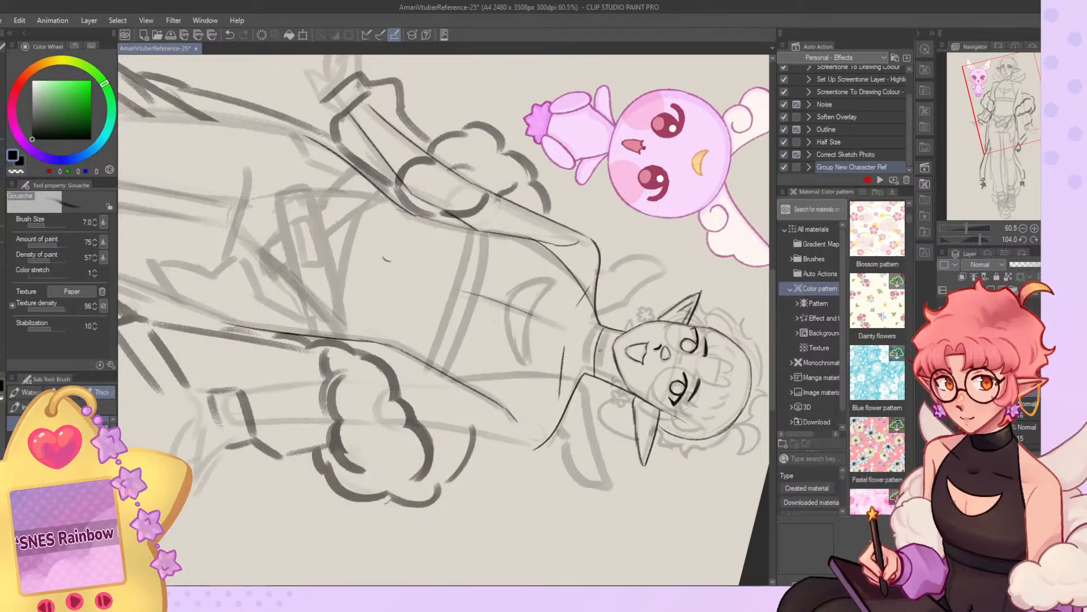
pyautogui.click(1045, 239)
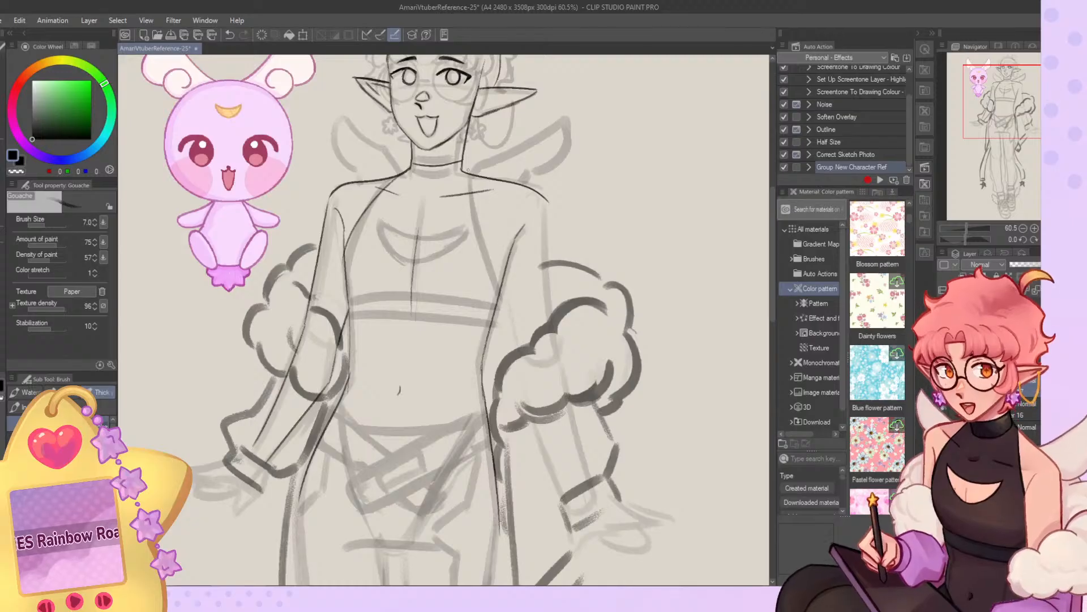
# Draw the top's opposite halter edge from the collar down to the armpit over the clothing rough.
pyautogui.moveTo(470, 175); pyautogui.dragTo(494, 290)
pyautogui.hotkey('ctrl', 'z')
pyautogui.moveTo(470, 174); pyautogui.dragTo(497, 285)
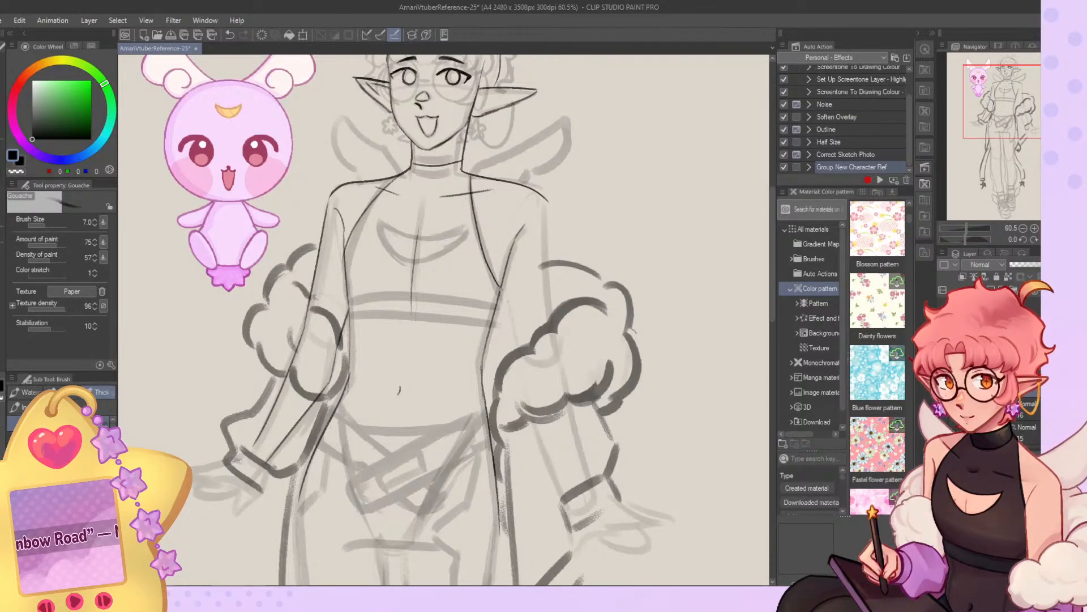
pyautogui.moveTo(487, 411); pyautogui.dragTo(421, 545)
pyautogui.hotkey('ctrl', 'z')
pyautogui.moveTo(1012, 112); pyautogui.dragTo(1012, 113)
pyautogui.moveTo(375, 213); pyautogui.dragTo(433, 251)
pyautogui.moveTo(966, 239); pyautogui.dragTo(982, 241)
pyautogui.hotkey('ctrl', 'z')
pyautogui.moveTo(570, 302)
pyautogui.mouseDown()
pyautogui.moveTo(520, 322)
pyautogui.moveTo(529, 380)
pyautogui.moveTo(556, 299)
pyautogui.moveTo(522, 380)
pyautogui.moveTo(546, 327)
pyautogui.moveTo(574, 306)
pyautogui.moveTo(527, 376)
pyautogui.mouseUp()
pyautogui.hotkey('ctrl', 'z')
pyautogui.hotkey('ctrl', 'z')
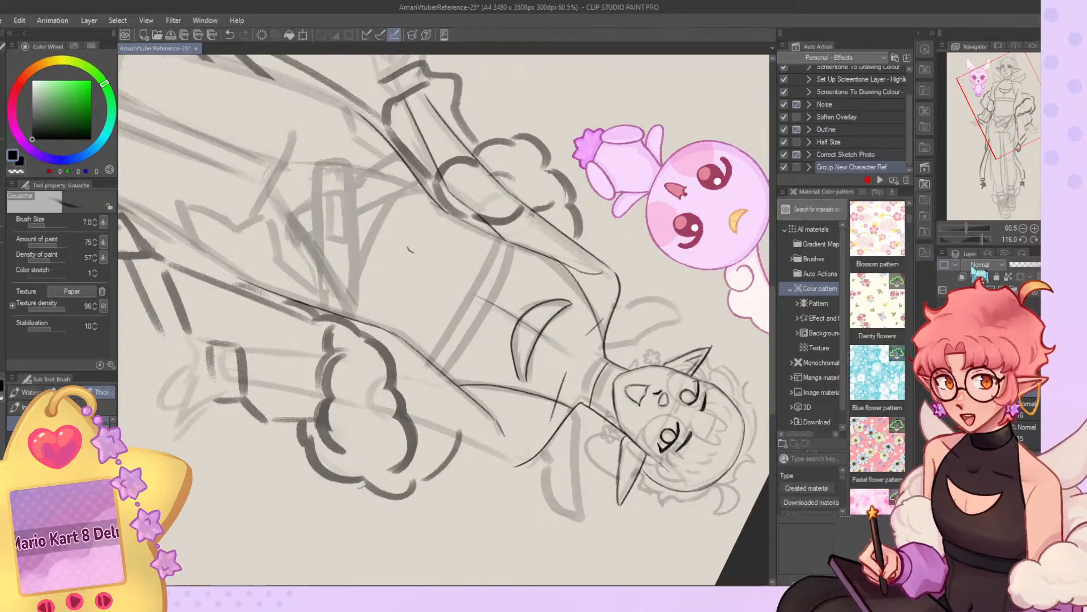
pyautogui.hotkey('ctrl', 'z')
pyautogui.hotkey('ctrl', 'z')
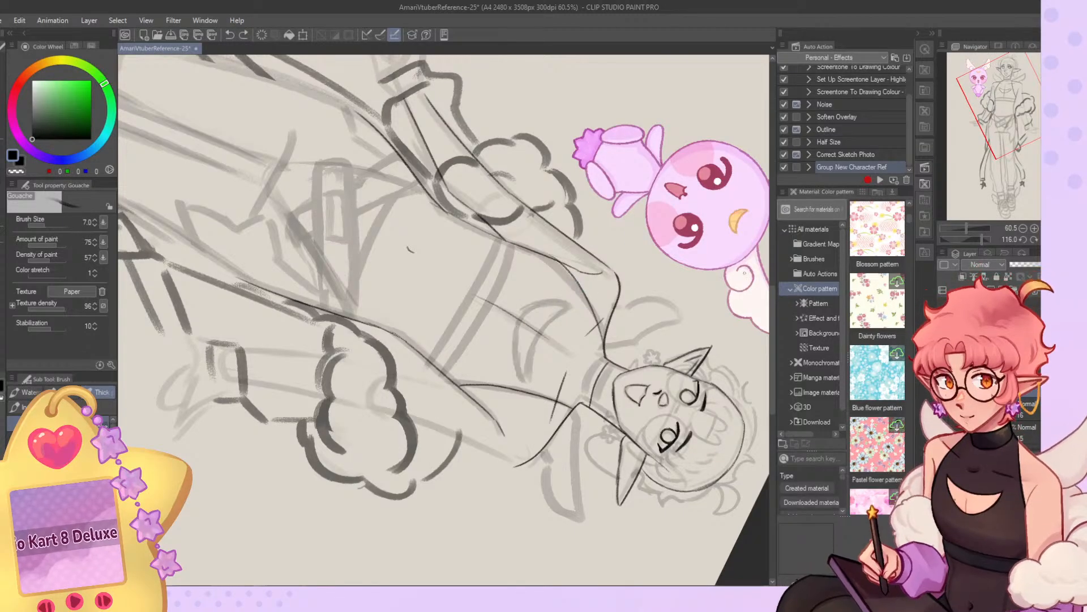
# Add a new layer and draw the crescent-shaped chest cutout of the top over the clothing rough.
pyautogui.hotkey('ctrl', 'shift', 'n')
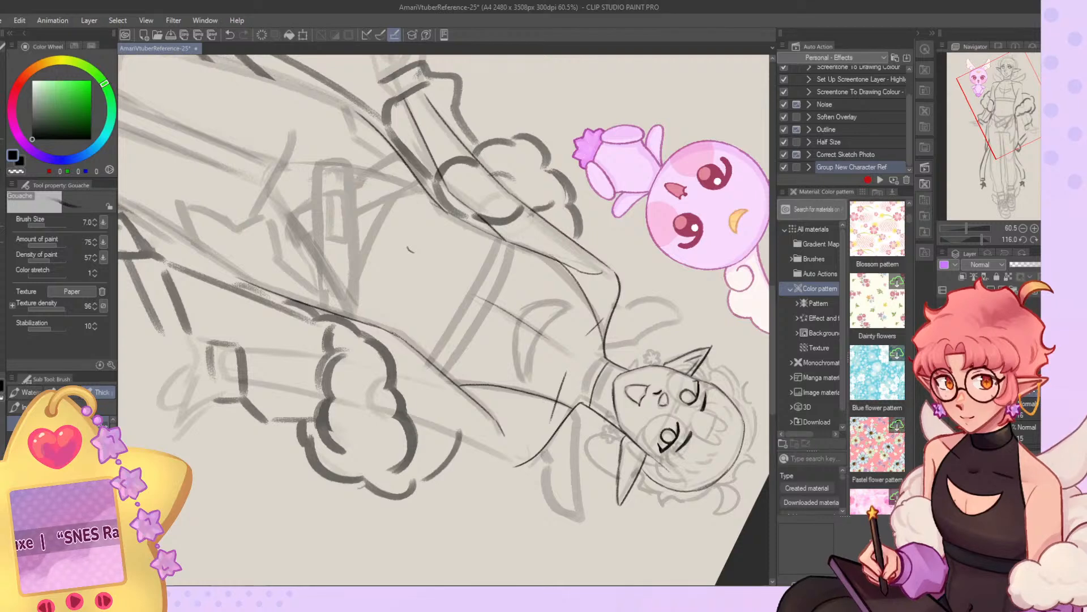
pyautogui.moveTo(573, 306)
pyautogui.mouseDown()
pyautogui.moveTo(537, 332)
pyautogui.moveTo(527, 376)
pyautogui.mouseUp()
pyautogui.hotkey('ctrl', 'z')
pyautogui.moveTo(571, 301); pyautogui.dragTo(518, 335)
pyautogui.hotkey('ctrl', 'z')
pyautogui.moveTo(572, 300)
pyautogui.mouseDown()
pyautogui.moveTo(516, 350)
pyautogui.moveTo(527, 378)
pyautogui.mouseUp()
pyautogui.hotkey('ctrl', 'z')
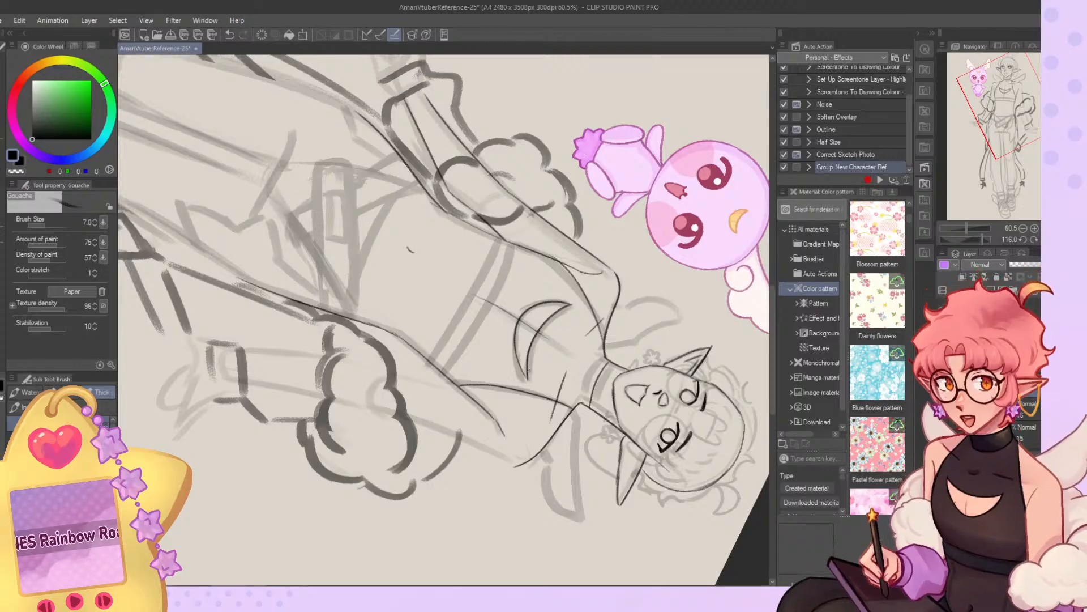
pyautogui.click(1019, 239)
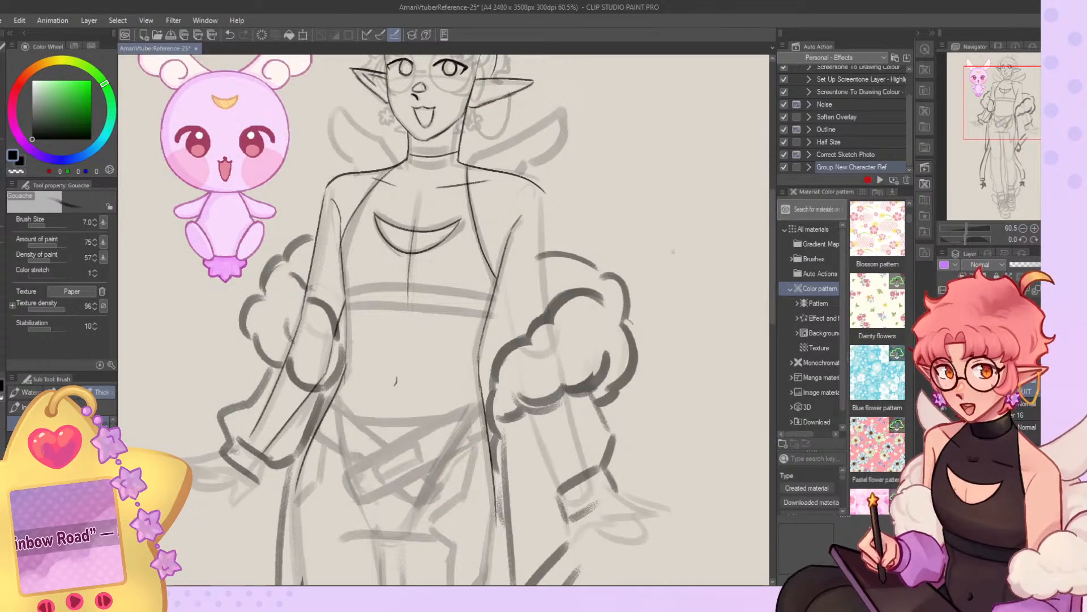
# Rotate the canvas and redraw the curves and pointed end of the chest cutout for a cleaner crescent.
pyautogui.scroll(-3, 607, 254)
pyautogui.scroll(6, 548, 216)
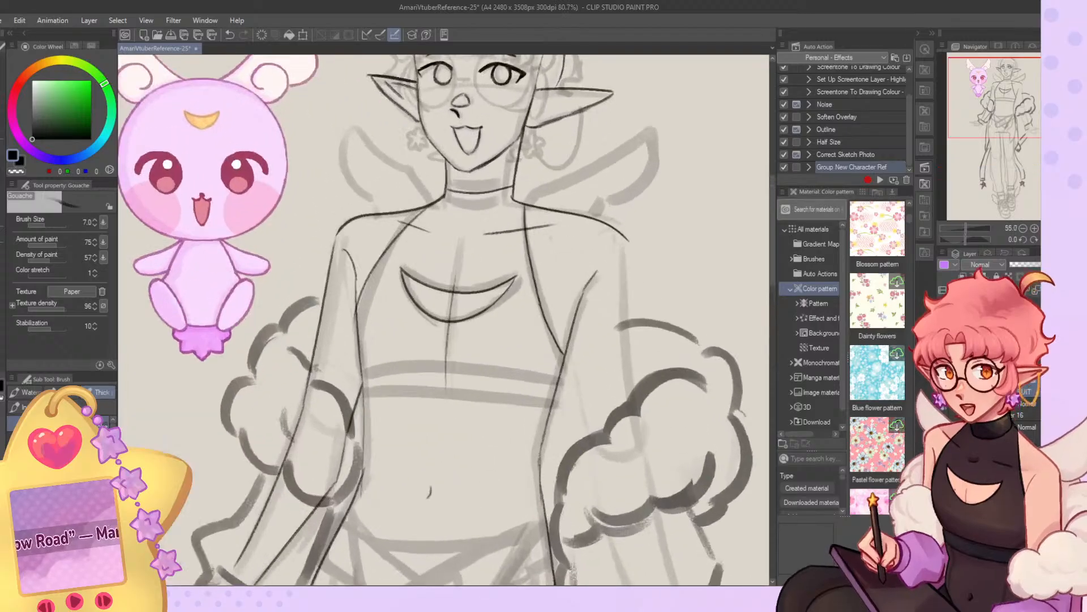
pyautogui.moveTo(967, 240); pyautogui.dragTo(978, 244)
pyautogui.hotkey('ctrl', 'z')
pyautogui.hotkey('ctrl', 'z')
pyautogui.moveTo(488, 246)
pyautogui.mouseDown()
pyautogui.moveTo(444, 265)
pyautogui.moveTo(480, 390)
pyautogui.mouseUp()
pyautogui.hotkey('ctrl', 'z')
pyautogui.moveTo(487, 247)
pyautogui.mouseDown()
pyautogui.moveTo(421, 323)
pyautogui.moveTo(482, 386)
pyautogui.mouseUp()
pyautogui.hotkey('ctrl', 'z')
pyautogui.moveTo(435, 357); pyautogui.dragTo(482, 391)
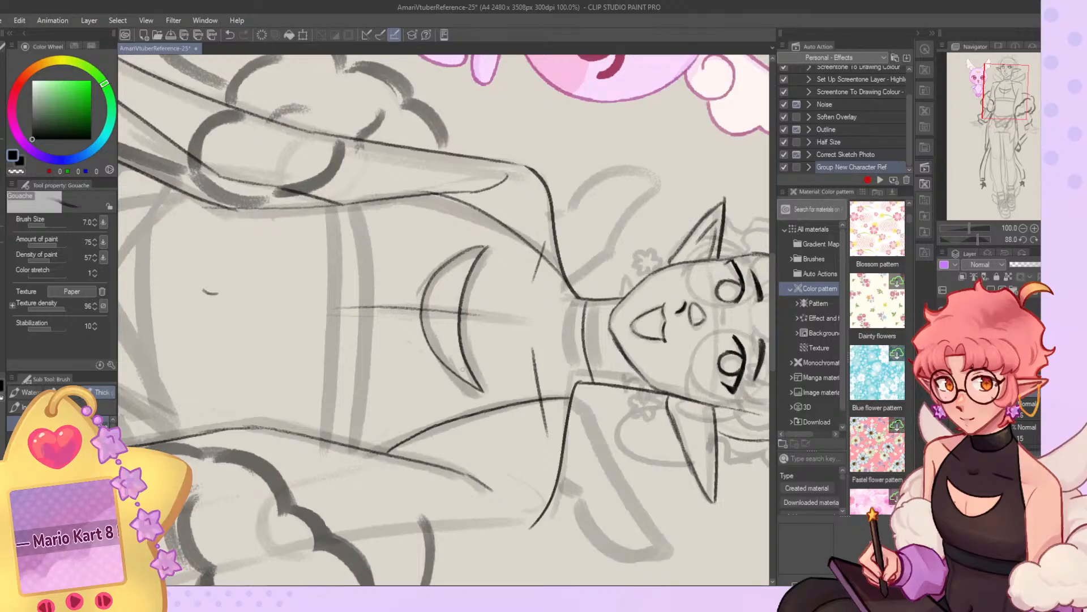
pyautogui.scroll(-6, 391, 363)
pyautogui.scroll(7, 422, 352)
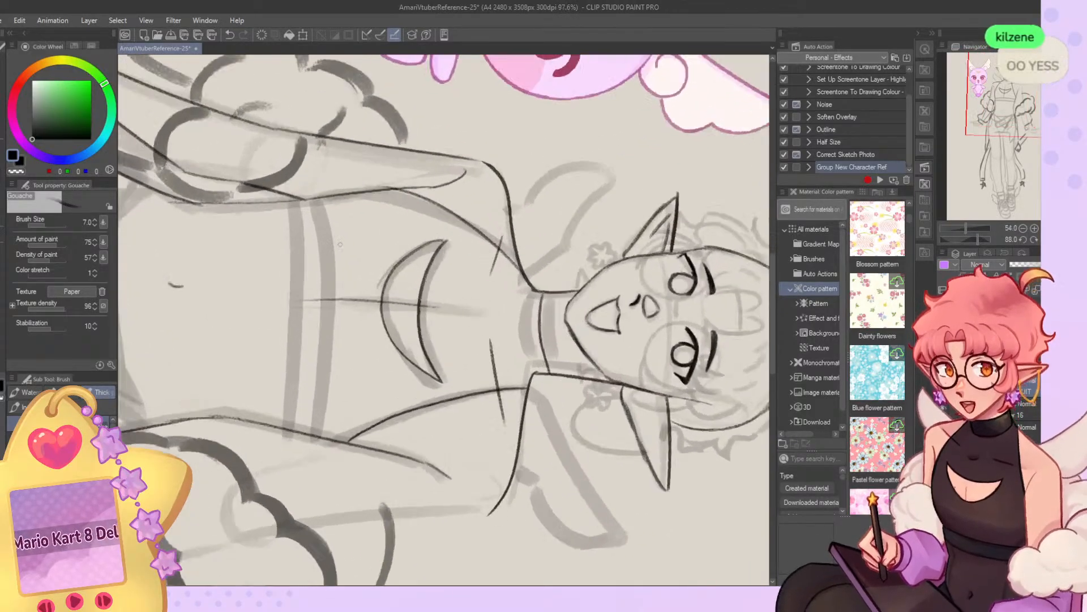
pyautogui.hotkey('ctrl', 'z')
pyautogui.moveTo(397, 354); pyautogui.dragTo(451, 397)
pyautogui.hotkey('ctrl', 'z')
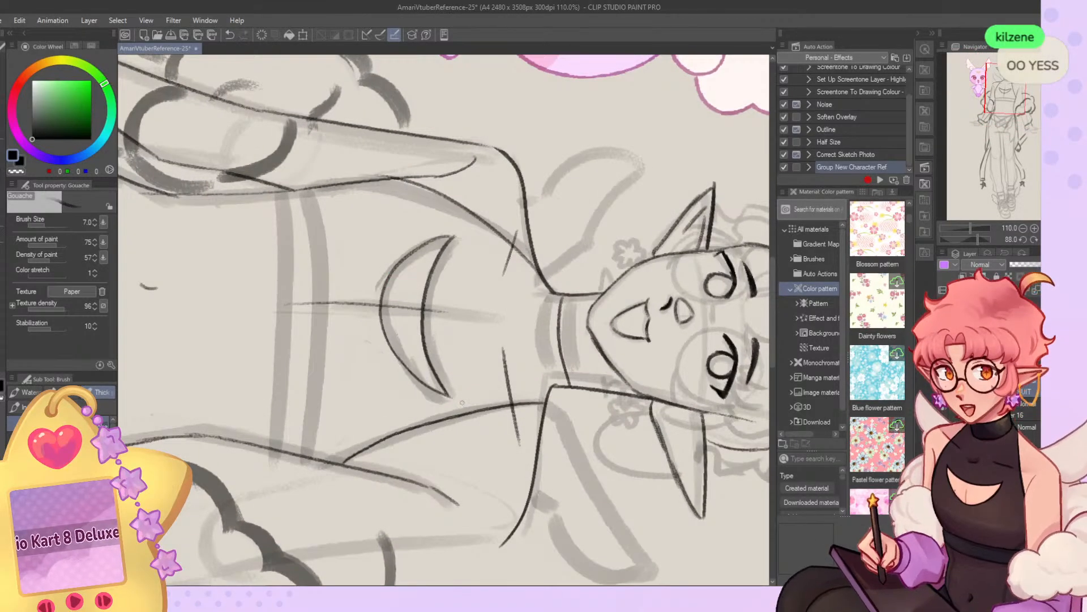
# Refine the upper curve of the chest cutout by alternating drawn and transparent strokes, and restore the upright view.
pyautogui.press('c')
pyautogui.moveTo(456, 236)
pyautogui.mouseDown()
pyautogui.moveTo(440, 257)
pyautogui.moveTo(454, 245)
pyautogui.moveTo(432, 339)
pyautogui.moveTo(451, 241)
pyautogui.moveTo(420, 325)
pyautogui.mouseUp()
pyautogui.press('c')
pyautogui.hotkey('ctrl', 'z')
pyautogui.press('c')
pyautogui.moveTo(451, 236); pyautogui.dragTo(425, 339)
pyautogui.hotkey('ctrl', 'z')
pyautogui.moveTo(456, 234); pyautogui.dragTo(425, 320)
pyautogui.moveTo(440, 261); pyautogui.dragTo(423, 345)
pyautogui.moveTo(456, 234); pyautogui.dragTo(425, 324)
pyautogui.hotkey('ctrl', 'z')
pyautogui.hotkey('ctrl', 'z')
pyautogui.moveTo(456, 235); pyautogui.dragTo(425, 308)
pyautogui.press('c')
pyautogui.moveTo(449, 236); pyautogui.dragTo(421, 324)
pyautogui.moveTo(427, 277); pyautogui.dragTo(423, 335)
pyautogui.hotkey('ctrl', 'z')
pyautogui.press('c')
pyautogui.moveTo(433, 261); pyautogui.dragTo(426, 330)
pyautogui.moveTo(428, 285); pyautogui.dragTo(426, 320)
pyautogui.press('c')
pyautogui.moveTo(428, 277); pyautogui.dragTo(424, 336)
pyautogui.hotkey('ctrl', 'z')
pyautogui.scroll(-5, 439, 198)
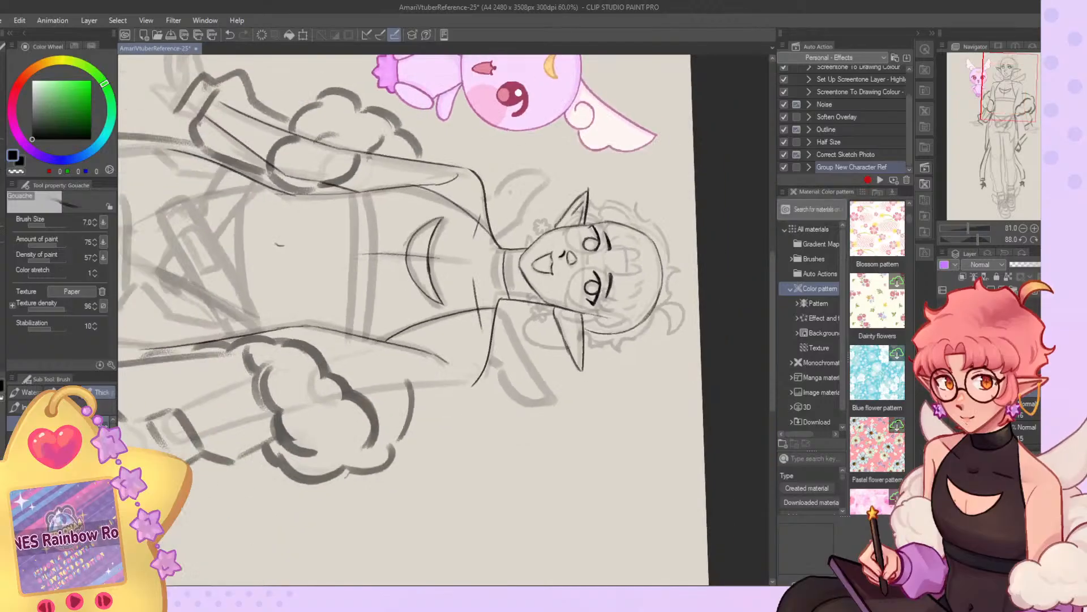
pyautogui.scroll(-1, 504, 191)
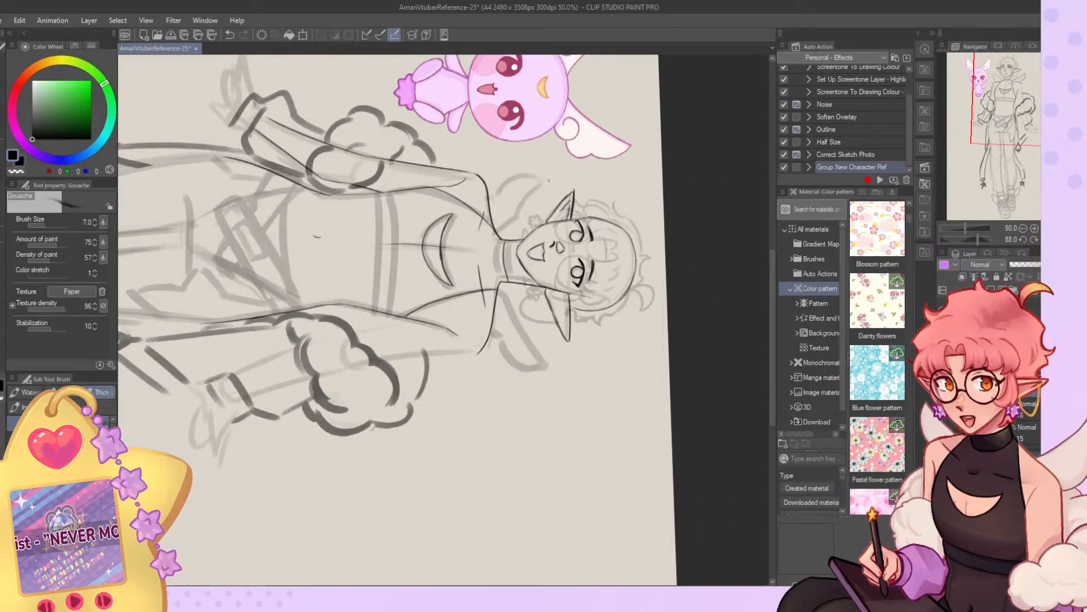
pyautogui.click(1045, 240)
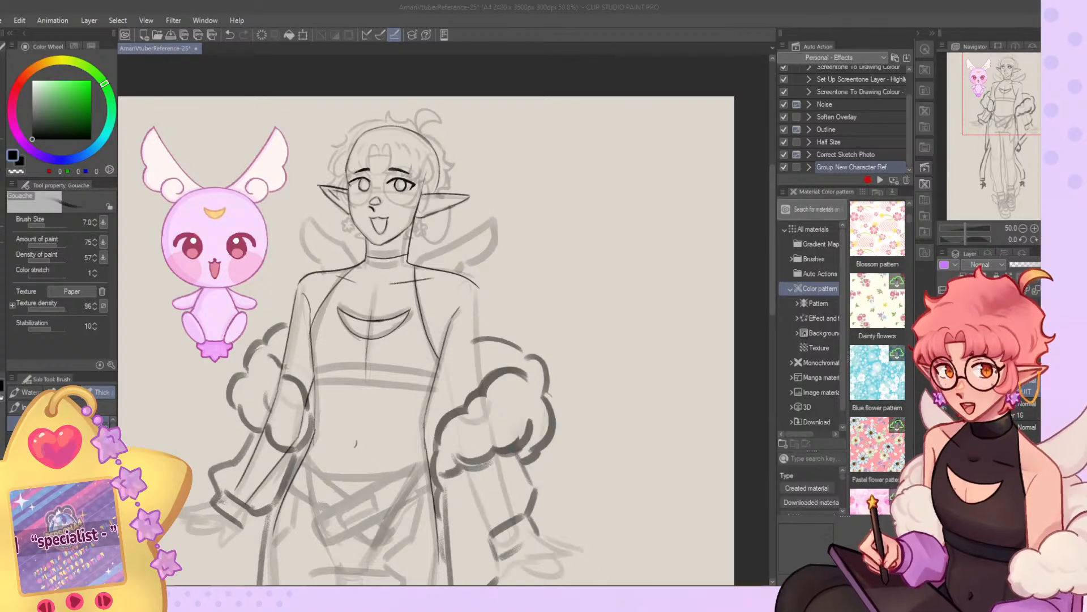
# Open the illustration of the two full-body characters as a separate canvas and examine both outfits up close.
pyautogui.hotkey('alt', 'Tab')
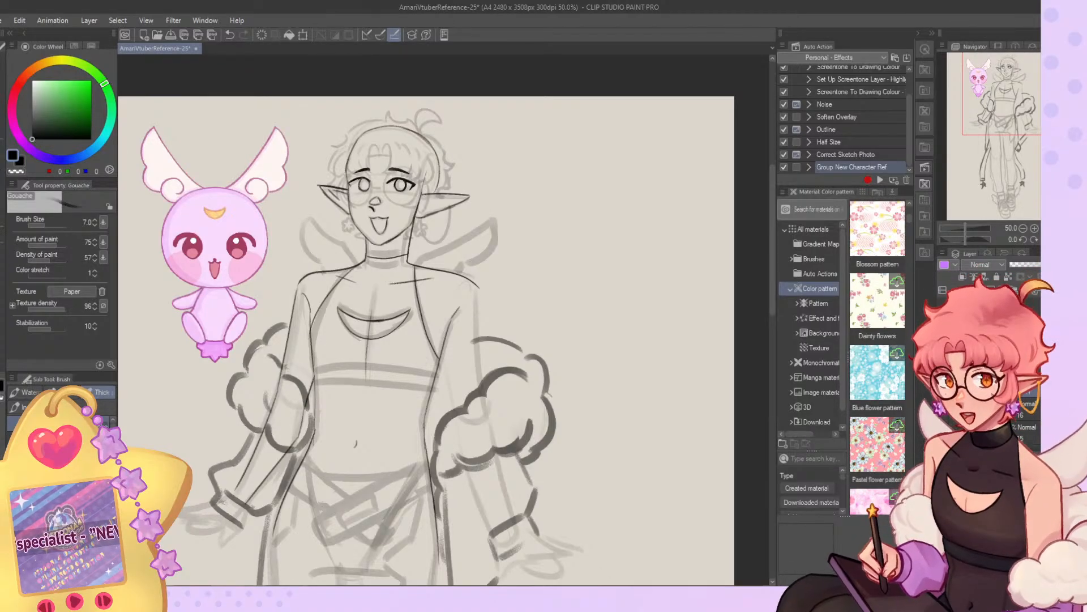
pyautogui.click(3, 21)
pyautogui.click(23, 47)
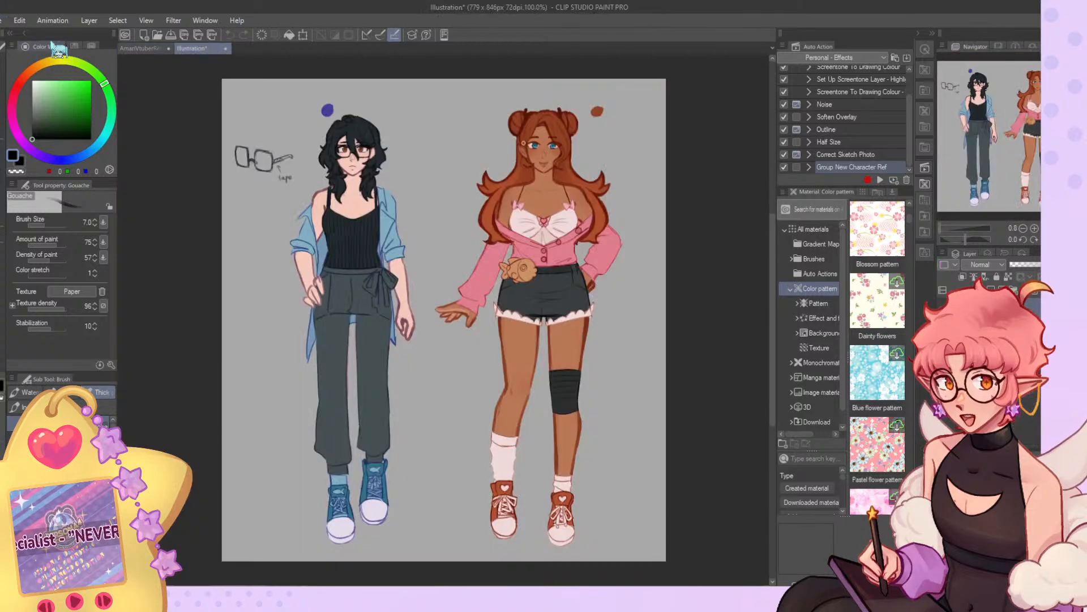
pyautogui.scroll(2, 585, 107)
pyautogui.scroll(-1, 546, 218)
pyautogui.scroll(2, 256, 232)
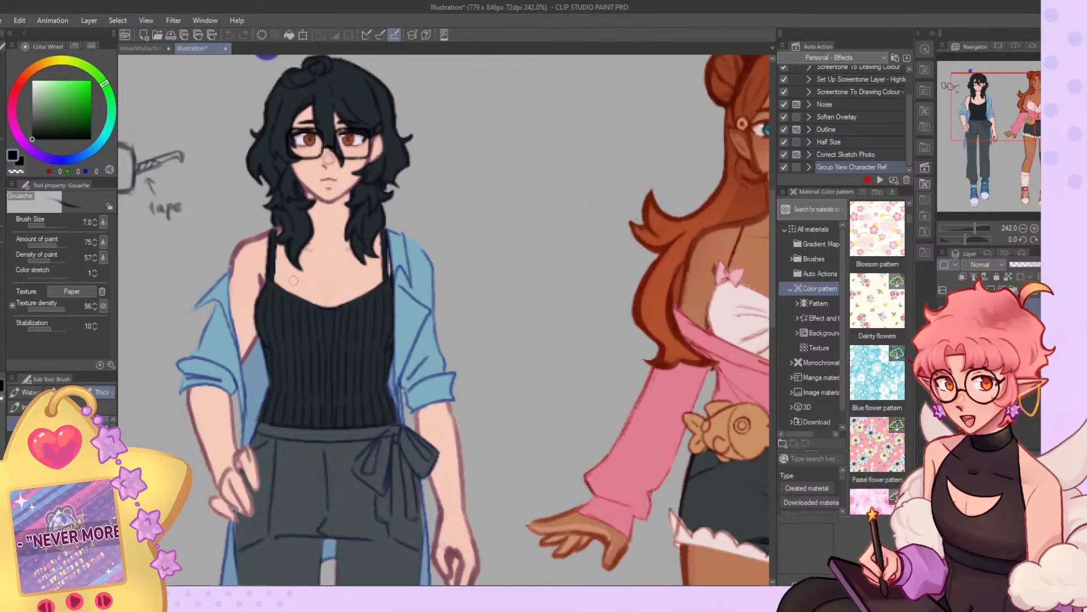
pyautogui.scroll(-1, 292, 274)
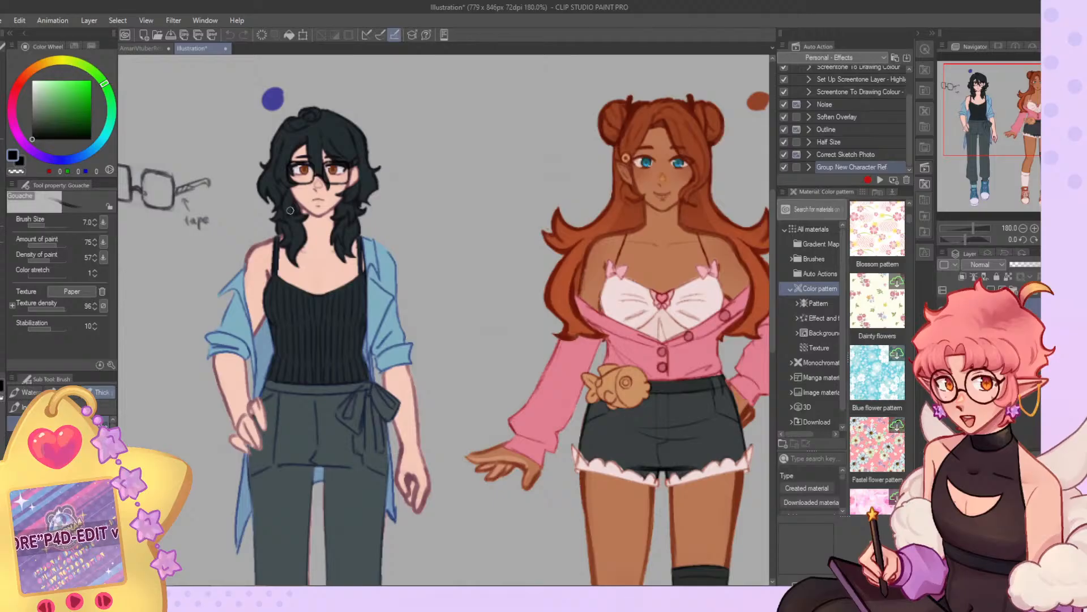
pyautogui.scroll(-2, 290, 207)
pyautogui.scroll(3, 670, 244)
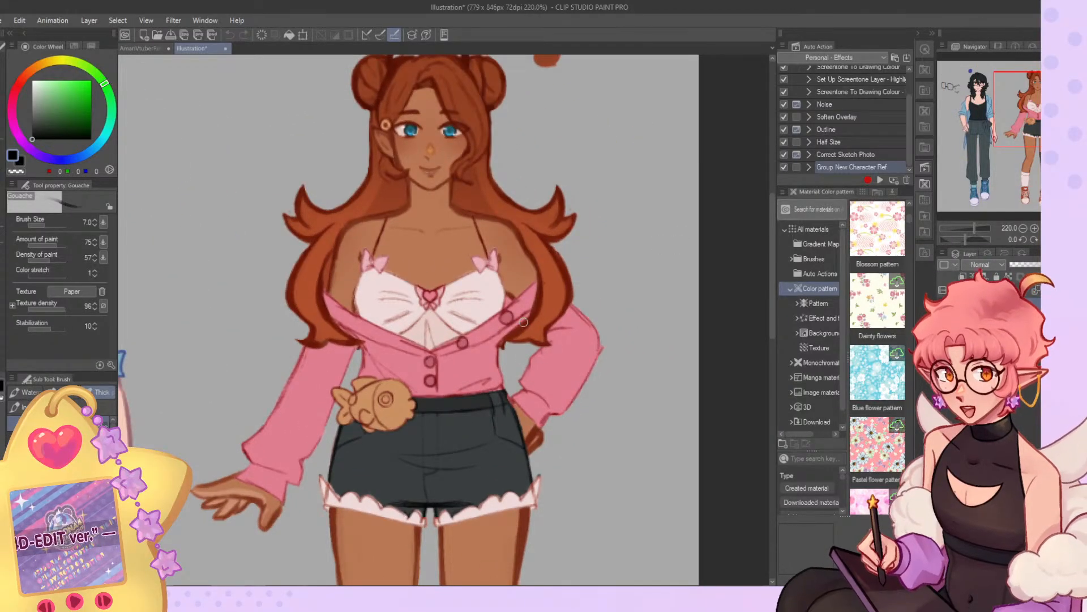
pyautogui.scroll(-2, 520, 294)
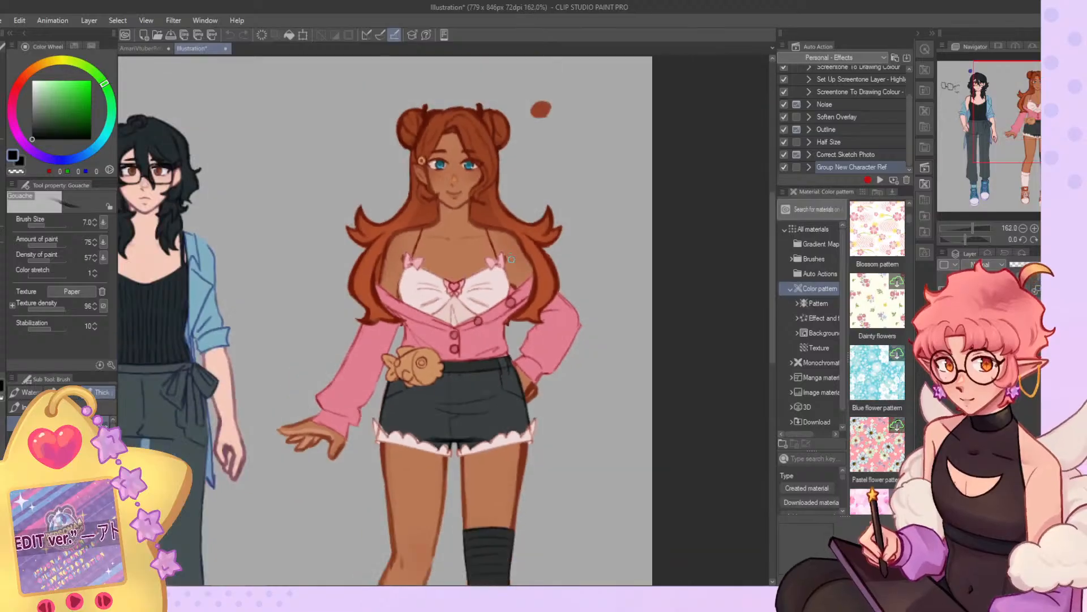
pyautogui.scroll(-2, 436, 188)
pyautogui.scroll(1, 446, 195)
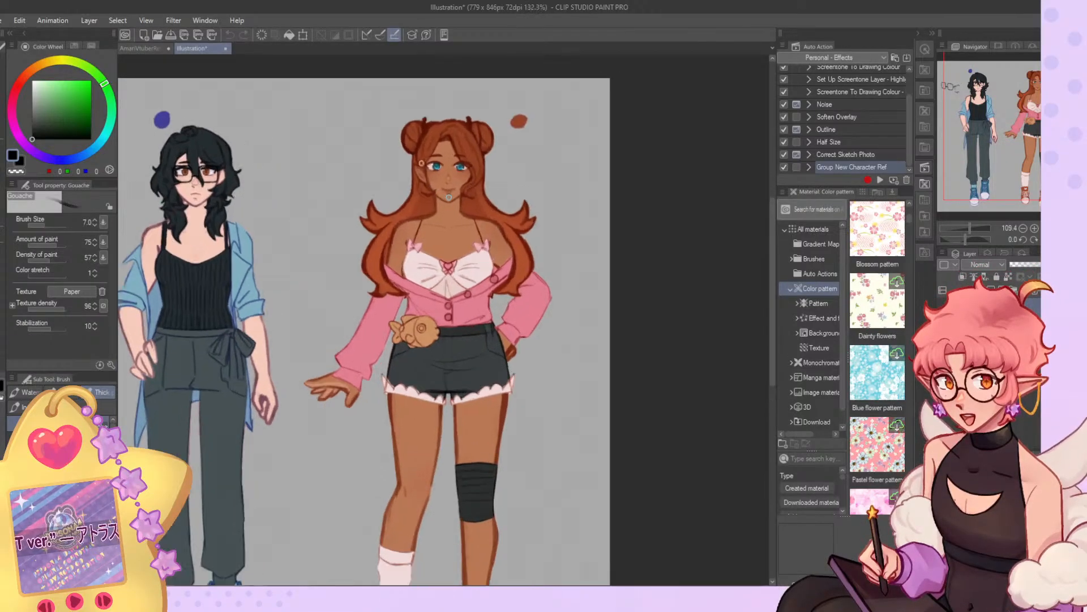
pyautogui.scroll(-1, 523, 266)
pyautogui.hotkey('ctrl', '0')
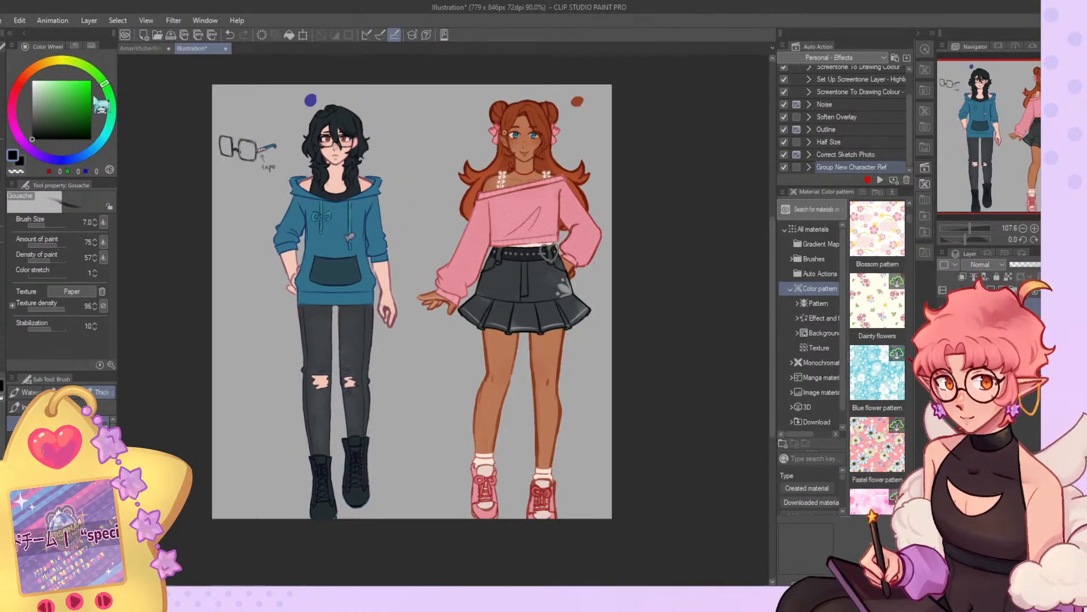
# Place the alternate-outfit version of both characters over the first one, shift it into alignment and scale it to 95%.
pyautogui.click(2, 102)
pyautogui.moveTo(474, 275); pyautogui.dragTo(453, 265)
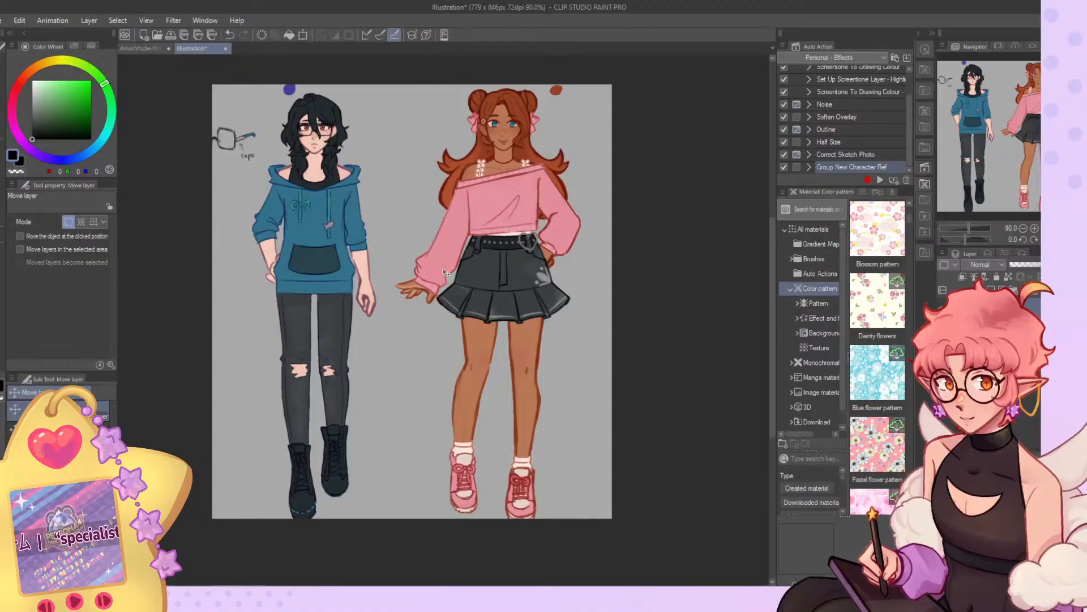
pyautogui.hotkey('ctrl', '-')
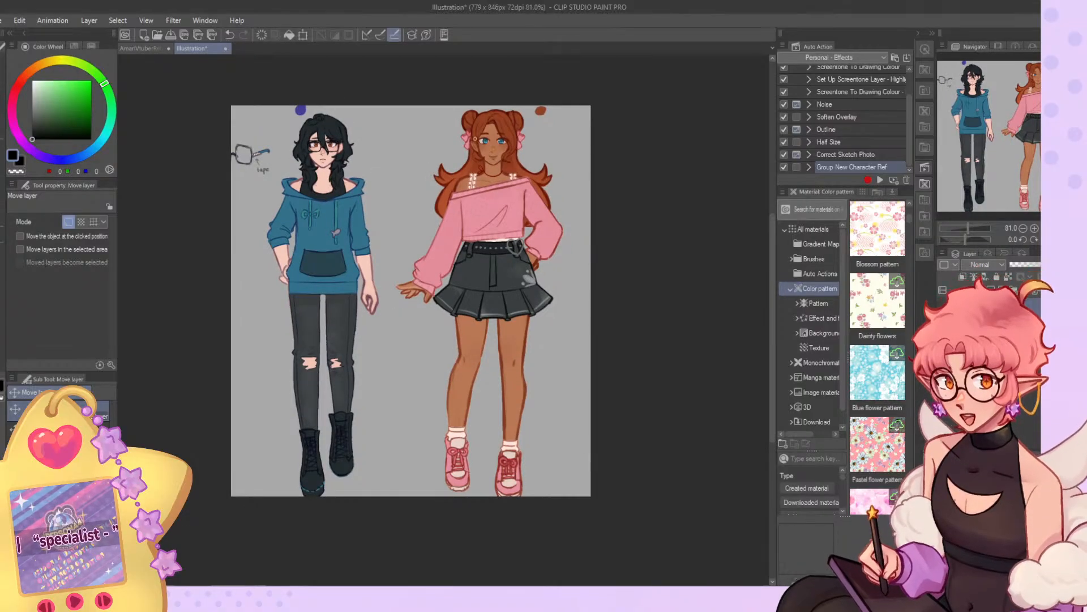
pyautogui.hotkey('ctrl', 't')
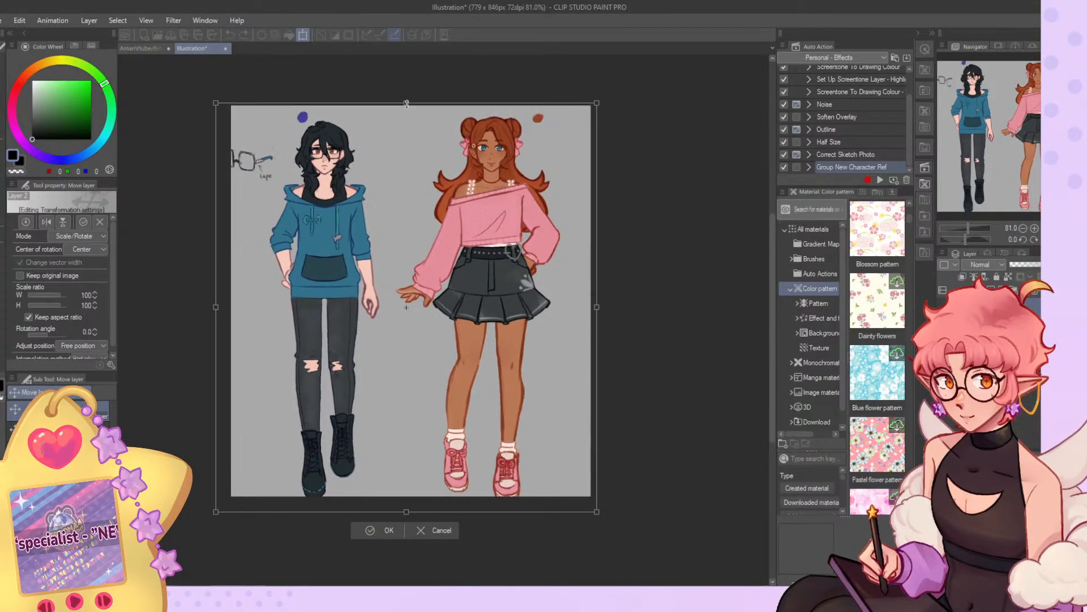
pyautogui.moveTo(513, 199); pyautogui.dragTo(513, 191)
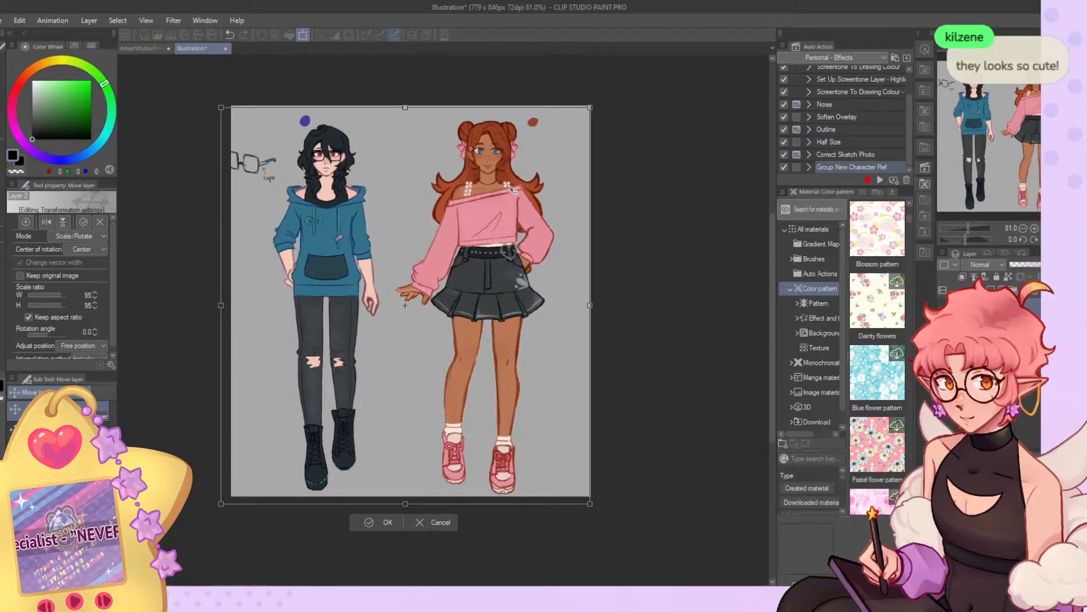
pyautogui.click(380, 523)
# Compare the two outfit versions by alternately hiding and showing the upper layer.
pyautogui.scroll(4, 395, 119)
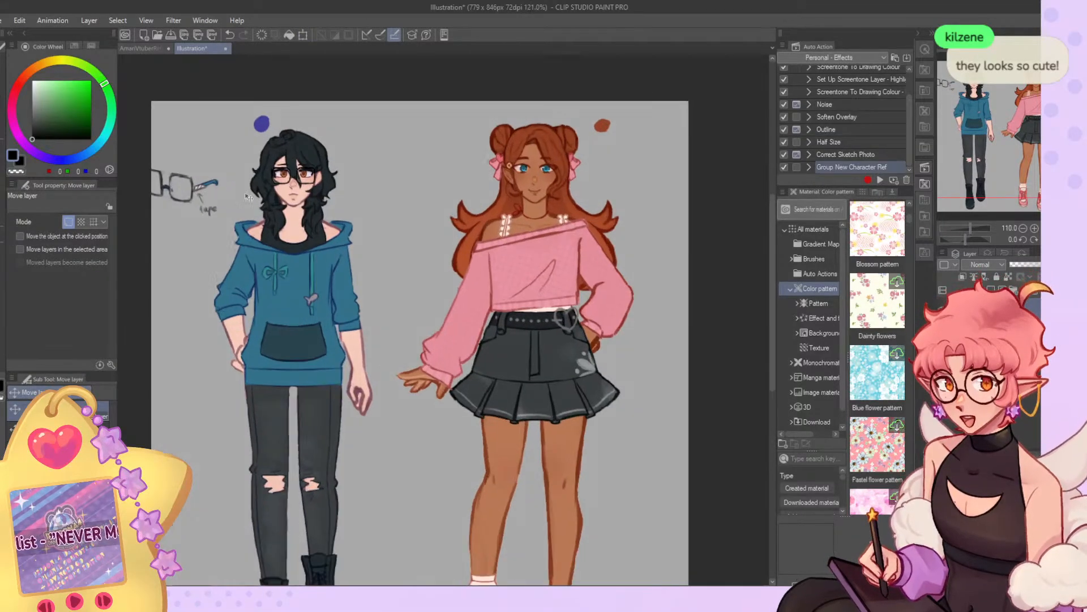
pyautogui.scroll(-1, 563, 204)
pyautogui.scroll(2, 564, 209)
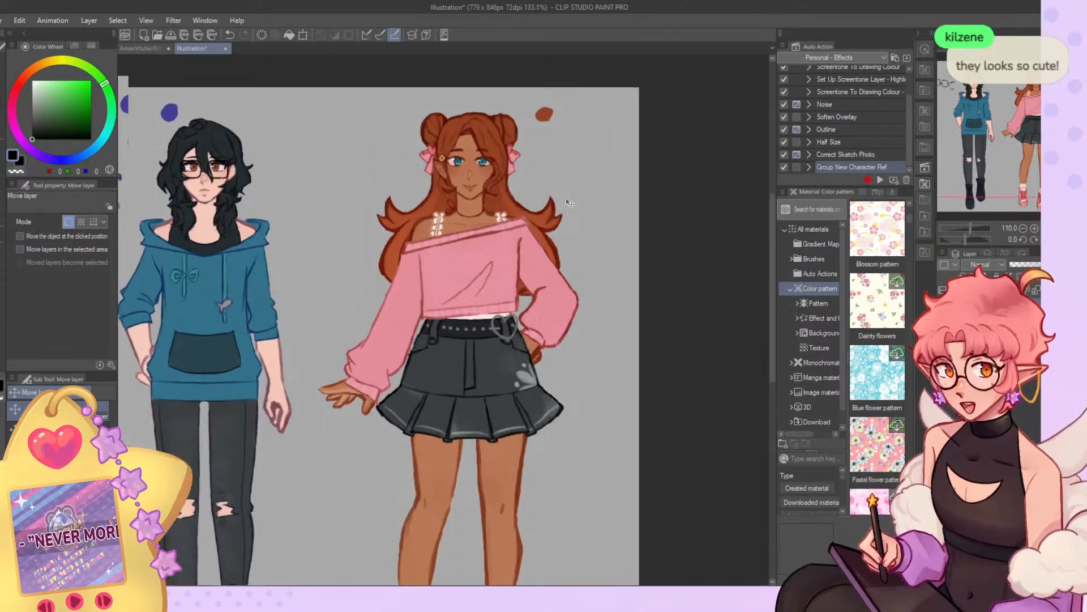
pyautogui.scroll(-3, 565, 209)
pyautogui.scroll(1, 531, 223)
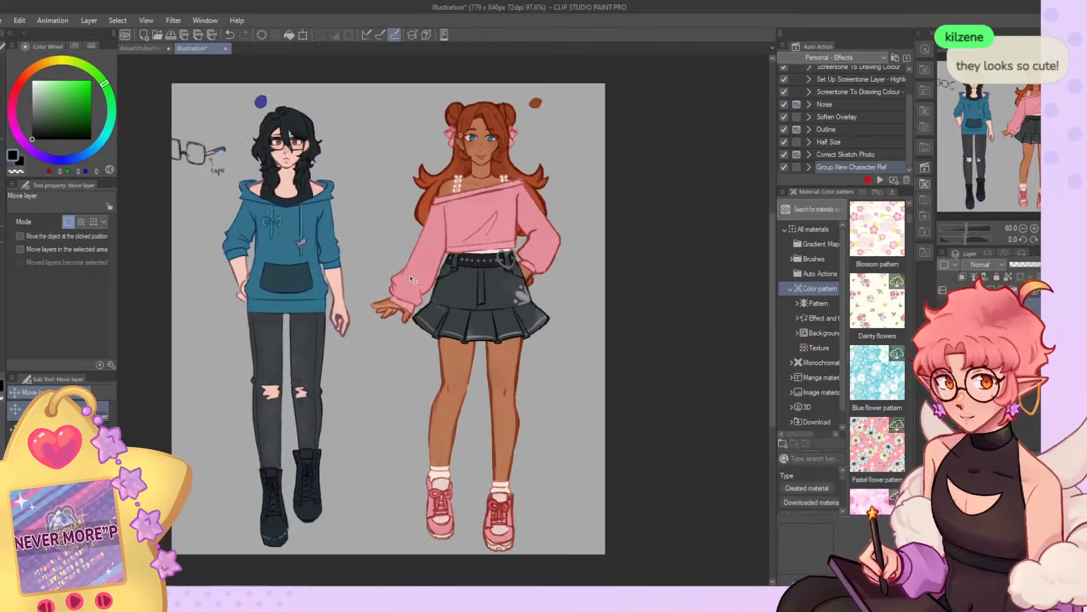
pyautogui.click(942, 309)
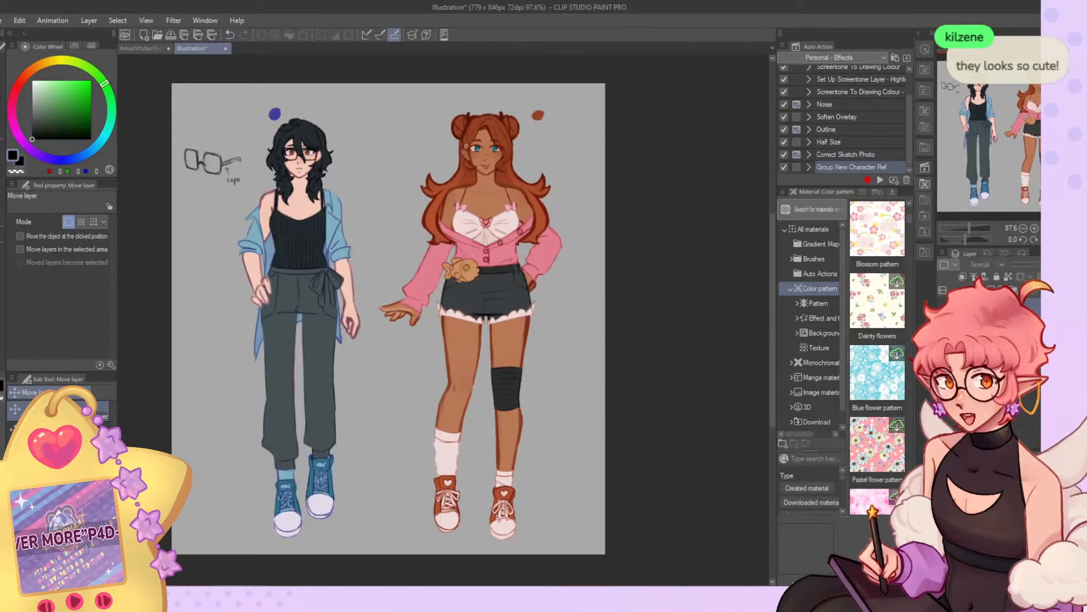
pyautogui.click(942, 309)
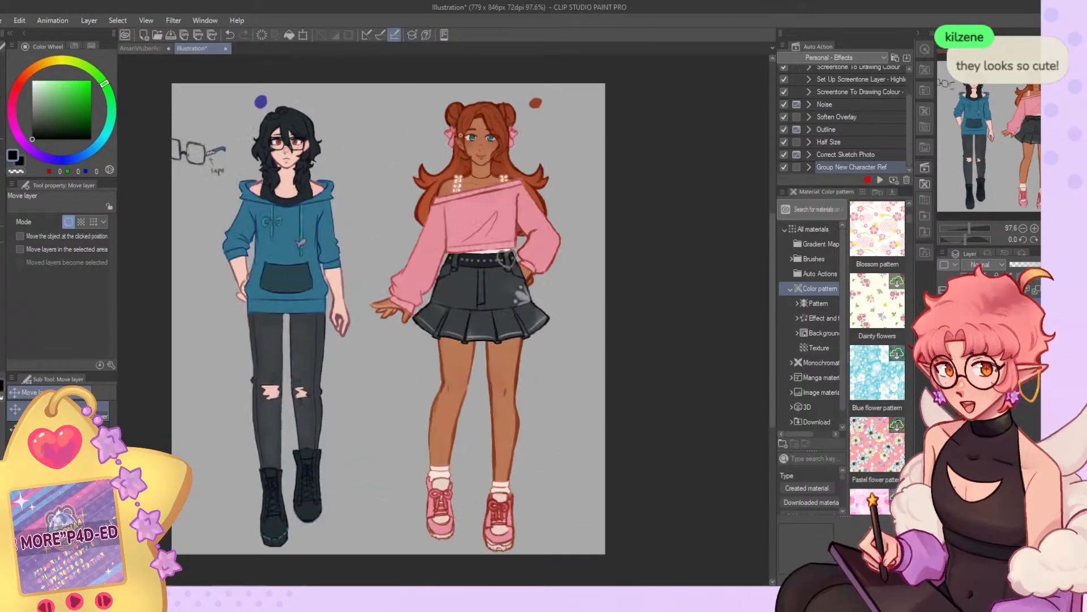
pyautogui.click(942, 309)
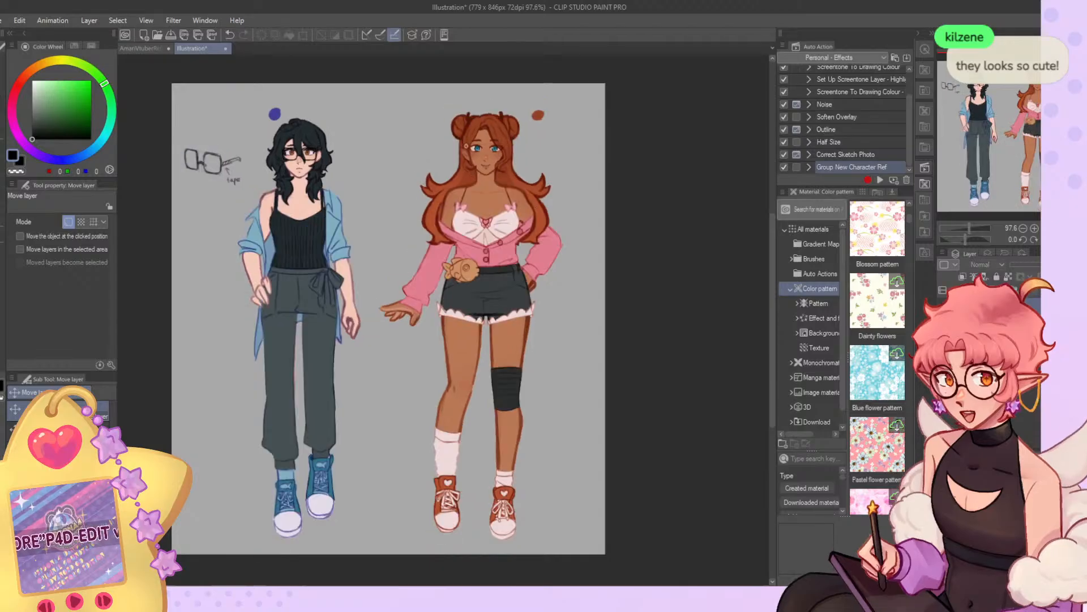
pyautogui.click(942, 309)
# Examine the hoodie and pink sweater outfits up close and in a horizontally mirrored view.
pyautogui.scroll(4, 357, 185)
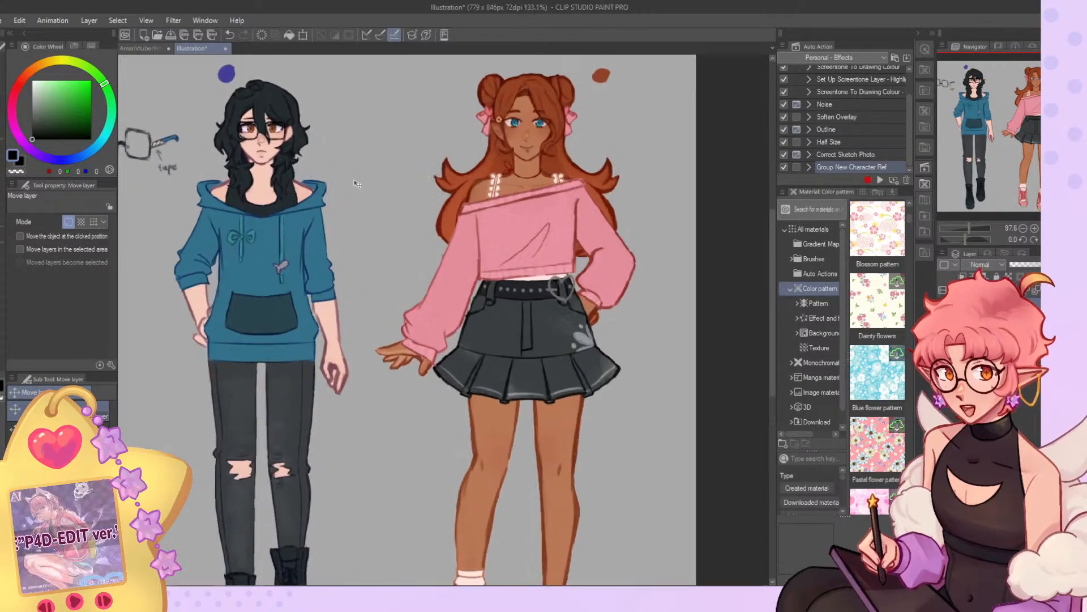
pyautogui.scroll(-5, 396, 263)
pyautogui.scroll(5, 418, 208)
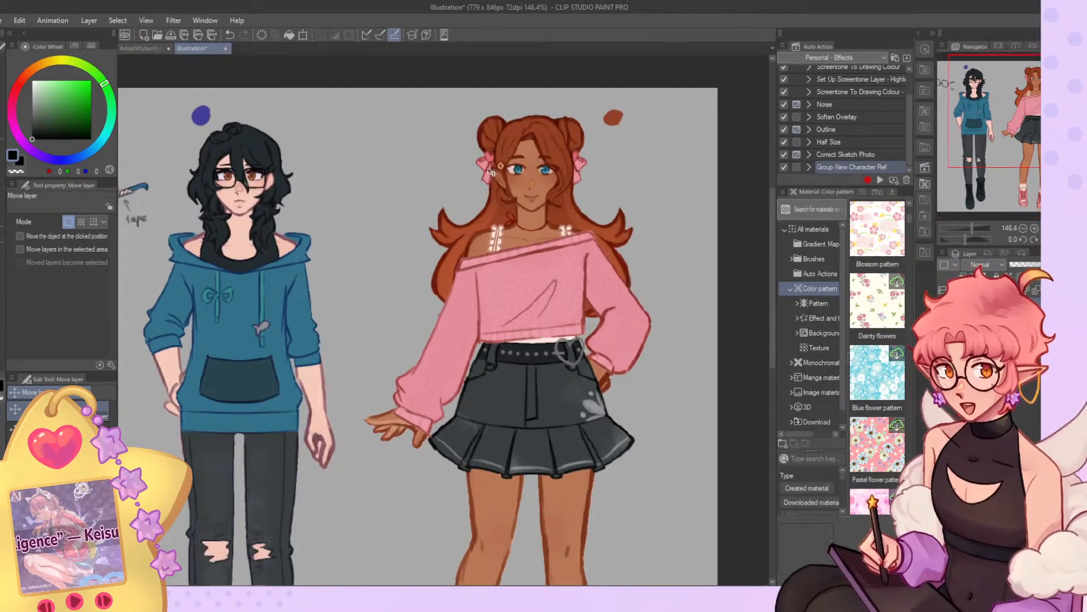
pyautogui.scroll(-2, 480, 170)
pyautogui.scroll(-3, 480, 167)
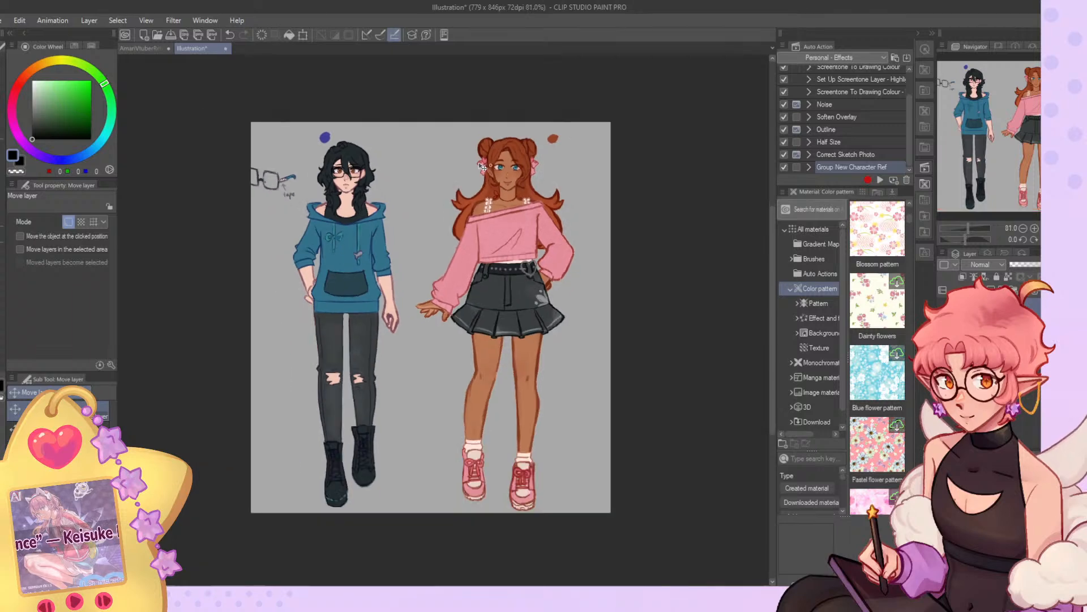
pyautogui.press('h')
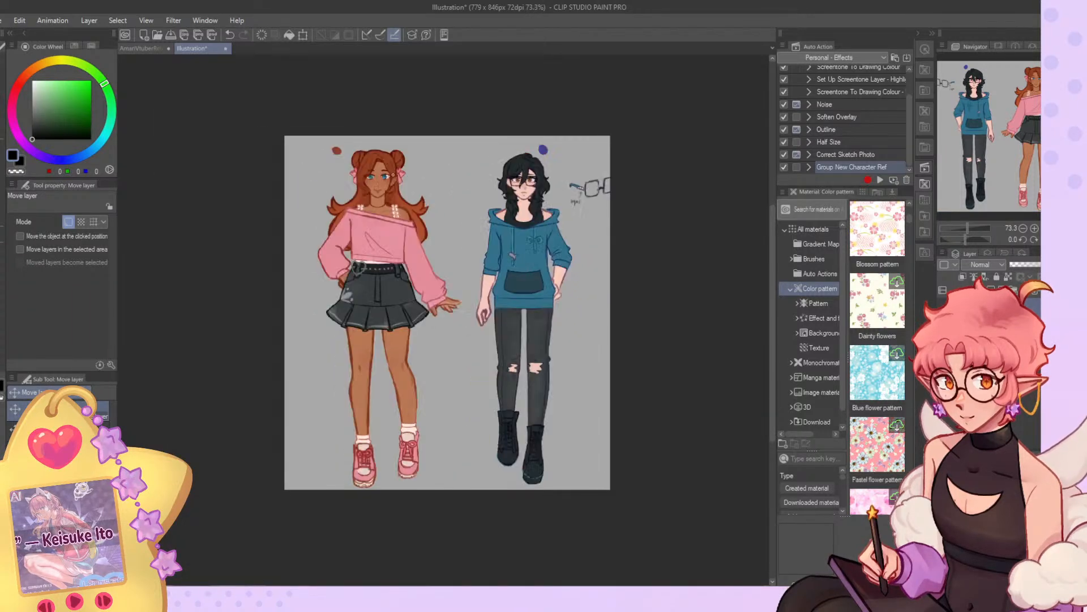
pyautogui.scroll(4, 455, 297)
pyautogui.press('h')
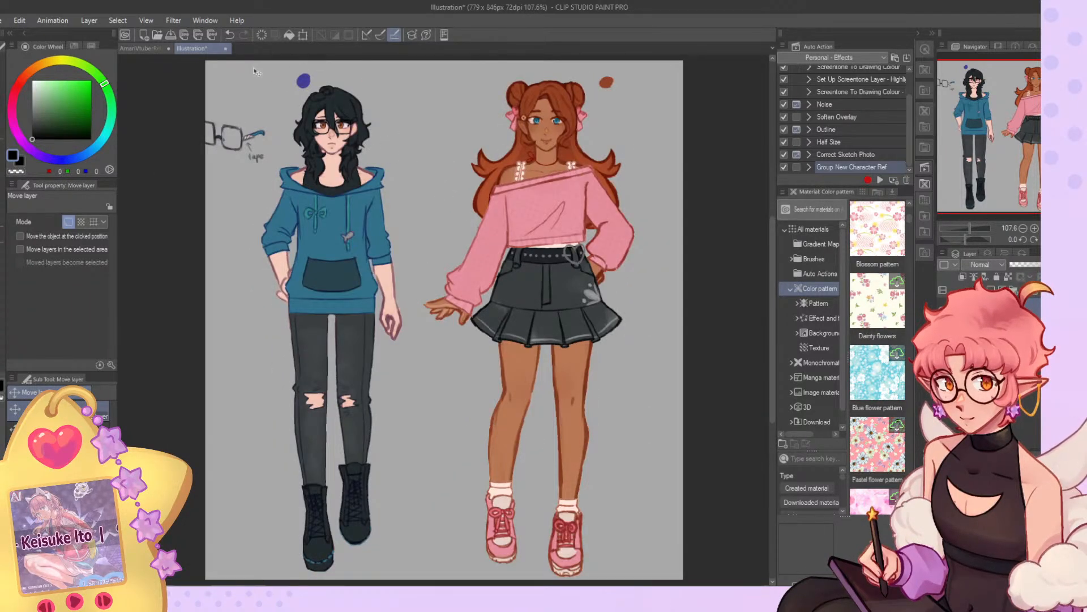
# Close the two-character illustration, return to the full-body sketch with the Gouache brush and undo the stray shift of the outfit lines.
pyautogui.hotkey('alt', 'Tab')
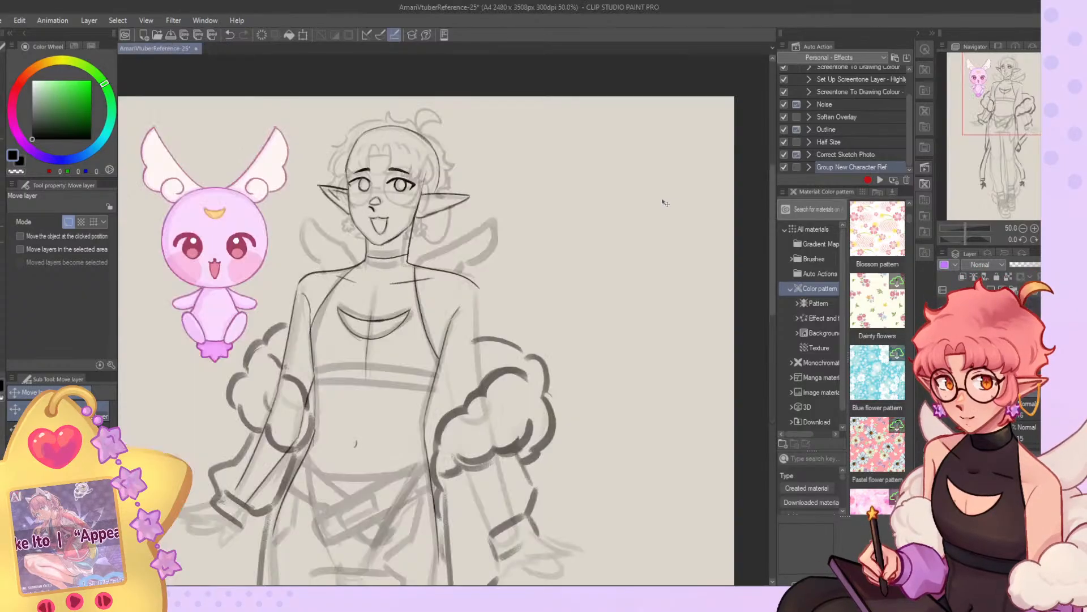
pyautogui.scroll(-5, 569, 113)
pyautogui.scroll(6, 537, 247)
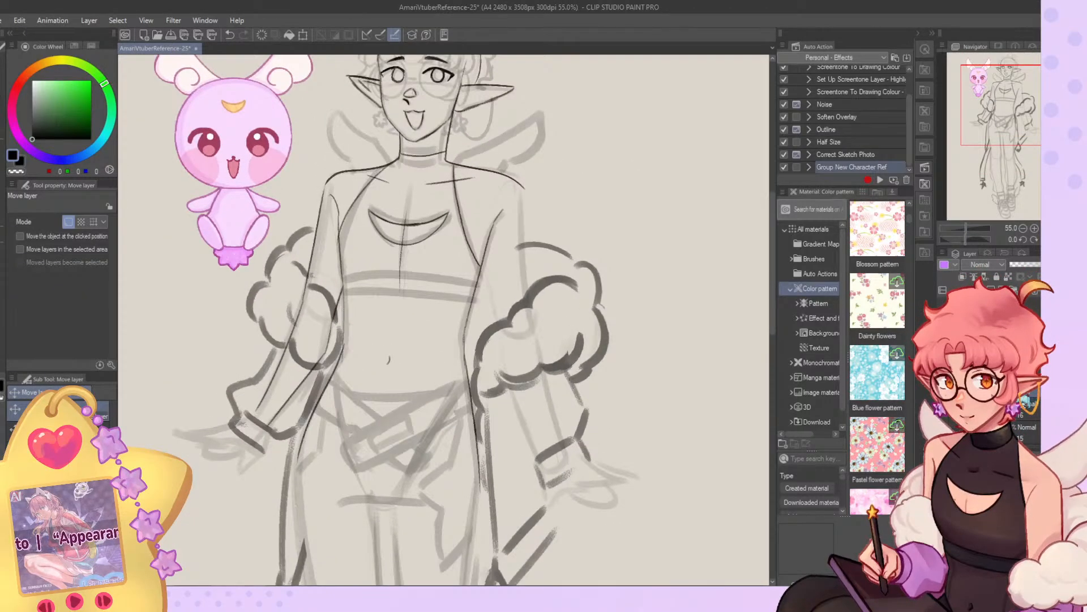
pyautogui.scroll(-3, 465, 191)
pyautogui.scroll(3, 446, 375)
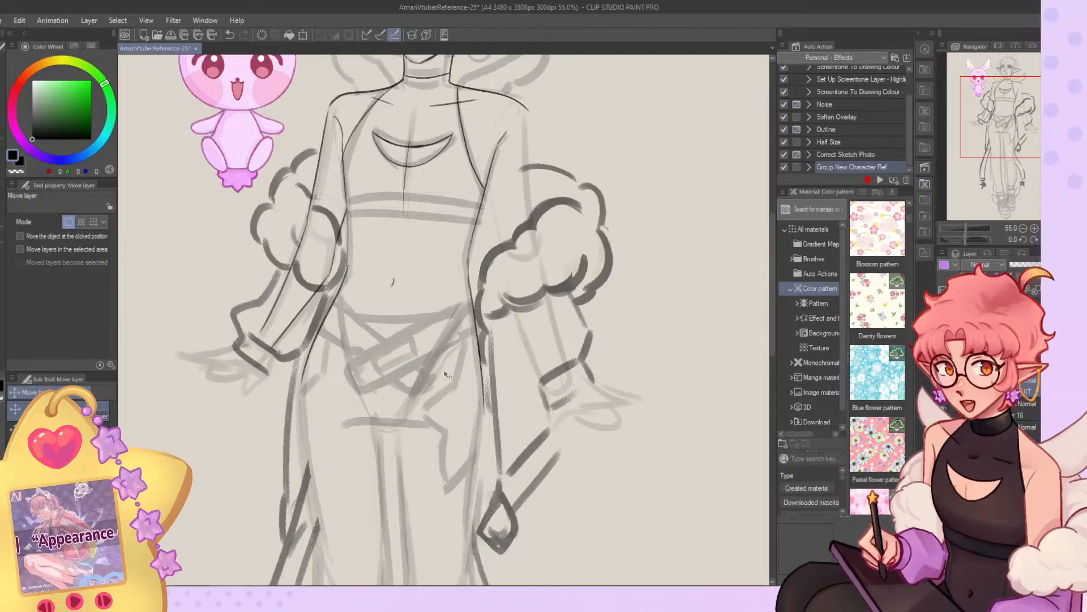
pyautogui.moveTo(445, 374); pyautogui.dragTo(388, 489)
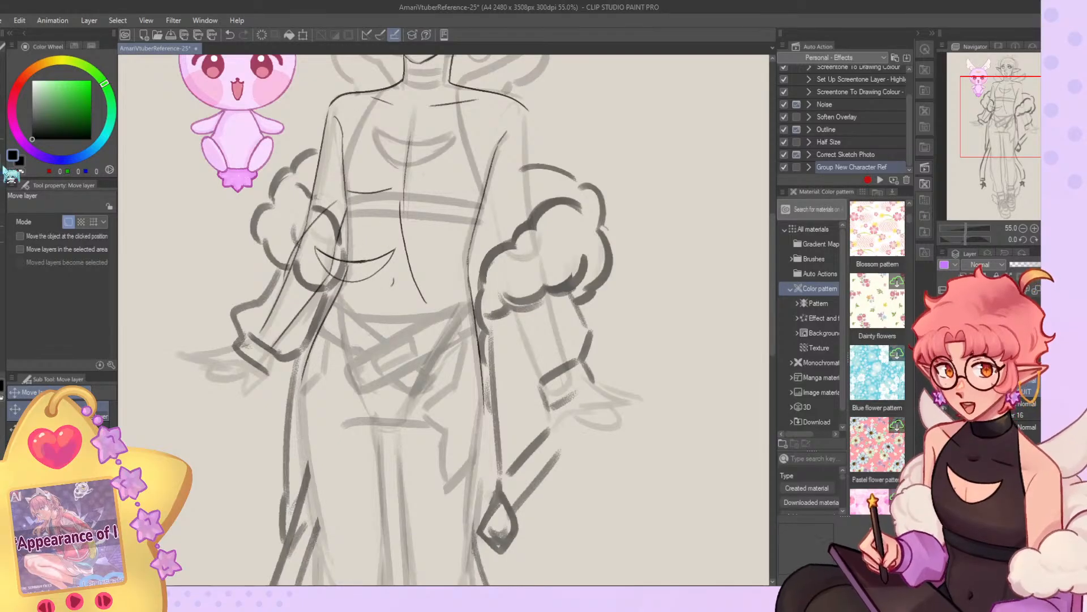
pyautogui.click(2, 142)
pyautogui.hotkey('ctrl', 'z')
pyautogui.moveTo(469, 310); pyautogui.dragTo(404, 435)
pyautogui.hotkey('ctrl', 'z')
pyautogui.moveTo(473, 303)
pyautogui.mouseDown()
pyautogui.moveTo(388, 437)
pyautogui.moveTo(463, 315)
pyautogui.moveTo(399, 440)
pyautogui.mouseUp()
pyautogui.hotkey('ctrl', 'z')
pyautogui.moveTo(338, 294); pyautogui.dragTo(365, 429)
pyautogui.hotkey('ctrl', 'z')
pyautogui.moveTo(338, 295); pyautogui.dragTo(376, 428)
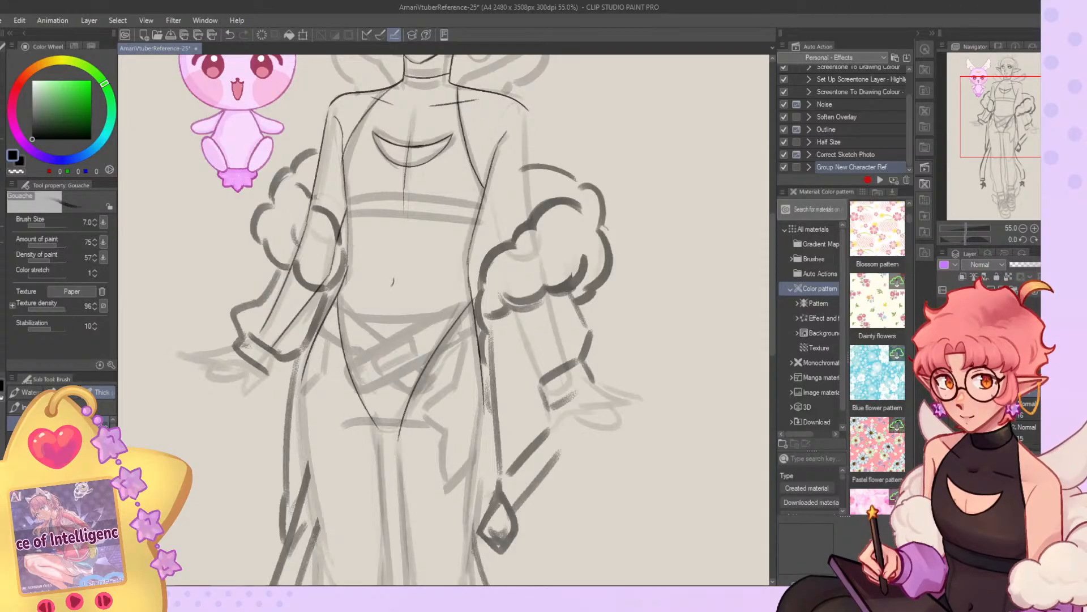
pyautogui.hotkey('ctrl', 'z')
# Draw both high-cut leg openings of the bodysuit, curving from each hip down to the crotch.
pyautogui.hotkey('ctrl', 'z')
pyautogui.moveTo(477, 304); pyautogui.dragTo(406, 430)
pyautogui.hotkey('ctrl', 'z')
pyautogui.moveTo(475, 300); pyautogui.dragTo(395, 430)
pyautogui.moveTo(333, 304); pyautogui.dragTo(367, 425)
pyautogui.hotkey('ctrl', 'z')
pyautogui.hotkey('ctrl', 'z')
pyautogui.moveTo(331, 307); pyautogui.dragTo(375, 429)
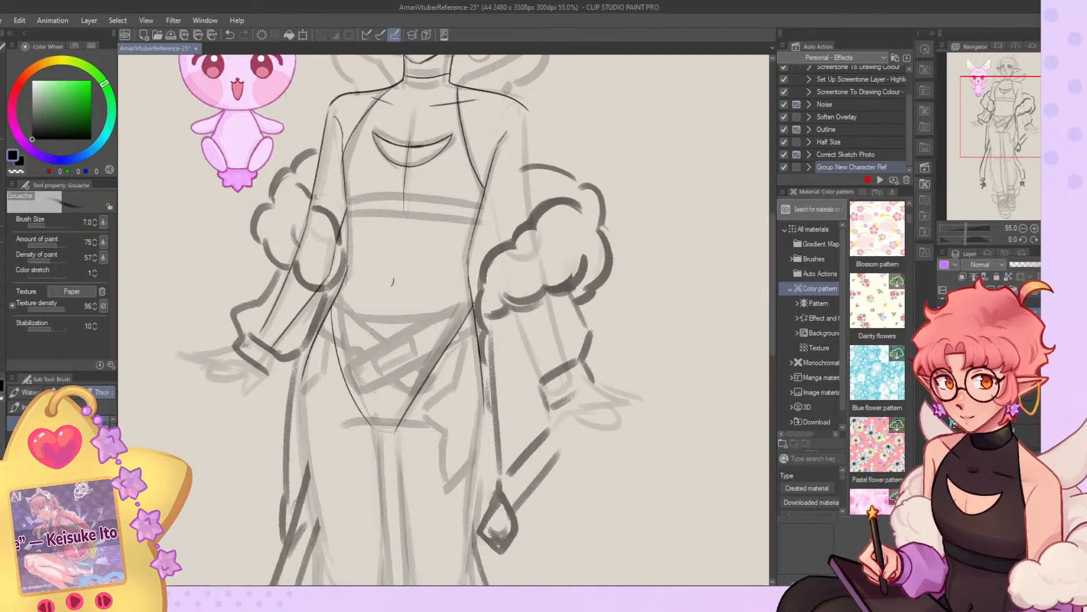
# Hide the thick clothing rough, keeping the body sketch and the new outfit lines shown.
pyautogui.click(942, 419)
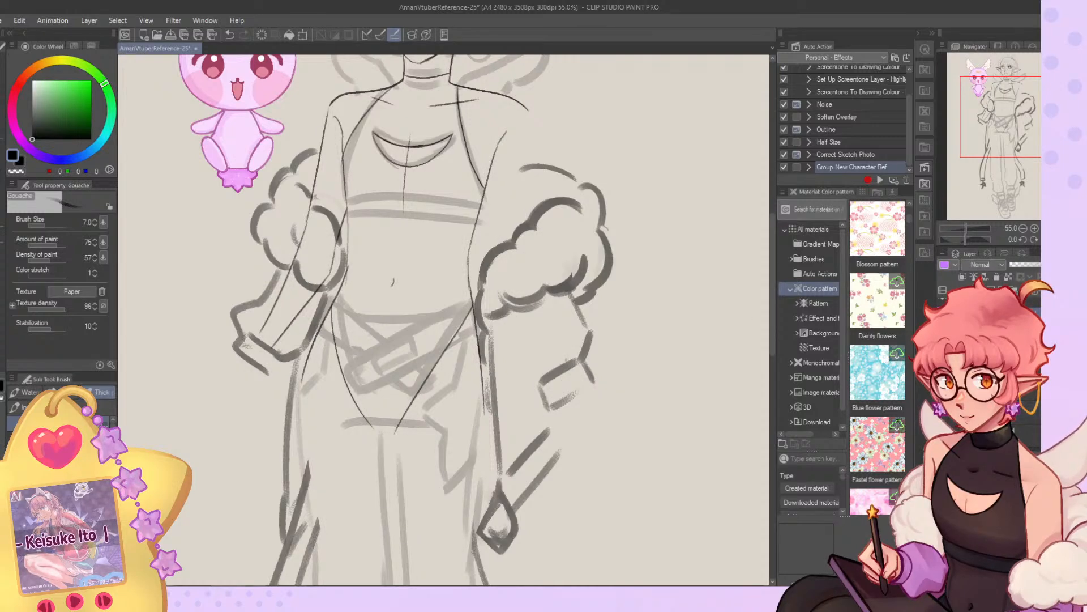
pyautogui.click(943, 419)
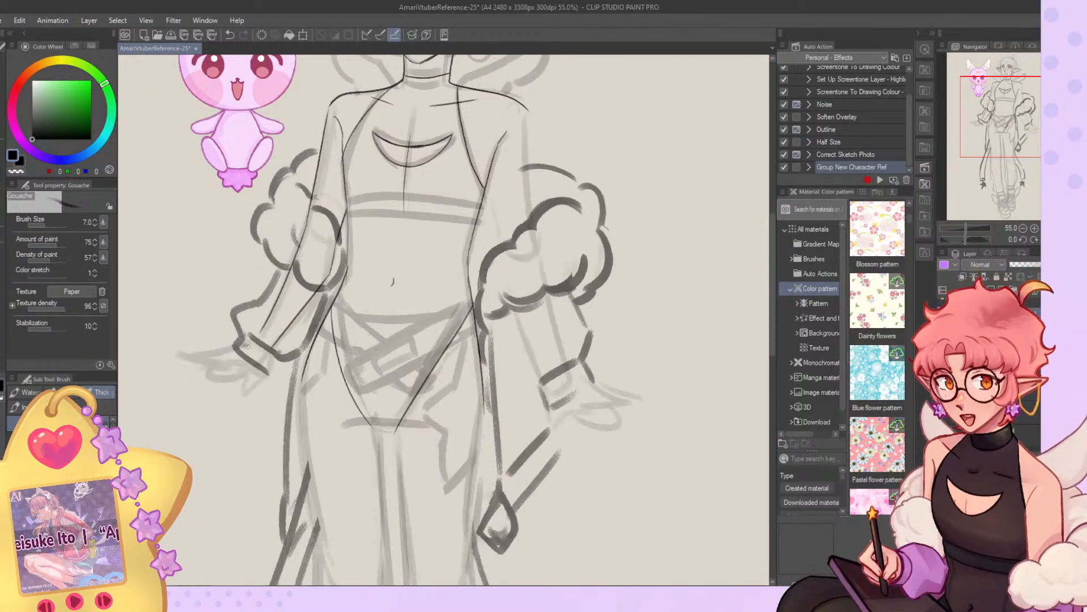
pyautogui.click(943, 409)
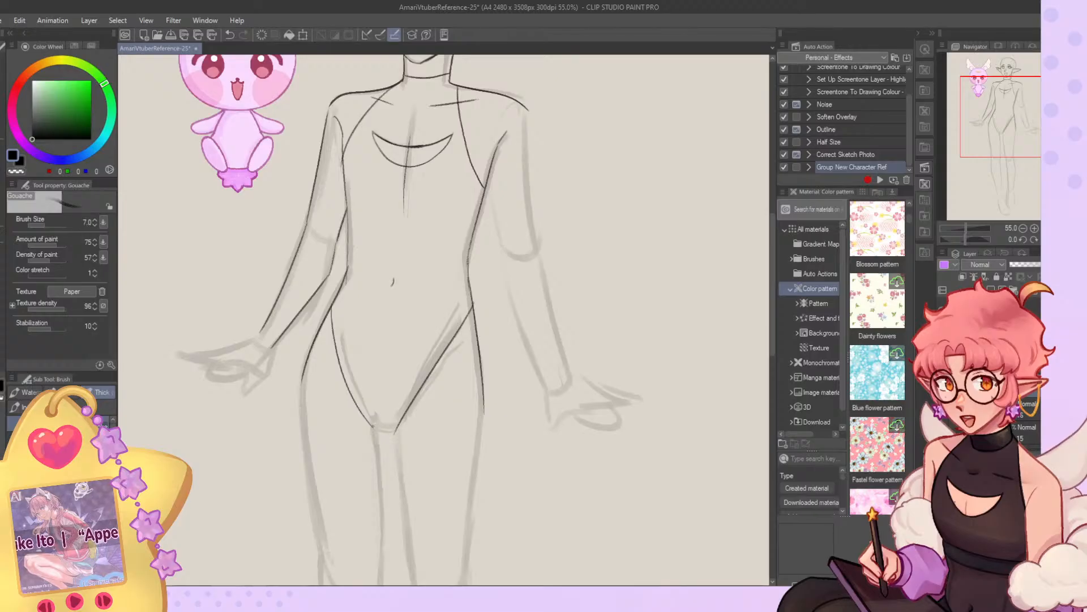
pyautogui.hotkey('ctrl', 'z')
pyautogui.moveTo(1009, 118); pyautogui.dragTo(1005, 129)
pyautogui.press('c')
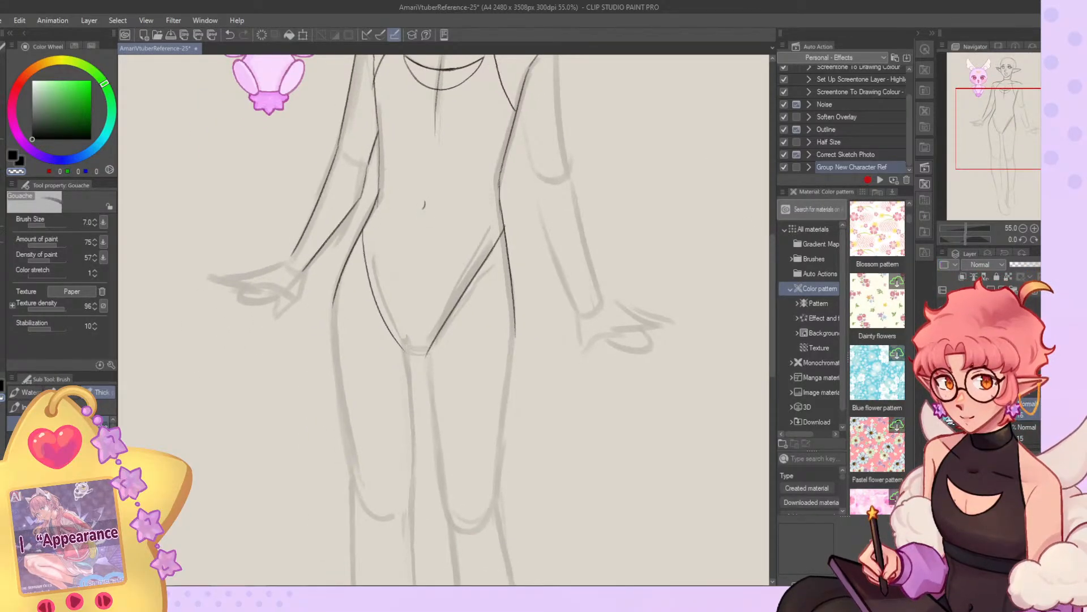
pyautogui.hotkey('ctrl', 'z')
pyautogui.press('c')
pyautogui.moveTo(380, 138); pyautogui.dragTo(382, 195)
pyautogui.hotkey('ctrl', 'z')
pyautogui.hotkey('ctrl', 'z')
pyautogui.press('c')
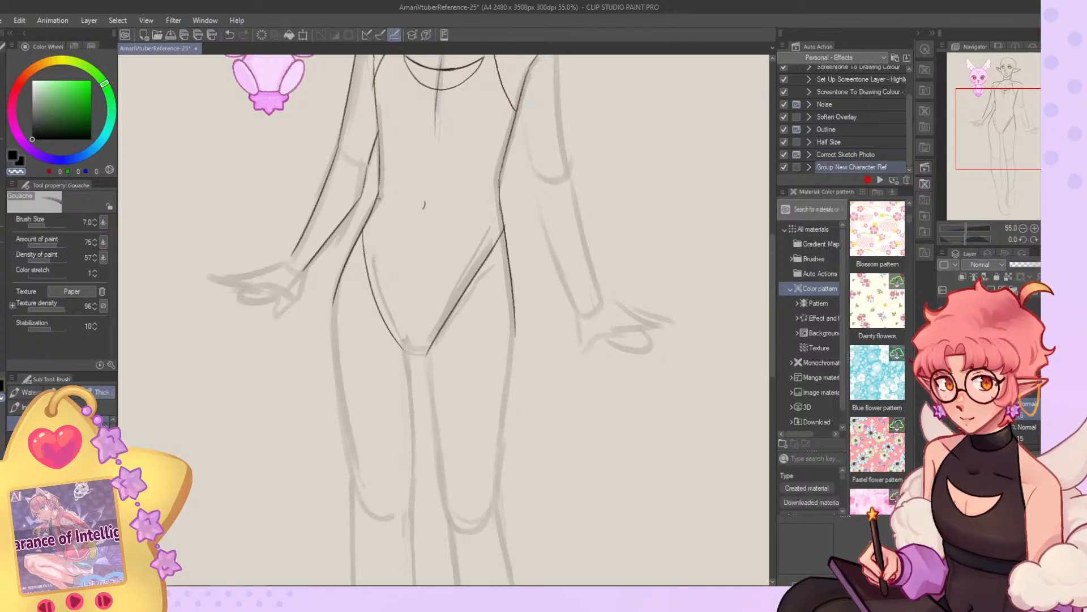
pyautogui.click(999, 108)
pyautogui.press('c')
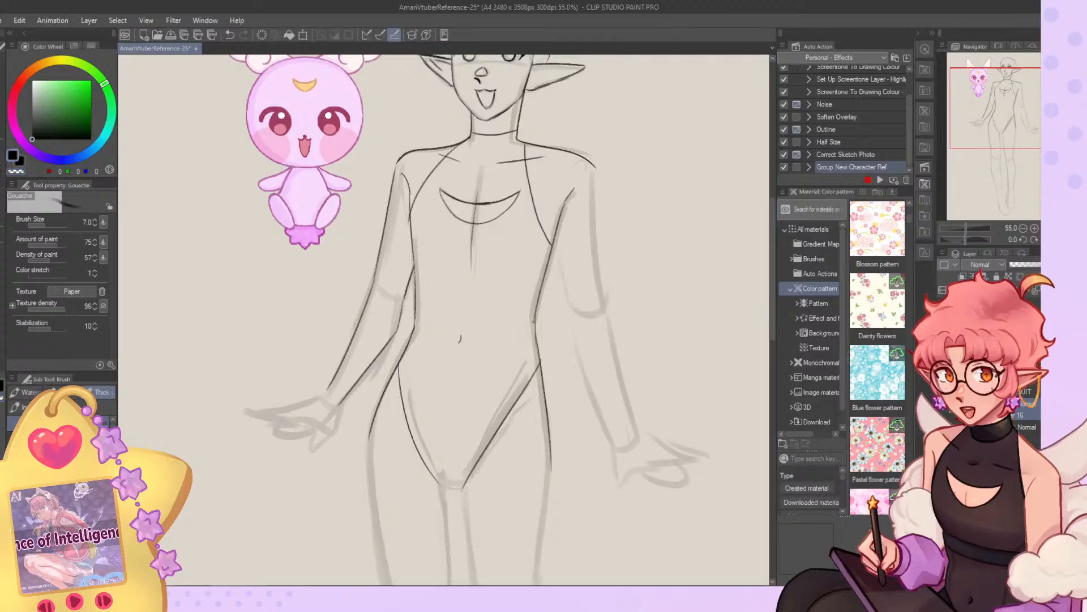
# Touch up the waist line above the hip farther from the mascot and try a curve across the bodysuit's crotch.
pyautogui.moveTo(536, 324); pyautogui.dragTo(535, 349)
pyautogui.press('c')
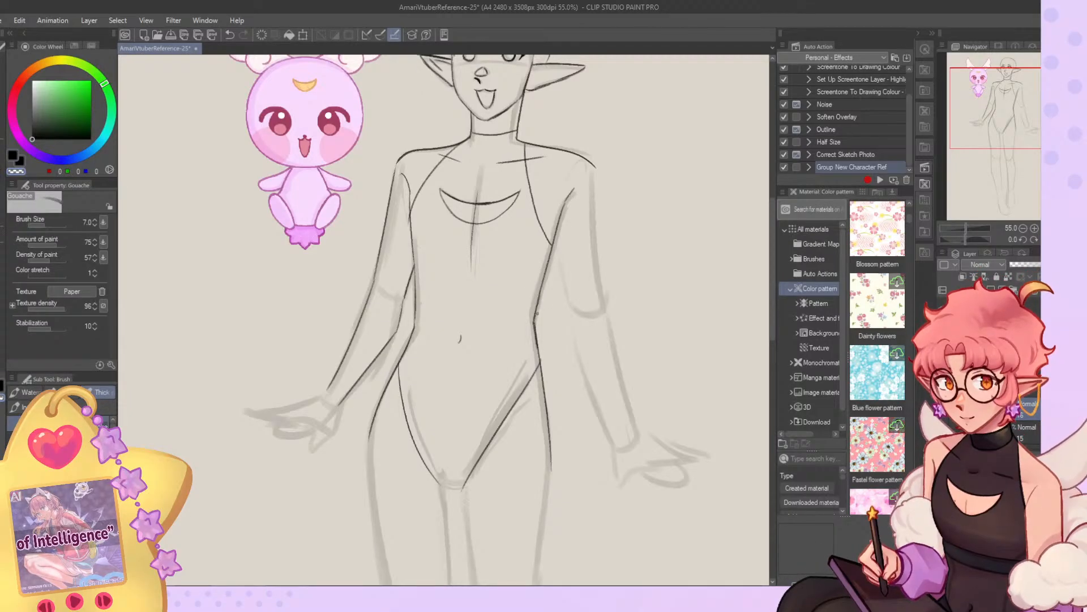
pyautogui.moveTo(996, 116); pyautogui.dragTo(1004, 151)
pyautogui.press('c')
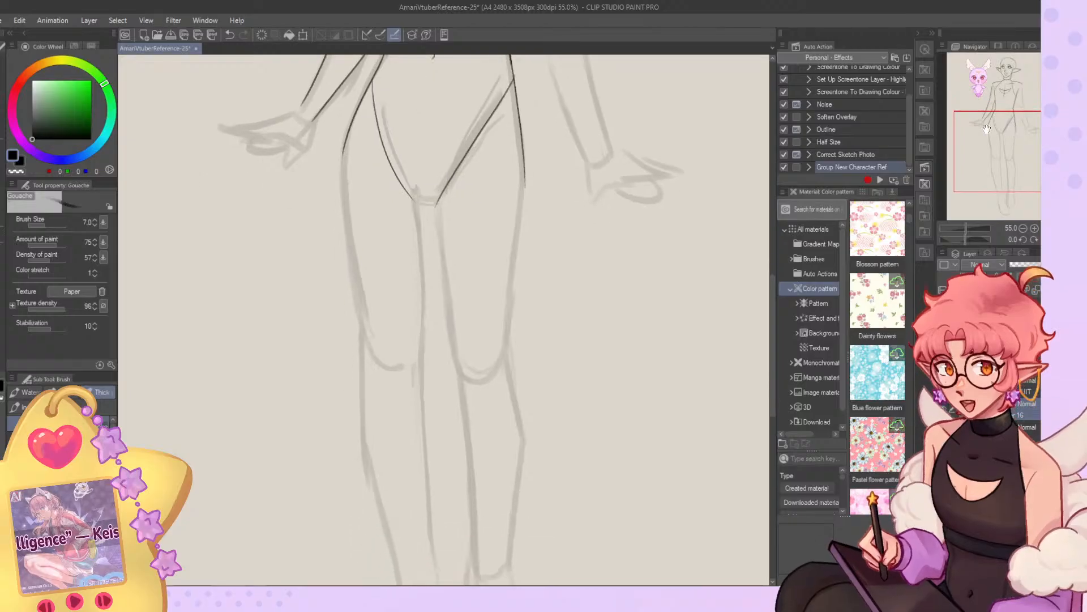
pyautogui.hotkey('ctrl', 'z')
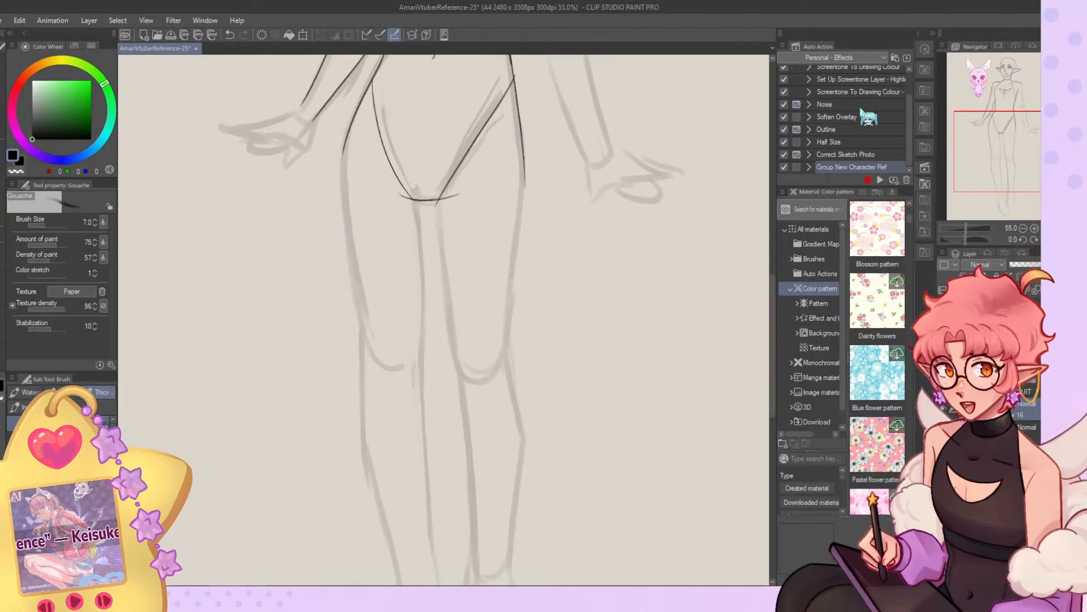
pyautogui.hotkey('ctrl', 'z')
# Draw the outer thigh contour from hip to knee on the leg farther from the mascot.
pyautogui.moveTo(526, 190); pyautogui.dragTo(500, 371)
pyautogui.hotkey('ctrl', 'z')
pyautogui.moveTo(525, 181); pyautogui.dragTo(506, 365)
pyautogui.moveTo(981, 138); pyautogui.dragTo(983, 151)
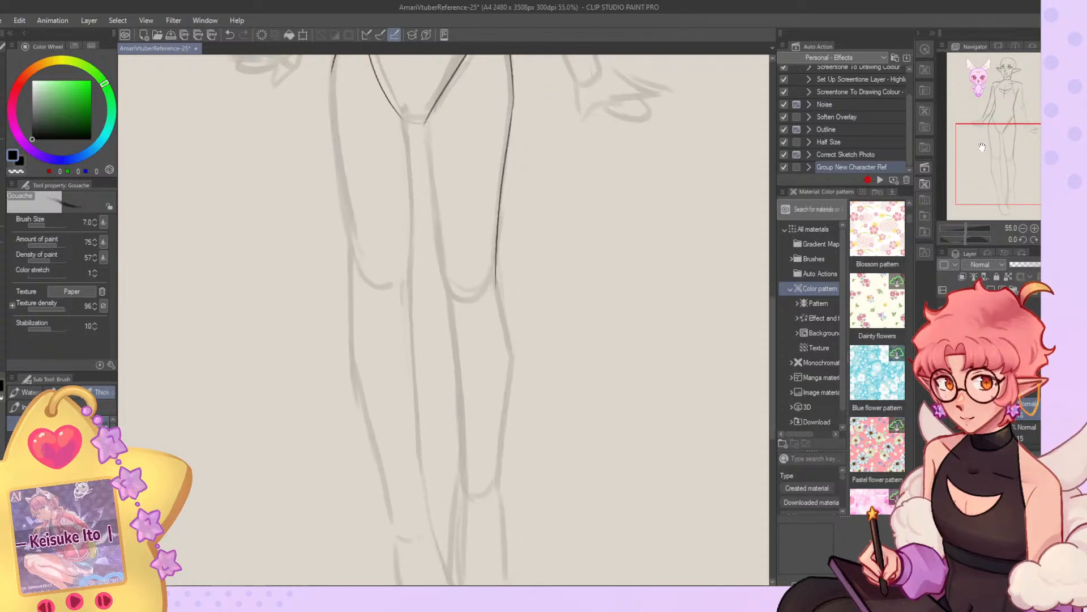
# Draw the inner contour of the leg farther from the mascot, running from the crotch down past the knee.
pyautogui.moveTo(427, 120); pyautogui.dragTo(447, 282)
pyautogui.hotkey('ctrl', 'z')
pyautogui.moveTo(428, 130); pyautogui.dragTo(451, 312)
pyautogui.hotkey('ctrl', 'z')
pyautogui.moveTo(427, 120)
pyautogui.mouseDown()
pyautogui.moveTo(448, 361)
pyautogui.moveTo(449, 313)
pyautogui.mouseUp()
pyautogui.hotkey('ctrl', 'z')
pyautogui.hotkey('ctrl', 'z')
pyautogui.moveTo(428, 118); pyautogui.dragTo(462, 371)
pyautogui.hotkey('ctrl', 'z')
pyautogui.moveTo(447, 291); pyautogui.dragTo(466, 508)
# Draw the outer knee and calf contour down to the ankle on the leg farther from the mascot.
pyautogui.hotkey('ctrl', 'z')
pyautogui.moveTo(496, 274); pyautogui.dragTo(508, 429)
# Draw the inner ankle and foot outline of the leg farther from the mascot, redoing the stroke until it follows the sketch.
pyautogui.hotkey('ctrl', 'z')
pyautogui.moveTo(505, 333); pyautogui.dragTo(502, 480)
pyautogui.moveTo(503, 439)
pyautogui.mouseDown()
pyautogui.moveTo(503, 508)
pyautogui.moveTo(484, 389)
pyautogui.moveTo(461, 477)
pyautogui.mouseUp()
pyautogui.moveTo(468, 396)
pyautogui.mouseDown()
pyautogui.moveTo(461, 497)
pyautogui.moveTo(480, 513)
pyautogui.mouseUp()
pyautogui.hotkey('ctrl', 'z')
pyautogui.hotkey('ctrl', 'z')
pyautogui.moveTo(468, 389)
pyautogui.mouseDown()
pyautogui.moveTo(464, 478)
pyautogui.moveTo(482, 499)
pyautogui.mouseUp()
pyautogui.hotkey('ctrl', 'z')
pyautogui.hotkey('ctrl', 'z')
pyautogui.hotkey('ctrl', 'z')
pyautogui.moveTo(468, 385); pyautogui.dragTo(474, 505)
pyautogui.hotkey('ctrl', 'z')
pyautogui.moveTo(465, 443); pyautogui.dragTo(464, 470)
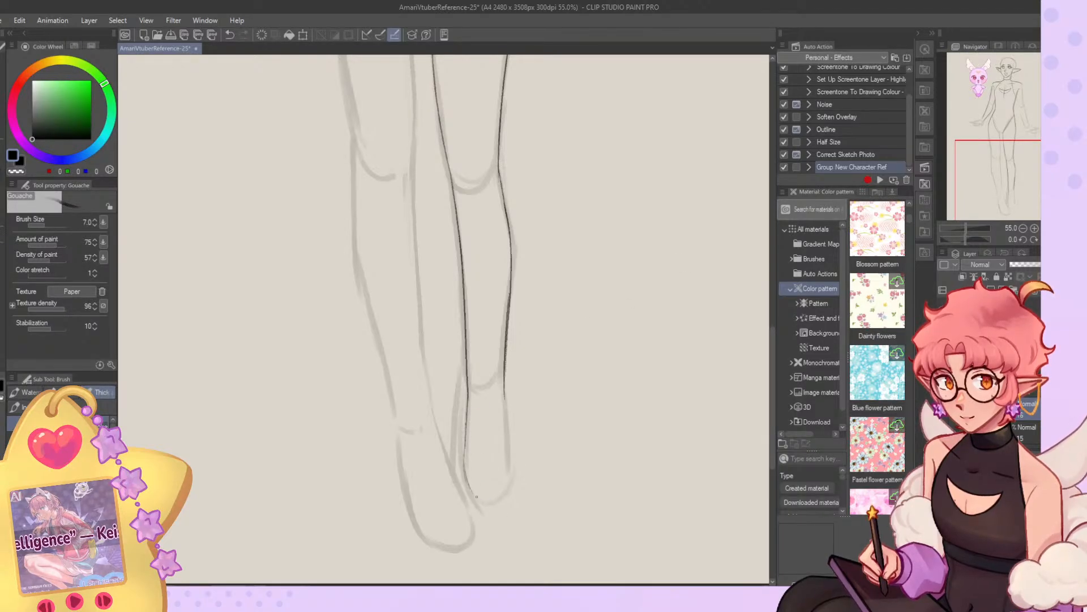
# Draw the inner and outer thigh contours of the leg nearer the mascot, from crotch and hip to the knee.
pyautogui.moveTo(981, 181); pyautogui.dragTo(1004, 141)
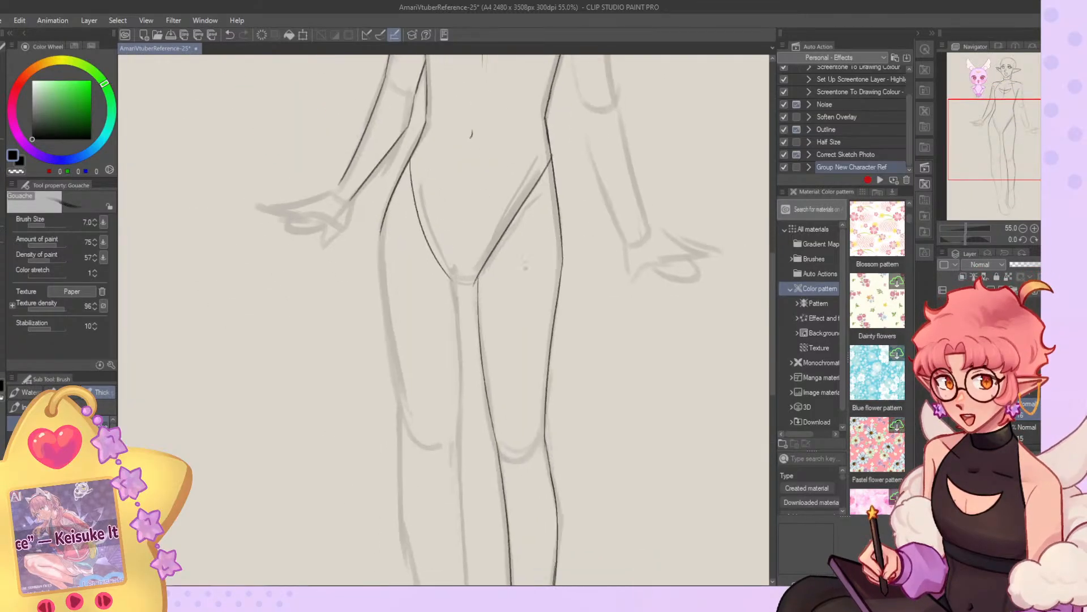
pyautogui.moveTo(456, 289); pyautogui.dragTo(461, 417)
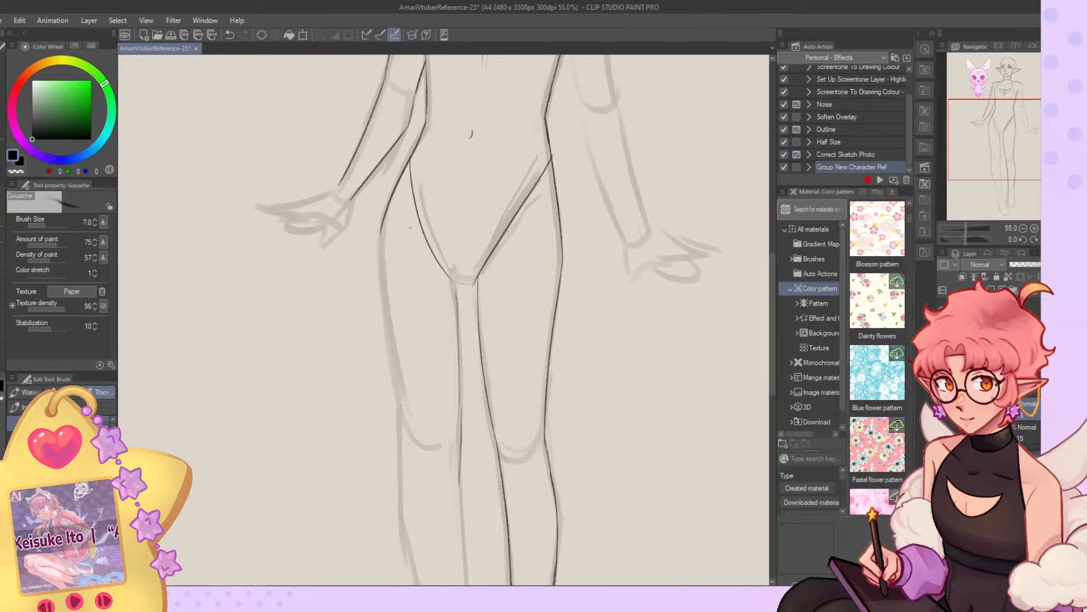
pyautogui.moveTo(383, 230); pyautogui.dragTo(405, 435)
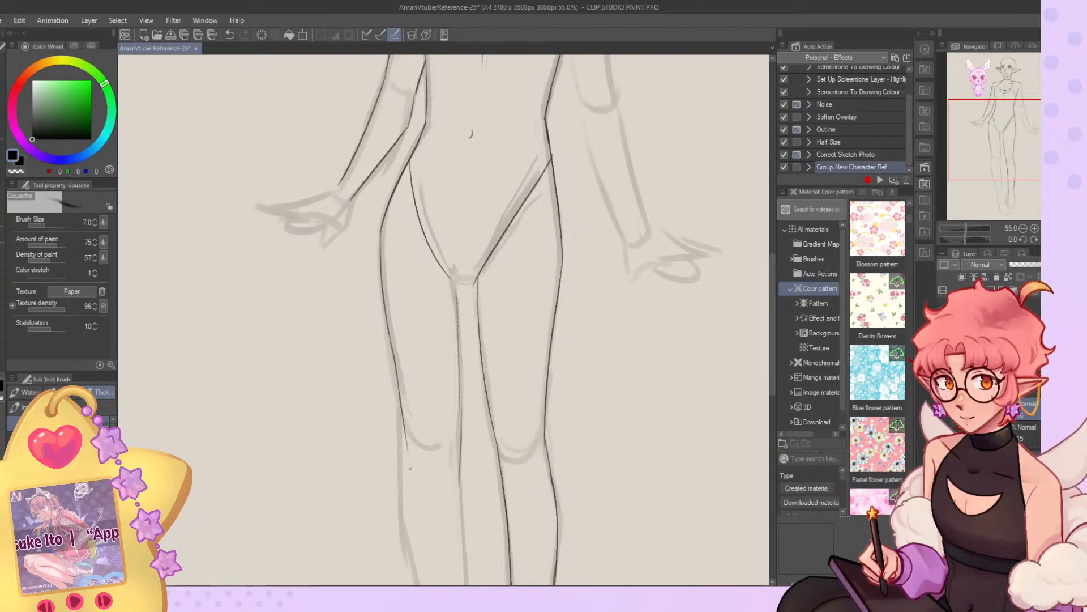
# Draw the outer and inner lower-leg contours and the pointed foot of the leg nearer the mascot.
pyautogui.moveTo(973, 176); pyautogui.dragTo(973, 224)
pyautogui.moveTo(390, 119)
pyautogui.mouseDown()
pyautogui.moveTo(396, 244)
pyautogui.moveTo(394, 192)
pyautogui.moveTo(460, 501)
pyautogui.mouseUp()
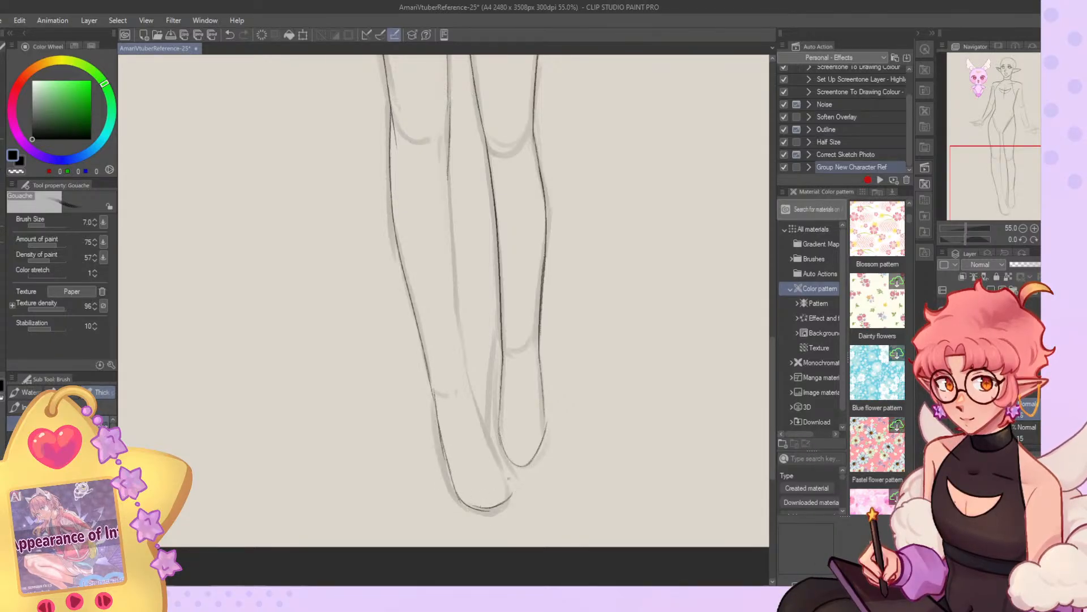
pyautogui.moveTo(448, 172); pyautogui.dragTo(458, 320)
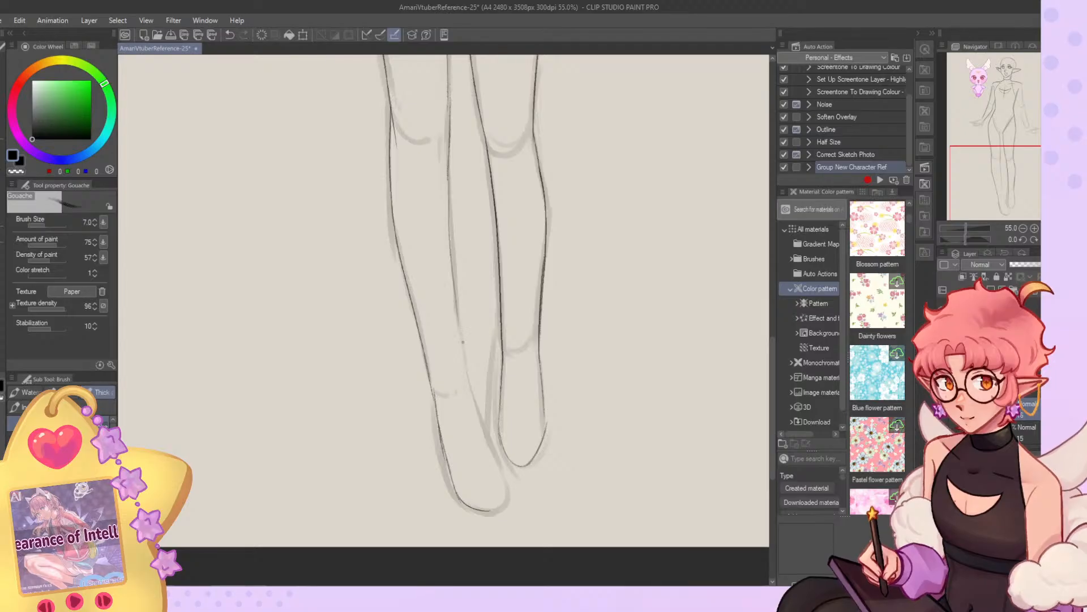
pyautogui.hotkey('ctrl', 'z')
pyautogui.moveTo(448, 173); pyautogui.dragTo(465, 377)
pyautogui.hotkey('ctrl', 'z')
pyautogui.moveTo(448, 174)
pyautogui.mouseDown()
pyautogui.moveTo(466, 370)
pyautogui.moveTo(486, 437)
pyautogui.mouseUp()
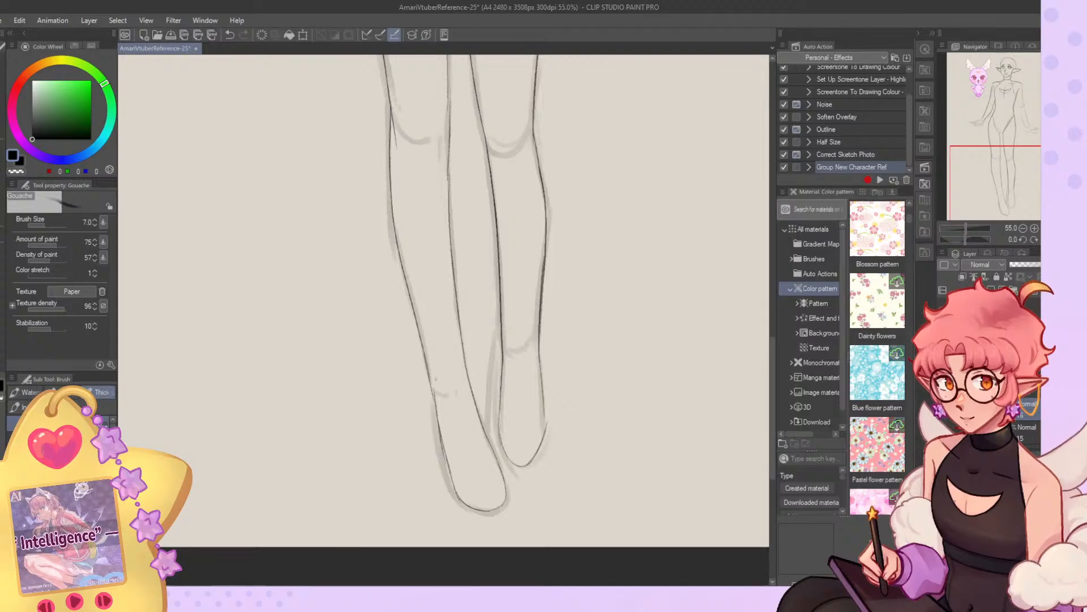
# Redraw the outer ankle line where the calf meets the foot on the leg nearer the mascot.
pyautogui.hotkey('ctrl', 'z')
pyautogui.hotkey('ctrl', 'z')
pyautogui.moveTo(431, 374)
pyautogui.mouseDown()
pyautogui.moveTo(449, 392)
pyautogui.moveTo(438, 420)
pyautogui.mouseUp()
pyautogui.press('c')
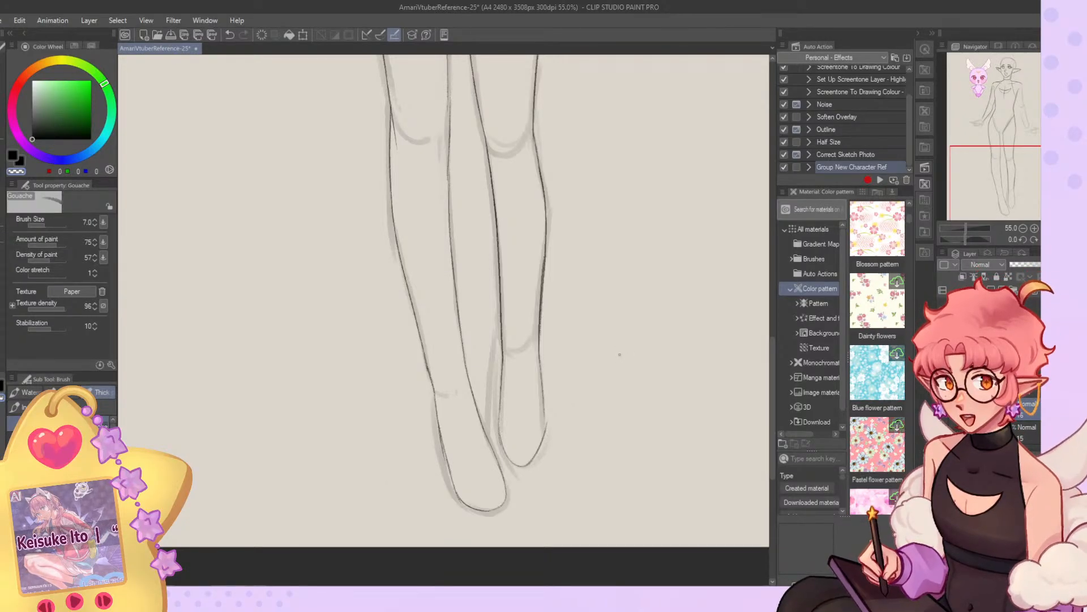
# Erase both shoulder lines and the neck line on the side away from the mascot.
pyautogui.scroll(-4, 384, 287)
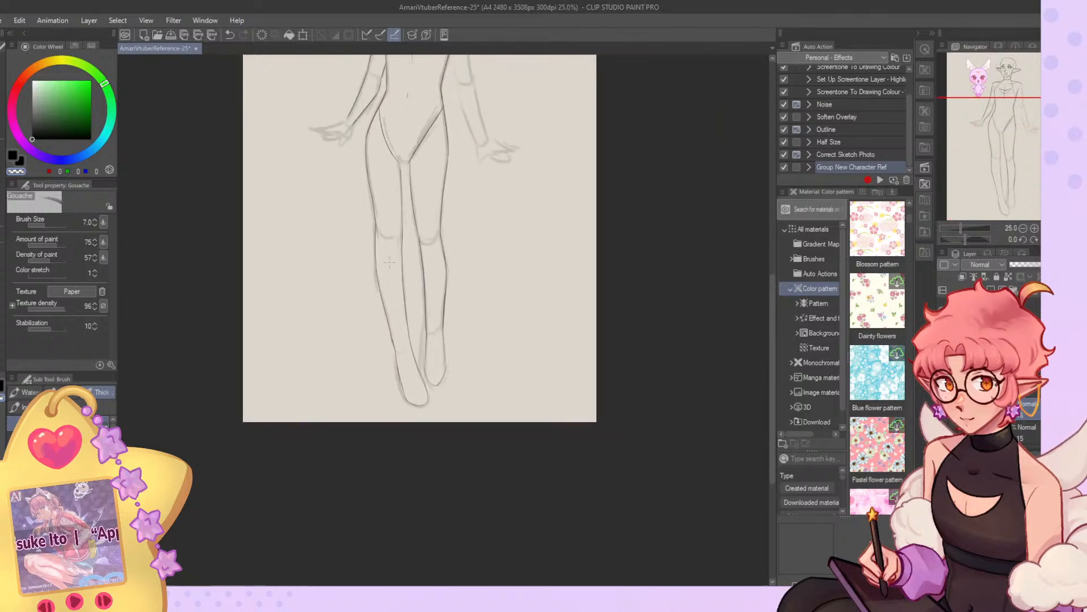
pyautogui.scroll(1, 491, 178)
pyautogui.scroll(-2, 496, 340)
pyautogui.scroll(3, 442, 148)
pyautogui.scroll(-2, 426, 173)
pyautogui.scroll(3, 426, 173)
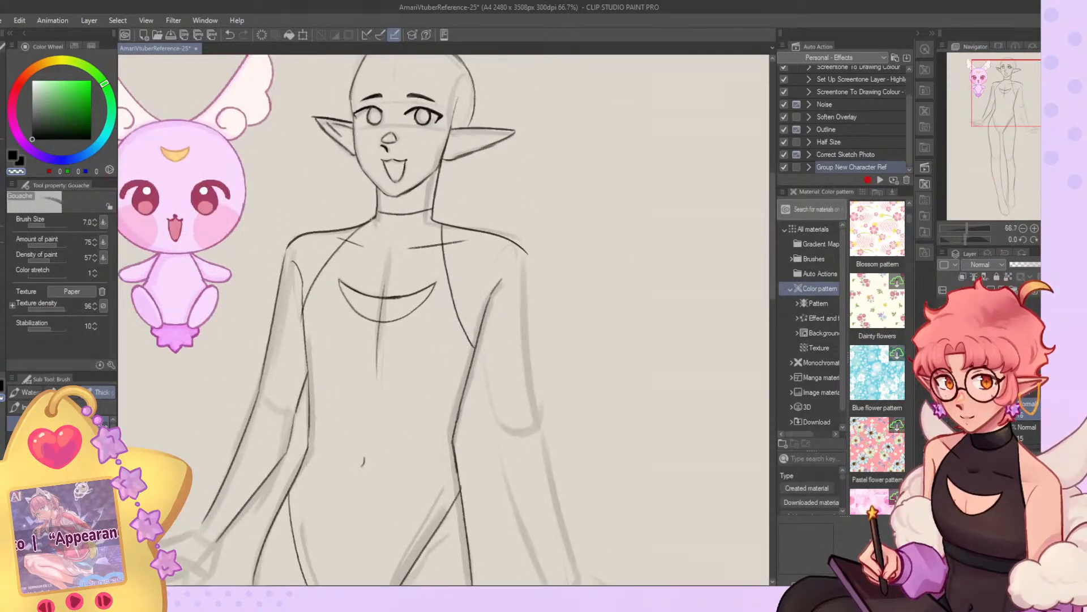
pyautogui.press('p')
pyautogui.press('c')
pyautogui.moveTo(351, 214); pyautogui.dragTo(318, 238)
pyautogui.press('c')
pyautogui.moveTo(356, 213); pyautogui.dragTo(317, 241)
pyautogui.moveTo(213, 516); pyautogui.dragTo(194, 540)
pyautogui.moveTo(453, 225); pyautogui.dragTo(540, 253)
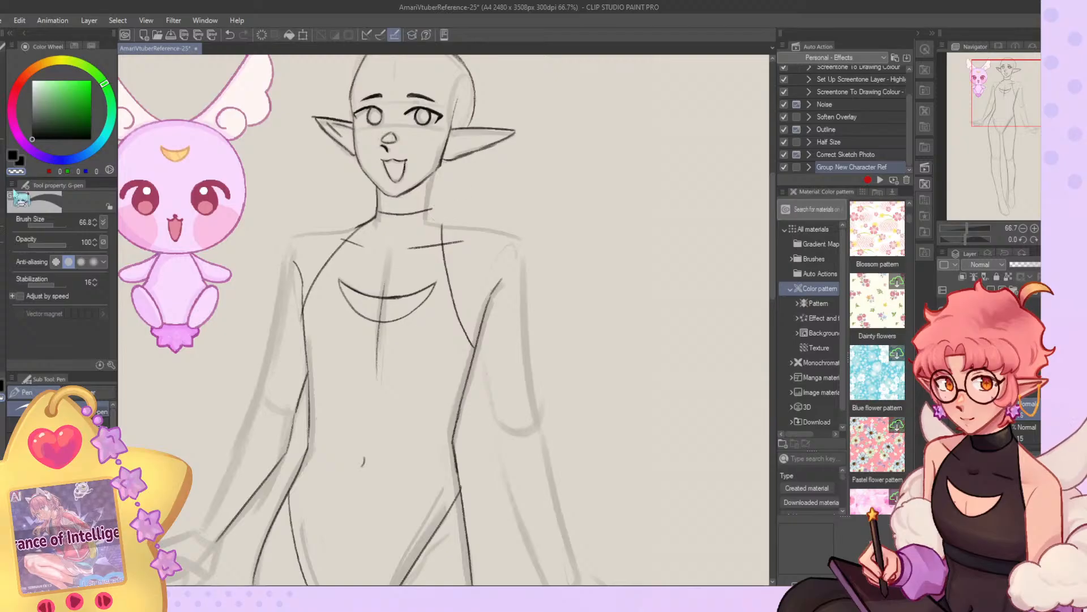
# Redraw the neck side and both shoulders lower with the Gouache brush, curving them into the upper arms.
pyautogui.press('b')
pyautogui.moveTo(434, 170); pyautogui.dragTo(430, 224)
pyautogui.moveTo(430, 218)
pyautogui.mouseDown()
pyautogui.moveTo(493, 236)
pyautogui.moveTo(529, 266)
pyautogui.moveTo(528, 296)
pyautogui.mouseUp()
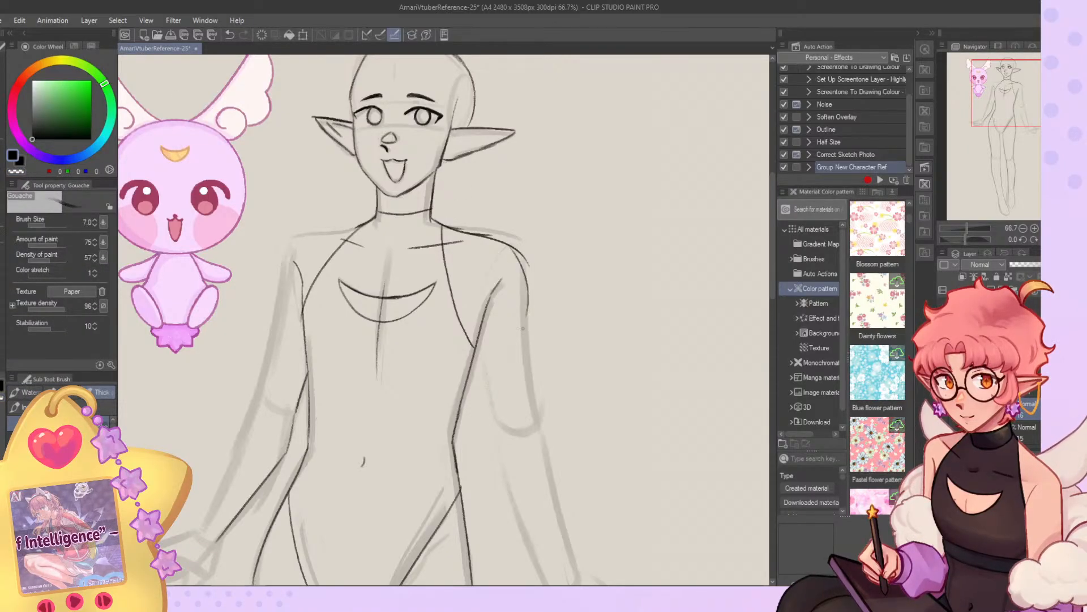
pyautogui.moveTo(371, 222)
pyautogui.mouseDown()
pyautogui.moveTo(292, 259)
pyautogui.moveTo(271, 349)
pyautogui.mouseUp()
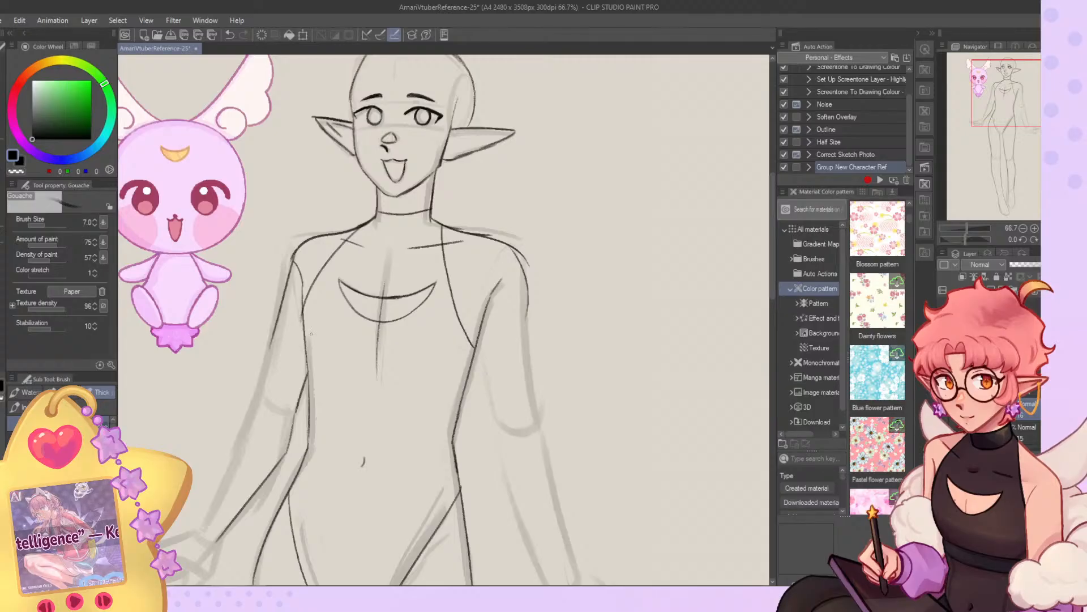
# Mirror the canvas view and refine the slope from the neck to the shoulder farther from the mascot.
pyautogui.click(1057, 239)
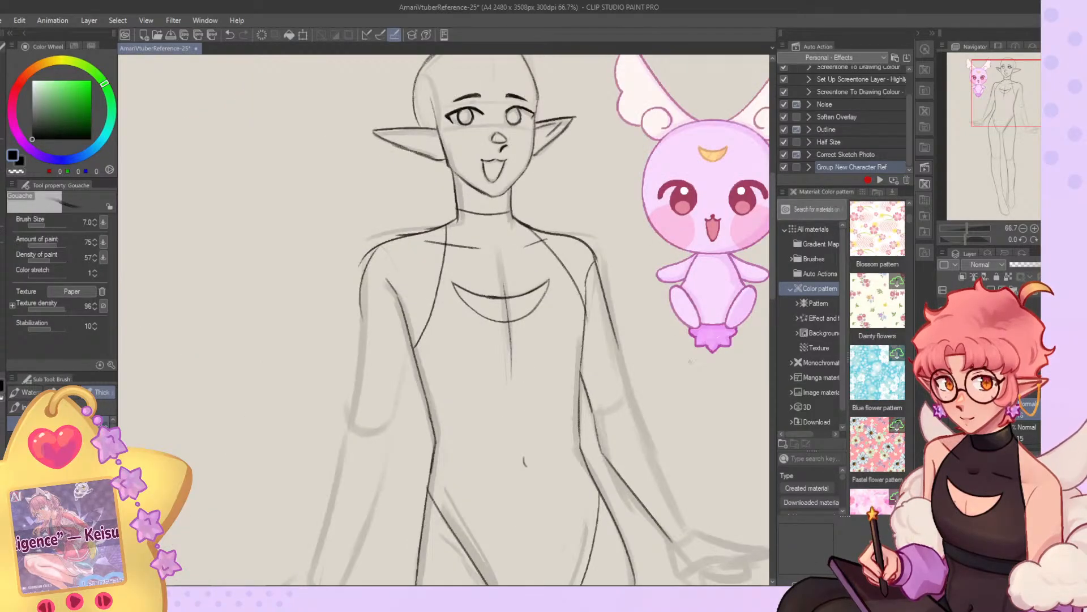
pyautogui.scroll(5, 355, 254)
pyautogui.press('c')
pyautogui.moveTo(502, 204)
pyautogui.mouseDown()
pyautogui.moveTo(515, 197)
pyautogui.moveTo(437, 219)
pyautogui.mouseUp()
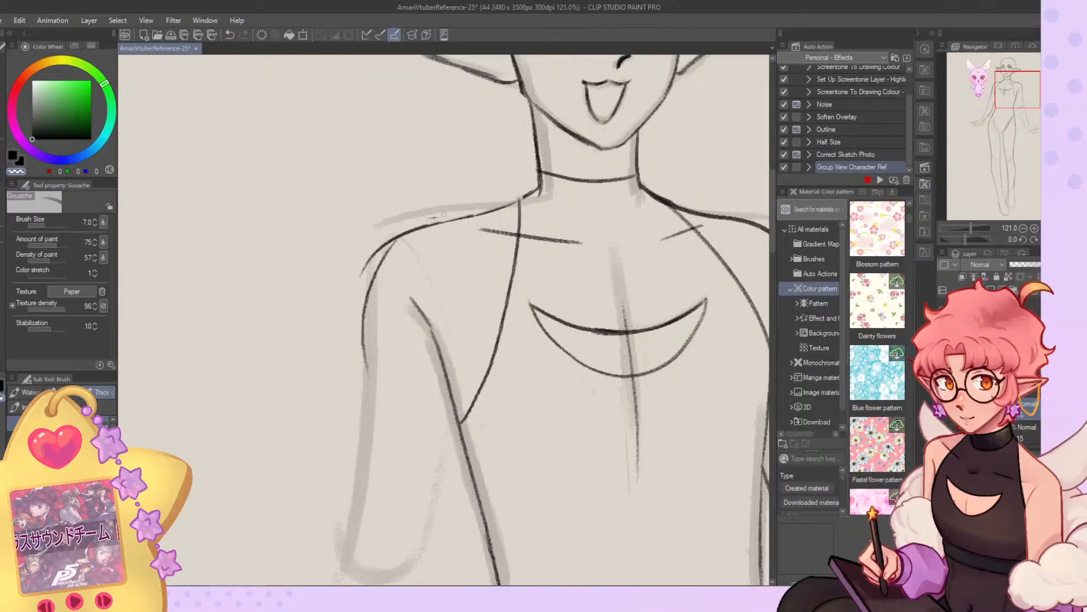
pyautogui.press('c')
pyautogui.moveTo(528, 194); pyautogui.dragTo(479, 215)
pyautogui.moveTo(511, 203)
pyautogui.mouseDown()
pyautogui.moveTo(401, 236)
pyautogui.moveTo(428, 229)
pyautogui.moveTo(393, 240)
pyautogui.moveTo(370, 273)
pyautogui.moveTo(397, 228)
pyautogui.moveTo(361, 276)
pyautogui.mouseUp()
# Clean up and redraw the rounded shoulder and upper outer arm line farther from the mascot.
pyautogui.press('c')
pyautogui.press('c')
pyautogui.moveTo(409, 230)
pyautogui.mouseDown()
pyautogui.moveTo(372, 267)
pyautogui.moveTo(364, 298)
pyautogui.mouseUp()
pyautogui.moveTo(382, 256); pyautogui.dragTo(364, 346)
pyautogui.press('c')
pyautogui.moveTo(383, 268)
pyautogui.mouseDown()
pyautogui.moveTo(393, 247)
pyautogui.moveTo(368, 314)
pyautogui.moveTo(378, 264)
pyautogui.moveTo(372, 347)
pyautogui.moveTo(393, 239)
pyautogui.moveTo(363, 317)
pyautogui.mouseUp()
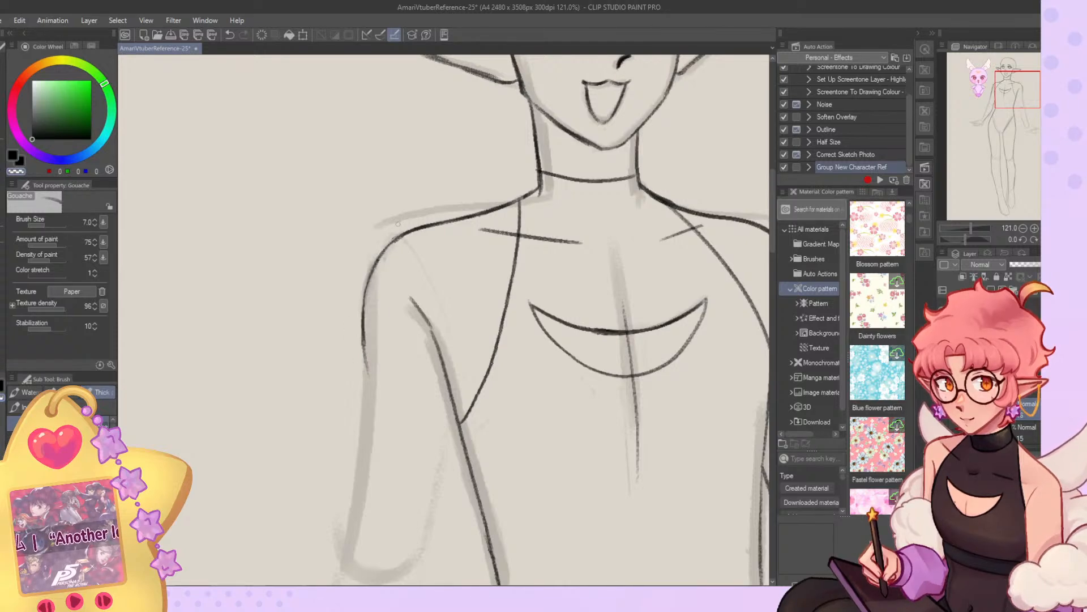
pyautogui.press('c')
pyautogui.moveTo(399, 234); pyautogui.dragTo(364, 325)
pyautogui.moveTo(369, 293); pyautogui.dragTo(364, 368)
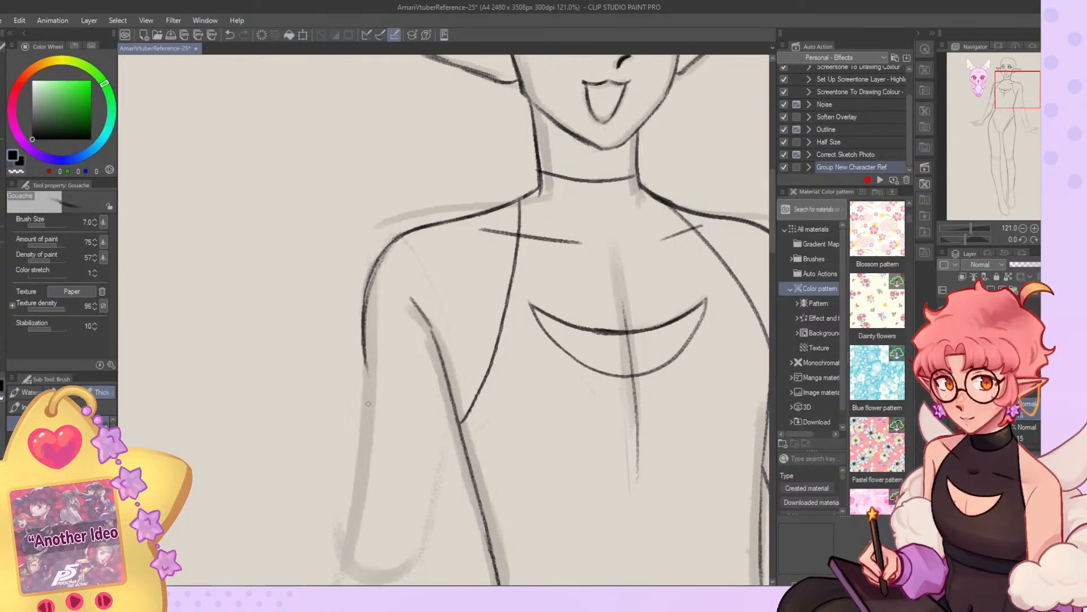
# Draw both contours of the arm farther from the mascot down to the wrist and try outlining its hand.
pyautogui.scroll(-15, 412, 169)
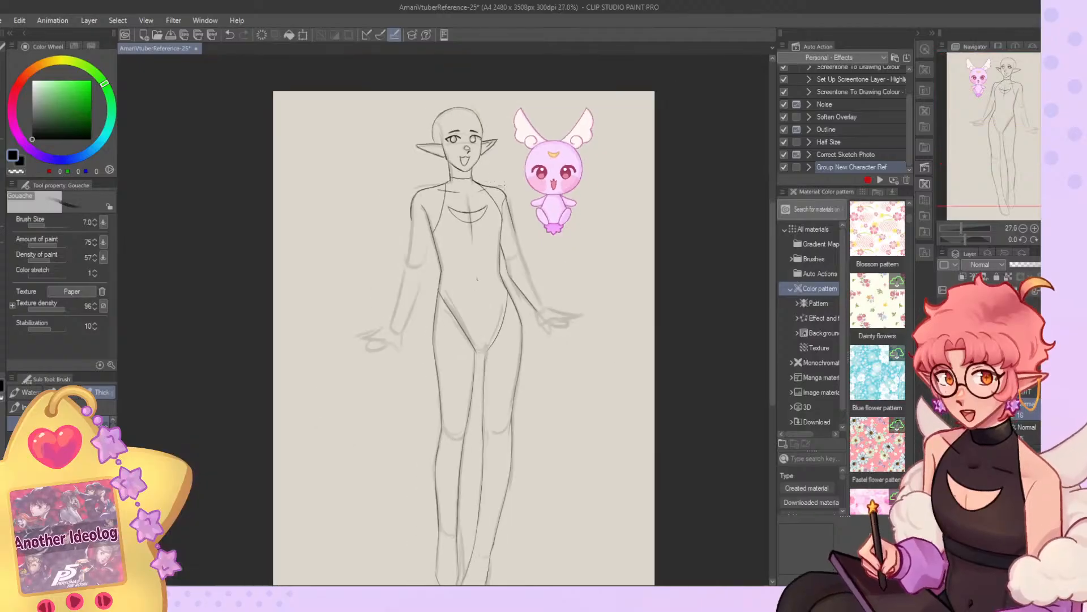
pyautogui.scroll(4, 426, 233)
pyautogui.scroll(3, 425, 233)
pyautogui.moveTo(430, 215); pyautogui.dragTo(411, 308)
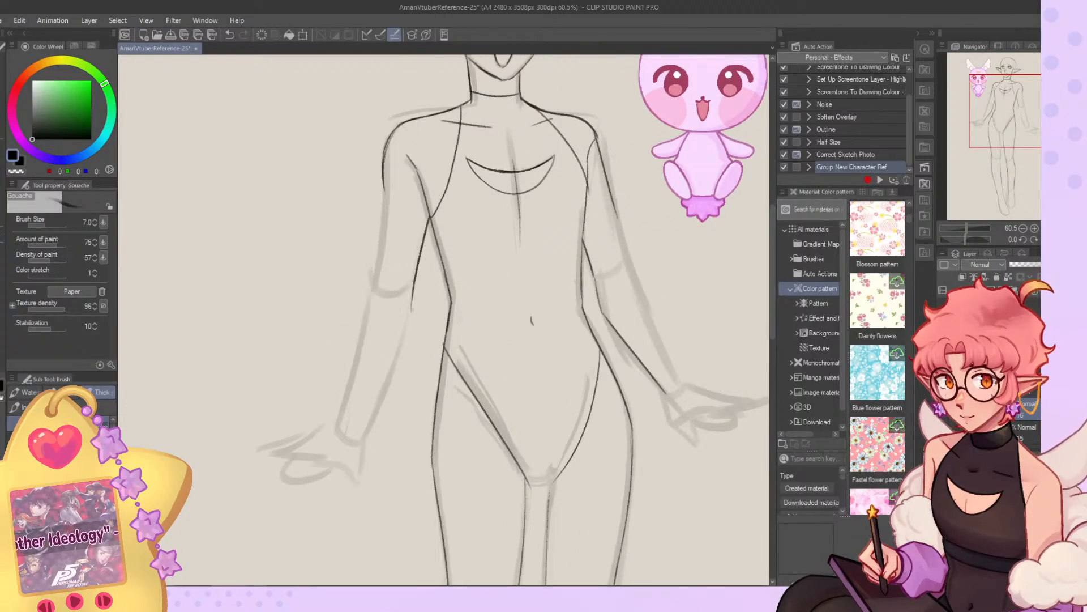
pyautogui.moveTo(388, 184); pyautogui.dragTo(373, 290)
pyautogui.moveTo(382, 247); pyautogui.dragTo(337, 426)
pyautogui.moveTo(413, 294); pyautogui.dragTo(371, 419)
pyautogui.moveTo(387, 380)
pyautogui.mouseDown()
pyautogui.moveTo(363, 438)
pyautogui.moveTo(268, 453)
pyautogui.moveTo(335, 465)
pyautogui.mouseUp()
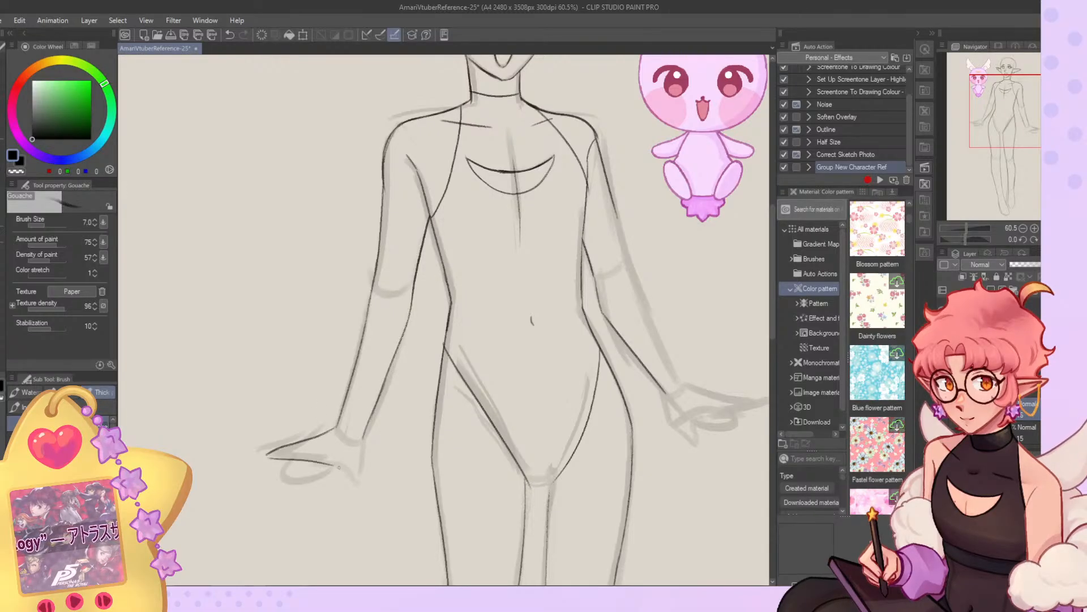
# Return the view to unmirrored and draw the outer contour of the arm nearer the mascot down to the wrist.
pyautogui.scroll(-2, 372, 301)
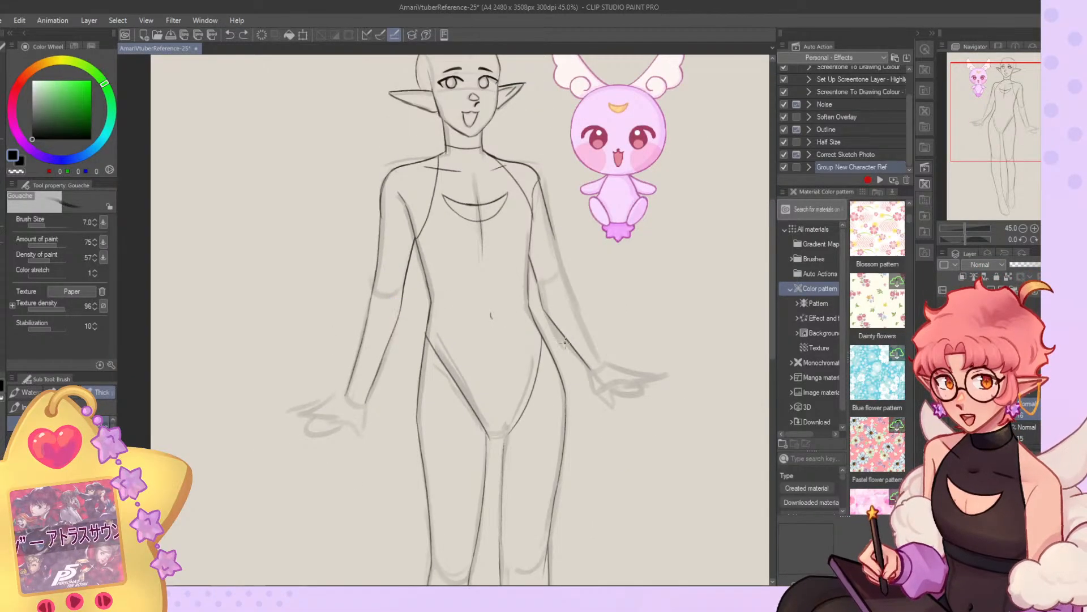
pyautogui.scroll(3, 442, 351)
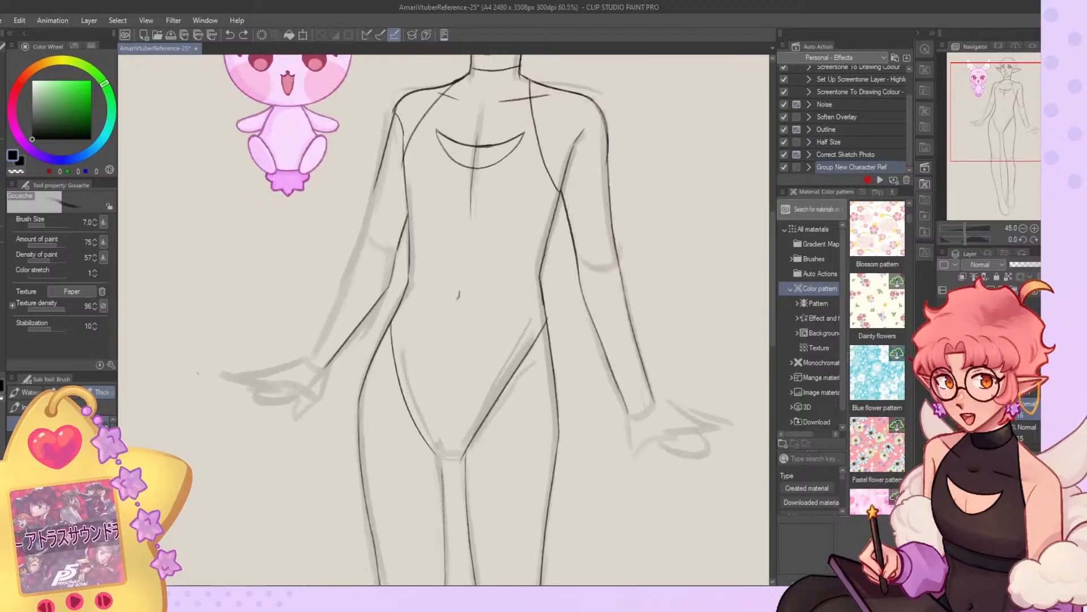
pyautogui.moveTo(430, 100)
pyautogui.mouseDown()
pyautogui.moveTo(393, 226)
pyautogui.moveTo(335, 345)
pyautogui.mouseUp()
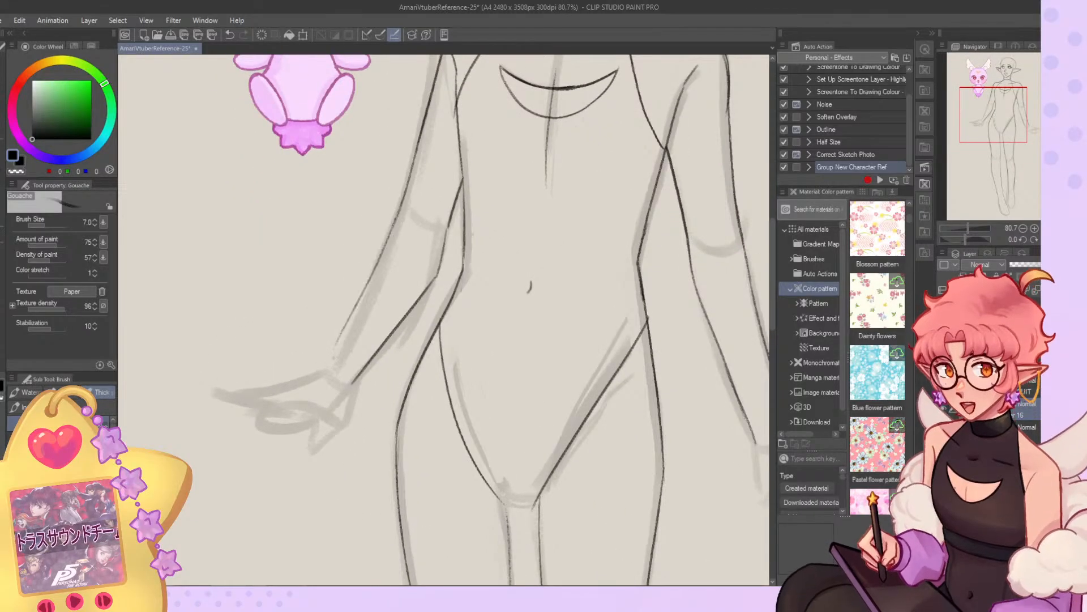
# Draw a short curve at the crotch joining the bodysuit's two leg openings.
pyautogui.scroll(-3, 322, 385)
pyautogui.scroll(-2, 424, 159)
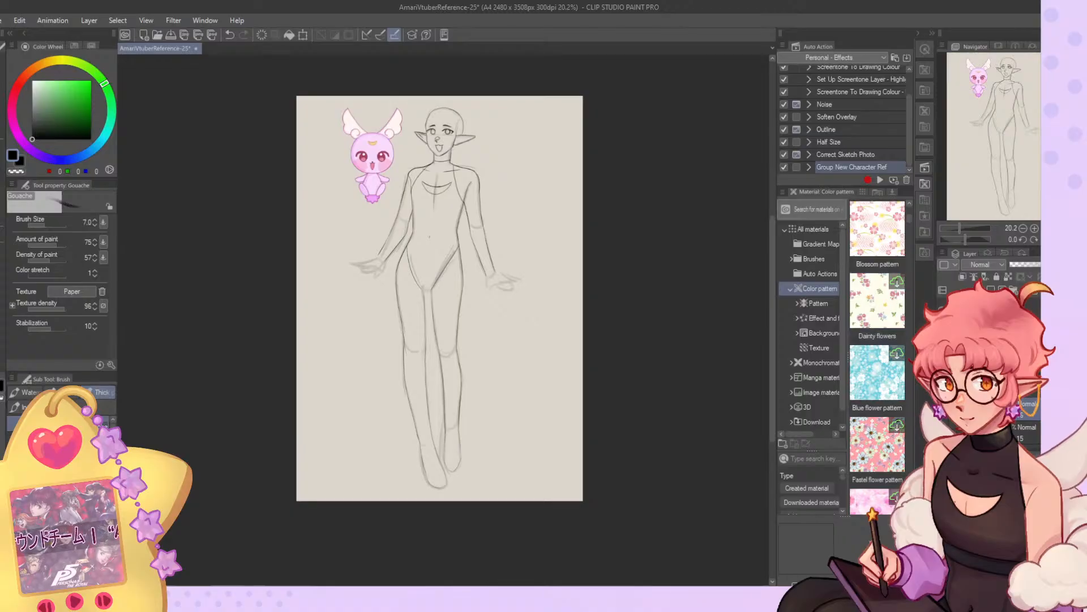
pyautogui.scroll(3, 420, 280)
pyautogui.moveTo(420, 300); pyautogui.dragTo(448, 304)
pyautogui.hotkey('ctrl', 'z')
pyautogui.hotkey('ctrl', 'z')
pyautogui.hotkey('ctrl', 'z')
pyautogui.hotkey('ctrl', 'z')
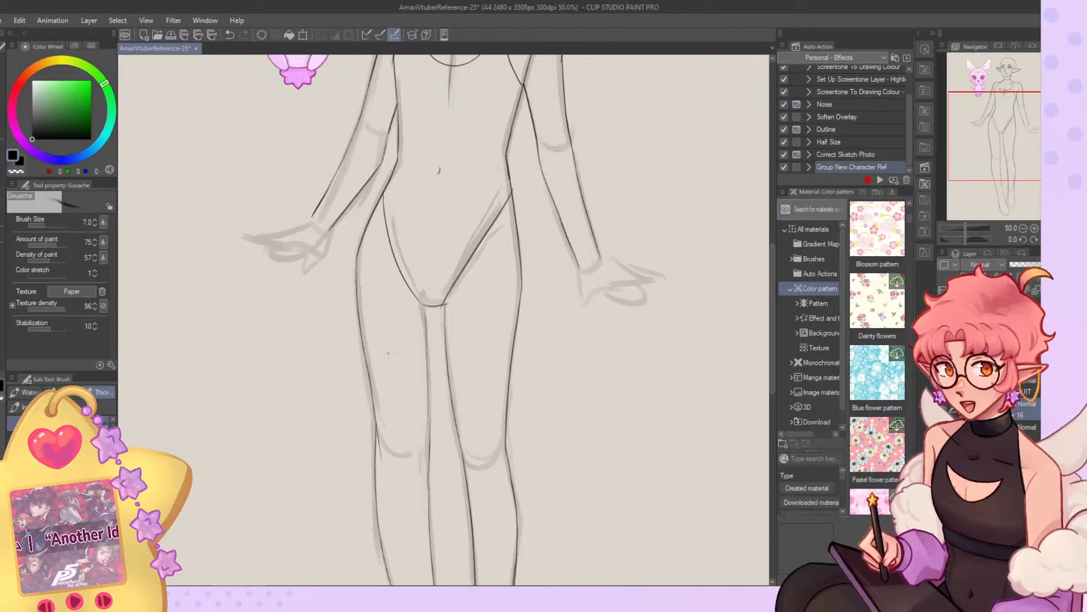
# Block in both wrists with the G-pen in light grey (RGB 214, 214, 214) to close the gaps before the hands.
pyautogui.scroll(-1, 388, 353)
pyautogui.scroll(1, 428, 323)
pyautogui.scroll(-4, 414, 345)
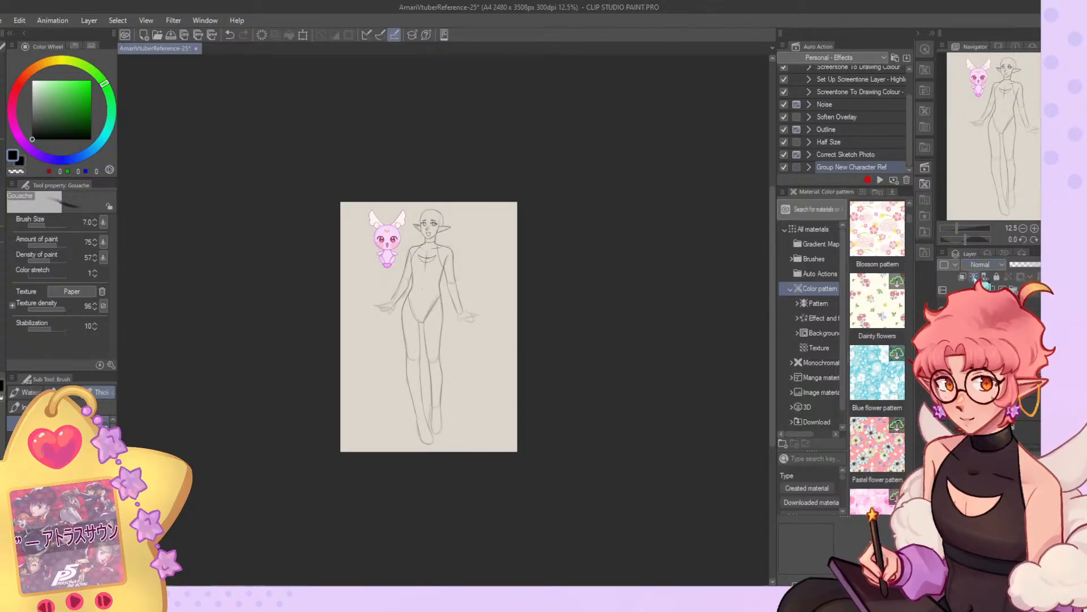
pyautogui.scroll(6, 425, 335)
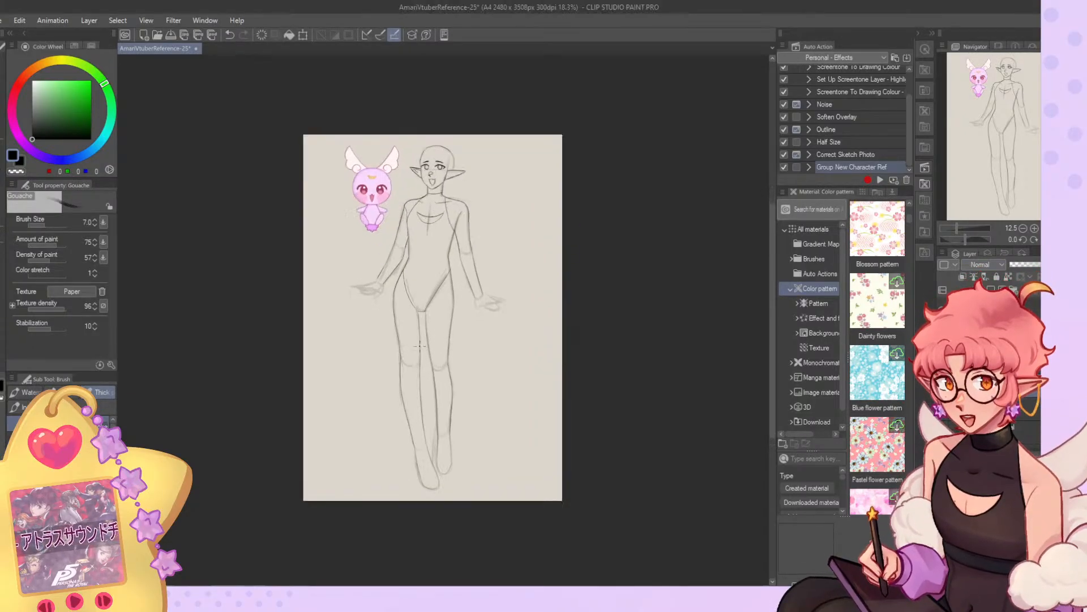
pyautogui.click(21, 159)
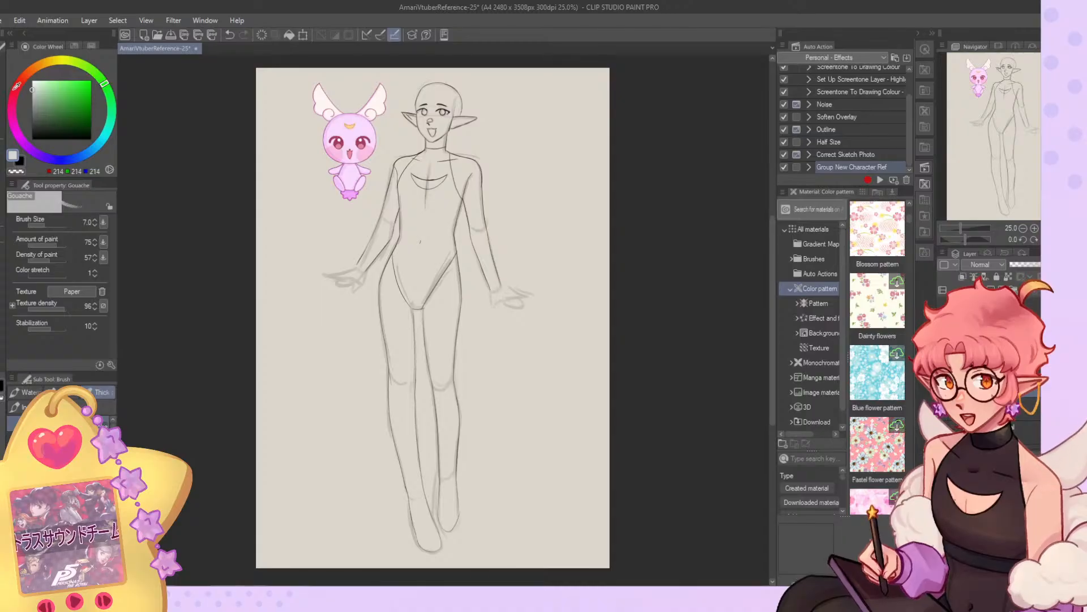
pyautogui.click(3, 259)
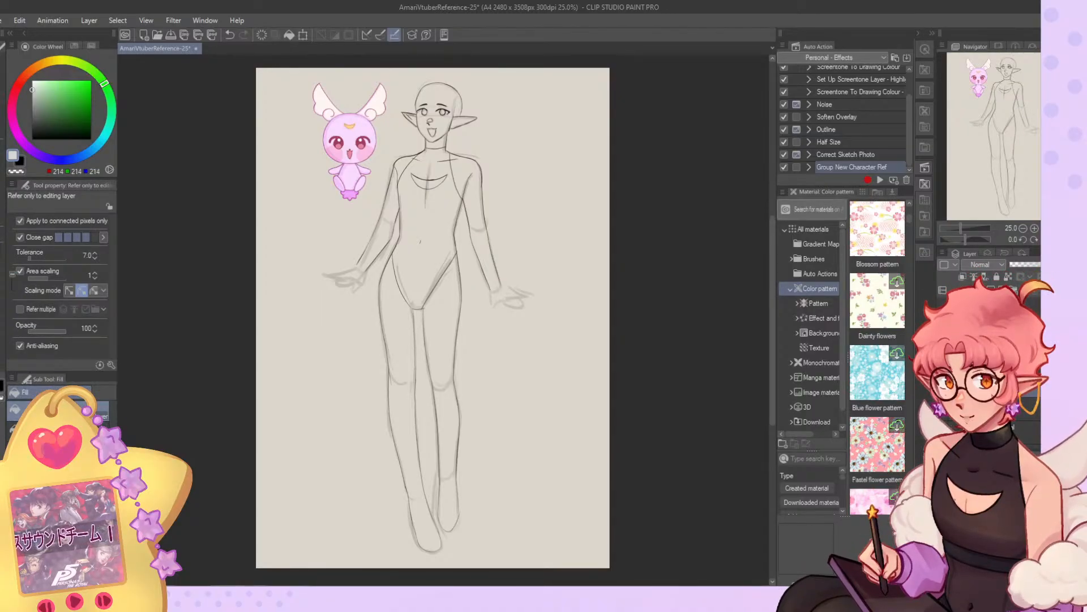
pyautogui.click(3, 156)
pyautogui.scroll(7, 368, 295)
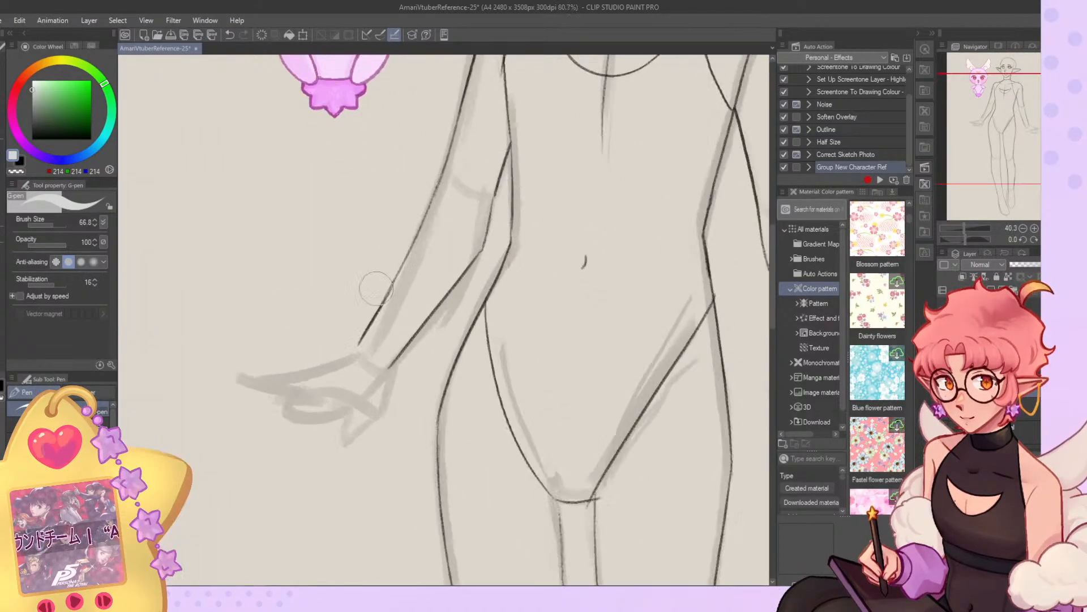
pyautogui.moveTo(378, 344); pyautogui.dragTo(363, 368)
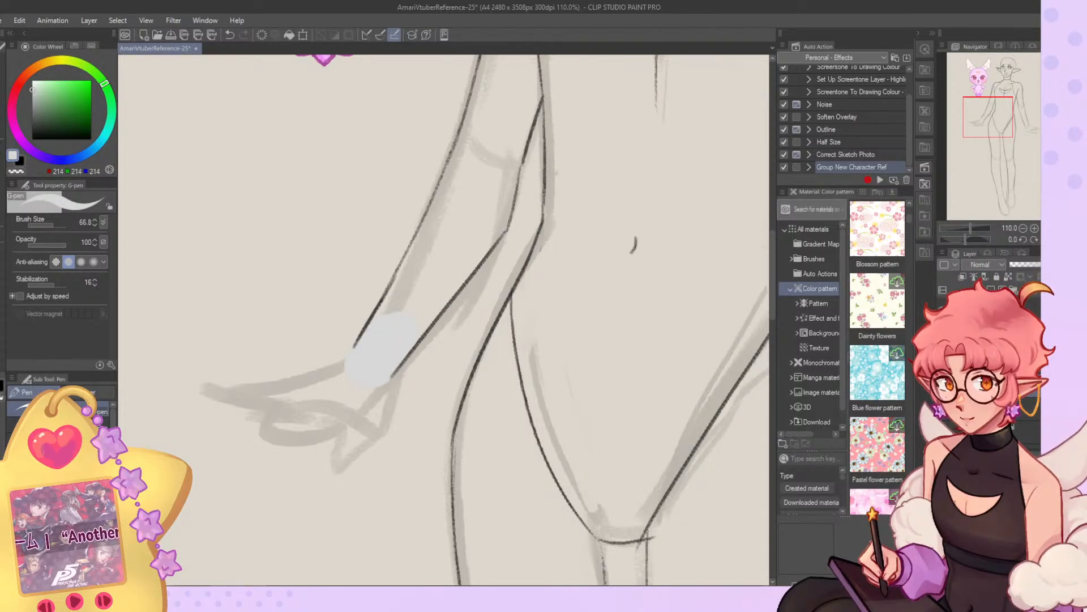
pyautogui.moveTo(1001, 136); pyautogui.dragTo(1030, 140)
pyautogui.moveTo(485, 364)
pyautogui.mouseDown()
pyautogui.moveTo(485, 376)
pyautogui.moveTo(495, 368)
pyautogui.mouseUp()
pyautogui.click(1057, 228)
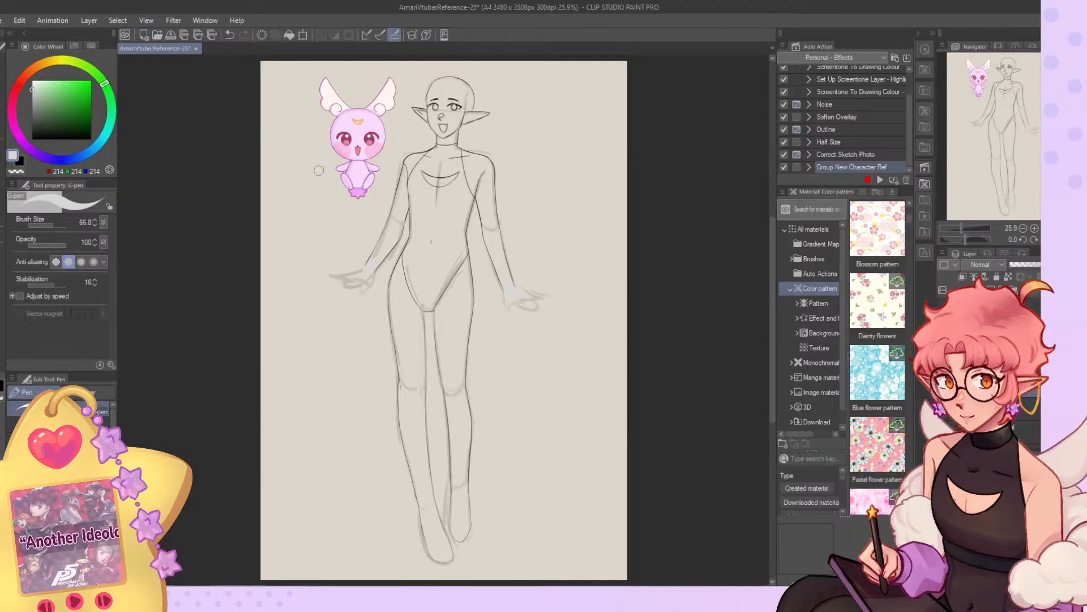
# Fill the whole full-body figure beneath the line art with light grey using an enclose-and-fill selection around it.
pyautogui.click(2, 245)
pyautogui.click(57, 470)
pyautogui.moveTo(528, 73)
pyautogui.mouseDown()
pyautogui.moveTo(548, 126)
pyautogui.moveTo(311, 456)
pyautogui.moveTo(602, 239)
pyautogui.moveTo(593, 237)
pyautogui.mouseUp()
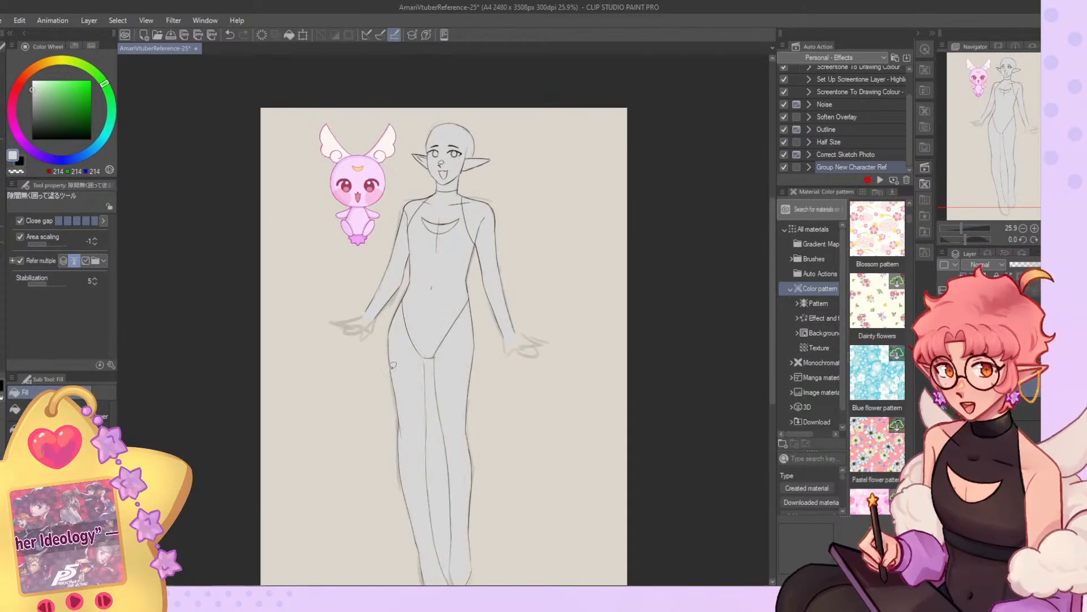
# Clear the grey fill from the gap between the figure's legs by filling it with transparency.
pyautogui.scroll(-2, 399, 409)
pyautogui.scroll(4, 412, 269)
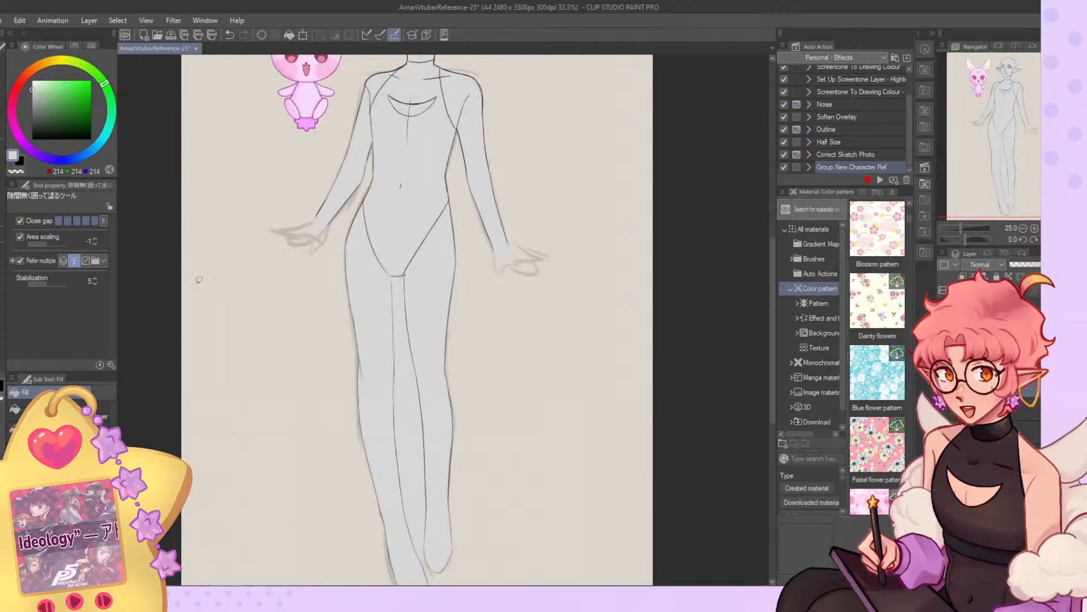
pyautogui.click(51, 425)
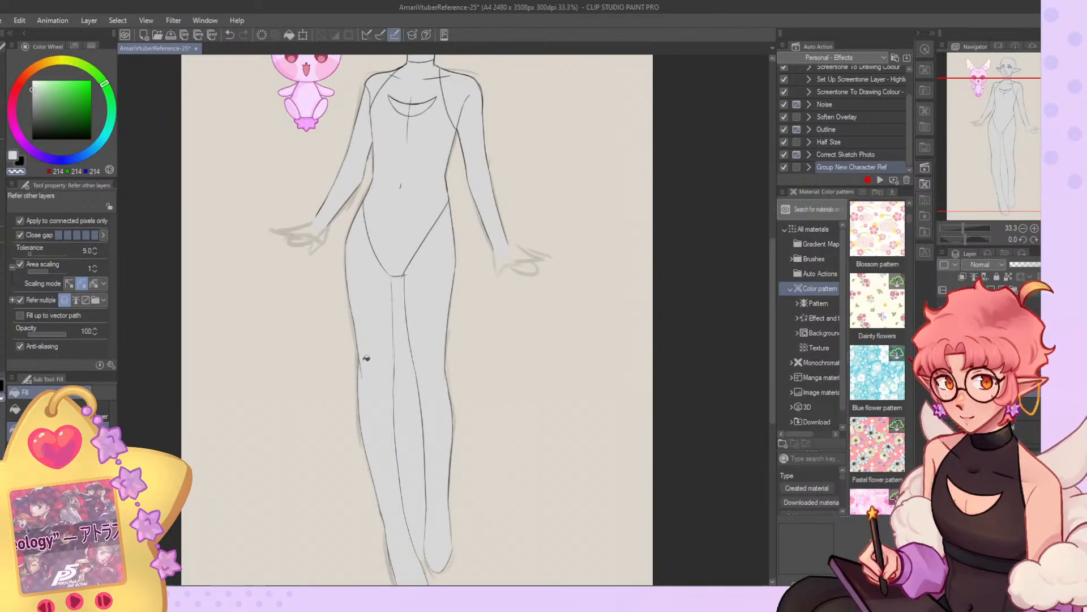
pyautogui.click(418, 436)
pyautogui.scroll(-2, 422, 396)
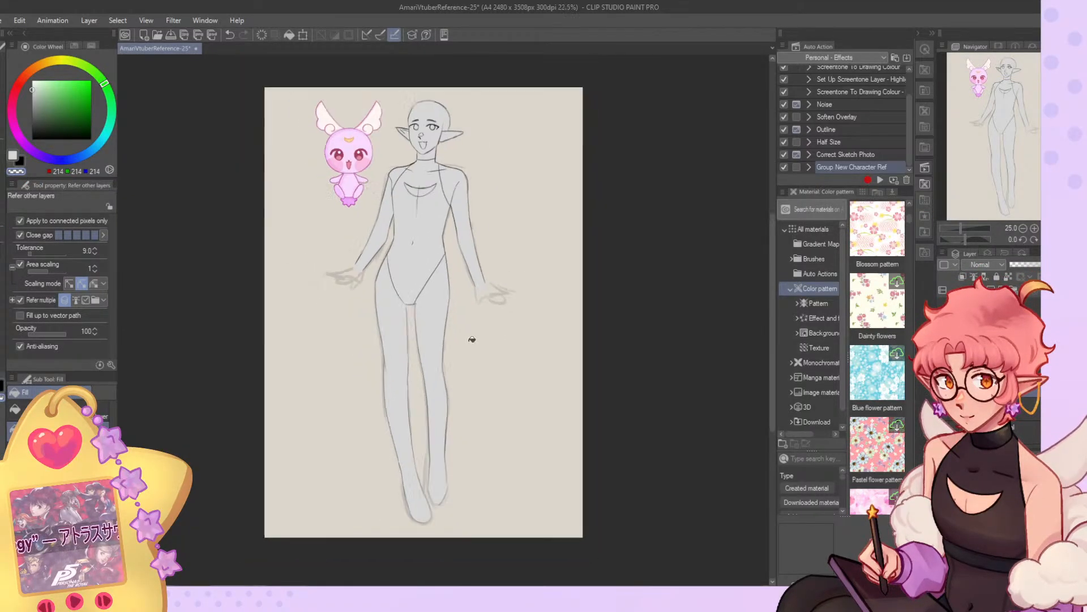
pyautogui.scroll(-2, 429, 381)
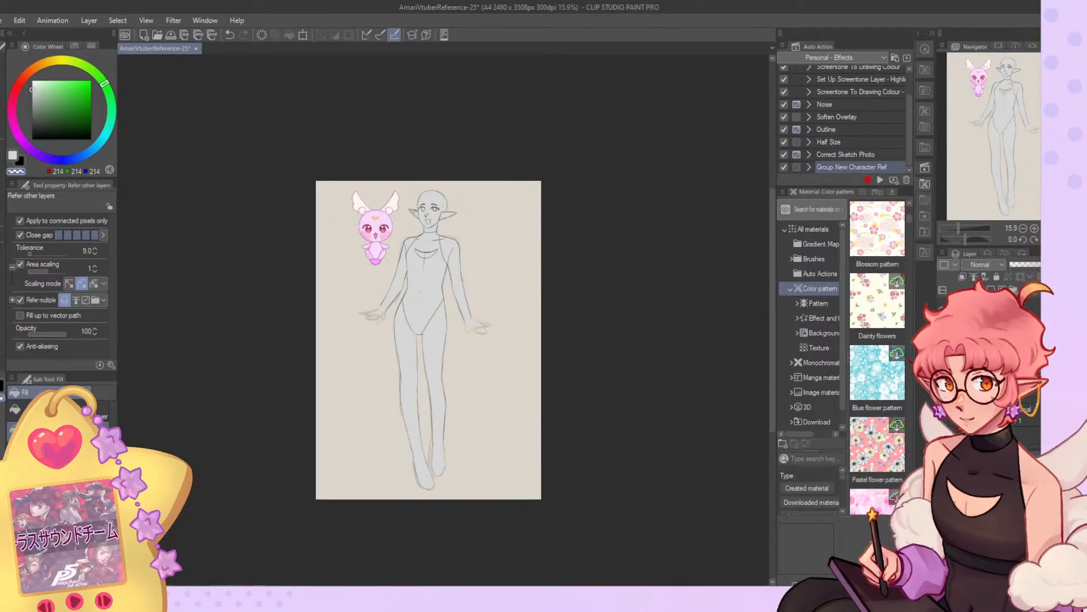
# Free-transform the full figure's layers, pulling the upper corners slightly inward and downward to narrow the top of the body.
pyautogui.hotkey('ctrl', 't')
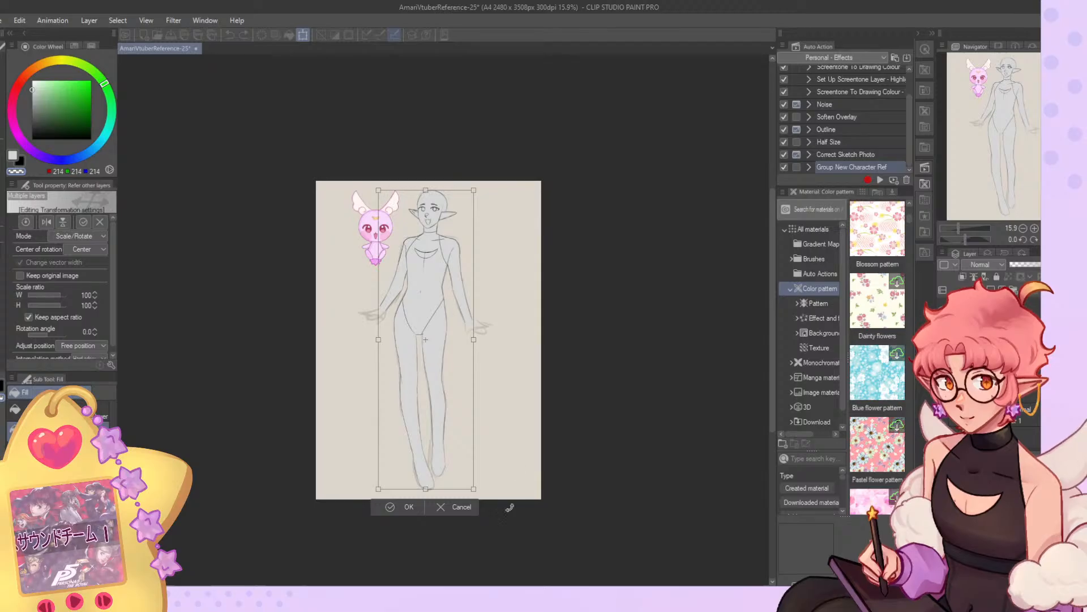
pyautogui.click(469, 508)
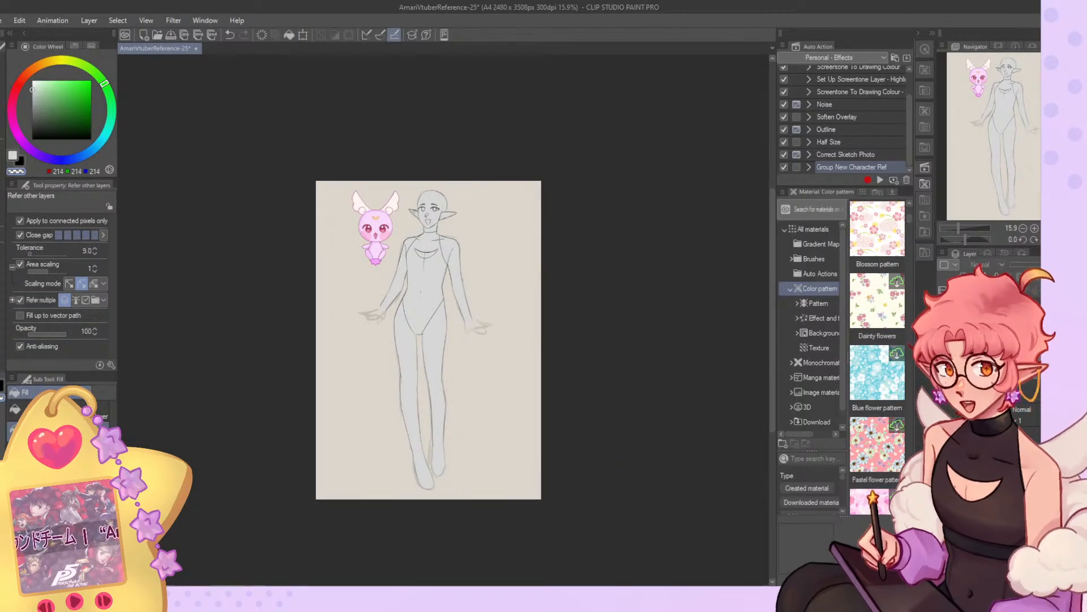
pyautogui.hotkey('ctrl', 't')
pyautogui.moveTo(359, 185); pyautogui.dragTo(365, 186)
pyautogui.moveTo(494, 185); pyautogui.dragTo(493, 192)
pyautogui.moveTo(365, 185); pyautogui.dragTo(364, 187)
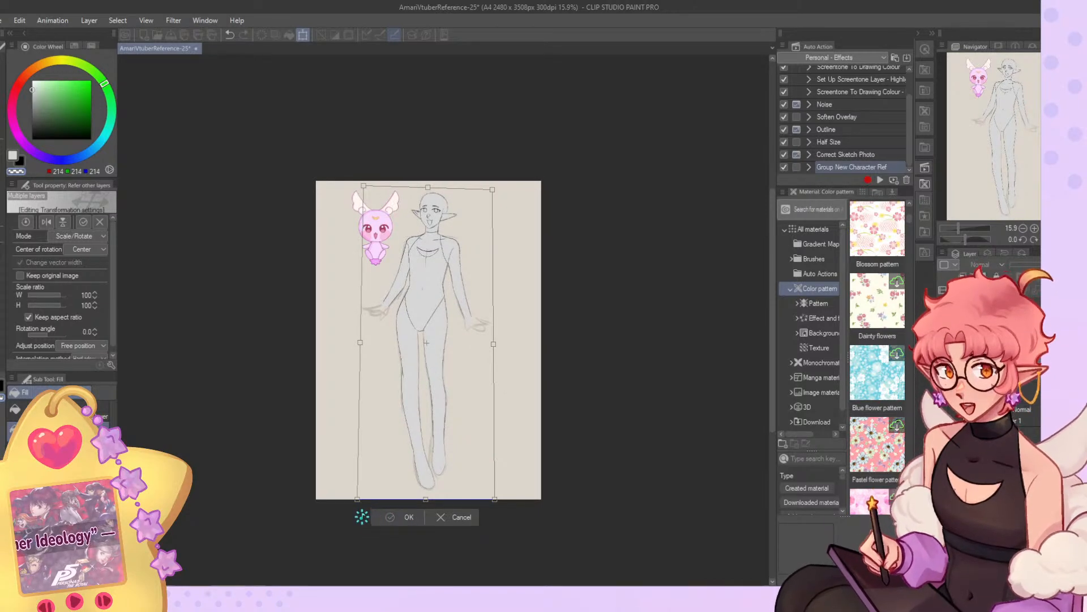
pyautogui.click(379, 518)
# Liquify the bodysuit's leg opening on the side farther from the mascot into a gentle inward curve.
pyautogui.scroll(2, 449, 359)
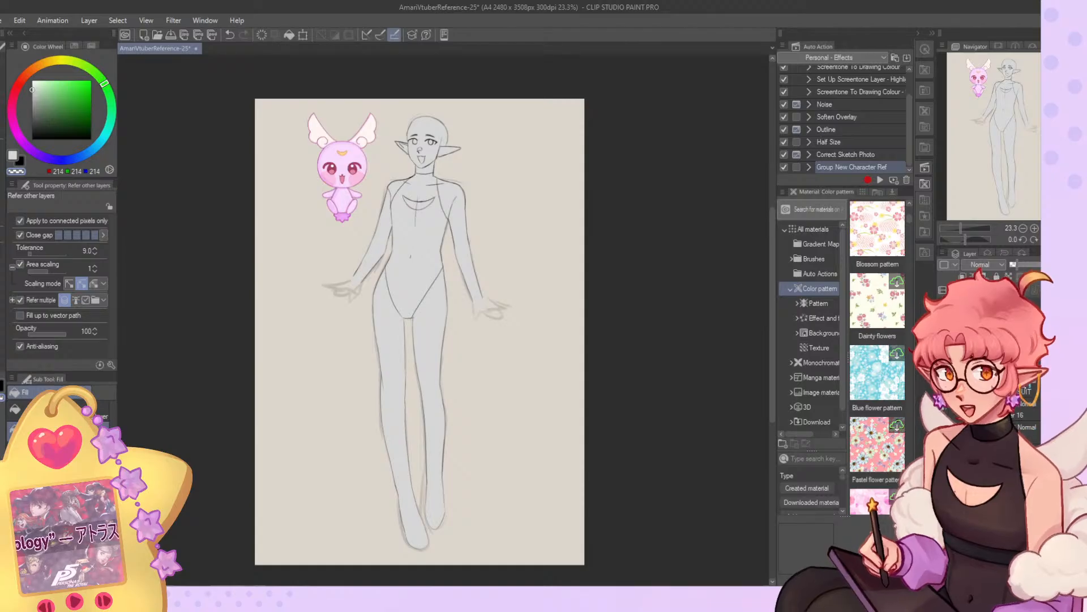
pyautogui.scroll(2, 420, 266)
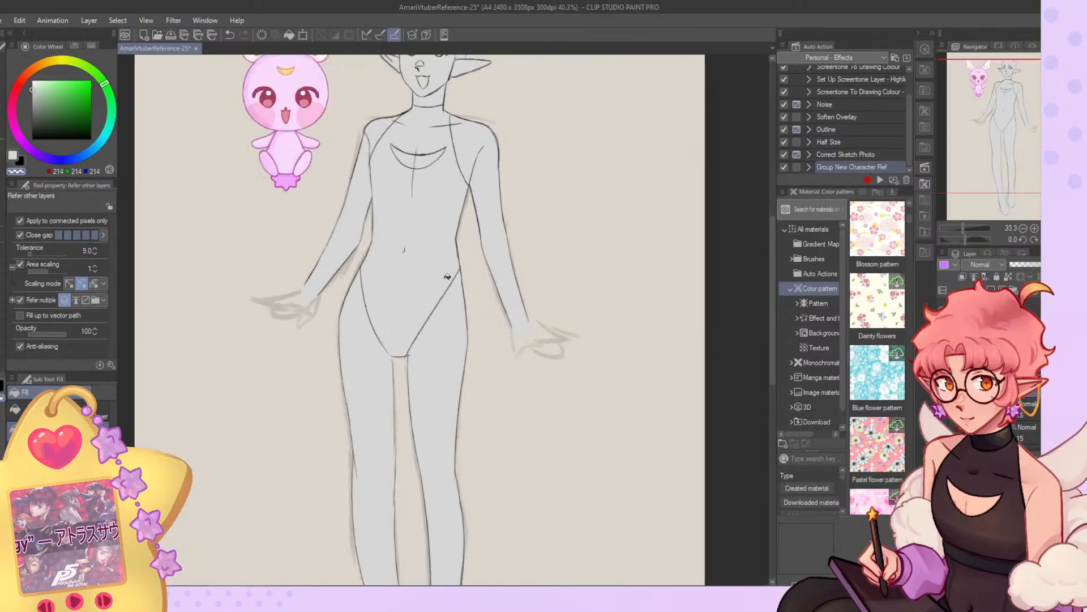
pyautogui.press('j')
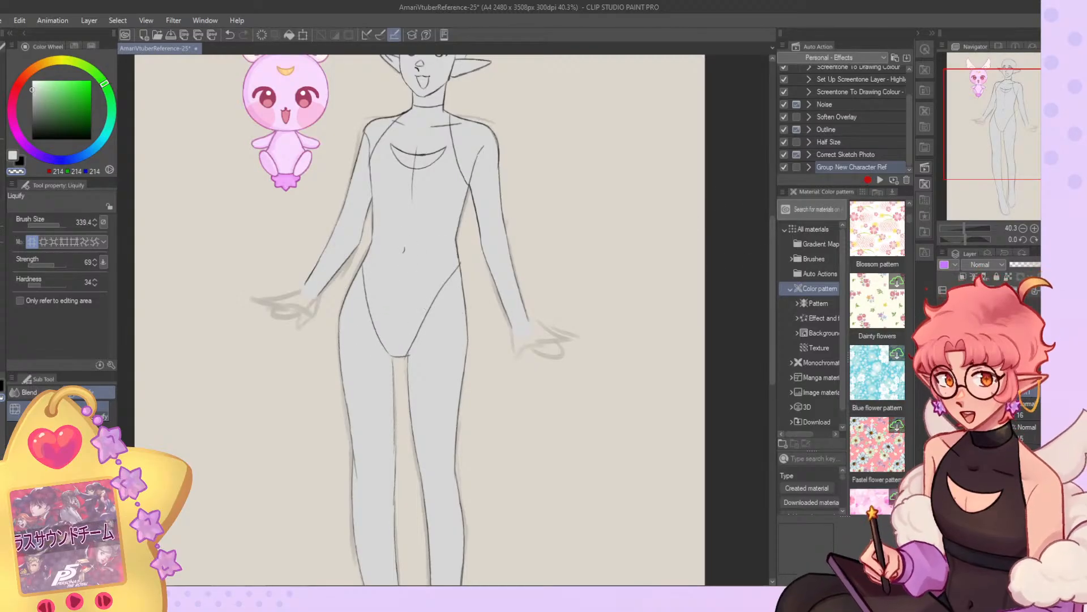
# Hide the clean line art and grey base, and show the rough outfit sketch over the body sketch.
pyautogui.click(943, 317)
pyautogui.scroll(-2, 402, 286)
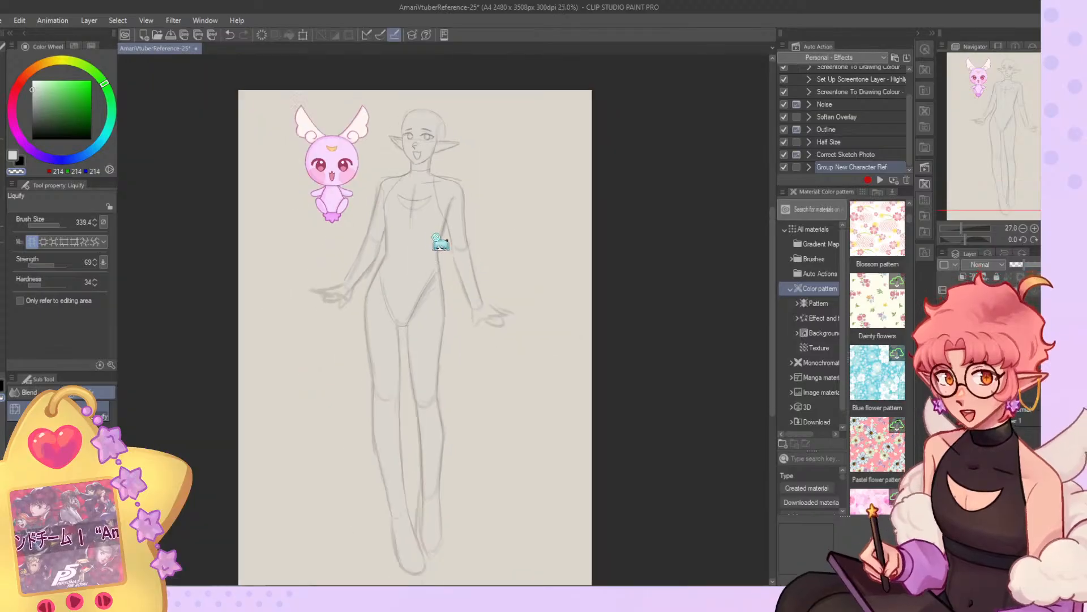
pyautogui.scroll(-1, 444, 248)
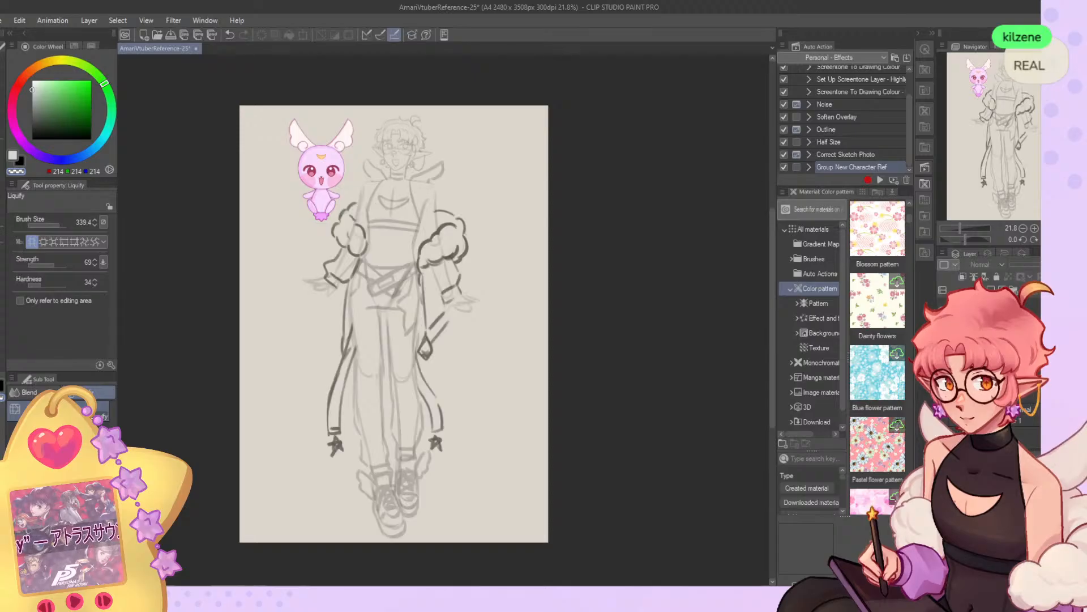
# Fine-tune the layer opacity of the rough body sketch under the outfit and save the document.
pyautogui.click(1003, 362)
pyautogui.click(1026, 265)
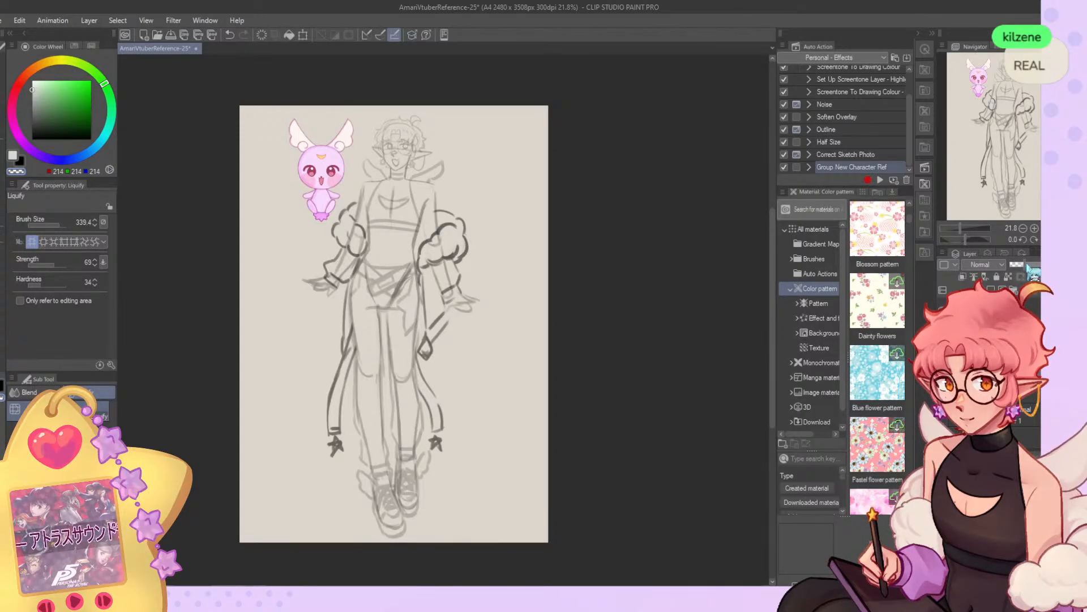
pyautogui.moveTo(1028, 266); pyautogui.dragTo(1018, 266)
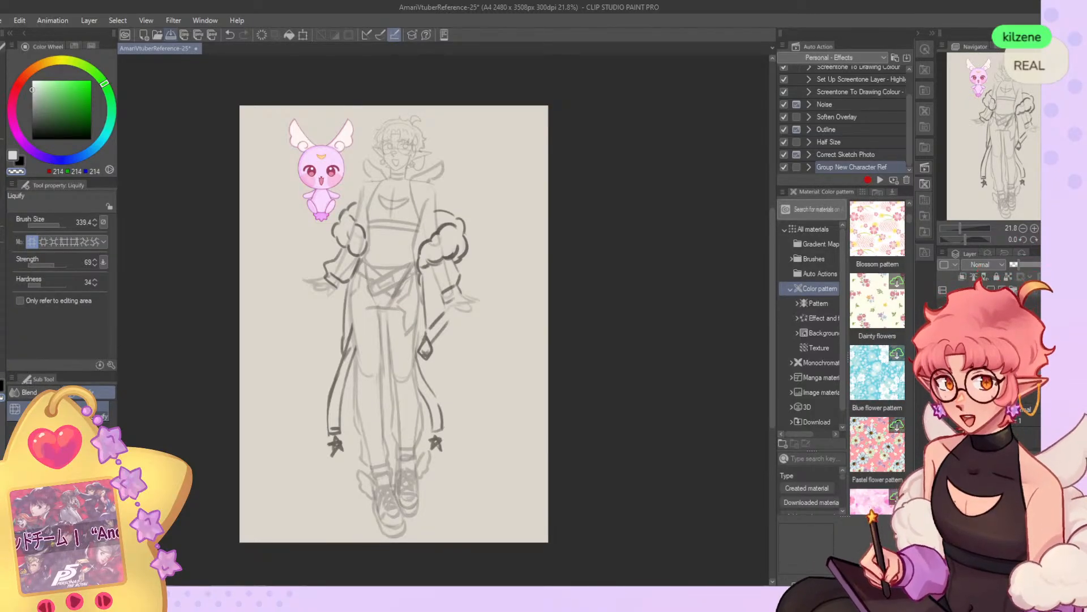
pyautogui.hotkey('ctrl', 's')
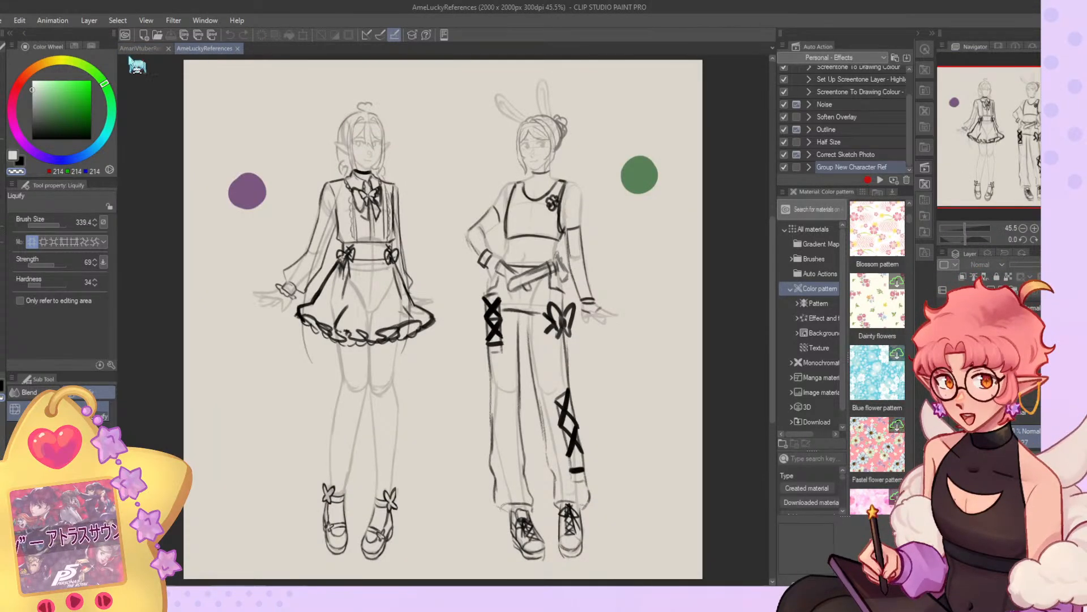
# Dock the AmeLuckyReferences document beside the pink mascot's document and widen its side of the workspace.
pyautogui.moveTo(205, 49); pyautogui.dragTo(128, 73)
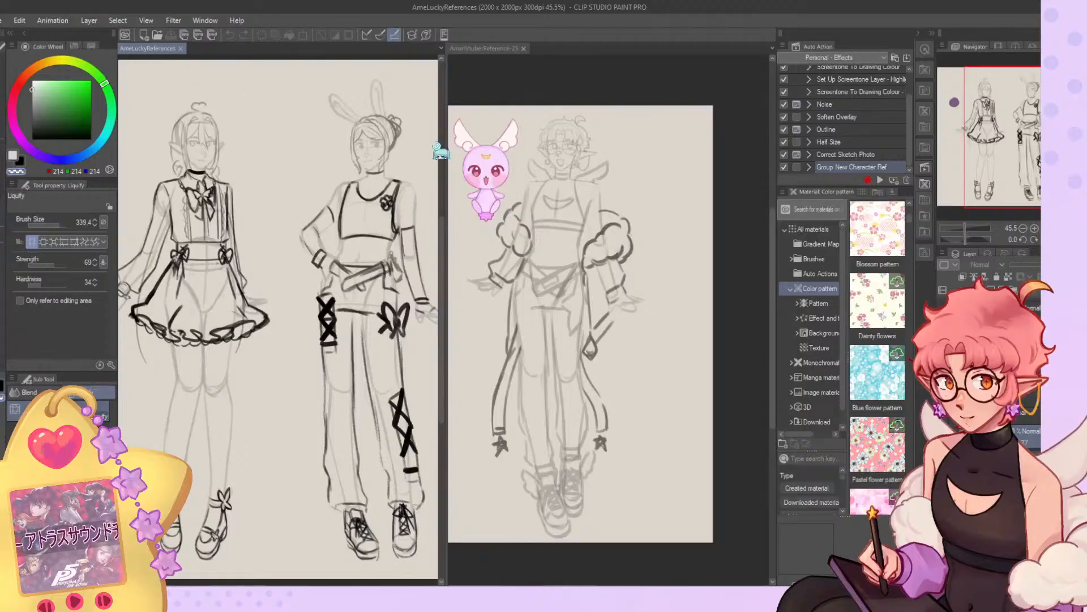
pyautogui.scroll(-2, 377, 177)
pyautogui.scroll(1, 310, 216)
pyautogui.scroll(1, 309, 216)
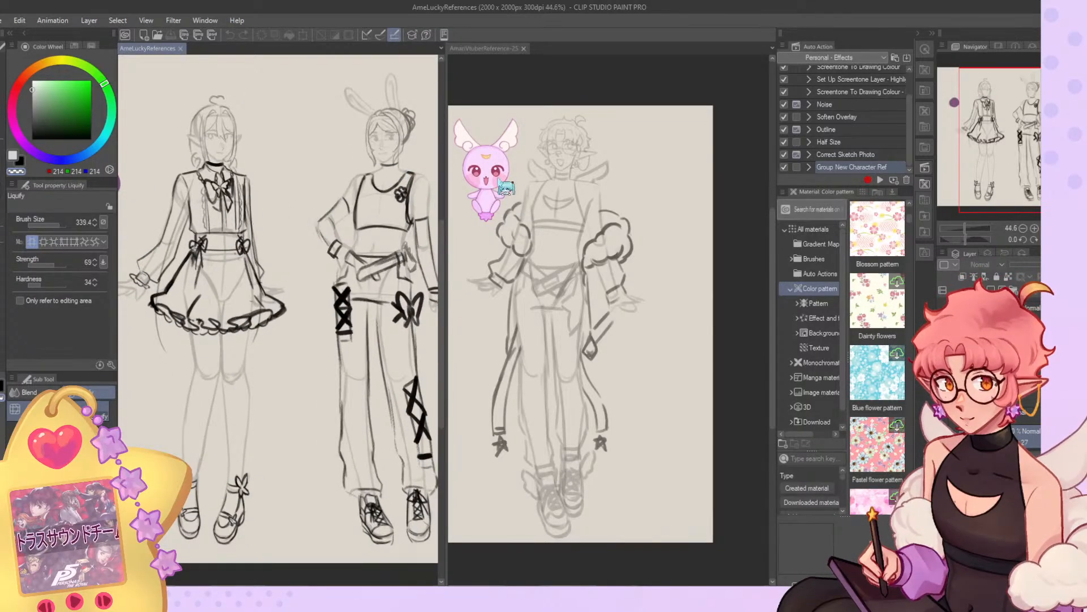
pyautogui.moveTo(452, 182); pyautogui.dragTo(529, 172)
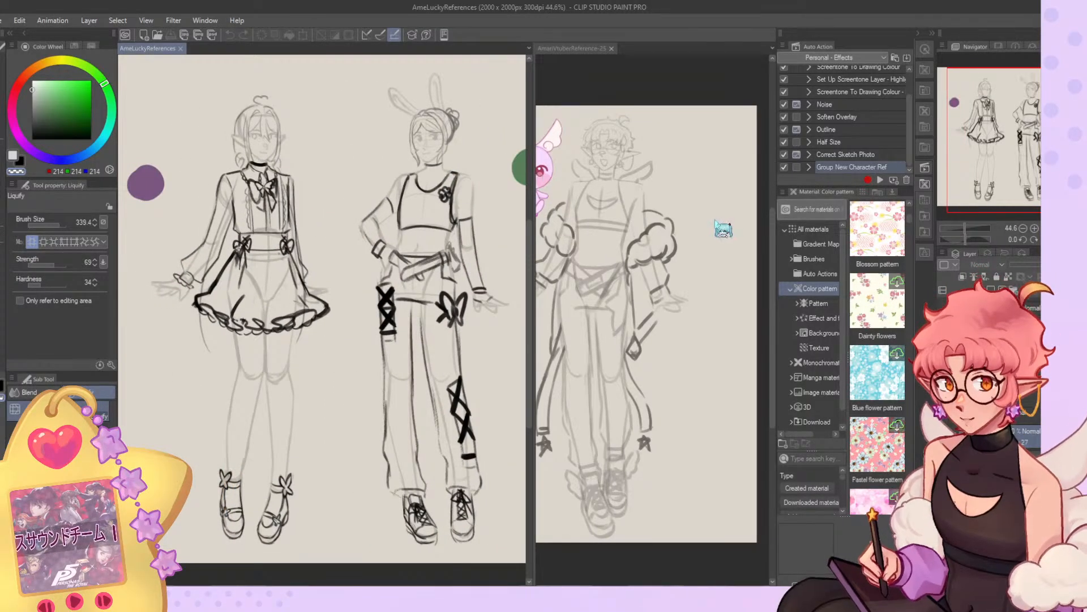
# Frame the full outfit sketches in both documents side by side and compare the character designs.
pyautogui.click(657, 240)
pyautogui.click(1057, 229)
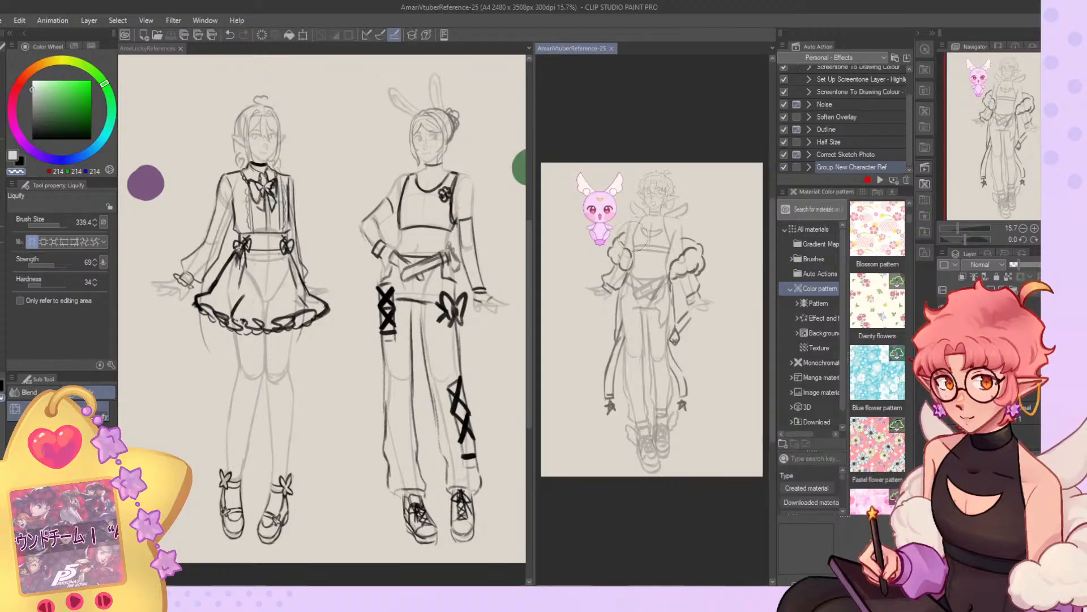
pyautogui.scroll(5, 679, 271)
pyautogui.scroll(-2, 730, 188)
pyautogui.scroll(2, 644, 315)
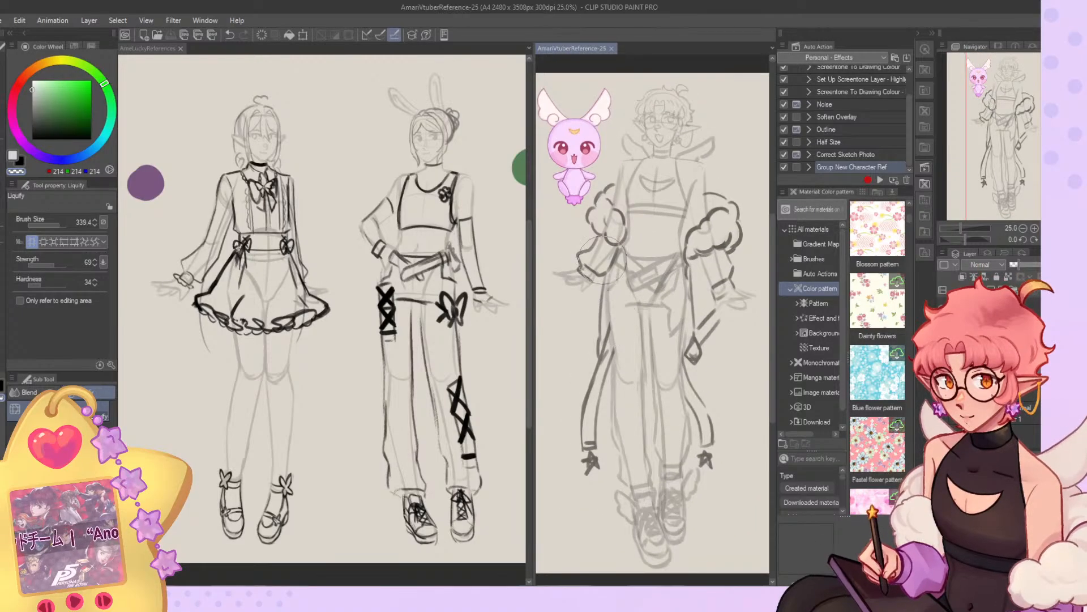
pyautogui.click(398, 329)
pyautogui.scroll(1, 416, 325)
pyautogui.scroll(-1, 317, 311)
pyautogui.scroll(1, 436, 235)
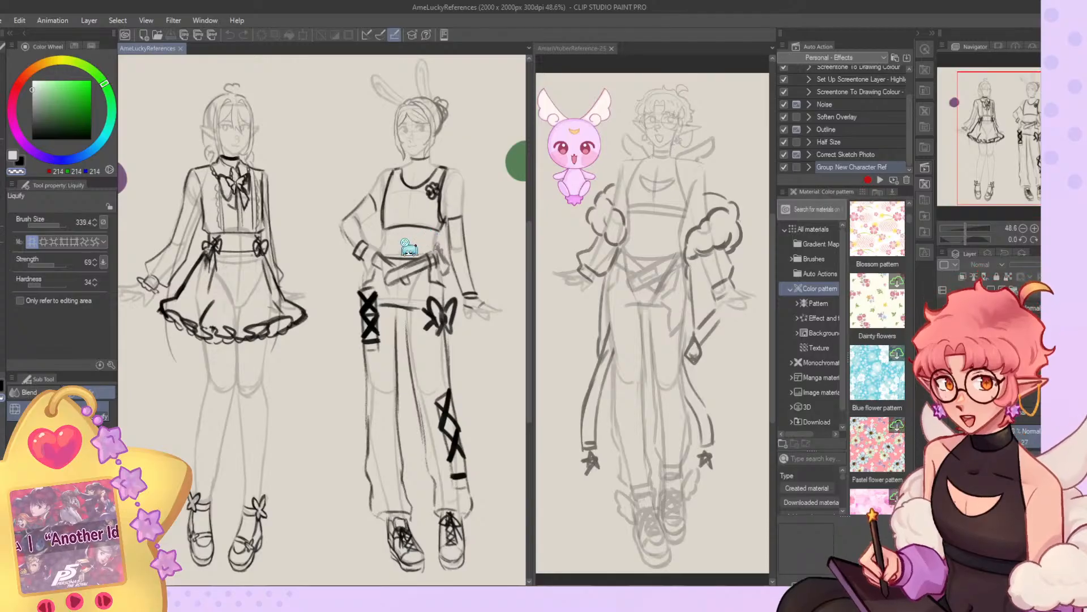
# Replace the bunny-eared character's bun with the short curled hairstyle by toggling the visibility of the hair variant layers.
pyautogui.press('o')
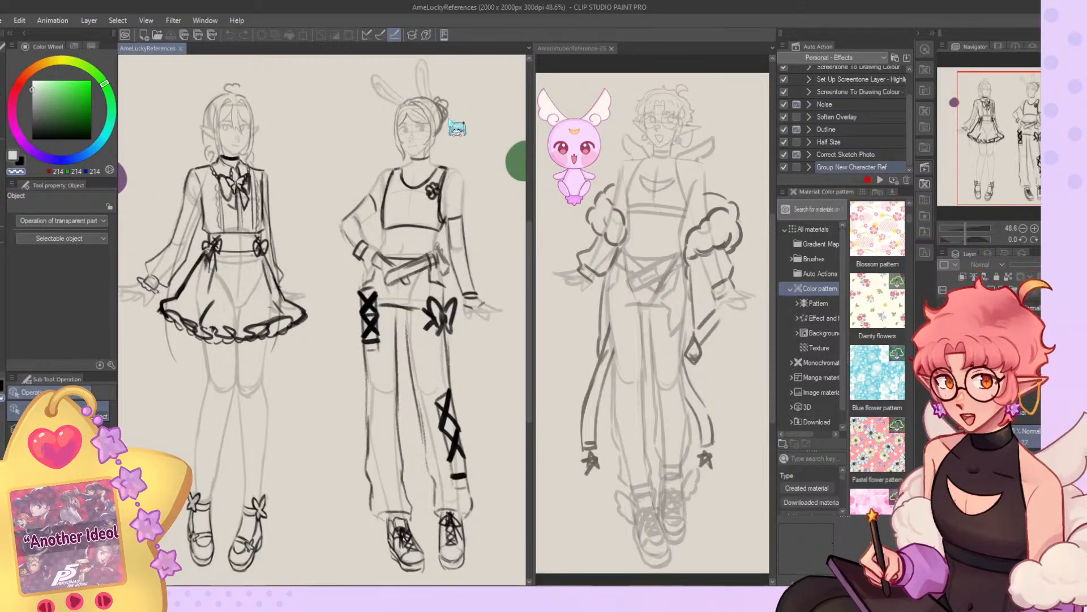
pyautogui.click(944, 309)
pyautogui.click(944, 333)
pyautogui.click(945, 333)
pyautogui.click(945, 356)
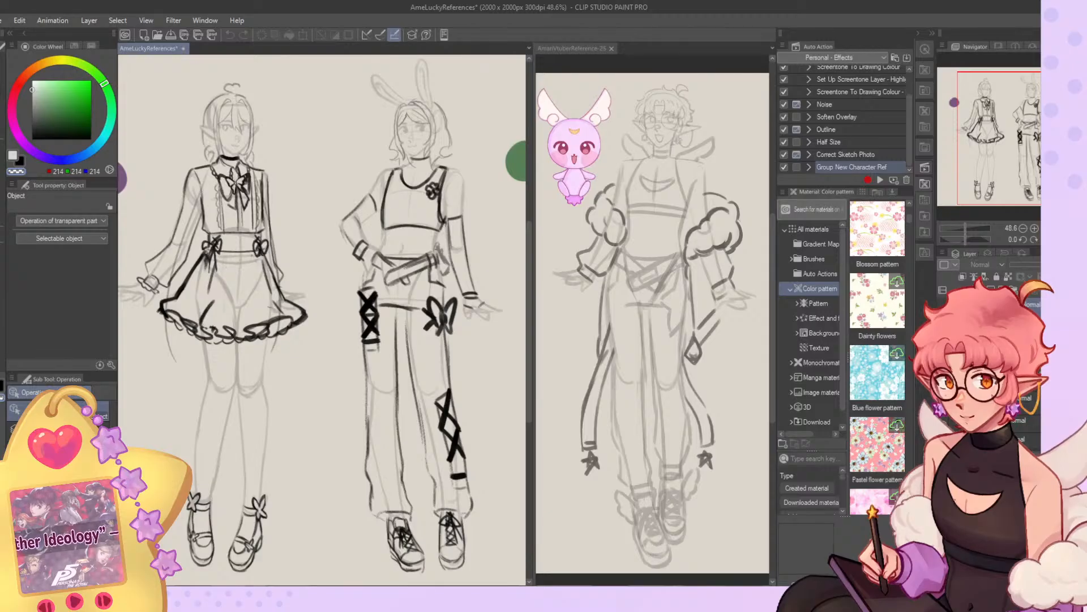
pyautogui.click(944, 356)
pyautogui.click(944, 380)
pyautogui.click(944, 380)
pyautogui.click(945, 310)
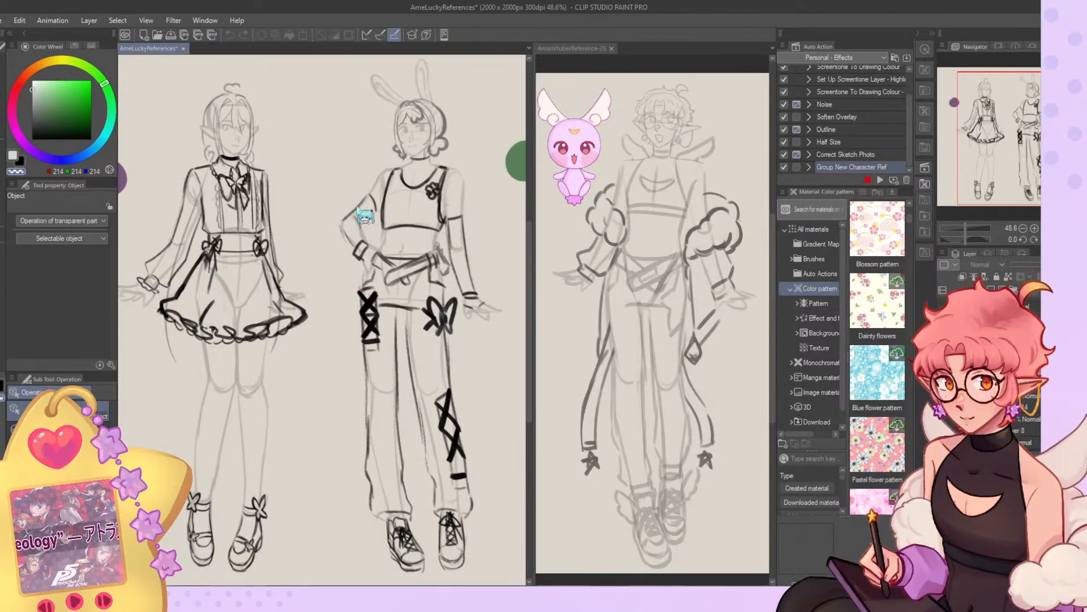